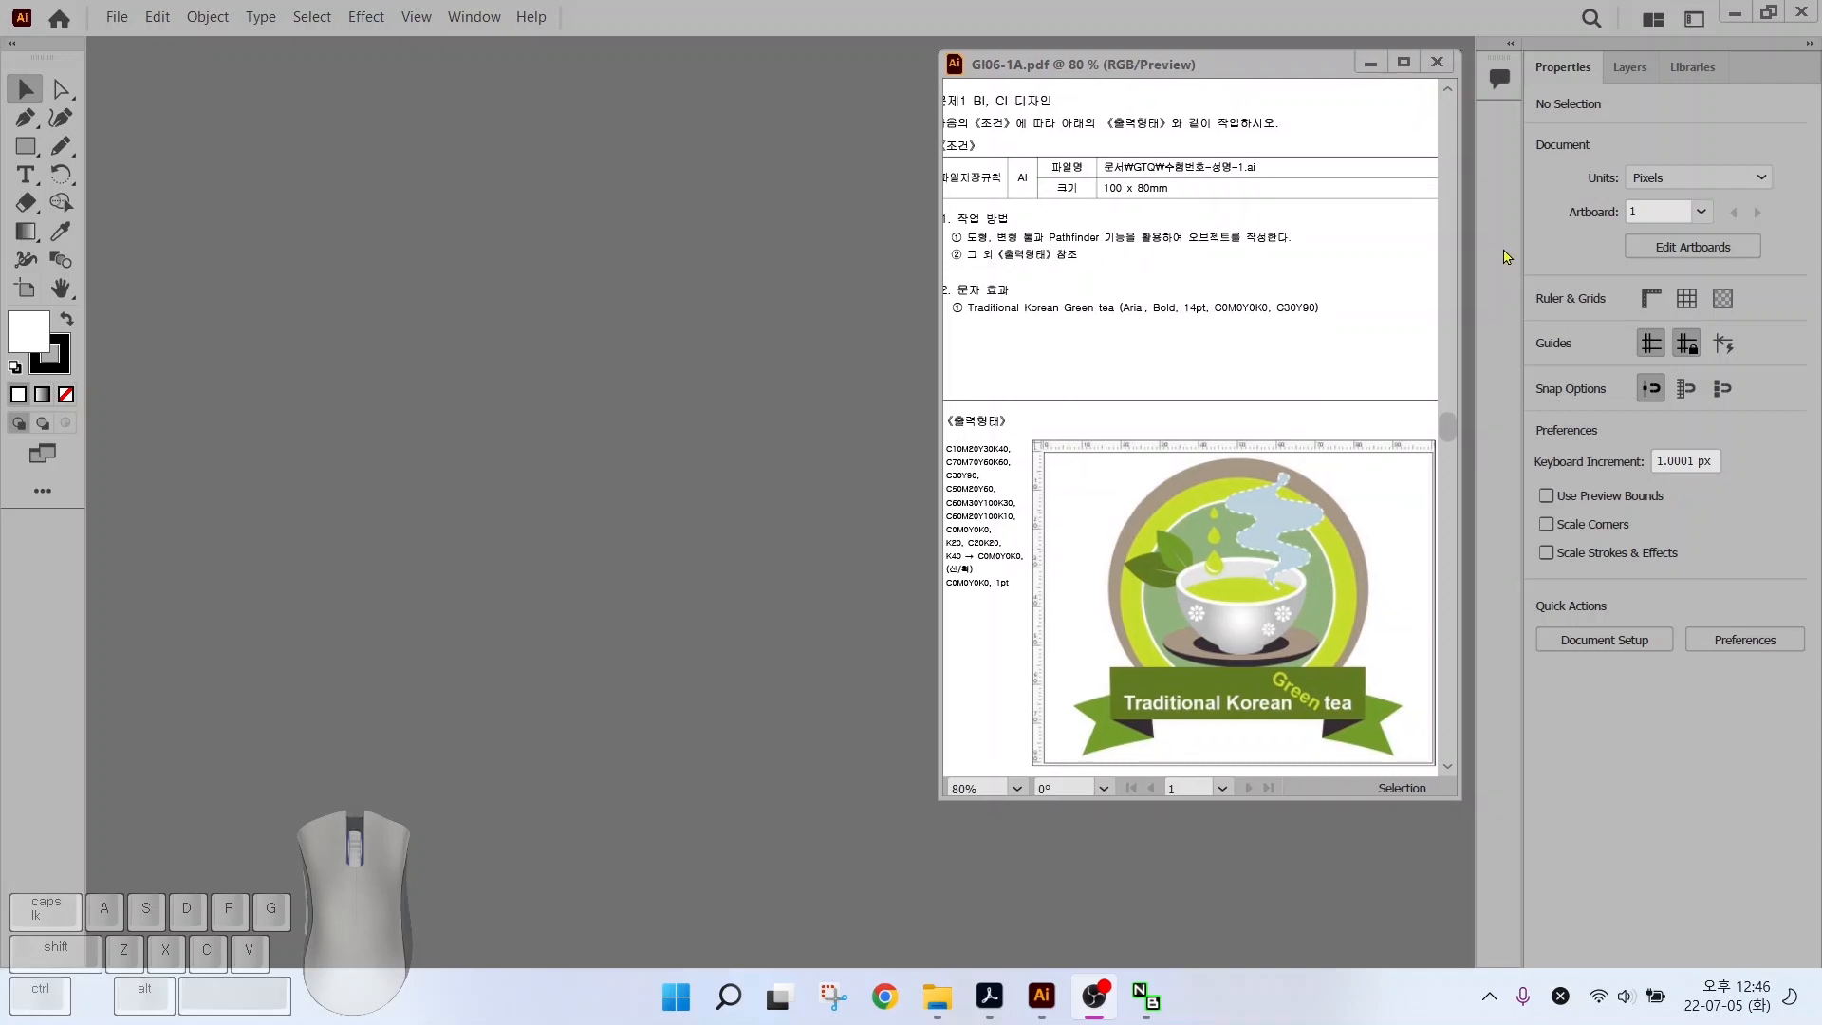
Bring up the Switch Workspace menu in the top-right application bar, dismiss it, then reopen it
key(alt)
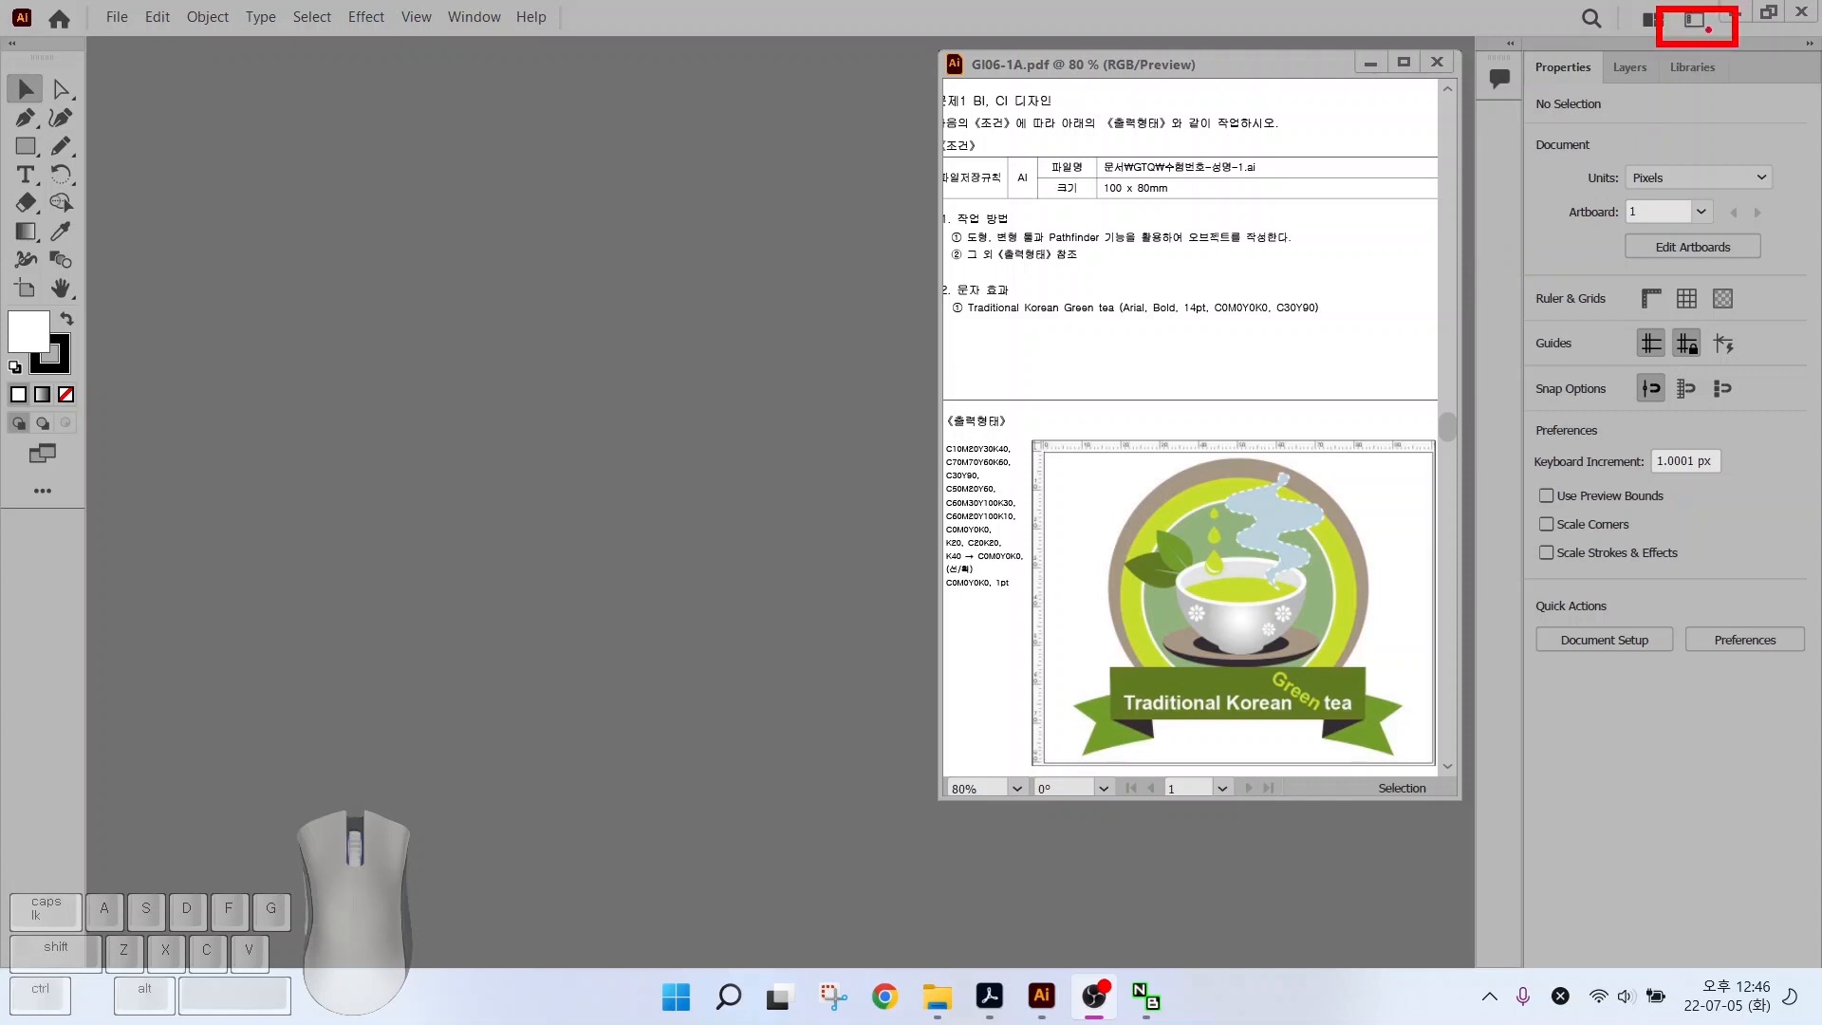
drag(1688, 27, 1608, 119)
click(1691, 21)
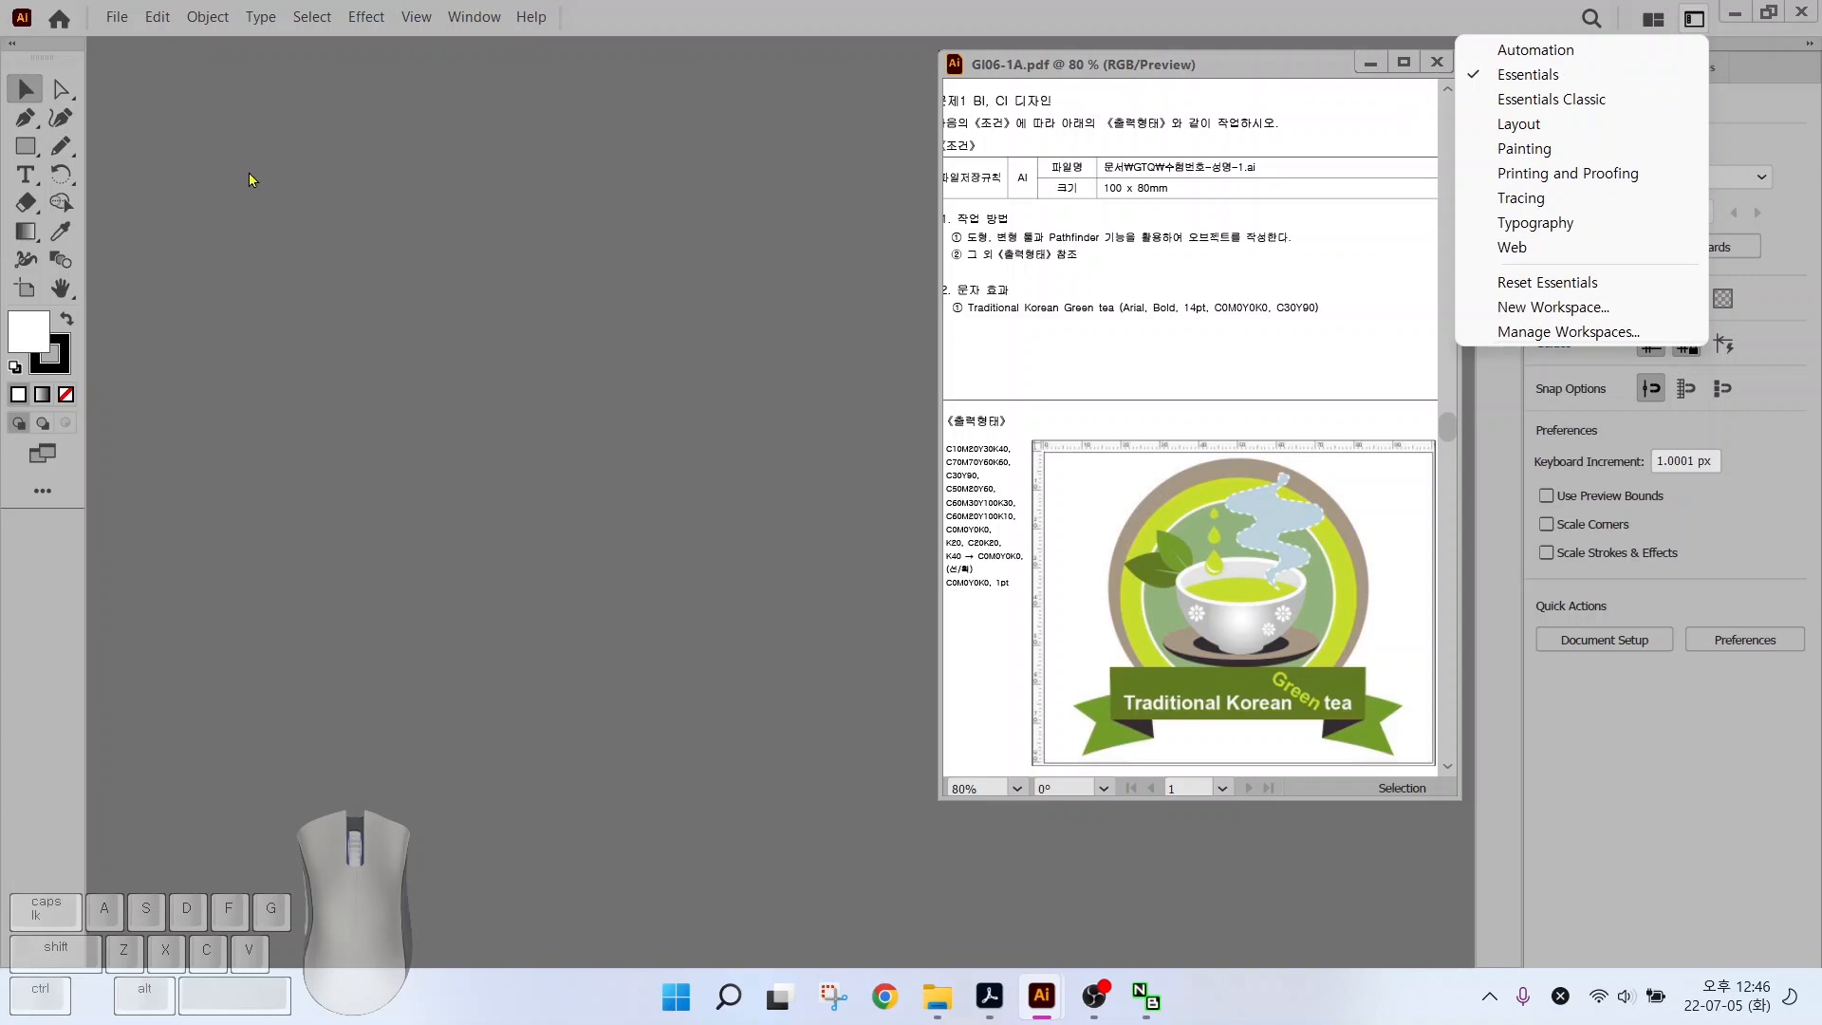
key(alt)
drag(3, 61, 104, 313)
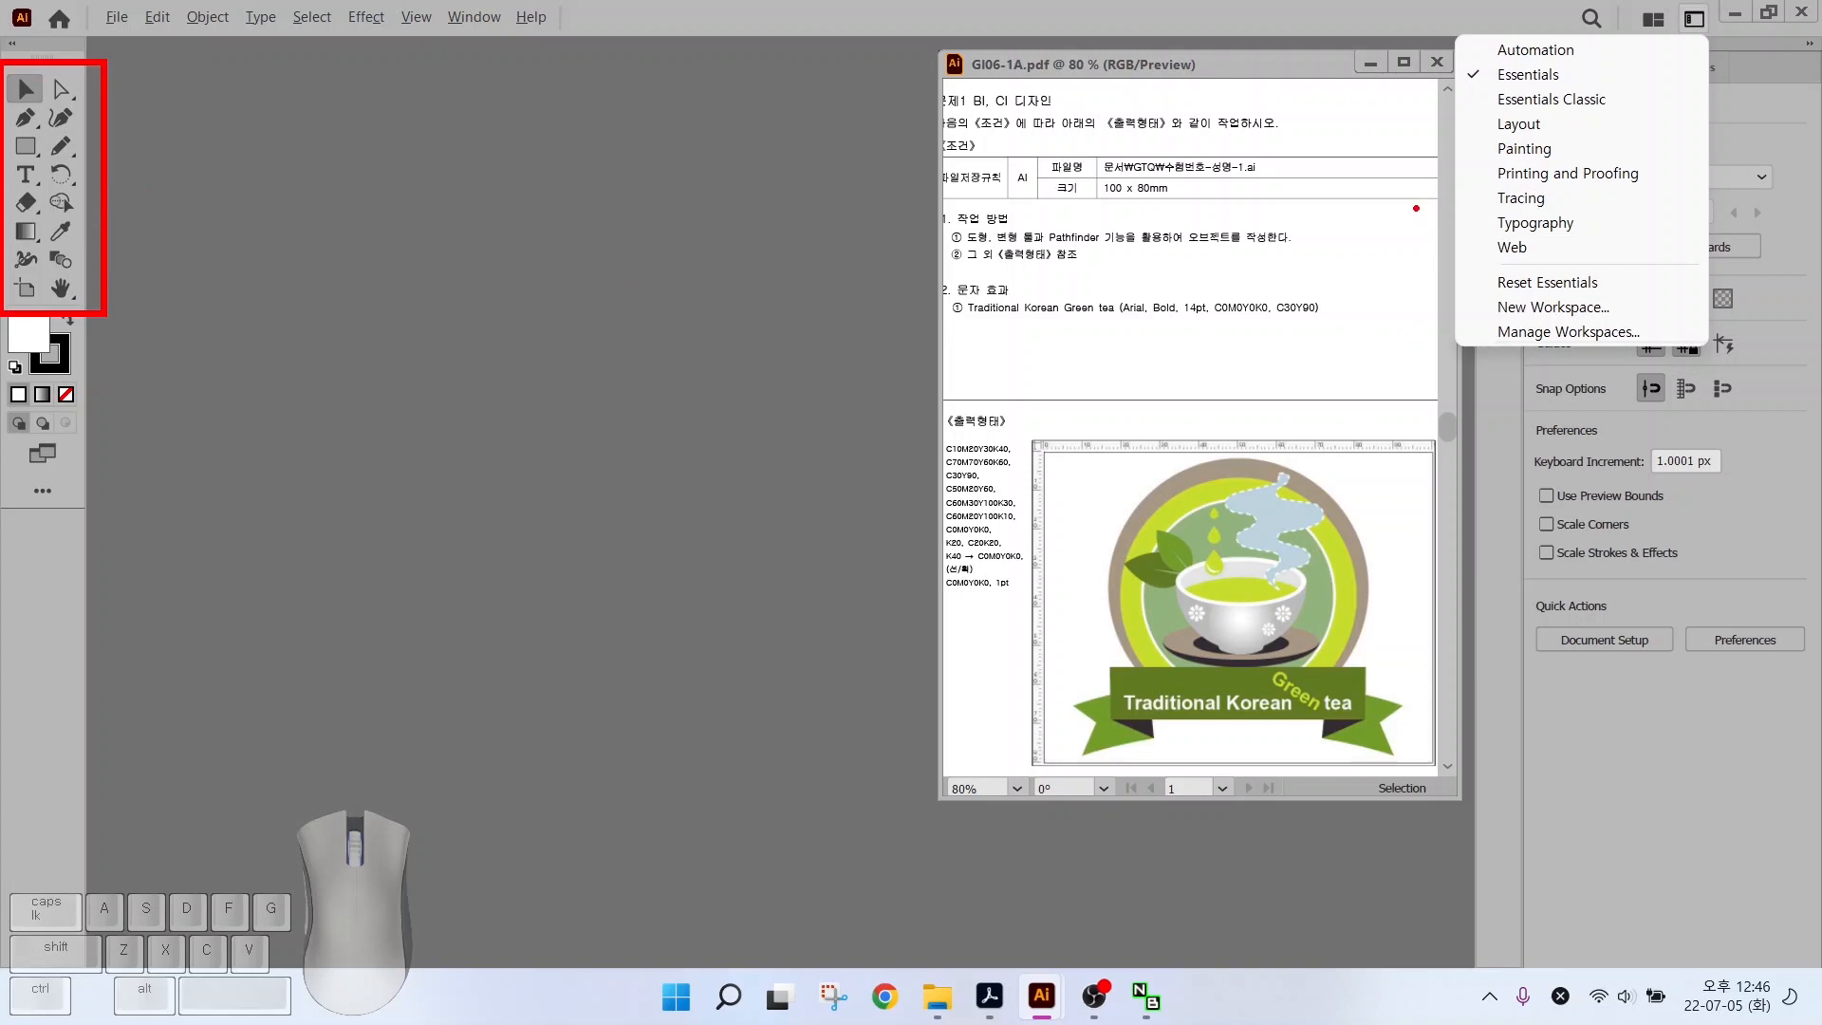
mouse_move(1497, 717)
mouse_down()
mouse_move(1812, 132)
mouse_move(1807, 68)
mouse_up()
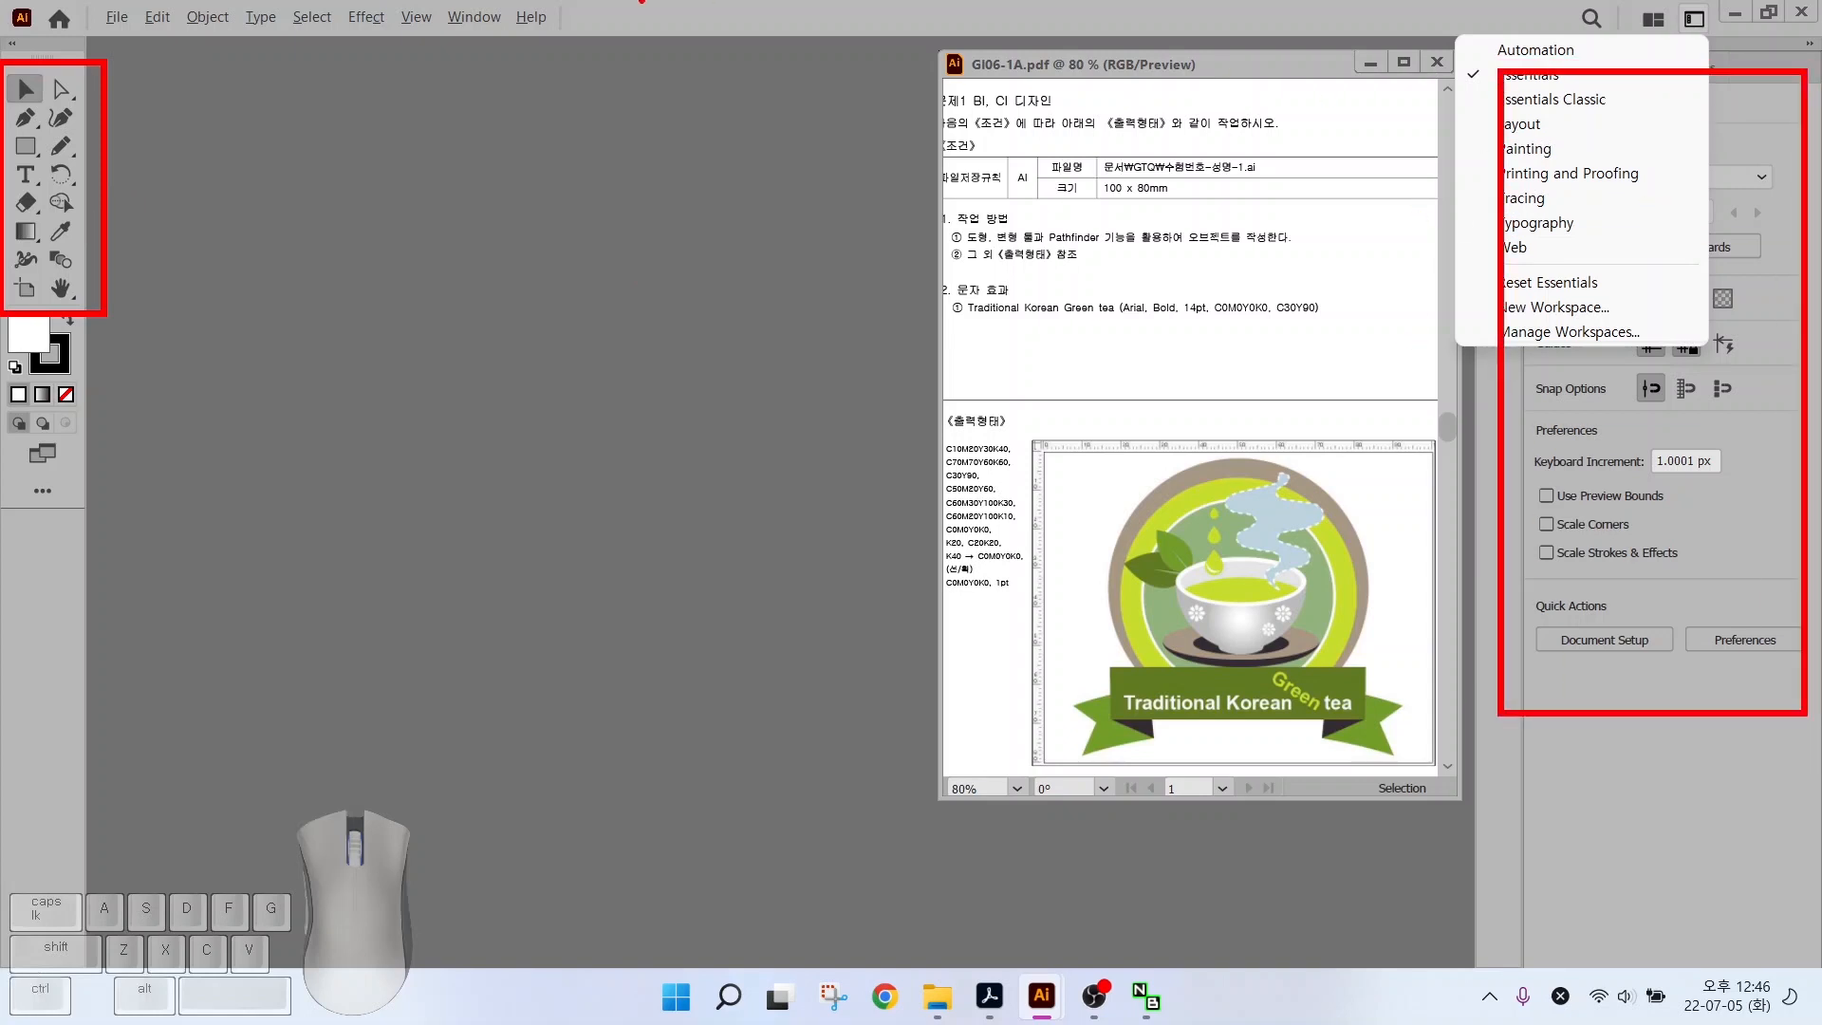
mouse_move(198, 42)
mouse_down()
mouse_move(649, 95)
mouse_move(893, 94)
mouse_up()
key(Escape)
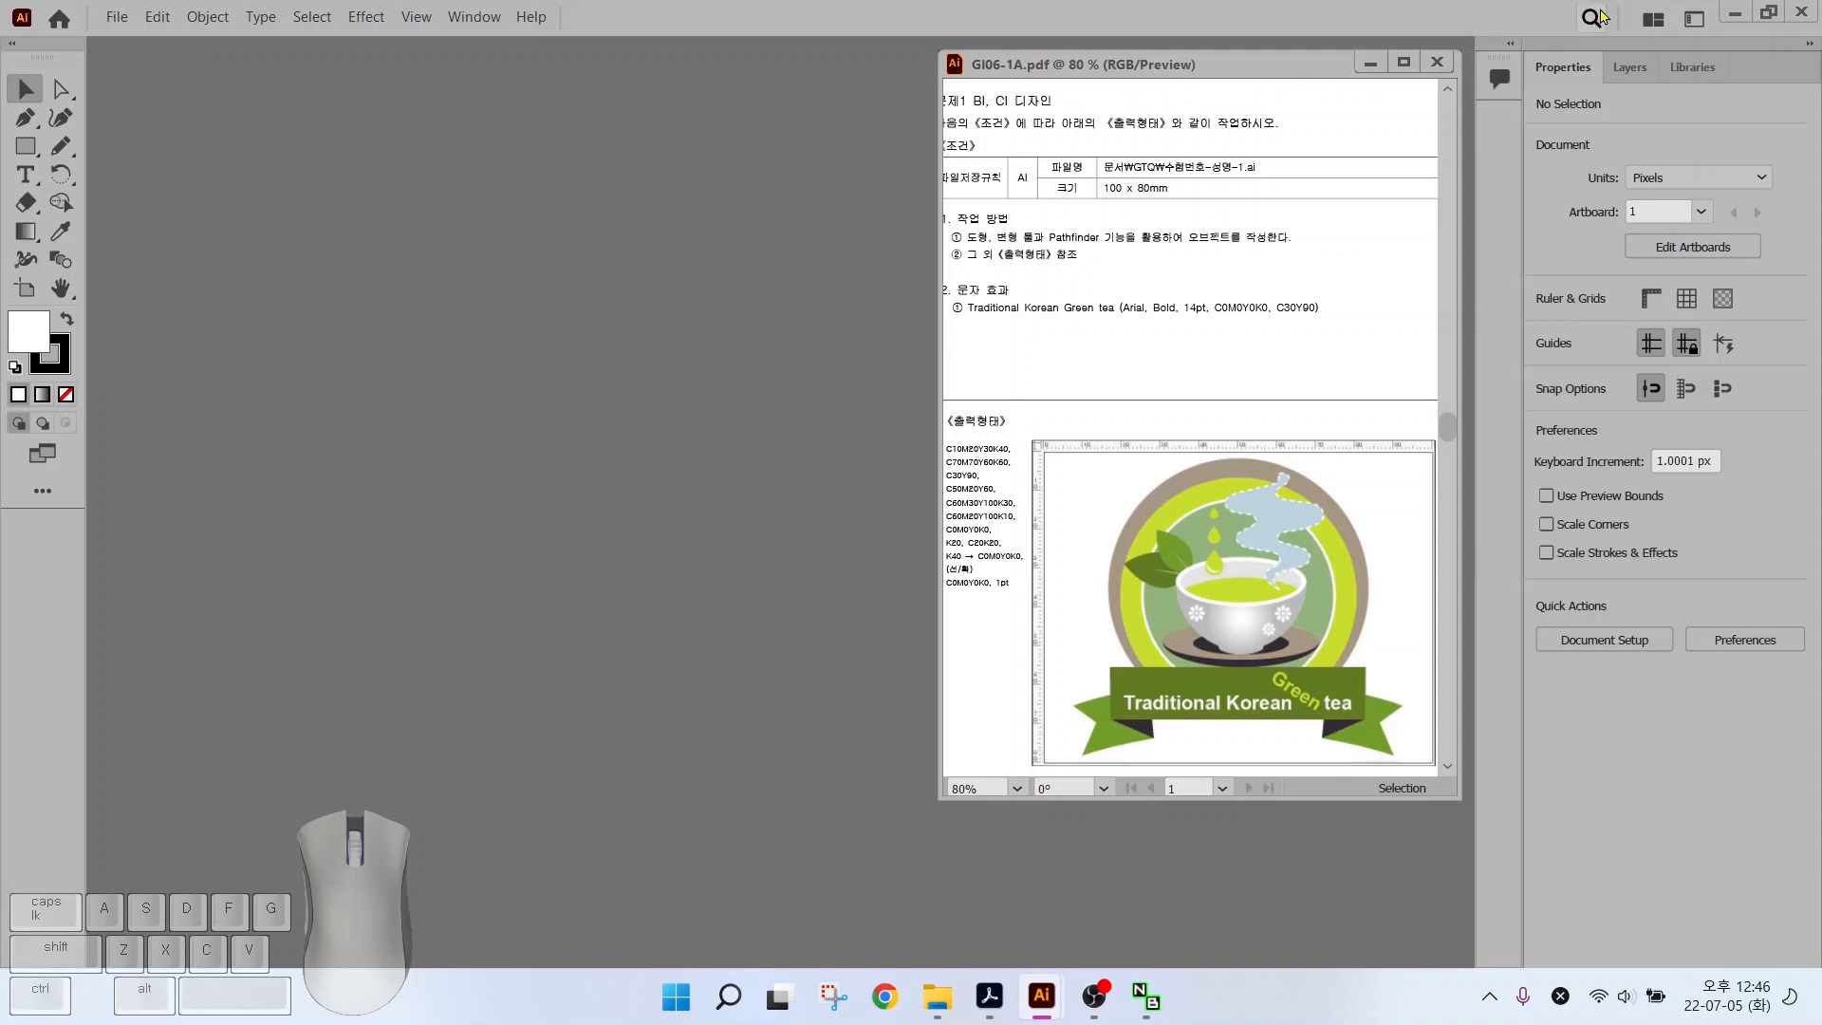
click(1694, 21)
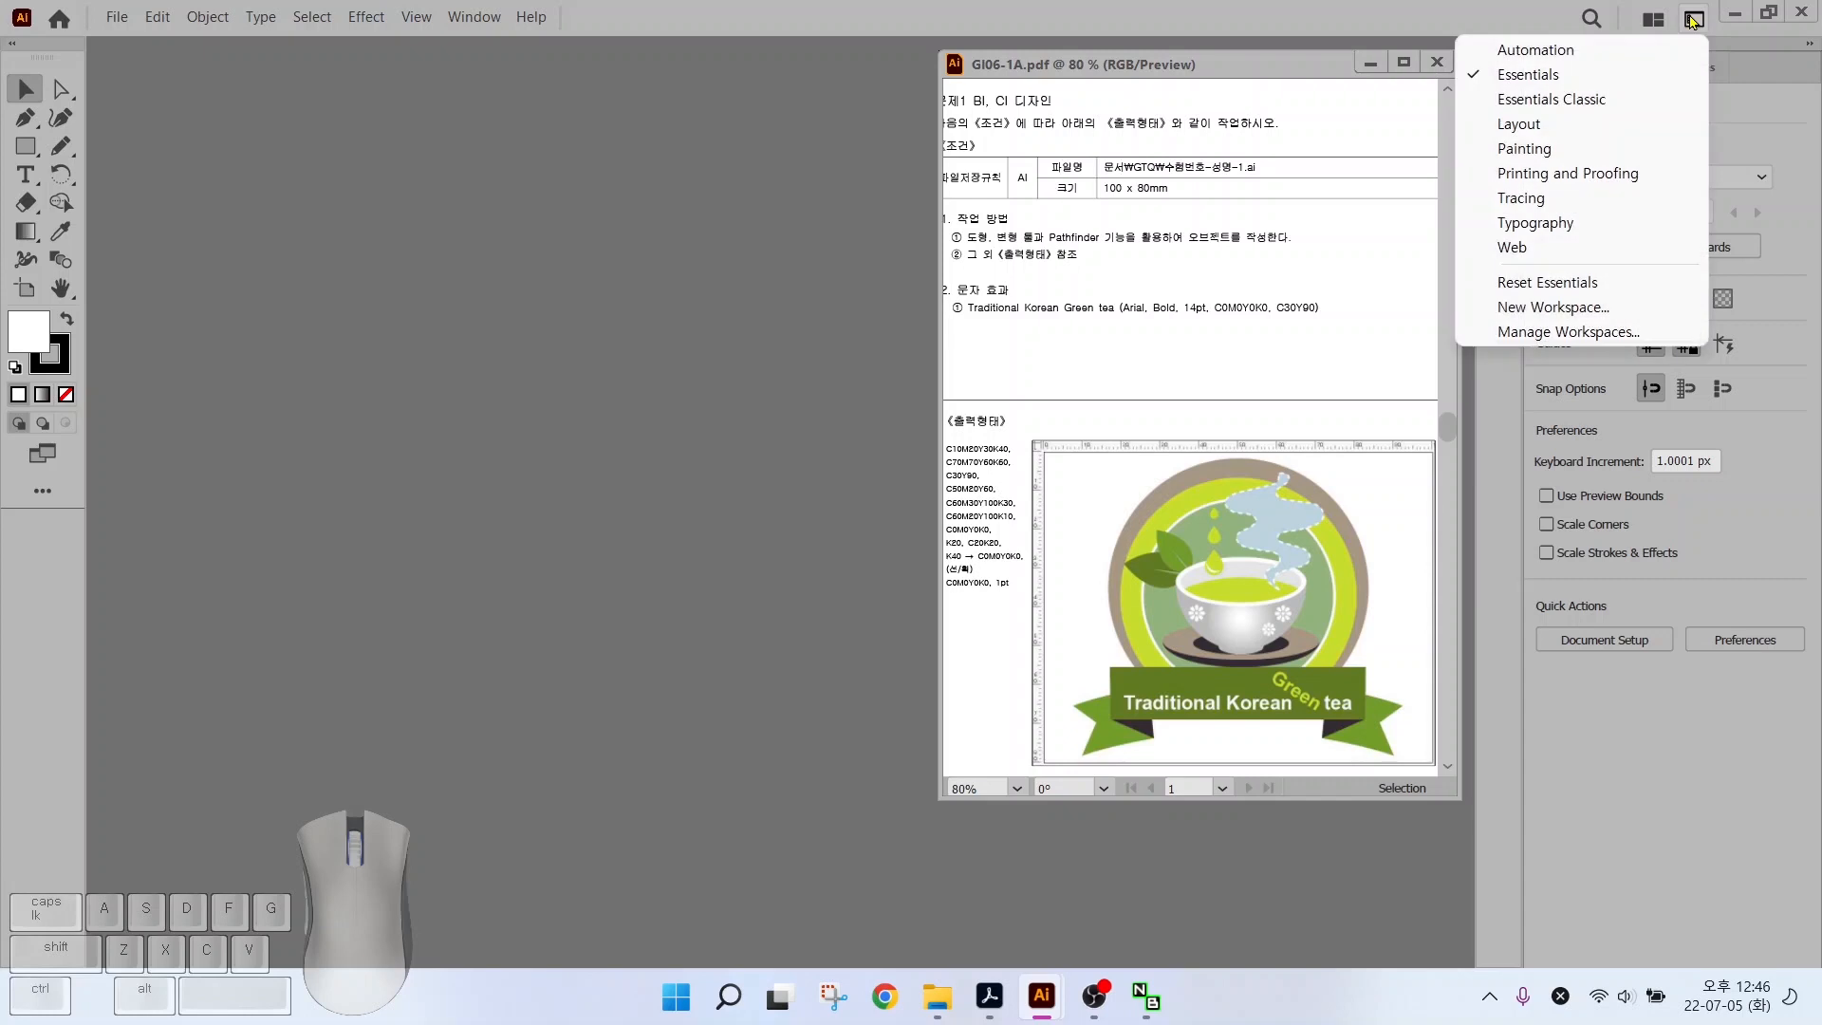
Switch to the Essentials Classic workspace and nudge the reference PDF window up and left
click(1575, 100)
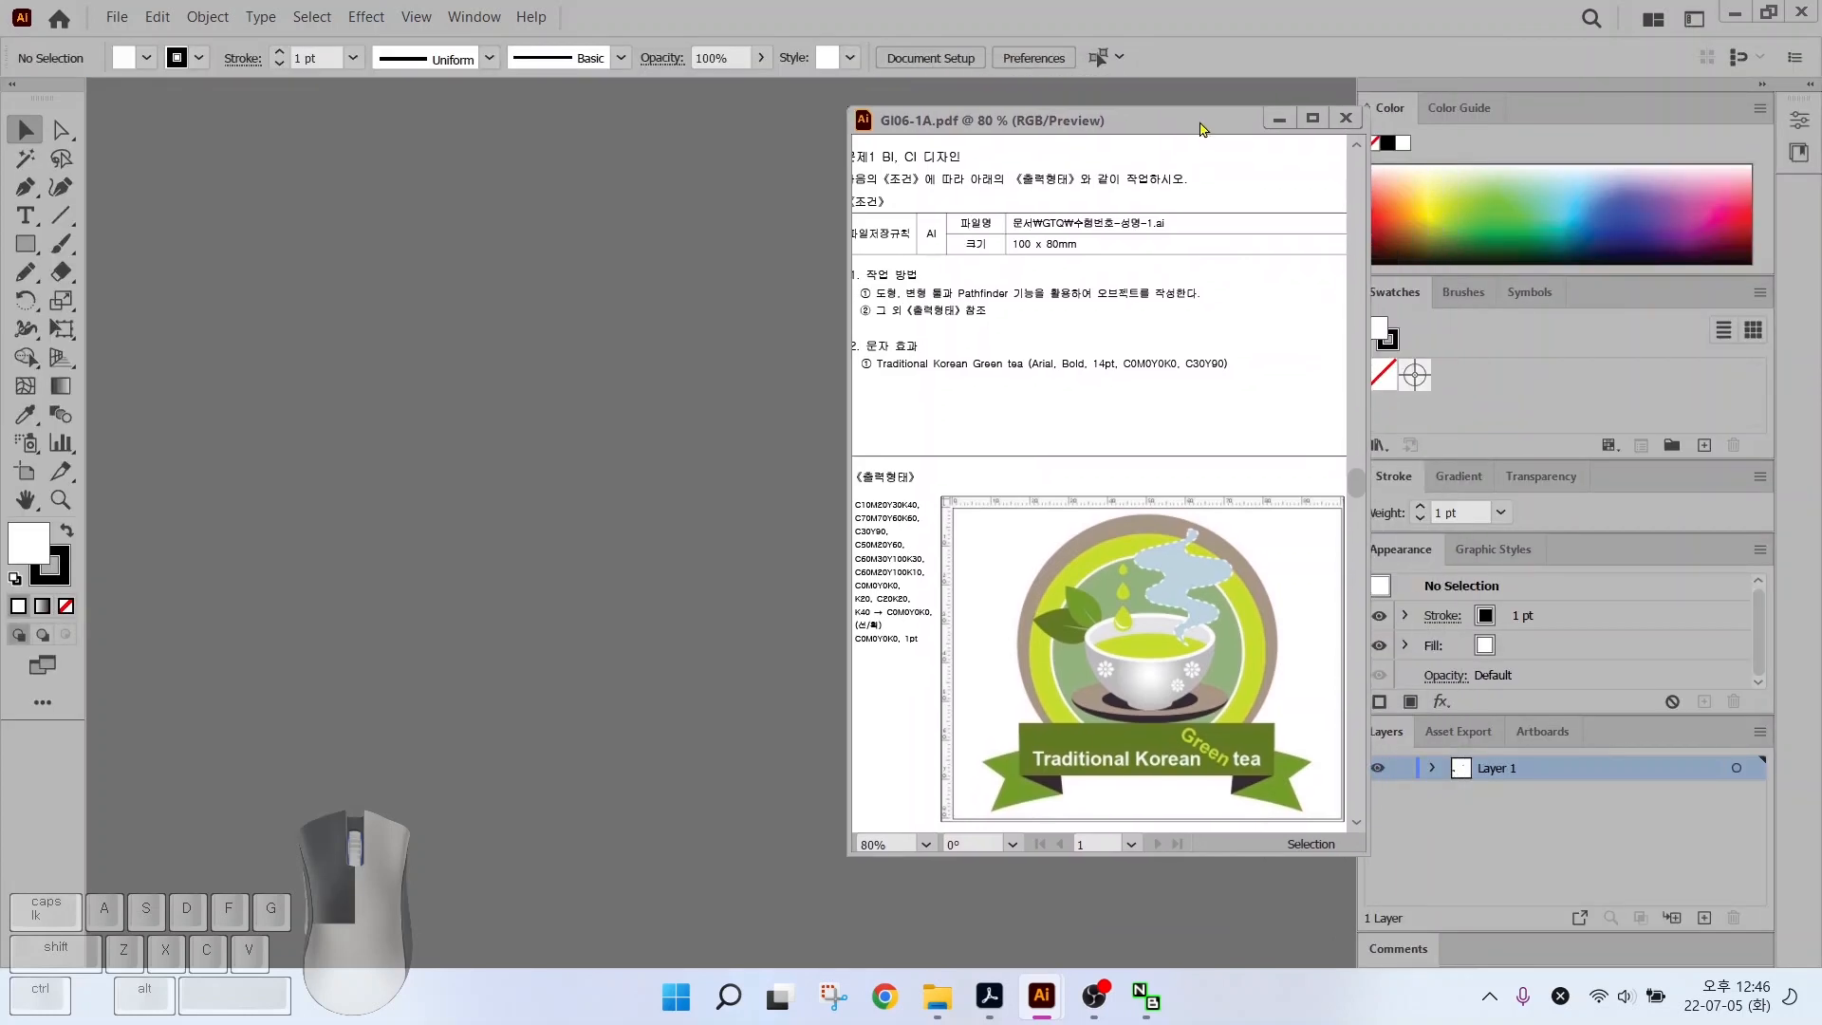
drag(1200, 128, 1177, 111)
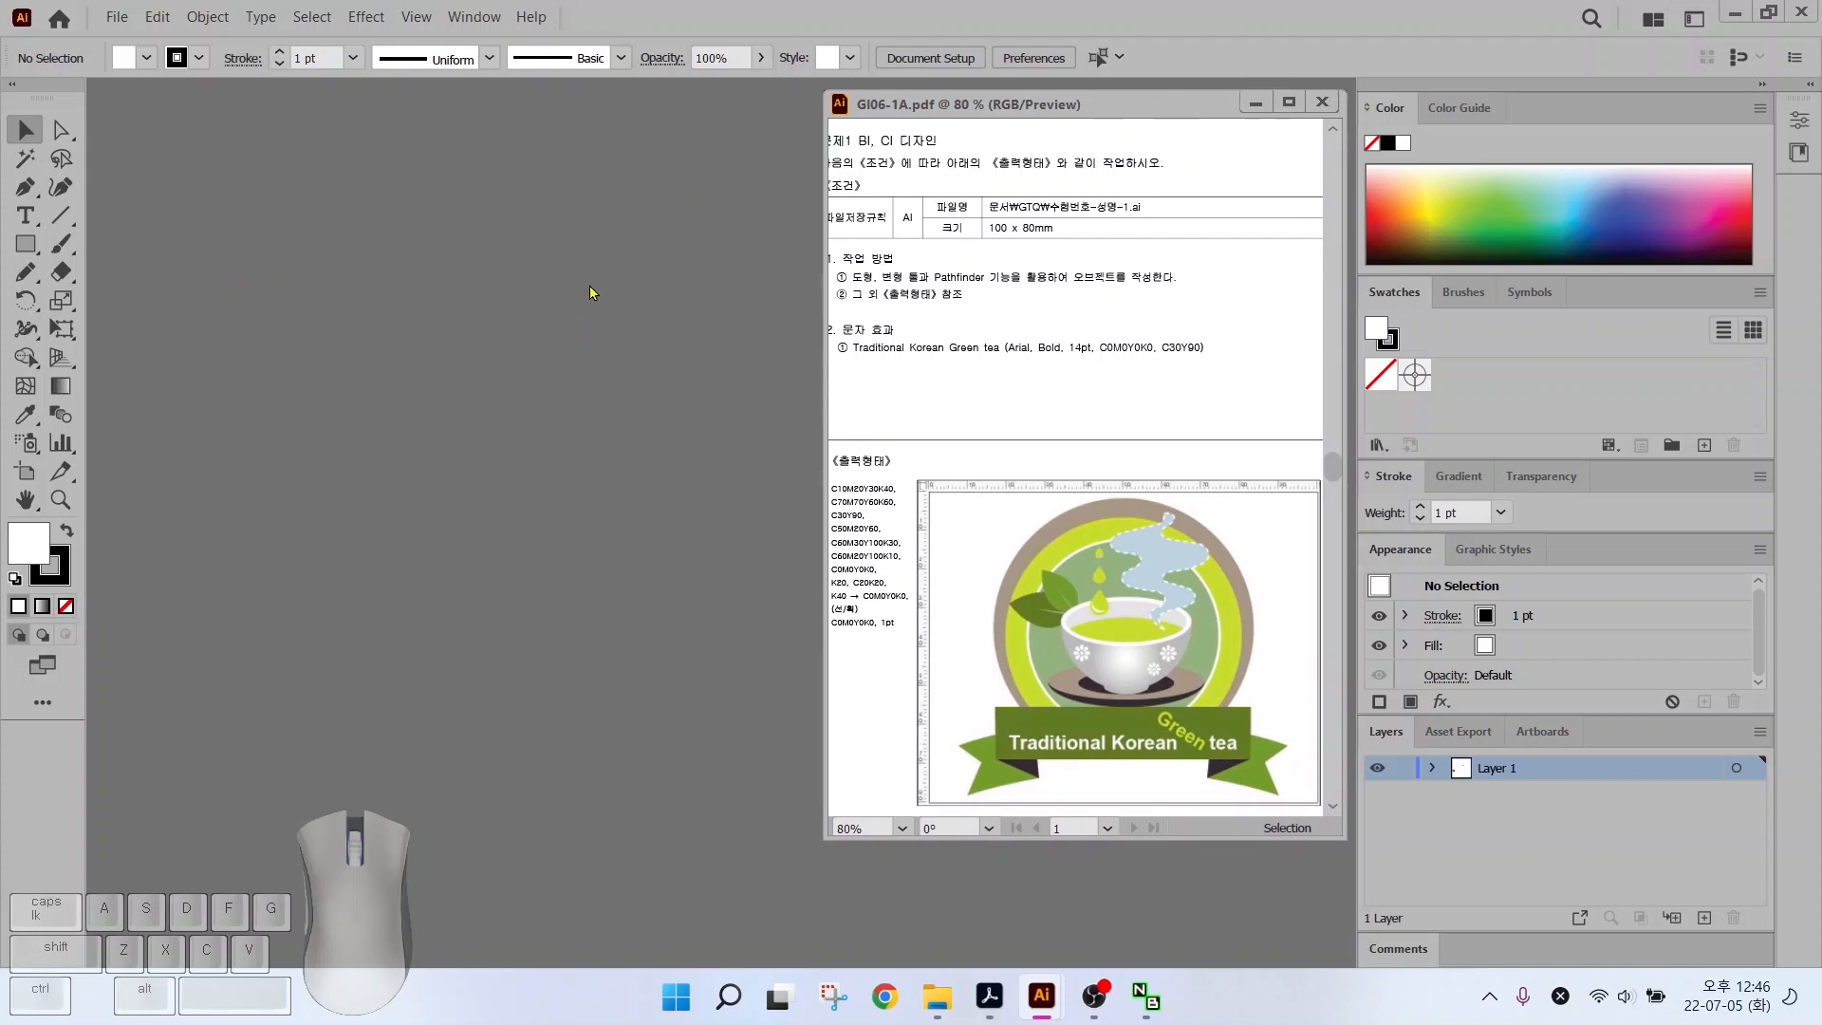
key(alt)
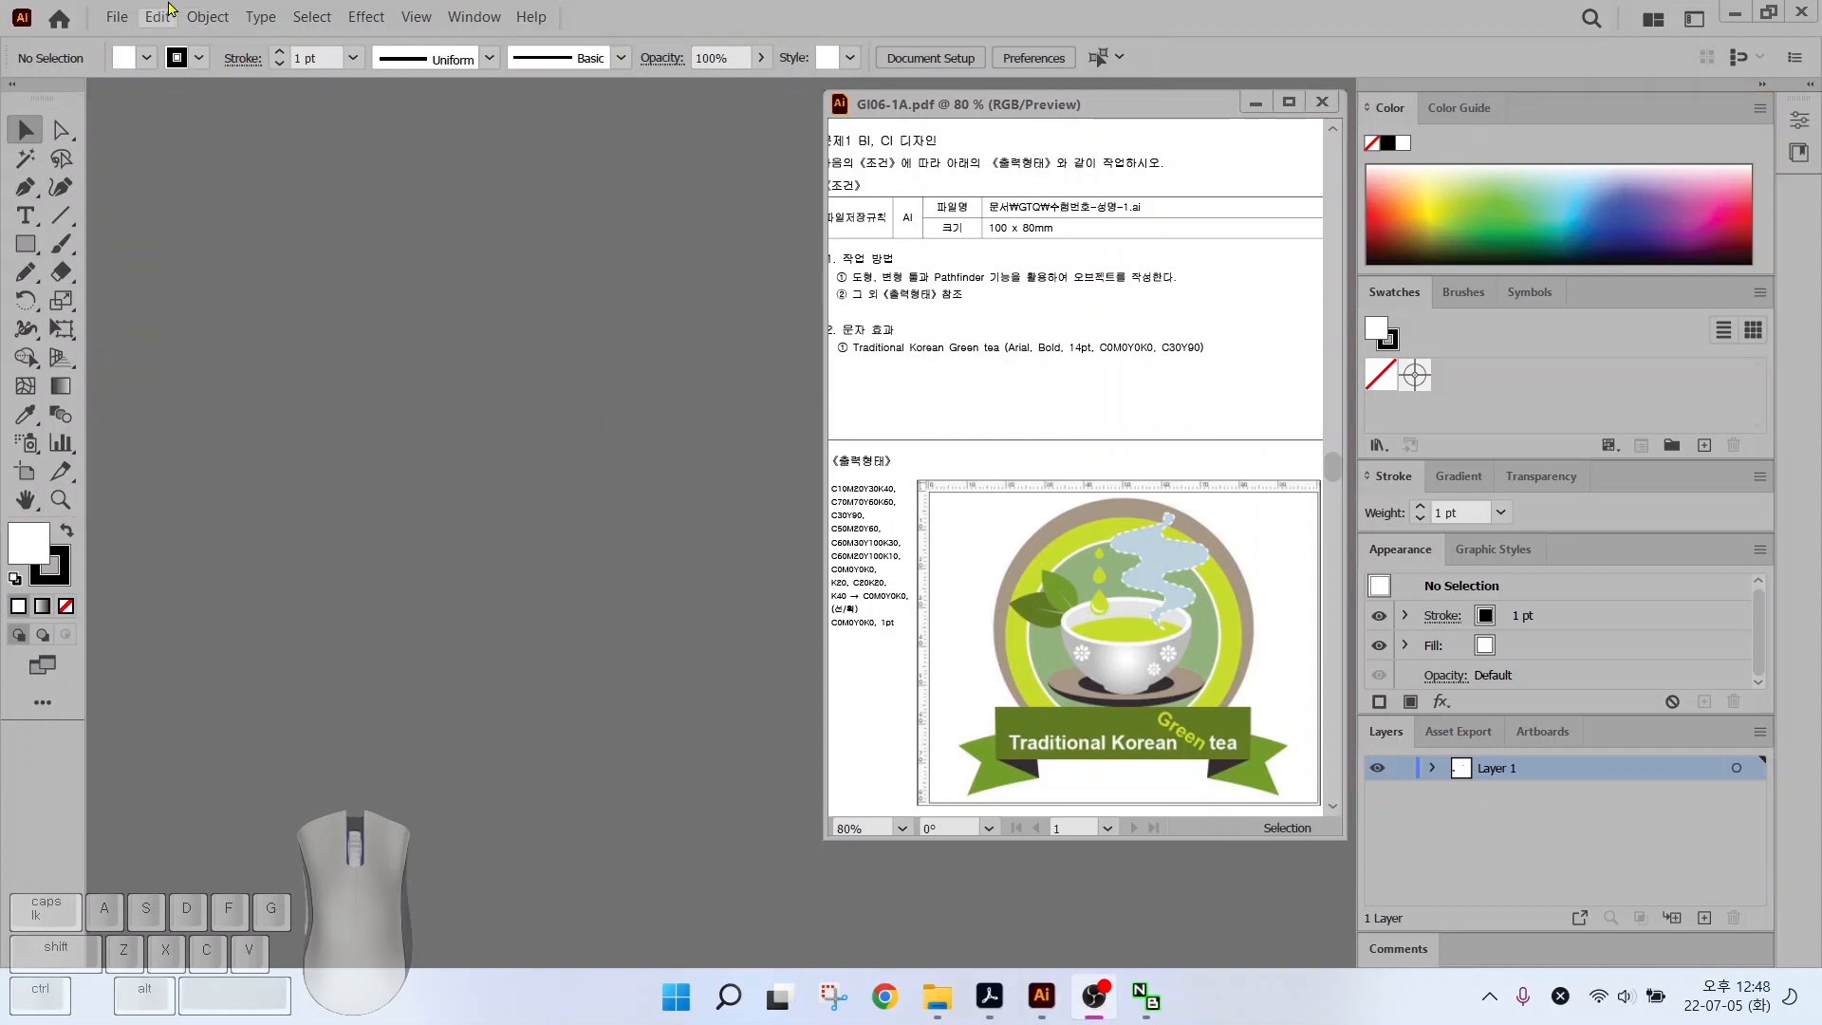
click(158, 18)
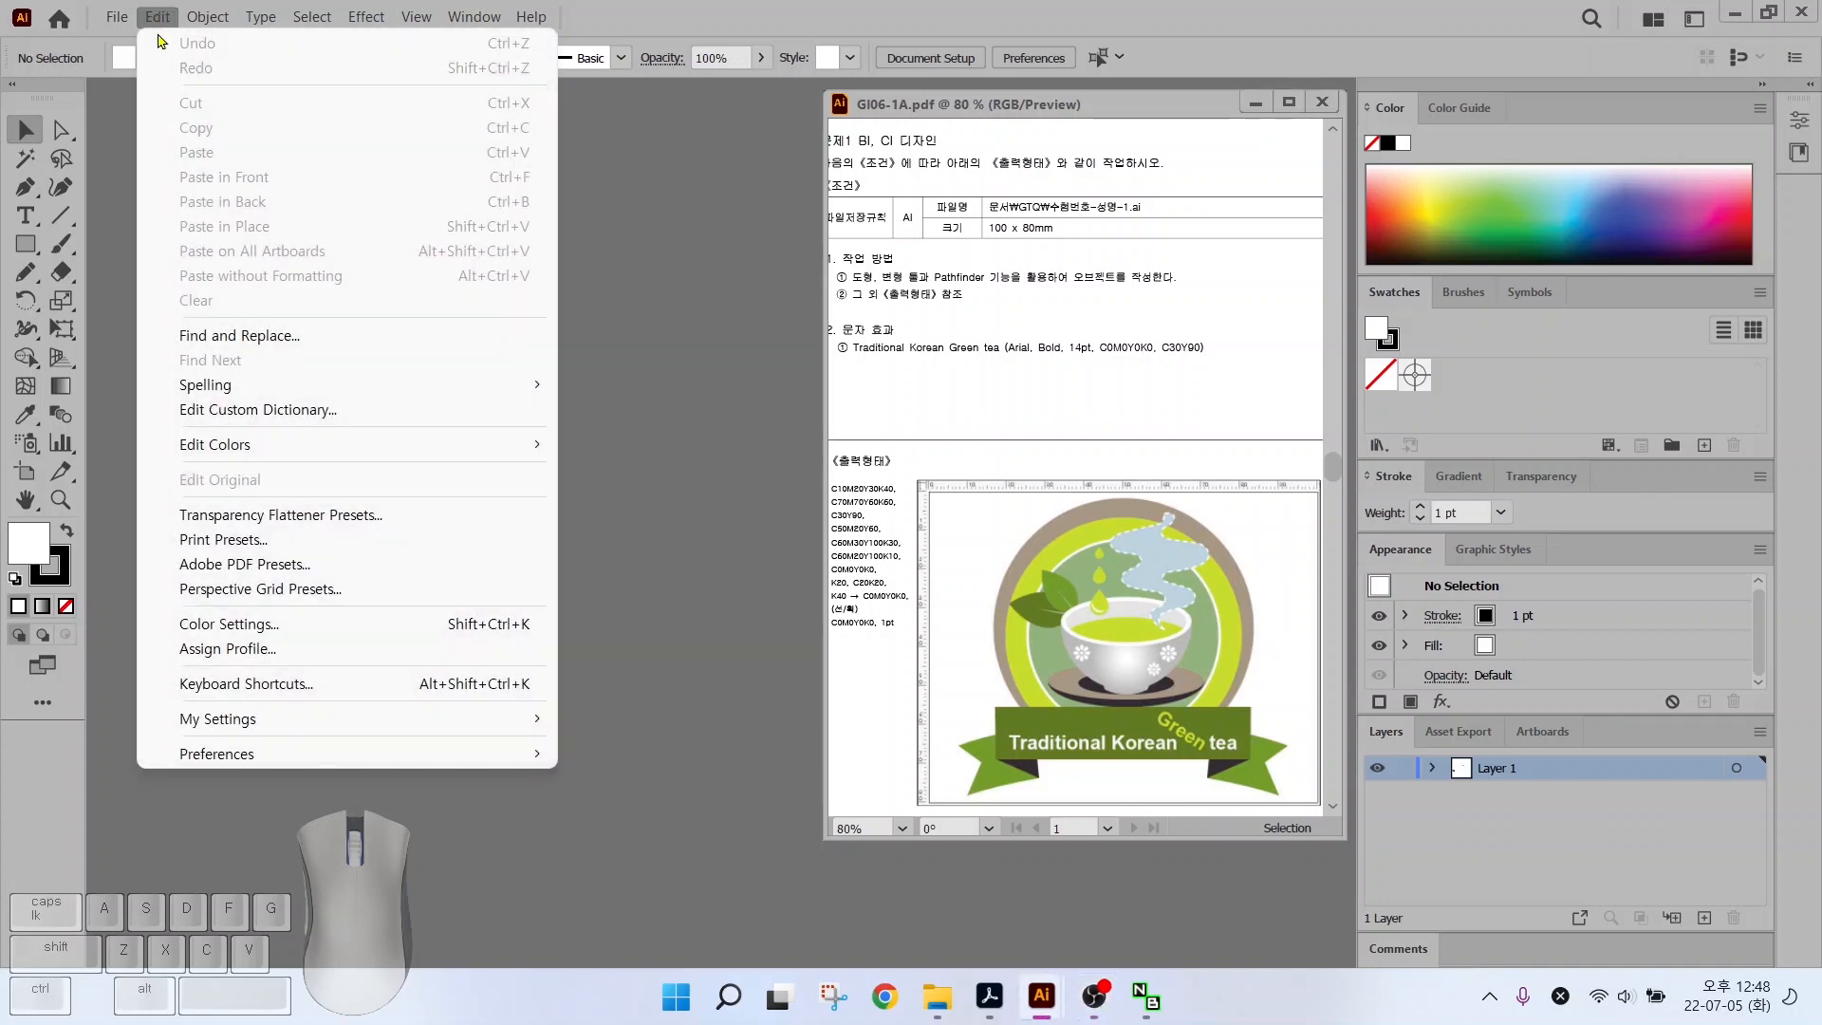
Open Edit > Preferences > Units and browse the General through Slices preference pages
mouse_move(224, 755)
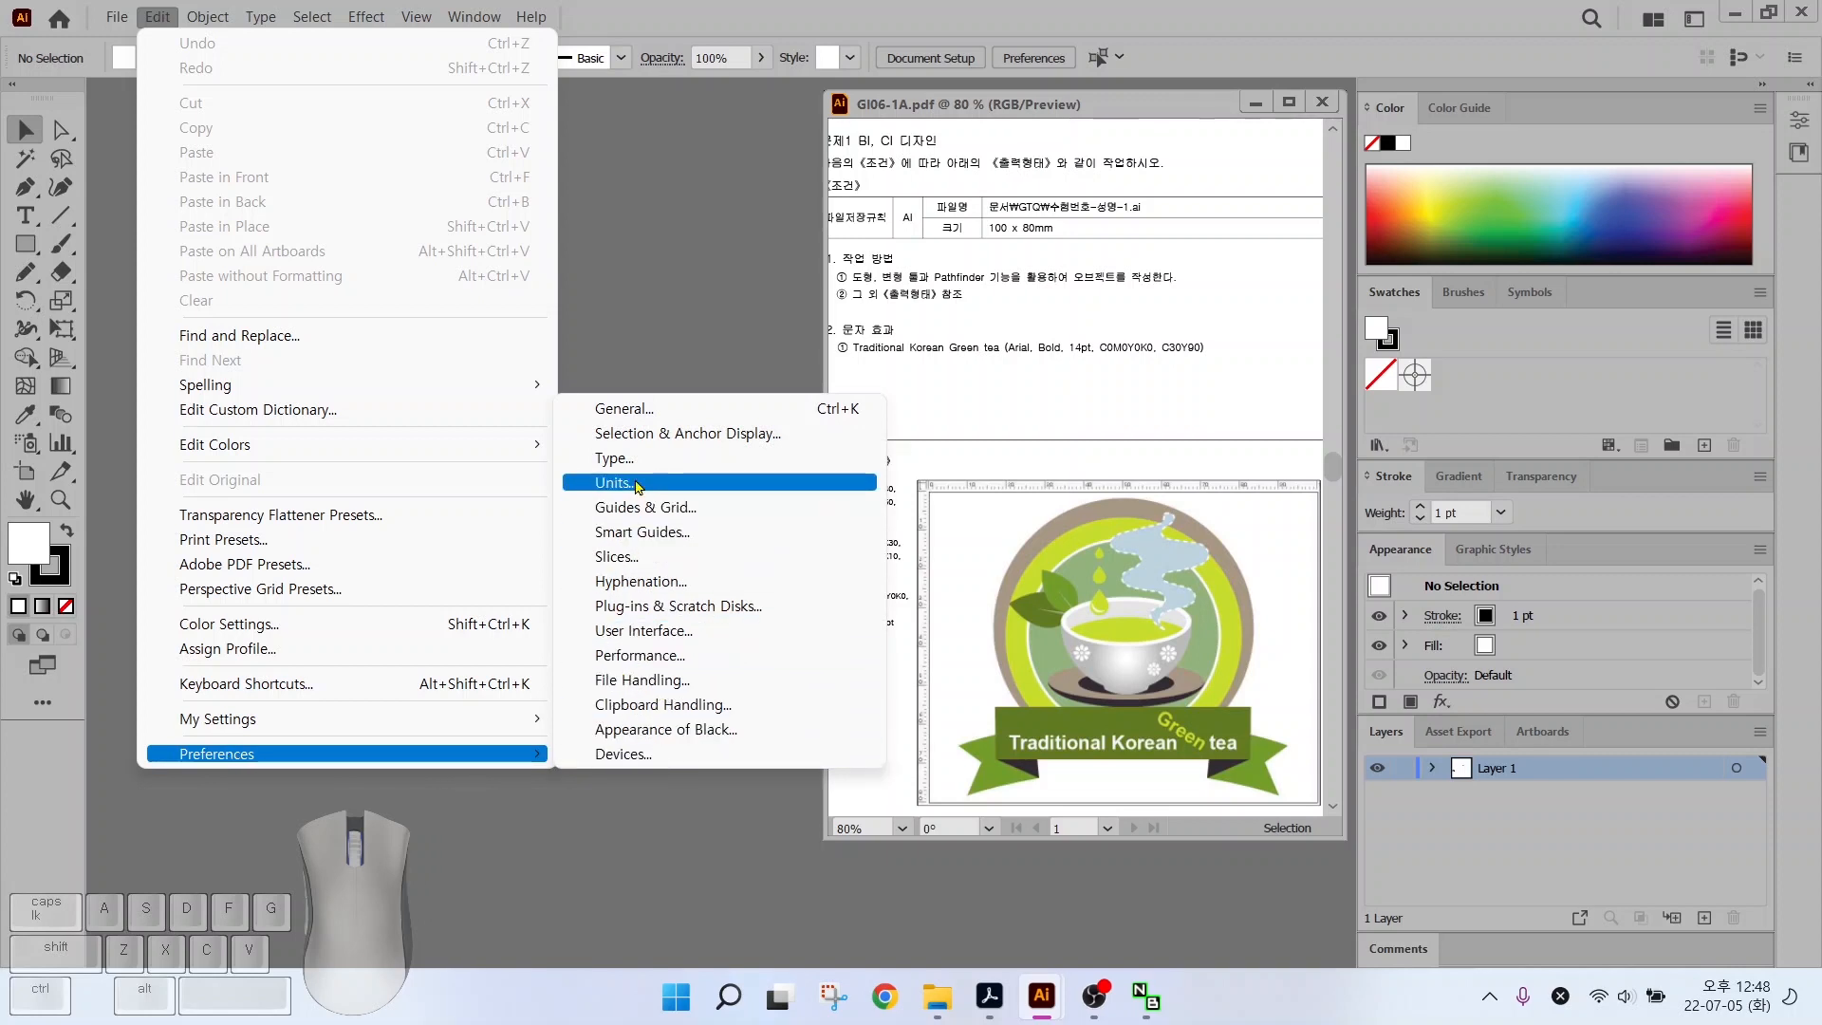
click(635, 484)
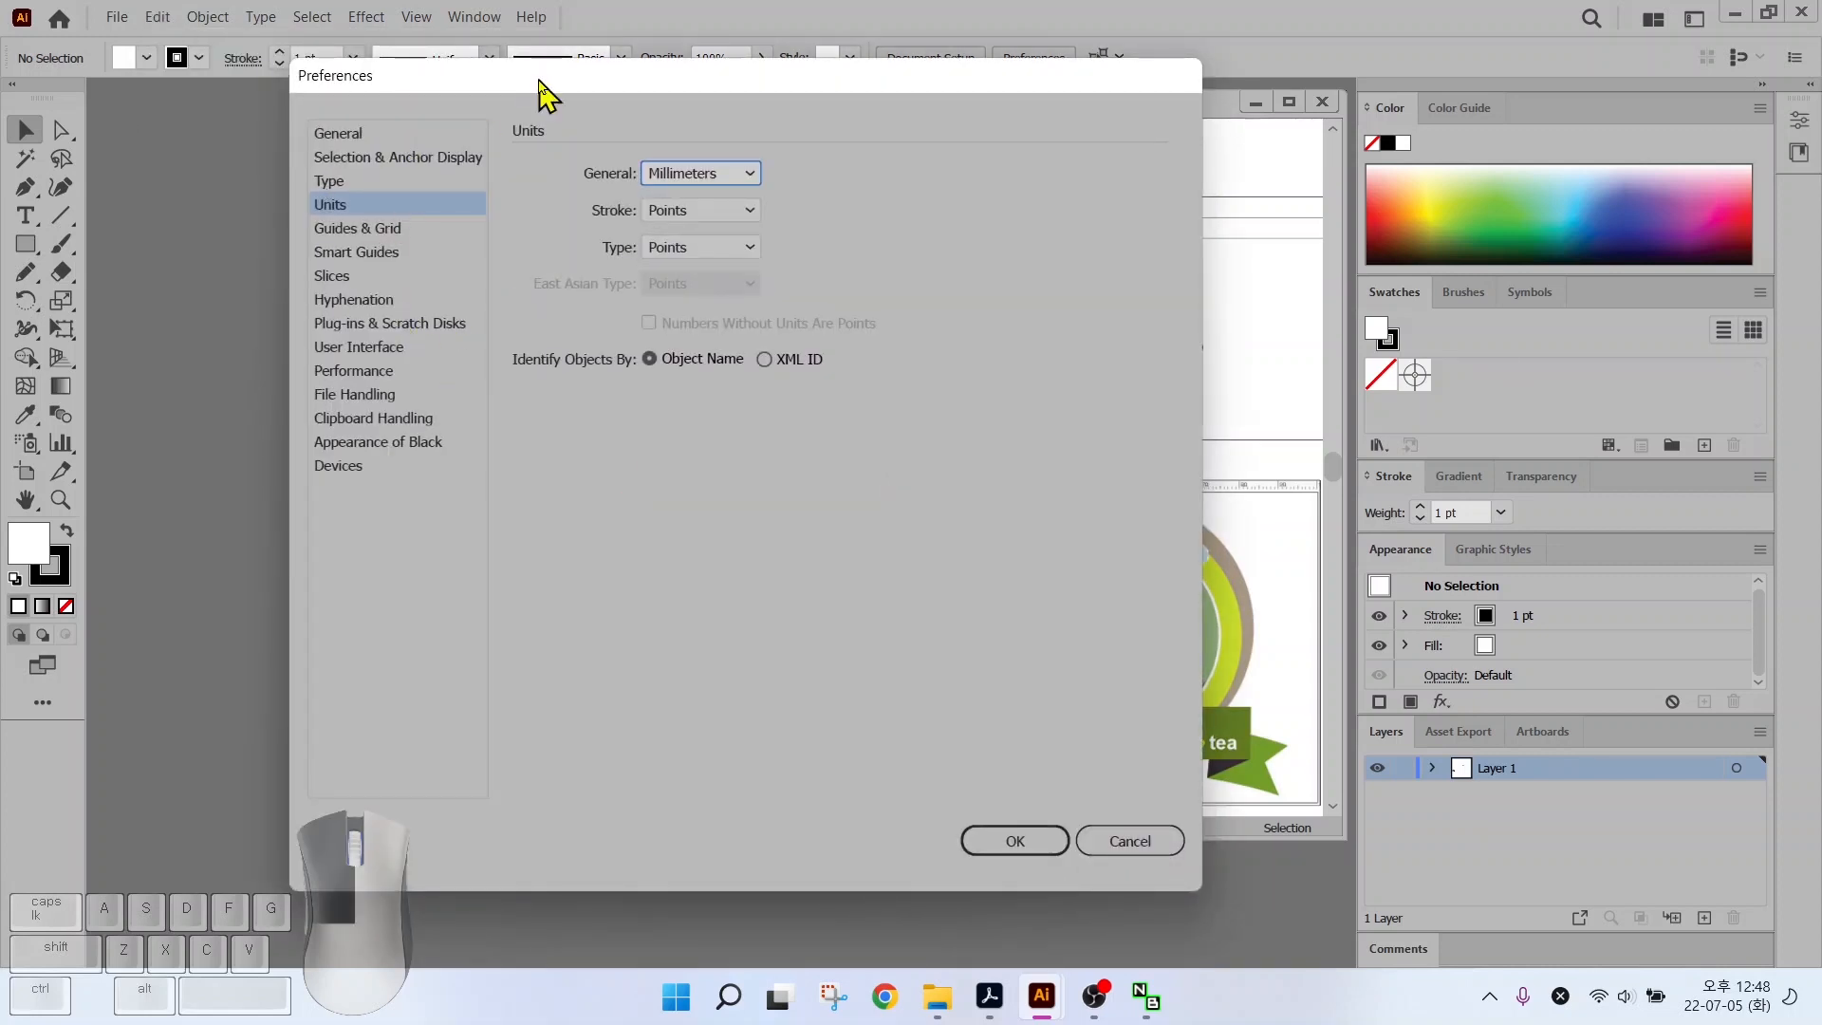
click(345, 137)
click(339, 157)
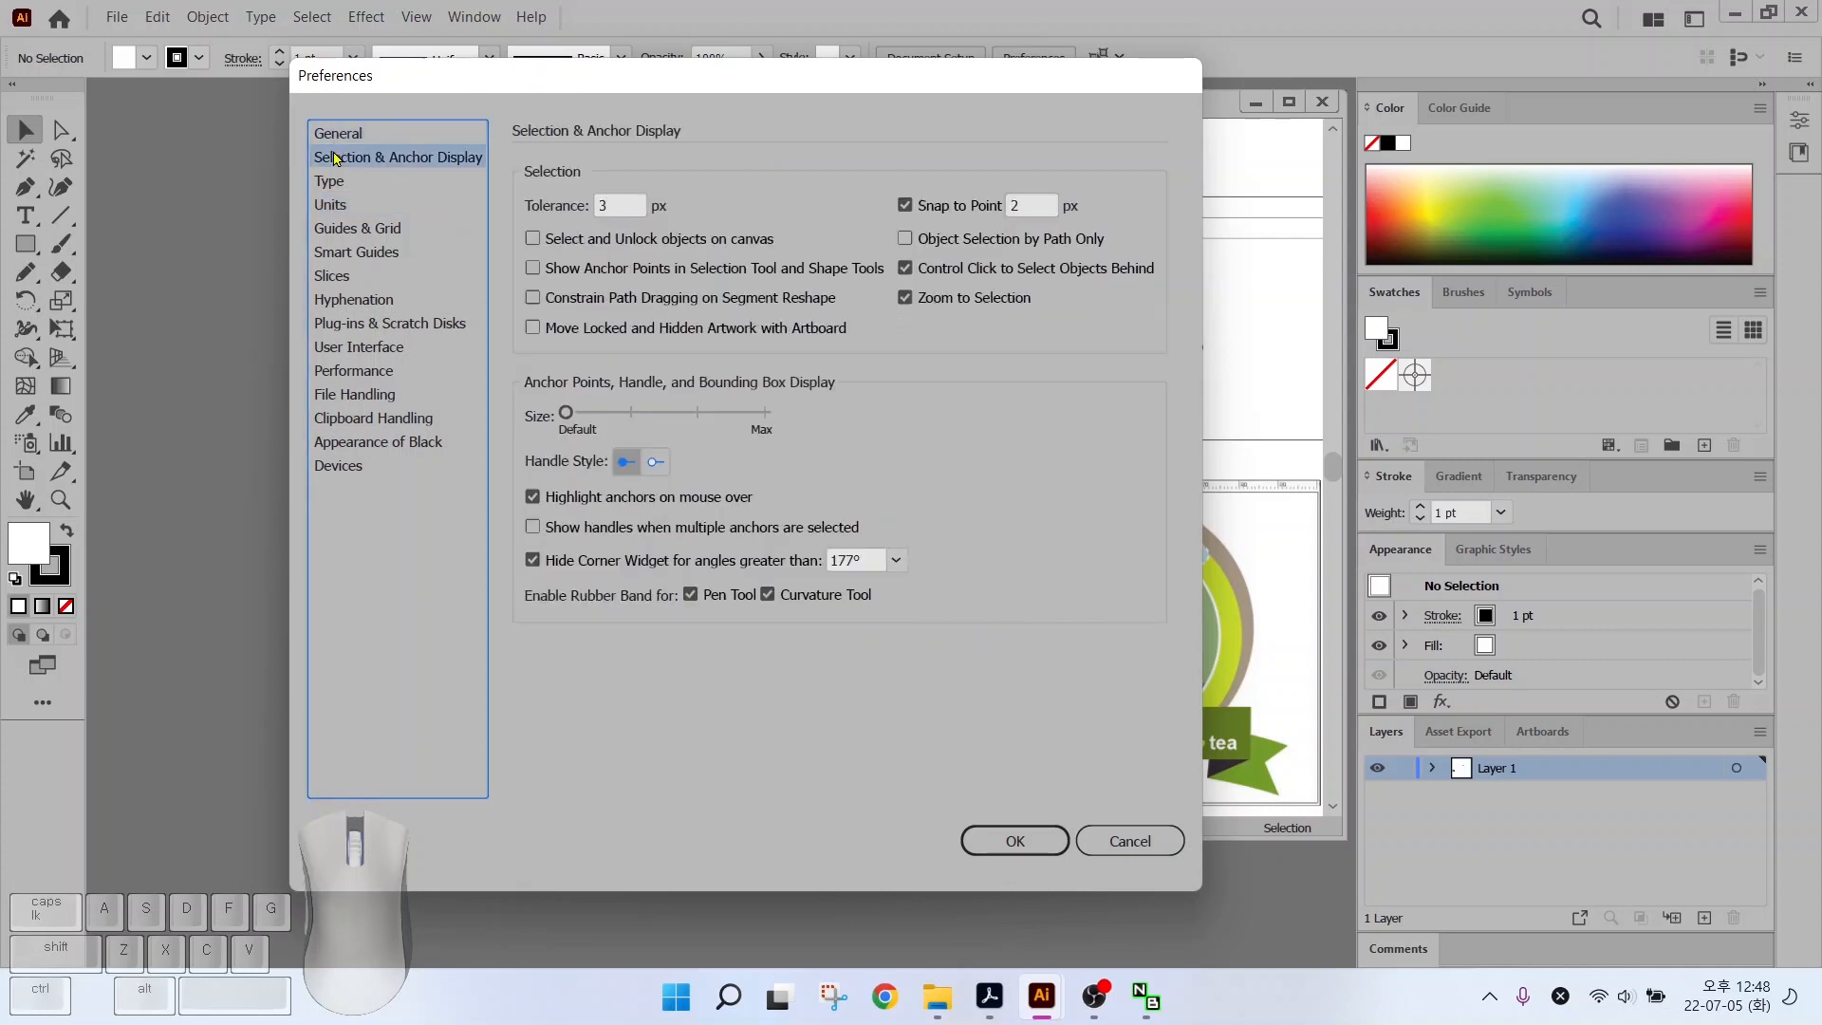
click(325, 182)
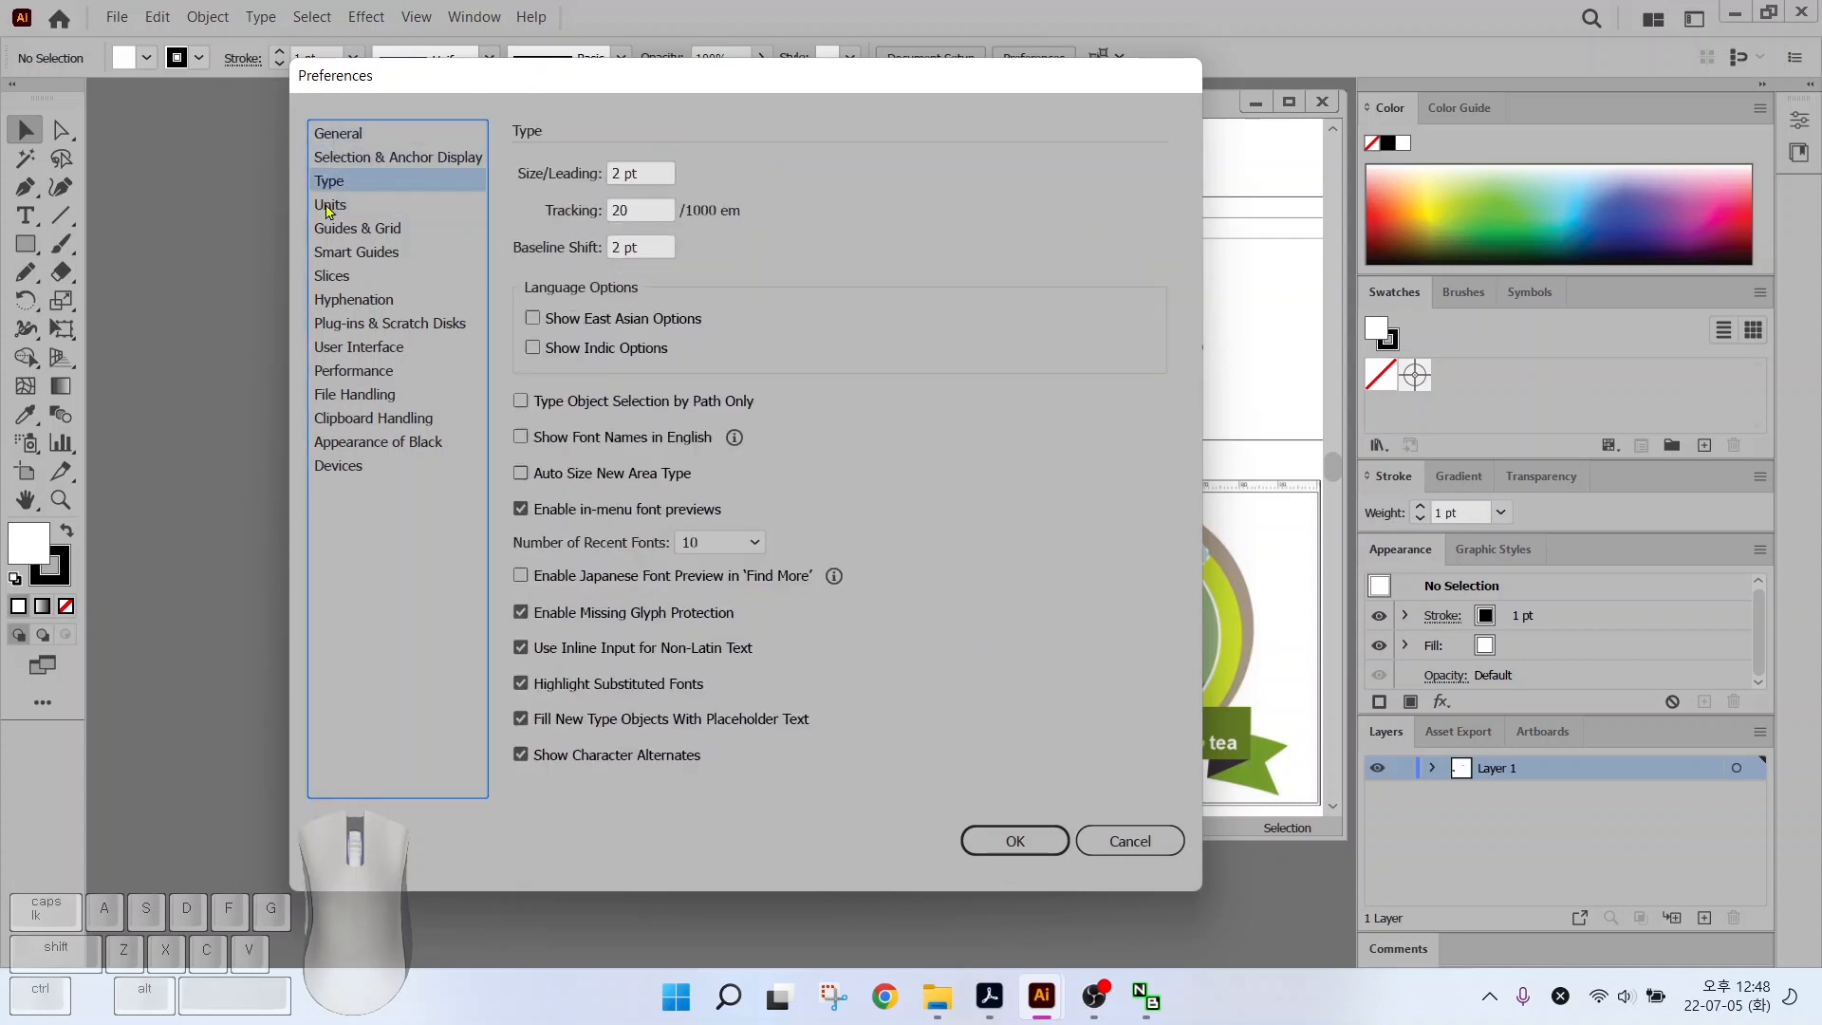
click(331, 206)
click(333, 234)
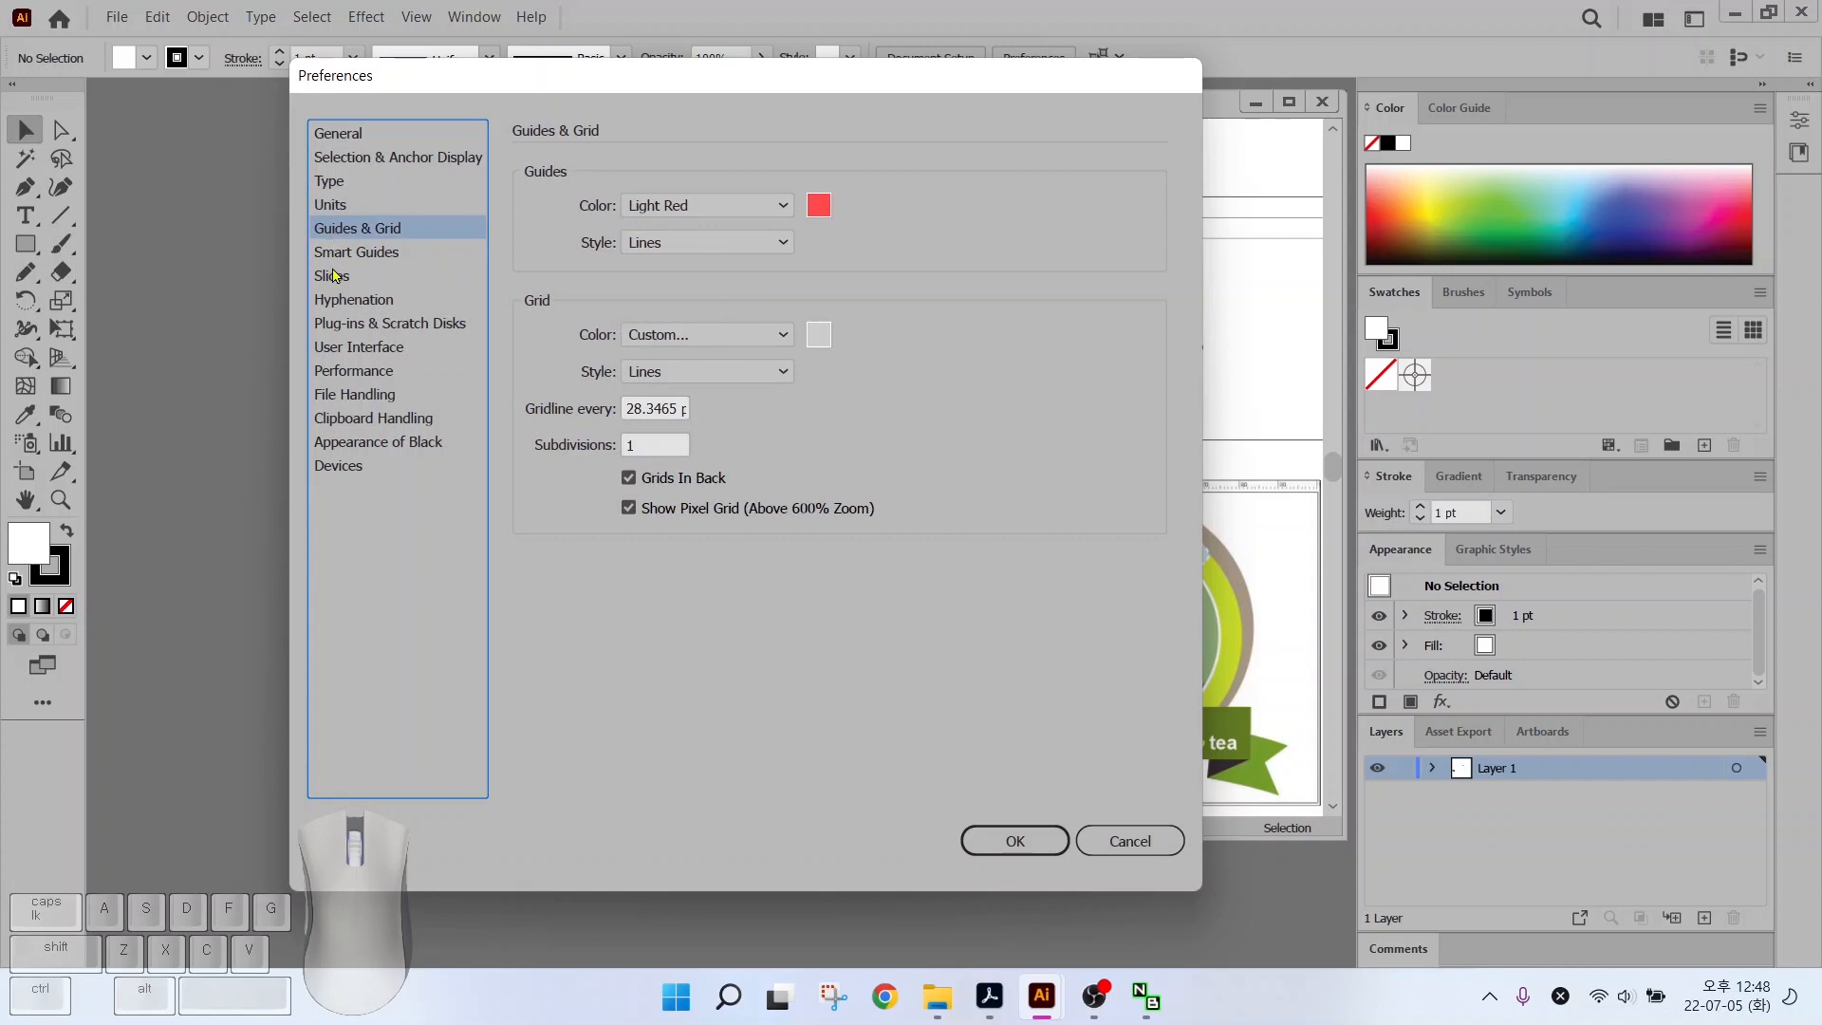
click(333, 258)
click(333, 277)
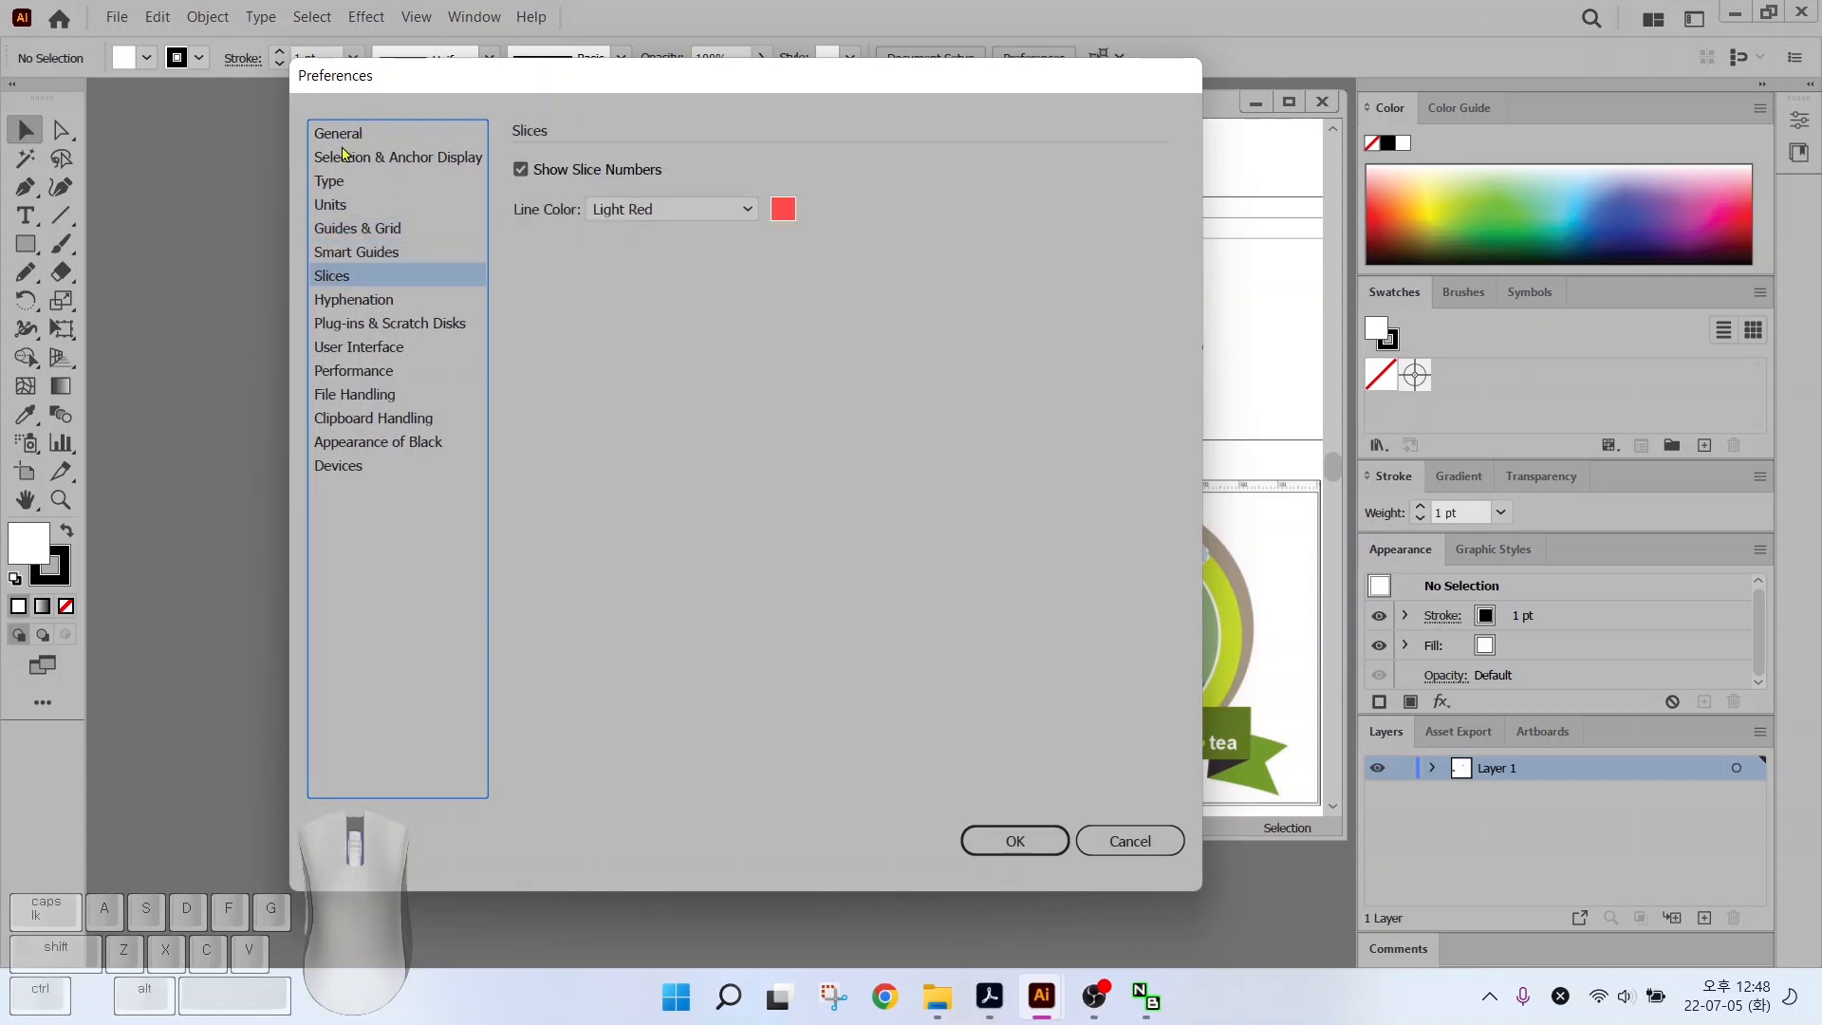
click(333, 186)
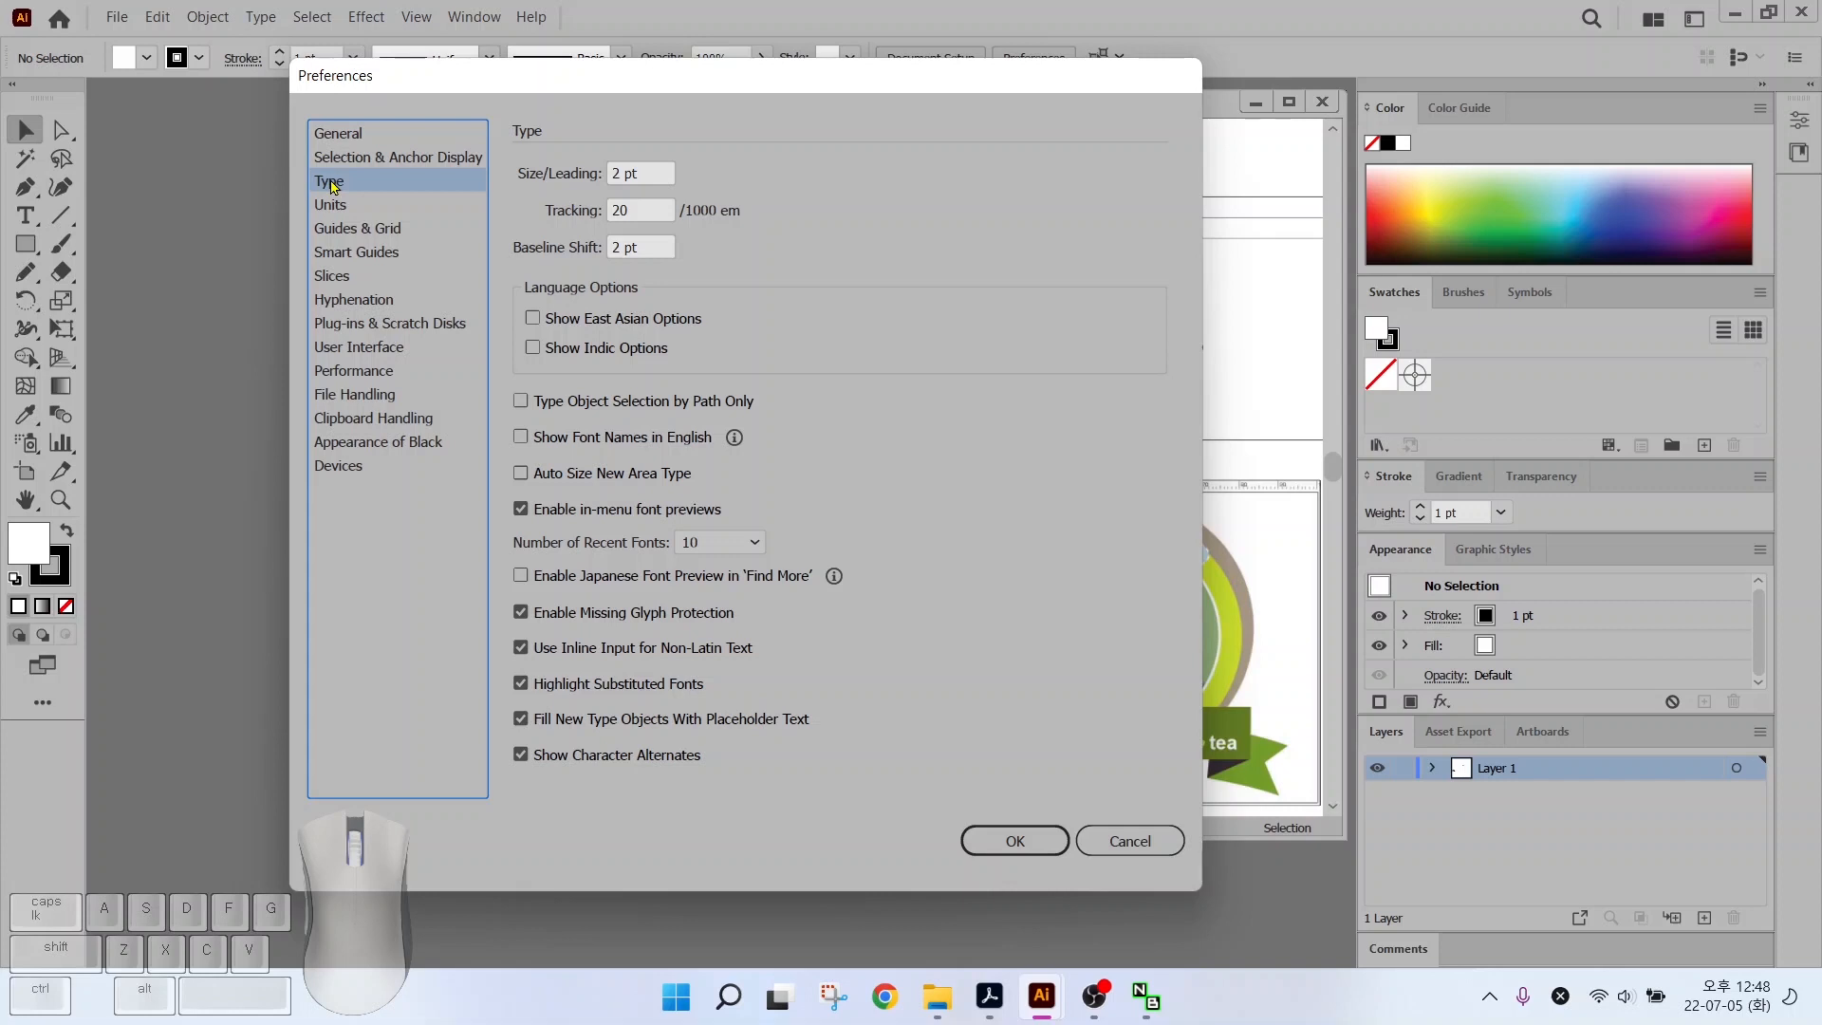
Confirm General units are Millimeters on the Units page, then show Guides & Grid
key(alt)
drag(492, 417, 783, 462)
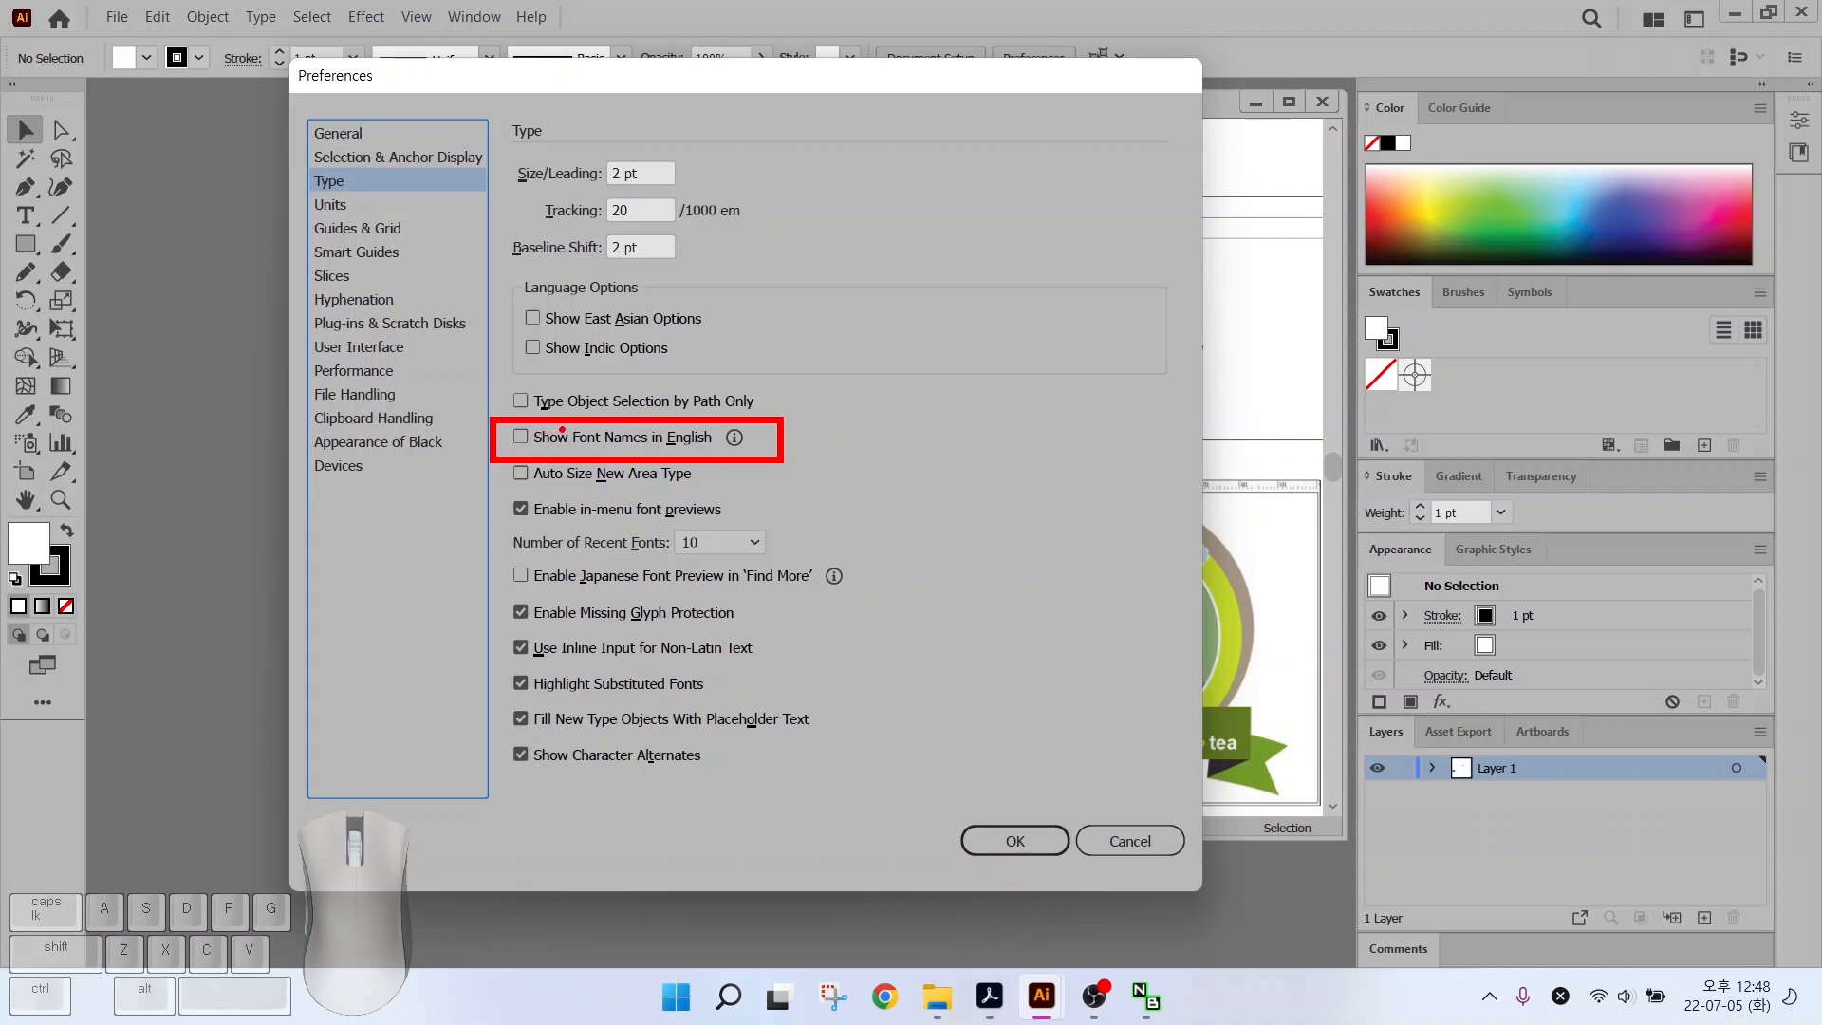
click(328, 206)
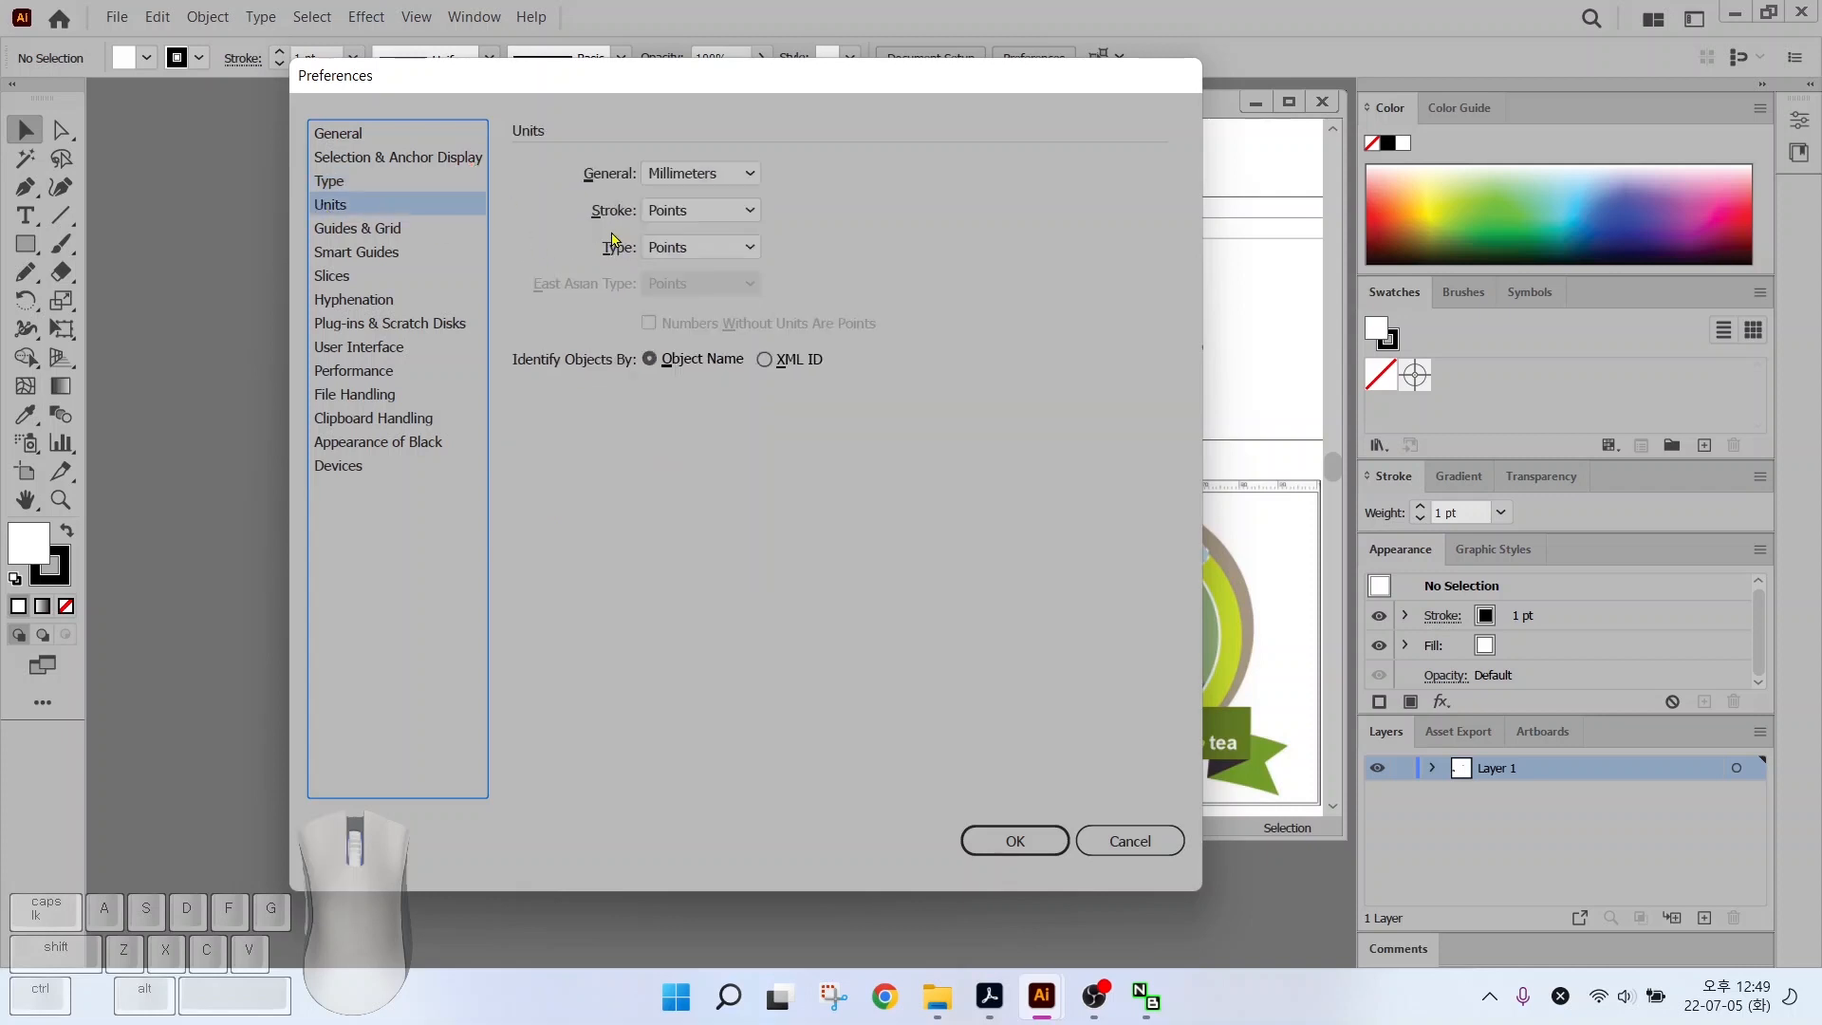
key(alt)
drag(707, 159, 770, 96)
key(shift)
drag(583, 181, 816, 182)
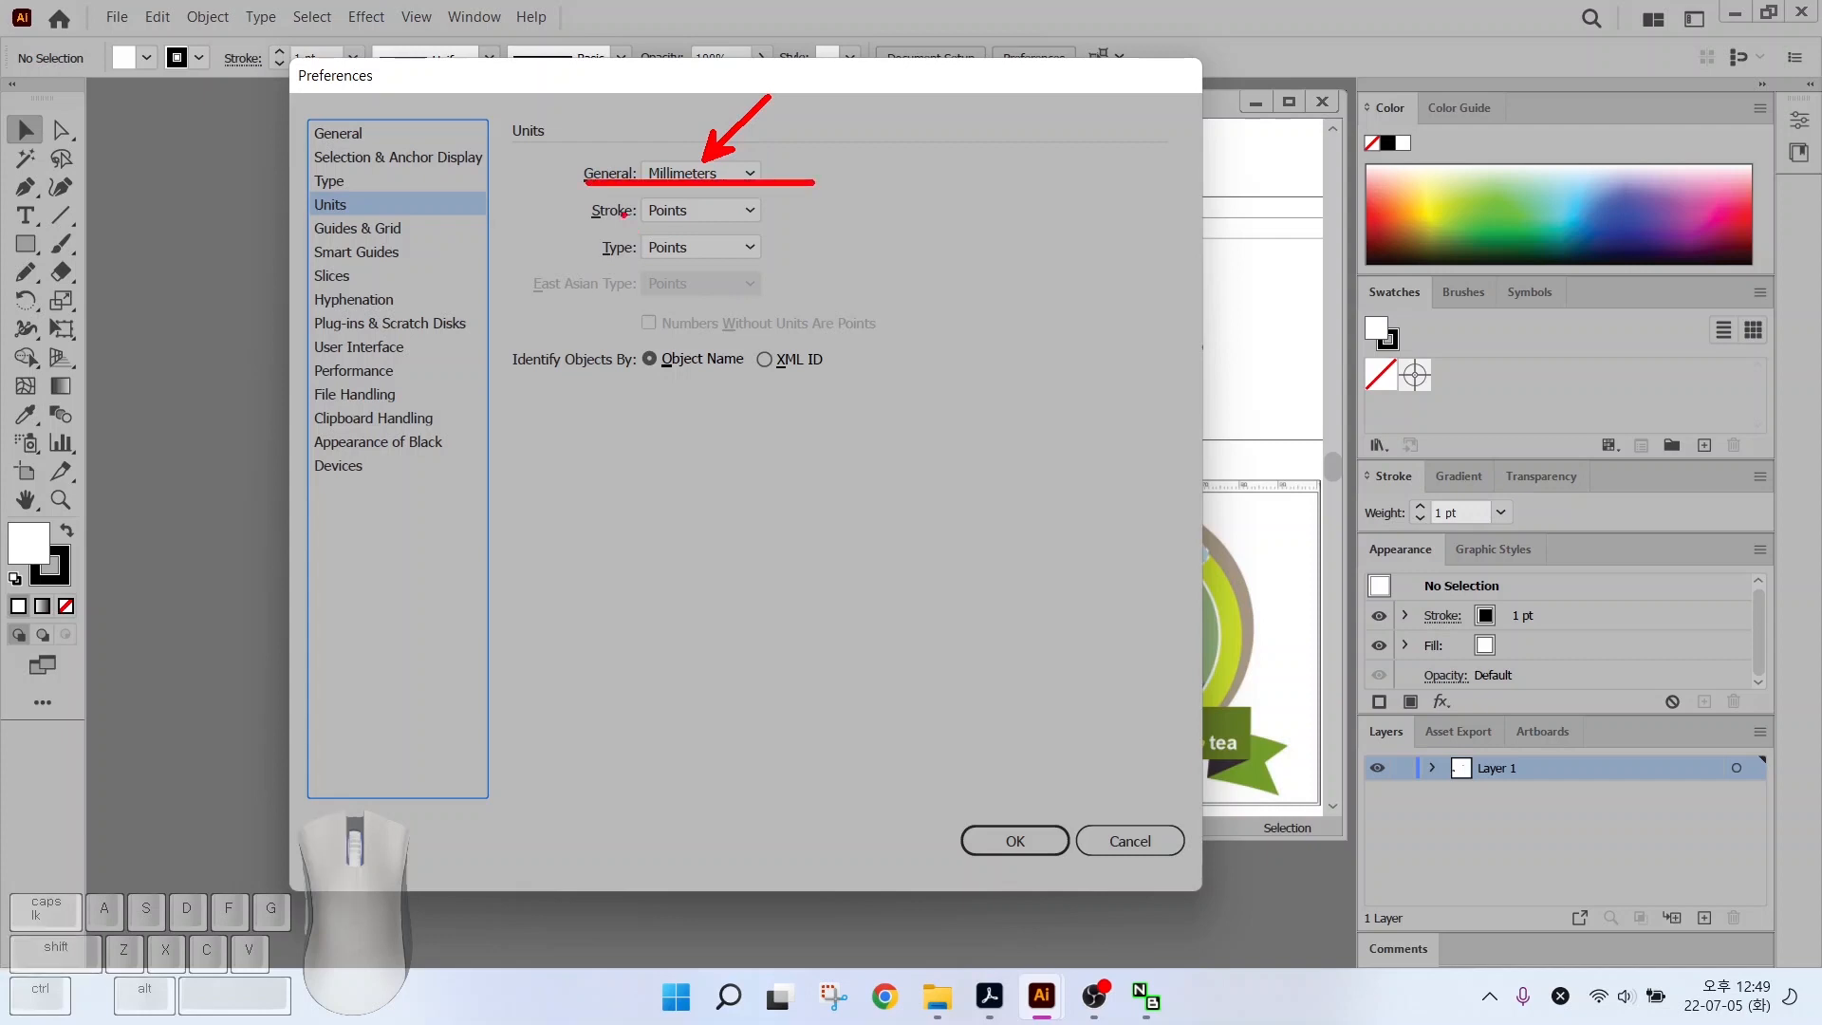
mouse_move(627, 216)
mouse_down()
mouse_move(564, 255)
mouse_move(608, 280)
mouse_move(581, 297)
mouse_up()
key(Escape)
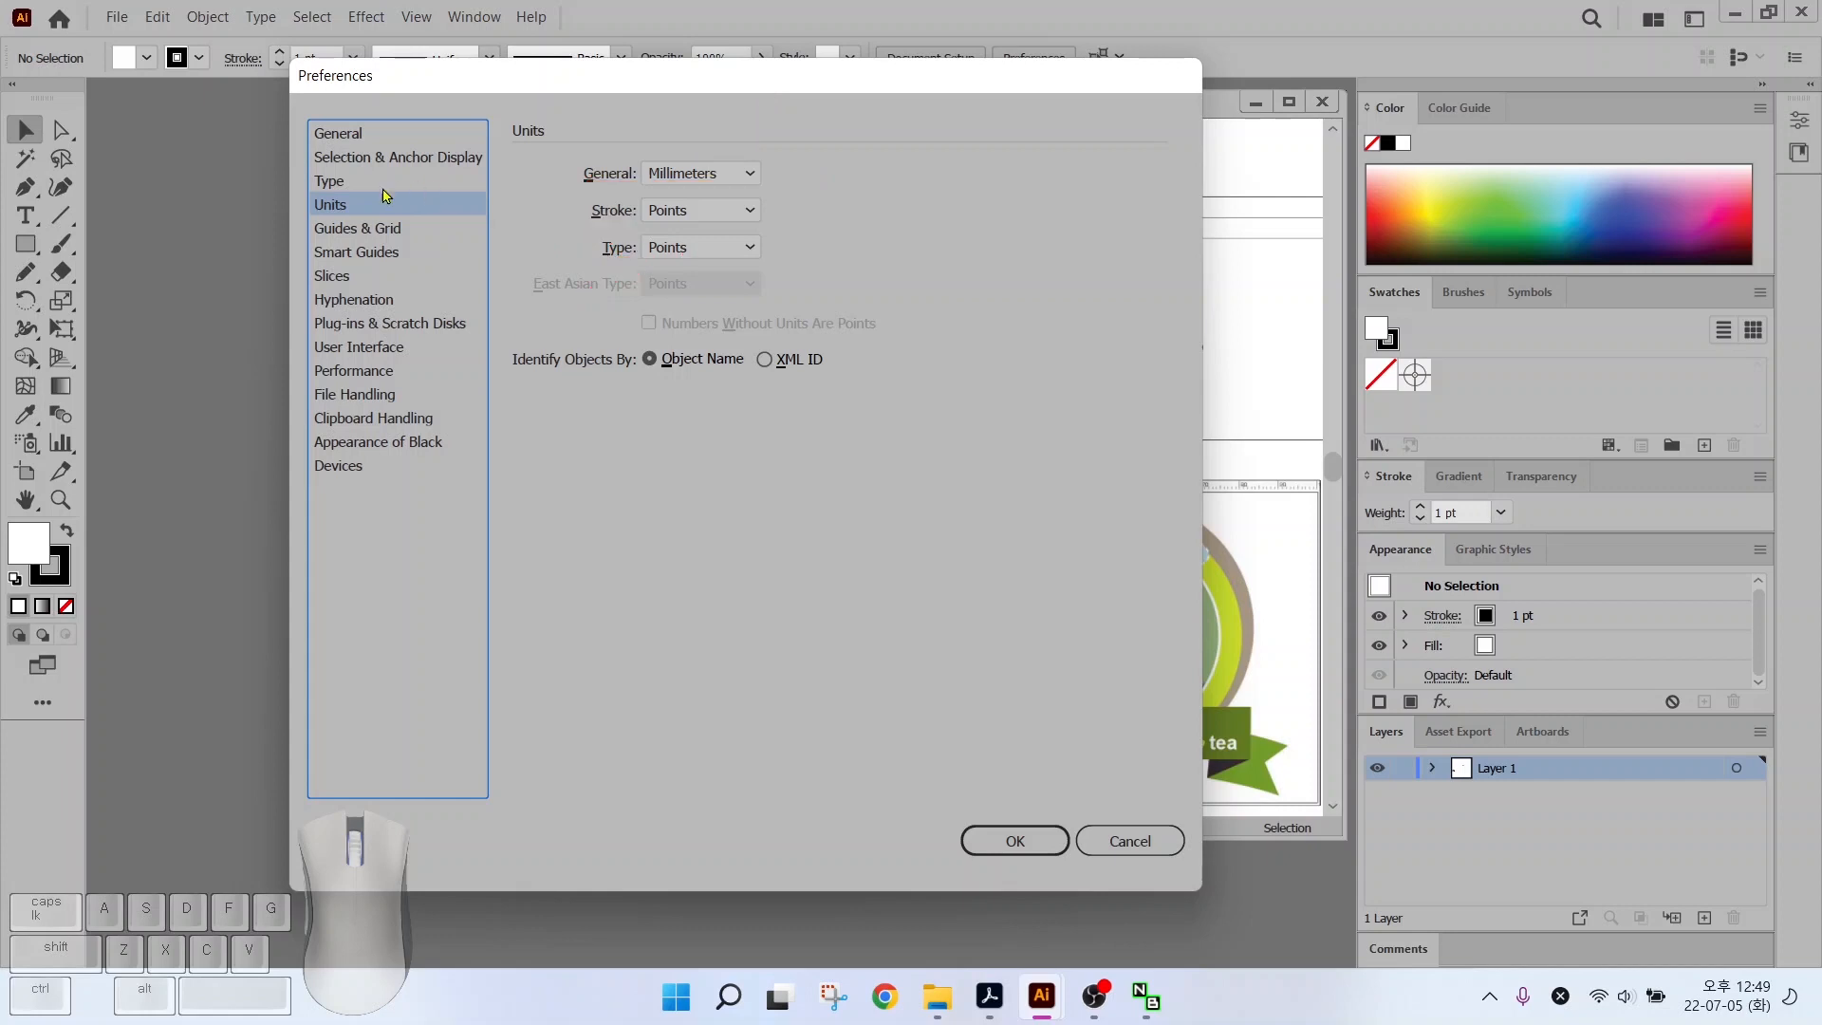
click(369, 231)
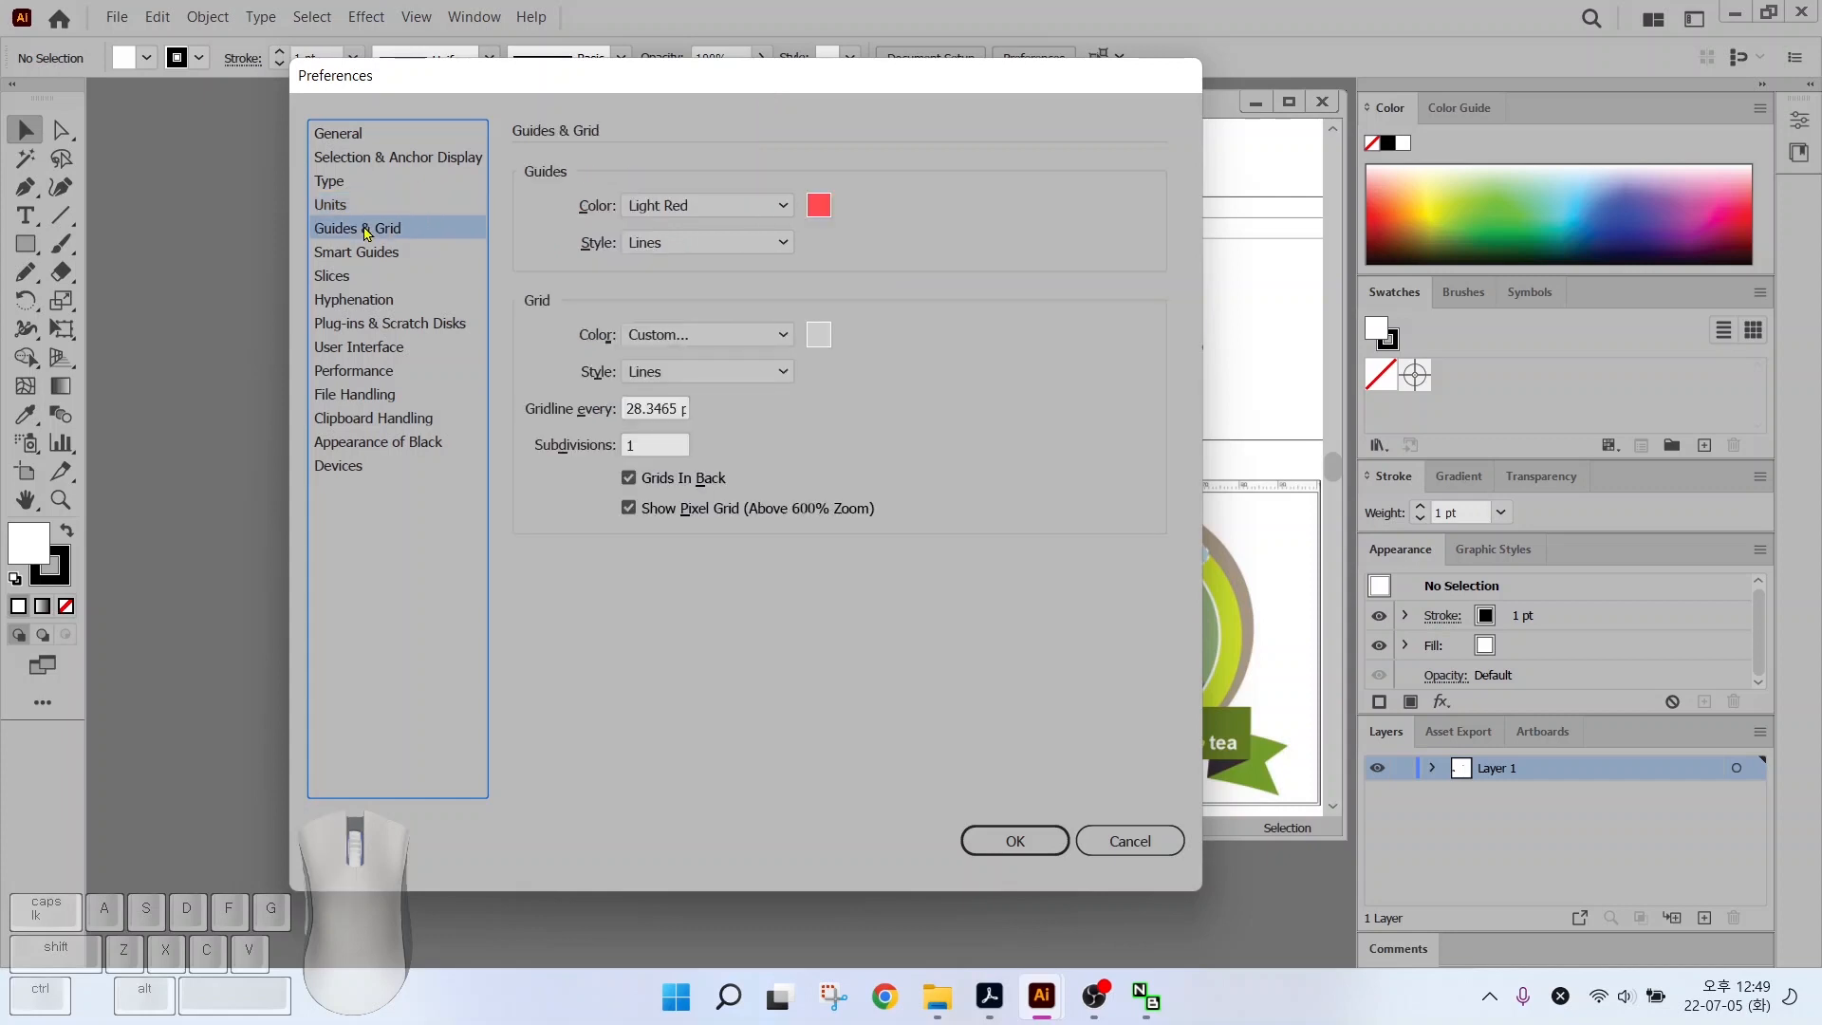
key(ctrl)
Check the guide colour choices without changing them, then view the User Interface page
click(733, 207)
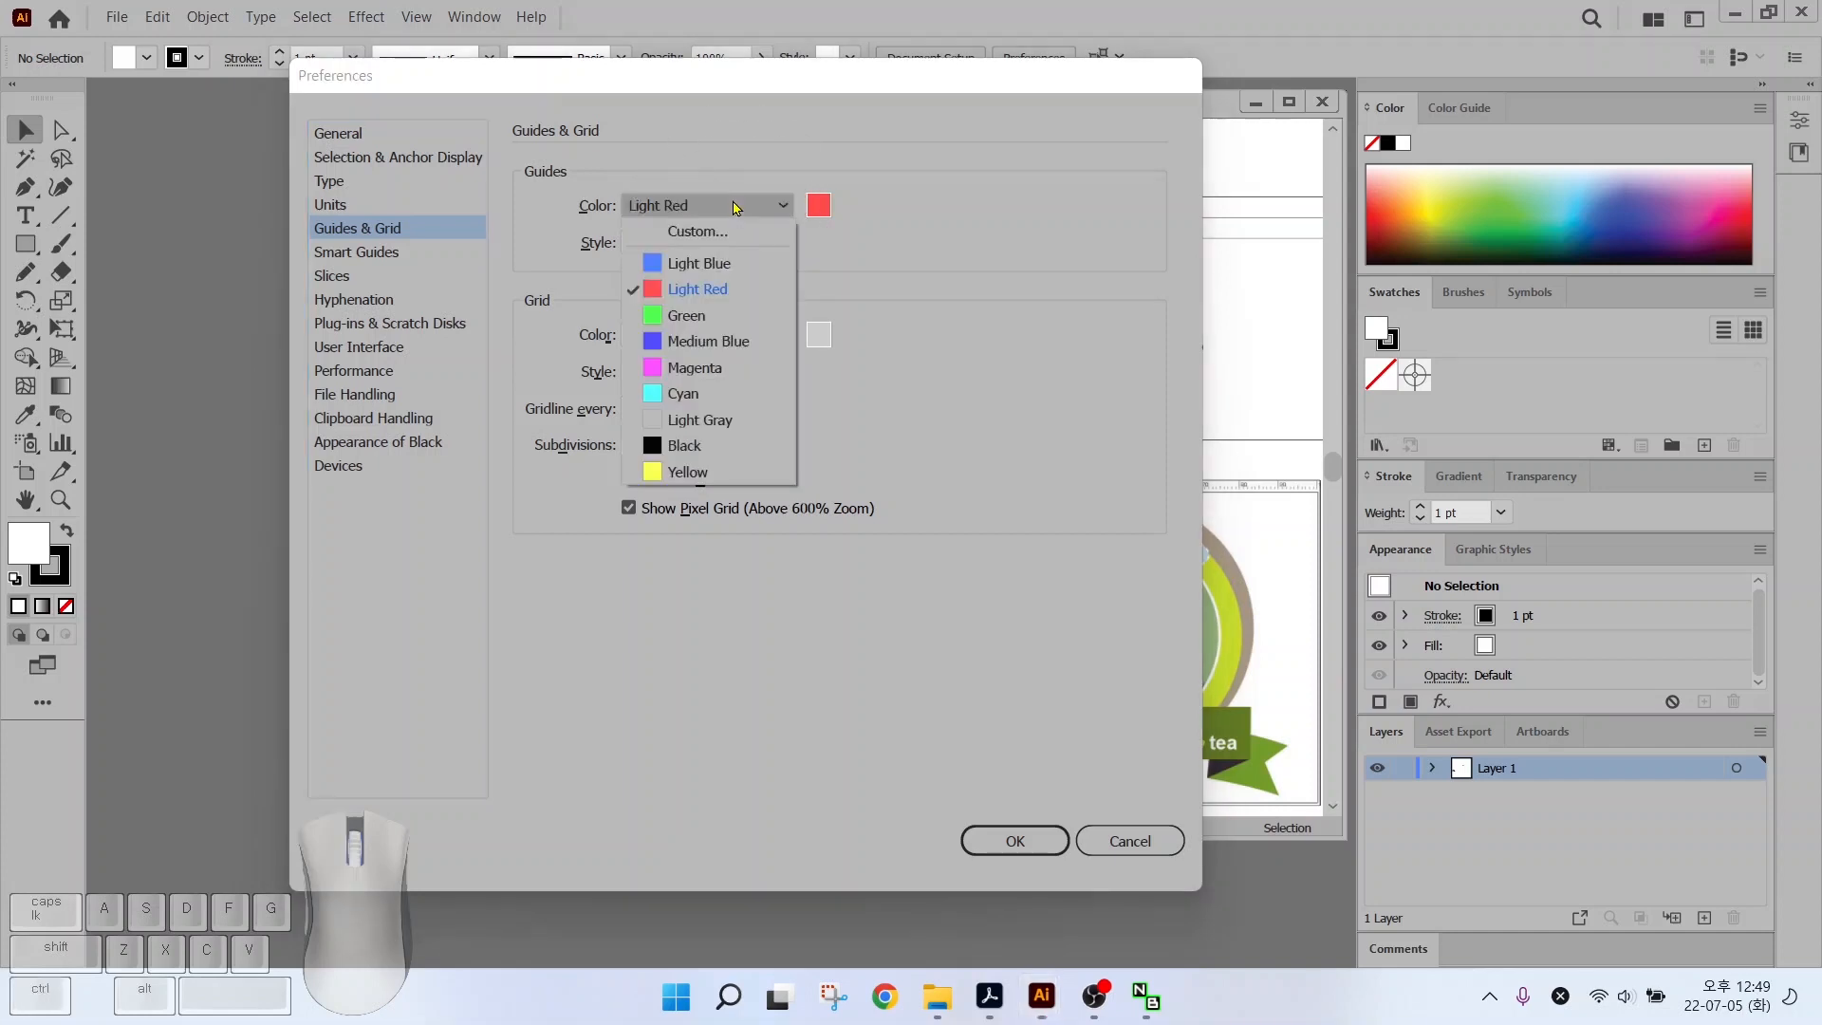
click(733, 207)
click(399, 349)
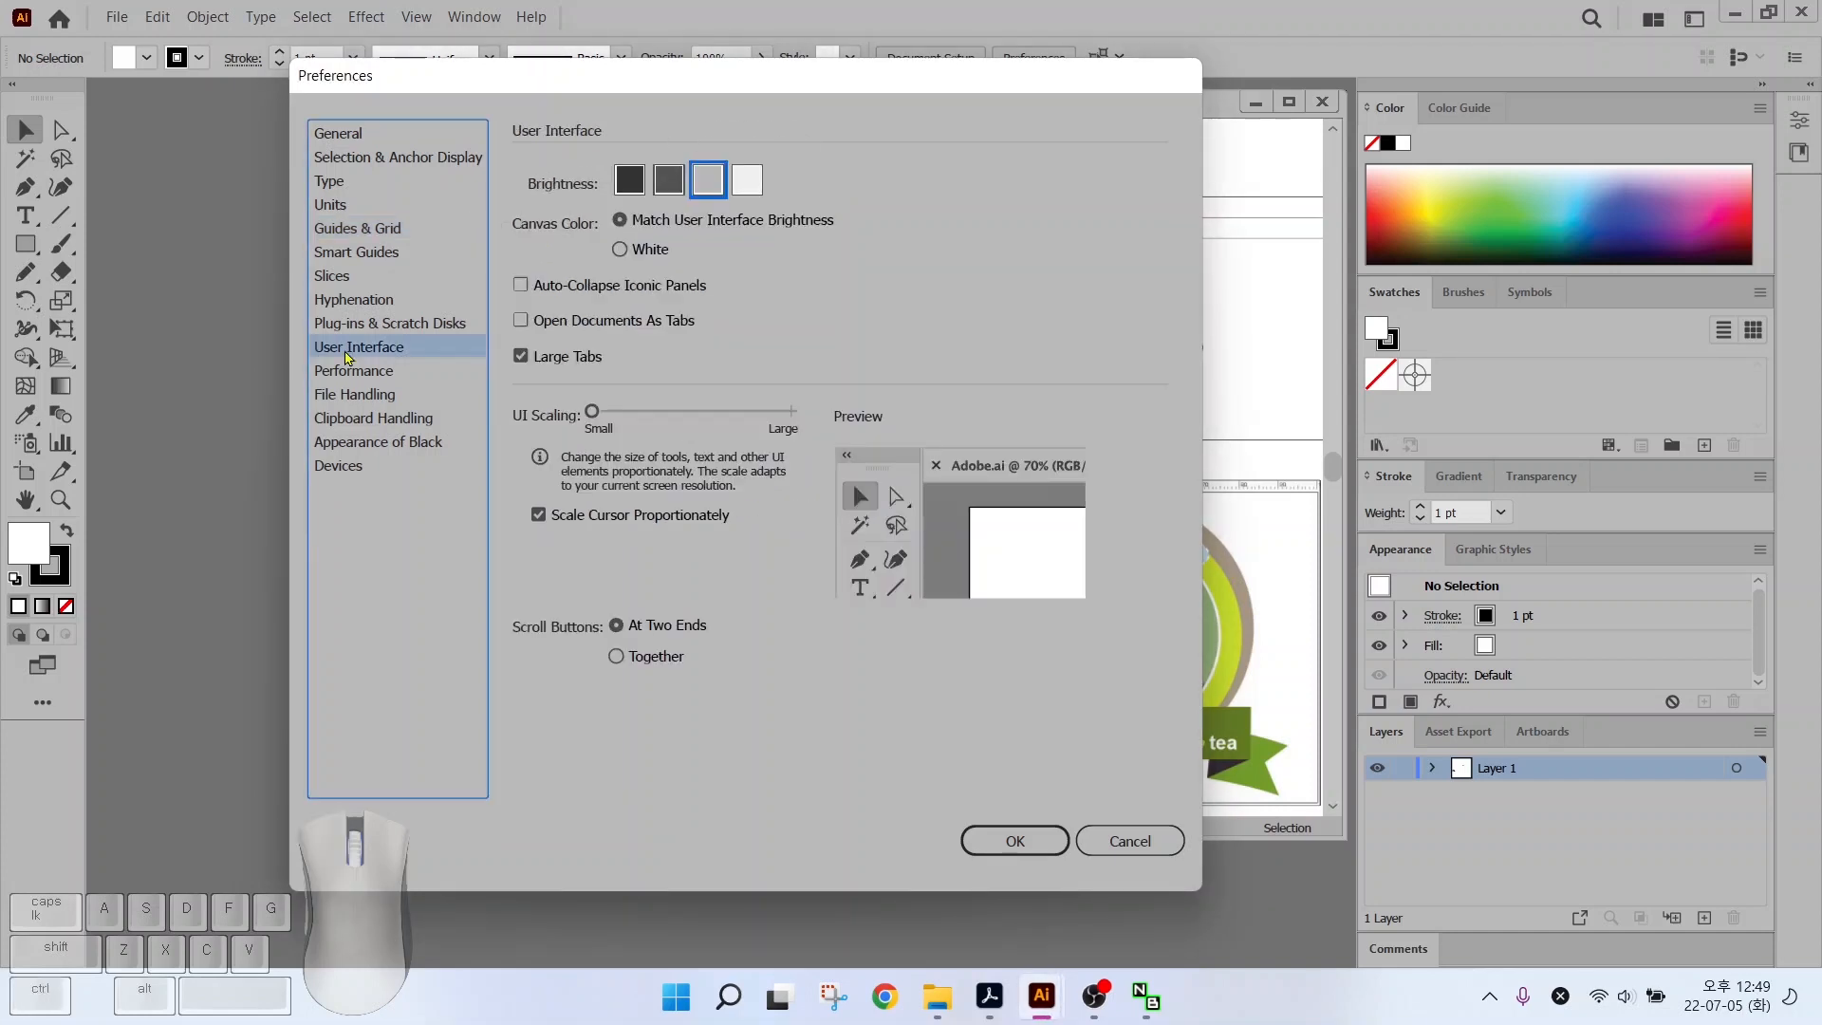
Review the Brightness and Open Documents As Tabs settings, then close Preferences with OK
key(alt)
key(ctrl)
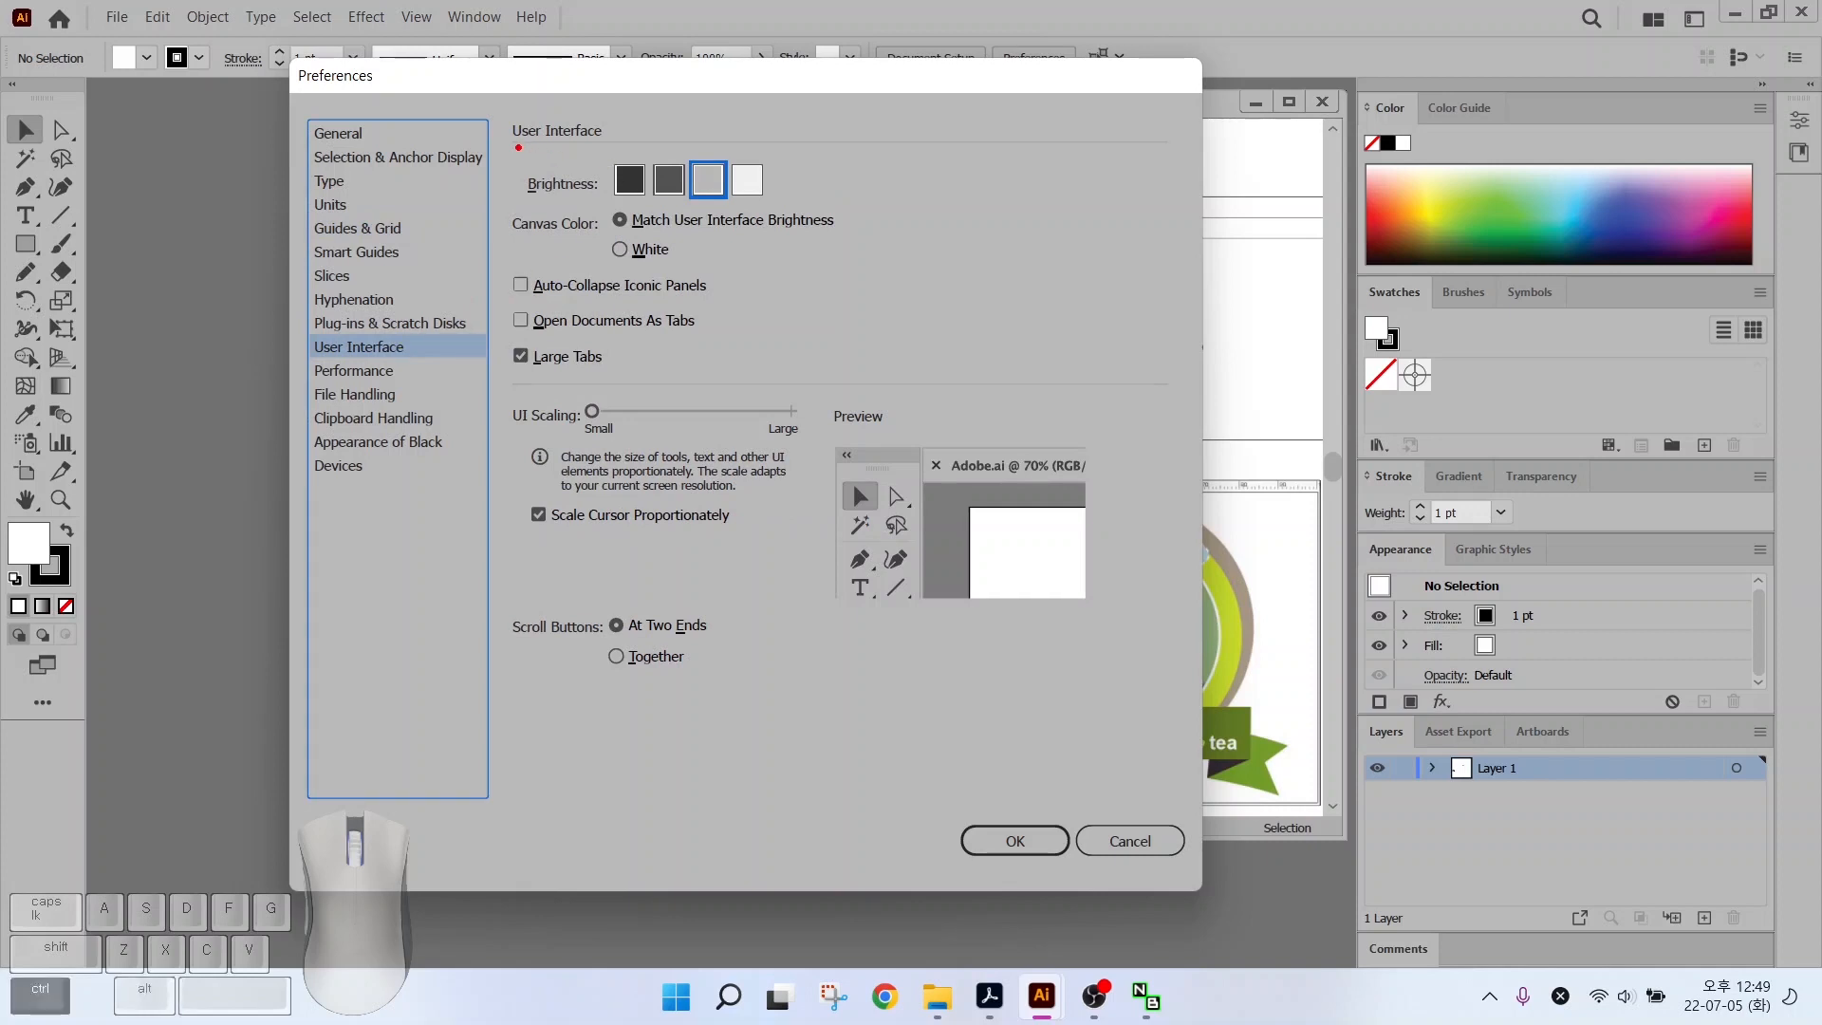
mouse_move(513, 145)
mouse_down()
mouse_move(723, 207)
mouse_move(813, 210)
mouse_up()
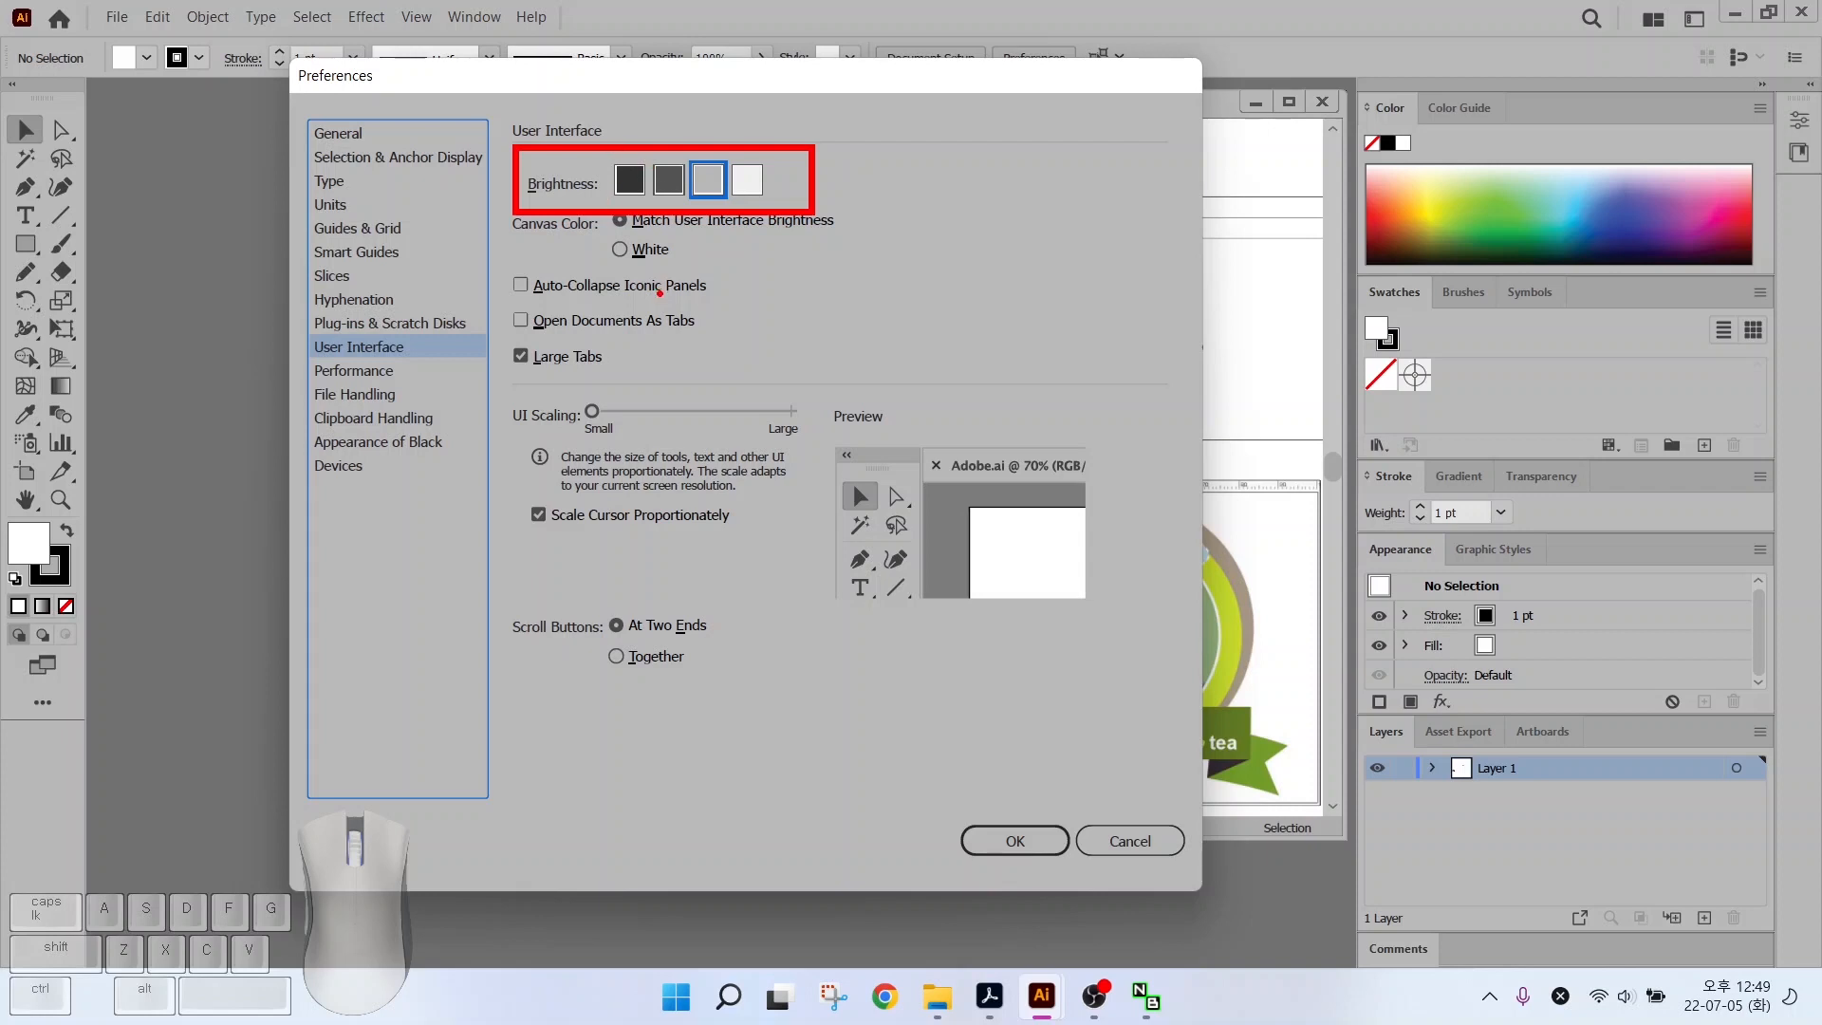
key(ctrl)
mouse_move(1359, 84)
mouse_down()
mouse_move(1281, 155)
mouse_move(826, 835)
mouse_up()
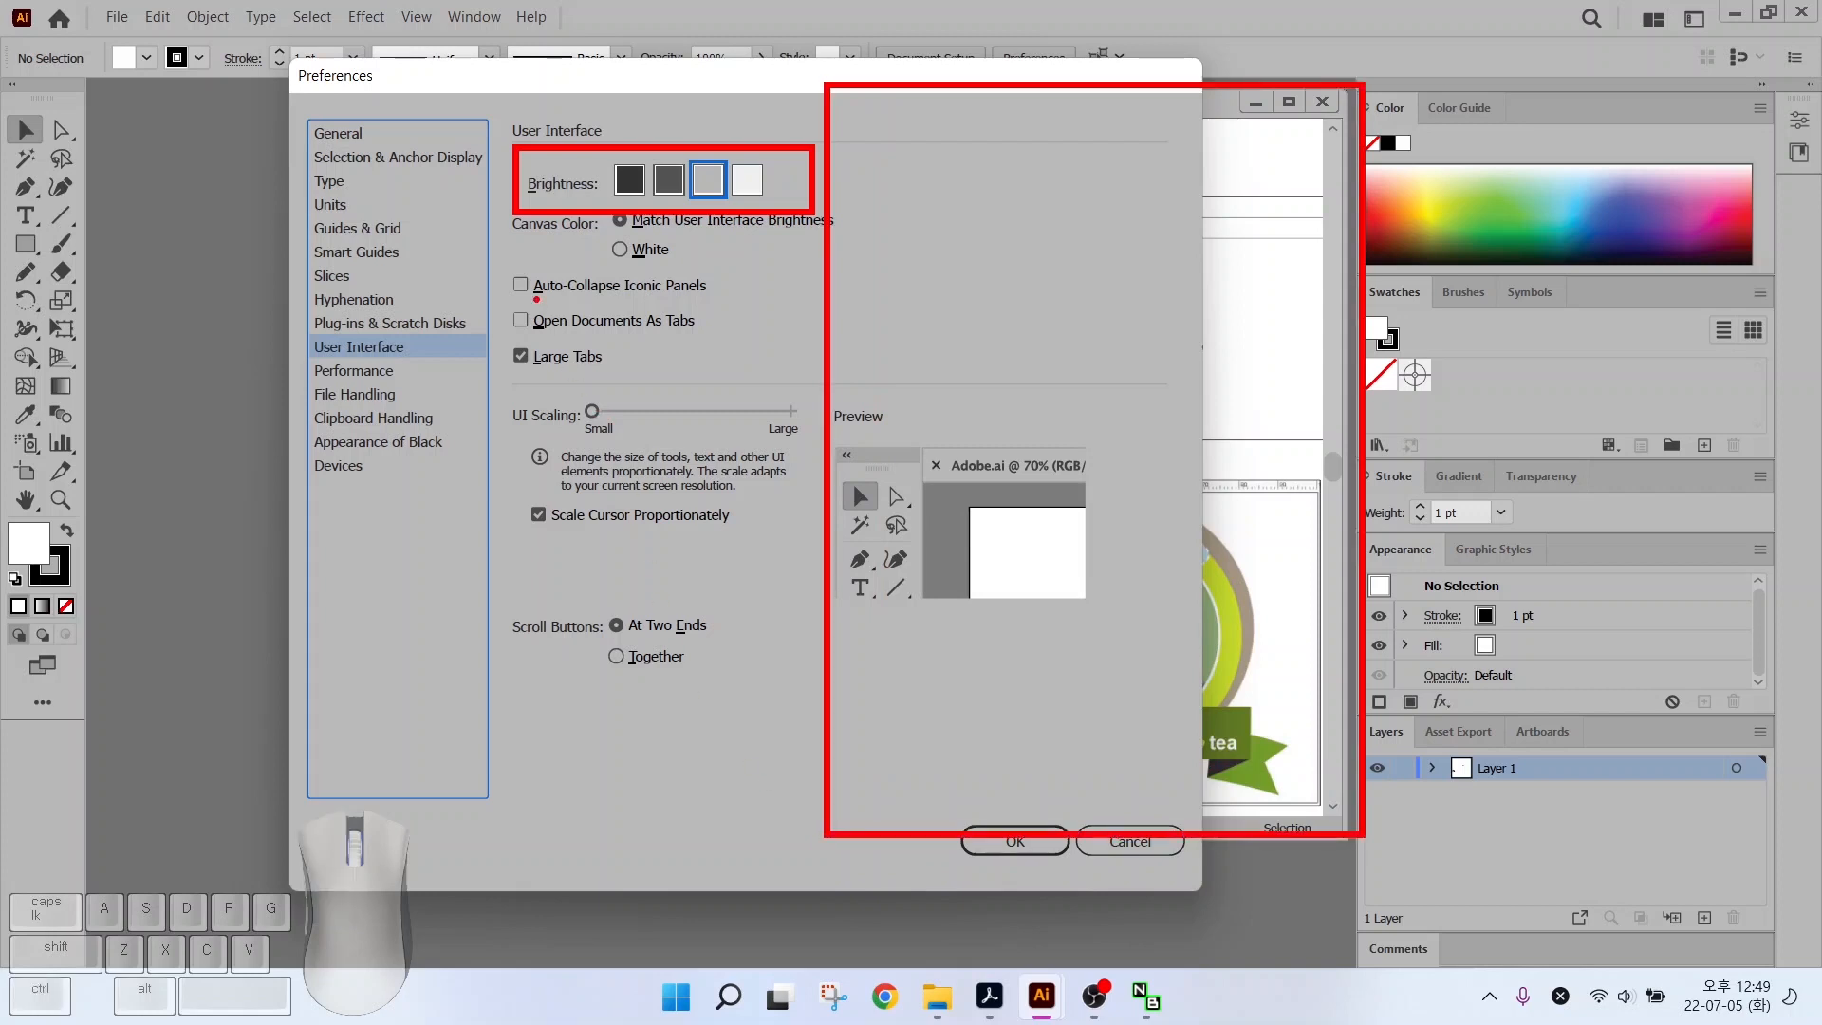
key(ctrl)
drag(481, 307, 718, 338)
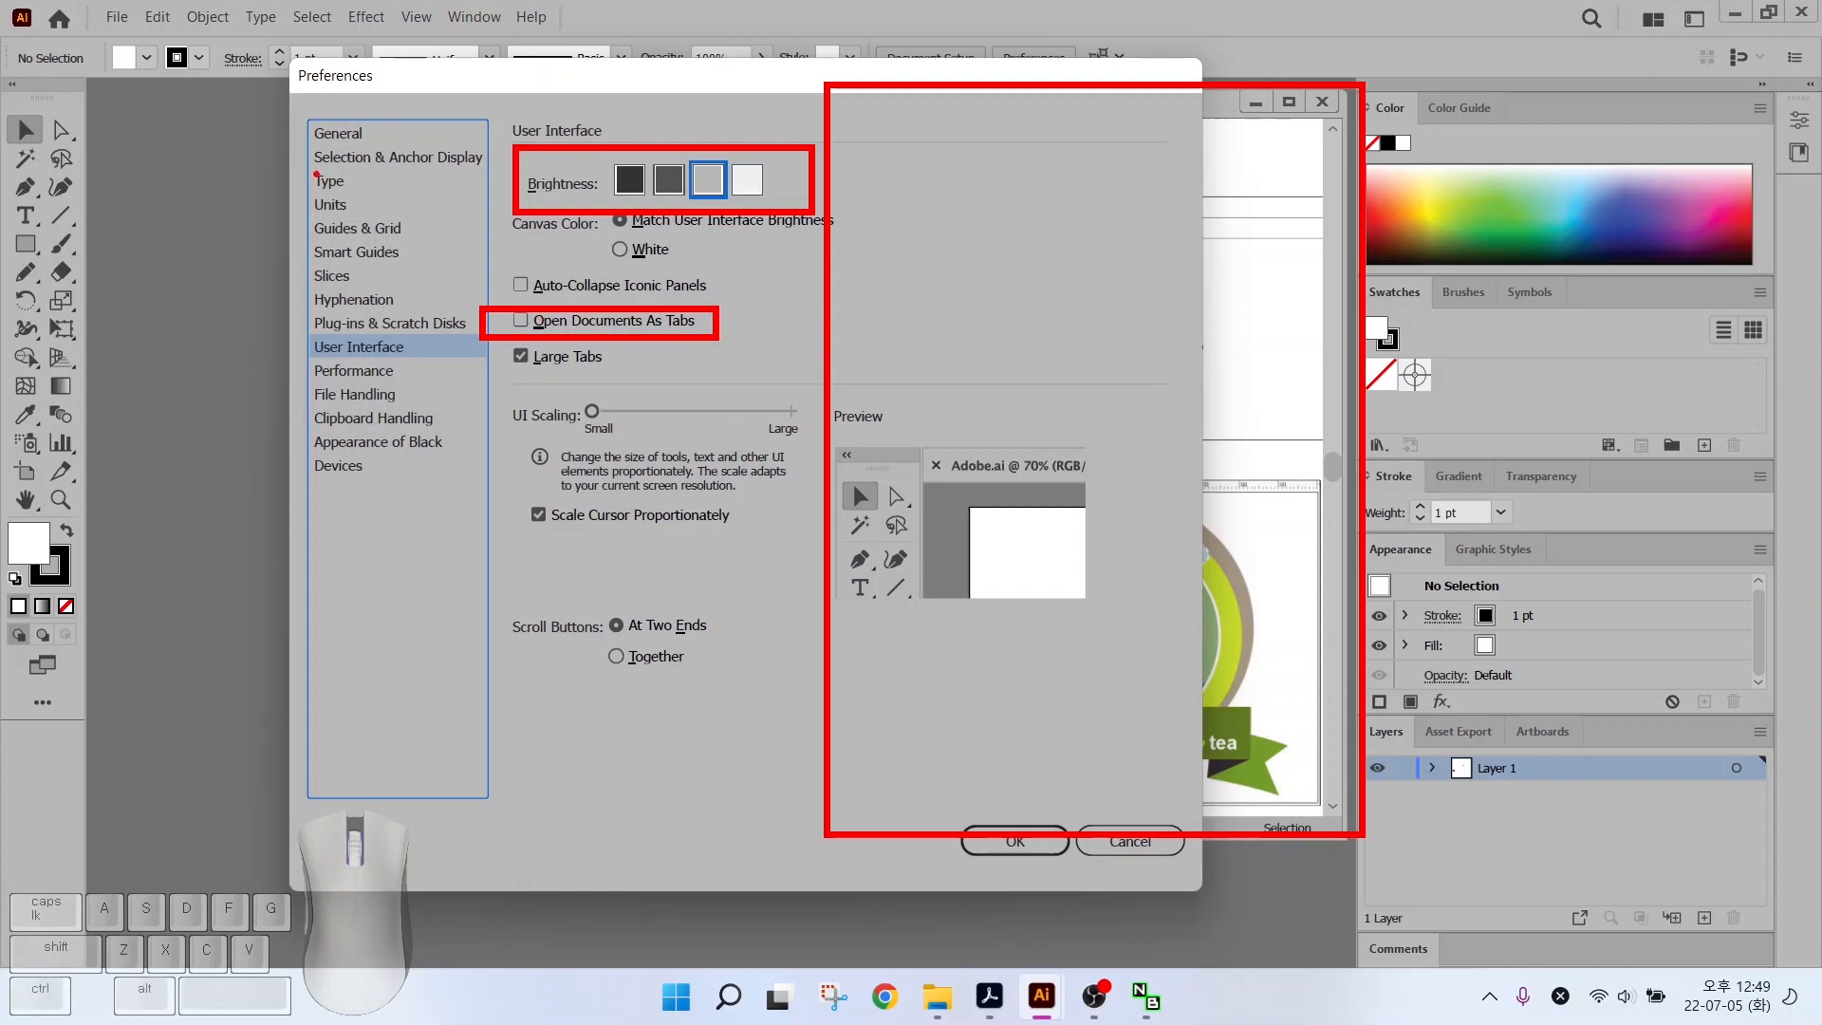
drag(517, 314, 560, 282)
key(Escape)
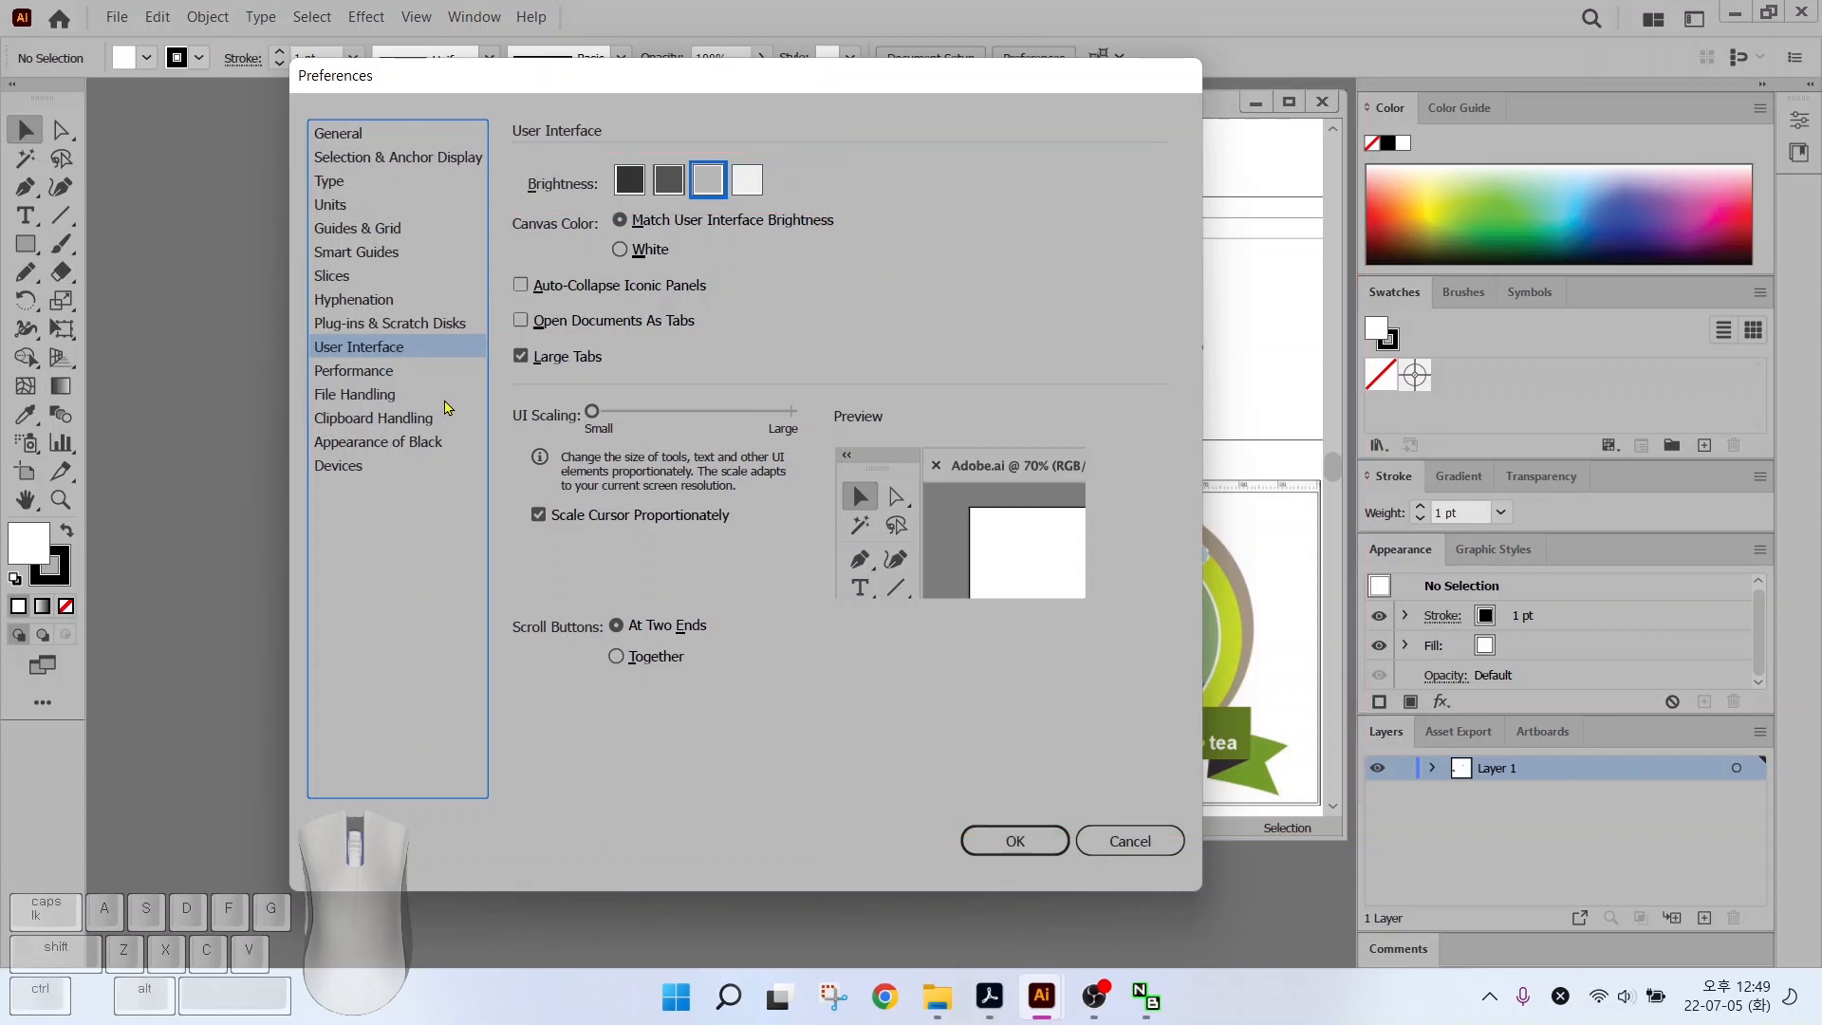
click(1010, 838)
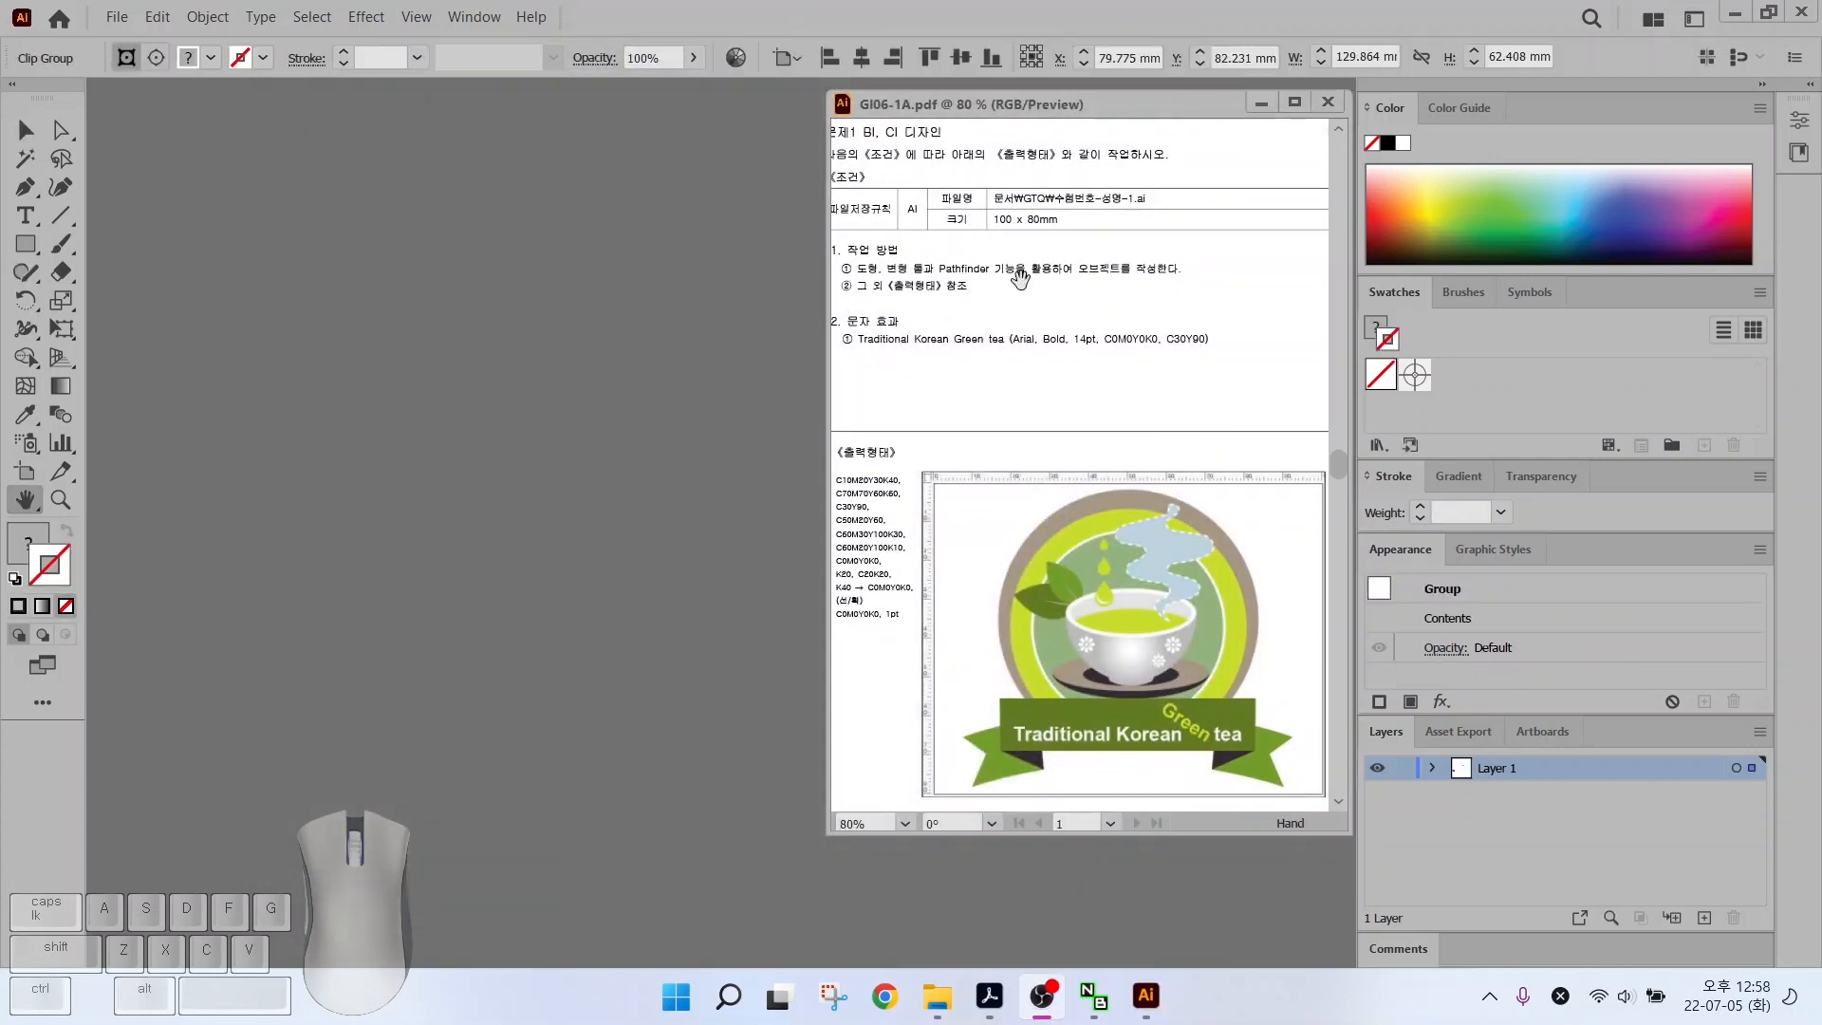
Start a new document from File > New and name it with the candidate's number and name
key(alt)
mouse_move(982, 182)
mouse_down()
mouse_move(1116, 239)
mouse_move(1209, 249)
mouse_up()
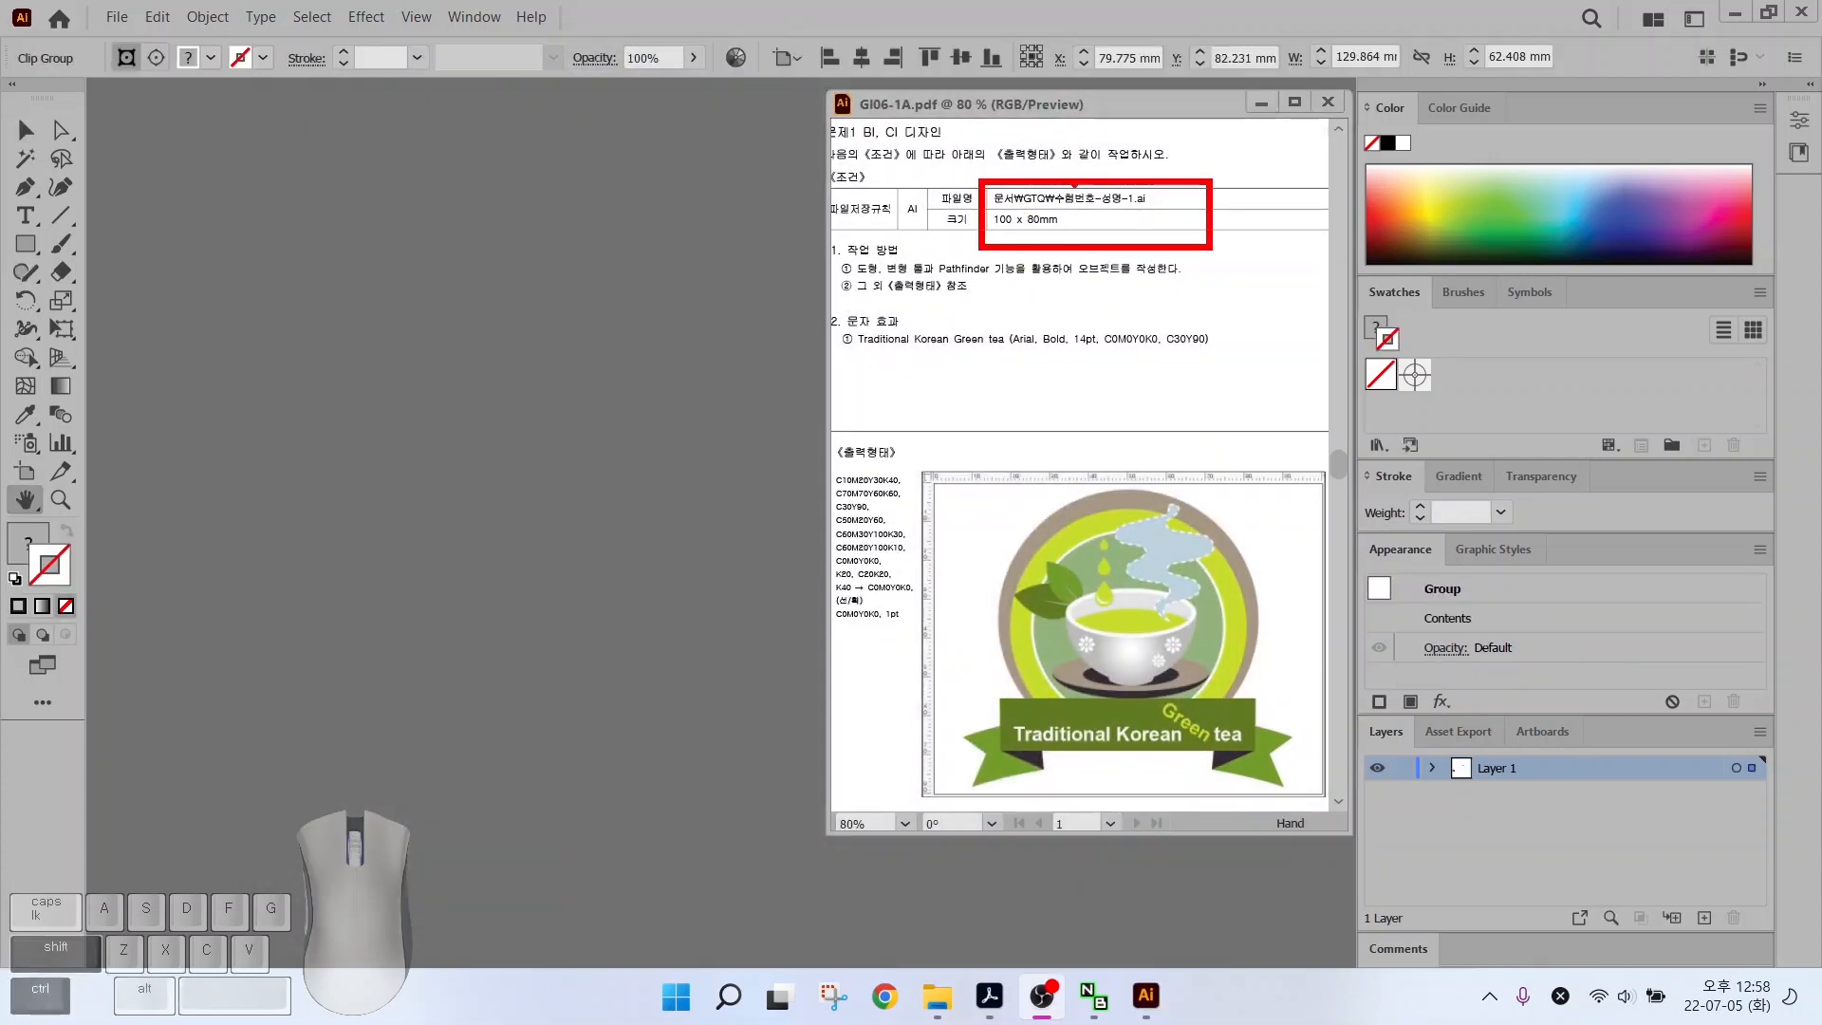
drag(1075, 186, 1153, 129)
drag(1053, 227, 1099, 282)
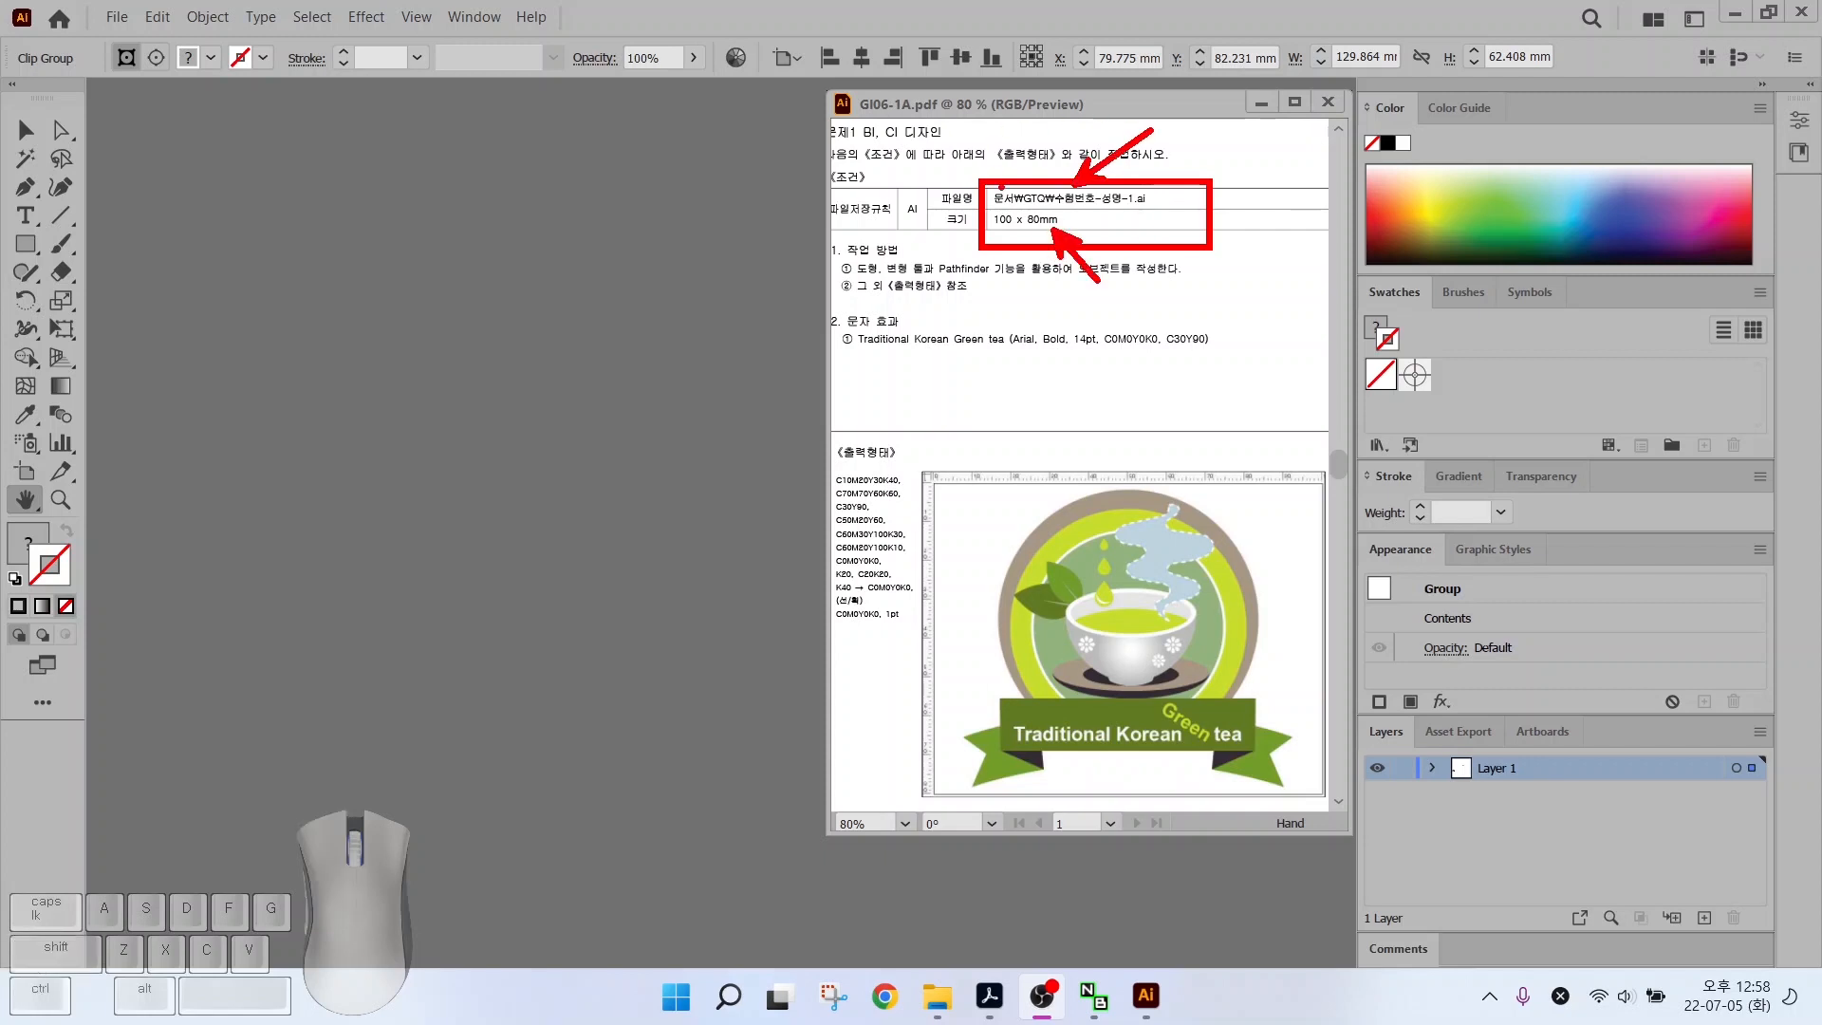
click(107, 18)
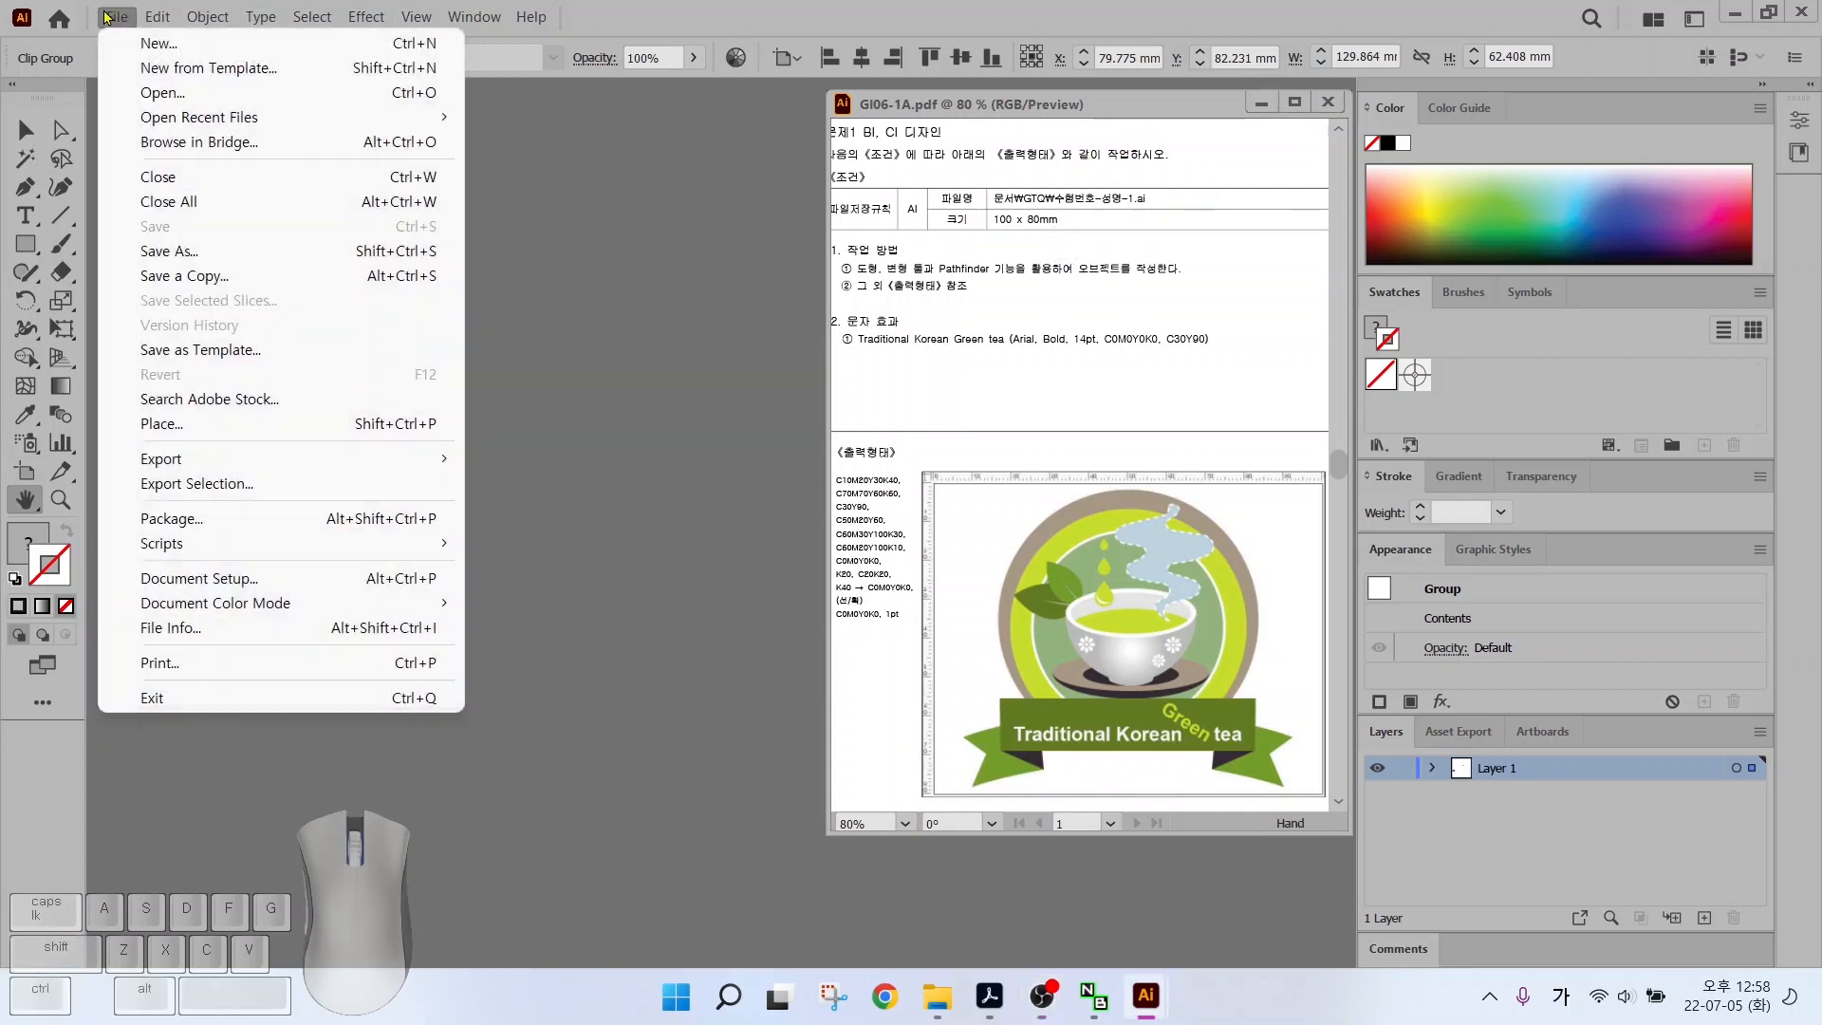
click(156, 44)
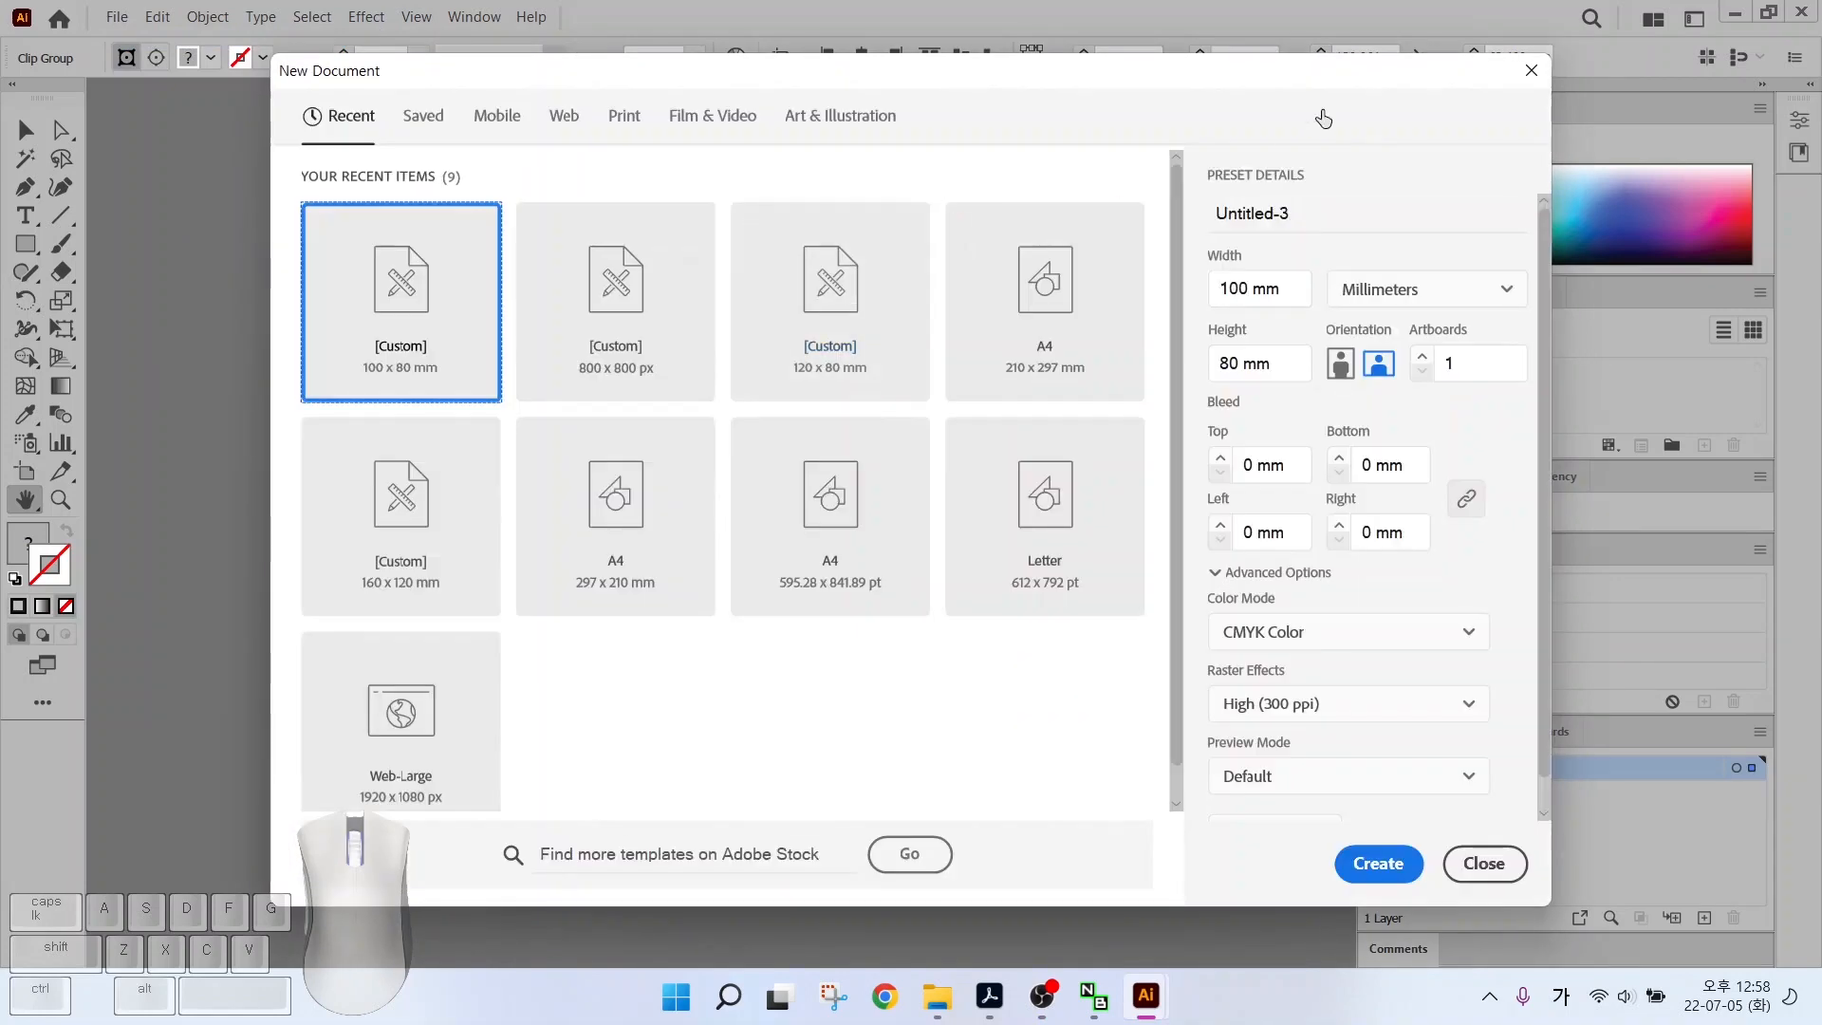
click(1315, 211)
text(12345)
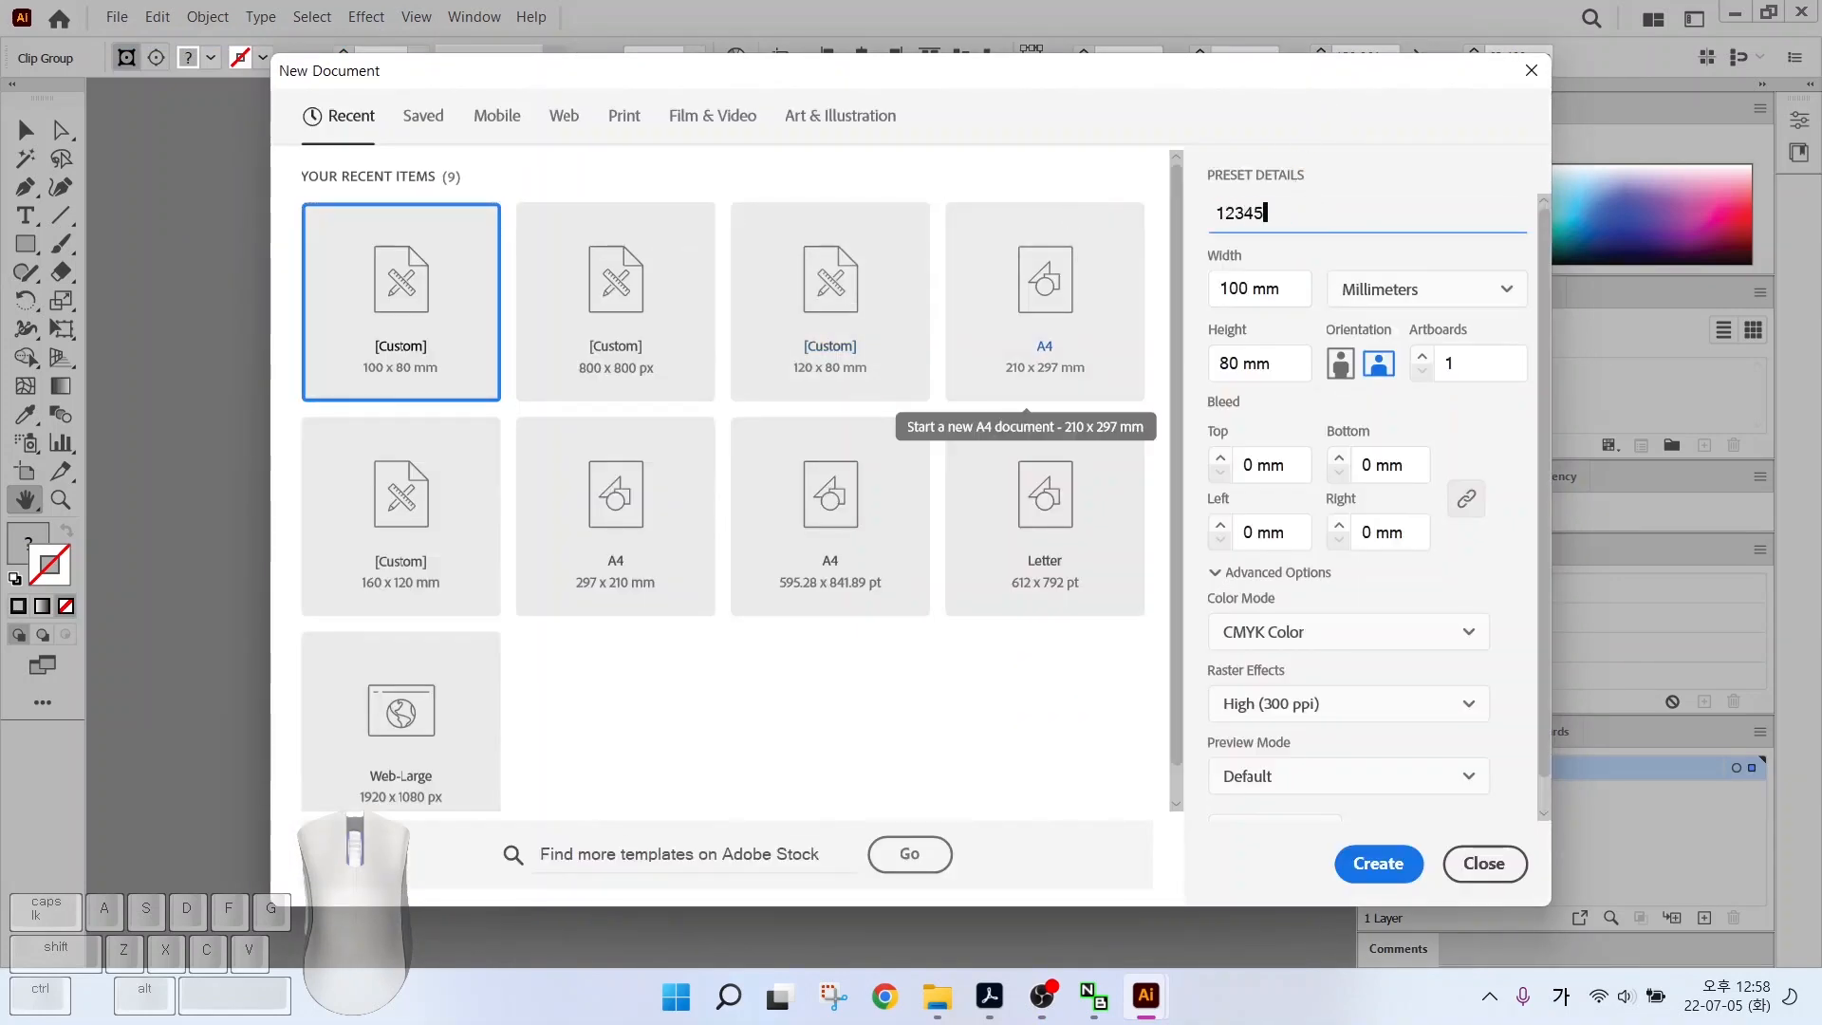
text(678-ㅂㅇ)
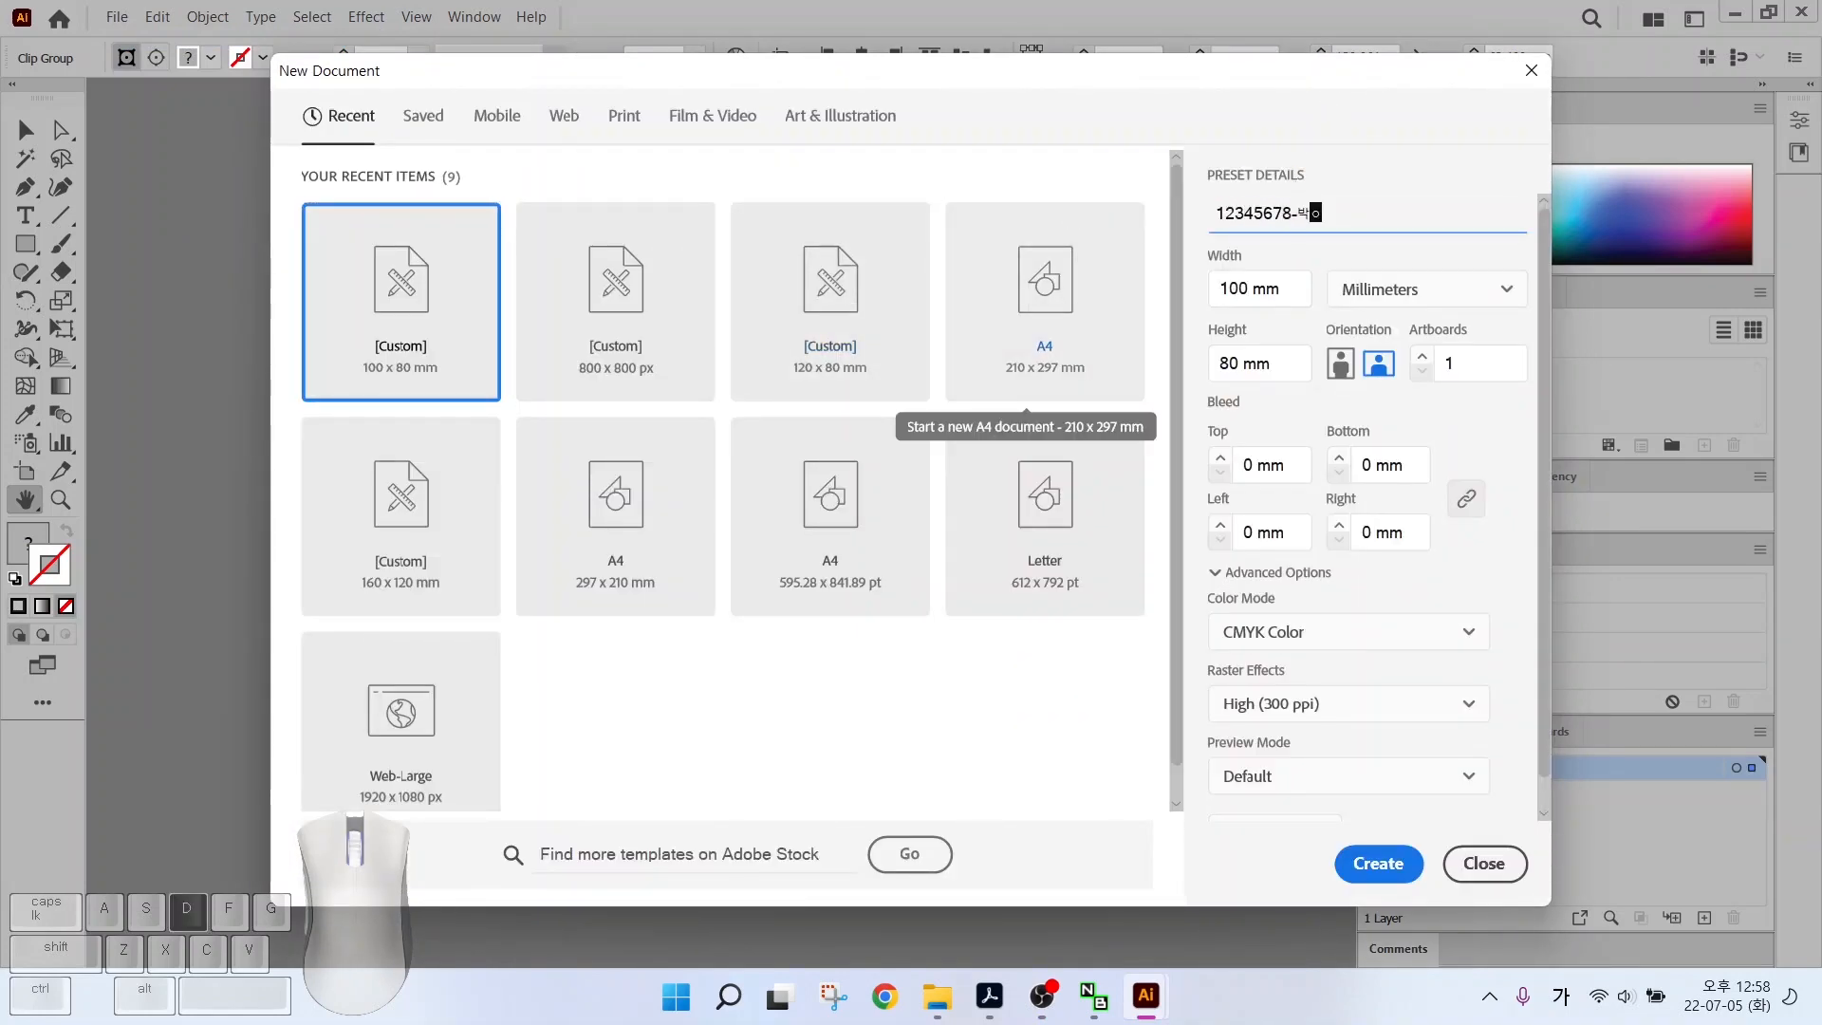
text(은영-1)
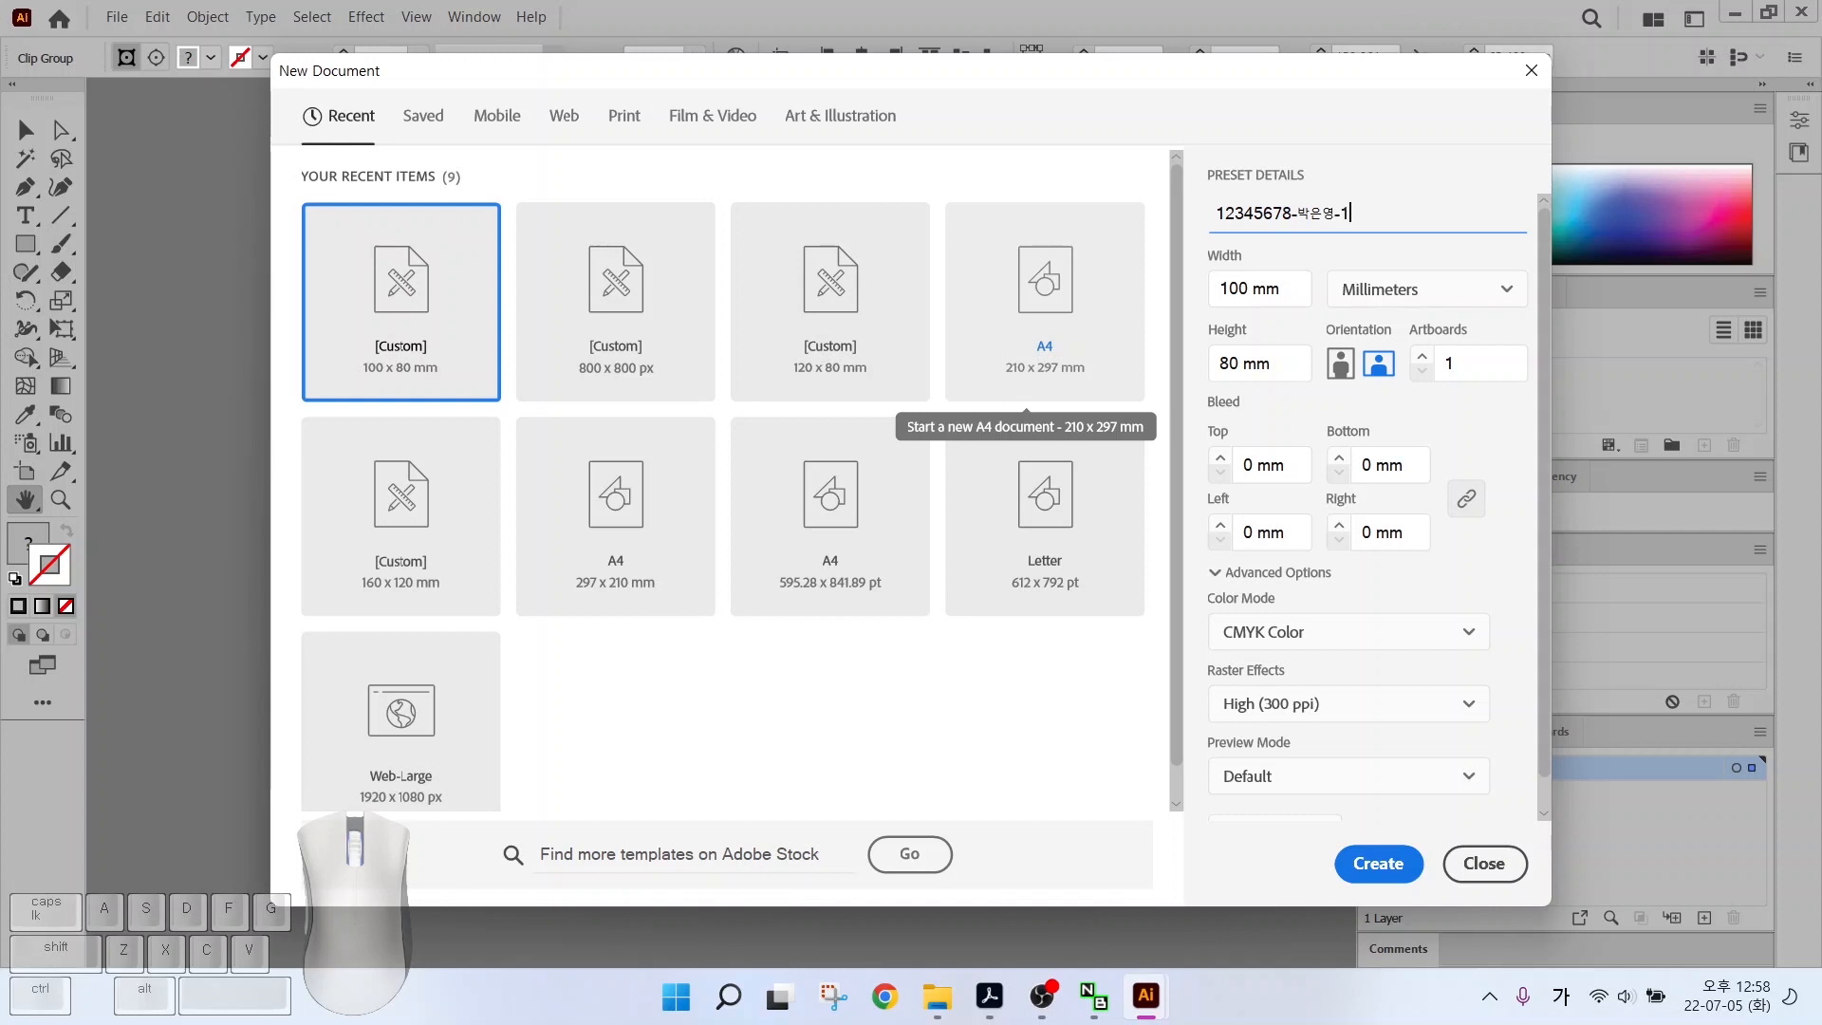
Set the size to 100 x 80 mm in Millimeters with CMYK Color, and create it
key(alt)
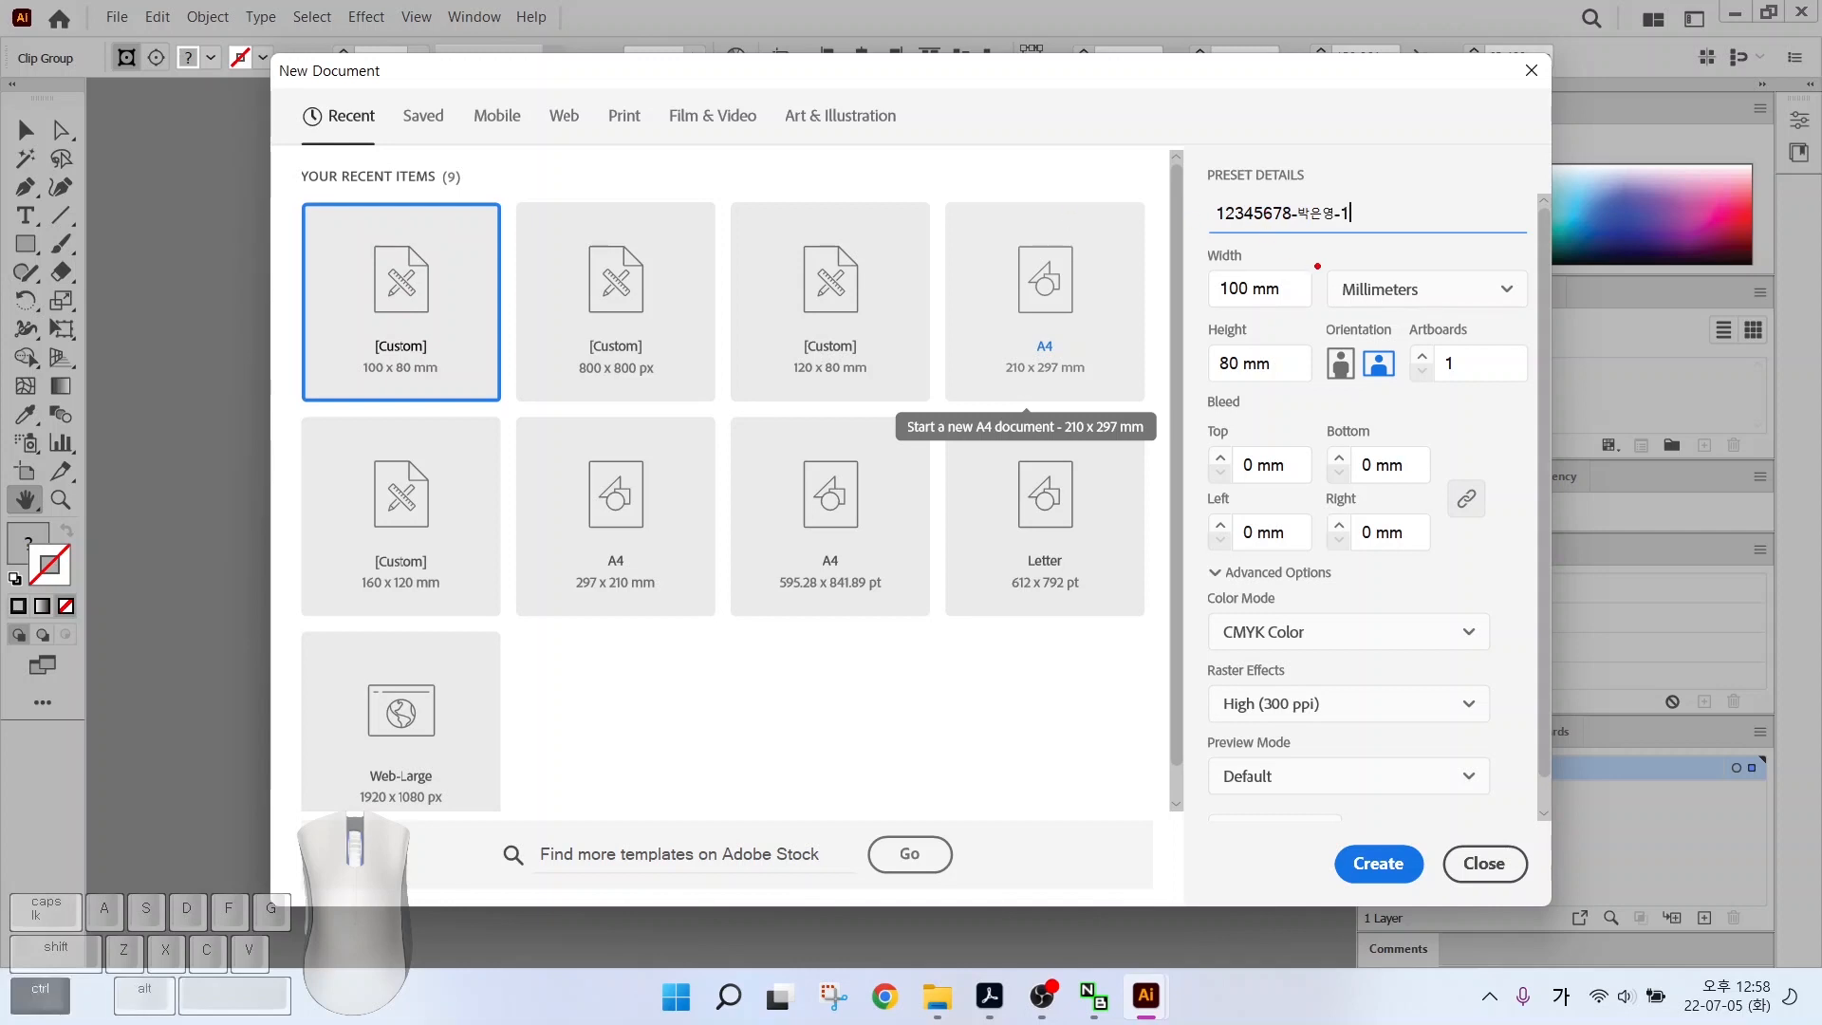
drag(1317, 266, 1424, 319)
drag(1155, 219, 1231, 272)
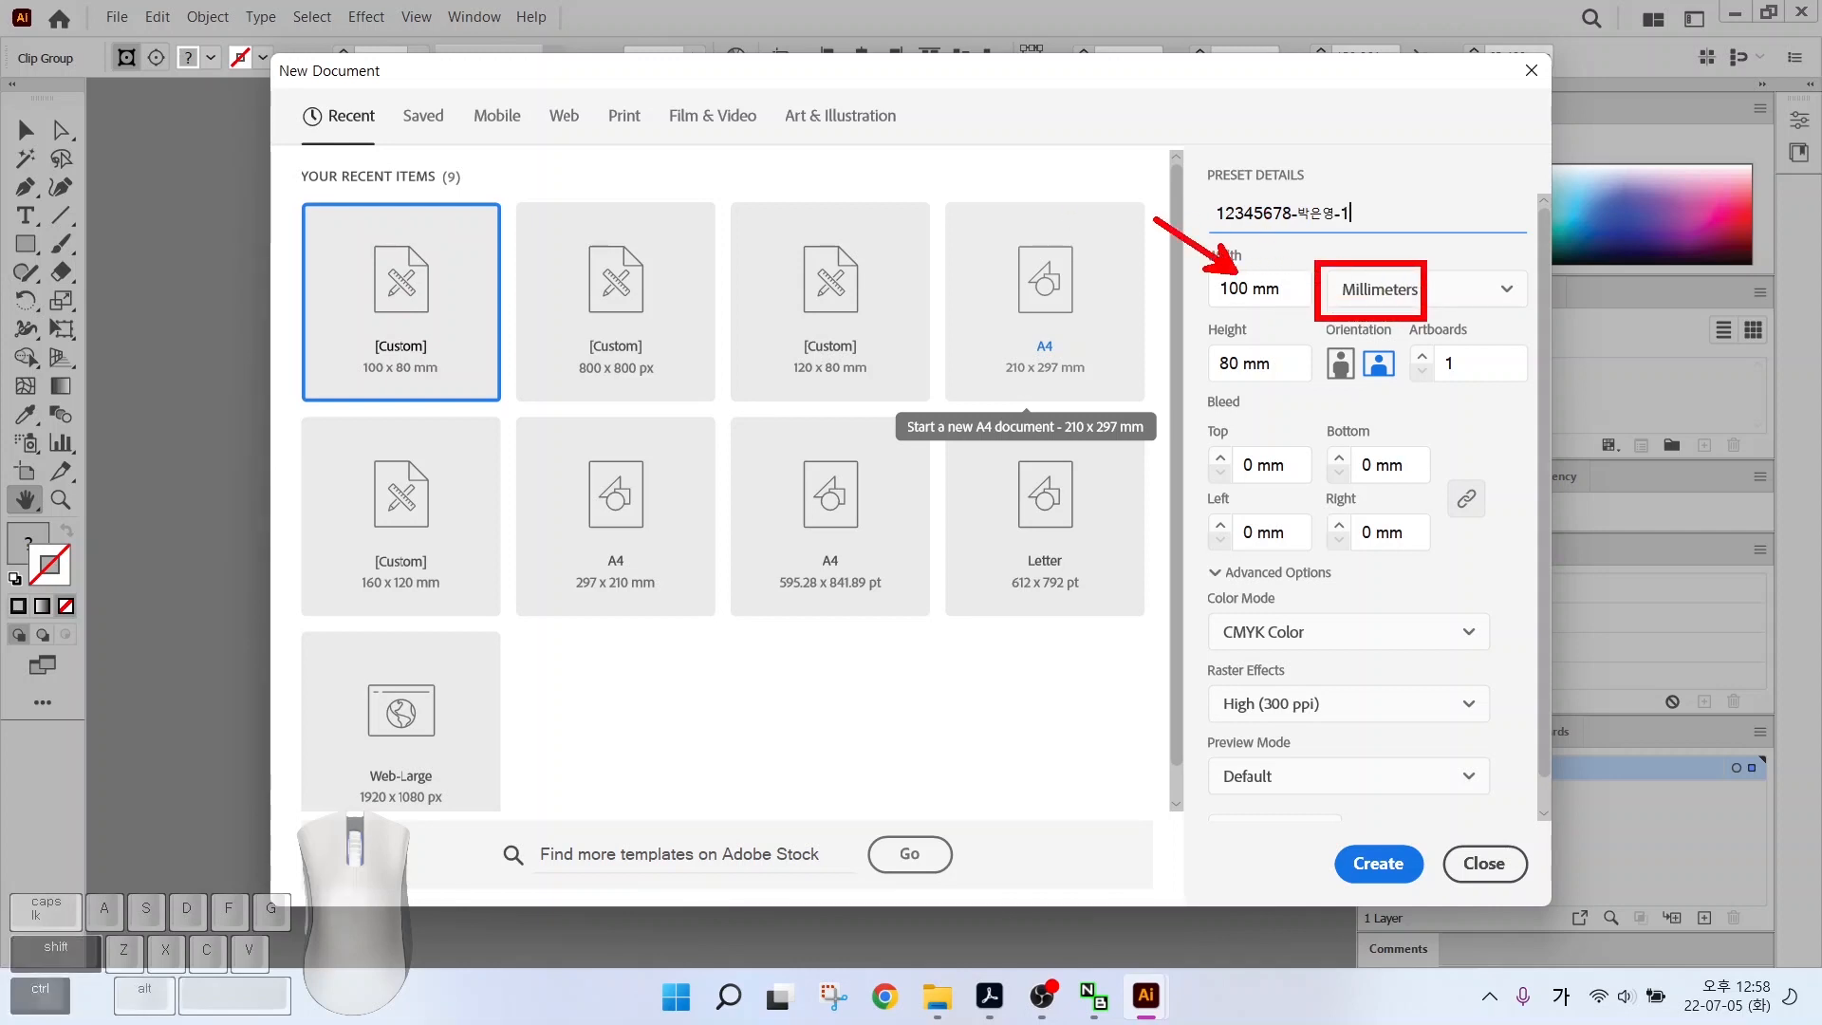
drag(1219, 380, 1150, 424)
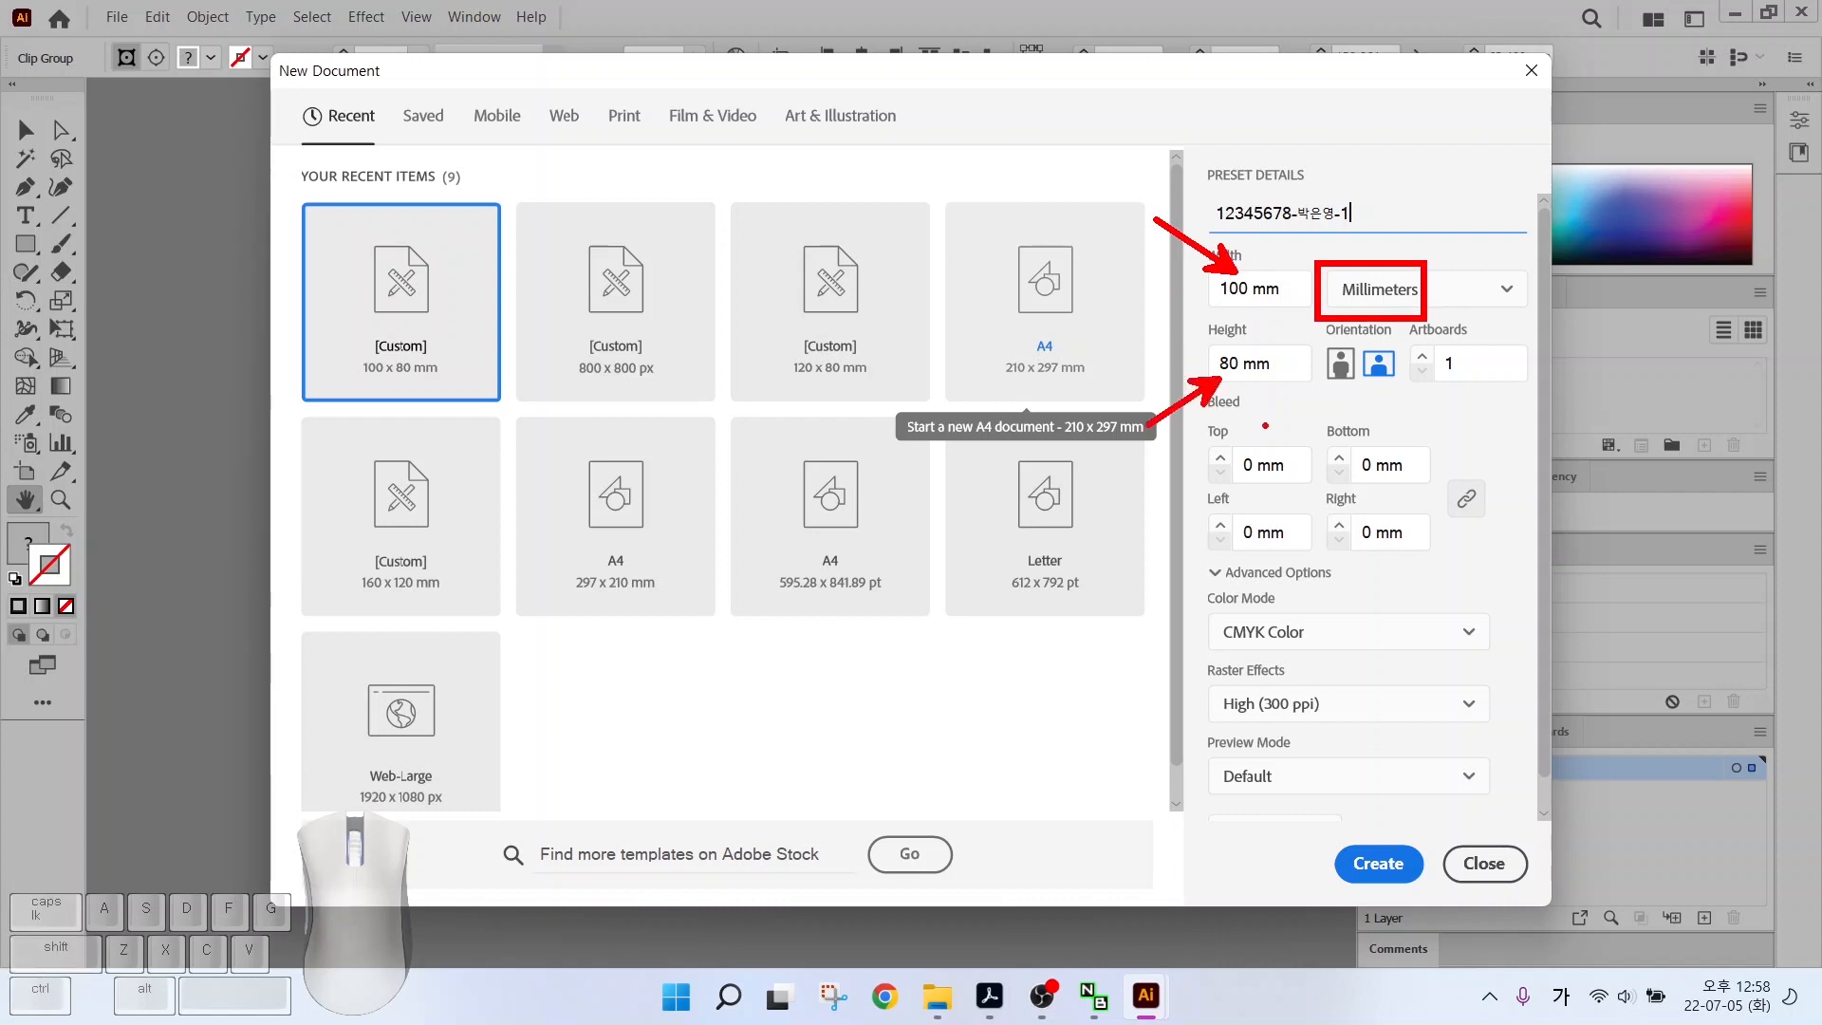
drag(1206, 607, 1362, 657)
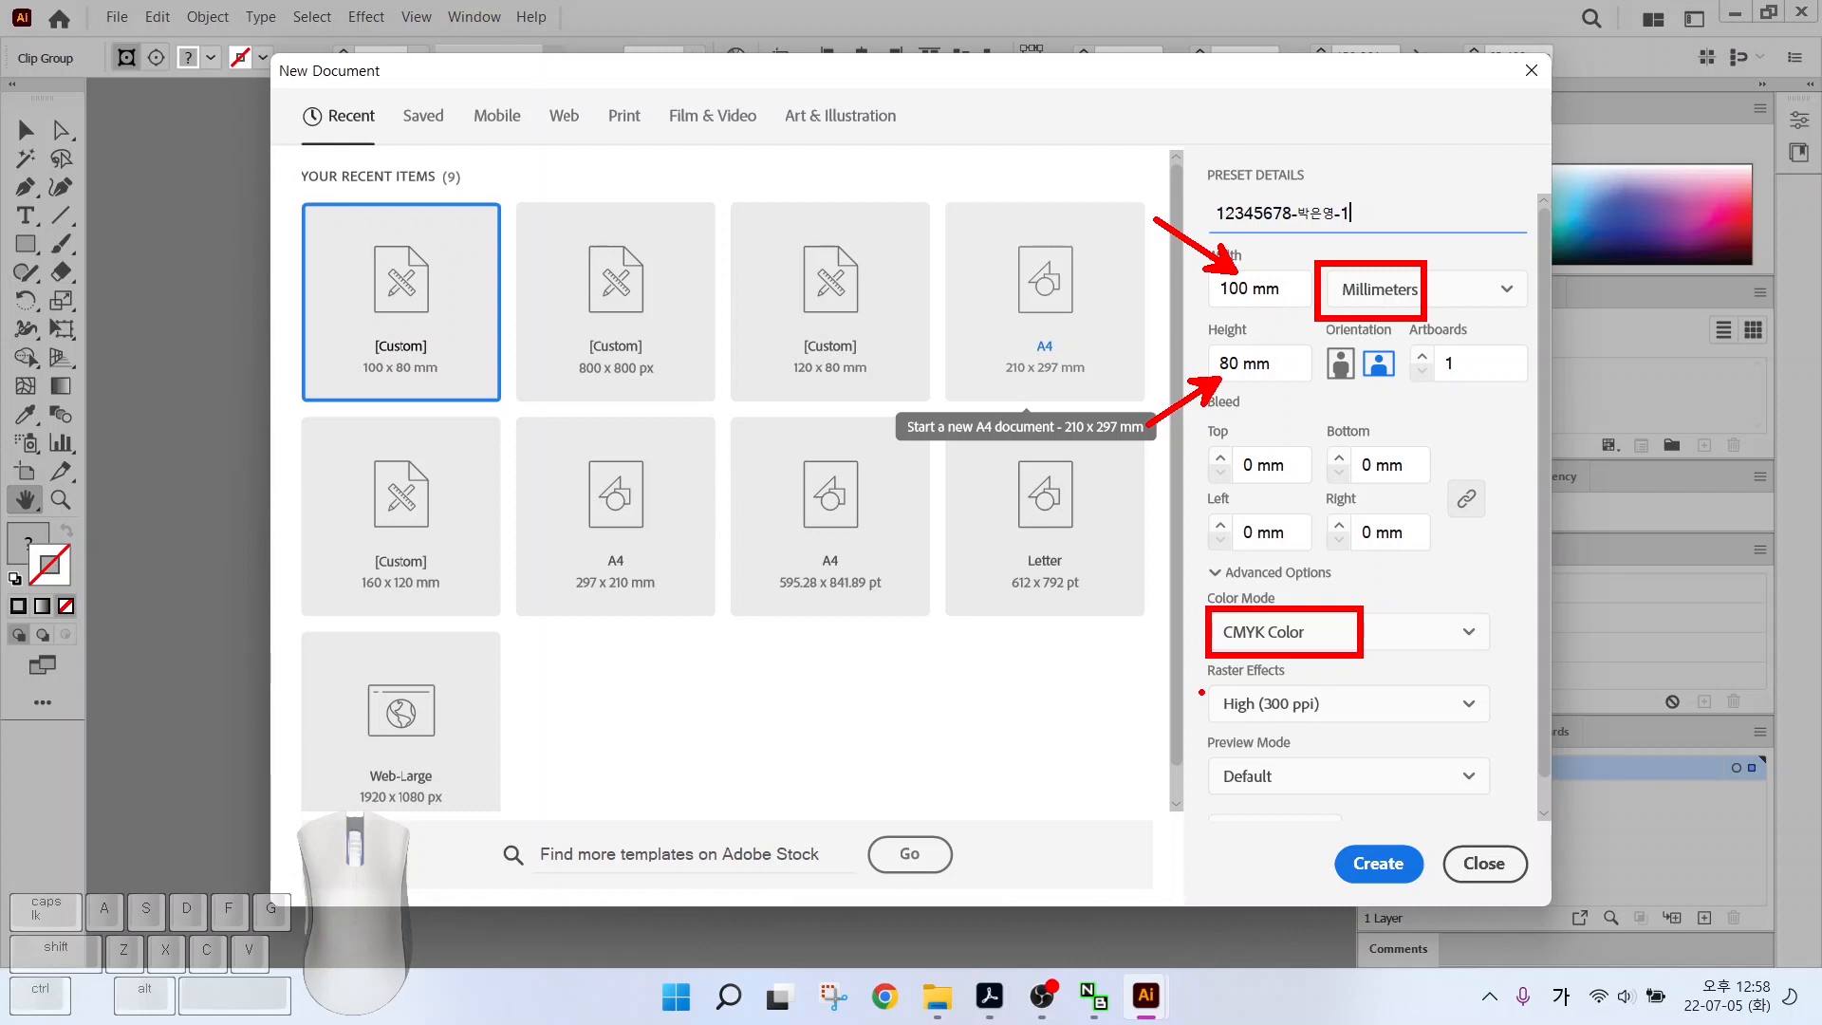
click(1378, 864)
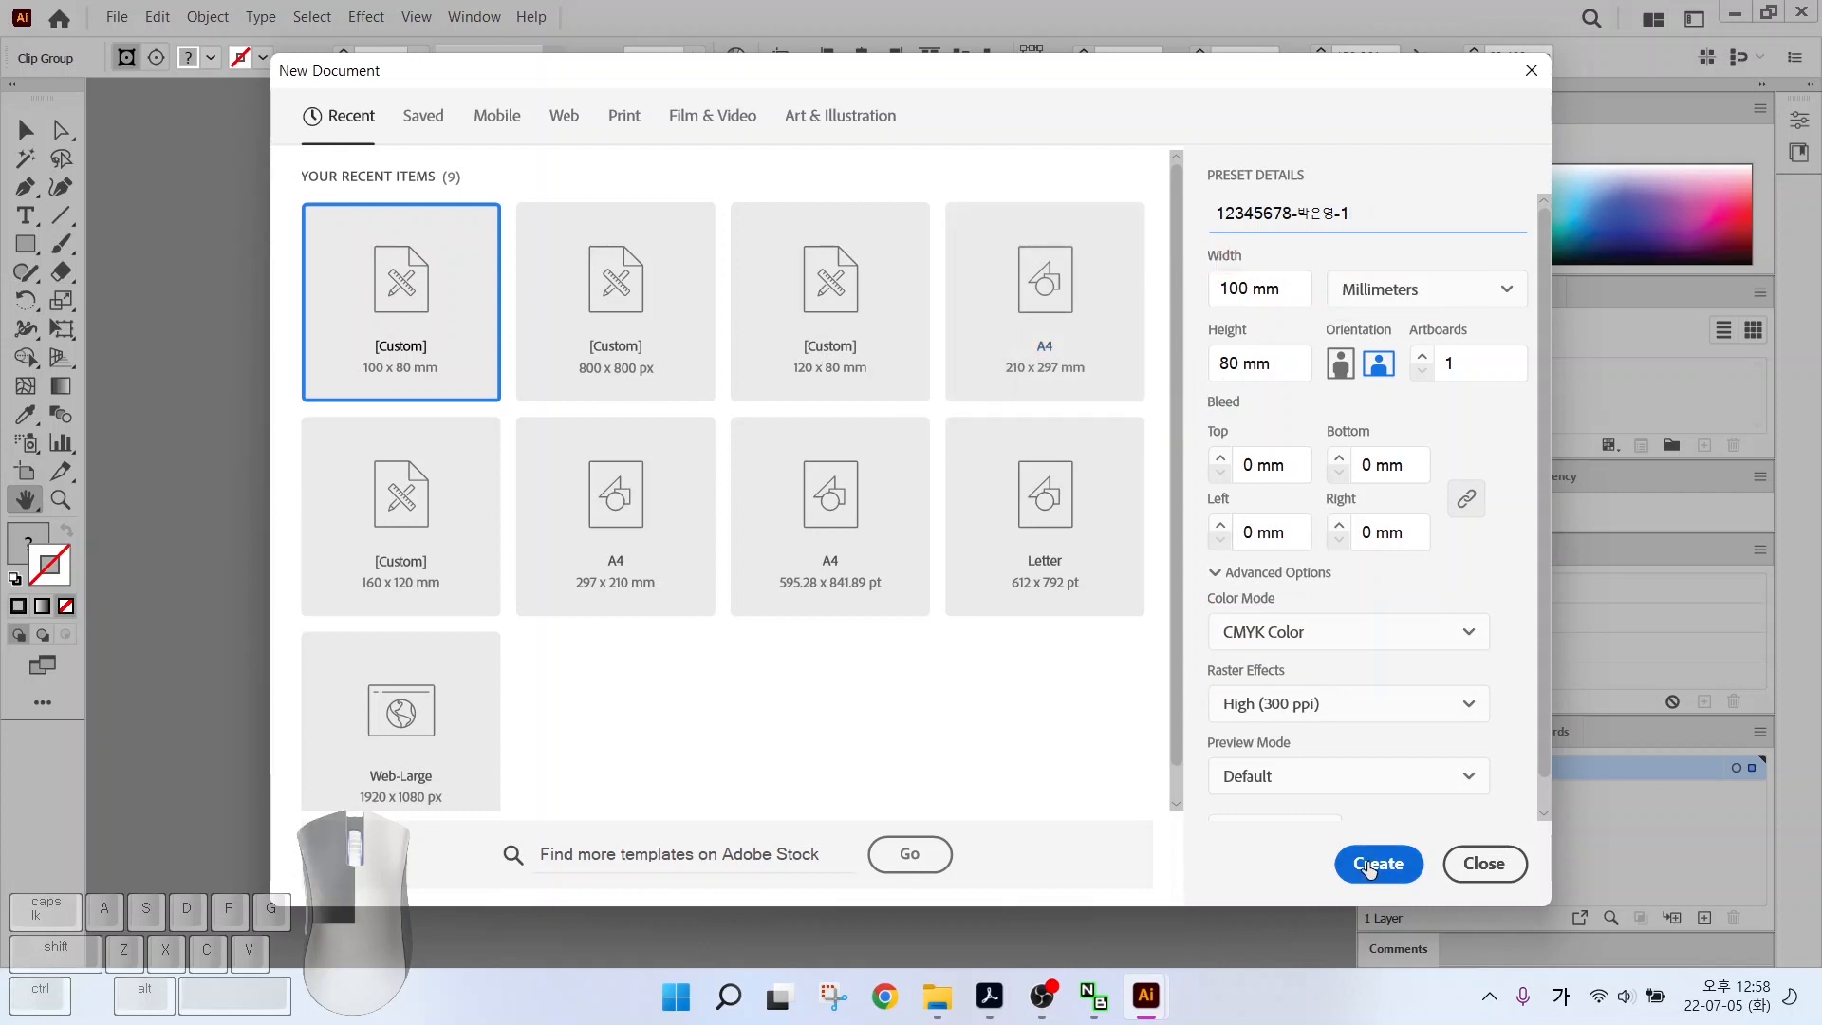
key(alt)
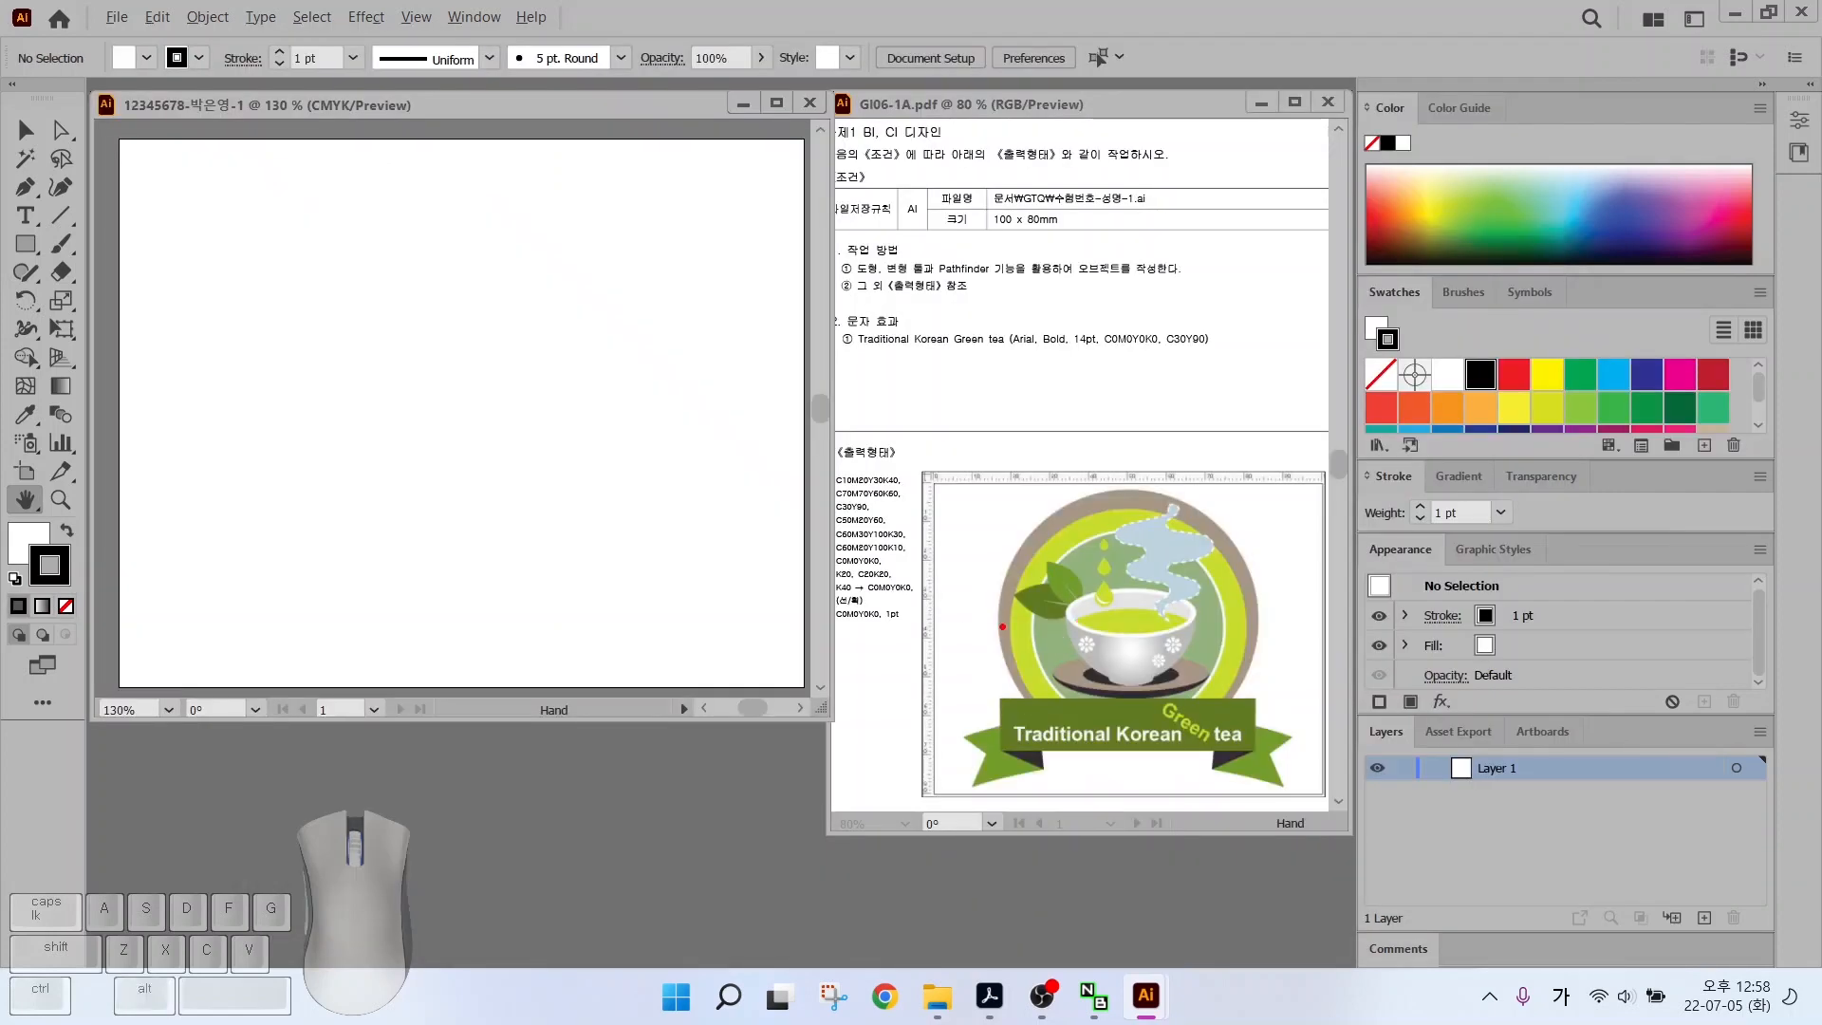
drag(995, 689, 995, 353)
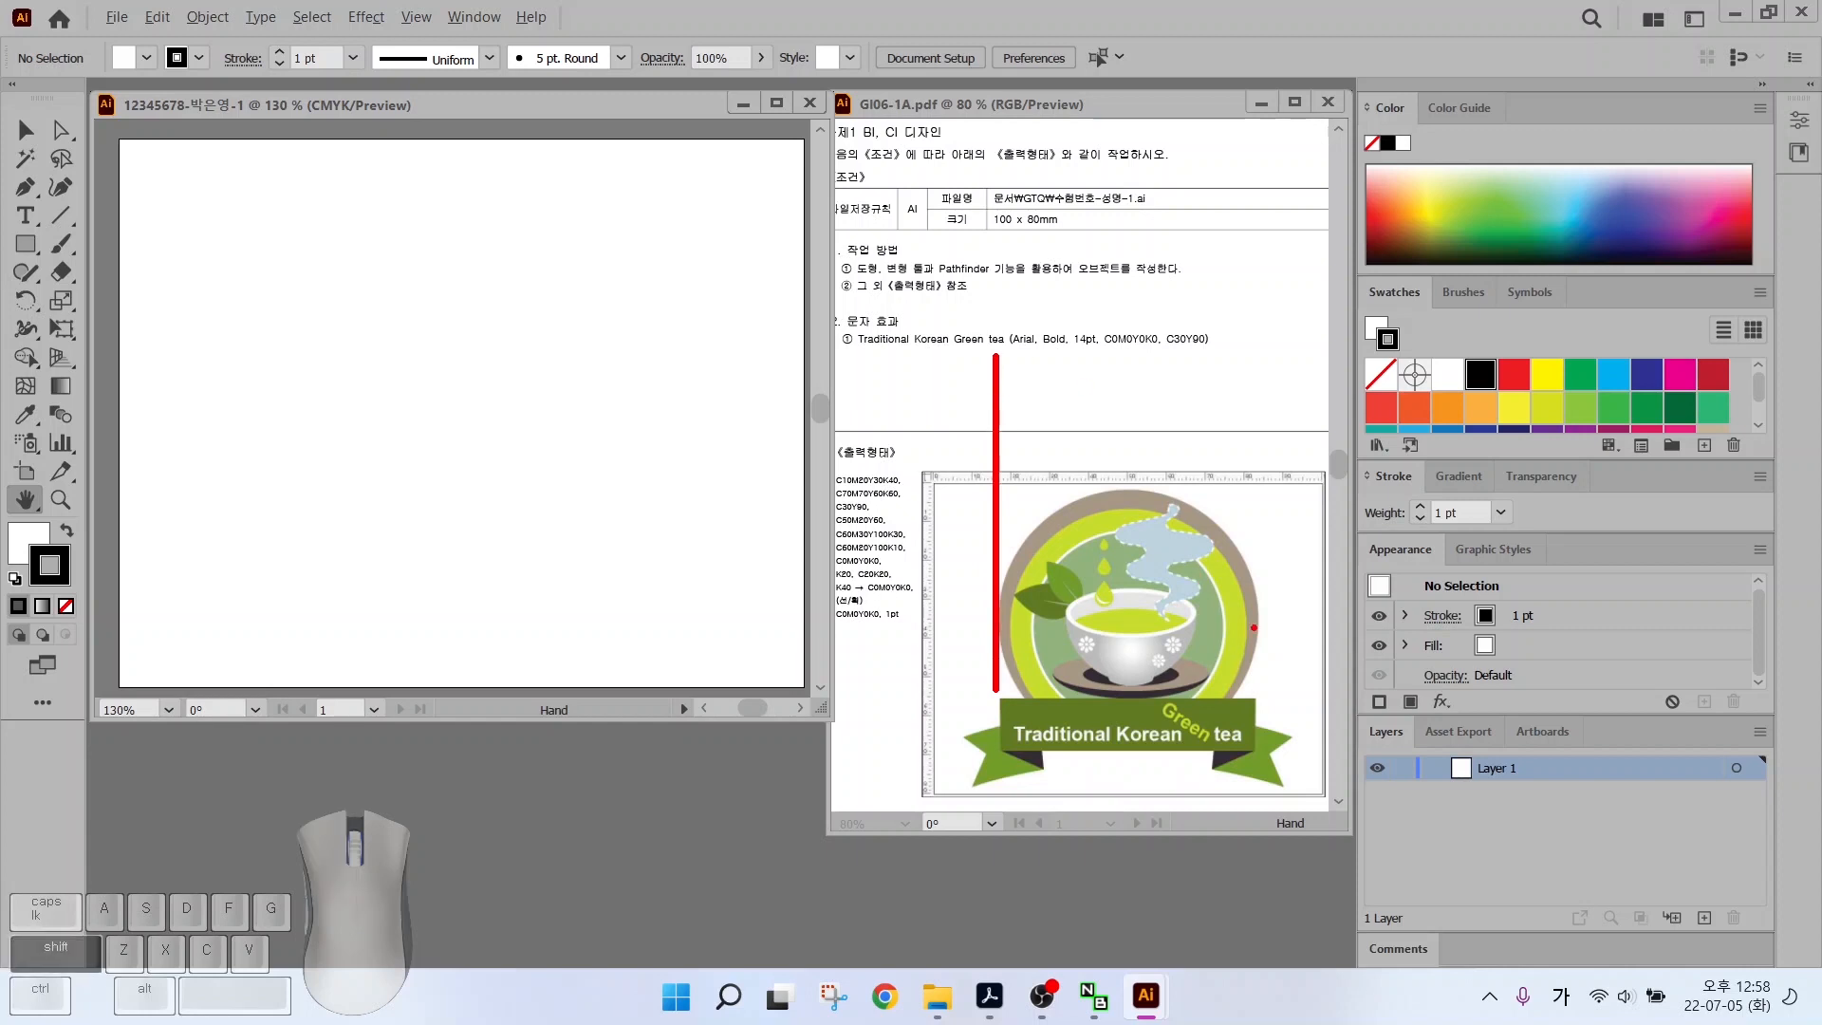
Turn on View > Rulers > Show Rulers for the new 100 x 80 mm document
drag(1263, 675, 1250, 511)
drag(1259, 681, 1258, 683)
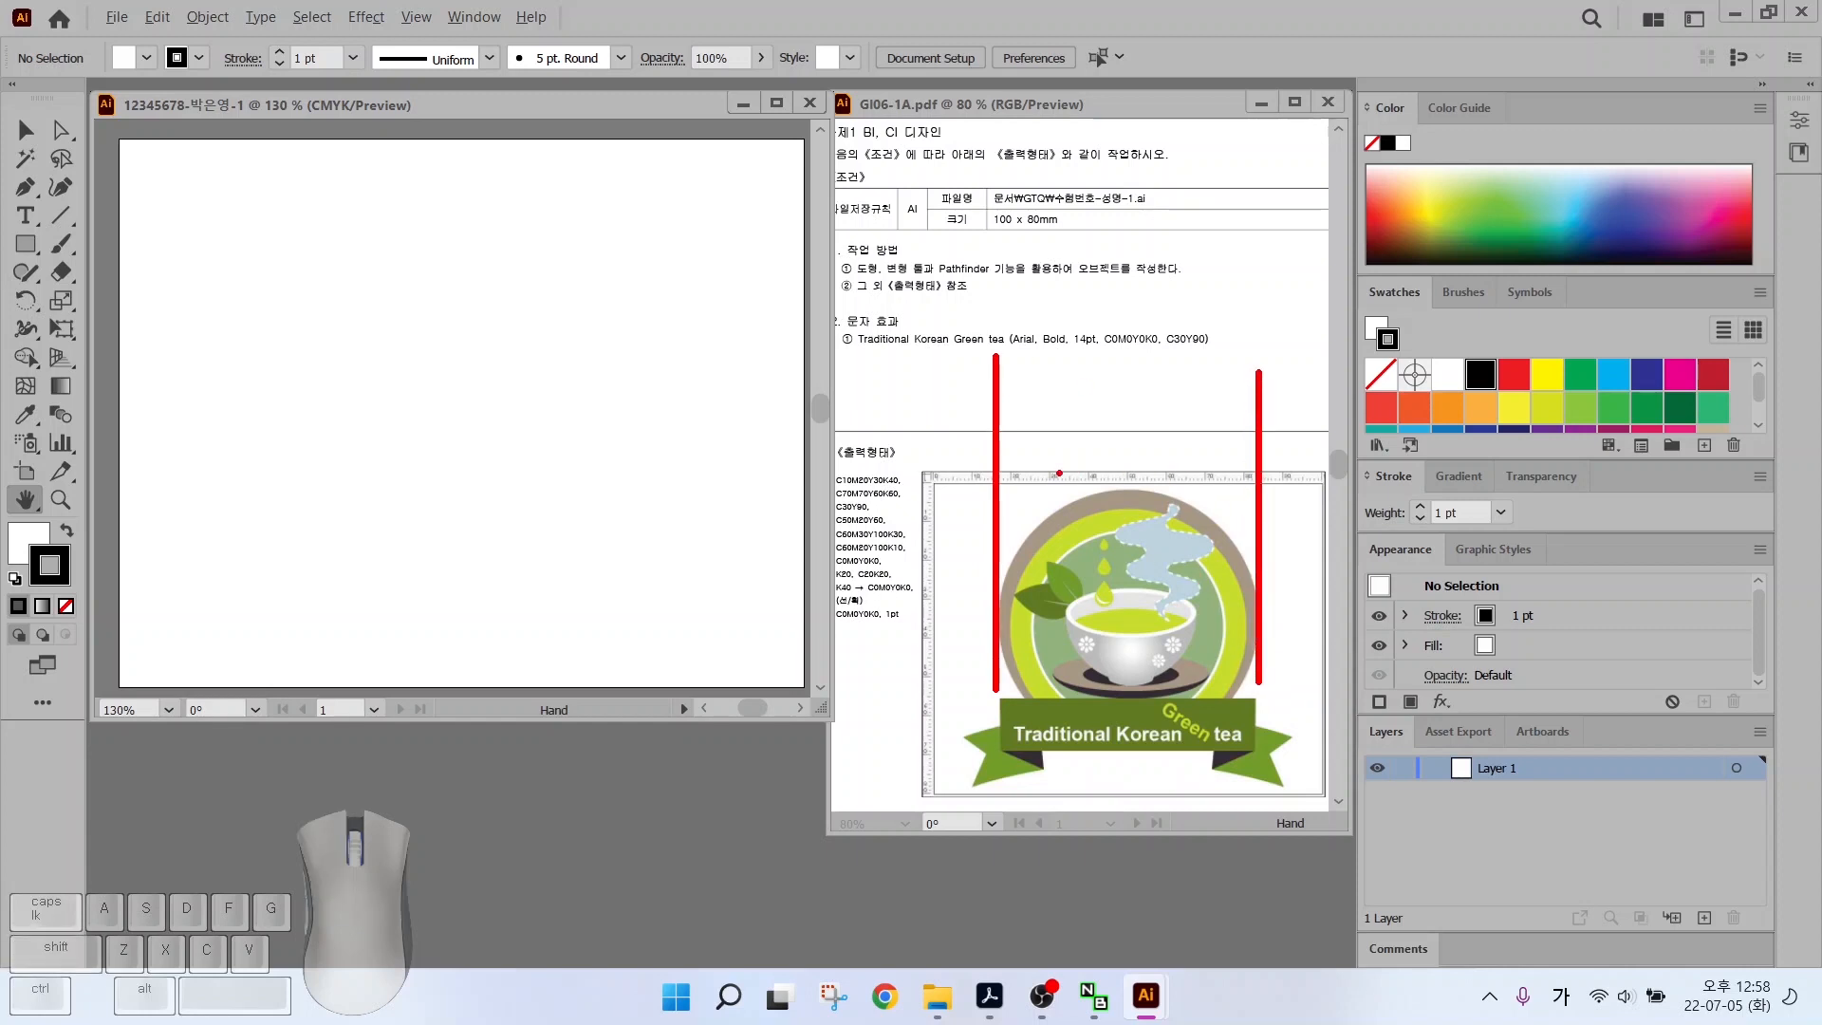
drag(1058, 473, 1120, 392)
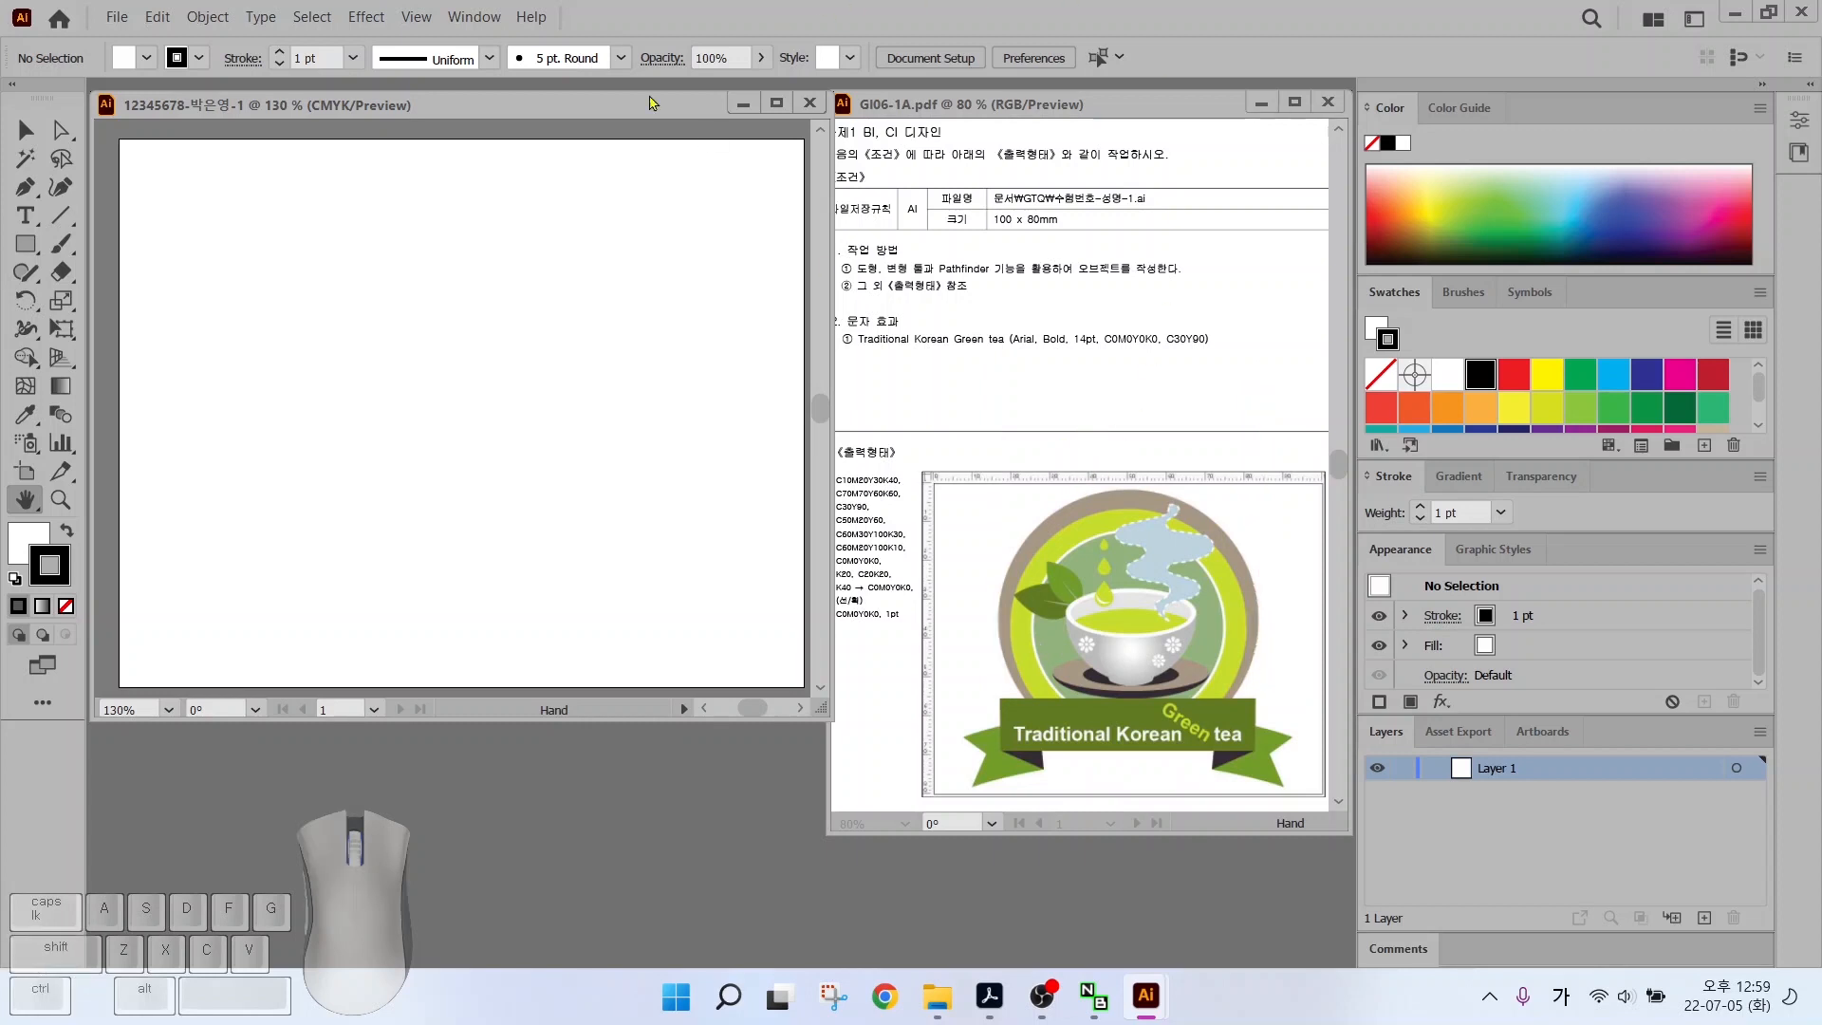
click(416, 17)
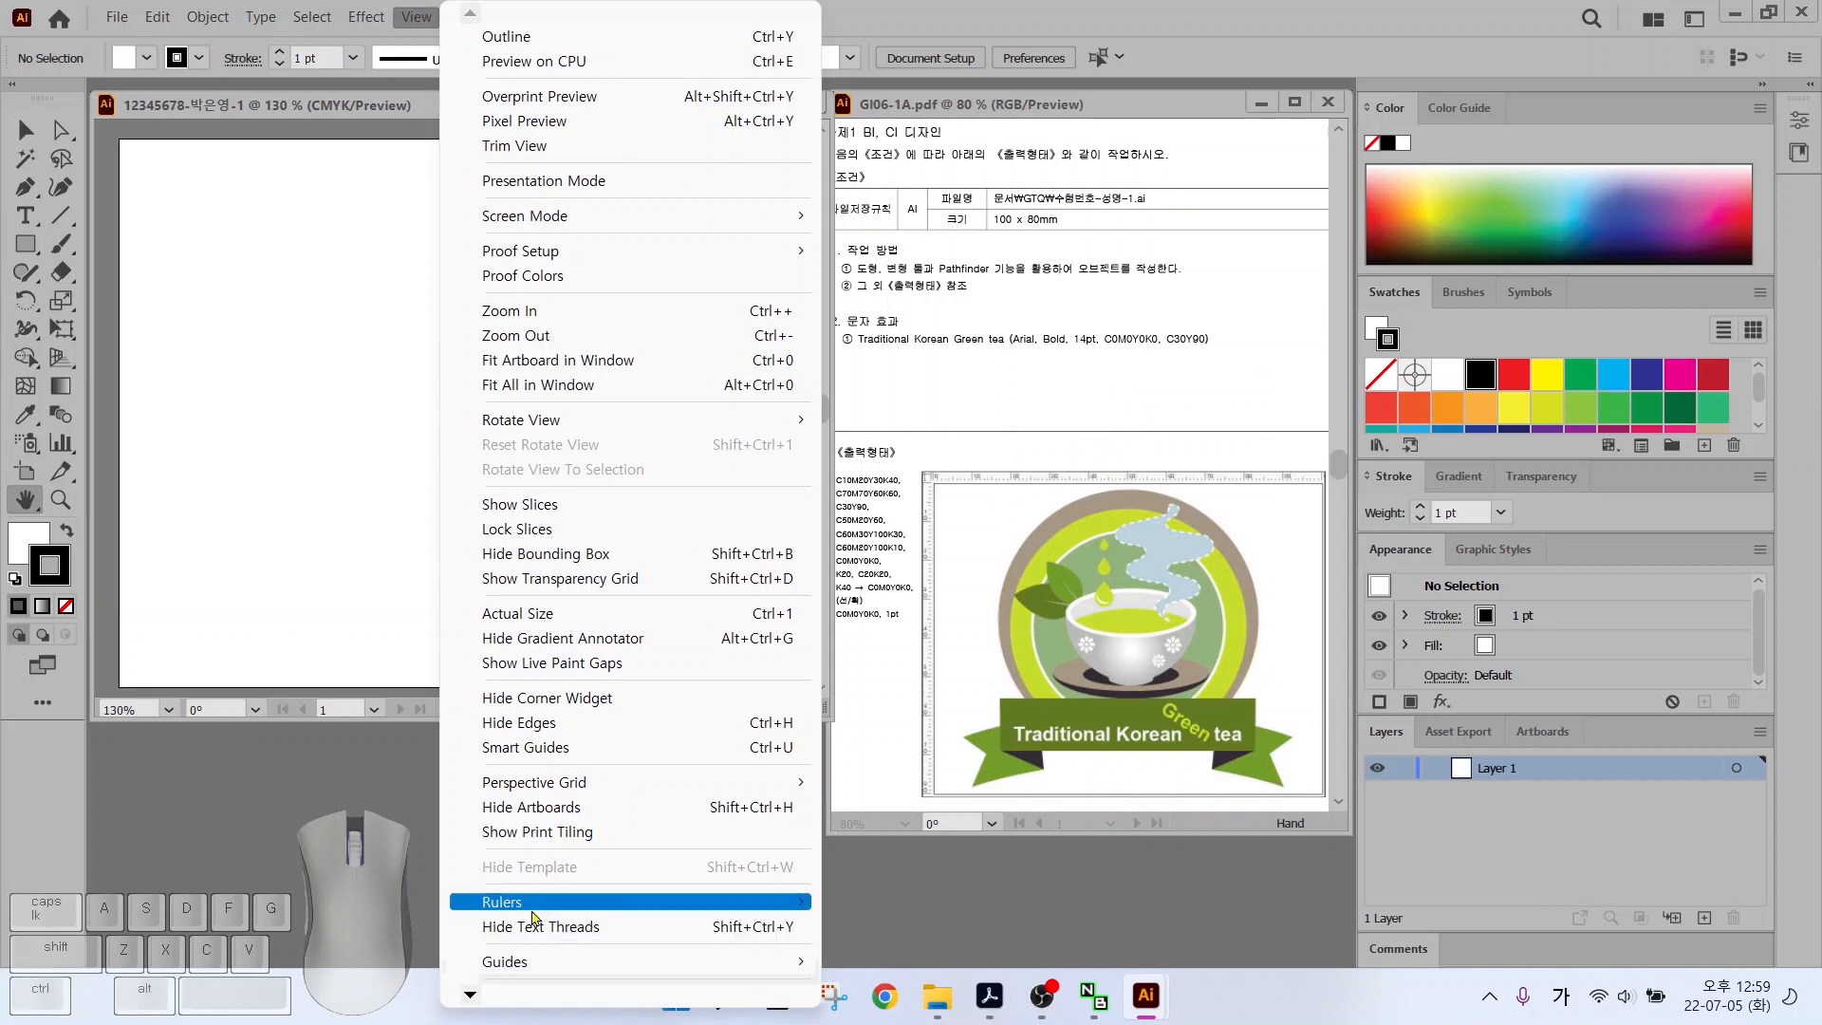
mouse_move(569, 902)
click(892, 902)
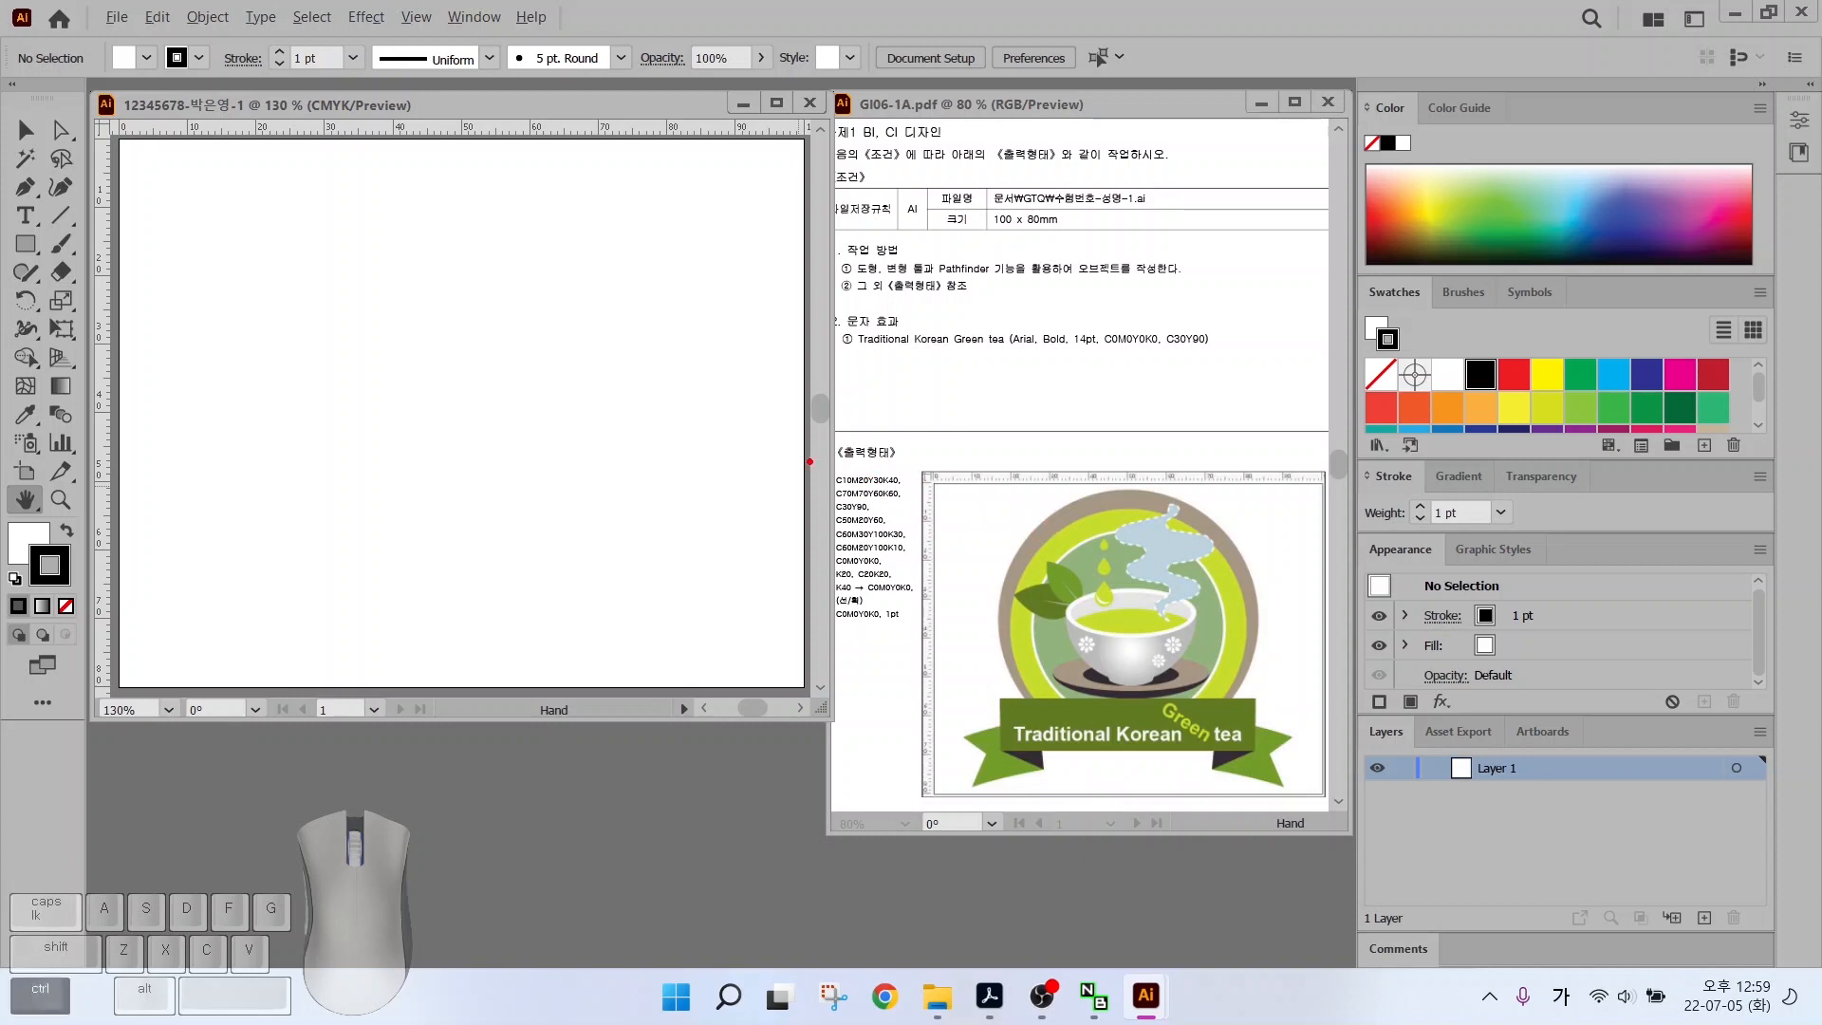
drag(815, 463, 932, 642)
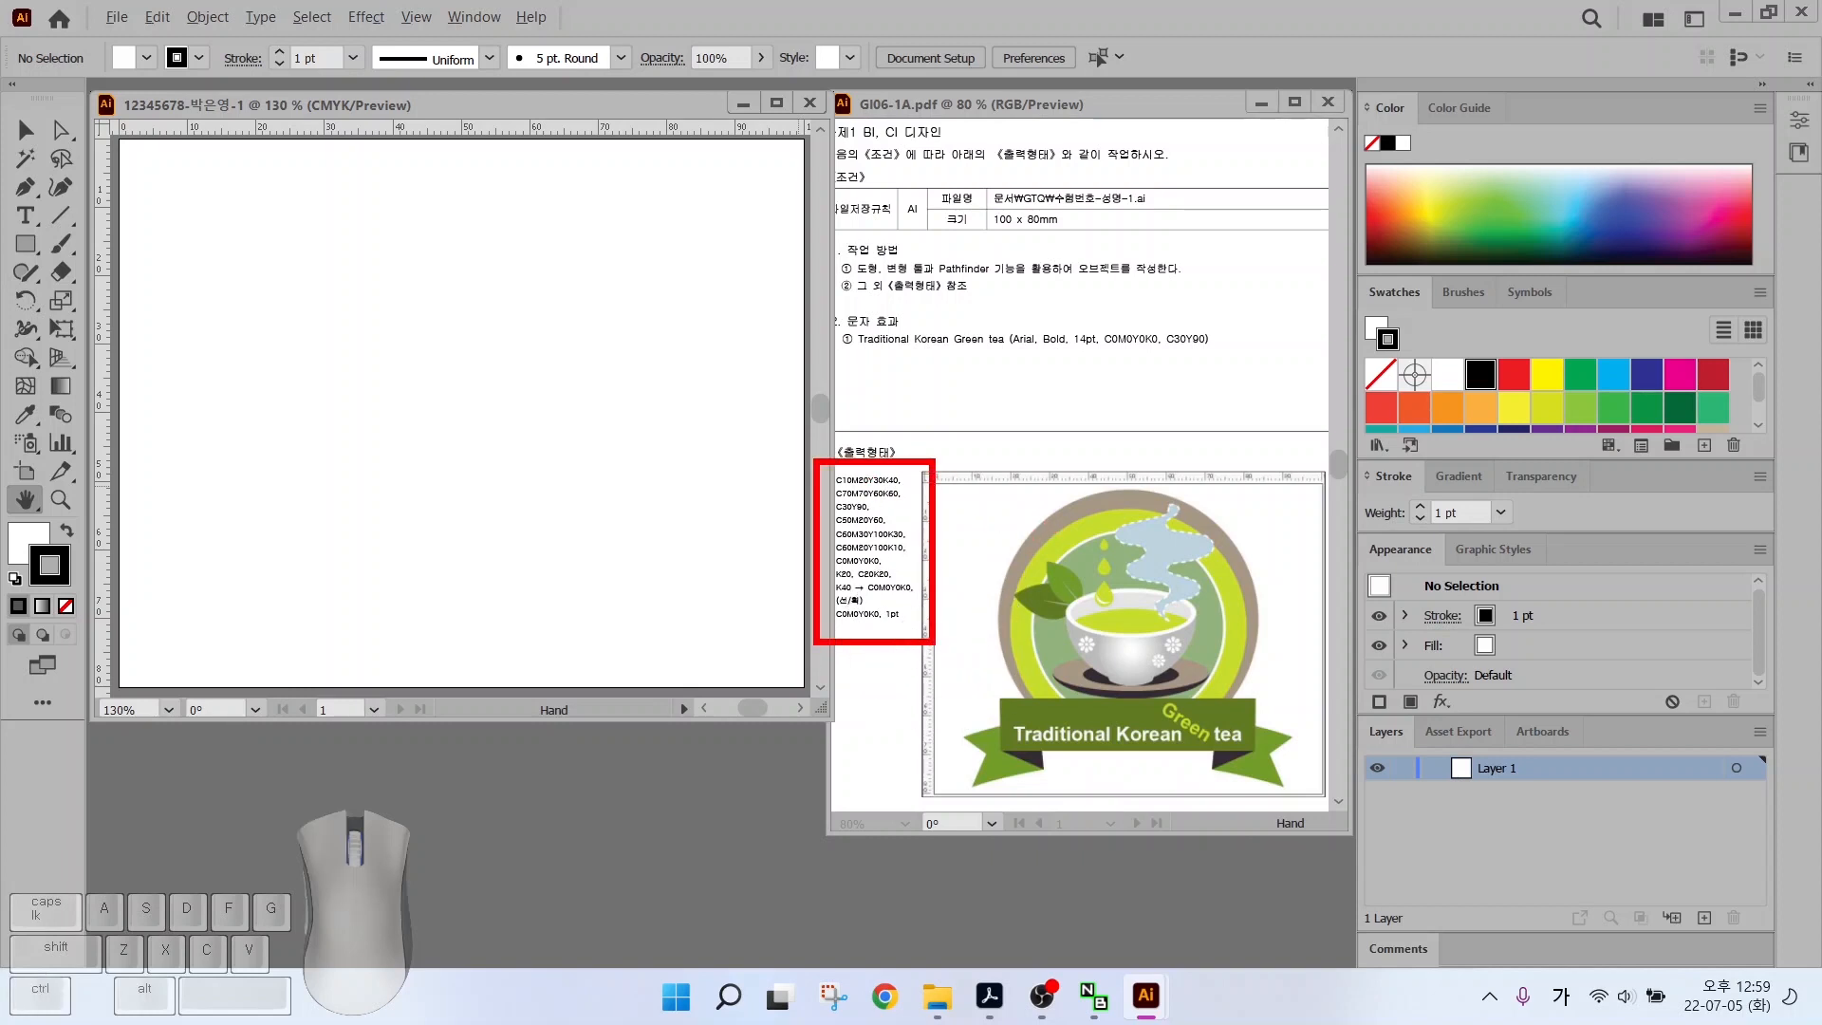
mouse_move(1338, 276)
mouse_down()
mouse_move(1626, 427)
mouse_move(1777, 458)
mouse_up()
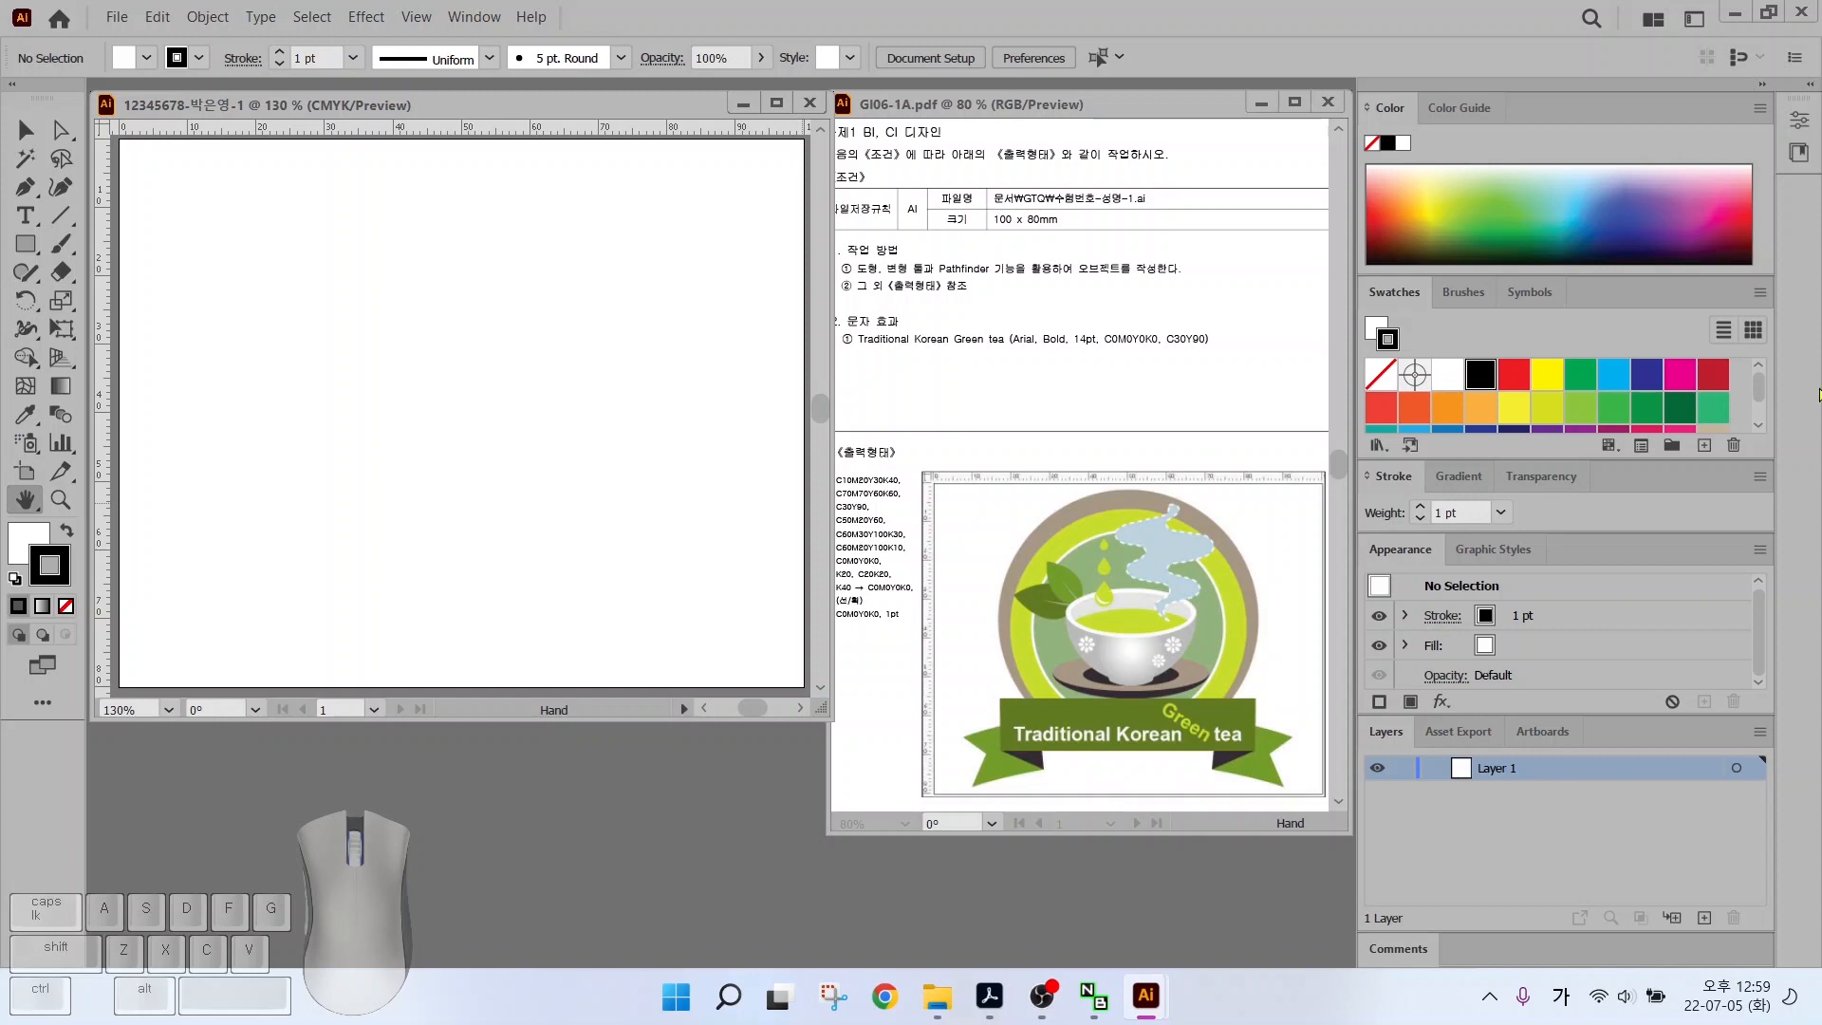
Trim the swatch list to a few basics and add a colour group named gtq
click(1671, 447)
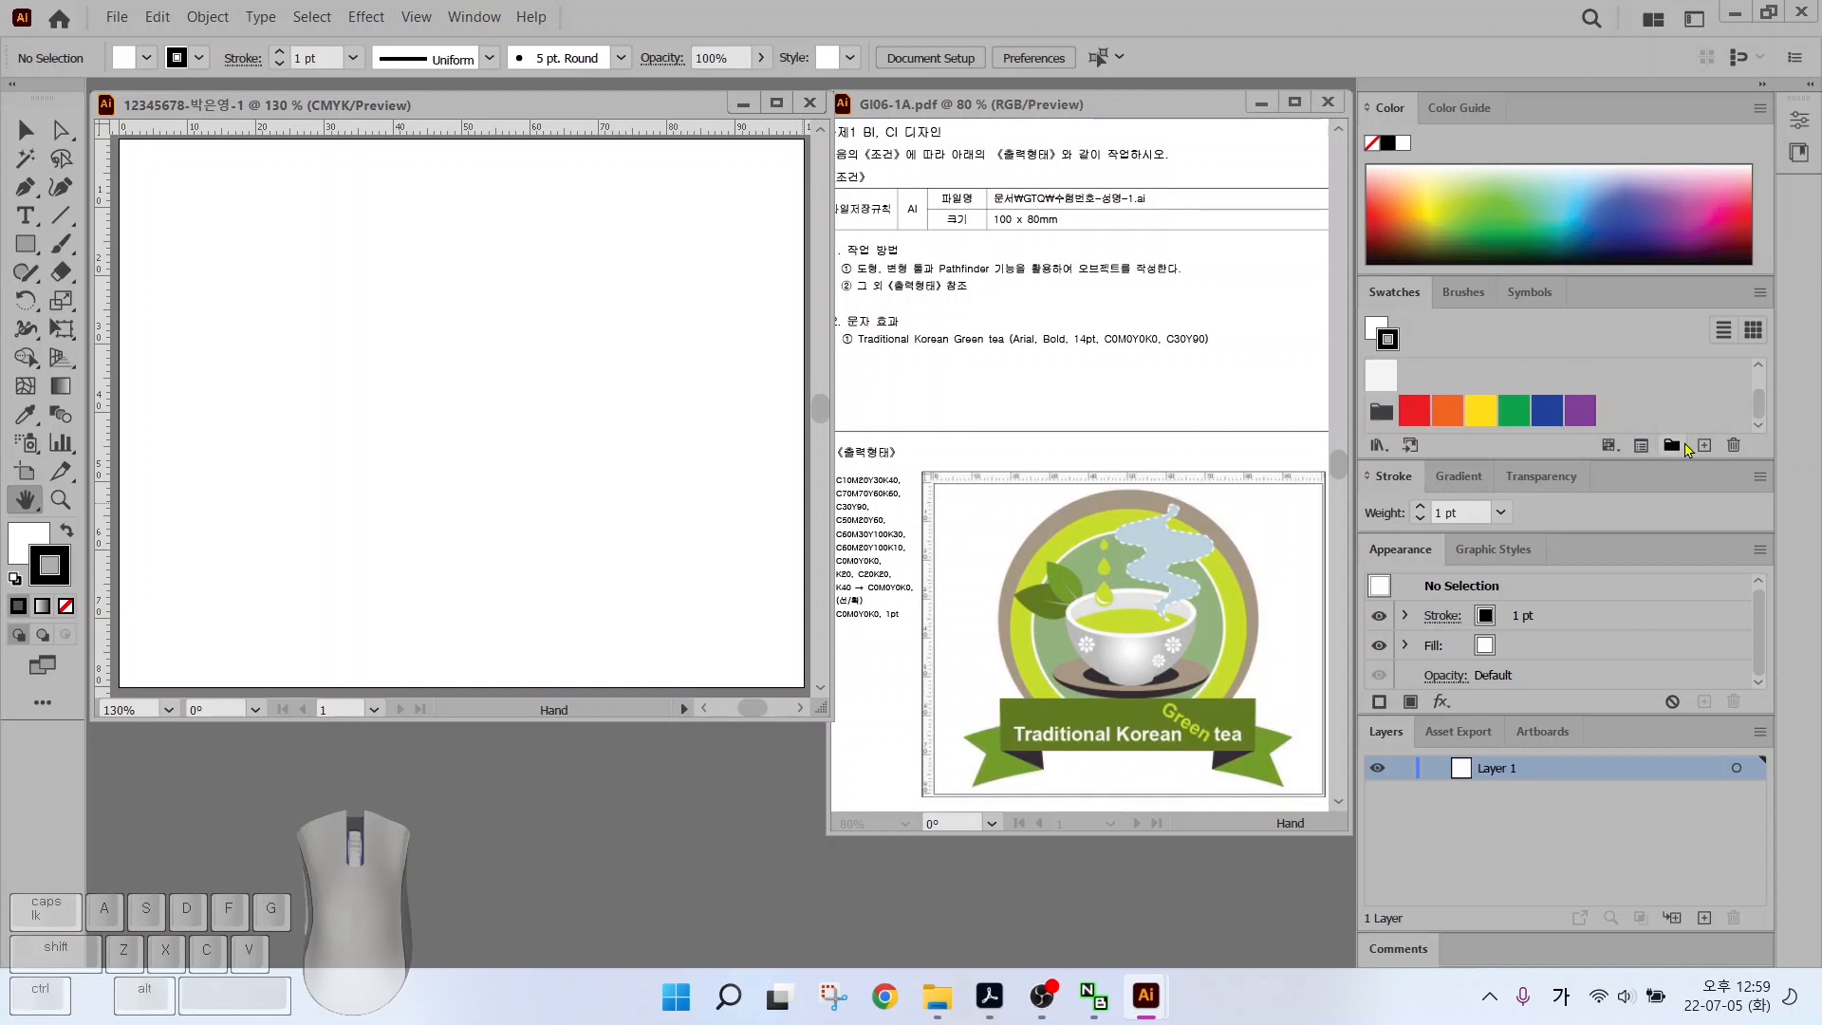
key(ctrl)
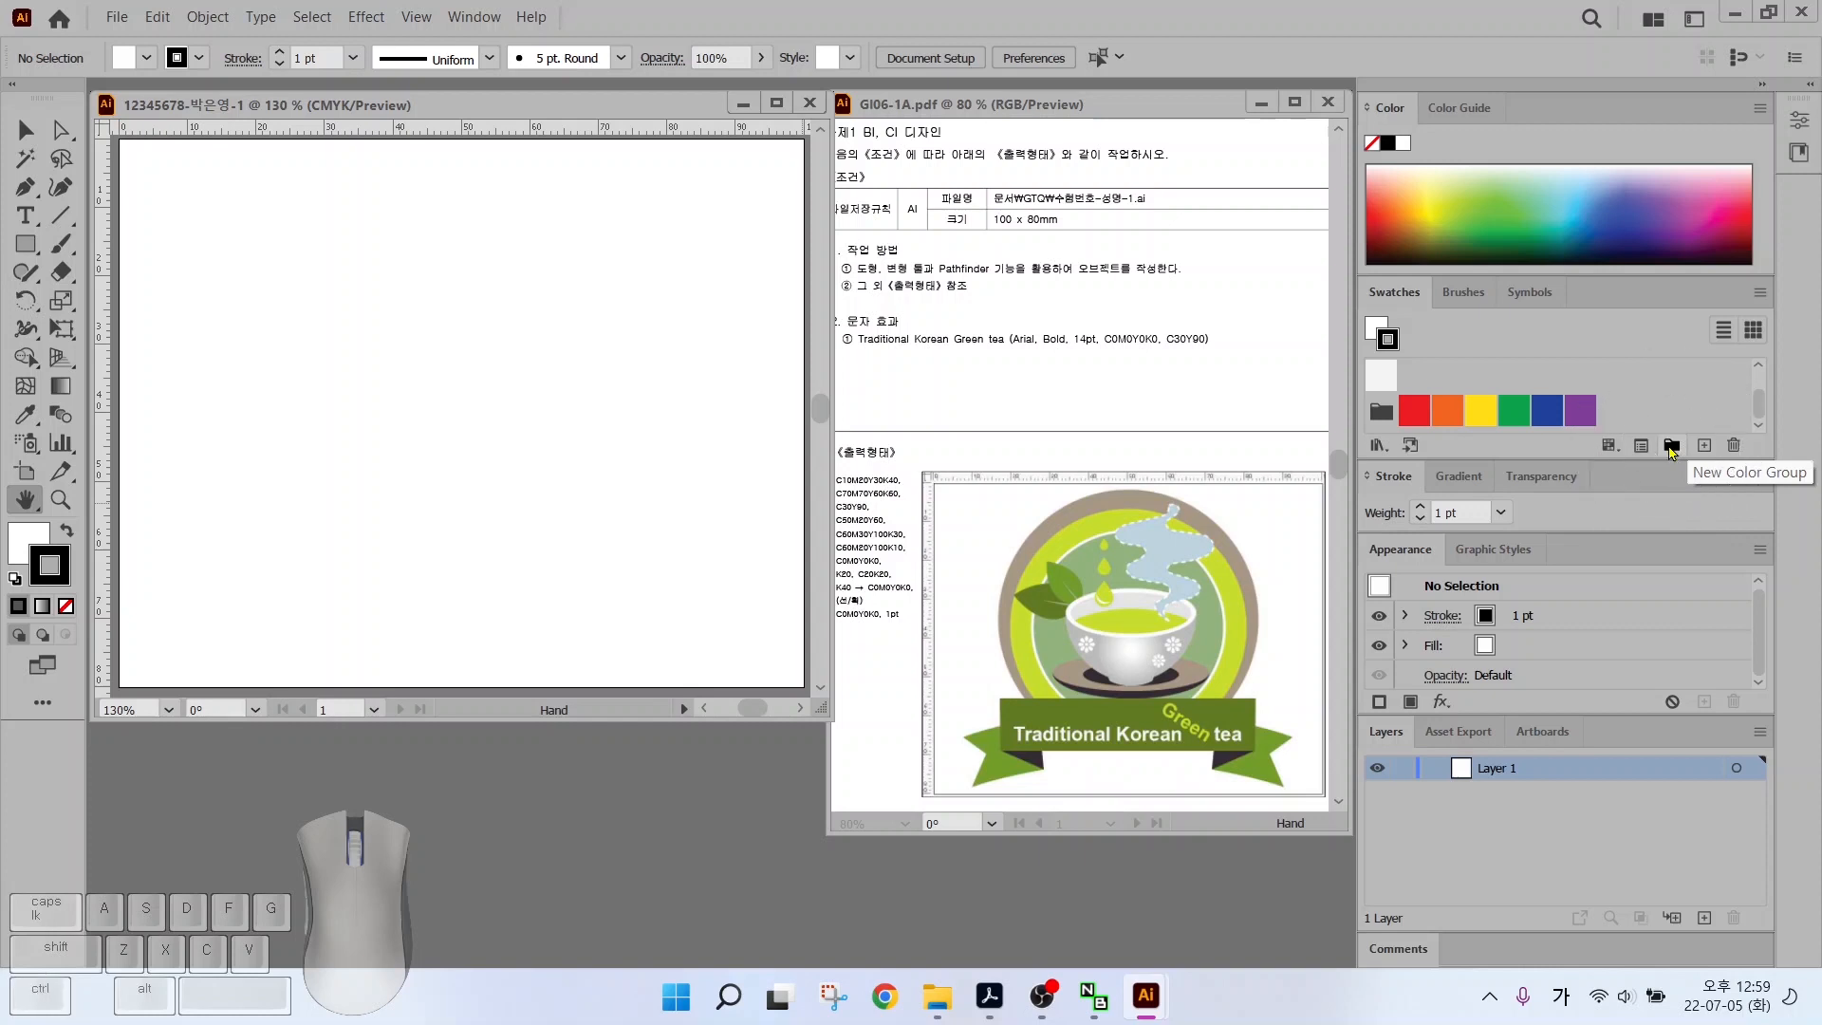
click(1672, 446)
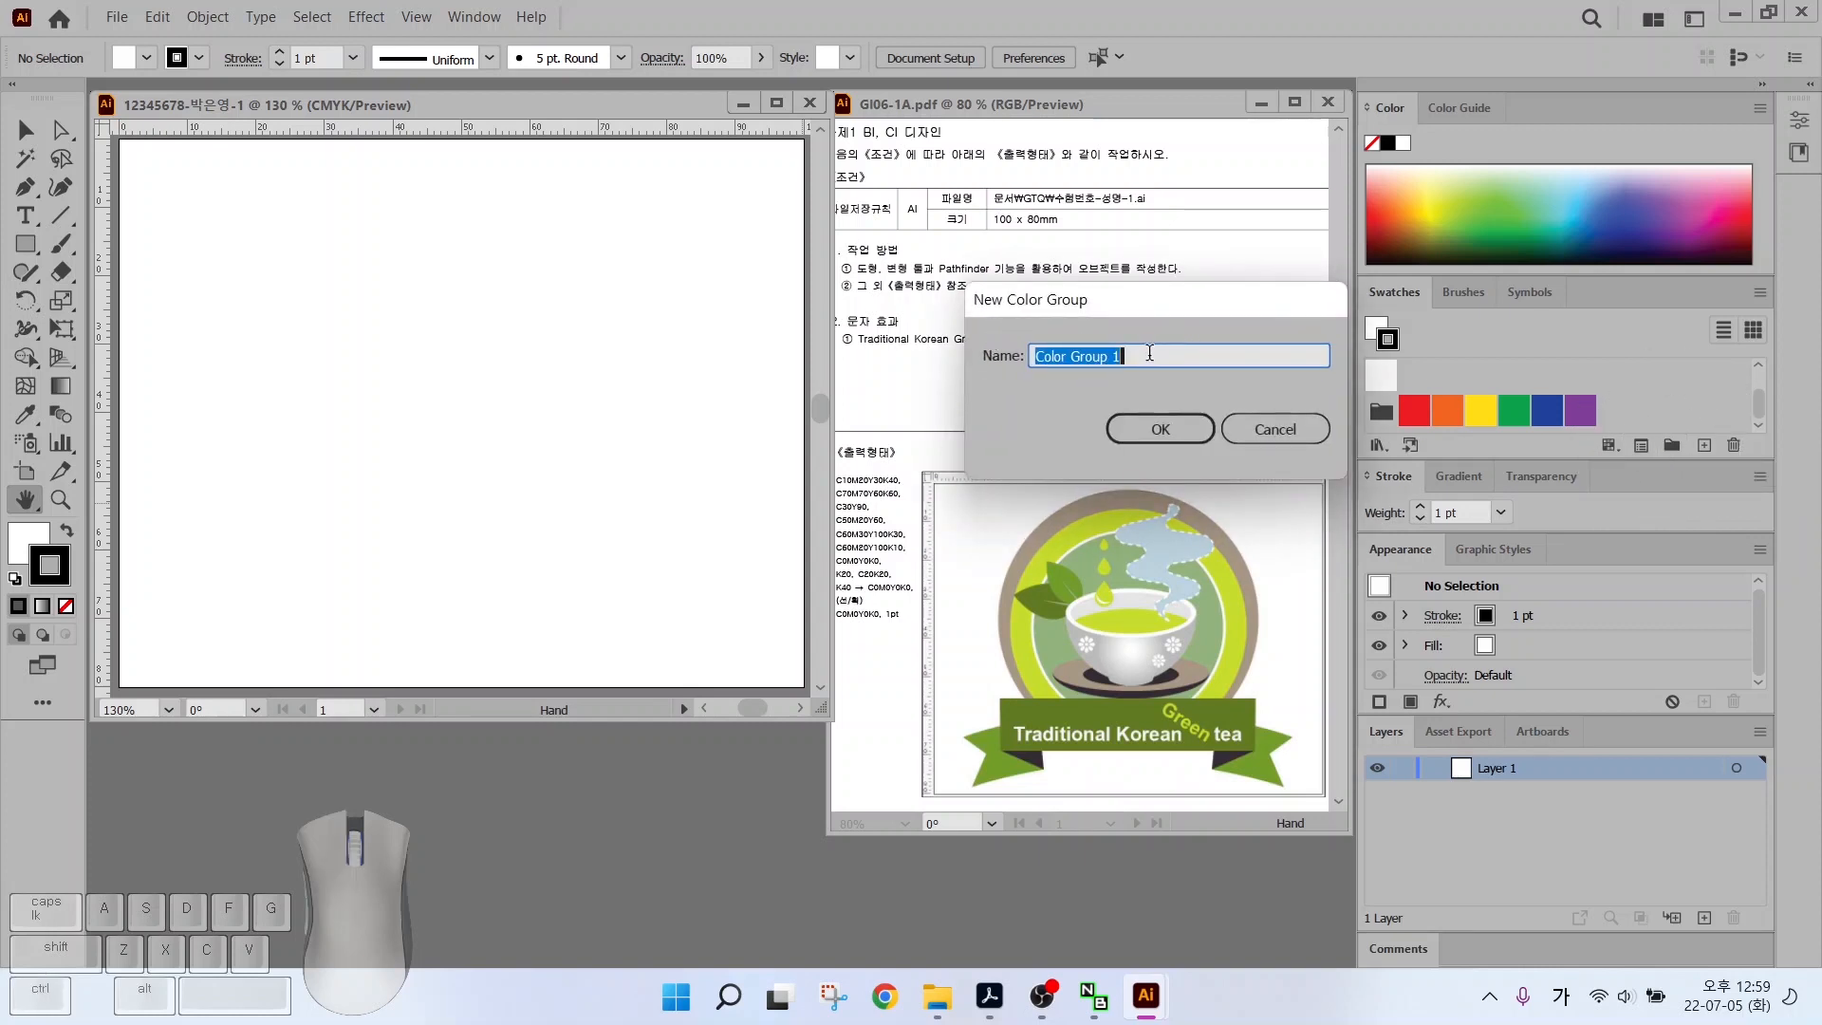
text(ㅎㅅㅂ)
key(BackSpace)
key(BackSpace)
key(BackSpace)
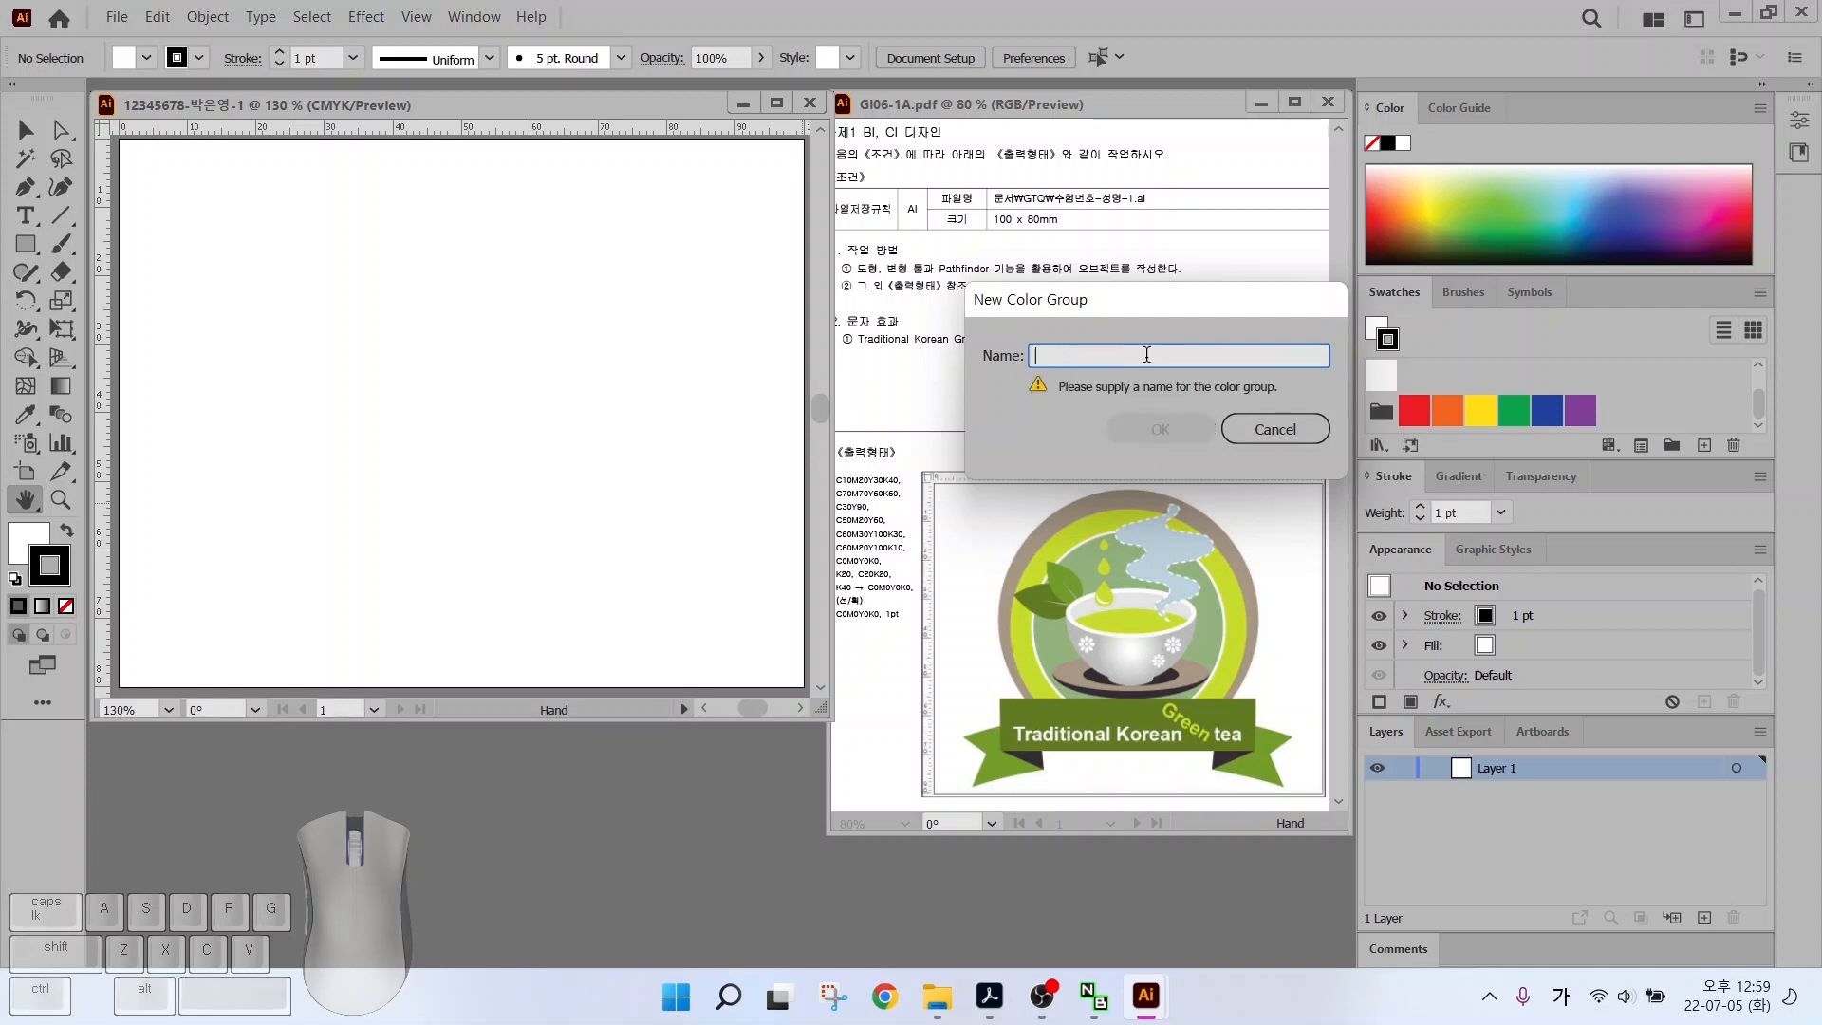
text(gtq)
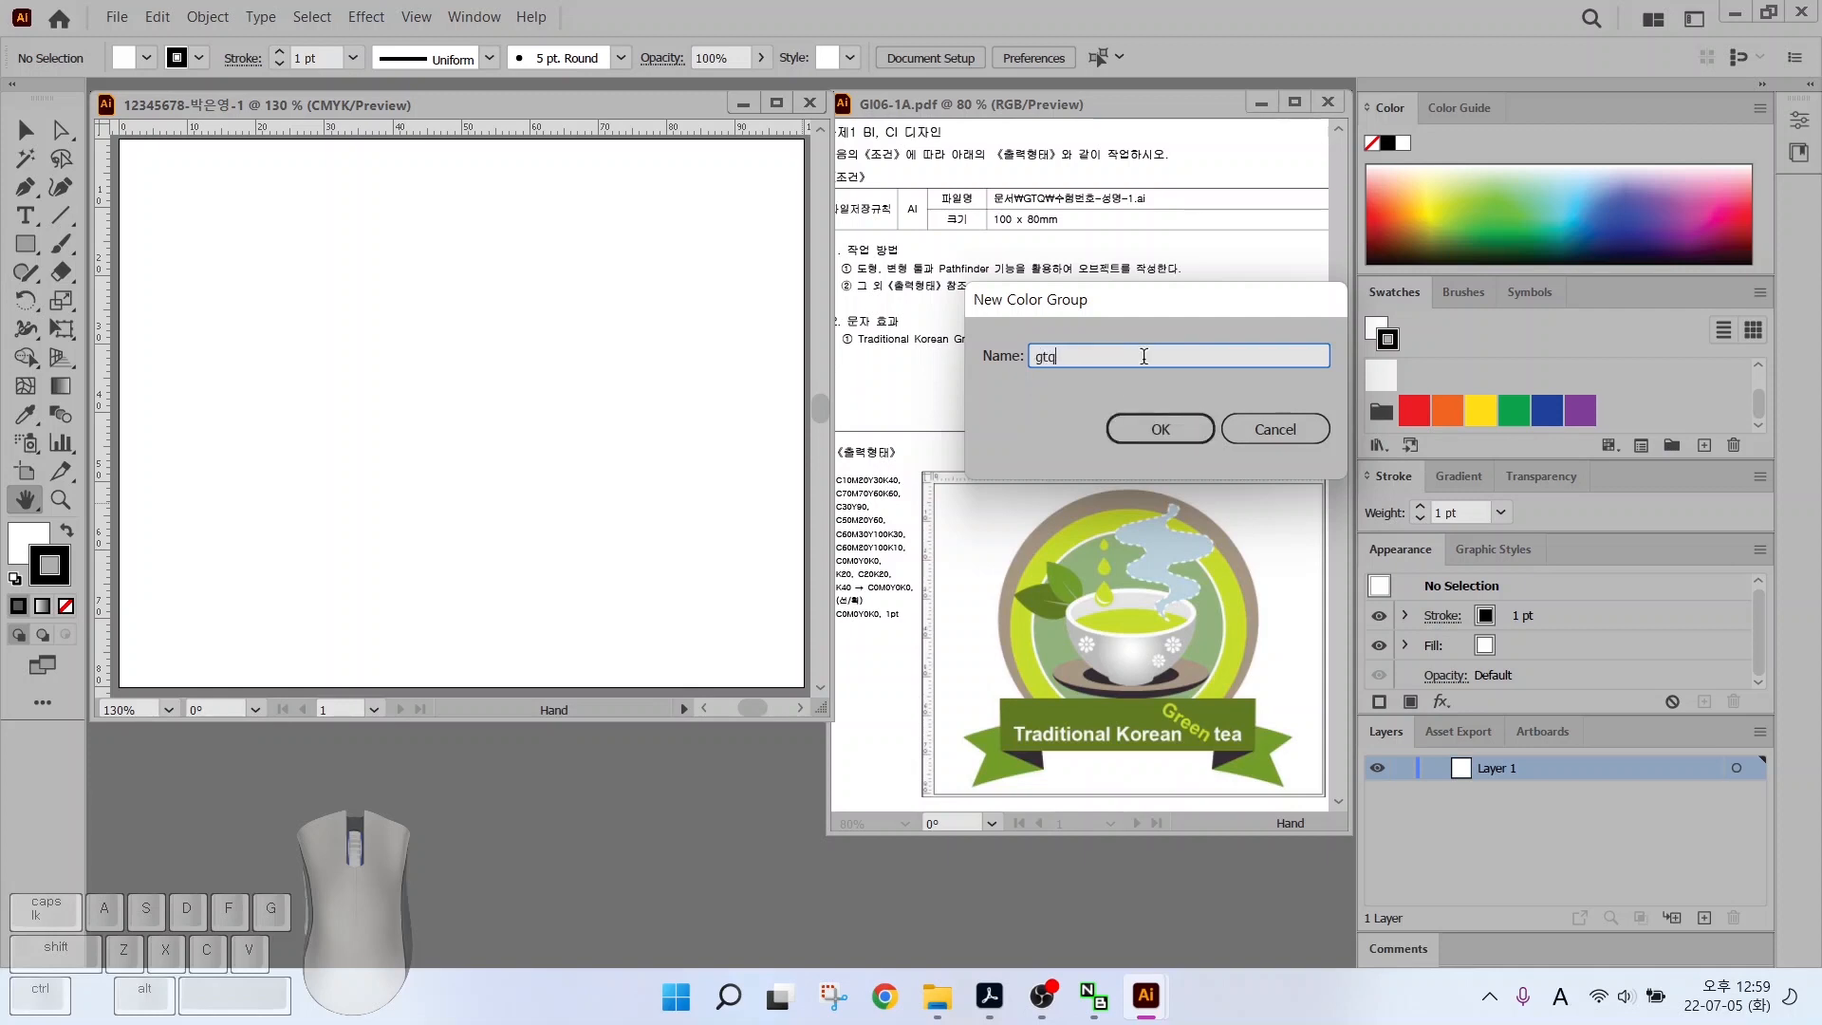
click(1158, 428)
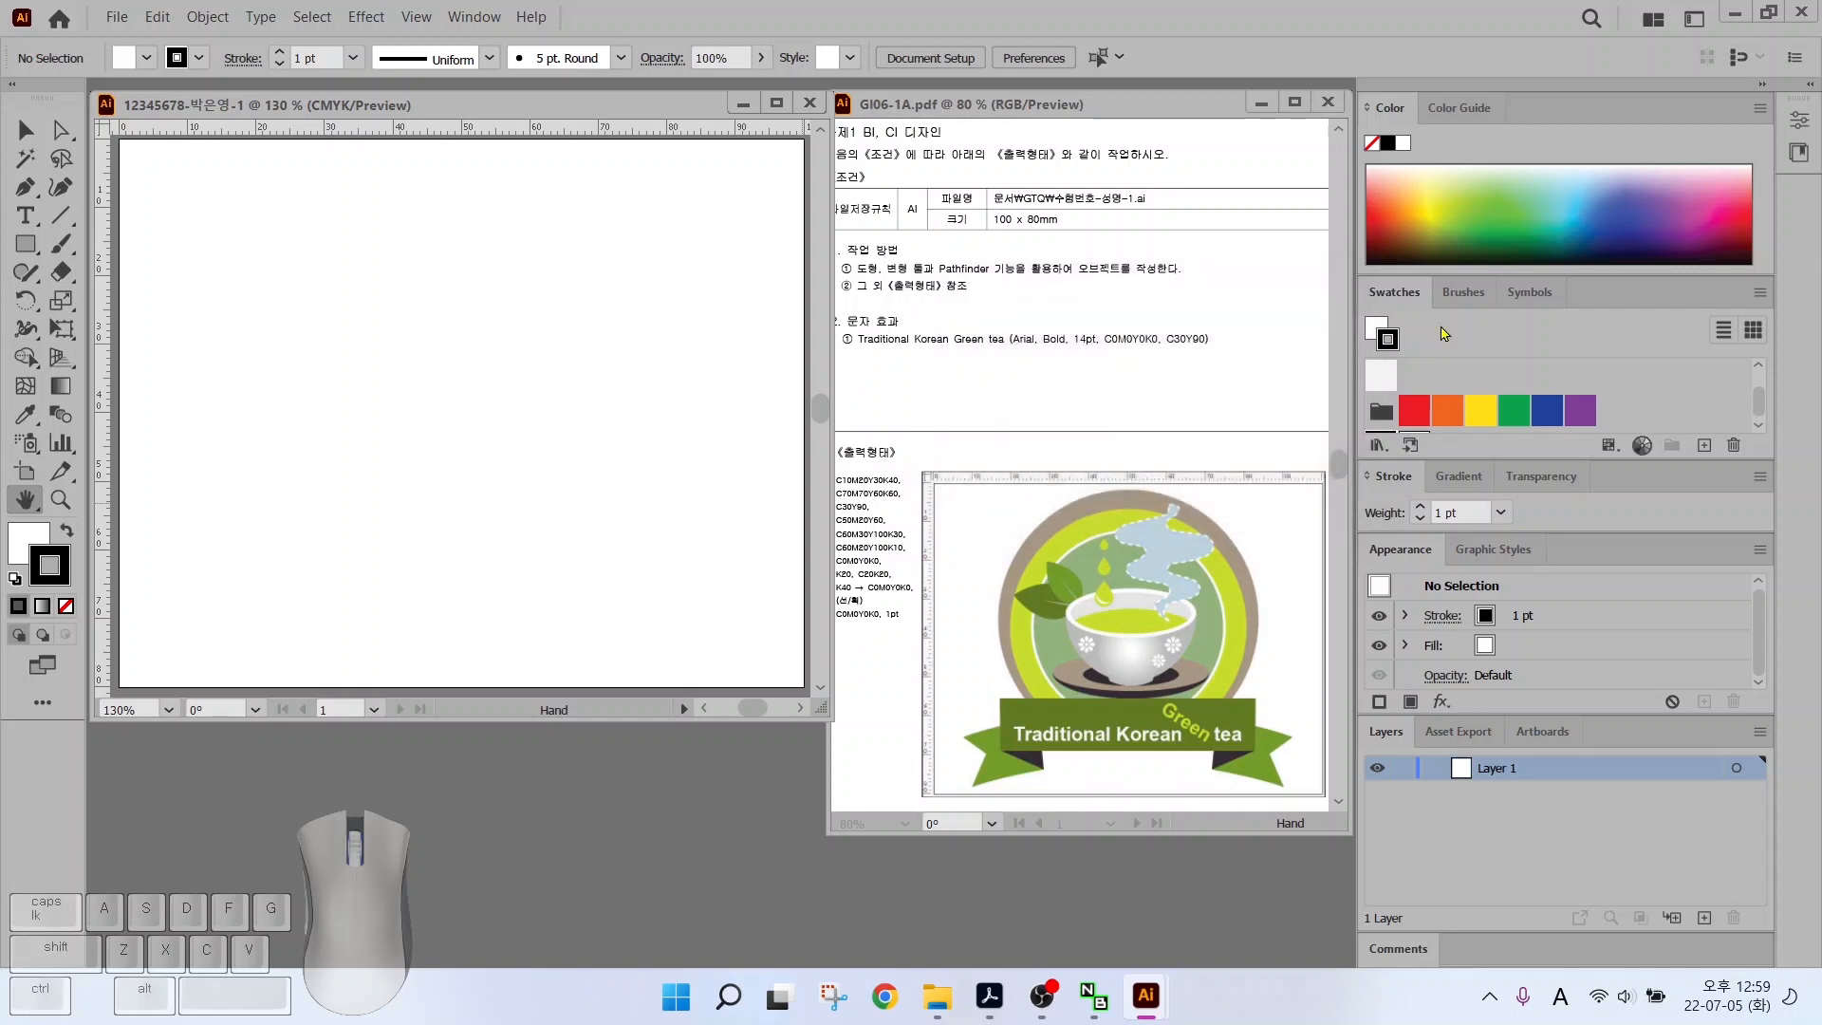
Select the black swatch in the gtq group and begin a new swatch
scroll(1529, 401, down, 1)
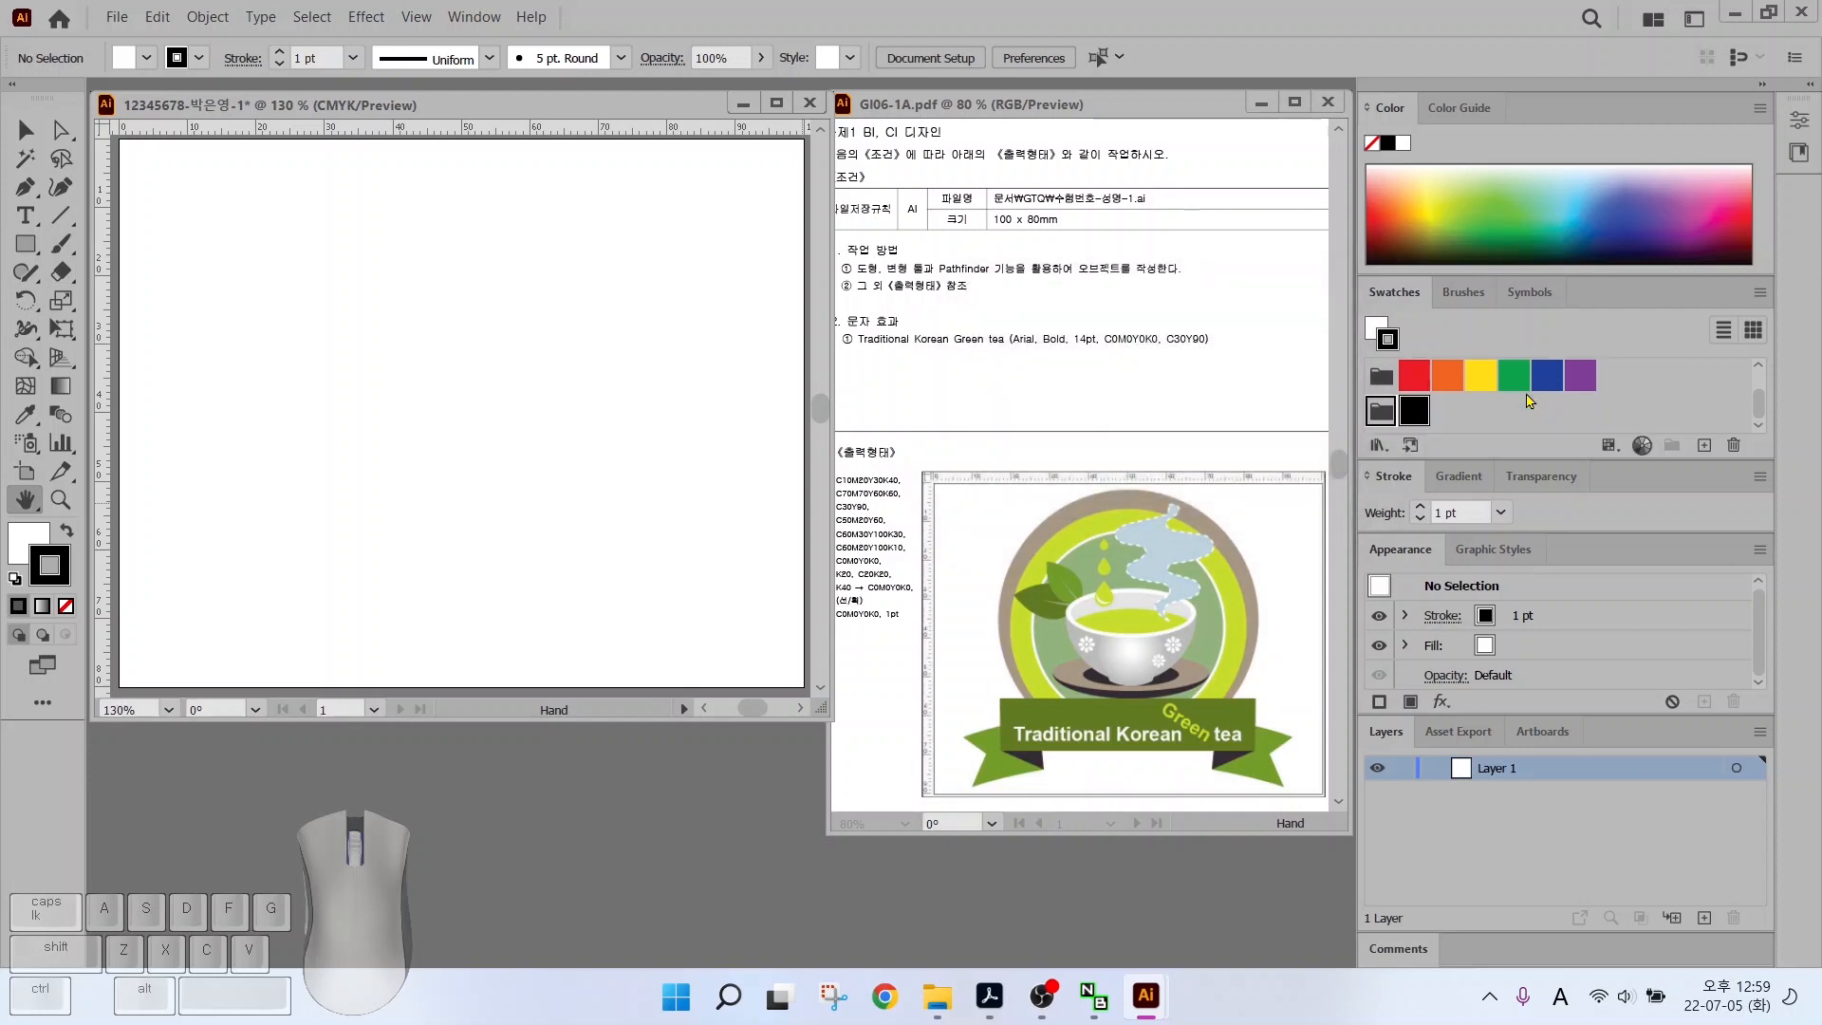
click(1412, 420)
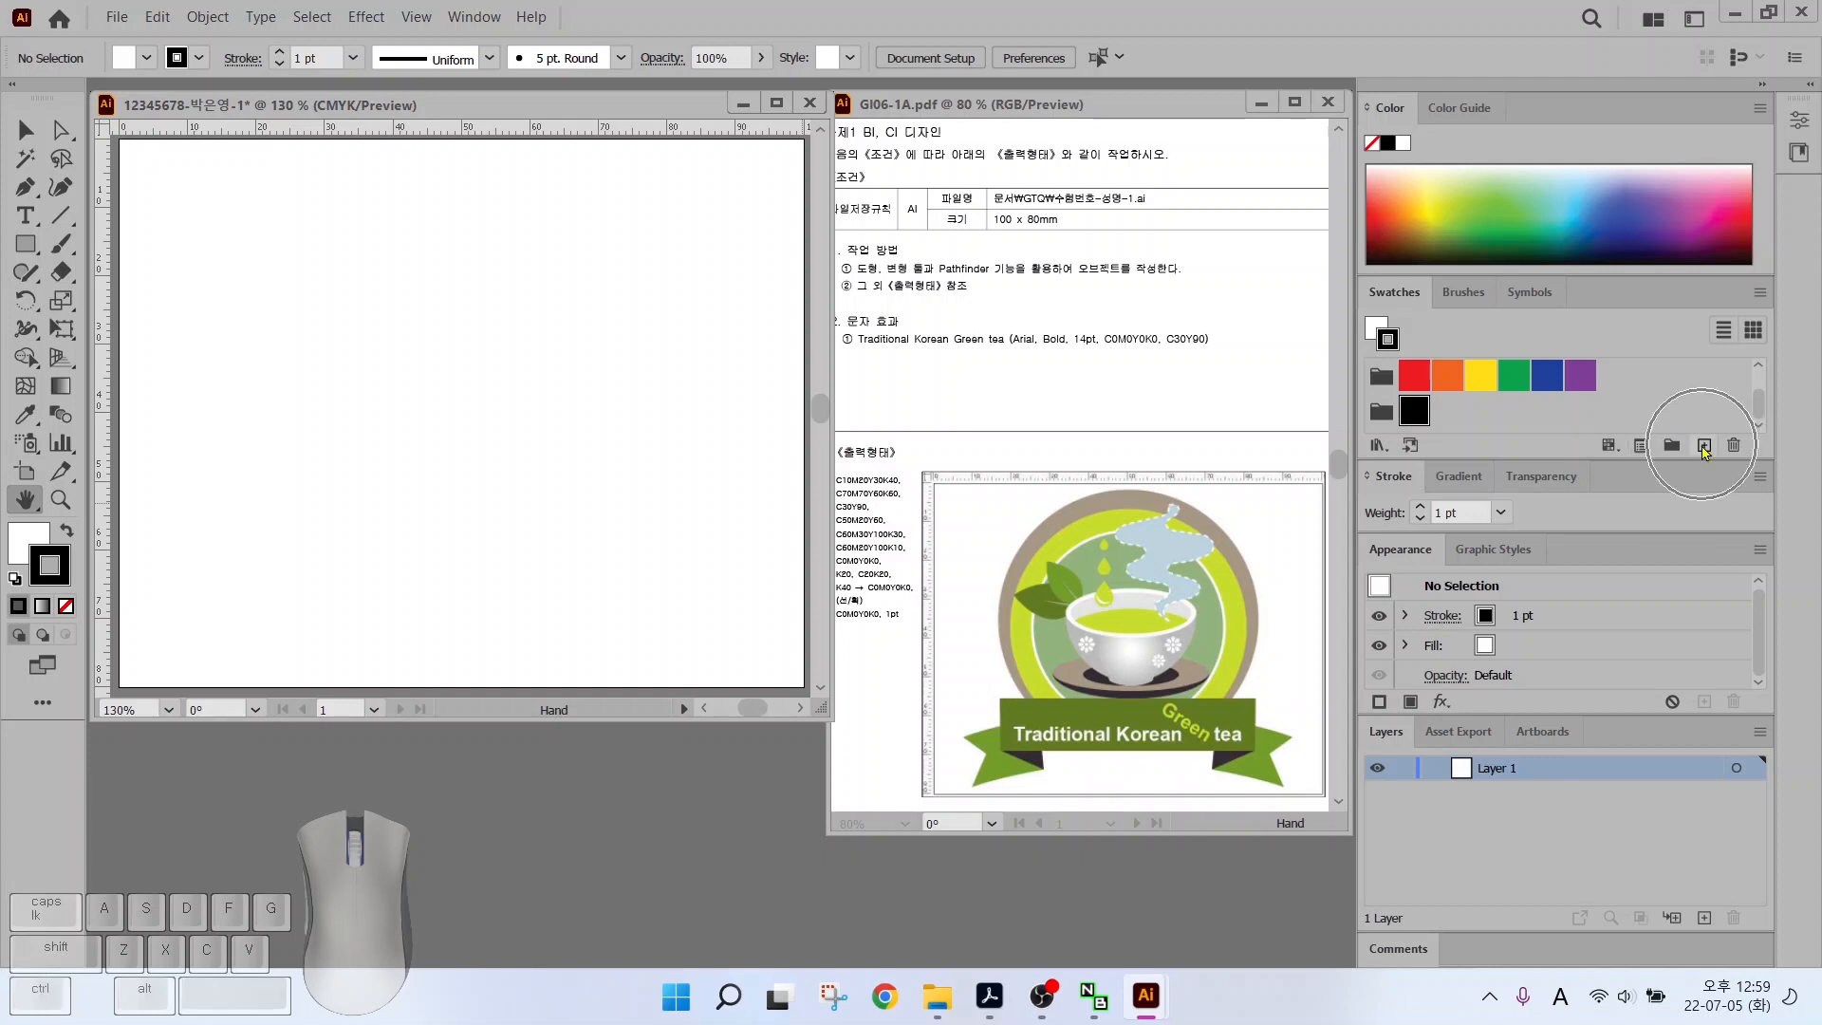
click(1704, 448)
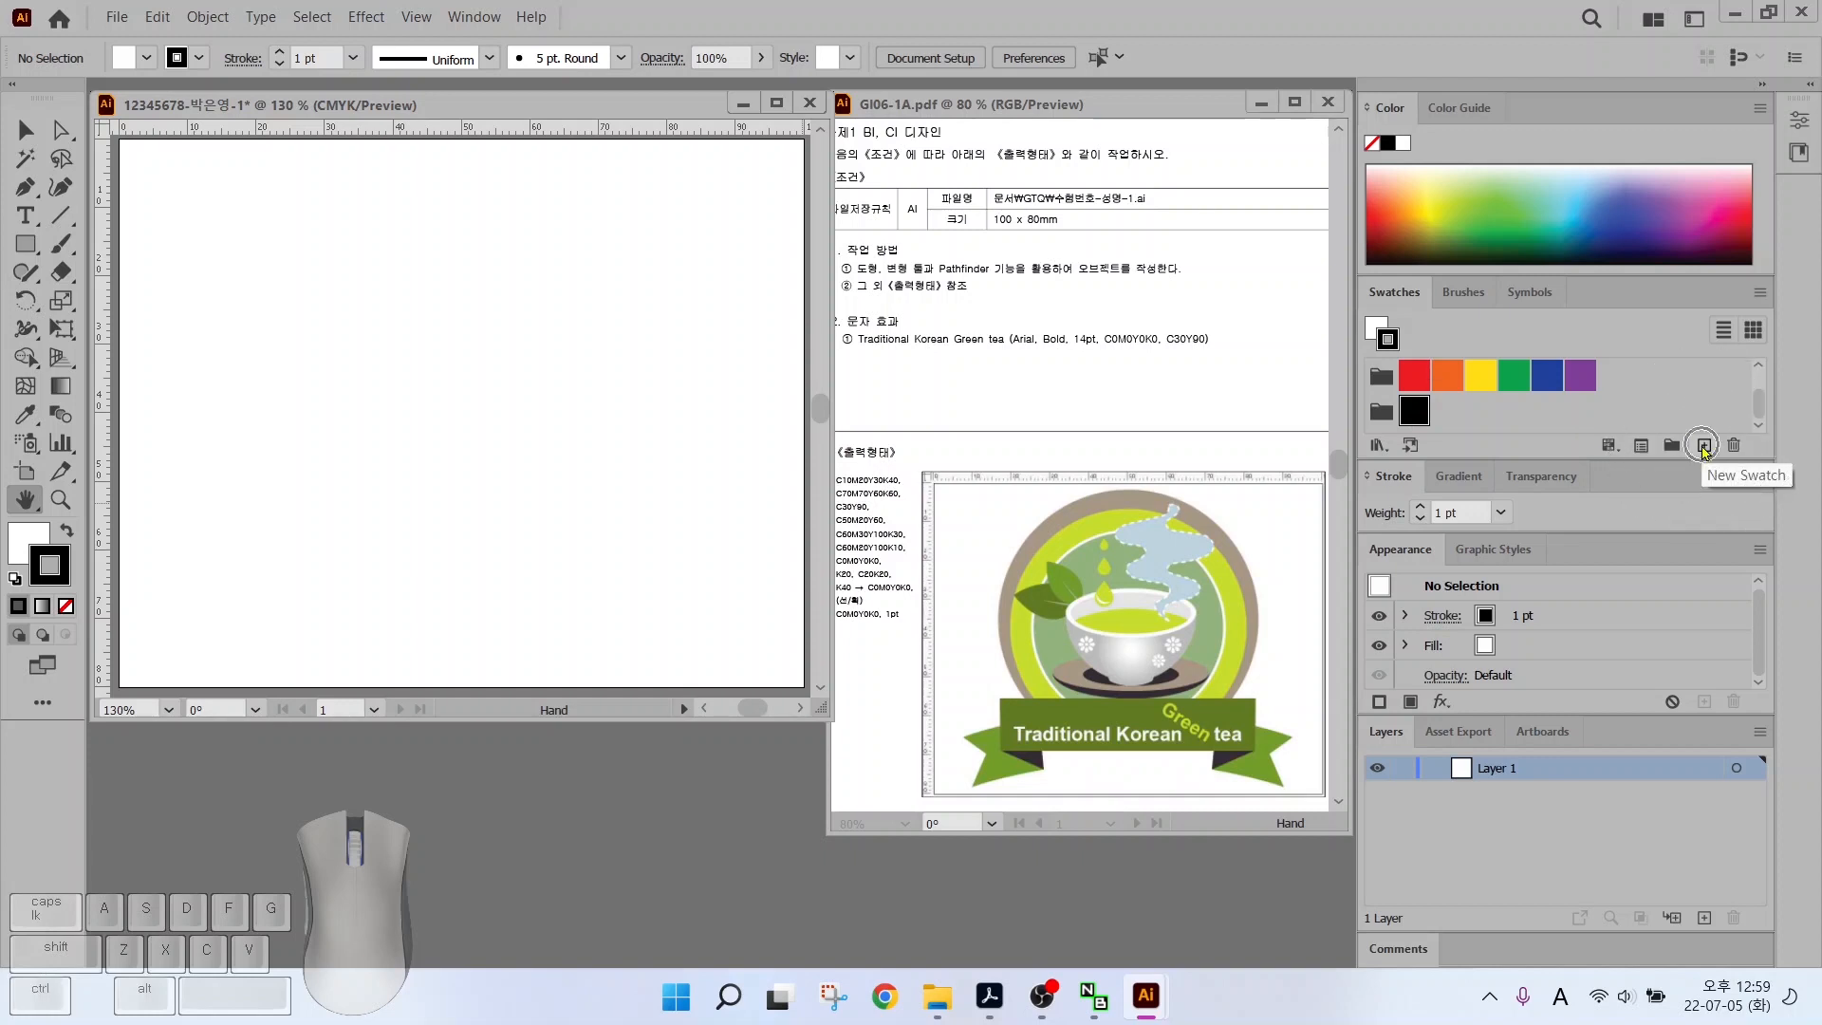
click(1704, 448)
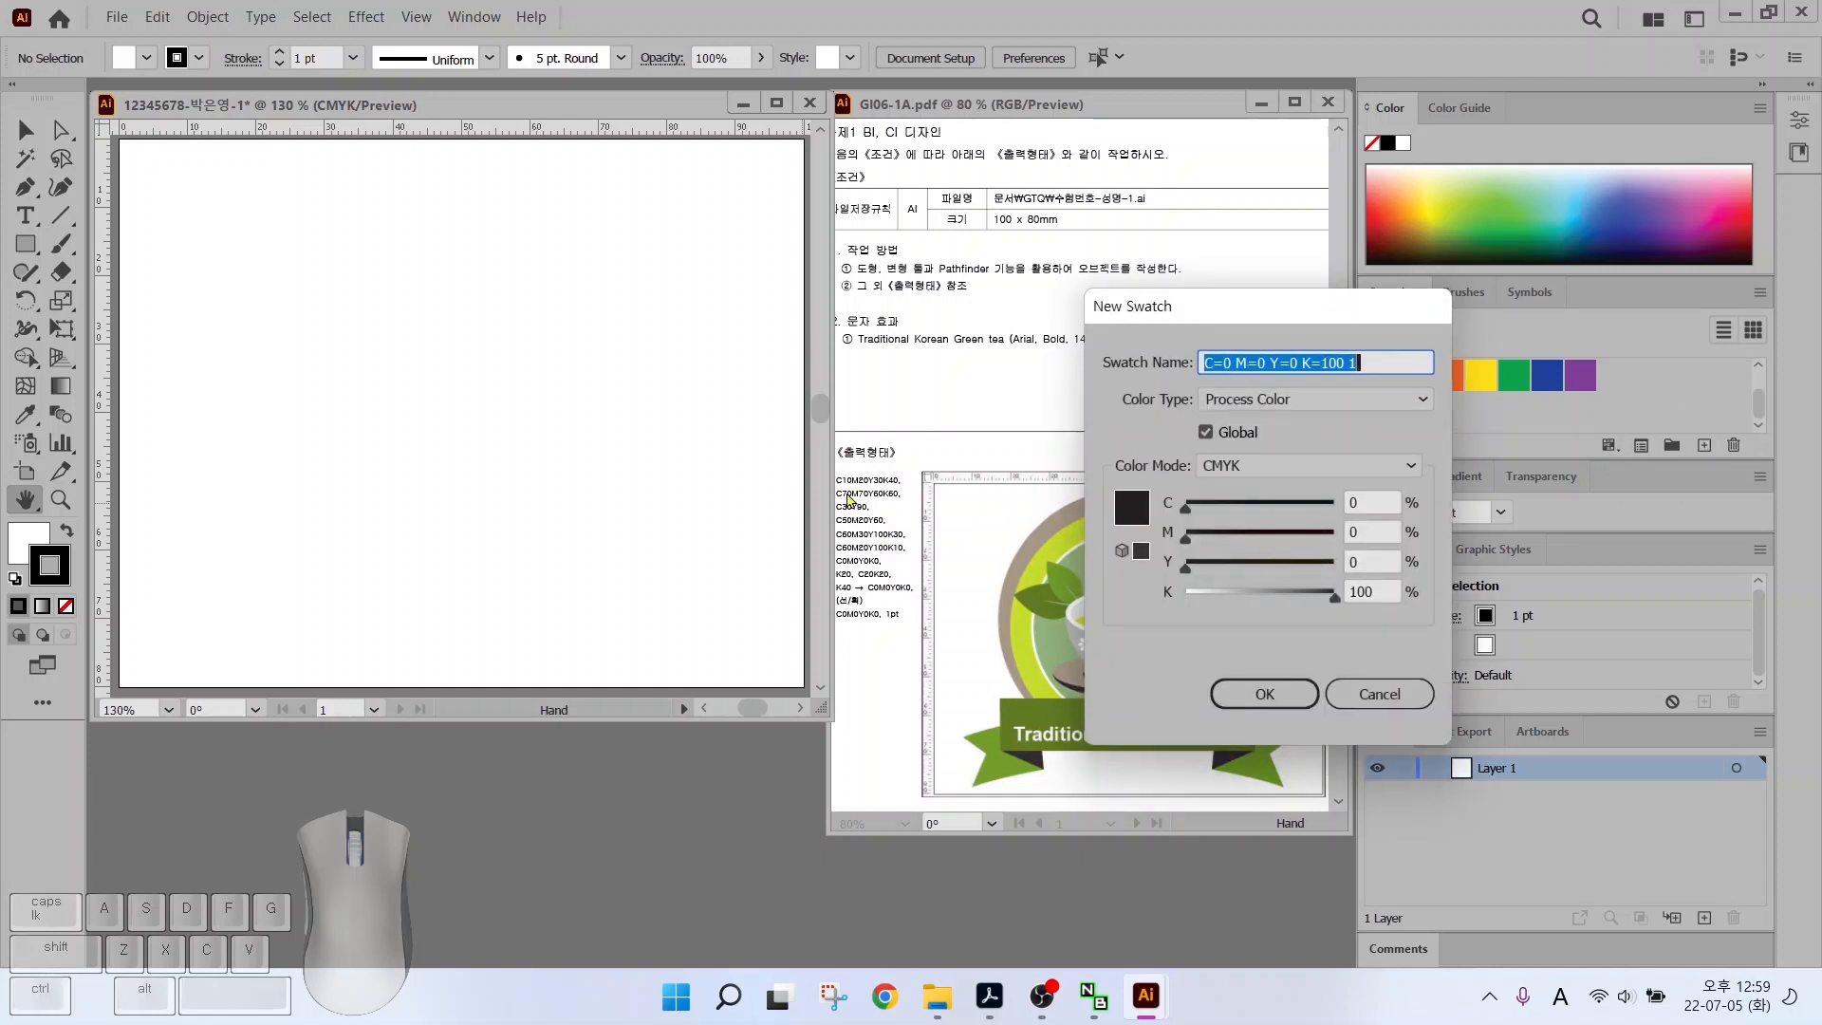
Add a brown swatch C10 M20 Y30 K40 and a near-black swatch 70/70/60/60
key(alt)
drag(929, 413, 868, 472)
drag(1441, 449, 1380, 502)
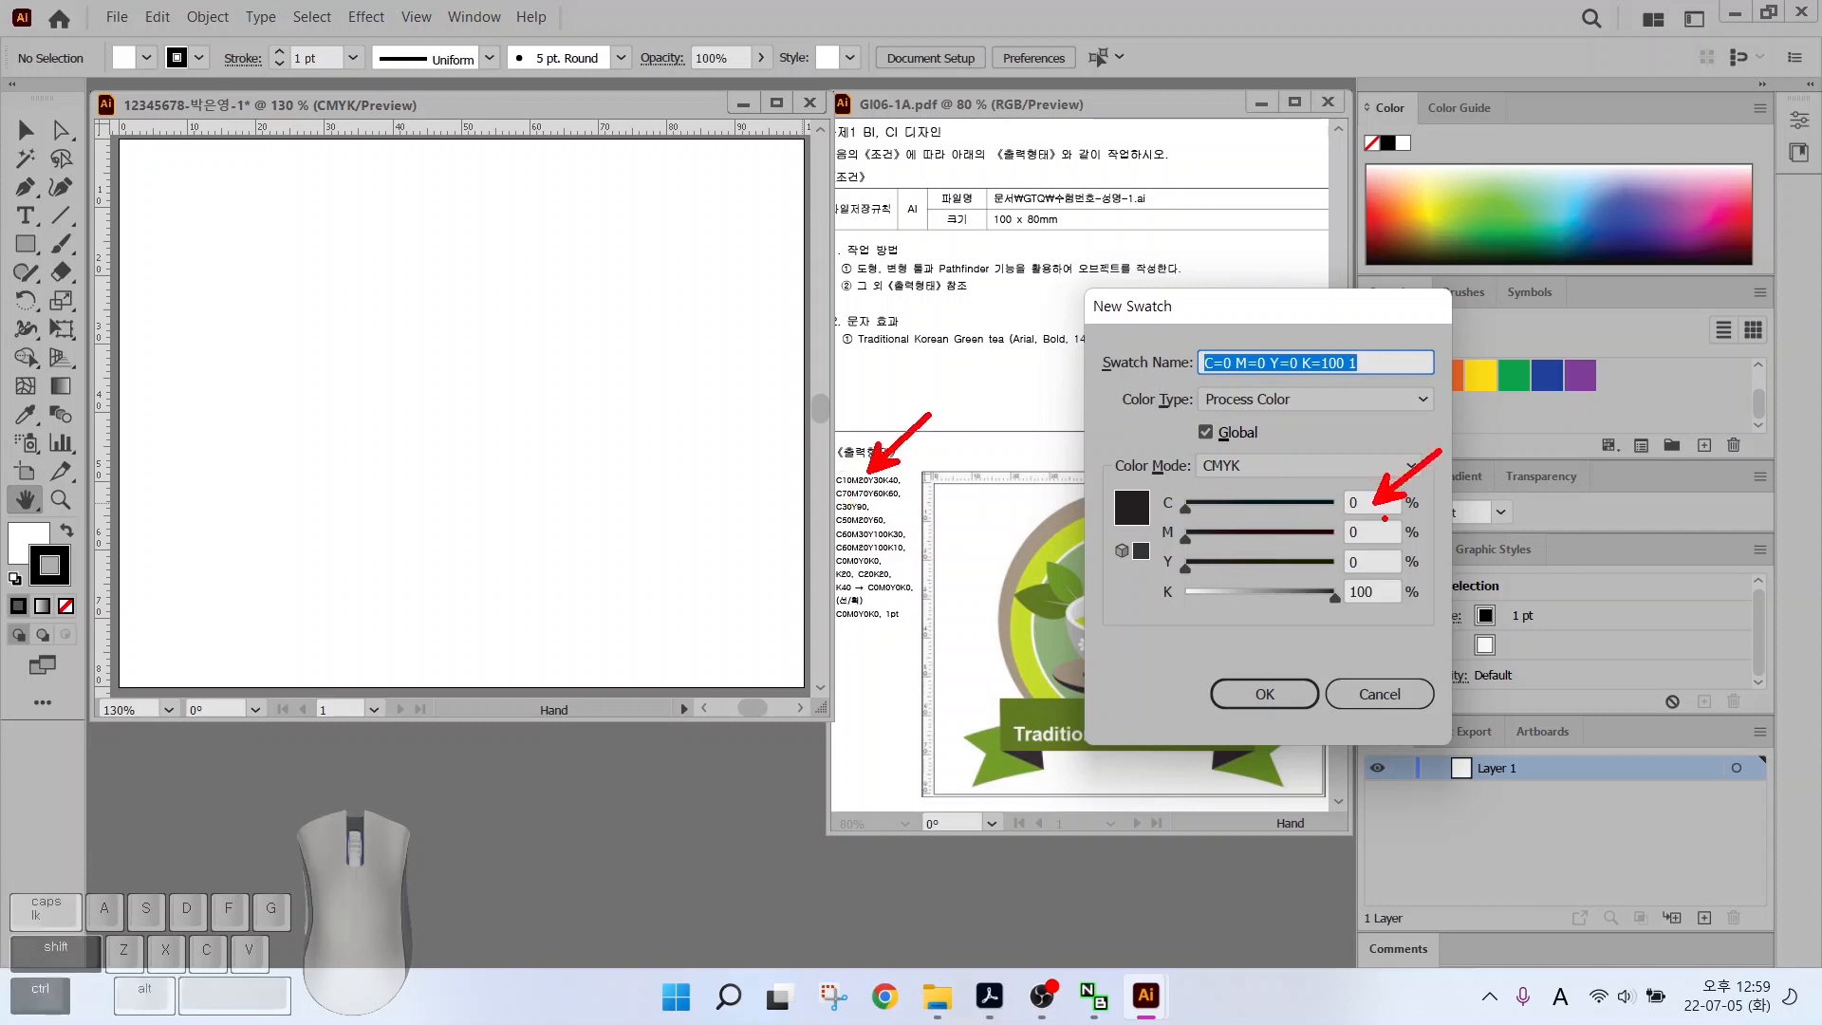
click(1371, 502)
text(10)
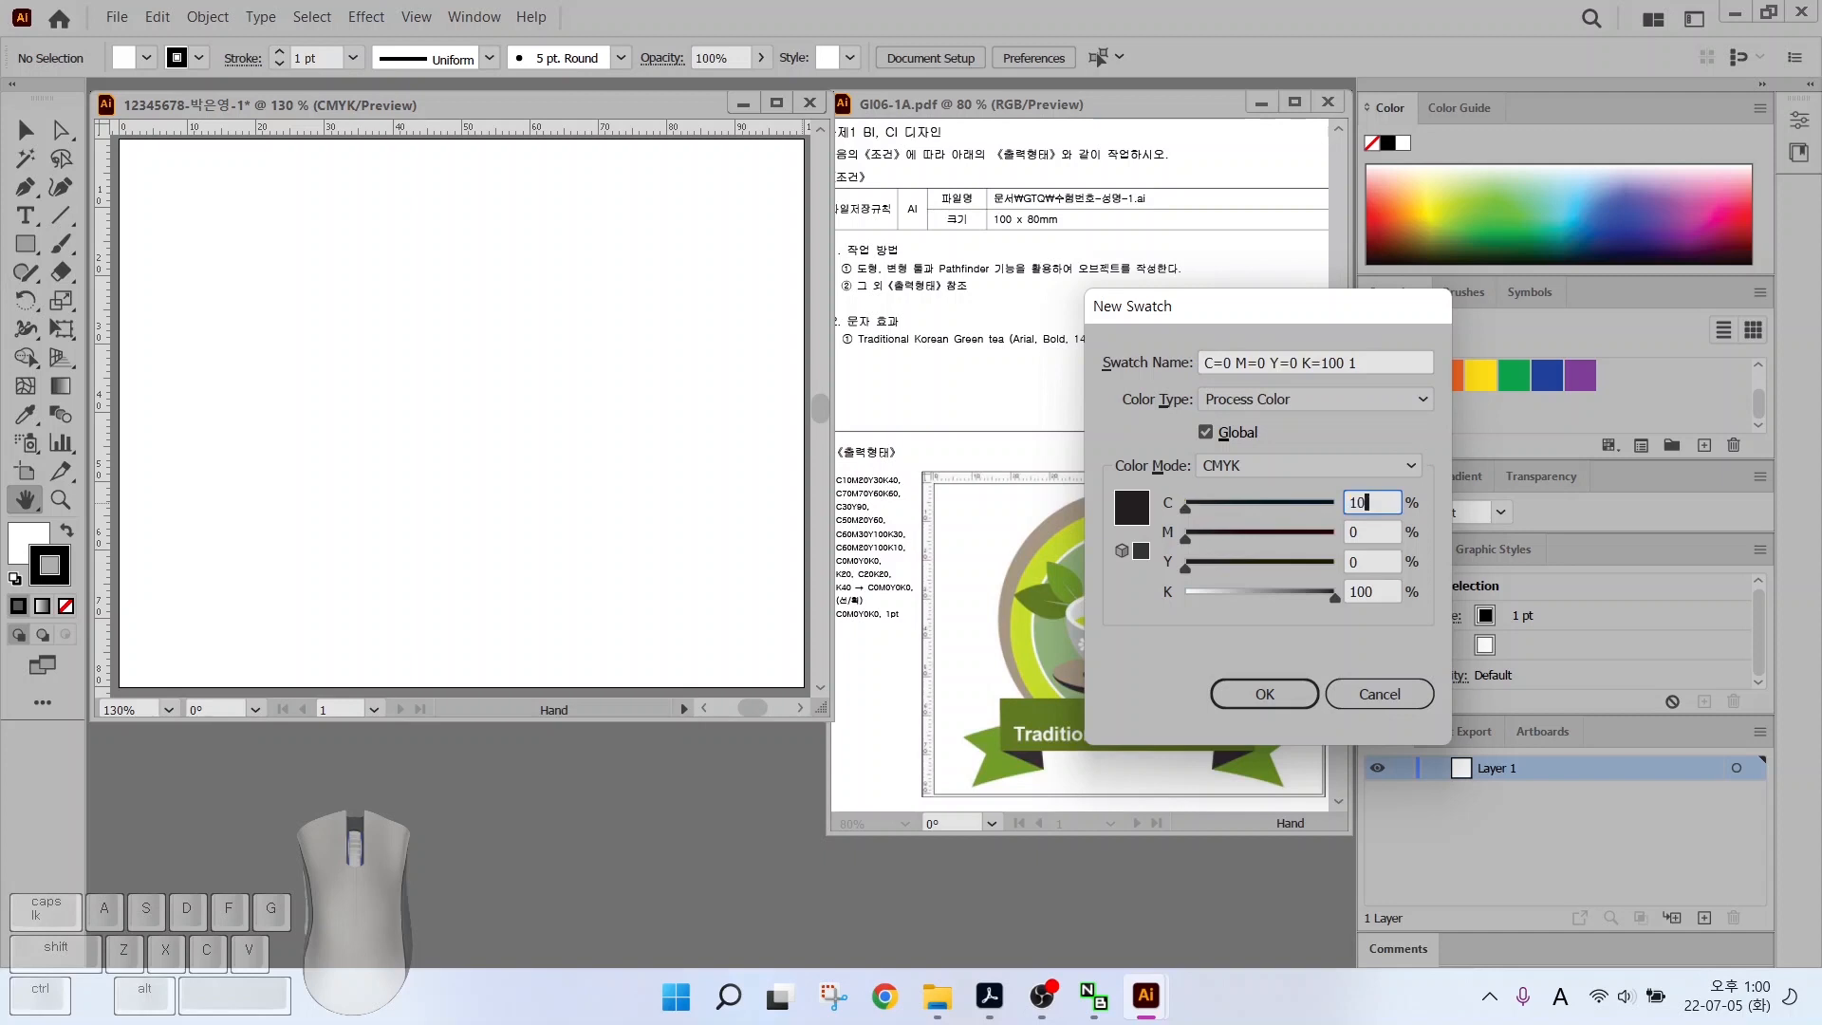
key(Tab)
text(20)
key(Tab)
text(30)
key(Tab)
text(40)
click(1288, 689)
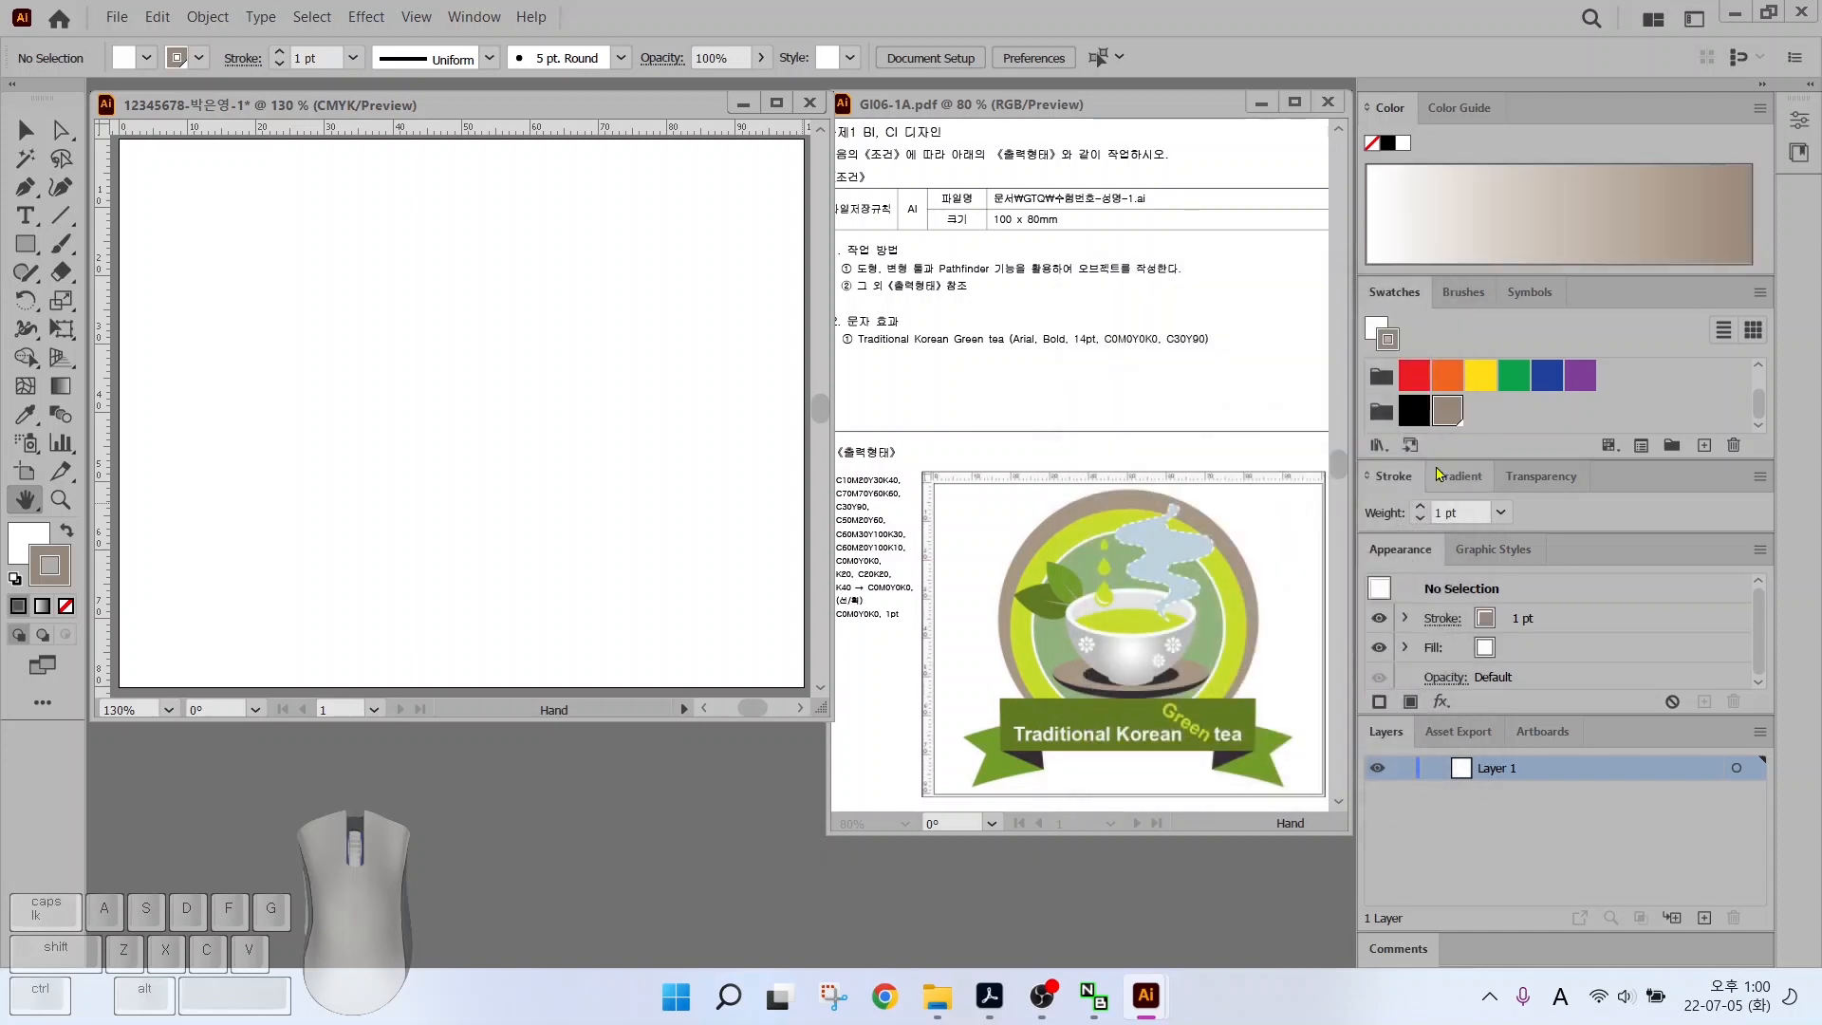
drag(1515, 357, 1466, 403)
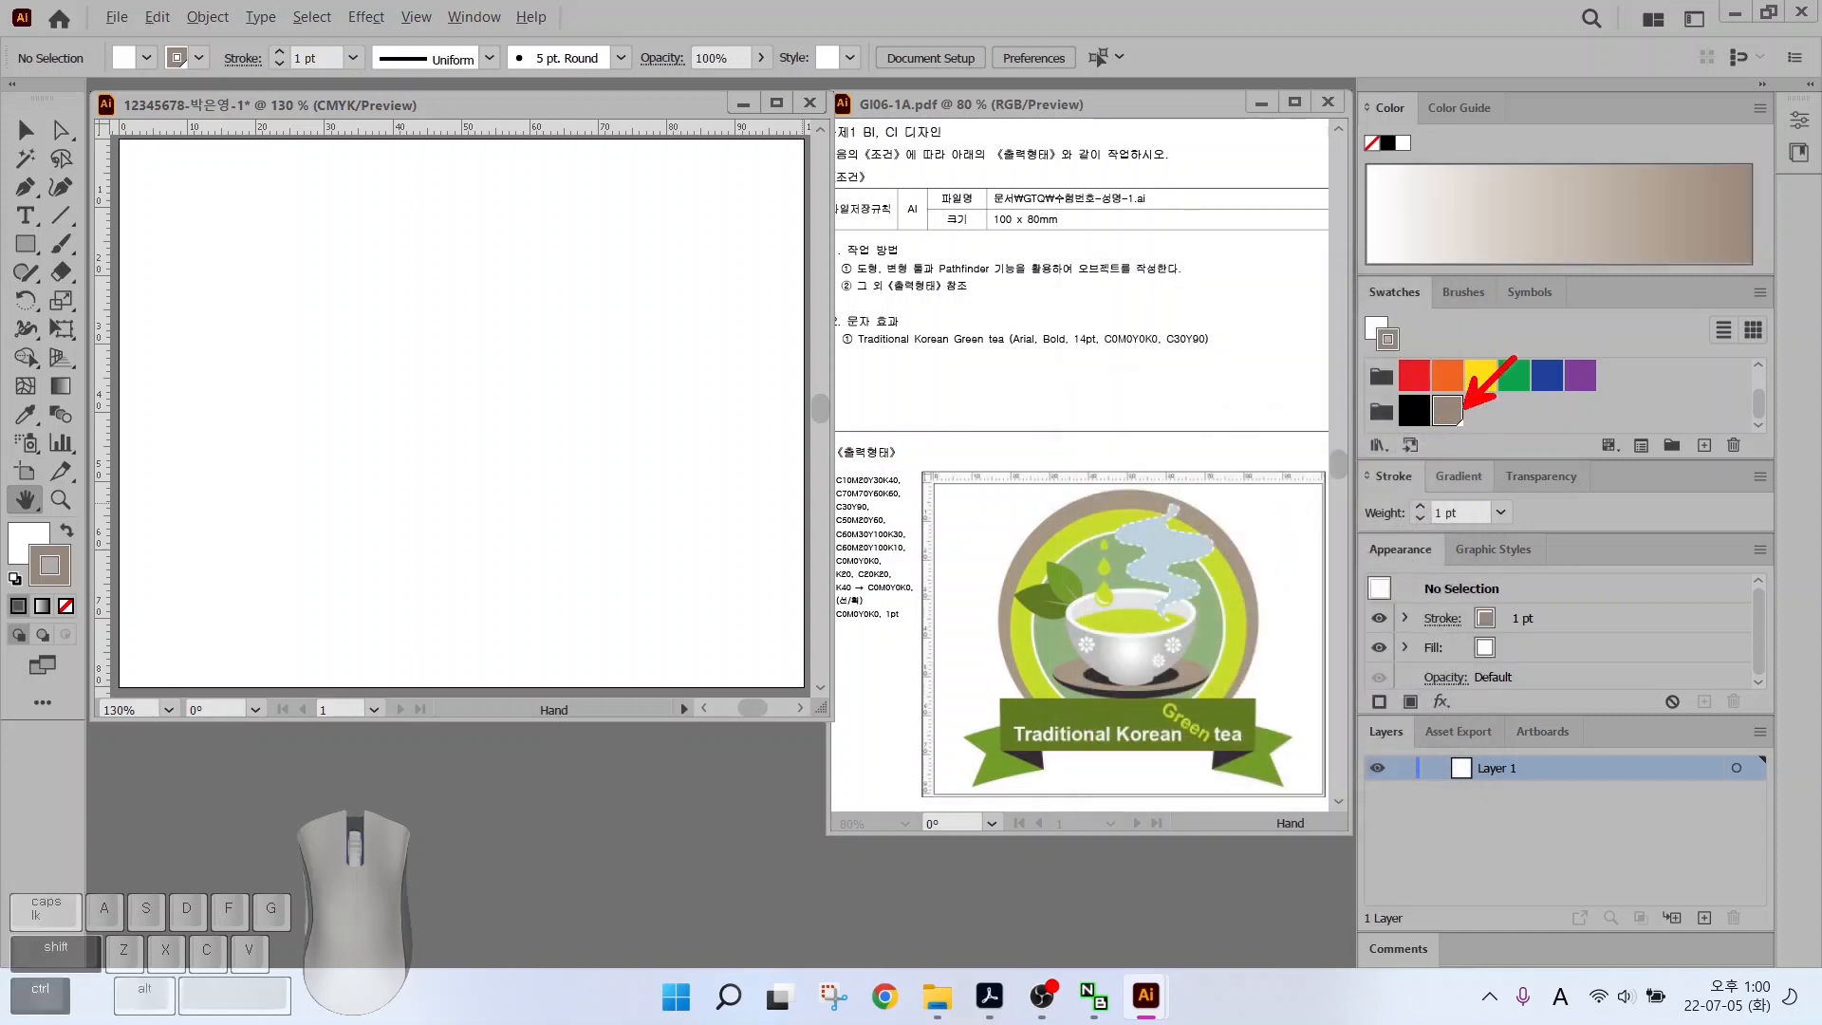
drag(1677, 454, 1720, 459)
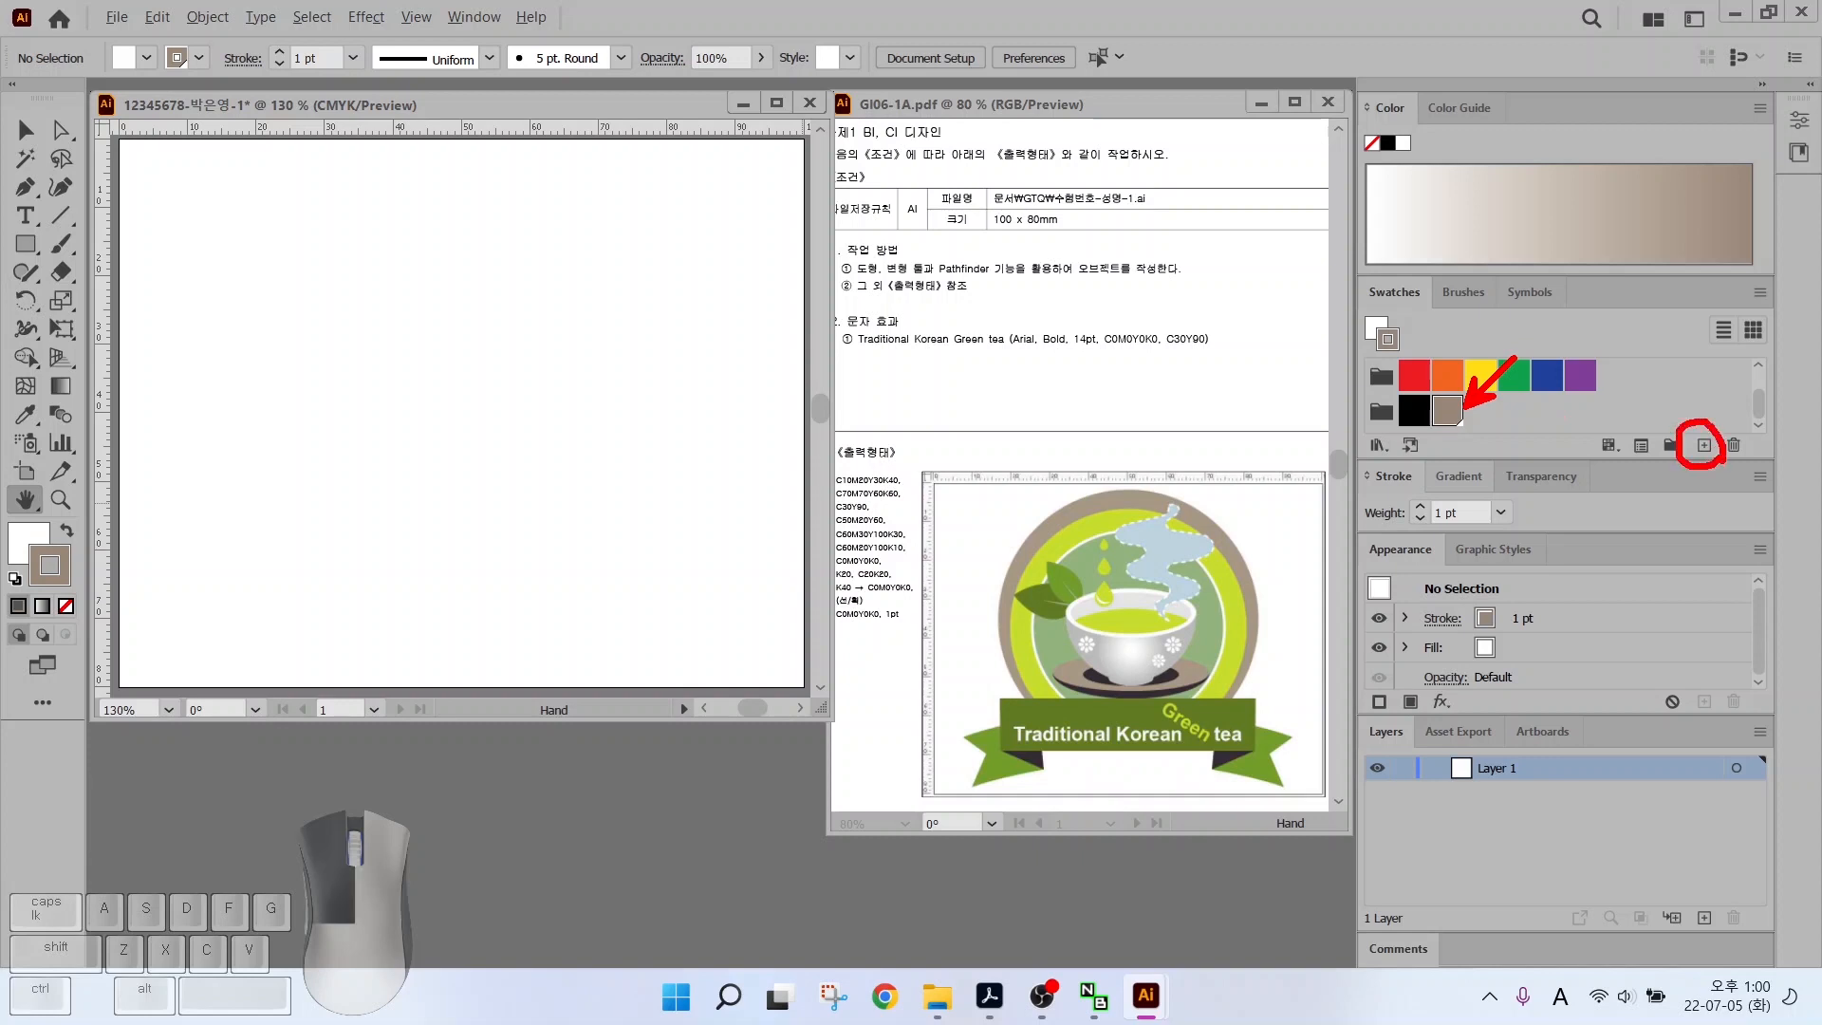
click(1703, 445)
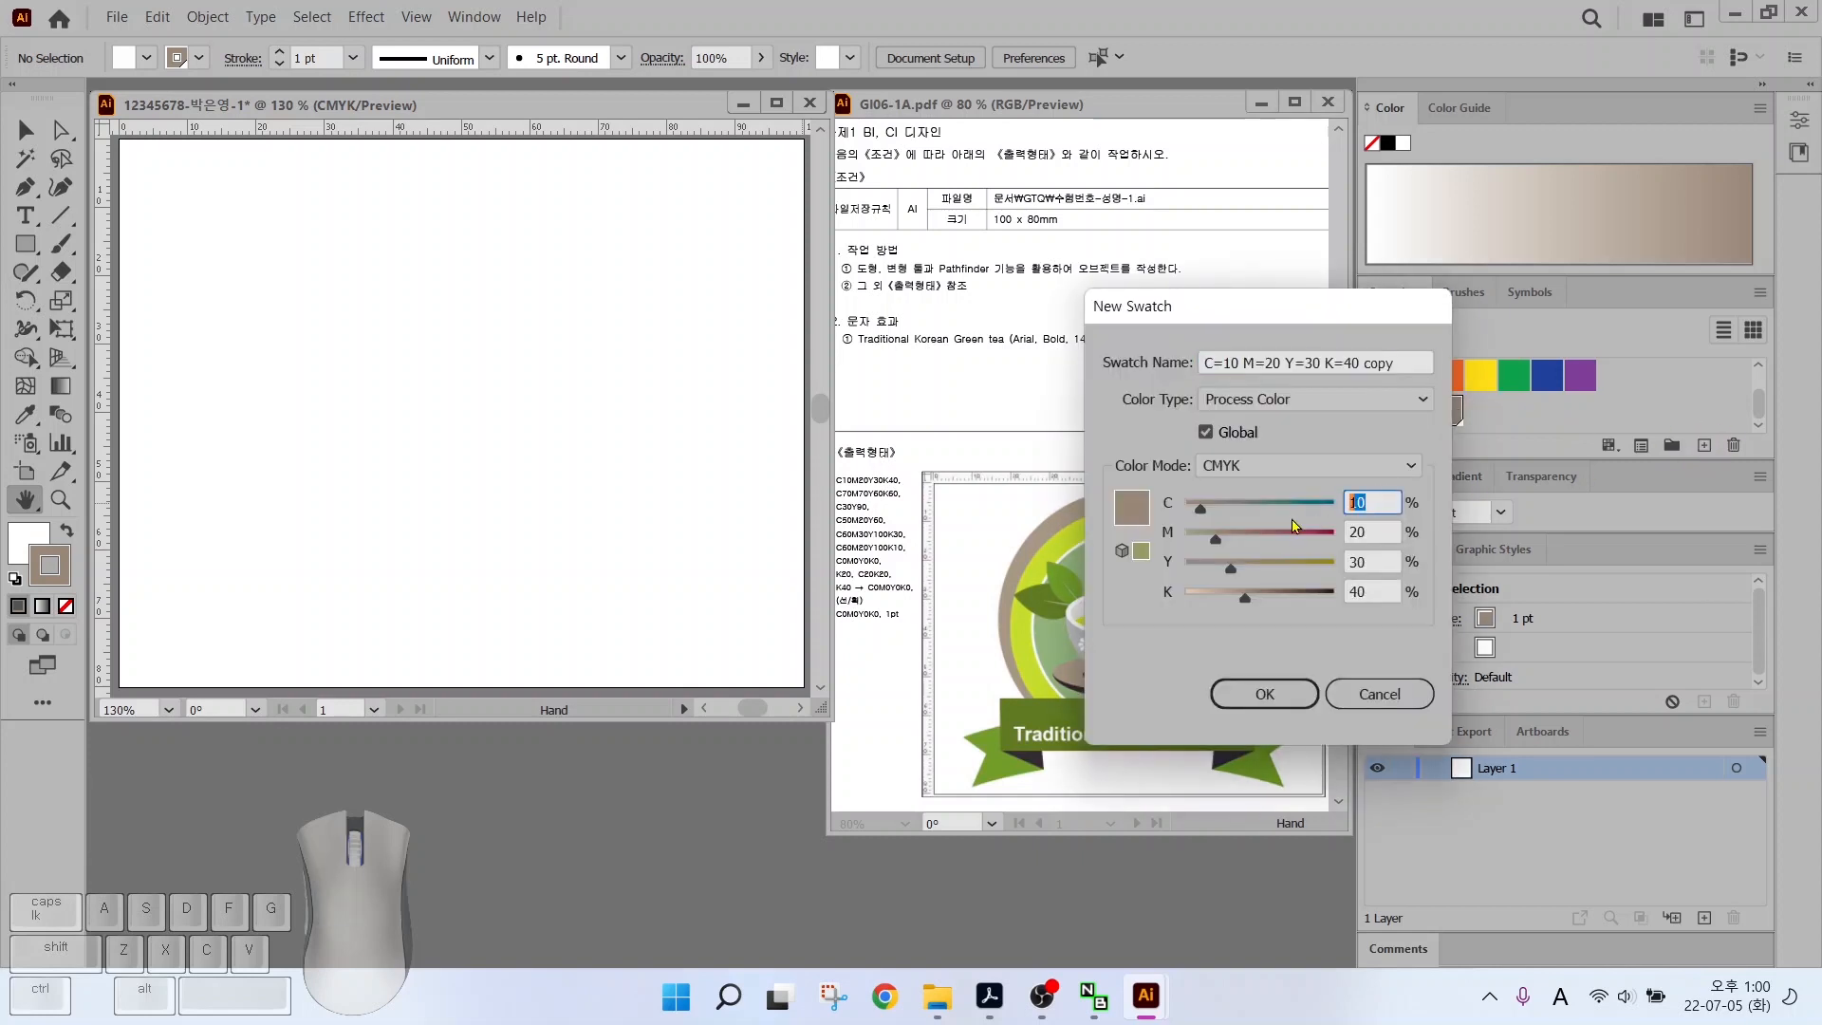
text(70	70	60	60)
key(Return)
Add yellow-green 30/0/90/0, sage 50/20/60/0 and dark green 60/30/100/30 swatches
click(1704, 445)
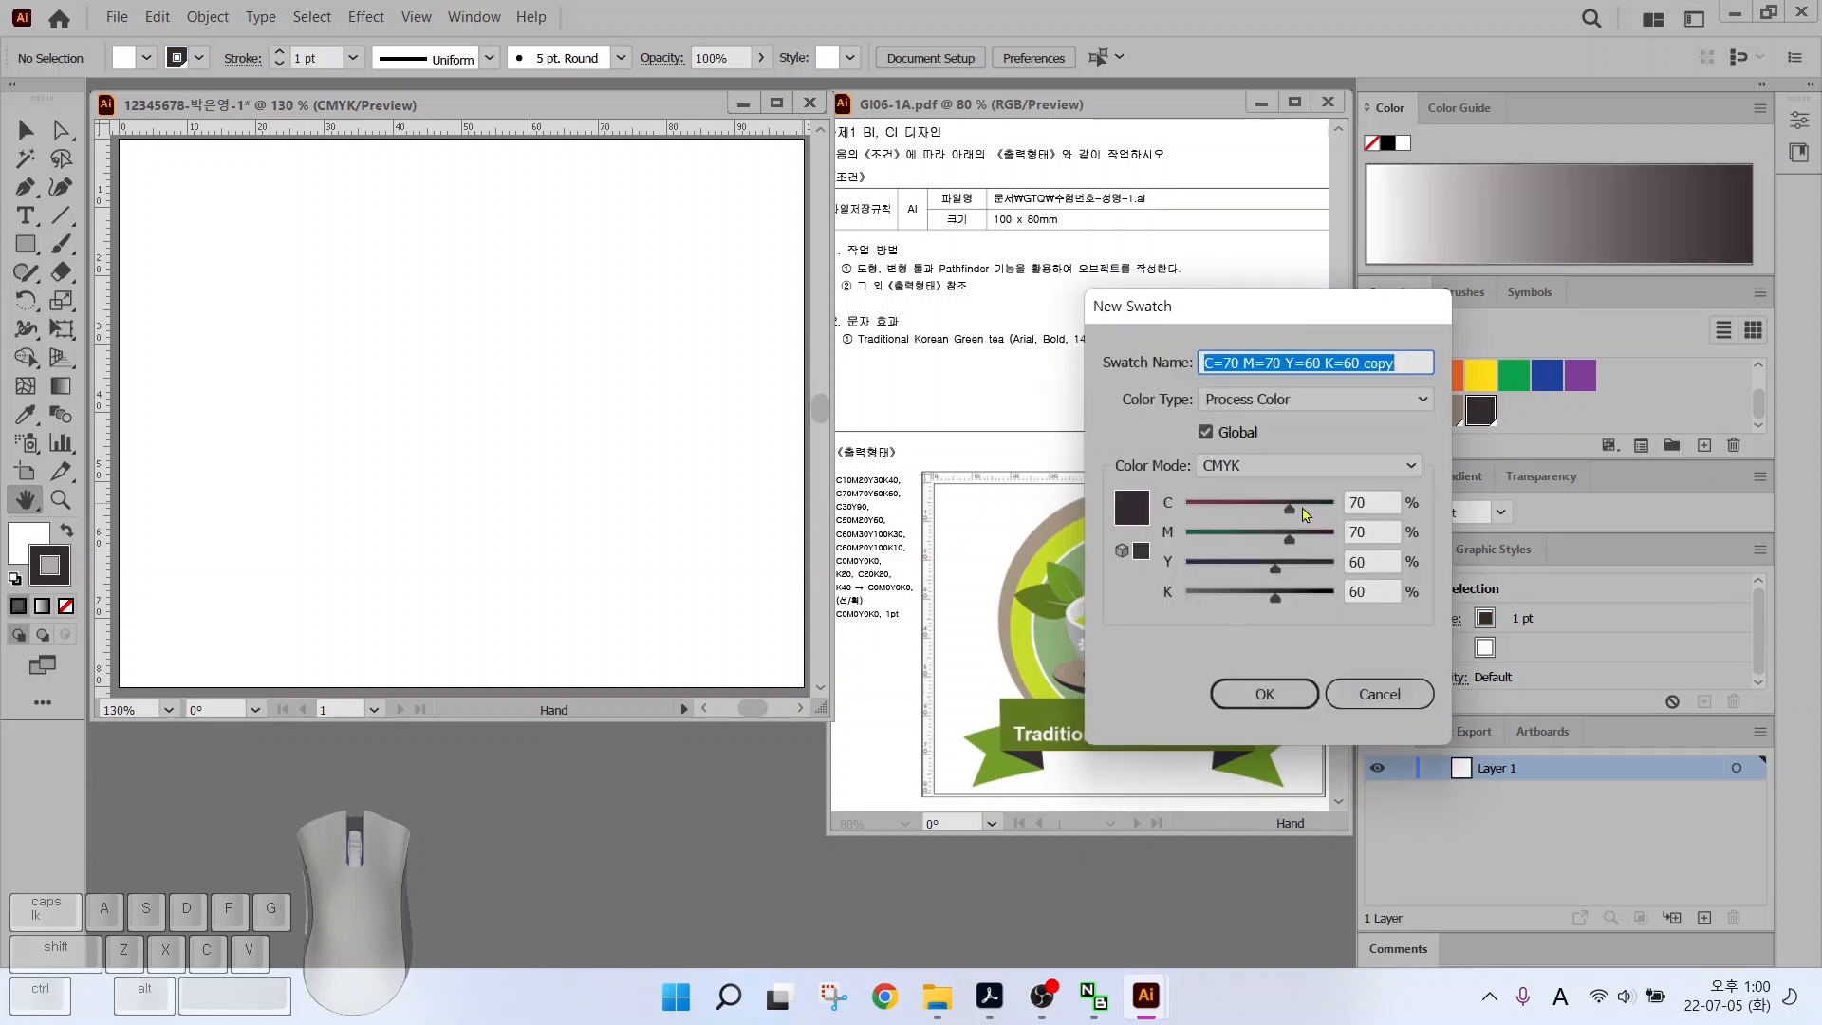
click(1371, 502)
text(30	0	90	0)
key(Return)
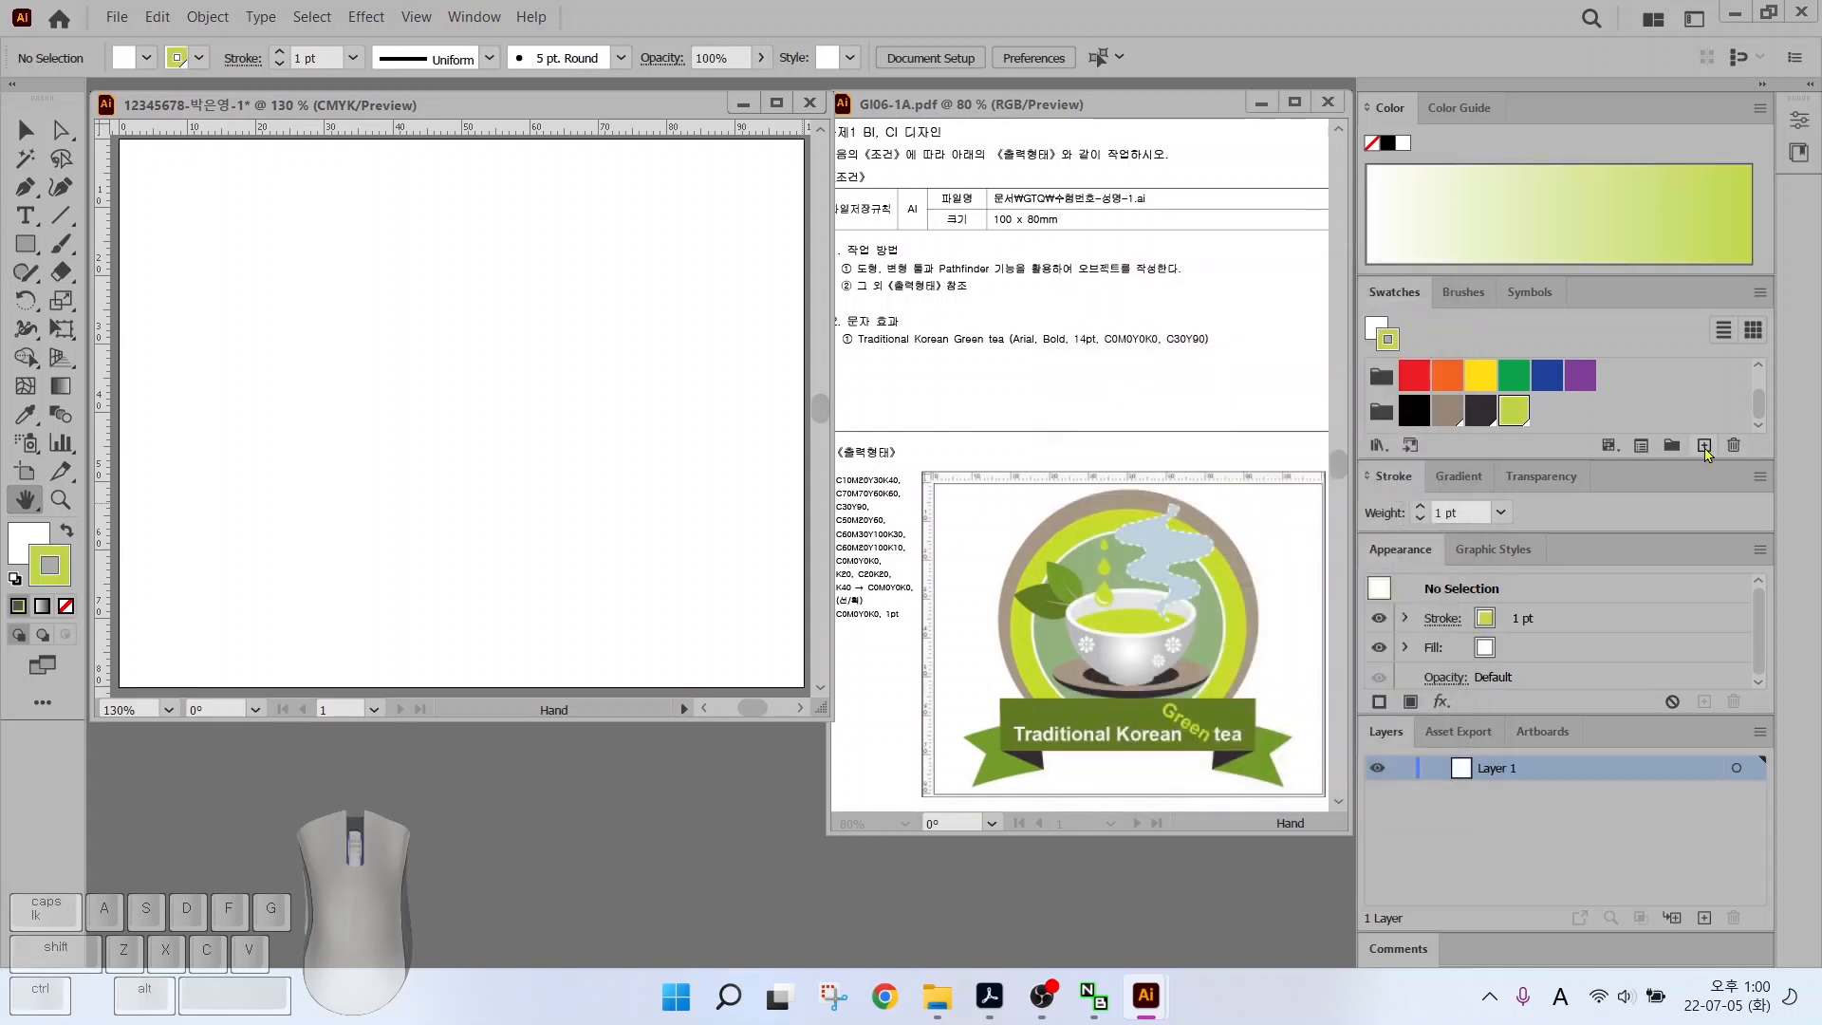
click(1704, 445)
click(1347, 501)
text(50	20	60	0)
key(Return)
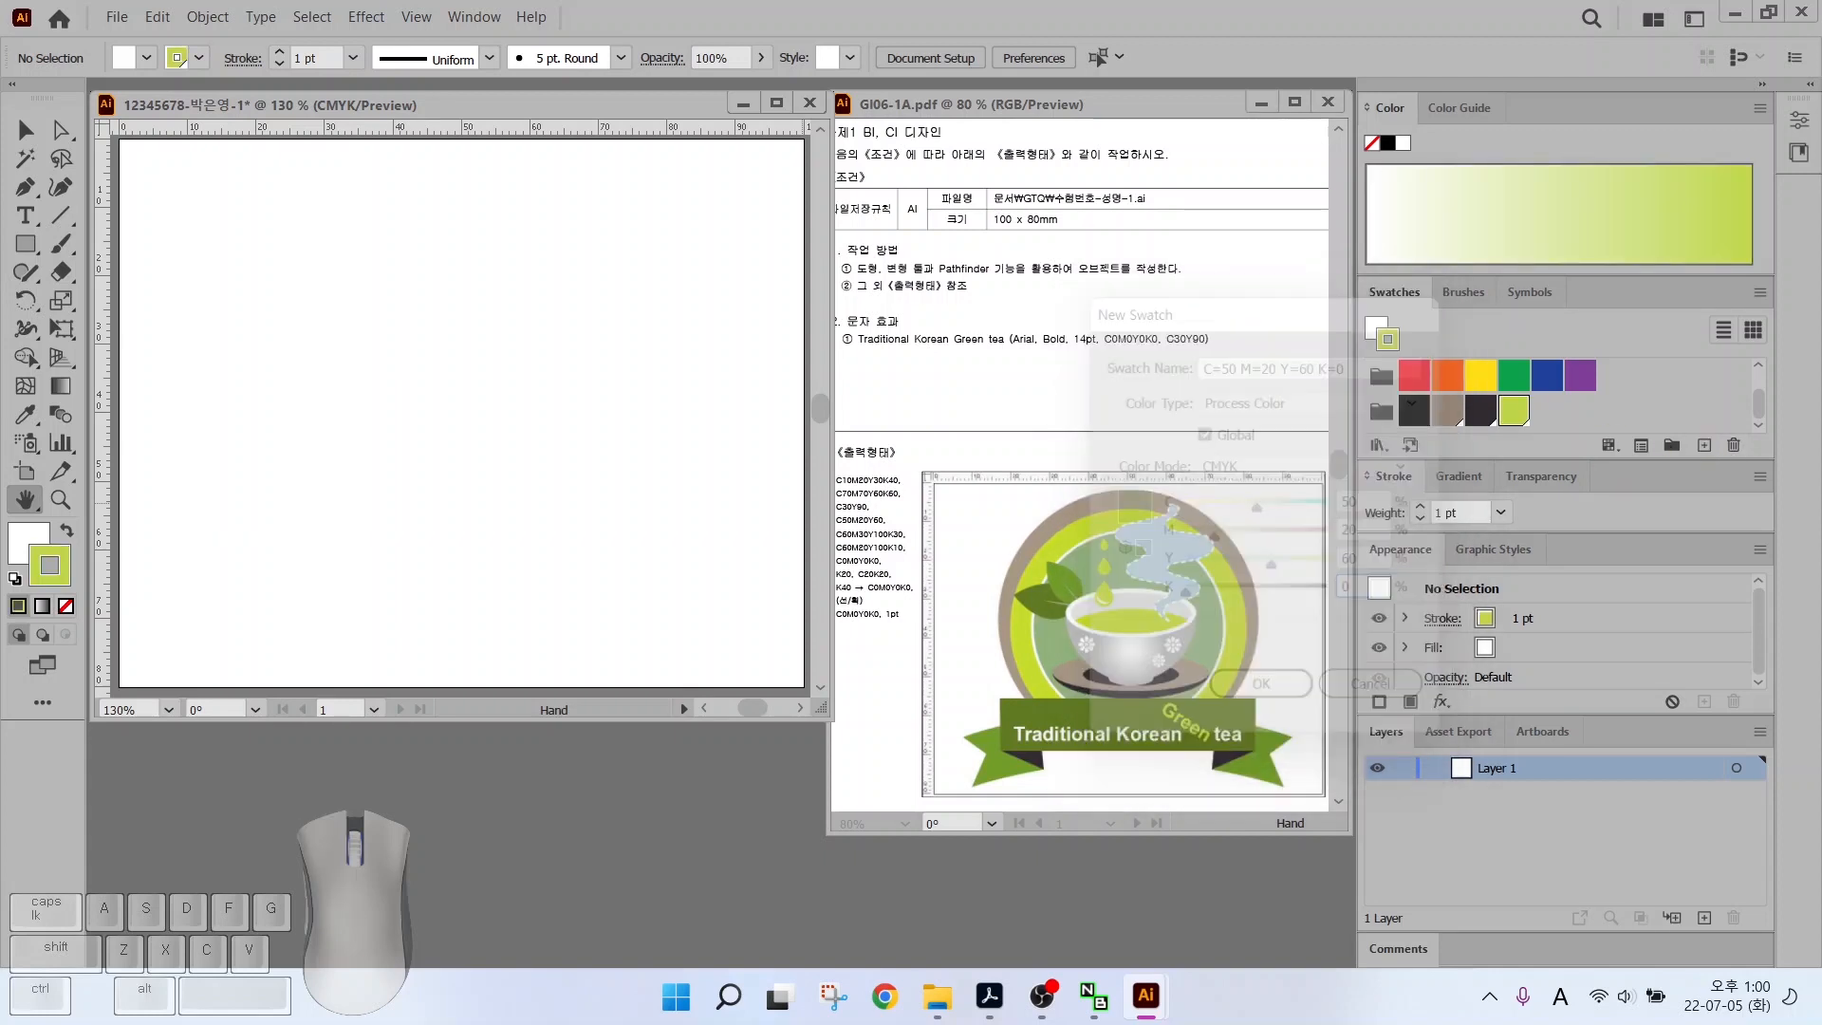
click(1703, 445)
click(1370, 502)
text(60	30	100	3)
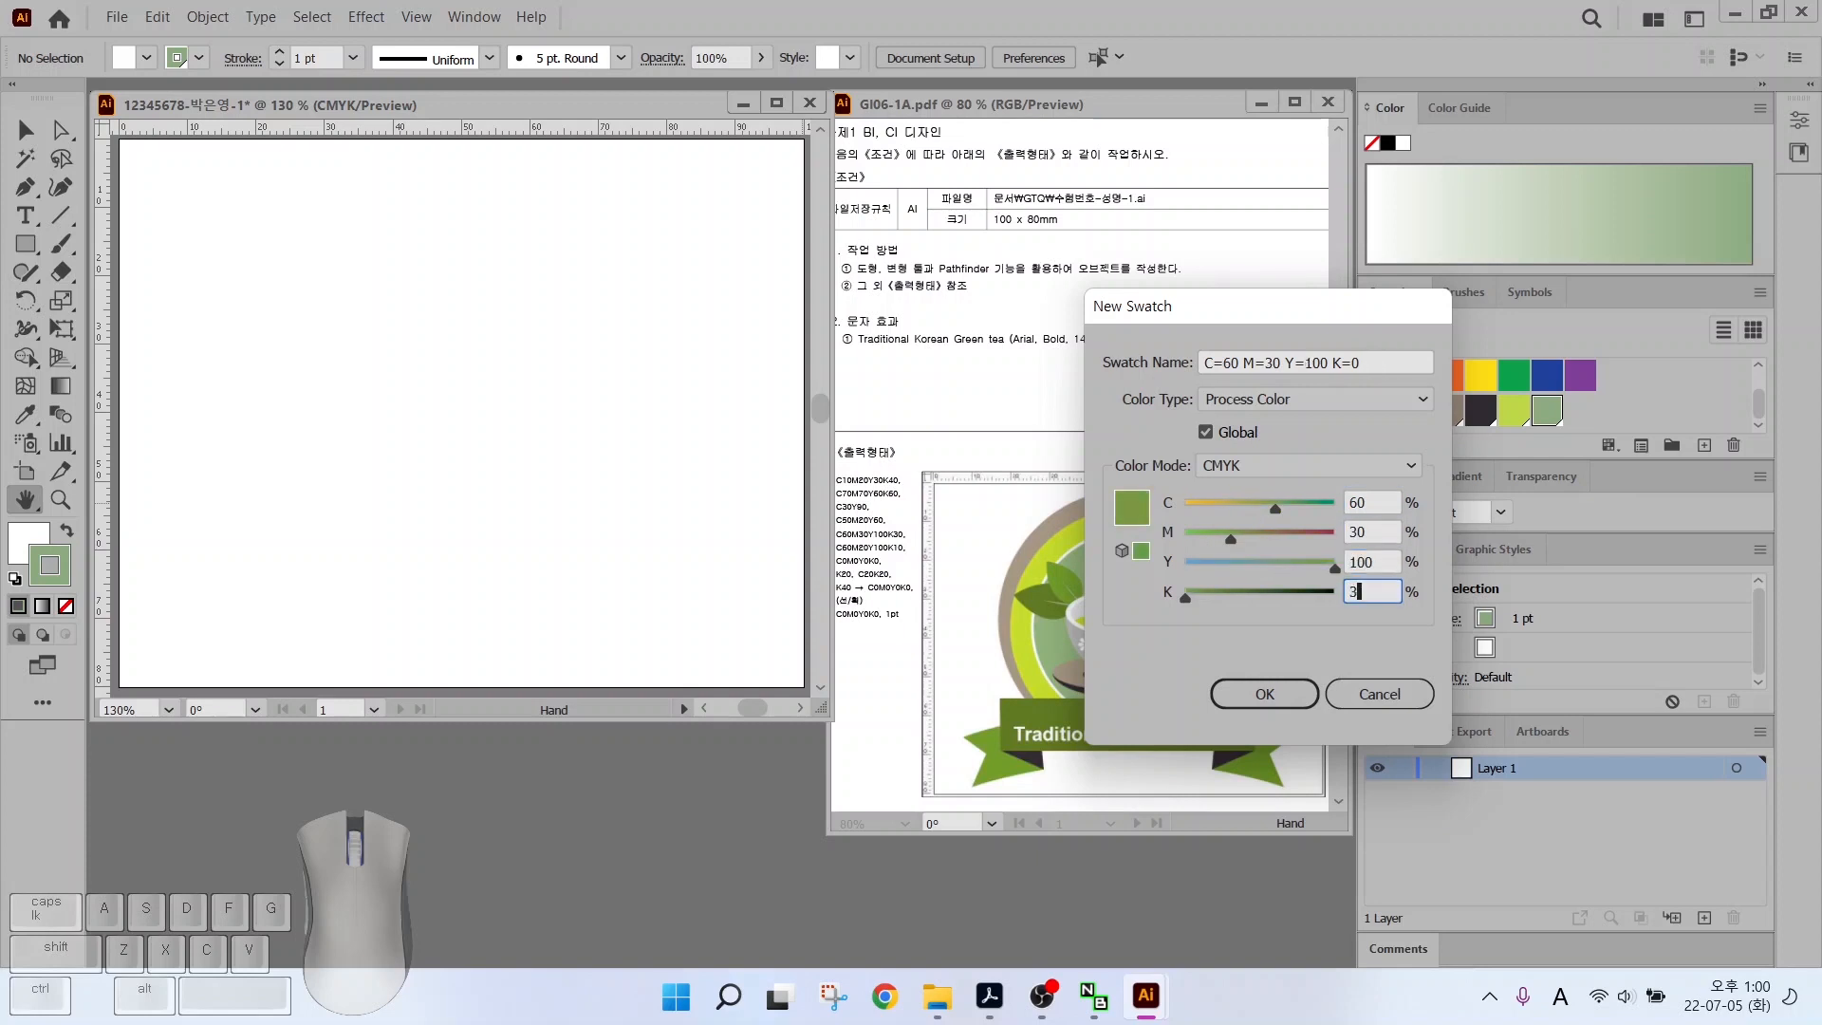
text(0)
key(Return)
Add green 60/20/100, white 0/0/0/0 and light grey K20 swatches
click(1704, 446)
drag(1367, 500, 1220, 504)
text(60	20	10)
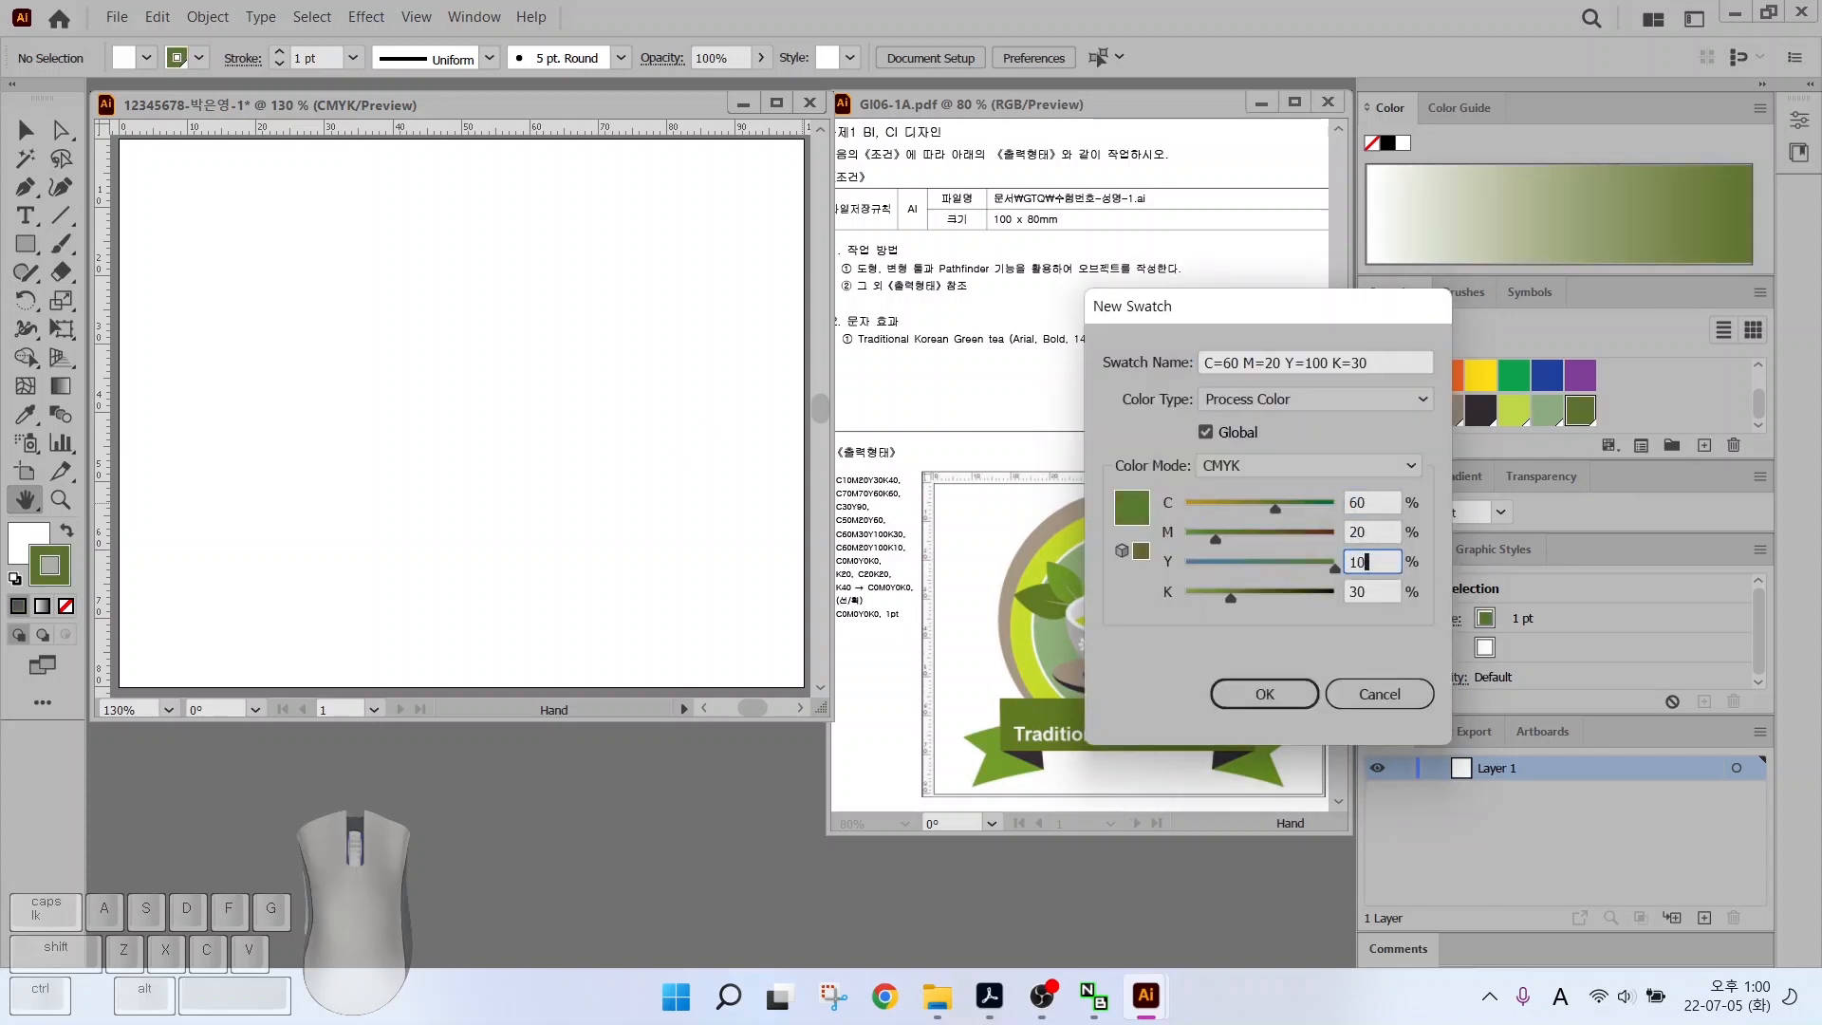
text(0)
key(Tab)
key(Return)
click(1704, 445)
click(1366, 501)
text(0	0	)
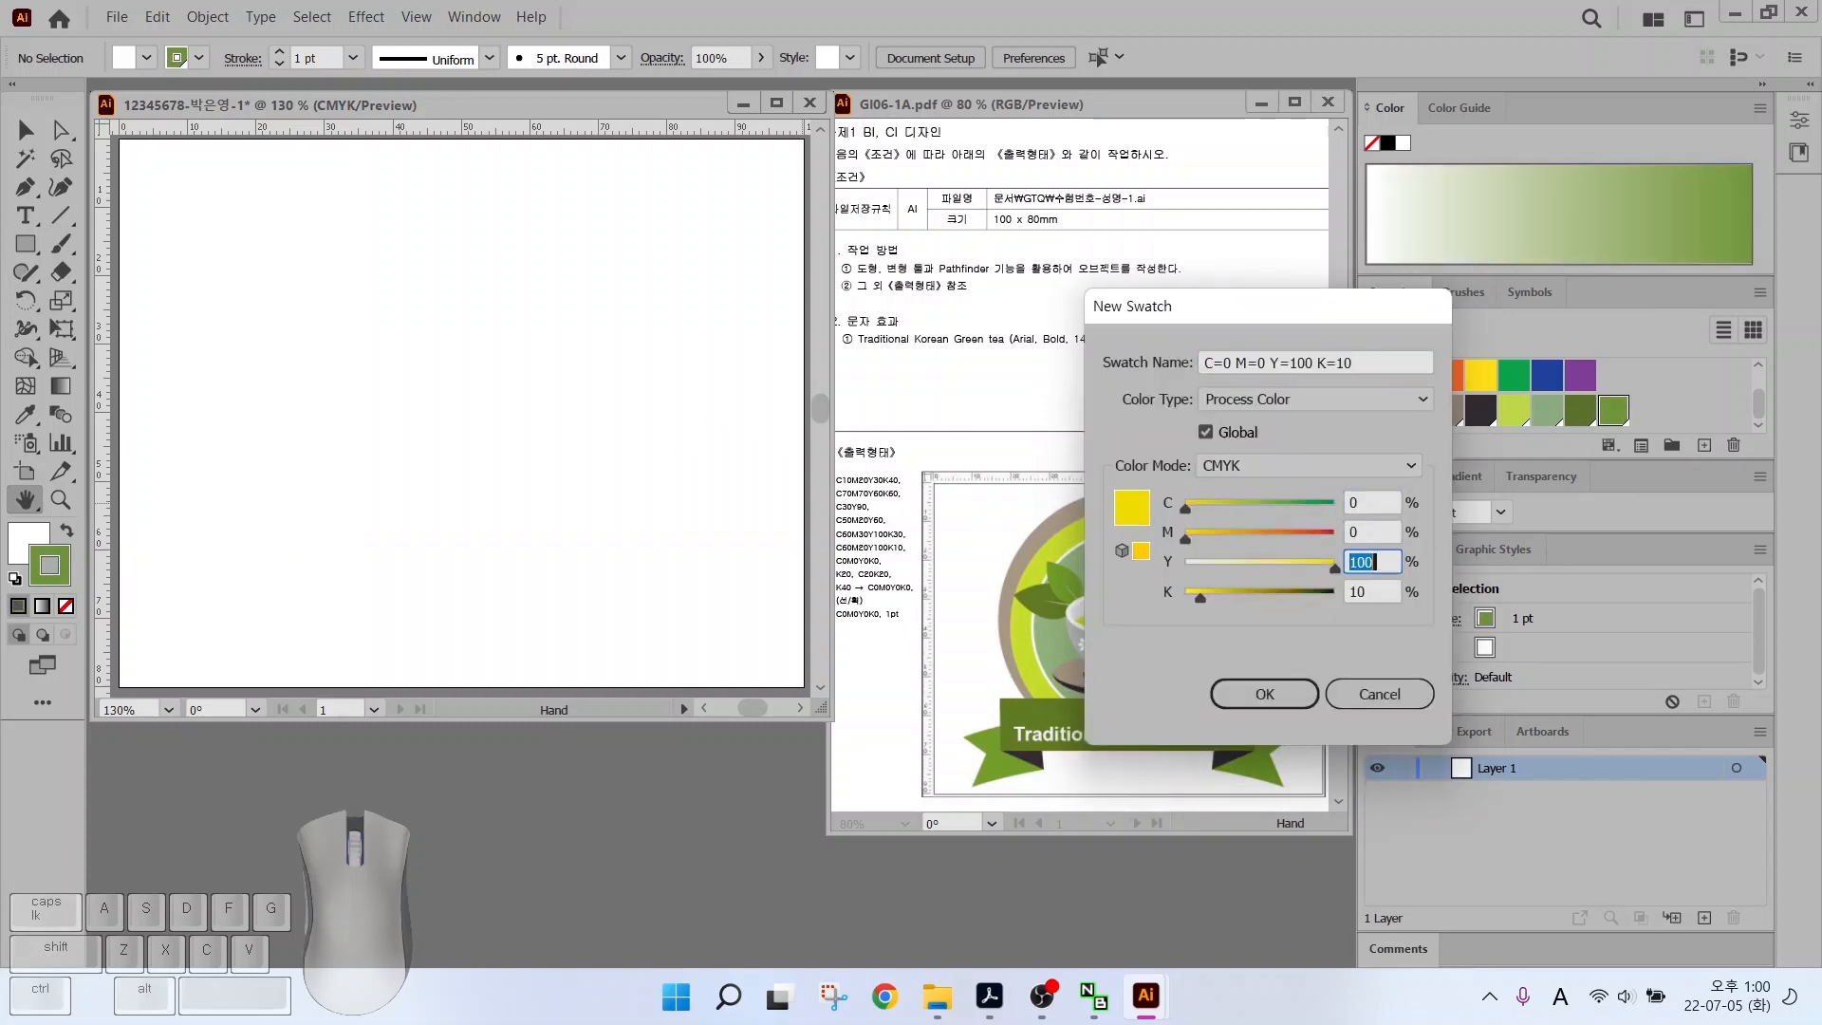
text(0	0)
key(Return)
click(1704, 445)
click(1366, 589)
text(20)
key(Return)
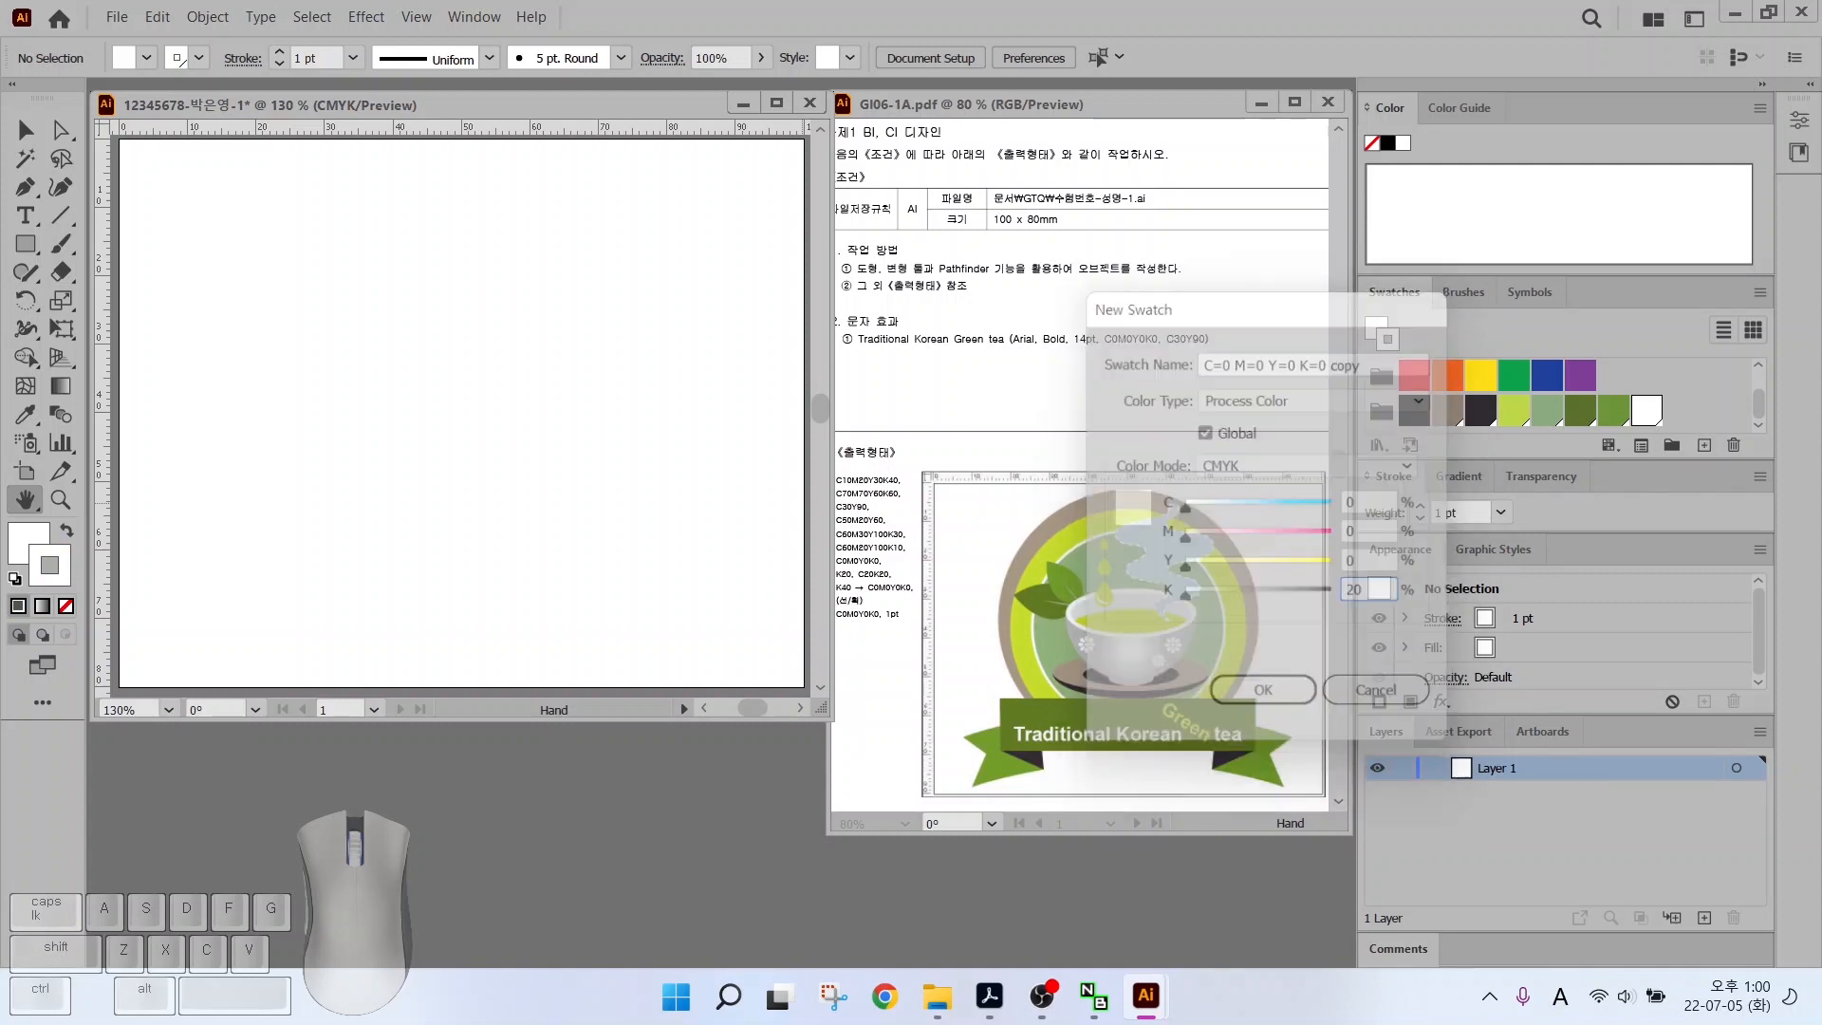
Add the light blue-grey swatch C20 M0 Y0 K20
click(1703, 445)
drag(1365, 501, 1258, 508)
text(20)
key(Tab)
key(Tab)
key(Tab)
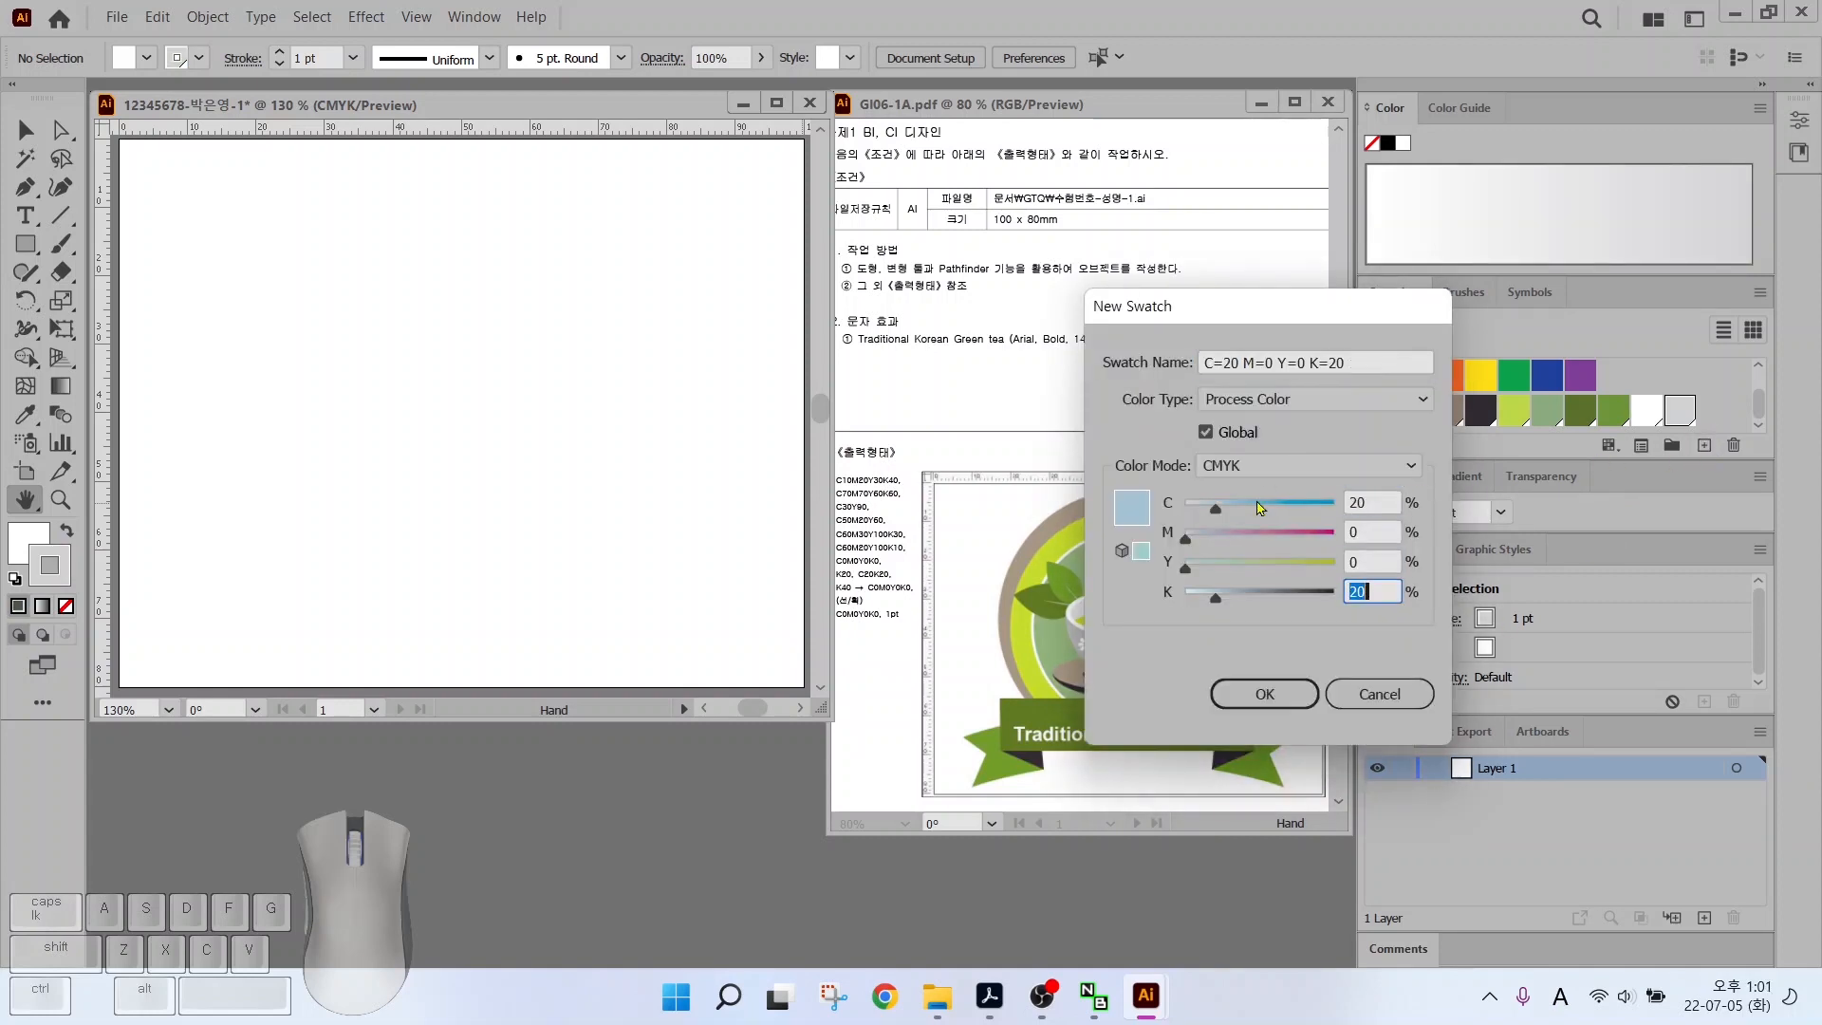
key(Return)
drag(814, 600, 979, 600)
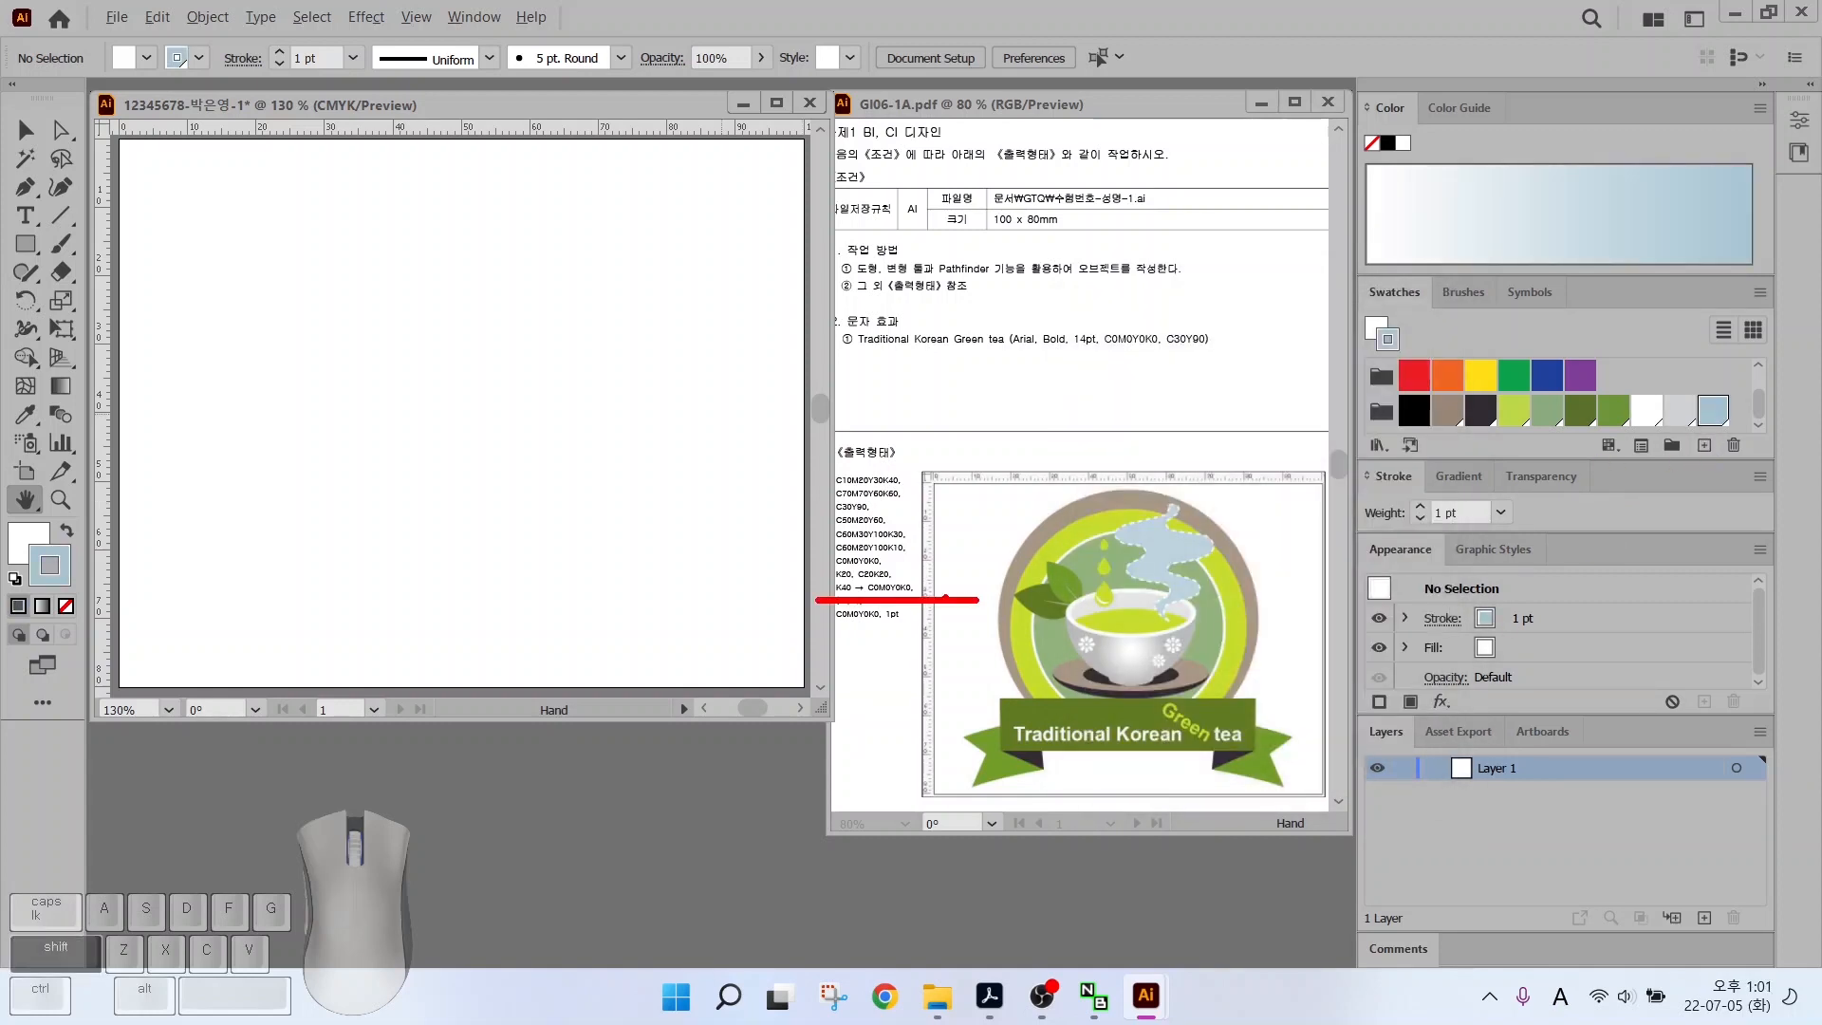
drag(808, 538, 837, 572)
drag(917, 521, 887, 569)
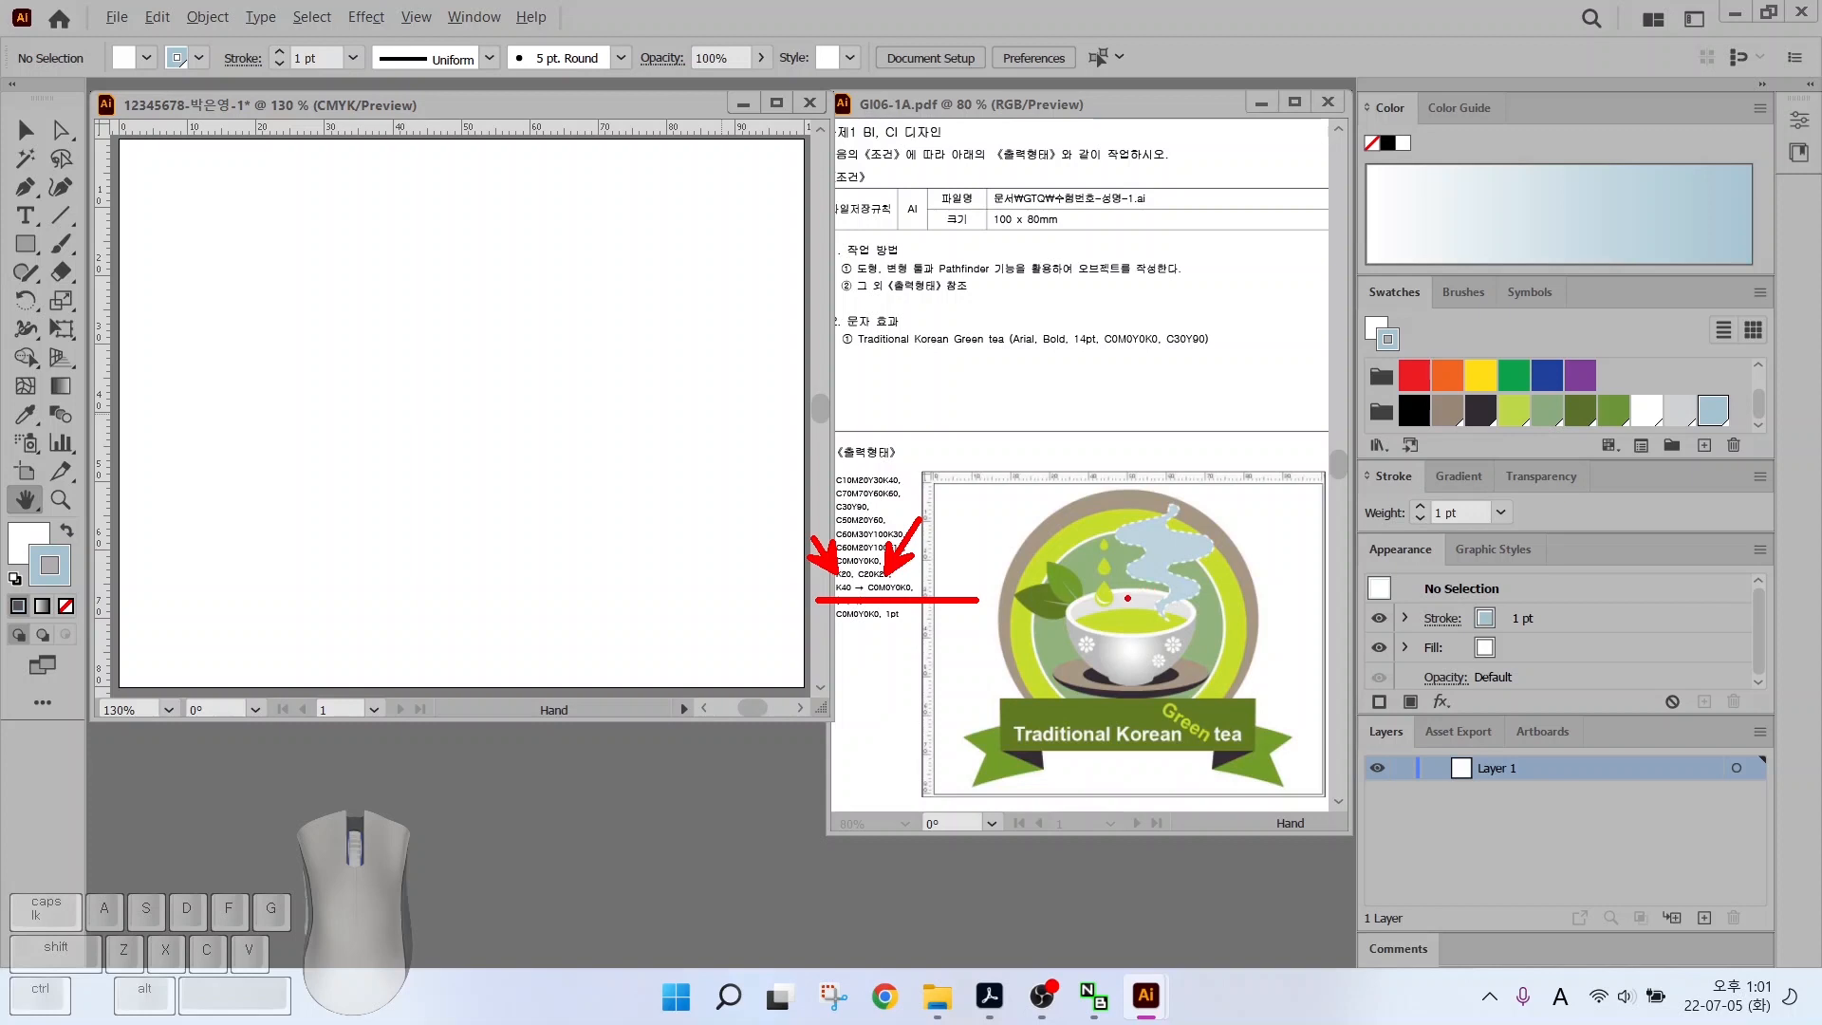
drag(1205, 710, 1131, 664)
Apply the White, Black gradient and recolour its stops, setting the right stop to 0% black
key(Escape)
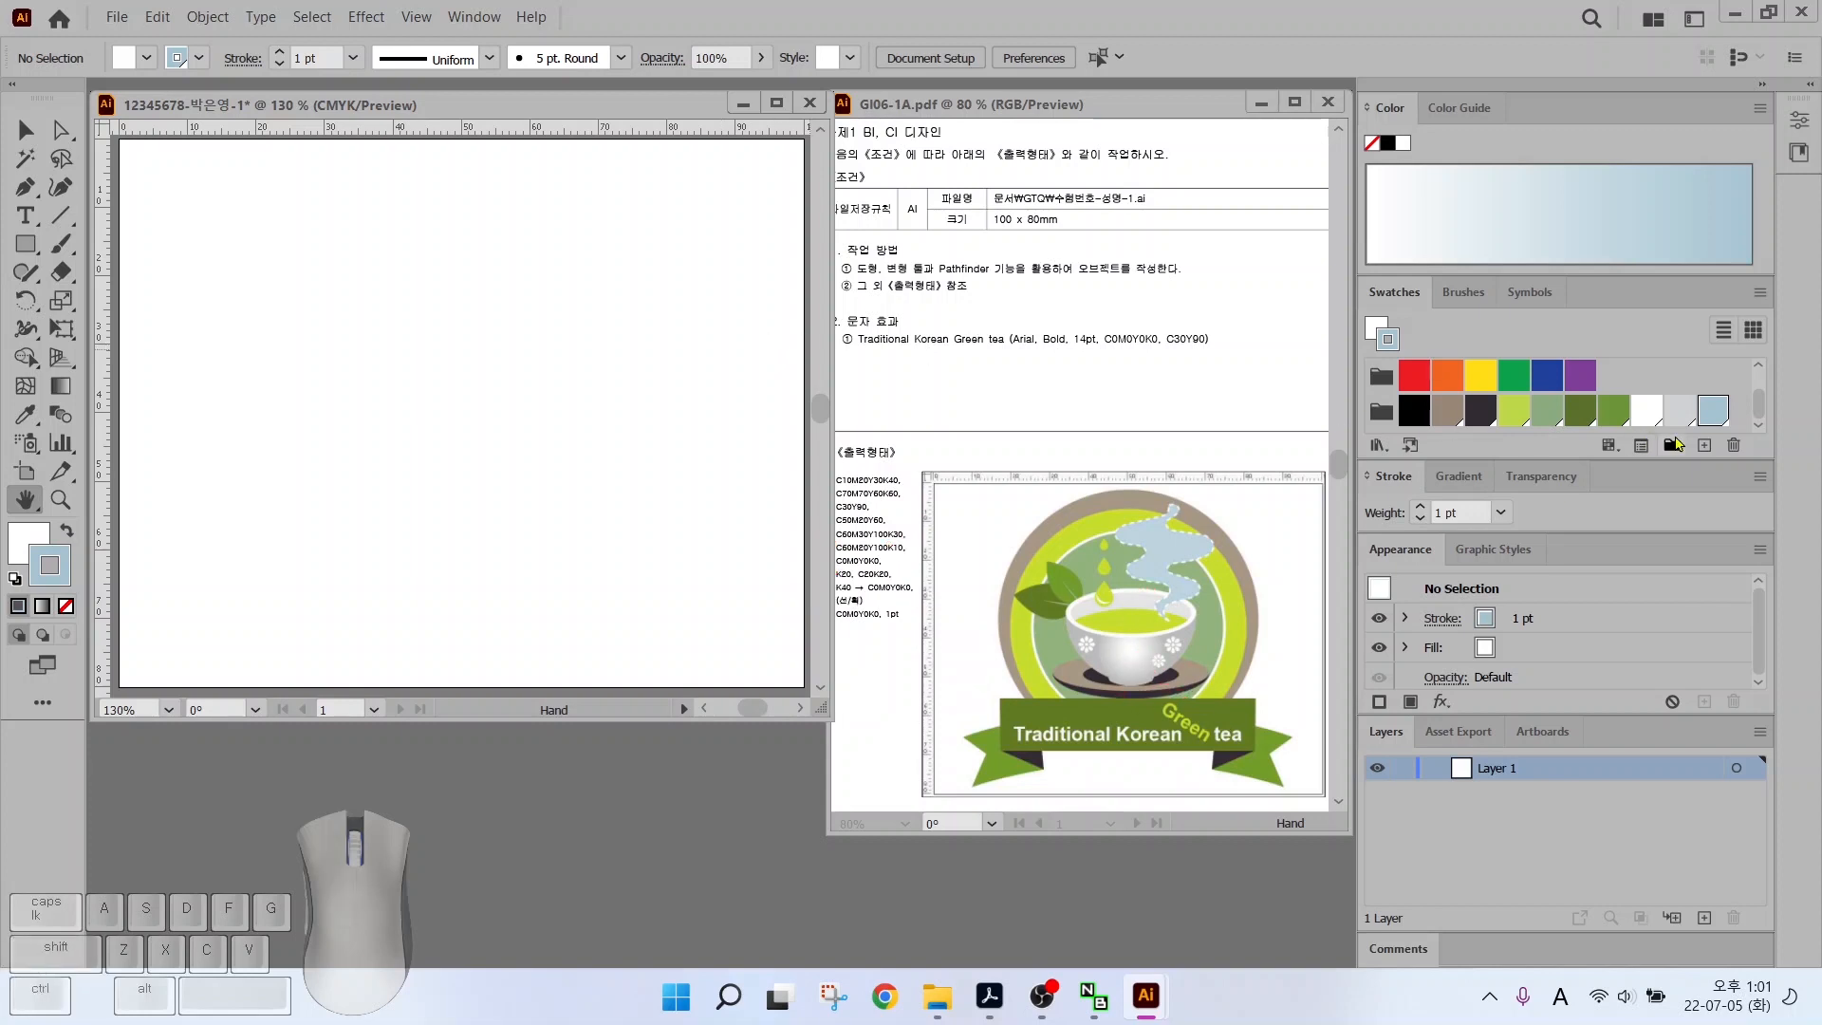
scroll(1734, 408, up, 2)
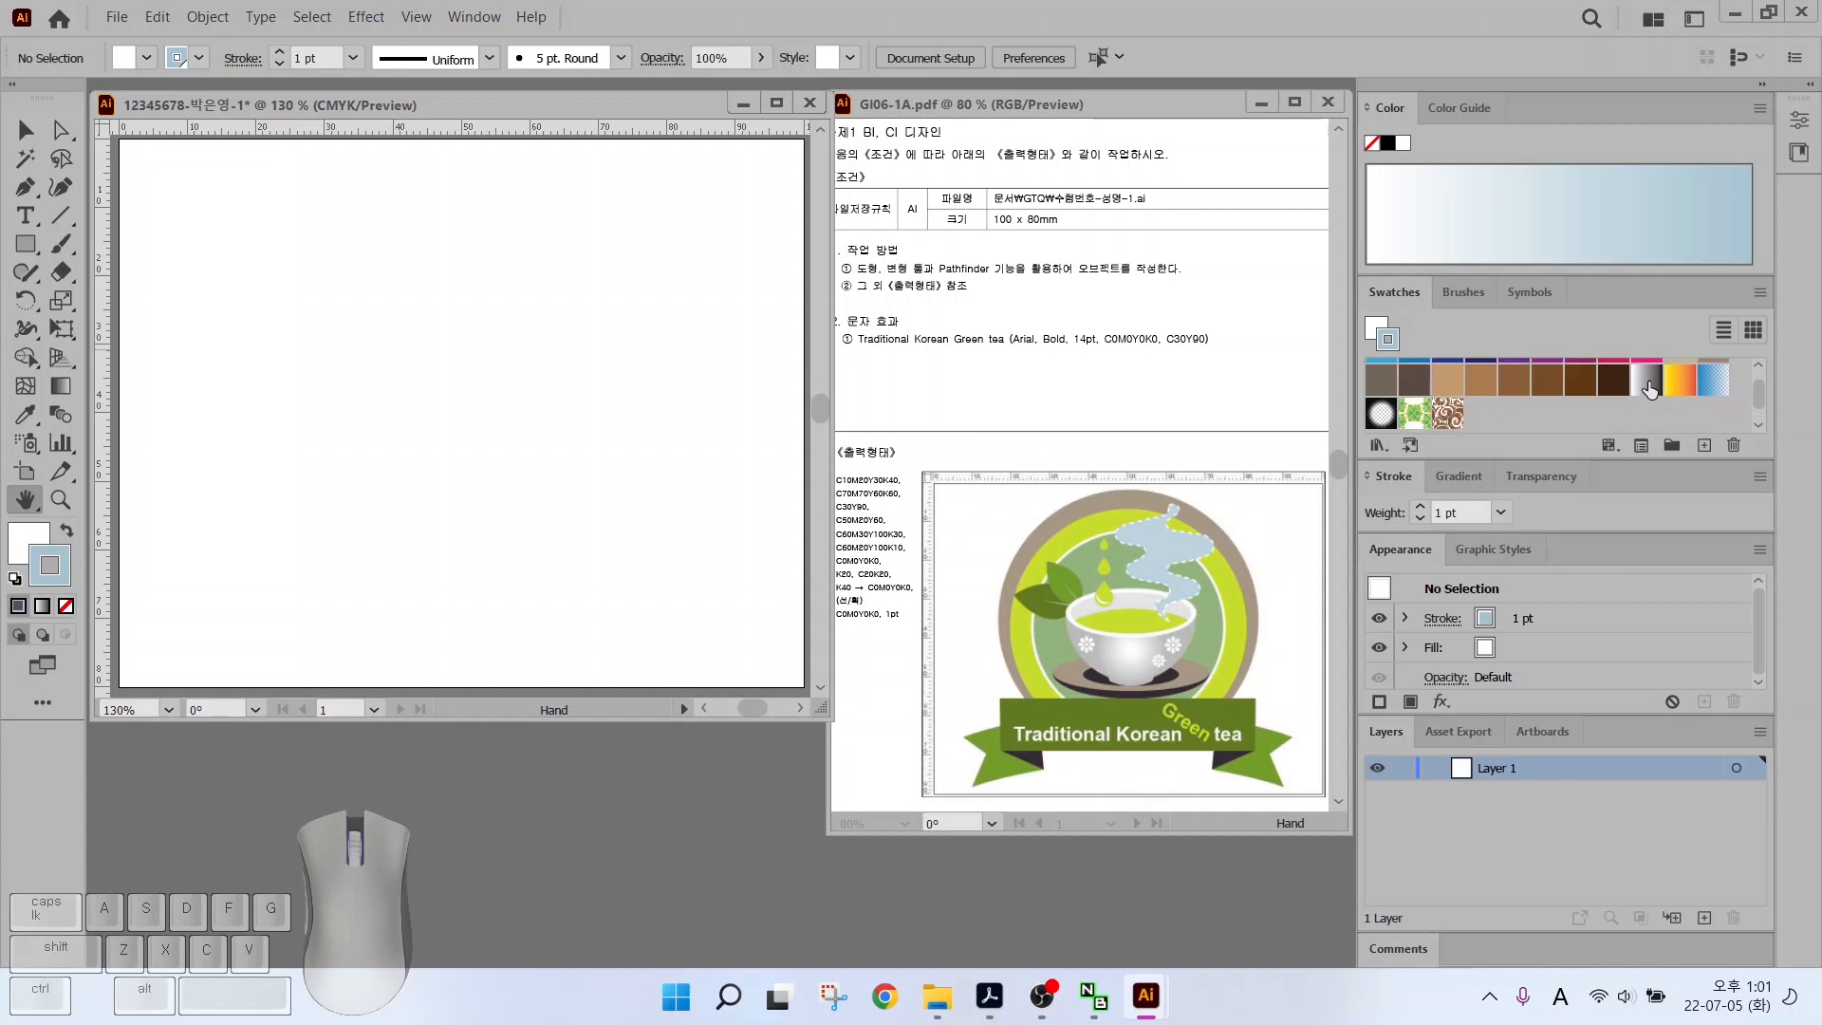
click(1647, 381)
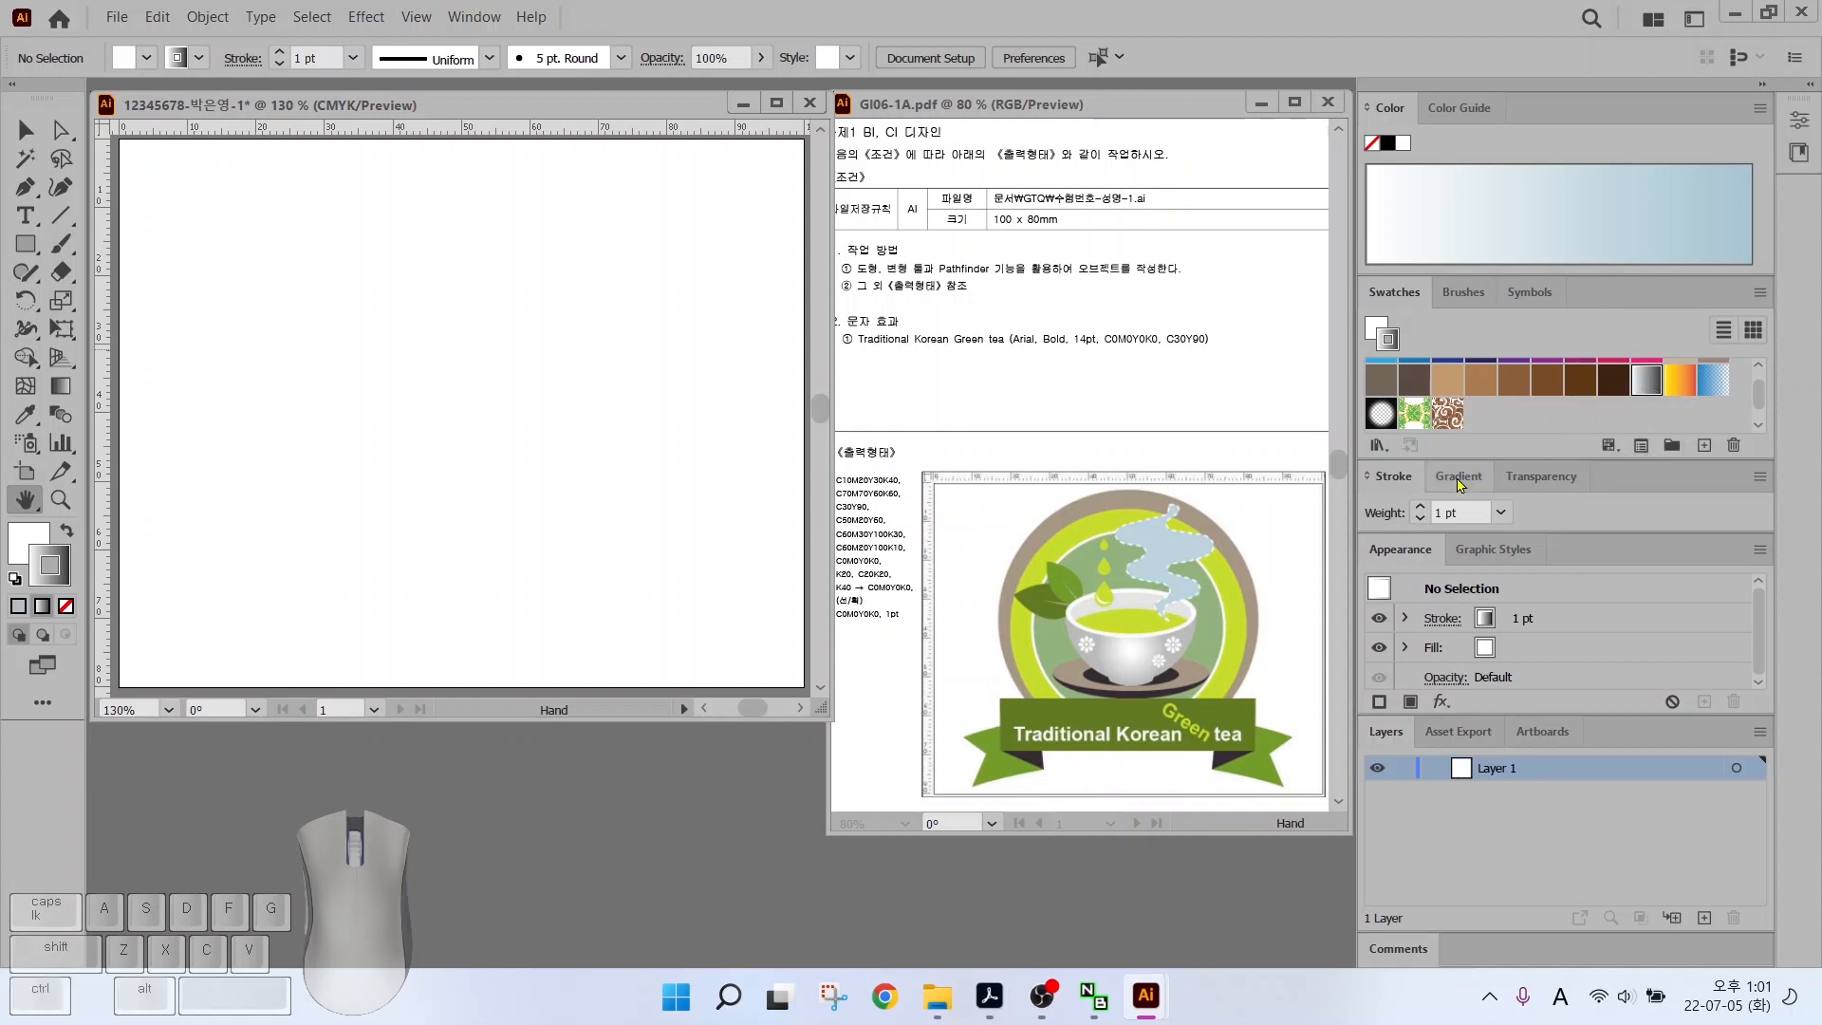
click(1458, 477)
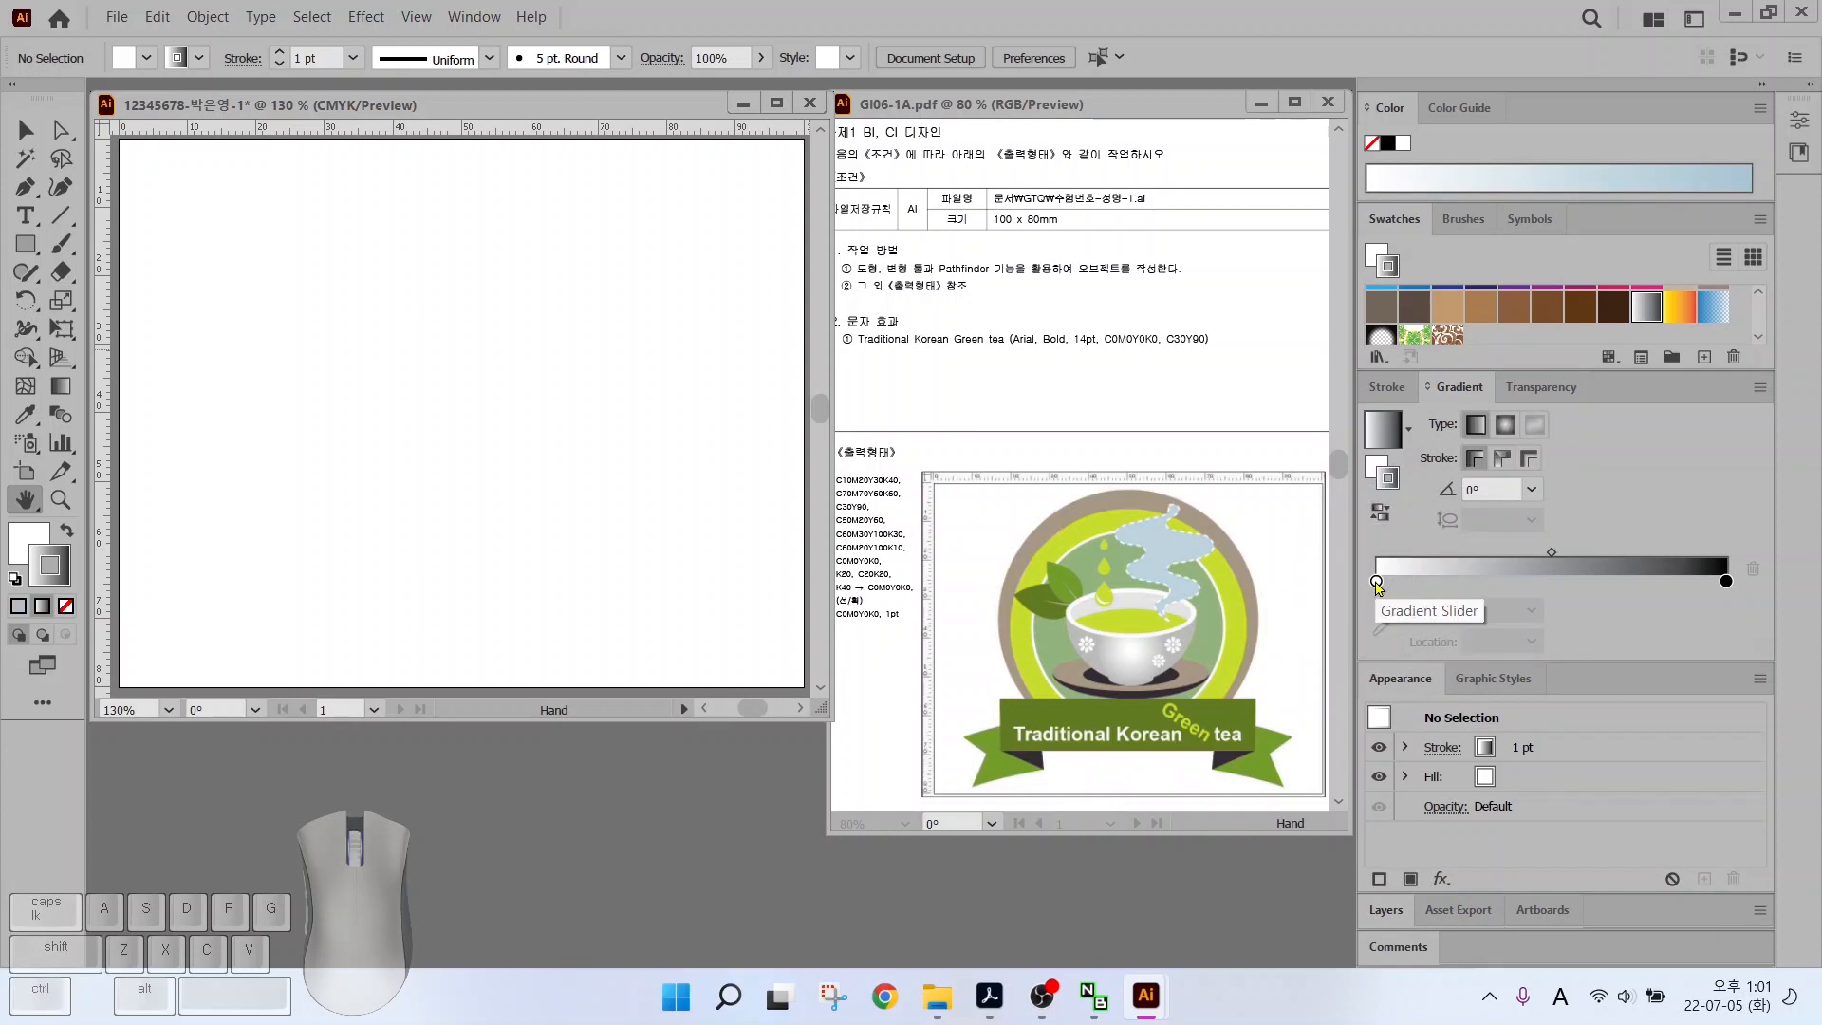
click(1377, 582)
double_click(1377, 582)
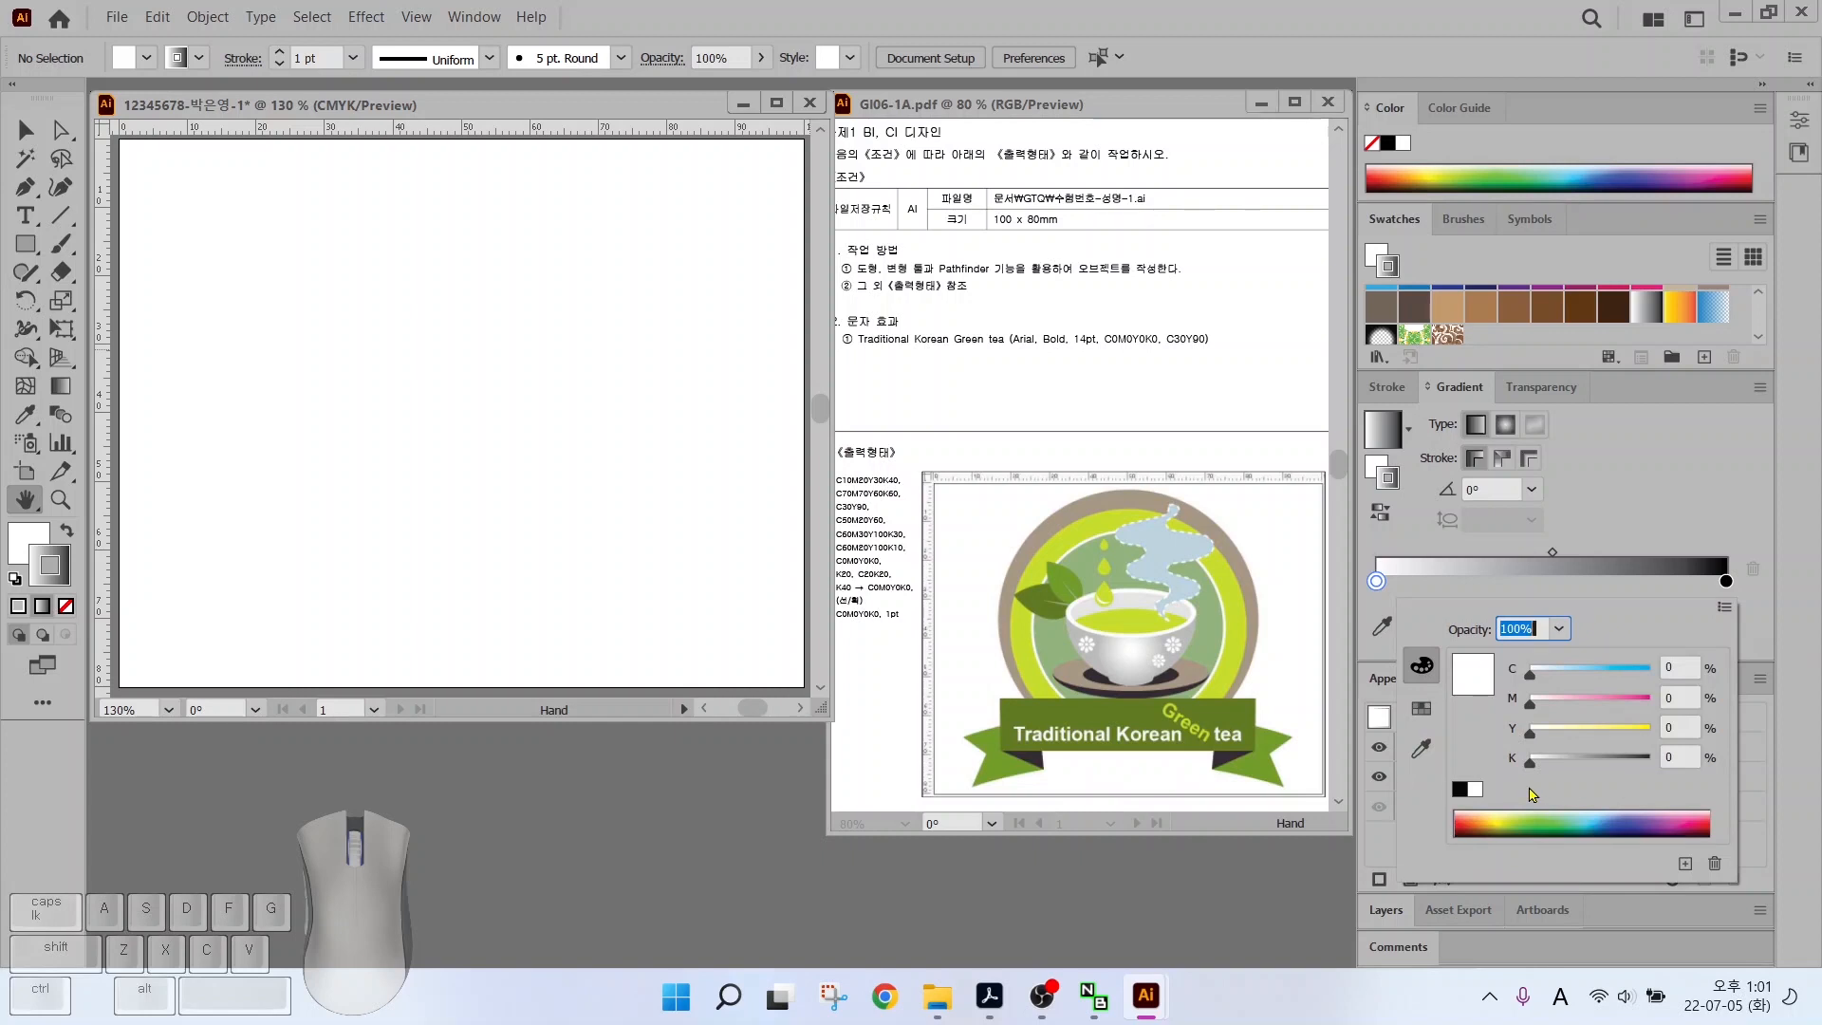
click(1726, 581)
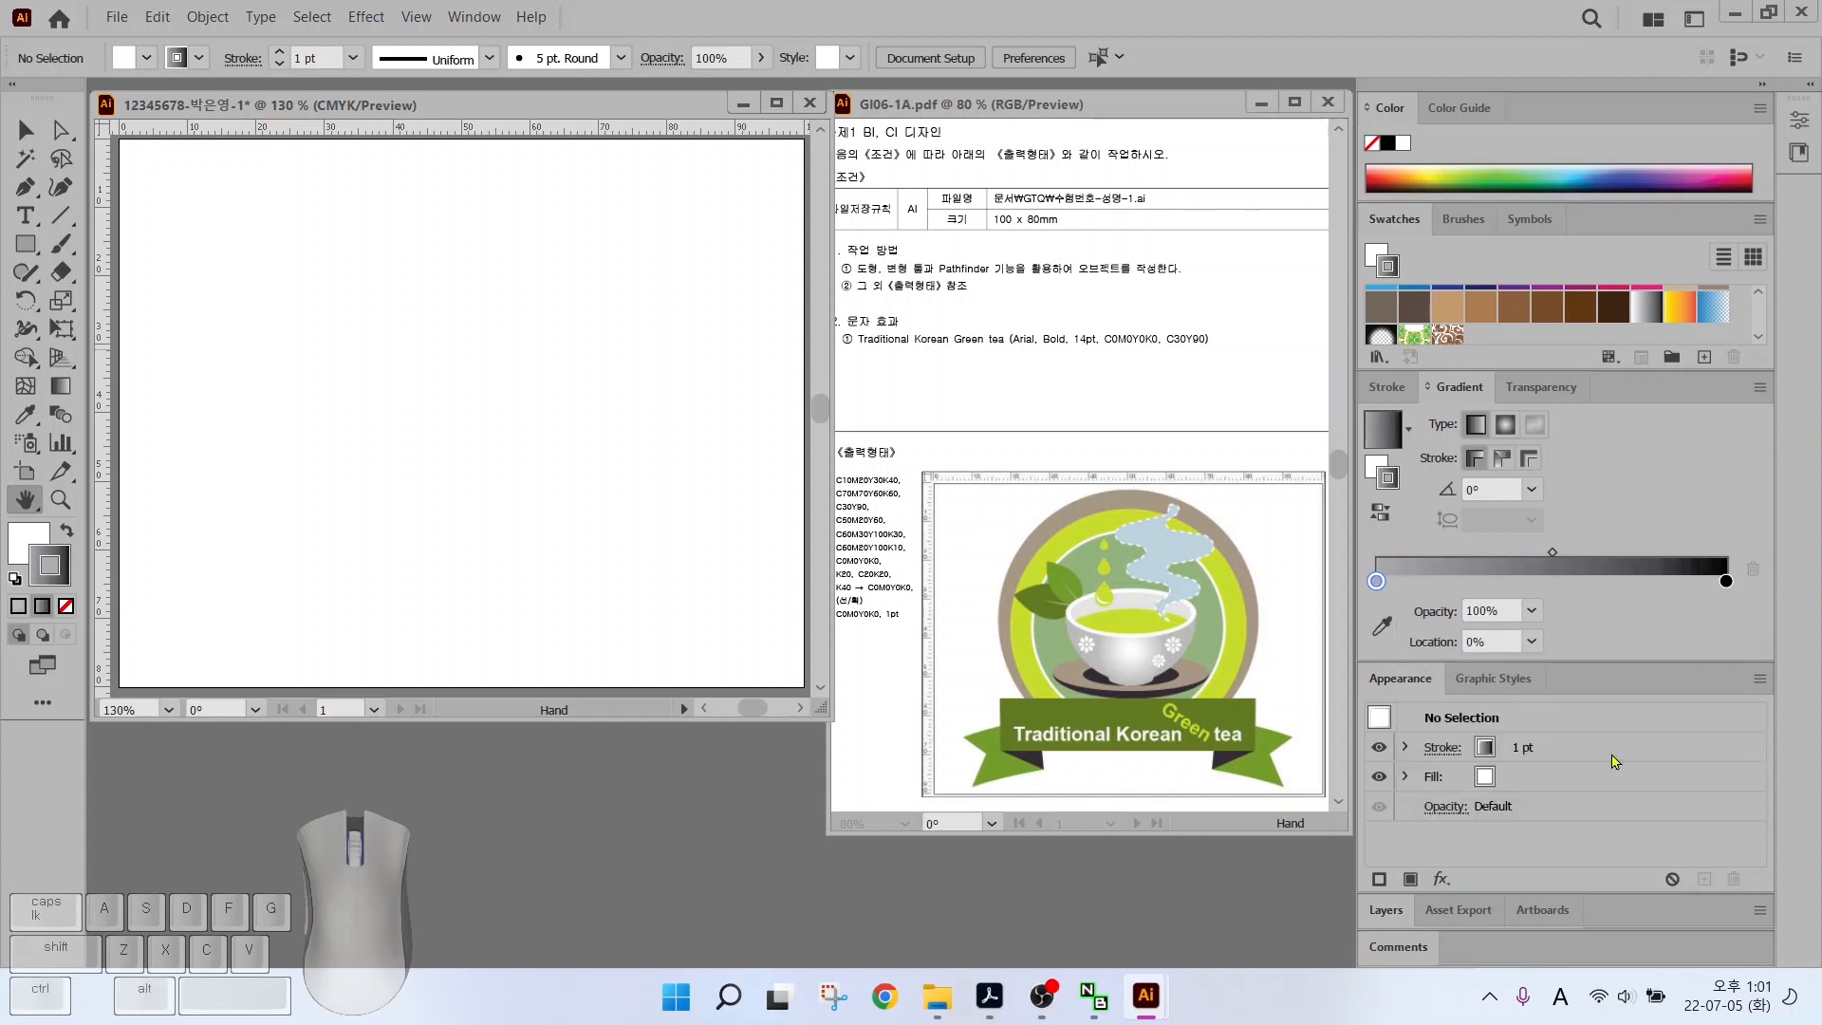
double_click(1725, 580)
click(1678, 667)
key(Tab)
key(Tab)
key(Tab)
text(0)
key(Return)
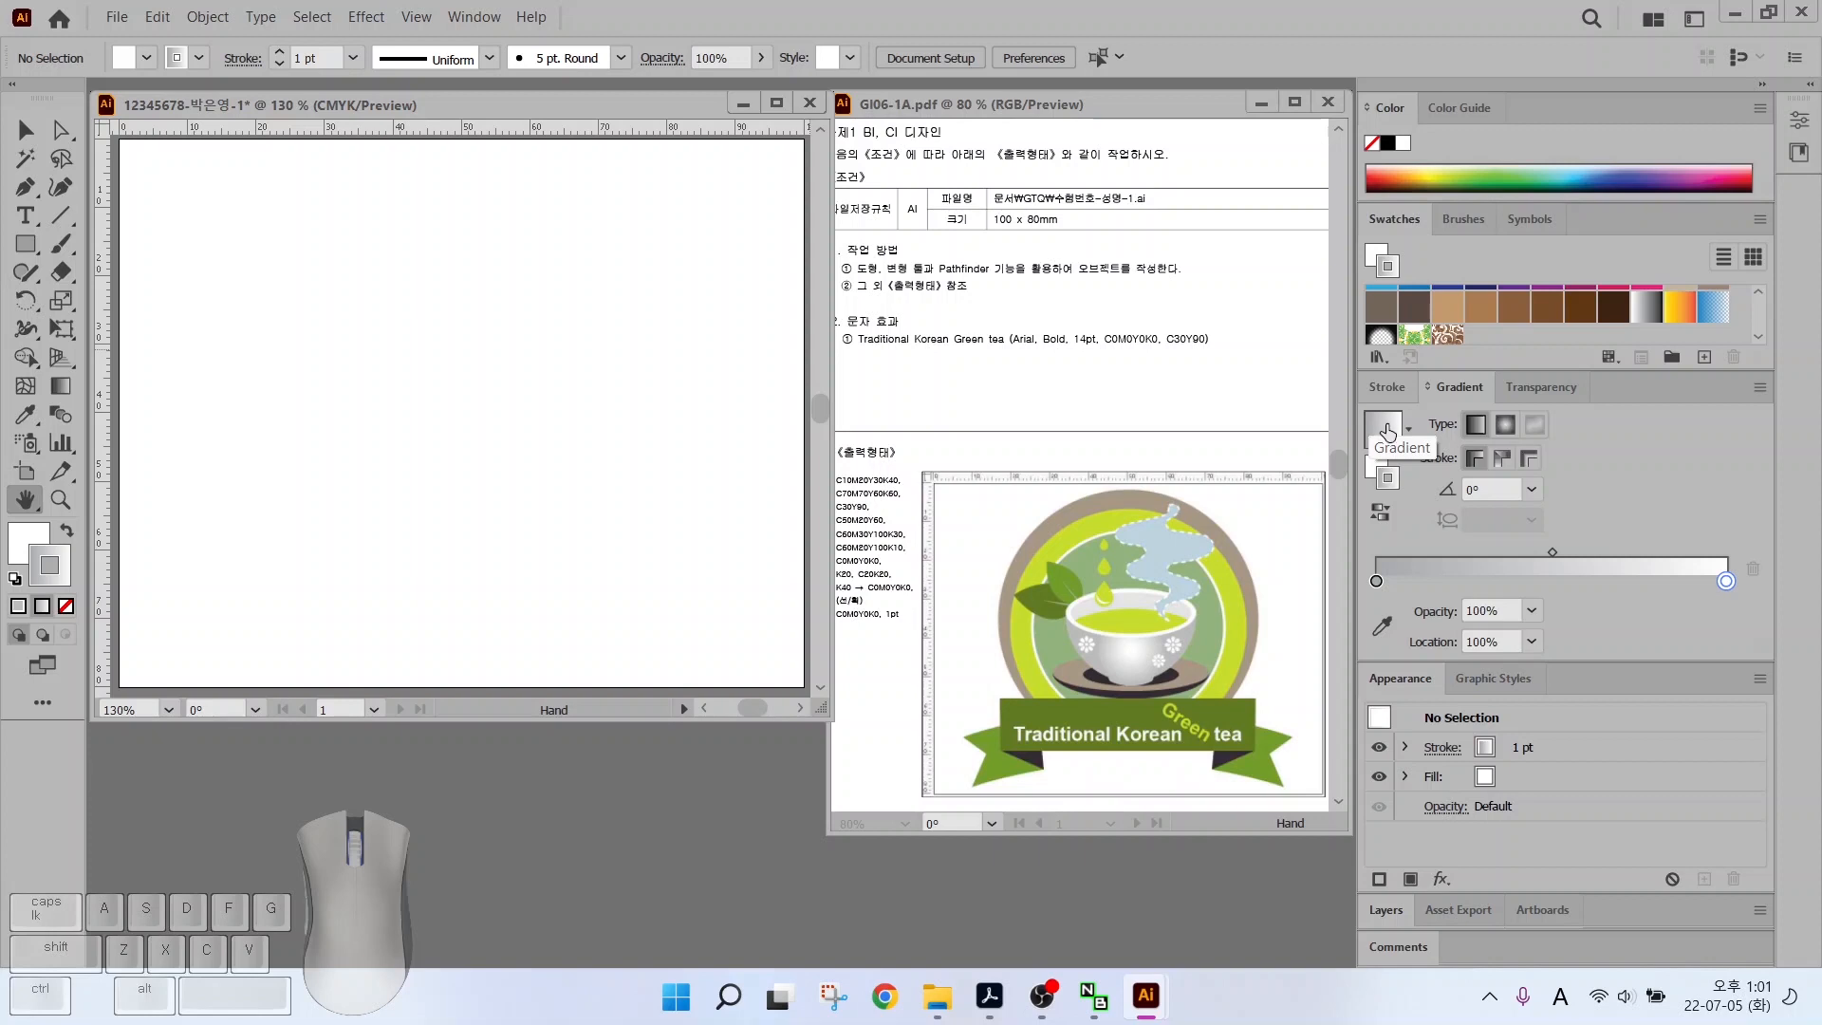
Save the edited grey-to-white gradient as a new swatch and enlarge the Swatches panel
mouse_move(1387, 432)
mouse_down()
mouse_move(1620, 336)
mouse_move(1727, 323)
mouse_move(1509, 310)
mouse_up()
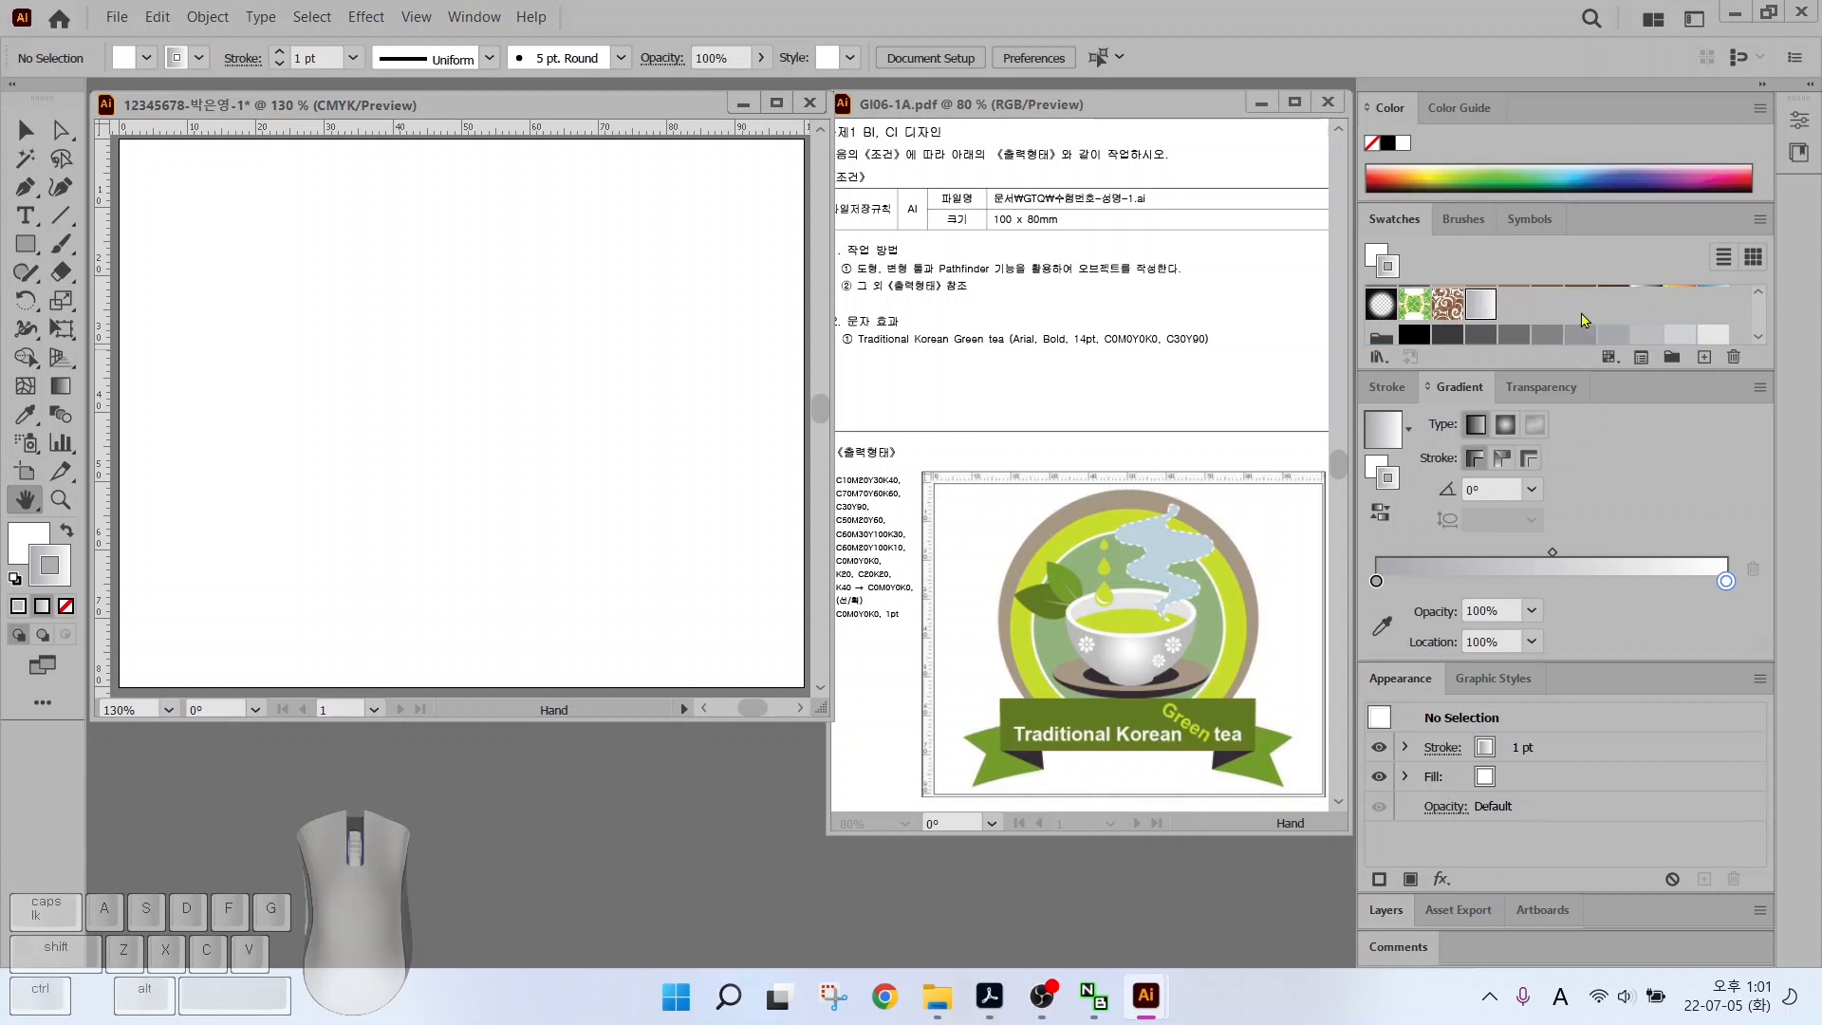
scroll(1612, 313, down, 2)
scroll(1671, 320, down, 2)
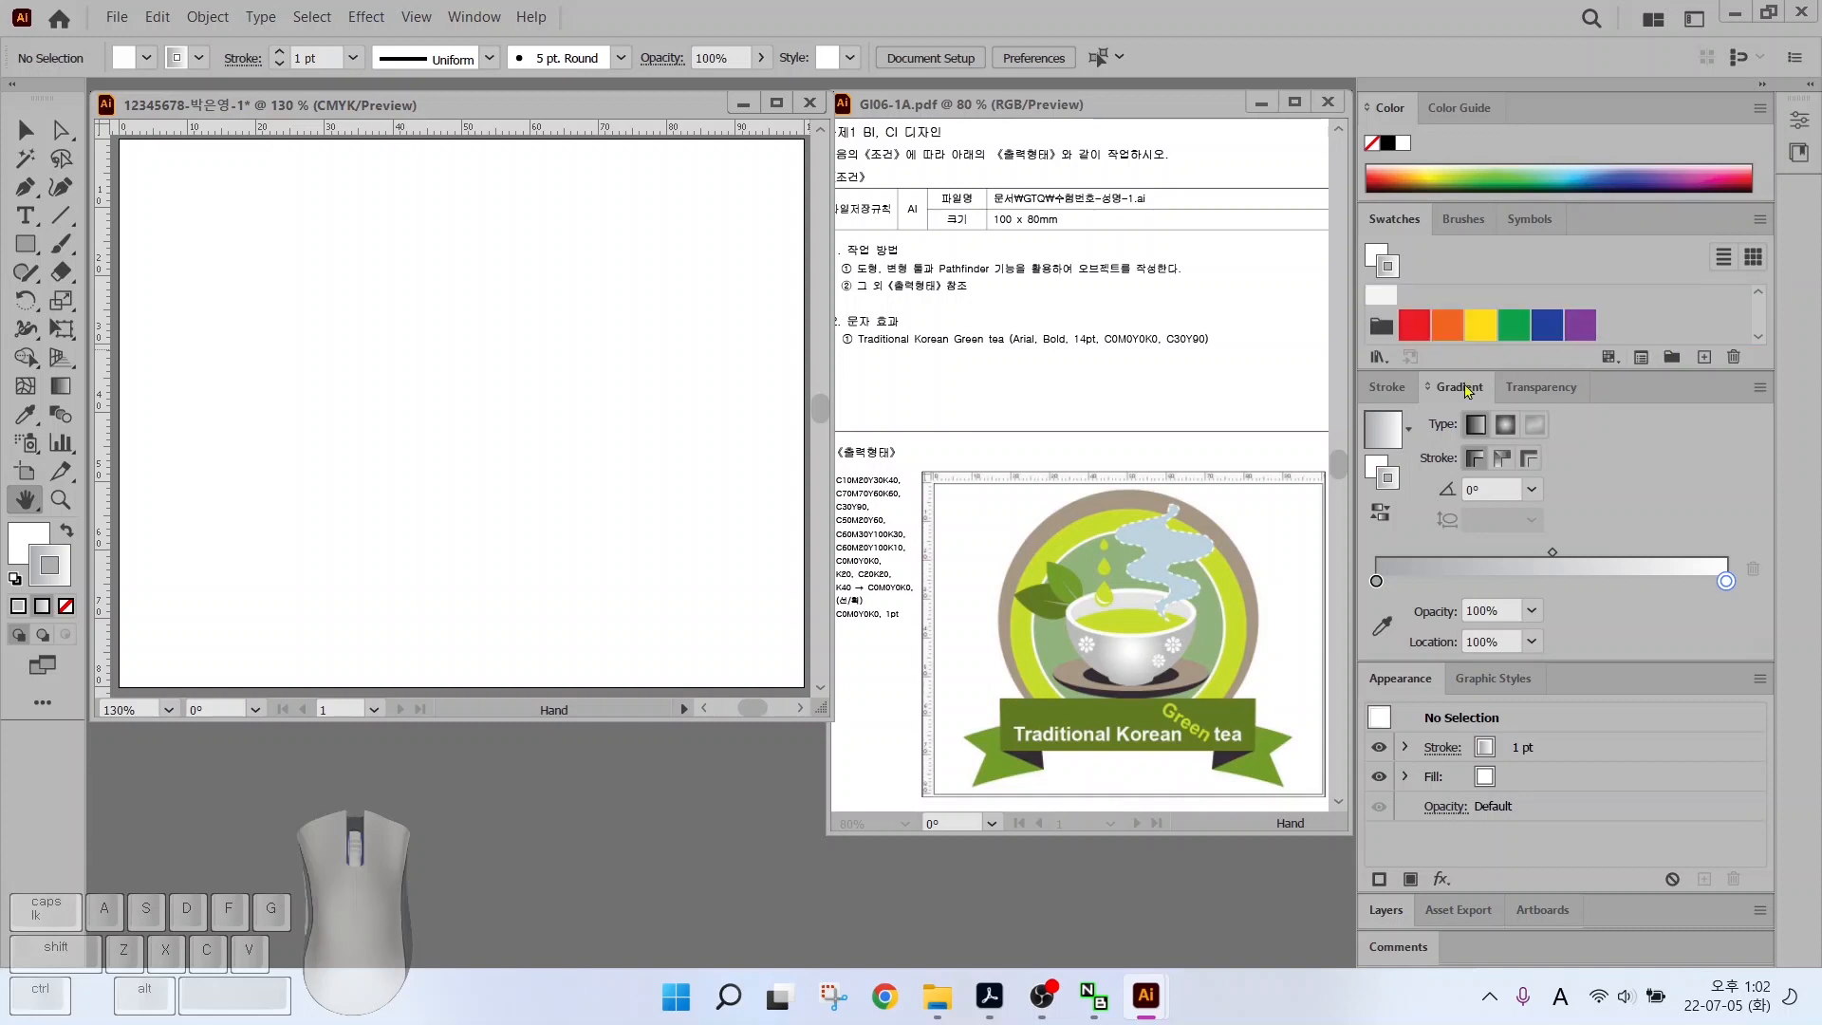
drag(1601, 370, 1598, 457)
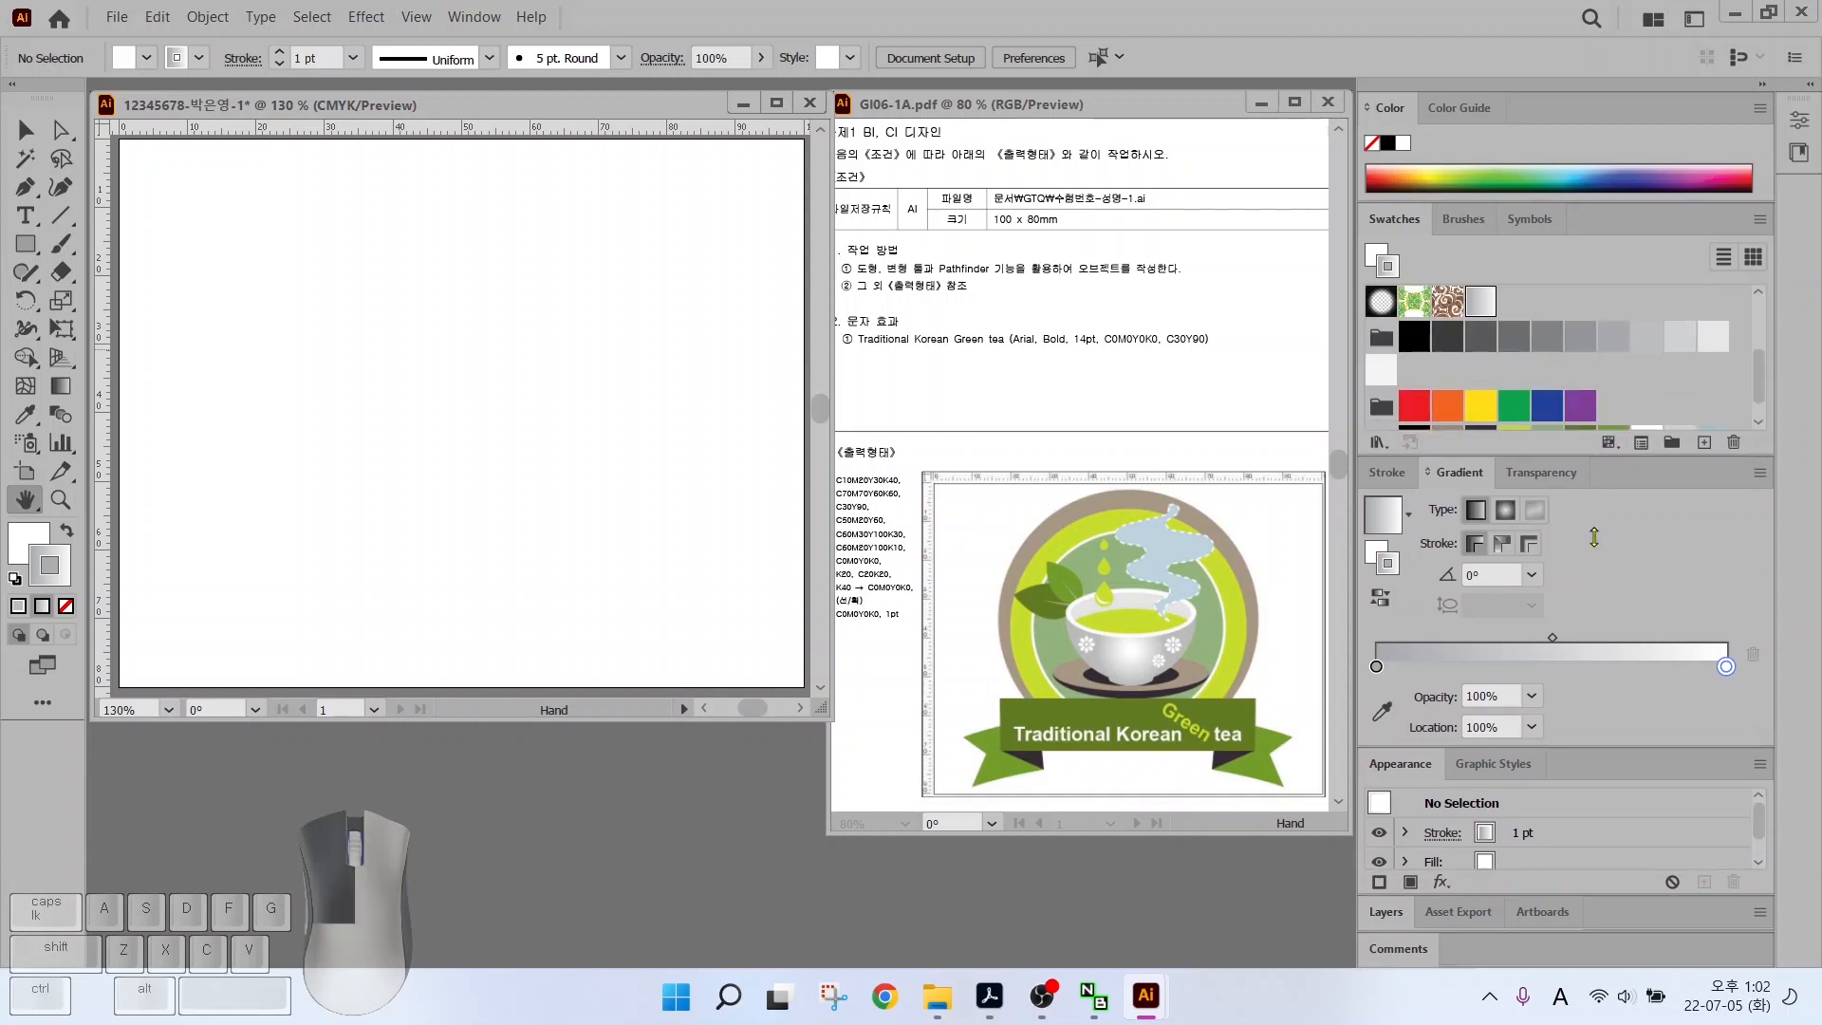
Rearrange the panels on the right side of the workspace
key(alt+2)
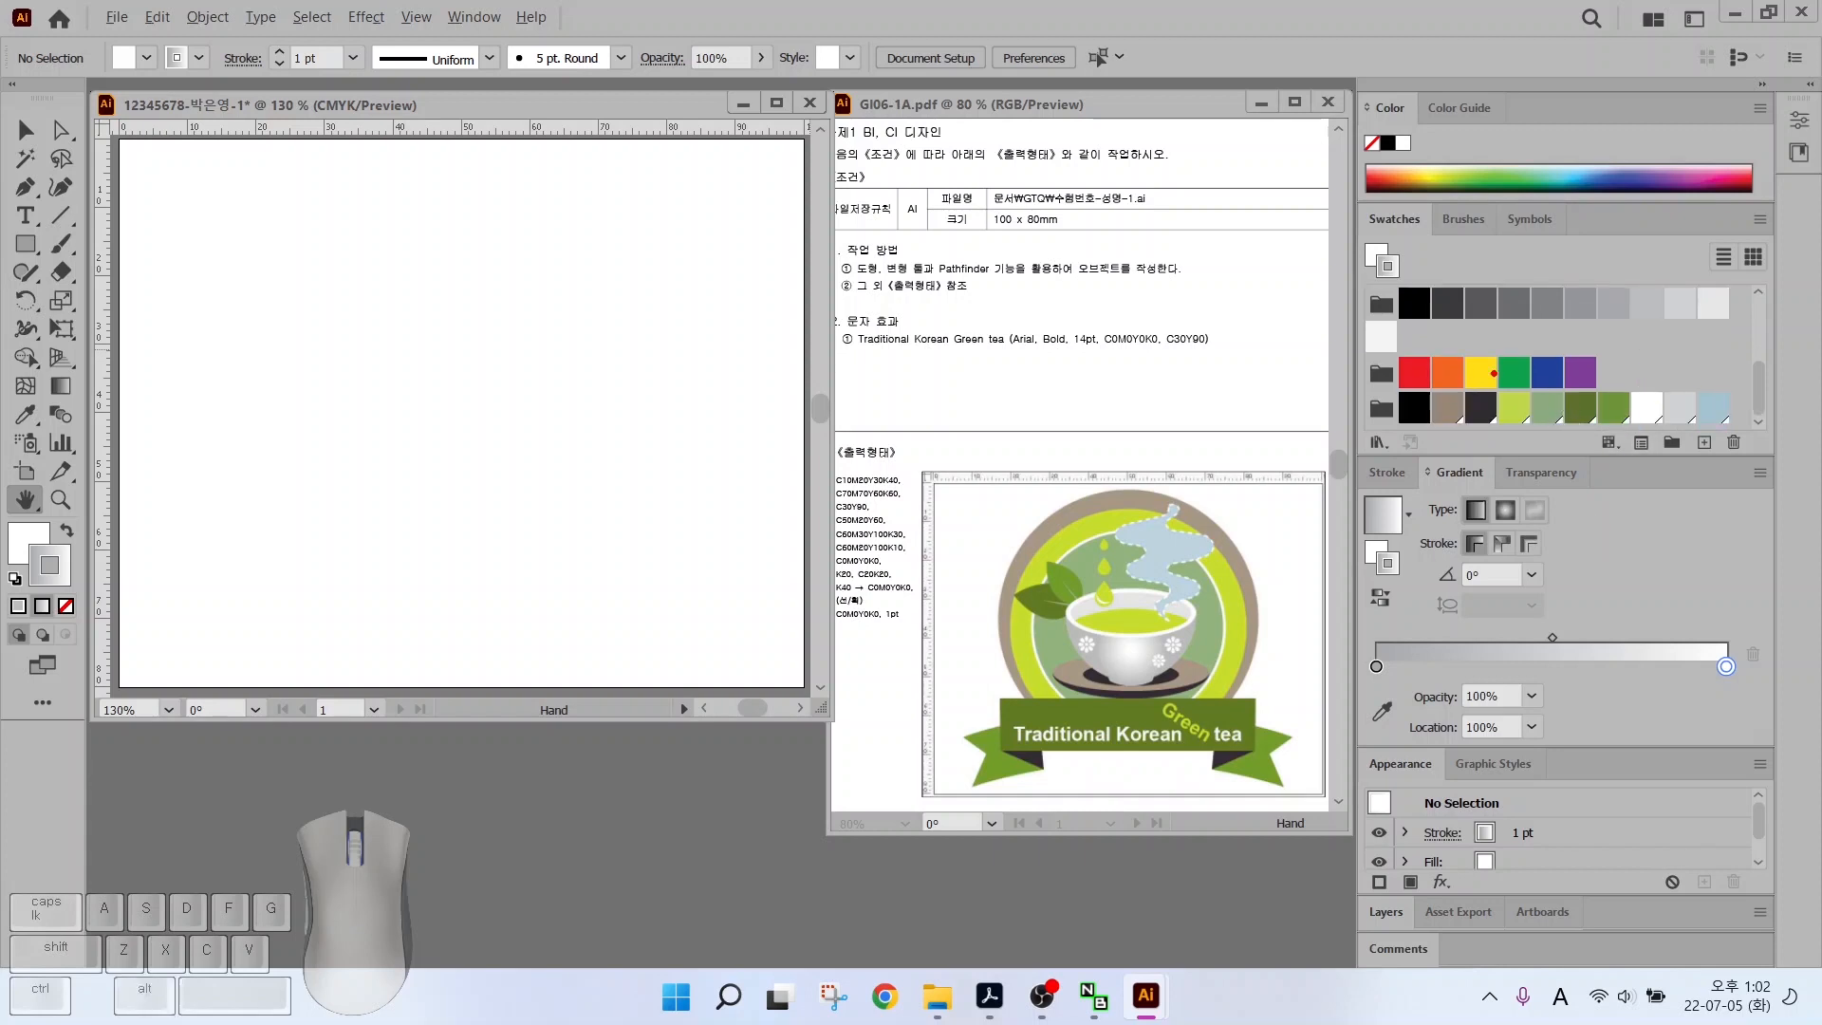
drag(1380, 381, 1771, 441)
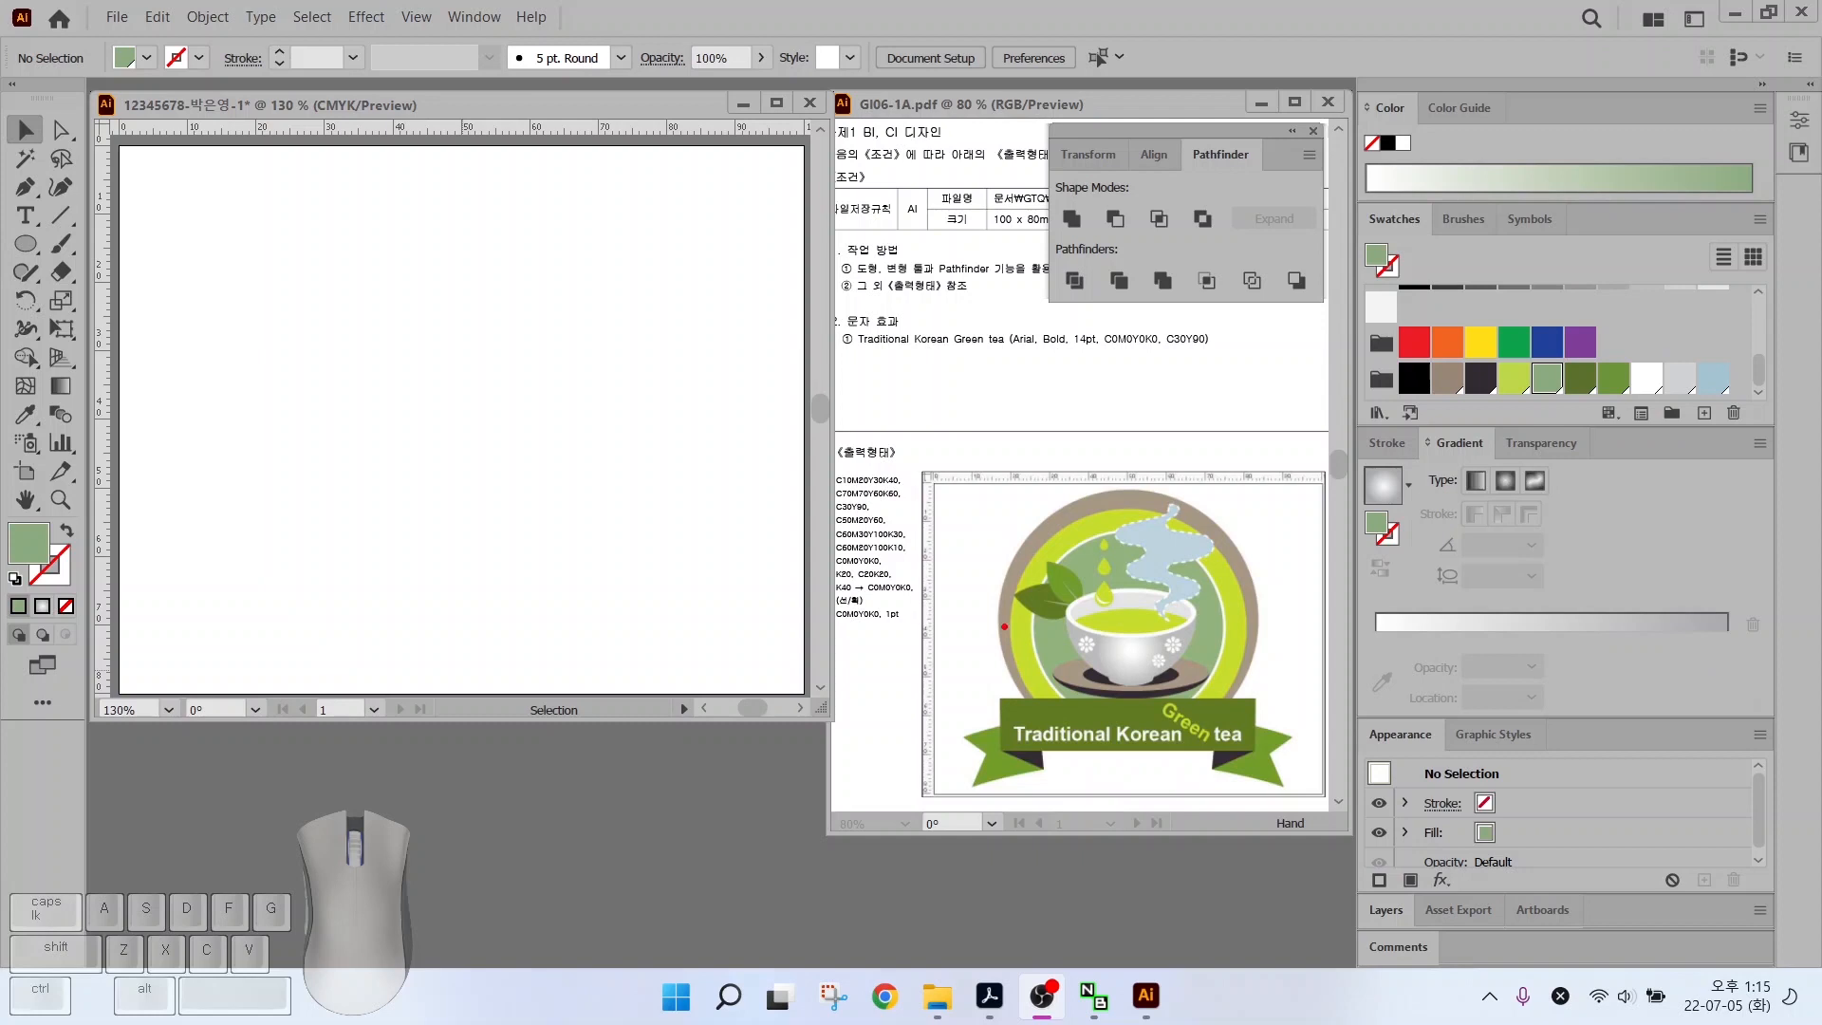
drag(1001, 671, 998, 373)
drag(1262, 675, 1262, 377)
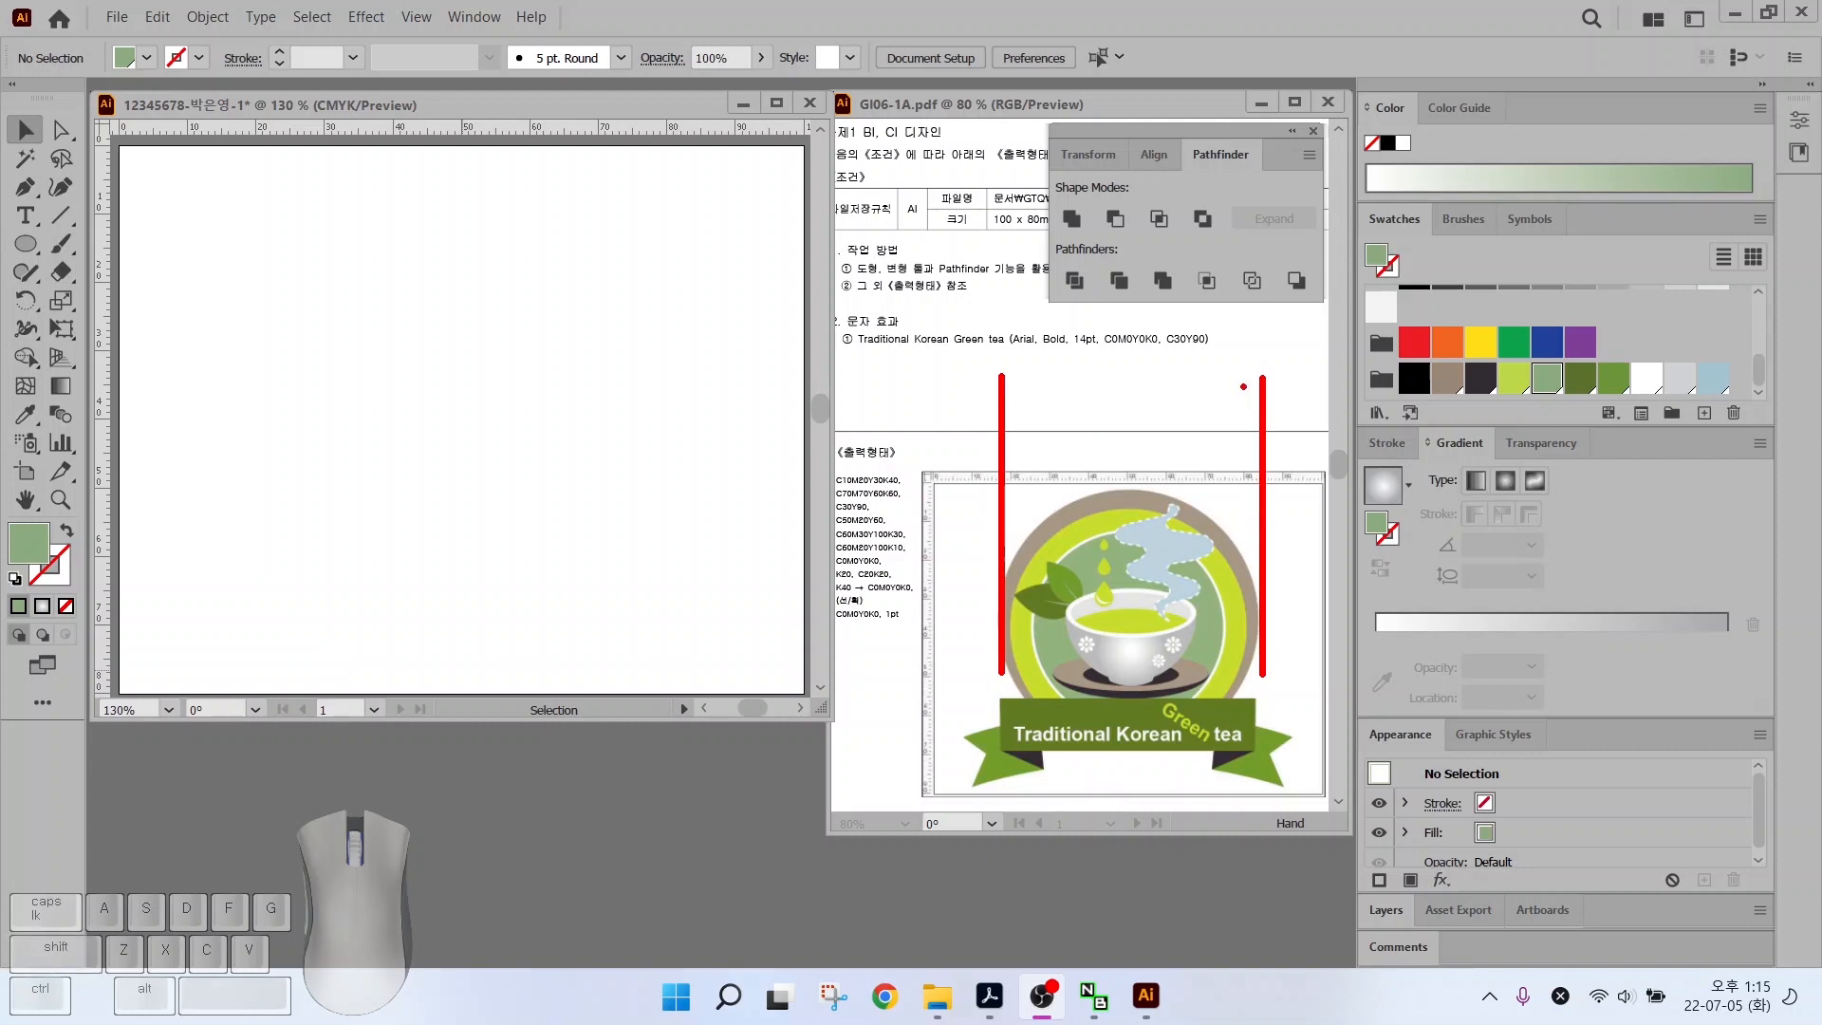
key(Escape)
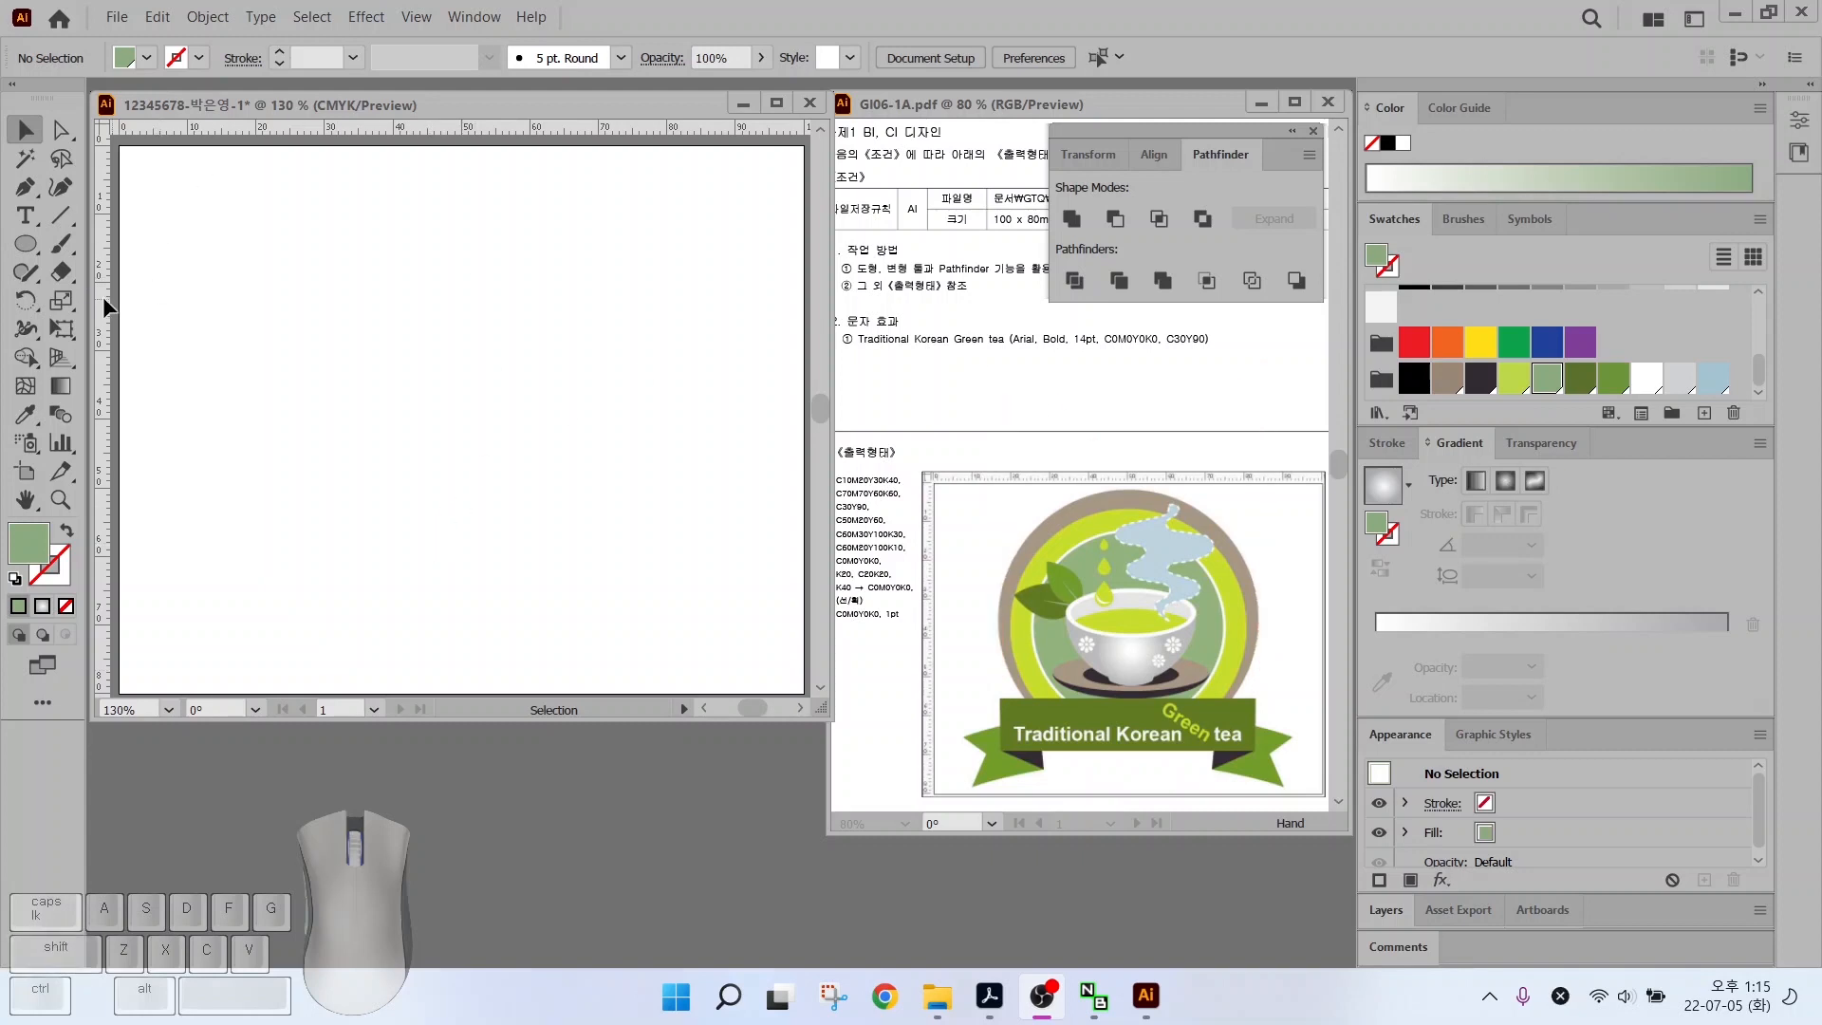
Place two vertical guides on the artboard at the circle's left and right edges
click(100, 269)
drag(95, 264, 219, 282)
drag(104, 281, 700, 286)
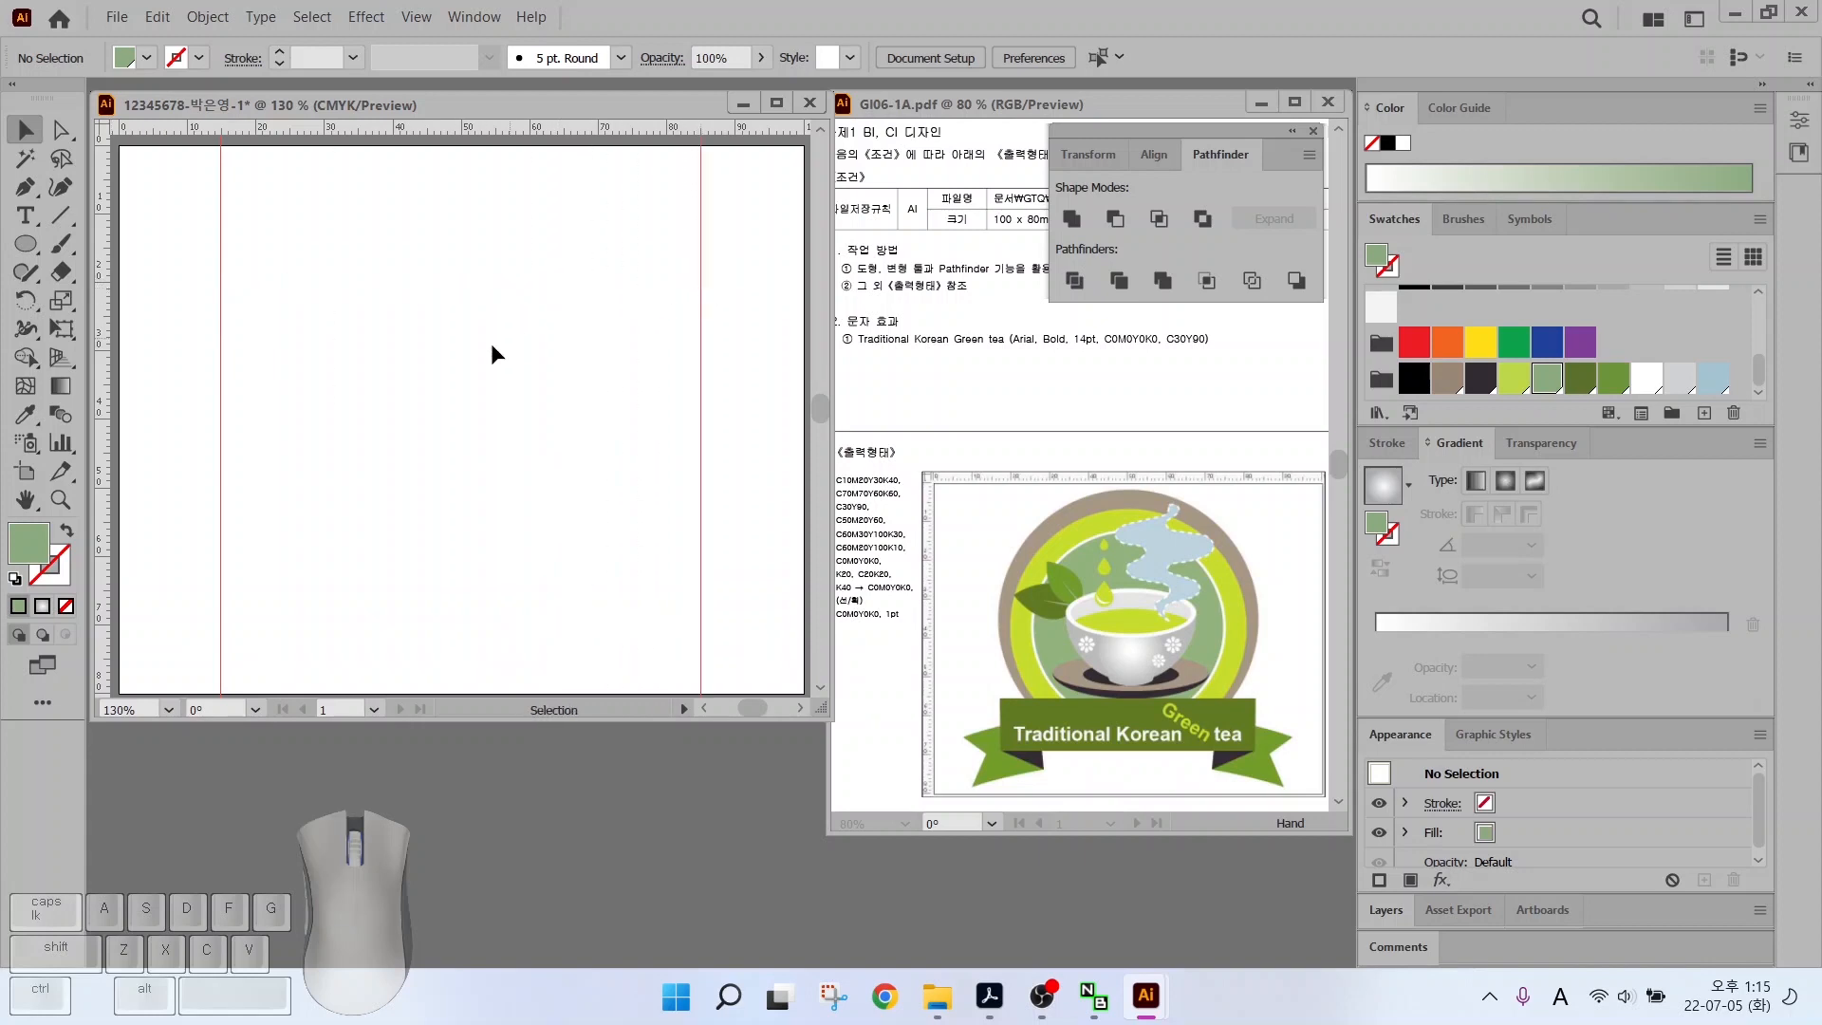
Draw a large circle between the guides and fill it brown
click(25, 245)
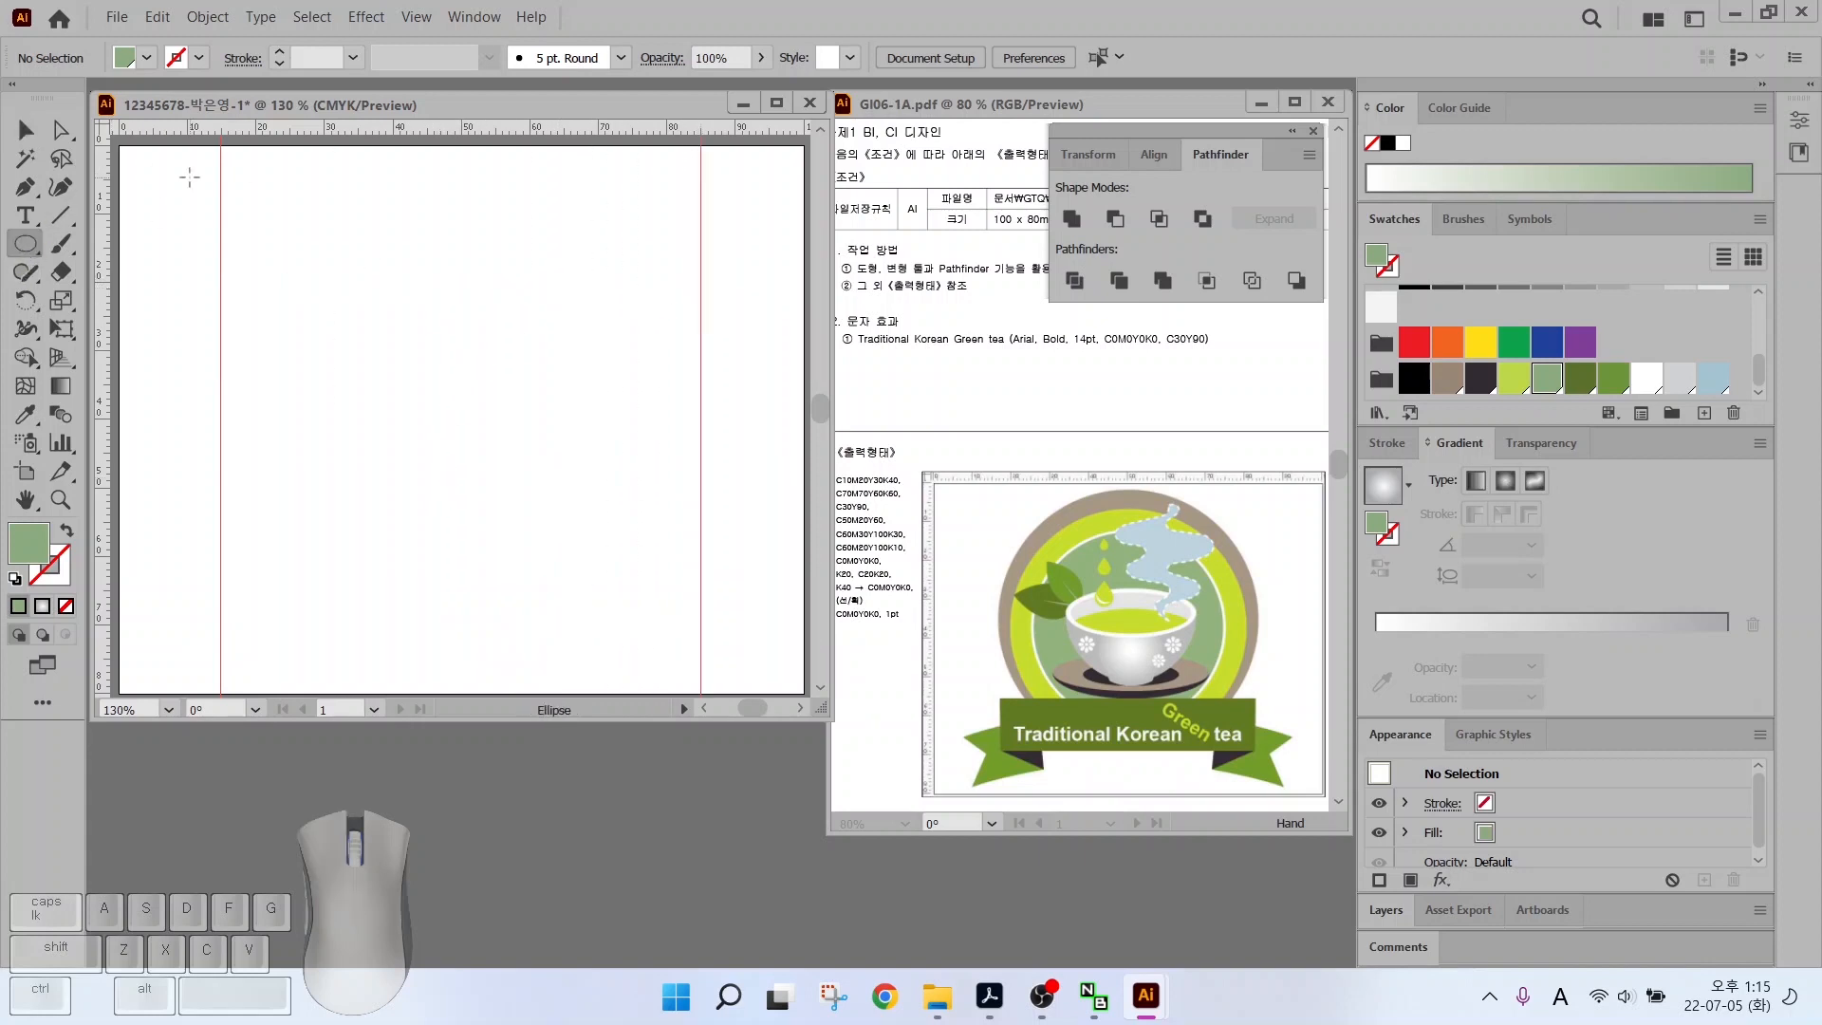
drag(223, 190, 701, 661)
click(25, 130)
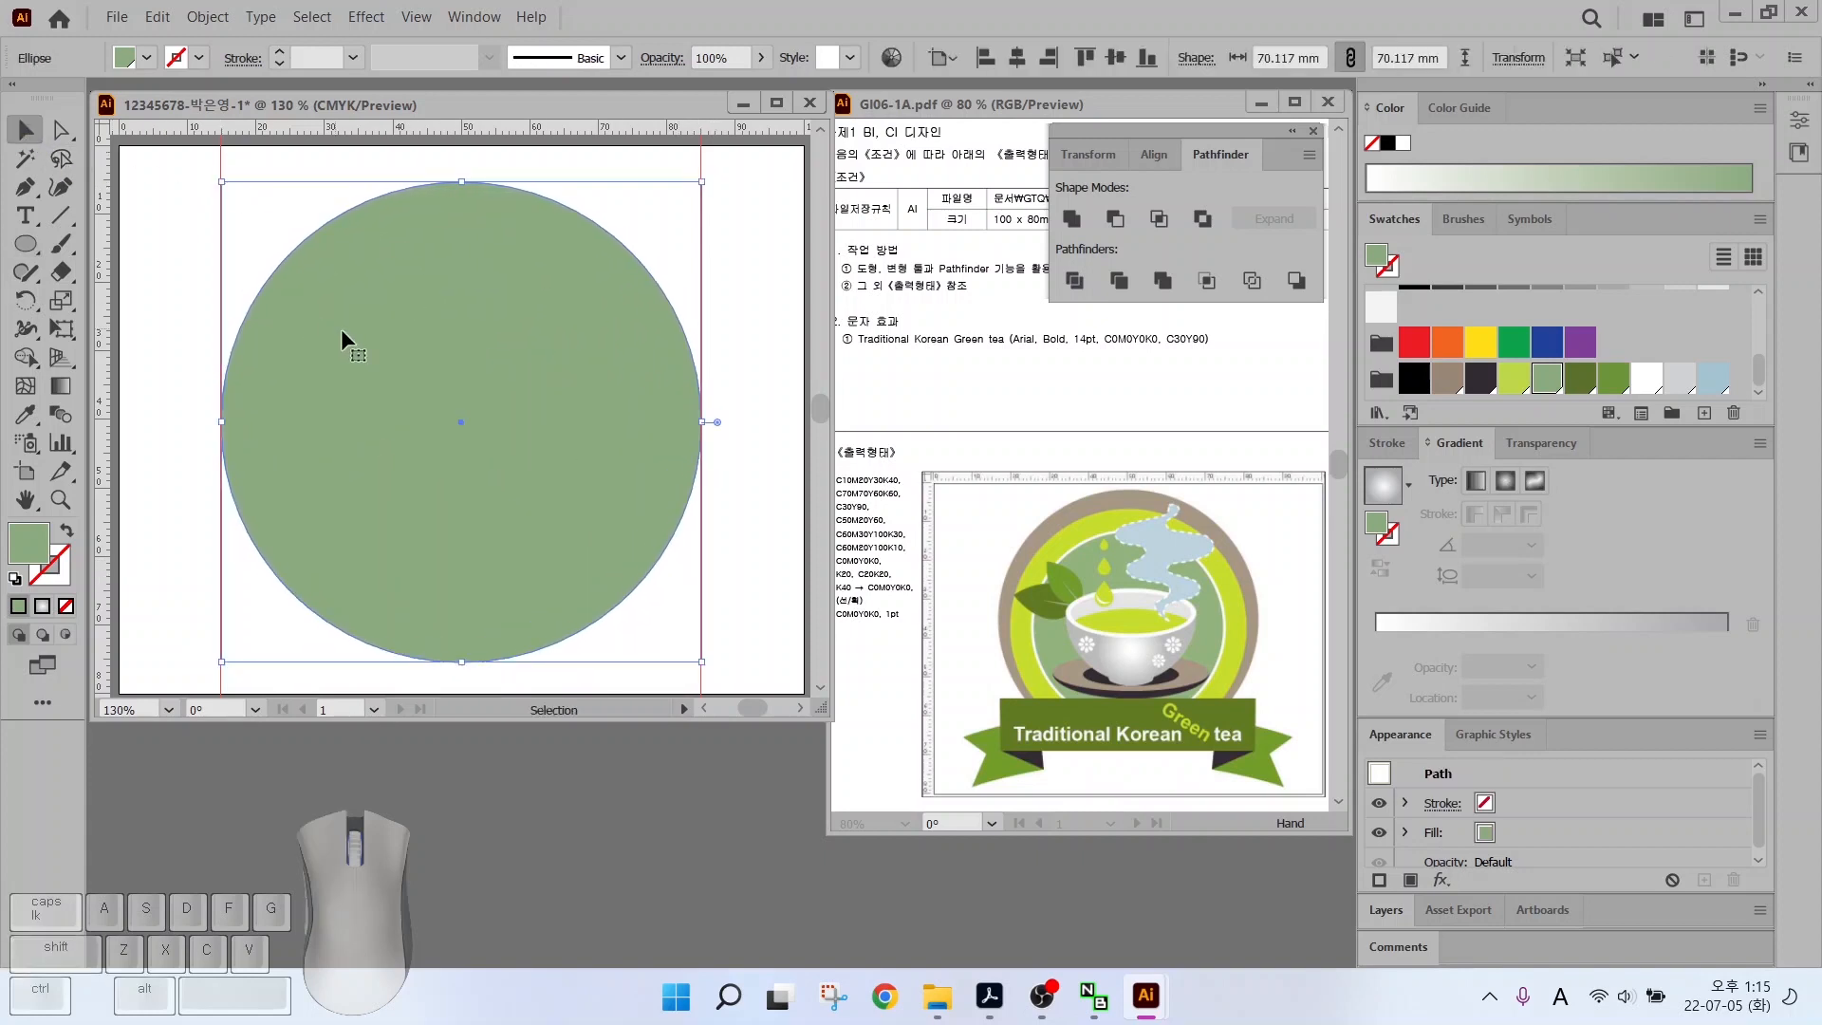
drag(346, 339, 347, 310)
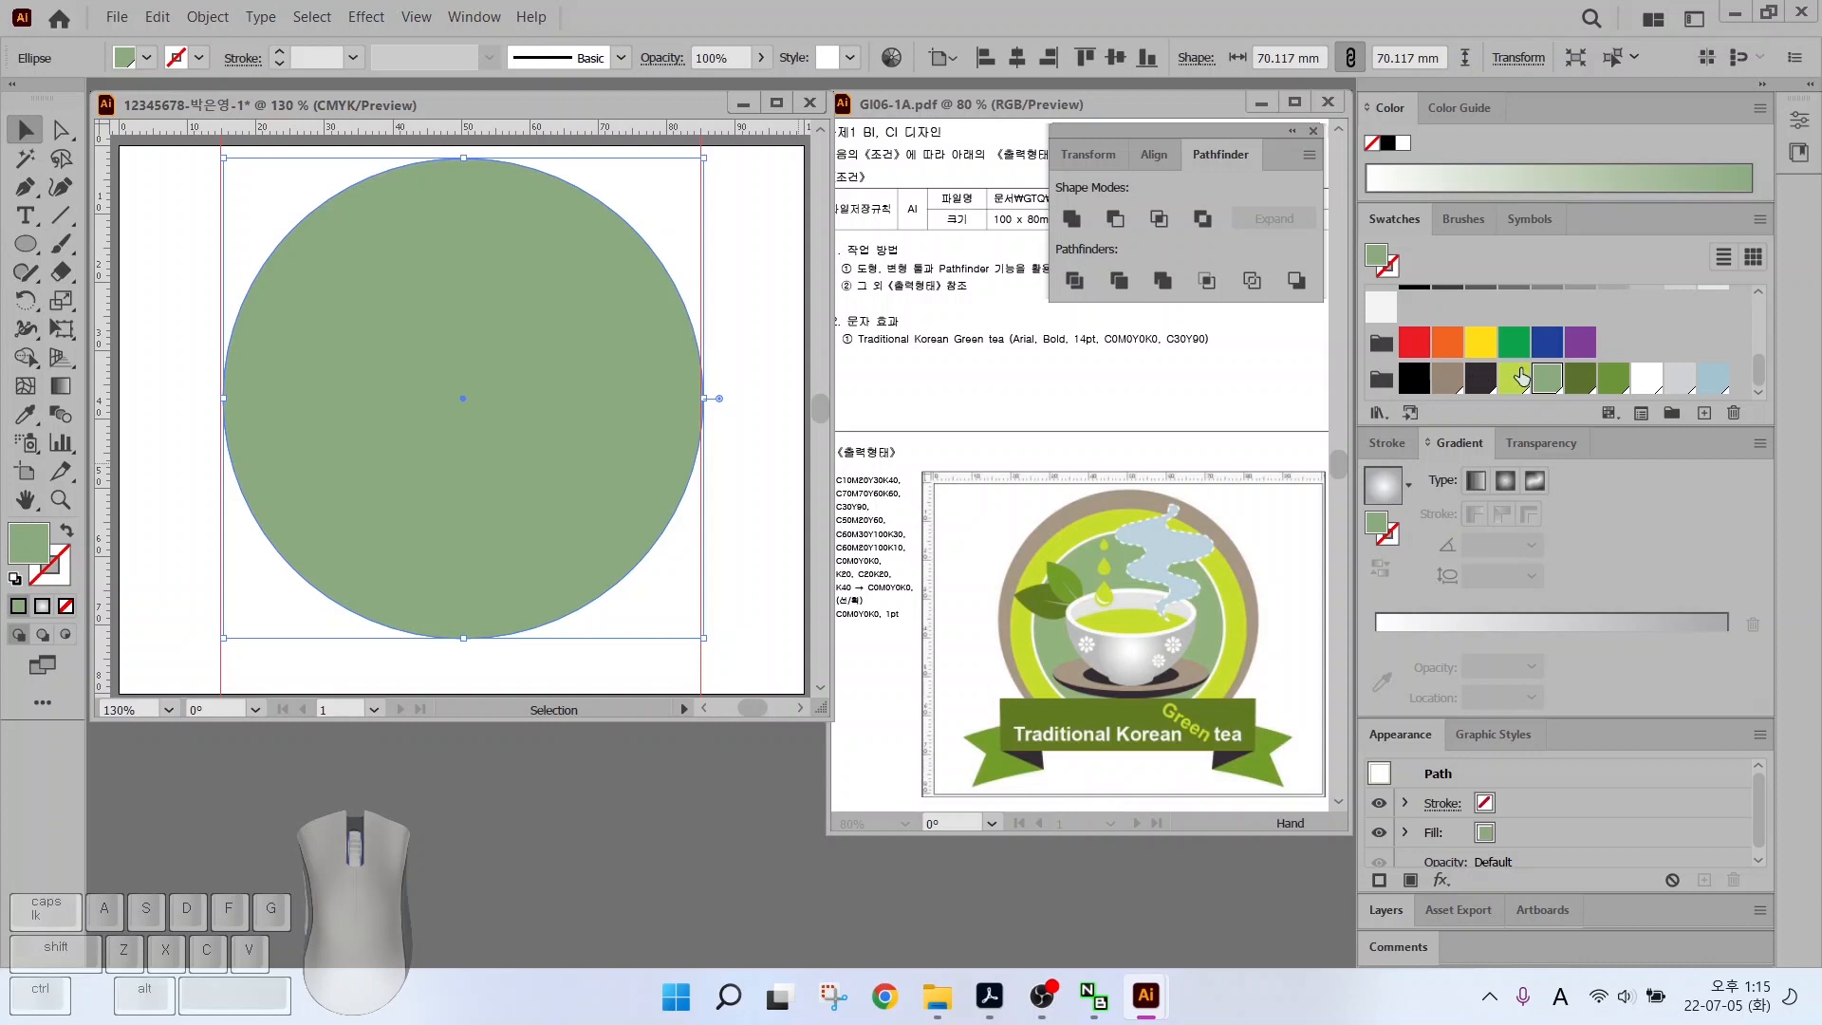
click(1449, 379)
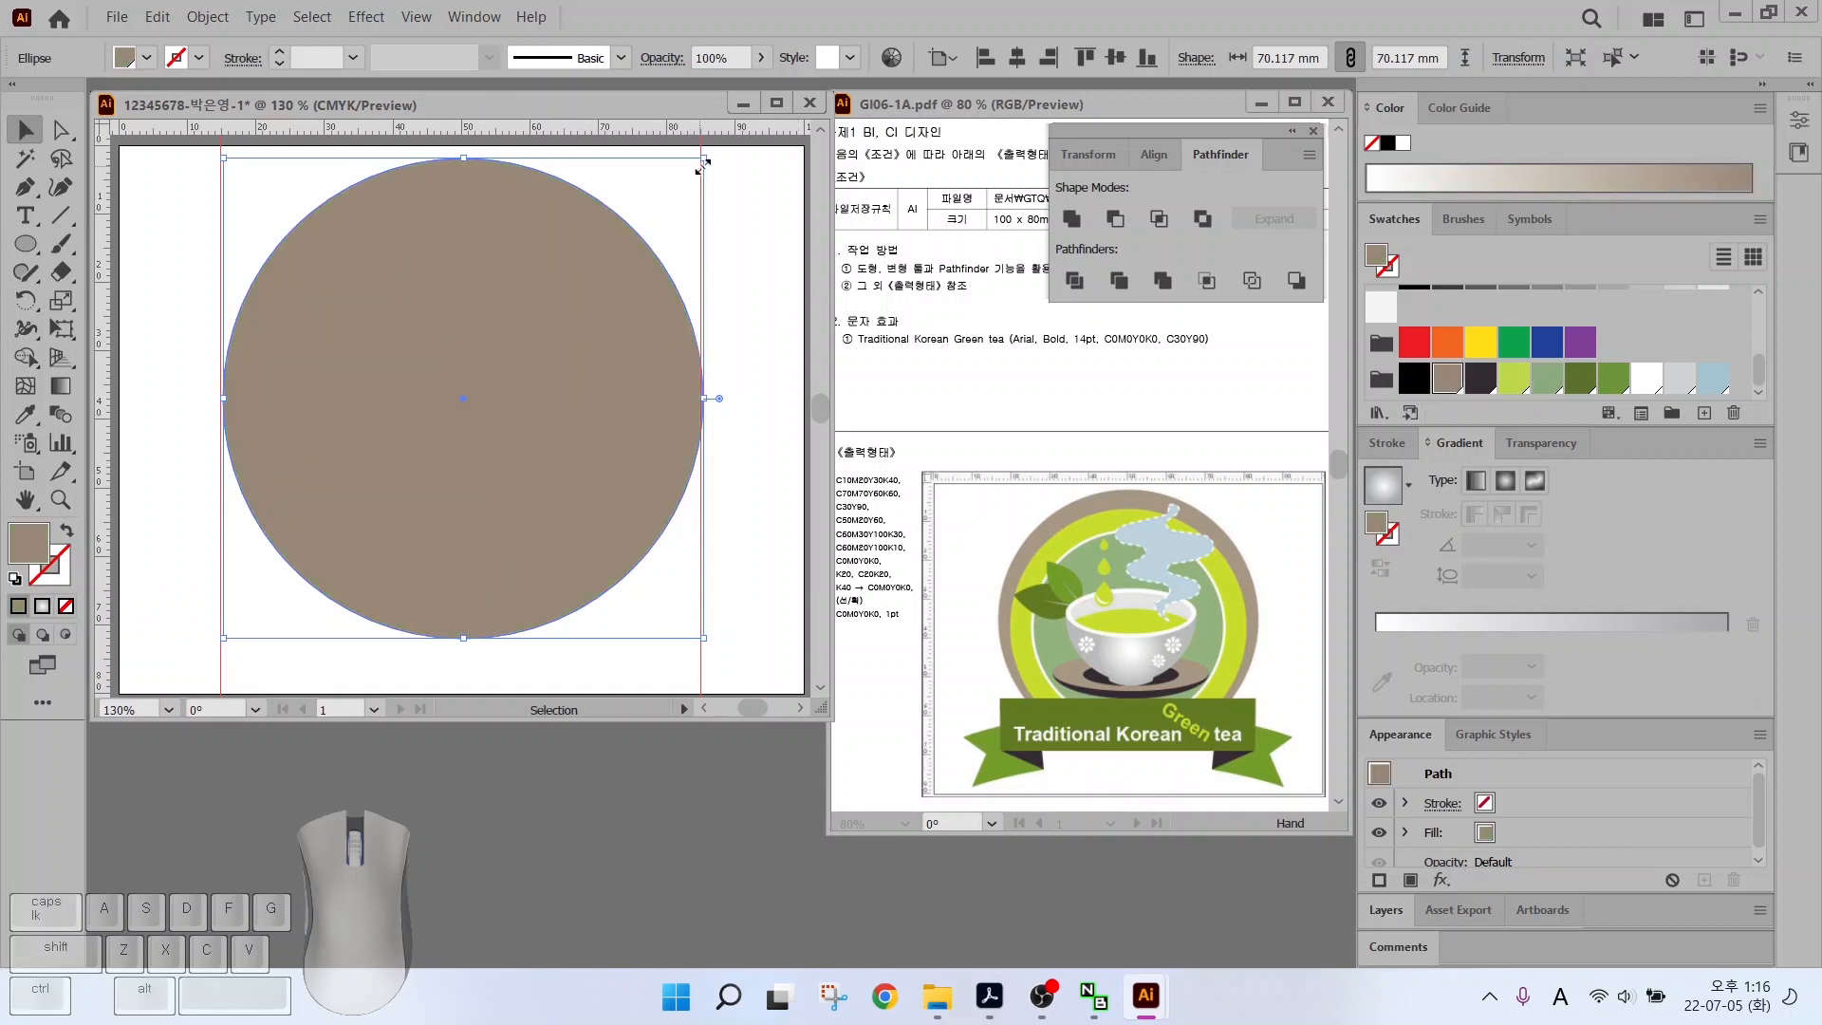
click(172, 254)
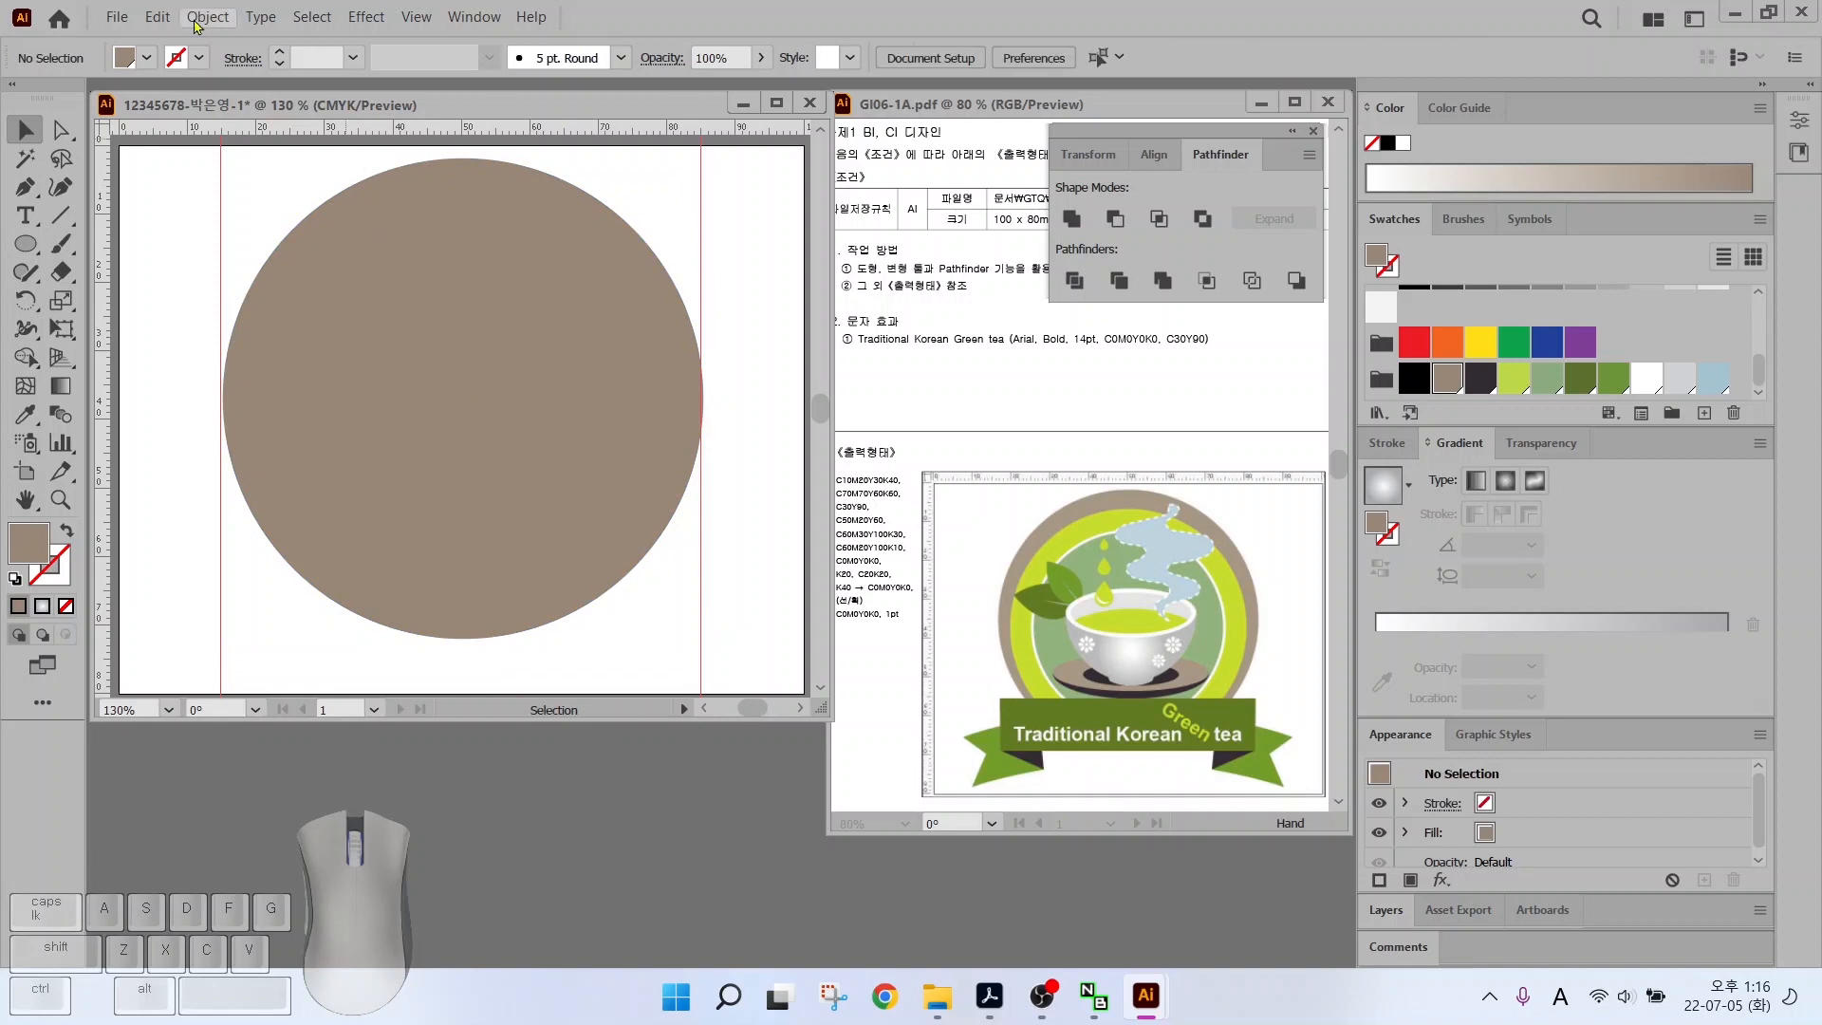
Add a light green circle, resized and centred inside the brown one
click(25, 244)
drag(257, 186, 672, 639)
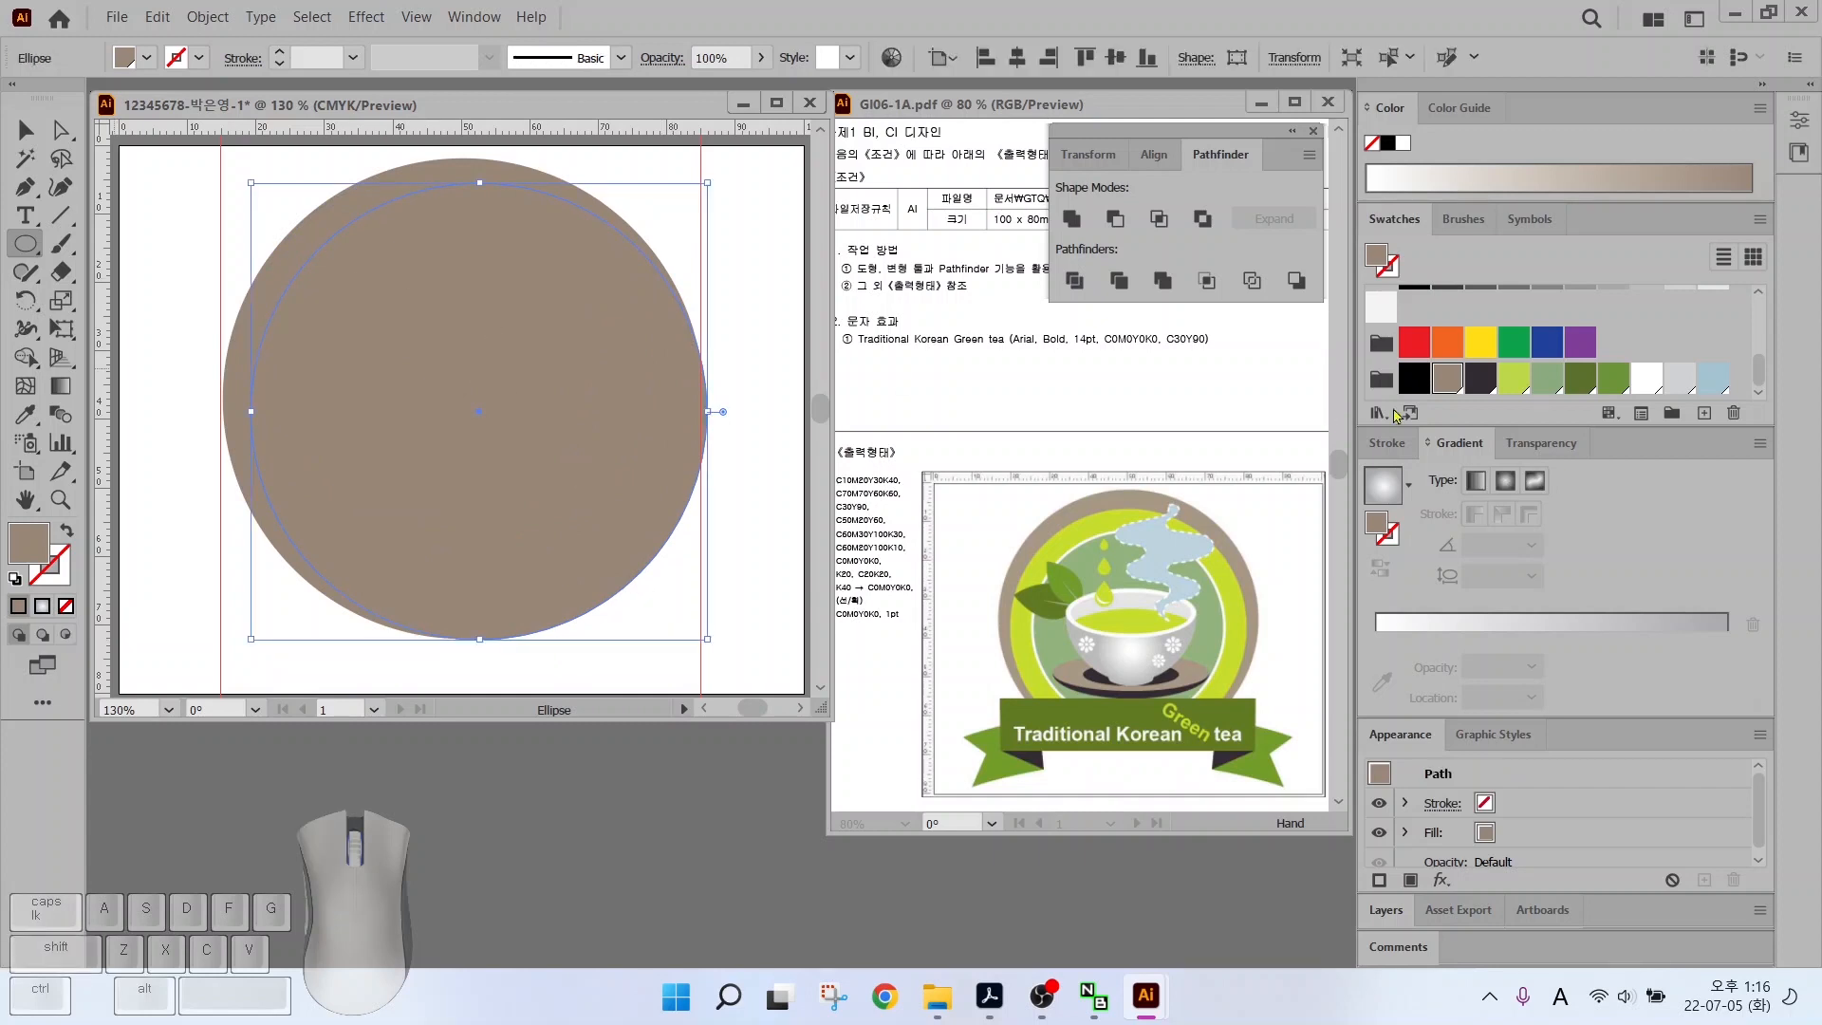
click(1515, 385)
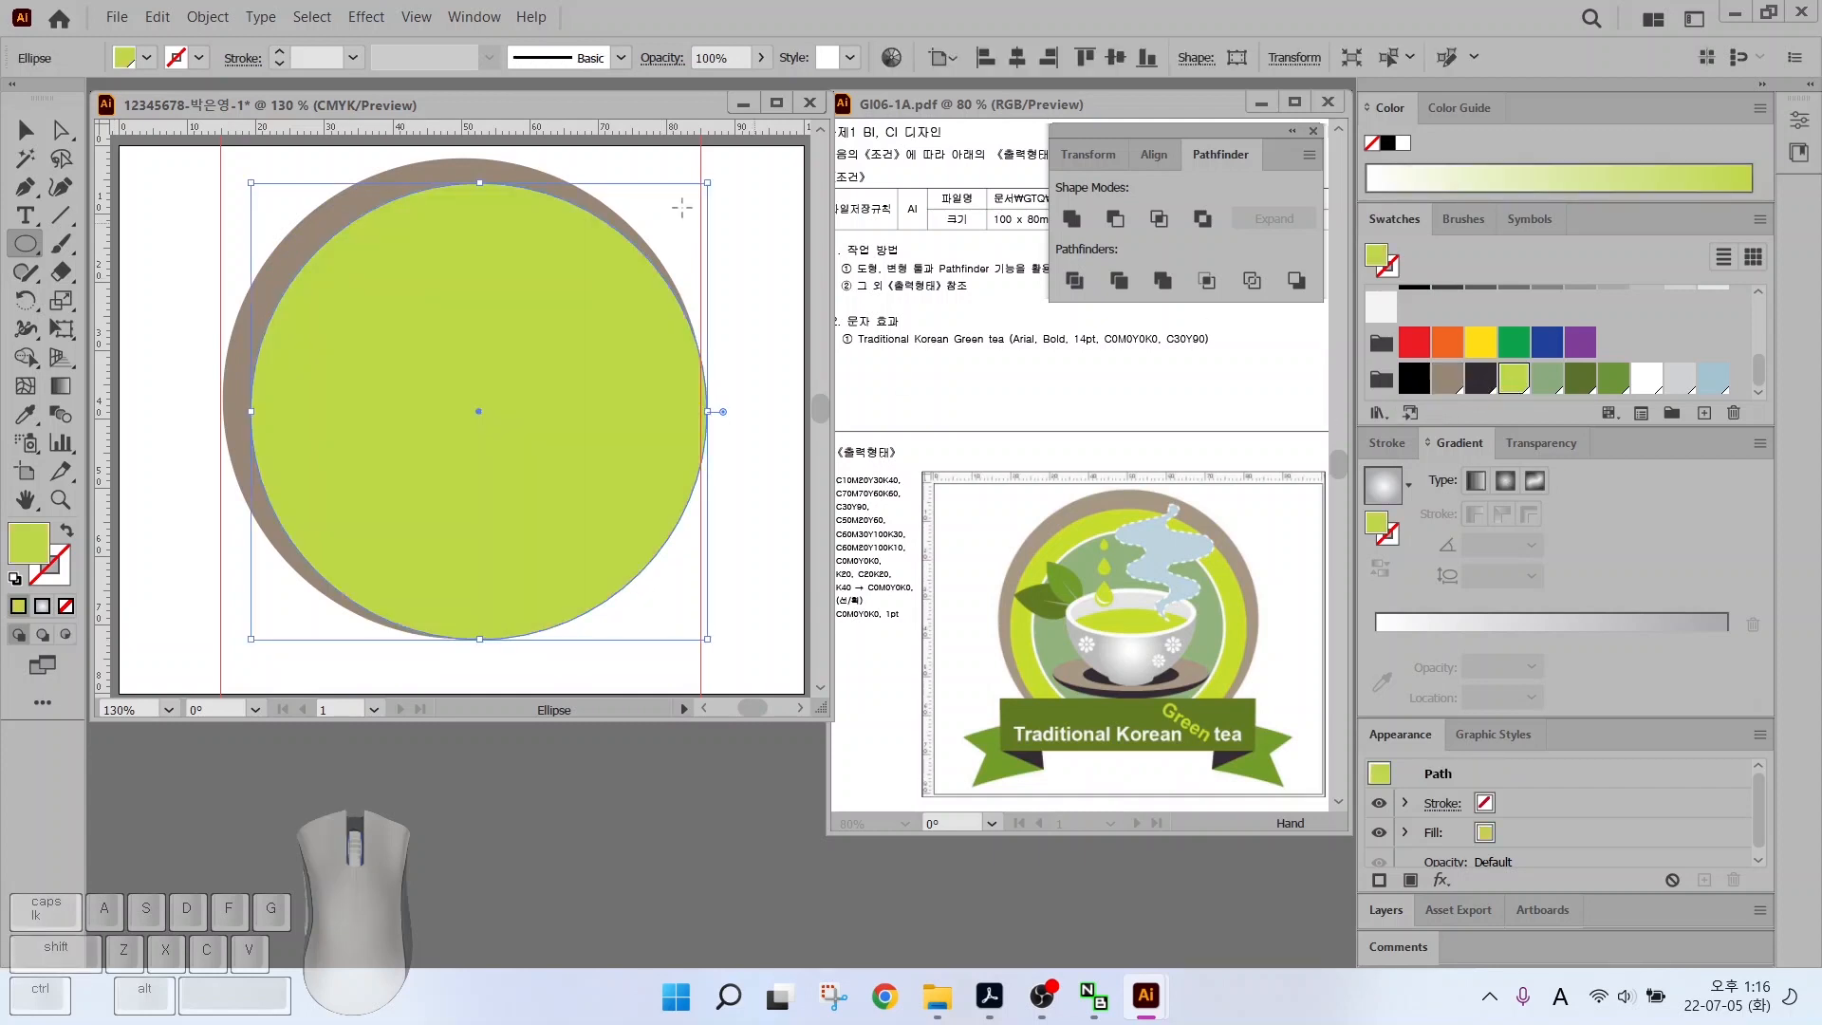
click(25, 129)
drag(397, 327, 385, 319)
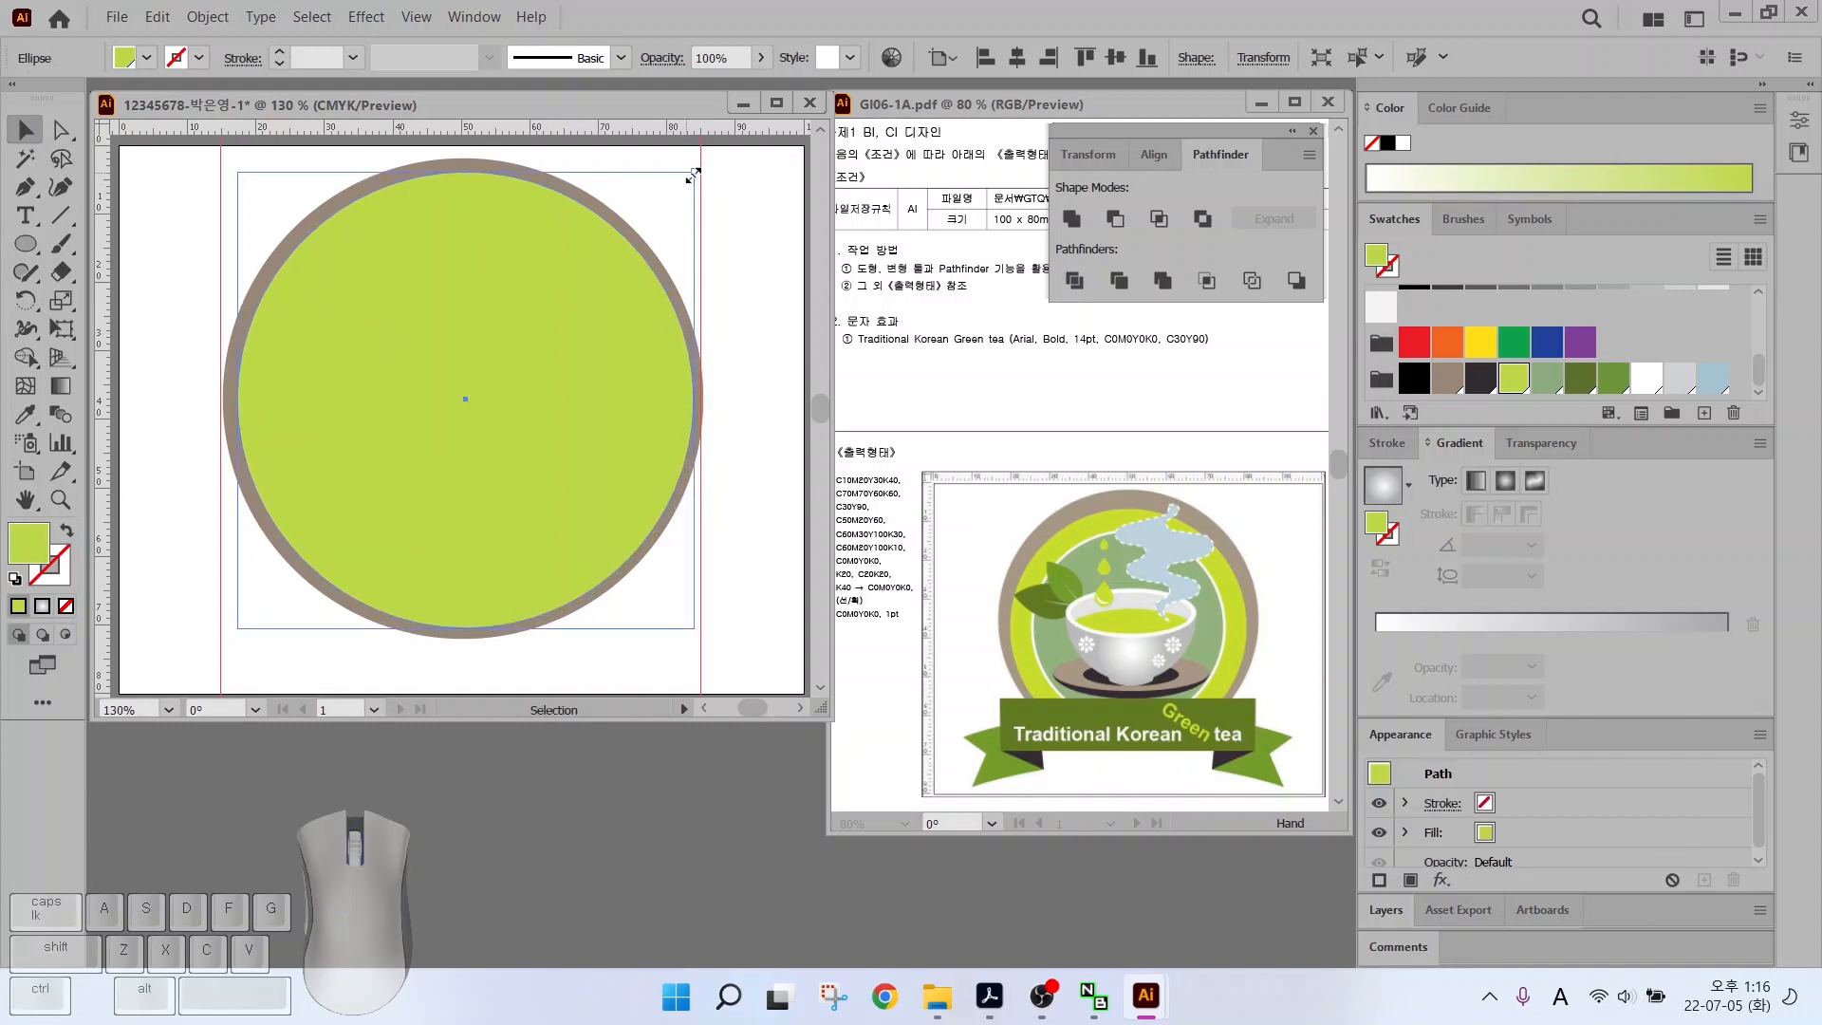
drag(694, 172, 731, 187)
drag(534, 345, 539, 333)
Draw a smaller white circle inside the light green ring
key(l)
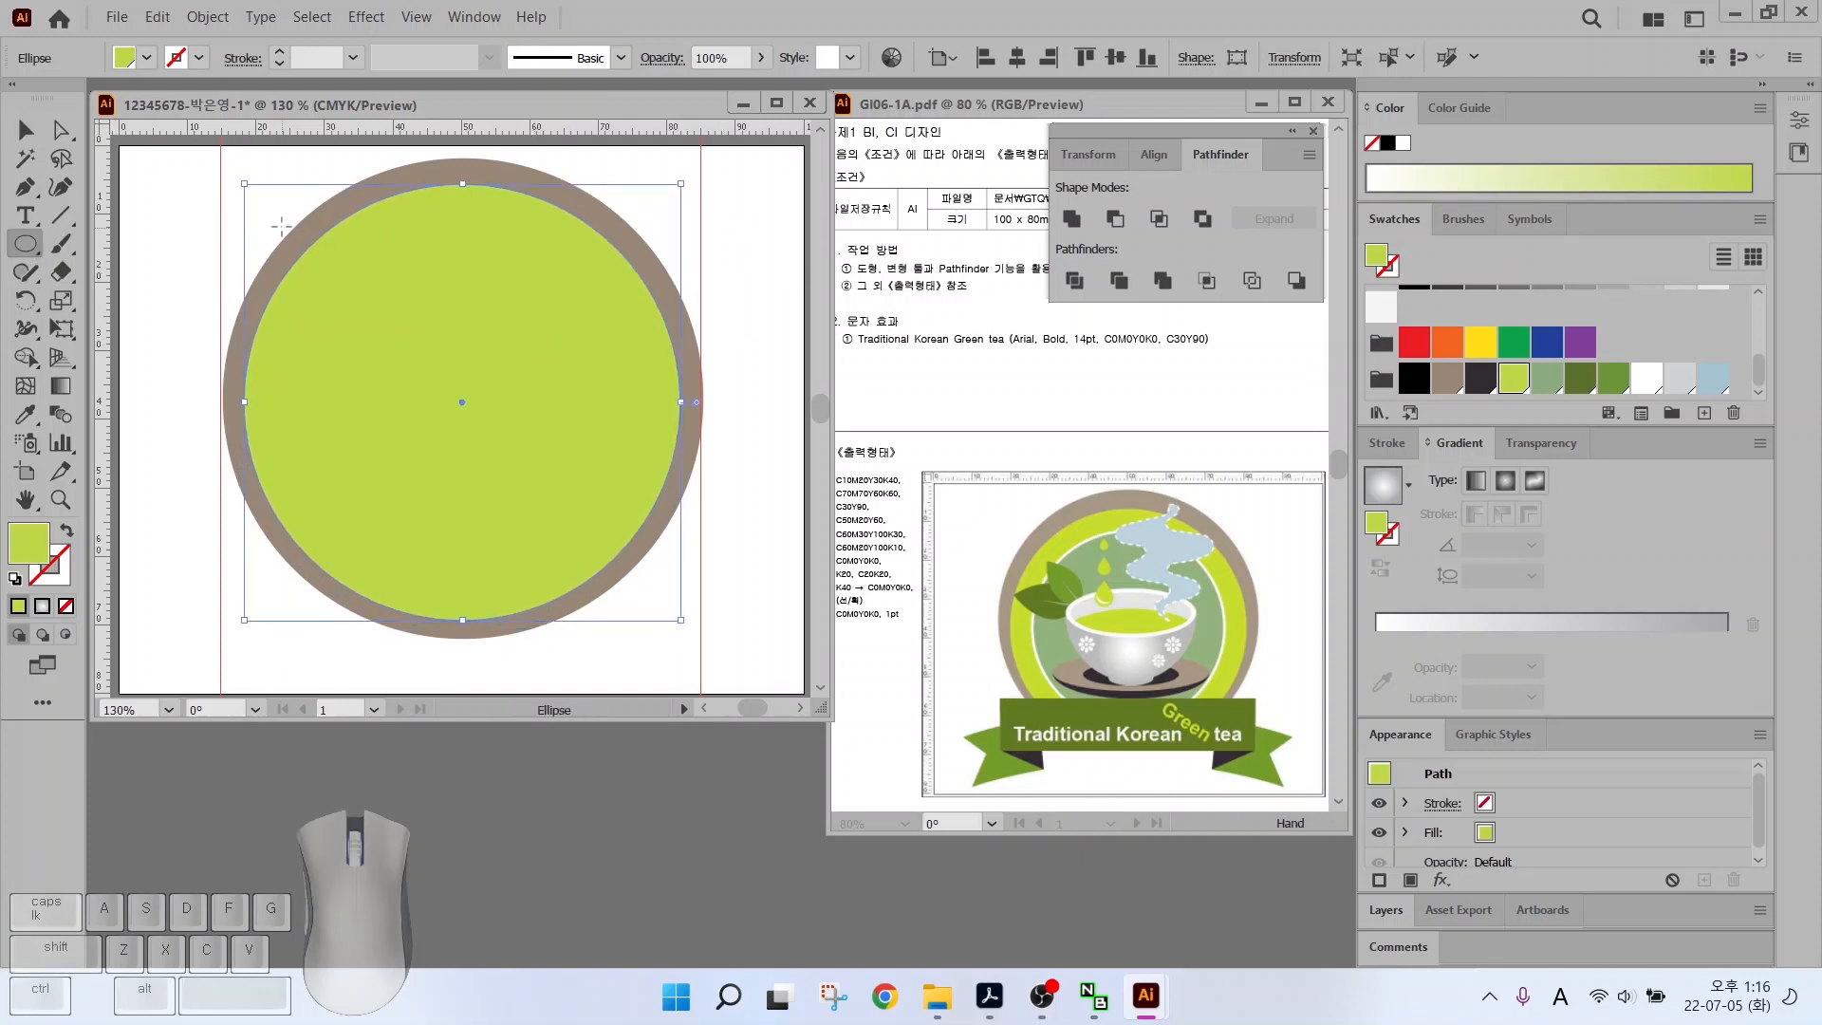
drag(280, 225, 658, 599)
key(v)
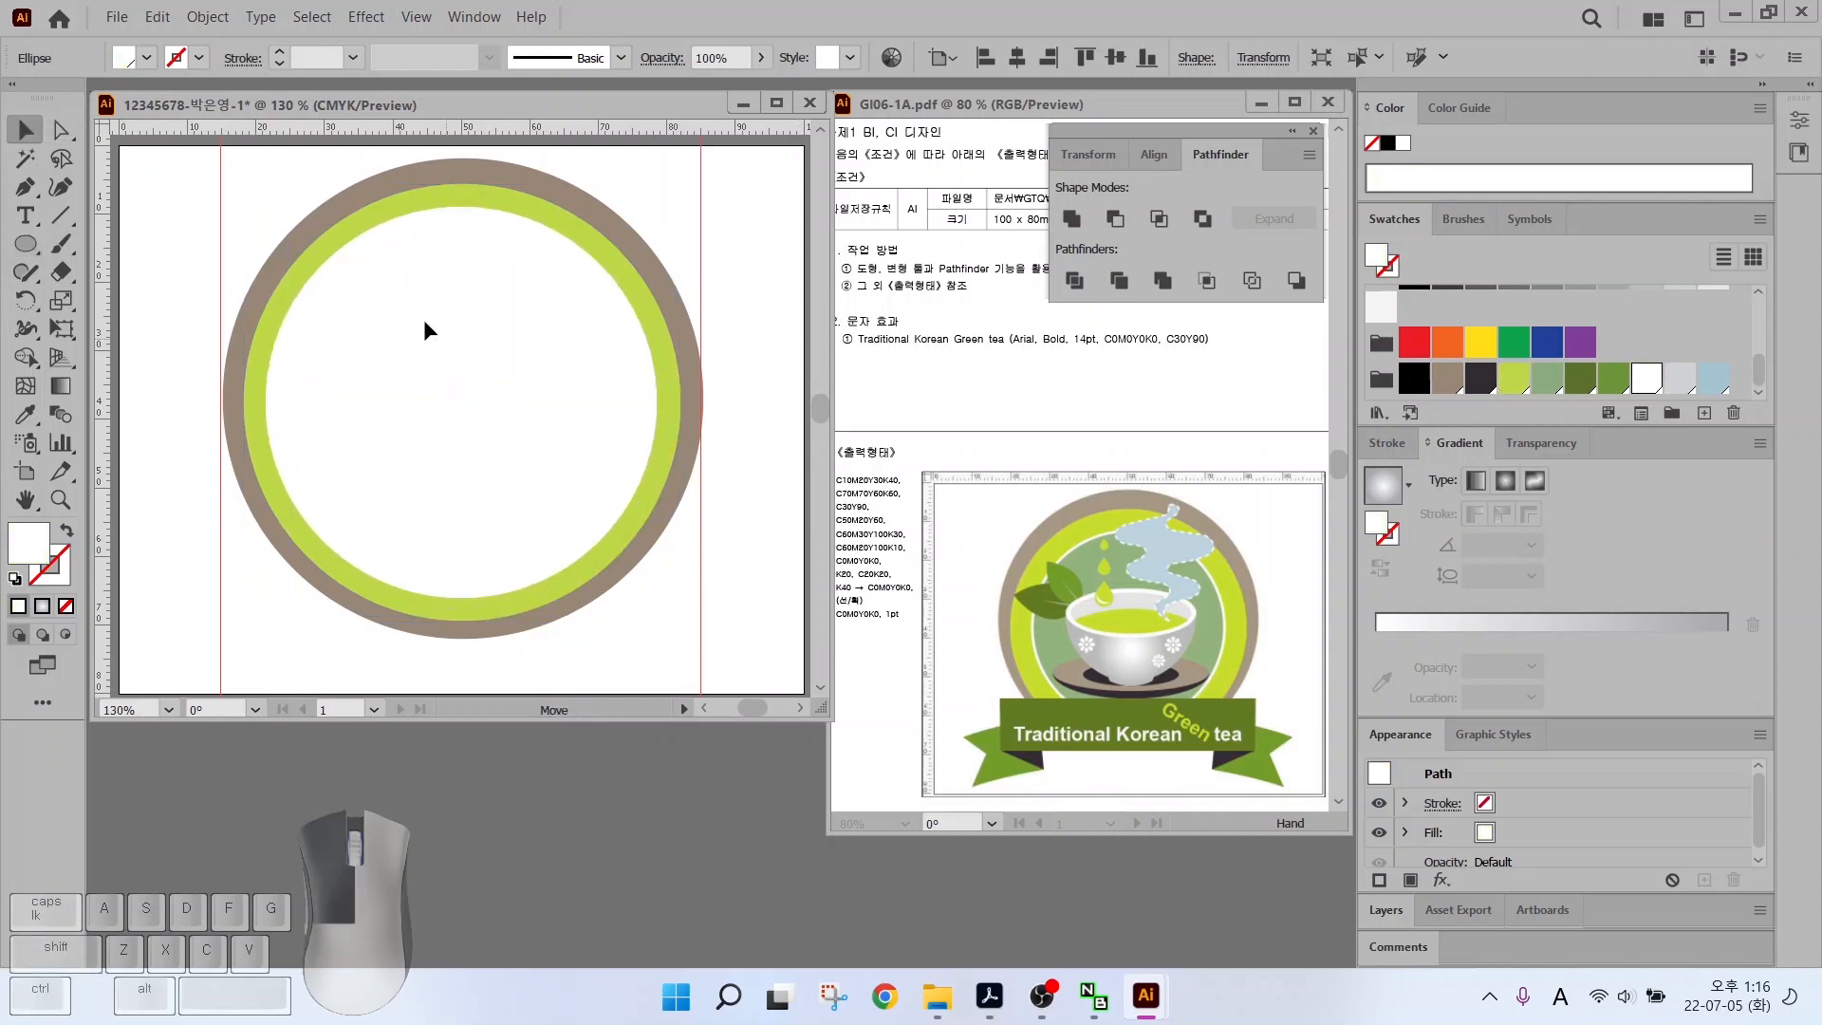
click(423, 325)
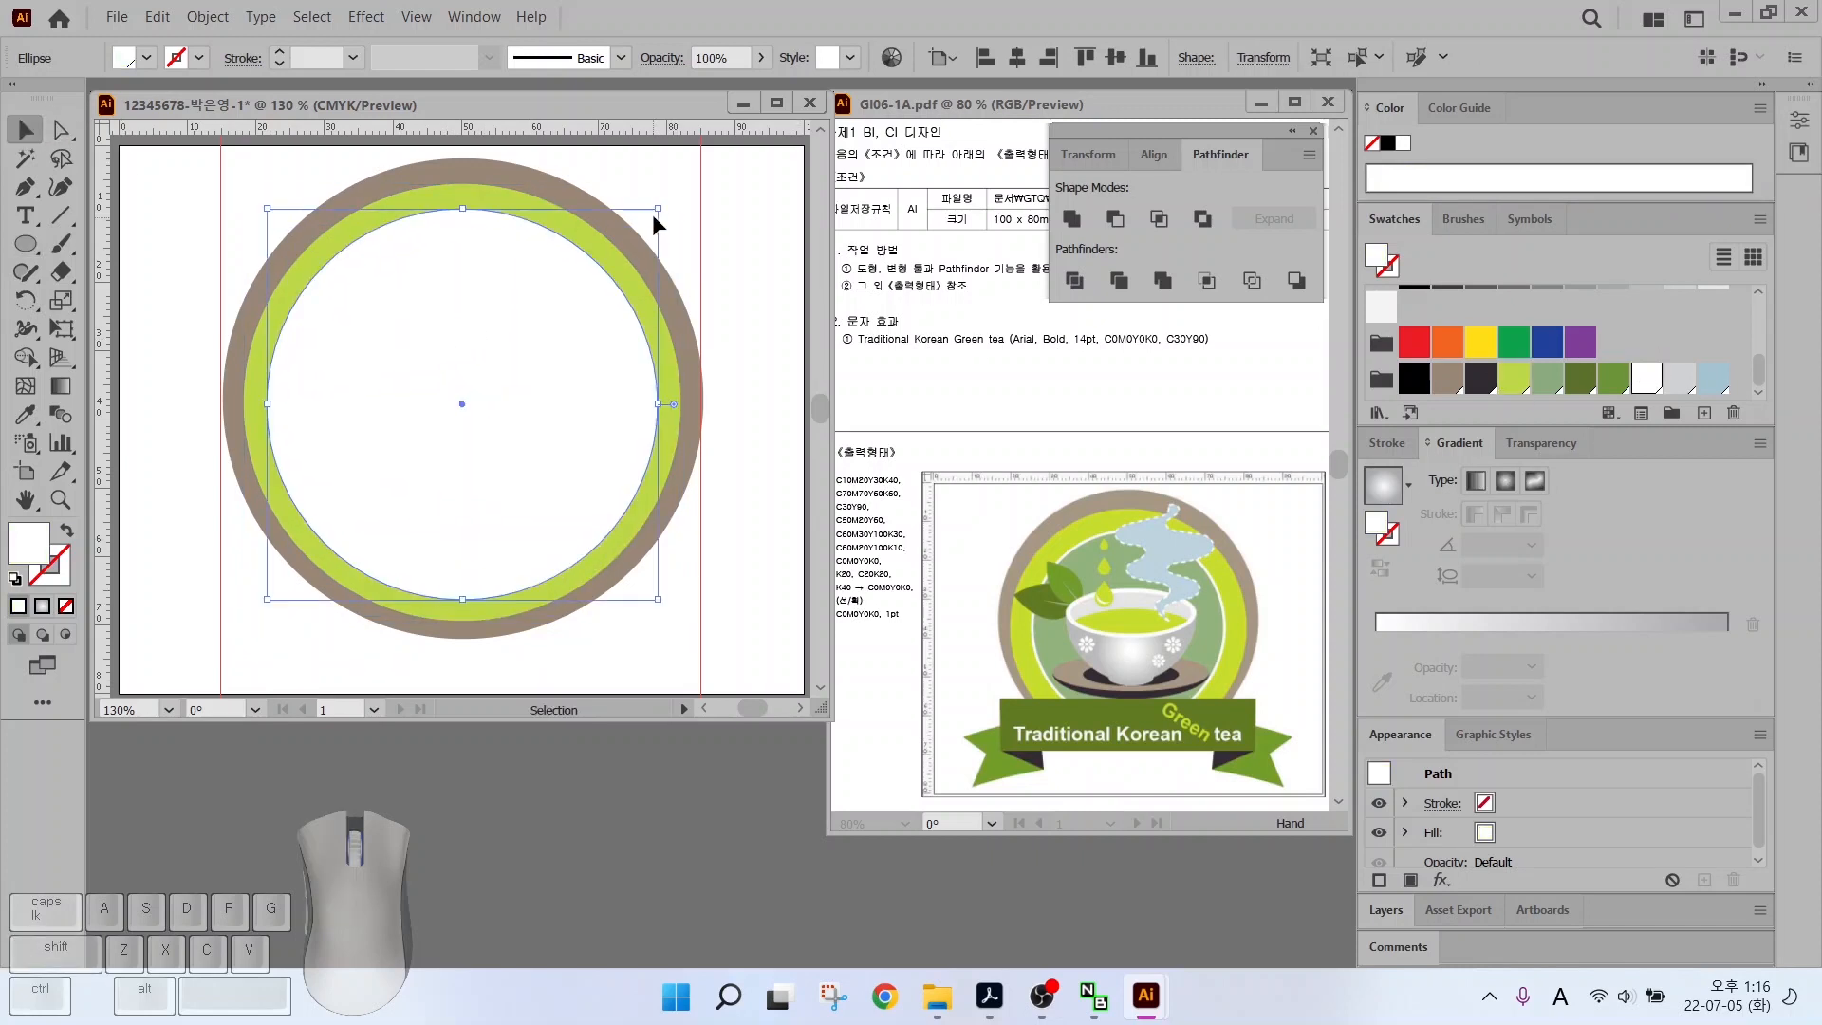
Add a centred grey-green disc inside the white ring, then select all the circles
click(29, 244)
drag(306, 228, 648, 592)
click(1546, 378)
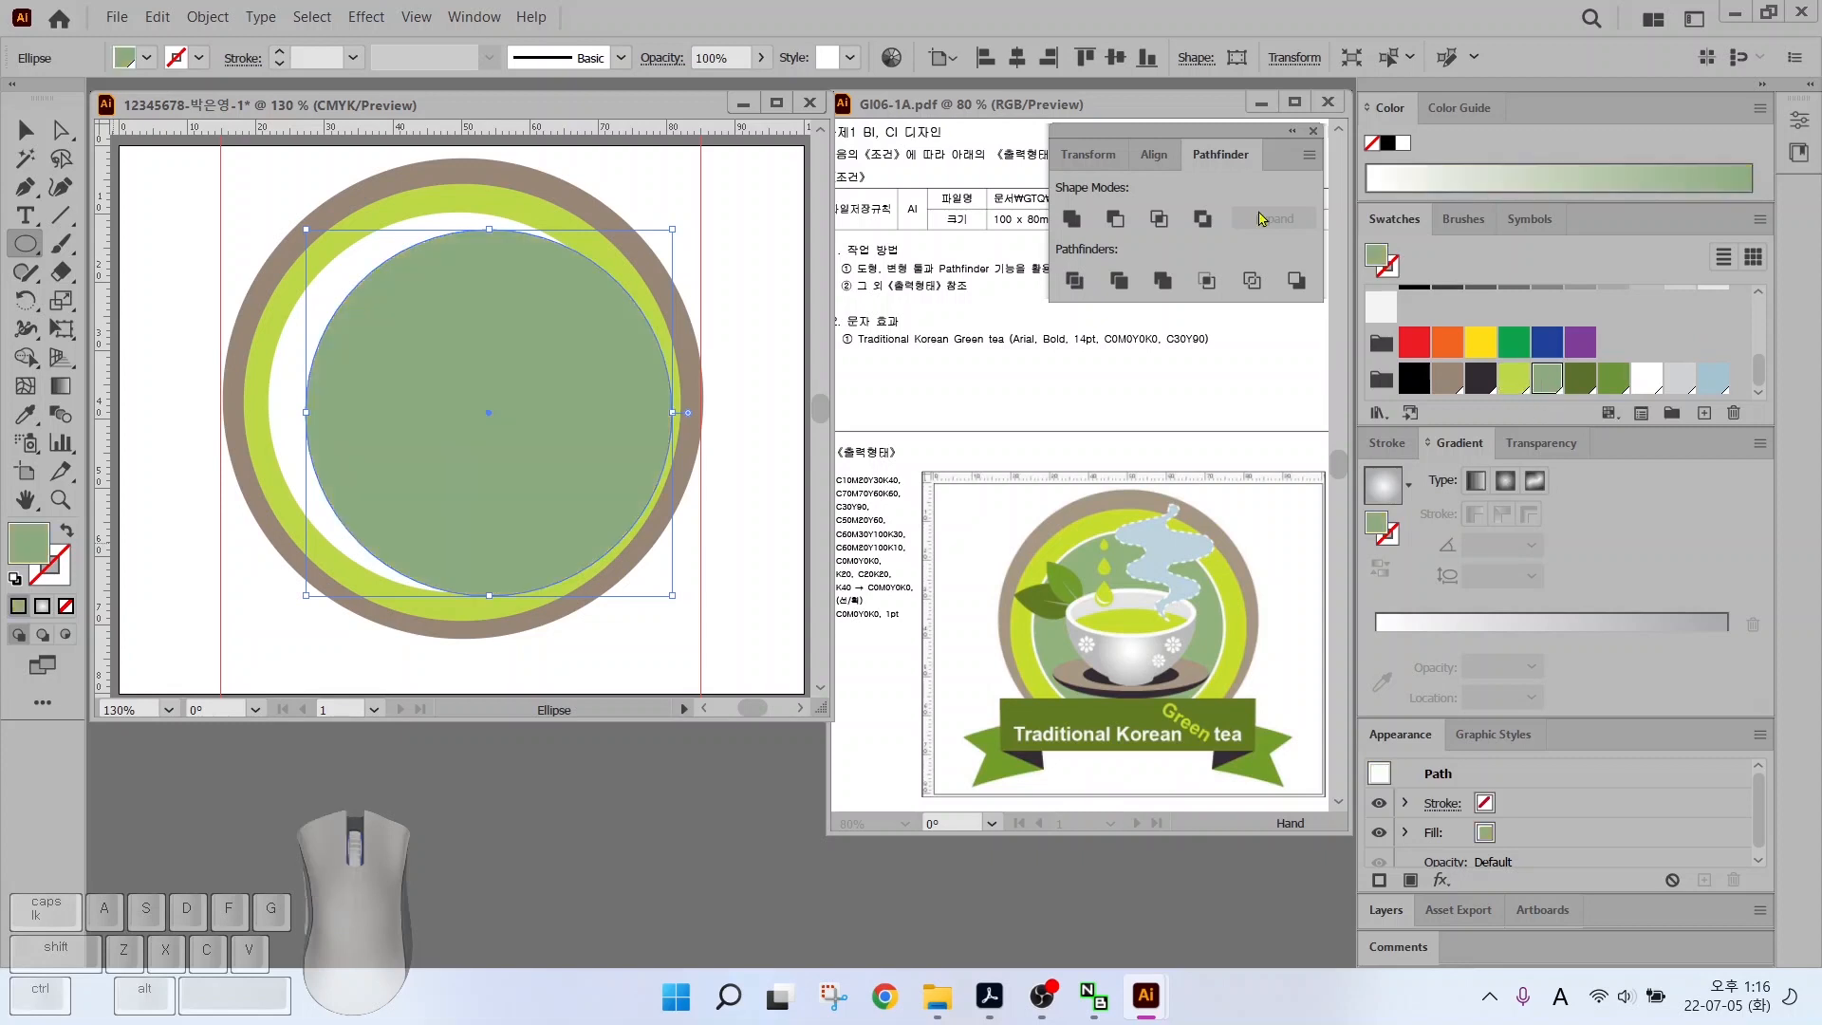
click(26, 130)
drag(429, 335, 400, 324)
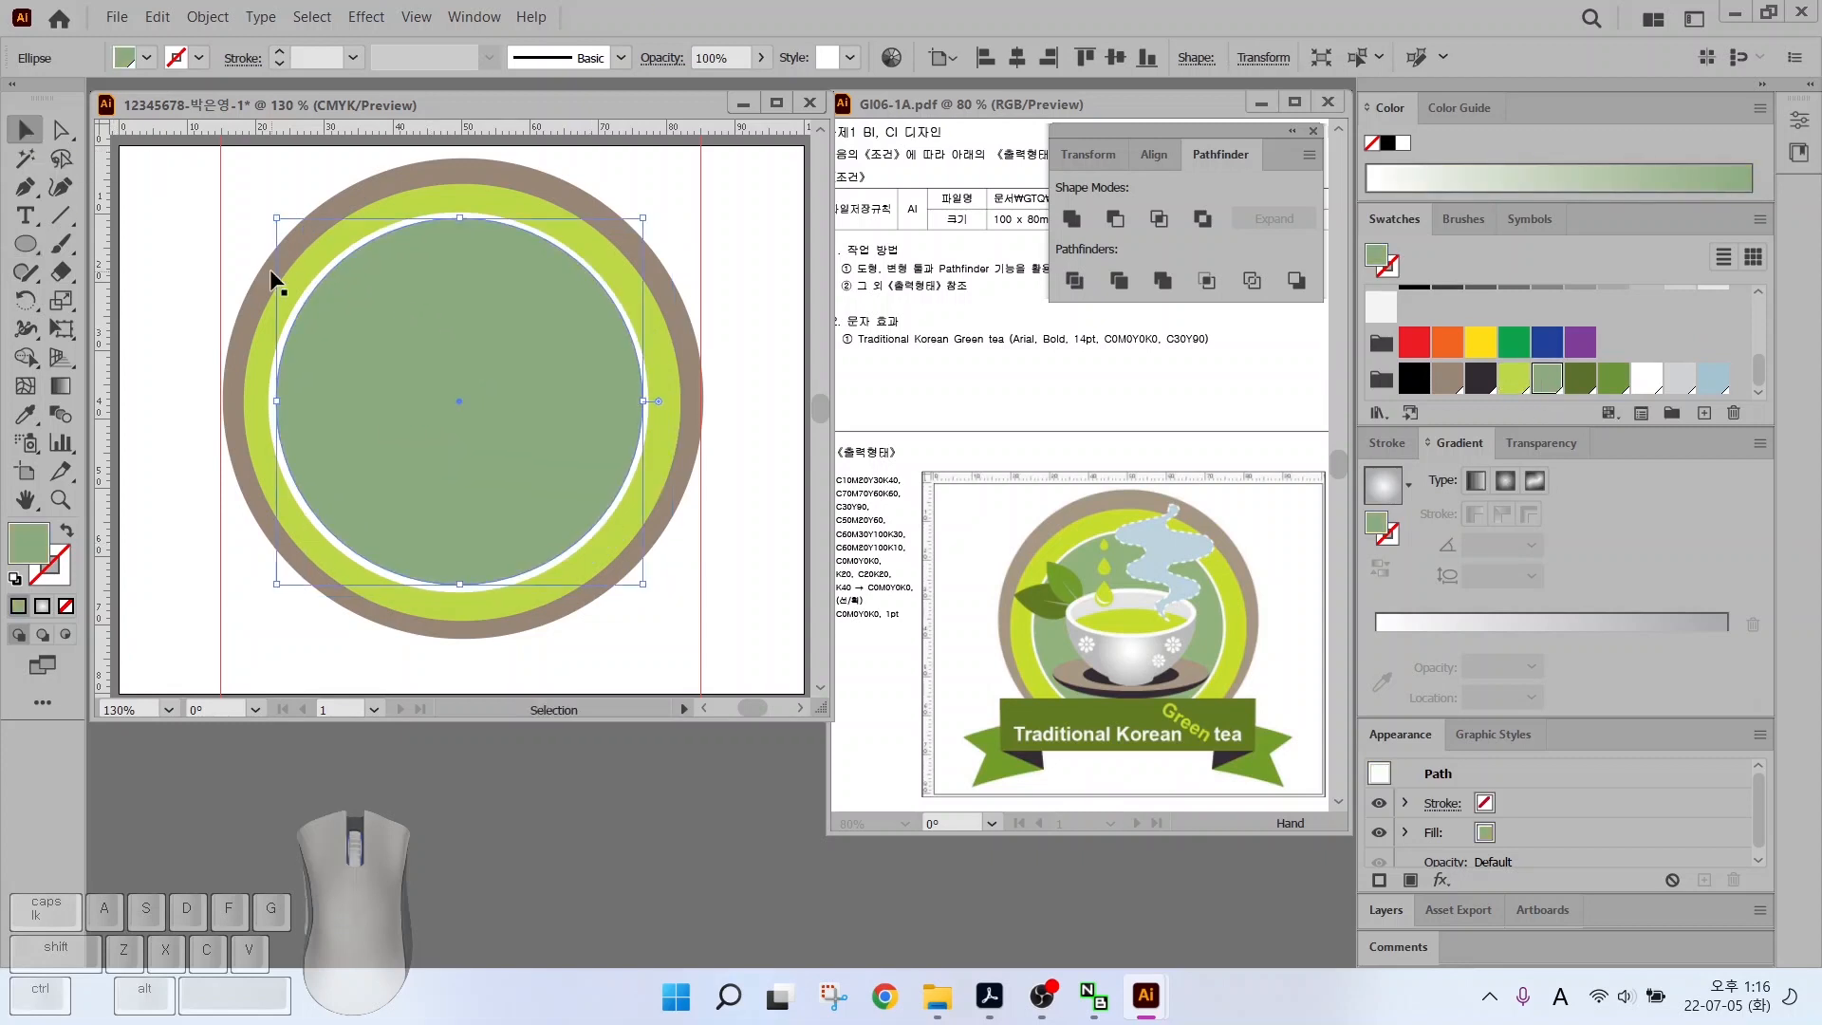
click(707, 577)
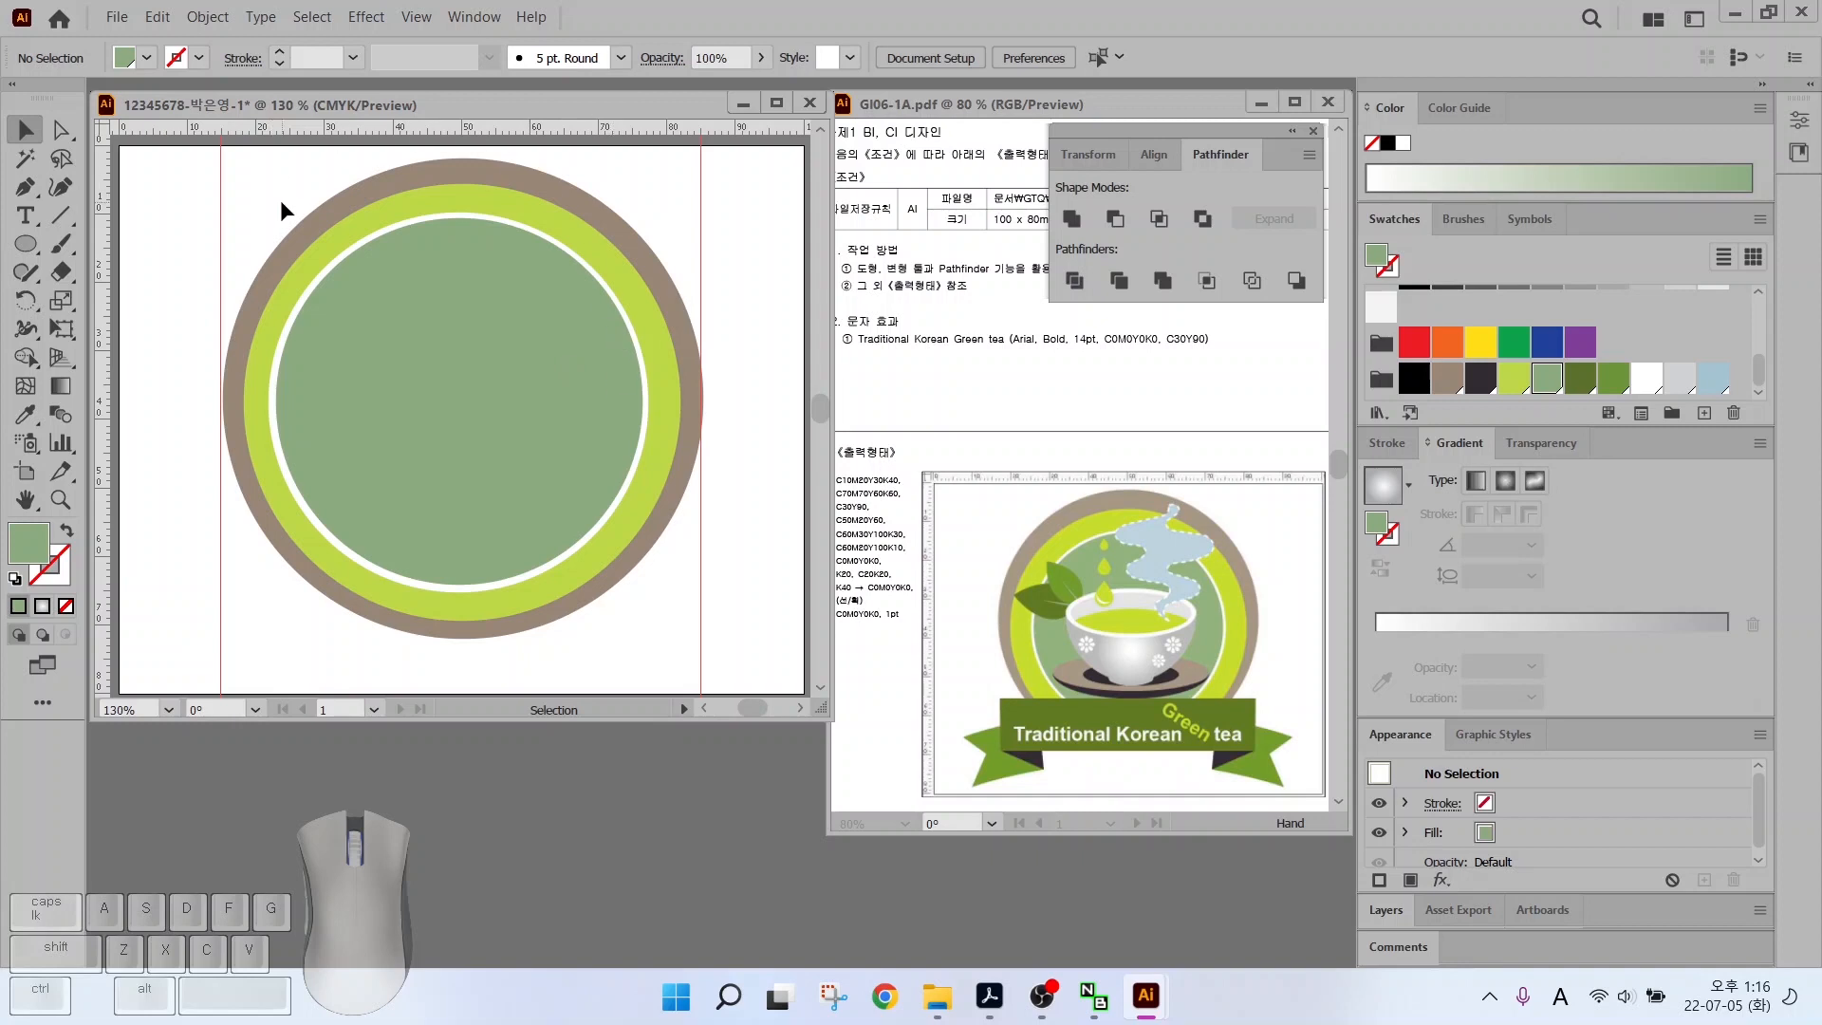
drag(286, 200, 360, 298)
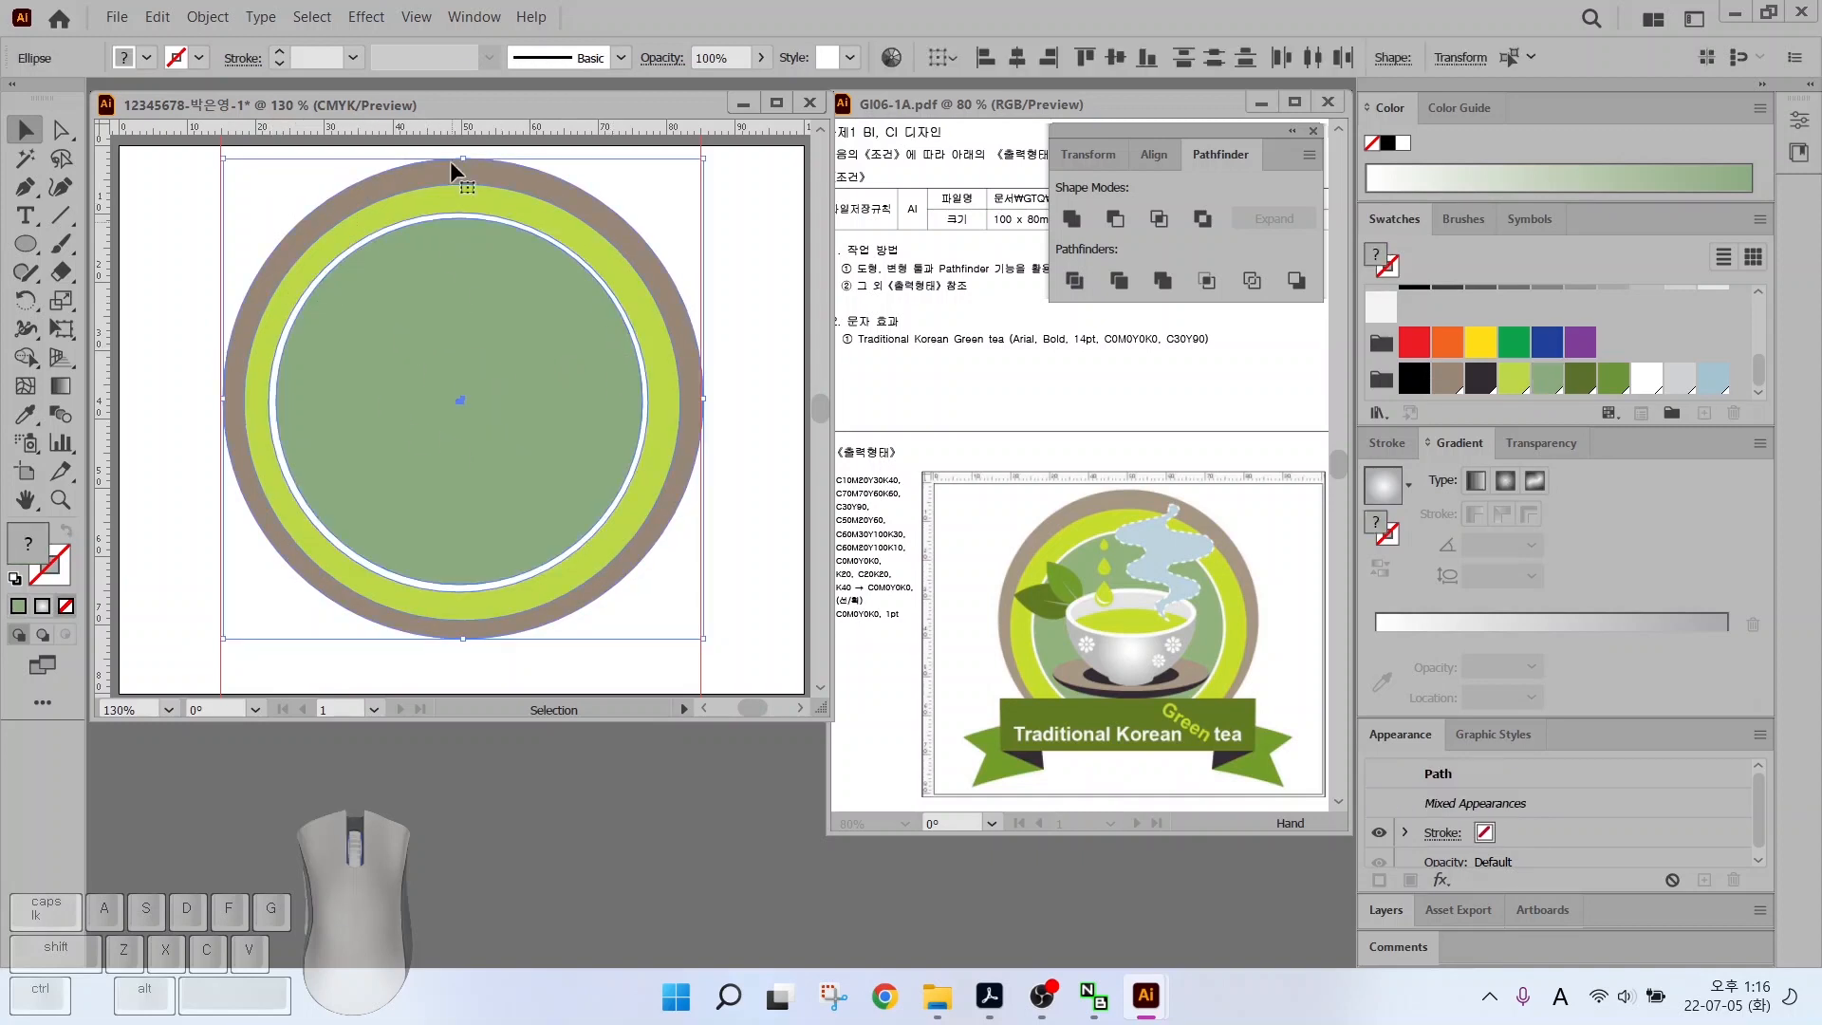
Lock the concentric circles with Object > Lock > Selection and centre the view on them
click(208, 17)
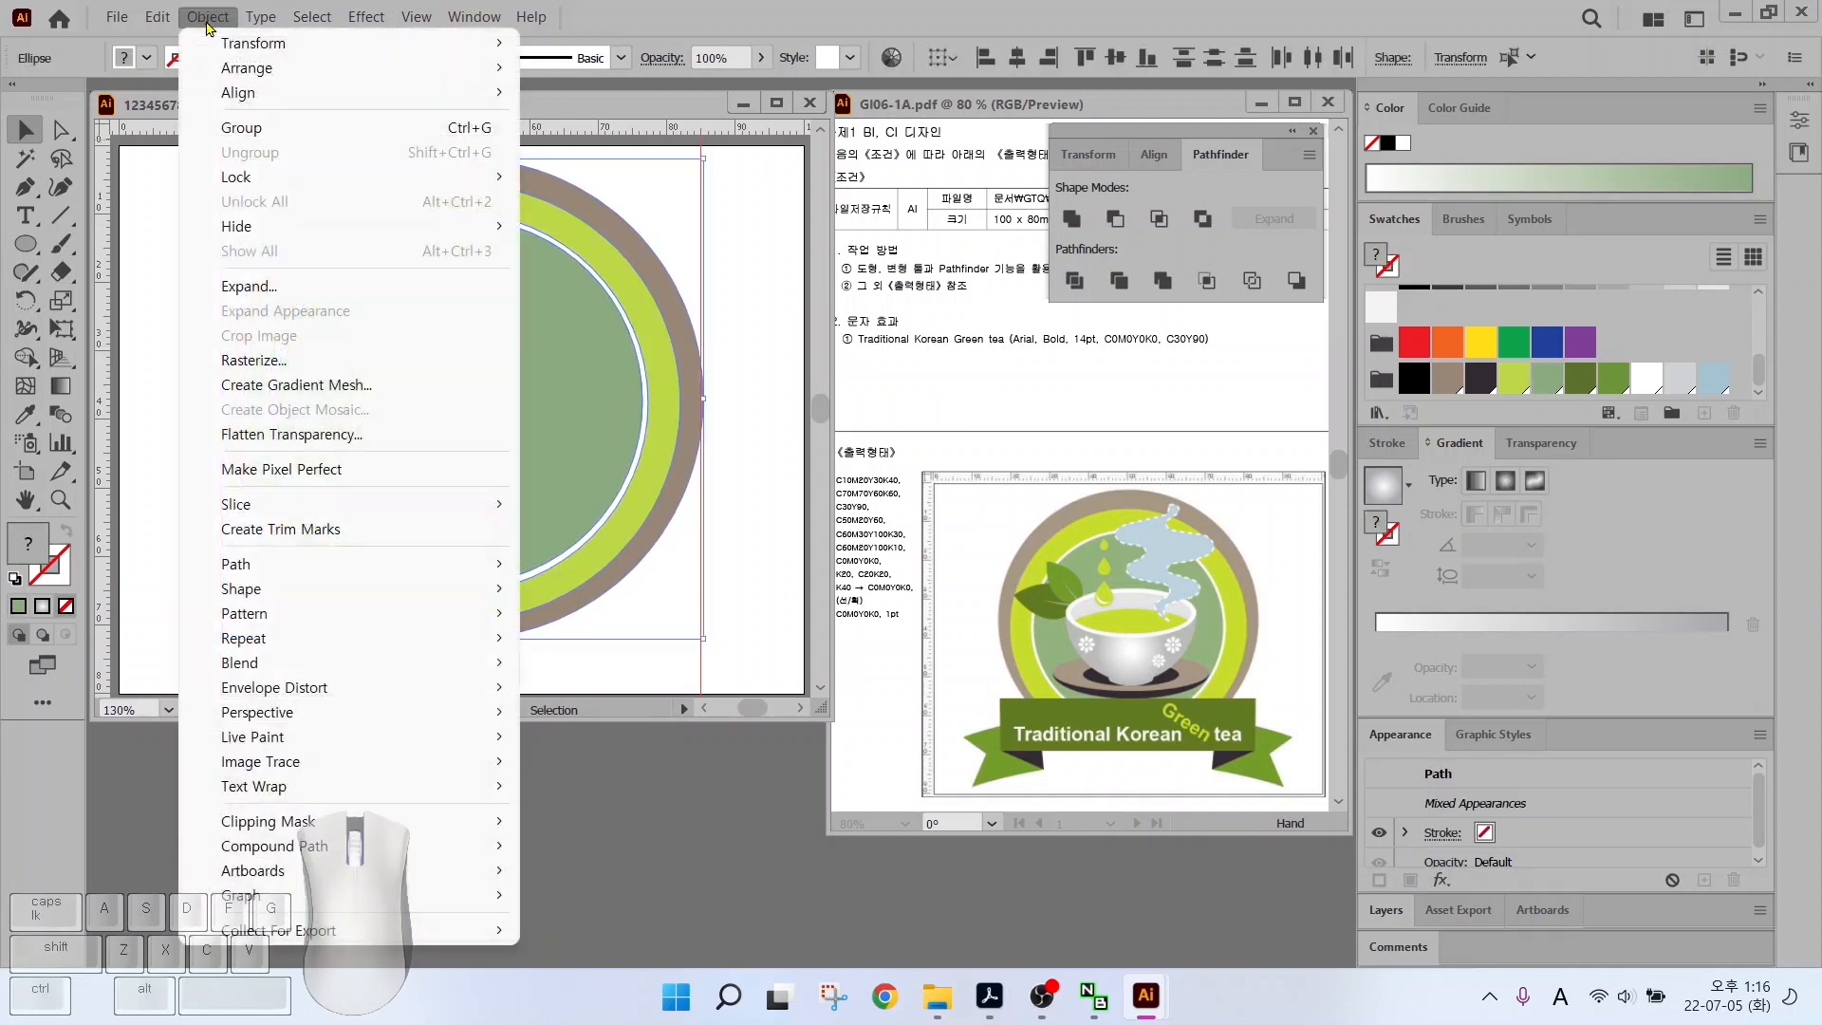
mouse_move(251, 180)
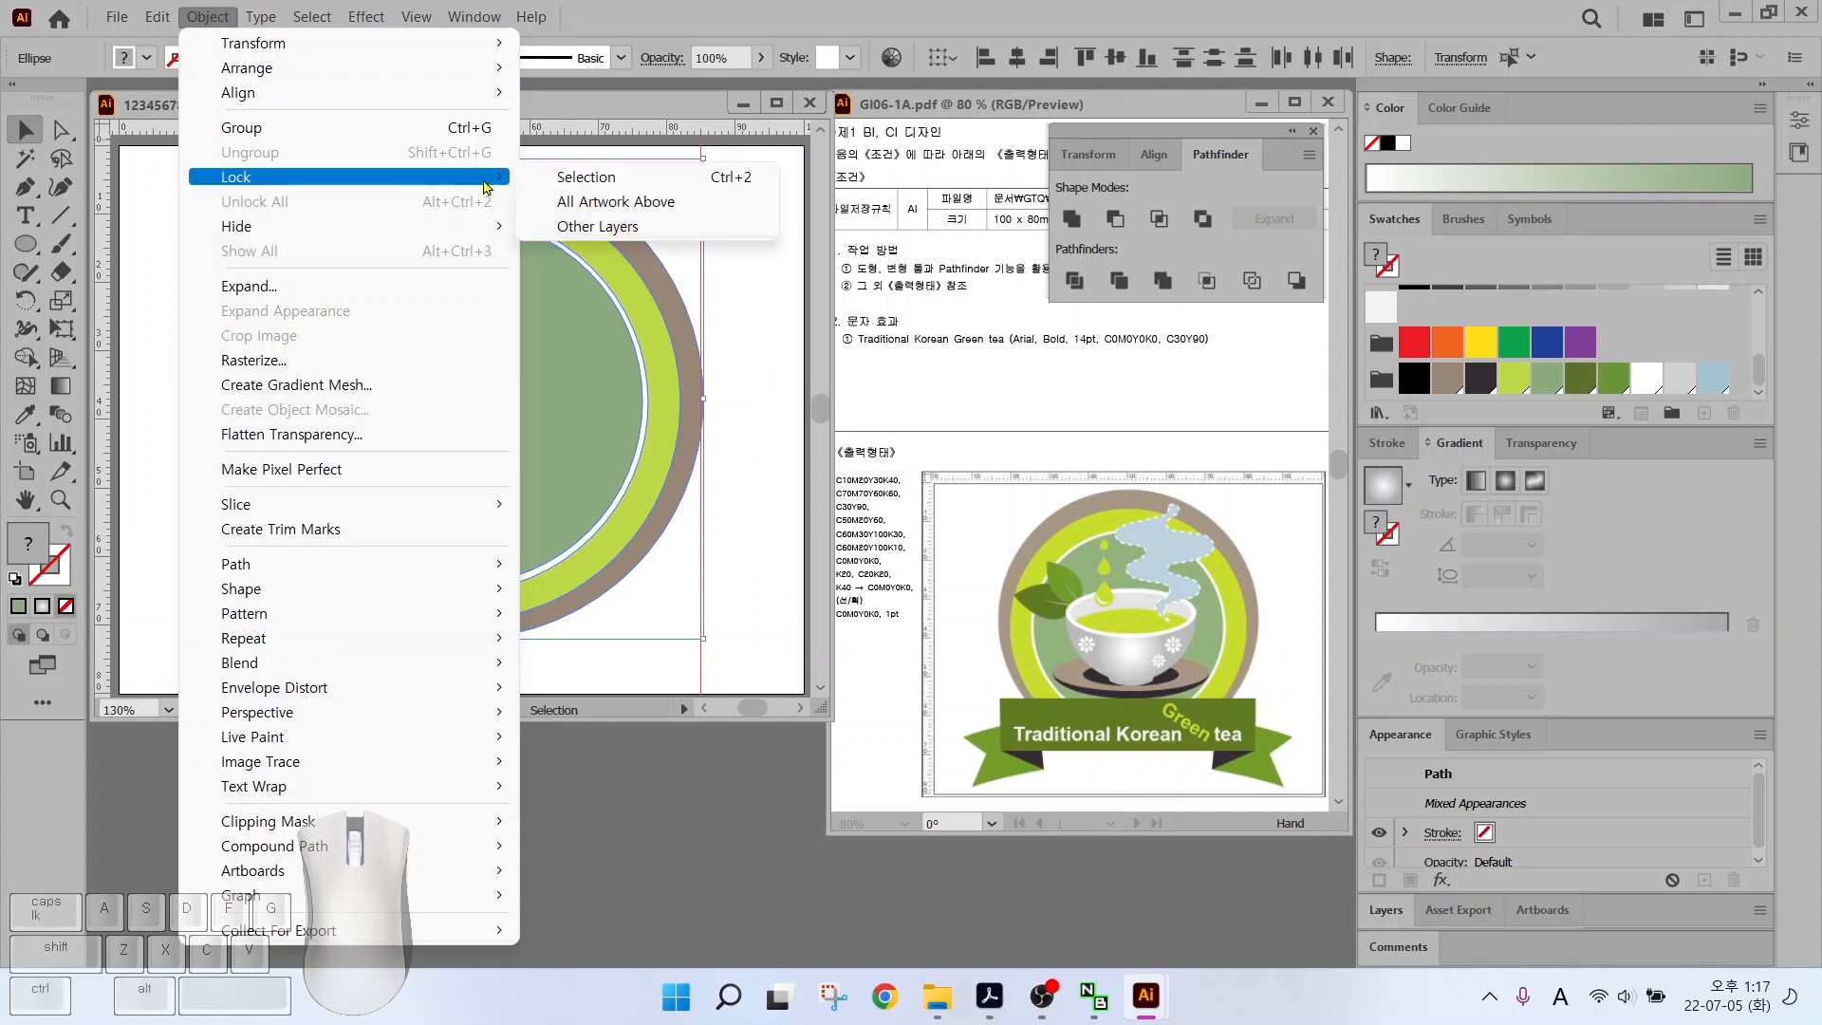
click(543, 177)
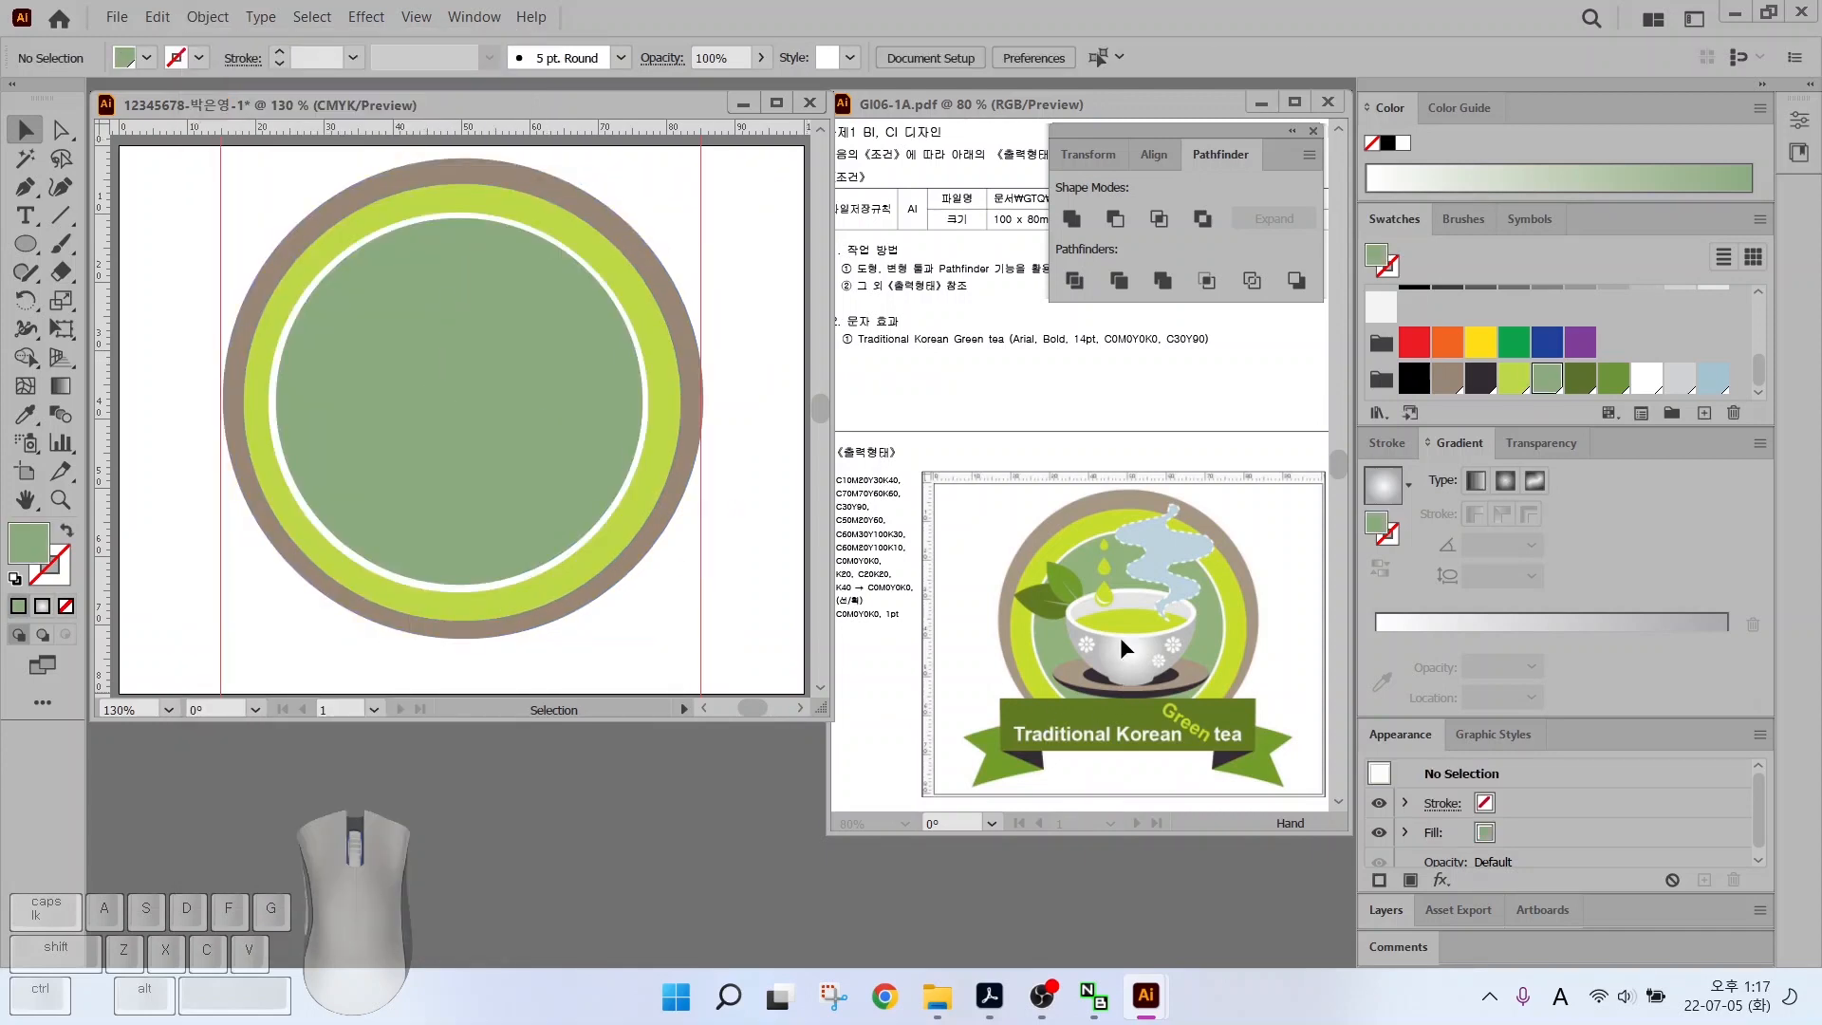
alt+scroll(514, 432, up, 2)
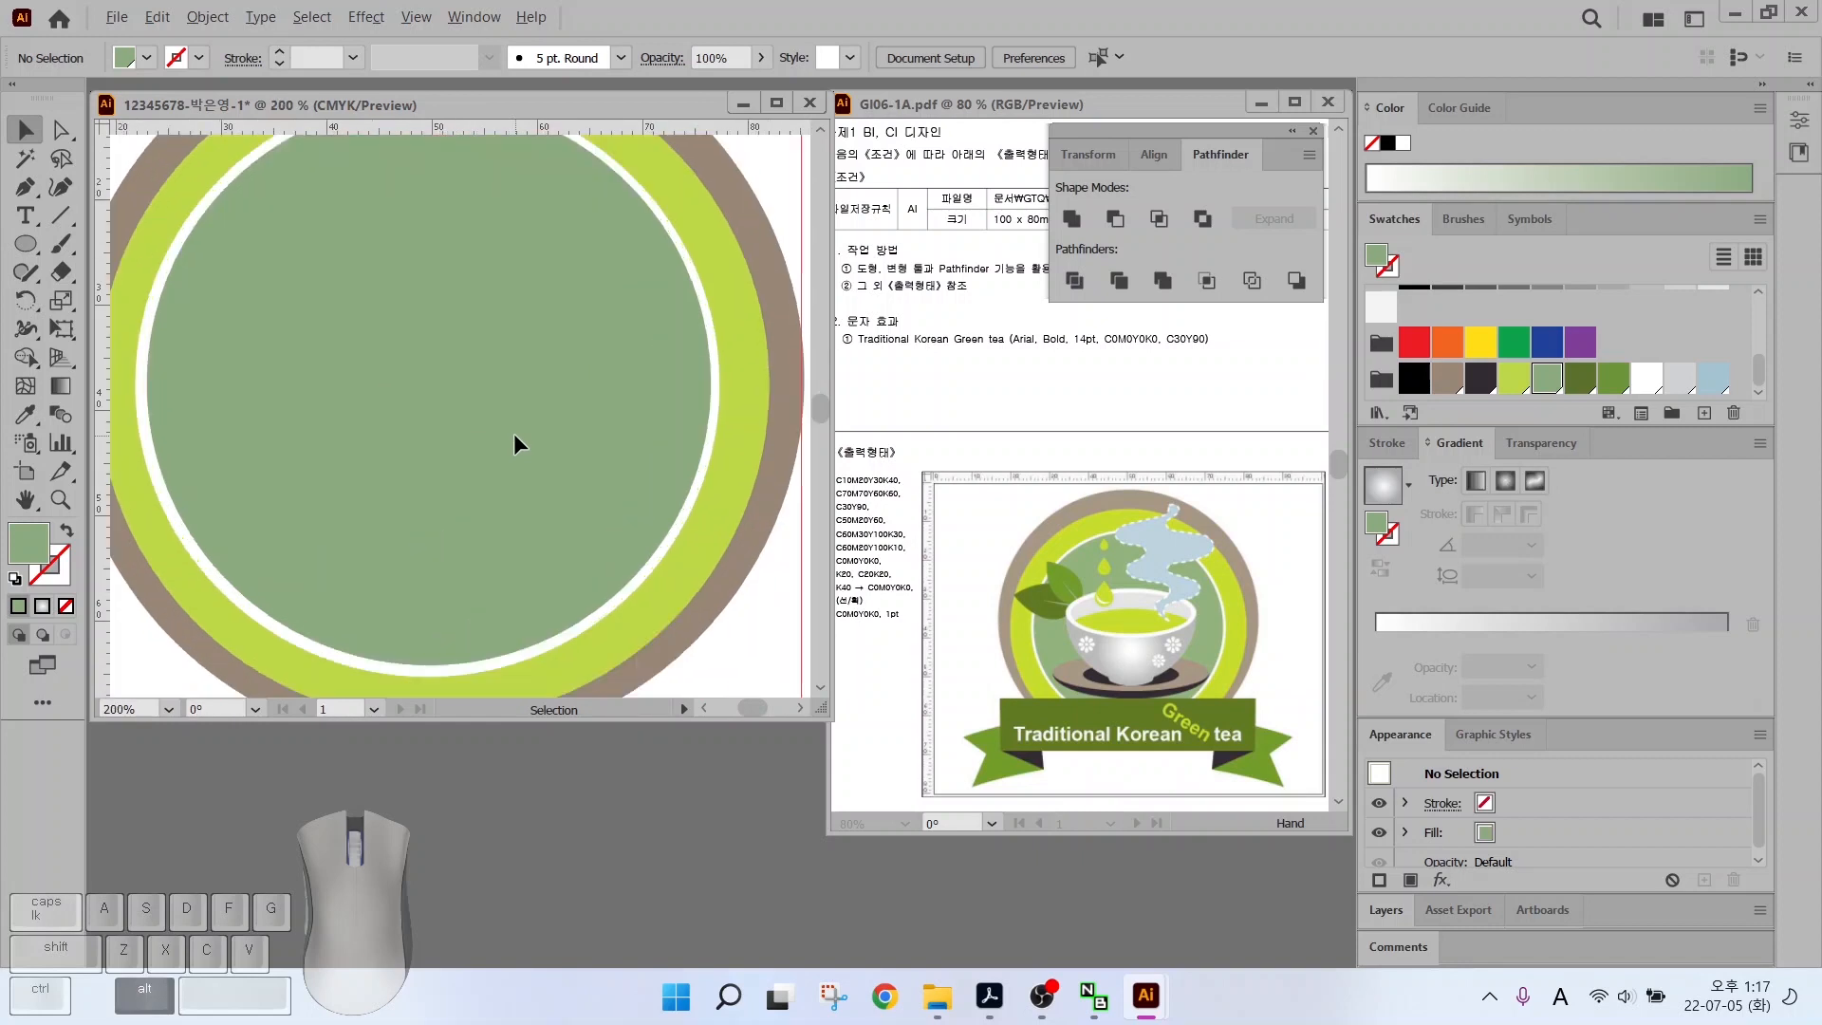
drag(436, 423, 480, 431)
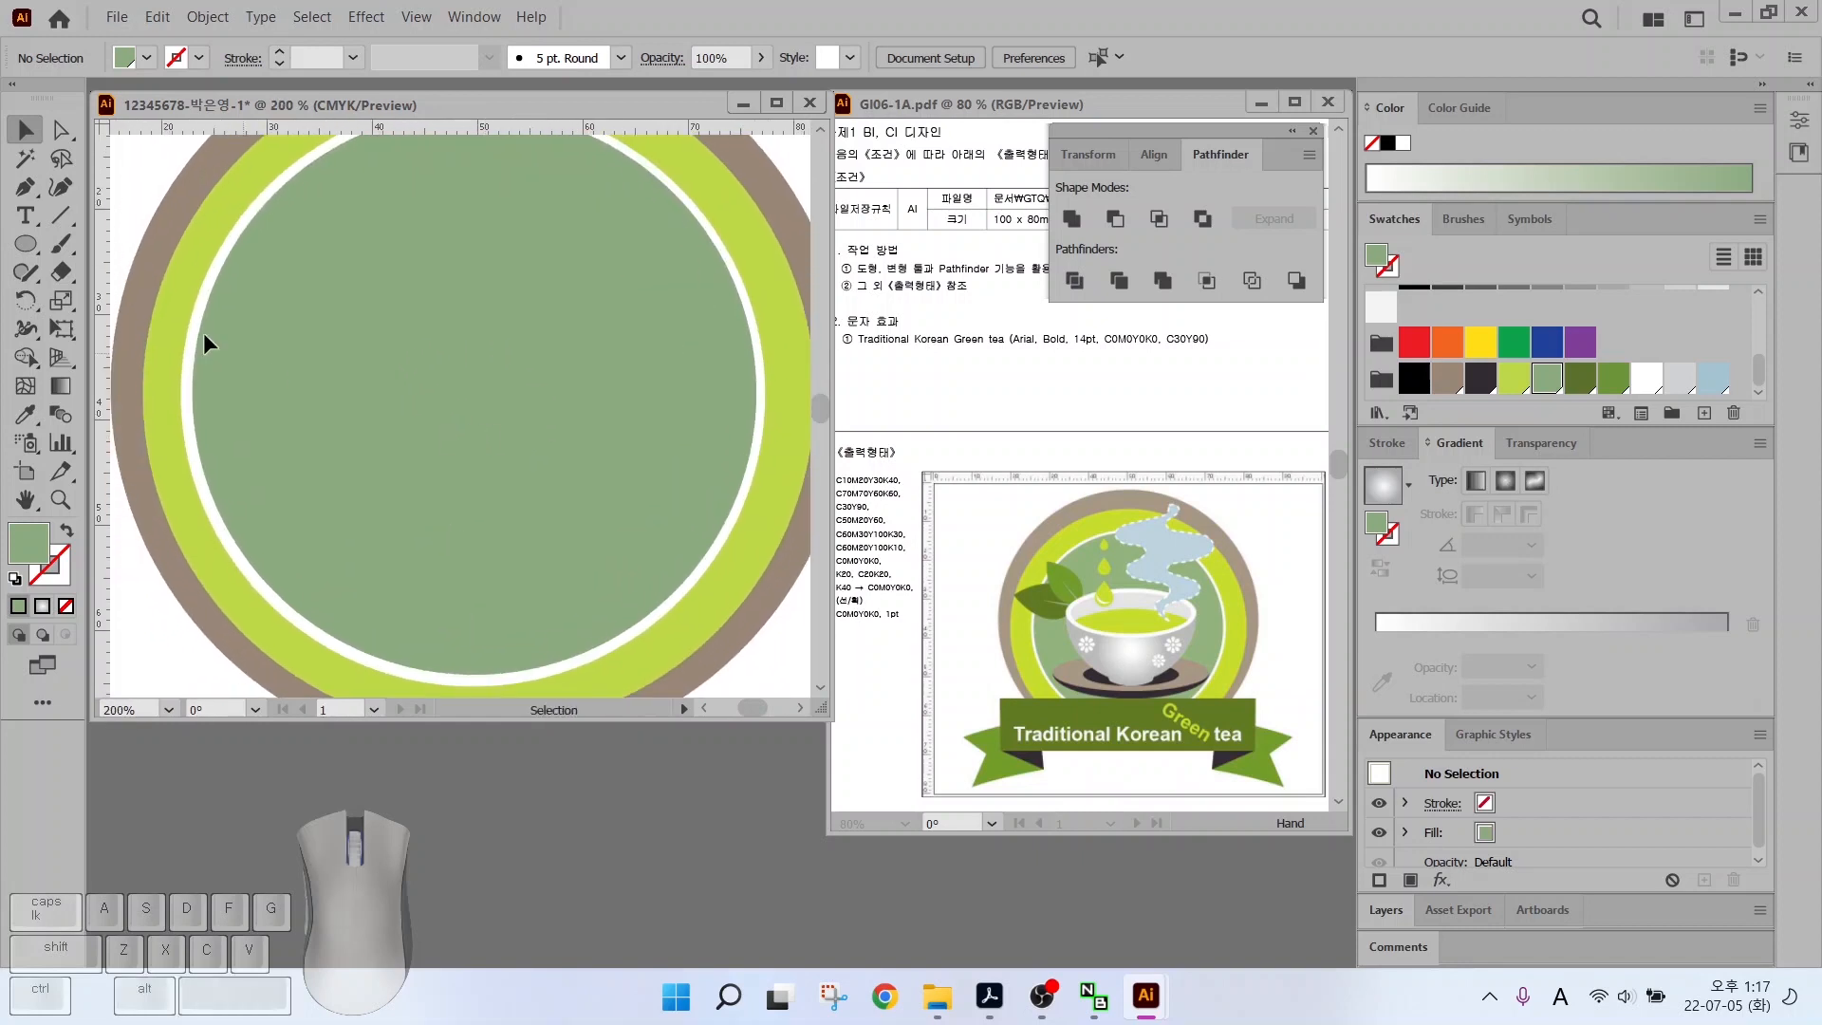
Draw a wide white ellipse and move it up over the centre disc
click(26, 245)
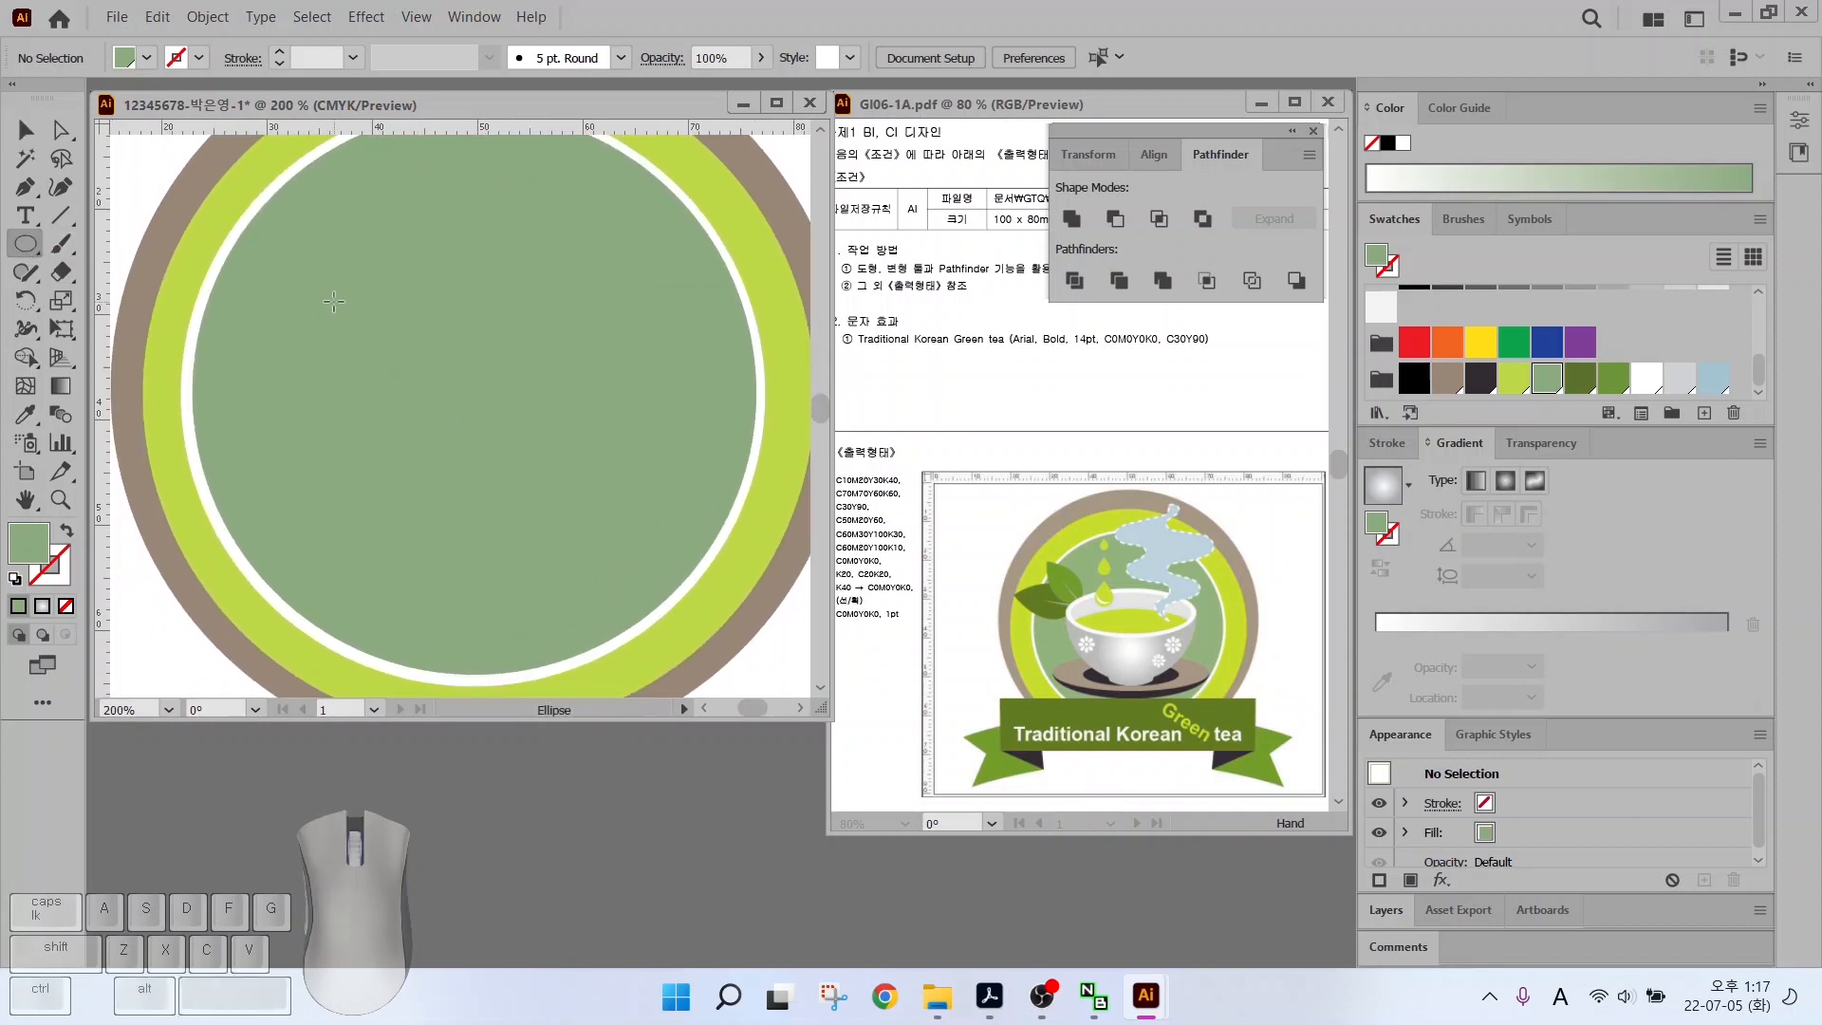
mouse_move(334, 301)
mouse_down()
mouse_move(651, 389)
mouse_move(703, 472)
mouse_up()
click(1646, 378)
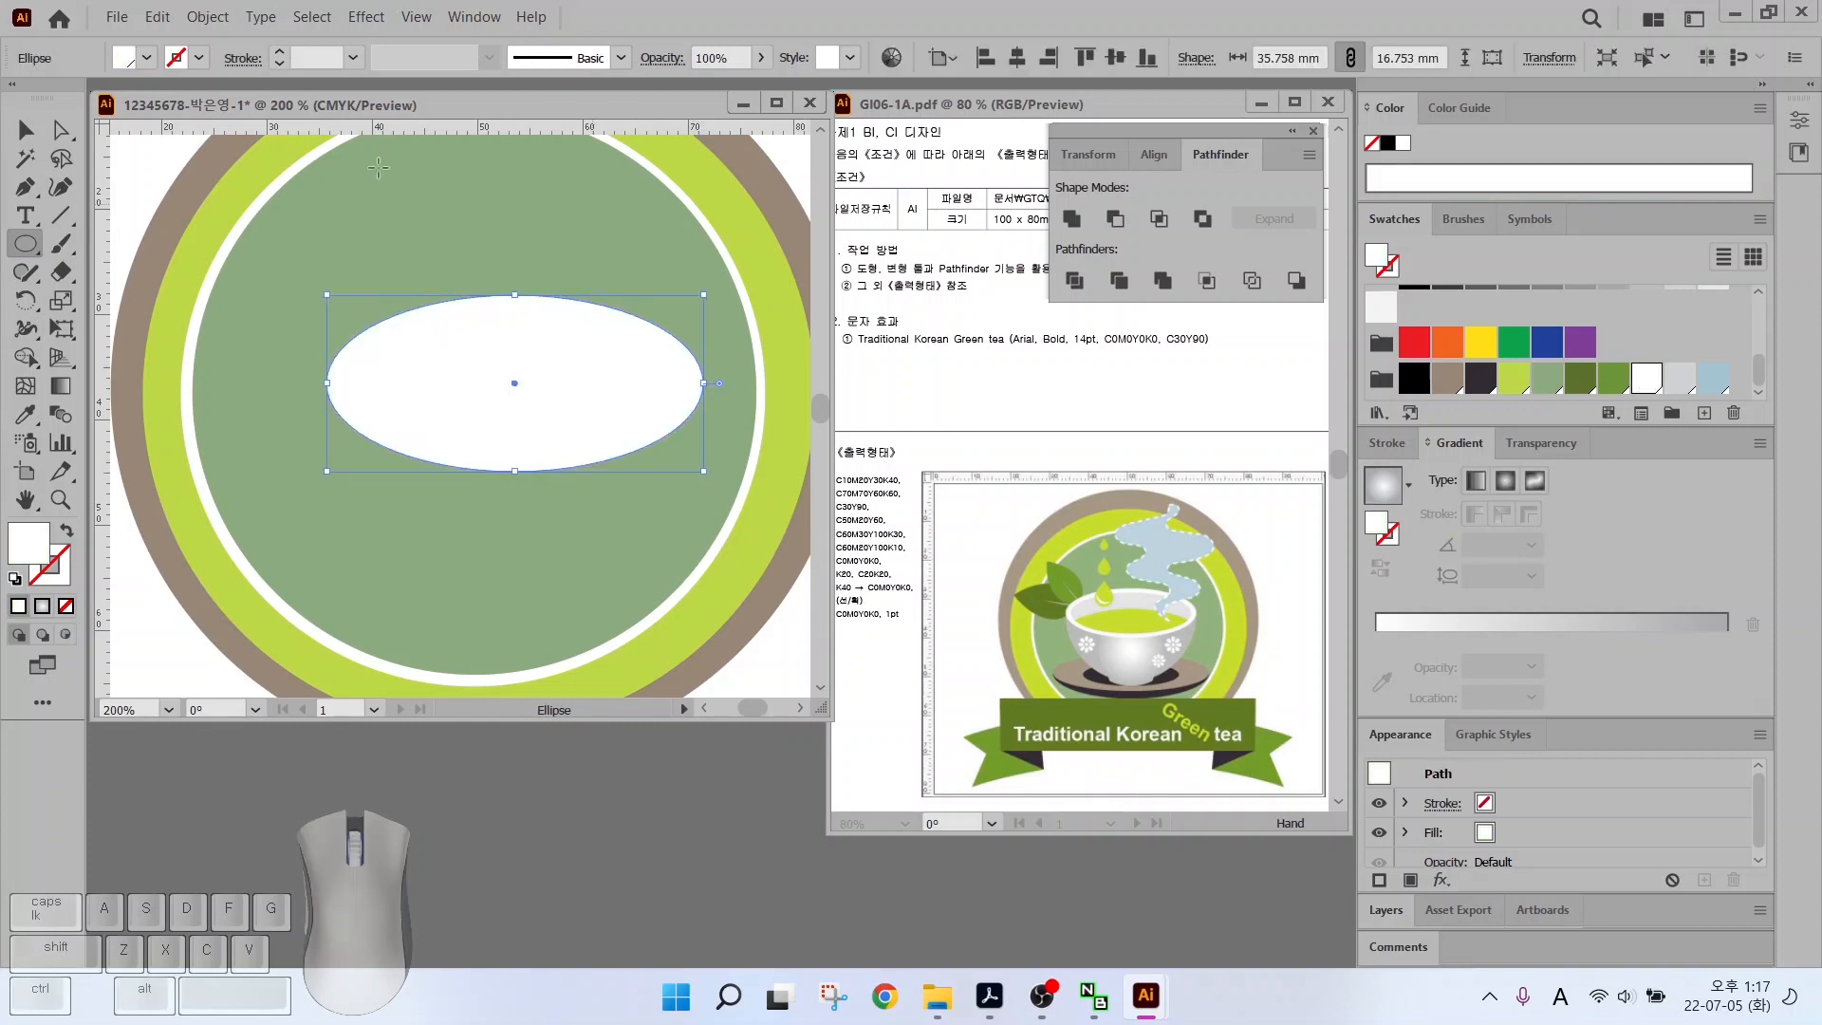
key(v)
mouse_move(513, 364)
mouse_down()
mouse_move(429, 337)
mouse_move(477, 327)
mouse_up()
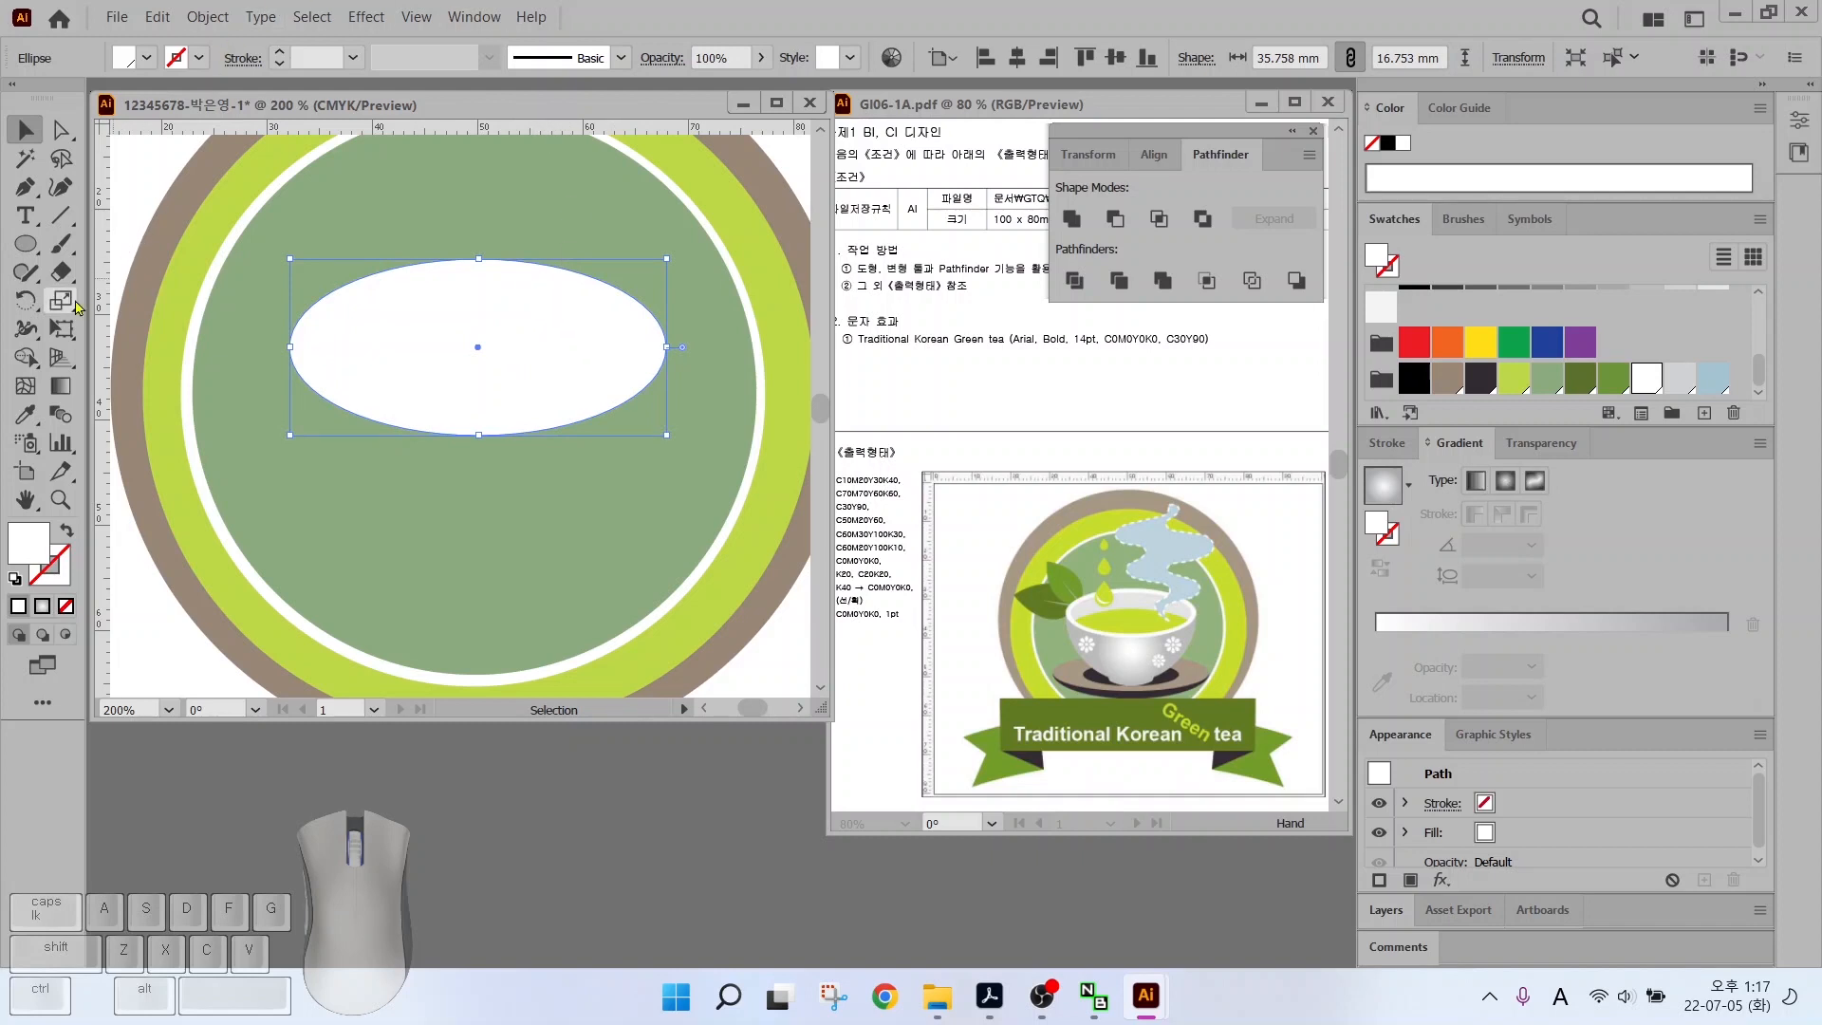
click(207, 17)
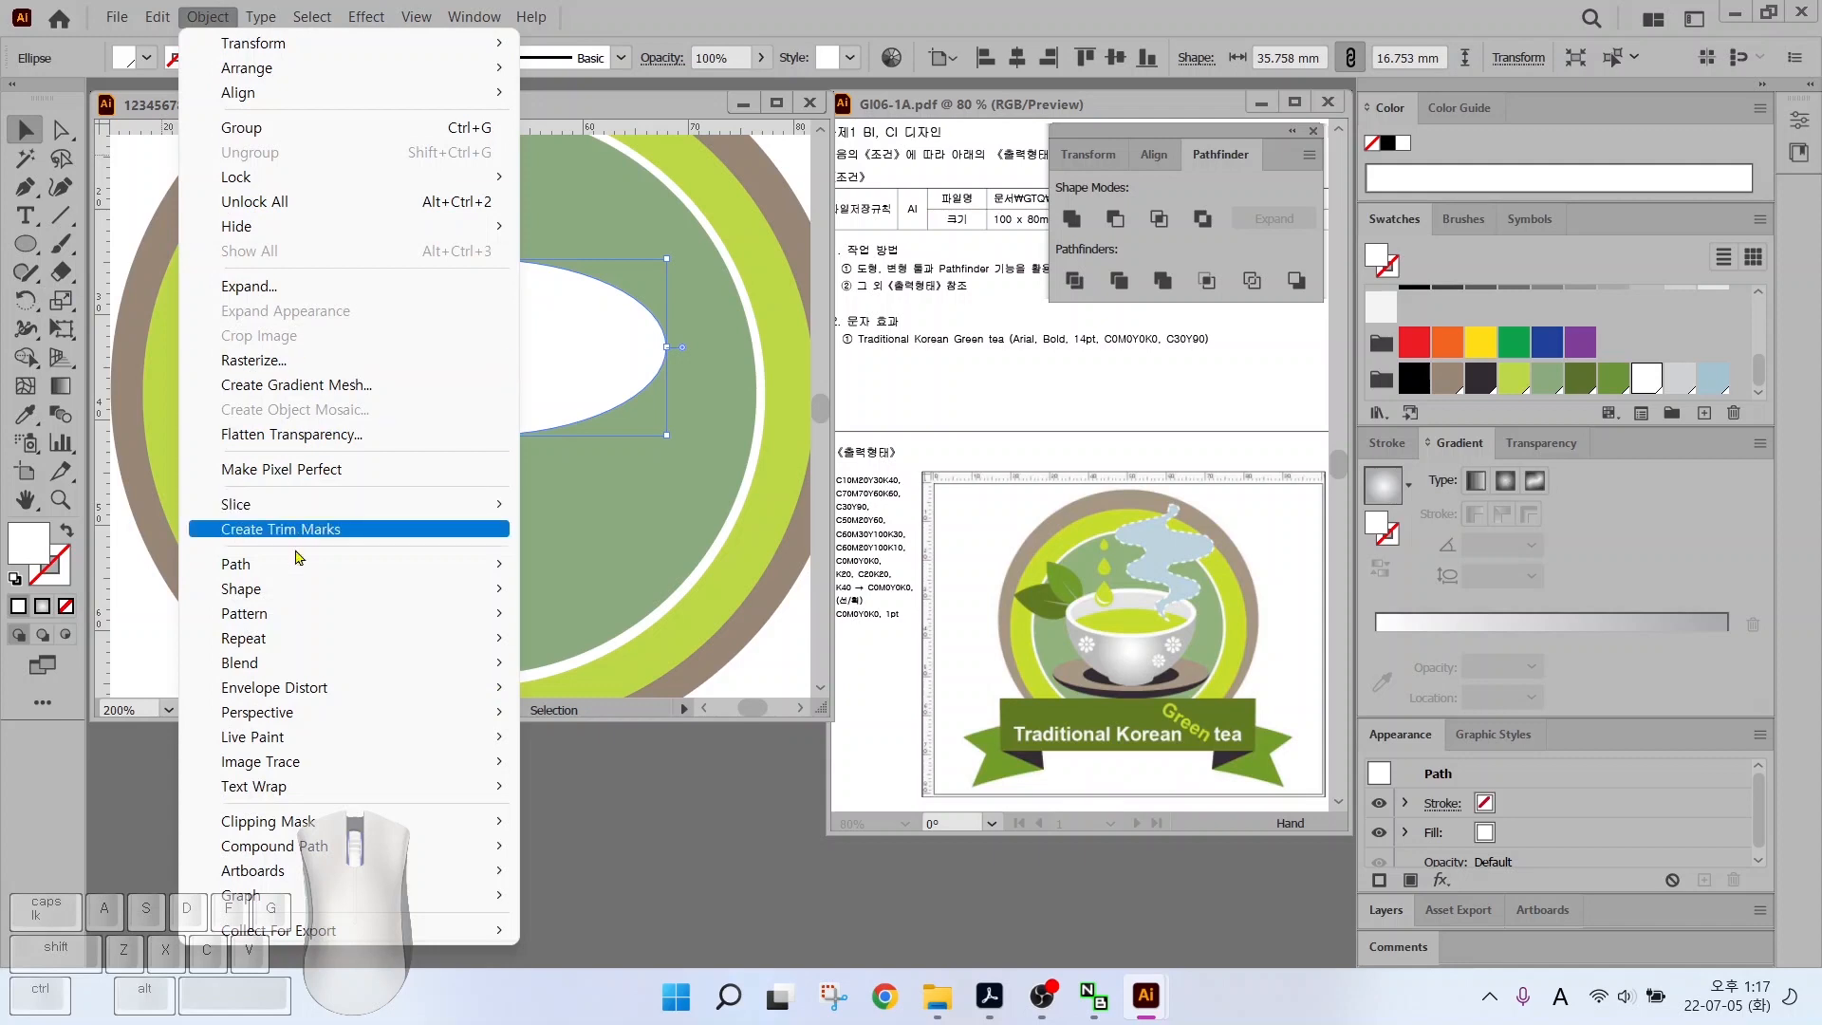
Offset the white ellipse by -1 mm and fill the inset copy with the light grey swatch
mouse_move(297, 565)
click(592, 649)
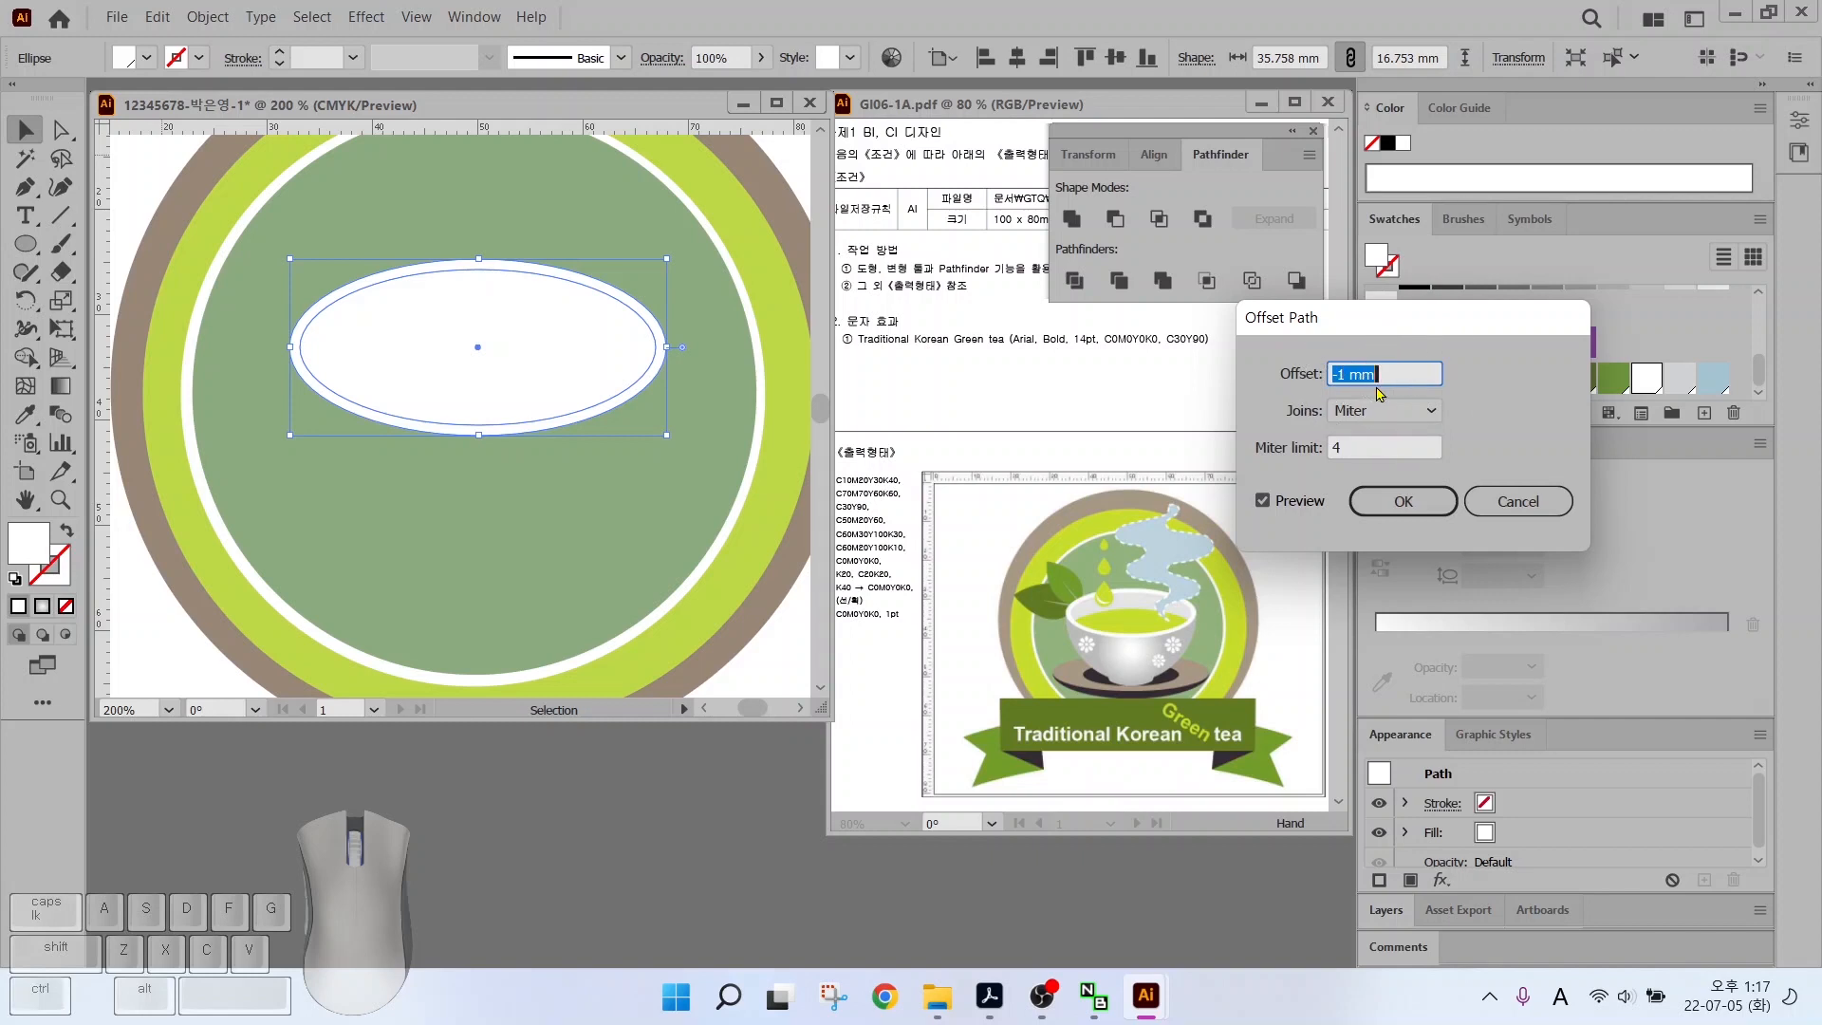
click(1262, 500)
click(1262, 500)
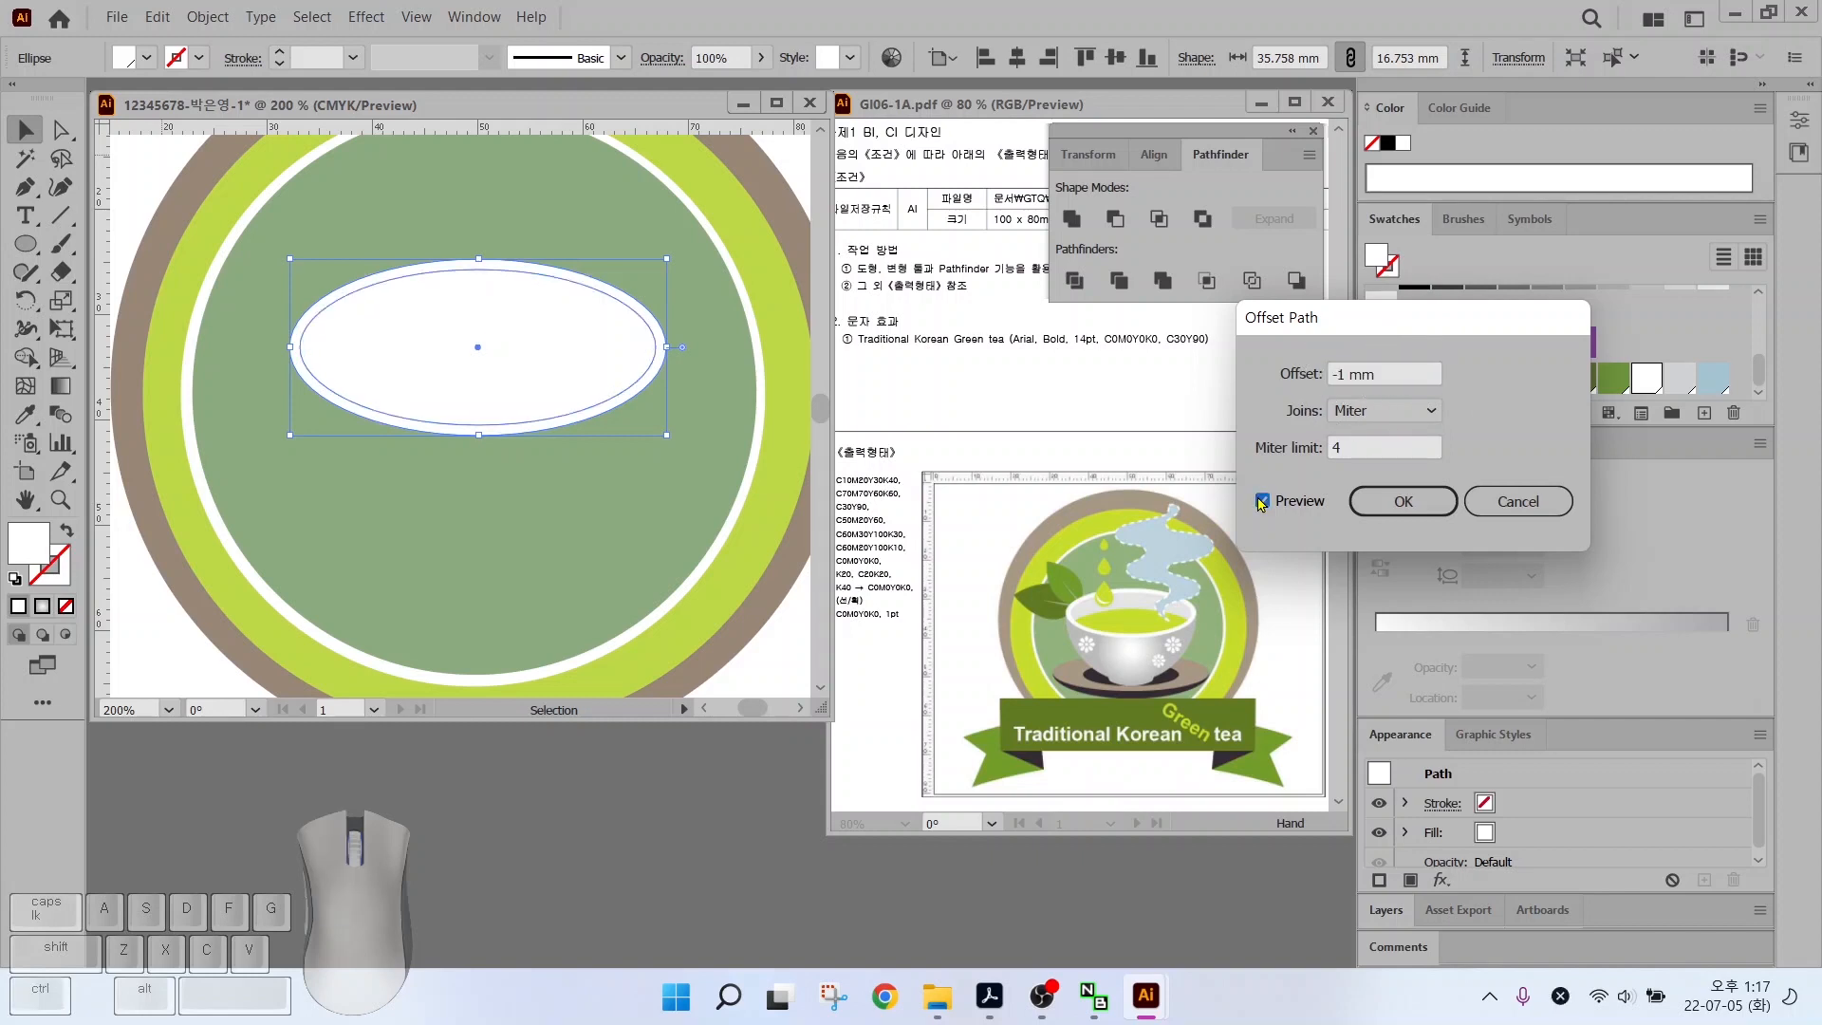
click(1262, 500)
click(1262, 500)
click(1403, 501)
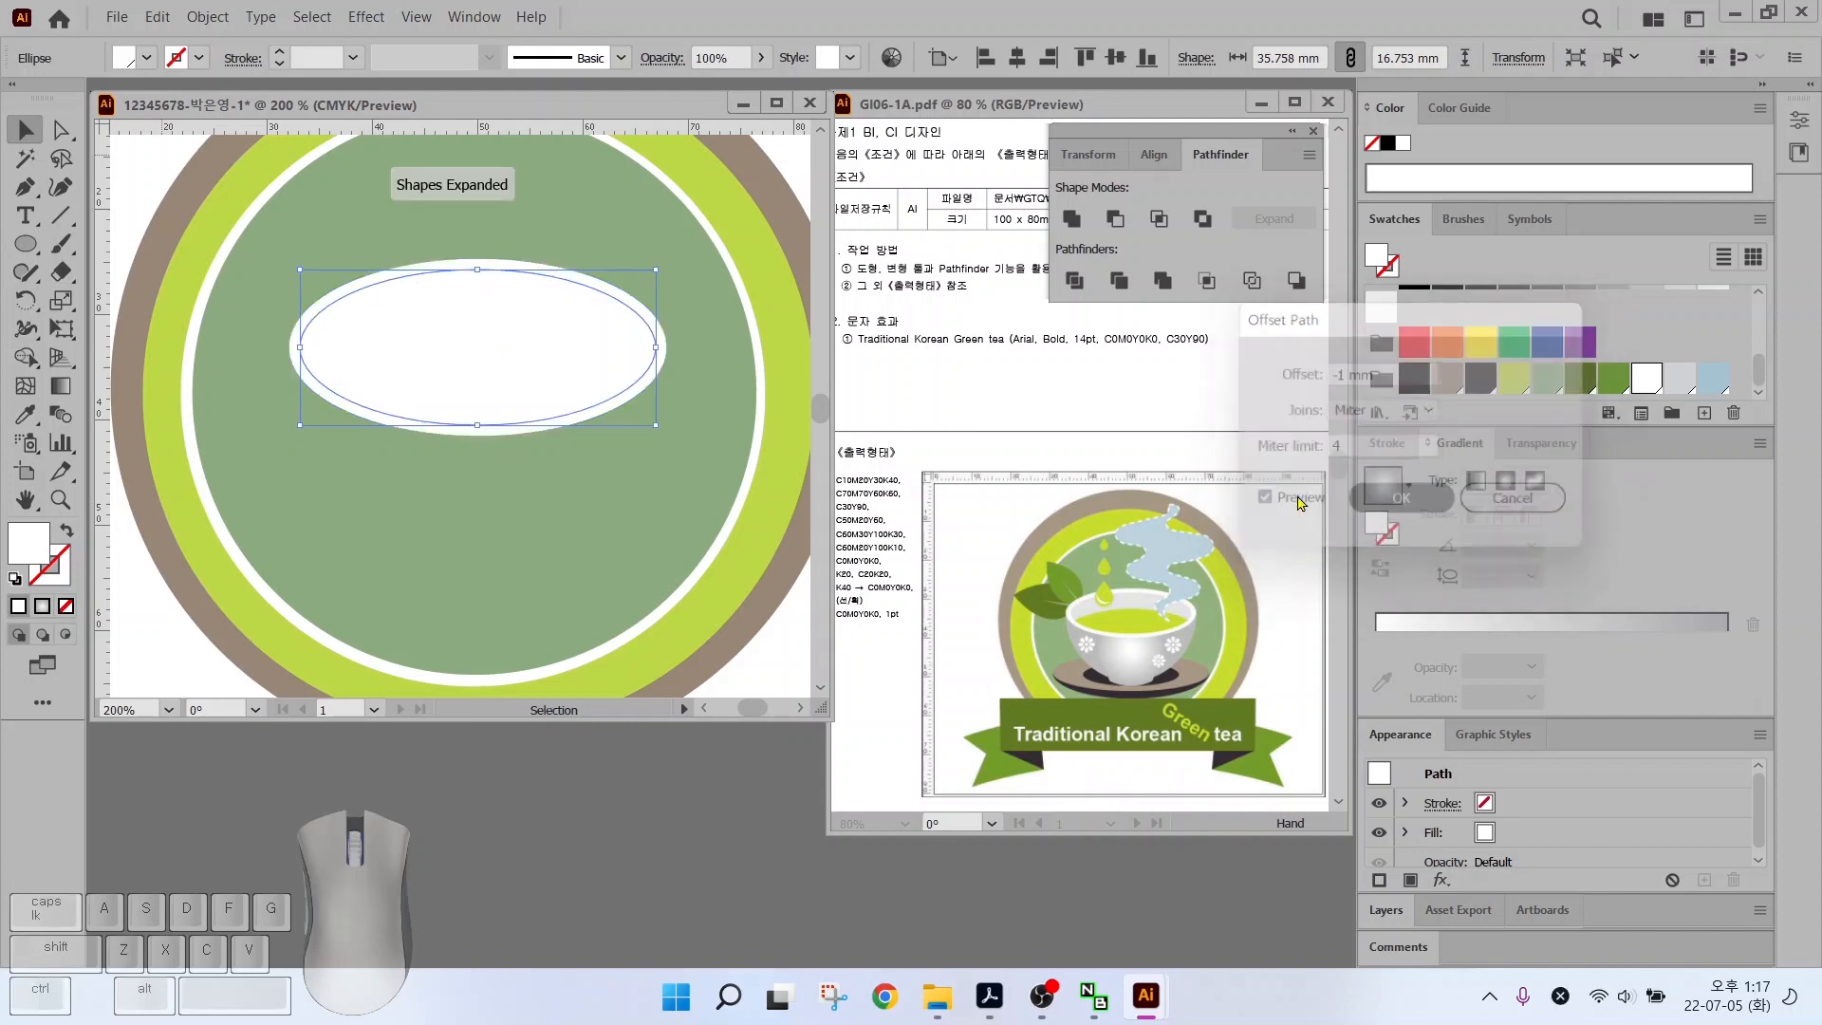
click(1679, 378)
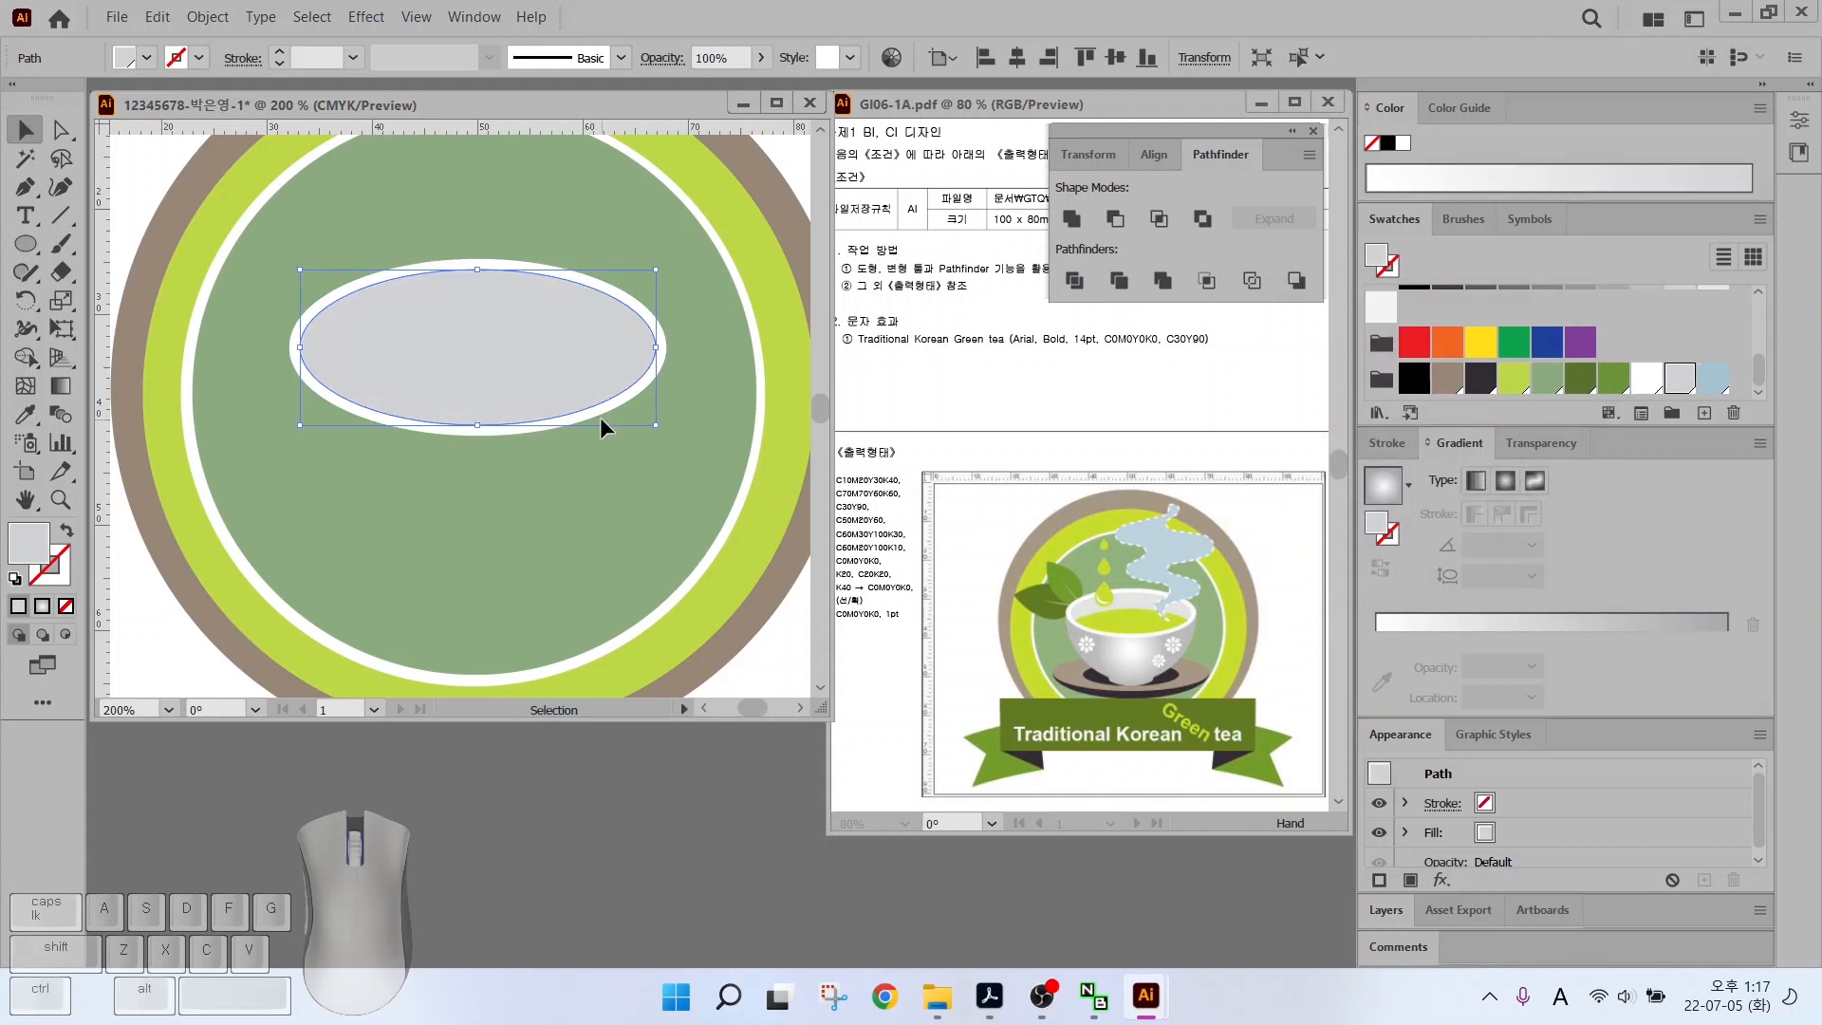
key(alt)
mouse_move(264, 427)
mouse_down()
mouse_move(326, 355)
mouse_move(536, 342)
mouse_move(614, 368)
mouse_move(703, 448)
mouse_up()
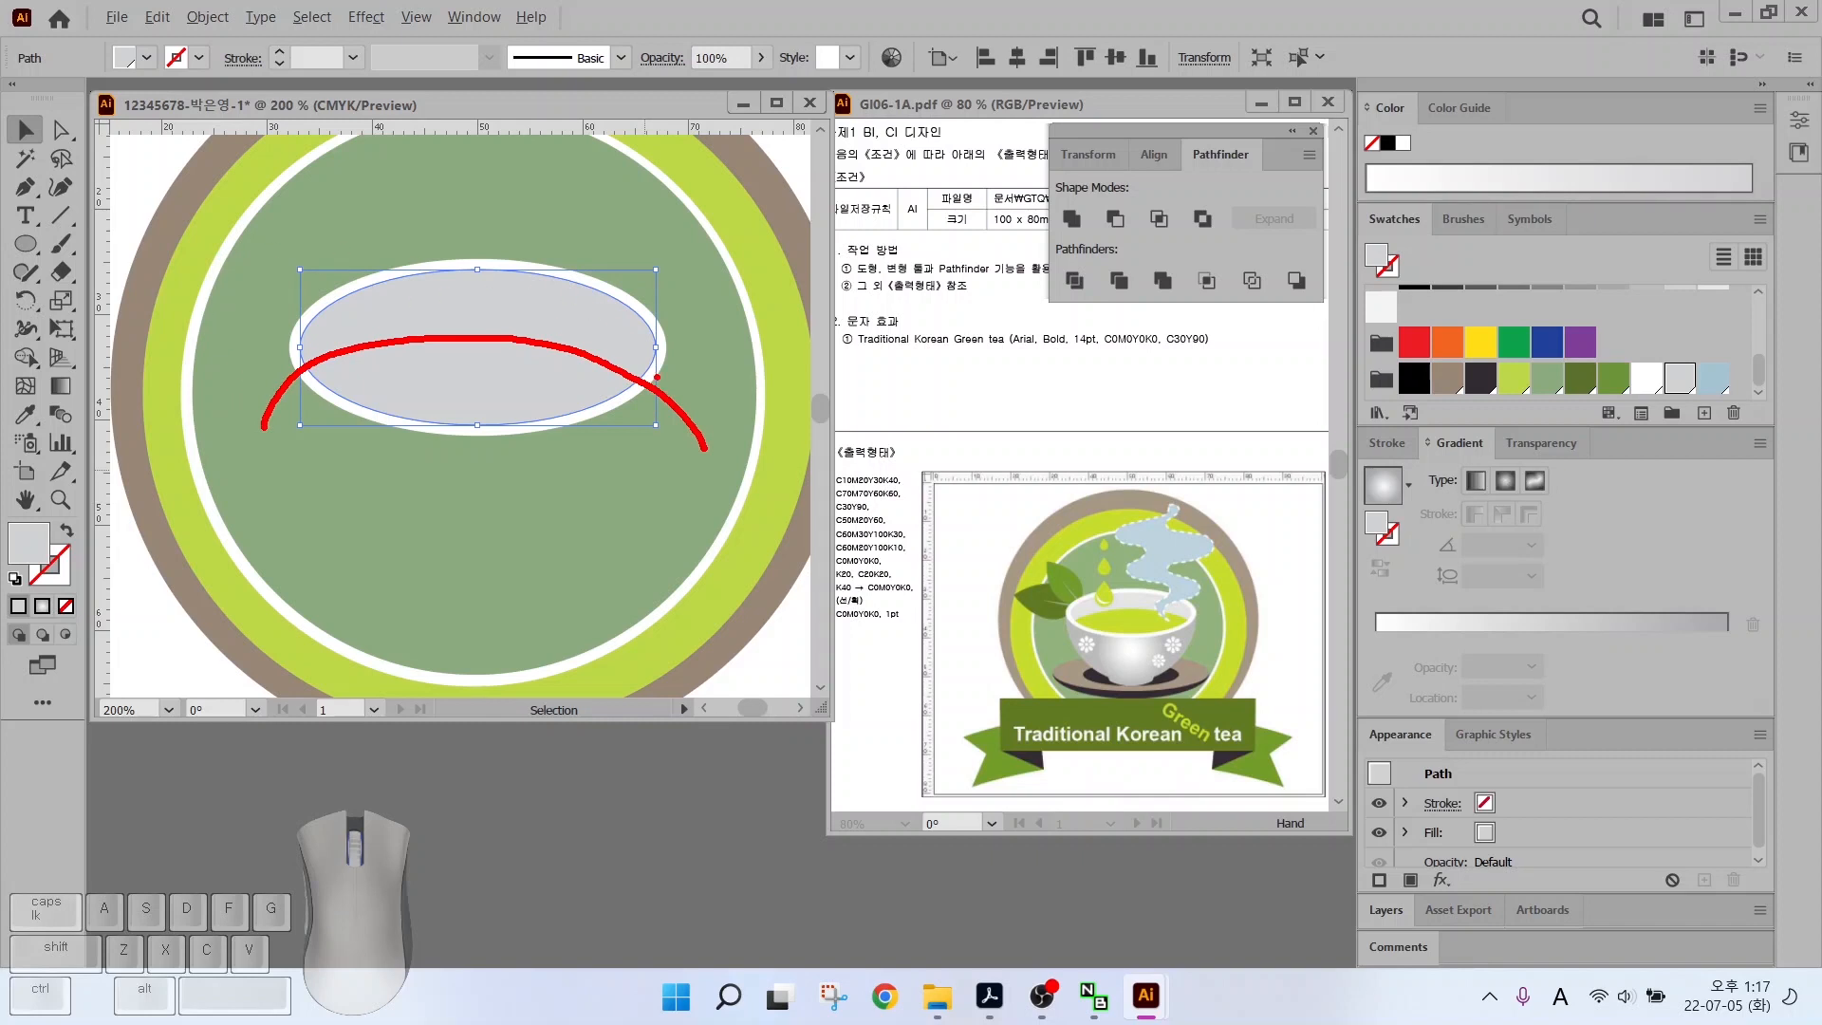
Draw an arched Pen path across the grey ellipse with a black stroke
click(25, 187)
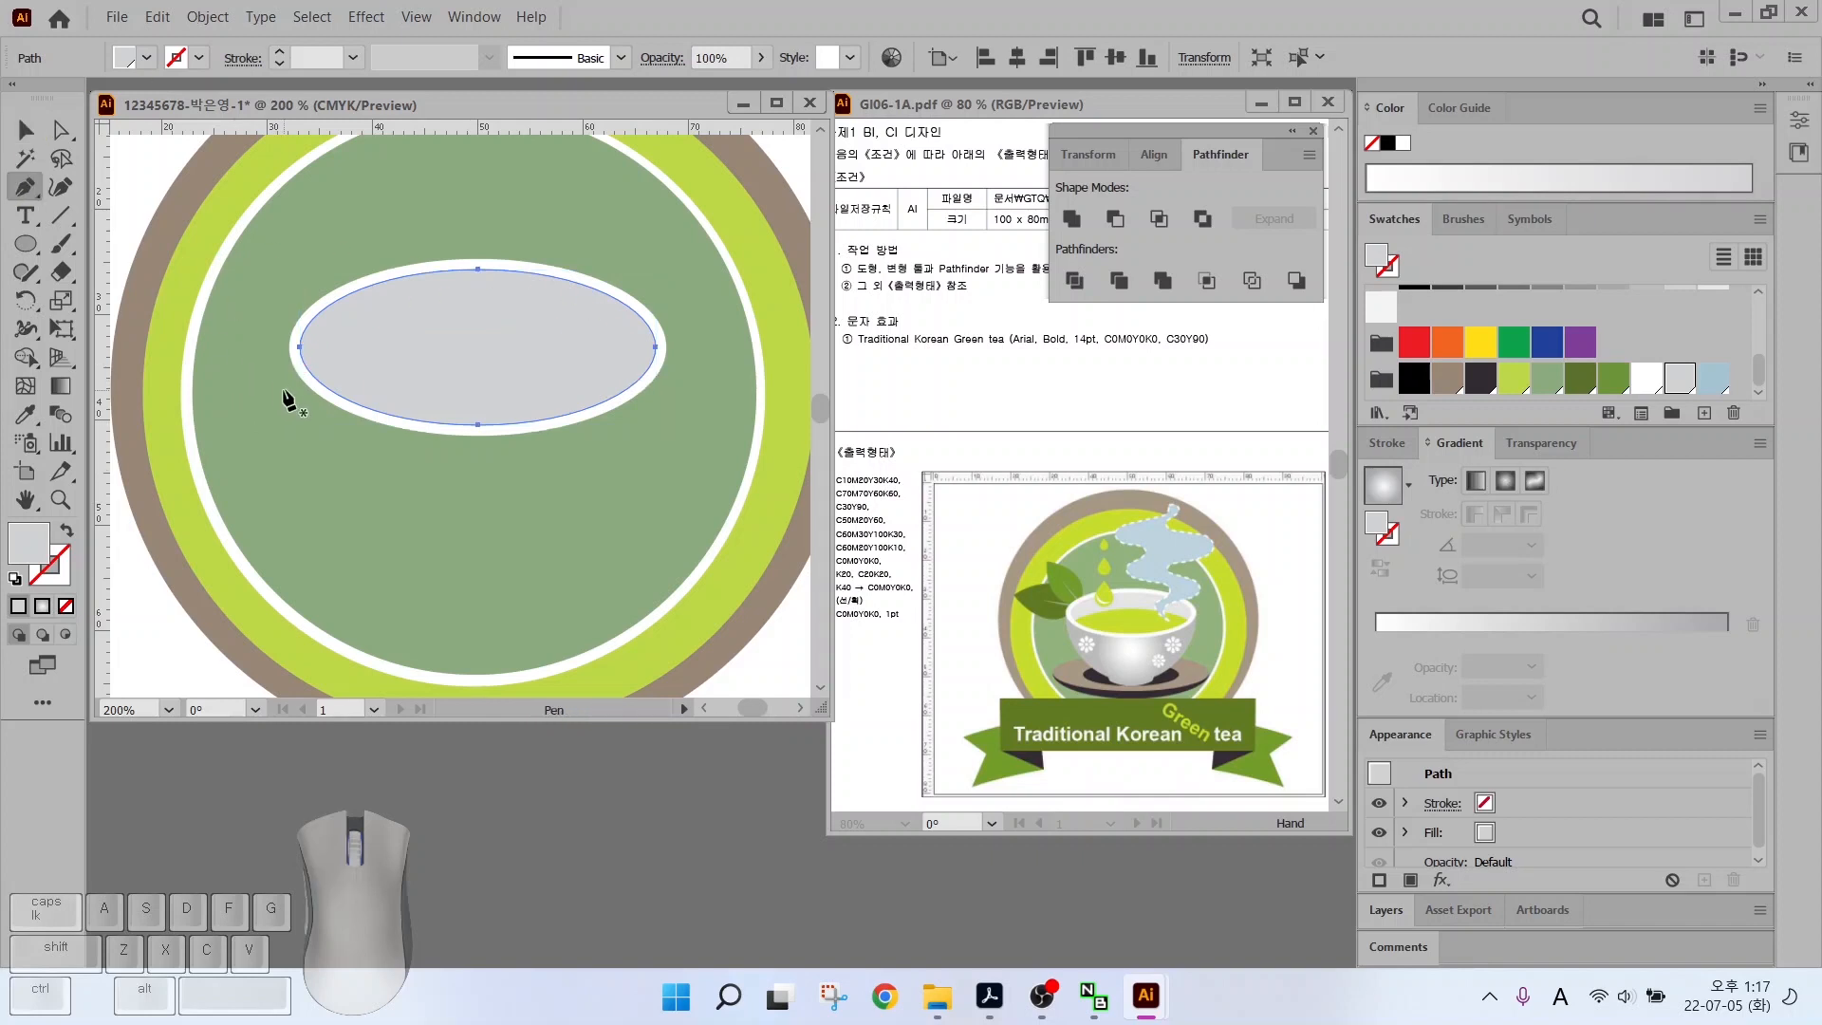
click(264, 392)
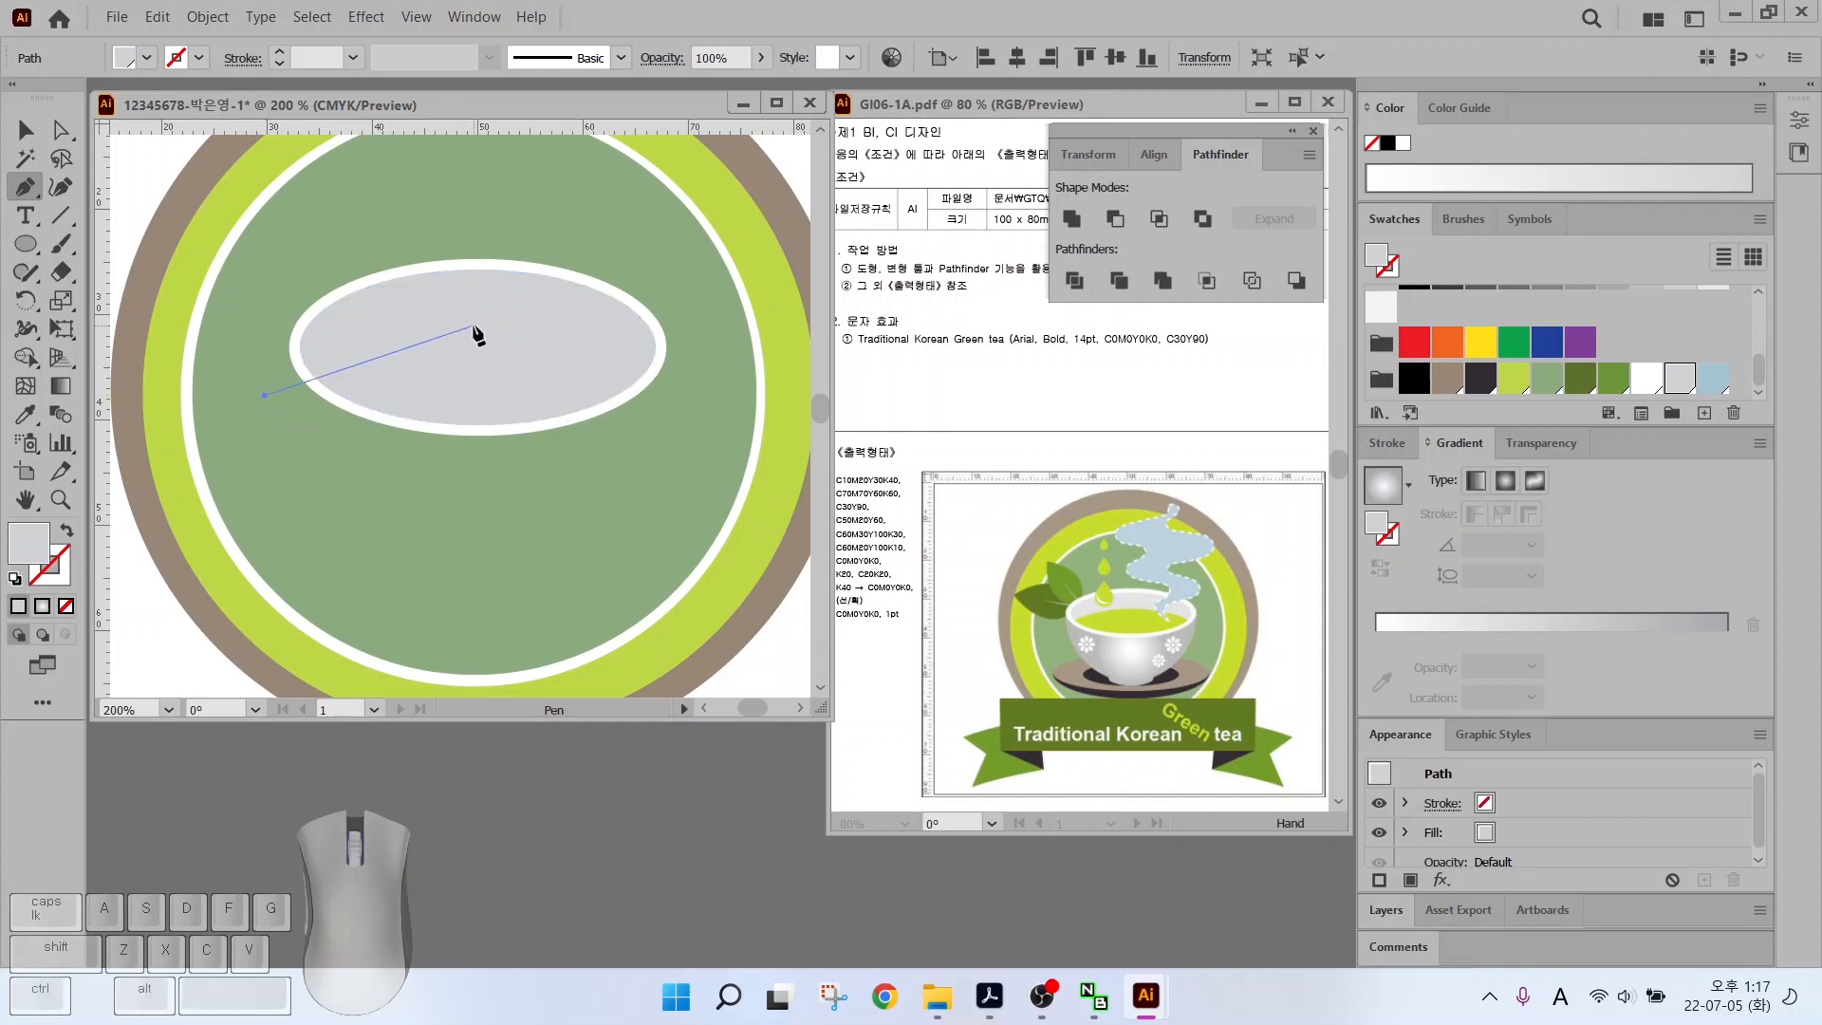
drag(472, 322, 590, 321)
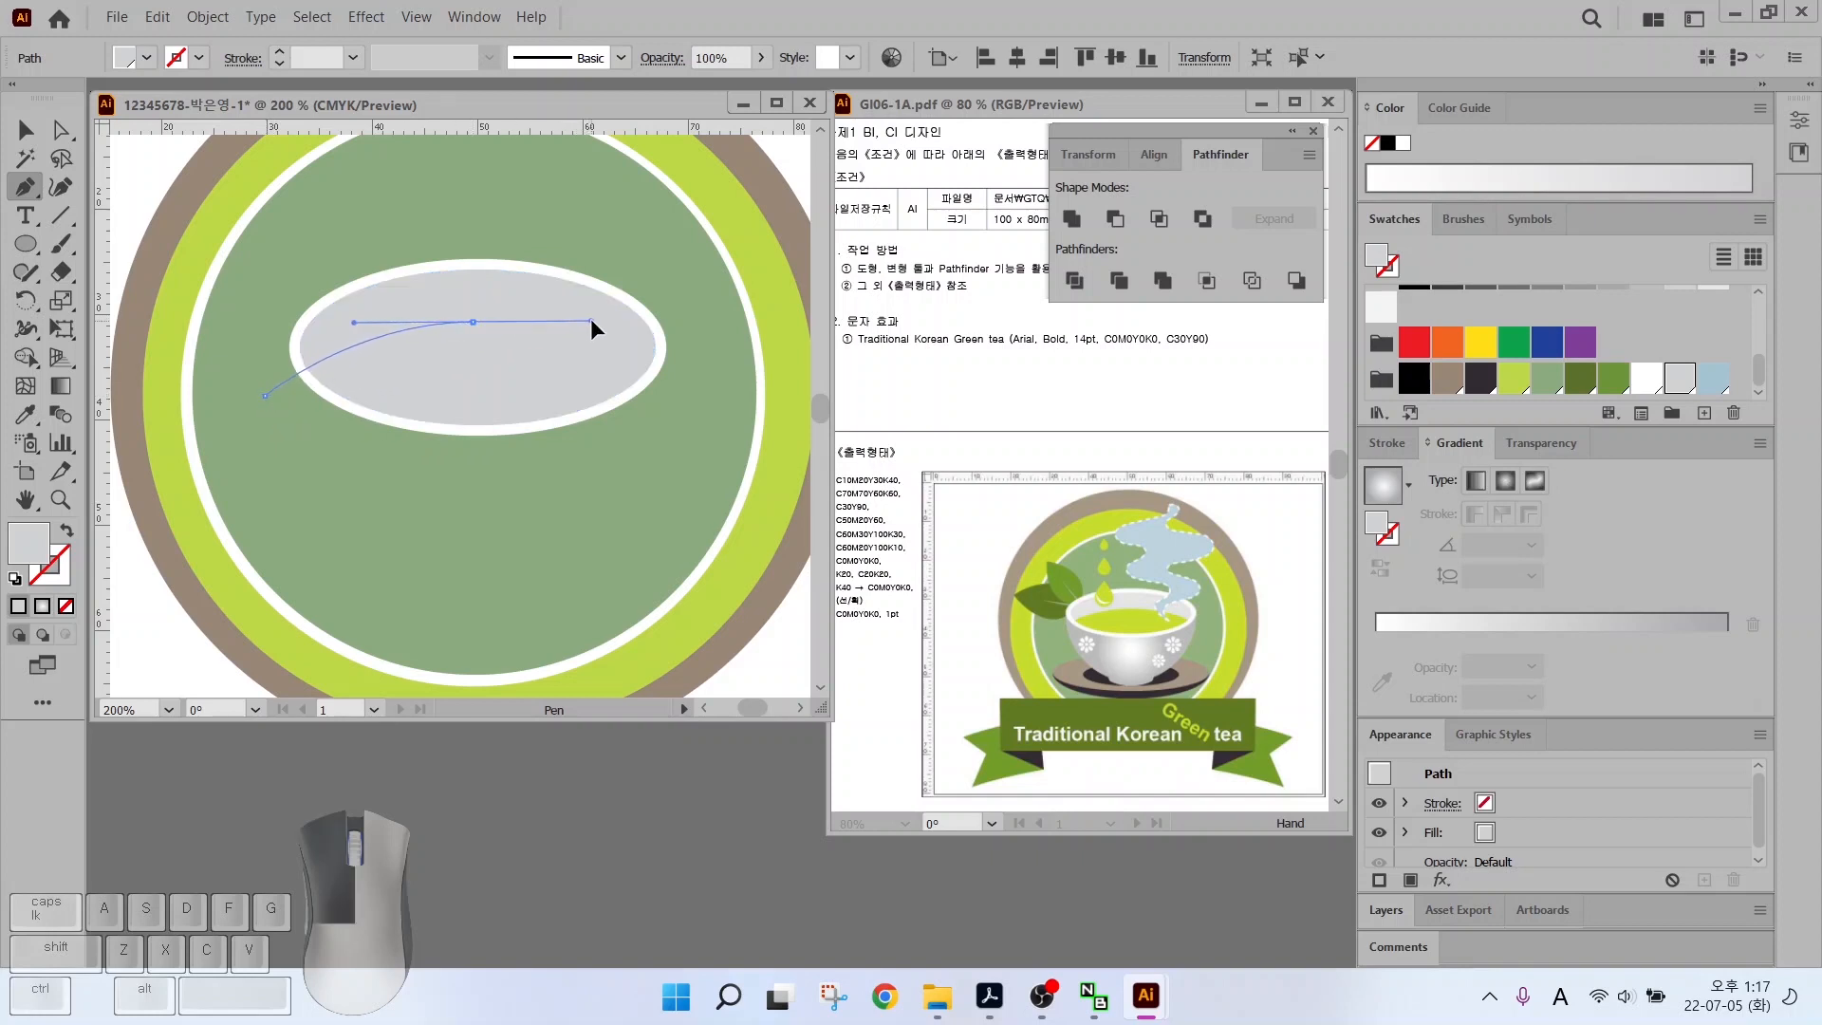
click(700, 394)
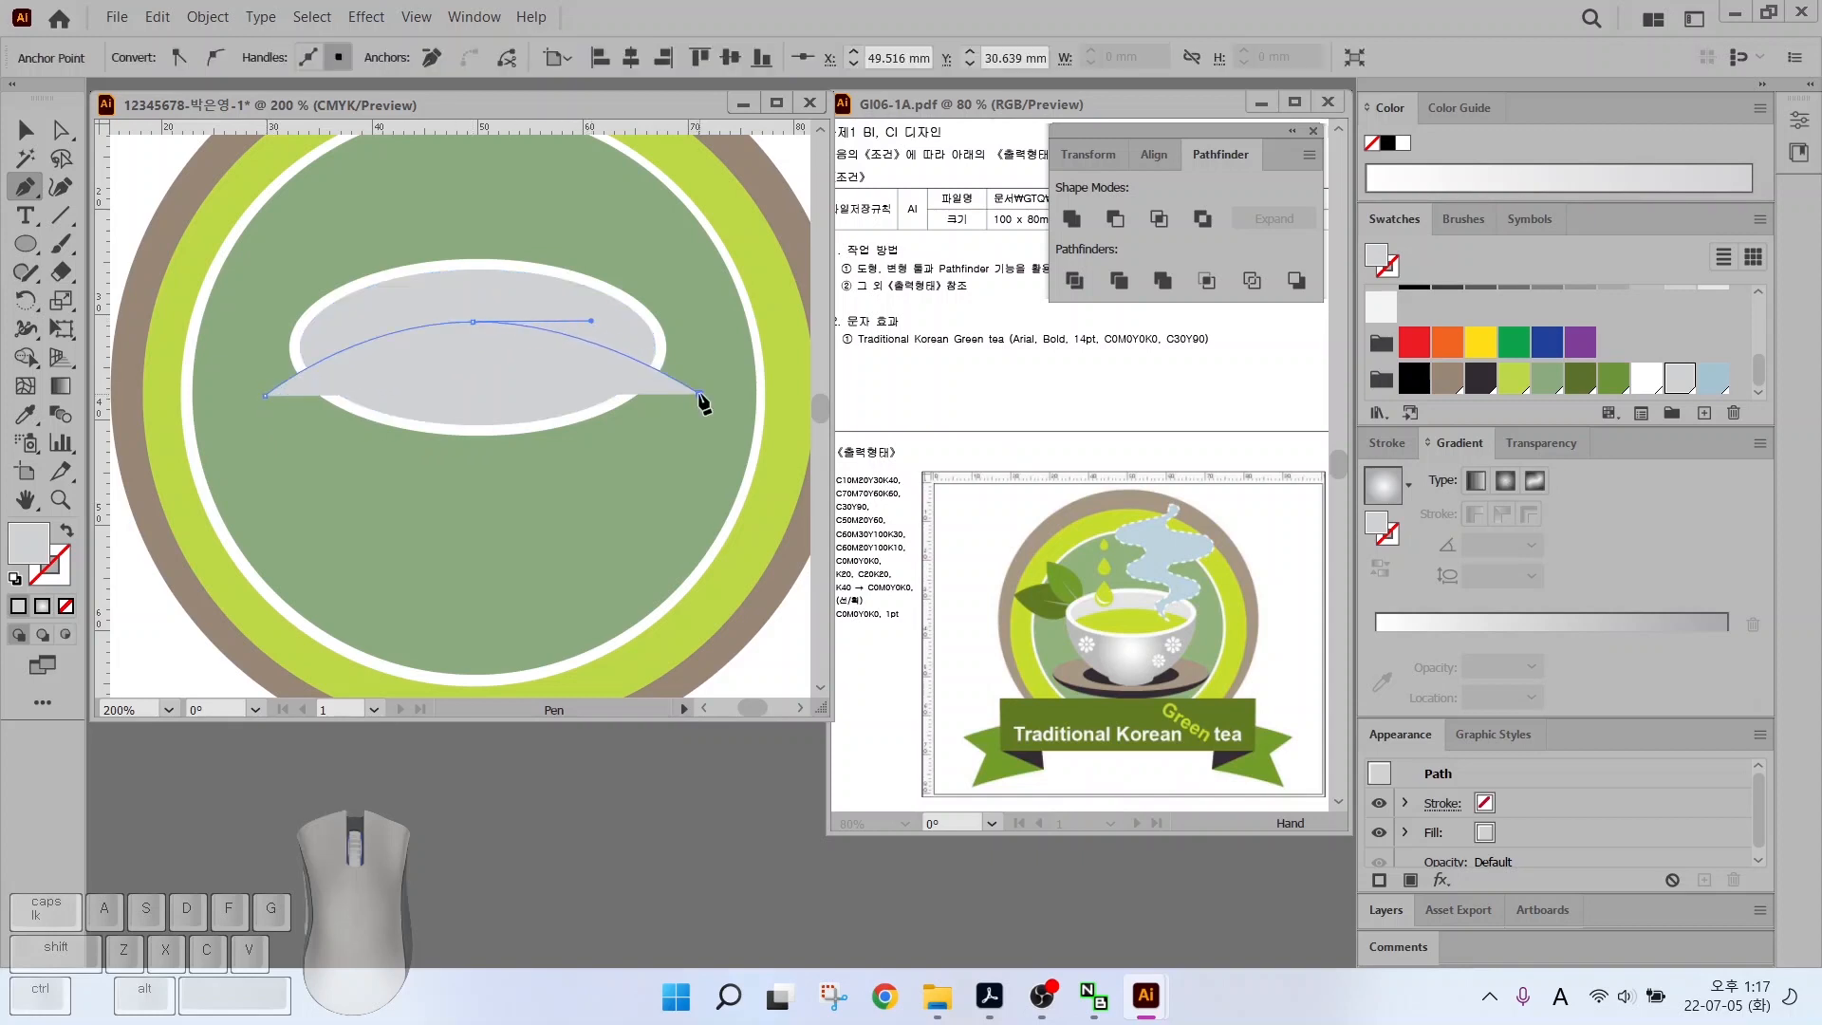
click(65, 534)
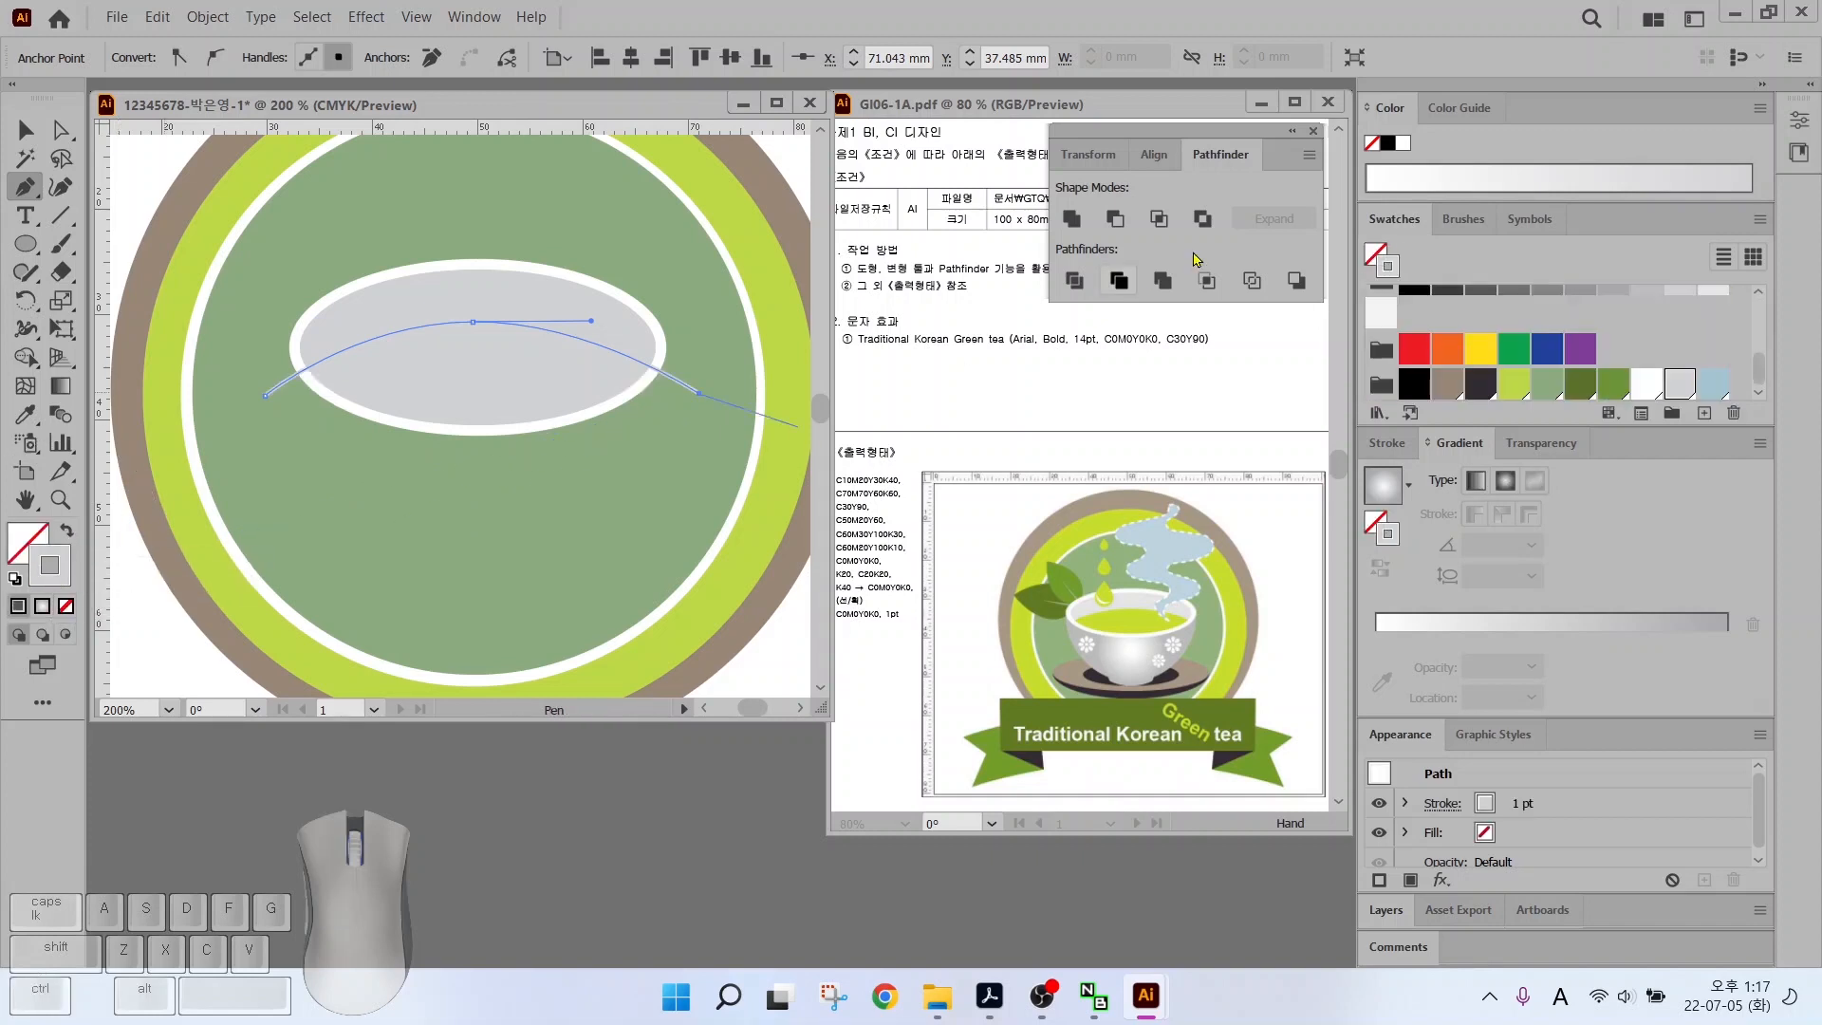
click(1405, 393)
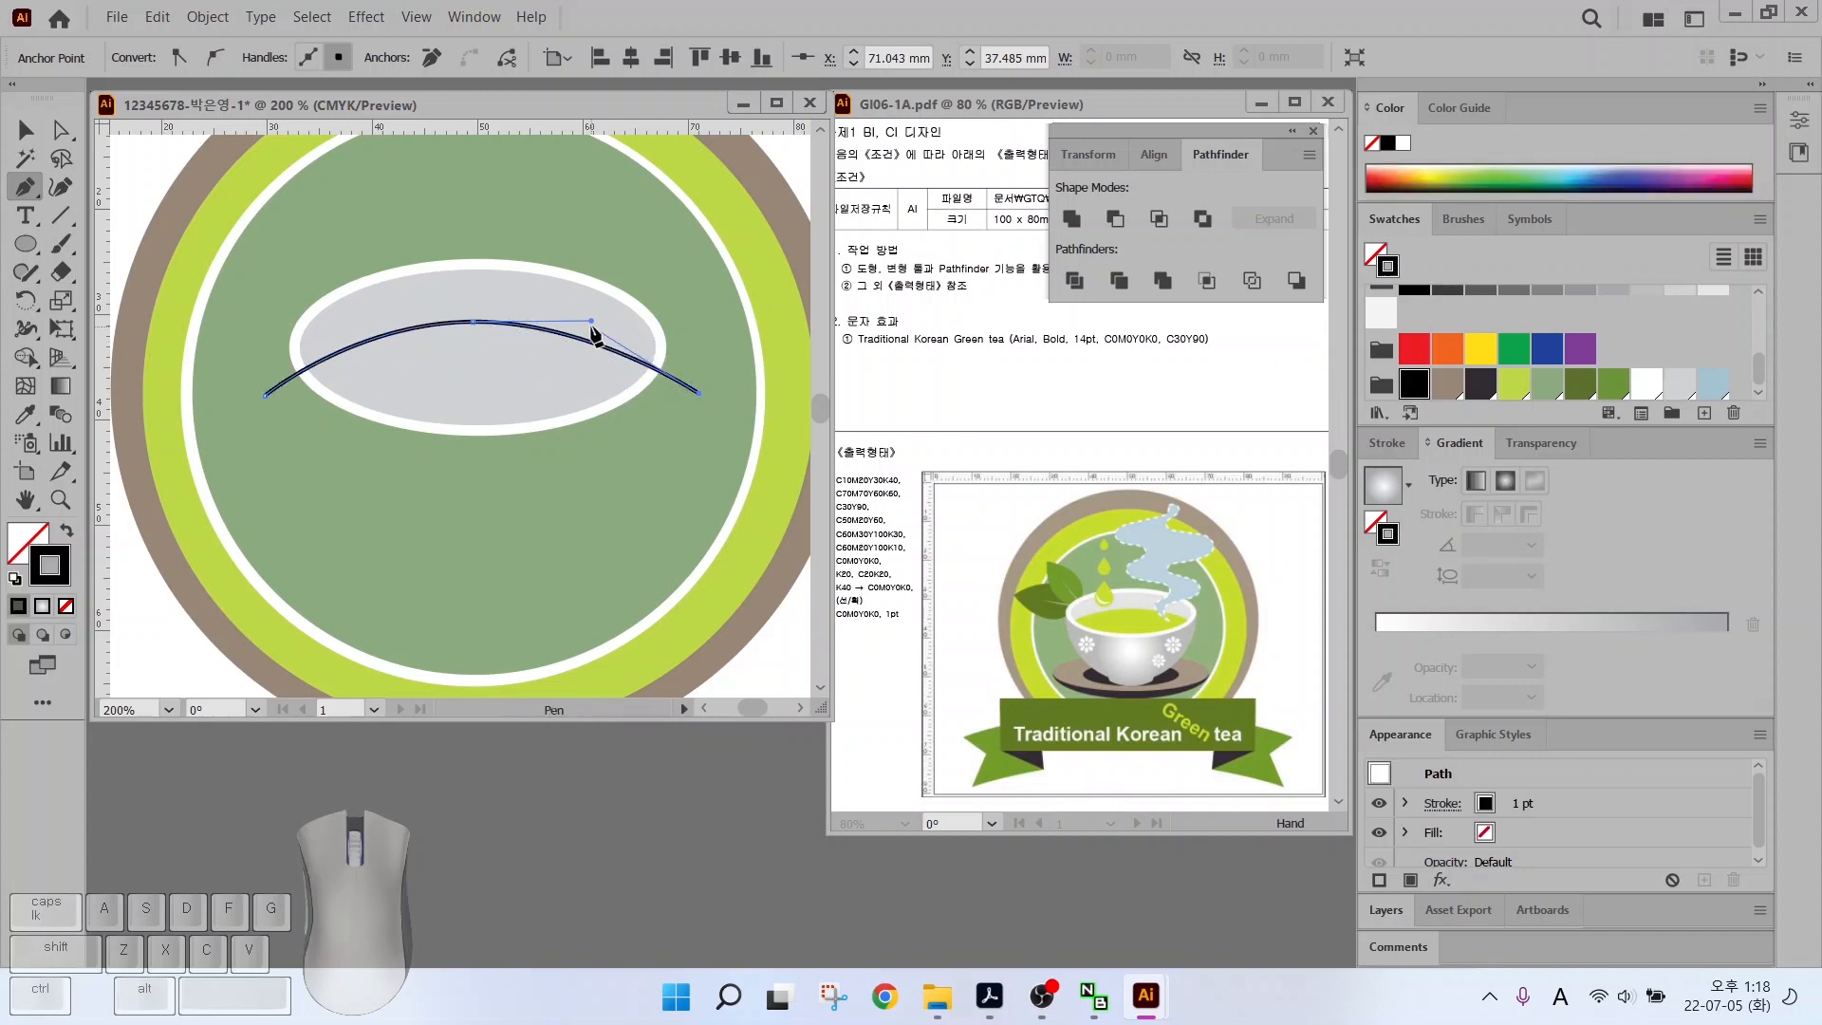
Select the grey oval together with the black arc
key(v)
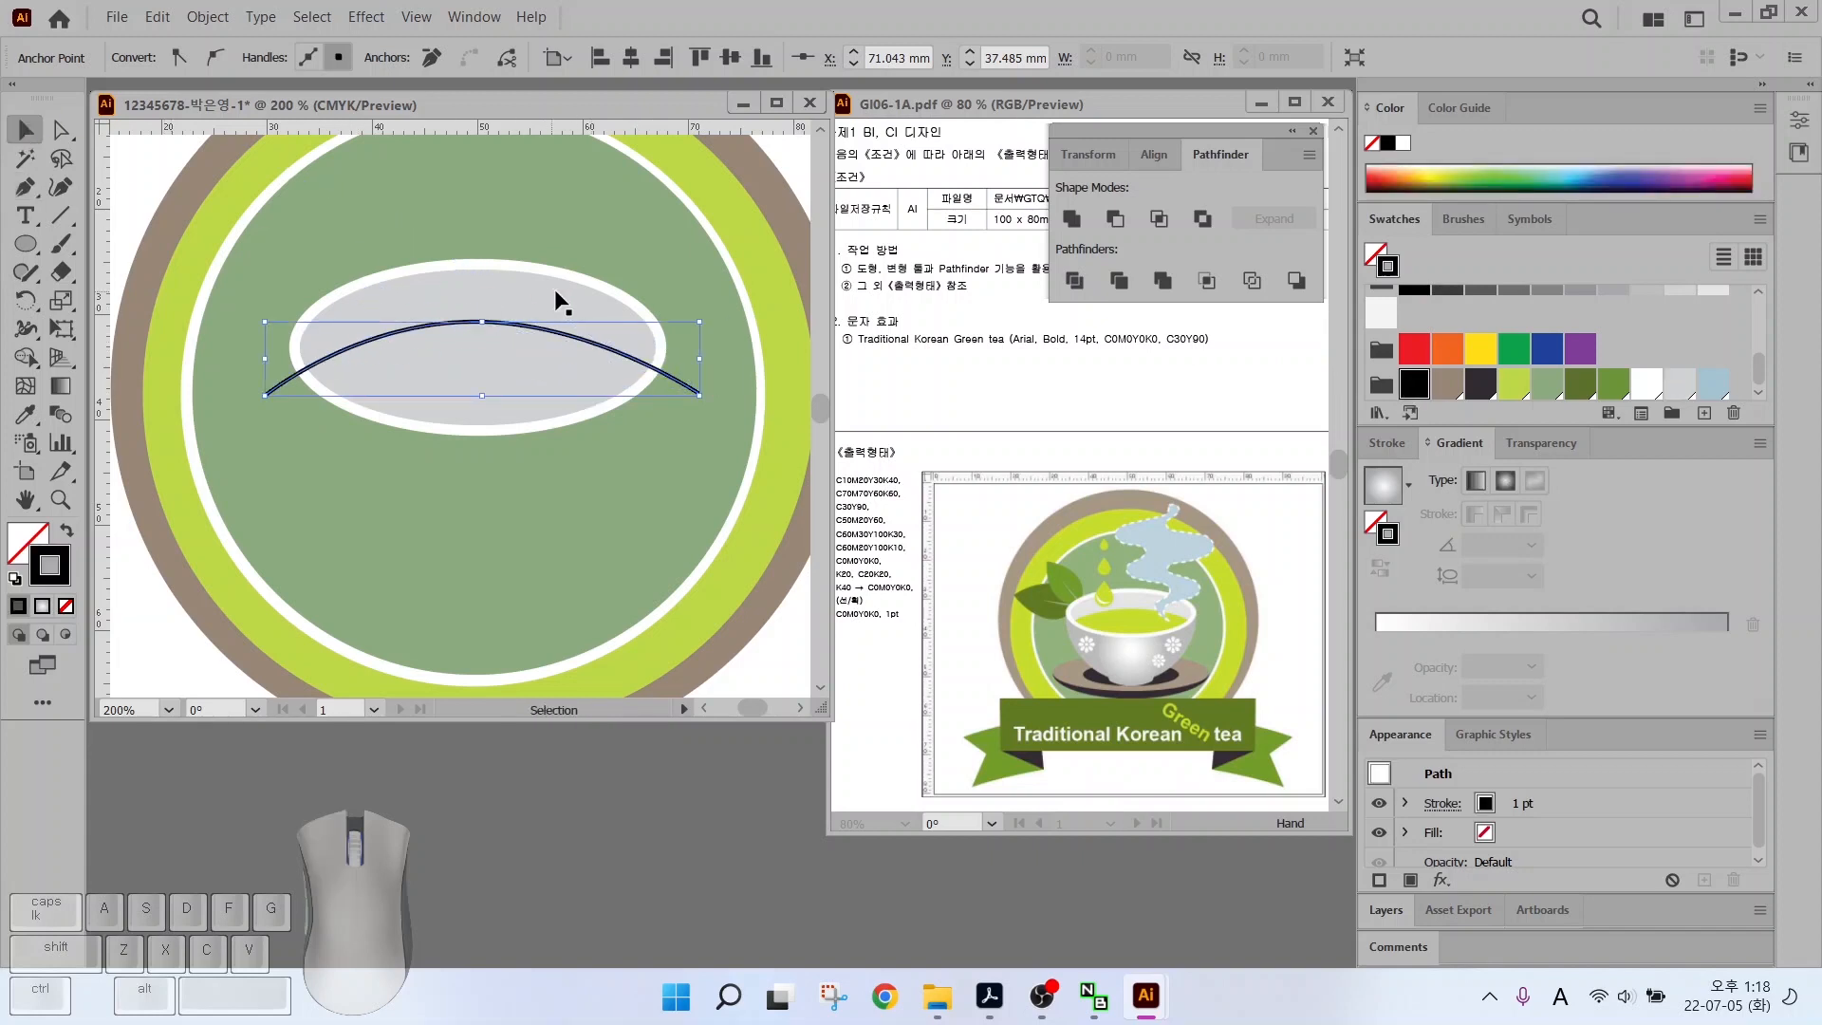
click(548, 305)
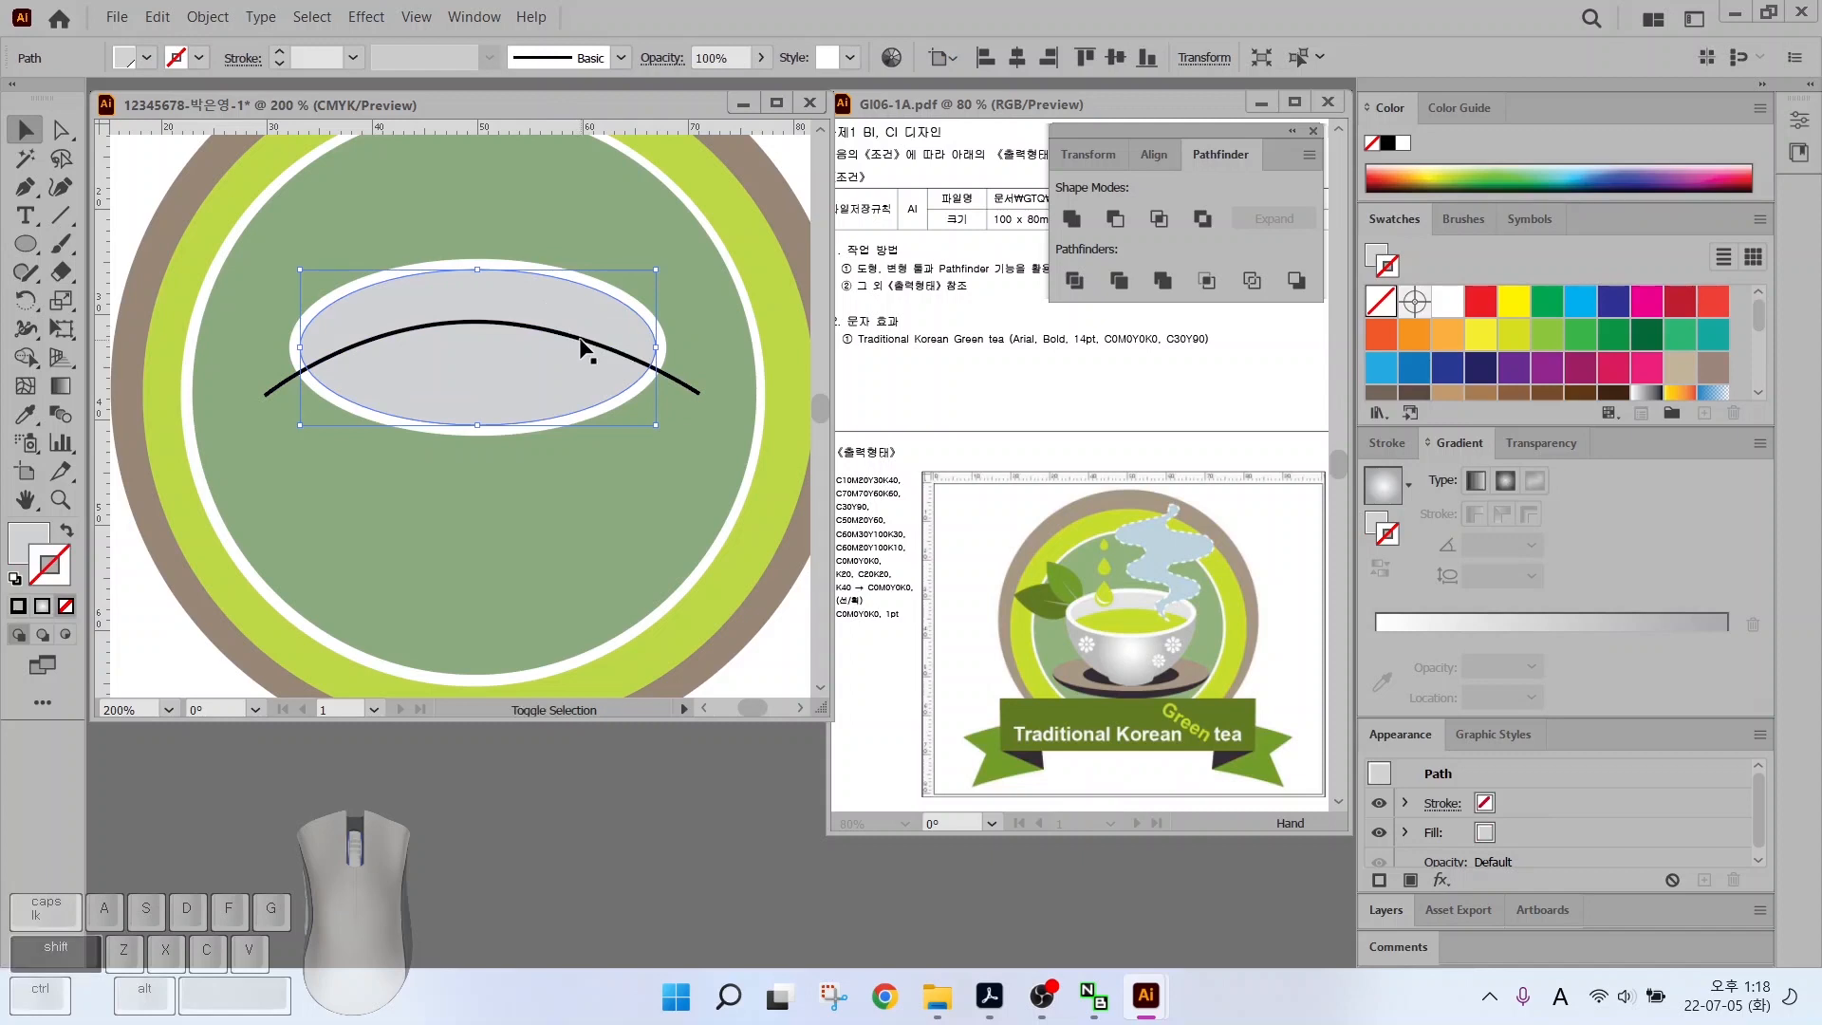
shift+click(582, 340)
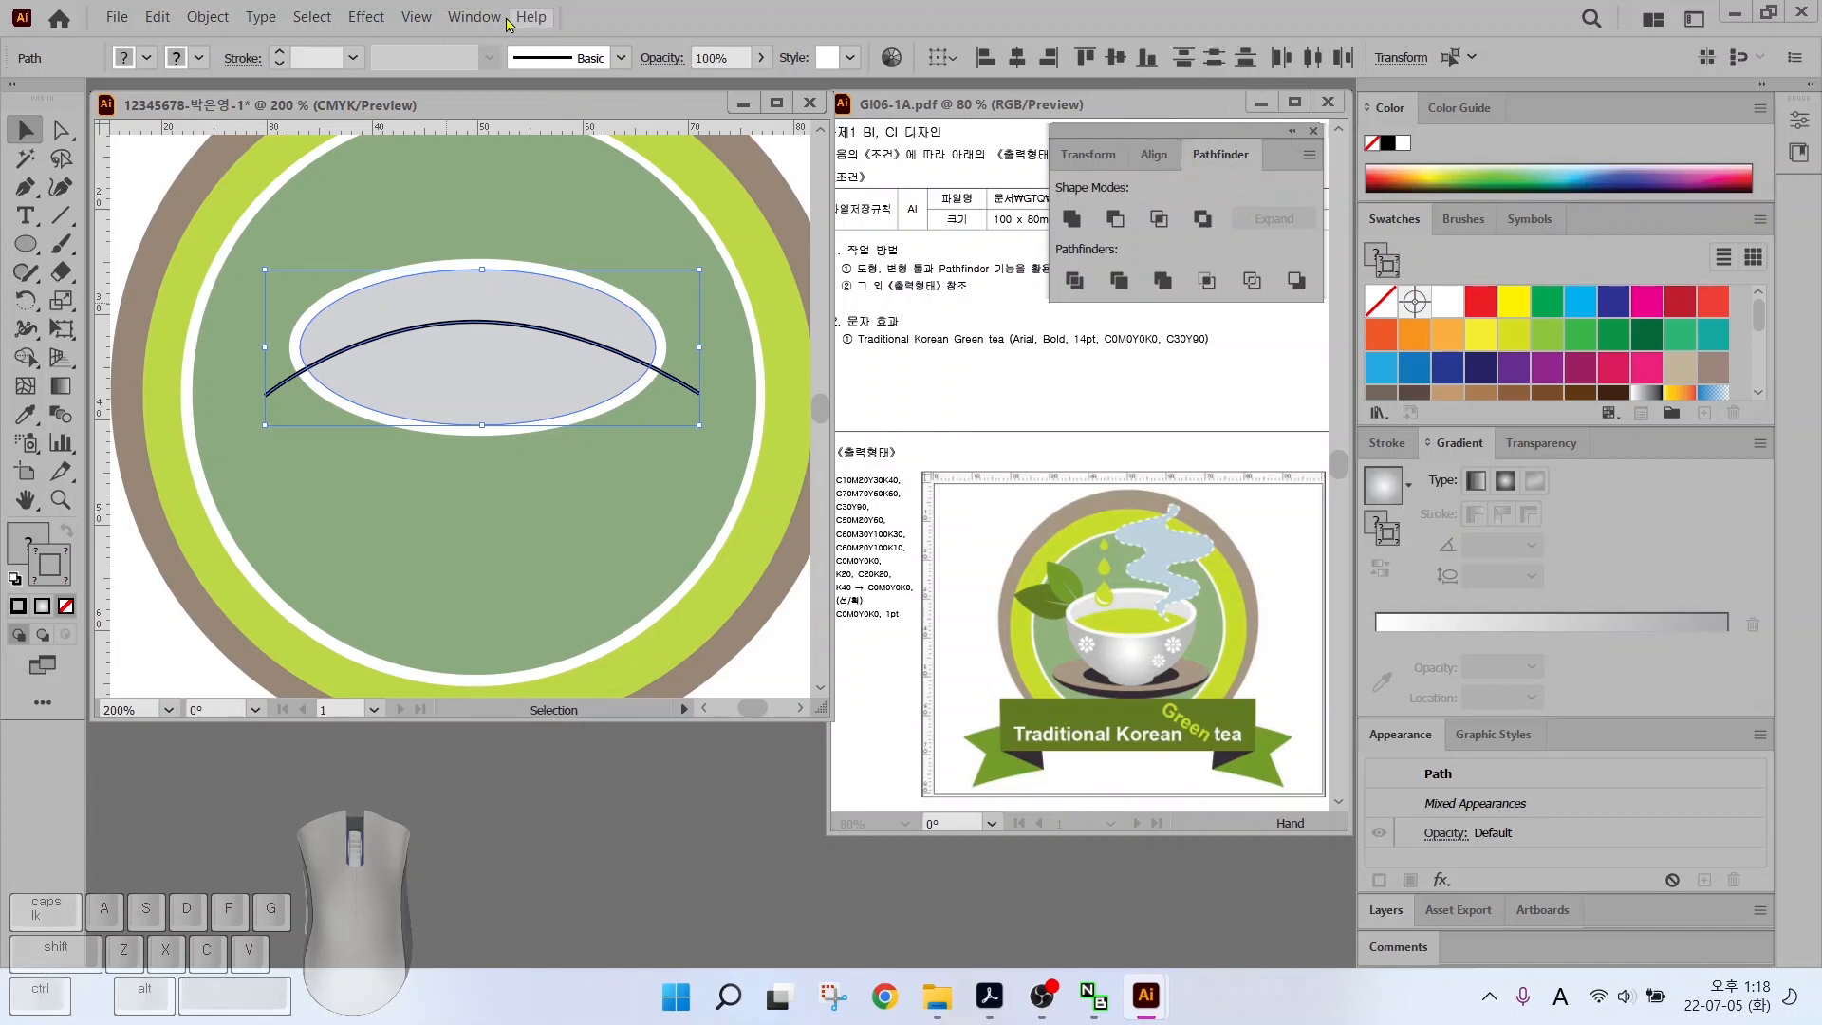
click(474, 17)
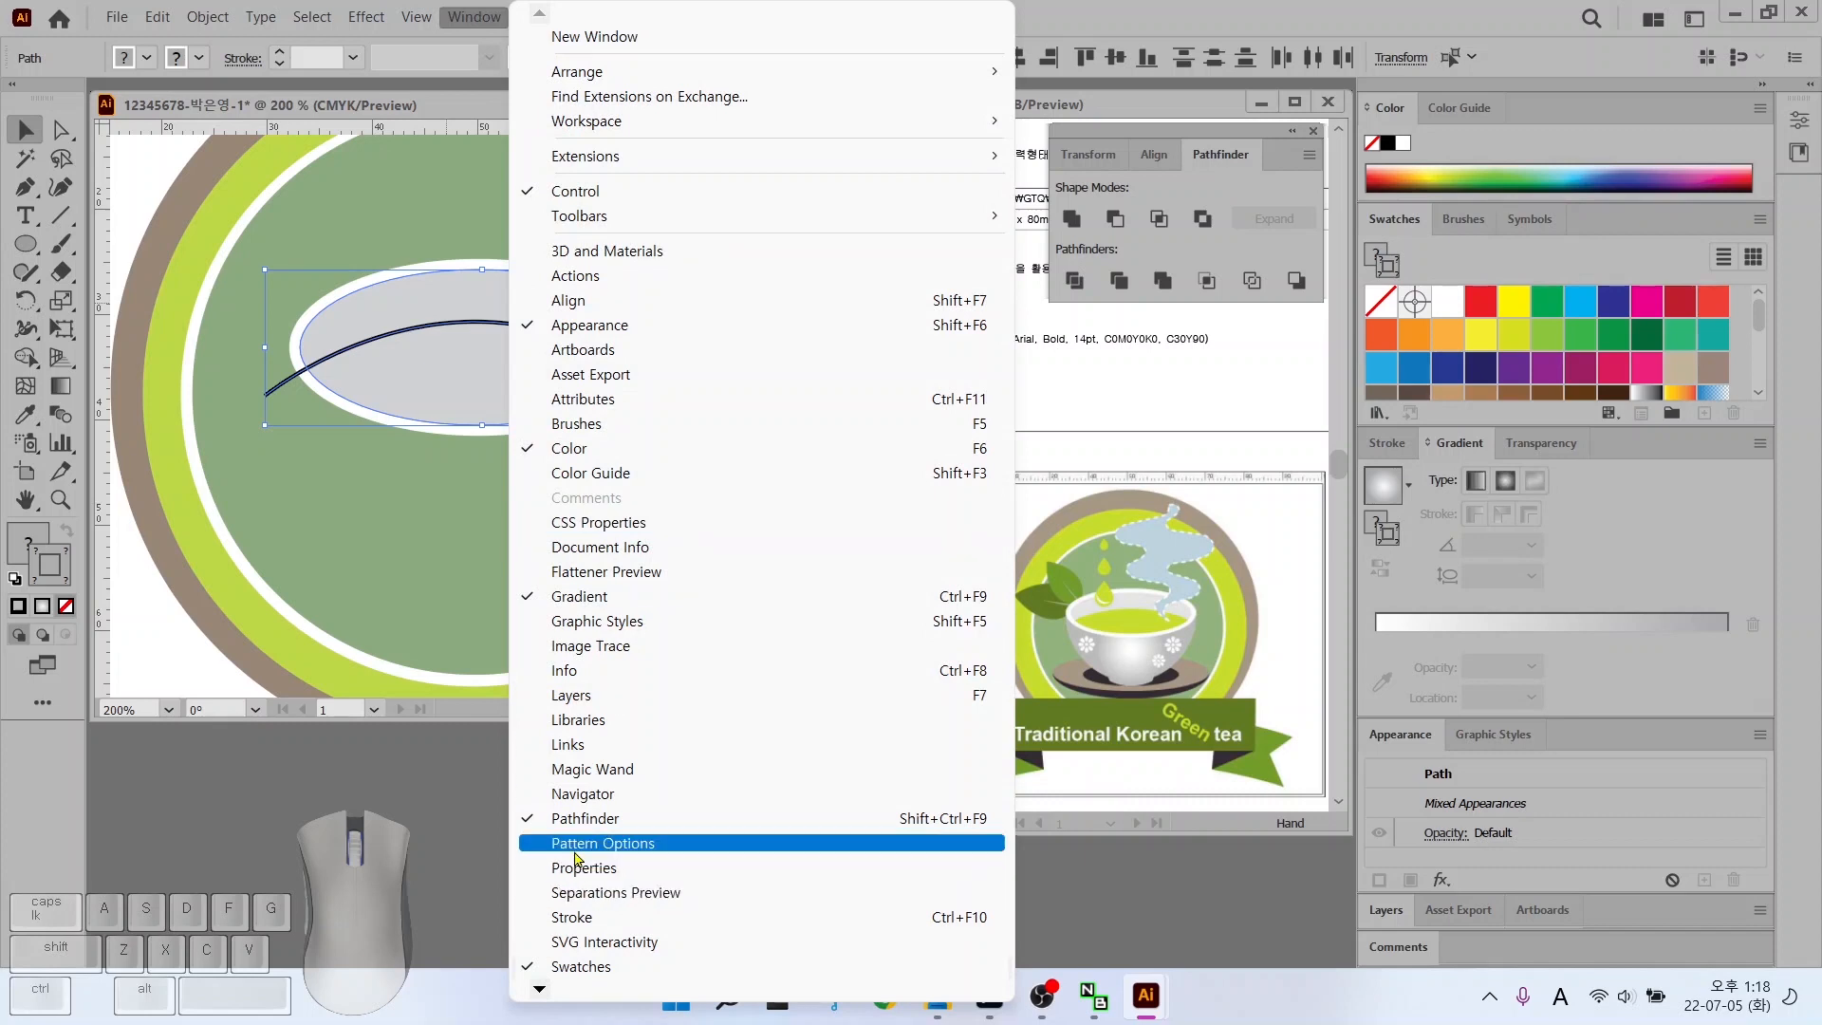
Divide the grey oval along the arc with Pathfinder > Divide
click(585, 822)
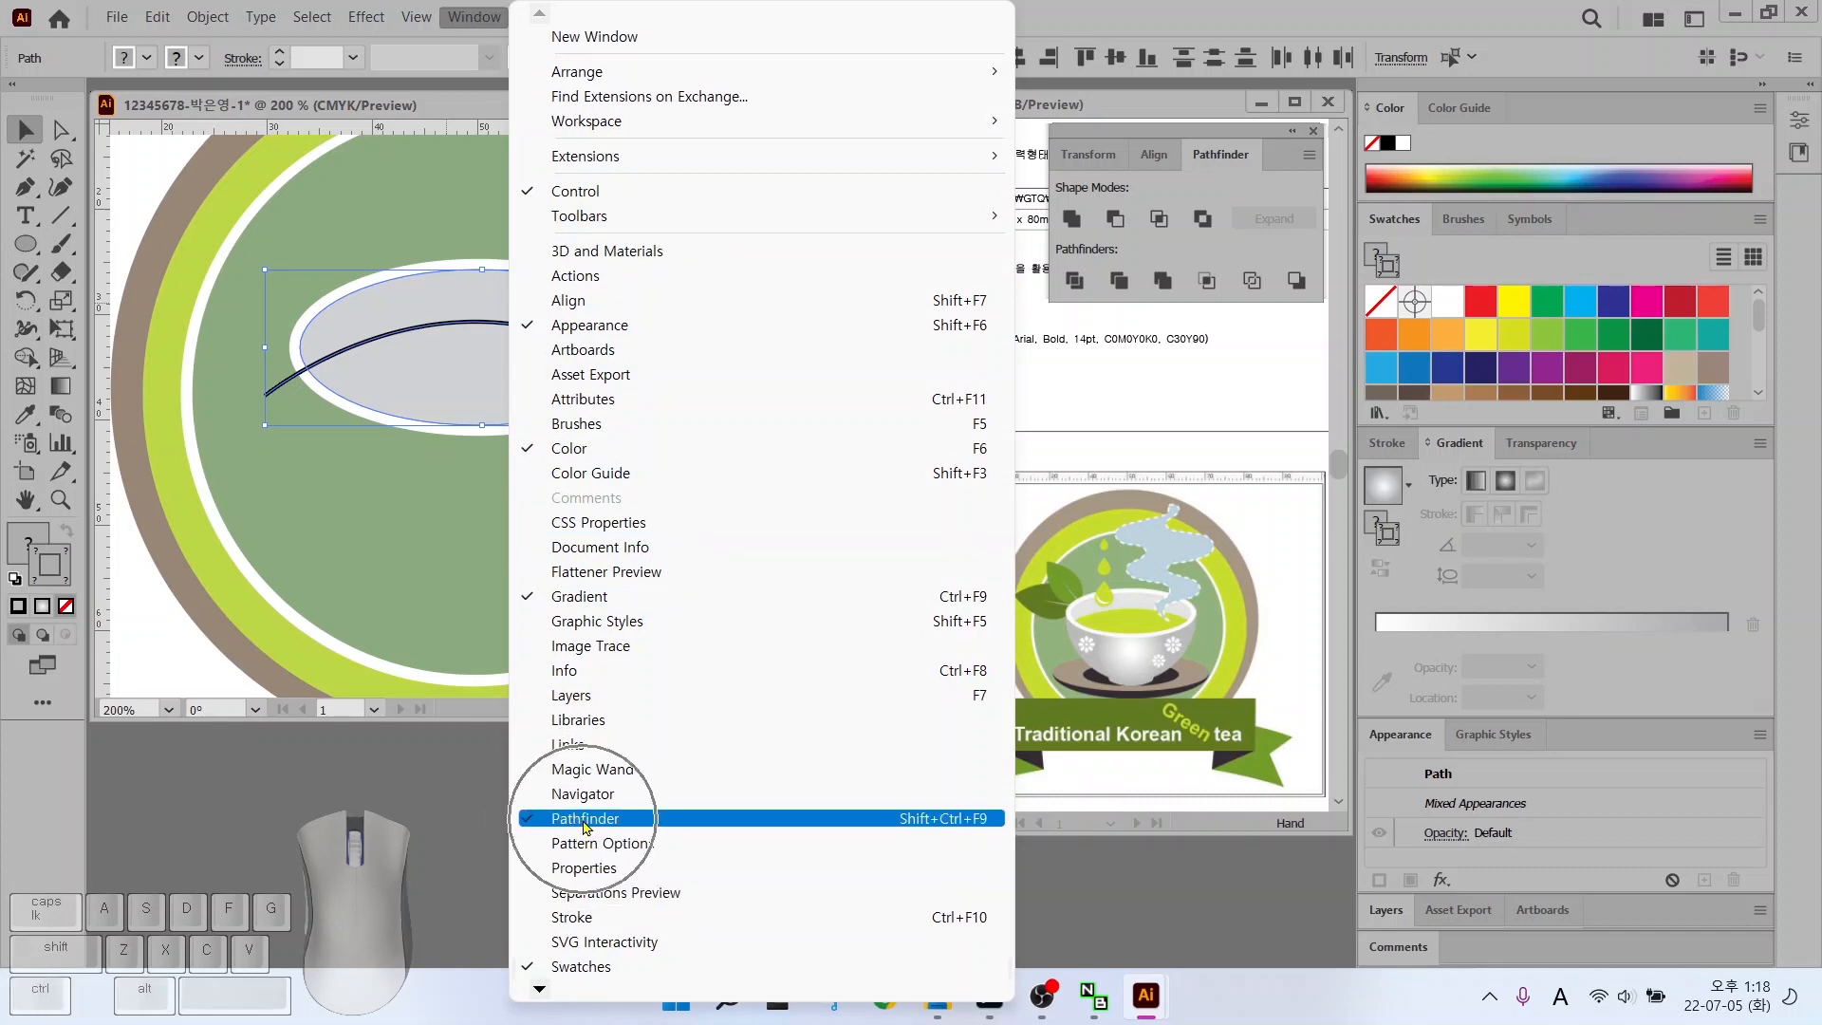
click(1176, 133)
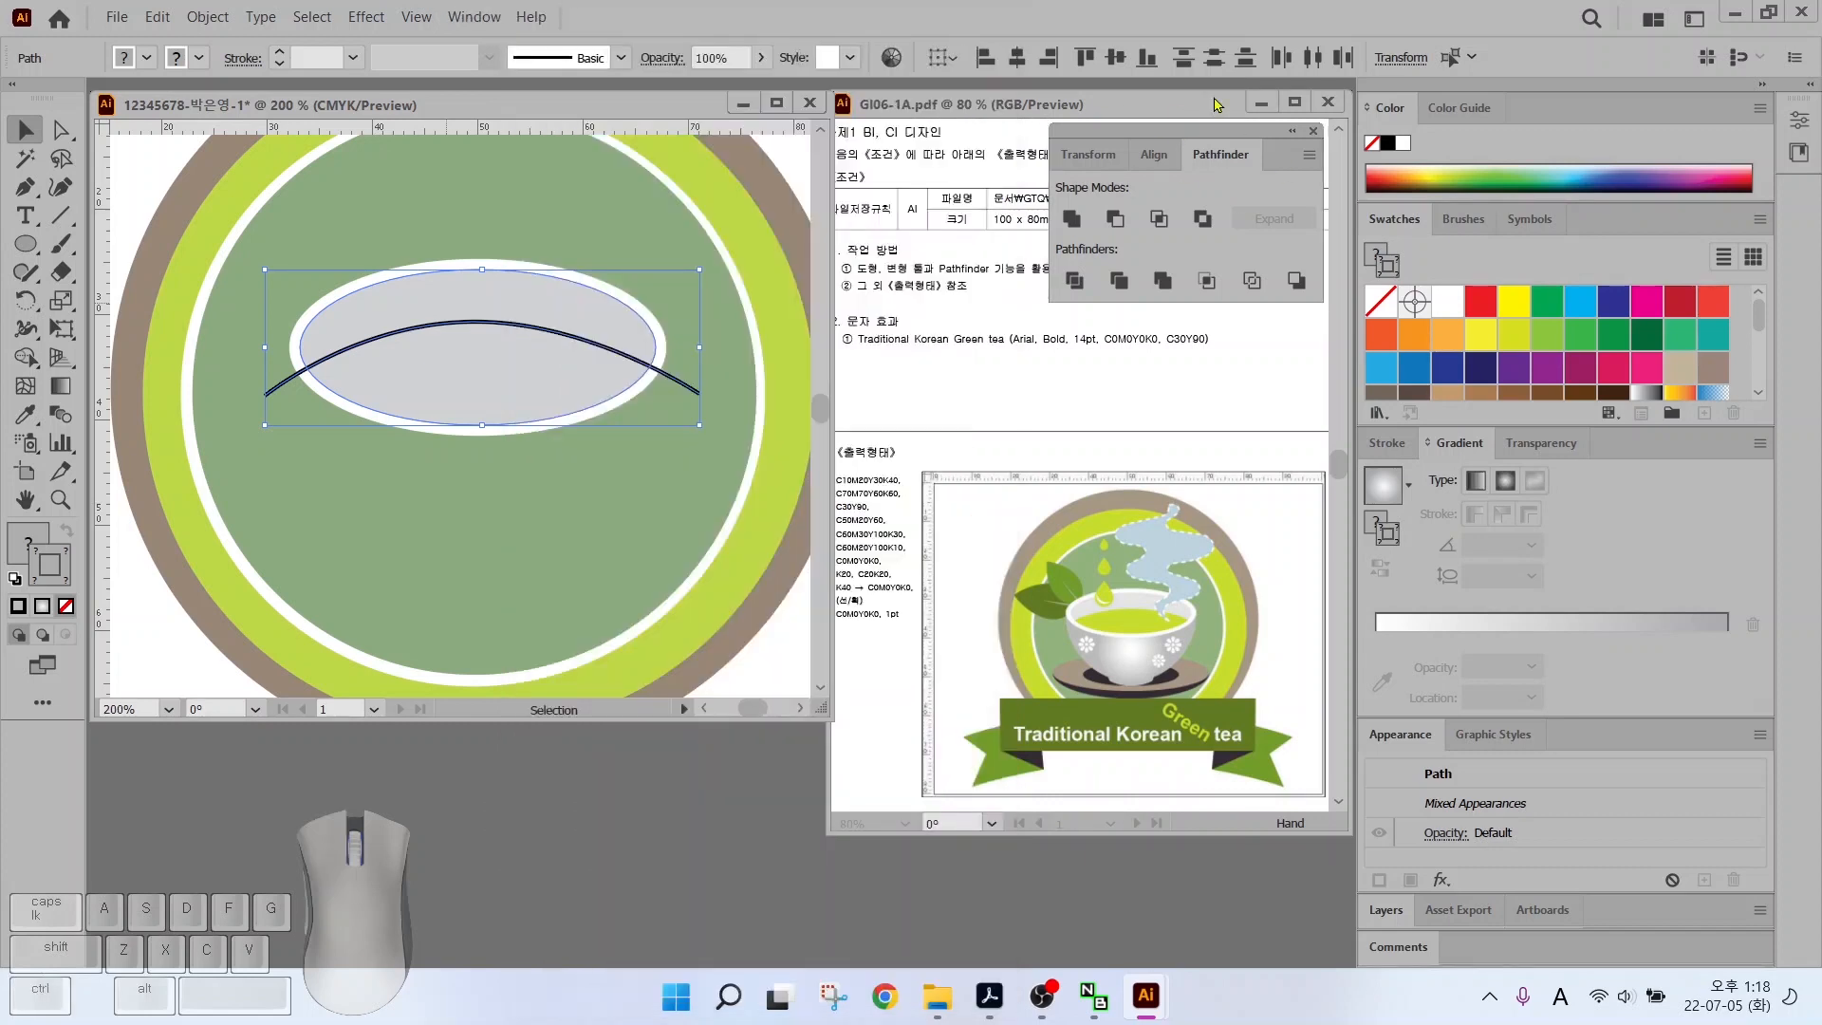
click(1073, 282)
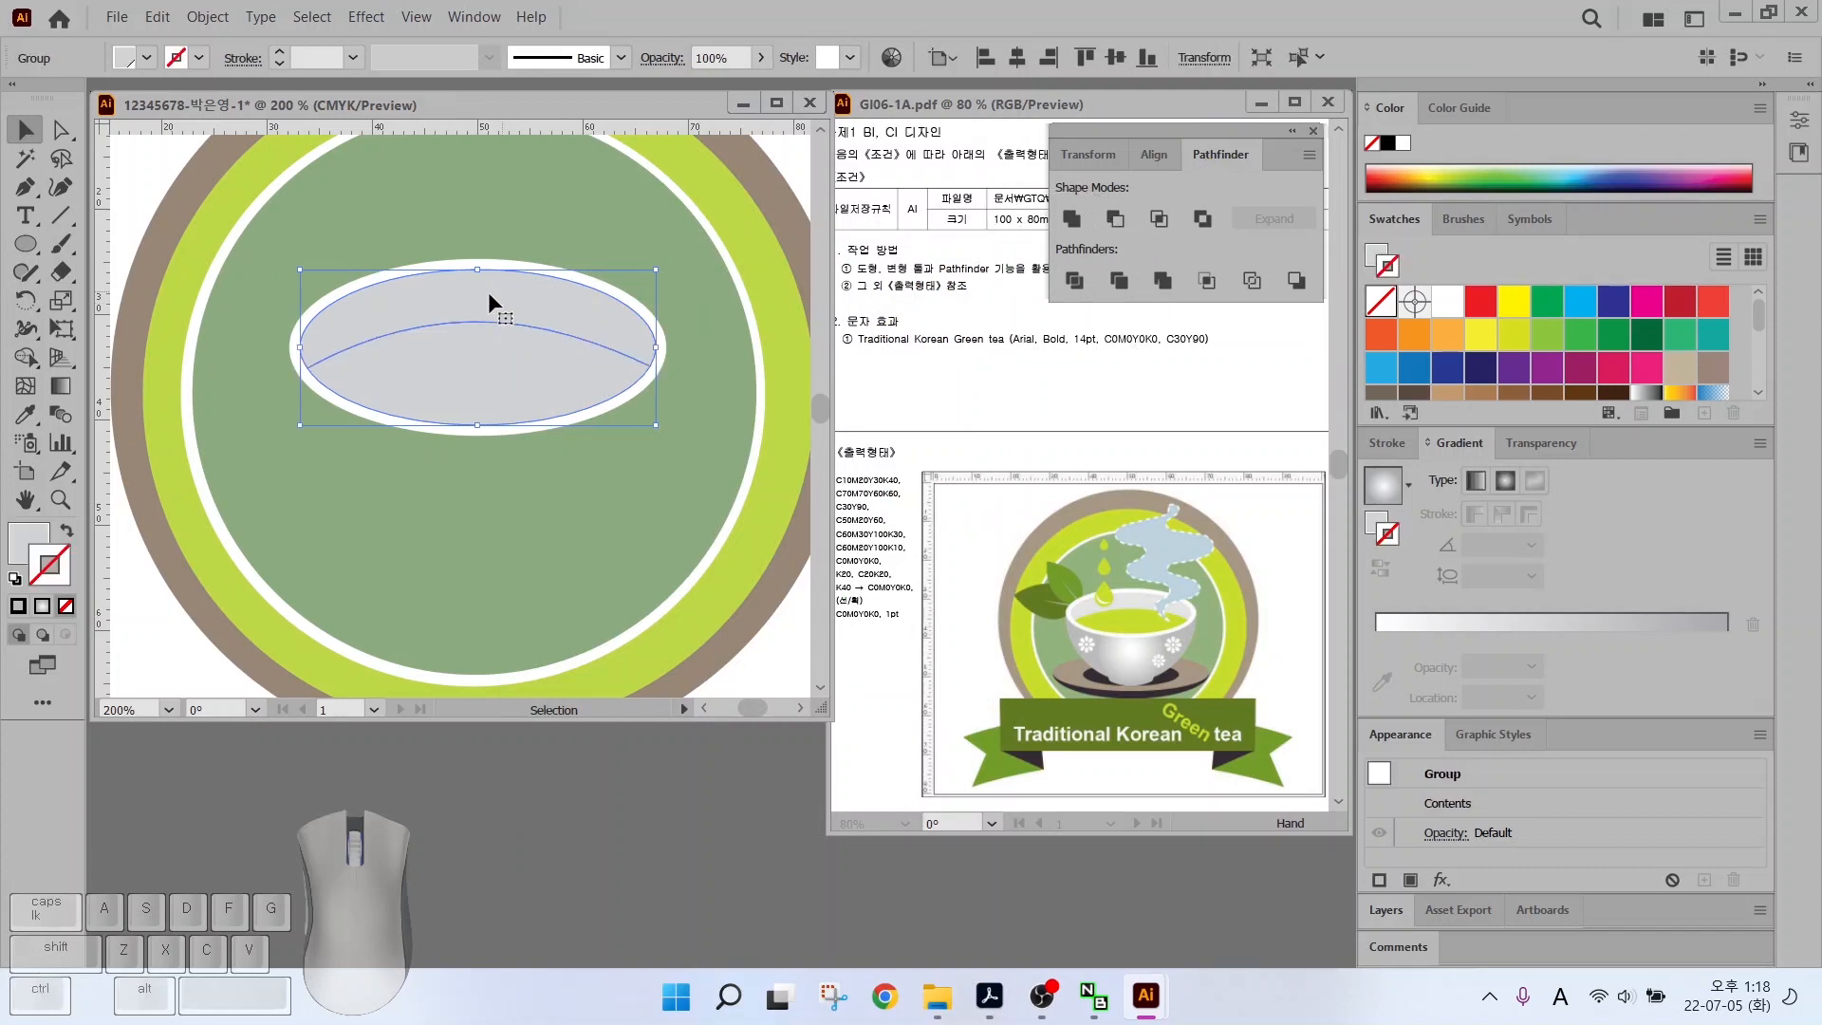
Fill the lower divided piece yellow-green as the tea
ctrl+click(505, 361)
click(123, 633)
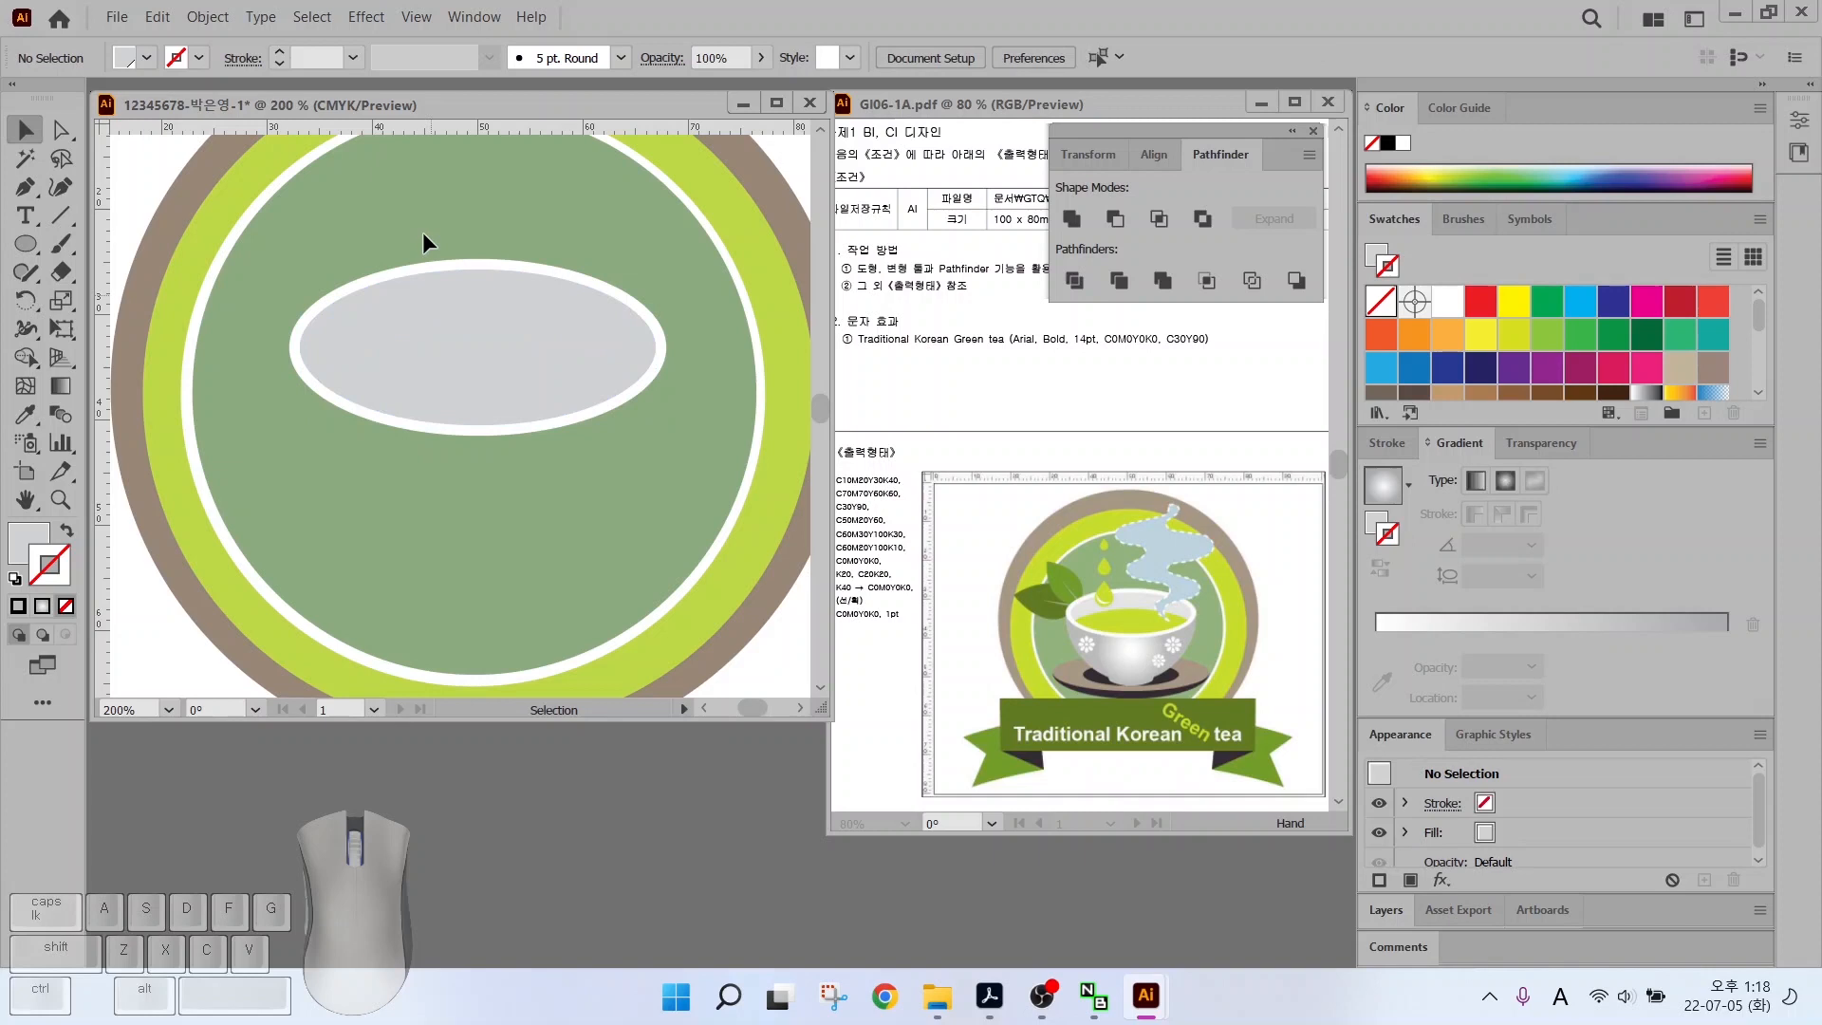
click(62, 135)
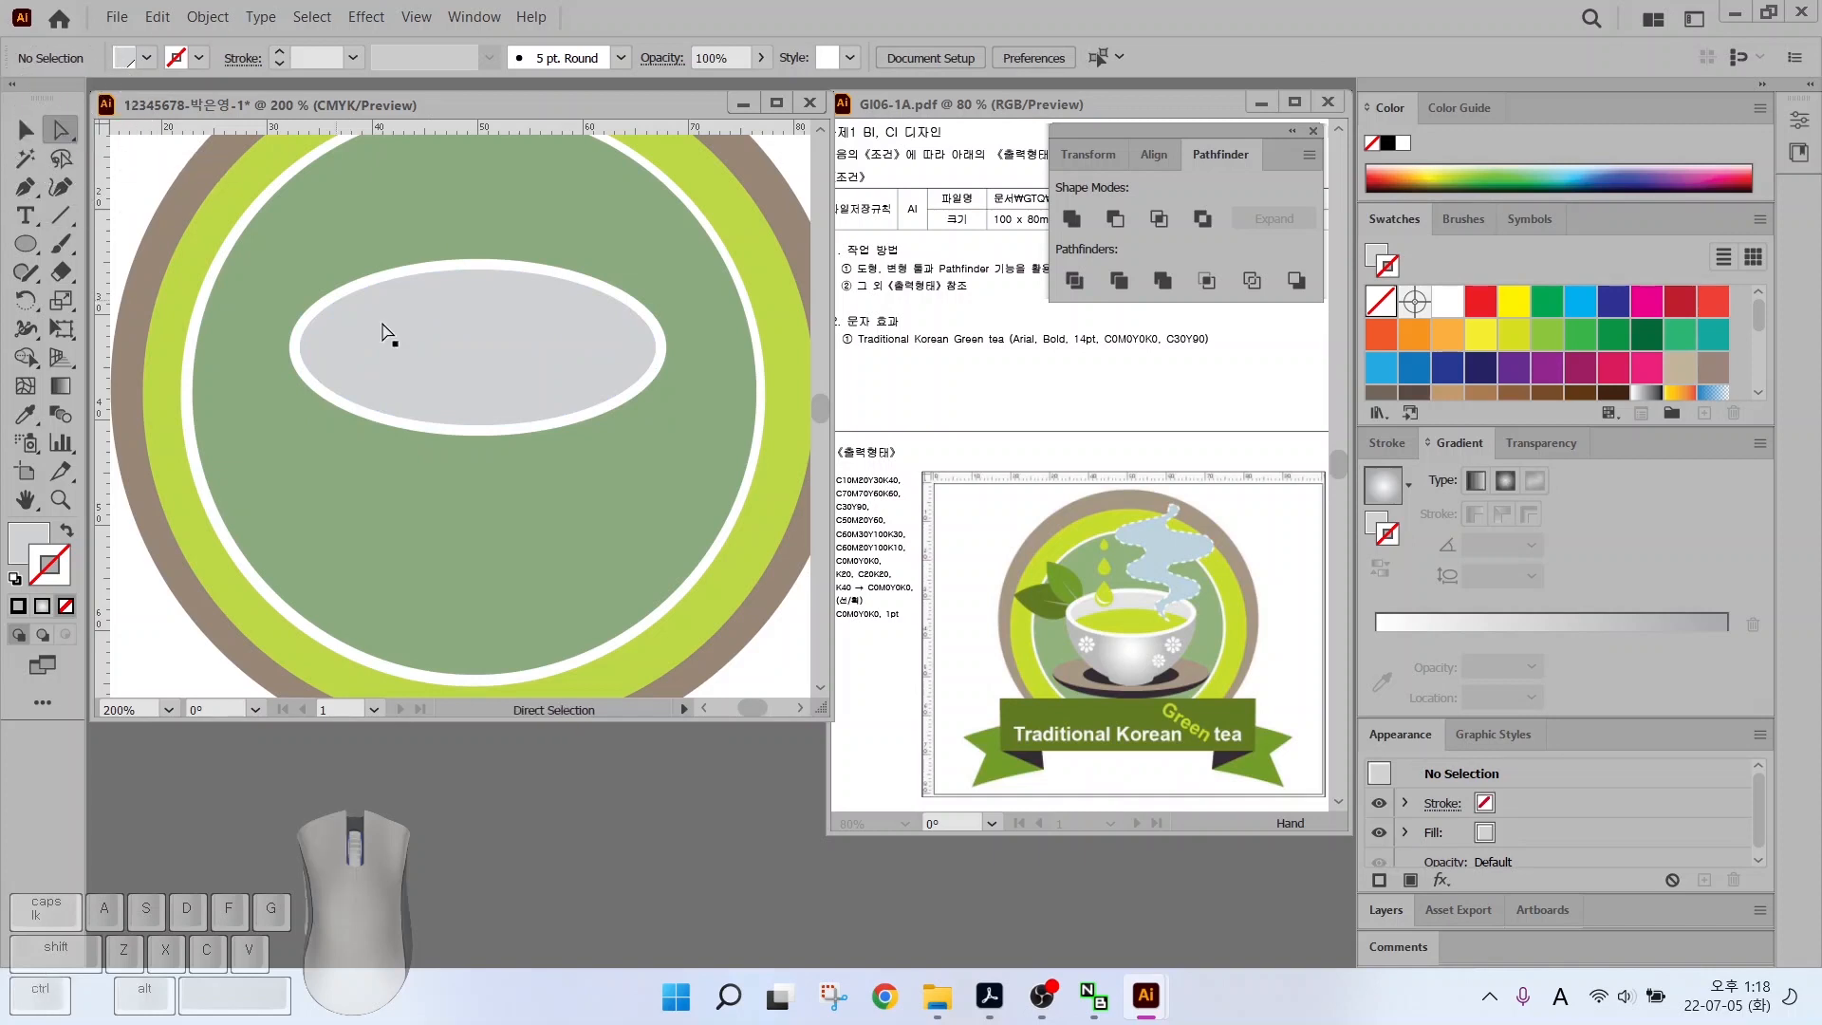
click(459, 381)
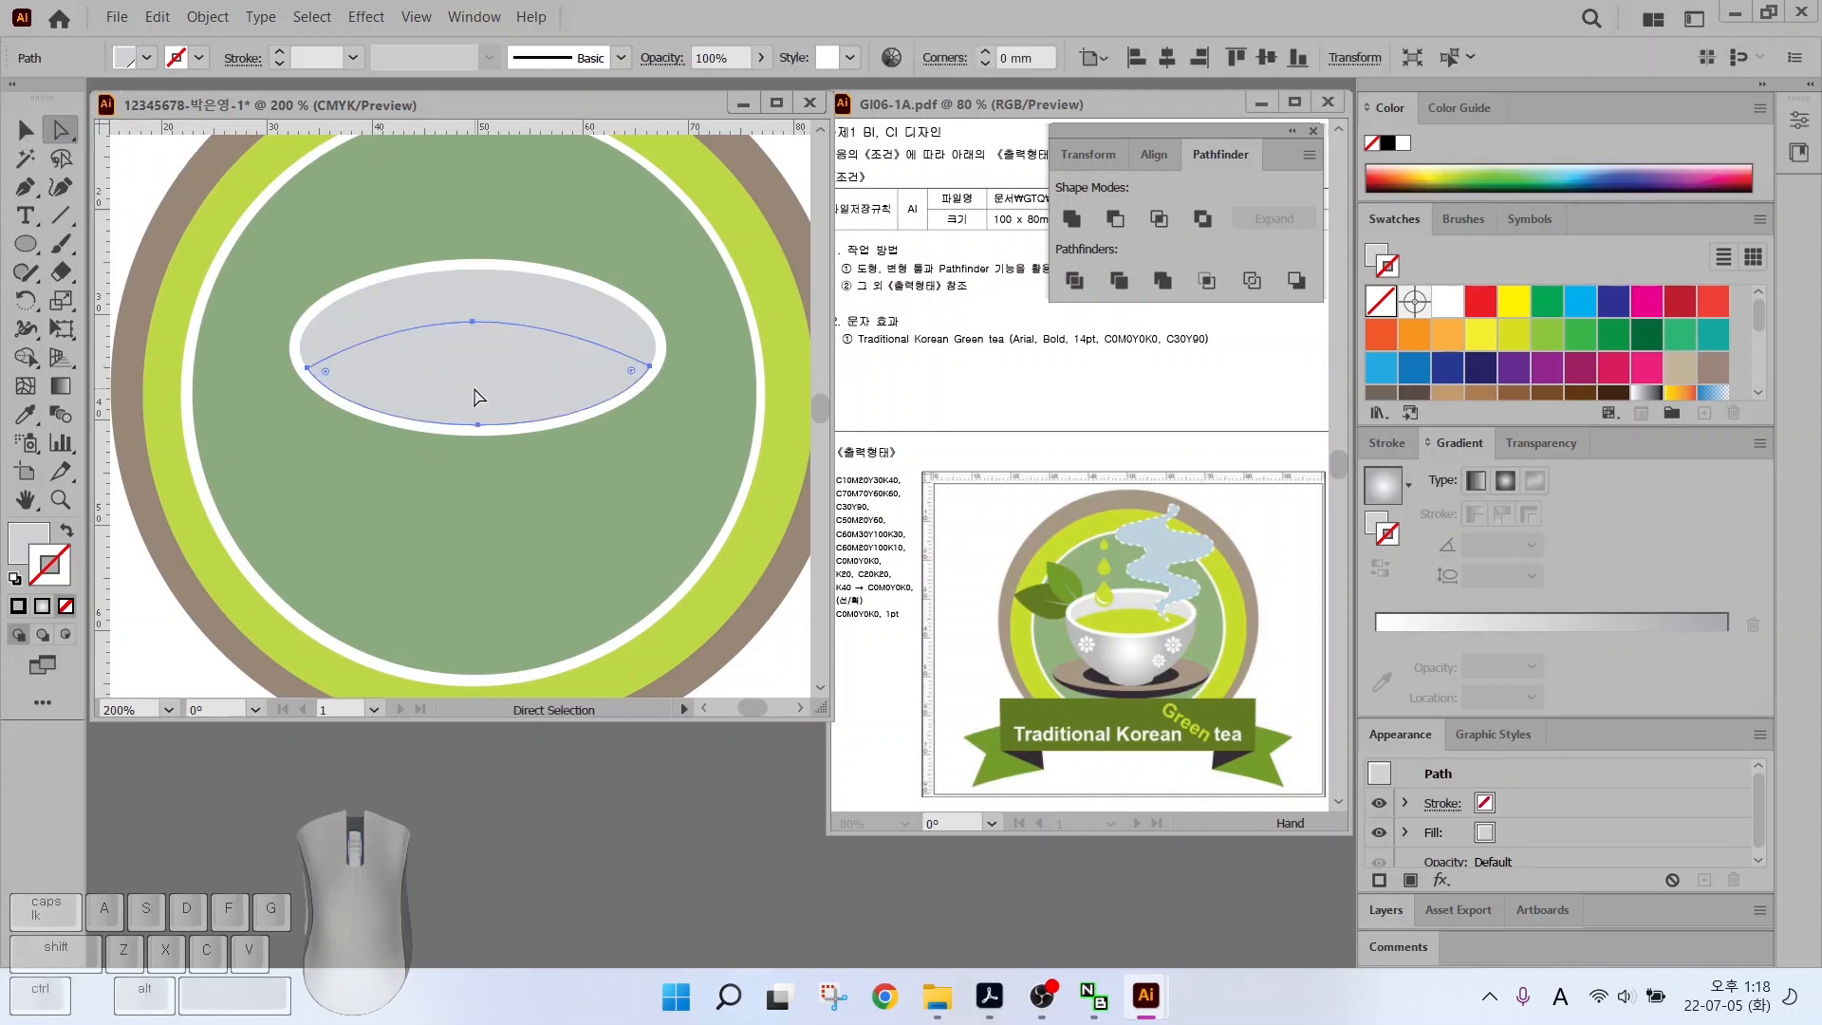
click(34, 542)
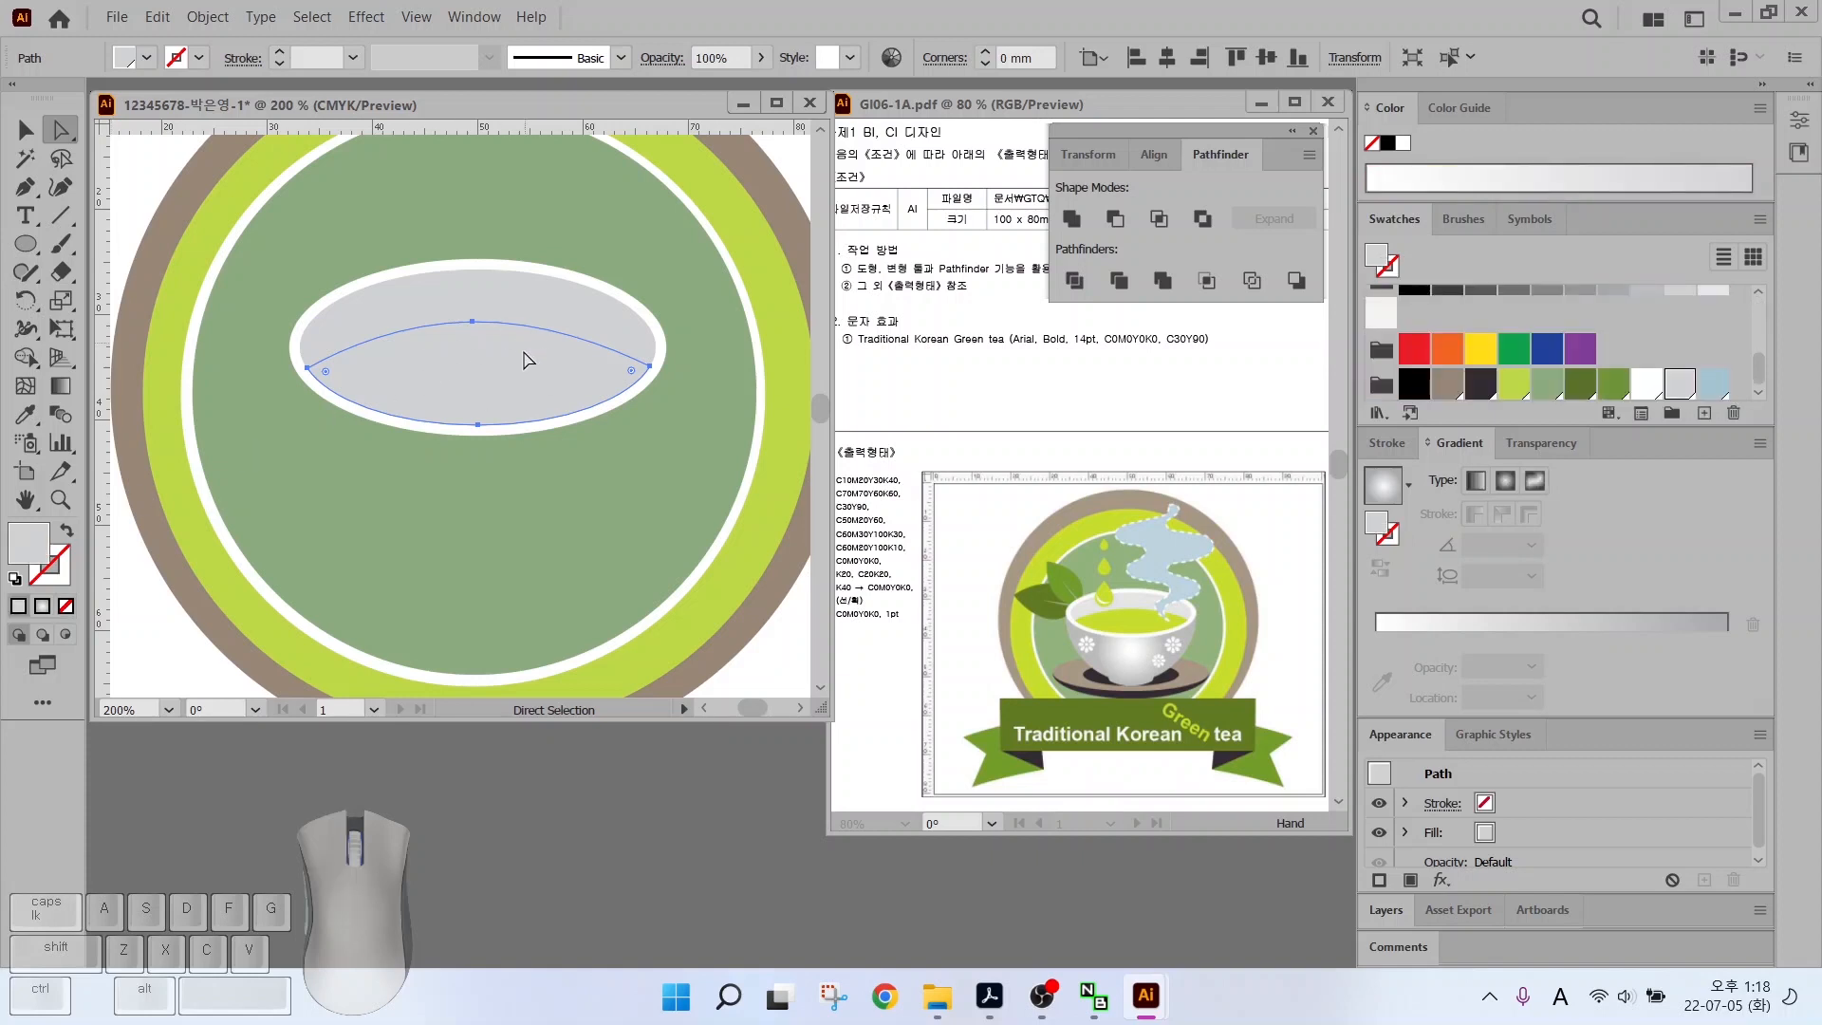
click(1513, 383)
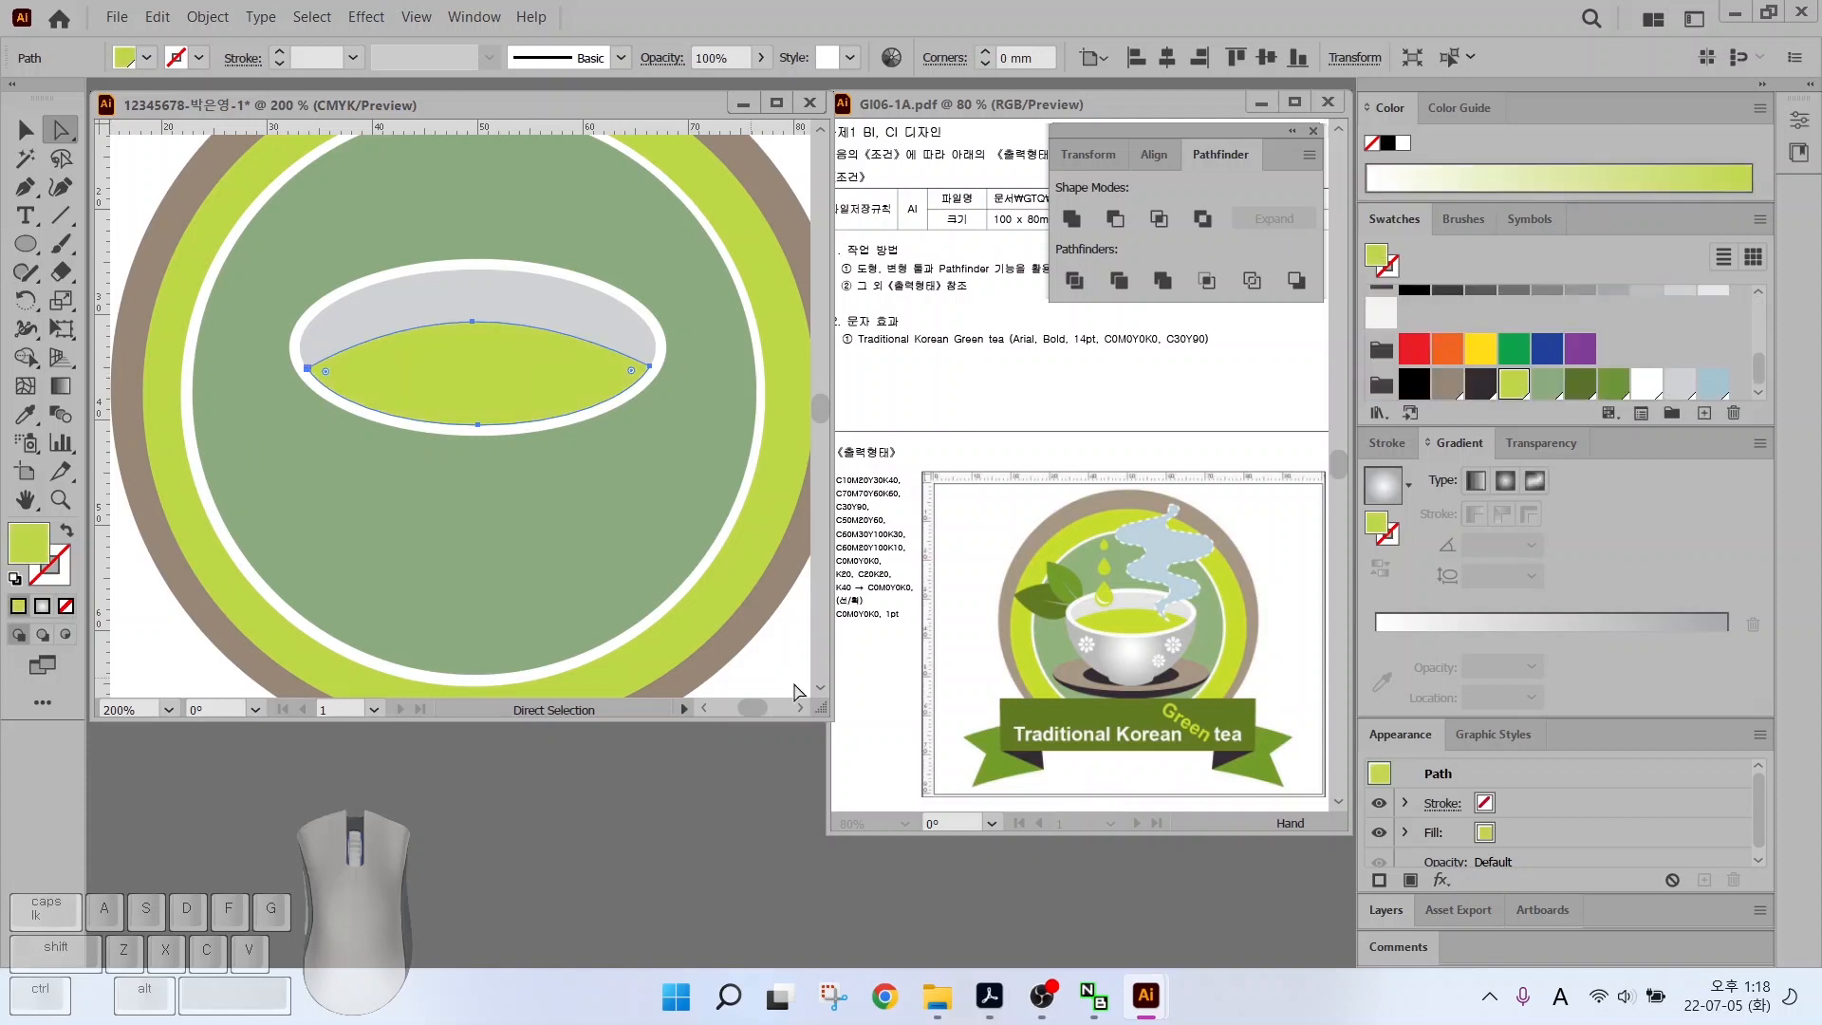
click(25, 244)
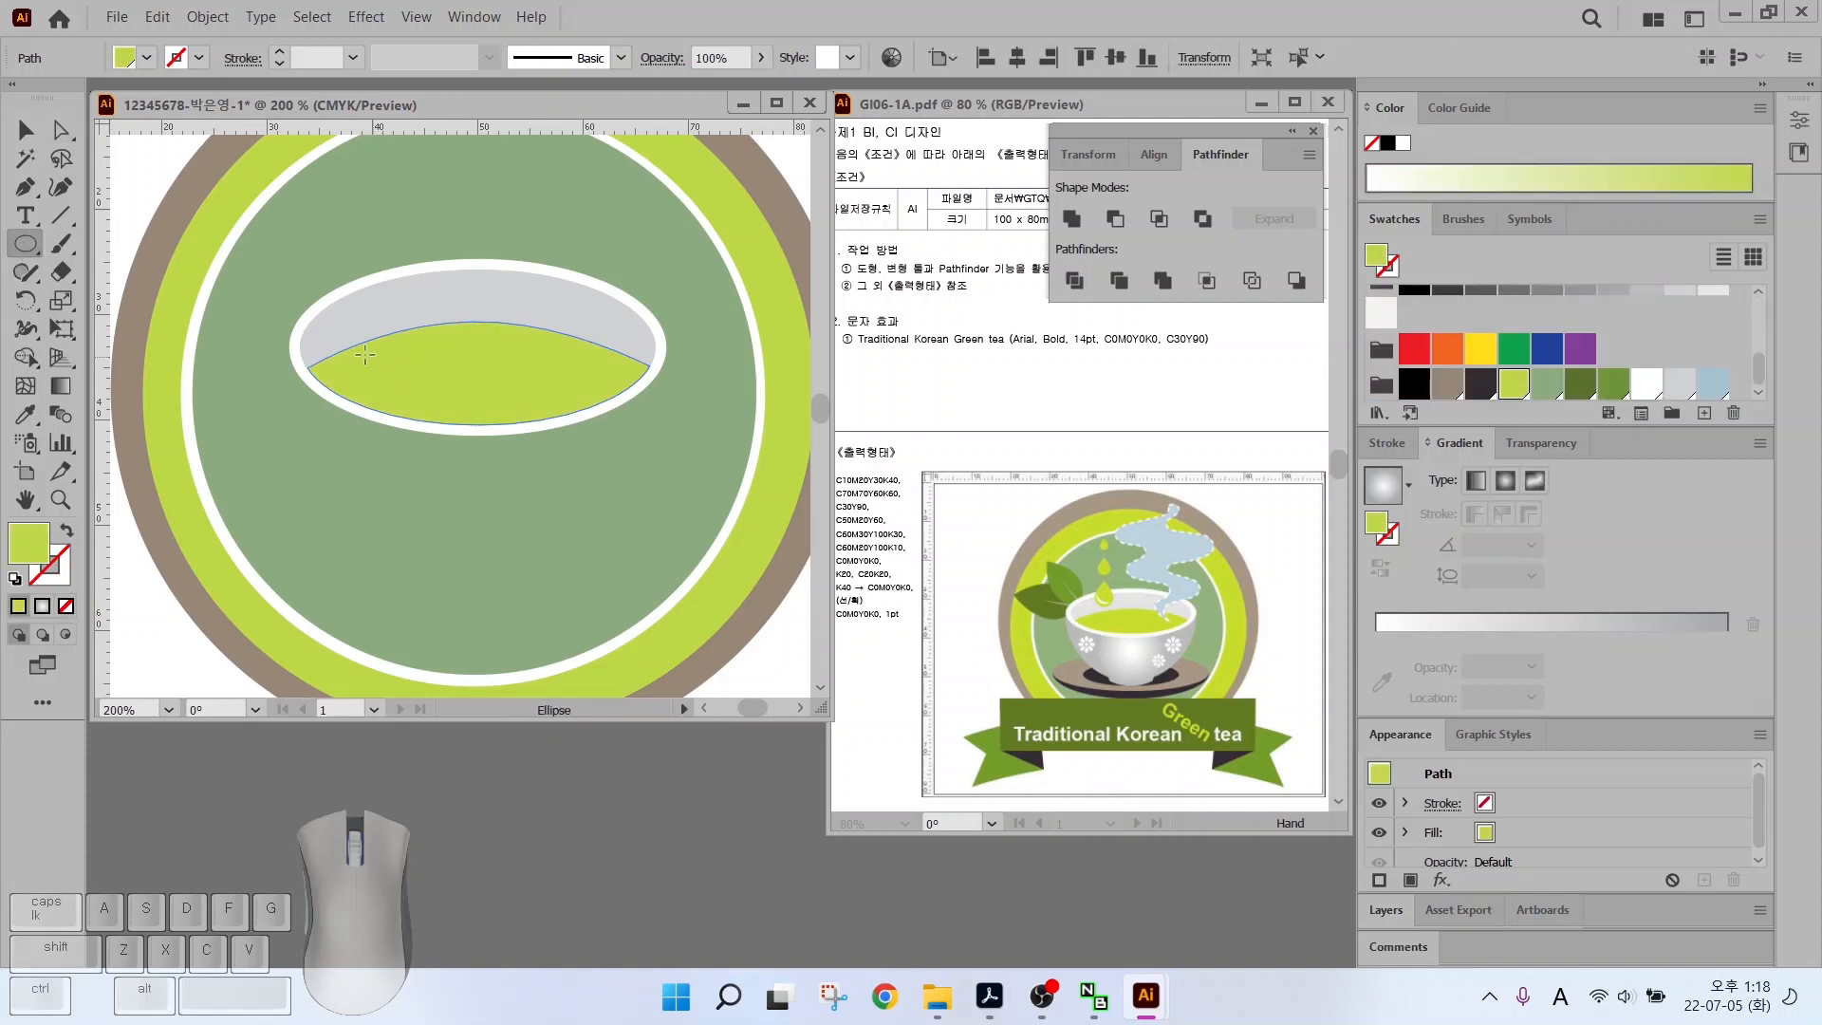
Draw a large ellipse over the tea area, narrowing it and moving it up
mouse_move(288, 330)
mouse_down()
mouse_move(740, 646)
mouse_move(697, 666)
mouse_move(700, 689)
mouse_up()
key(v)
drag(508, 487, 493, 389)
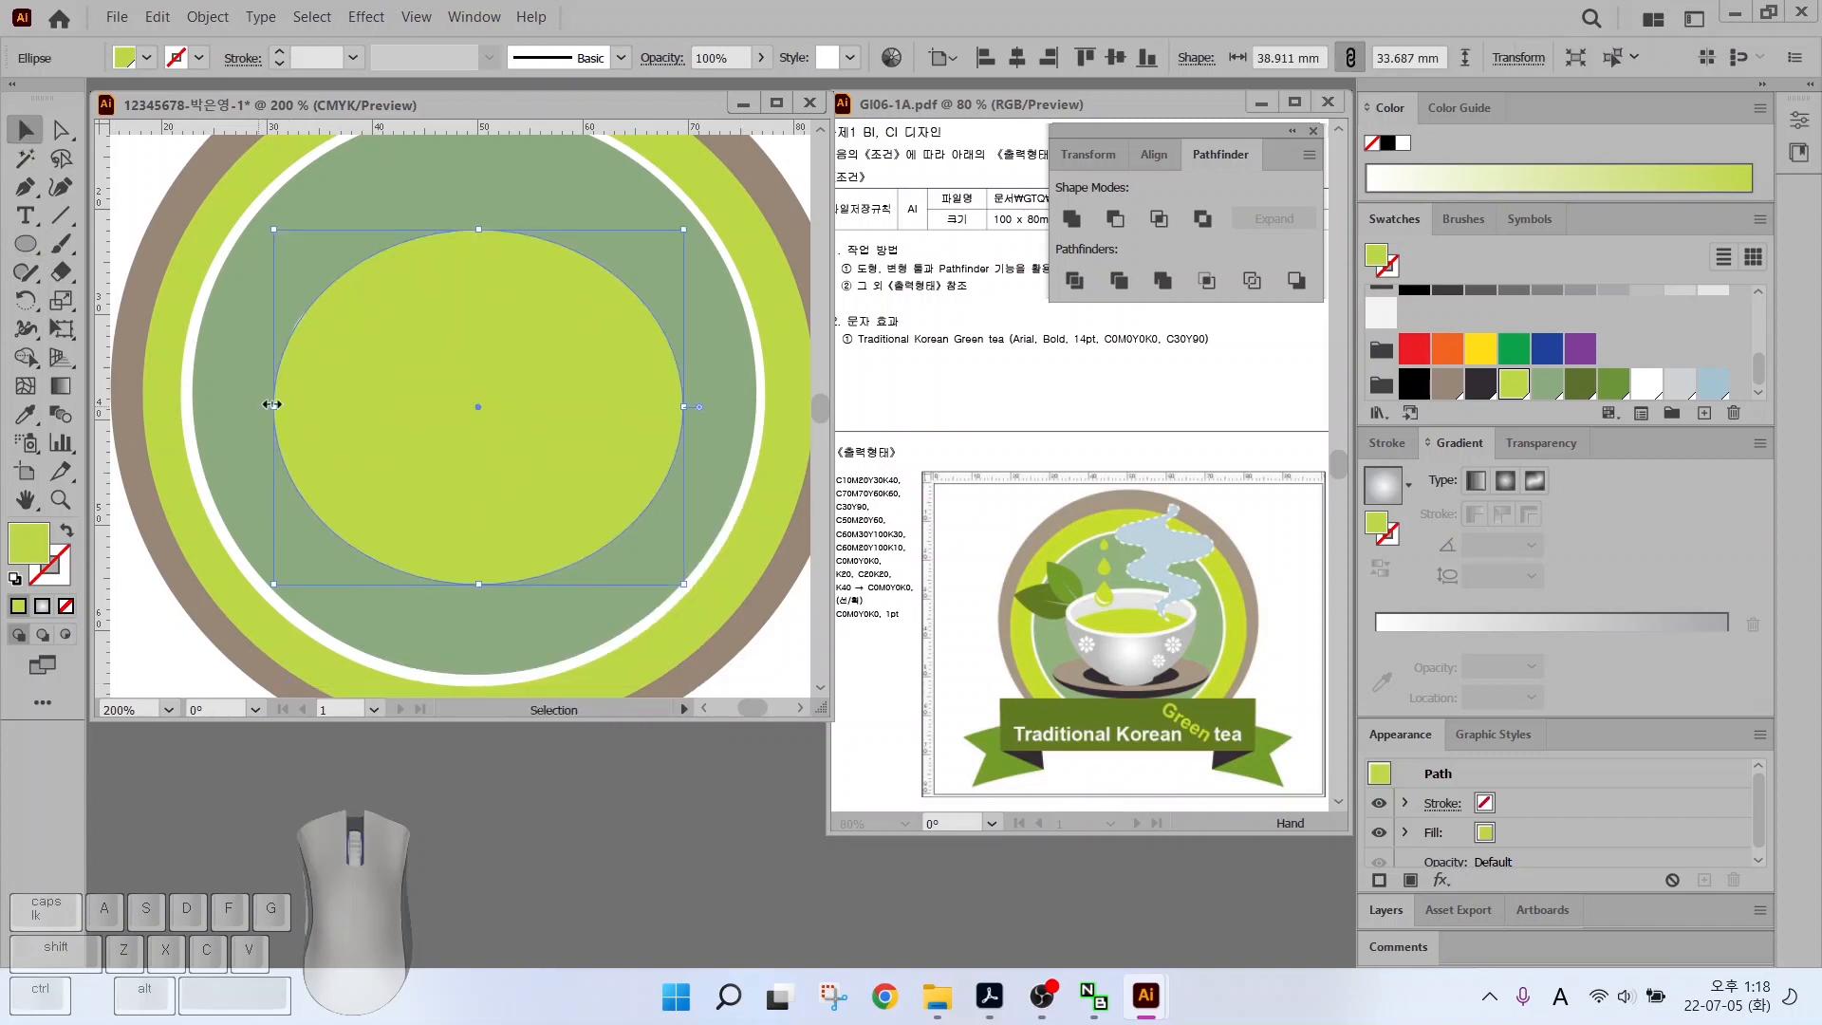
drag(273, 406, 290, 406)
drag(683, 398, 601, 387)
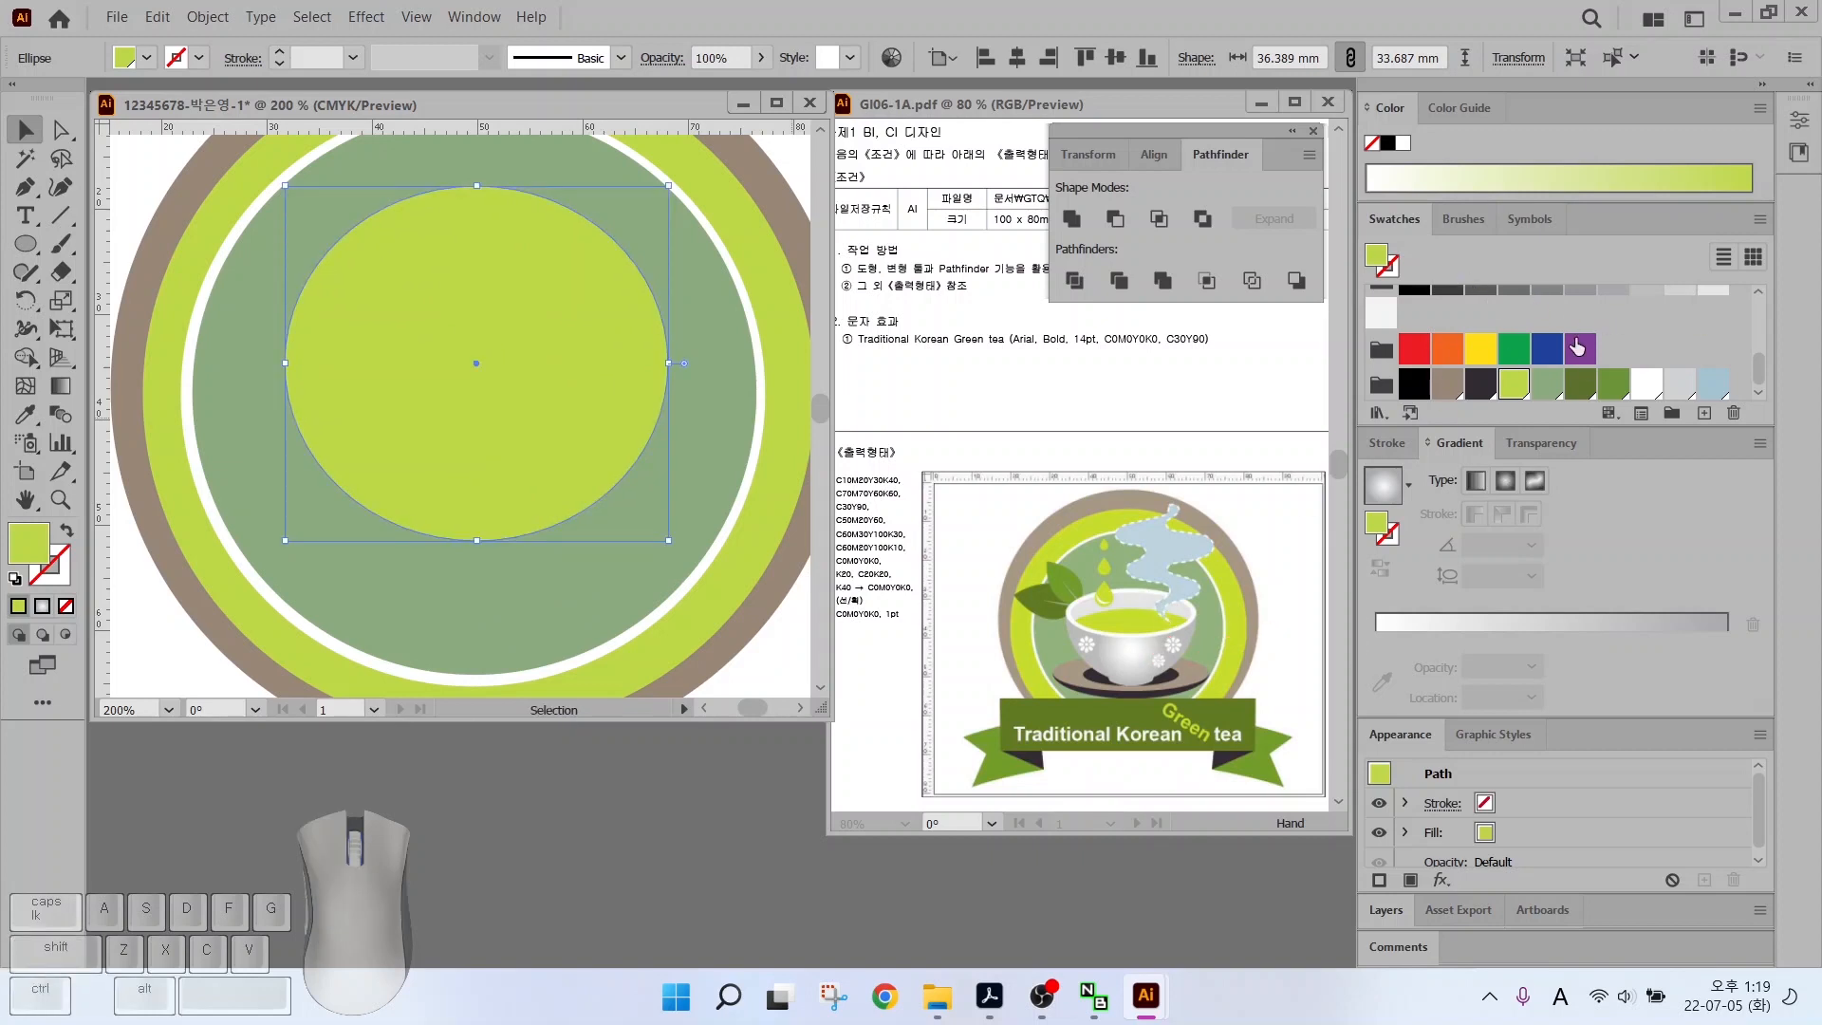
scroll(1575, 347, up, 2)
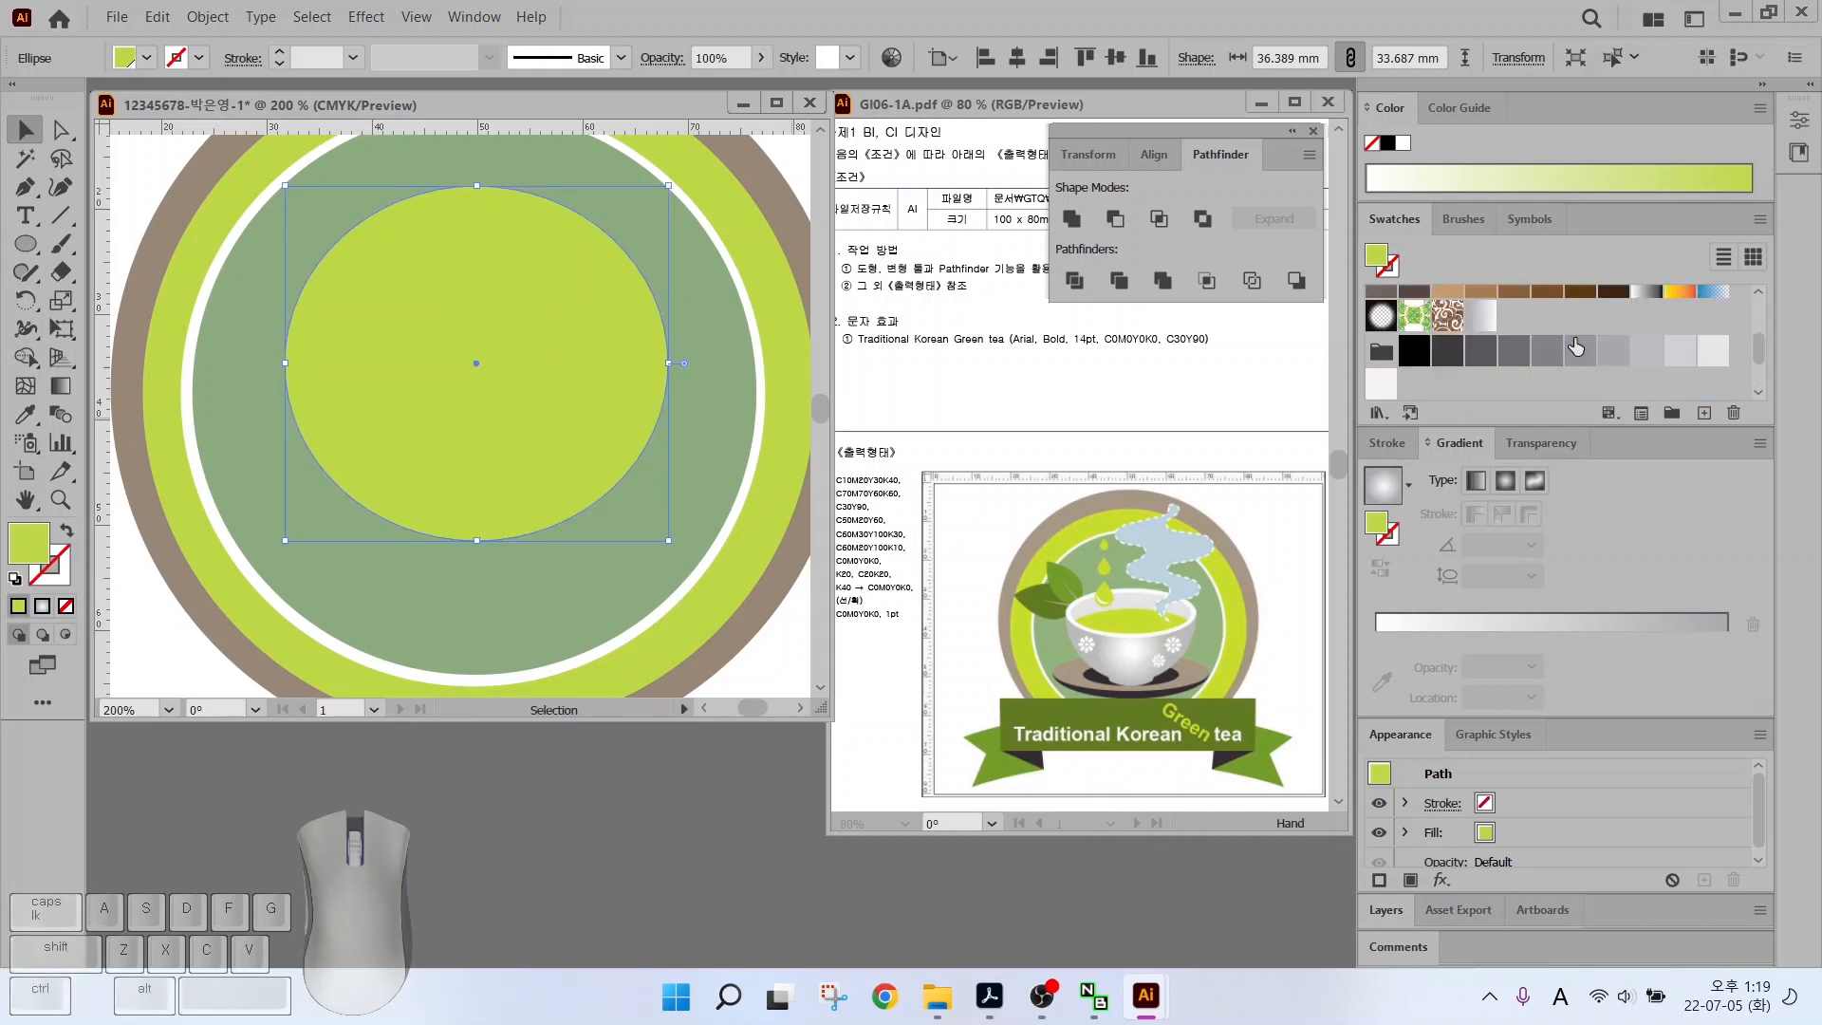
Fill the ellipse with the grey gradient, set to Radial and reversed so the centre is lightest
click(1477, 319)
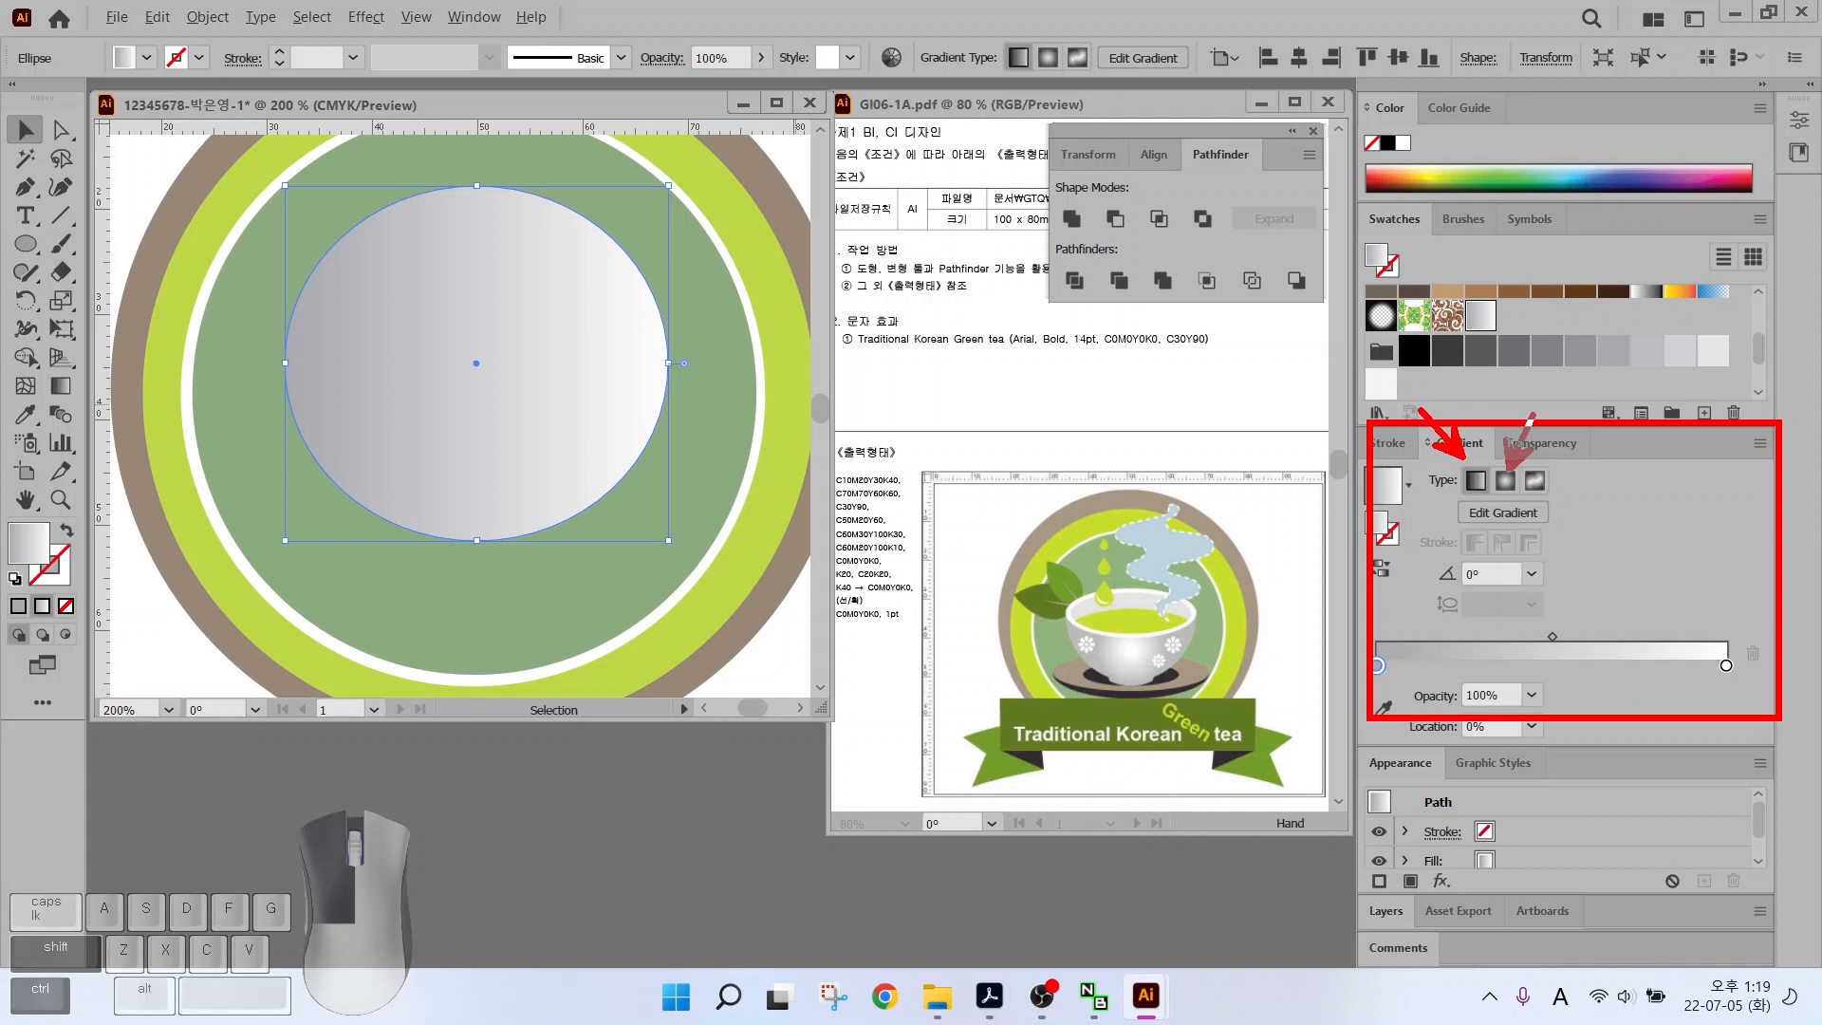
click(1505, 481)
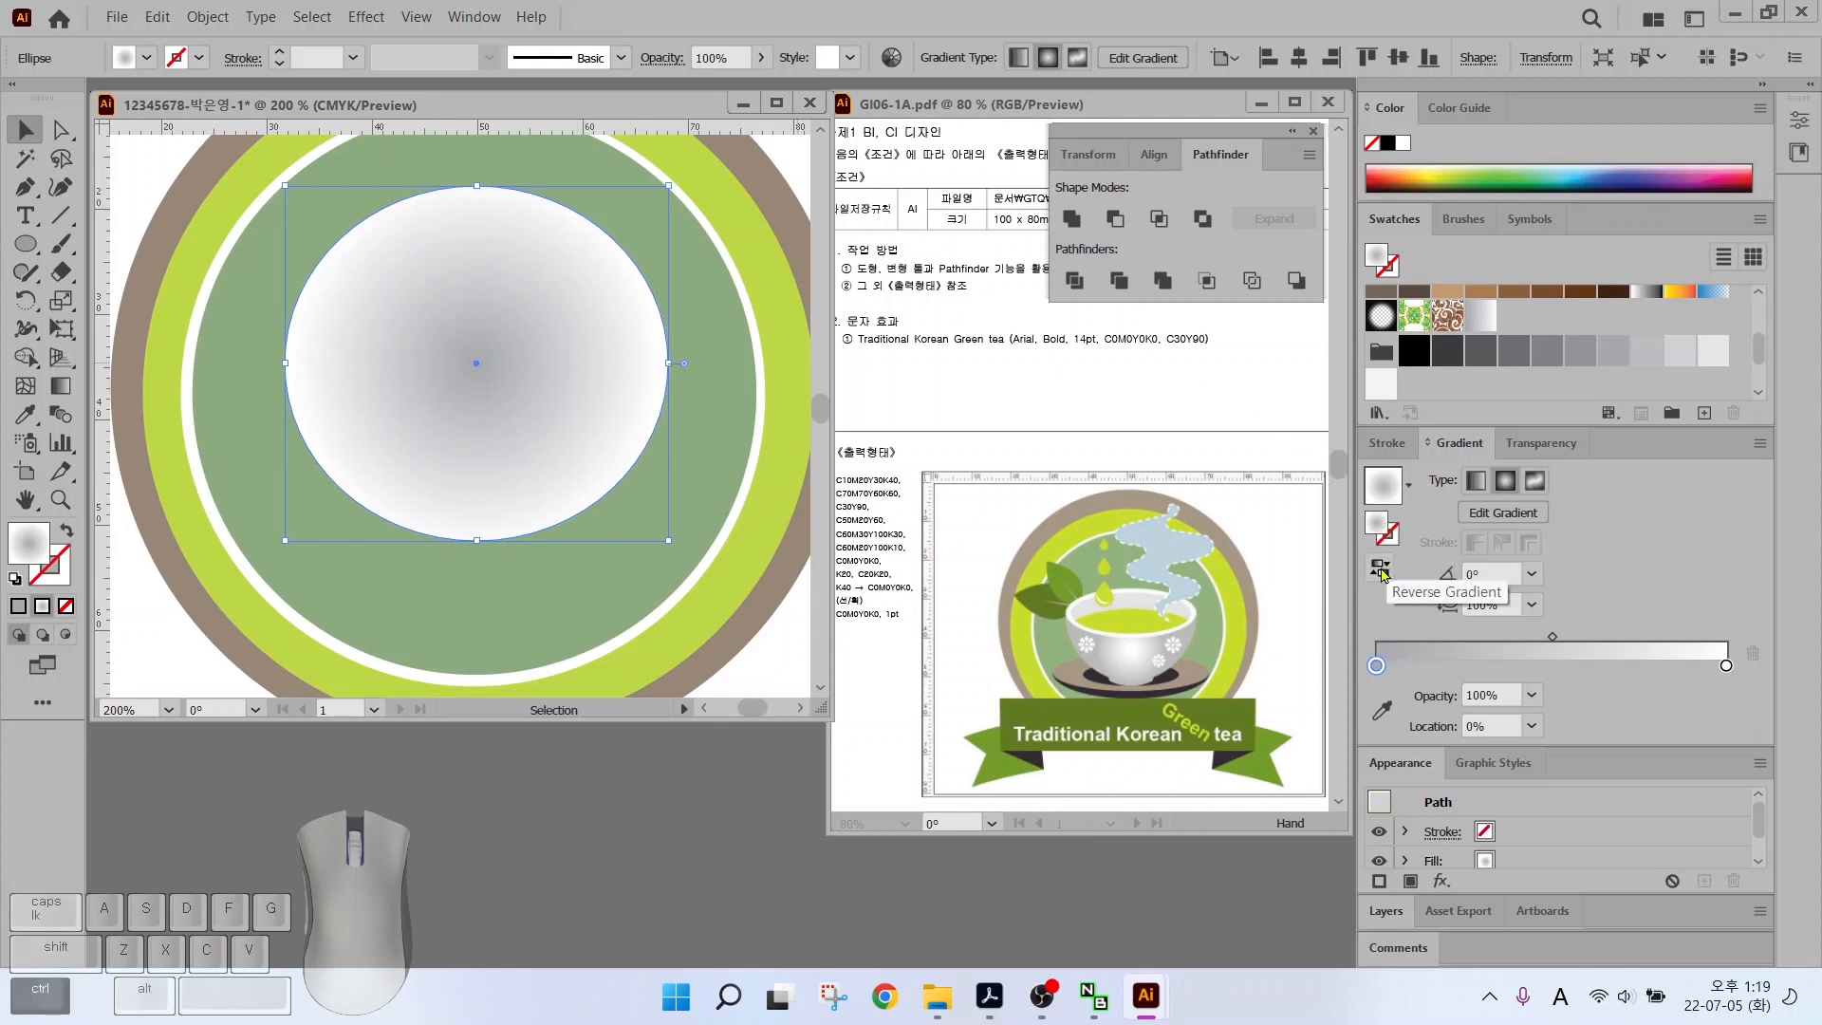
click(1381, 573)
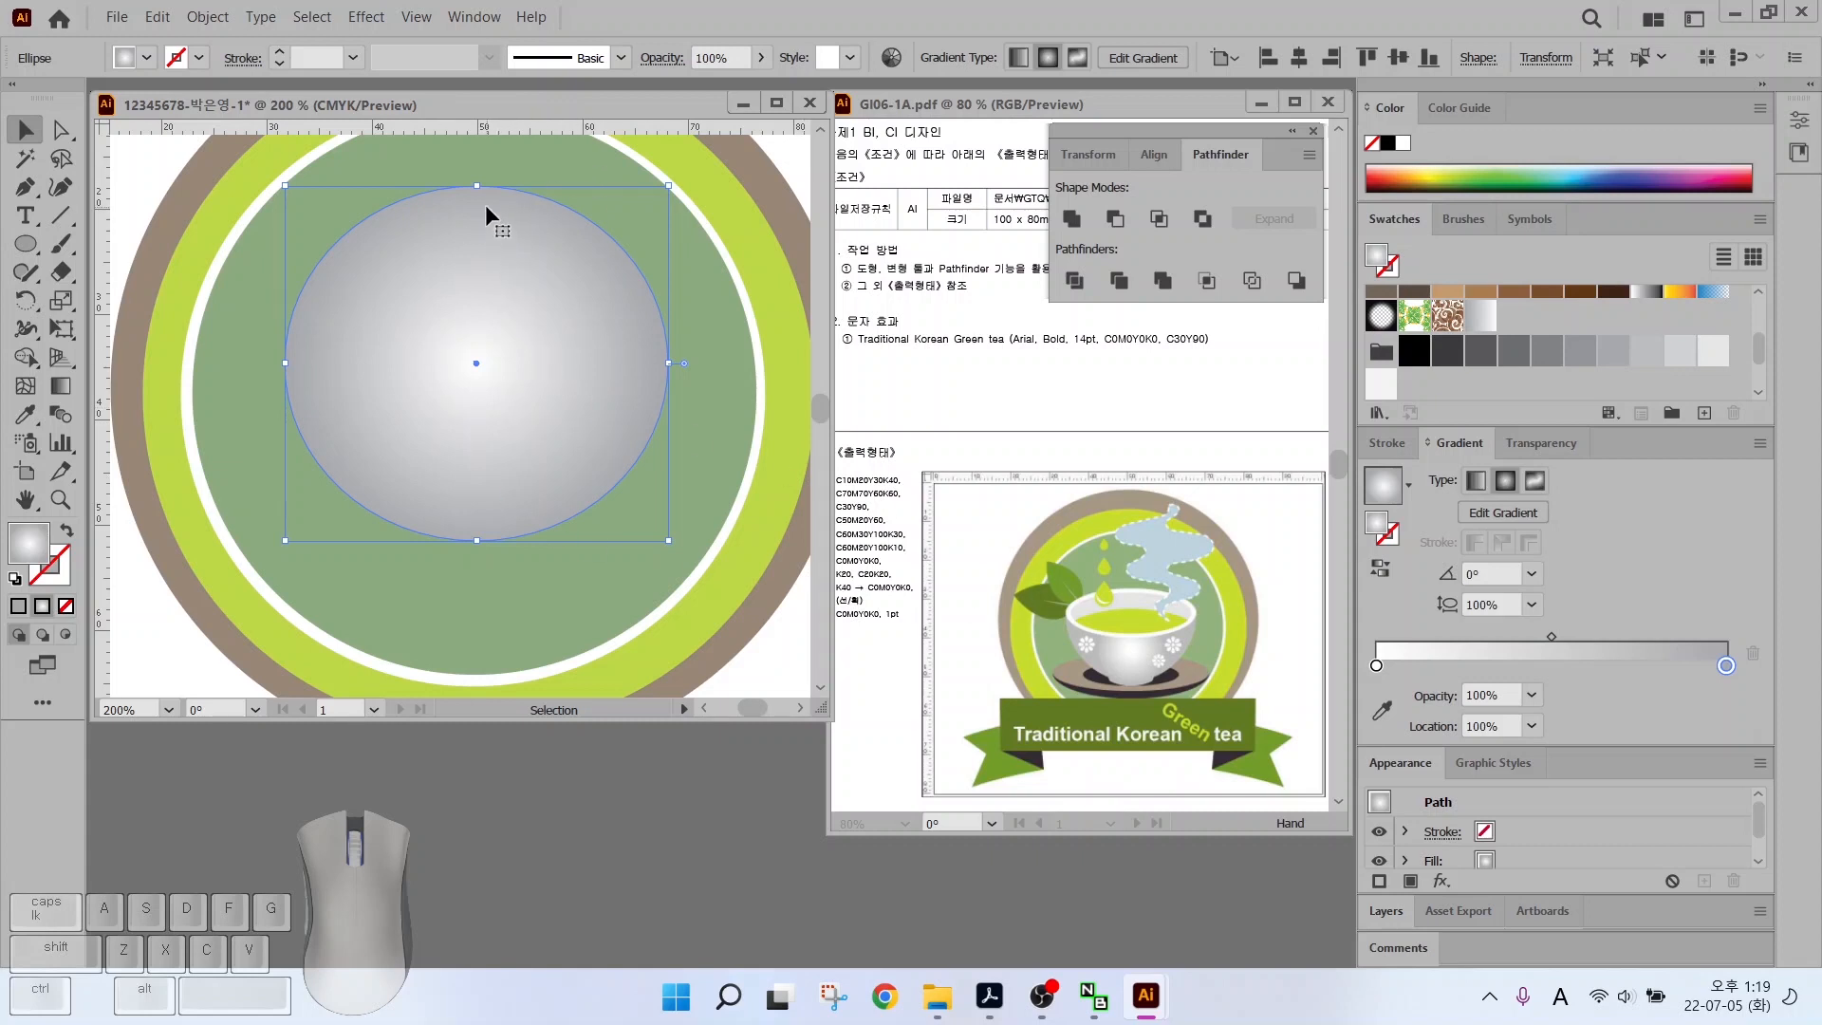
key(ctrl)
click(64, 132)
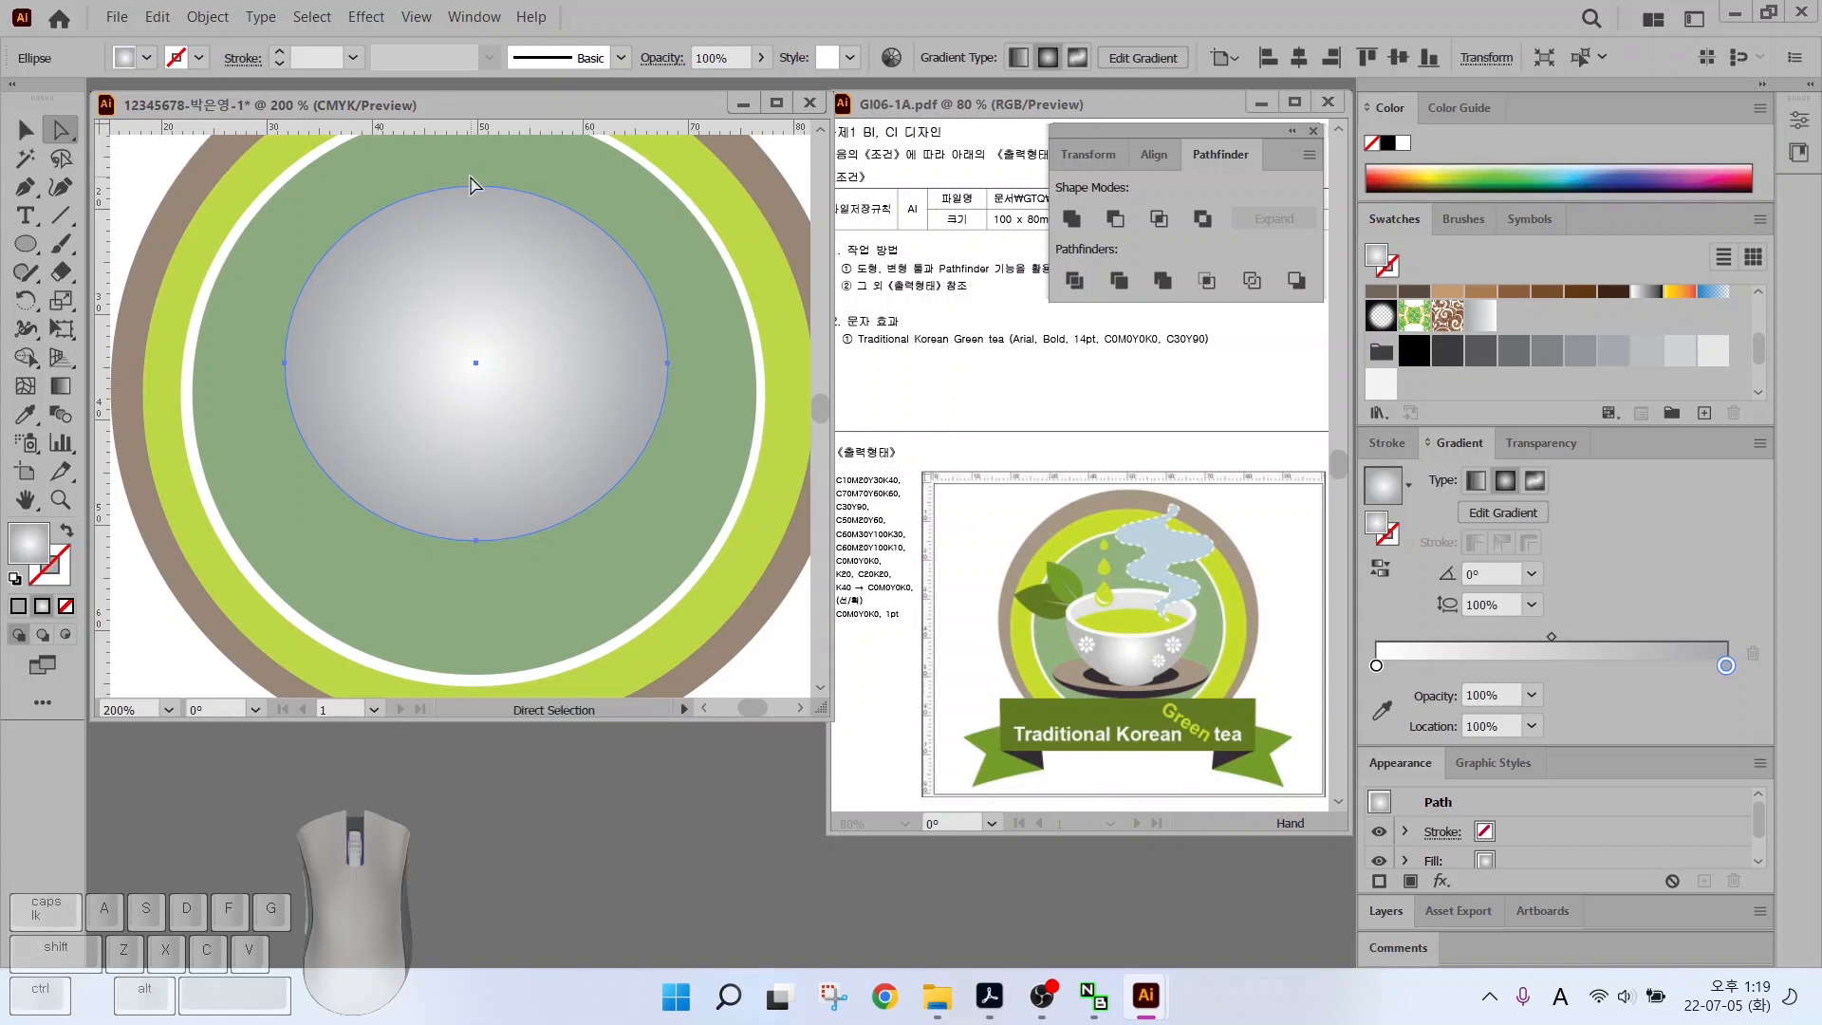
Pull the oval's top anchor down to form a bowl shape
click(476, 187)
drag(476, 187, 469, 345)
click(25, 130)
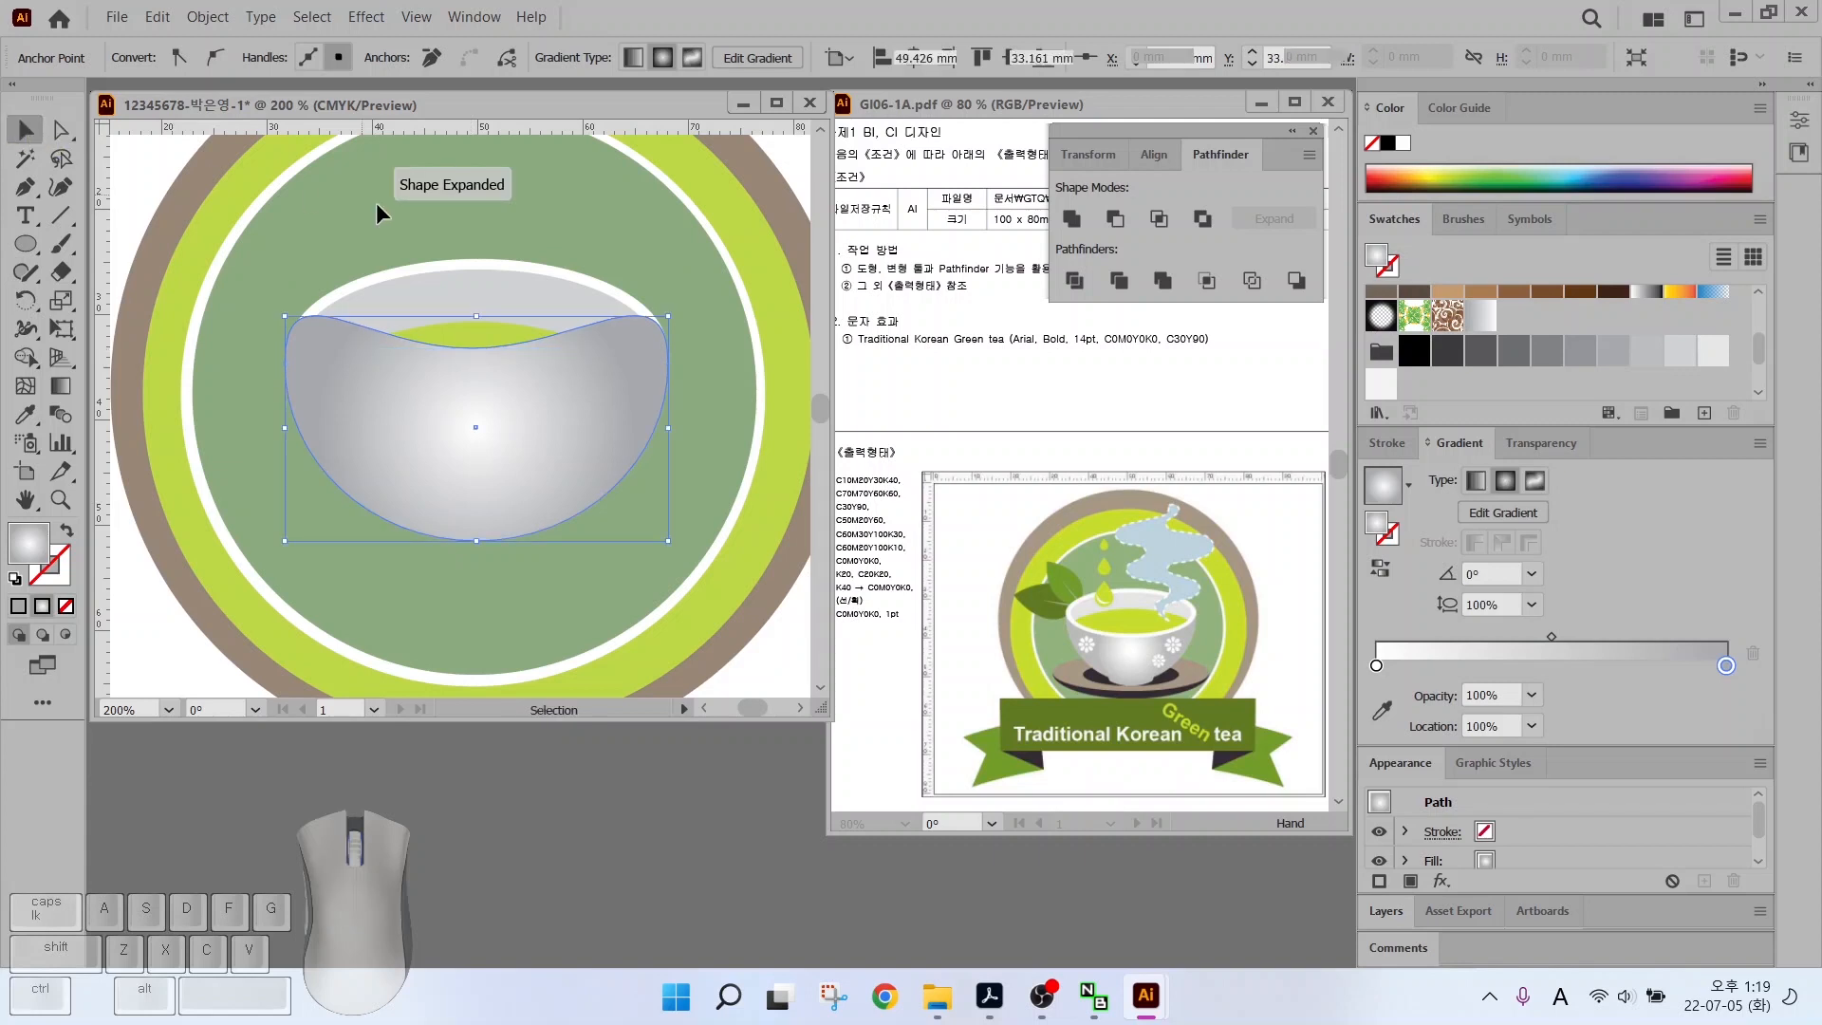
key(ctrl+shift+a)
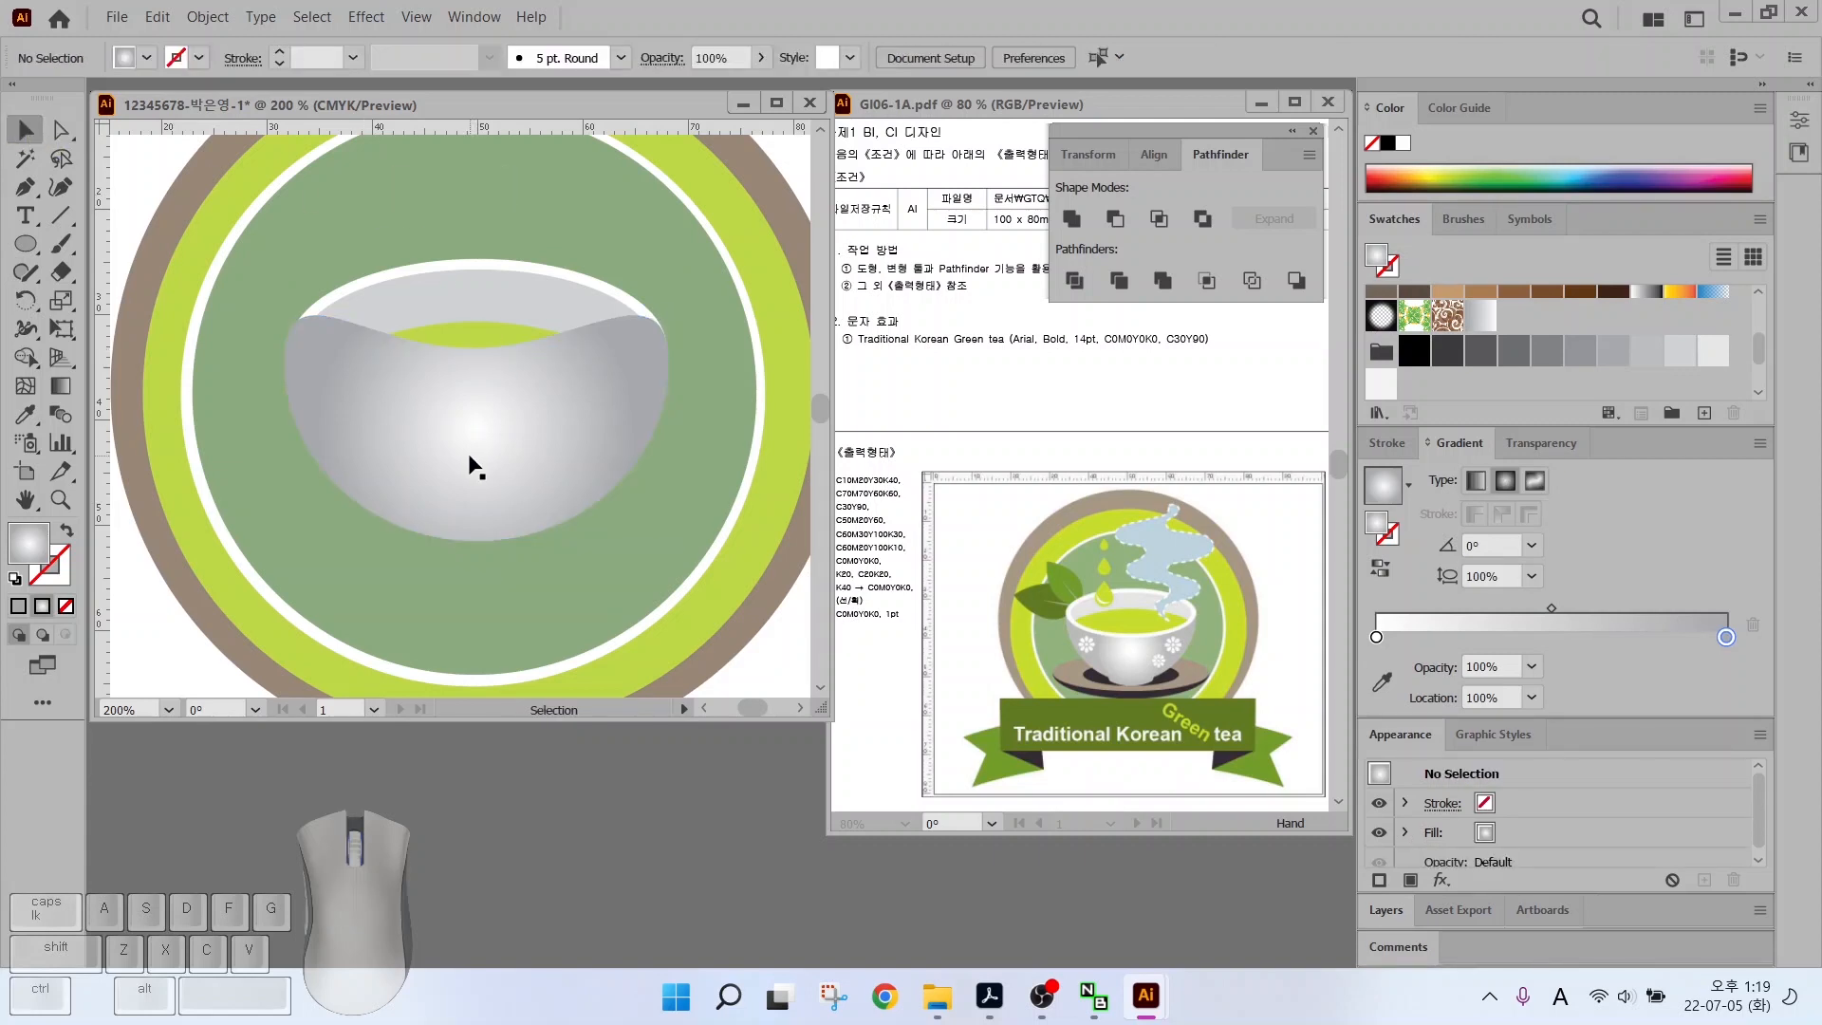
click(471, 455)
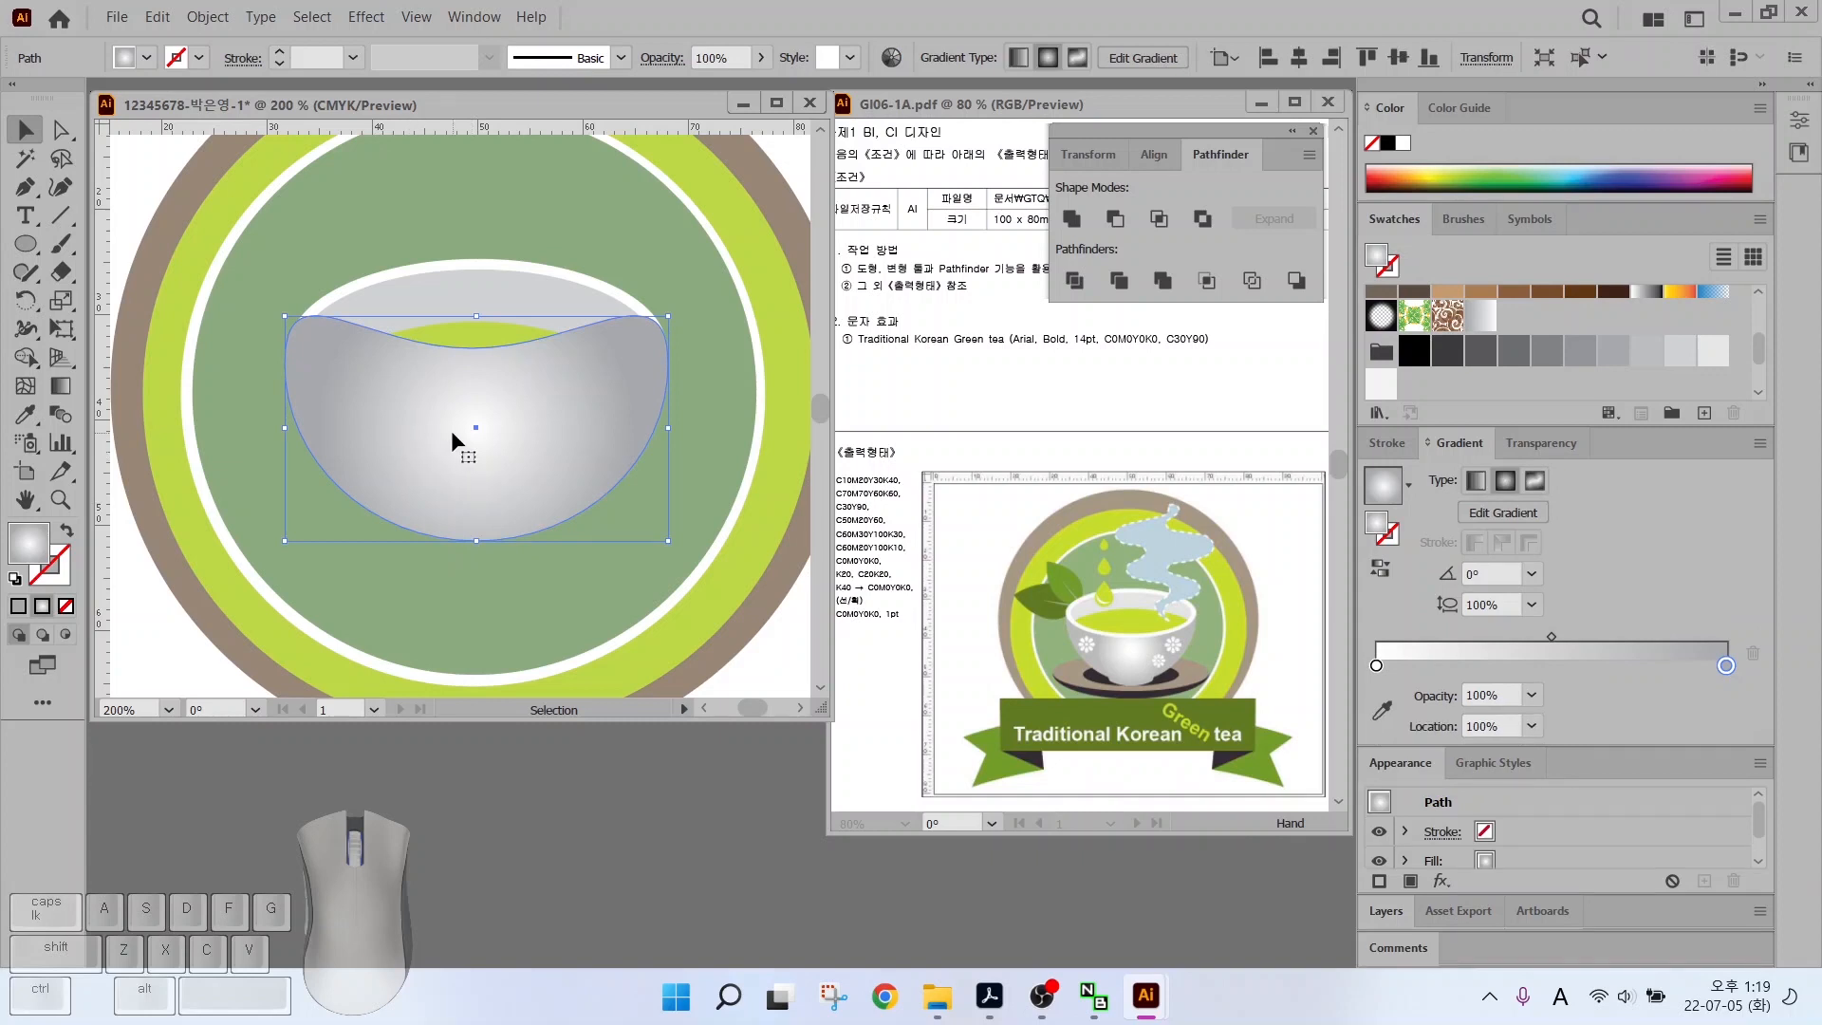
Send the bowl backward twice so the tea and white rim show in front
right_click(440, 437)
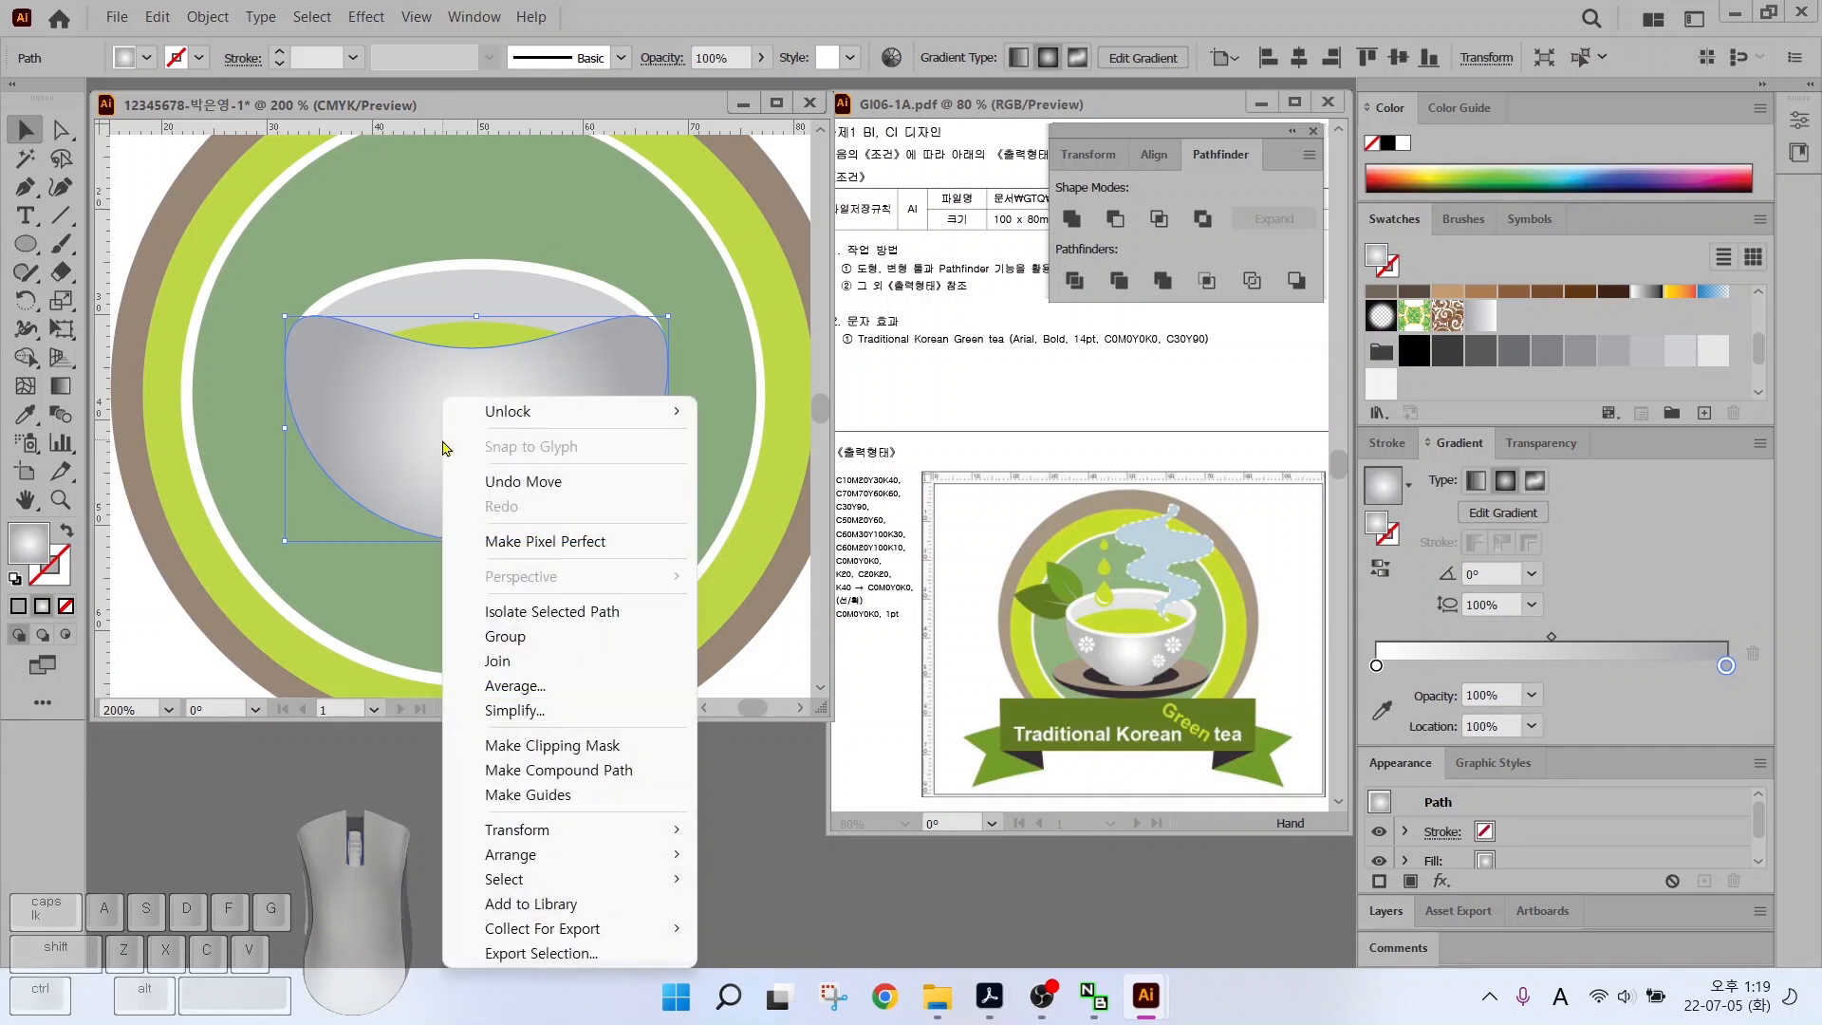
mouse_move(551, 859)
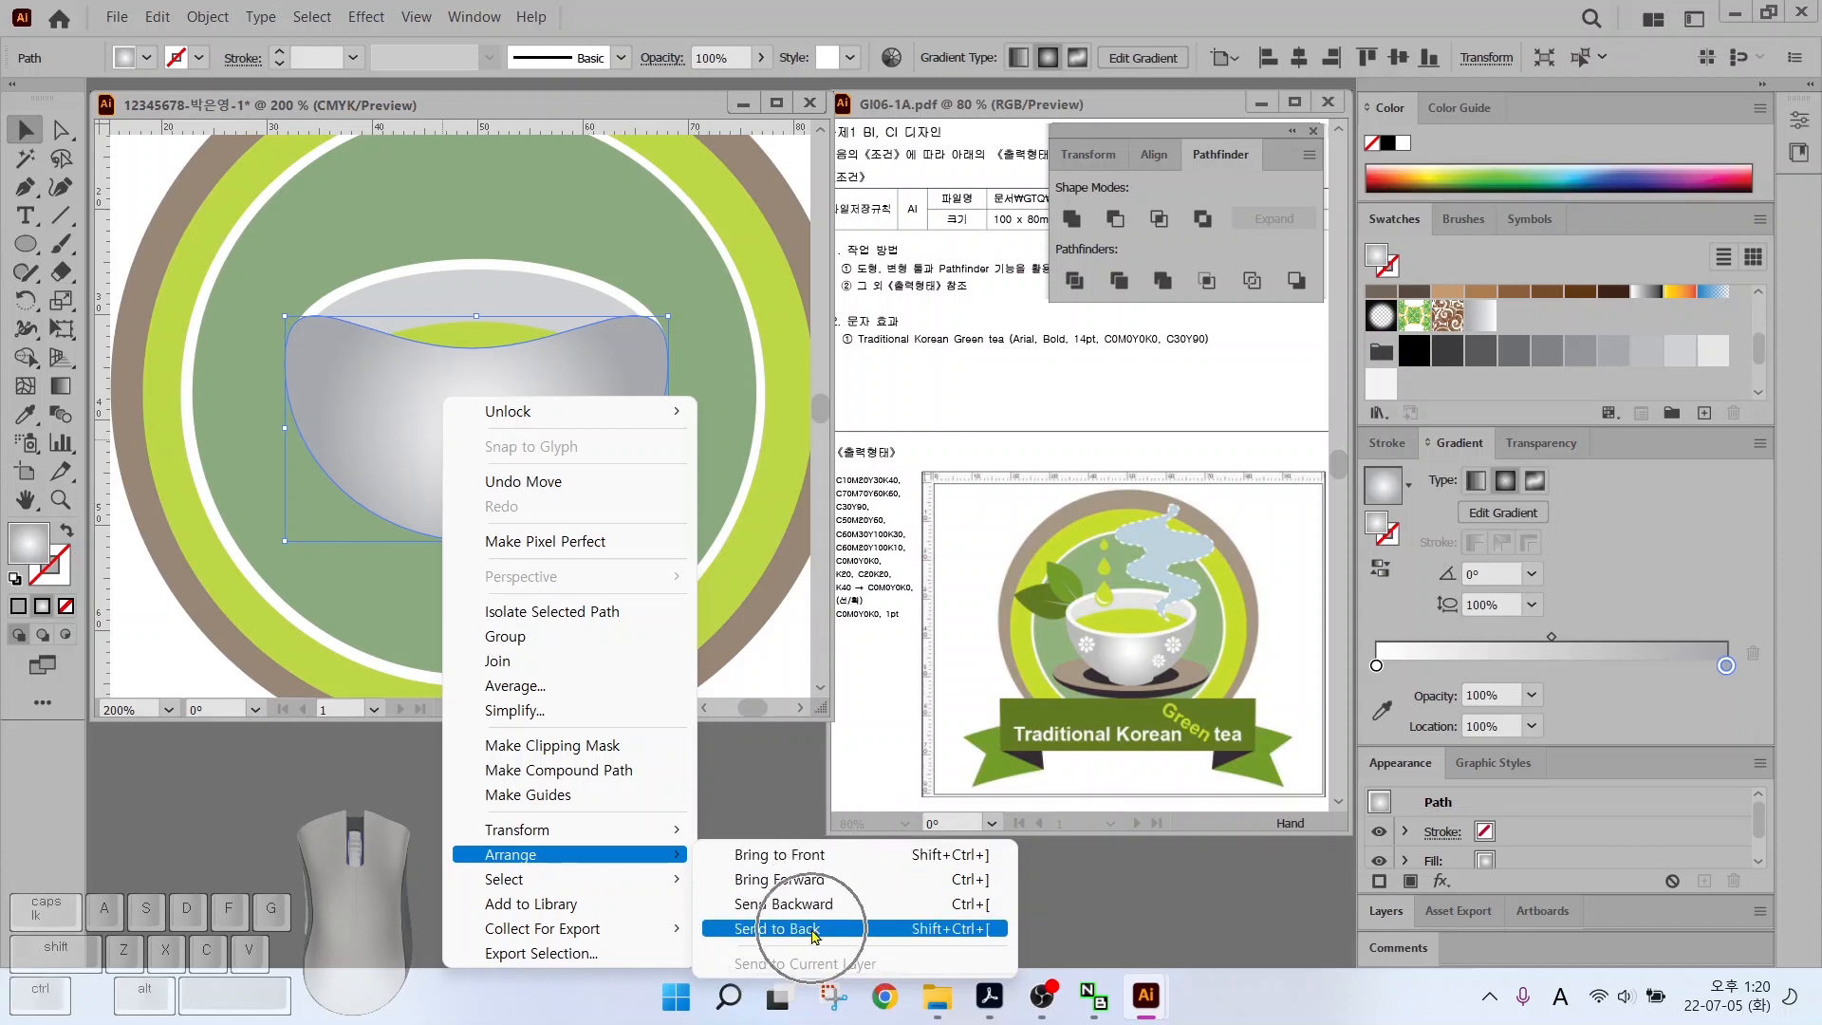
key(ctrl)
key(ctrl)
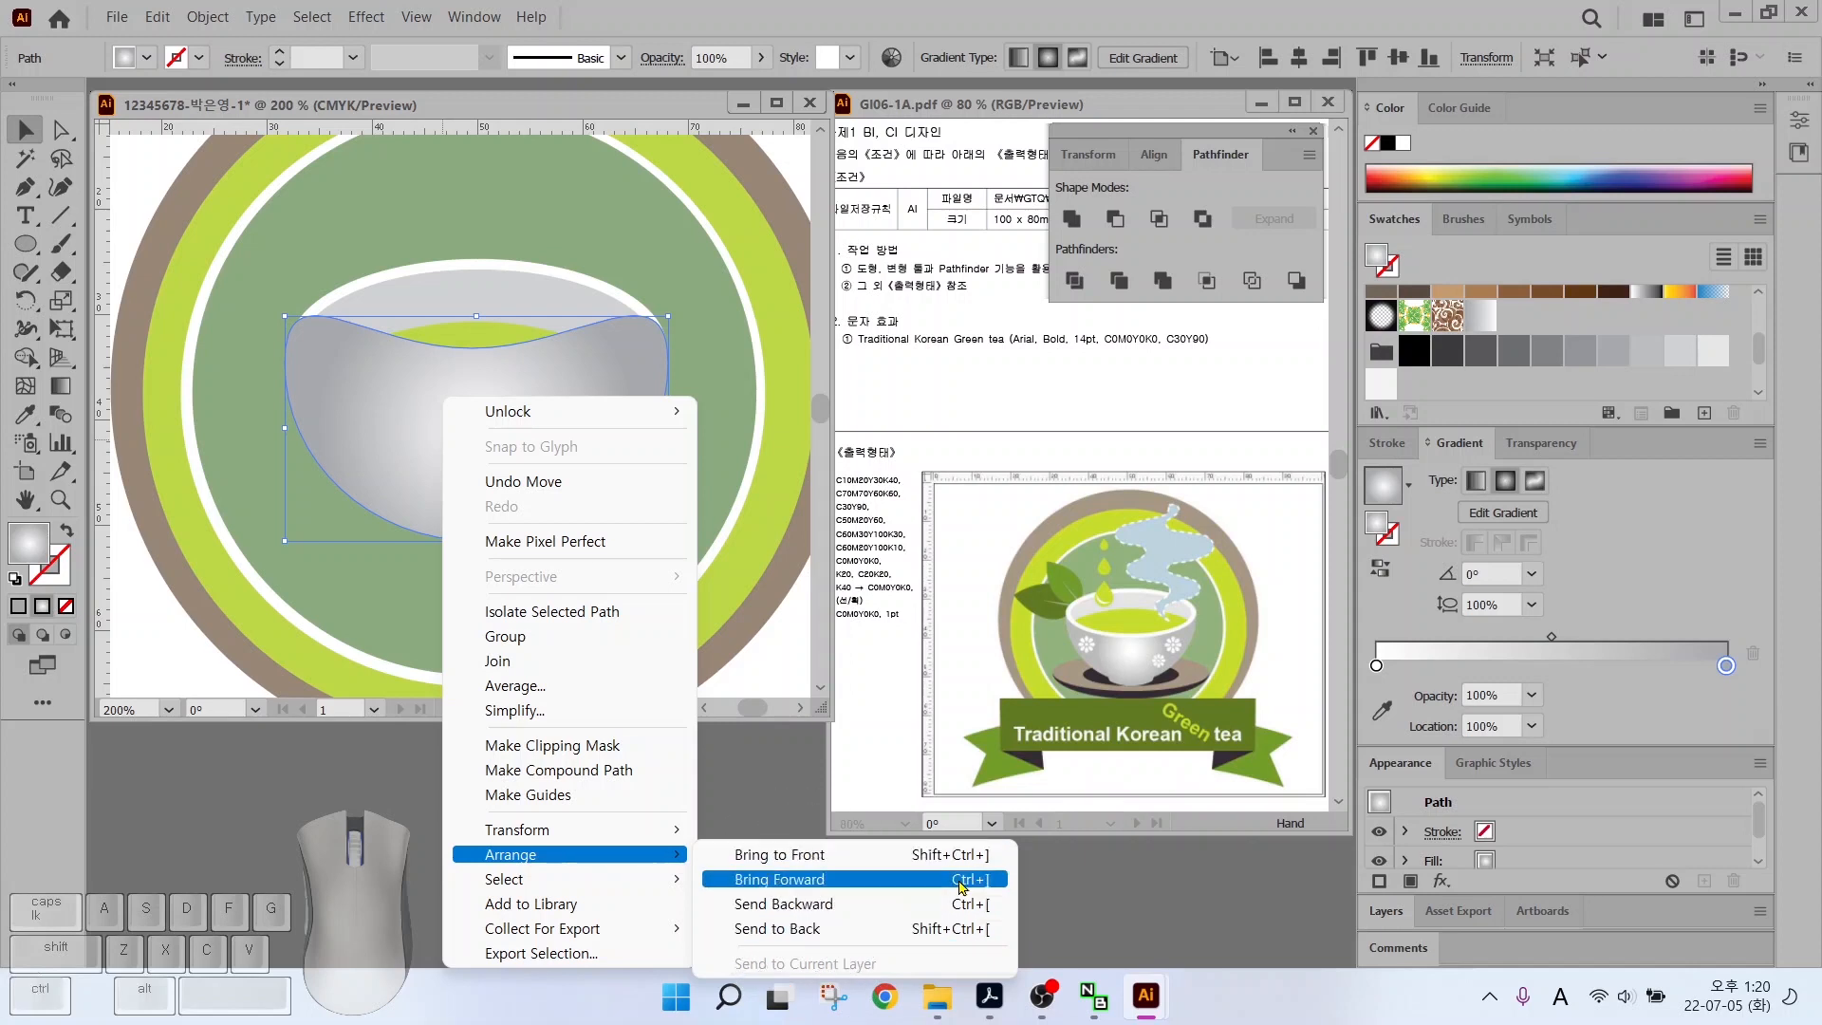
key(ctrl)
key(ctrl)
key(ctrl)
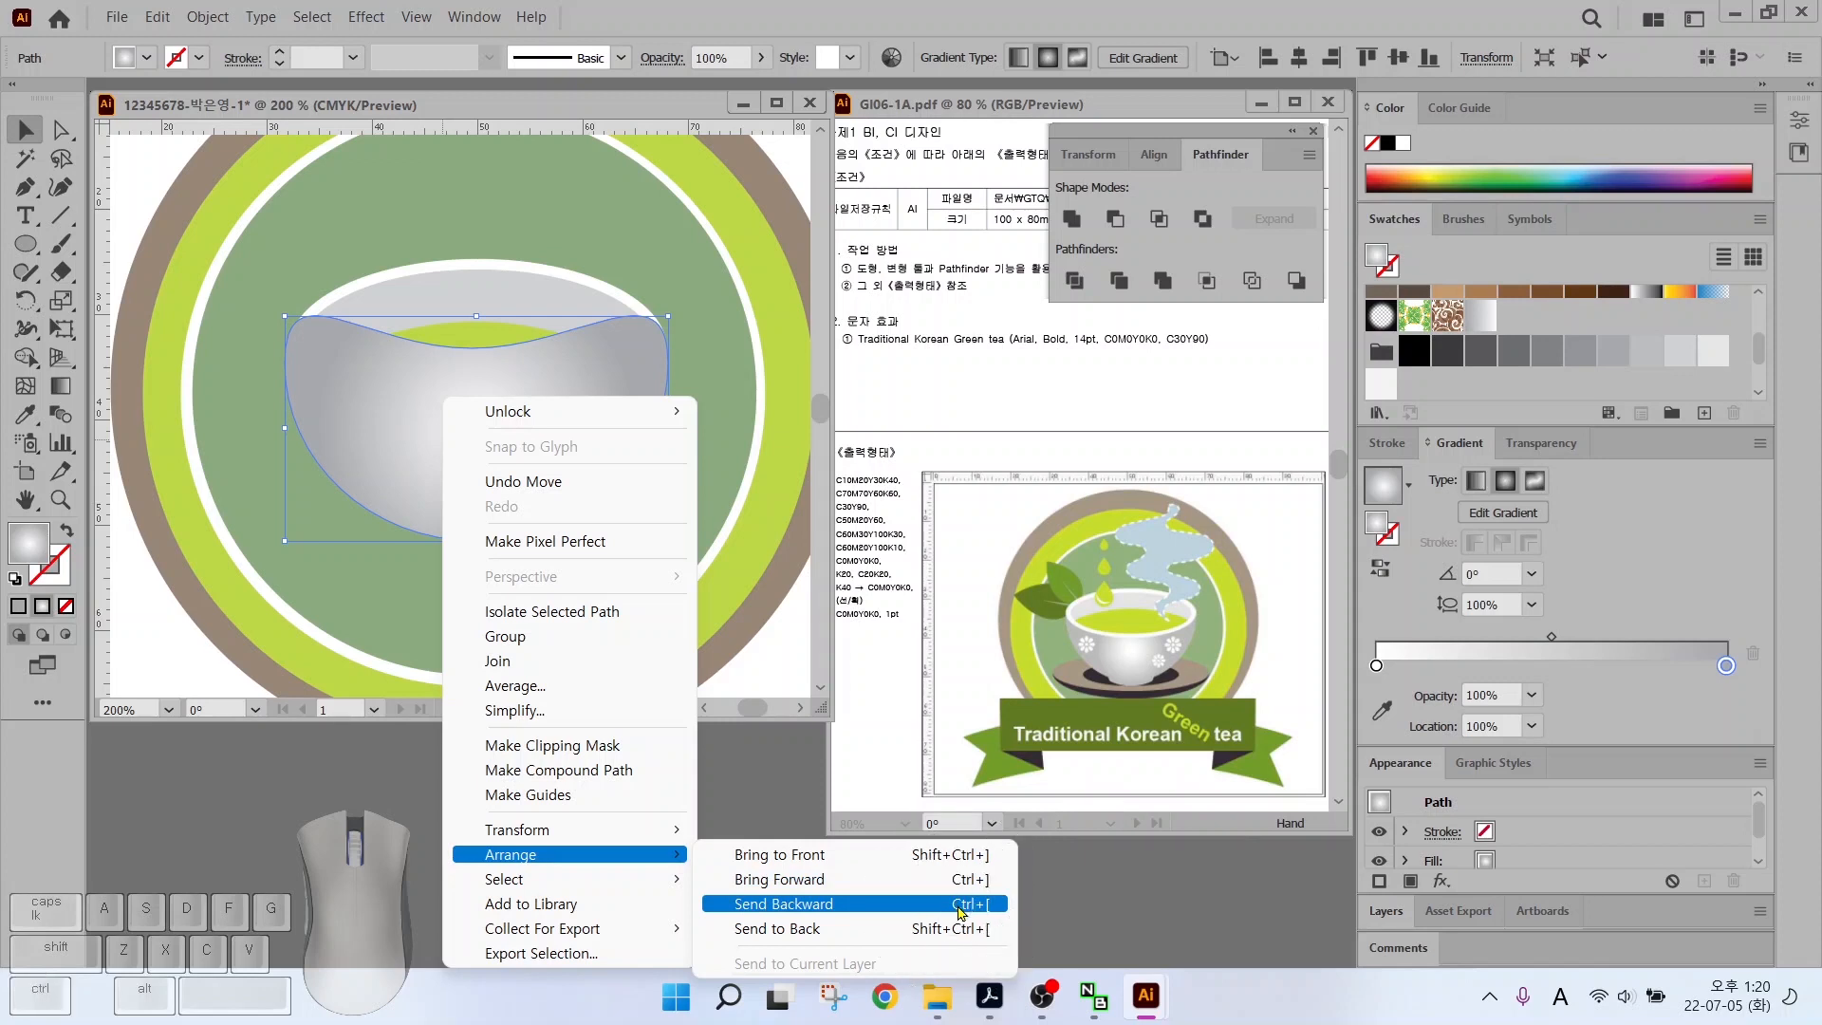
click(960, 912)
key(ctrl+bracketleft)
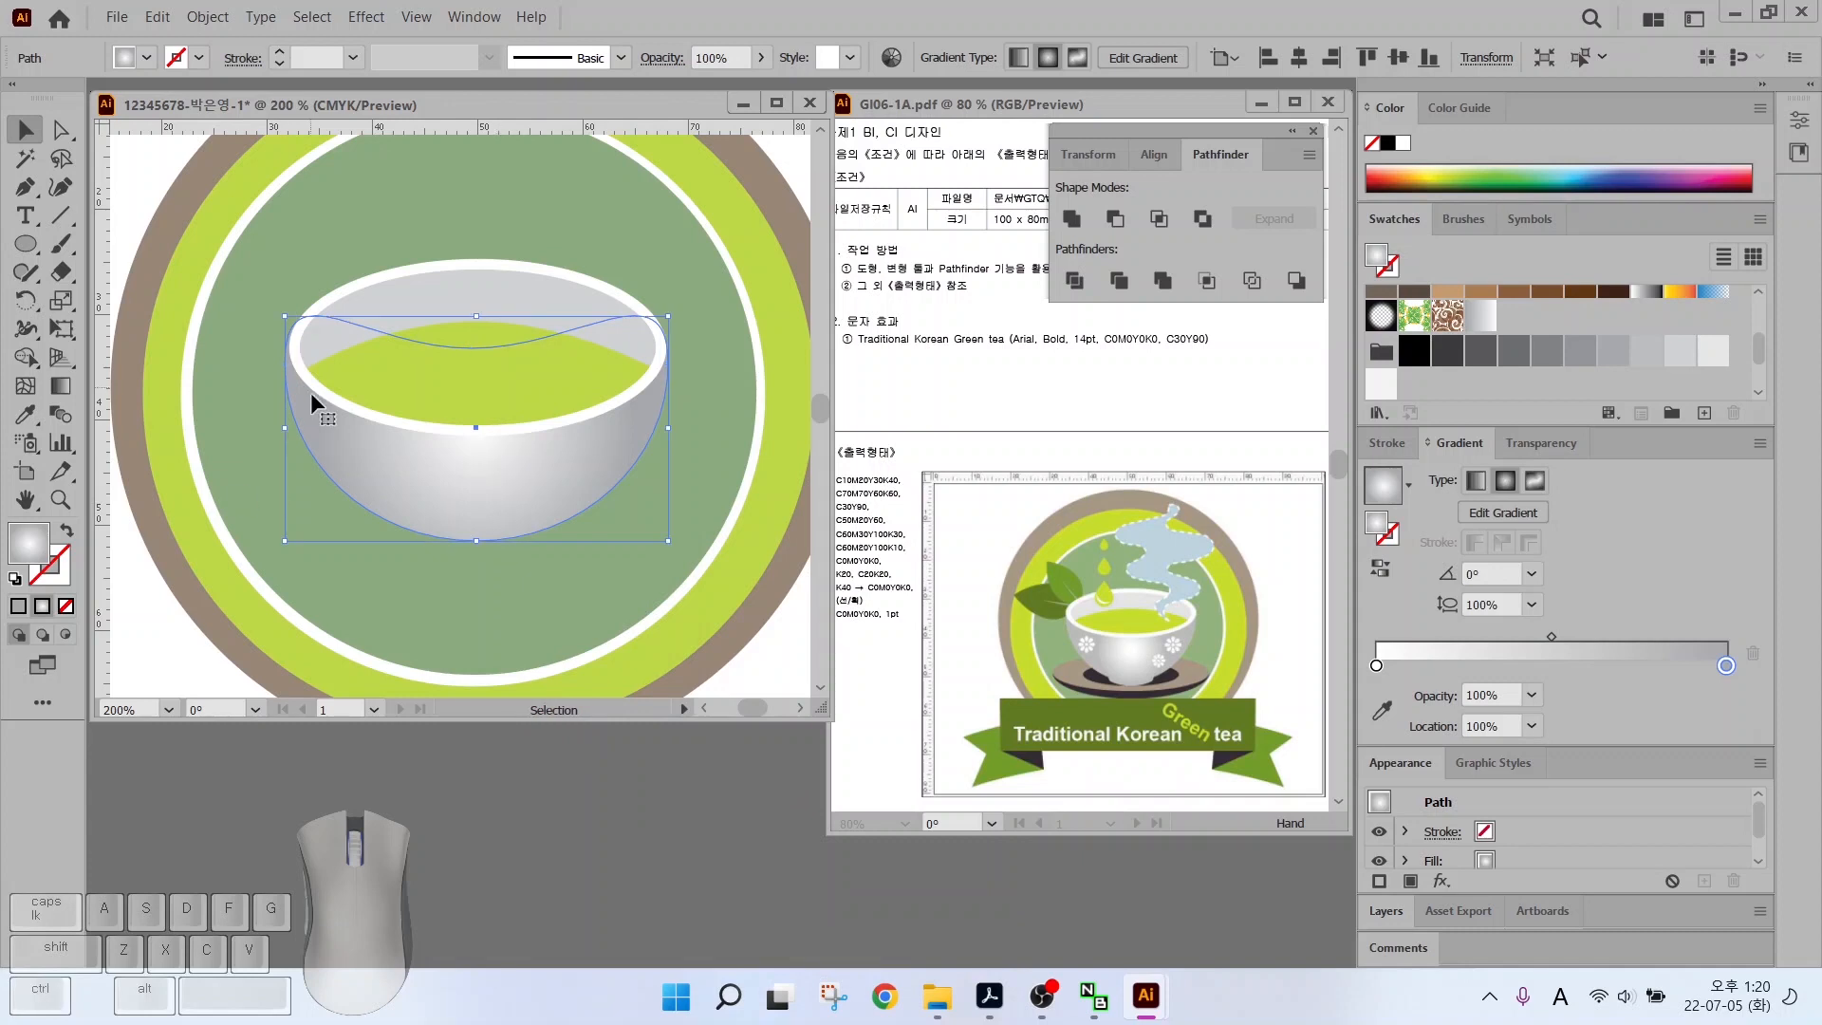
Draw a small ellipse and a rectangle under the bowl to form its foot
click(287, 427)
key(l)
drag(437, 532, 607, 569)
key(v)
drag(471, 541, 438, 539)
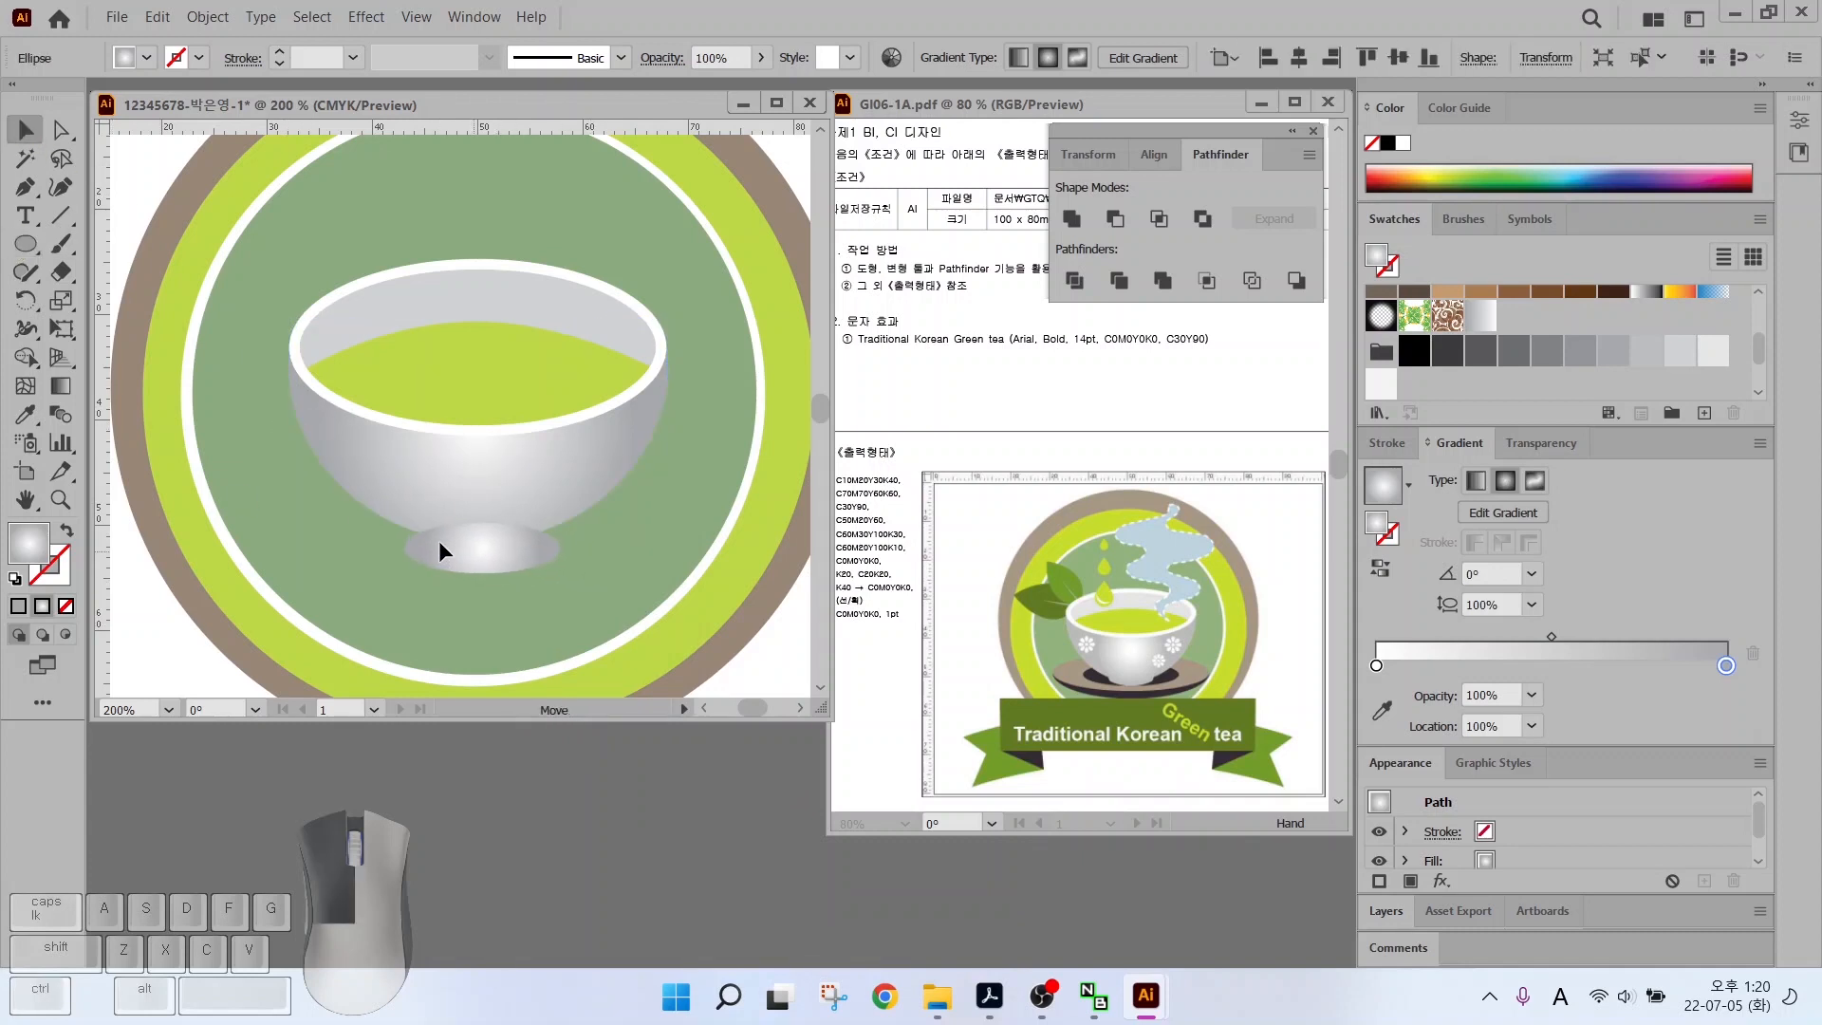
drag(26, 244, 95, 244)
drag(401, 501, 557, 546)
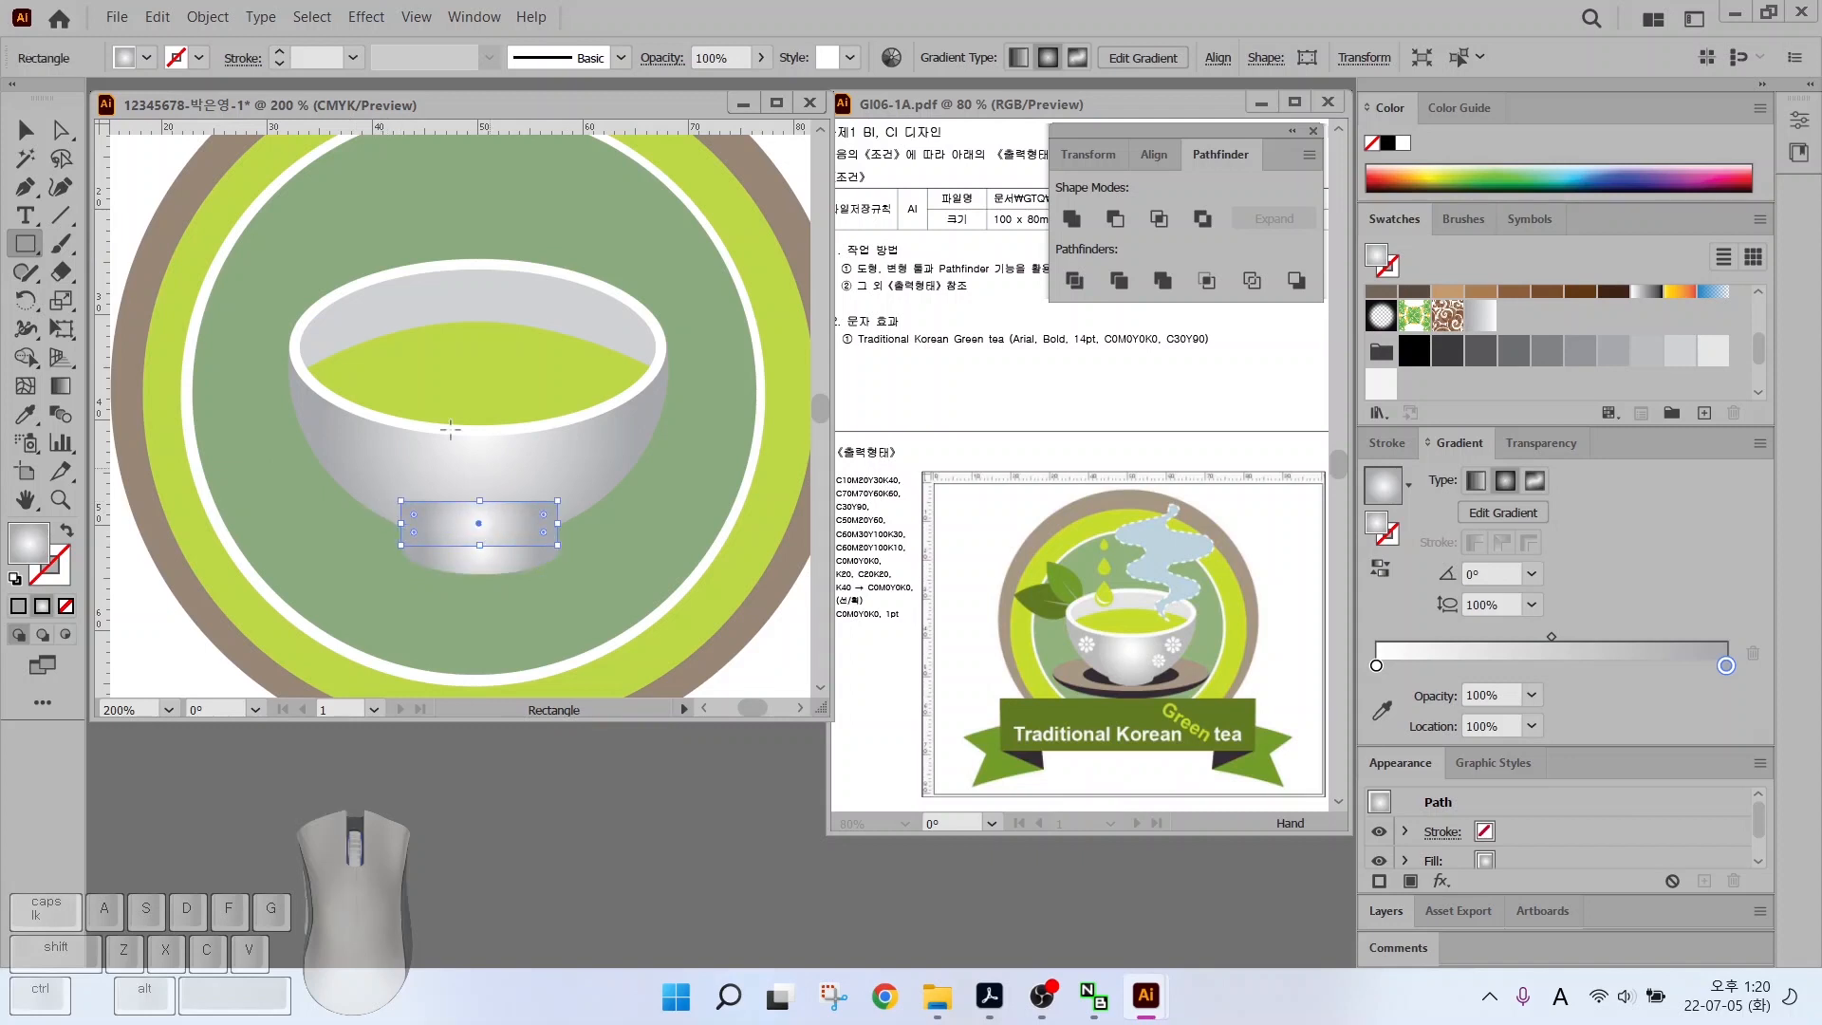
key(v)
drag(500, 500, 503, 508)
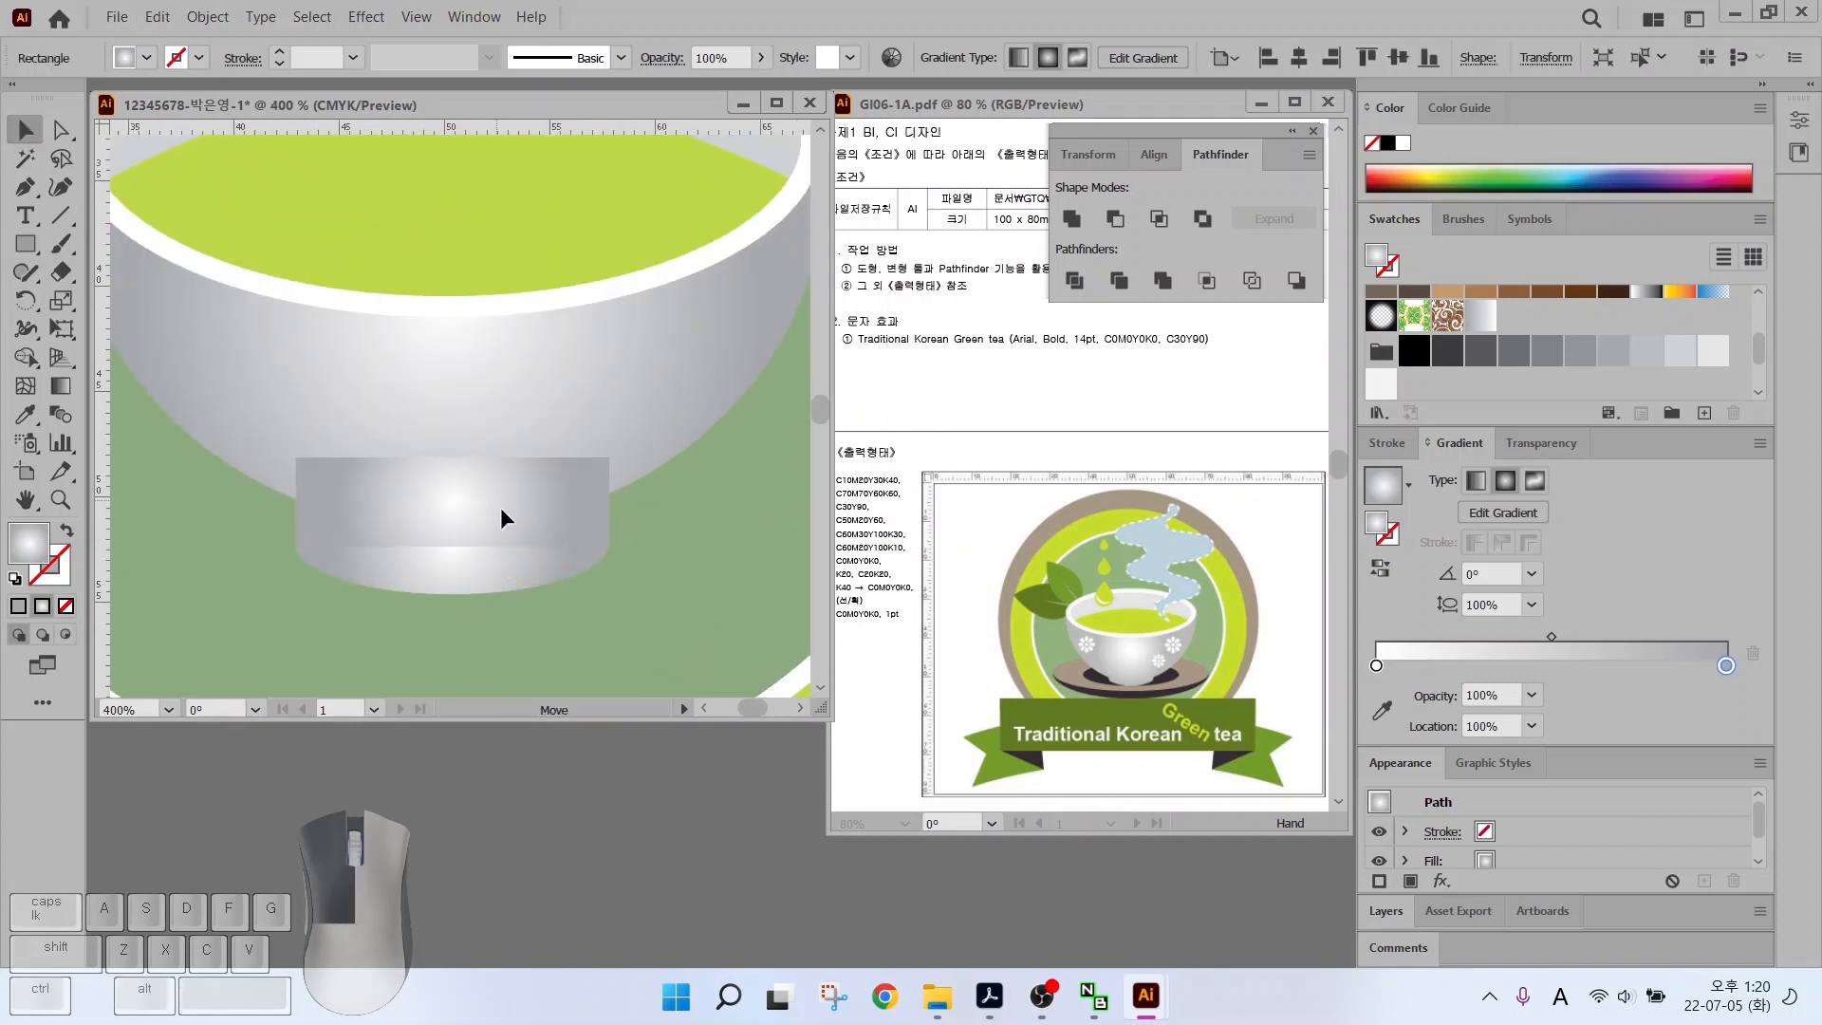
Centre the foot shapes under the bowl and unite them with Pathfinder
drag(477, 621, 403, 457)
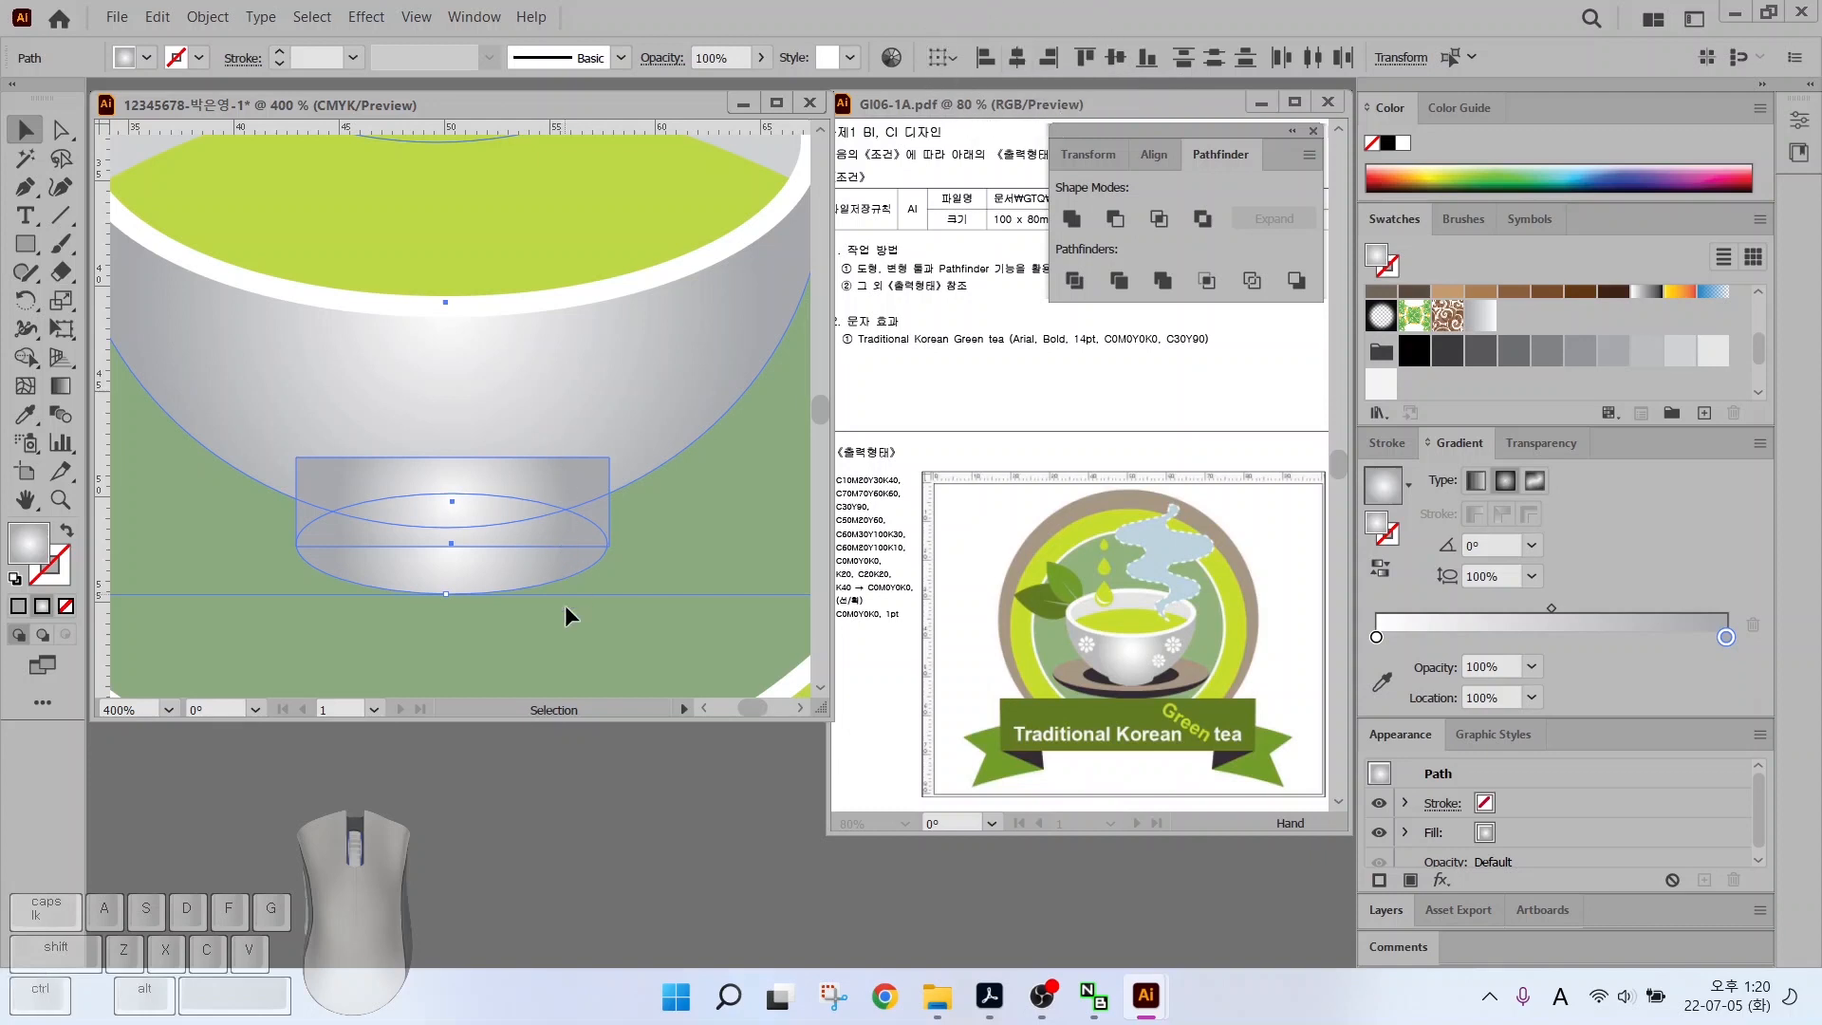
click(569, 644)
click(452, 471)
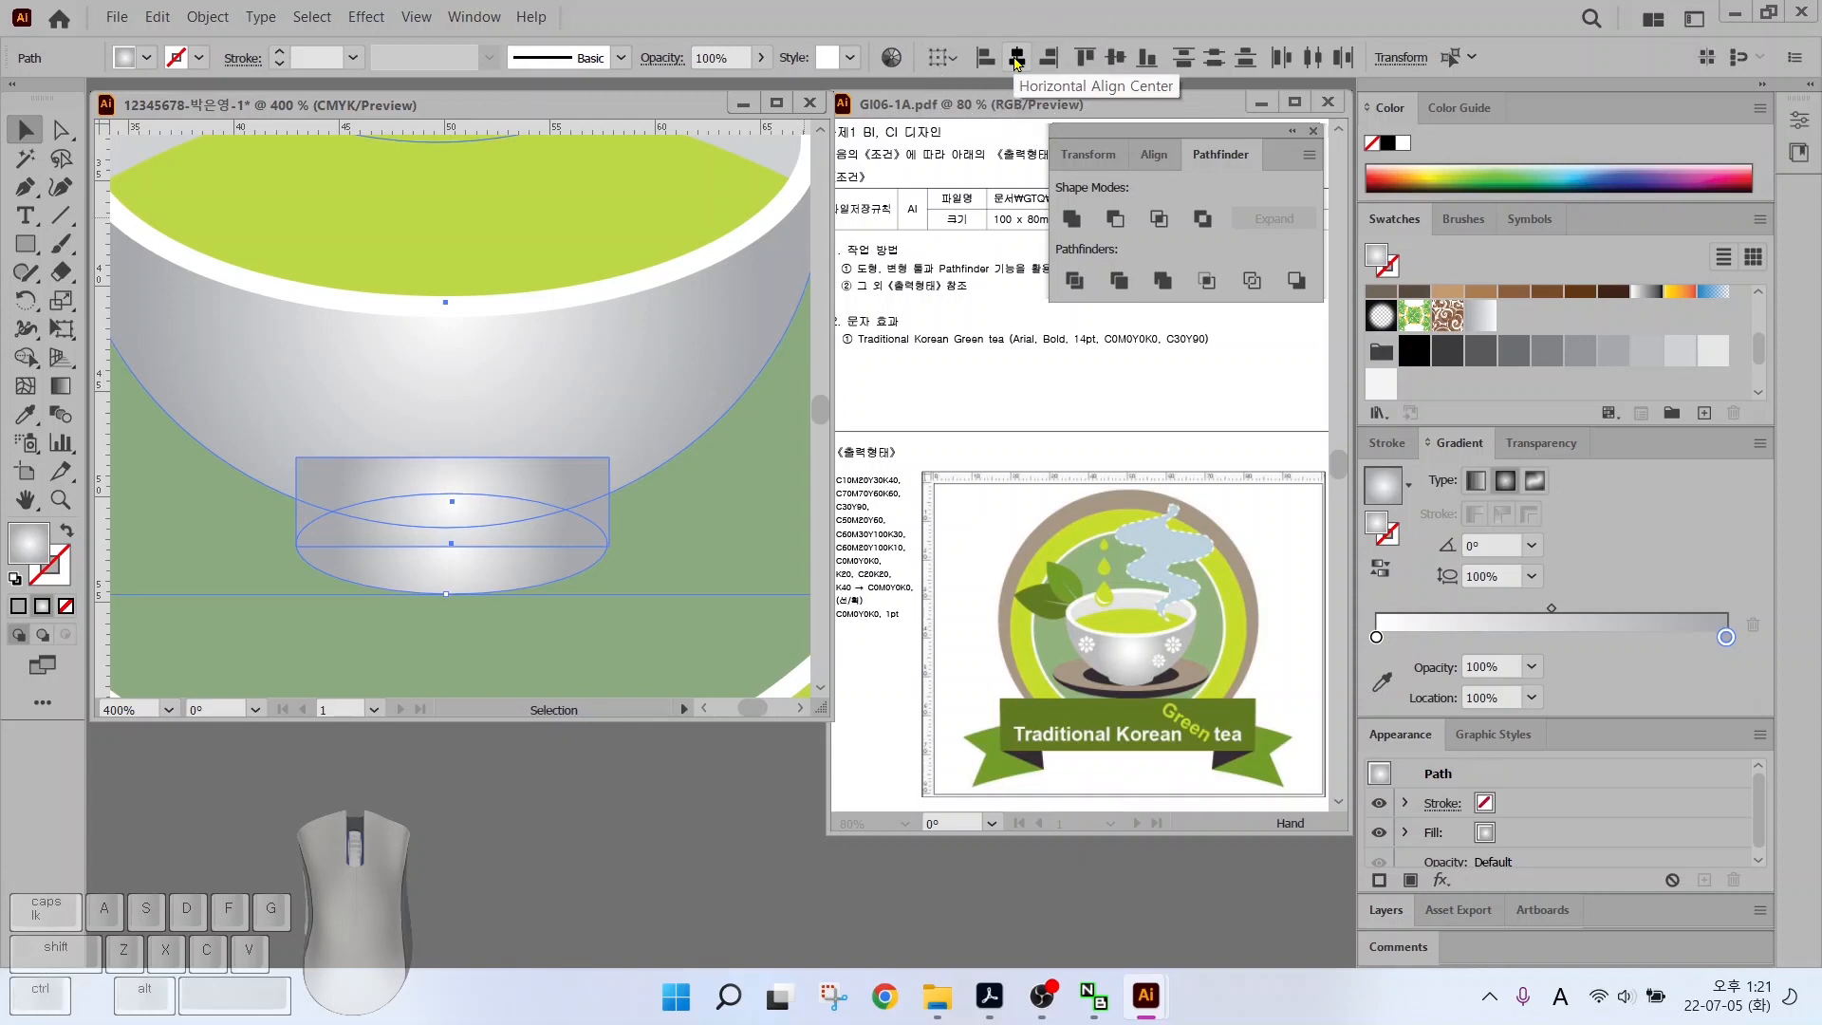
click(1015, 59)
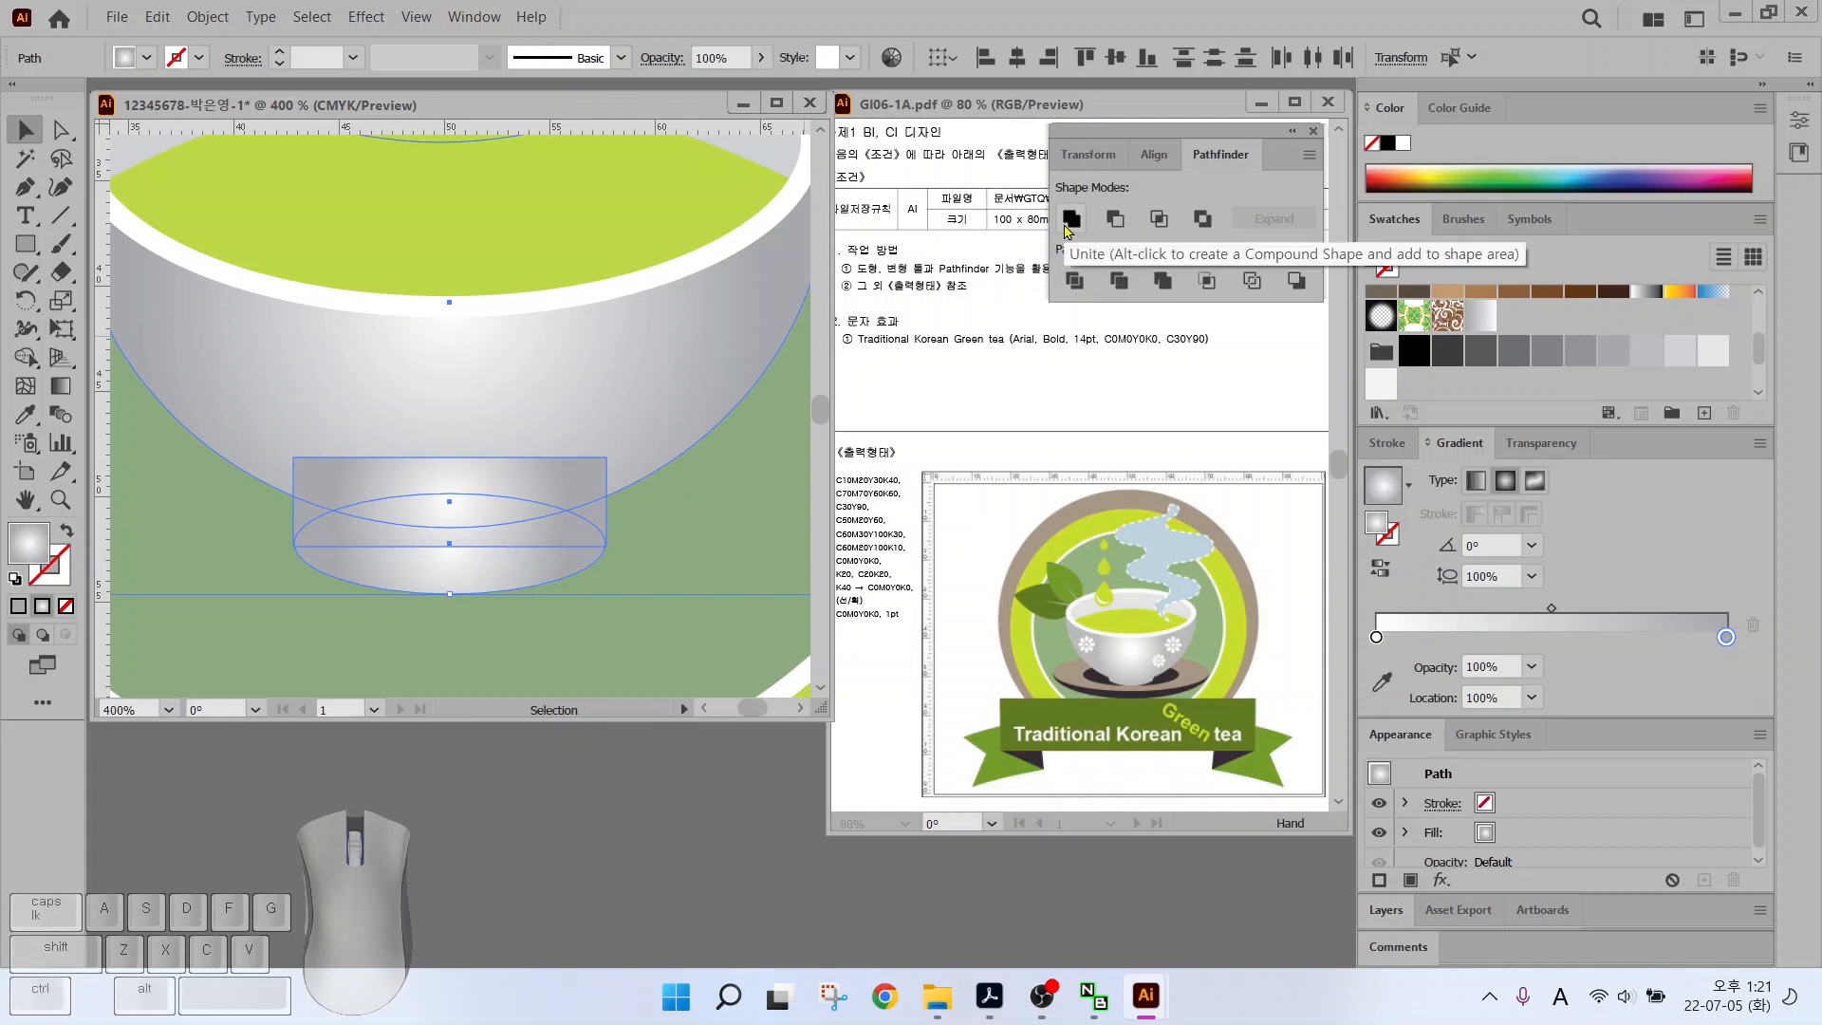
click(1072, 218)
Send the merged cup backward behind the tea and rim, then deselect
scroll(480, 470, down, 1)
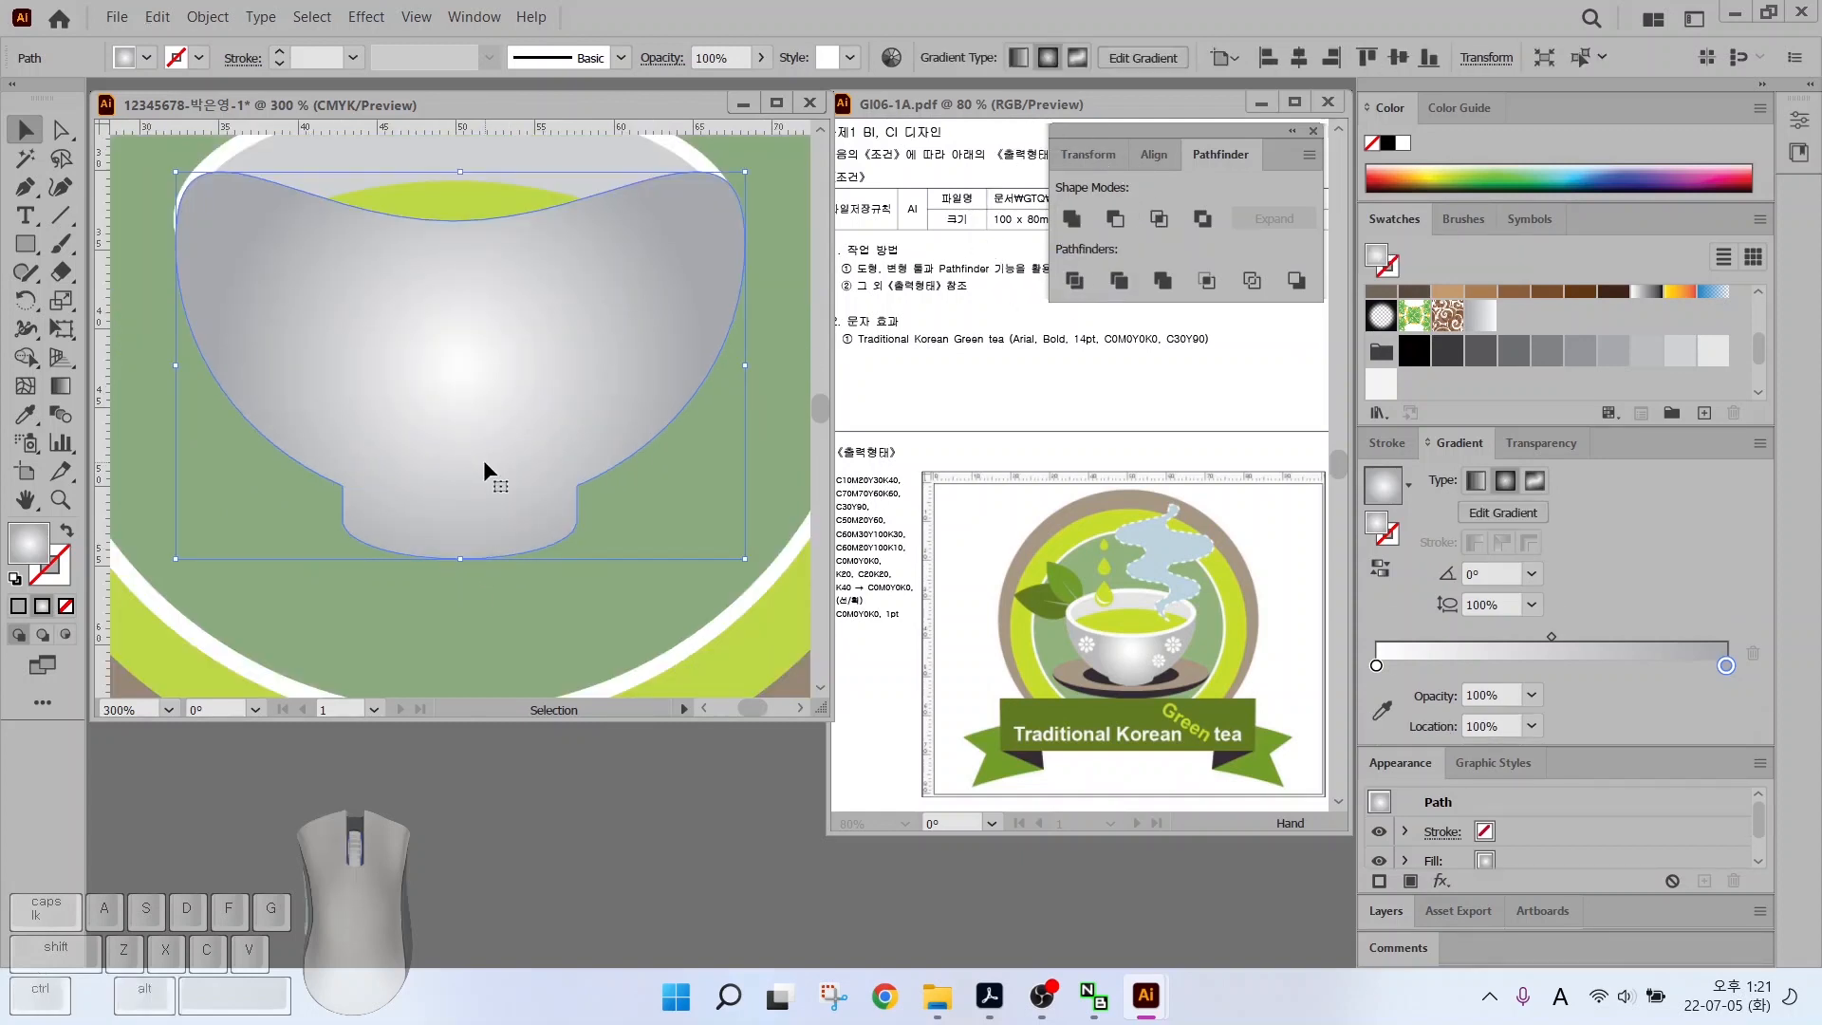
key(ctrl+[)
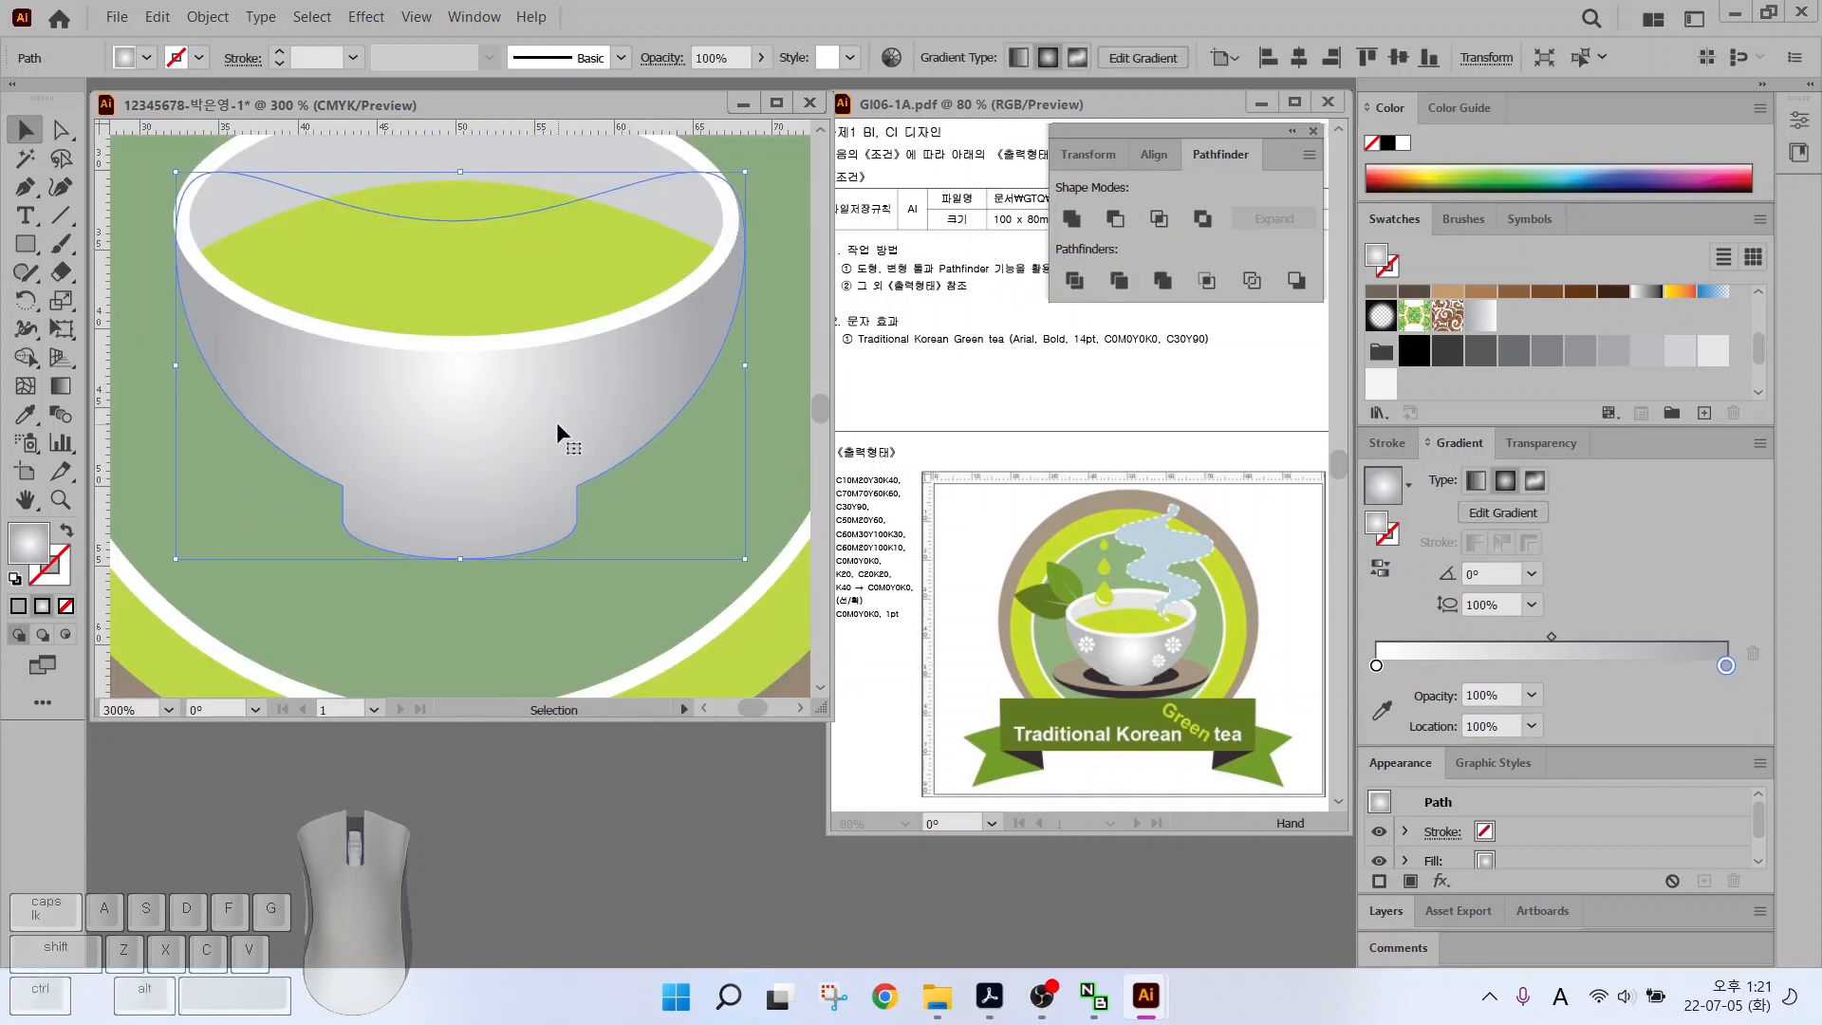
key(ctrl+shift+a)
drag(406, 267, 403, 328)
drag(150, 163, 457, 642)
key(ctrl+shift+a)
scroll(457, 642, down, 2)
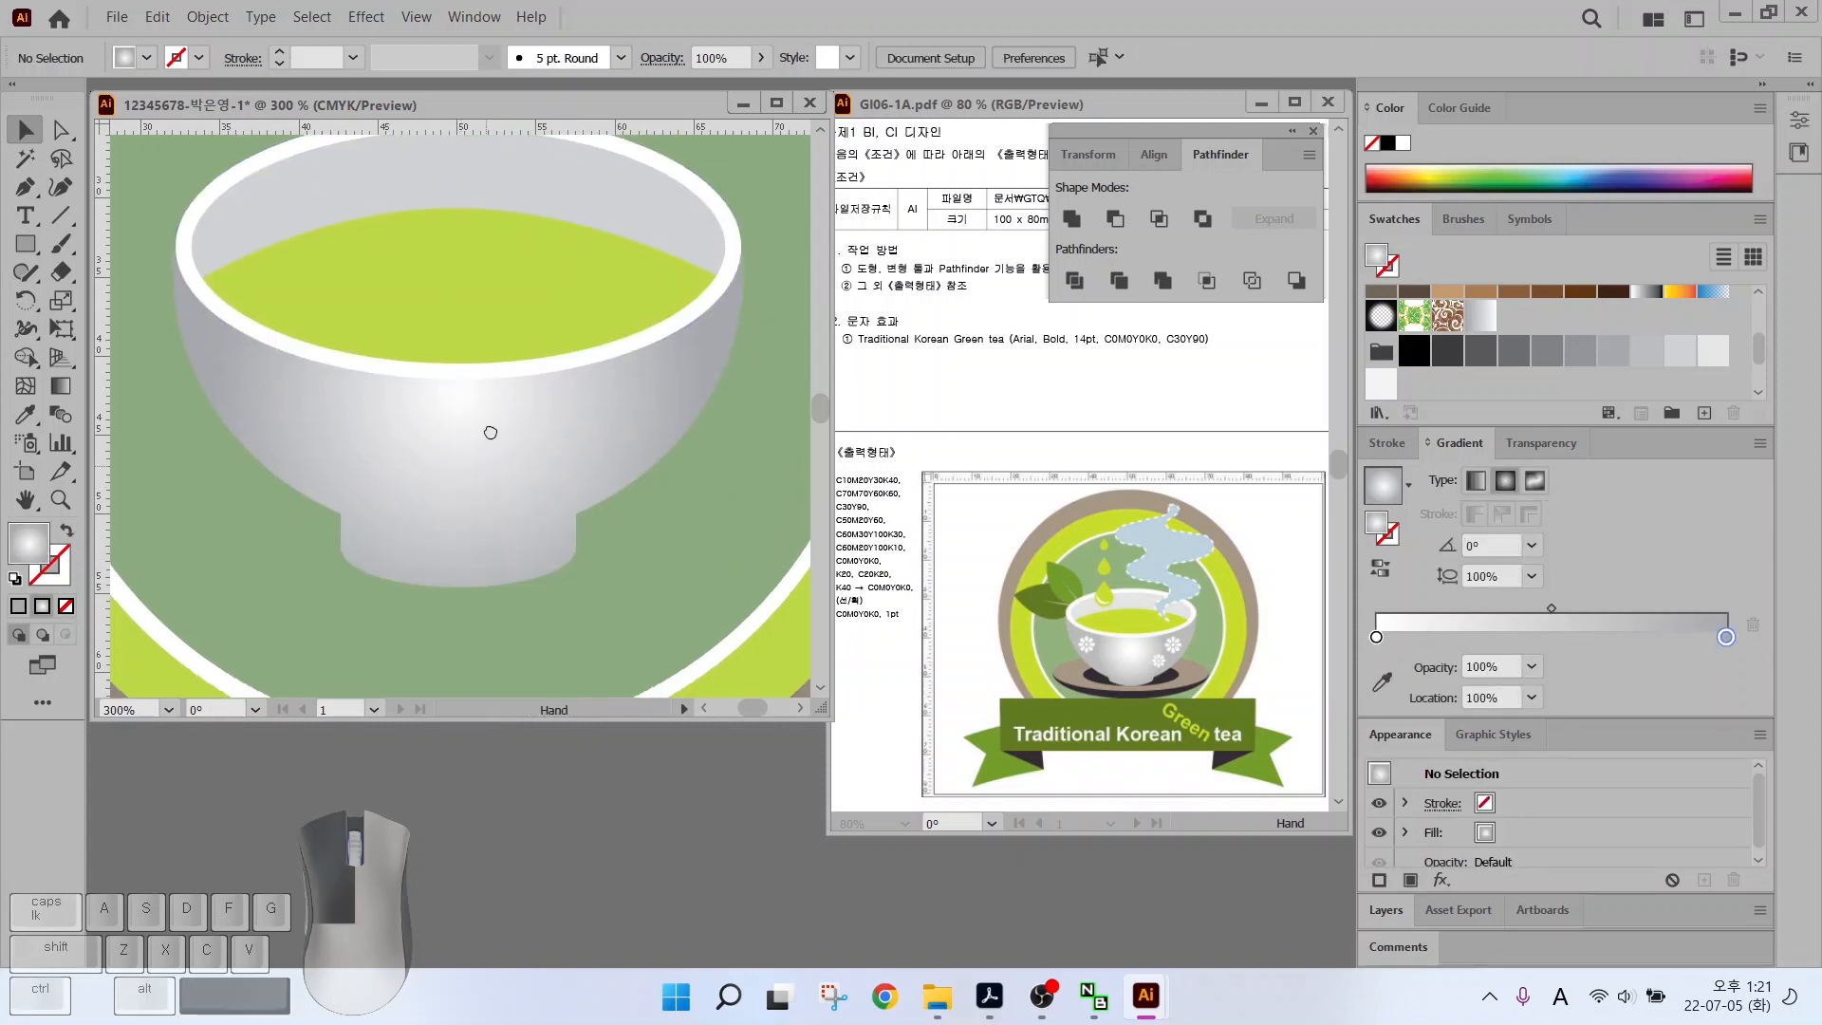
Draw a flattened dark charcoal ellipse over the bowl's base with a larger brown ellipse behind it
key(l)
drag(233, 378, 686, 563)
scroll(1513, 297, down, 2)
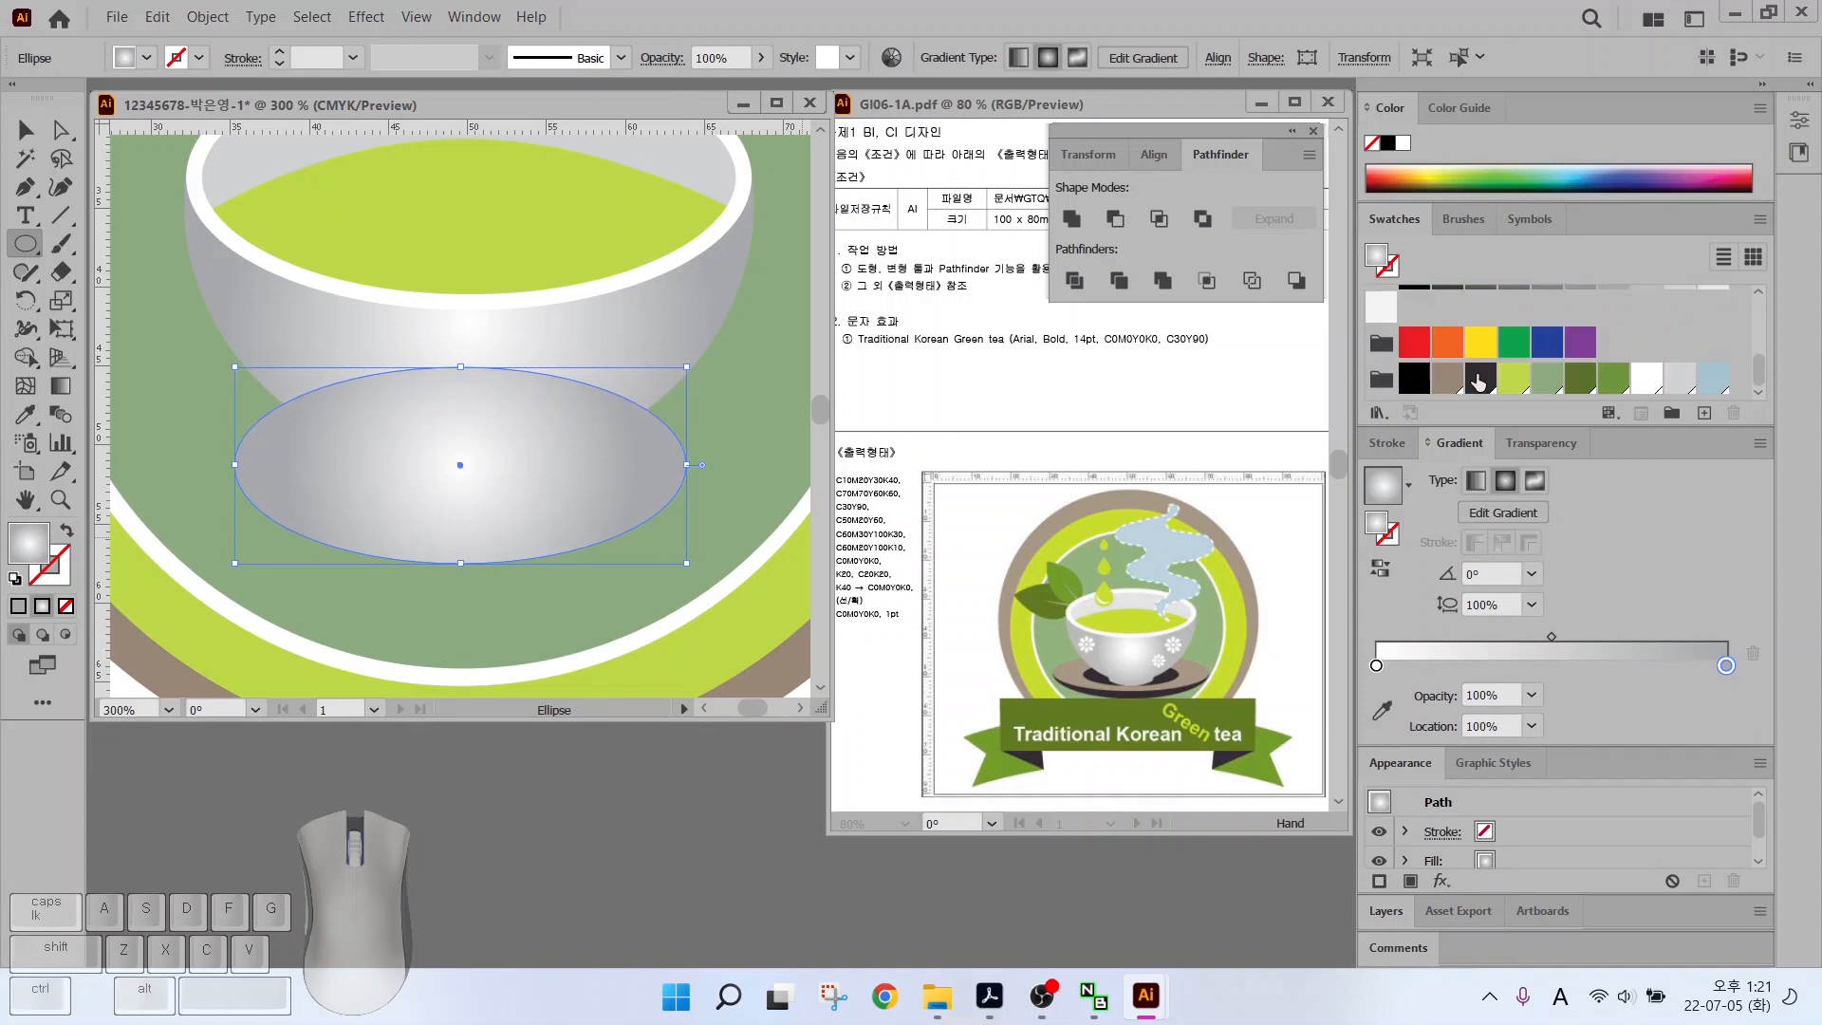
click(1480, 377)
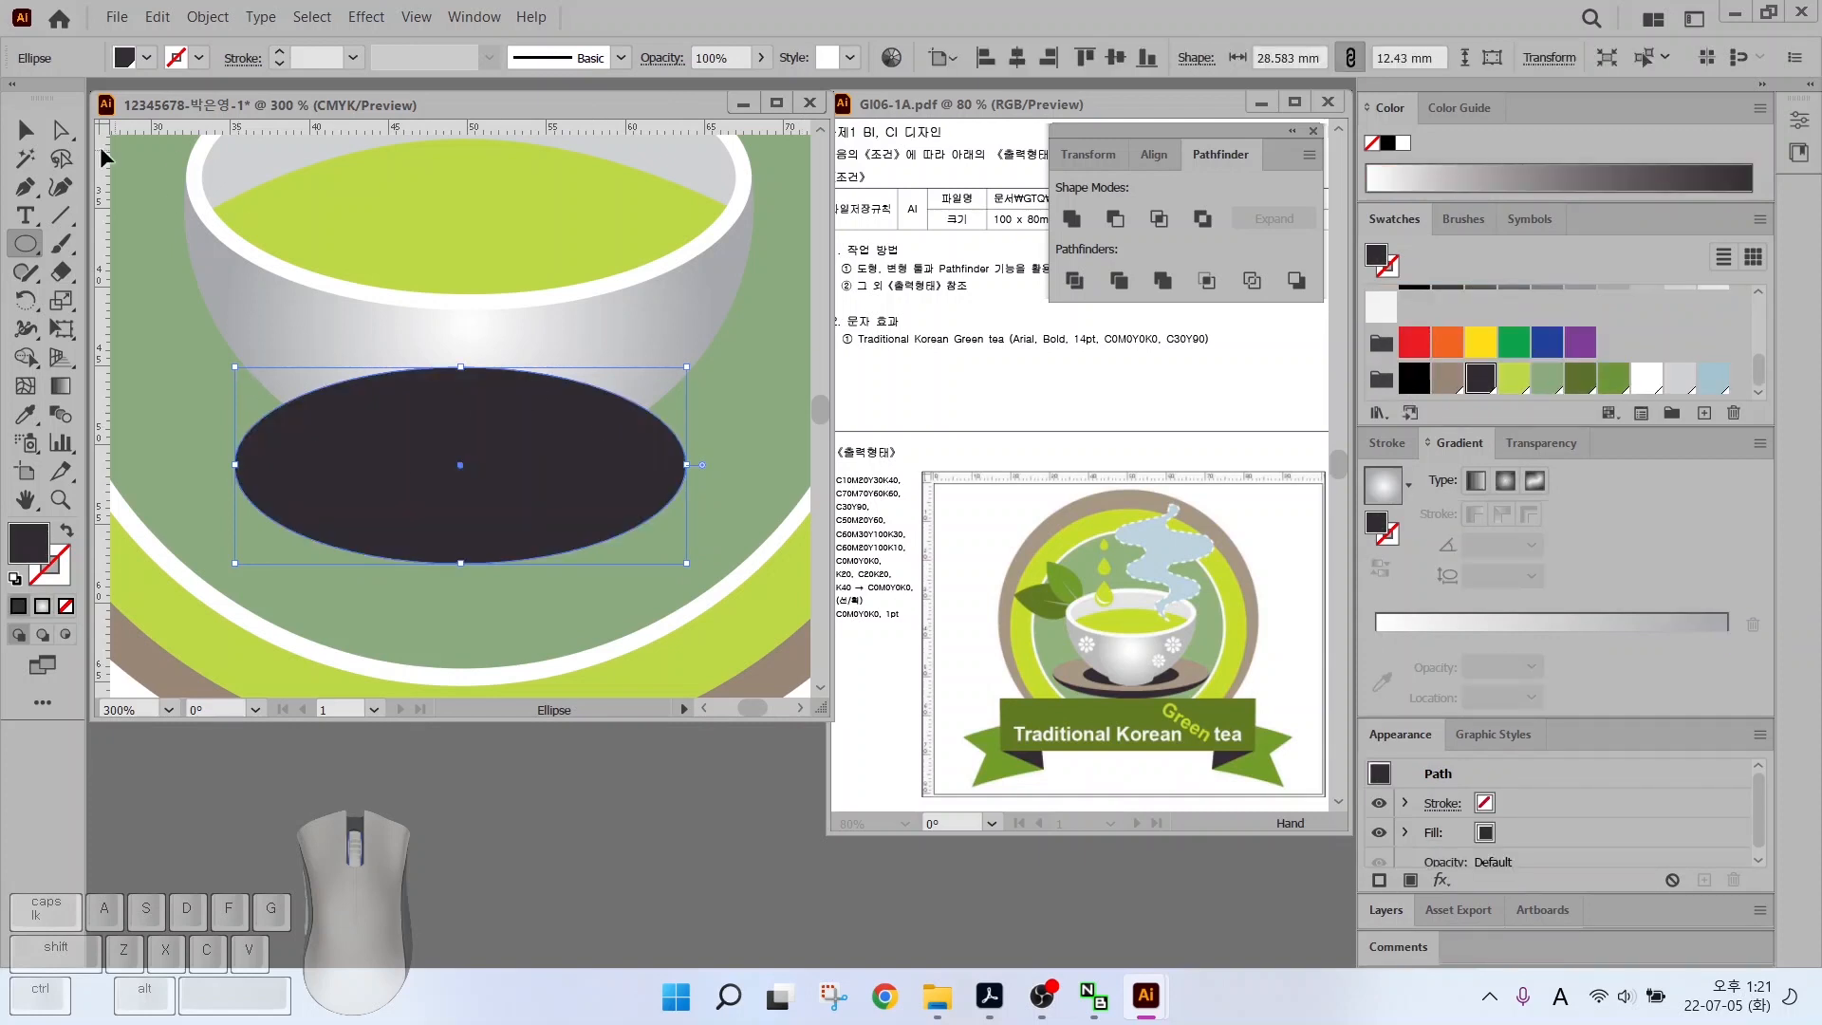
drag(461, 366, 460, 404)
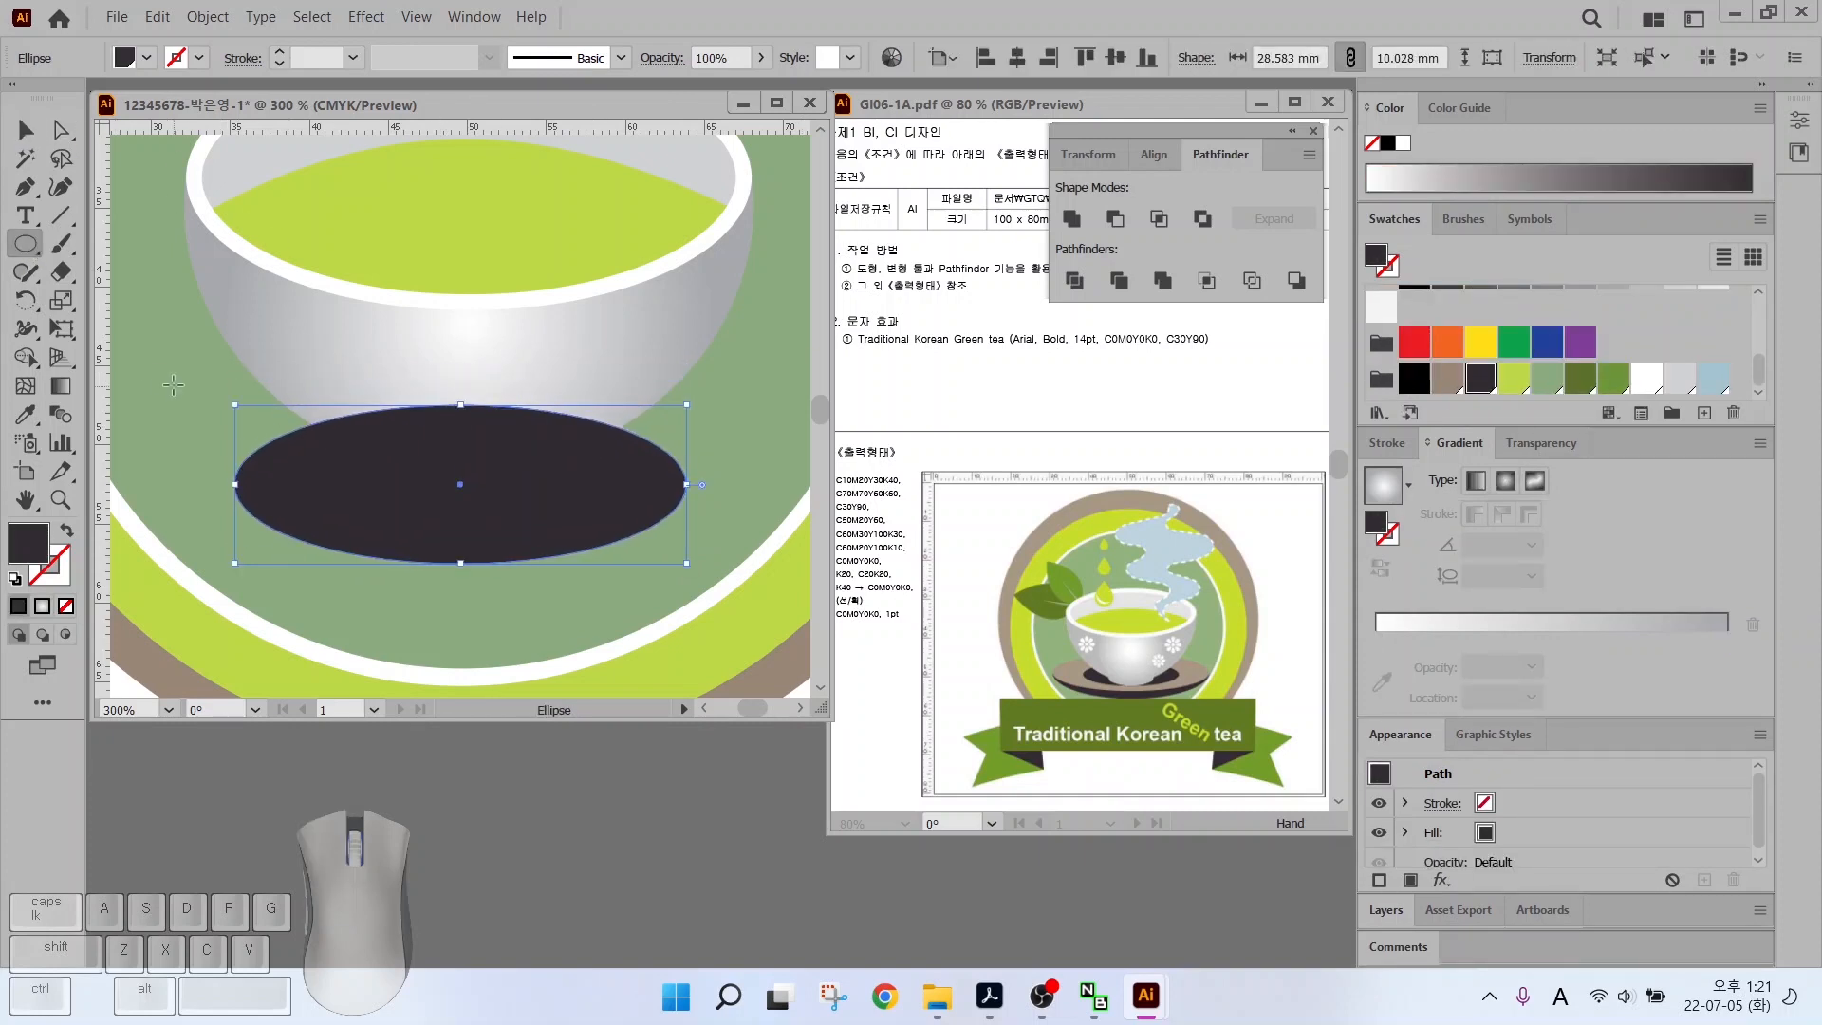
drag(461, 483, 778, 595)
click(1447, 378)
key(ctrl+bracketleft)
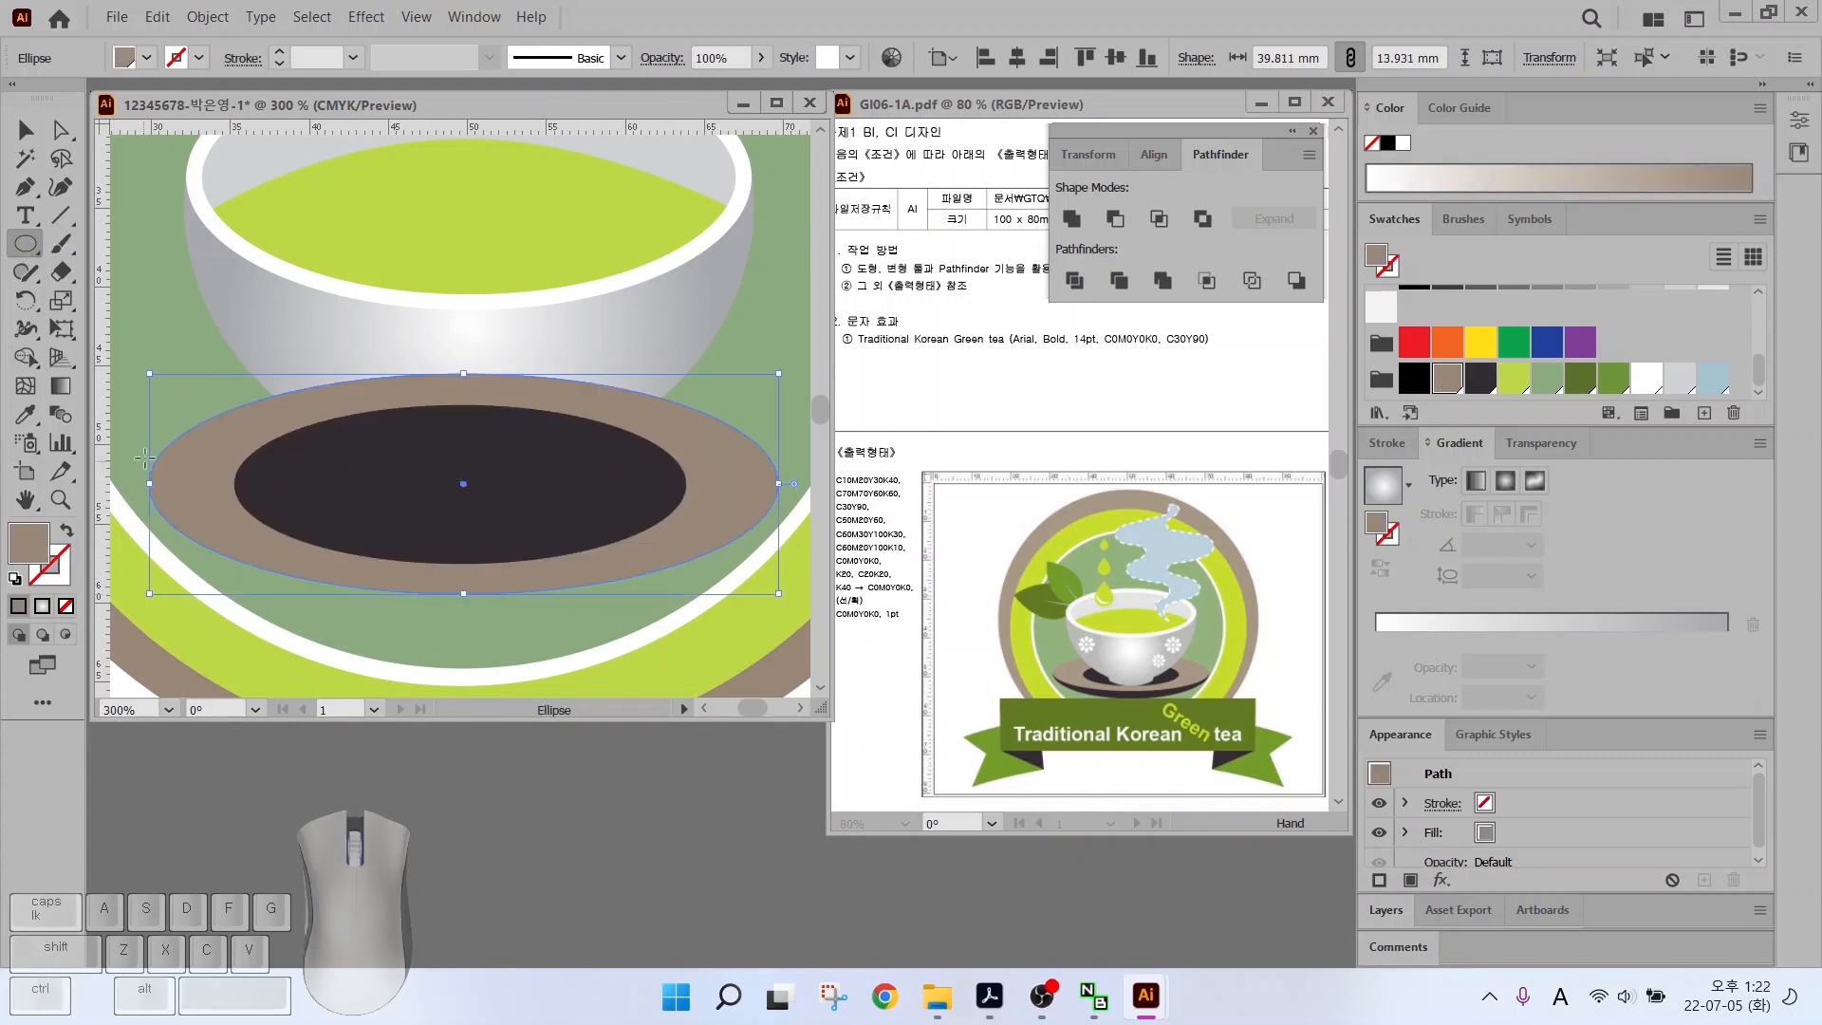
Add a charcoal underside ellipse behind the brown one and stretch it to give the saucer thickness
drag(151, 441, 778, 609)
click(1480, 378)
key(ctrl+bracketleft)
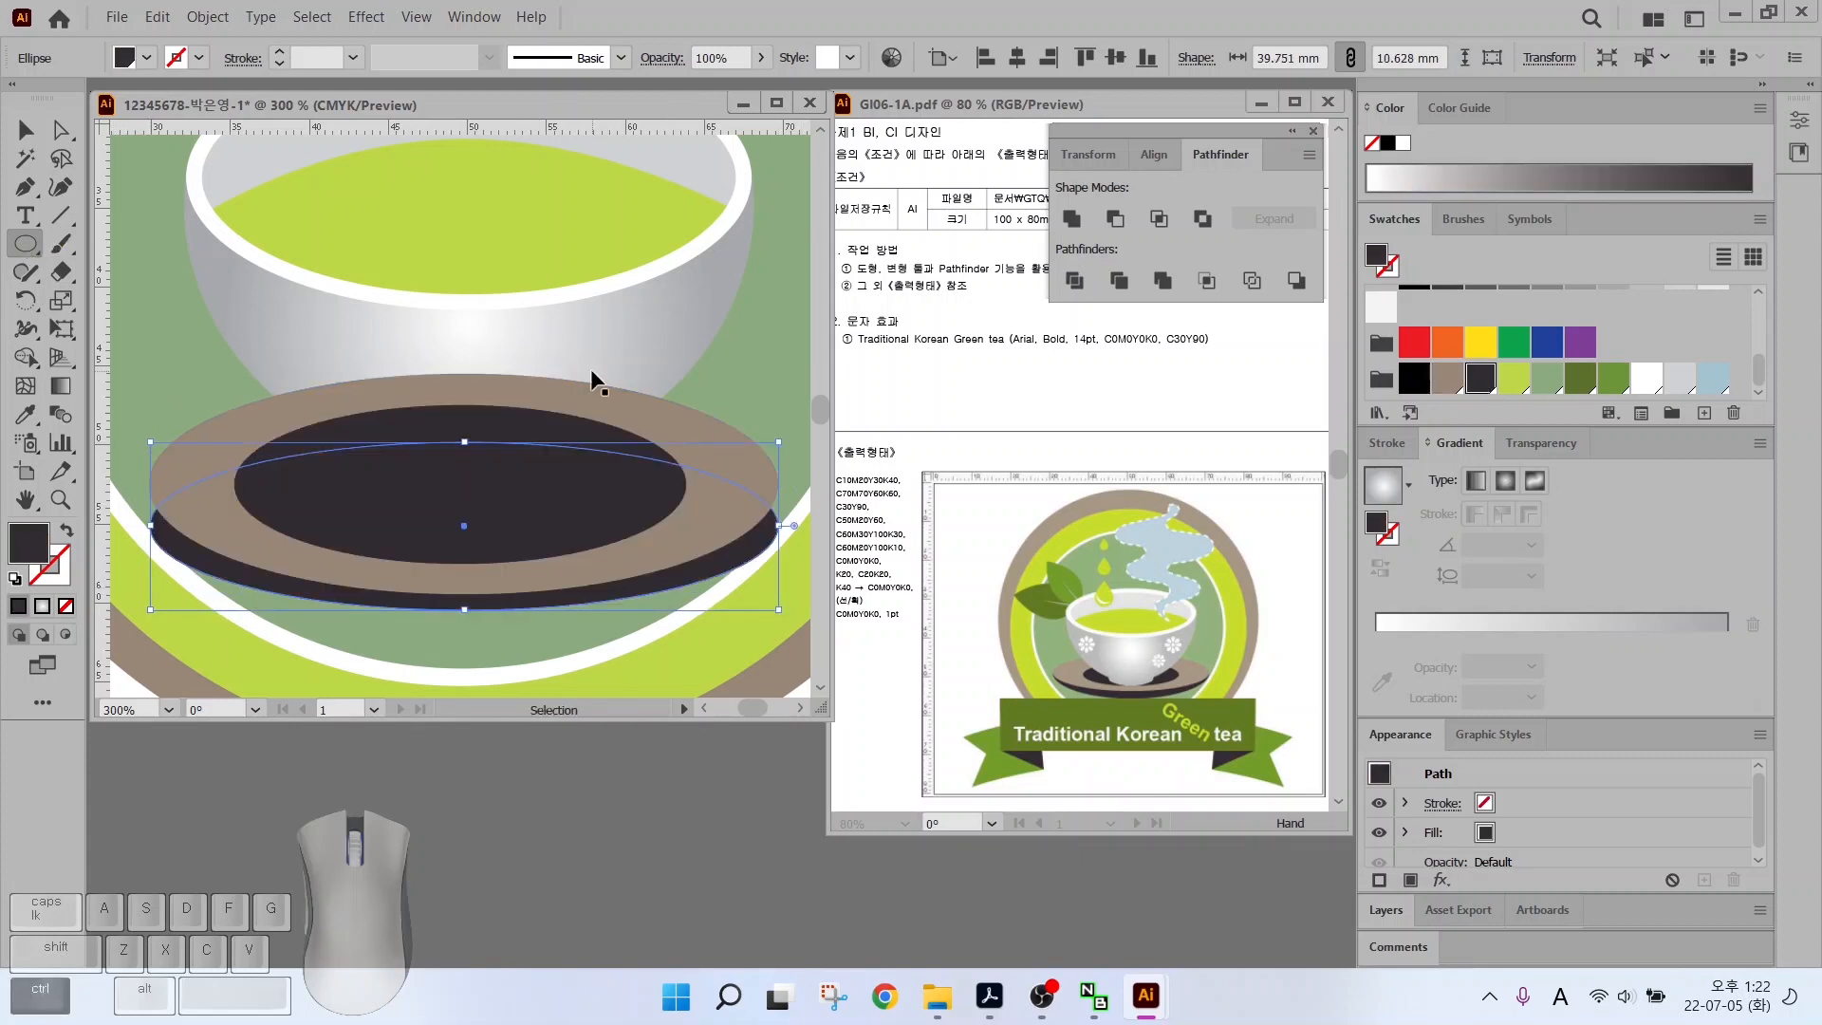
key(v)
drag(468, 441, 467, 373)
drag(464, 609, 473, 254)
Centre the saucer under the cup, send it behind the teacup, and nudge it up under the foot
click(1017, 58)
click(351, 643)
drag(351, 643, 311, 533)
key(ctrl+bracketleft)
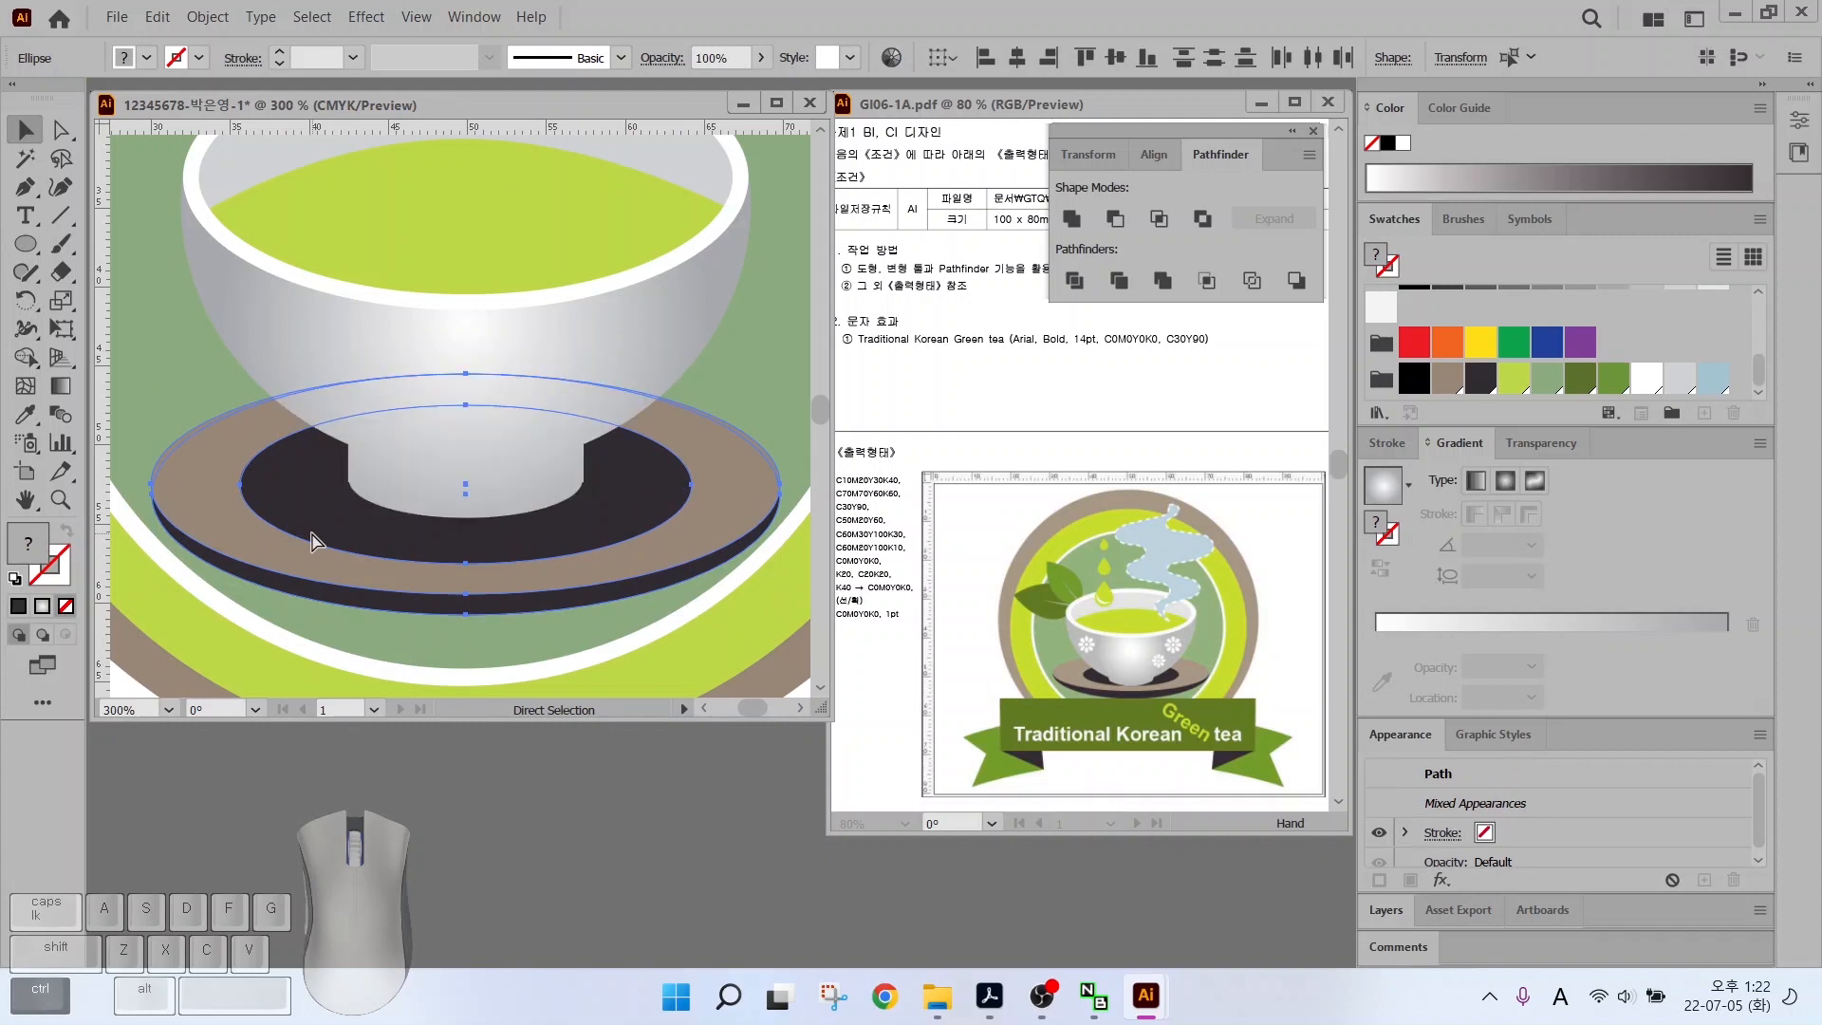
scroll(435, 508, down, 2)
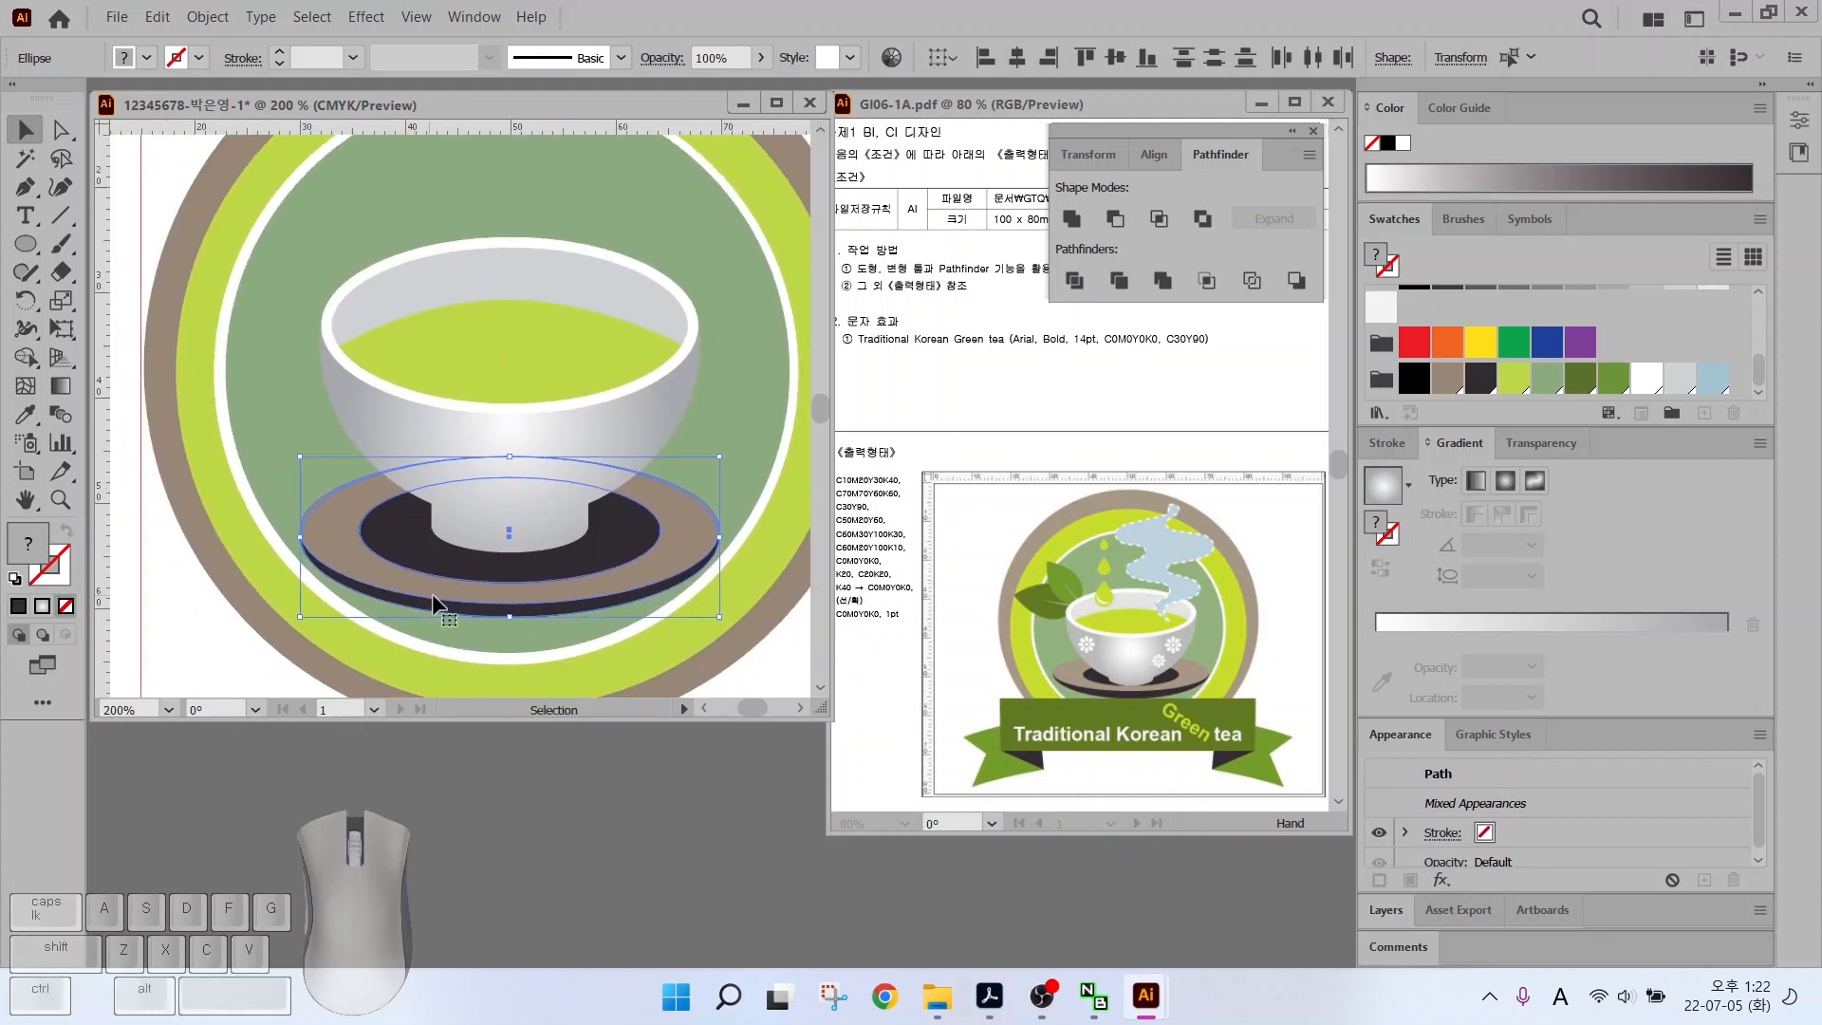
click(469, 571)
key(Up)
key(Up)
key(Up)
key(Up)
key(Up)
key(Up)
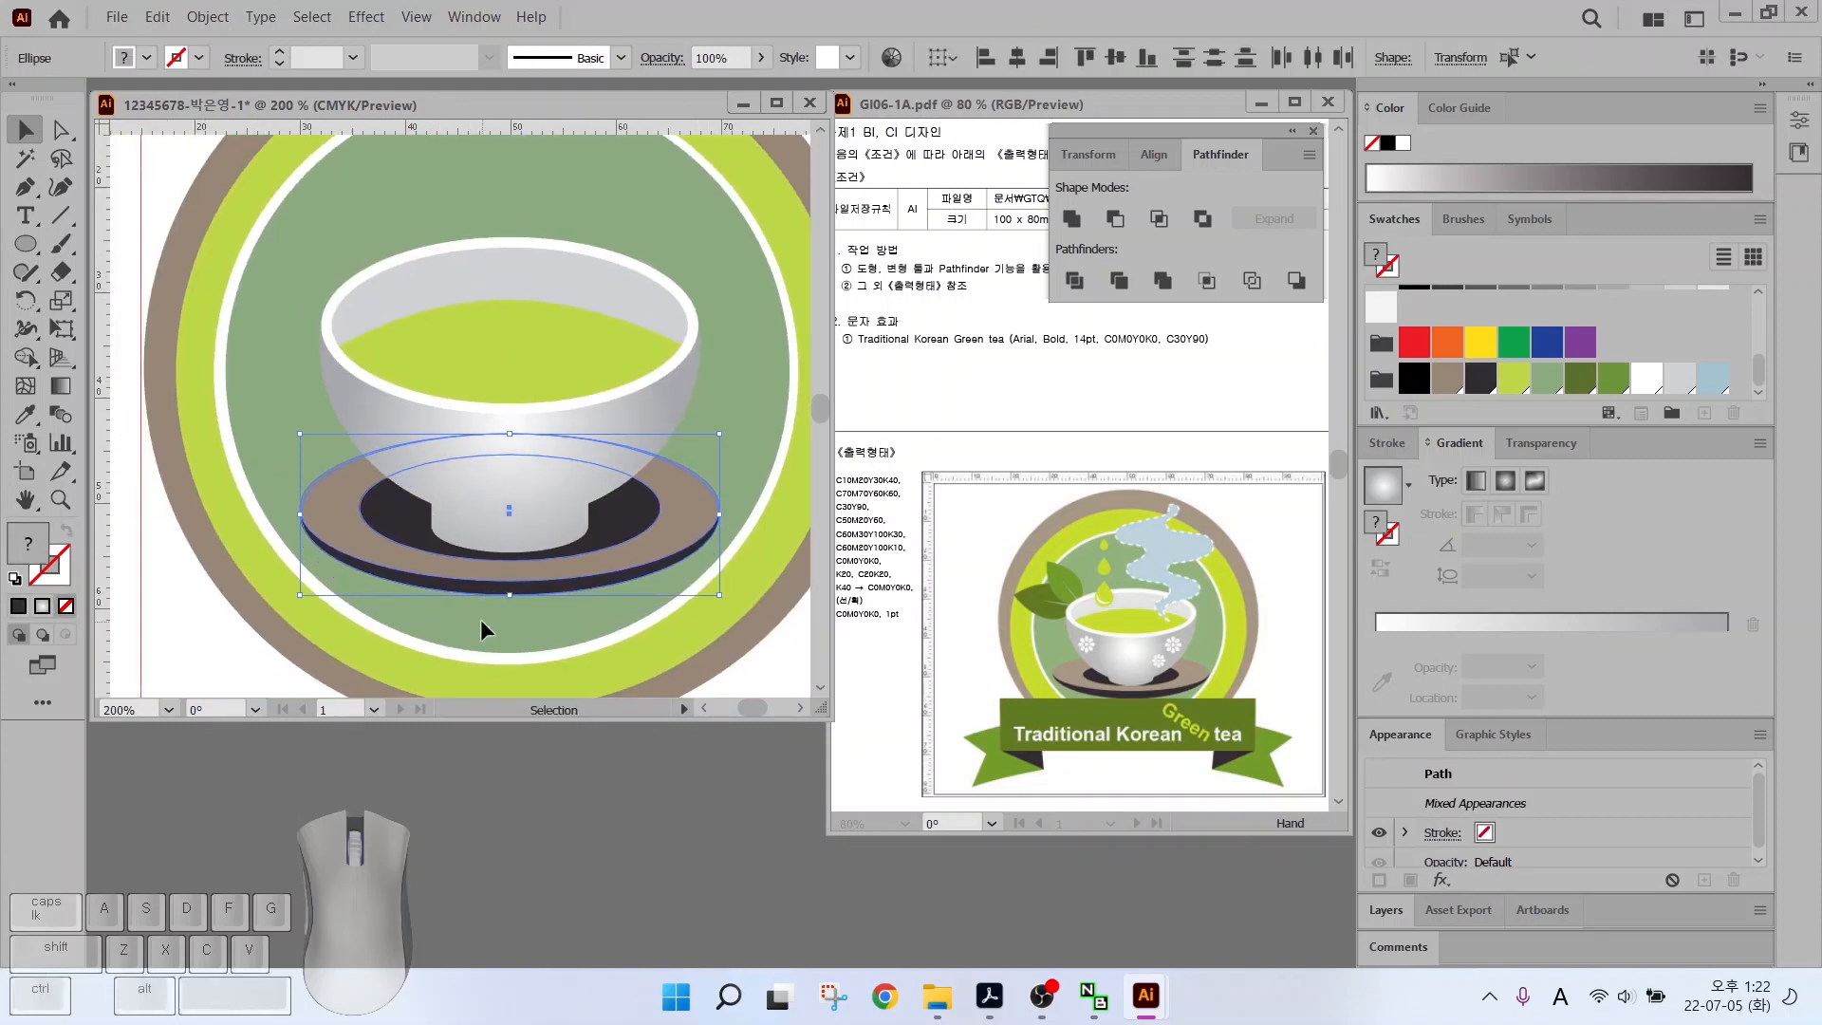
click(480, 619)
drag(23, 254, 25, 248)
Draw a small upright dark green ellipse near the cup rim and sharpen its top and bottom into corner points
click(105, 300)
drag(324, 201, 404, 326)
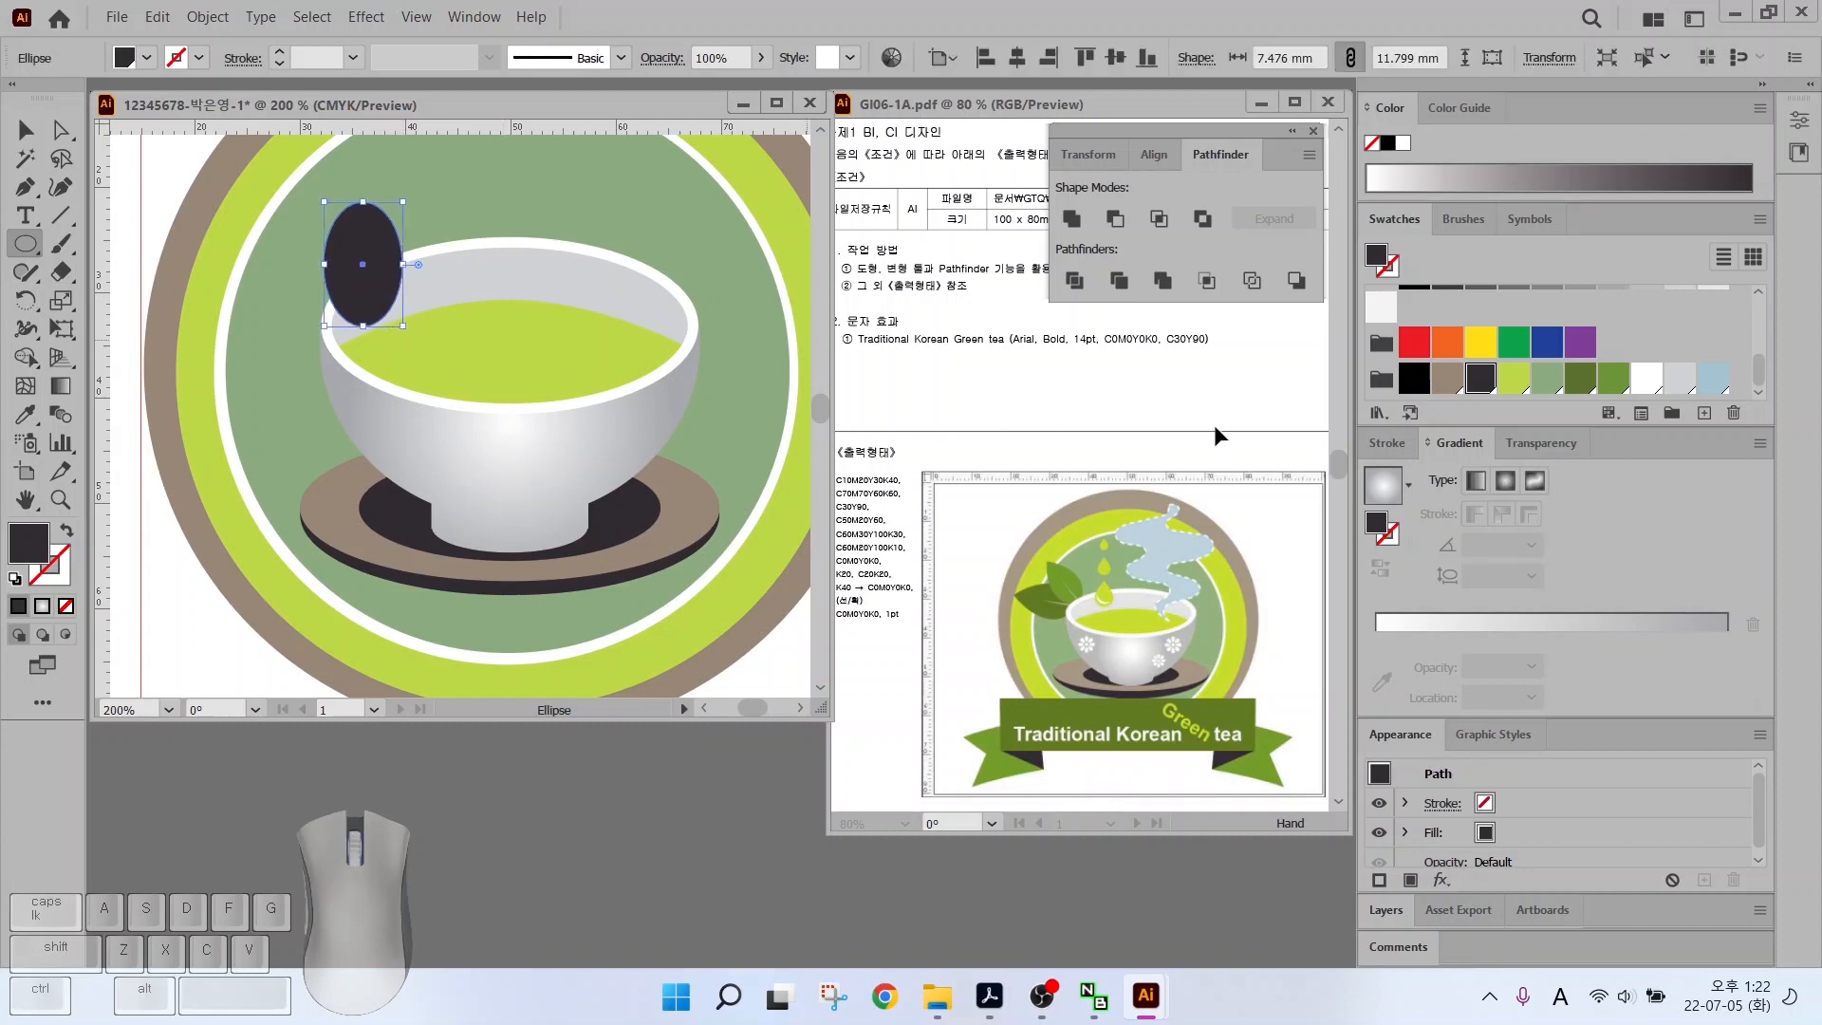
click(1613, 377)
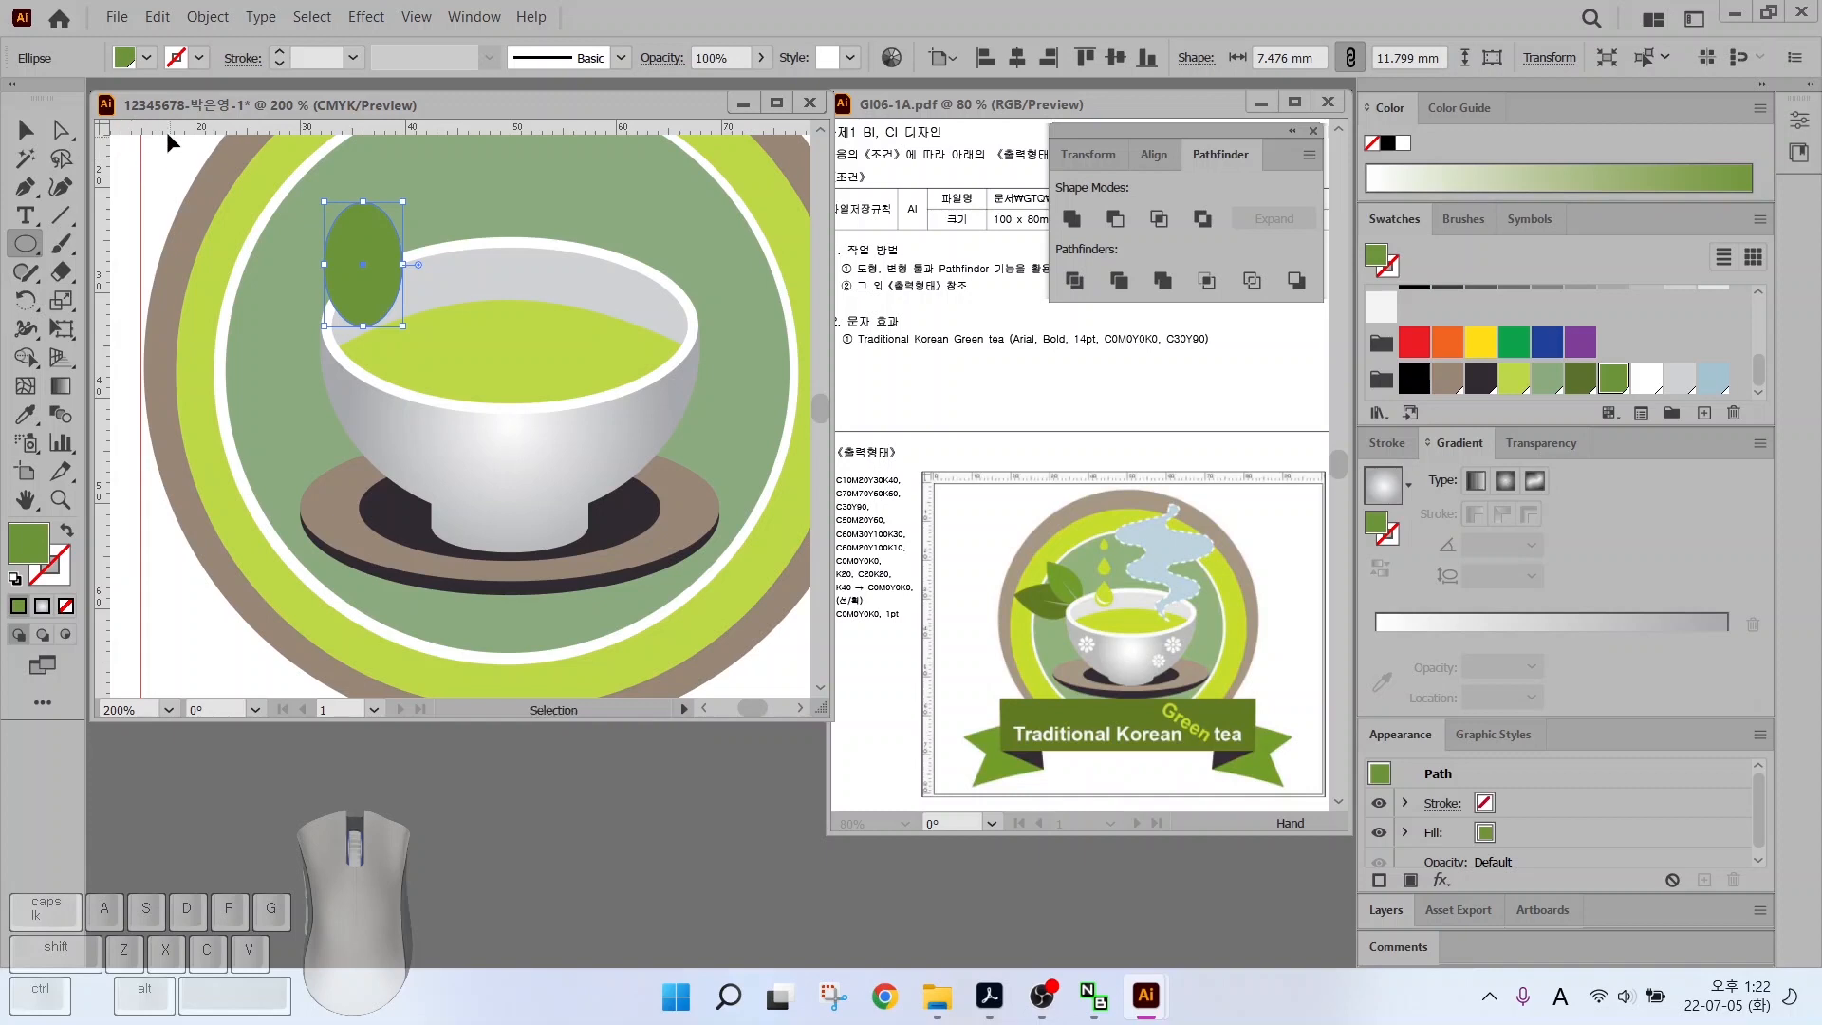
click(26, 187)
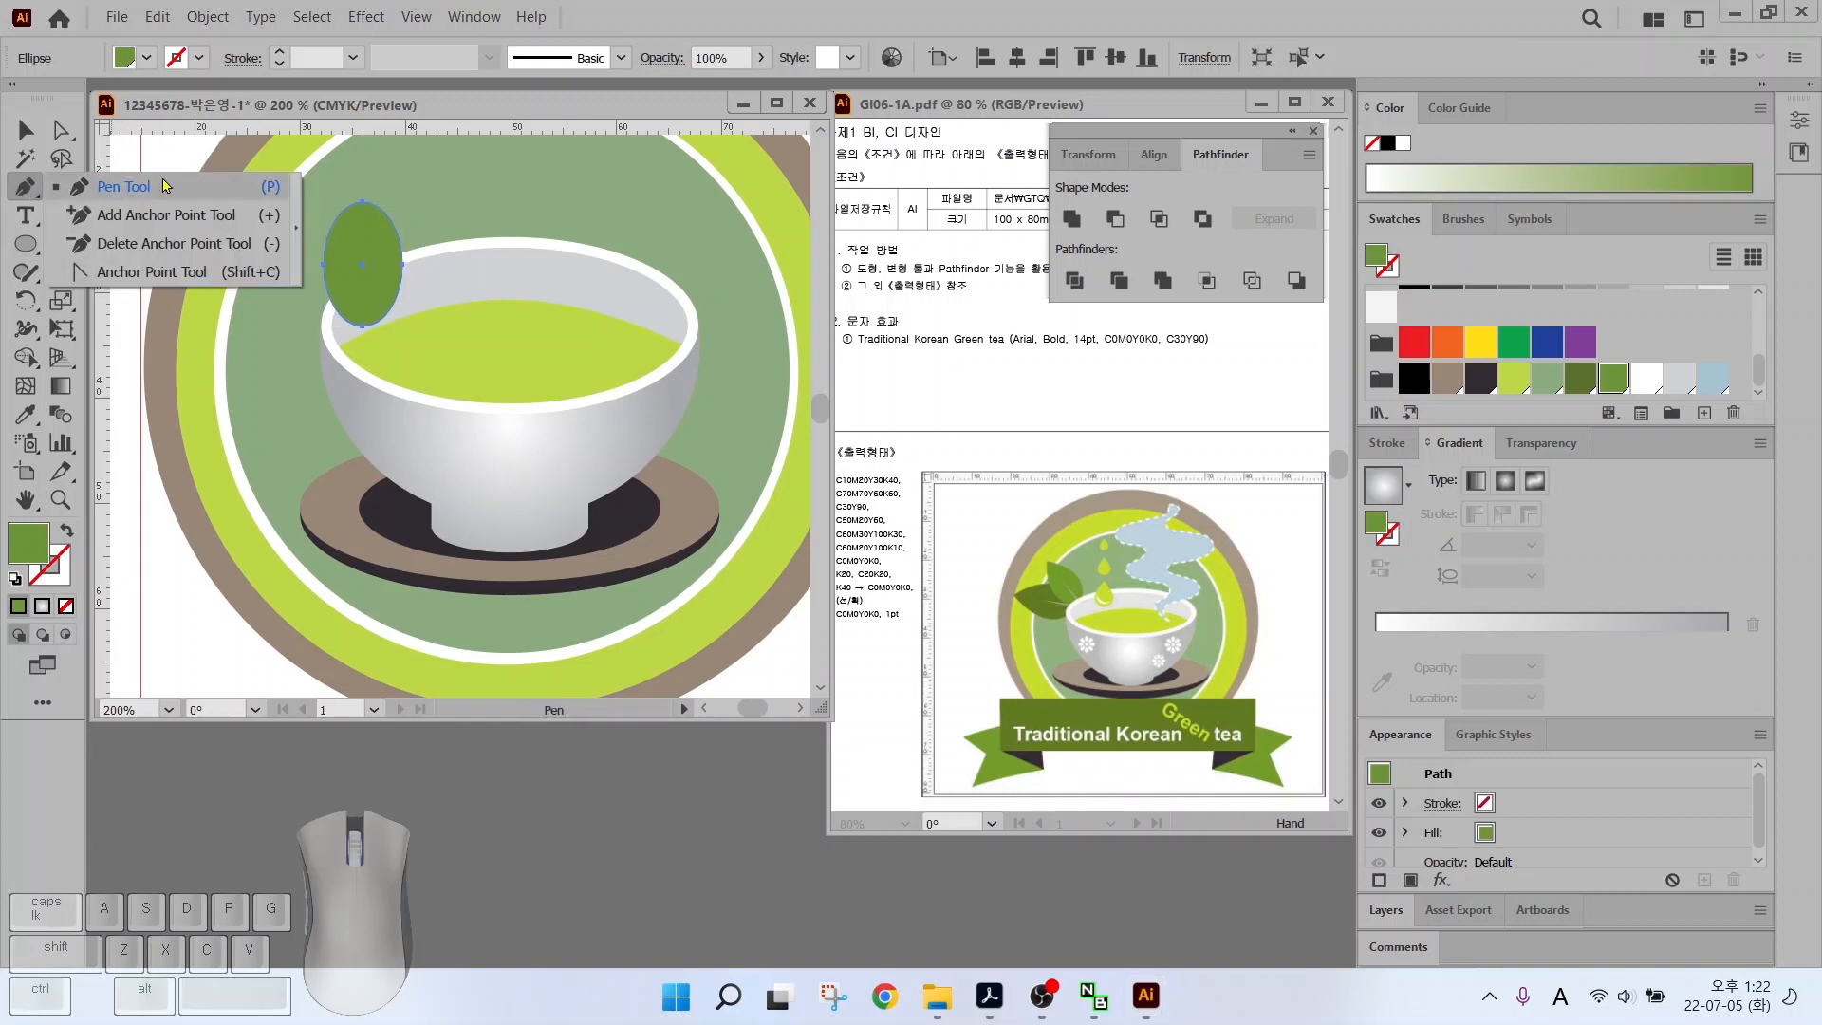
click(112, 272)
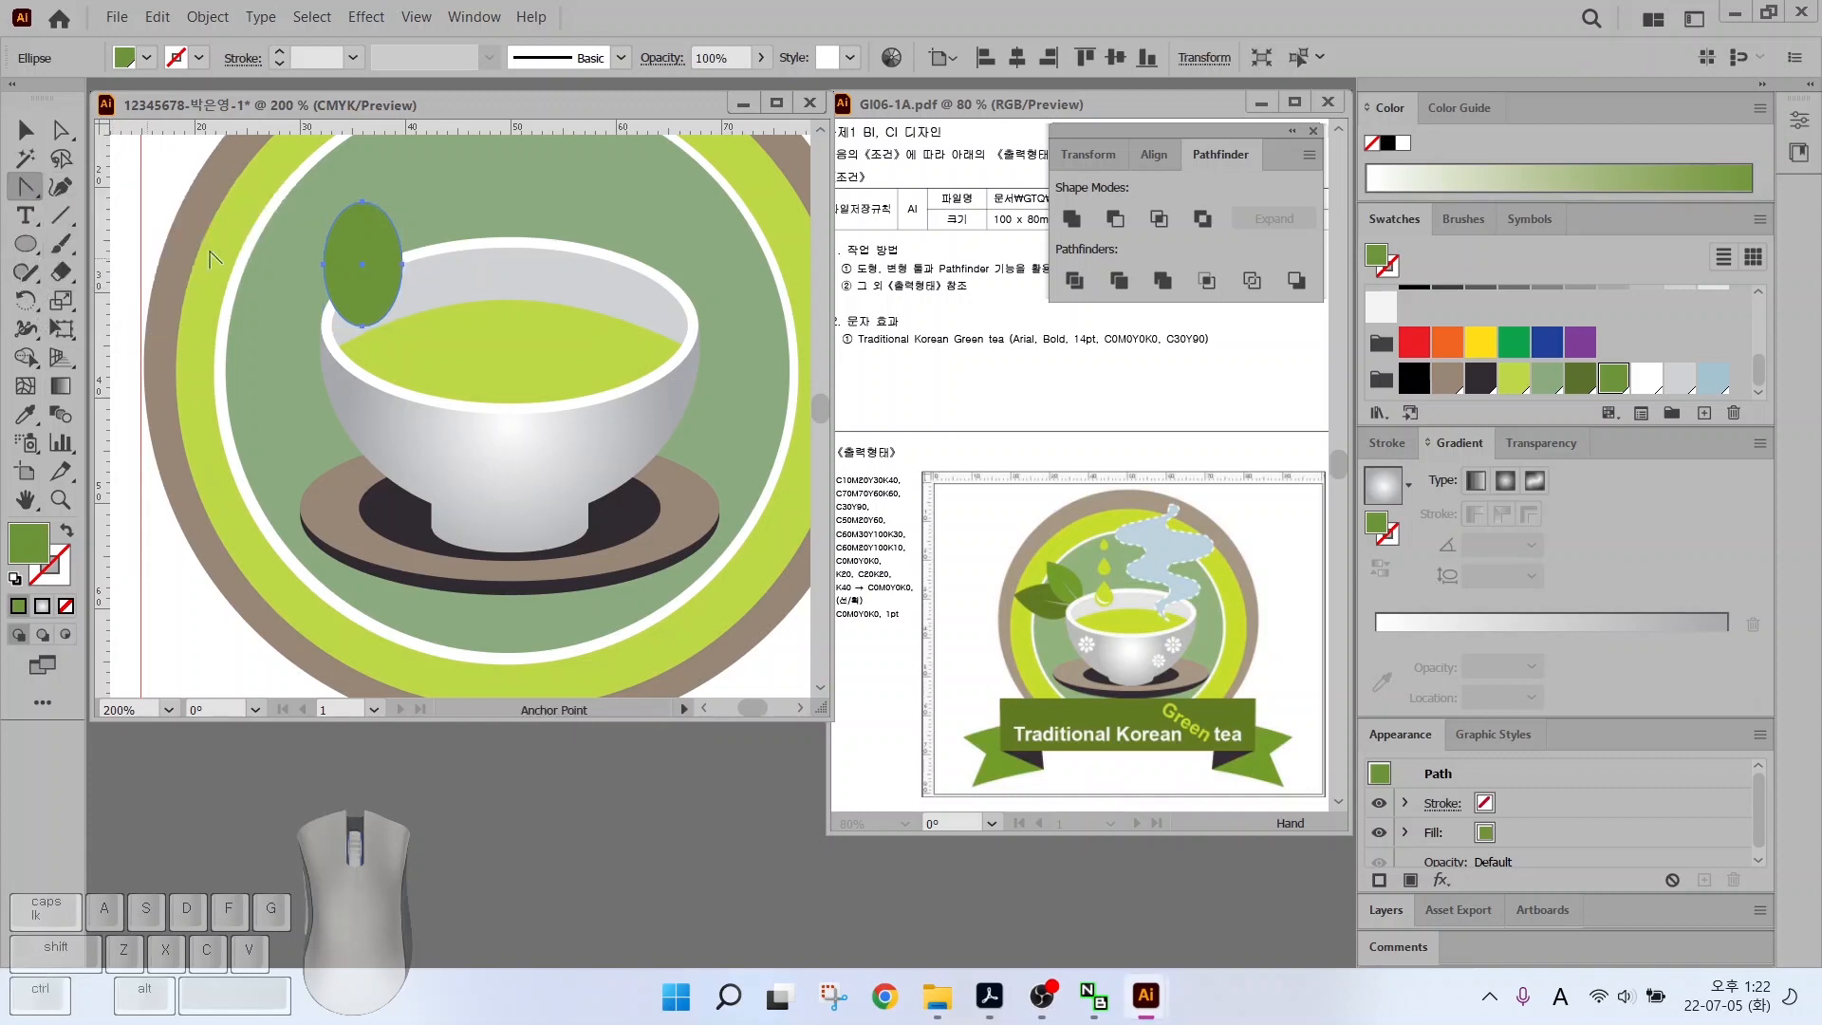
click(361, 203)
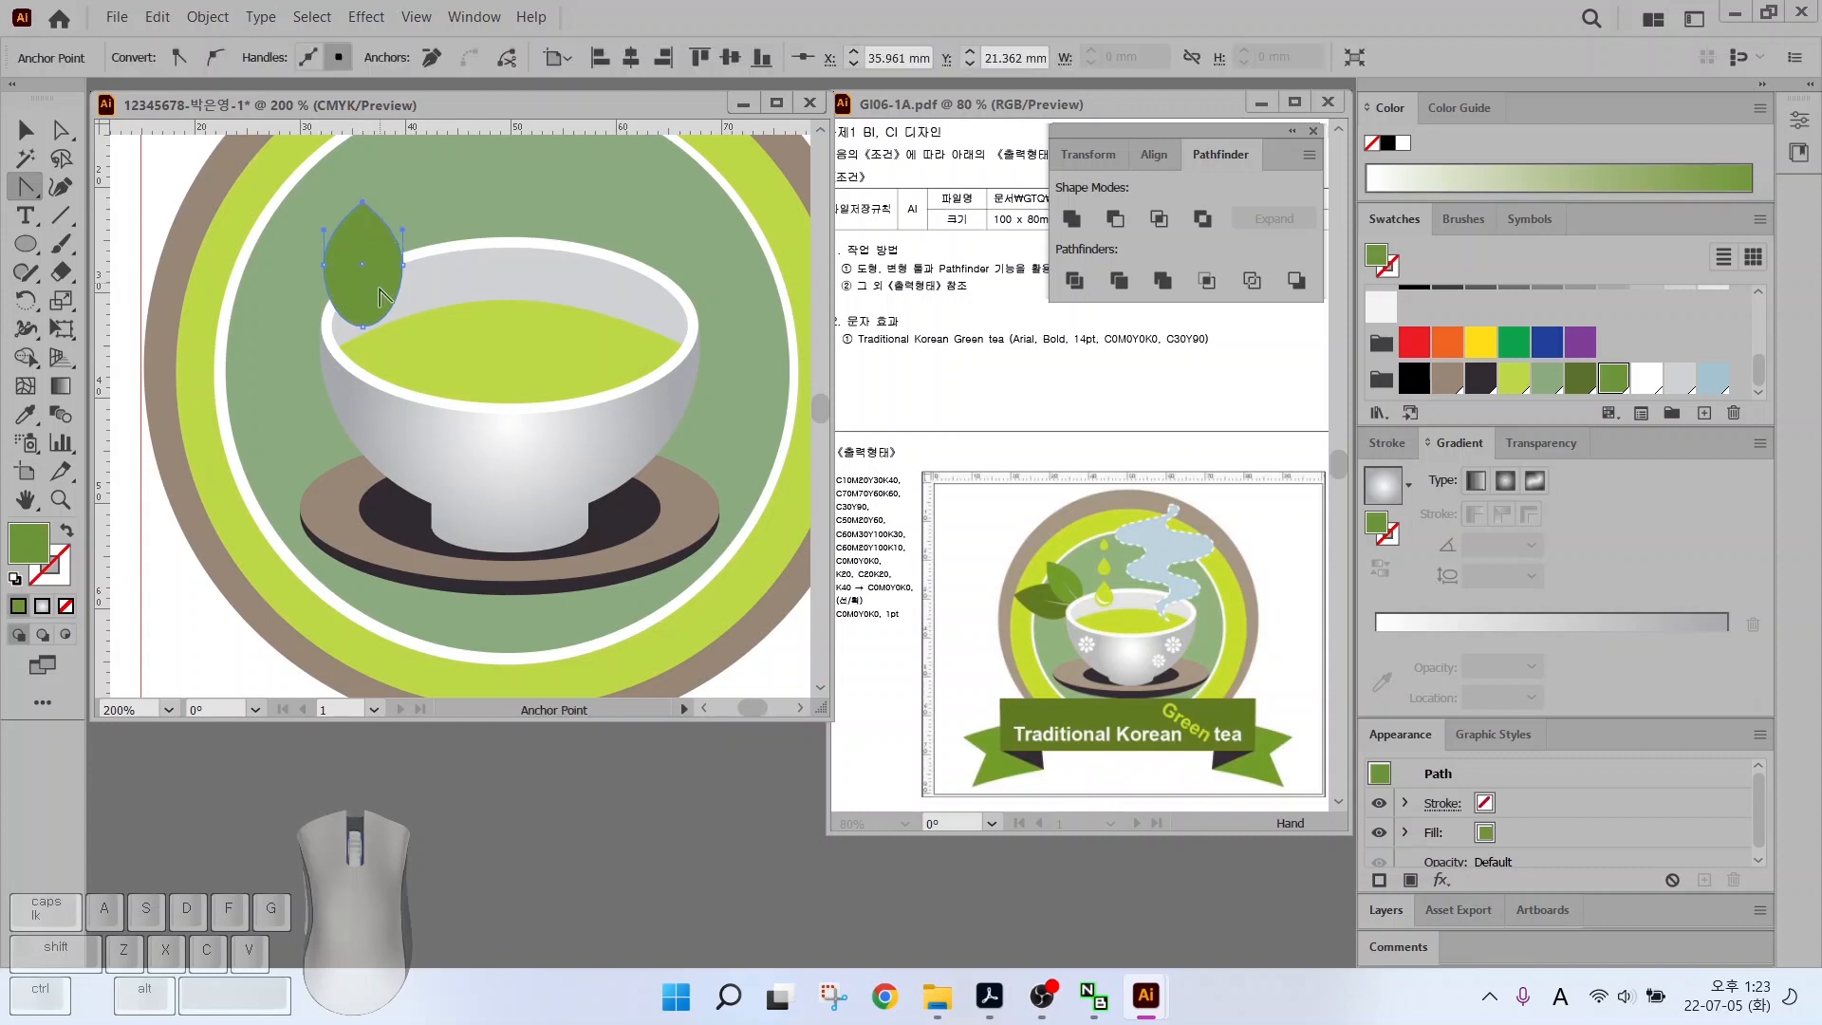
click(362, 326)
Move the leaf left off the cup rim and pull a side point down into a teardrop
click(59, 135)
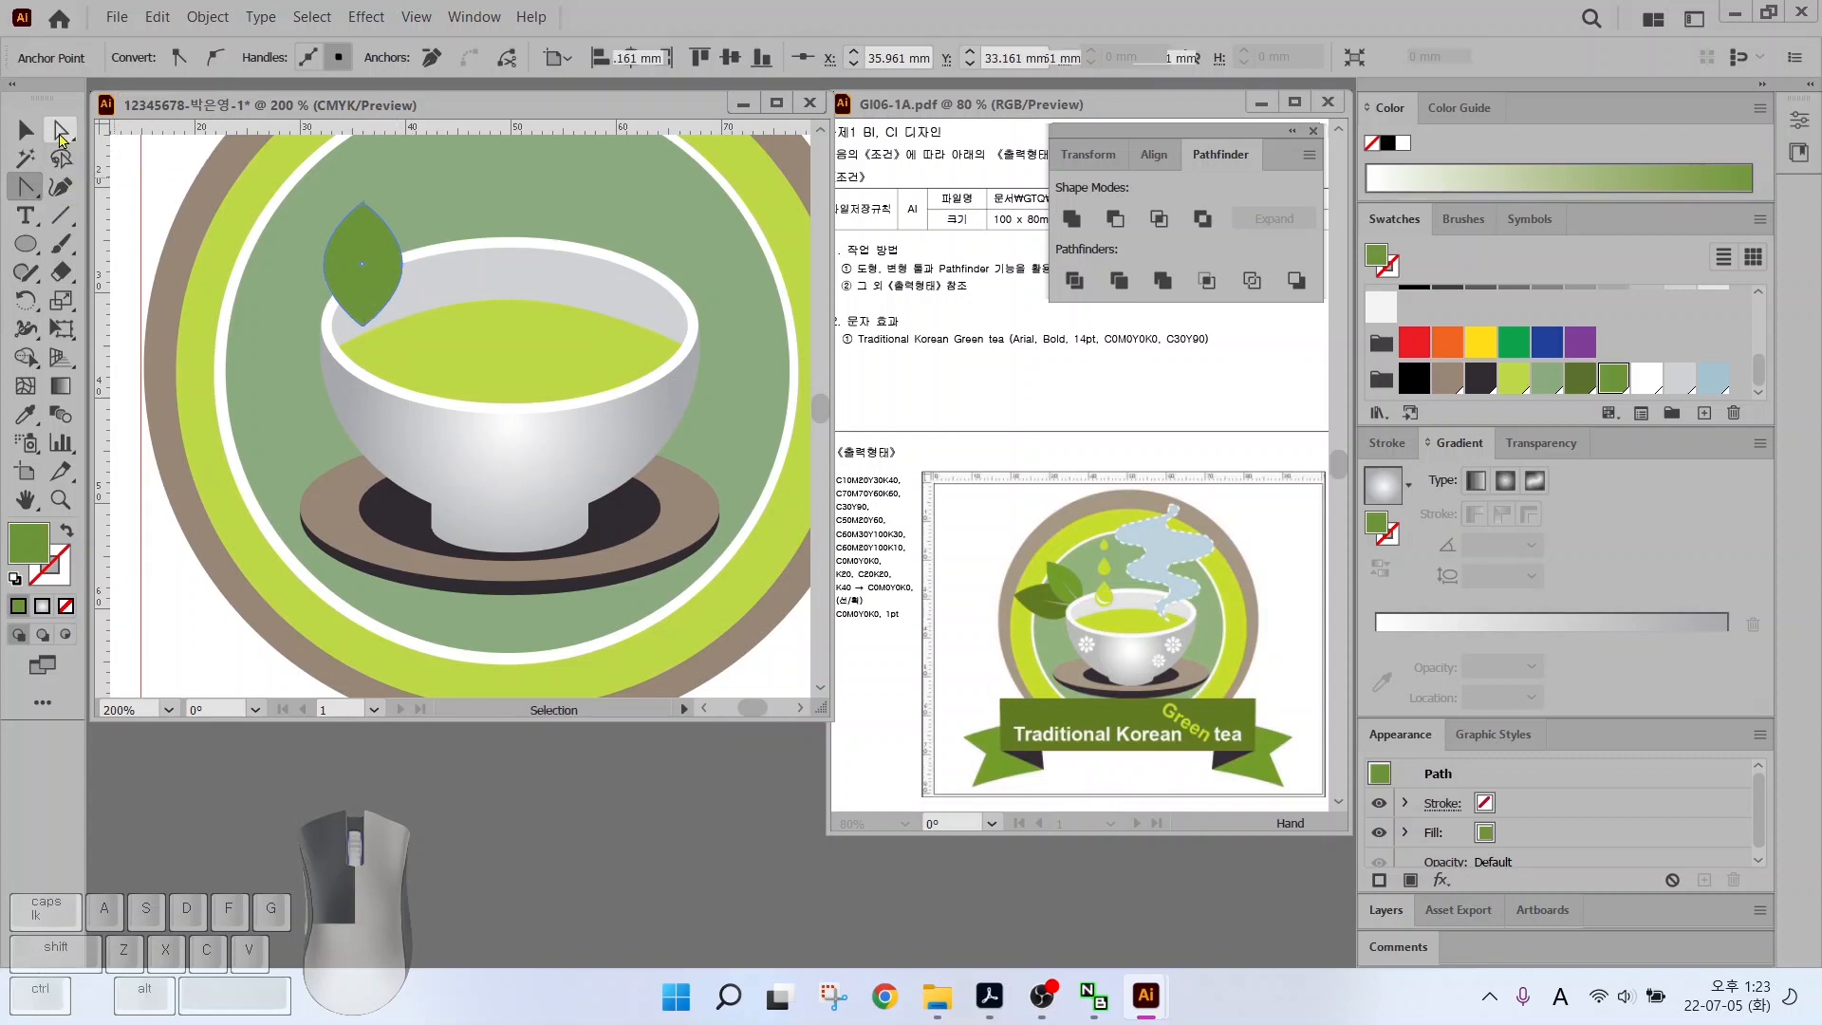
click(298, 262)
drag(302, 262, 410, 273)
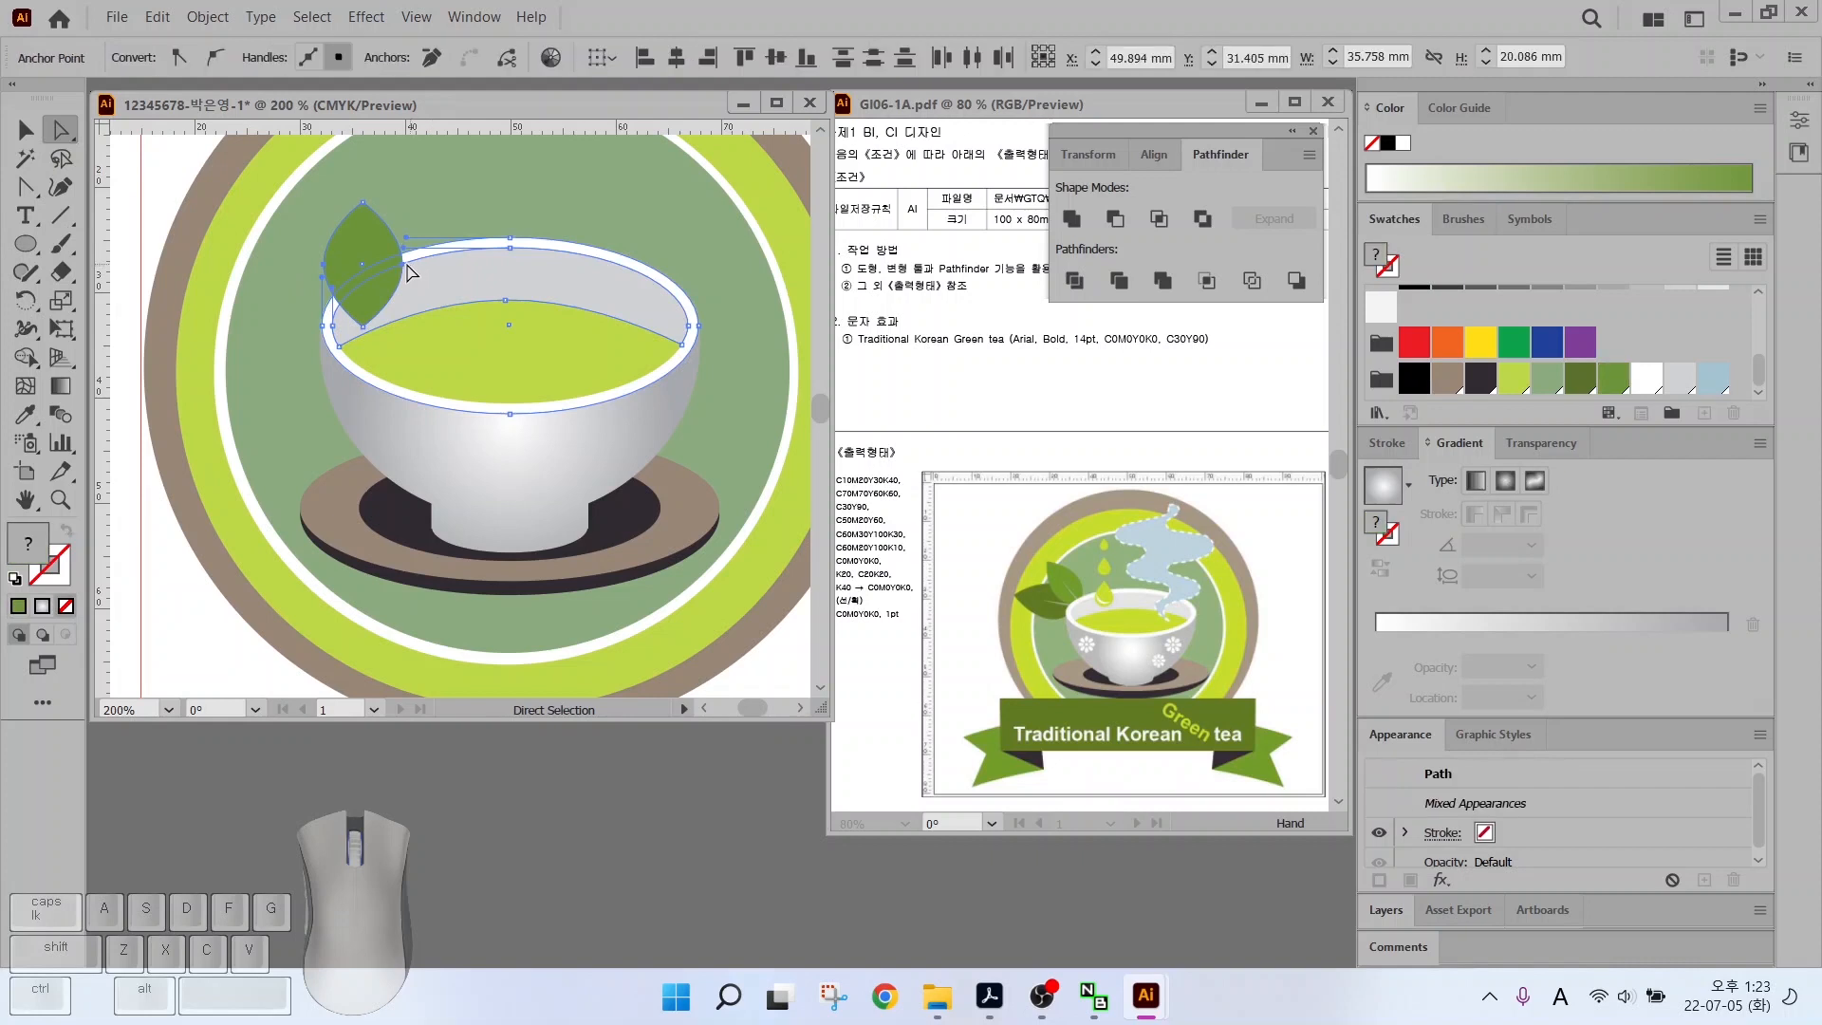
click(296, 254)
click(25, 130)
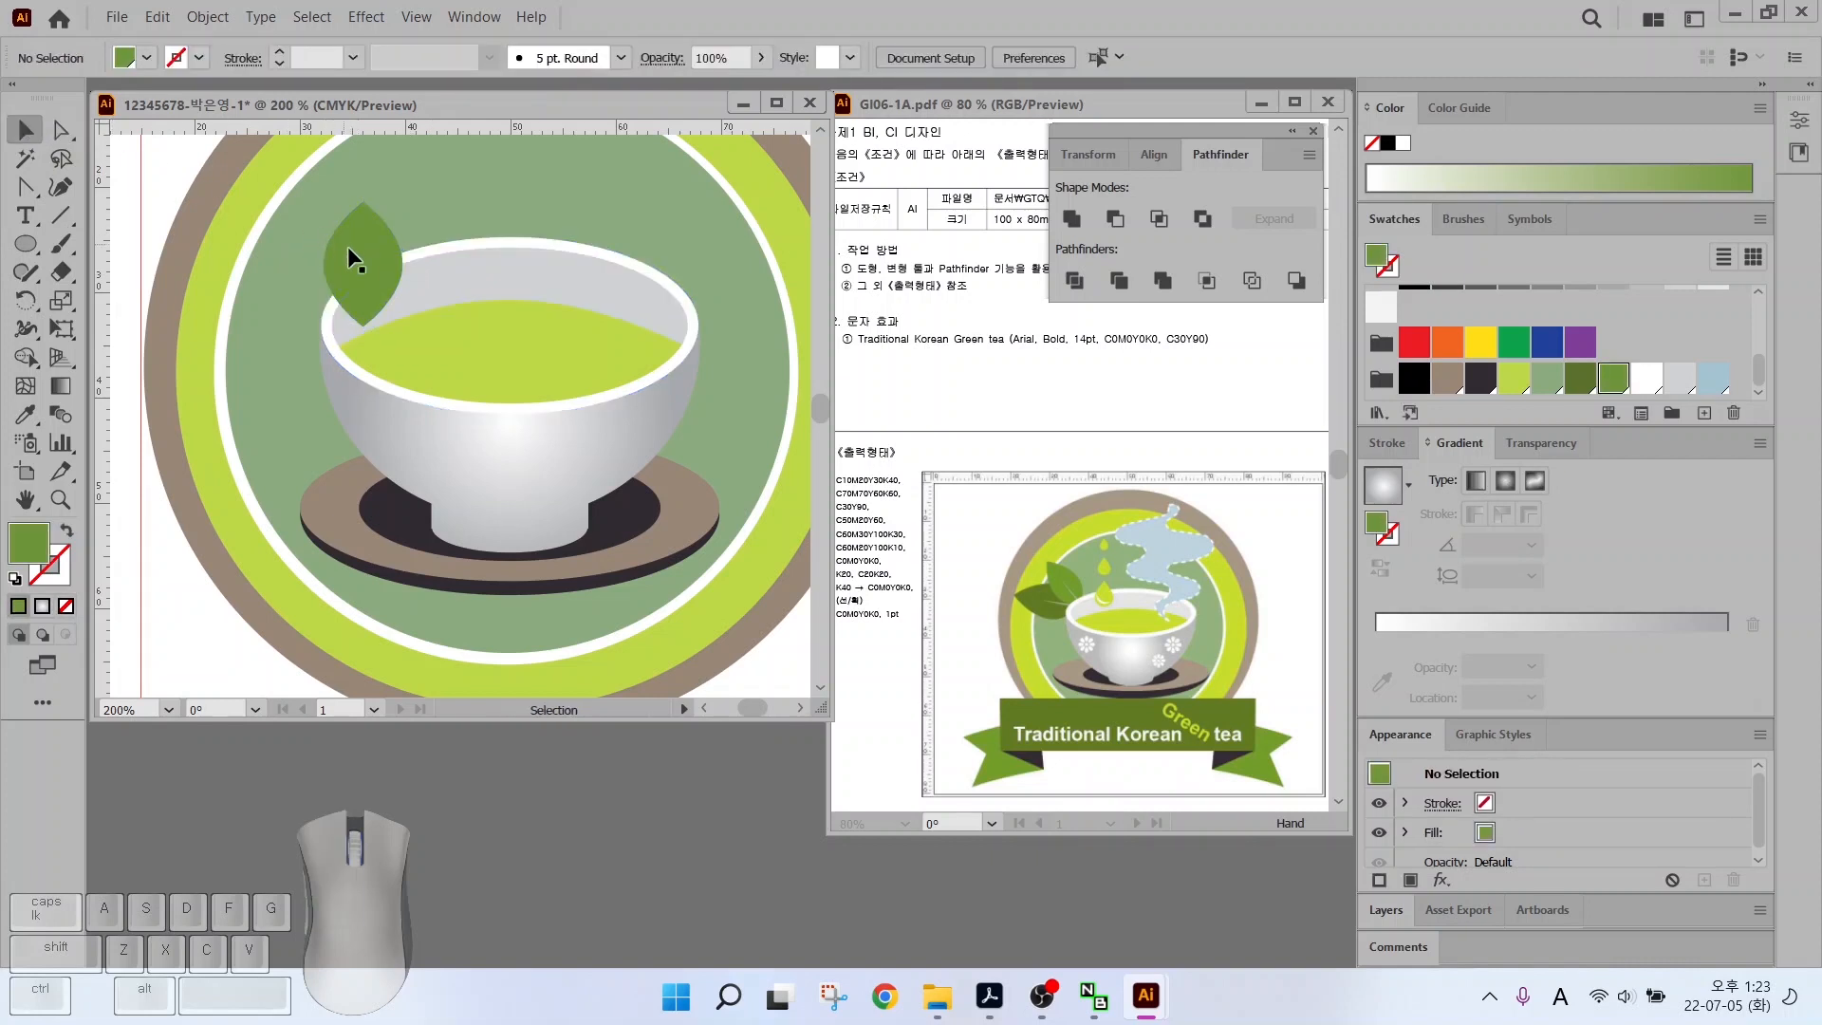
drag(347, 250, 292, 290)
key(a)
click(220, 262)
click(296, 263)
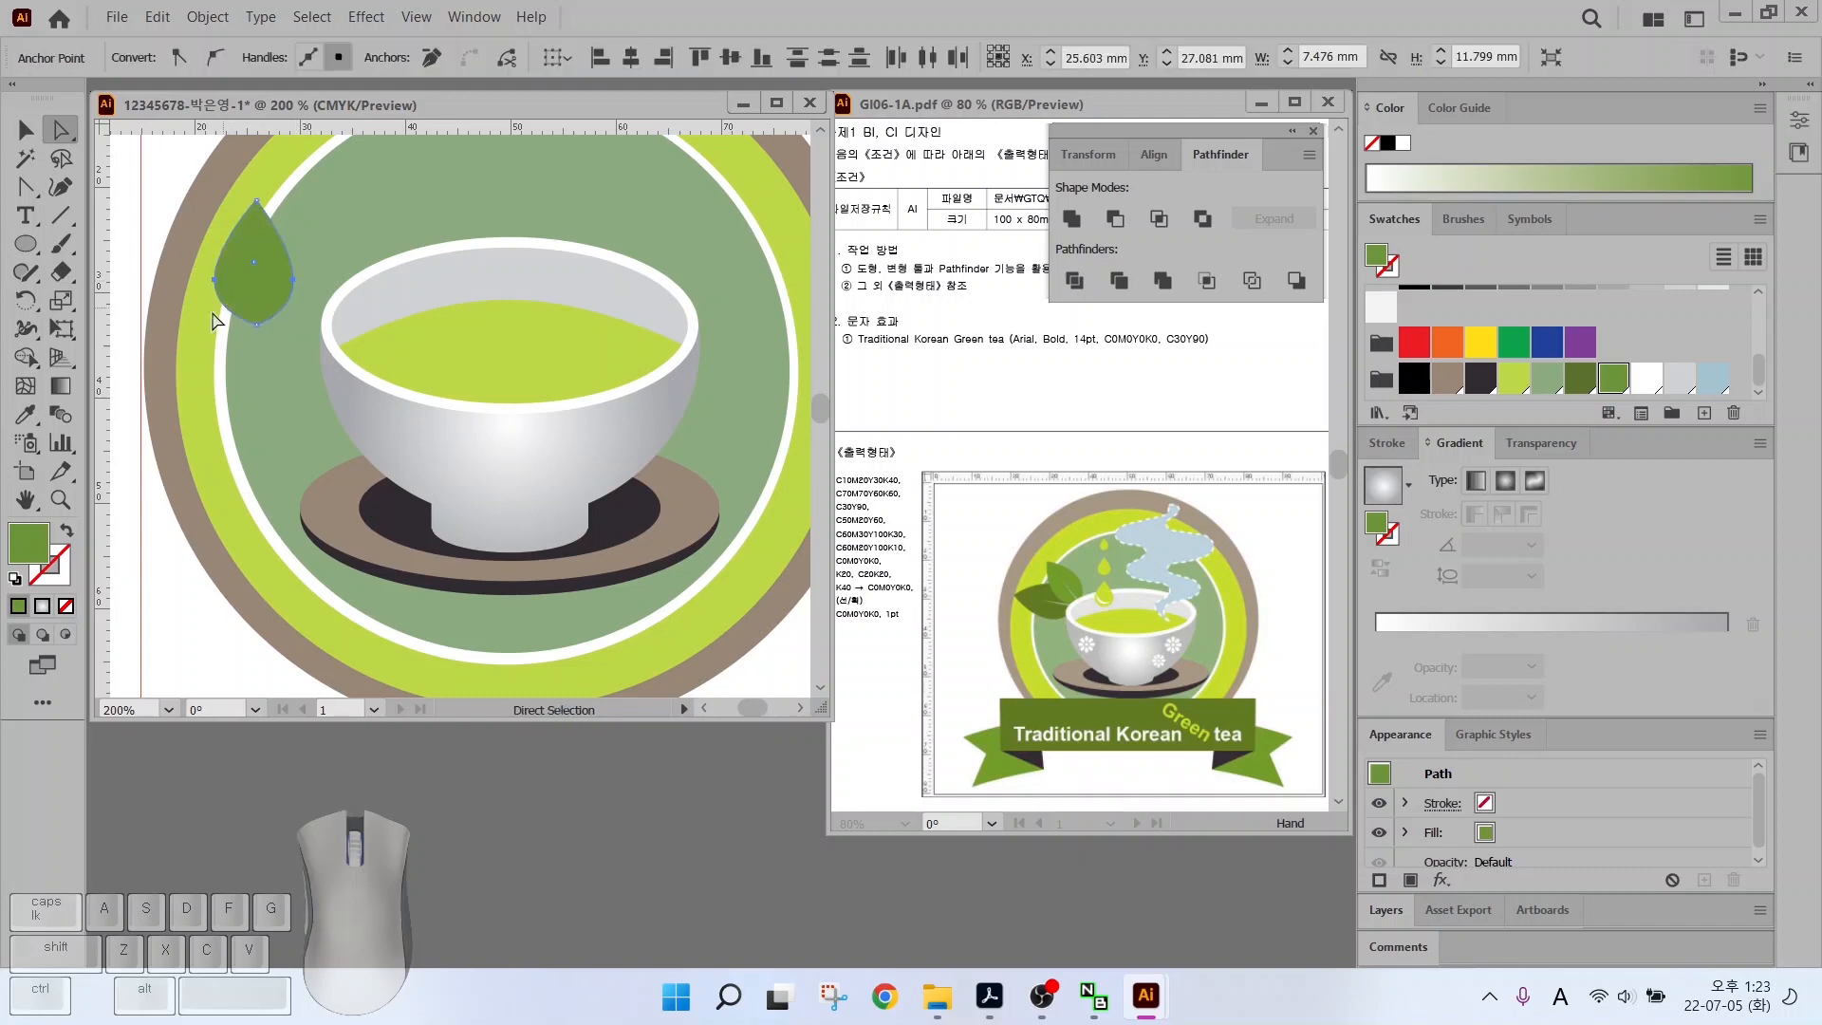
click(205, 365)
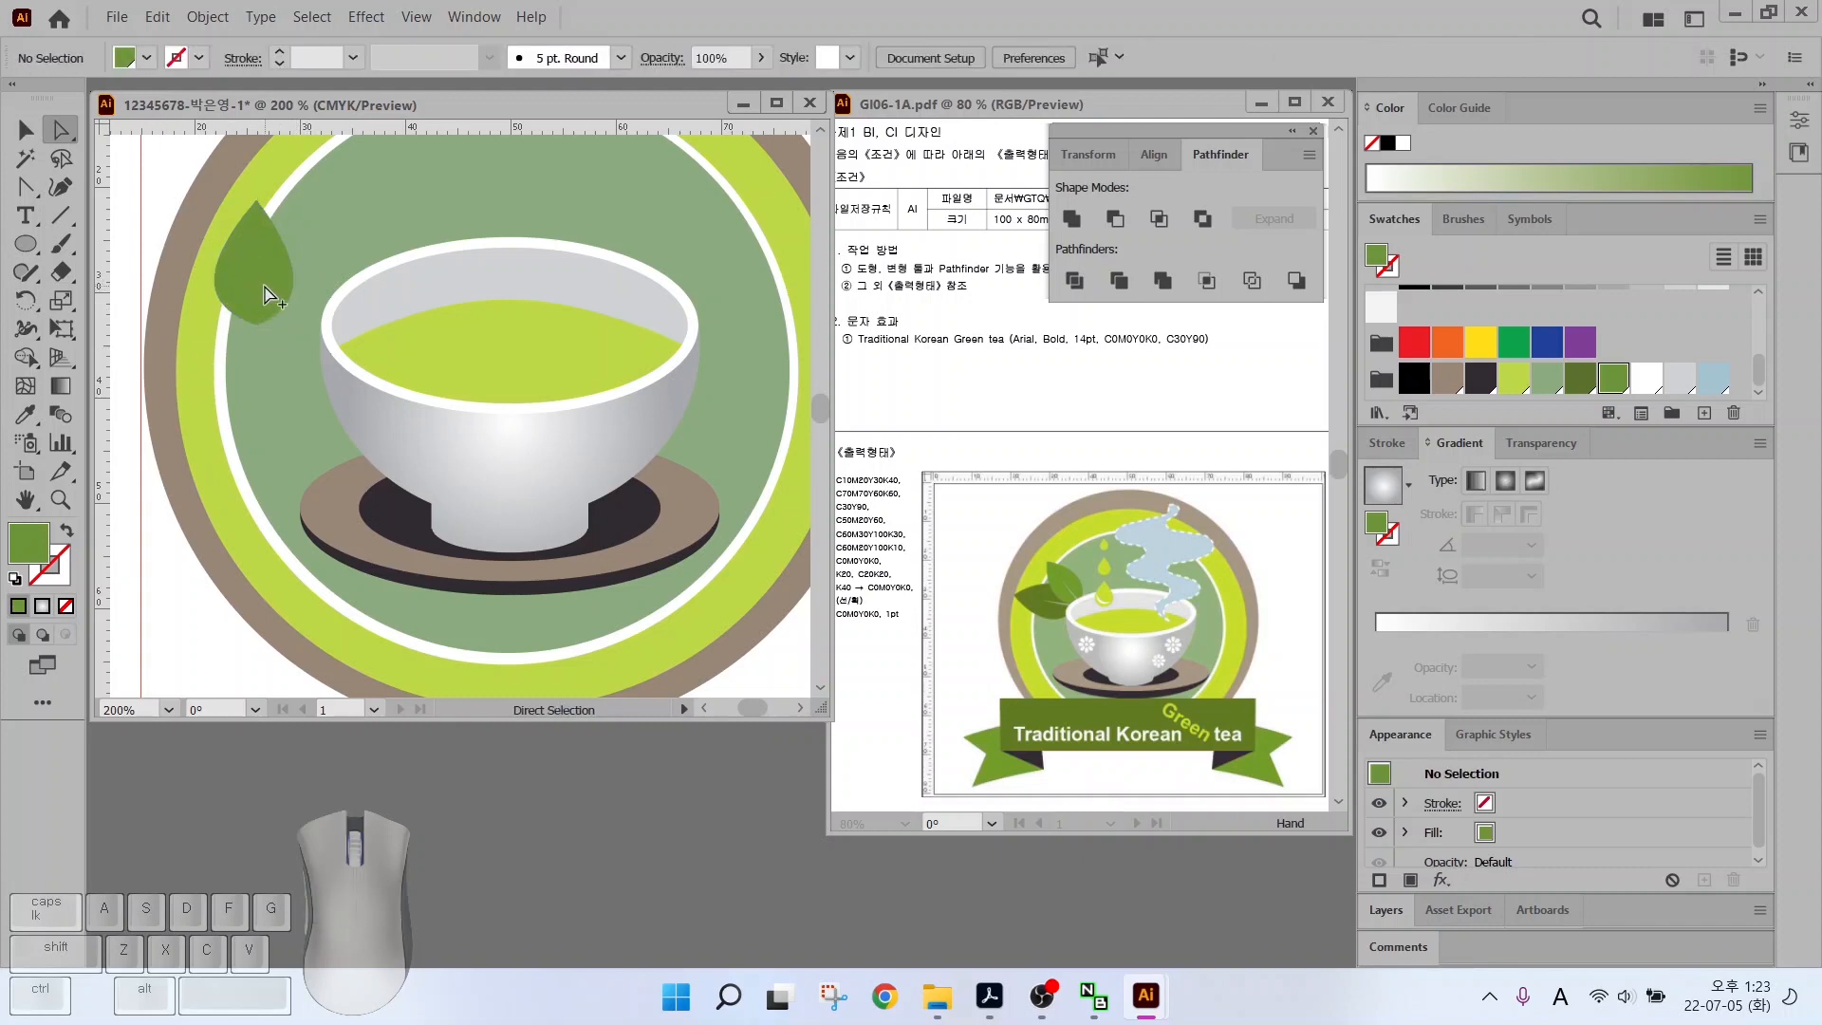
Draw a thin triangular vein down the leaf with the Pen and fill it light yellow-green
scroll(268, 295, up, 3)
click(24, 187)
click(217, 227)
click(223, 417)
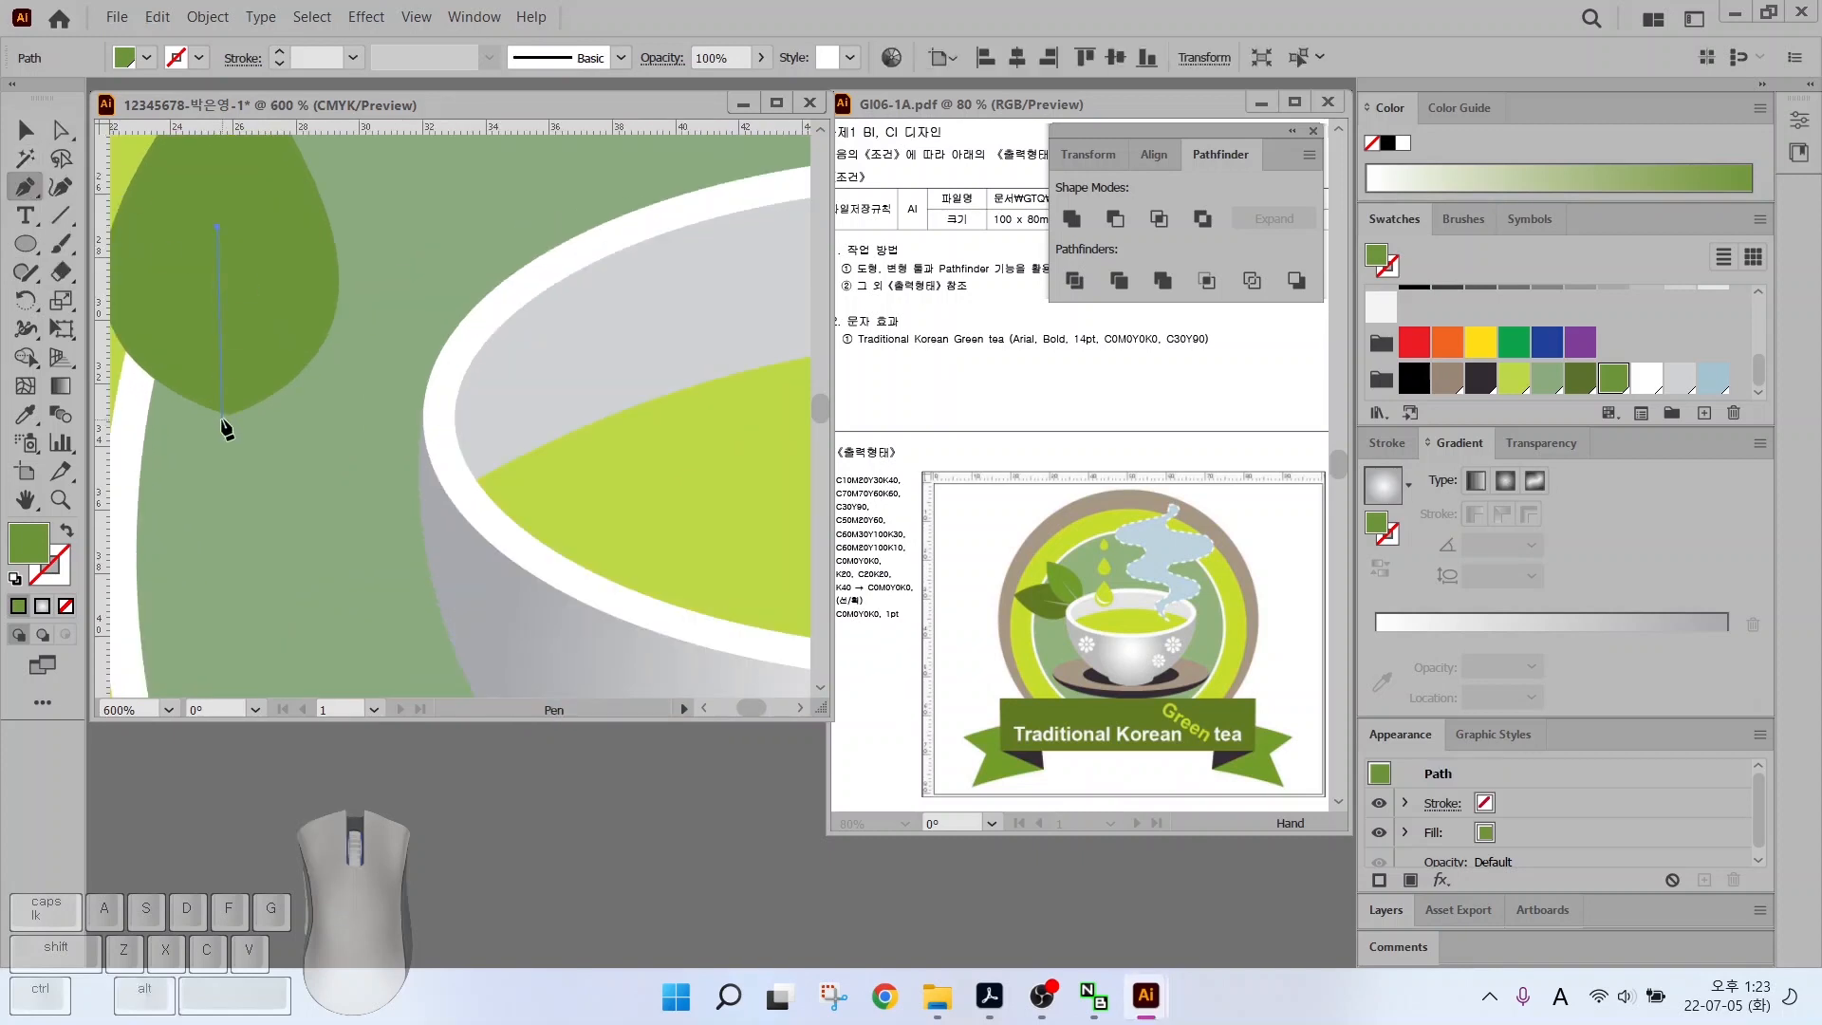
click(236, 419)
click(217, 227)
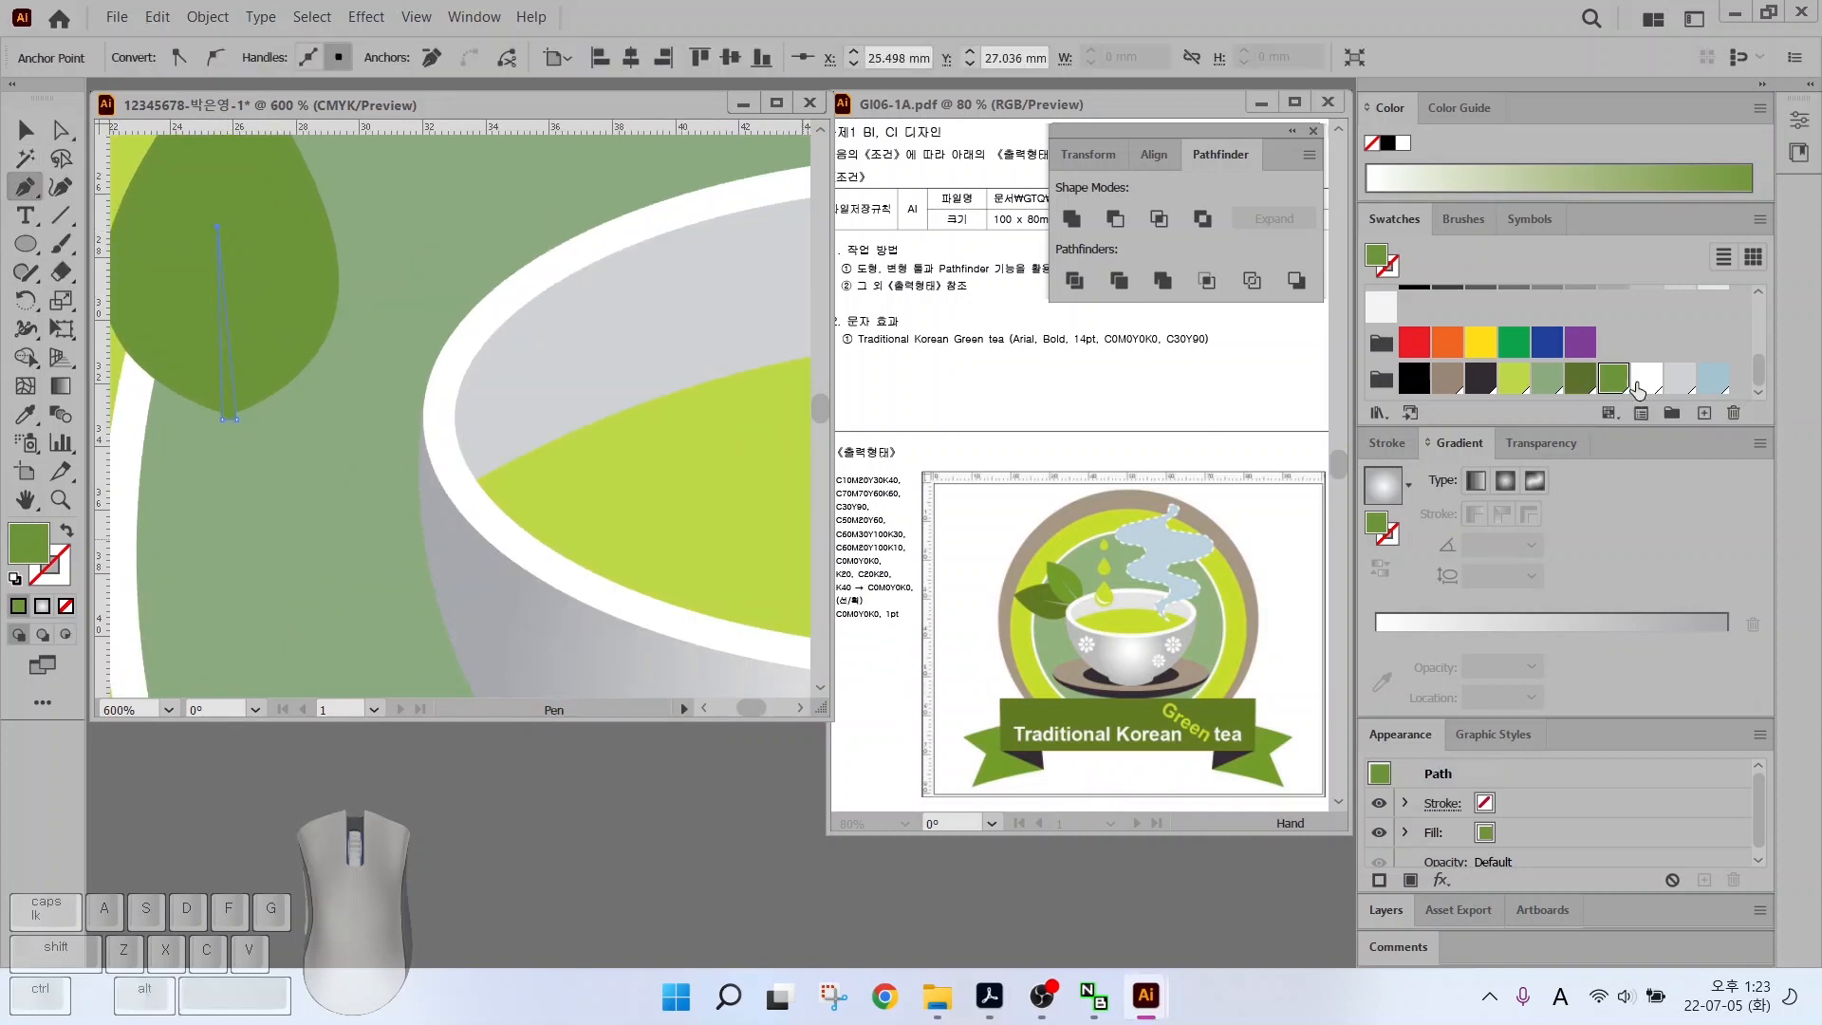
click(1527, 389)
Duplicate the leaf and its vein to the right
key(v)
shift+click(212, 378)
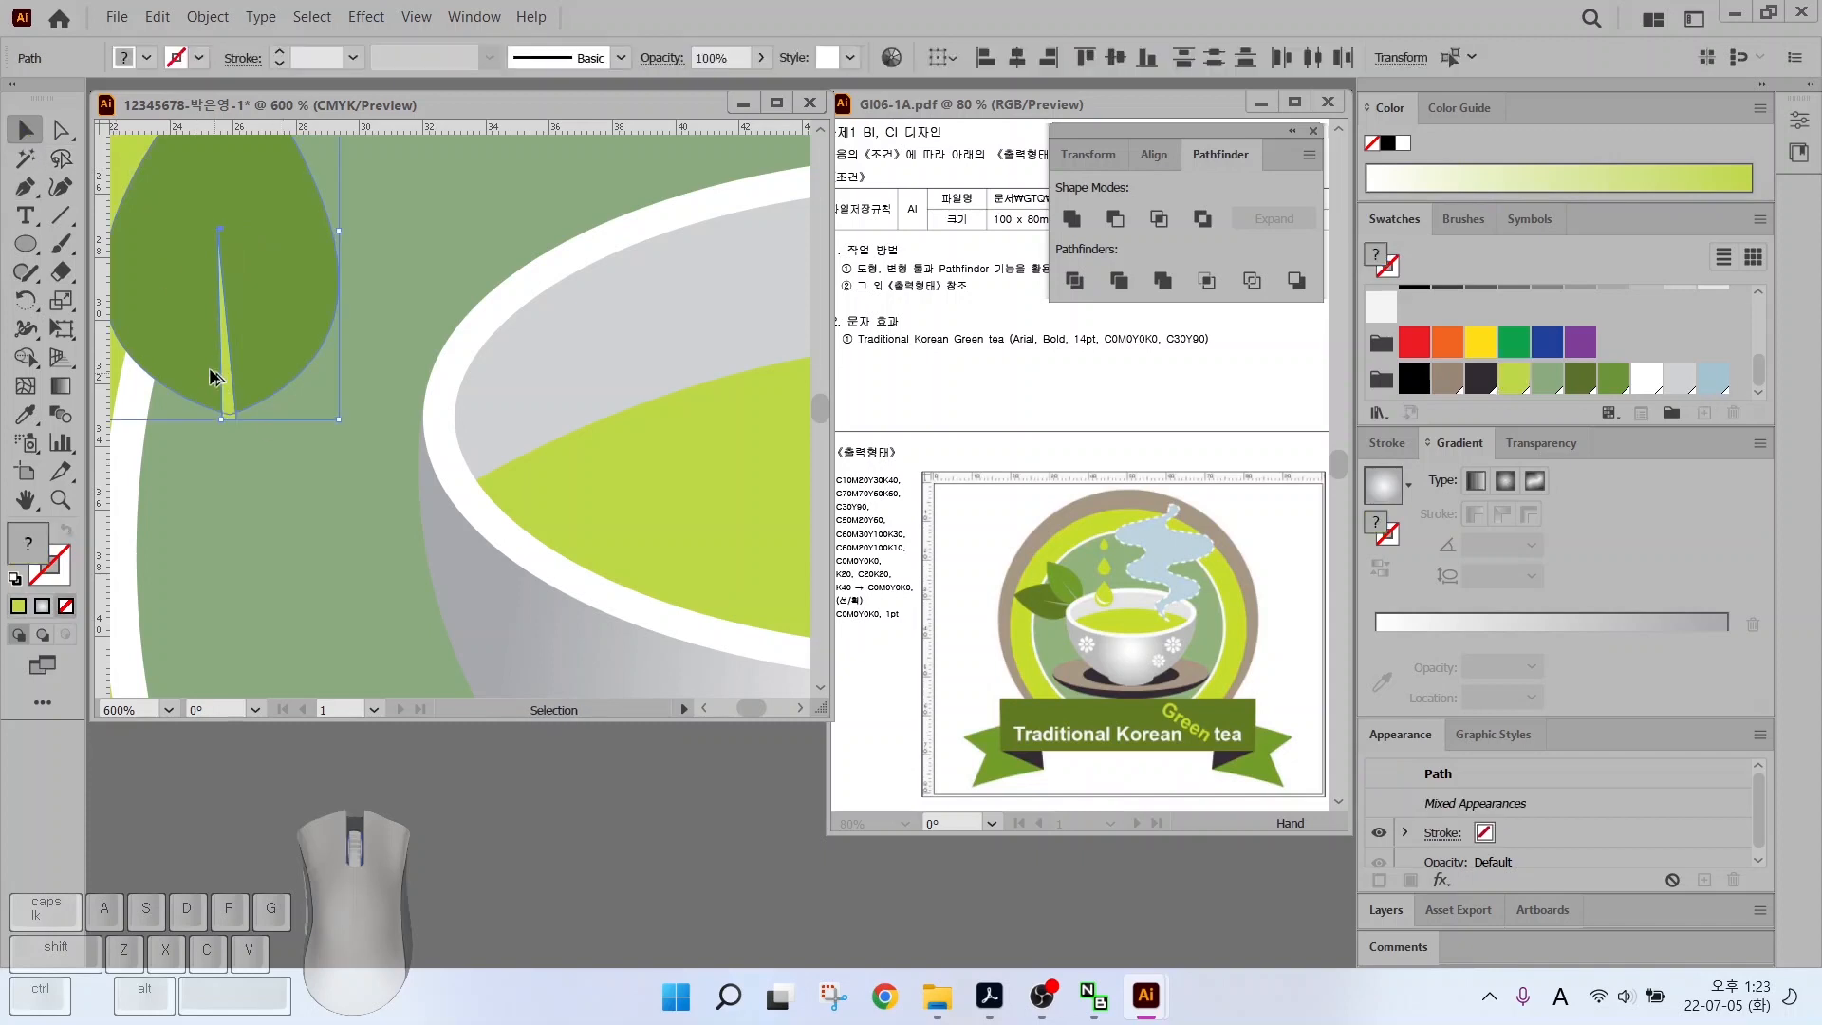
drag(211, 378, 479, 424)
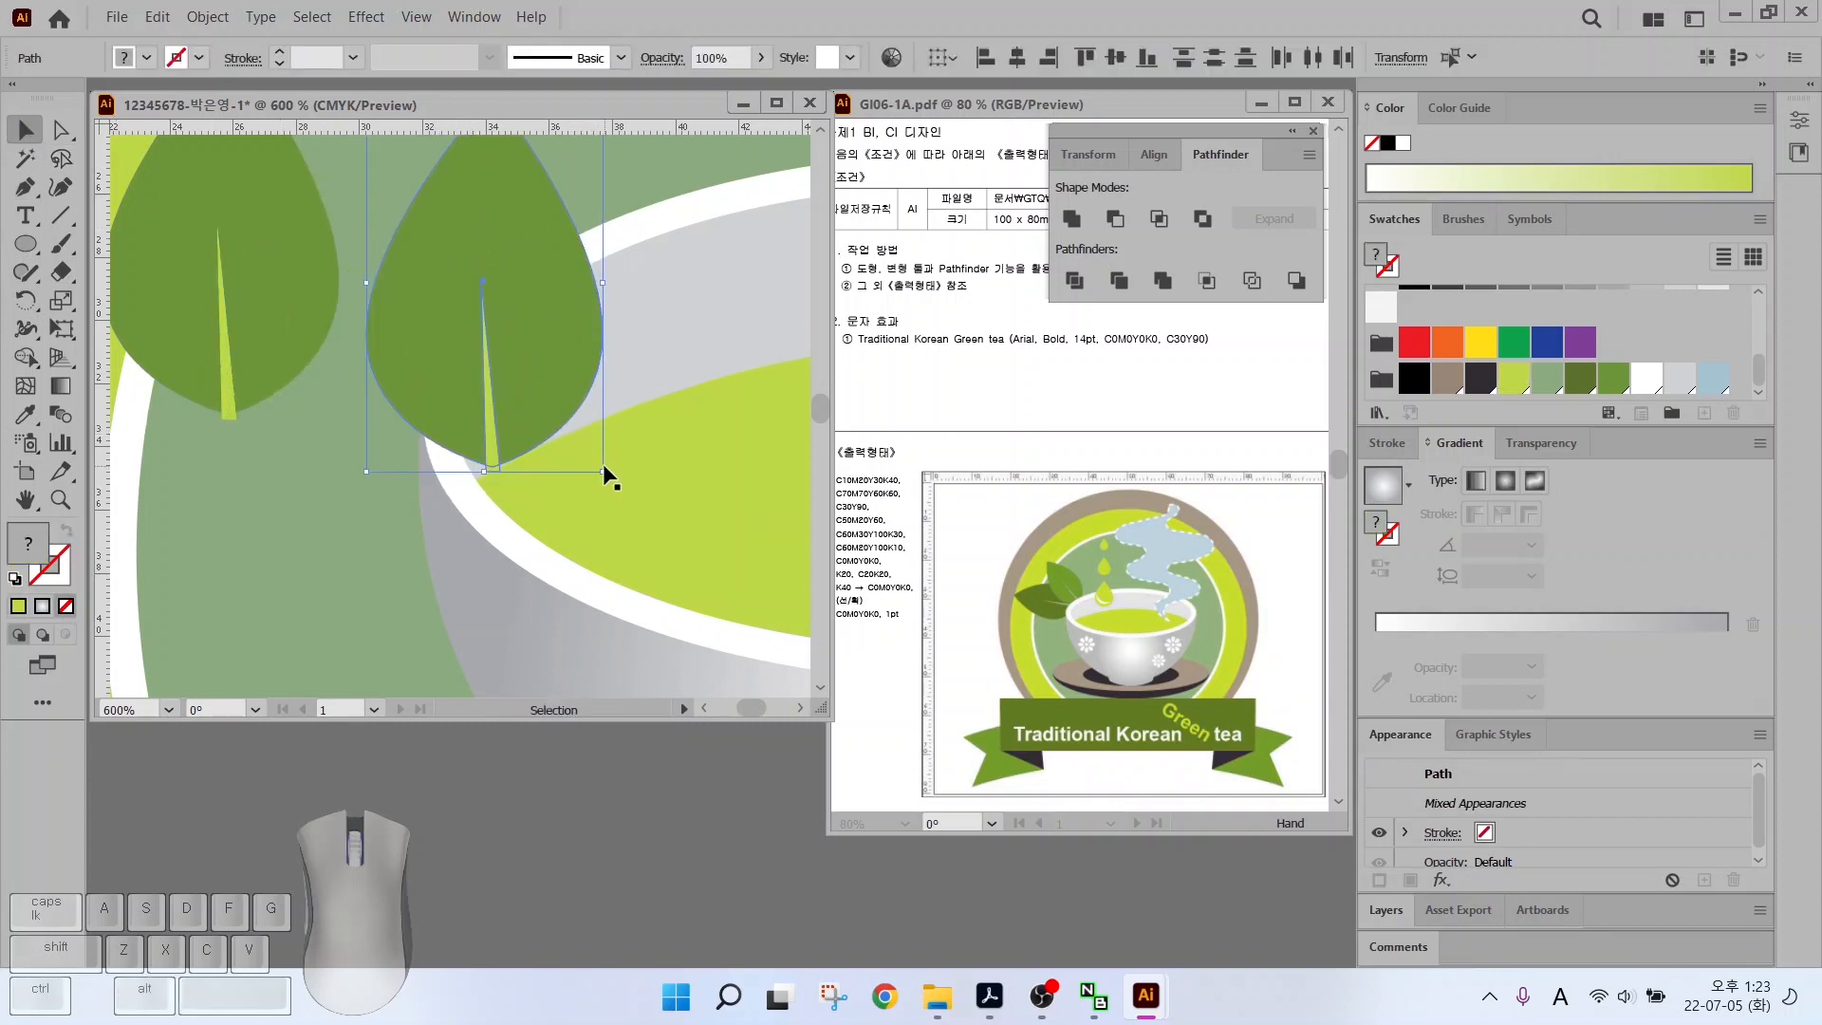
Shrink the leaf copy, fill it medium green, and rotate the dark leaf to point left
drag(601, 473, 550, 389)
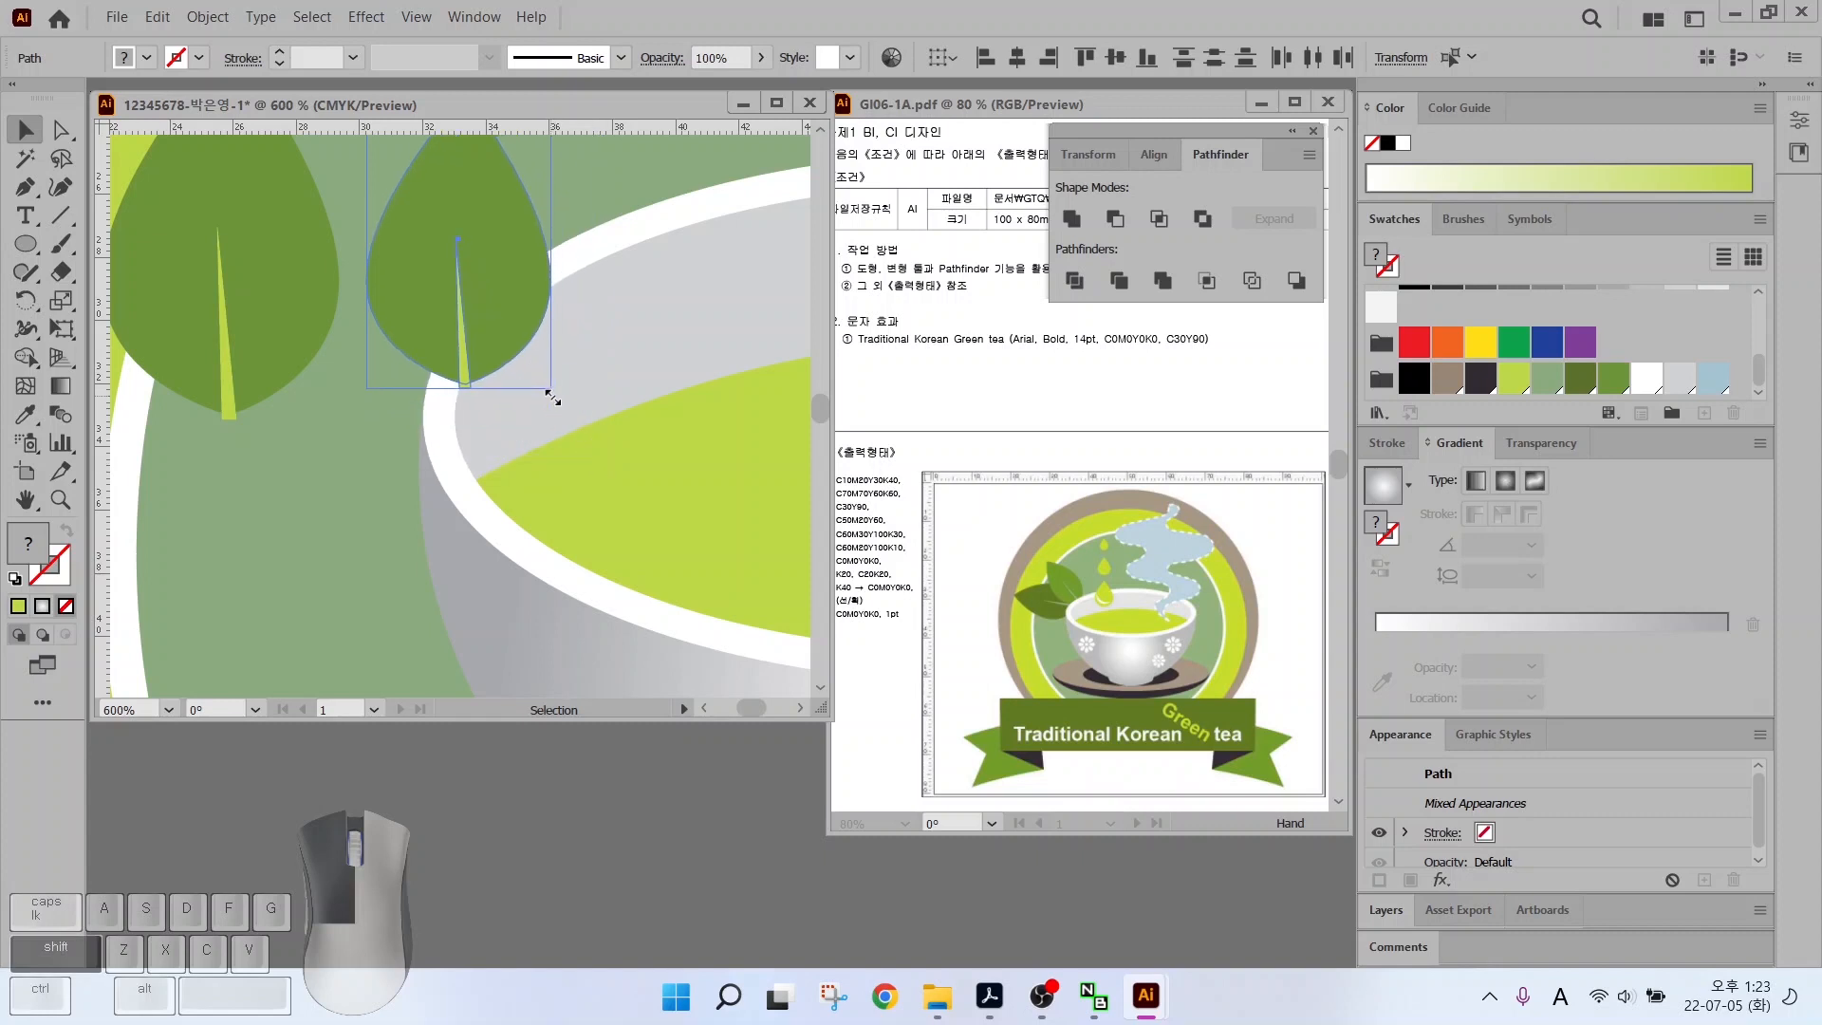
alt+scroll(527, 289, down, 2)
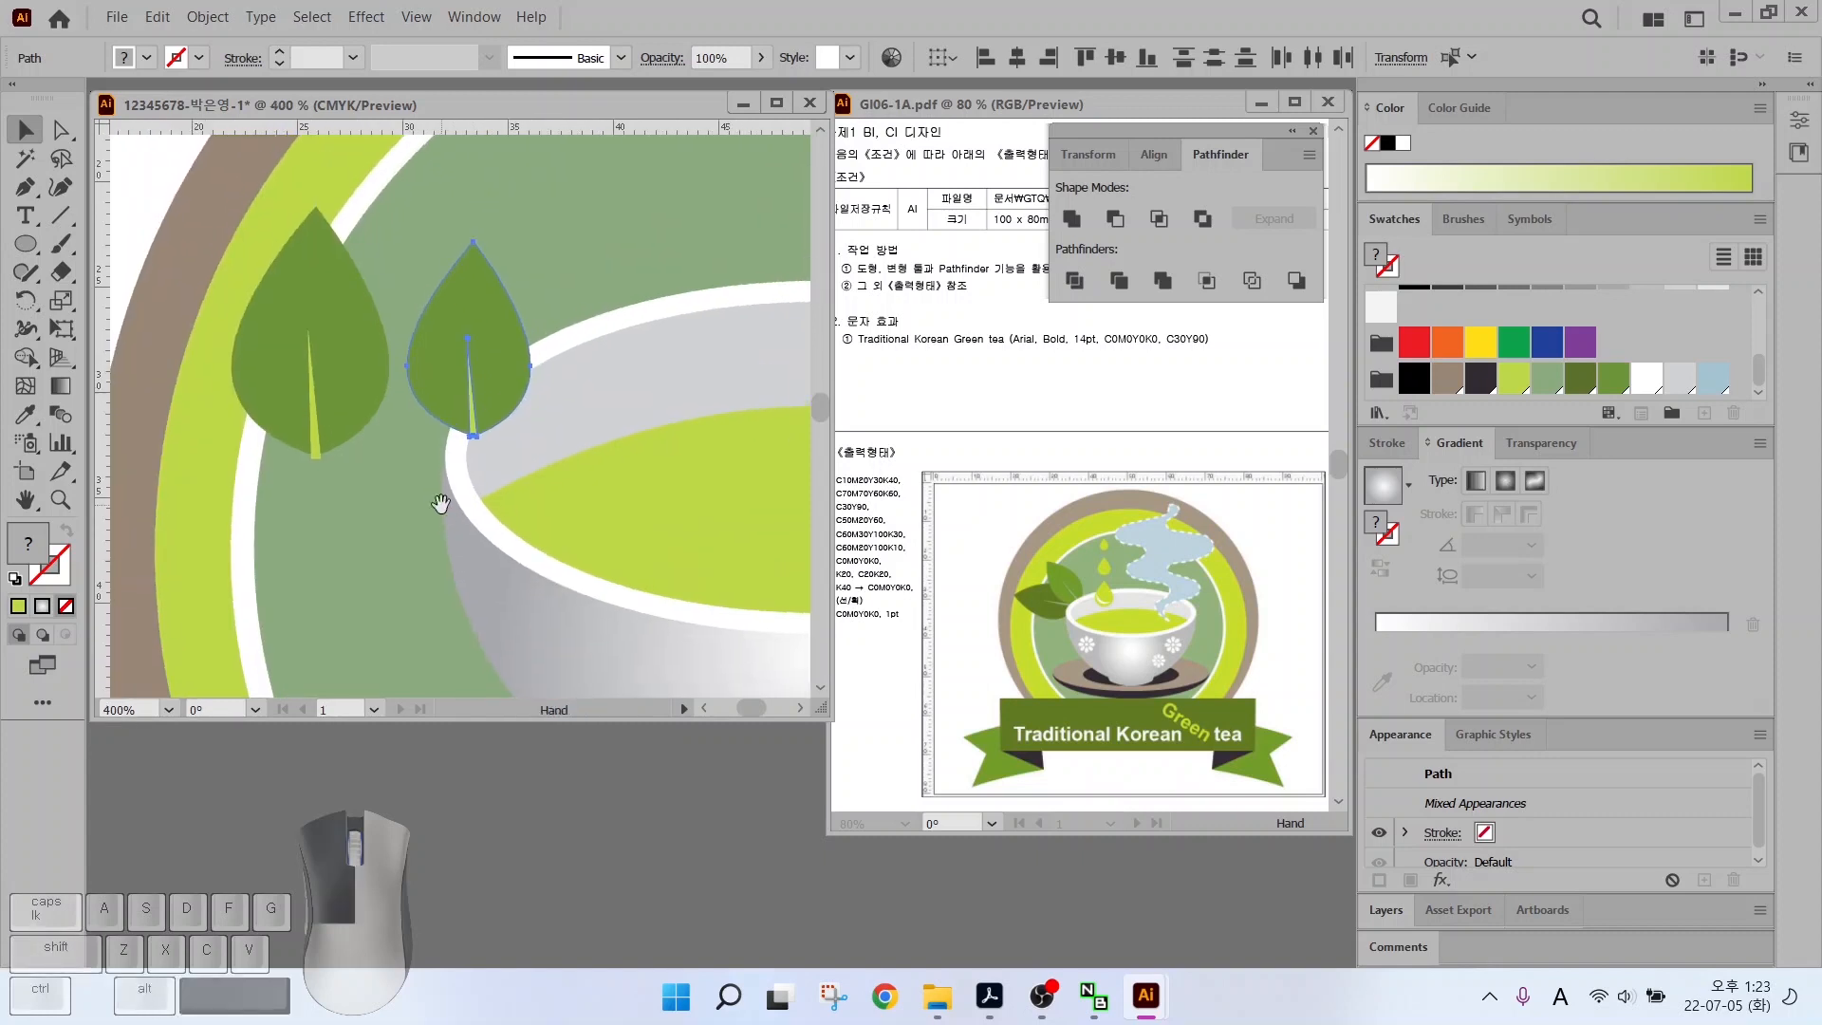
click(1582, 368)
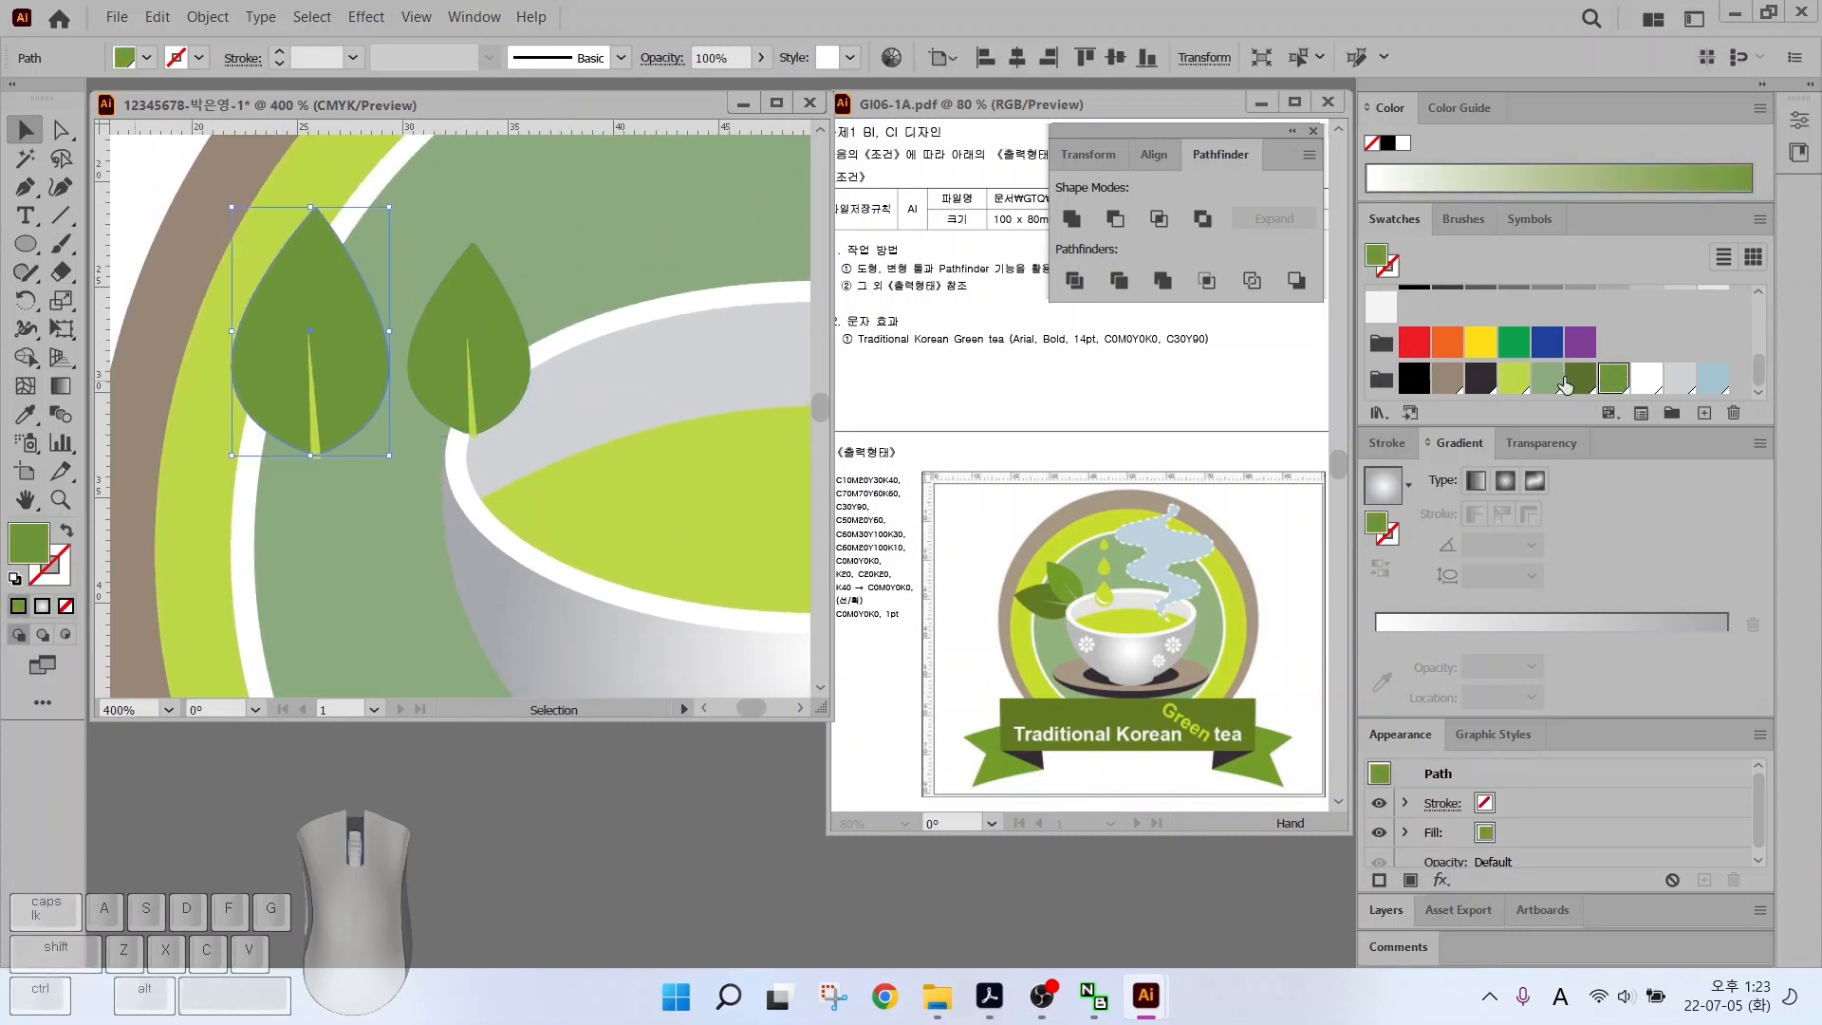
click(313, 399)
drag(222, 197, 379, 479)
click(469, 356)
Move the light-green leaf left, tilt it up-left, and enlarge both leaves together
click(469, 356)
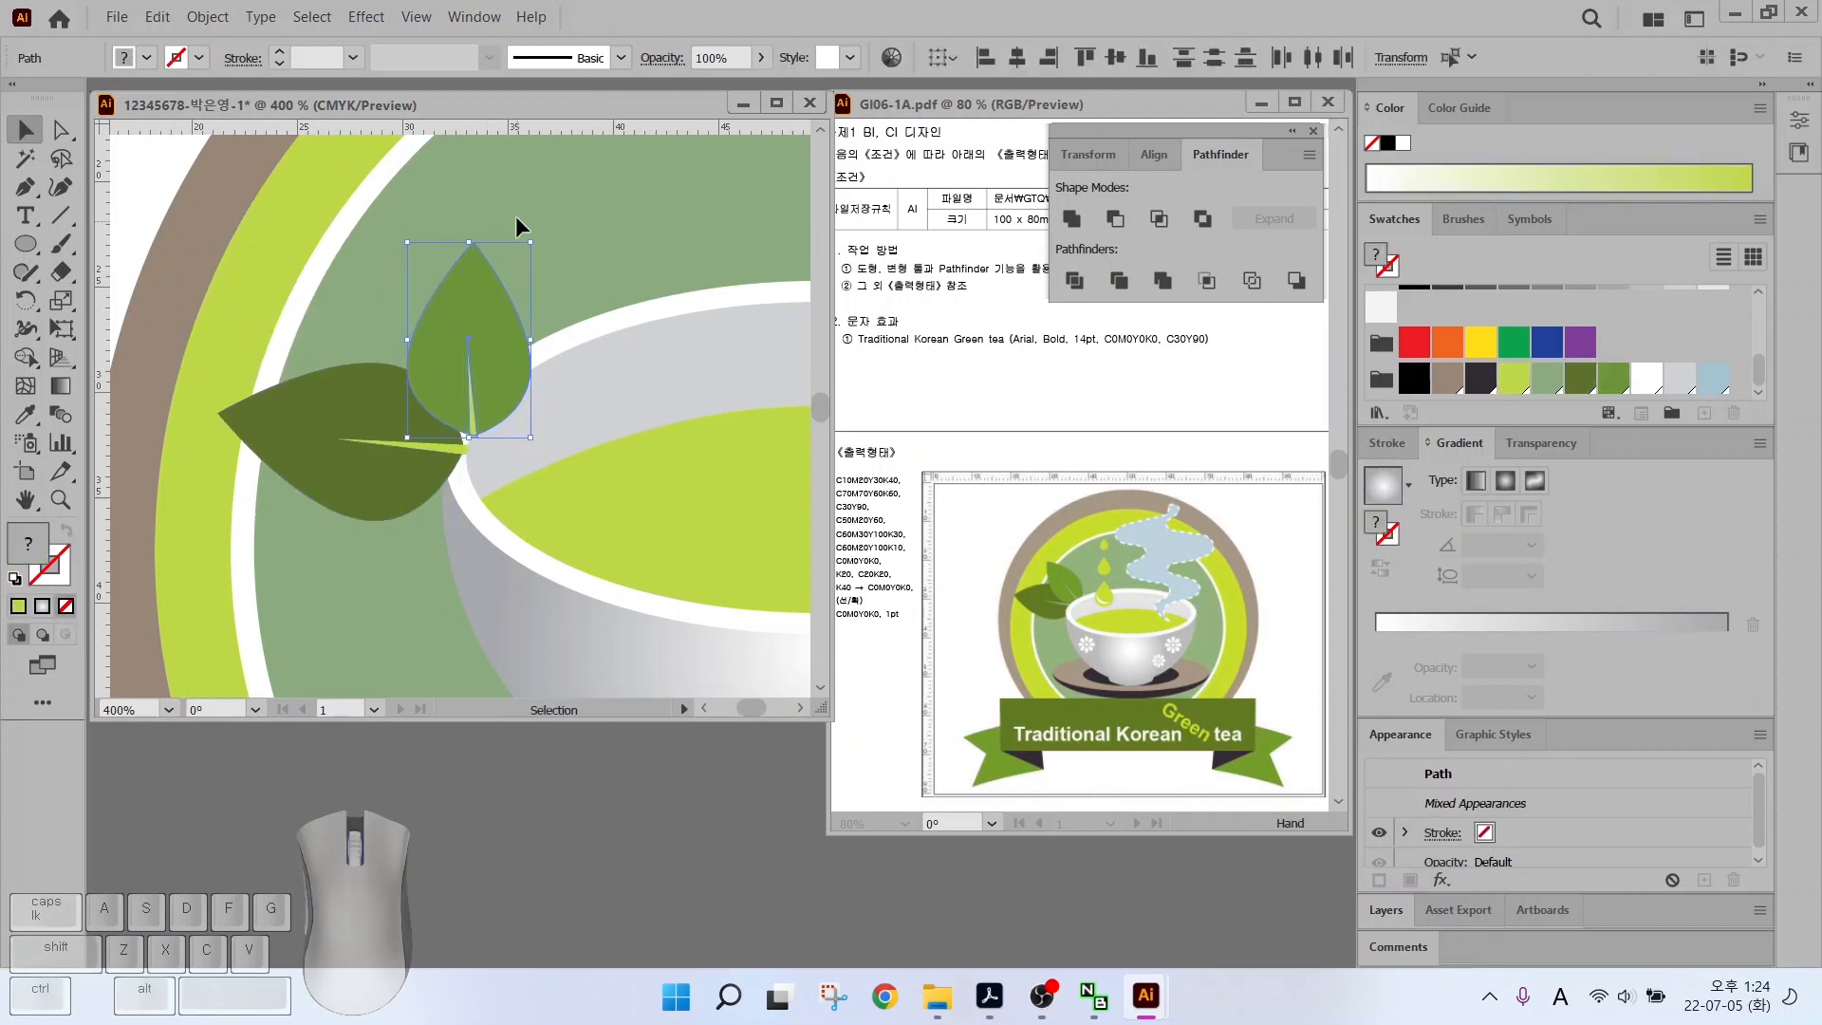
drag(515, 214, 429, 345)
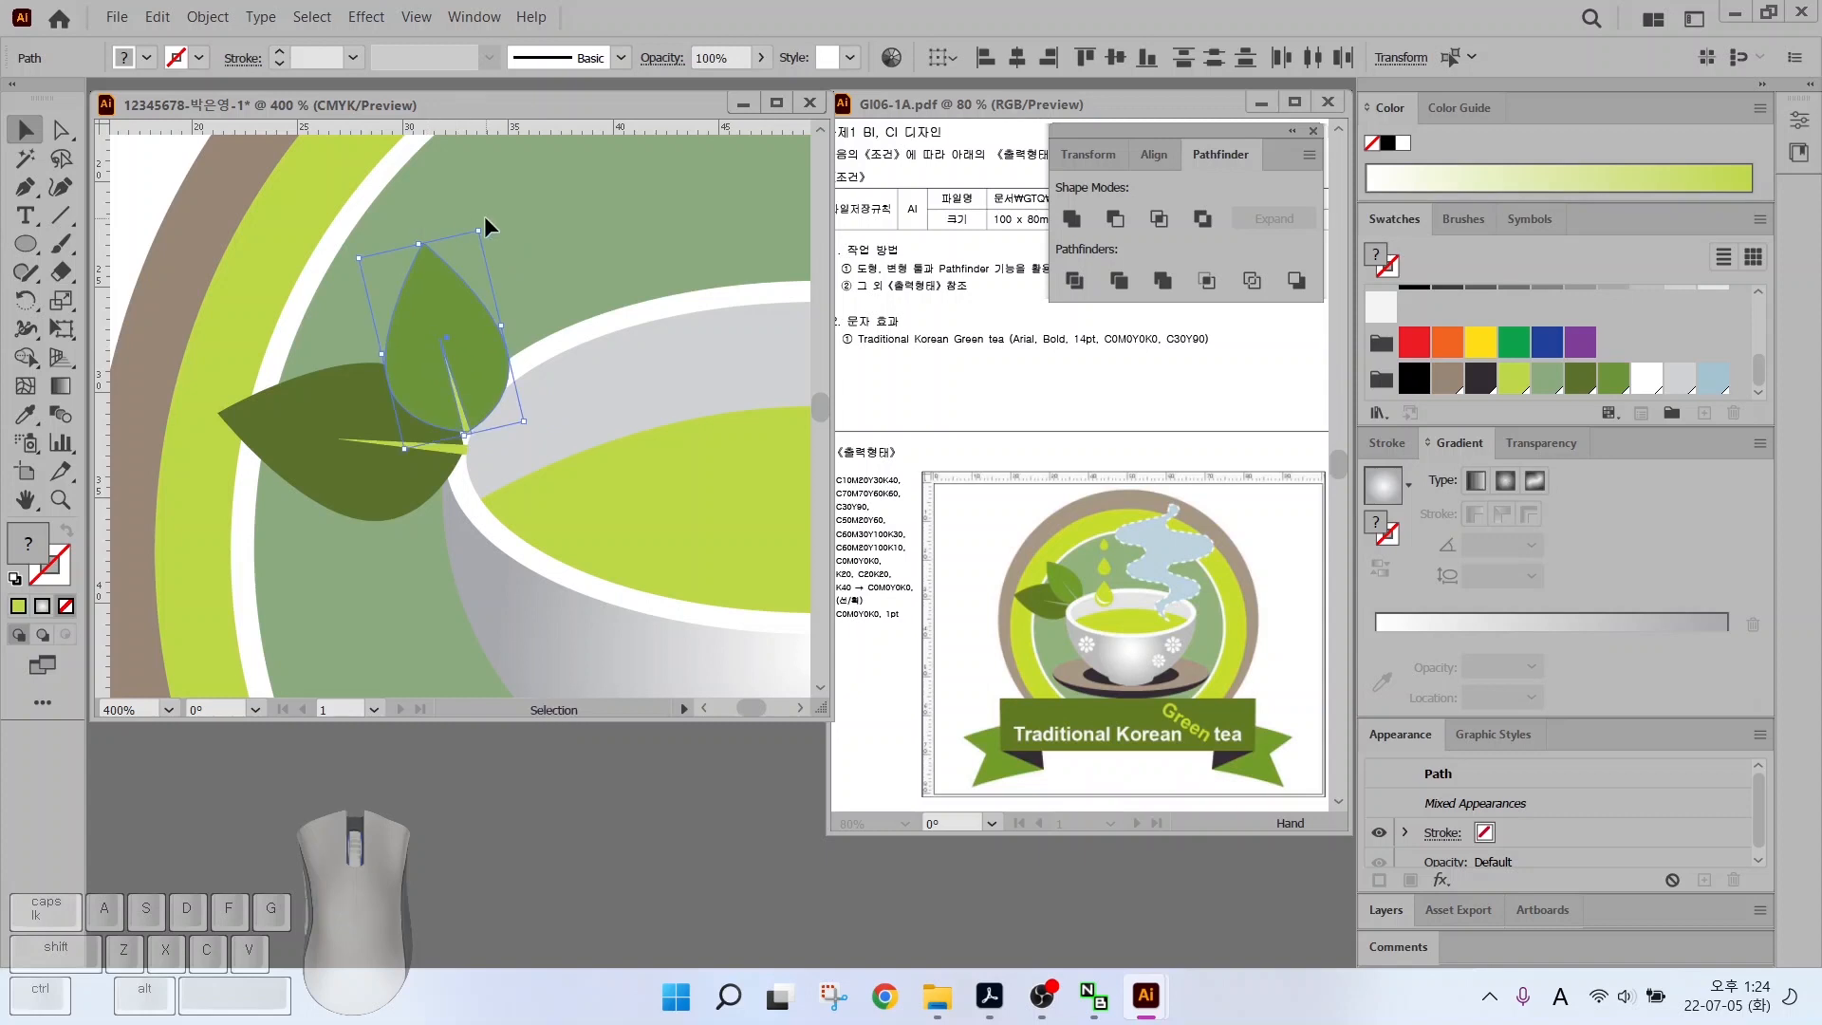
drag(484, 222, 423, 379)
drag(218, 276, 171, 204)
click(540, 464)
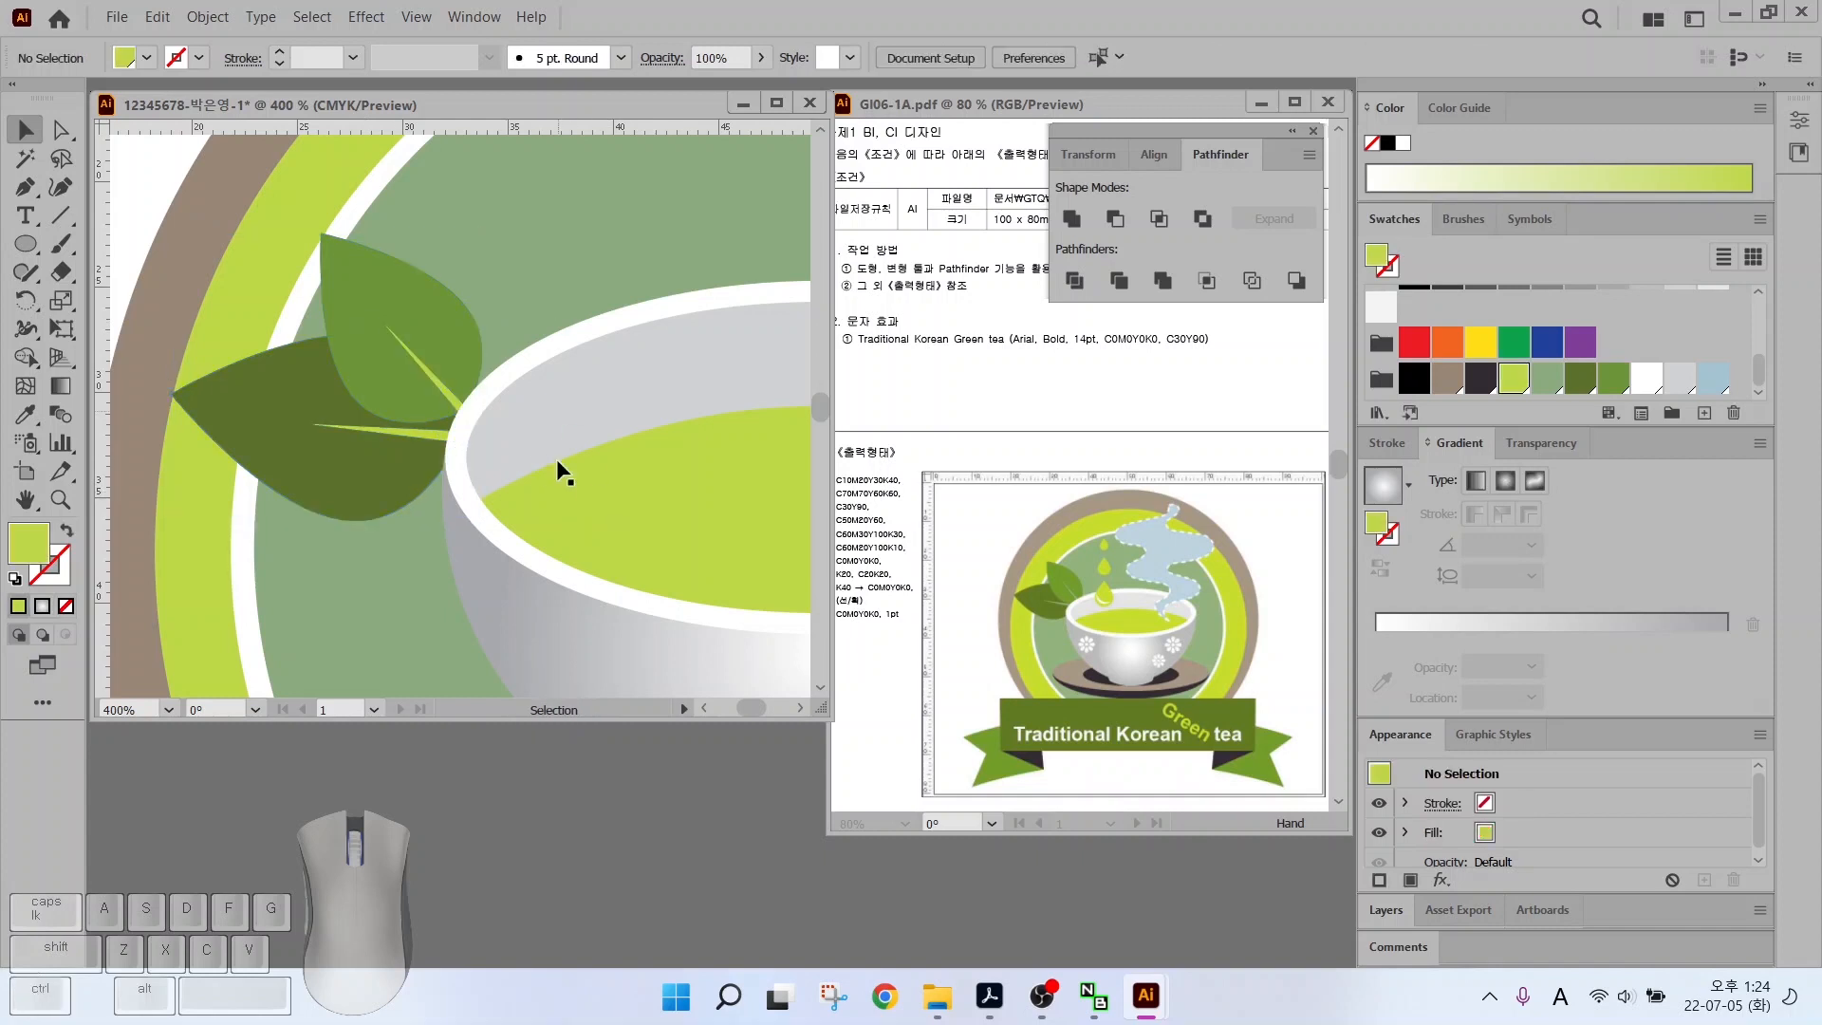
scroll(569, 446, down, 2)
drag(581, 417, 354, 472)
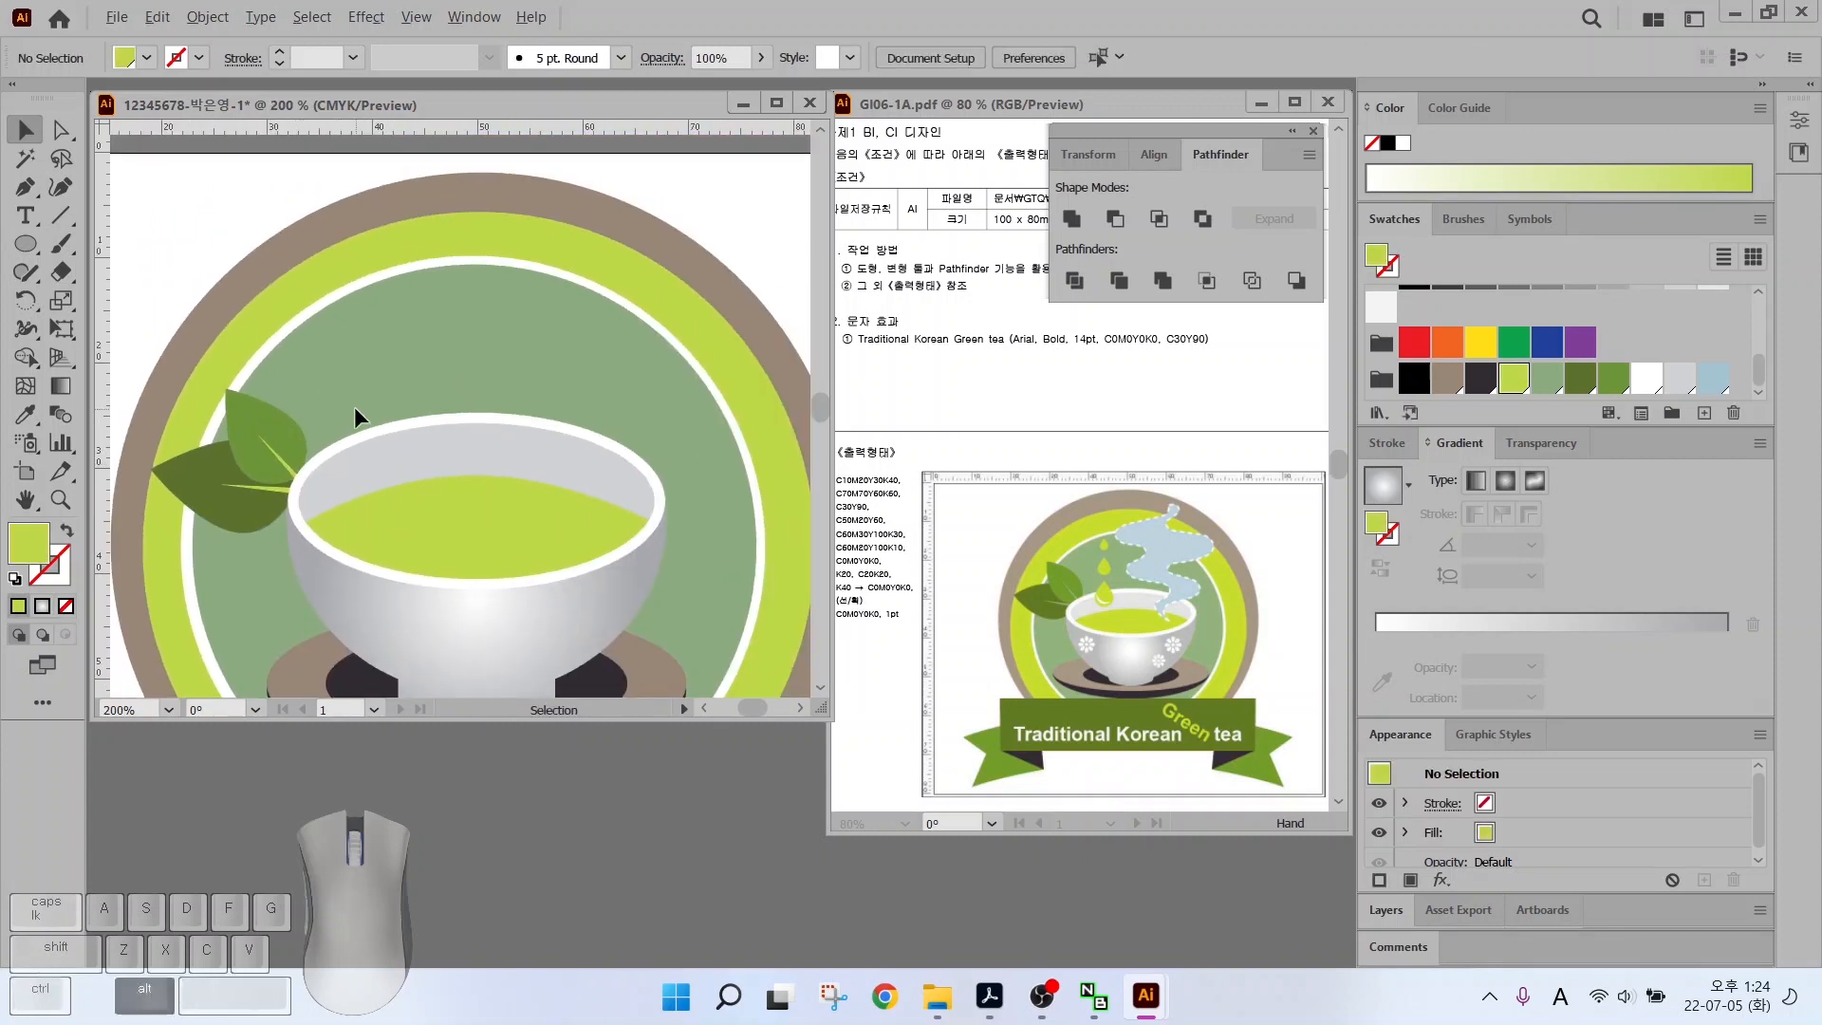
Draw a small circle above the cup and pull its top anchor up into a drop tip
key(l)
drag(331, 361, 399, 432)
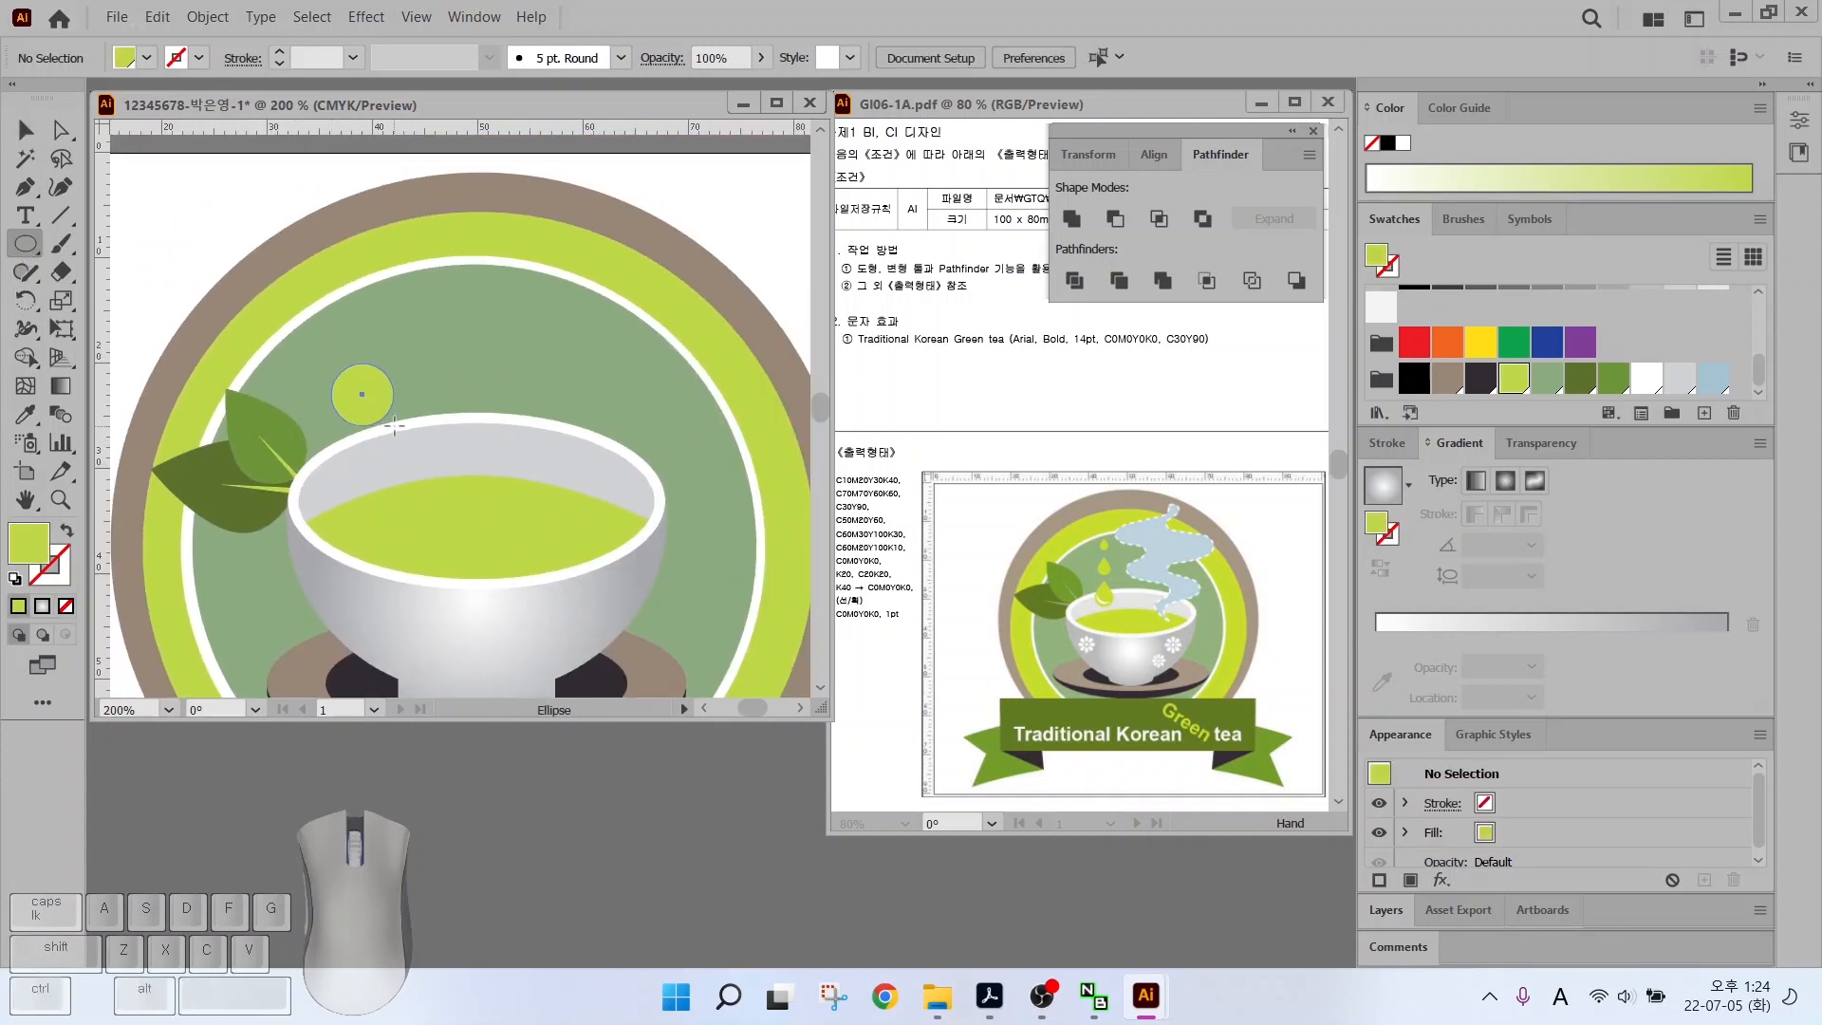
scroll(382, 390, up, 3)
drag(26, 187, 162, 260)
click(334, 323)
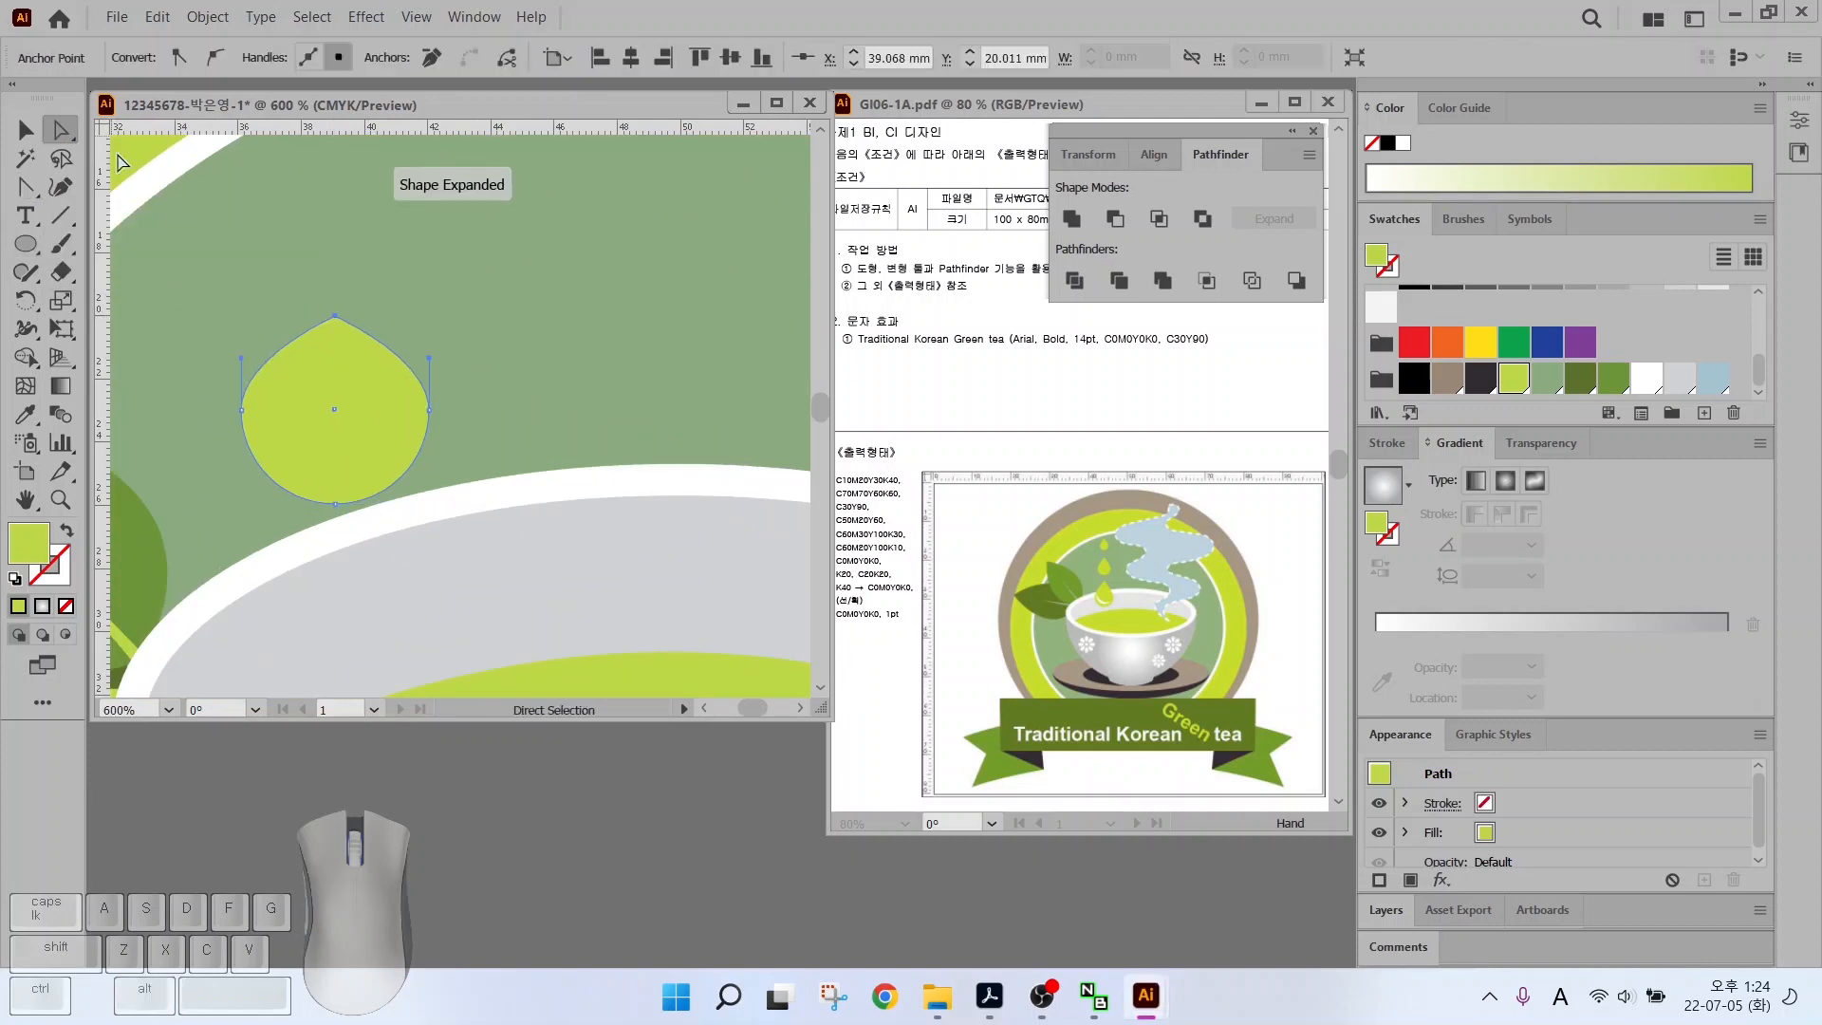
drag(334, 323, 330, 216)
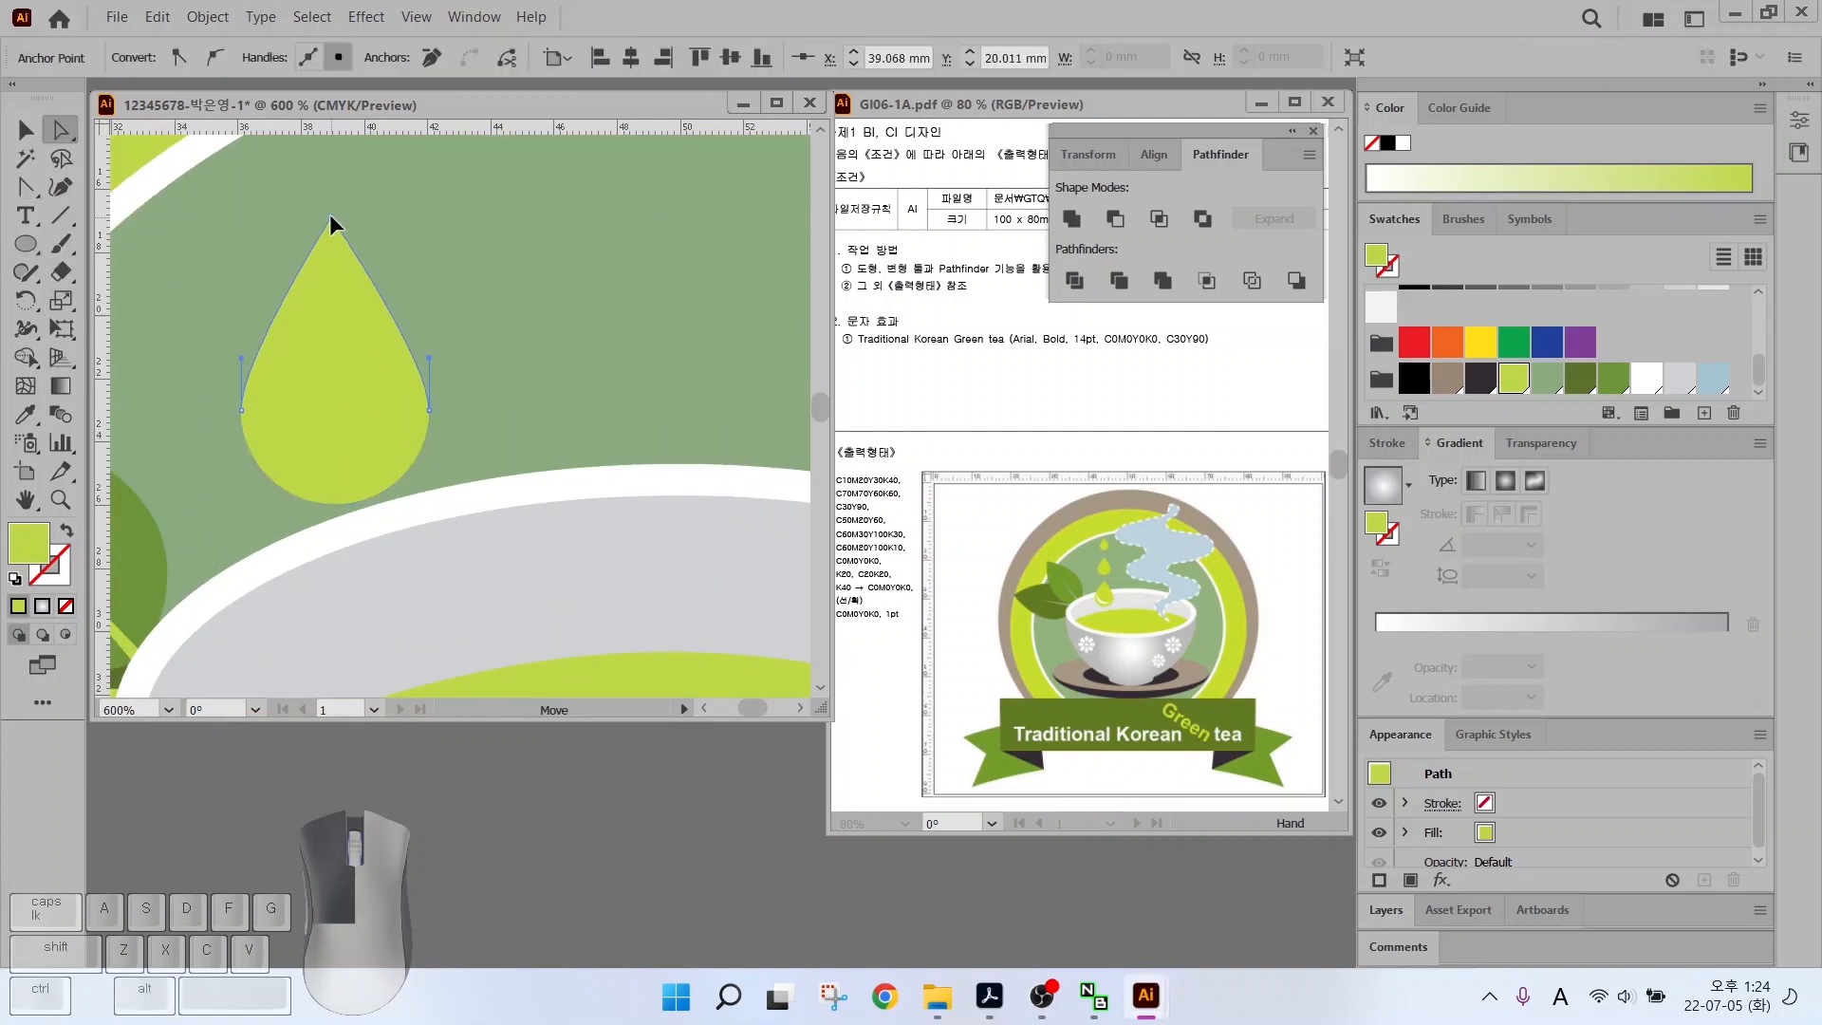
drag(242, 362, 239, 327)
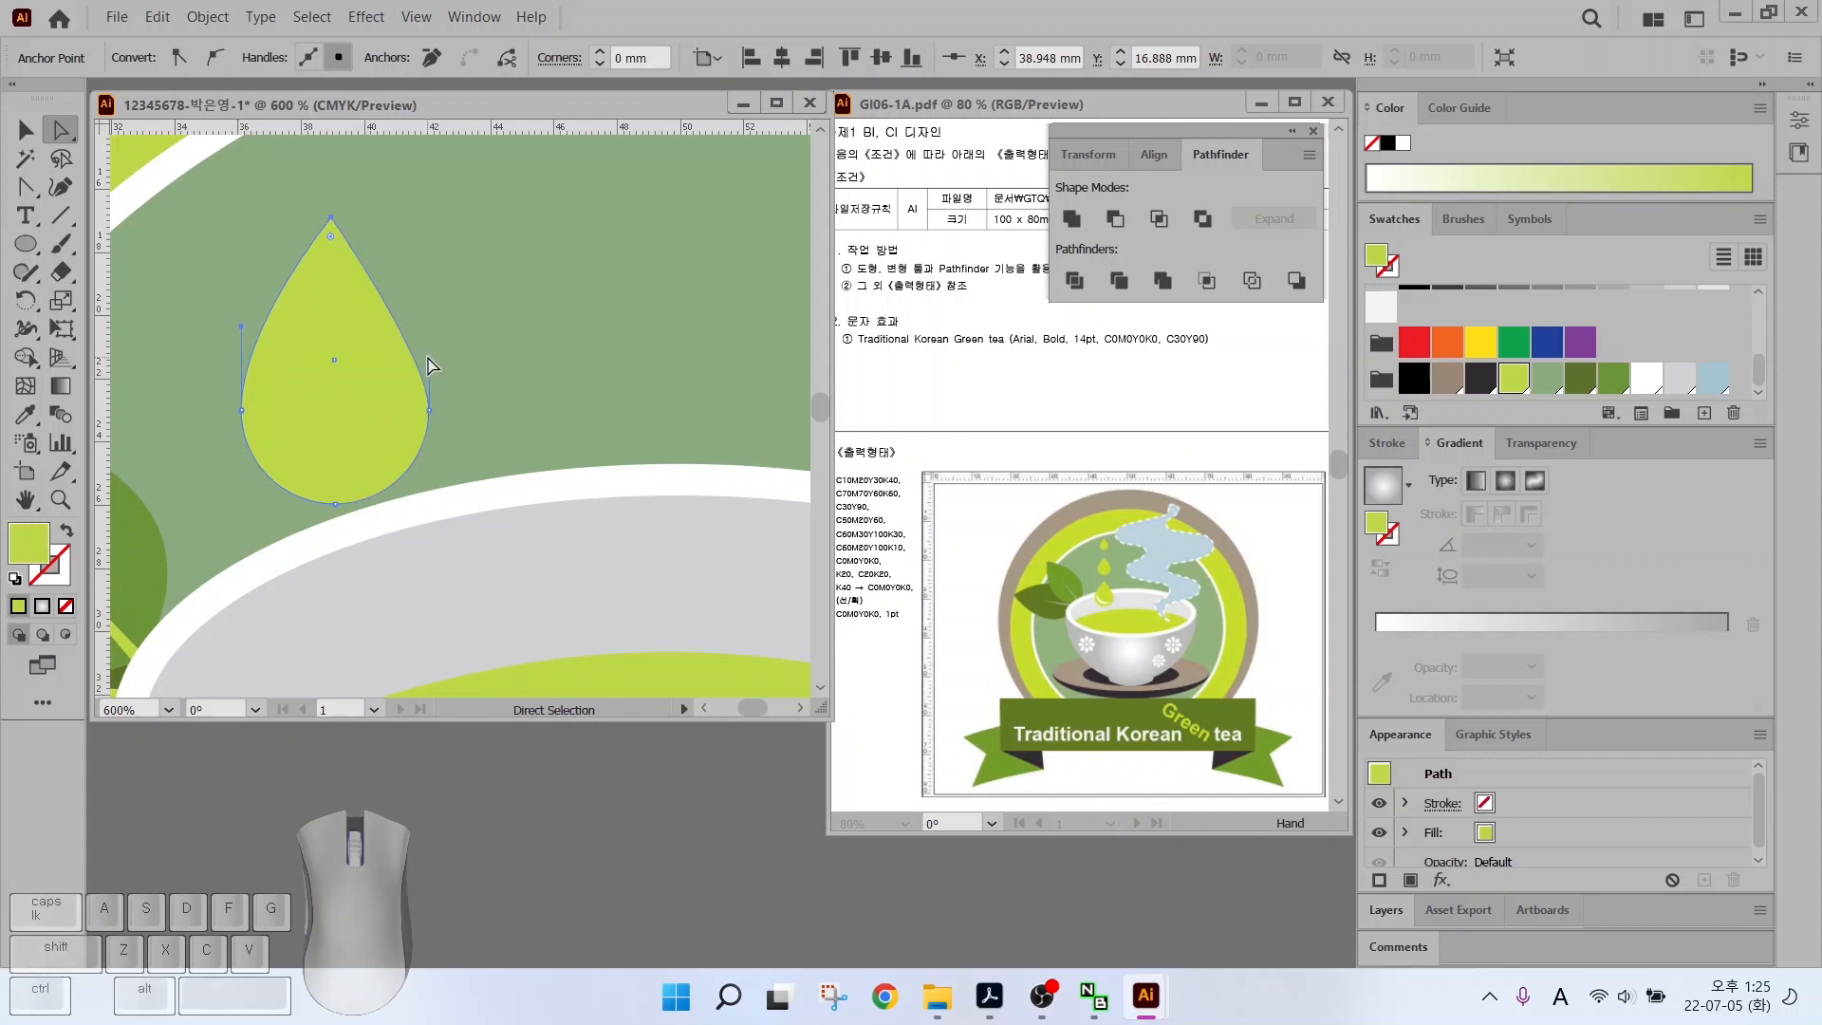
click(429, 410)
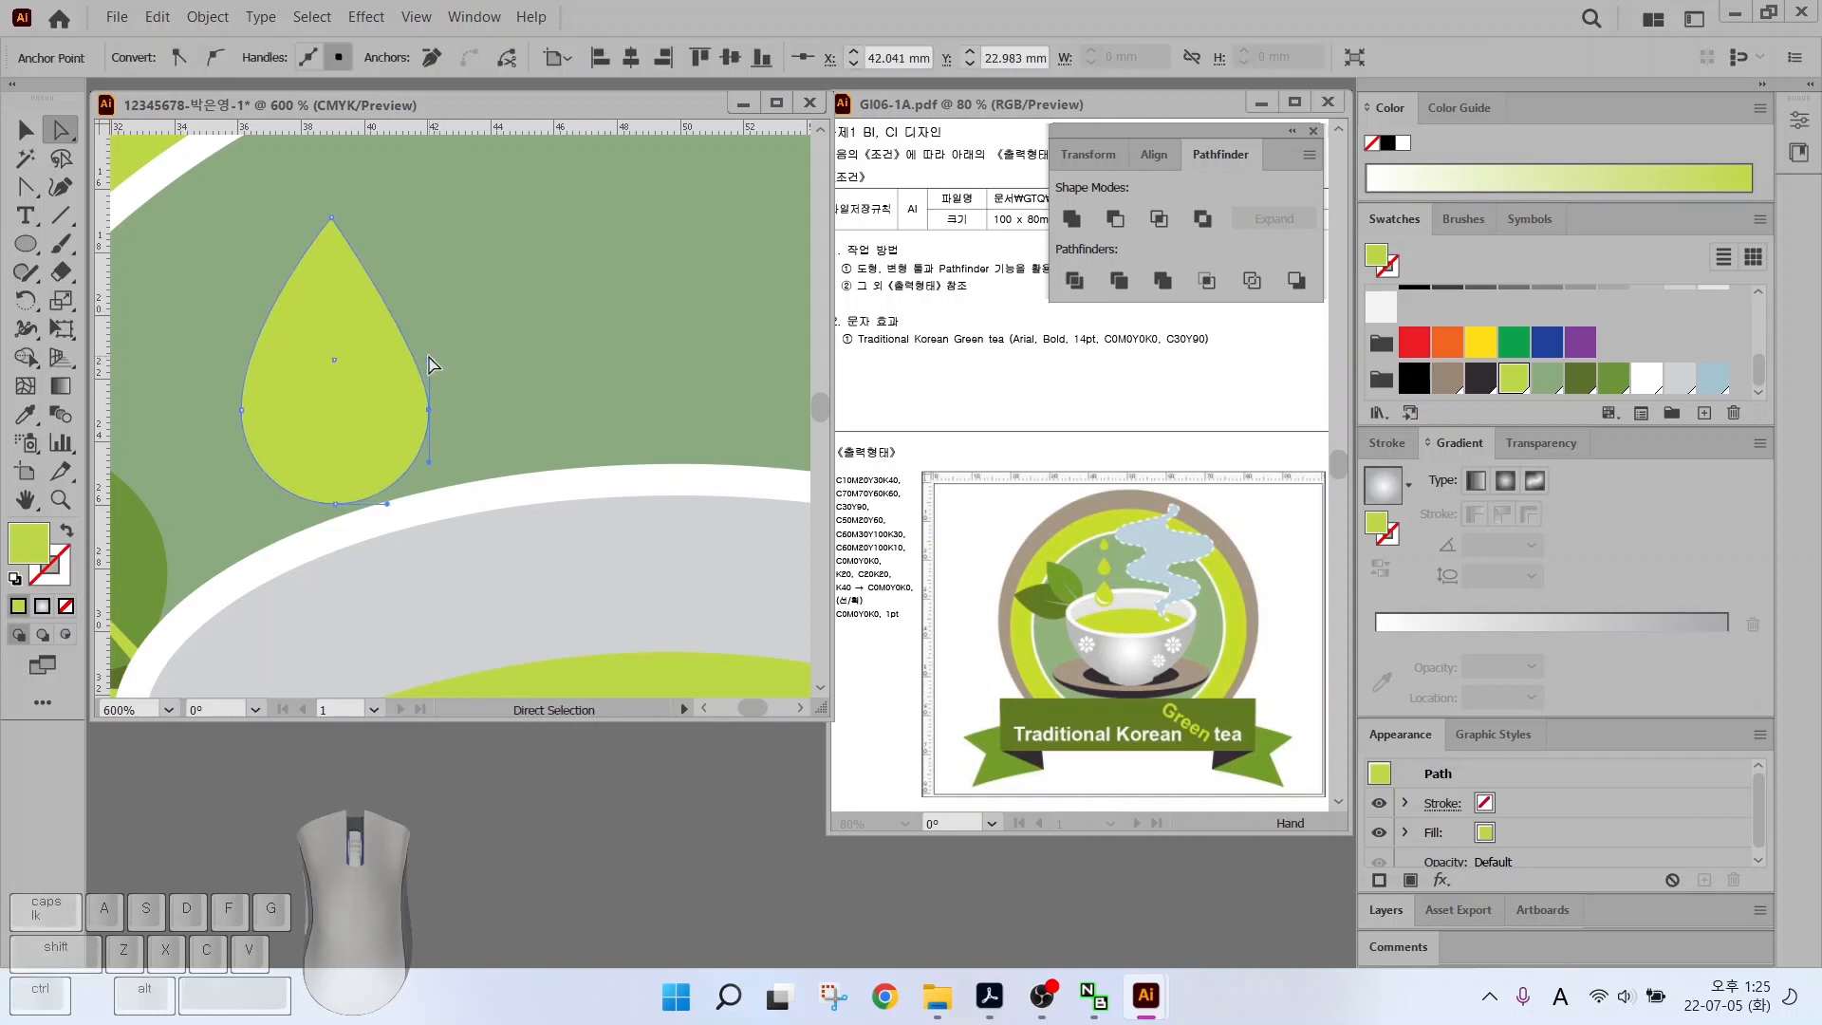
drag(429, 359, 429, 318)
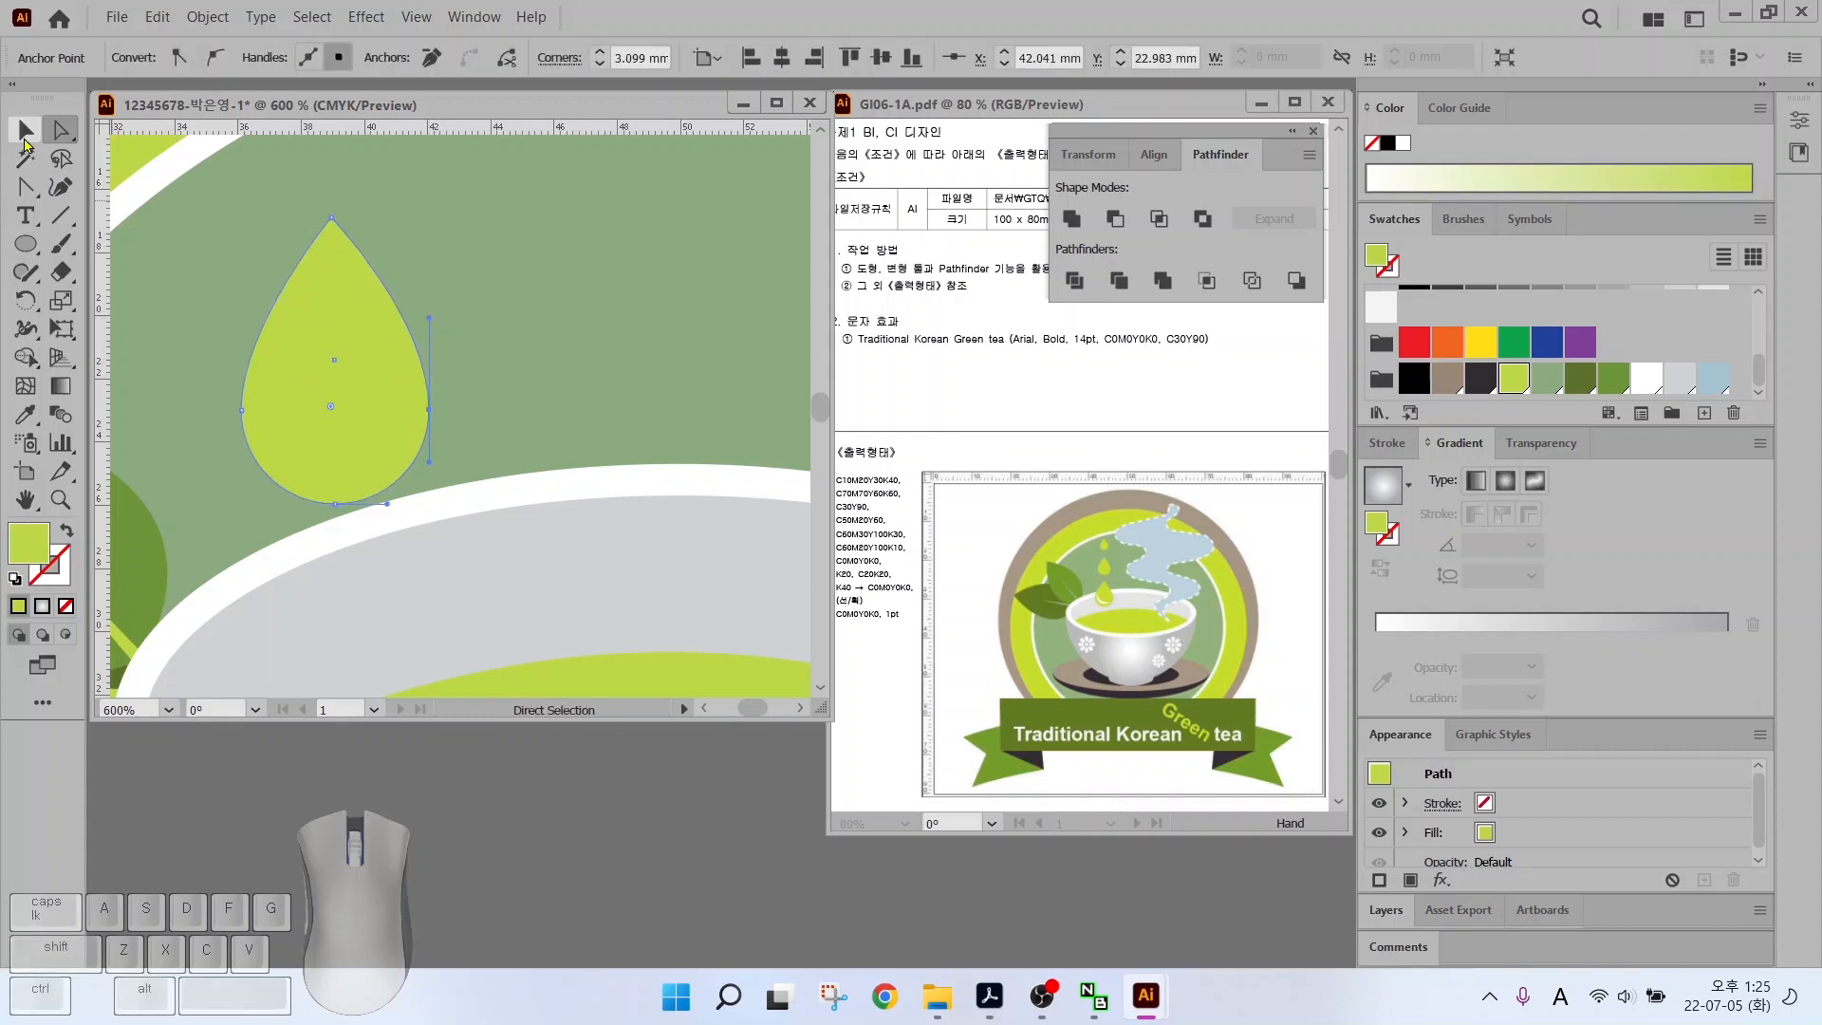
Shrink the drop proportionally and position it above the cup
key(v)
key(ctrl+shift+a)
click(344, 396)
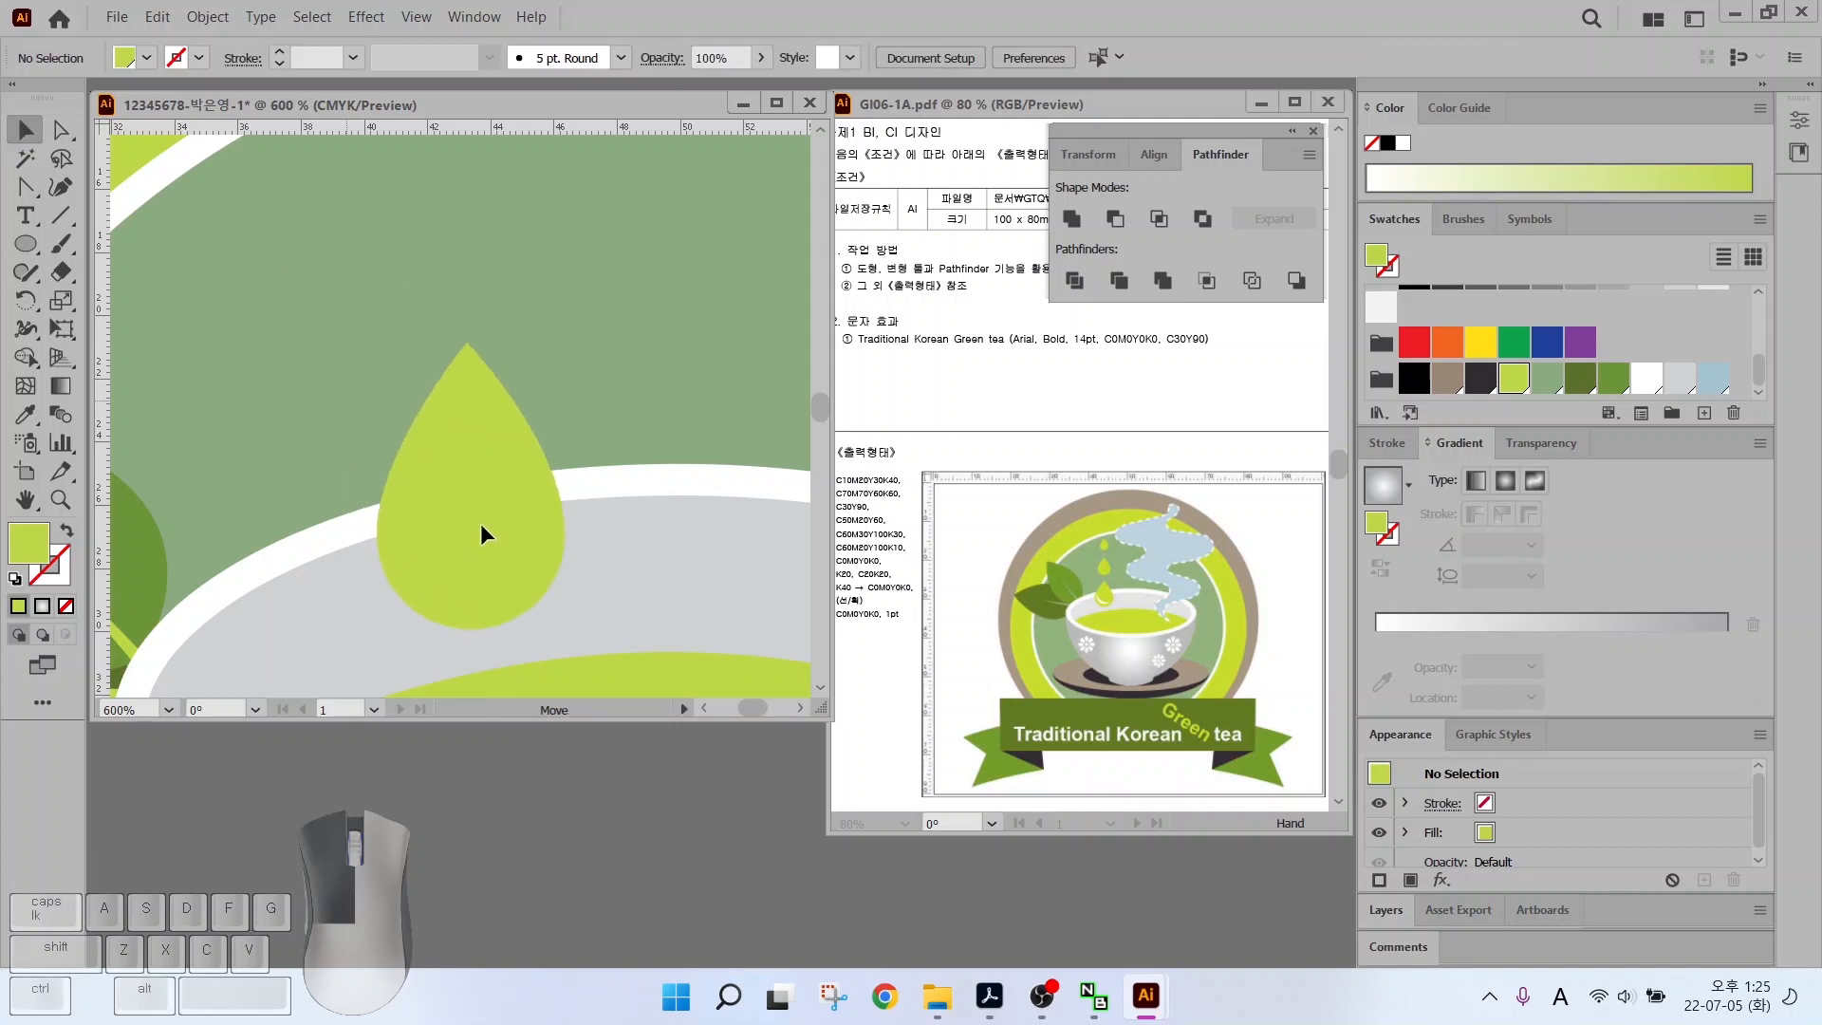
scroll(484, 521, down, 3)
drag(320, 505, 274, 498)
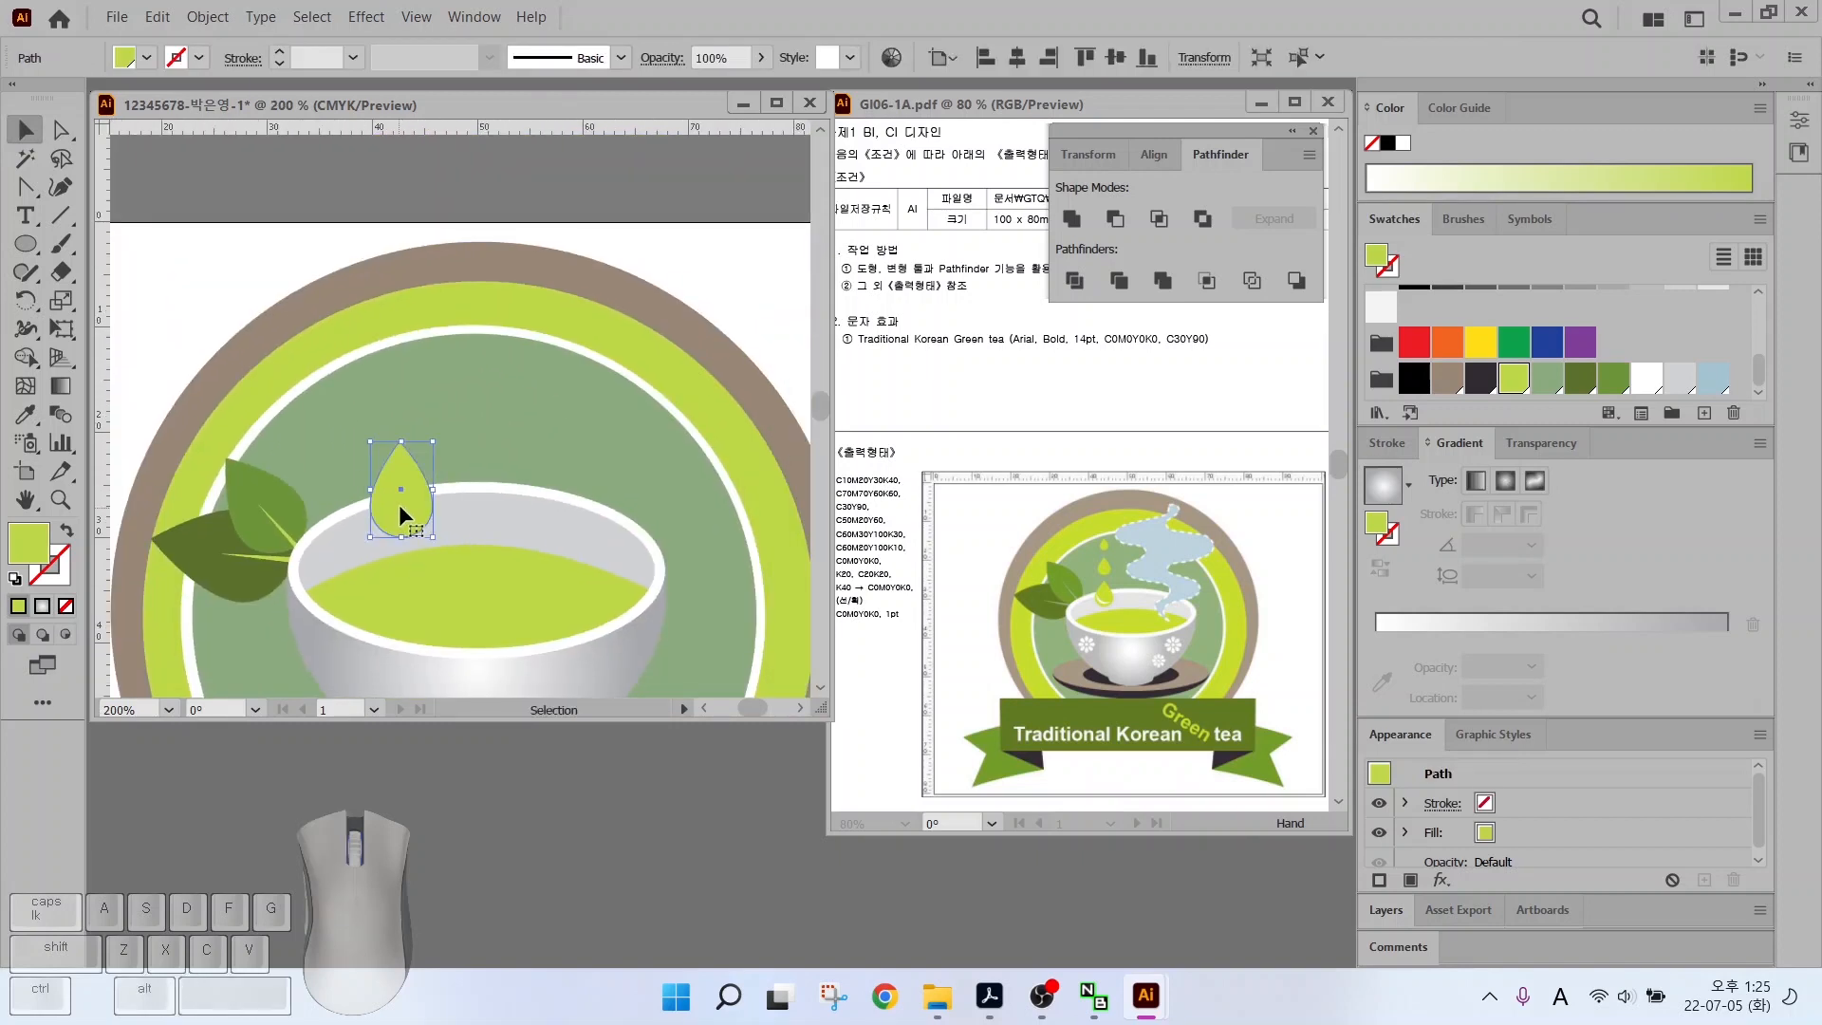
drag(431, 447, 406, 358)
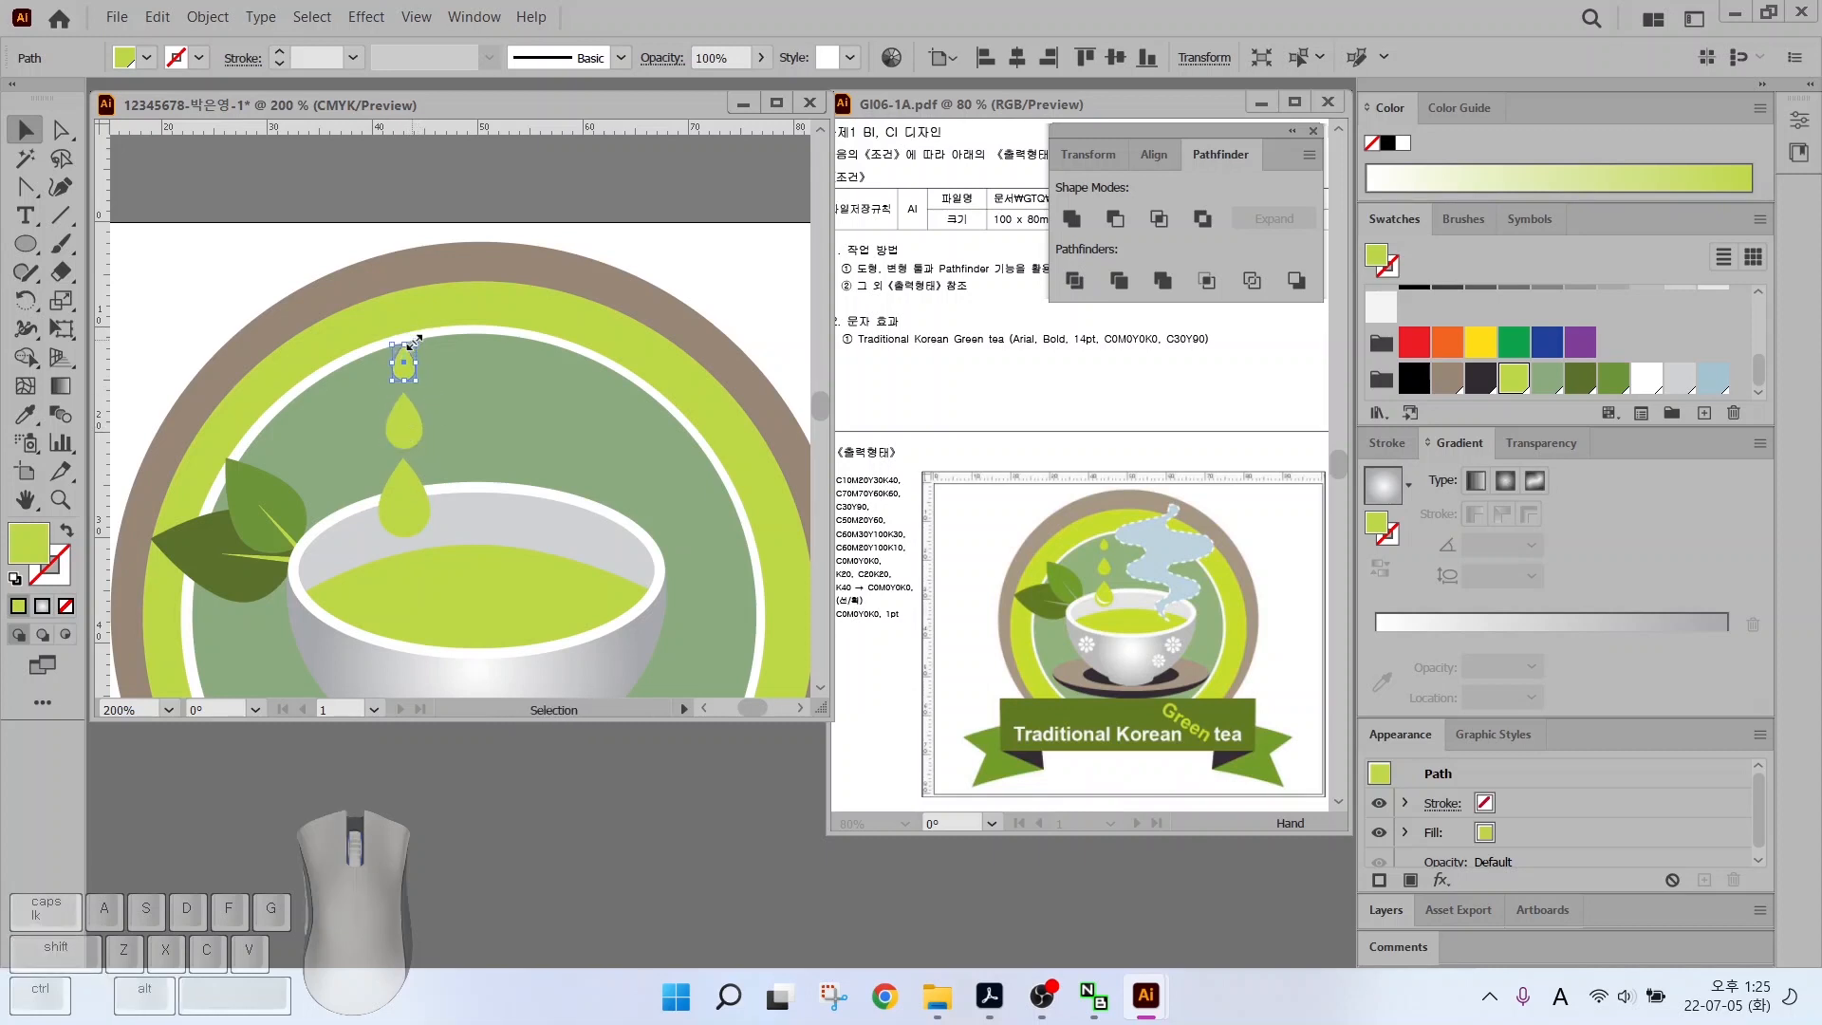
click(516, 496)
alt+scroll(403, 531, up, 4)
Draw a white circle over the largest drop, enlarge it, and make an offset copy up-right
key(l)
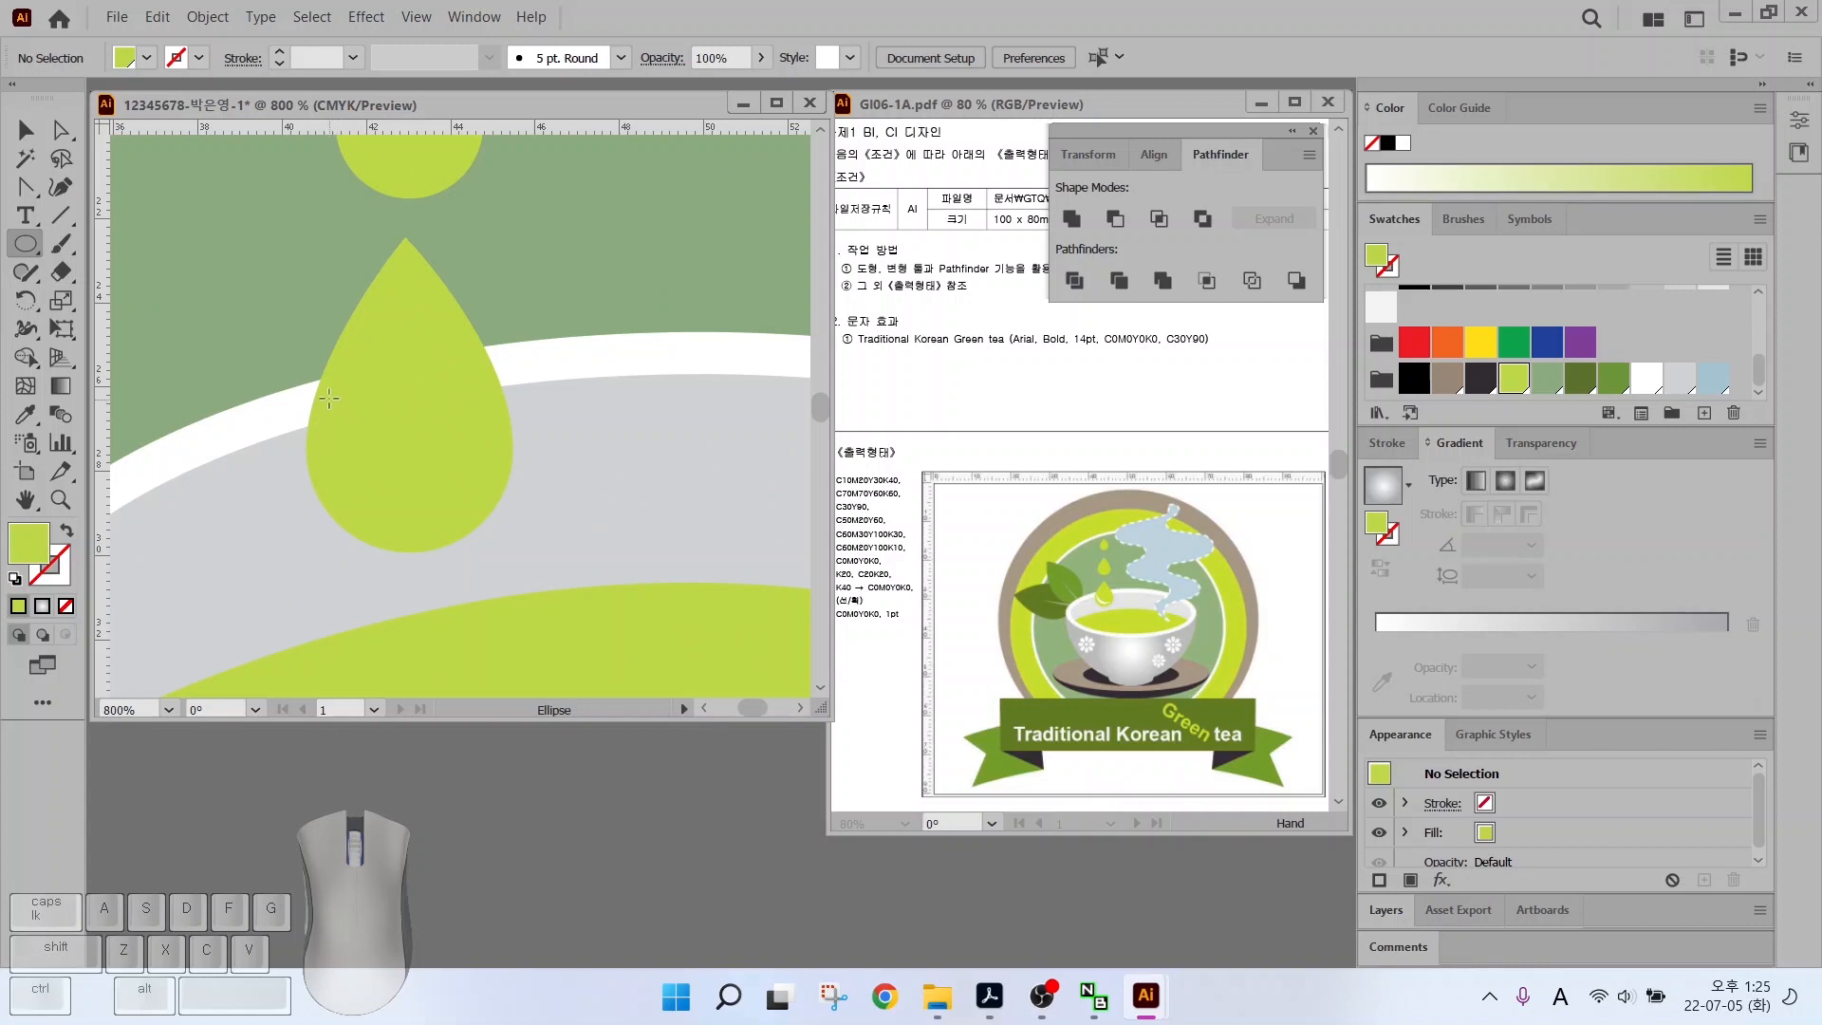
drag(328, 399, 478, 549)
key(v)
drag(394, 476, 412, 461)
shift+drag(474, 383, 496, 347)
alt+drag(388, 468, 409, 439)
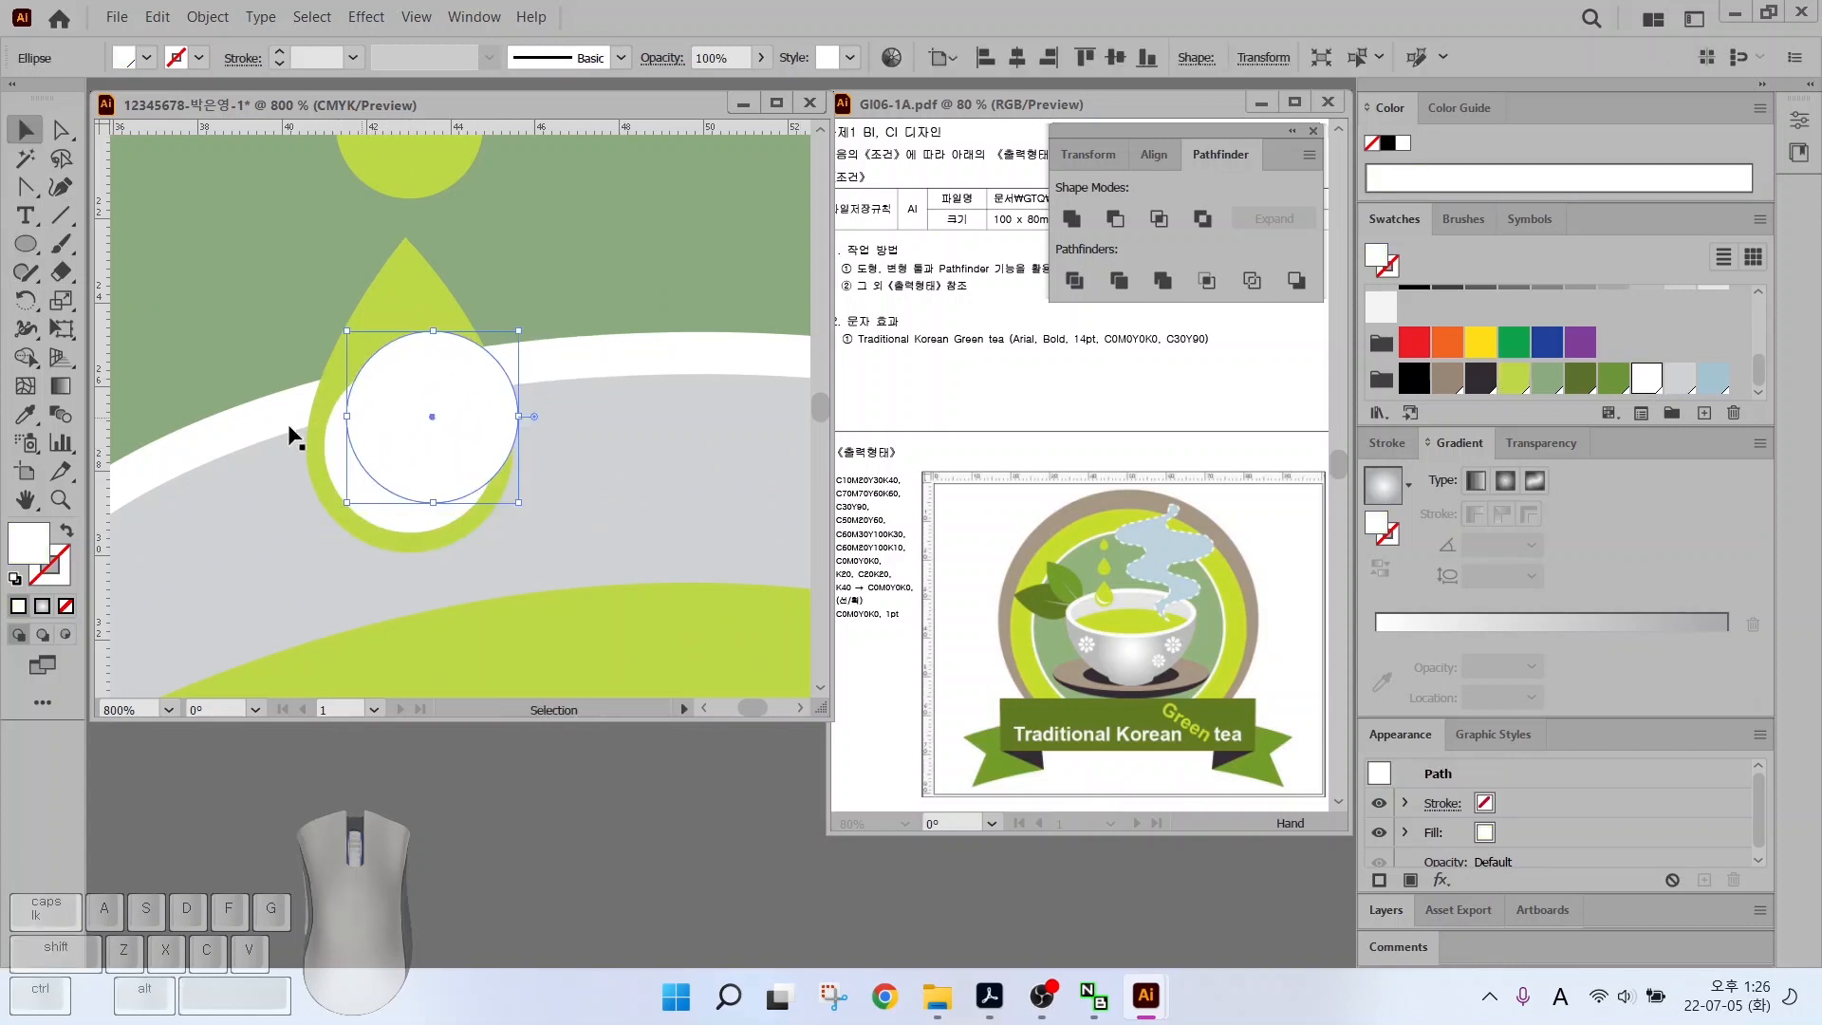
click(290, 436)
click(399, 445)
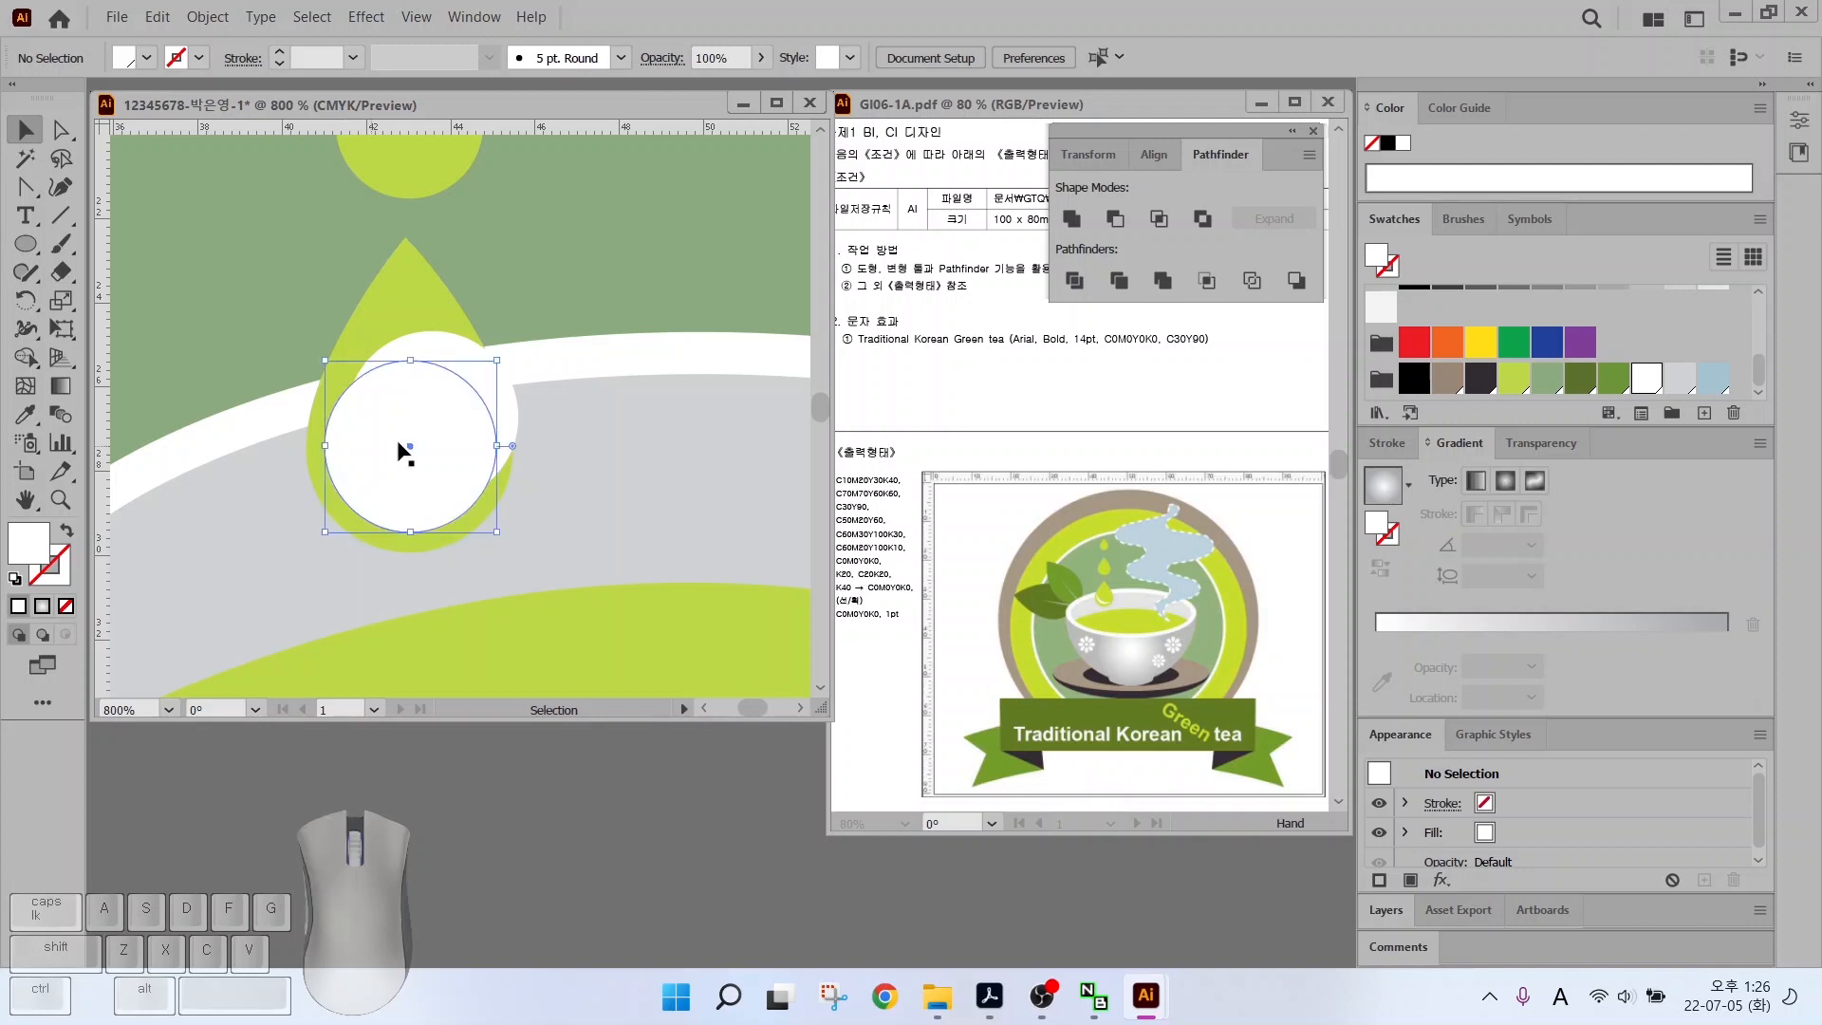
shift+click(446, 346)
click(541, 317)
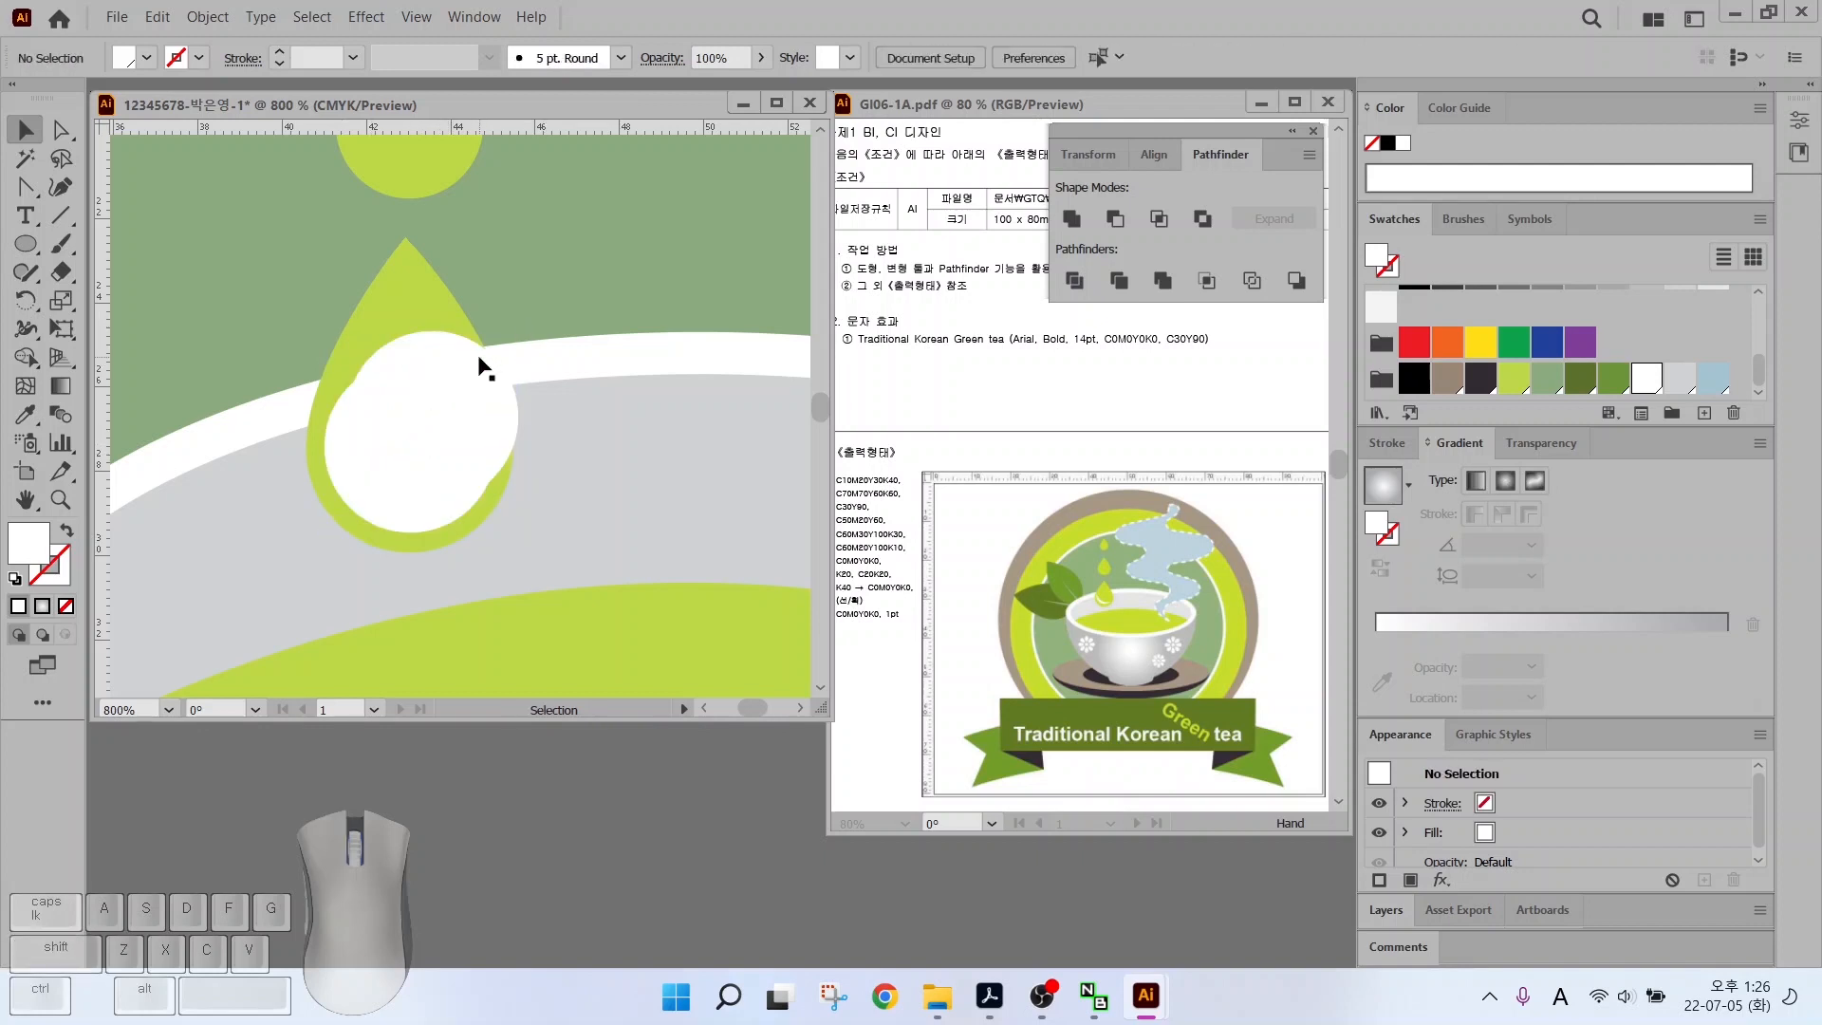
Fill the copy brown, offset it, and use Pathfinder Minus Front to leave a white crescent
click(479, 360)
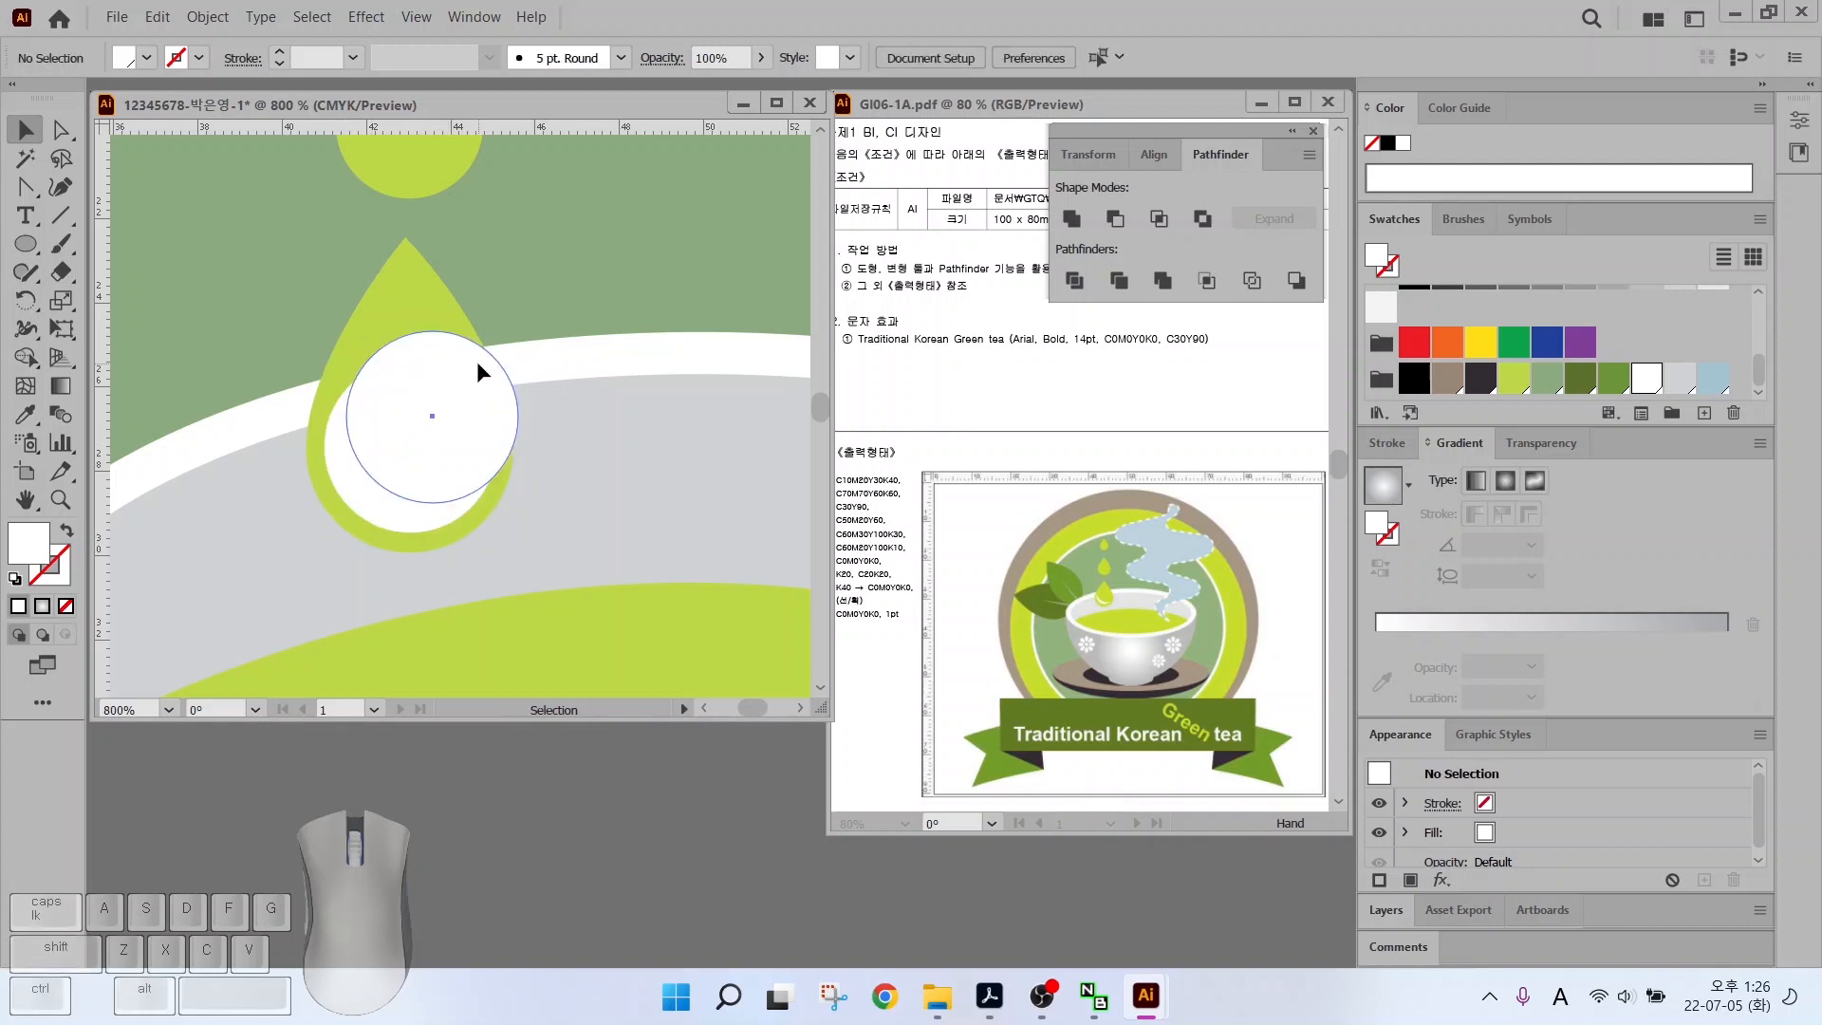
click(1515, 379)
click(1448, 379)
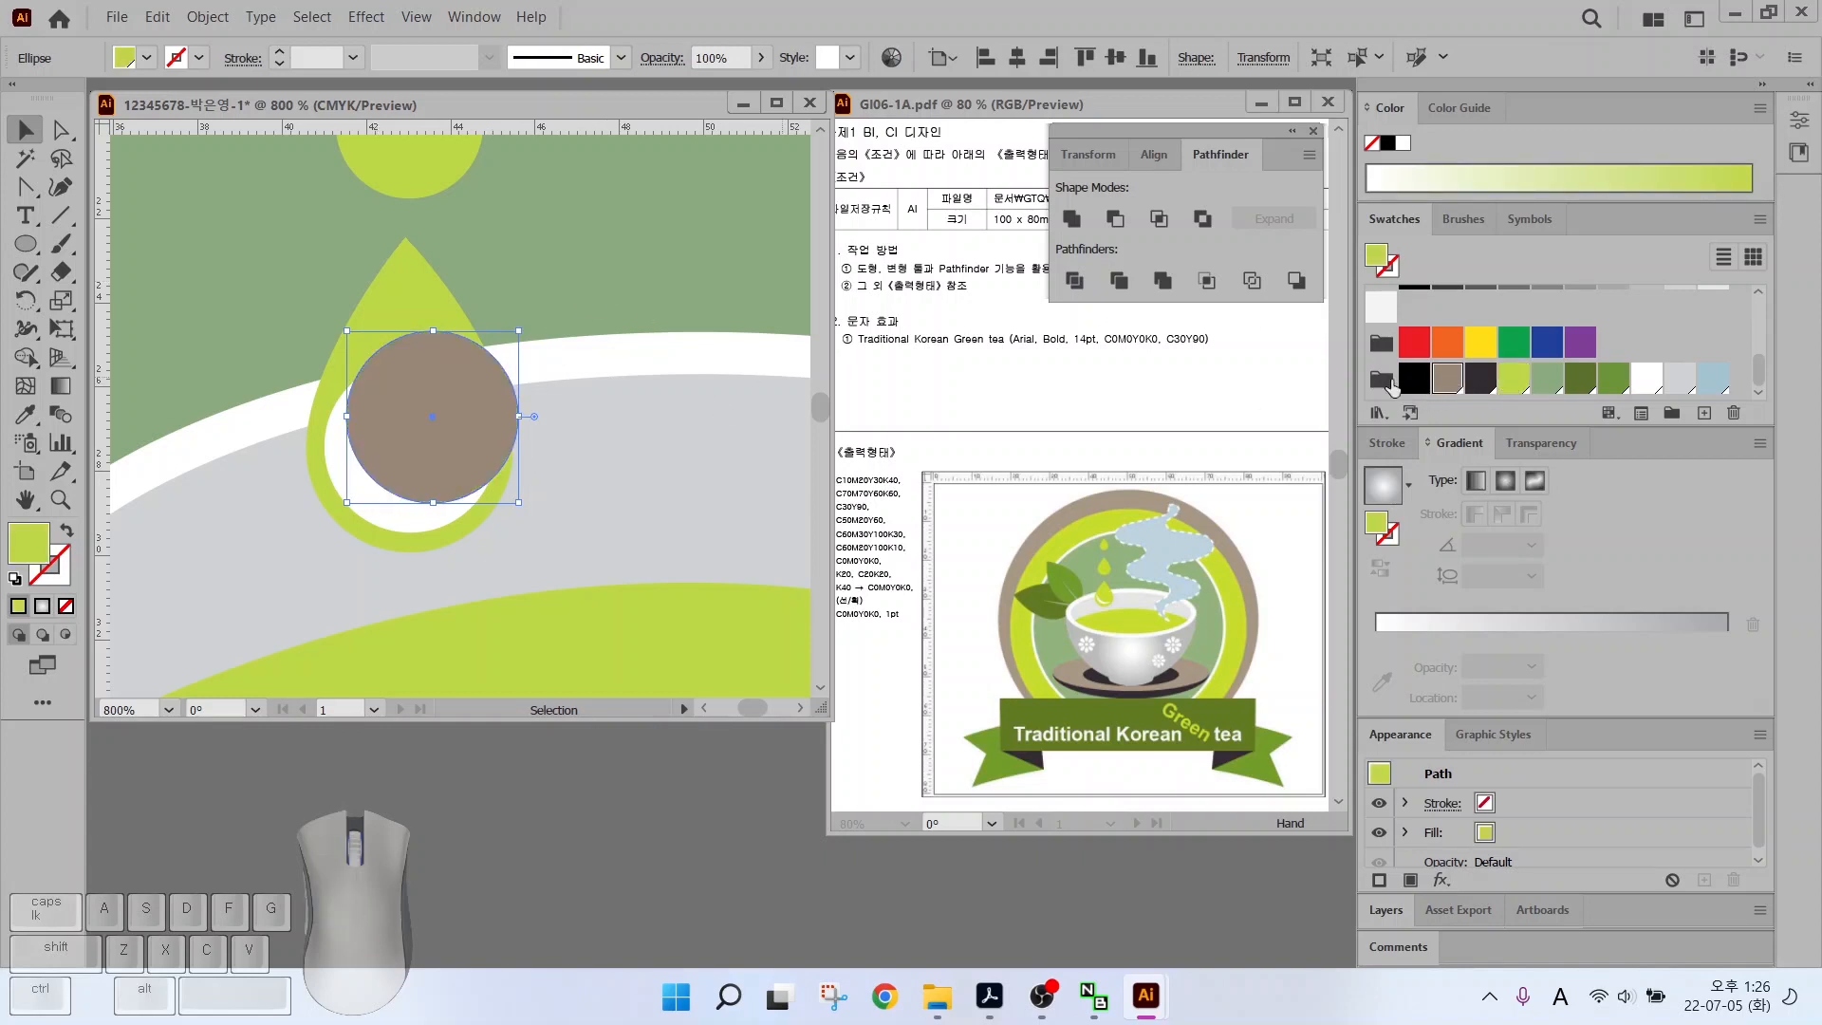
drag(403, 440, 395, 448)
click(587, 266)
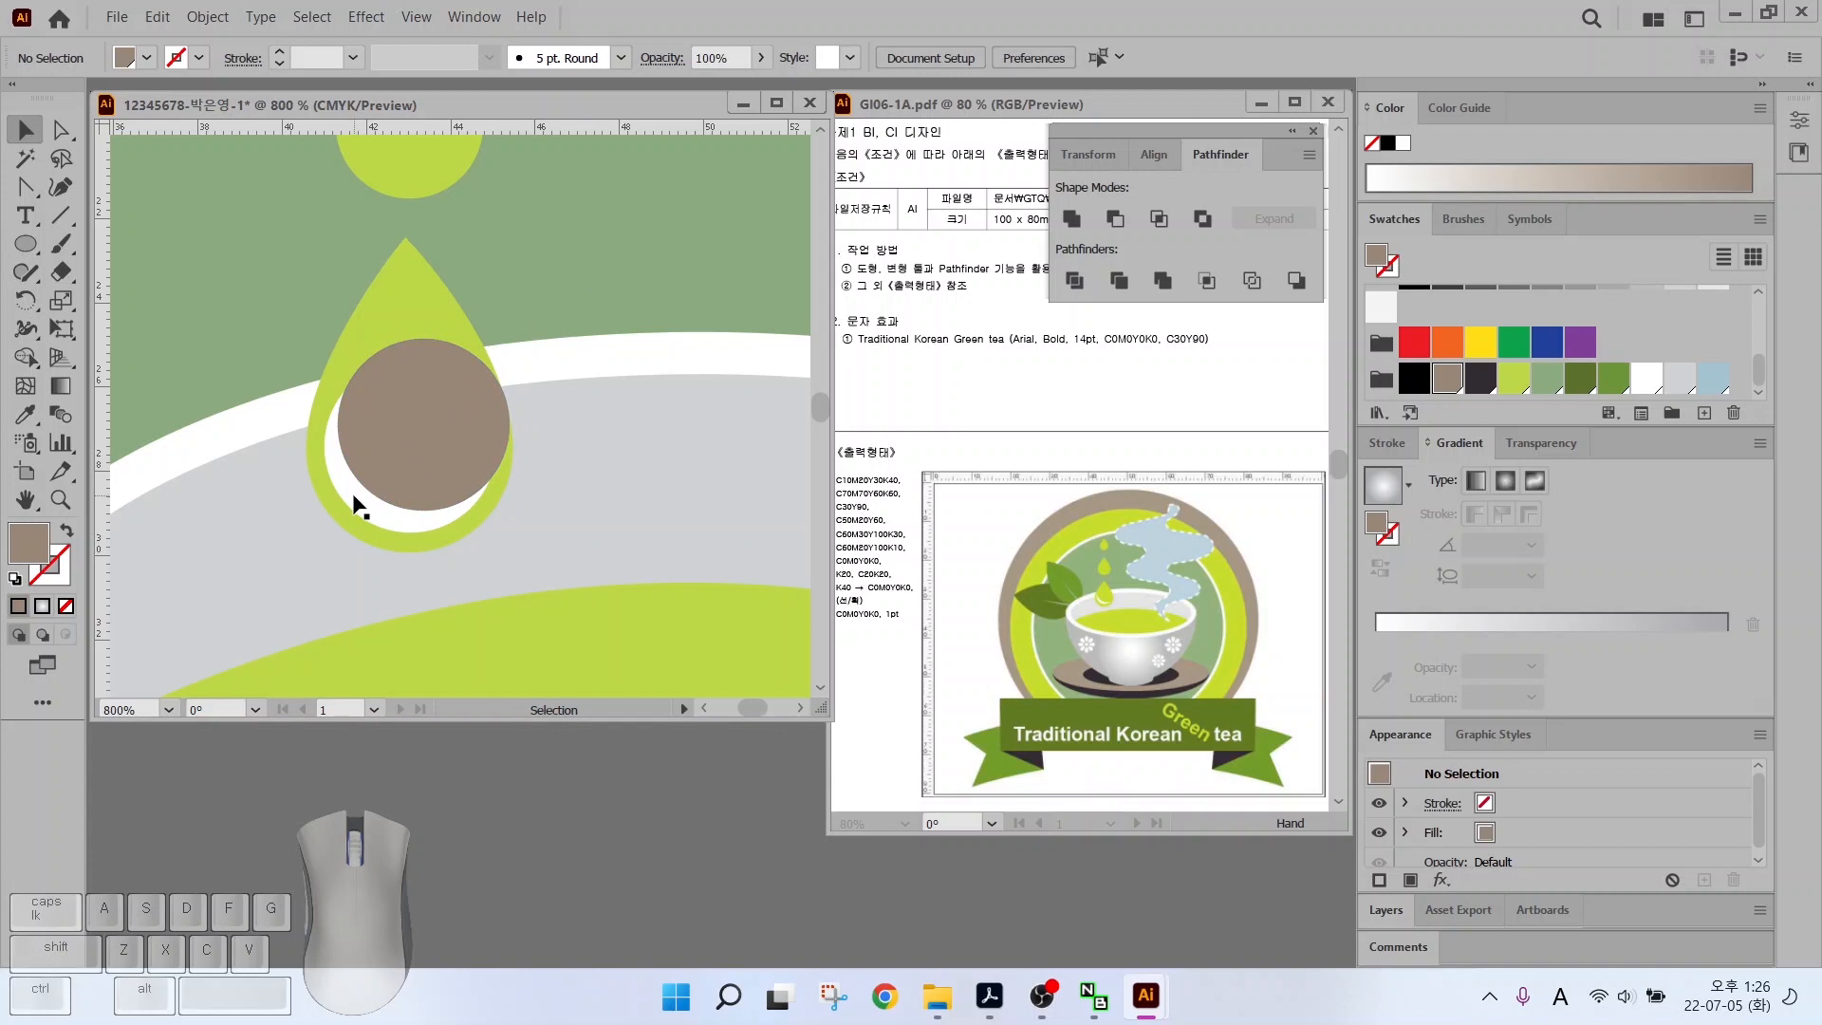
click(354, 497)
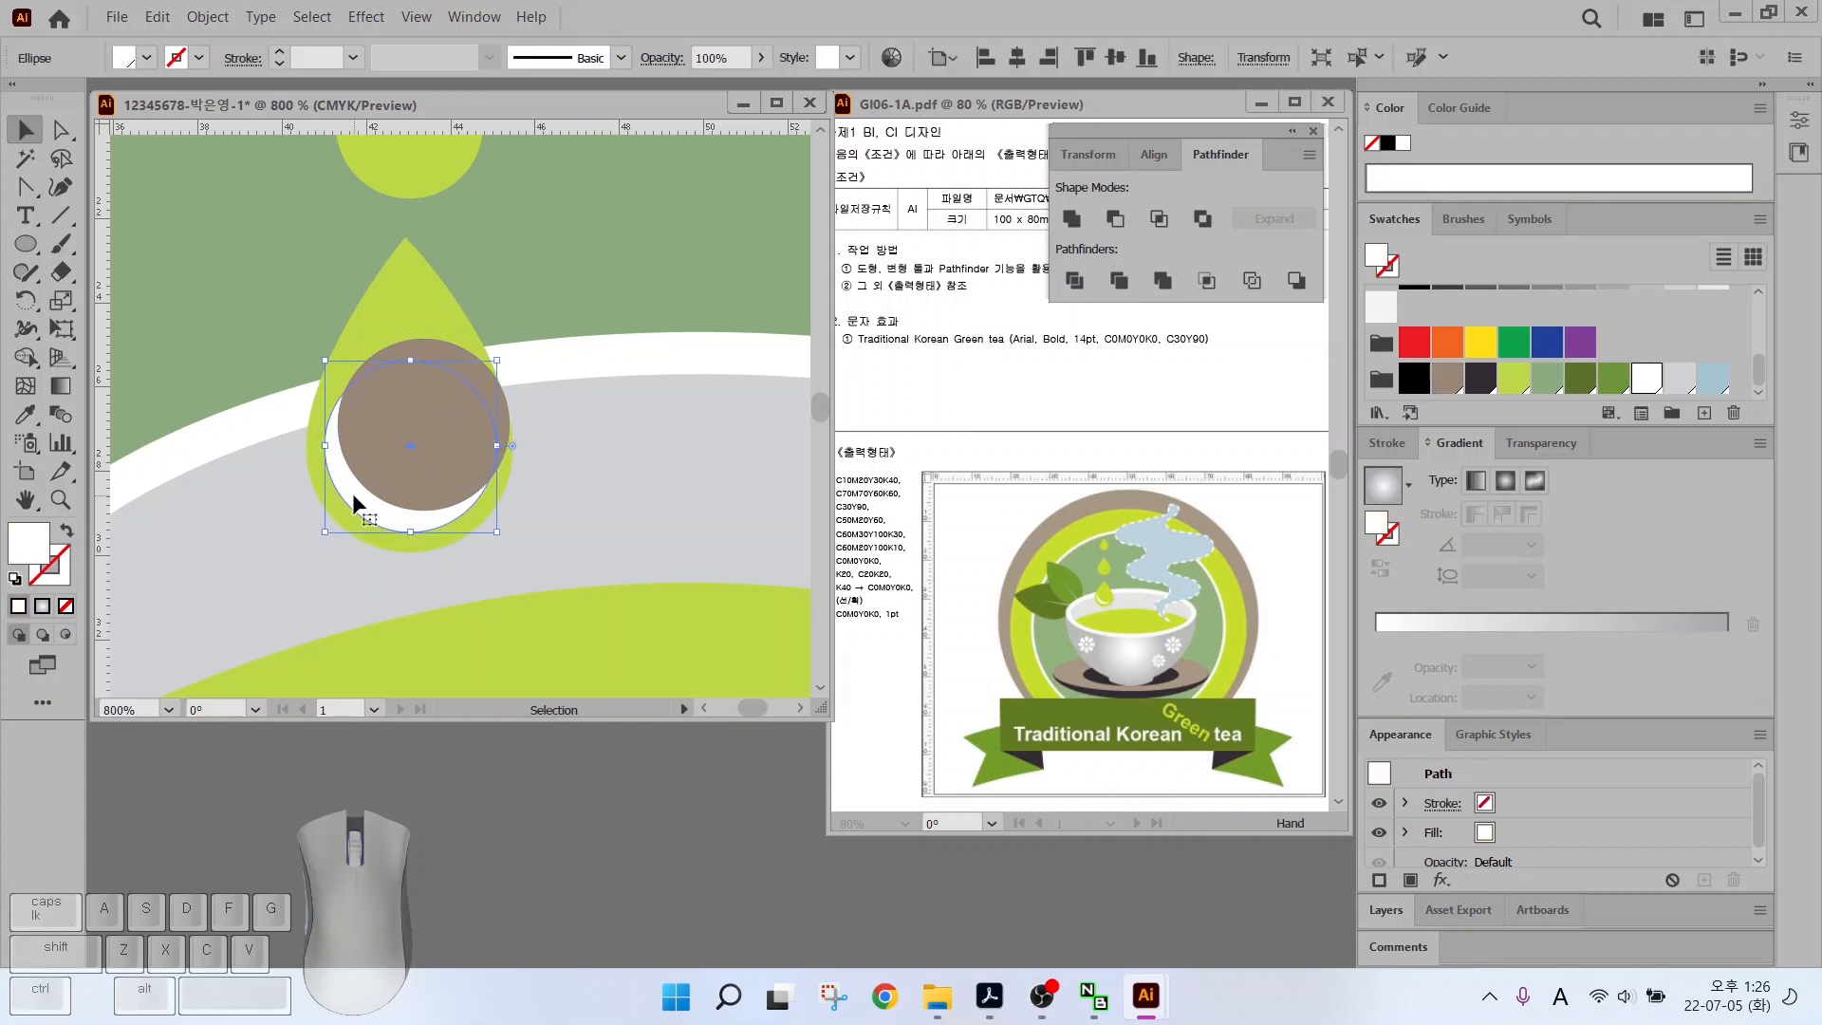
shift+click(392, 446)
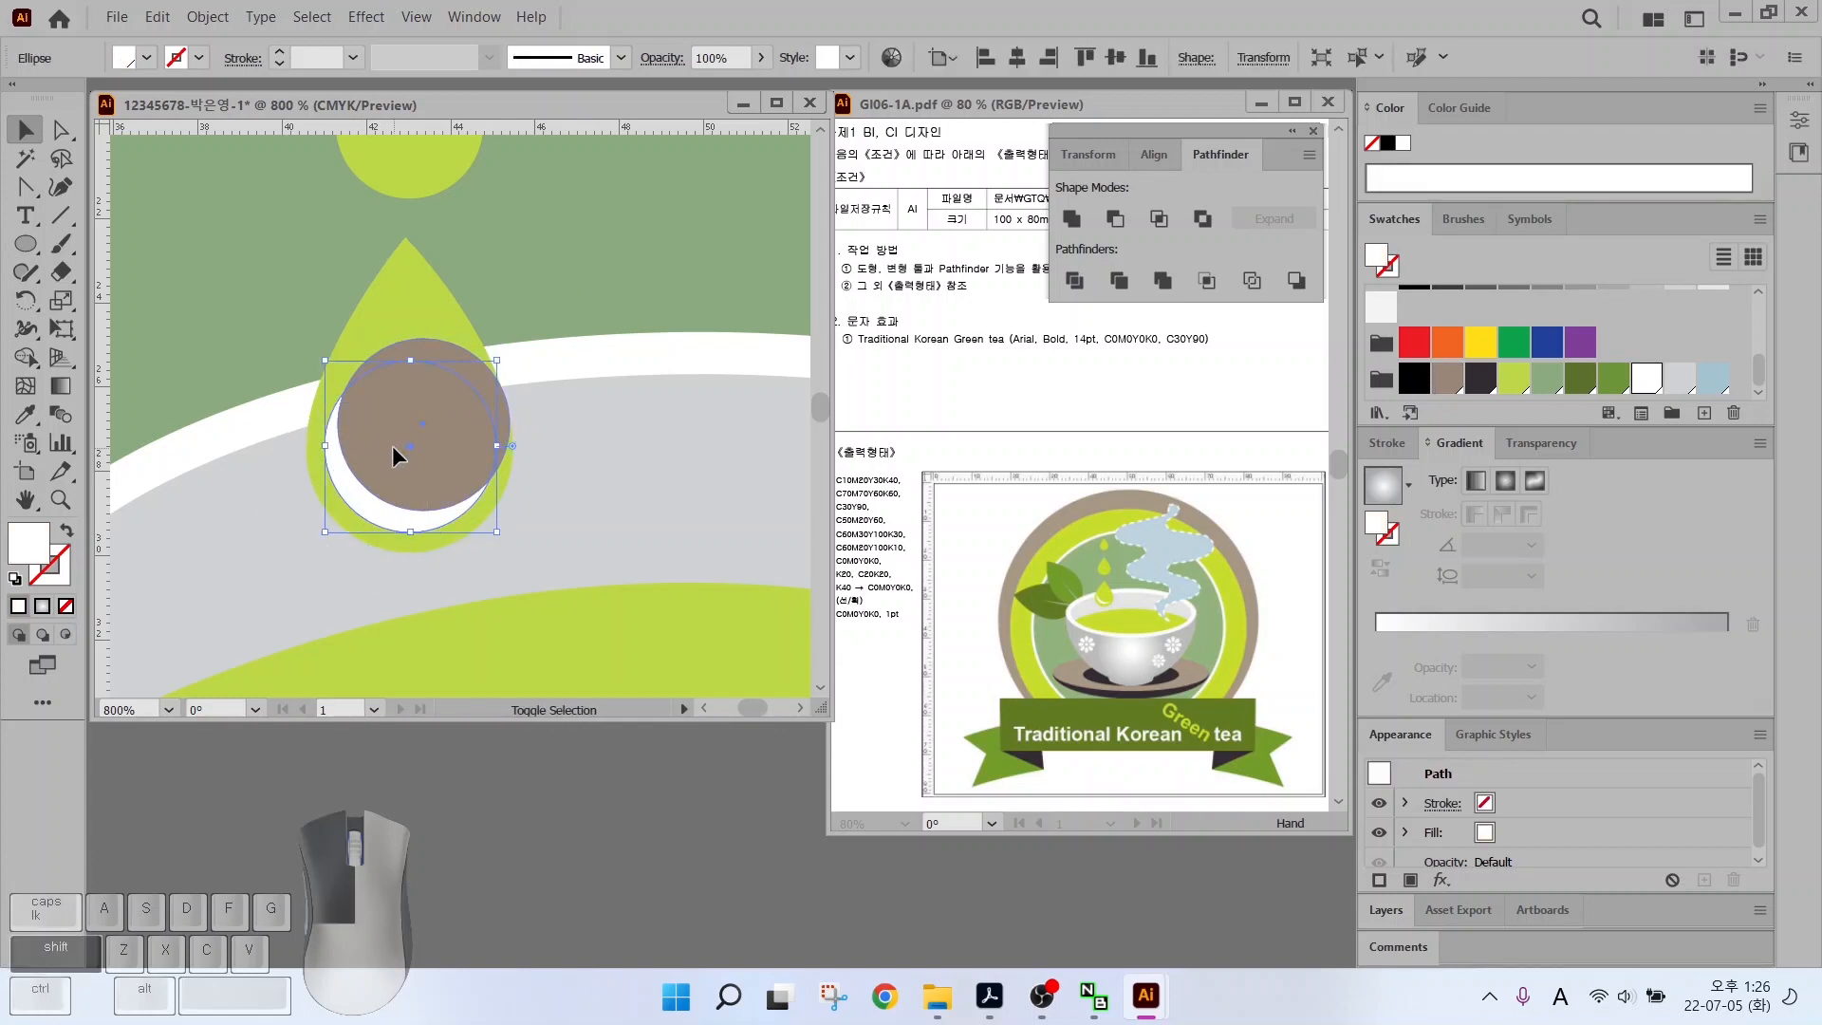
click(1111, 220)
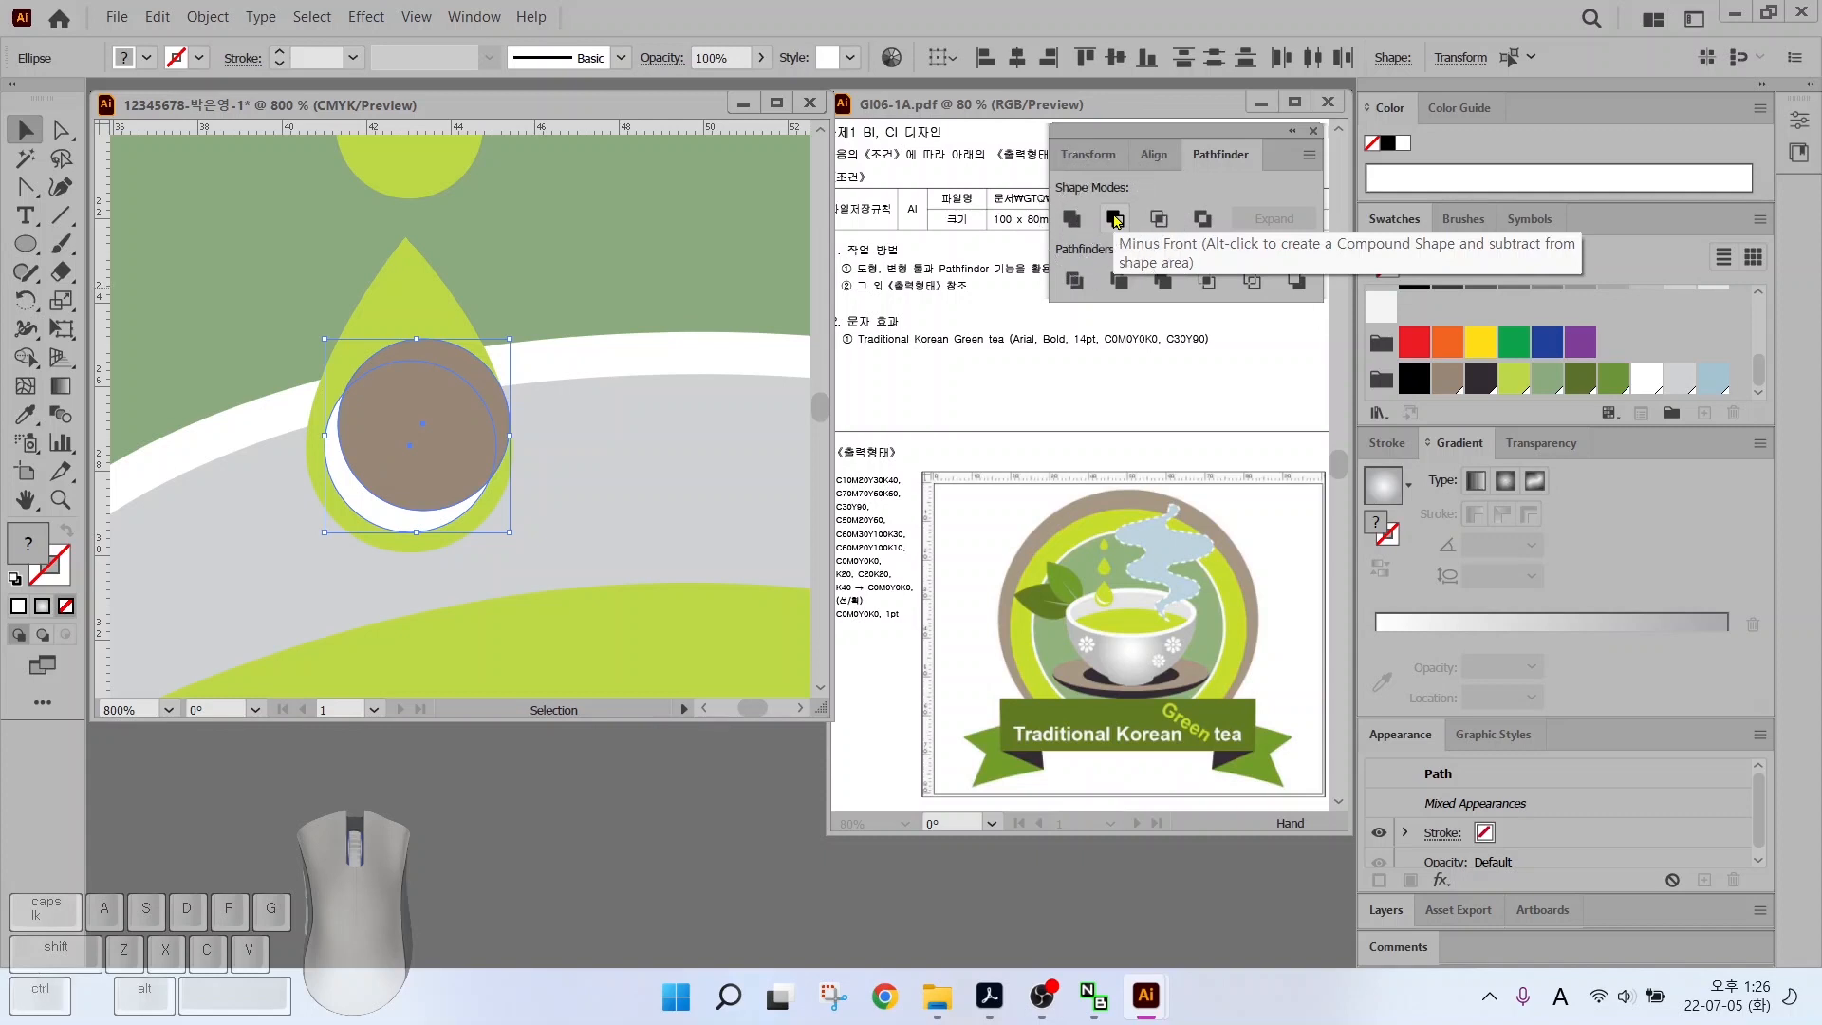
click(1114, 220)
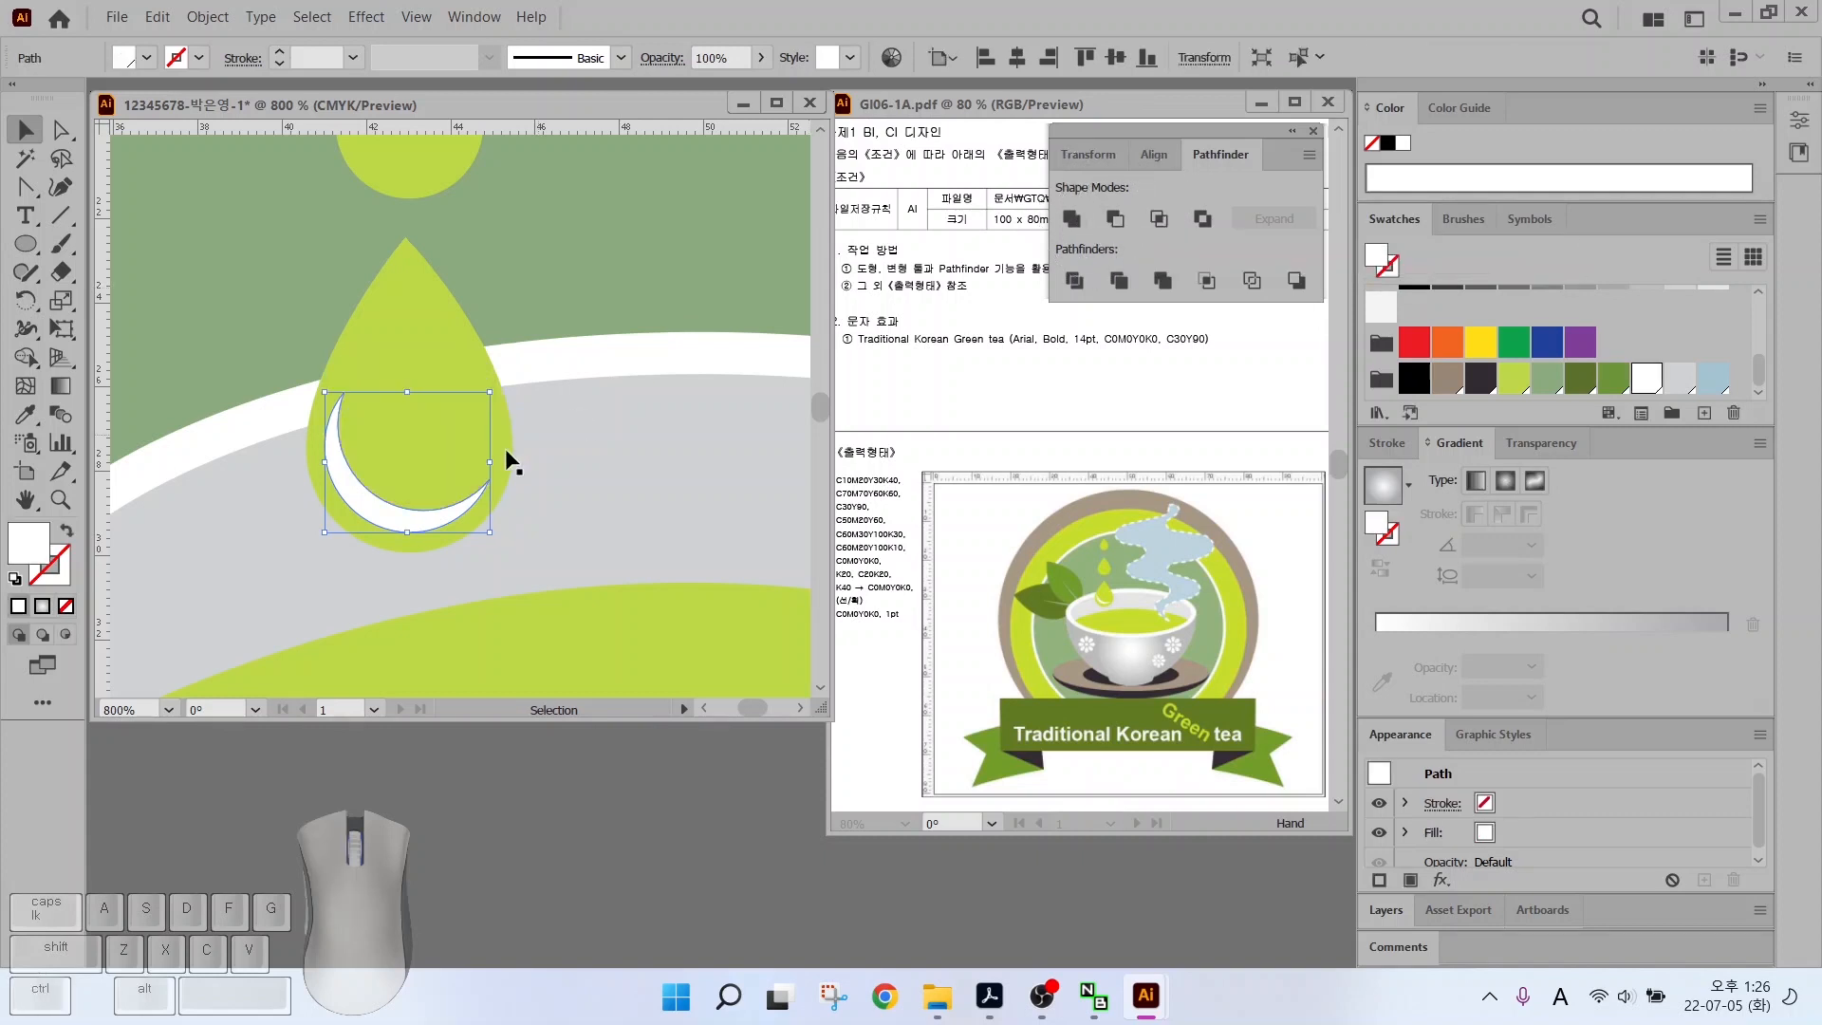
click(581, 309)
alt+scroll(558, 458, down, 4)
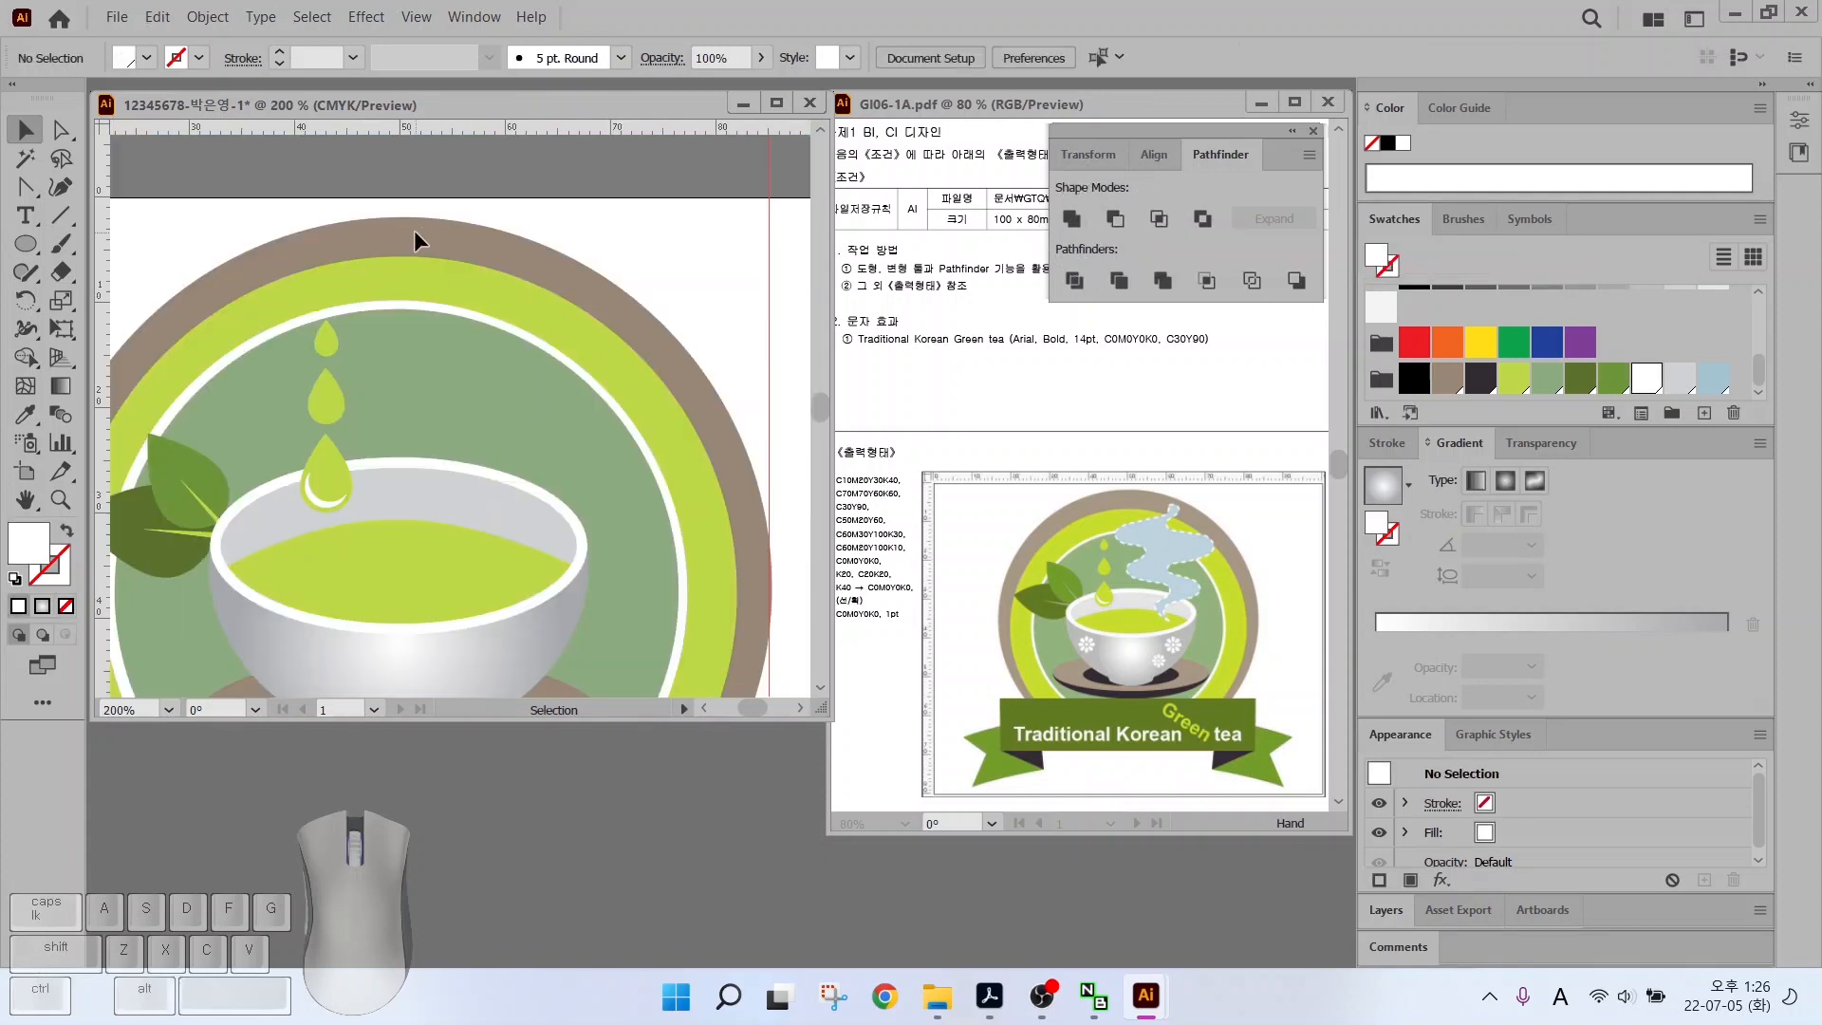
Choose the Pen Tool from the Anchor Point tool flyout
drag(25, 188, 116, 187)
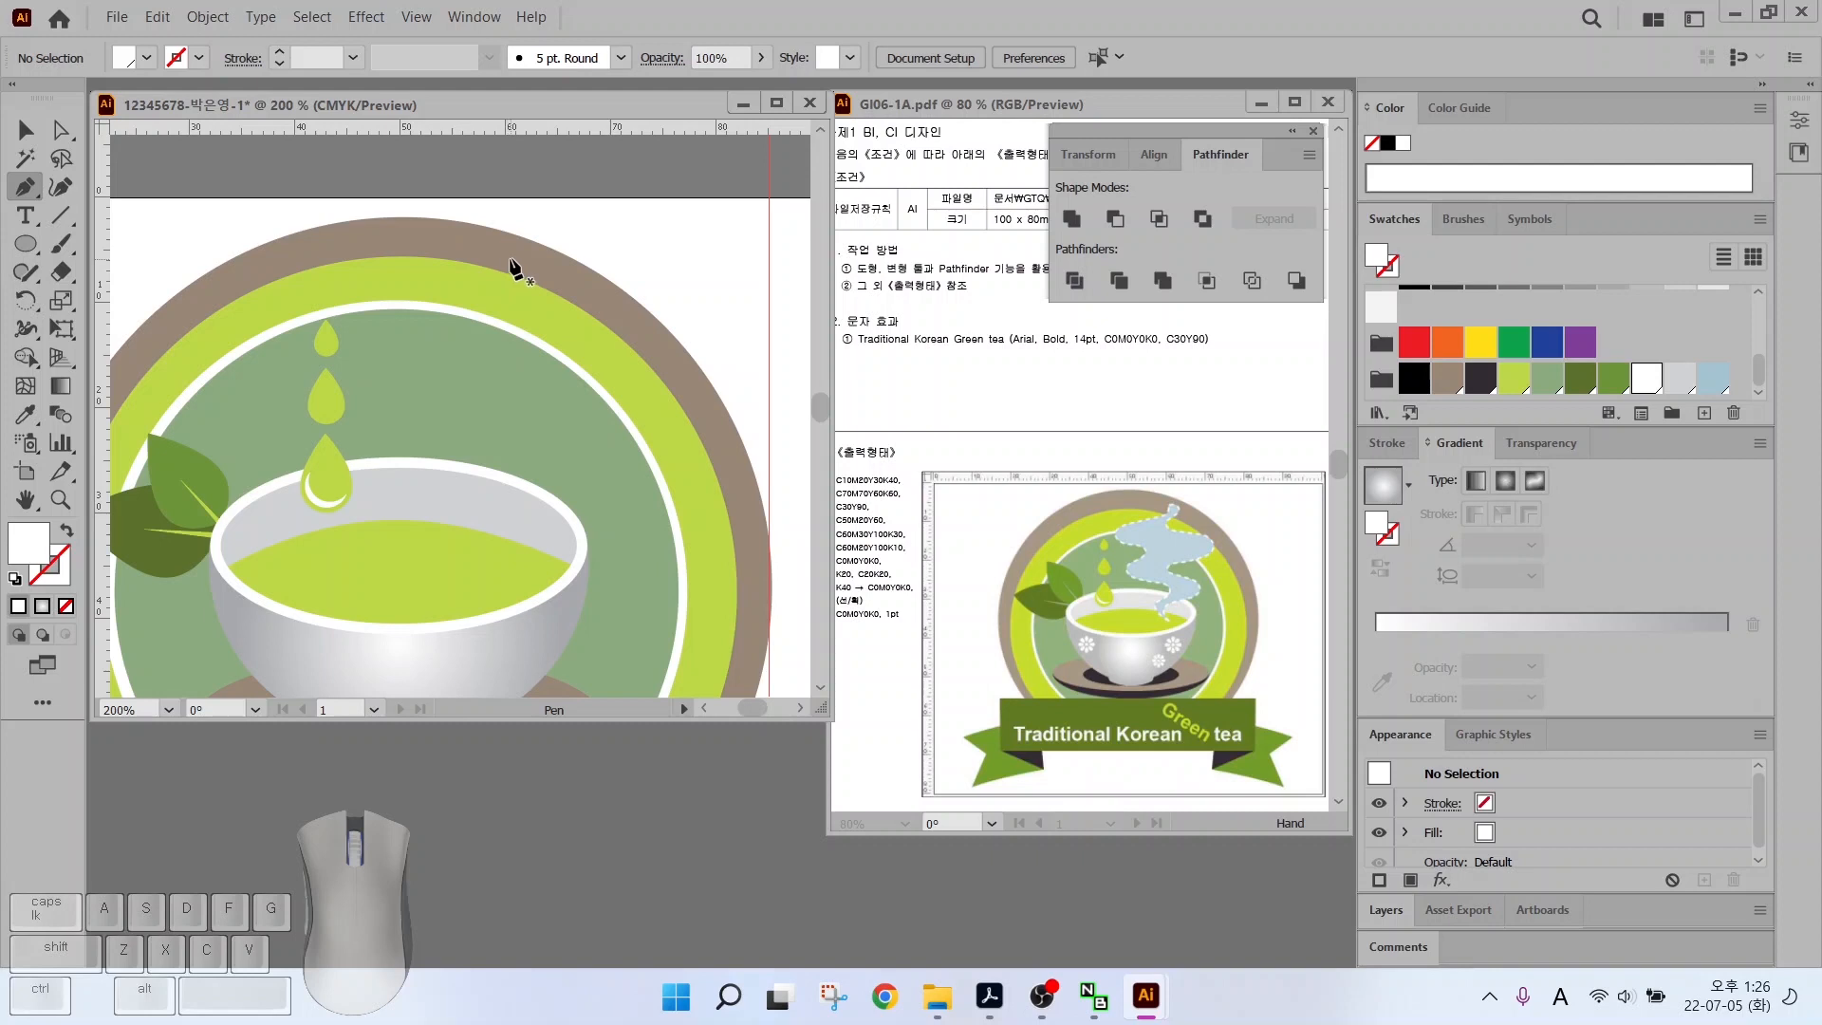
Draw a closed S-curved steam shape from the circle's top down into the tea and back
click(477, 251)
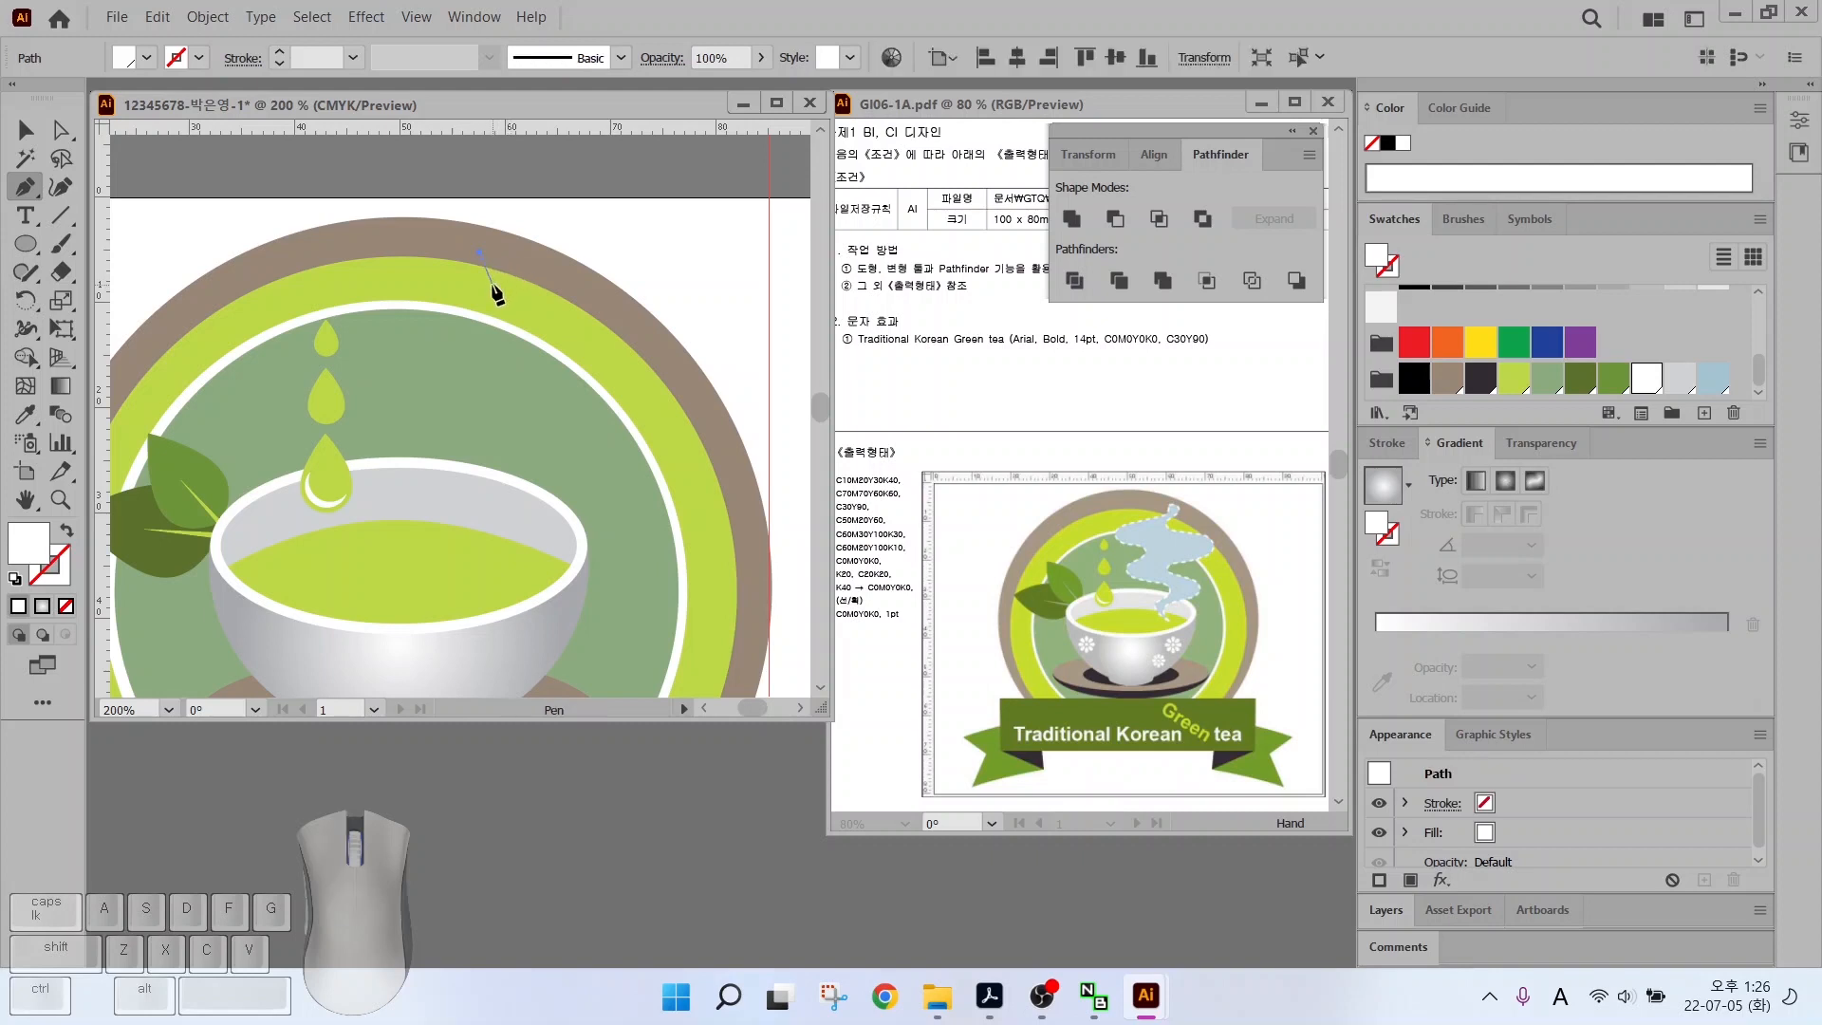
drag(485, 281, 387, 353)
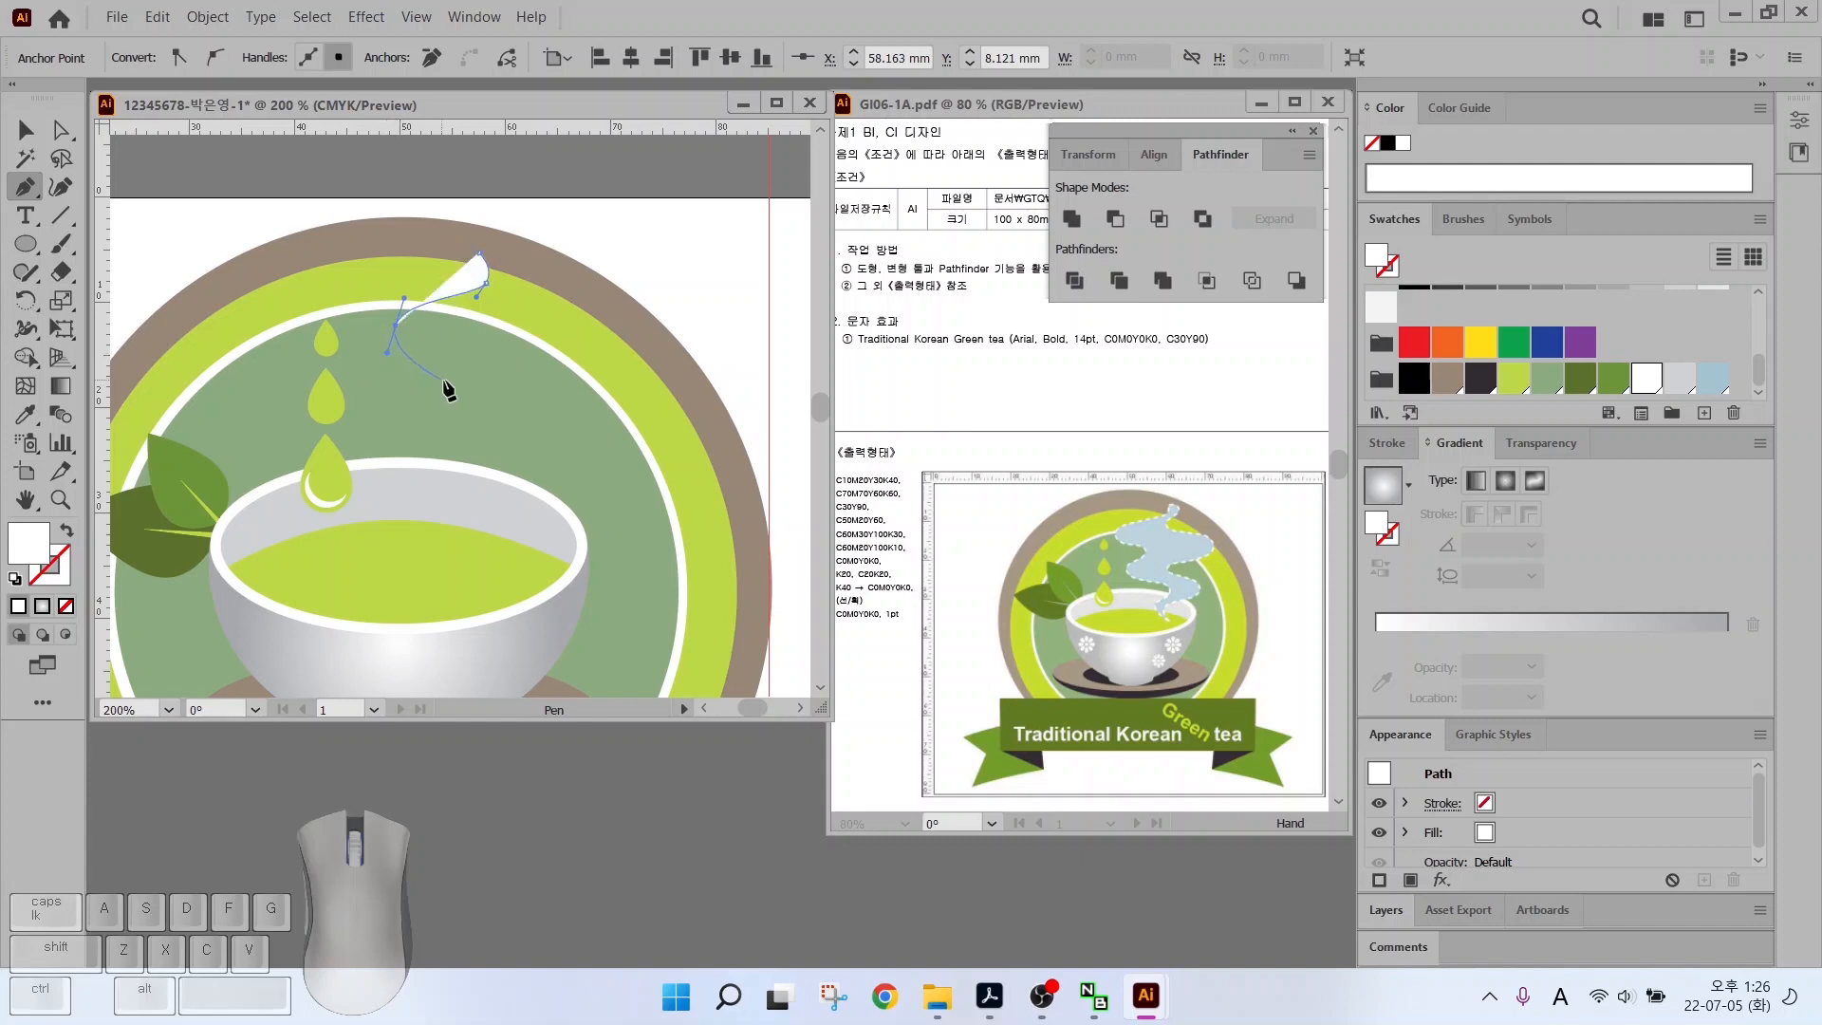
drag(490, 380, 403, 446)
drag(509, 459, 509, 522)
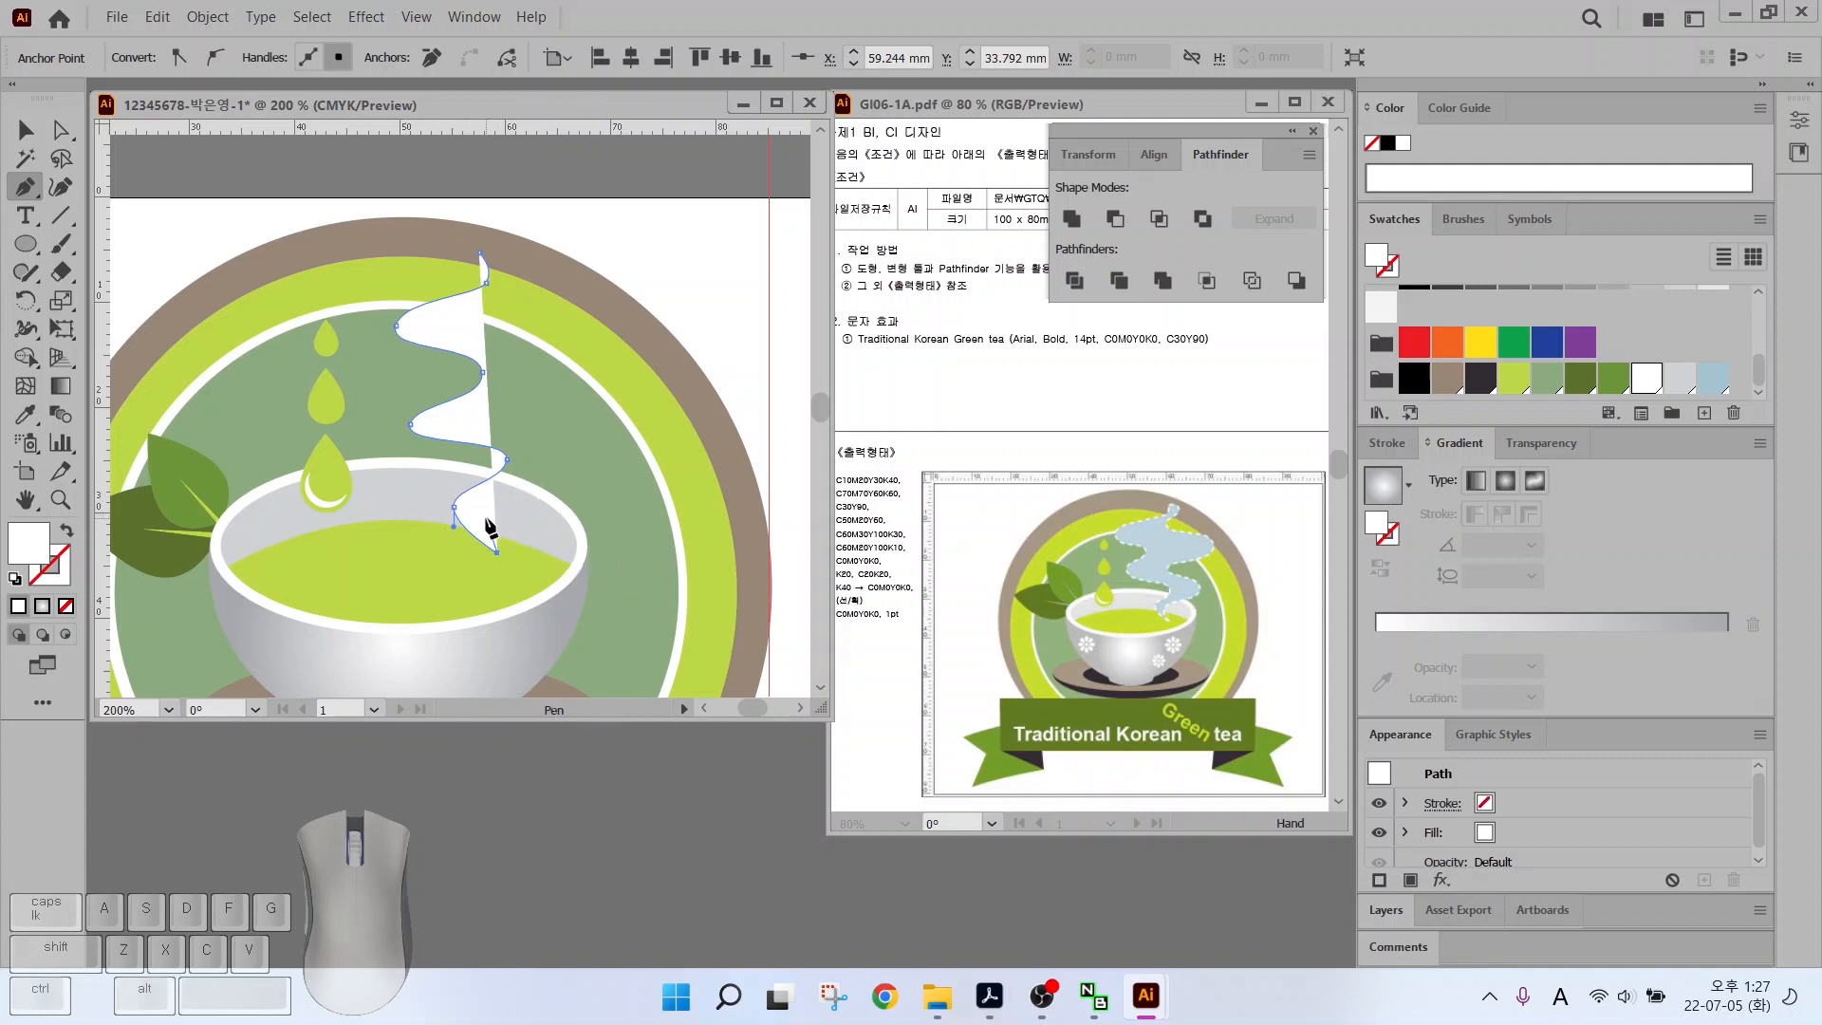
drag(479, 521, 502, 501)
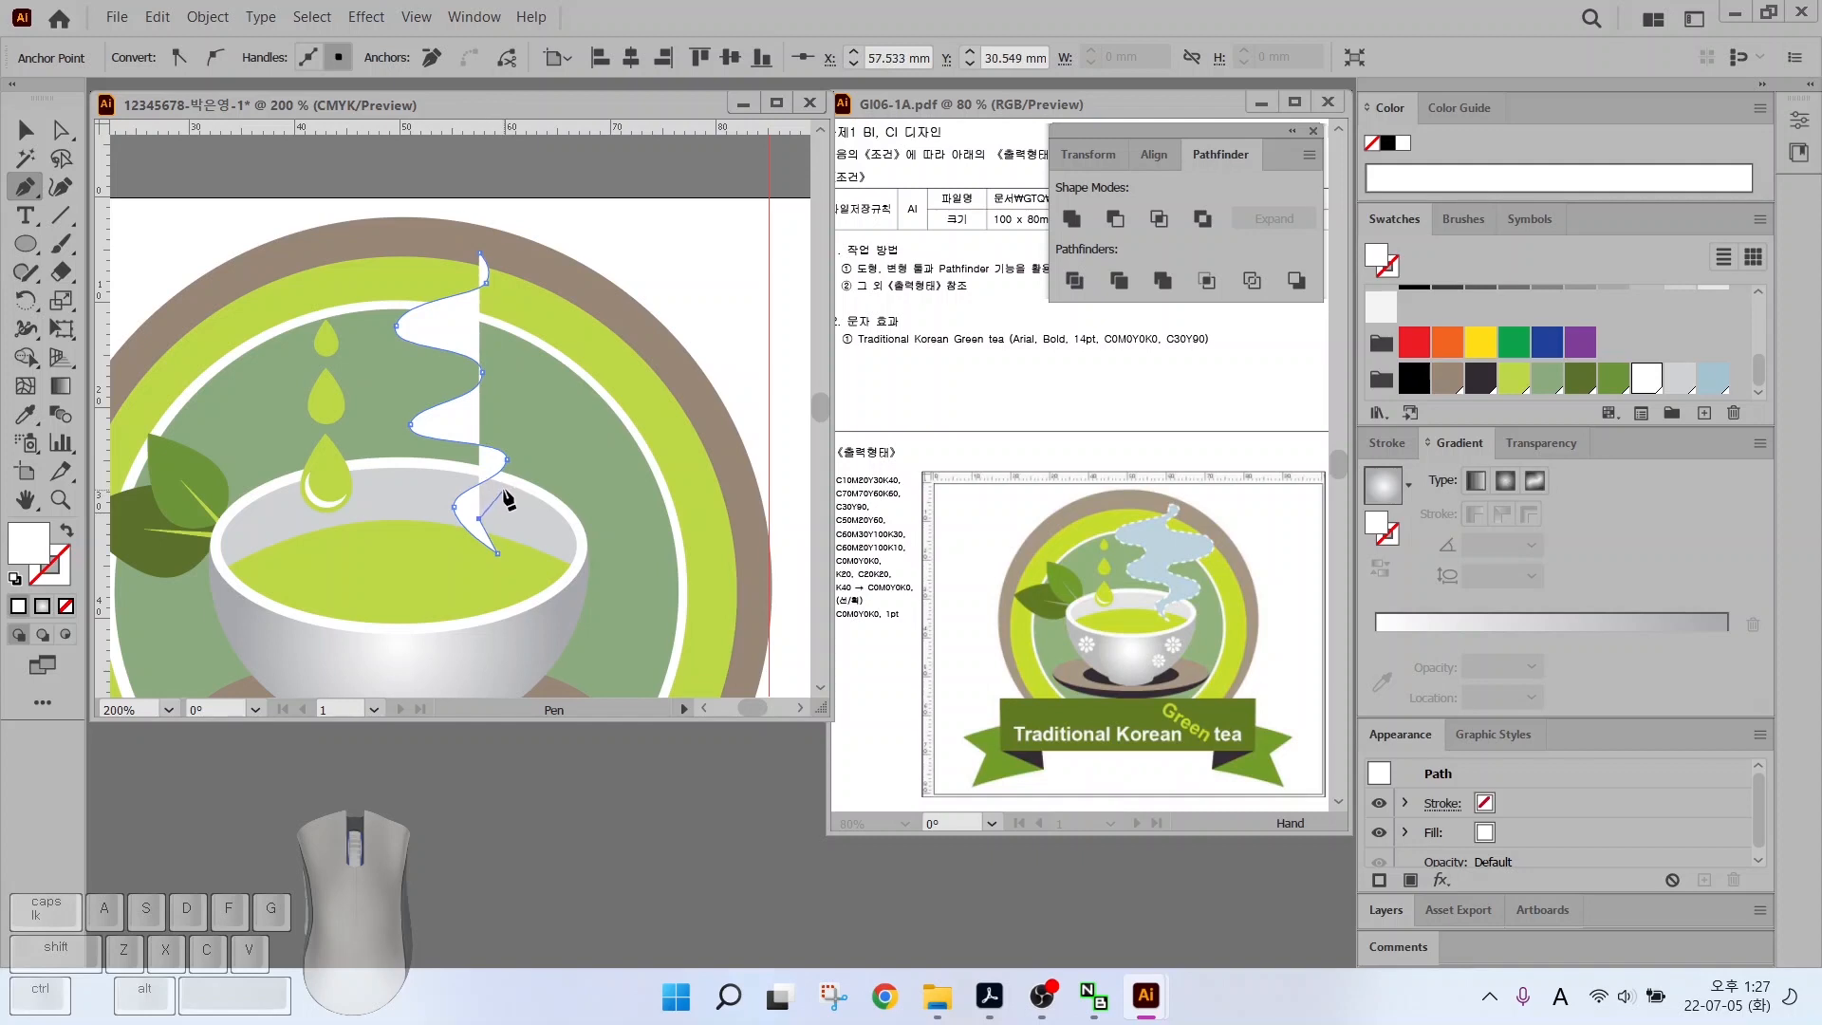
drag(509, 487, 545, 477)
drag(535, 431, 520, 273)
click(479, 252)
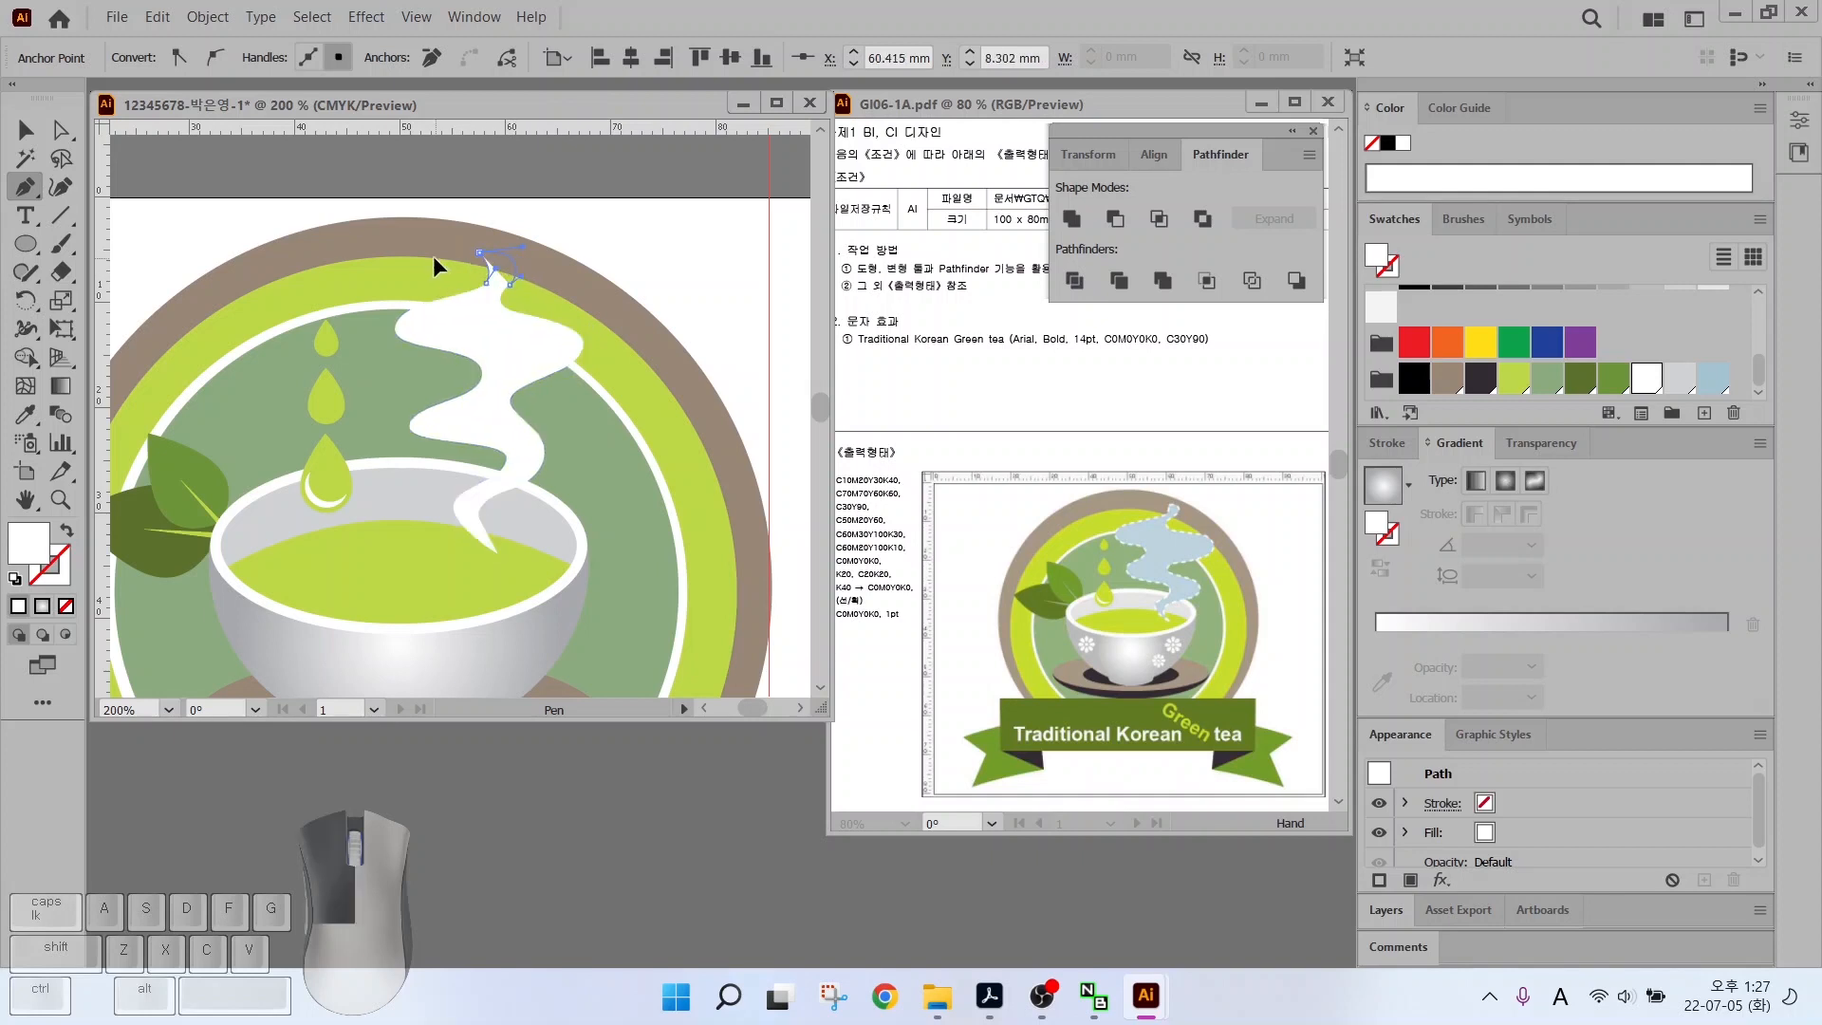
Give the steam shape a light grey fill and a white stroke
click(1679, 380)
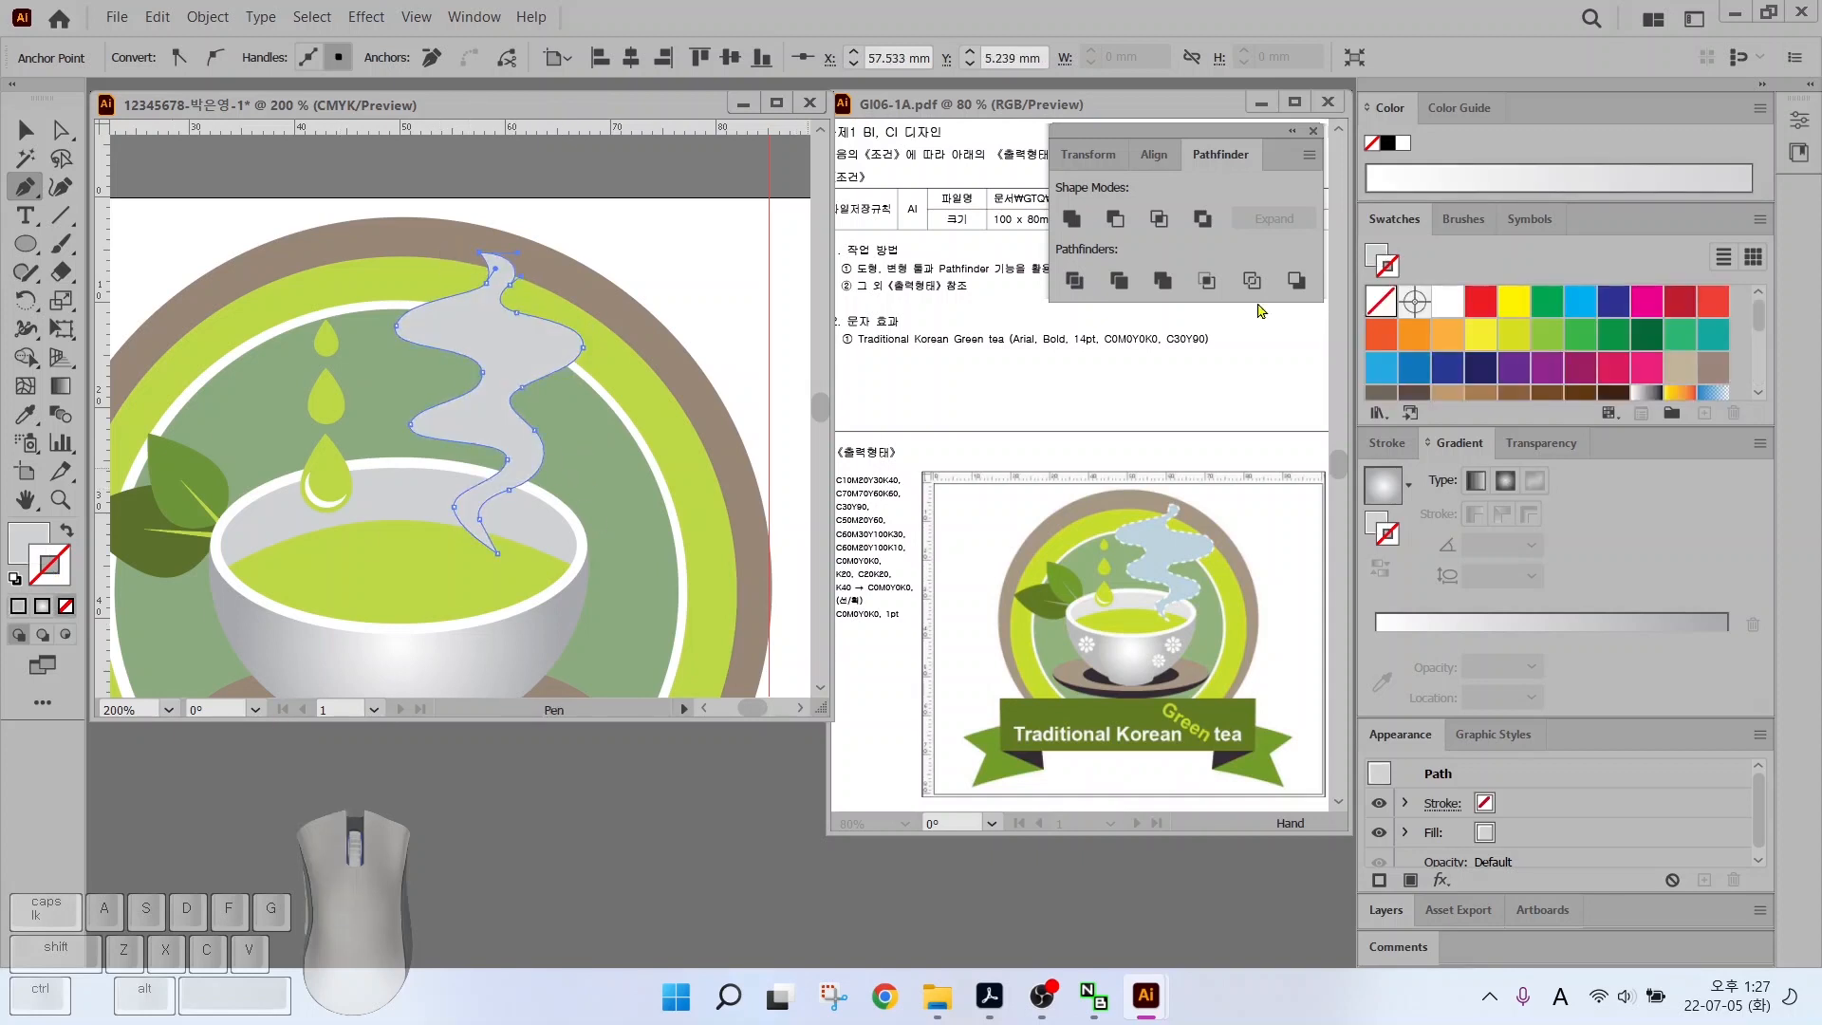
click(1646, 377)
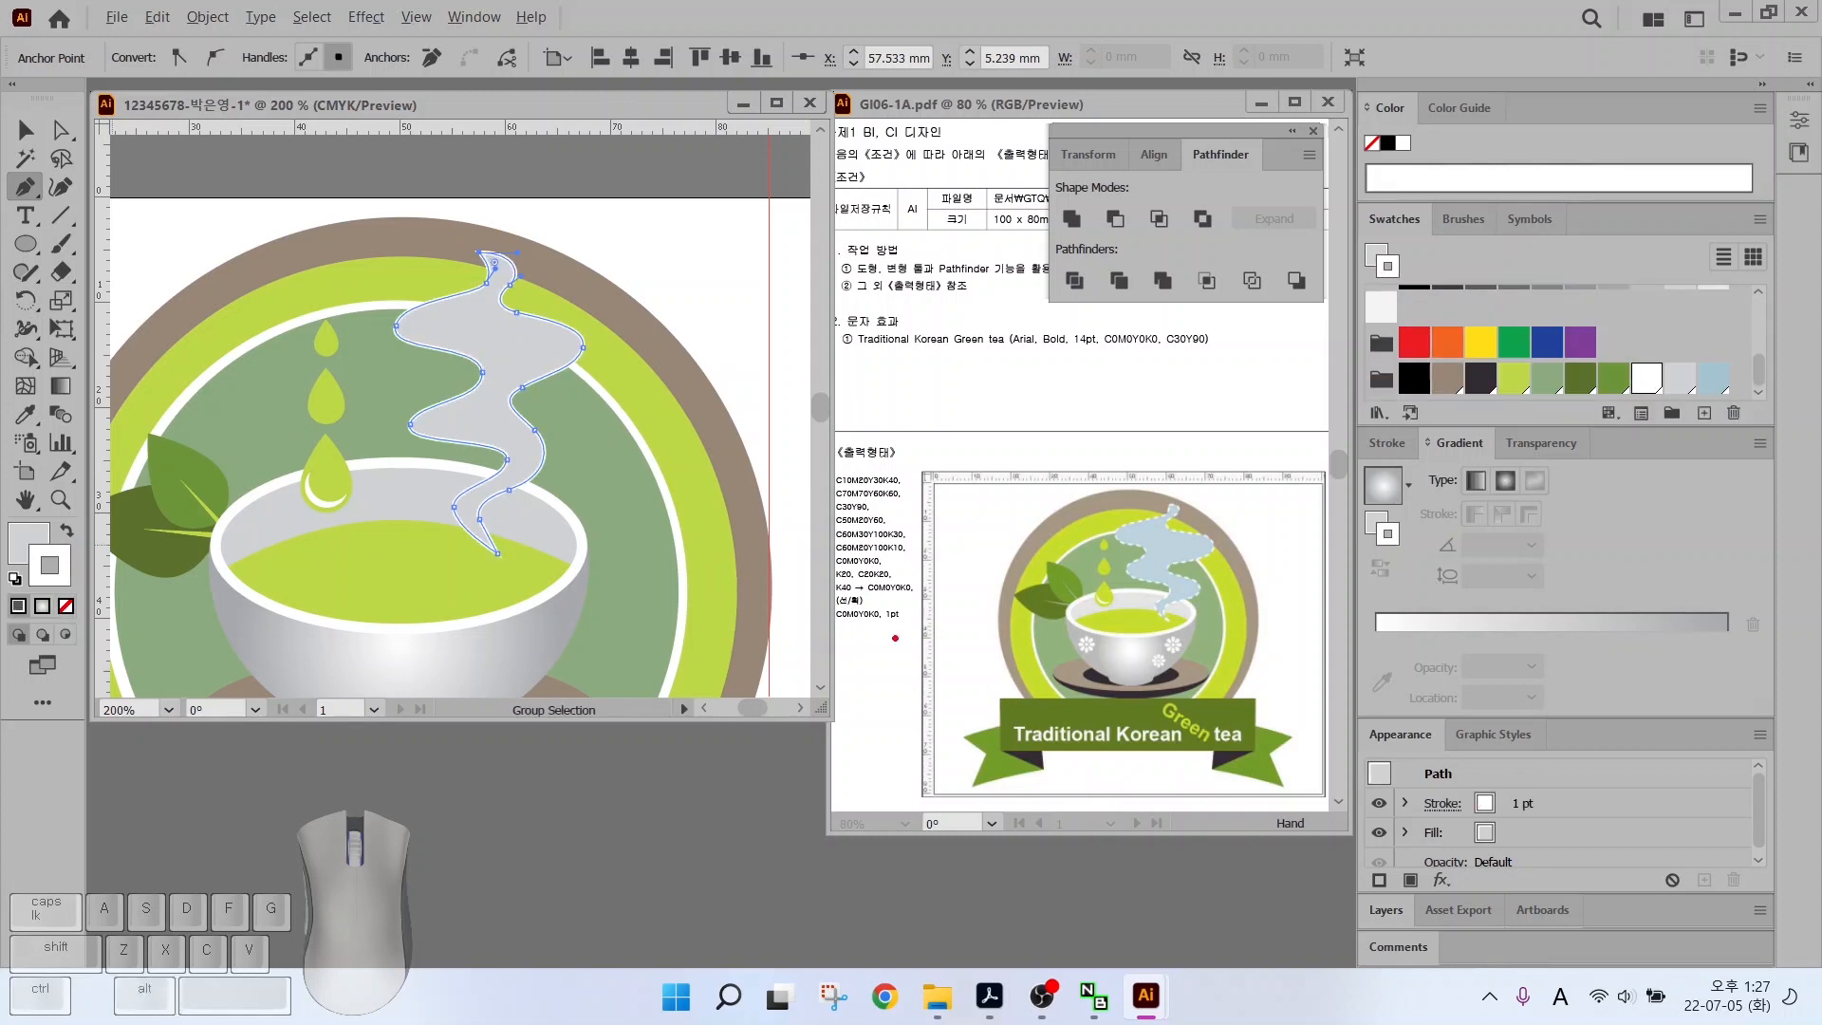
mouse_move(864, 624)
mouse_down()
mouse_move(814, 695)
mouse_move(926, 646)
mouse_move(934, 663)
mouse_up()
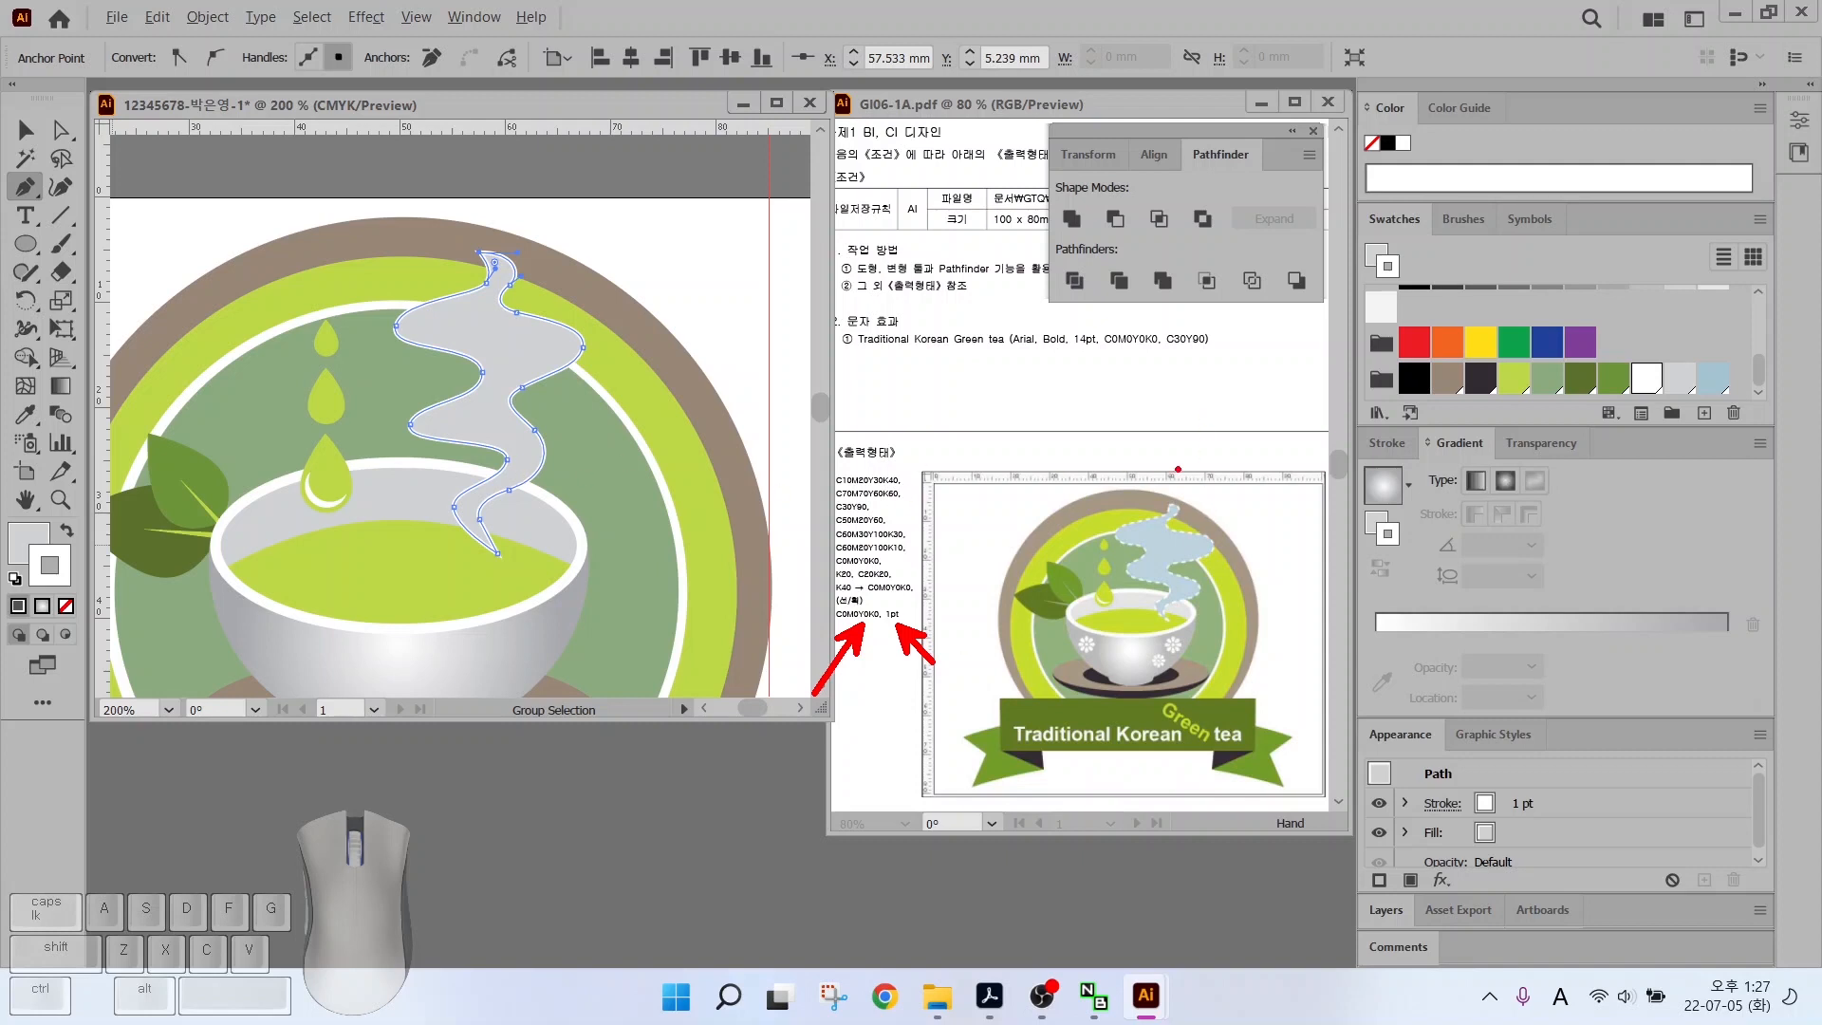
drag(1198, 529, 1236, 490)
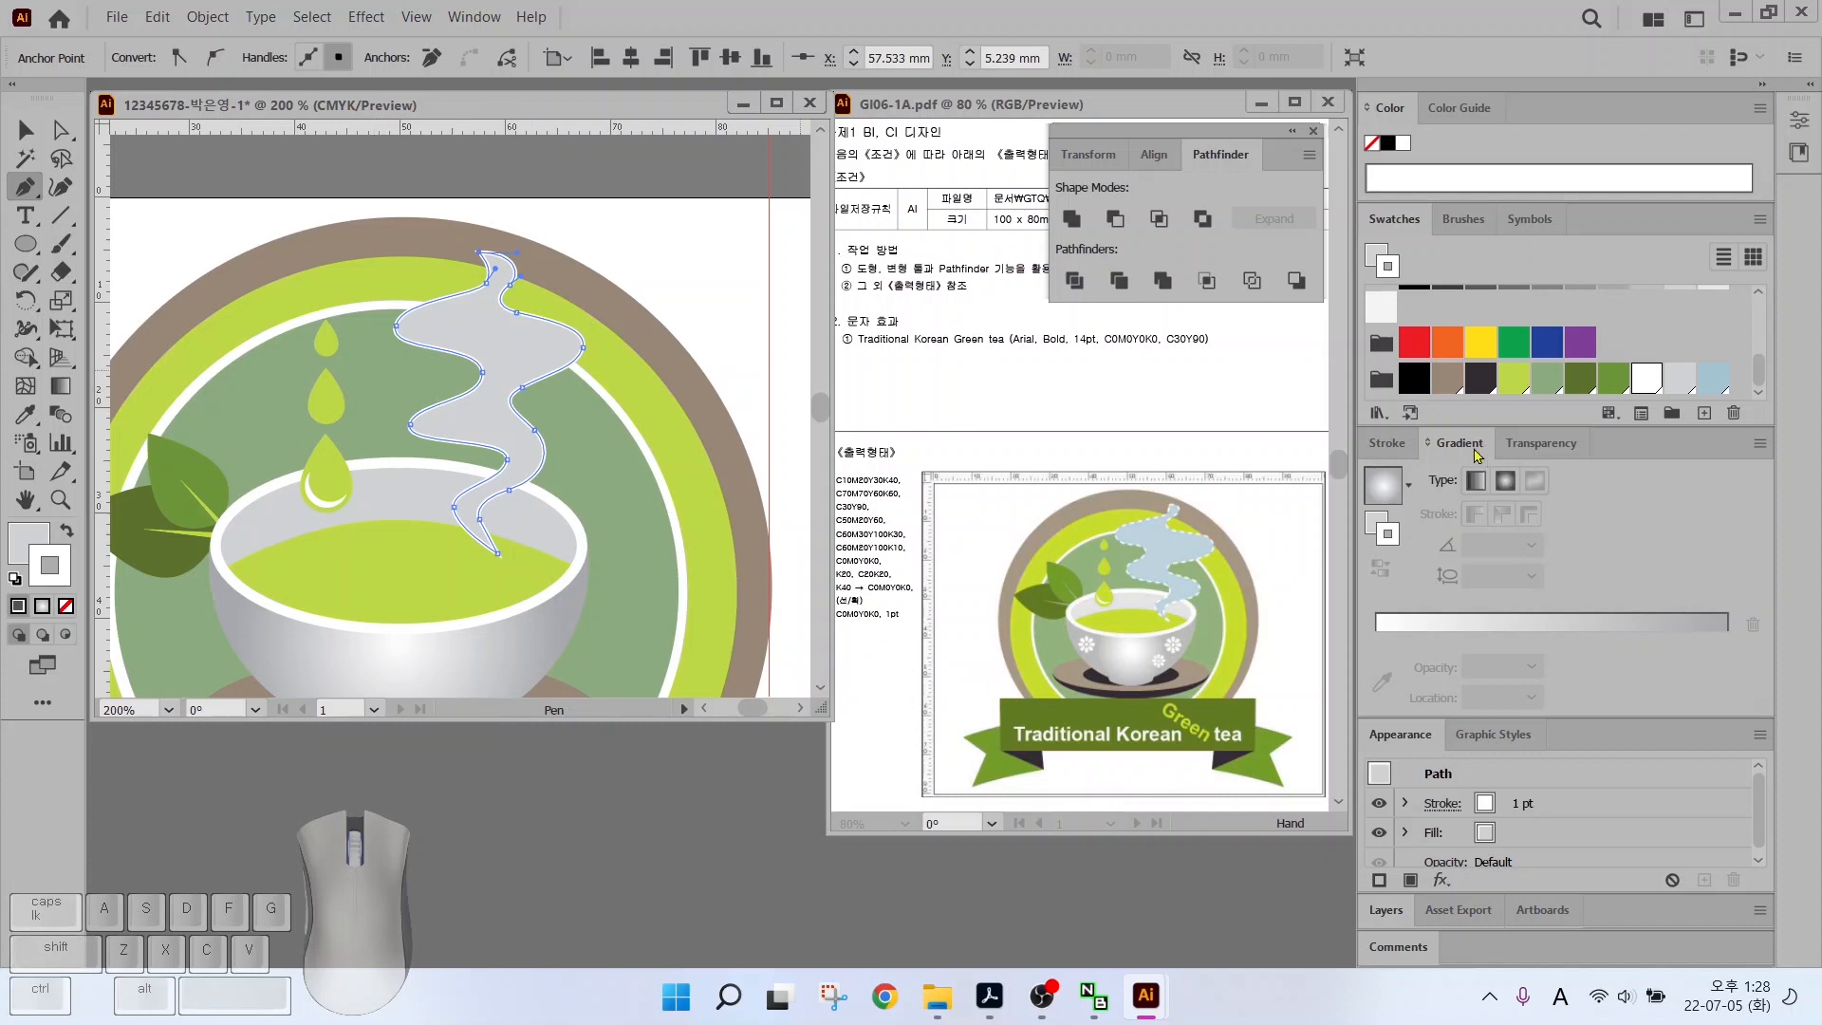
Make the steam's white outline a dashed line with 3 pt dashes
click(1386, 444)
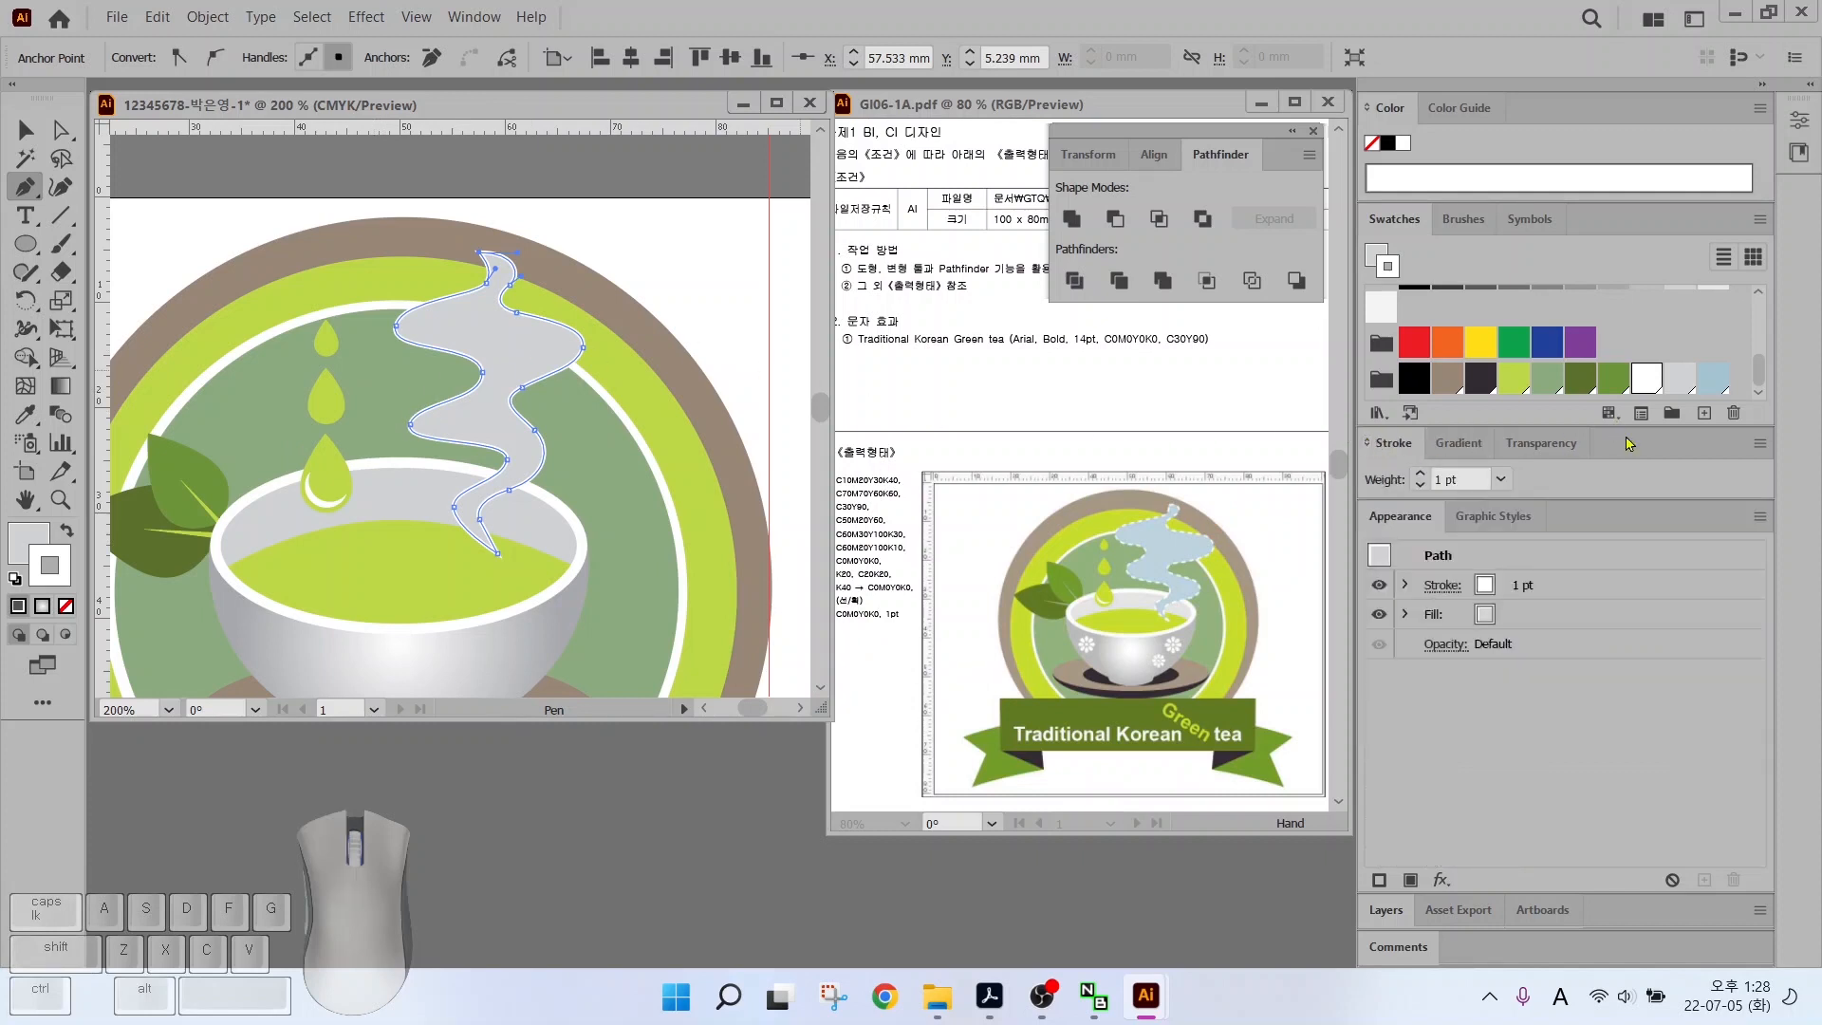
click(1759, 446)
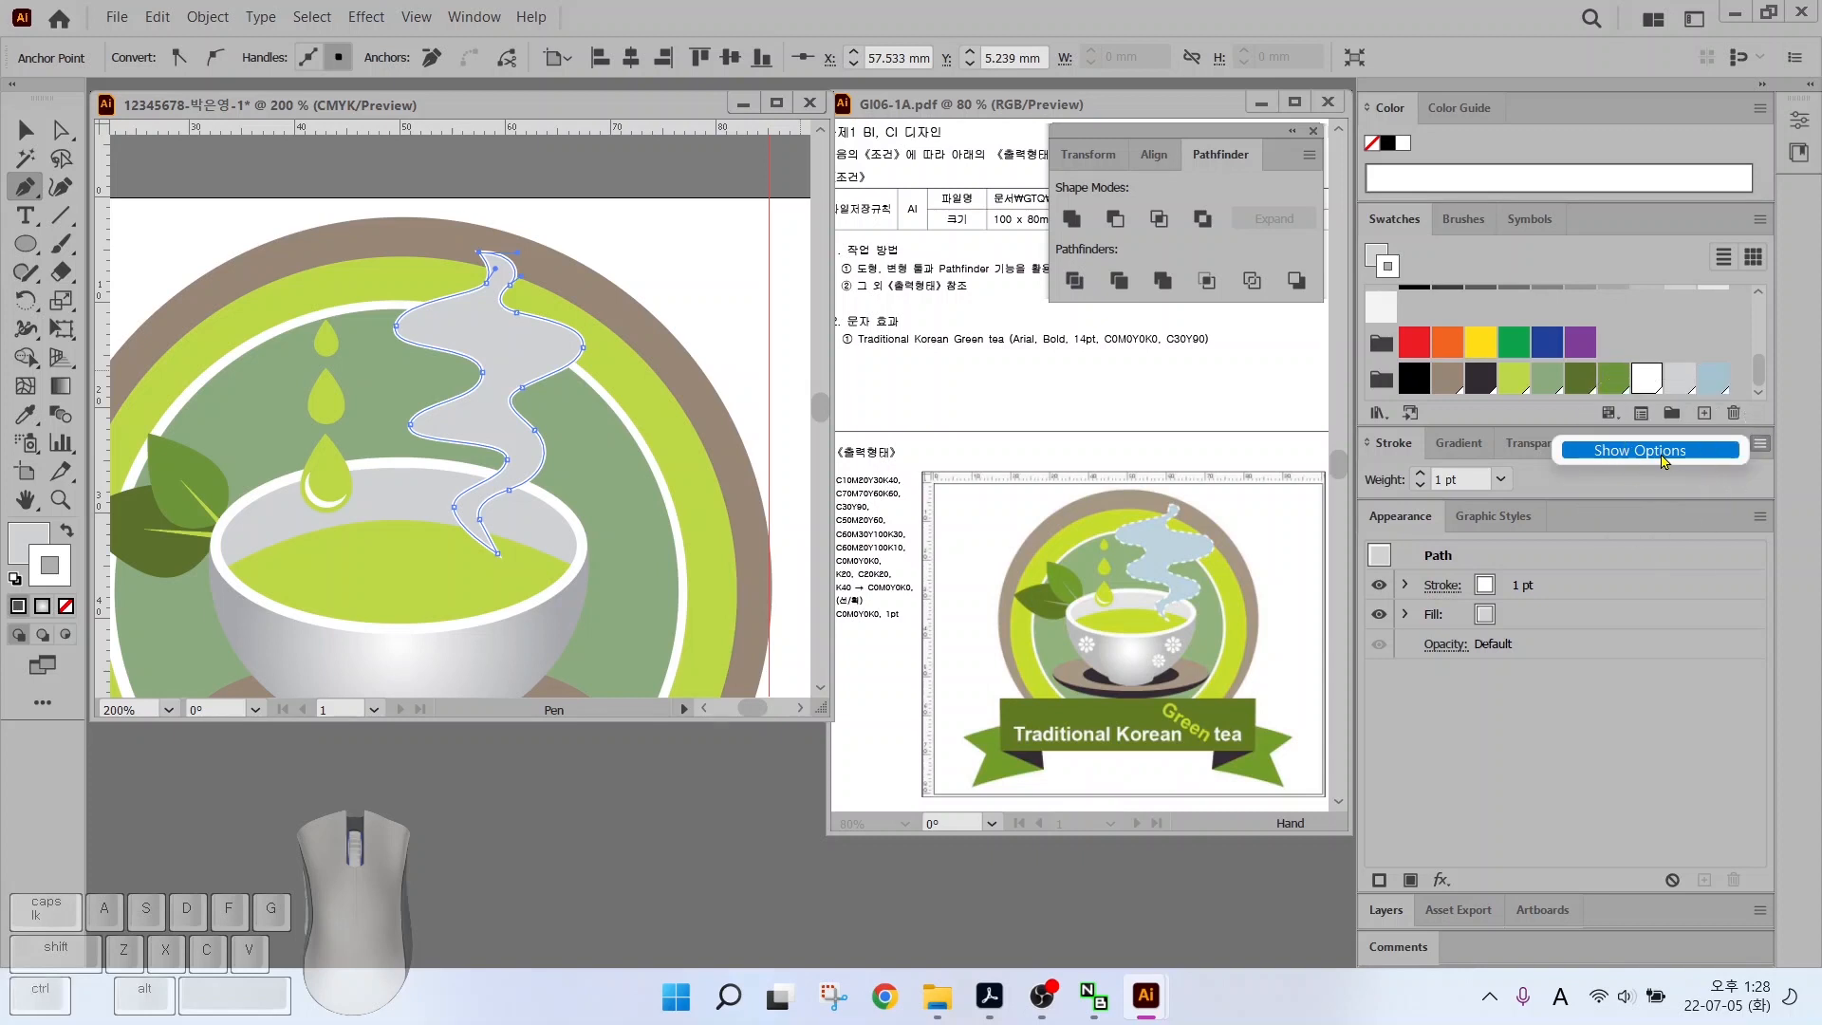
click(1651, 450)
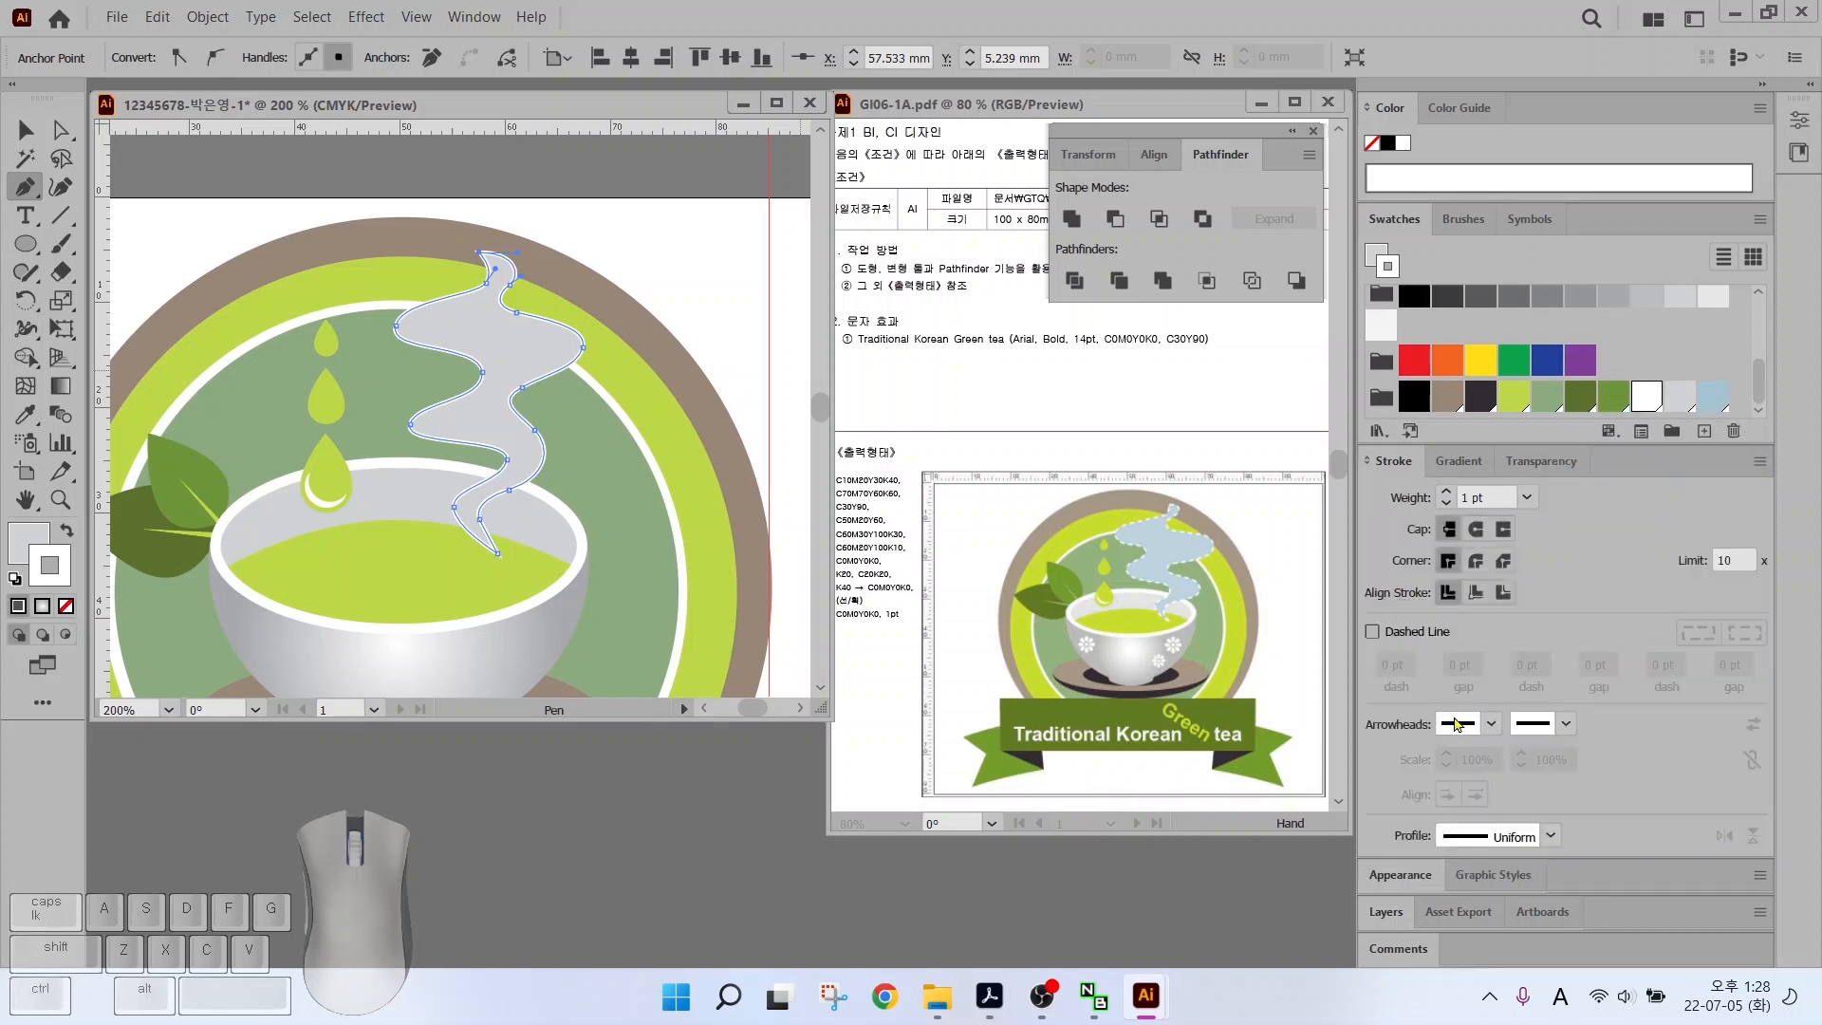
click(1373, 632)
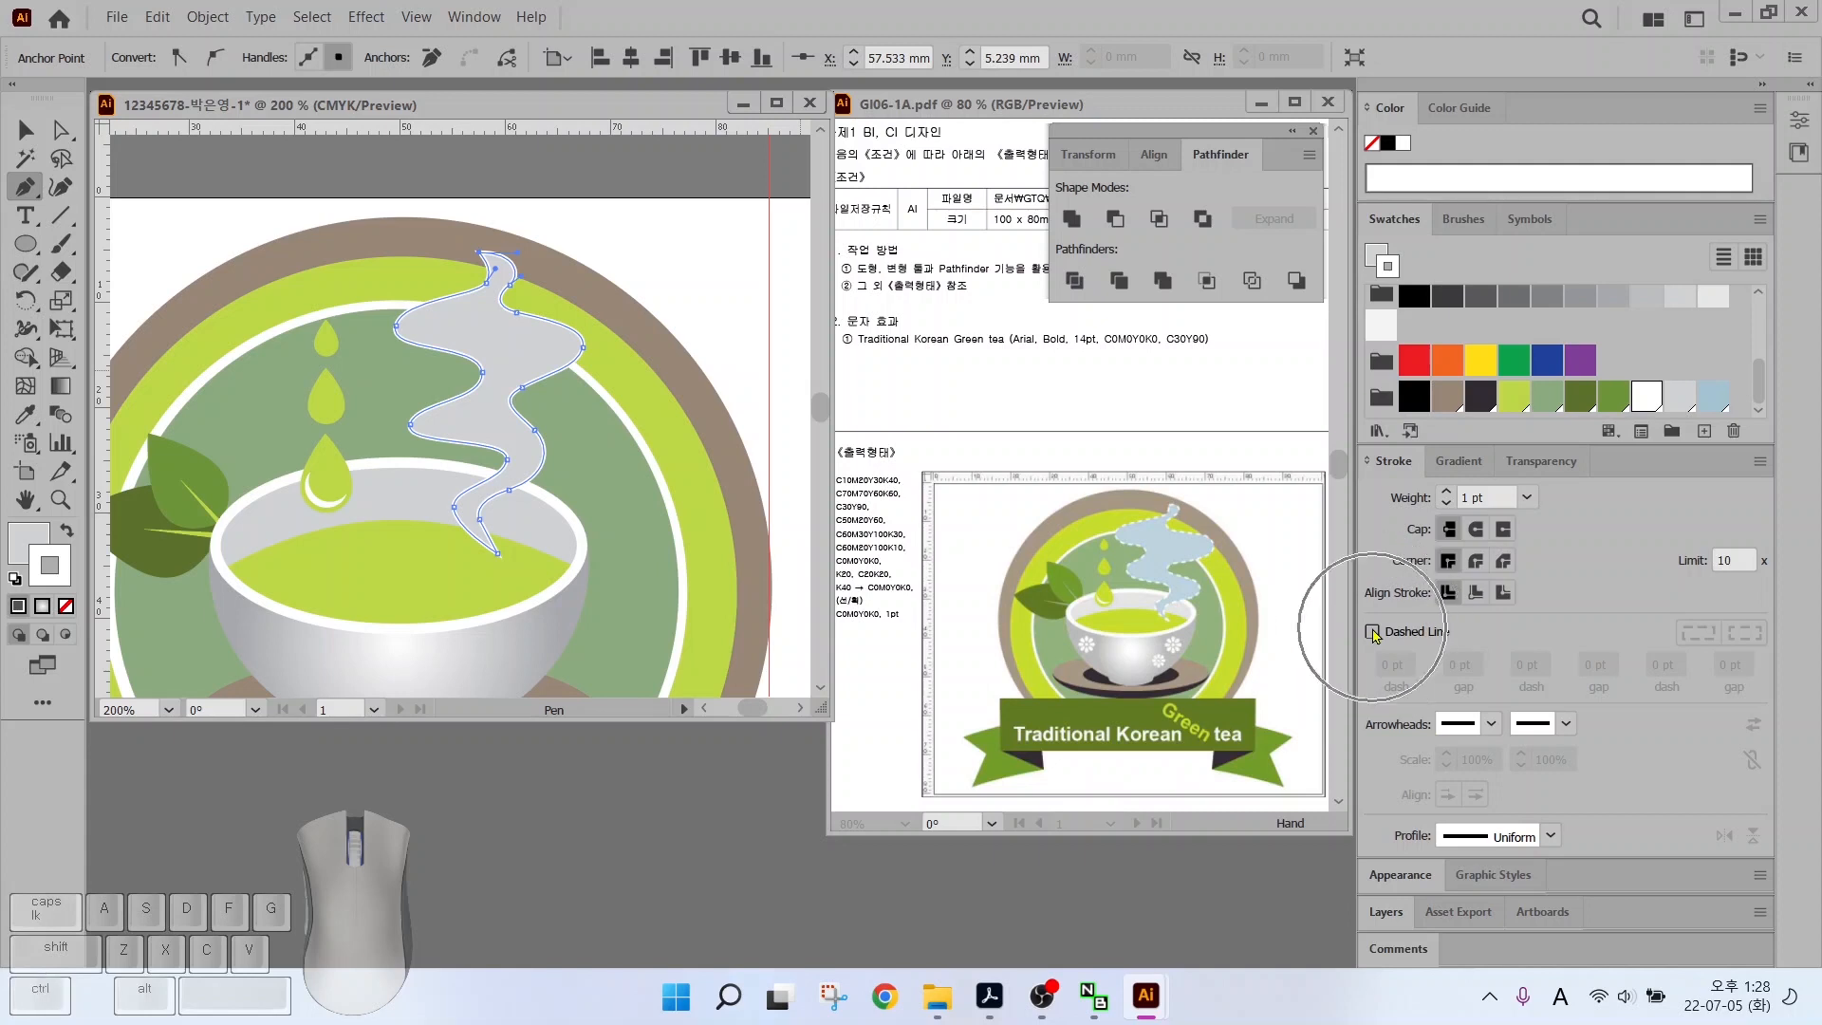
click(1373, 632)
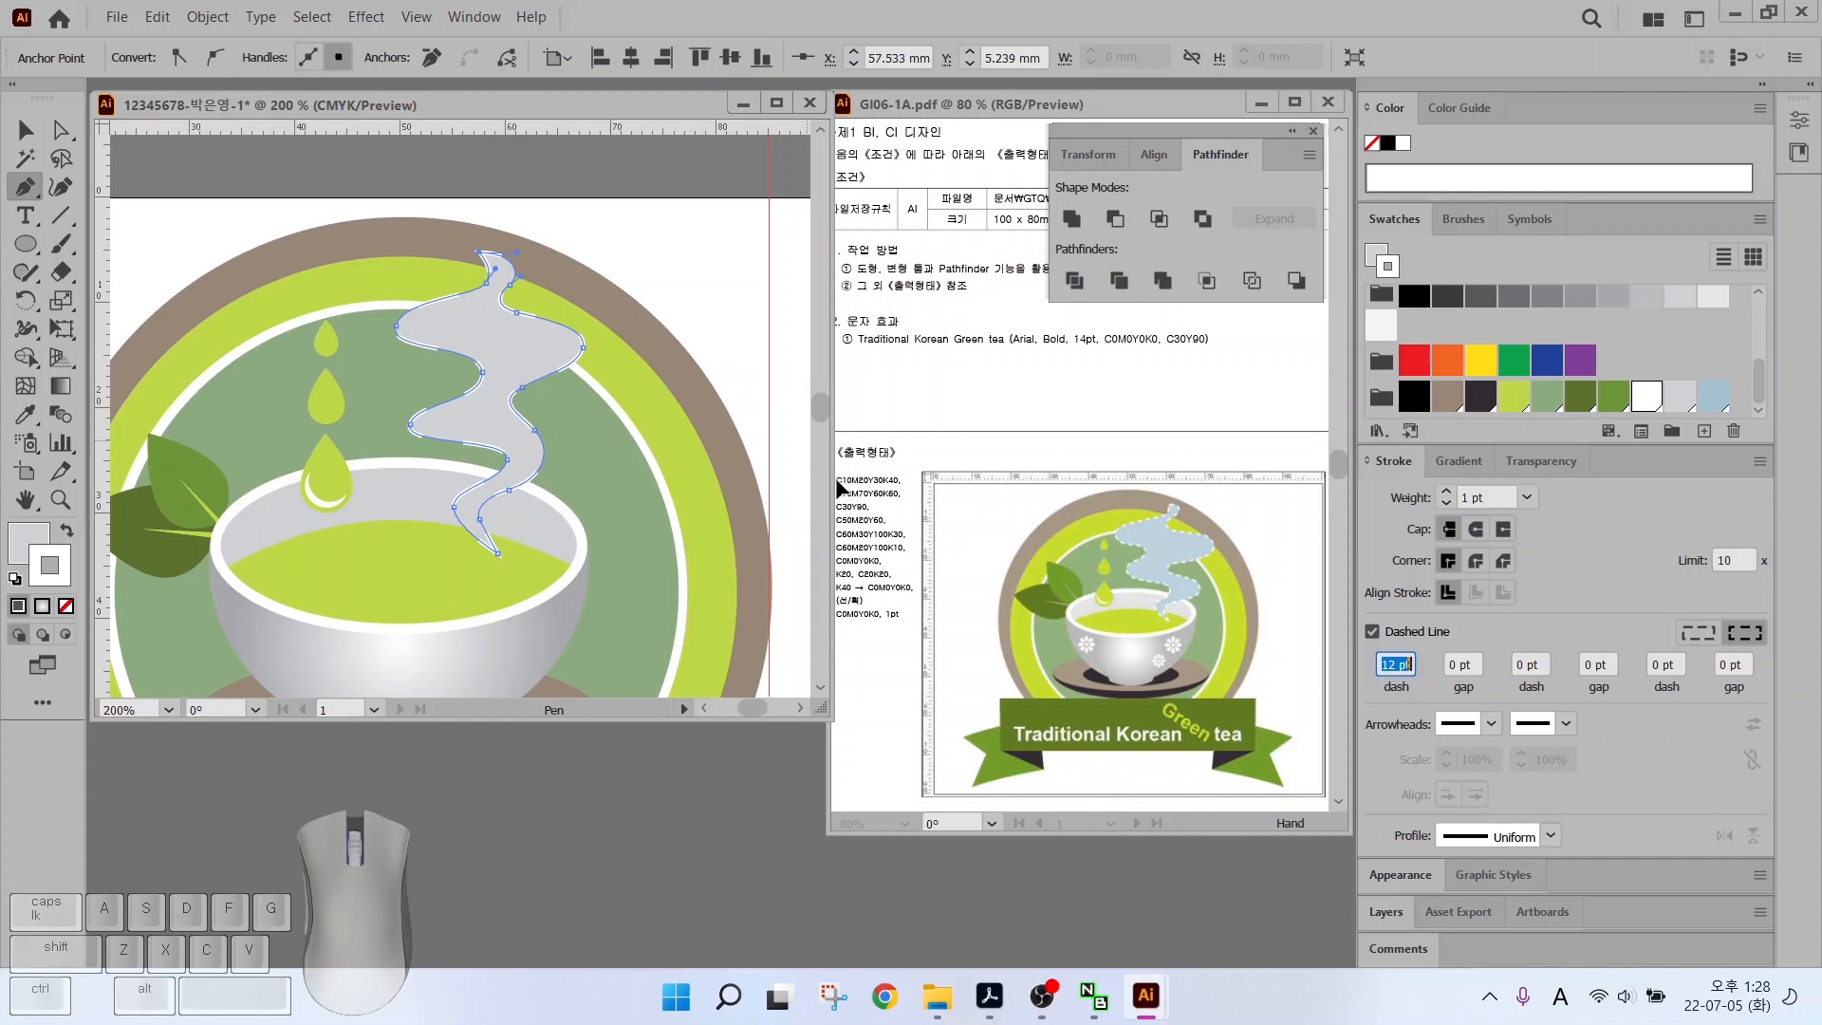
key(v)
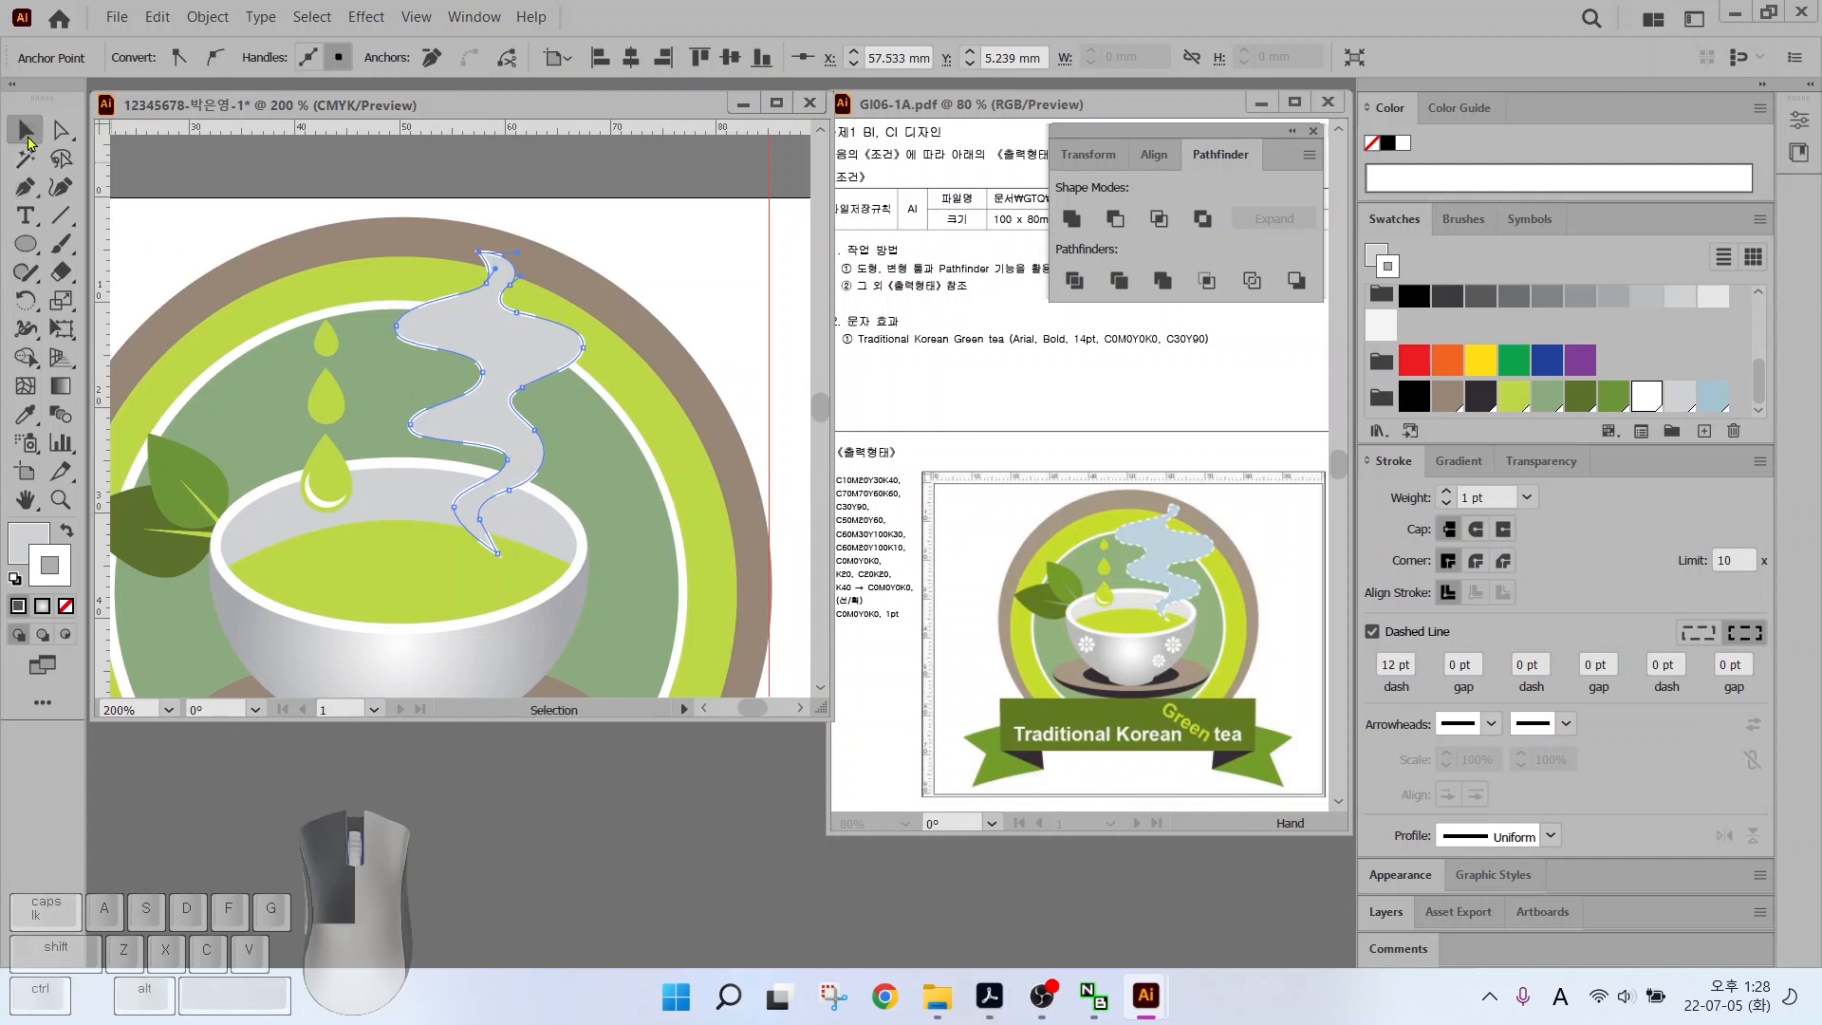
click(714, 275)
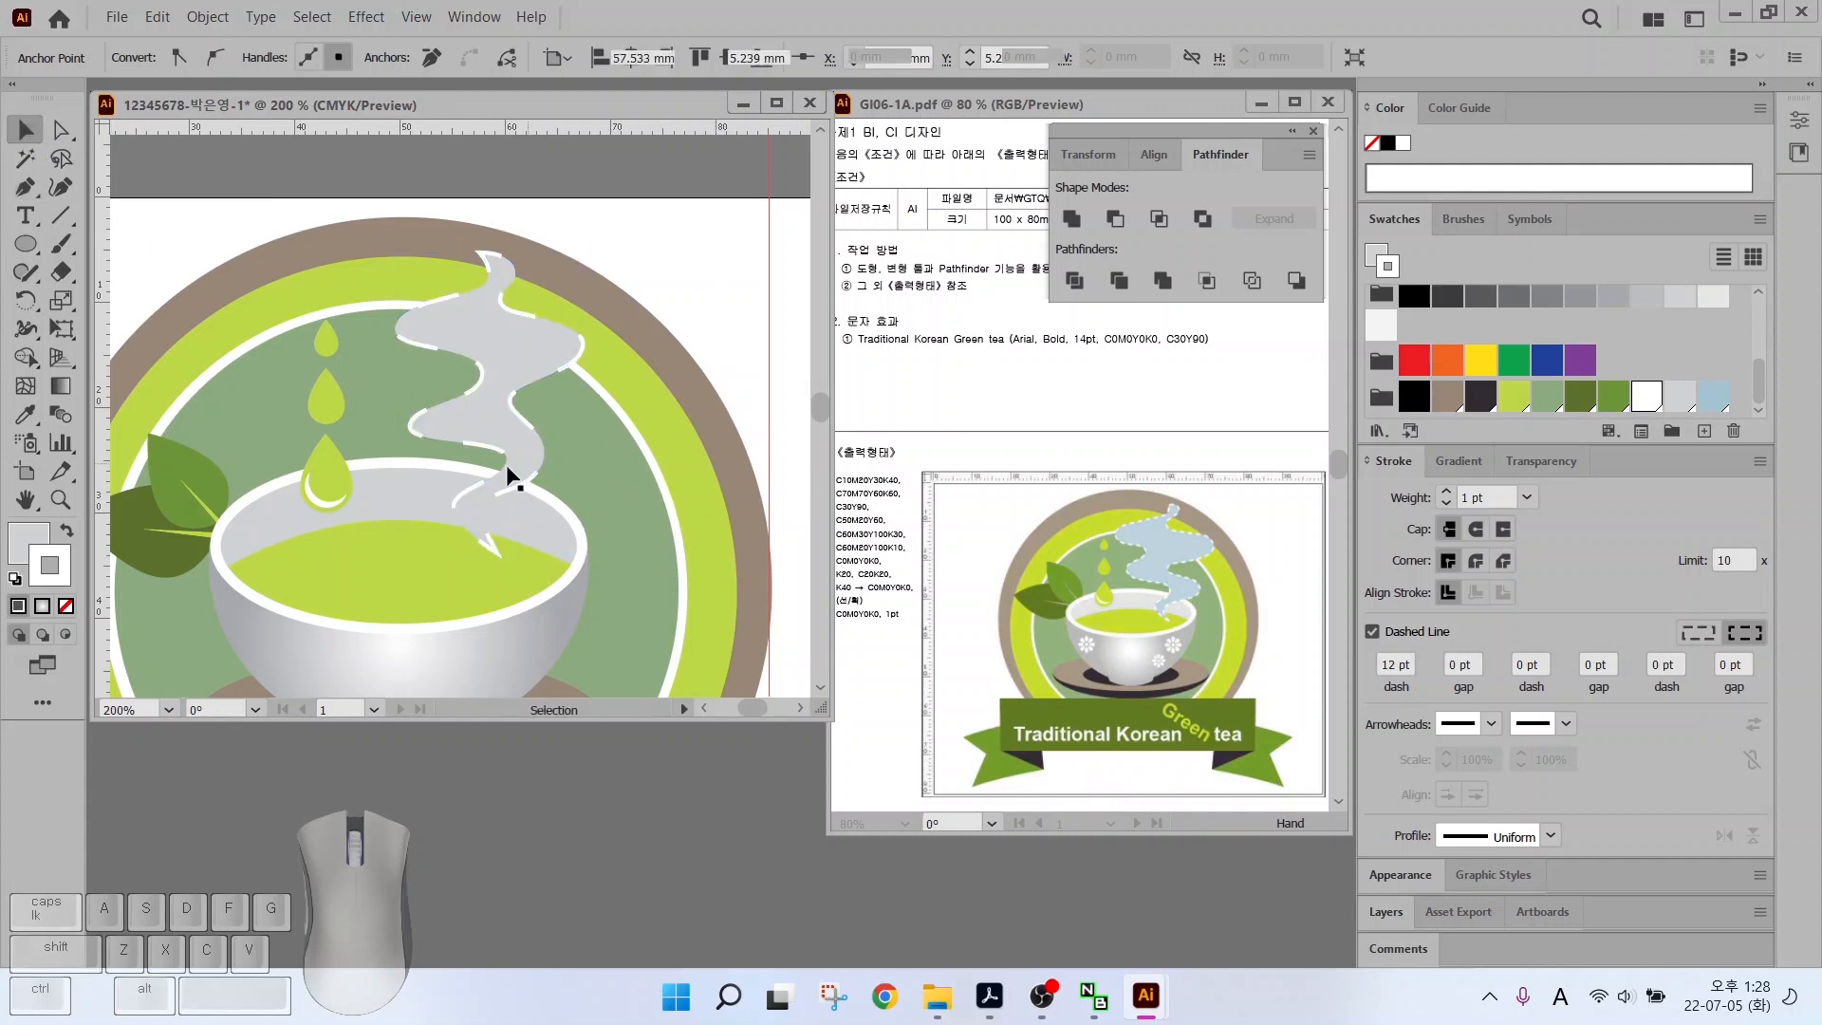
click(441, 434)
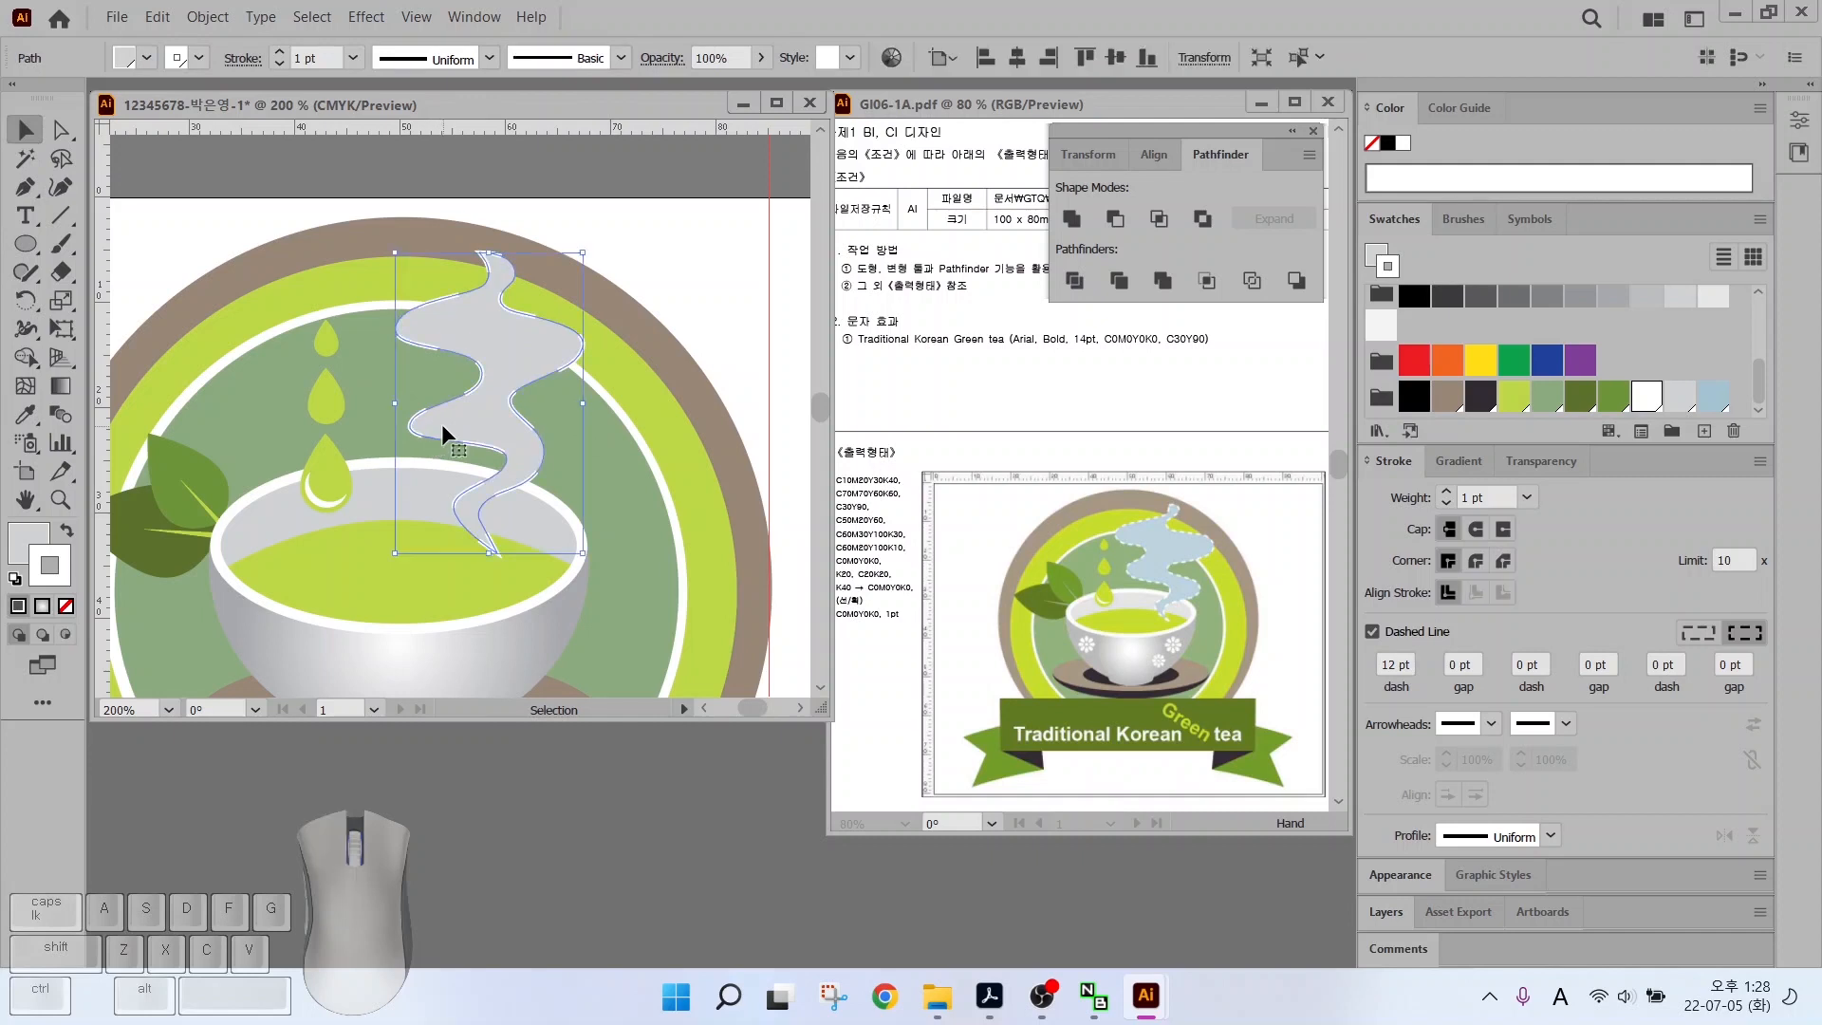
double_click(1401, 661)
text(3)
key(Return)
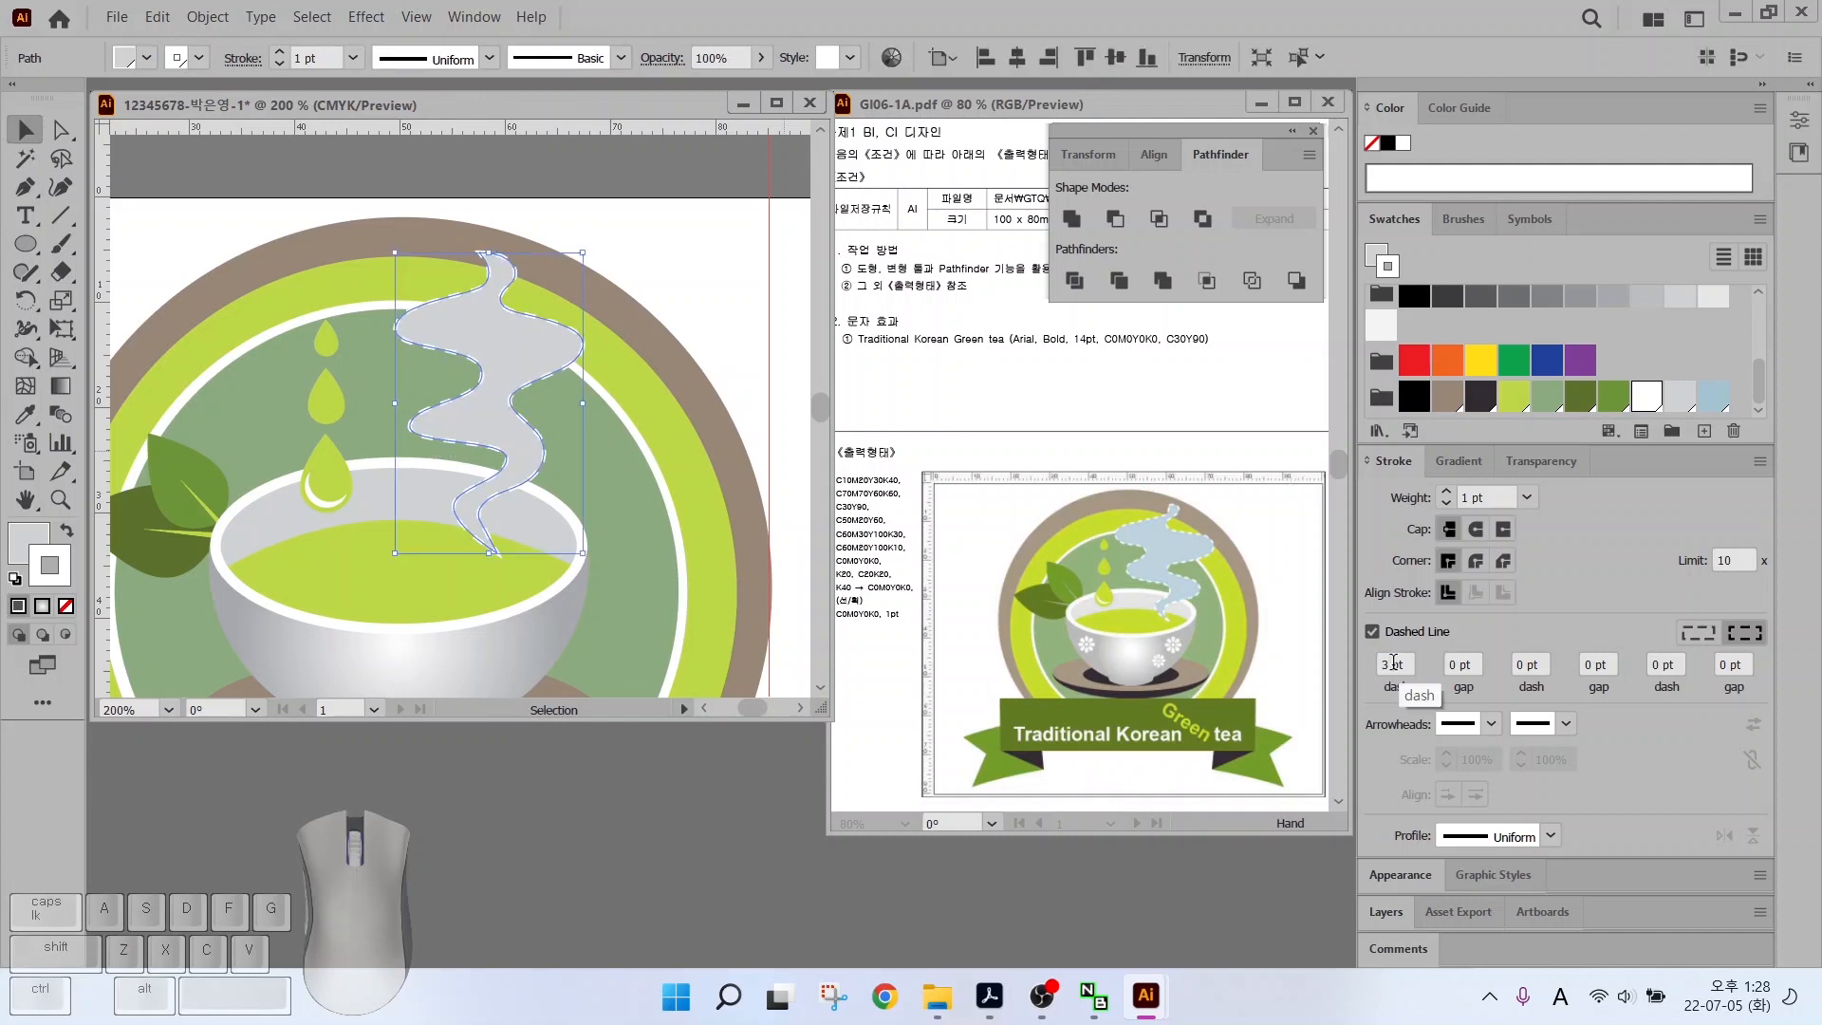
click(669, 324)
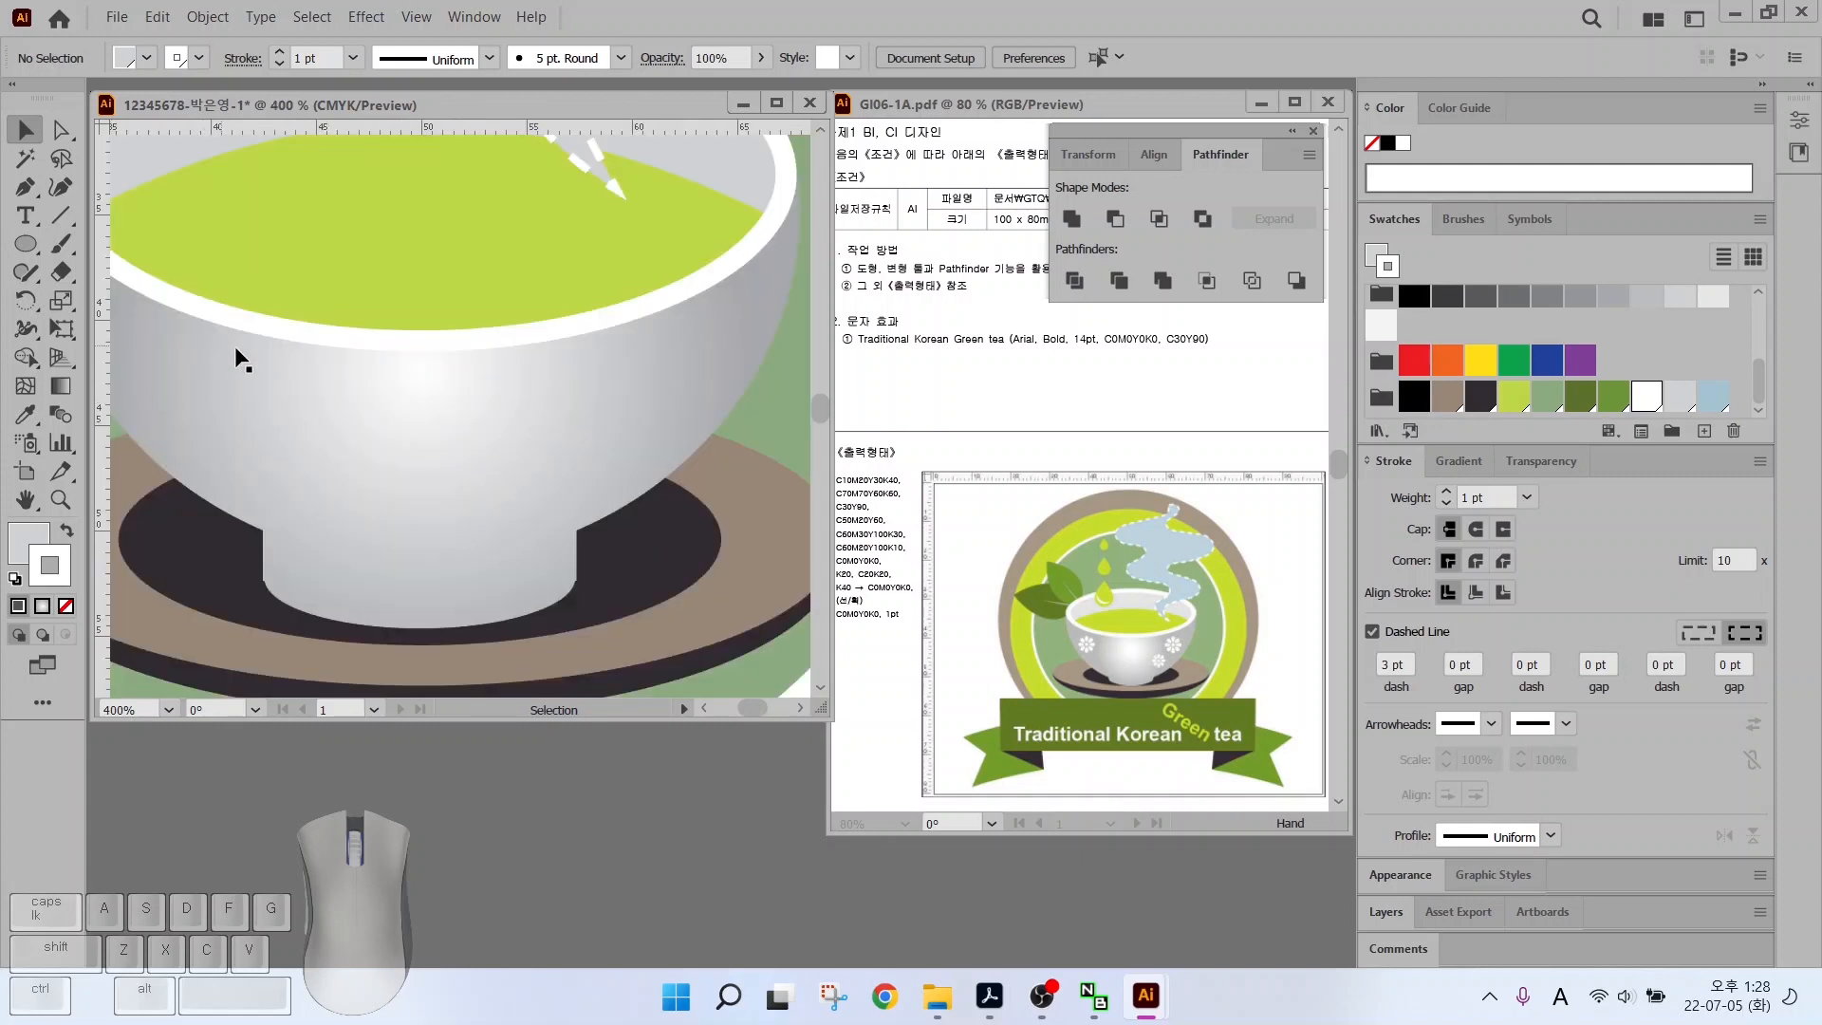
Marquee-select the bowl, leaves and saucer and lock them with Object > Lock > Selection
click(407, 455)
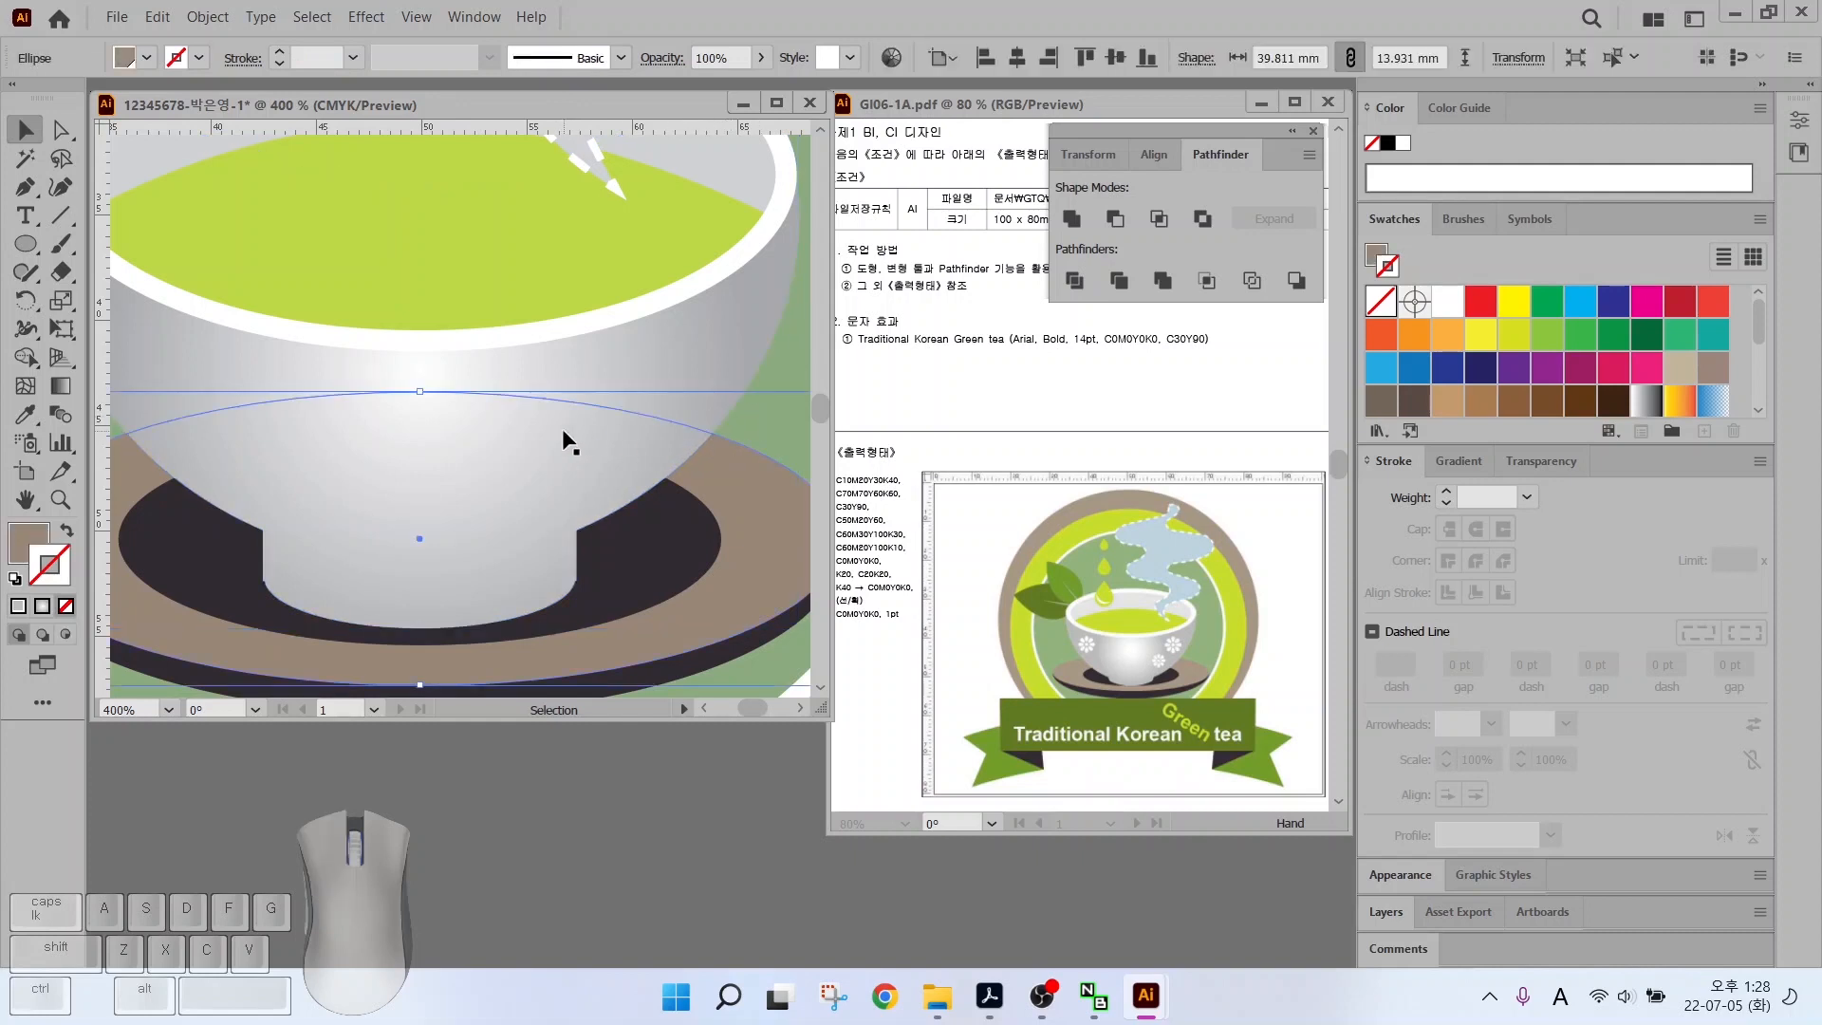
scroll(589, 407, down, 2)
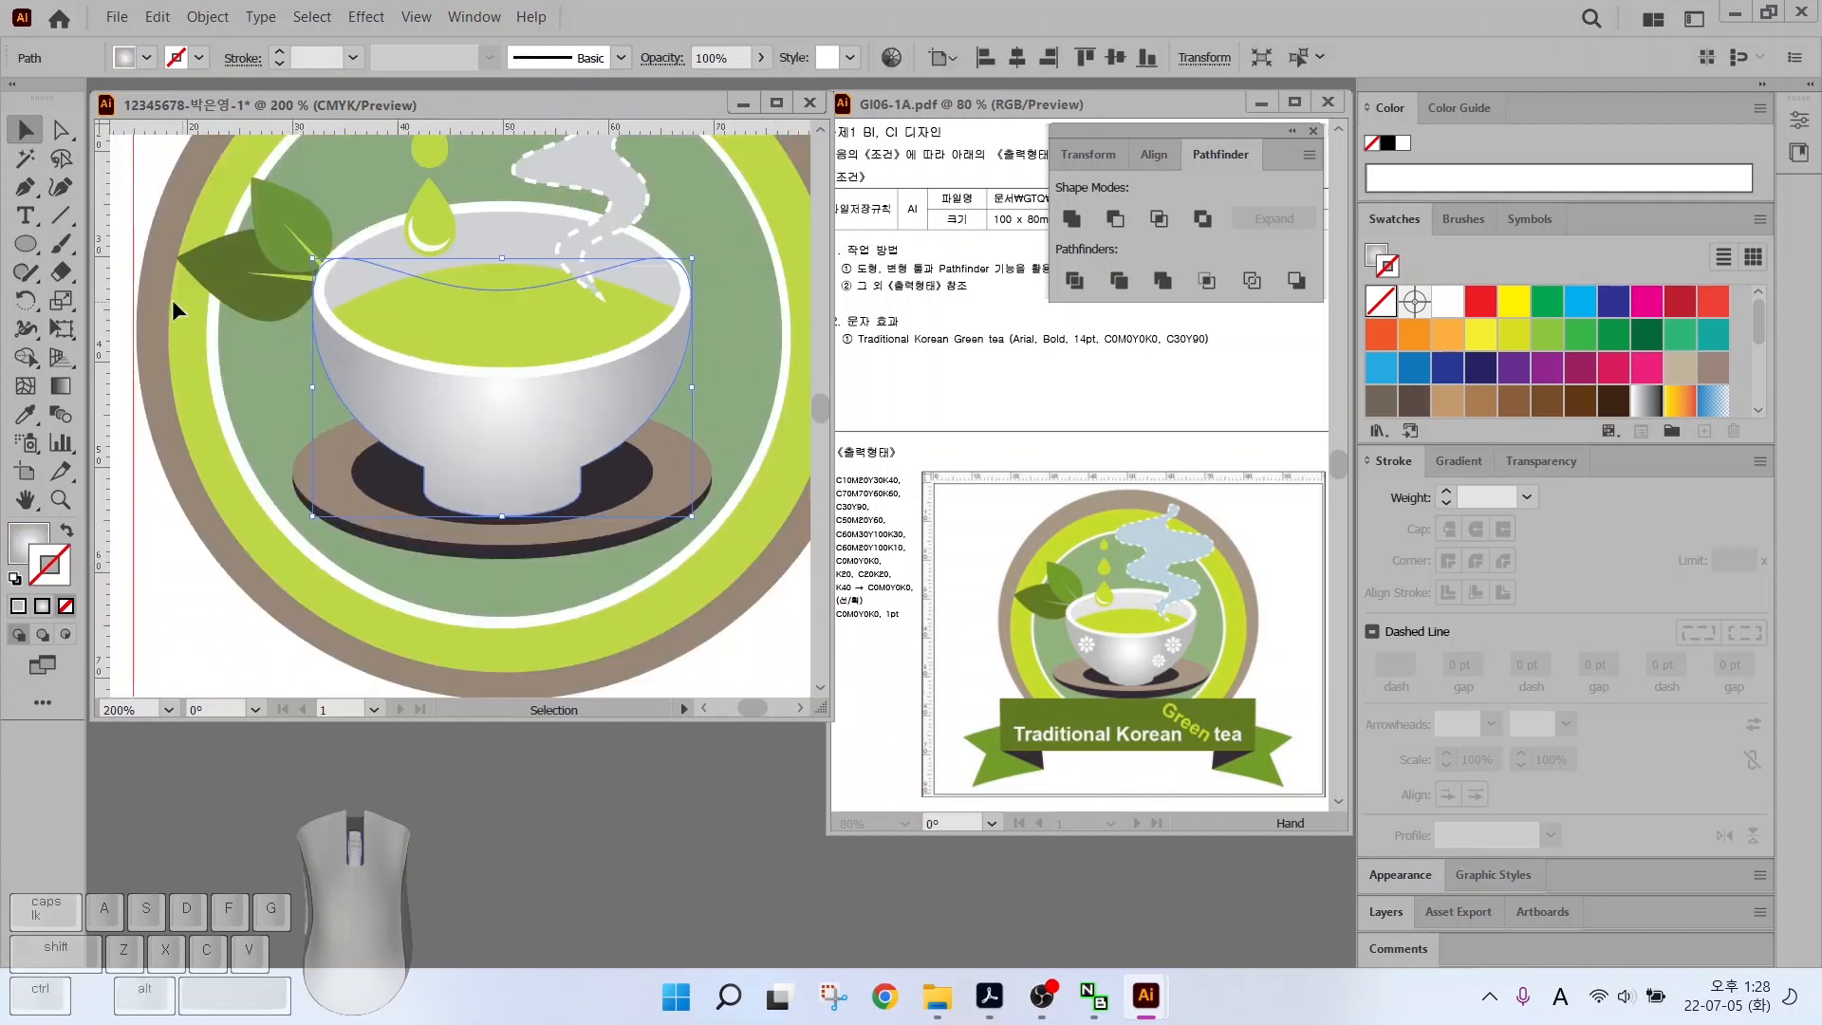
click(225, 643)
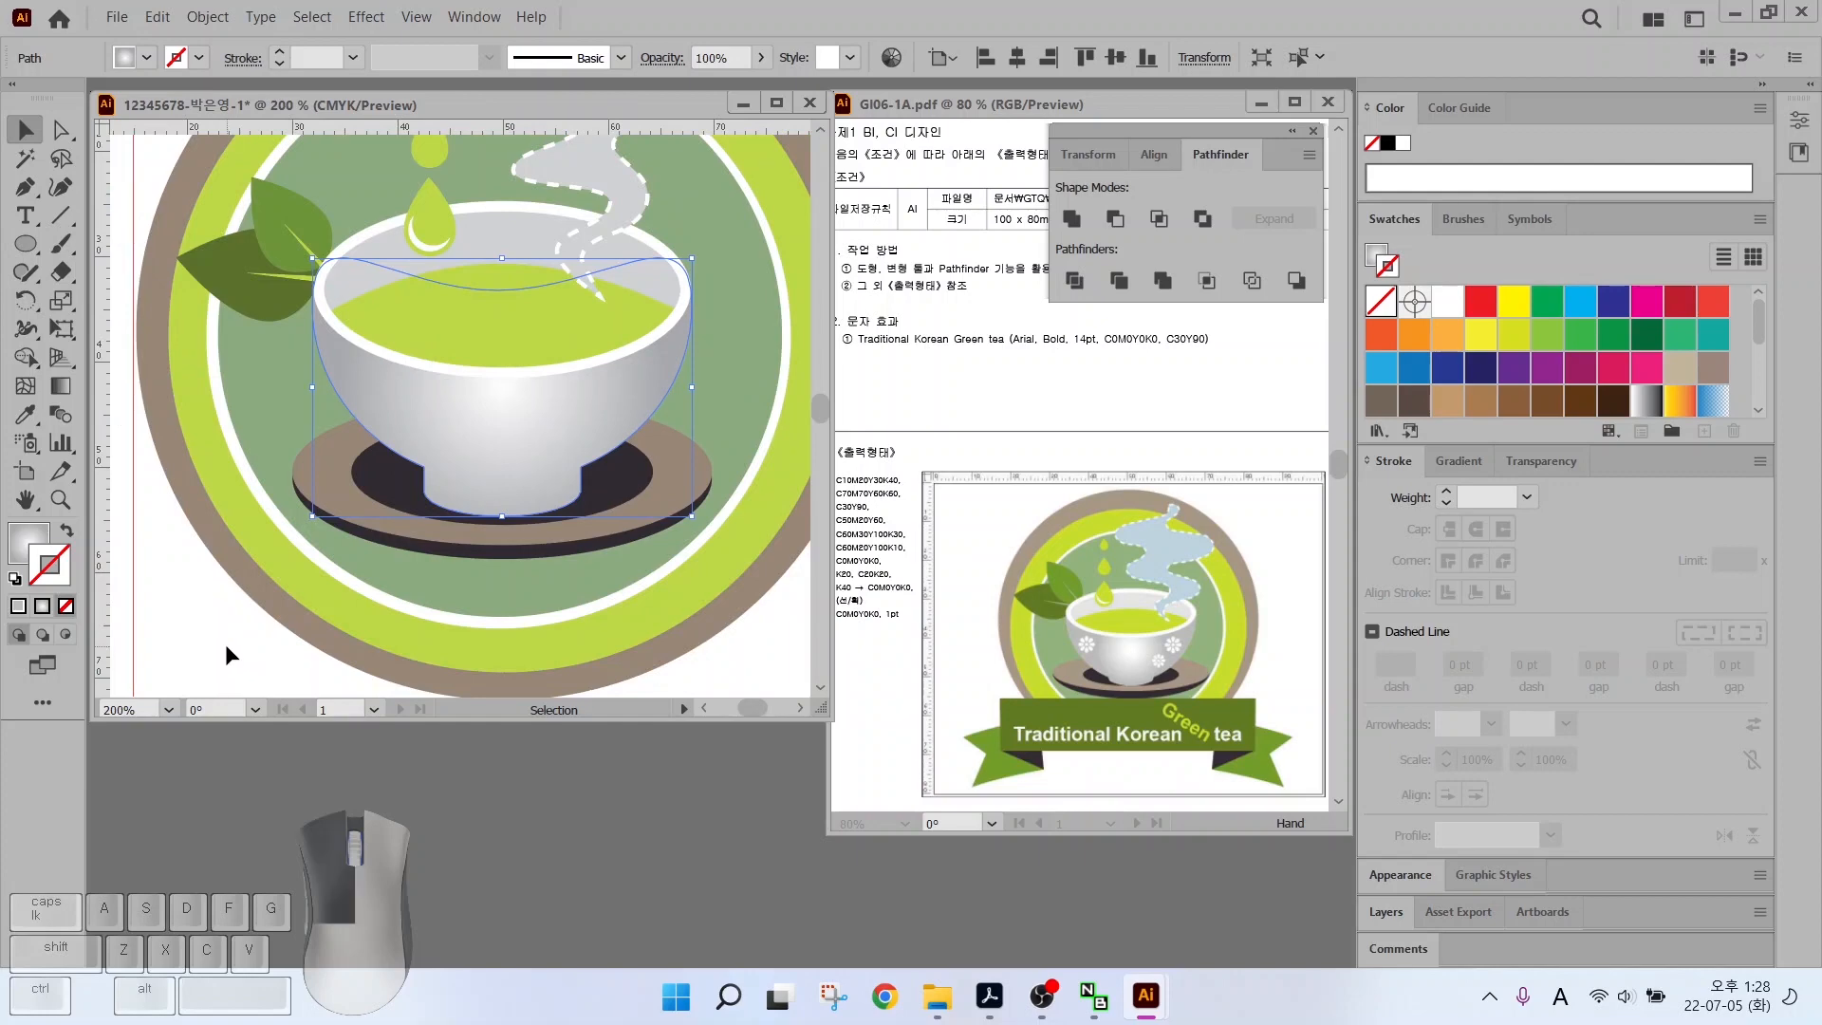
drag(211, 594, 668, 207)
drag(732, 146, 732, 146)
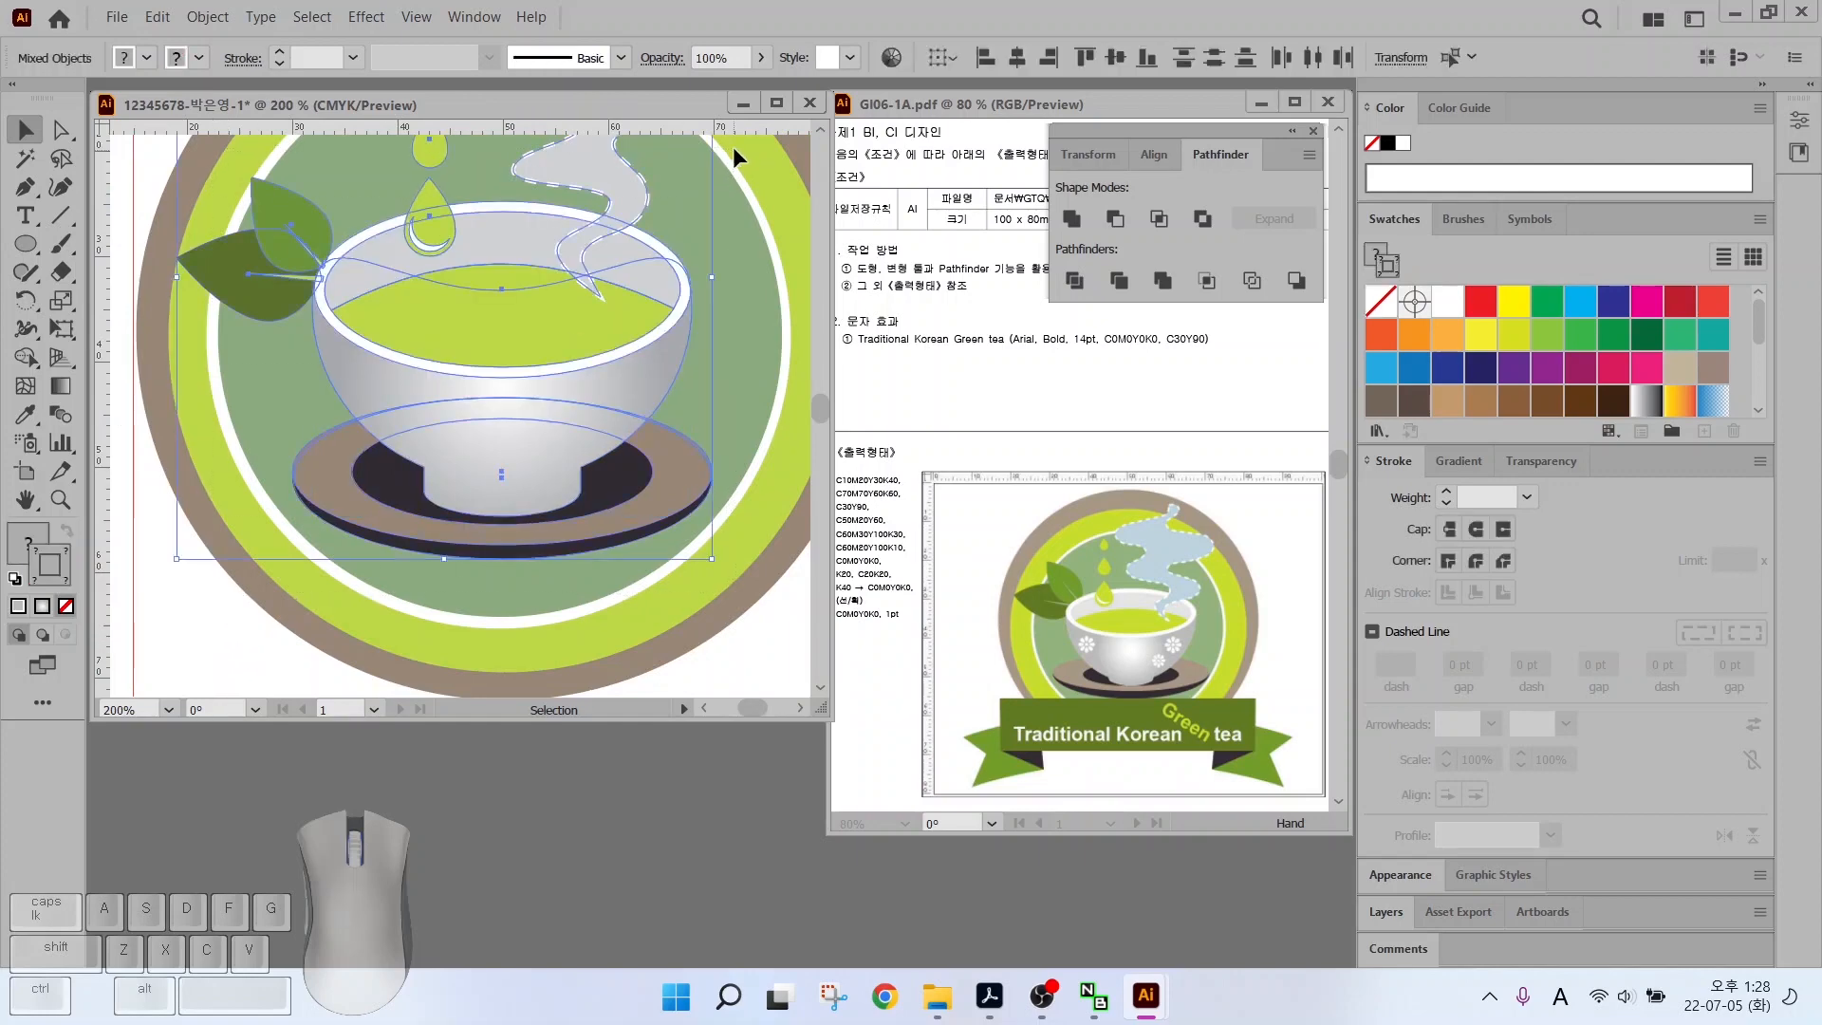
click(207, 17)
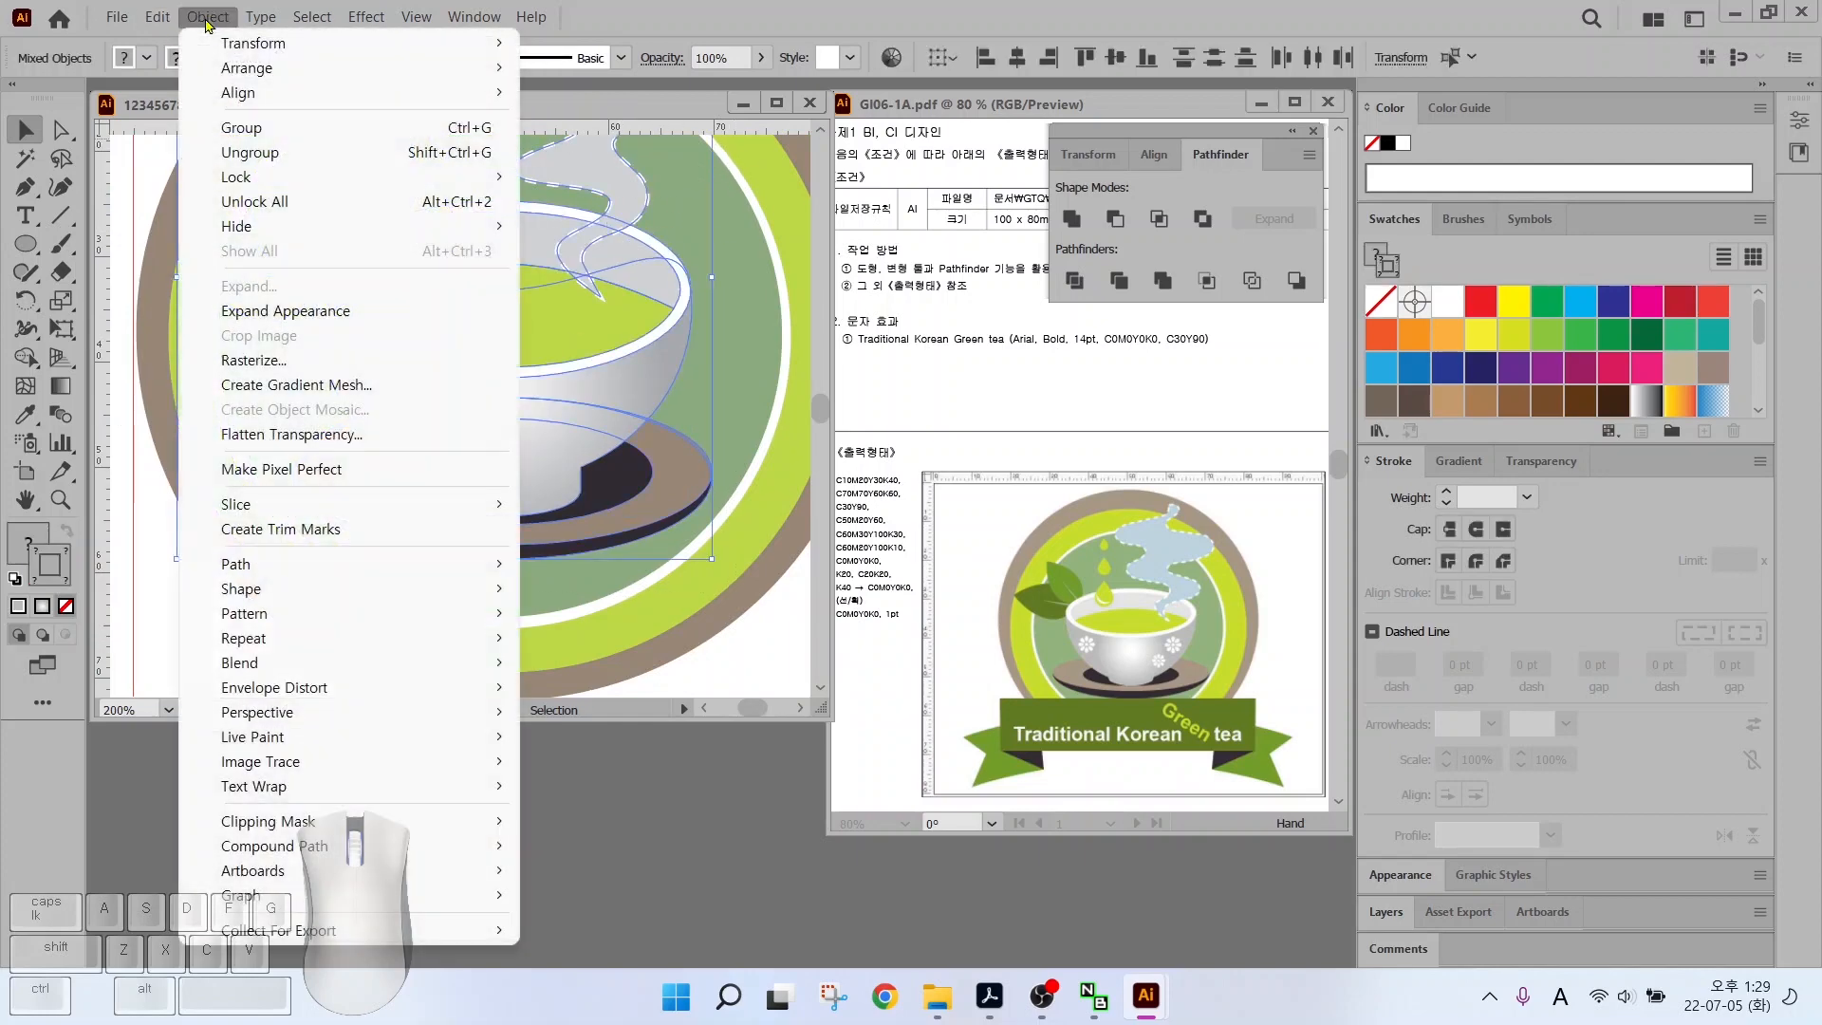
mouse_move(245, 185)
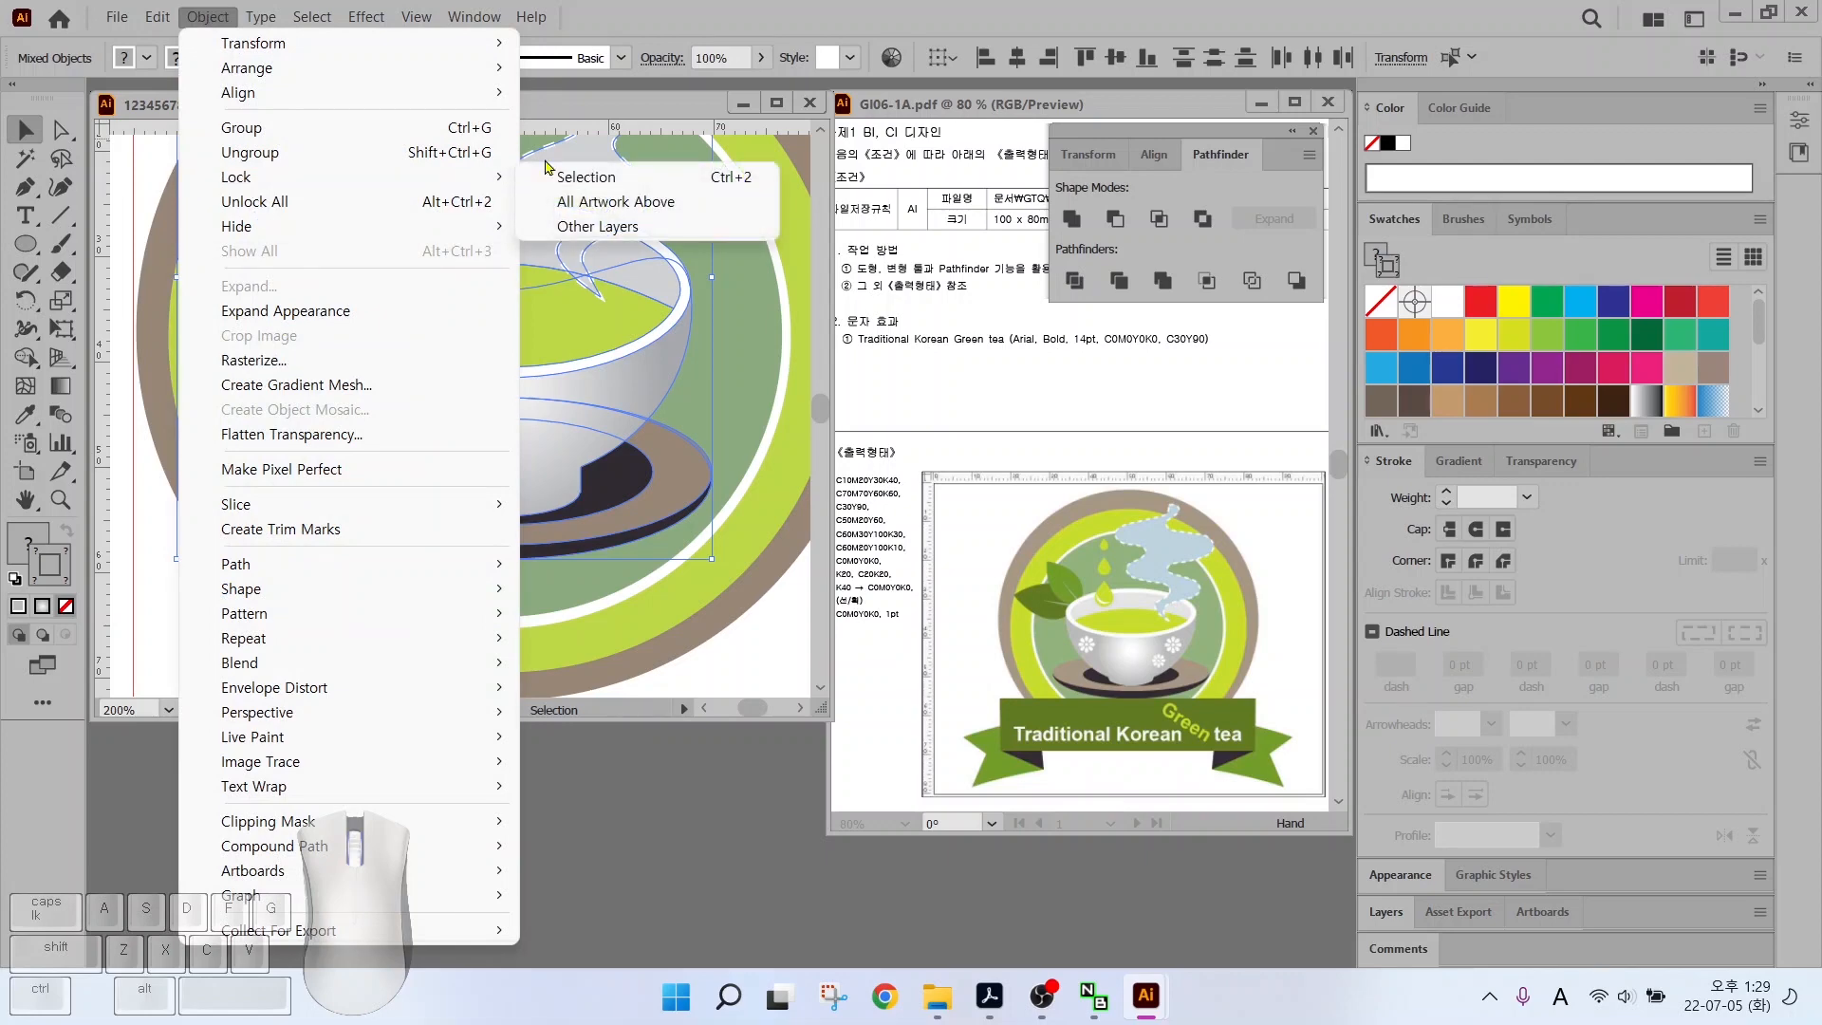
click(585, 178)
scroll(617, 417, up, 3)
Draw a small circle on the bowl's side and a small oval below it
key(l)
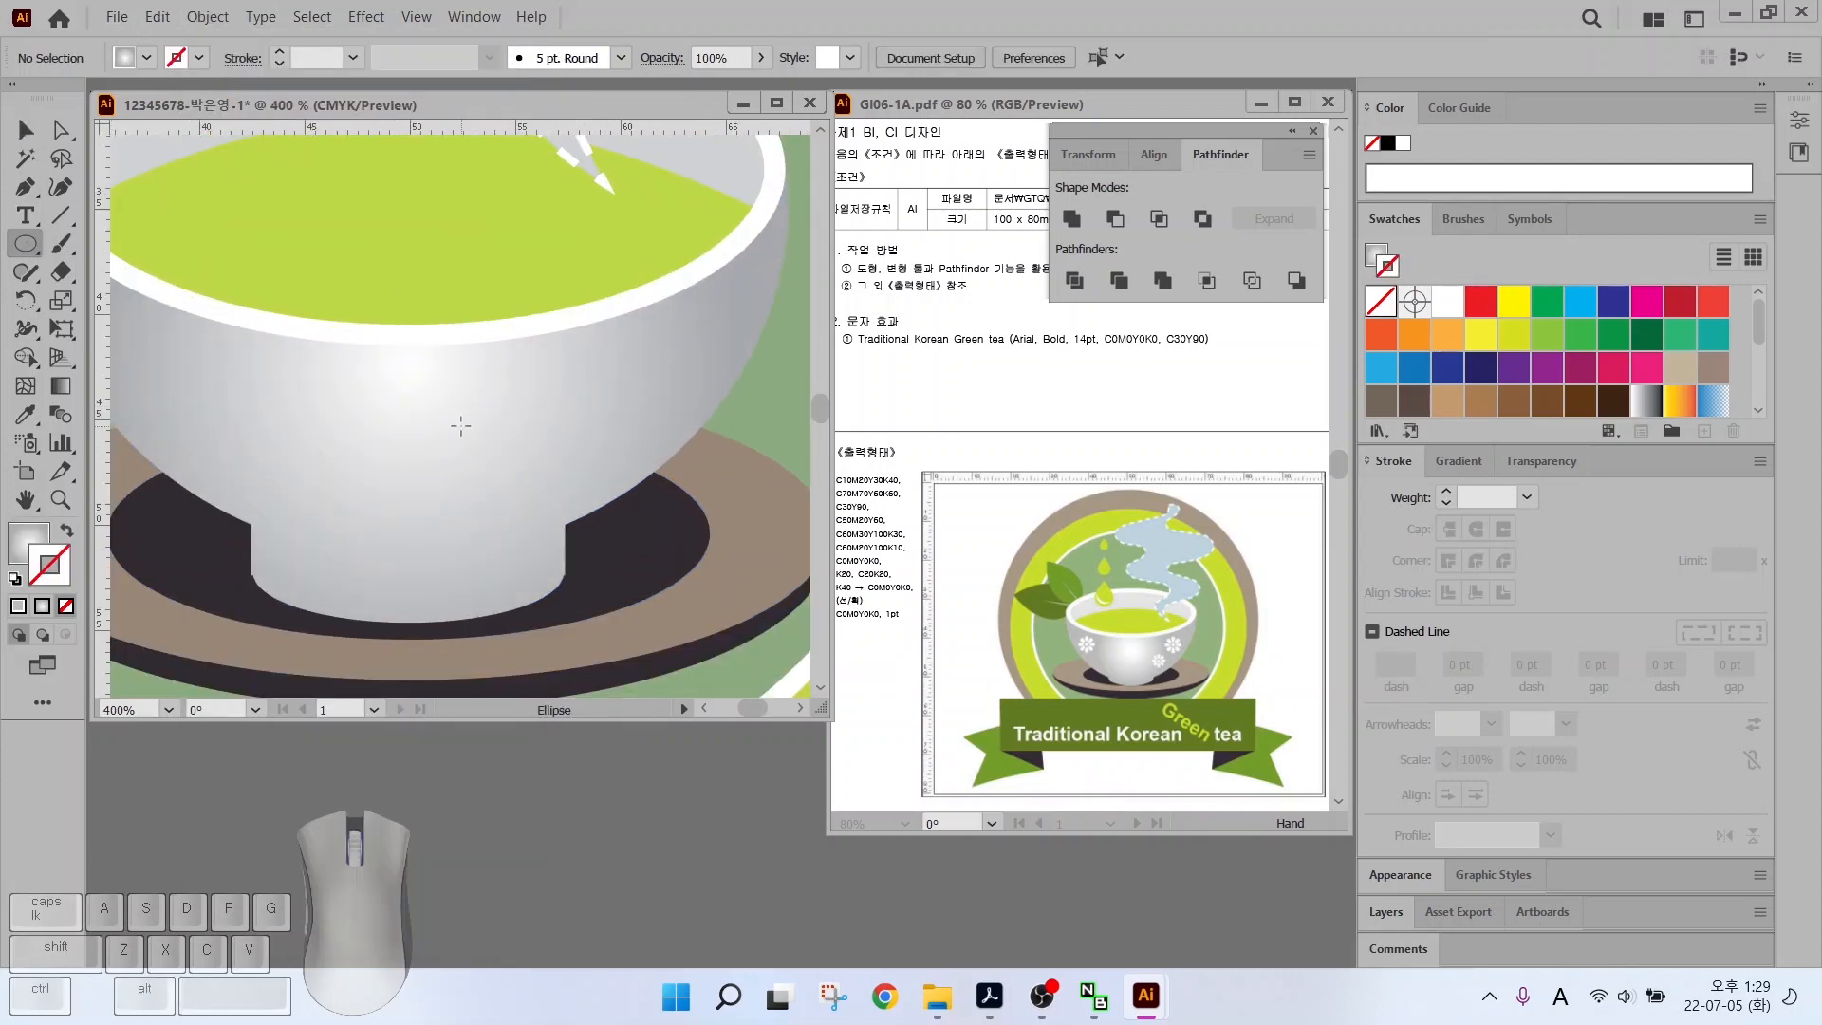
drag(286, 429, 268, 406)
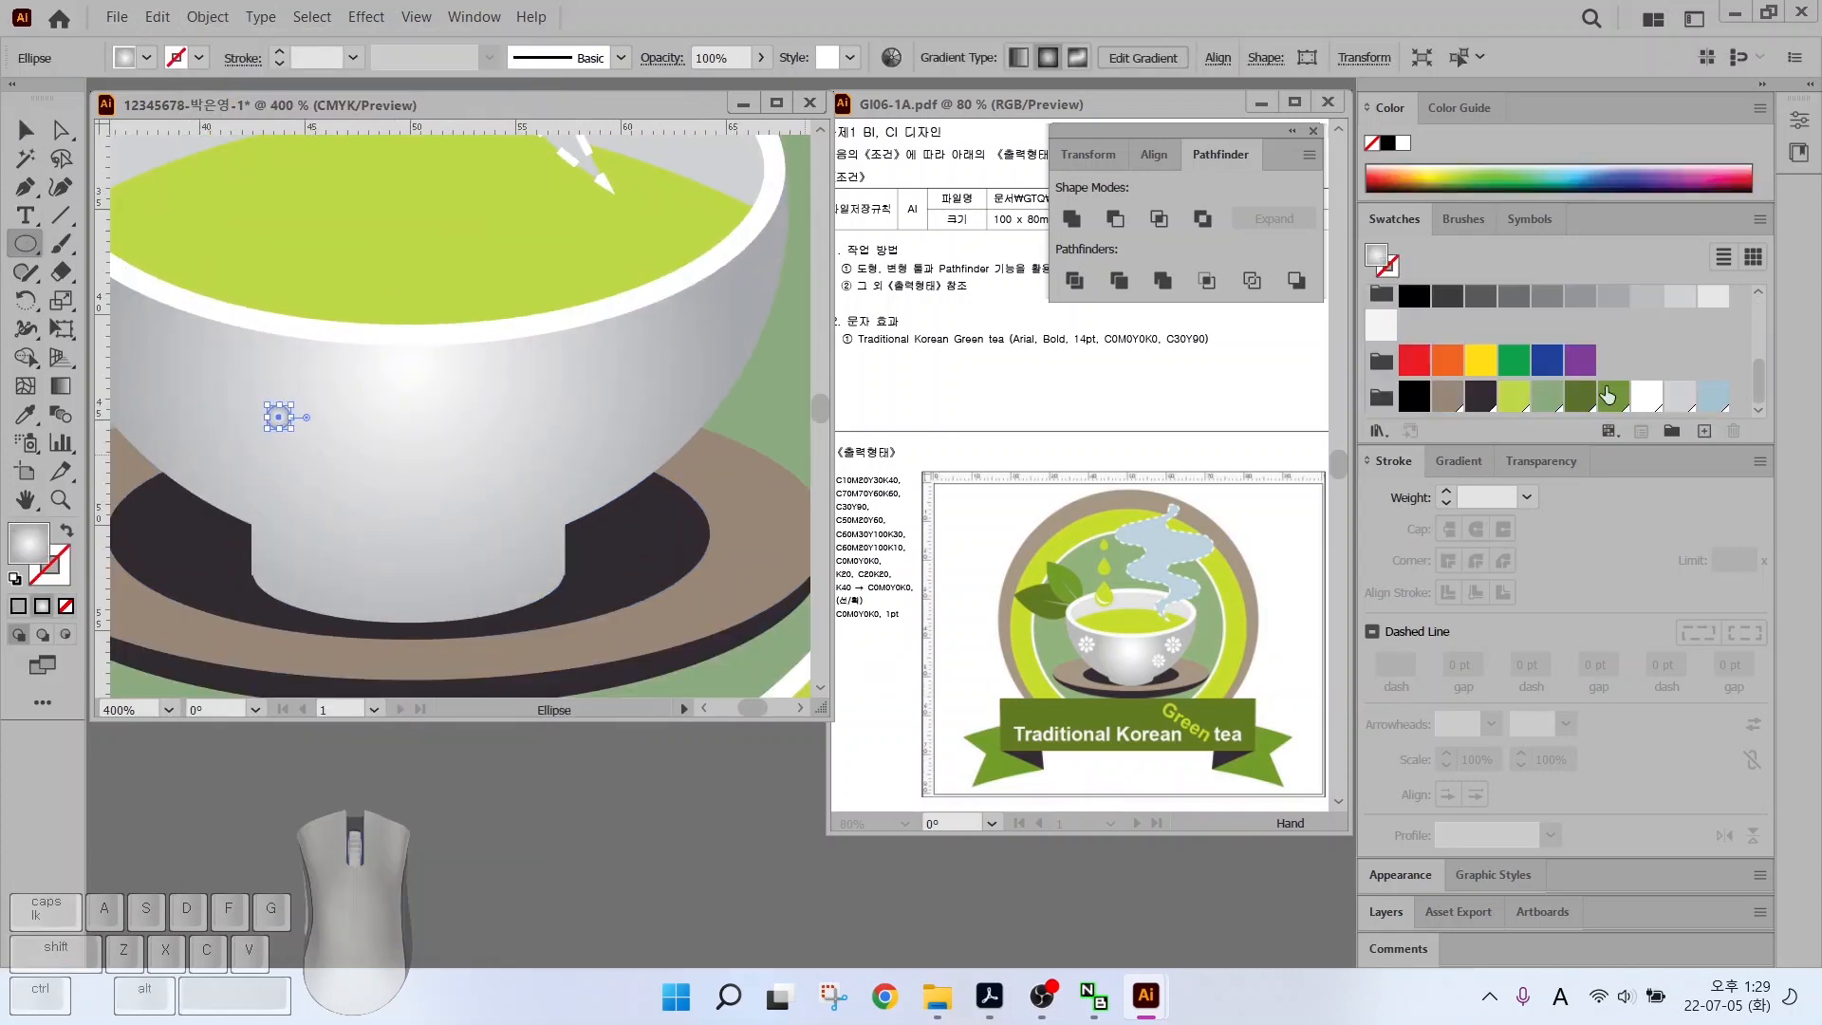
scroll(300, 448, up, 4)
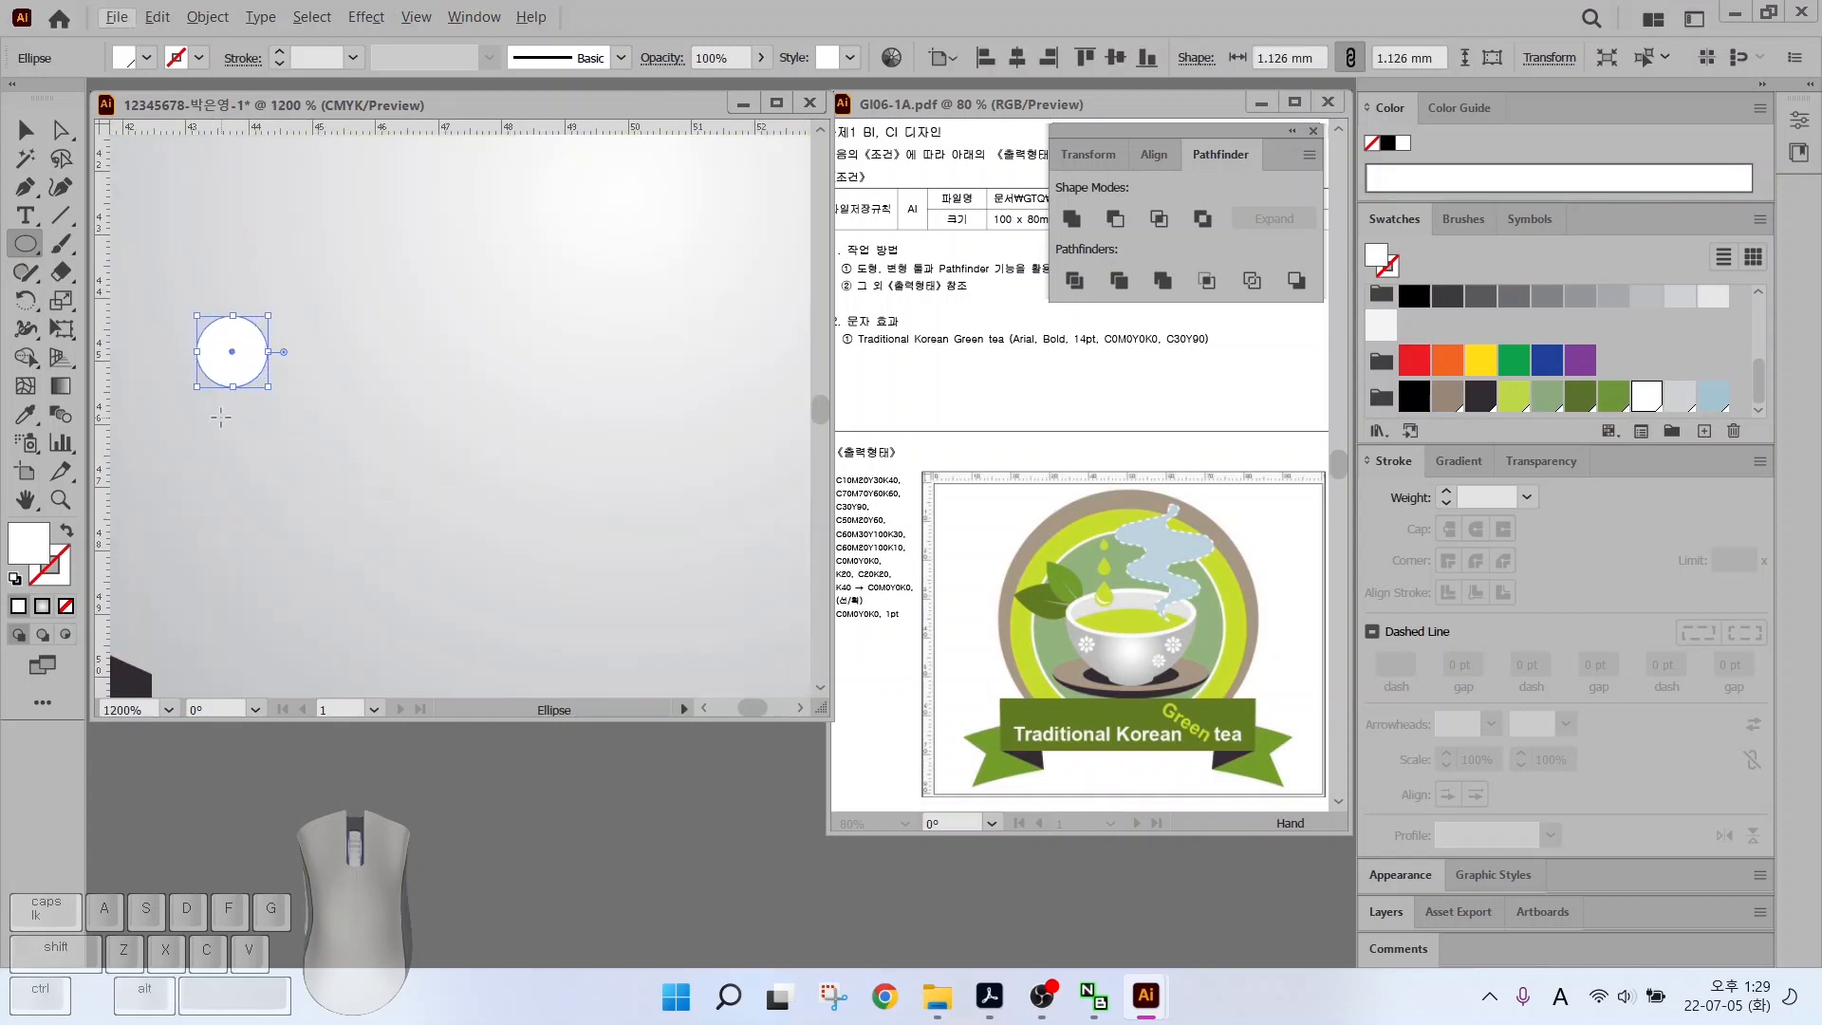
drag(218, 417, 278, 506)
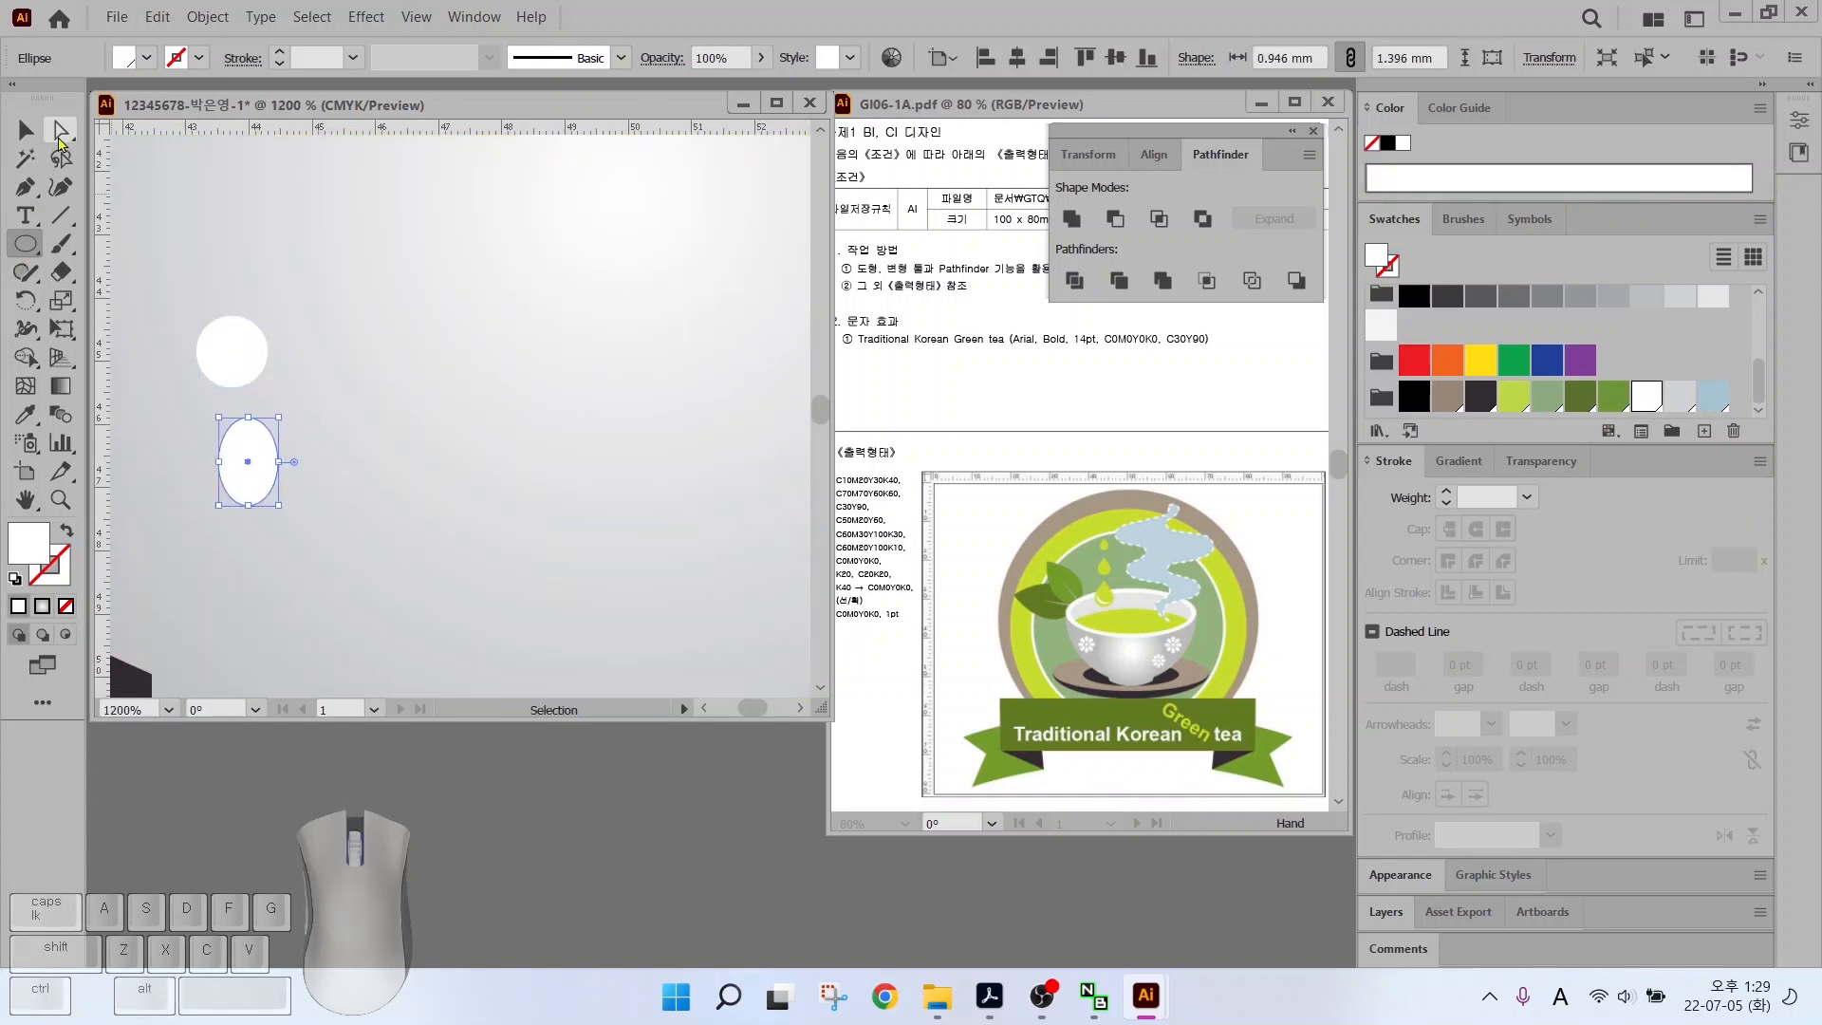
Sharpen the oval's top anchor into a teardrop and move it up under the circle
click(25, 192)
click(25, 194)
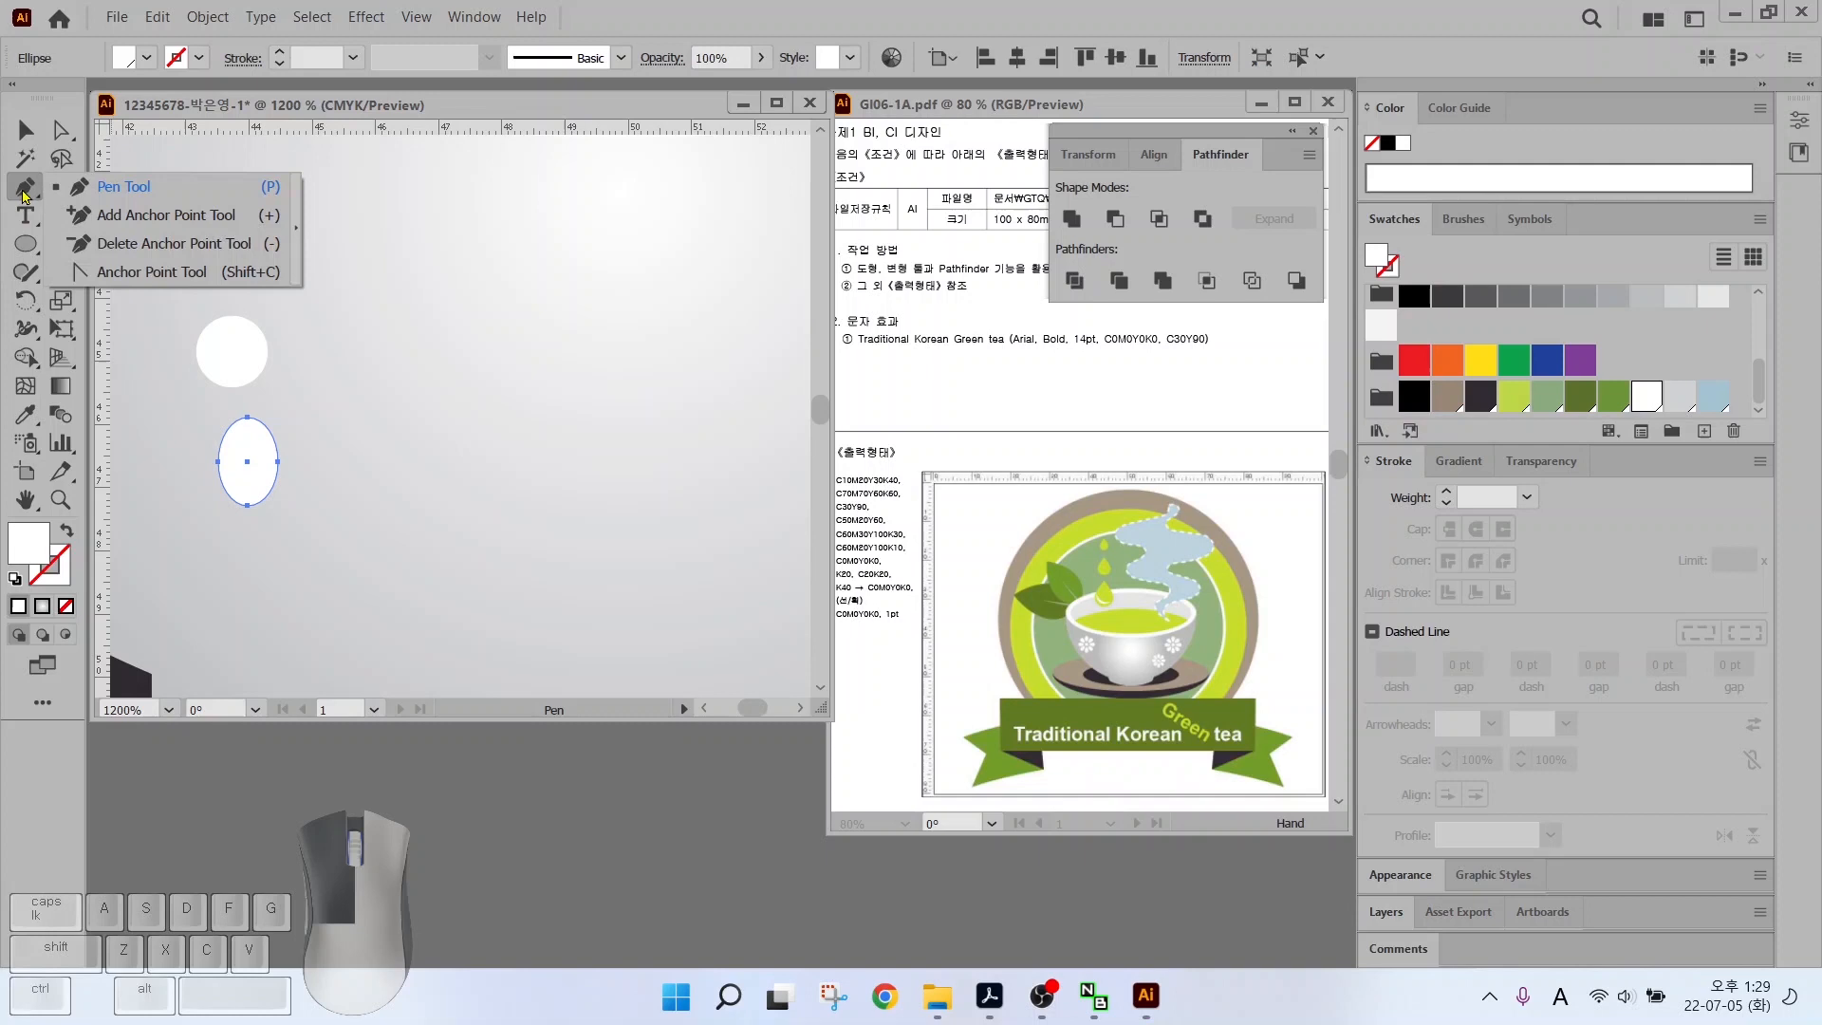
click(140, 273)
click(248, 417)
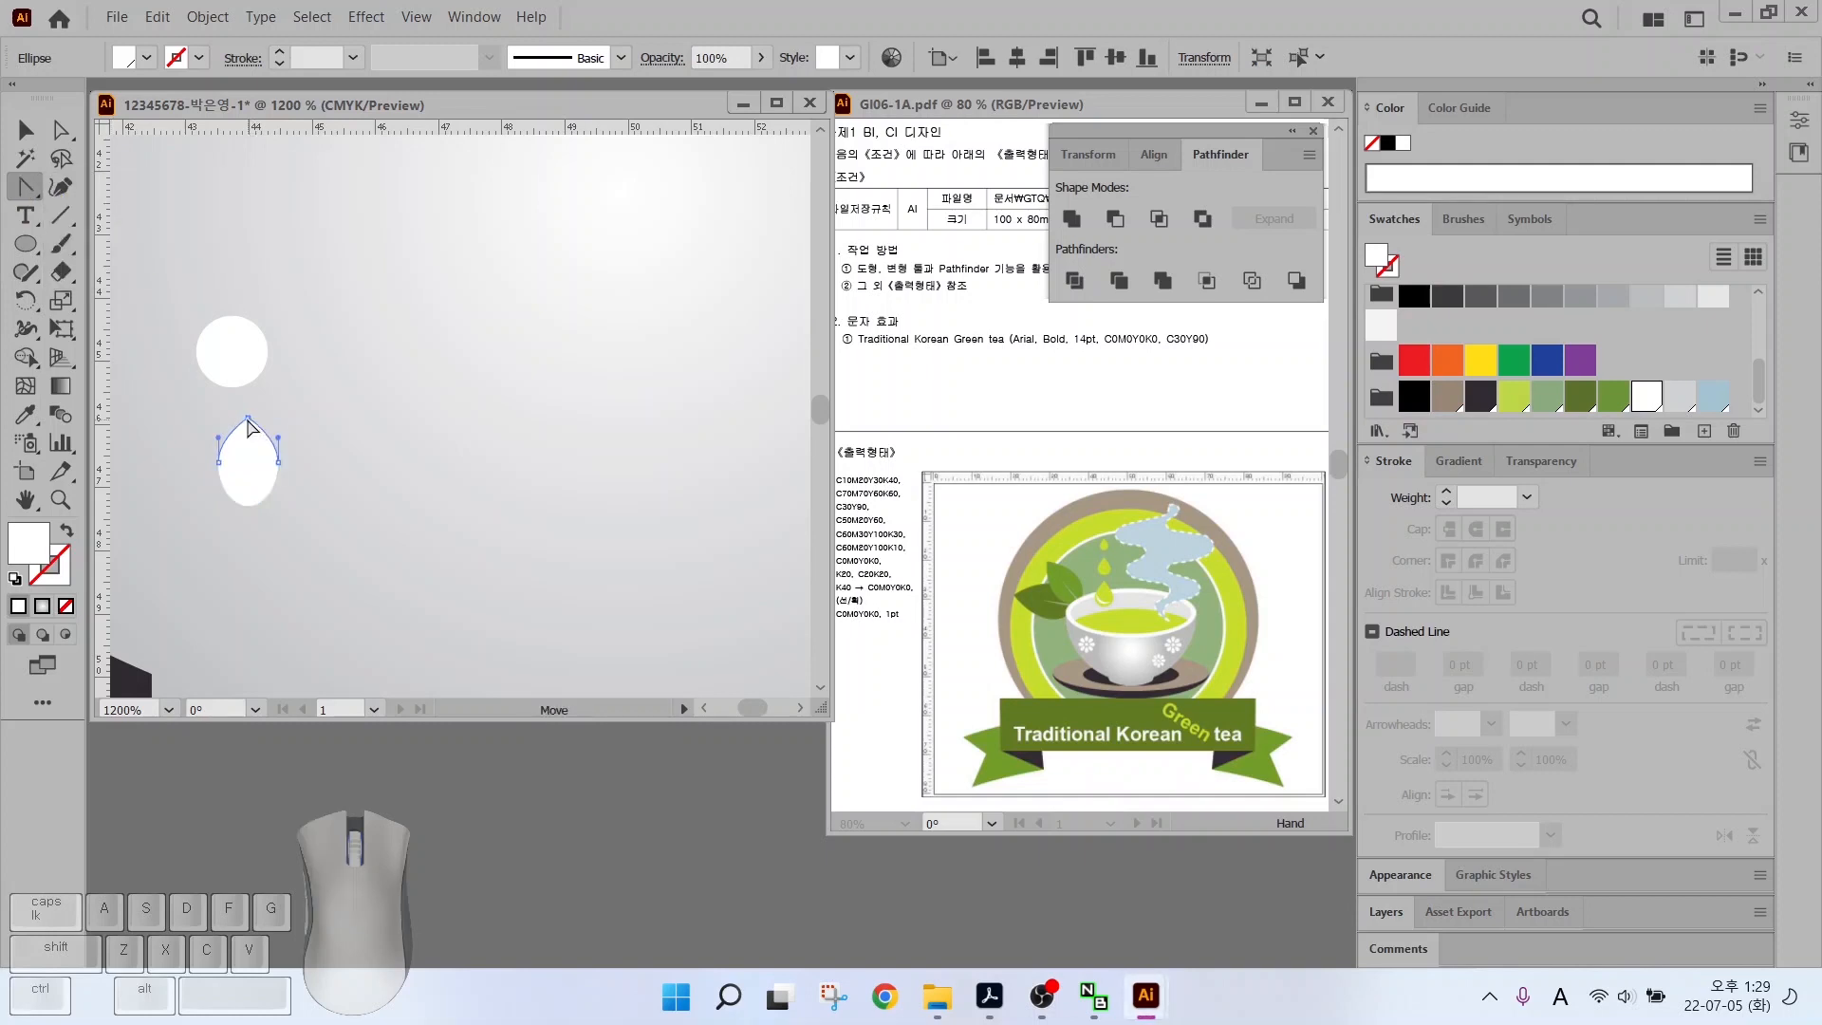
click(61, 130)
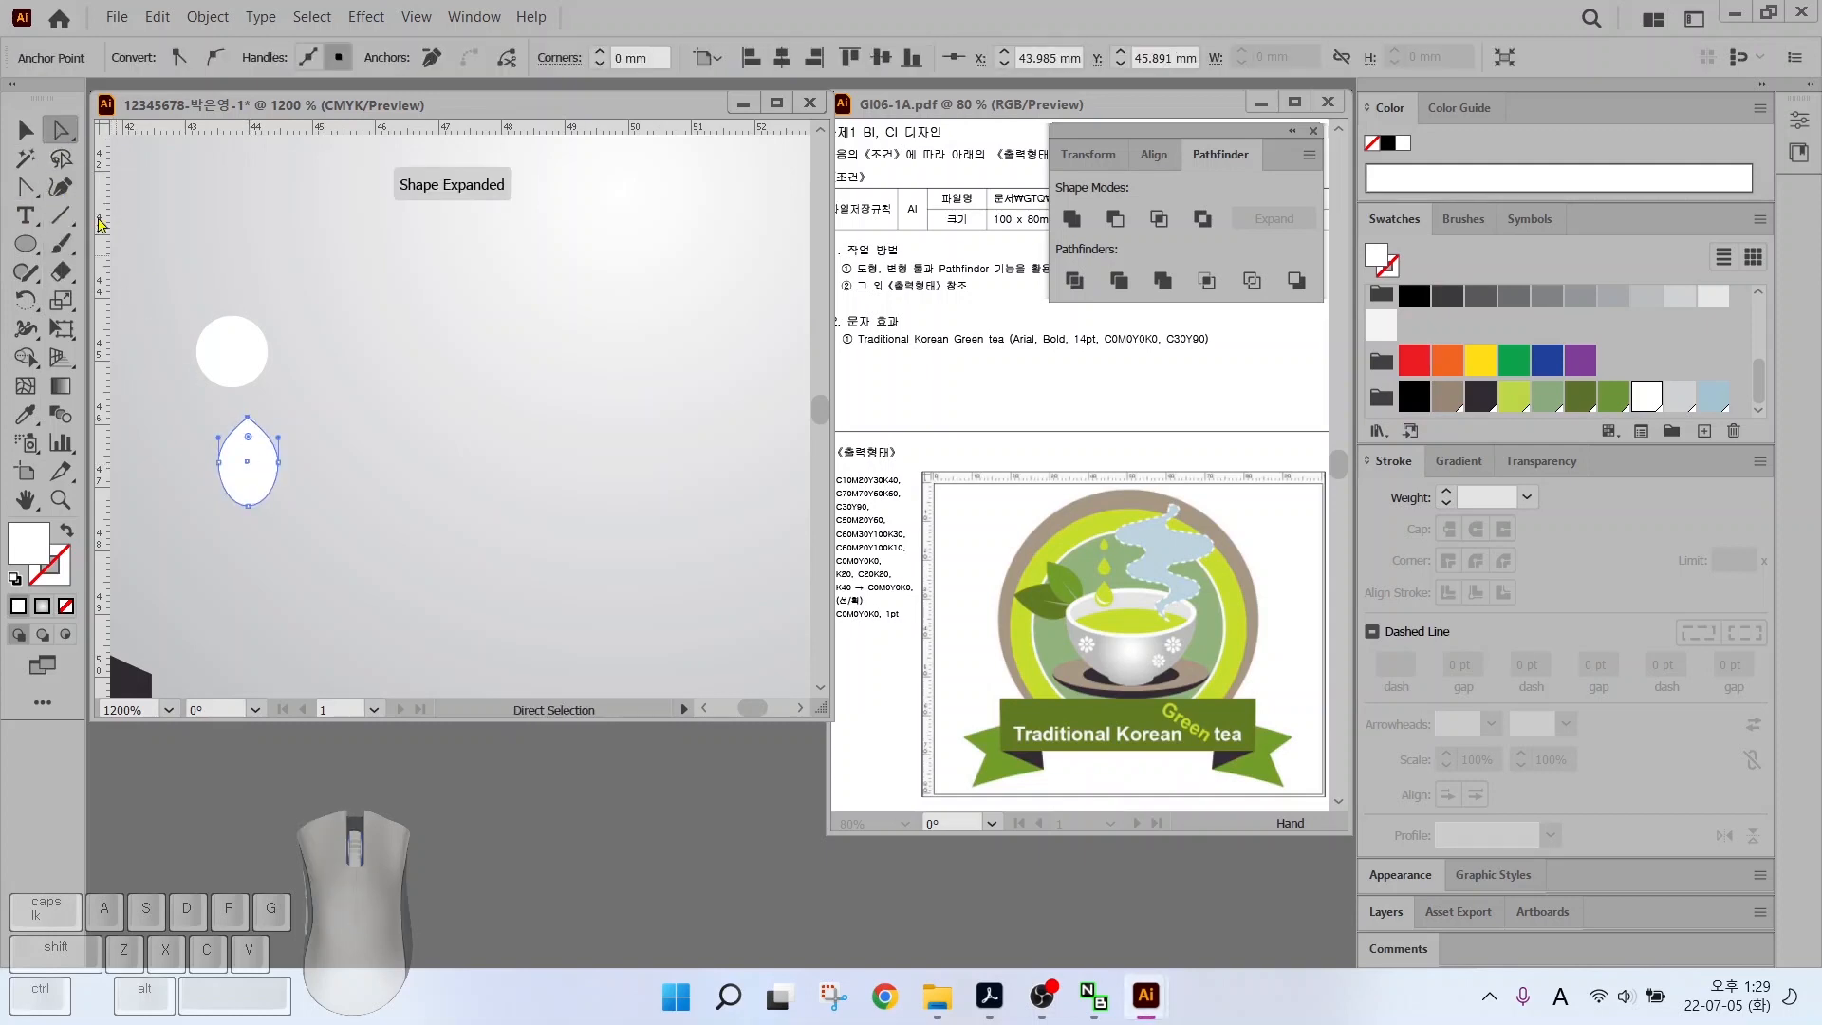
drag(183, 445, 277, 472)
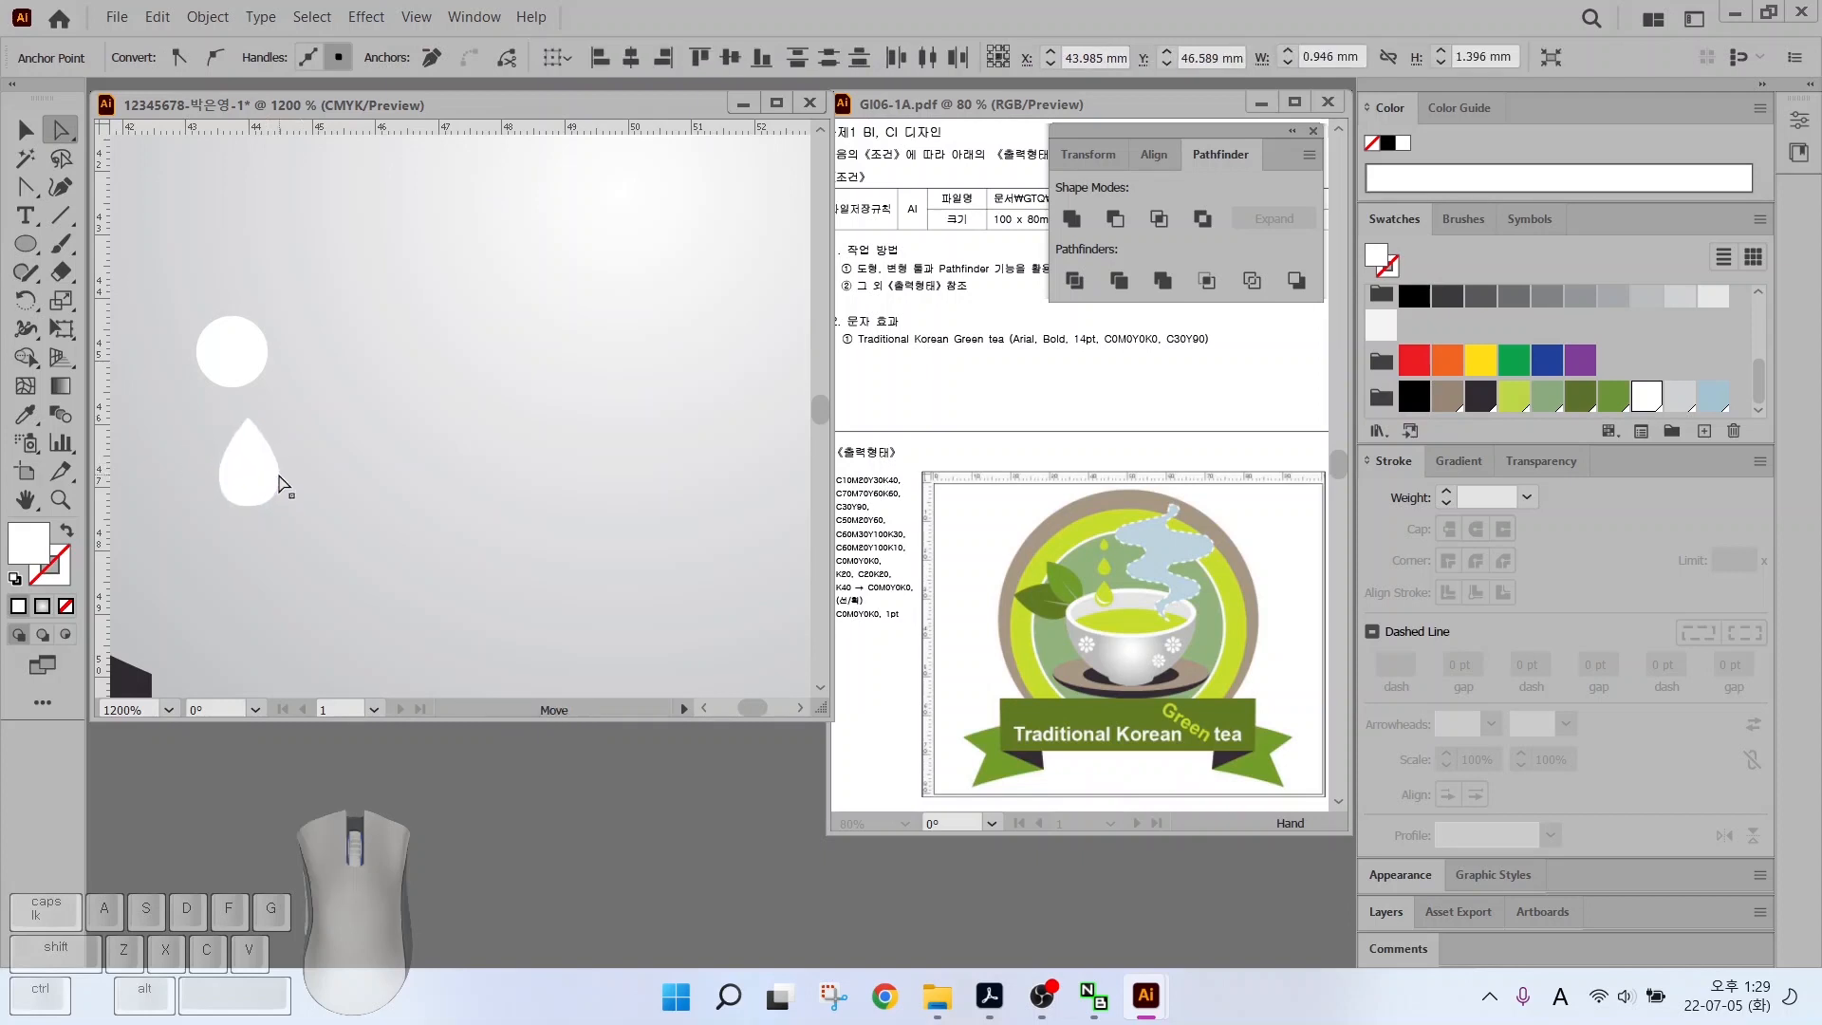
click(24, 131)
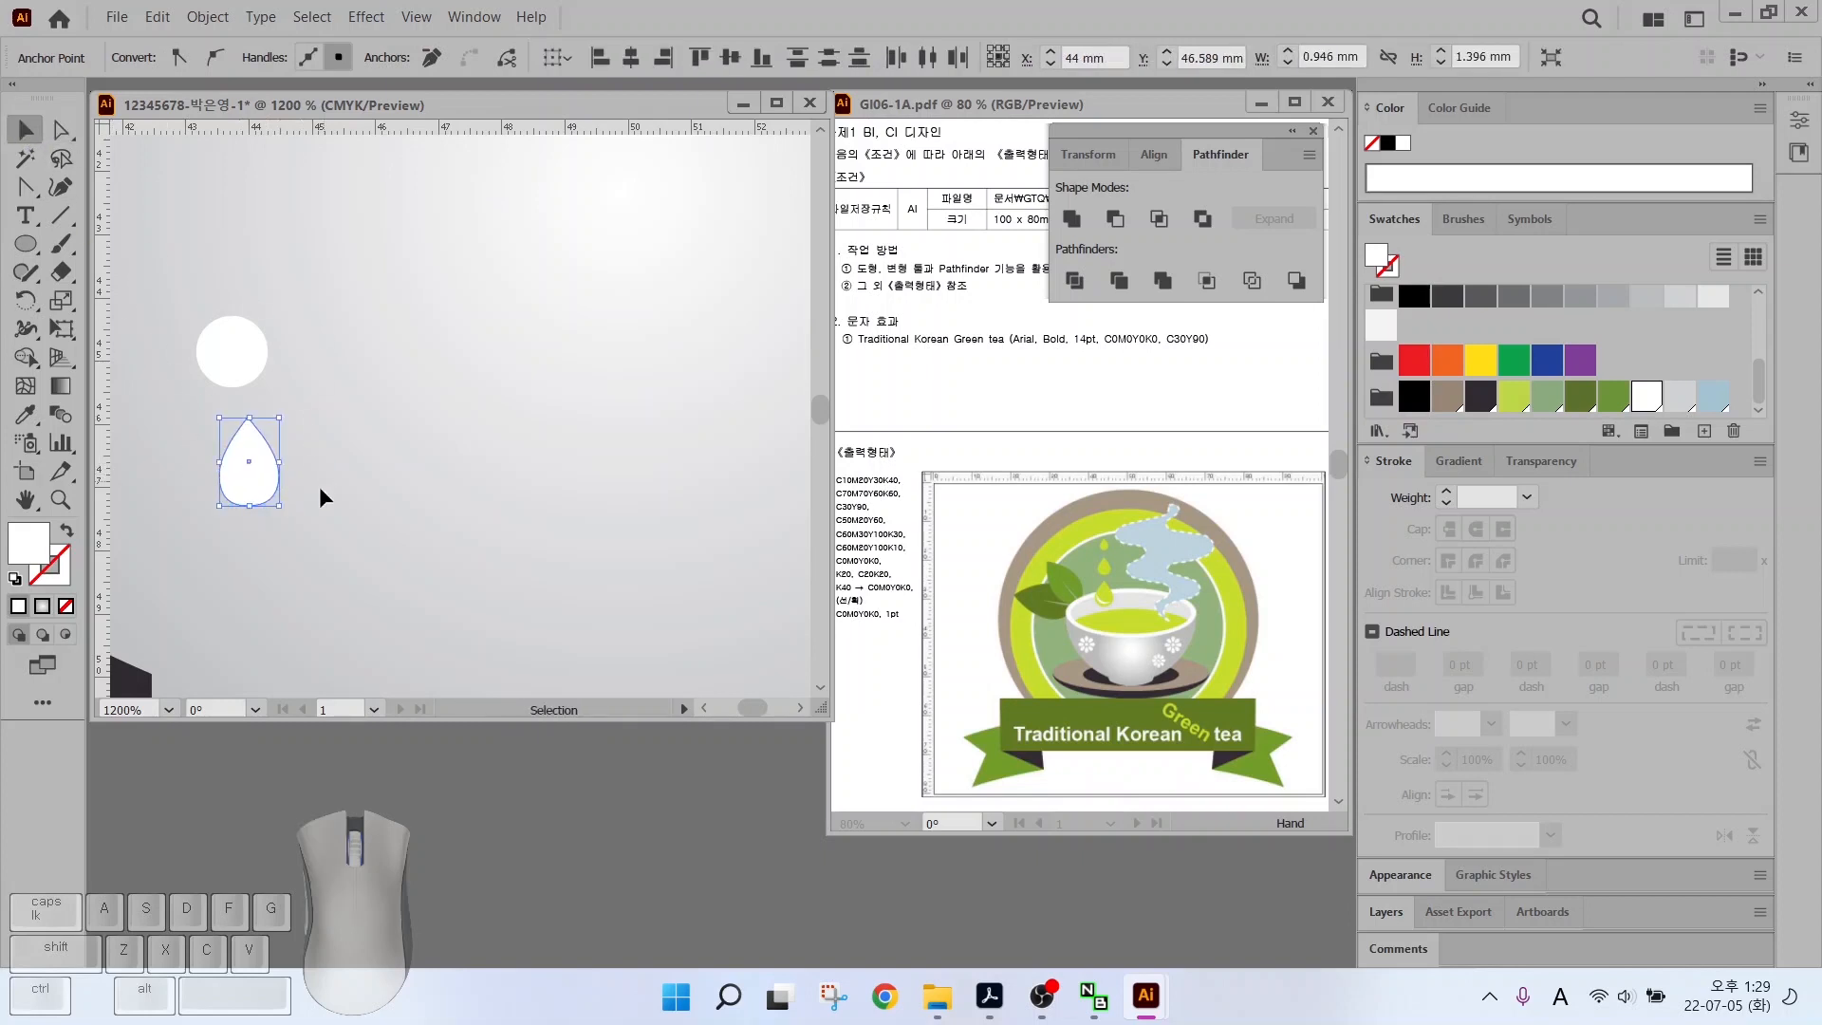
drag(239, 486, 222, 474)
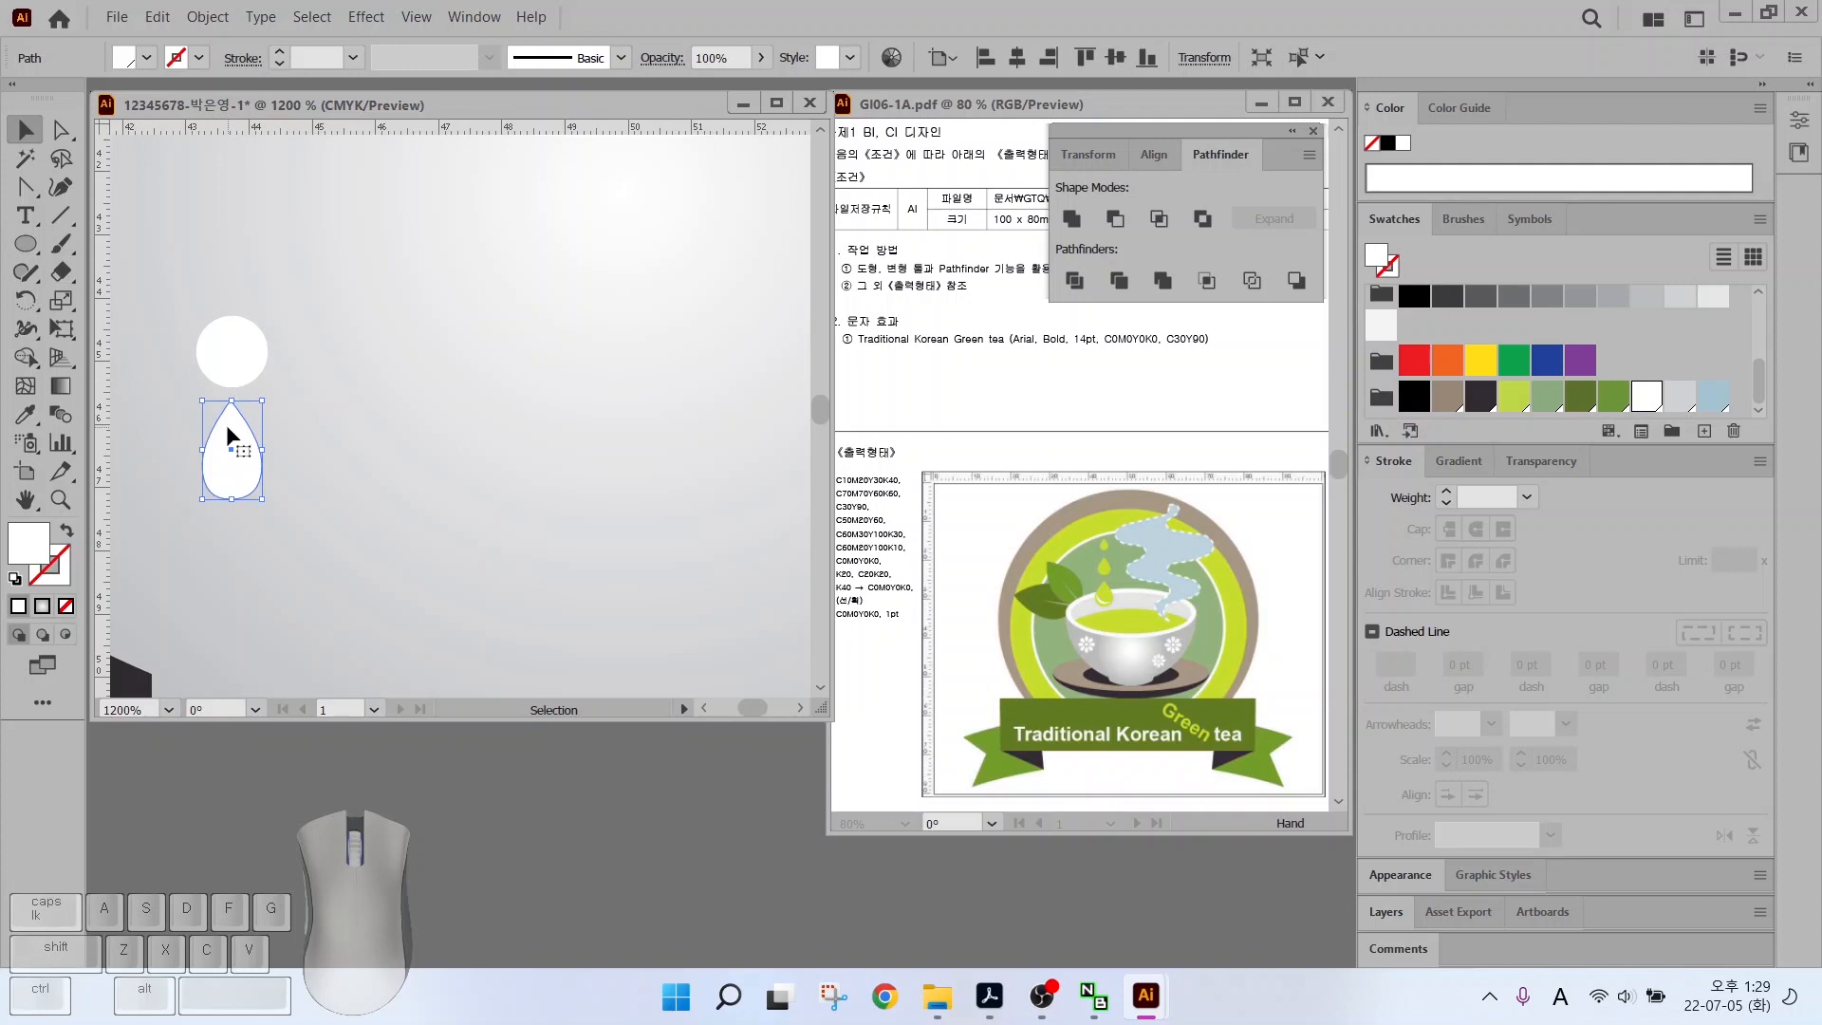
Alt-click the circle's centre with the Rotate tool to set the rotation origin
click(25, 301)
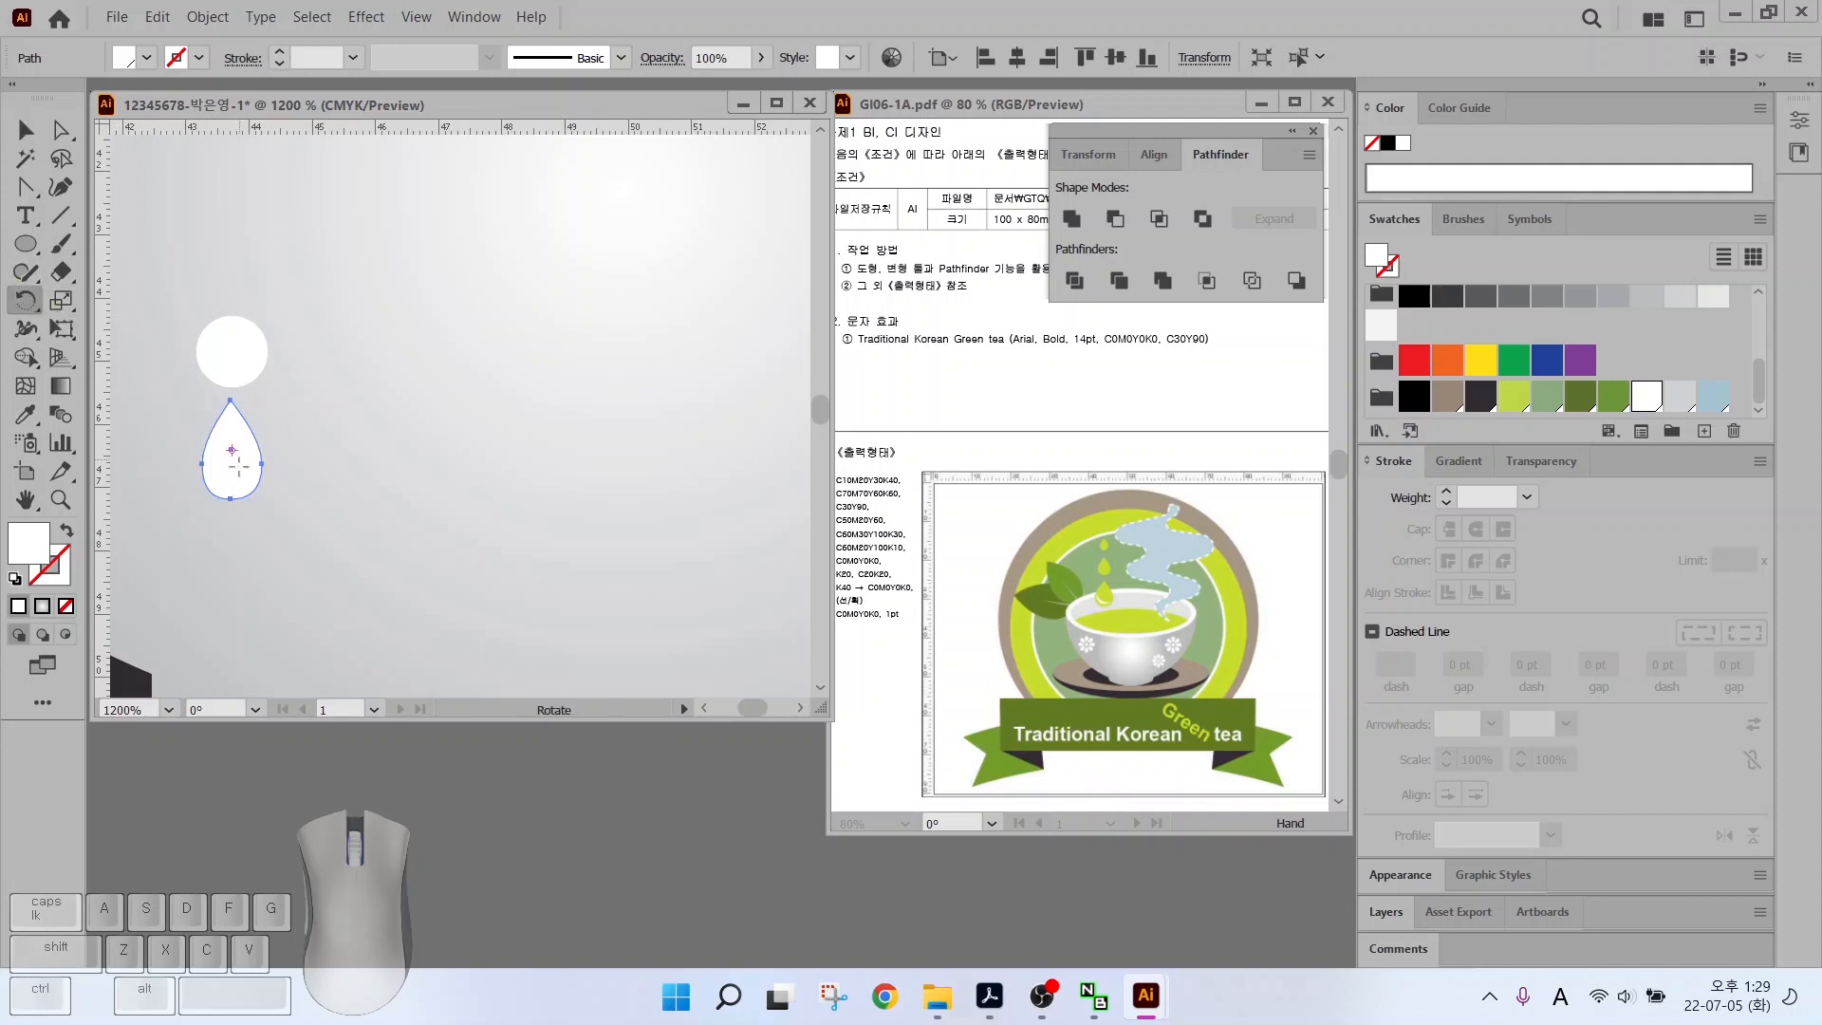
key(ctrl)
key(alt)
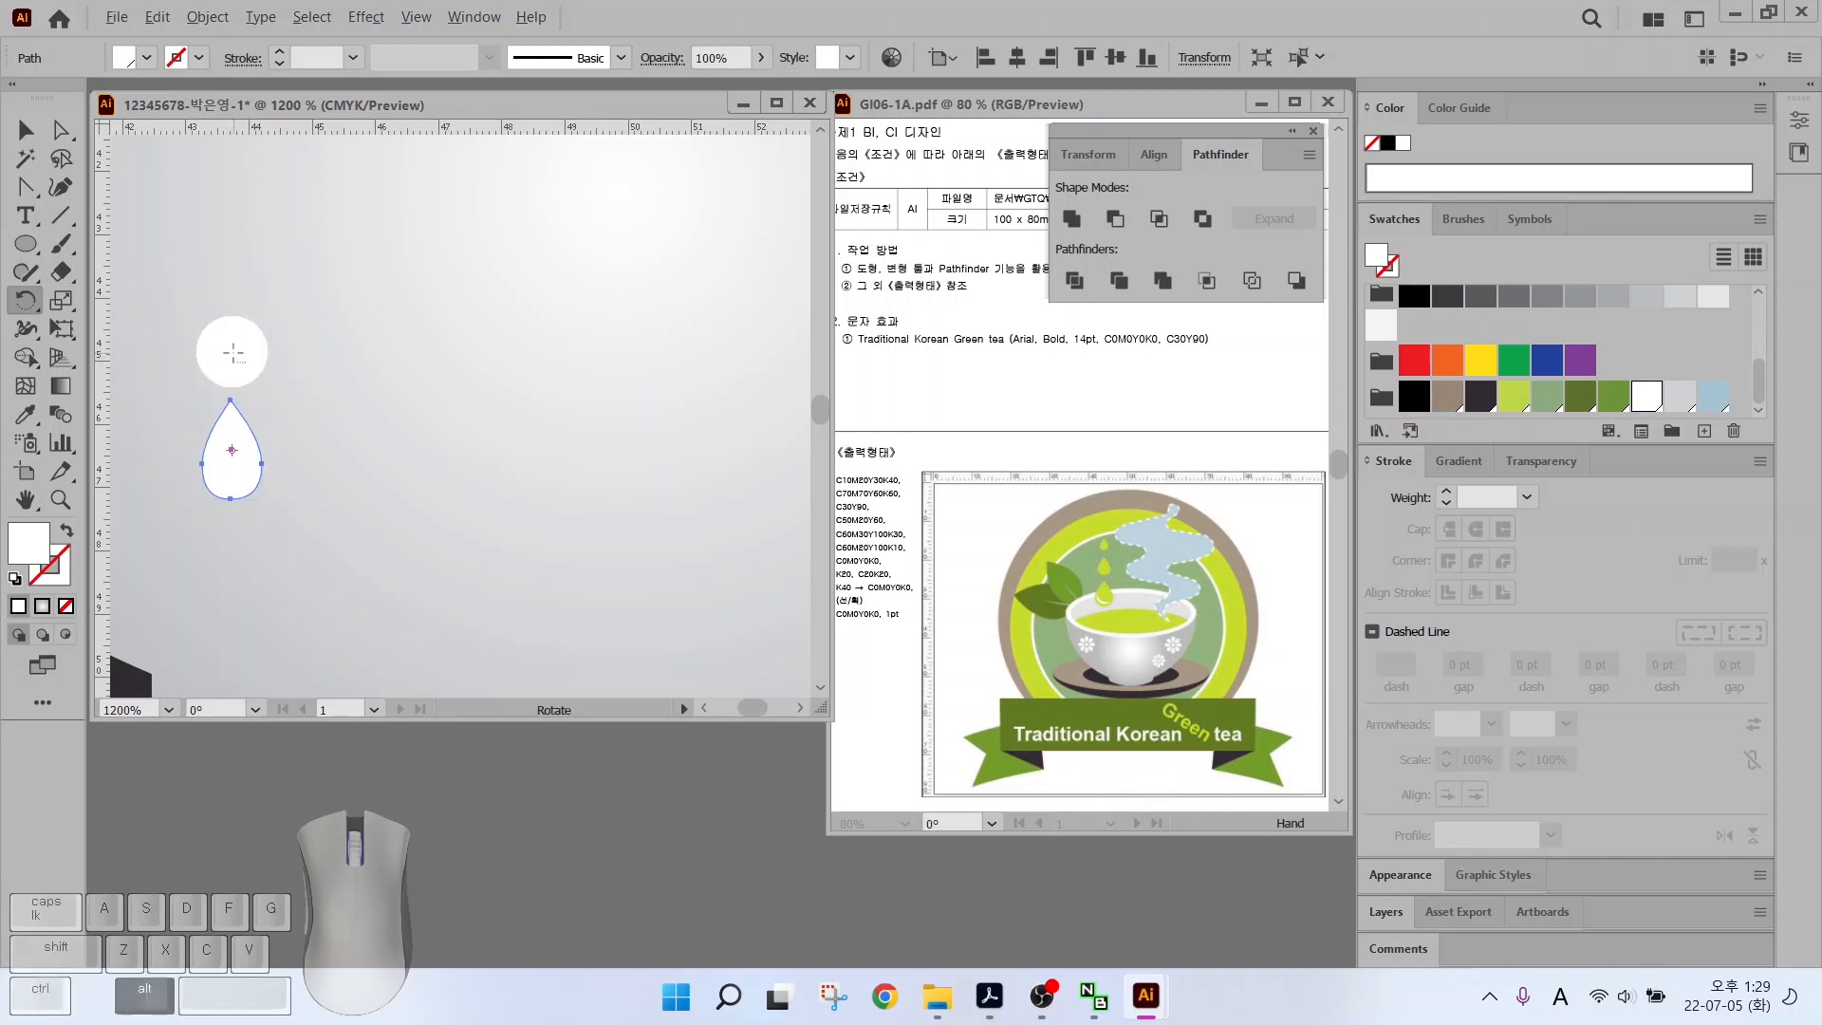
alt+click(232, 353)
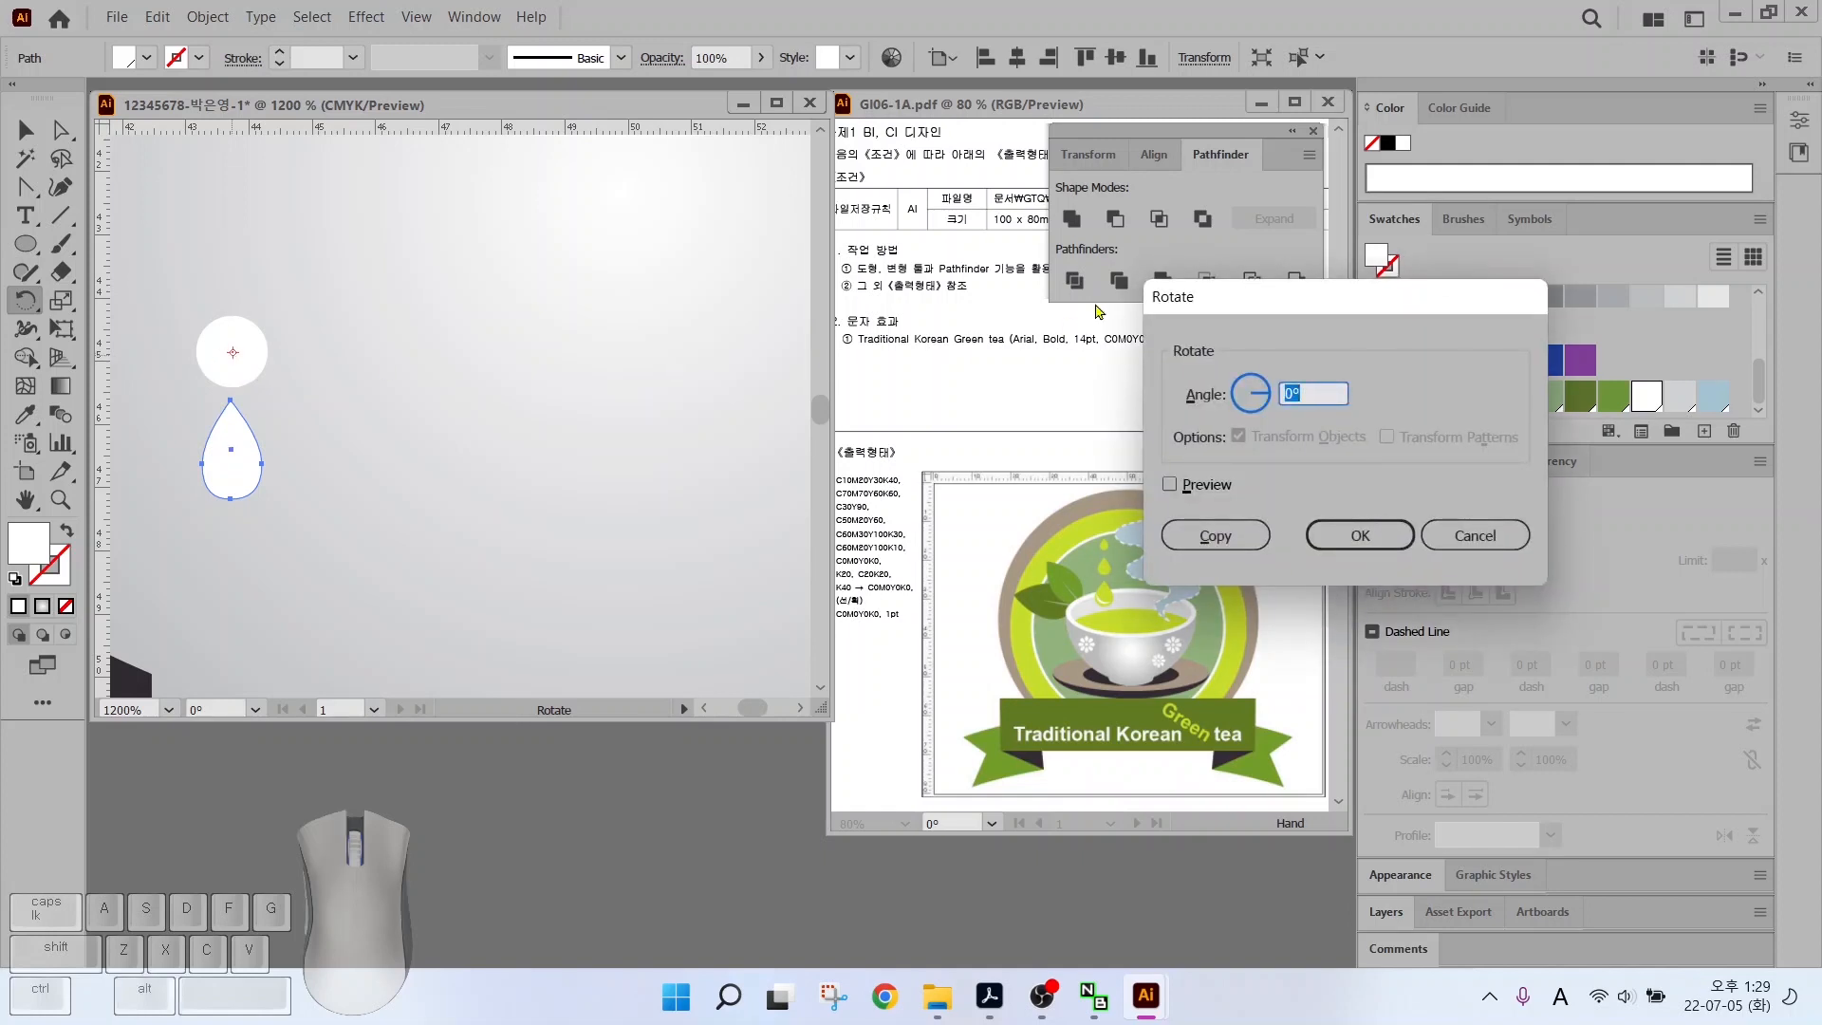
Make a 45° rotated copy of the teardrop petal around the circle
text(45)
click(1168, 484)
click(1167, 485)
click(1168, 485)
click(1167, 484)
click(1167, 485)
click(1168, 485)
click(1168, 485)
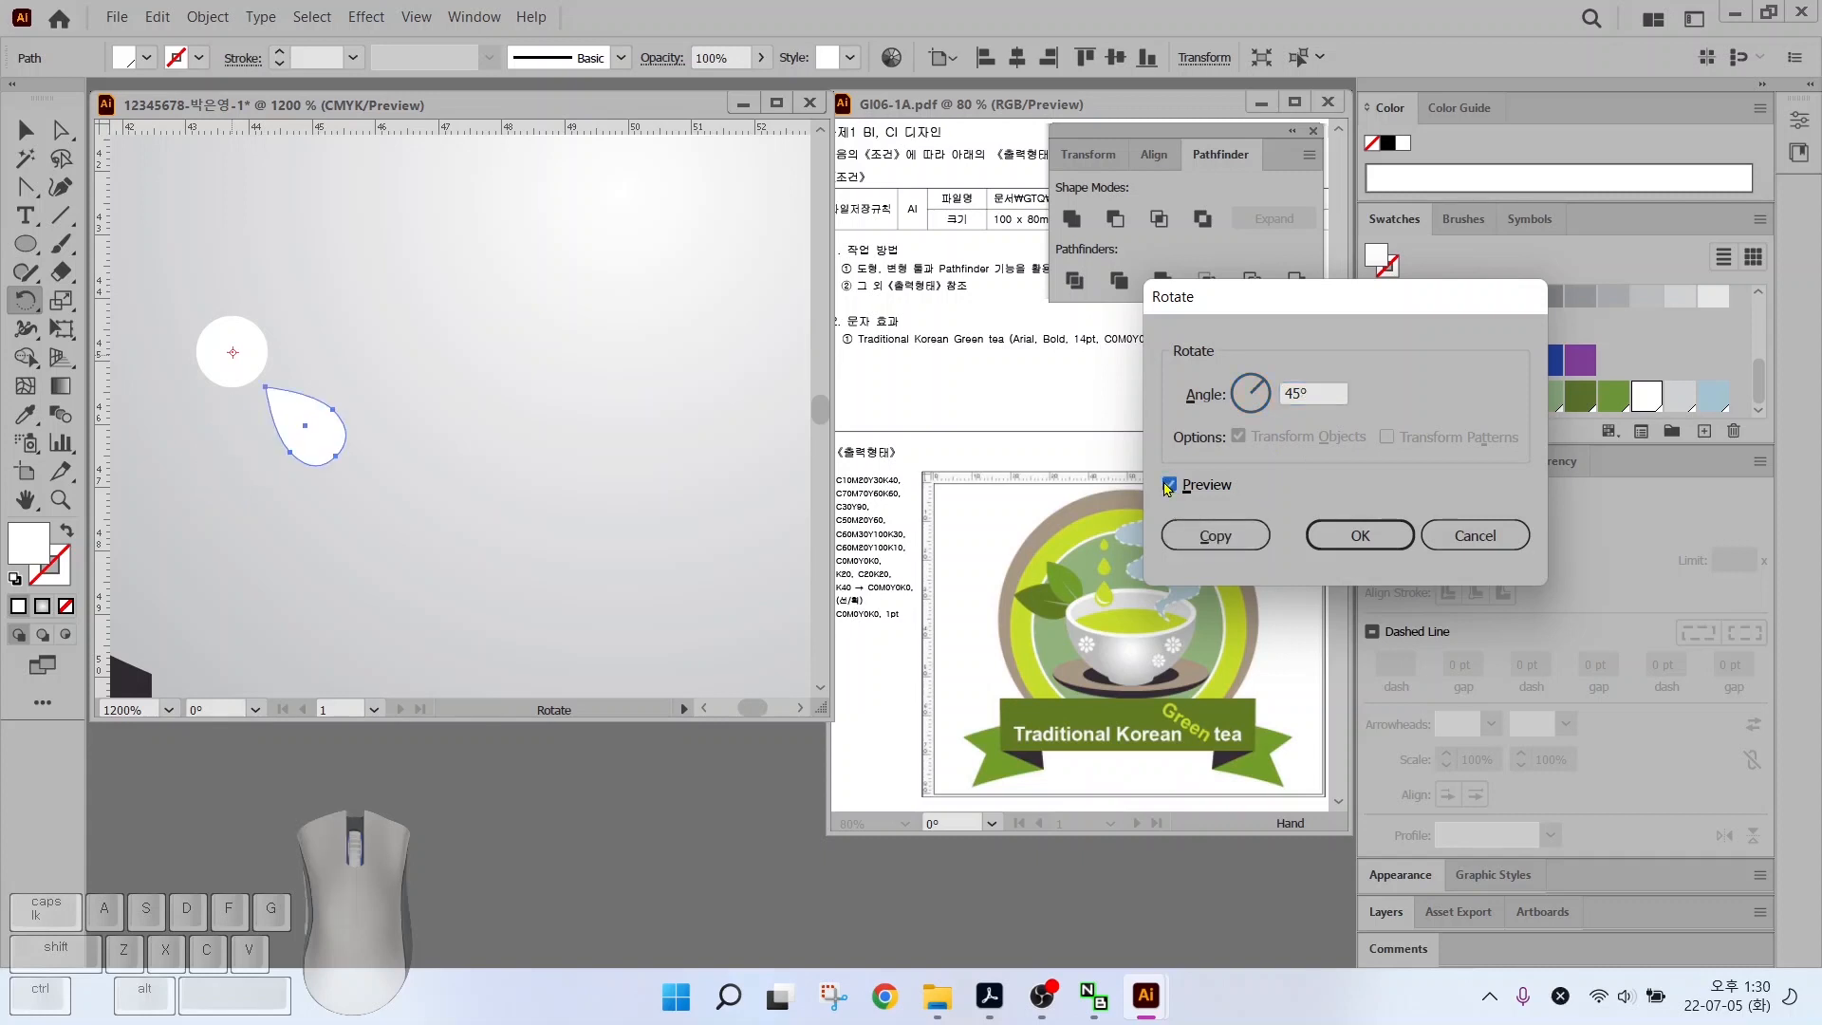
click(1215, 535)
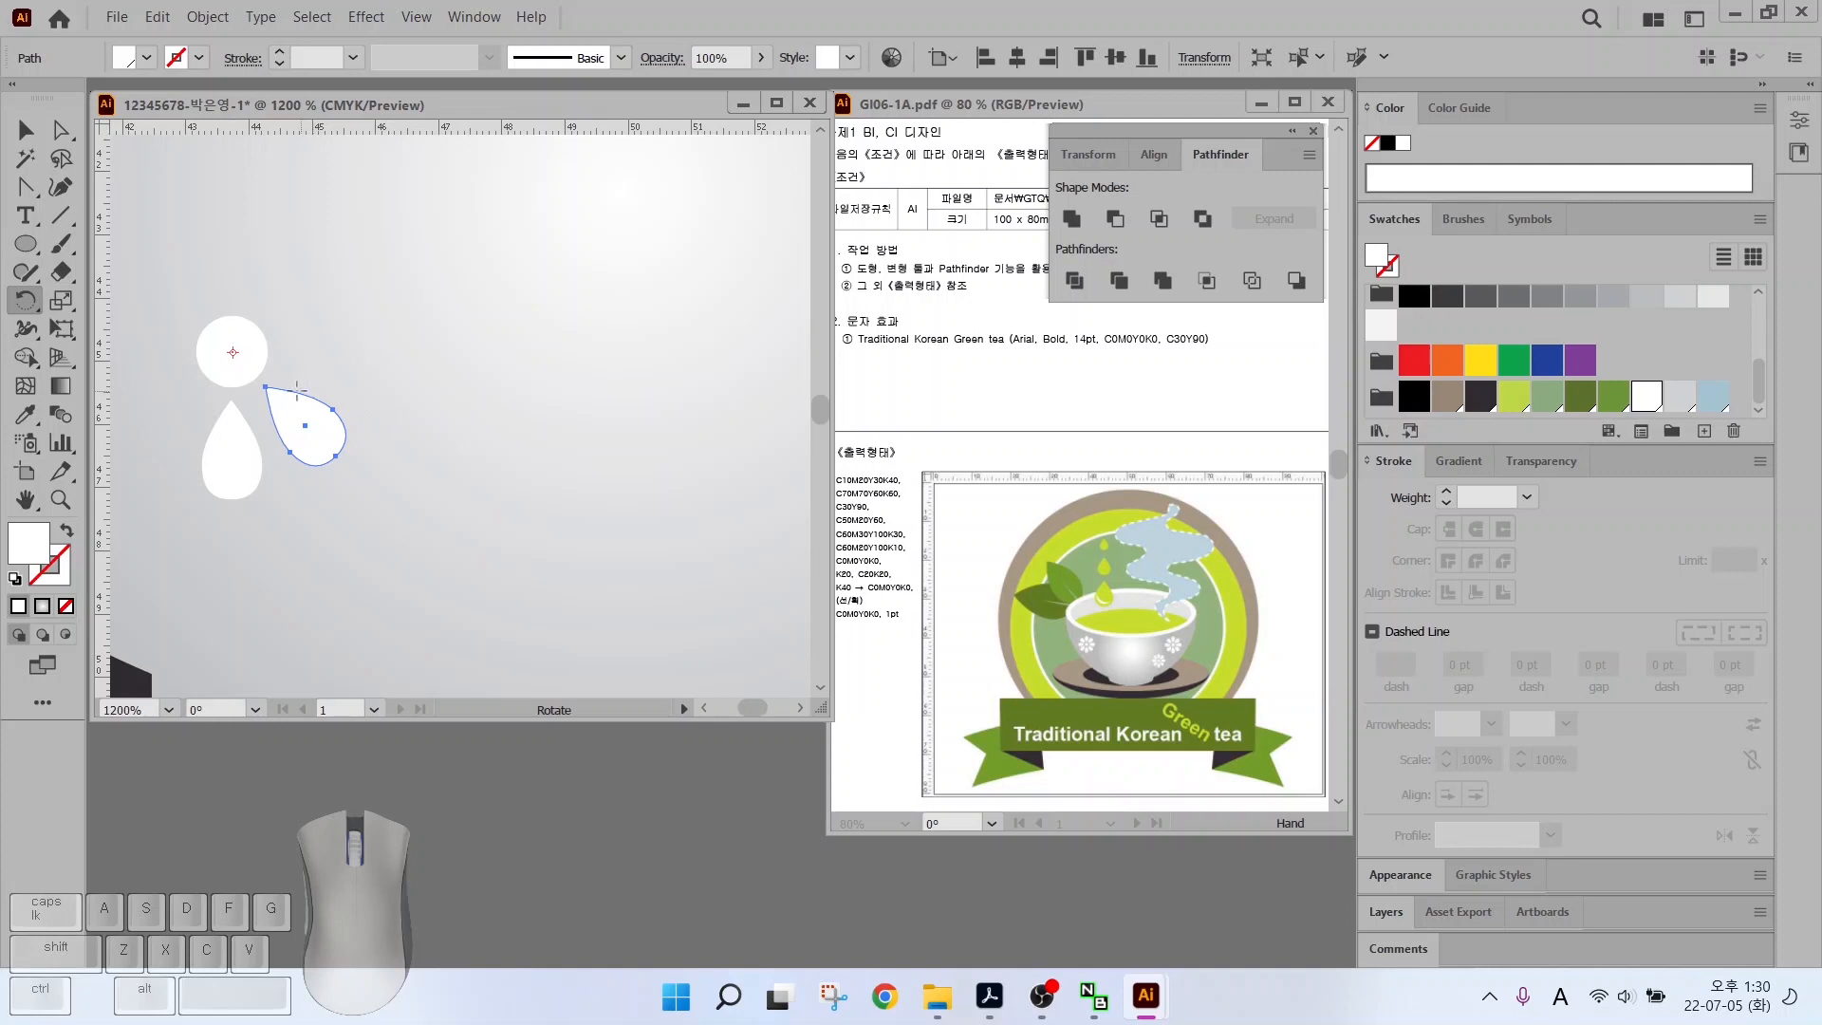
Repeat the 45° copy with Ctrl+D to complete the petals, then select the finished flower
key(ctrl)
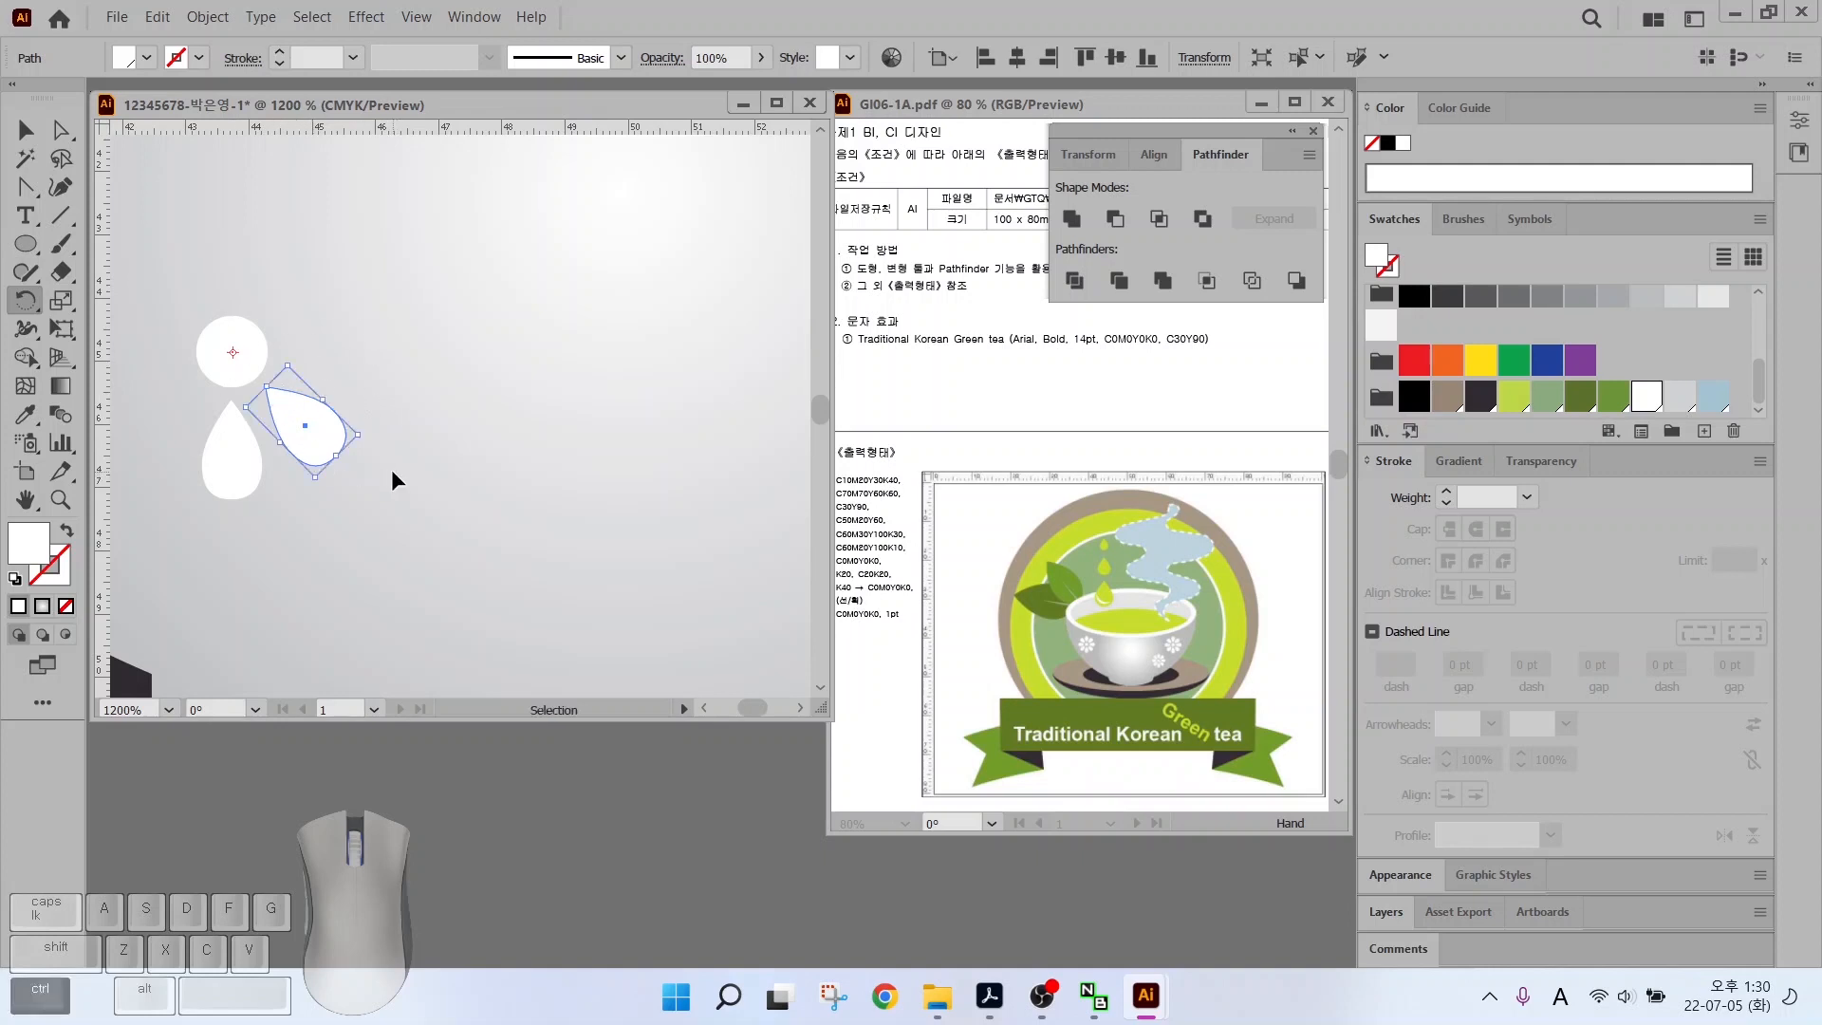
key(ctrl+d)
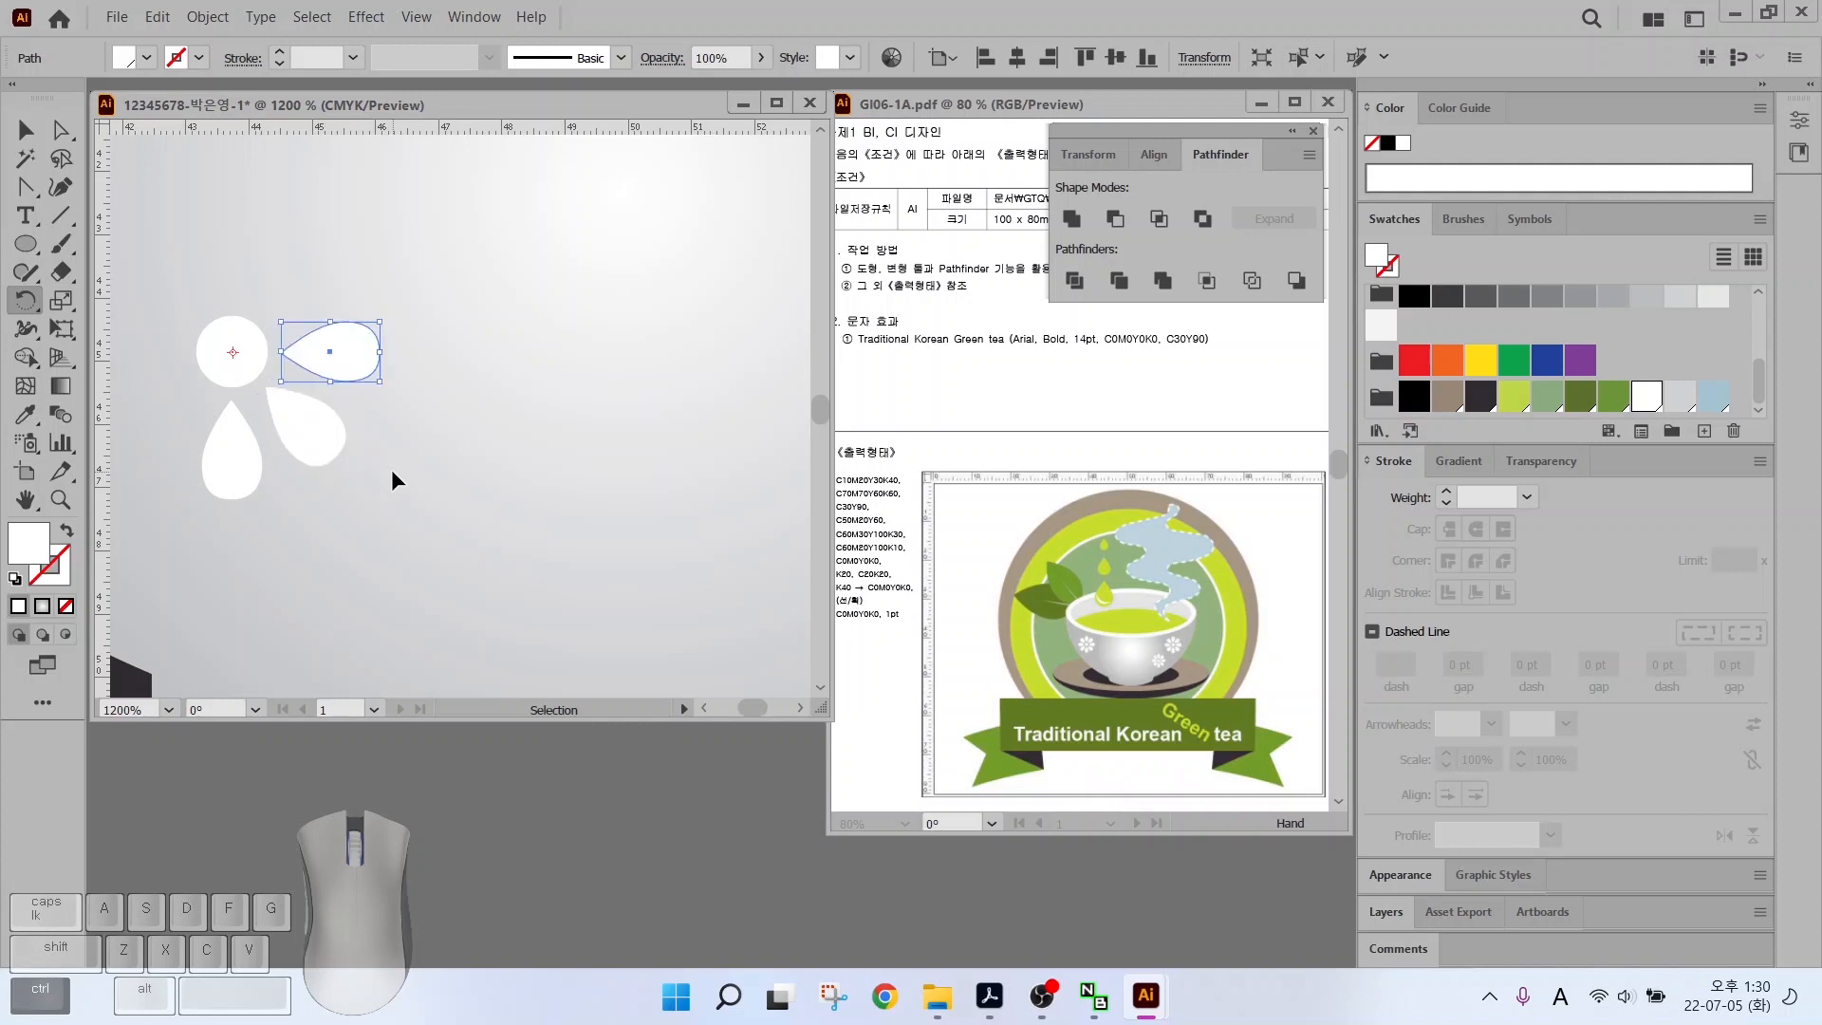
key(ctrl+d)
key(ctrl+d)
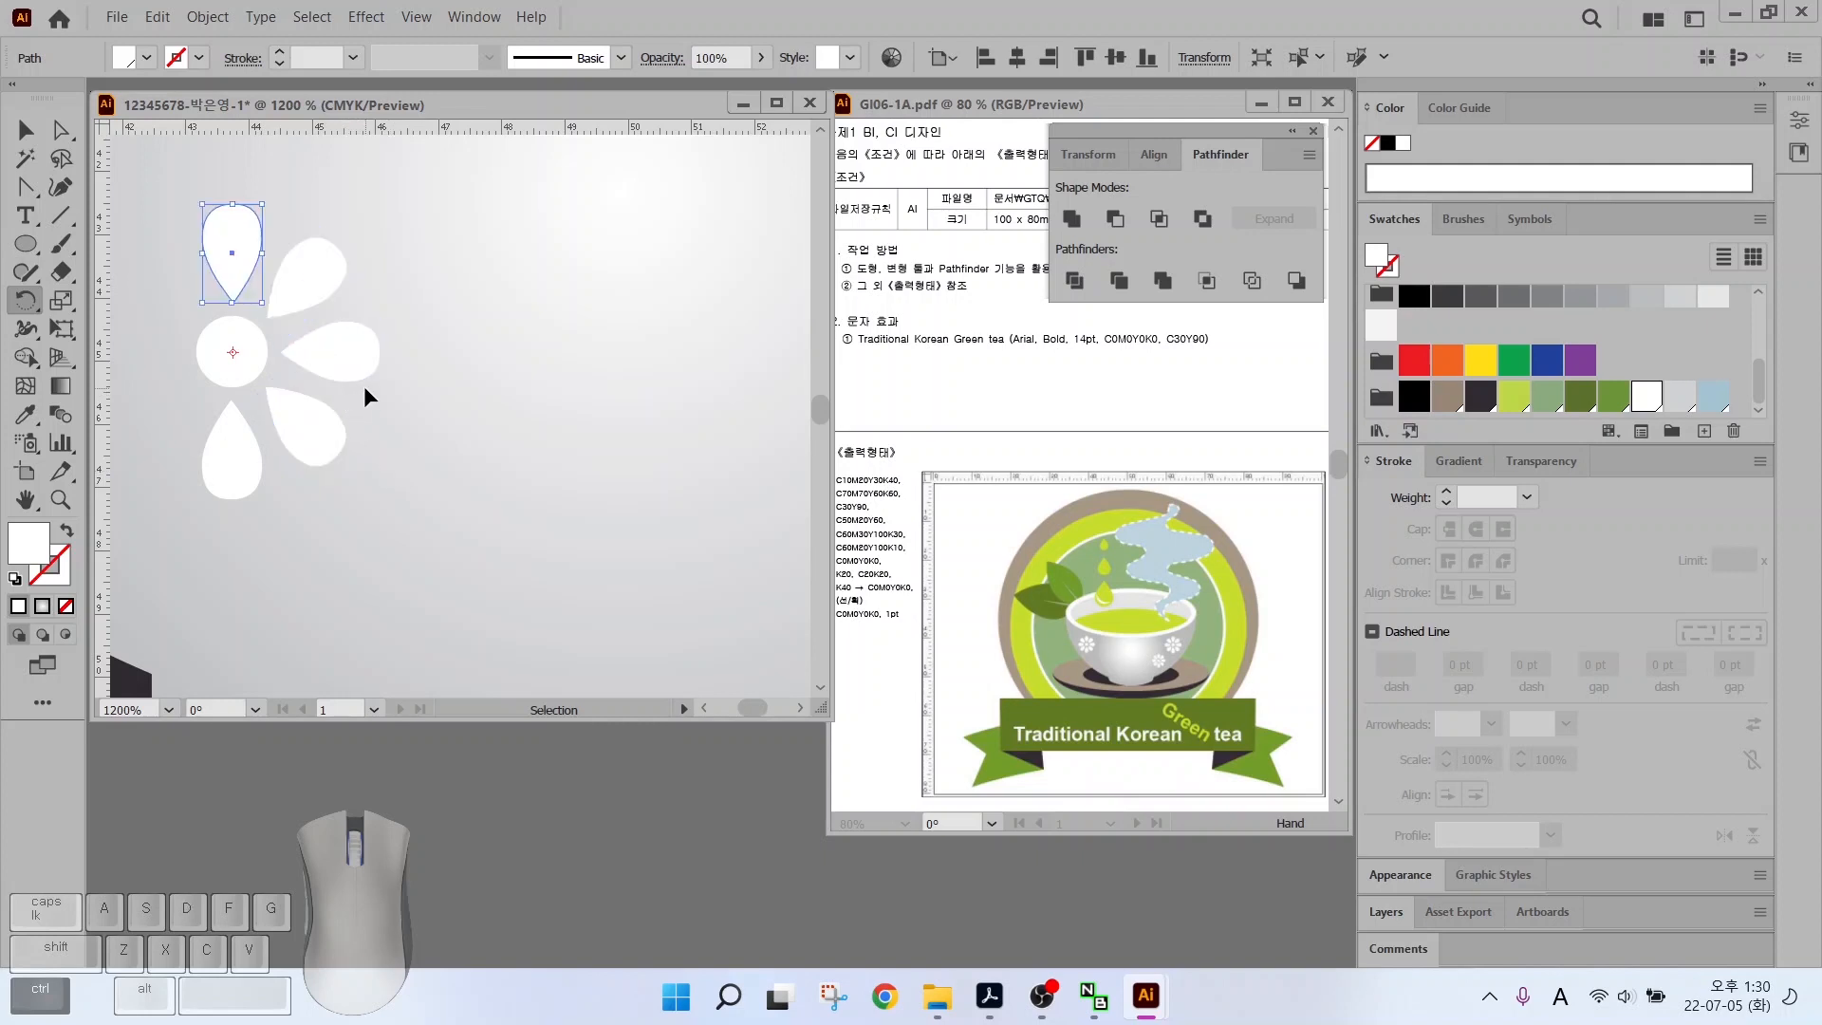
key(ctrl+d)
key(ctrl+d)
key(ctrl+d)
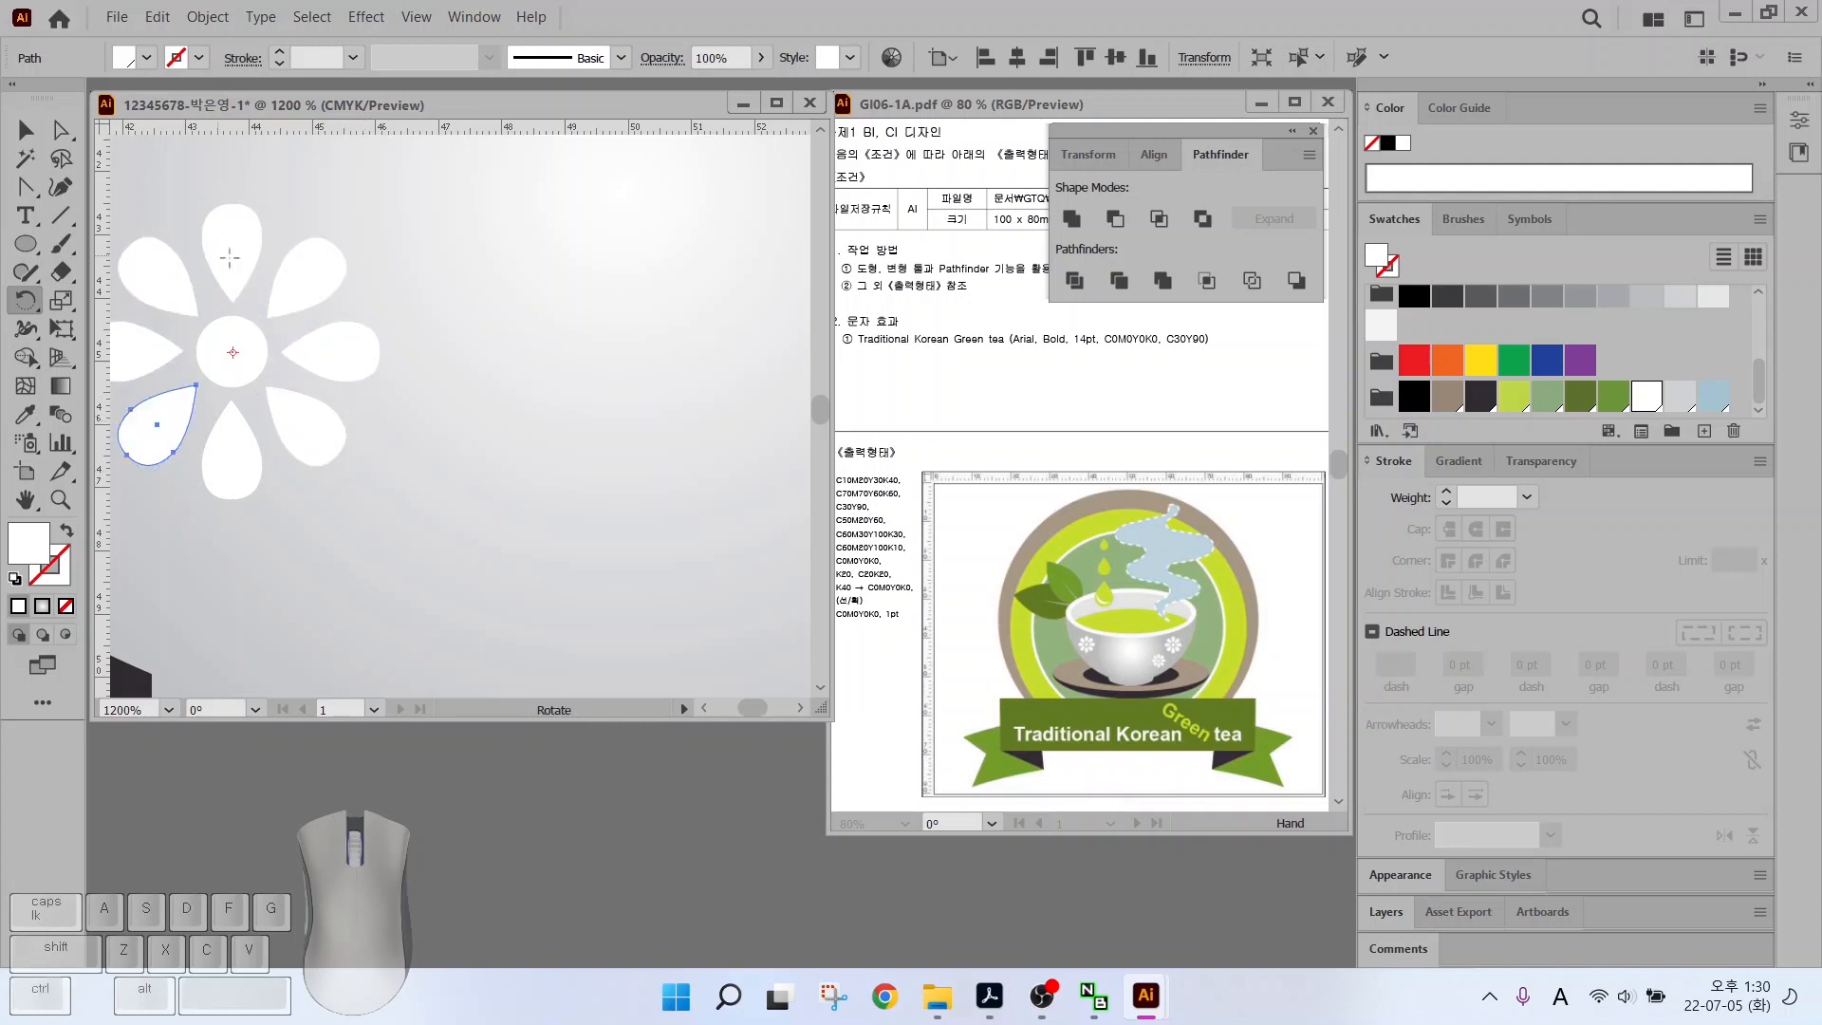
scroll(277, 299, down, 2)
scroll(278, 299, down, 1)
click(26, 130)
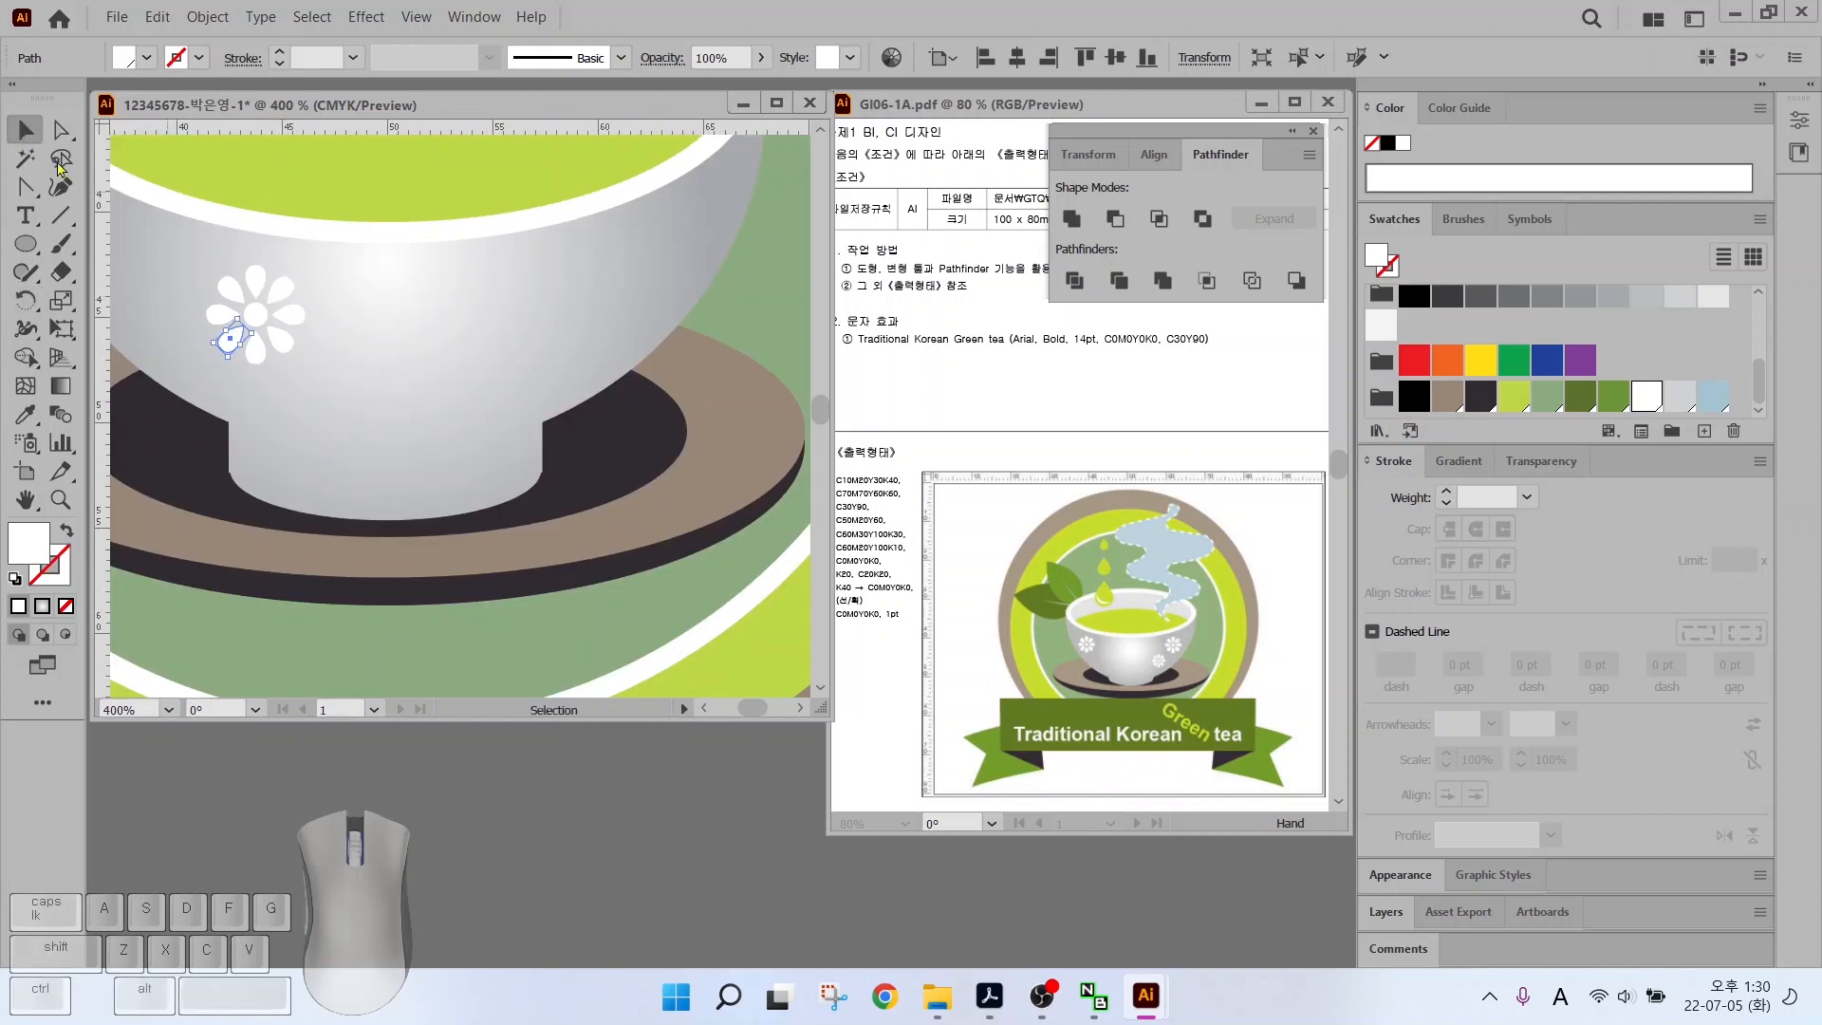
drag(169, 254, 537, 366)
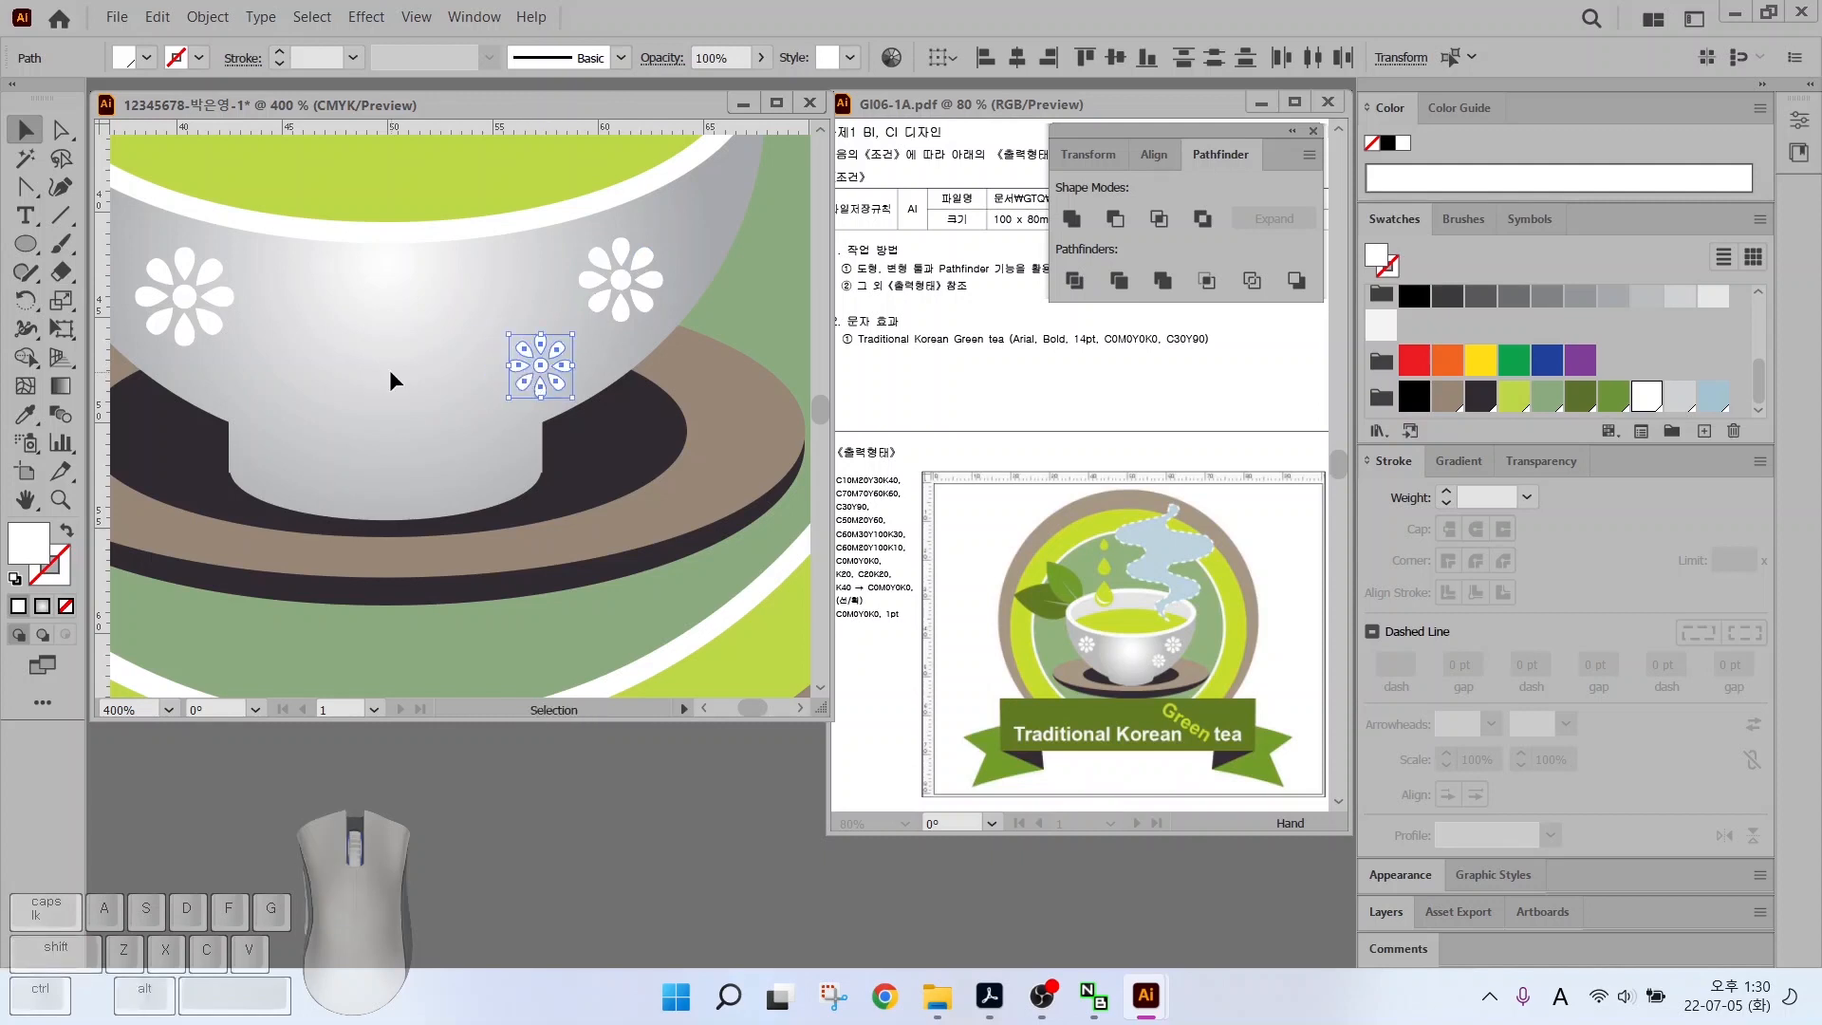
key(ctrl+shift+a)
alt+scroll(389, 370, down, 3)
drag(15, 249, 84, 249)
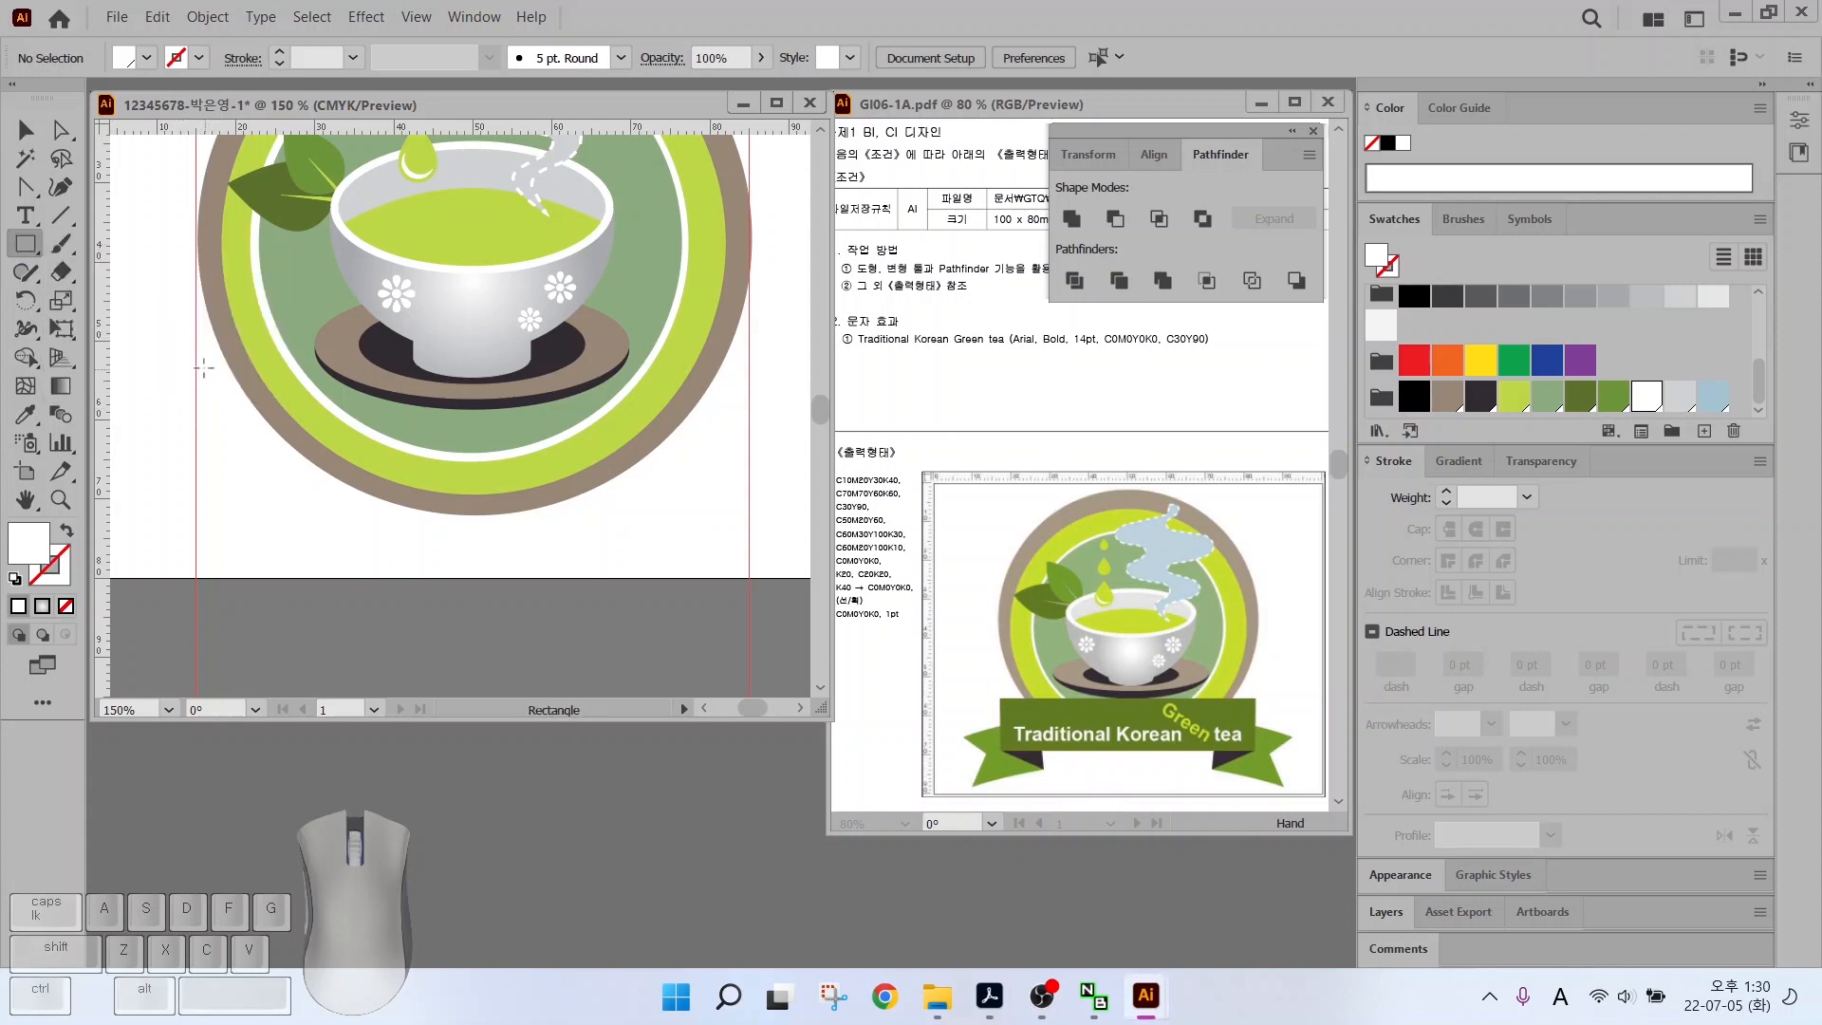
Draw a dark olive-green band across the circle's lower part and trim it thinner
drag(195, 361, 749, 489)
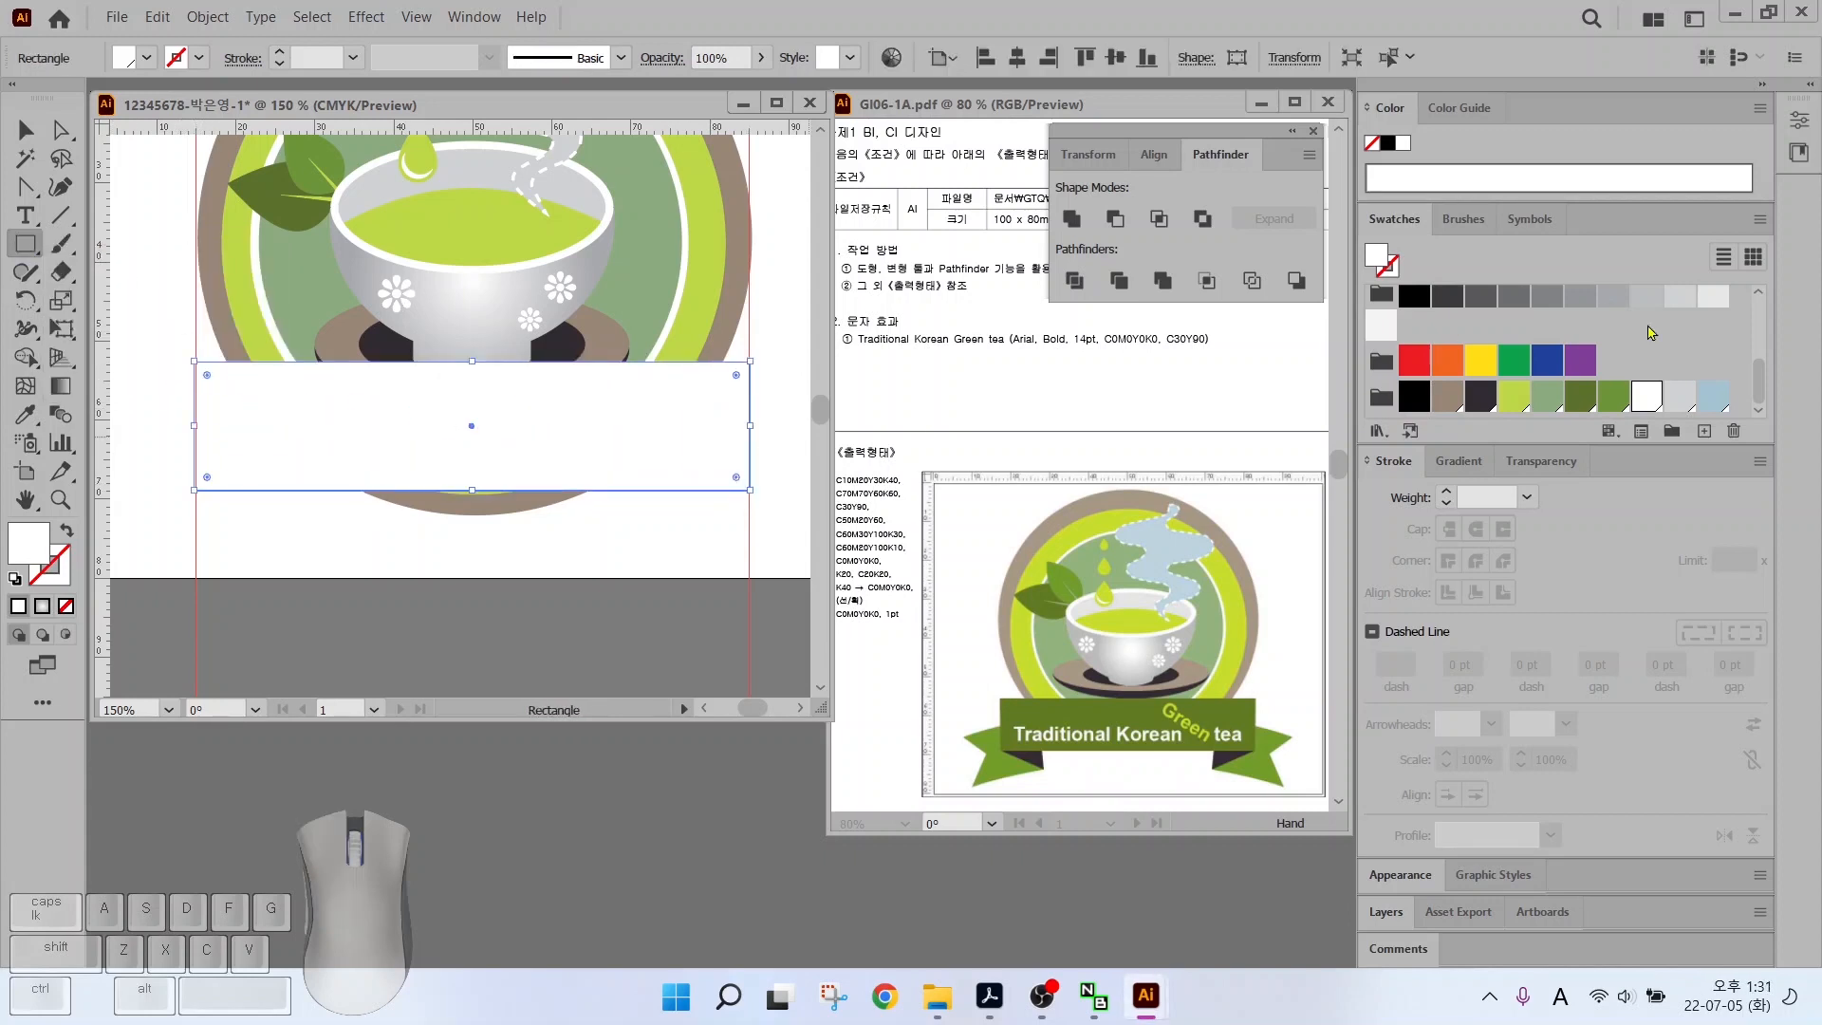
click(1579, 396)
key(v)
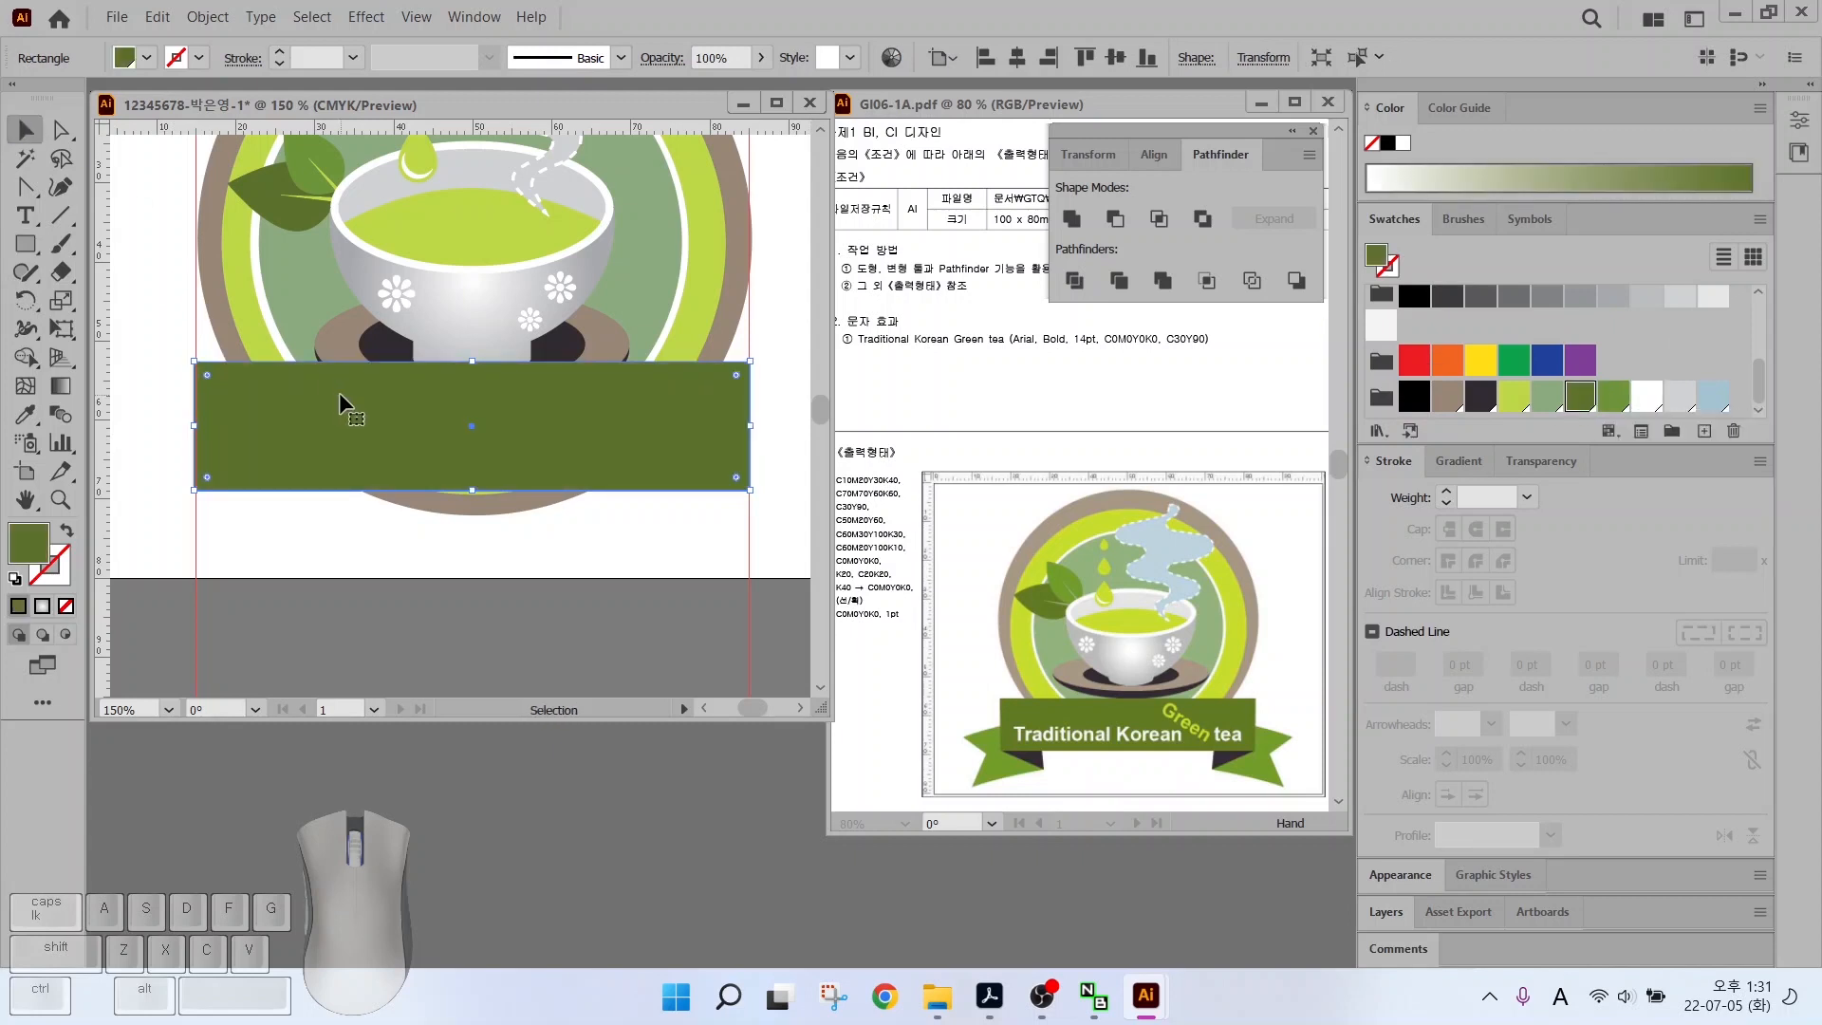
mouse_move(339, 394)
mouse_down()
mouse_move(317, 442)
mouse_move(338, 421)
mouse_up()
drag(469, 388, 470, 412)
drag(198, 465, 202, 465)
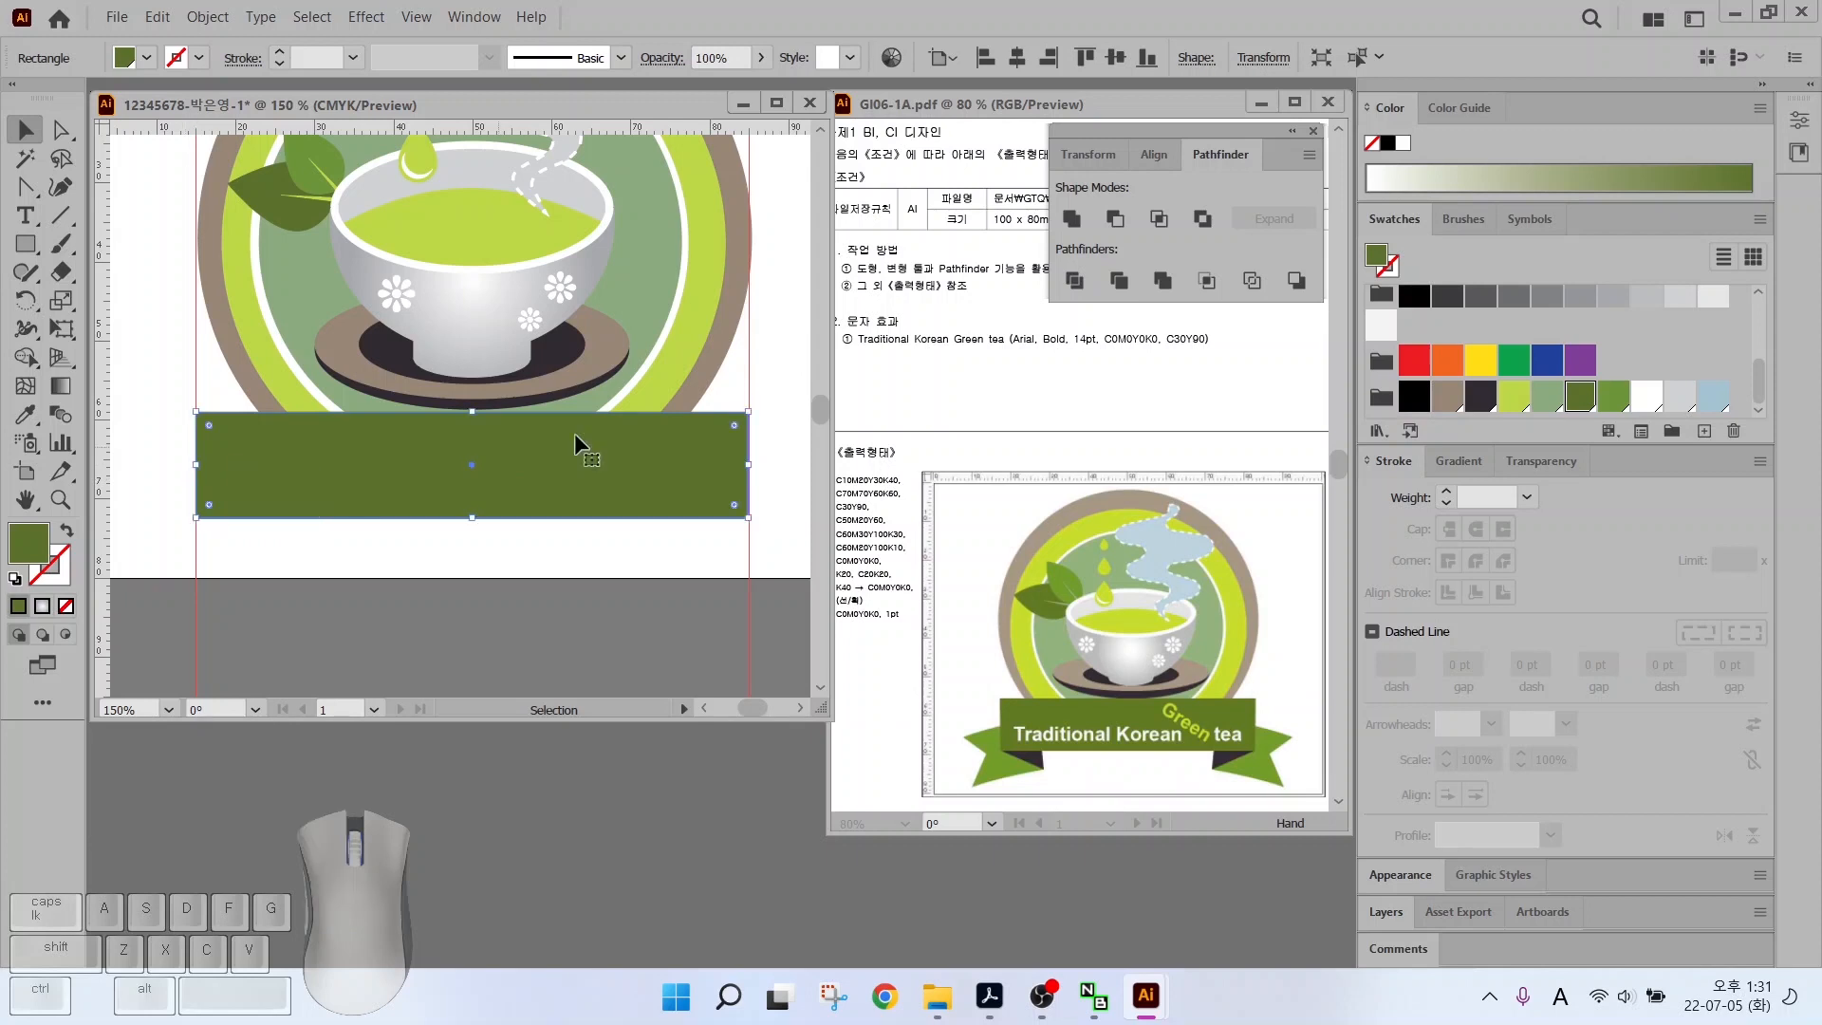
scroll(216, 533, up, 2)
Draw a smaller bright green rectangle at the band's left end
key(m)
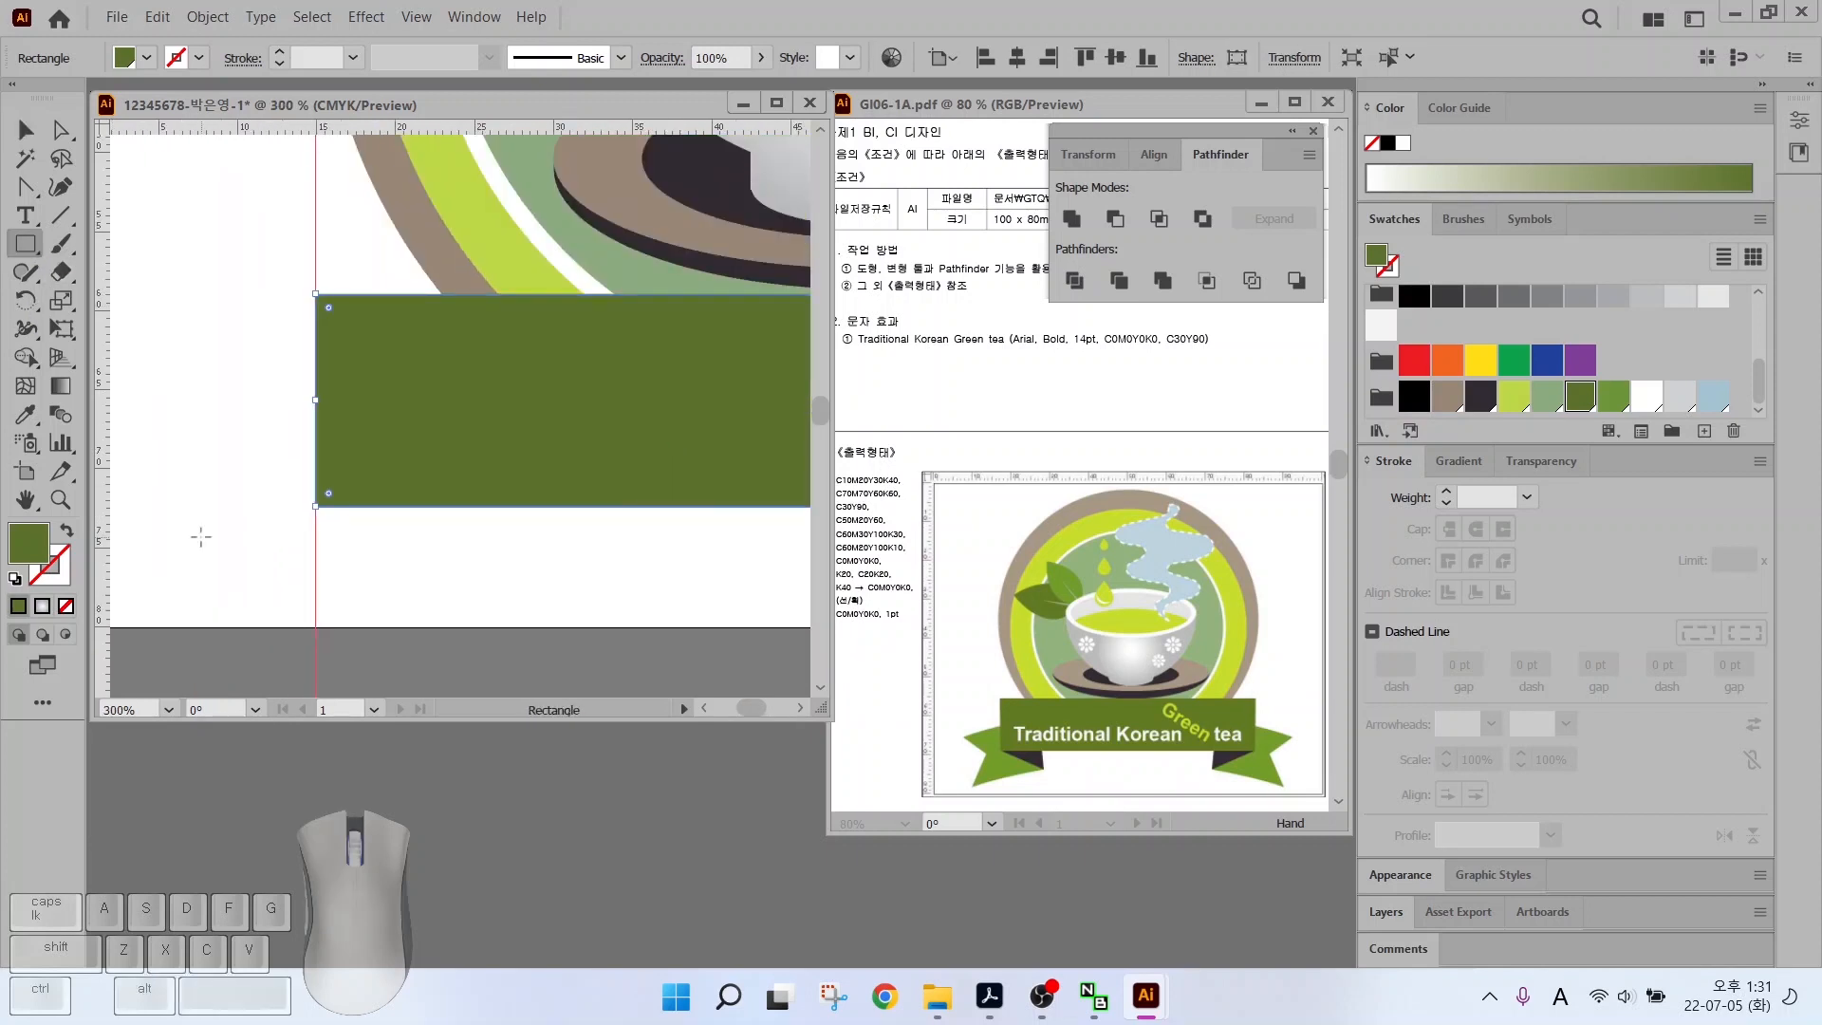
drag(163, 433, 412, 563)
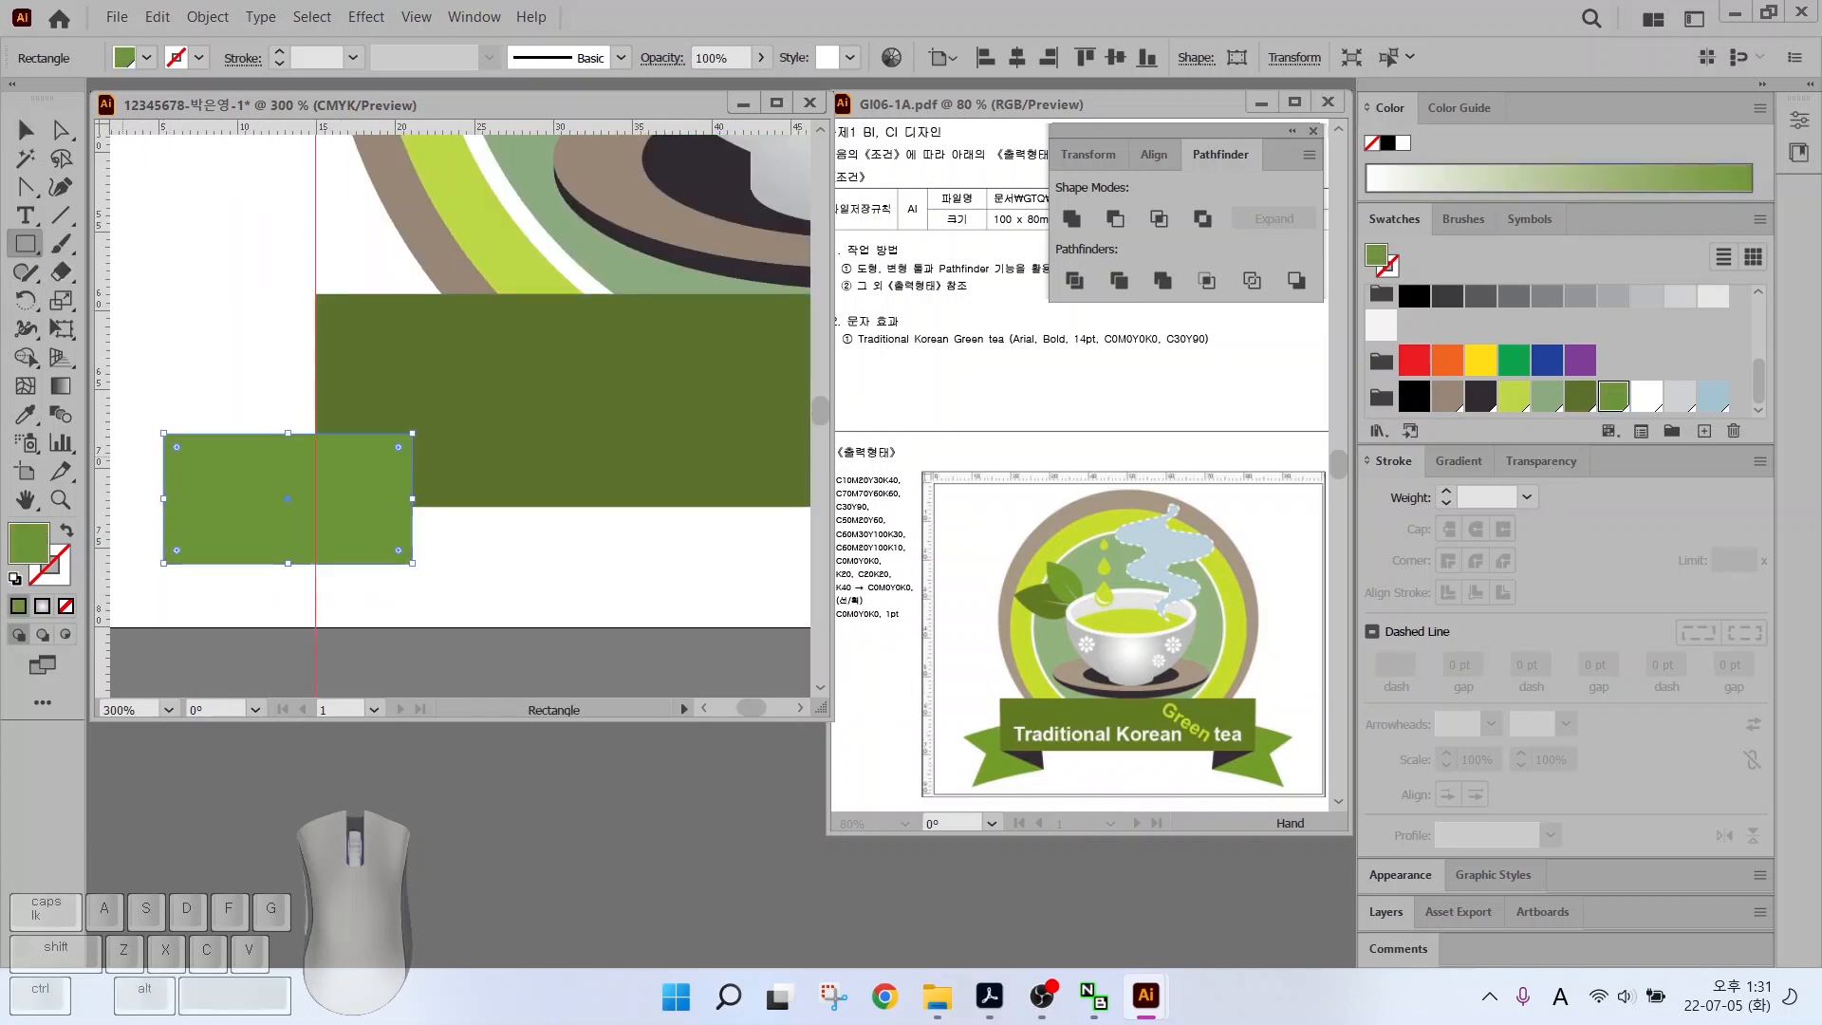
key(alt)
click(982, 761)
Notch the green rectangle's left edge with a pushed-in anchor and tilt the tail upward
click(27, 186)
drag(27, 187, 118, 217)
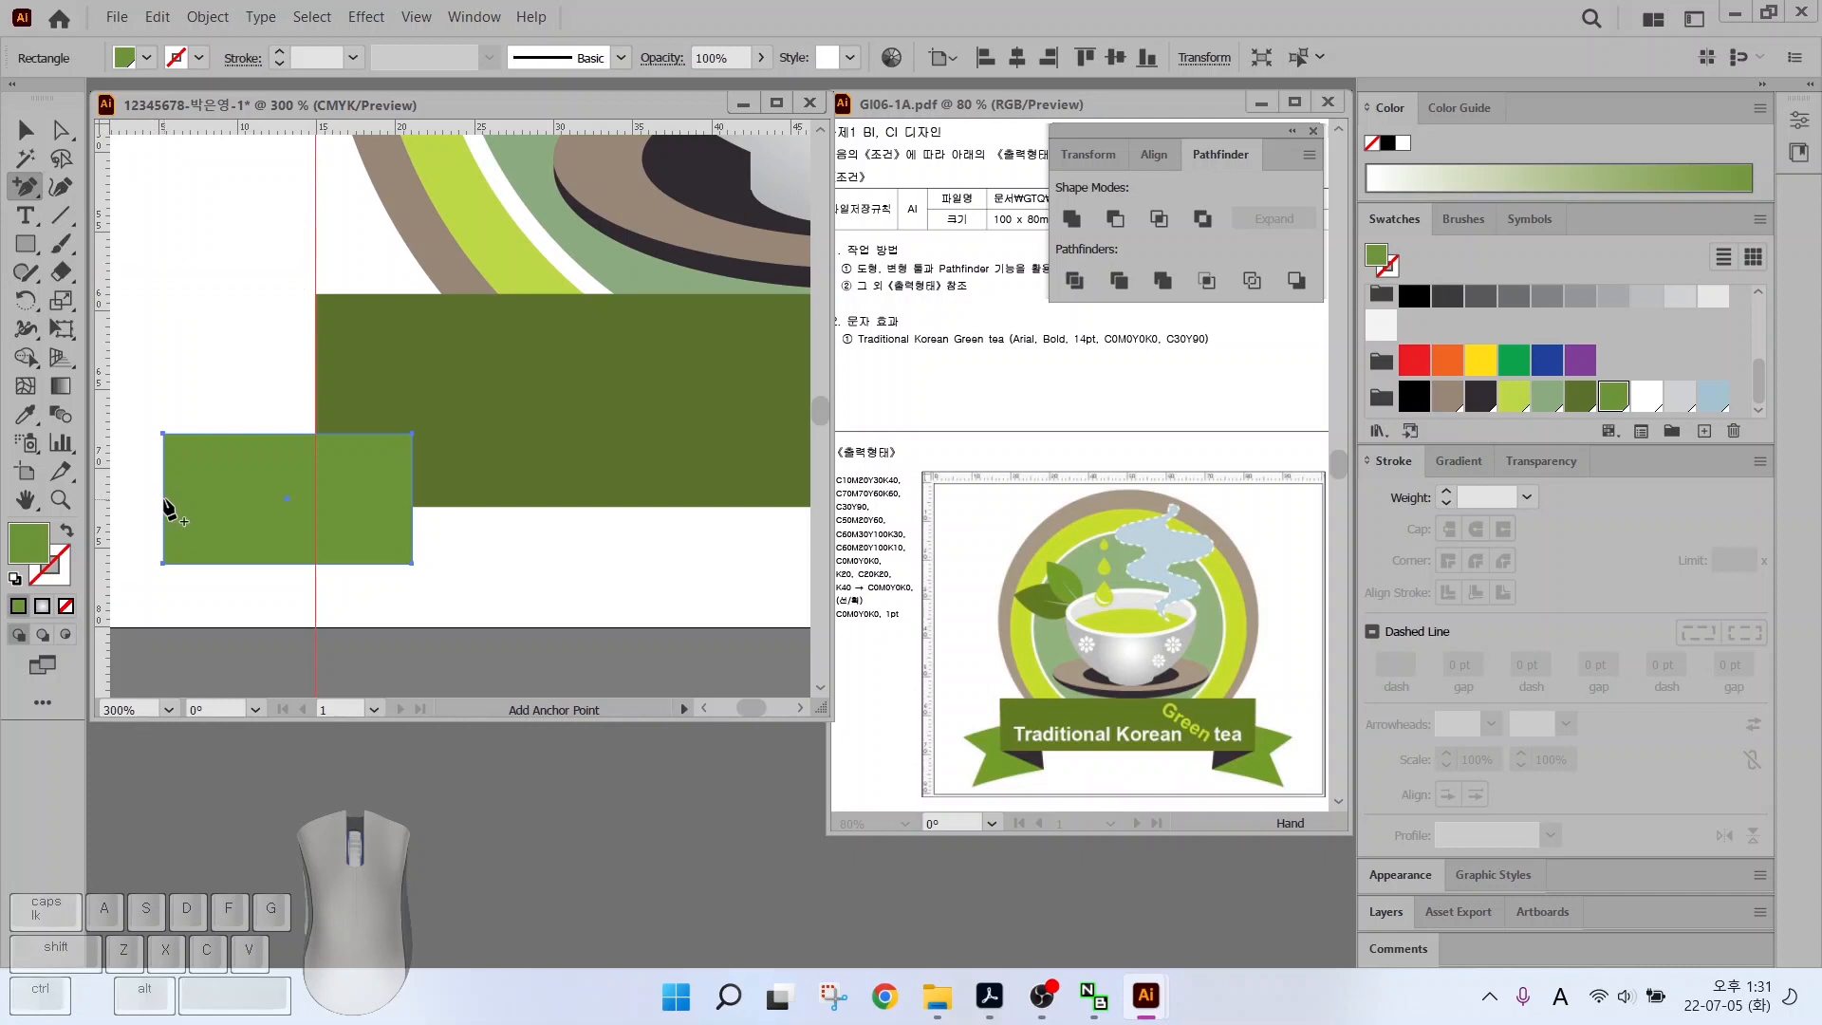
key(ctrl)
click(166, 503)
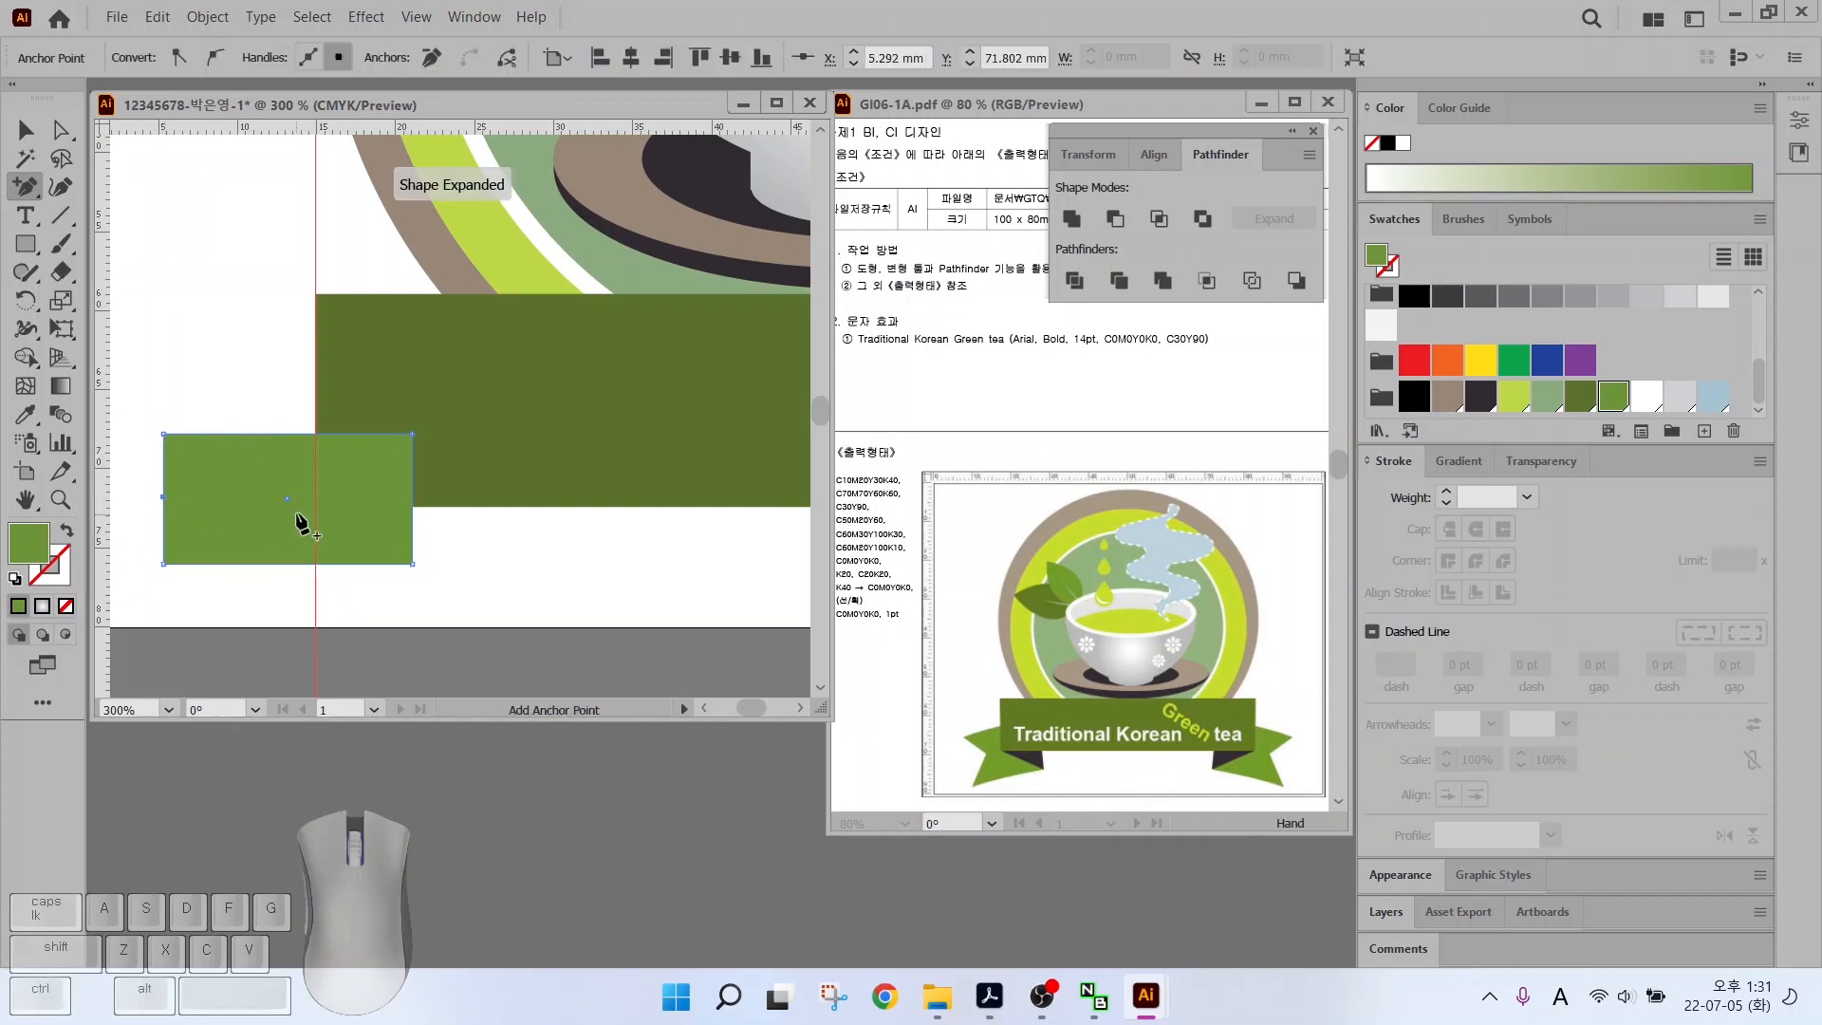
click(57, 132)
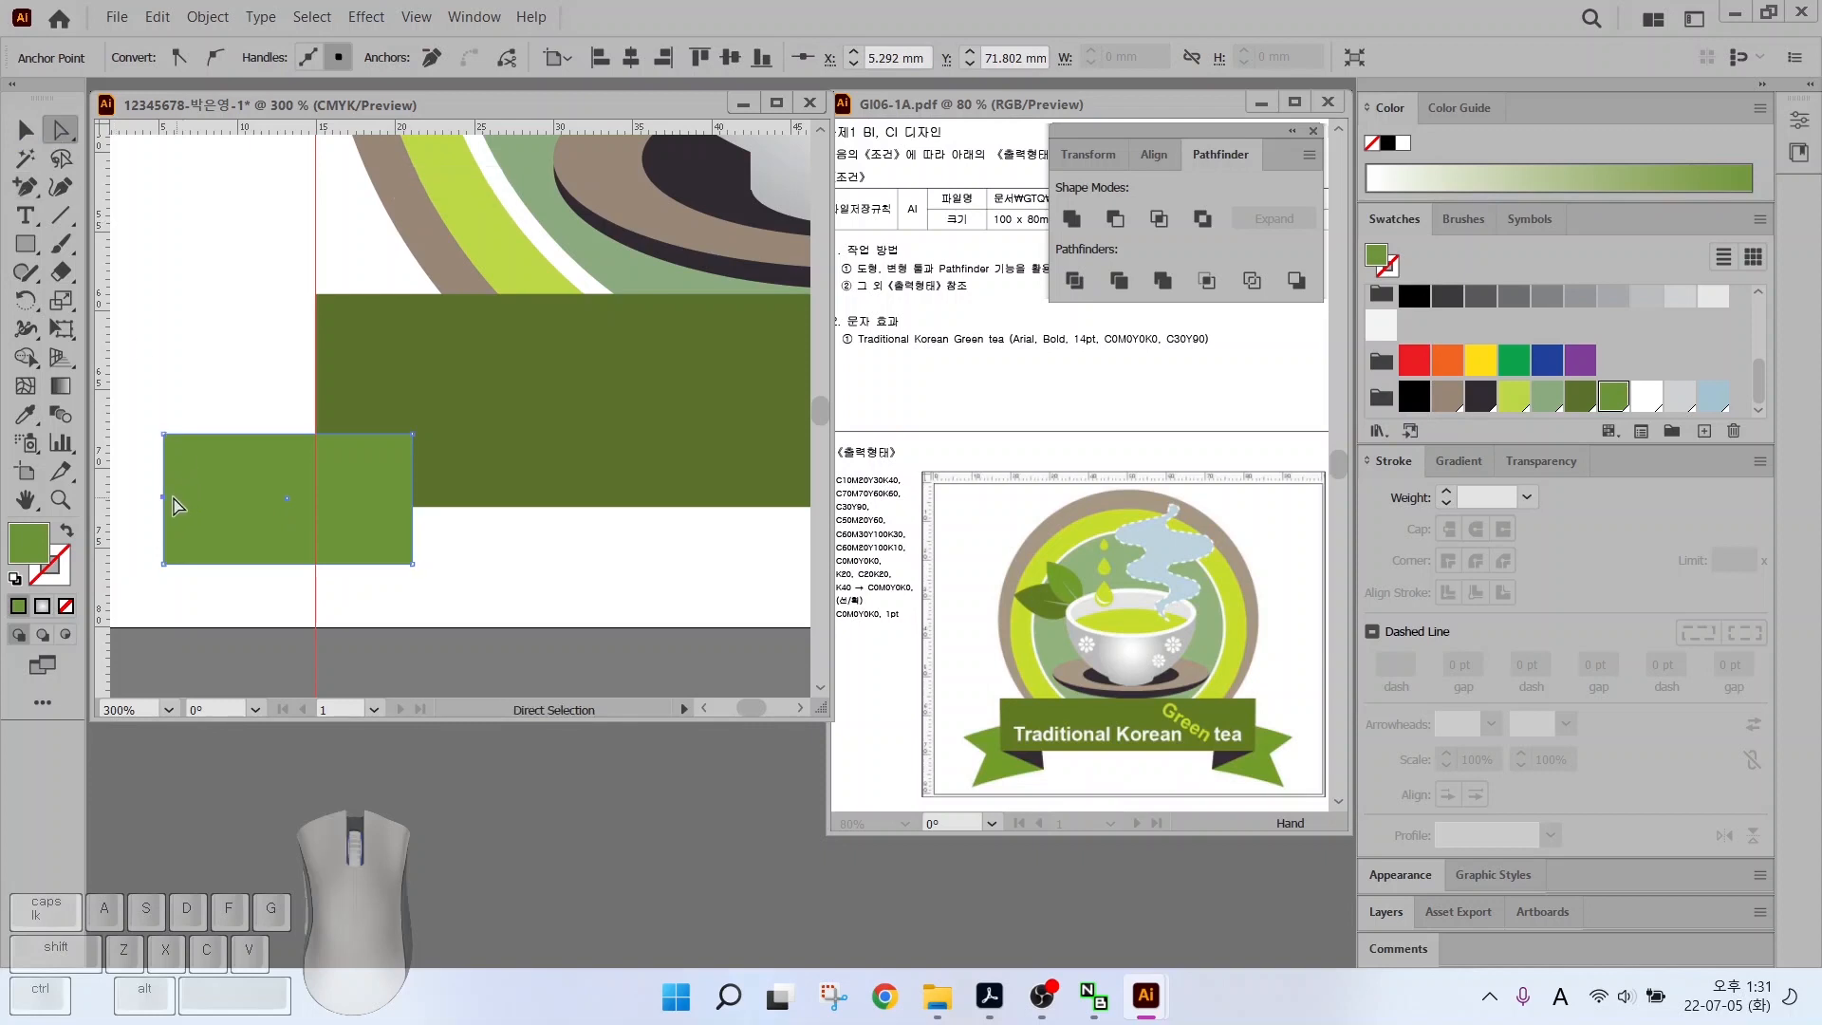
drag(164, 503, 200, 495)
key(ctrl)
drag(418, 425, 415, 463)
key(v)
drag(409, 390, 416, 399)
drag(249, 510, 253, 514)
scroll(405, 473, up, 2)
scroll(208, 433, up, 1)
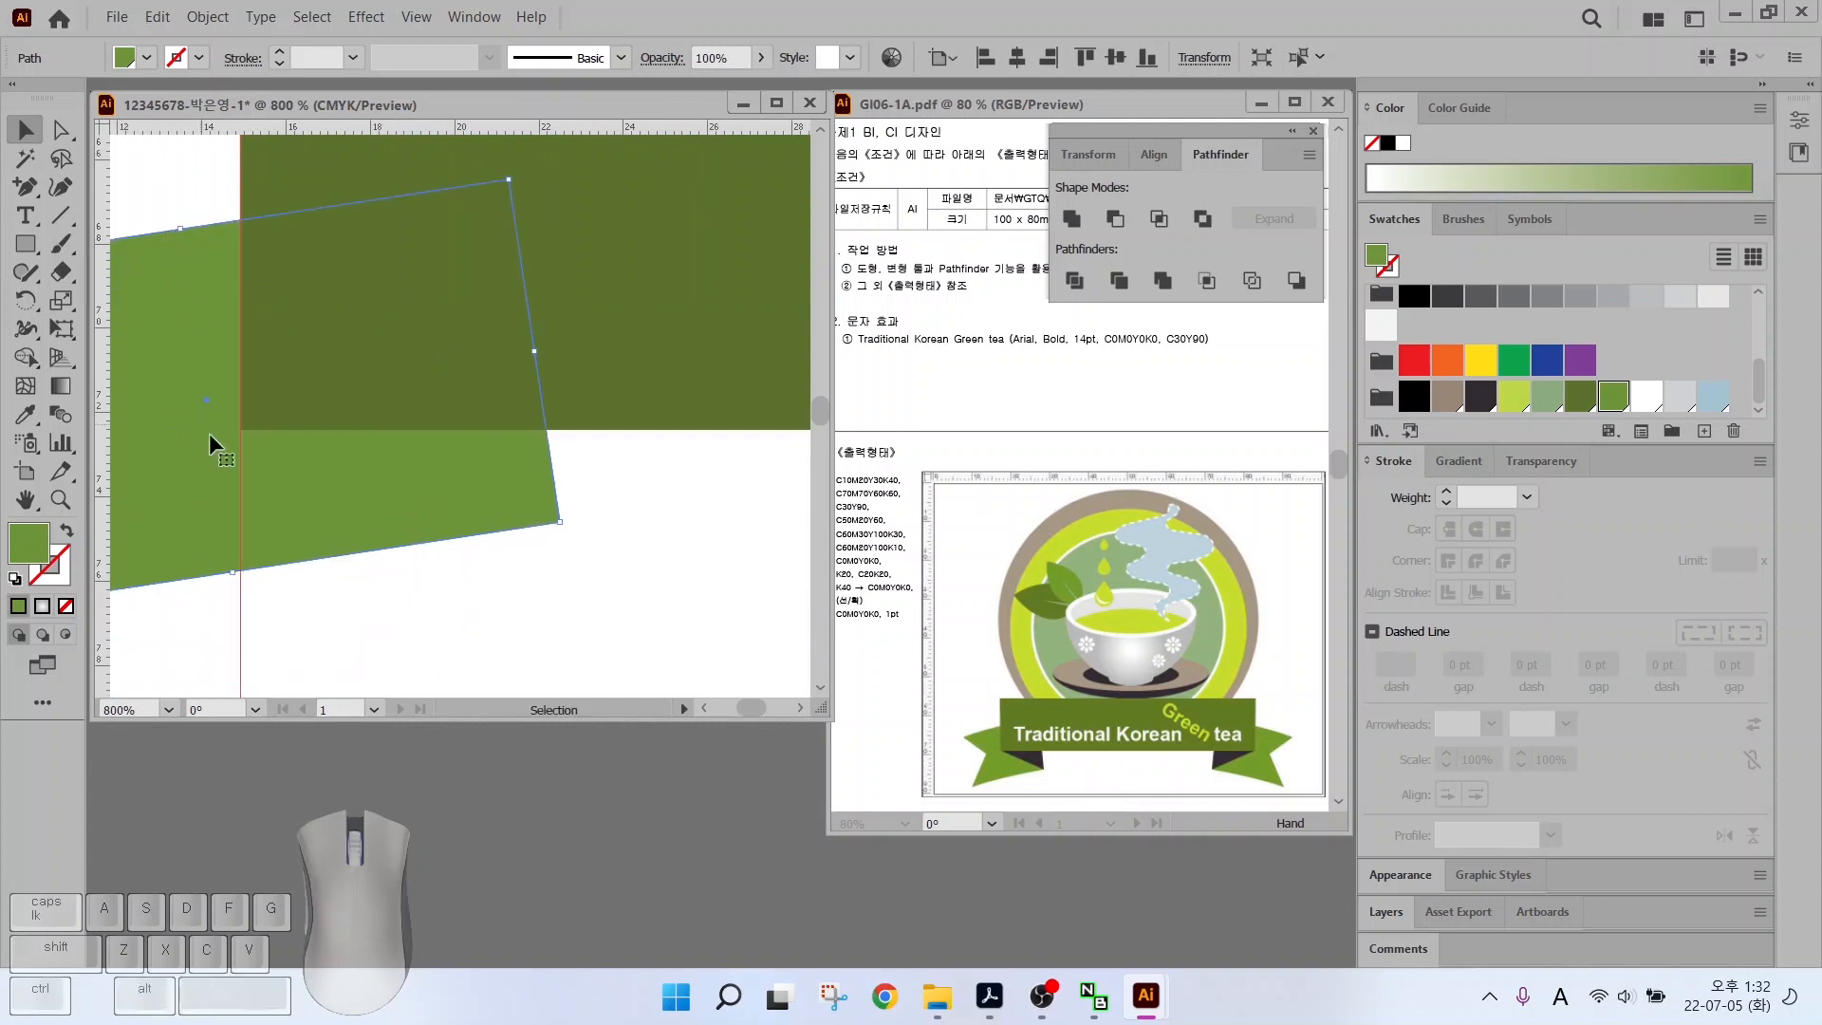
Draw a dark fold triangle between the tail and band, then select tail and fold together
key(p)
click(240, 430)
click(559, 520)
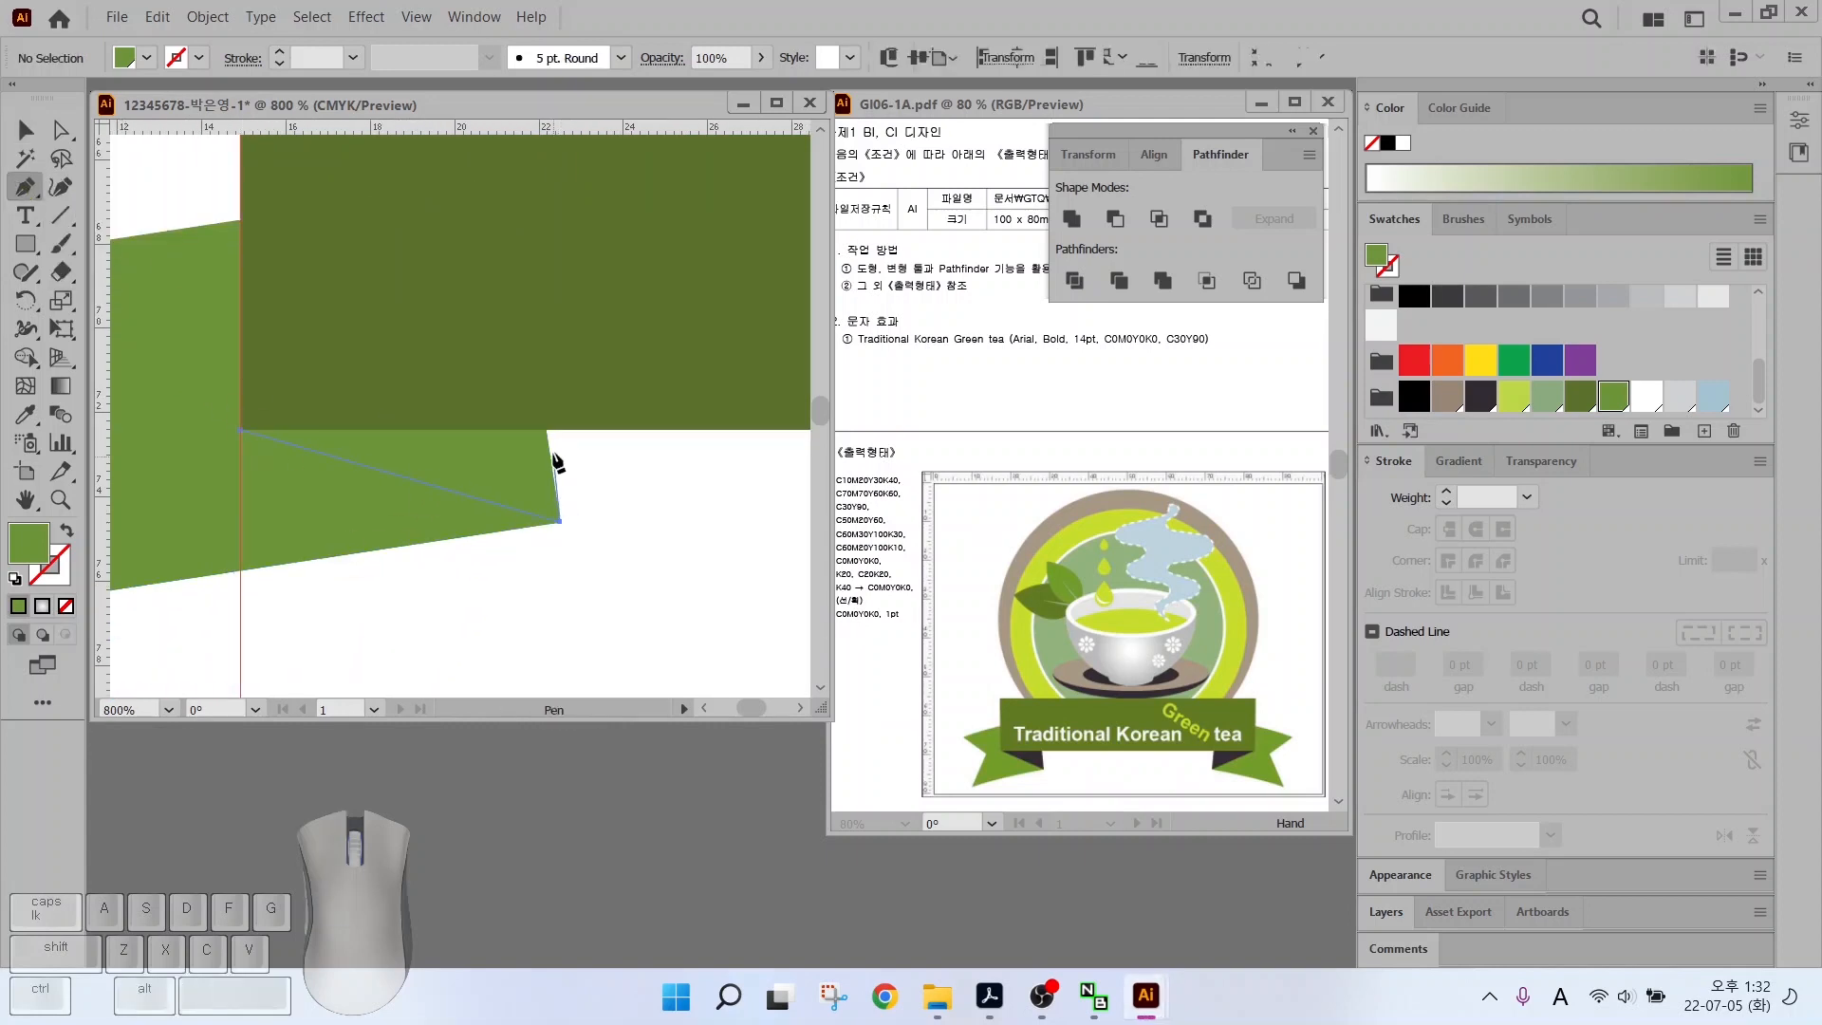
click(549, 430)
click(240, 430)
key(ctrl+0)
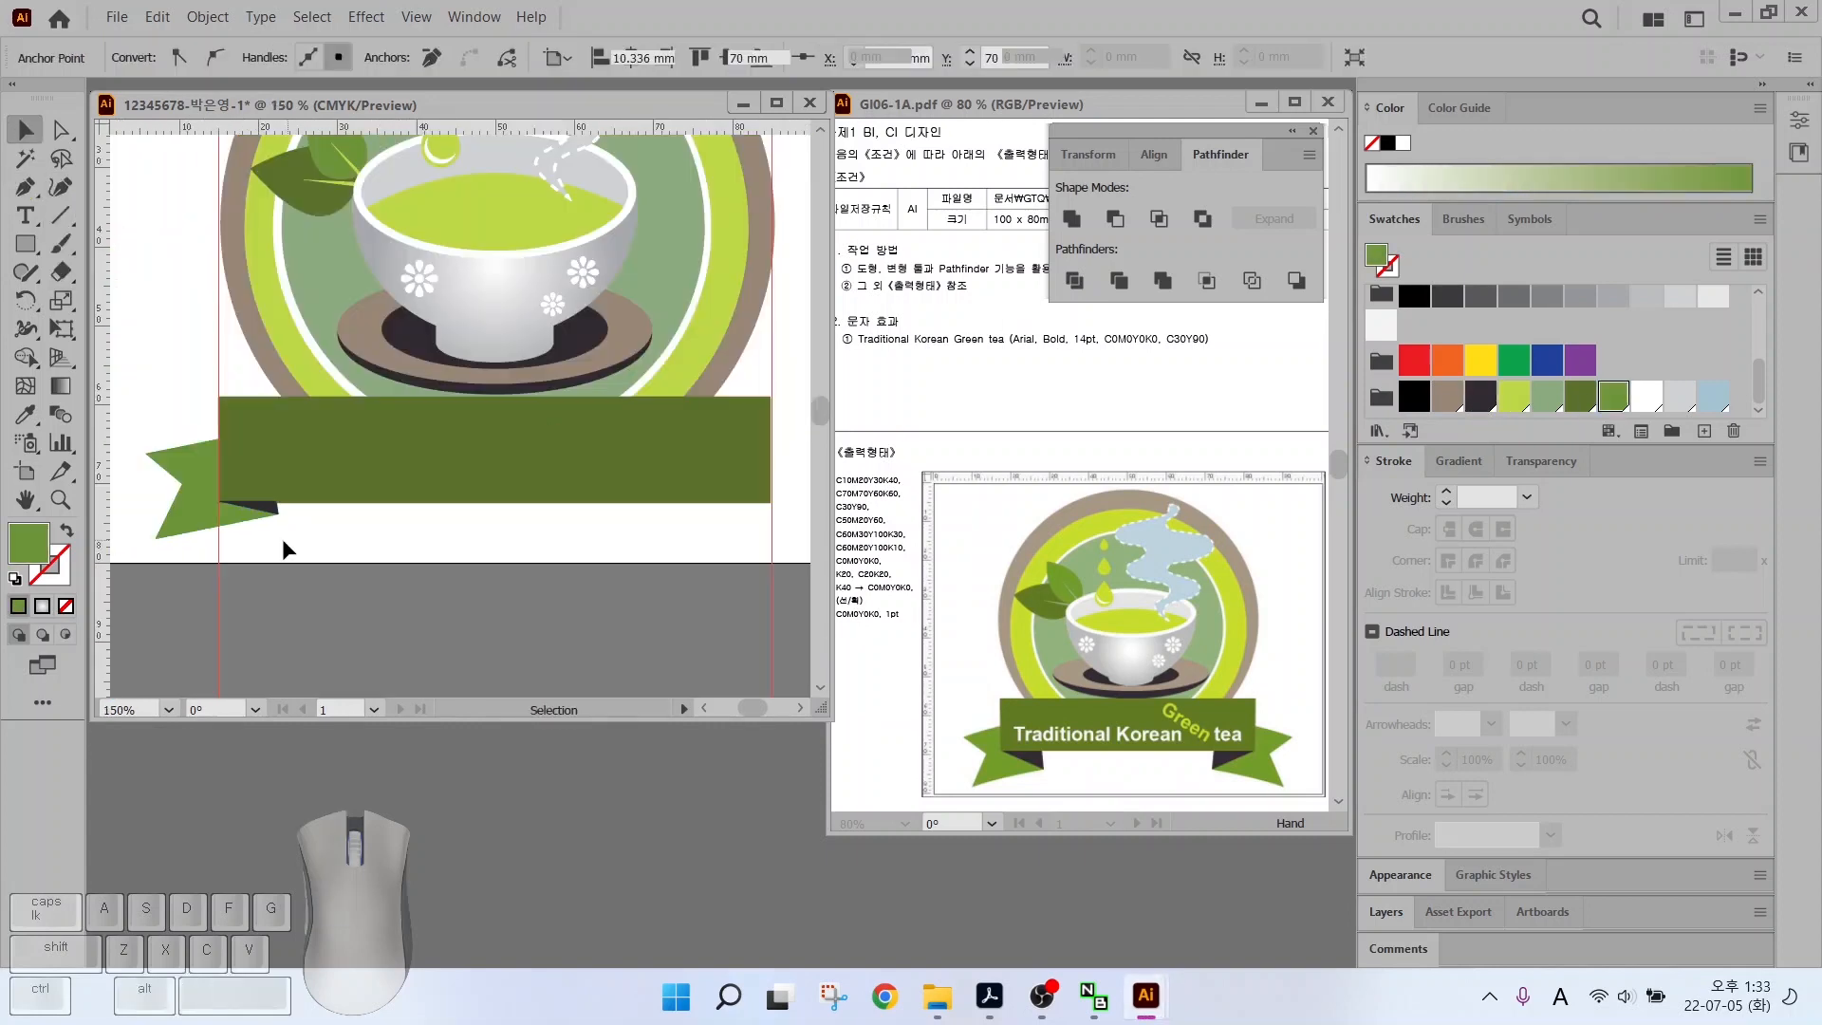
key(v)
click(298, 539)
drag(249, 509, 240, 507)
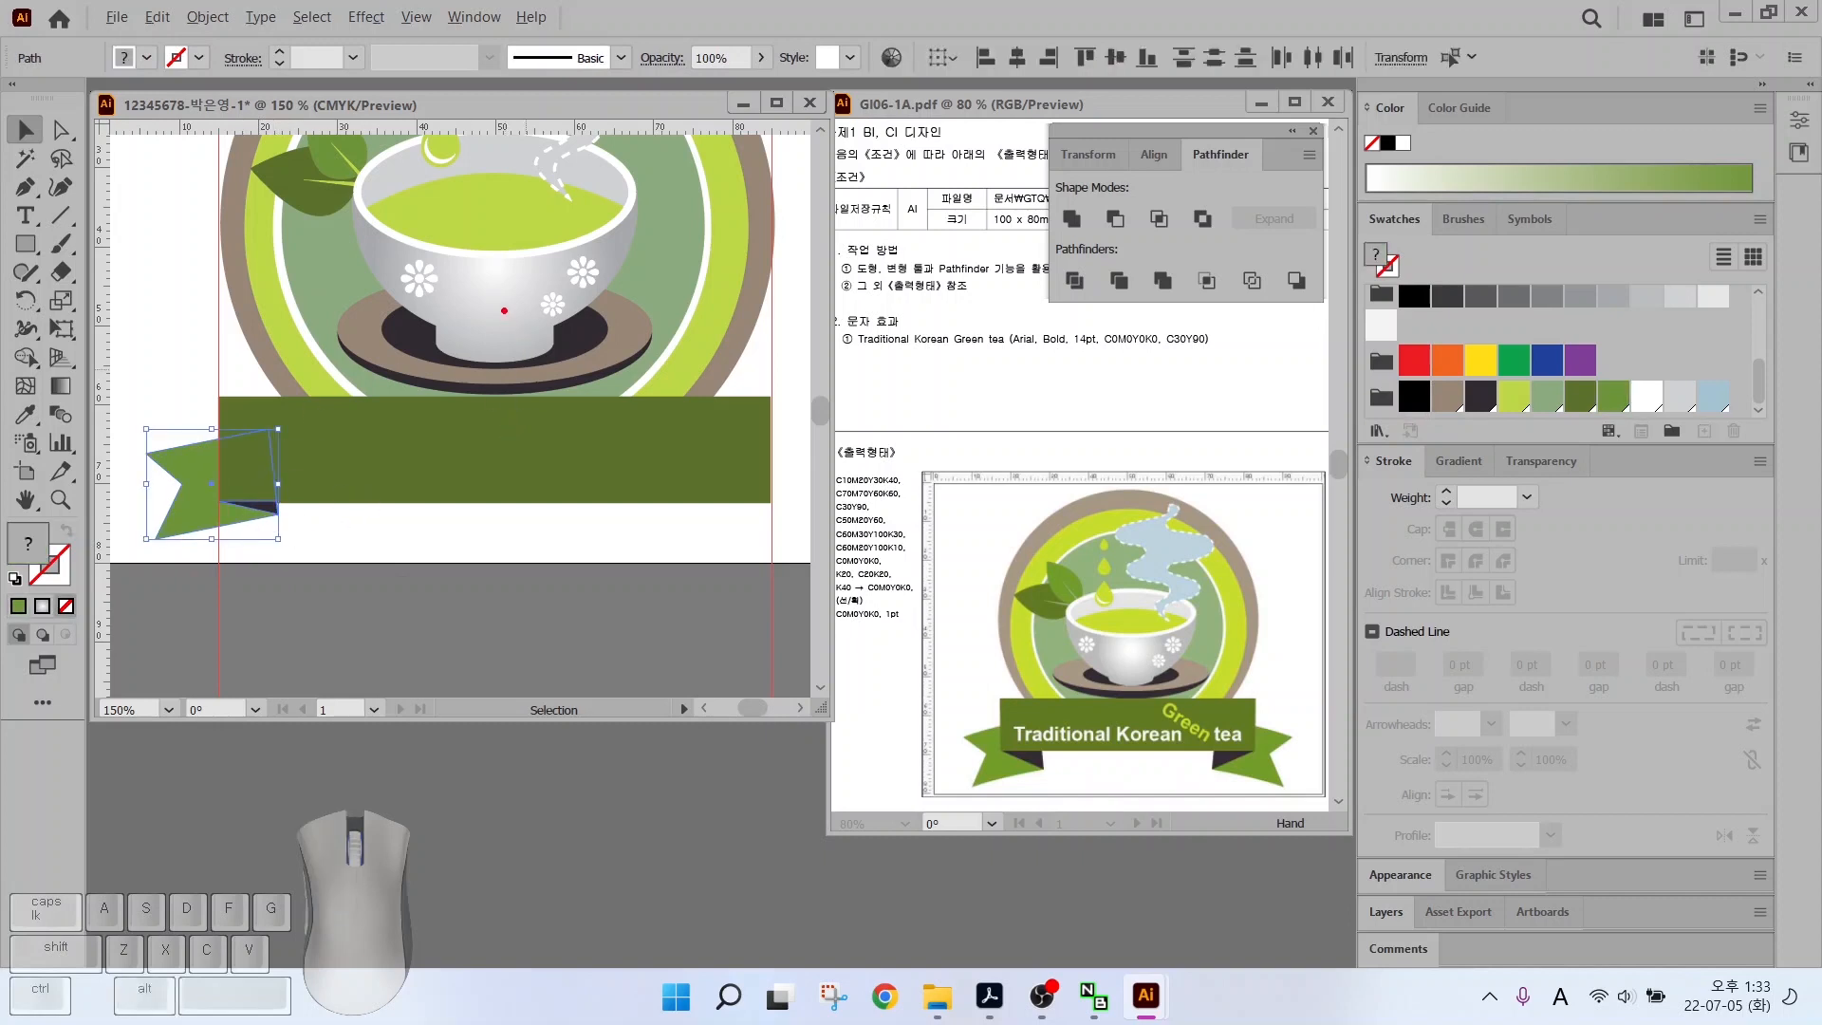
Sketch and clear an on-screen annotation showing the planned mirroring
mouse_move(503, 309)
mouse_down()
mouse_move(470, 588)
mouse_move(504, 659)
mouse_up()
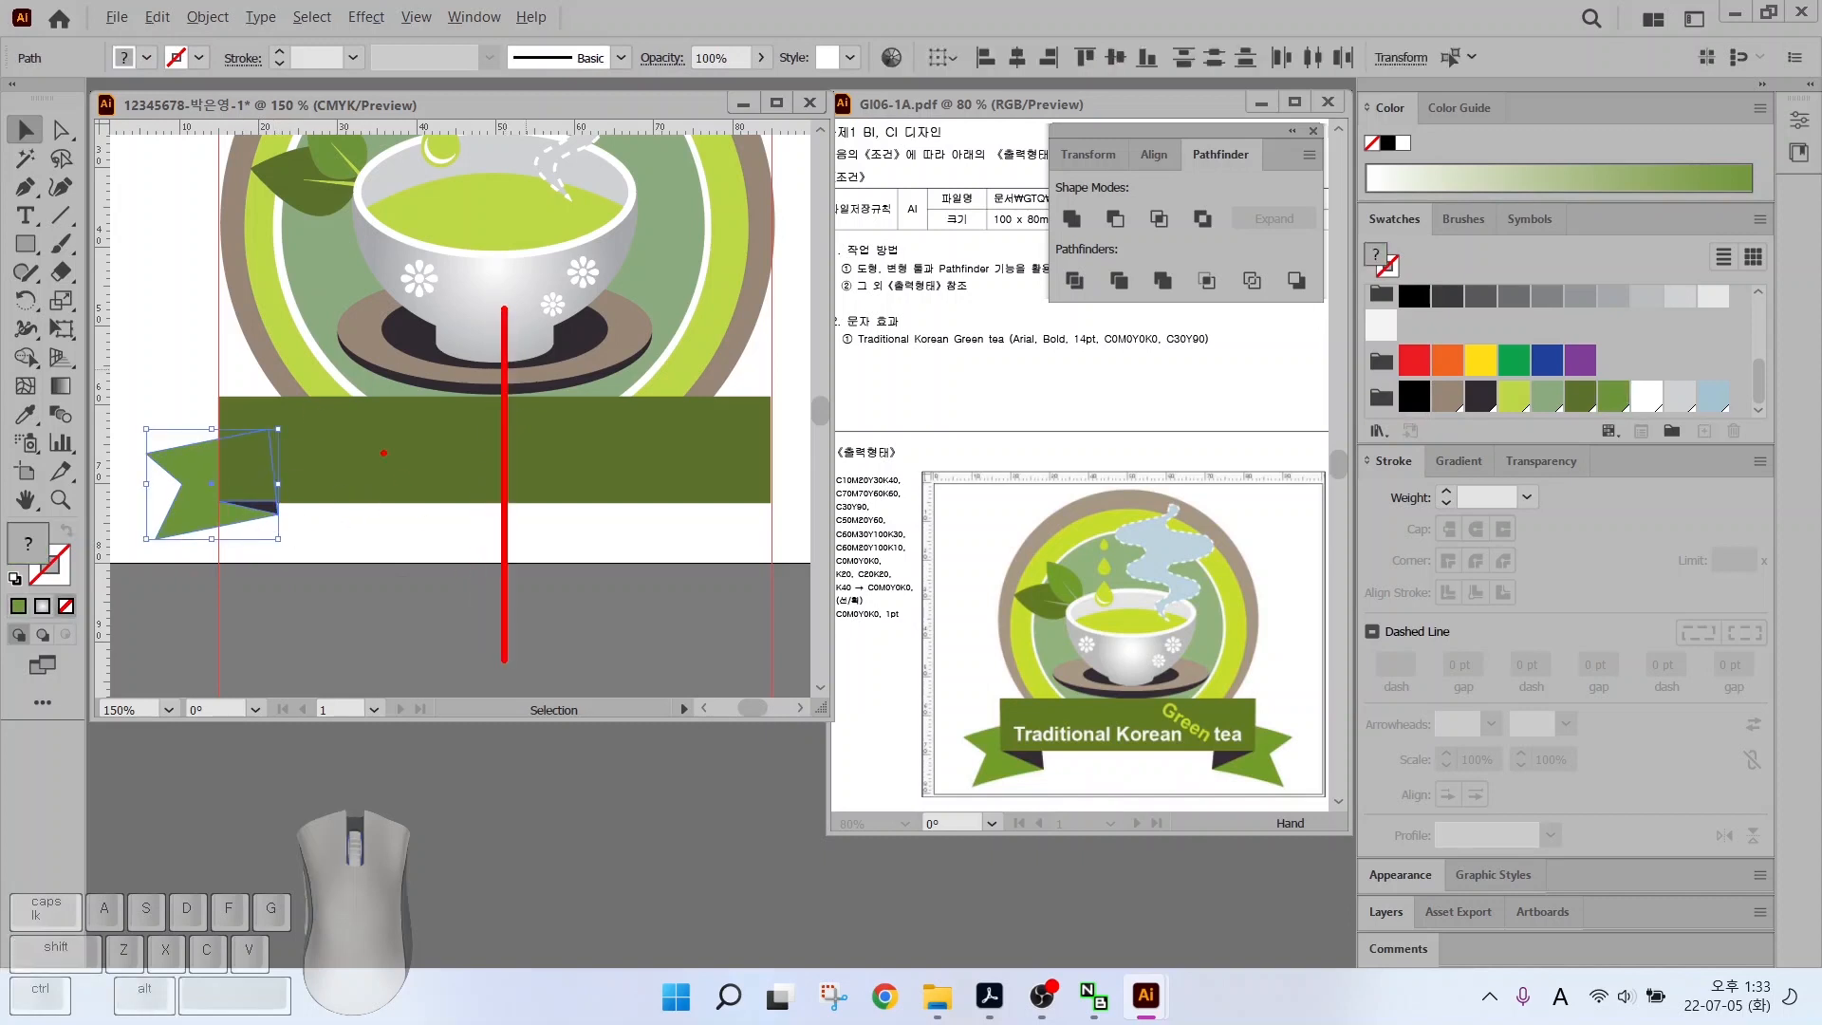
mouse_move(353, 327)
mouse_down()
mouse_move(338, 418)
mouse_move(654, 368)
mouse_move(669, 381)
mouse_move(670, 356)
mouse_up()
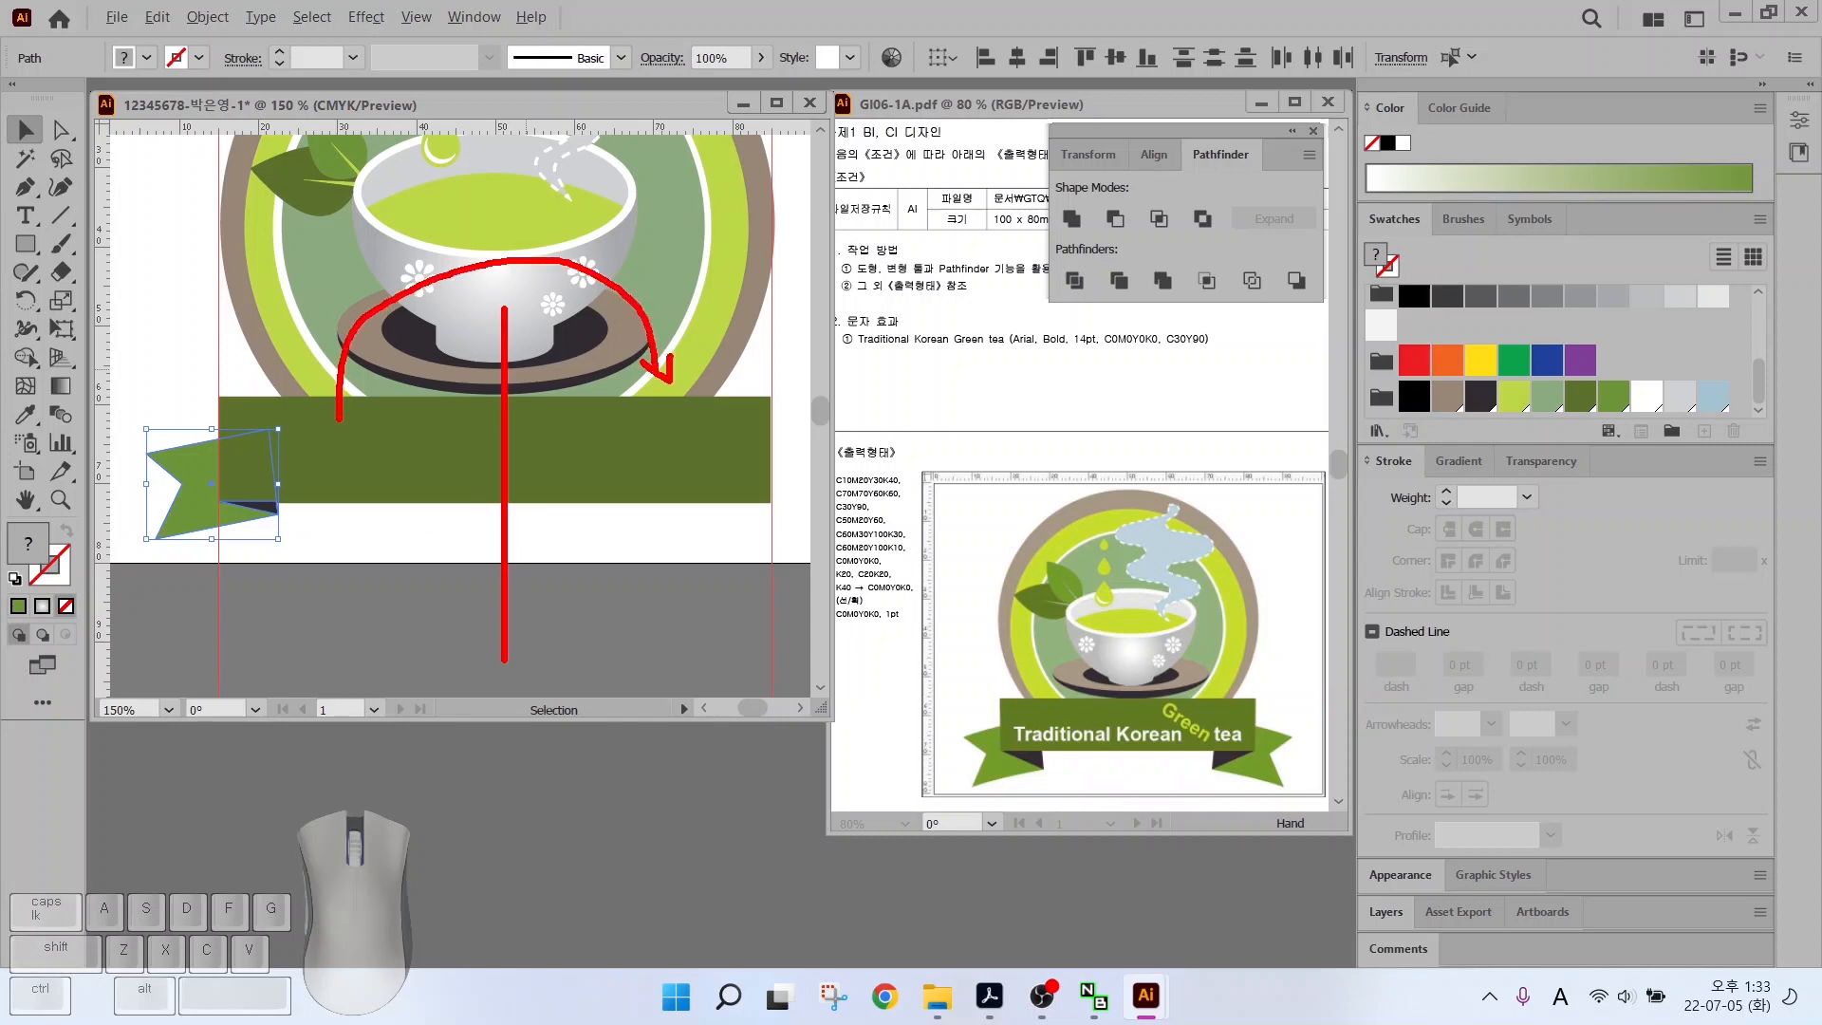
key(Escape)
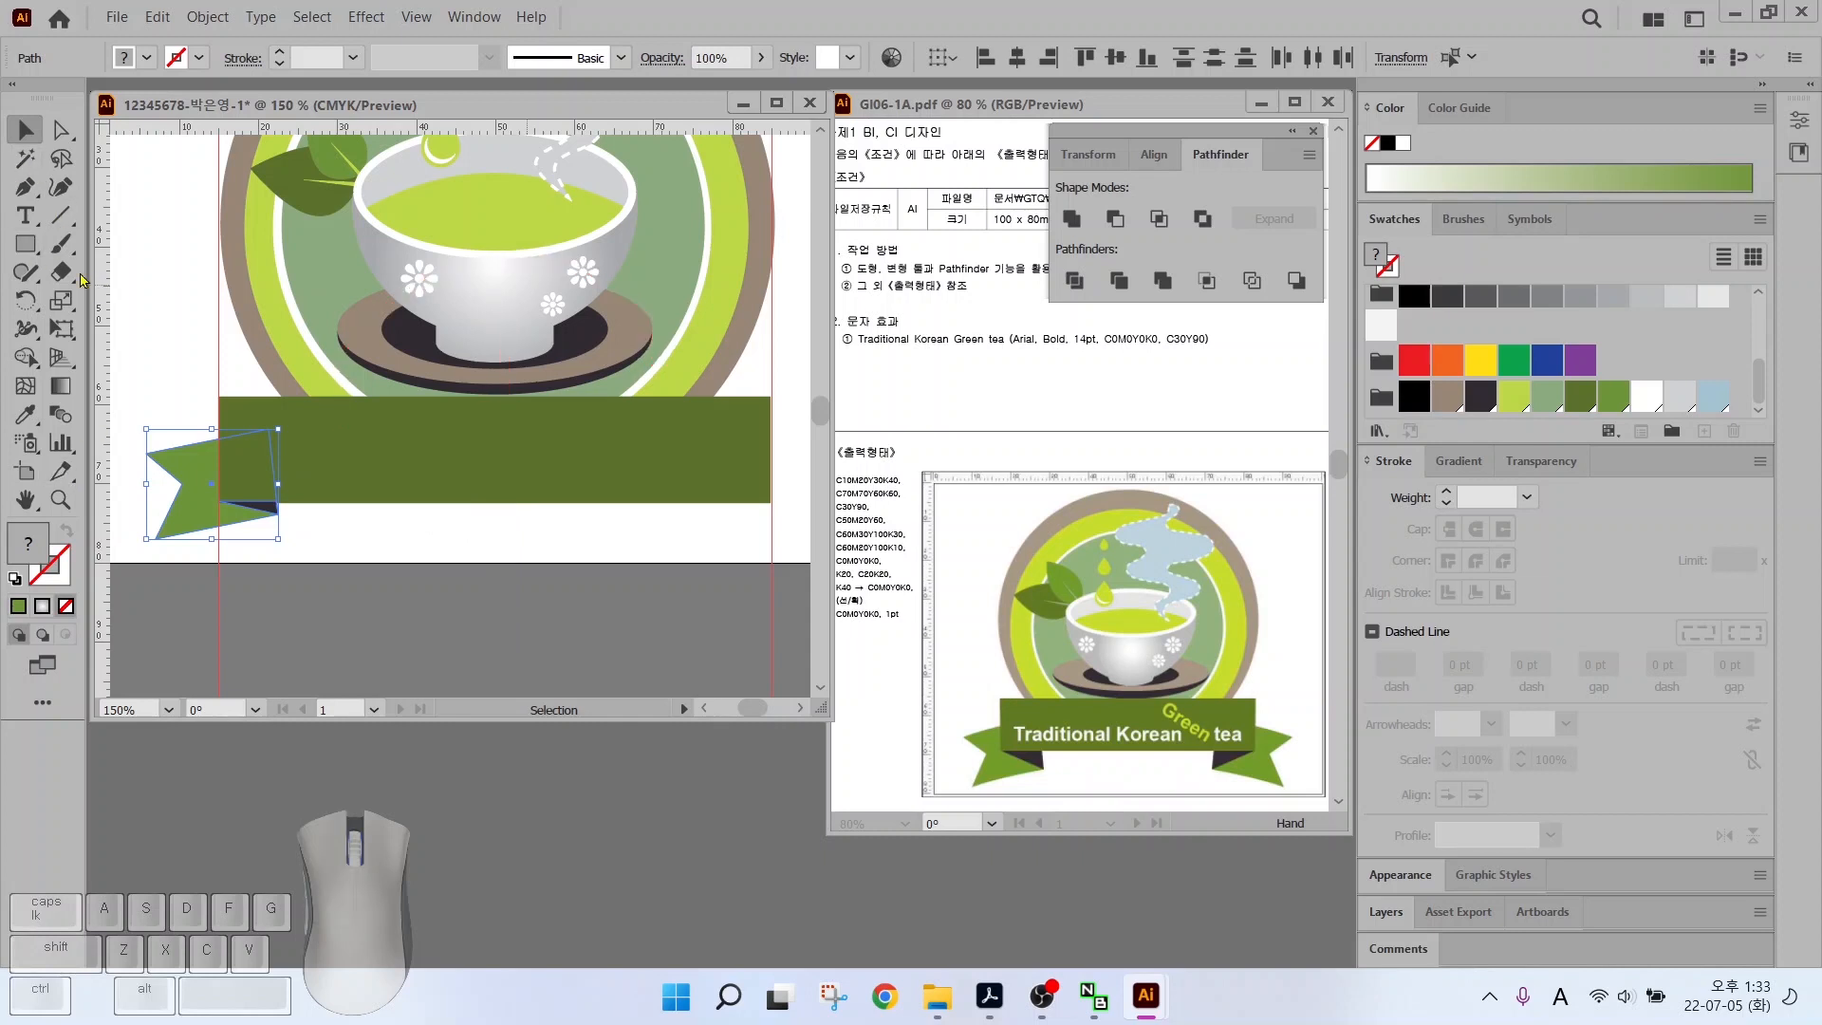
click(26, 302)
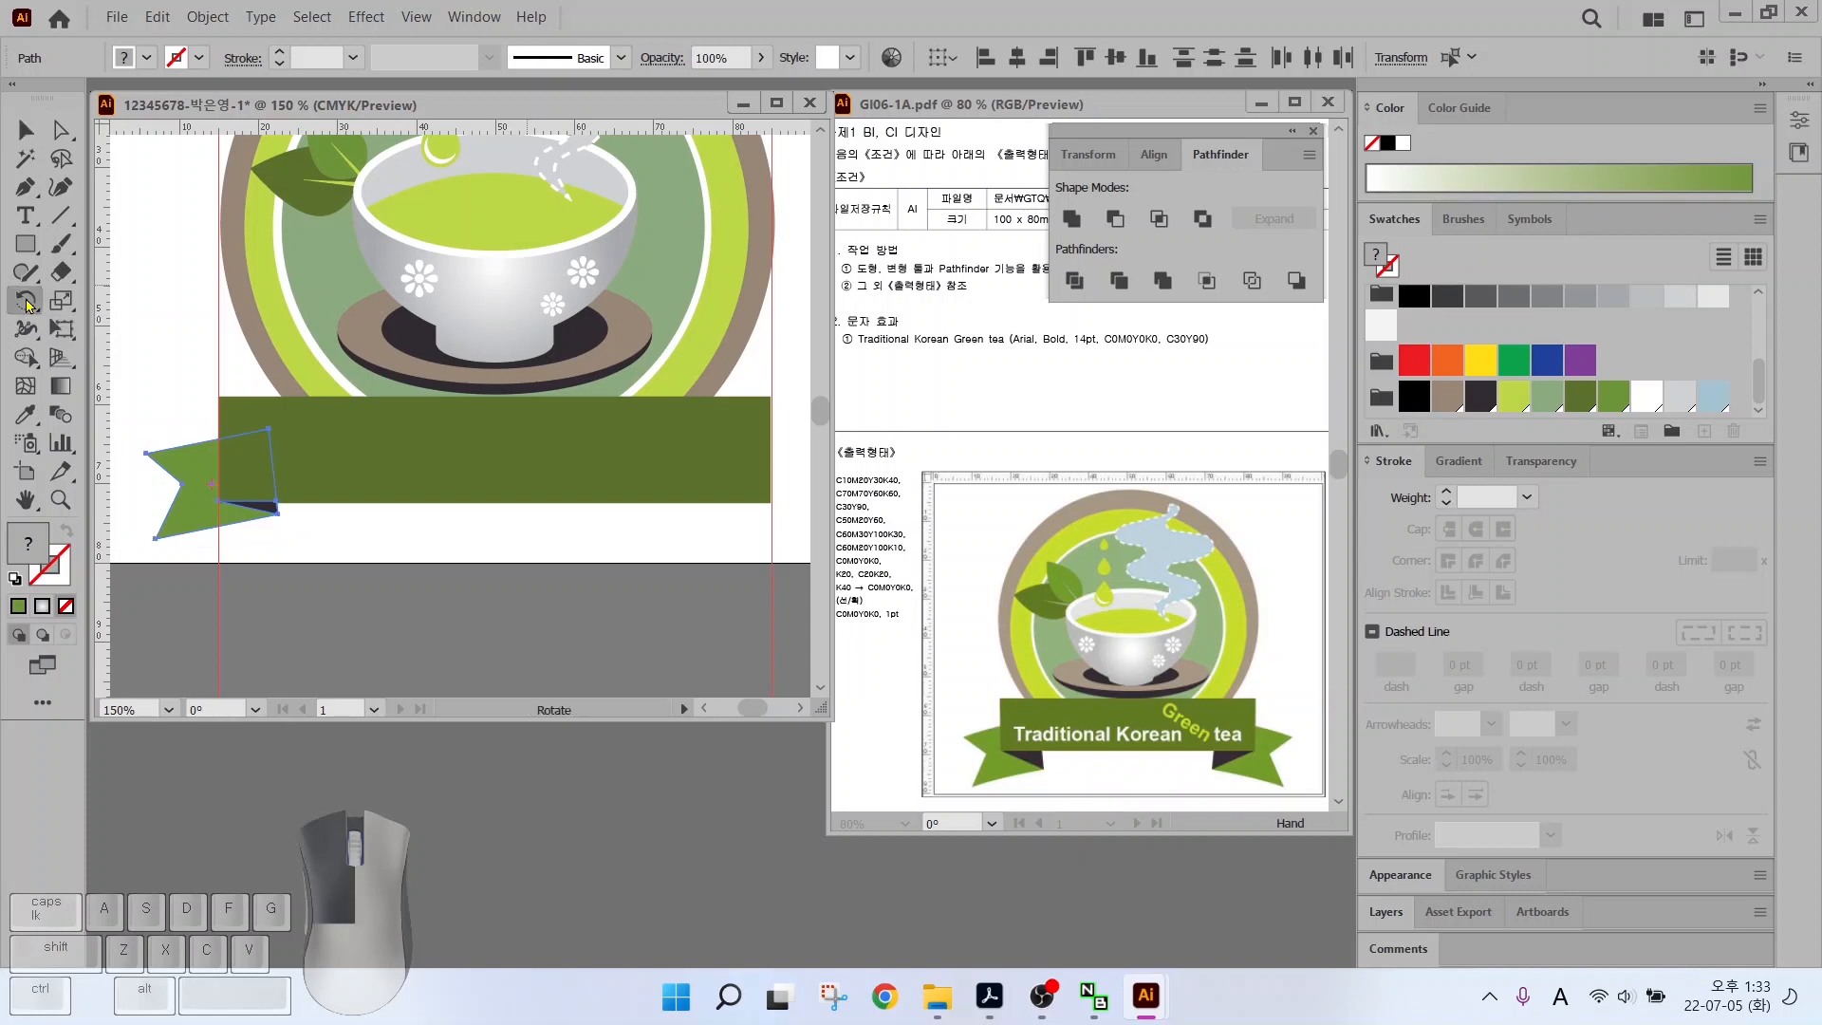
Reflect a vertical copy of the tail and fold about the artwork's centre
click(133, 332)
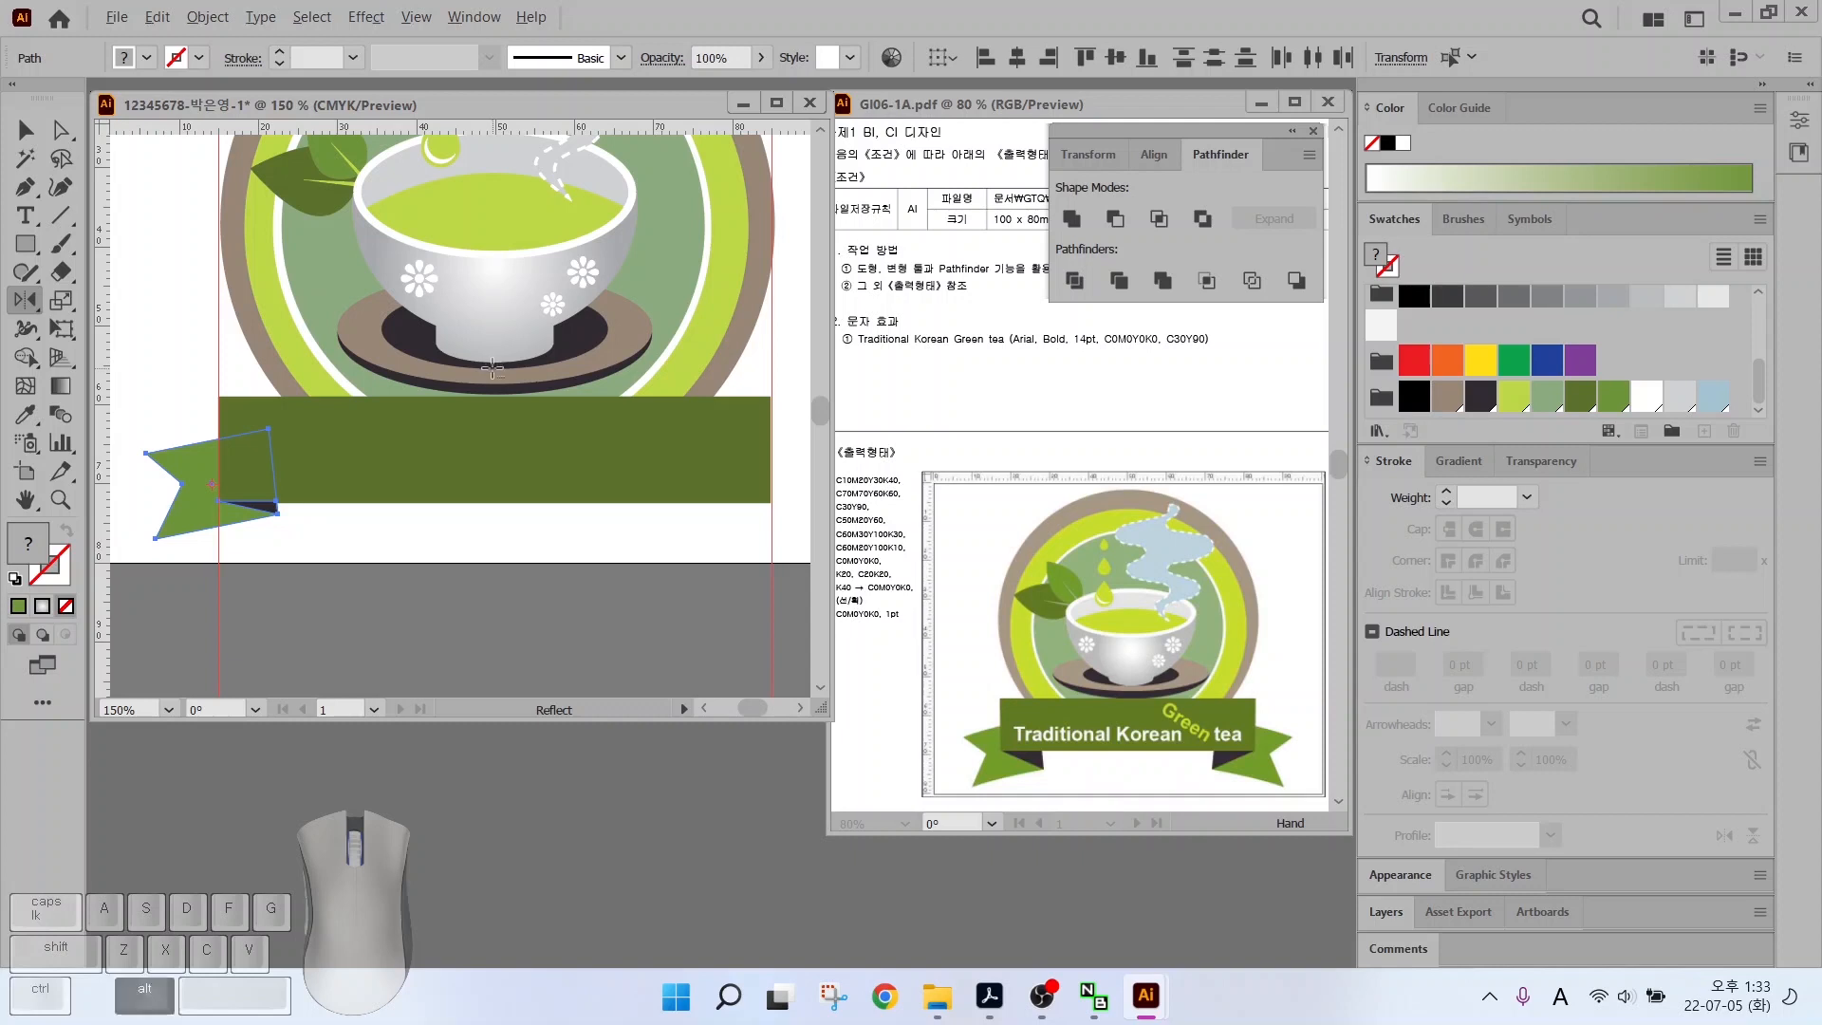
alt+click(493, 353)
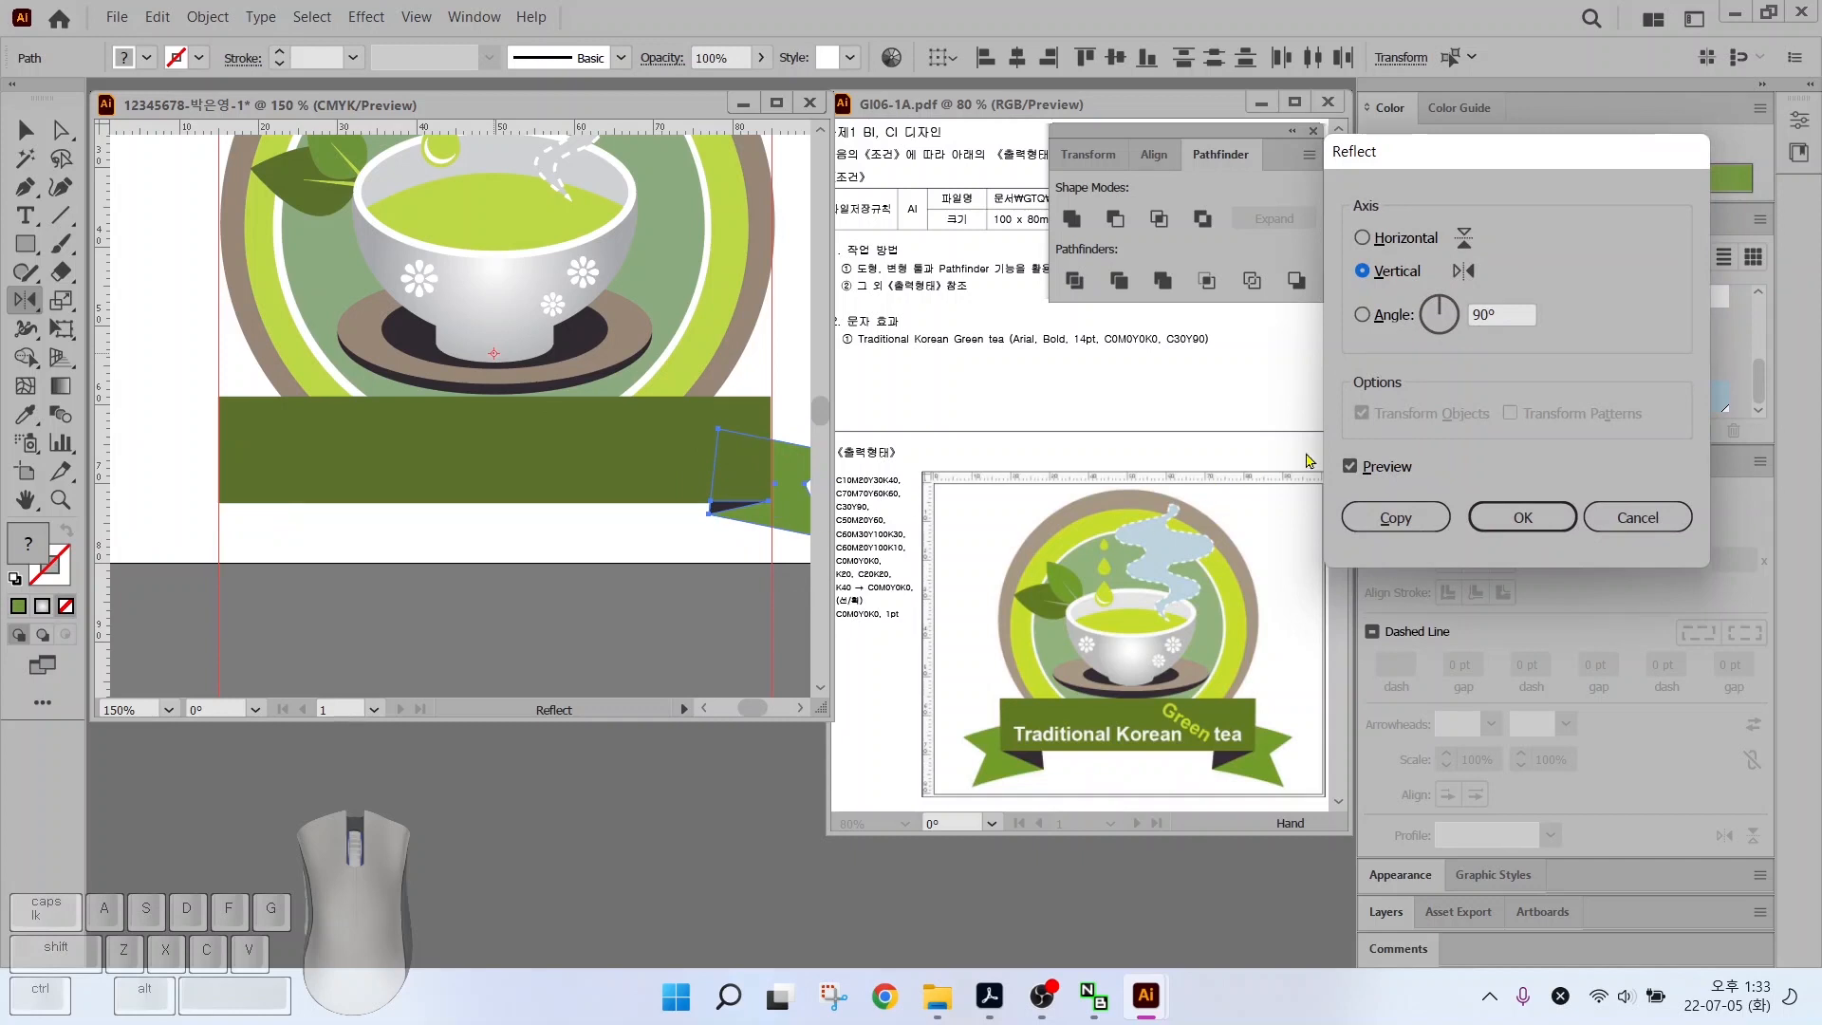
click(1348, 469)
click(1348, 469)
click(1348, 469)
click(1348, 469)
click(1383, 517)
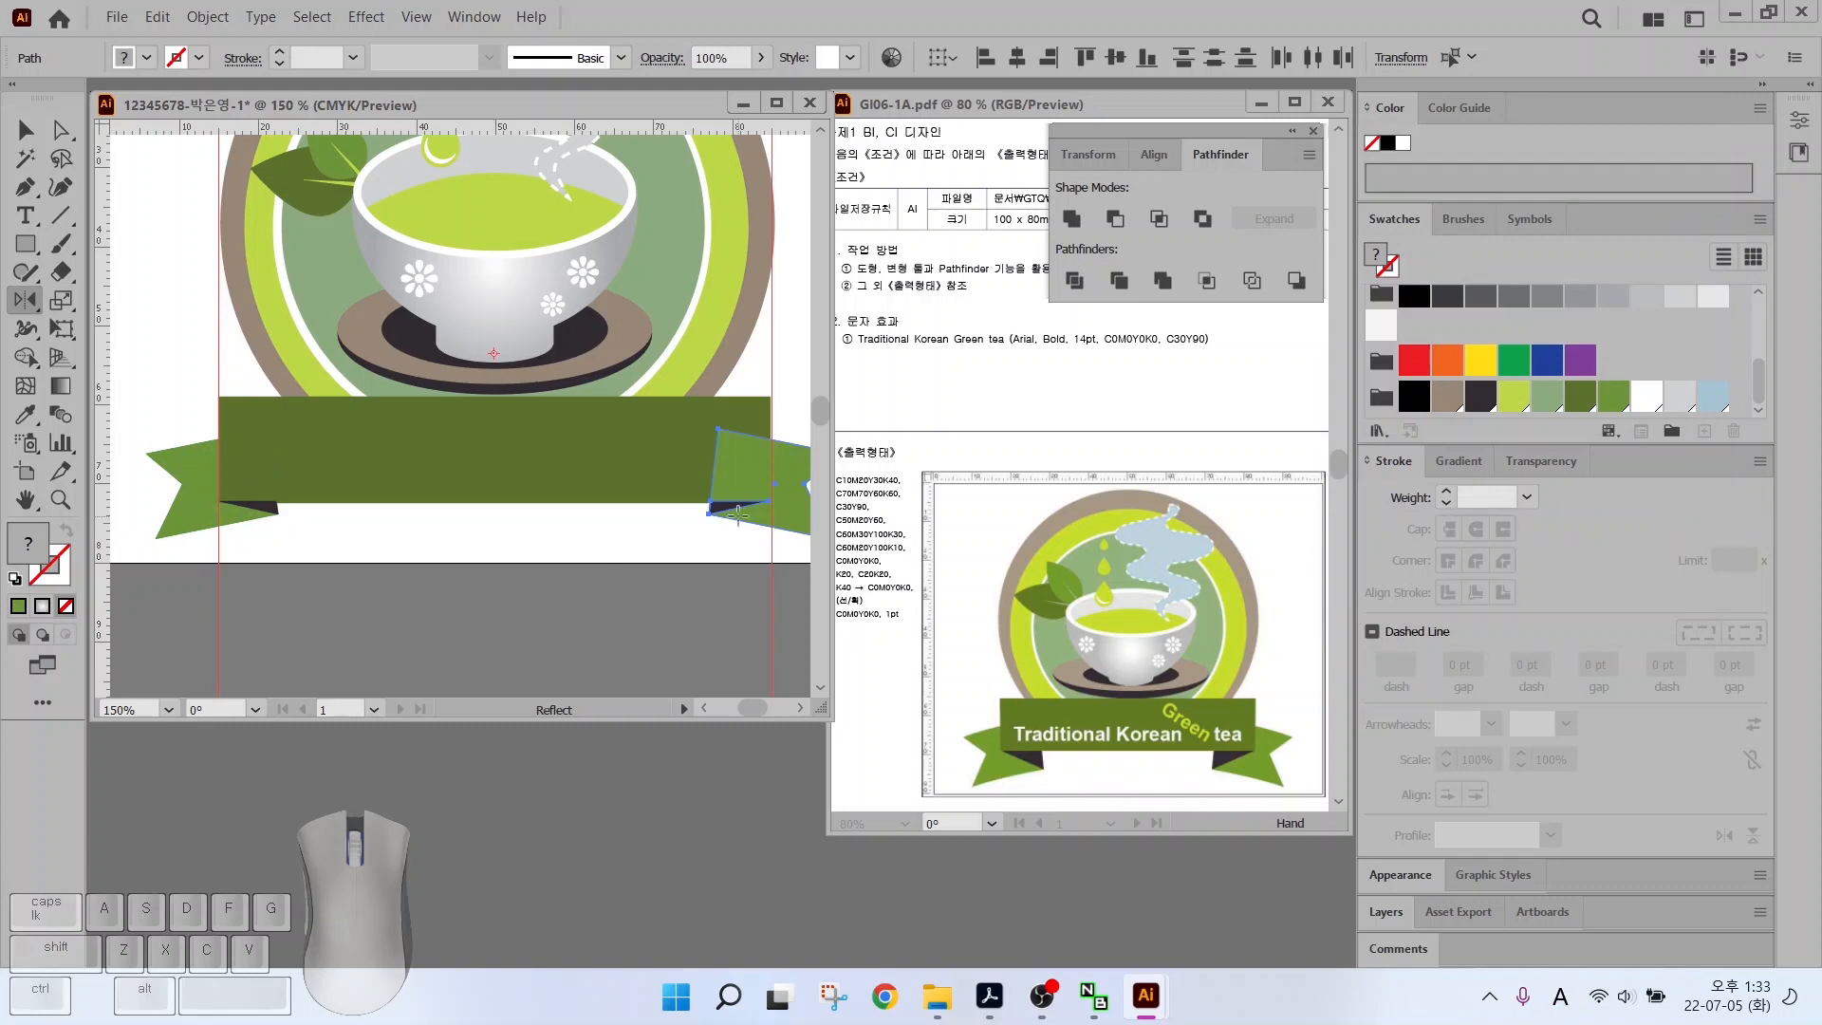
Send the mirrored right-end tail backward behind the banner
drag(644, 537, 552, 544)
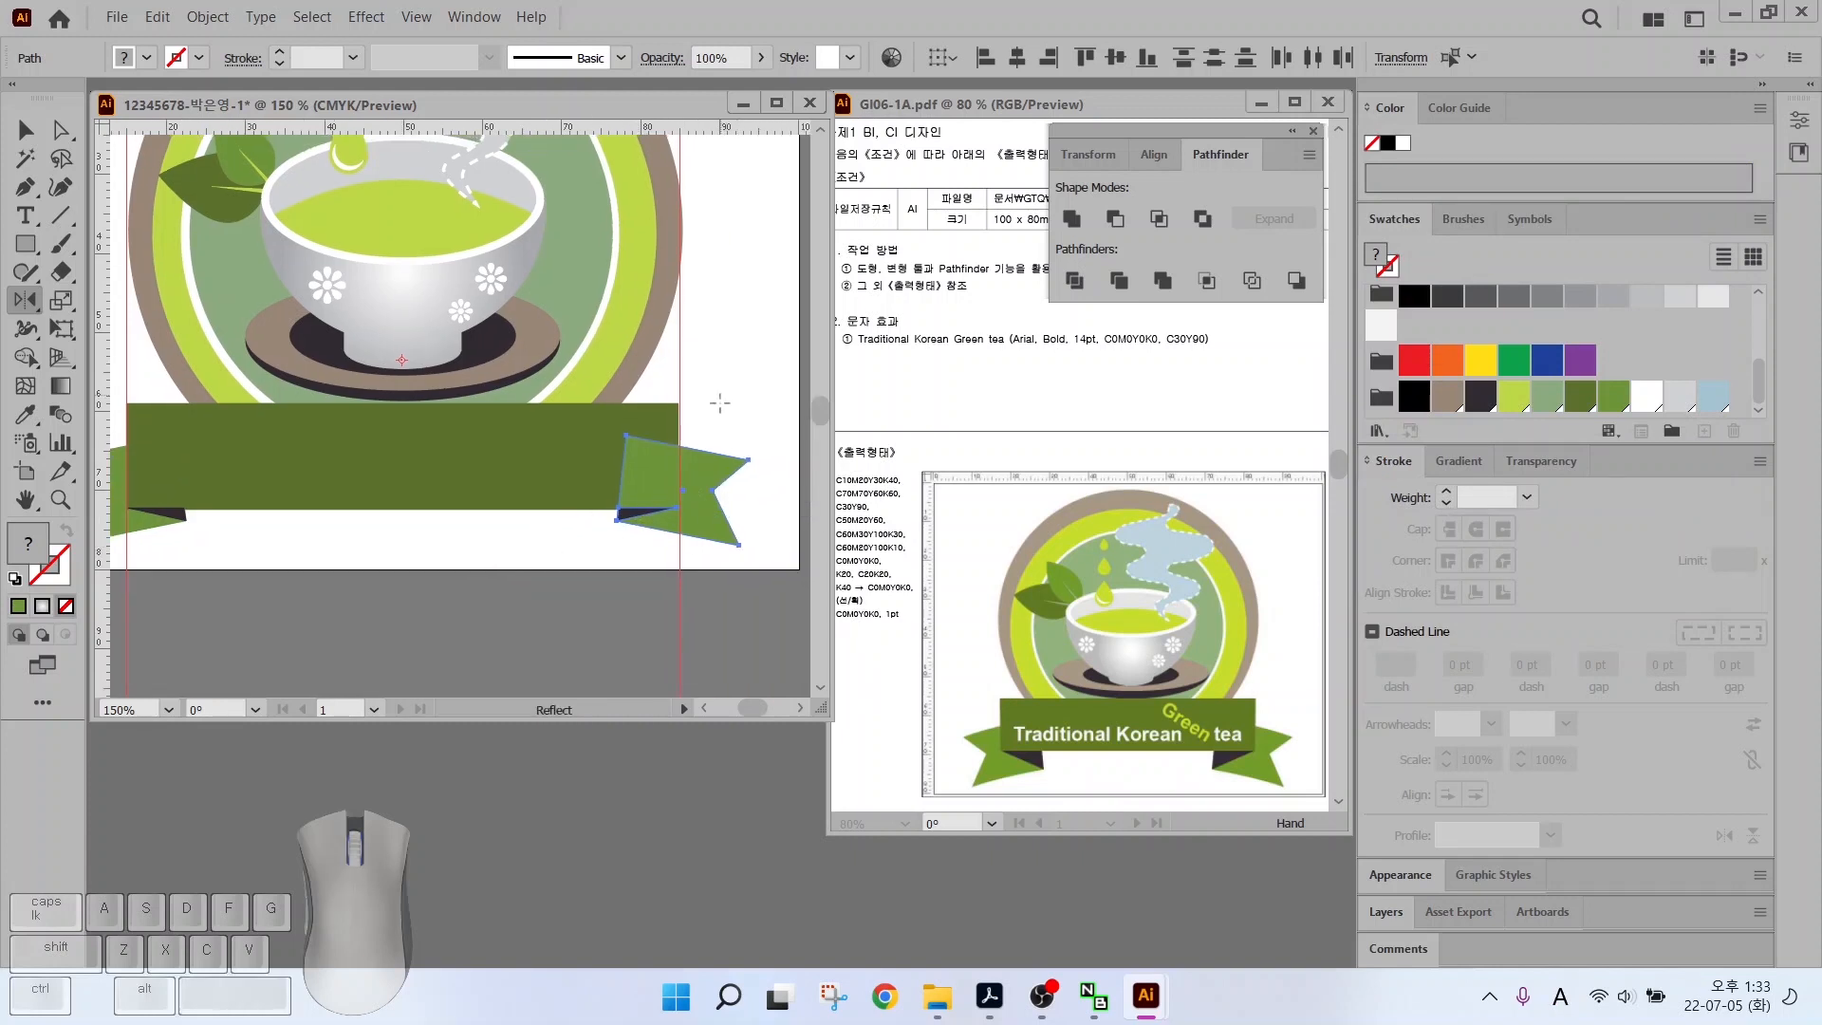
key(v)
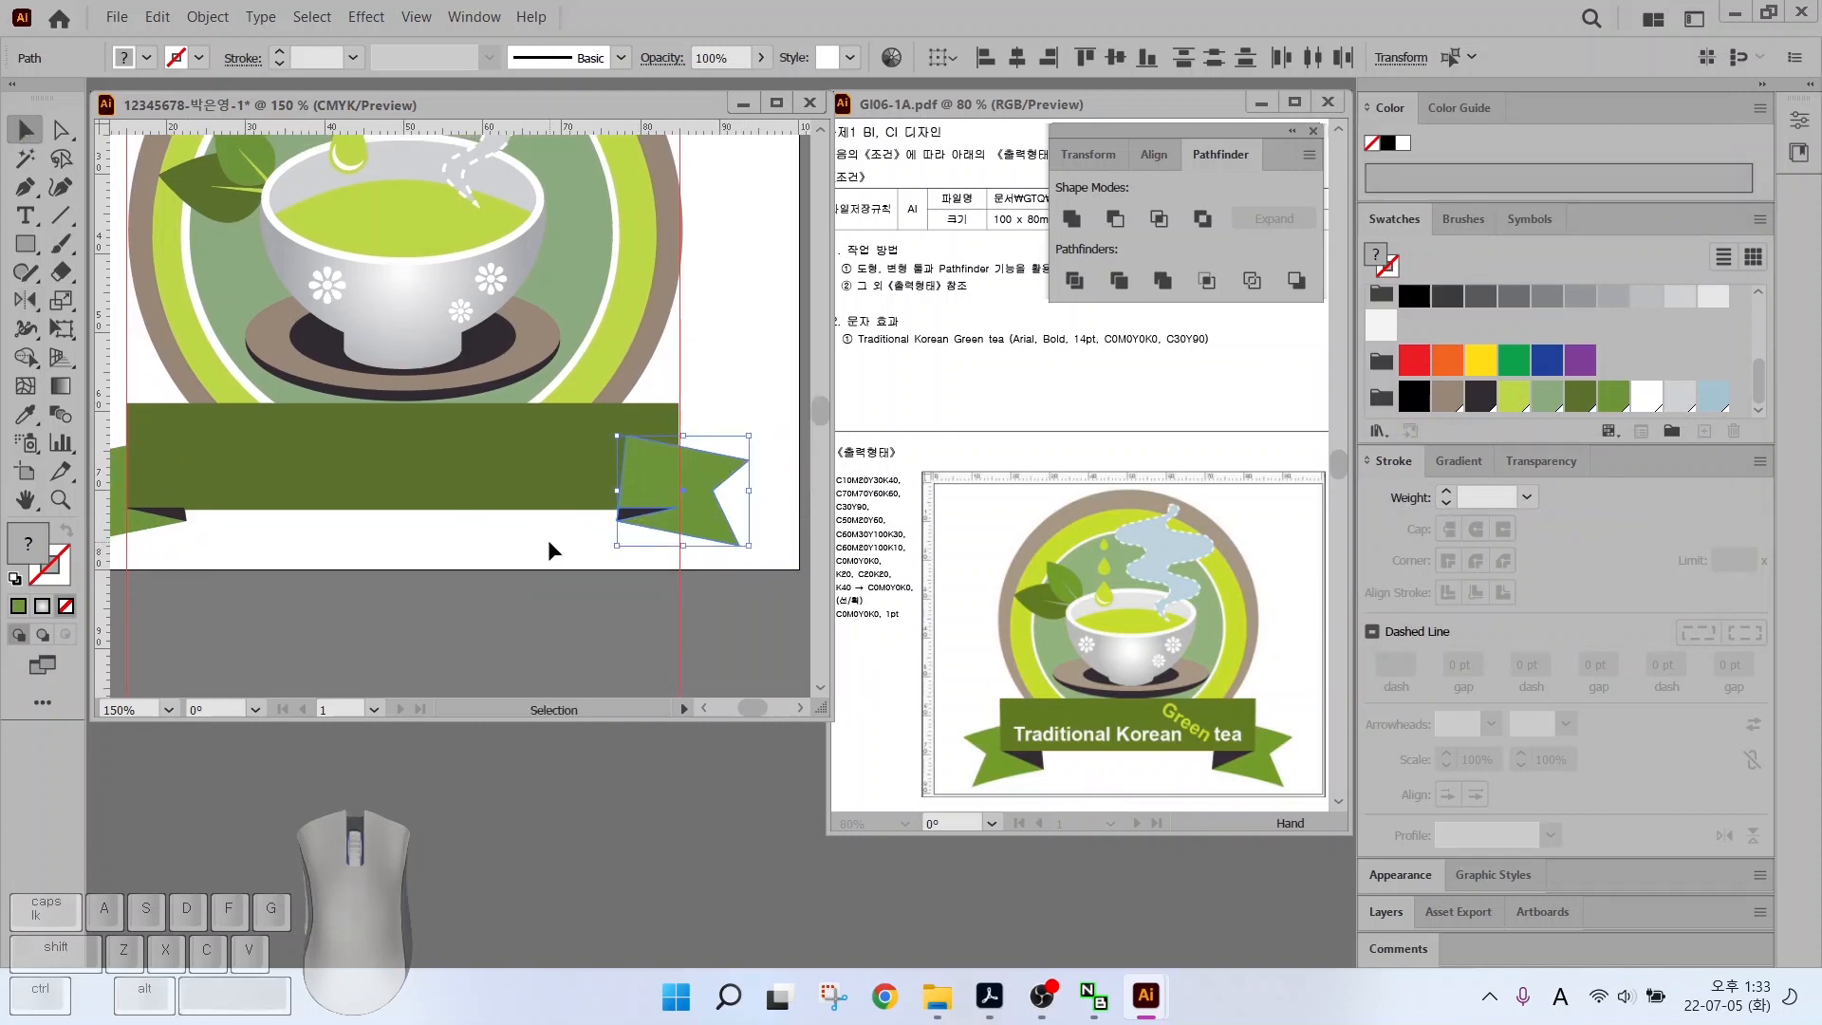
drag(569, 549, 643, 522)
key(ctrl+[)
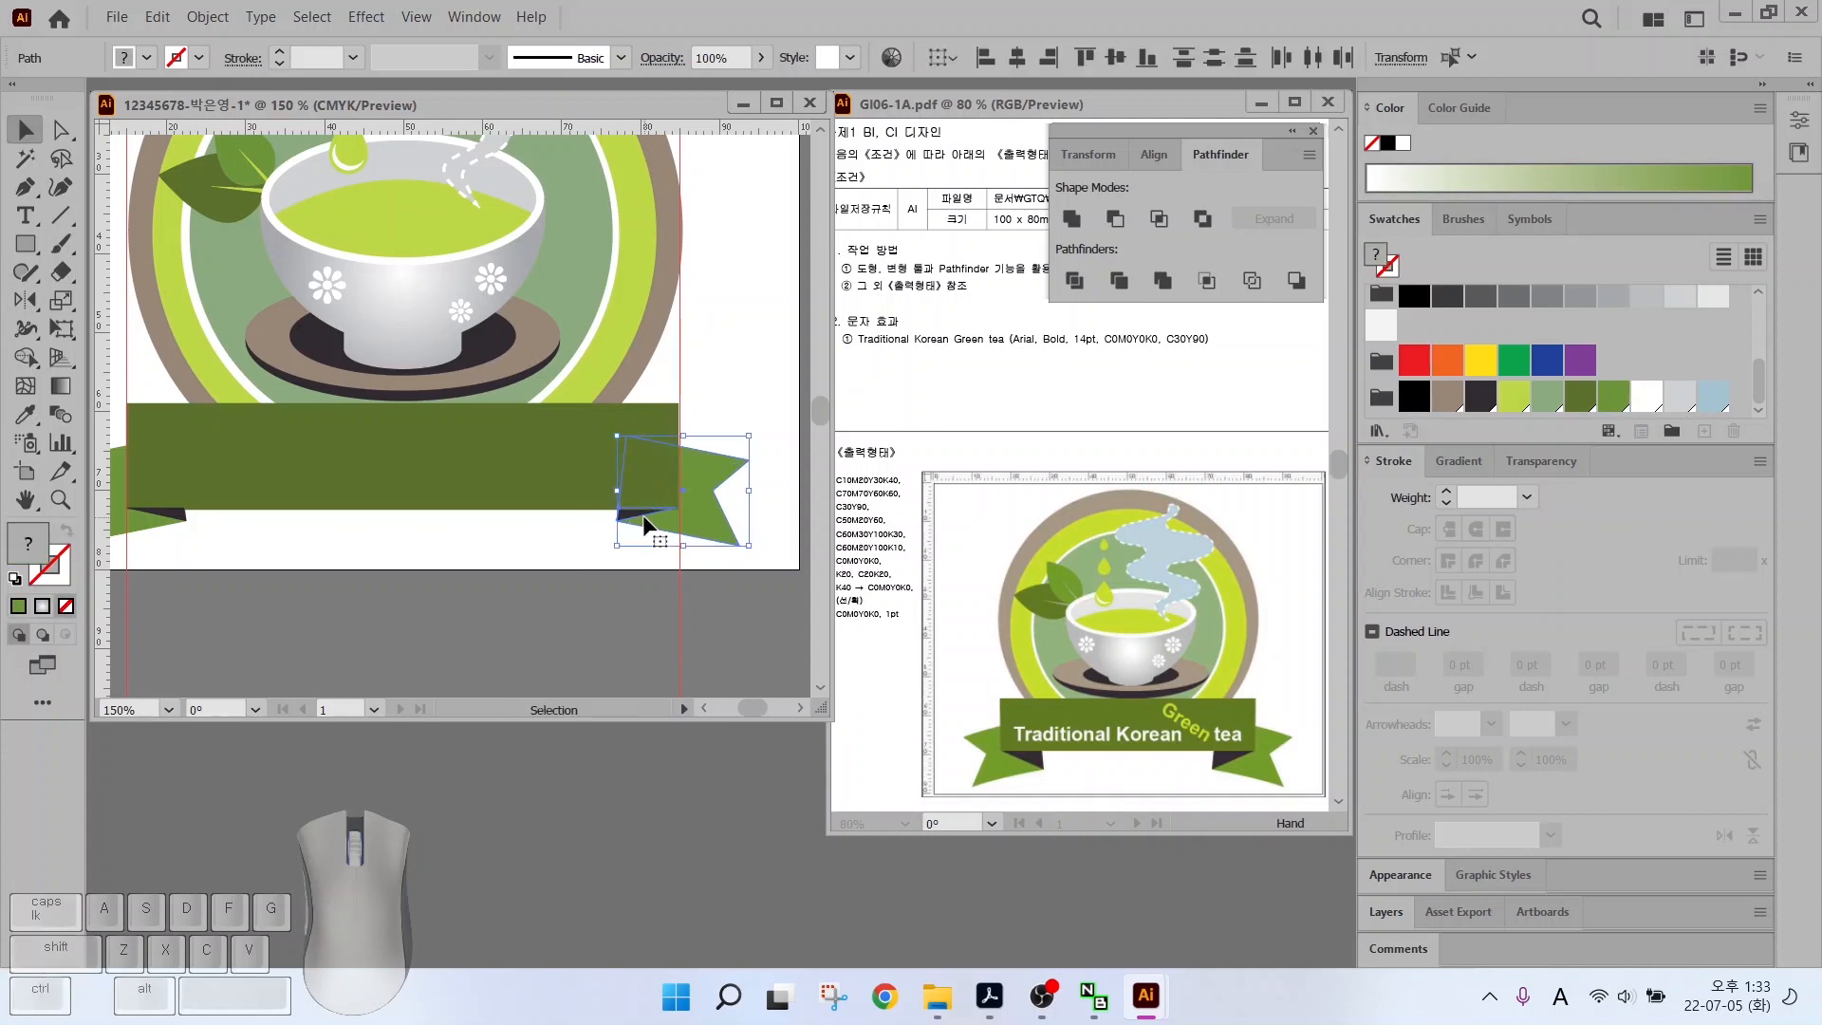
click(480, 517)
drag(462, 544, 538, 546)
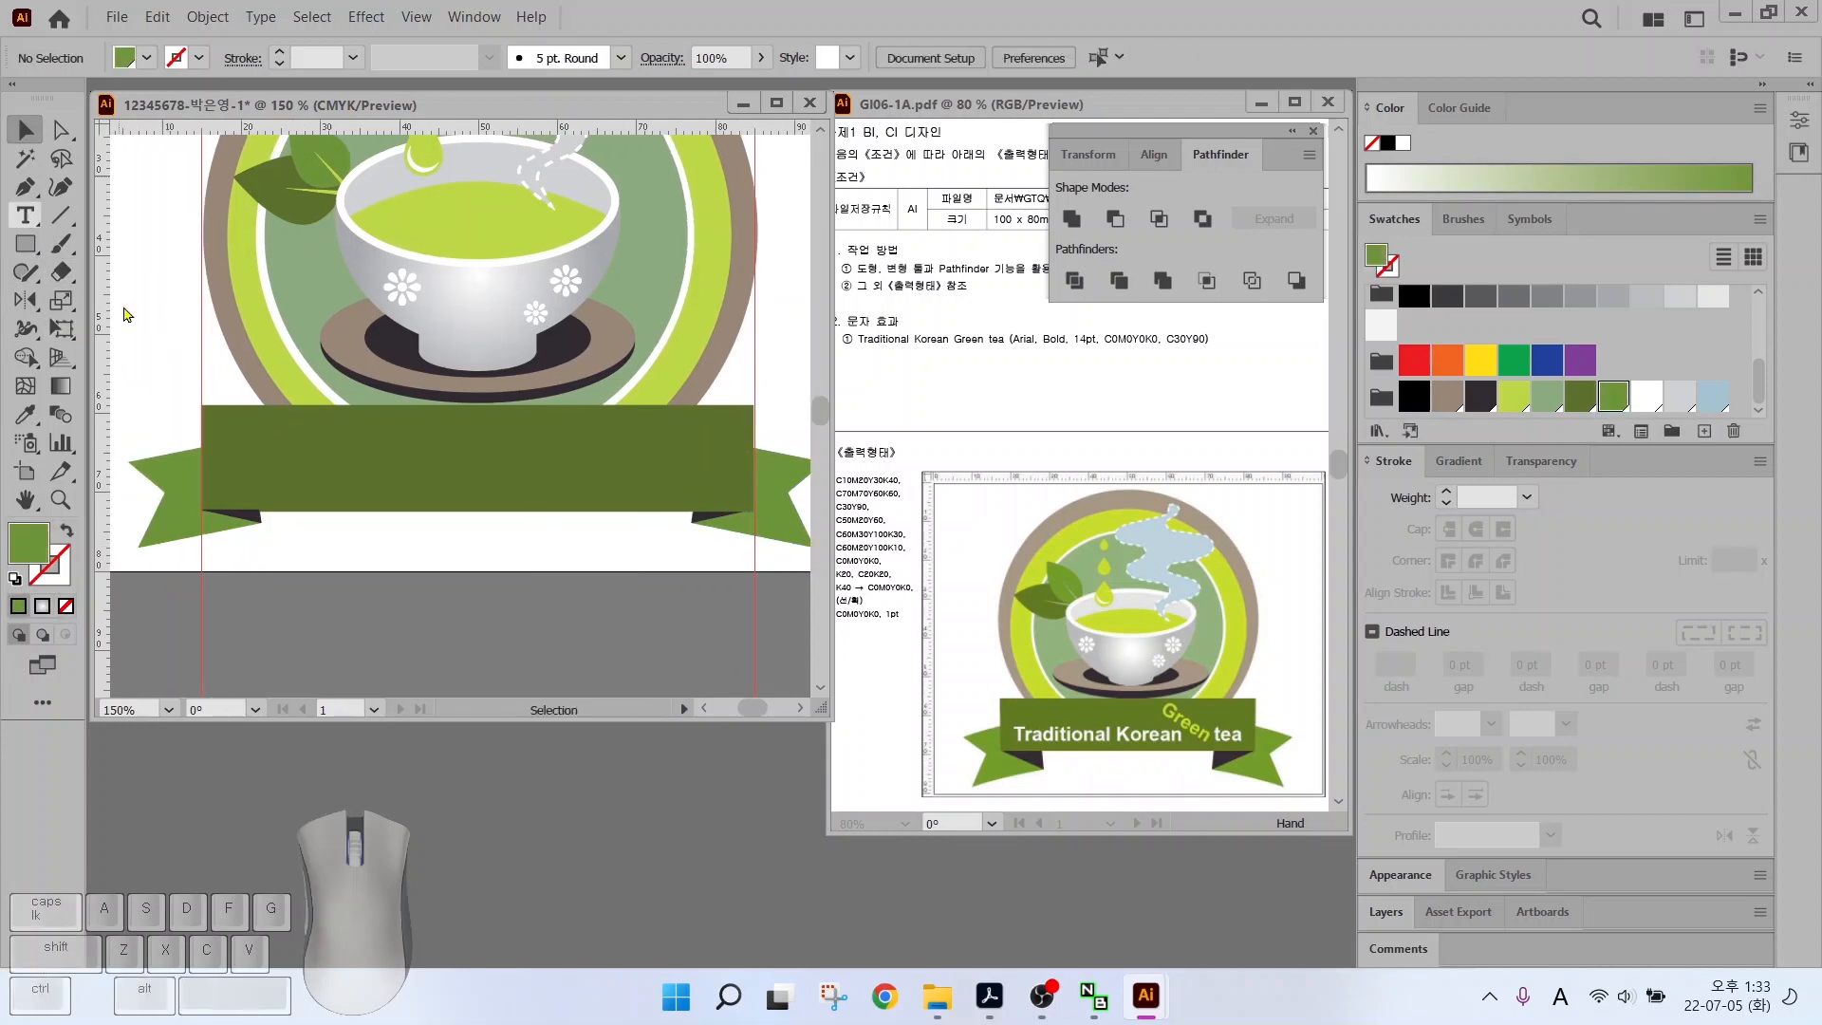
Type "Traditional Korean" and "tea" on the banner
key(t)
click(299, 465)
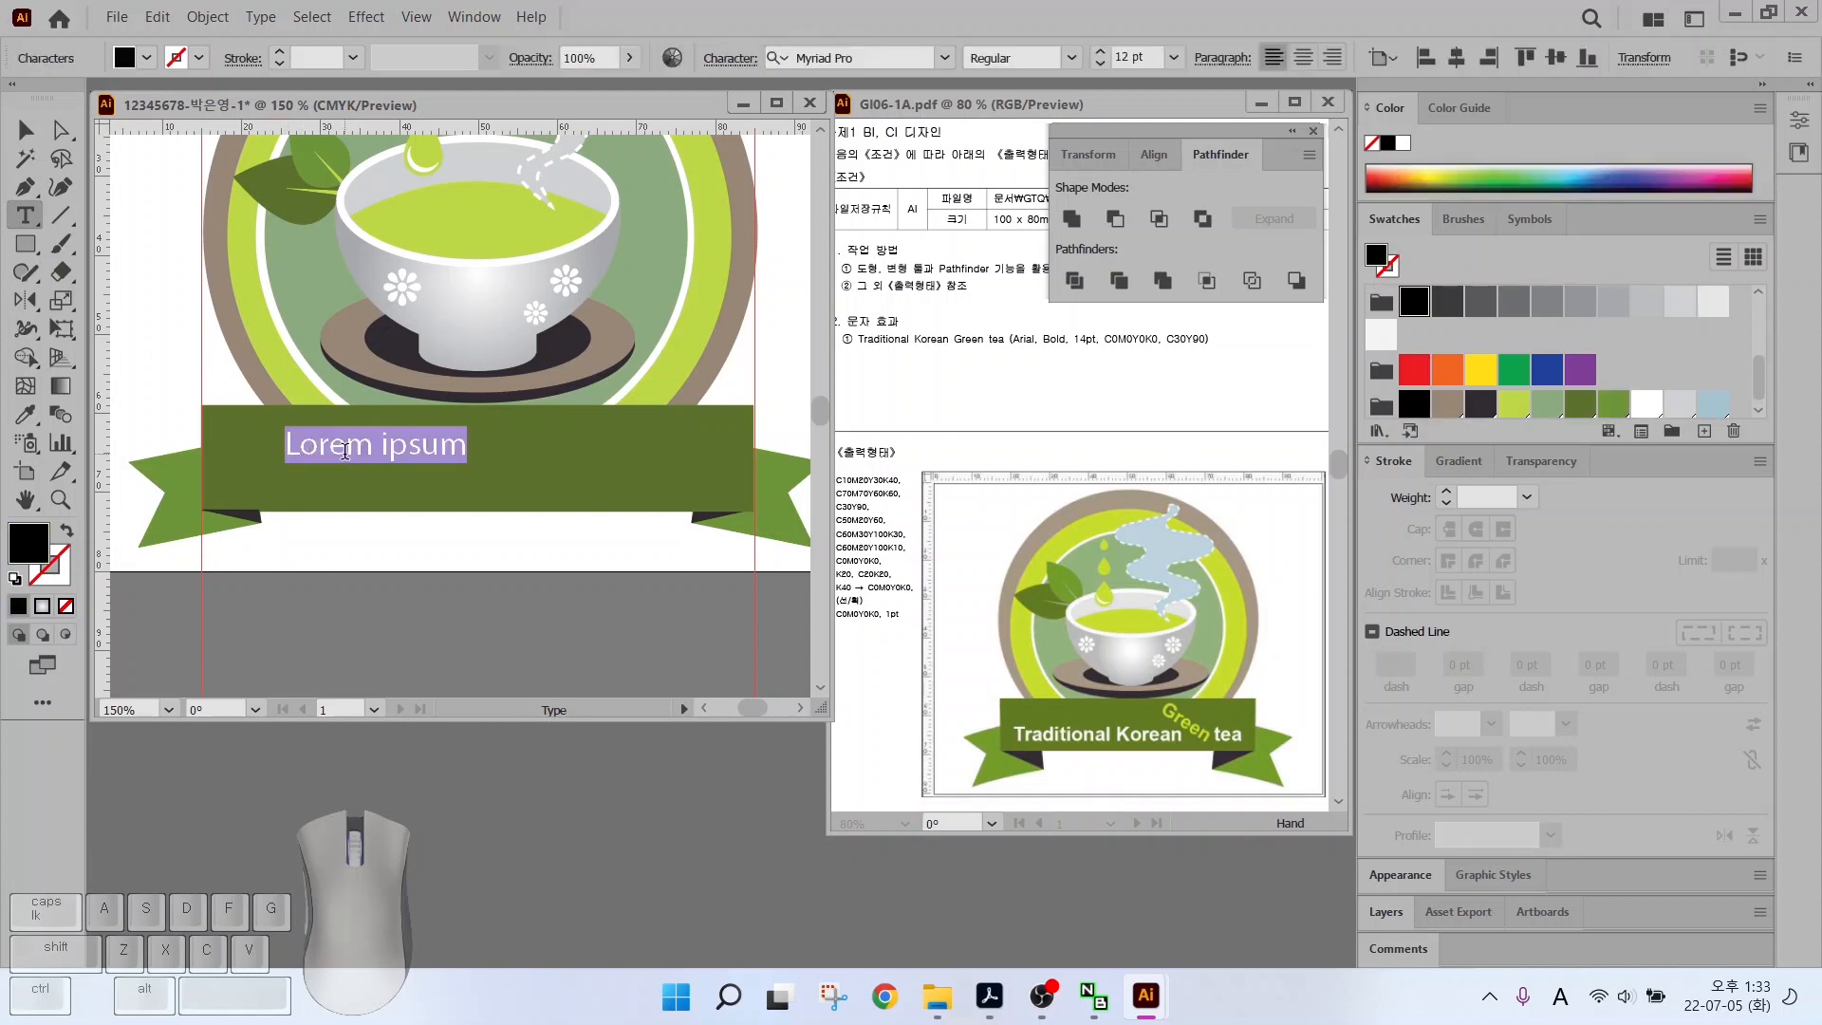
text(Traditional Korean)
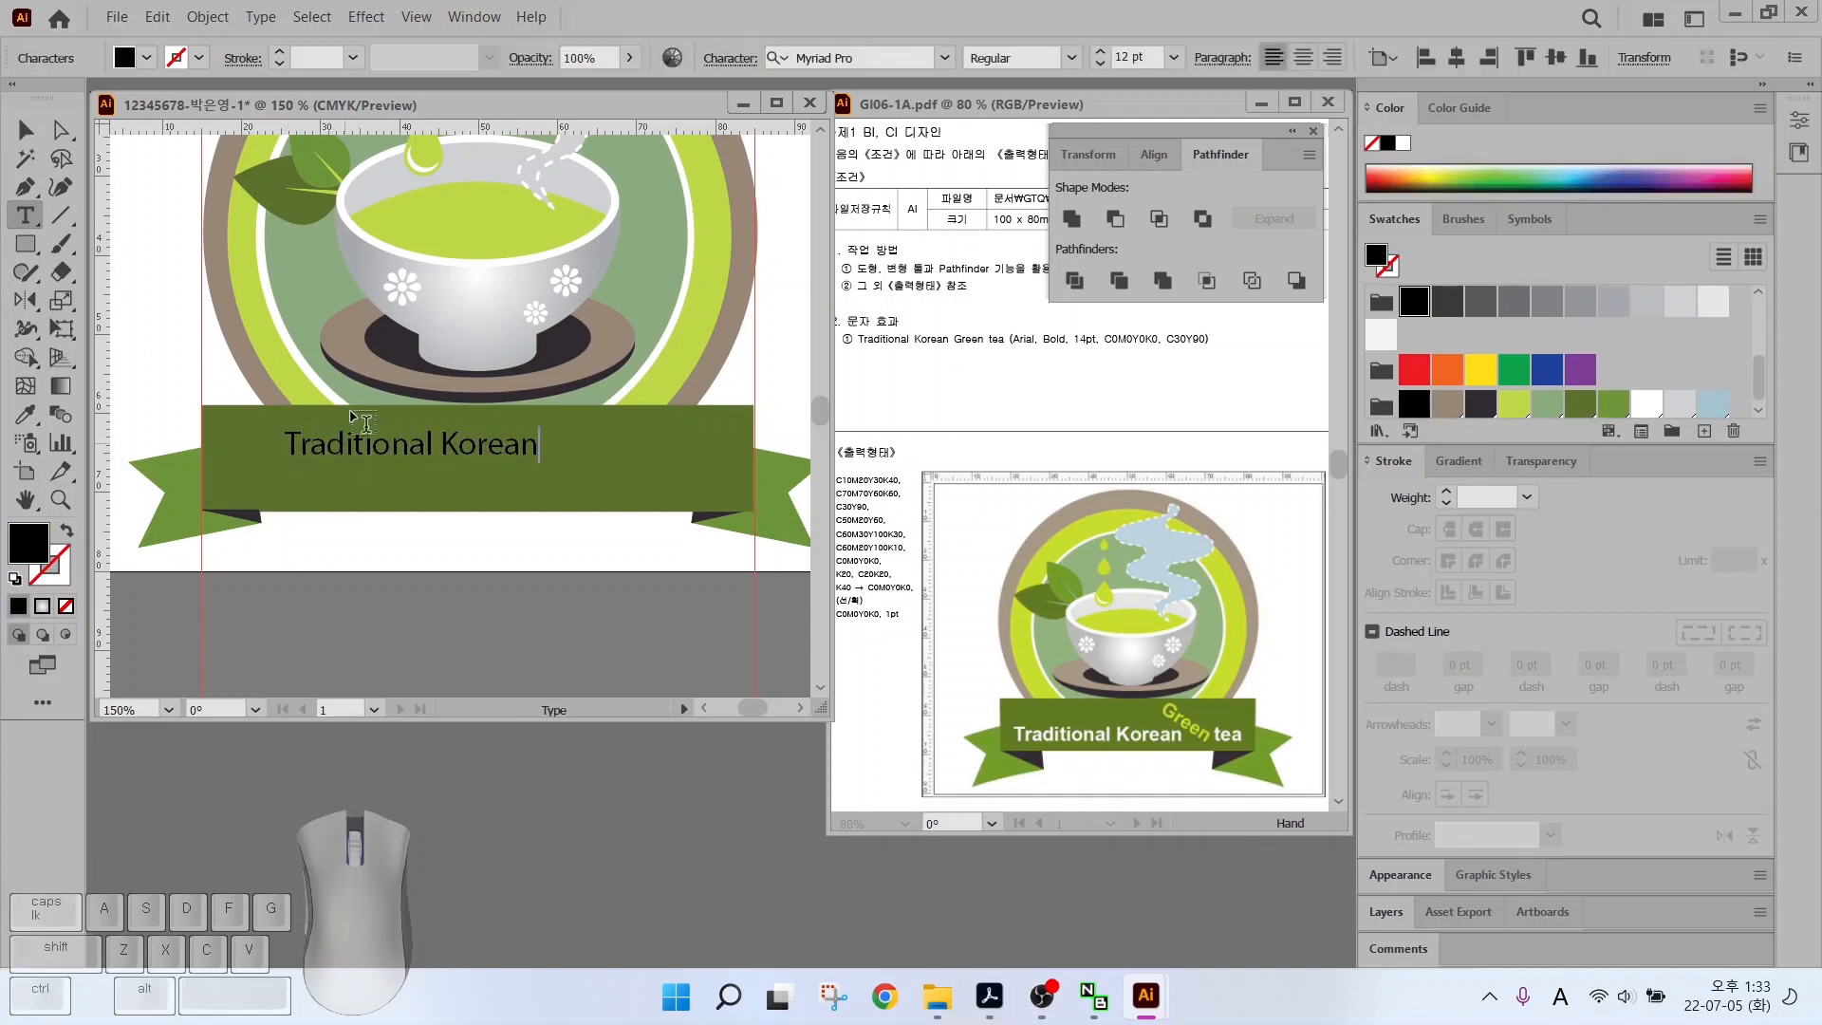
click(26, 130)
text(te)
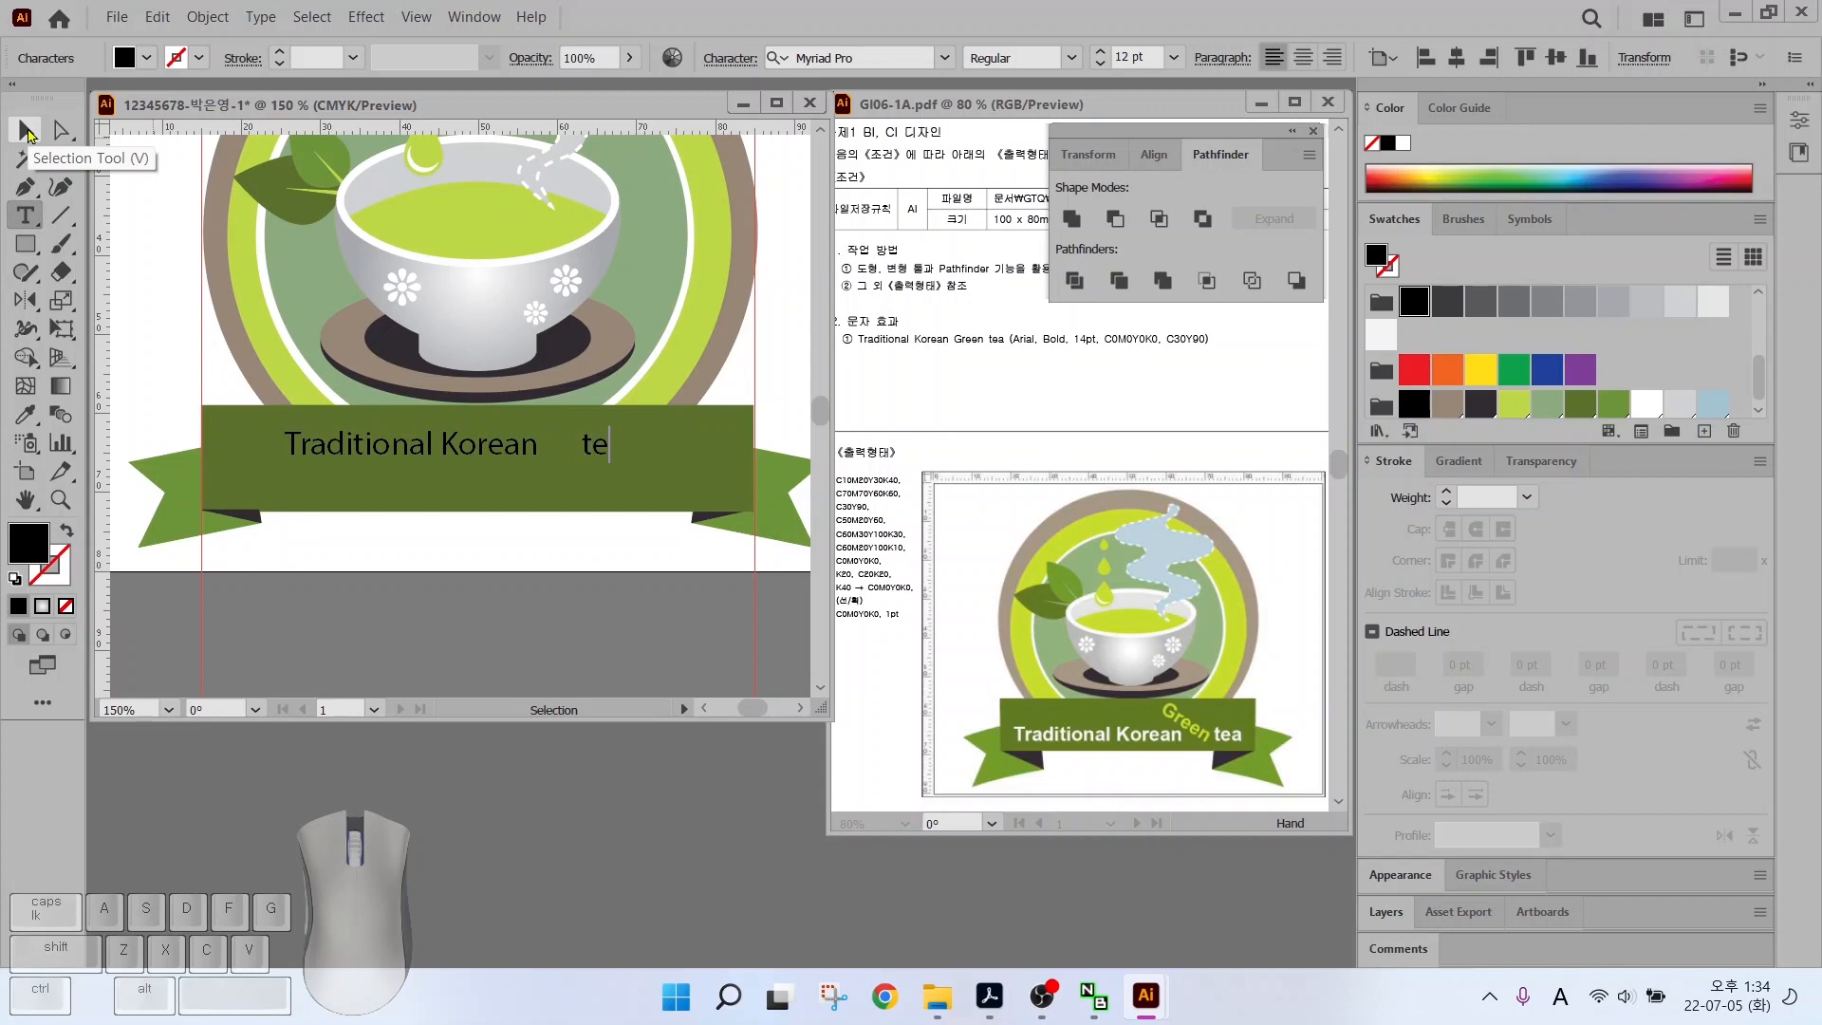
text(a)
click(26, 130)
Style the banner text Arial Bold 14 pt in white and position it
click(944, 58)
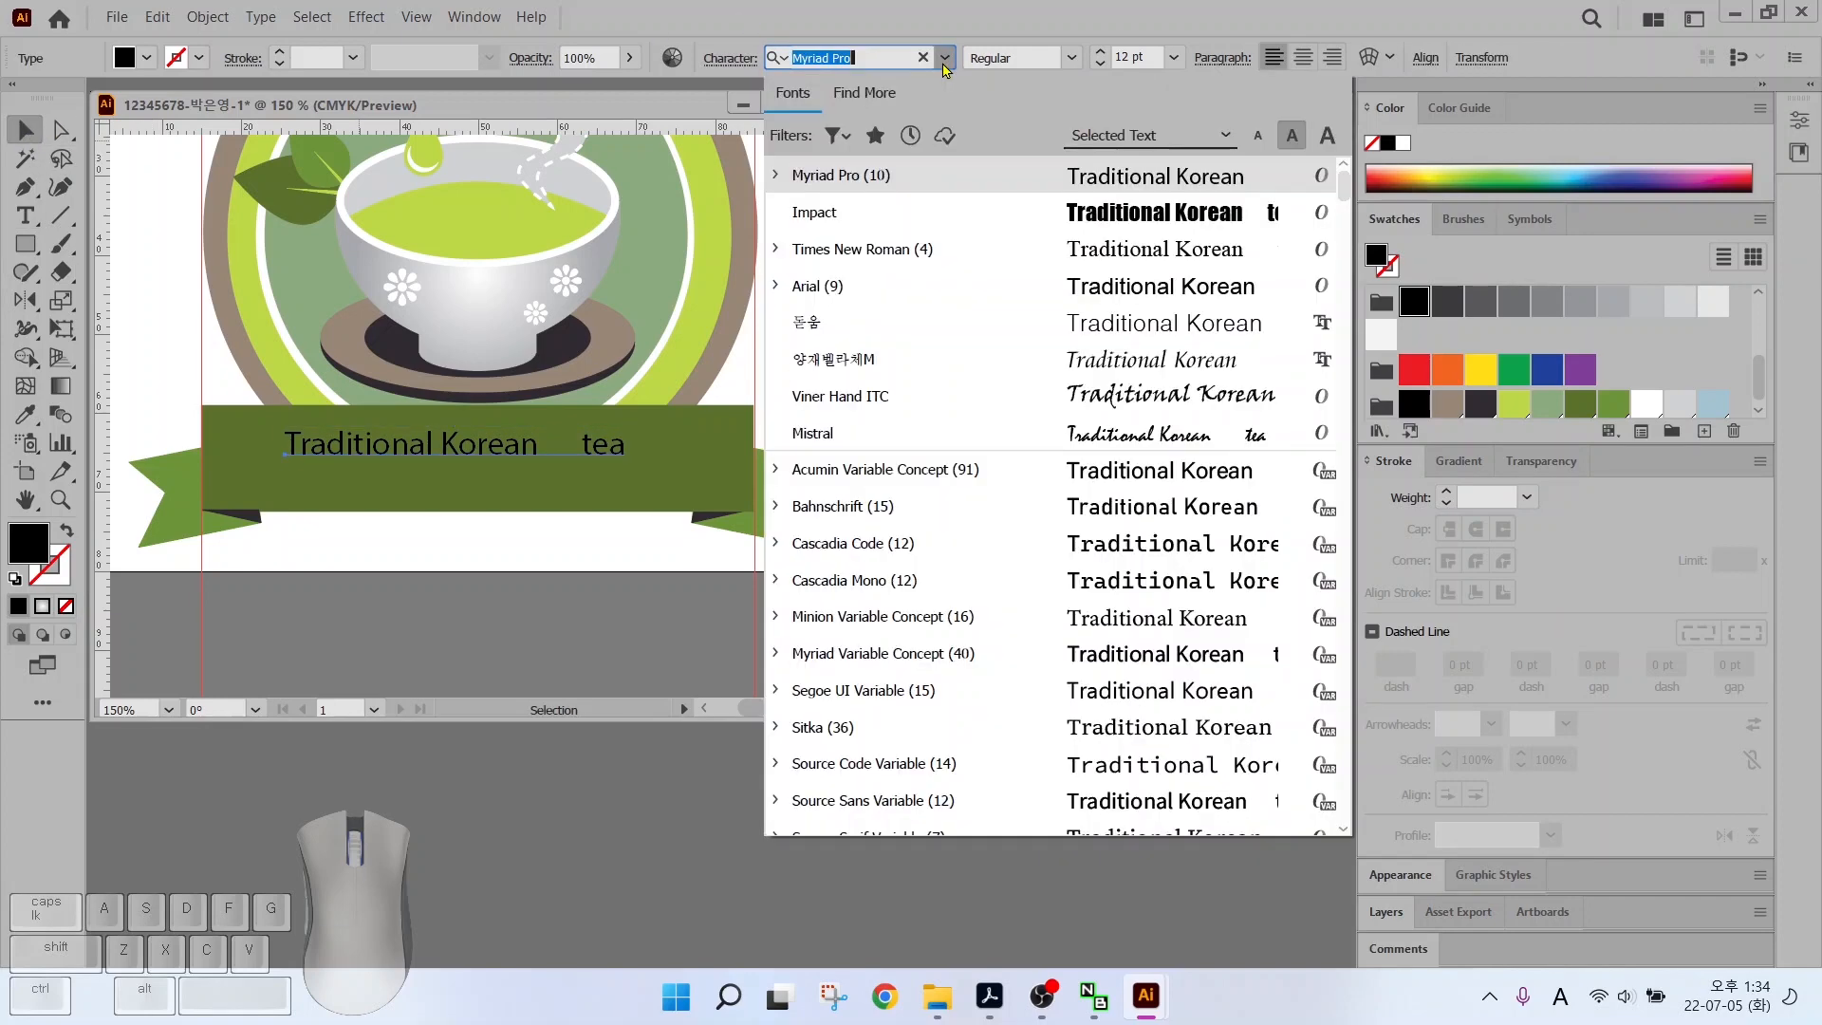
click(805, 282)
click(1053, 48)
click(1006, 174)
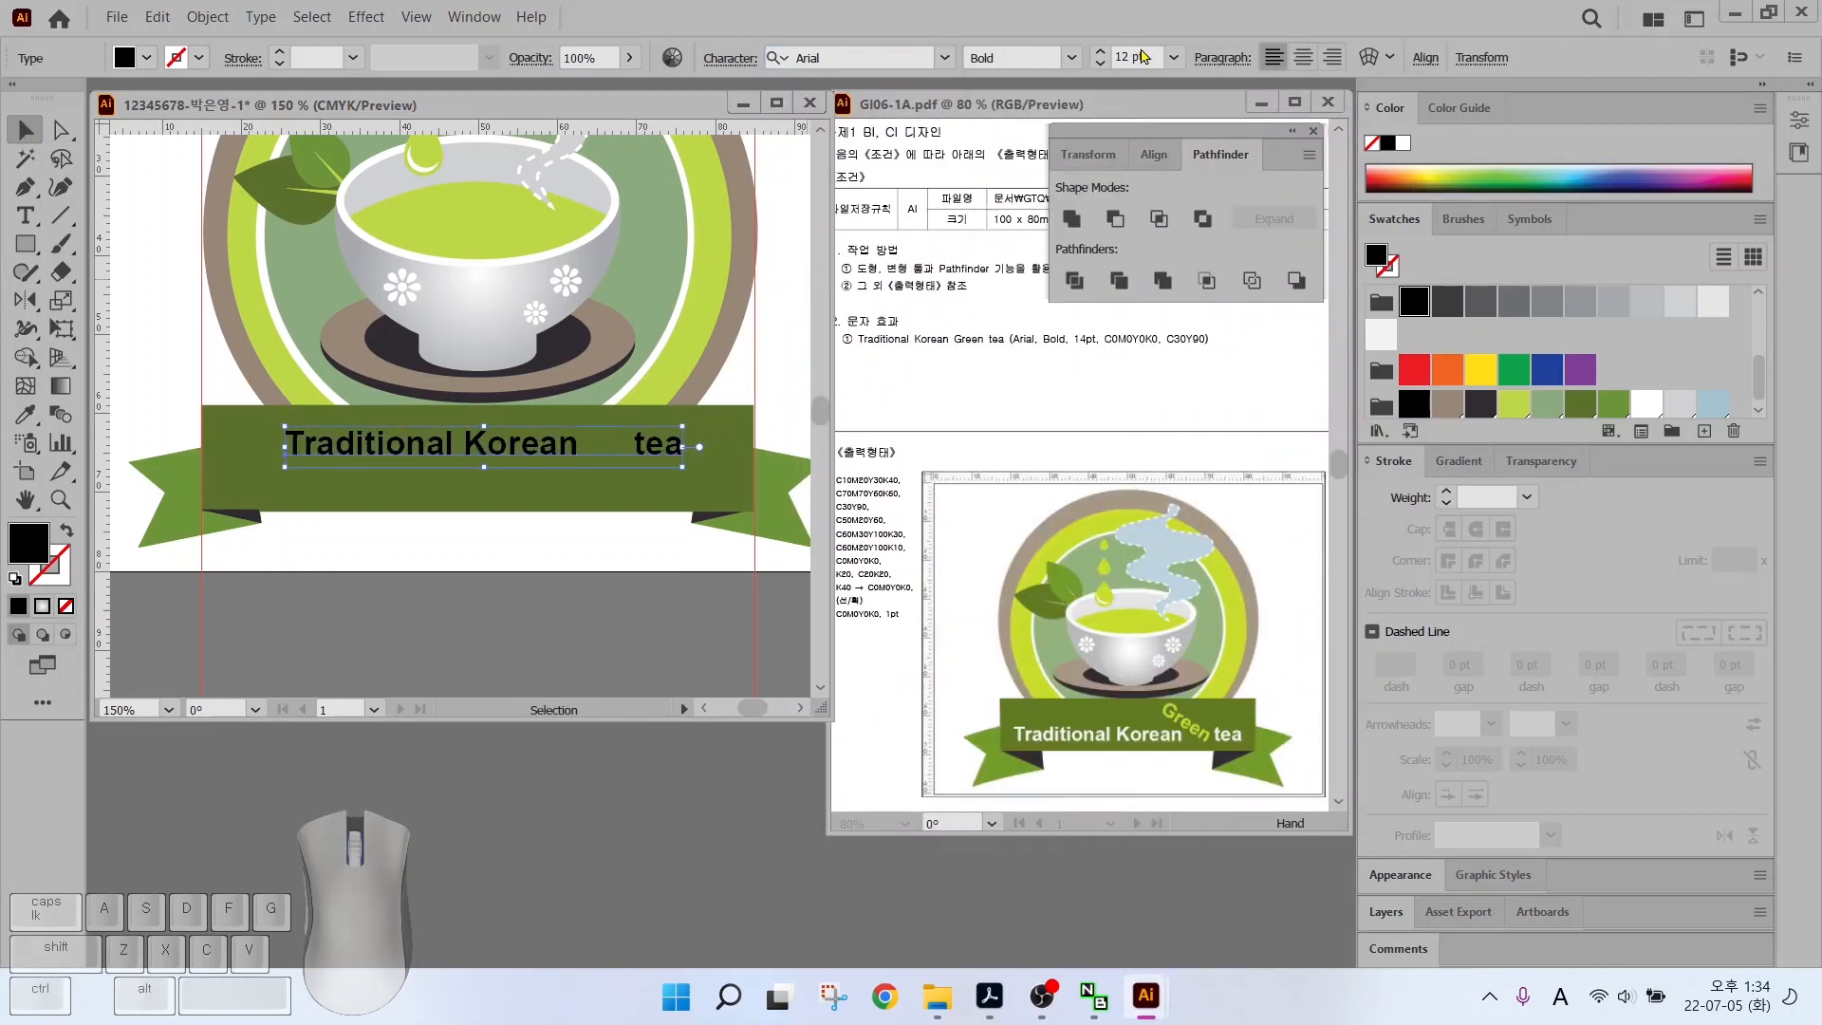
click(1099, 54)
click(1098, 53)
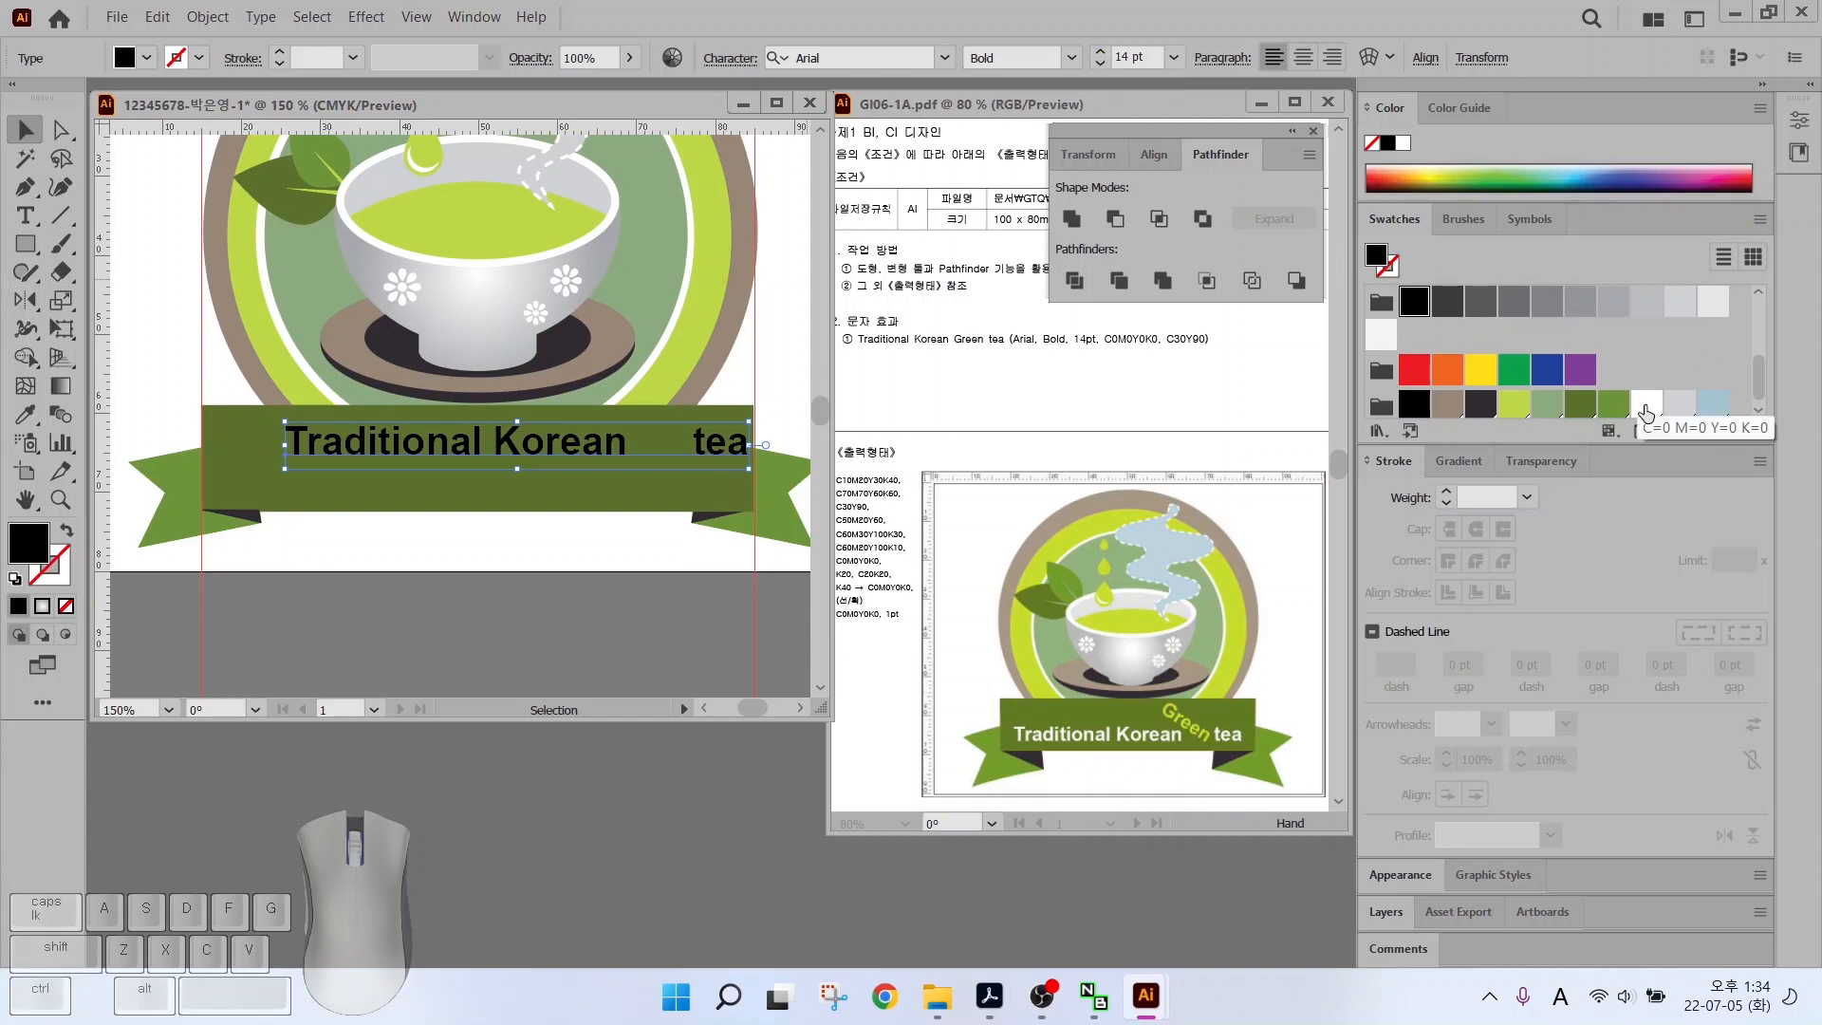
click(1646, 403)
drag(328, 448, 283, 455)
key(t)
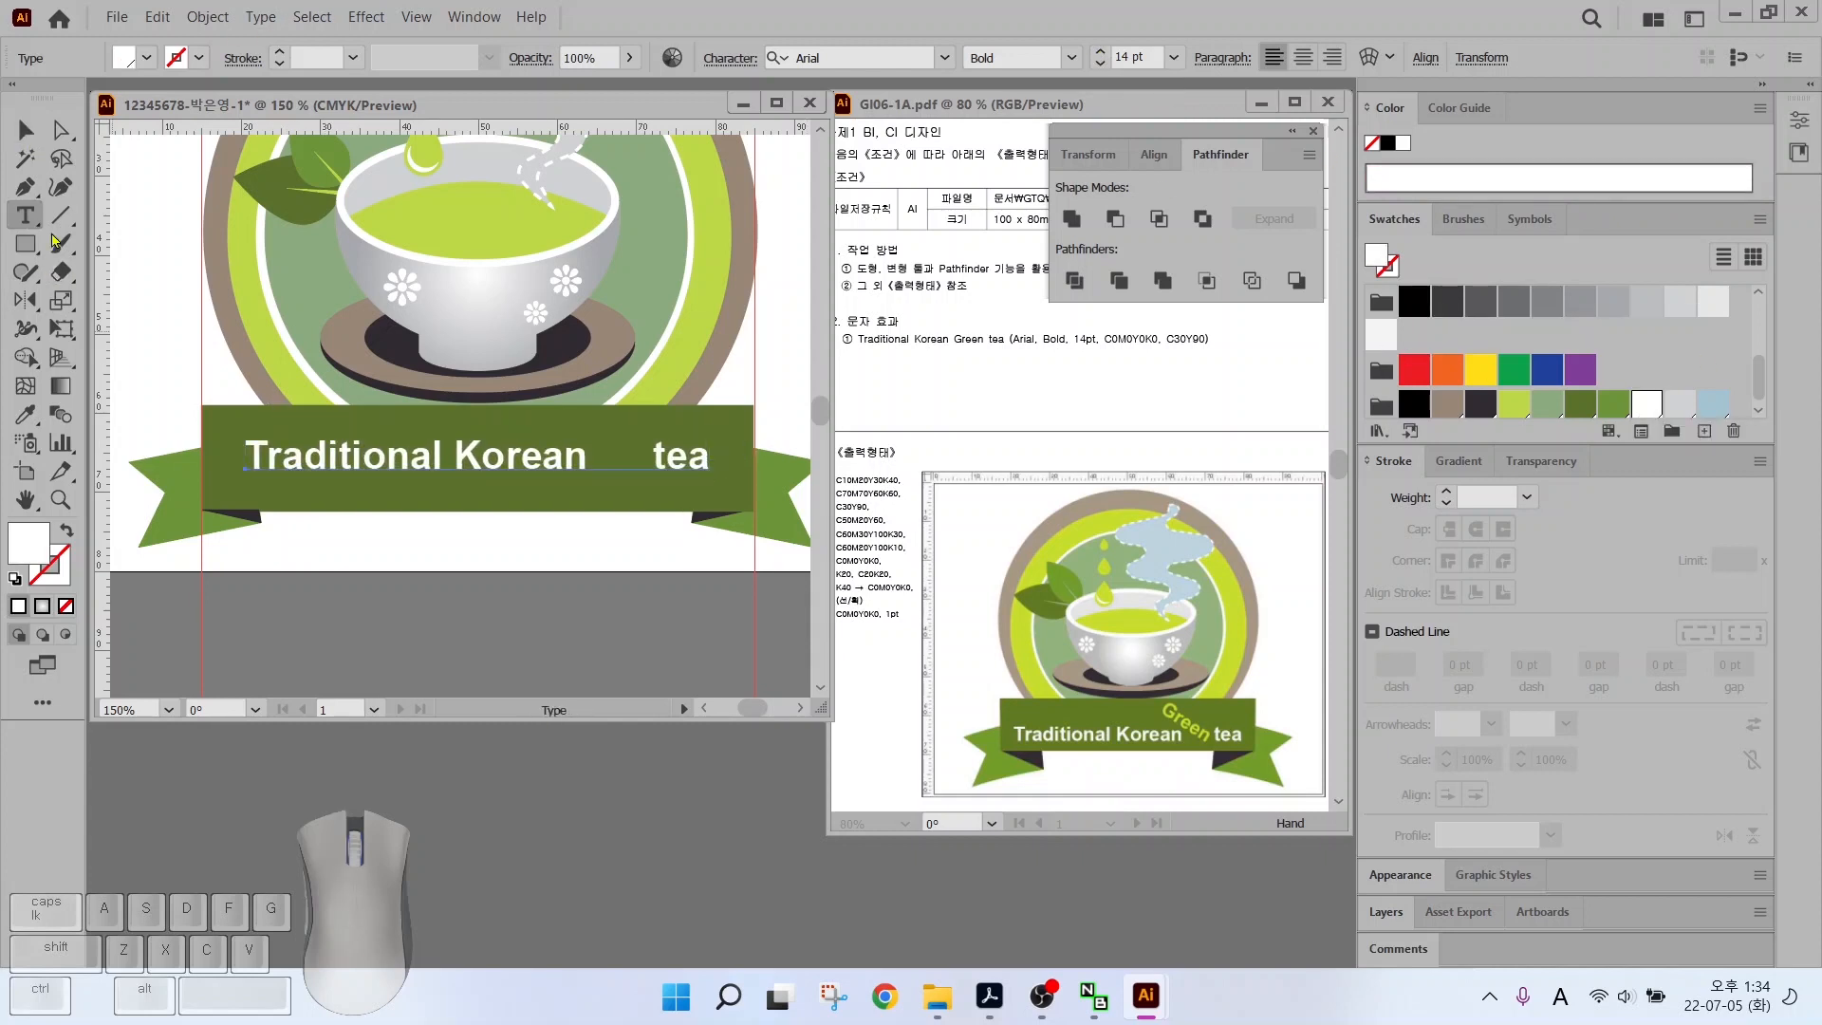
Add the word "Green" between "Korean" and "tea", tilted at an angle
click(487, 545)
text(Green)
key(Escape)
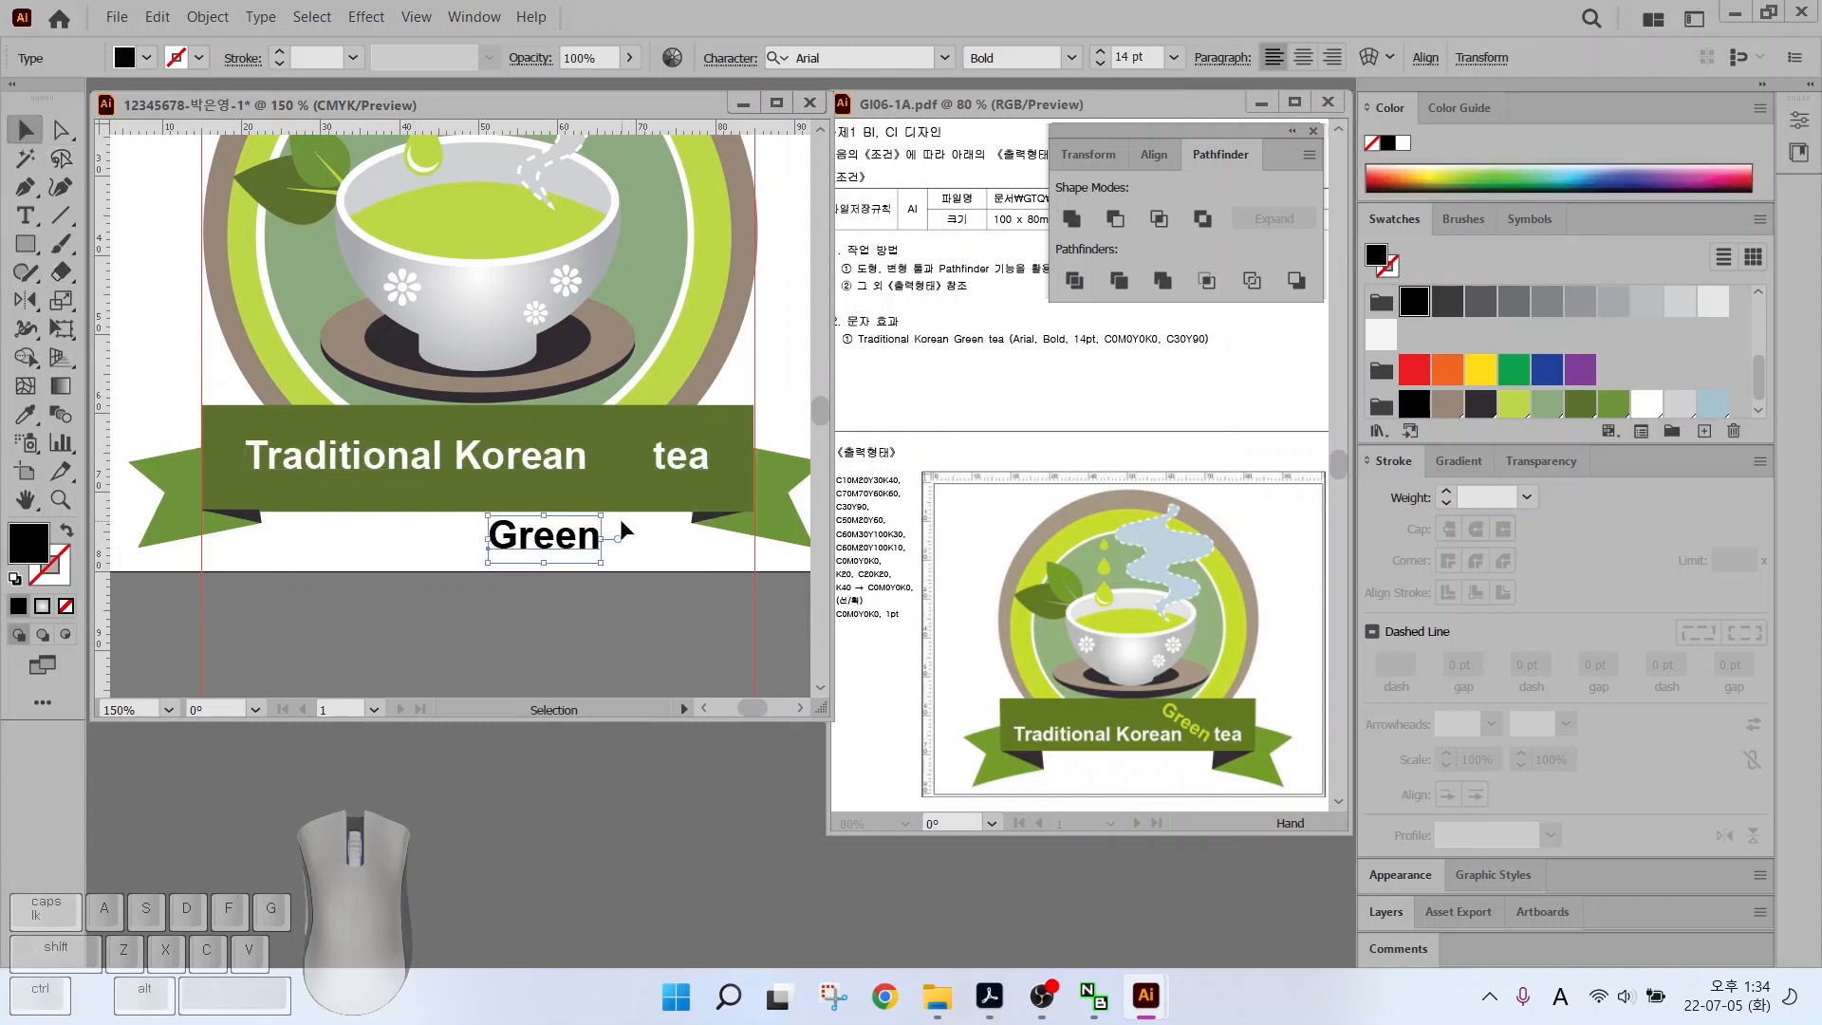
mouse_move(618, 518)
mouse_down()
mouse_move(621, 593)
mouse_move(612, 452)
mouse_move(636, 522)
mouse_up()
drag(521, 470, 521, 486)
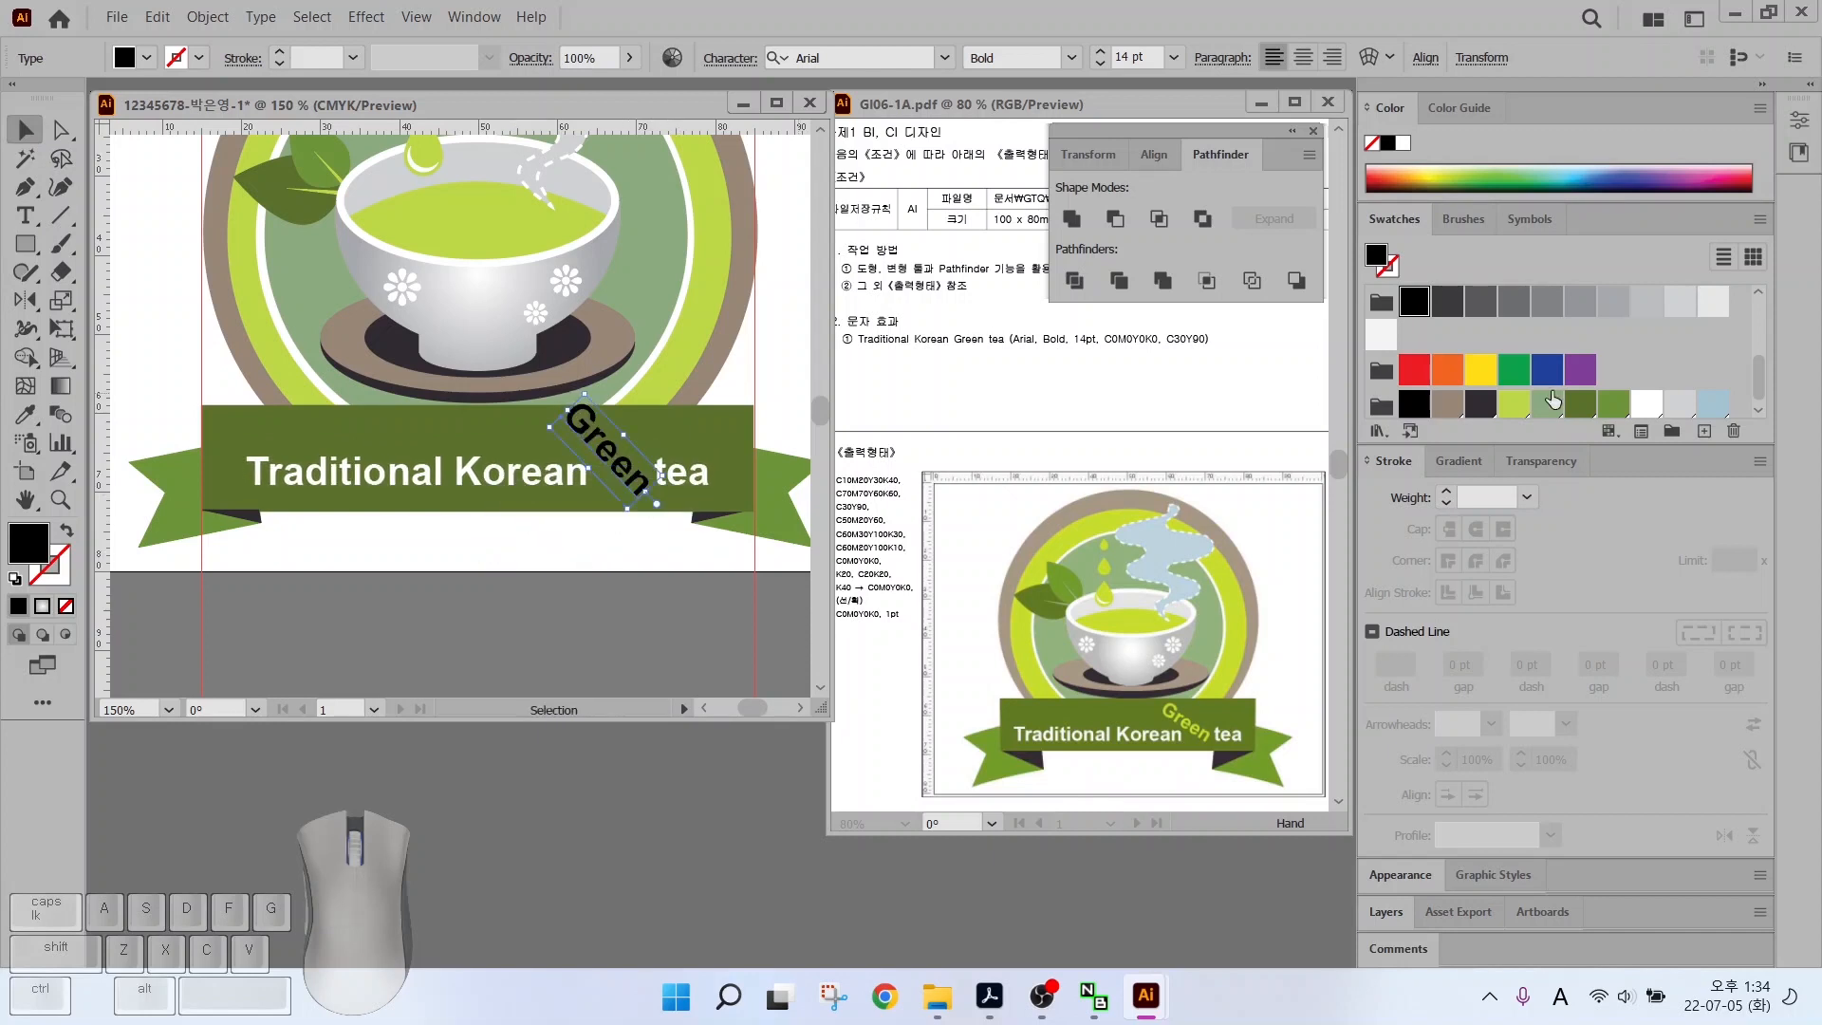
drag(578, 376, 574, 372)
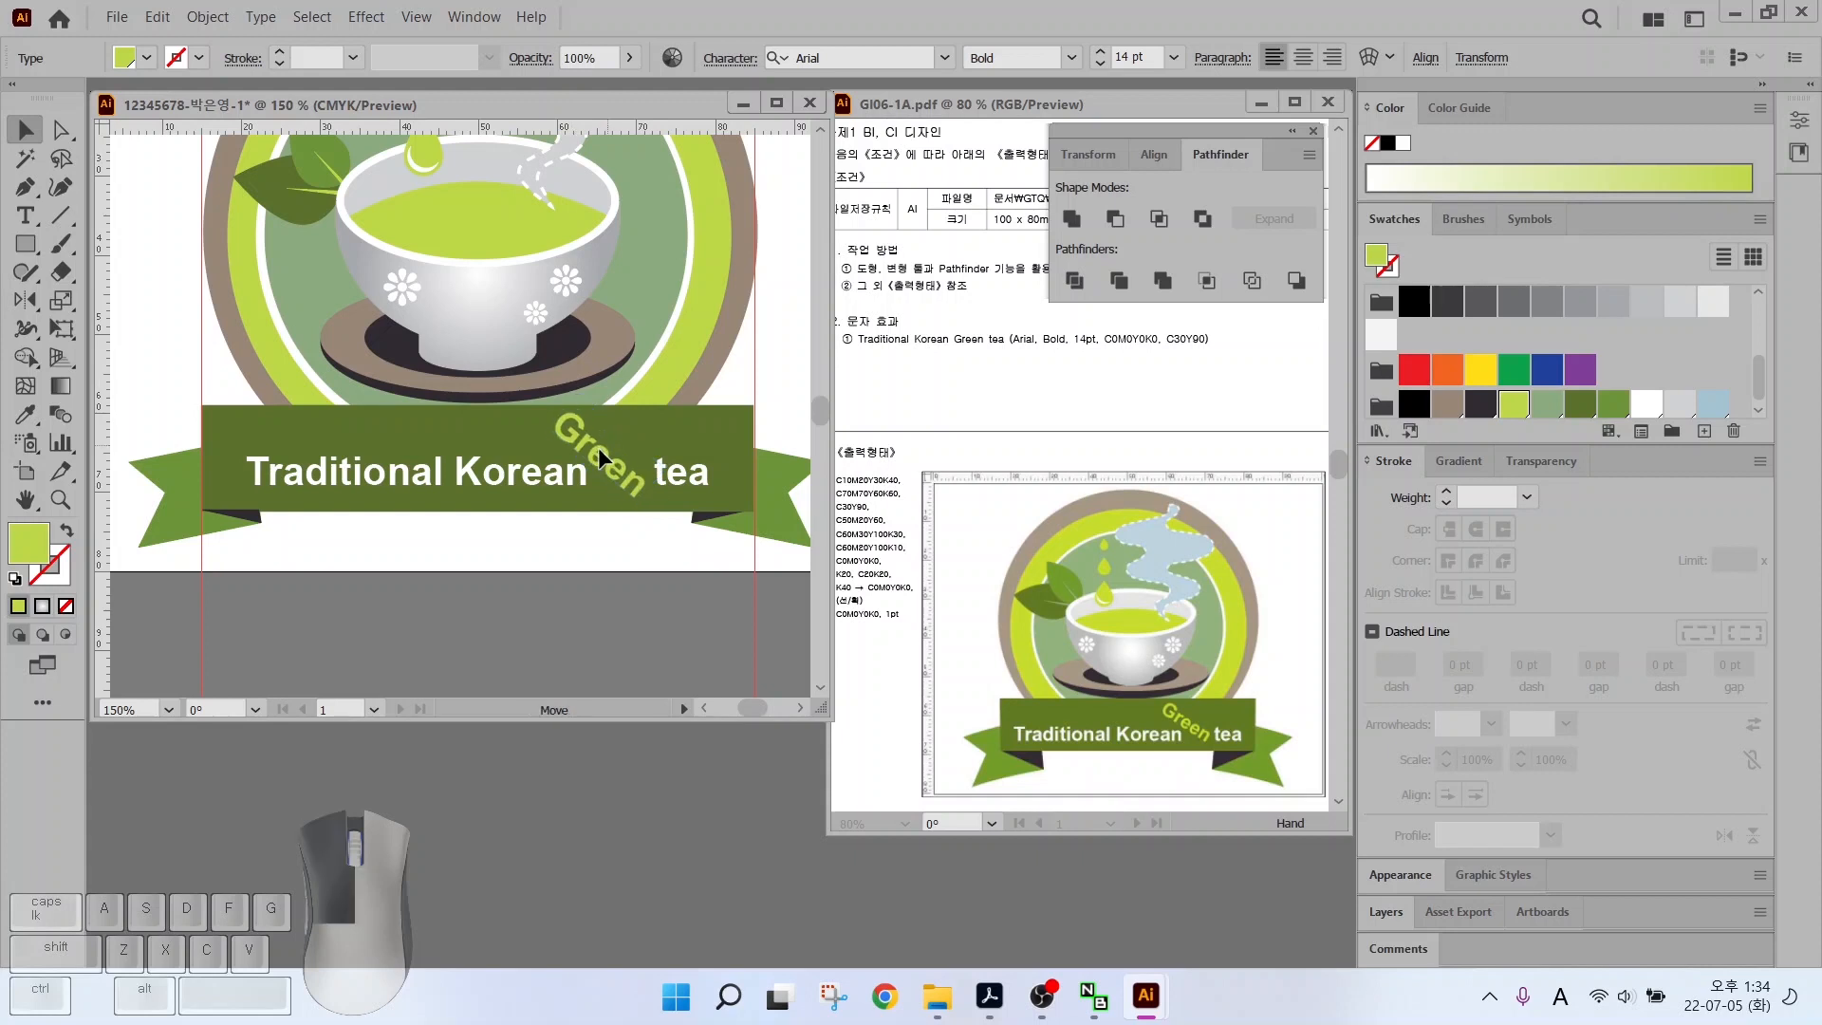
double_click(25, 500)
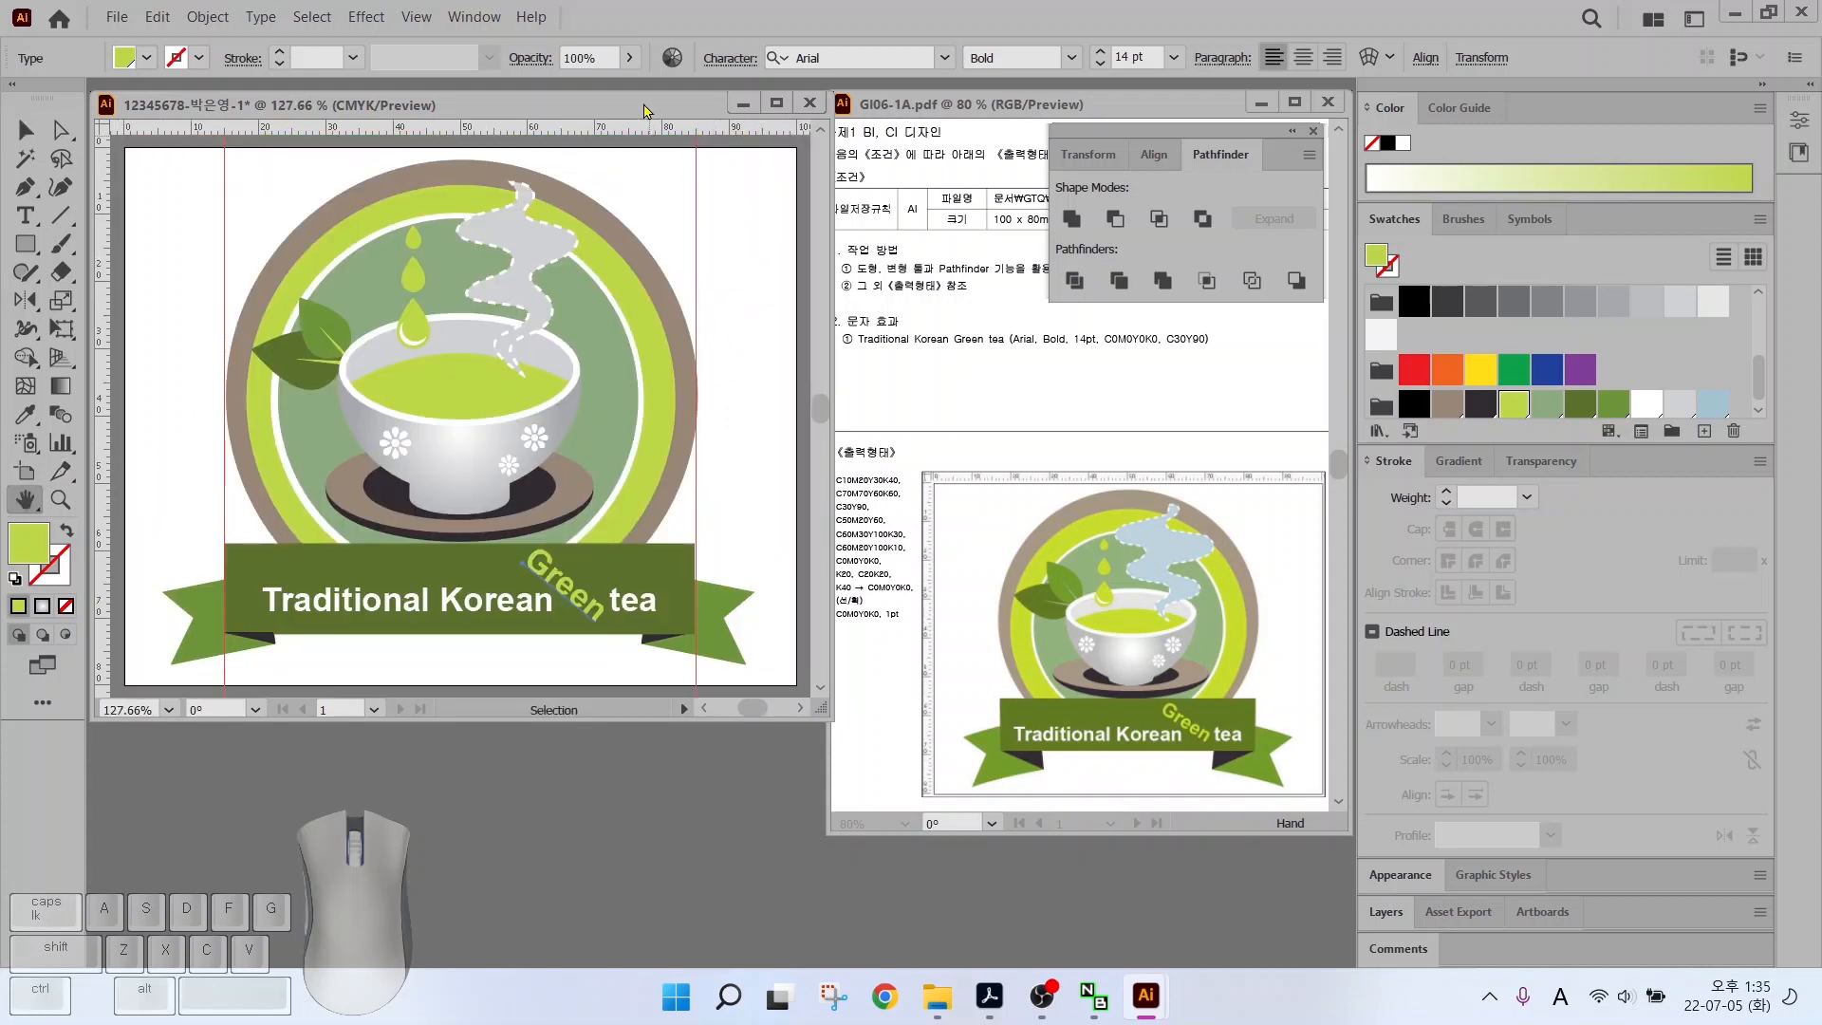
Clear all guides from the artboard with View > Guides > Clear Guides
click(417, 18)
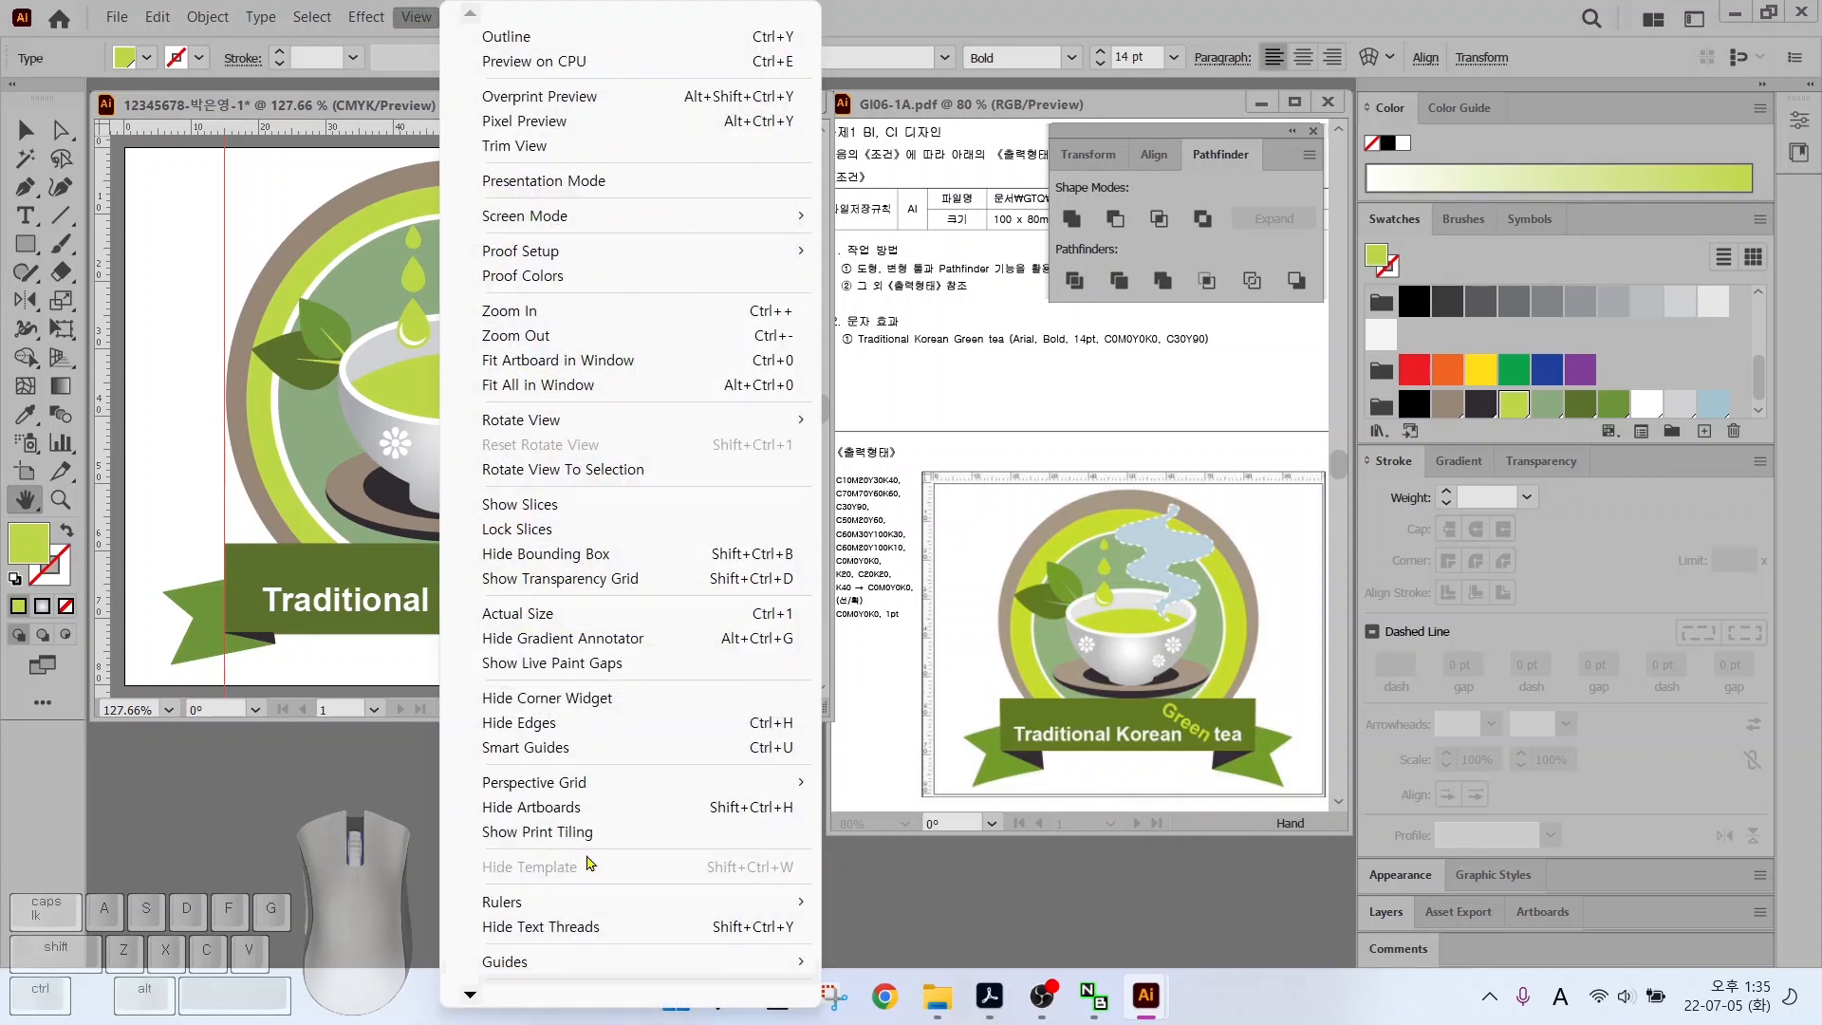
mouse_move(580, 963)
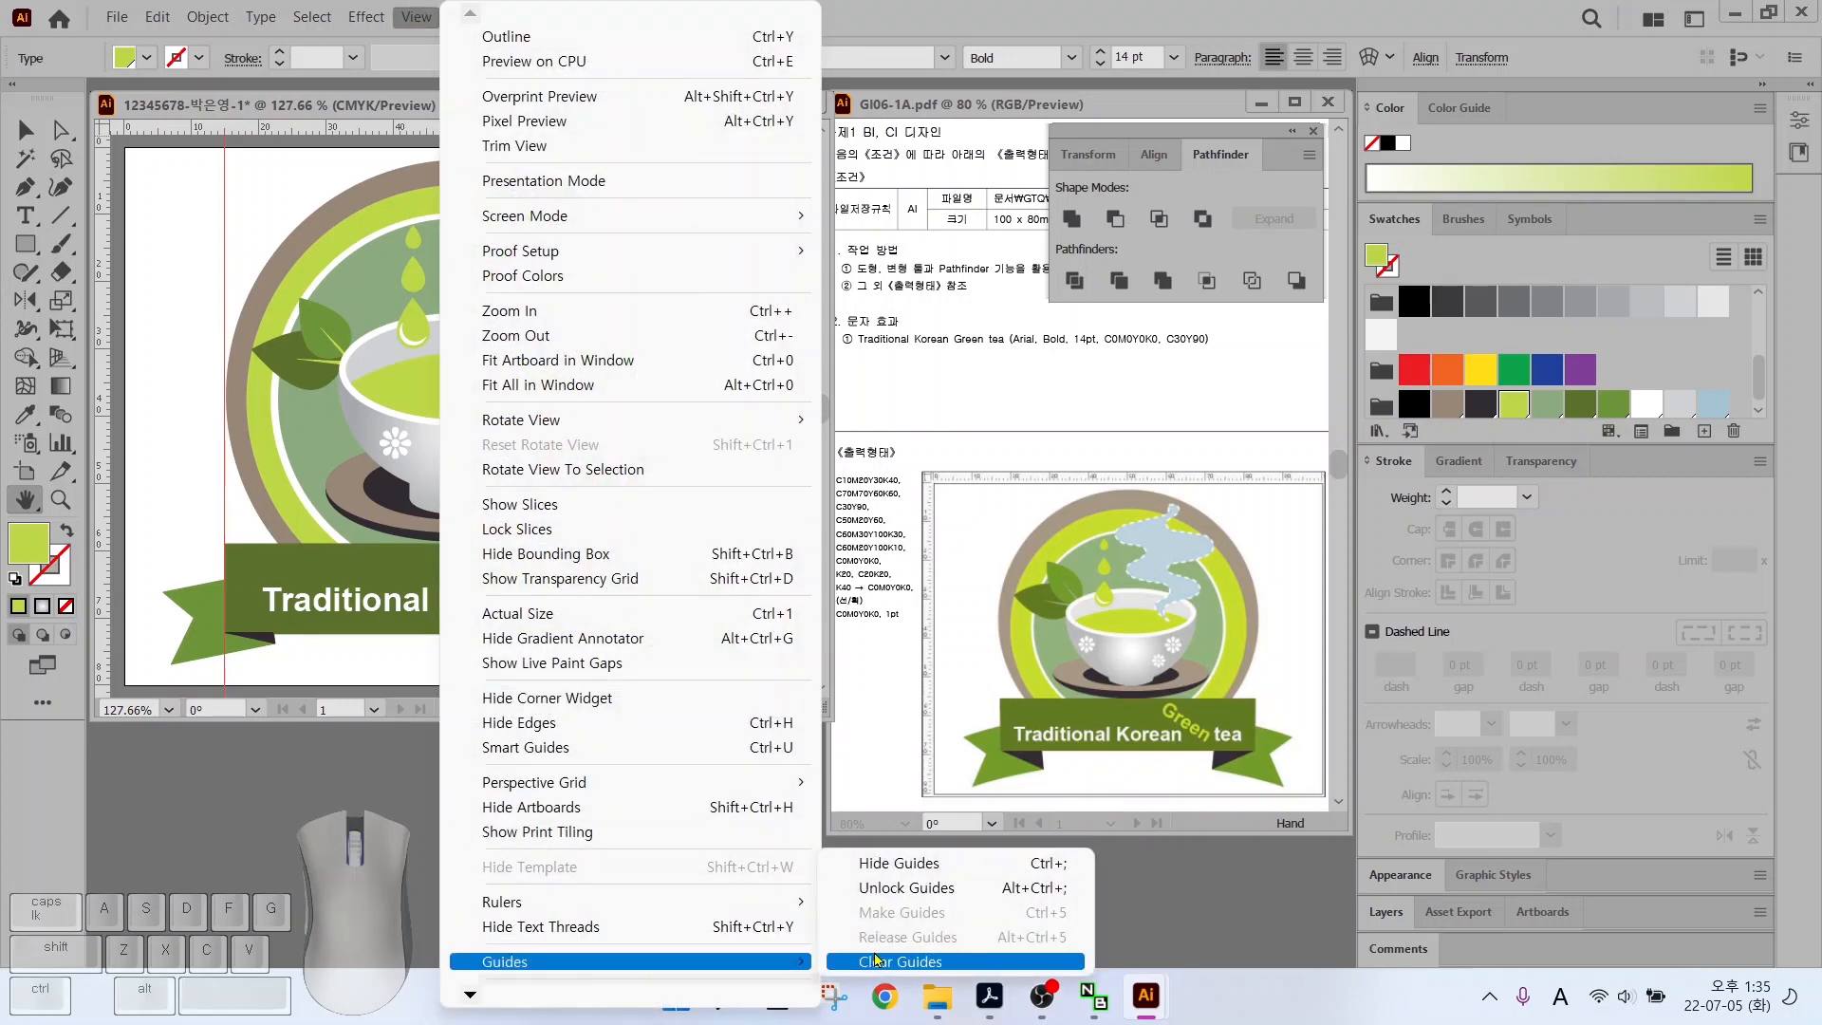
click(873, 960)
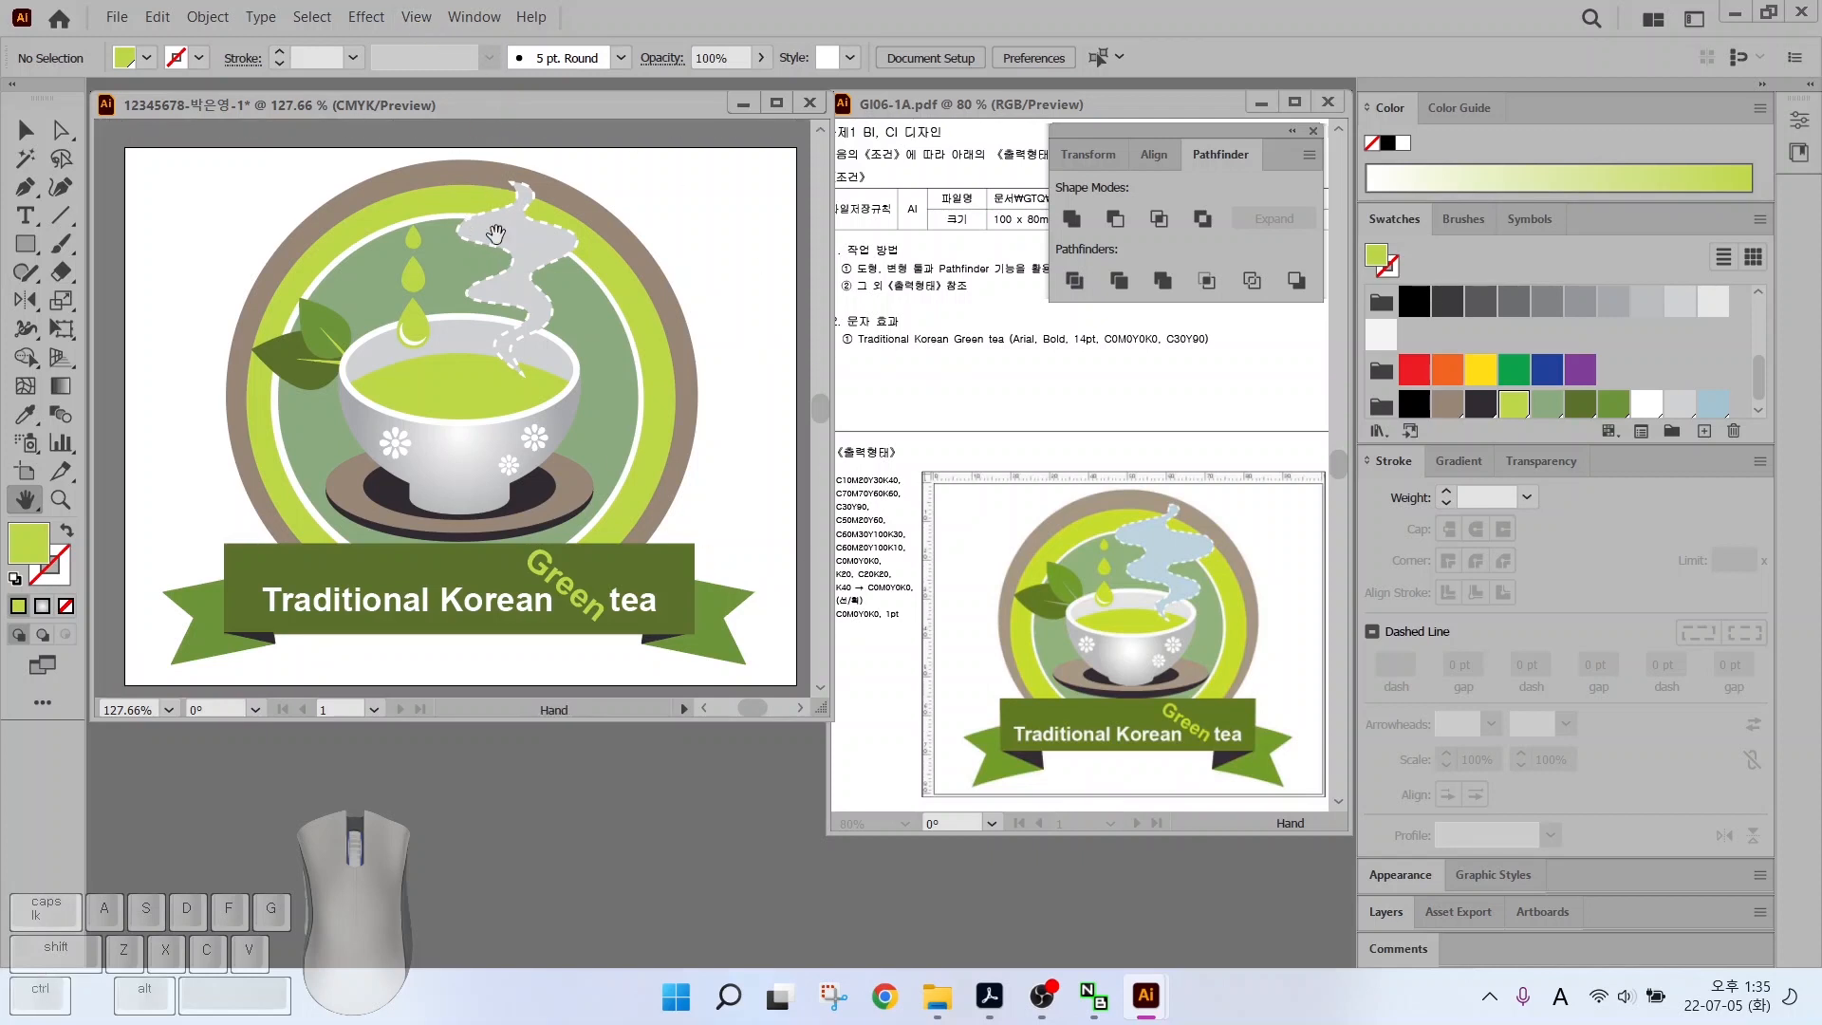
click(116, 18)
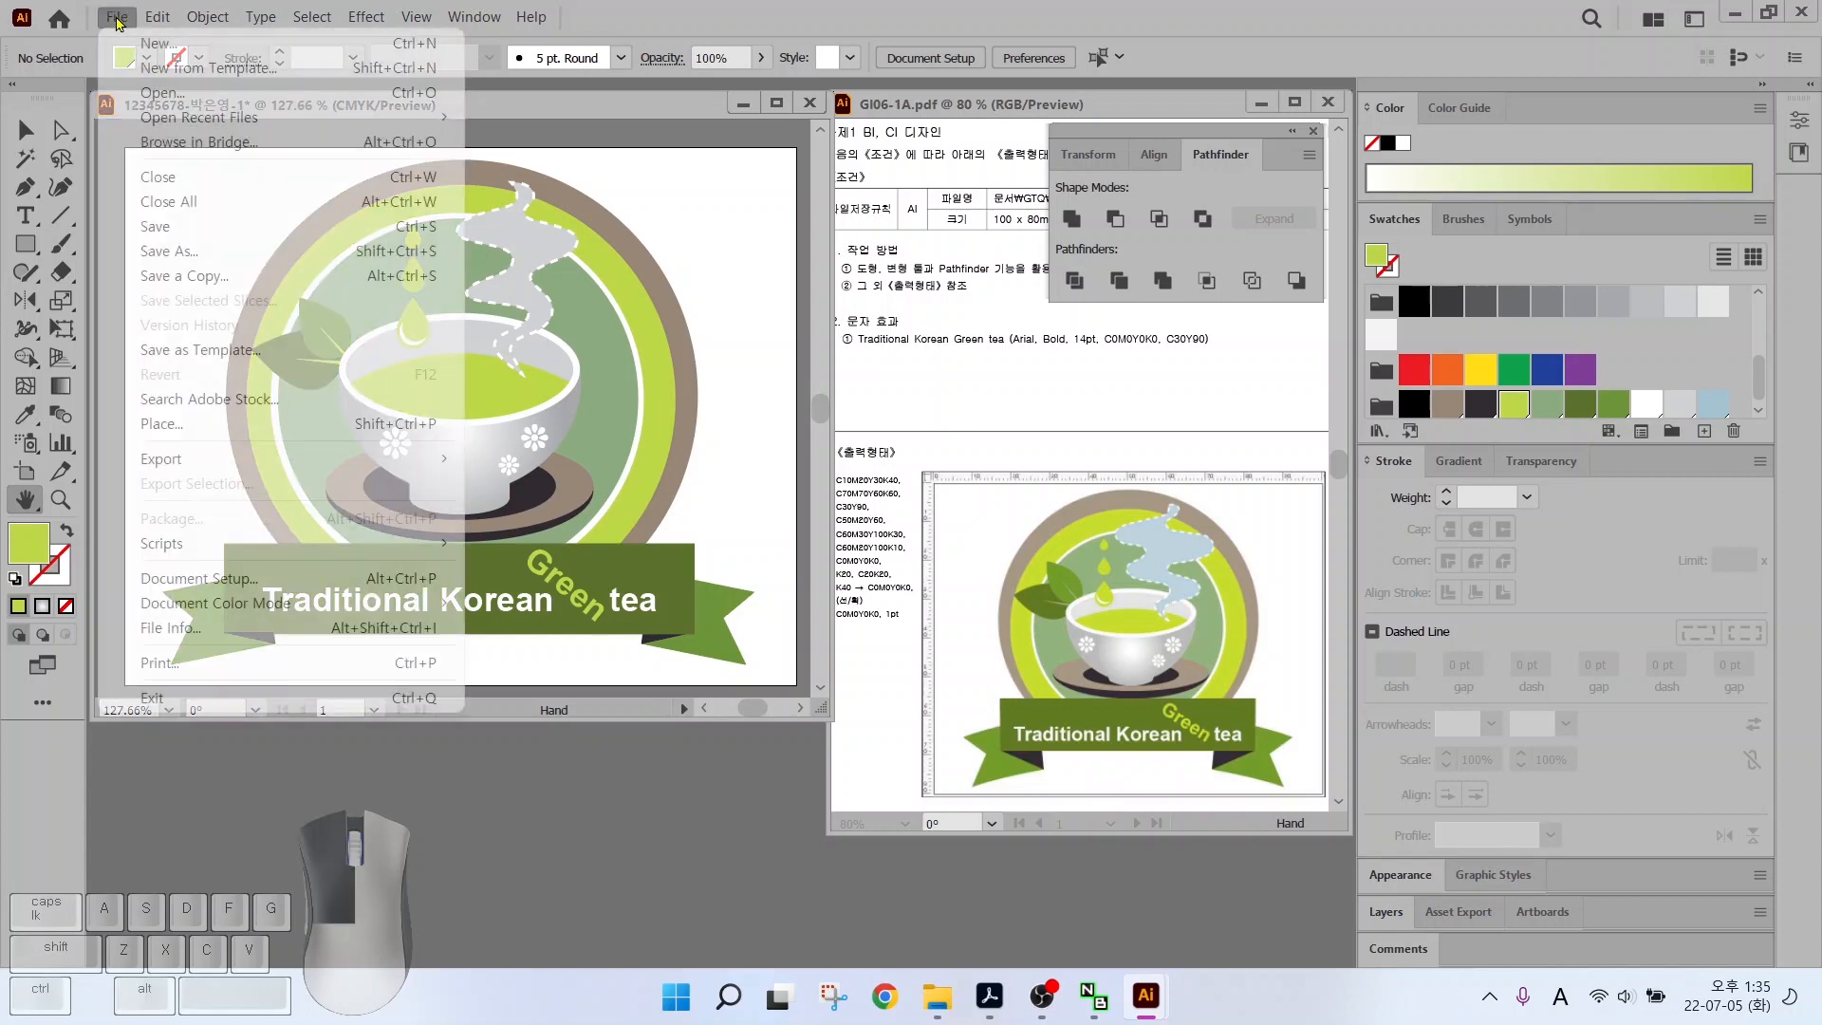
Open Save As and navigate to the GTQ folder inside 문서 (Documents)
click(142, 231)
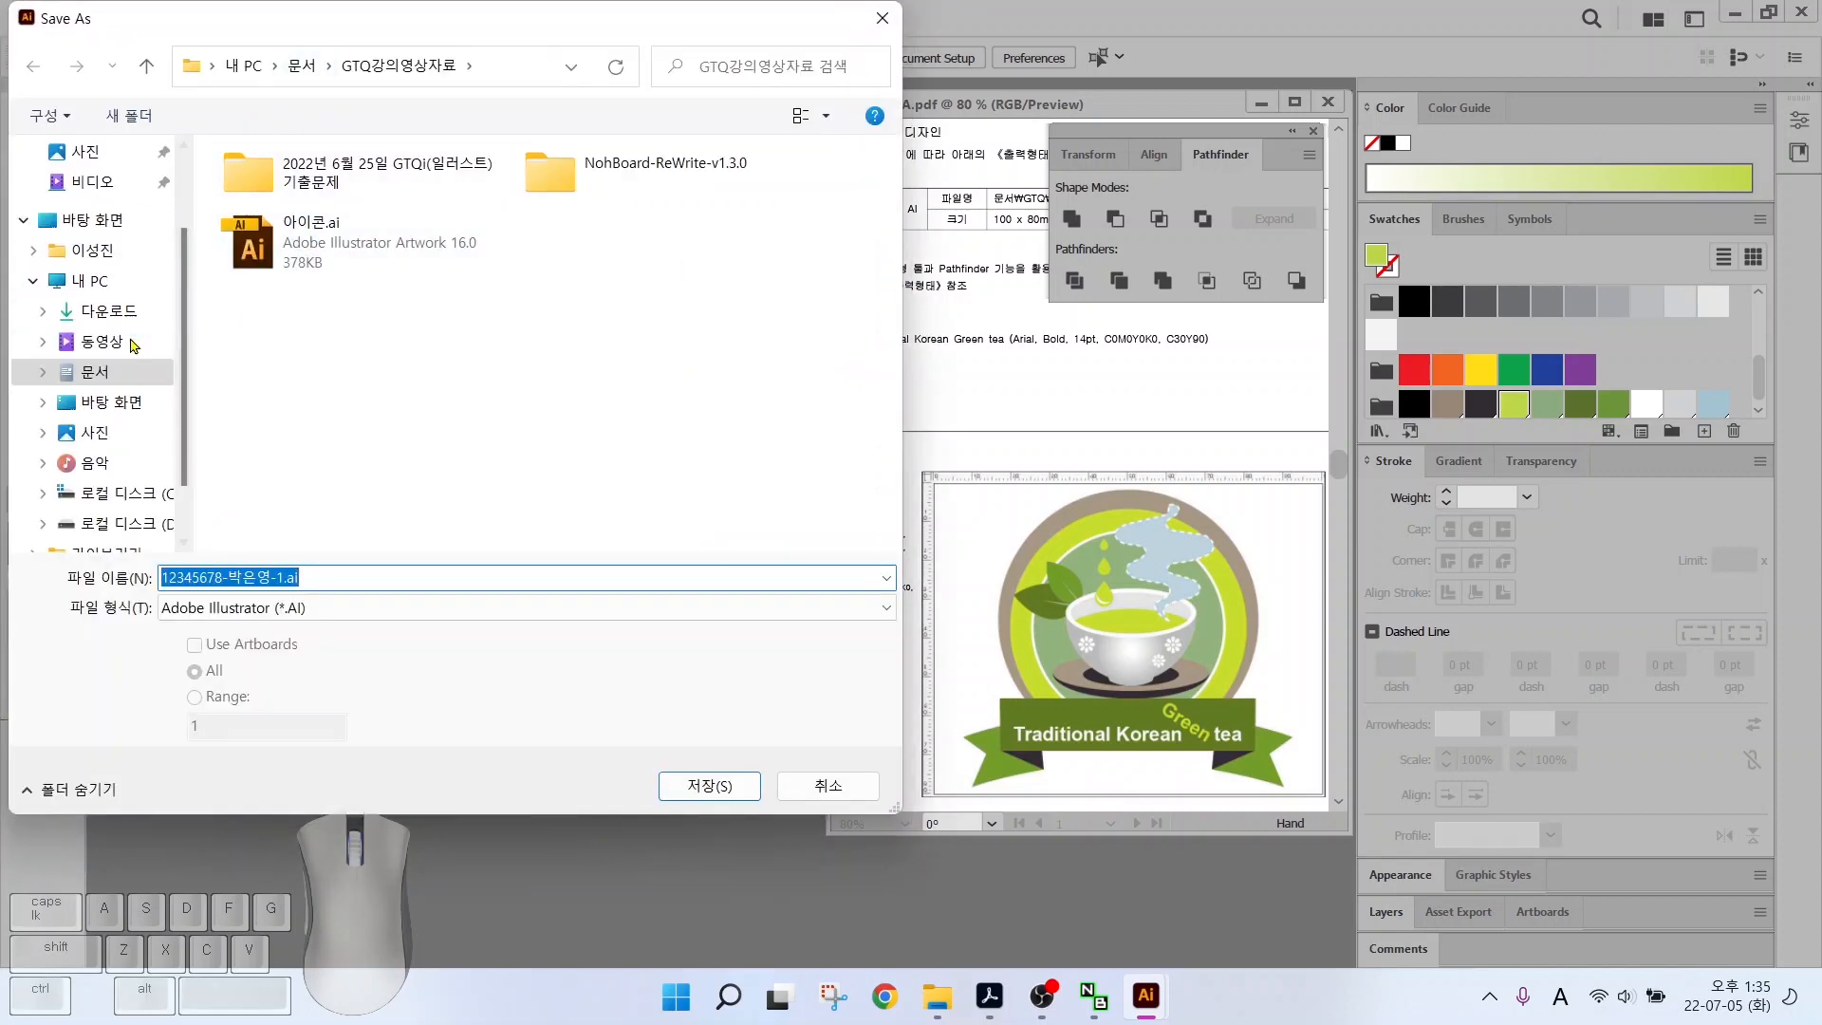
click(105, 371)
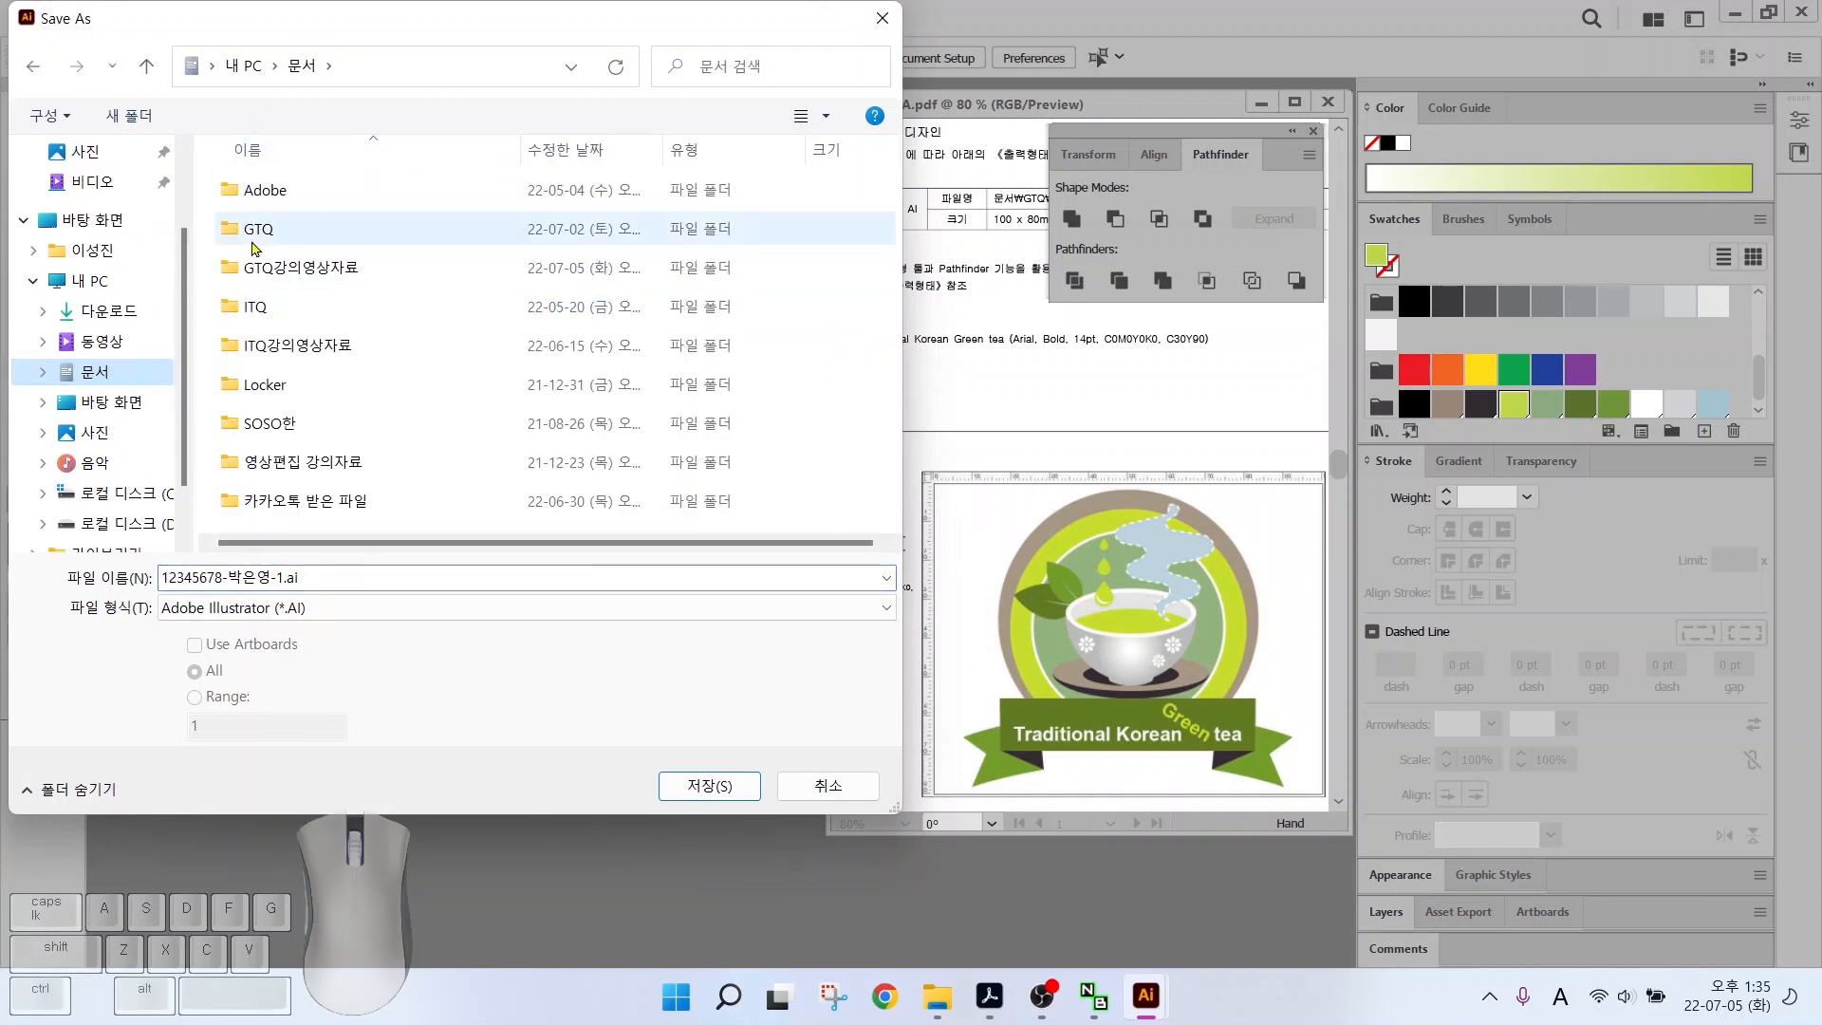
double_click(248, 231)
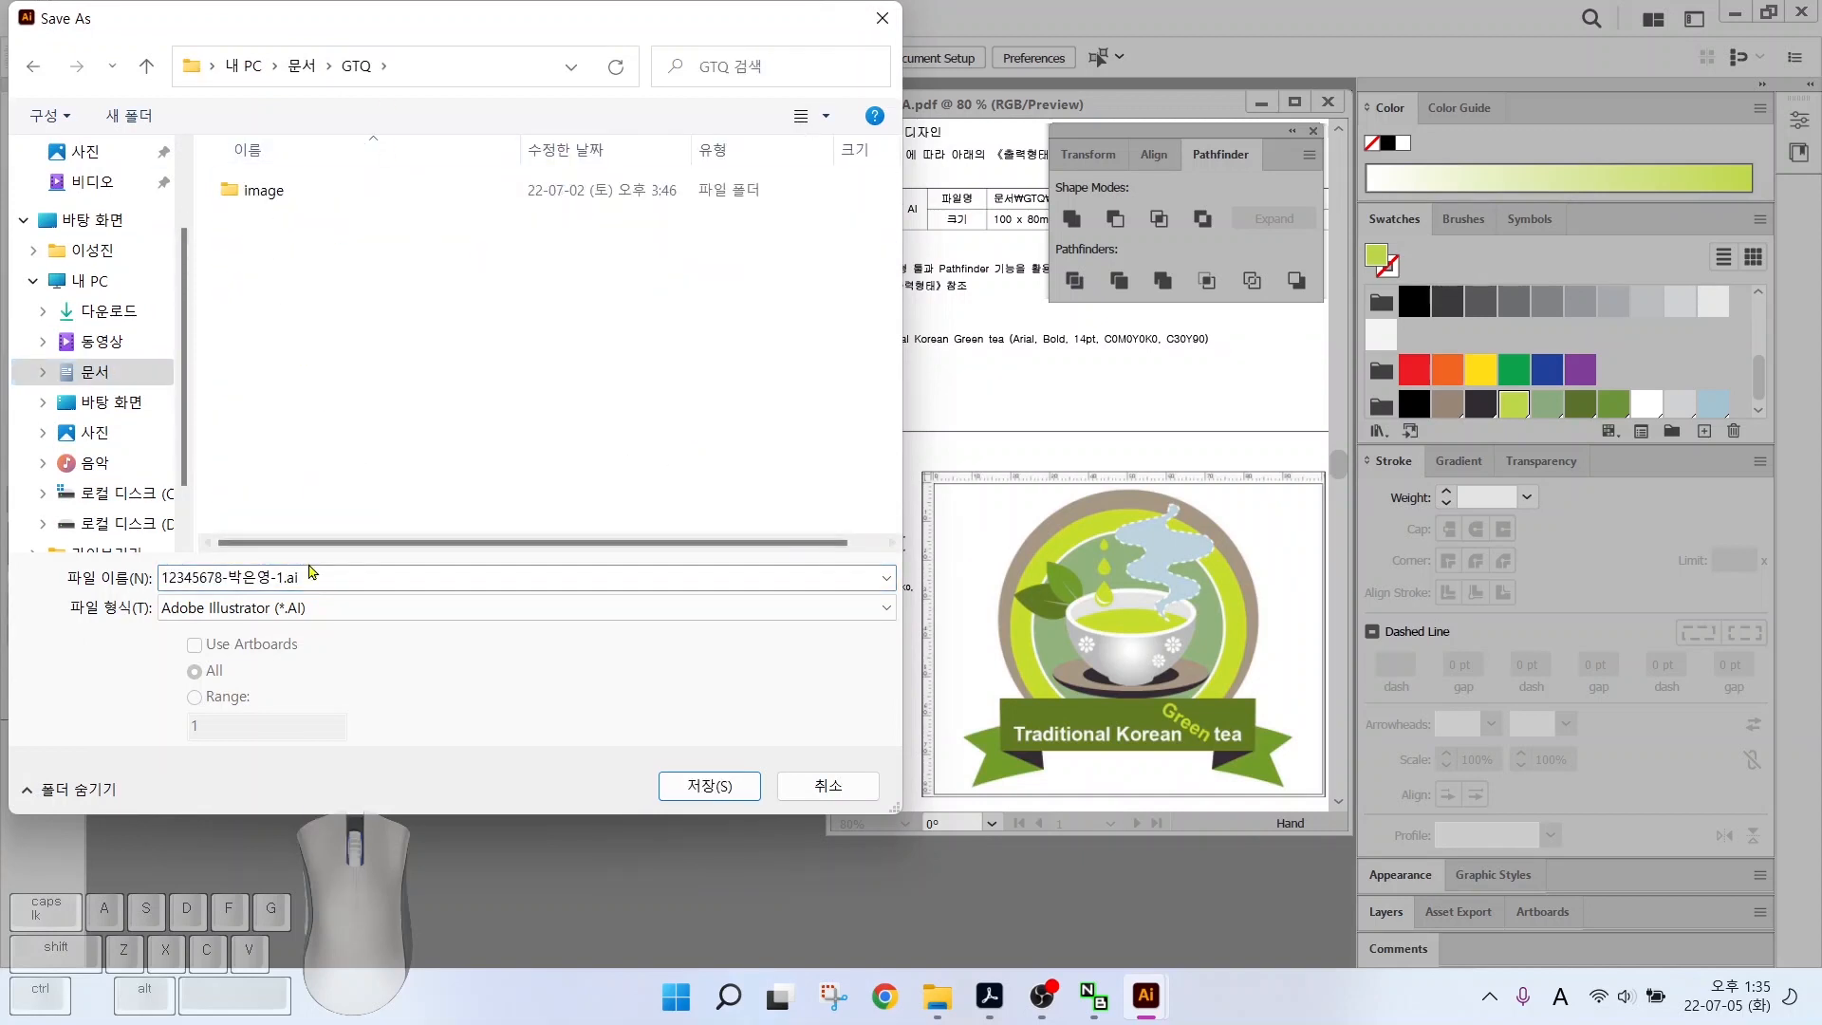
key(alt)
drag(135, 560, 325, 595)
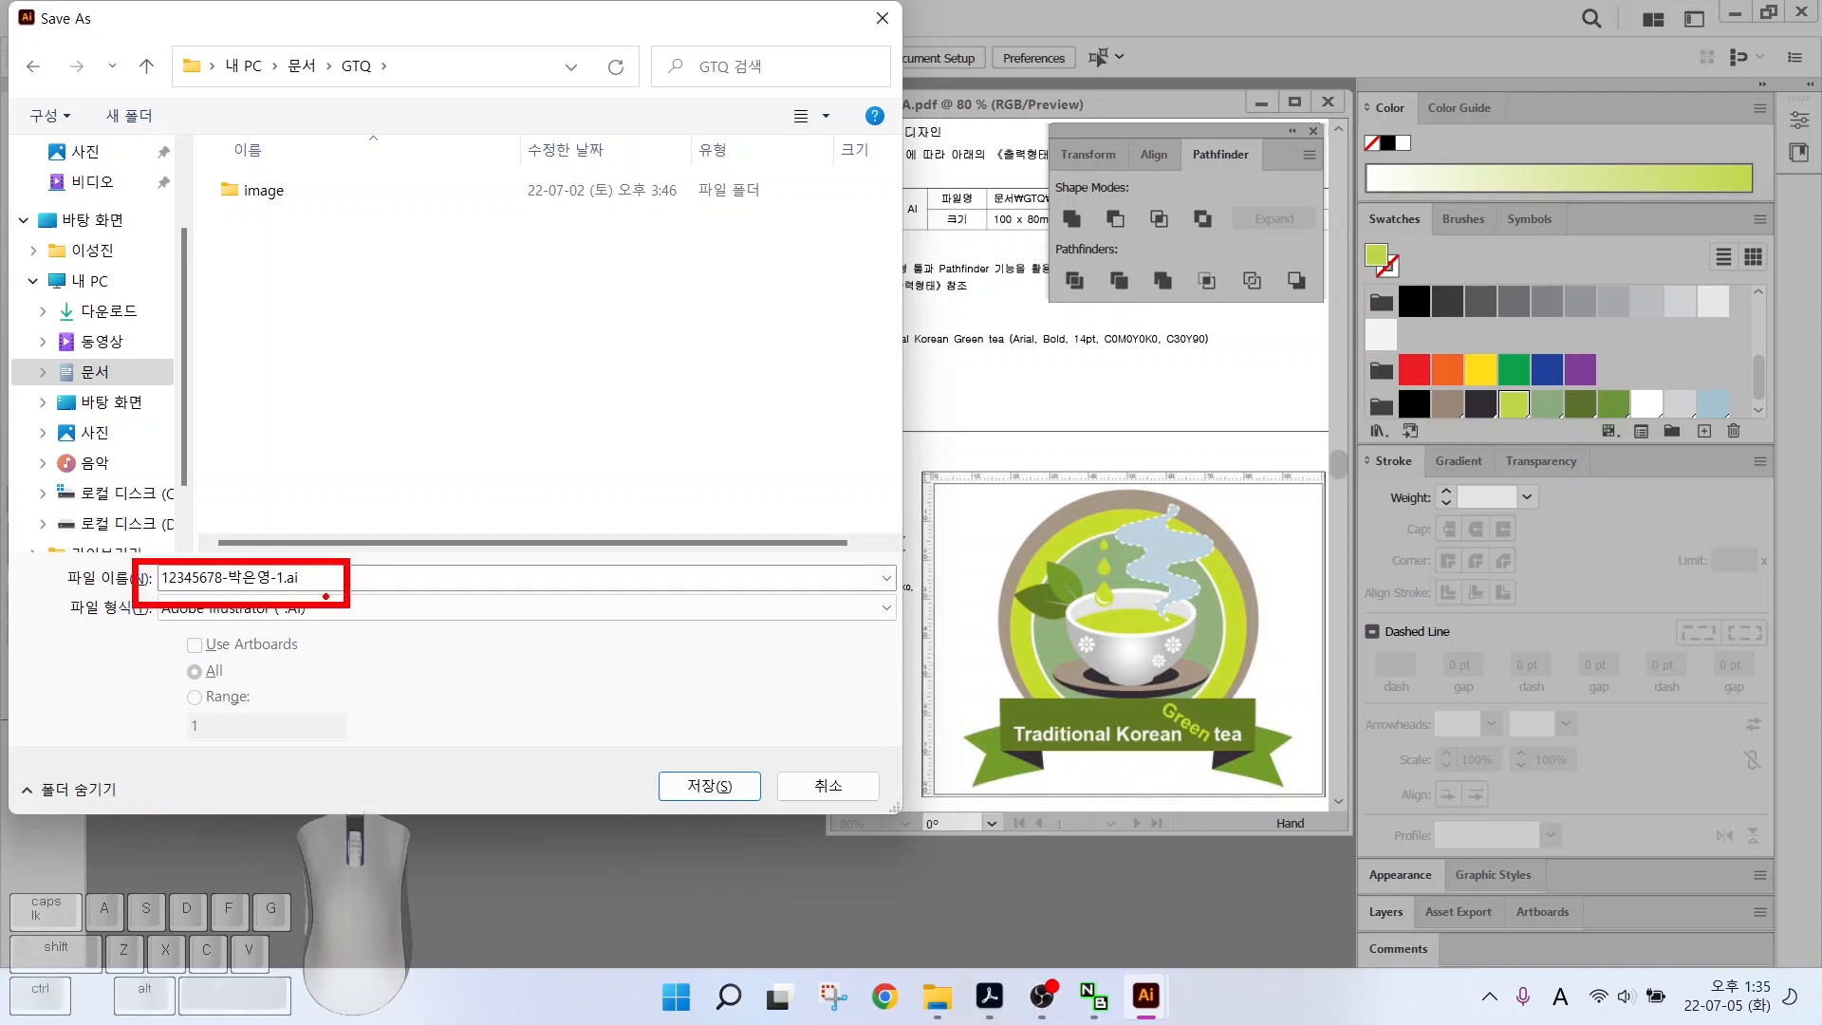
mouse_move(654, 750)
mouse_down()
mouse_move(680, 777)
mouse_move(709, 732)
mouse_up()
Confirm saving the previous exercise file into the GTQ folder
click(697, 786)
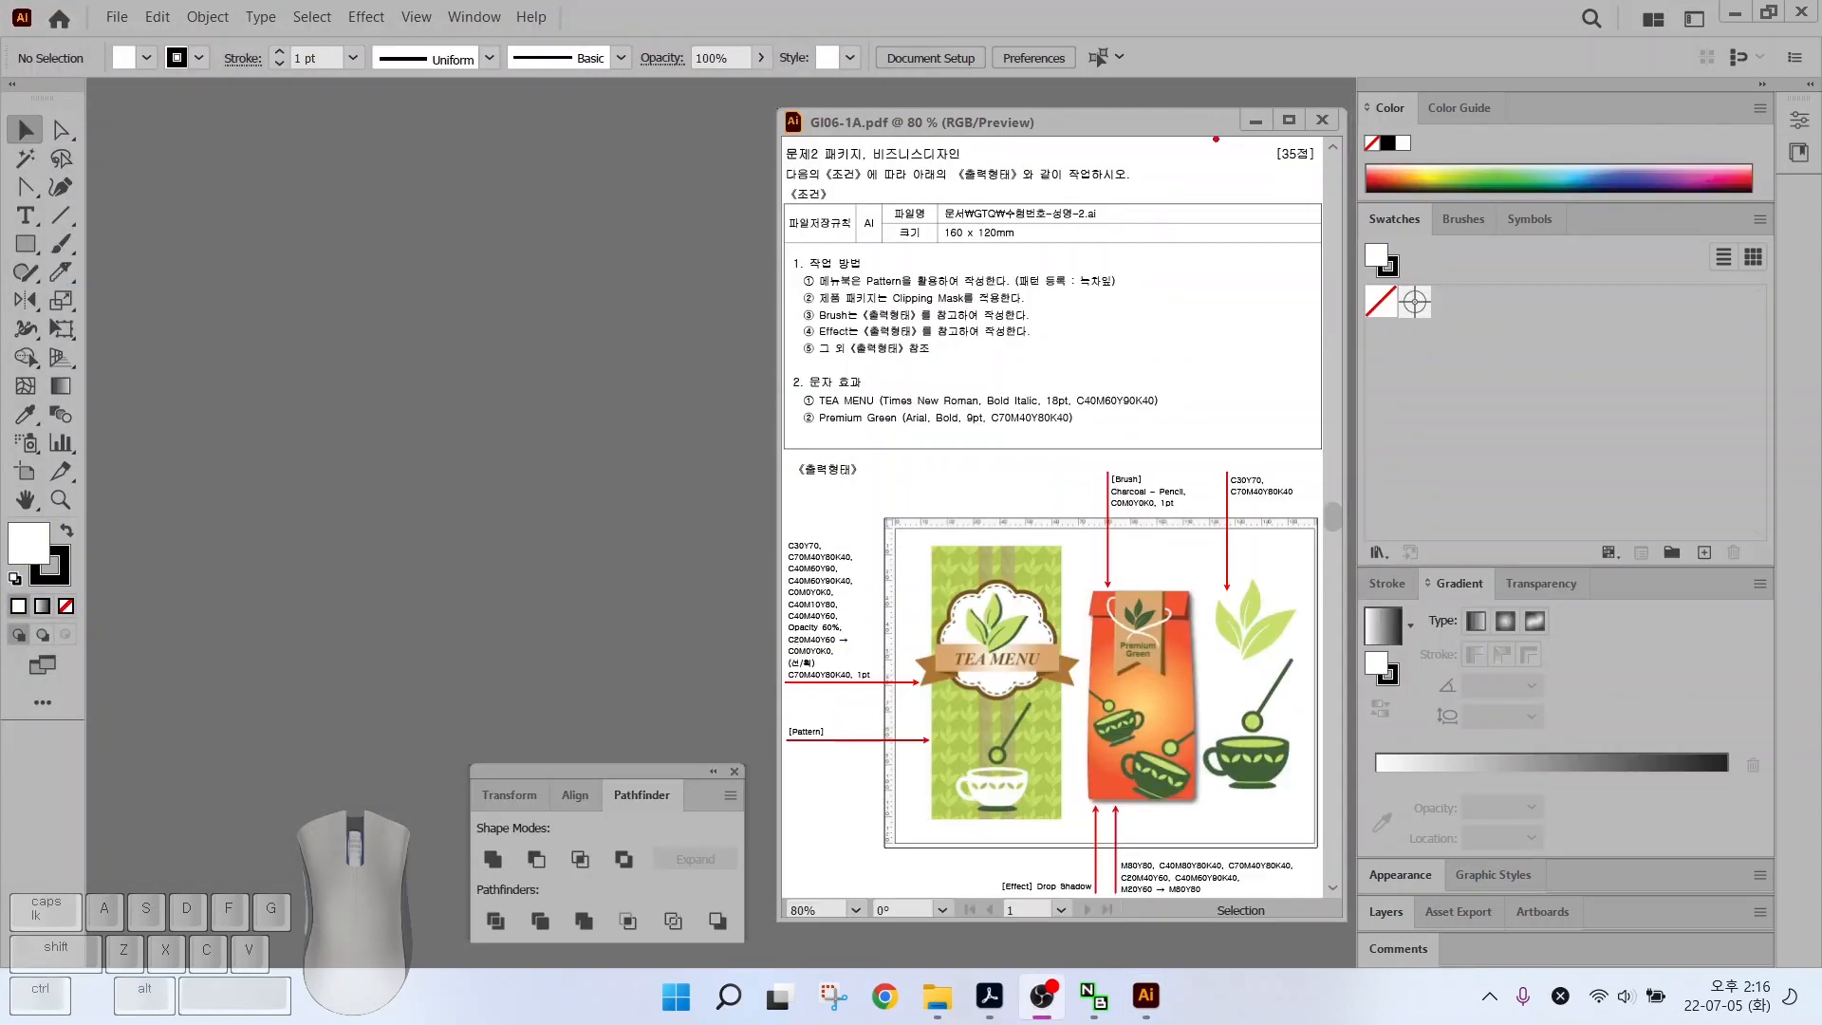
drag(931, 188, 1120, 252)
drag(1005, 222, 1075, 181)
Create a new 160 × 120 mm CMYK document named with the candidate's ID number and name
click(118, 18)
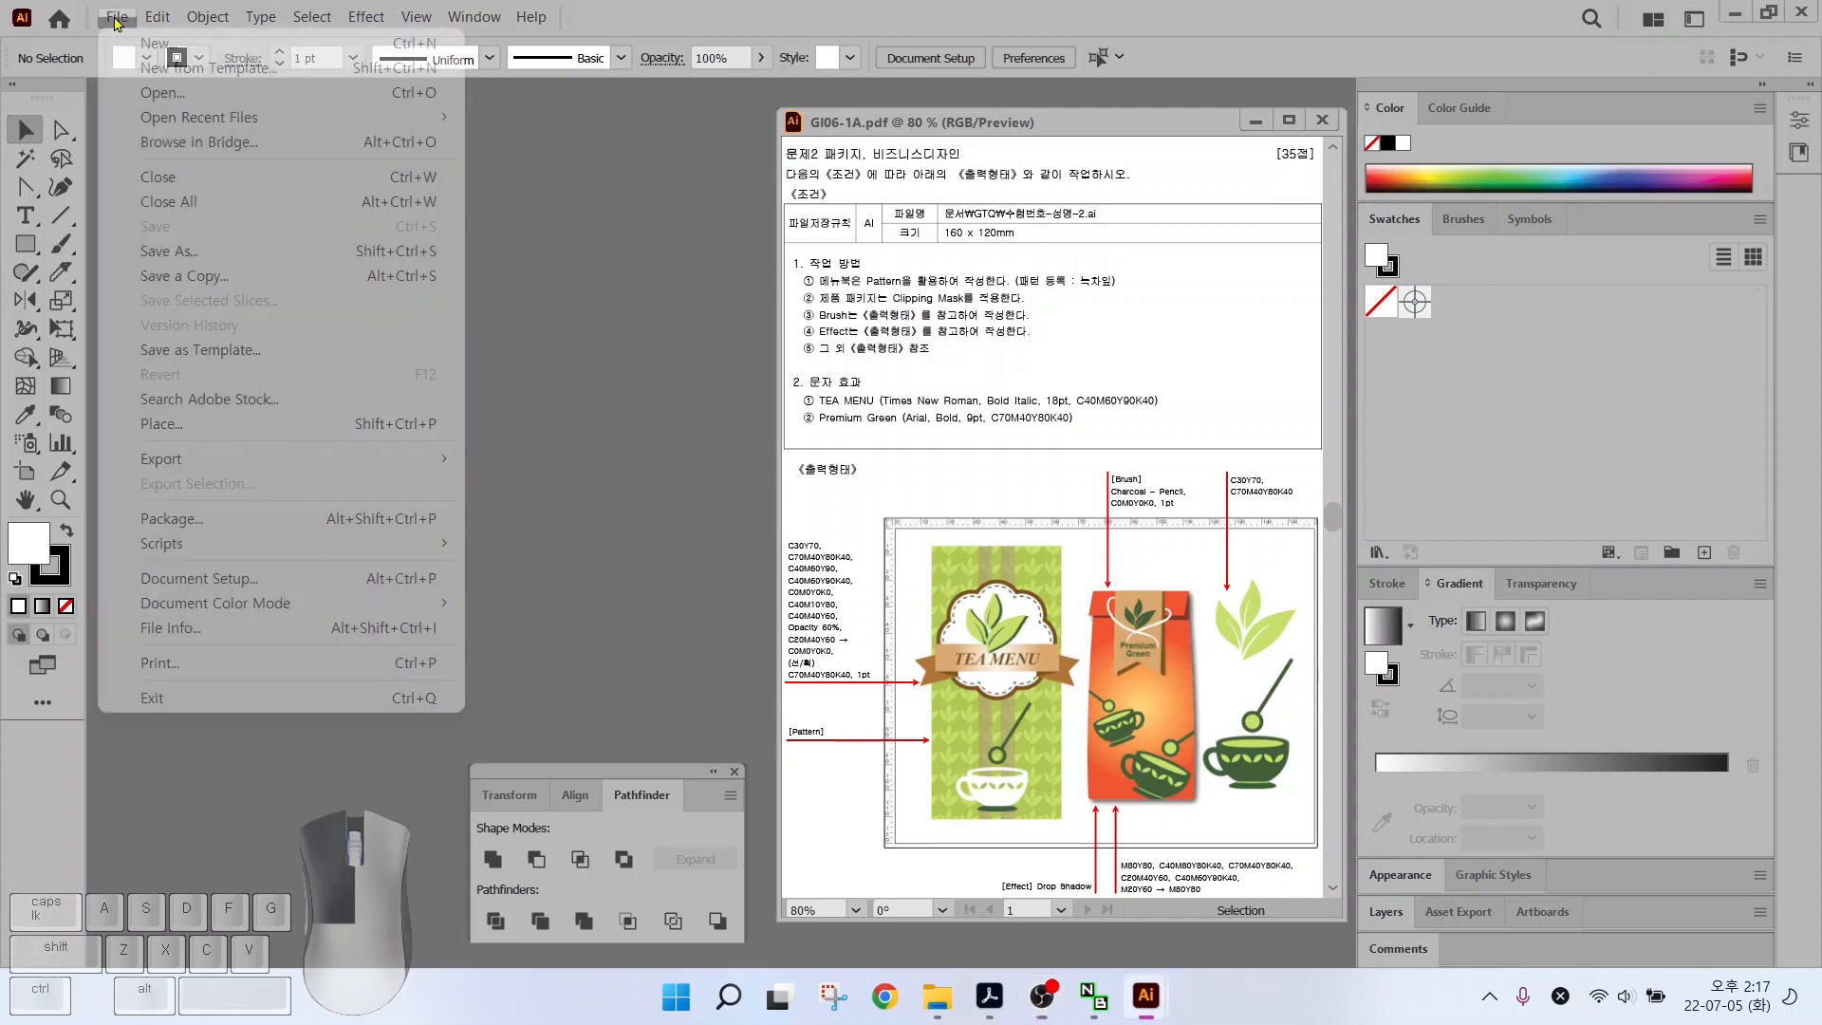
click(124, 45)
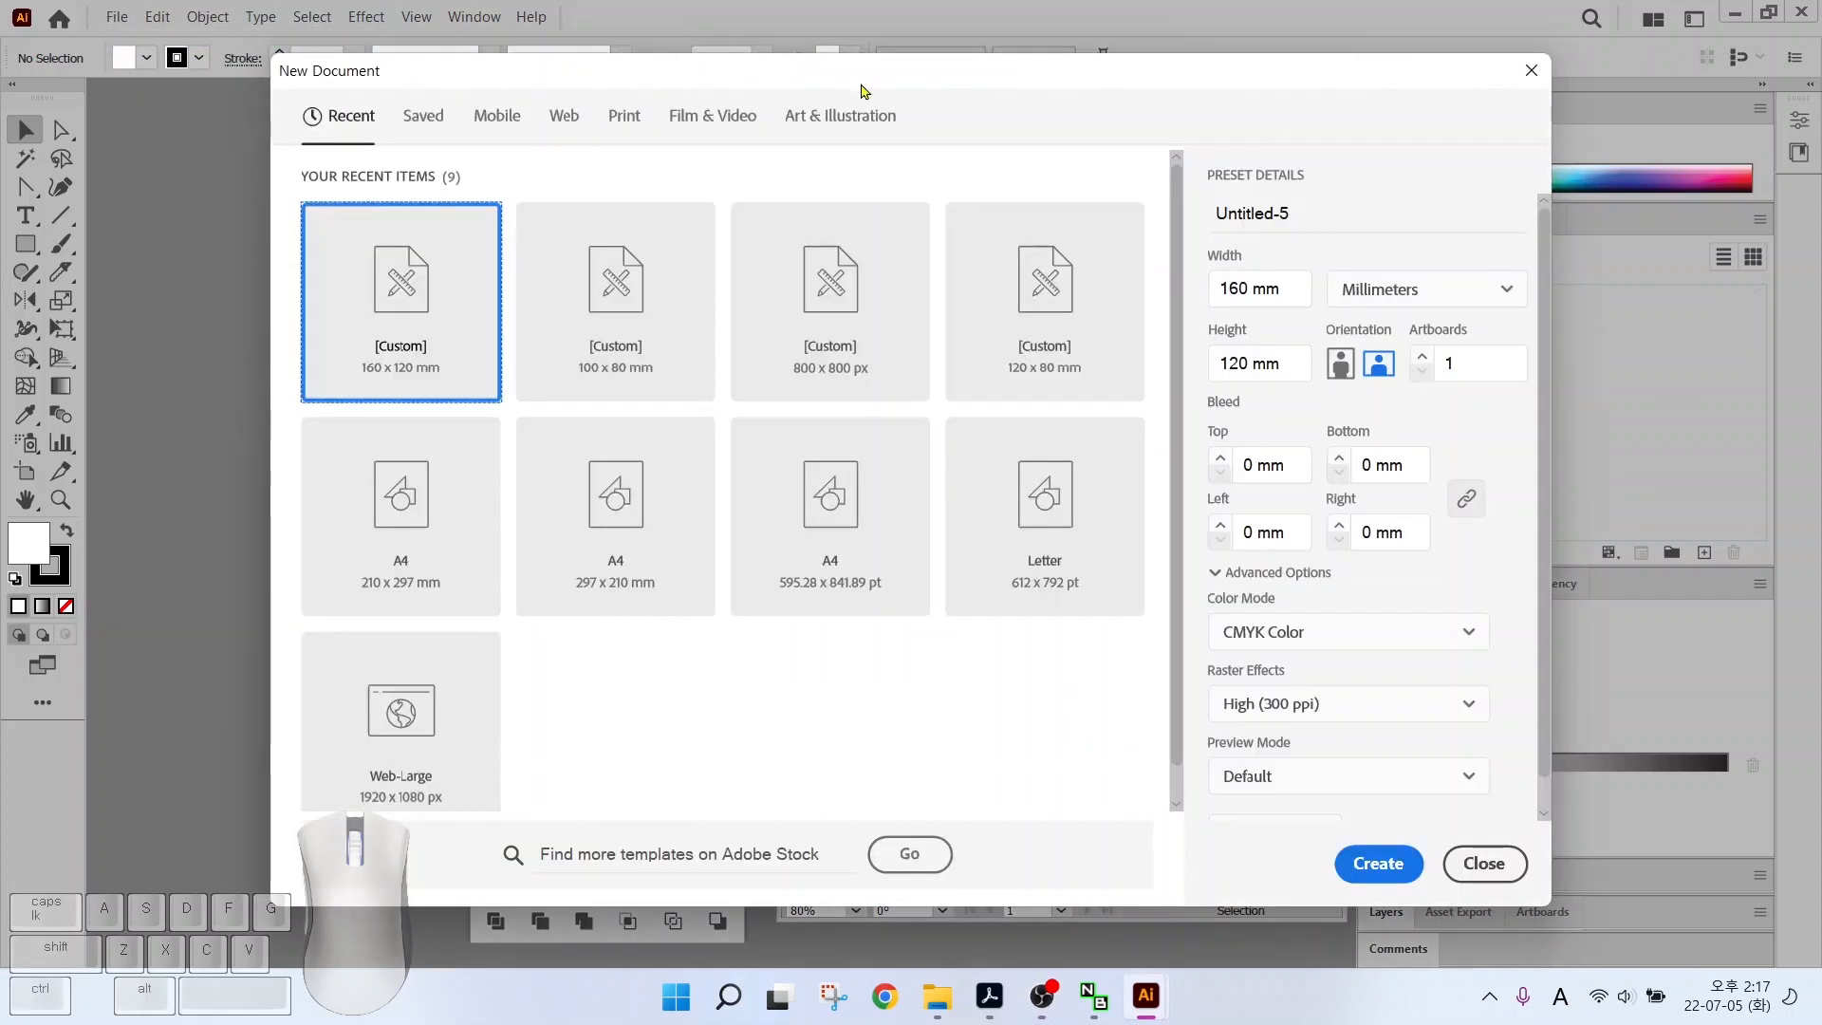
drag(1290, 213, 1049, 187)
text(12)
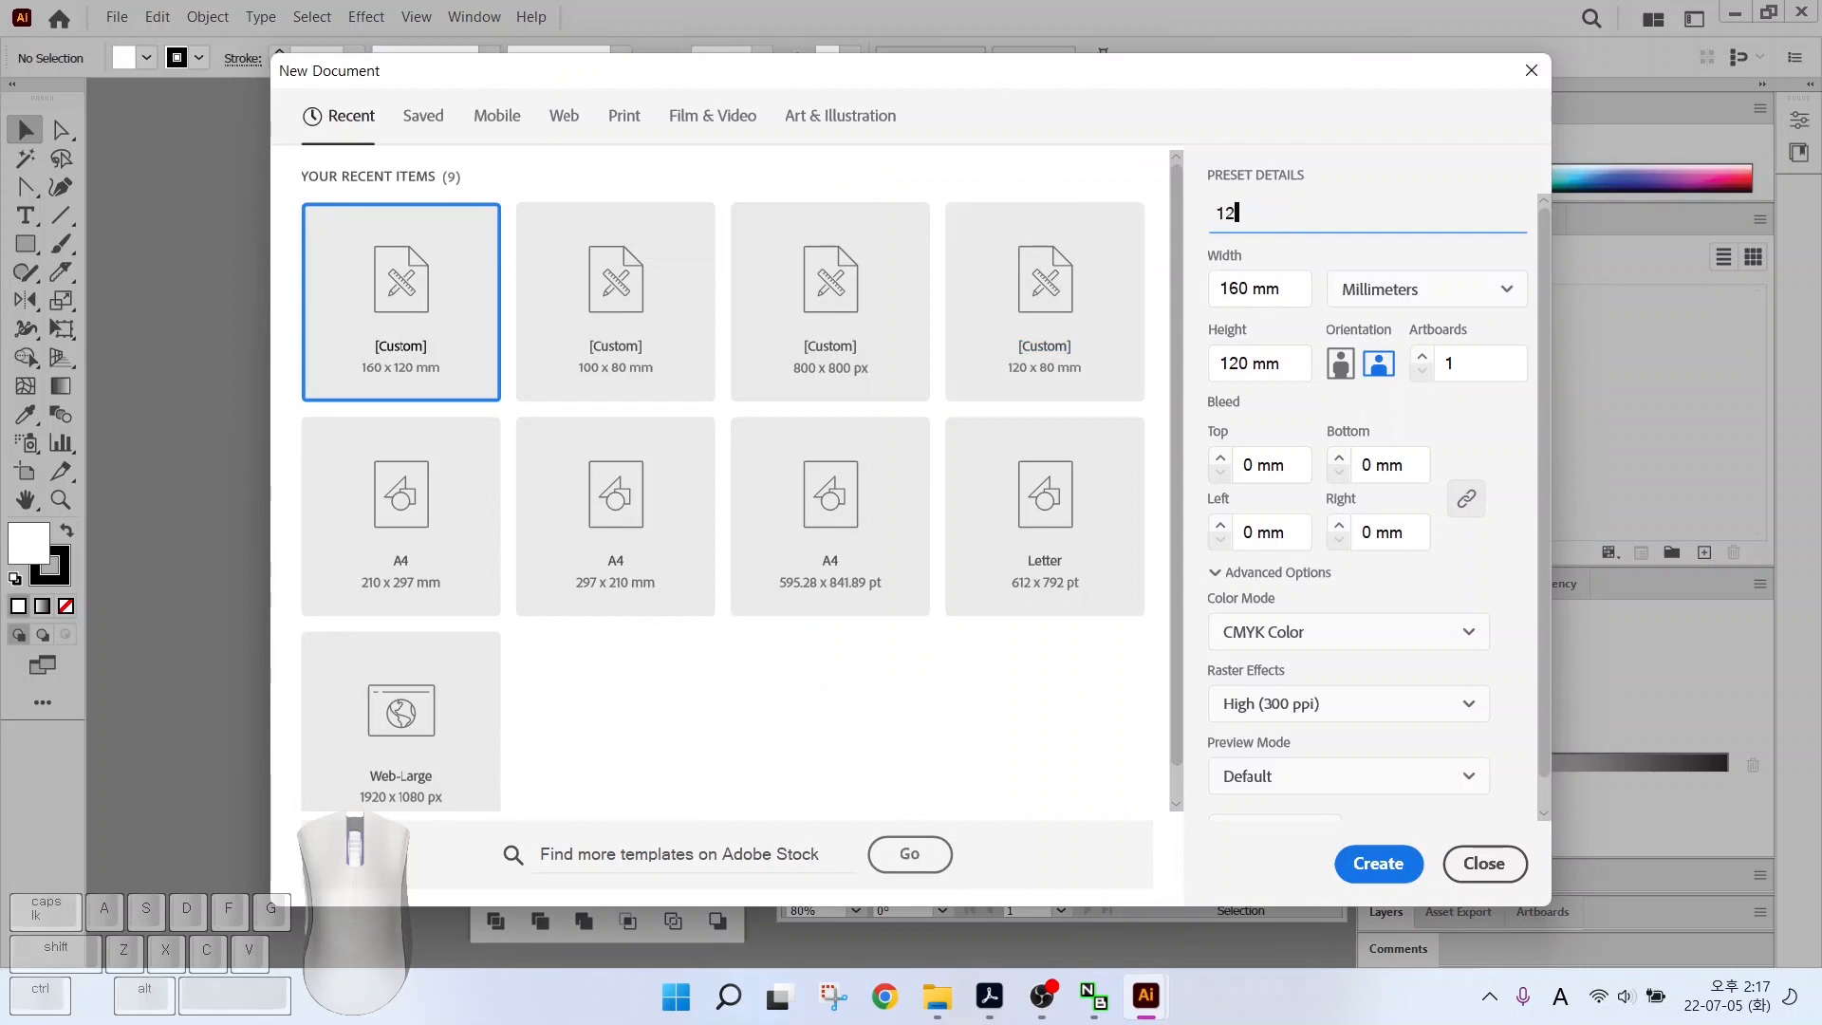
text(345678-)
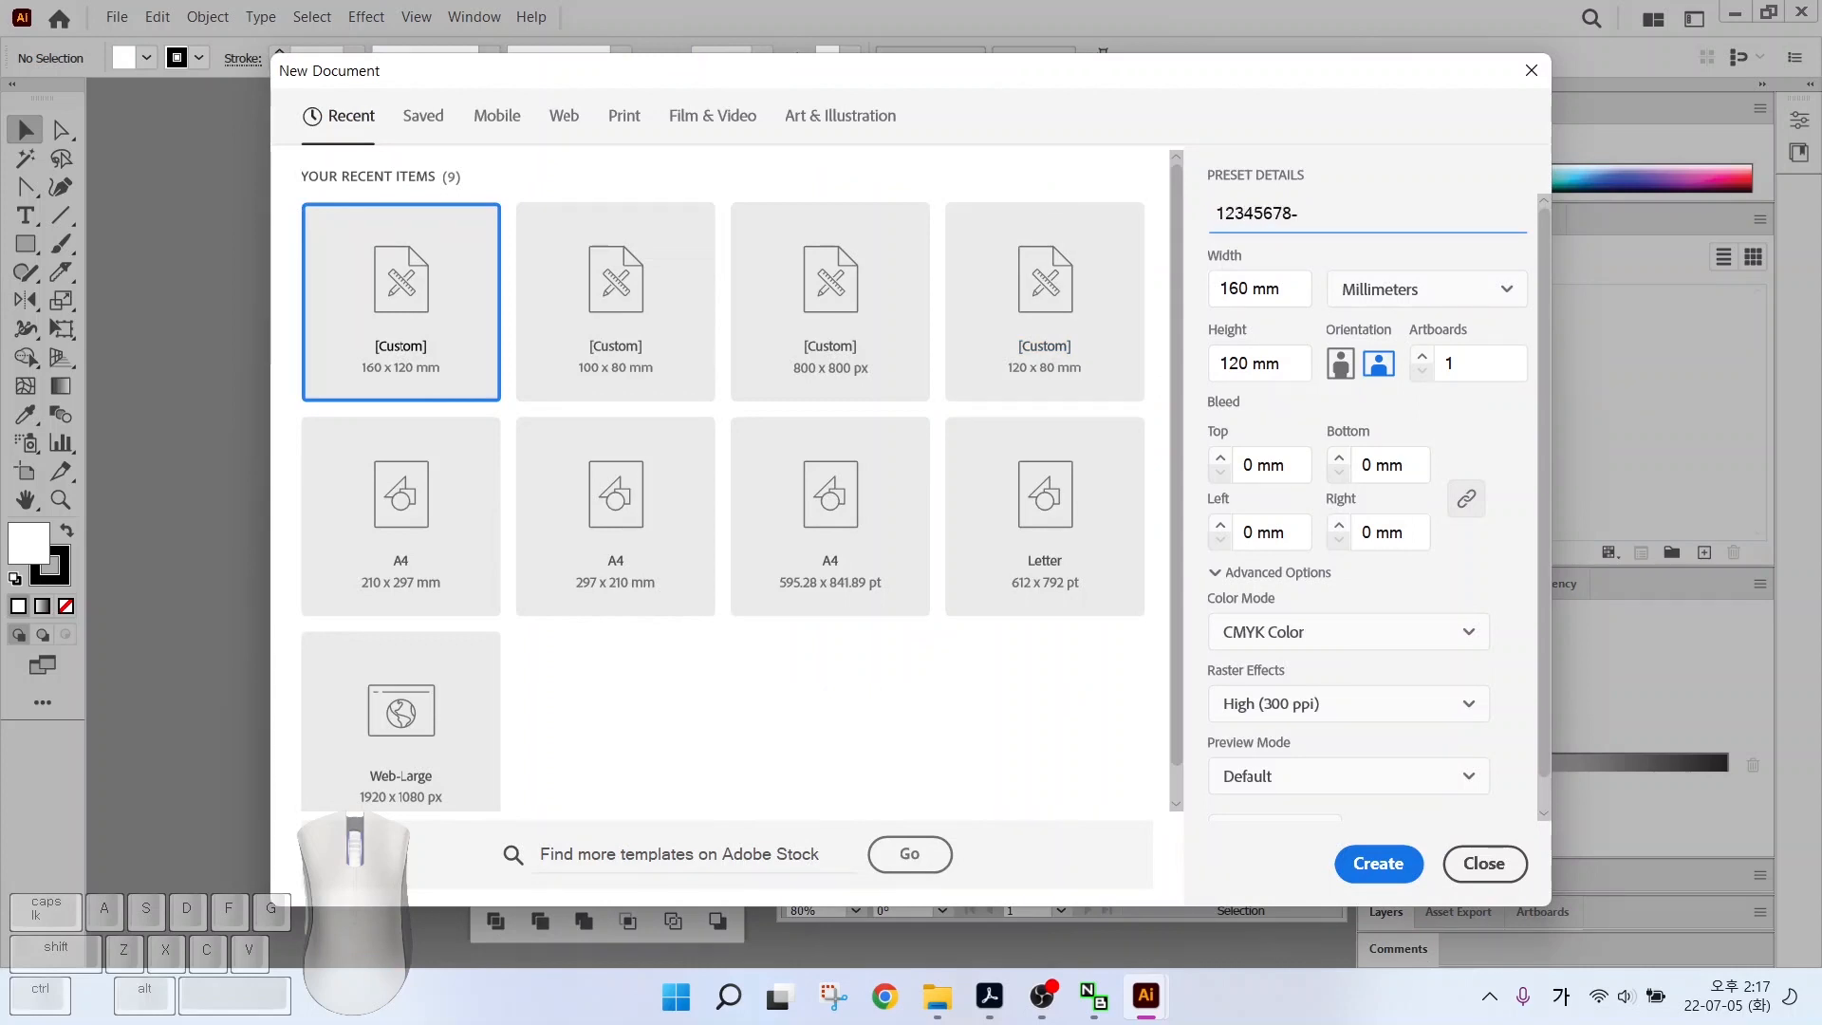
key(alt+2)
drag(1317, 263, 1426, 314)
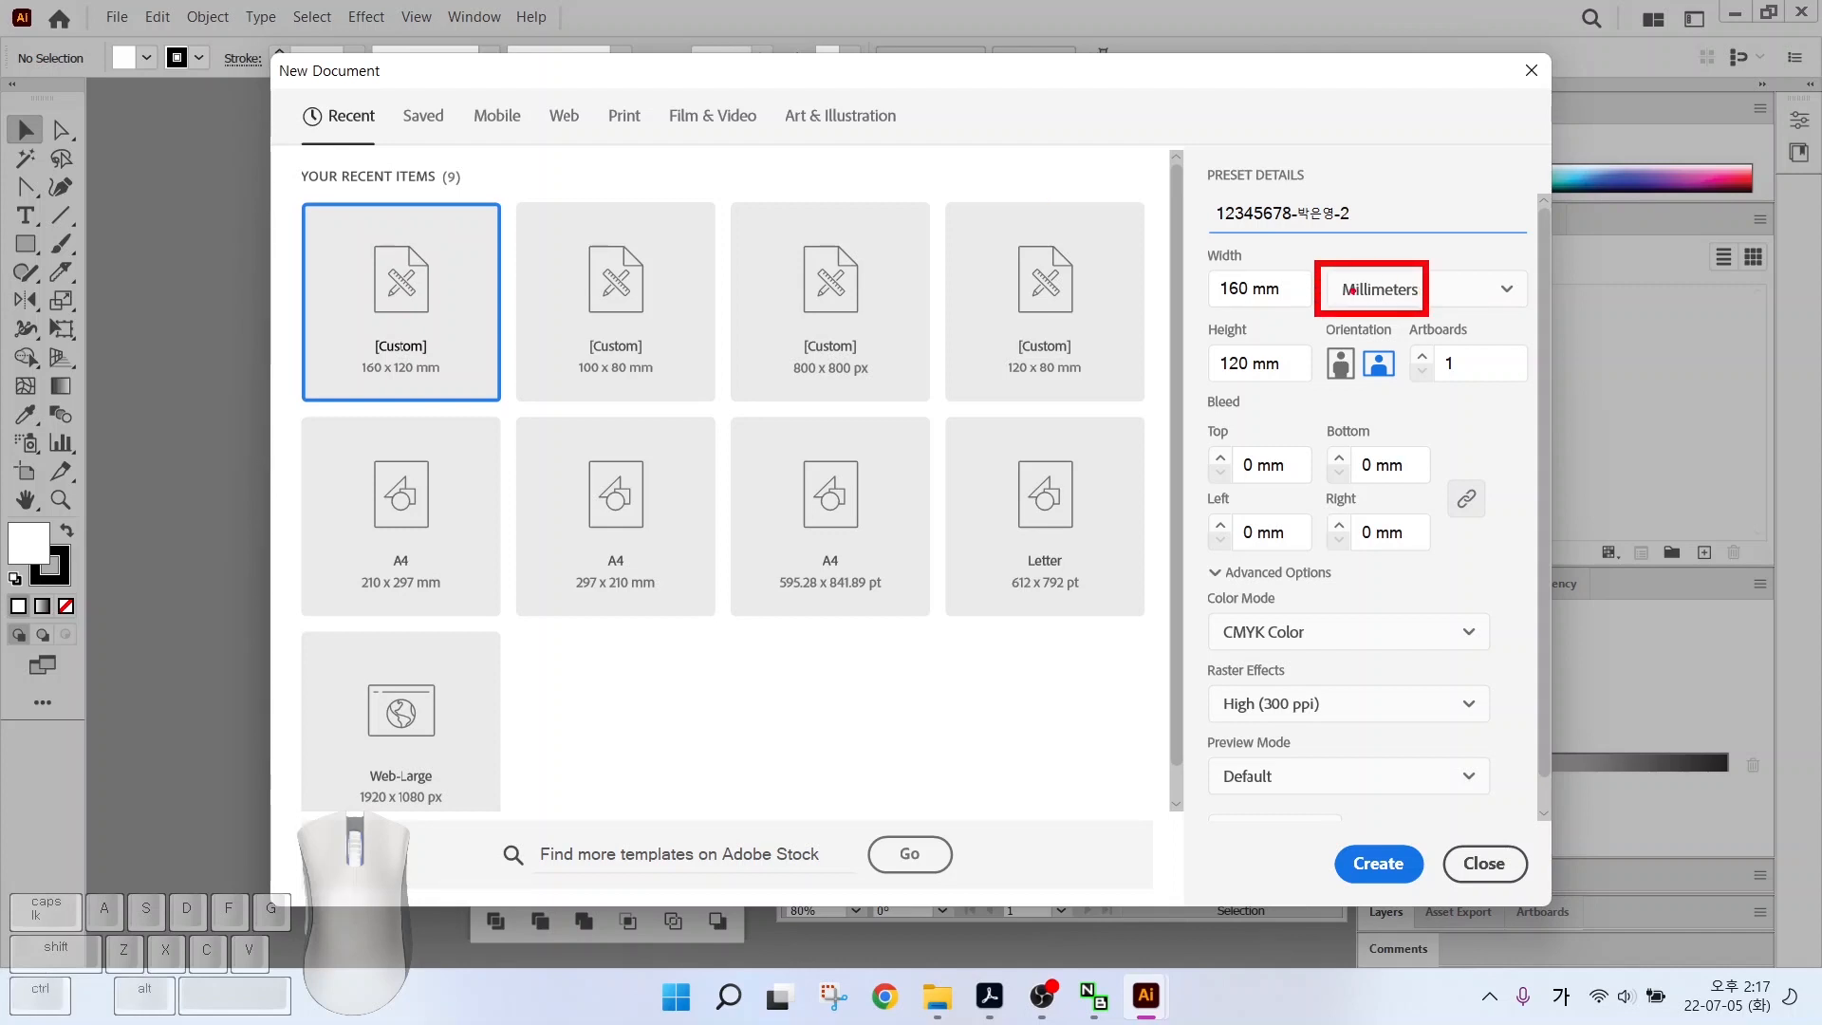
drag(1234, 270, 1151, 218)
drag(1224, 377, 1155, 413)
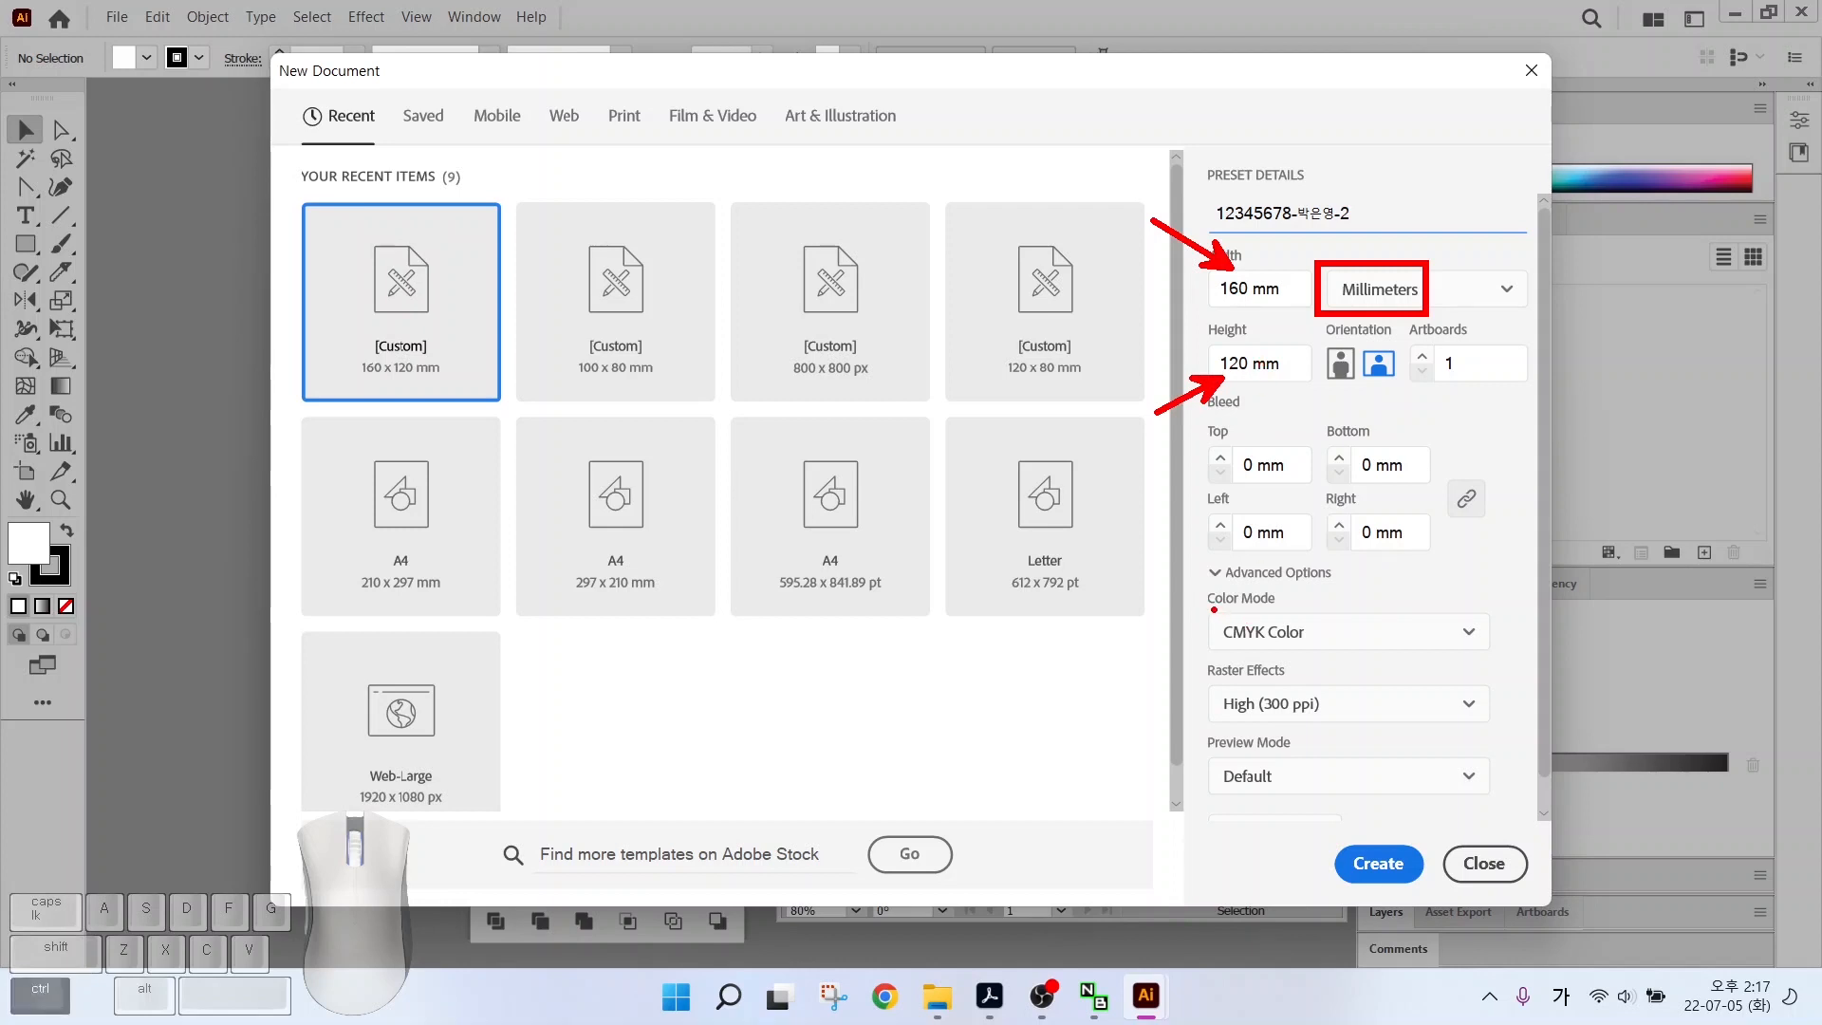
drag(1213, 608, 1375, 665)
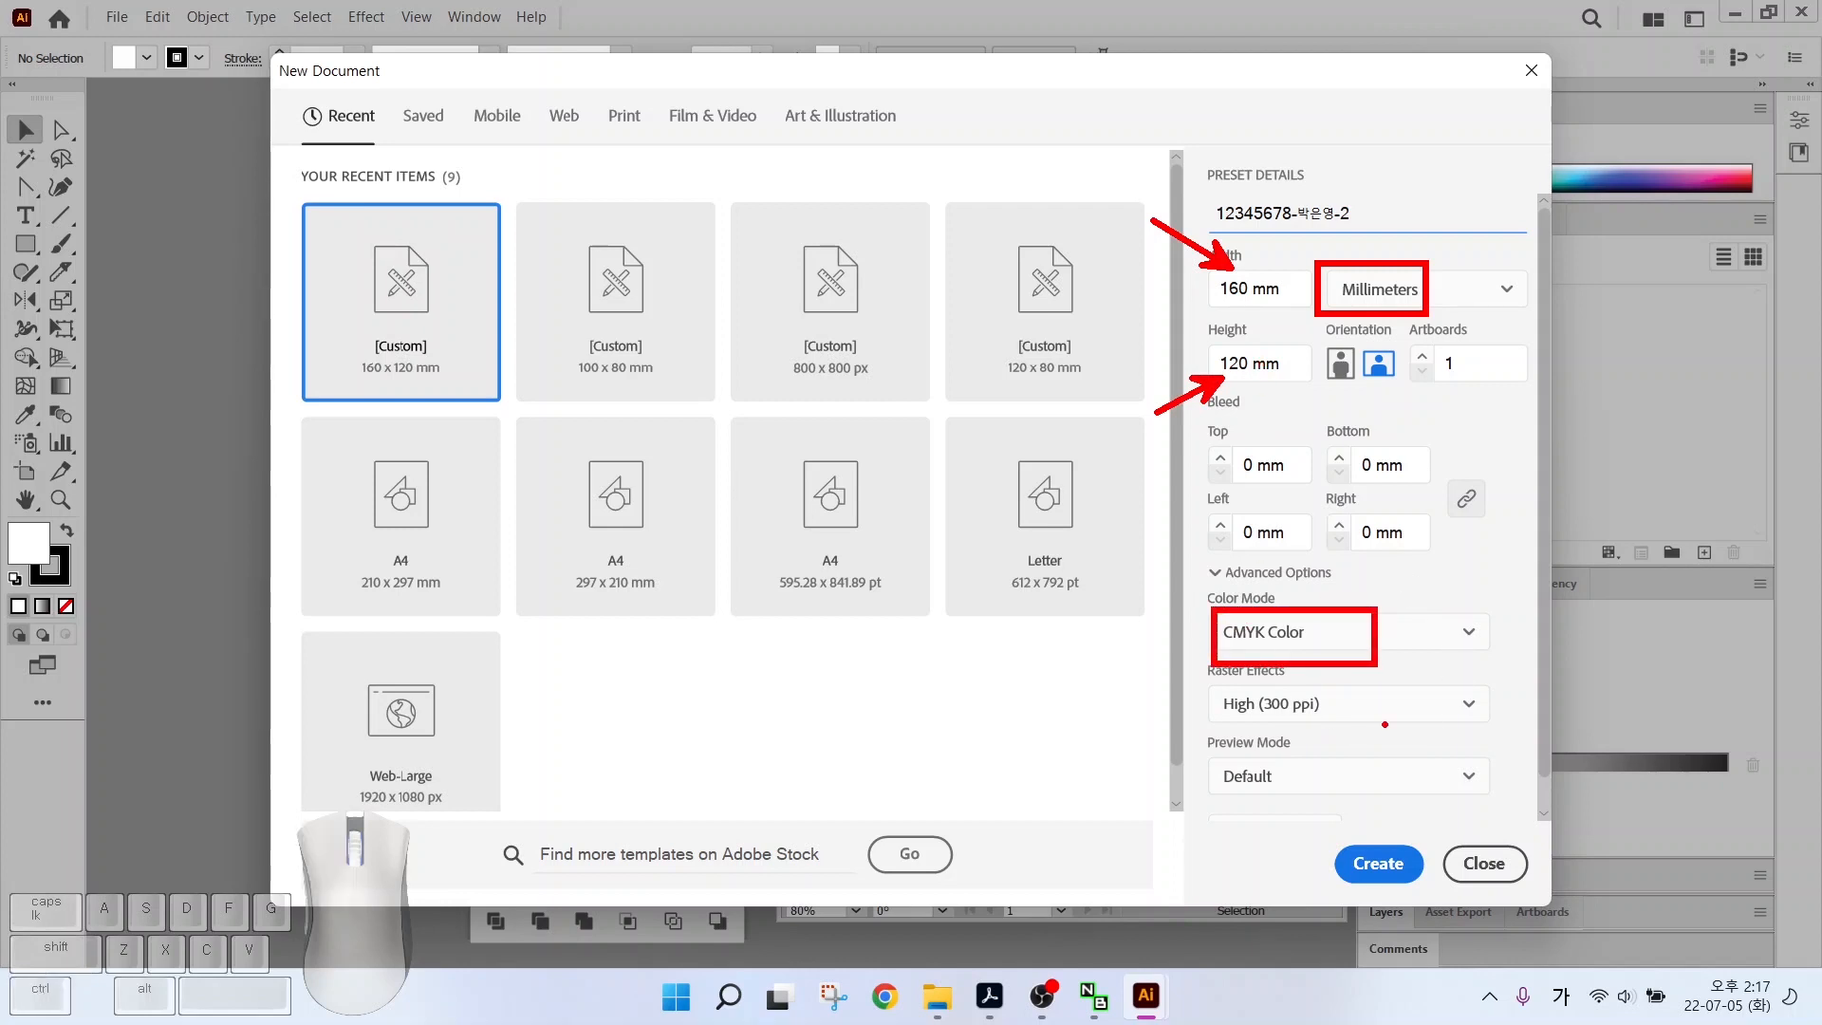
key(Escape)
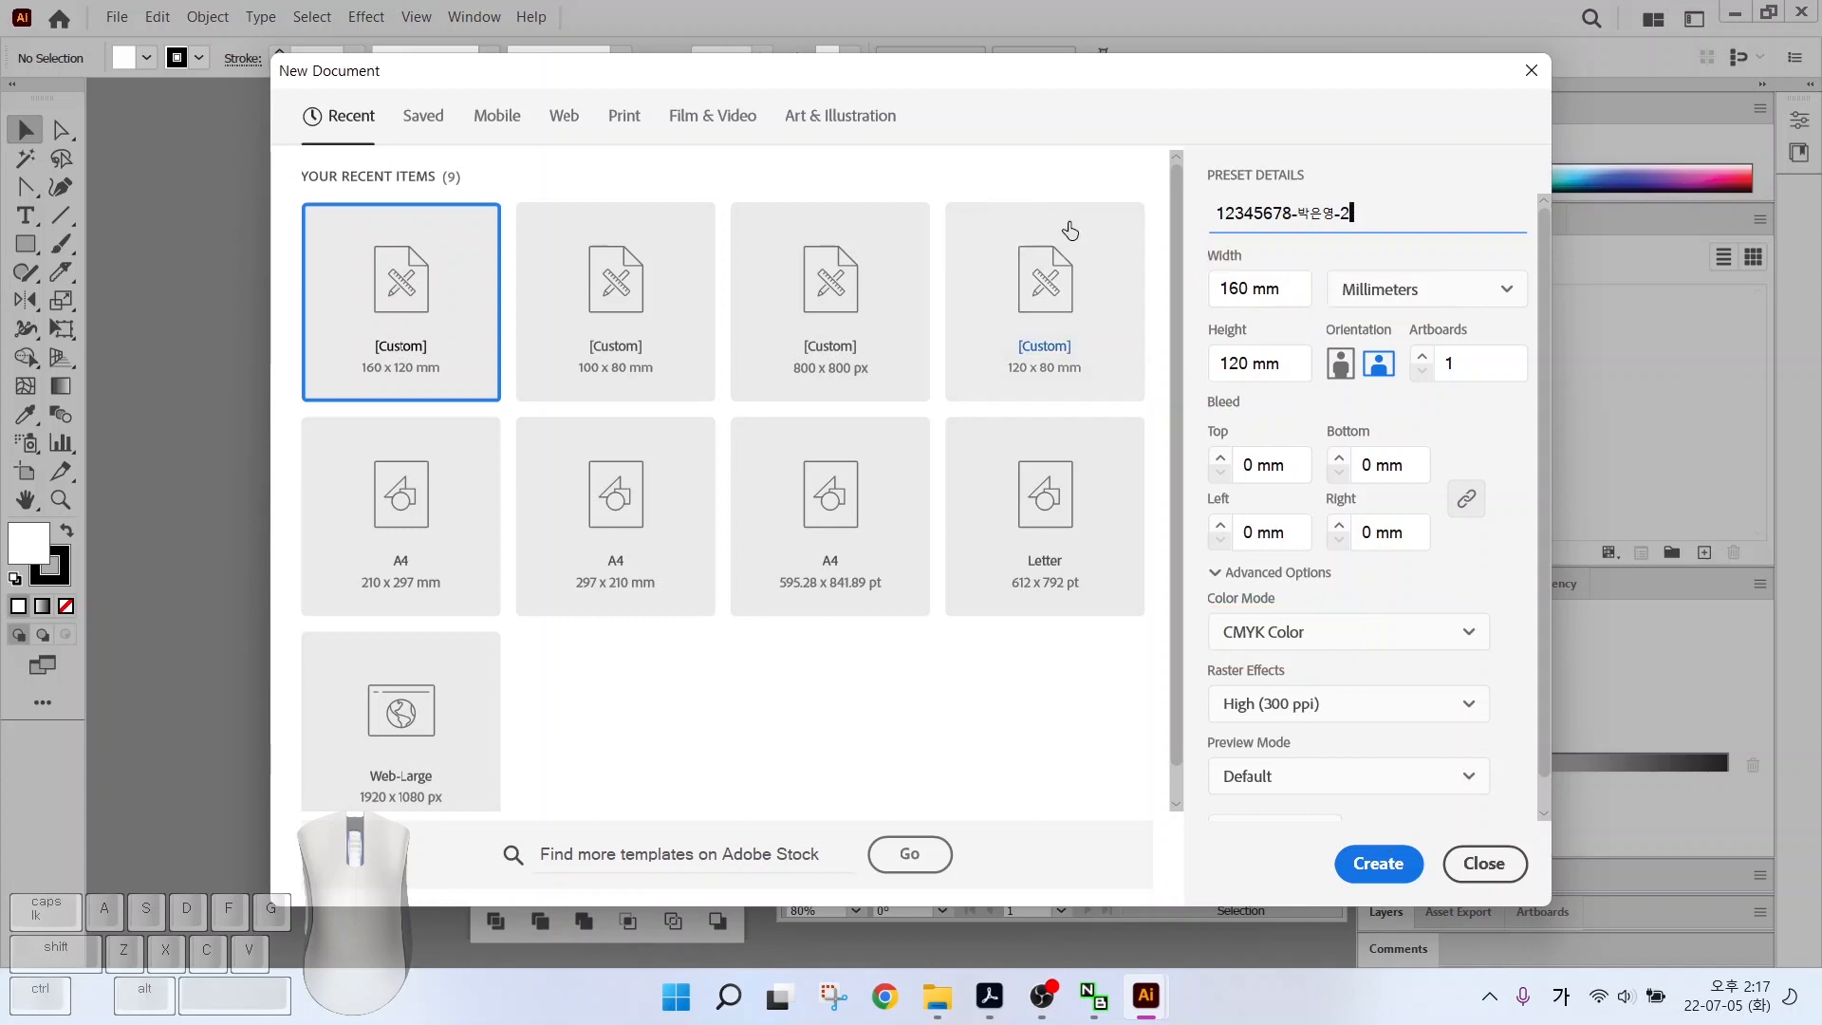
key(Return)
key(space)
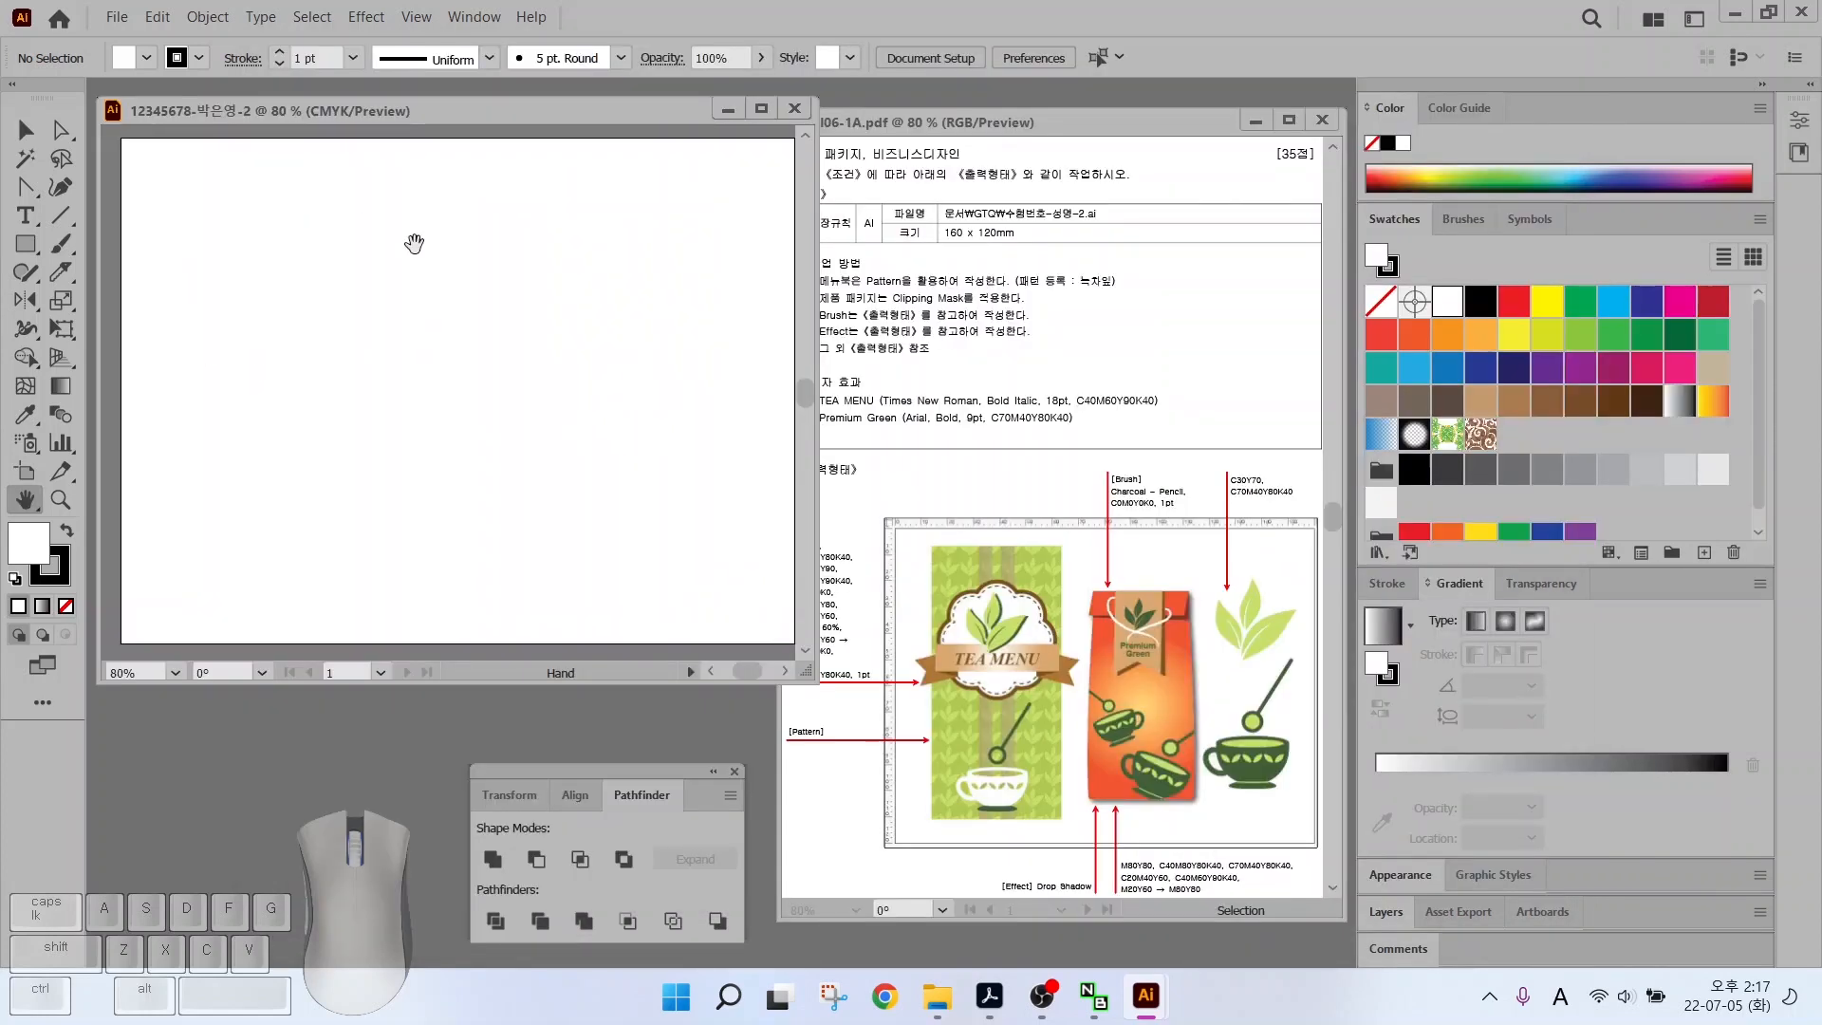
Turn on the document rulers with View > Rulers > Show Rulers
click(413, 17)
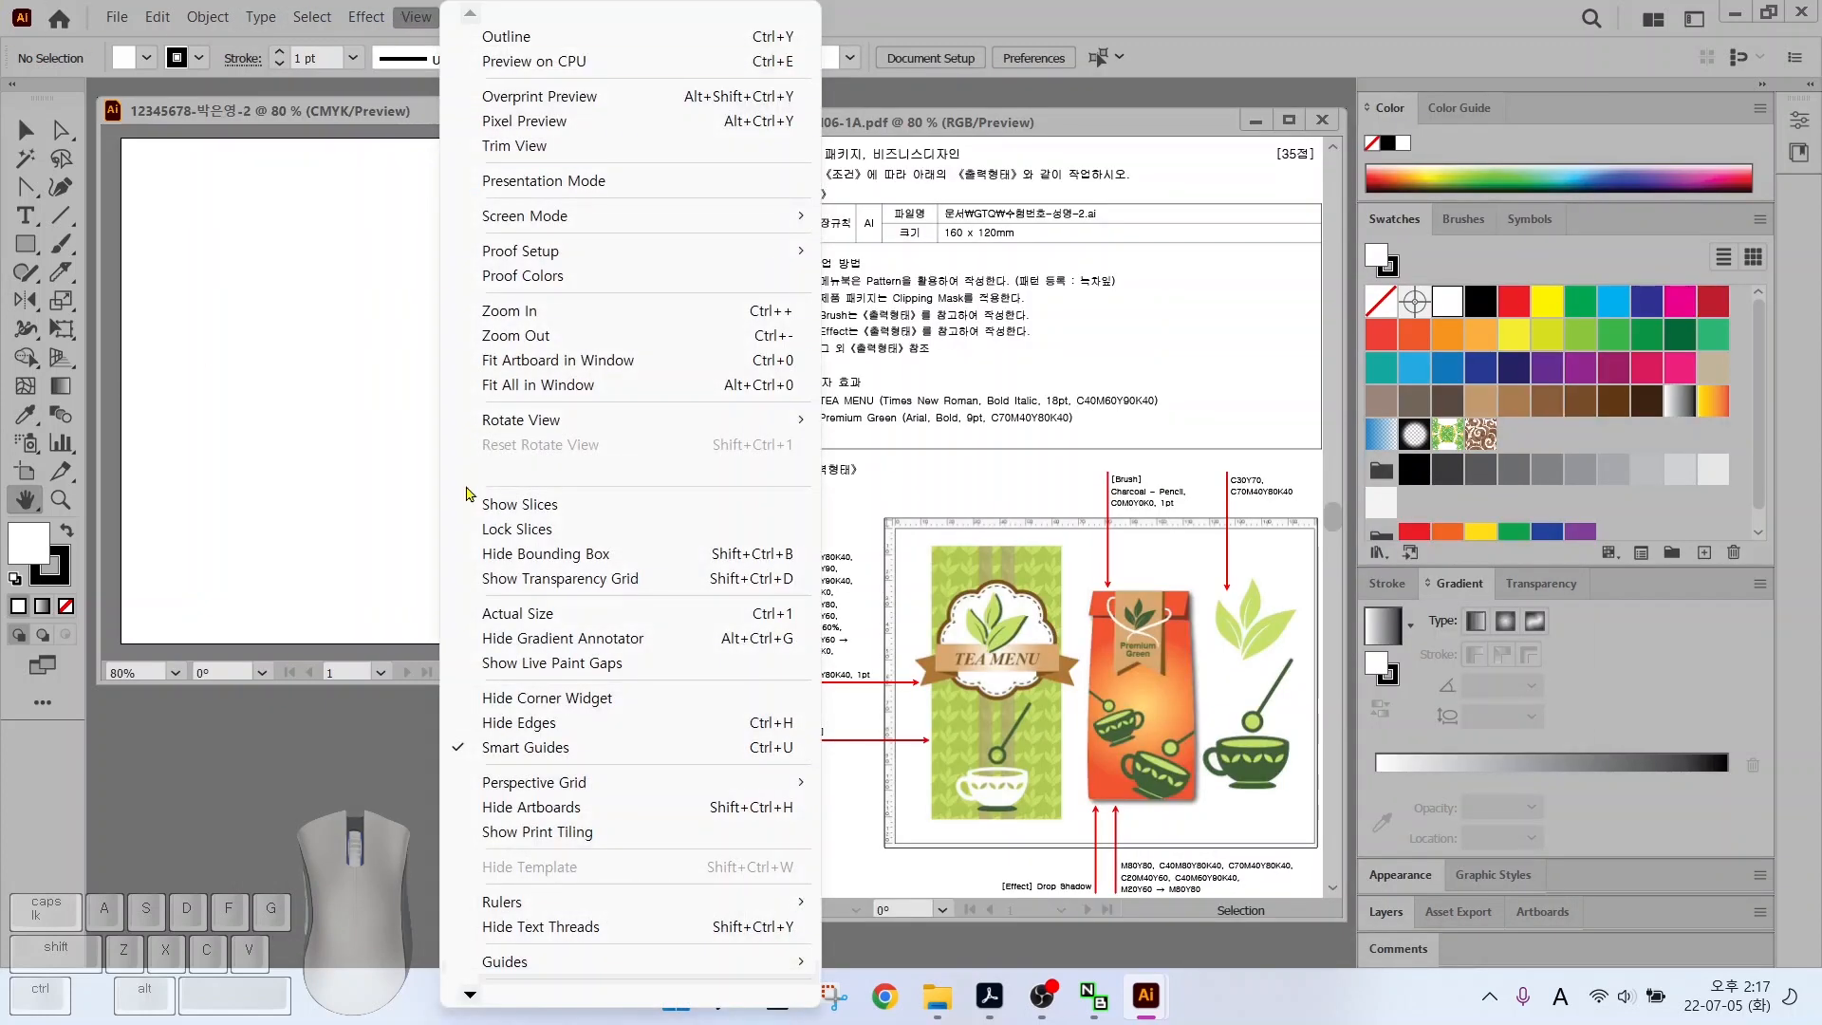
mouse_move(664, 902)
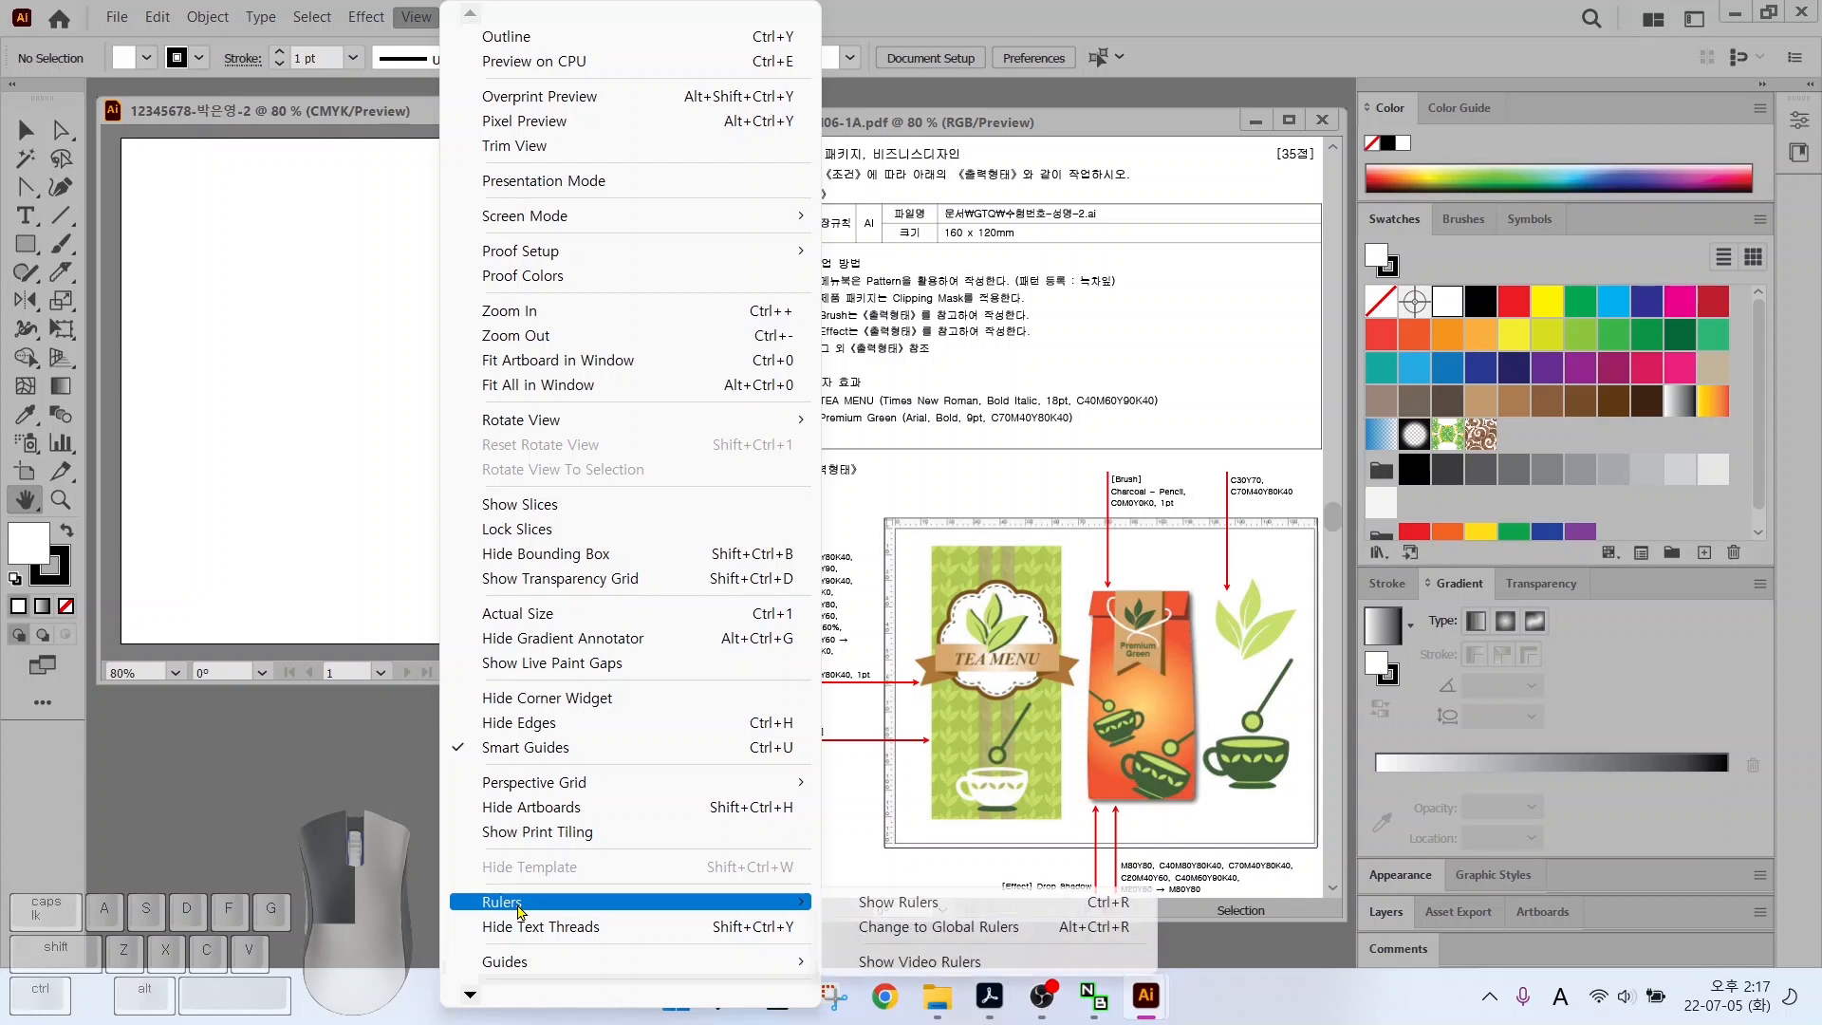
click(860, 919)
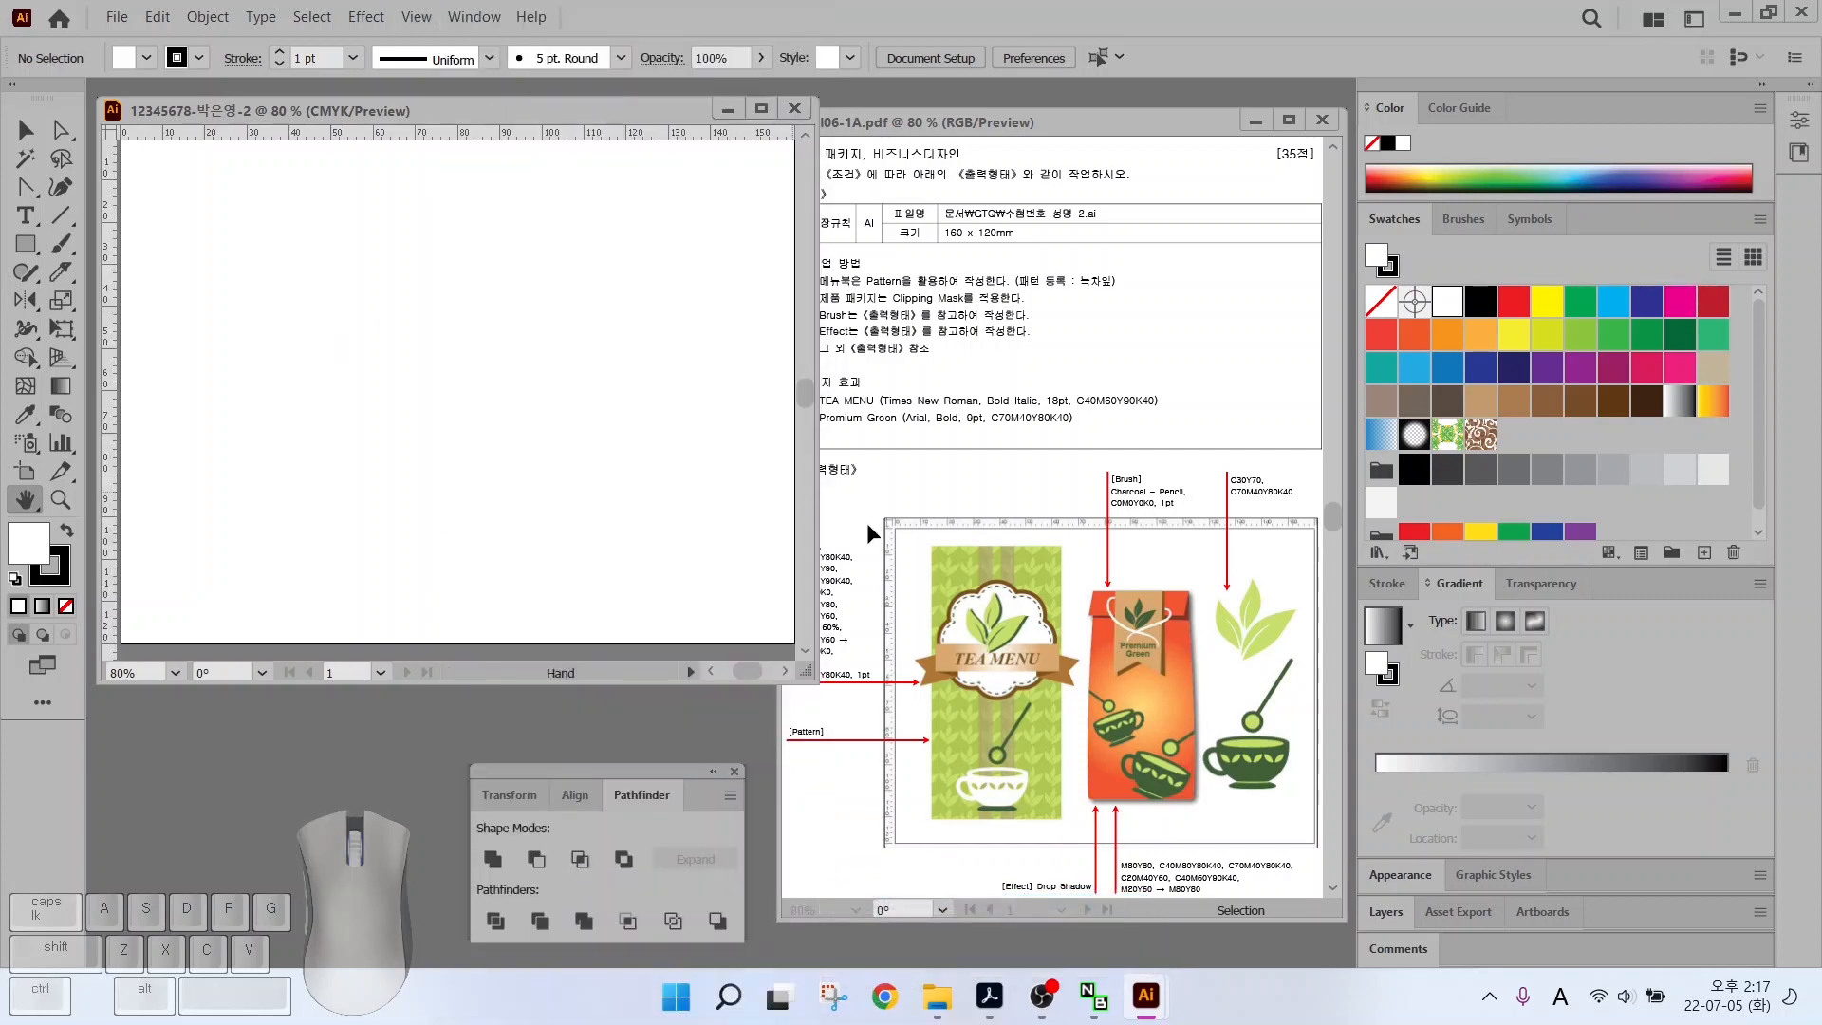
key(alt)
drag(846, 551, 908, 454)
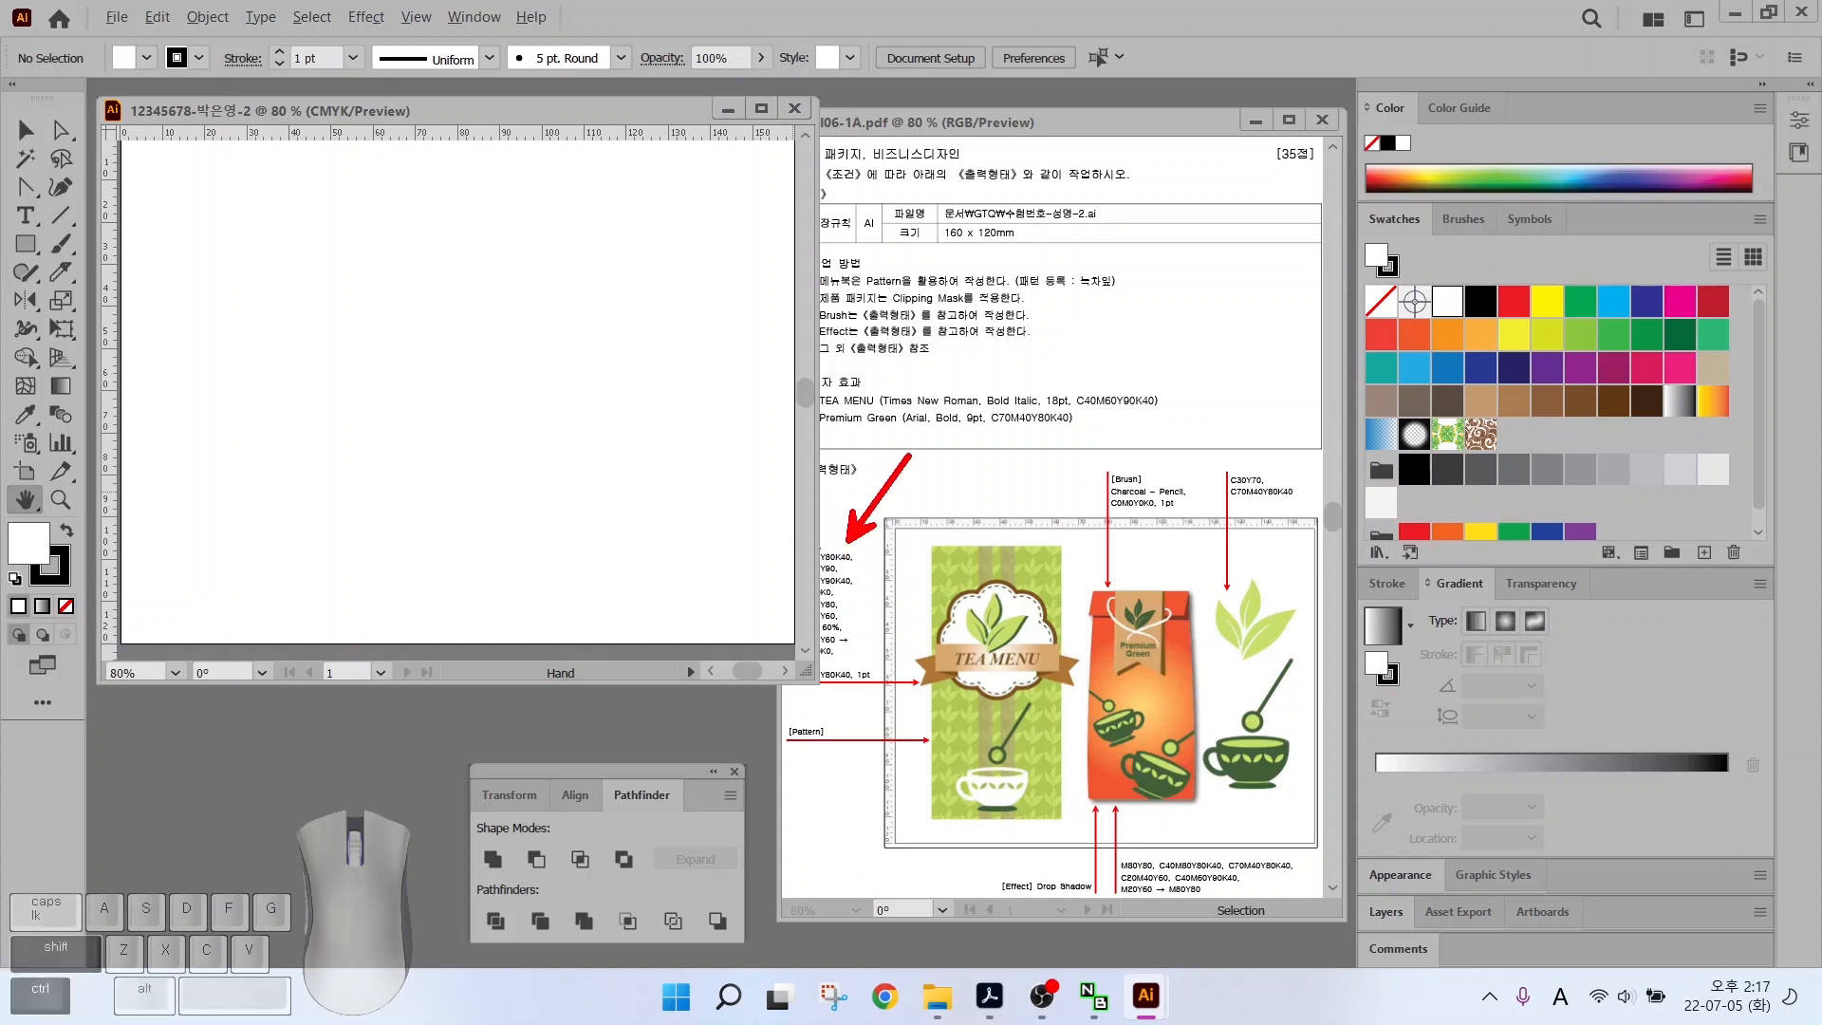
mouse_move(1321, 680)
mouse_down()
mouse_move(1270, 677)
mouse_move(1176, 550)
mouse_move(1342, 617)
mouse_move(1271, 693)
mouse_up()
drag(1260, 593, 1351, 489)
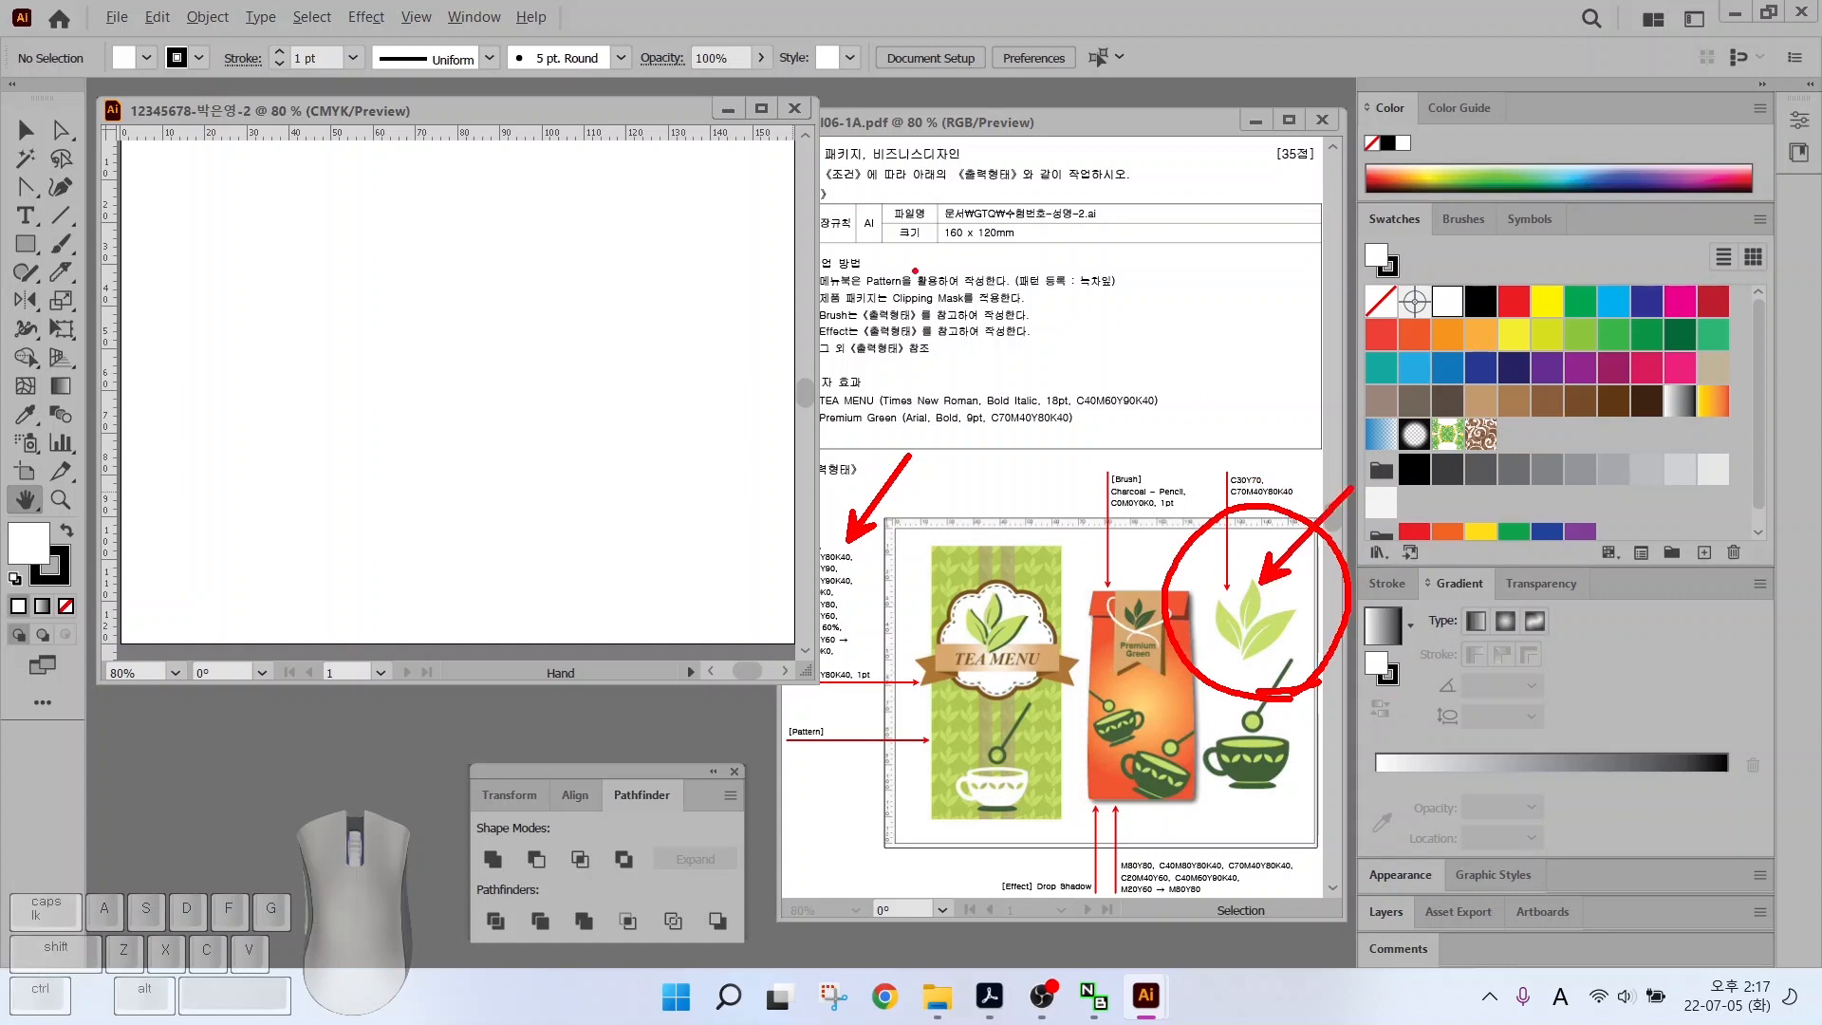
drag(871, 293, 1127, 295)
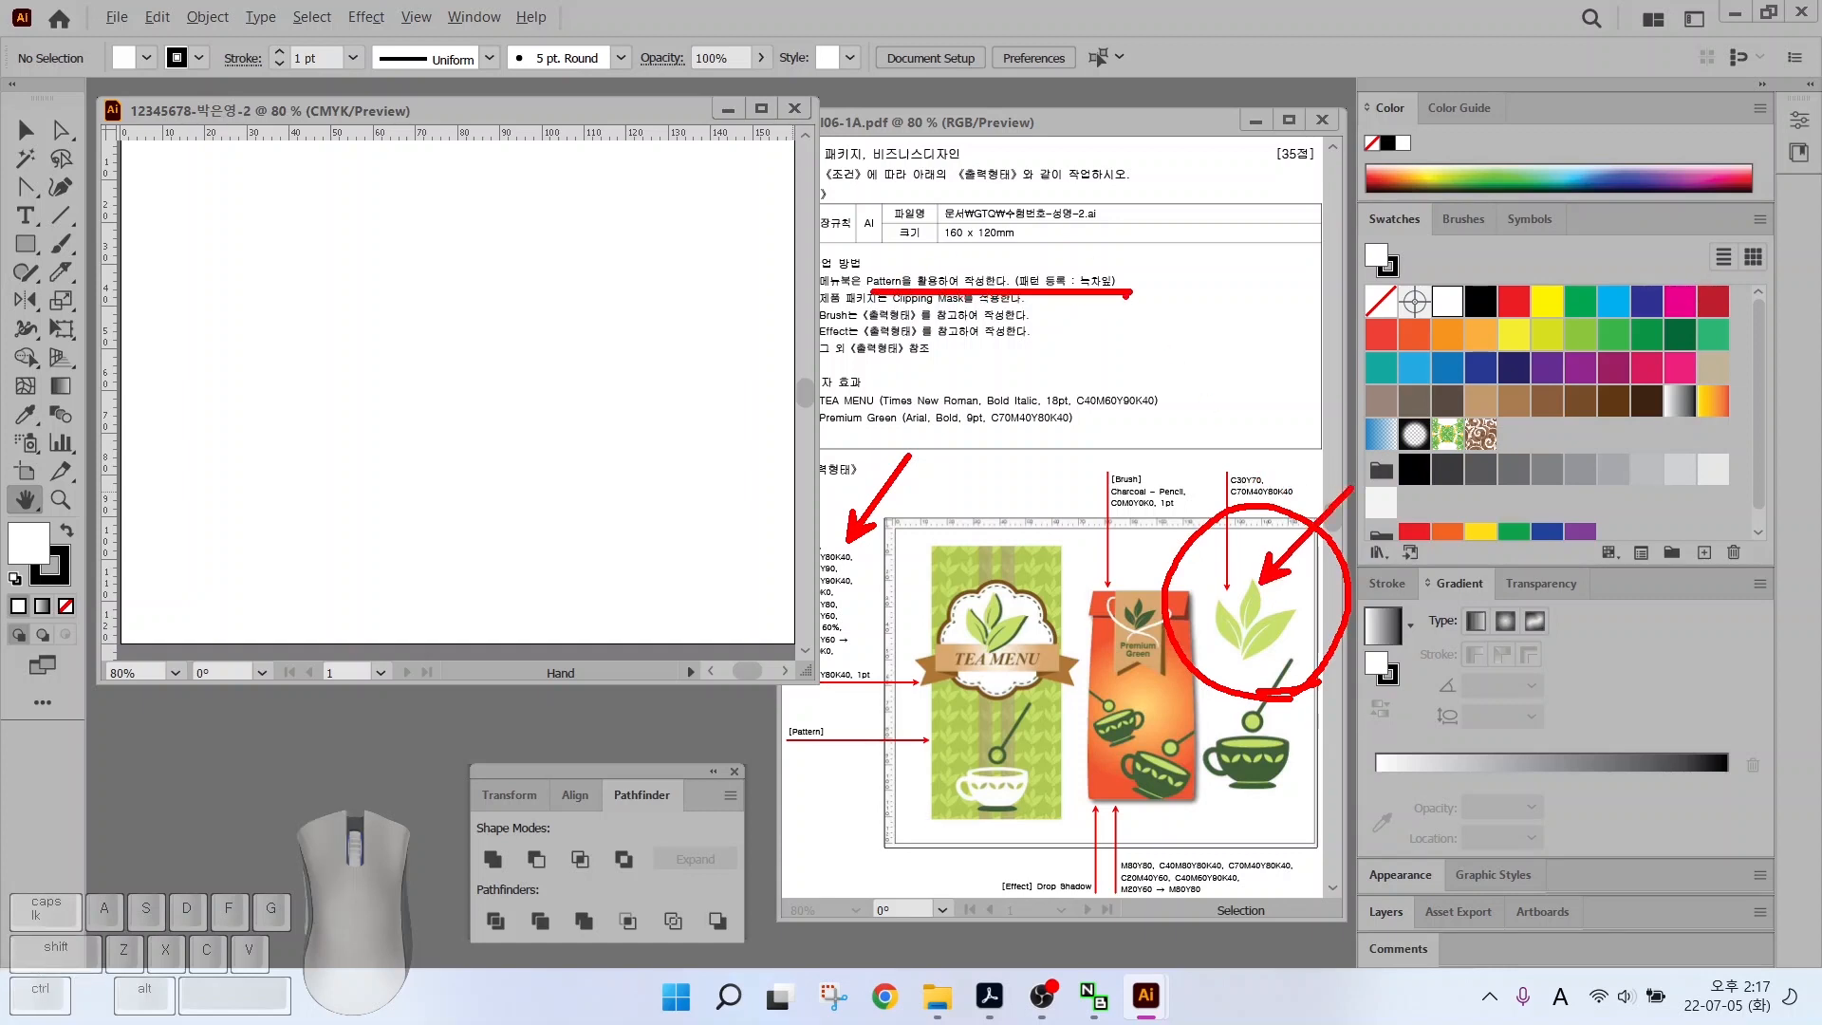
key(Escape)
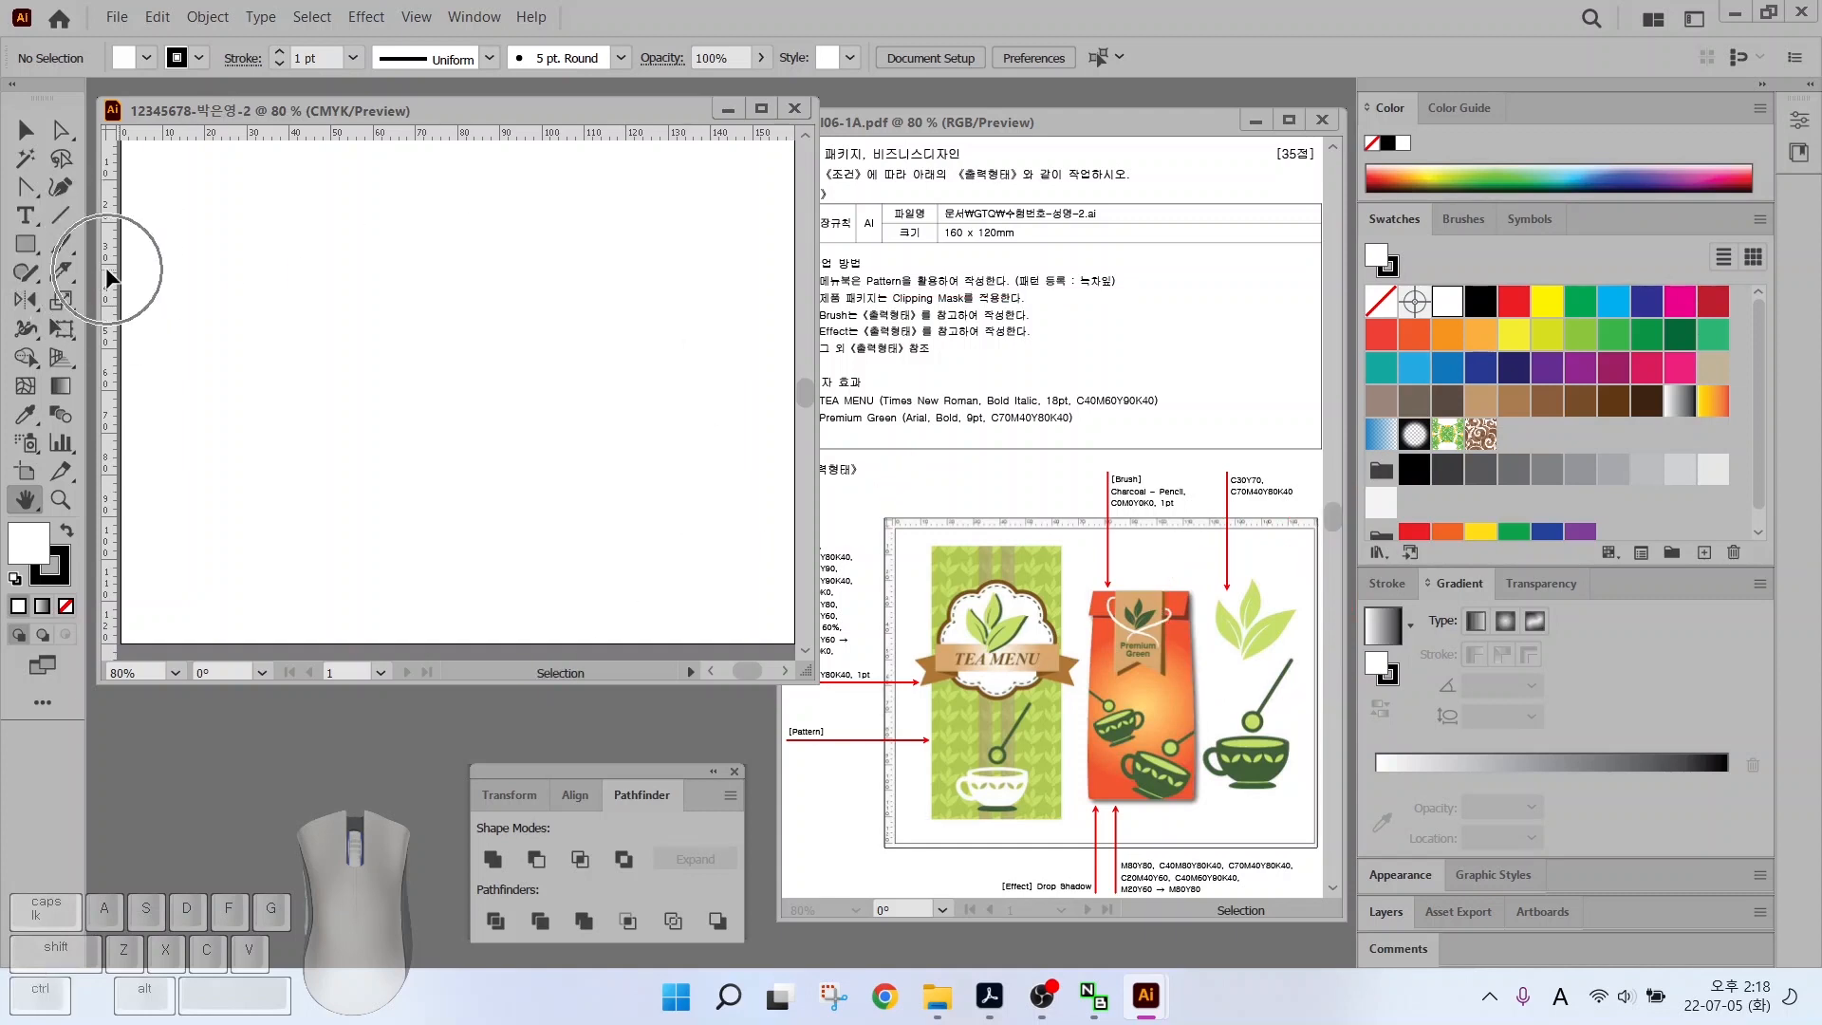
Drag two vertical guides from the left ruler and two horizontal guides from the top ruler
drag(105, 253, 584, 271)
drag(110, 294, 767, 332)
drag(486, 133, 482, 217)
drag(465, 132, 456, 350)
scroll(703, 292, up, 3)
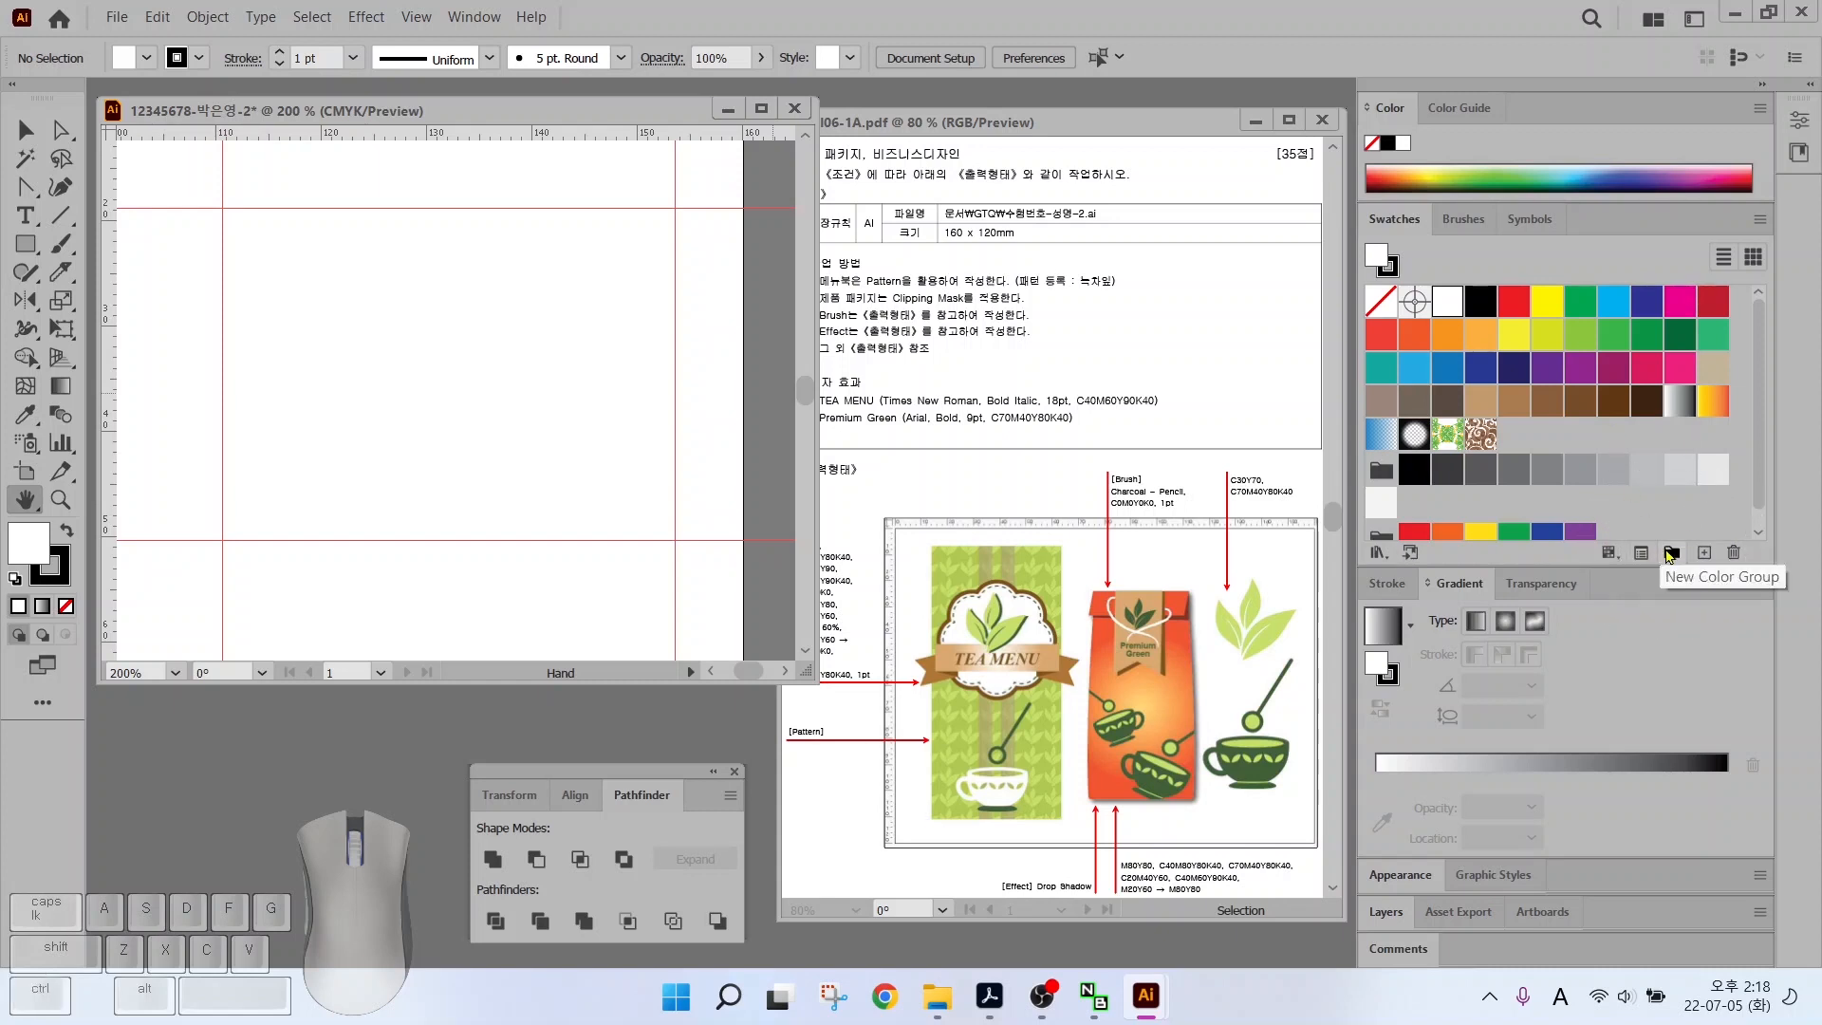
Create a swatch colour group named 'gtq' and add a light green C30 Y70 swatch
click(1670, 553)
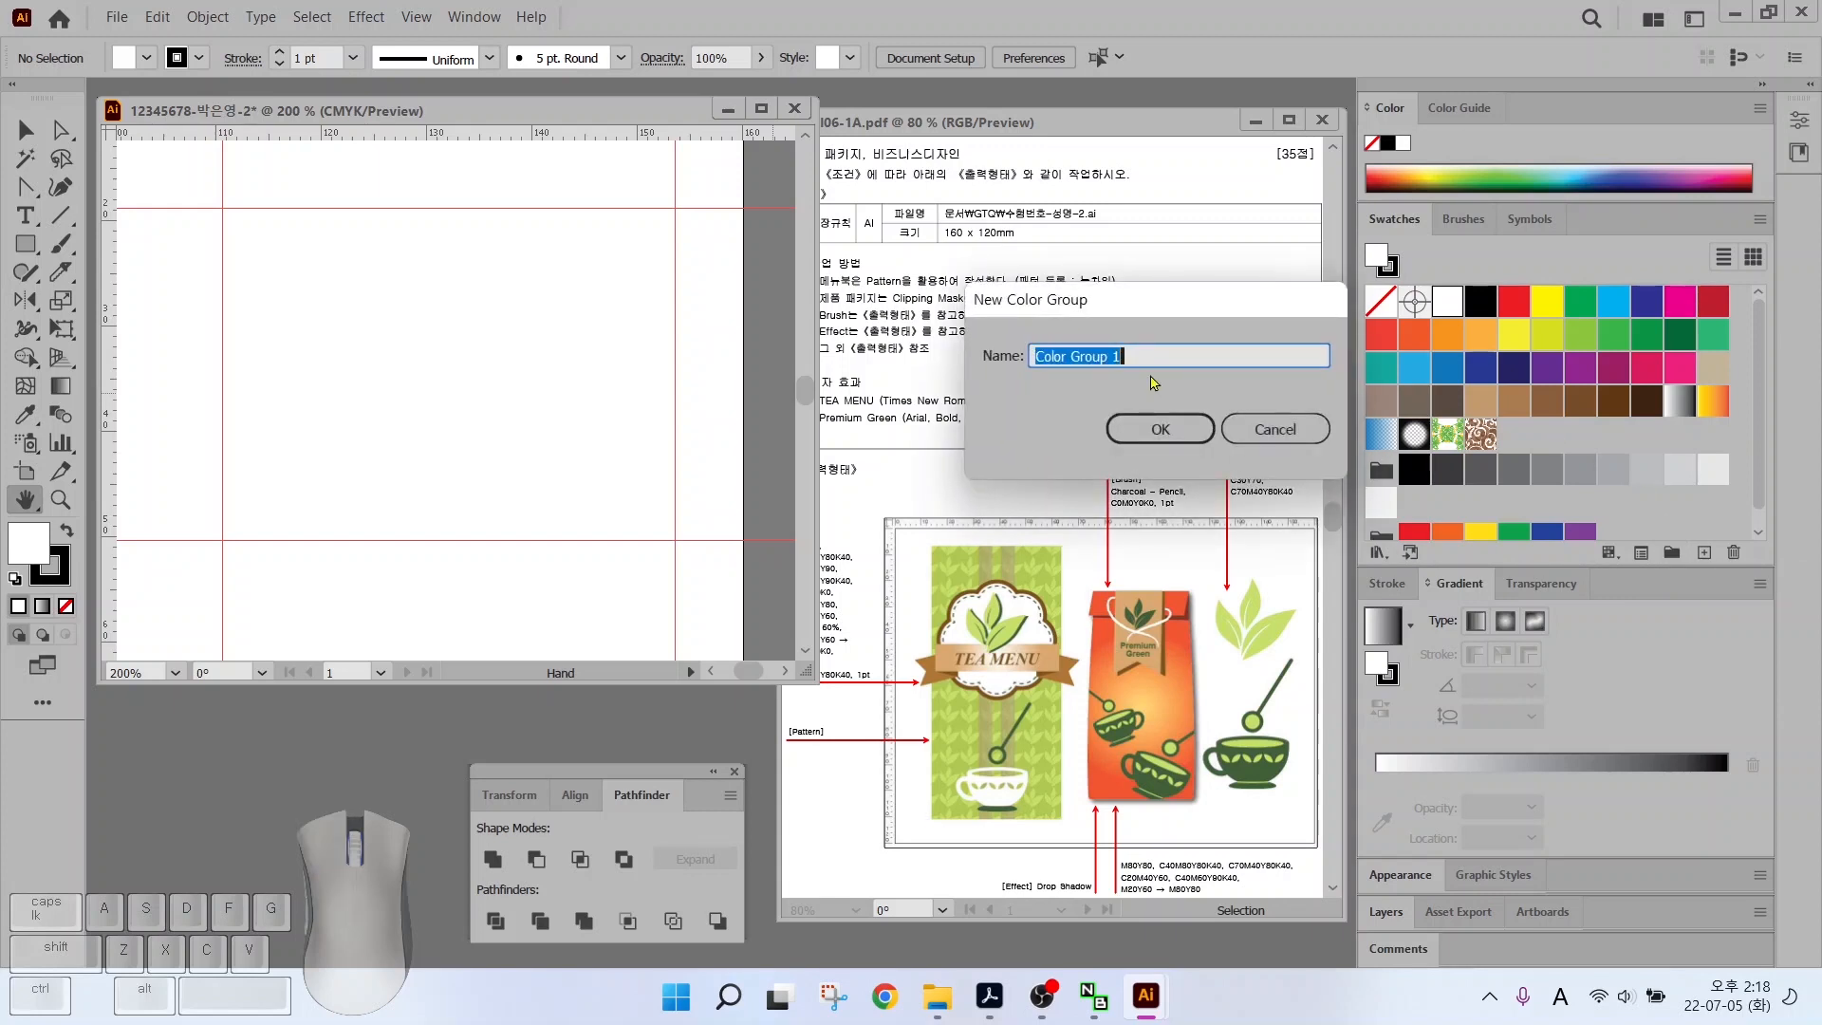
text(gtq)
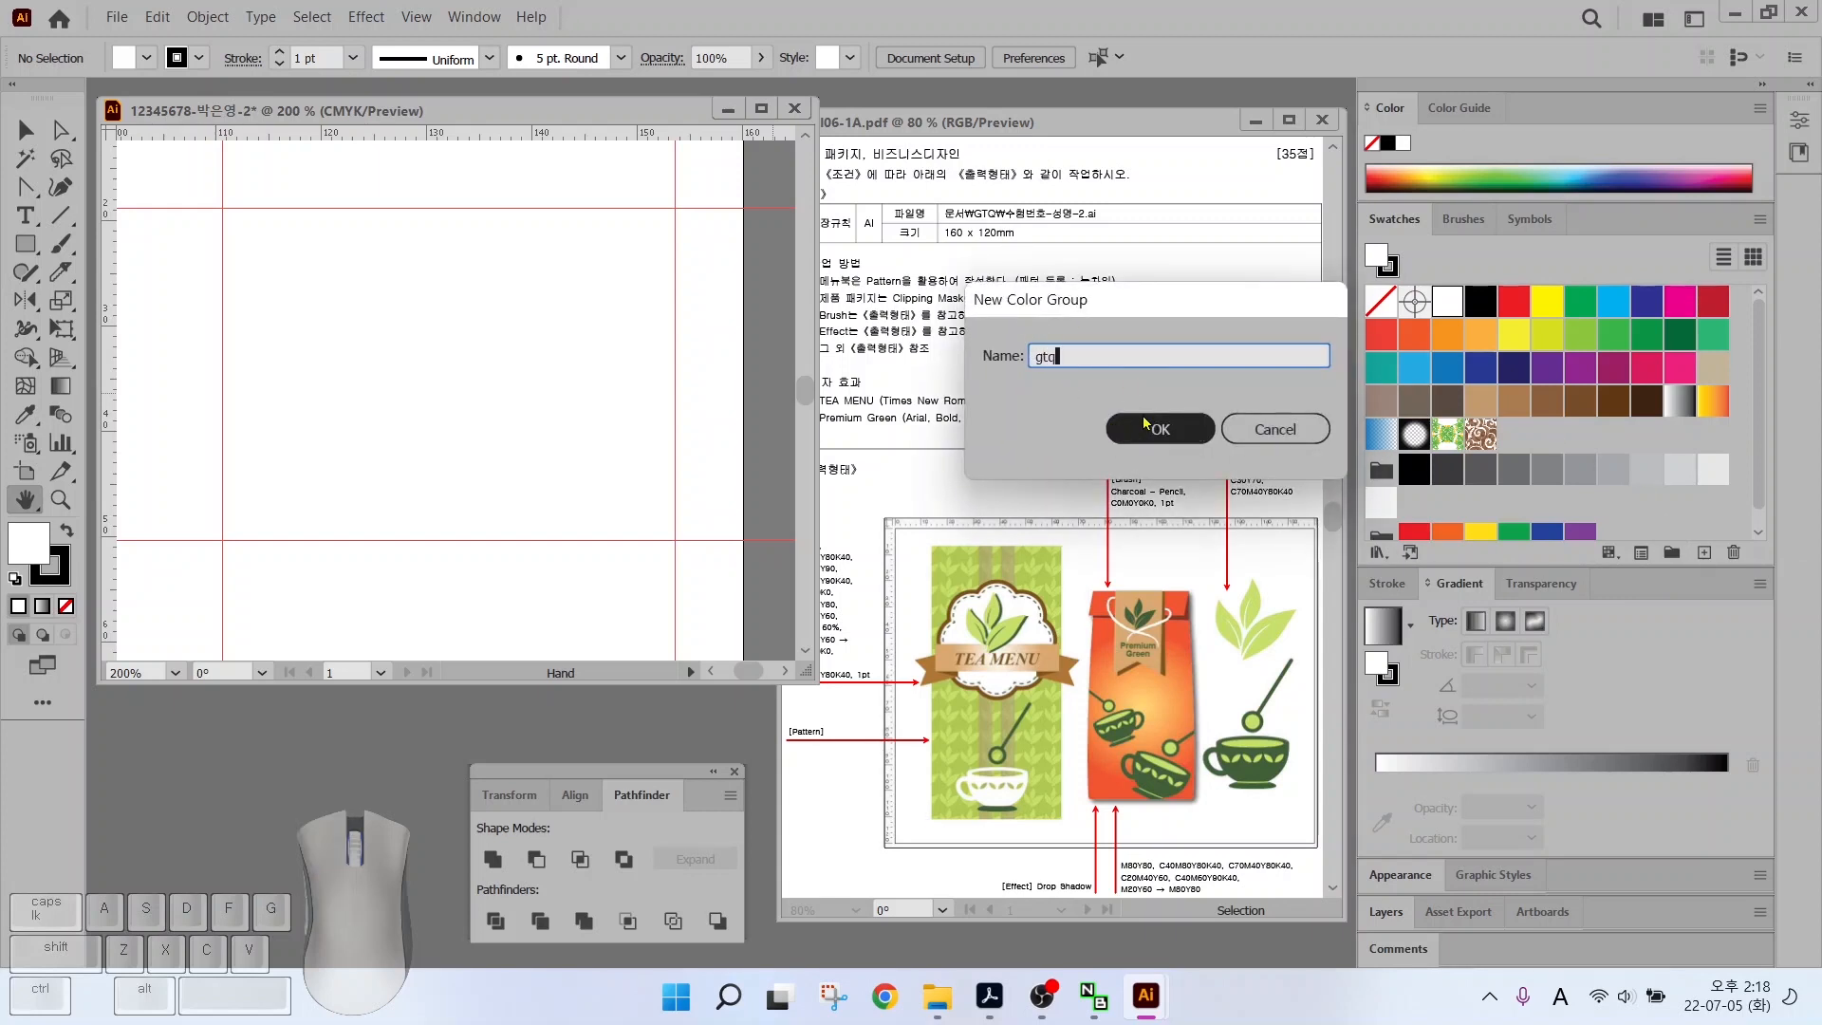
click(1158, 427)
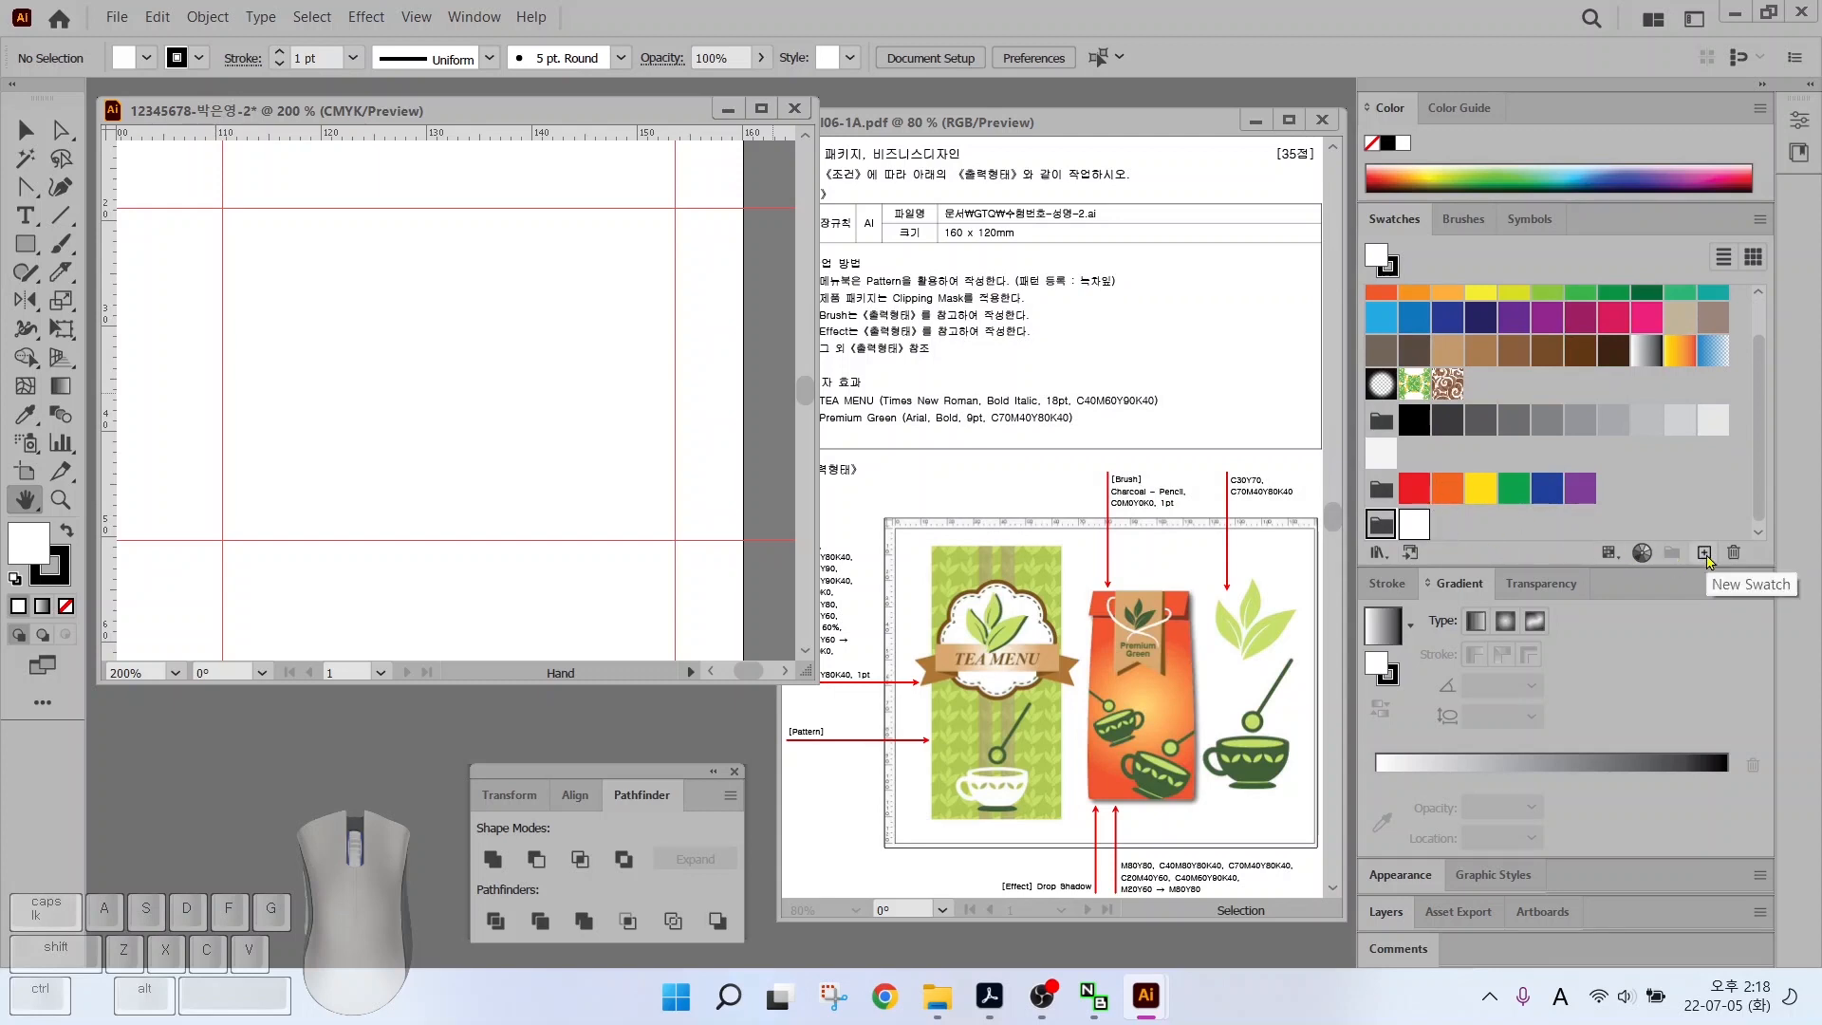
click(1704, 553)
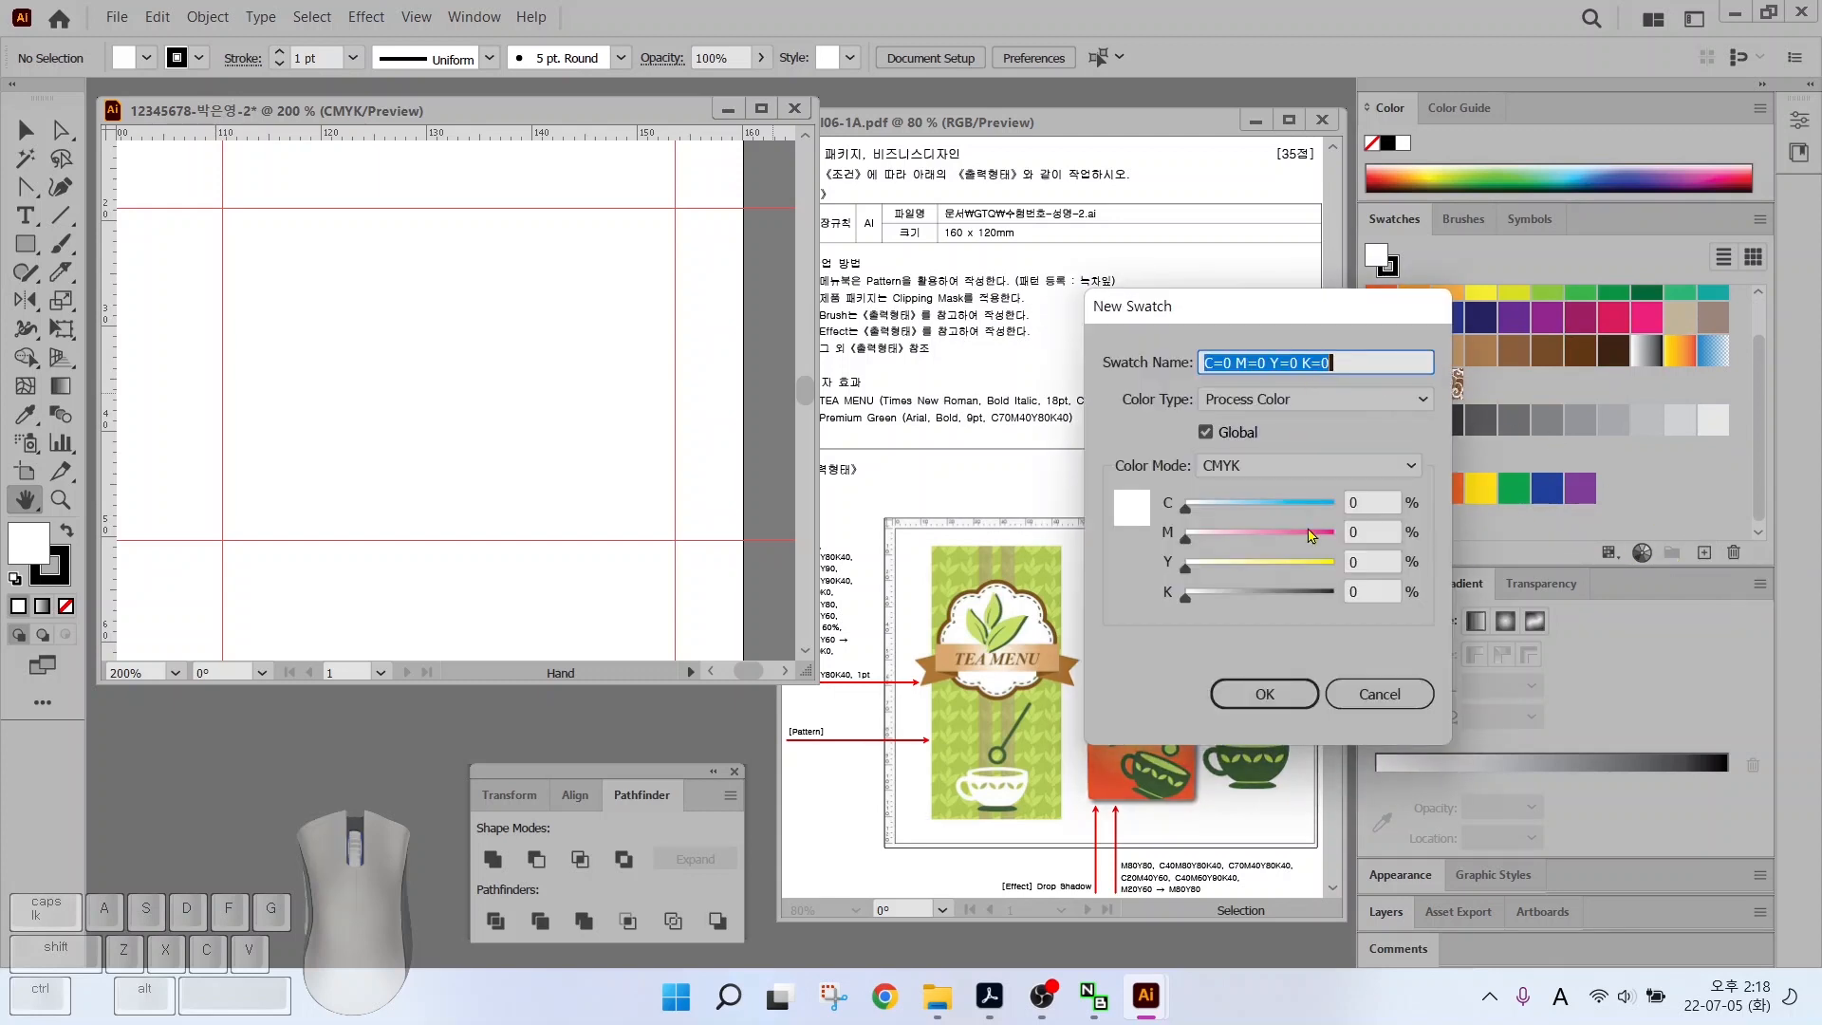
click(1375, 500)
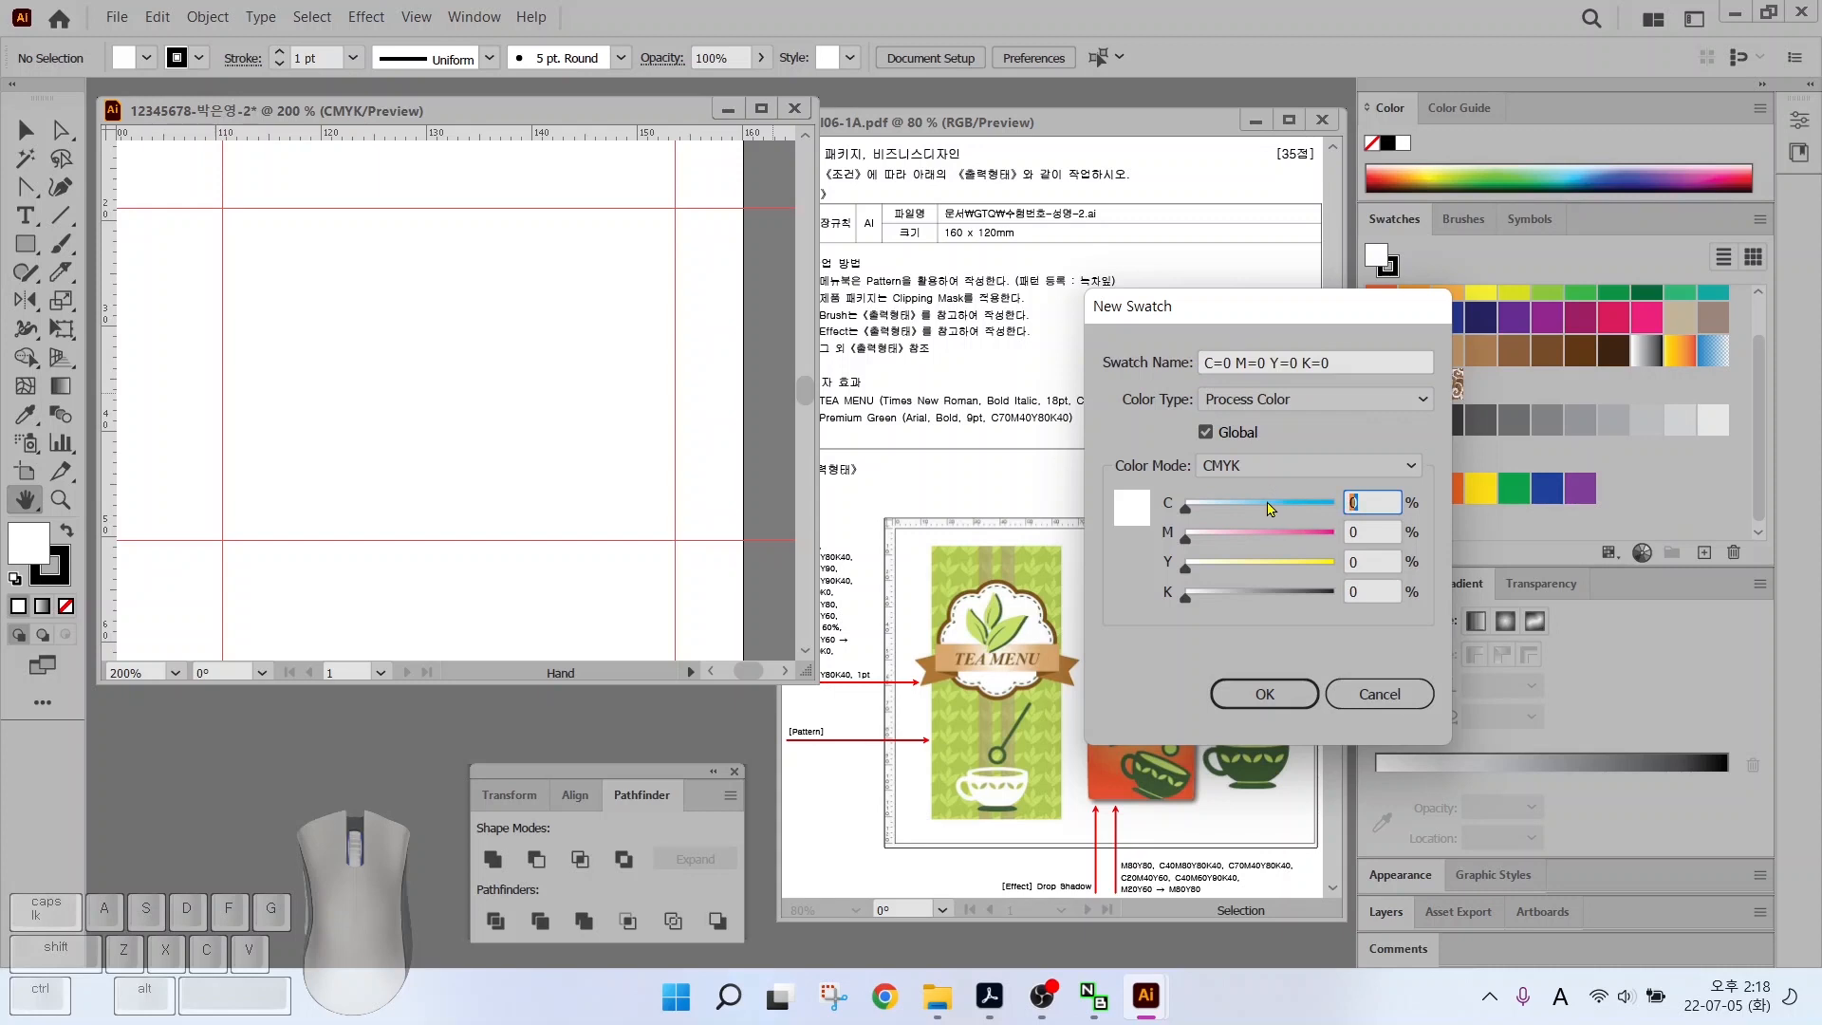
key(Tab)
key(Tab)
key(Return)
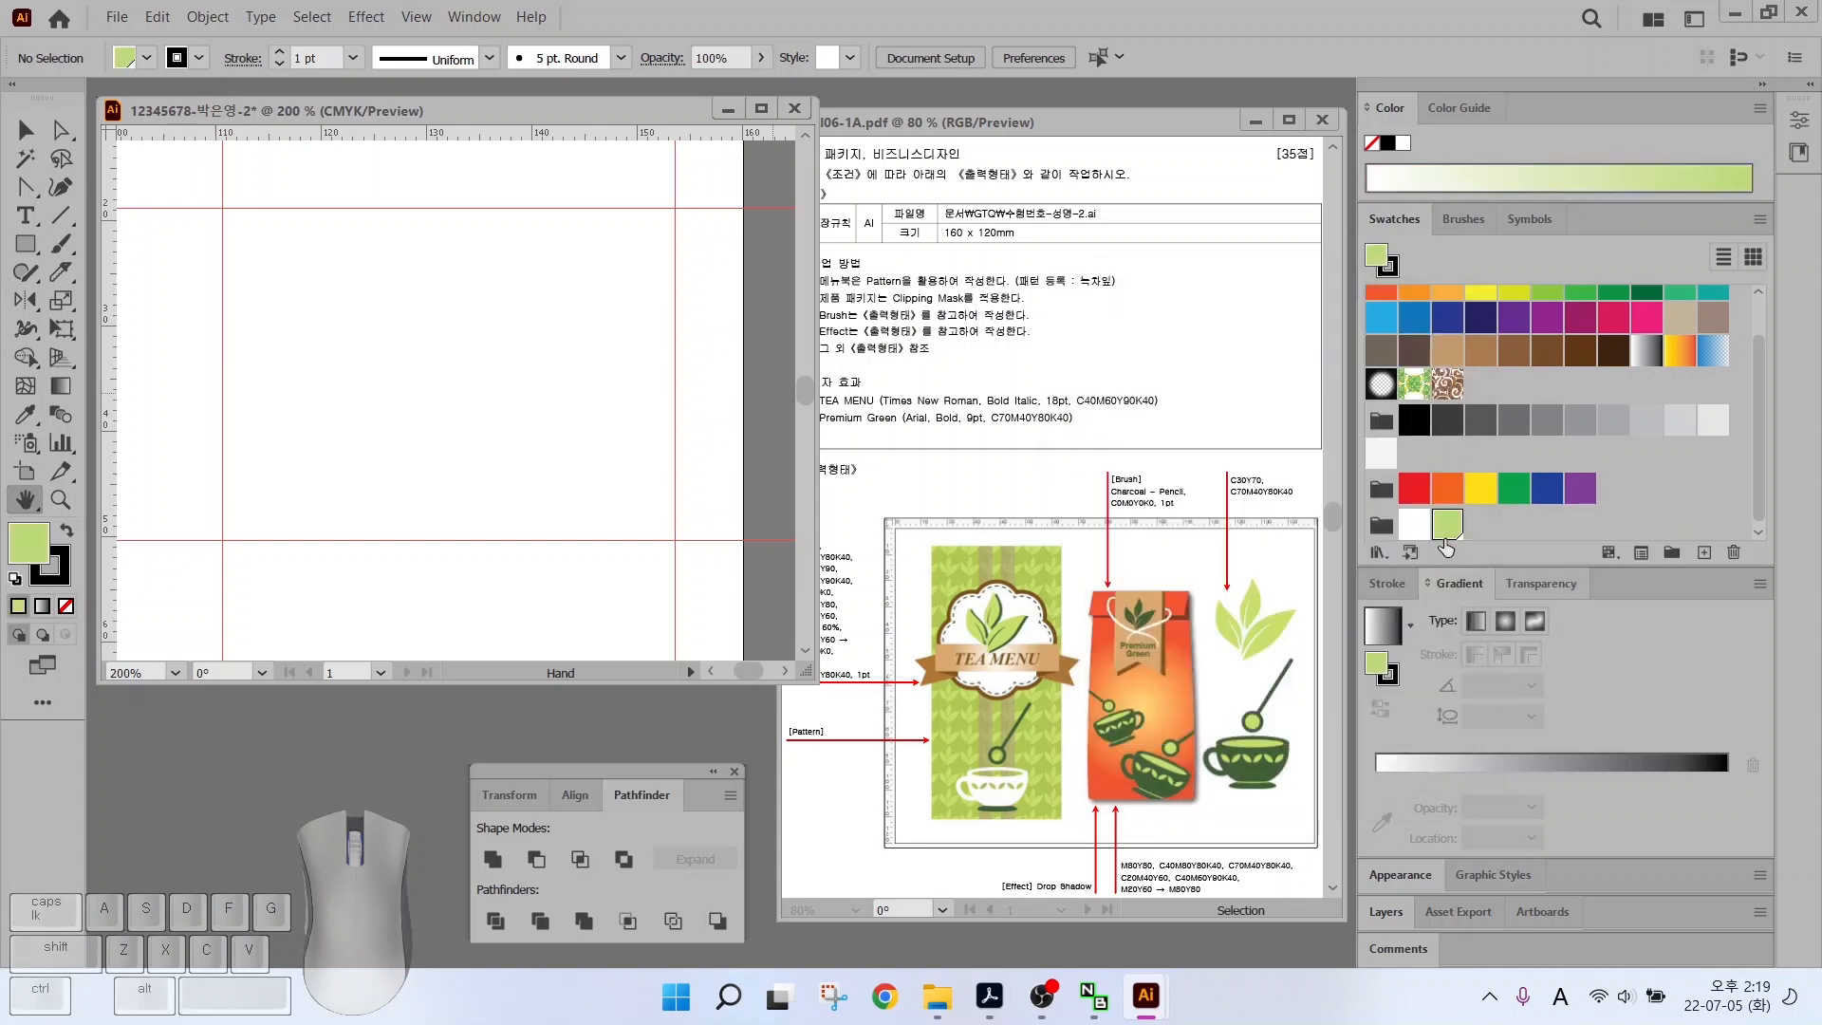
mouse_move(1279, 494)
mouse_down()
mouse_move(1231, 500)
mouse_move(1228, 443)
mouse_move(1274, 496)
mouse_up()
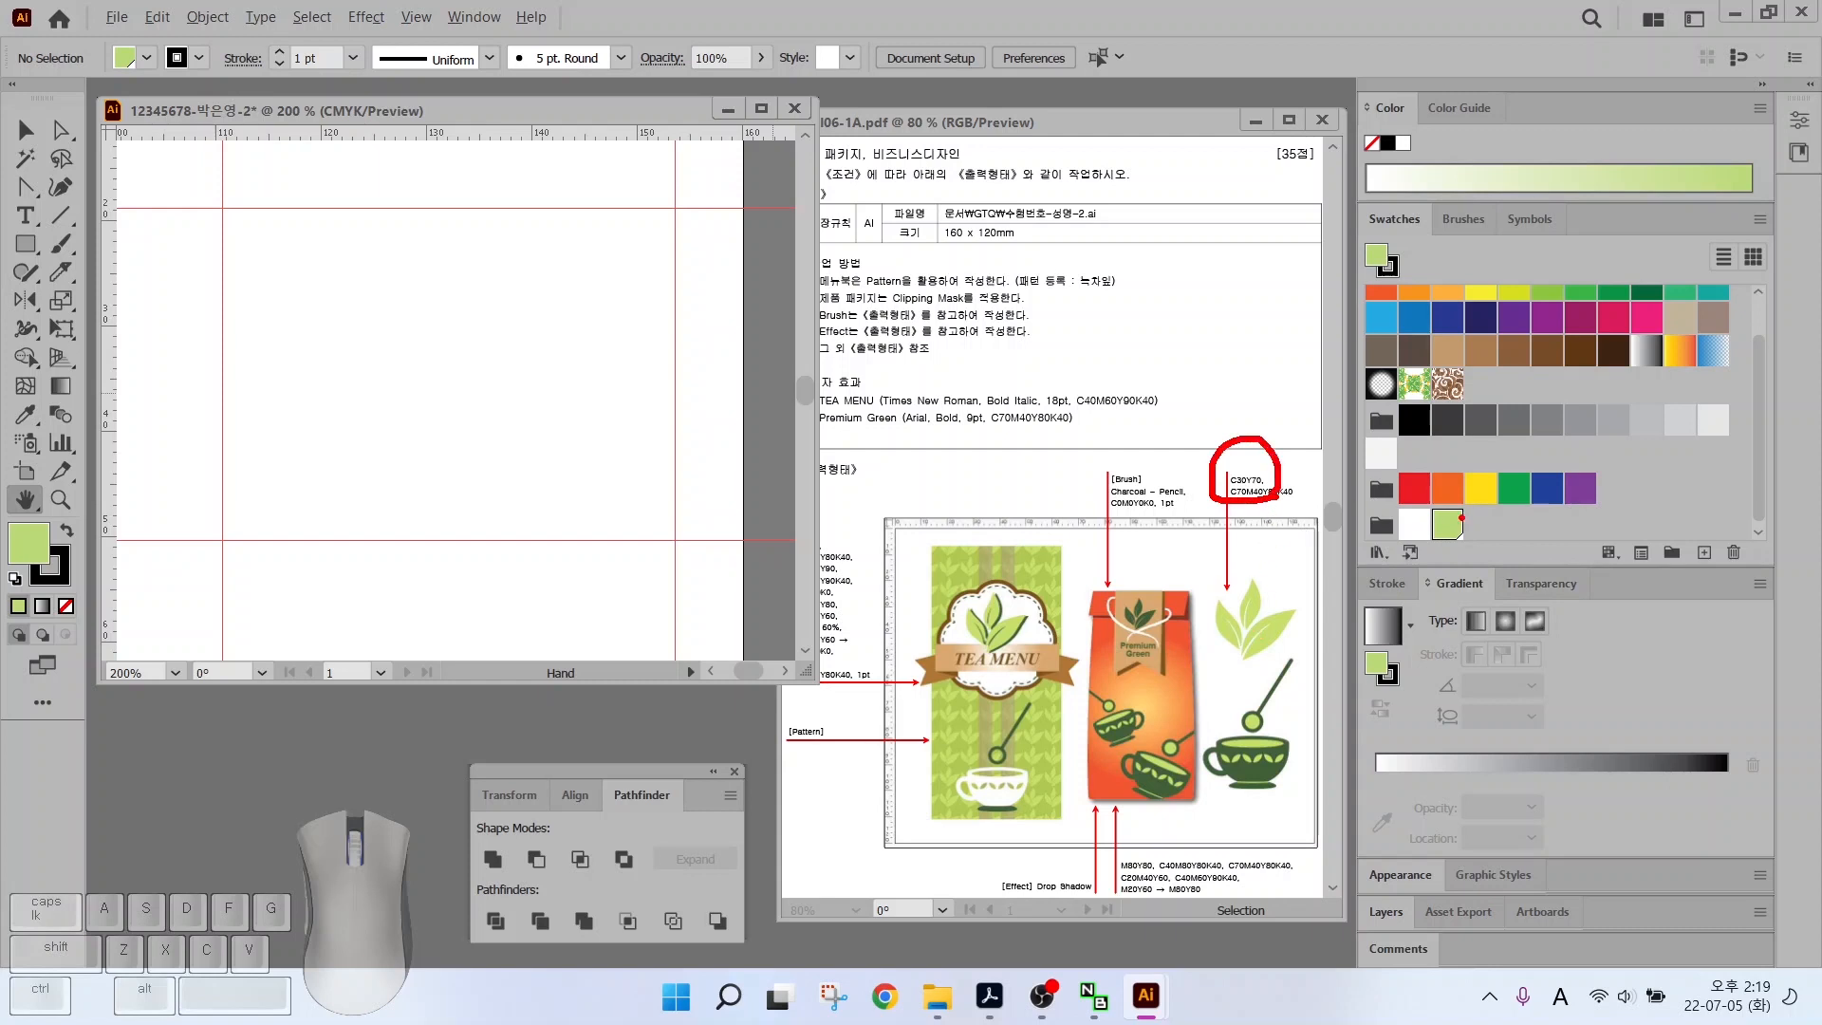
Add a dark green swatch of C70 M40 Y80 K40 to the group
click(1704, 552)
key(Tab)
text(70)
key(Tab)
text(4)
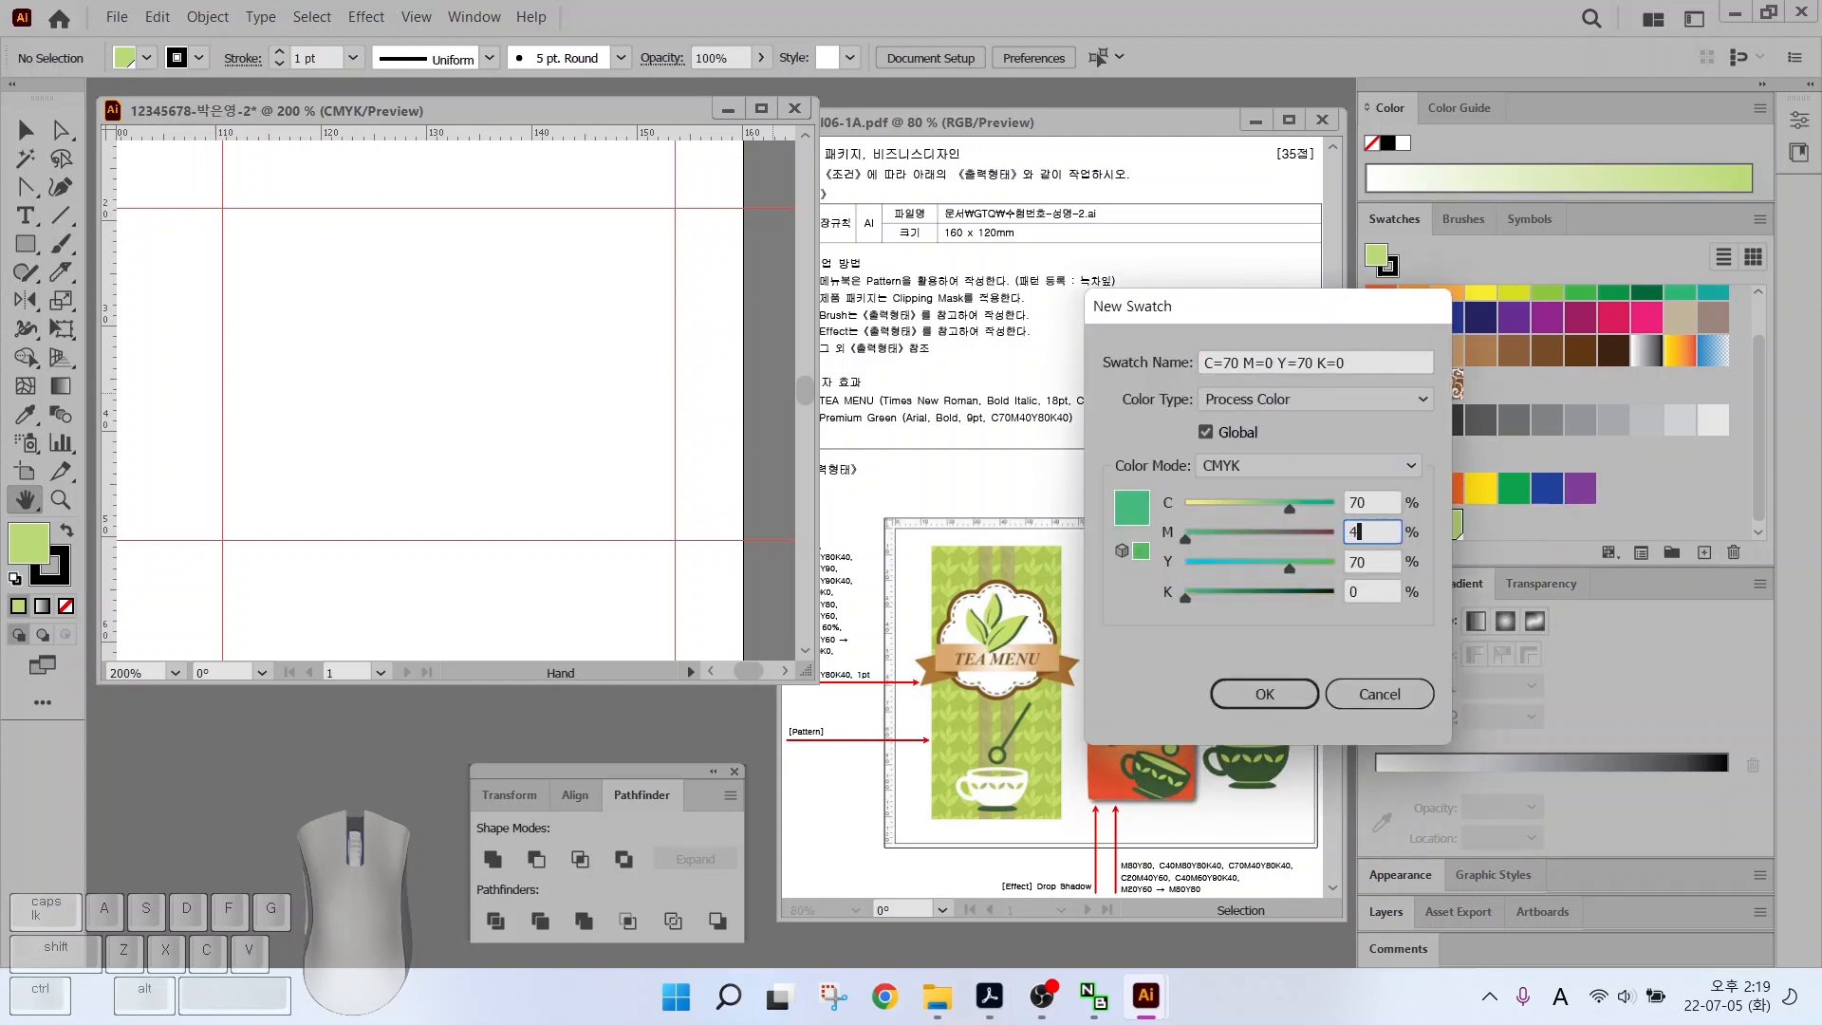
text(0)
key(Tab)
text(80)
key(Tab)
text(40)
key(Return)
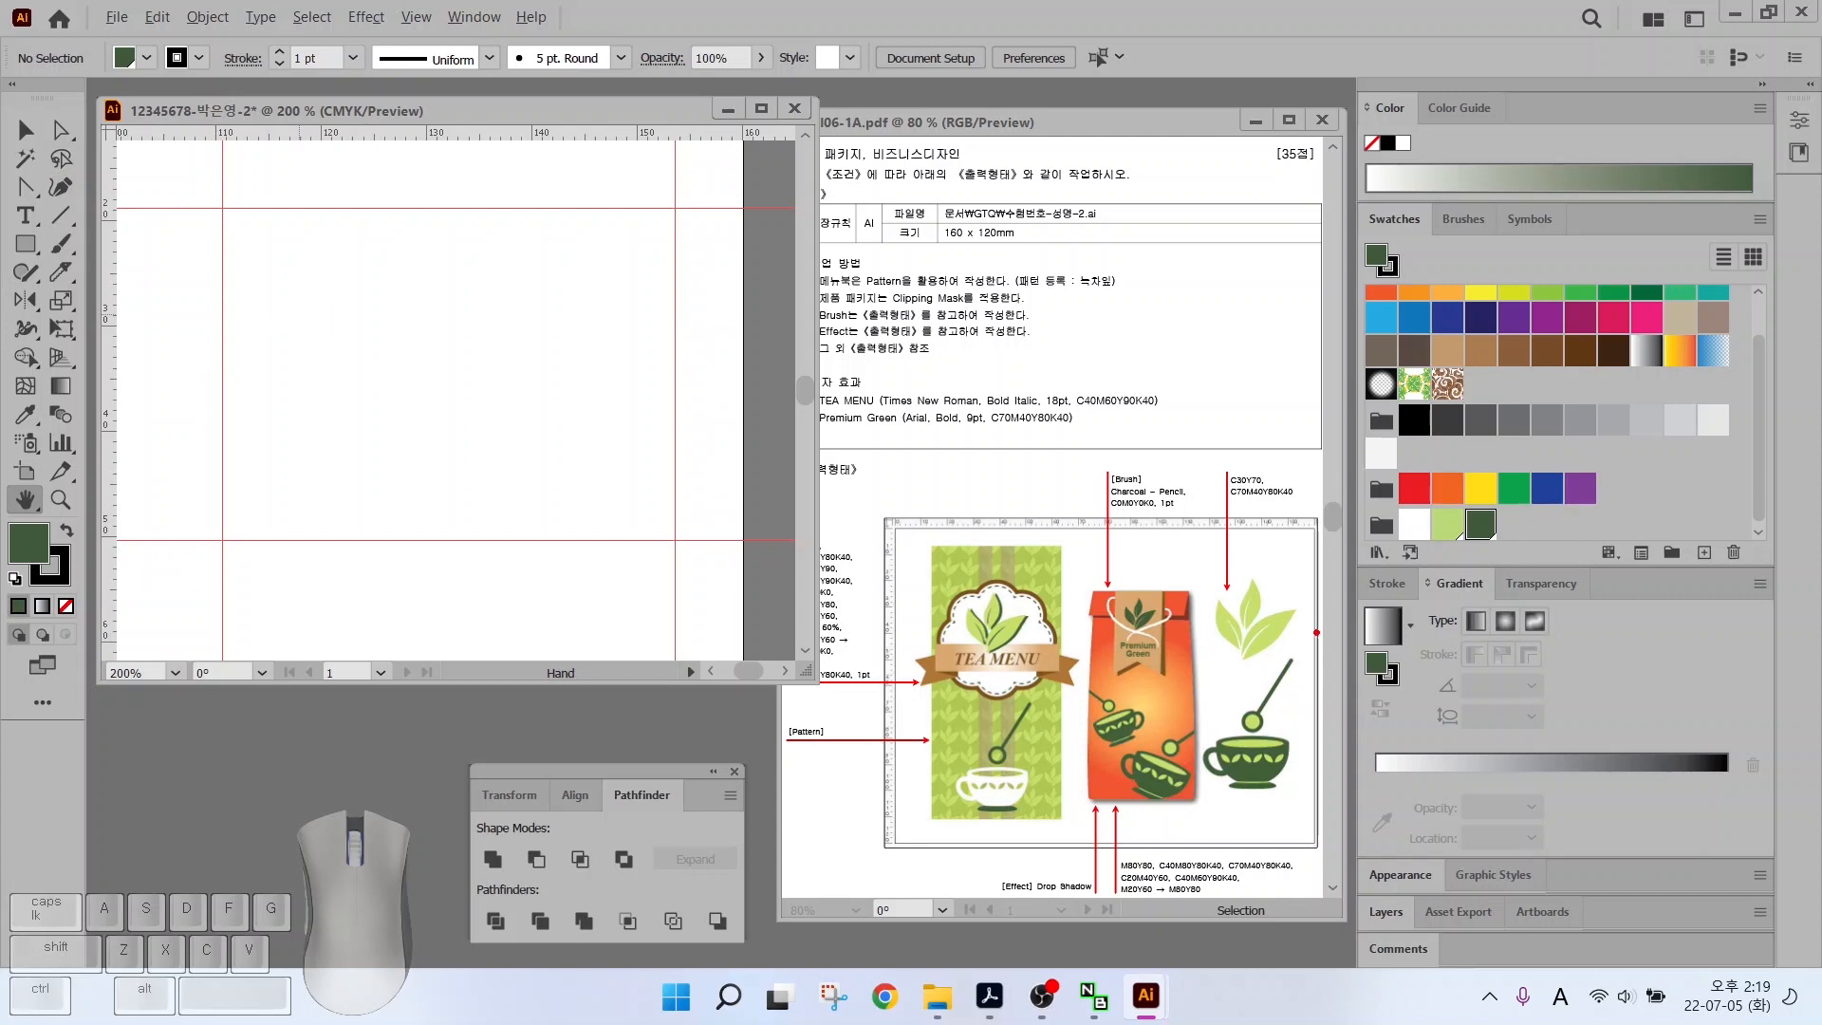
drag(1266, 607, 1326, 548)
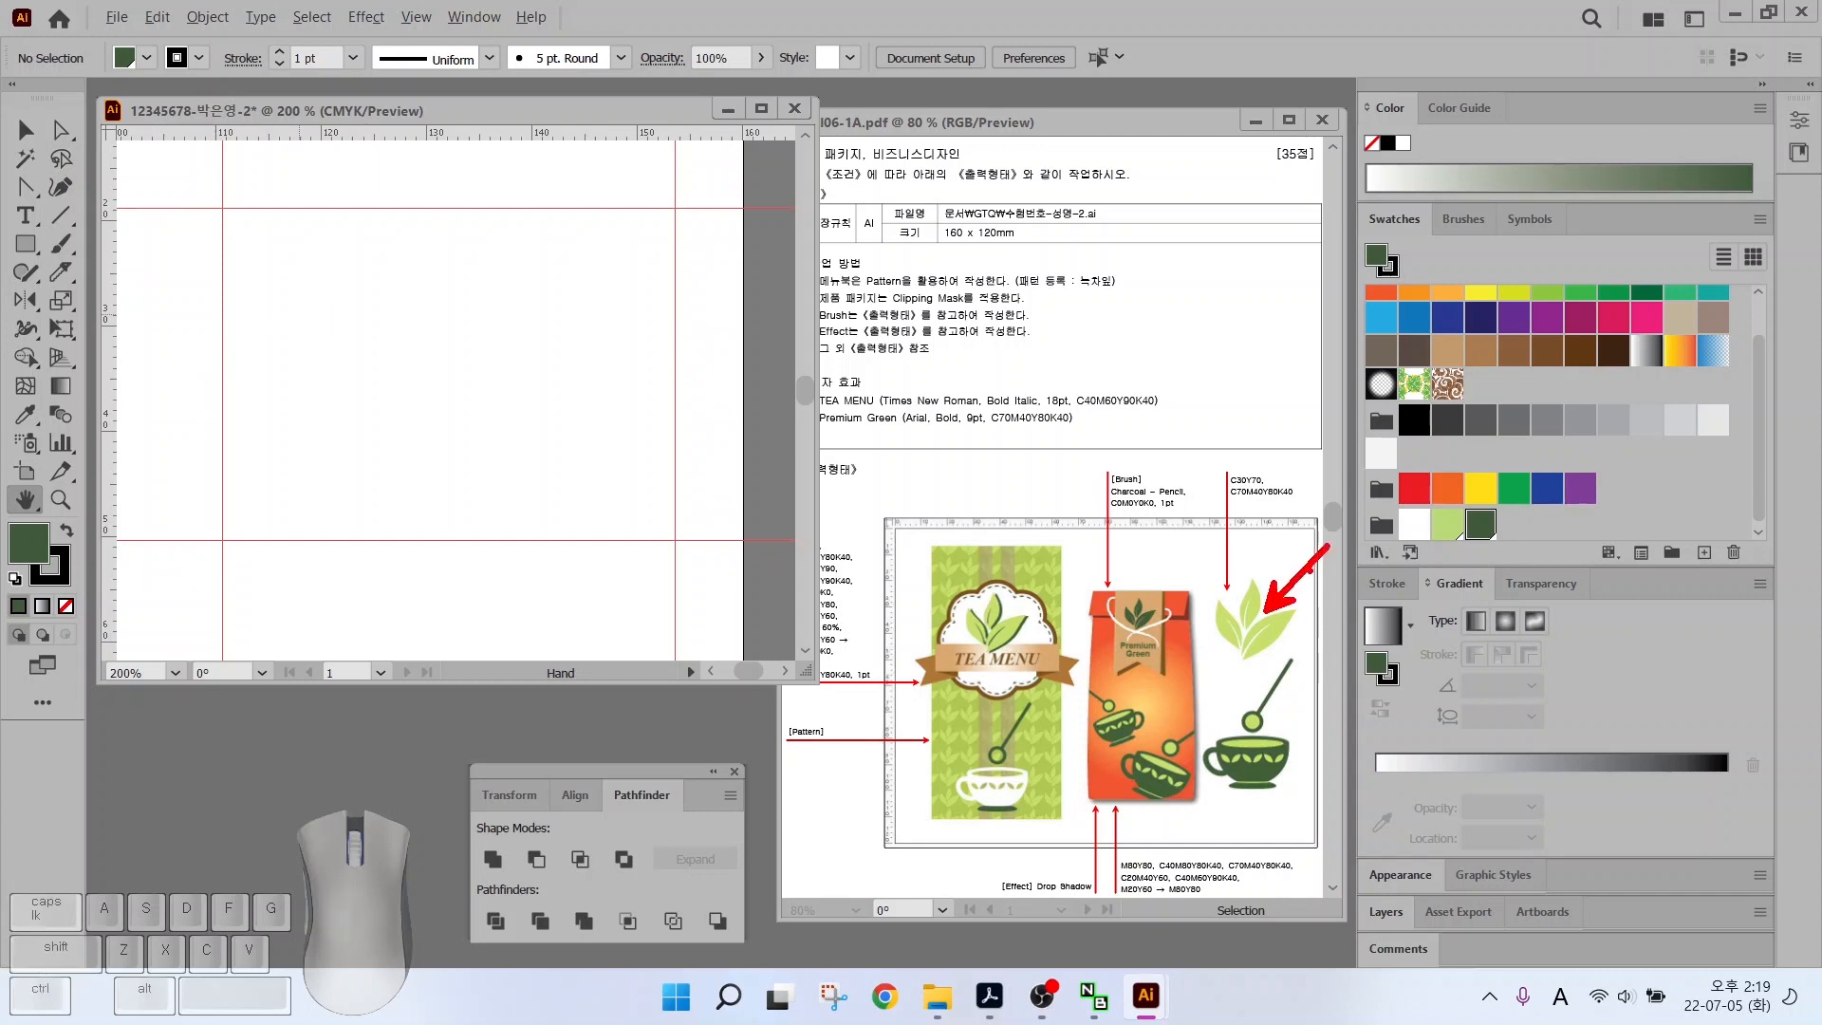
Pen-draw a closed pointed leaf with no stroke and a light green fill
drag(25, 187, 95, 183)
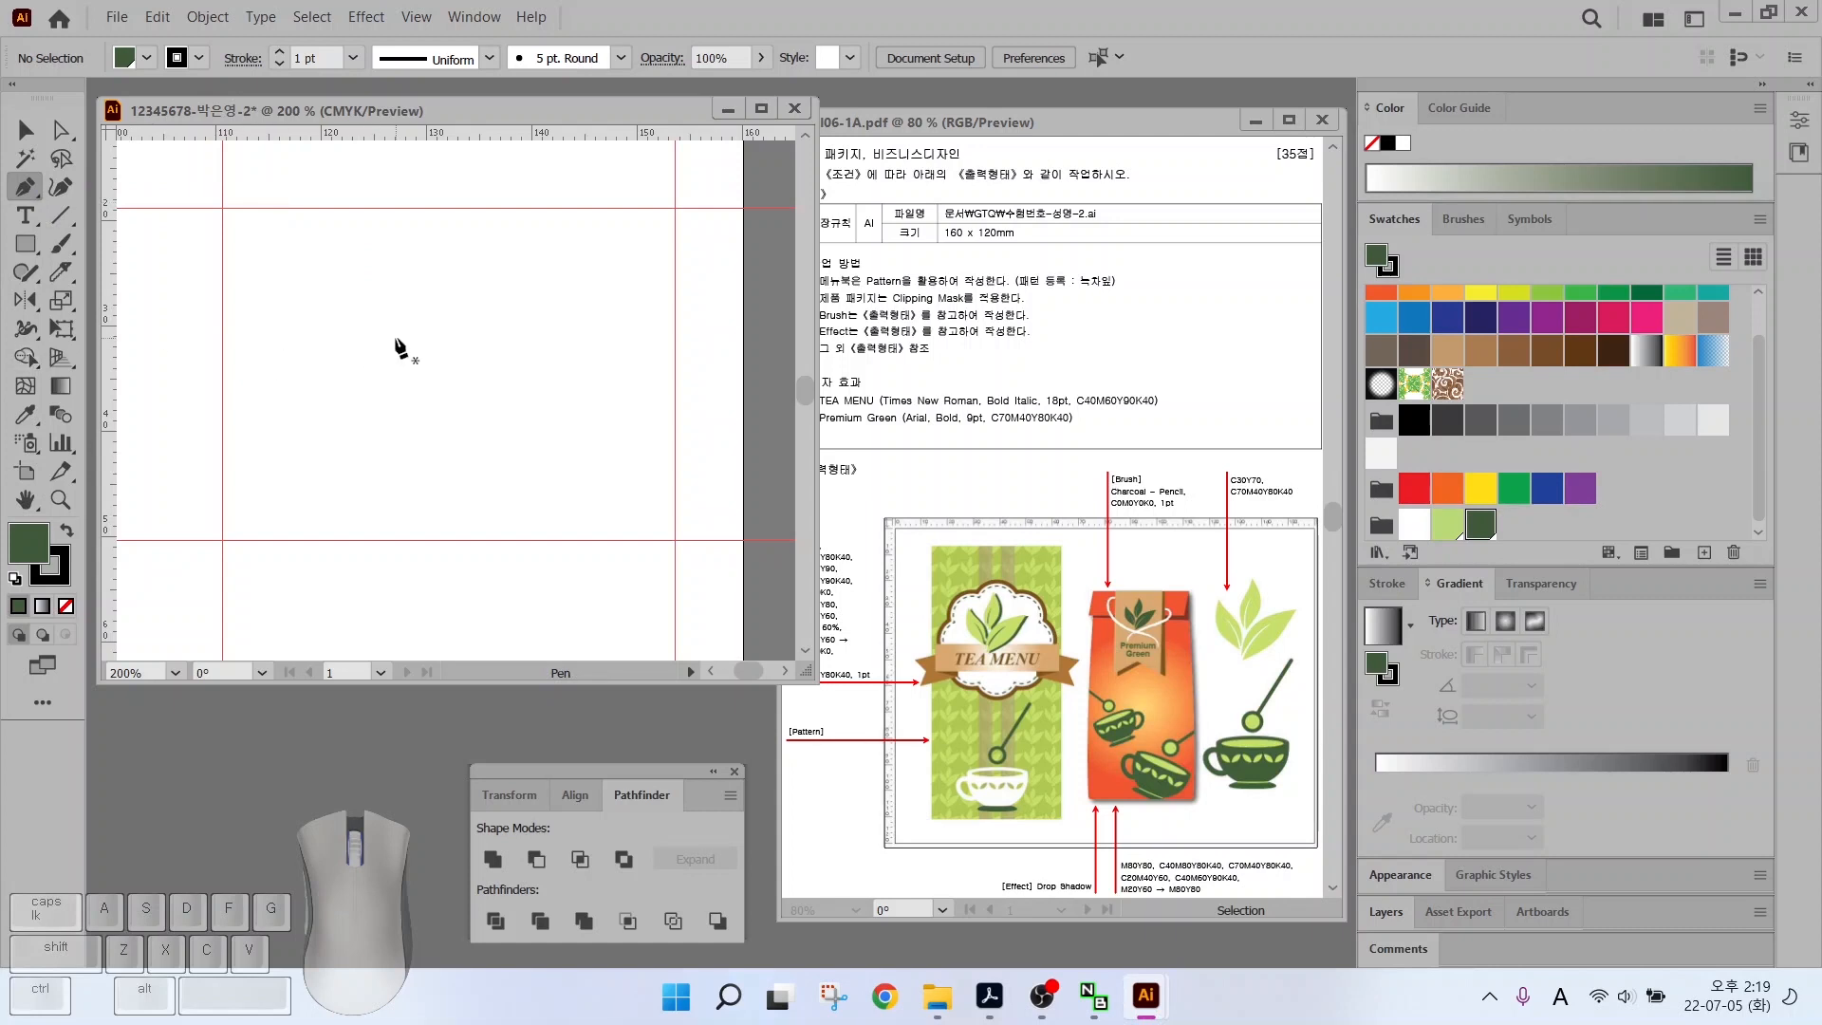
drag(389, 370, 412, 226)
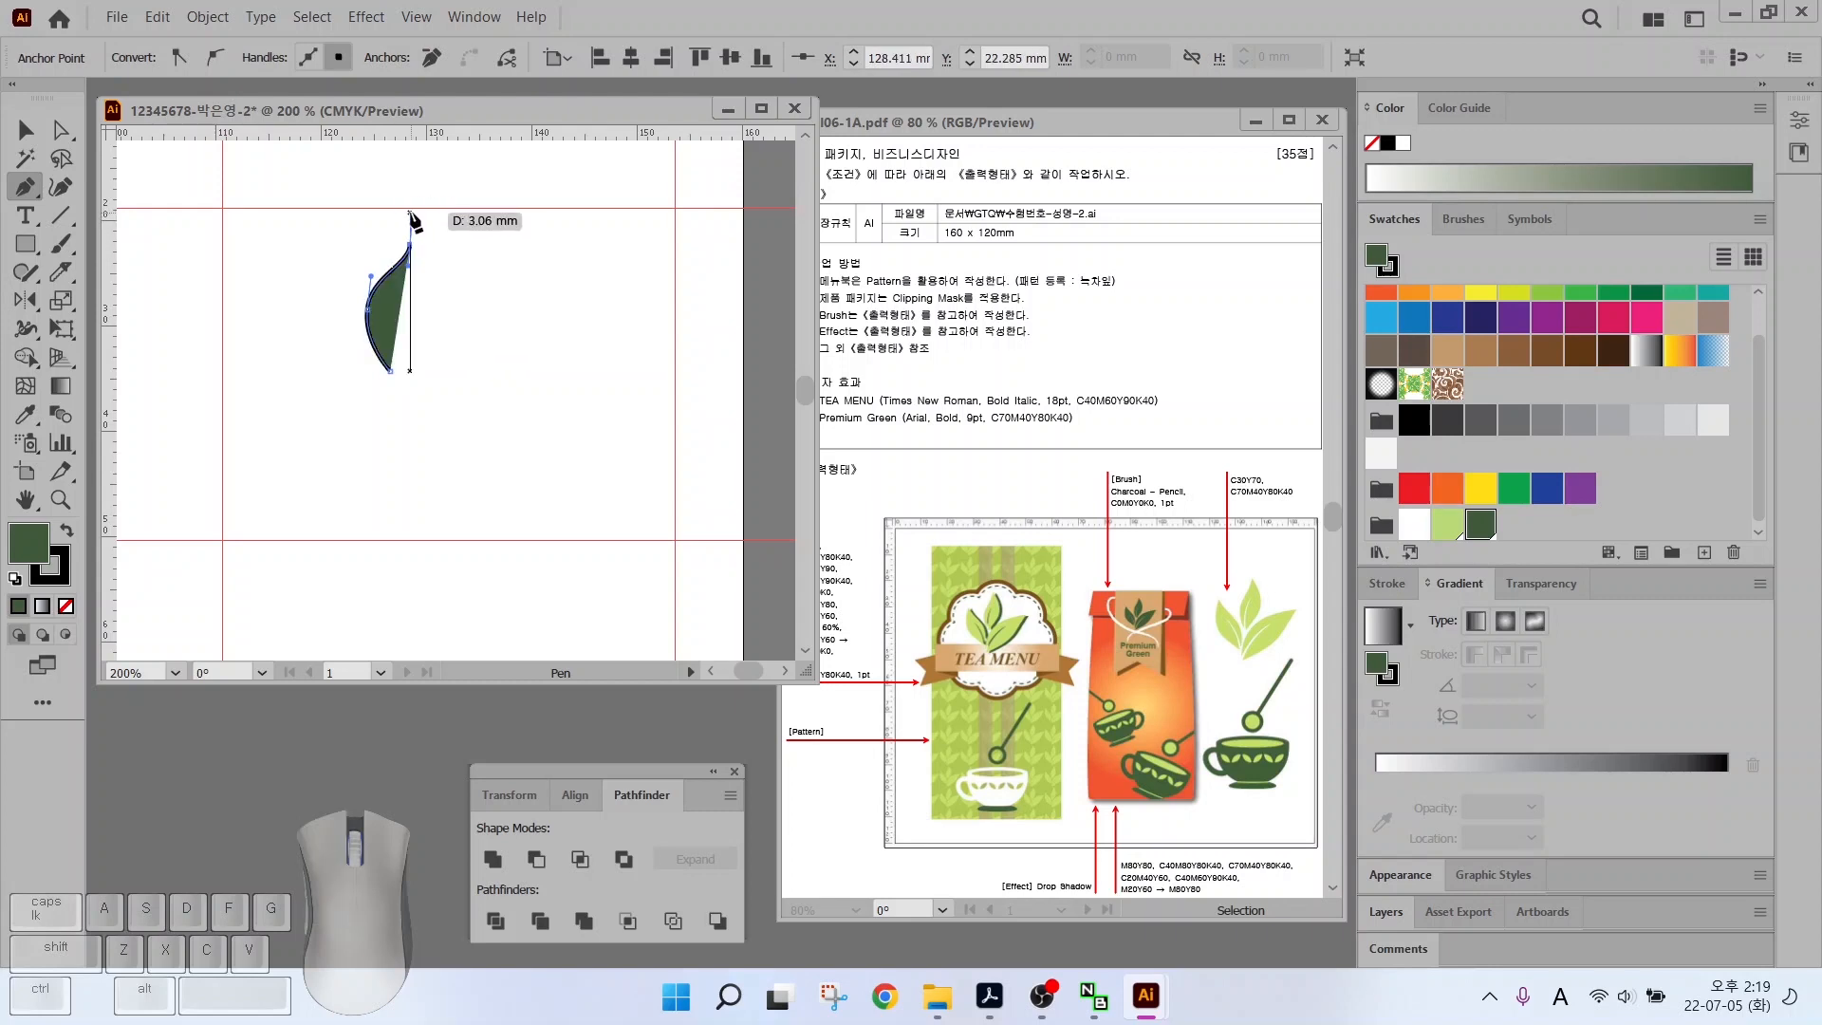
click(412, 223)
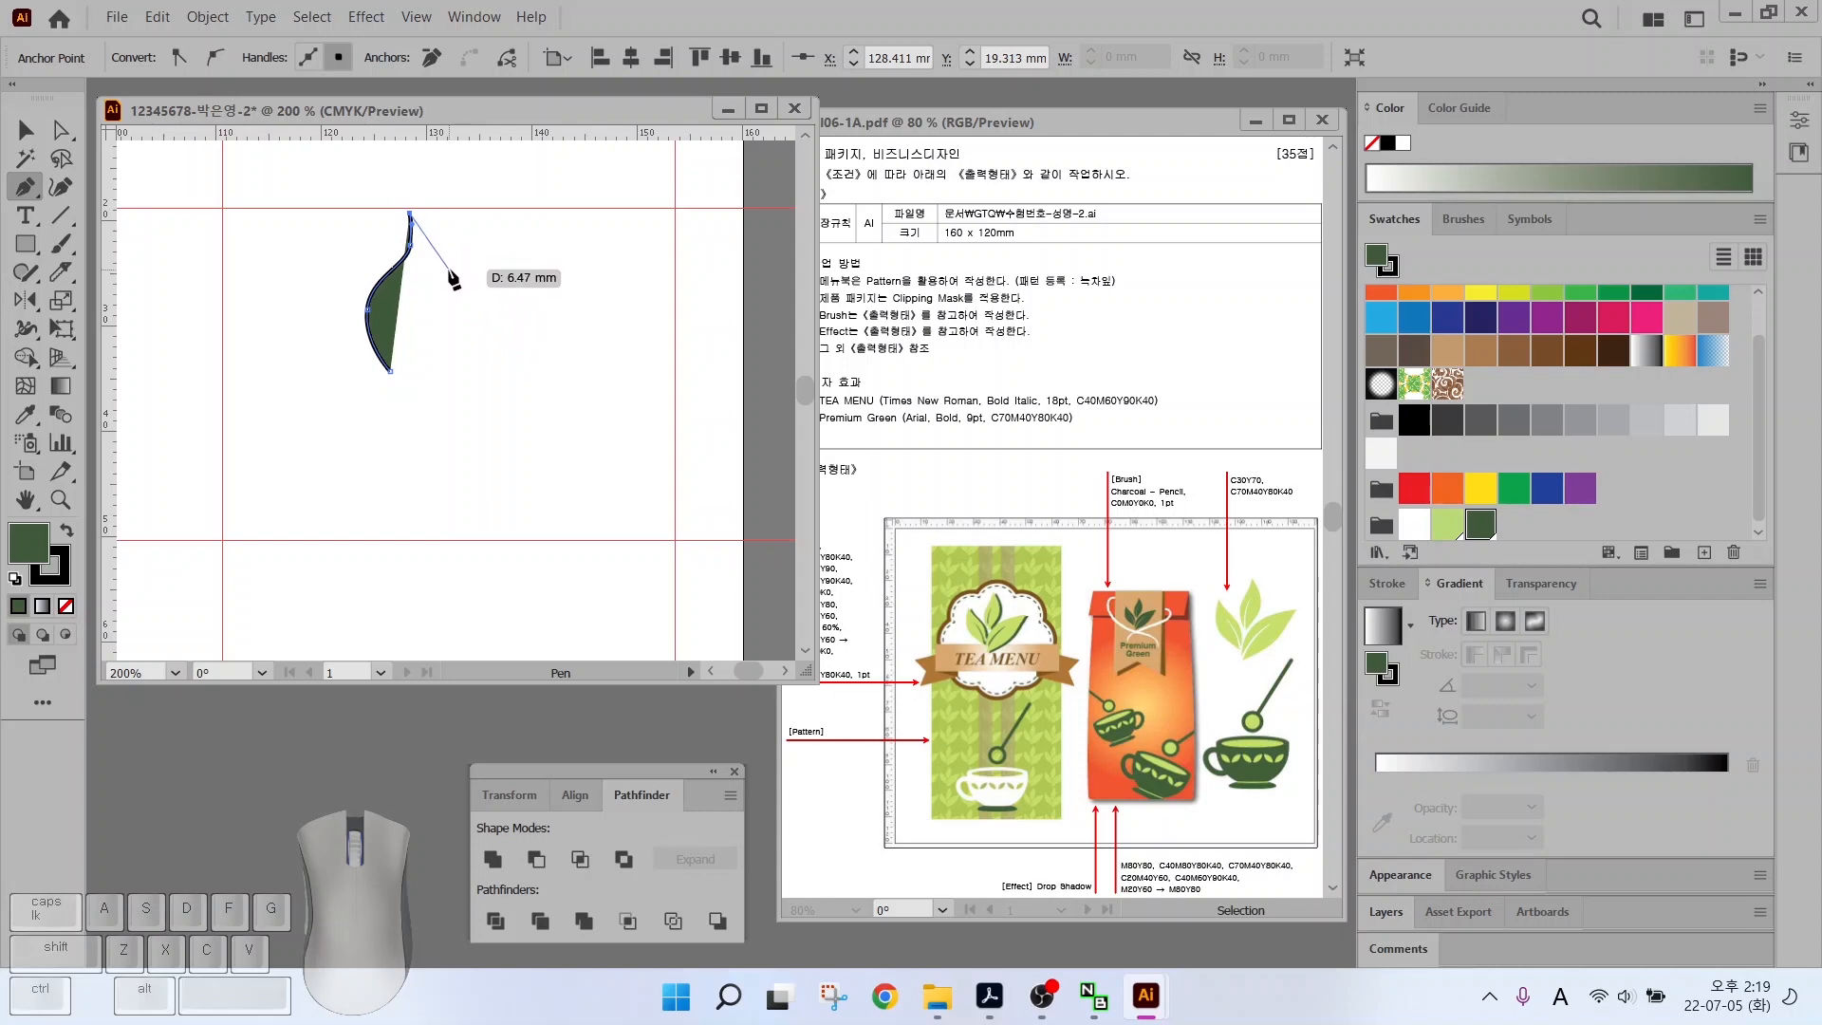
drag(449, 278, 452, 310)
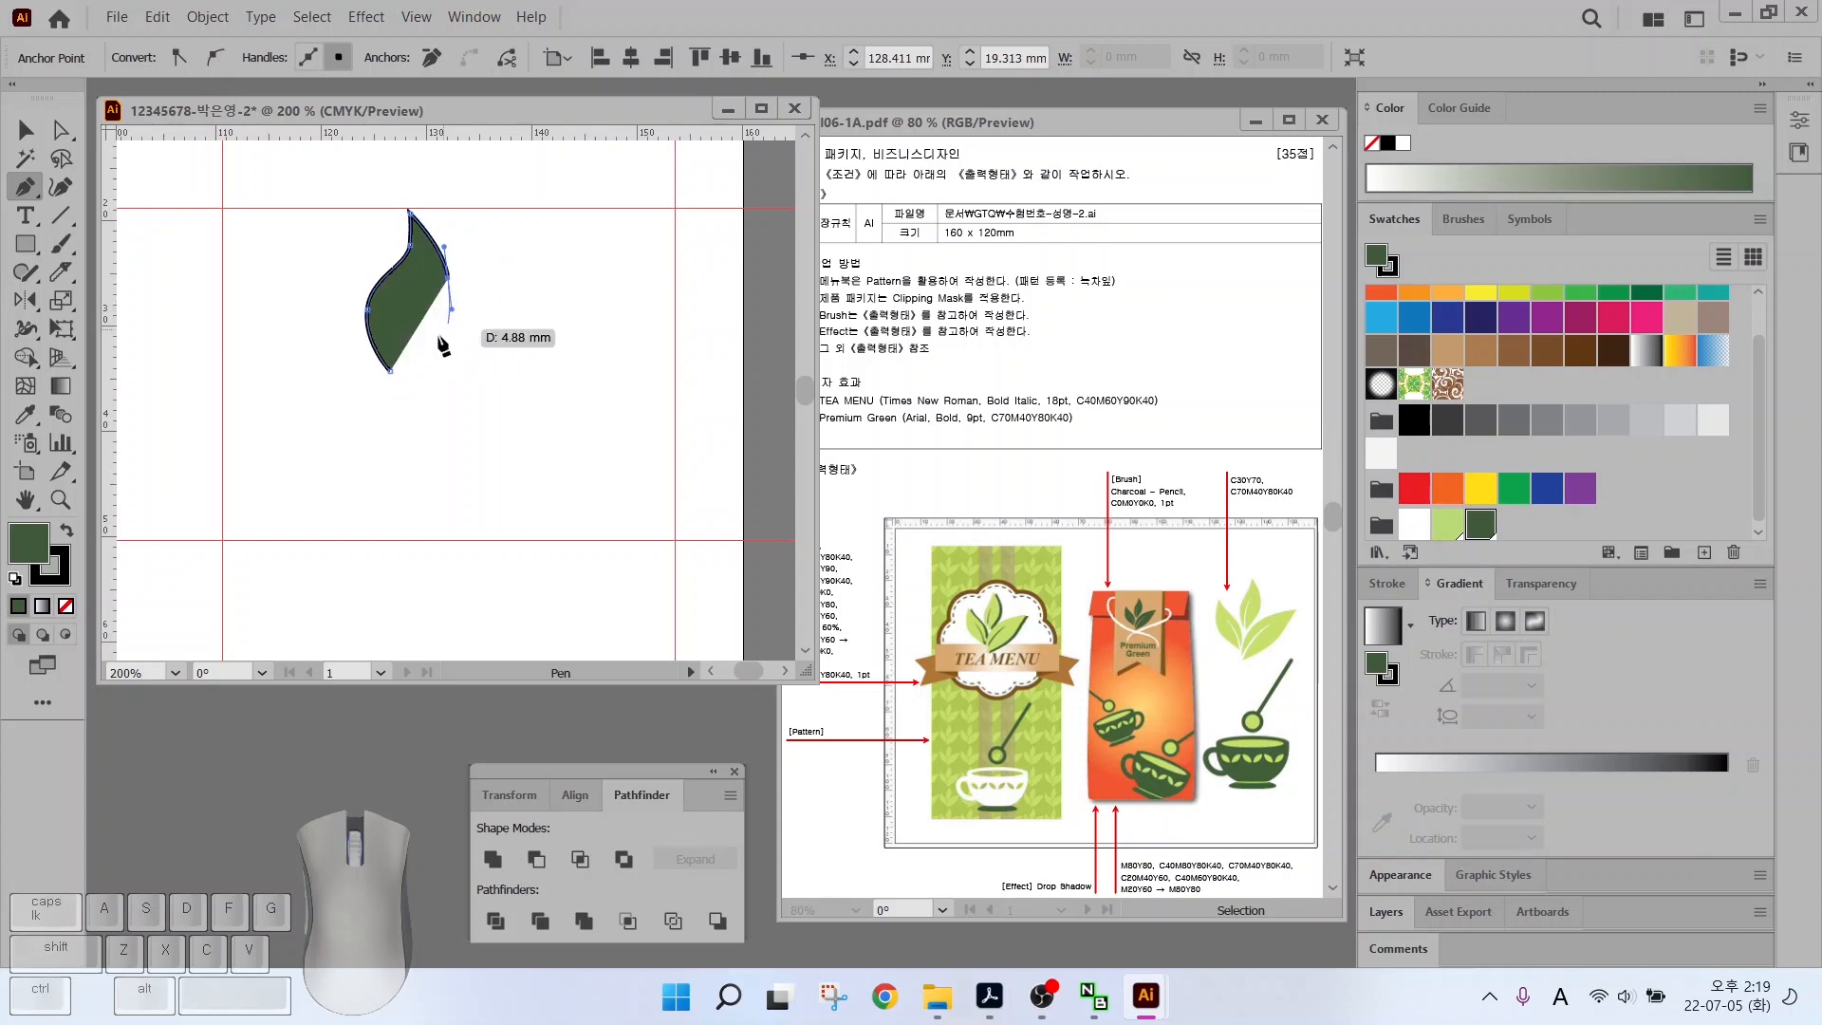
drag(390, 372, 338, 398)
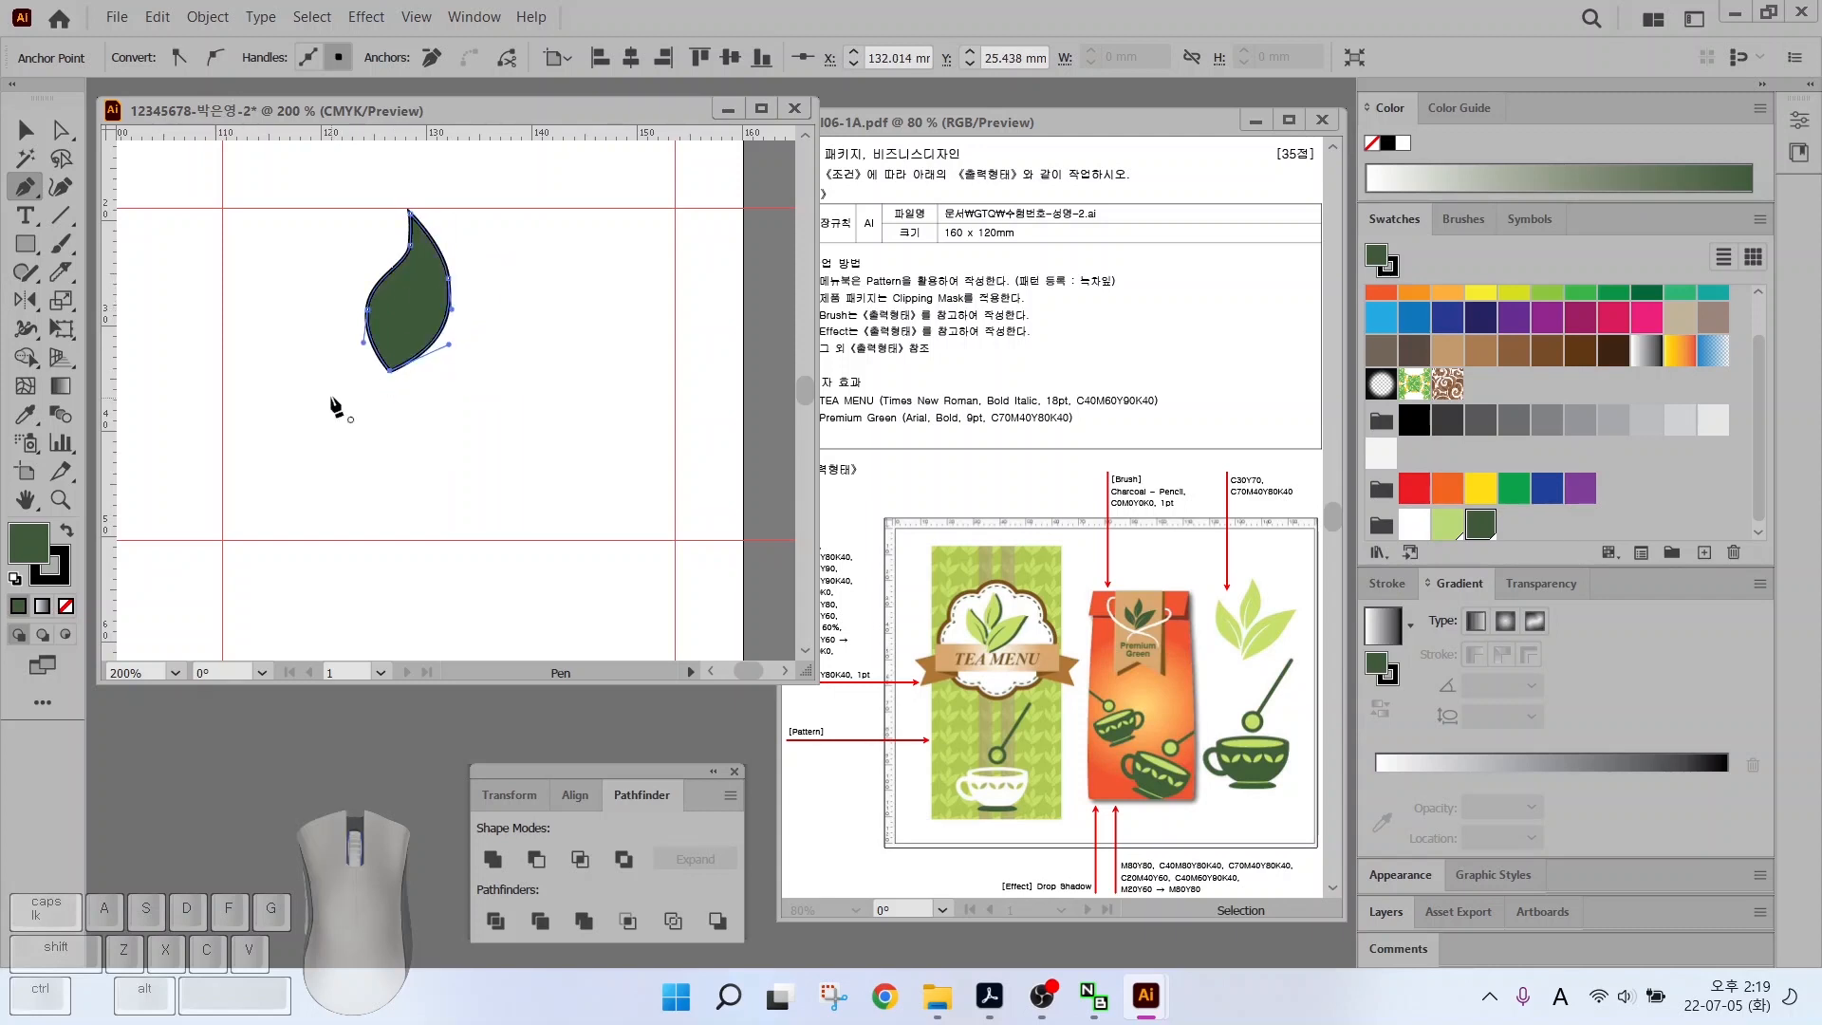
click(66, 606)
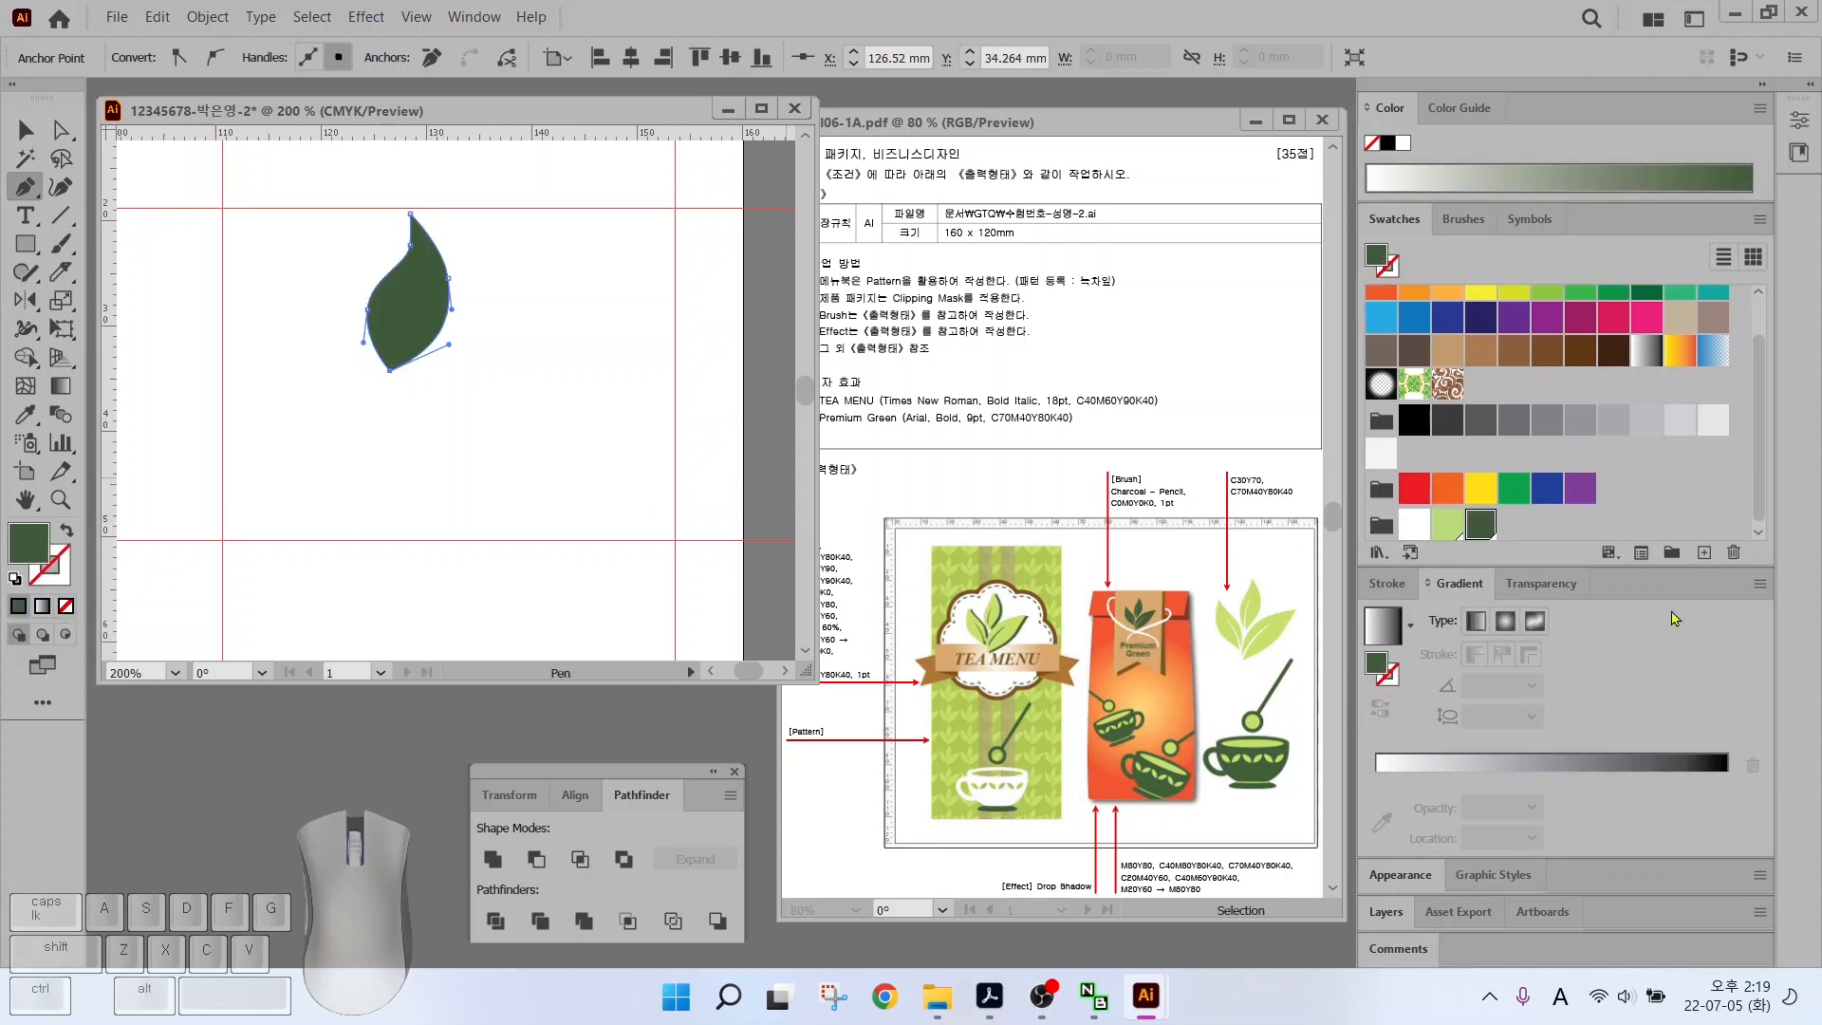
click(1444, 531)
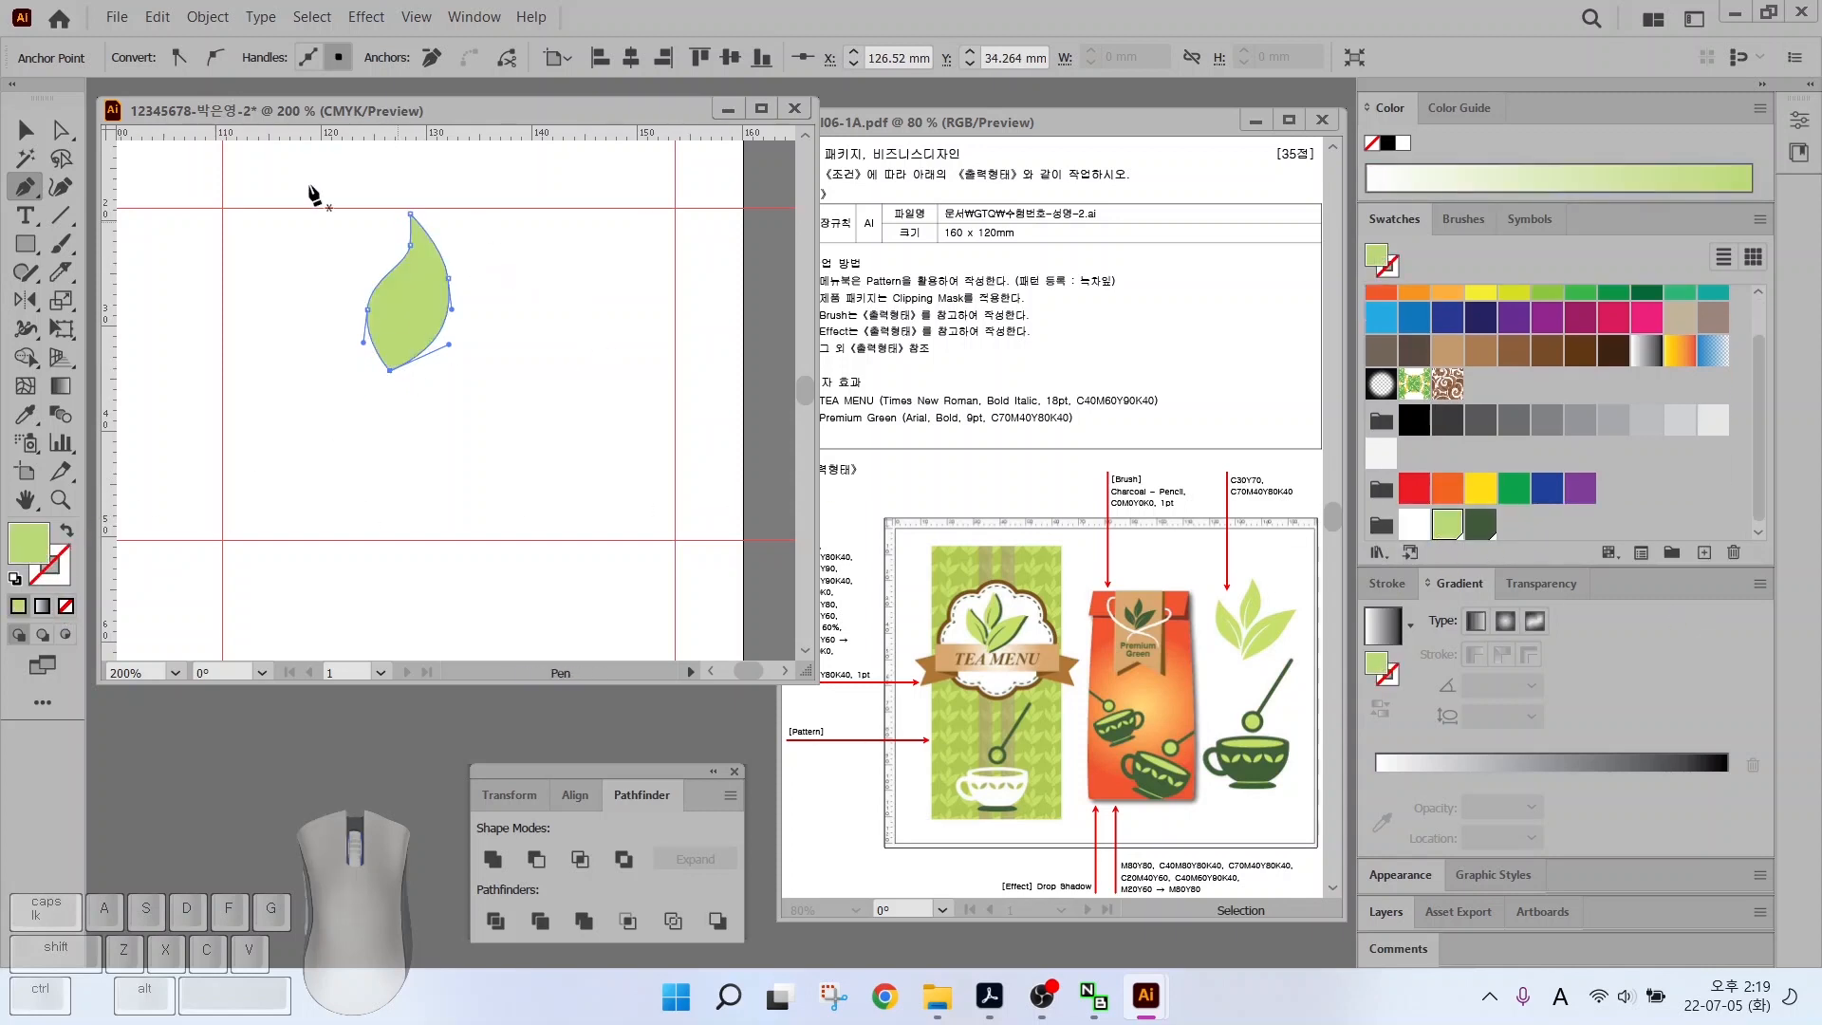
Reshape the leaf's anchors and curve handles with the Direct Selection tool
click(61, 131)
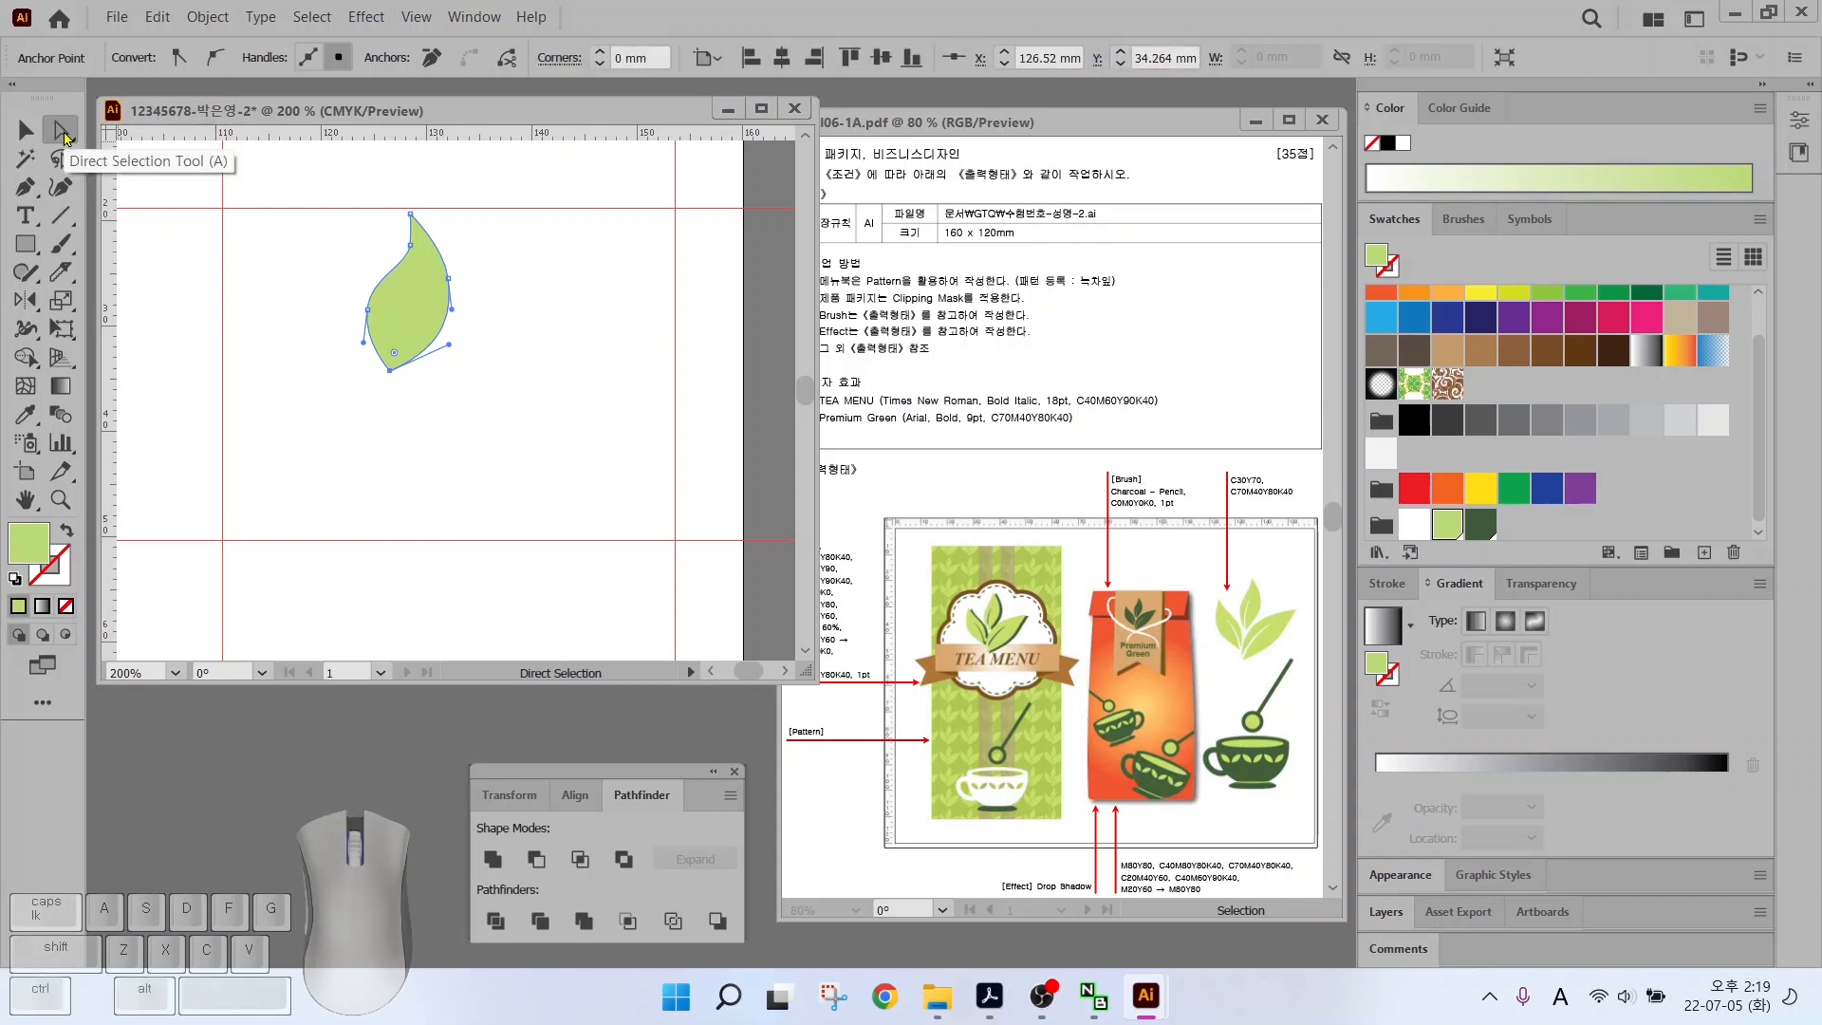
click(448, 279)
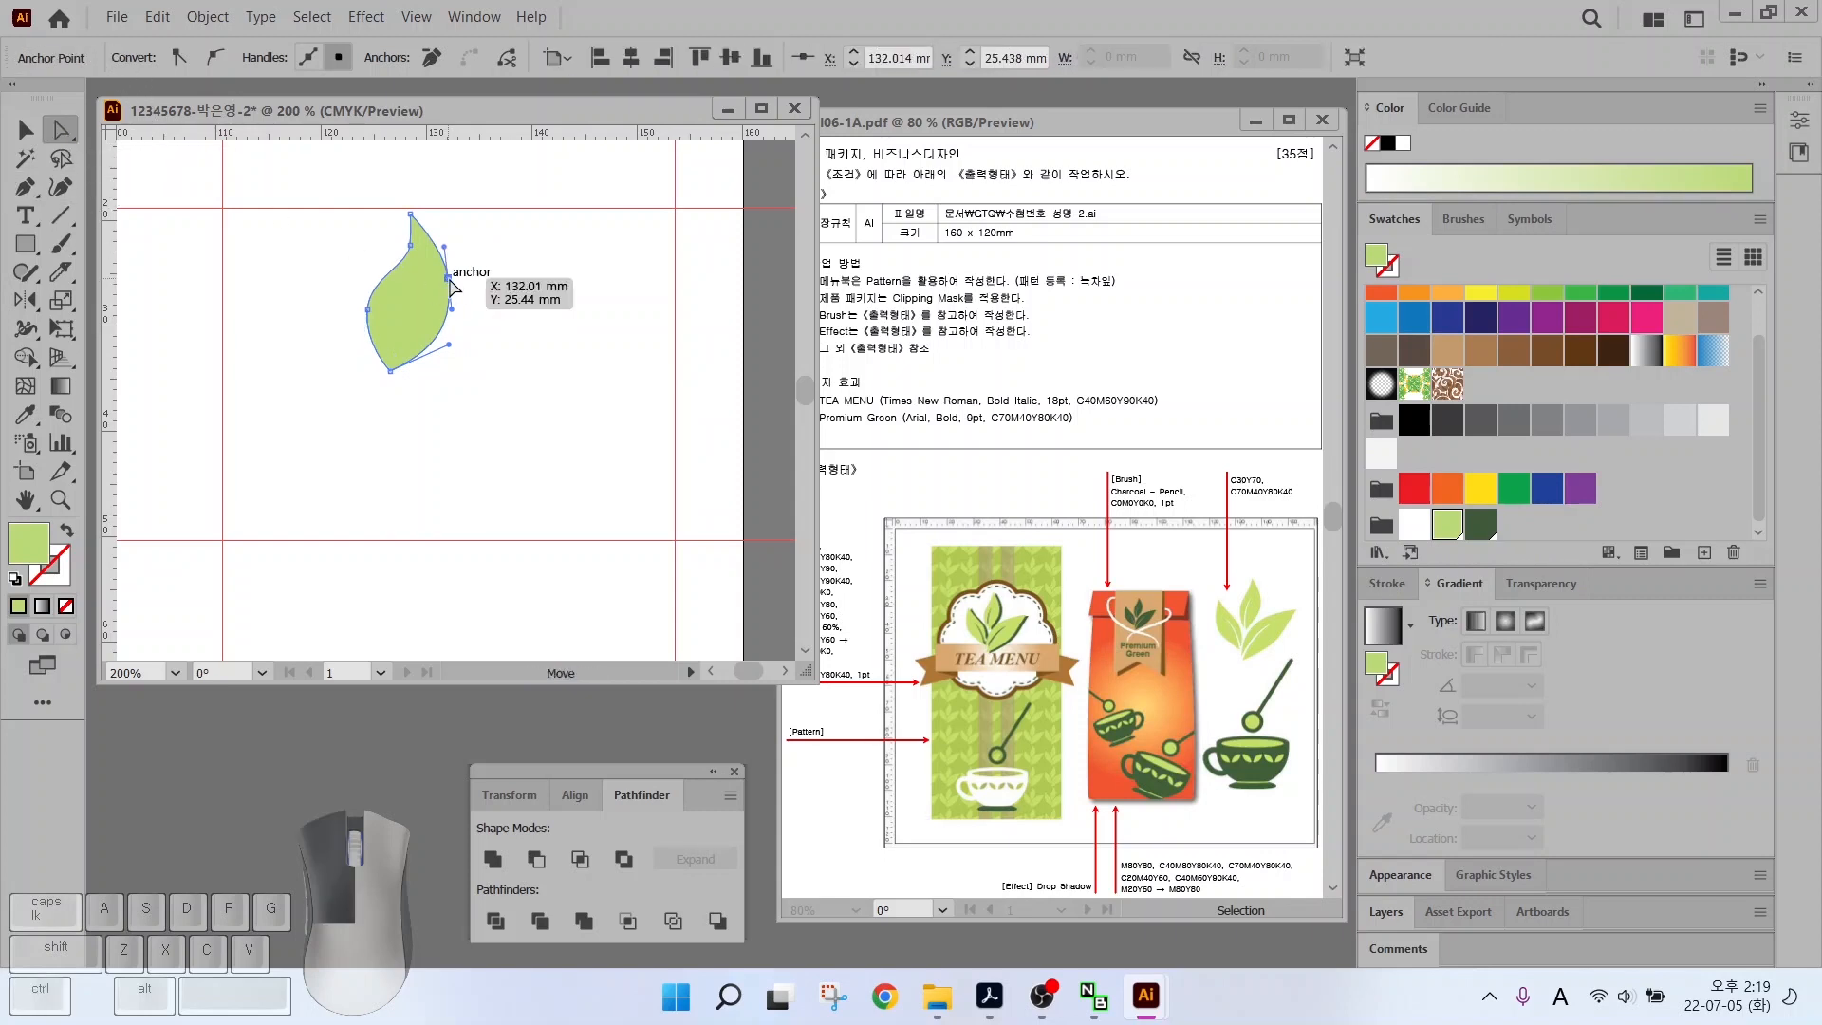
drag(450, 280, 409, 232)
click(409, 246)
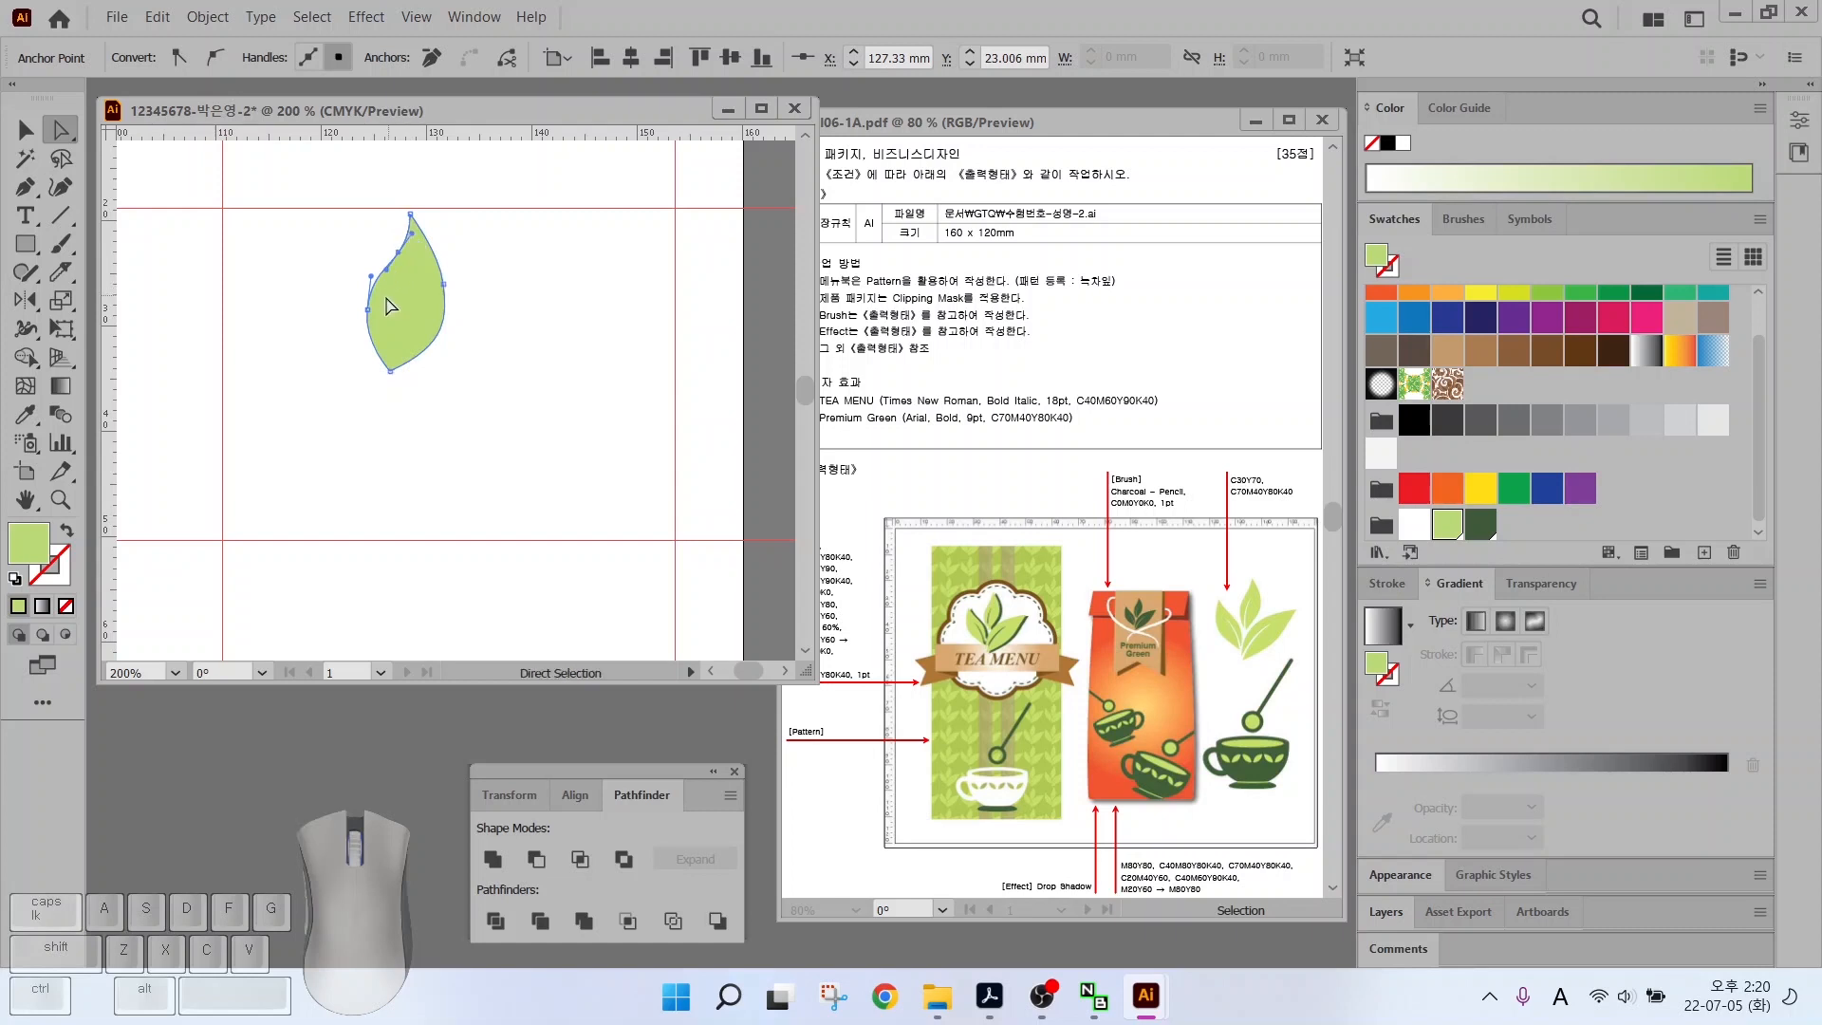
drag(368, 309, 372, 307)
drag(395, 401, 398, 321)
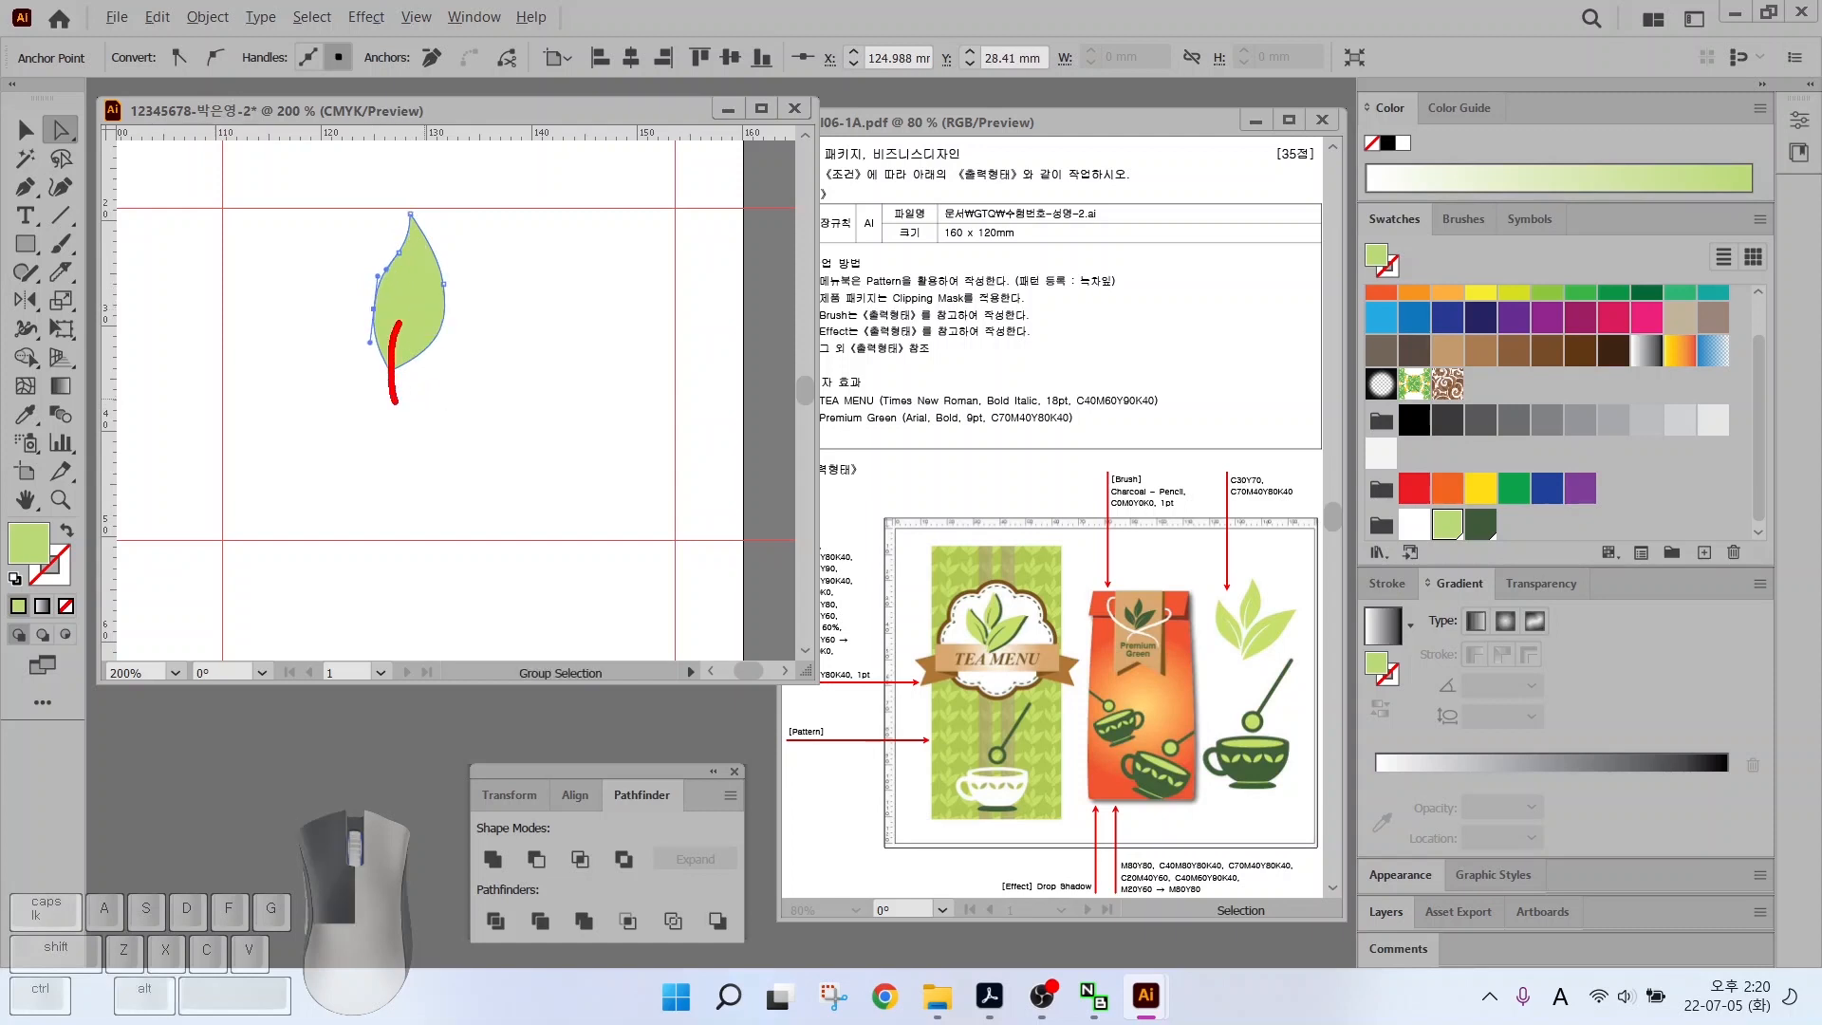
drag(410, 386, 397, 393)
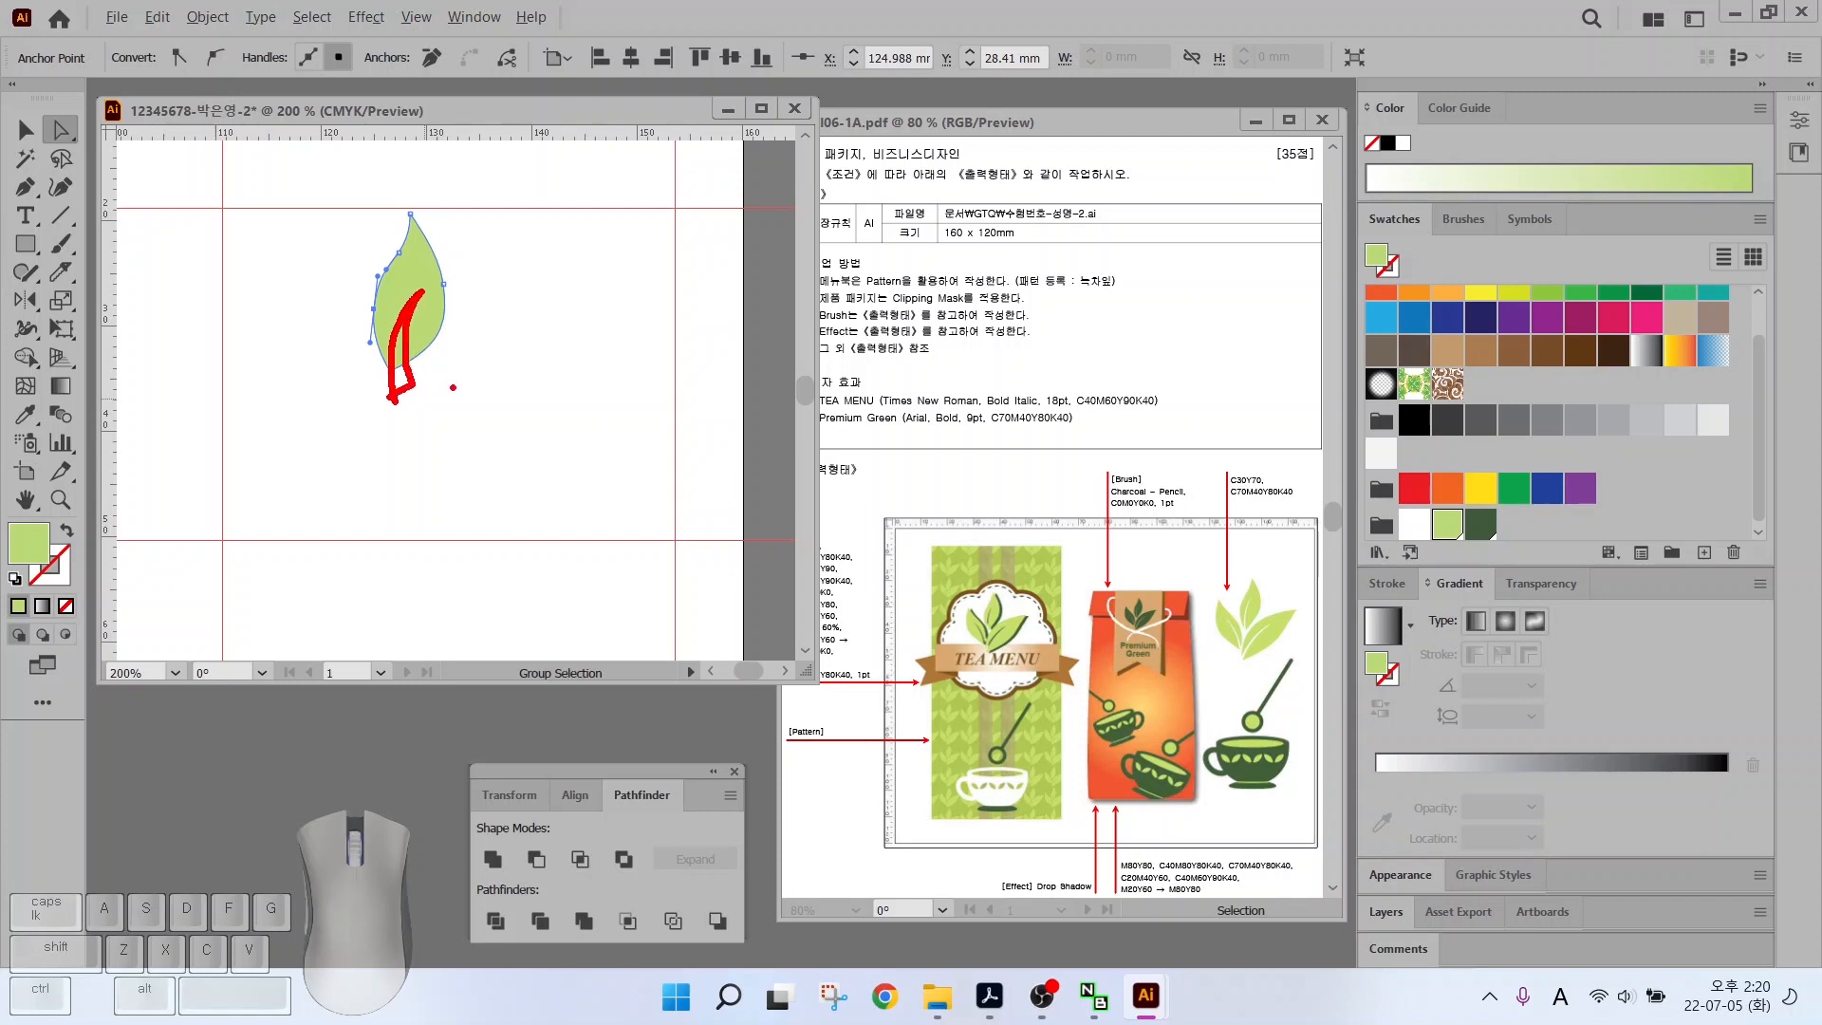
key(Escape)
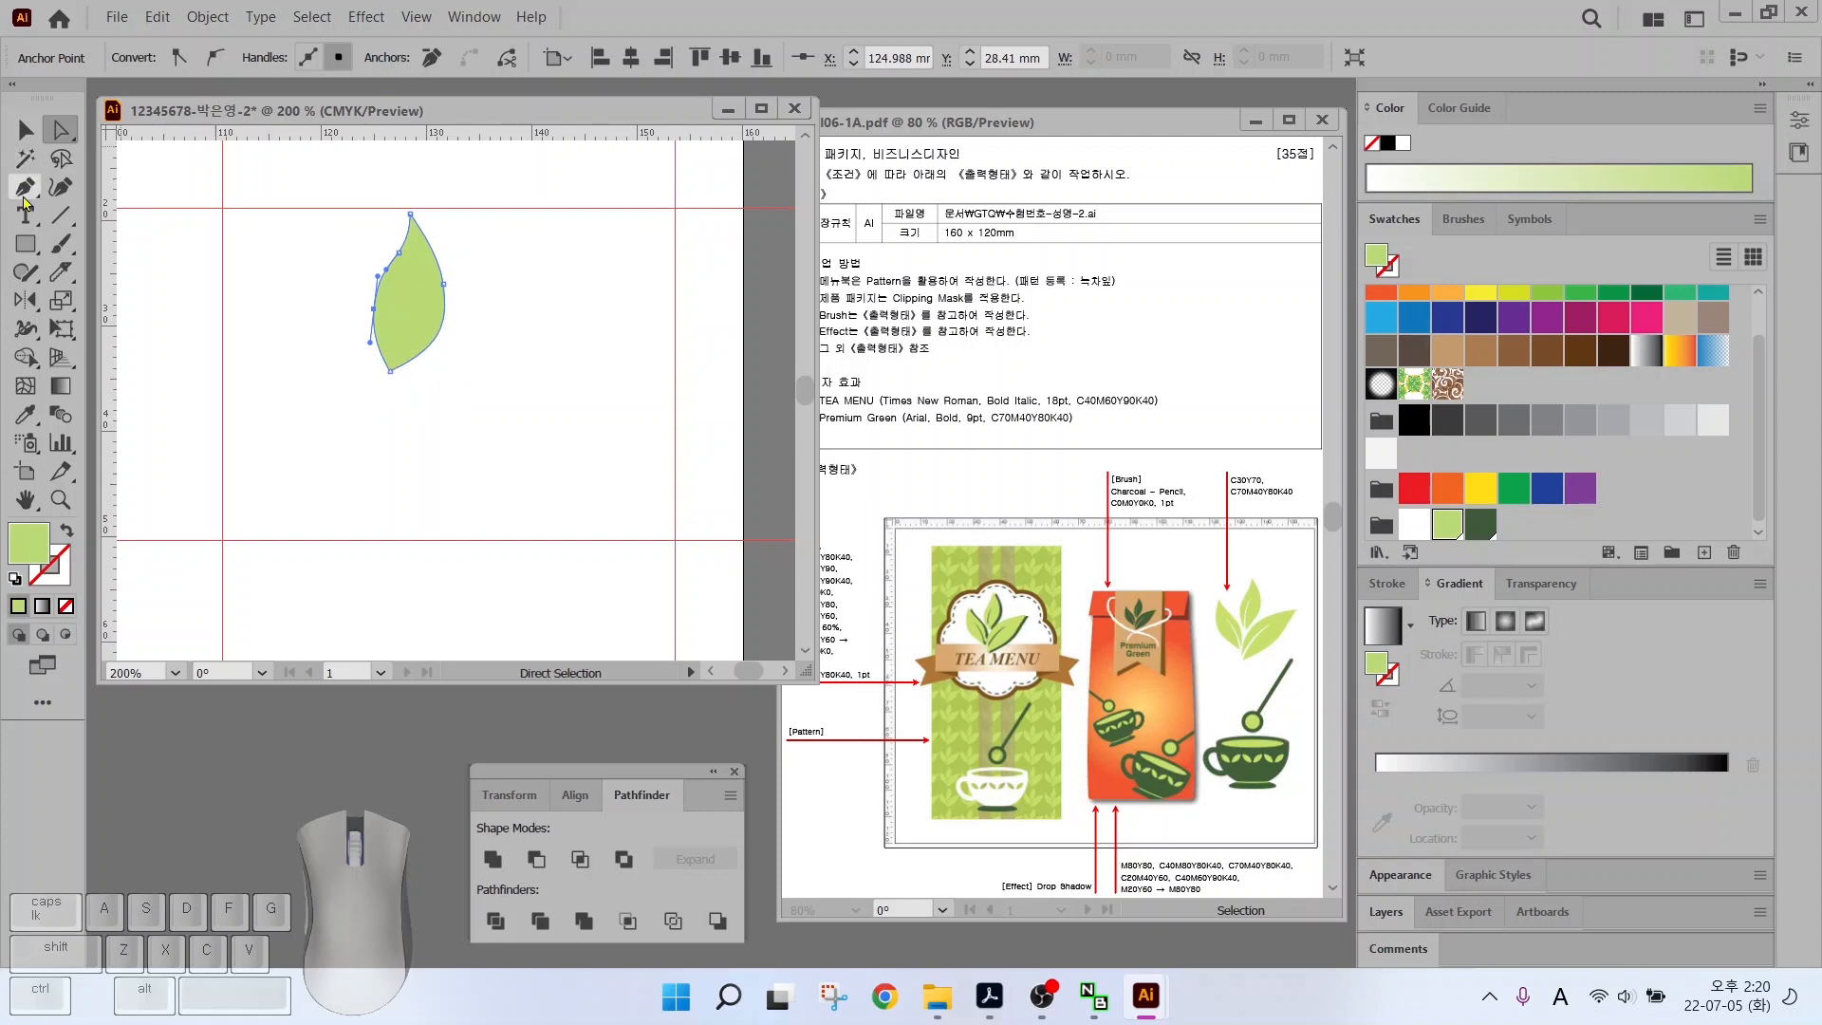
Pen-draw a curved vein shape over the leaf, fill it dark brown and narrow it
click(24, 194)
mouse_move(387, 390)
mouse_down()
mouse_move(390, 283)
mouse_move(410, 271)
mouse_move(392, 347)
mouse_move(408, 400)
mouse_move(390, 394)
mouse_up()
click(389, 395)
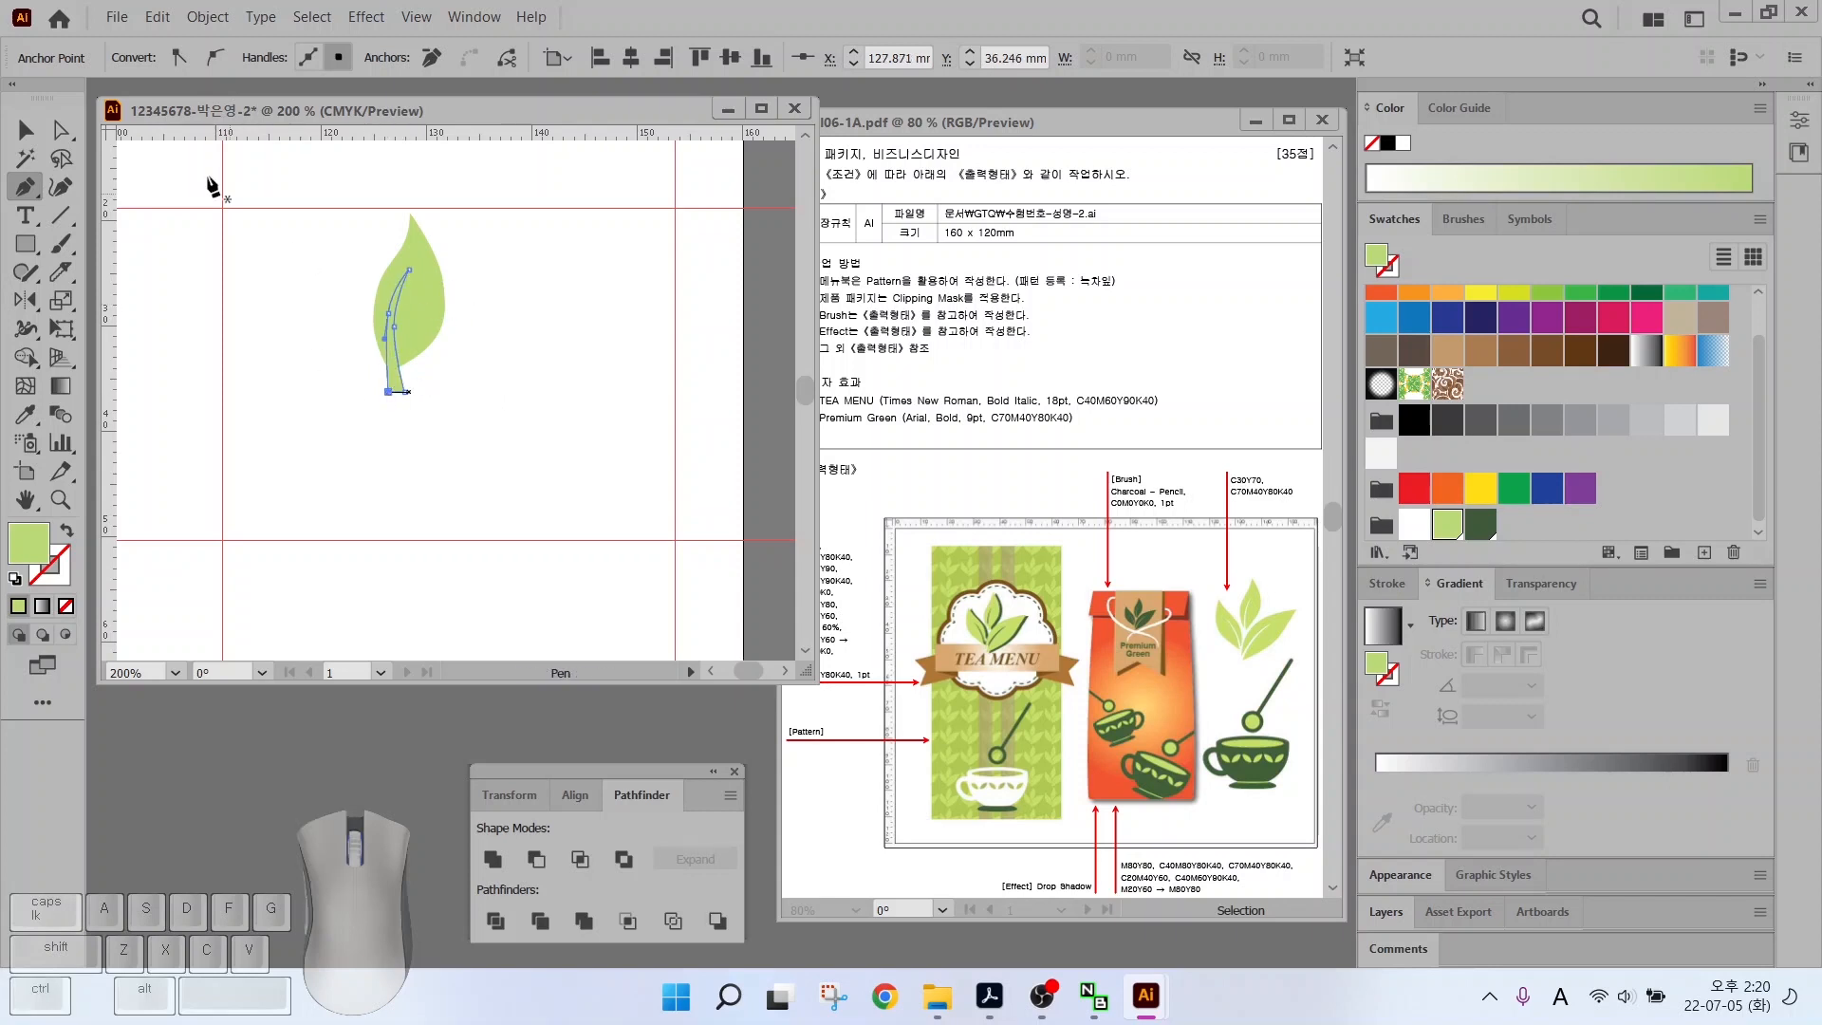
click(35, 124)
click(315, 412)
click(391, 381)
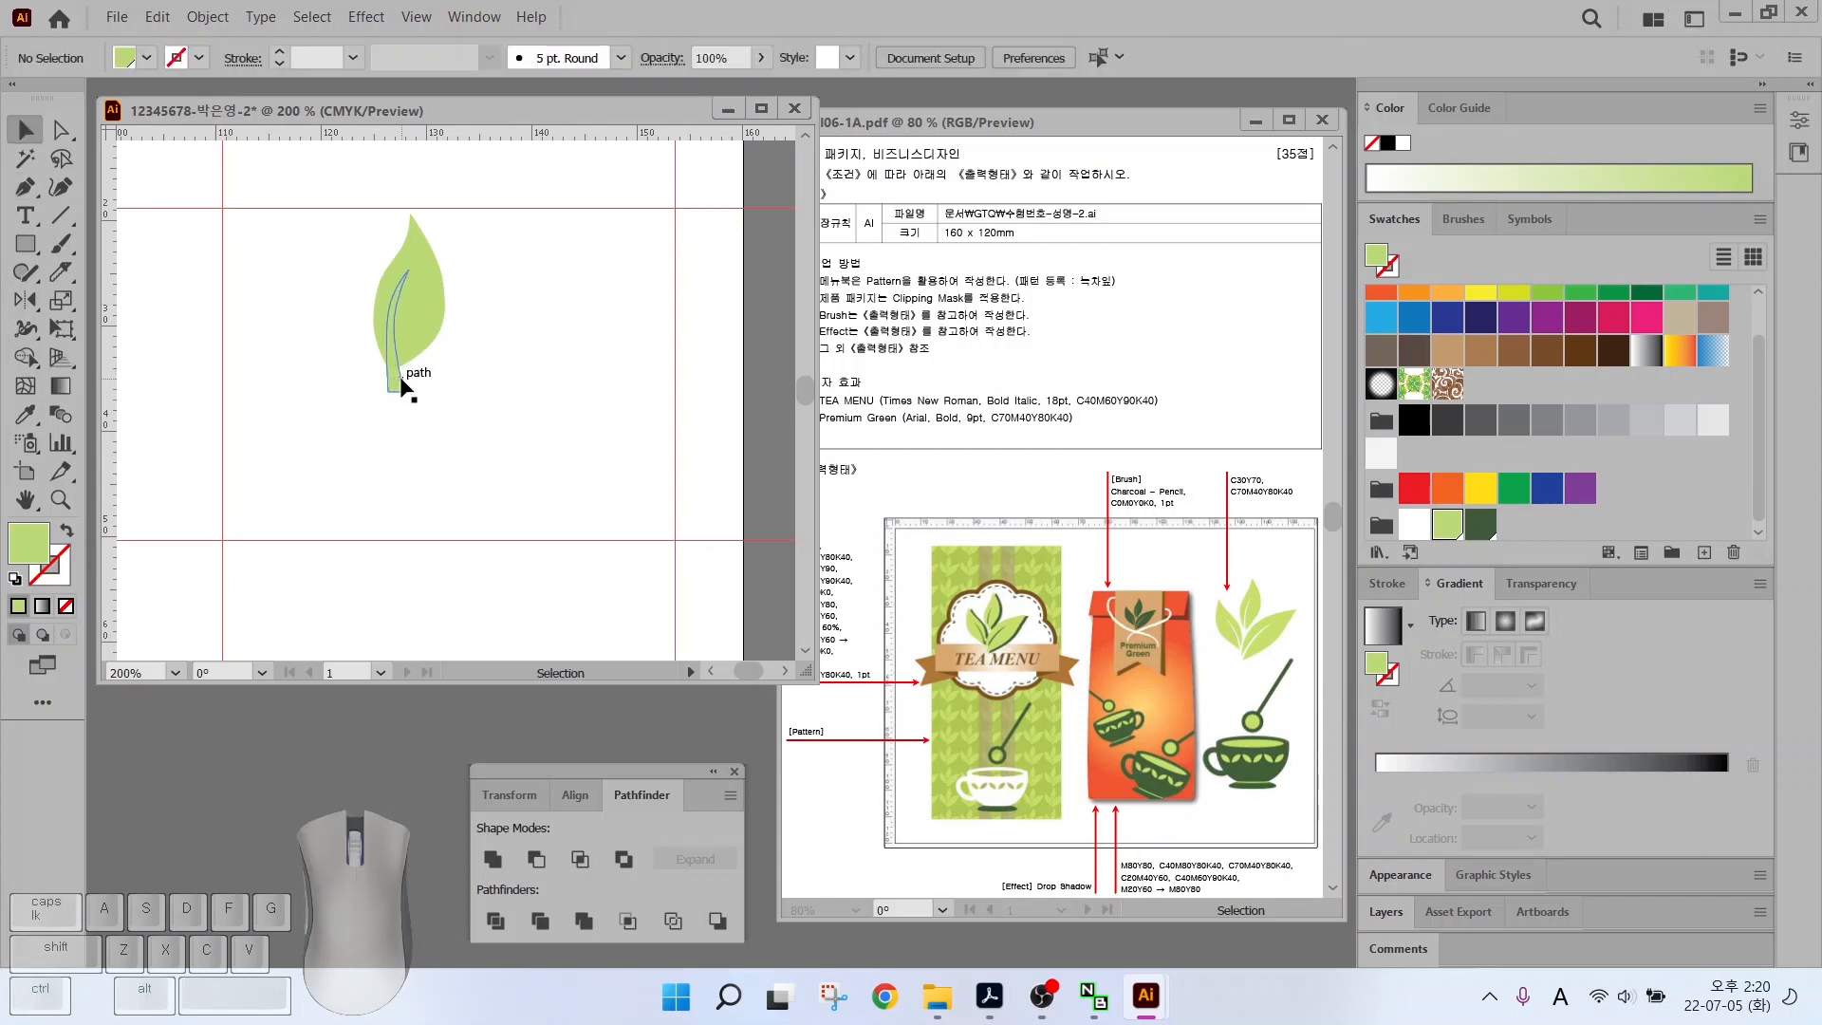
click(1567, 354)
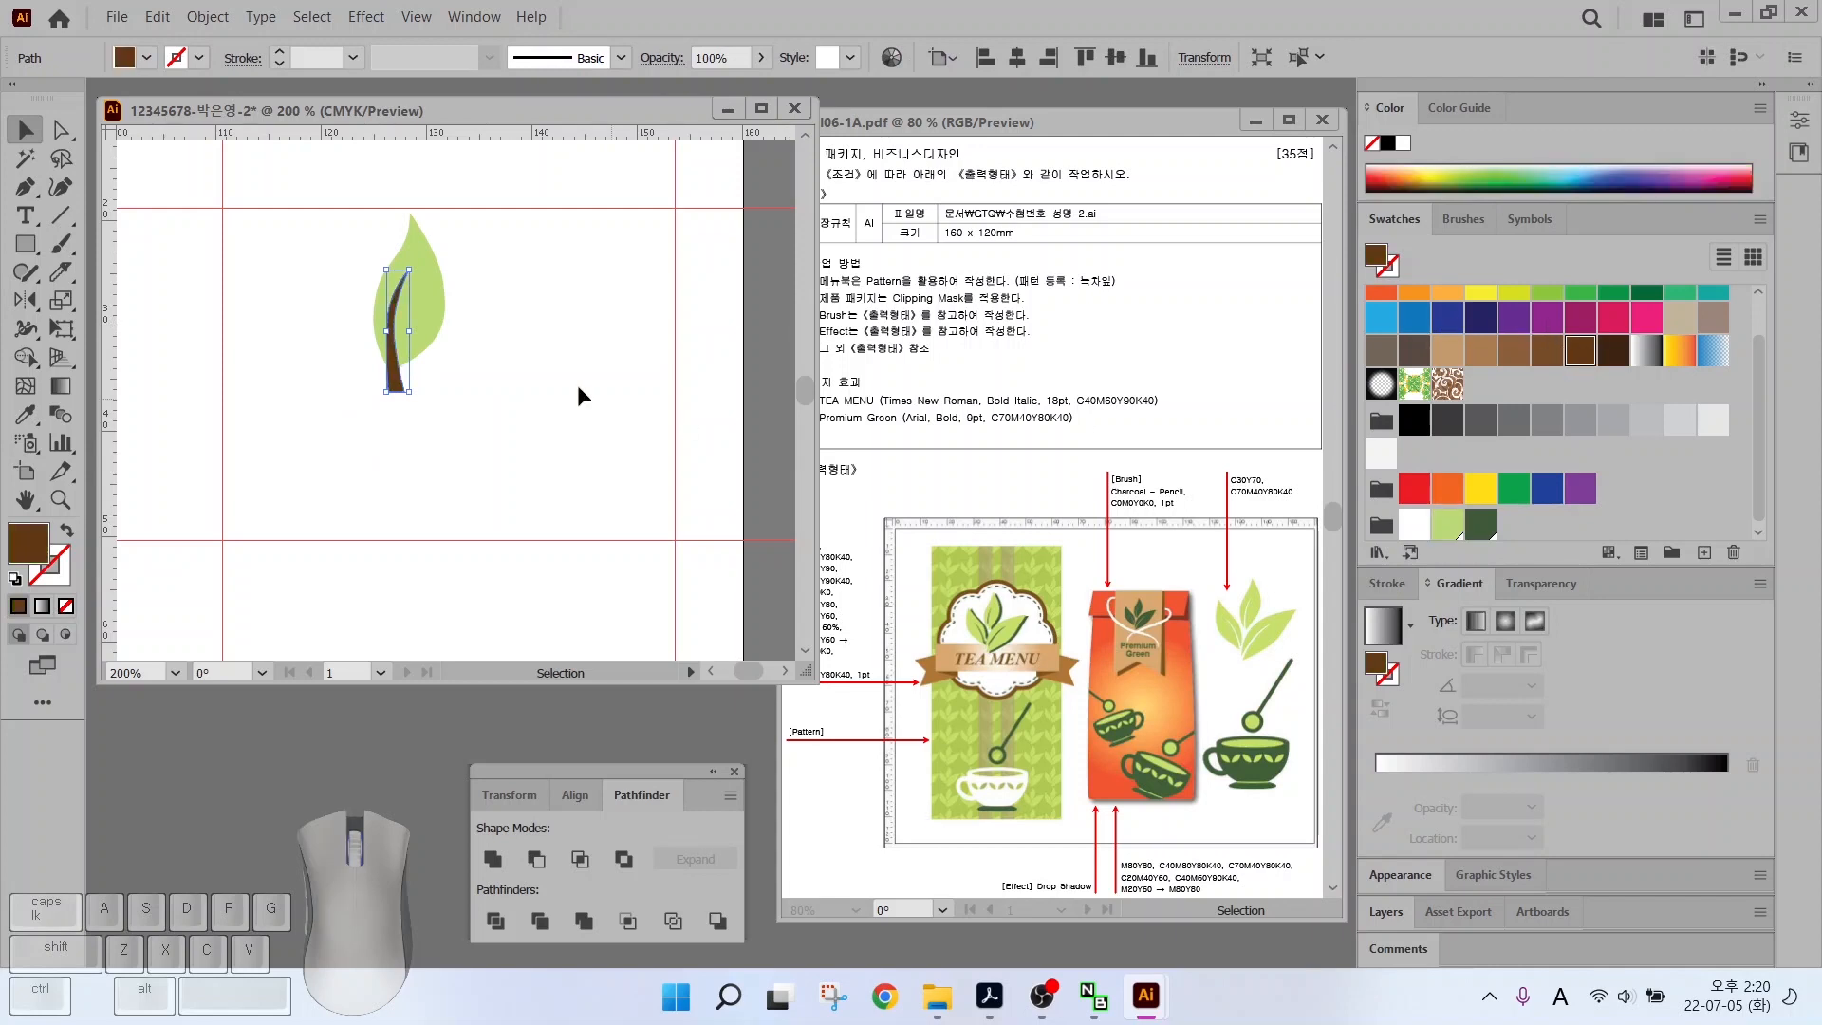
click(315, 364)
click(401, 370)
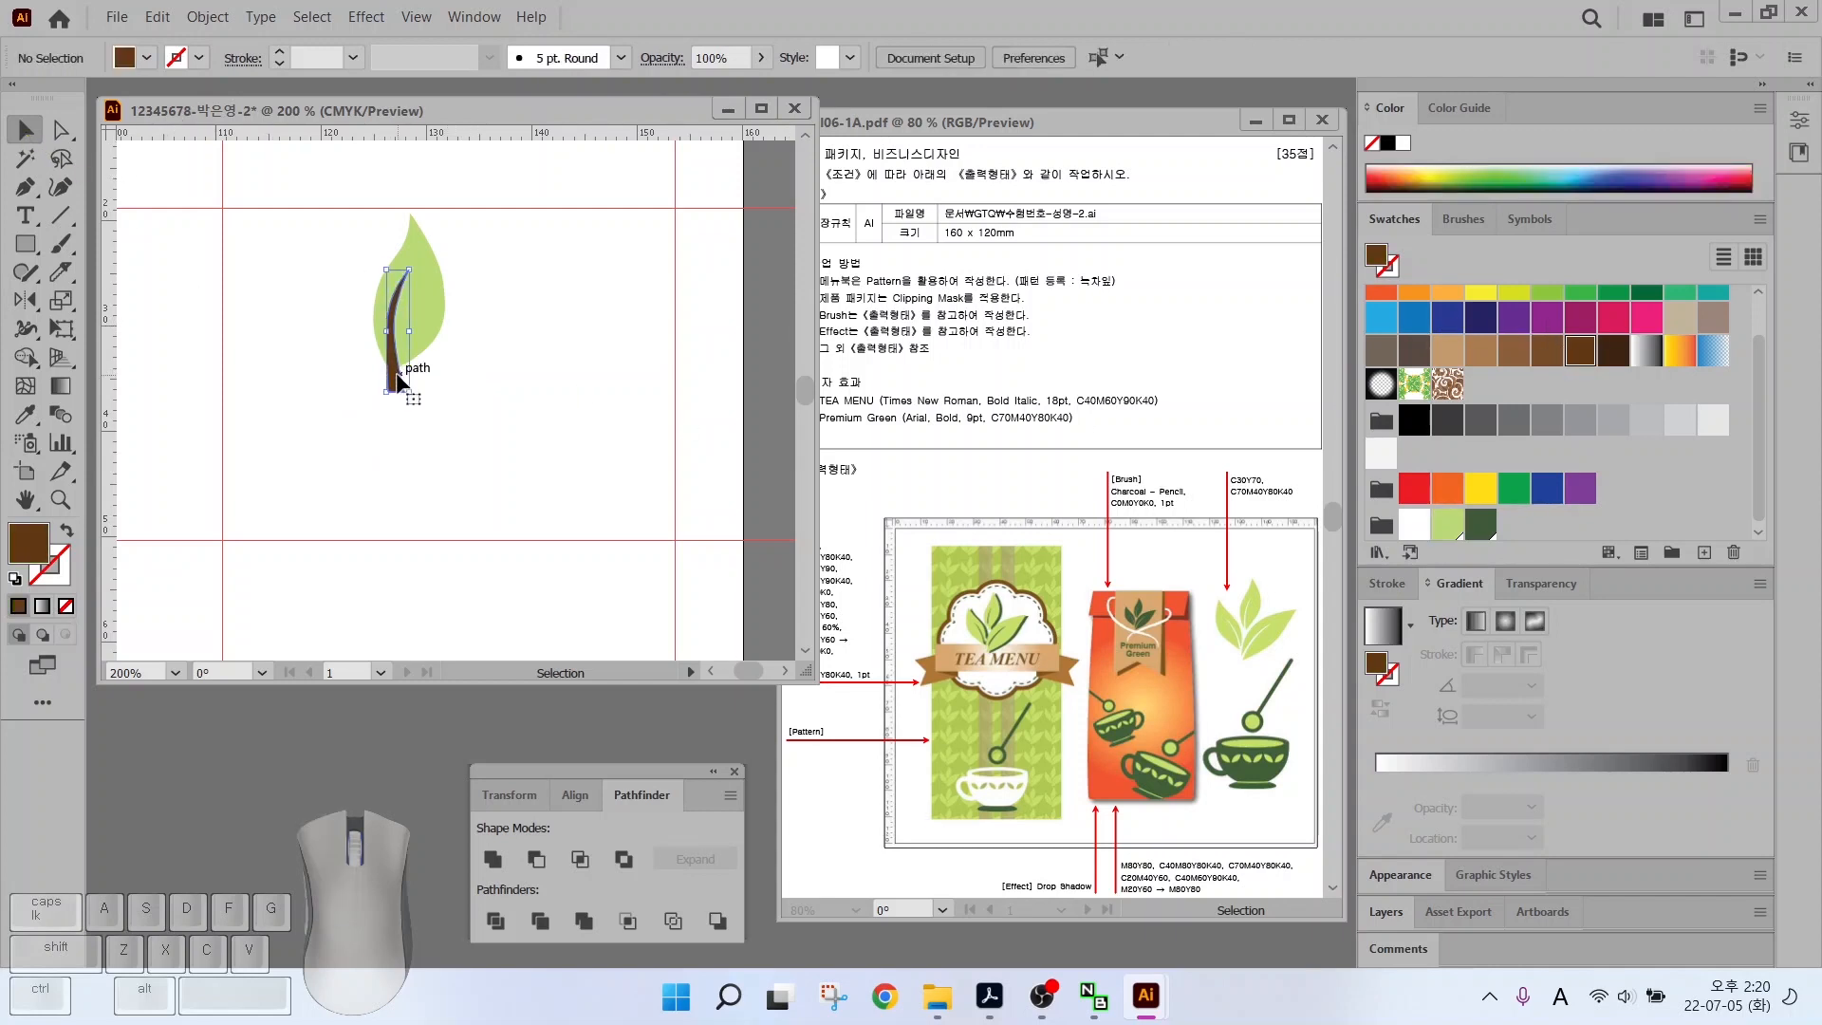
drag(386, 331, 390, 326)
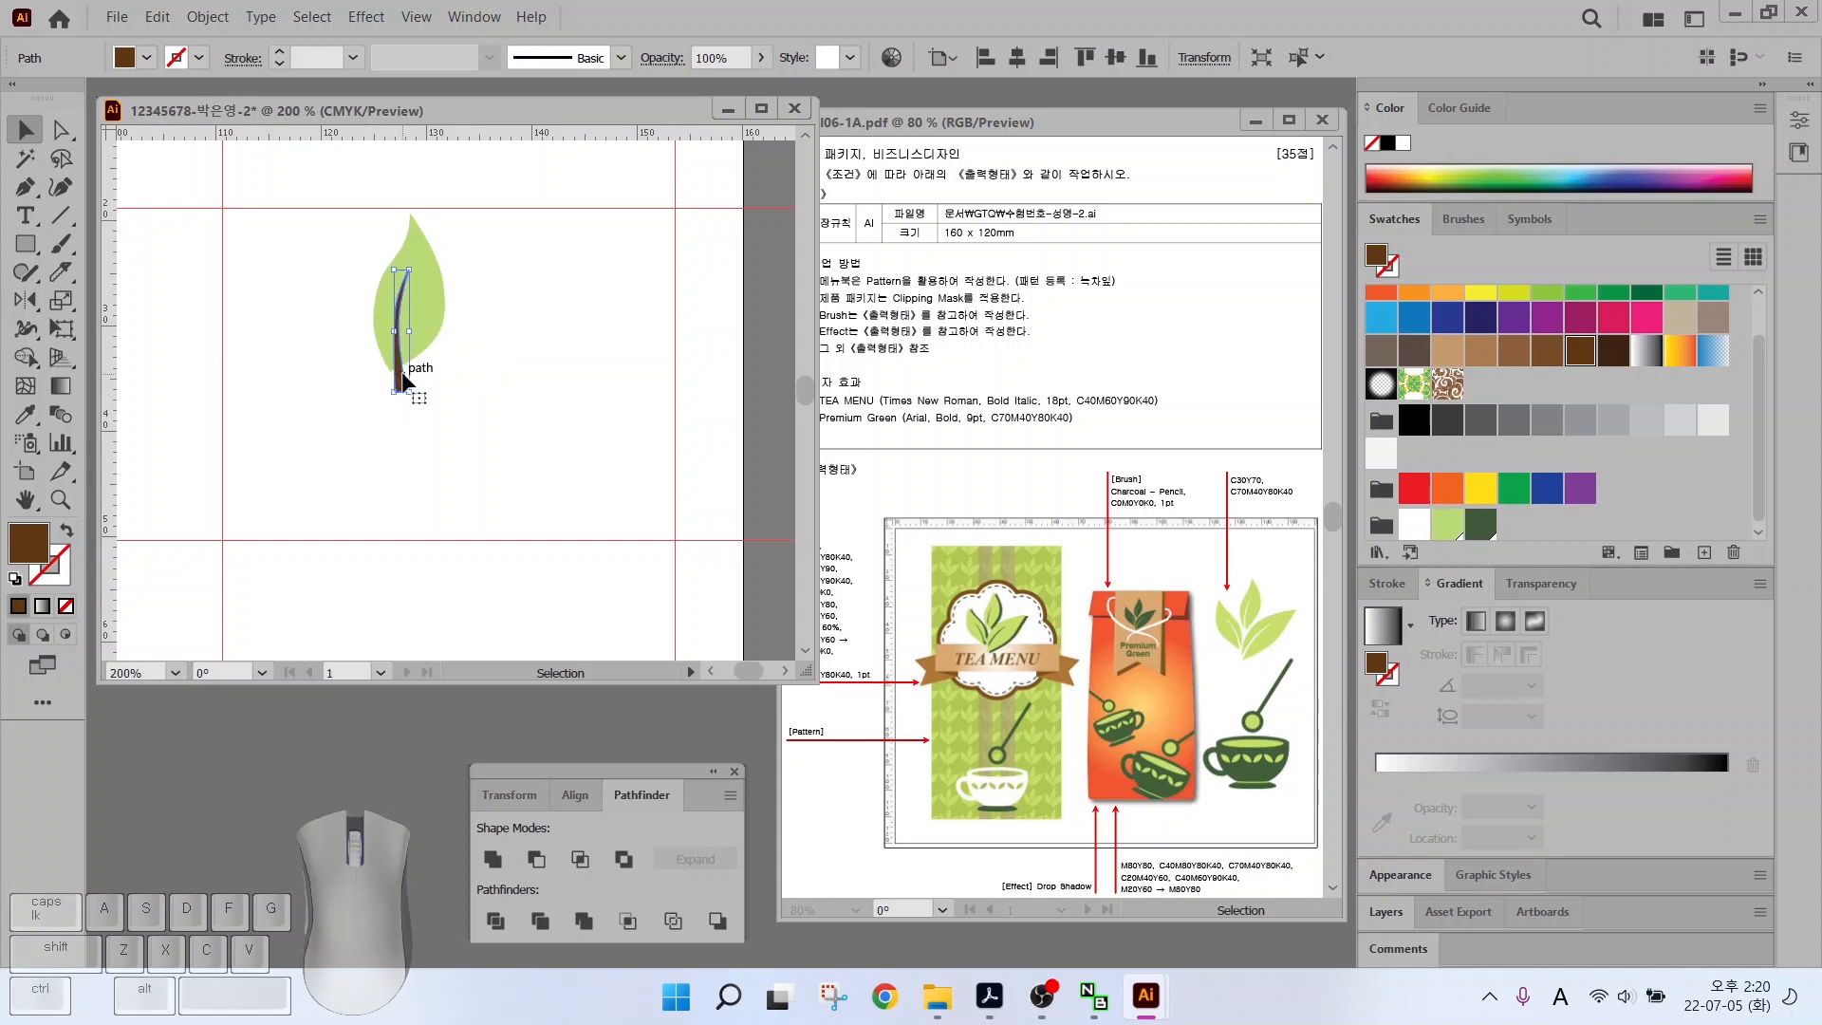
Select the leaf and vein together and apply Pathfinder Minus Front
click(423, 326)
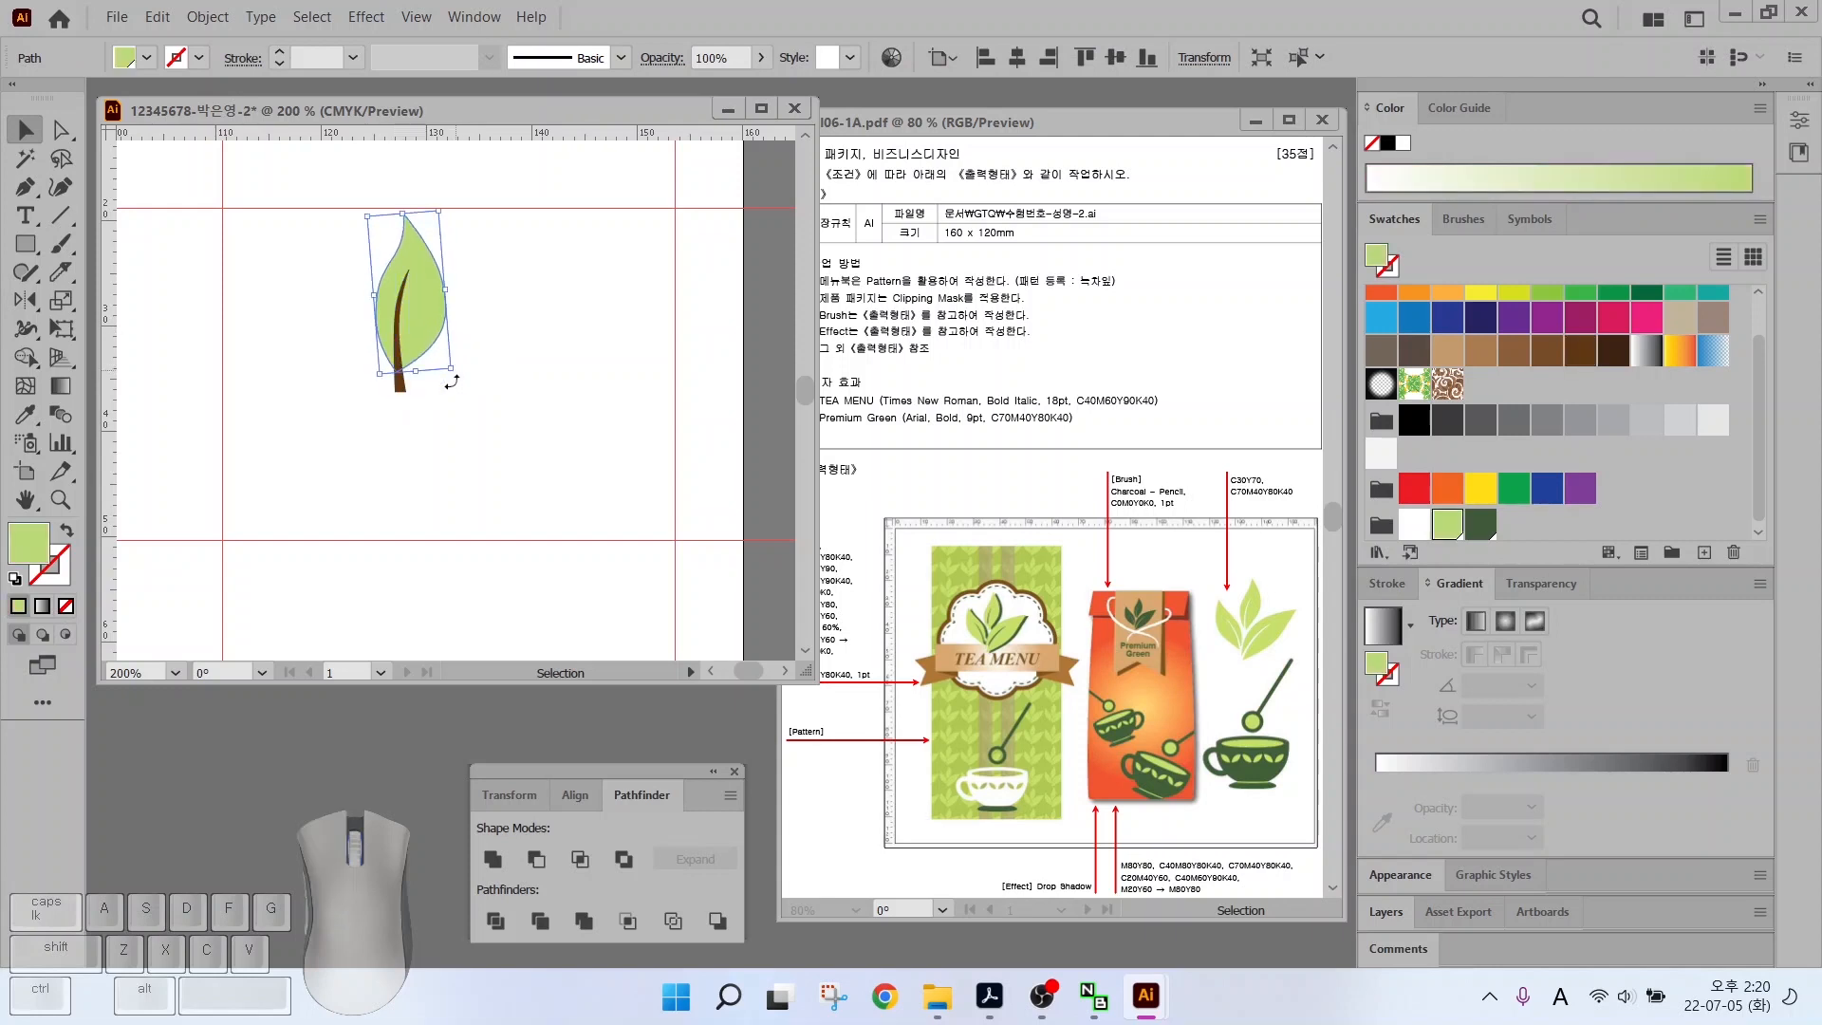
click(351, 287)
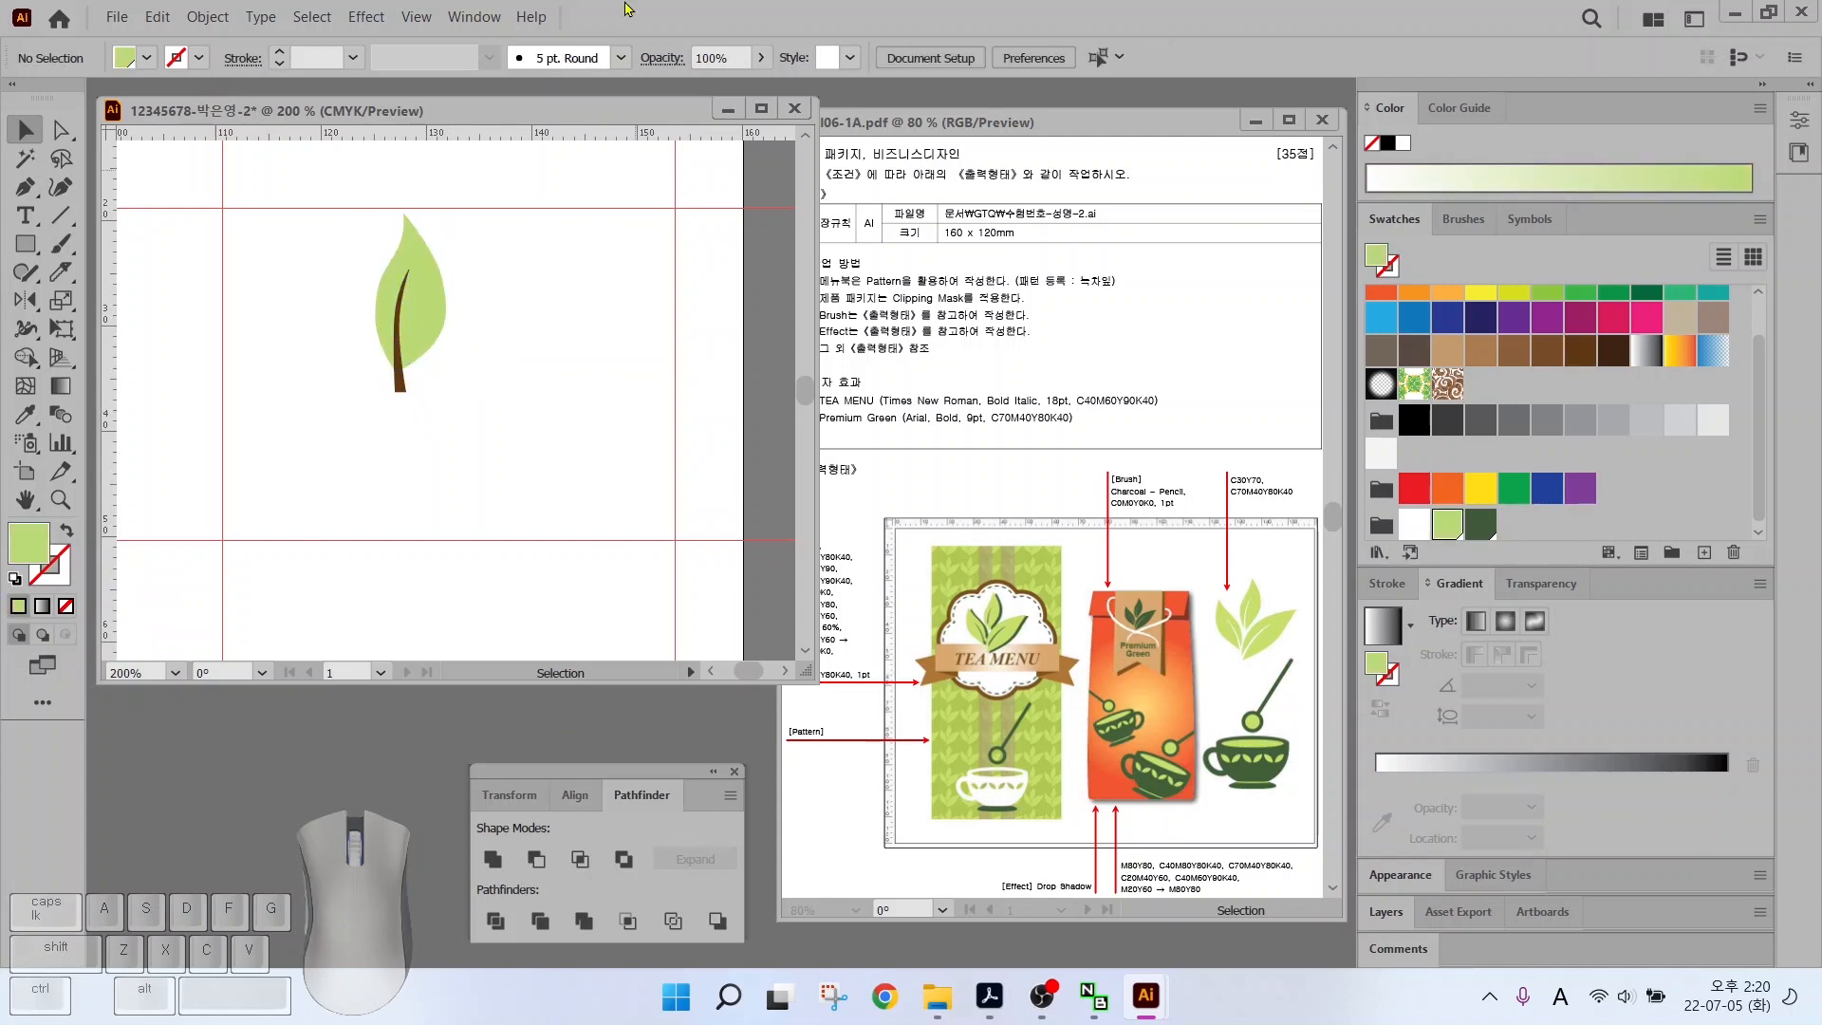
click(470, 17)
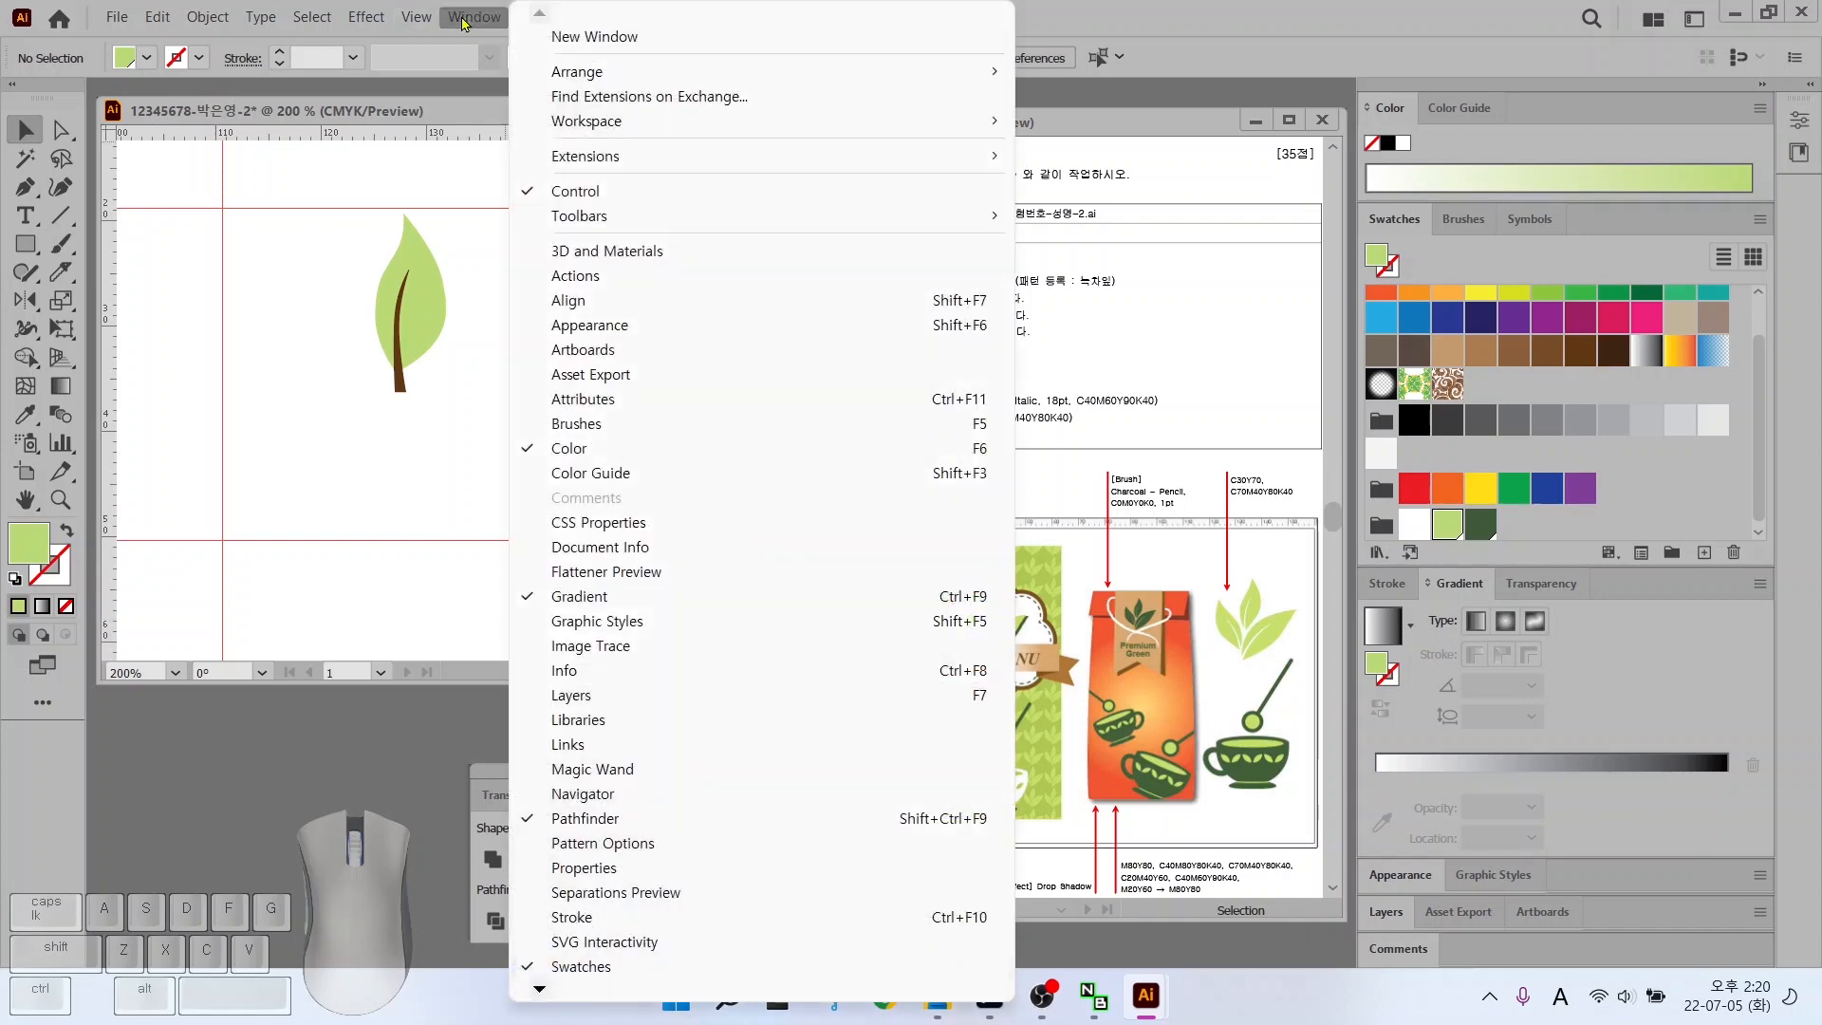
click(613, 819)
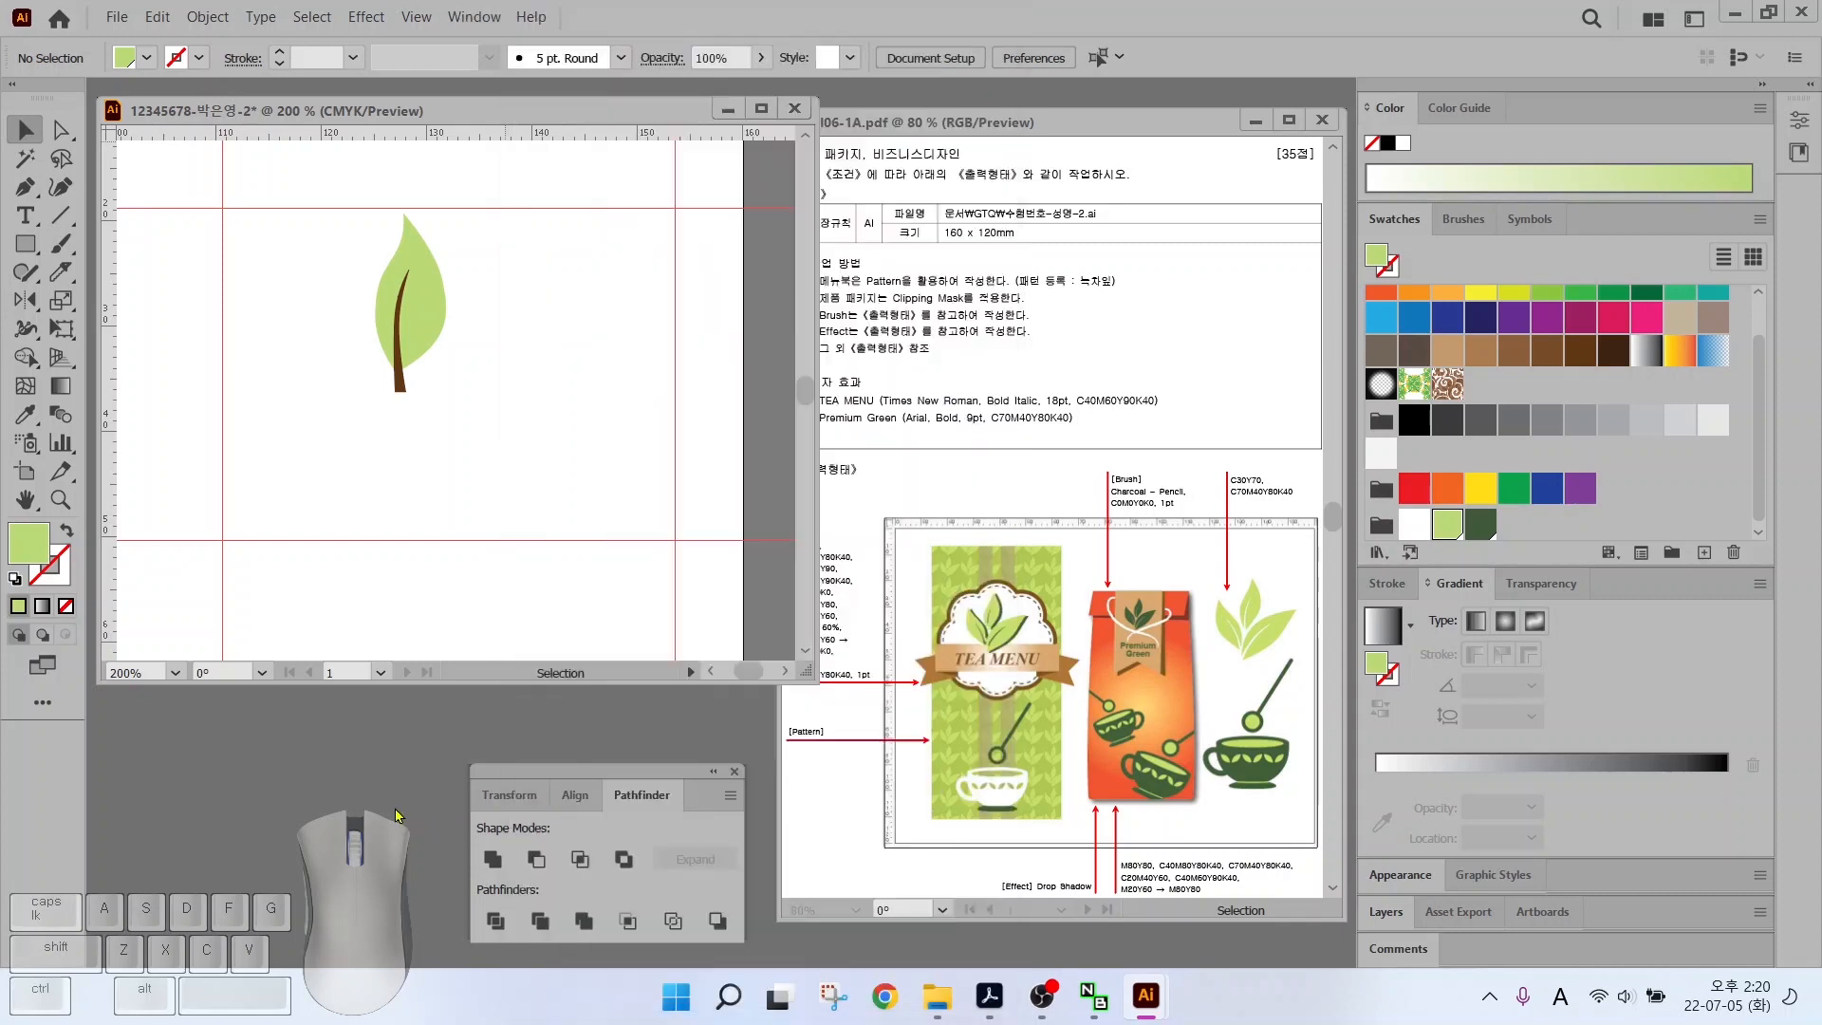
drag(349, 281, 461, 395)
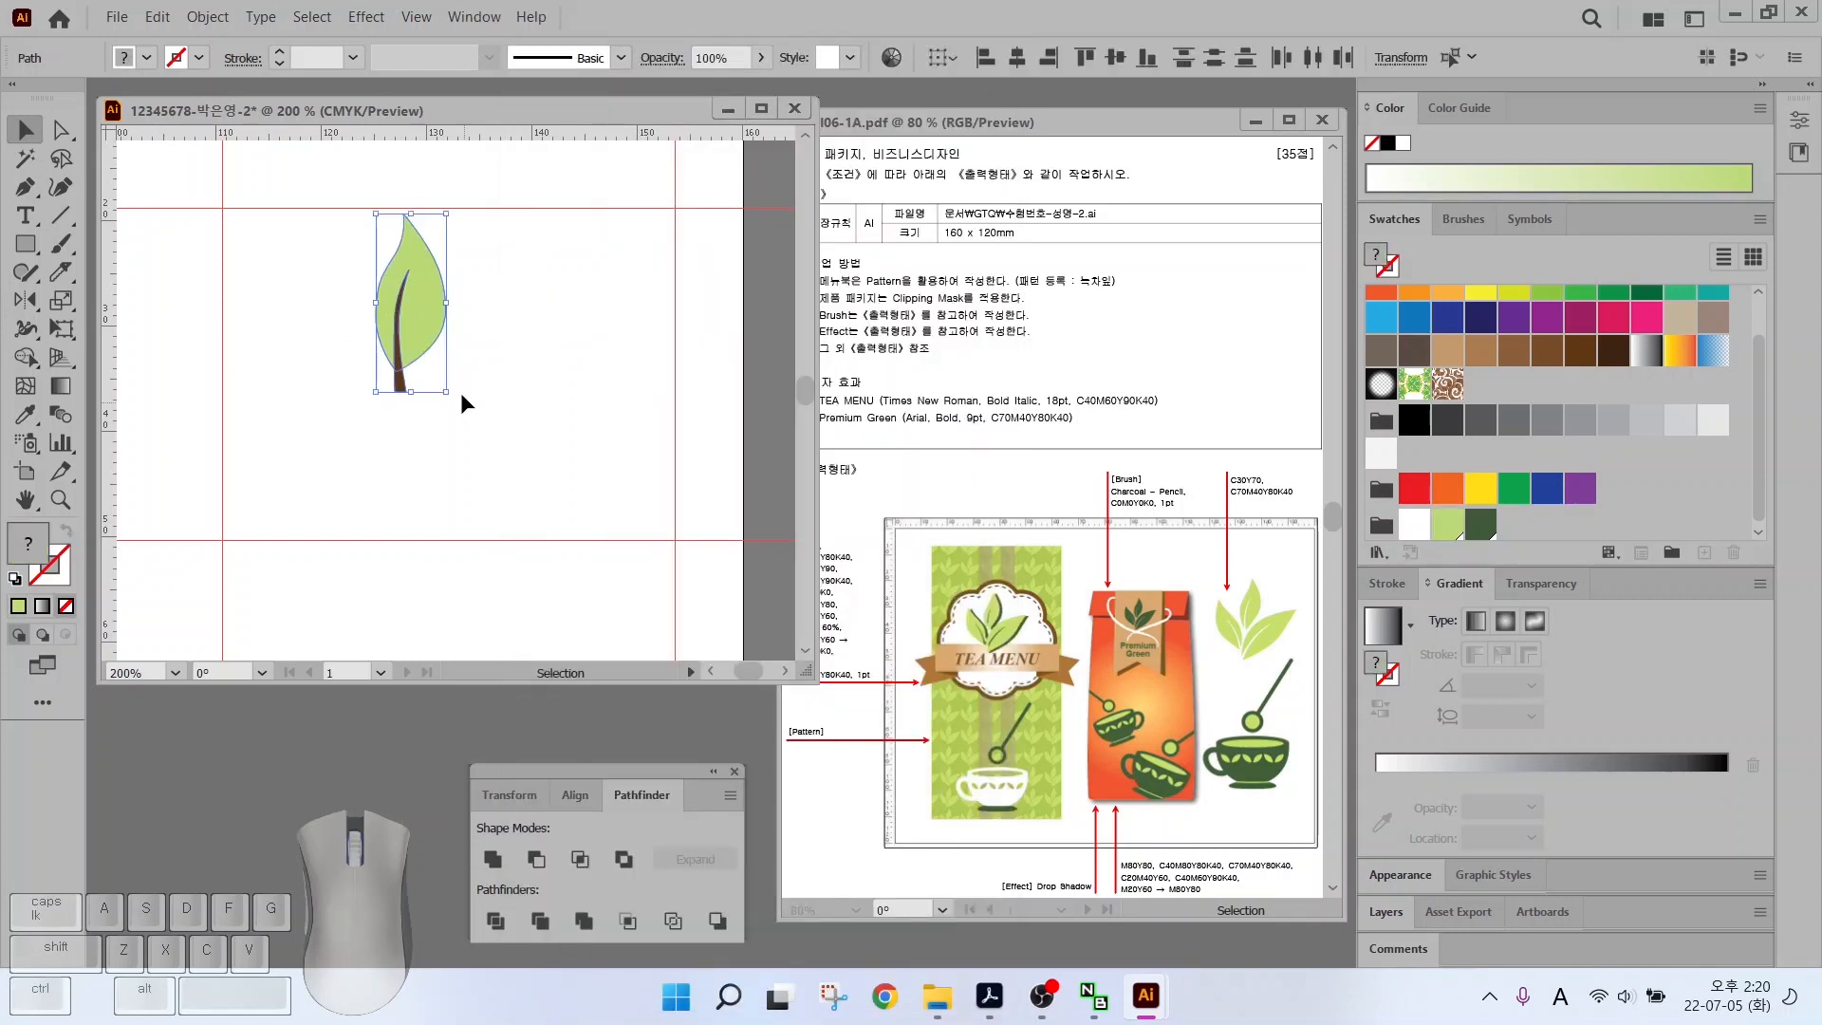
click(536, 859)
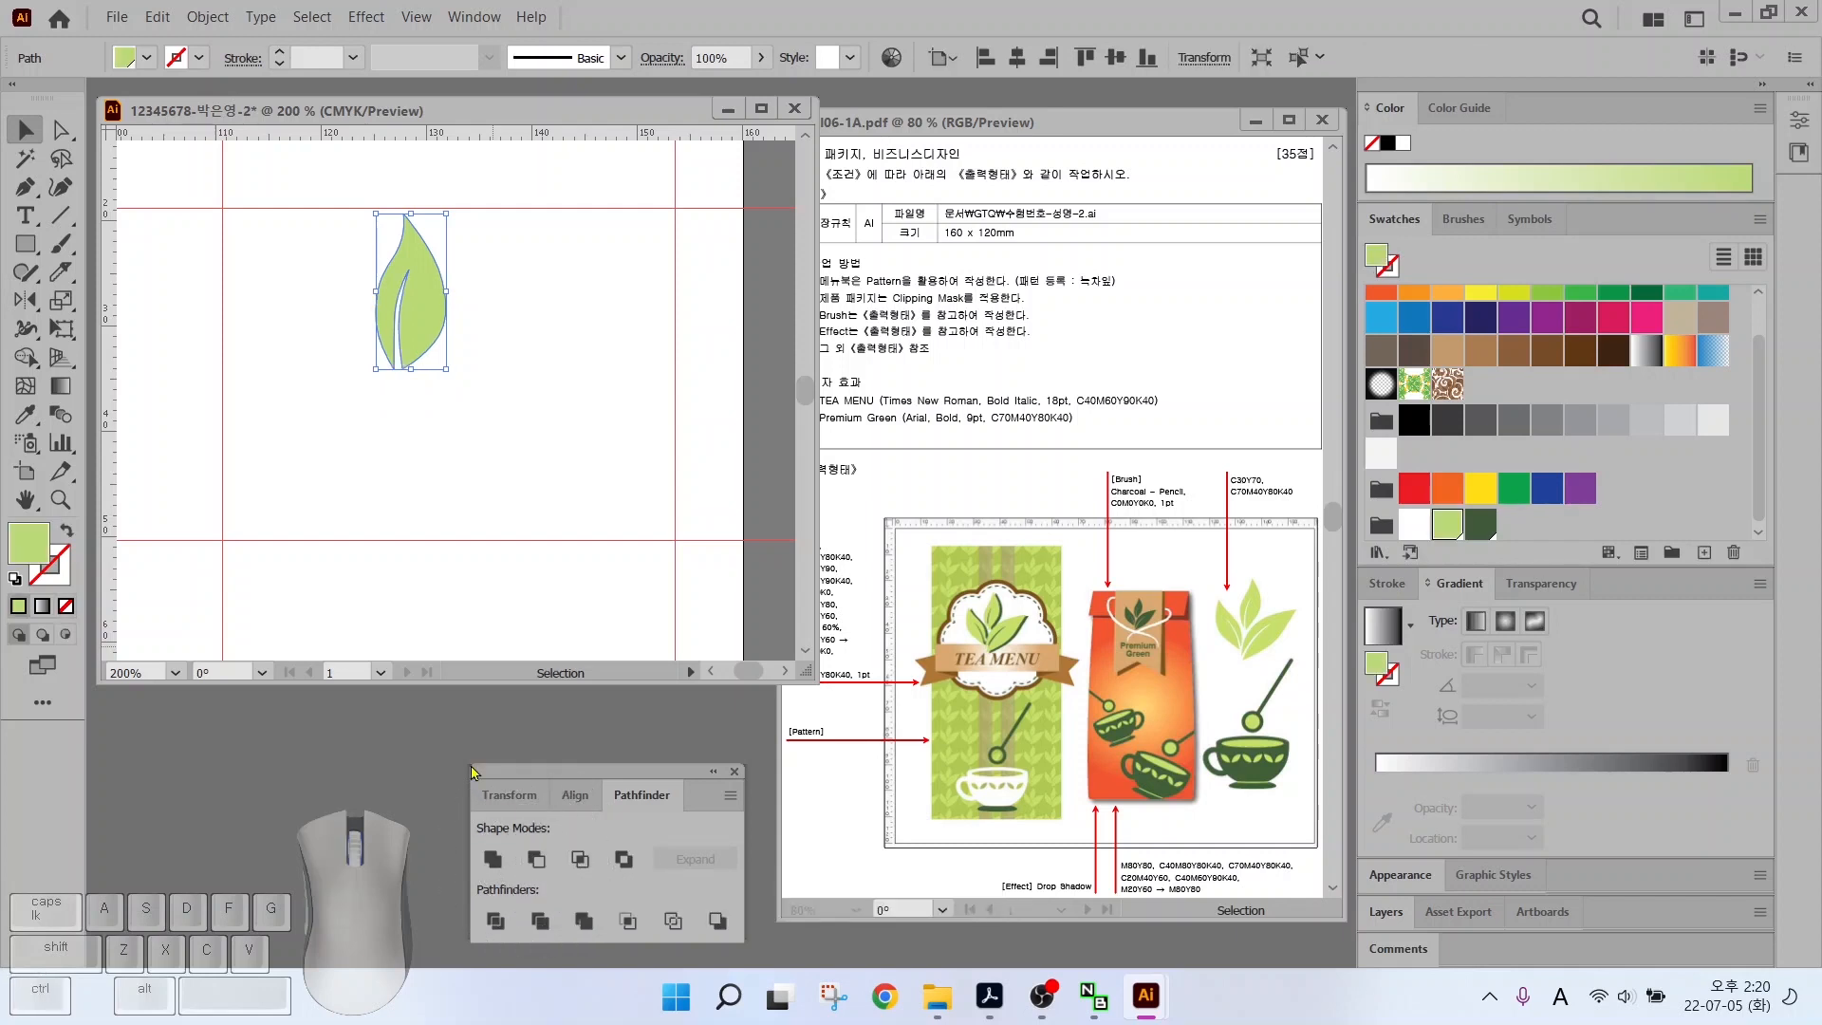
click(440, 491)
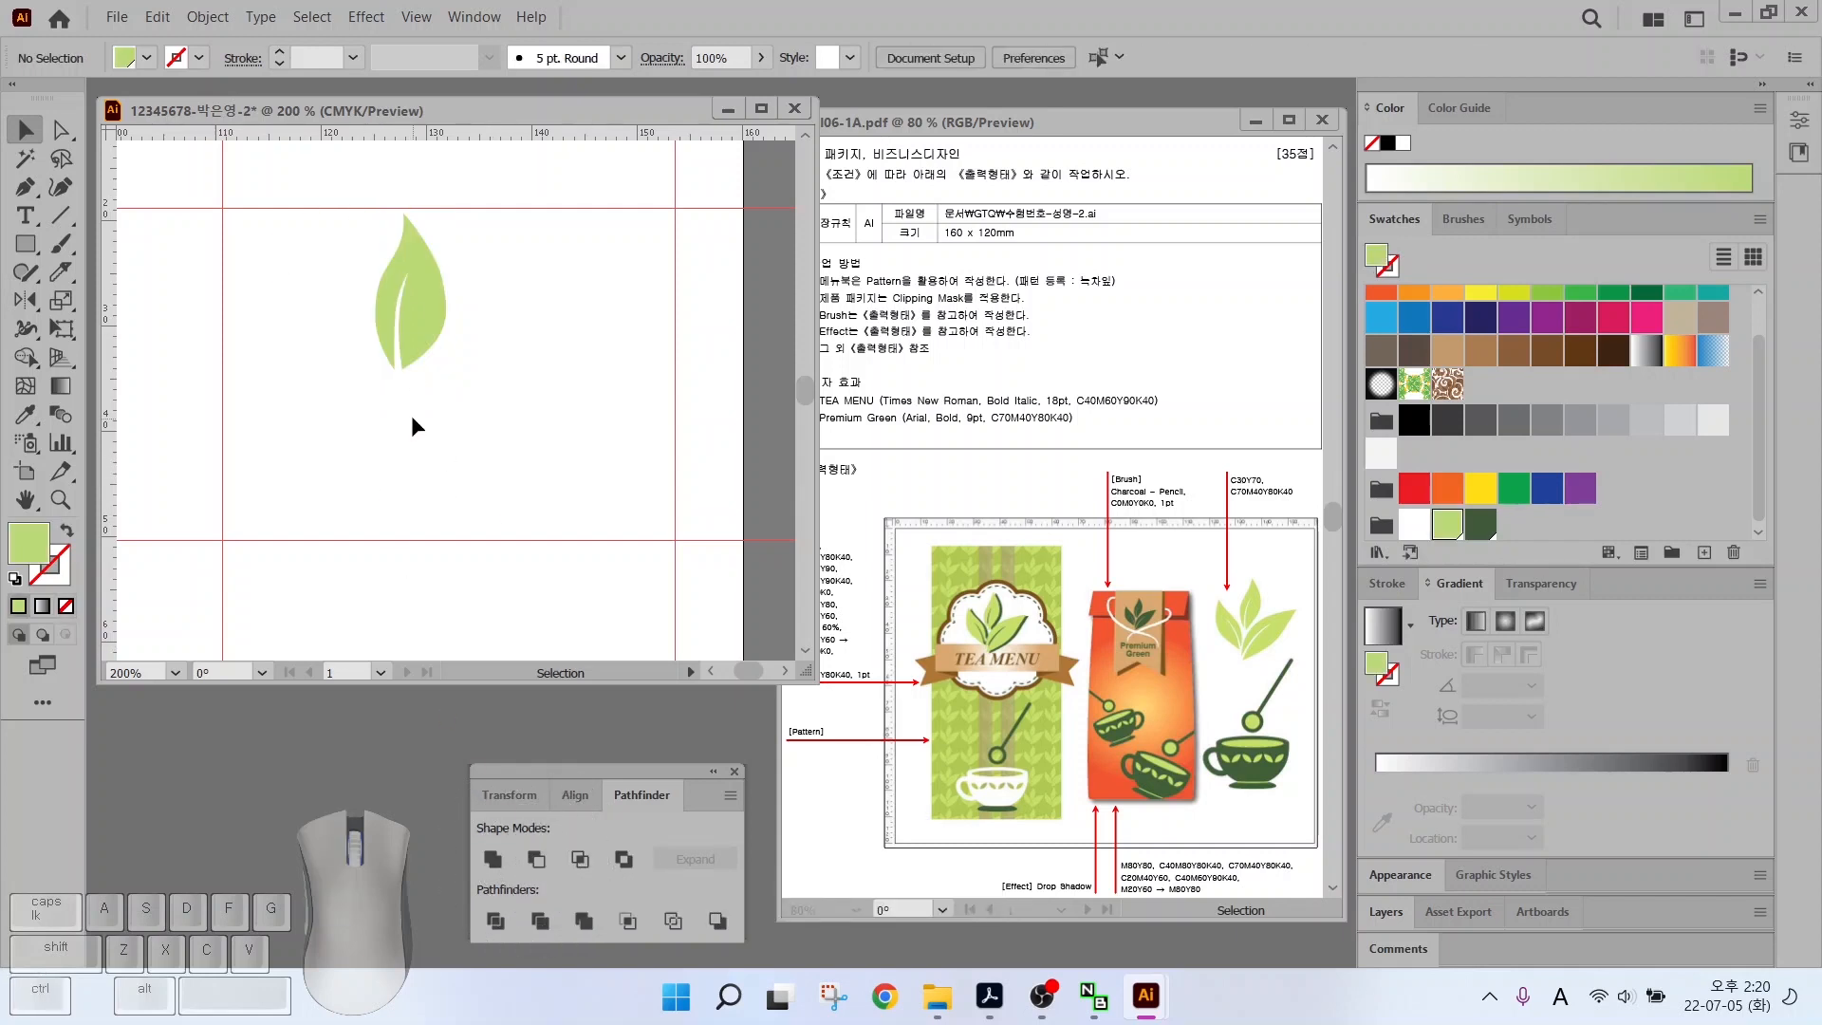
Pen-draw a second, larger leaf angling out to the right with a sharp tip
click(26, 188)
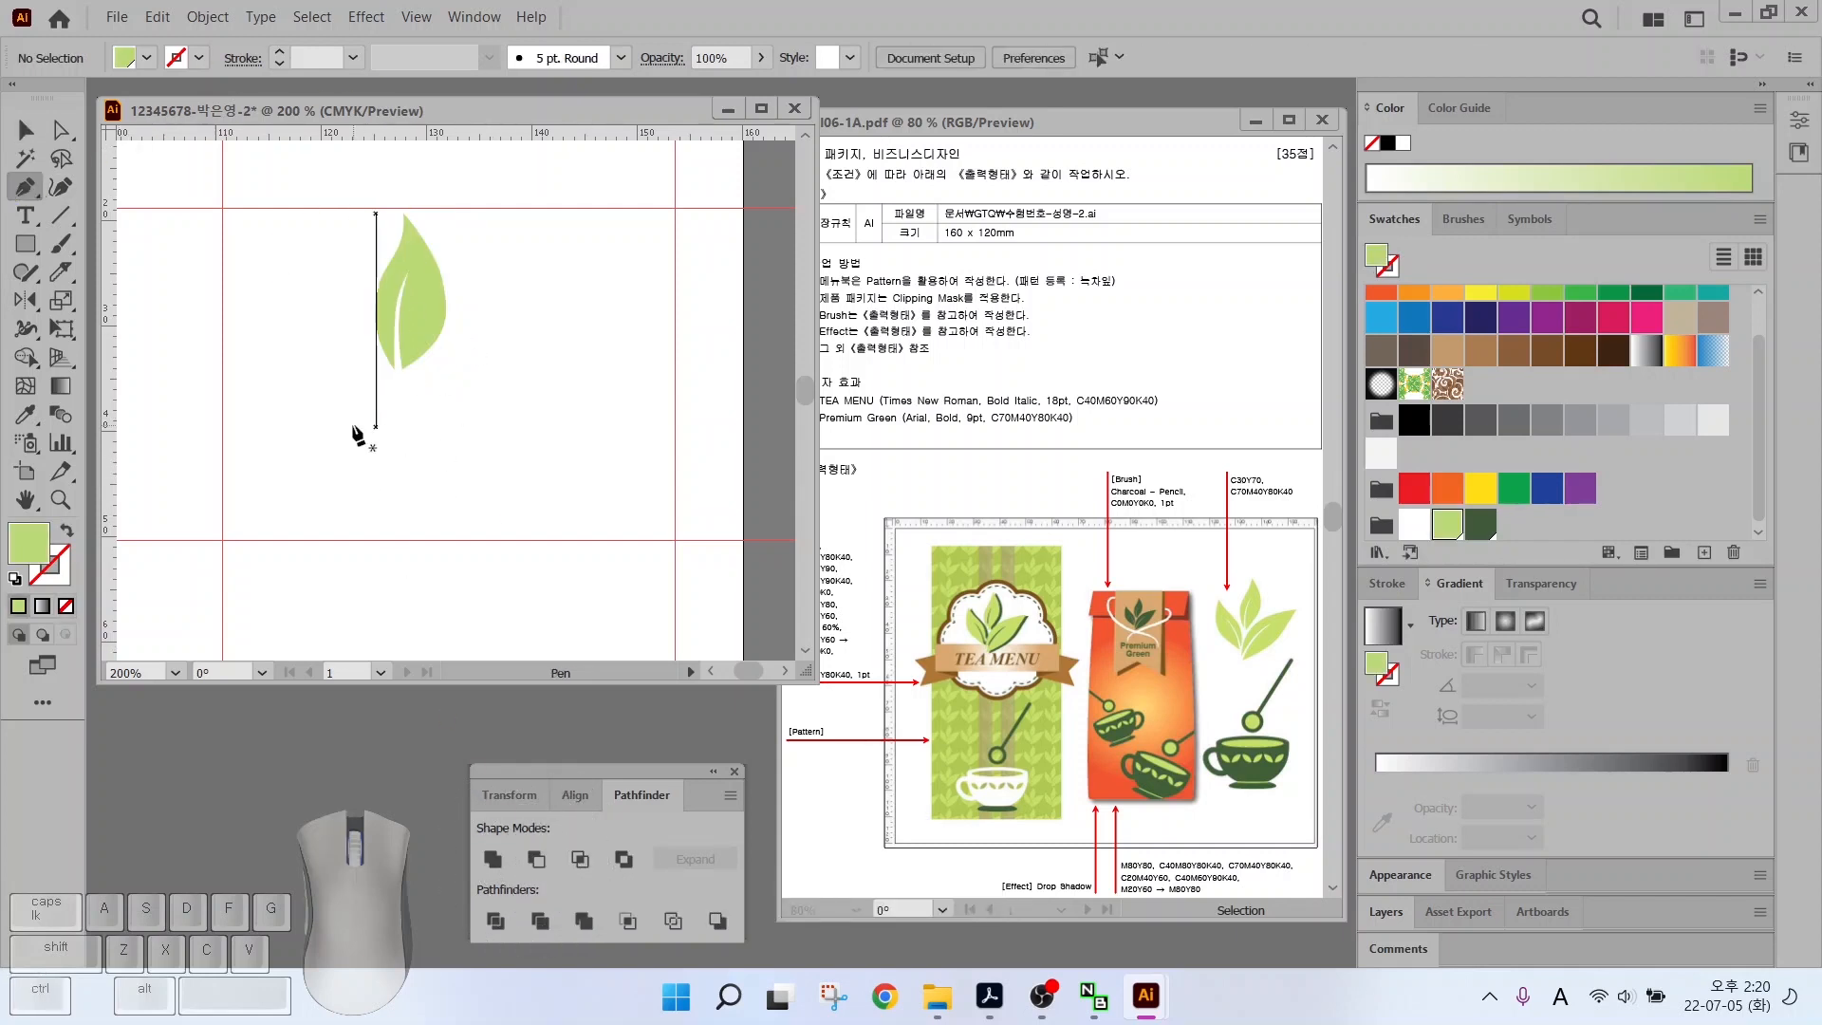
drag(394, 495, 449, 357)
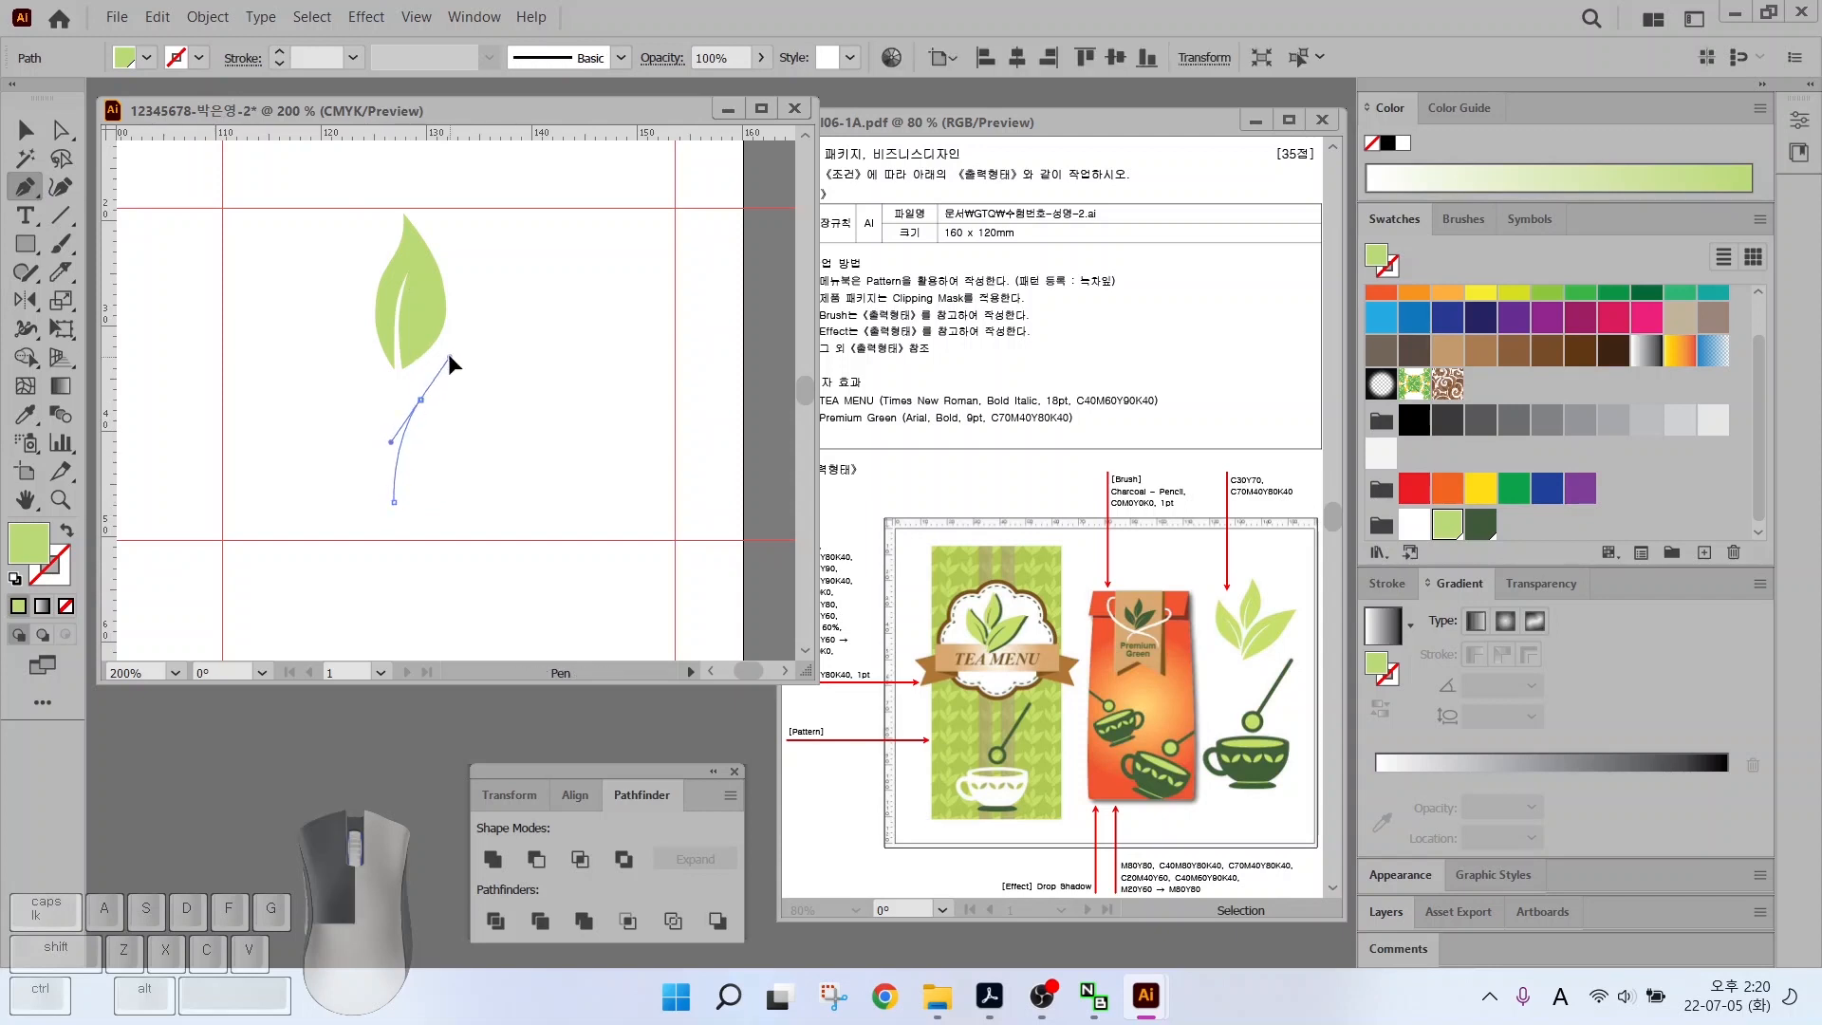
drag(565, 308, 632, 295)
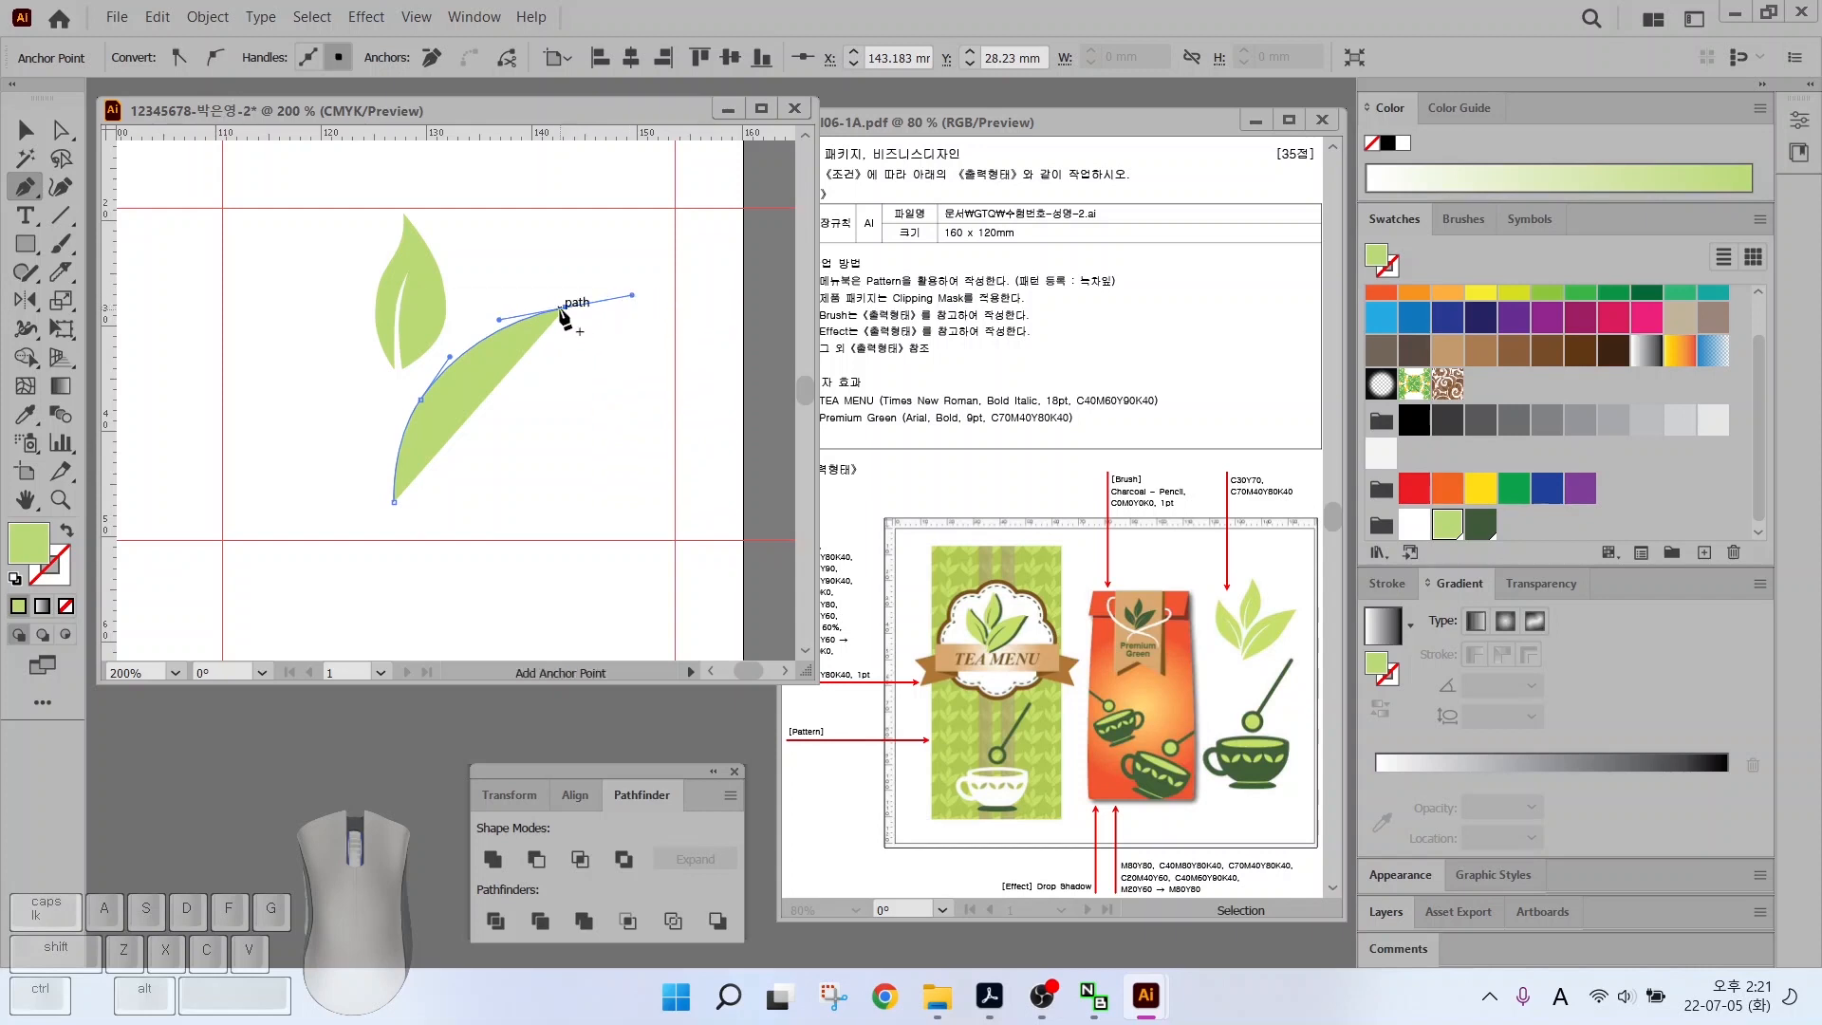
click(566, 308)
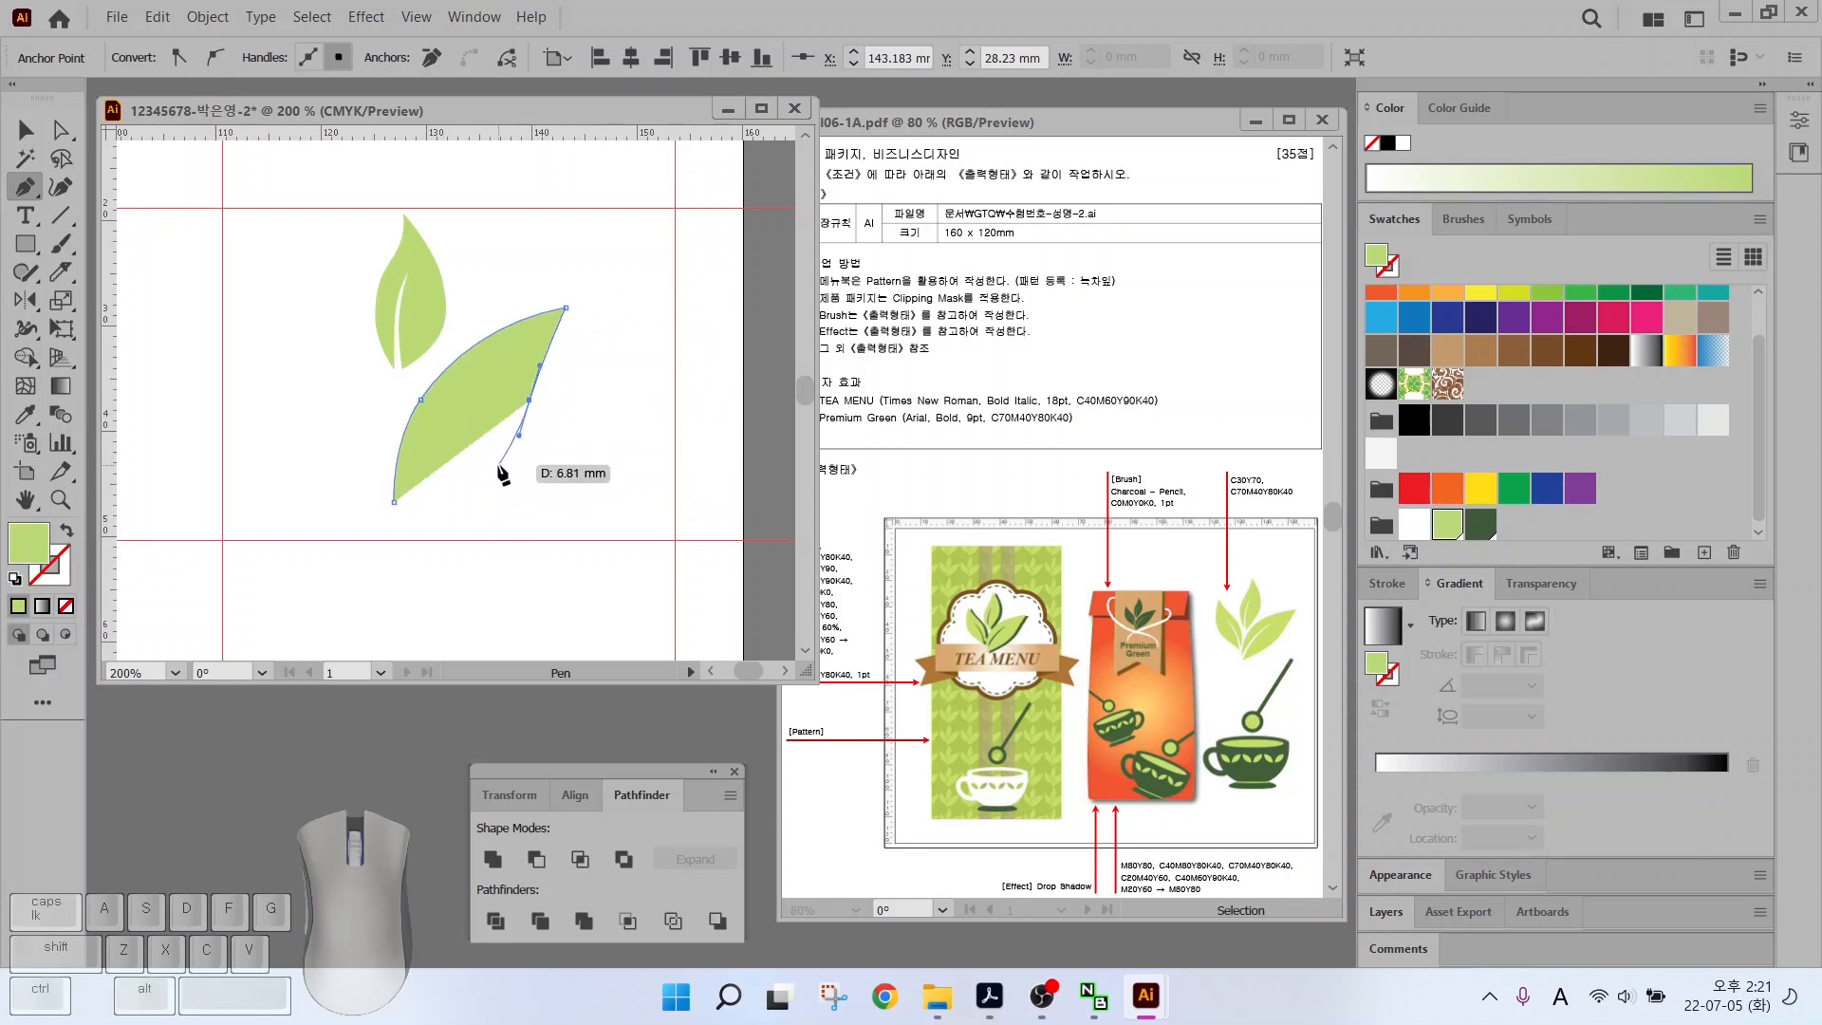
mouse_move(467, 493)
mouse_down()
mouse_move(436, 504)
mouse_move(458, 491)
mouse_up()
click(394, 501)
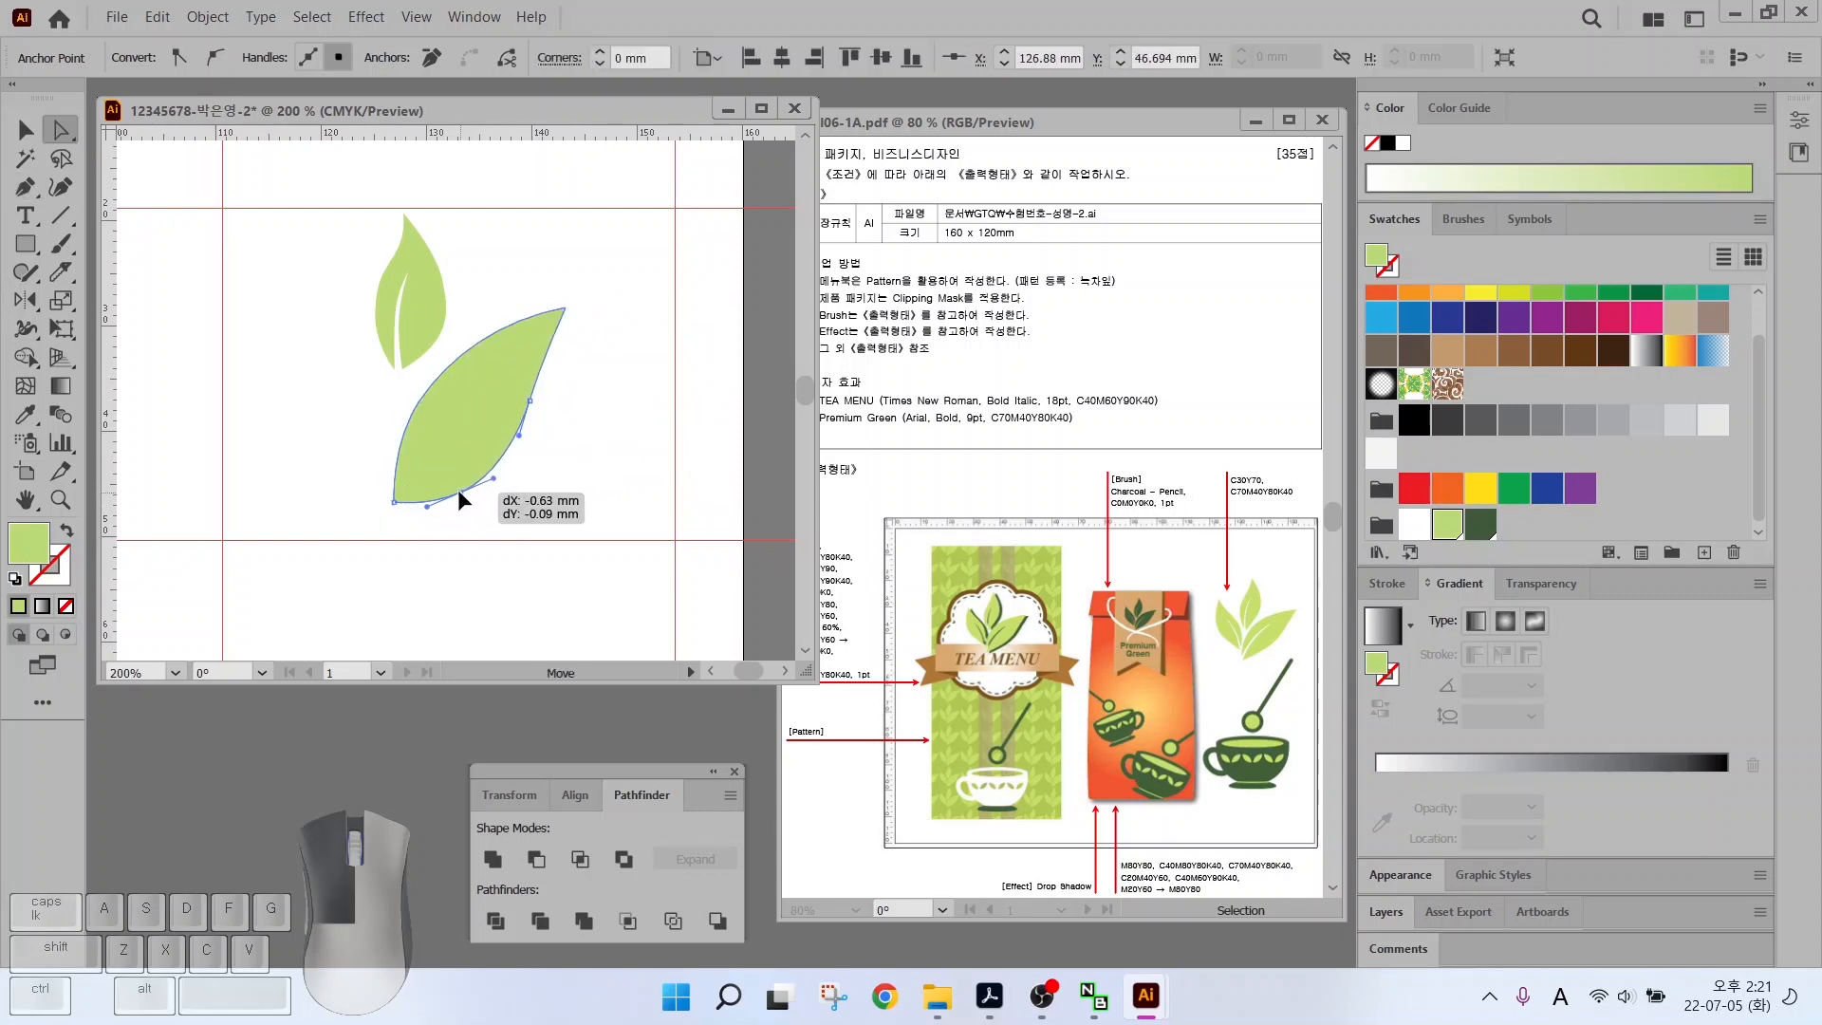
Draw a curved vein shape through the right leaf and adjust its curve
click(381, 520)
drag(435, 410, 411, 463)
click(502, 361)
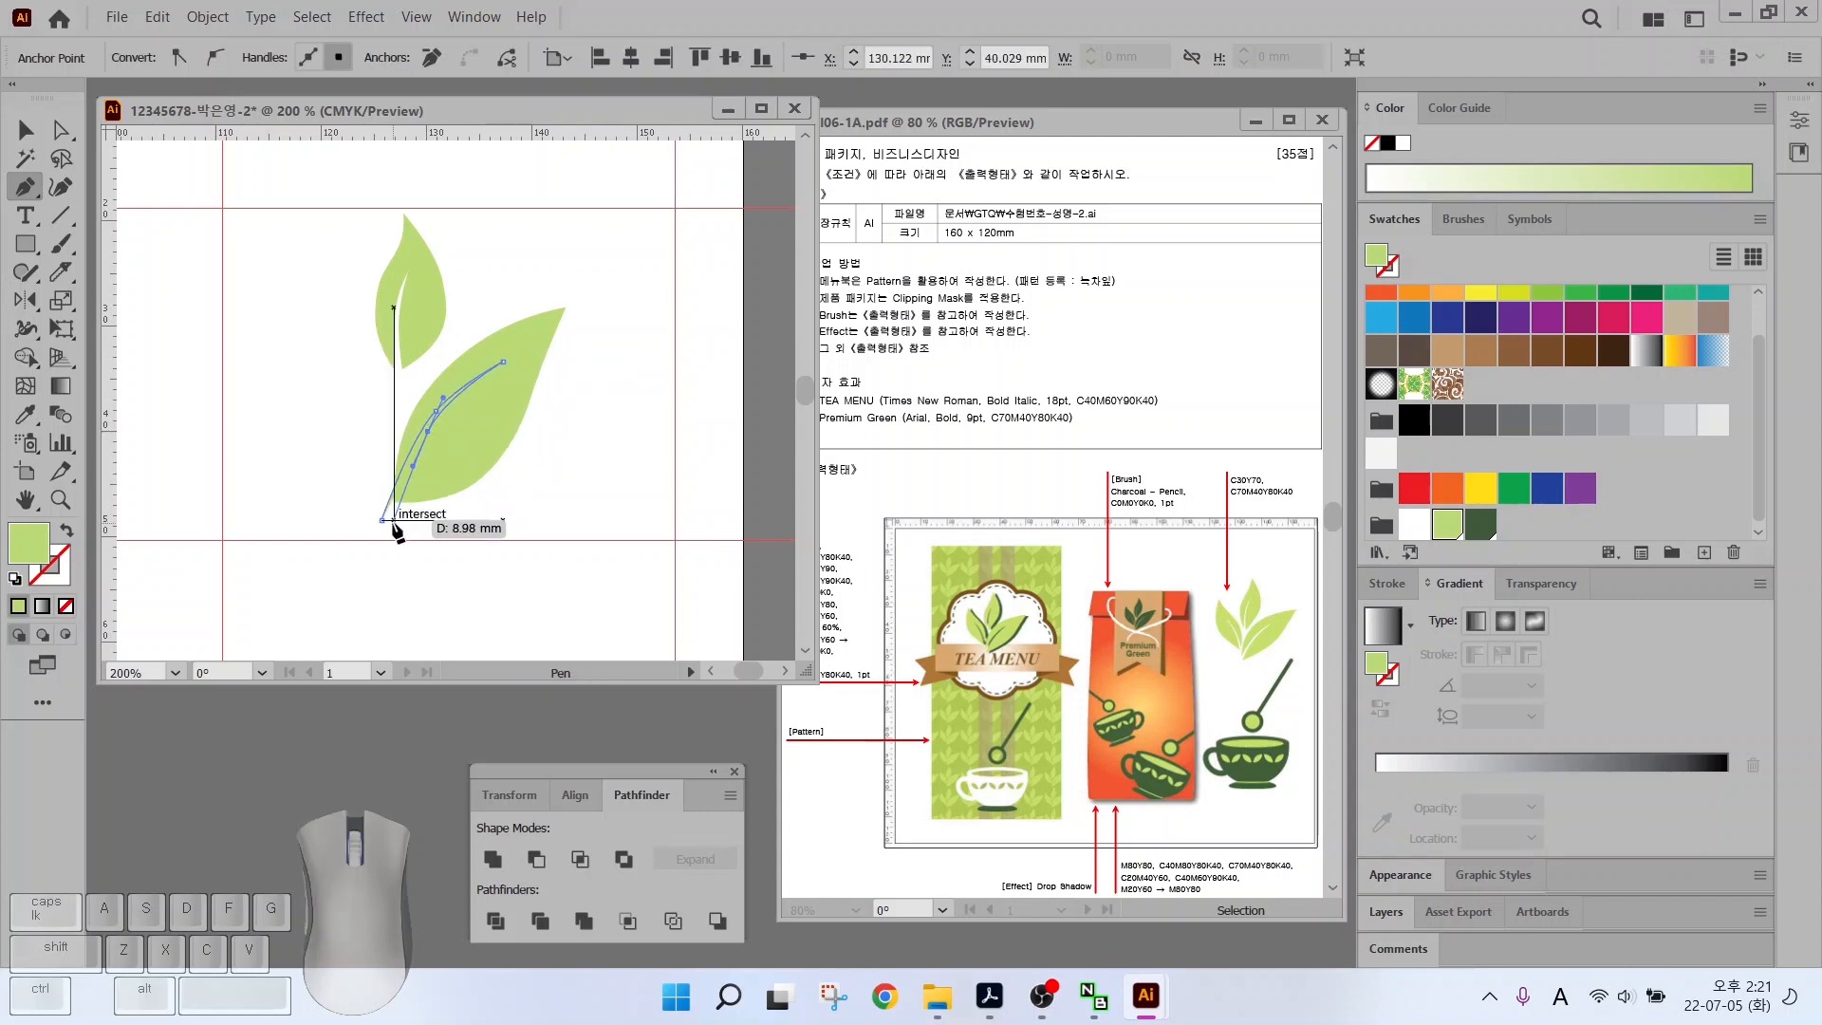
click(394, 520)
click(382, 520)
click(1577, 348)
key(a)
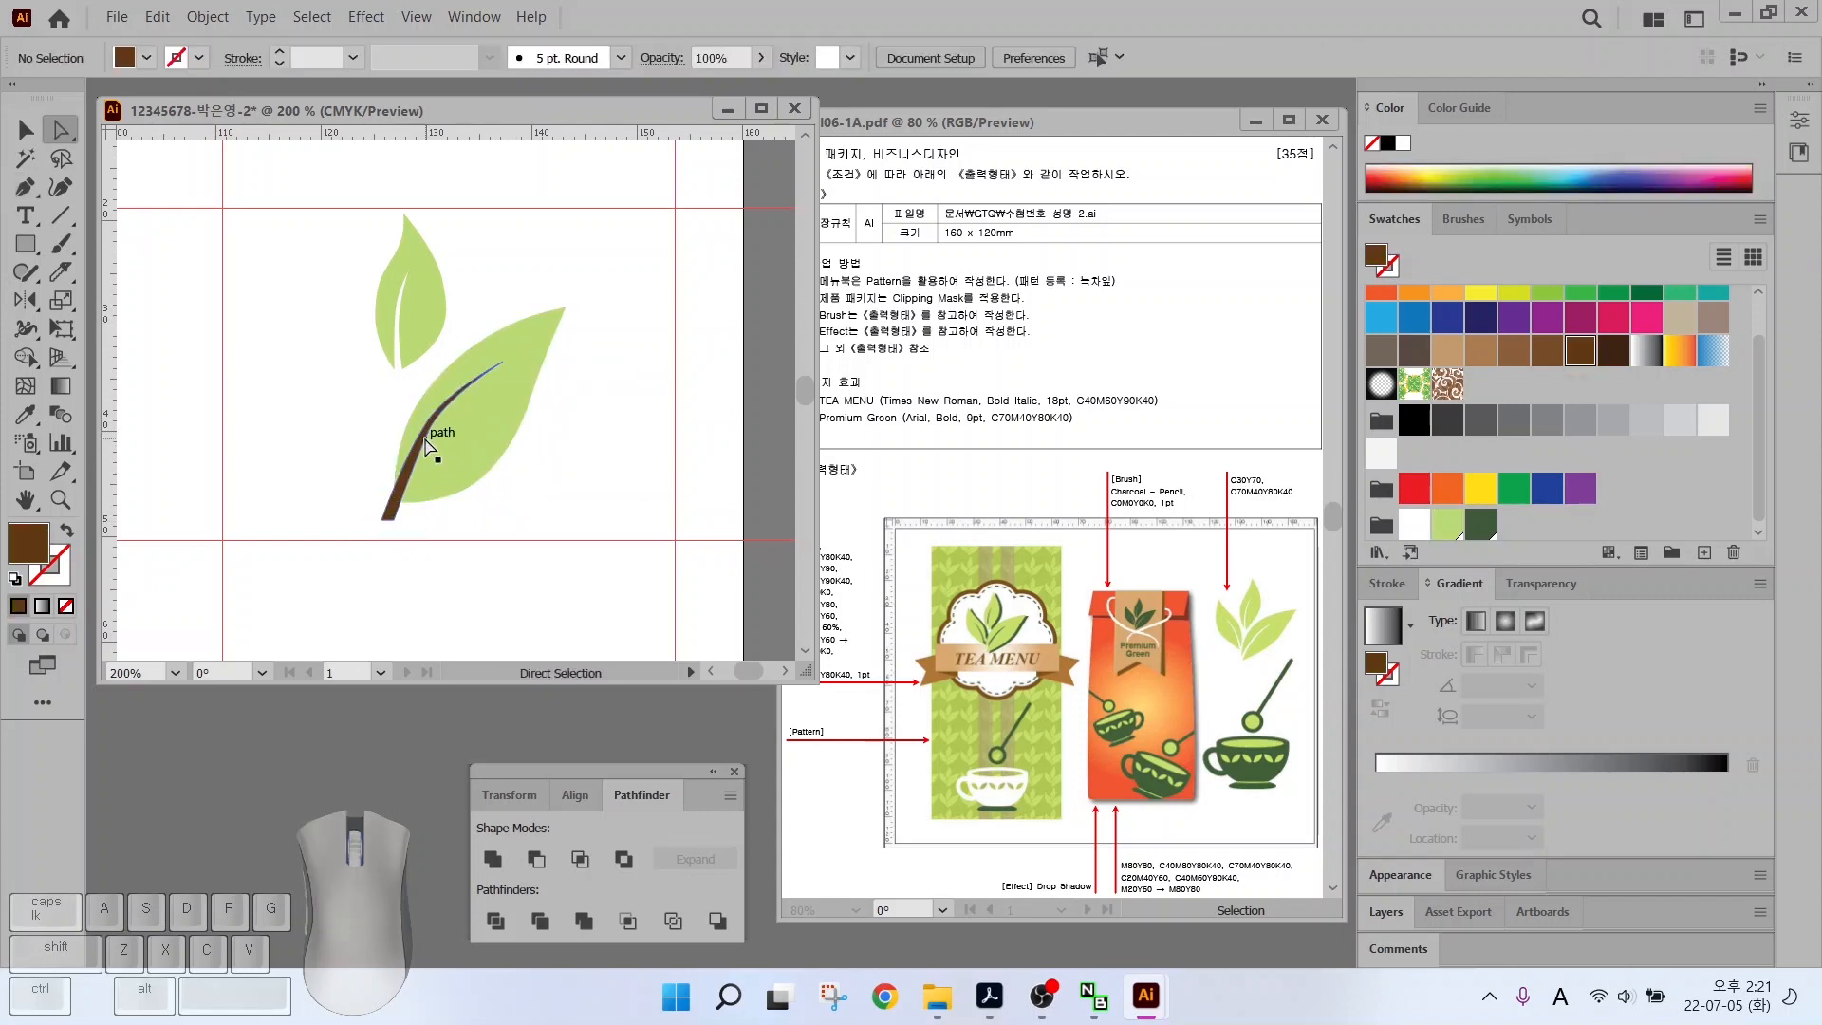
drag(410, 464, 399, 486)
Subtract the vein from the right leaf with Pathfinder Minus Front
key(v)
drag(316, 385, 453, 473)
click(536, 858)
click(315, 483)
Start a third leaf outline on the left with the Pen tool
key(p)
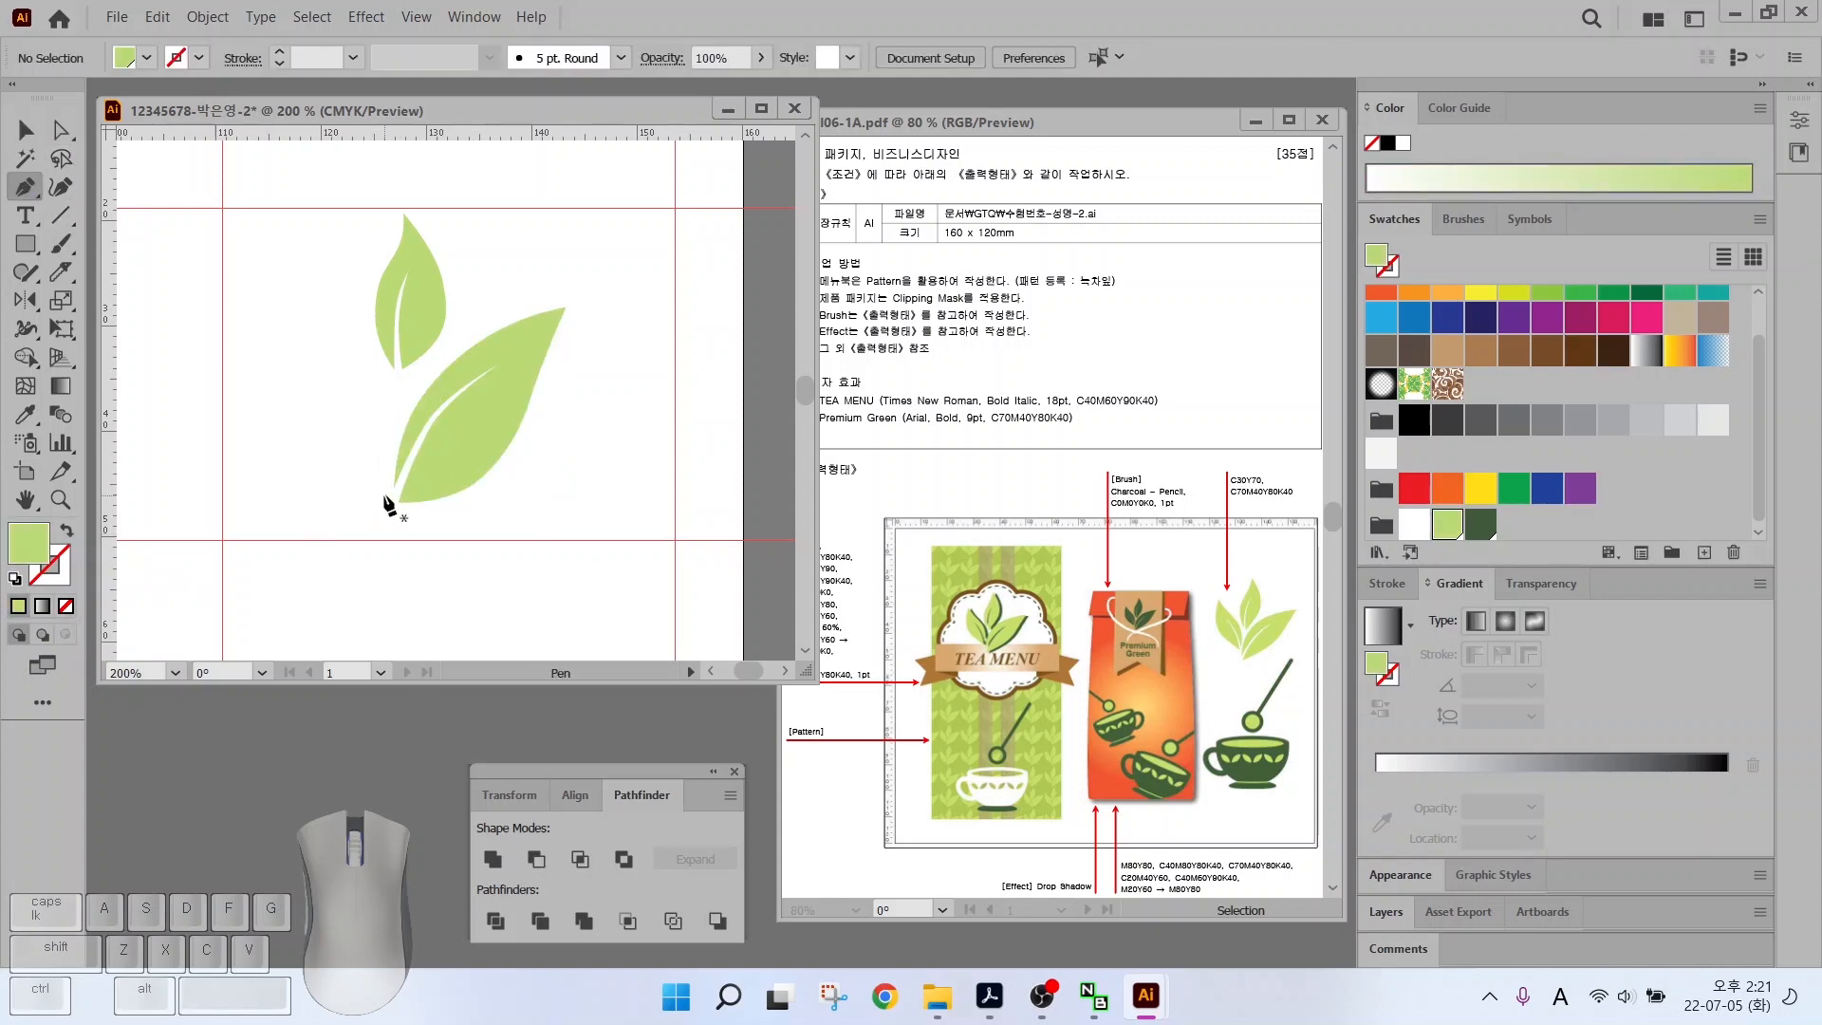
click(381, 490)
drag(369, 391, 283, 295)
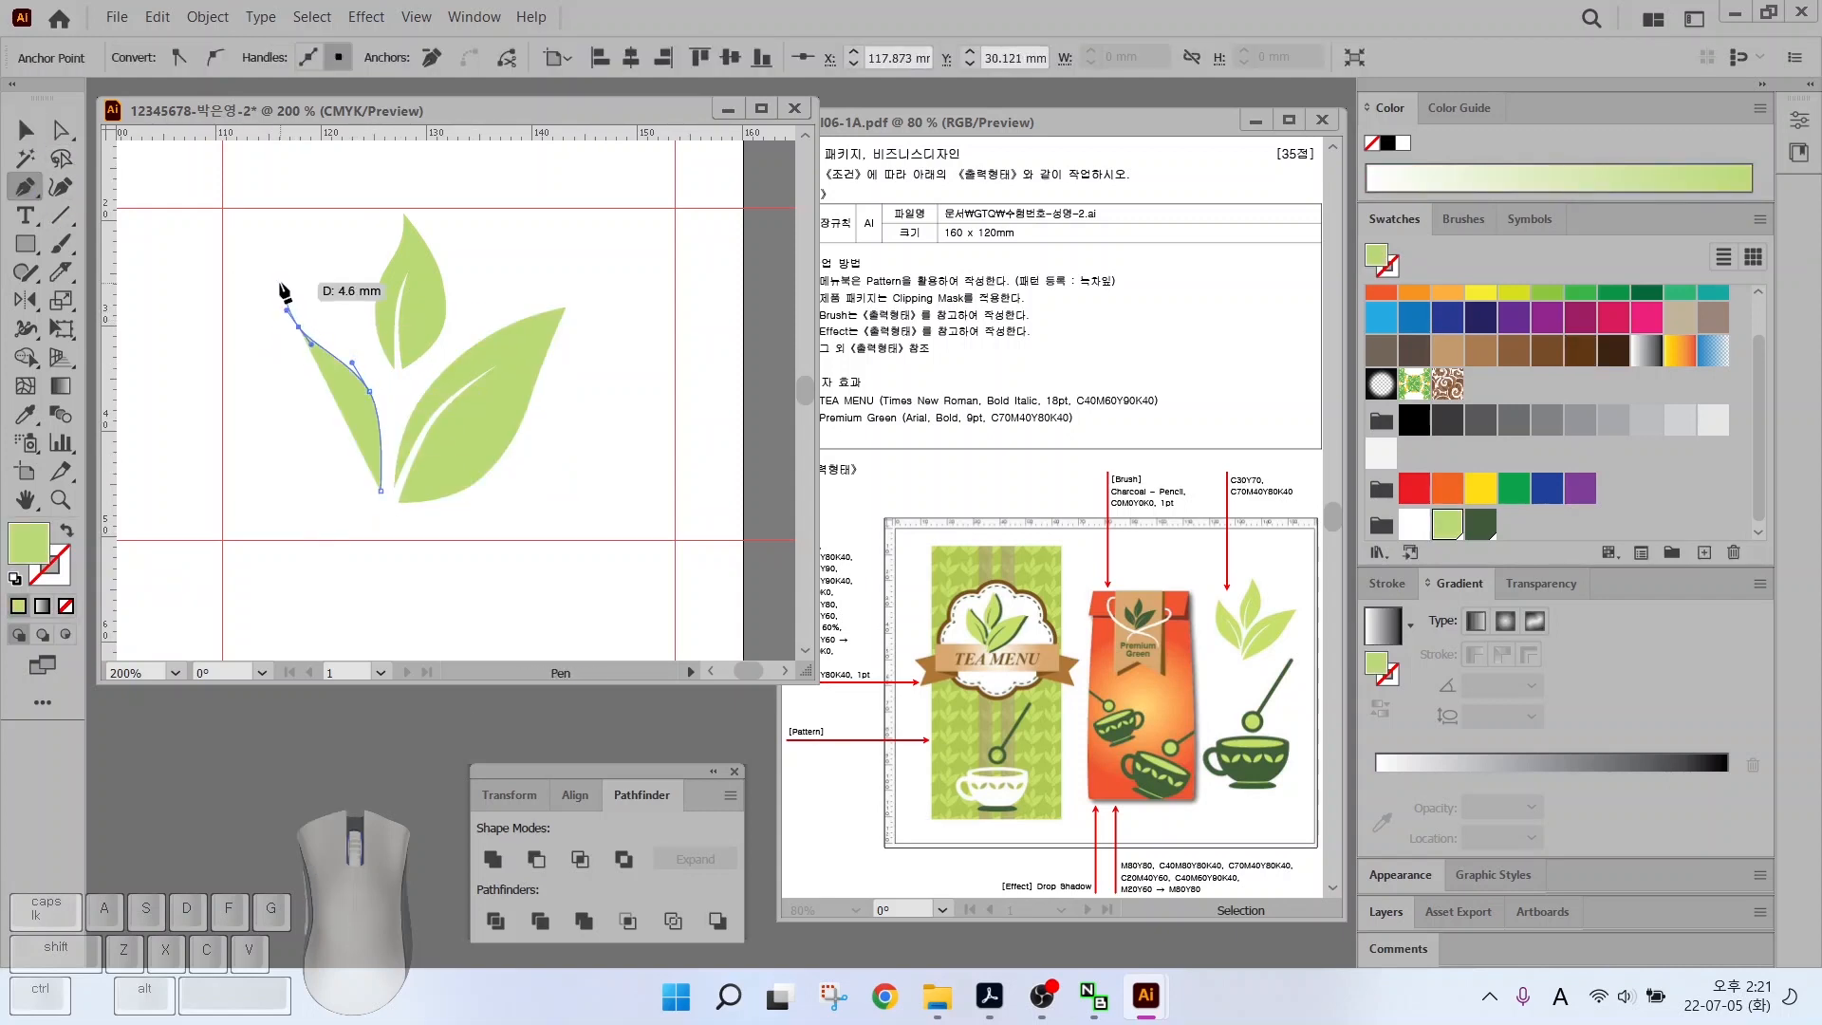
Close the left leaf outline and draw a dark stem shape through it
click(280, 282)
drag(274, 406, 297, 447)
drag(381, 490, 434, 499)
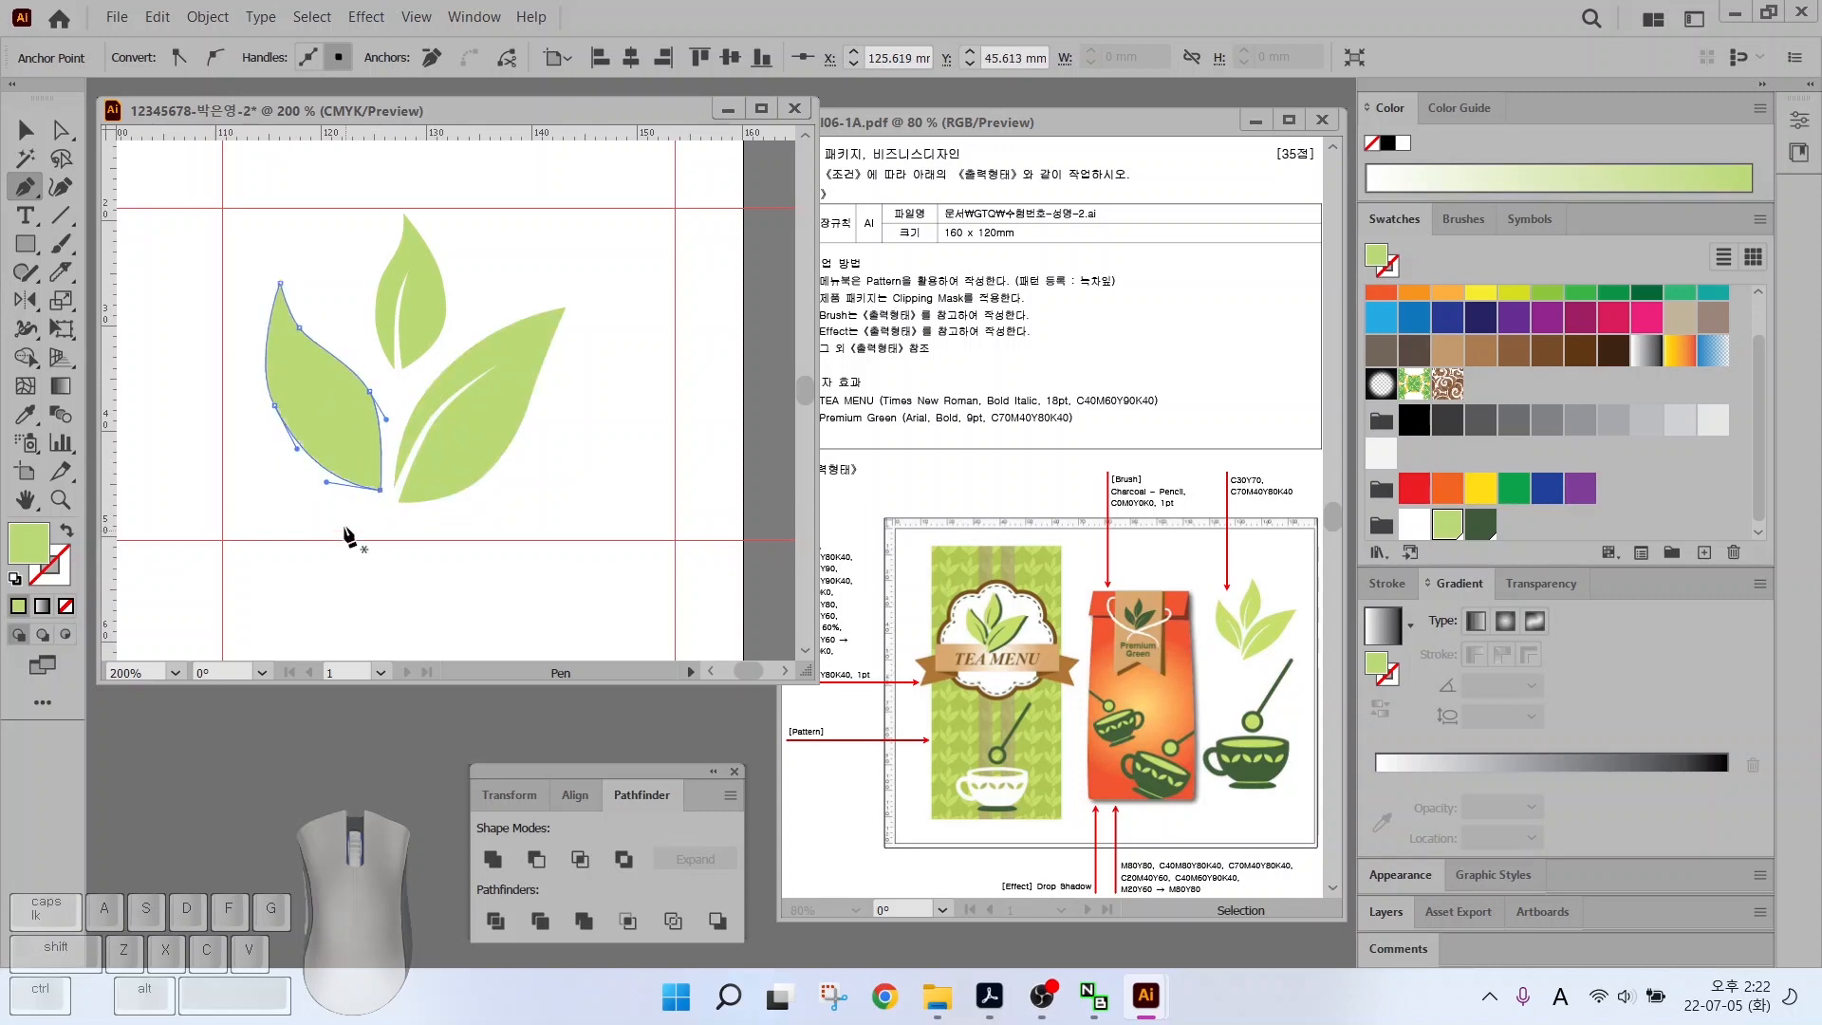
click(376, 501)
drag(290, 368, 371, 442)
click(389, 502)
click(375, 501)
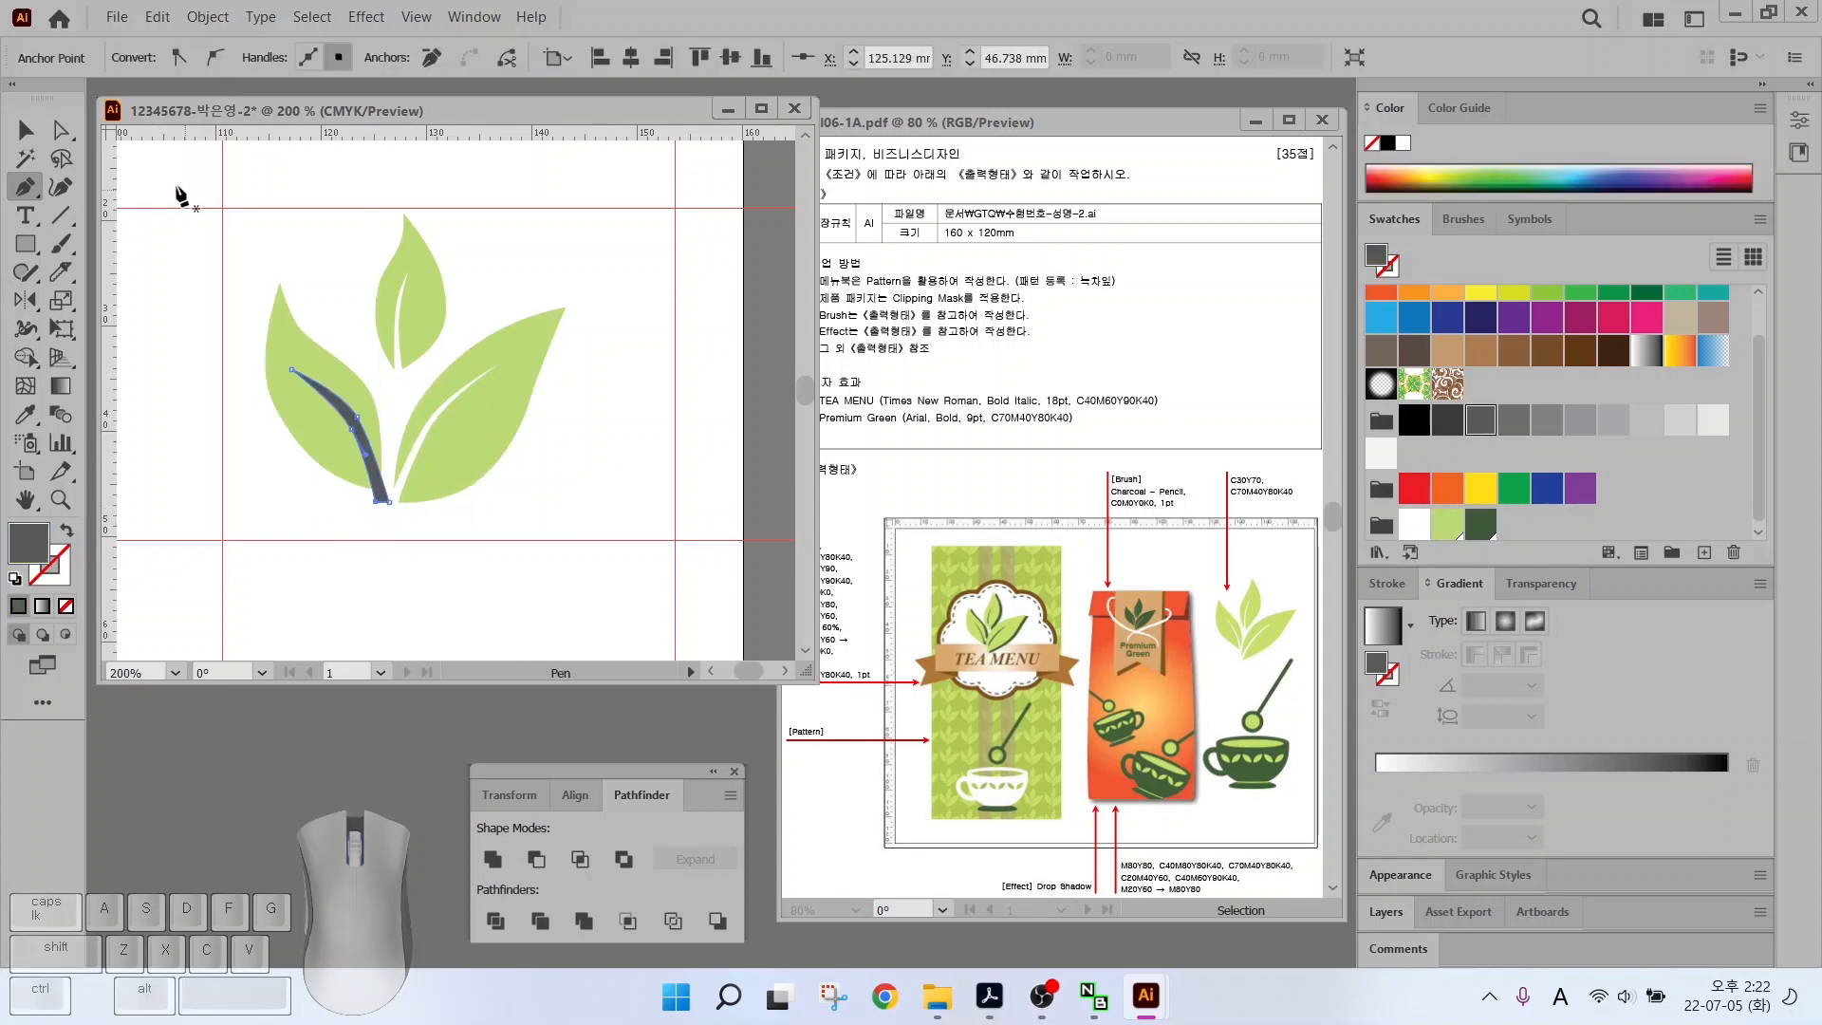
Adjust the stem, then cut it out of the left leaf with Minus Front
key(a)
click(352, 419)
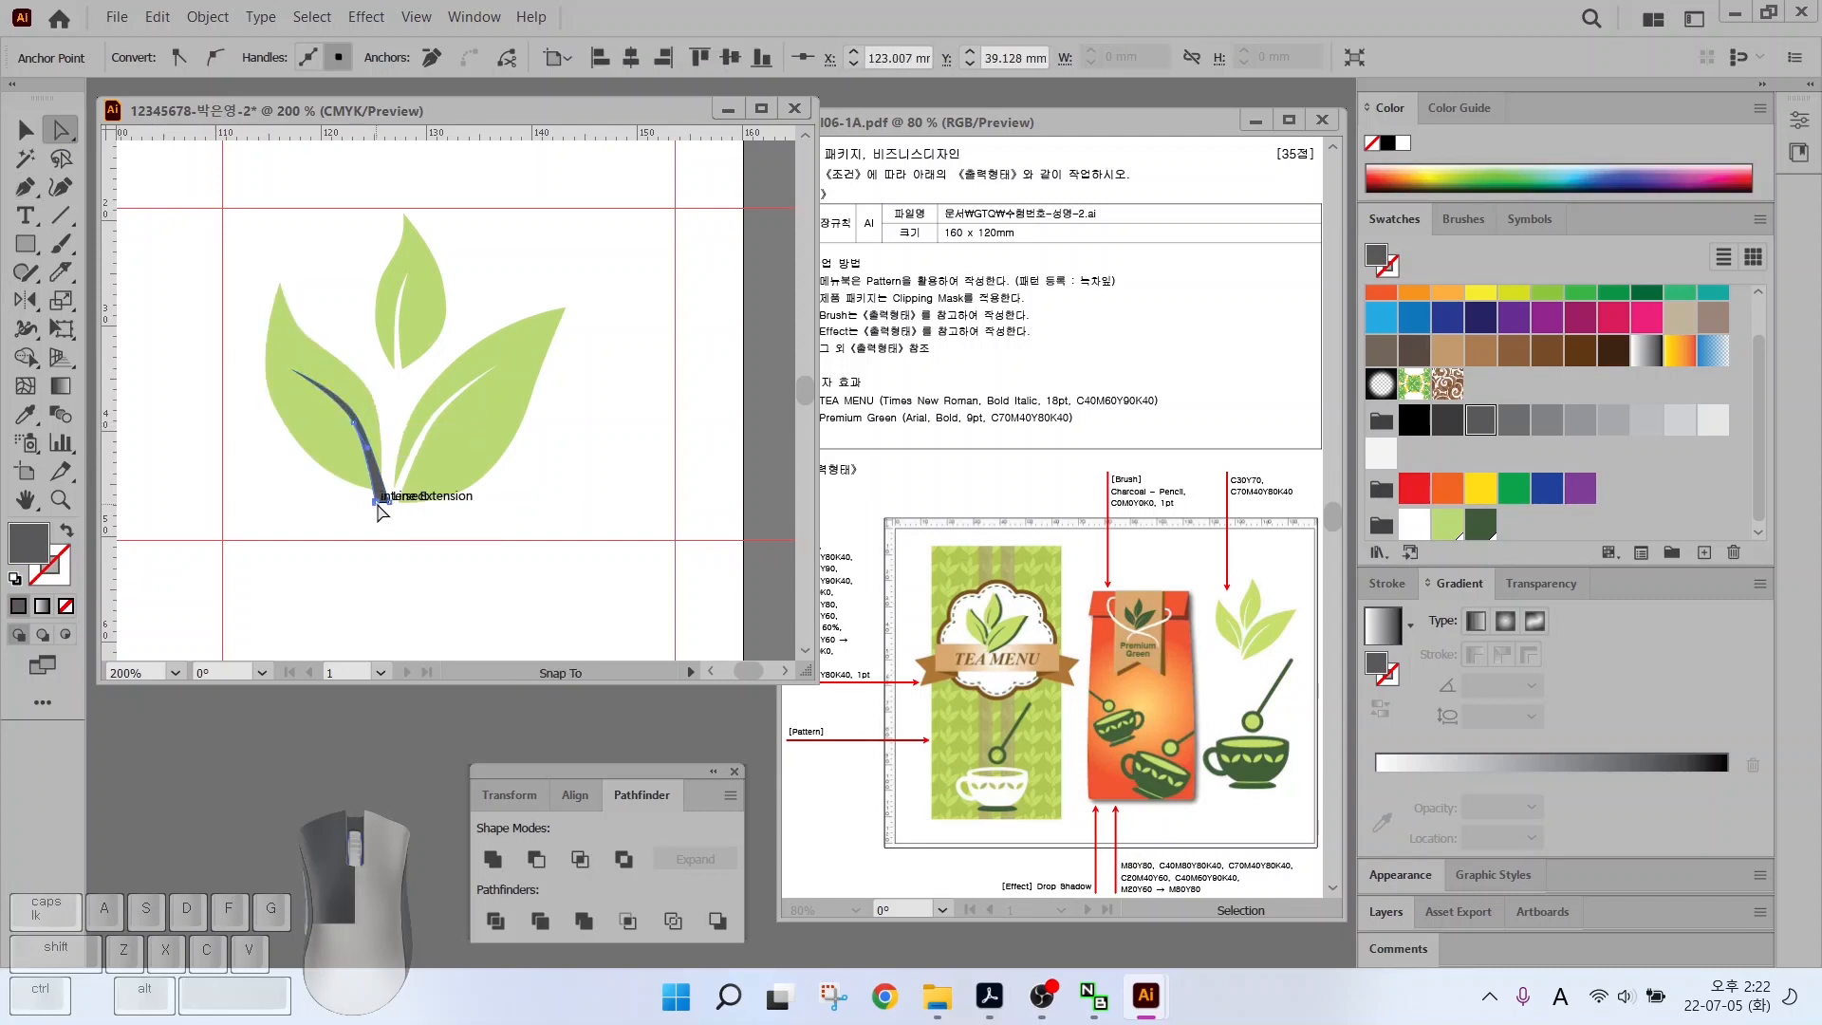
key(v)
click(246, 340)
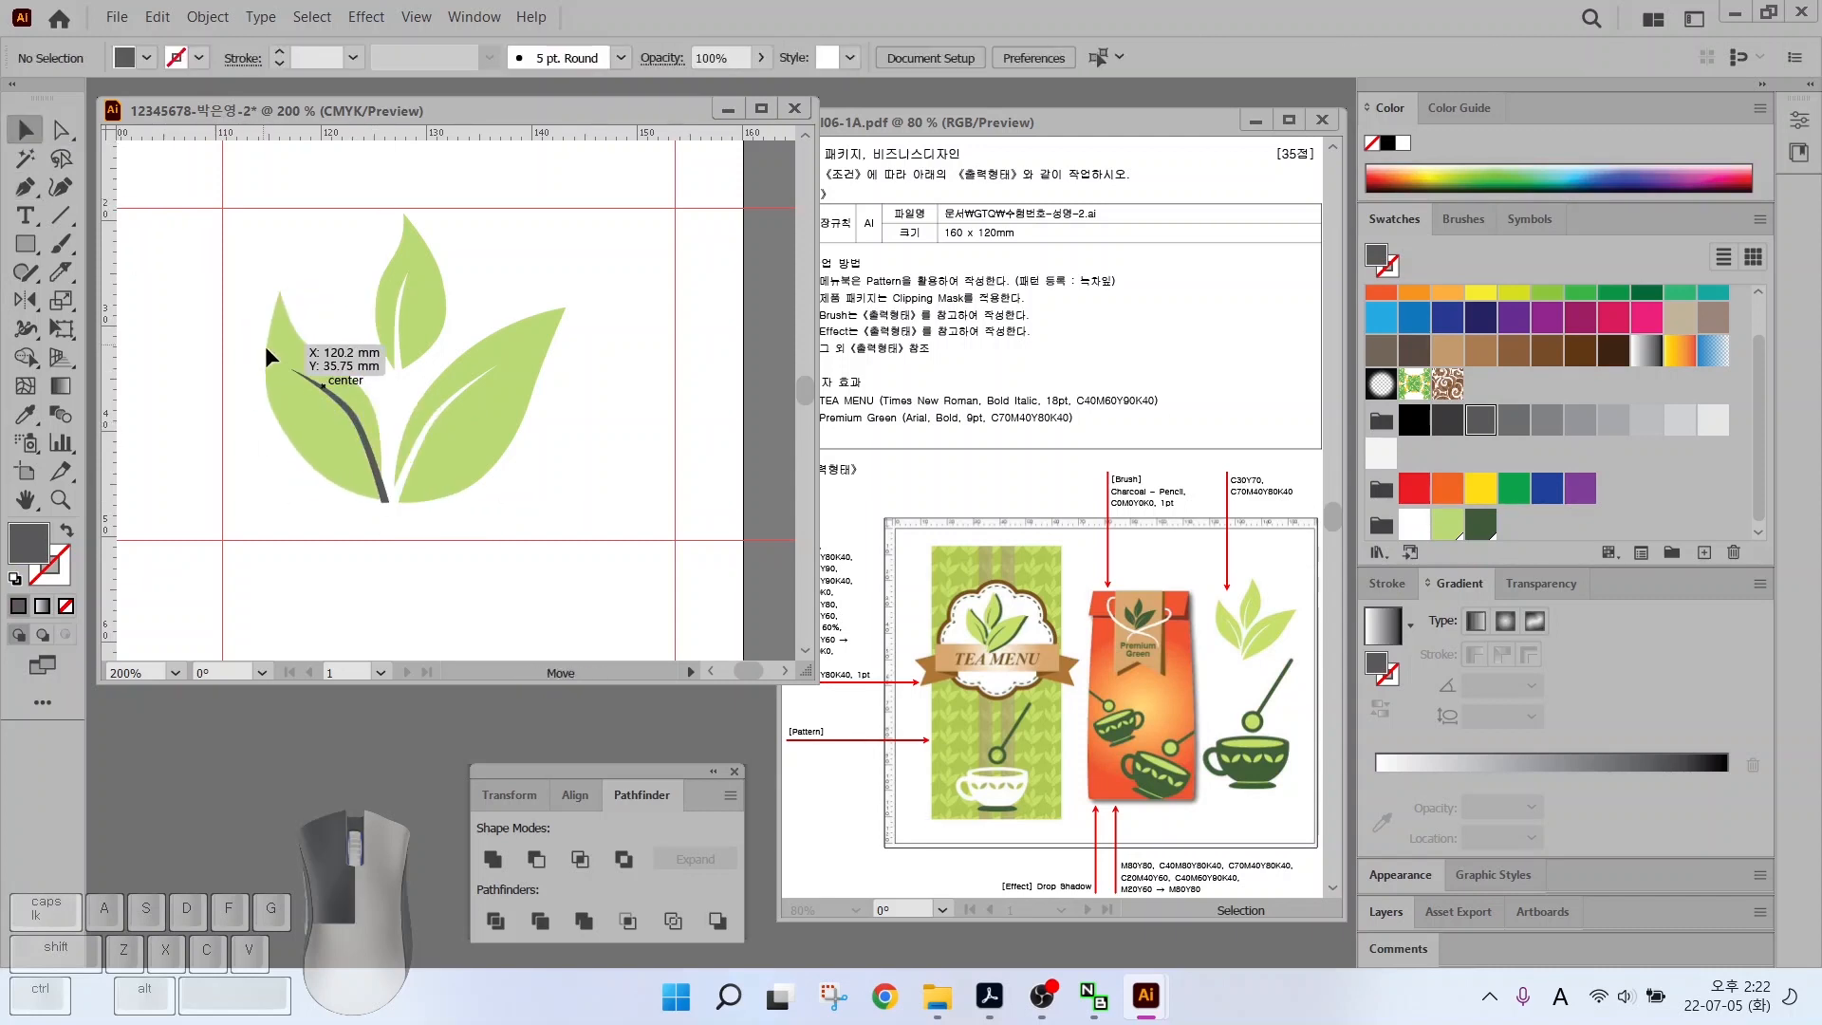
drag(266, 348, 265, 344)
shift+click(364, 435)
click(537, 859)
click(273, 515)
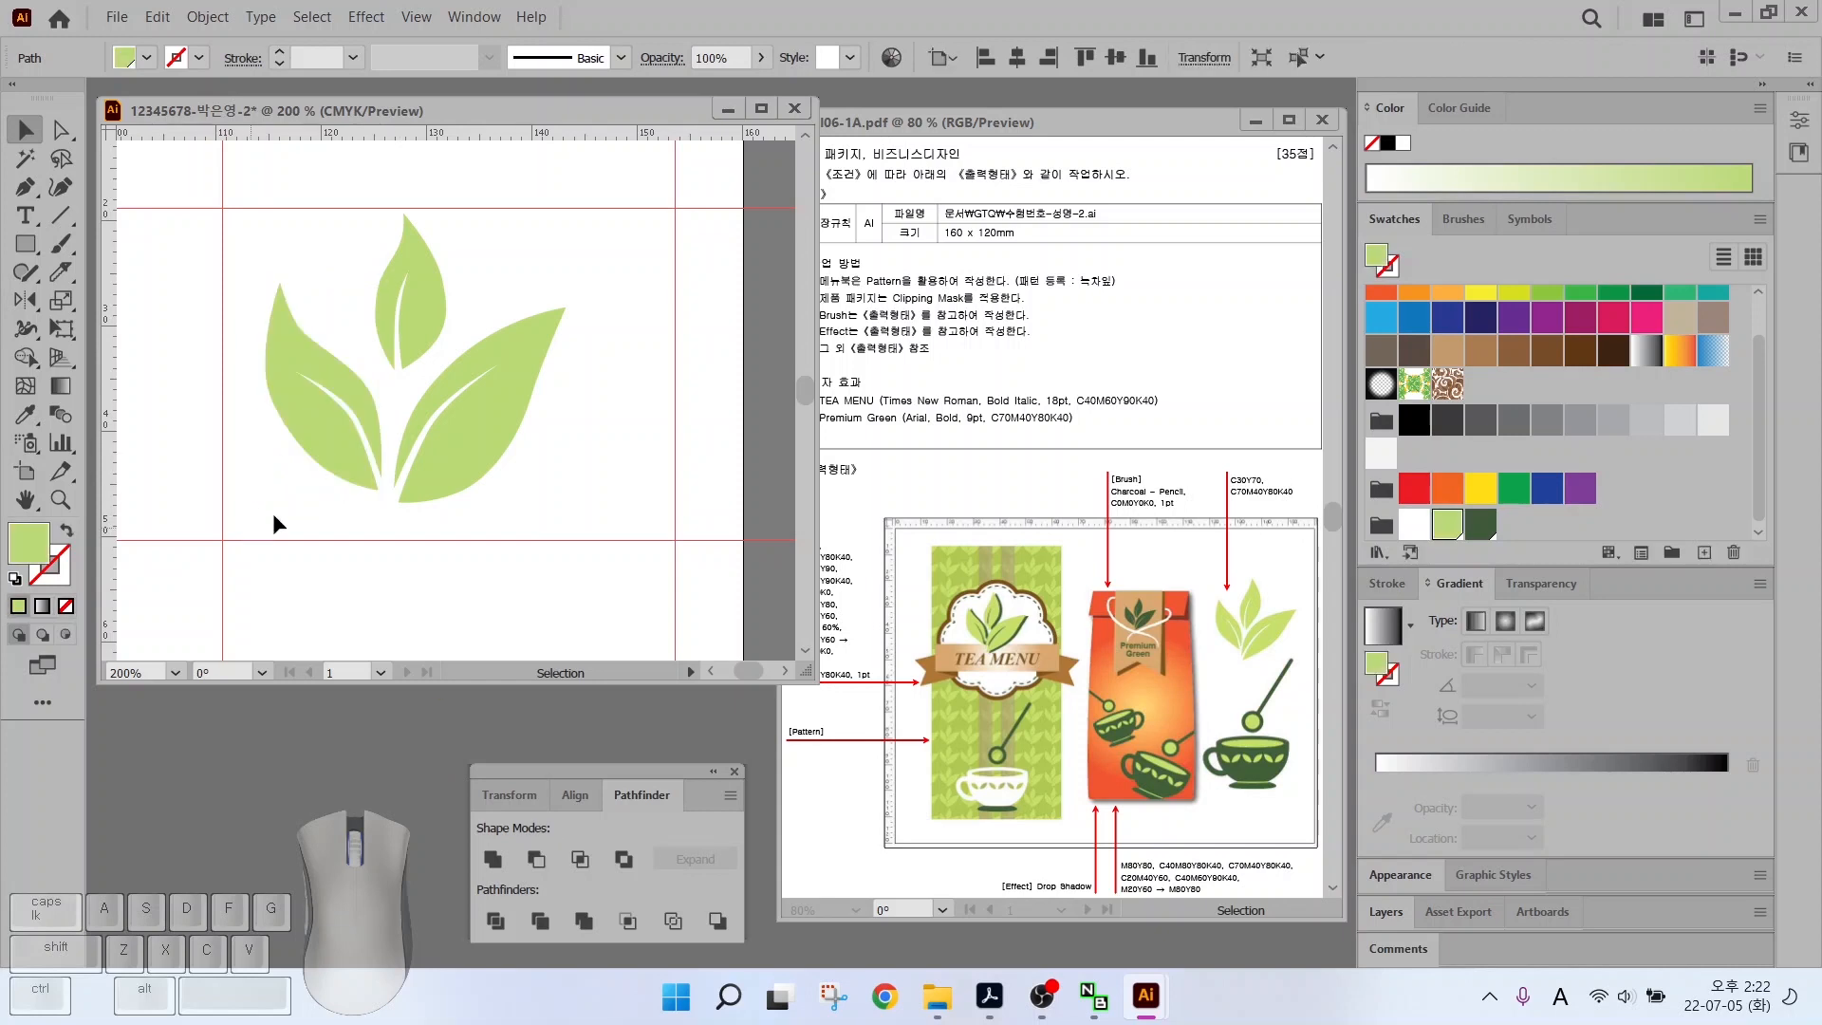
Enlarge the top leaf, rotate and shift the right leaf, and move the left leaf
click(417, 266)
drag(423, 242, 450, 304)
click(538, 362)
drag(576, 301, 582, 313)
drag(521, 390, 531, 391)
drag(352, 414, 359, 402)
Scale the three-leaf sprig to fit between the upper and lower guides
drag(288, 506, 521, 321)
drag(581, 216, 618, 184)
drag(559, 364, 562, 408)
drag(618, 228, 661, 202)
click(500, 449)
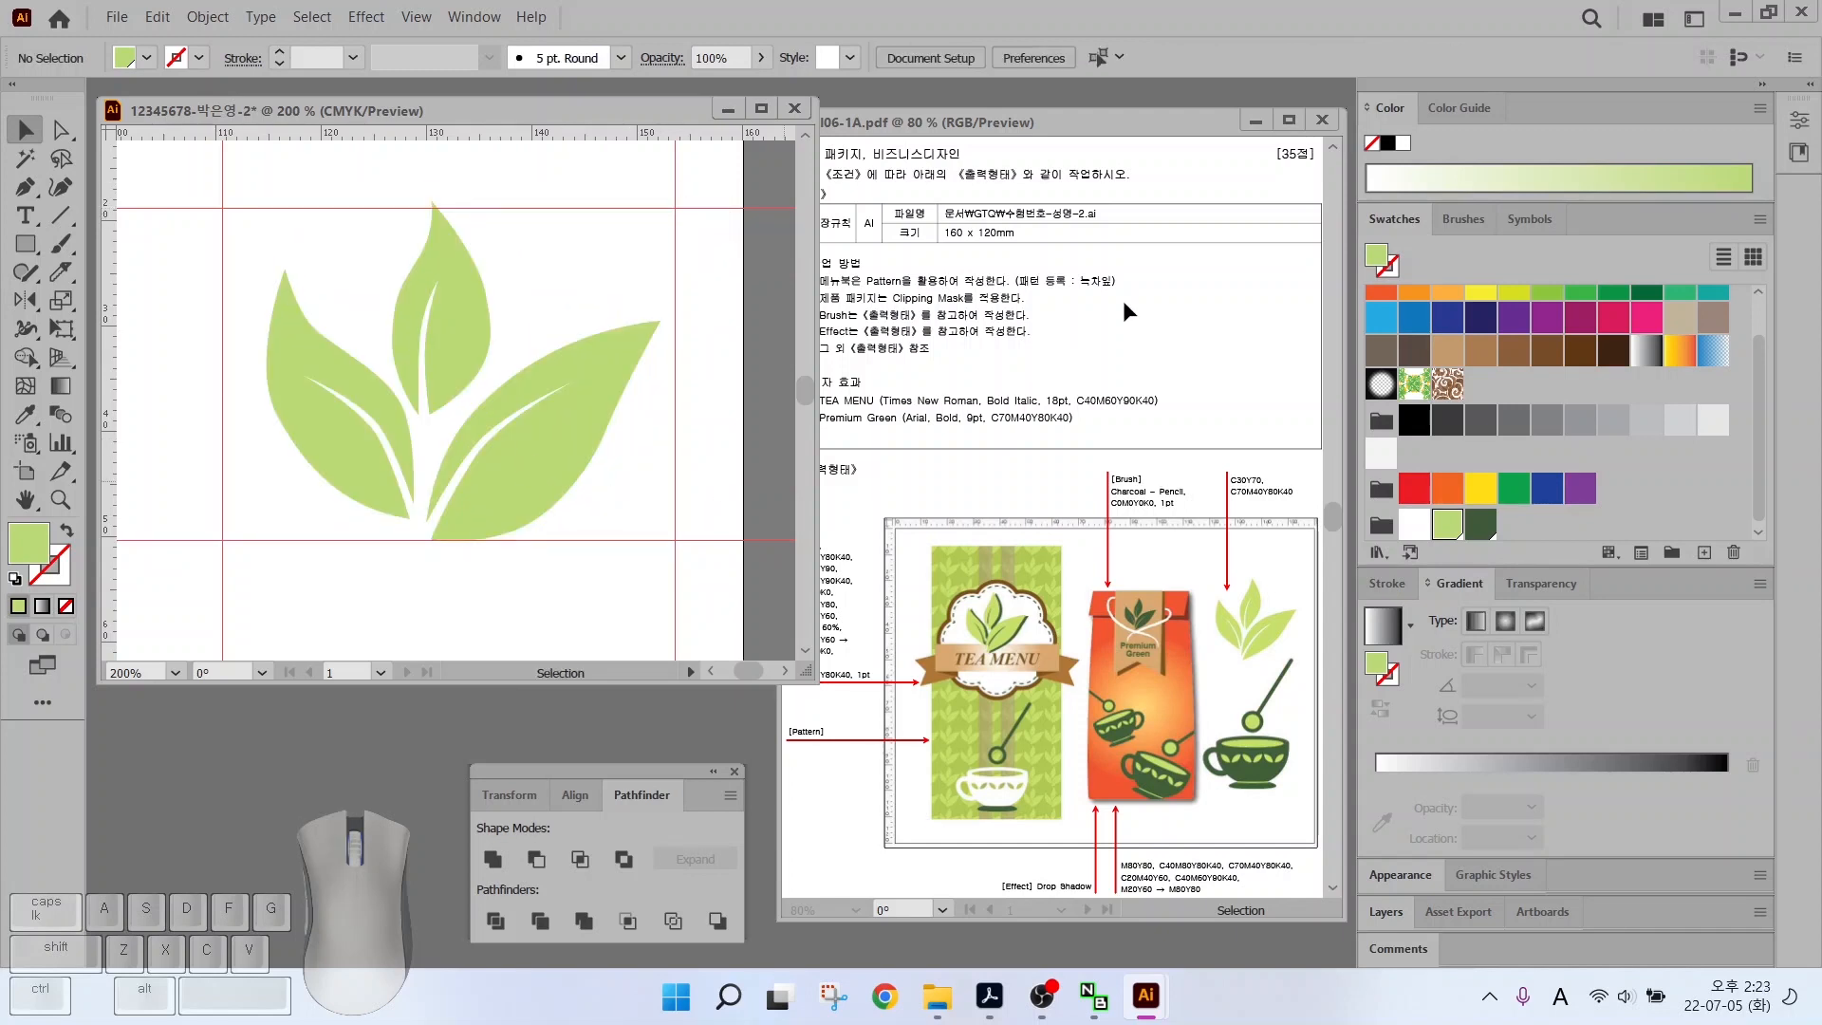
key(alt)
mouse_move(1122, 292)
mouse_down()
mouse_move(1021, 216)
mouse_move(1172, 258)
mouse_move(1142, 307)
mouse_up()
drag(312, 258, 330, 281)
drag(496, 499, 495, 499)
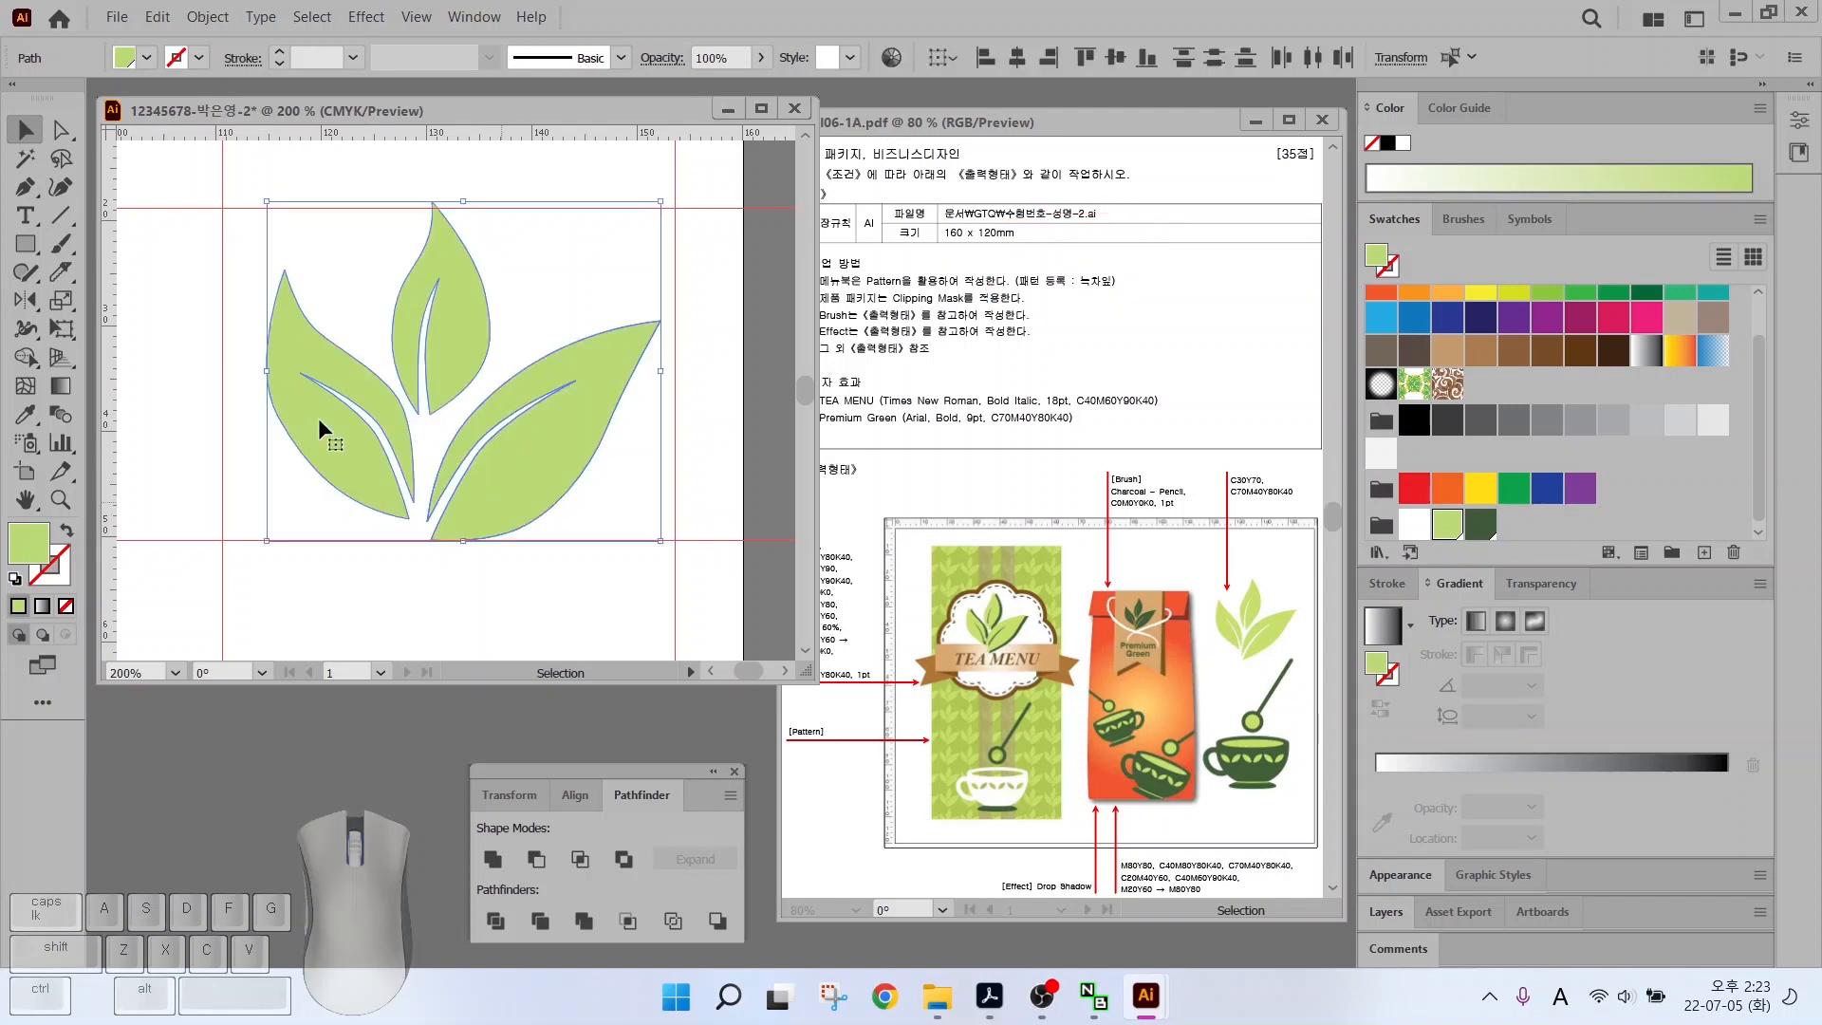
Save the selected three-leaf sprig as a pattern swatch named '녹차잎' with Object > Pattern > Make
click(217, 21)
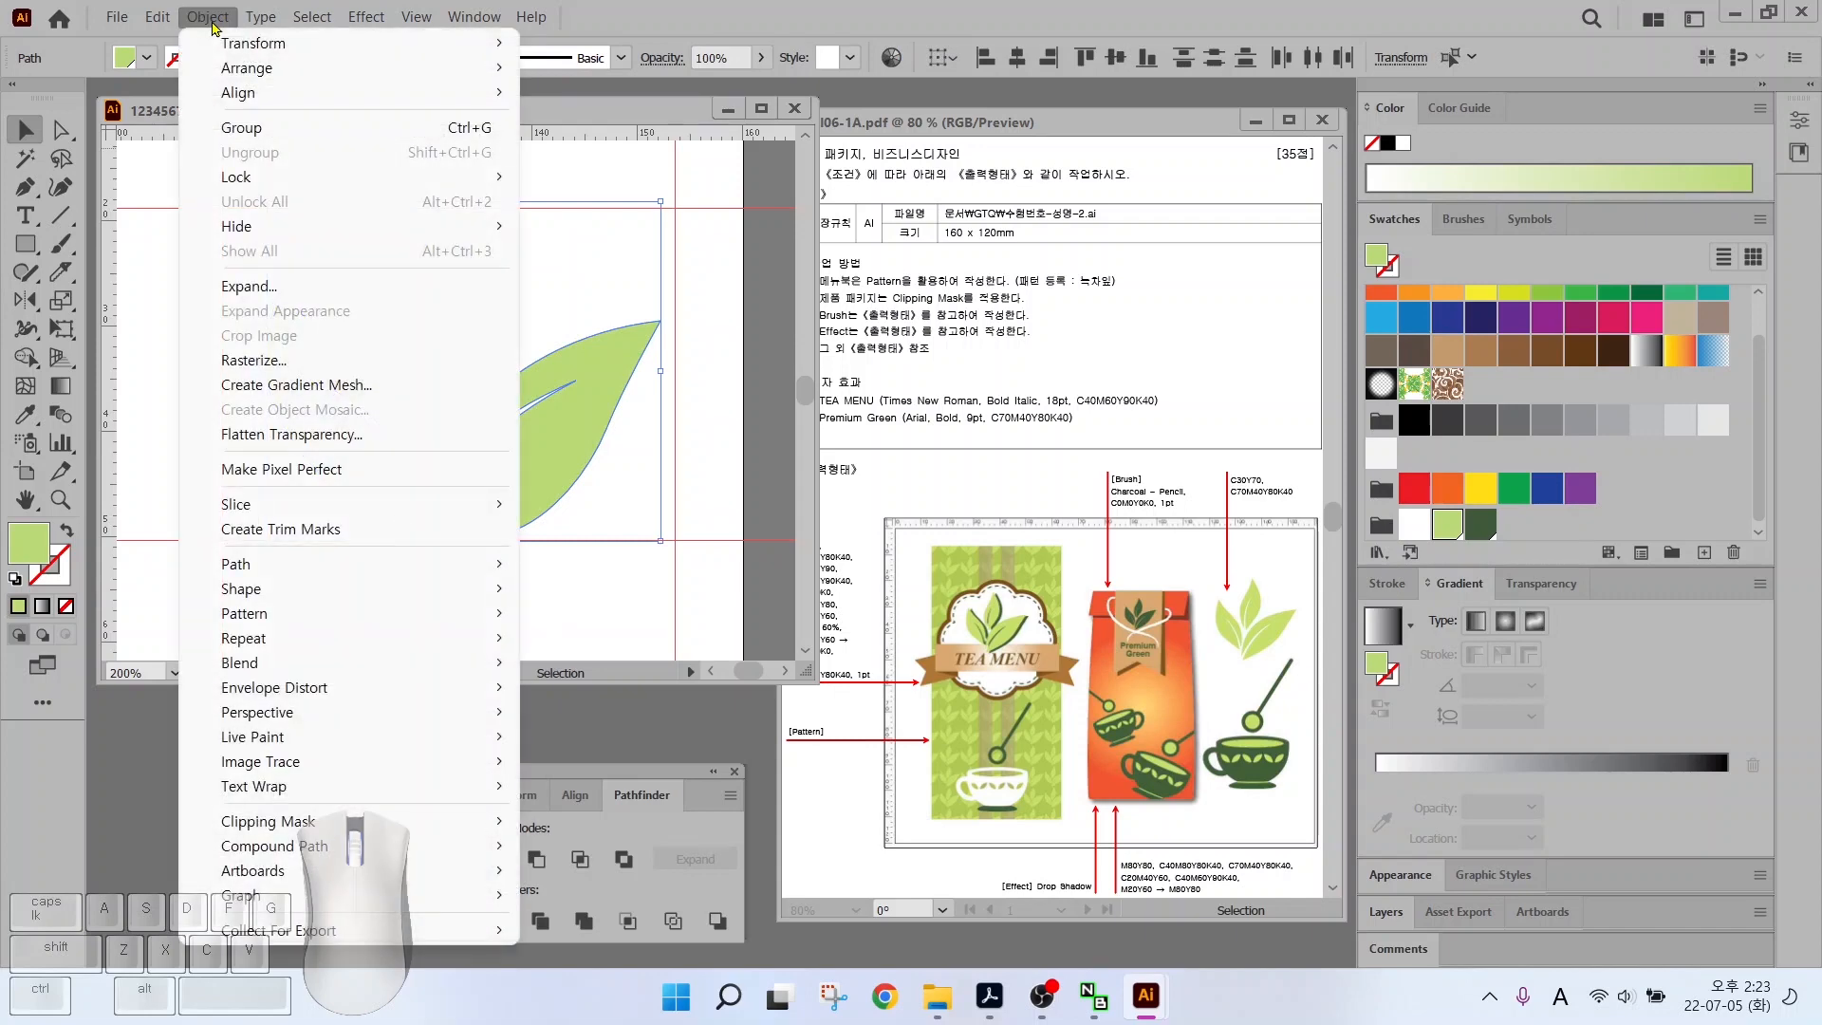
mouse_move(320, 626)
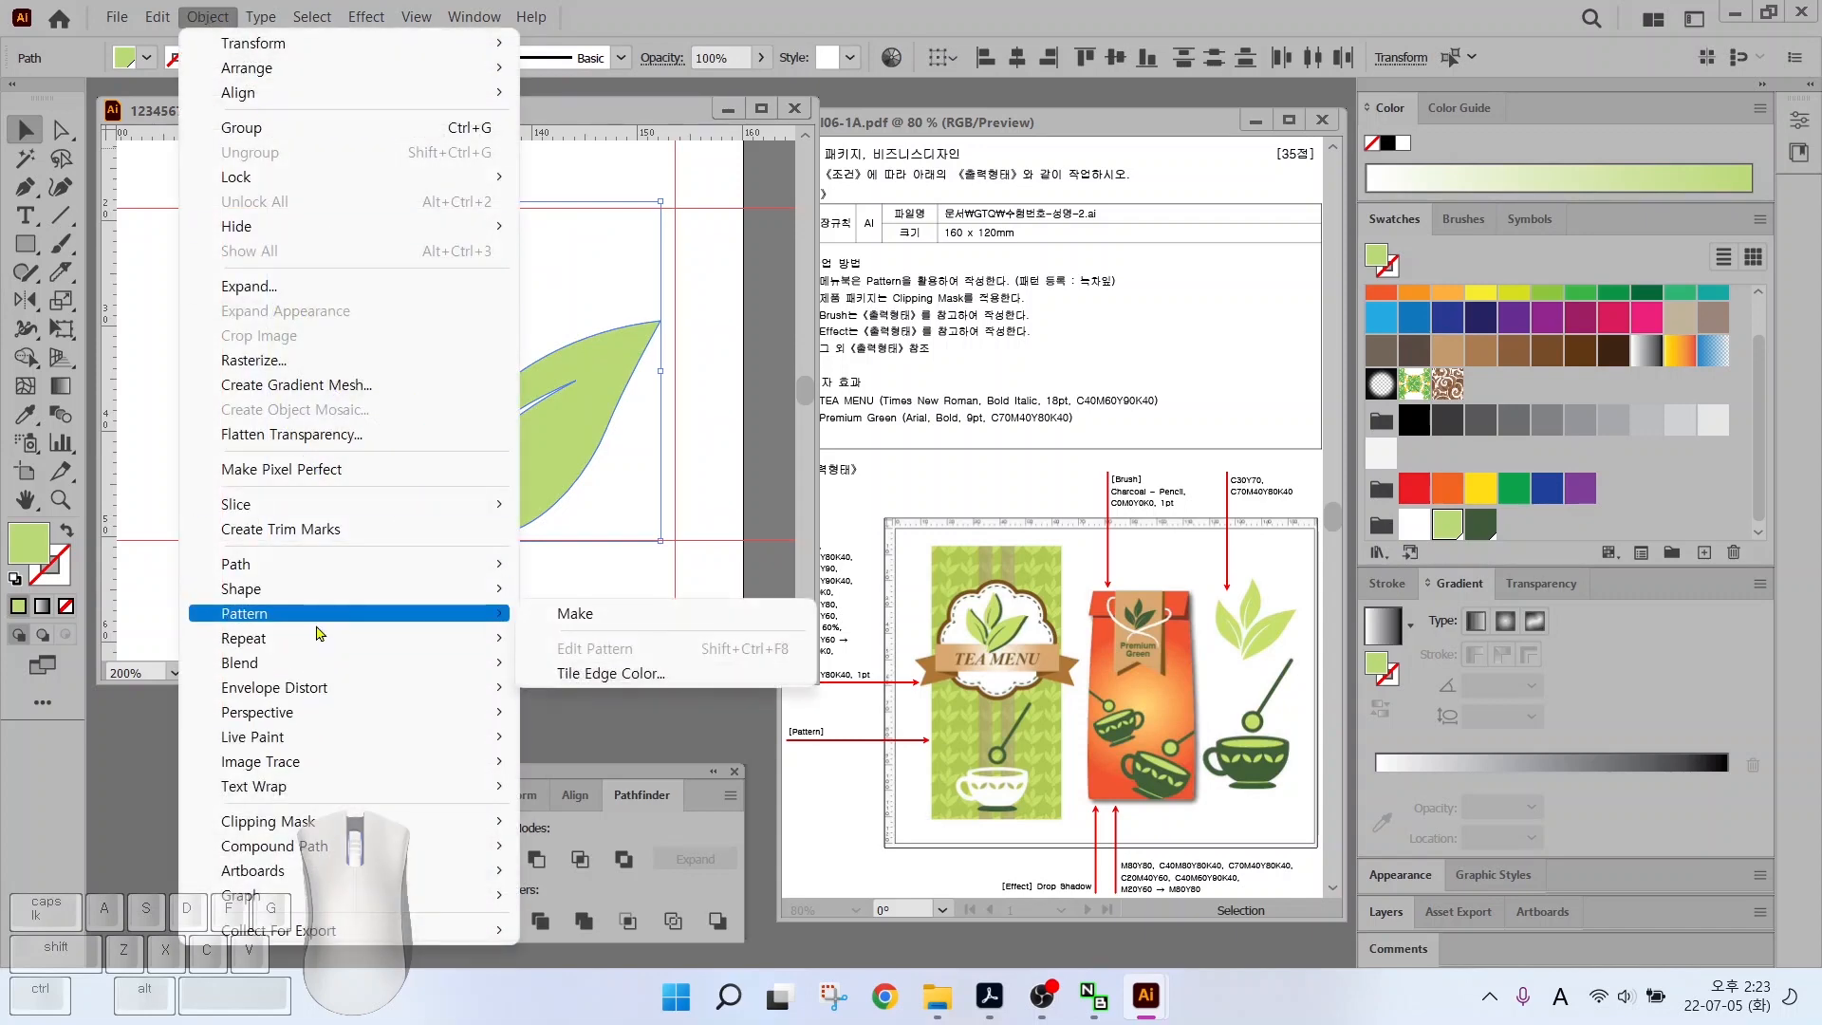
click(560, 614)
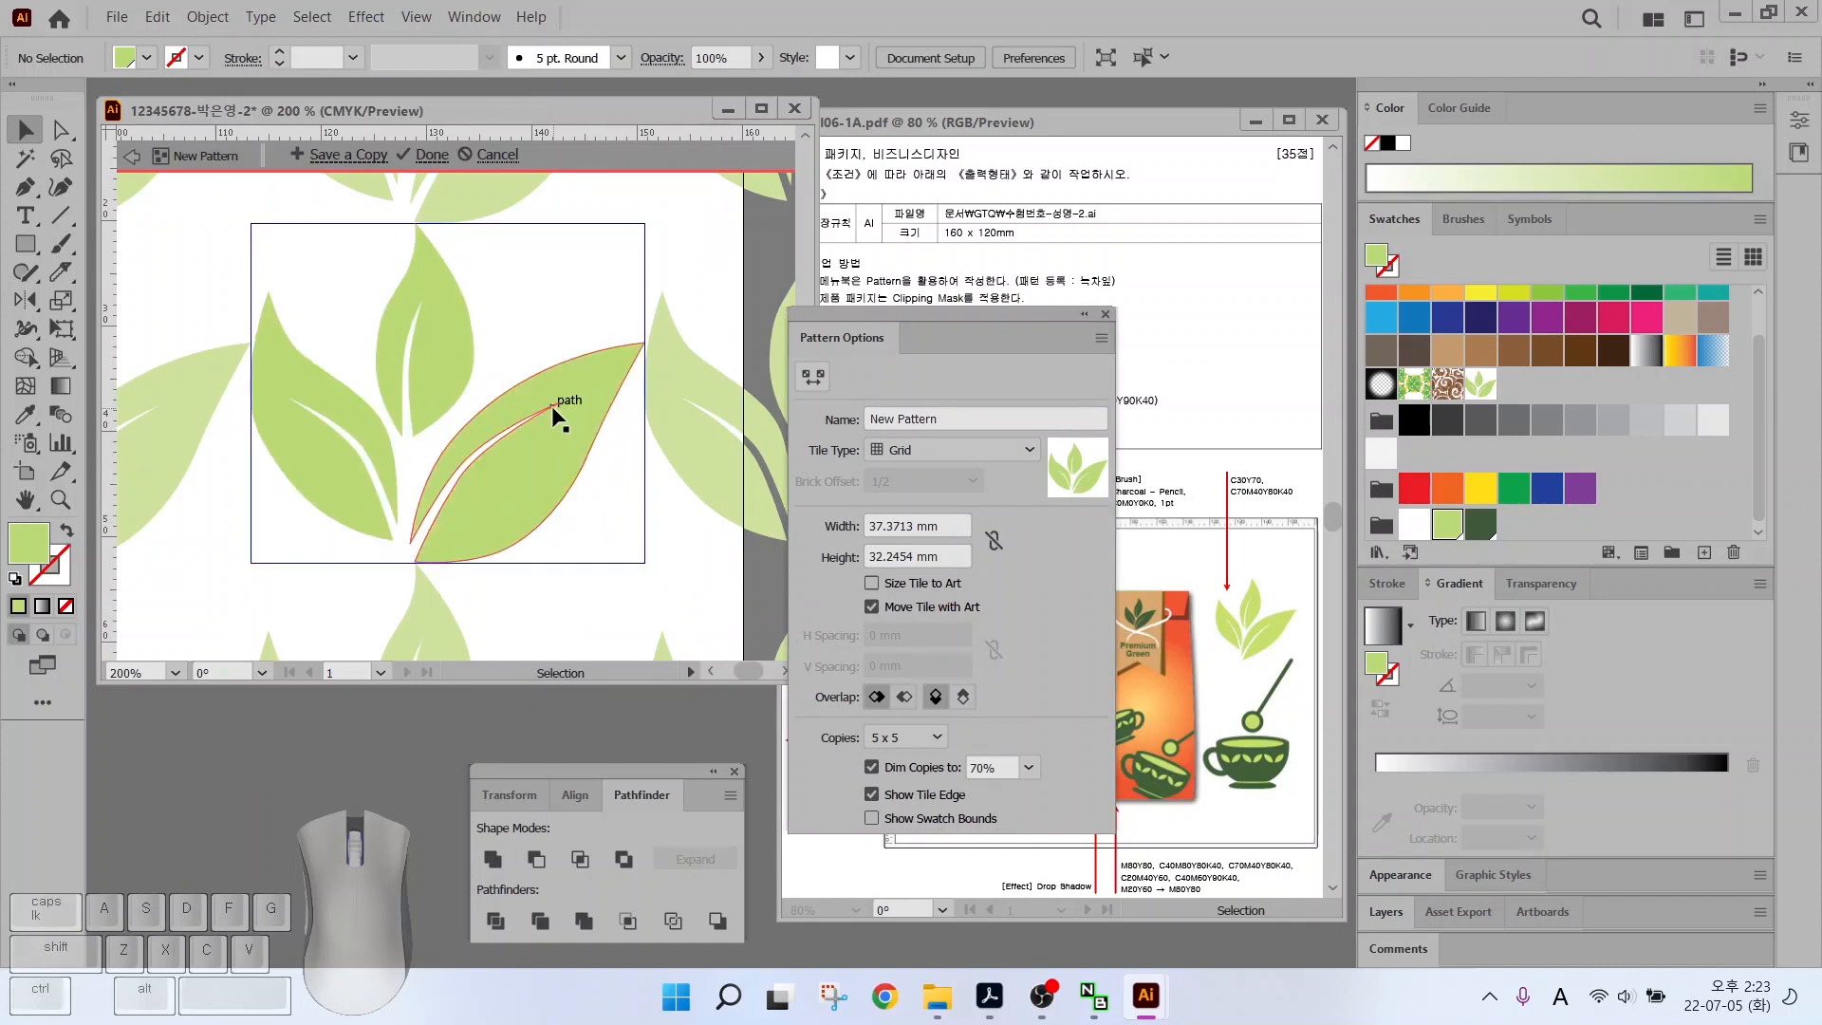
click(955, 420)
text(s)
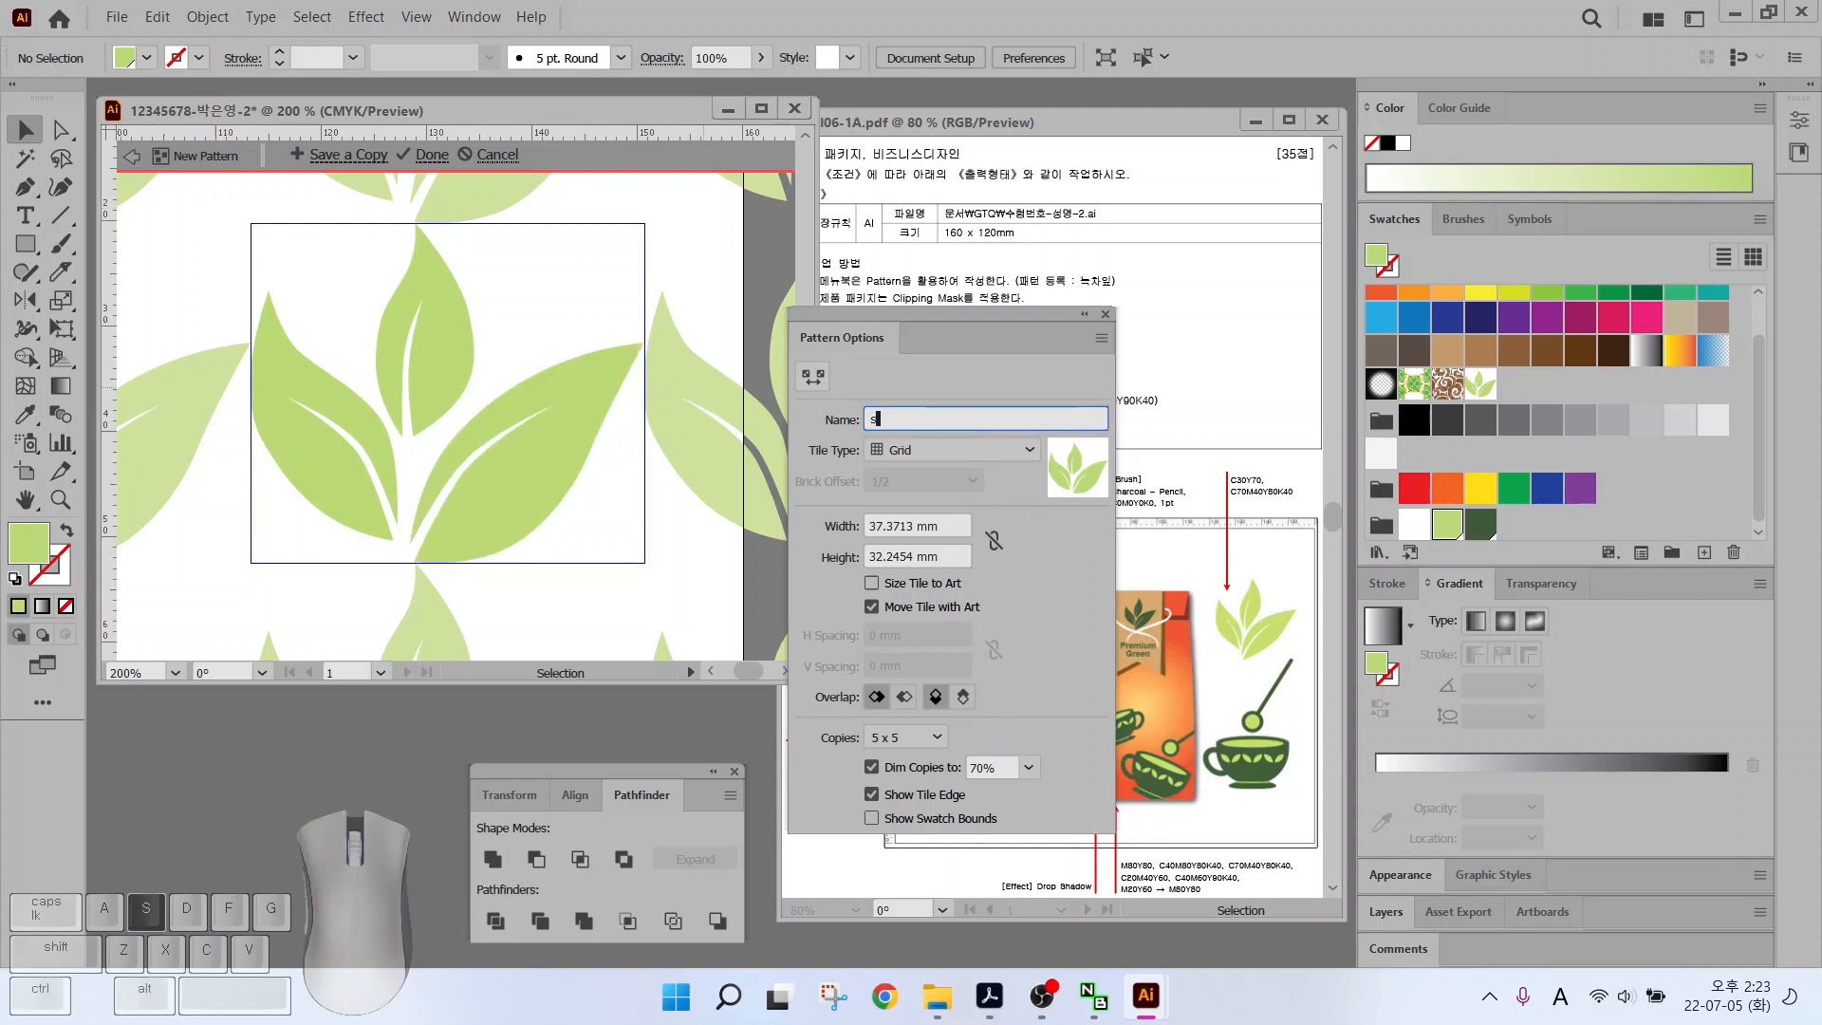
key(Hangul)
text(ㄴ)
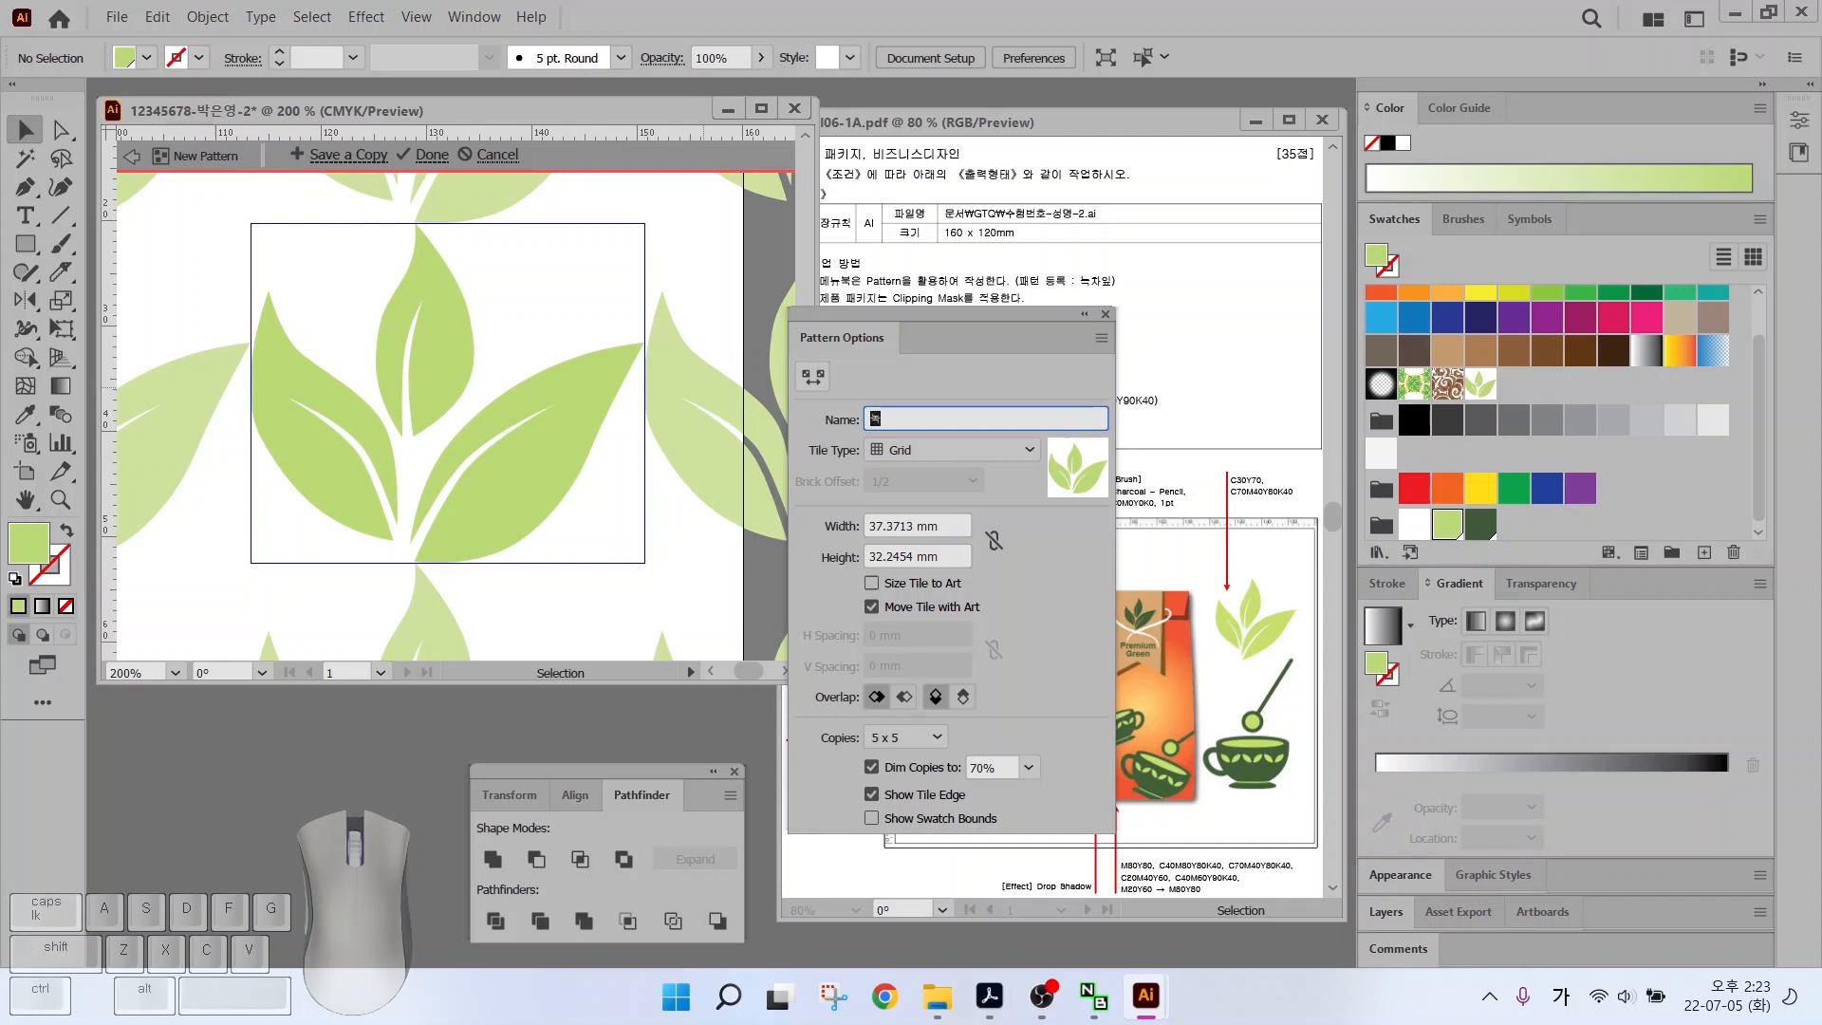
text(ㅗㄱㅊㅏㅇㅣㅍ)
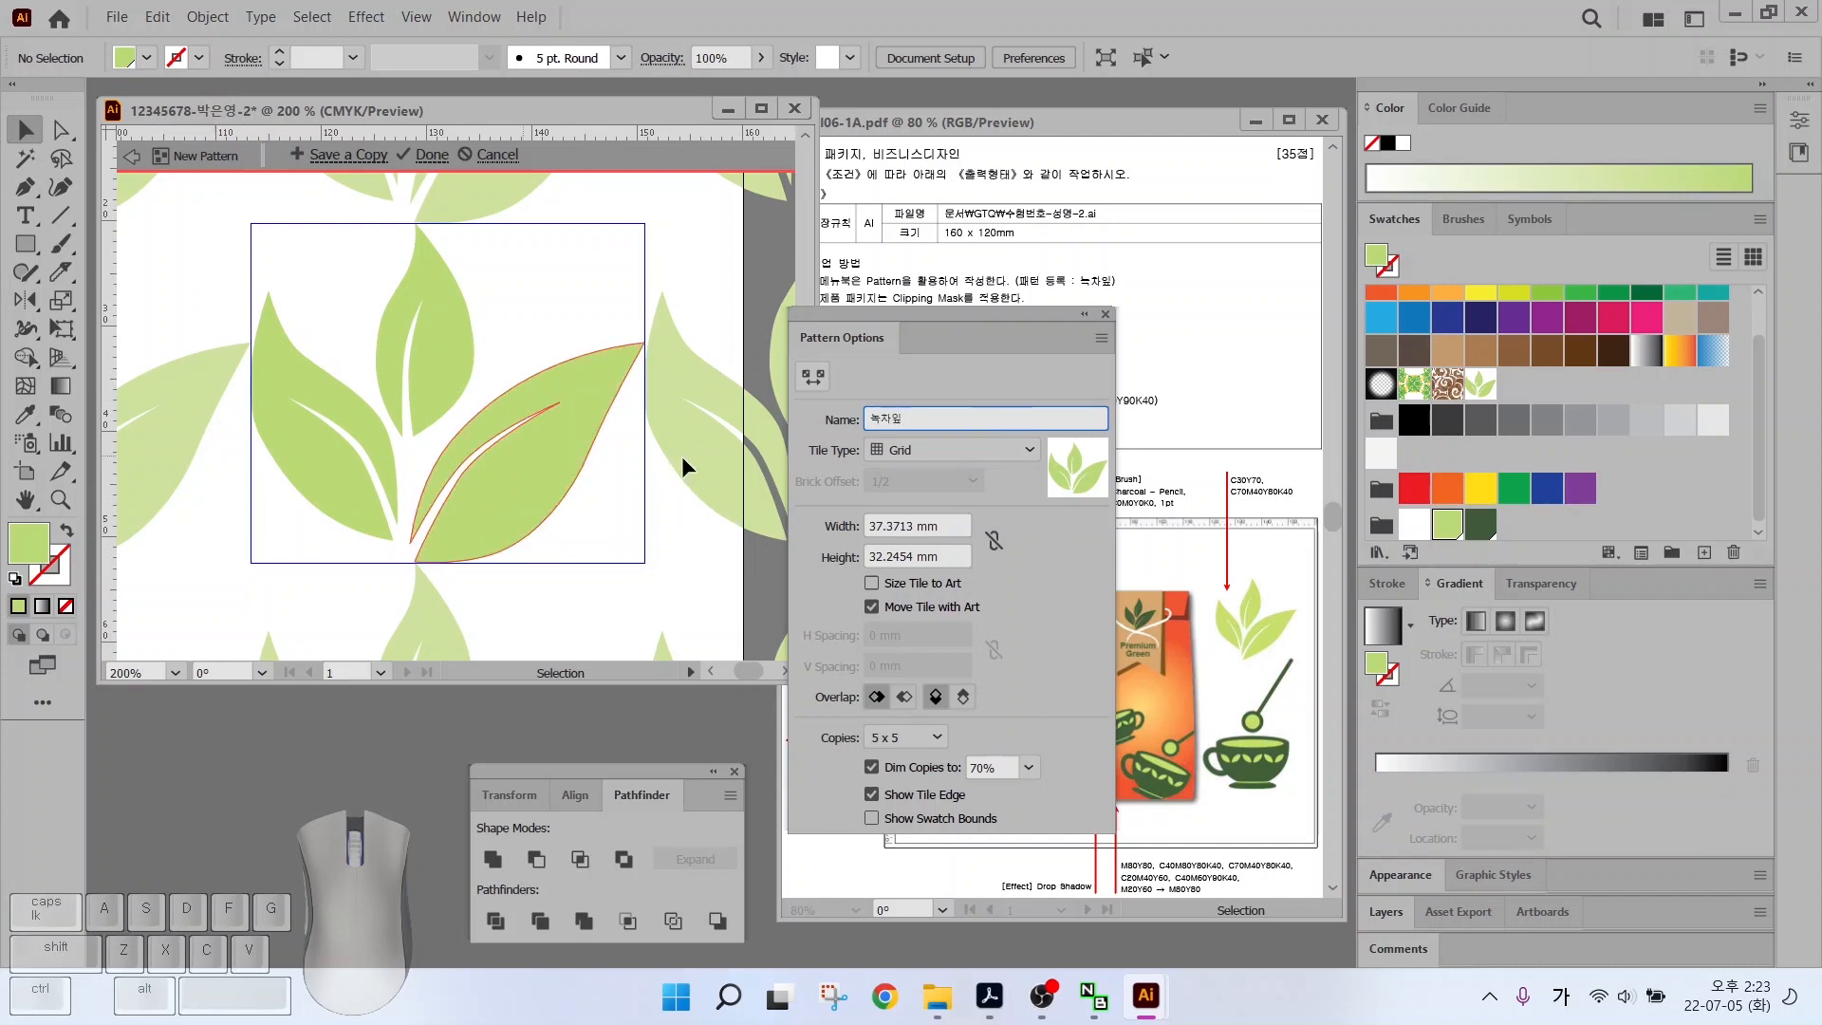
key(ctrl)
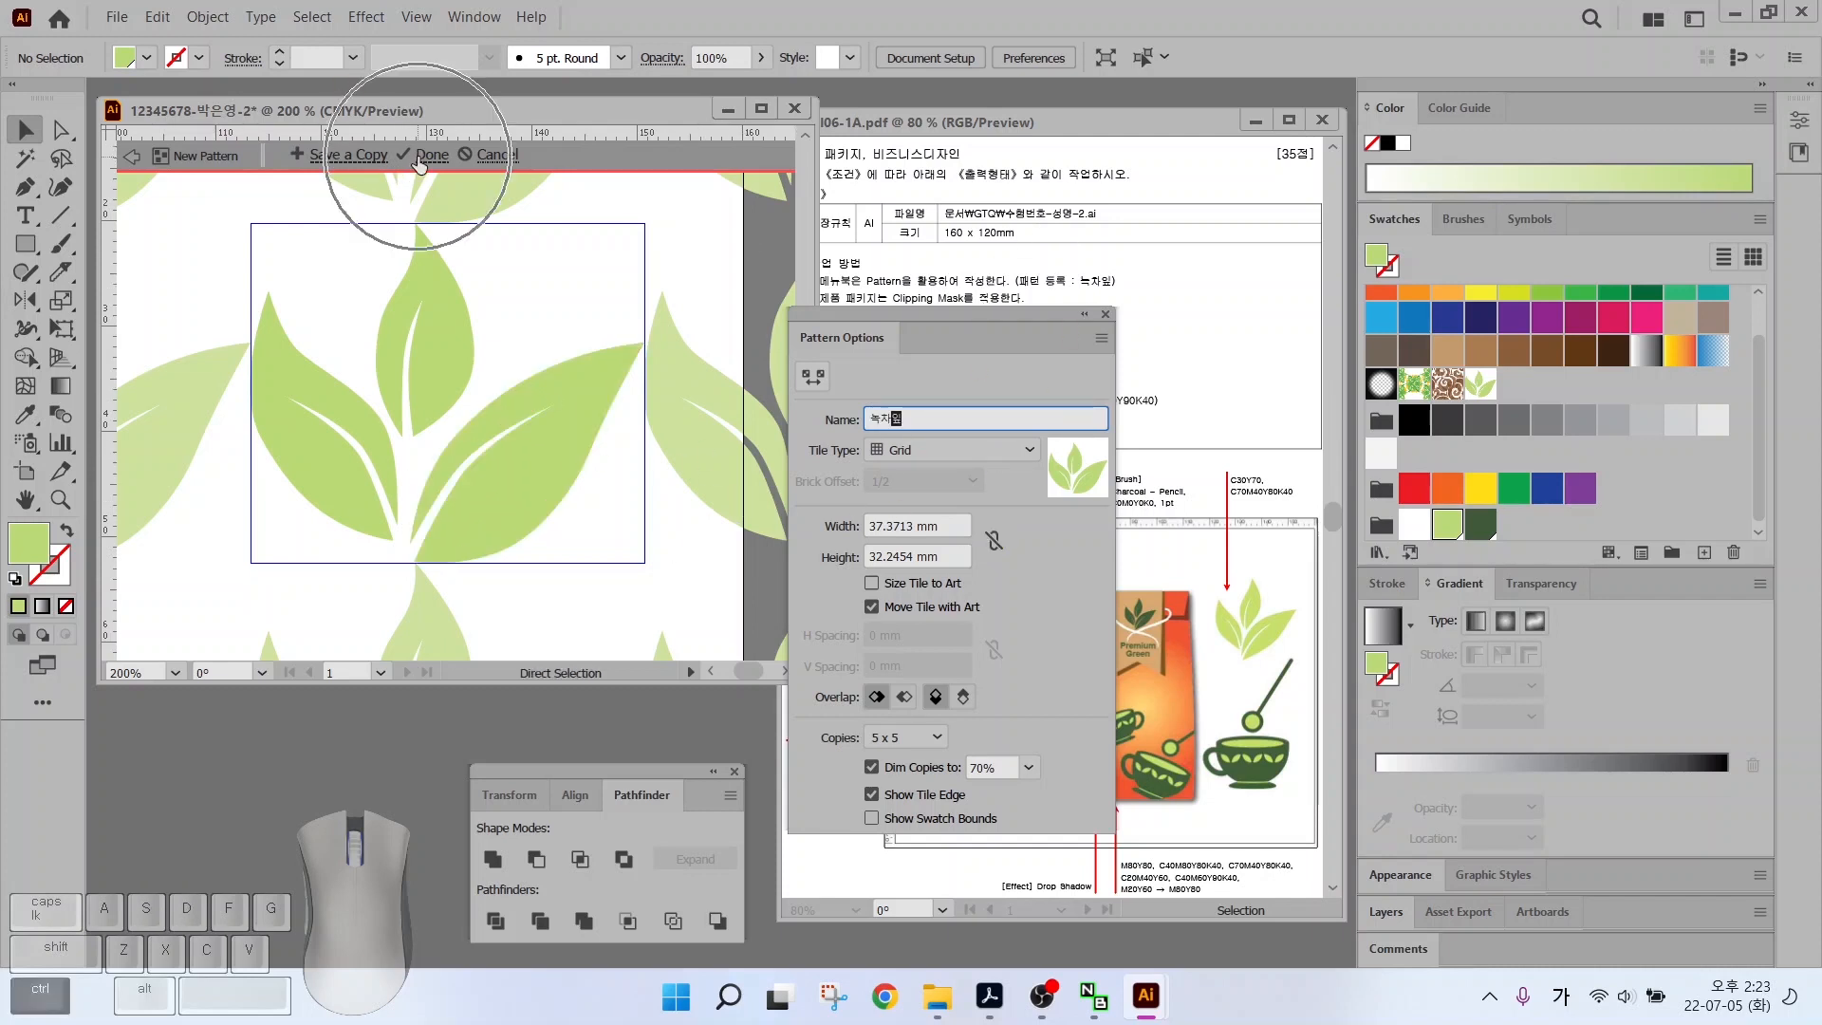
key(Return)
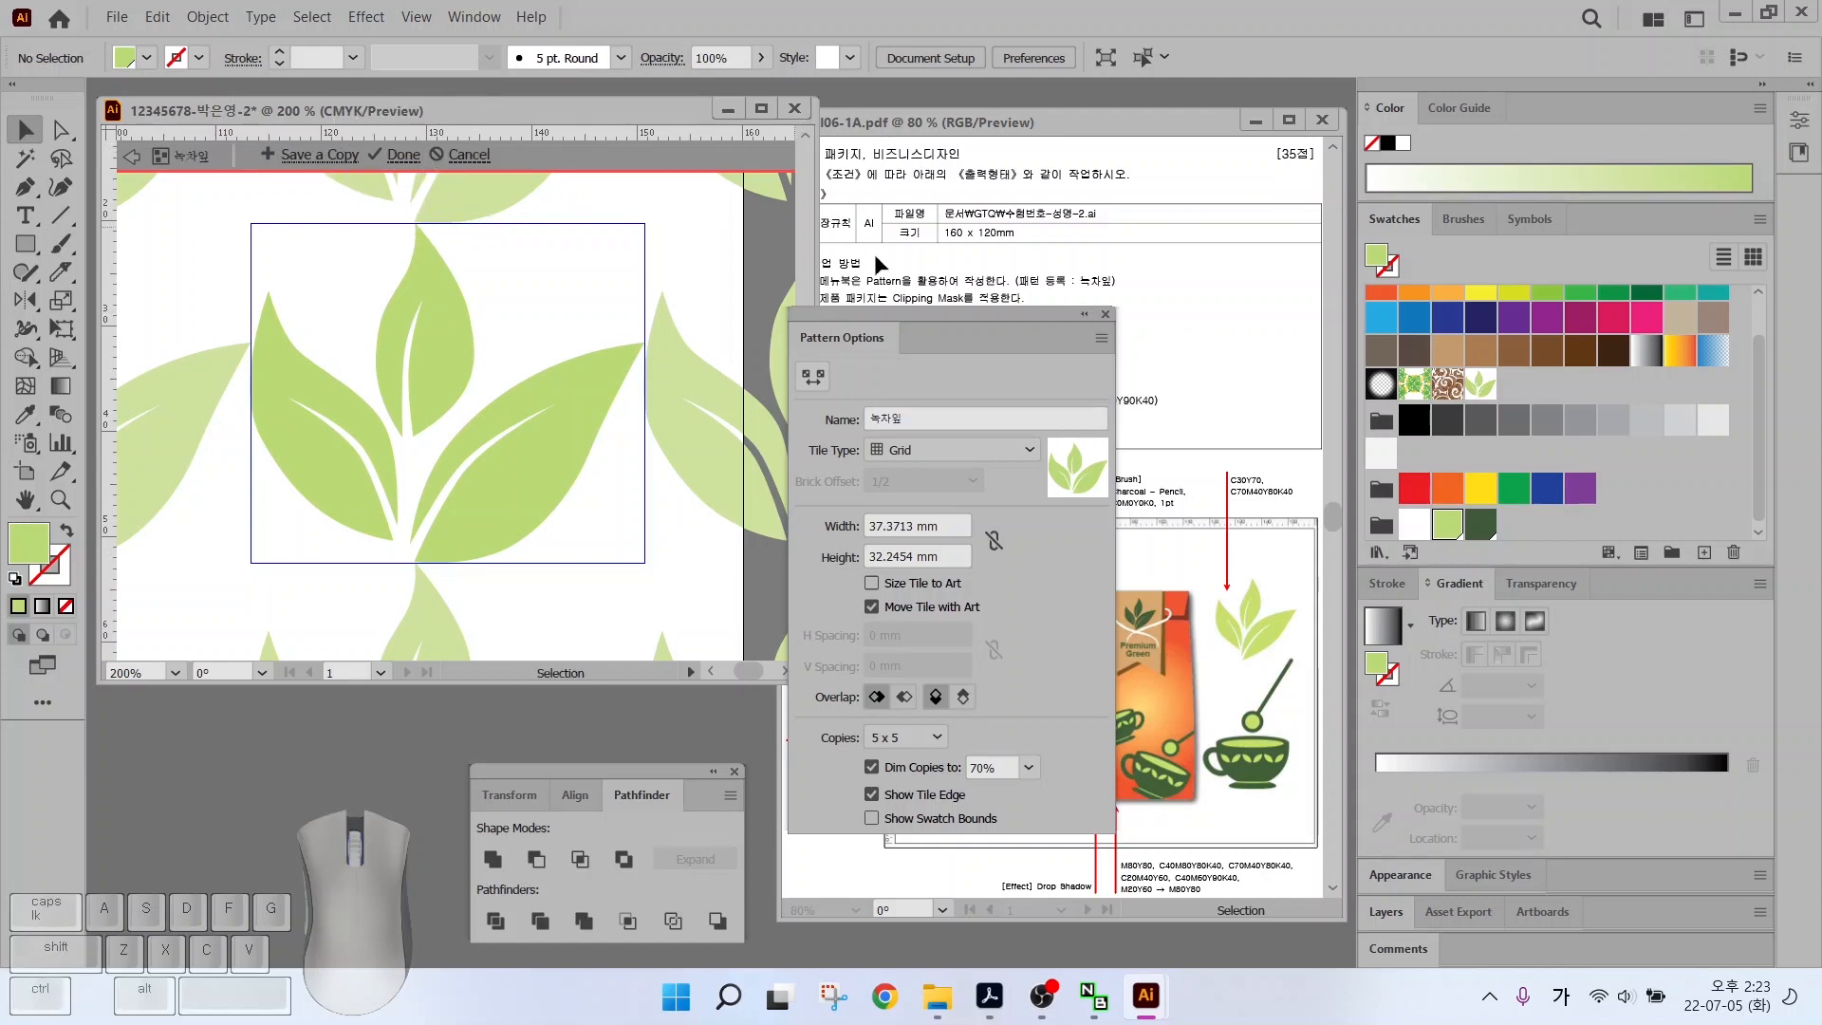
click(133, 156)
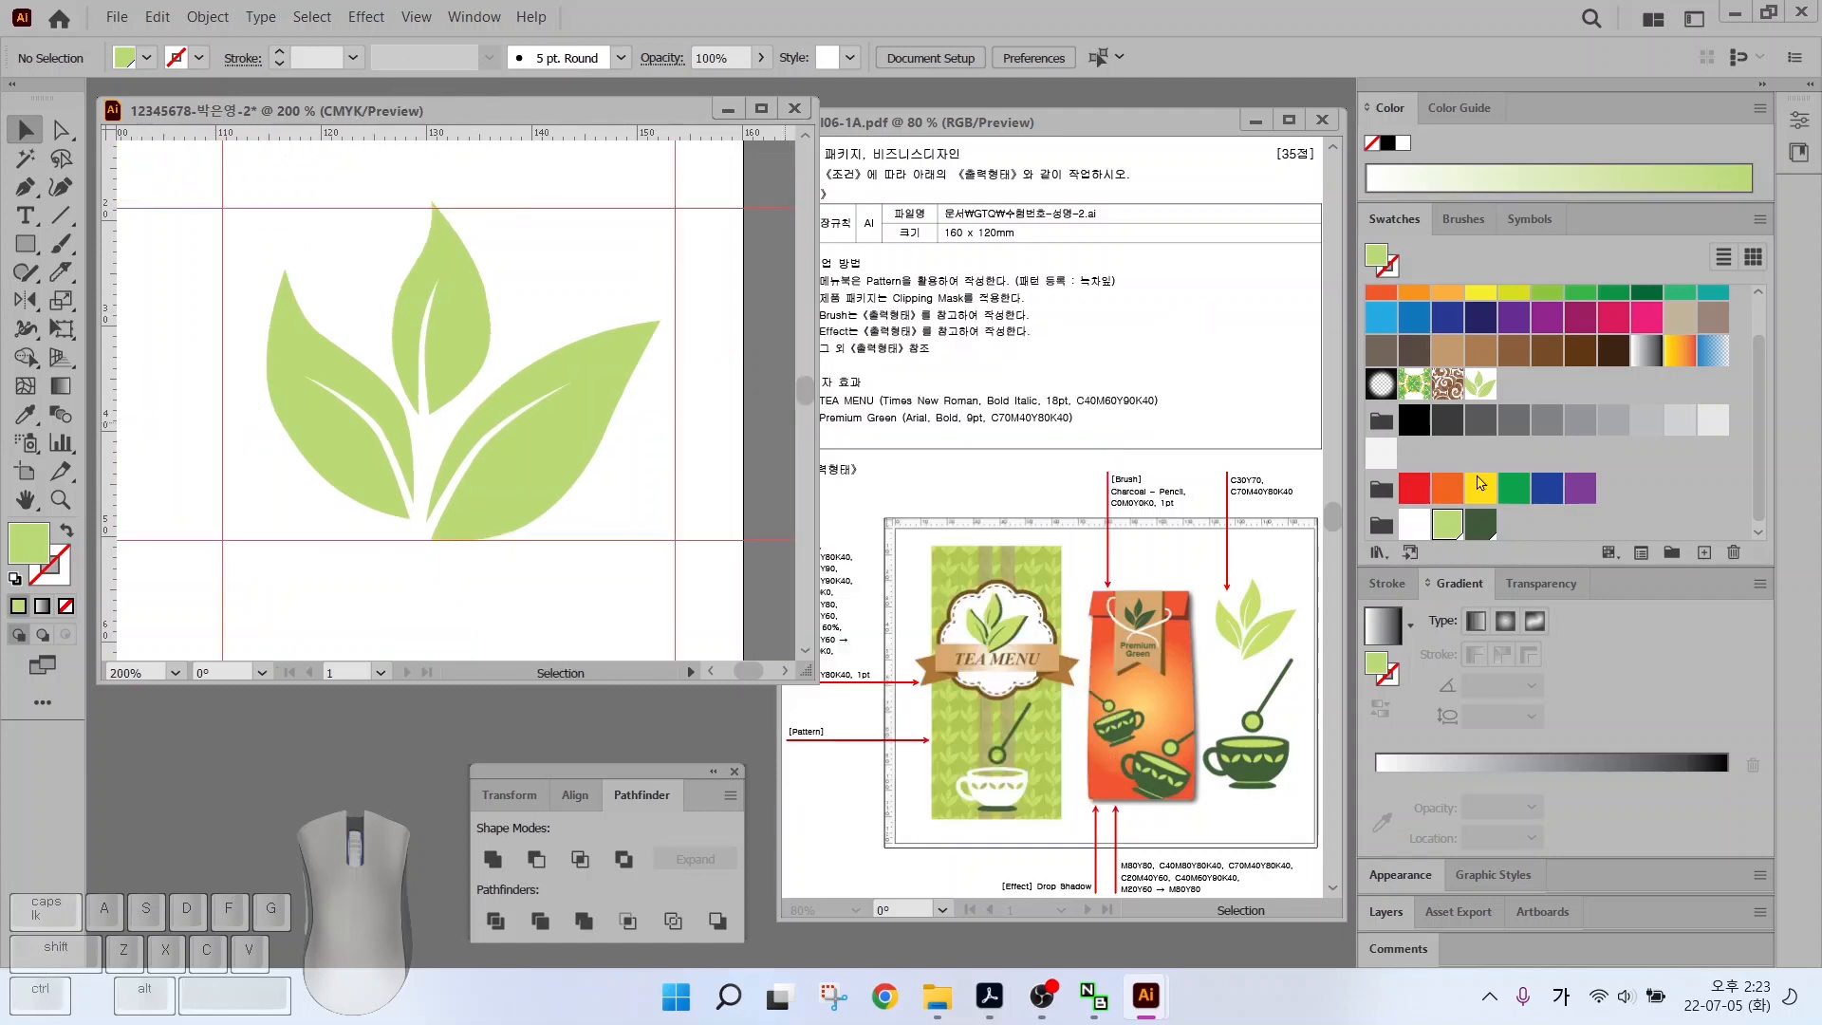
Fit the artboard in the window and clear all existing guides
click(1522, 389)
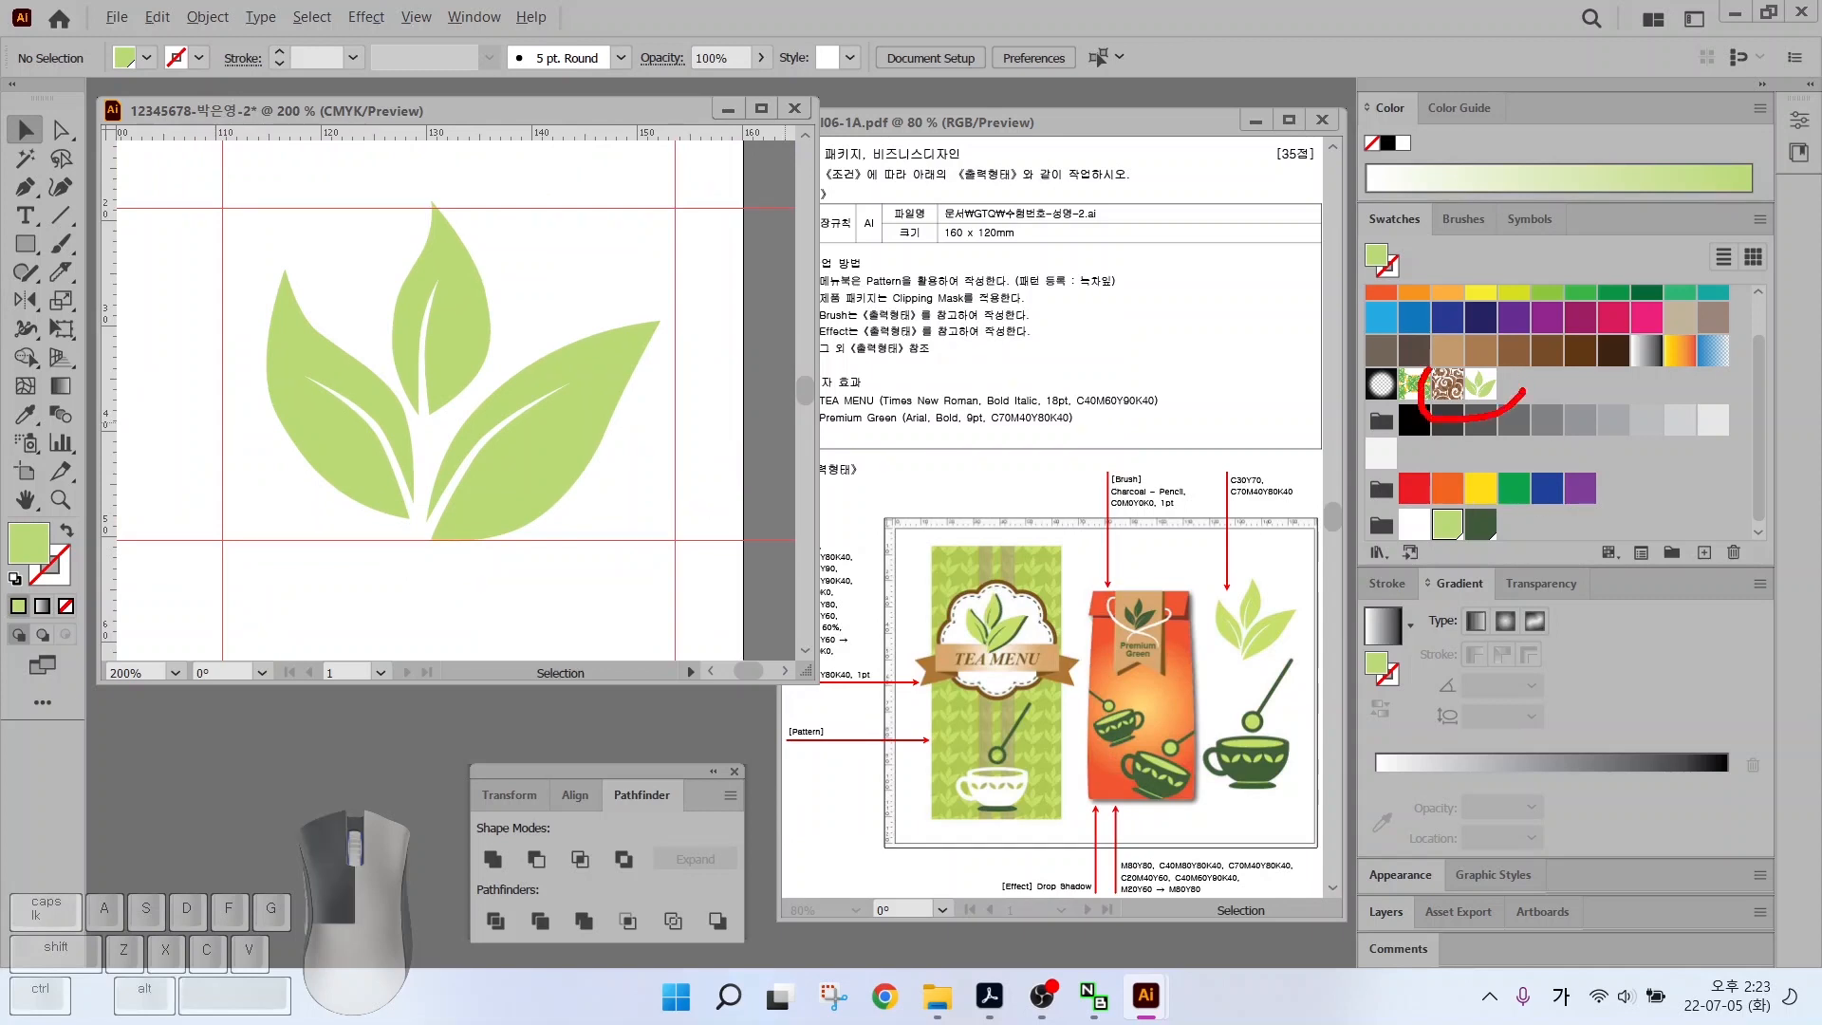
mouse_move(1522, 389)
mouse_down()
mouse_move(1451, 357)
mouse_move(1574, 465)
mouse_up()
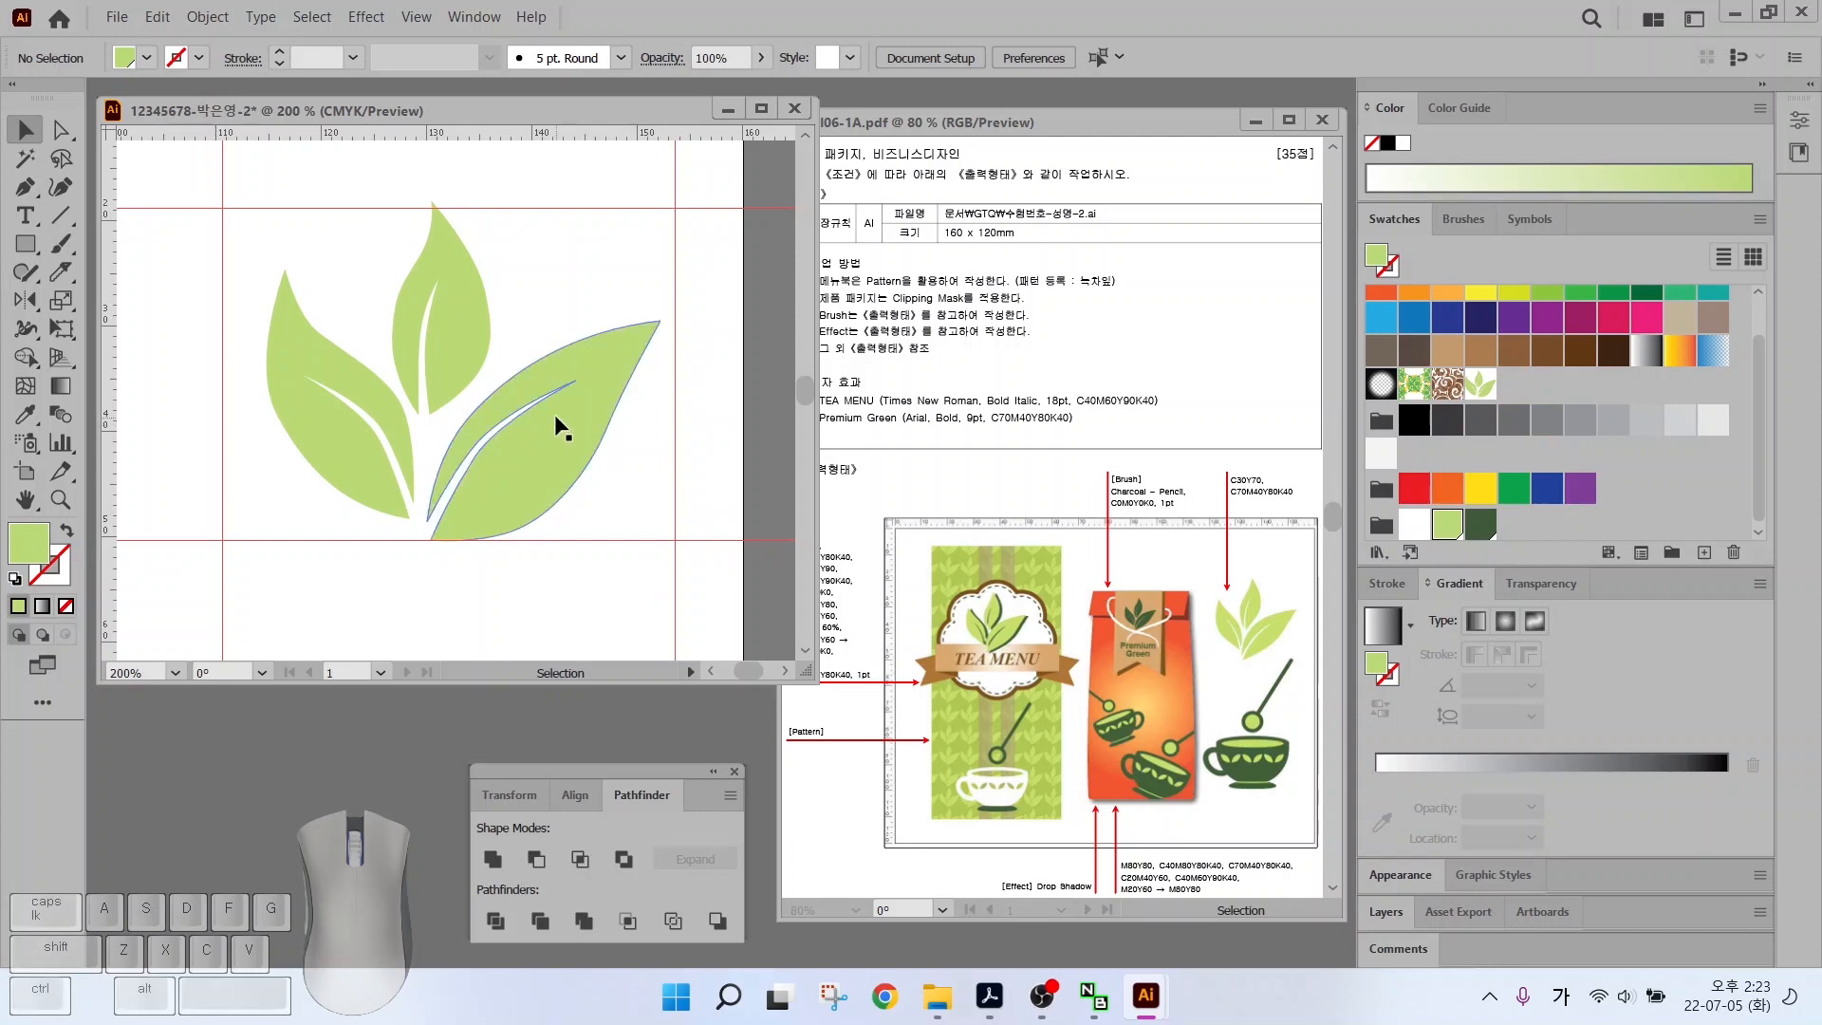
key(alt)
drag(1287, 816, 1296, 802)
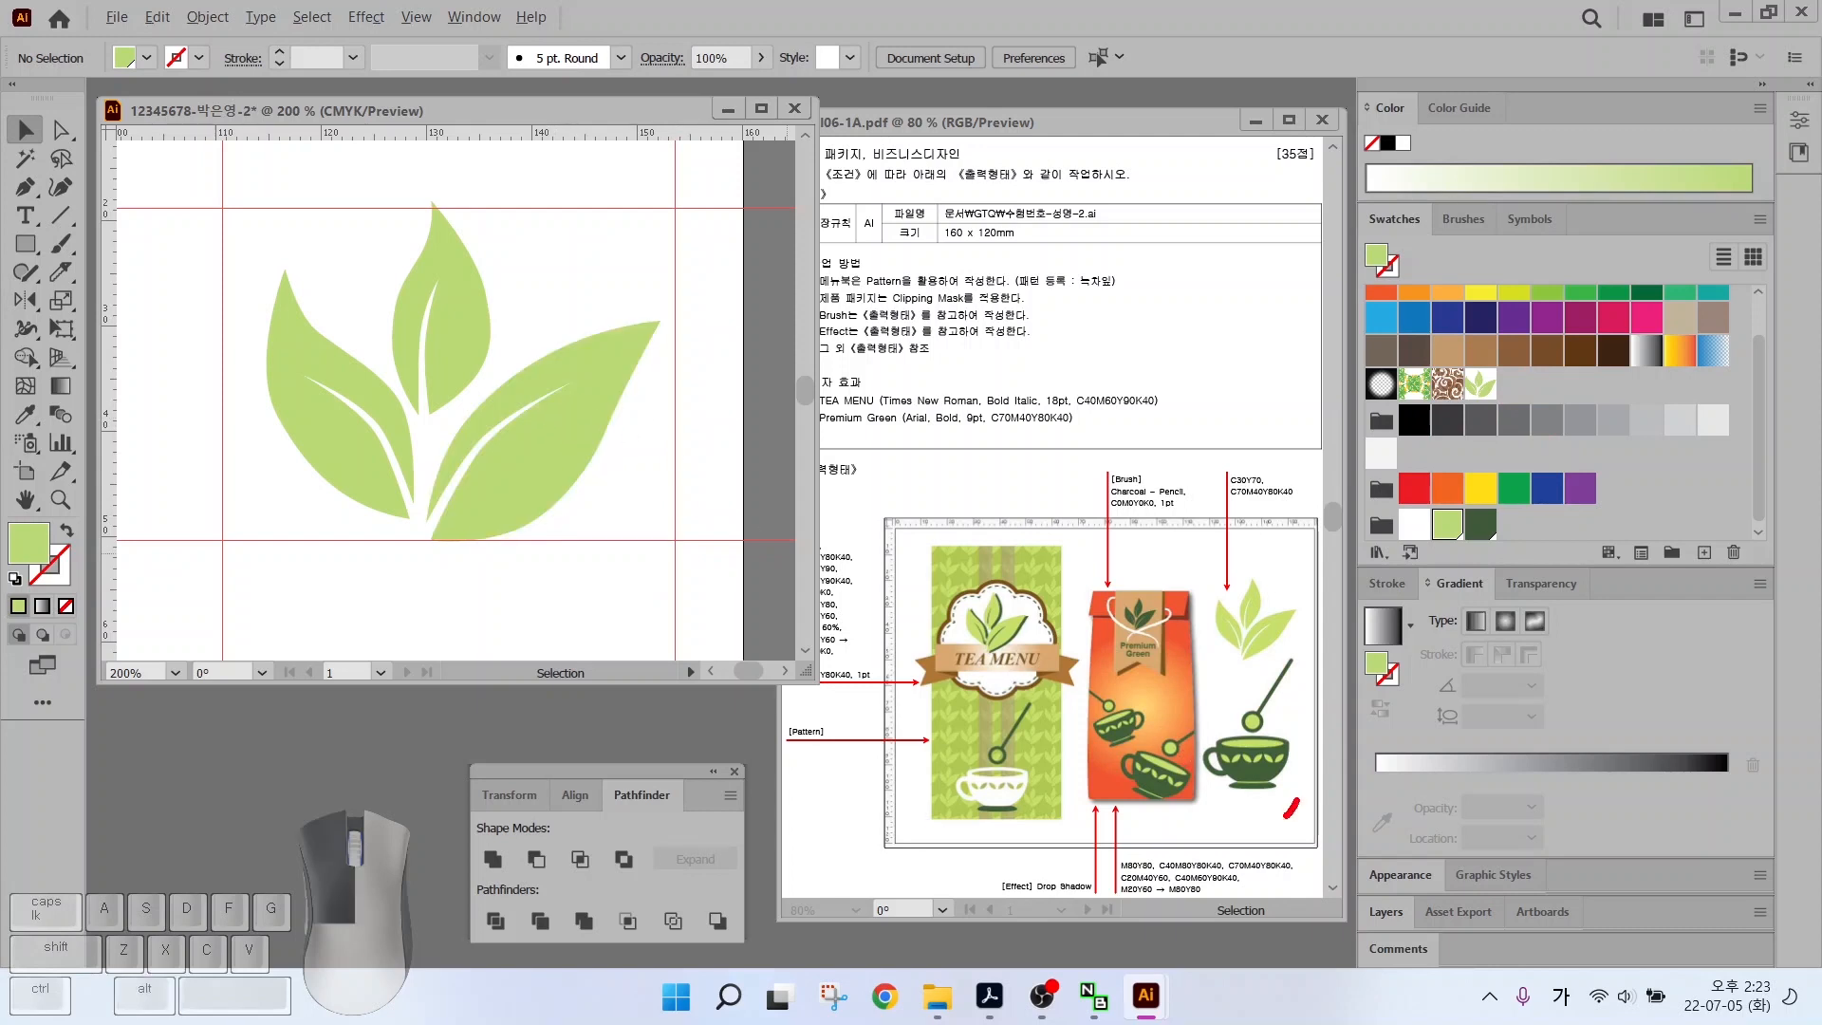
double_click(26, 499)
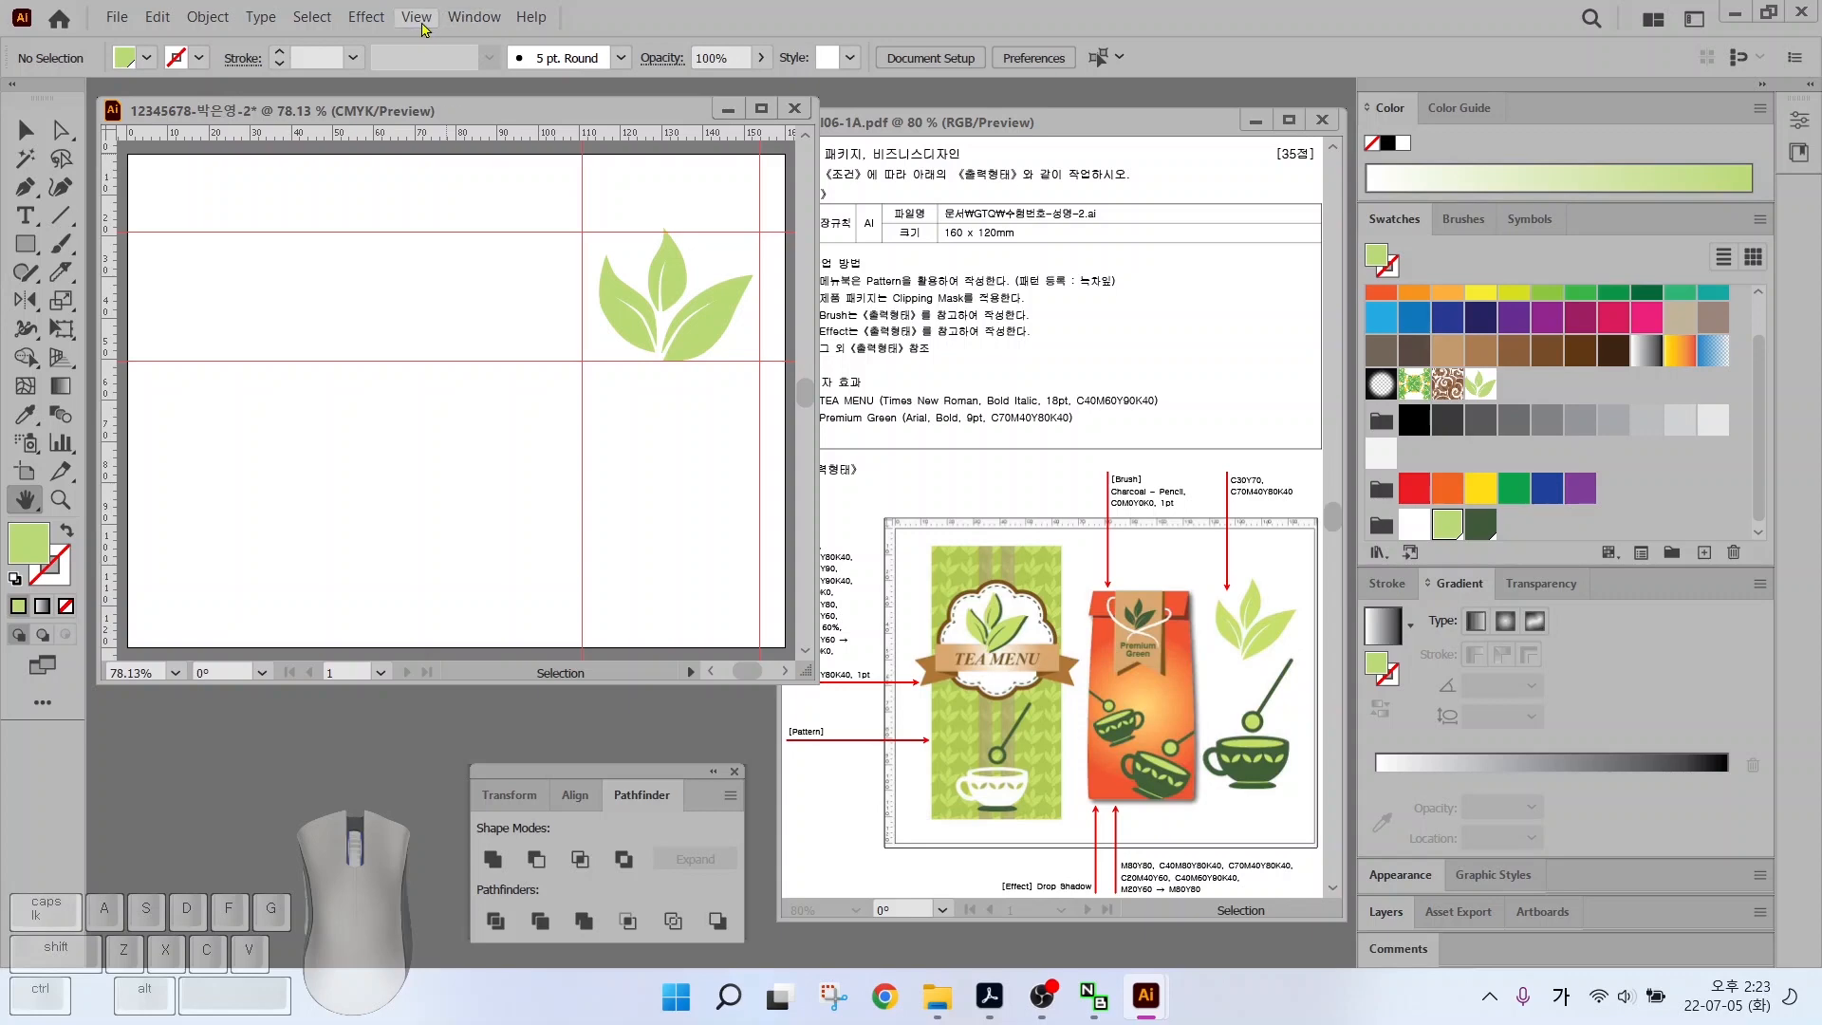
click(417, 21)
mouse_move(532, 961)
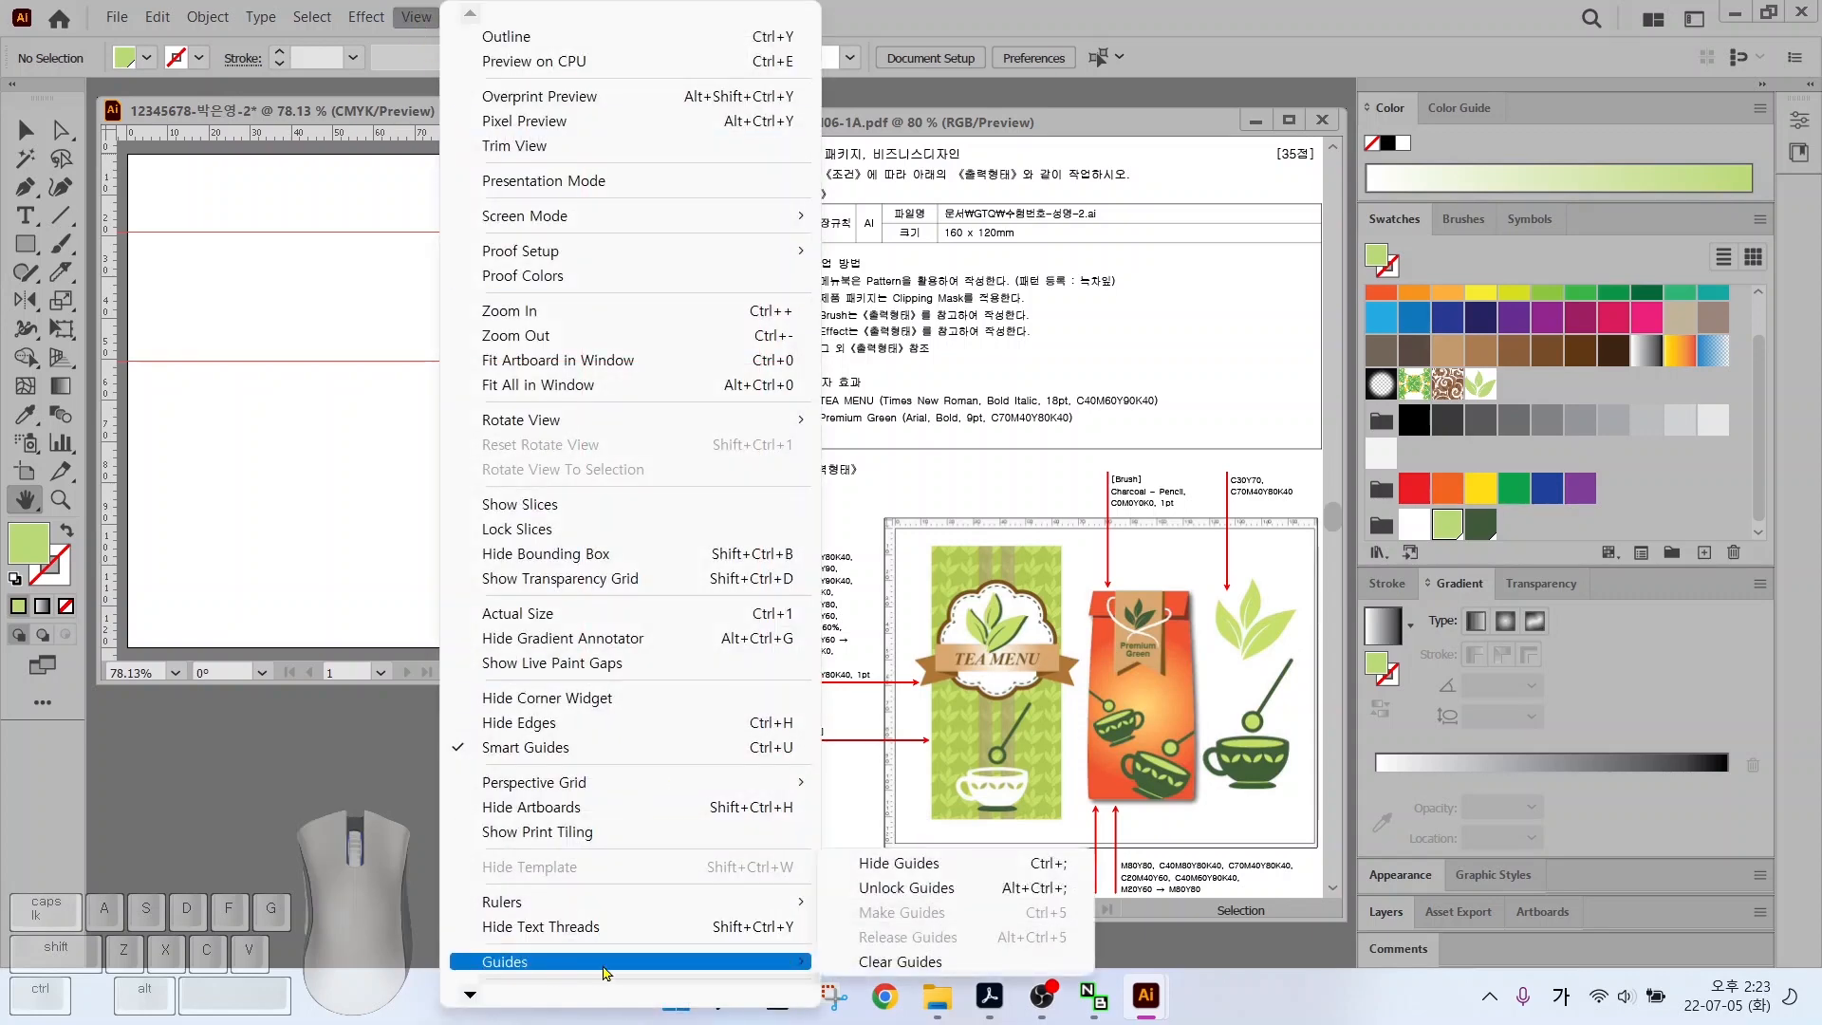
click(901, 967)
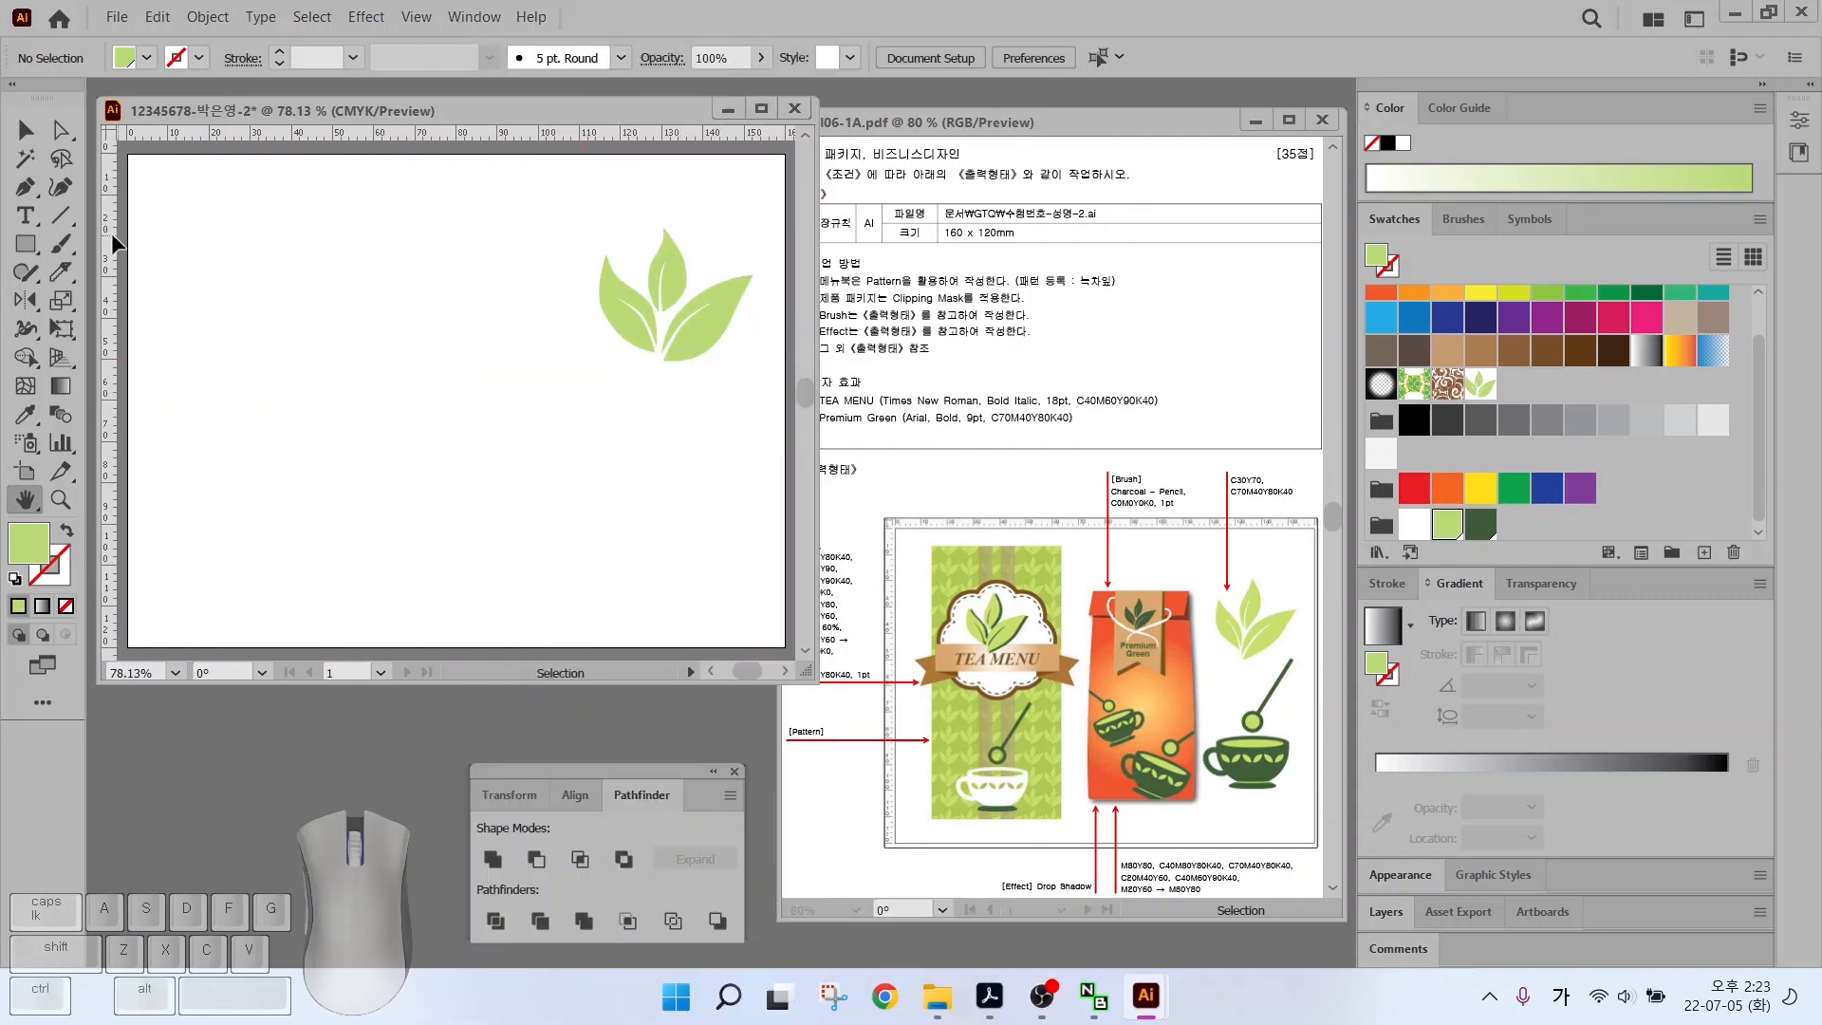
Drag two vertical and two horizontal guides onto the artboard from the rulers, then zoom in
drag(111, 231, 546, 379)
drag(111, 284, 748, 246)
drag(408, 137, 371, 567)
drag(384, 138, 327, 467)
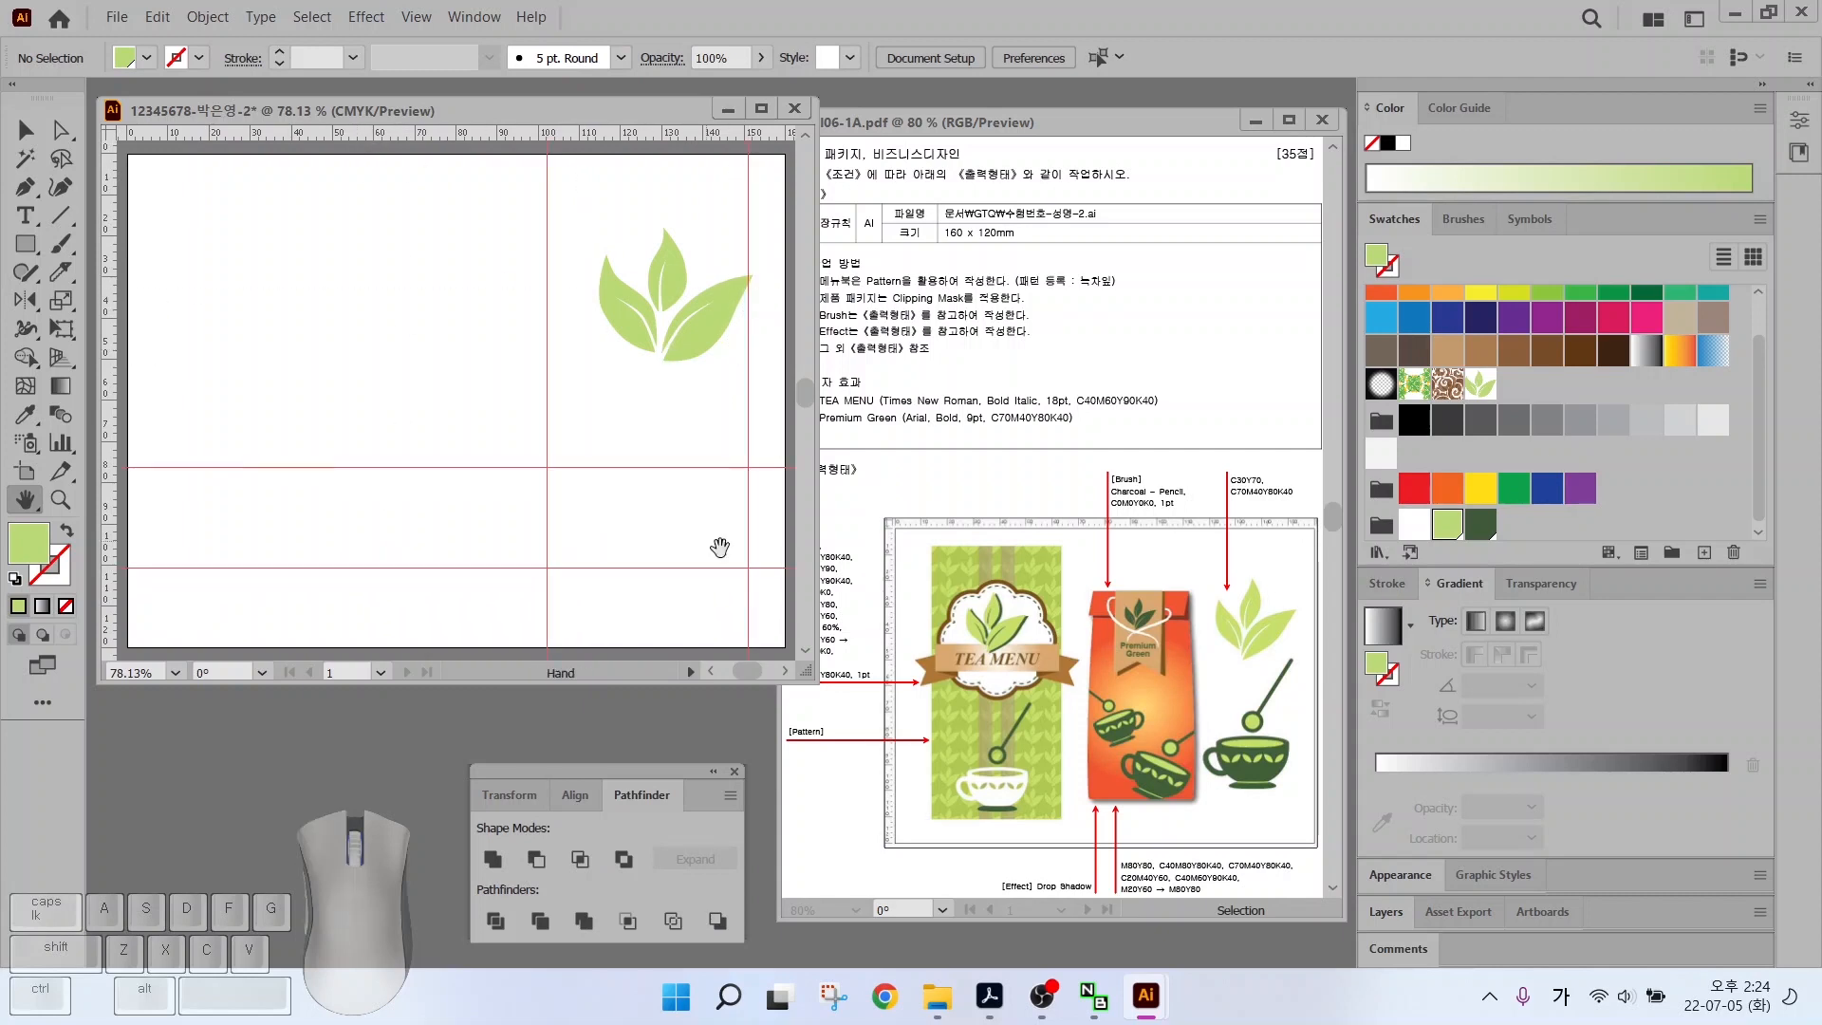
scroll(778, 537, up, 3)
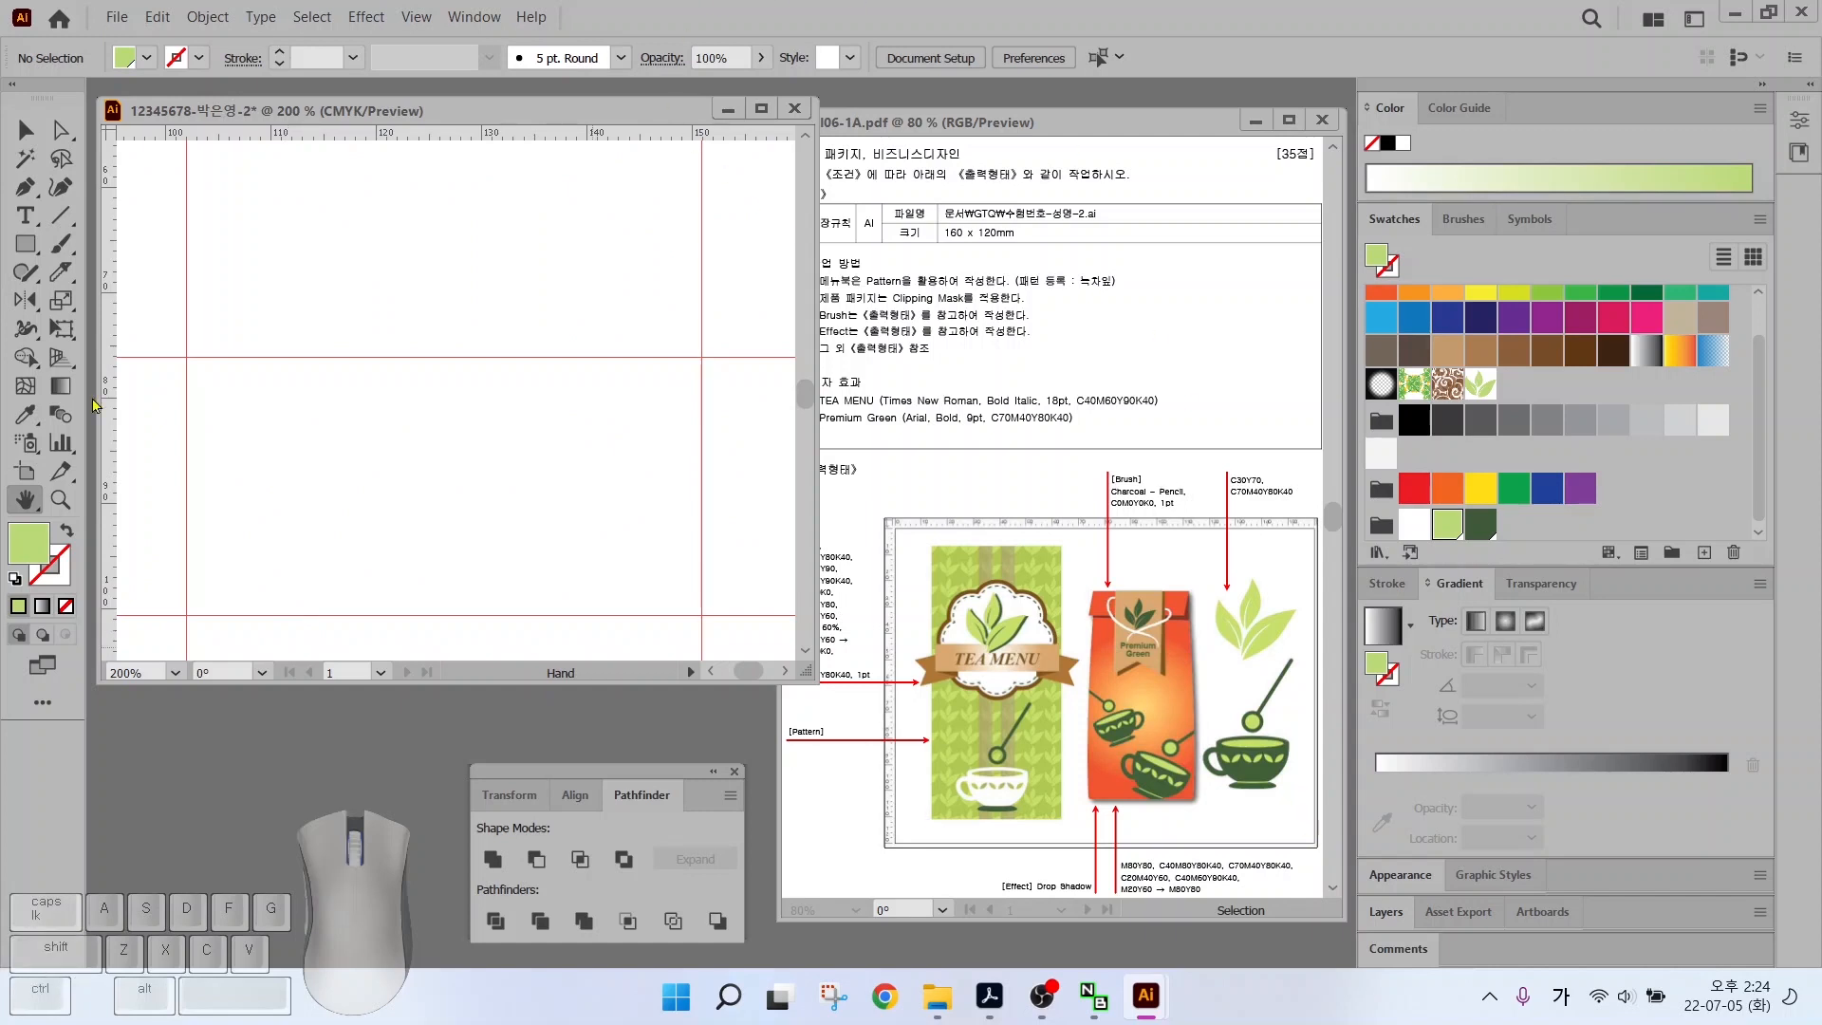
Draw a thin rounded-rectangle bar above the lower guide, fill it dark green and stretch both ends
drag(26, 244, 120, 306)
drag(34, 244, 95, 275)
drag(288, 587, 586, 615)
click(1480, 522)
key(a)
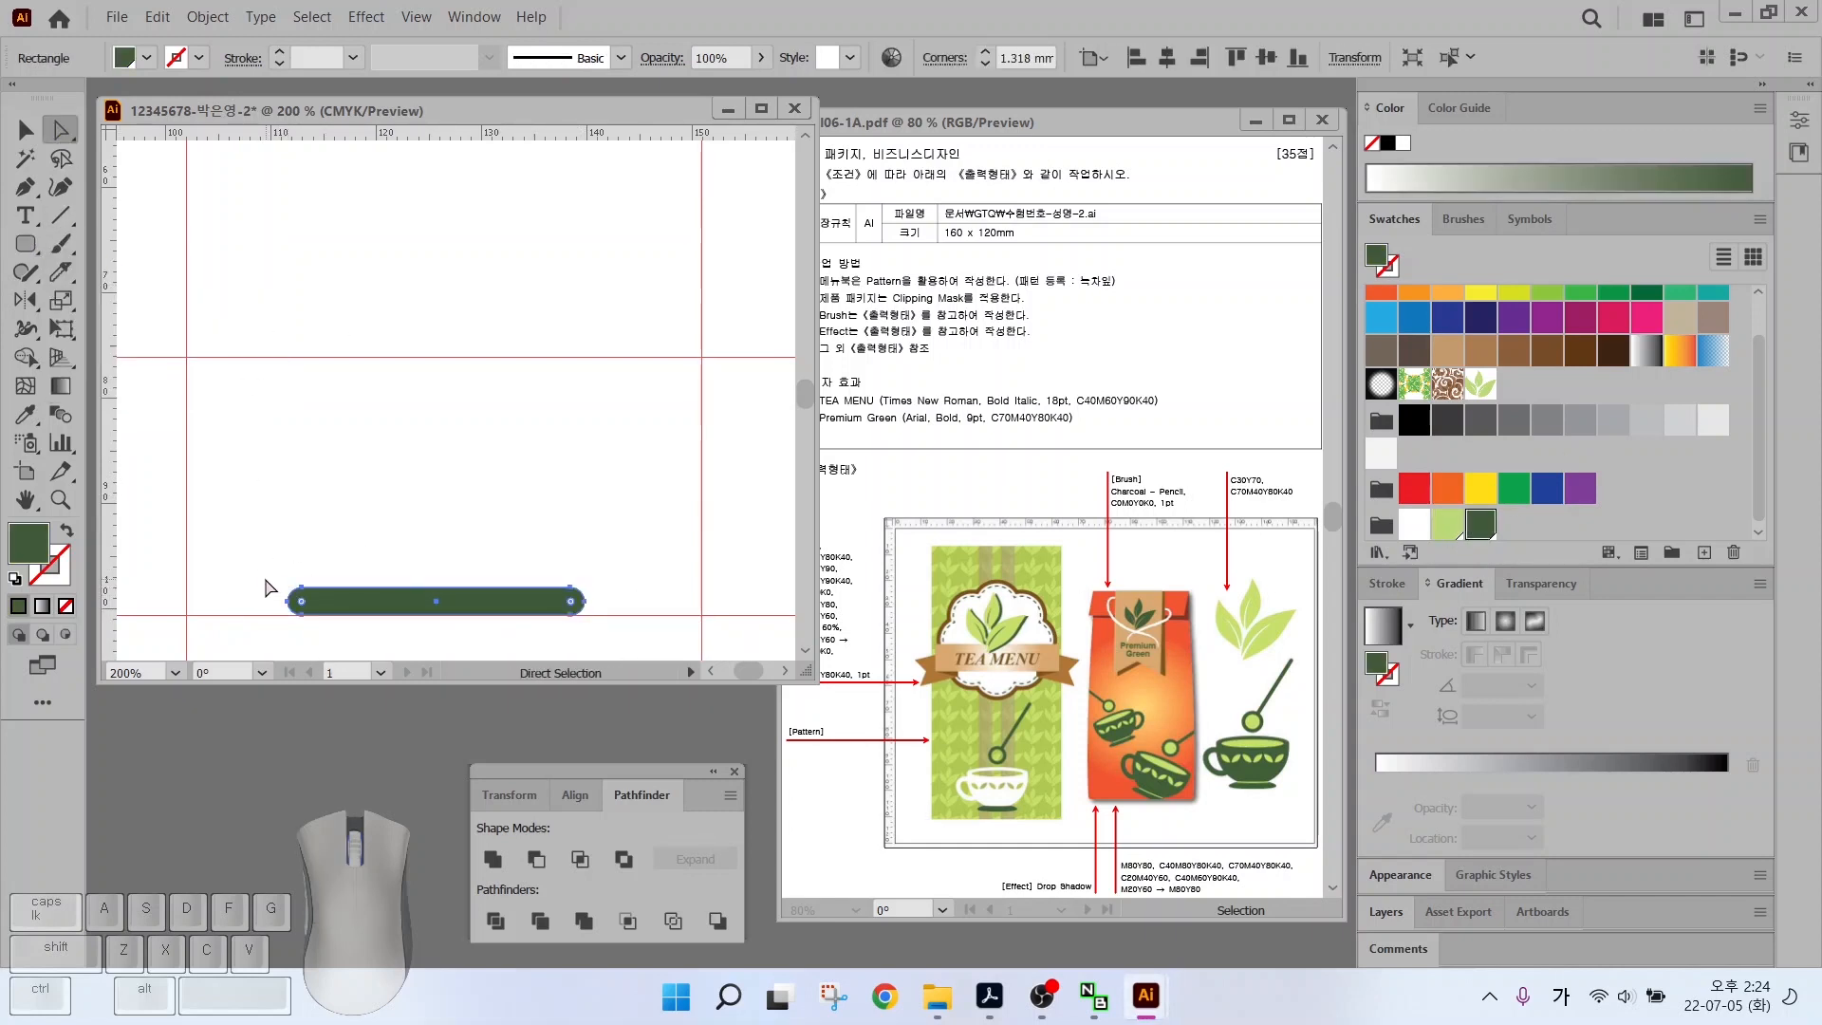
drag(266, 581, 289, 613)
drag(285, 612, 274, 611)
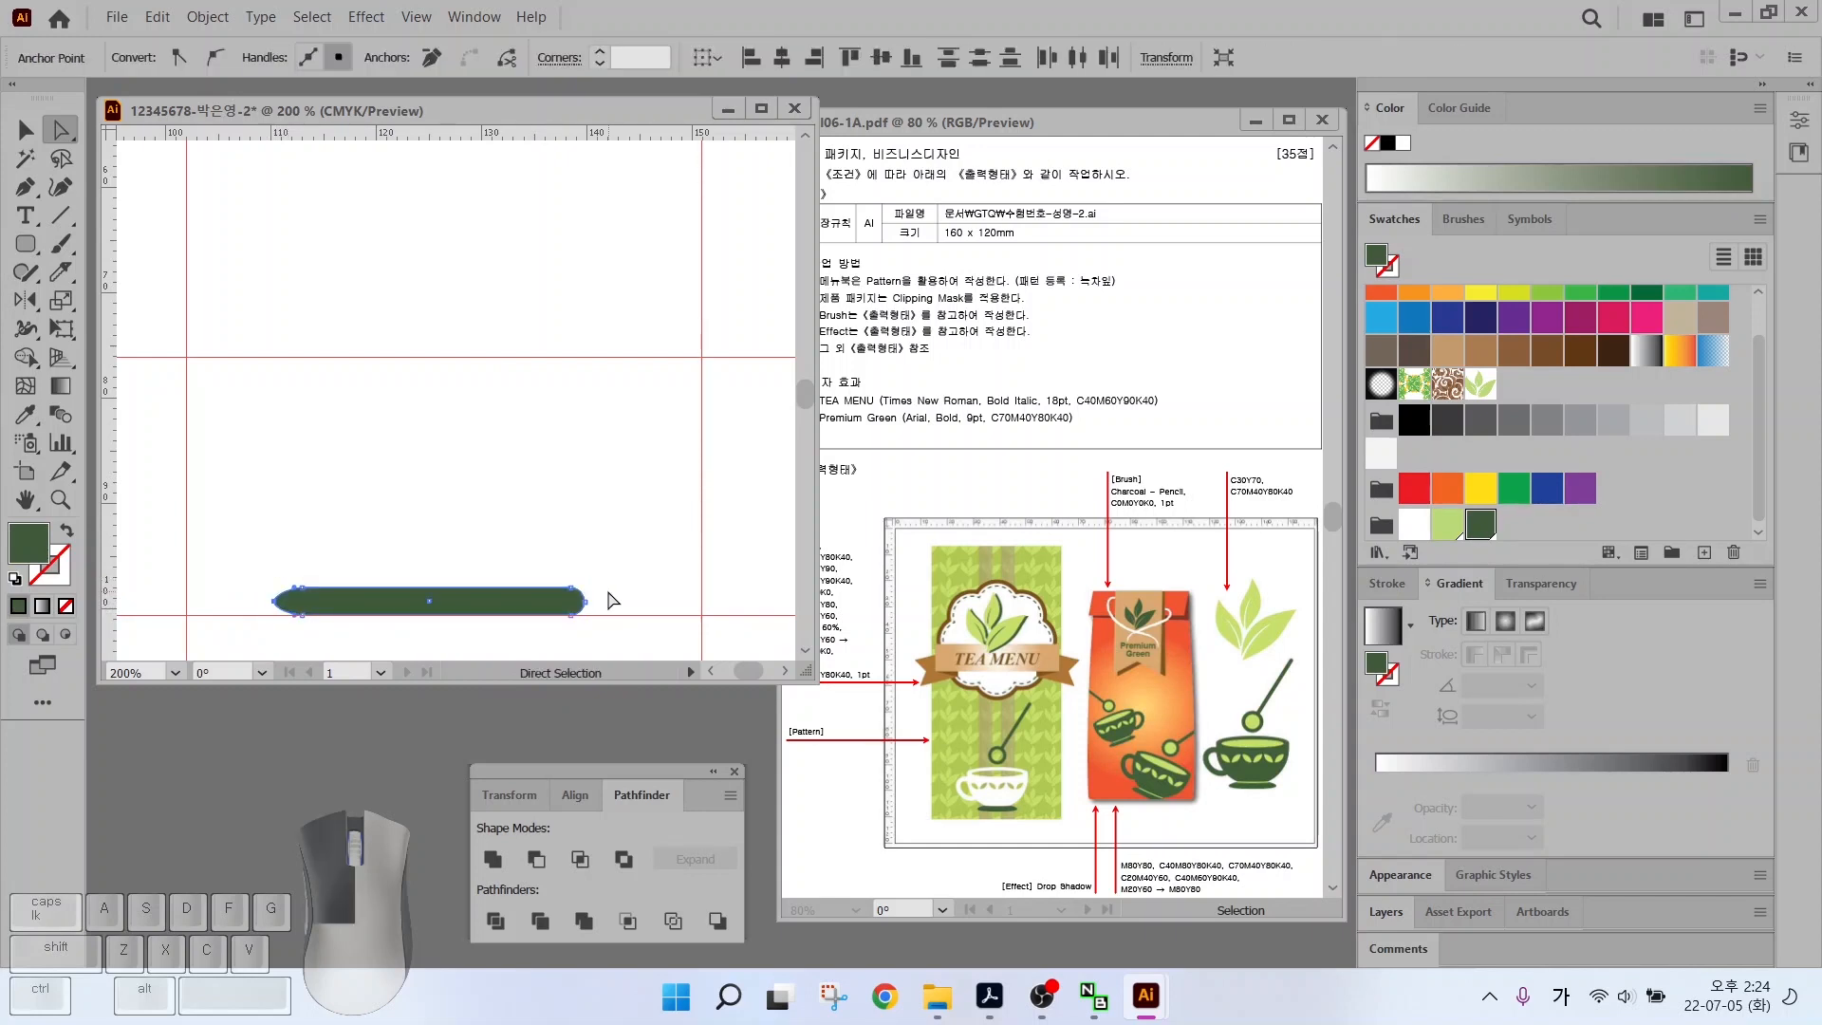
mouse_move(581, 610)
mouse_down()
mouse_move(599, 604)
mouse_move(549, 607)
mouse_up()
Shift the green bar slightly left into place and draw a large rounded rectangle above it
click(26, 130)
click(468, 541)
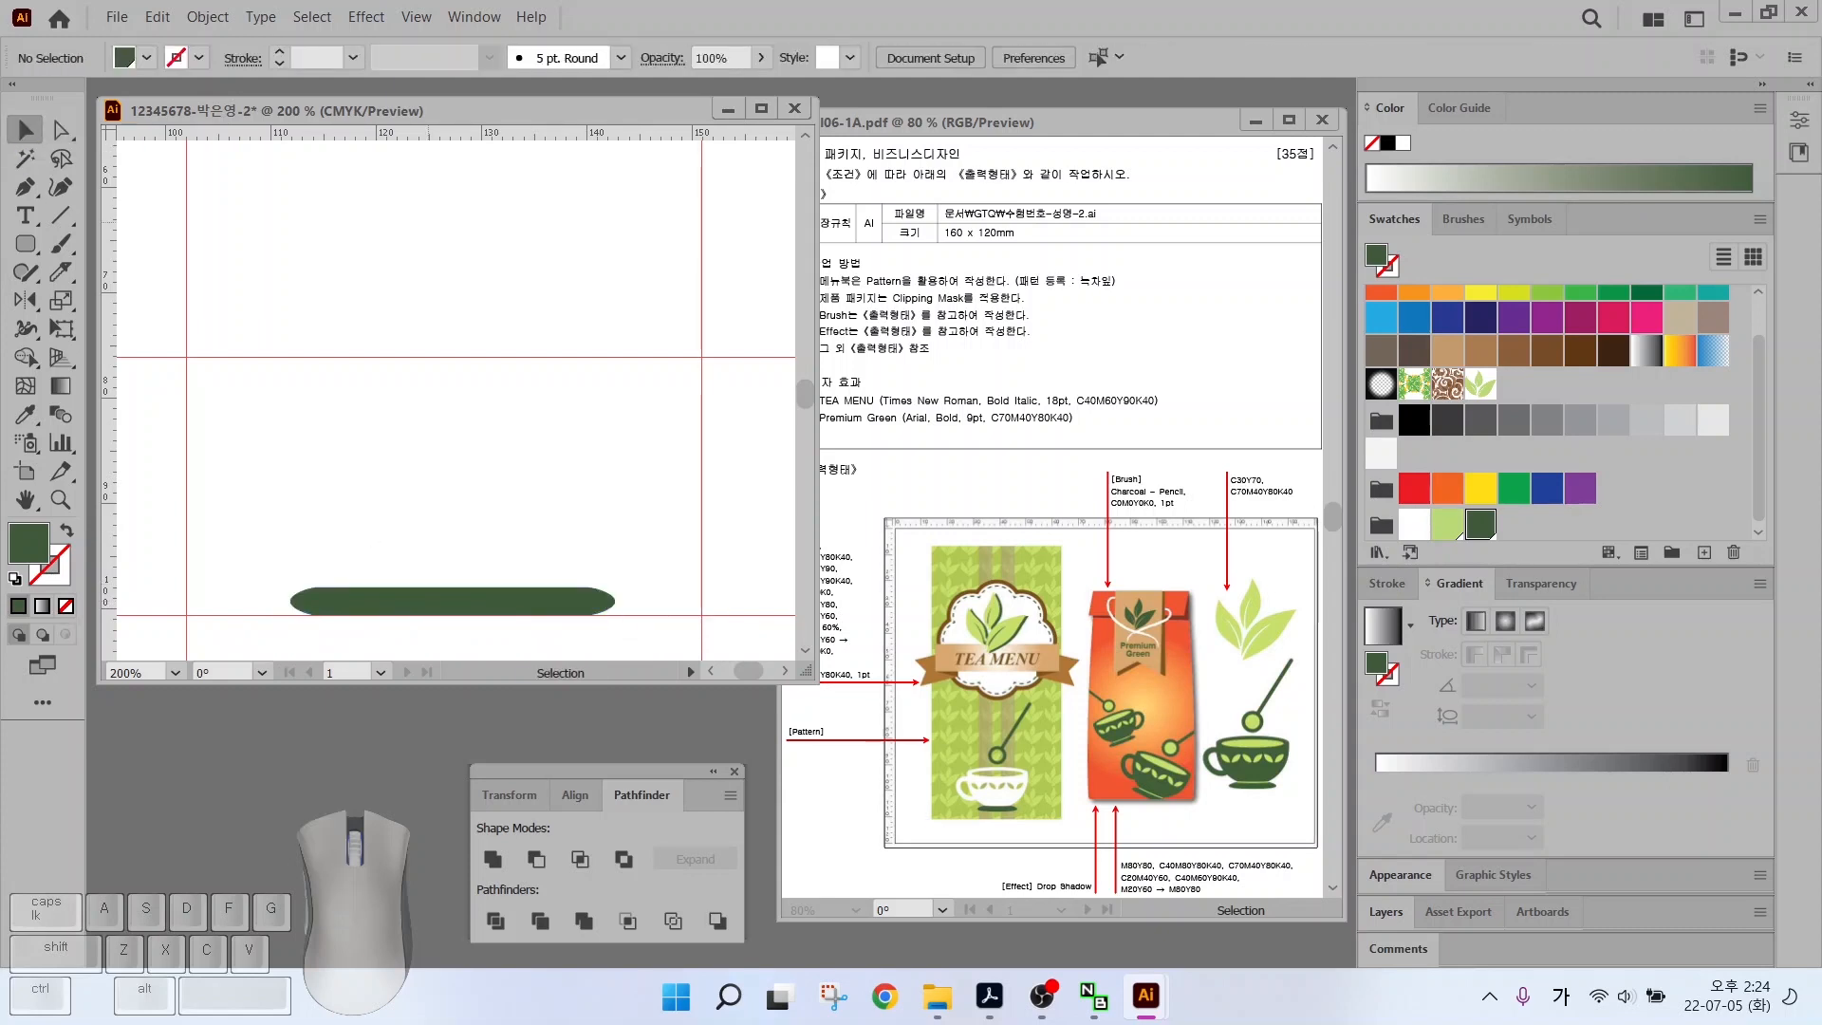
drag(346, 613, 435, 602)
click(166, 276)
drag(26, 244, 107, 285)
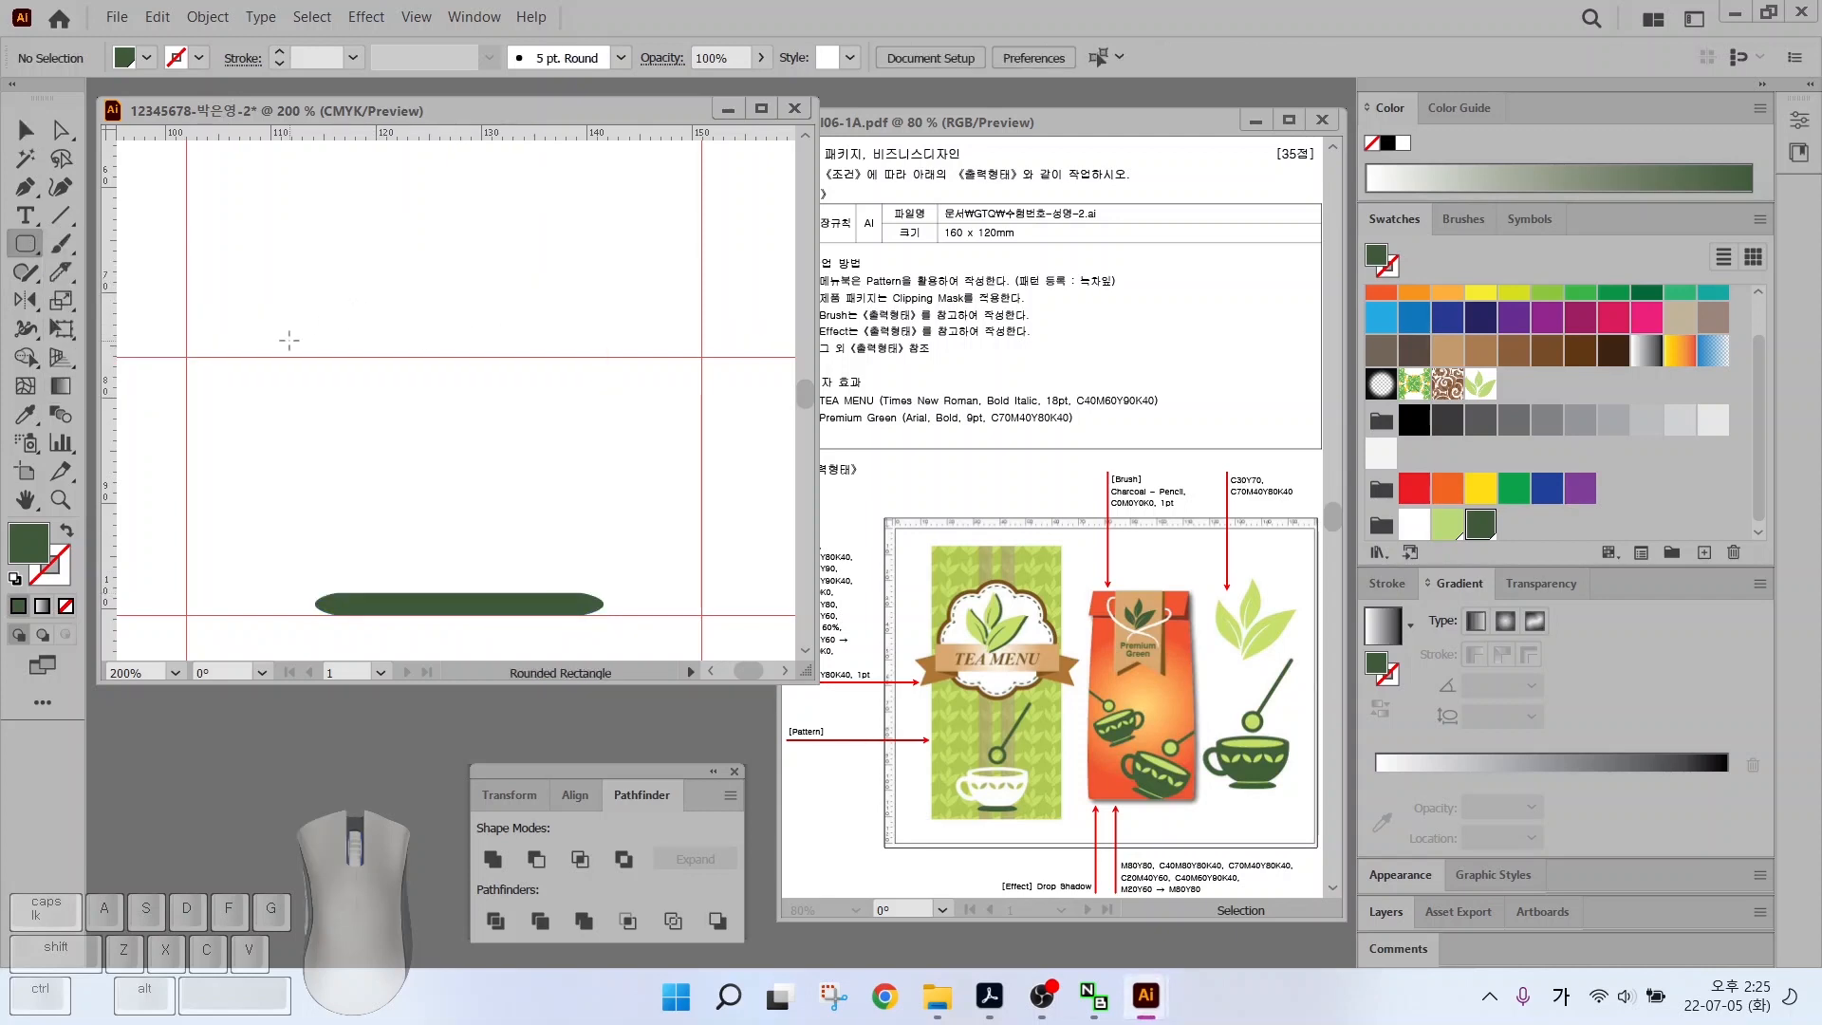
drag(302, 302, 615, 574)
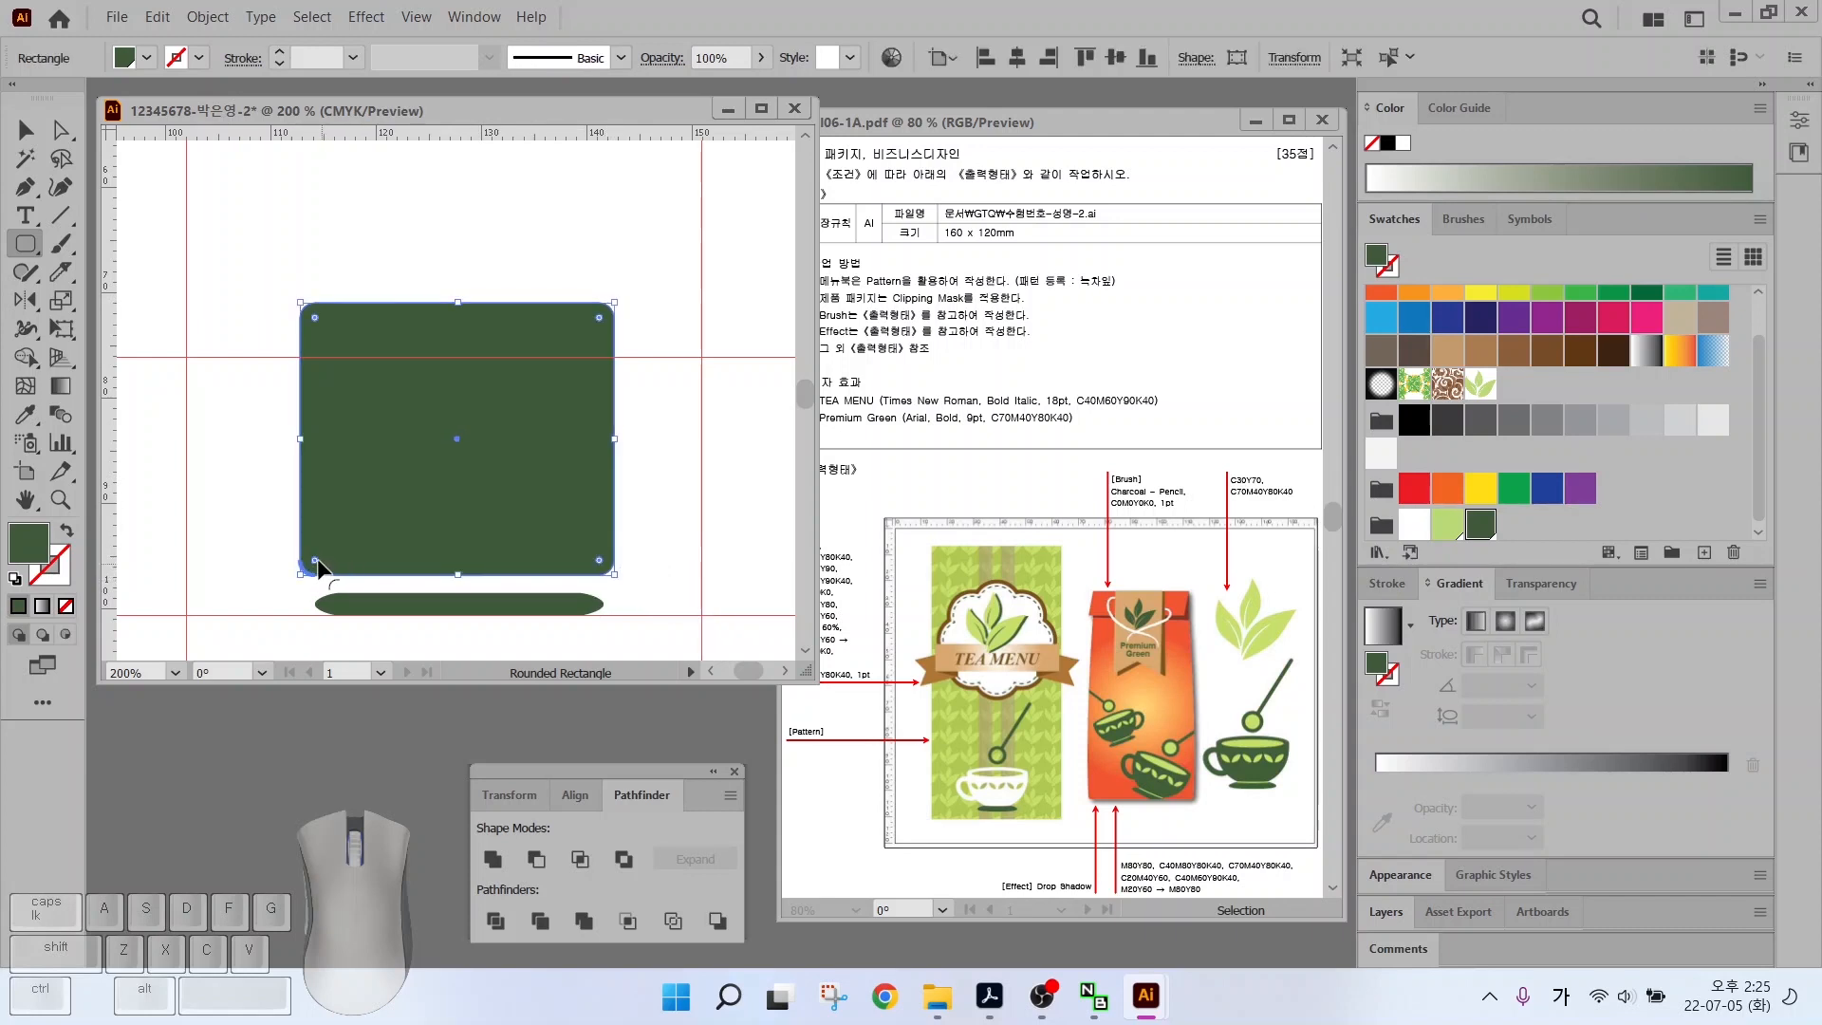
Round all corners of the green rectangle with its corner widget and move it into position
key(ctrl)
key(ctrl)
key(ctrl)
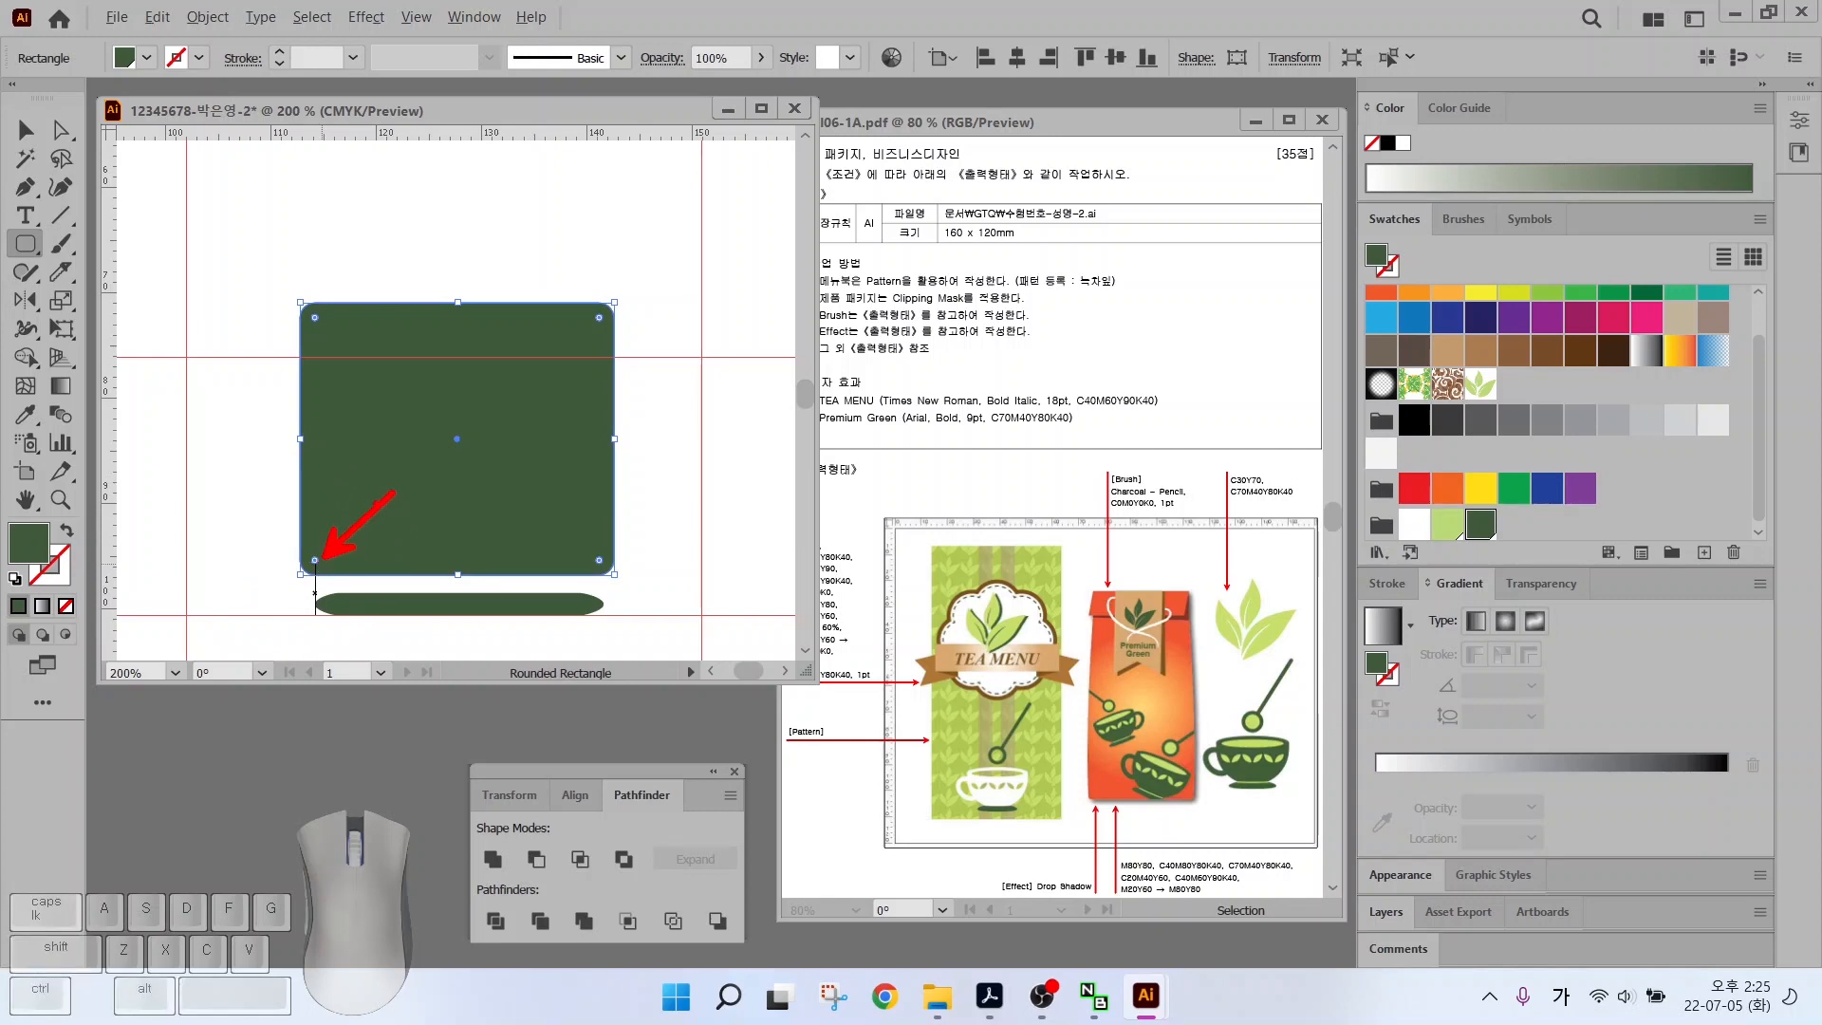
drag(316, 563, 412, 514)
key(v)
drag(303, 316, 257, 262)
drag(483, 475, 510, 472)
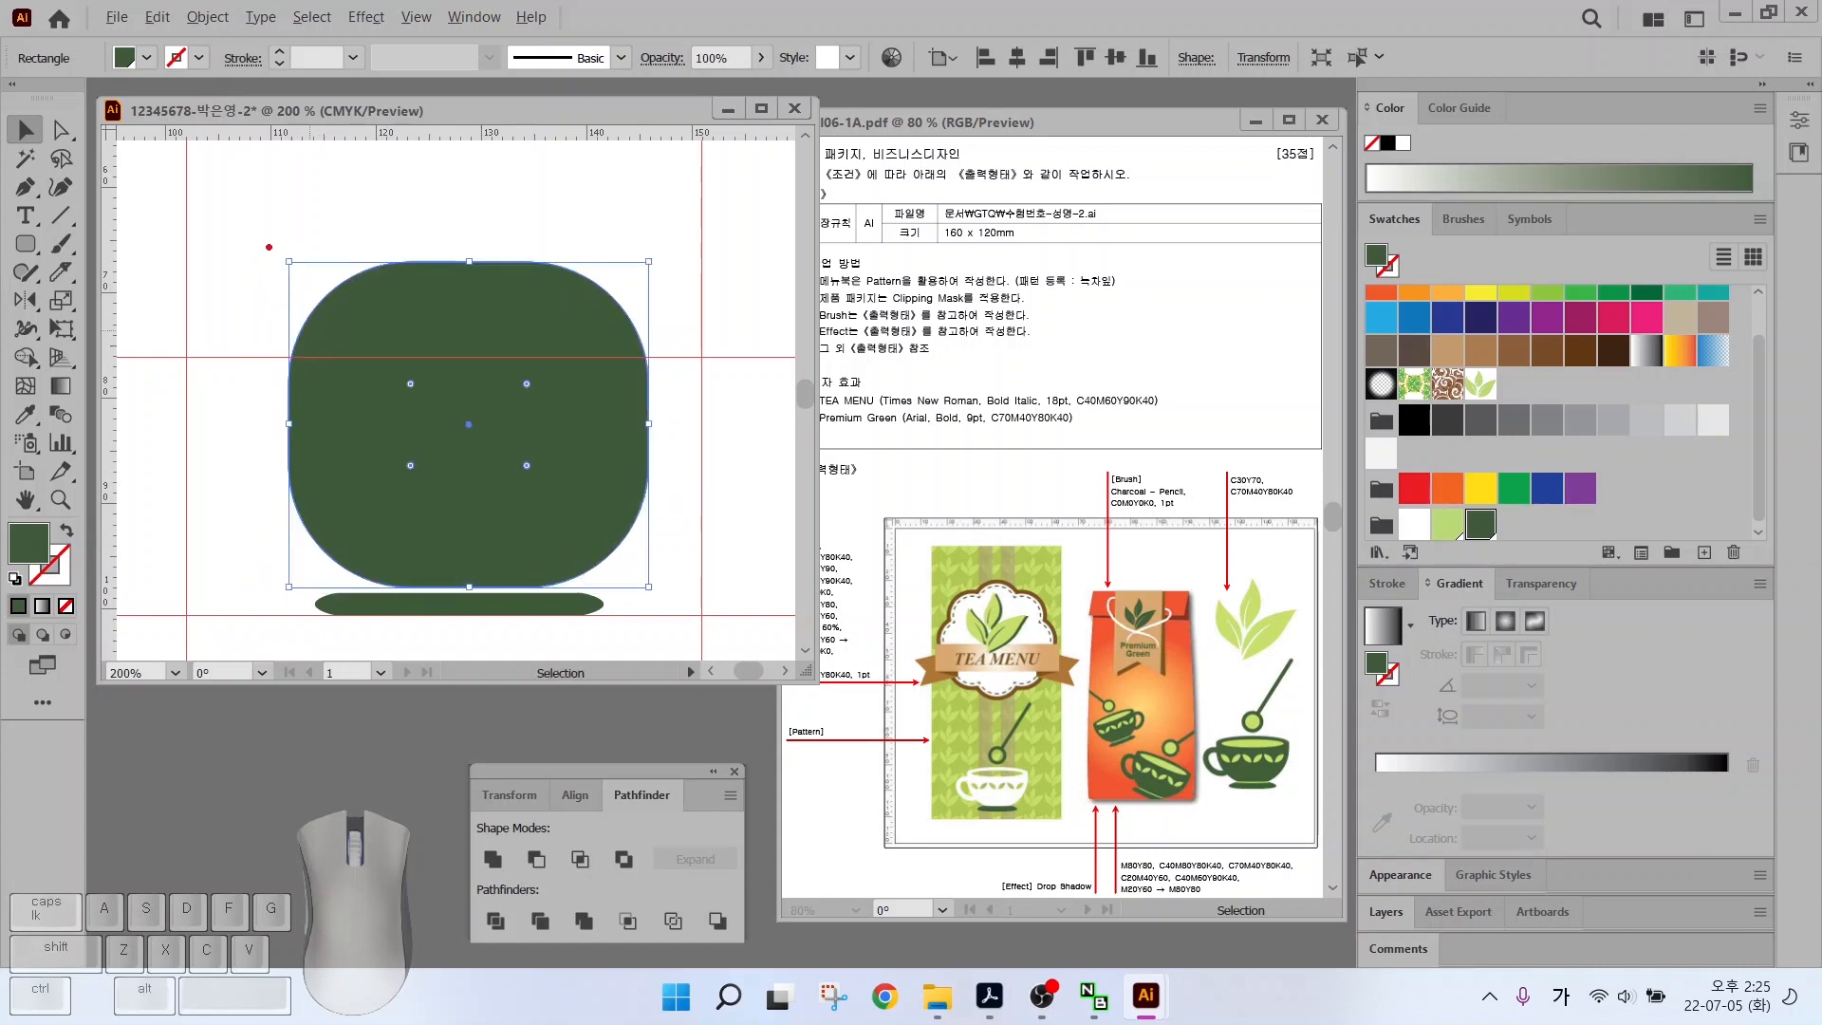
mouse_move(555, 265)
mouse_down()
mouse_move(697, 213)
mouse_move(762, 166)
mouse_up()
key(Escape)
Cut off the shape's top half with a rectangle and Pathfinder Minus Front to form a flat-topped bowl
drag(19, 261, 121, 245)
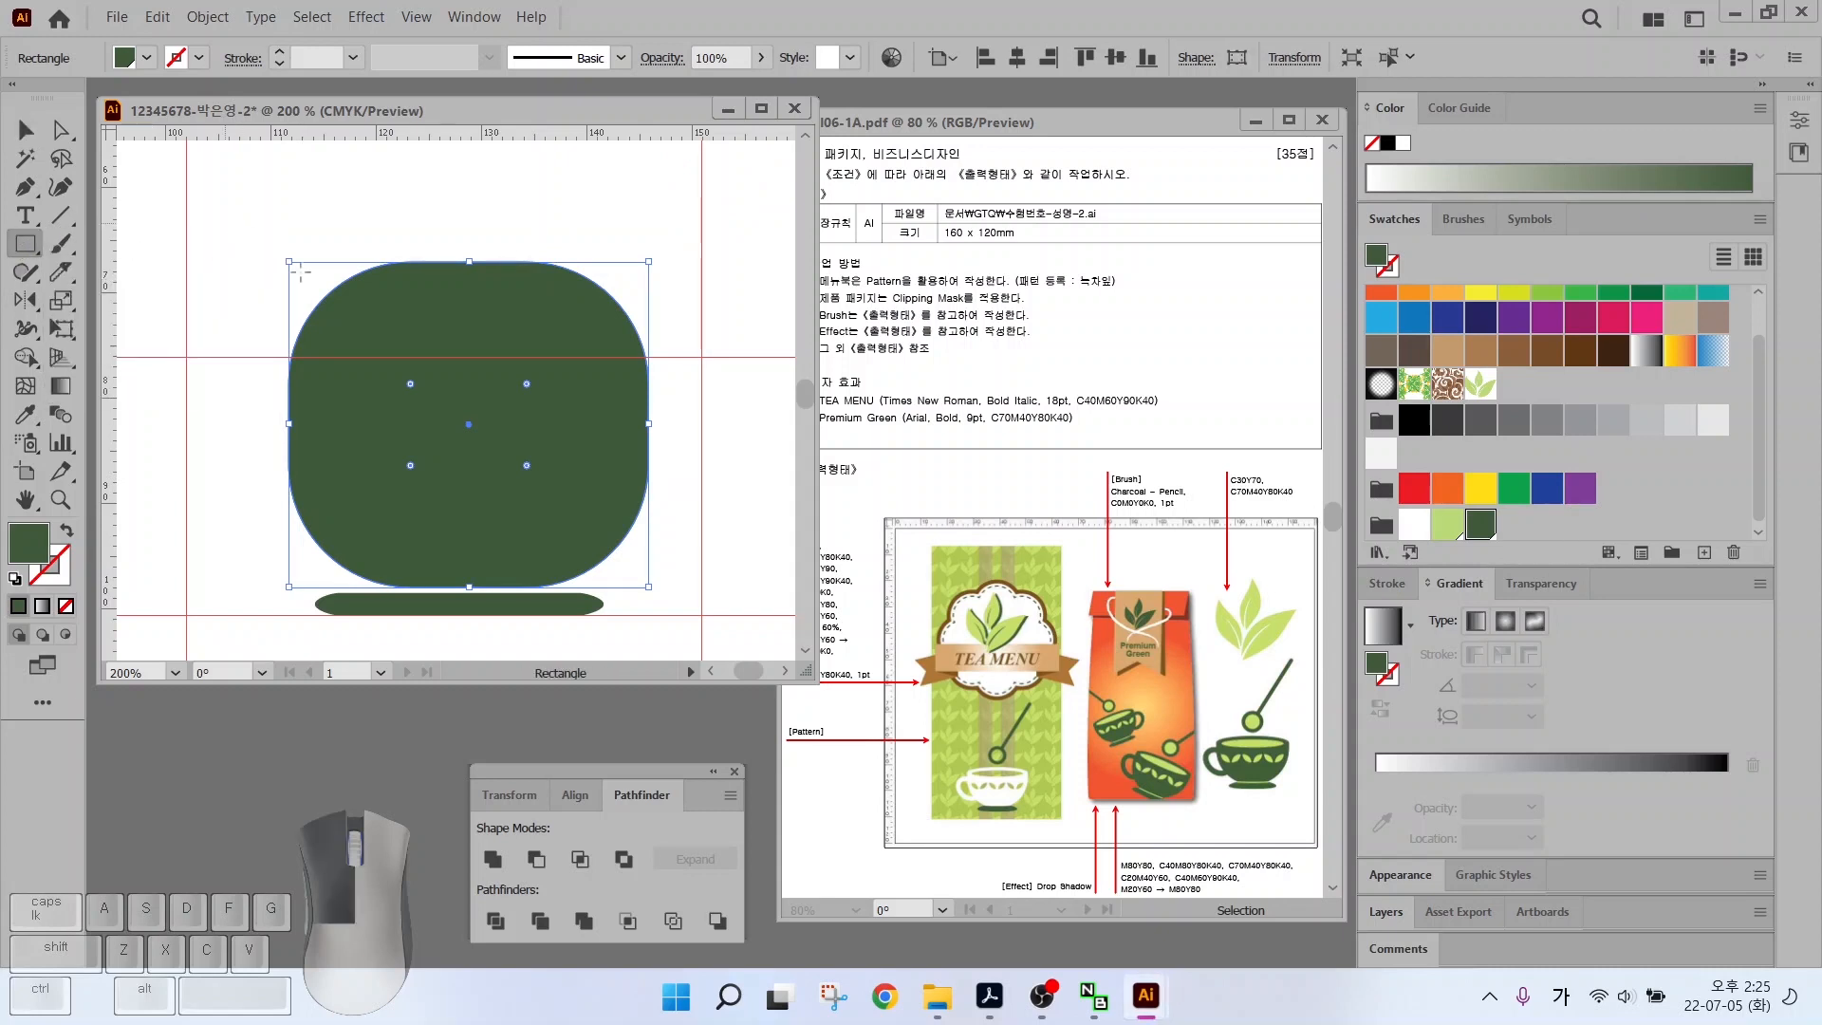
drag(225, 223, 678, 380)
key(v)
key(ctrl+a)
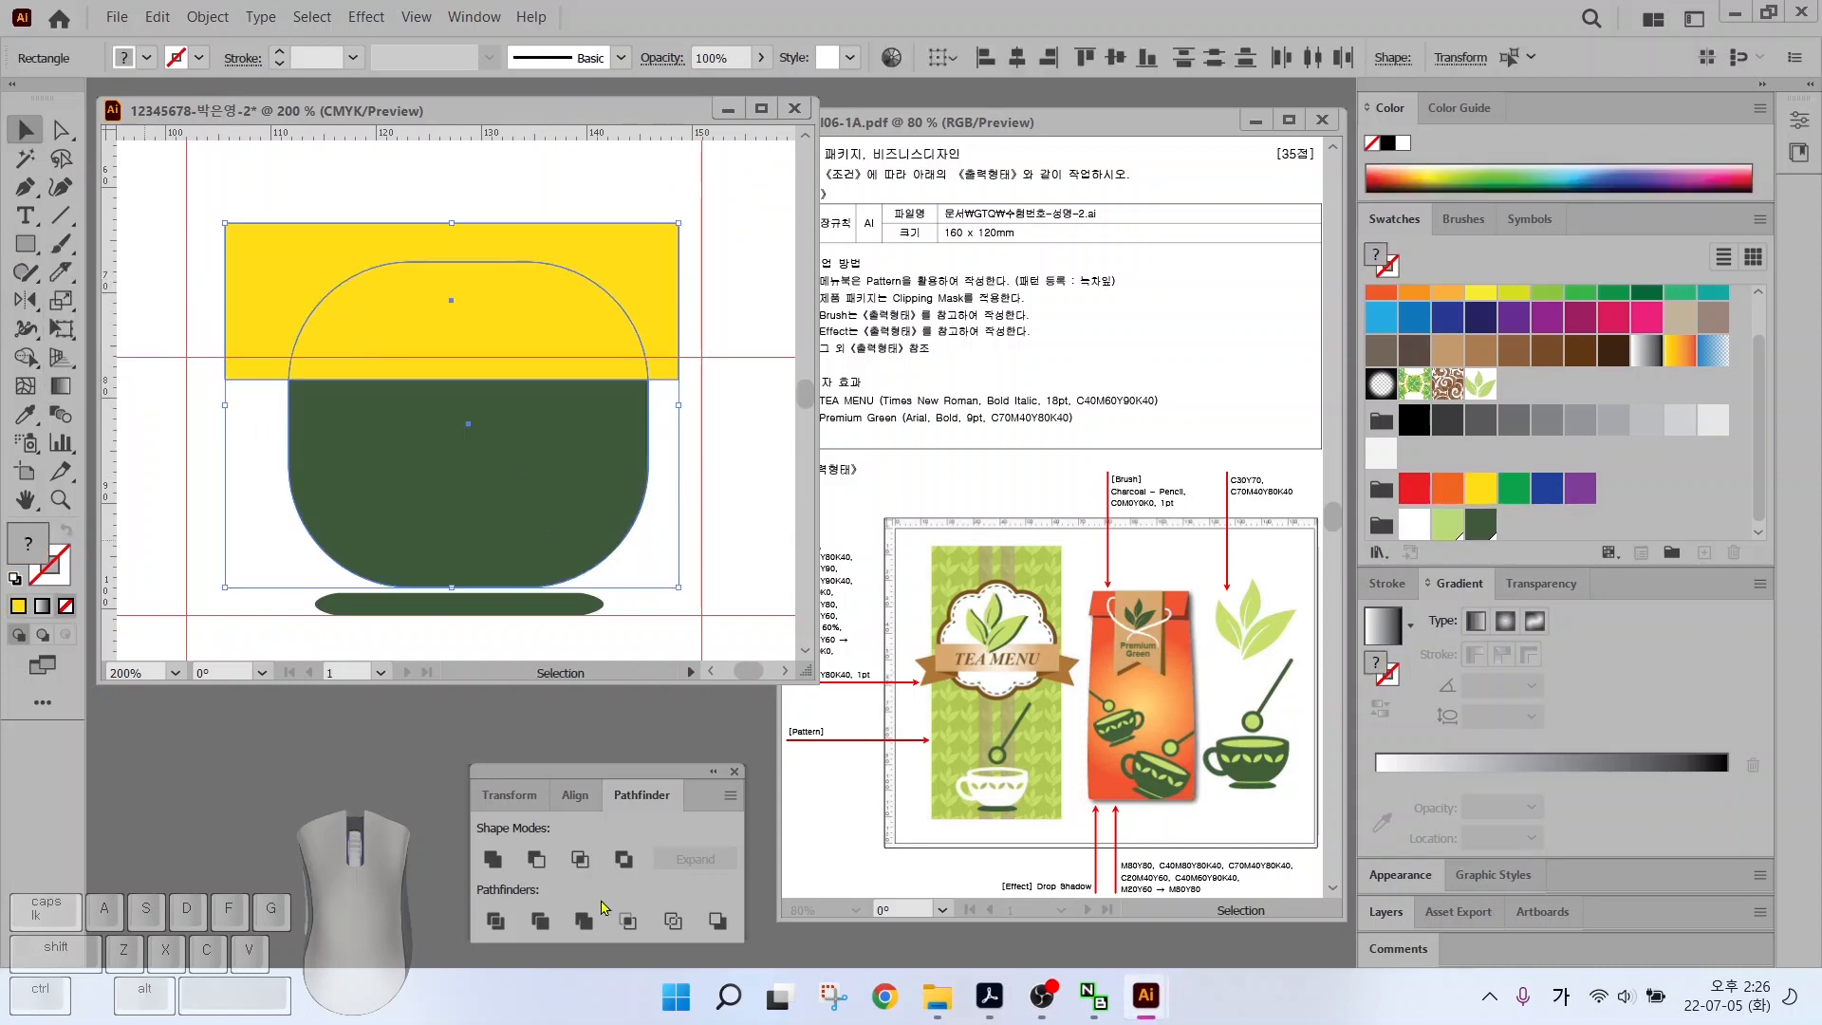
click(536, 858)
drag(464, 380, 464, 368)
Draw an ellipse across the bowl's top as its rim, then deselect everything
drag(26, 244, 95, 303)
drag(287, 336, 649, 404)
key(v)
key(ctrl+shift+a)
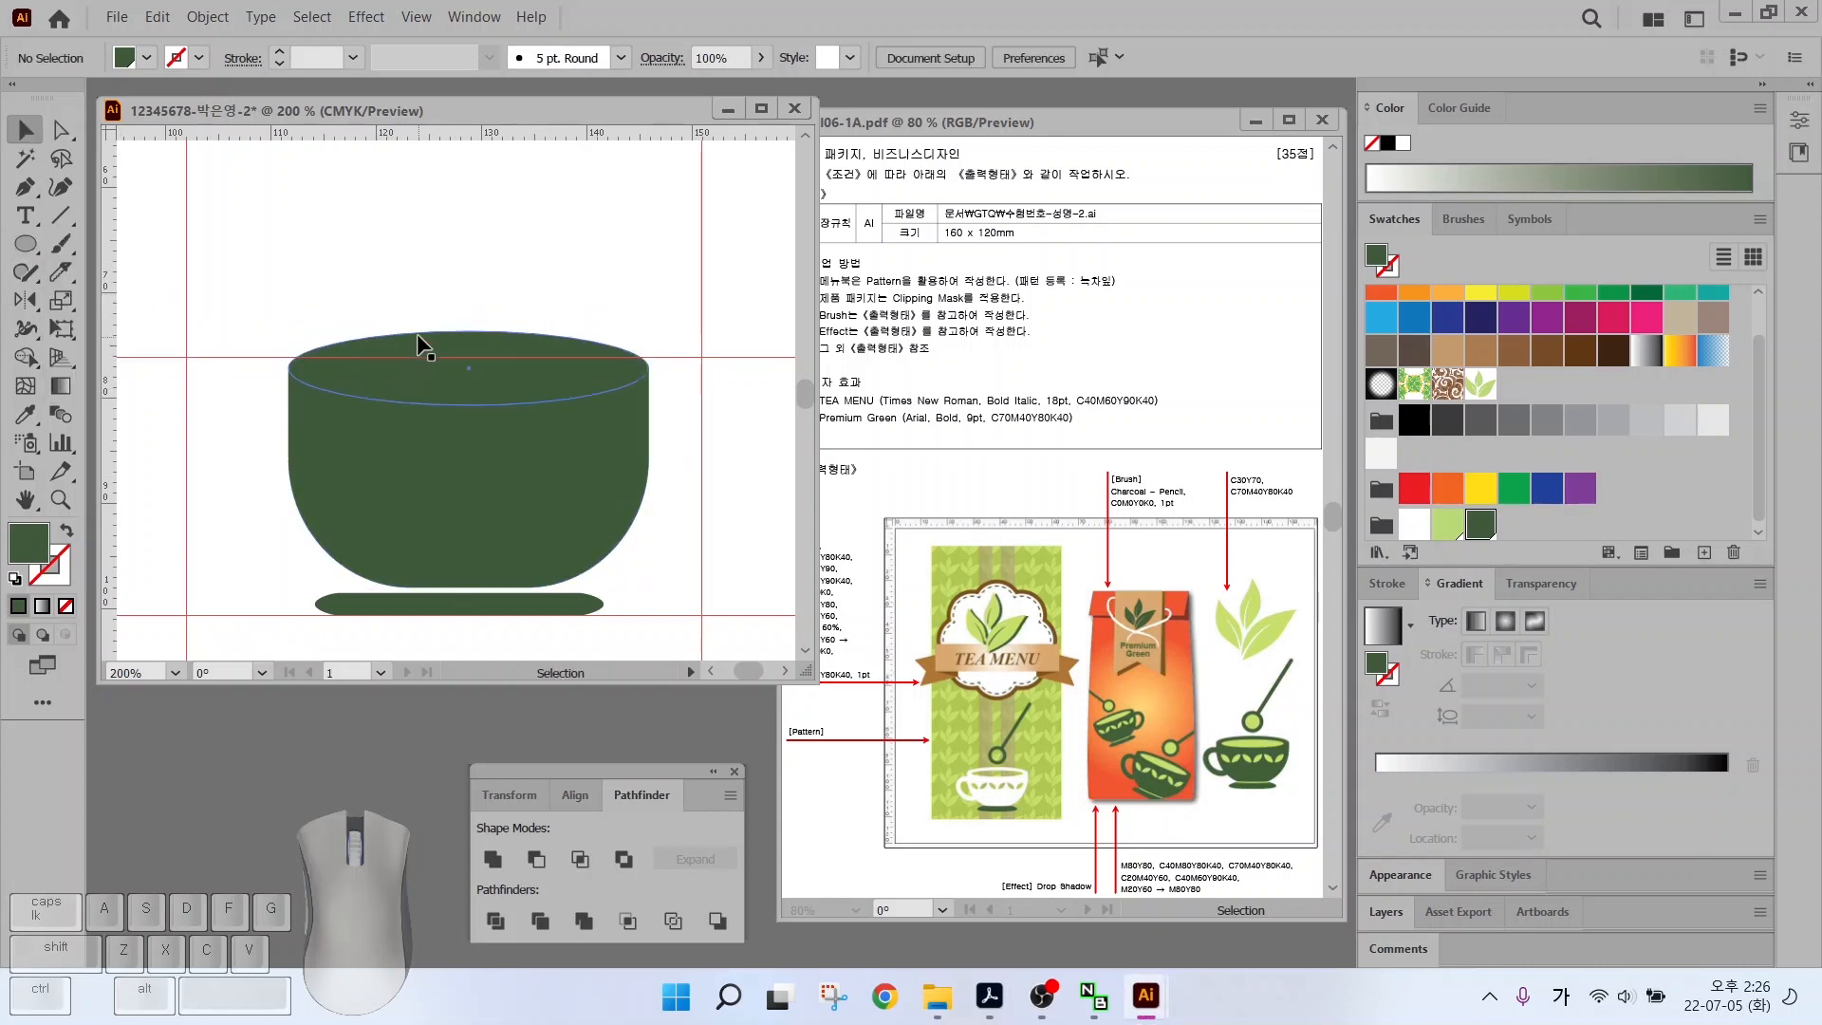
Align the rim ellipse on the bowl, turn off Smart Guides, and select the ellipse
mouse_move(418, 335)
mouse_down()
mouse_move(414, 316)
mouse_move(425, 345)
mouse_up()
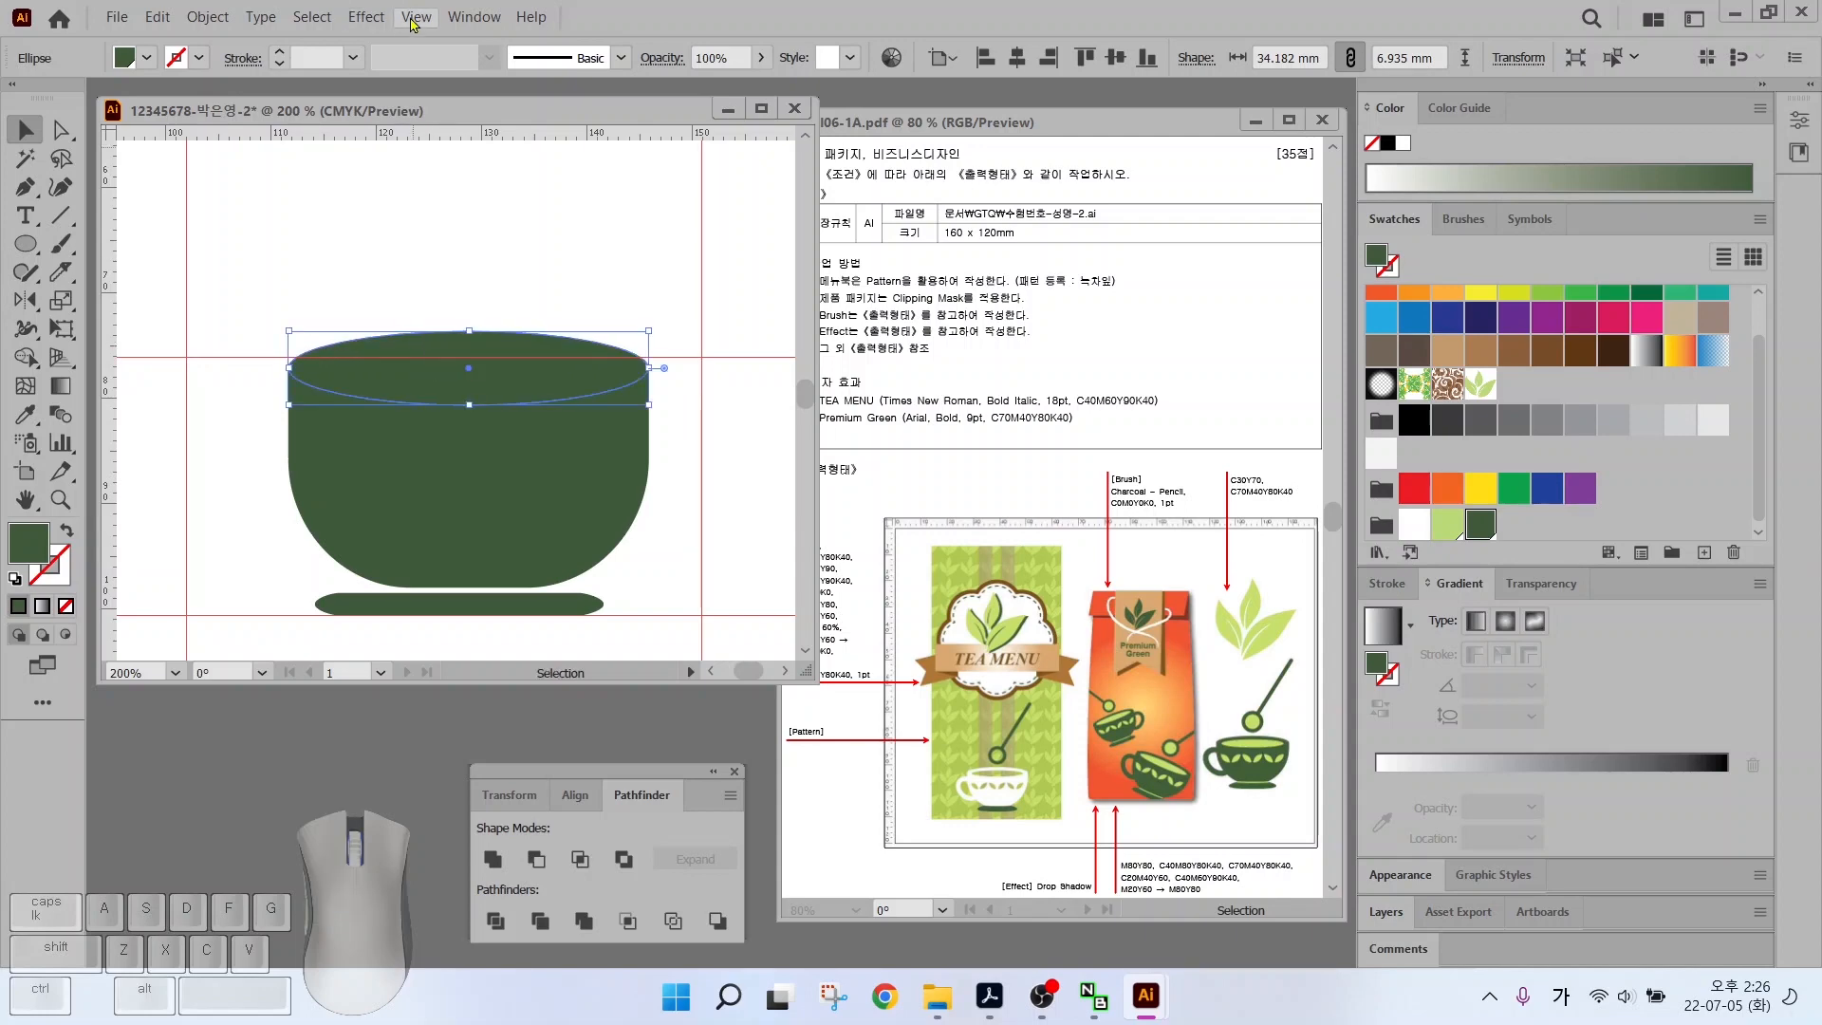
click(415, 18)
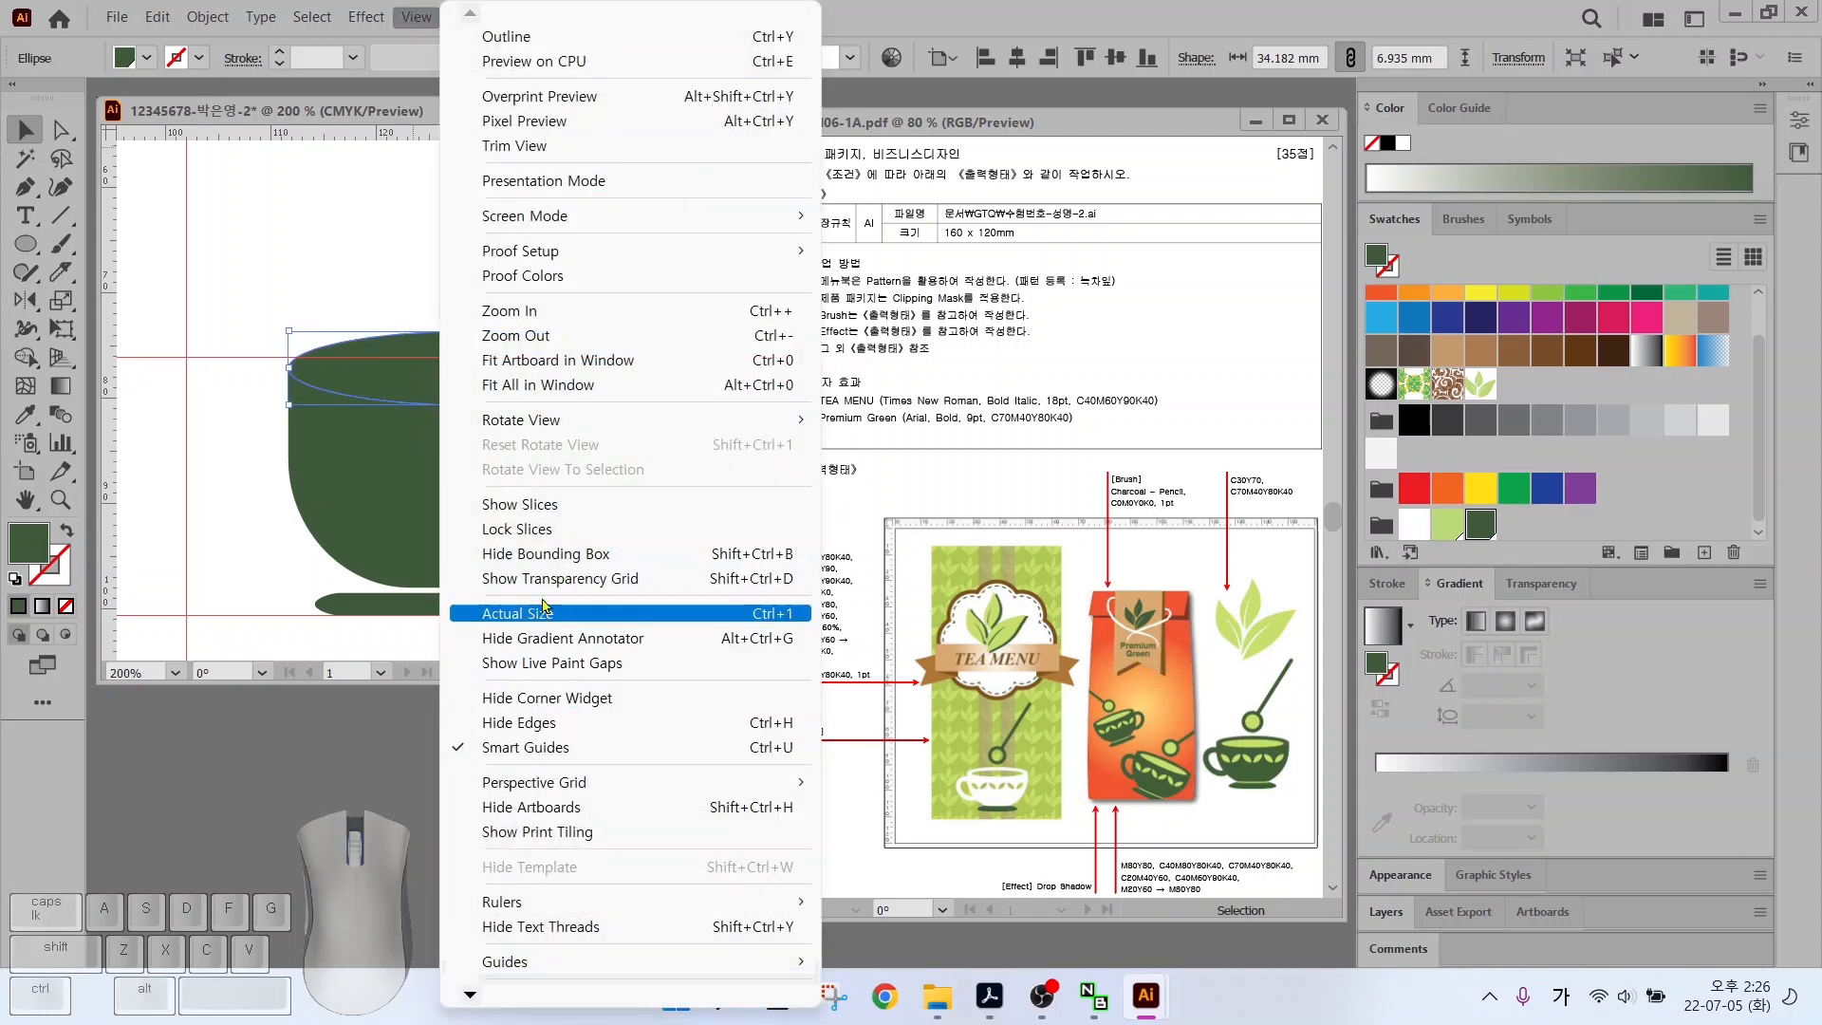
click(548, 749)
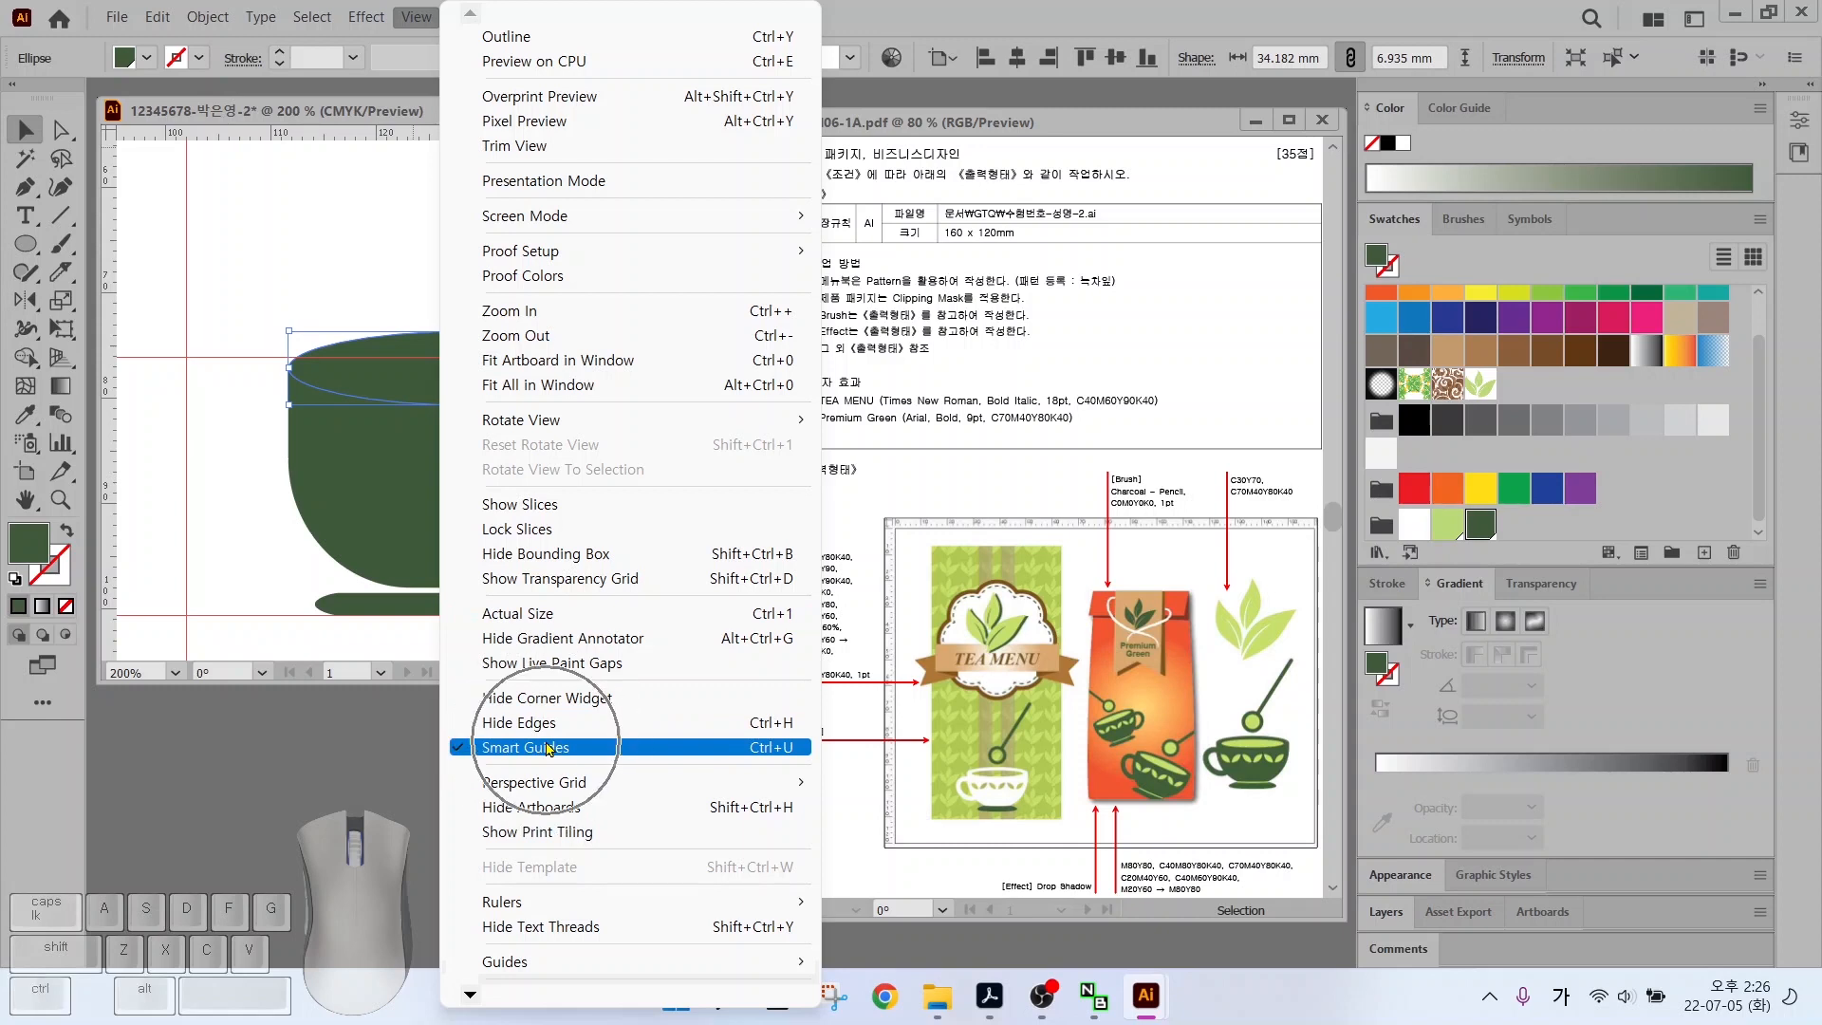
click(549, 748)
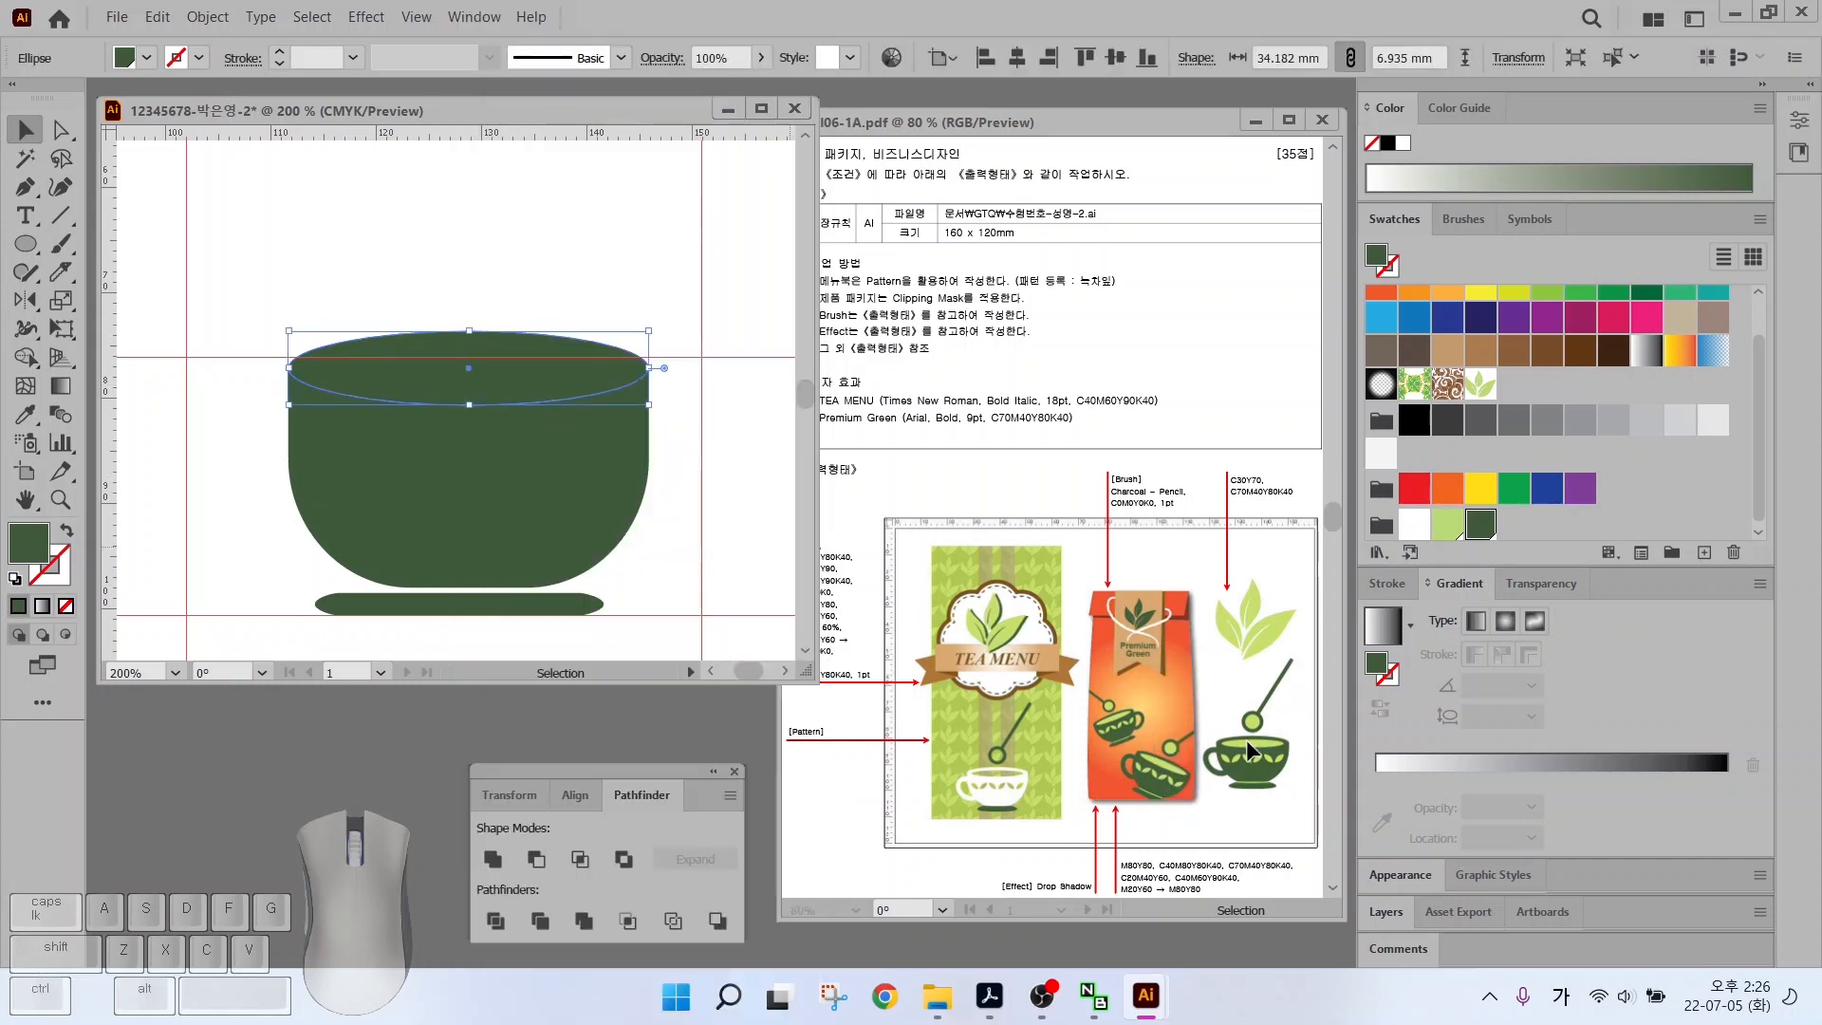
Offset the rim ellipse by -1 mm and fill the inner oval light green
click(204, 17)
mouse_move(384, 571)
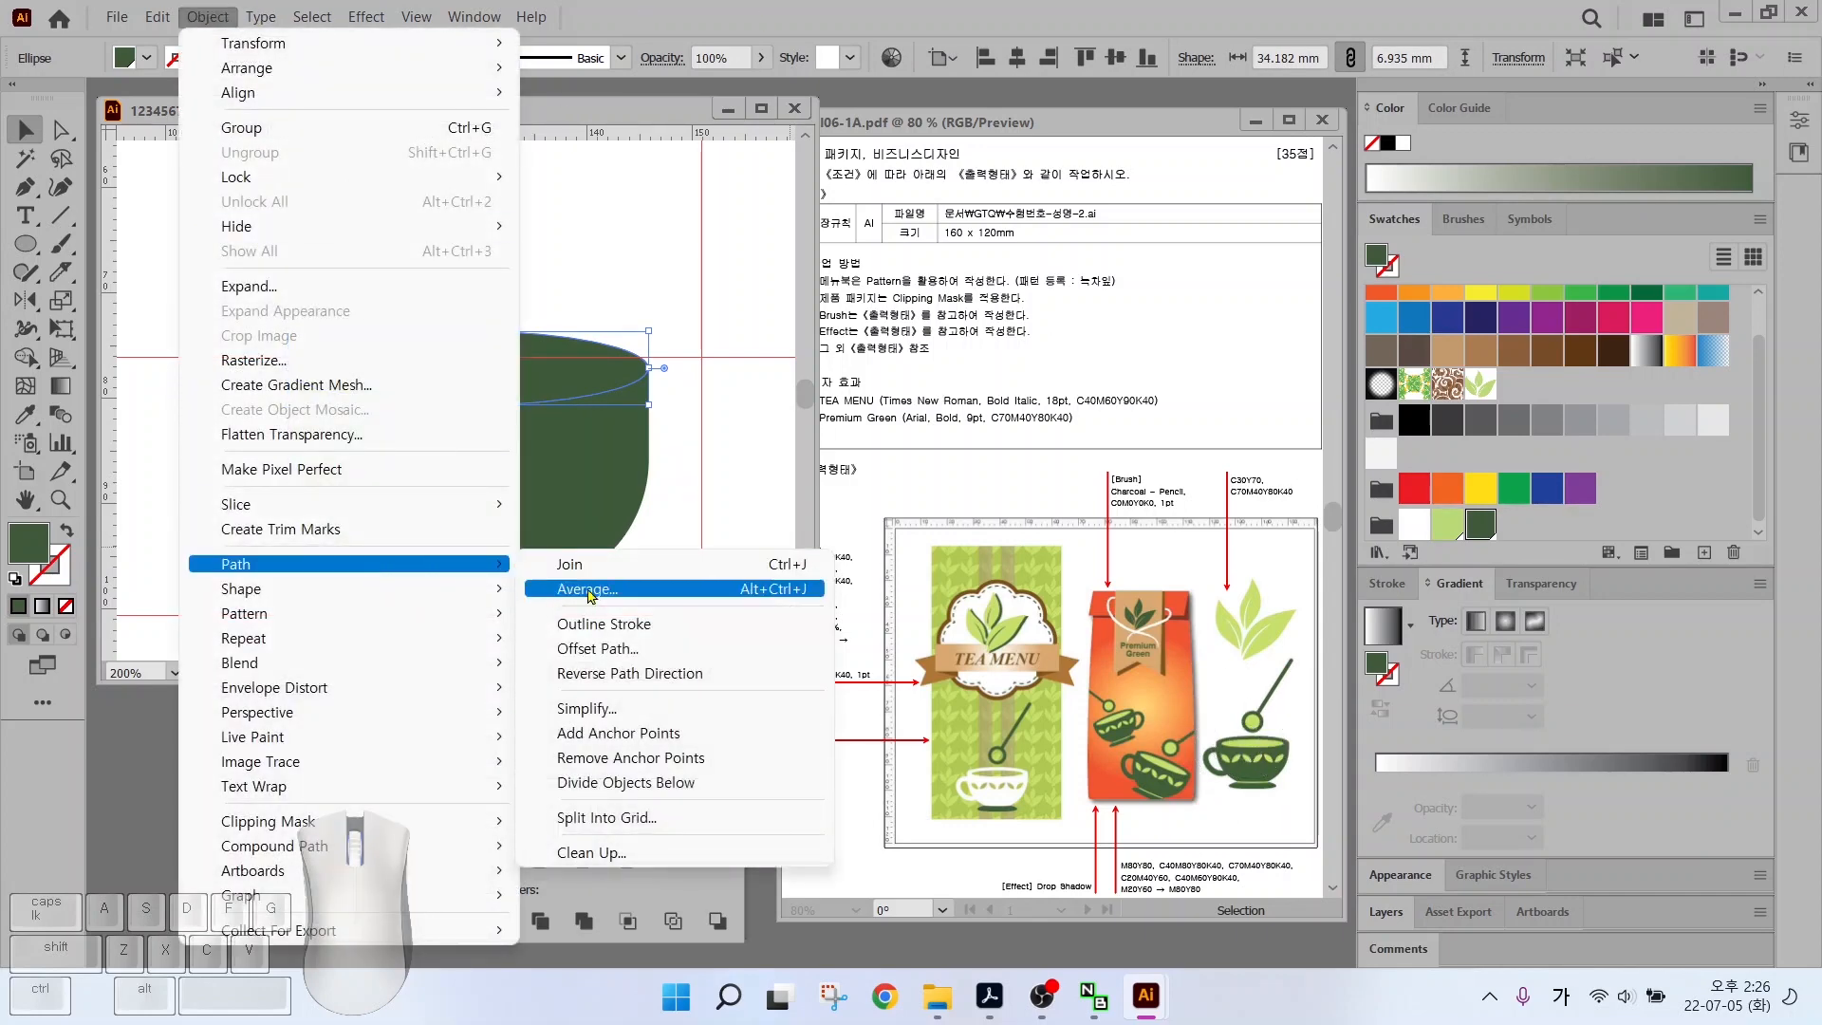
click(596, 649)
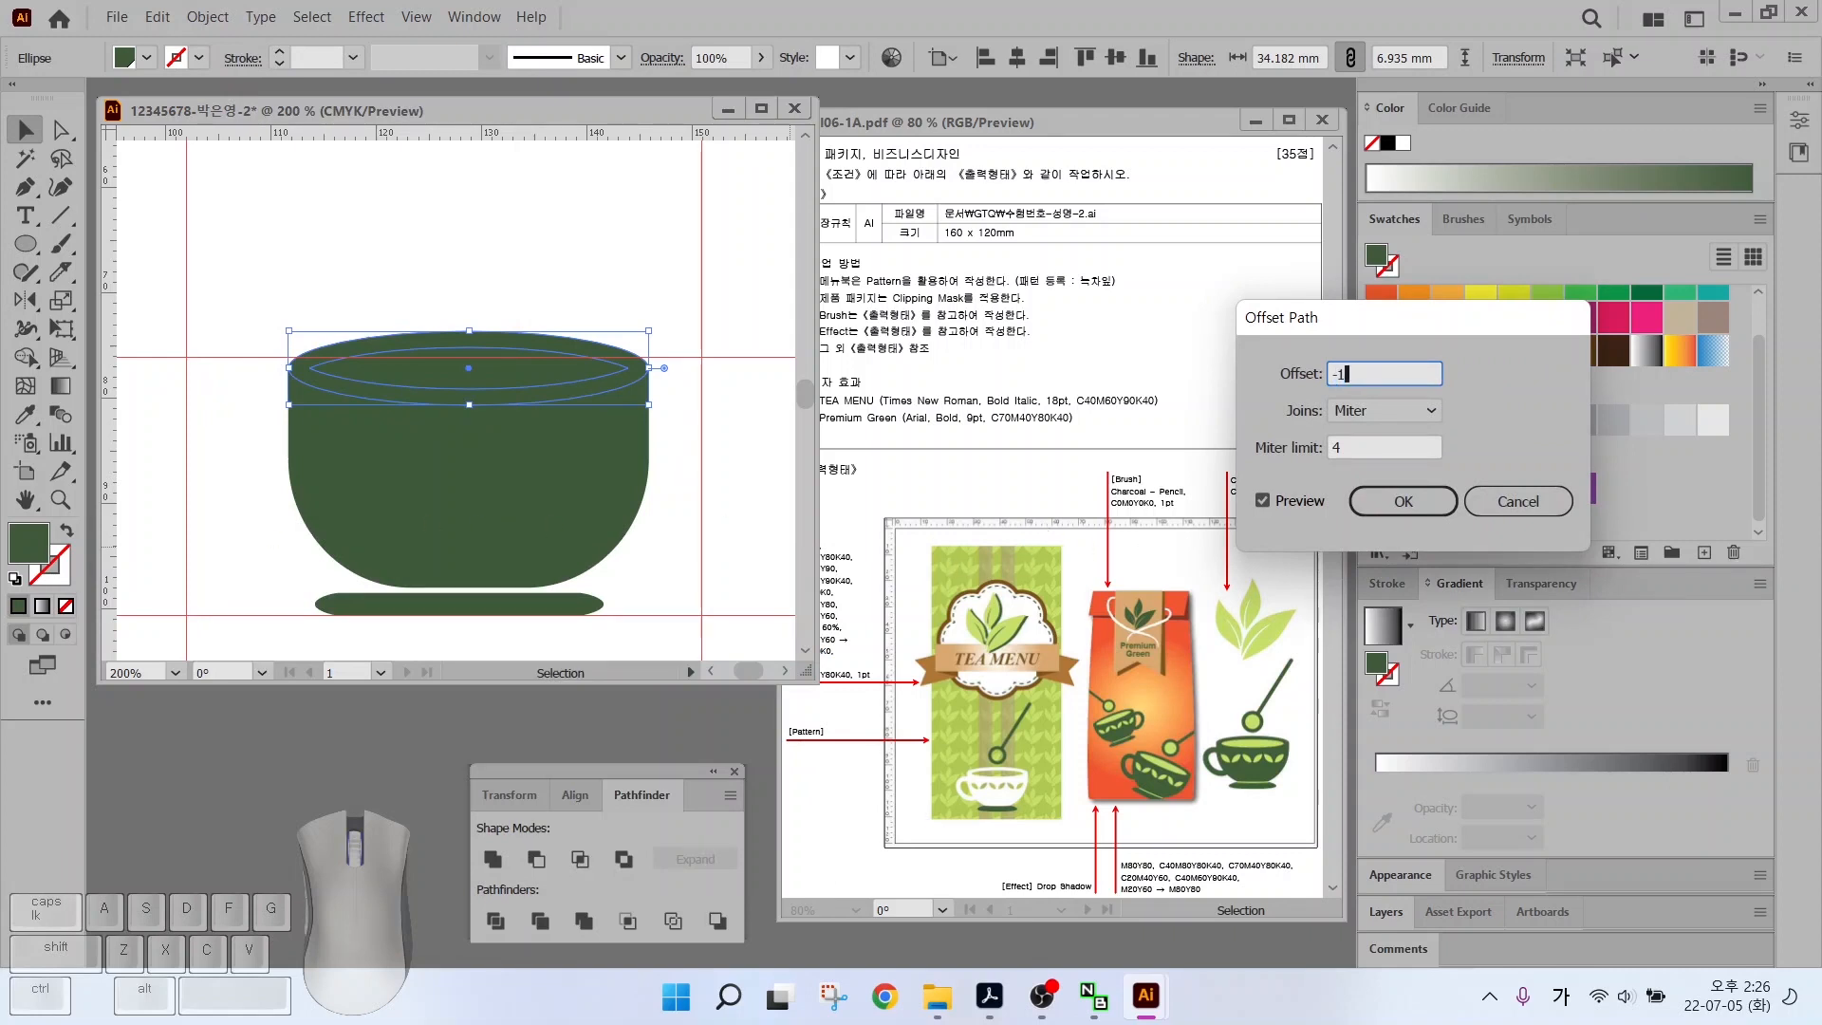
click(1268, 503)
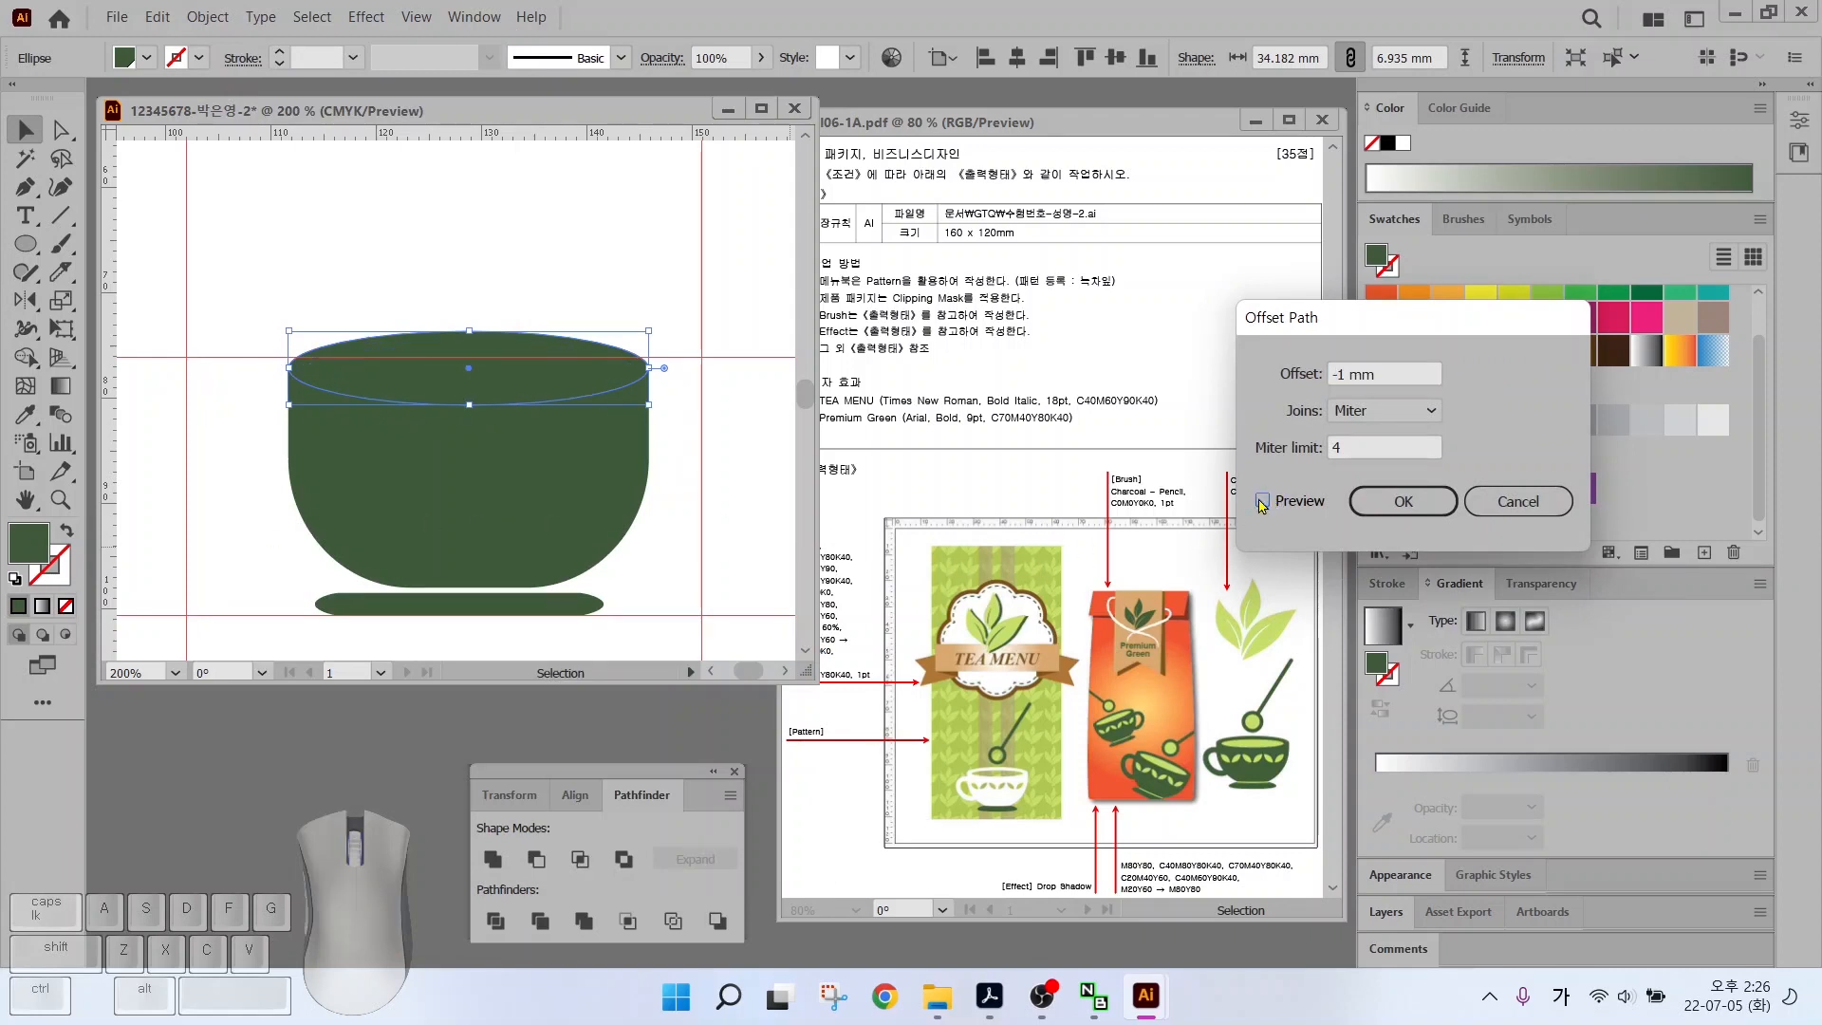
click(1262, 502)
click(1262, 502)
click(1263, 502)
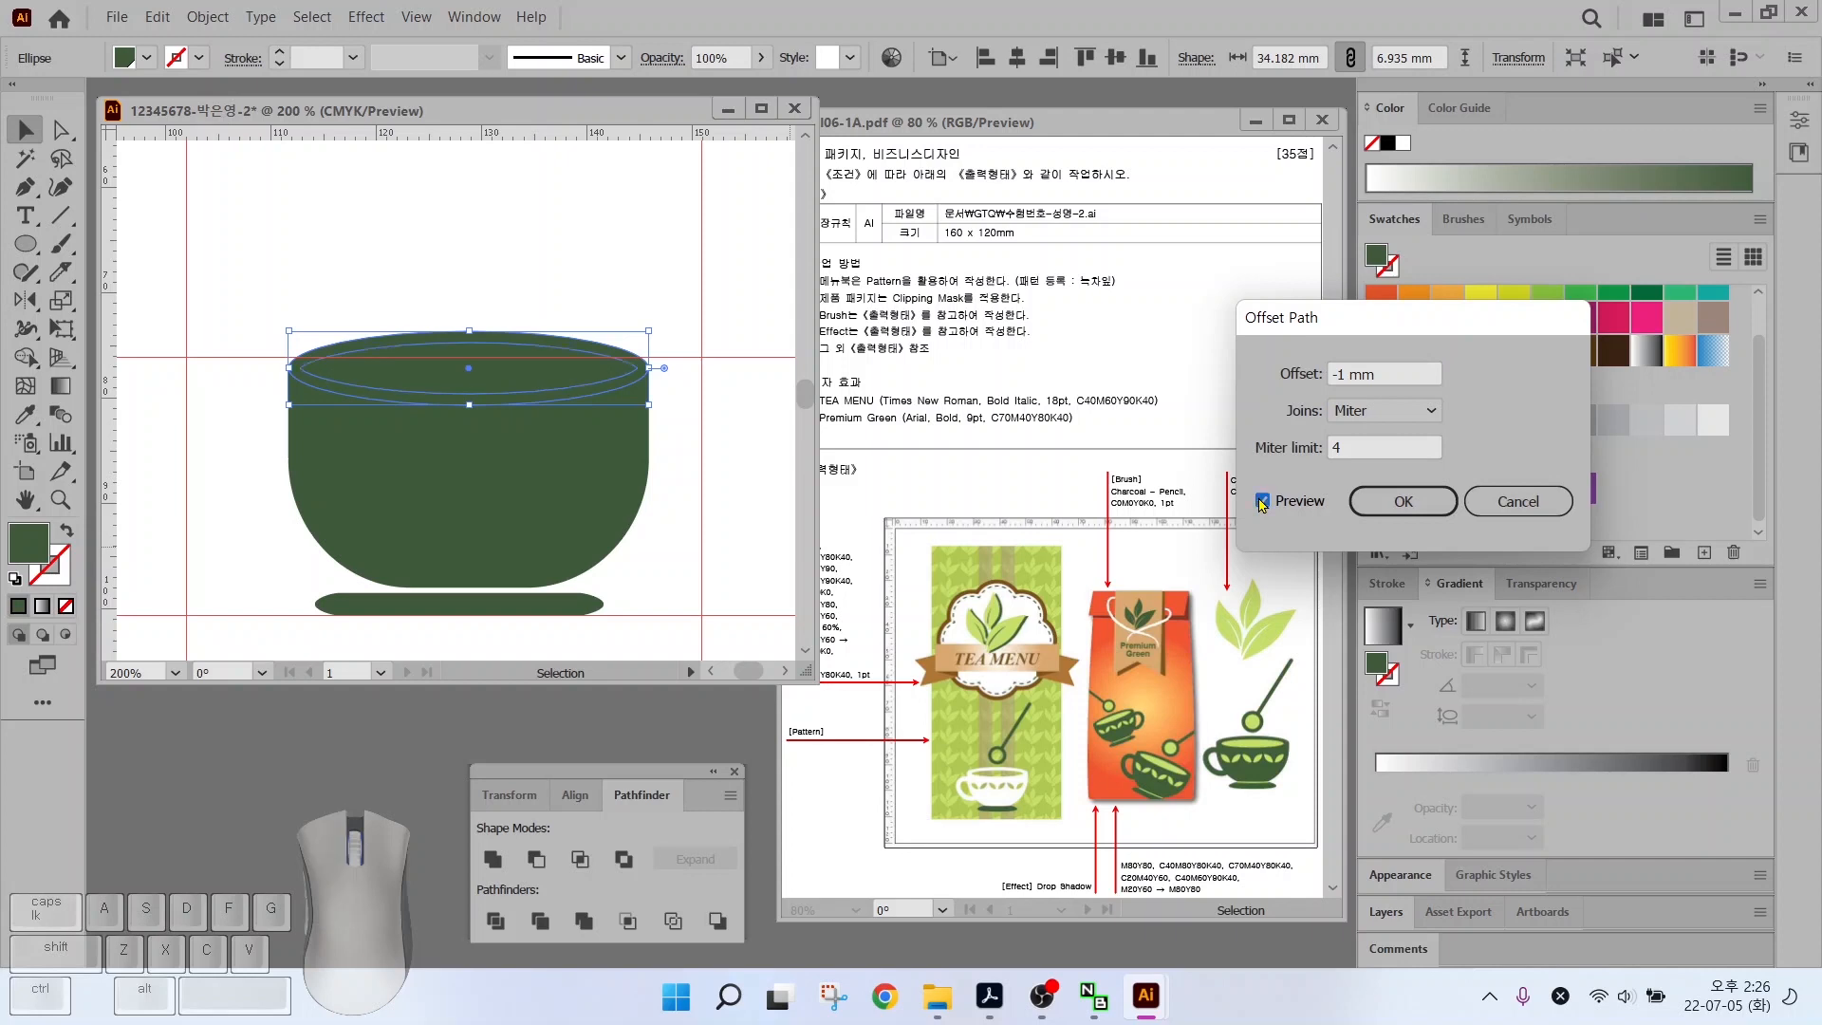
click(1399, 500)
click(1446, 524)
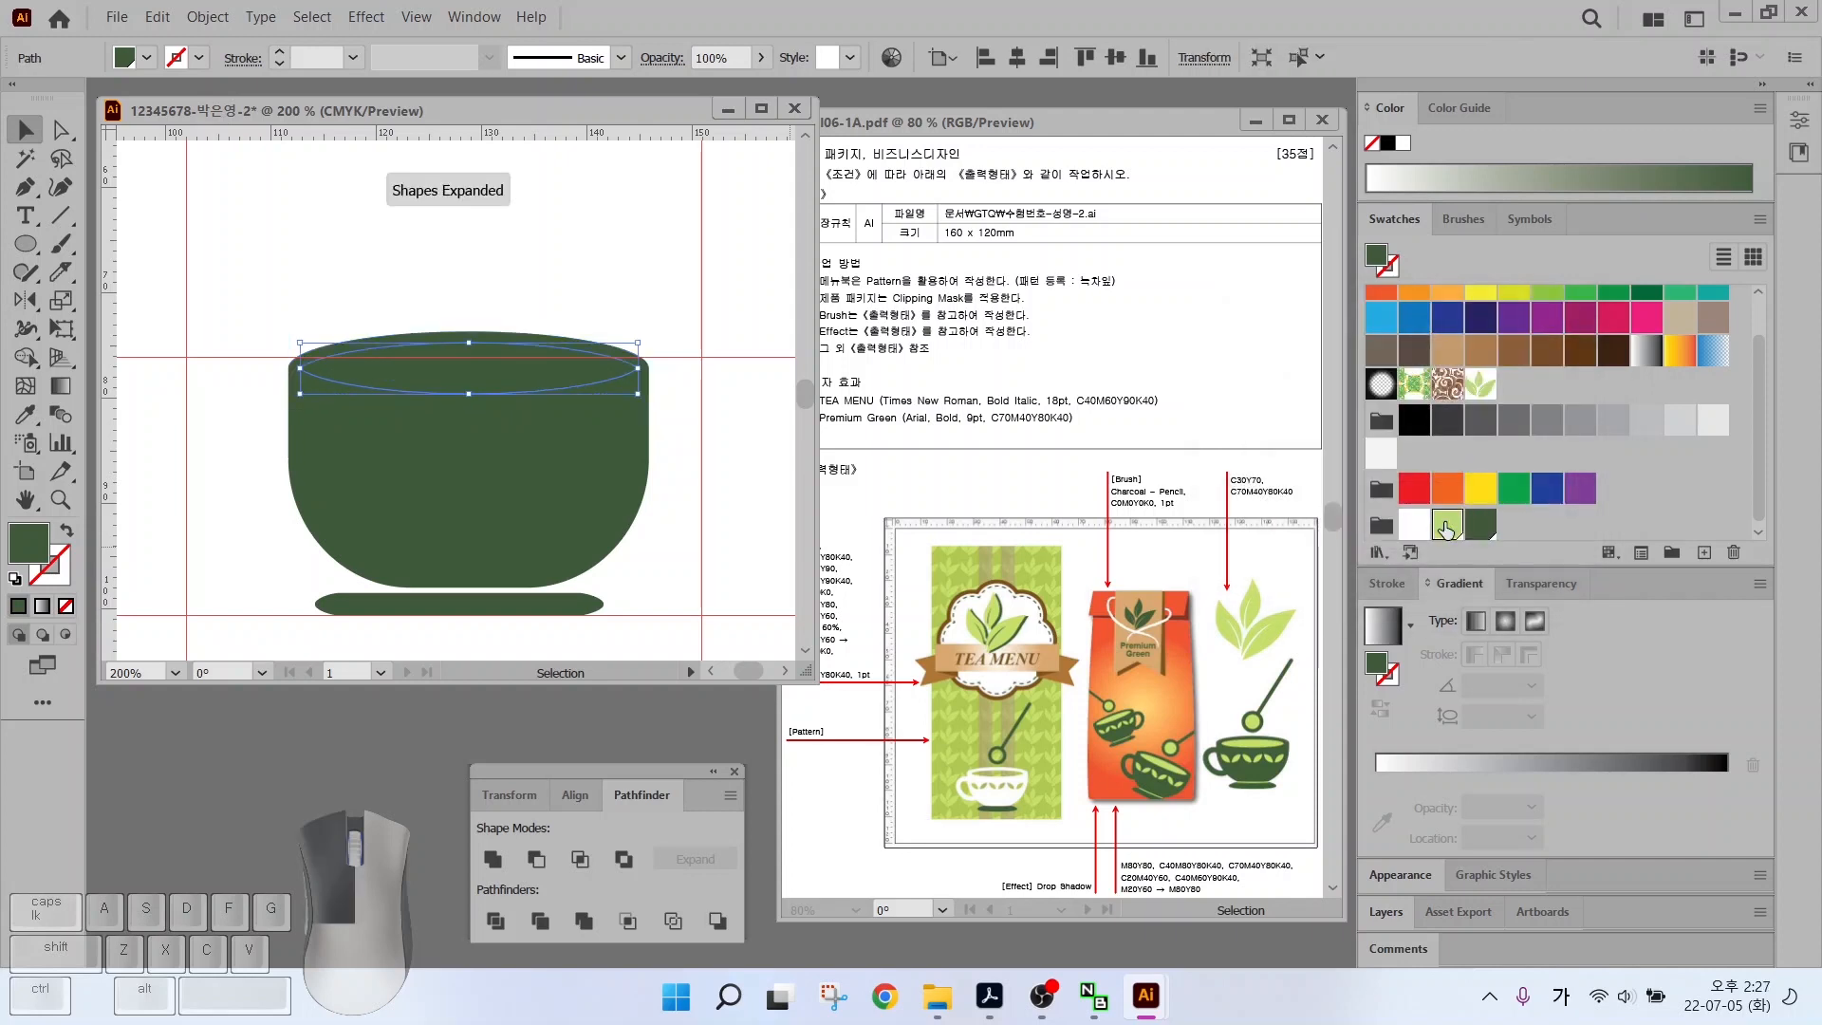
Draw a small ellipse, sharpen its top anchor into a tip, then narrow and tilt the leaf on the bowl
key(l)
drag(334, 467, 379, 526)
click(26, 187)
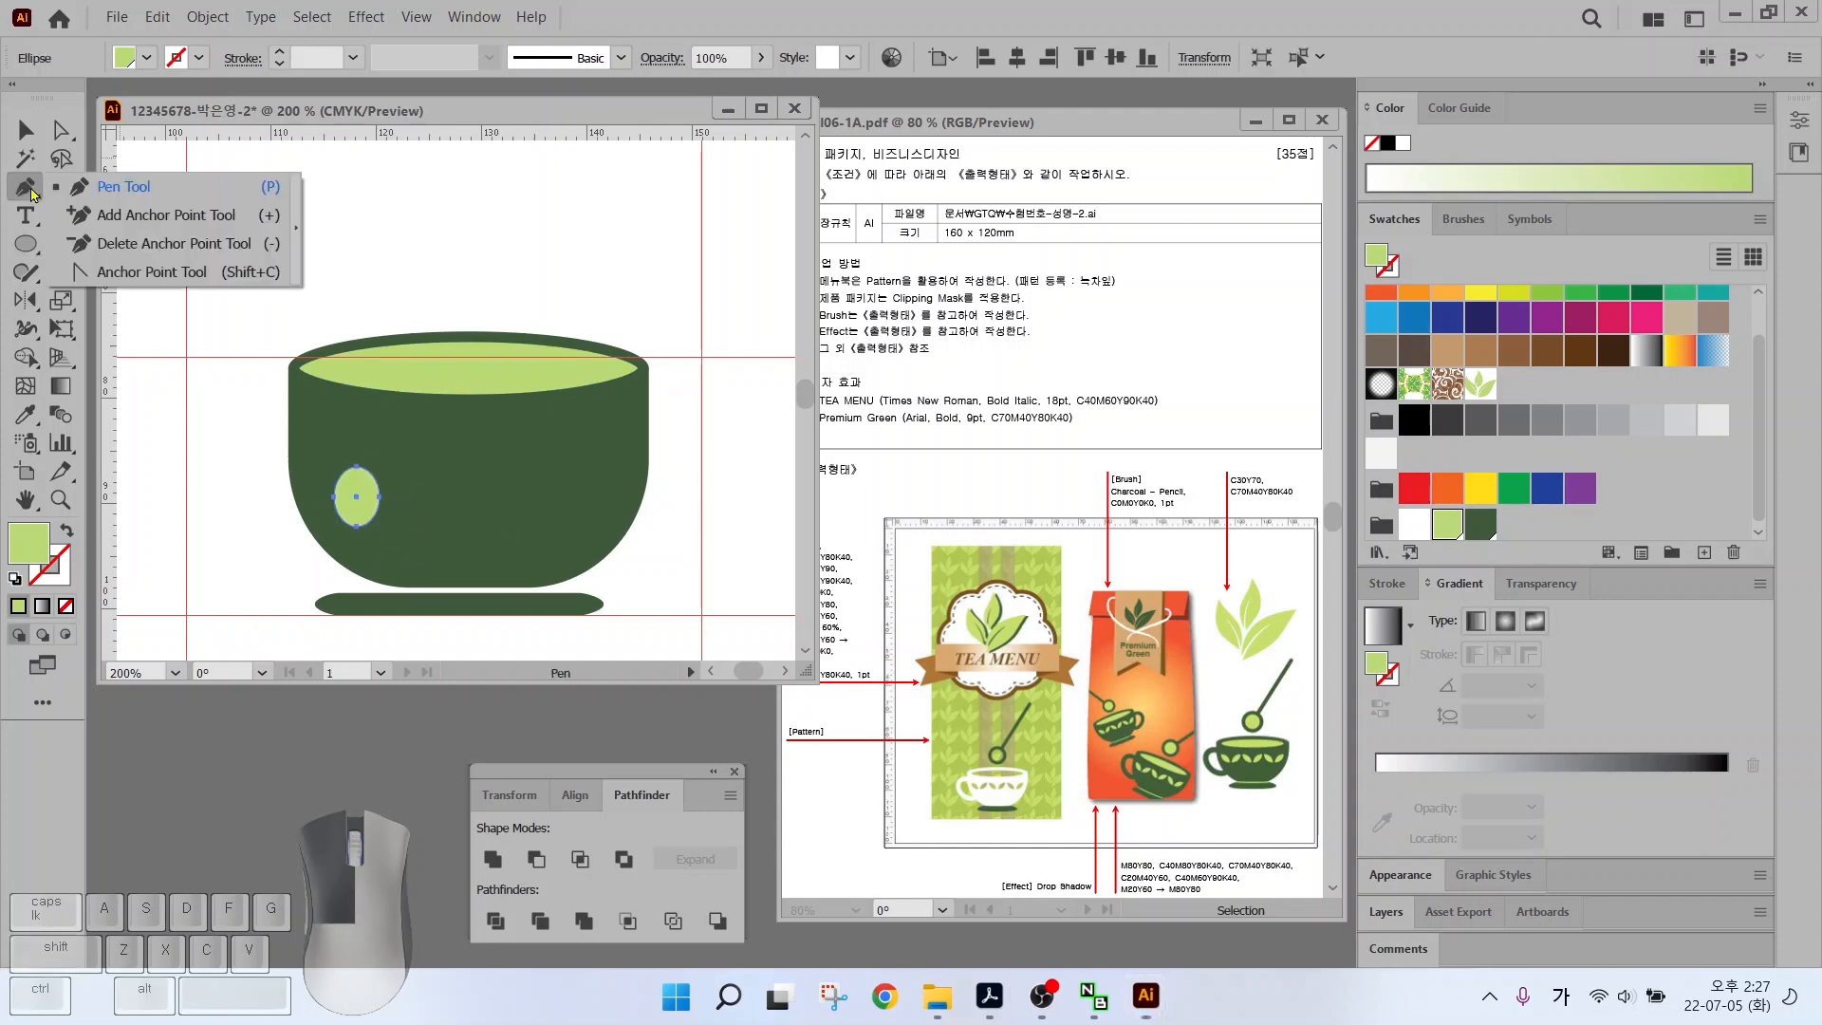
click(124, 272)
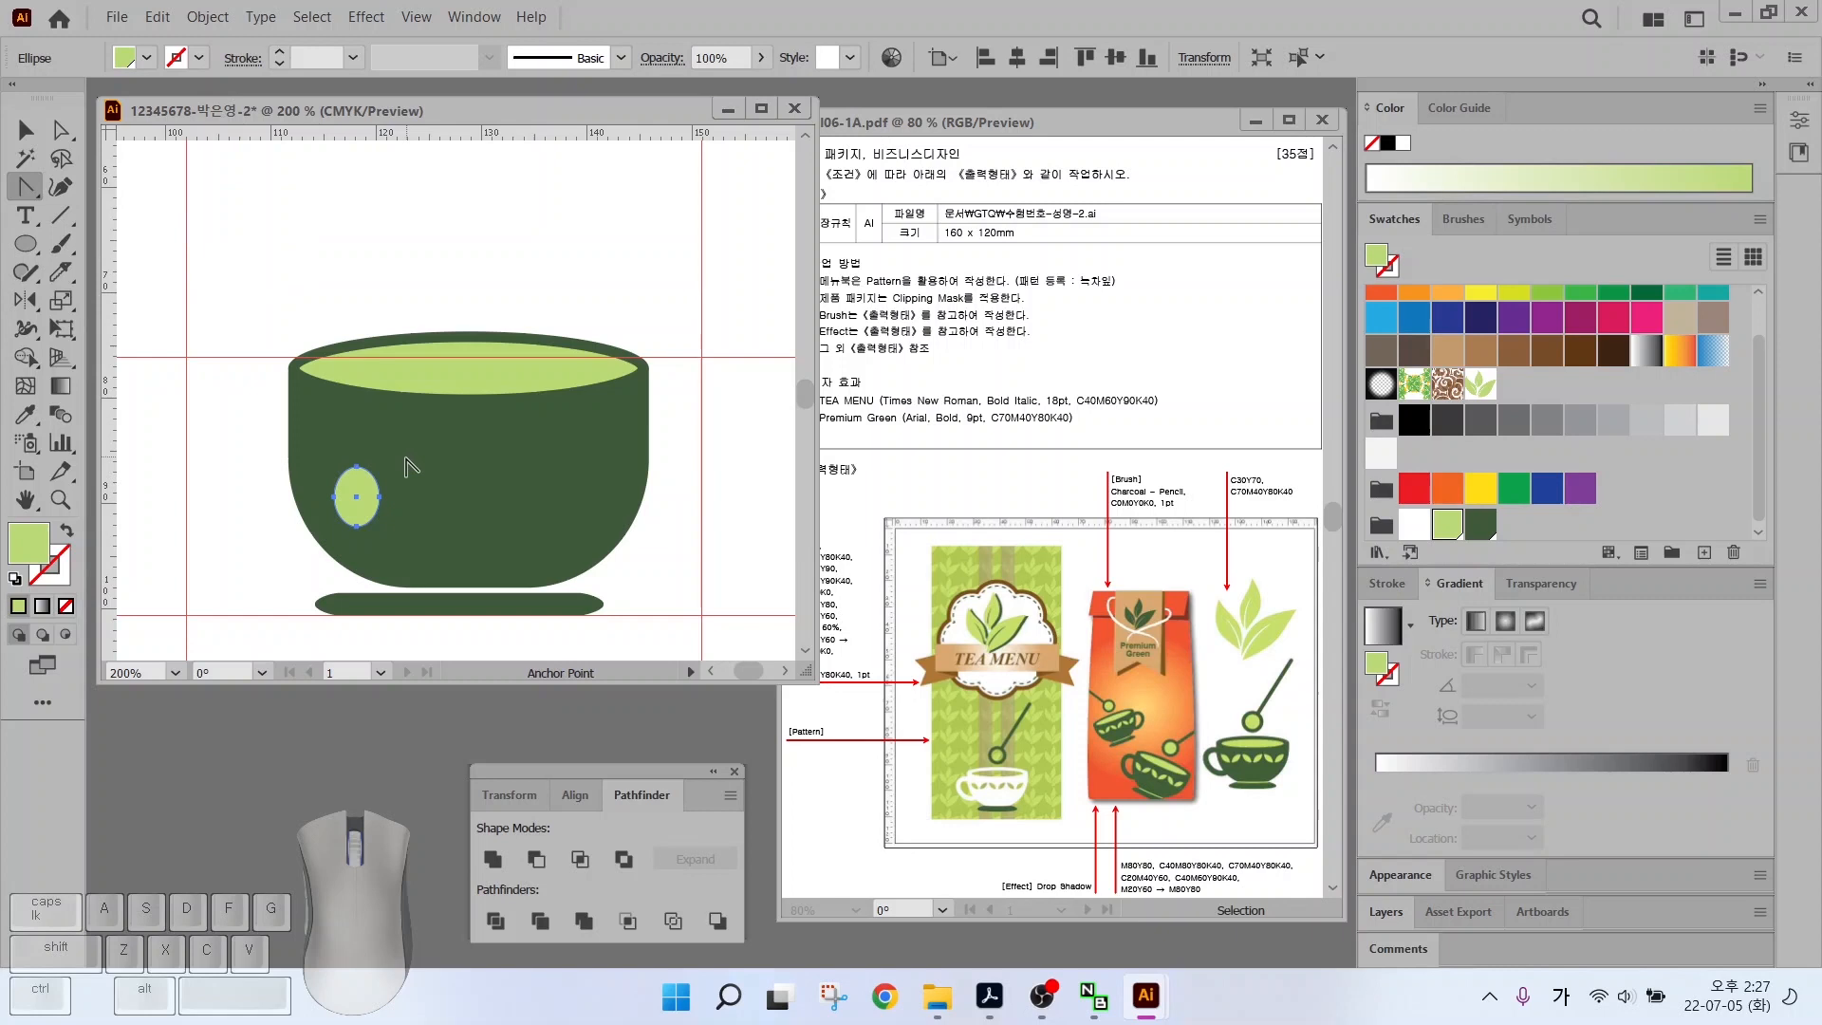
click(356, 466)
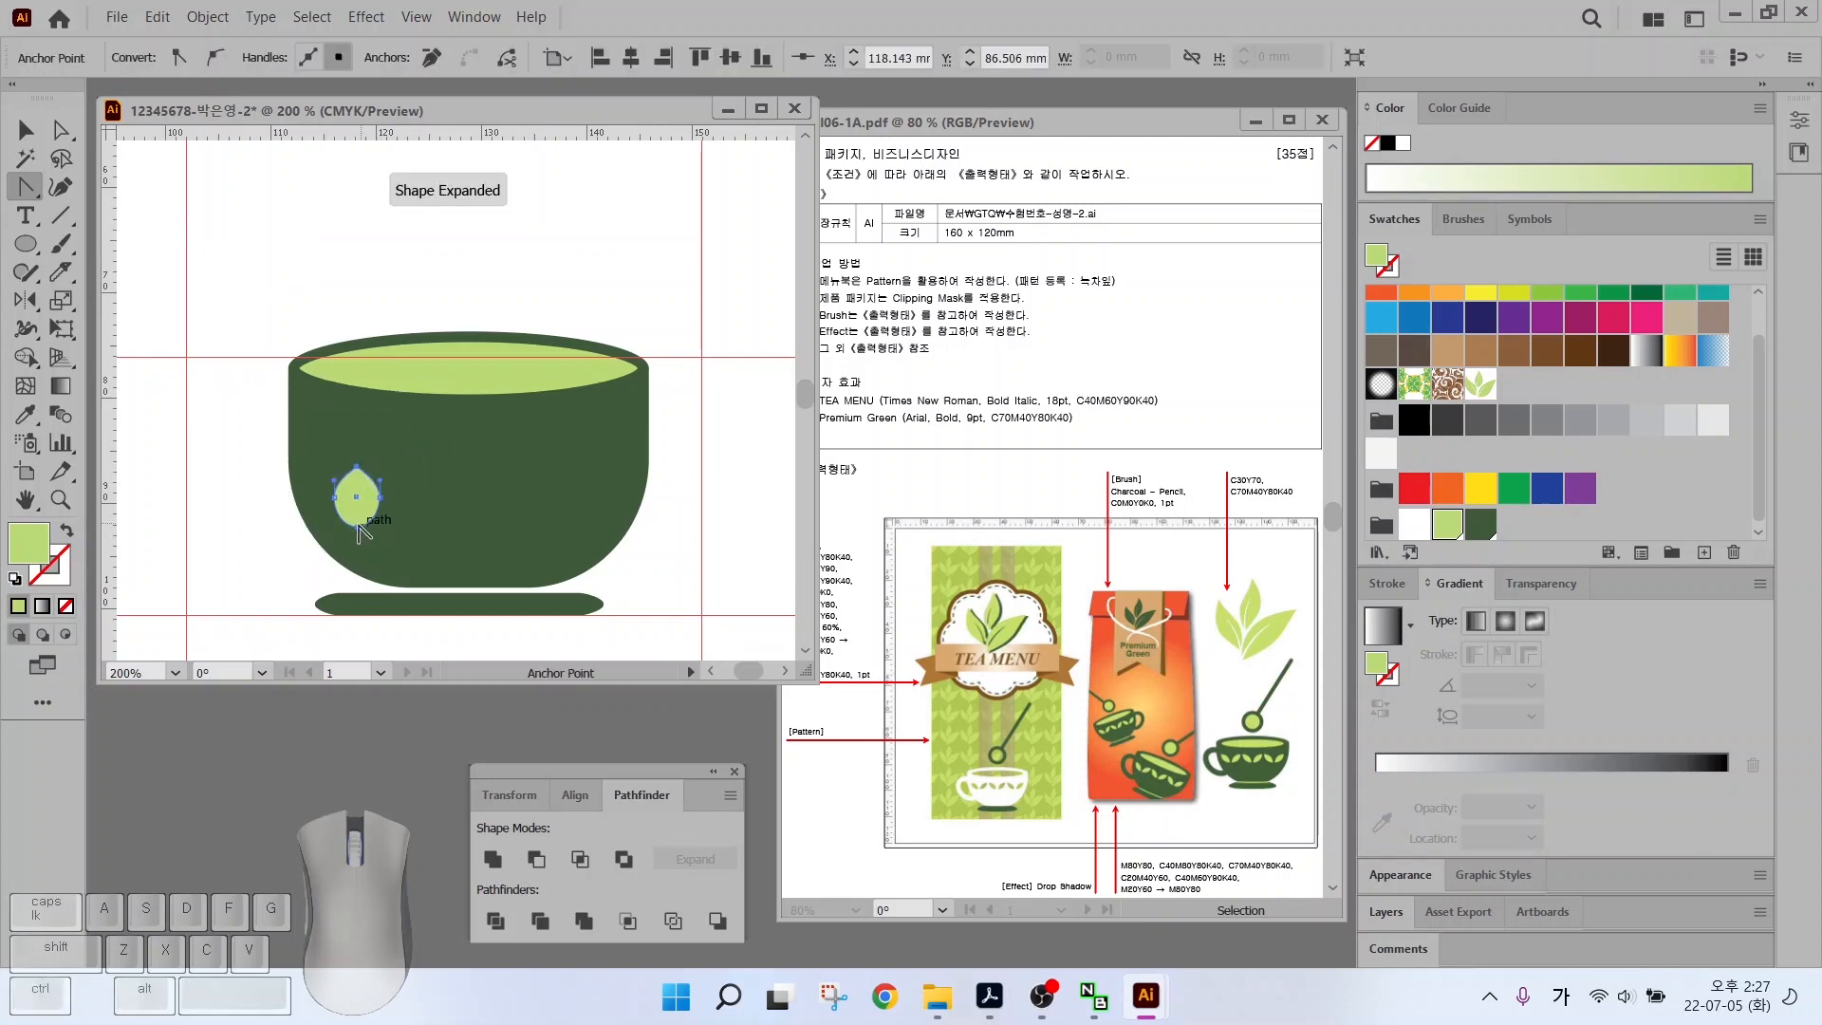
click(26, 130)
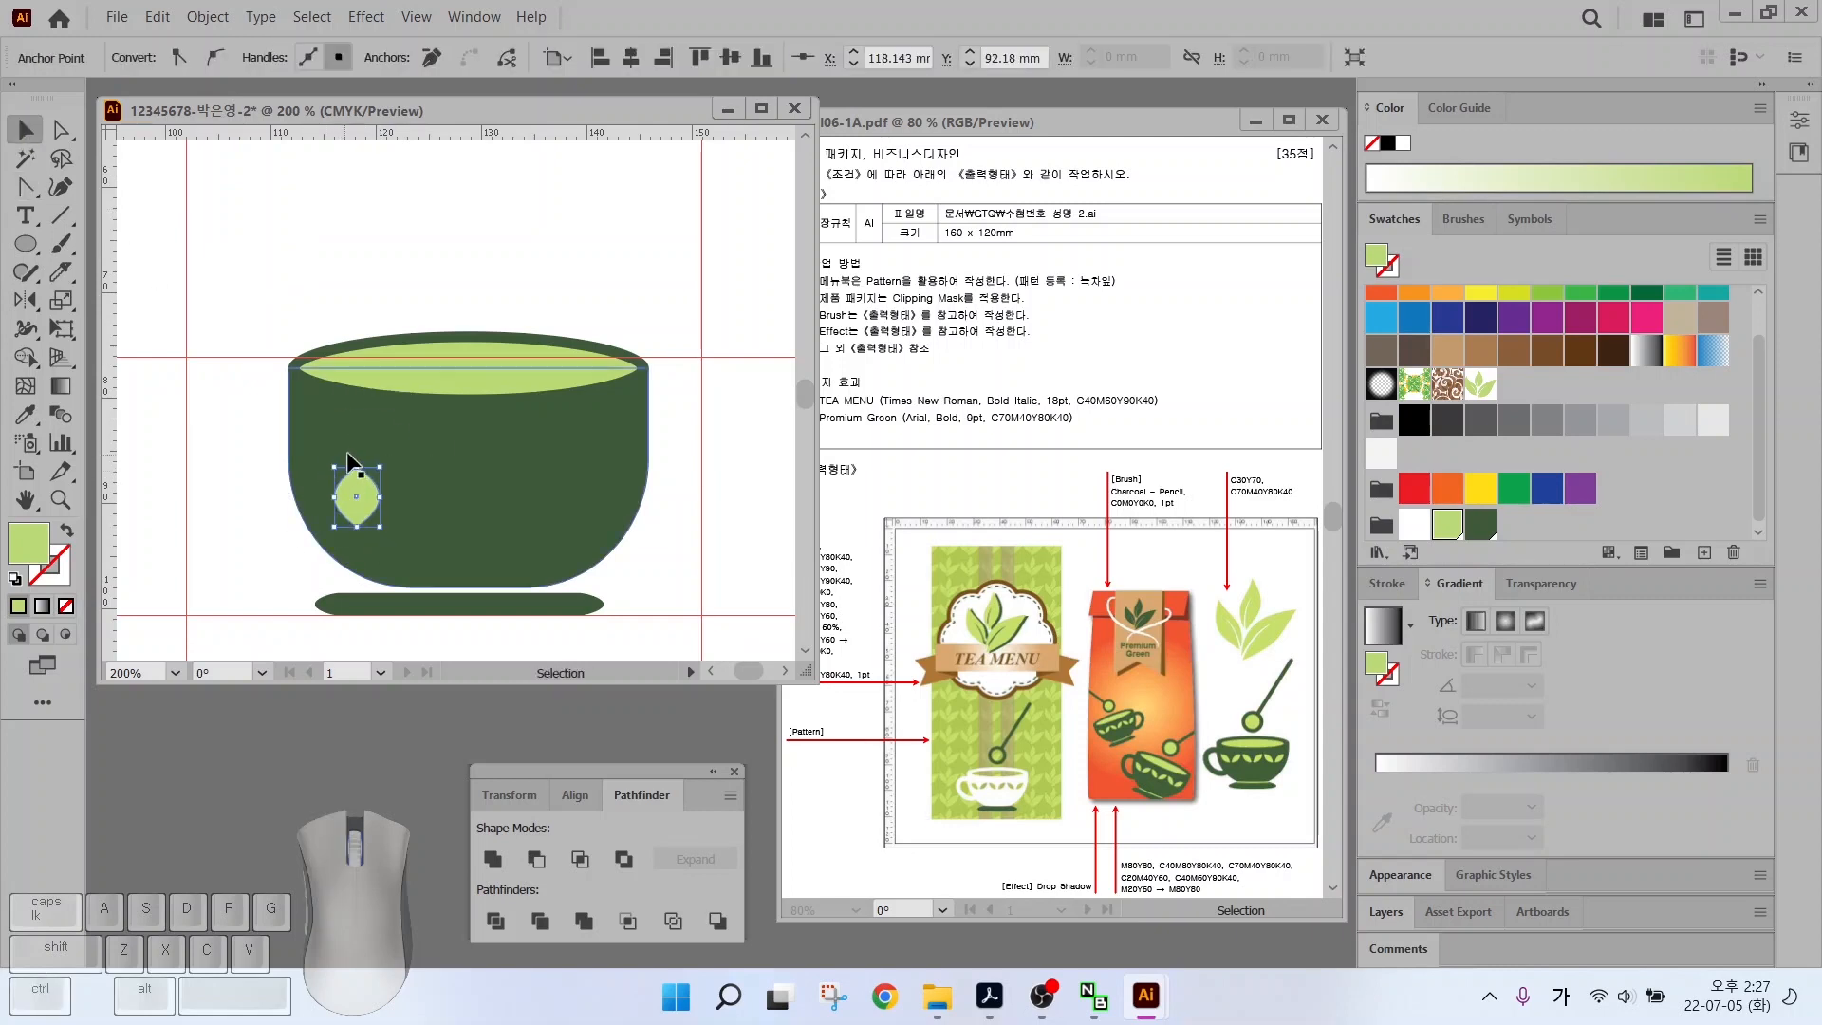
drag(381, 497, 342, 454)
mouse_move(351, 499)
mouse_down()
mouse_move(338, 468)
mouse_move(355, 491)
mouse_up()
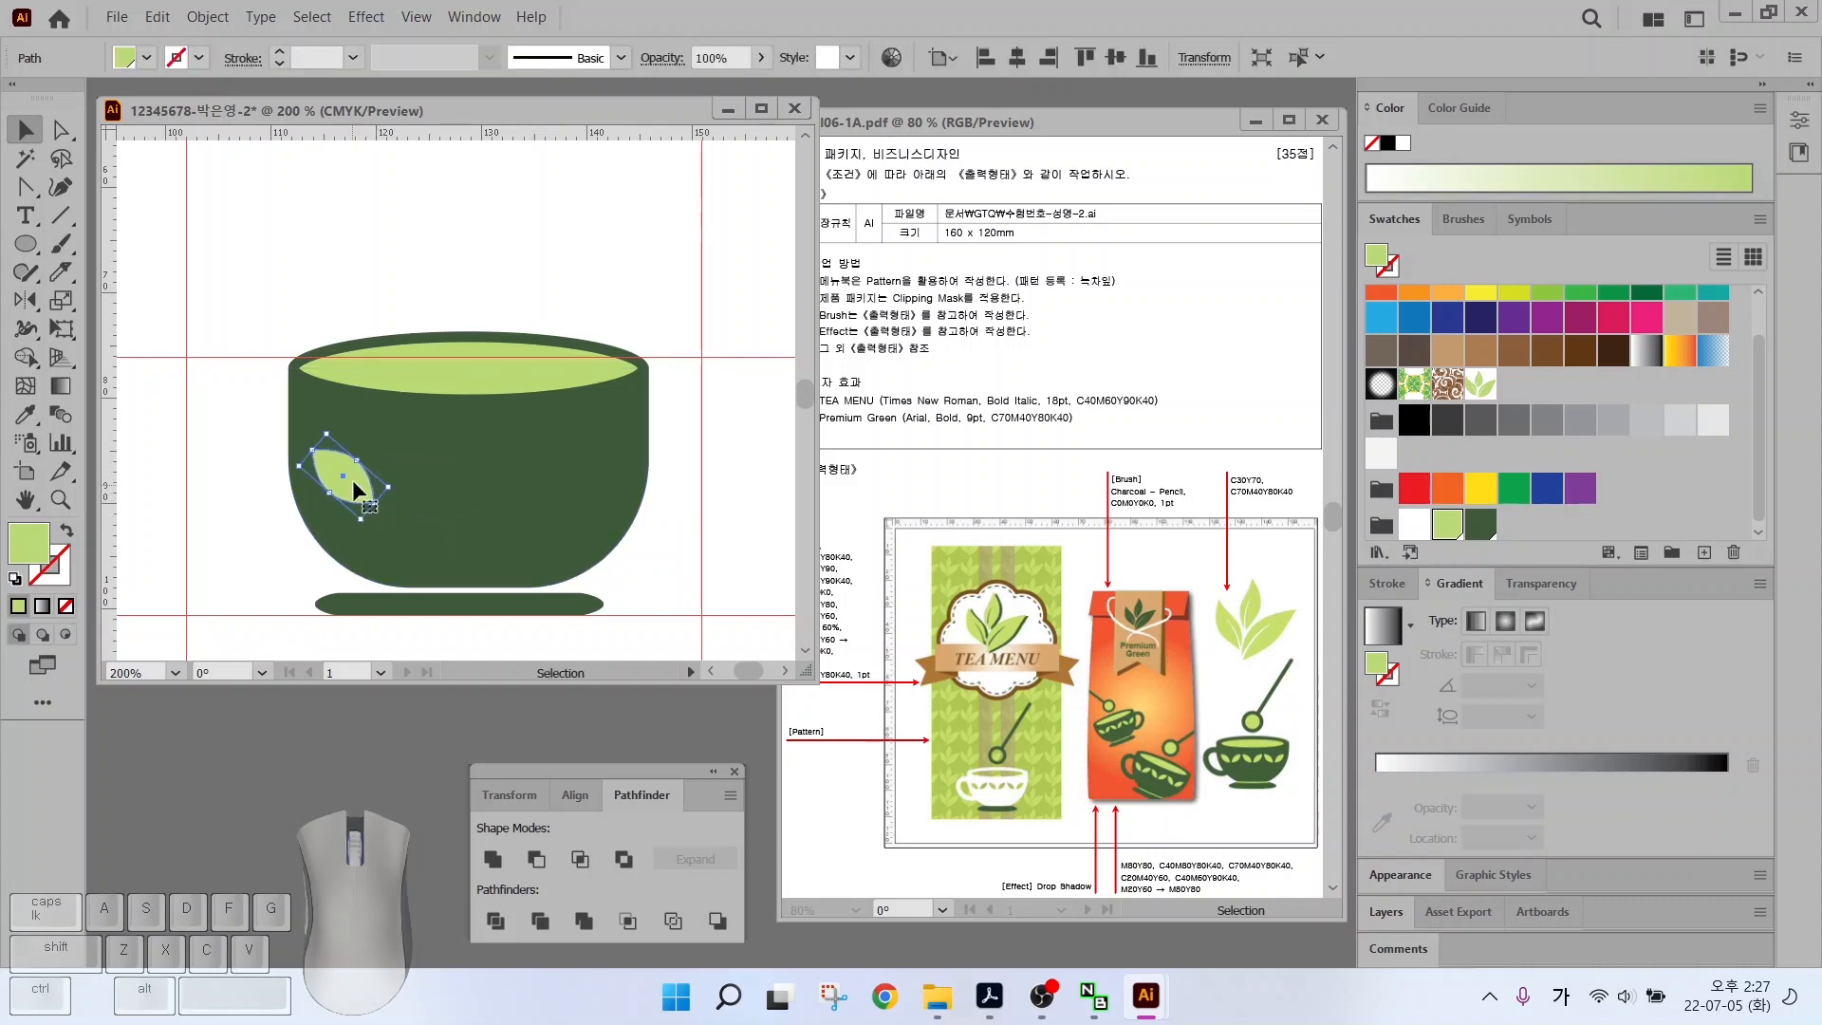
Switch to the Reflect tool to prepare mirroring the leaf
click(26, 302)
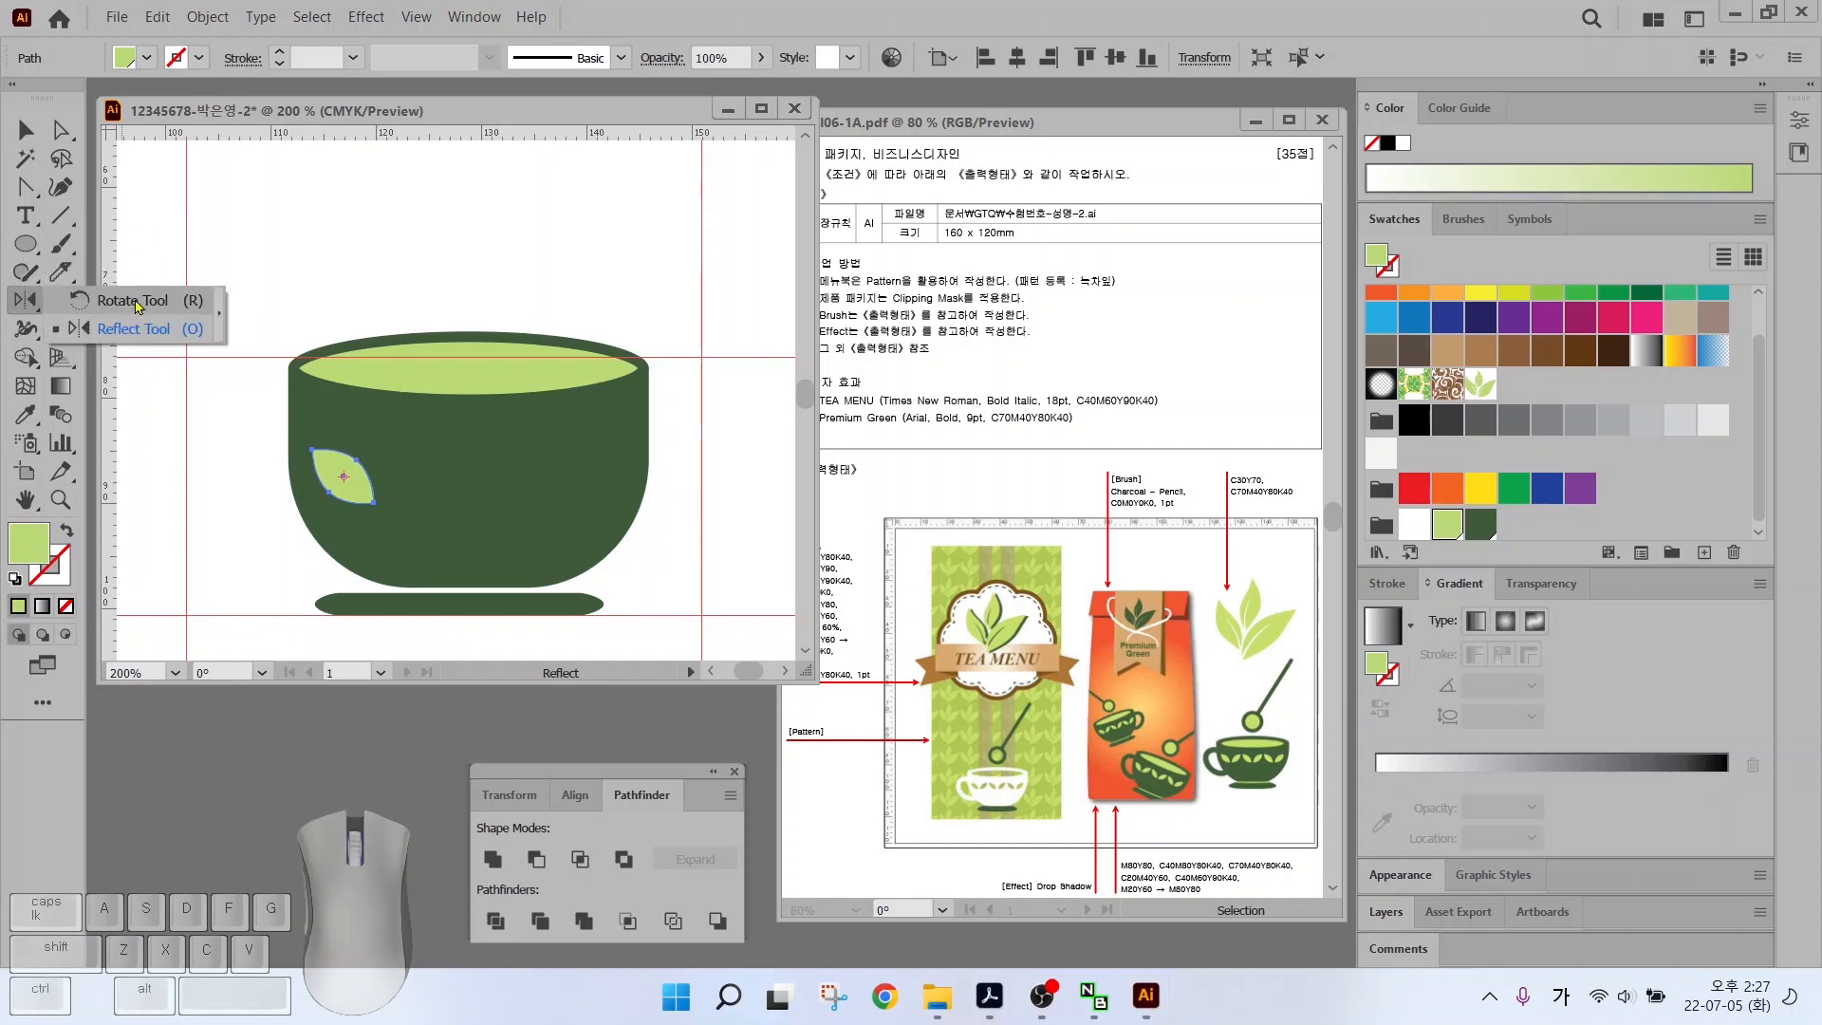
click(124, 333)
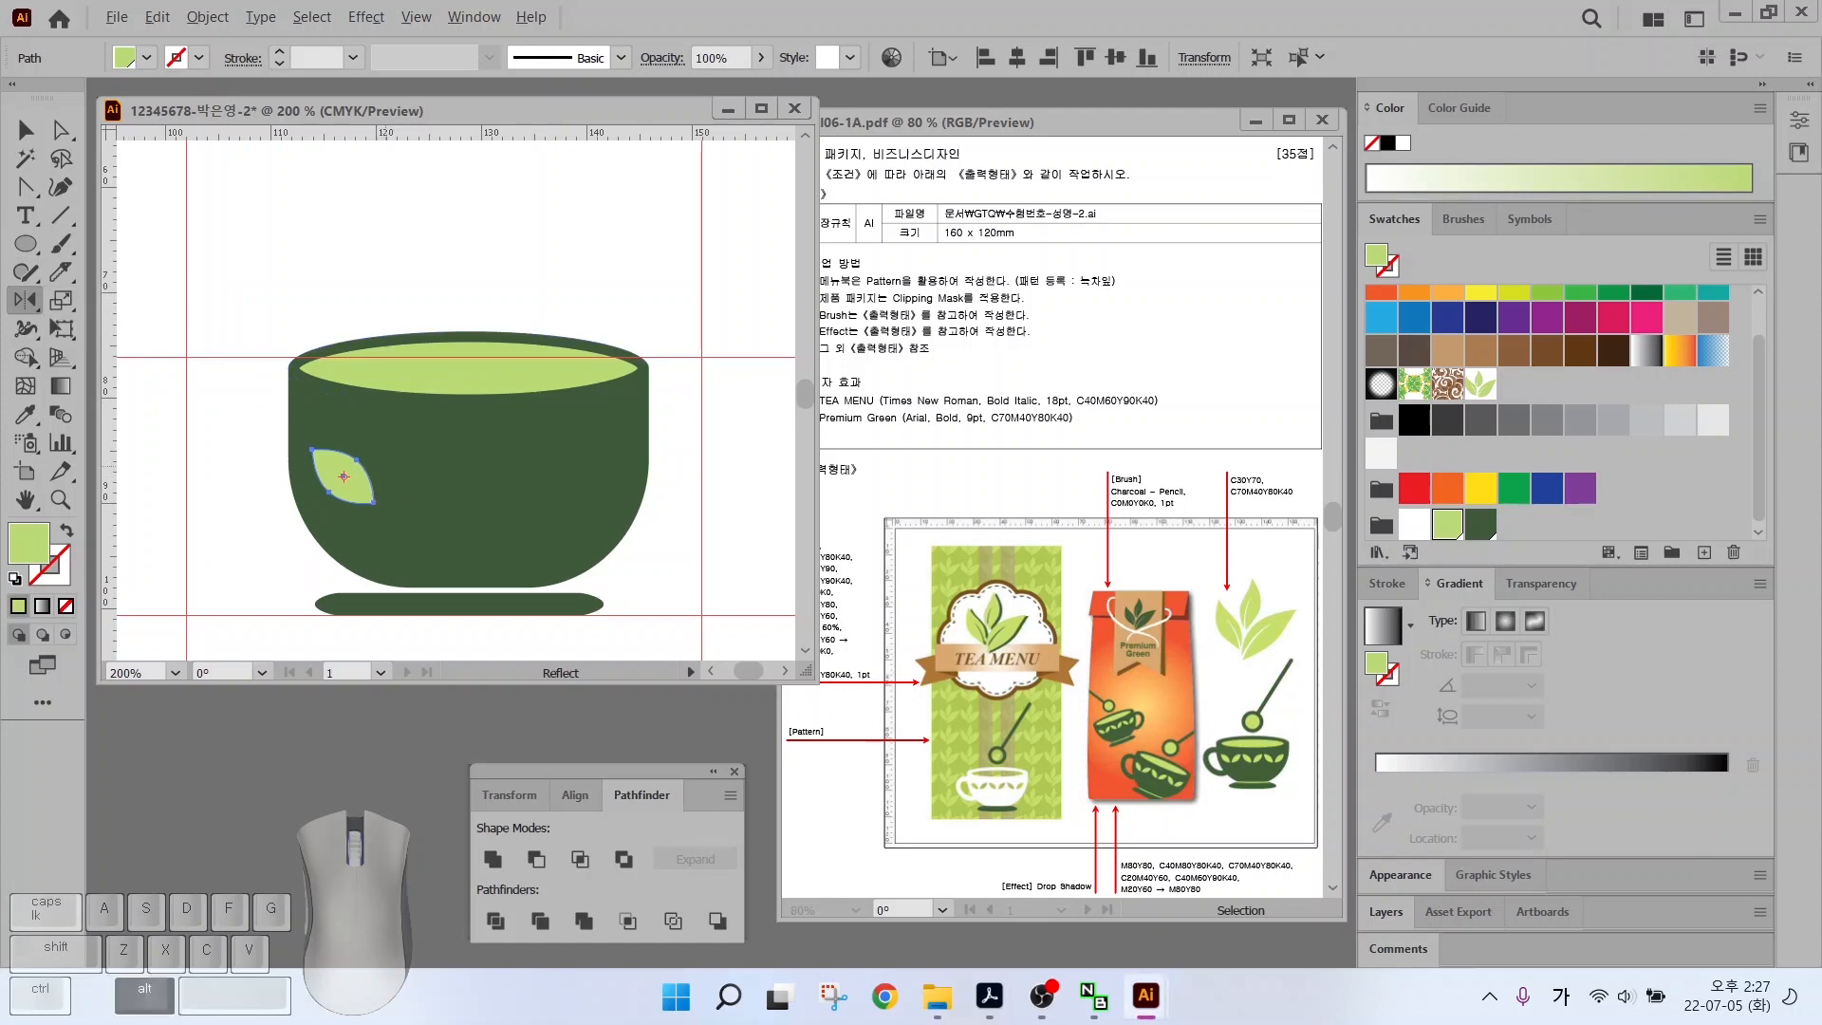
drag(384, 528, 385, 366)
mouse_move(358, 429)
mouse_down()
mouse_move(408, 396)
mouse_move(429, 432)
mouse_up()
click(384, 501)
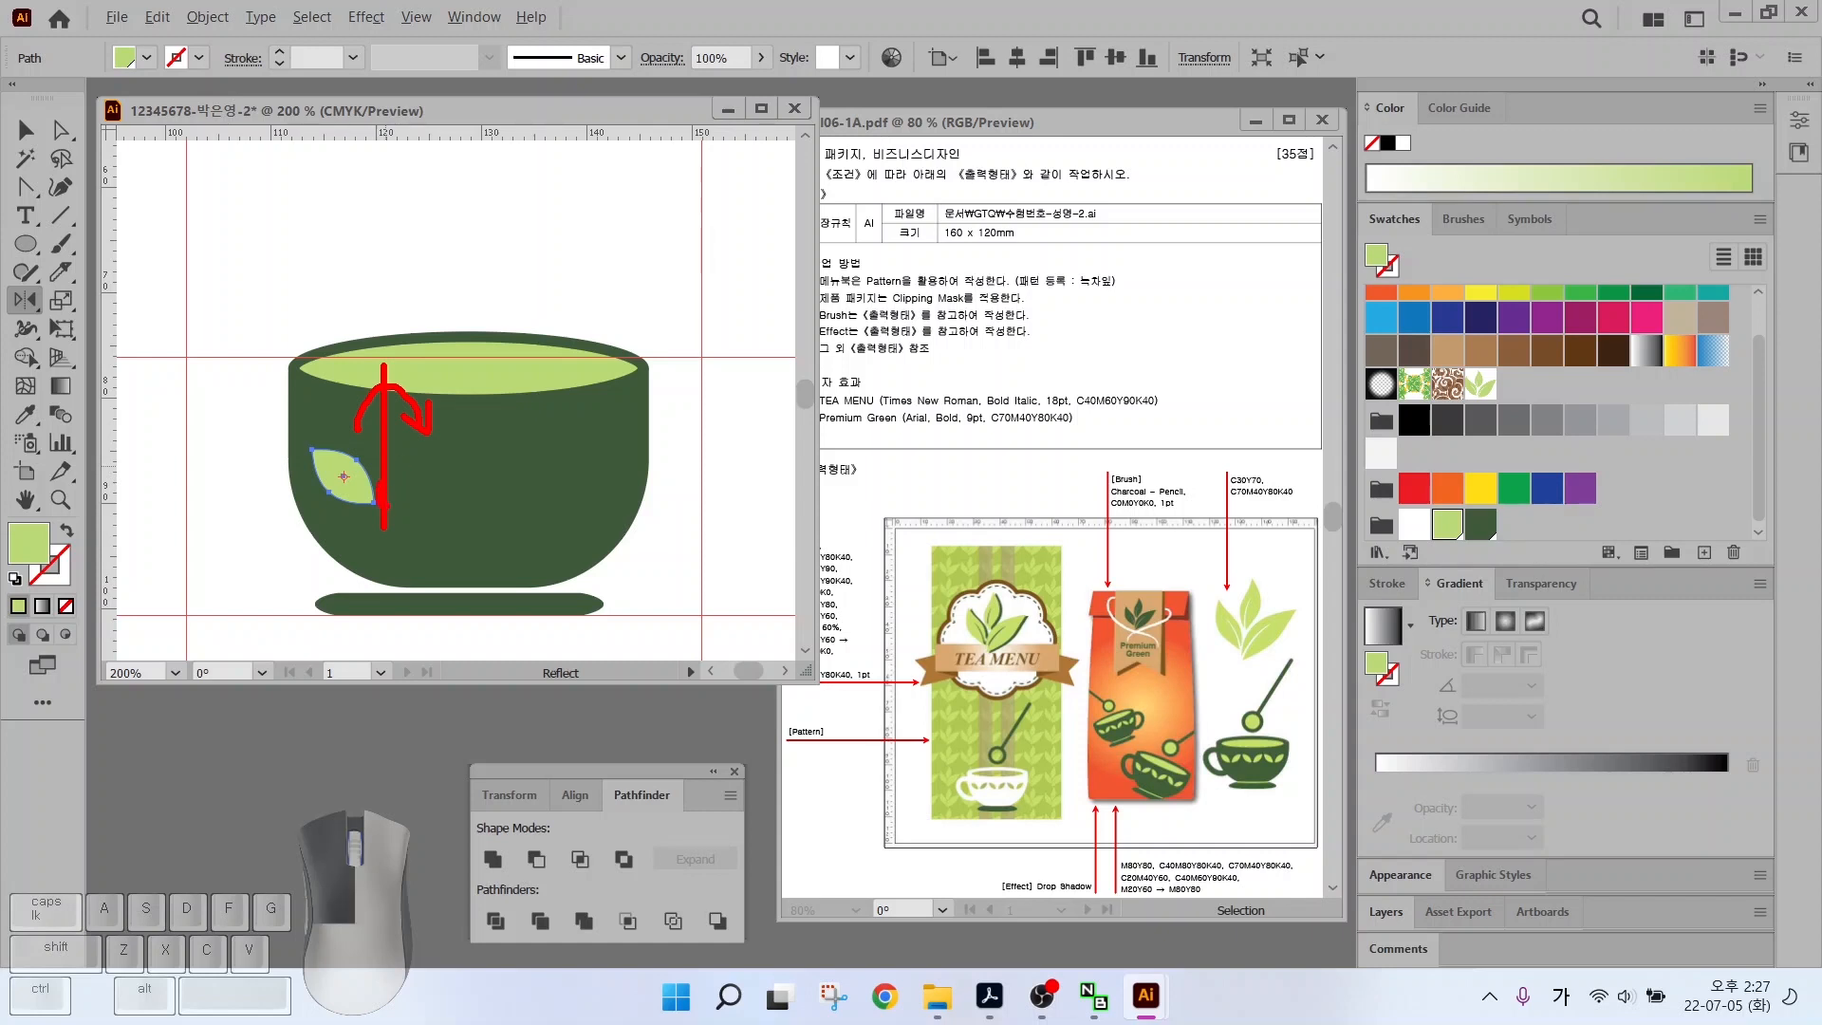
Make a mirrored copy of the leaf, move it next to the original and shrink the pair
alt+click(381, 492)
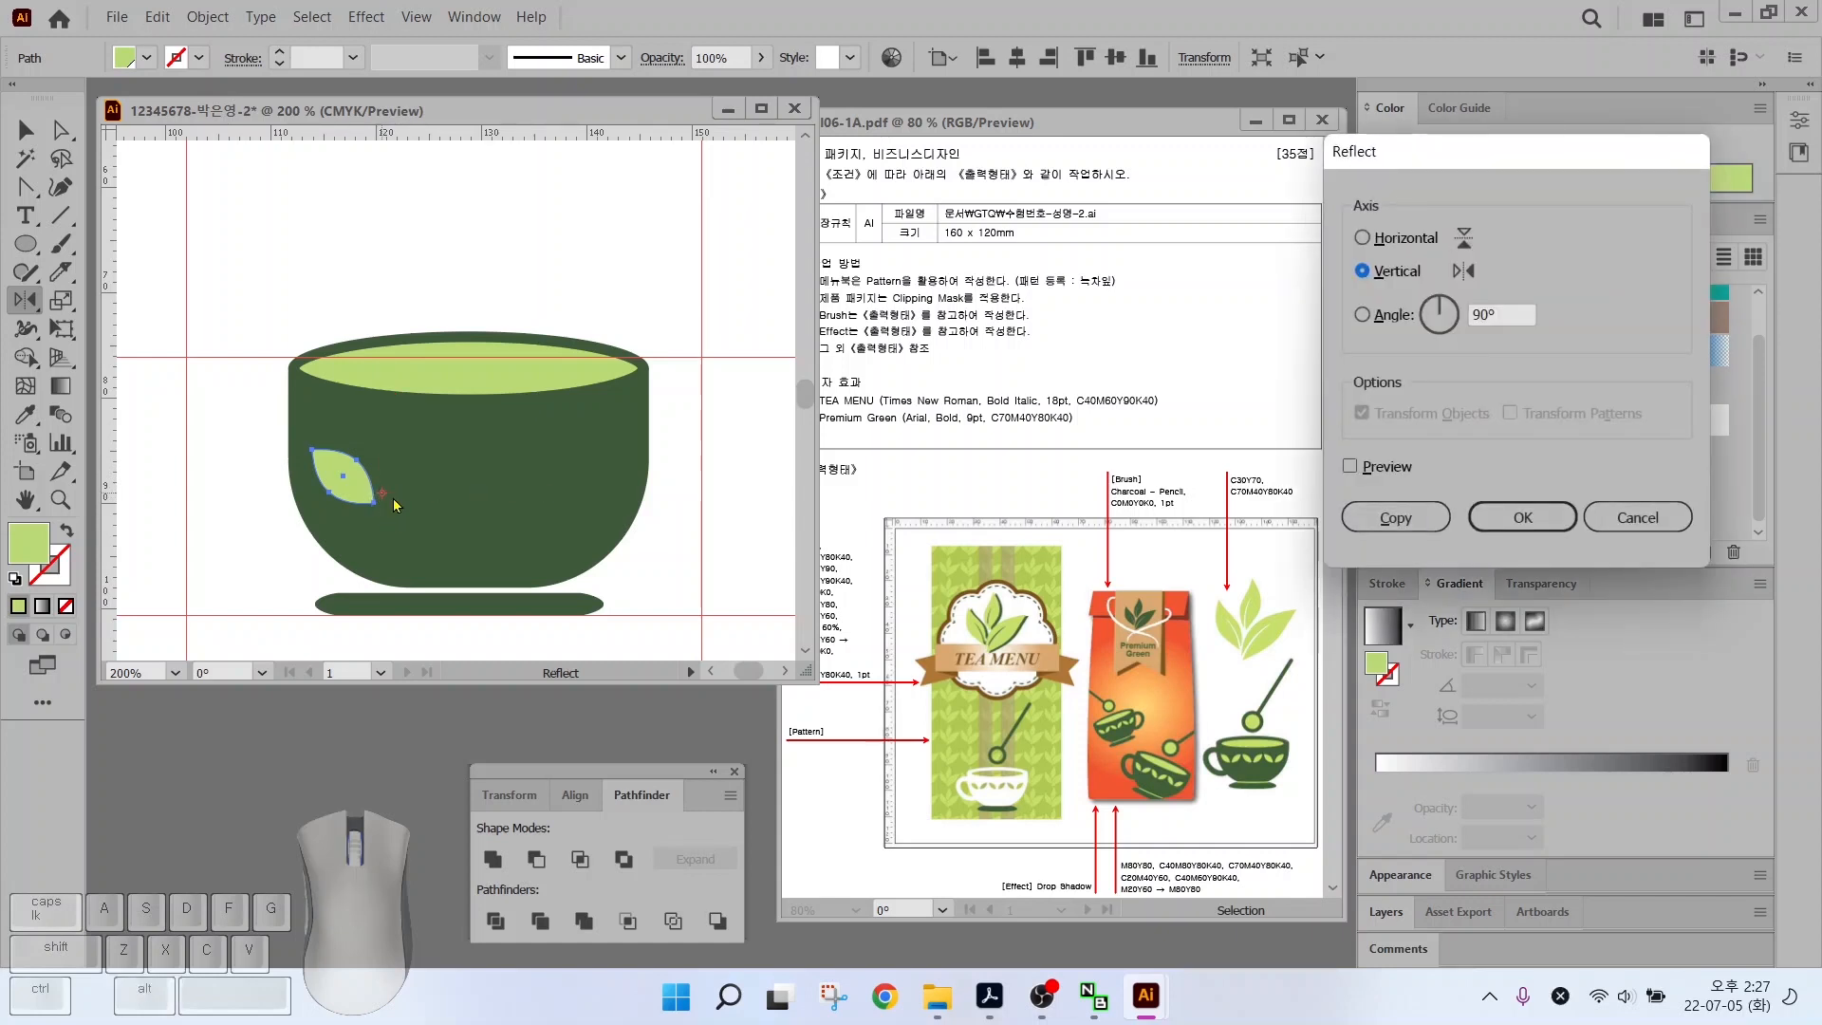
key(ctrl)
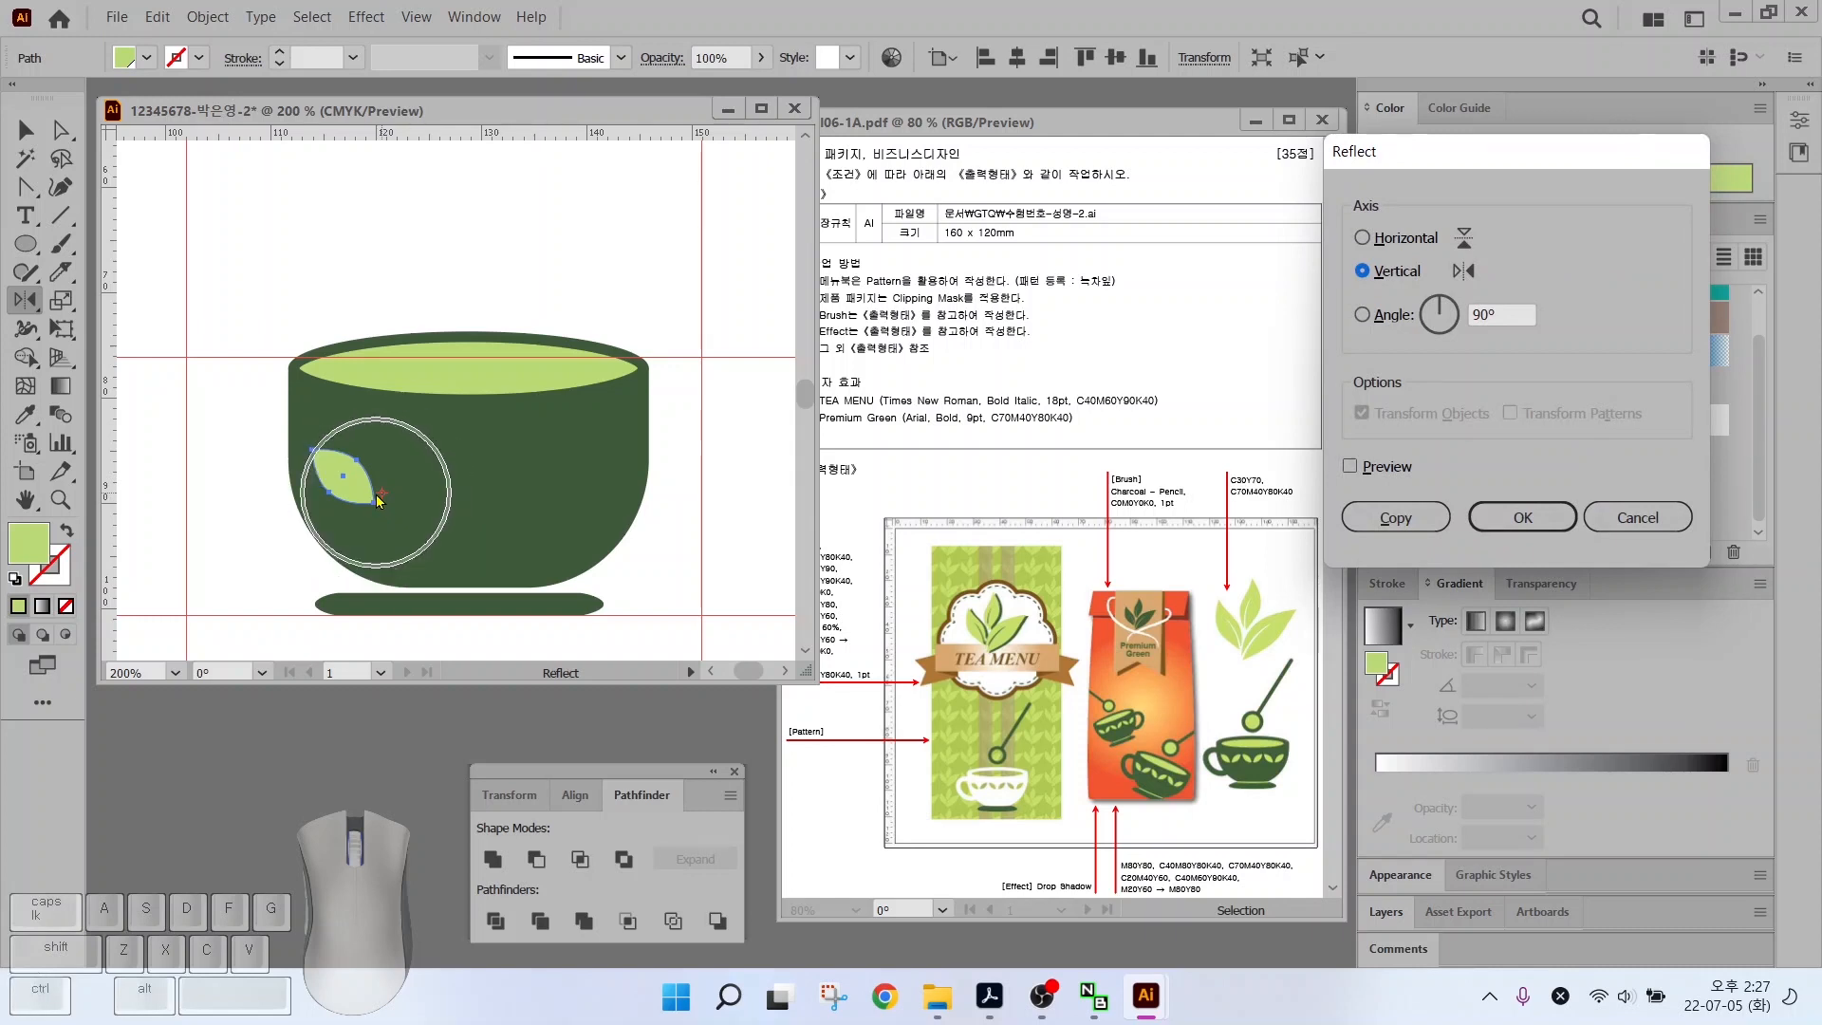
click(1346, 469)
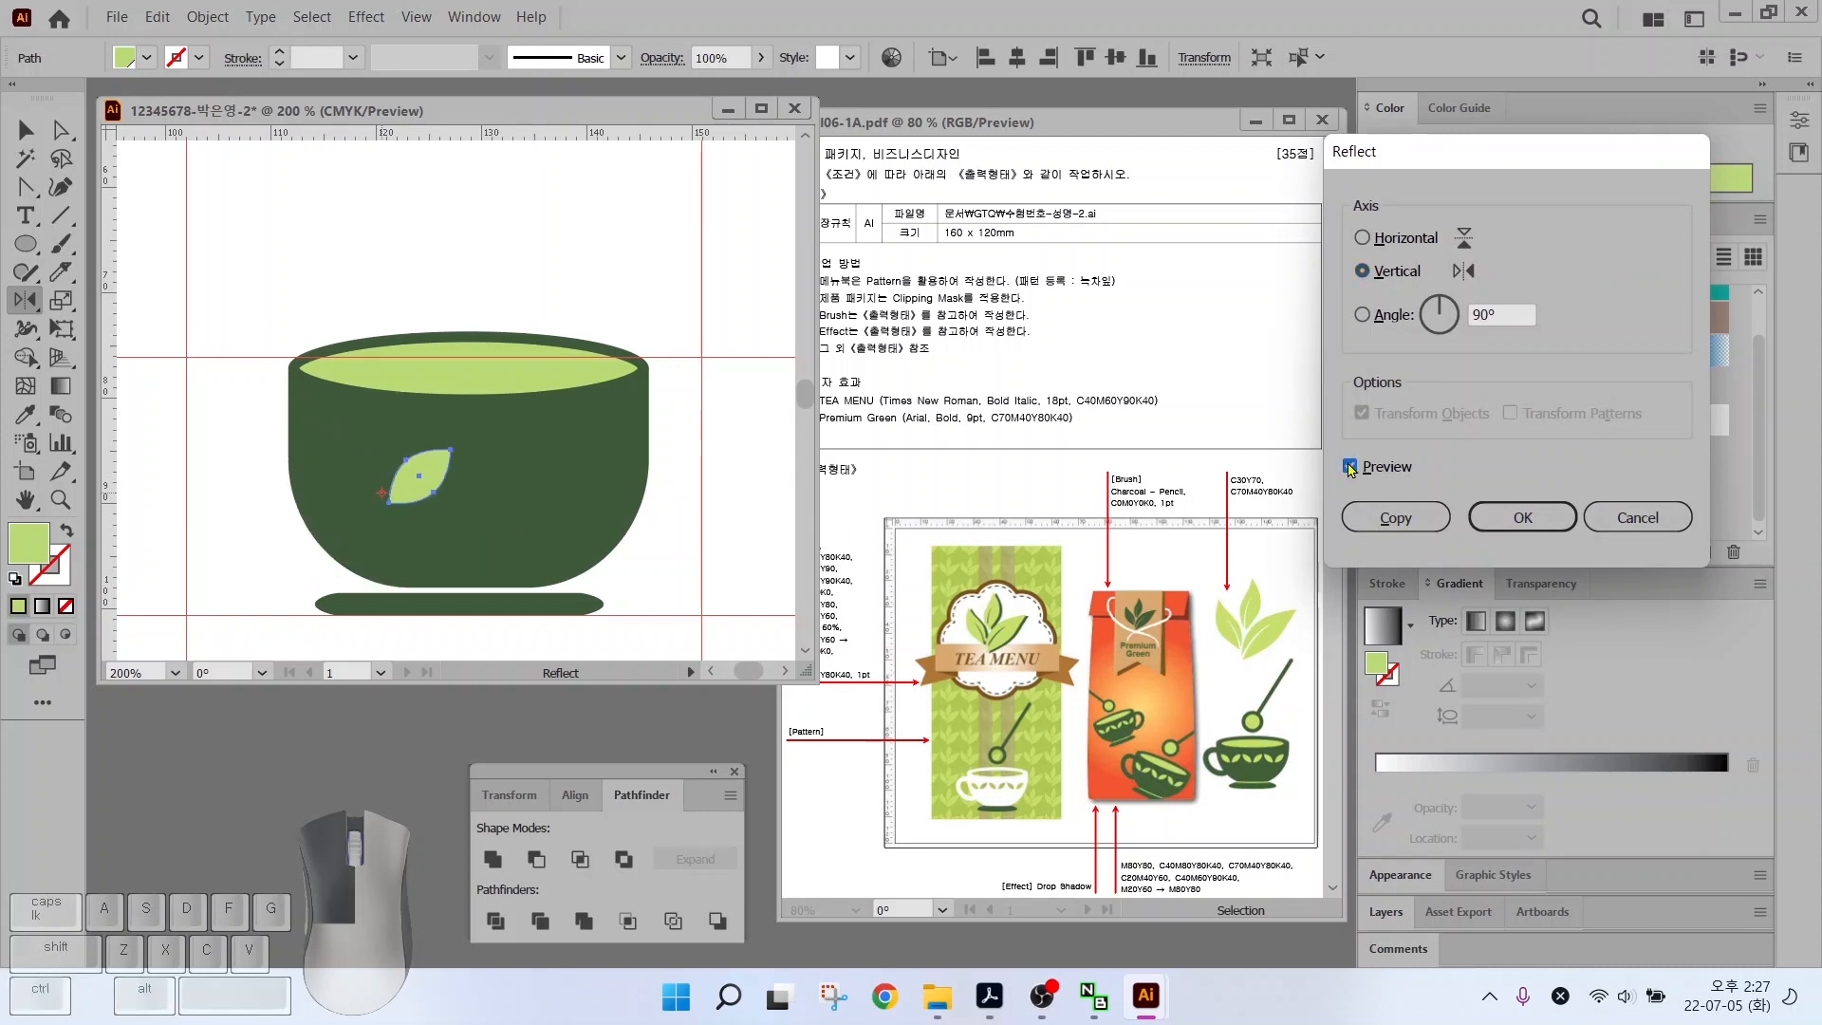
click(1349, 468)
click(1349, 469)
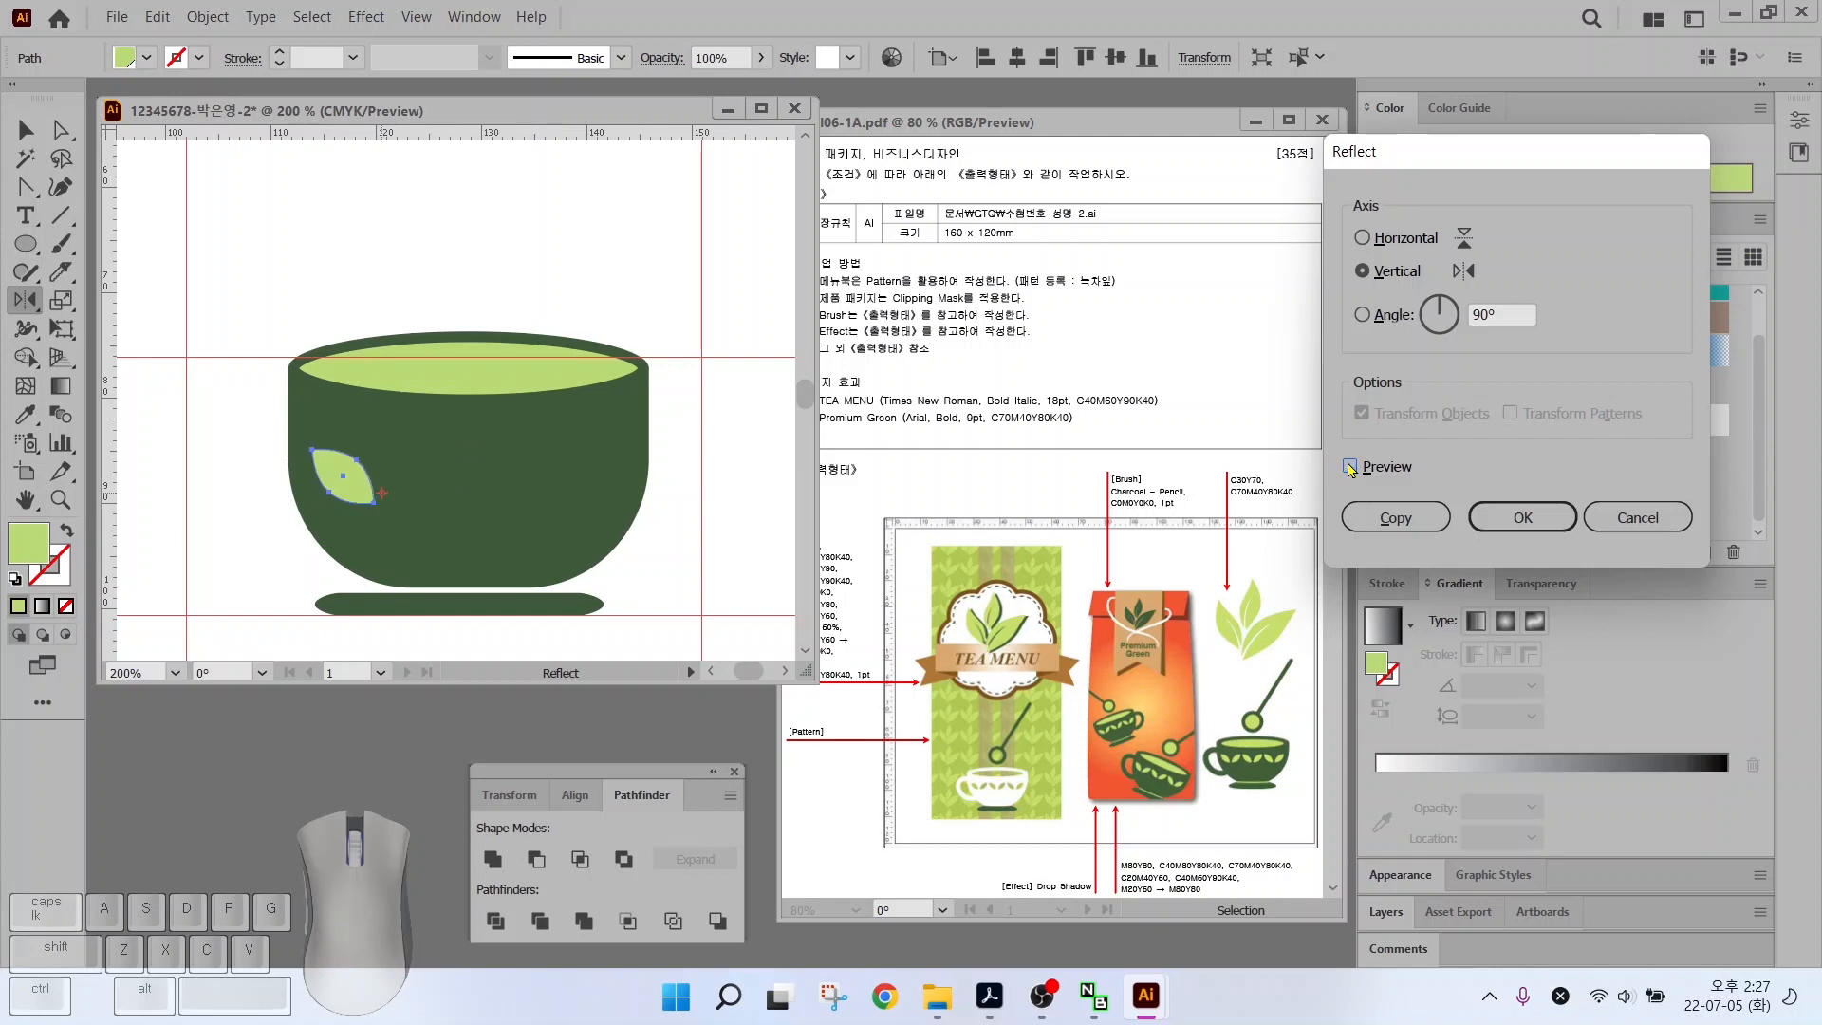
click(1349, 469)
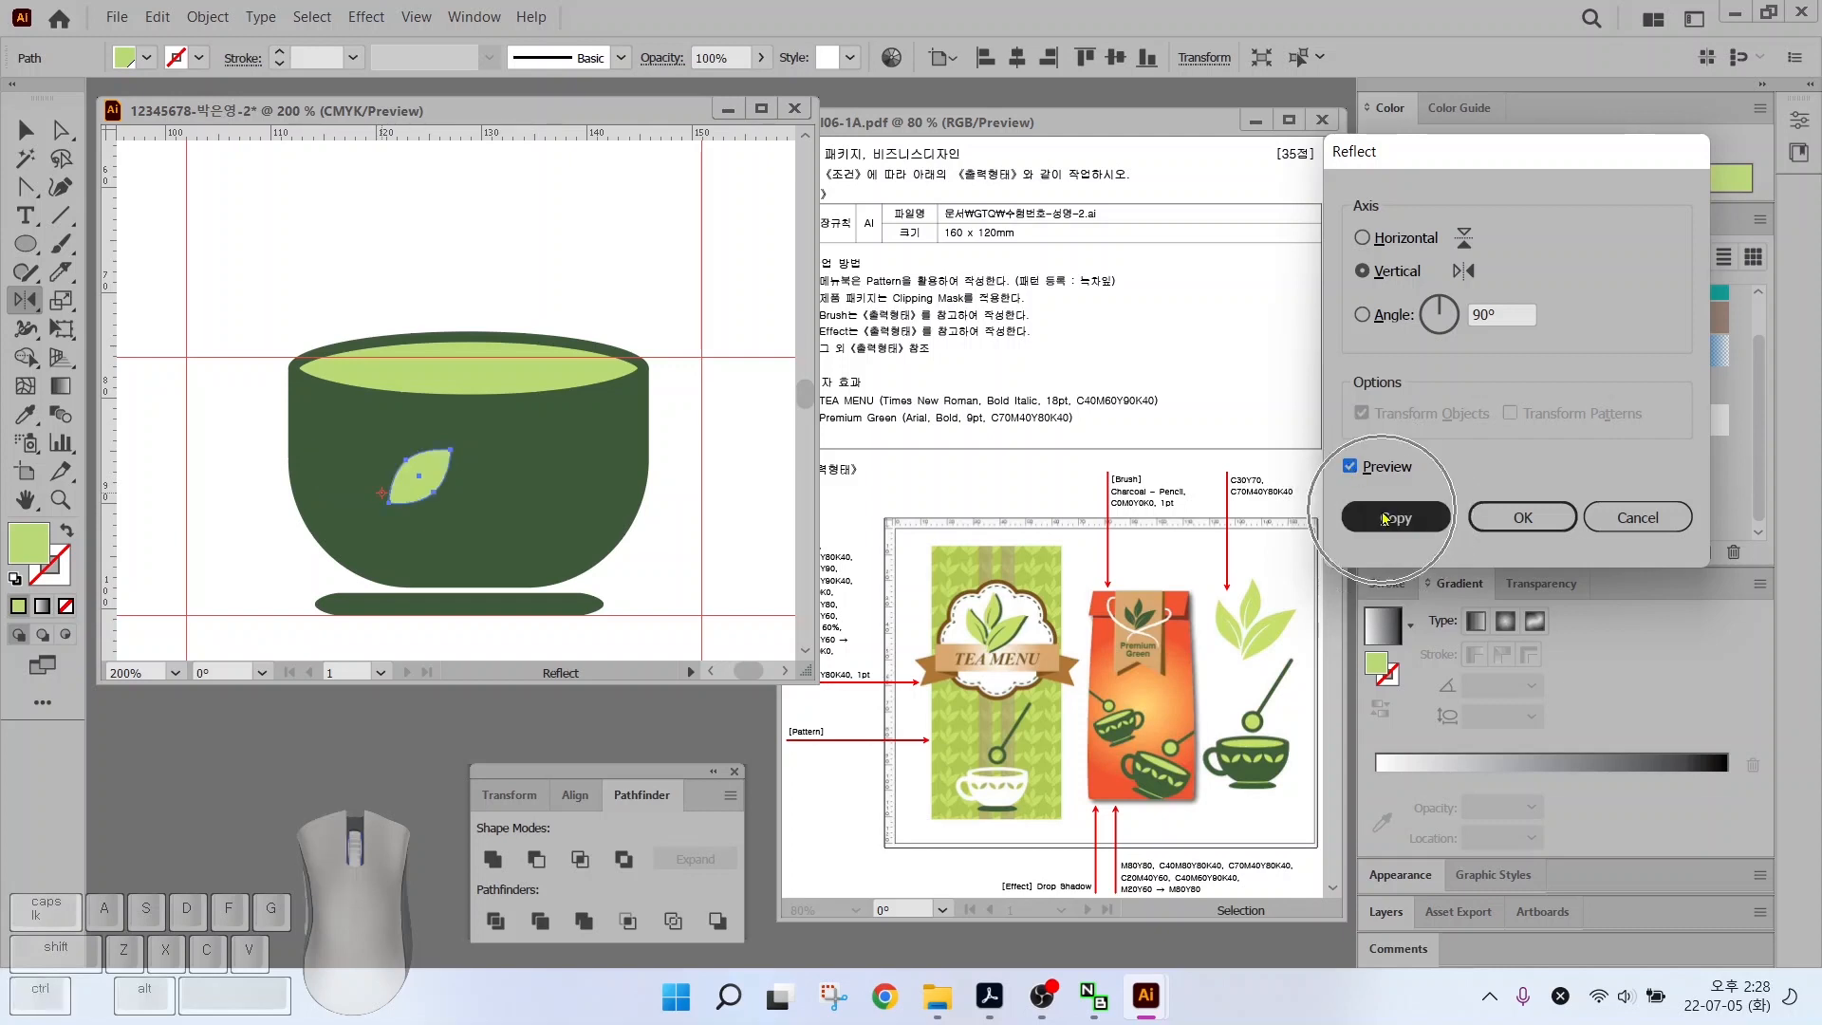
click(1394, 517)
click(25, 130)
drag(419, 474, 408, 472)
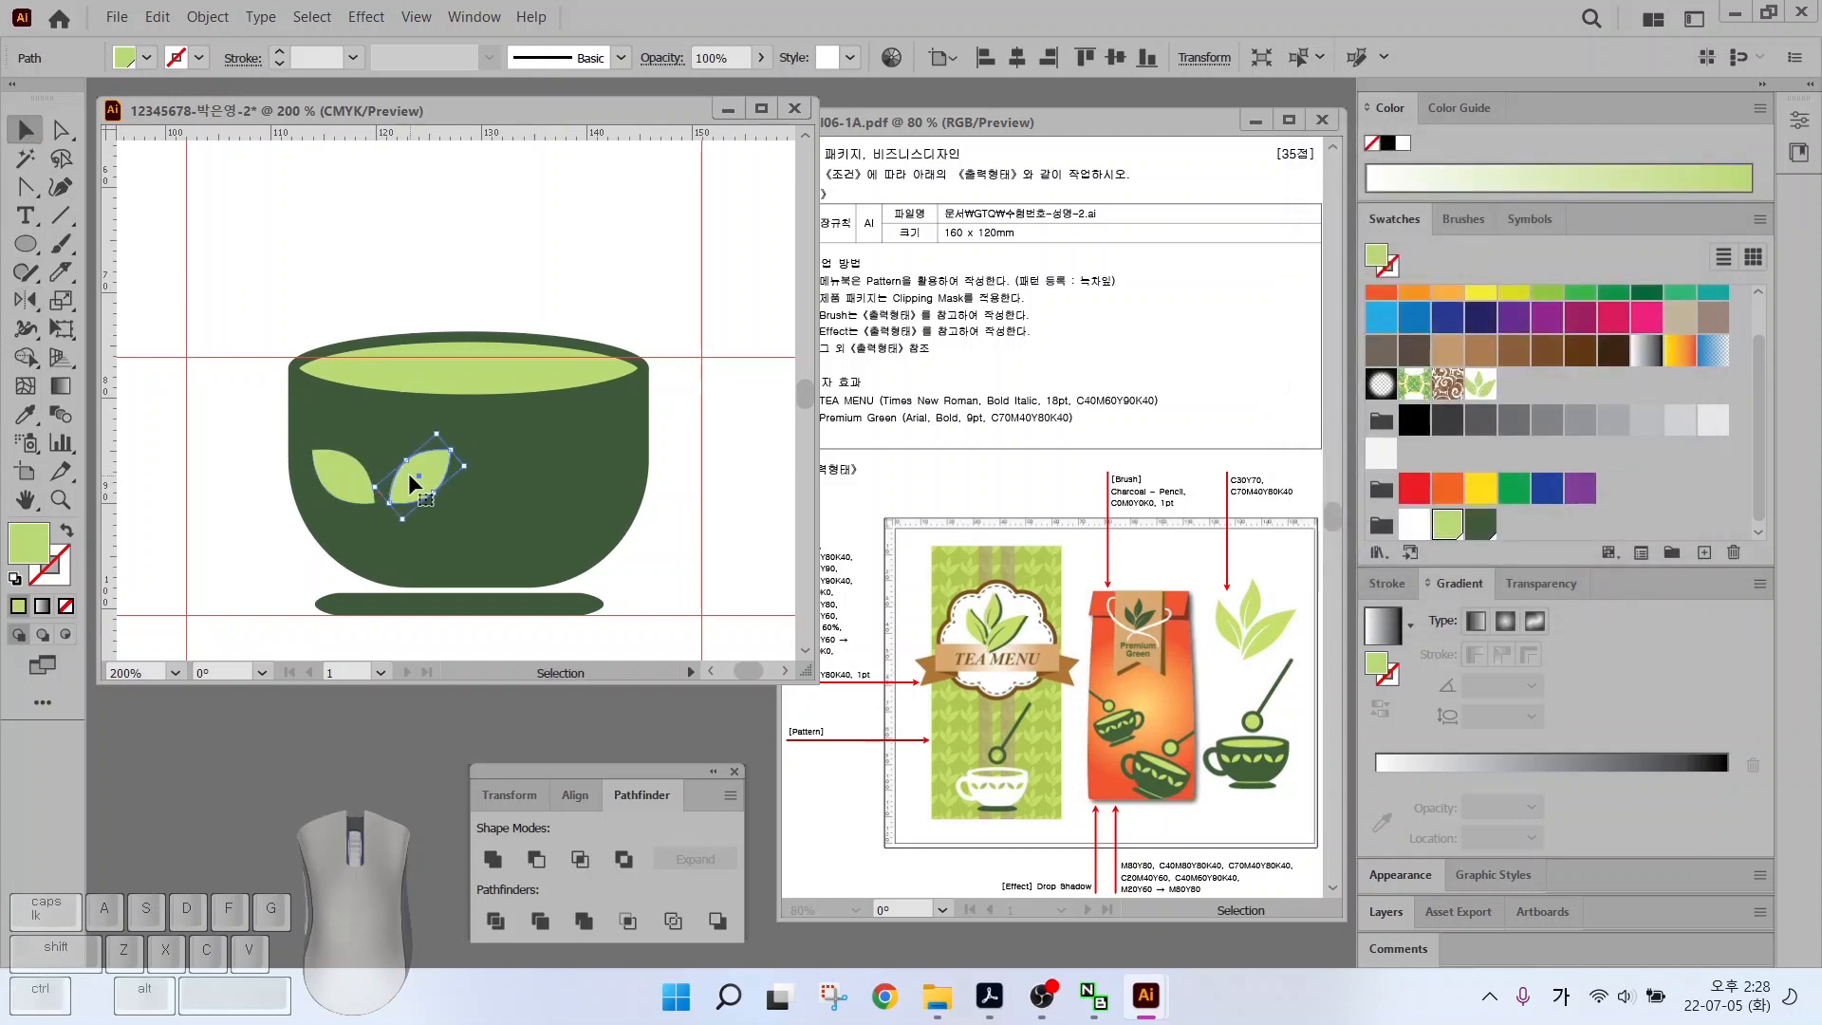
shift+click(334, 467)
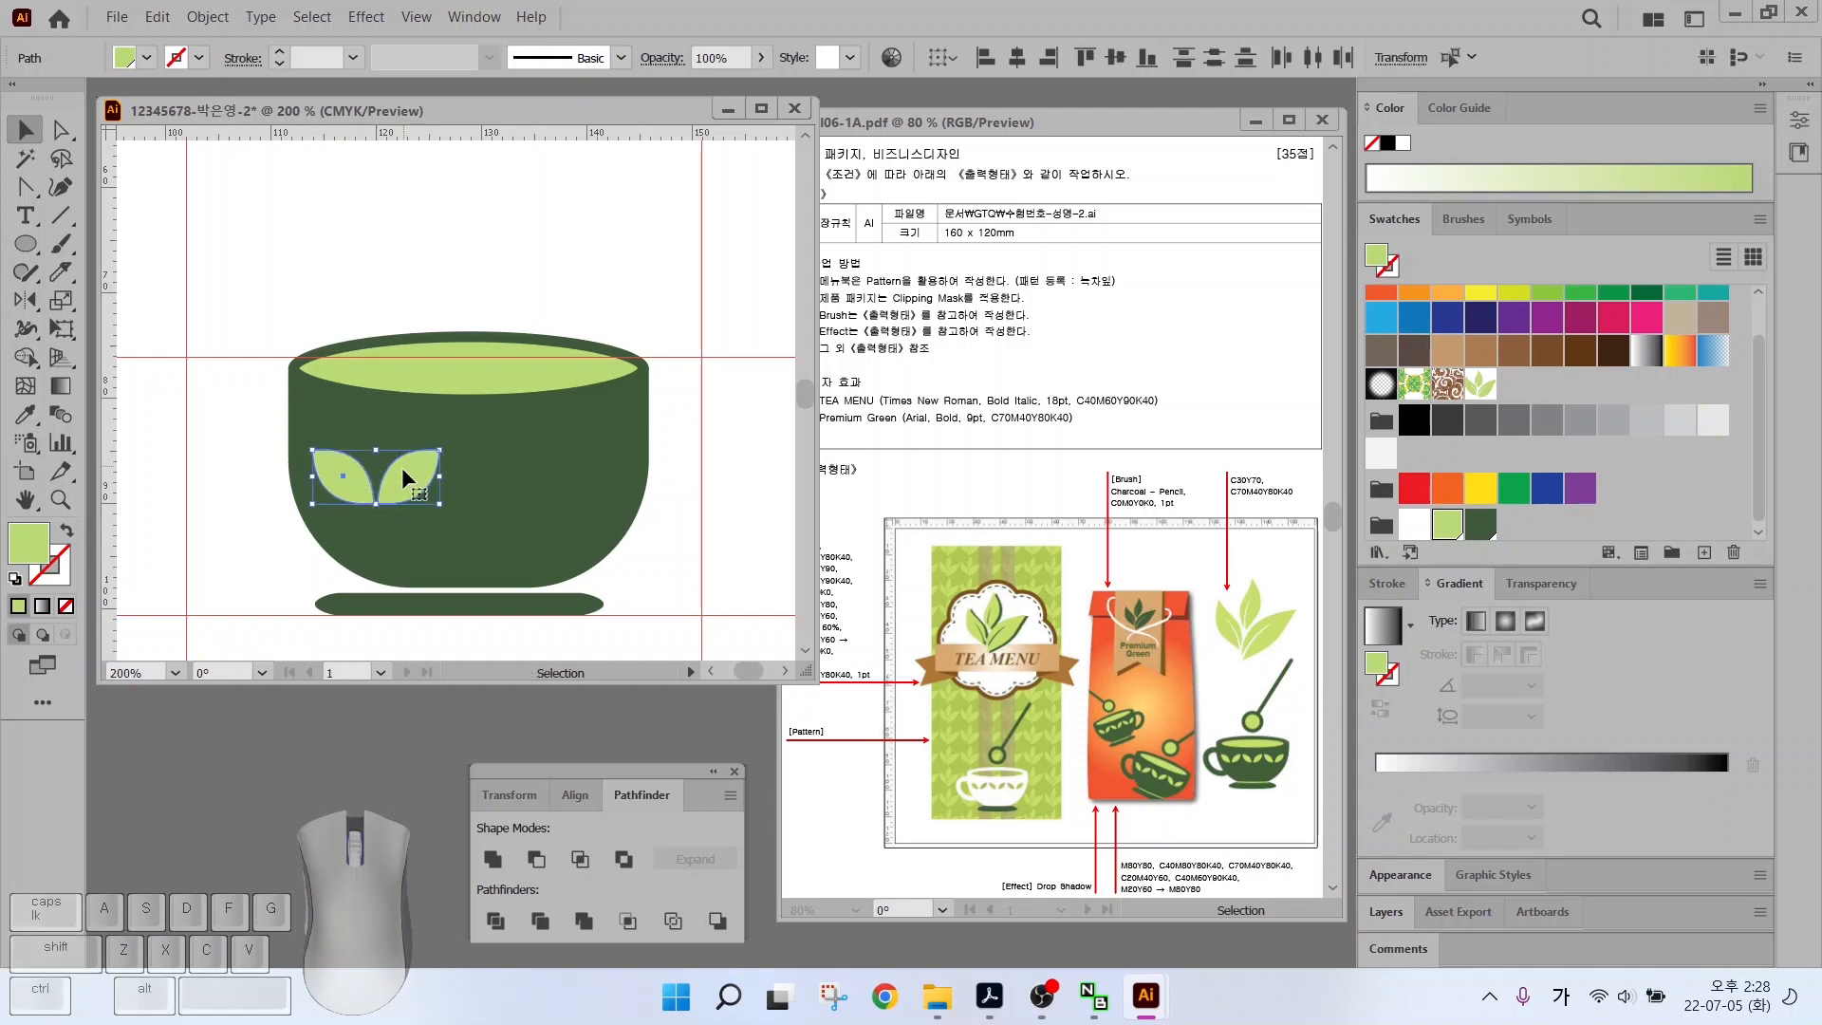
drag(439, 450, 424, 458)
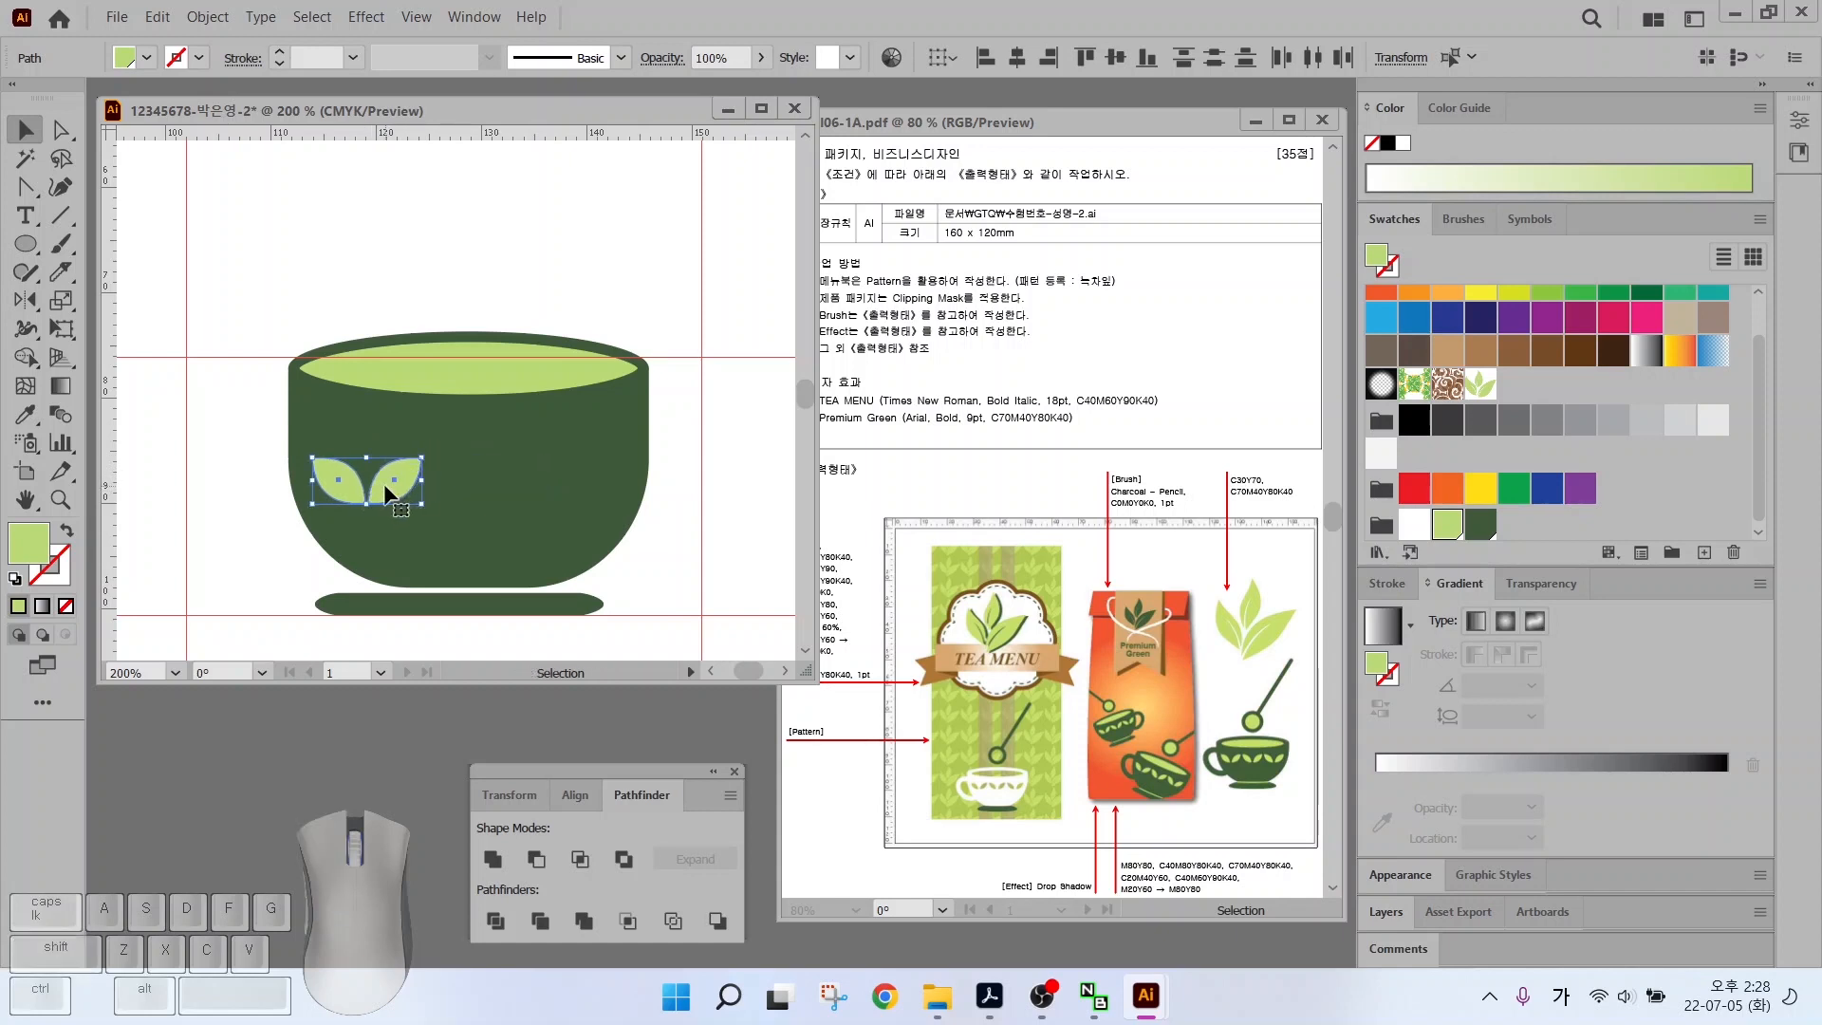
Alt-drag the leaf pair right and repeat with Ctrl+D for three pairs, then select bowl and leaves
key(alt)
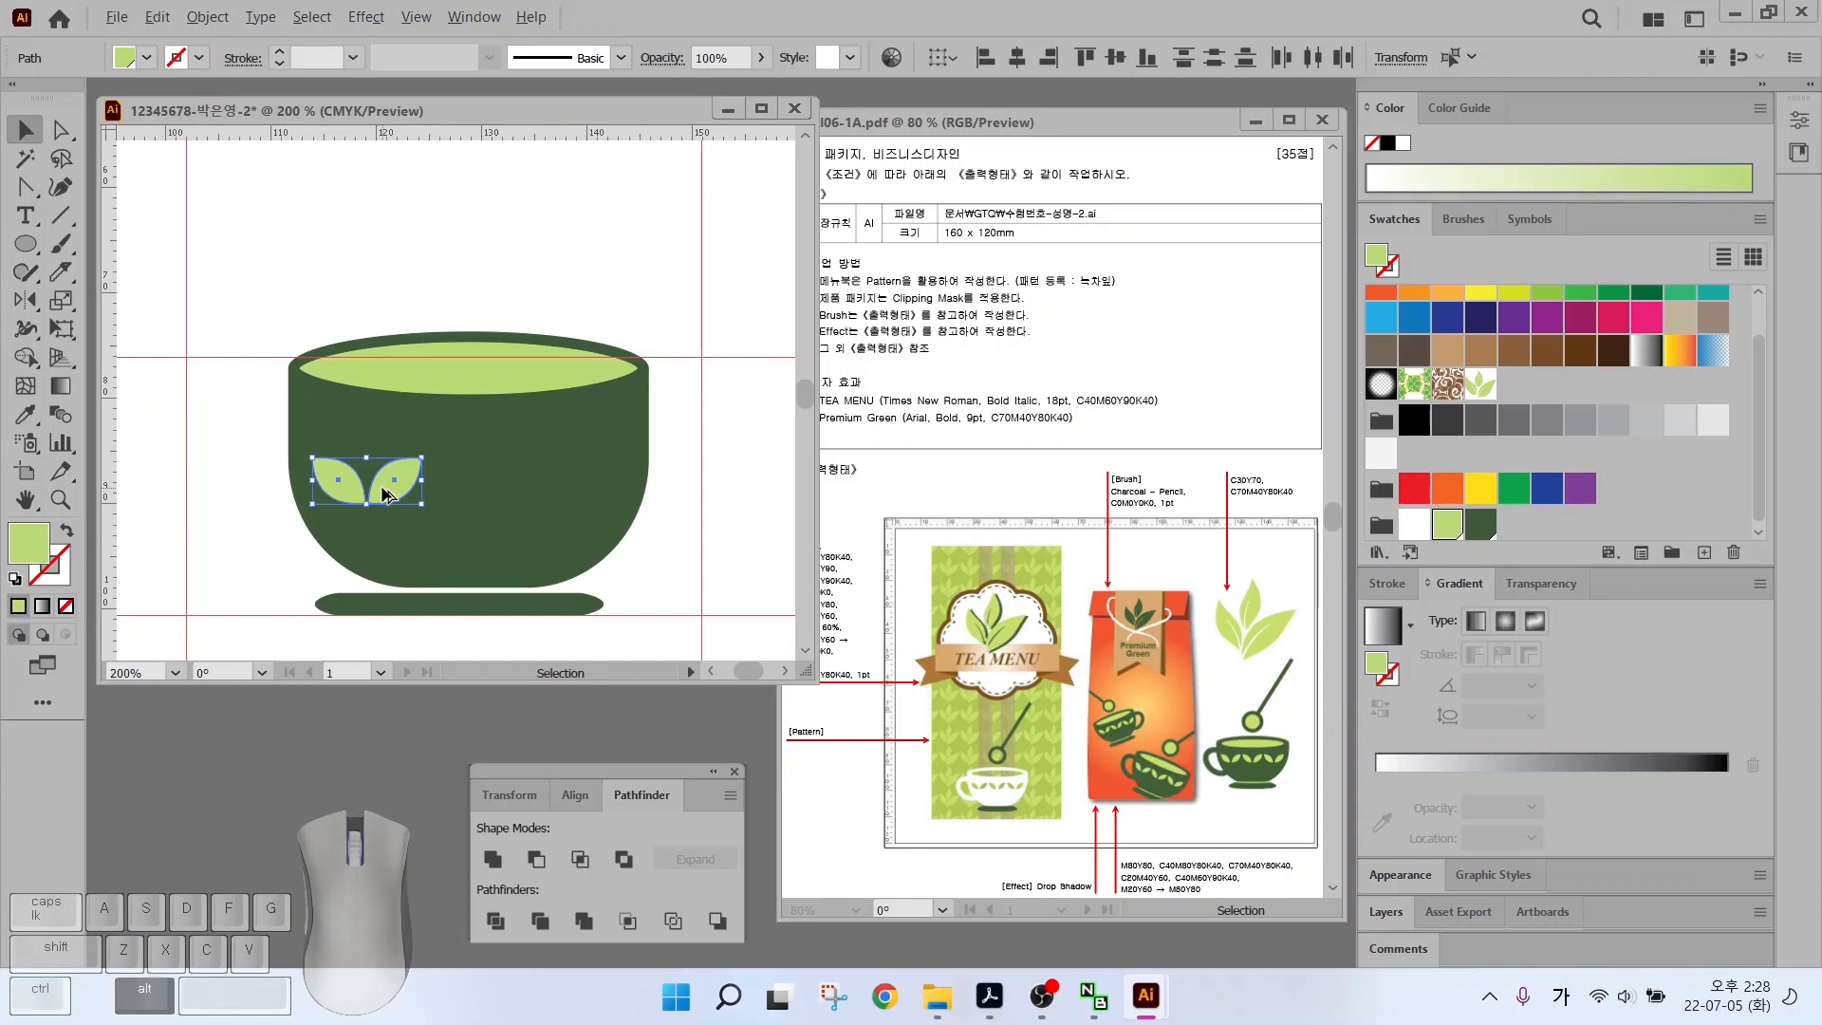
drag(384, 493, 501, 494)
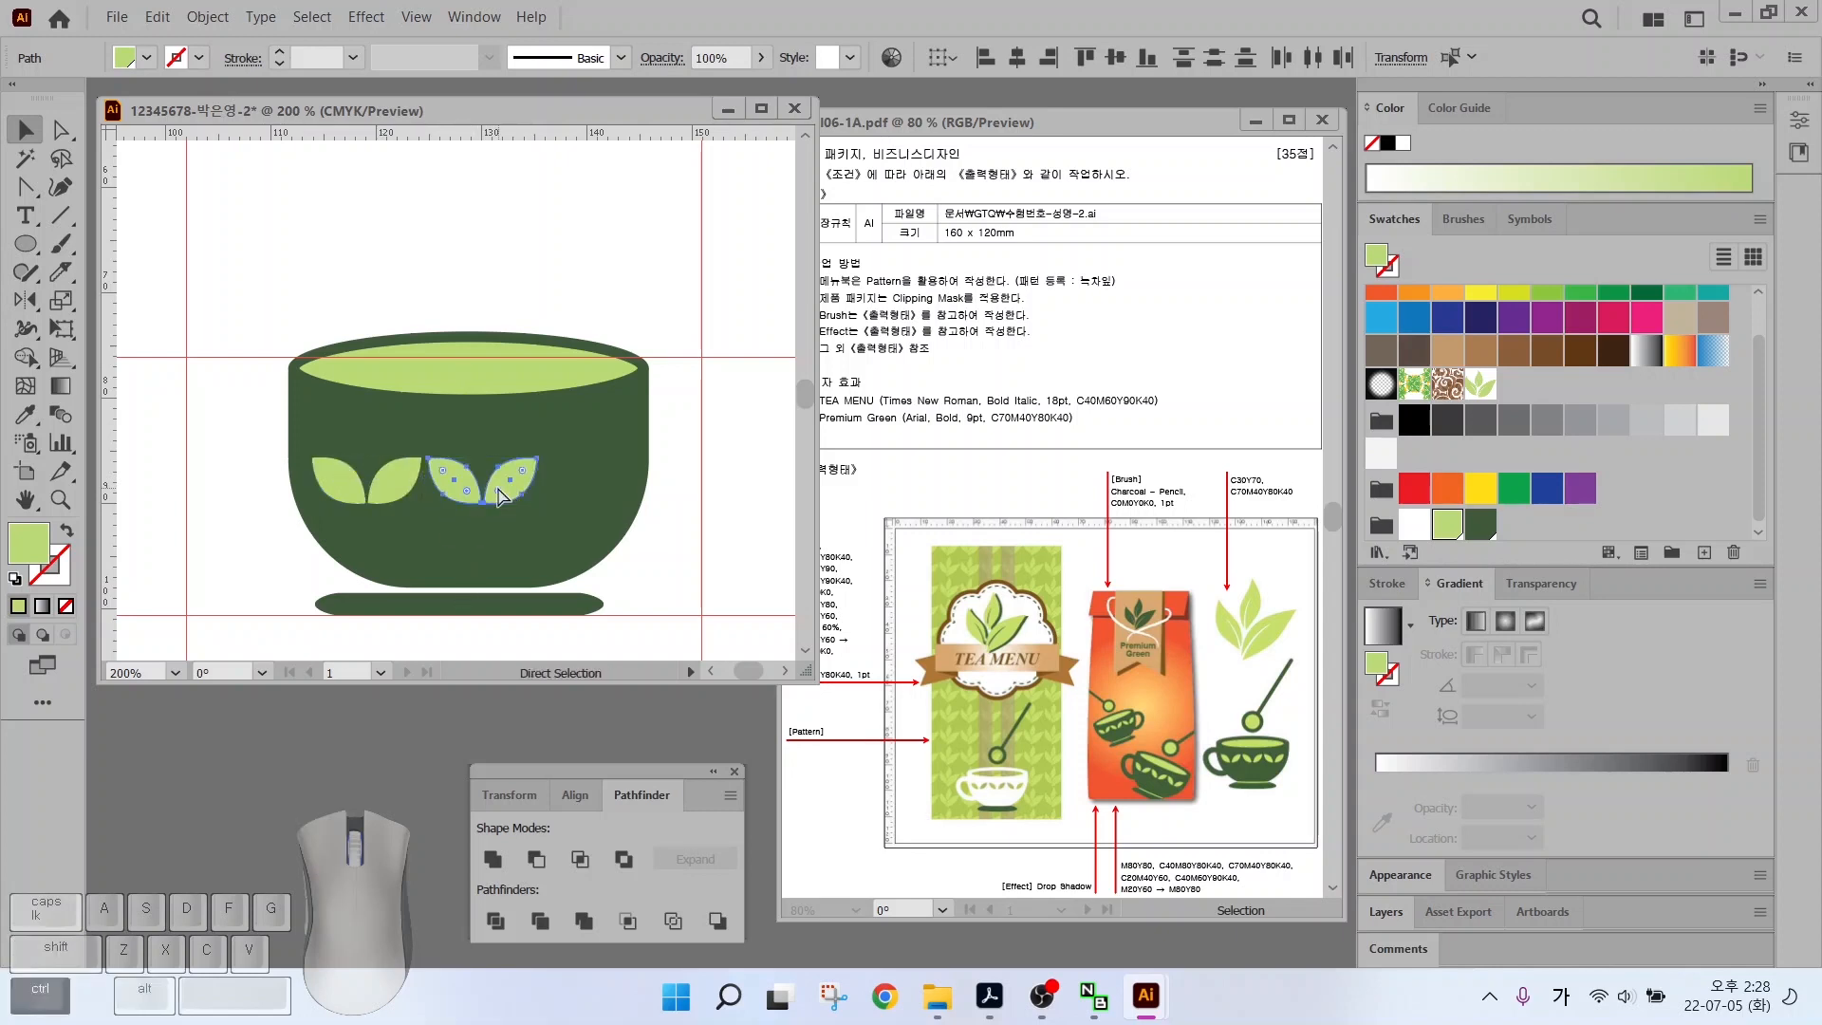
key(ctrl+d)
drag(249, 447, 669, 499)
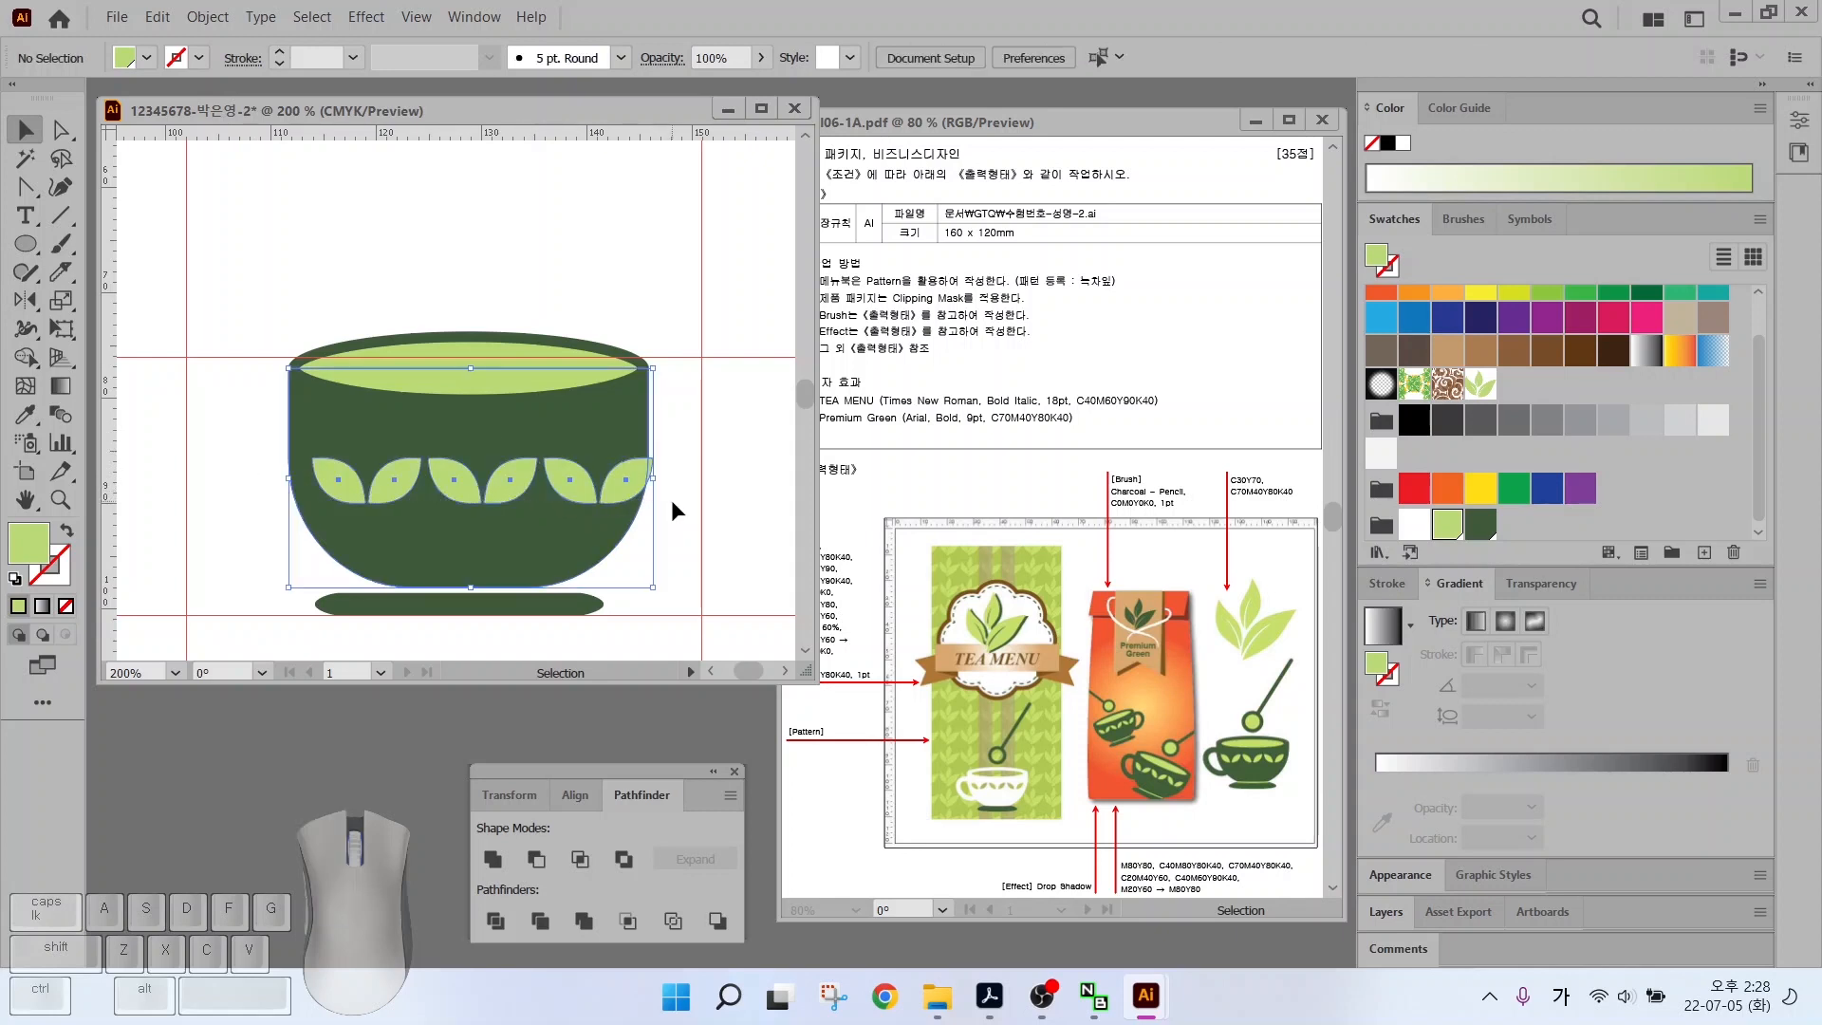
Centre the base ellipse under the bowl
click(256, 436)
click(294, 416)
click(237, 425)
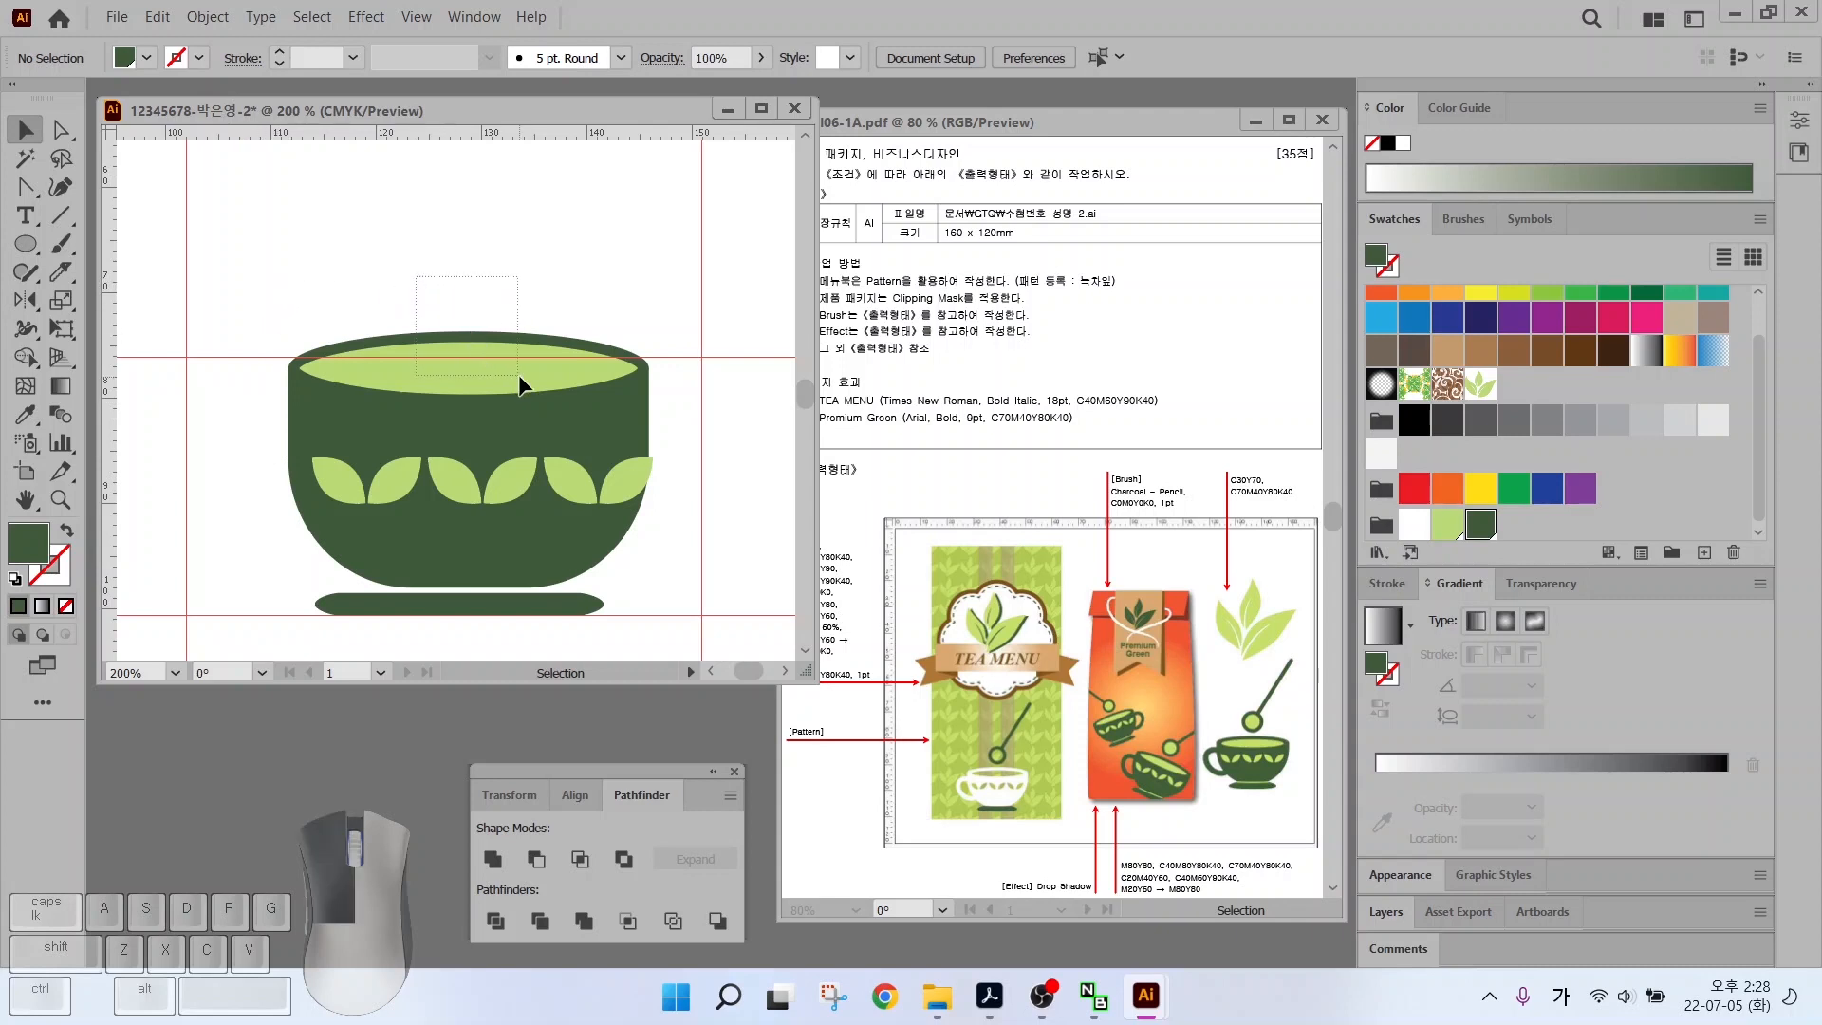
drag(431, 331, 432, 334)
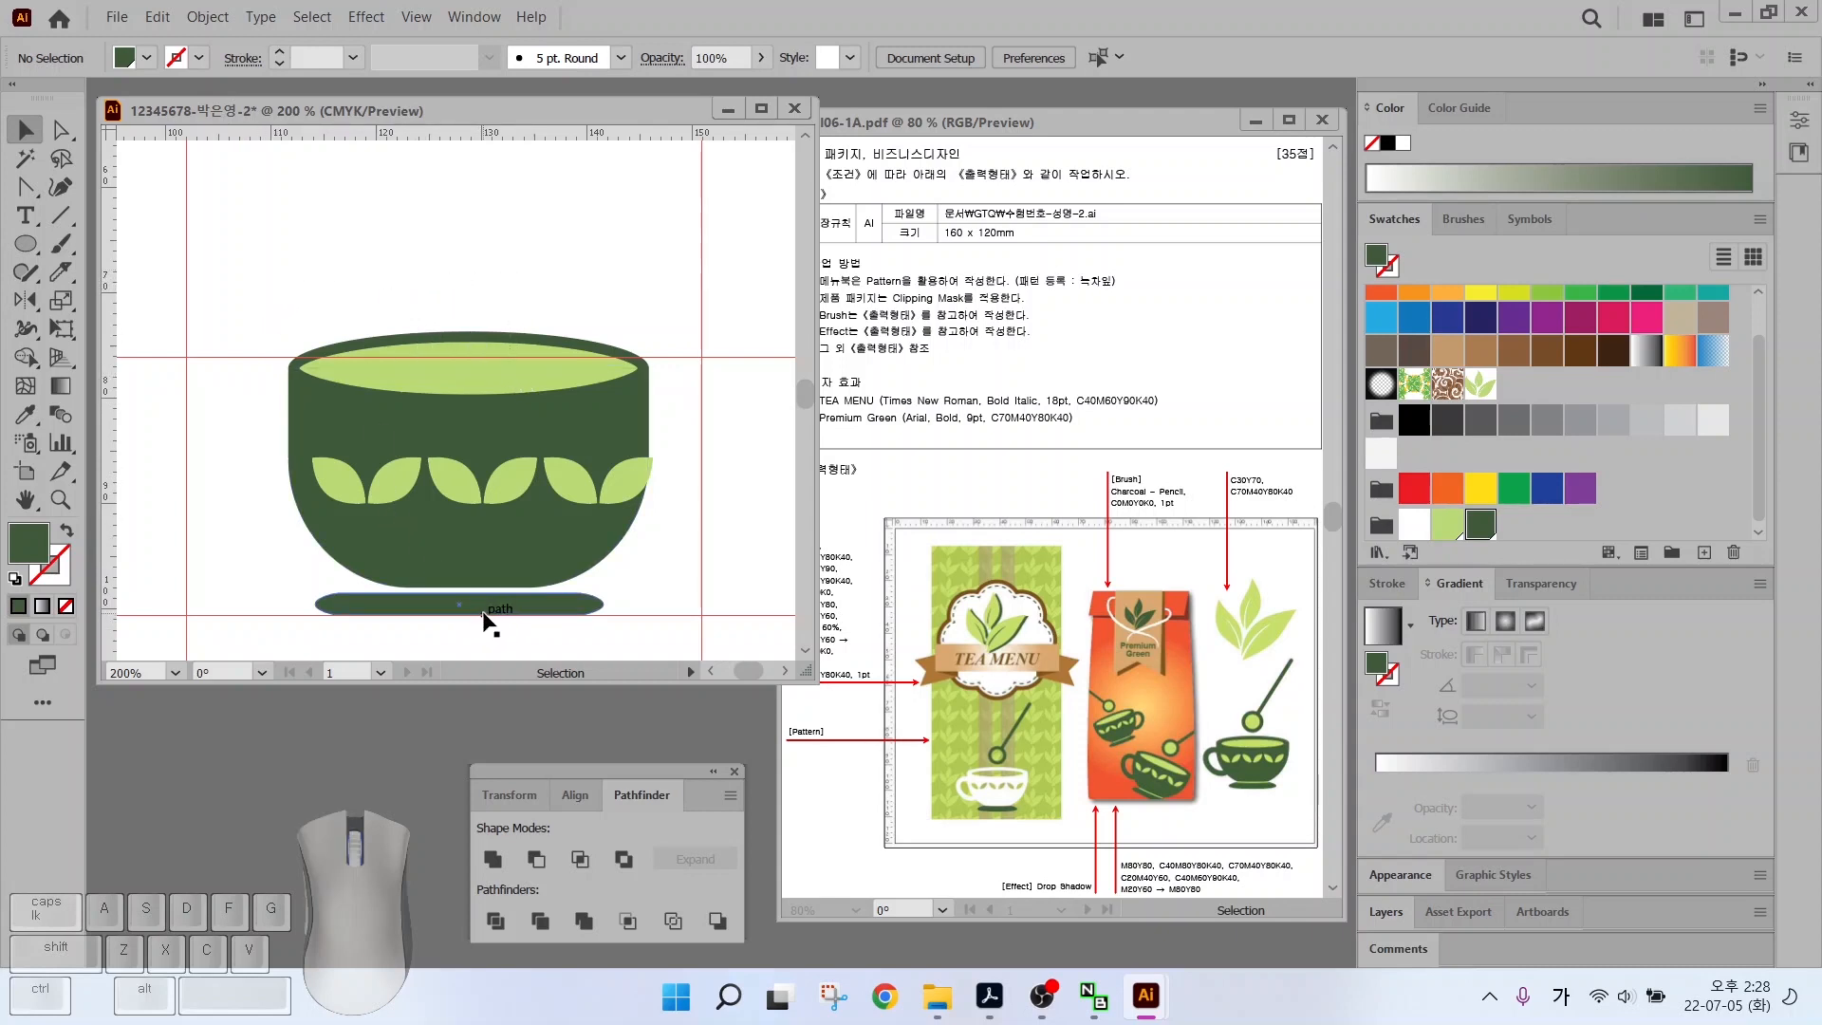
drag(483, 616, 493, 616)
Lock the bowl and base with Object > Lock > Selection, then select the leaf row
drag(393, 285, 513, 408)
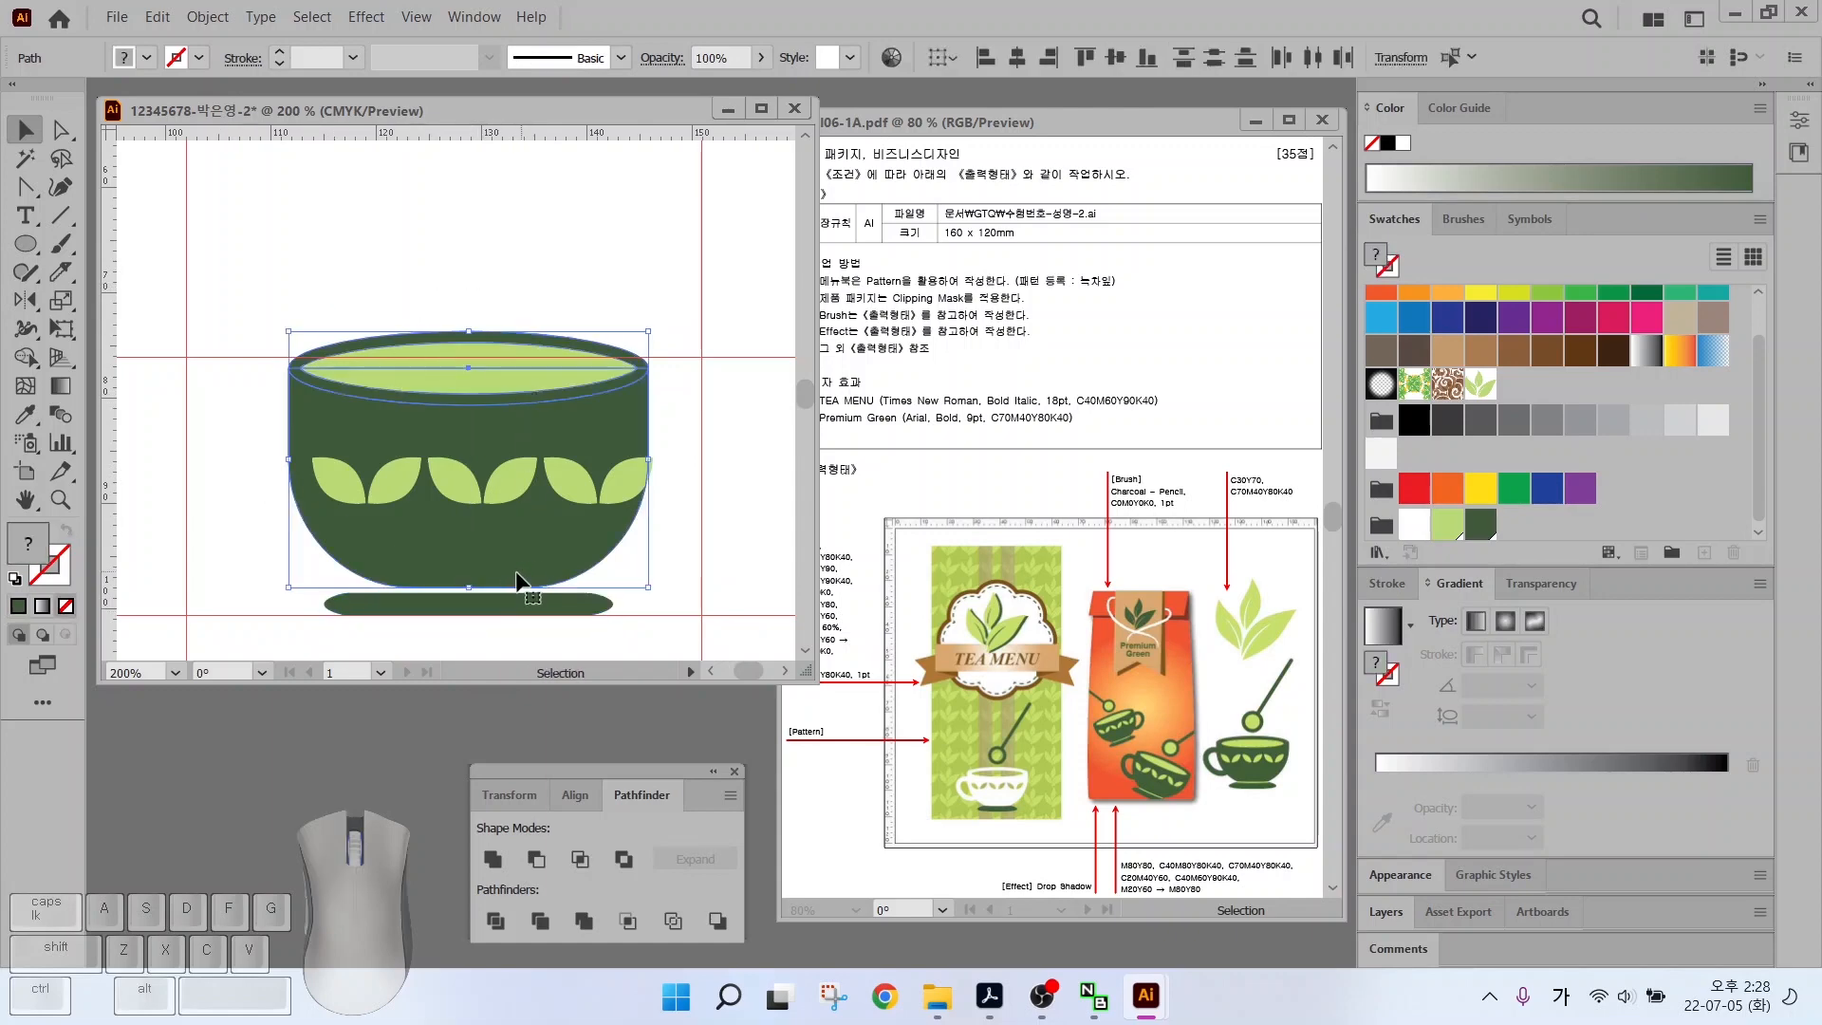
shift+click(496, 610)
click(206, 17)
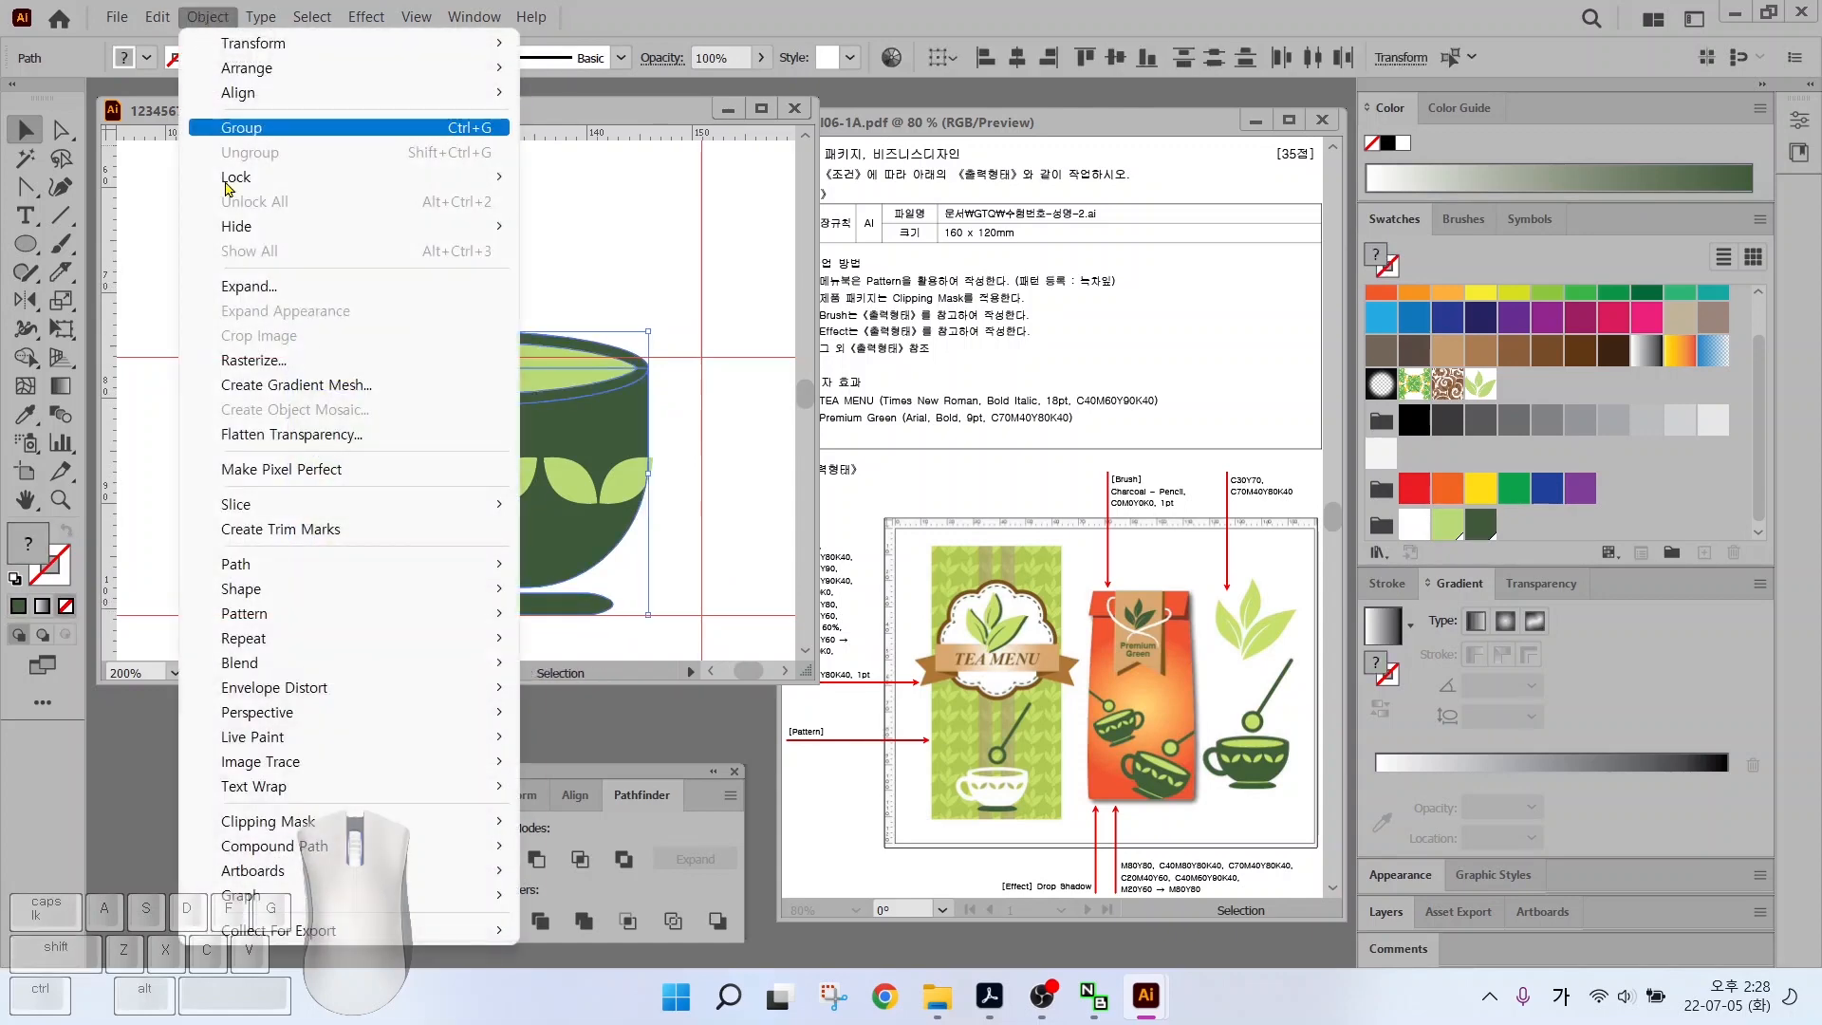
mouse_move(379, 177)
click(563, 177)
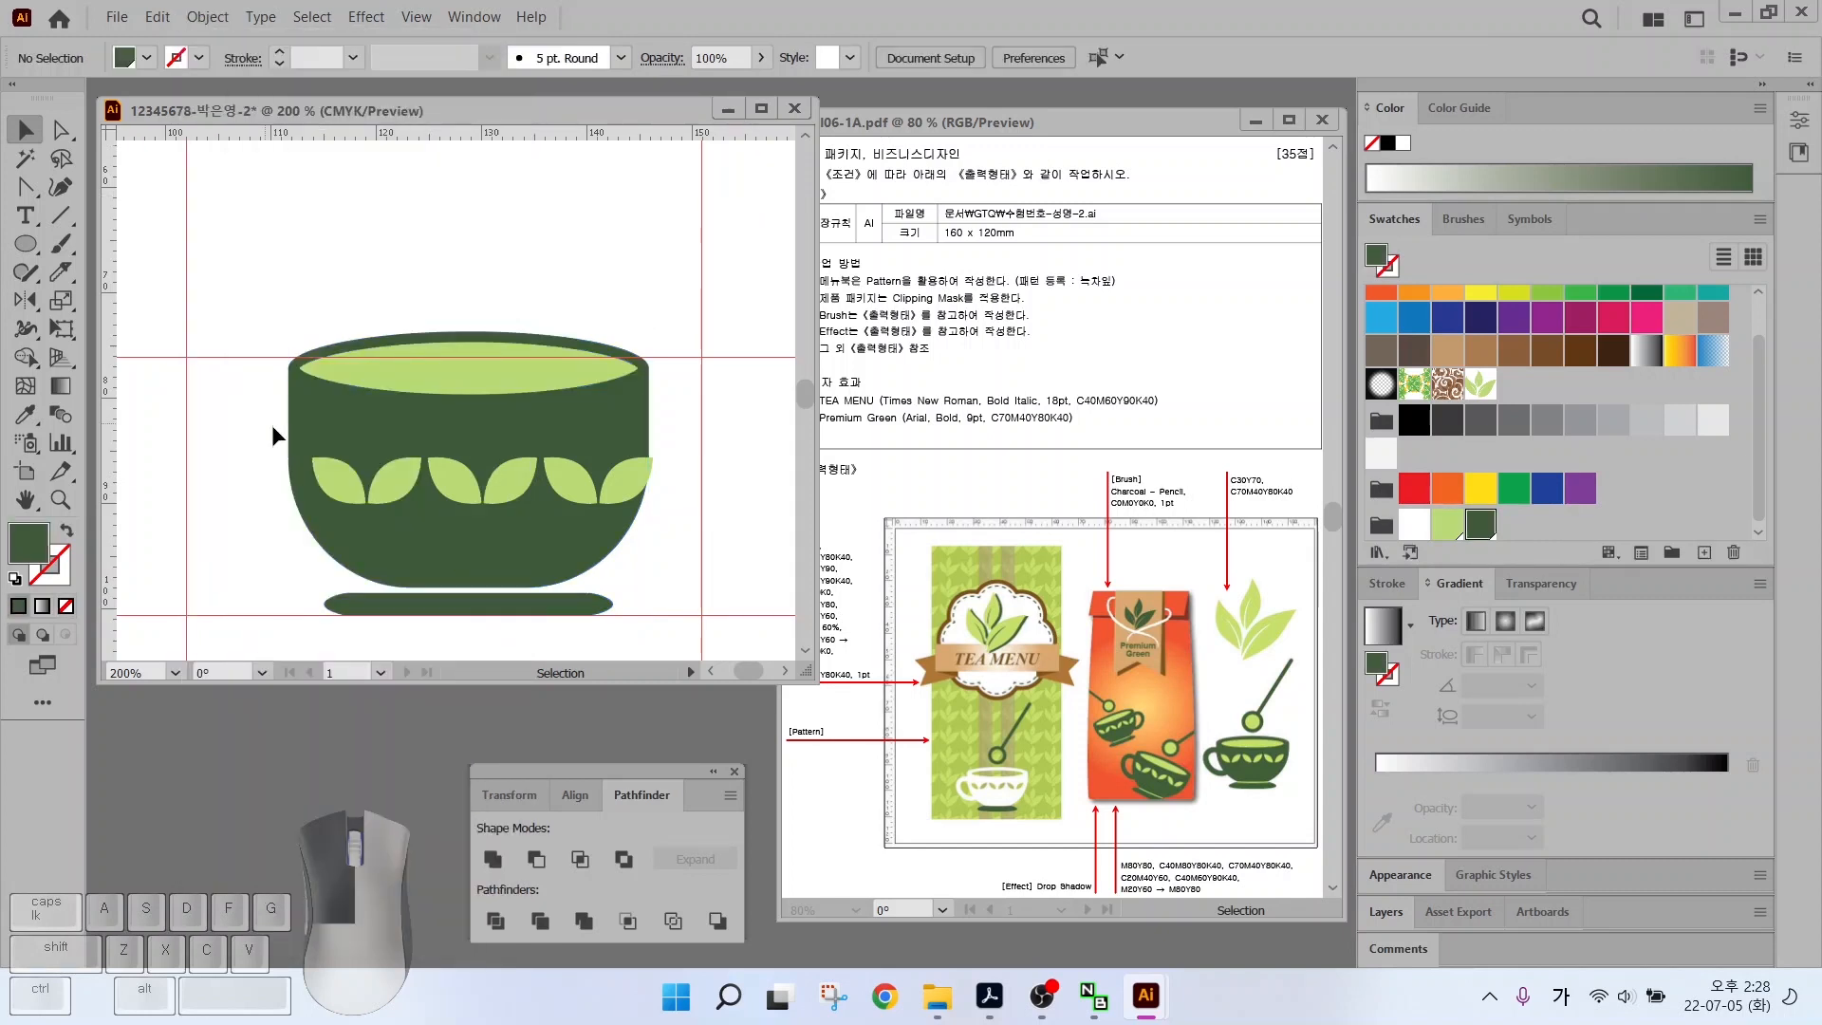
drag(517, 506, 636, 480)
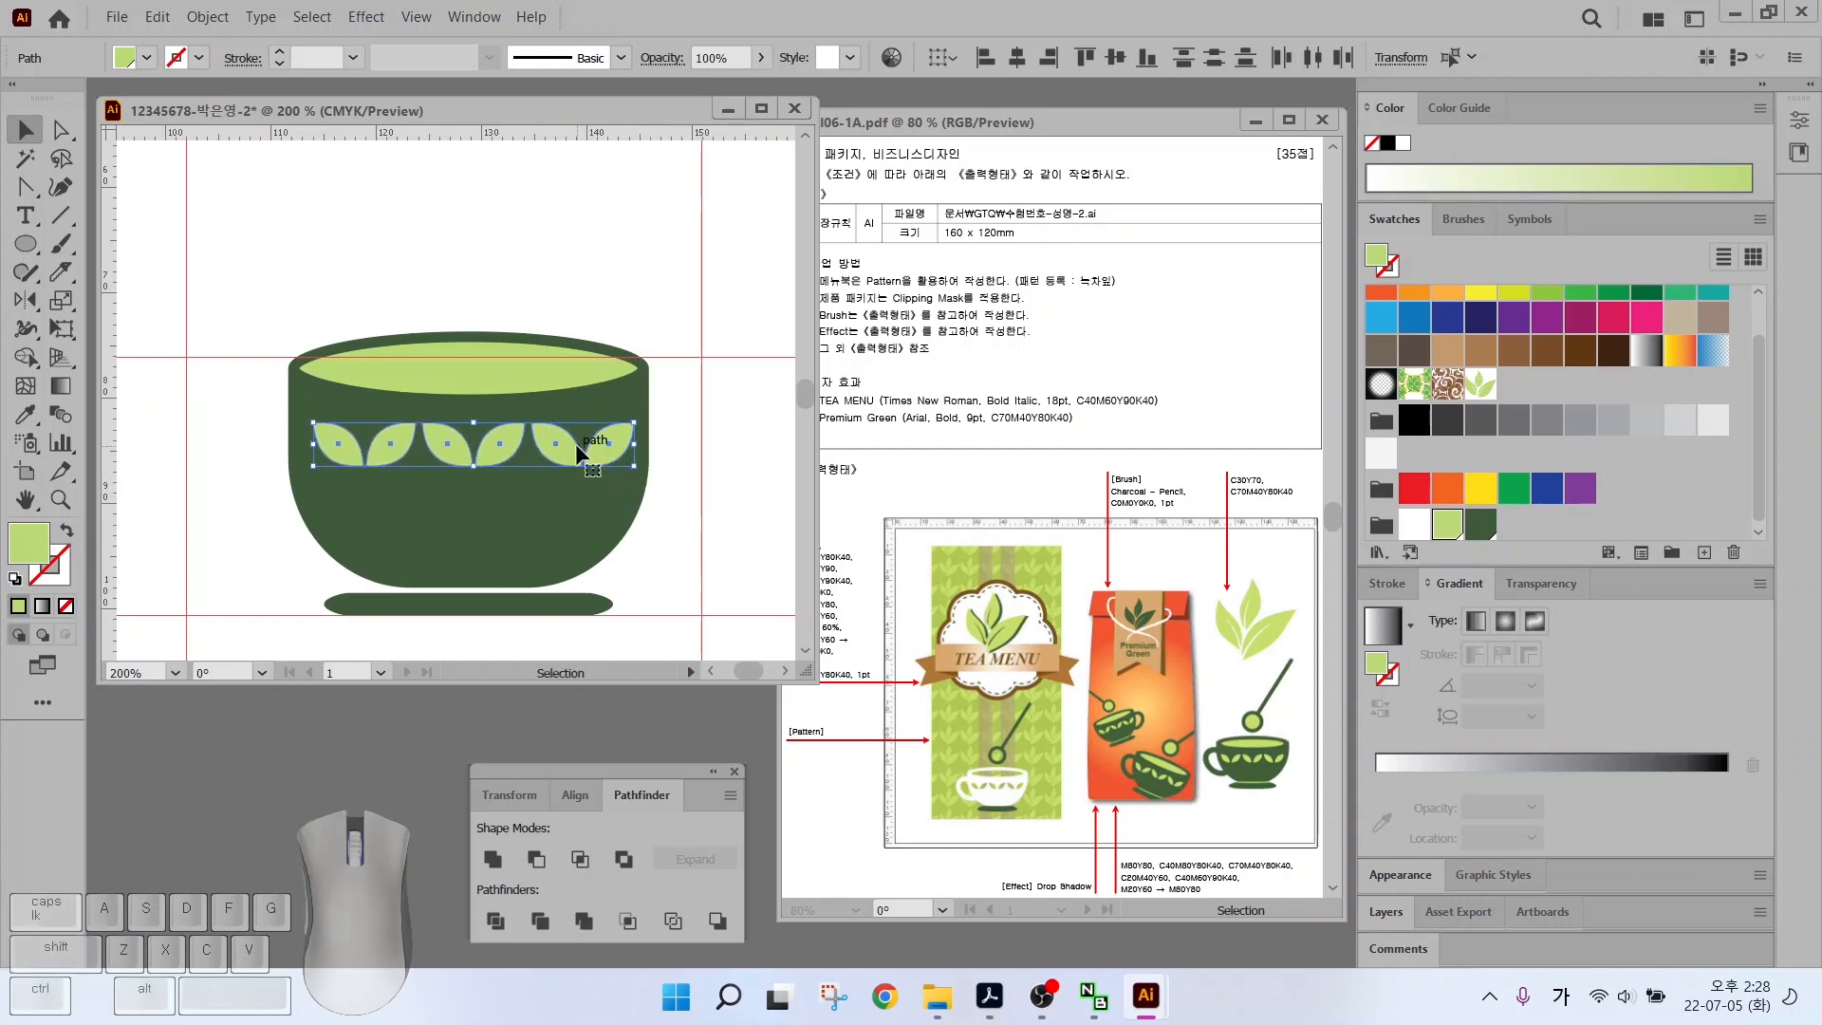
Draw a dark-green oval left of the bowl and add a black inner oval offset -2 mm
click(231, 447)
drag(25, 244, 123, 302)
drag(202, 405, 324, 572)
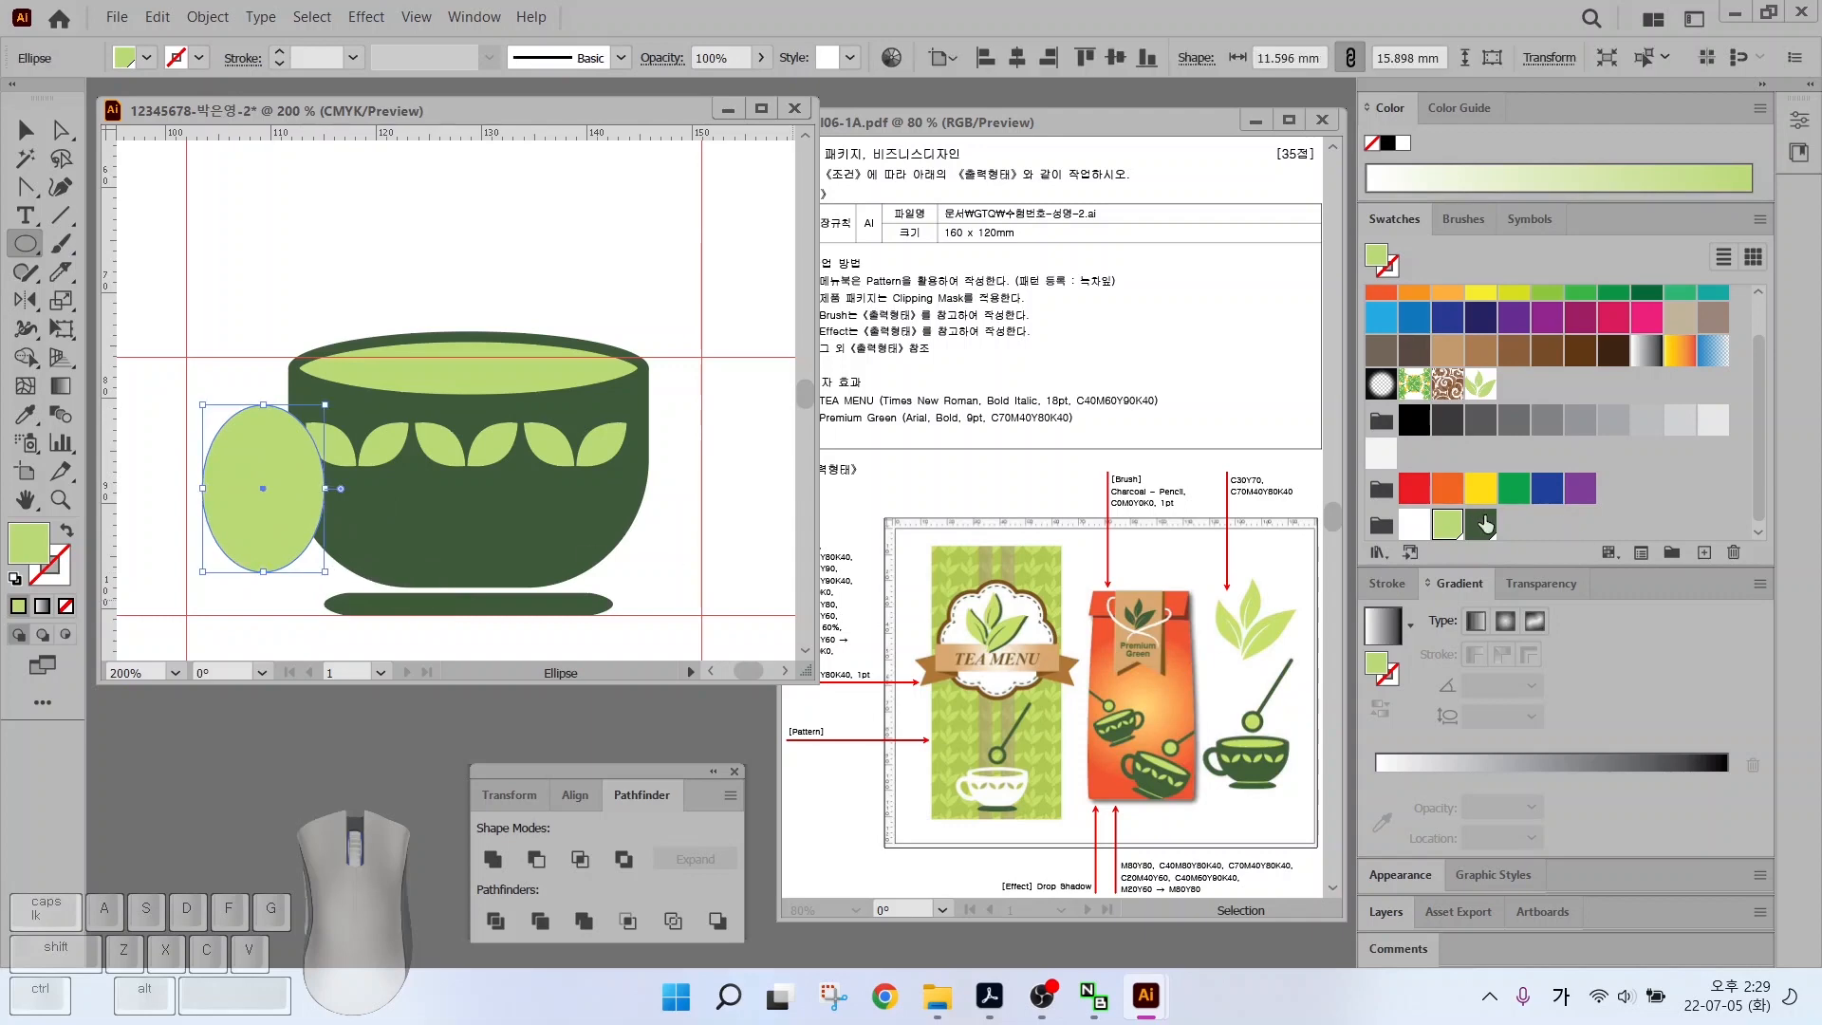
click(1481, 522)
click(208, 17)
click(278, 573)
click(597, 648)
text(-2)
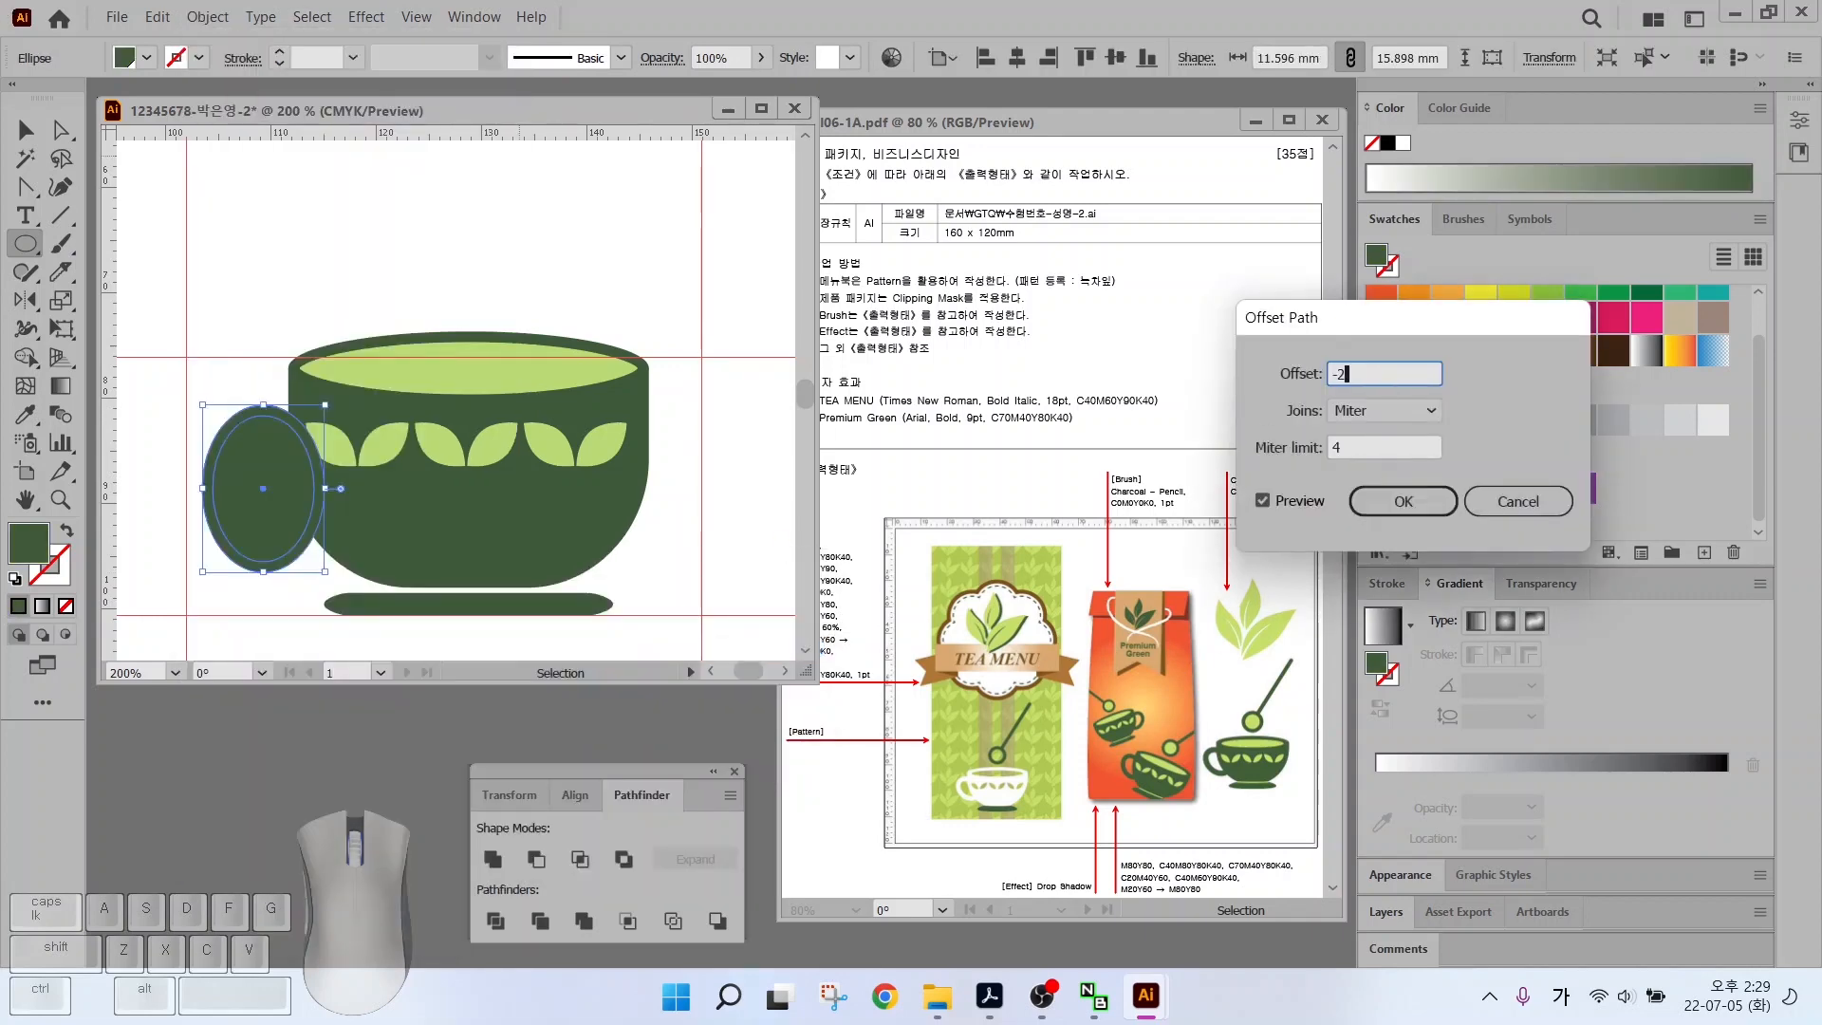
click(1262, 500)
click(1426, 500)
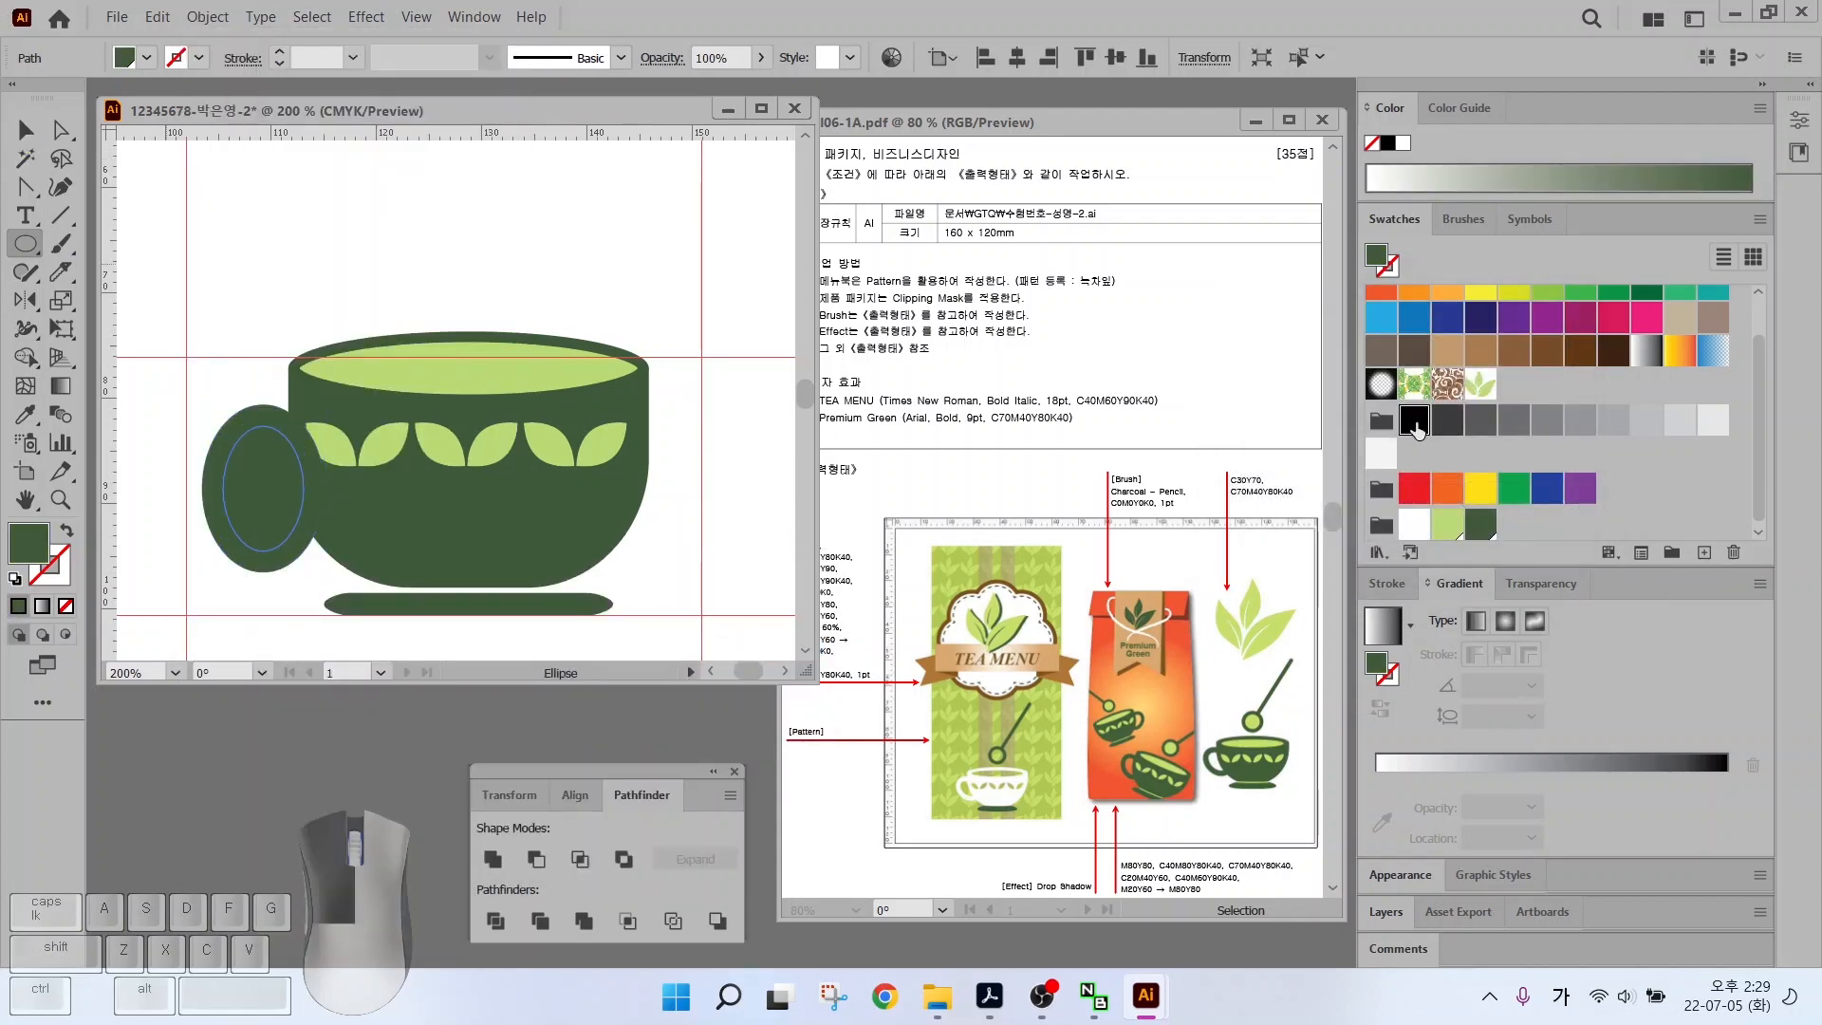
Combine both ovals into a compound-path ring and send it behind the bowl's left side
click(1414, 420)
key(v)
drag(219, 378, 268, 468)
key(ctrl+8)
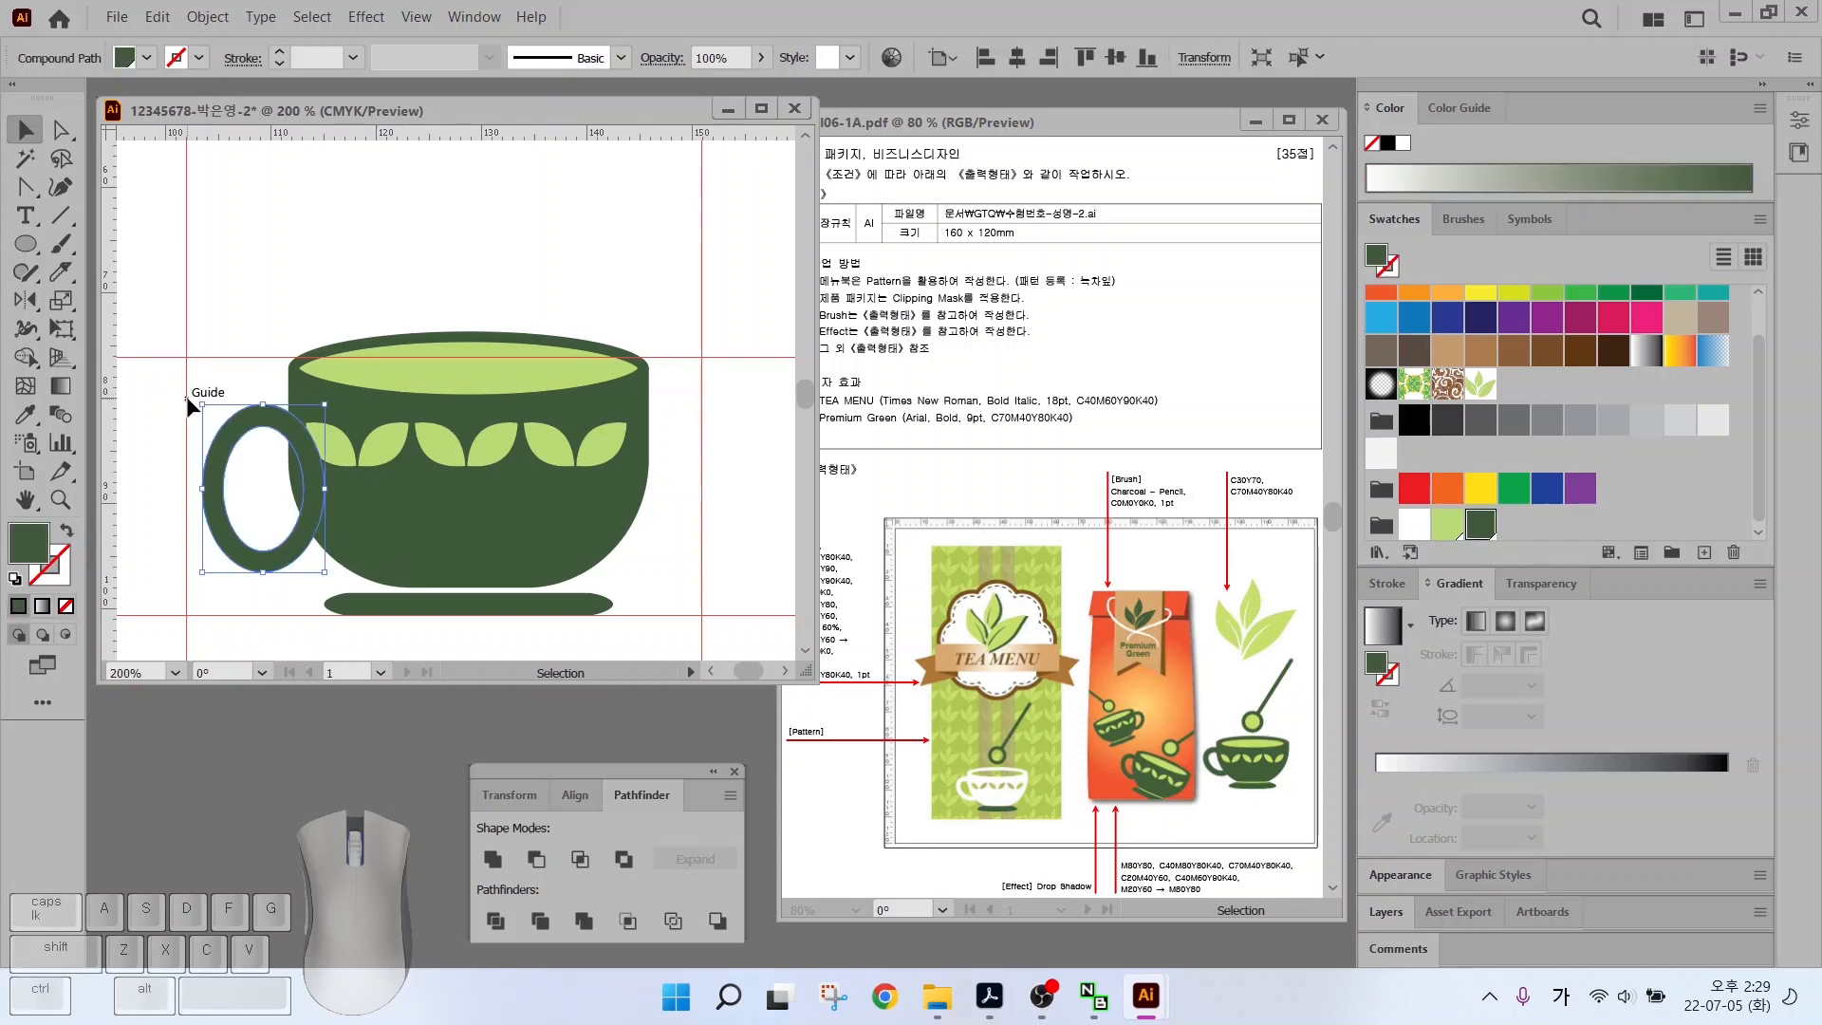
drag(243, 531, 248, 523)
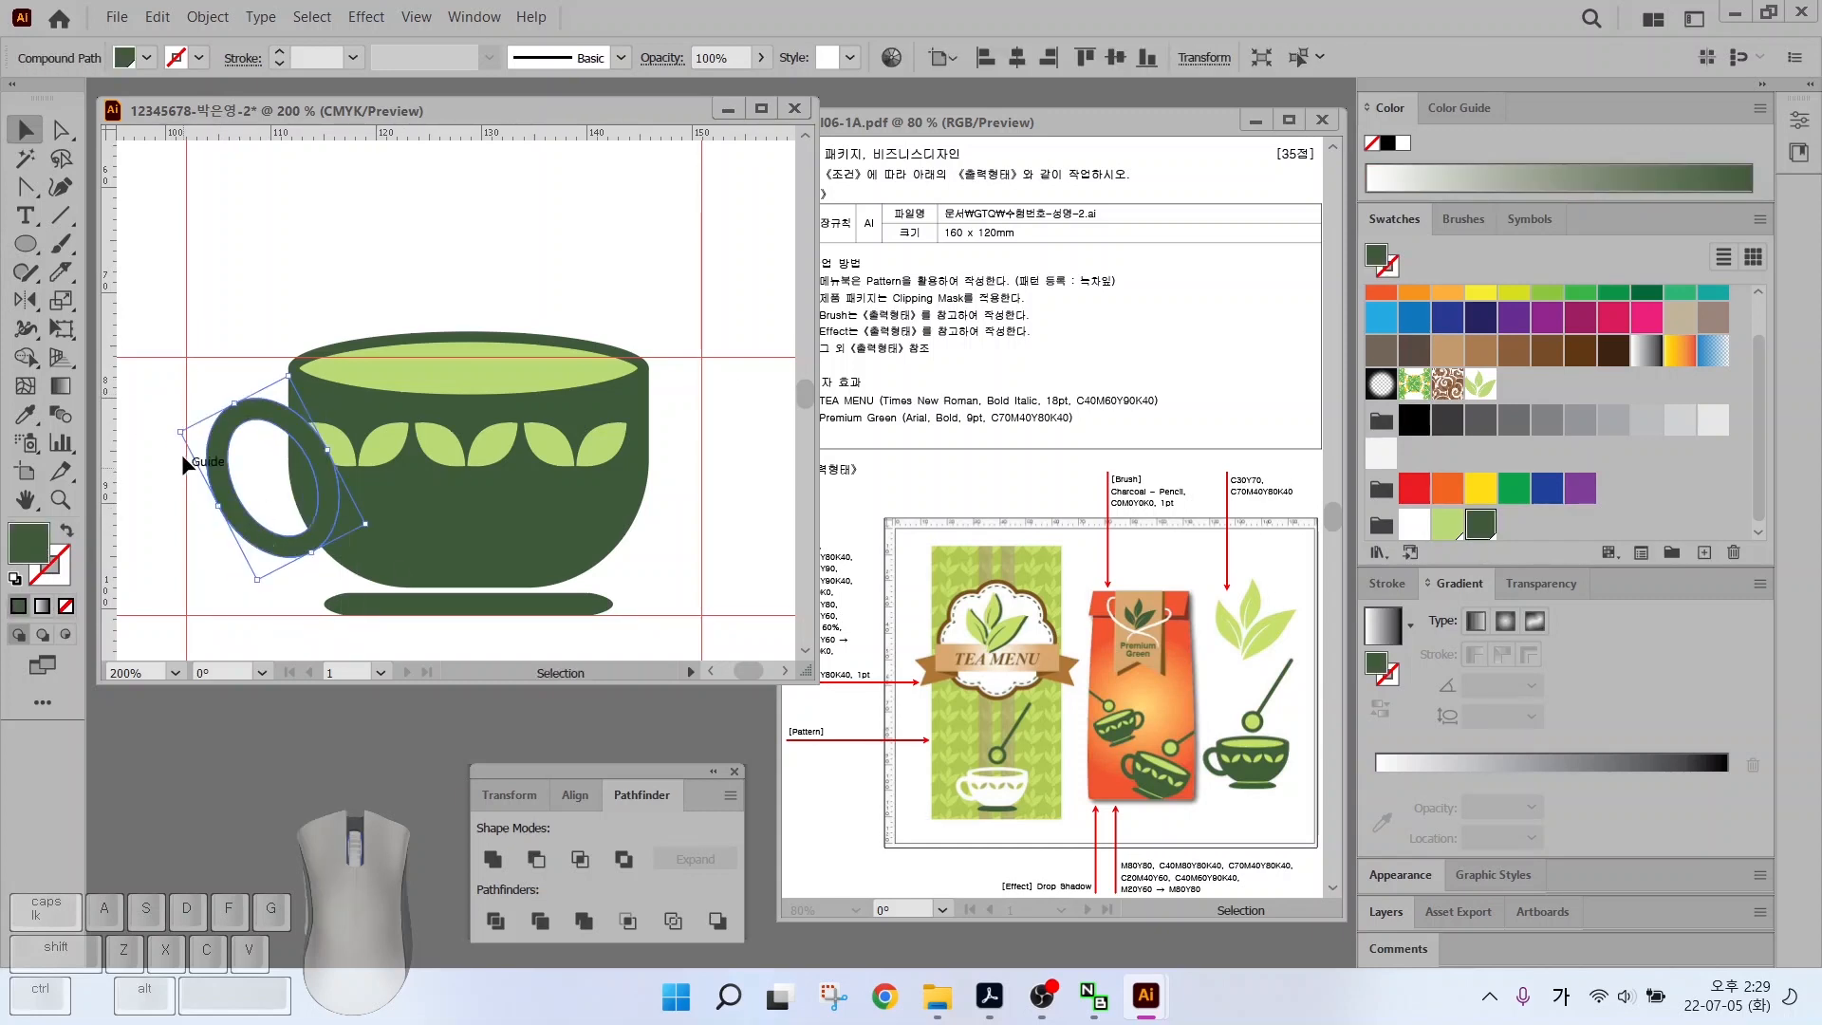
click(185, 451)
click(214, 427)
right_click(217, 437)
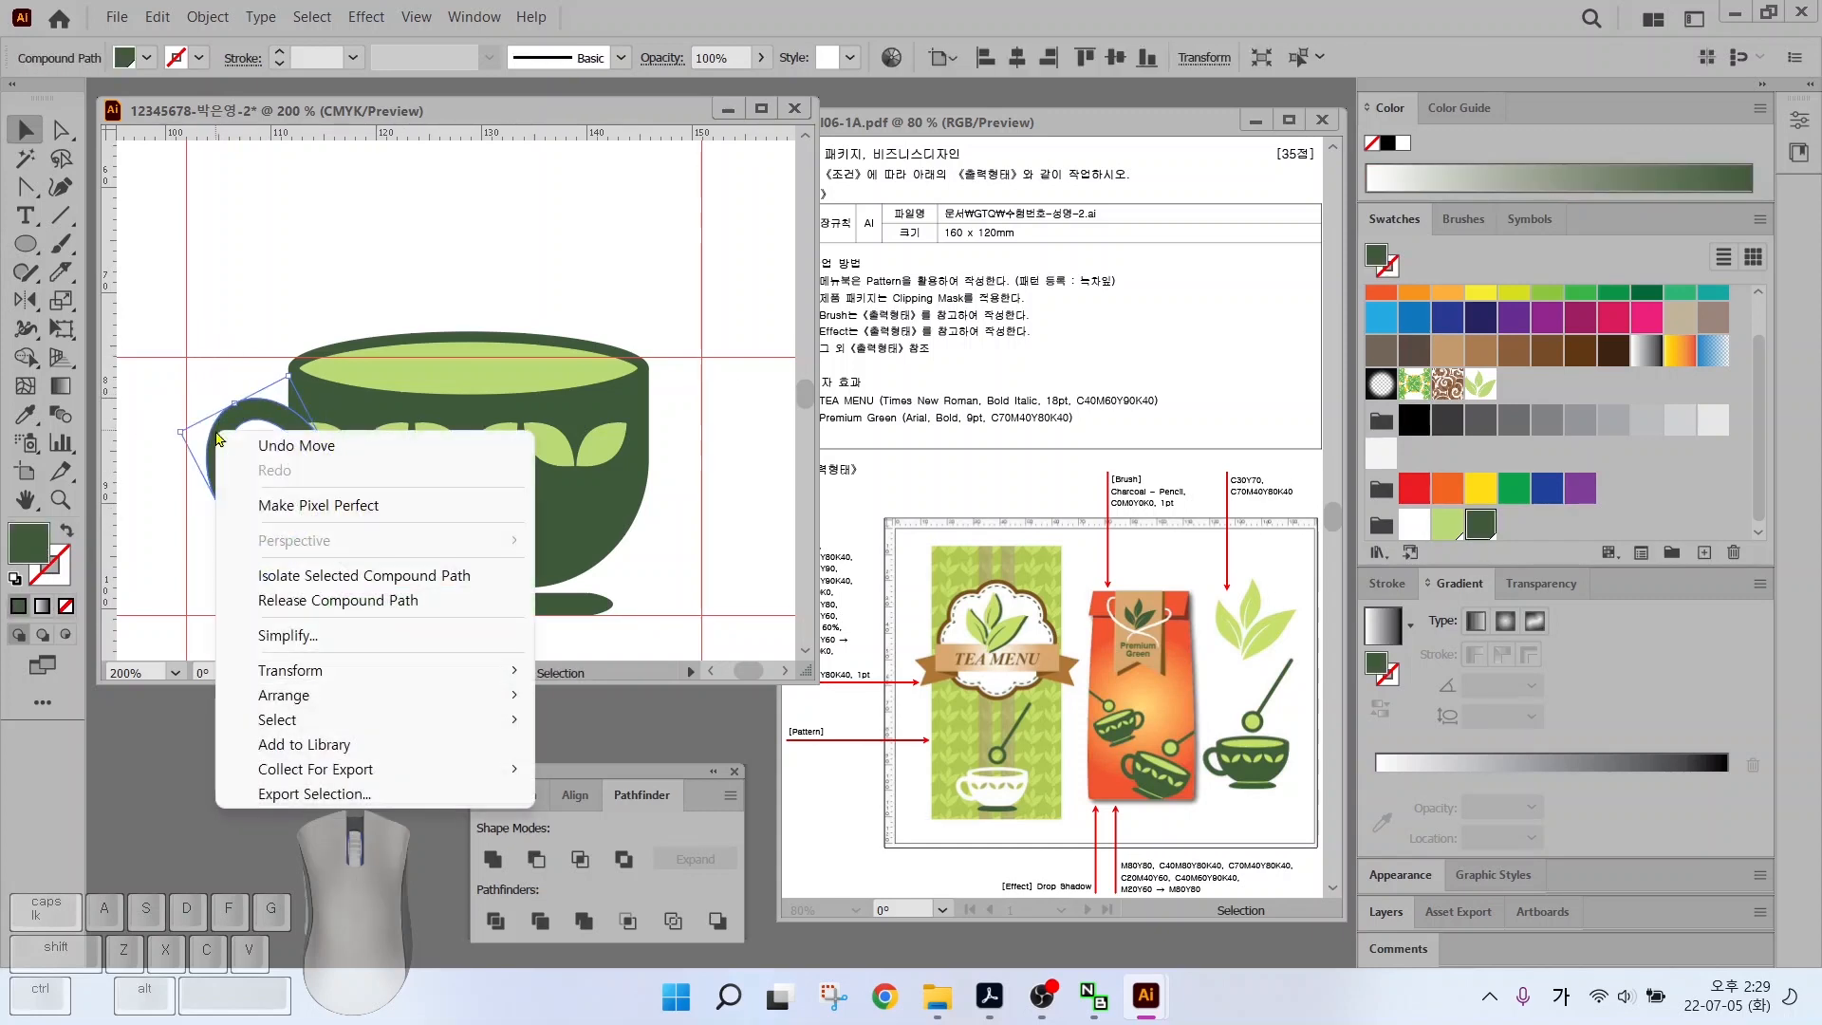
mouse_move(382, 708)
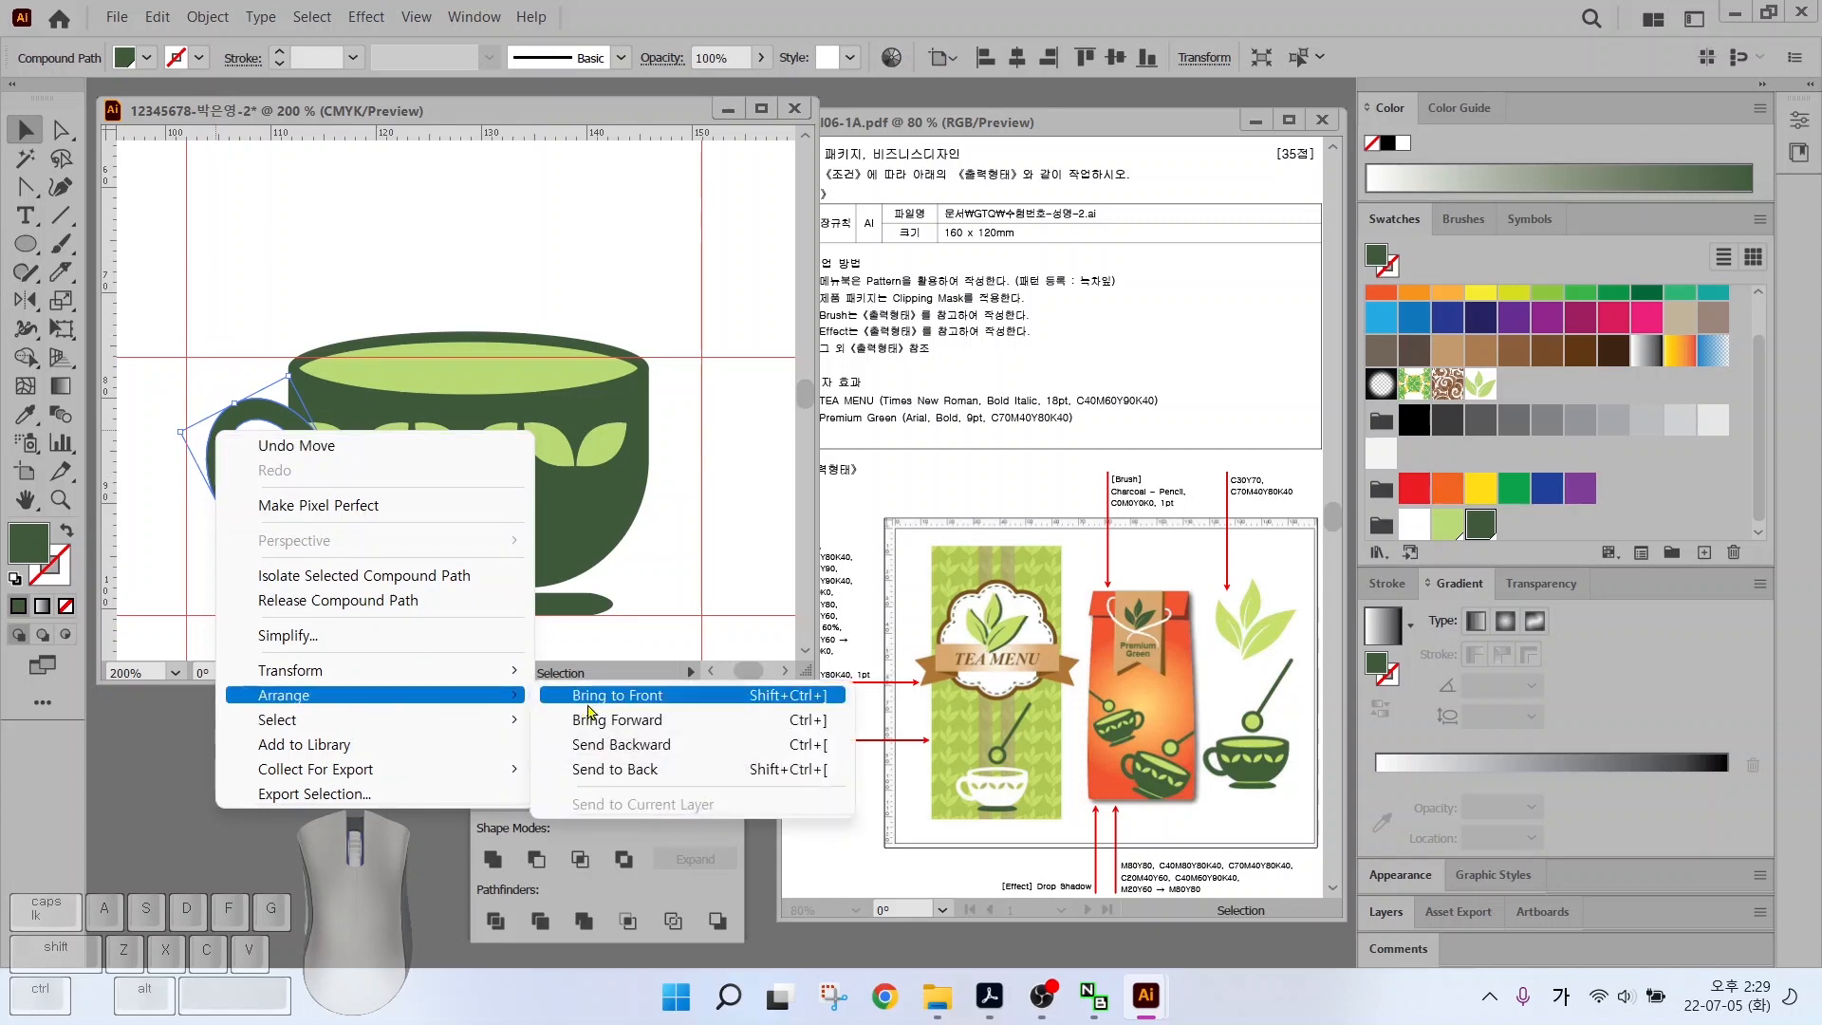
click(643, 776)
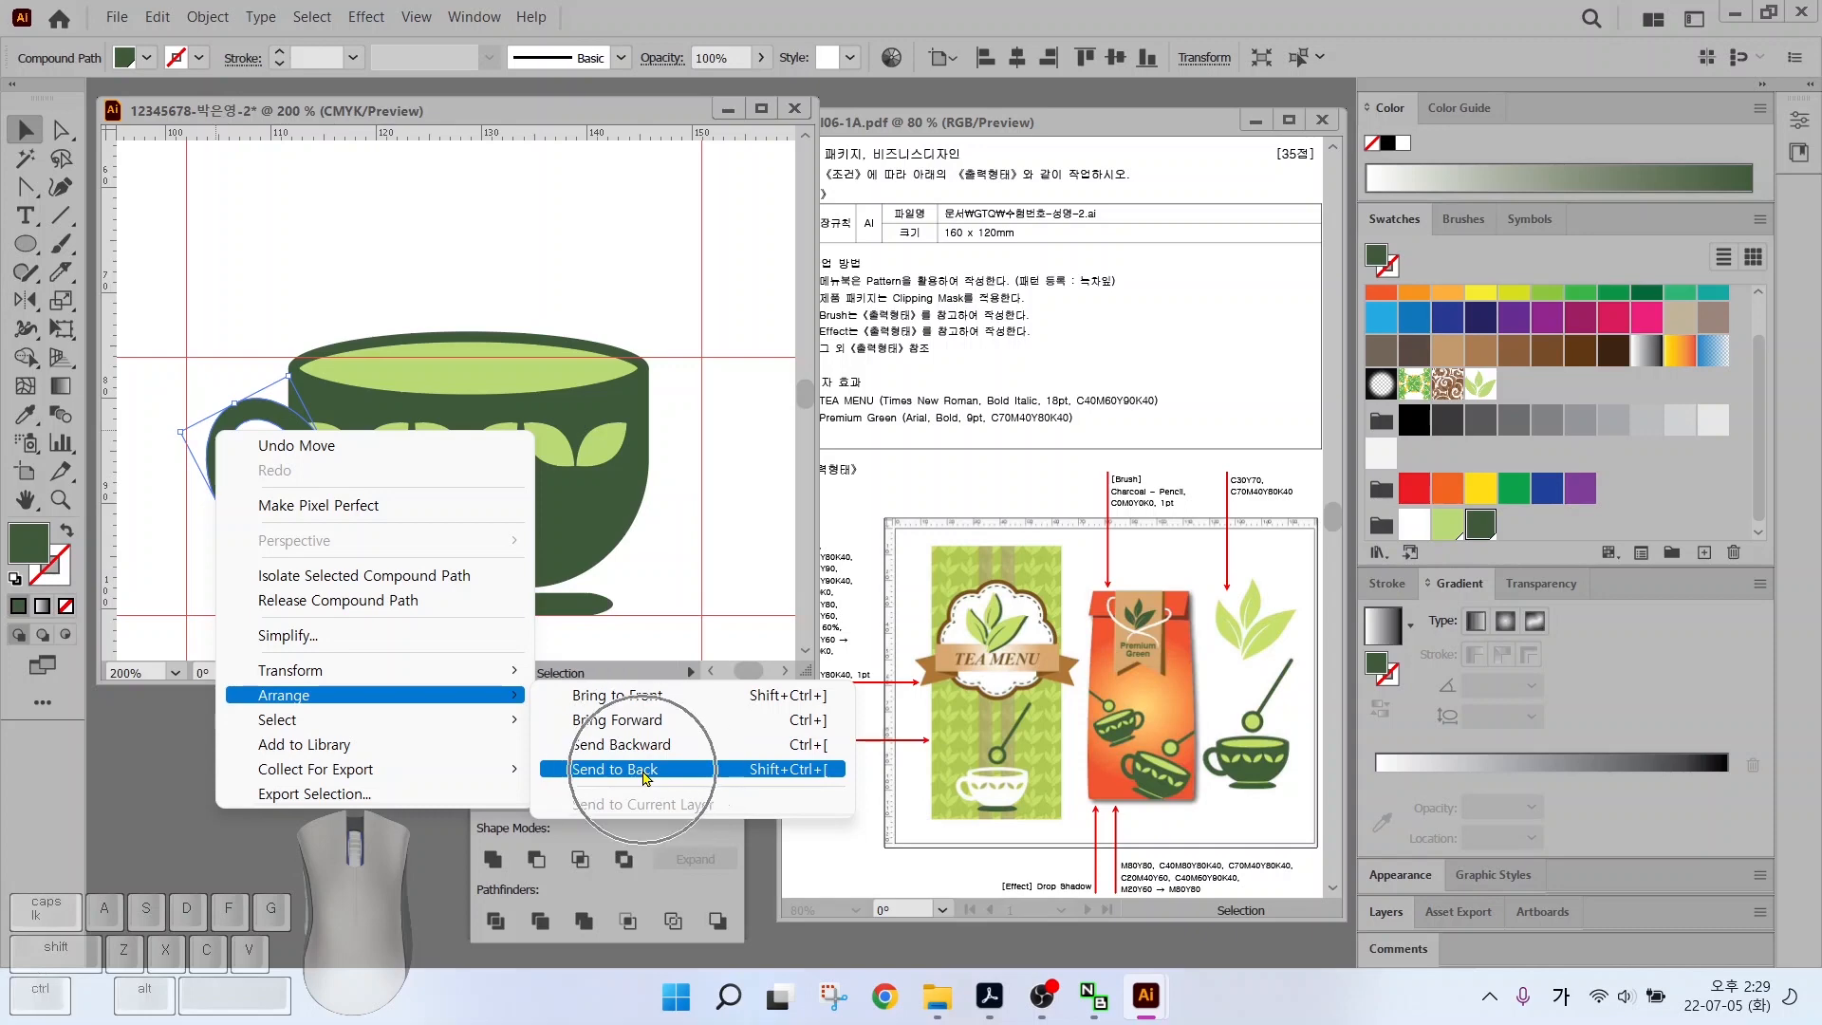
click(807, 774)
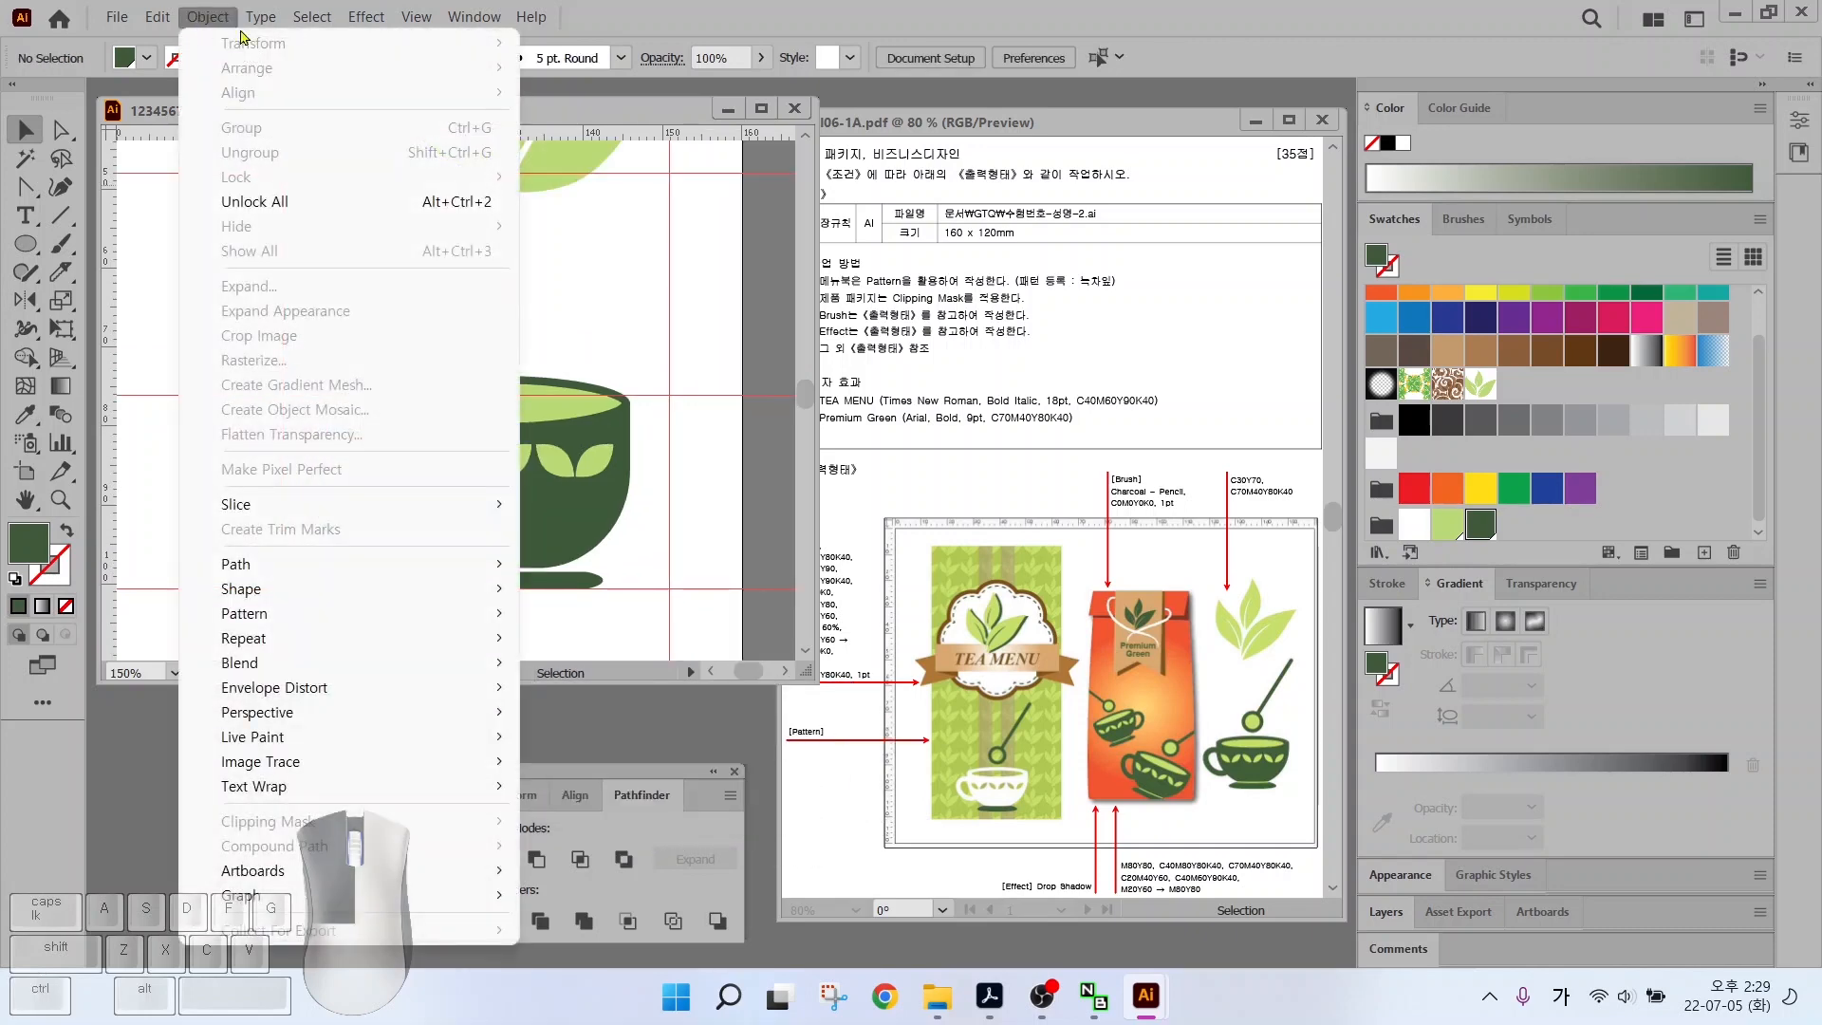
Unlock the bowl and base, then scale the whole cup down slightly
click(283, 202)
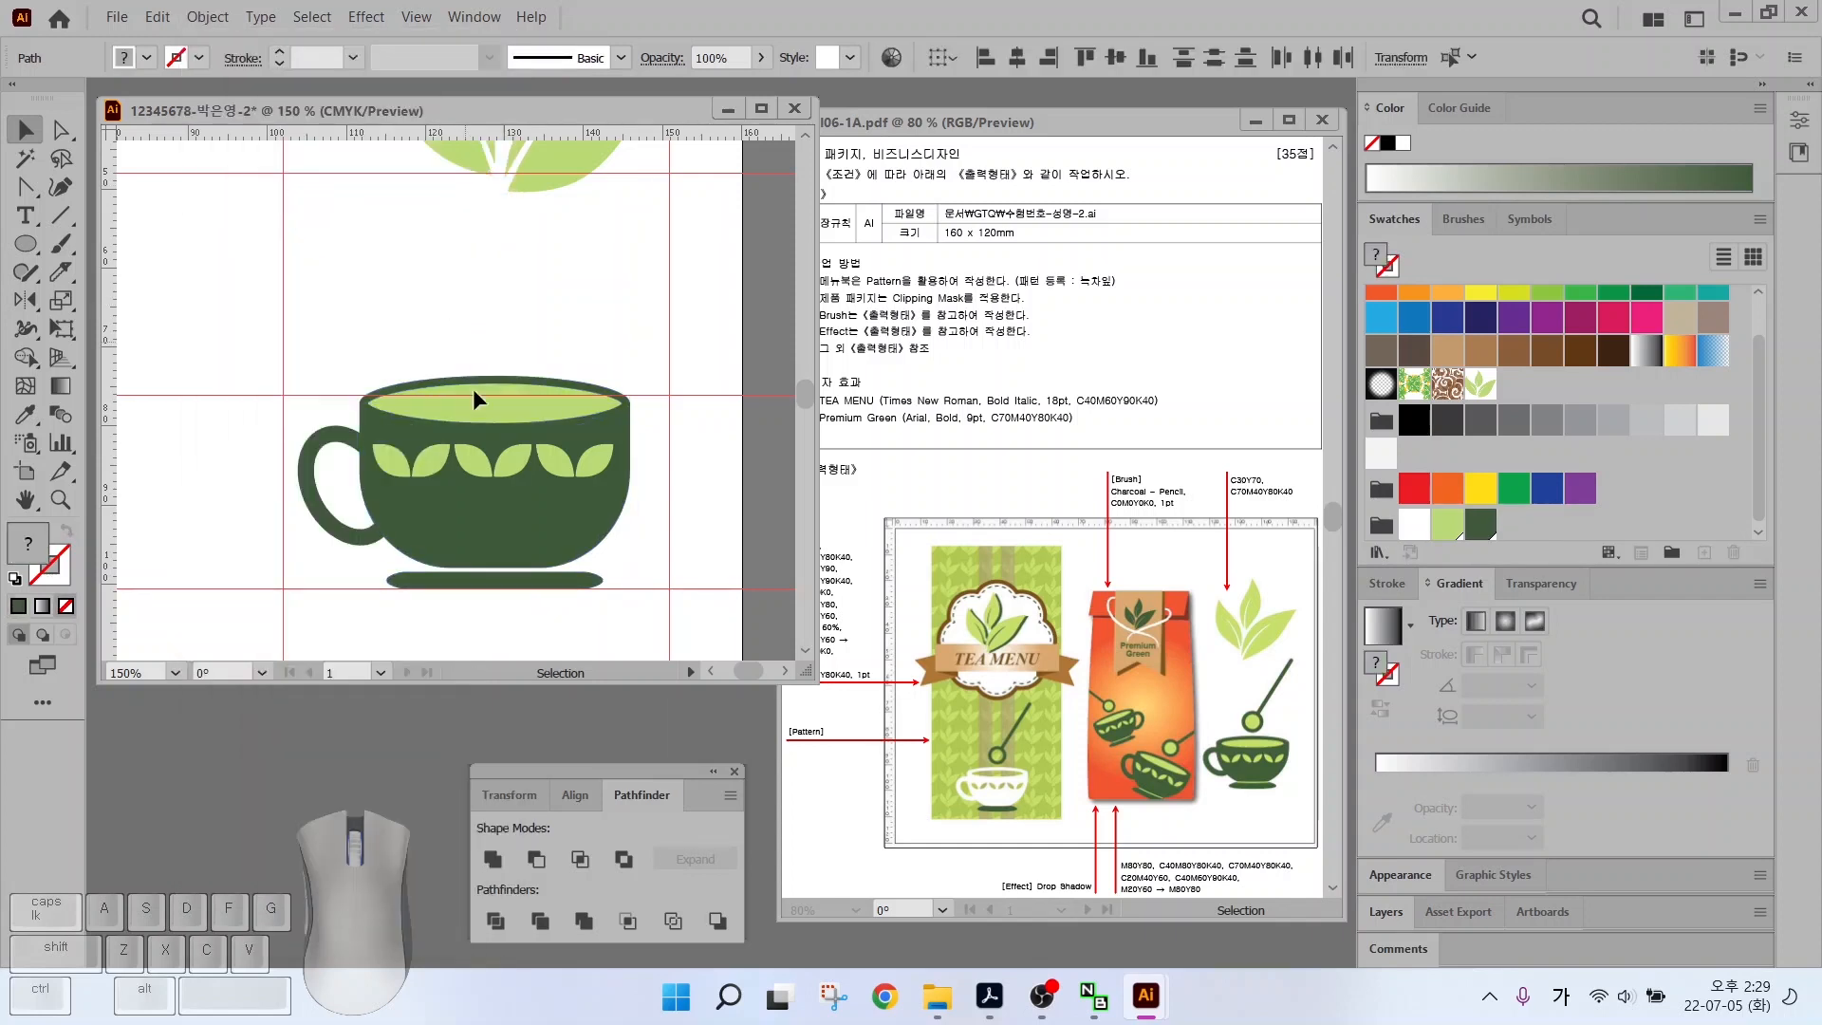
drag(290, 317, 653, 623)
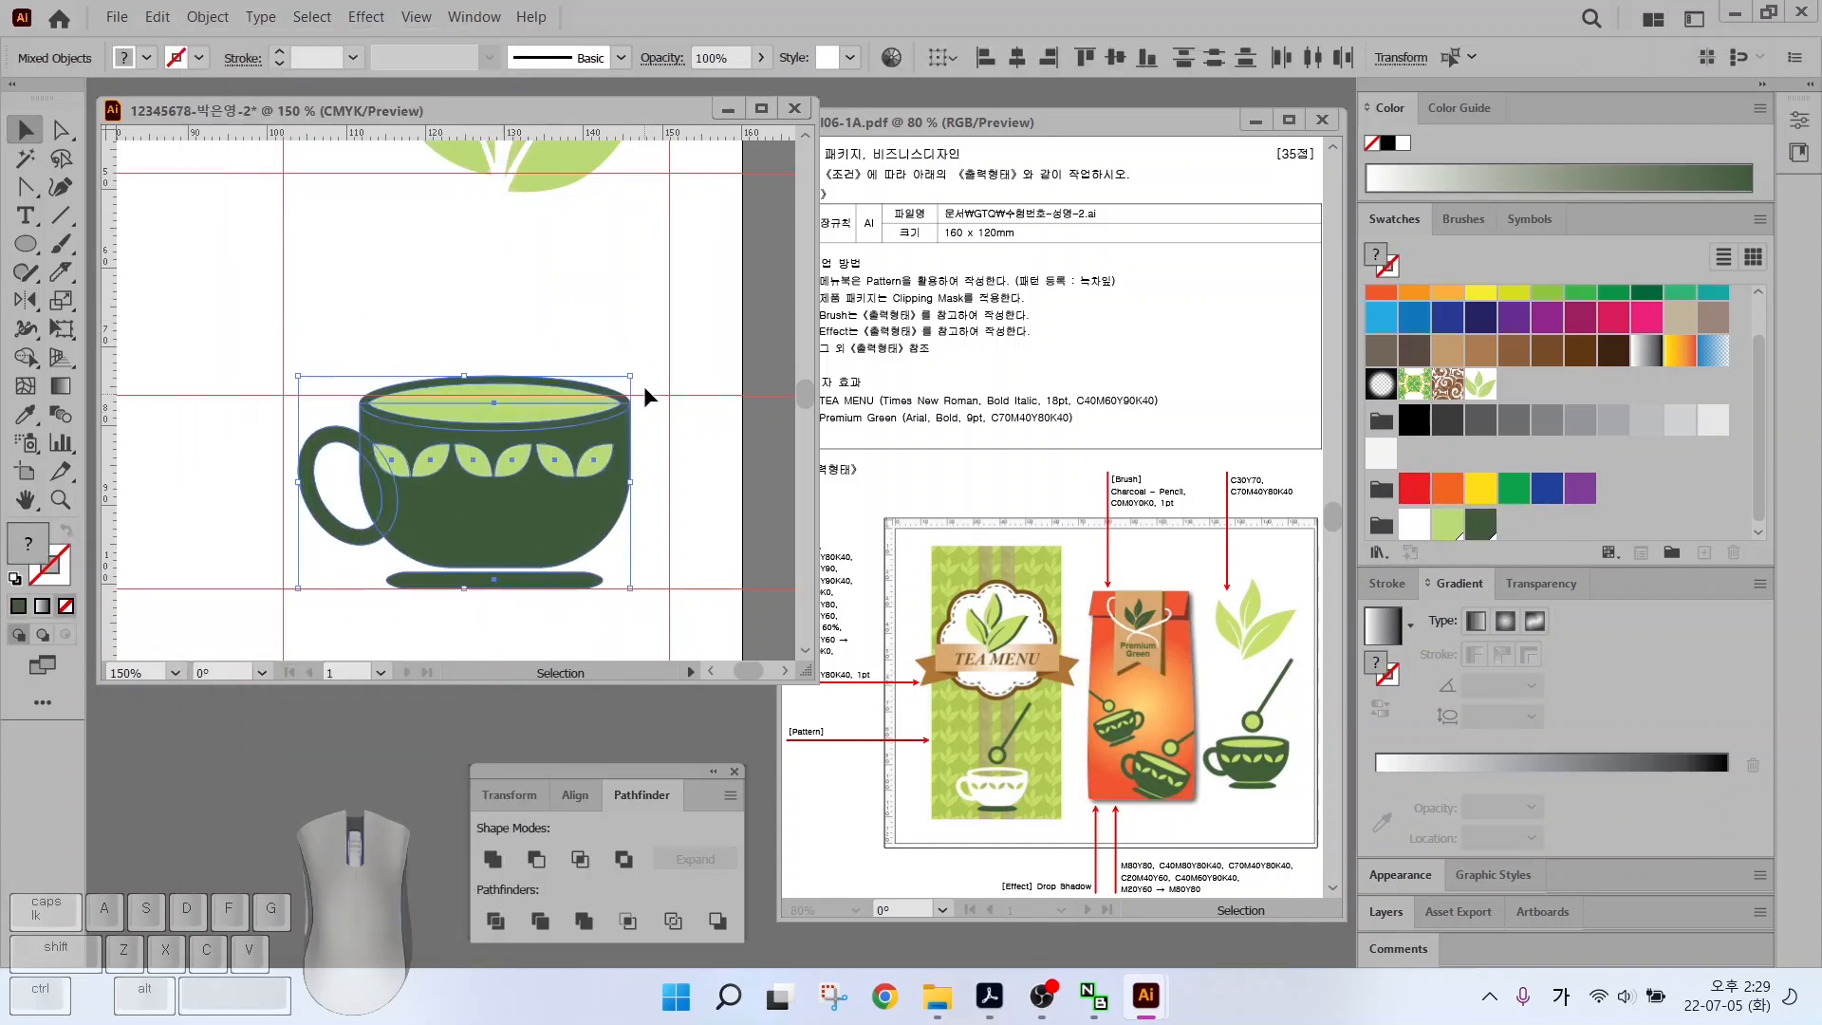
mouse_move(630, 376)
mouse_down()
mouse_move(600, 395)
mouse_move(609, 452)
mouse_up()
click(400, 349)
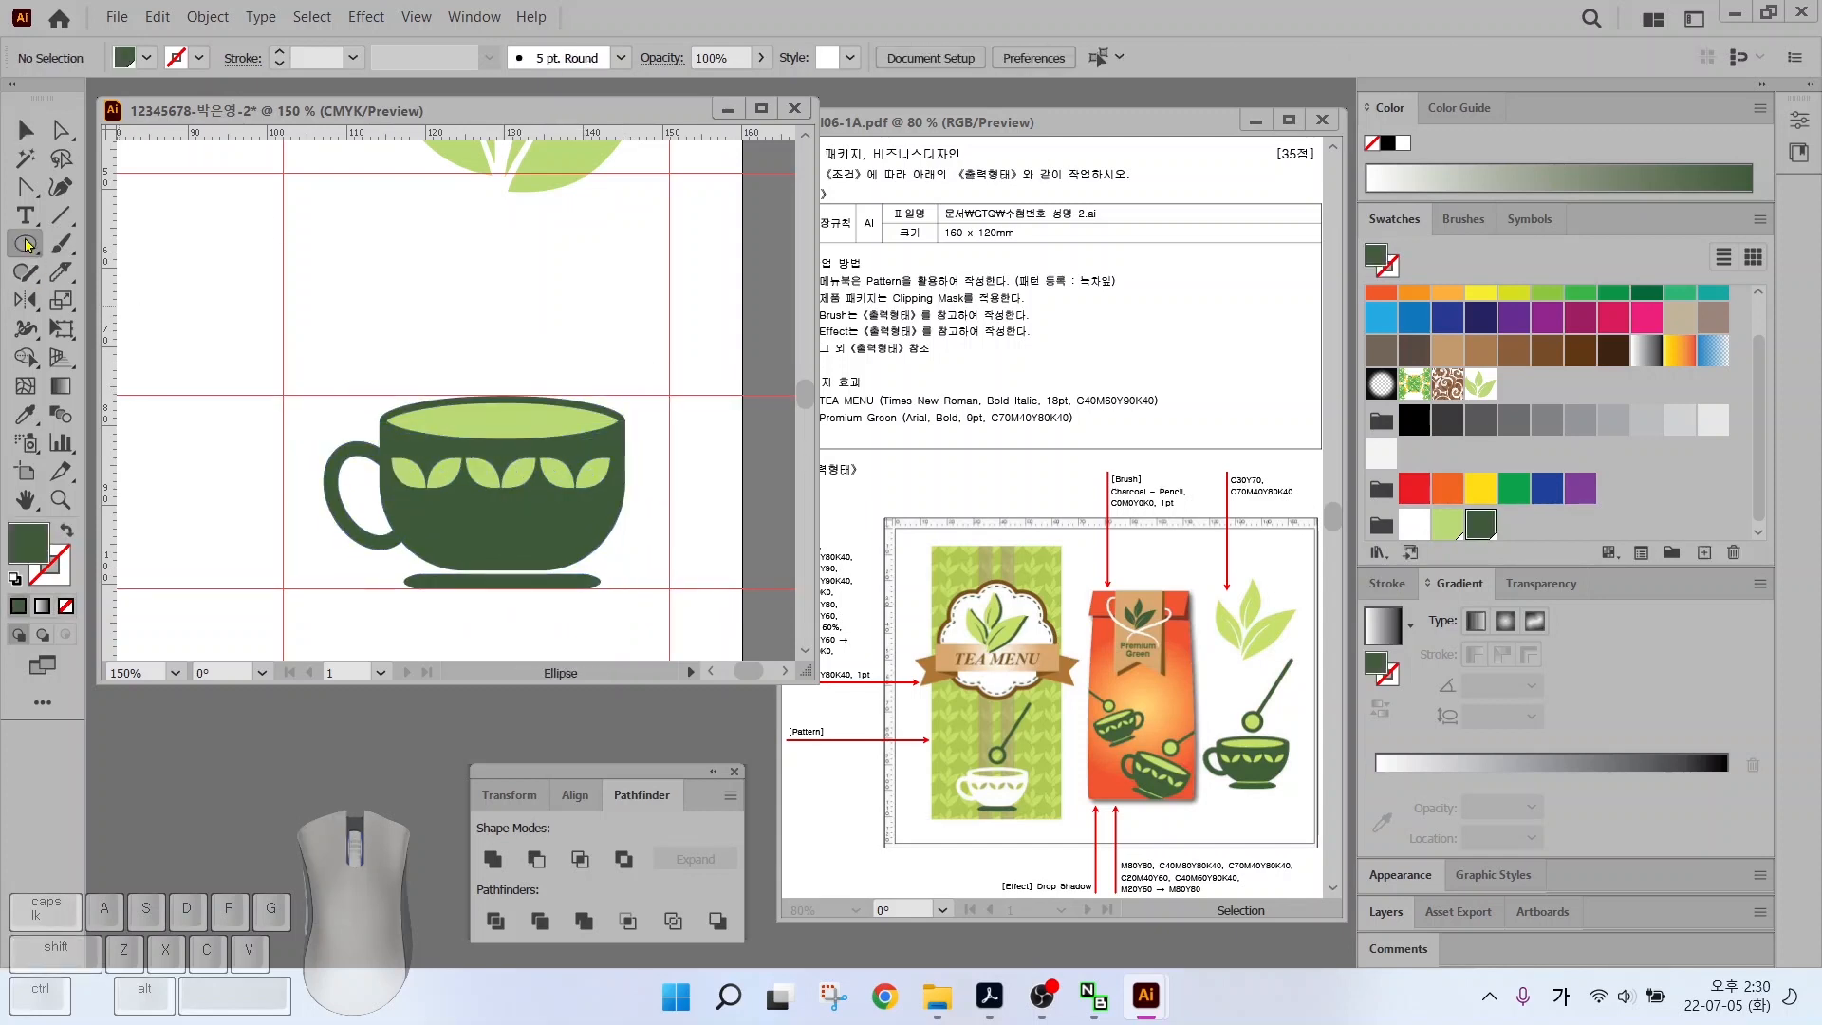
Draw a circle above the cup and fill its -2 mm offset inner circle light green
key(l)
drag(483, 333, 537, 388)
key(v)
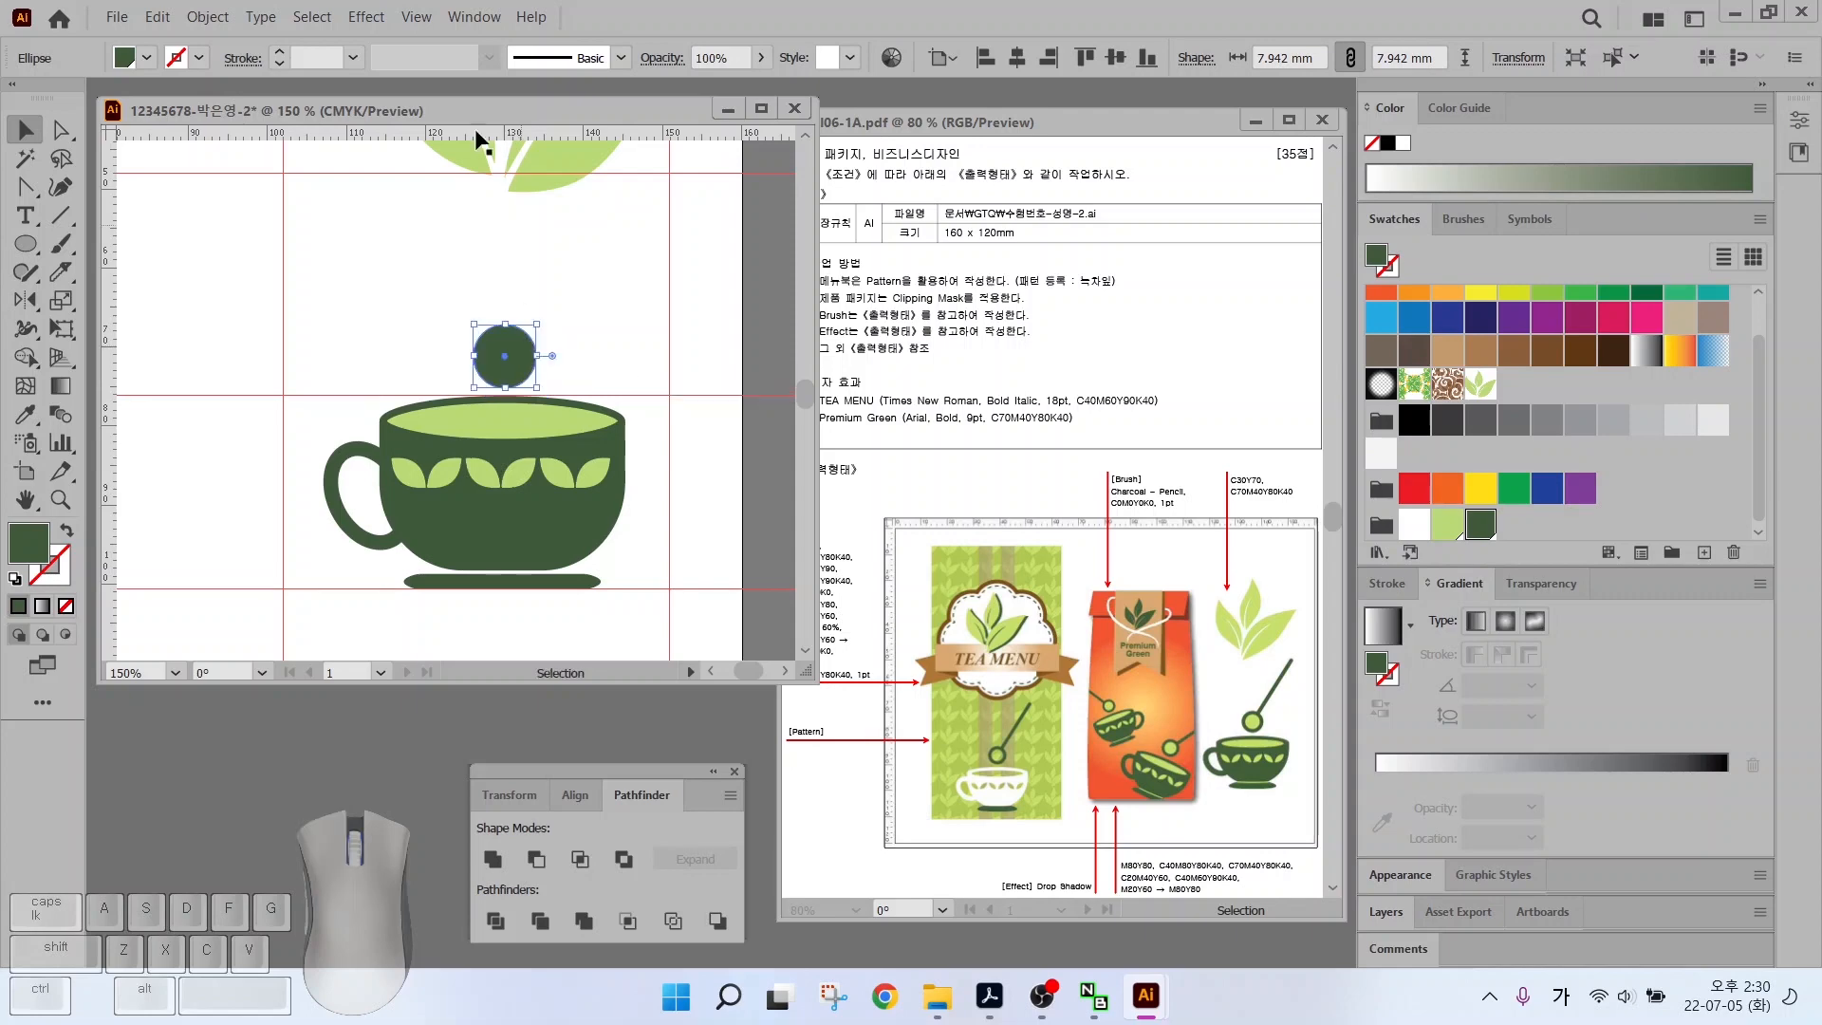
click(207, 16)
mouse_move(456, 564)
click(607, 651)
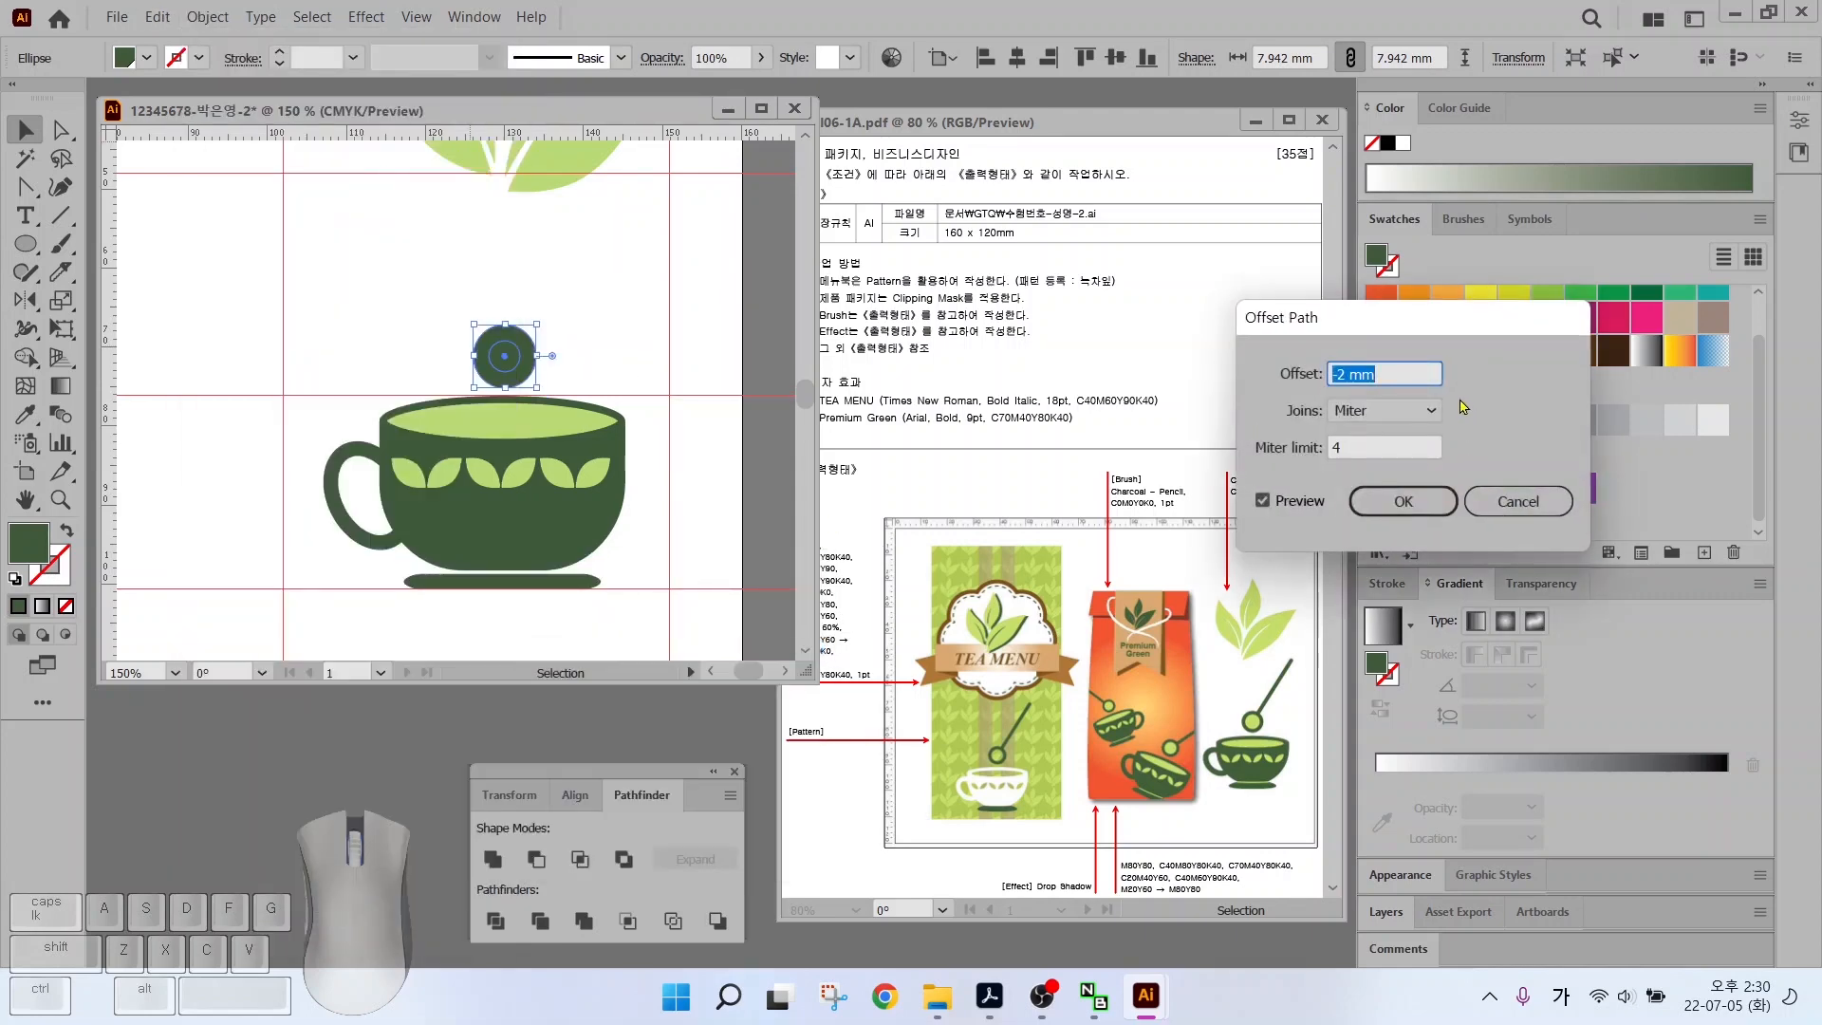
click(1403, 501)
click(1445, 523)
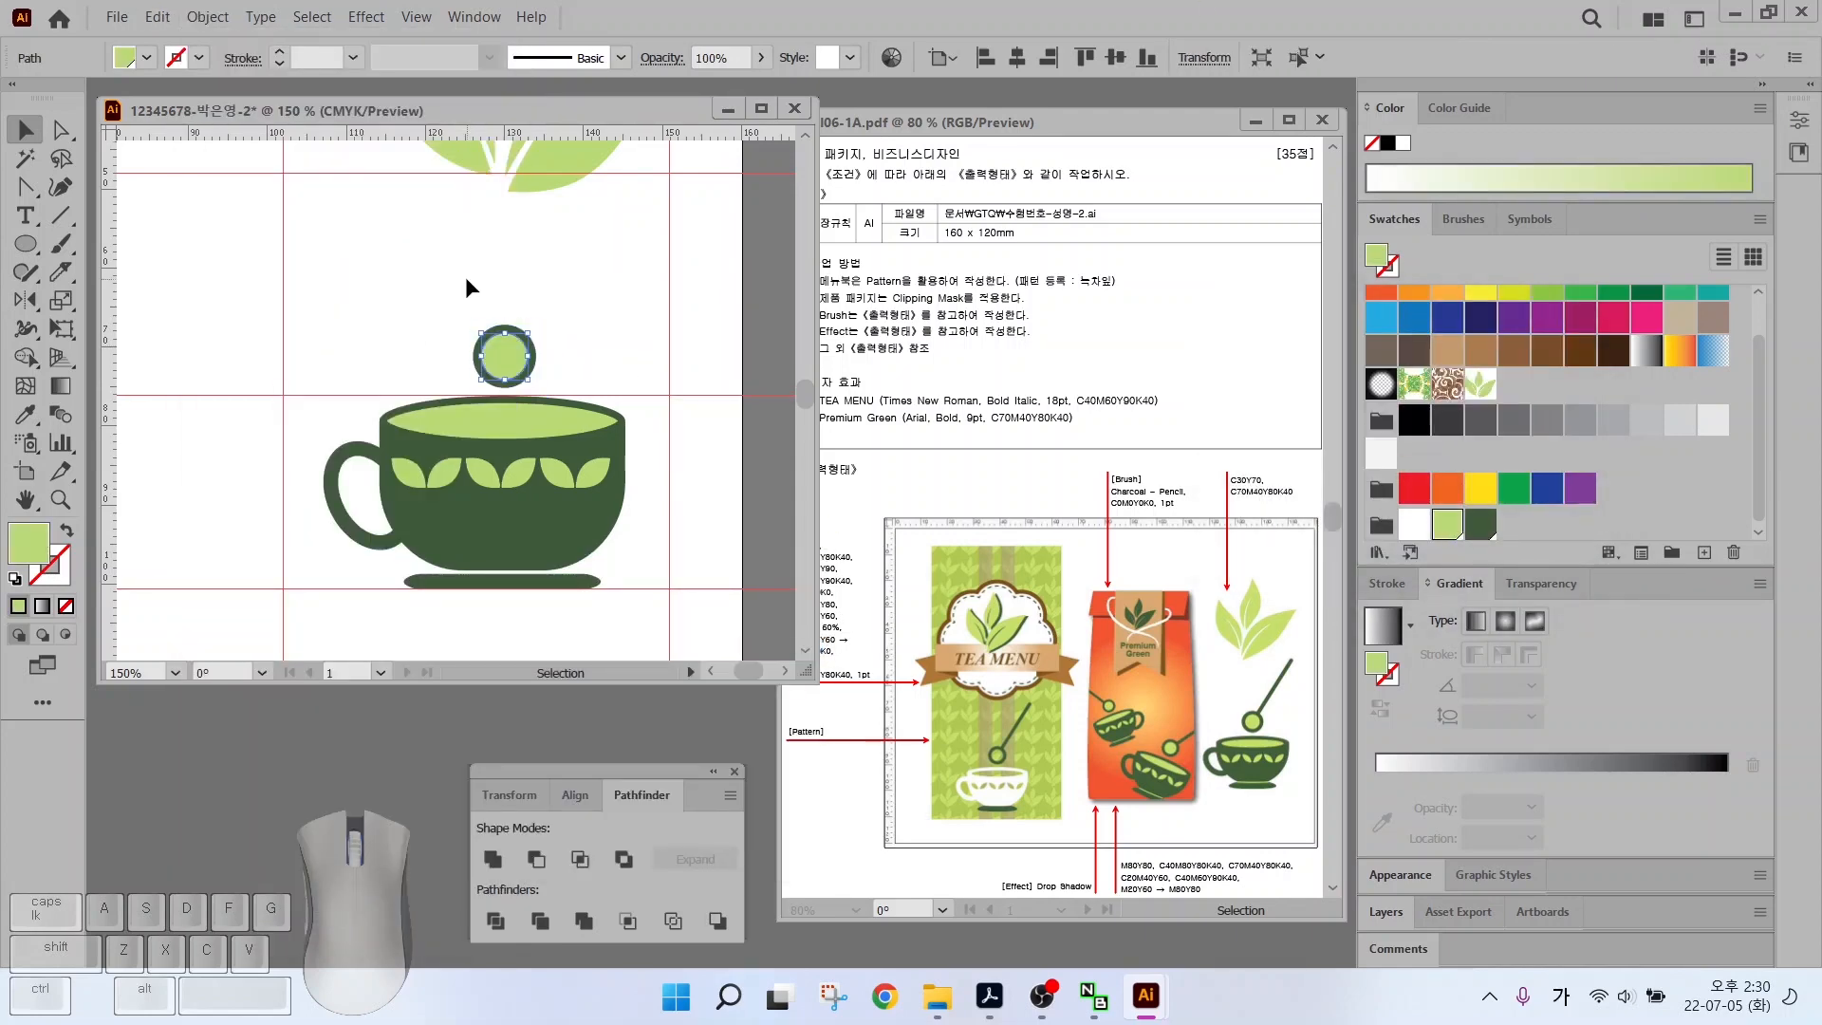
Draw a diagonal dark-green rounded-rectangle handle and send it behind the circle
click(25, 245)
drag(25, 244, 95, 271)
mouse_move(444, 277)
mouse_down()
mouse_move(712, 292)
mouse_move(687, 287)
mouse_move(655, 204)
mouse_move(602, 222)
mouse_up()
click(1479, 523)
click(26, 130)
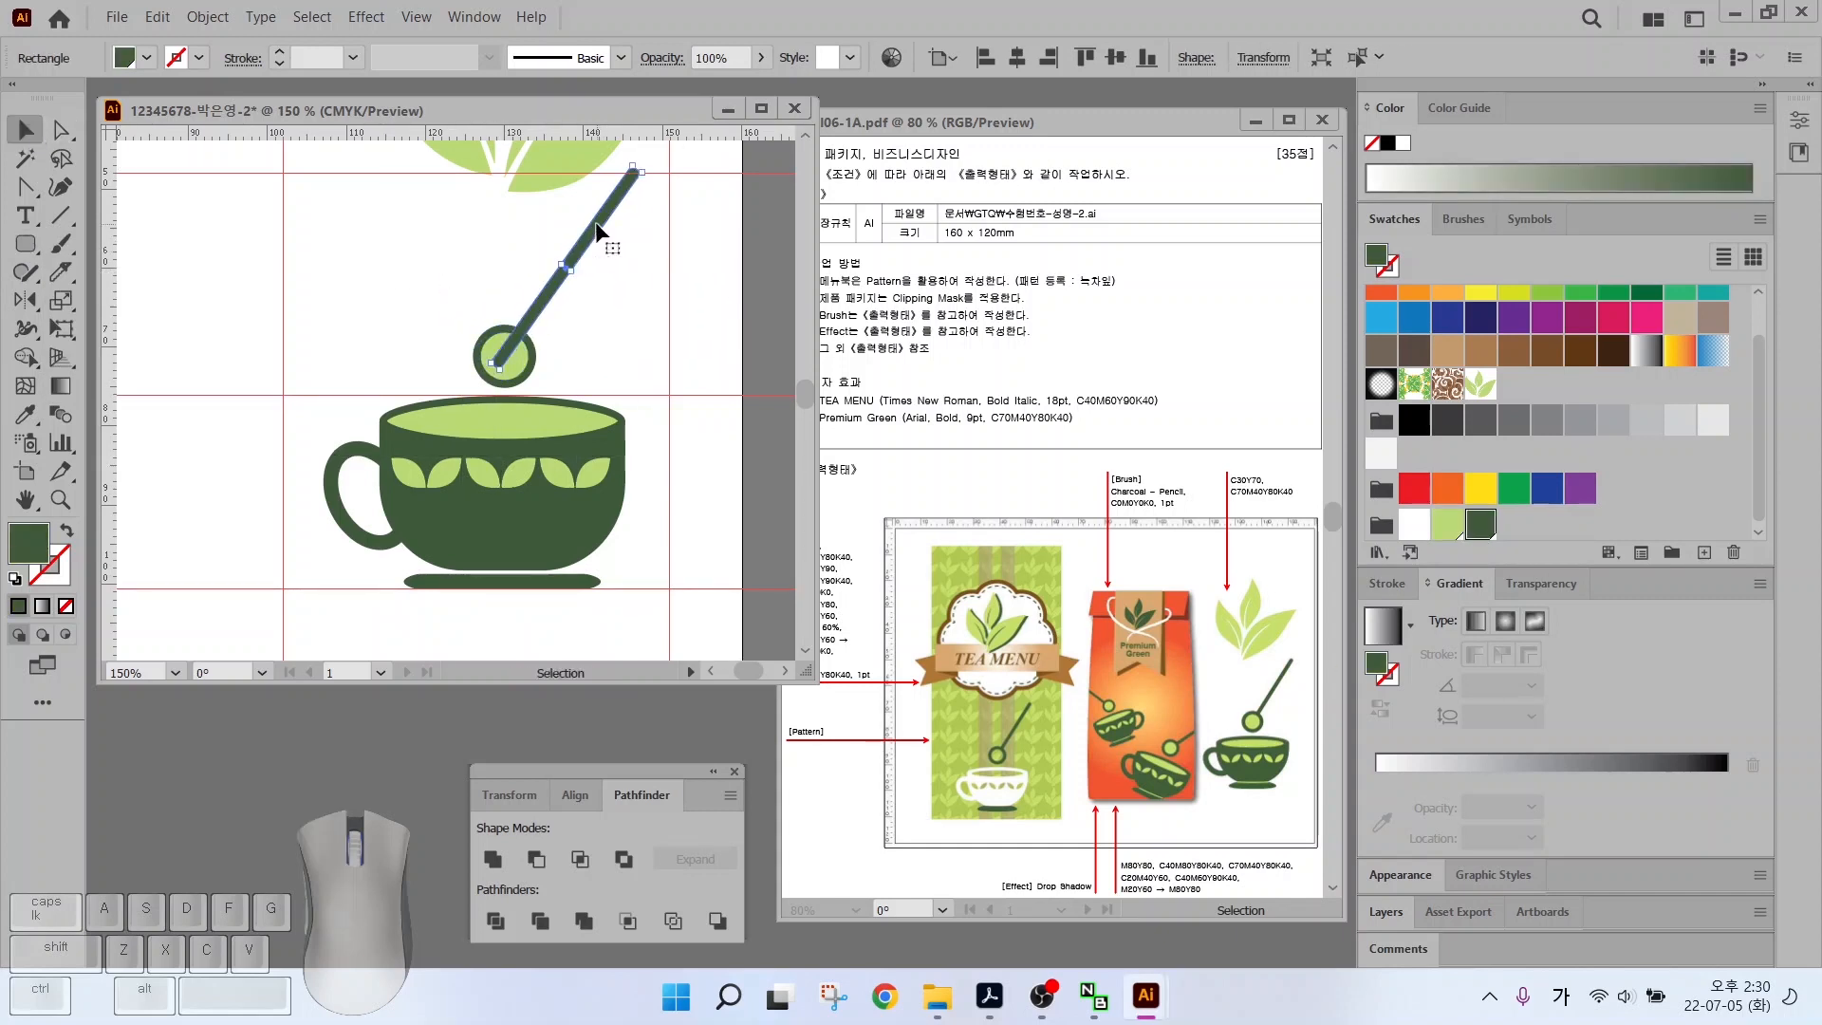
right_click(599, 226)
mouse_move(690, 655)
click(949, 745)
click(557, 333)
key(ctrl+0)
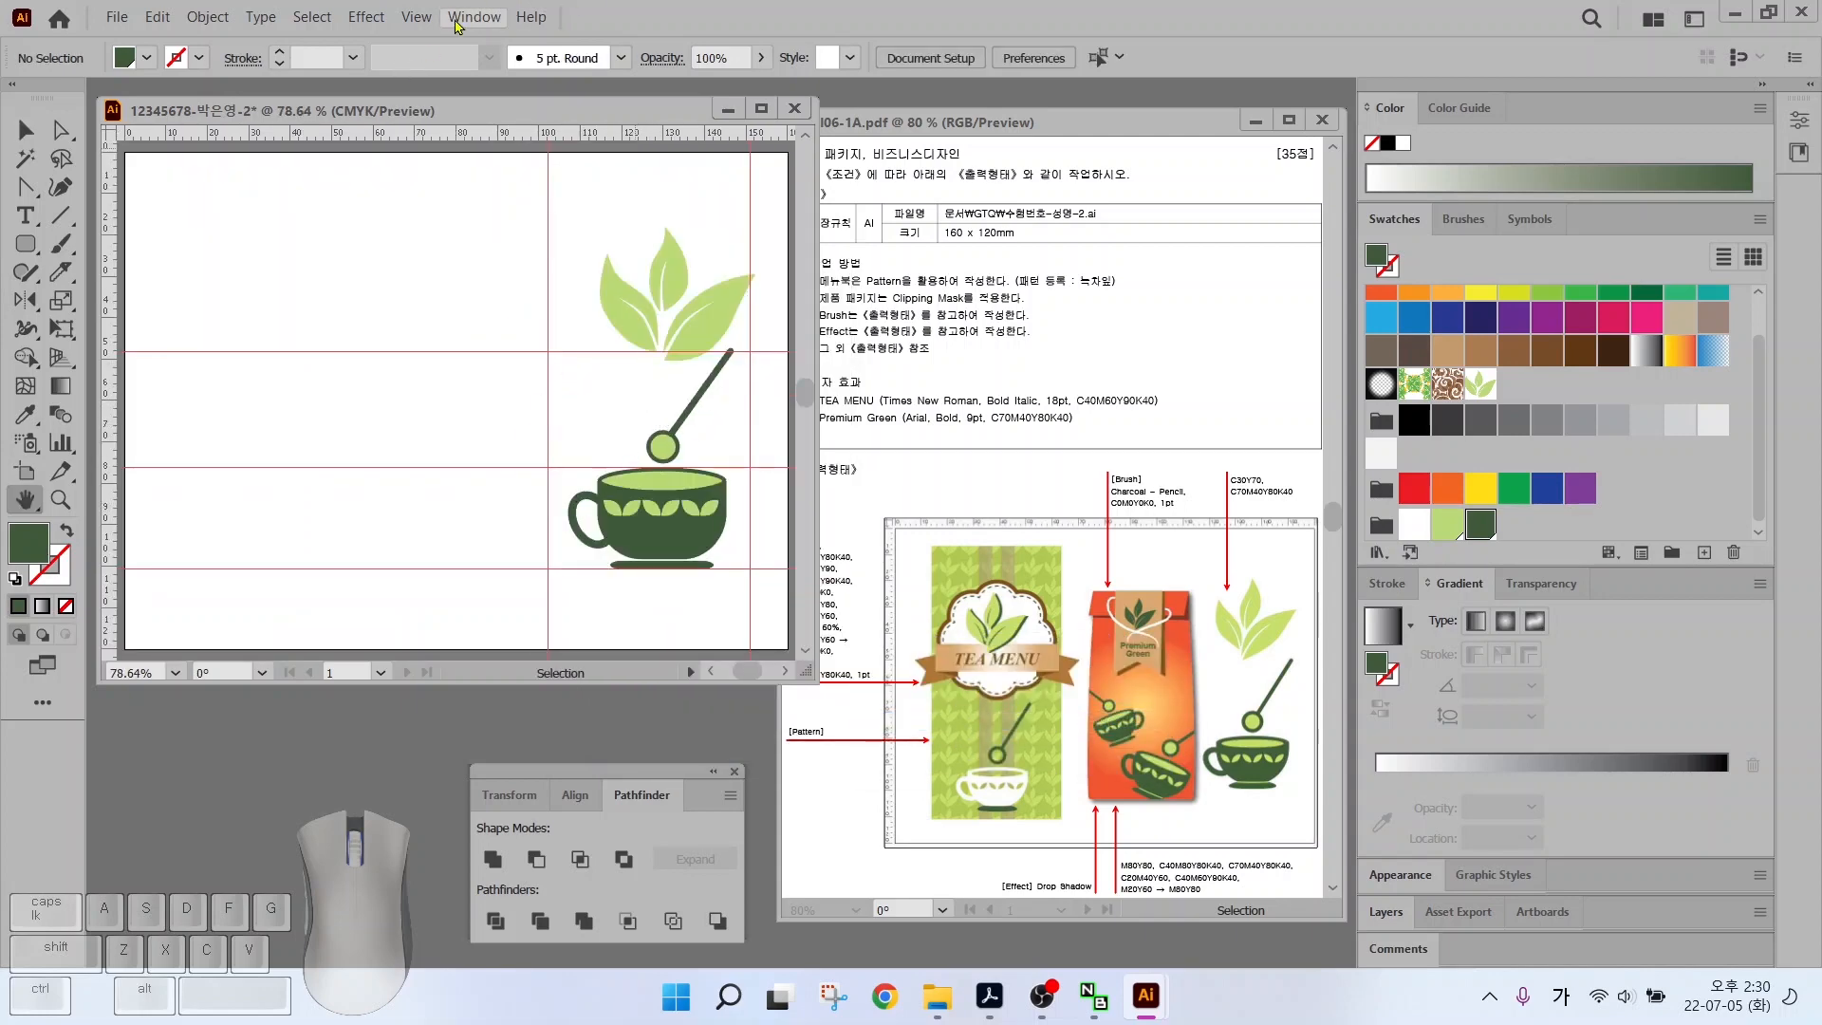
Clear all existing guides from the artboard
click(414, 17)
mouse_move(534, 957)
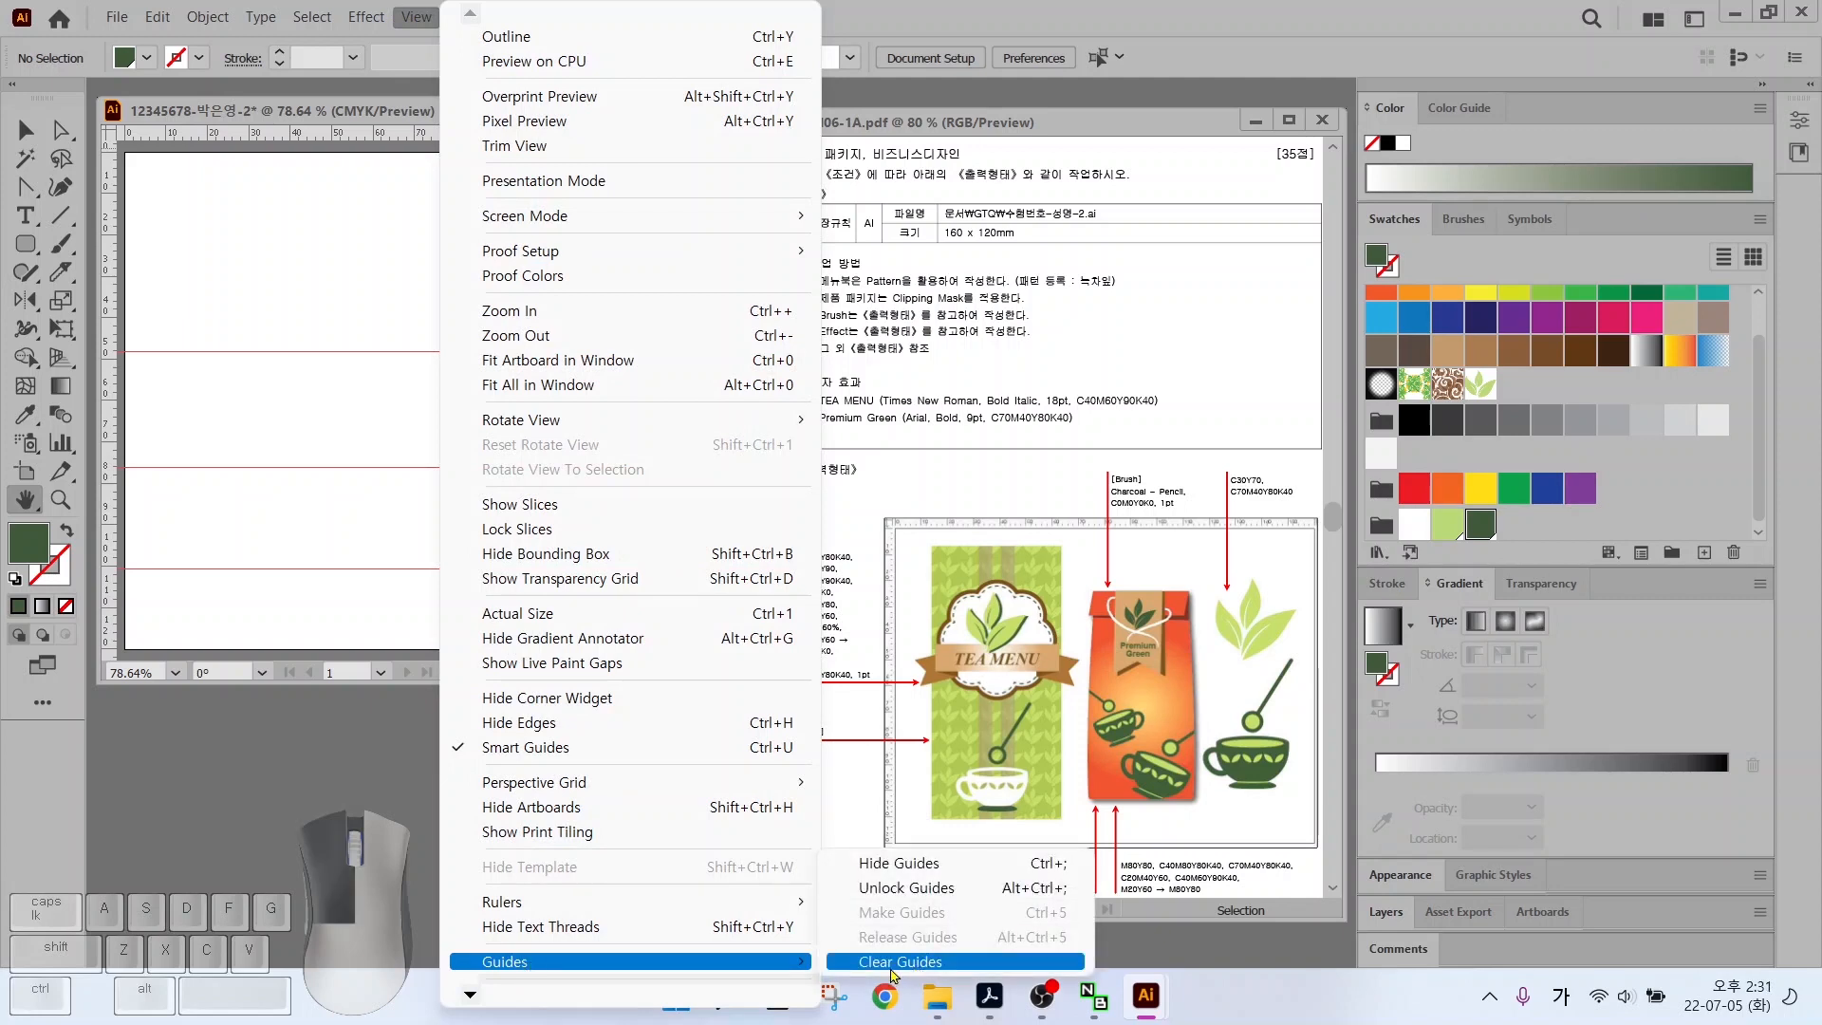
click(901, 972)
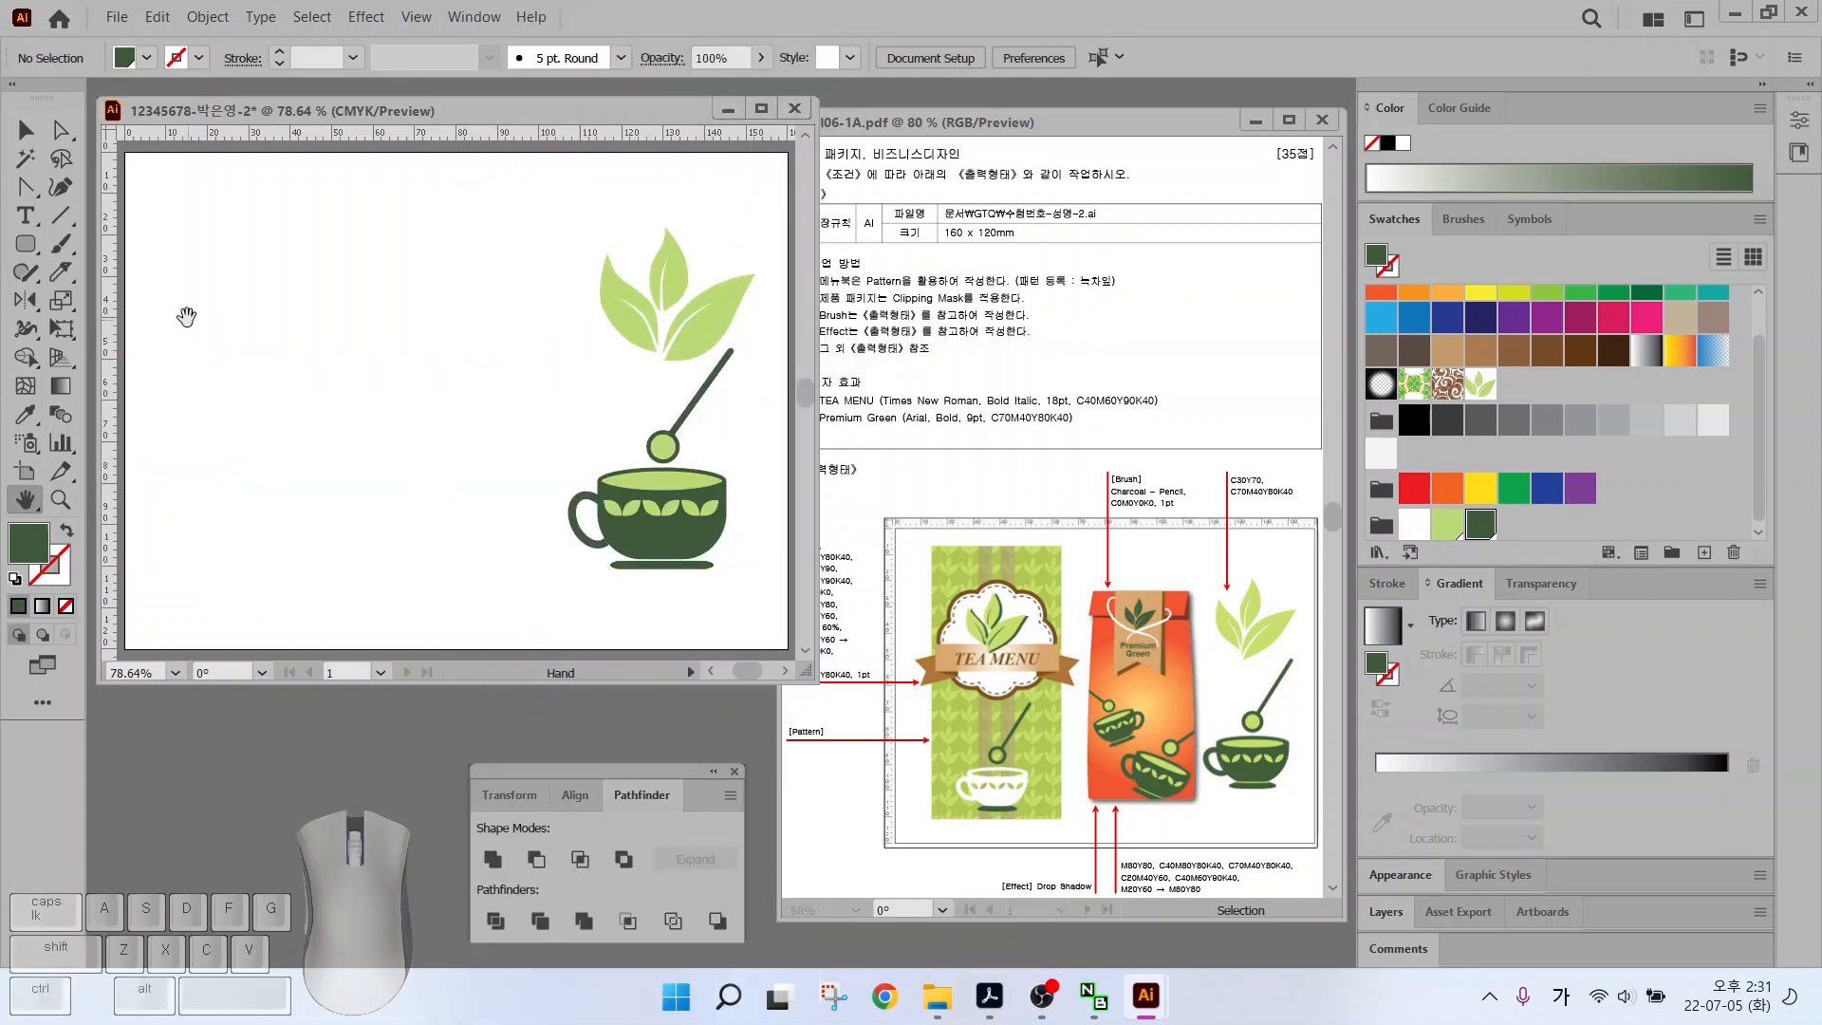
Drag out new vertical and horizontal guides from the rulers across the artboard
drag(107, 241, 389, 232)
drag(309, 133, 248, 608)
mouse_move(915, 703)
mouse_down()
mouse_move(740, 644)
mouse_move(781, 525)
mouse_move(904, 561)
mouse_move(887, 691)
mouse_up()
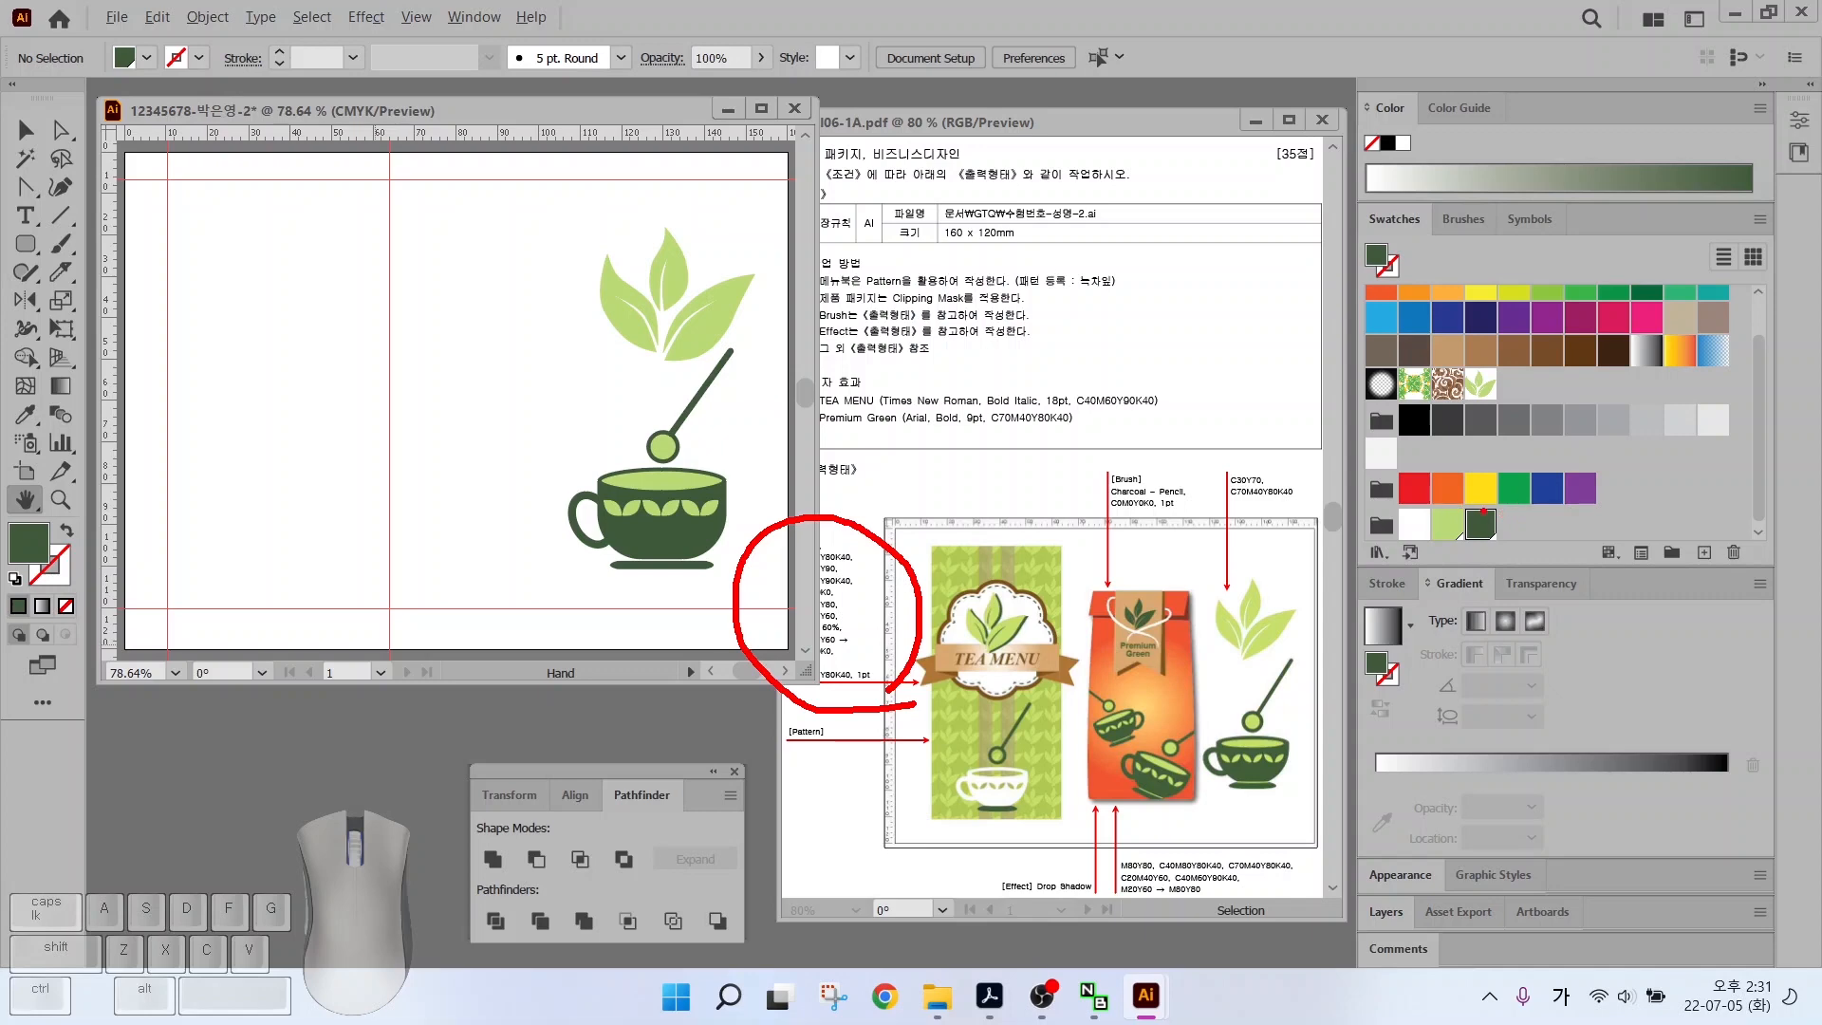
Create a light green swatch with C30 M0 Y70
click(1704, 552)
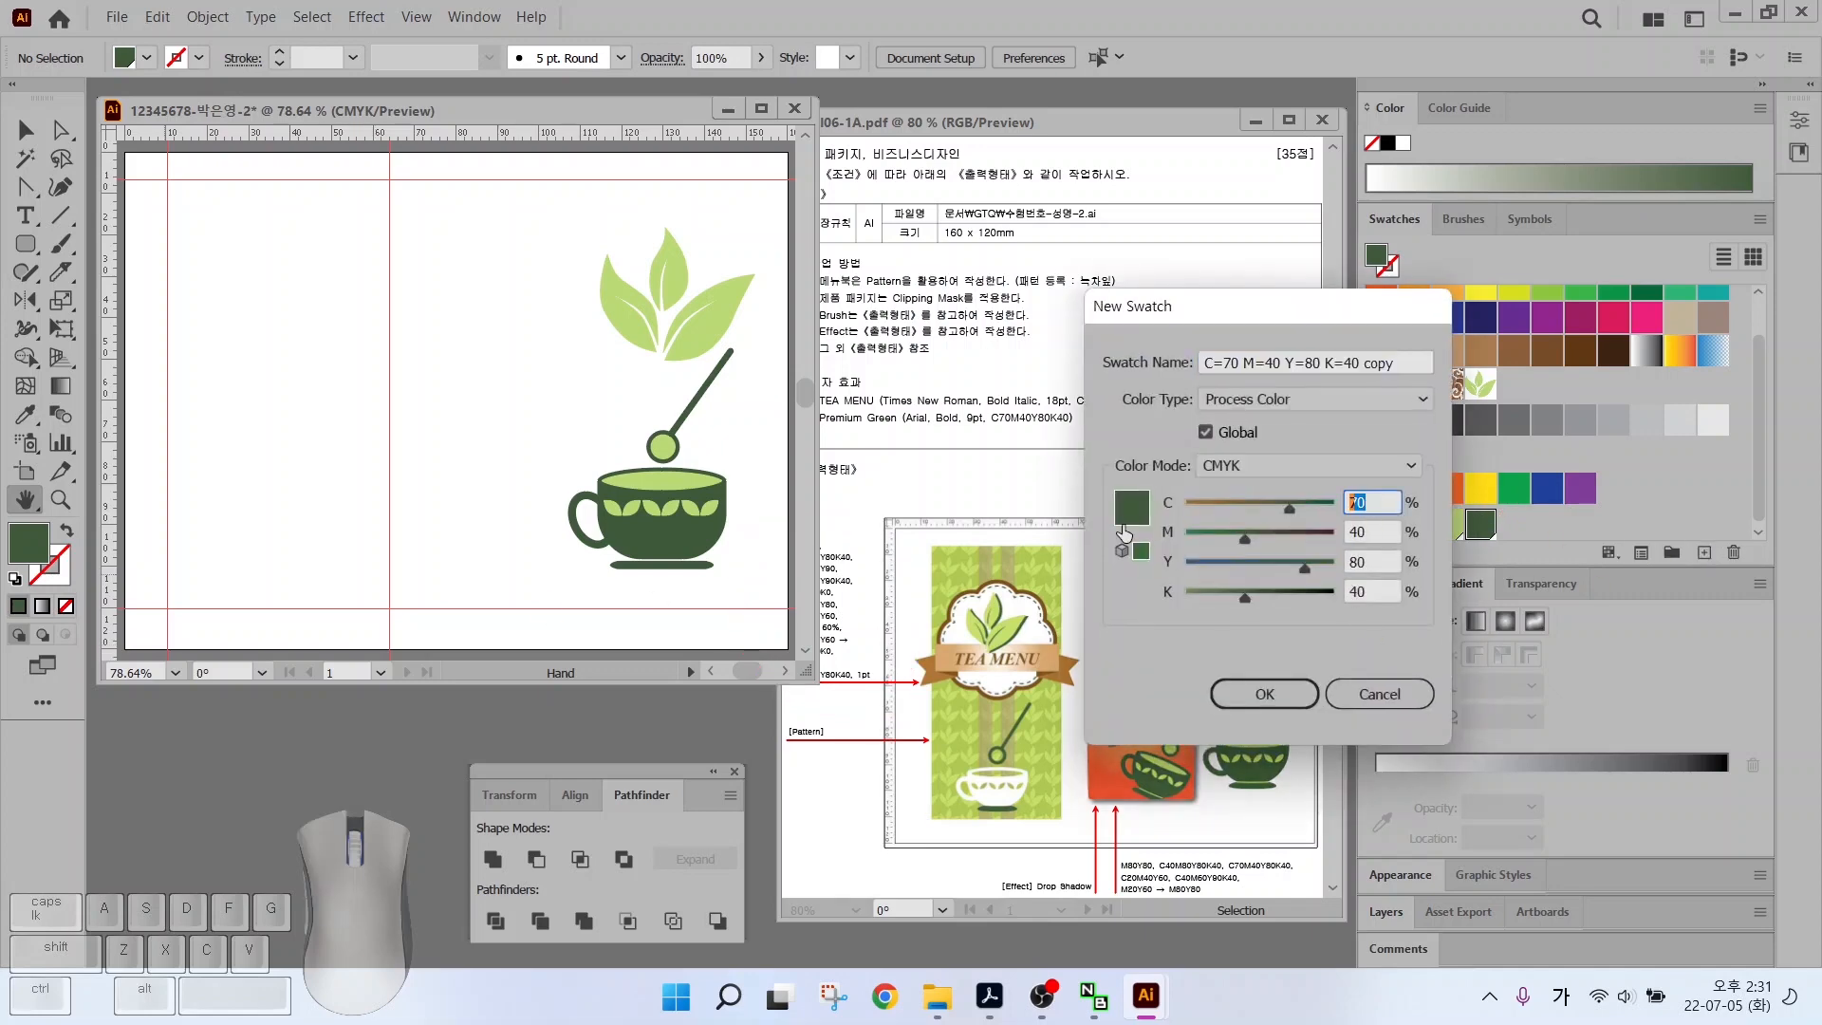
text(30)
key(Tab)
text(0)
key(Tab)
text(70)
key(Return)
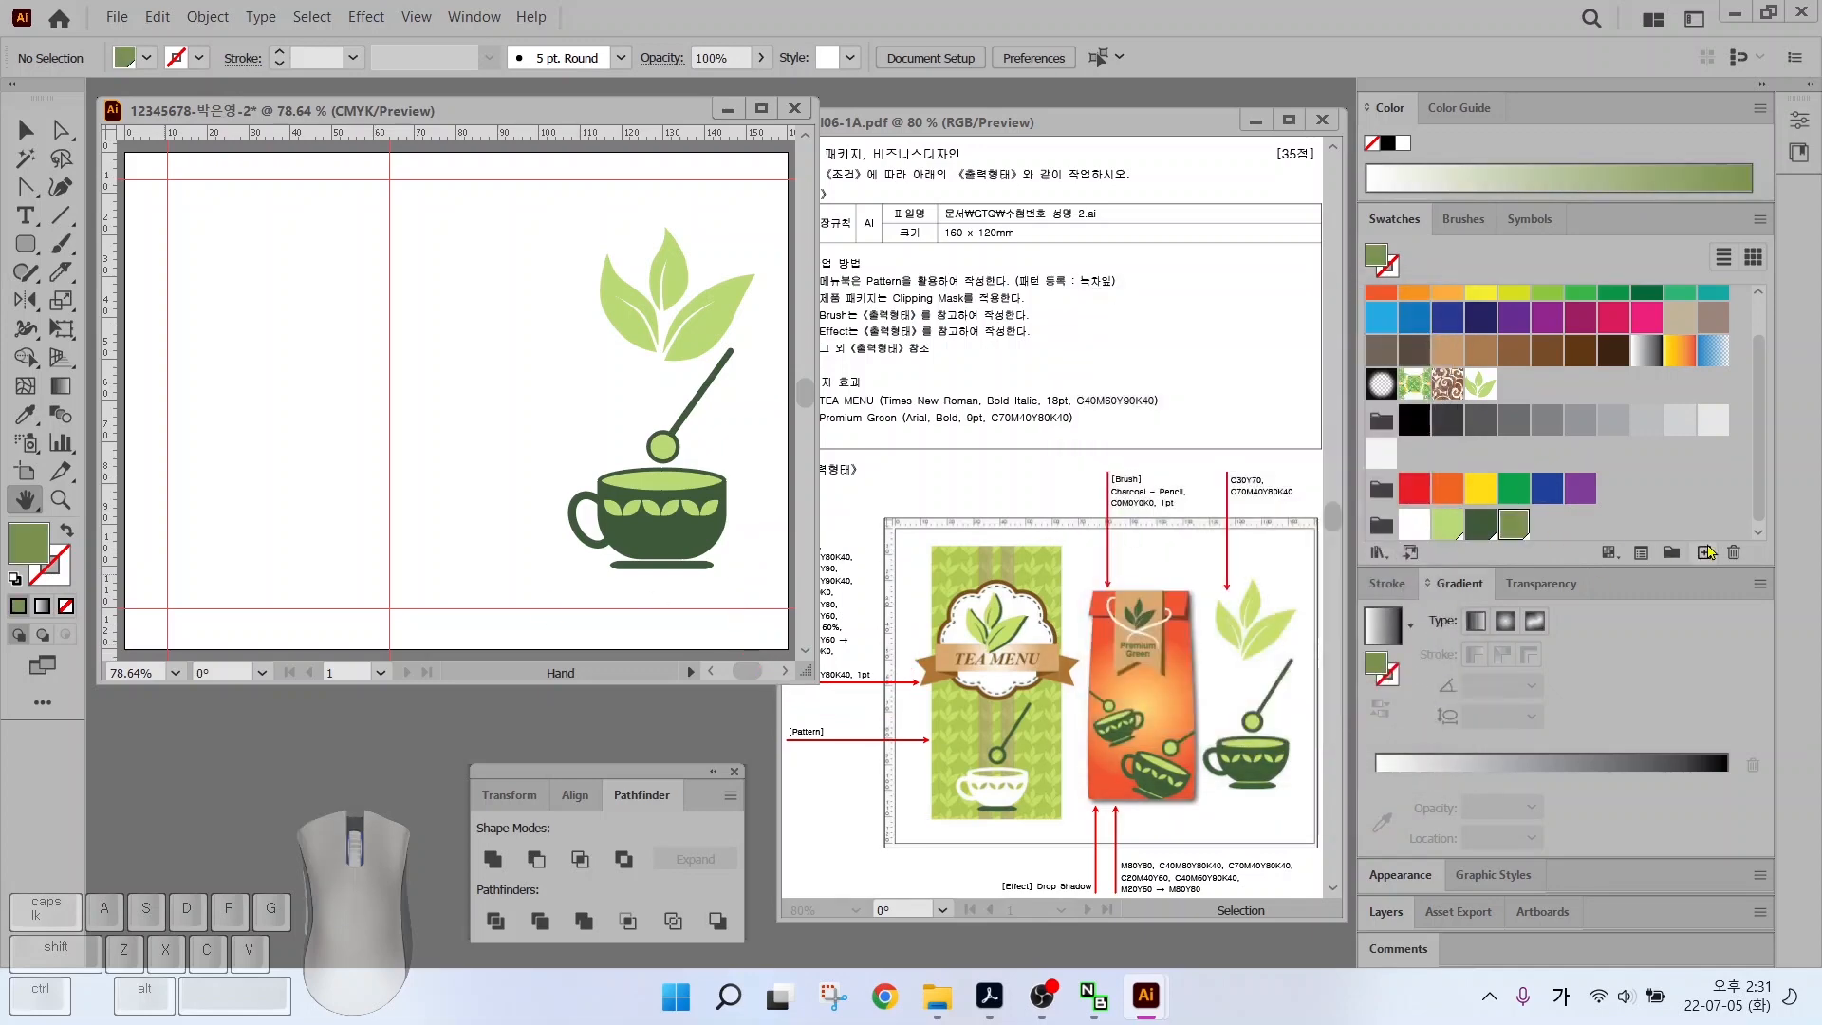
Set the olive swatch's black value to 0
click(1704, 552)
click(1380, 693)
double_click(1512, 522)
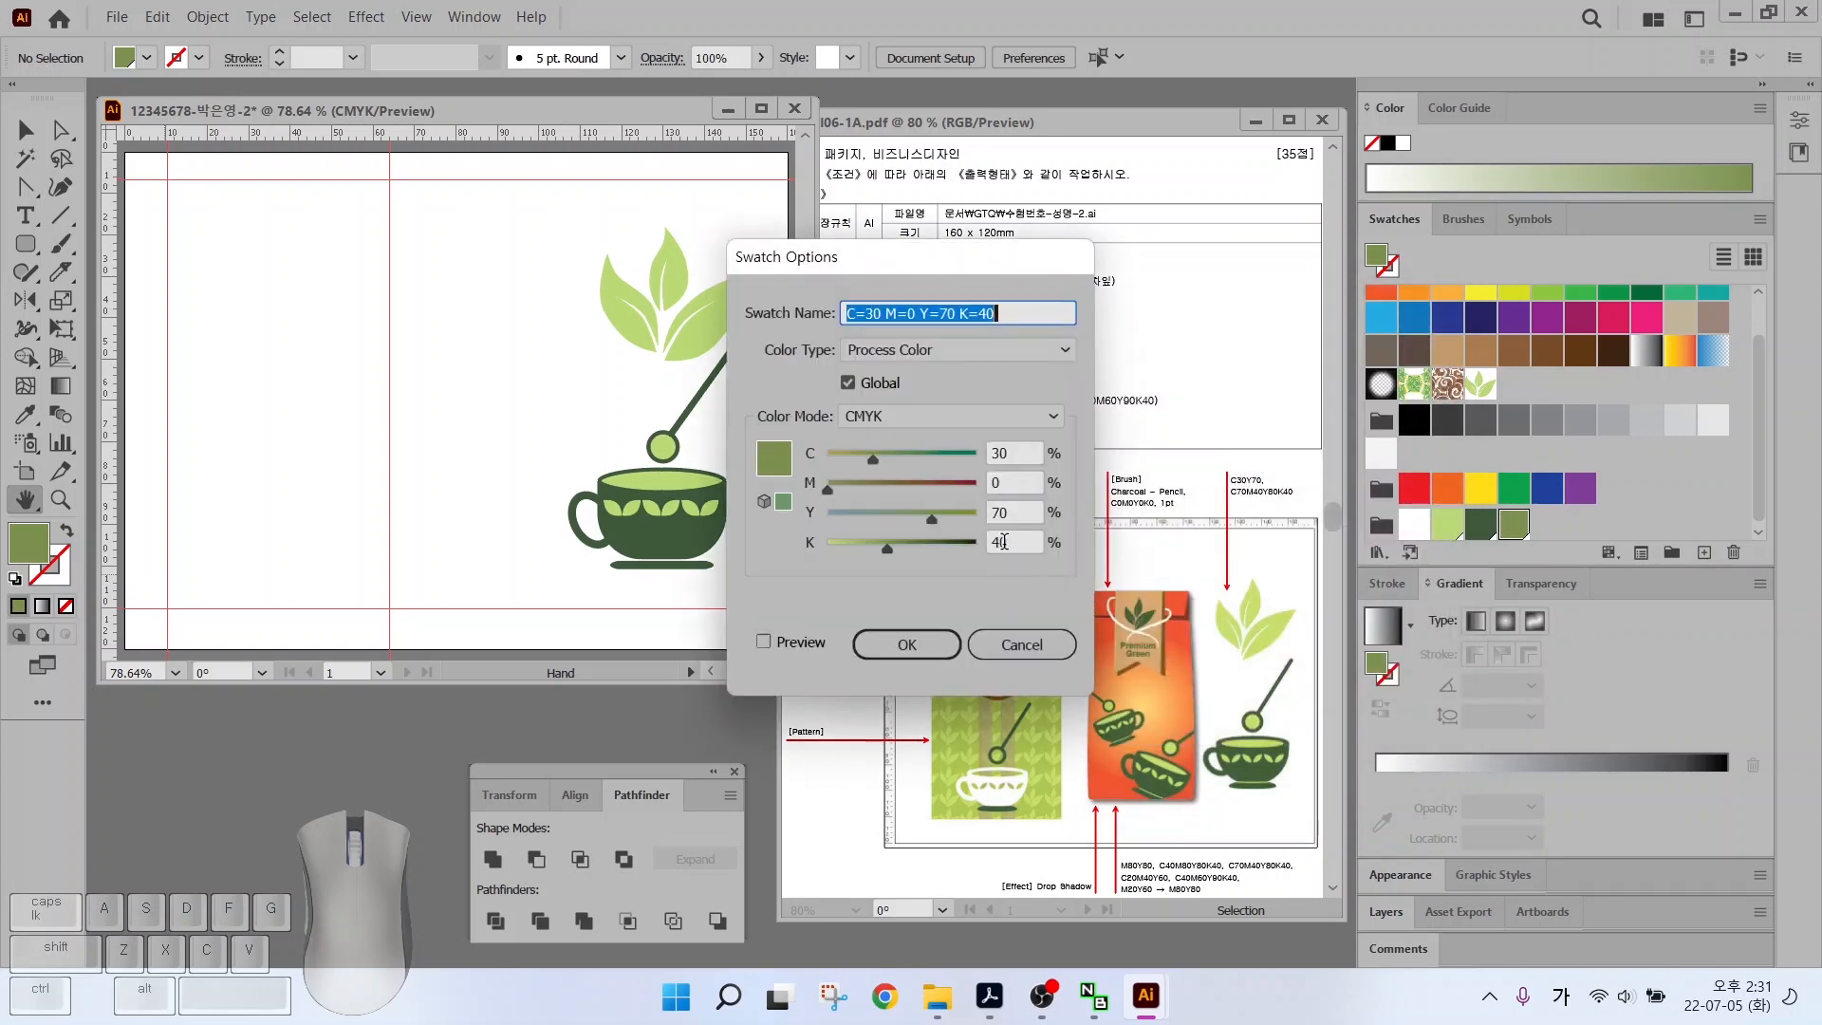
drag(1021, 543, 816, 516)
text(0)
key(Return)
click(1139, 519)
Make the brown swatch C40 M60 Y90
double_click(1013, 453)
text(40)
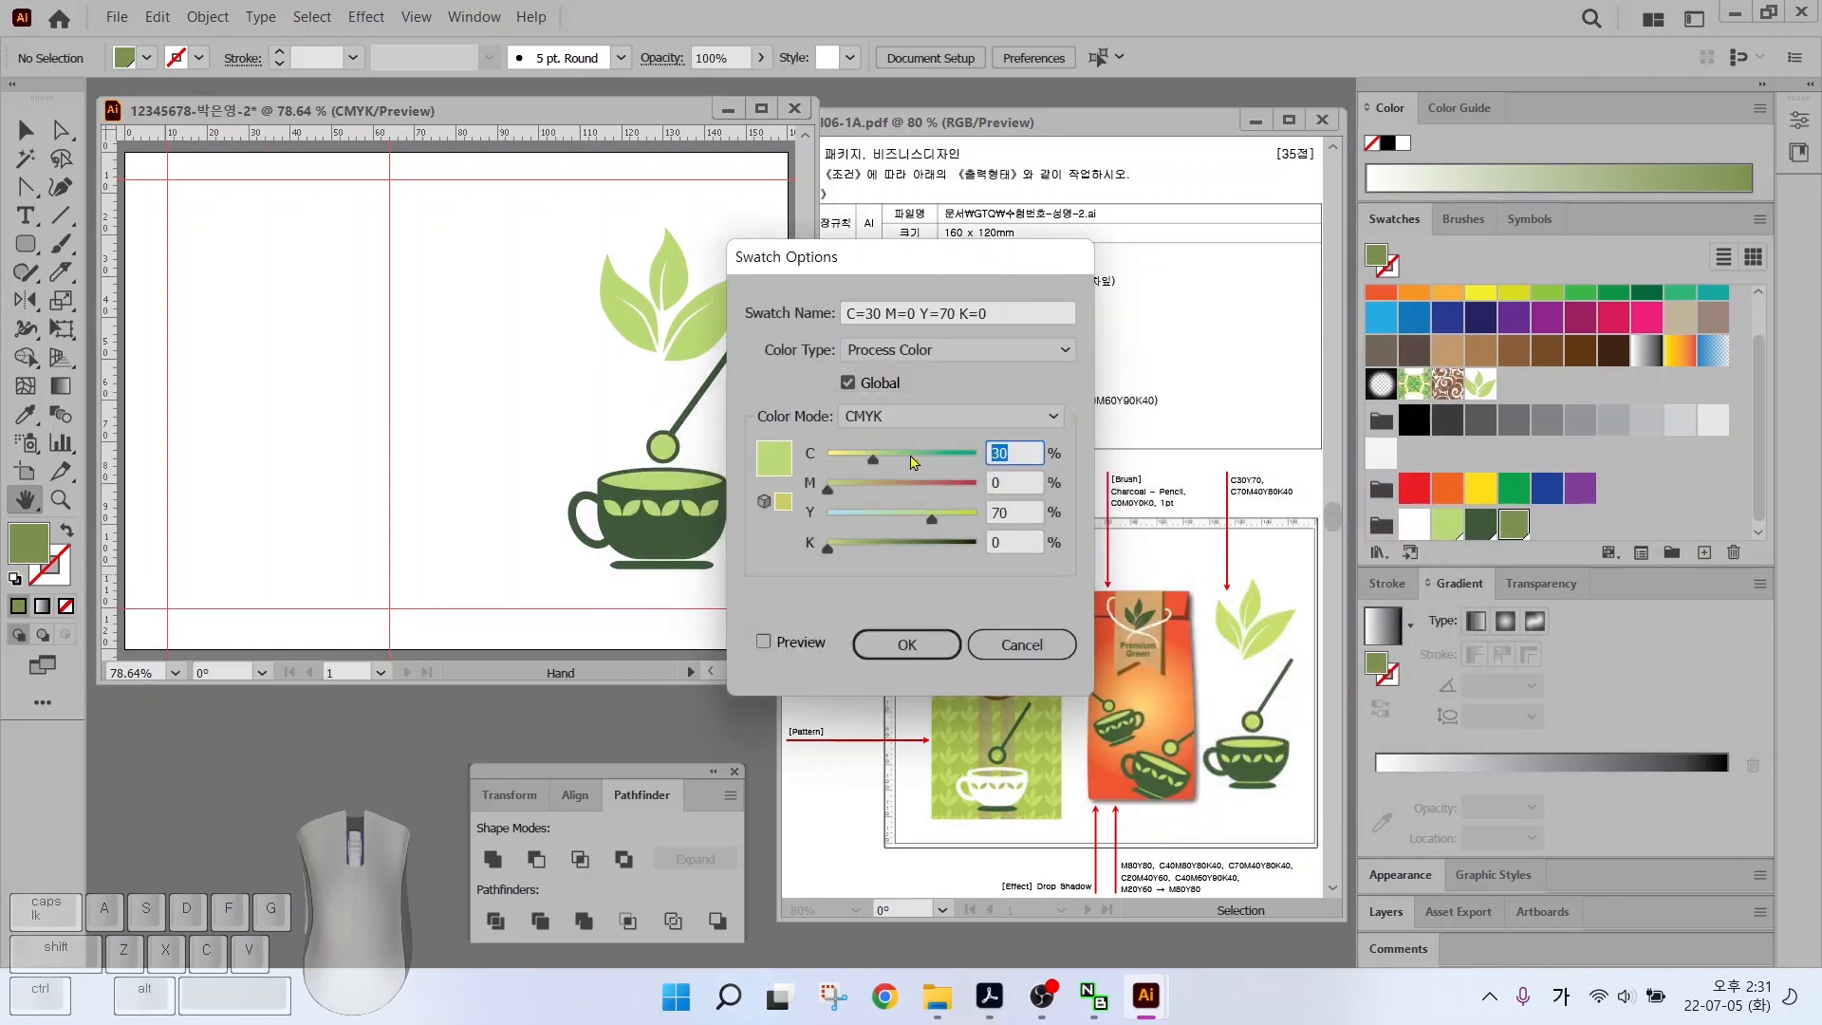
key(Tab)
text(60)
key(Tab)
text(90)
key(Tab)
key(Return)
Add a dark brown swatch from brown with black 40 and reselect it
click(1704, 552)
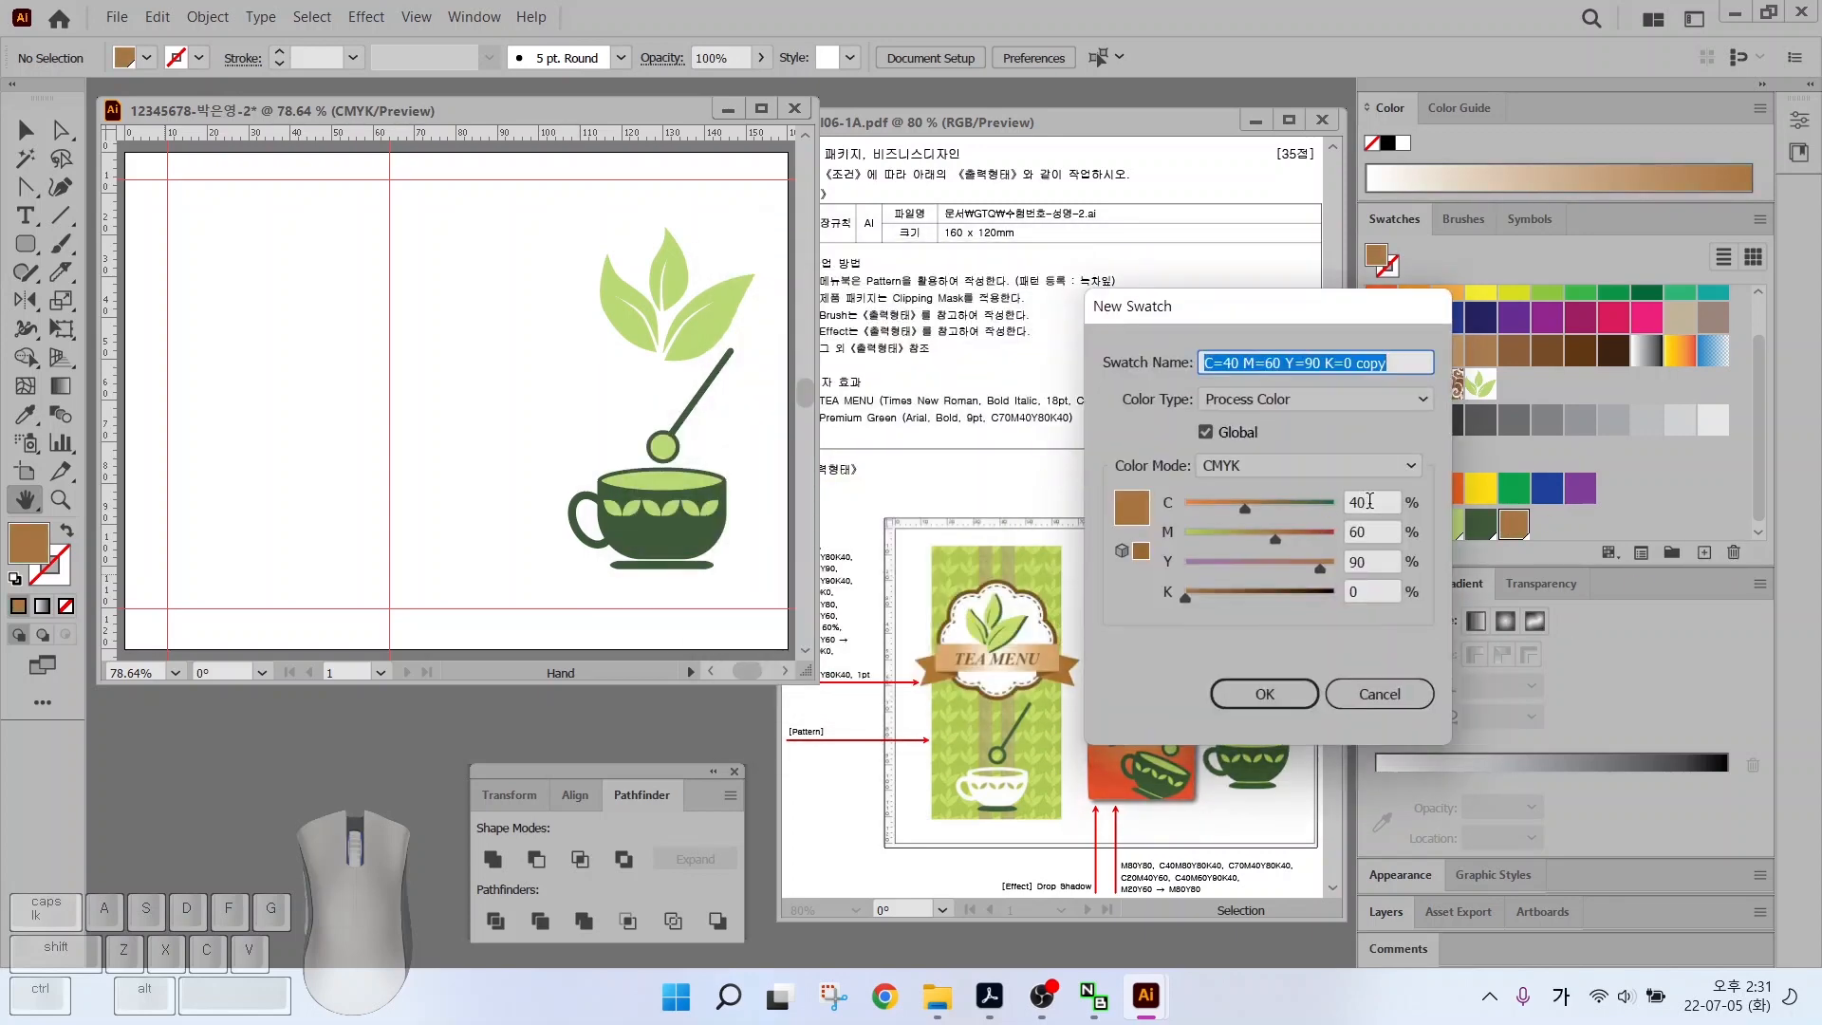
key(Tab)
key(Tab)
Create a green swatch with C40 M10 Y80
key(Tab)
key(Tab)
text(40)
key(Return)
double_click(1409, 525)
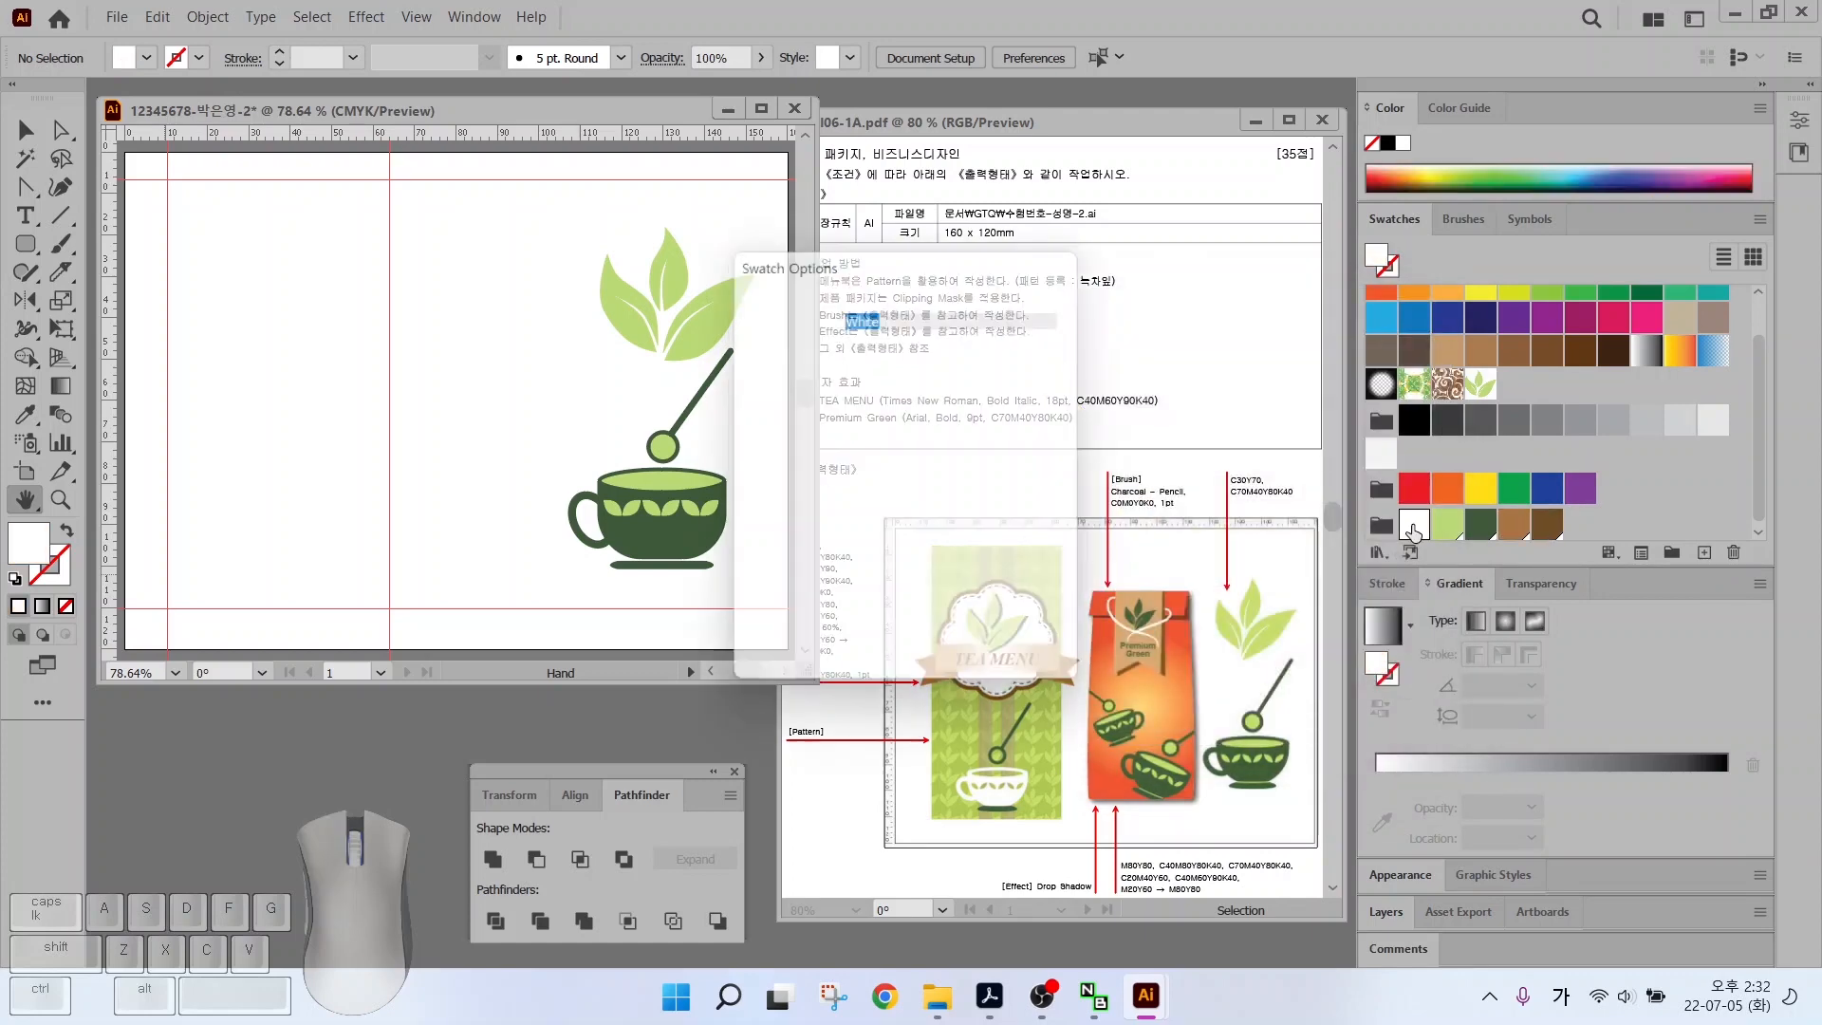
click(911, 642)
click(1547, 524)
click(1704, 555)
key(Tab)
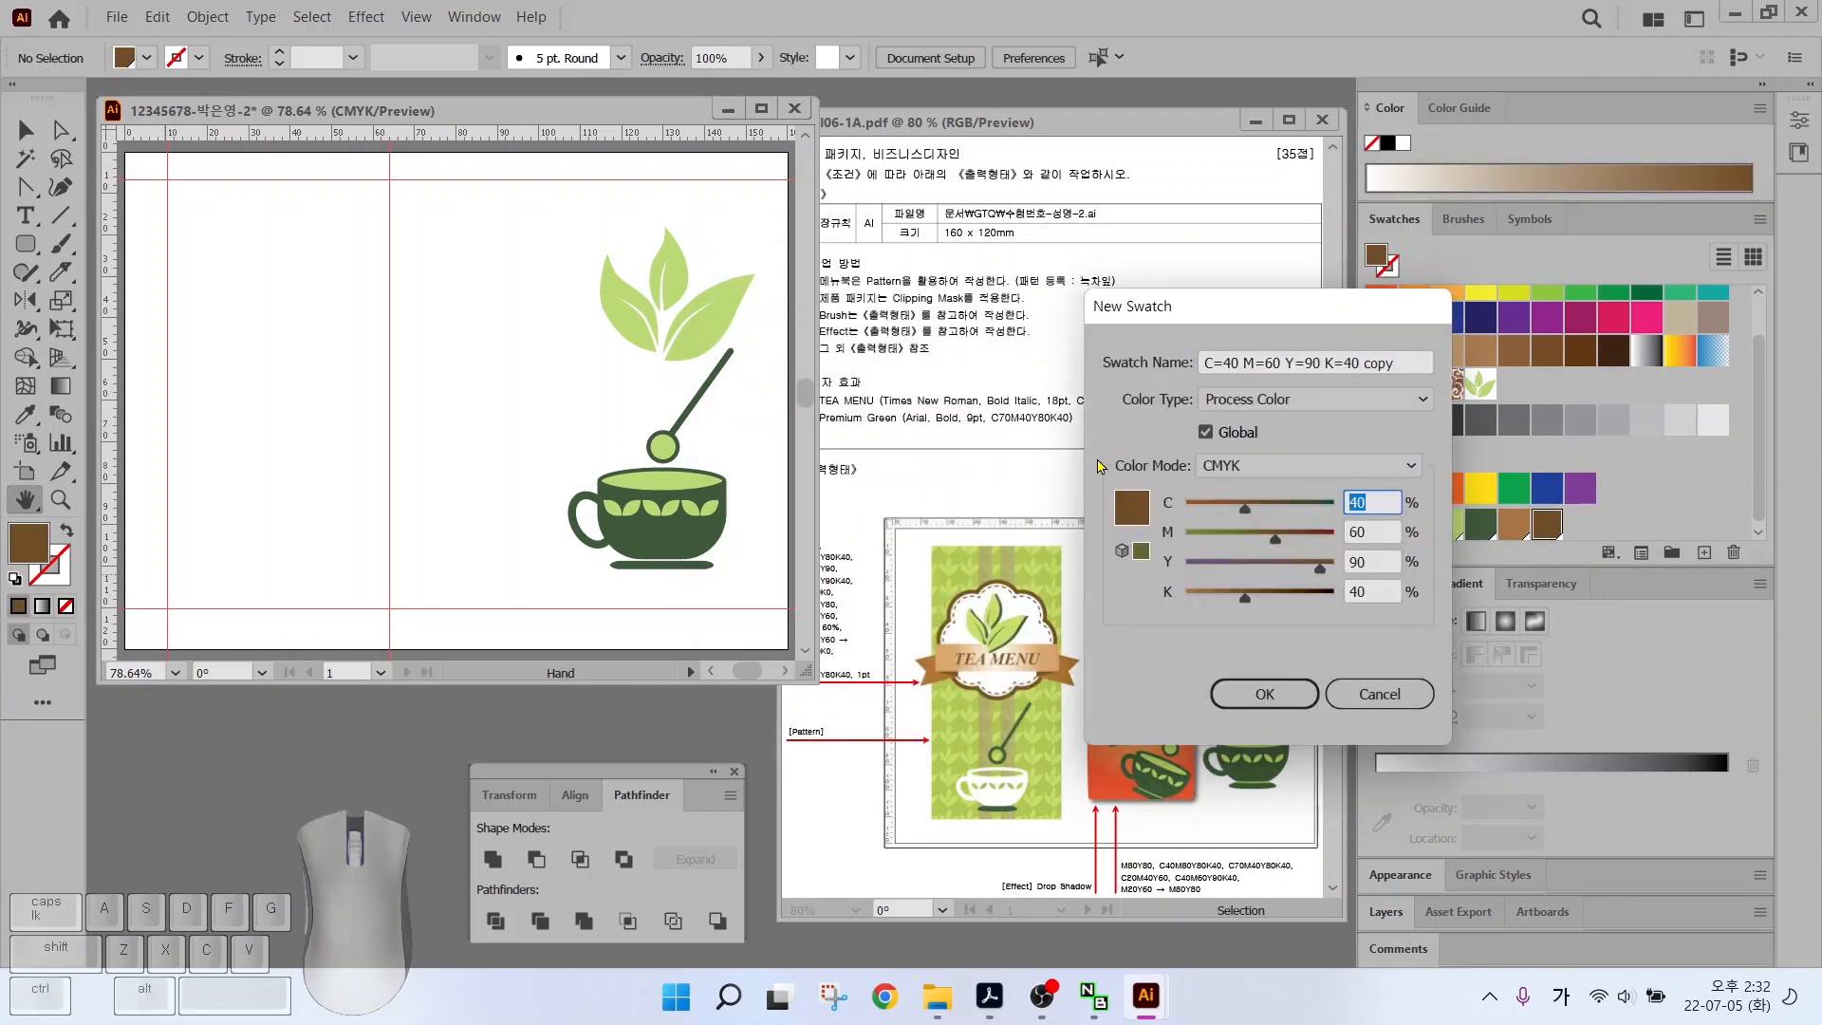
key(Tab)
text(10)
key(Tab)
text(80)
Add the tan swatch and make it the current fill colour
key(Tab)
text(0)
key(Return)
click(1704, 552)
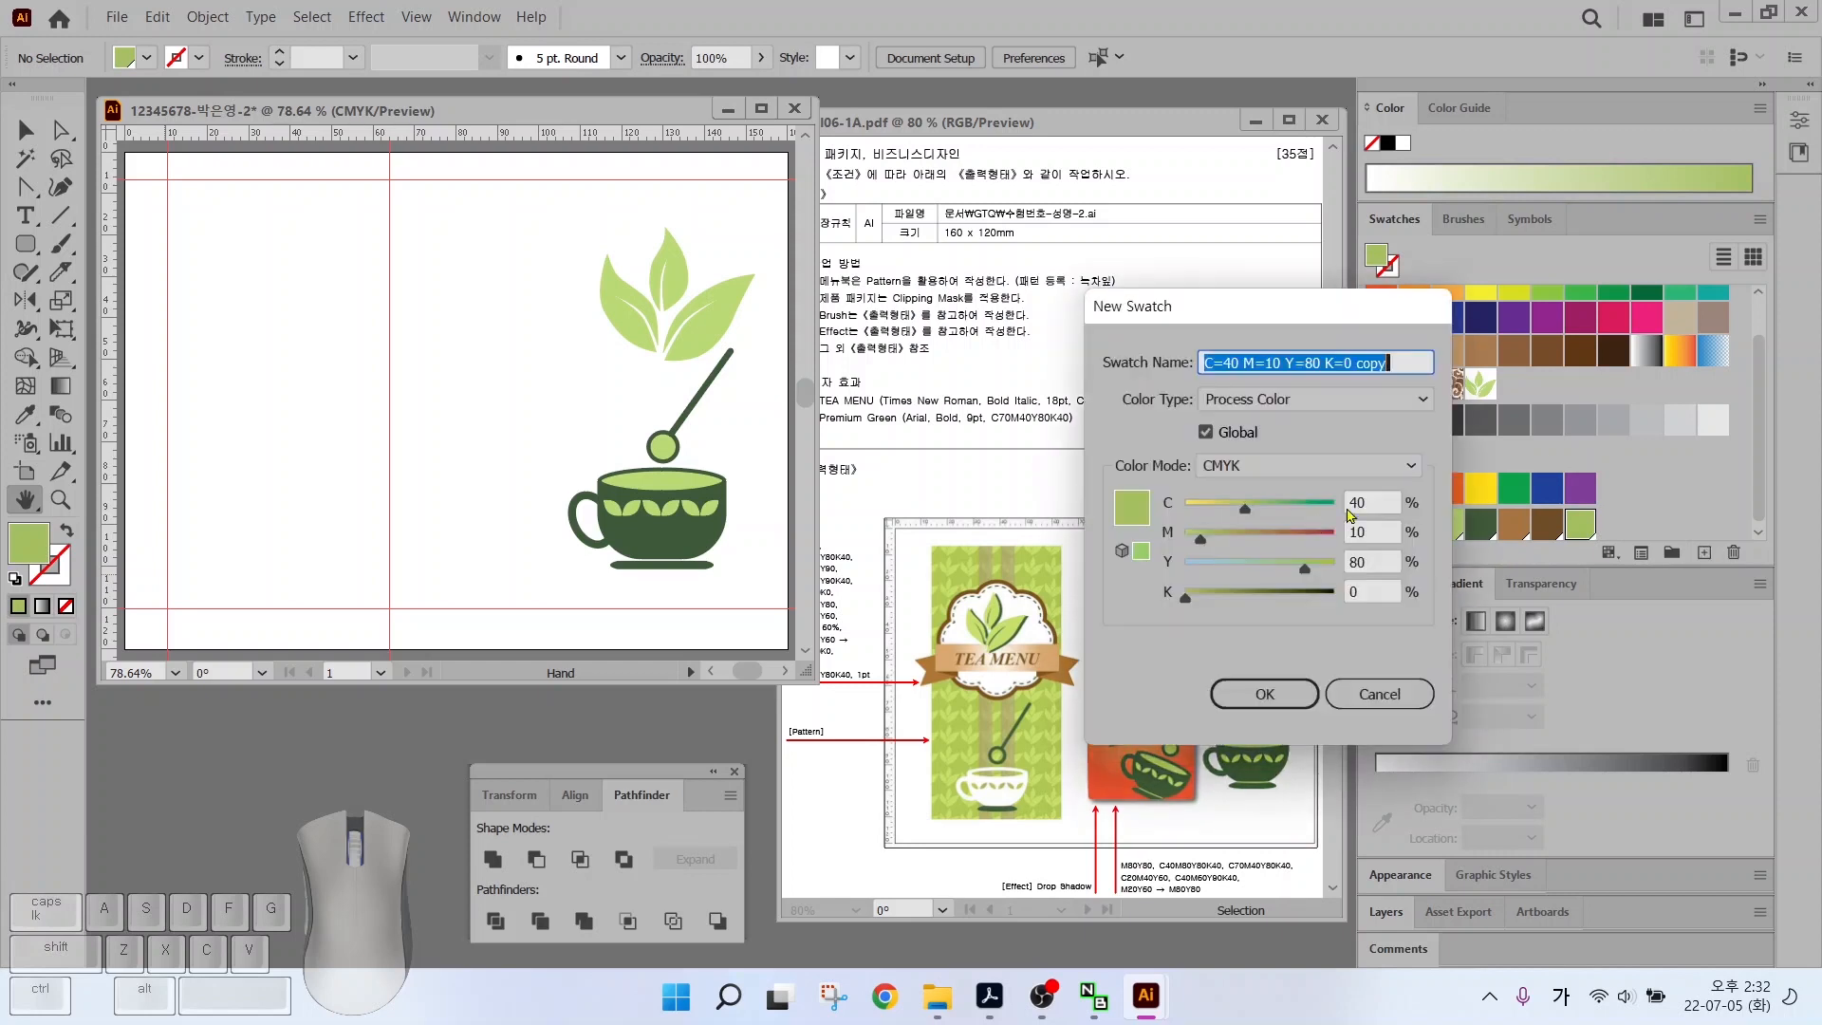
key(Tab)
key(Tab)
text(40)
key(Return)
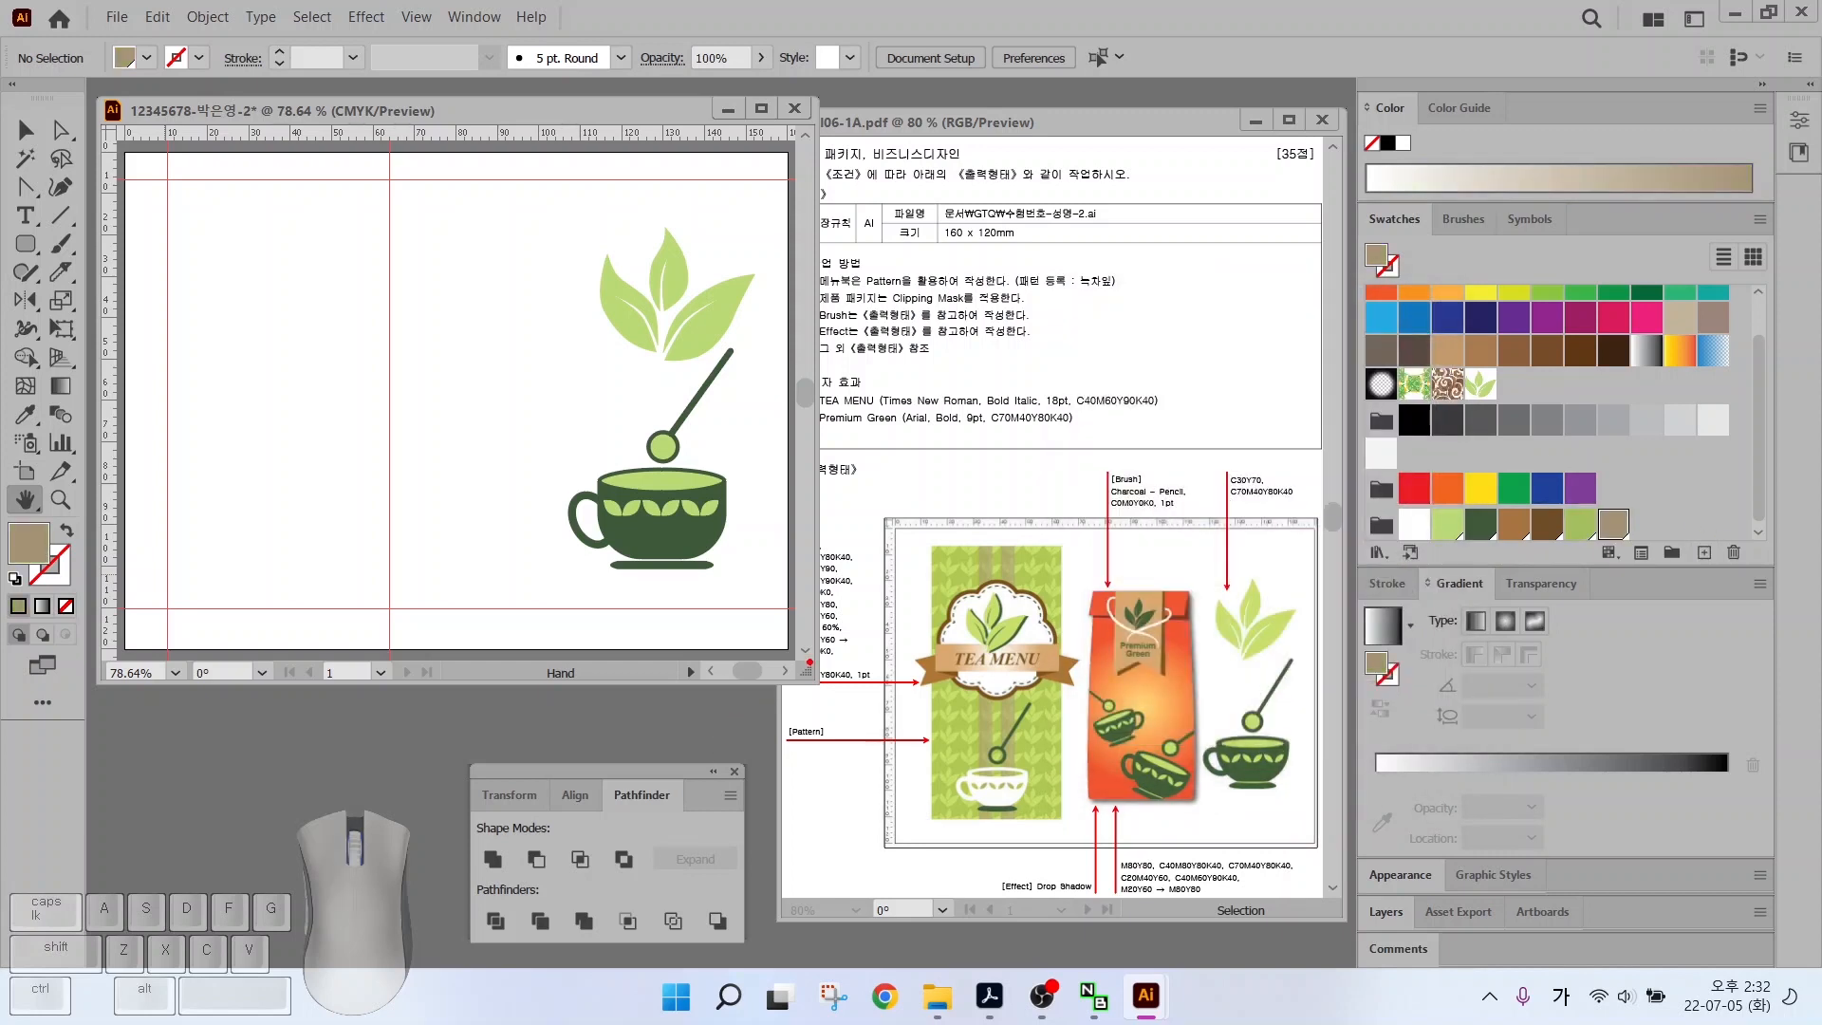
click(830, 647)
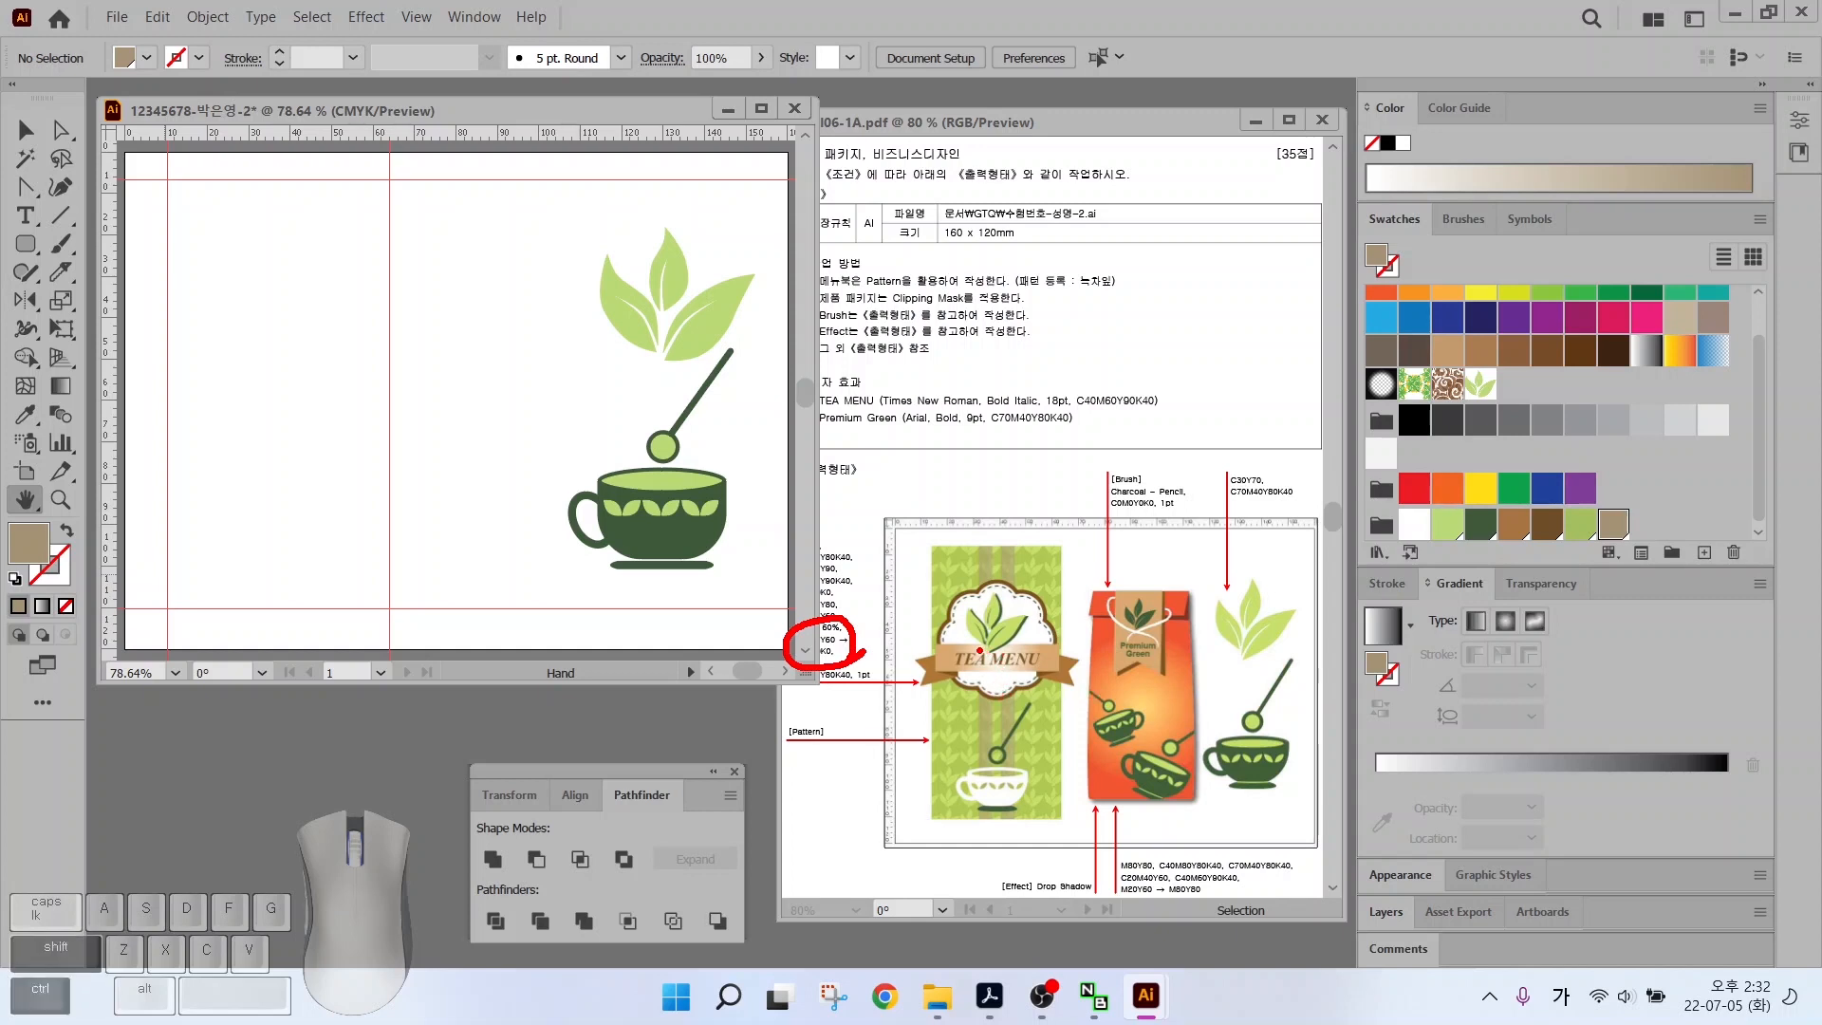
drag(984, 653, 935, 613)
drag(1053, 665, 1106, 707)
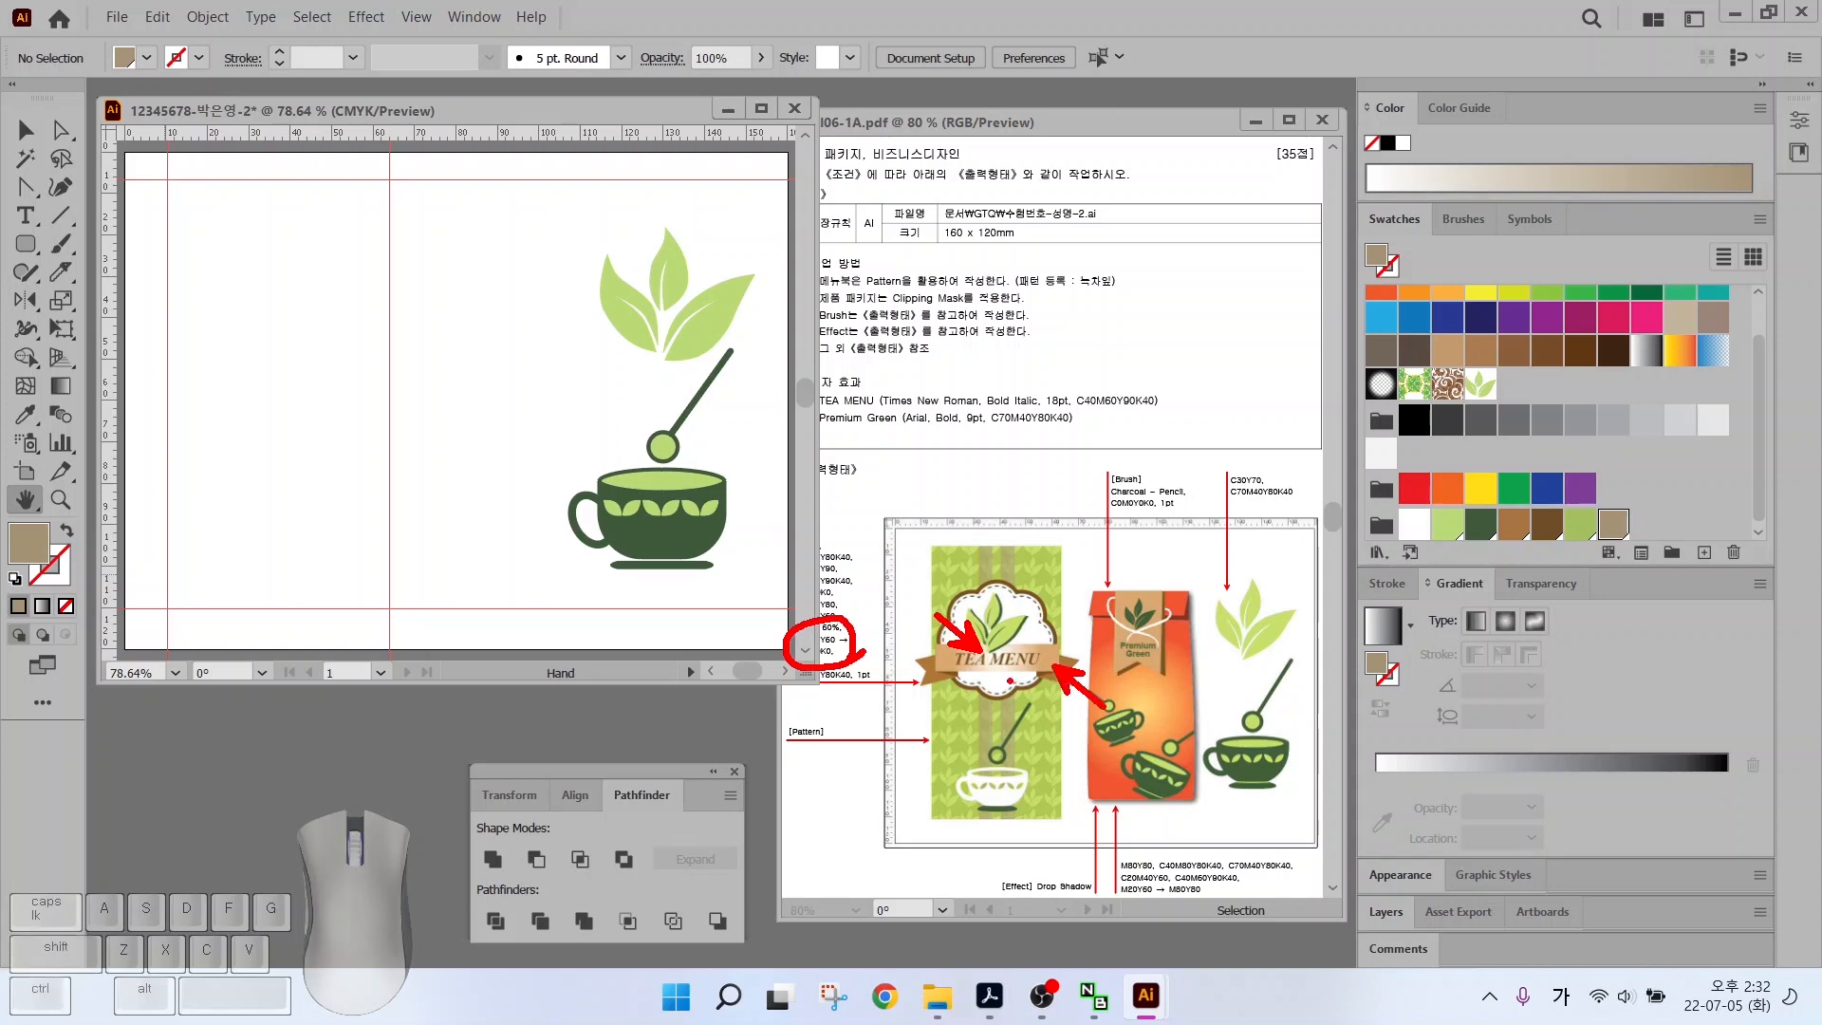
key(Escape)
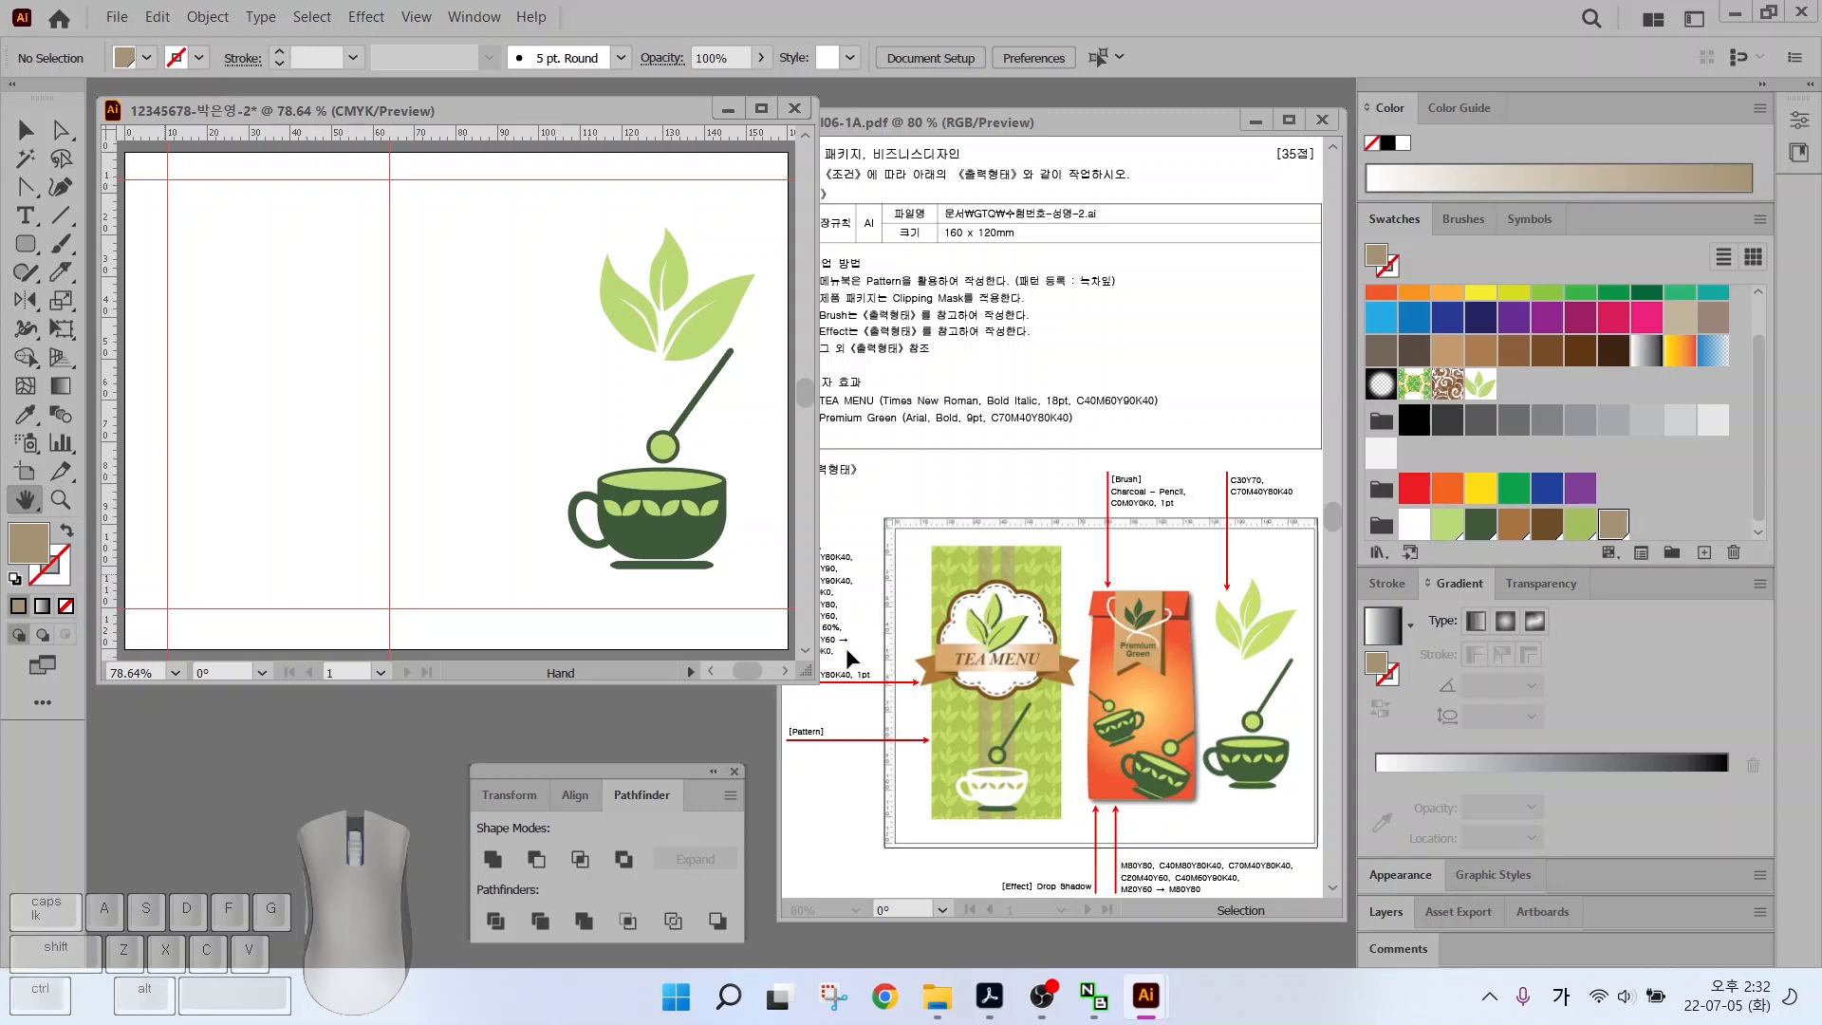
Start a linear gradient and set its left stop to CMYK tan (20, 40, 60)
click(1456, 583)
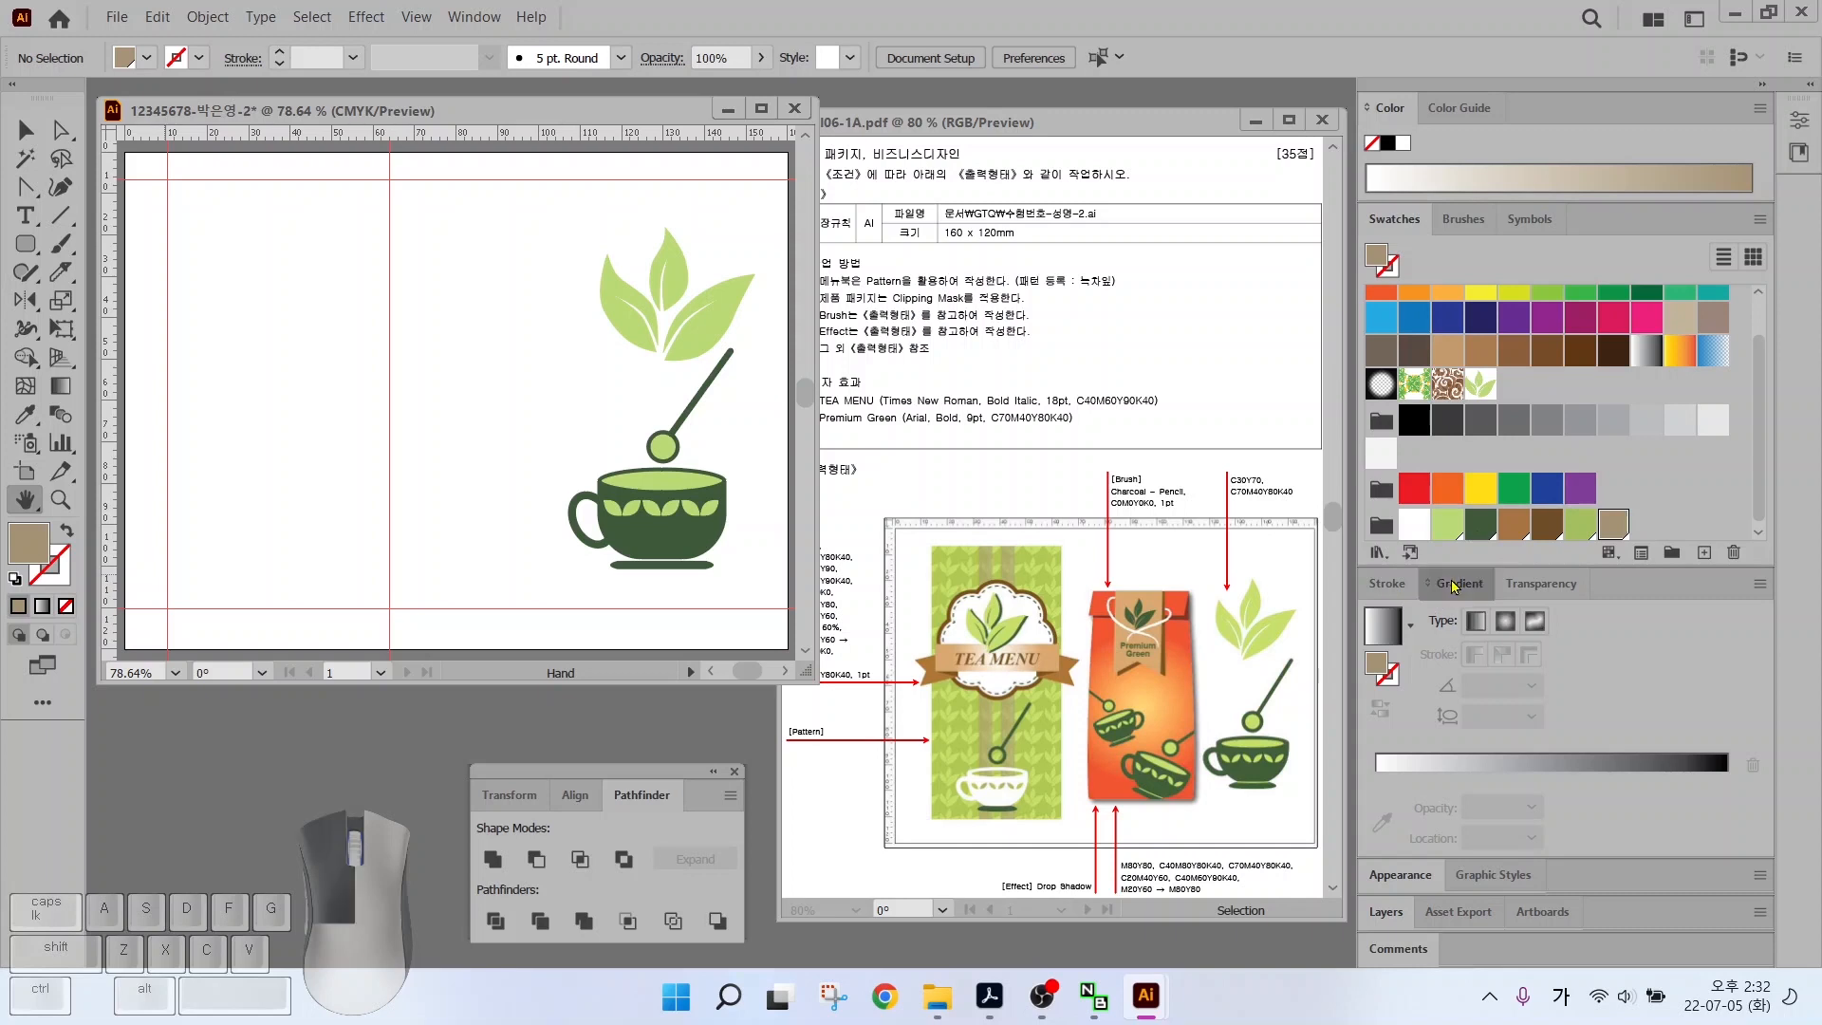
click(1384, 634)
click(1377, 778)
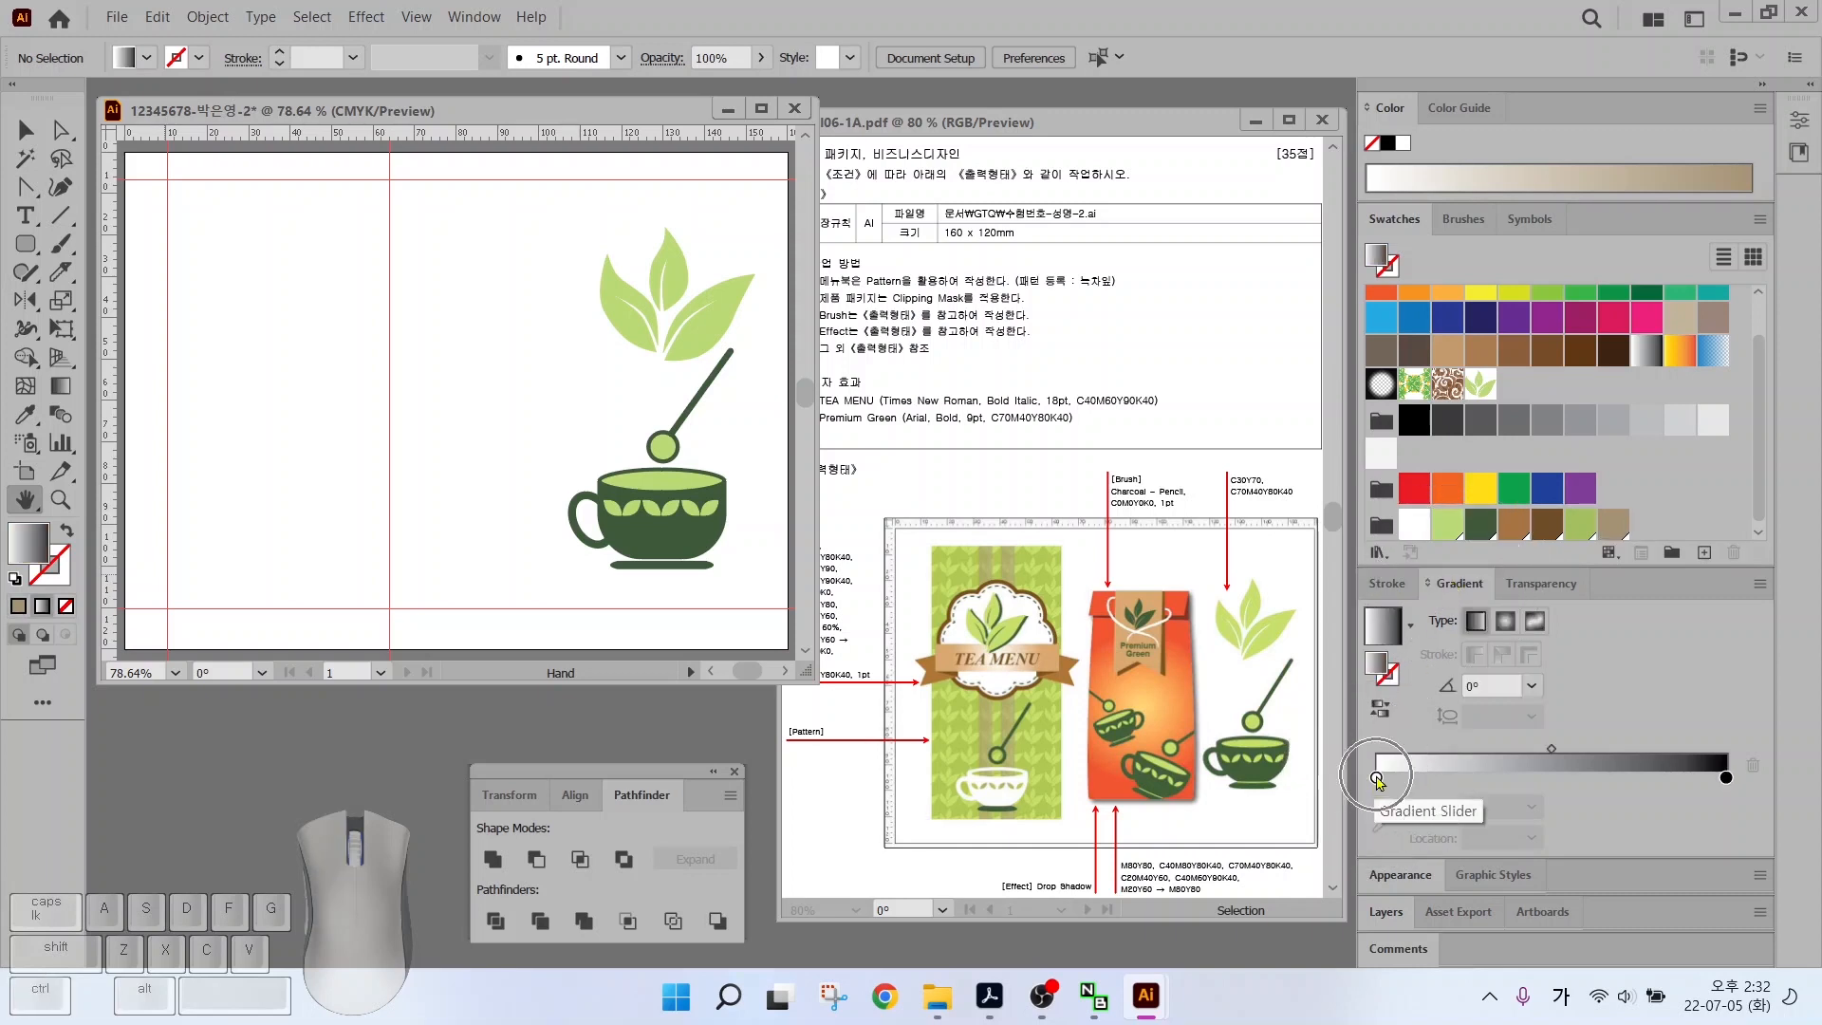
double_click(1376, 778)
click(1725, 467)
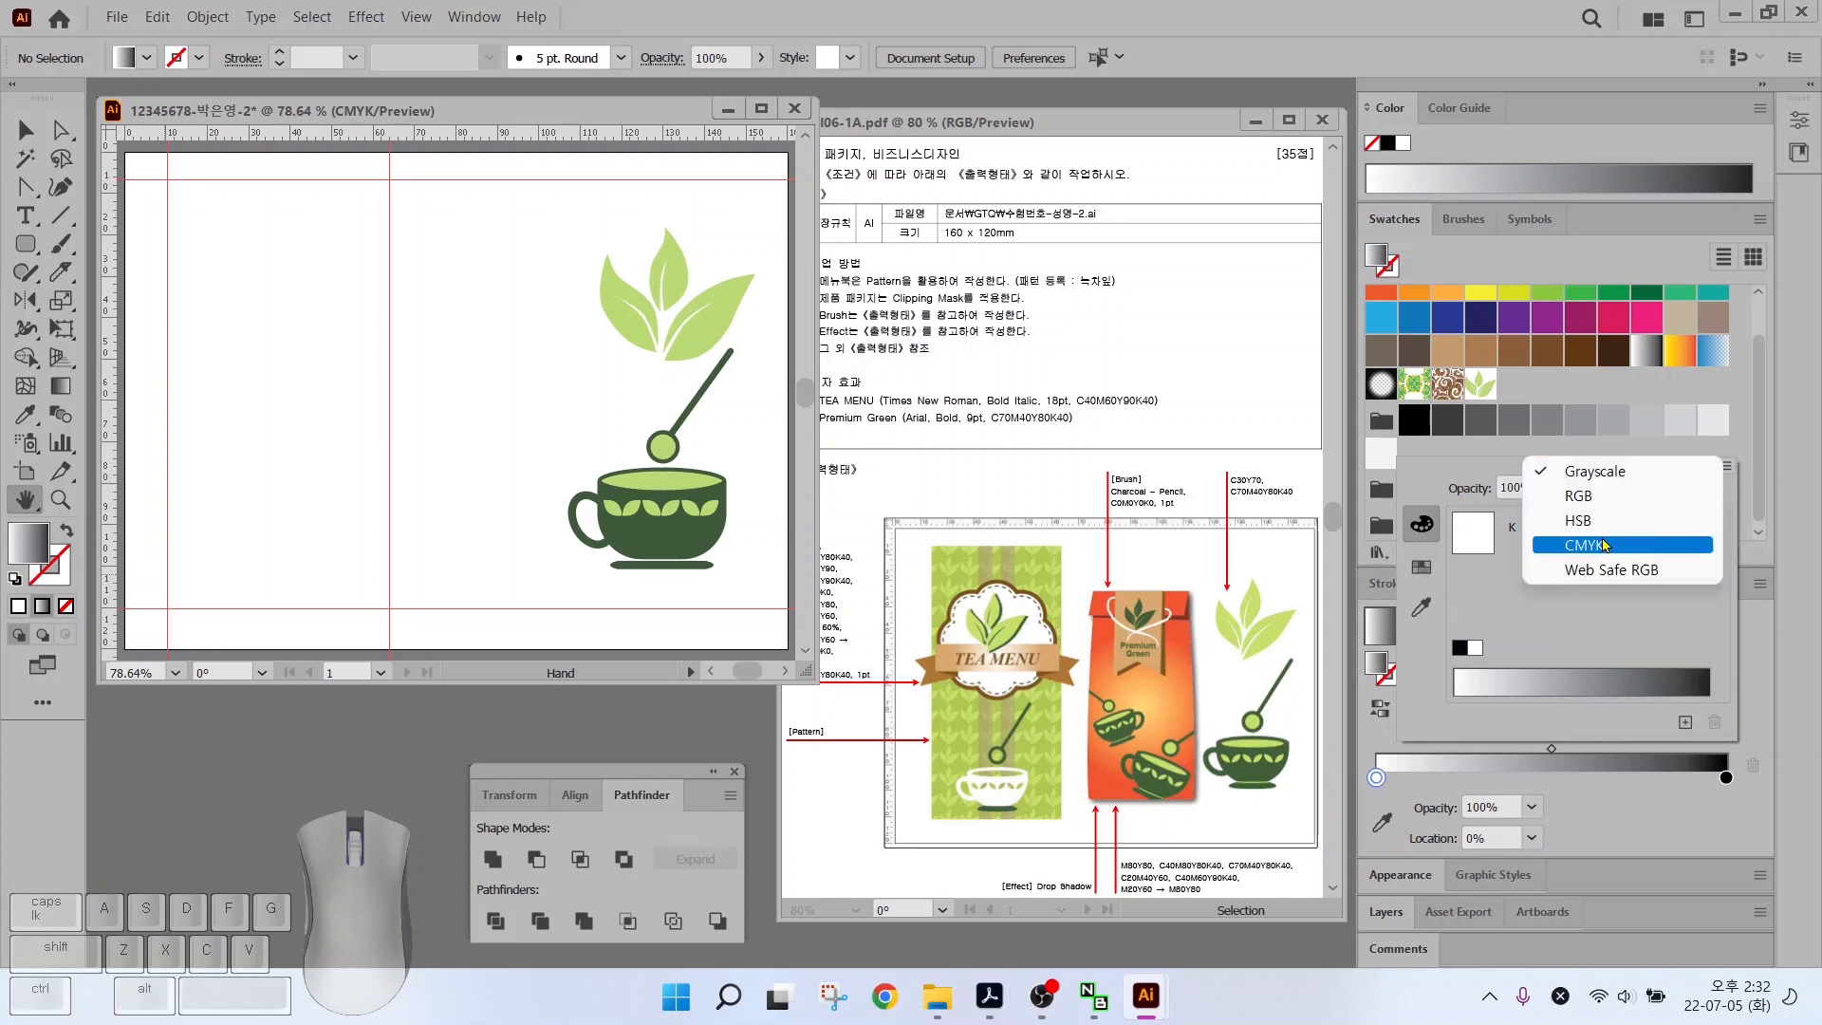
click(1660, 548)
click(1682, 526)
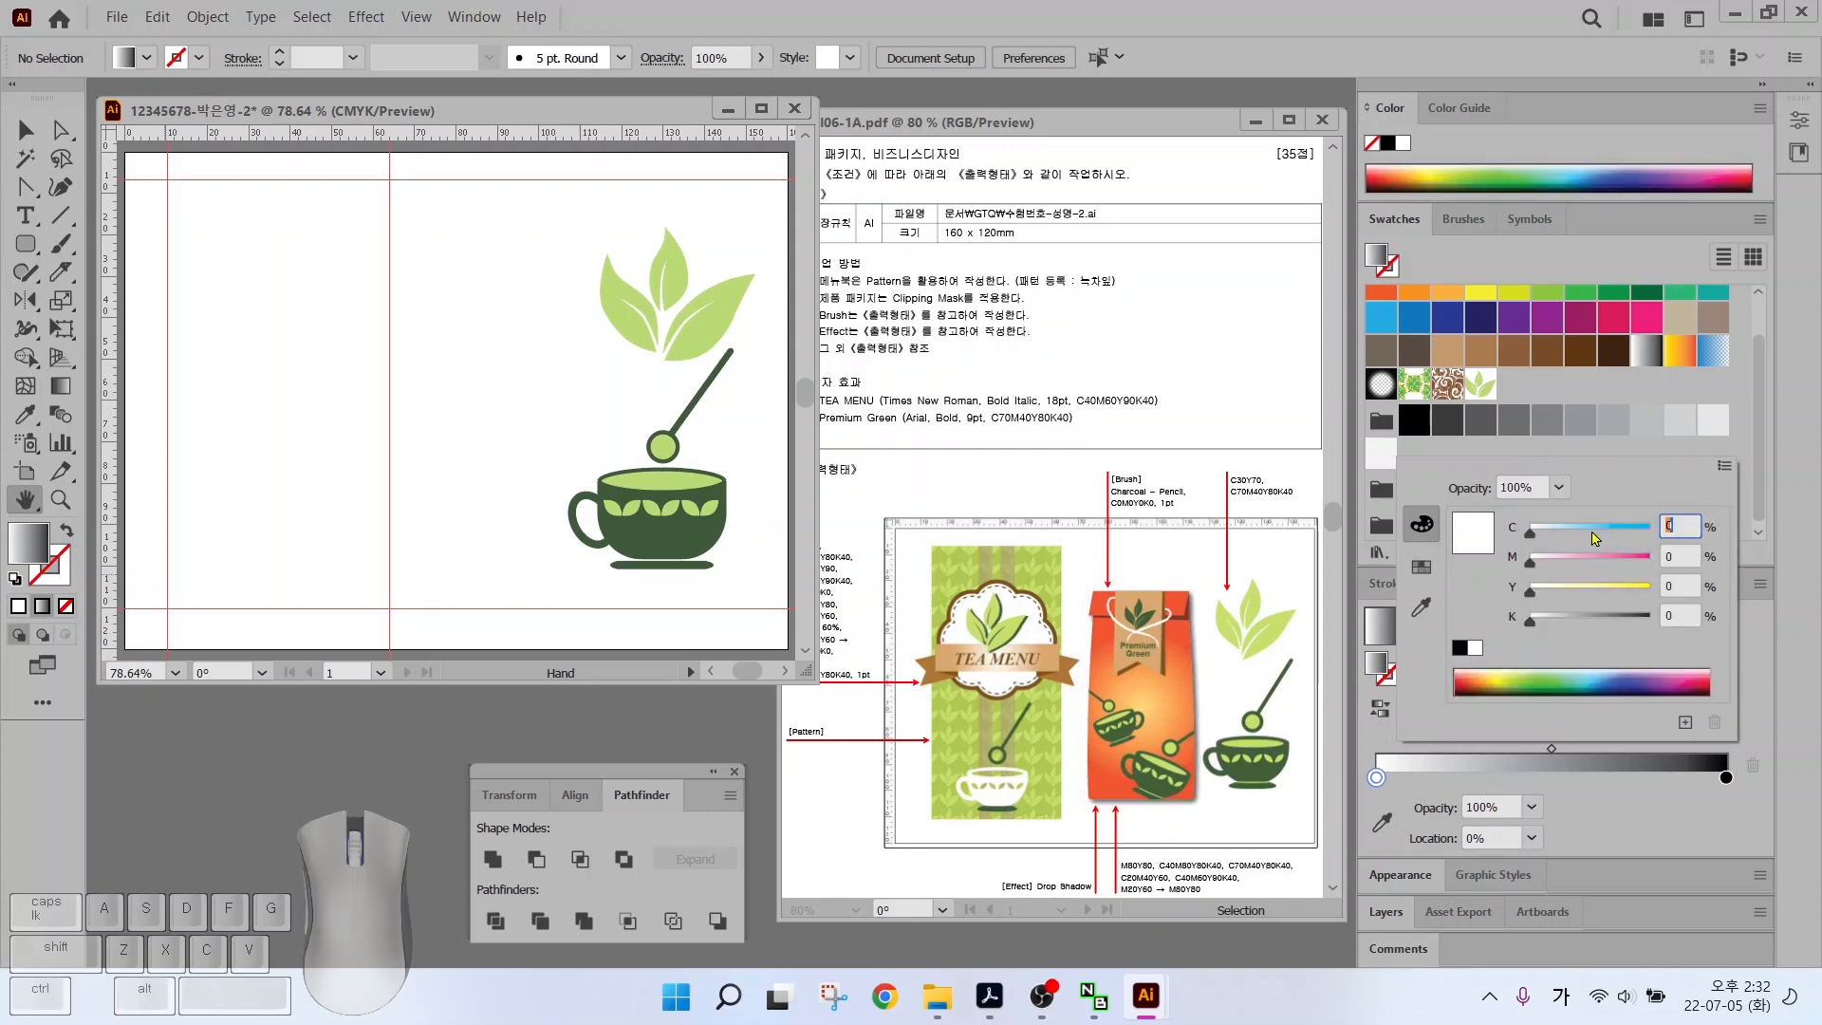
text(20)
key(Tab)
text(40)
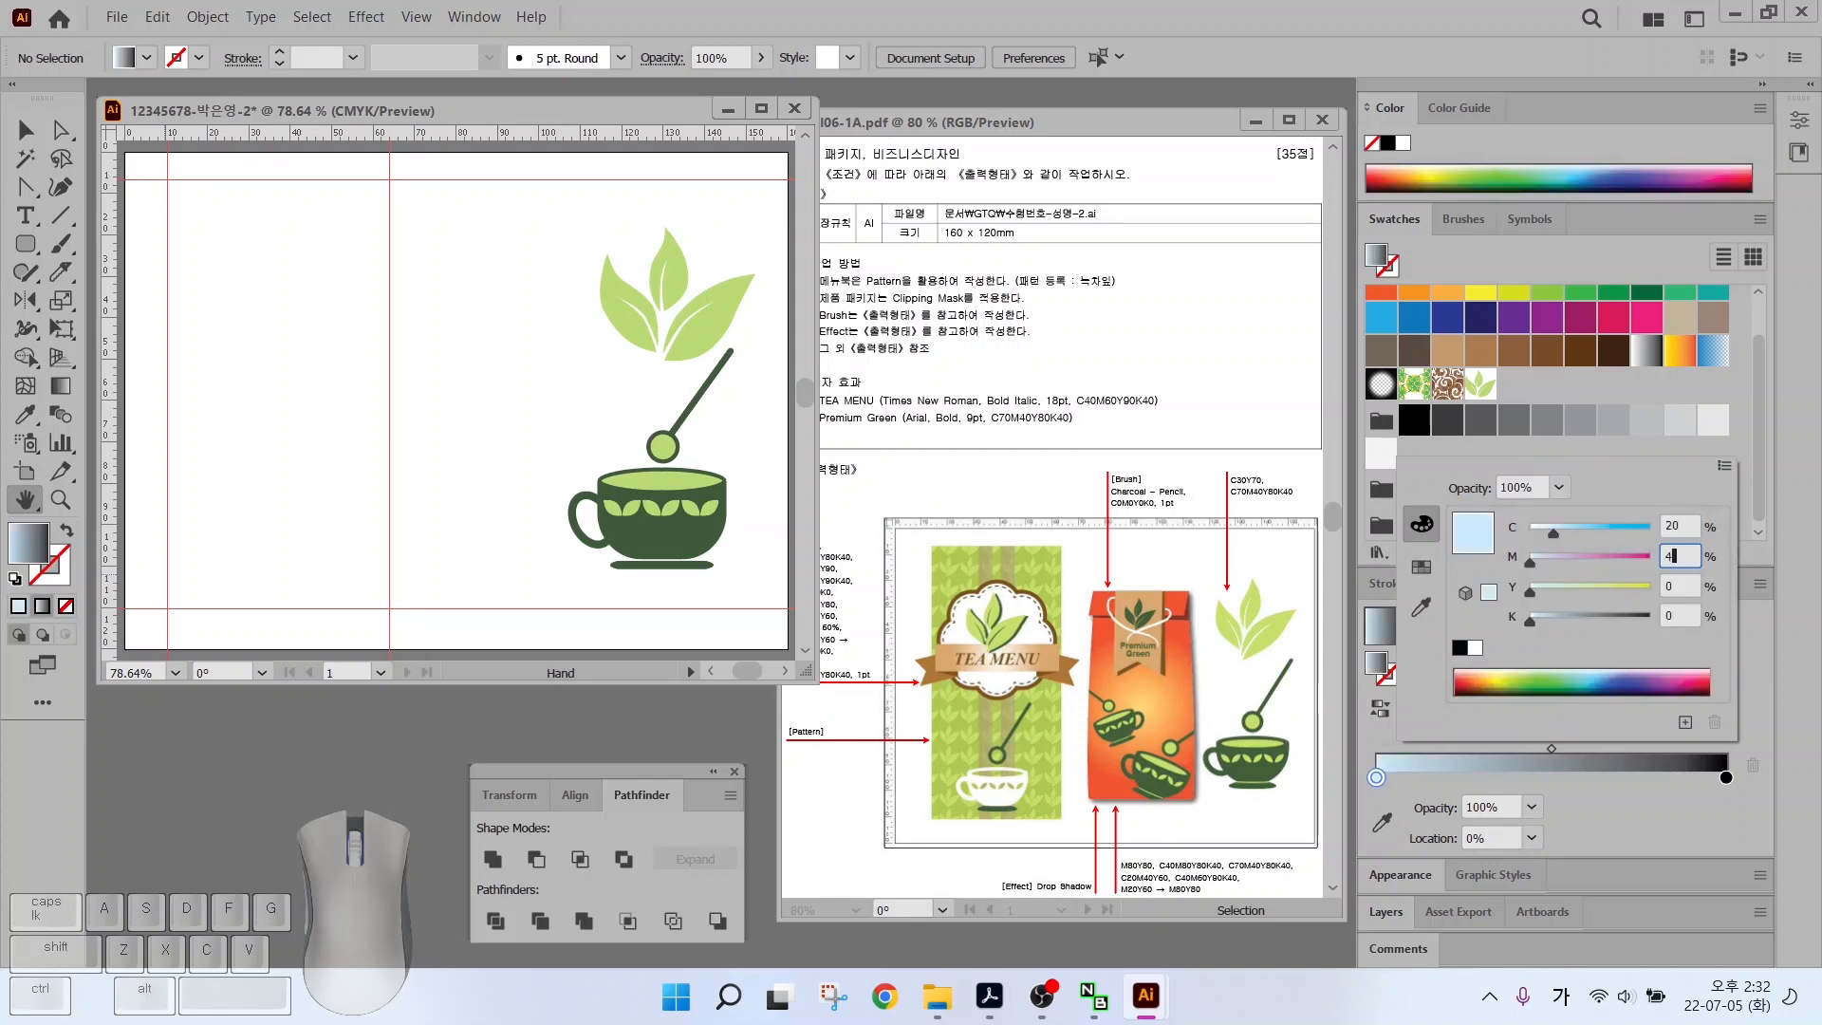
key(Tab)
text(60)
key(Return)
Make the gradient's right stop white
double_click(1724, 778)
click(1473, 648)
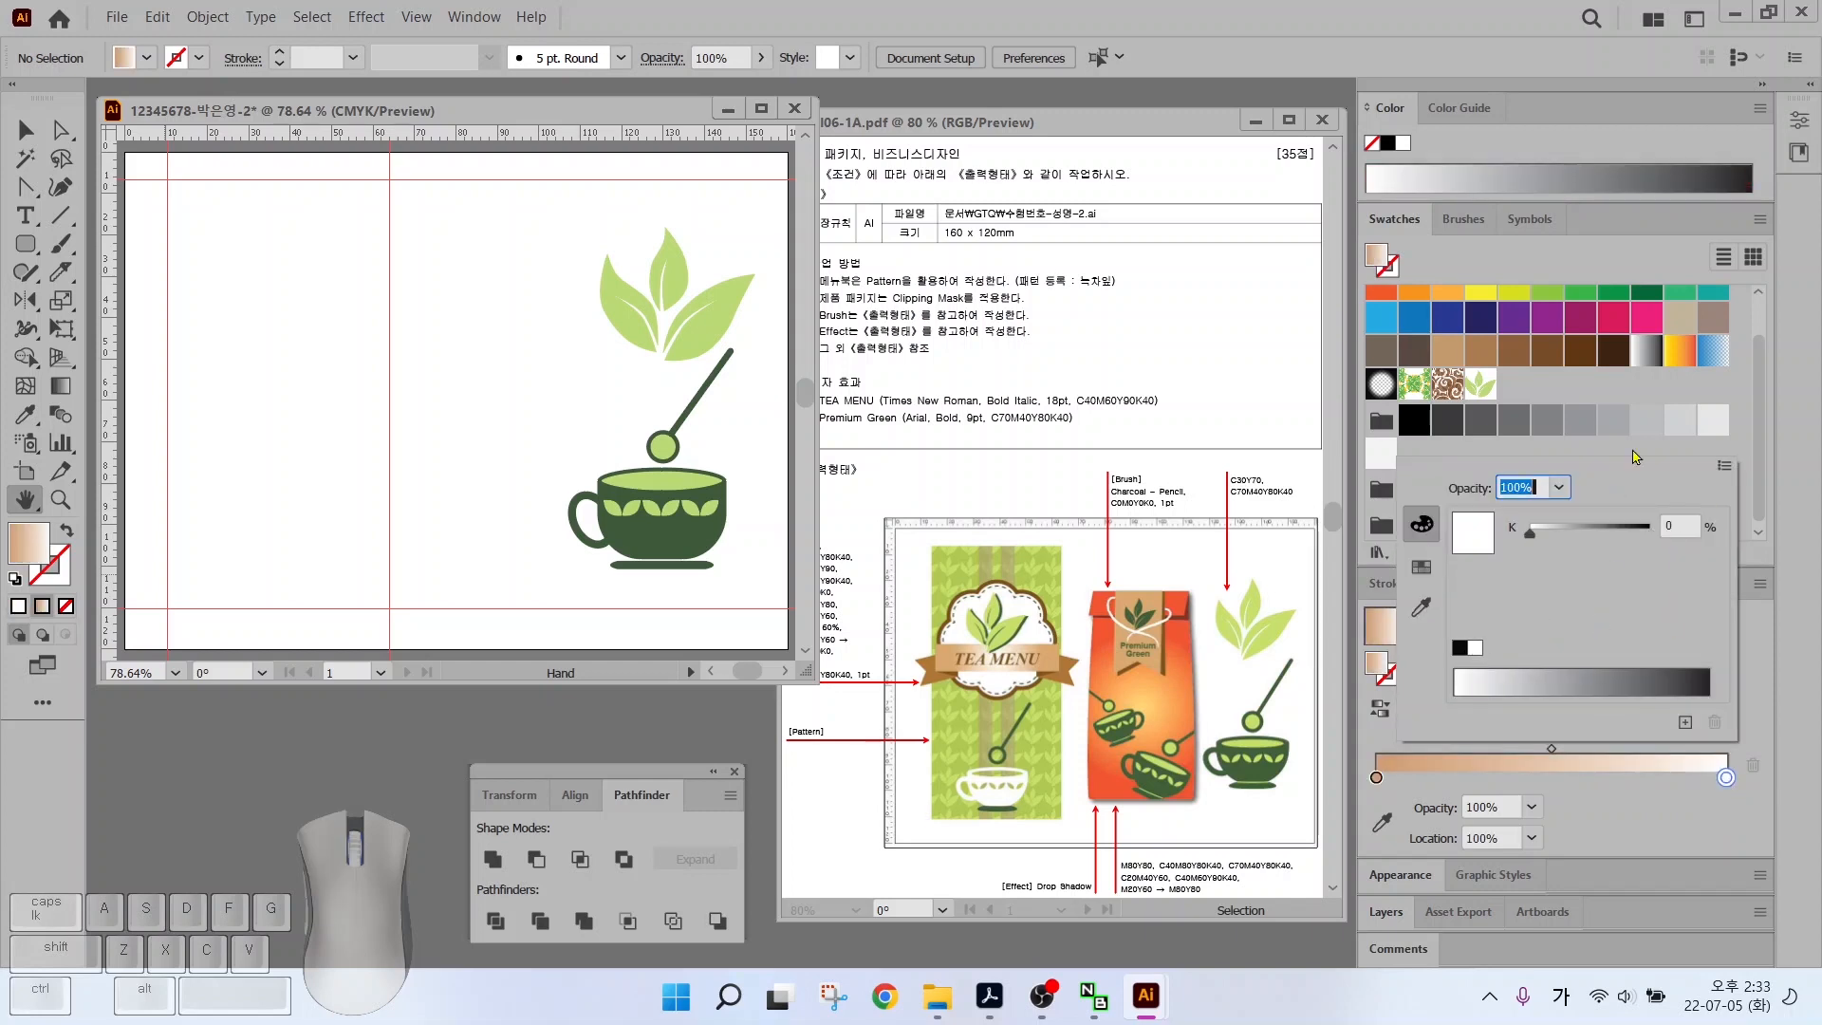
click(1748, 656)
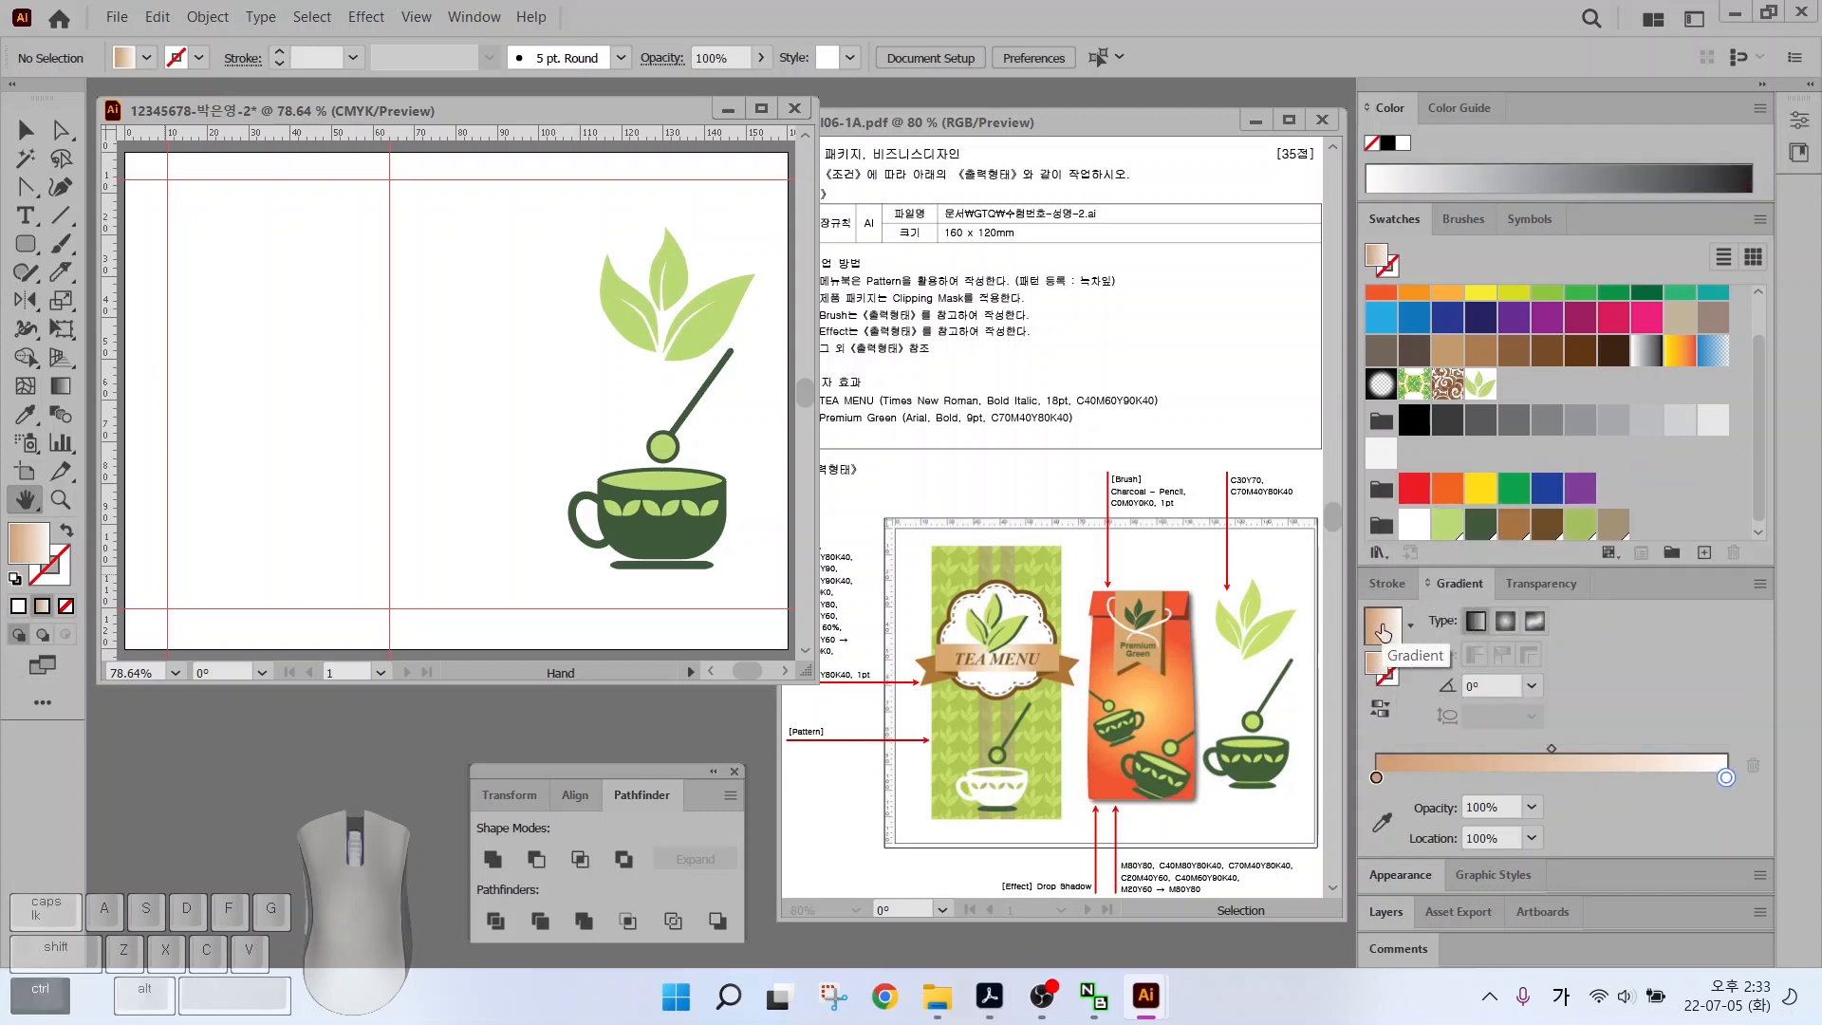
mouse_move(1381, 634)
mouse_down()
mouse_move(1394, 562)
mouse_move(1612, 533)
mouse_up()
drag(1396, 504, 1651, 545)
mouse_move(1373, 614)
mouse_down()
mouse_move(1378, 517)
mouse_move(1446, 449)
mouse_move(1644, 373)
mouse_up()
drag(1644, 373, 1613, 368)
key(Escape)
Save the gradient as a new swatch and draw a tall rectangle on the artboard's left
drag(1387, 637, 1515, 379)
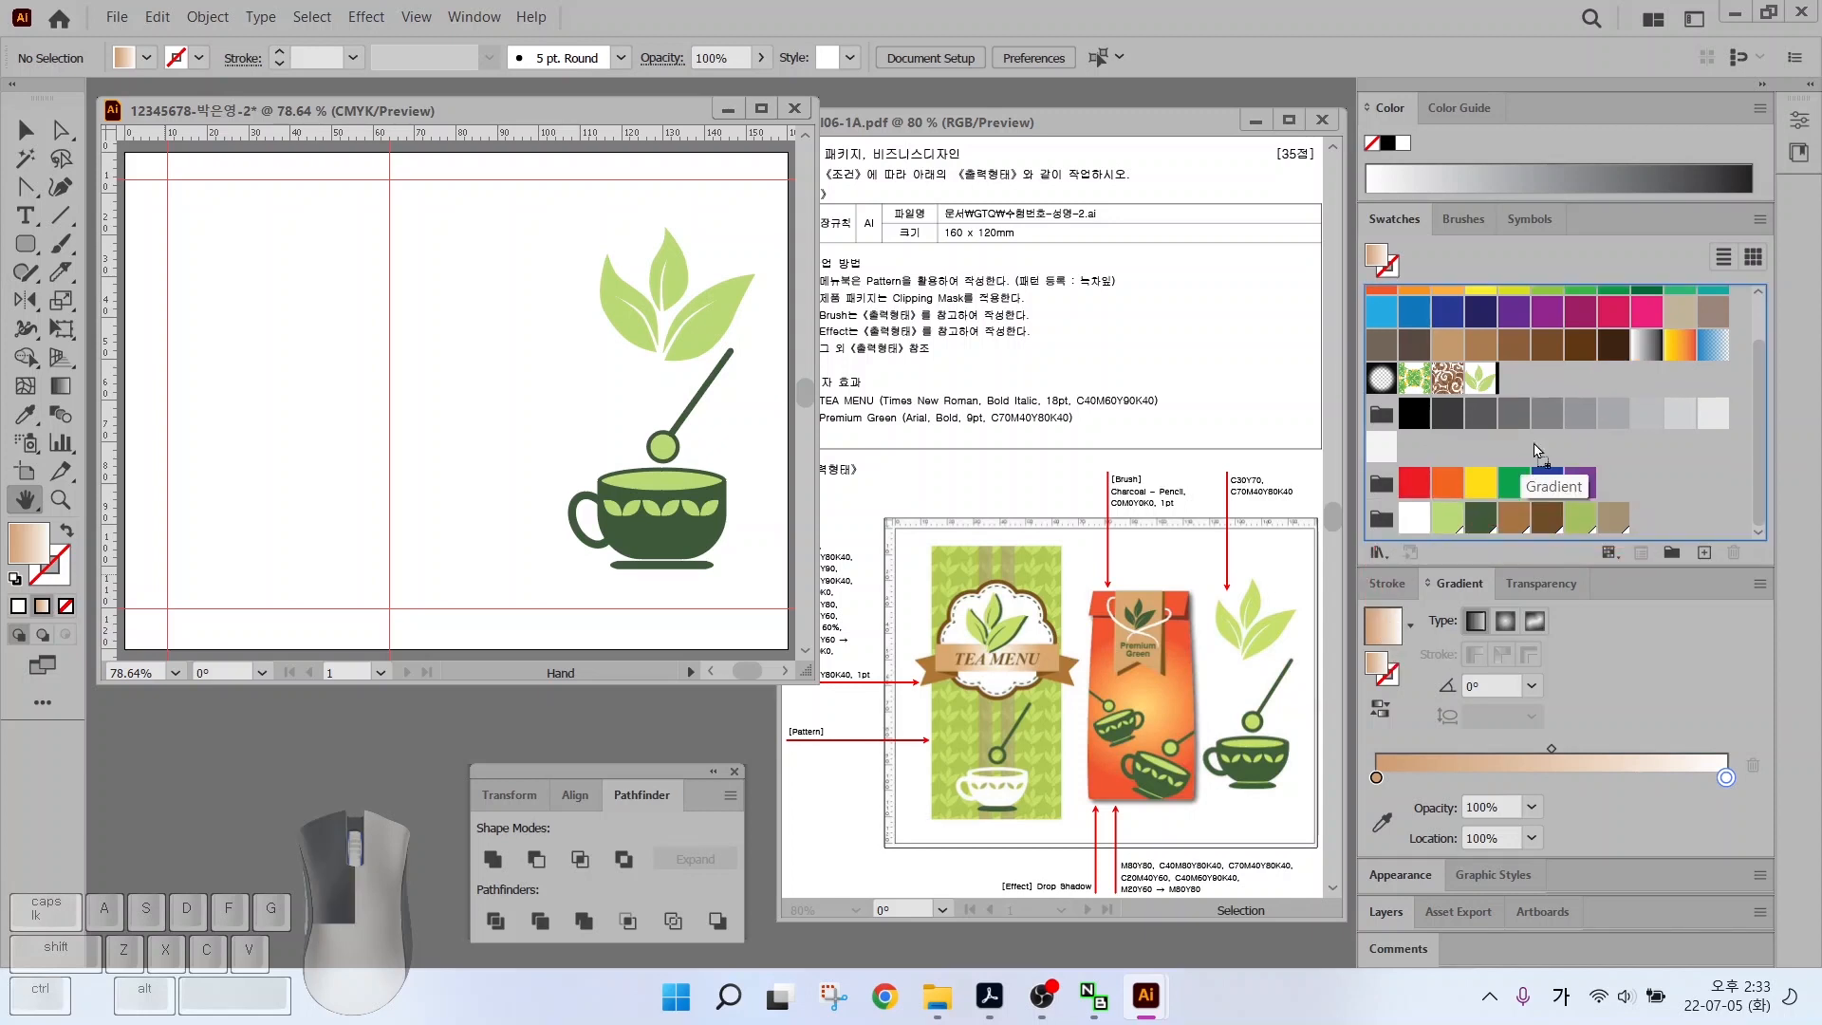
key(m)
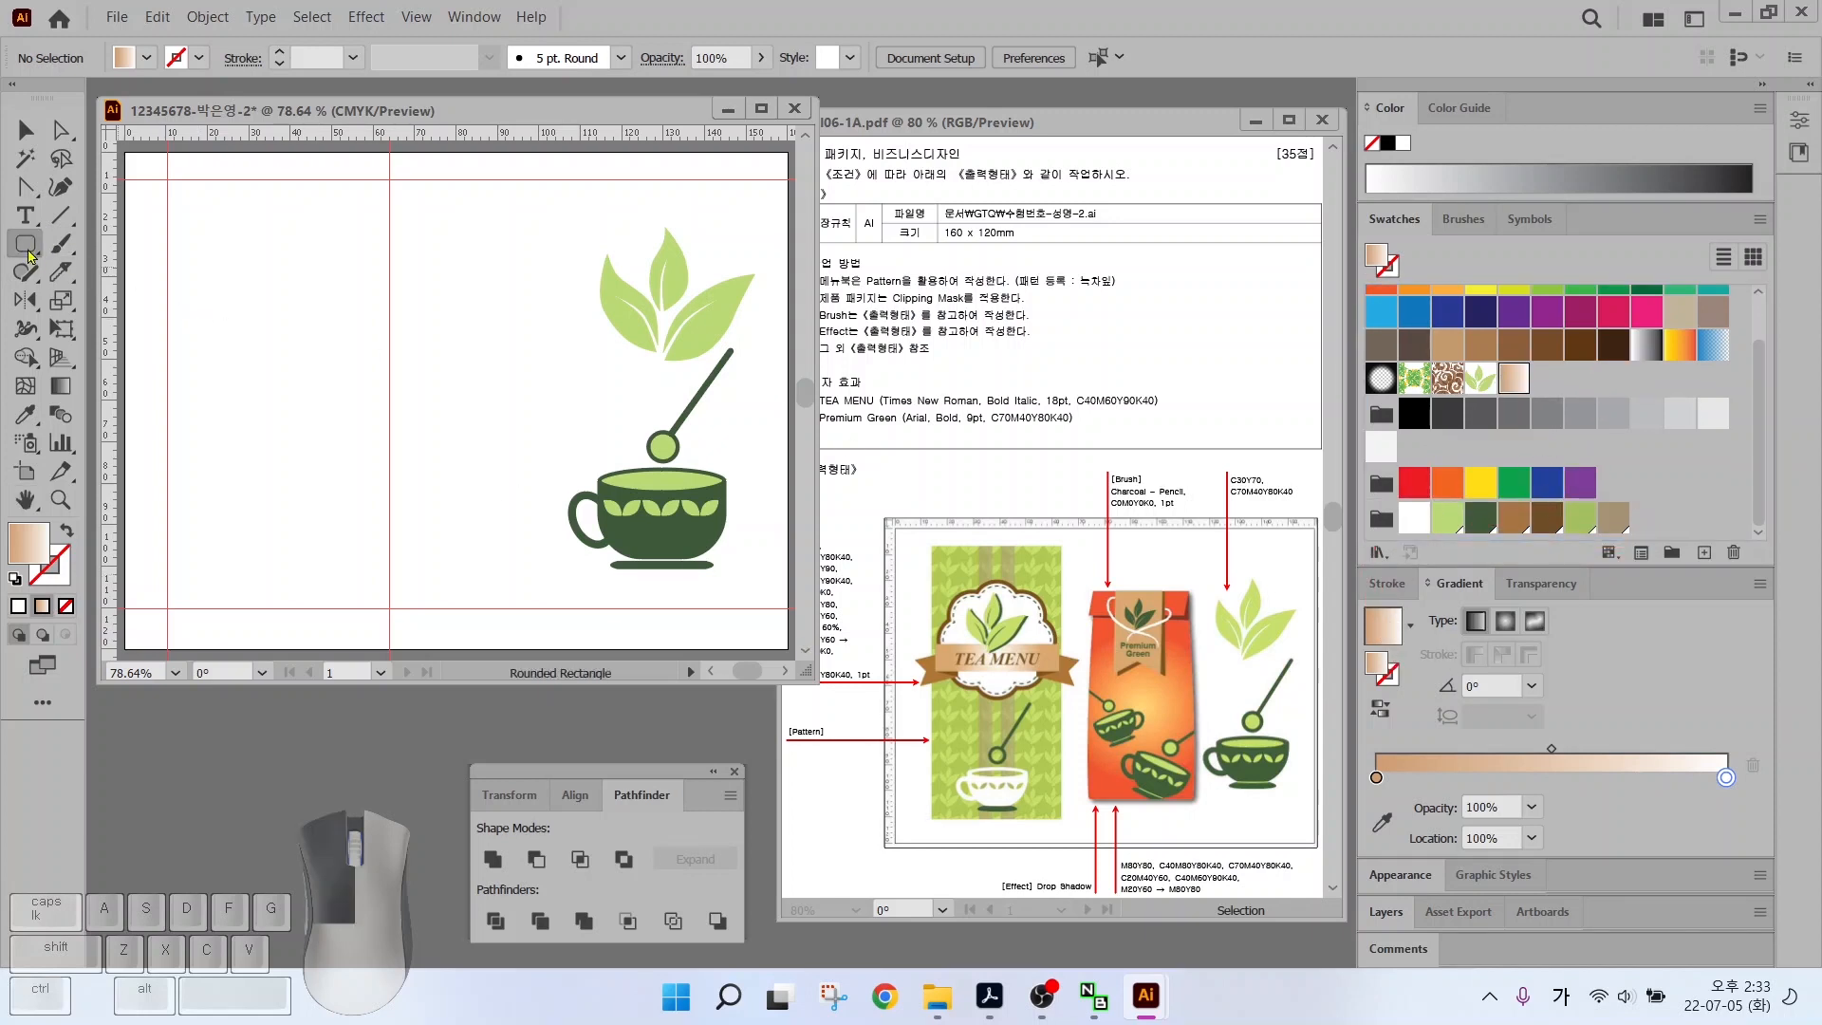
drag(167, 178, 389, 607)
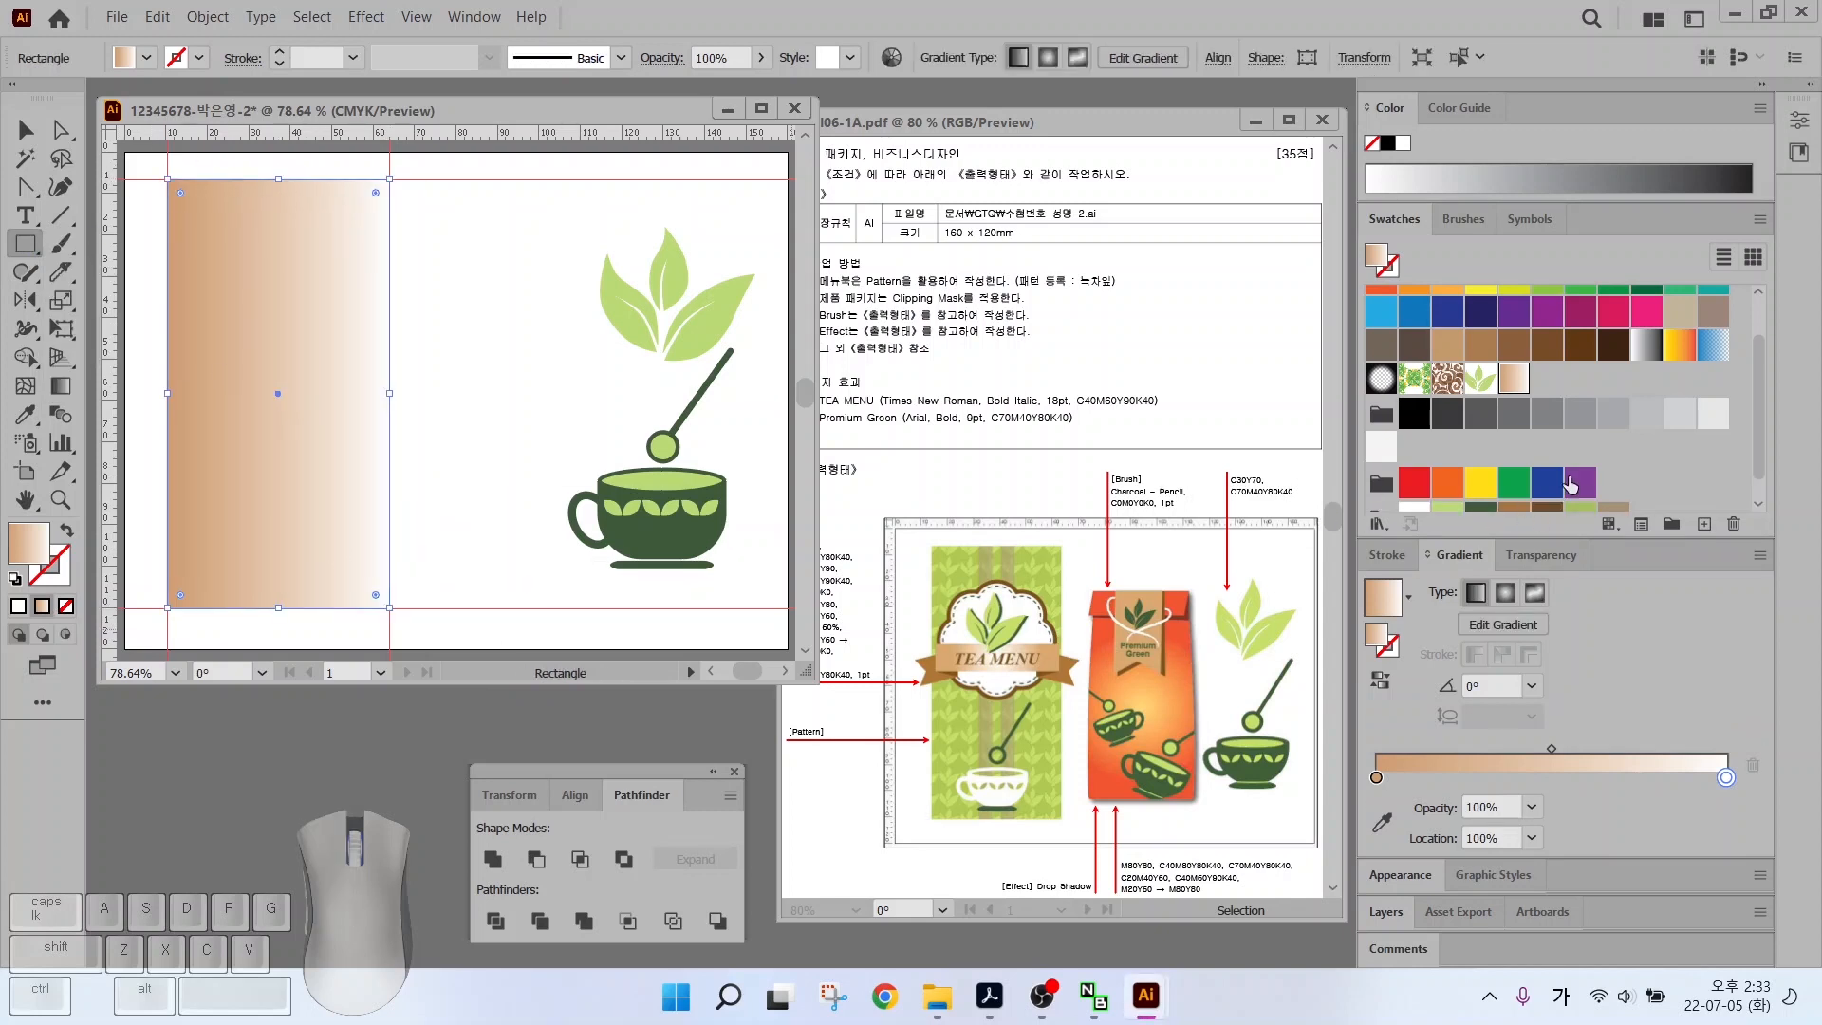
Fill the rectangle with solid green, briefly trying a lighter green
click(1580, 517)
click(1446, 517)
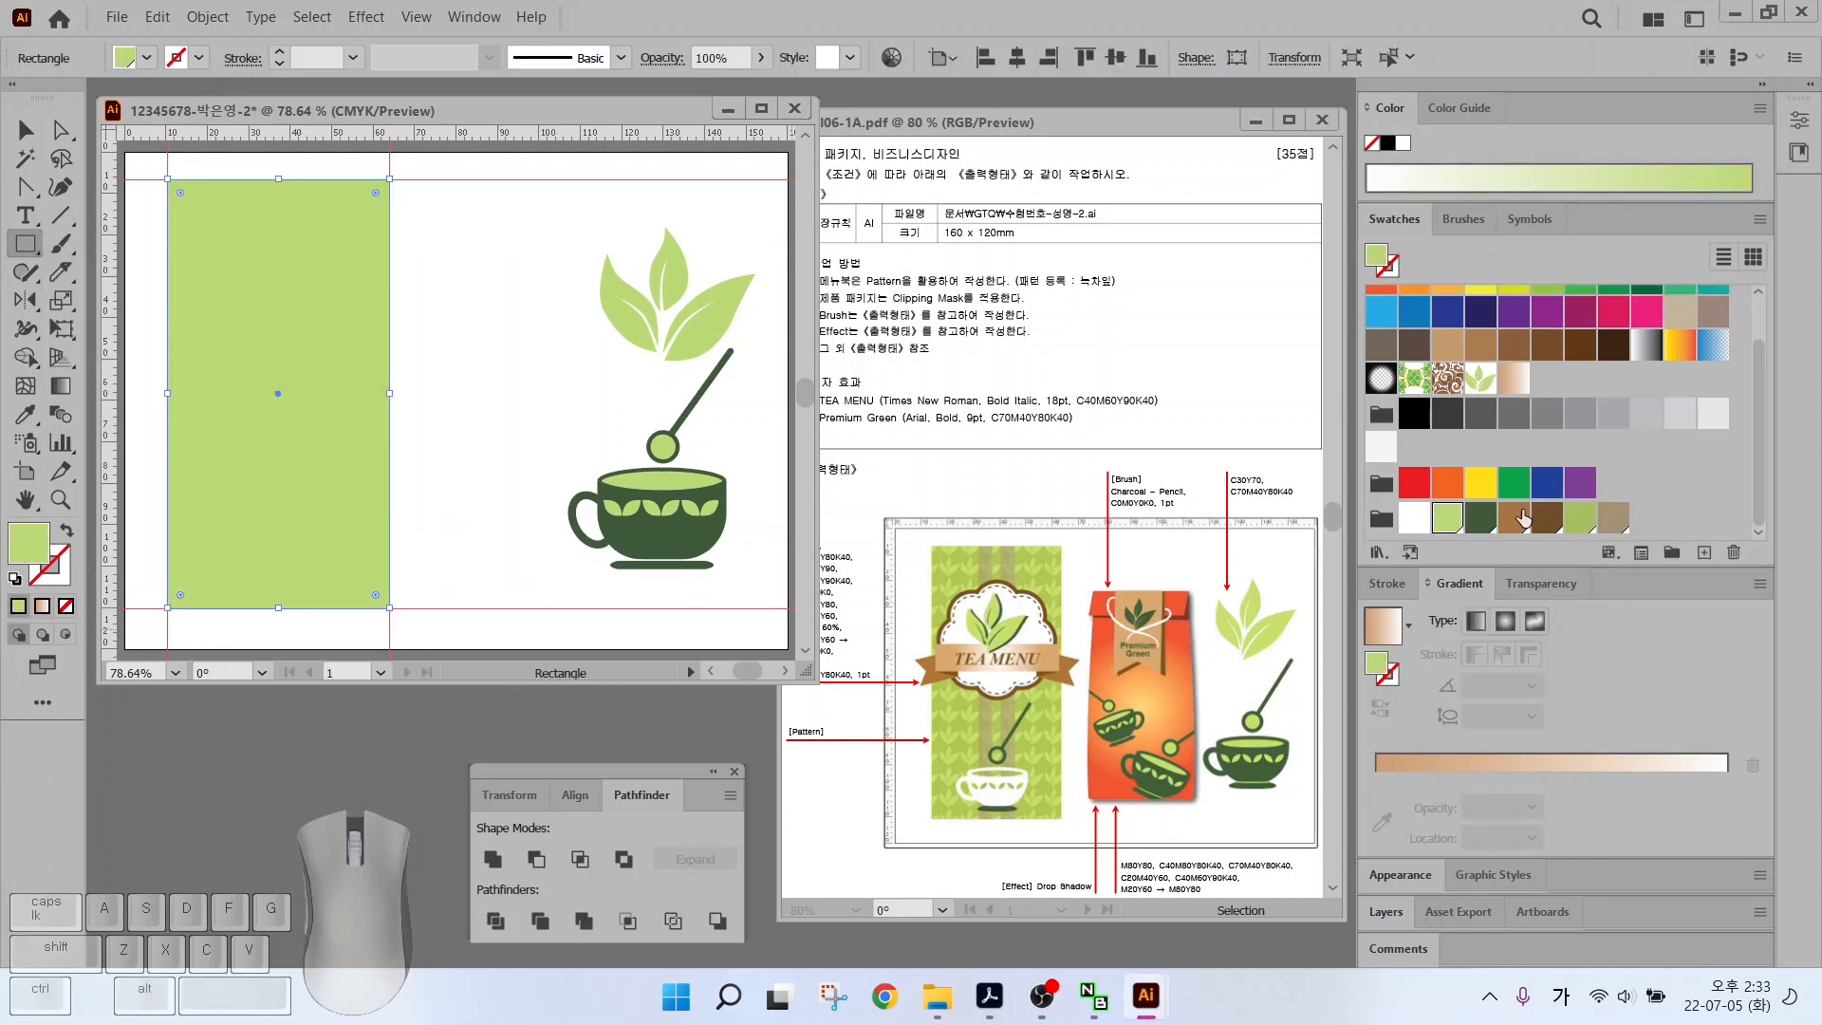
click(1580, 517)
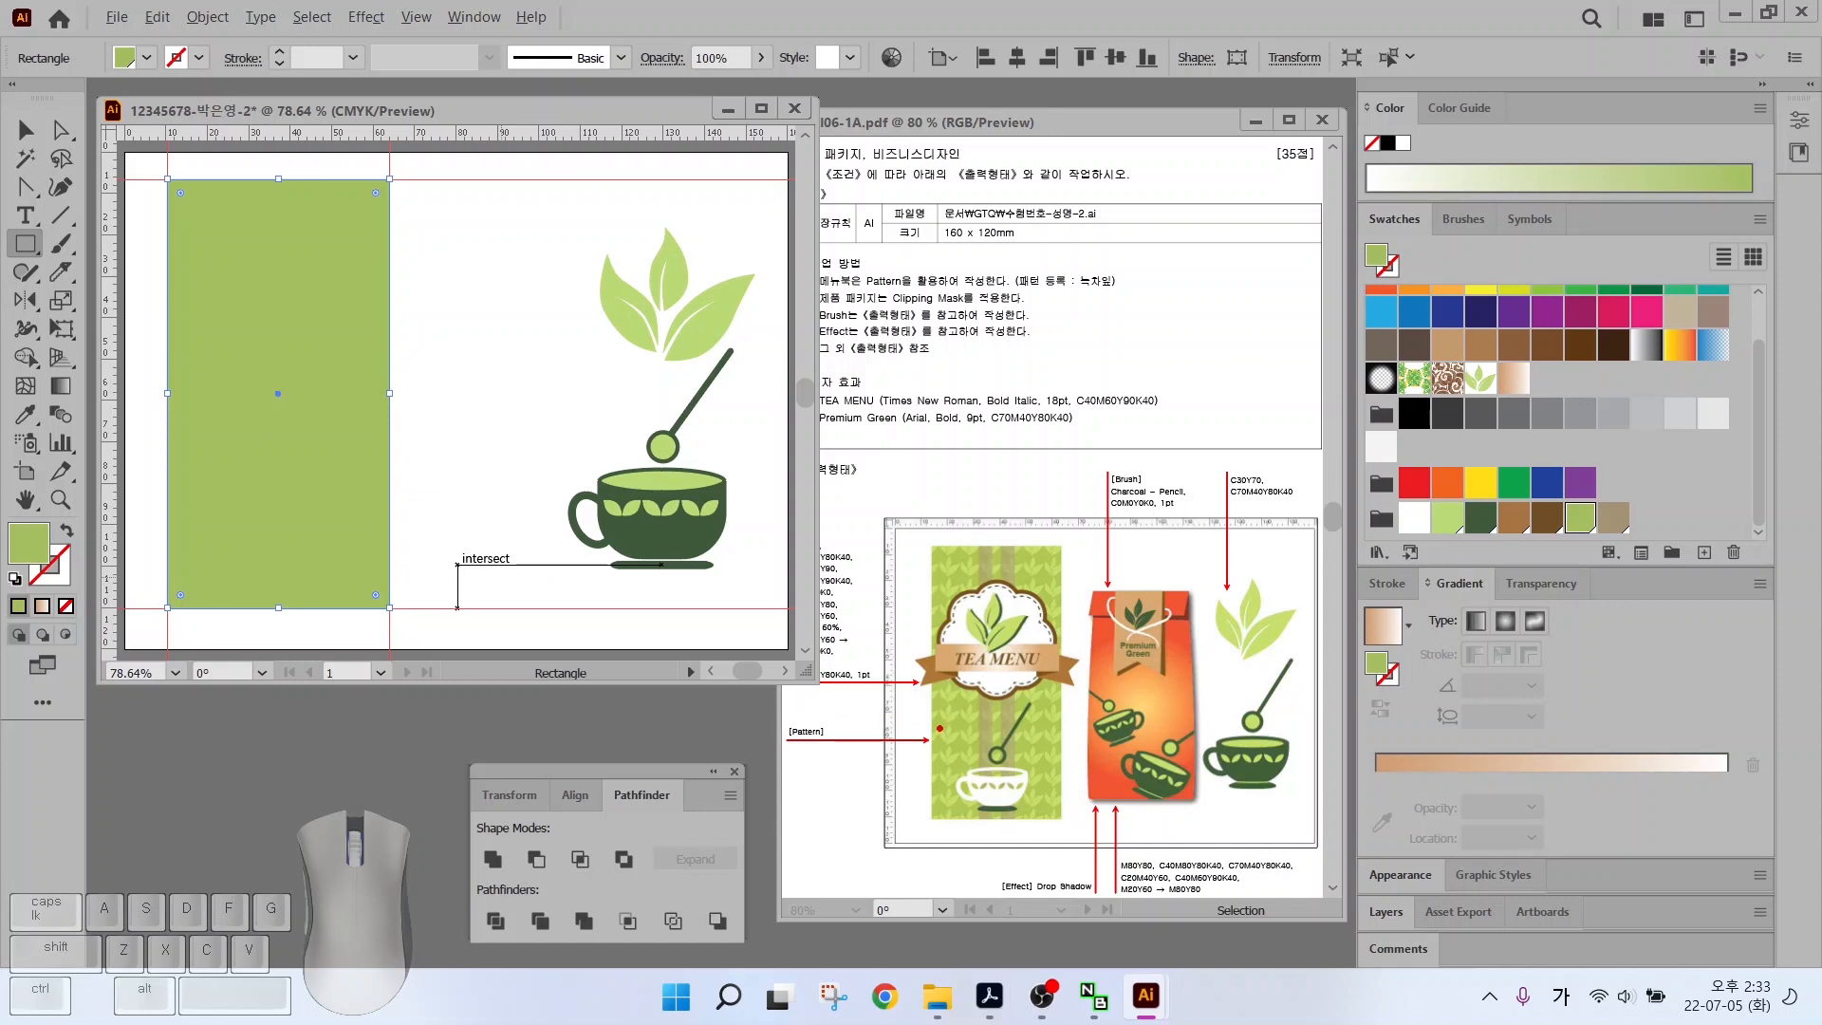
drag(854, 697, 939, 733)
click(406, 272)
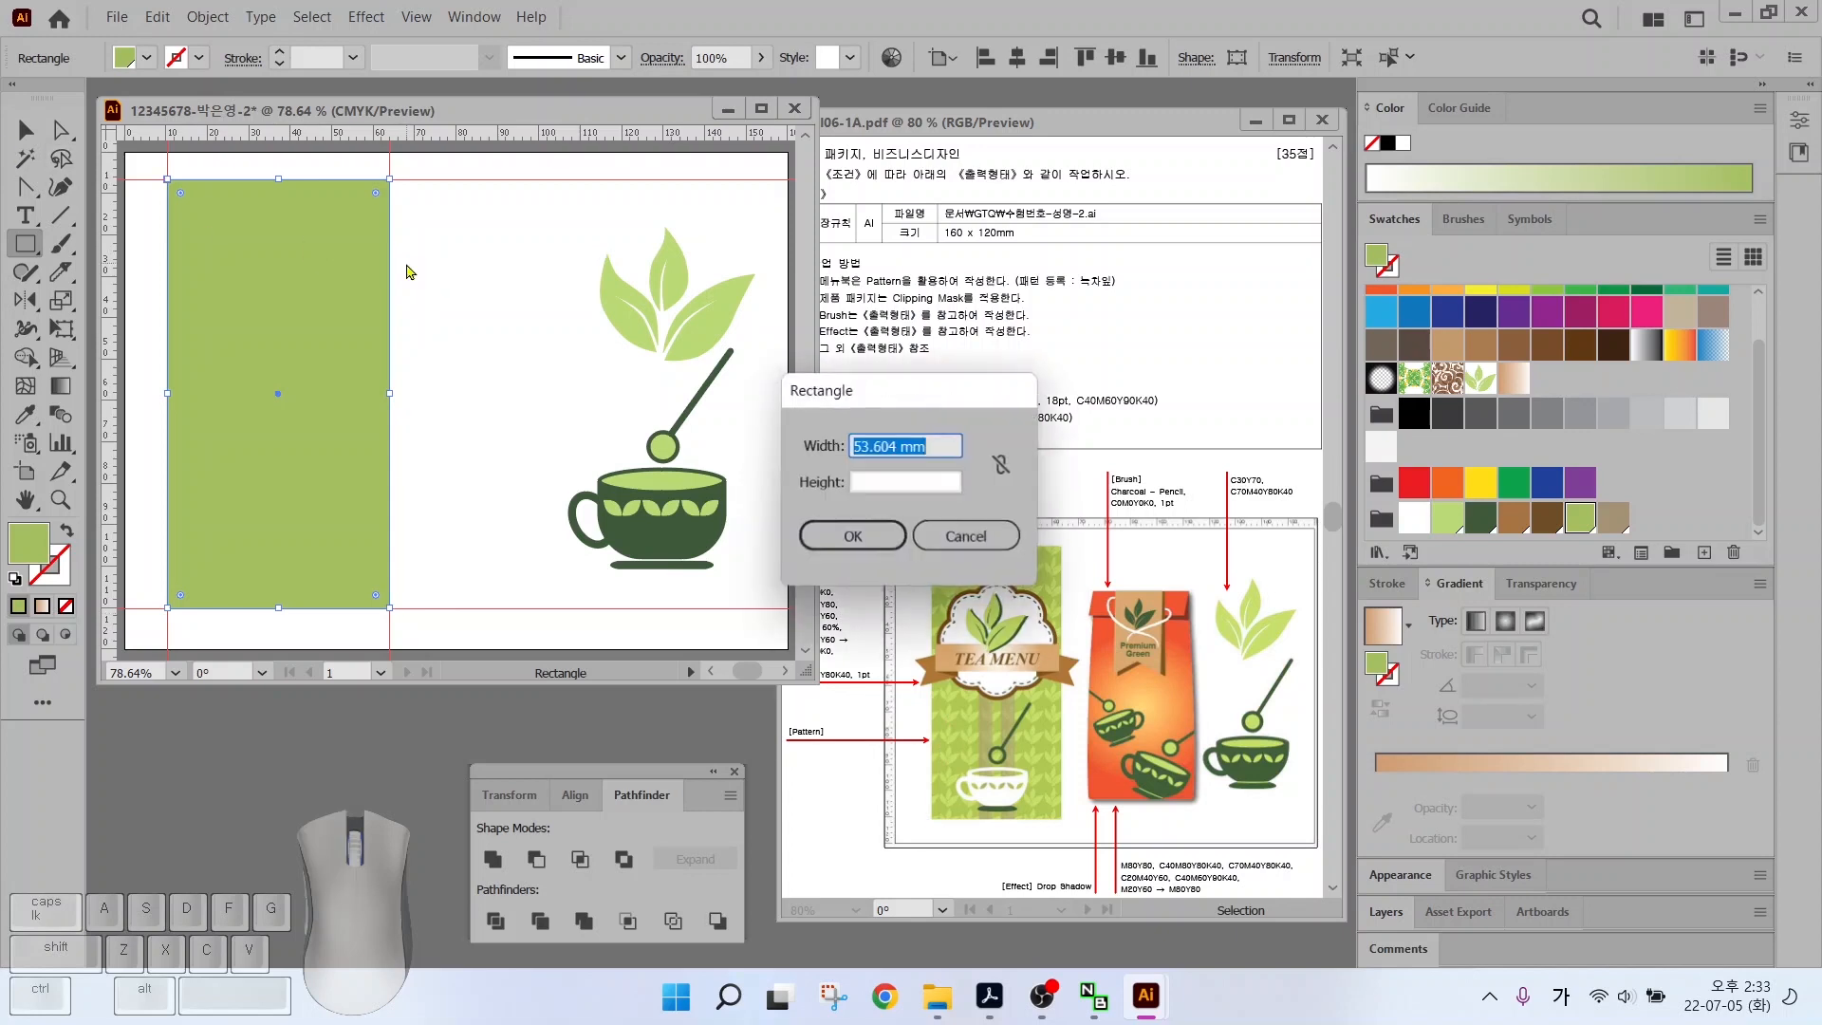
click(967, 537)
Fill the rectangle with the 녹차잎 leaf pattern swatch
click(25, 133)
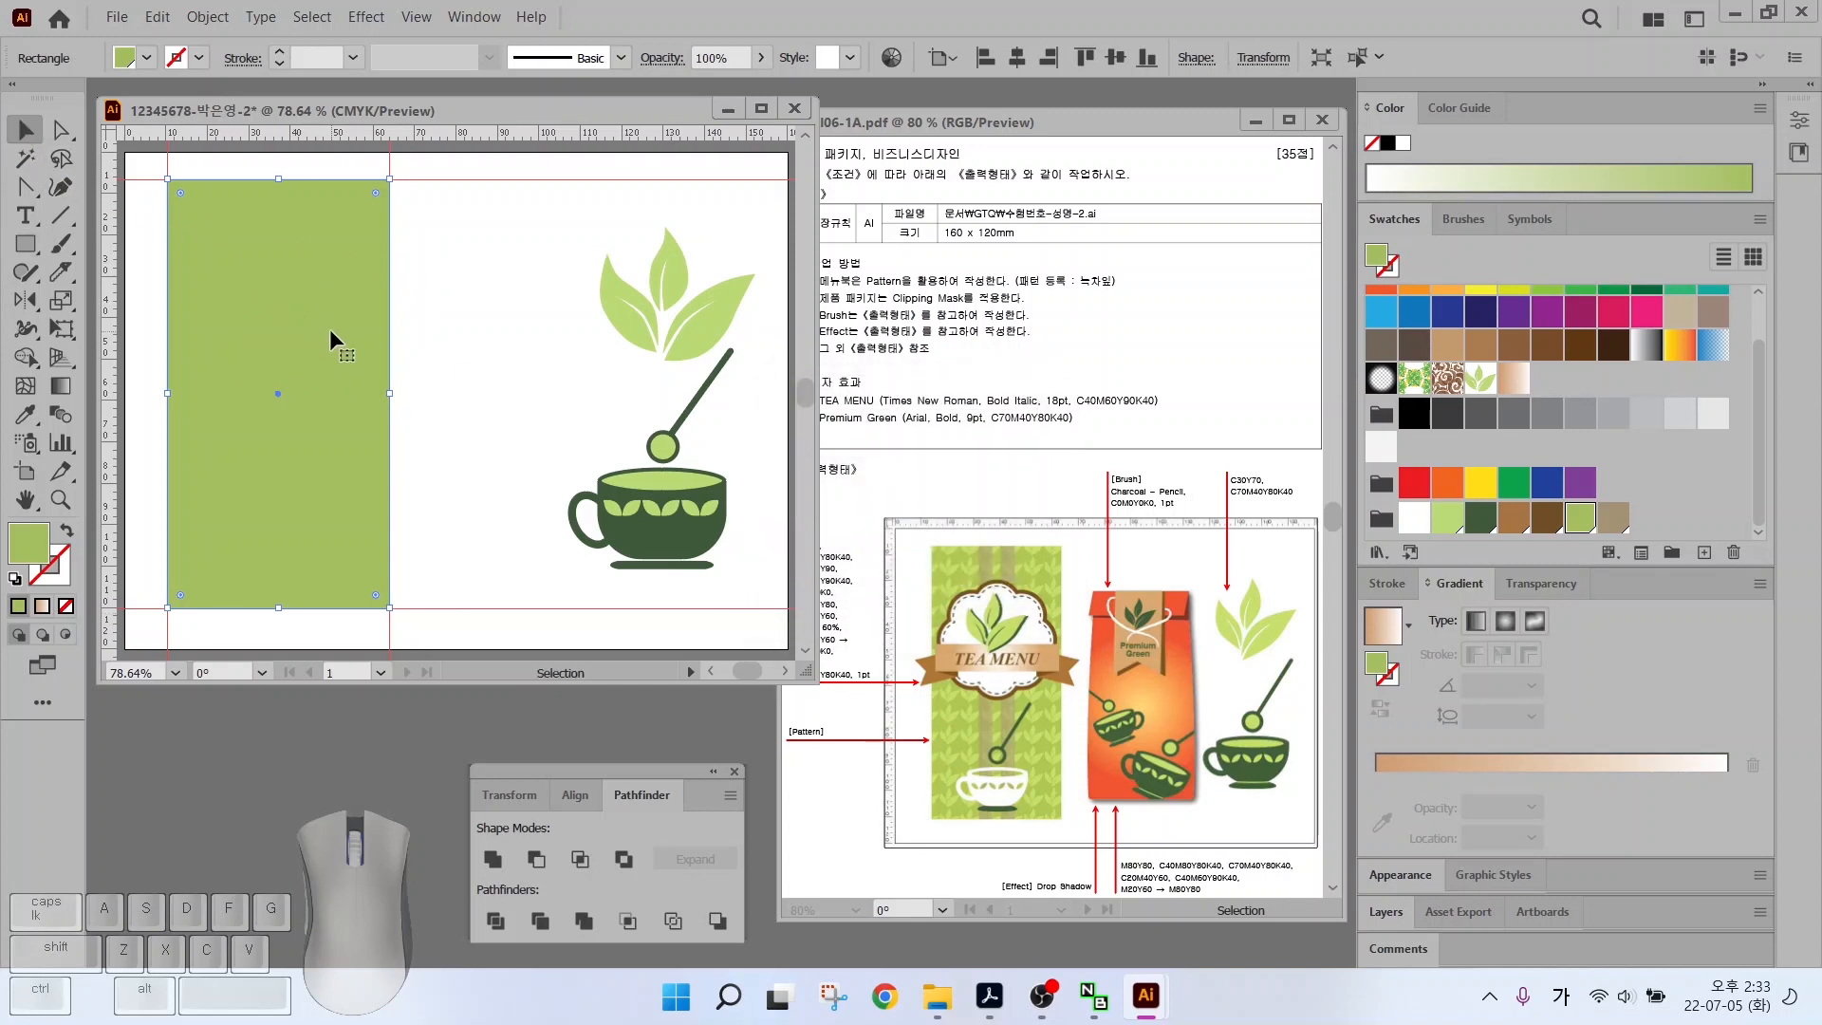
key(ctrl)
key(ctrl+f)
key(ctrl)
key(ctrl)
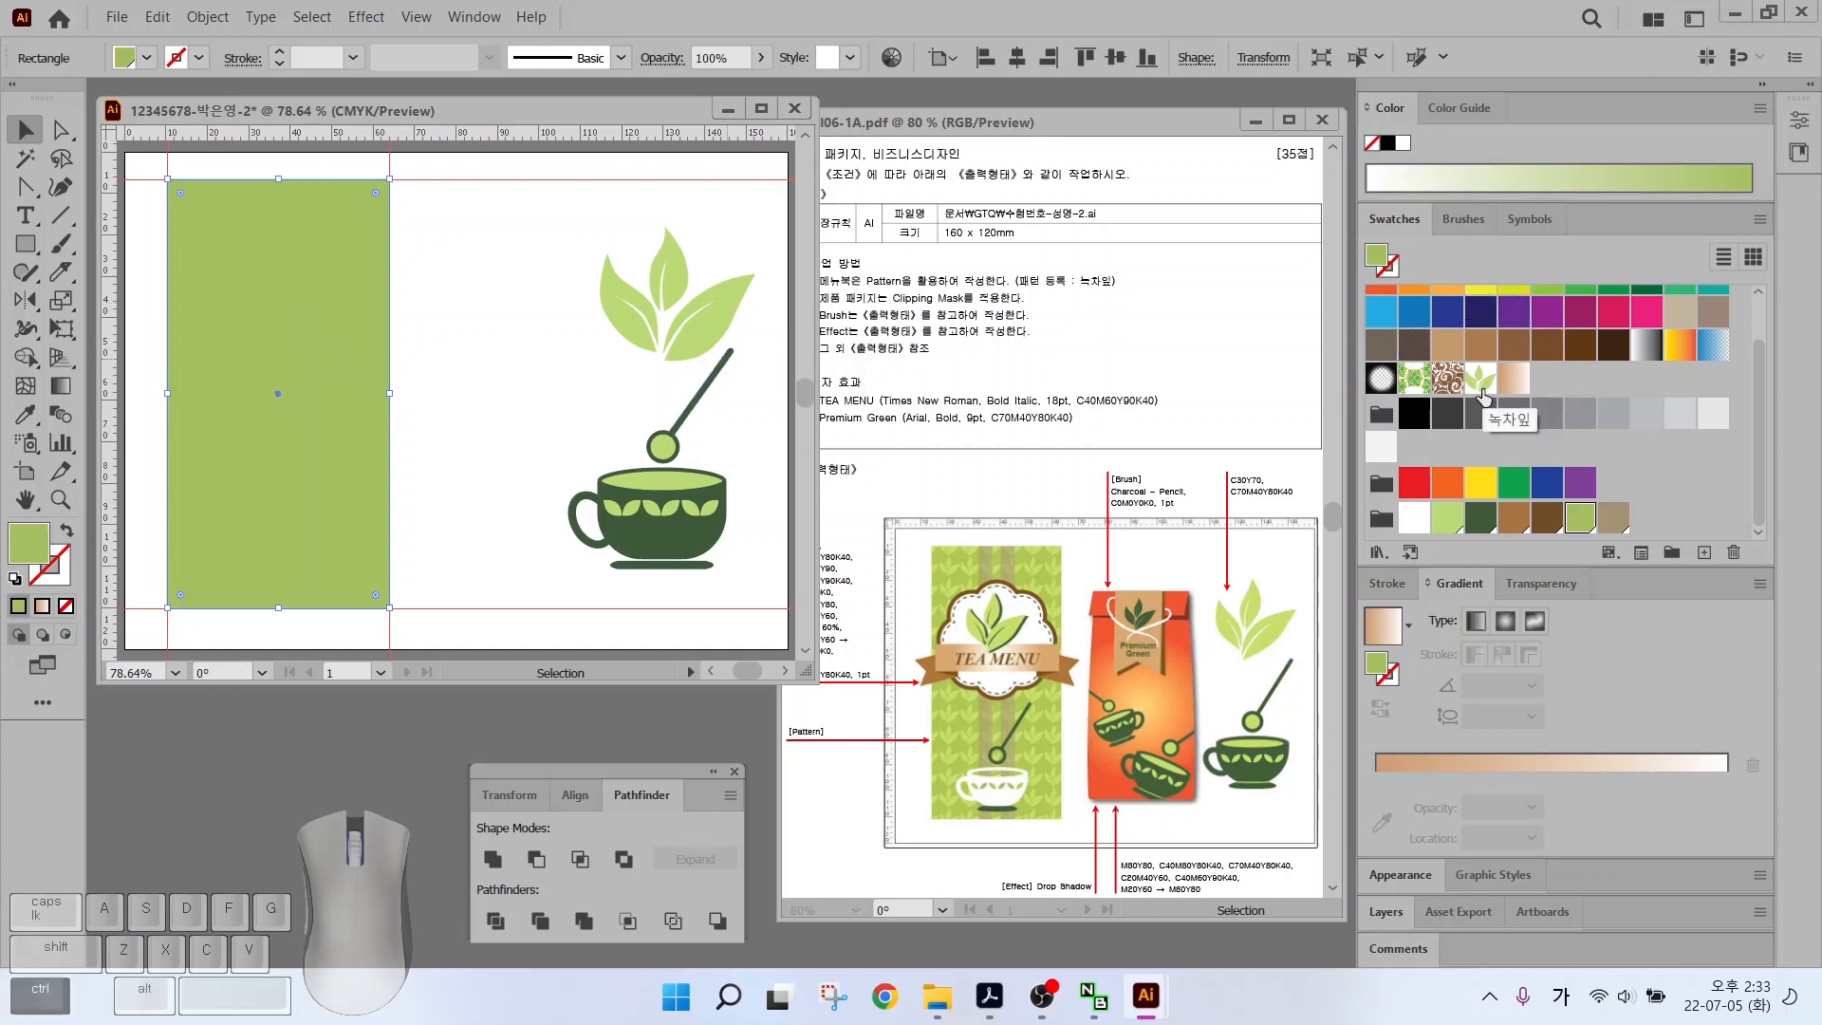
click(1480, 380)
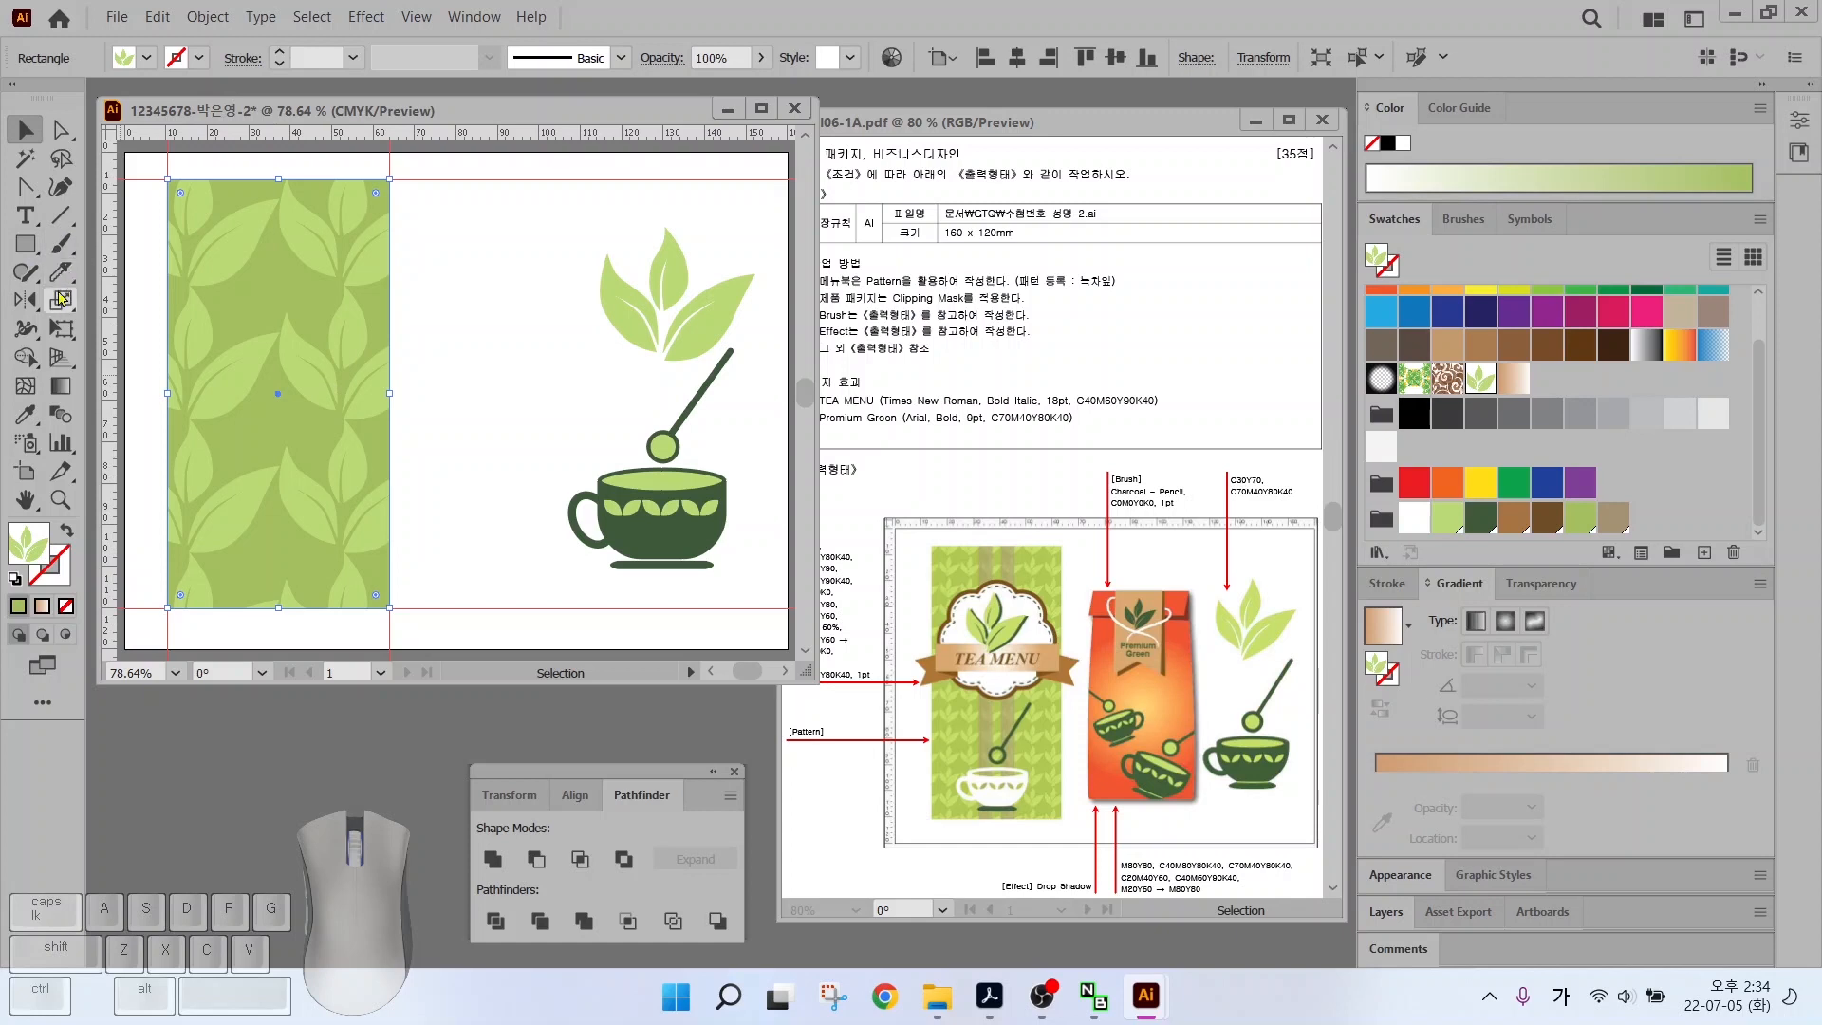
In the Scale dialog, preview a 20% uniform scale on the leaf-pattern rectangle
key(ctrl)
double_click(60, 300)
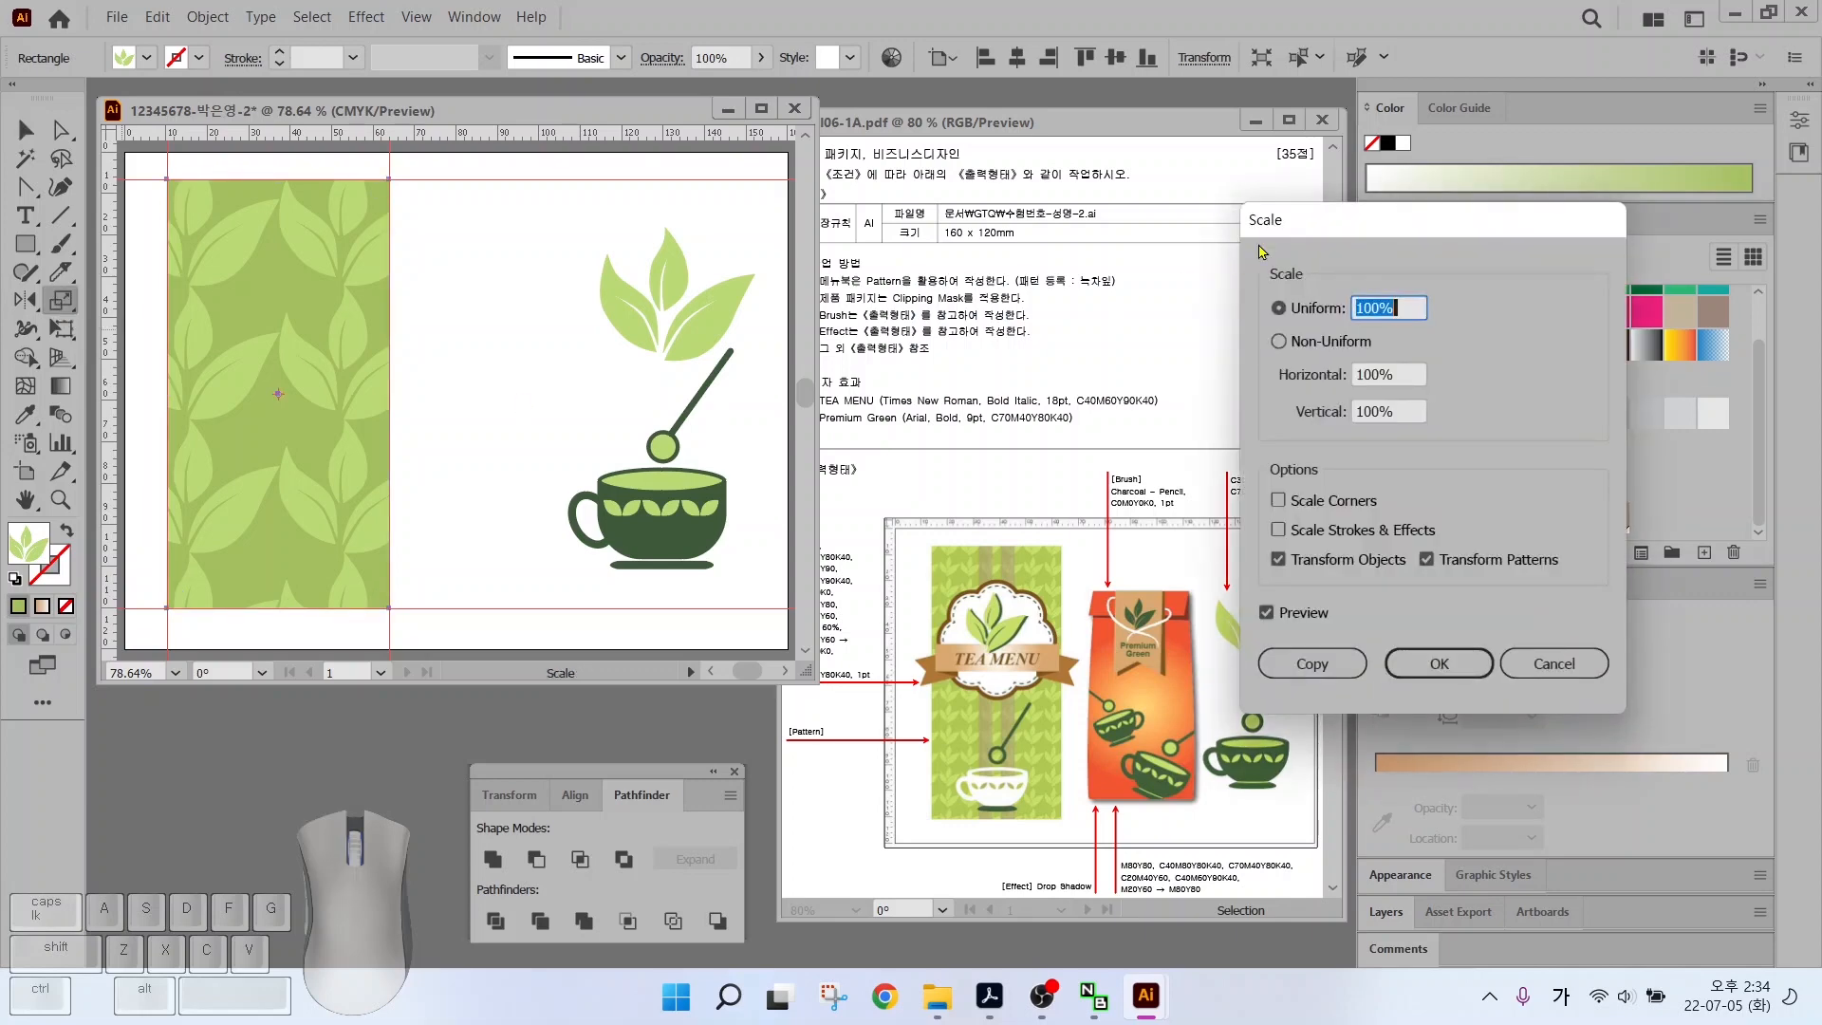
drag(1307, 220, 1049, 168)
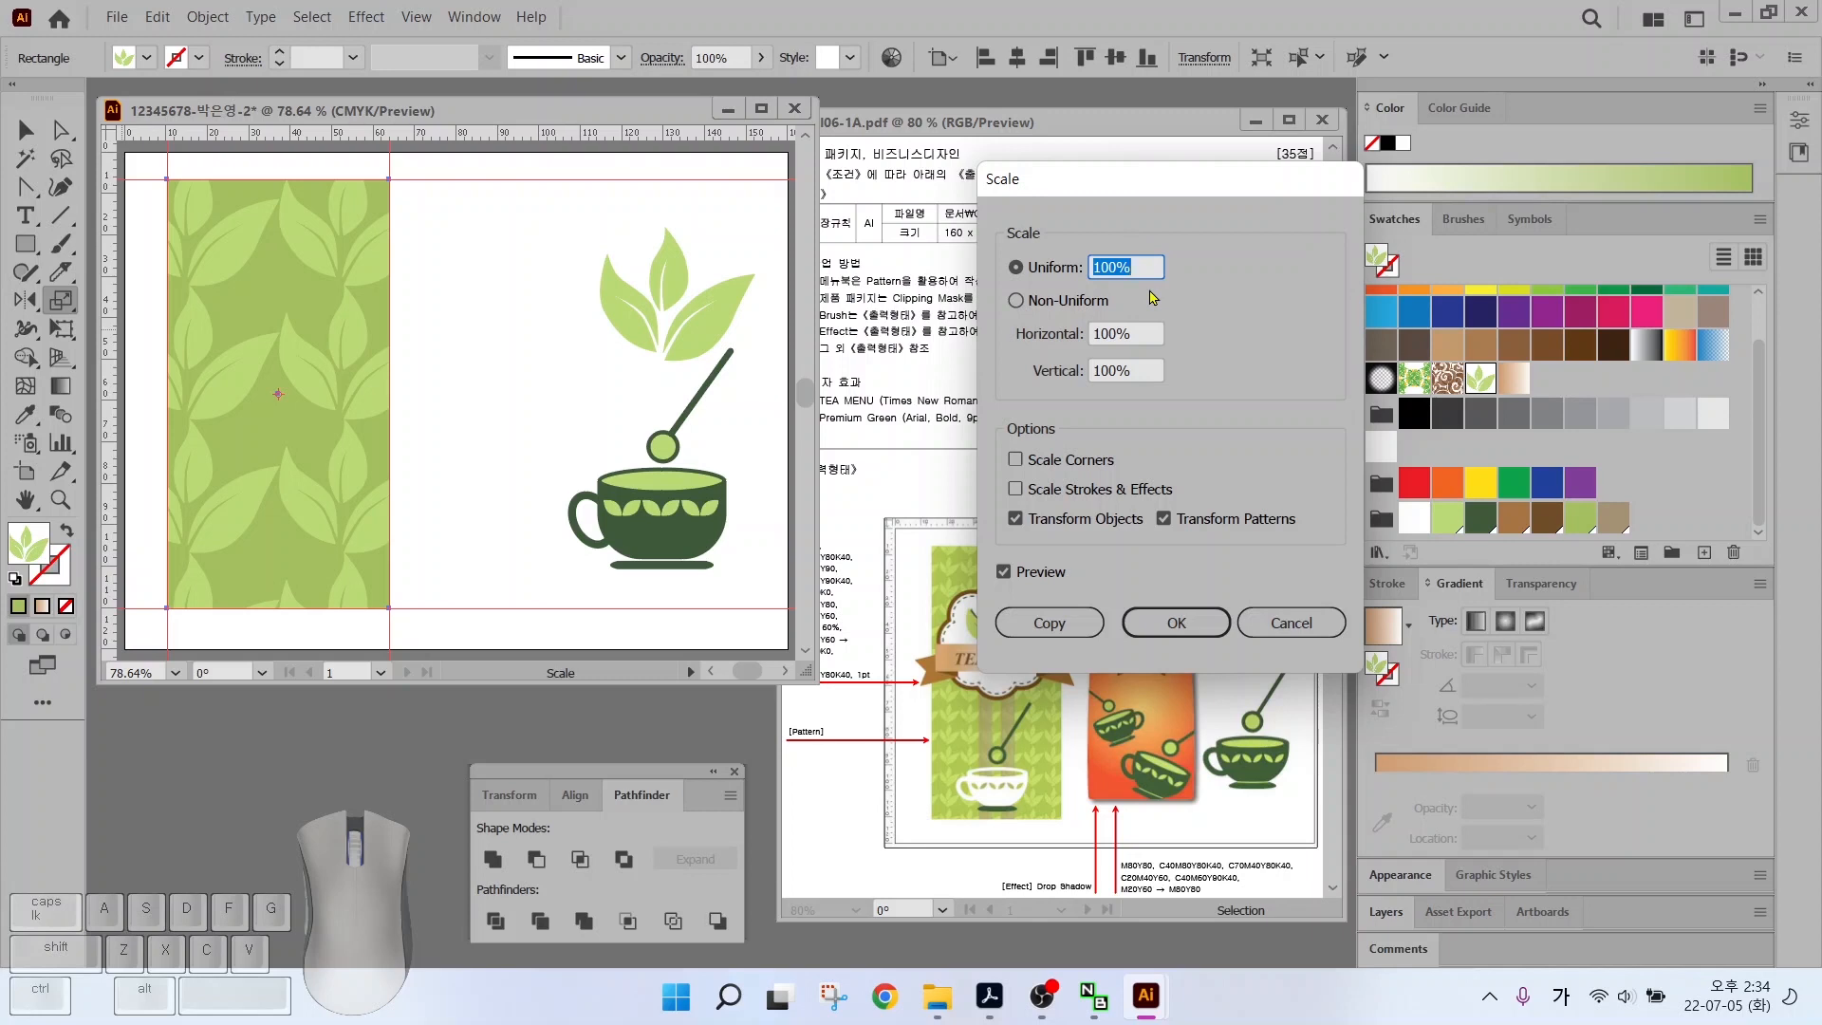
text(20)
click(1004, 572)
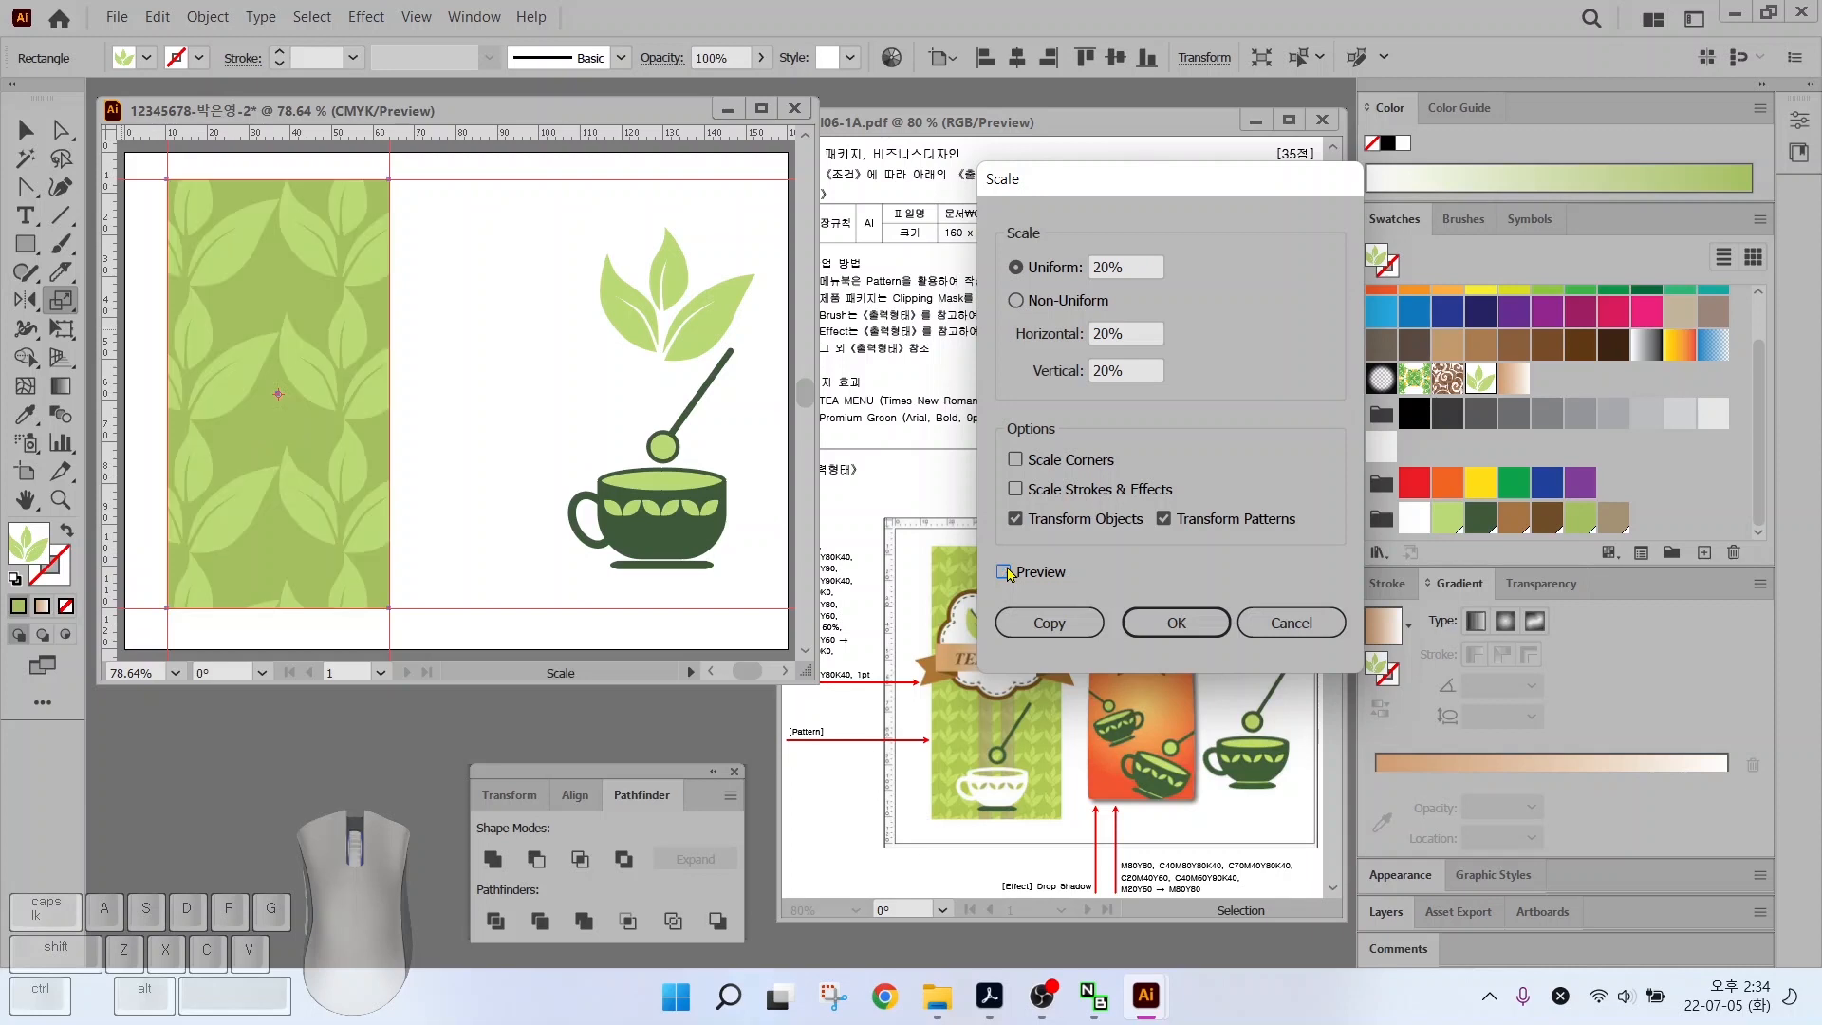
click(1003, 572)
click(1003, 572)
click(1004, 572)
click(1004, 572)
click(1004, 572)
Uncheck Transform Objects and apply a 25% uniform scale to the pattern only
key(alt)
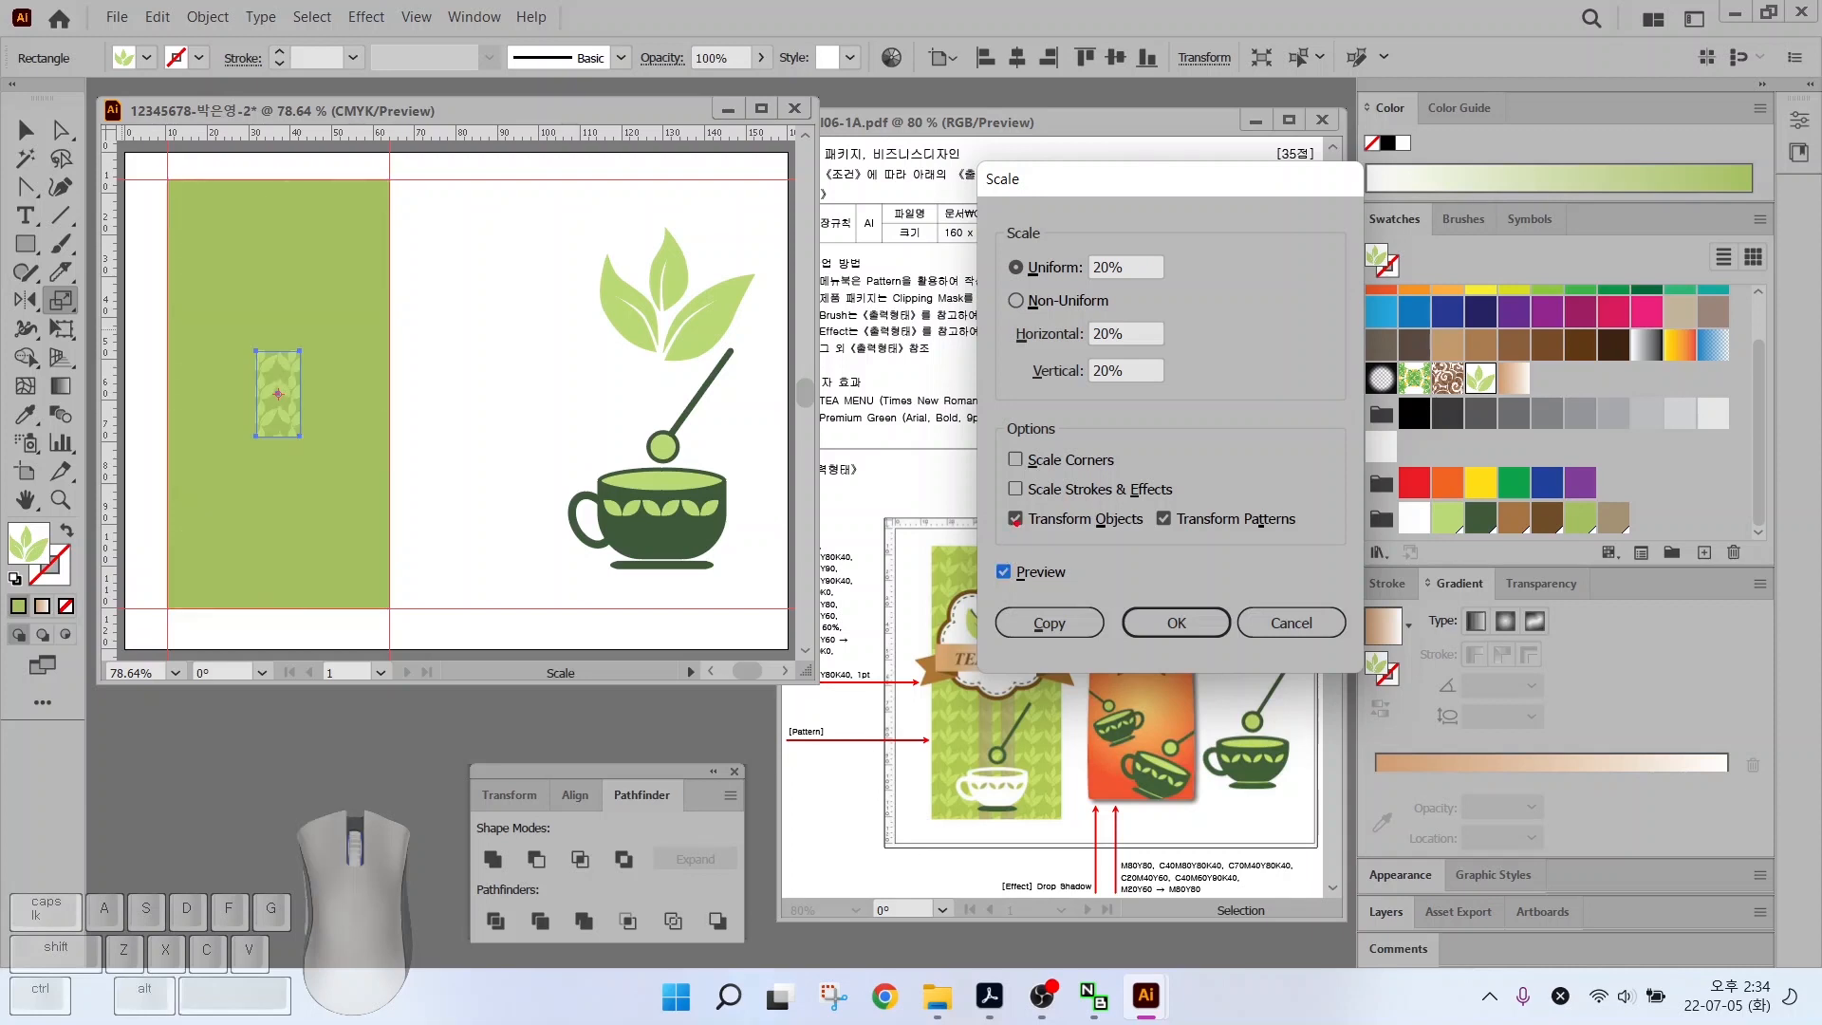
drag(996, 497, 1151, 541)
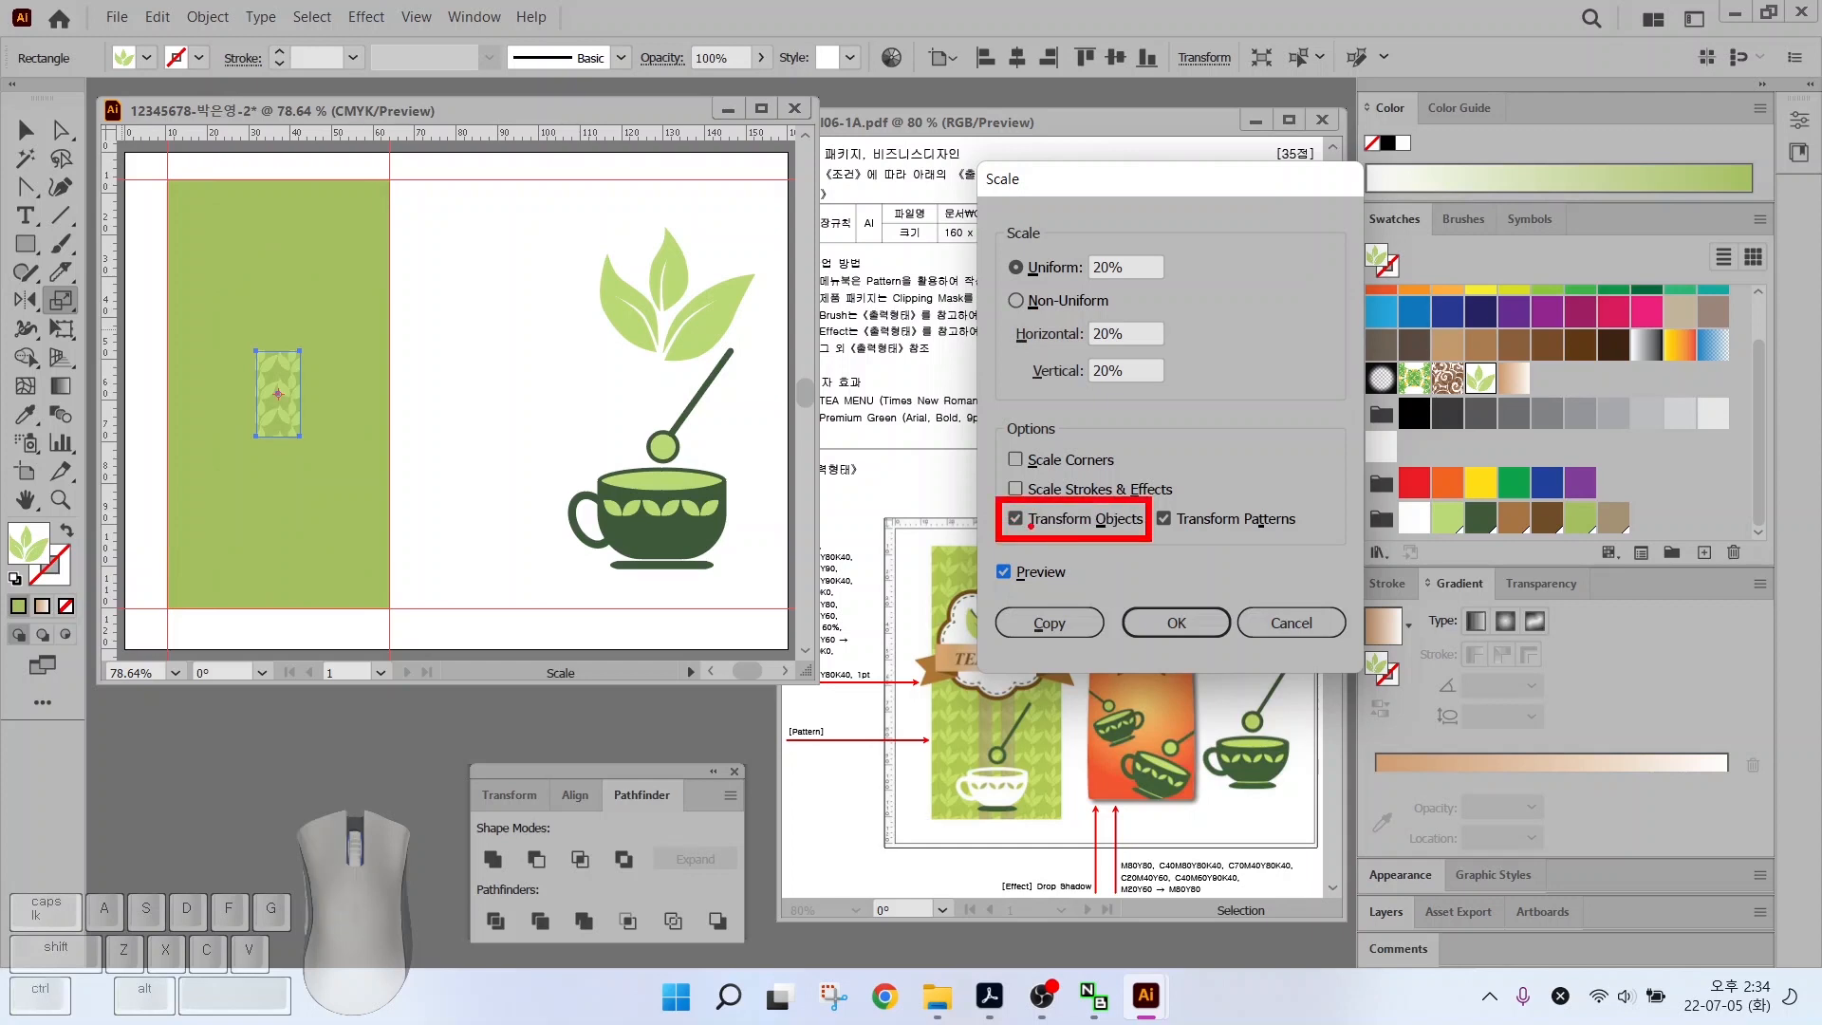
mouse_move(1026, 508)
mouse_down()
mouse_move(1005, 532)
mouse_move(1024, 531)
mouse_up()
key(Escape)
click(1015, 519)
click(1004, 572)
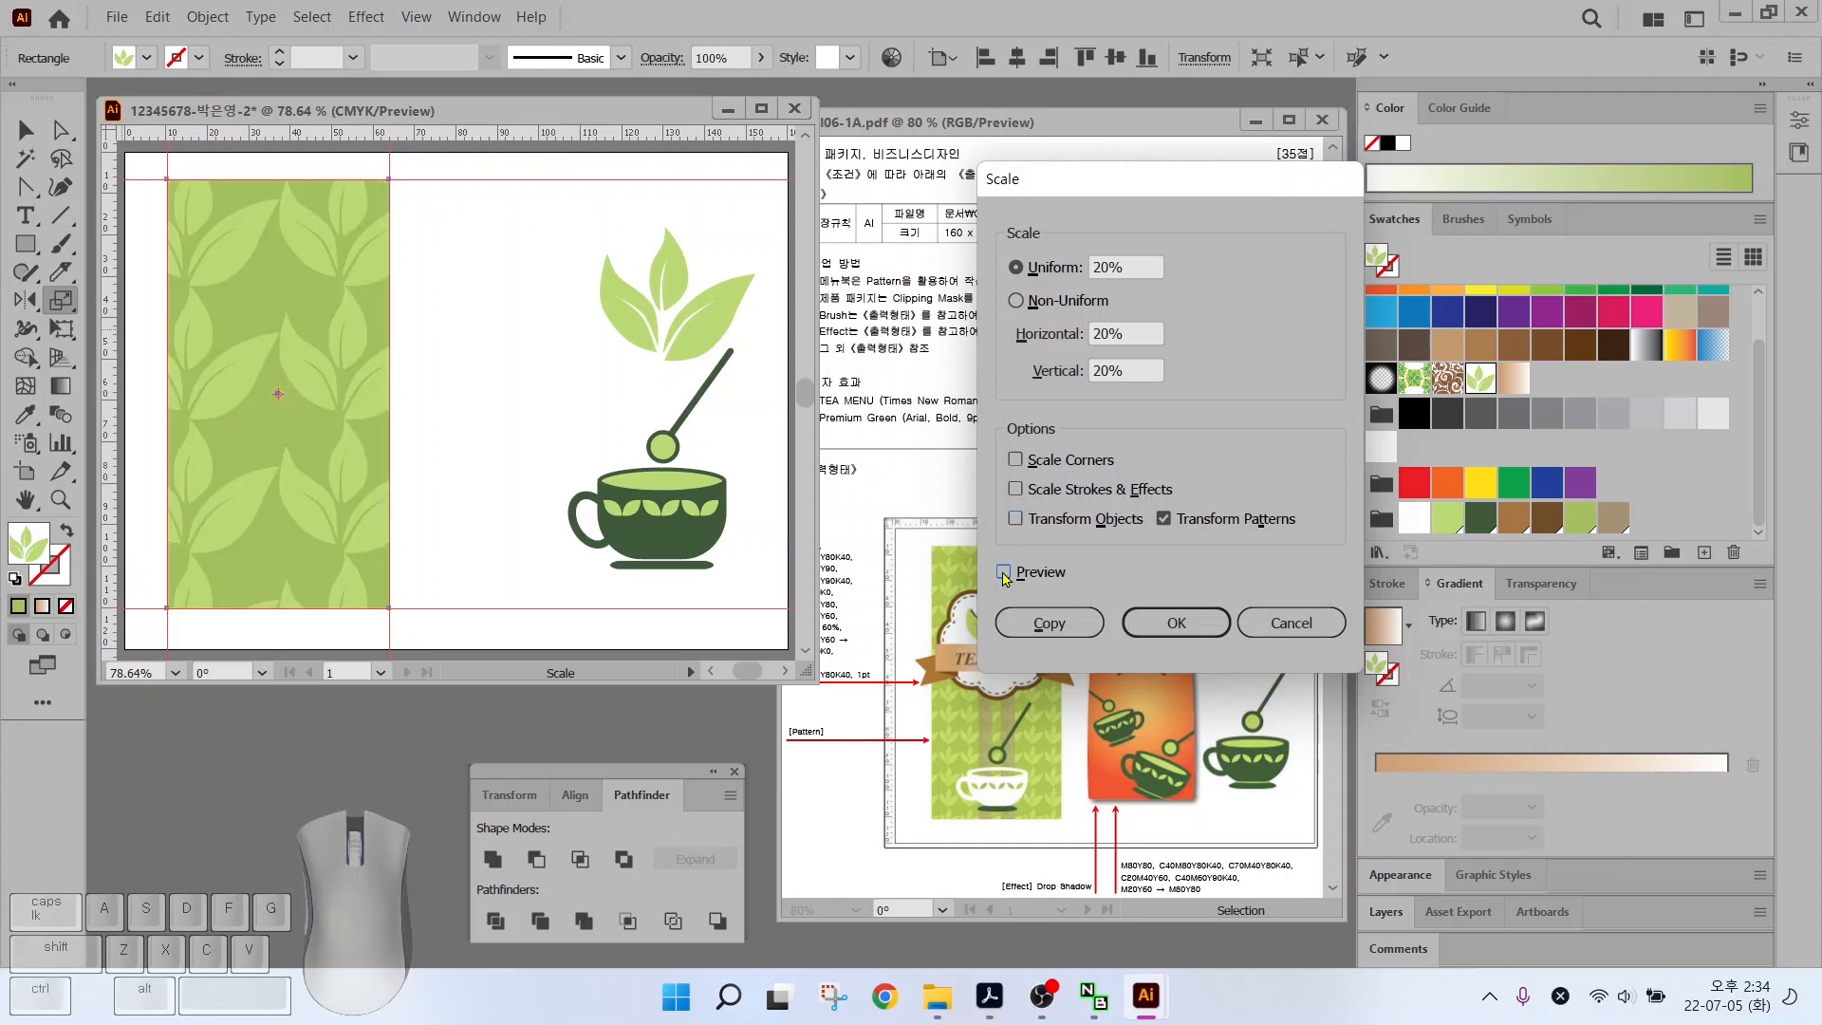
click(1004, 572)
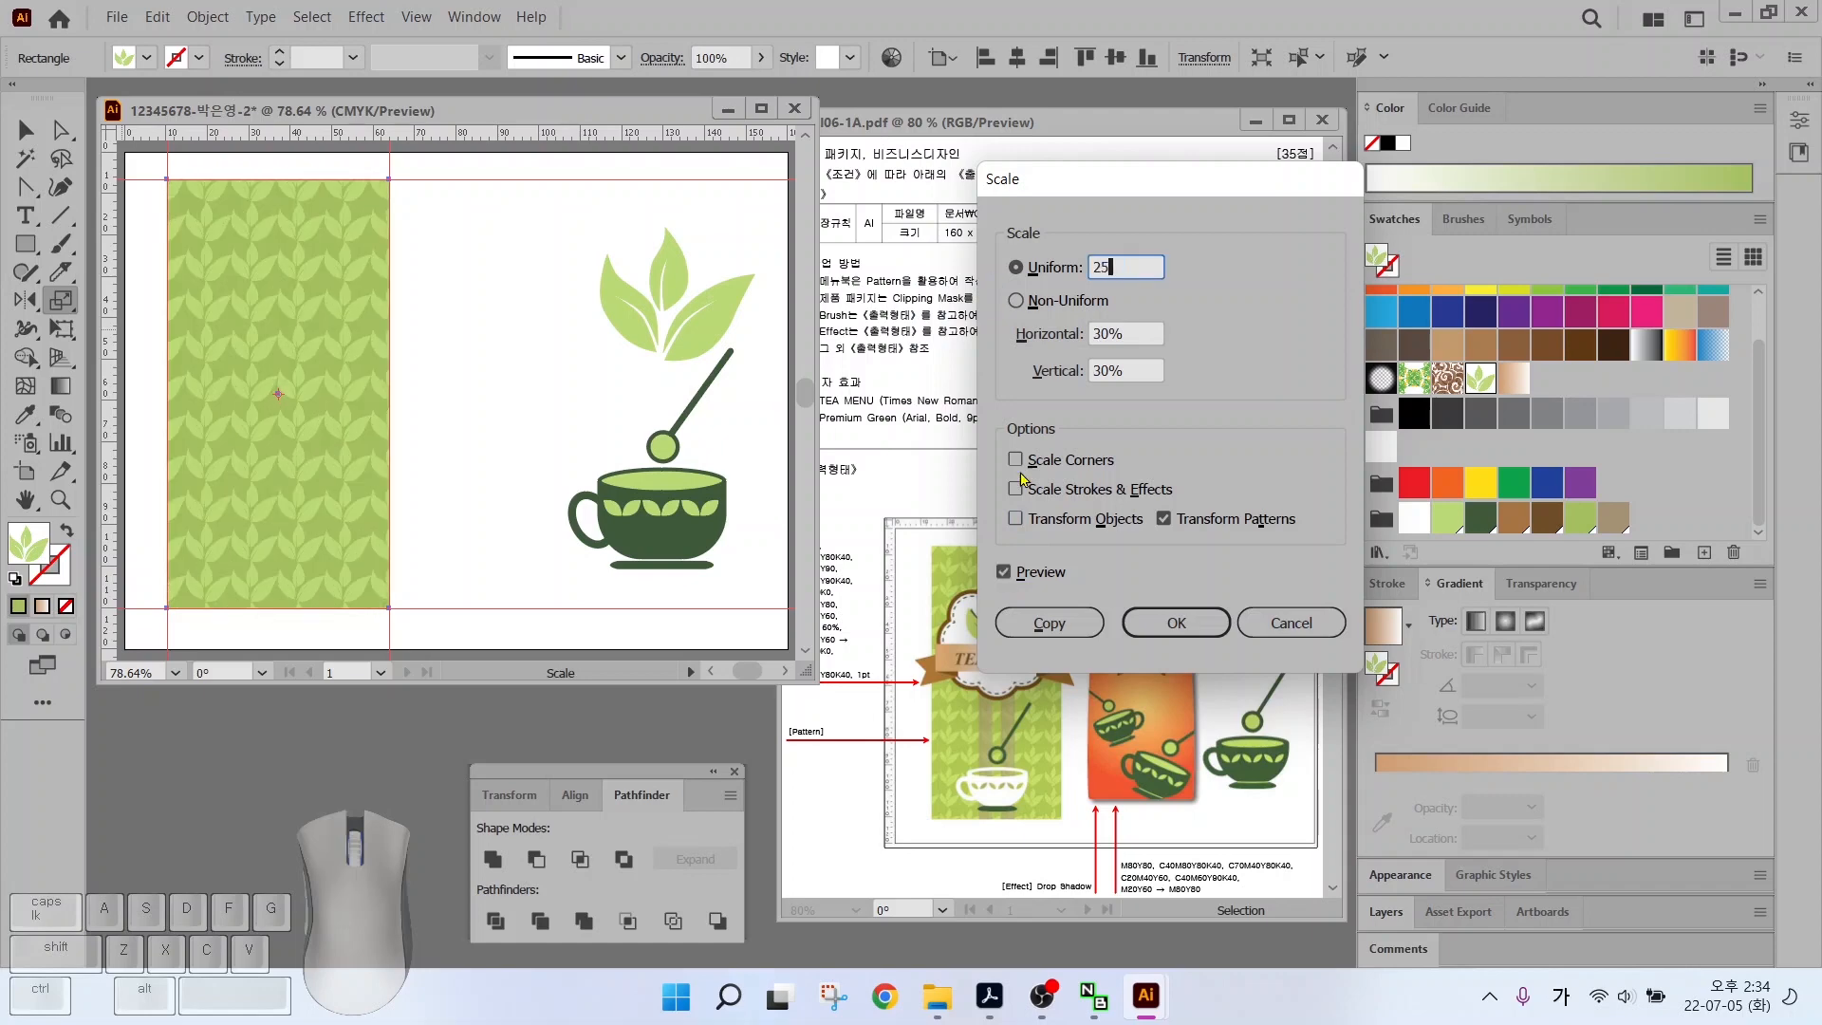
click(1004, 573)
click(1003, 572)
key(Return)
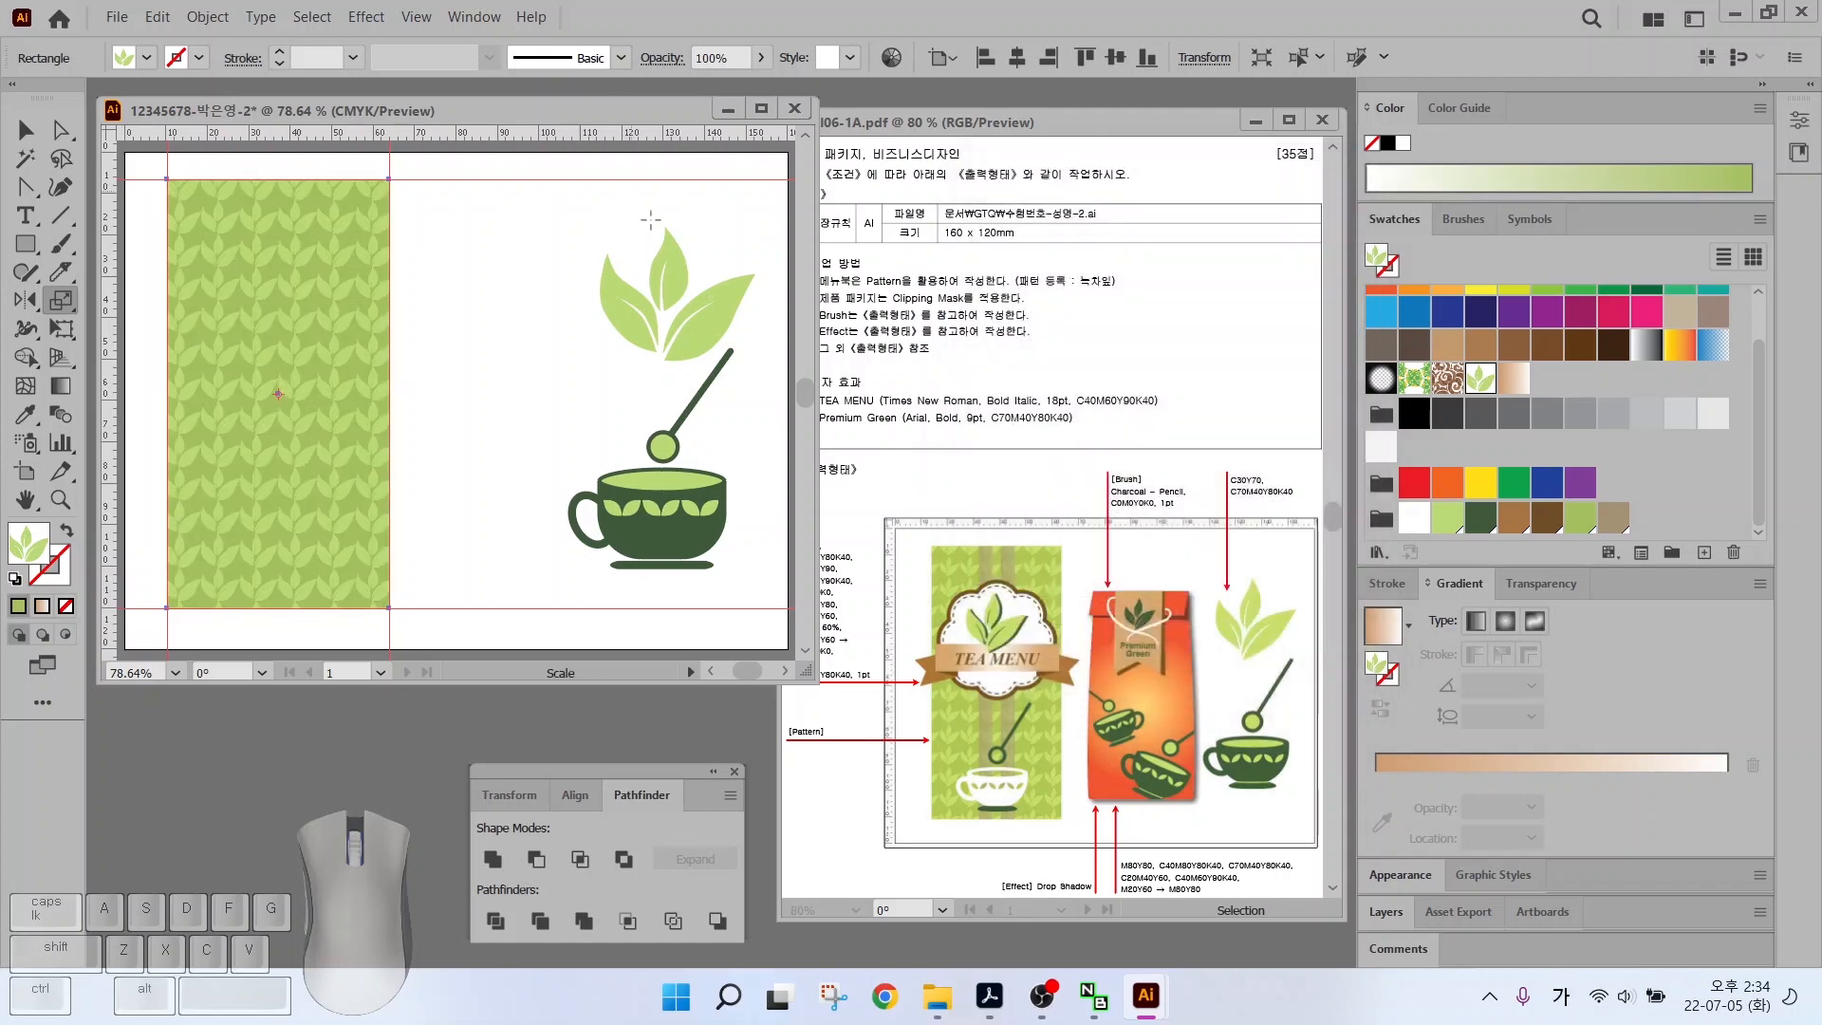
Lock the leaf-pattern rectangle with Object > Lock > Selection
click(25, 129)
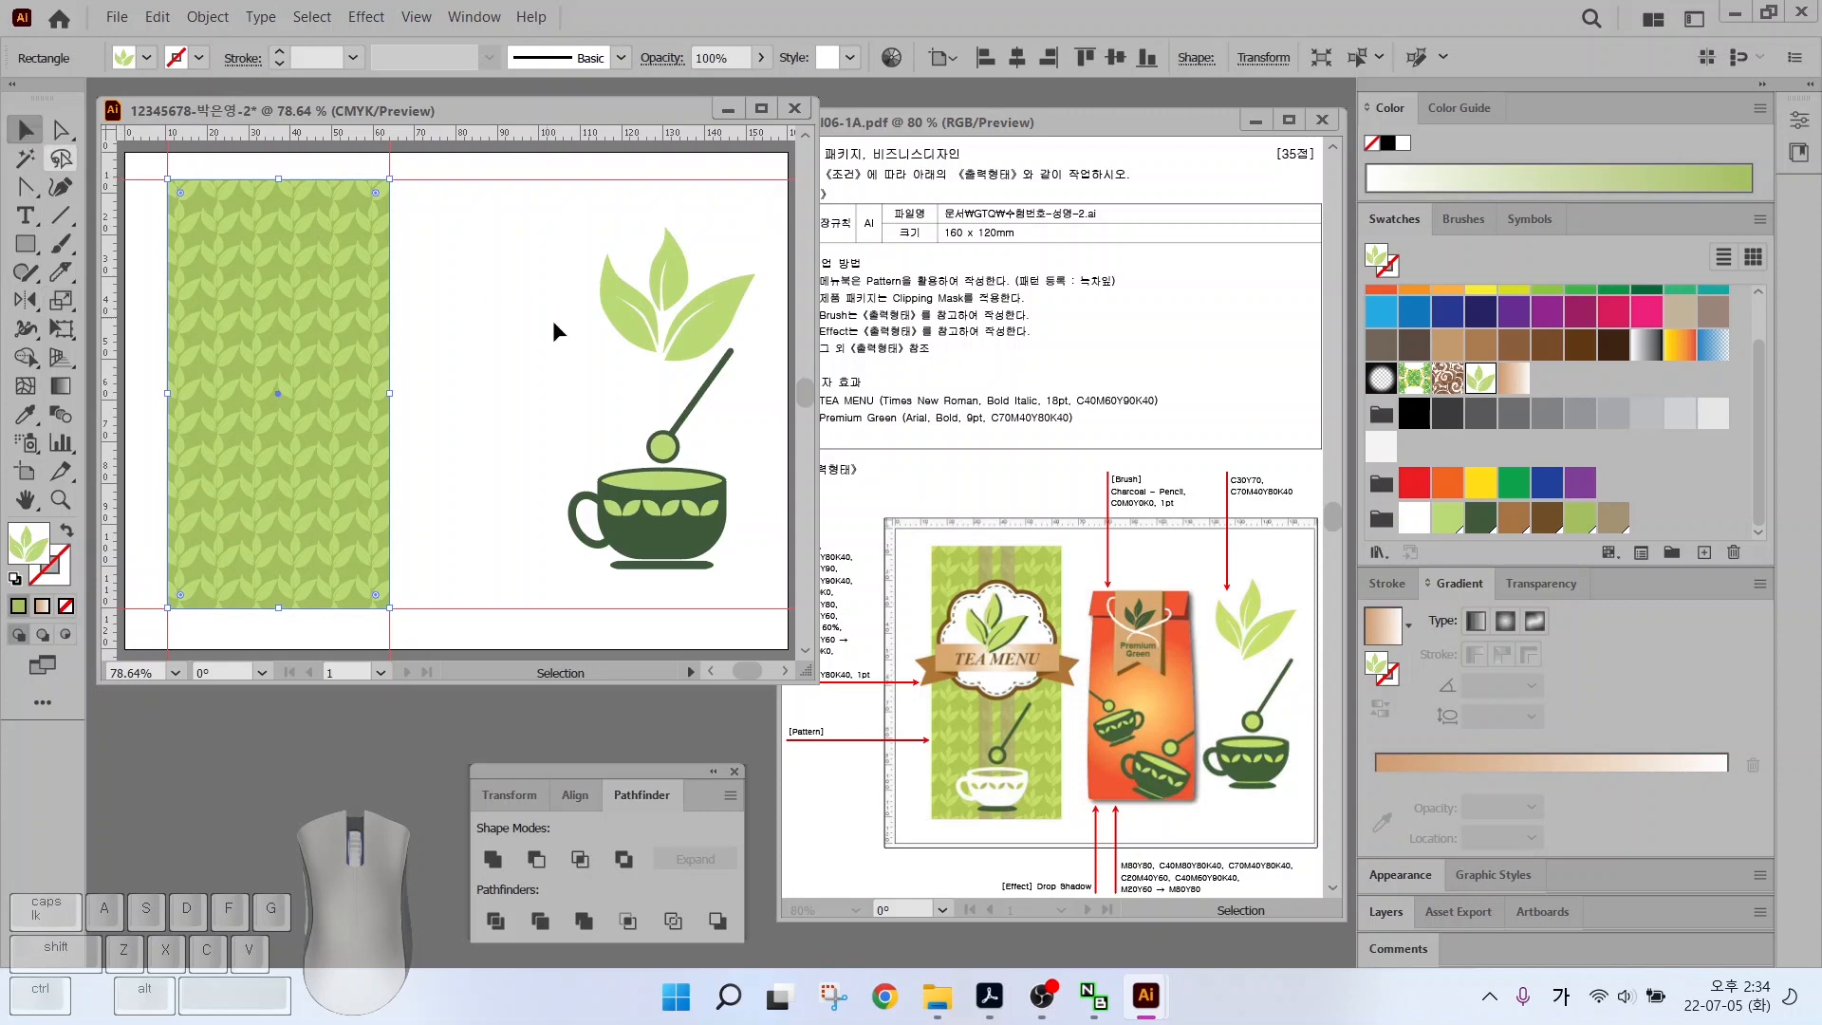
click(471, 338)
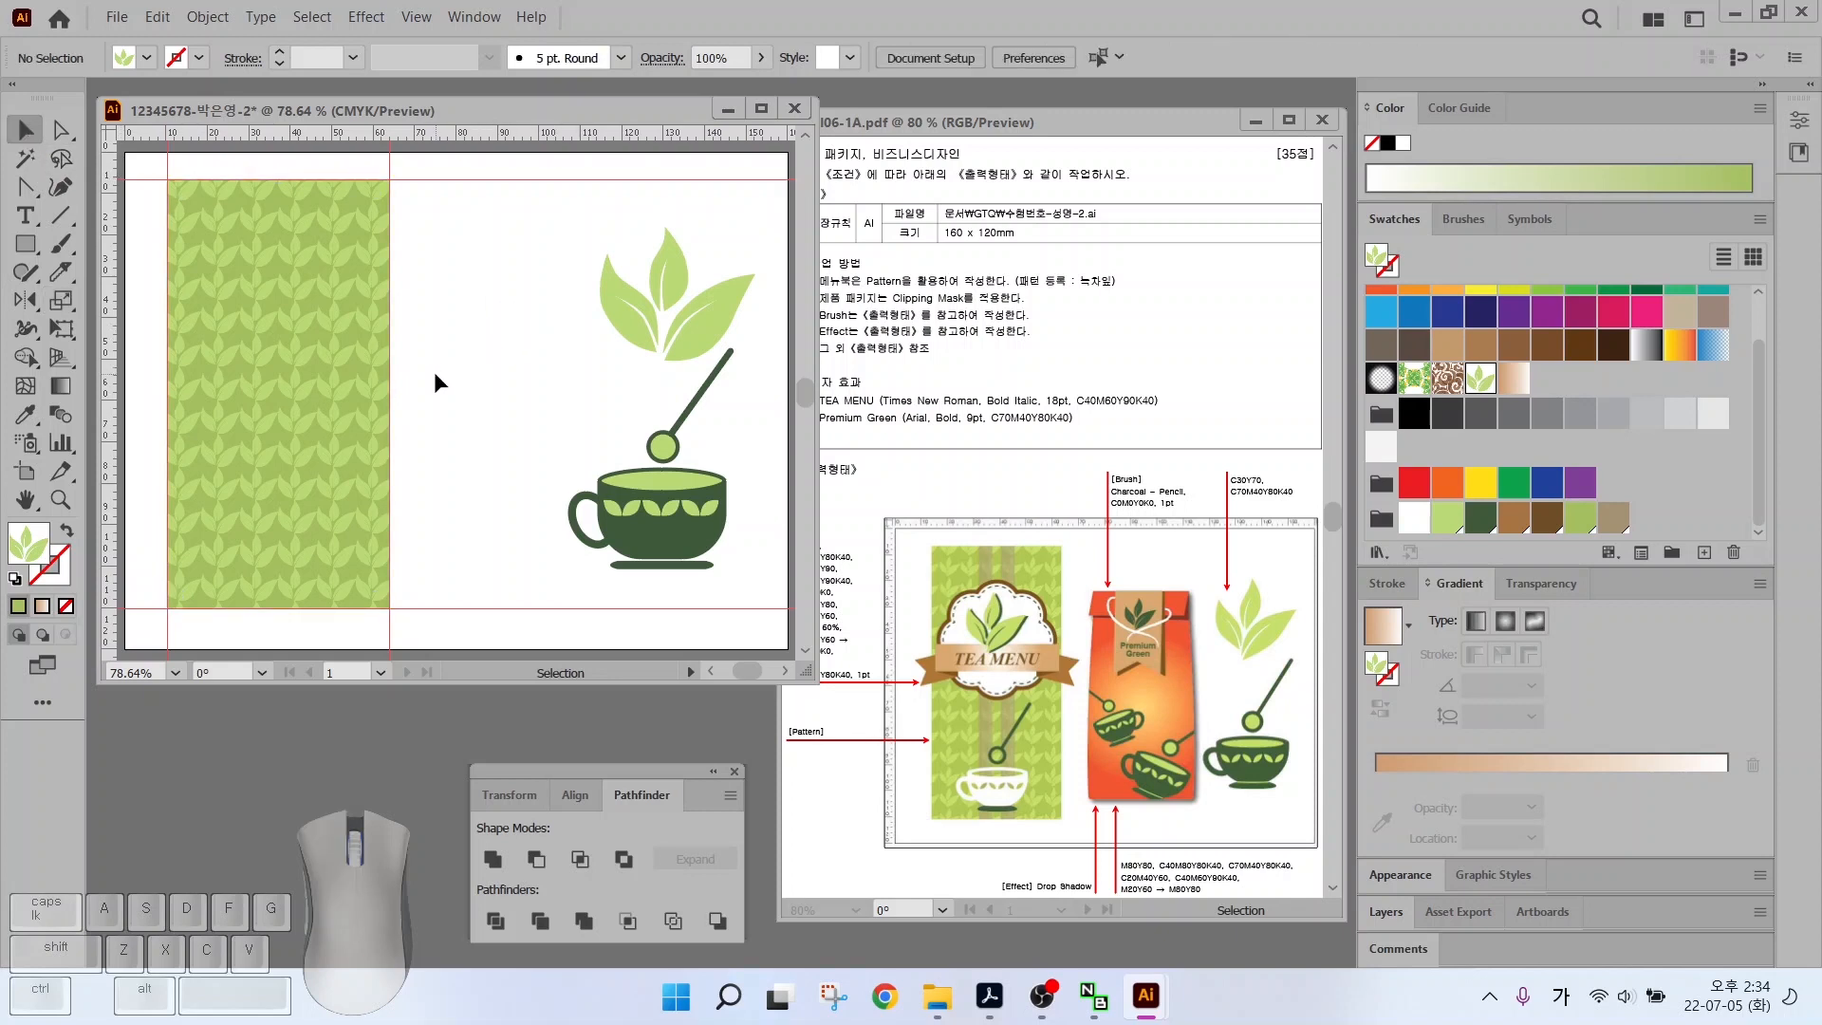
drag(441, 322, 299, 408)
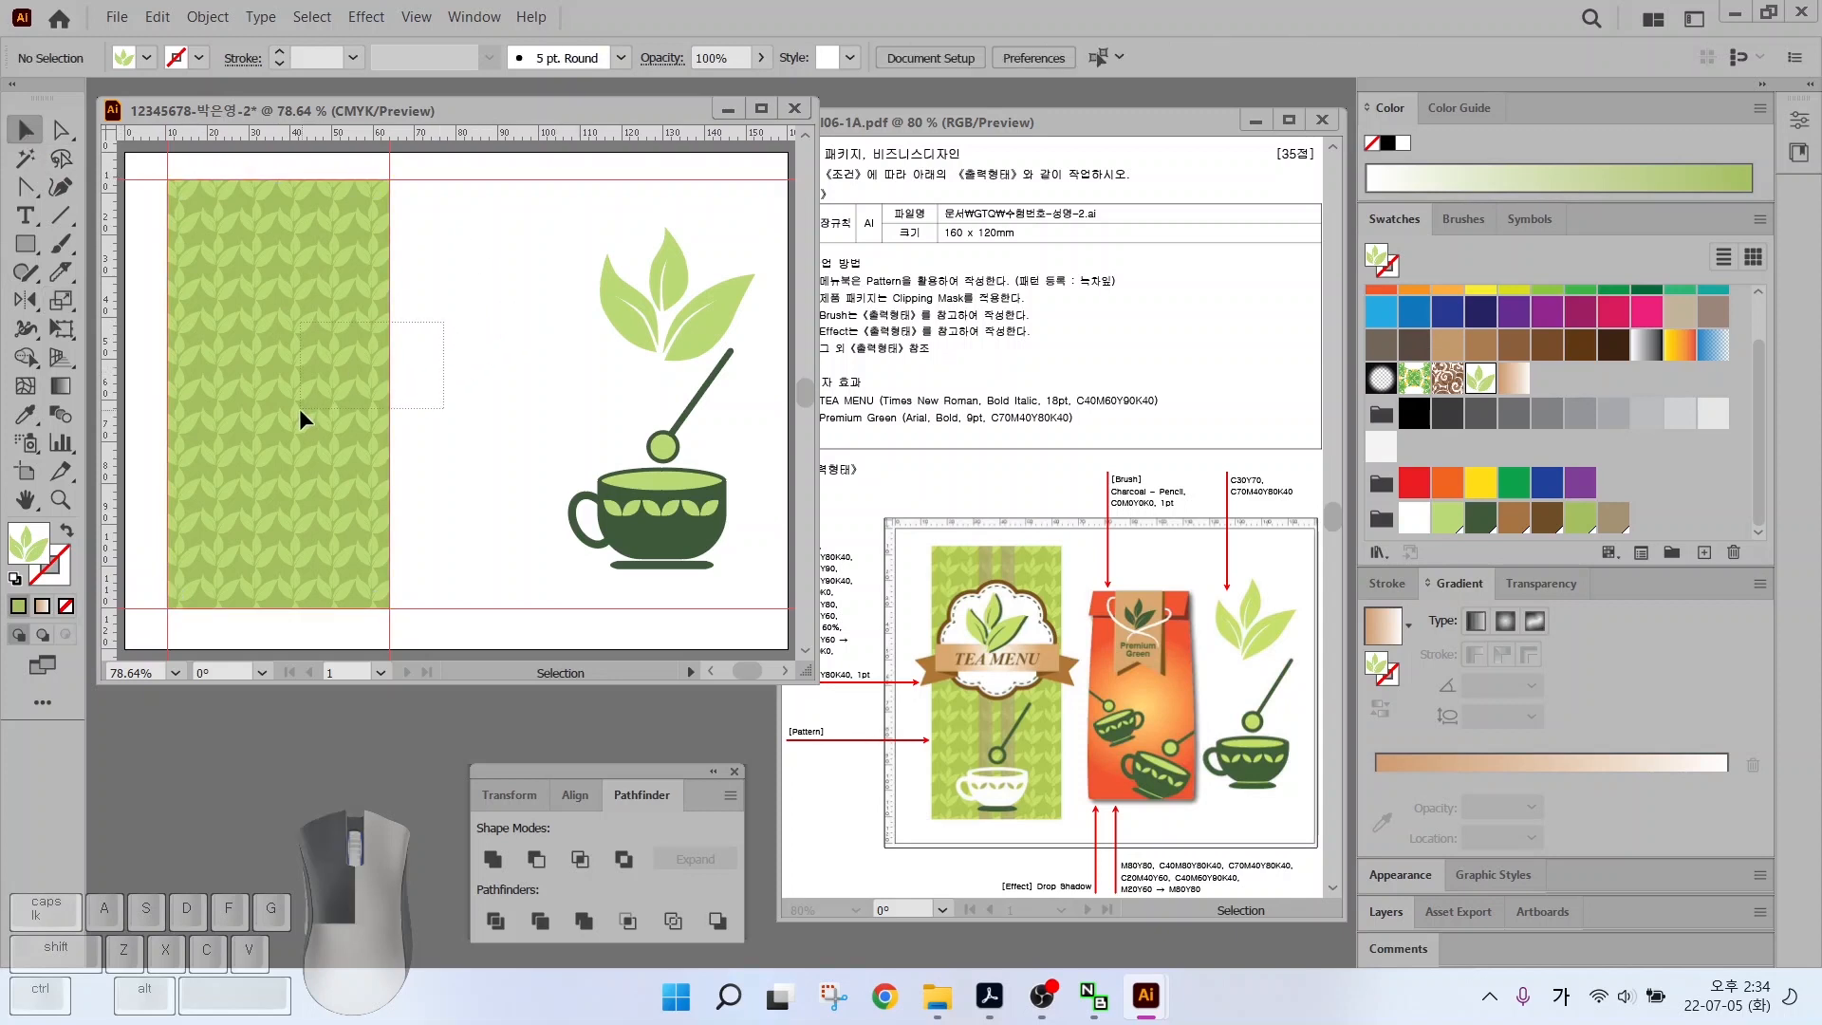
click(423, 322)
click(374, 285)
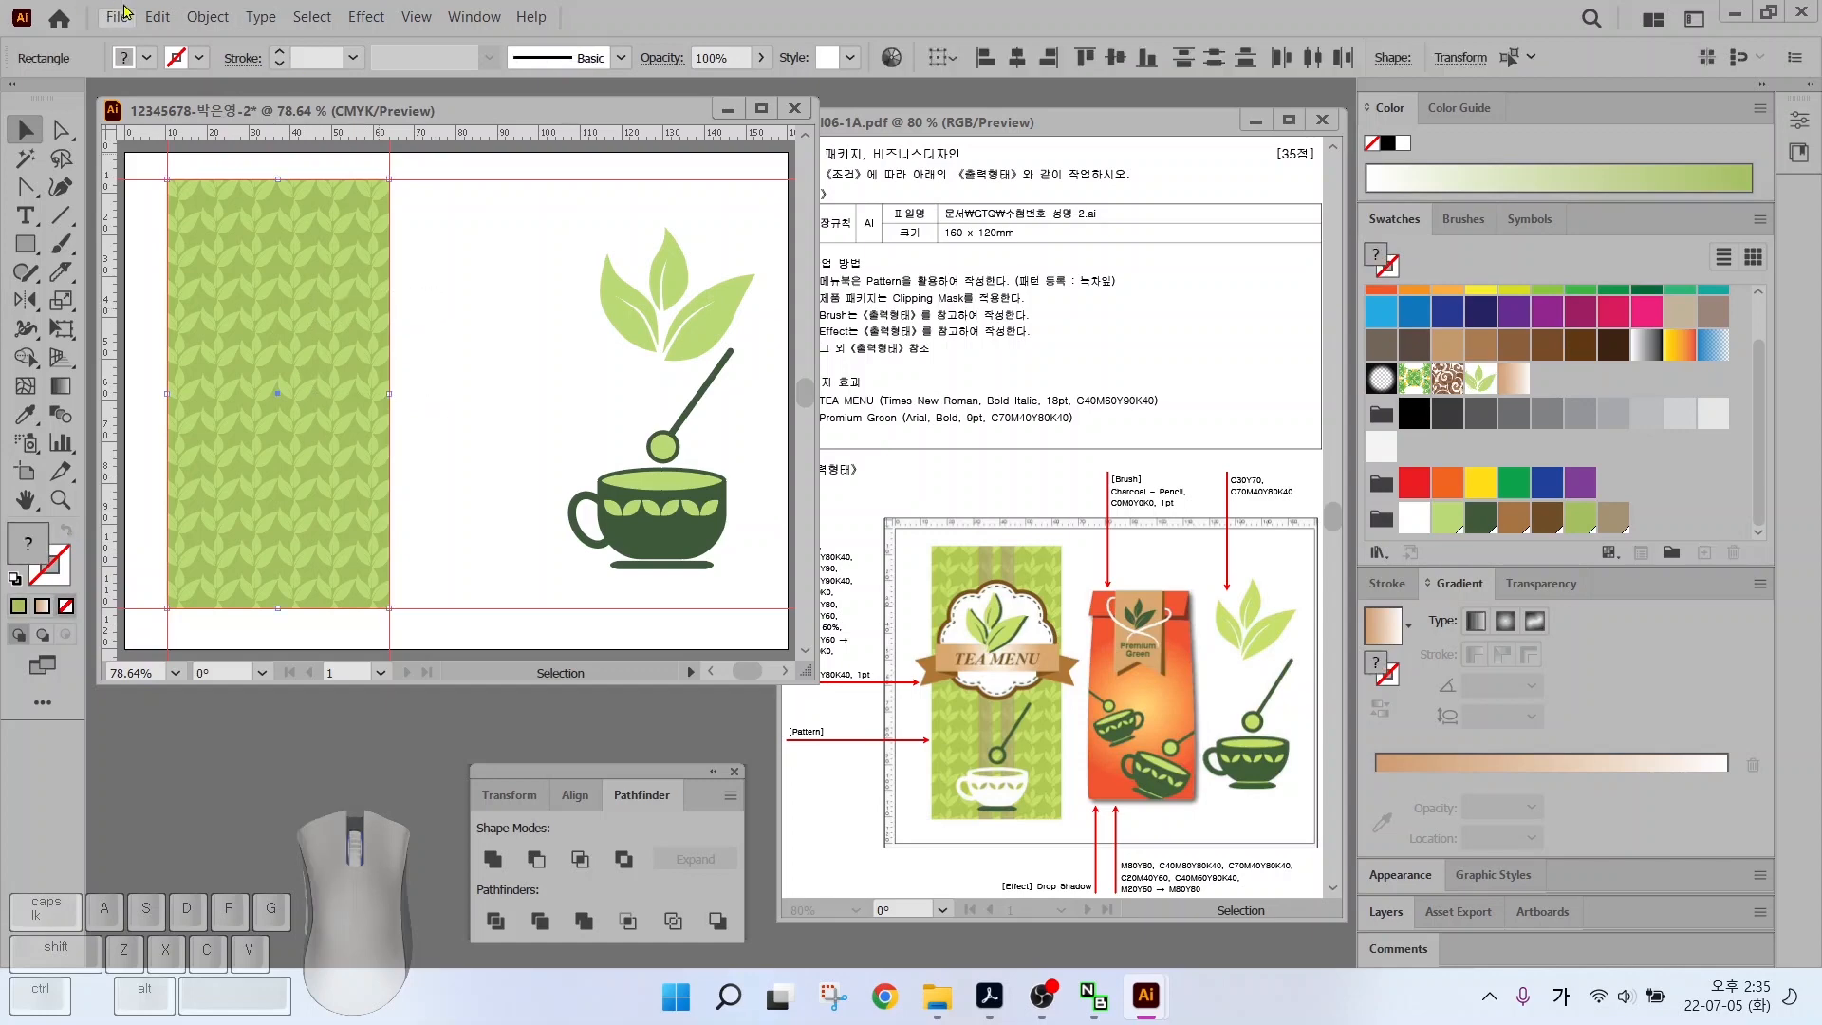
click(205, 17)
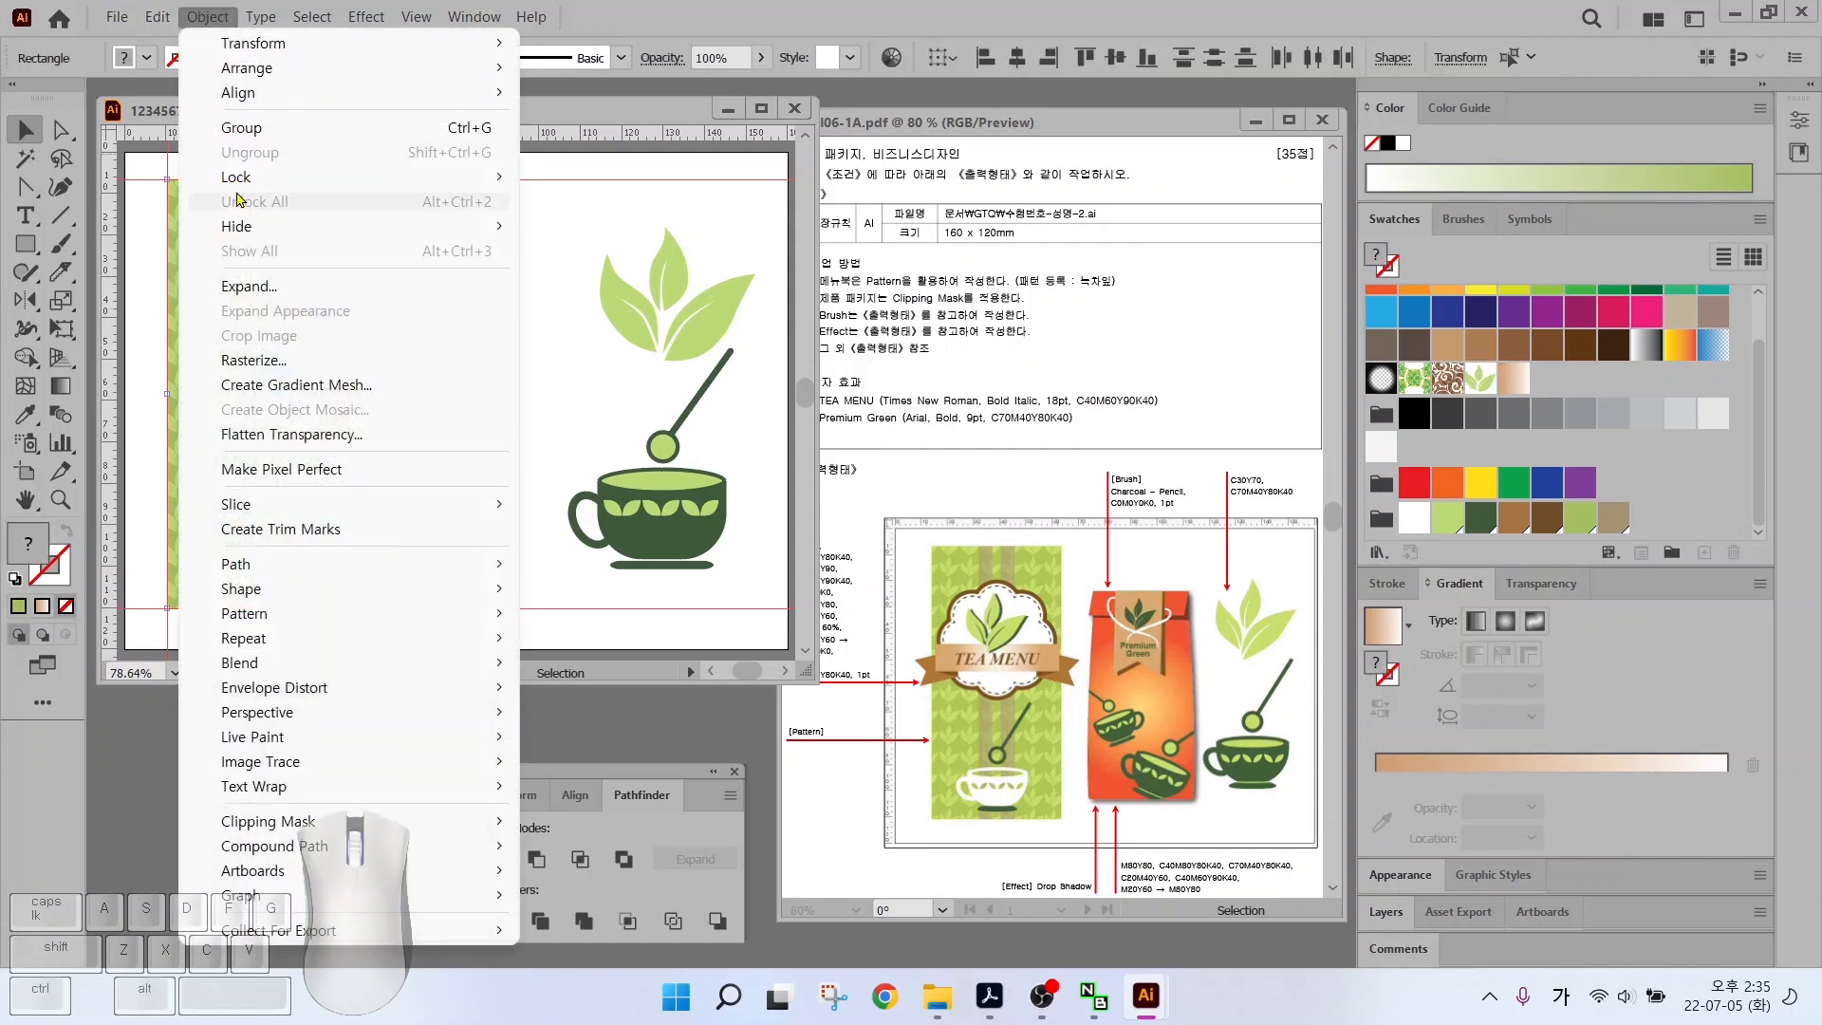
mouse_move(314, 178)
click(584, 177)
Bring the teacup and spoon to the front of the artwork
drag(524, 415, 510, 451)
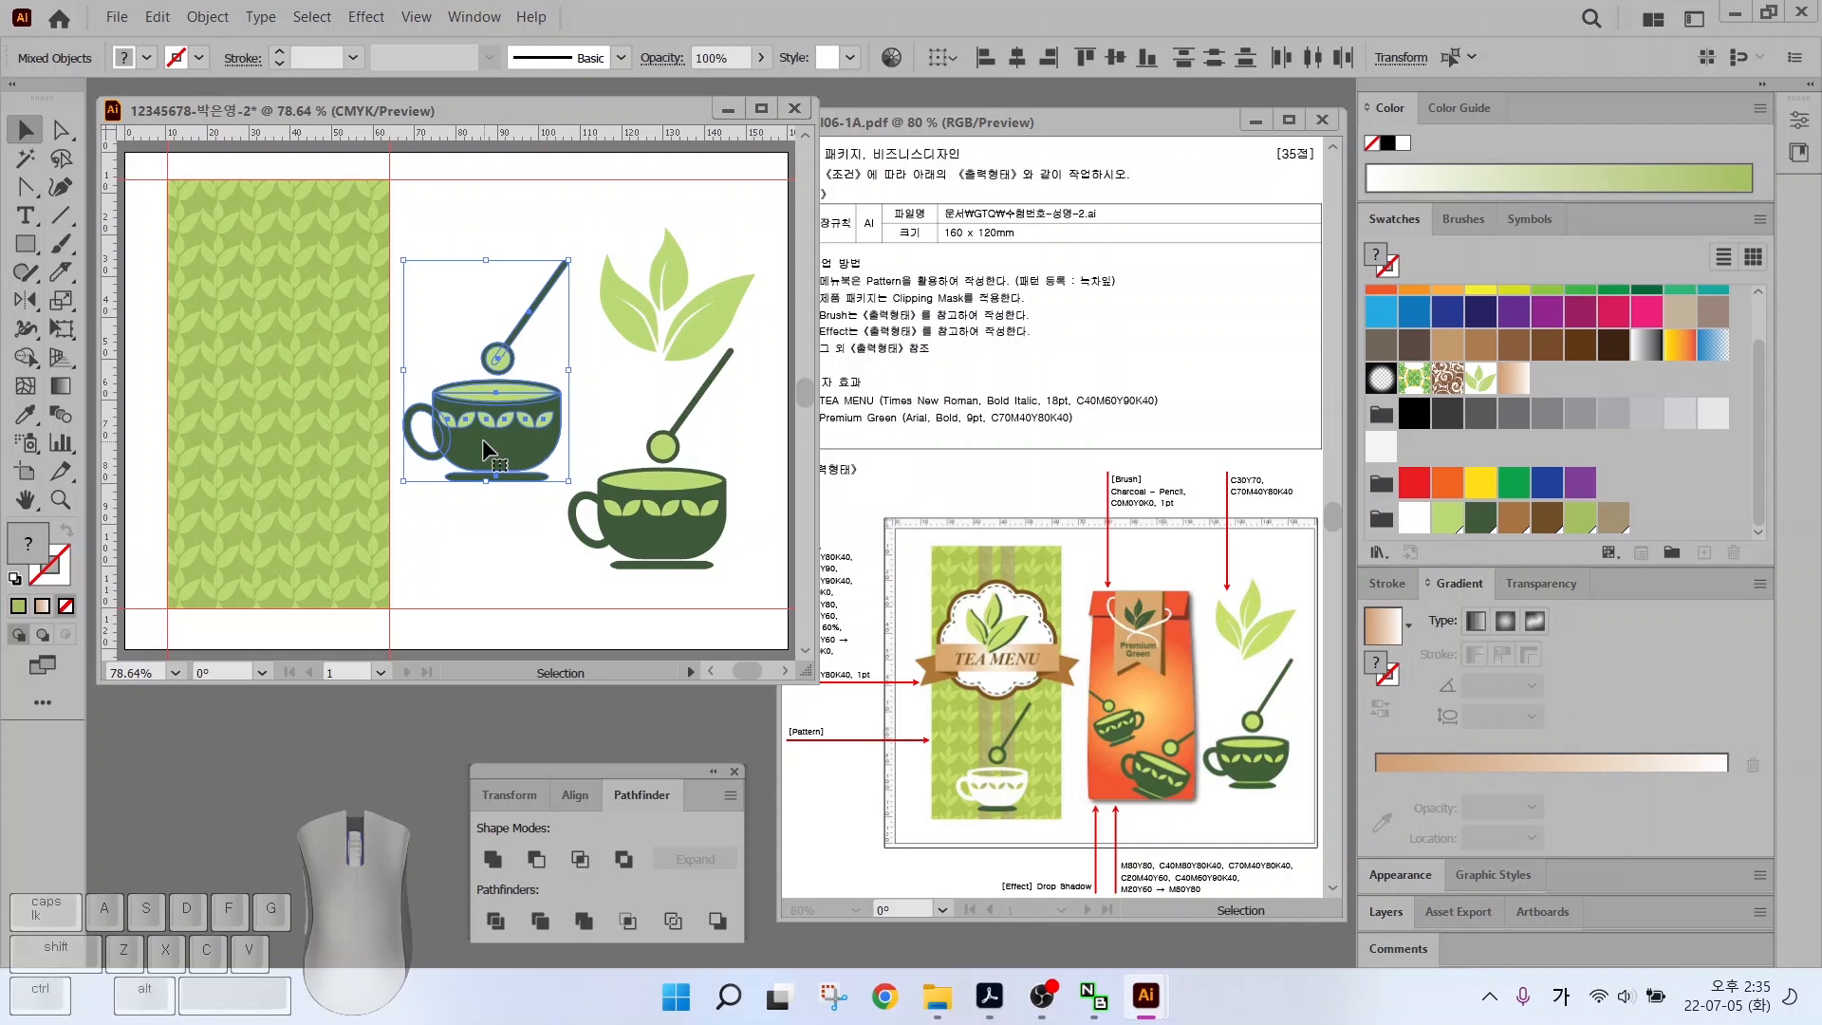
right_click(483, 440)
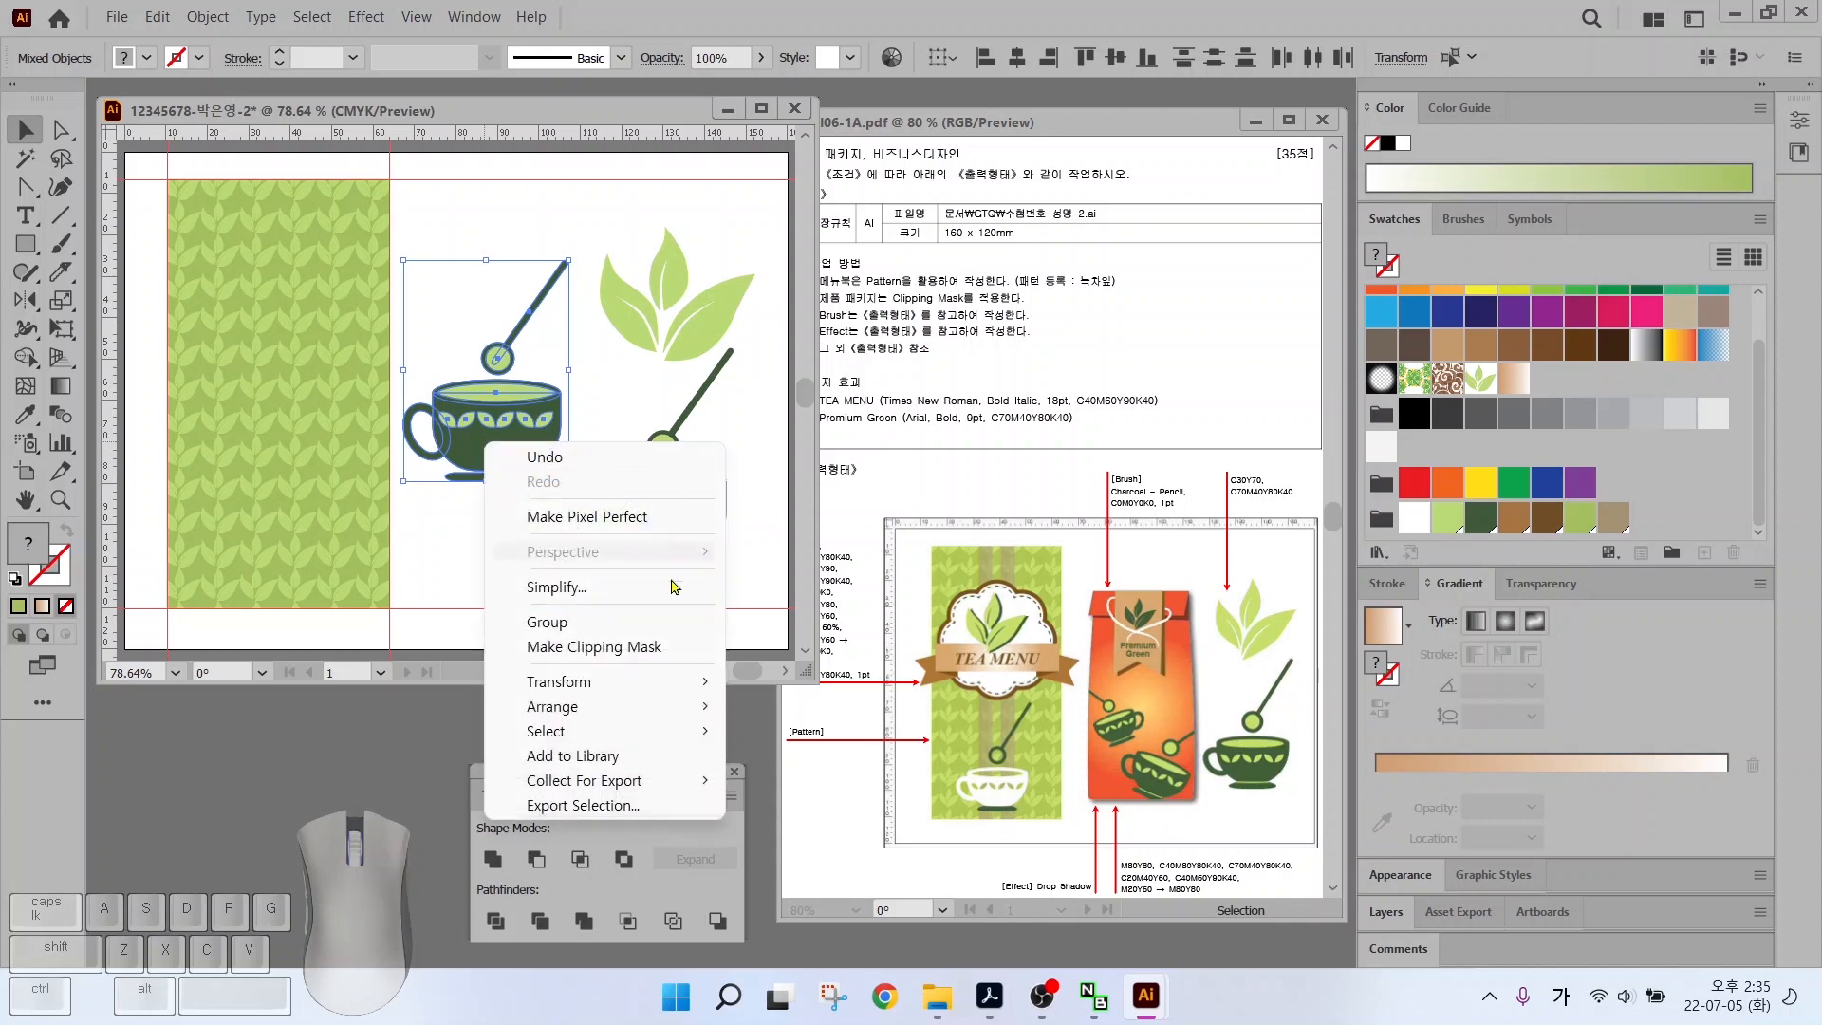
mouse_move(625, 705)
key(ctrl)
key(ctrl)
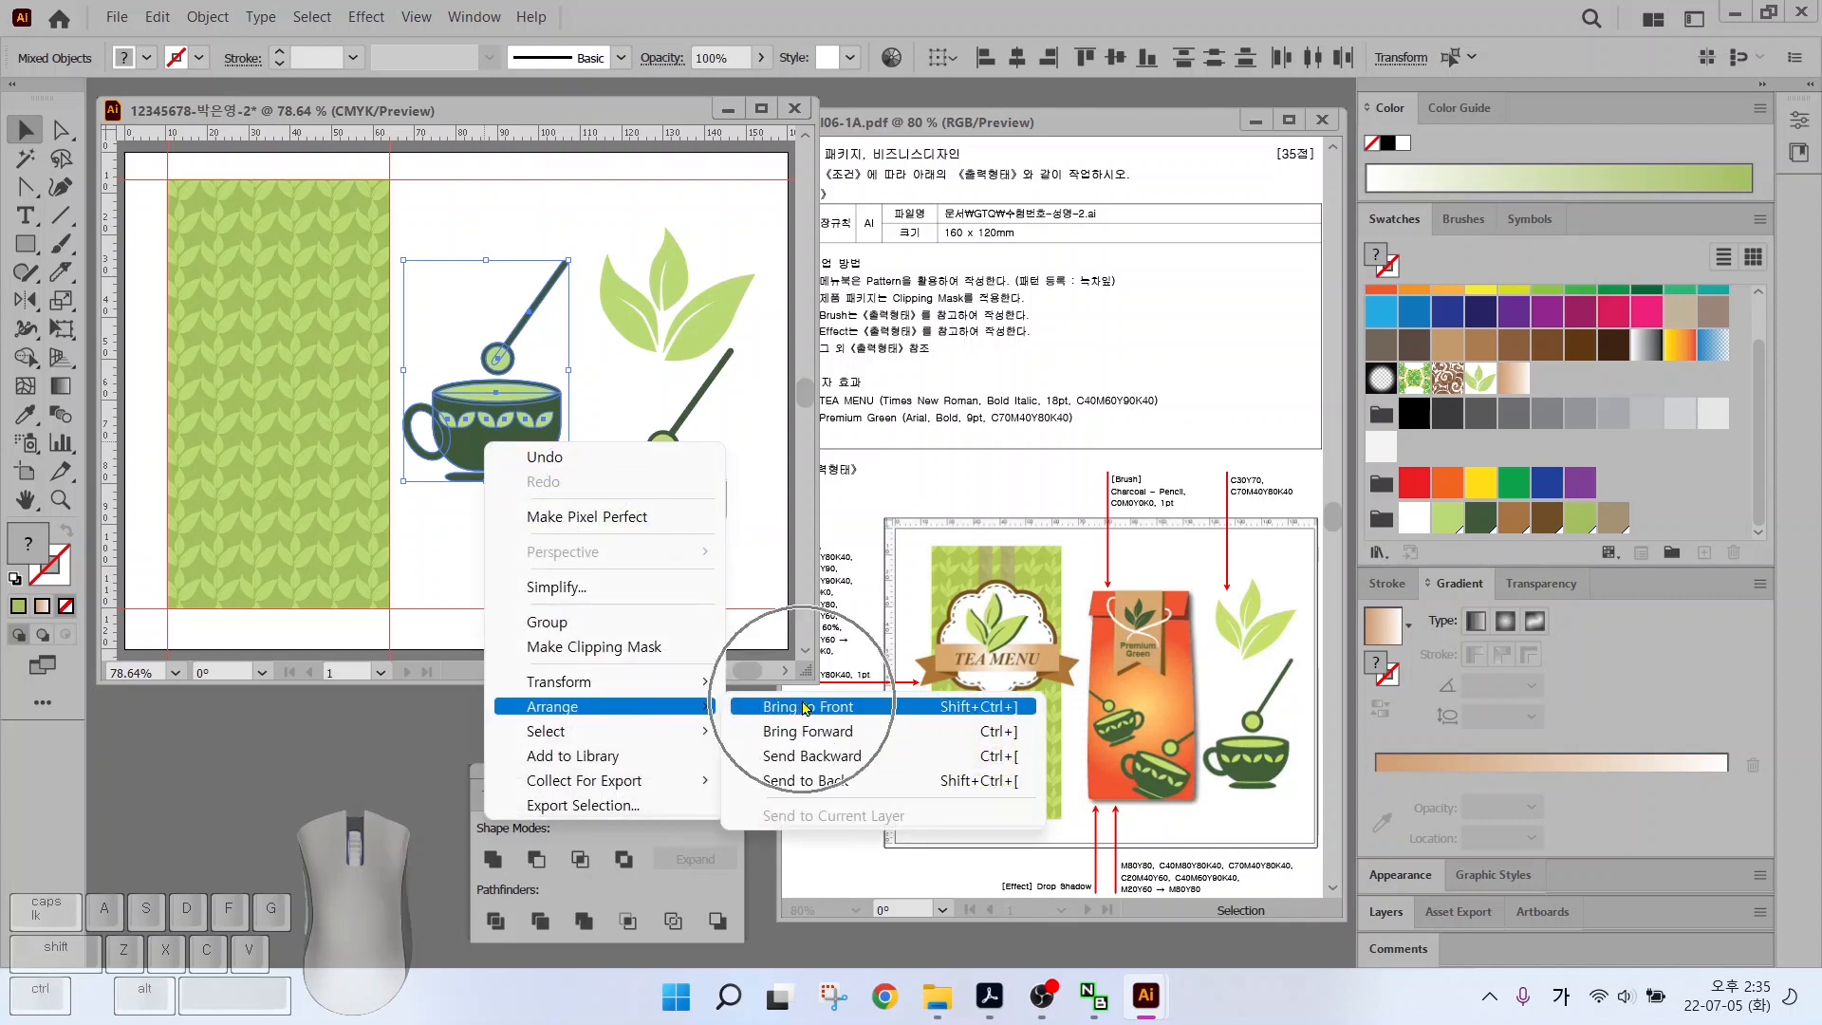
key(ctrl)
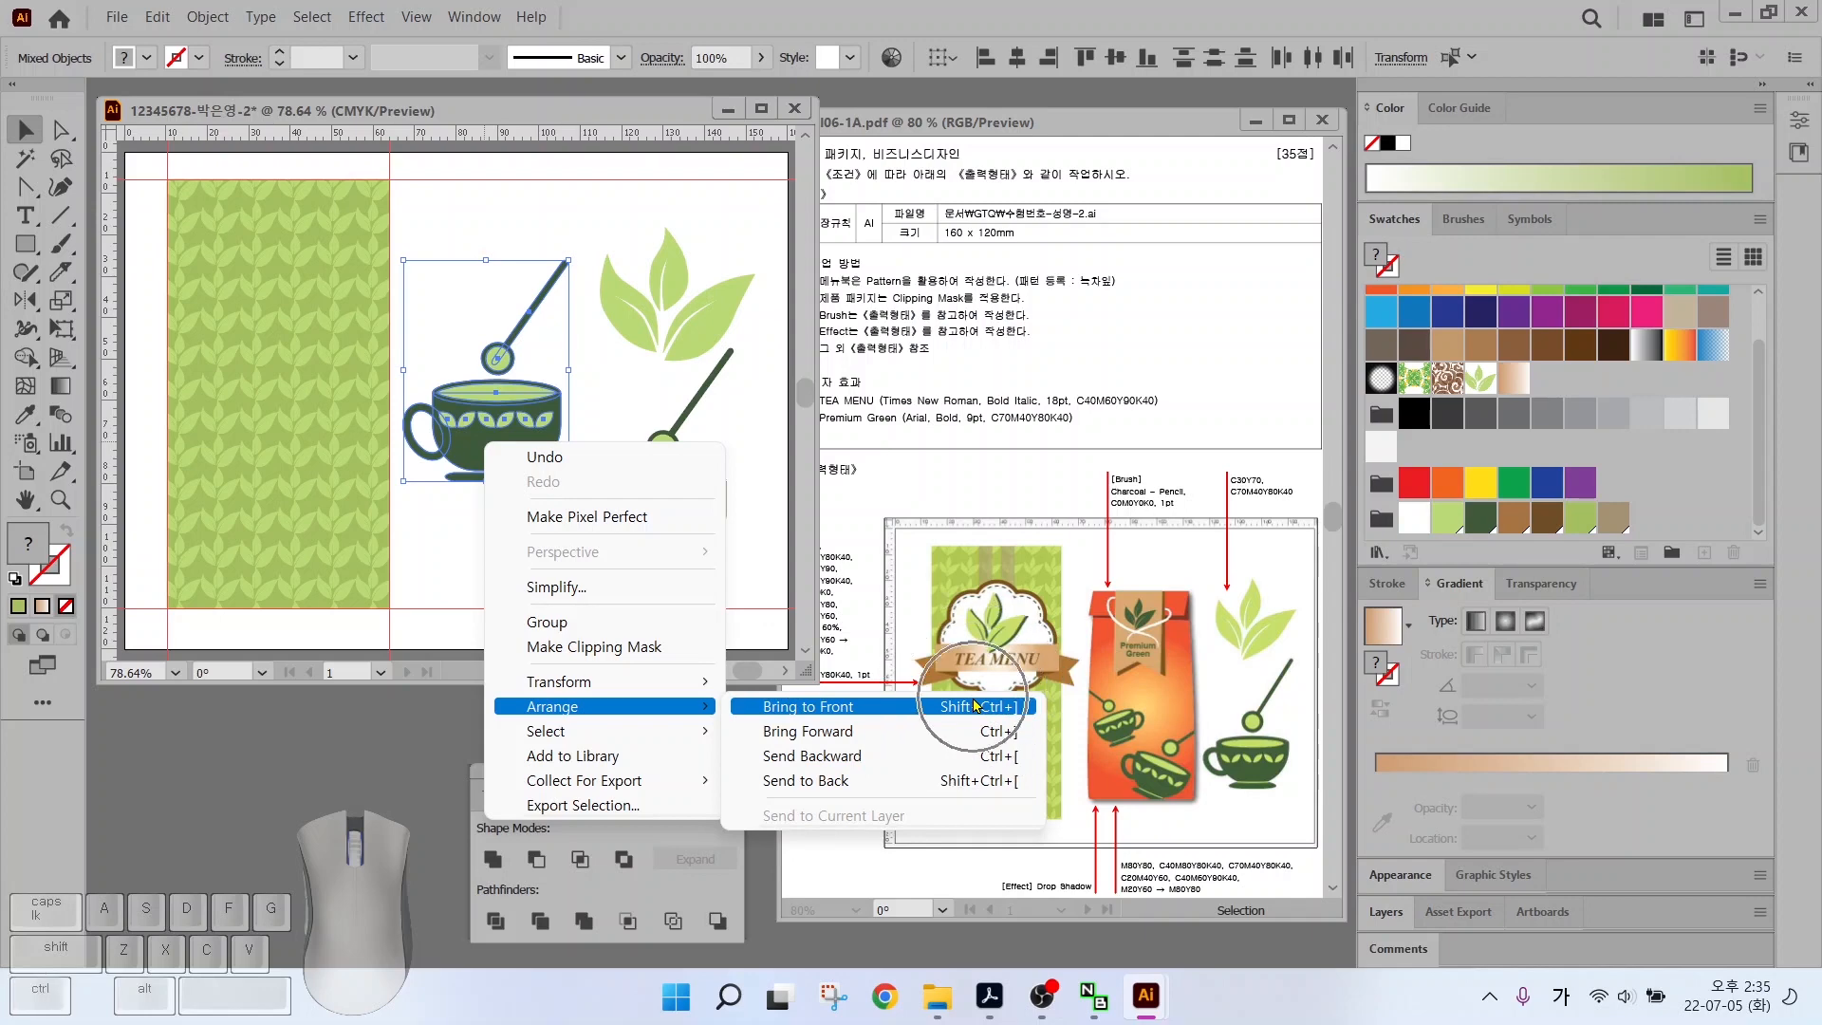
click(975, 706)
Fill the cup body and handle white and the top rim light green
click(459, 549)
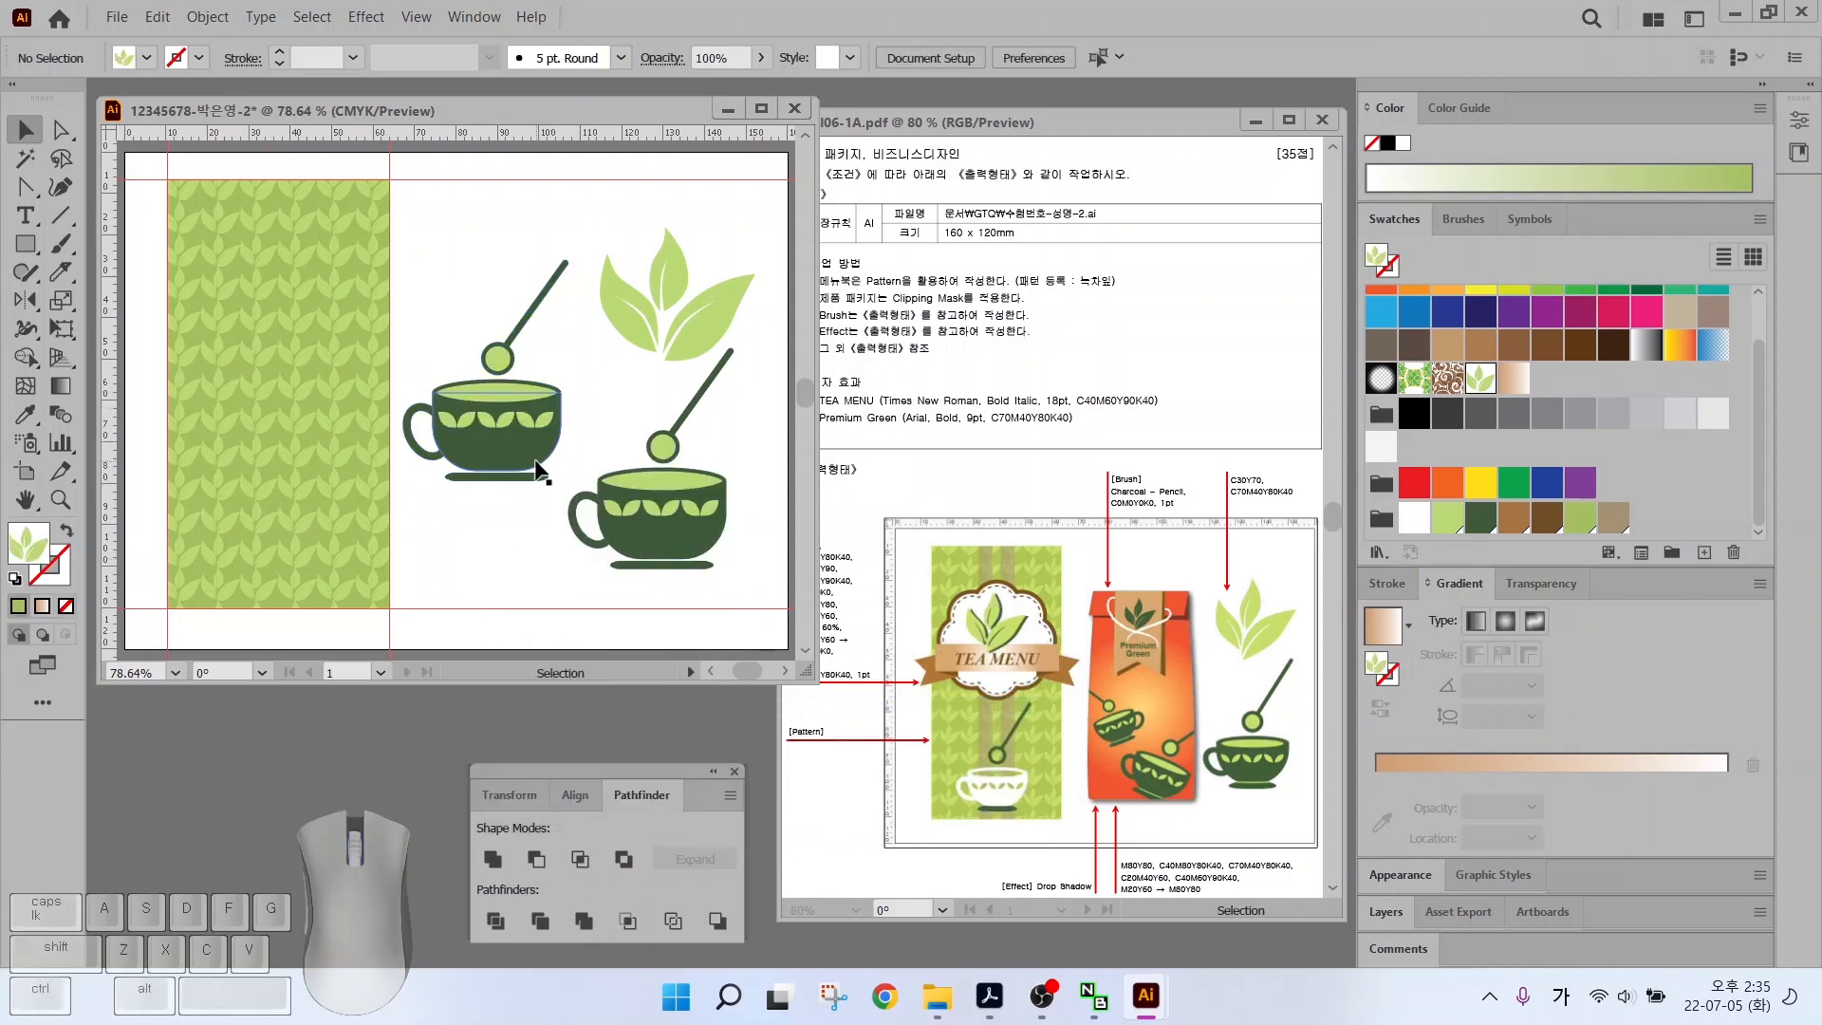
scroll(515, 453, up, 3)
click(299, 377)
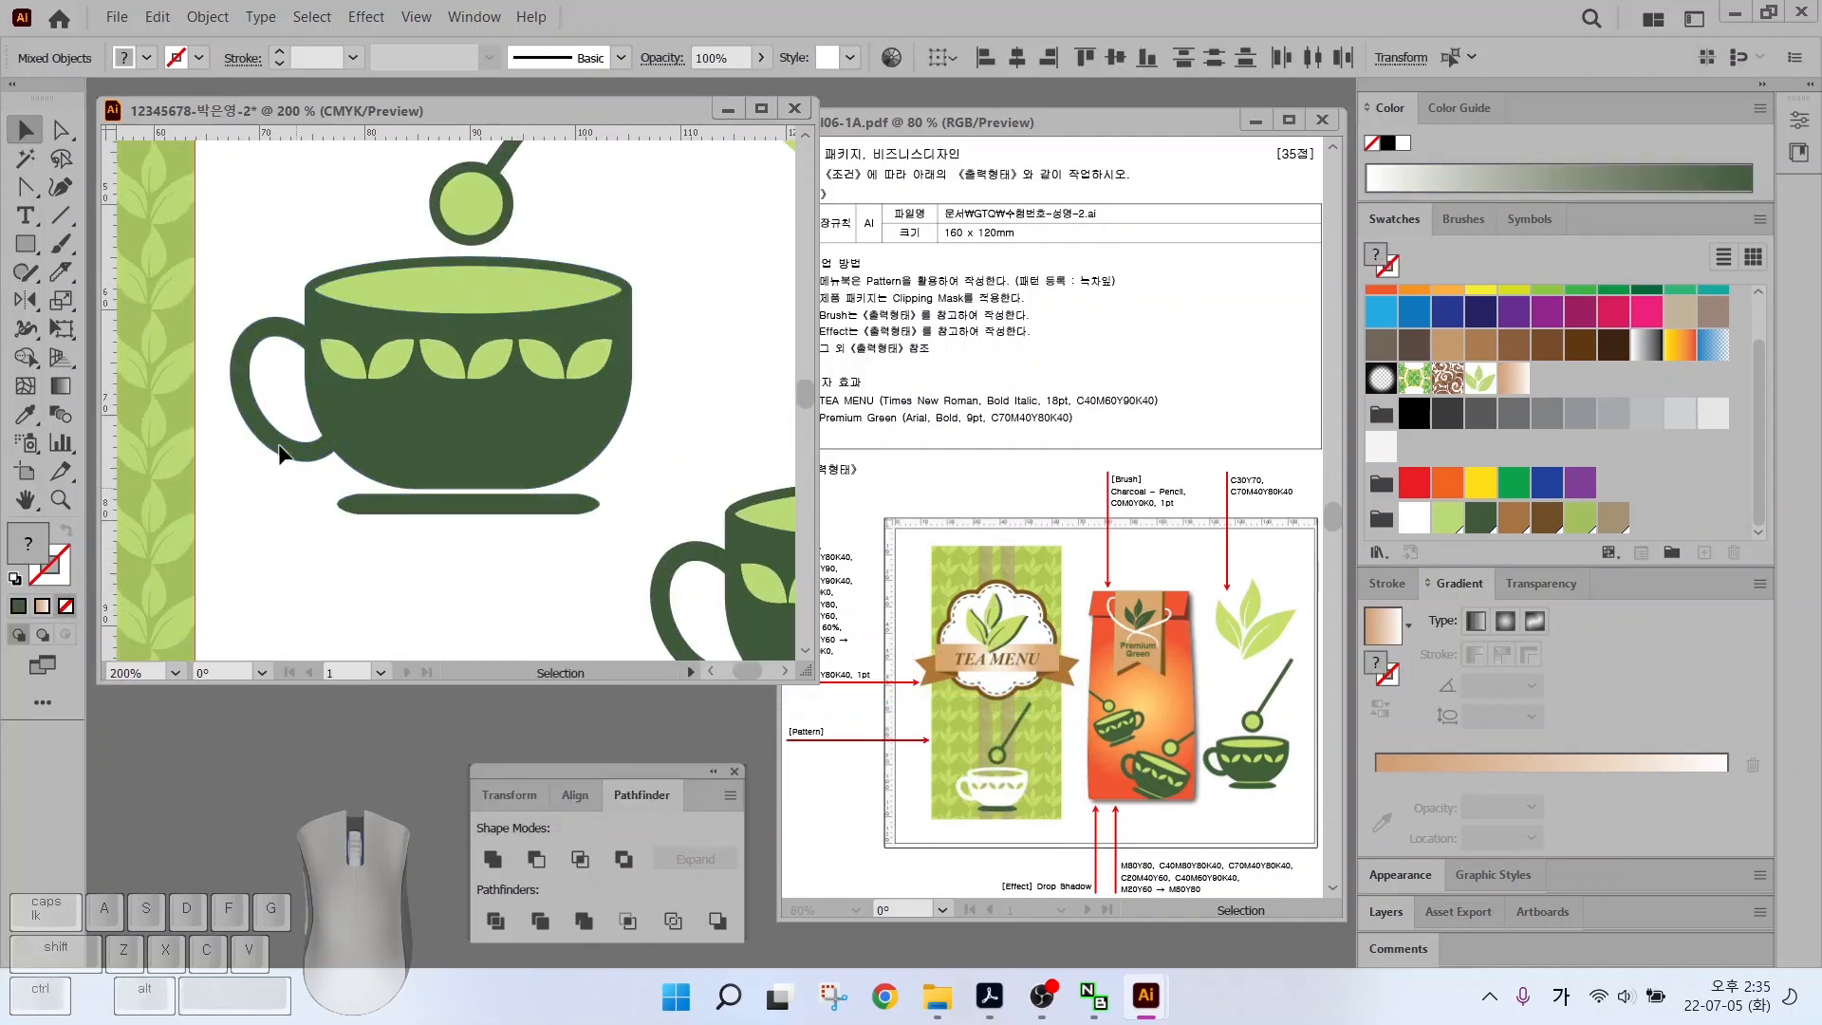
click(235, 264)
click(261, 327)
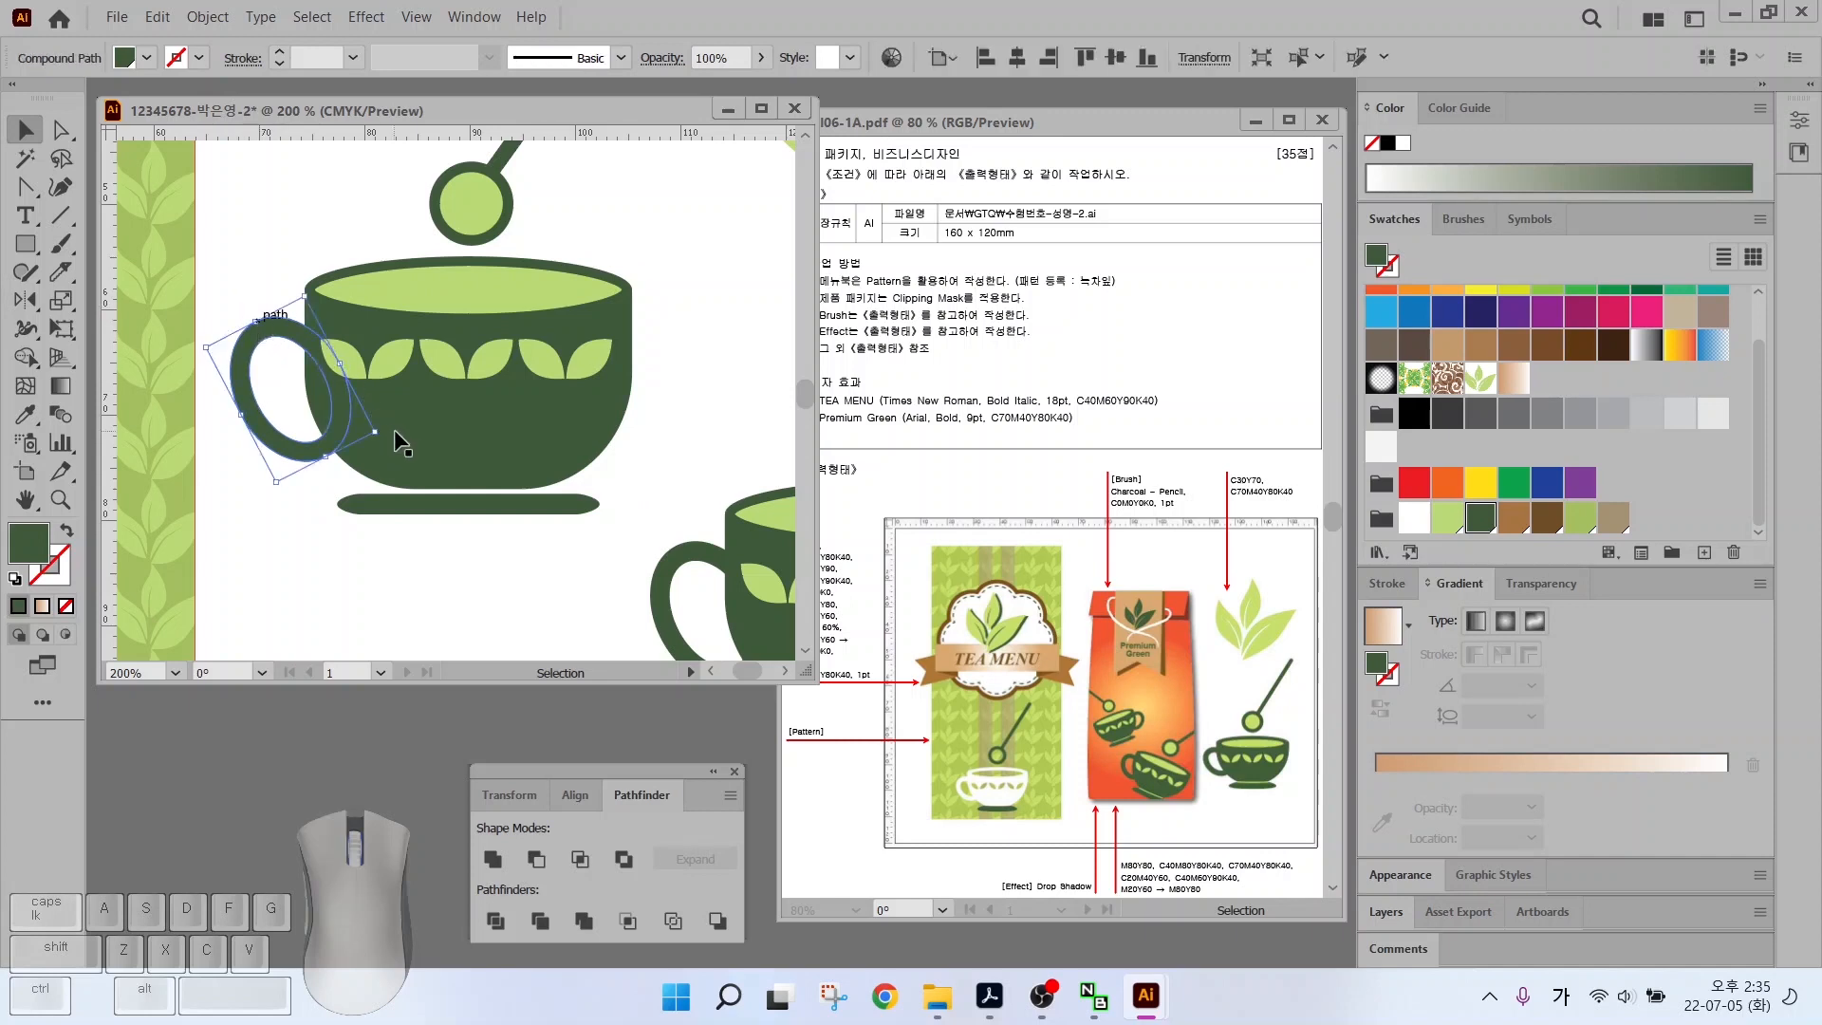
shift+click(420, 427)
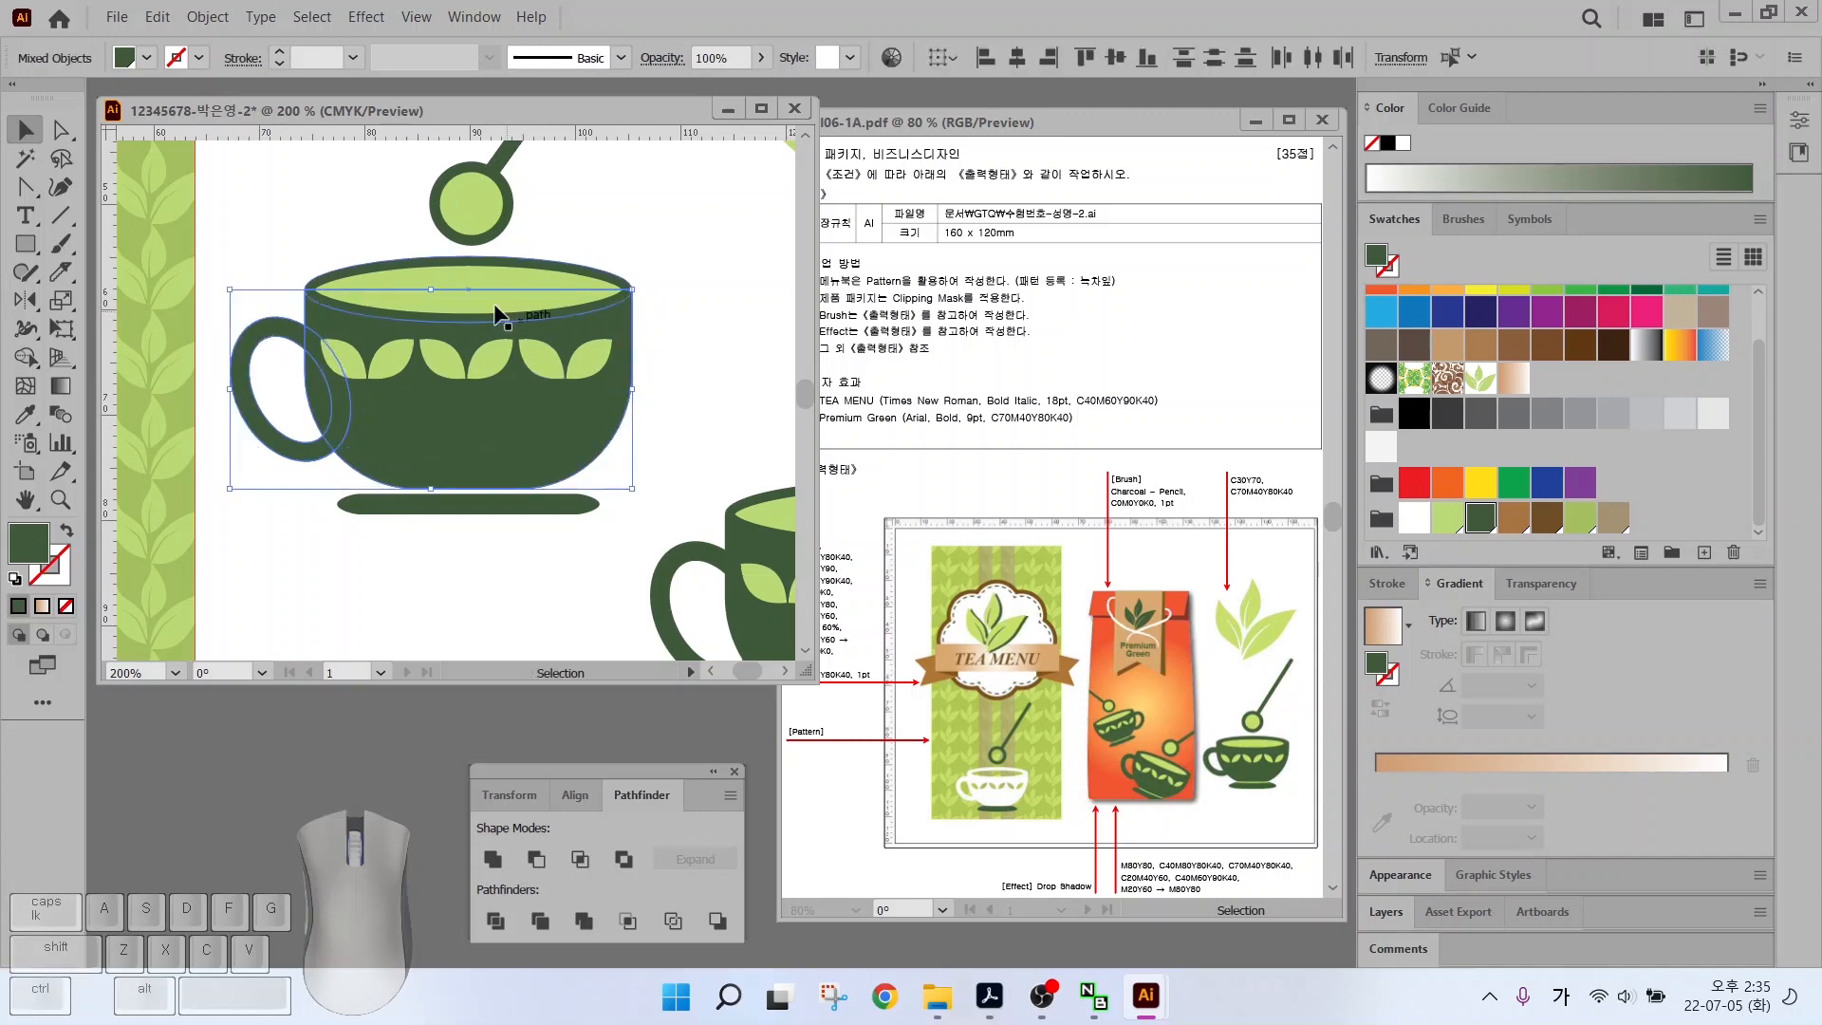
click(1413, 517)
click(469, 275)
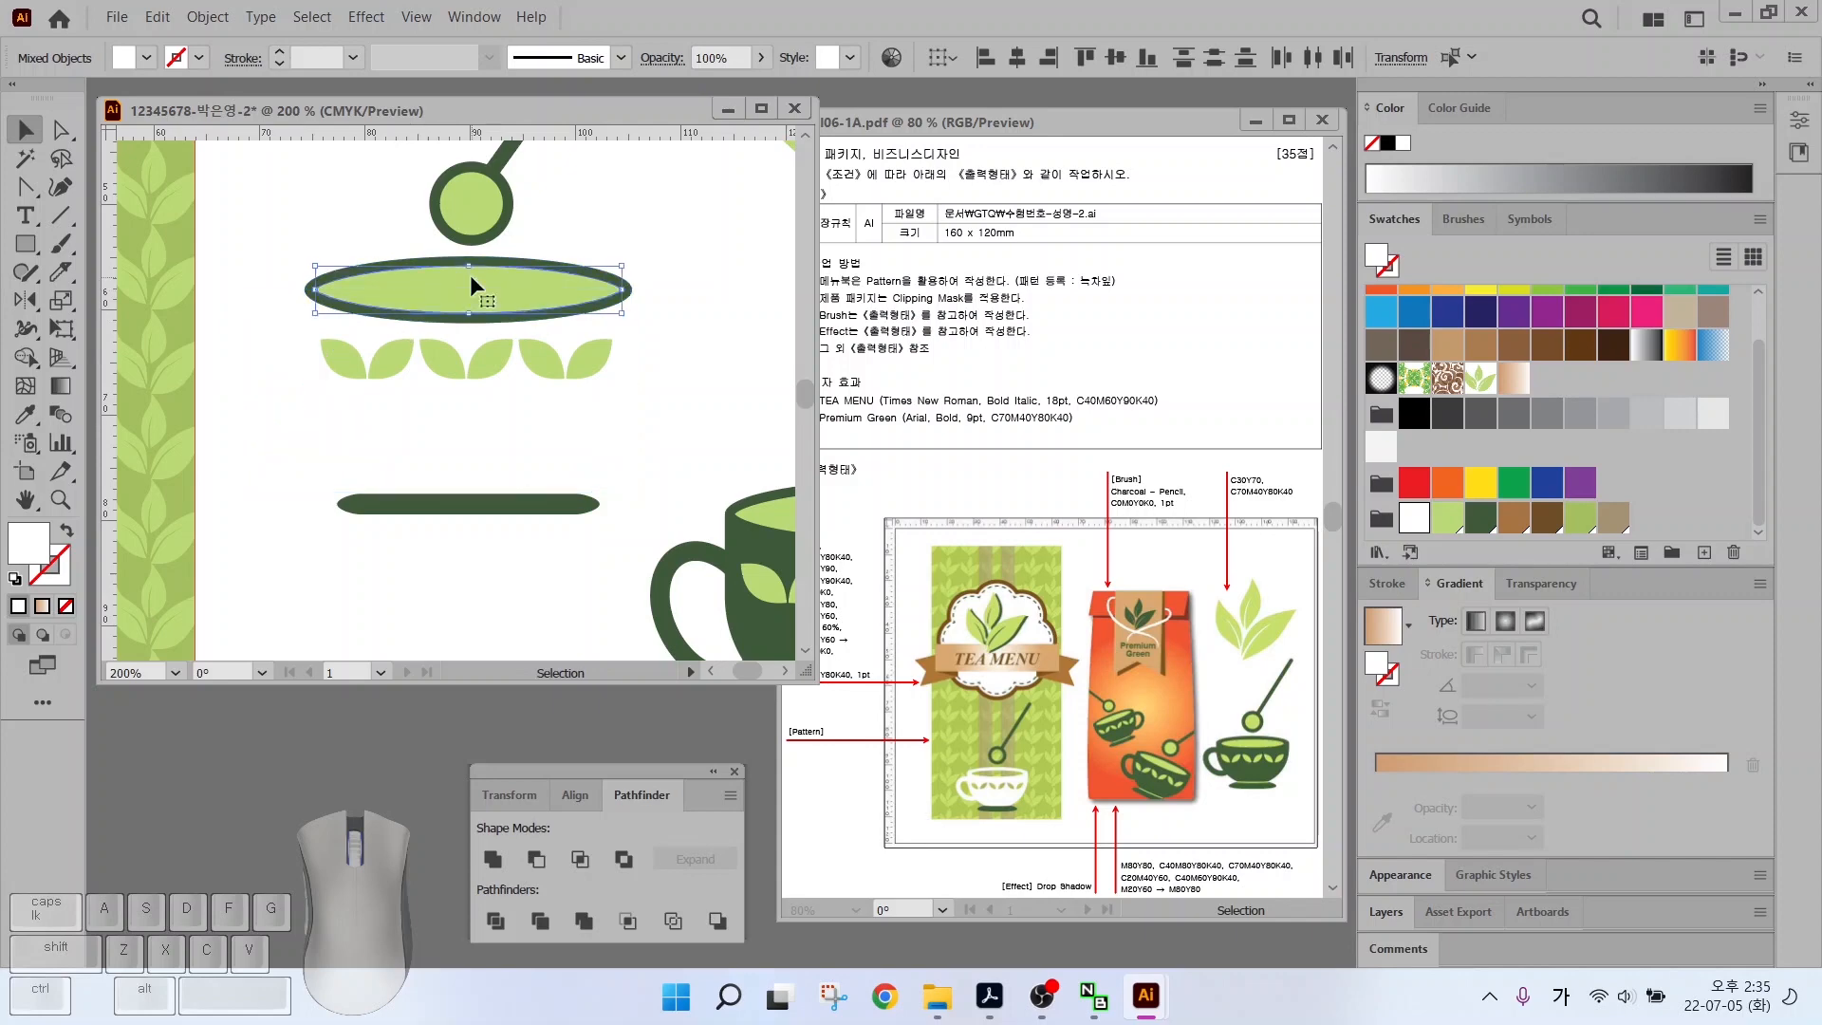
click(1447, 517)
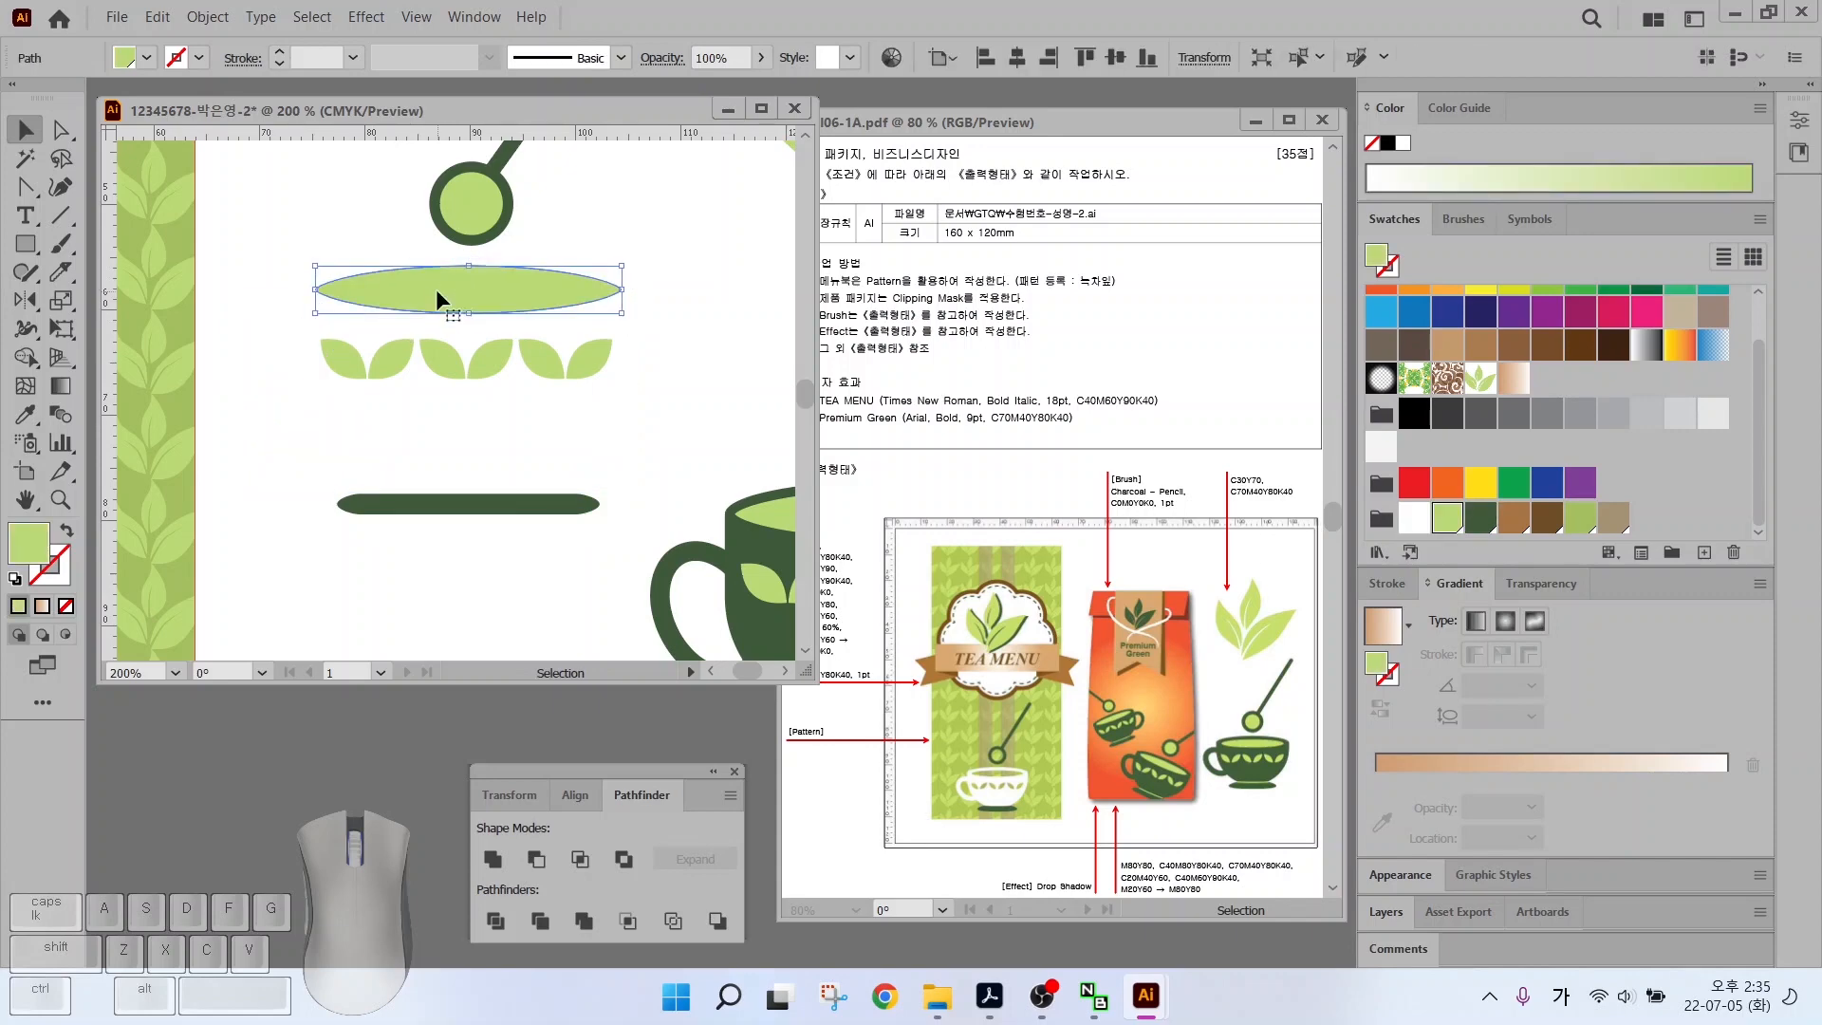
Move the whole teacup with spoon onto the pattern panel, undoing an extra copy
drag(259, 258, 433, 423)
scroll(432, 423, down, 2)
drag(357, 255, 230, 515)
drag(441, 446, 632, 432)
drag(416, 493, 389, 512)
key(ctrl+z)
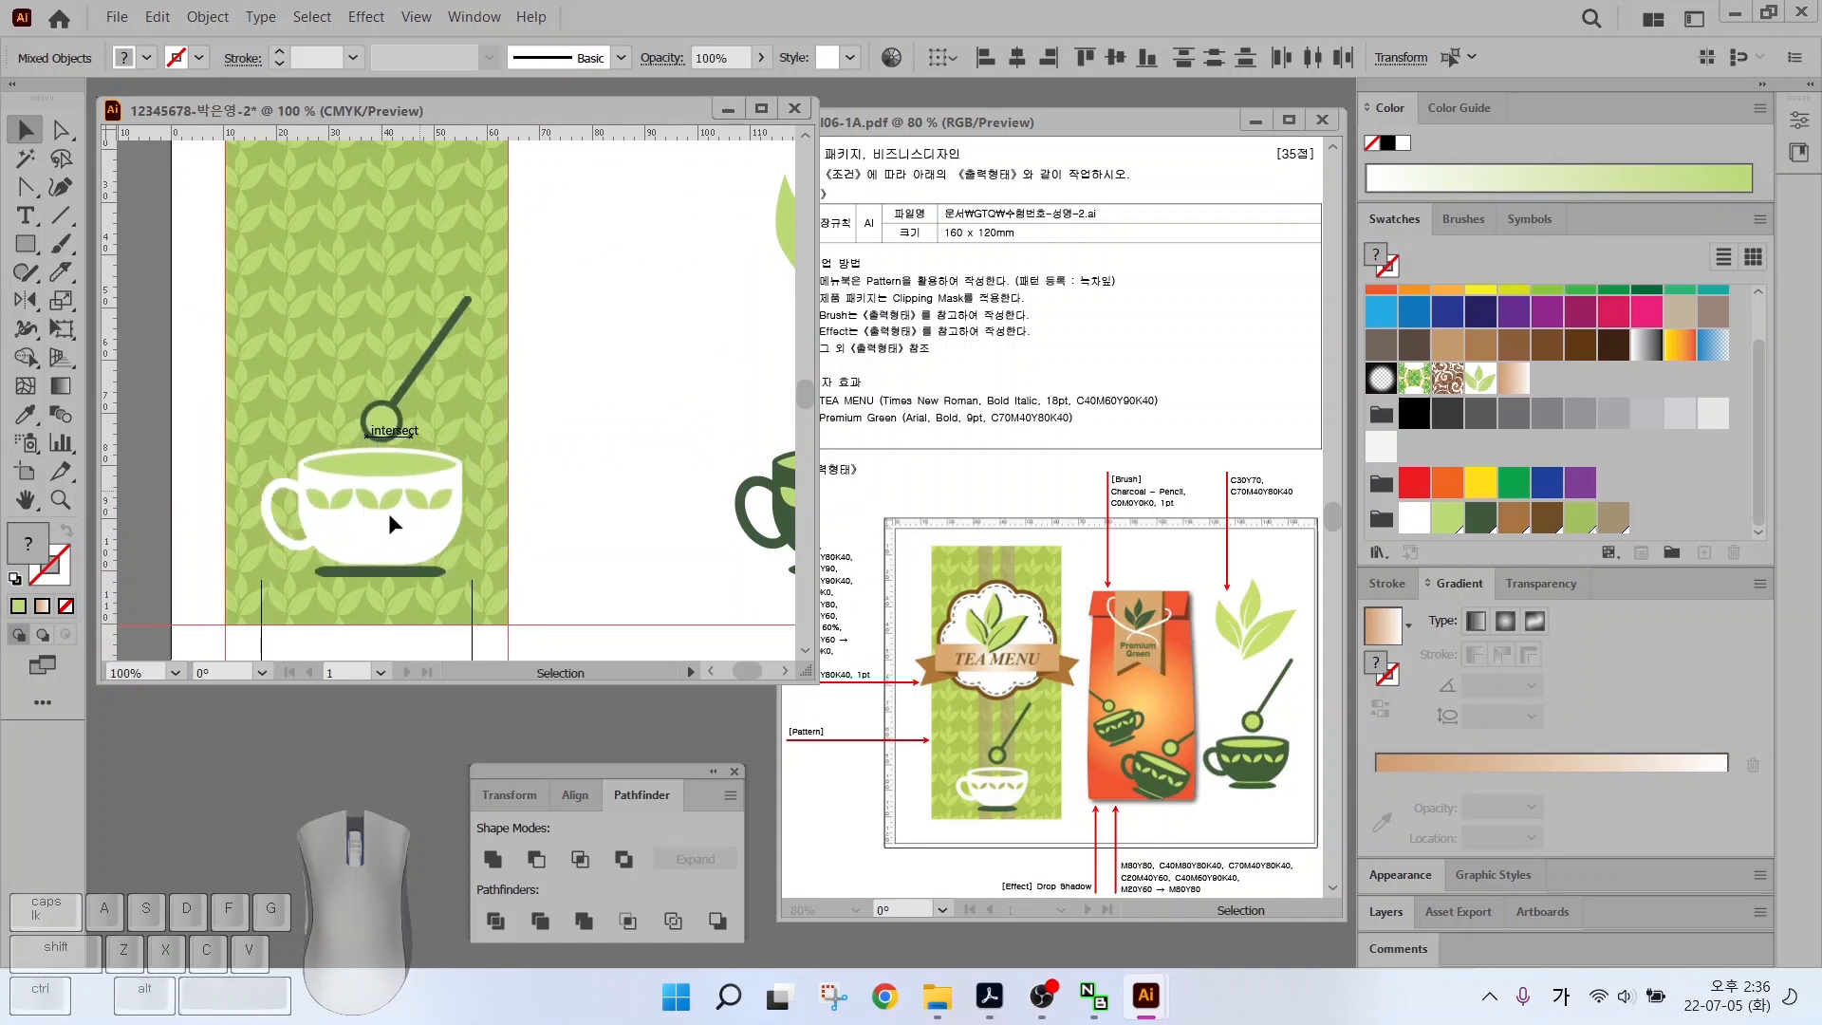
Shrink the teacup and position it on the lower part of the pattern panel
drag(470, 296, 388, 405)
drag(336, 494, 368, 485)
scroll(367, 486, up, 2)
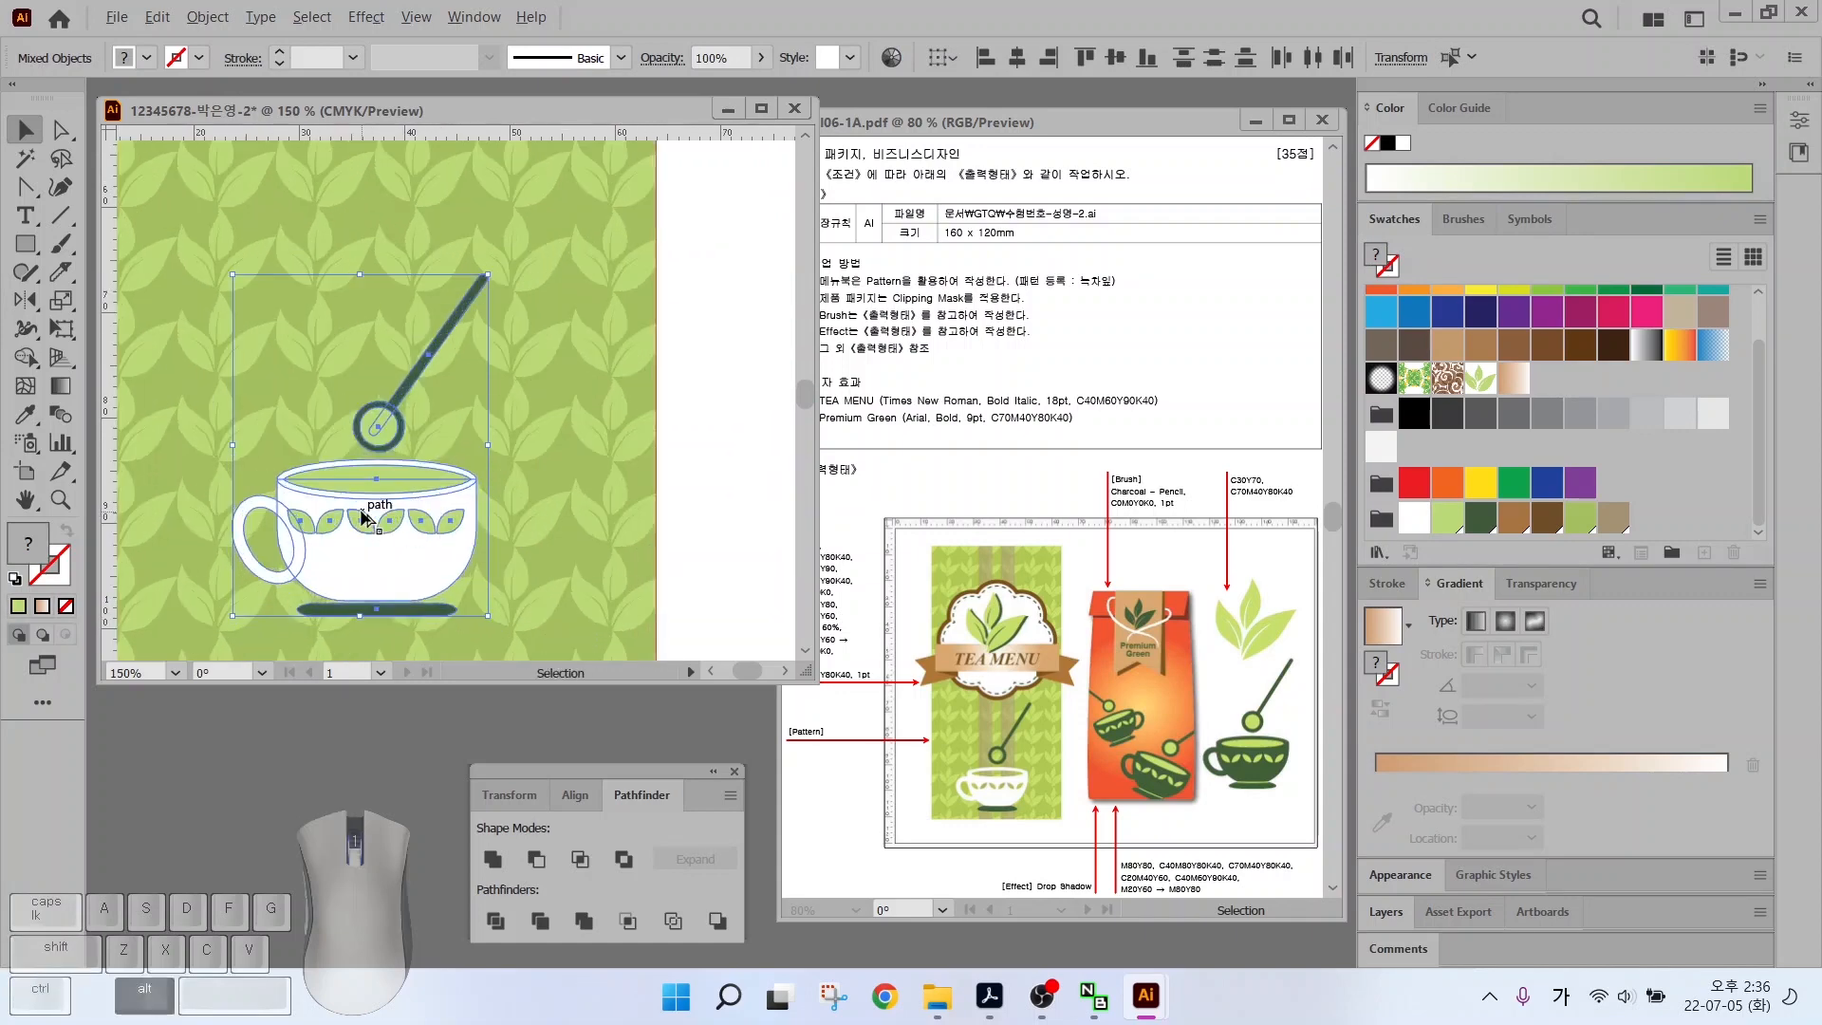
scroll(531, 446, down, 1)
click(683, 414)
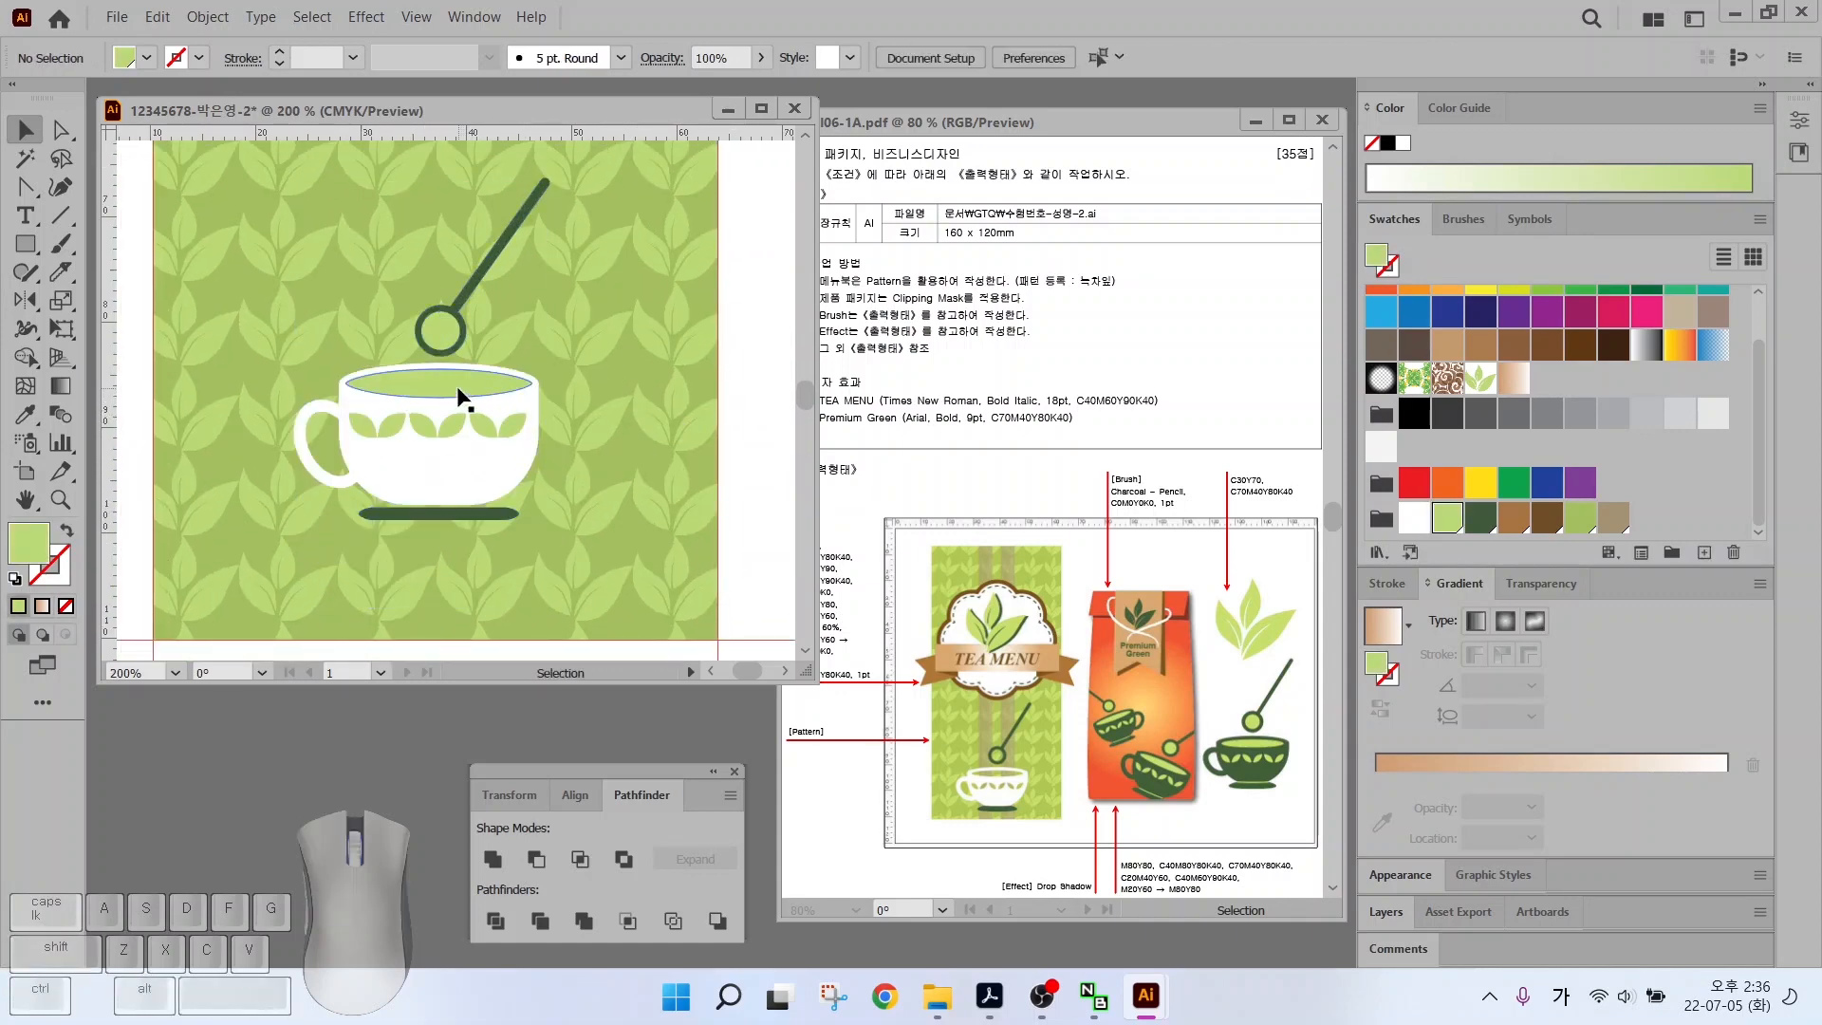
Unite the cup body and handle, then Minus Front the leaves out of the cup
click(418, 479)
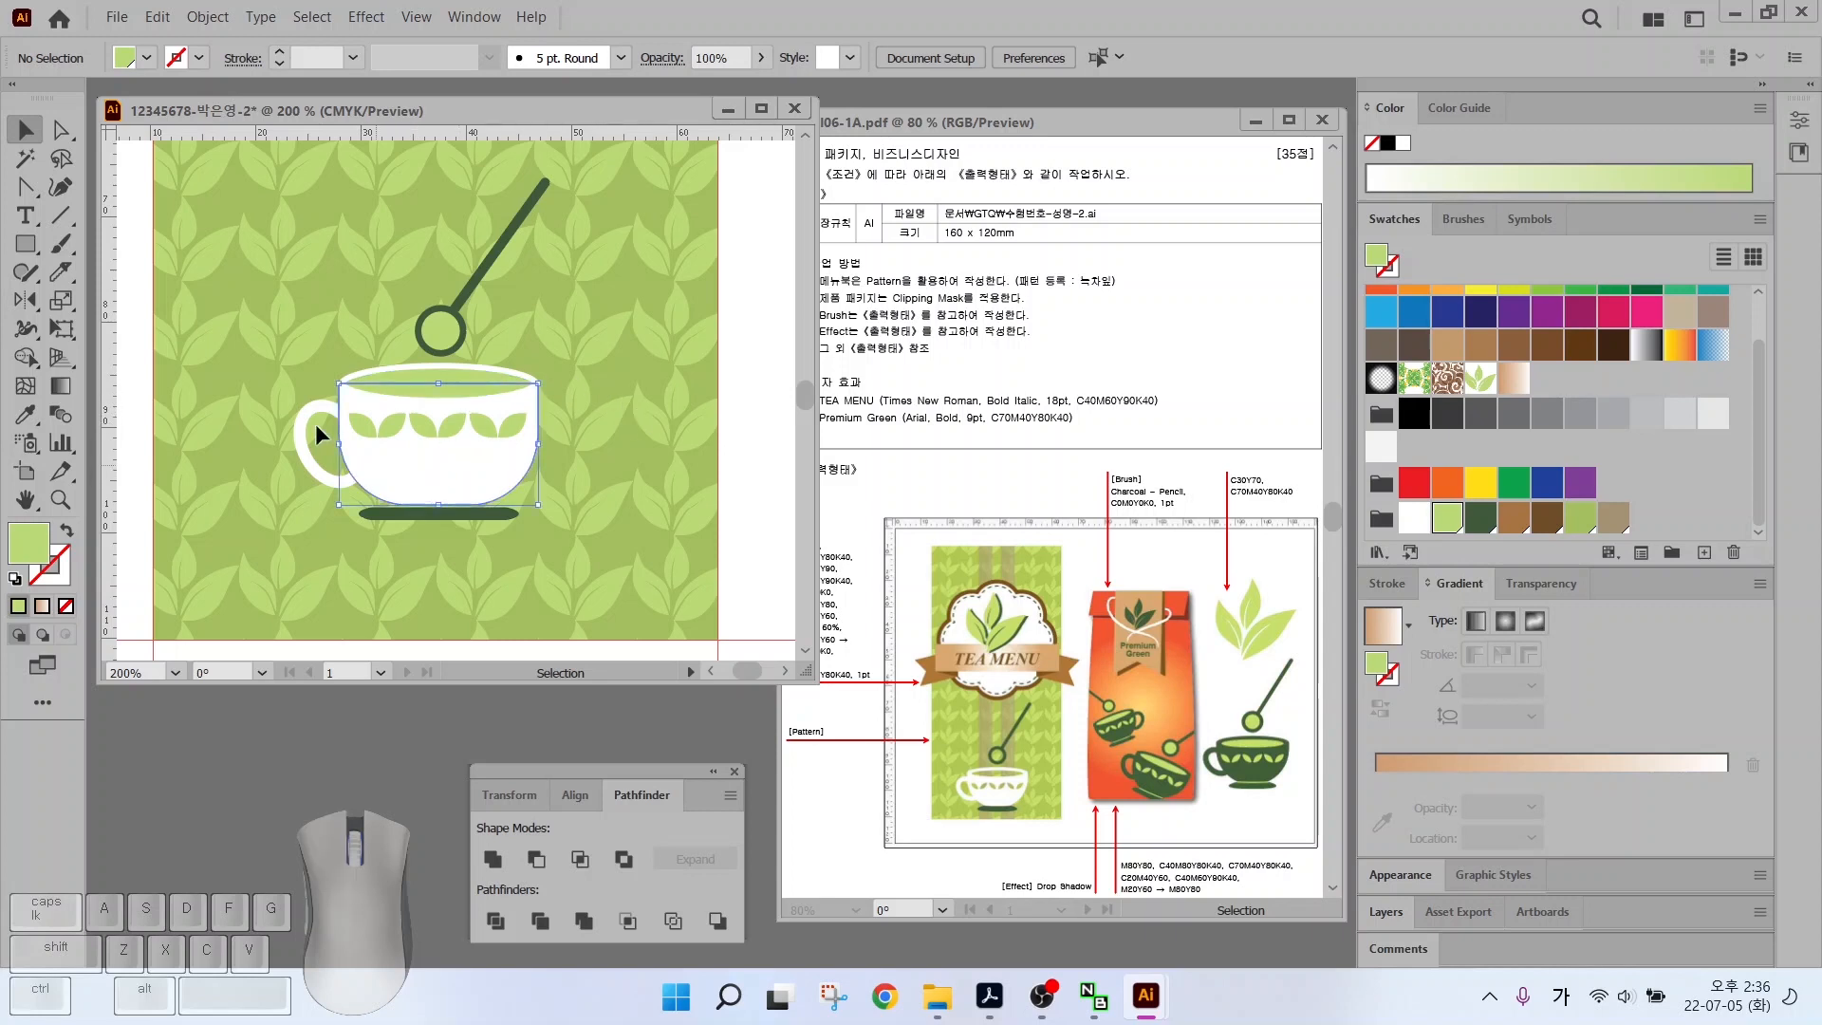
shift+click(315, 424)
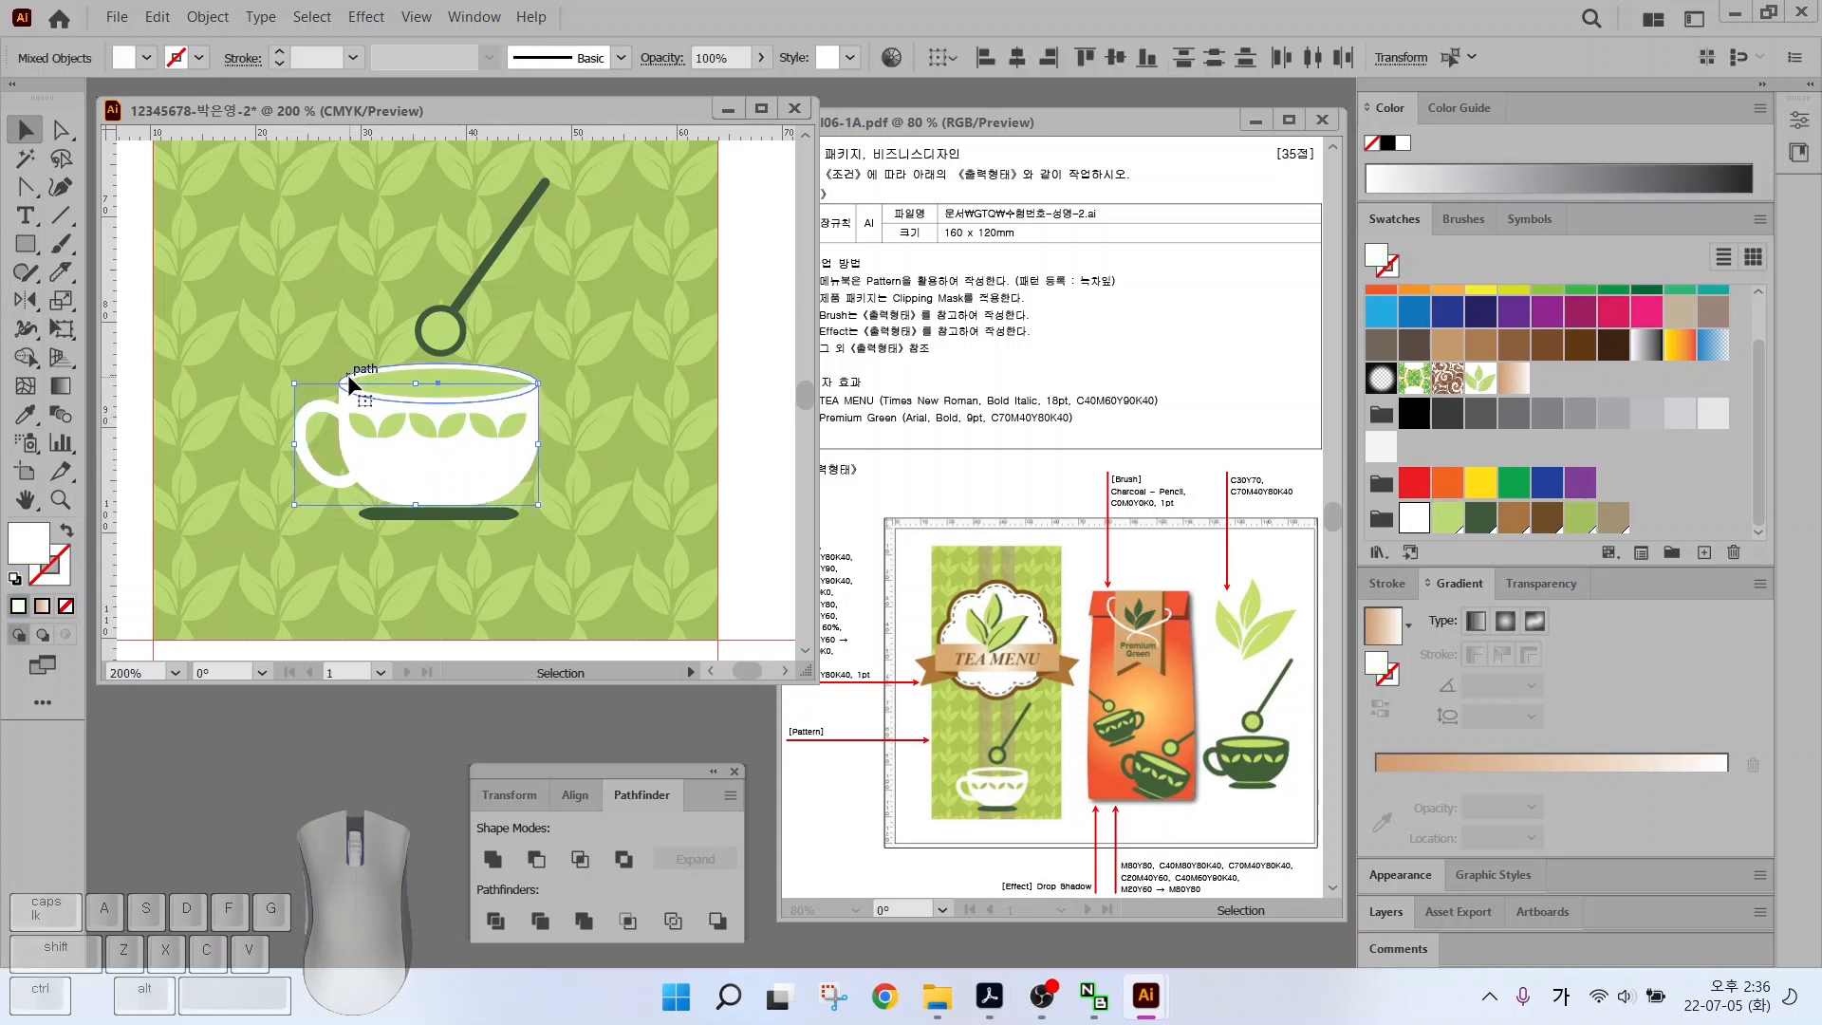
shift+click(339, 464)
shift+click(319, 482)
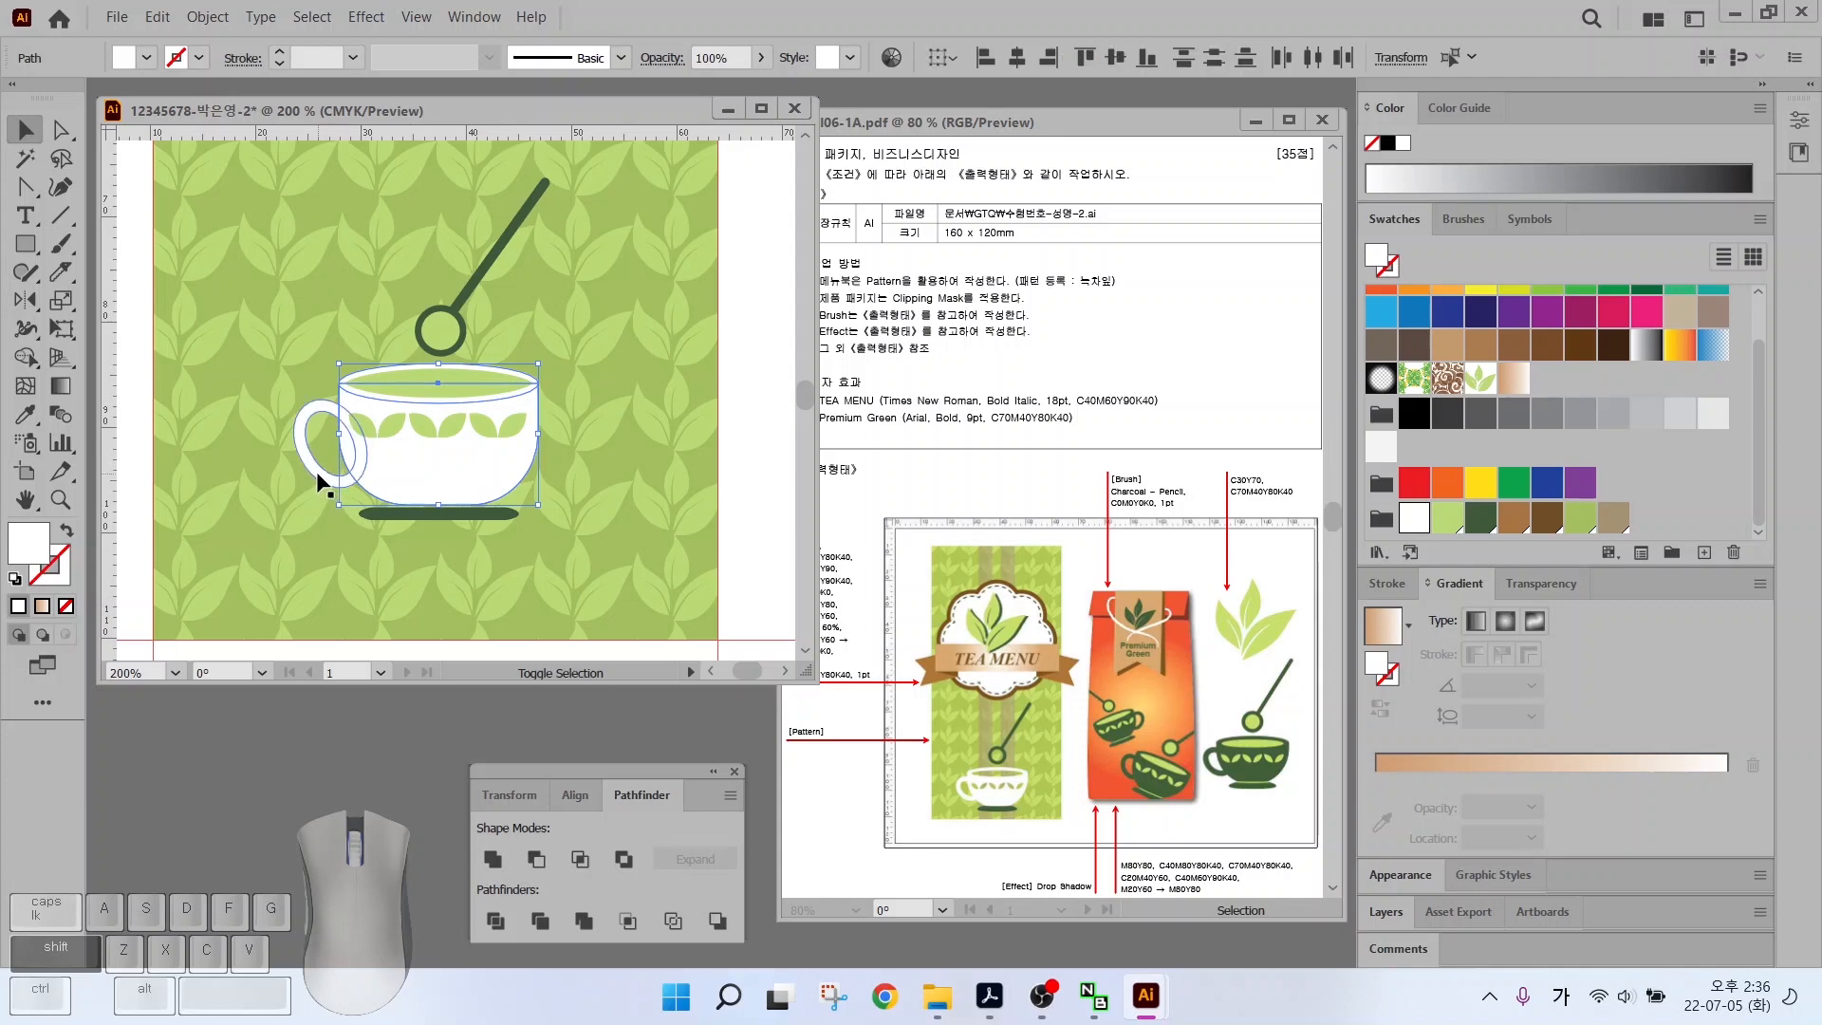
click(497, 860)
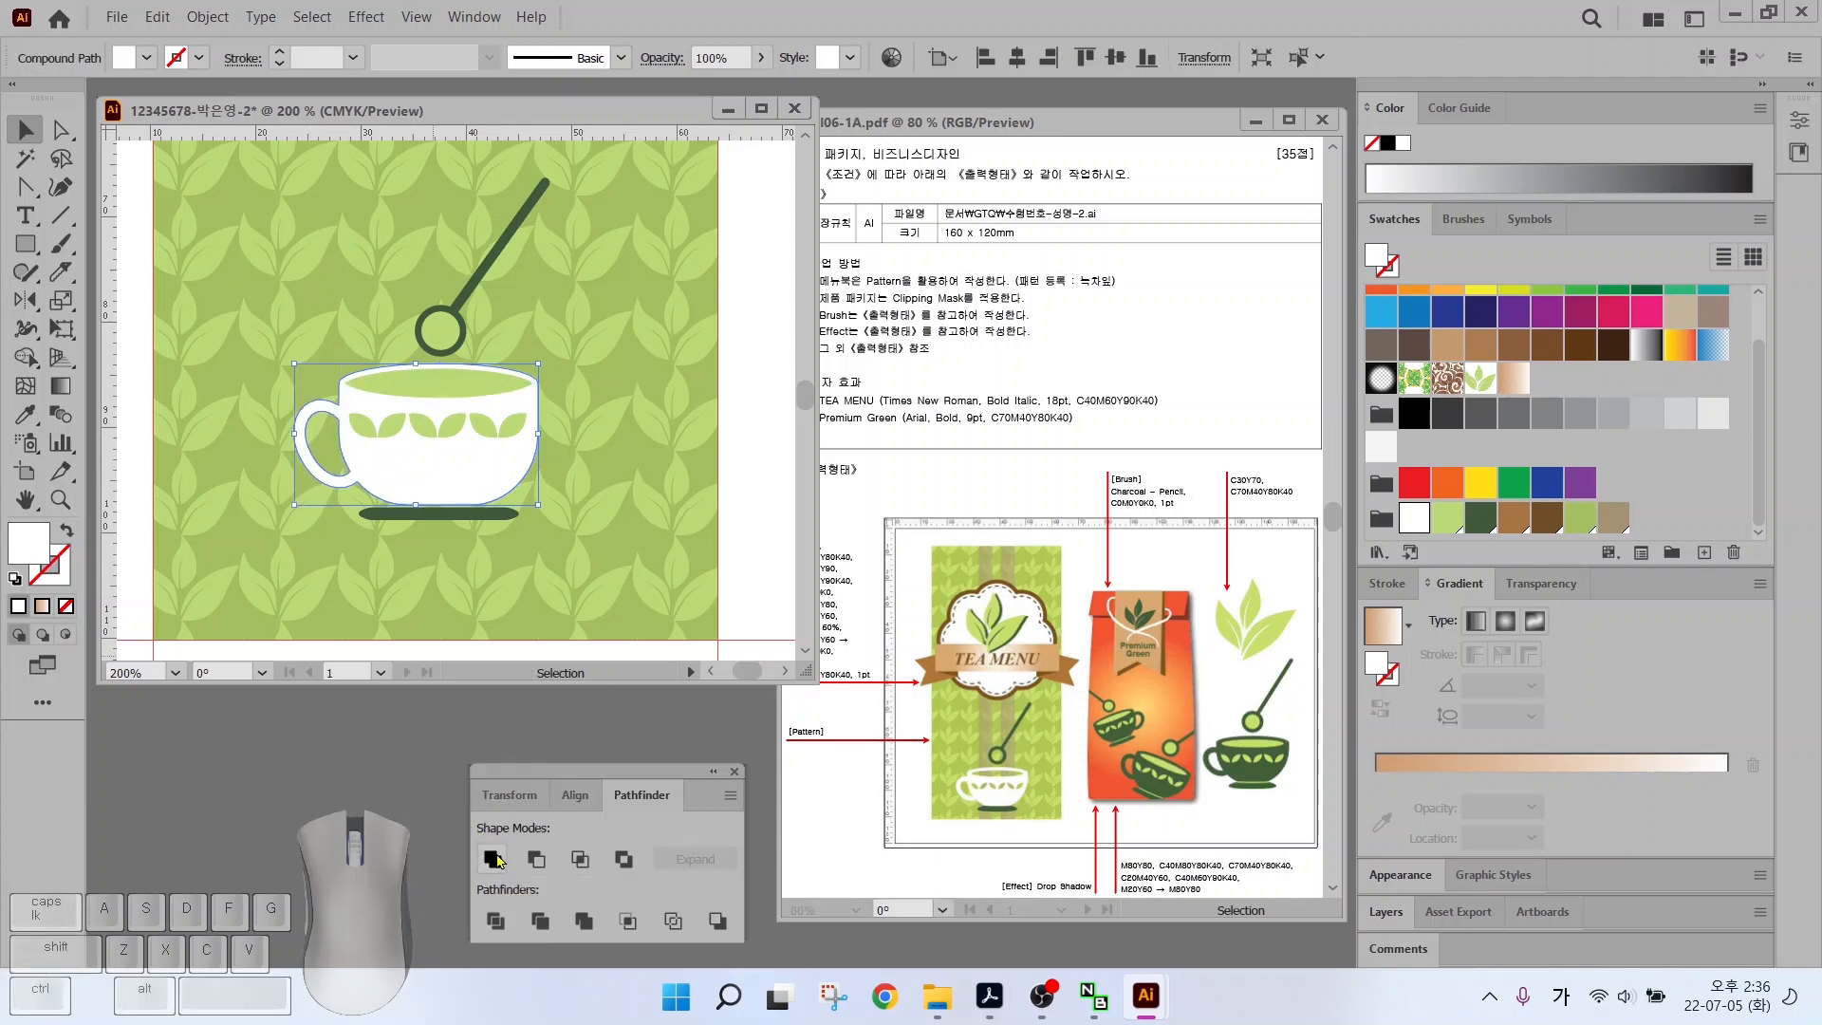
click(431, 459)
drag(283, 377, 497, 435)
shift+click(537, 446)
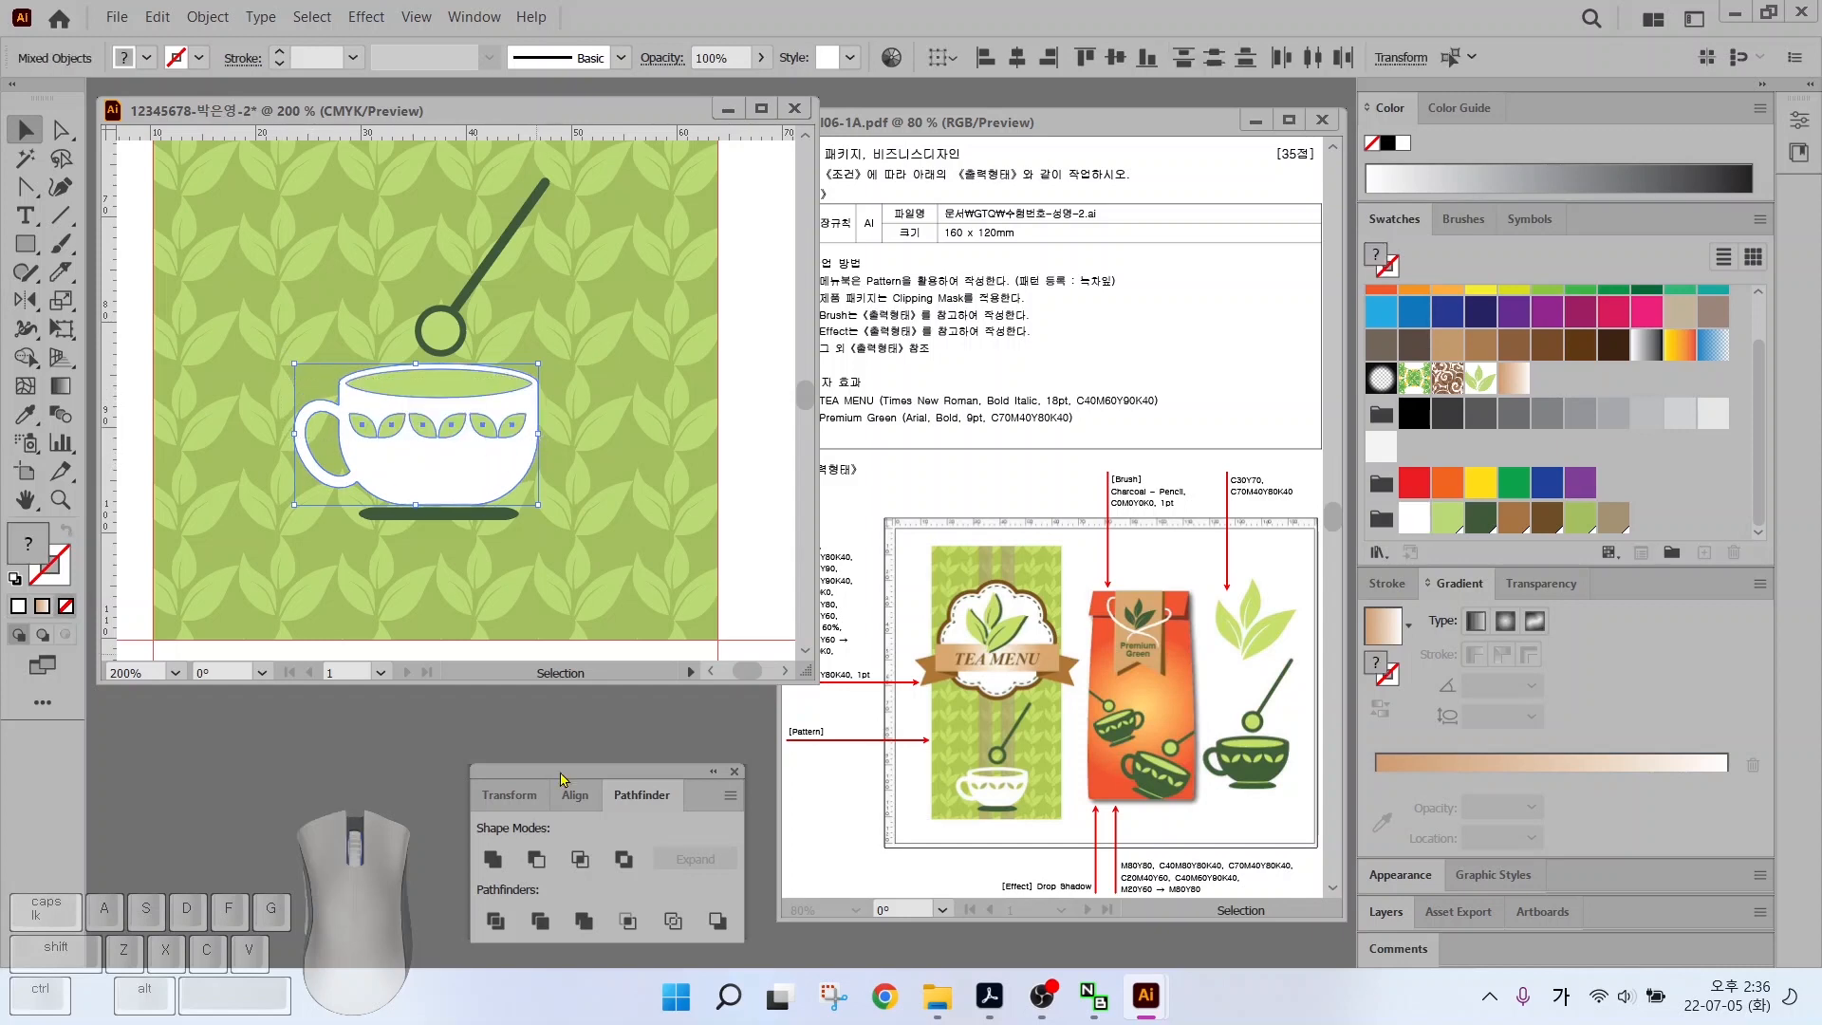
click(535, 860)
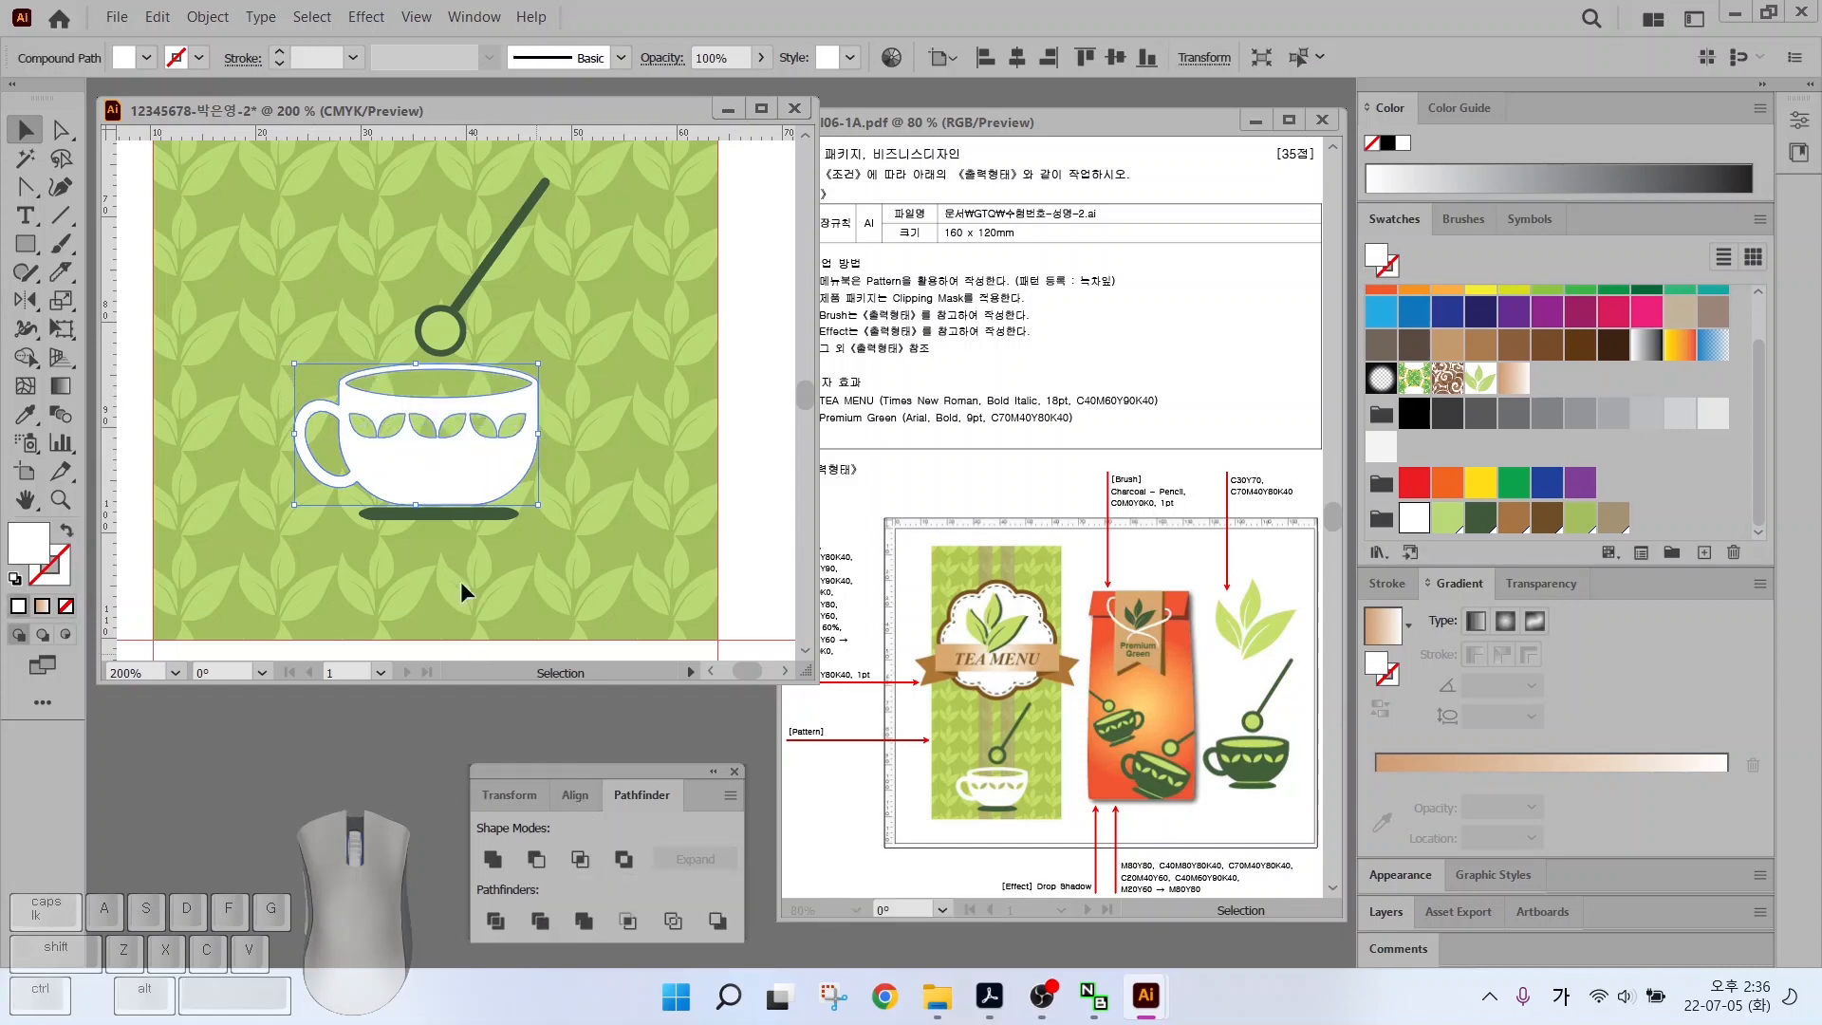
click(451, 495)
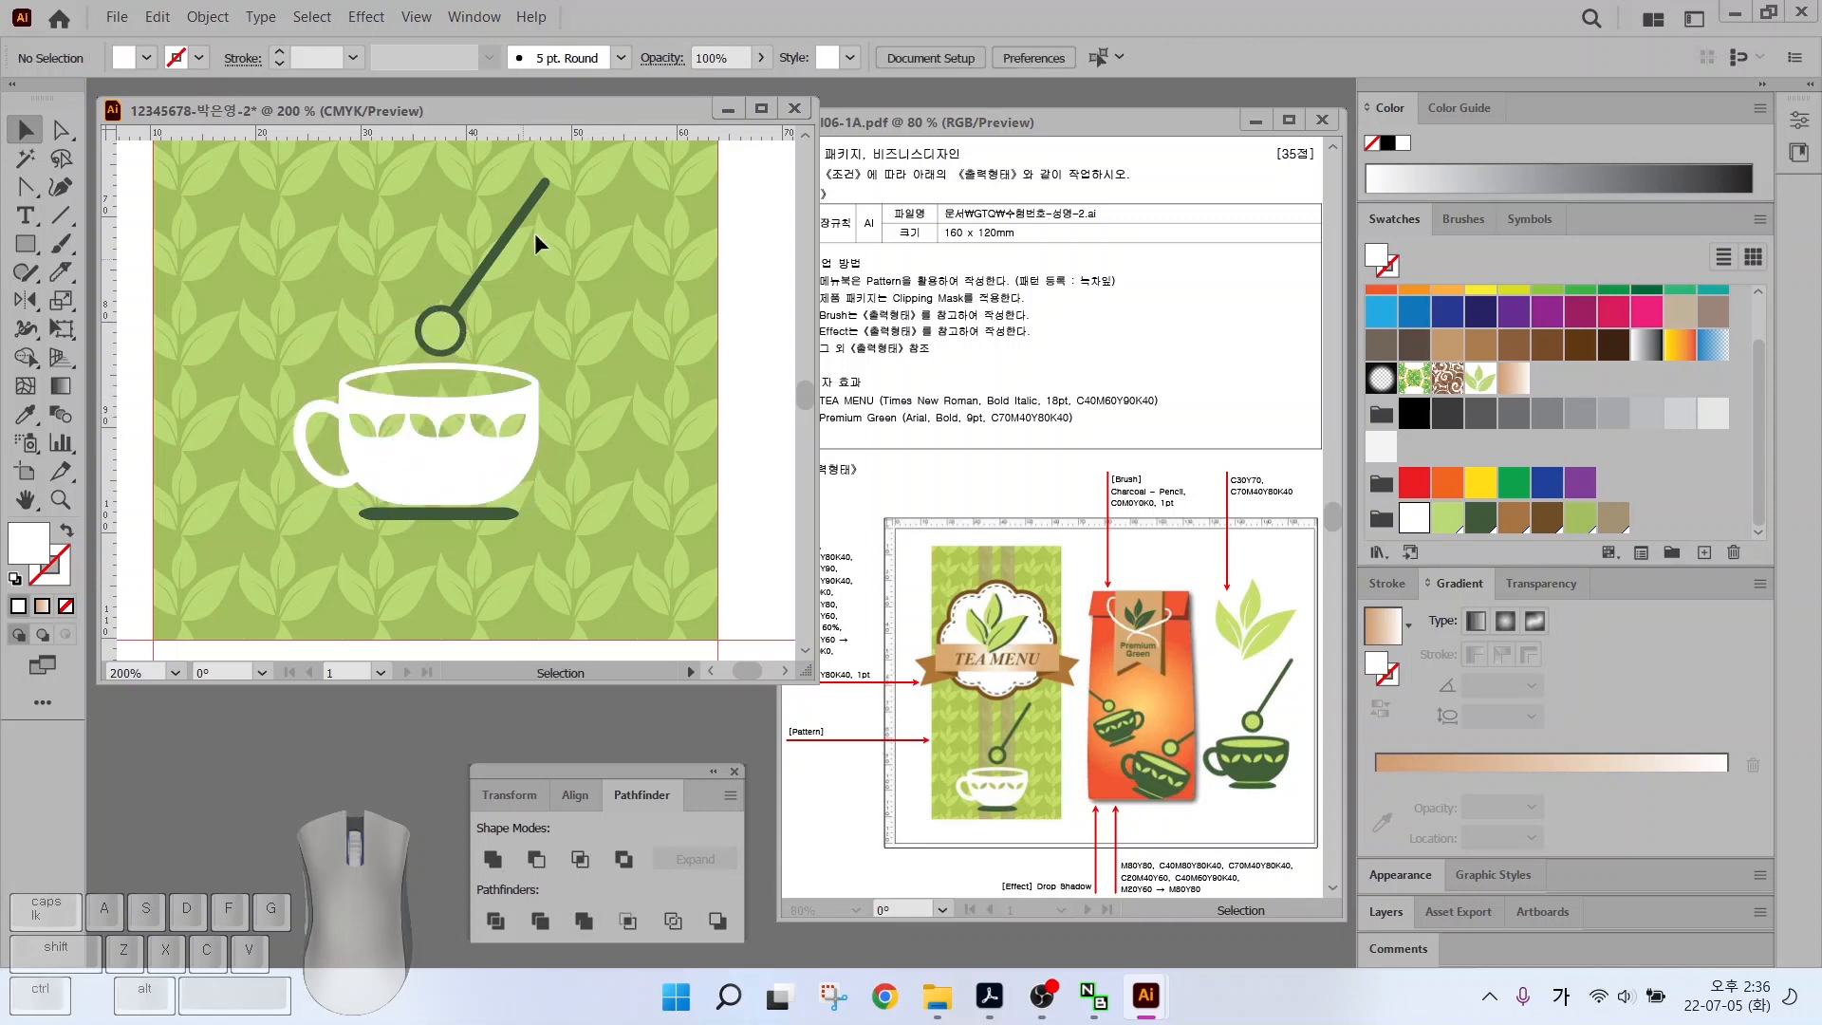
Unite the spoon ring and spoon handle into one shape
click(432, 337)
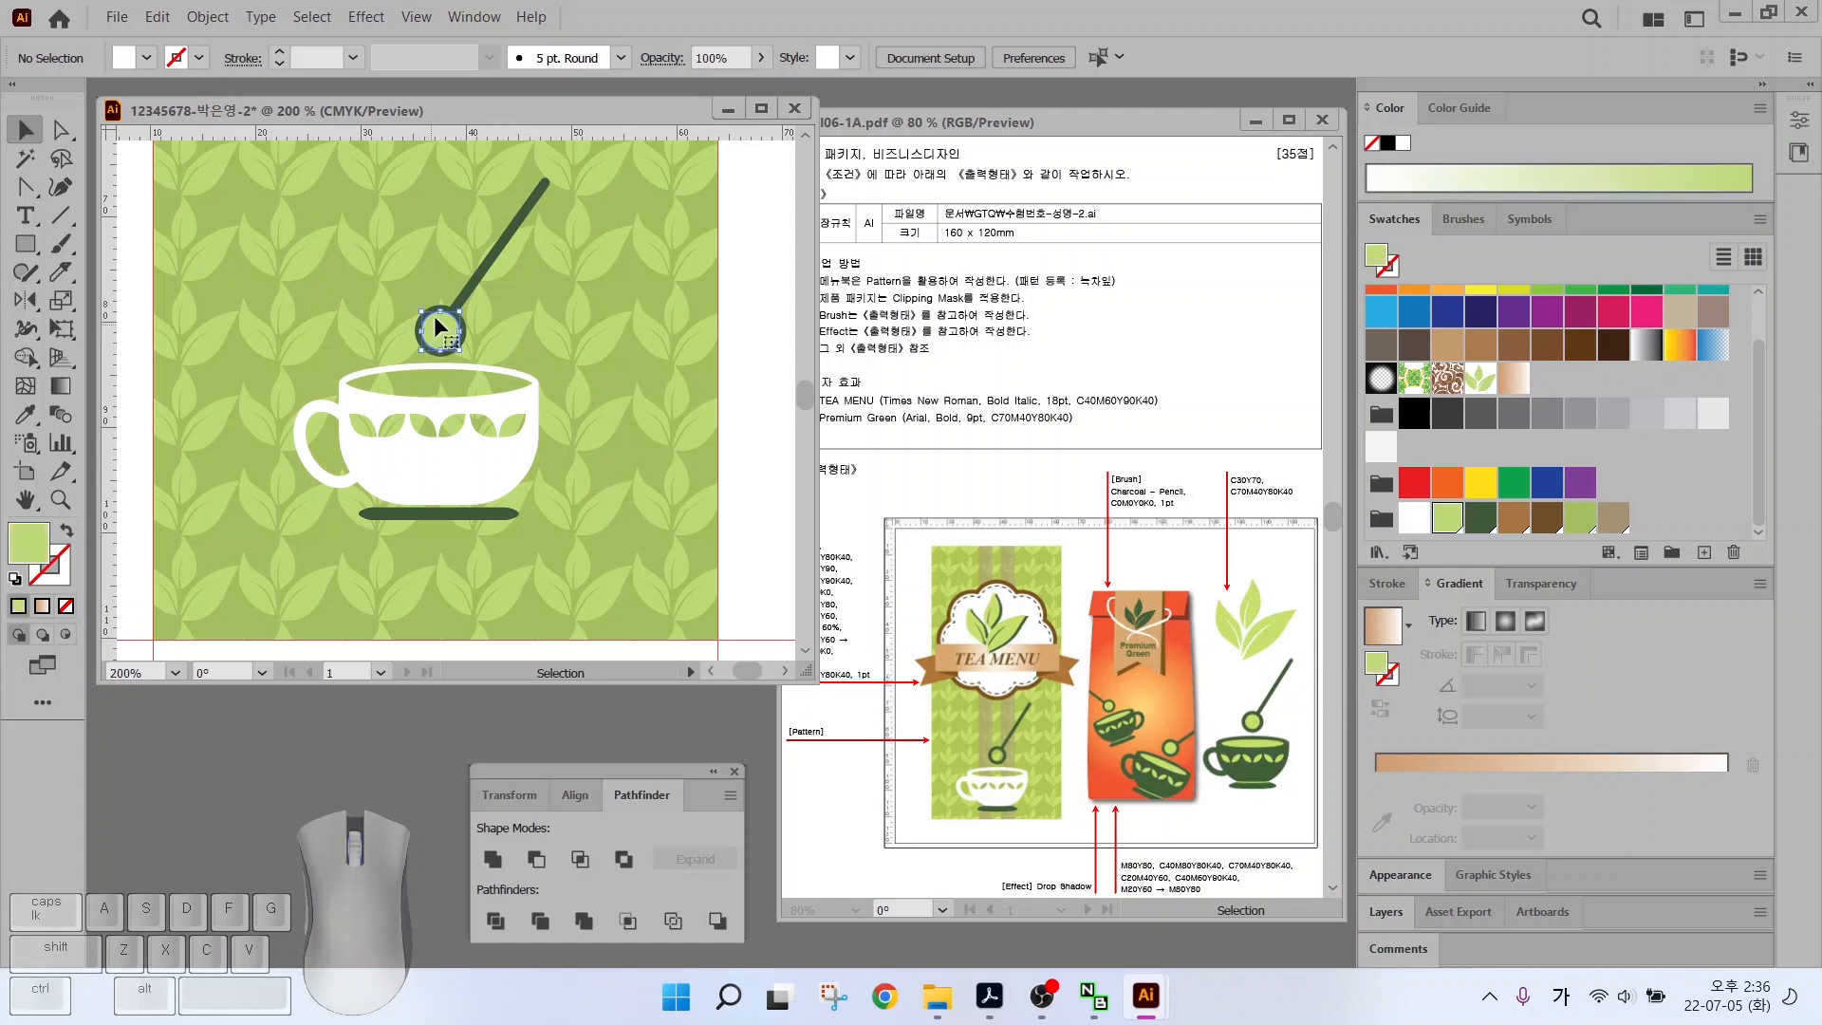
click(439, 331)
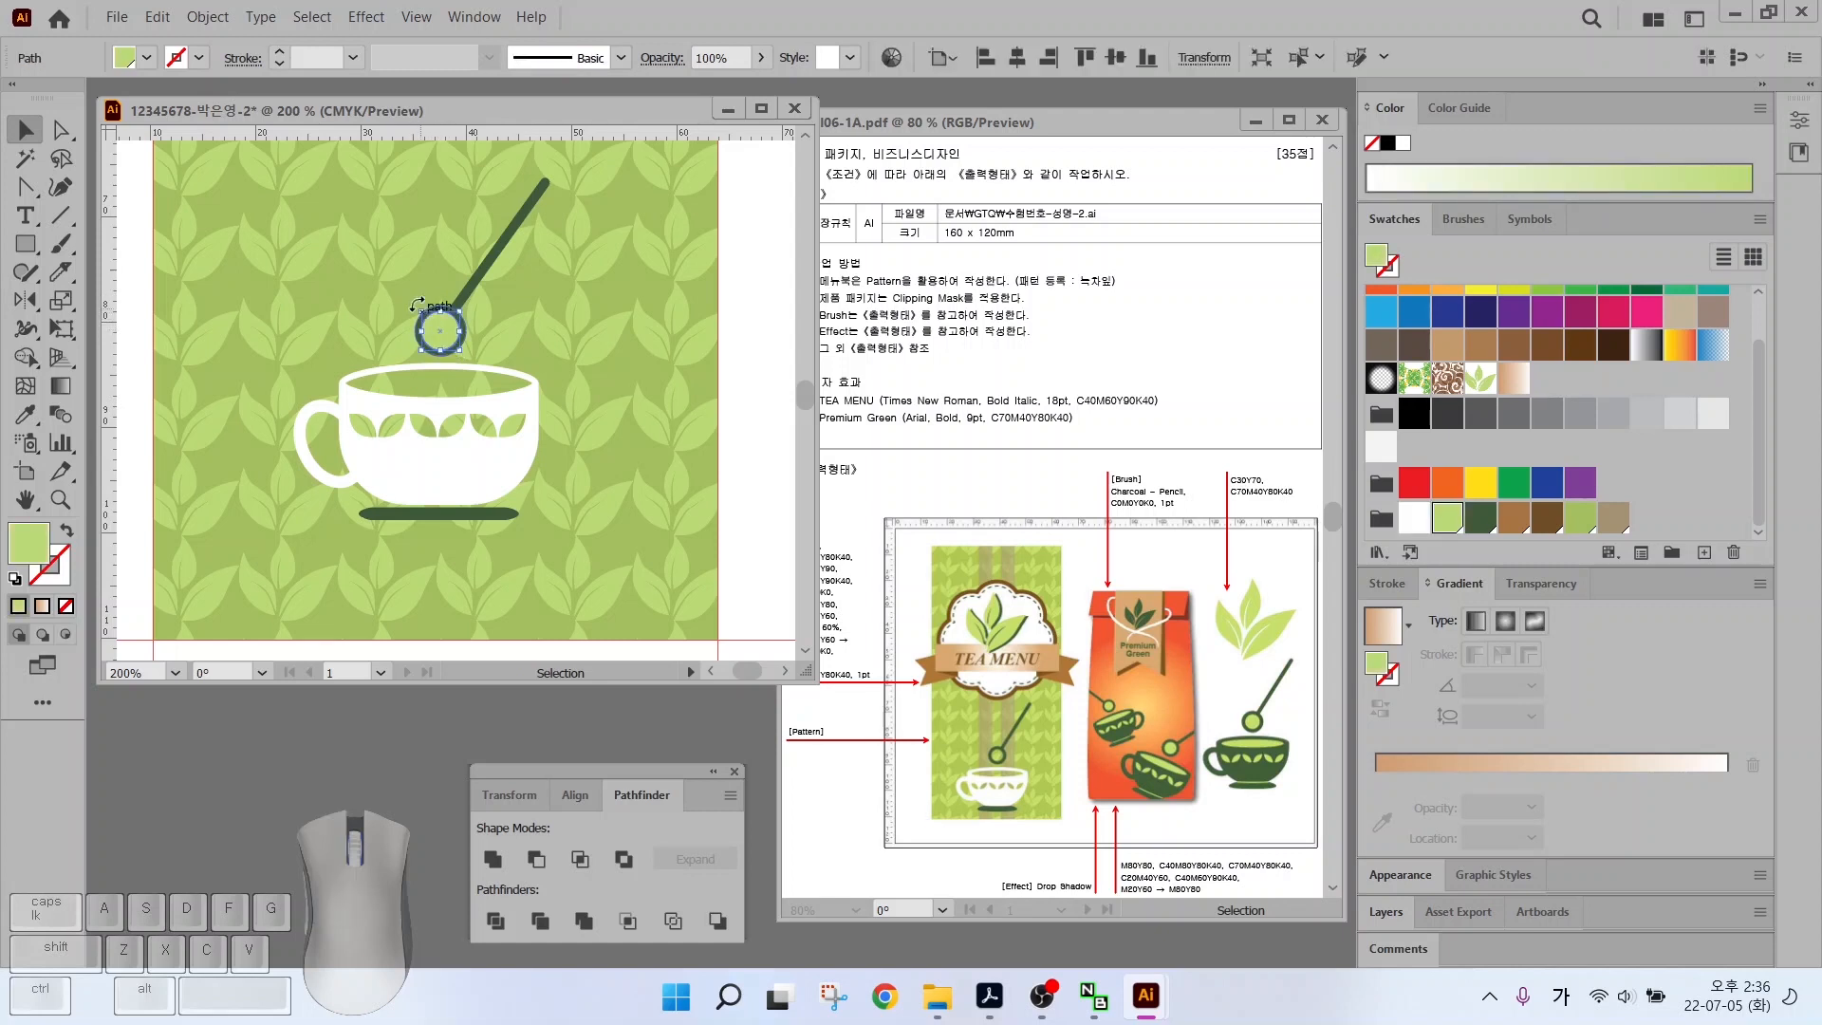
click(407, 302)
click(412, 298)
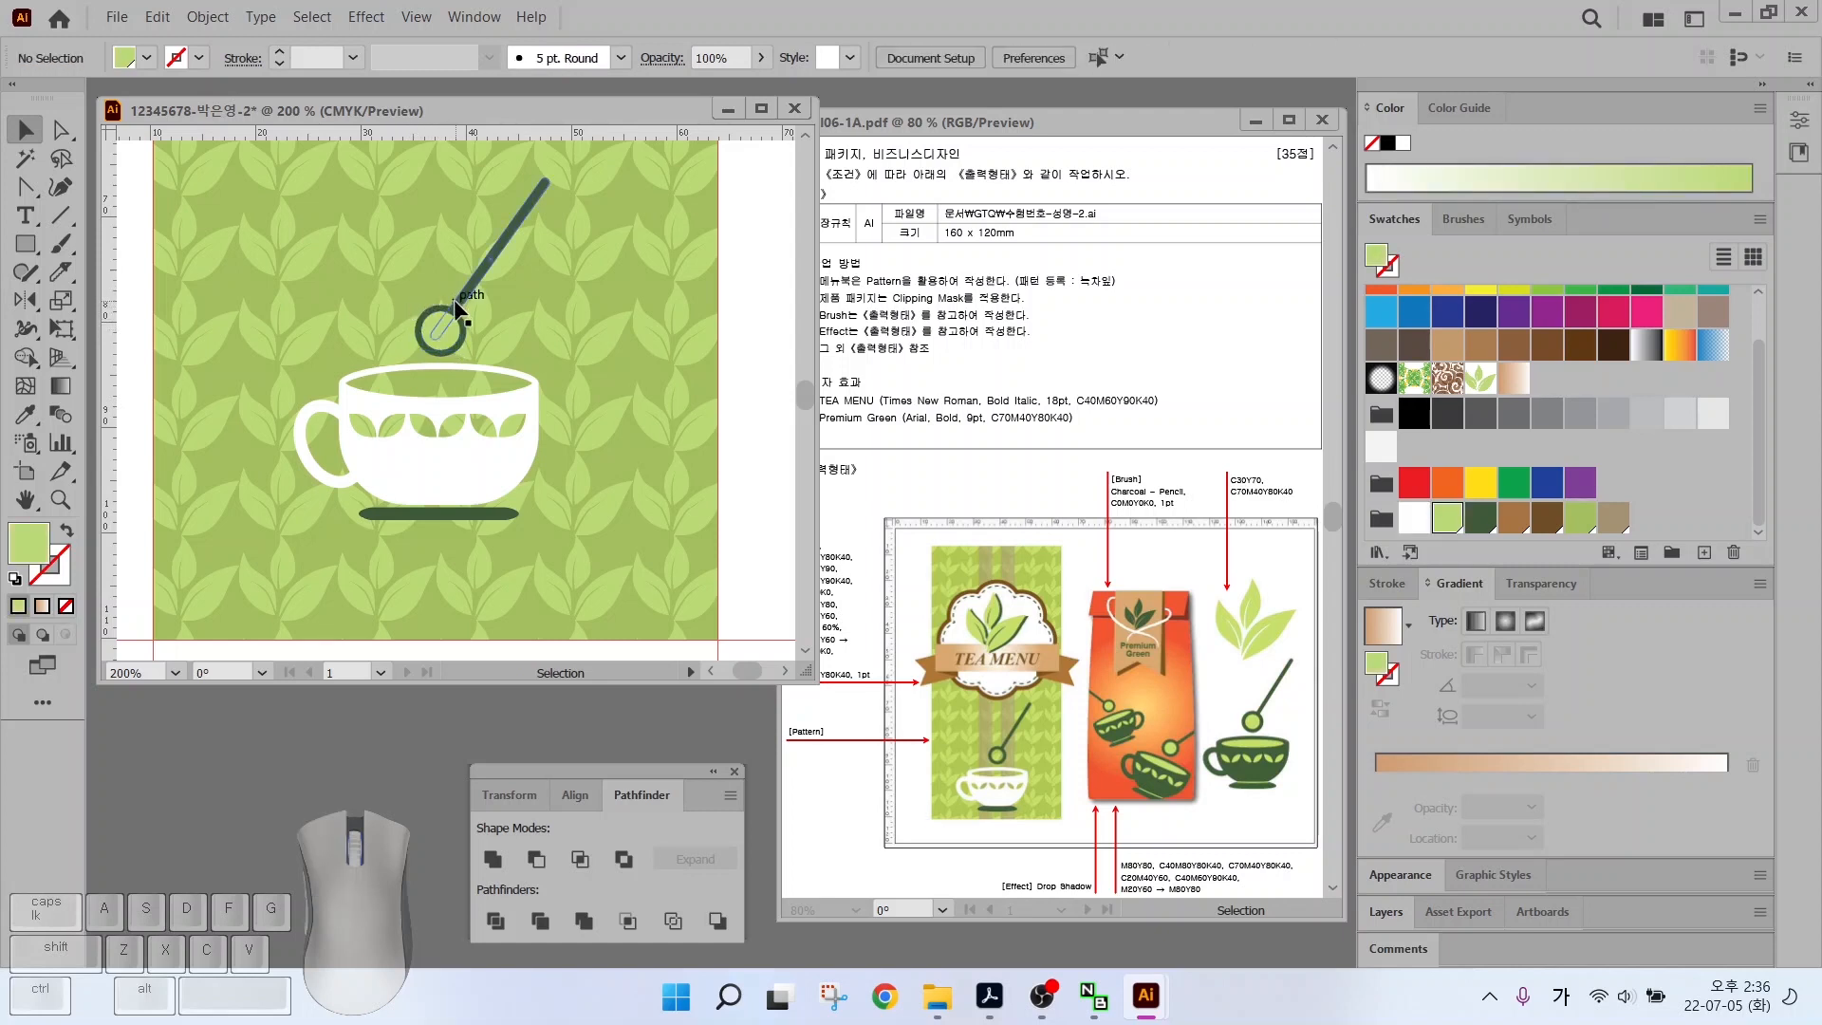
scroll(452, 296, up, 3)
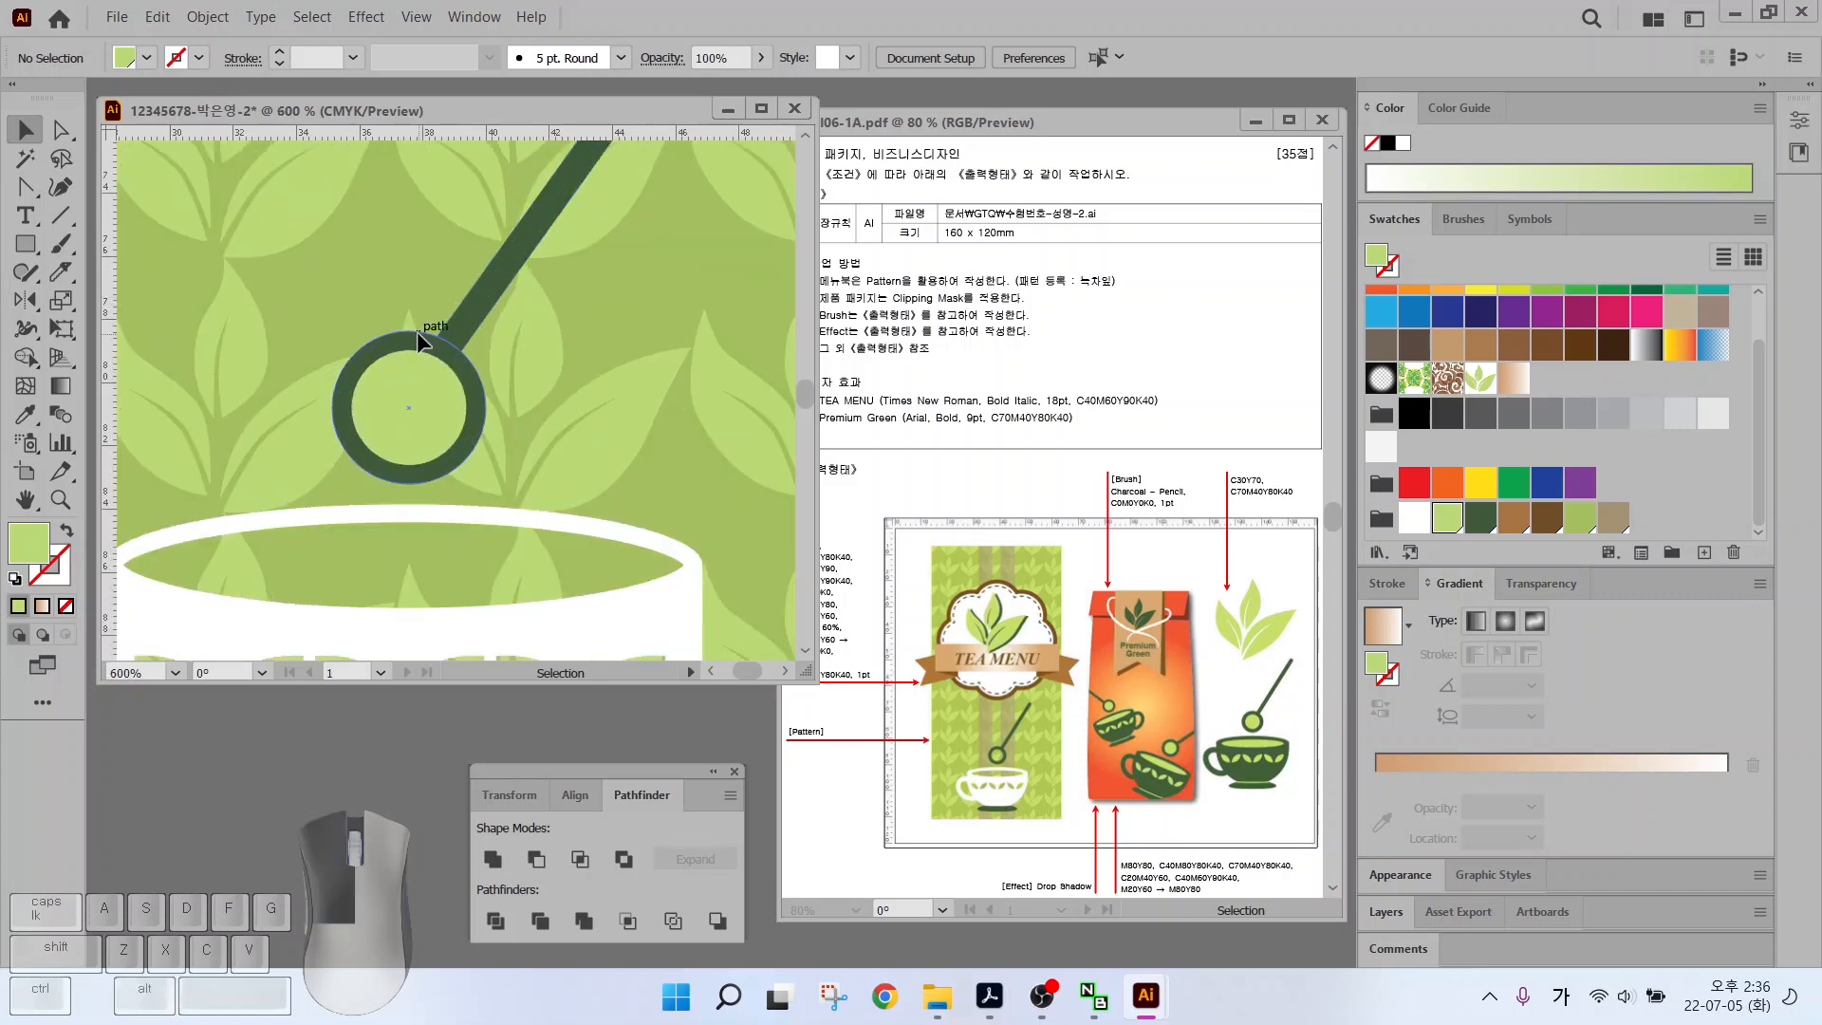
click(417, 332)
shift+click(470, 305)
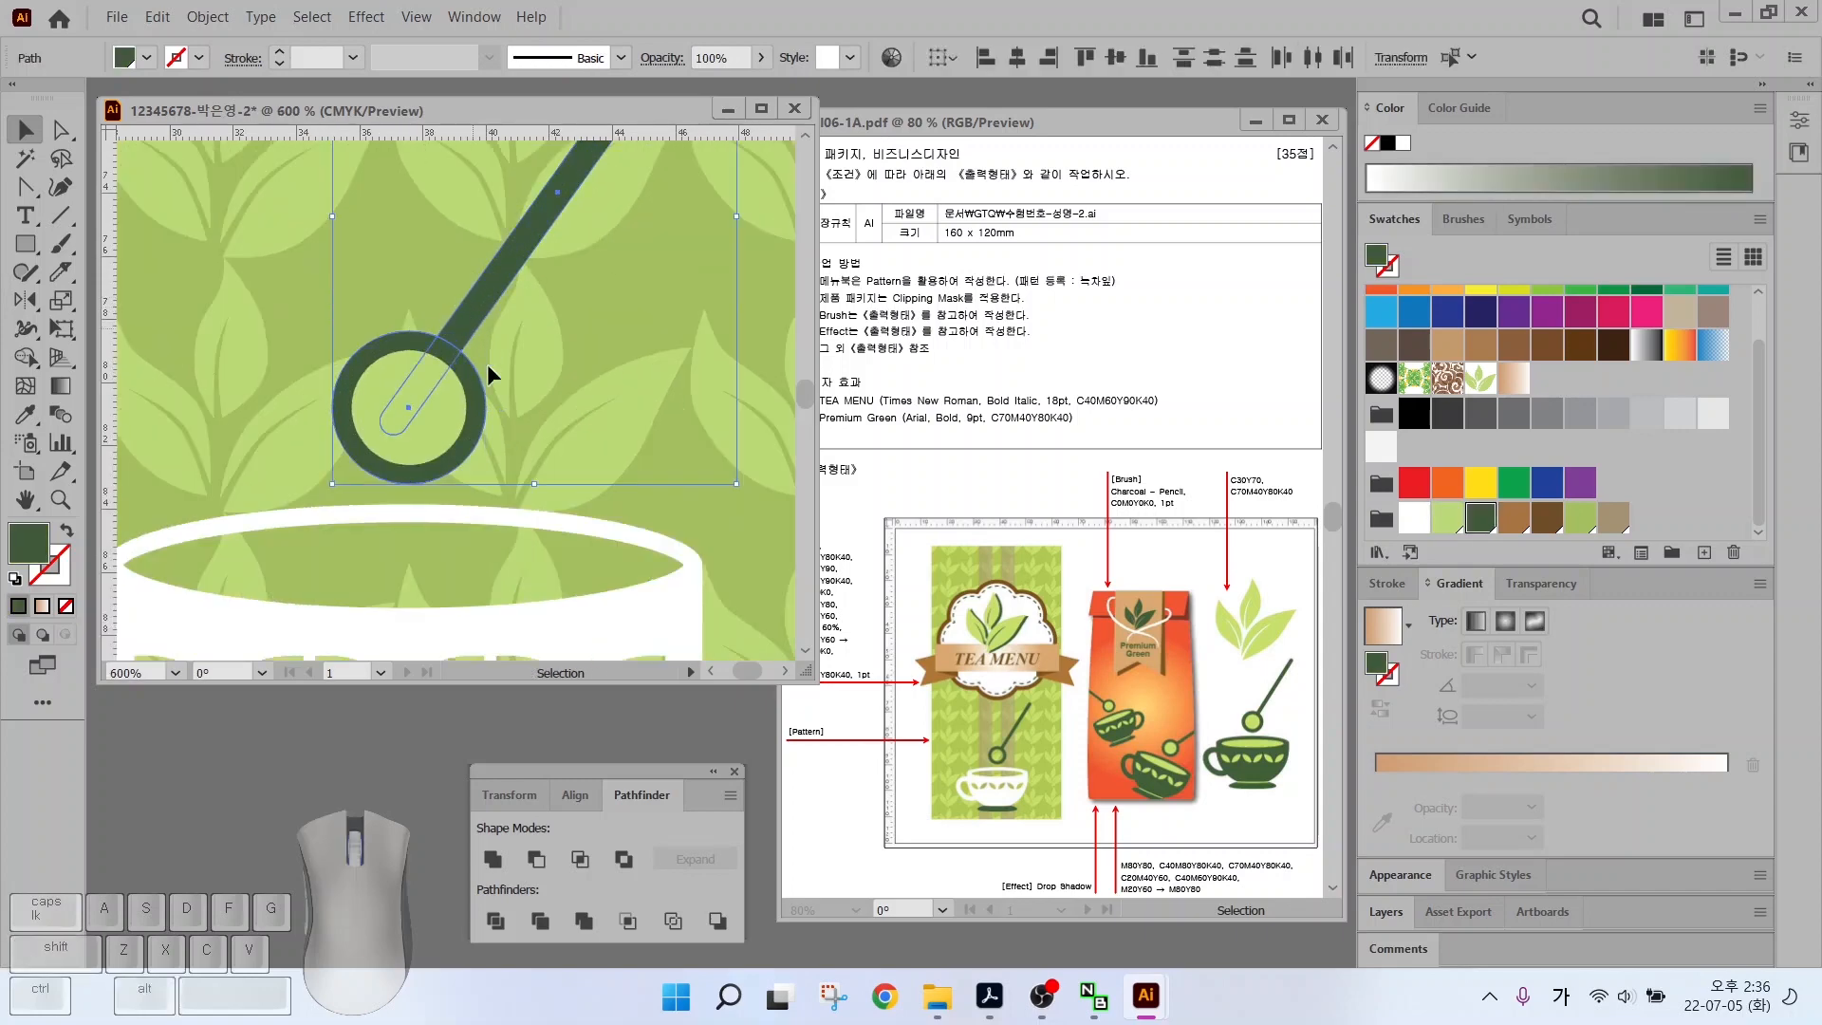
click(492, 860)
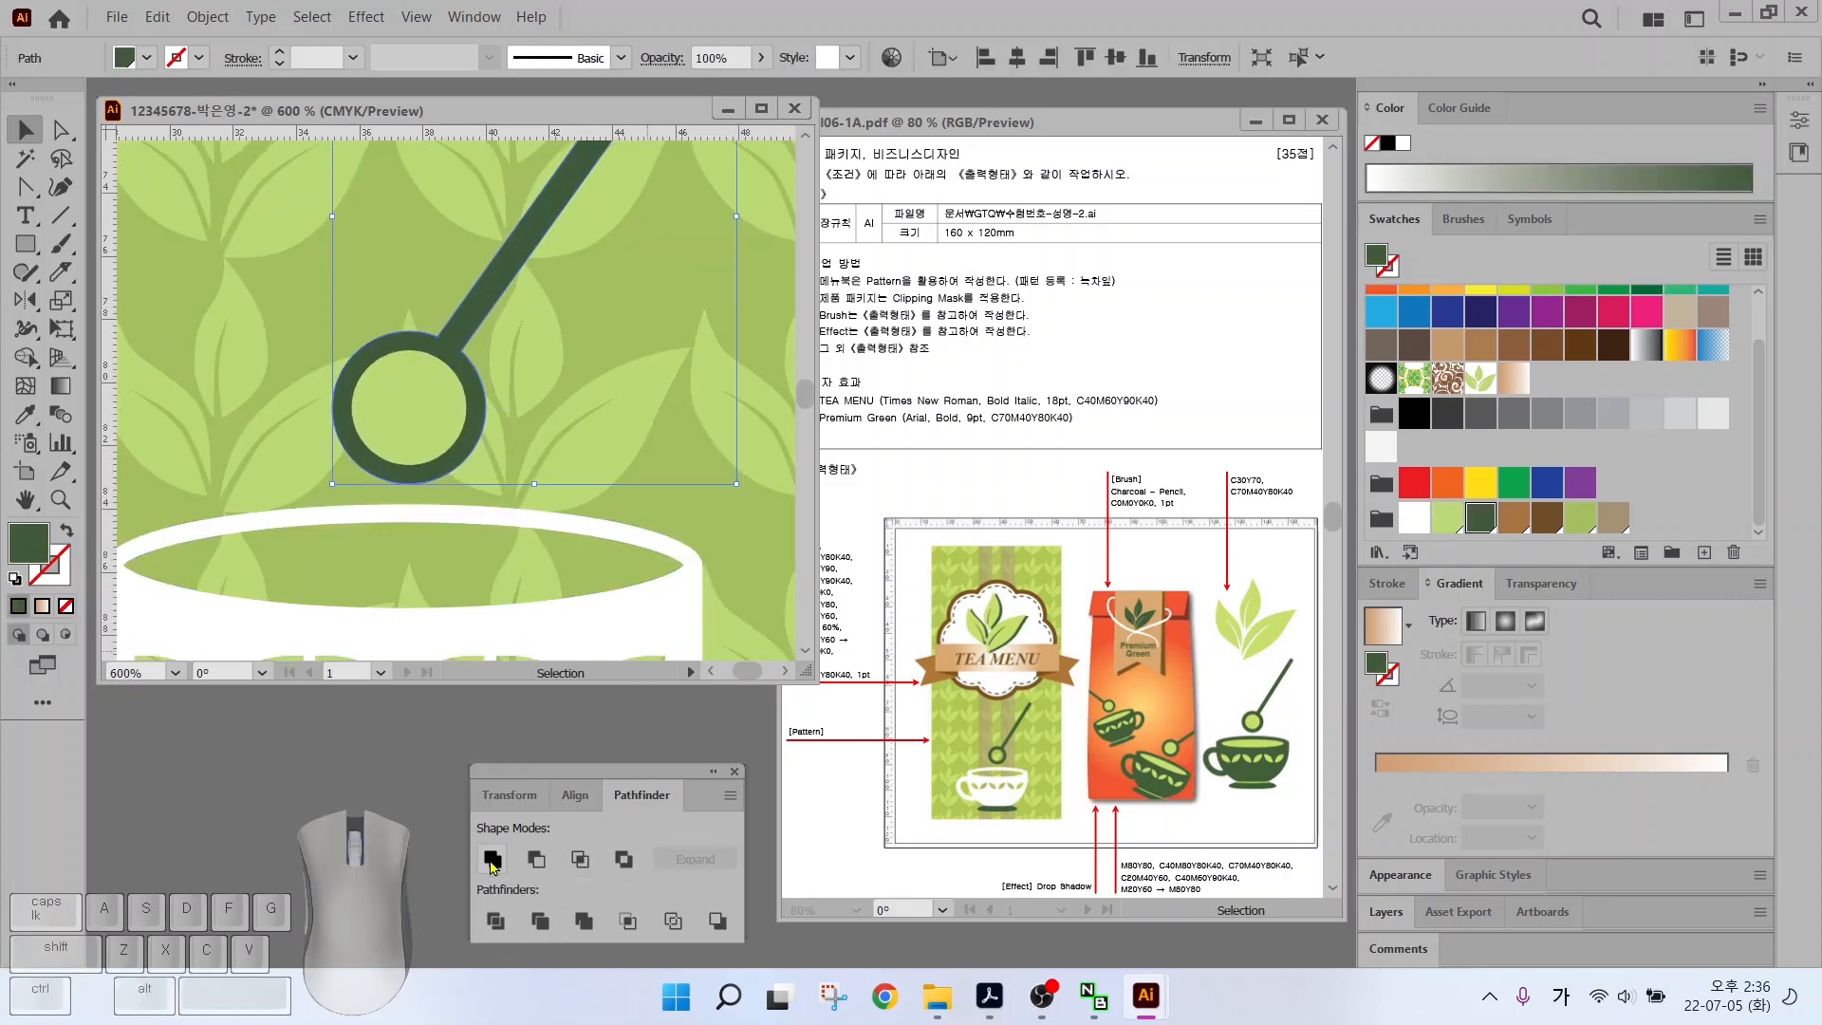
Minus Front the inner circle from the spoon ring to make it hollow
click(427, 389)
click(510, 327)
click(462, 363)
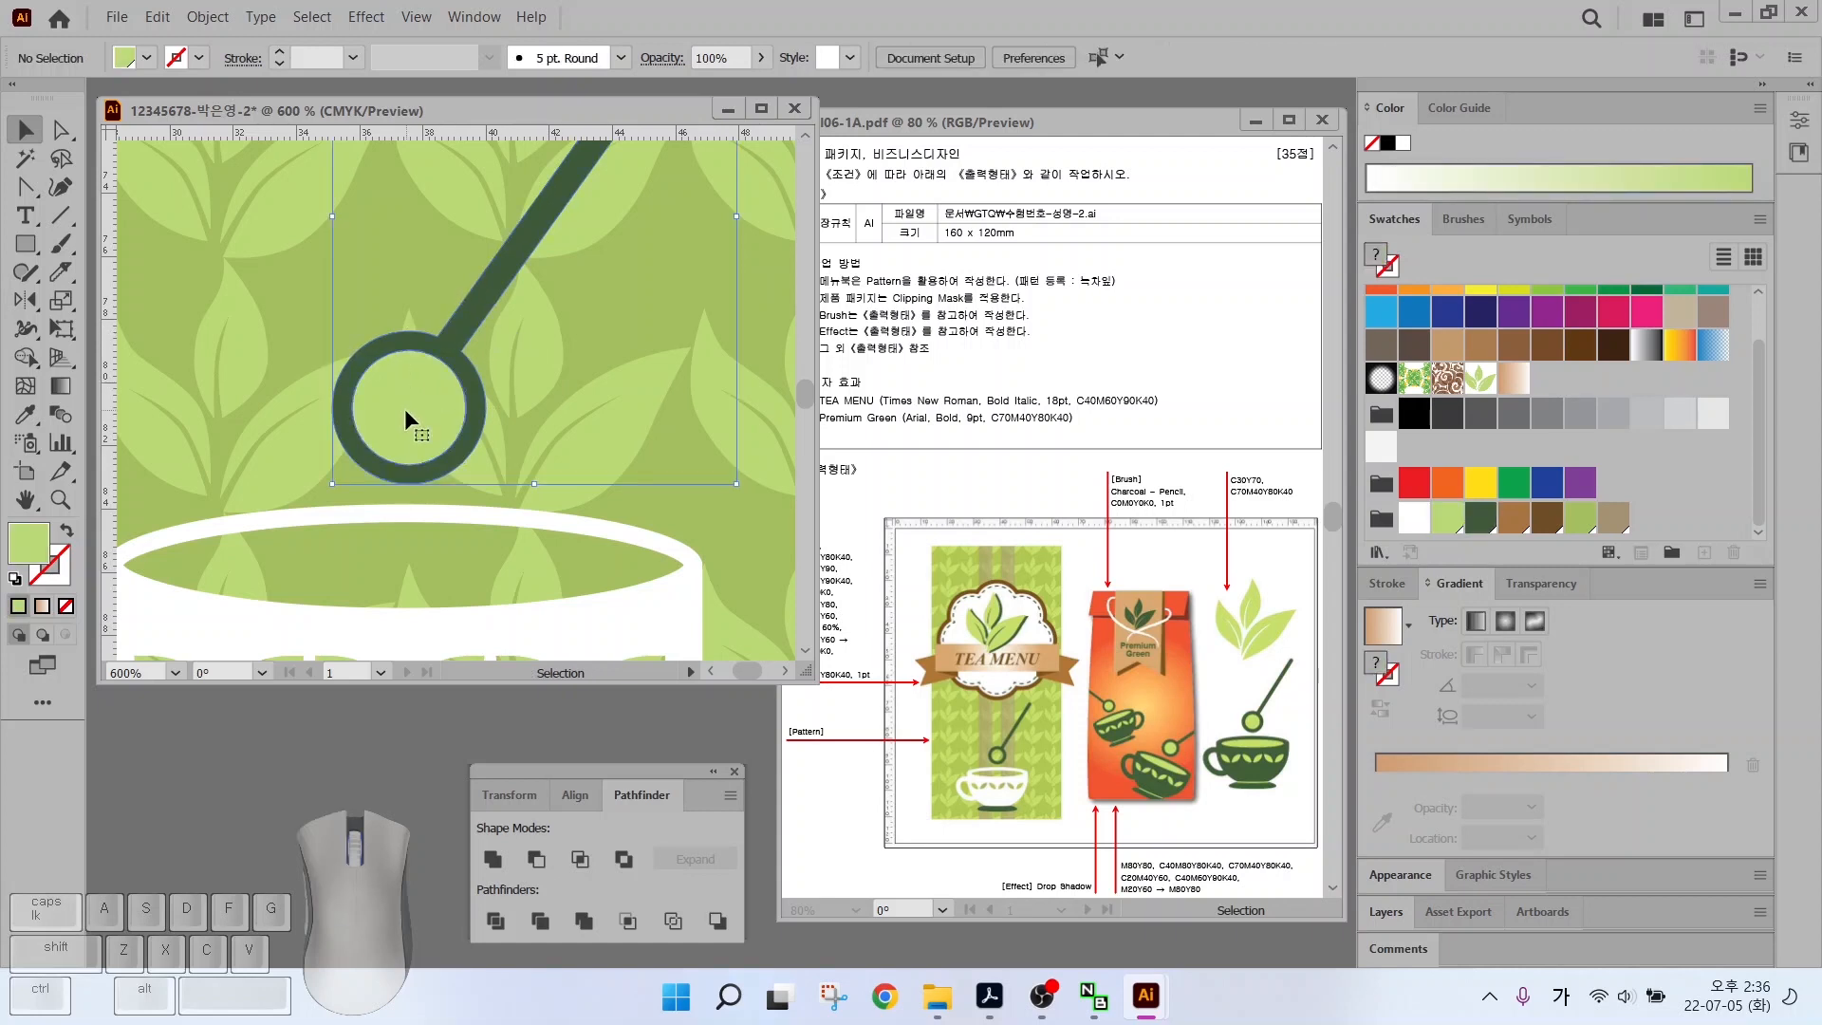
shift+click(404, 408)
click(537, 860)
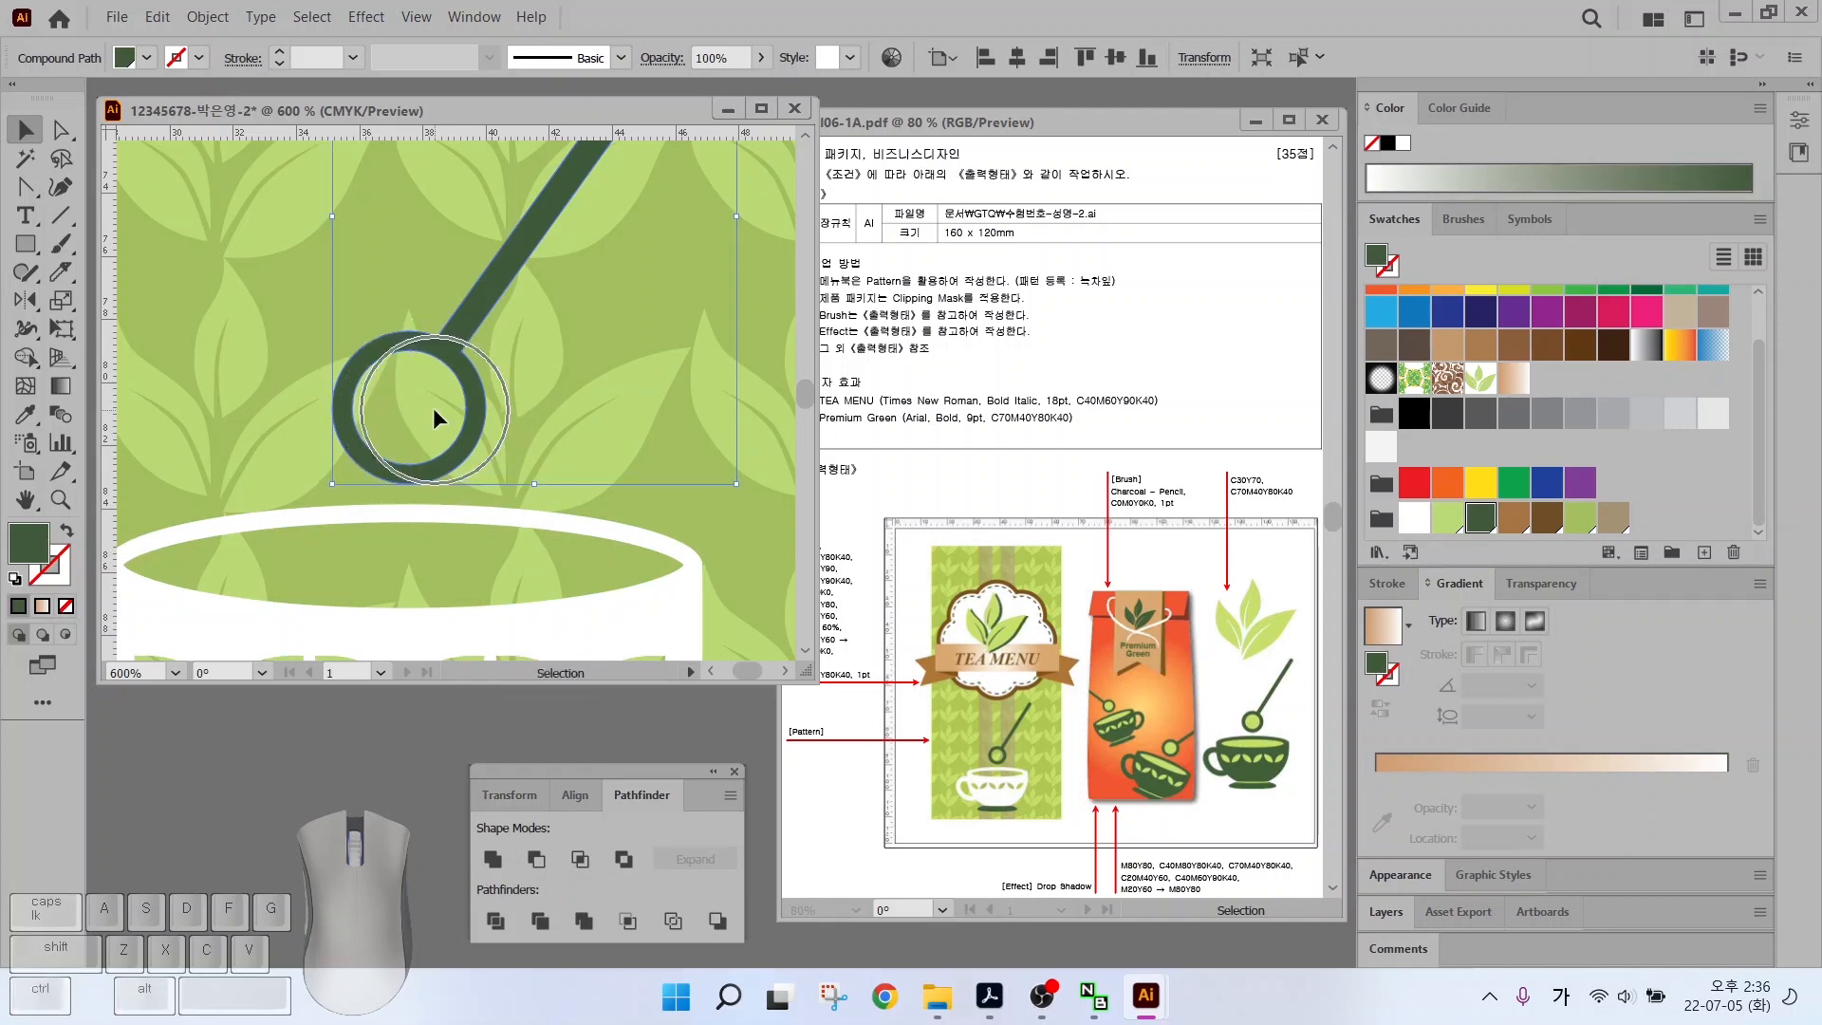
scroll(433, 407, down, 3)
Draw a tall vertical tan strip over the green panel
scroll(432, 407, down, 1)
double_click(25, 499)
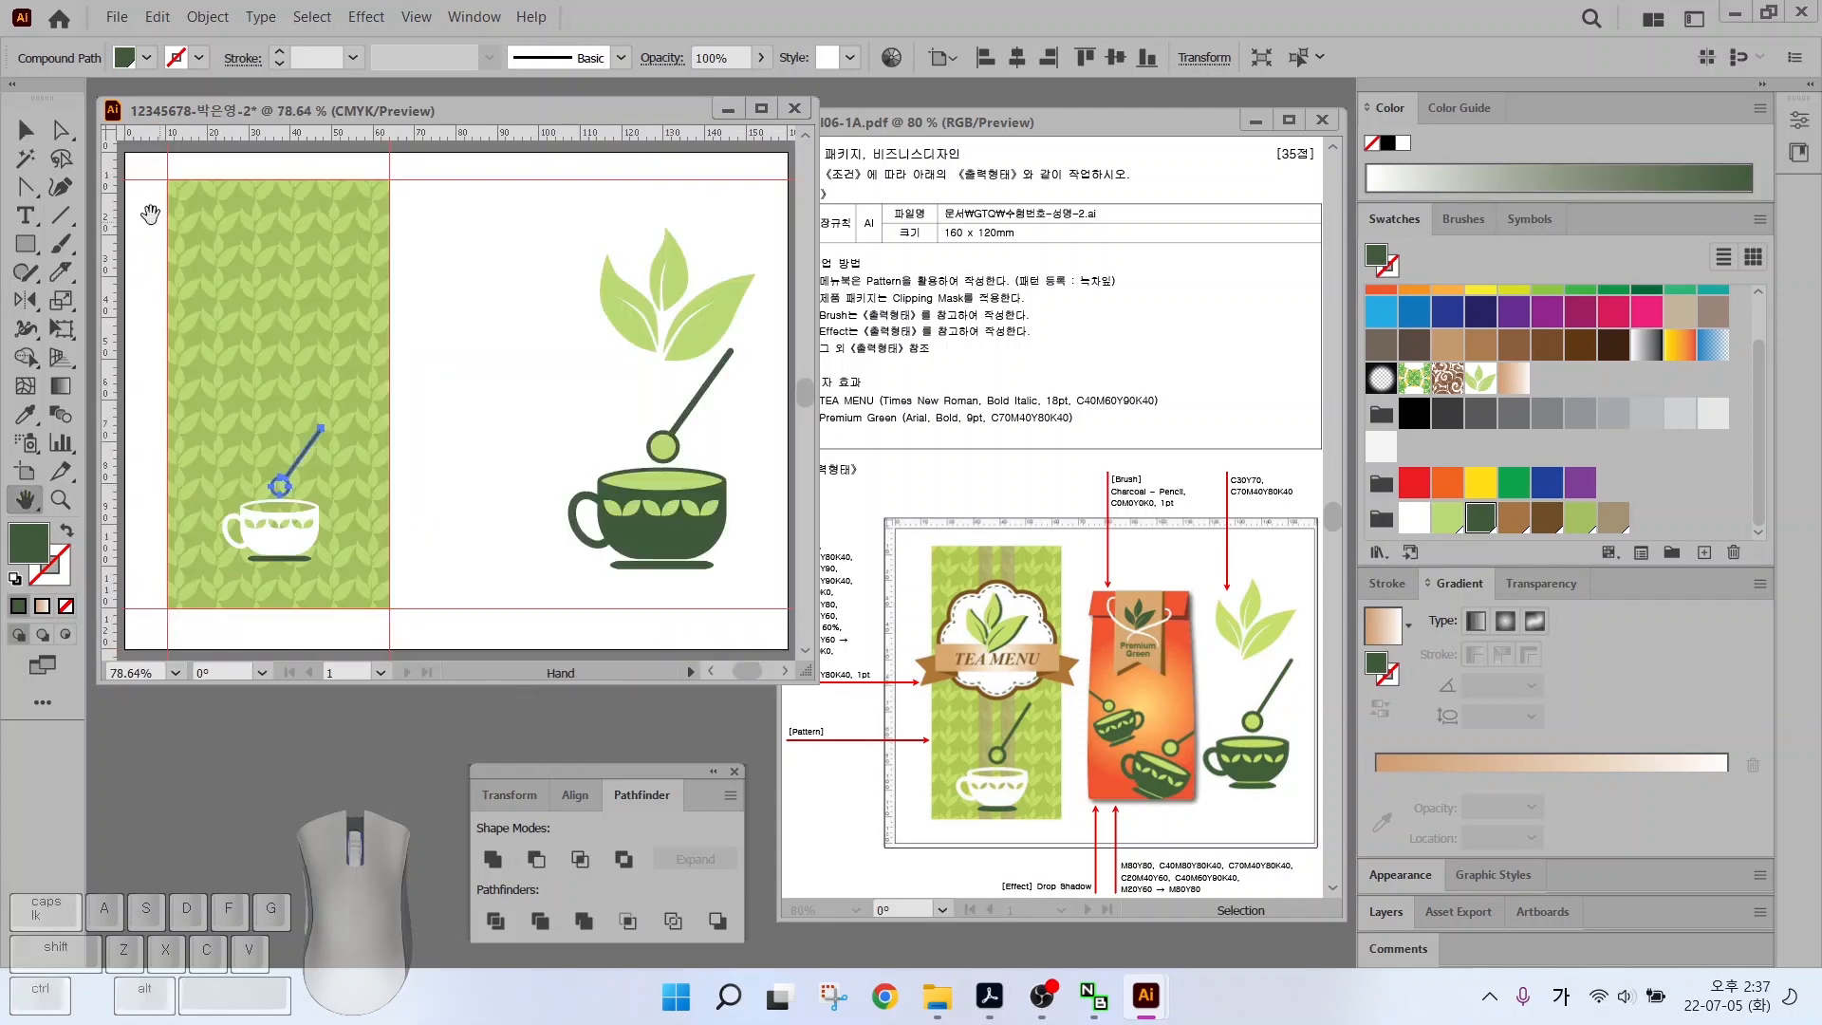
click(25, 129)
drag(224, 455, 296, 584)
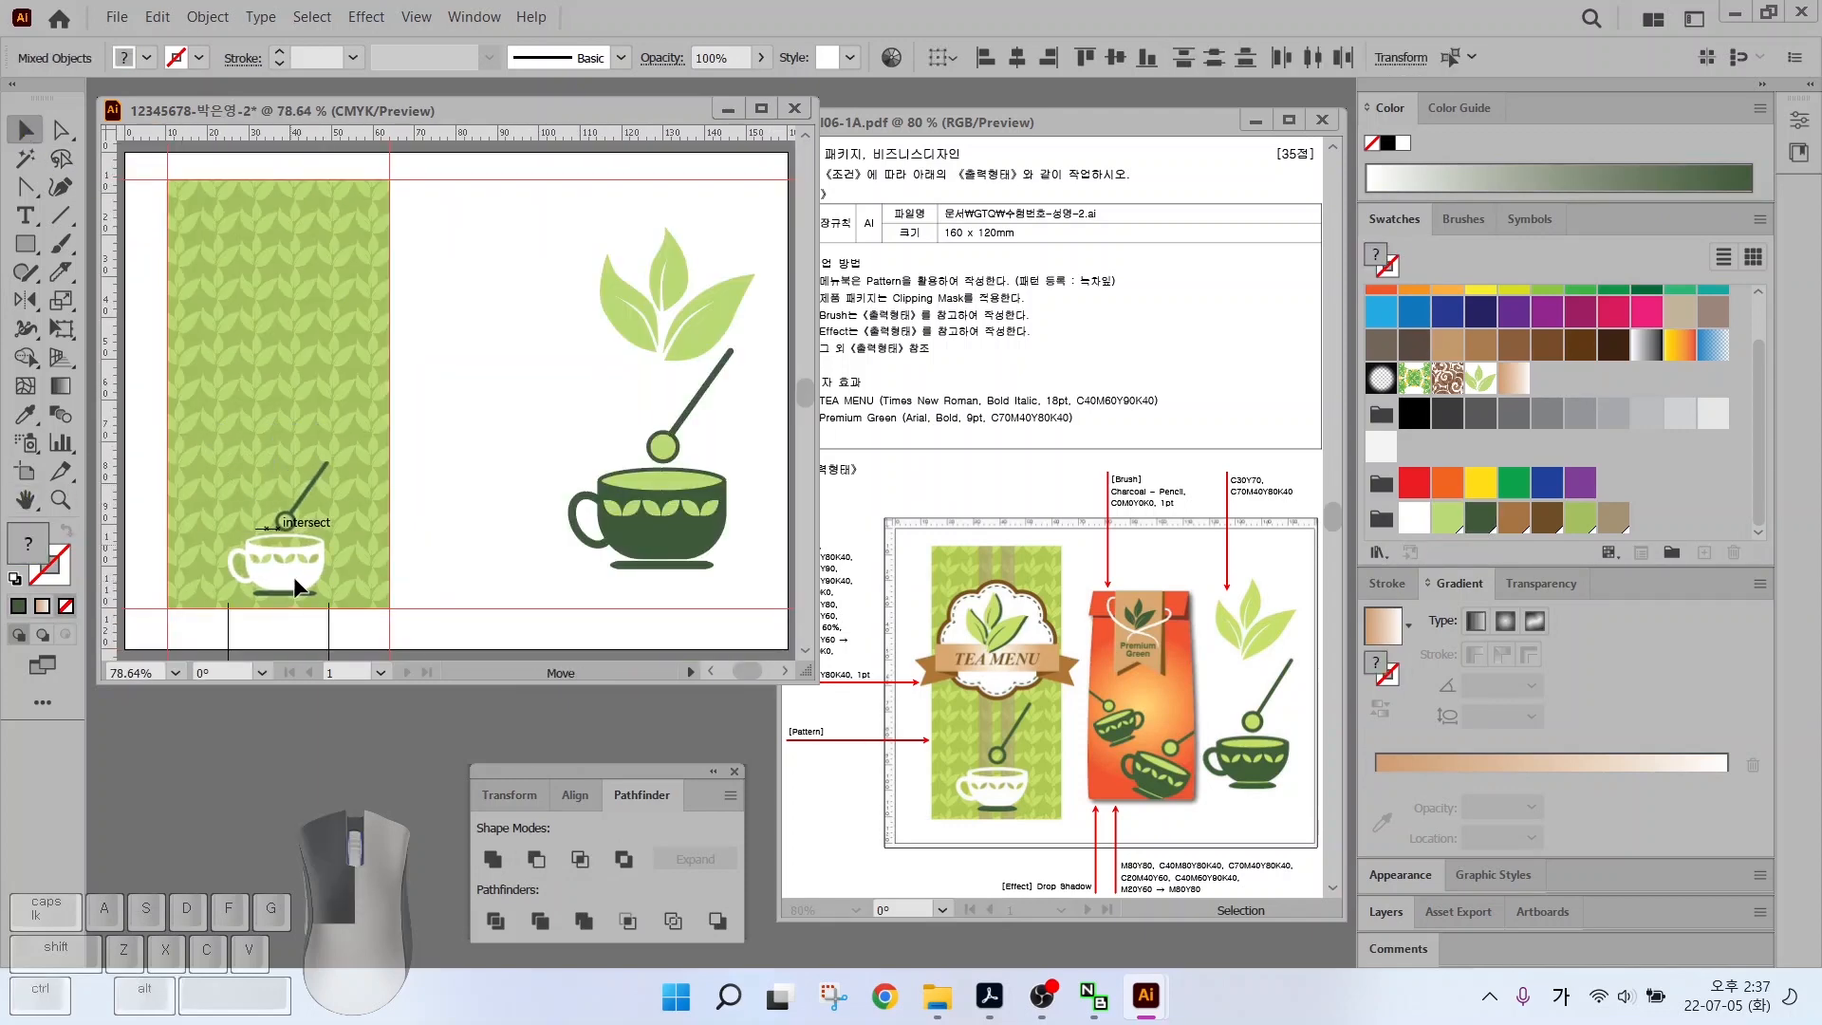
click(25, 244)
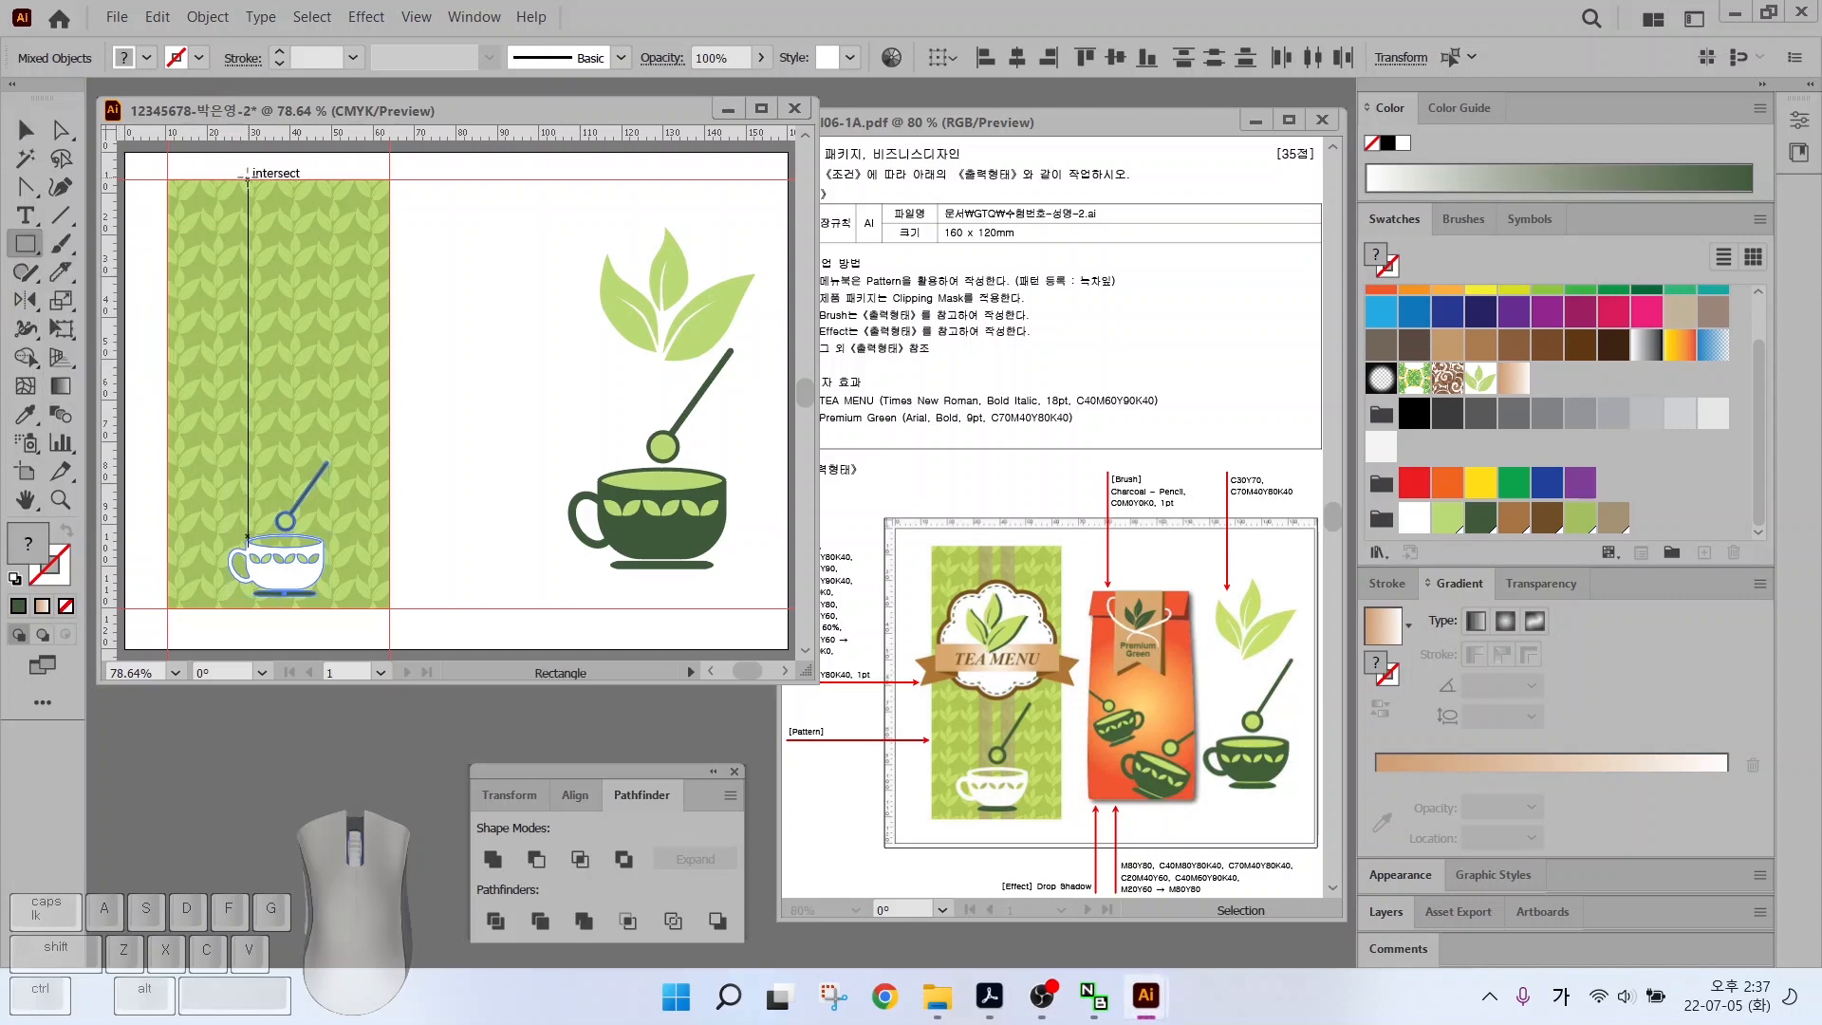
drag(248, 180, 275, 607)
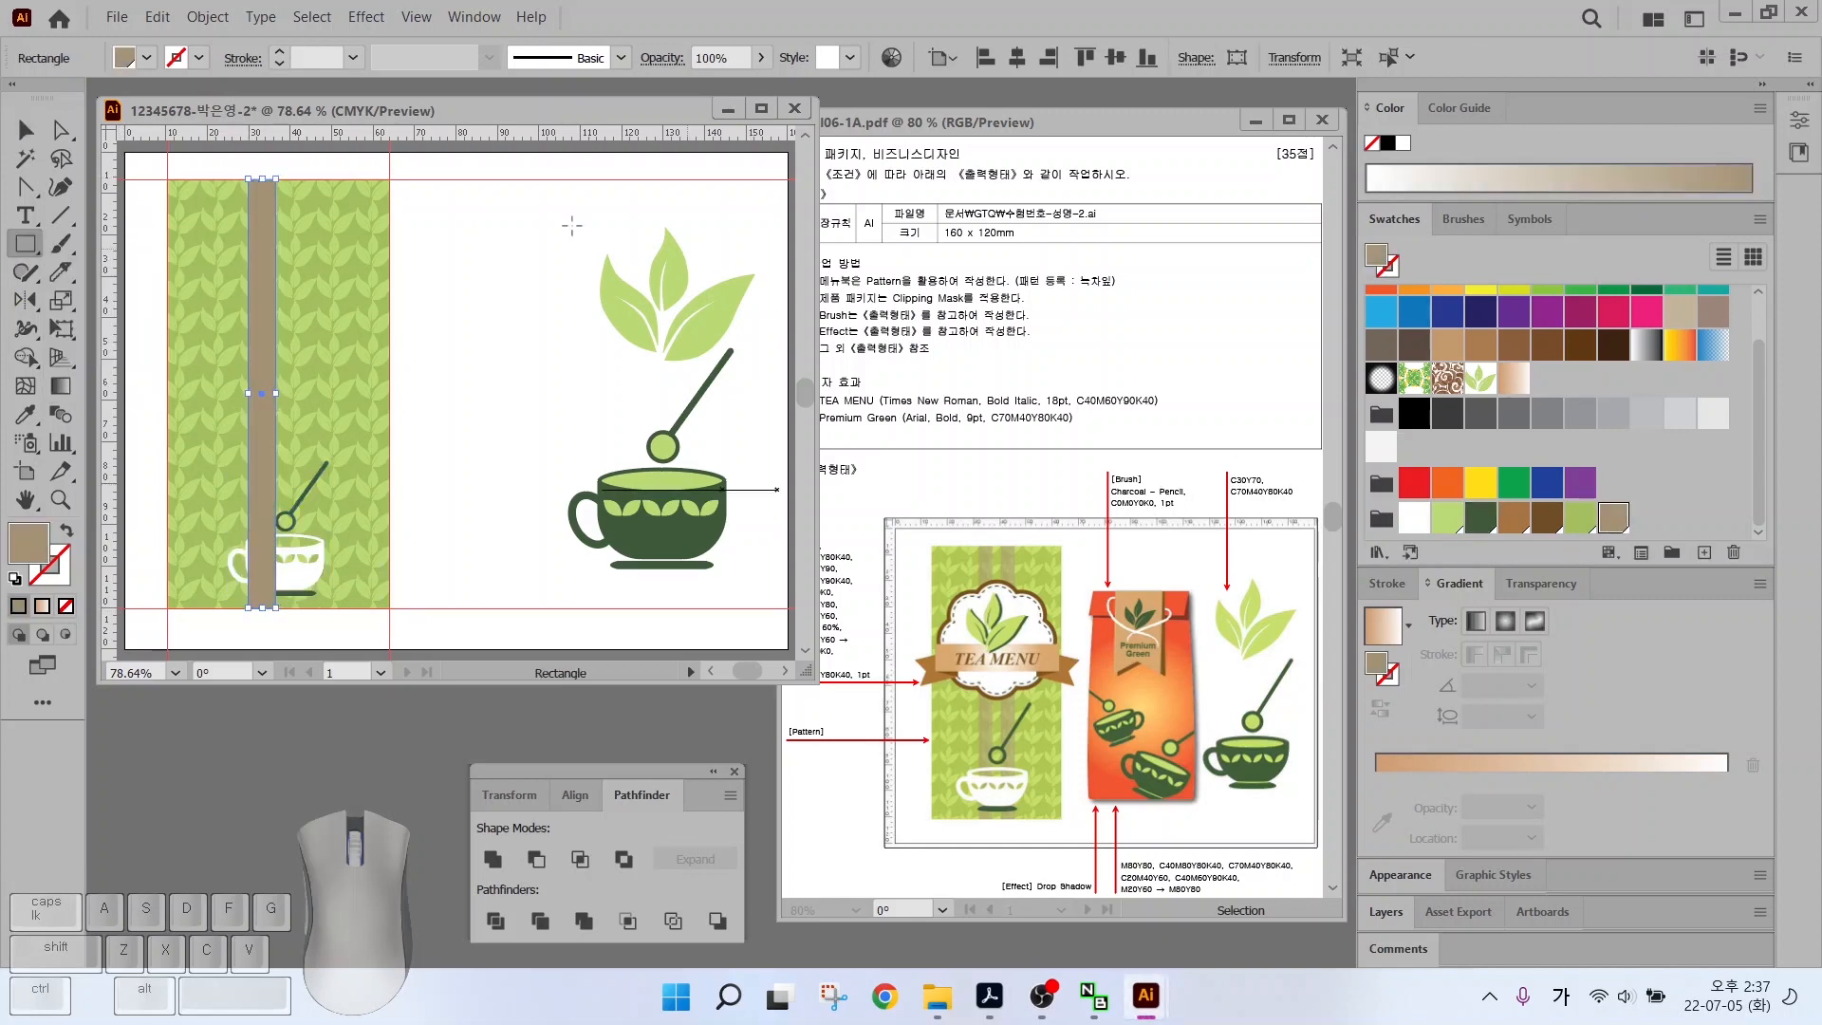
drag(901, 577, 792, 638)
Set the strip's opacity to 60% and Alt-drag a copy to its right
key(v)
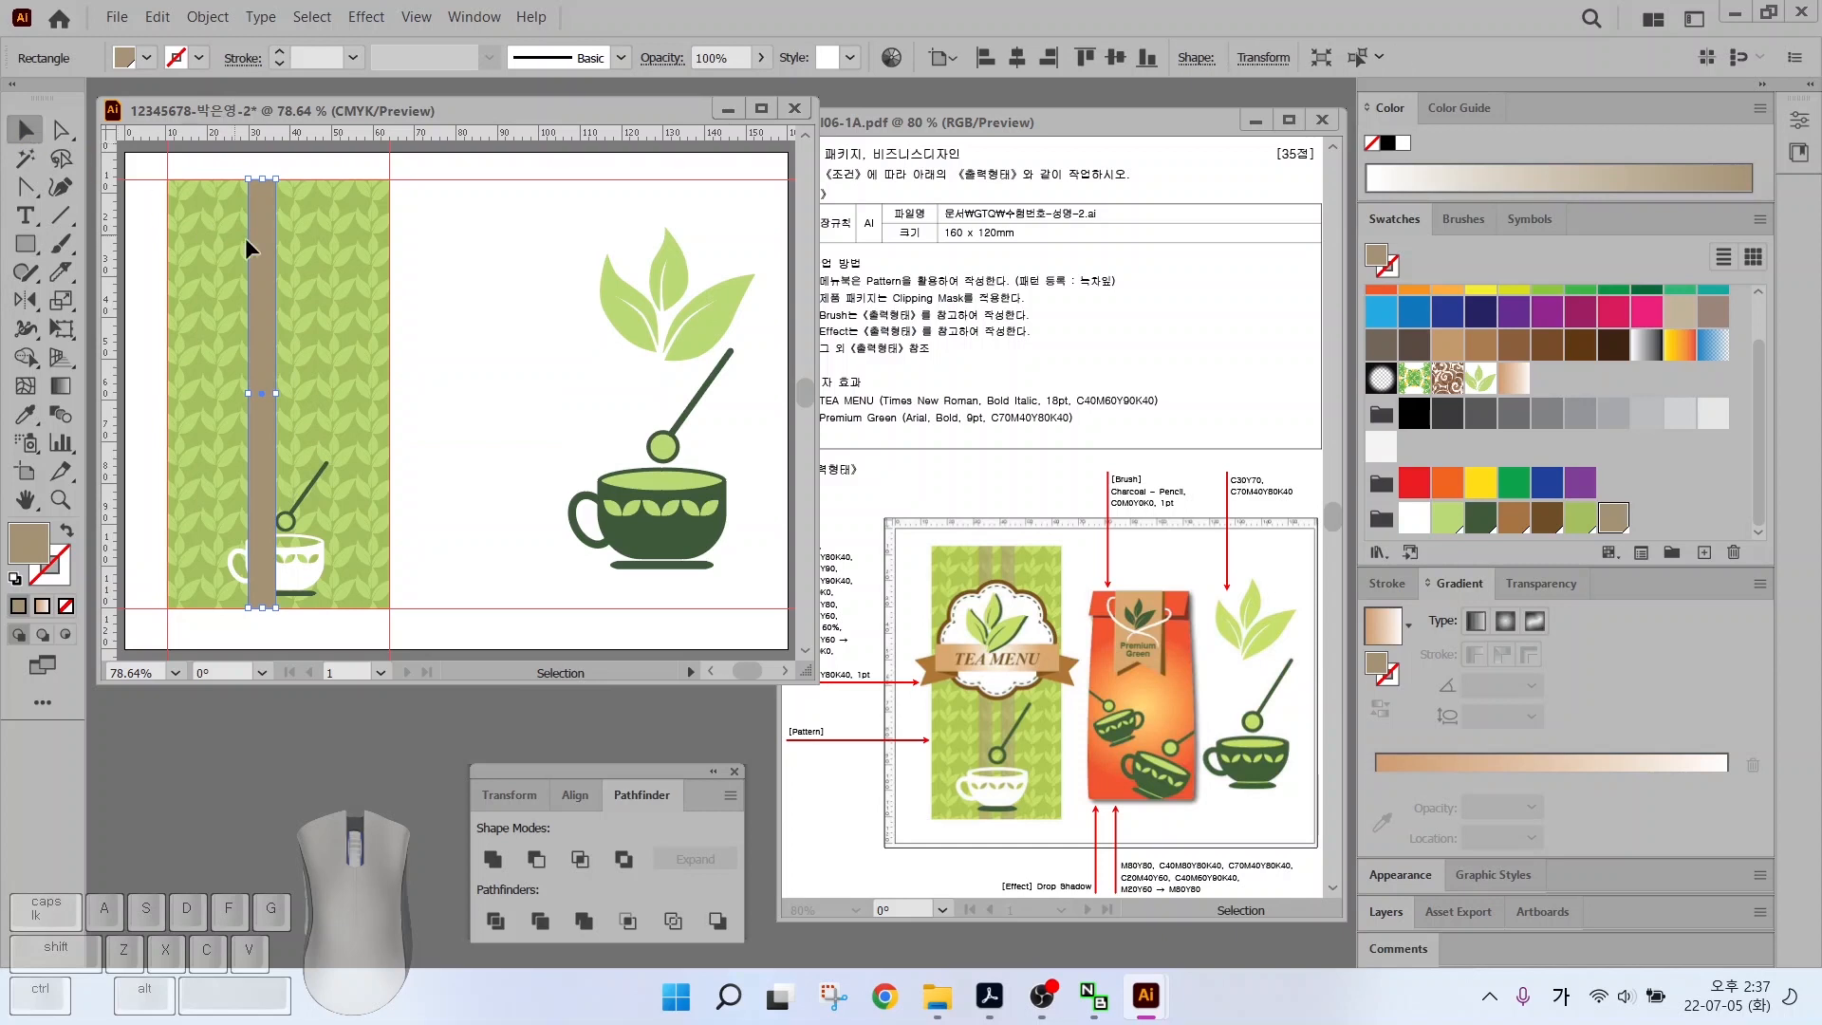
key(alt)
mouse_move(586, 18)
mouse_down()
mouse_move(778, 72)
mouse_move(759, 90)
mouse_move(811, 130)
mouse_up()
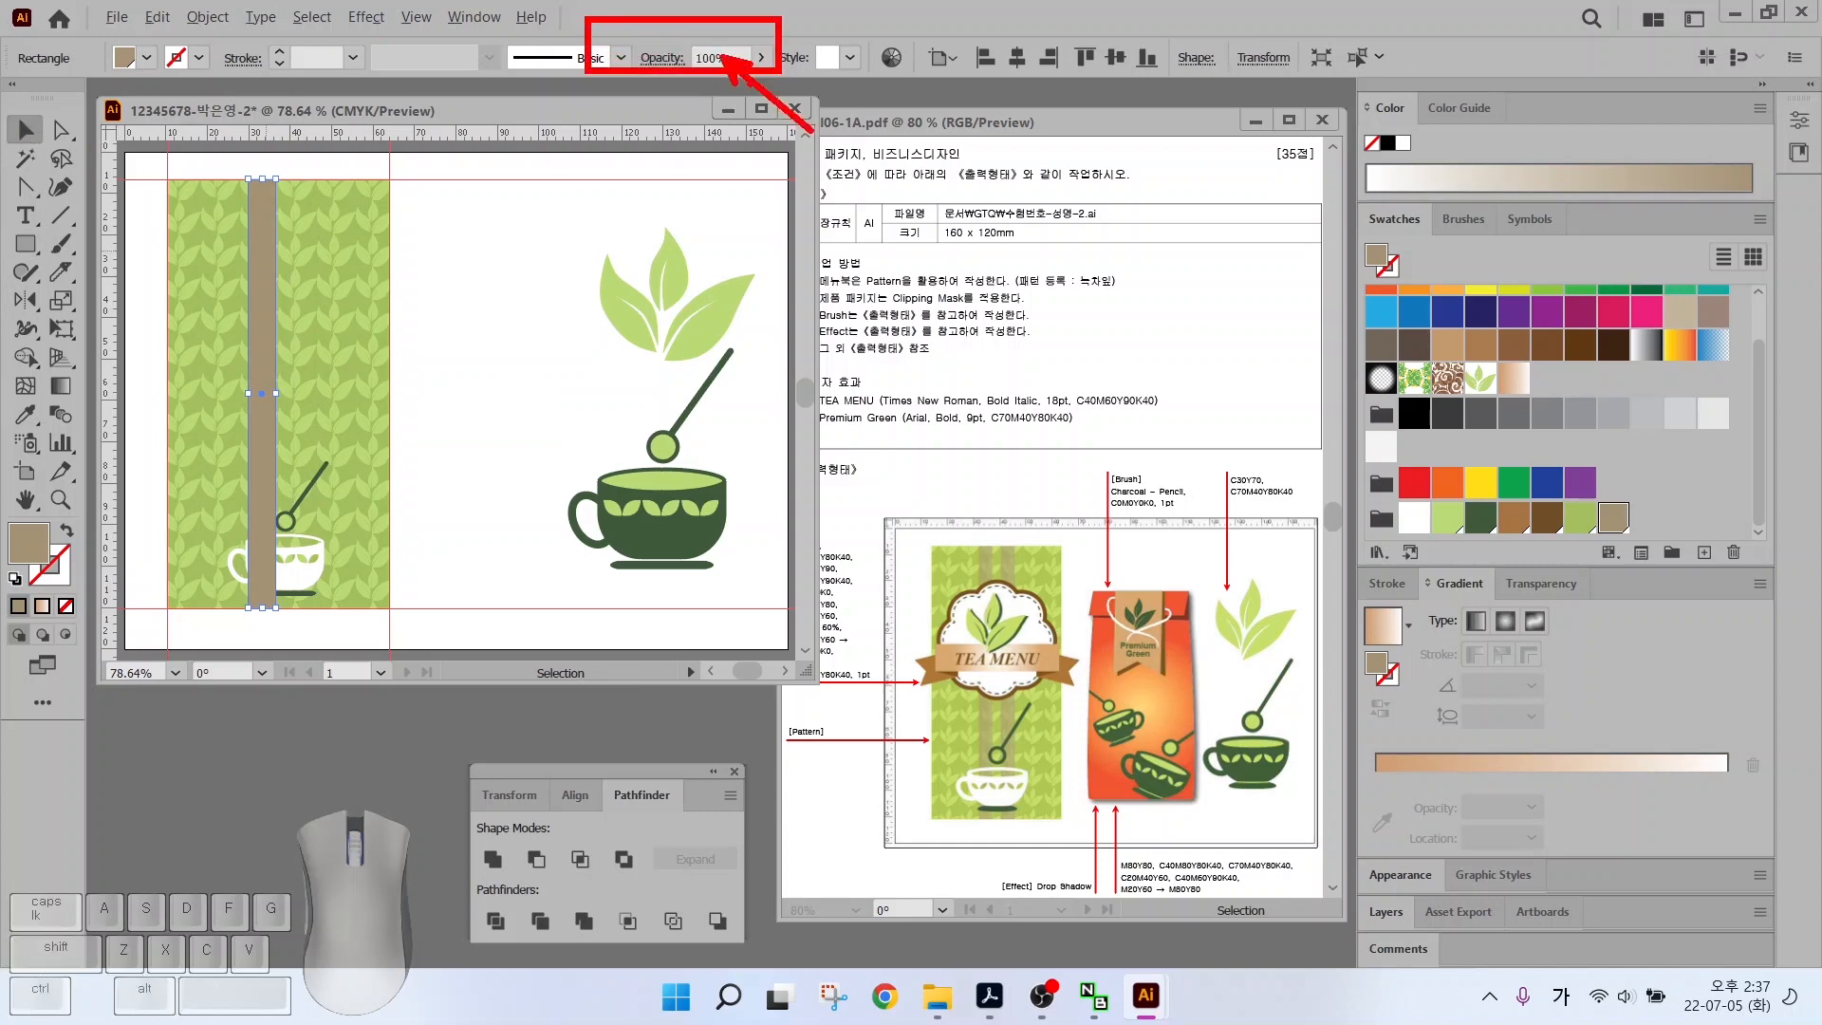
key(Escape)
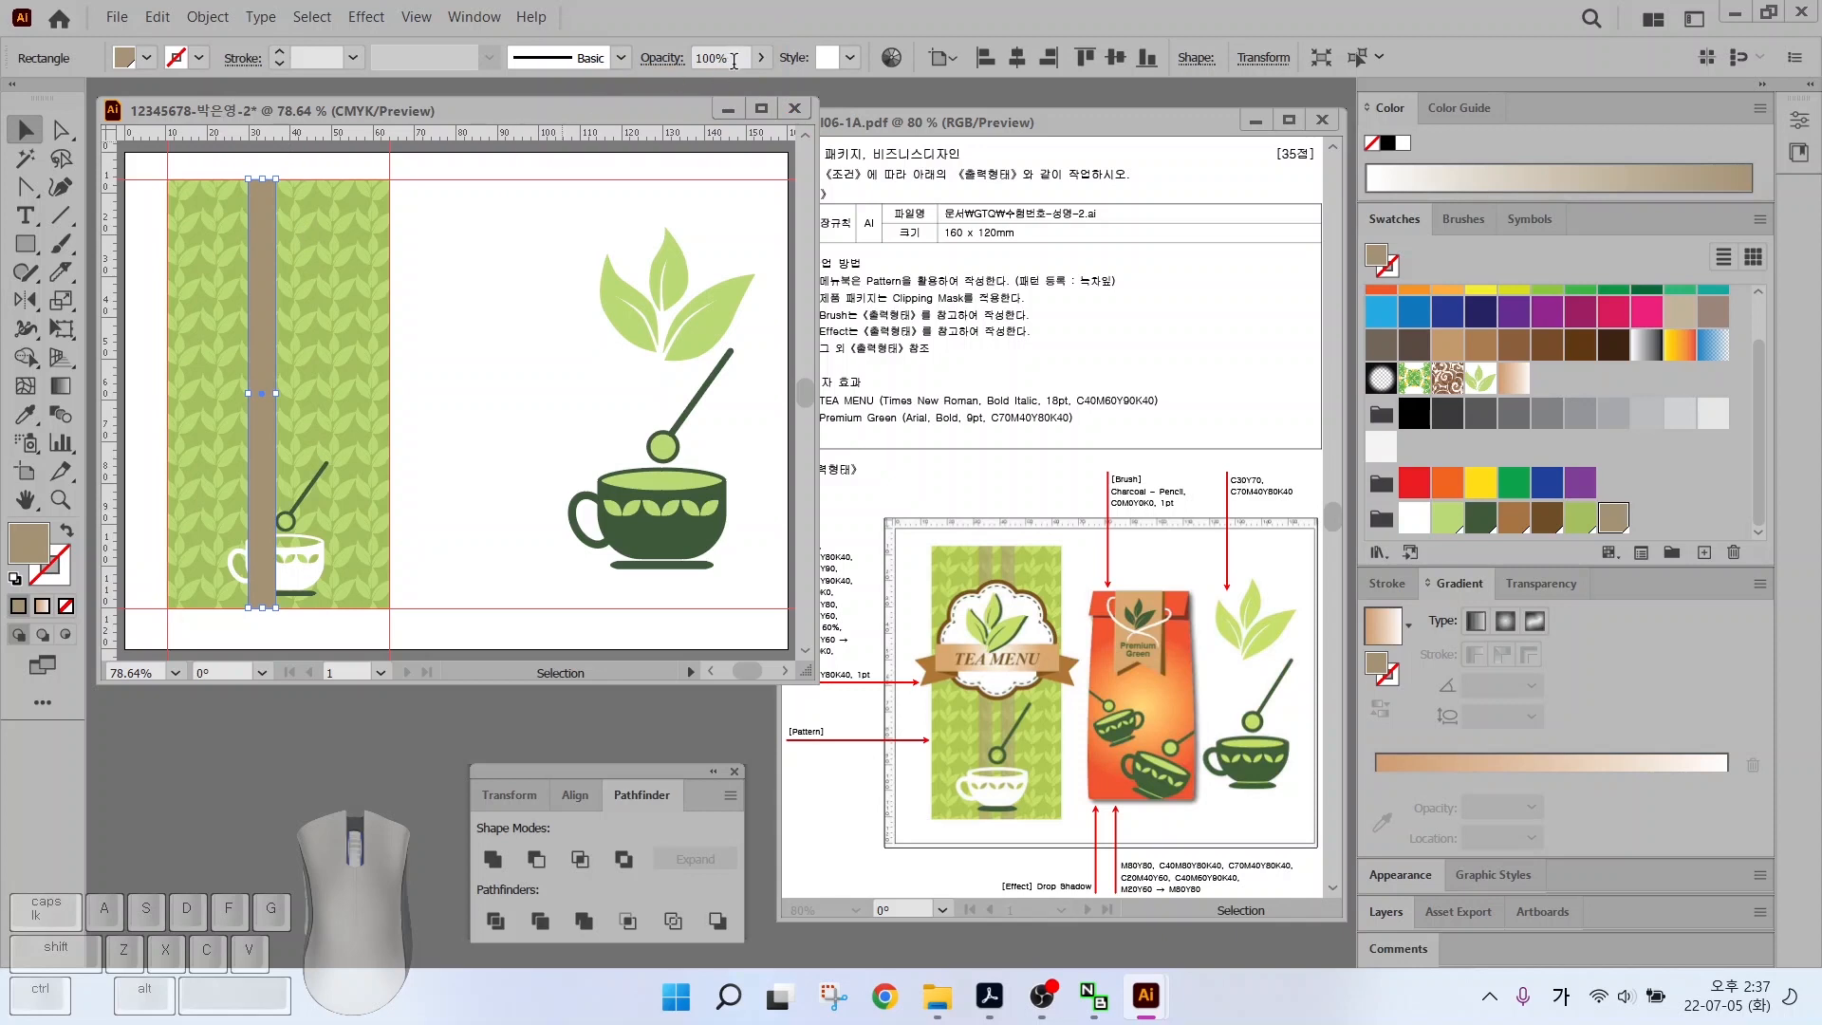
click(733, 62)
text(60)
key(Return)
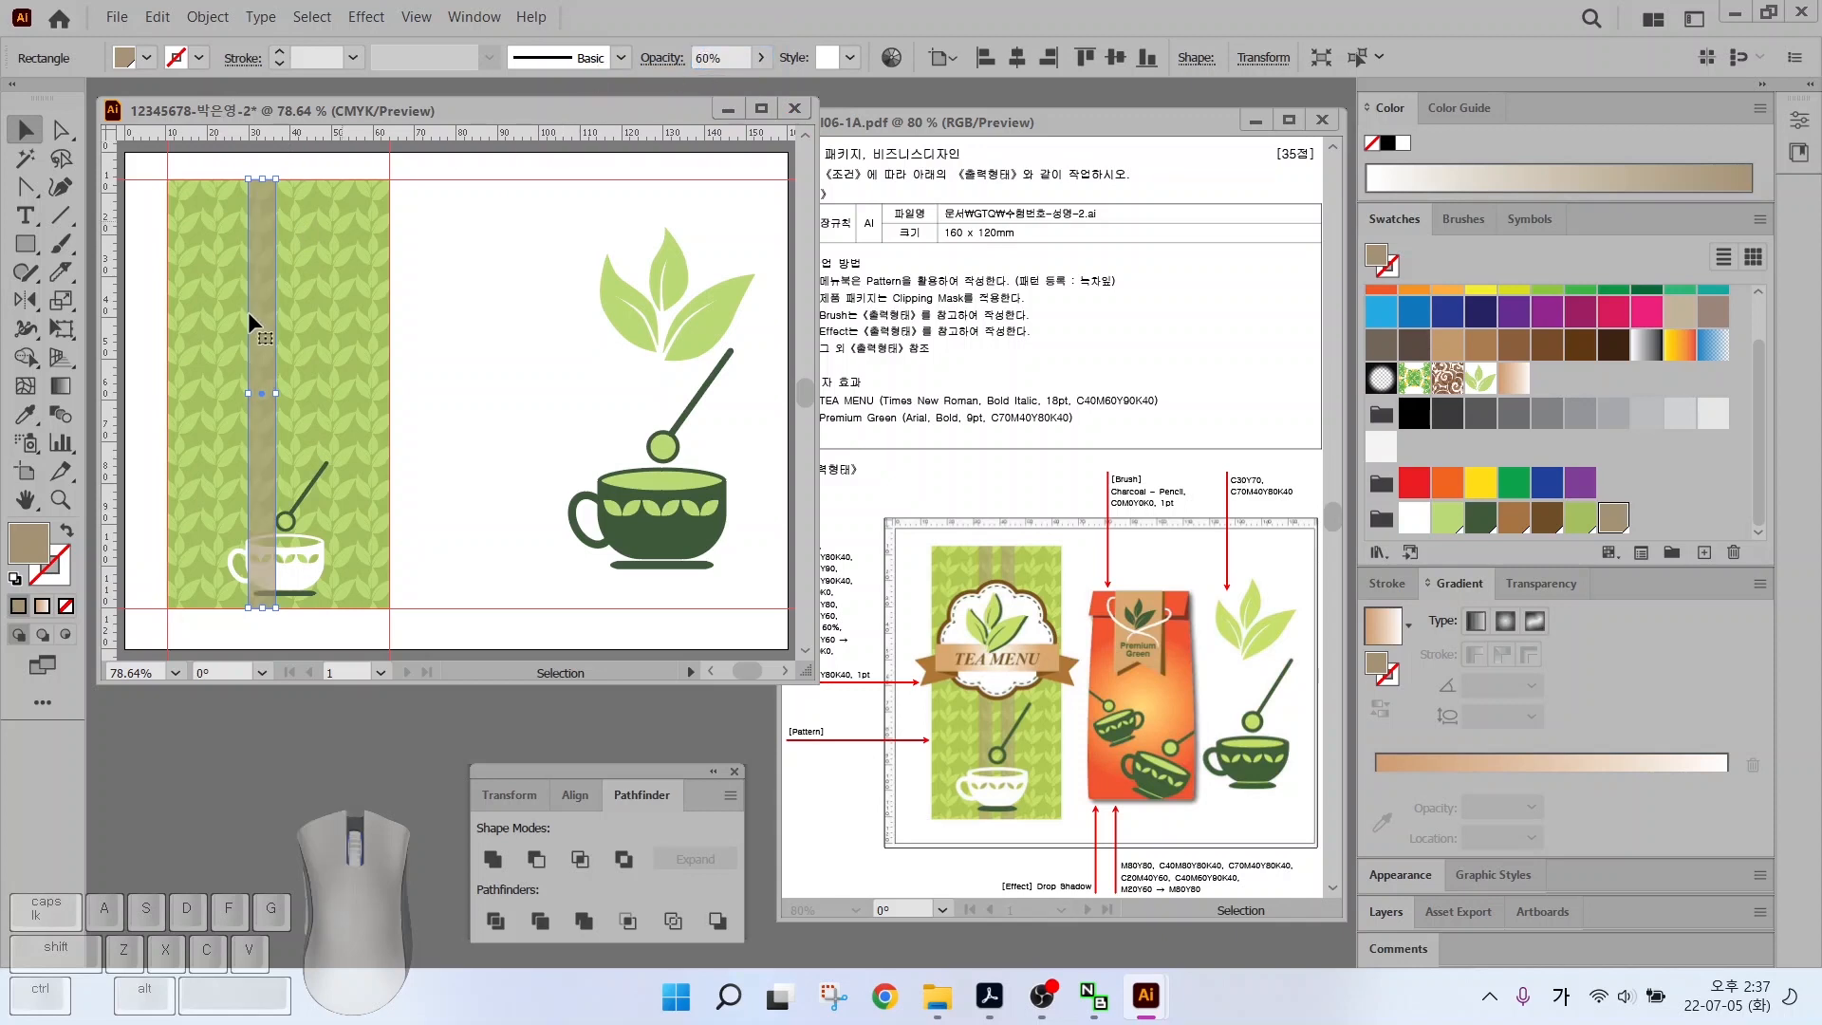
ctrl+click(259, 358)
drag(253, 397, 306, 373)
key(alt)
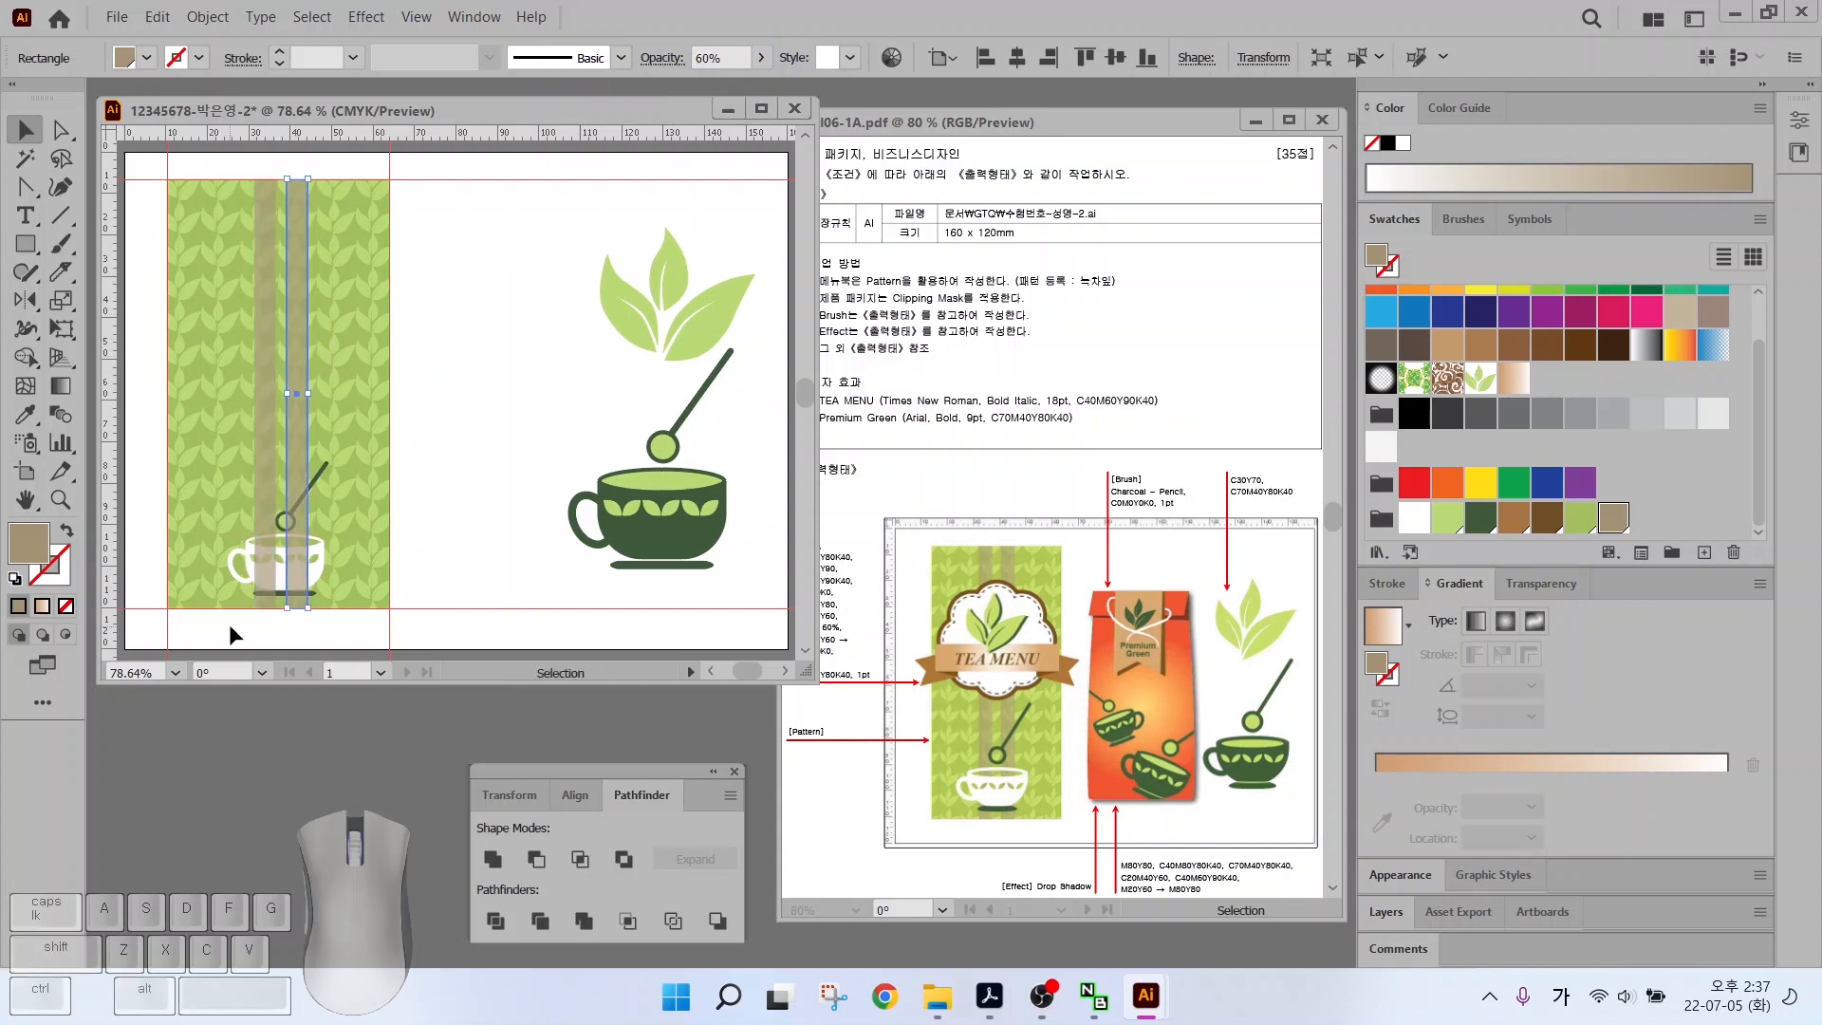
Bring the cup and spoon to the front and lock both tan strips
click(275, 572)
shift+click(323, 467)
key(ctrl+shift+bracketright)
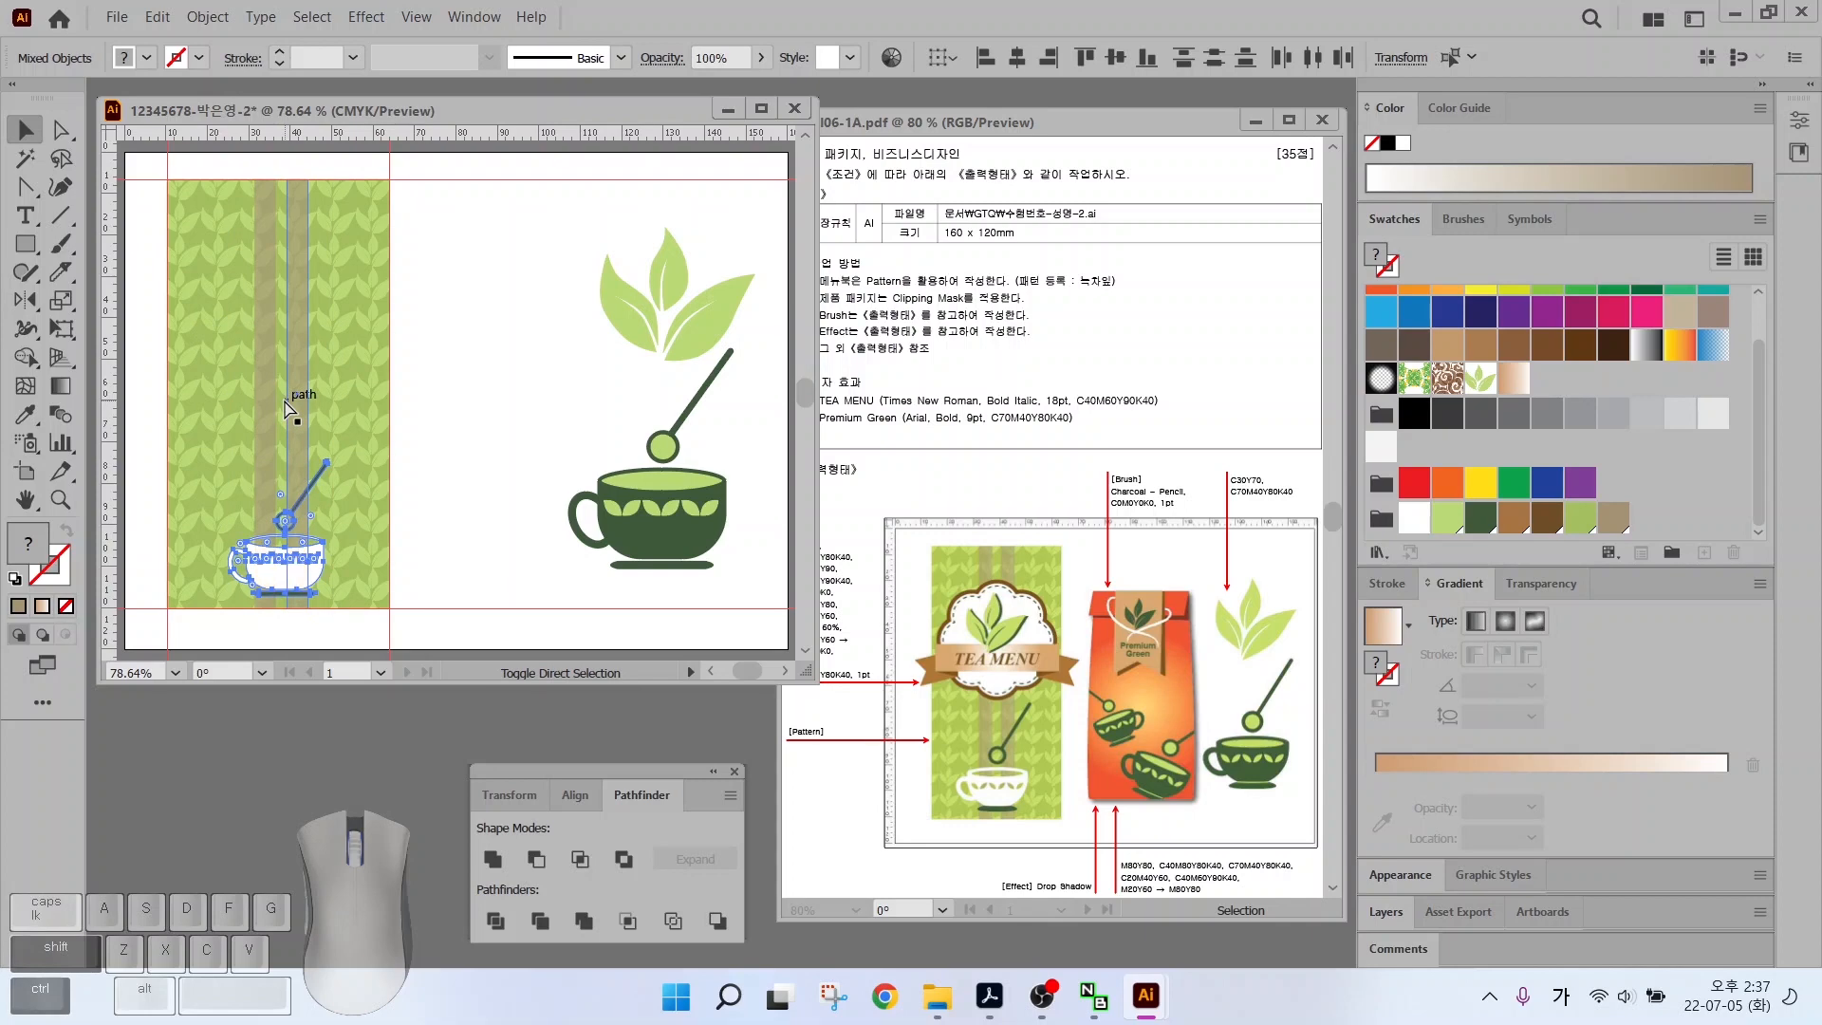
click(293, 391)
shift+click(271, 374)
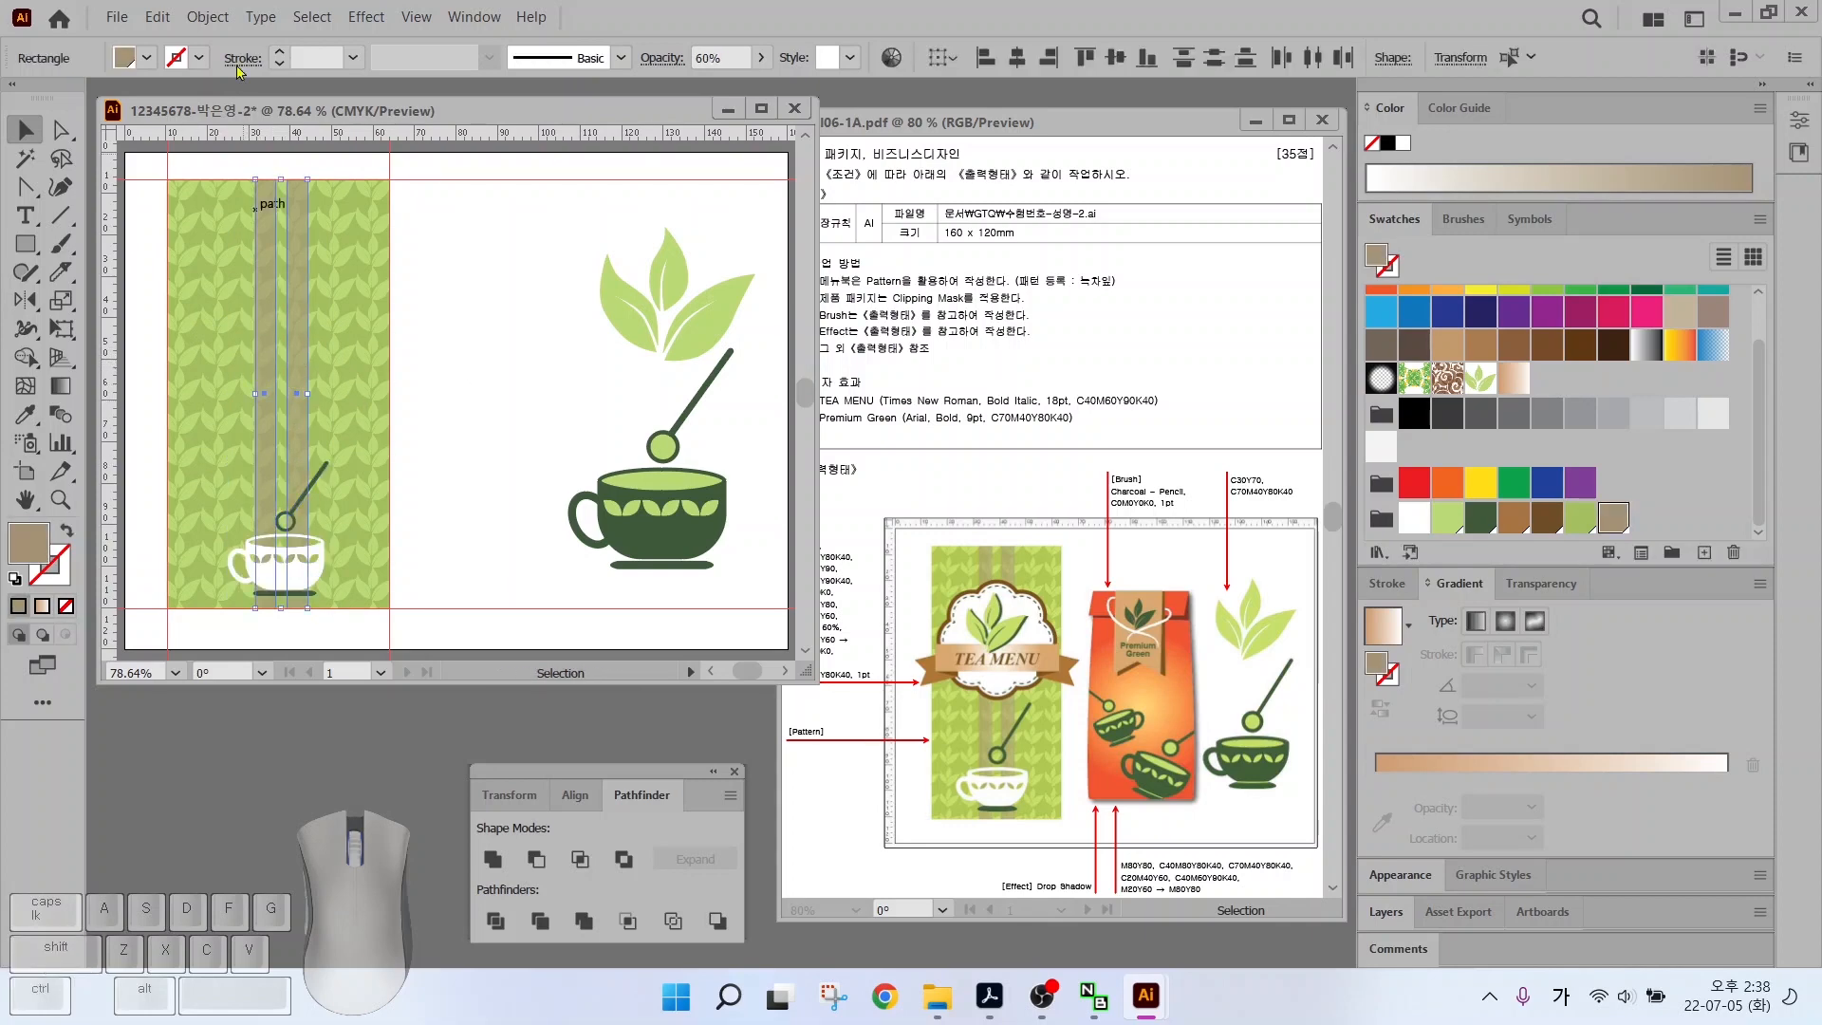
click(207, 17)
mouse_move(245, 177)
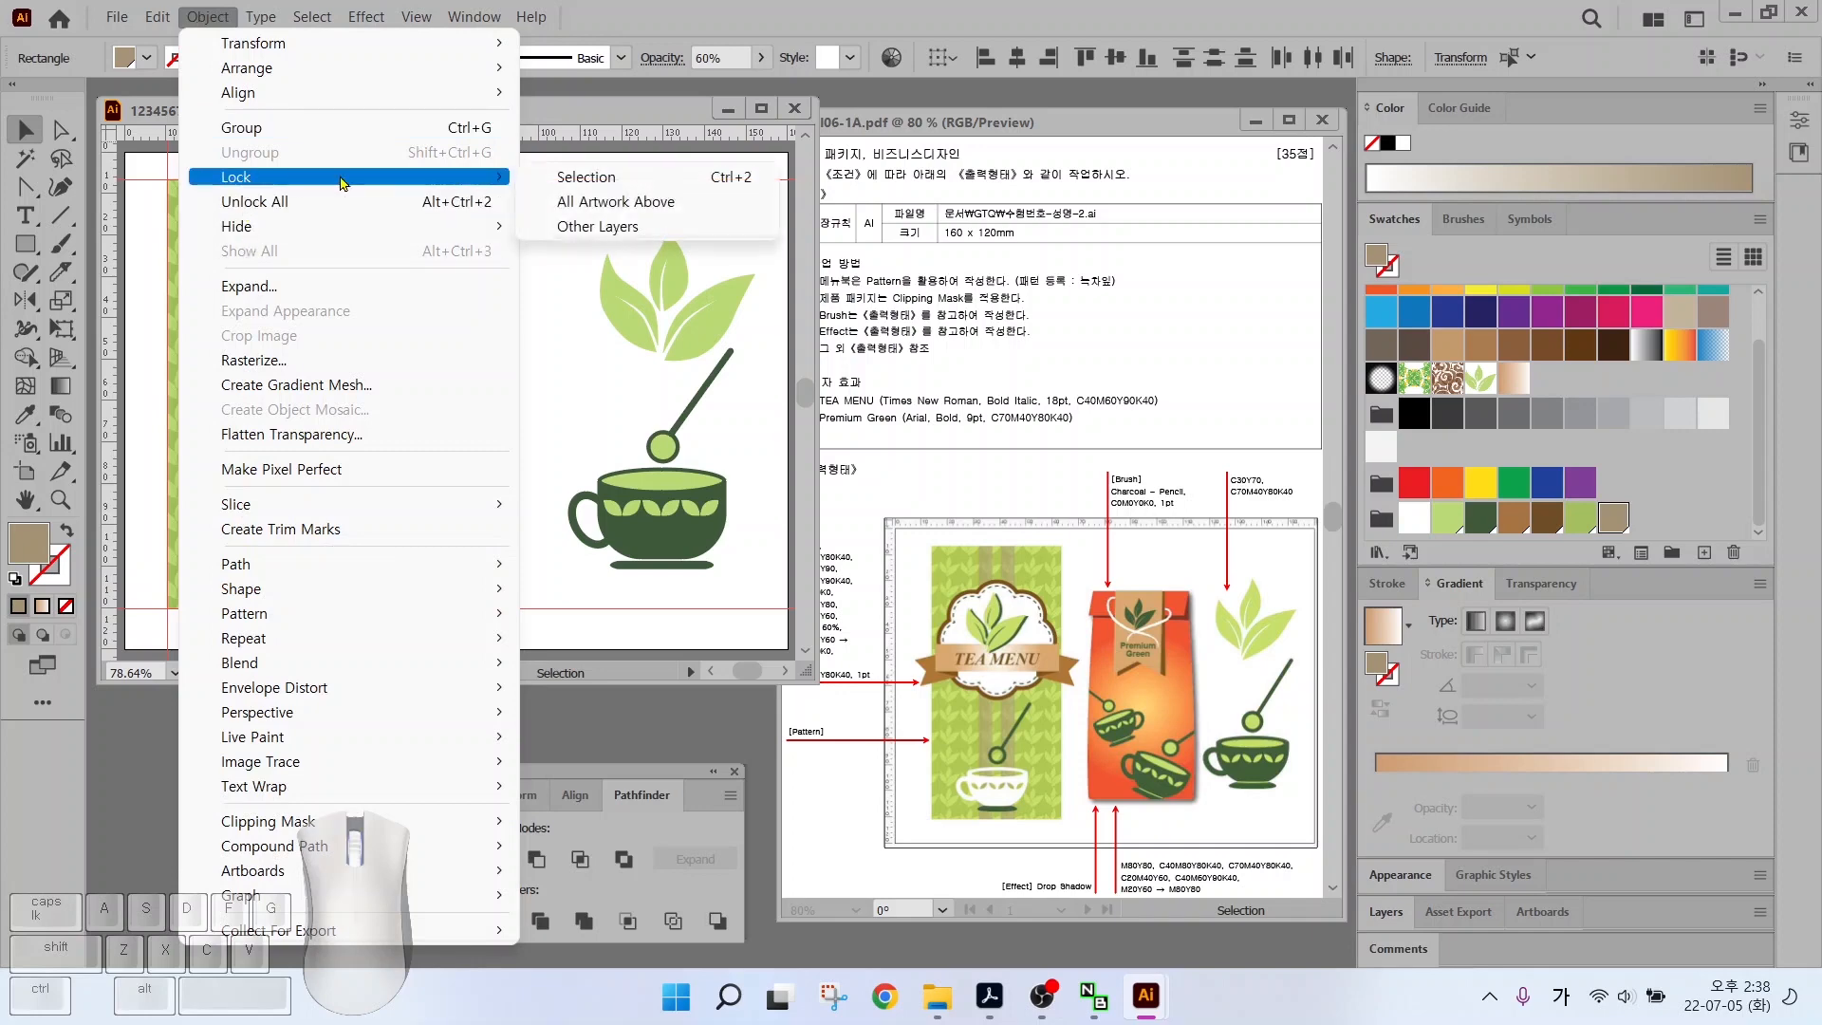
click(579, 176)
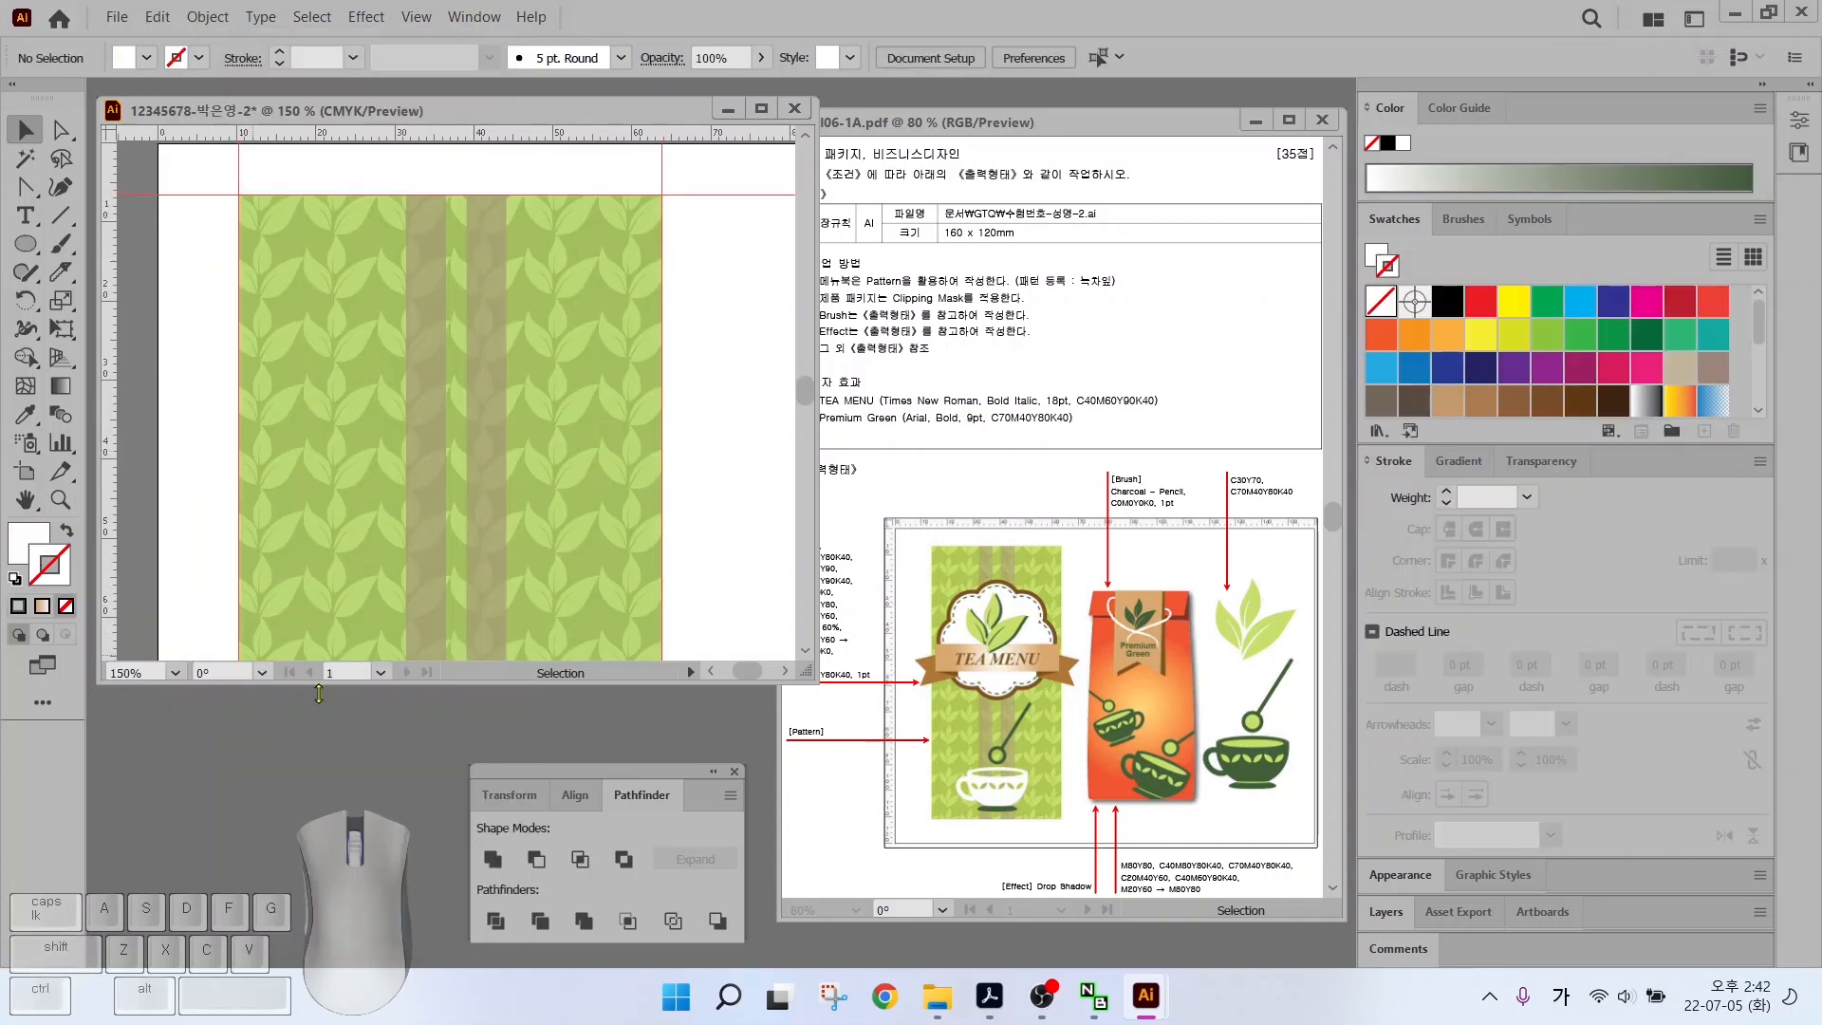
Draw a brown-filled circle near the top of the panel and position it
click(34, 247)
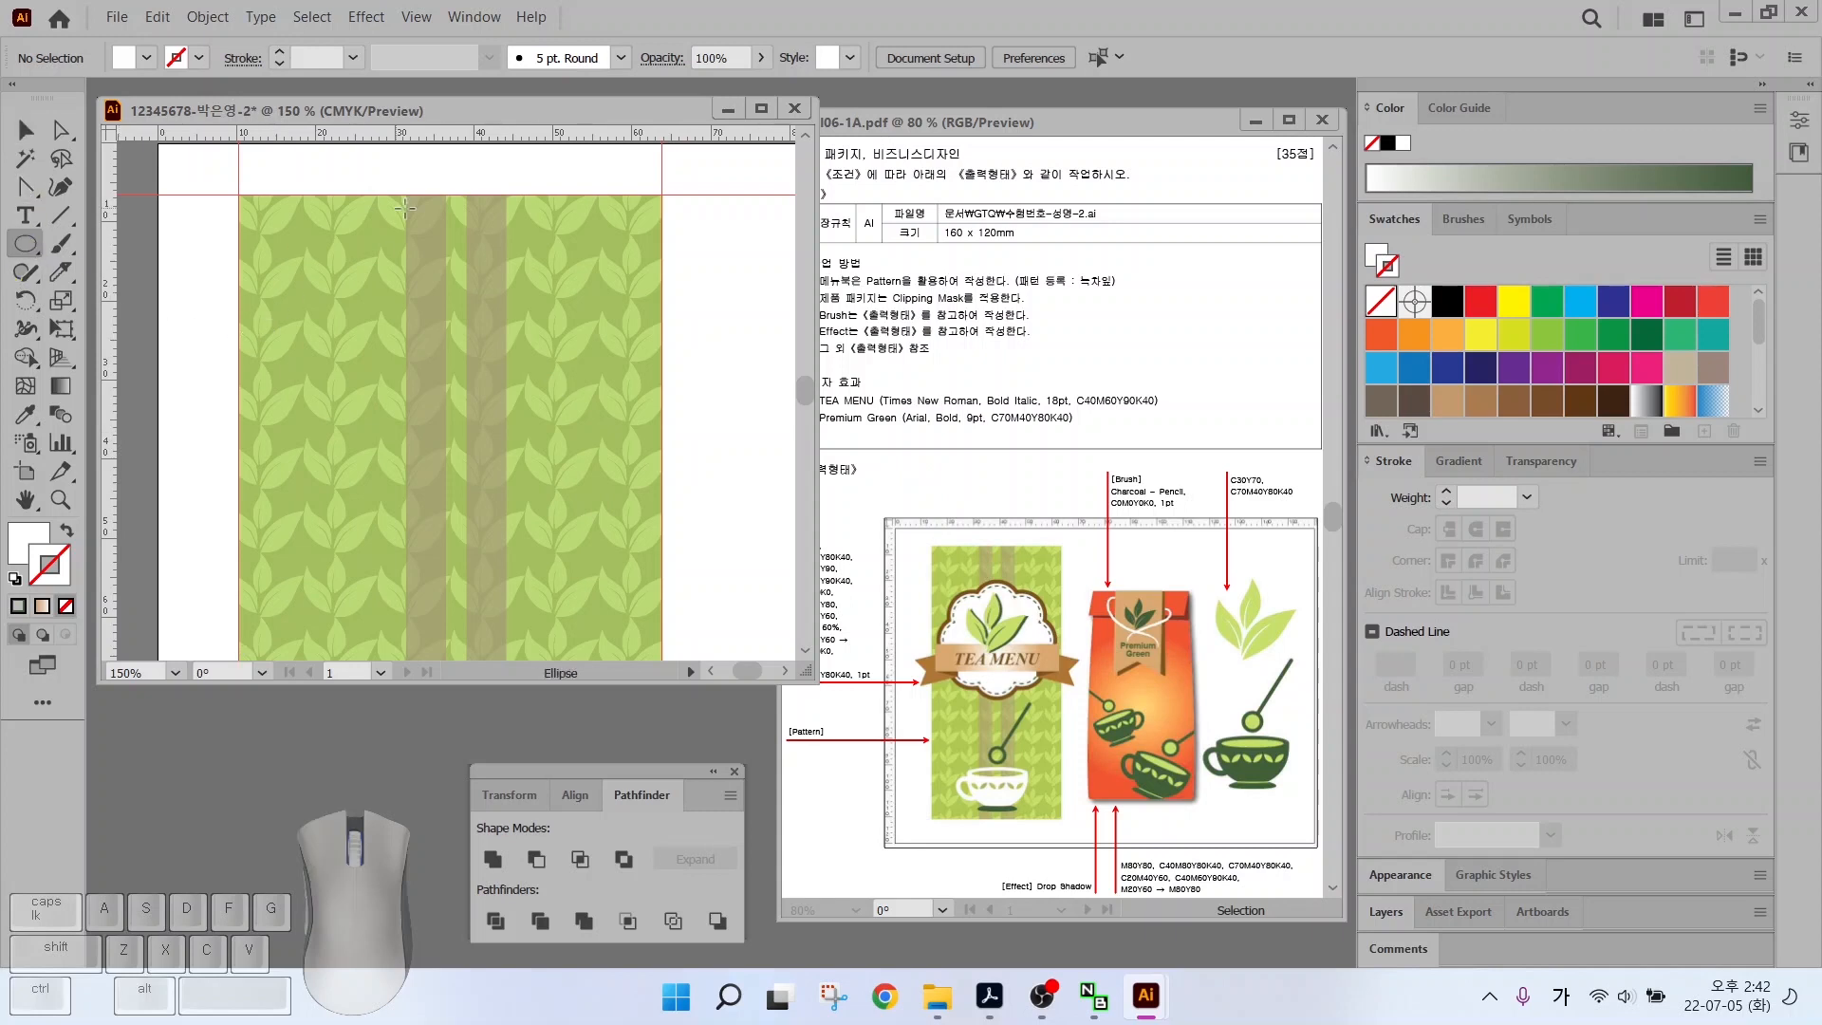
drag(390, 229, 541, 375)
click(14, 538)
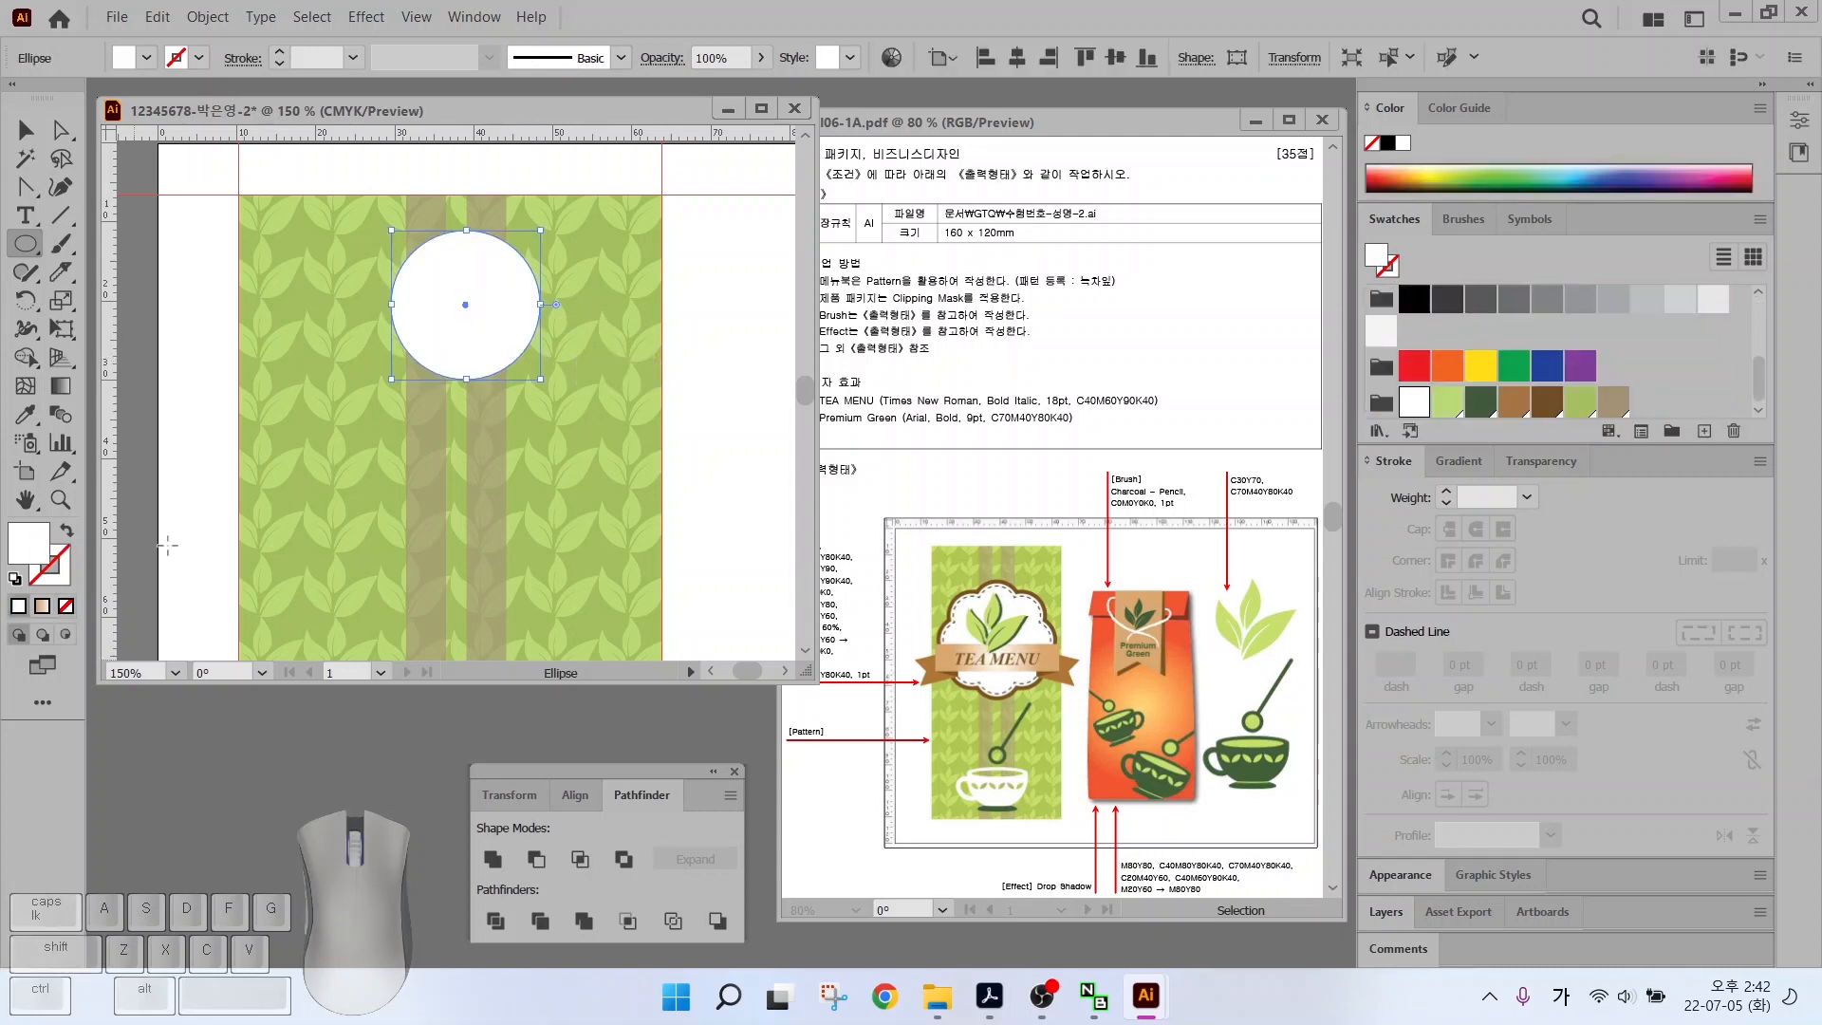
click(1546, 401)
key(v)
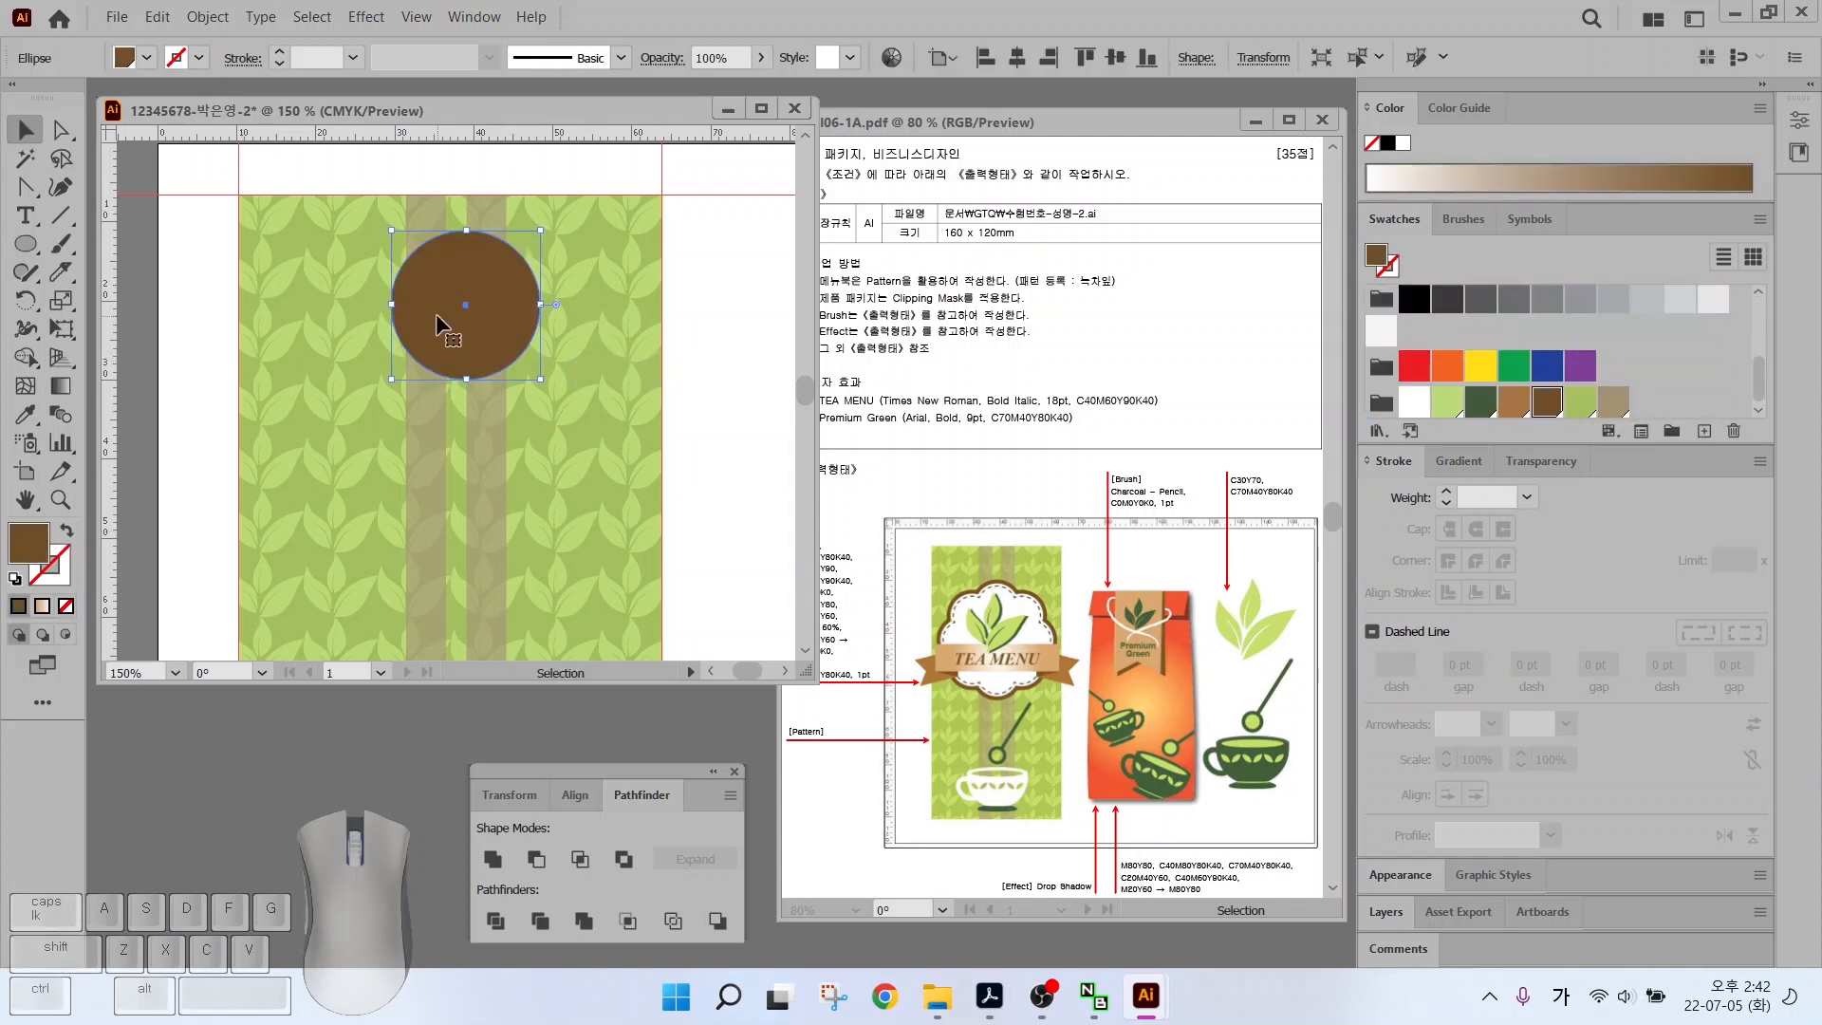
drag(435, 313, 425, 351)
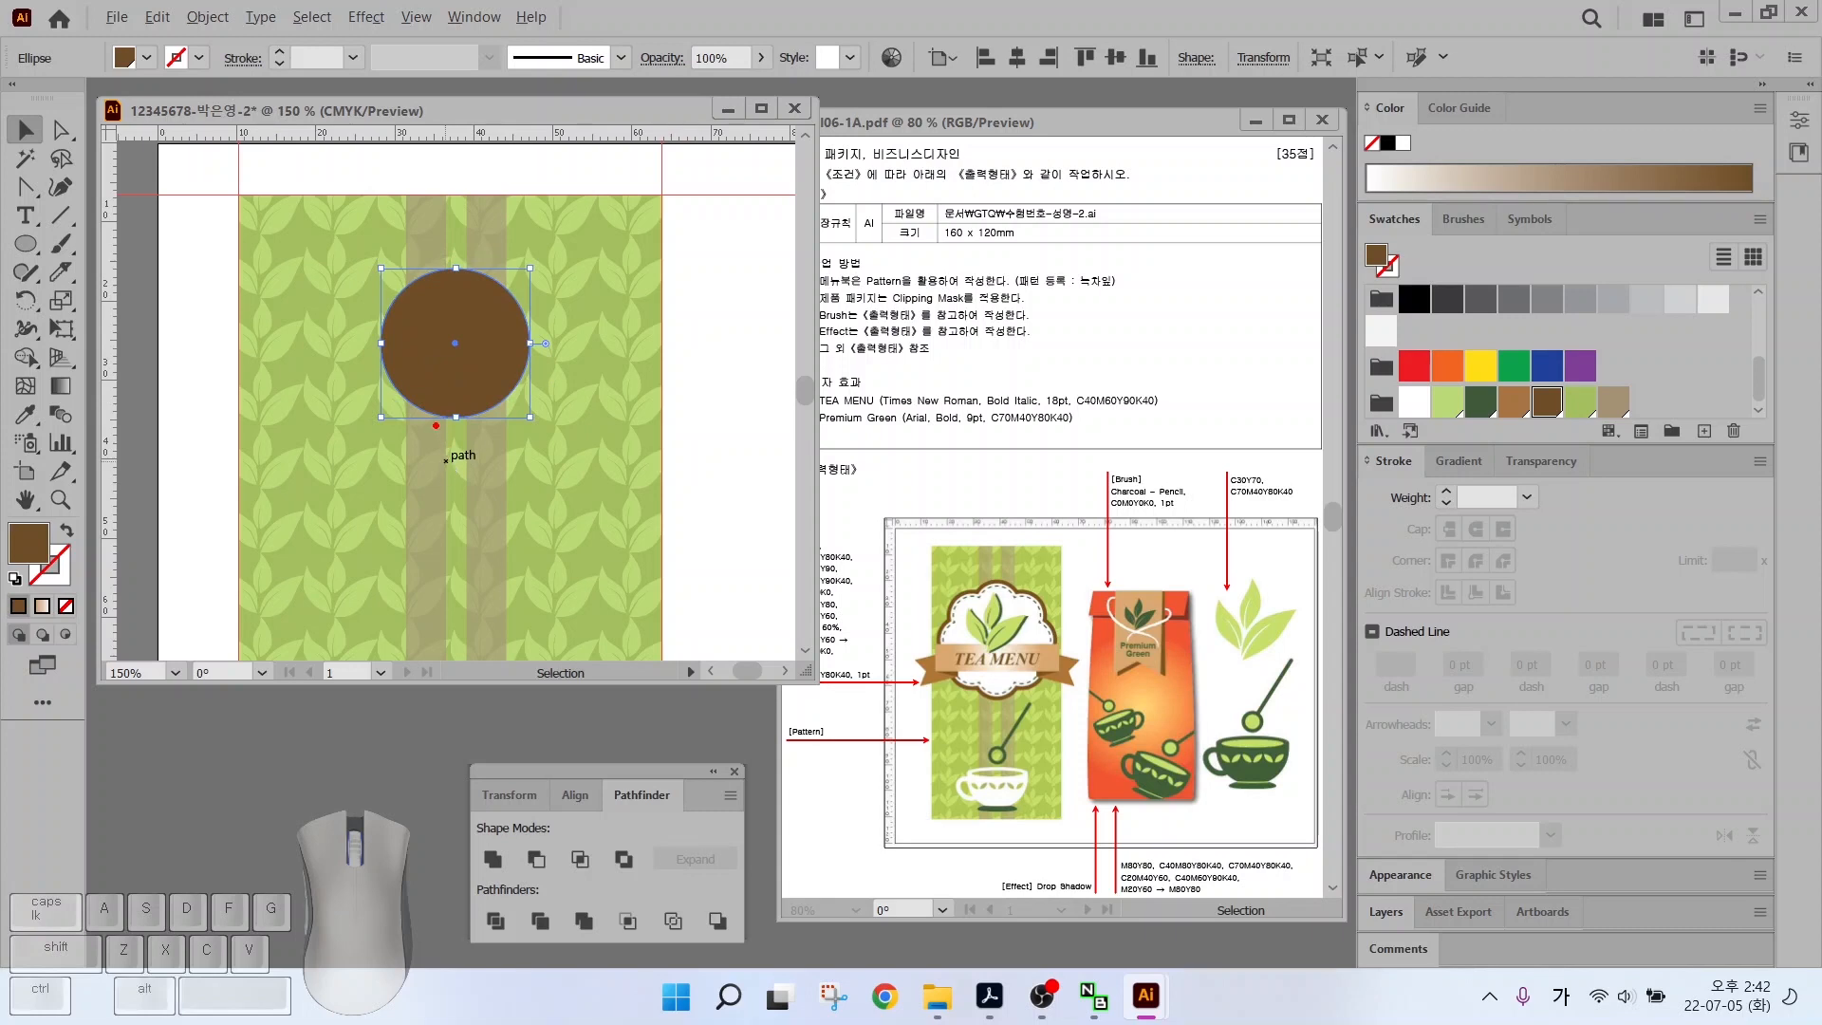
mouse_move(436, 425)
mouse_down()
mouse_move(351, 342)
mouse_move(247, 384)
mouse_move(418, 429)
mouse_up()
mouse_move(422, 427)
mouse_down()
mouse_move(311, 526)
mouse_move(408, 520)
mouse_move(413, 449)
mouse_move(379, 602)
mouse_move(474, 544)
mouse_move(446, 488)
mouse_up()
mouse_move(450, 484)
mouse_down()
mouse_move(531, 581)
mouse_move(451, 479)
mouse_move(571, 341)
mouse_move(455, 449)
mouse_move(412, 446)
mouse_move(495, 448)
mouse_move(456, 501)
mouse_move(453, 454)
mouse_up()
key(Escape)
Rotate-copy the circle around a centre point, repeating with Ctrl+D to form a ring
click(27, 301)
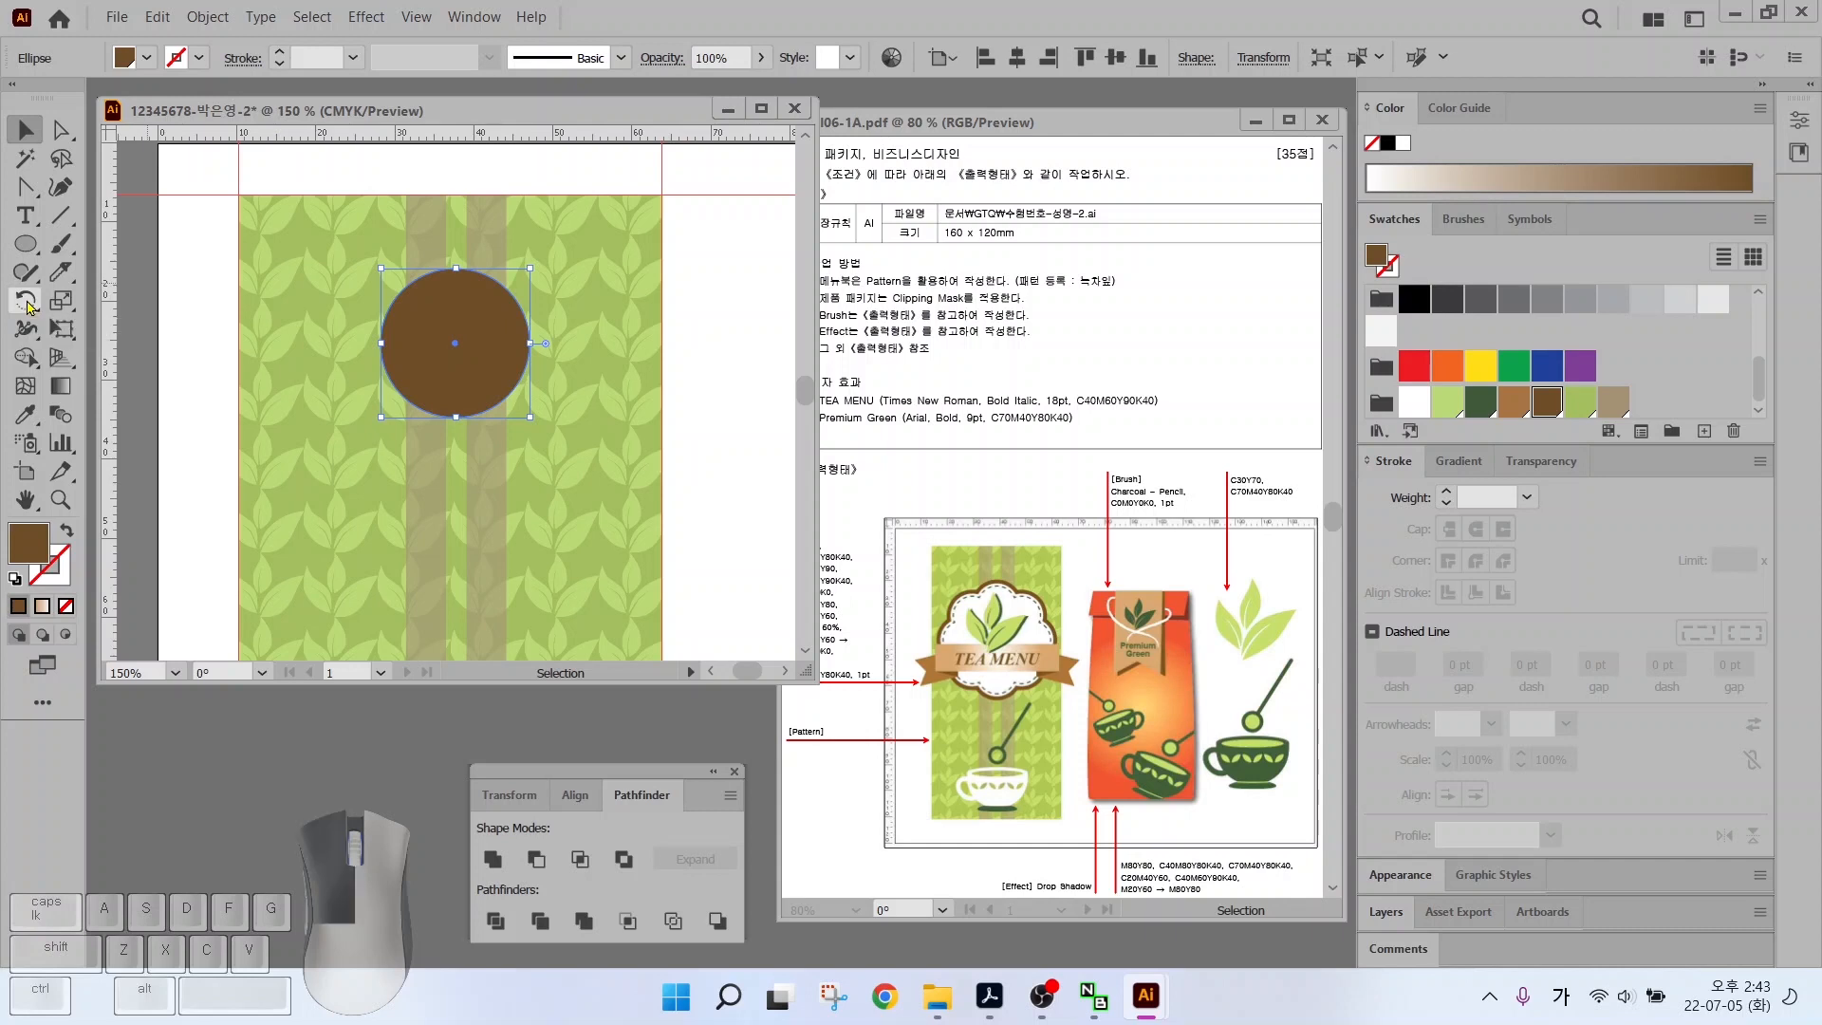
alt+click(454, 448)
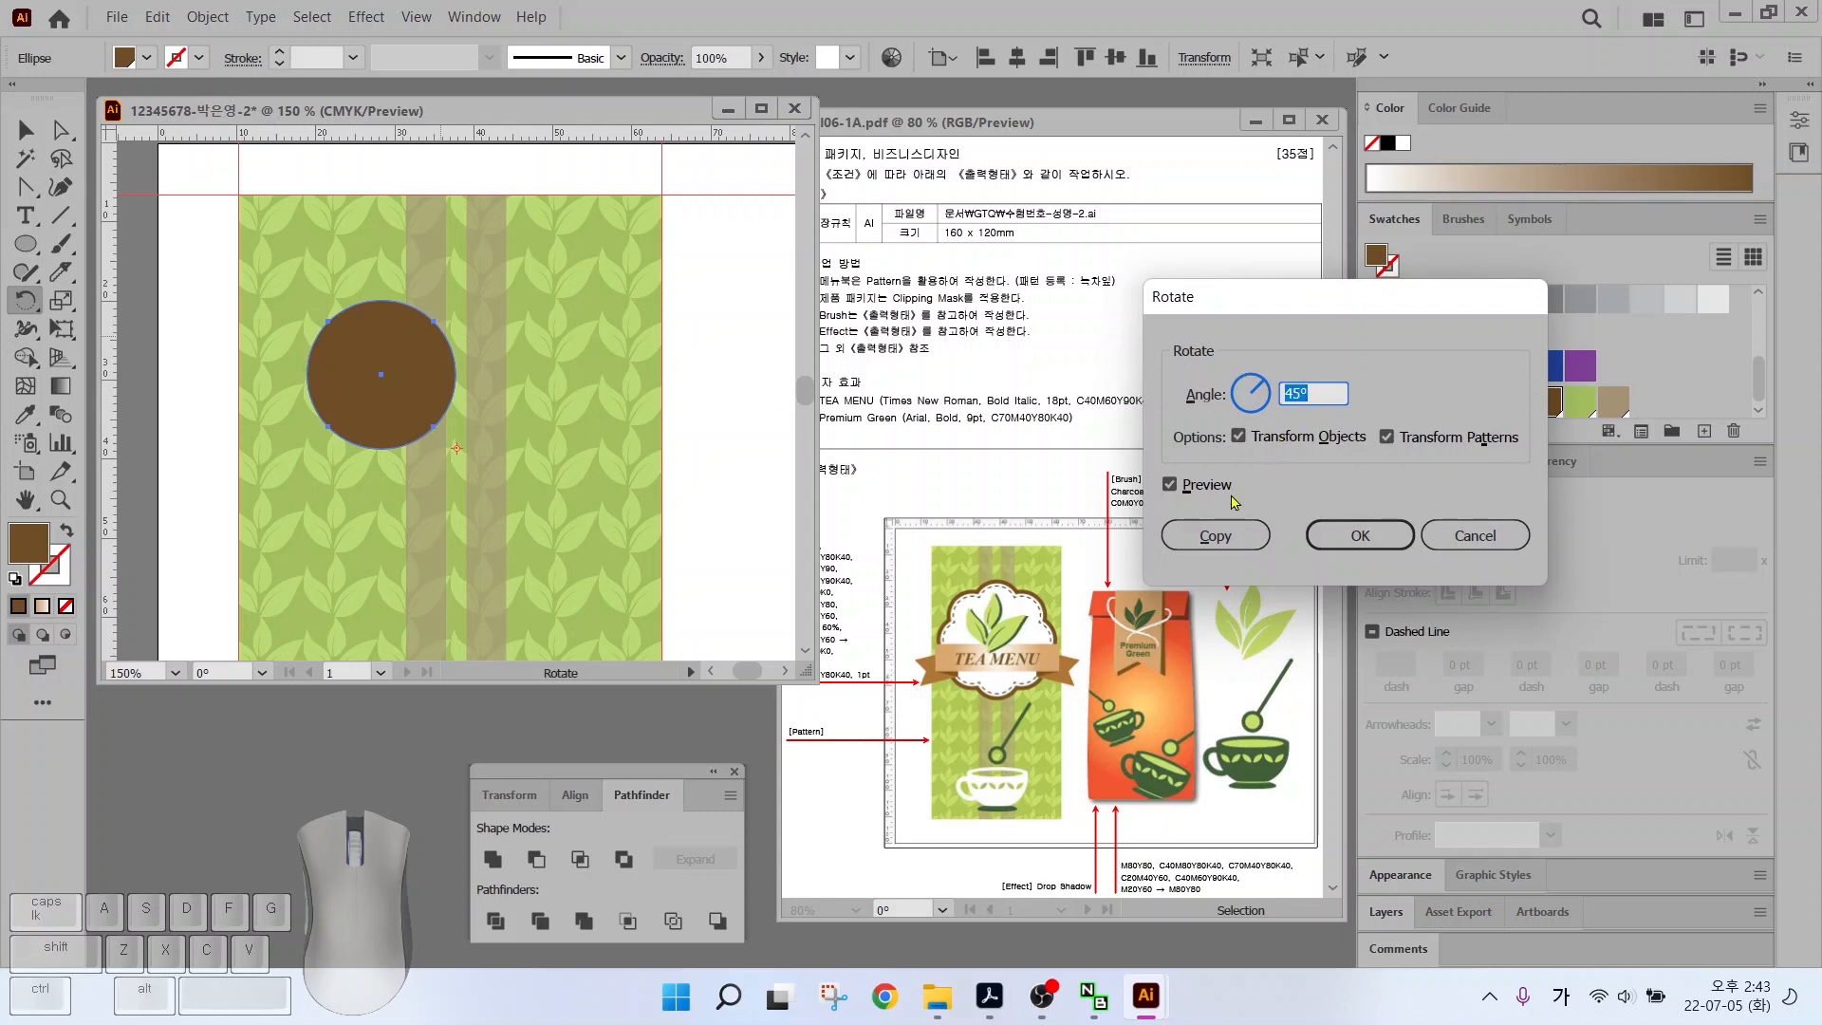
click(1216, 535)
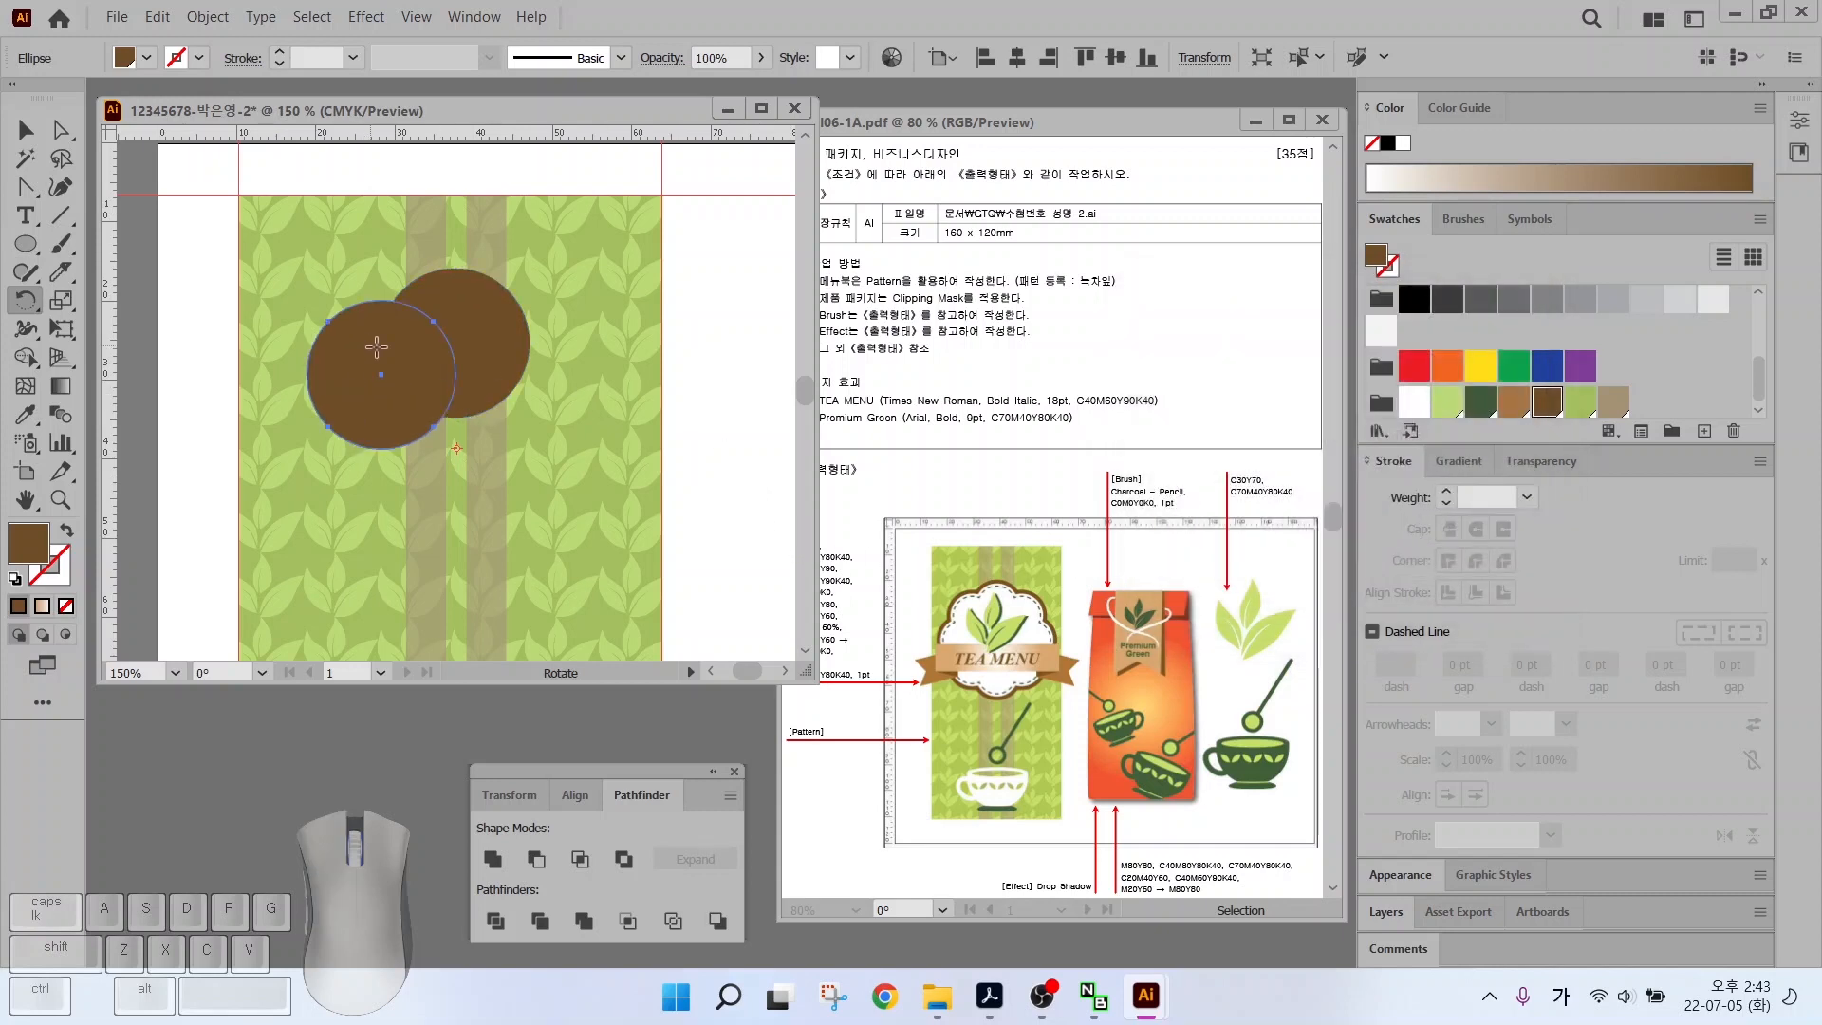
key(ctrl+d)
key(ctrl+d)
key(ctrl+d)
key(ctrl+d)
key(ctrl+d)
key(ctrl+d)
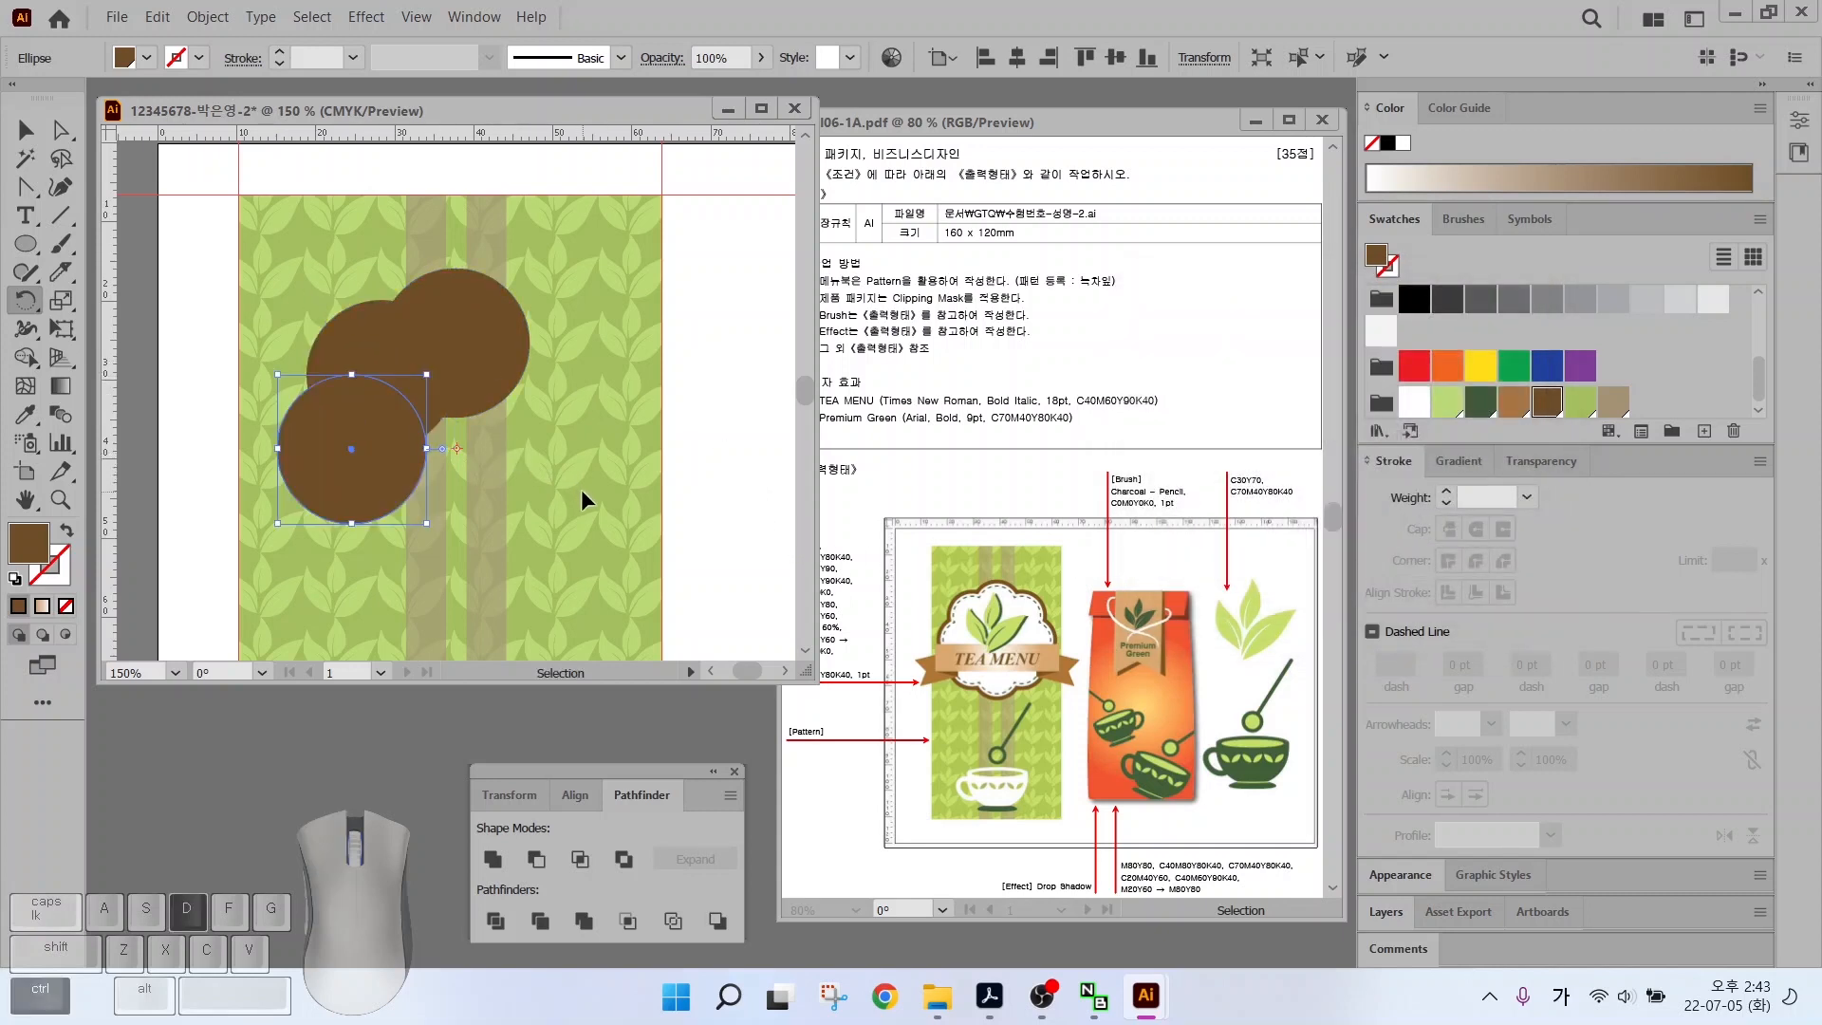
key(ctrl+d)
Move the top circle into the ring's centre and Unite all circles into a flower shape
key(v)
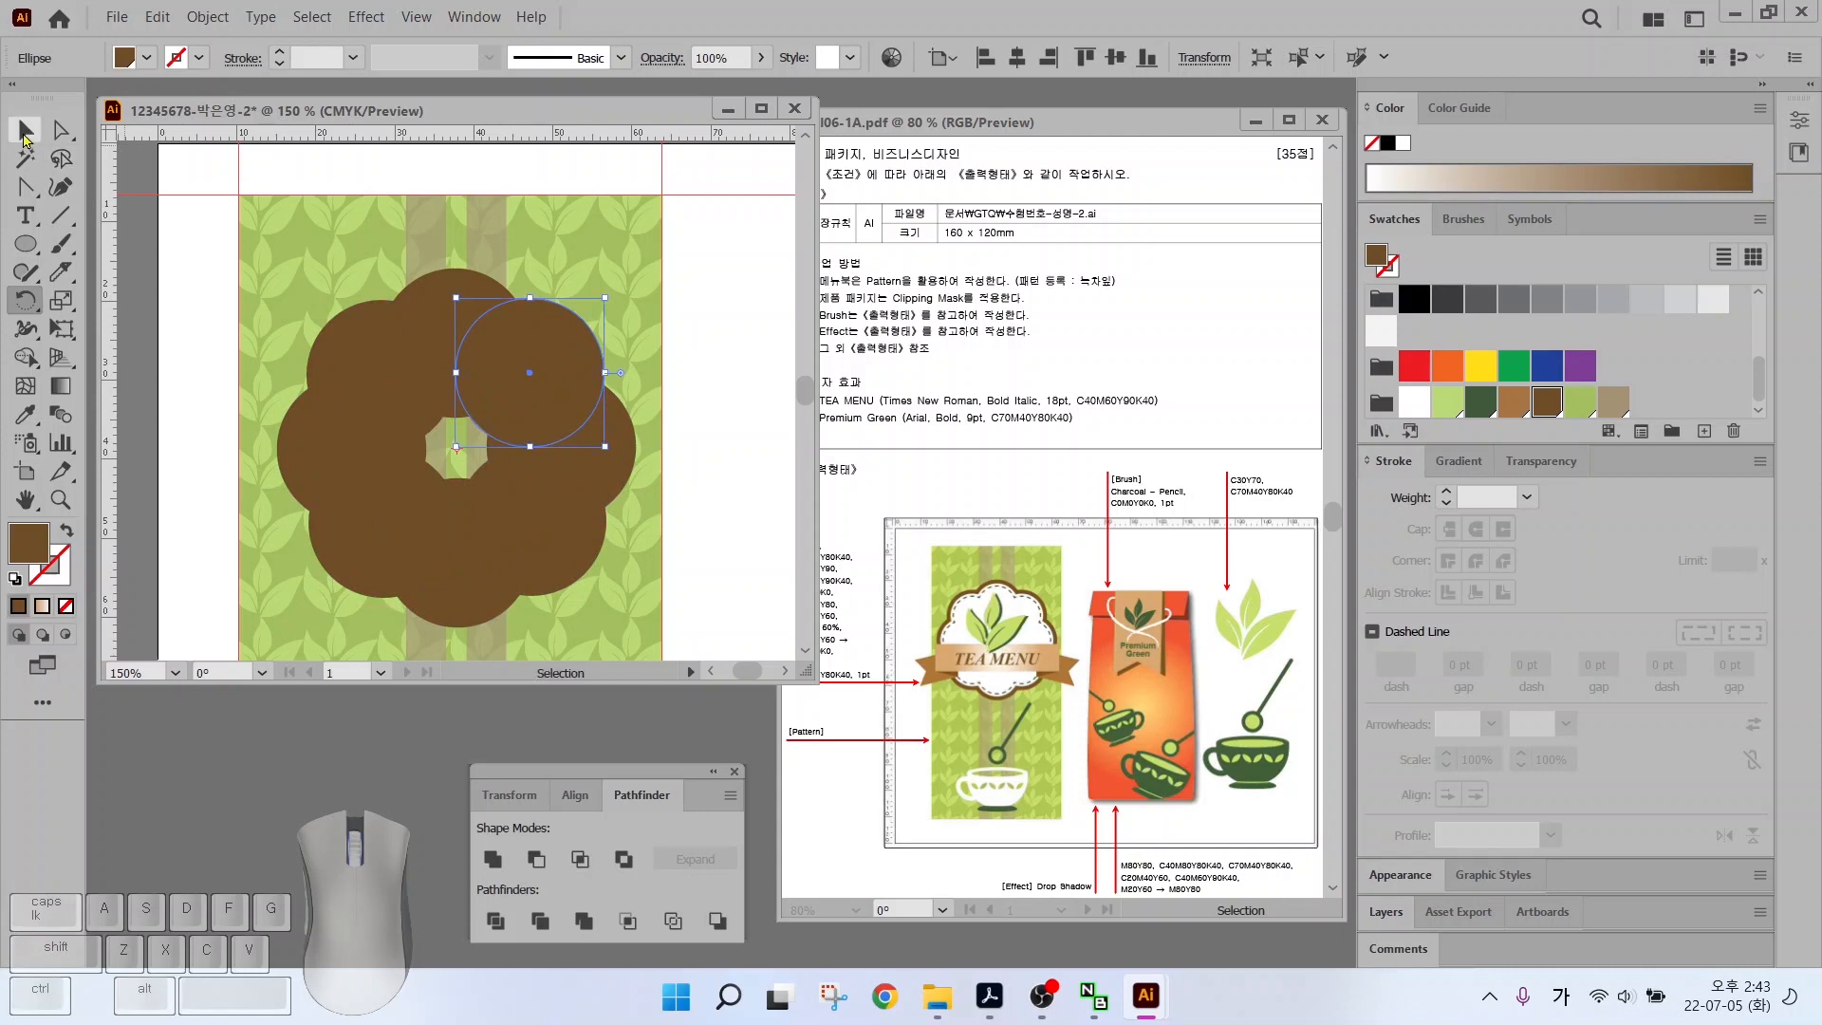
drag(520, 377, 448, 450)
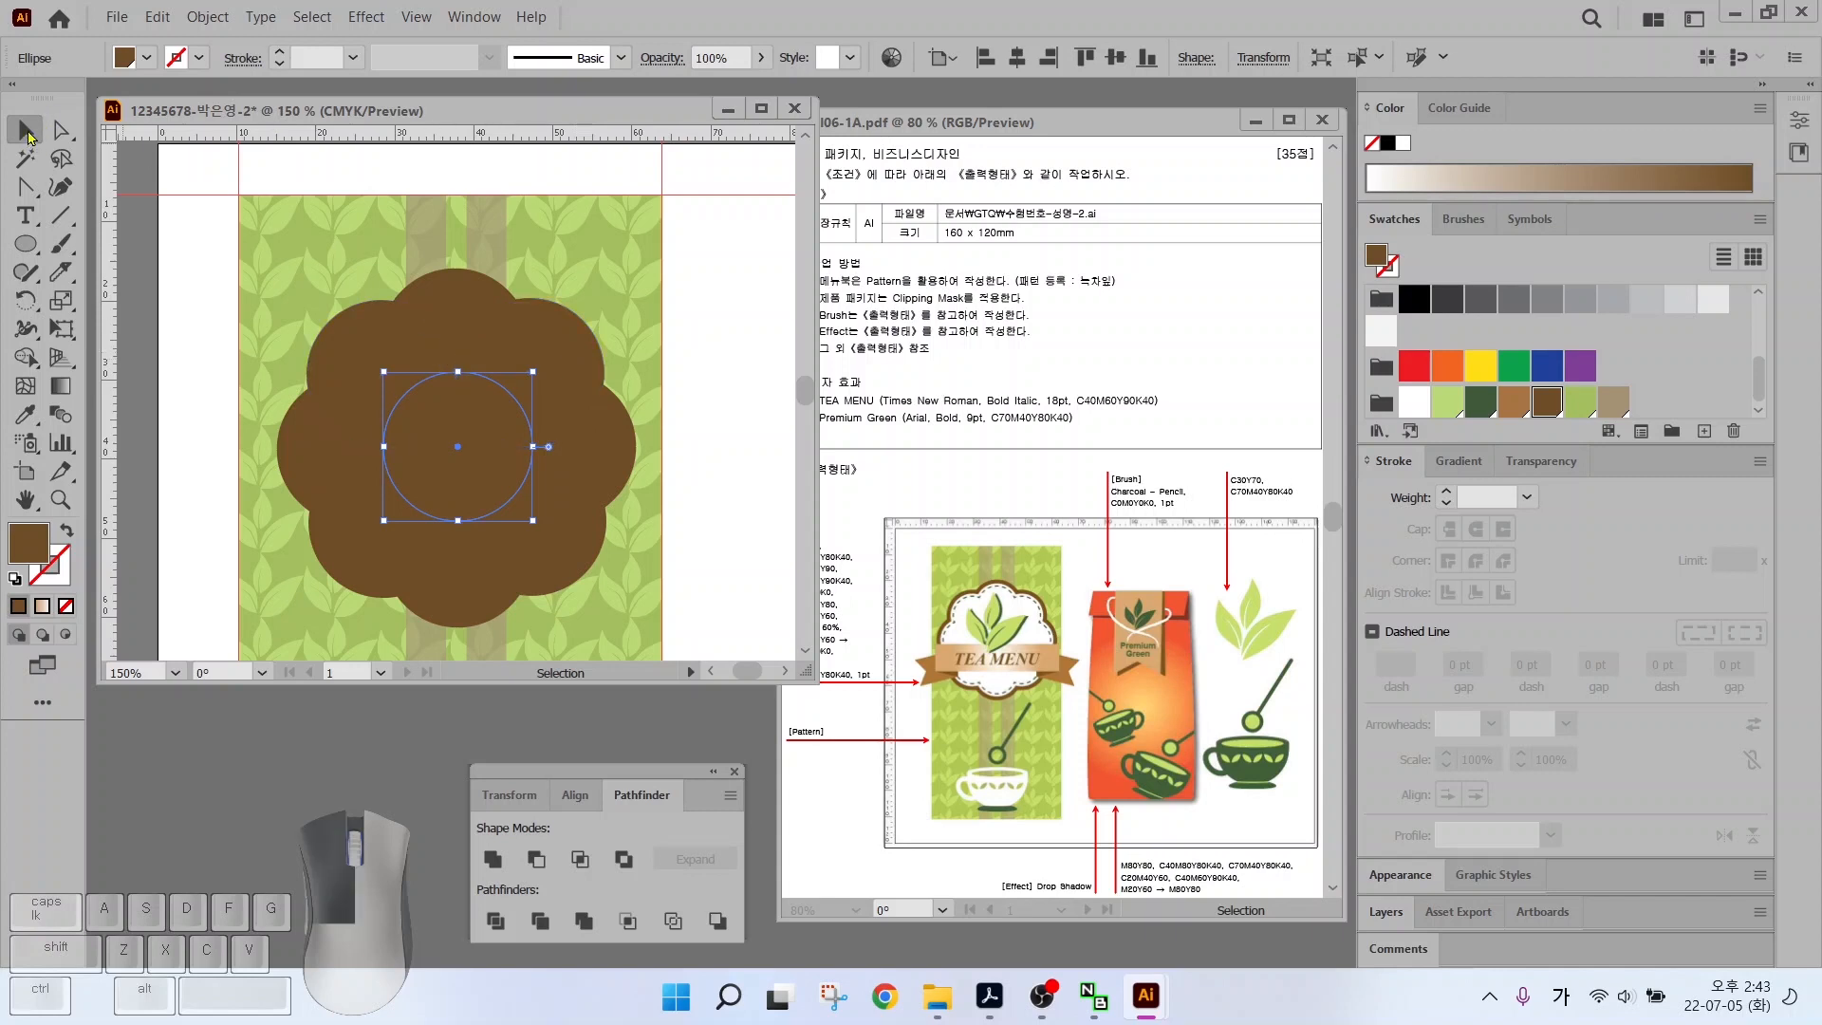
click(253, 243)
drag(272, 249, 459, 435)
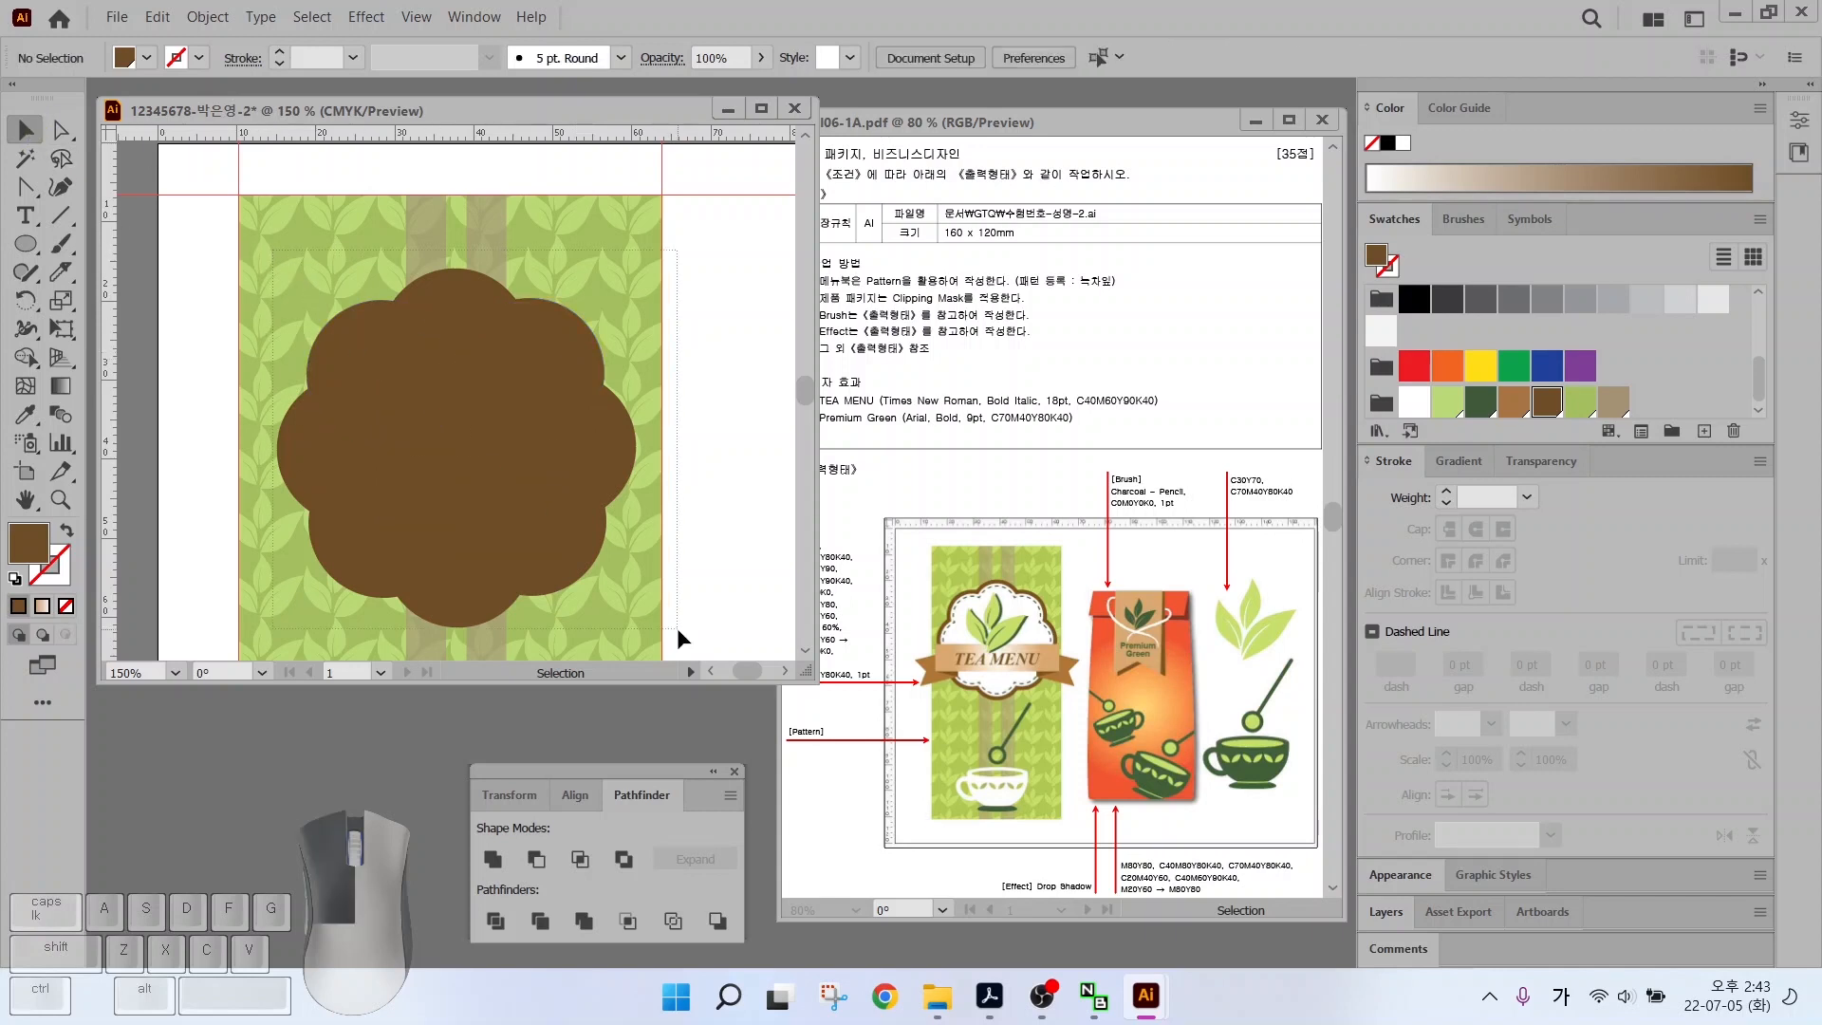
drag(676, 628, 676, 628)
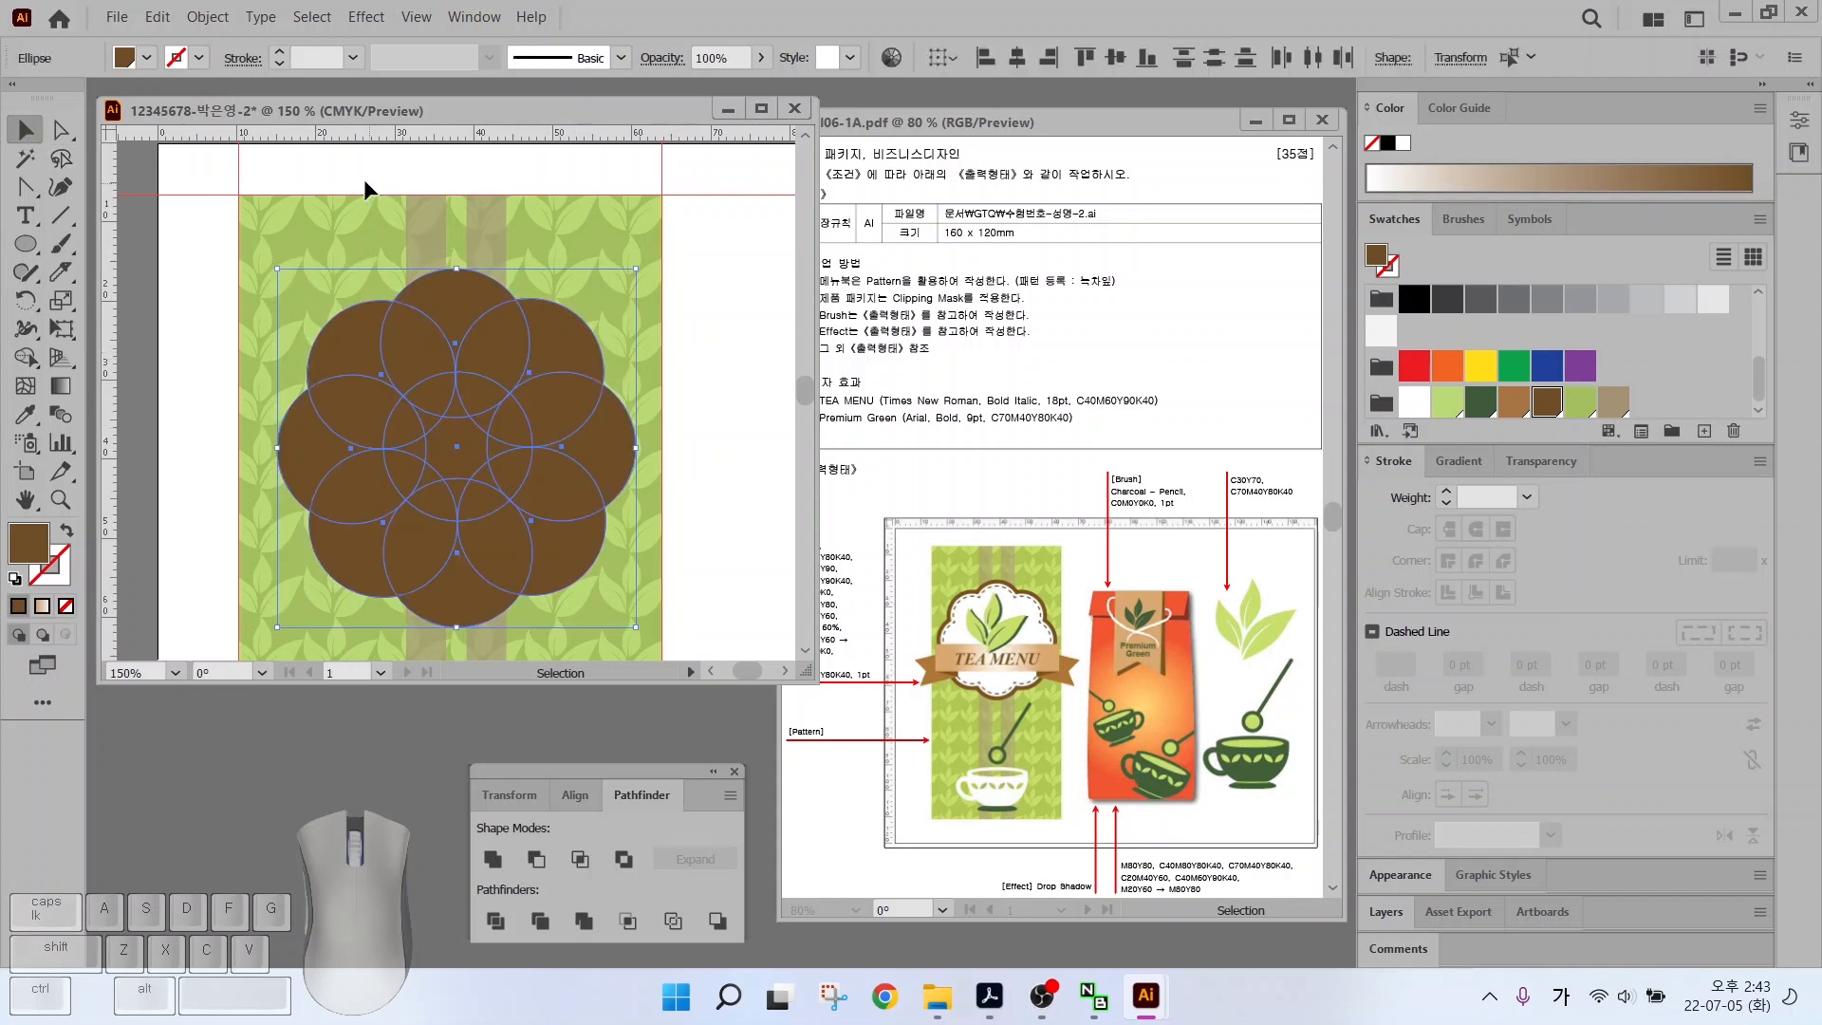
click(492, 860)
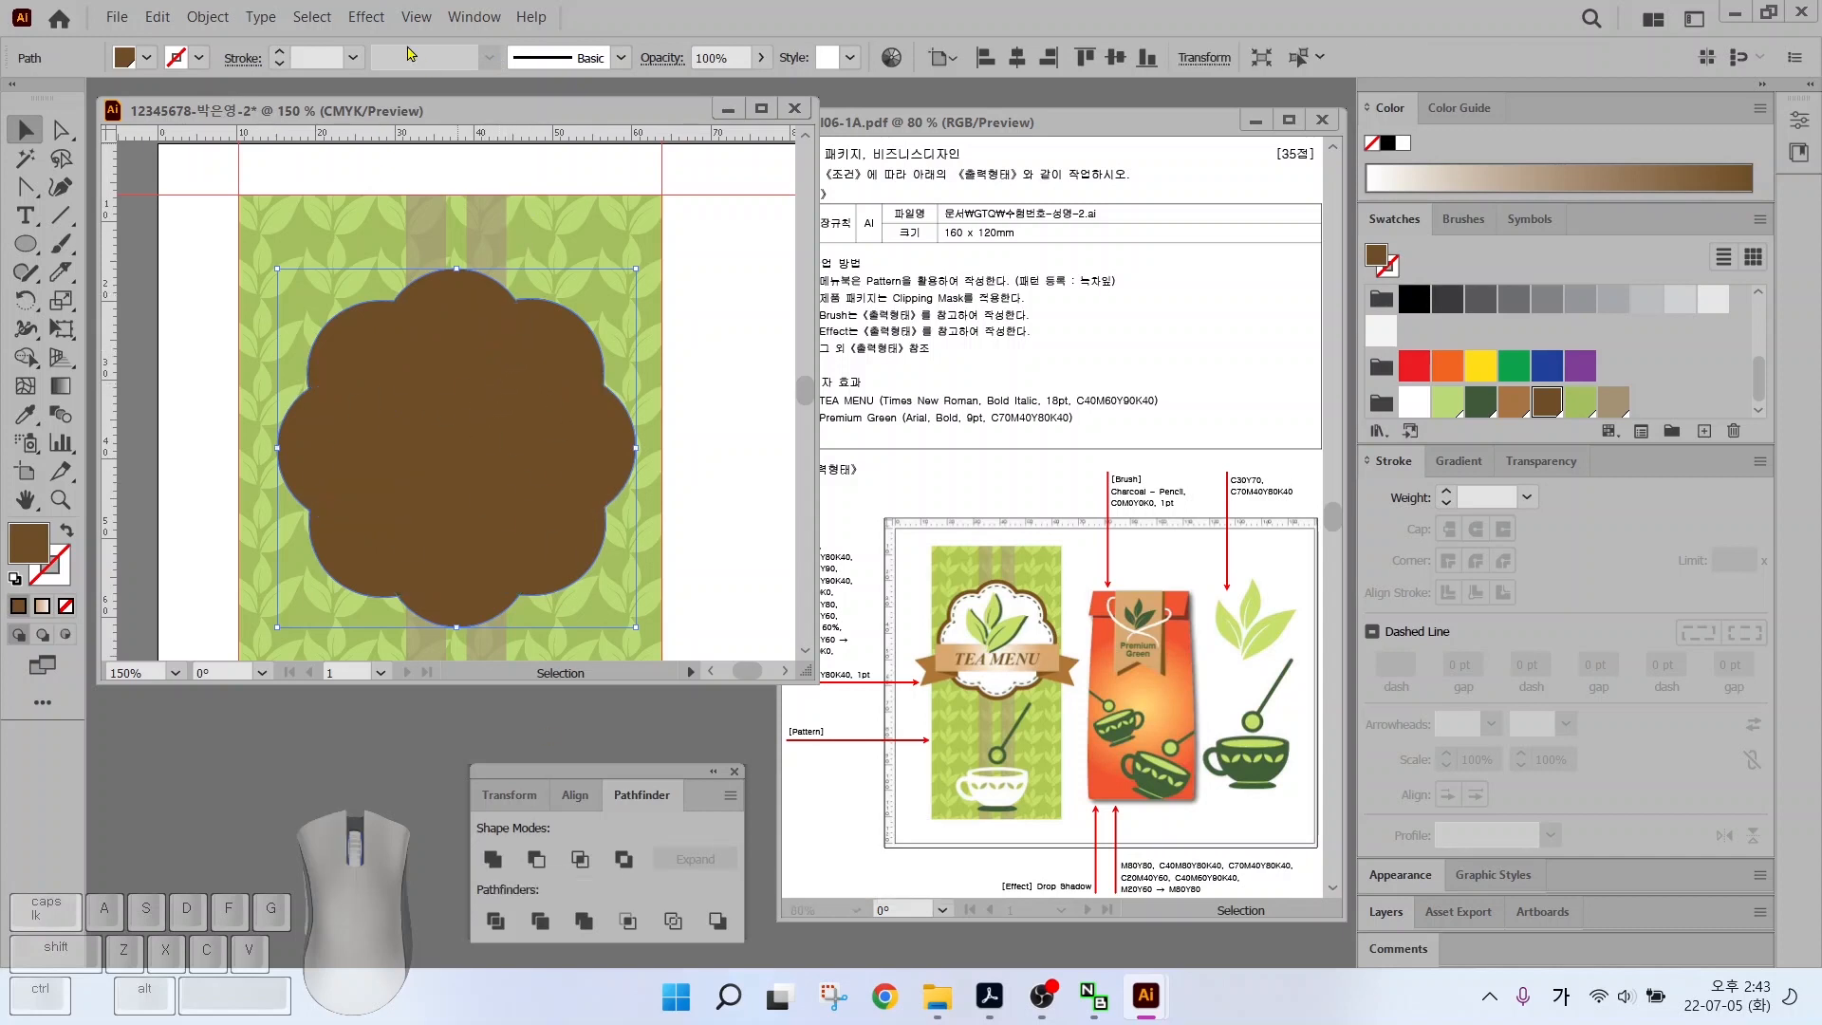
Offset the brown flower path by -1.5 mm and fill the new inner flower white
click(205, 19)
mouse_move(287, 568)
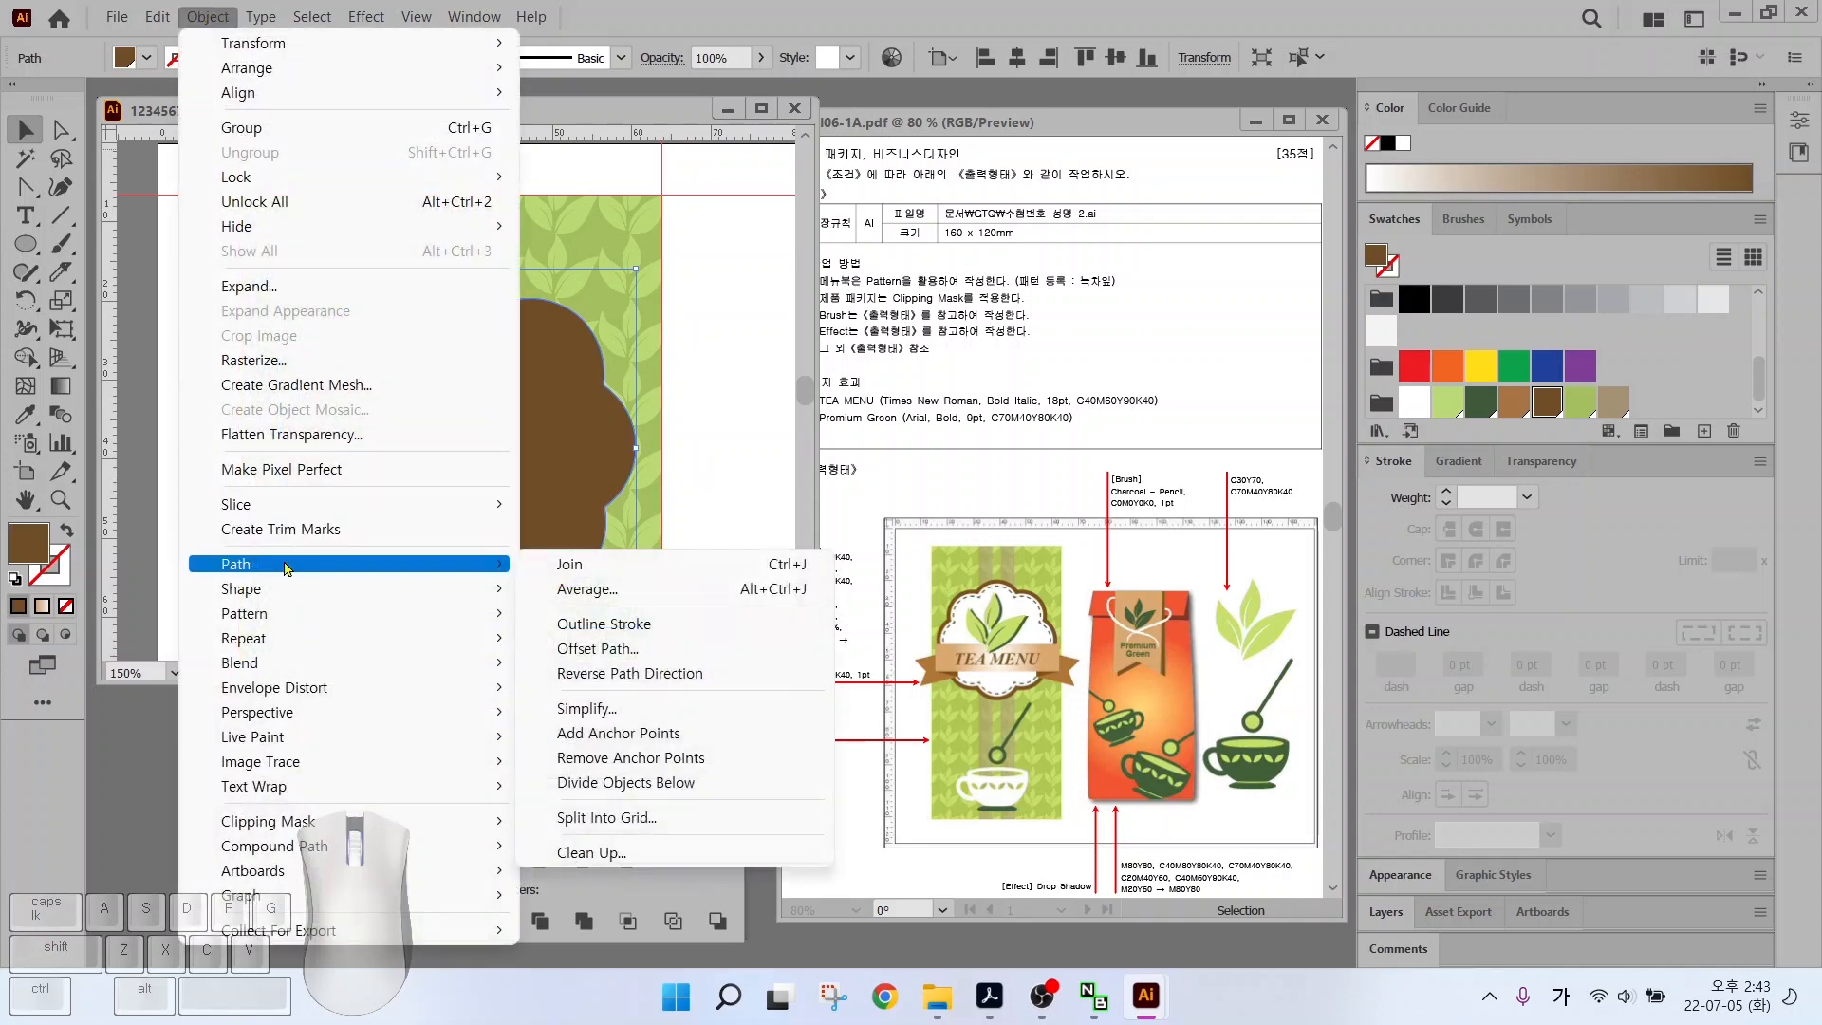
click(597, 648)
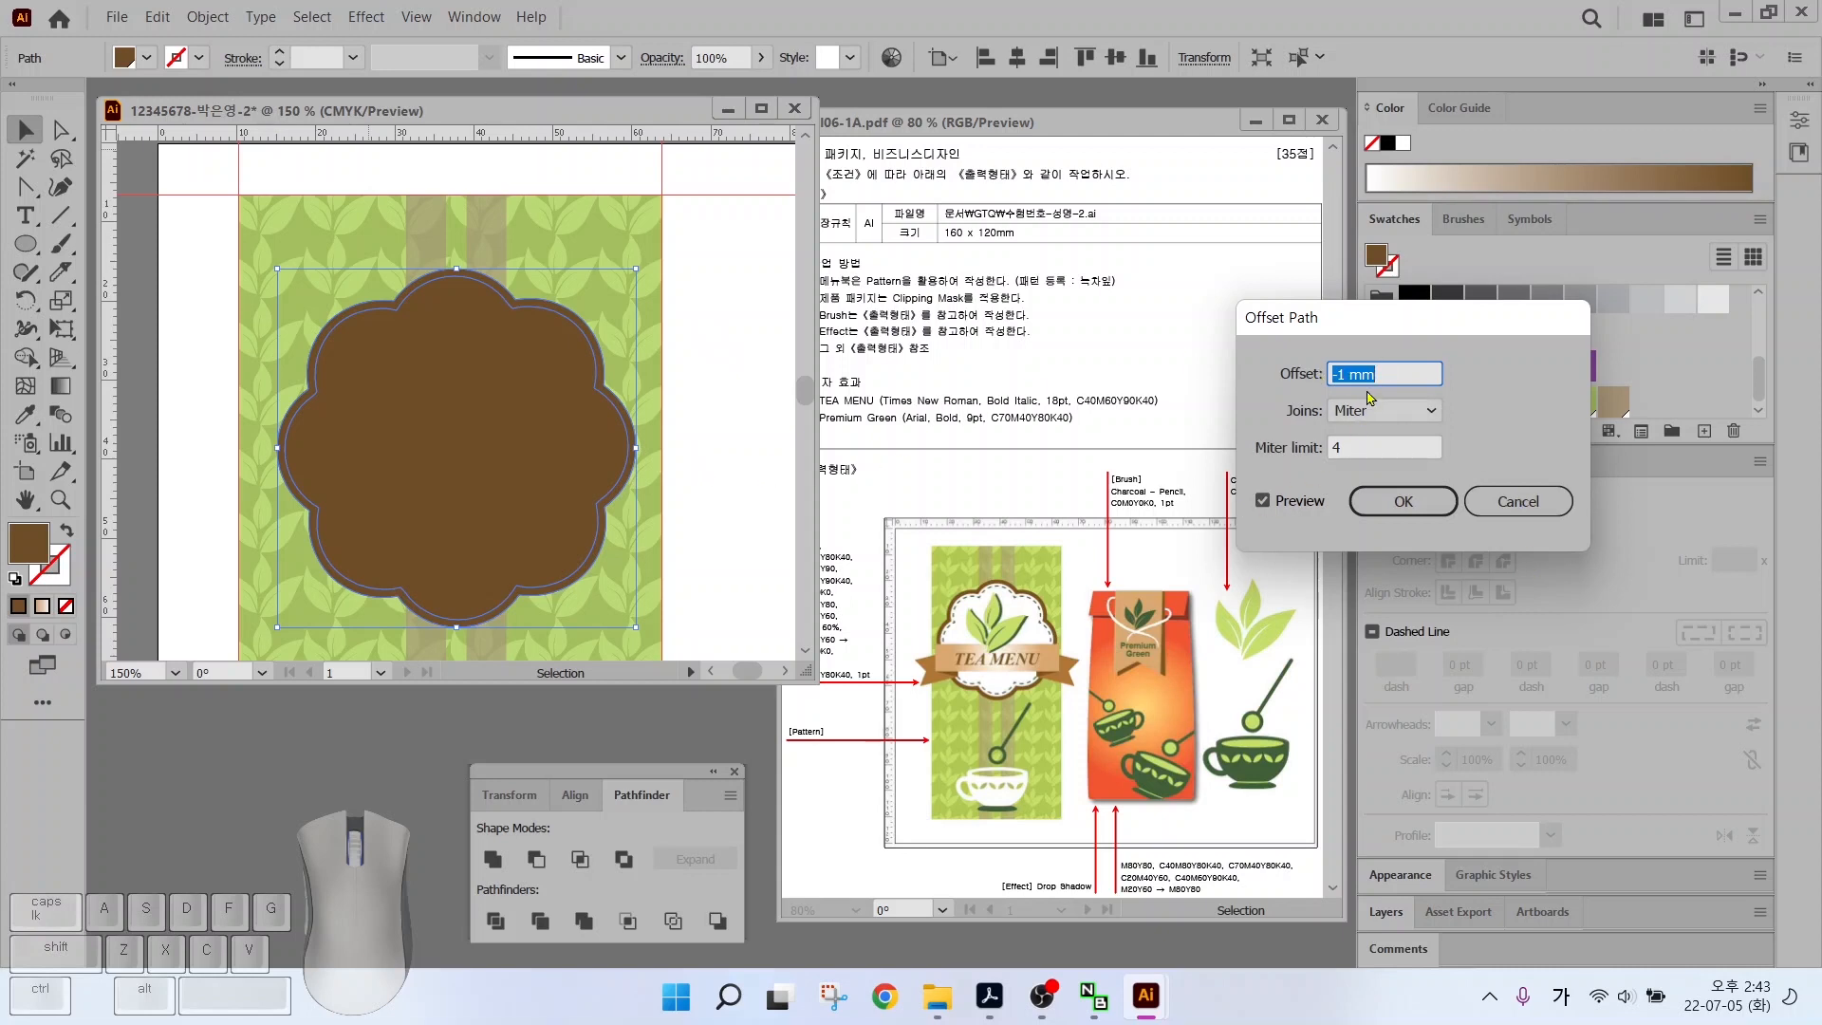
text(-)
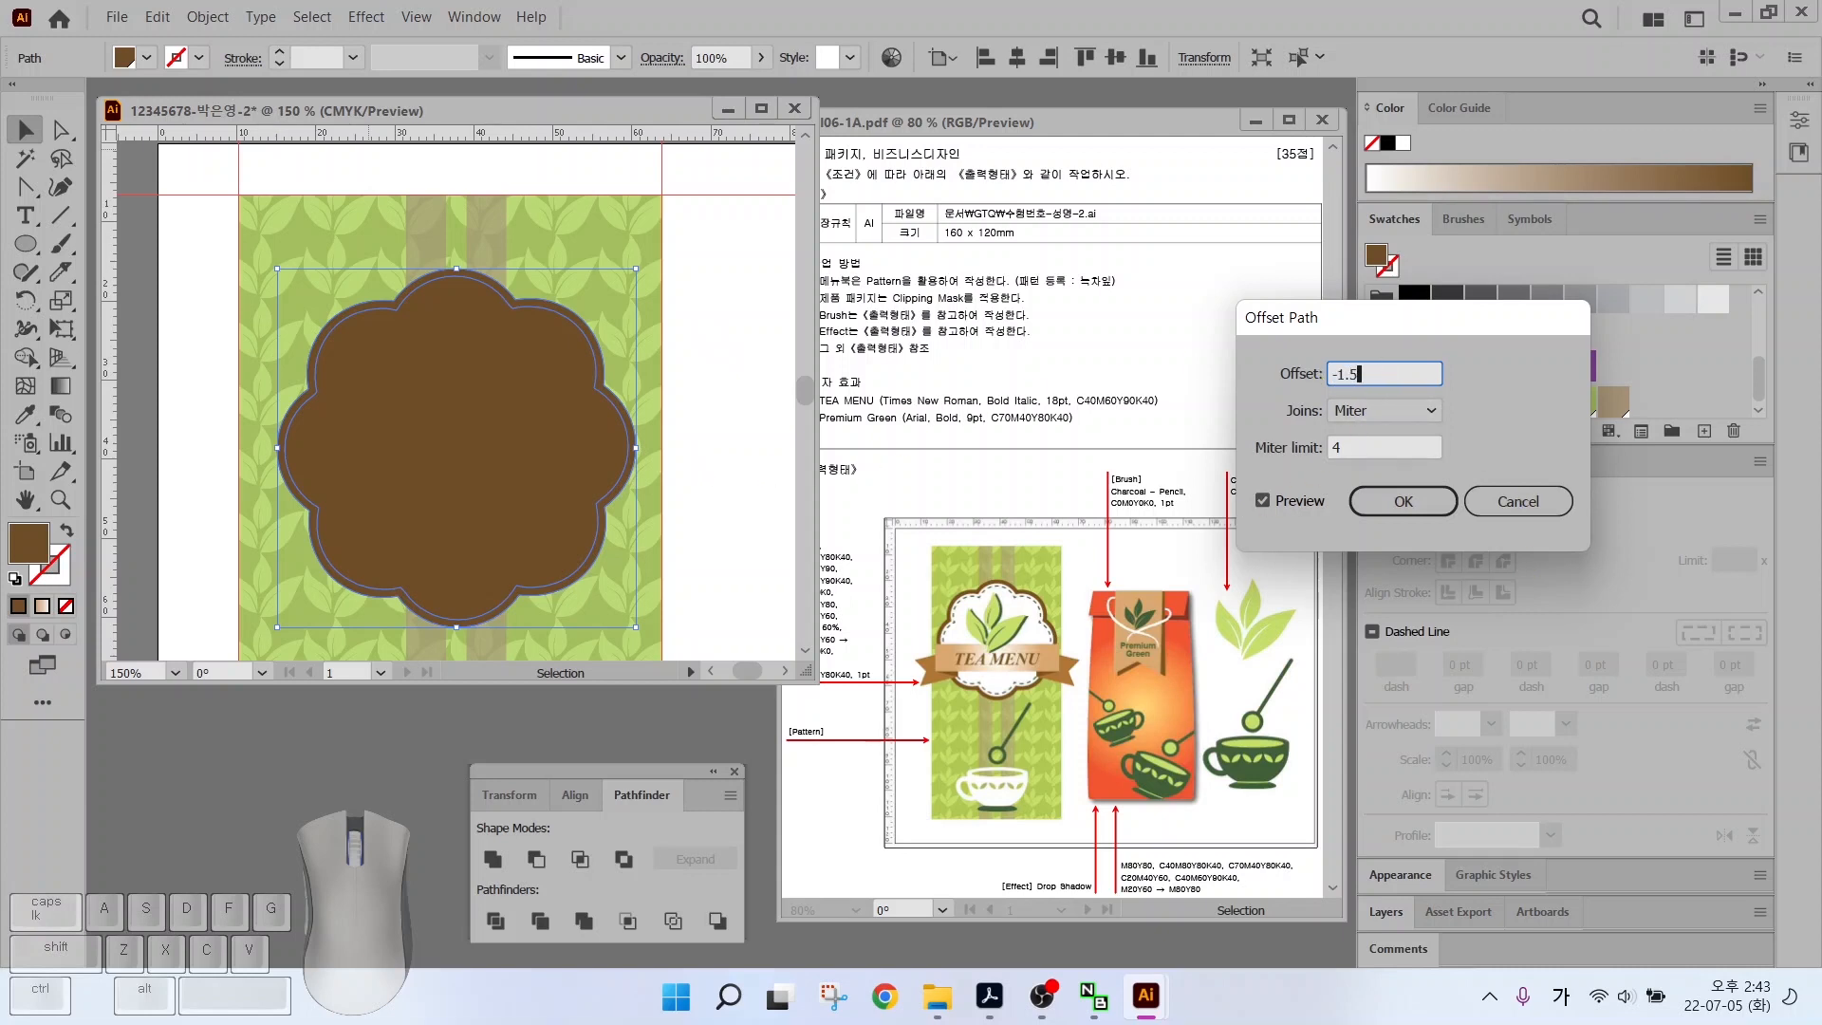
text(1.5)
click(1261, 500)
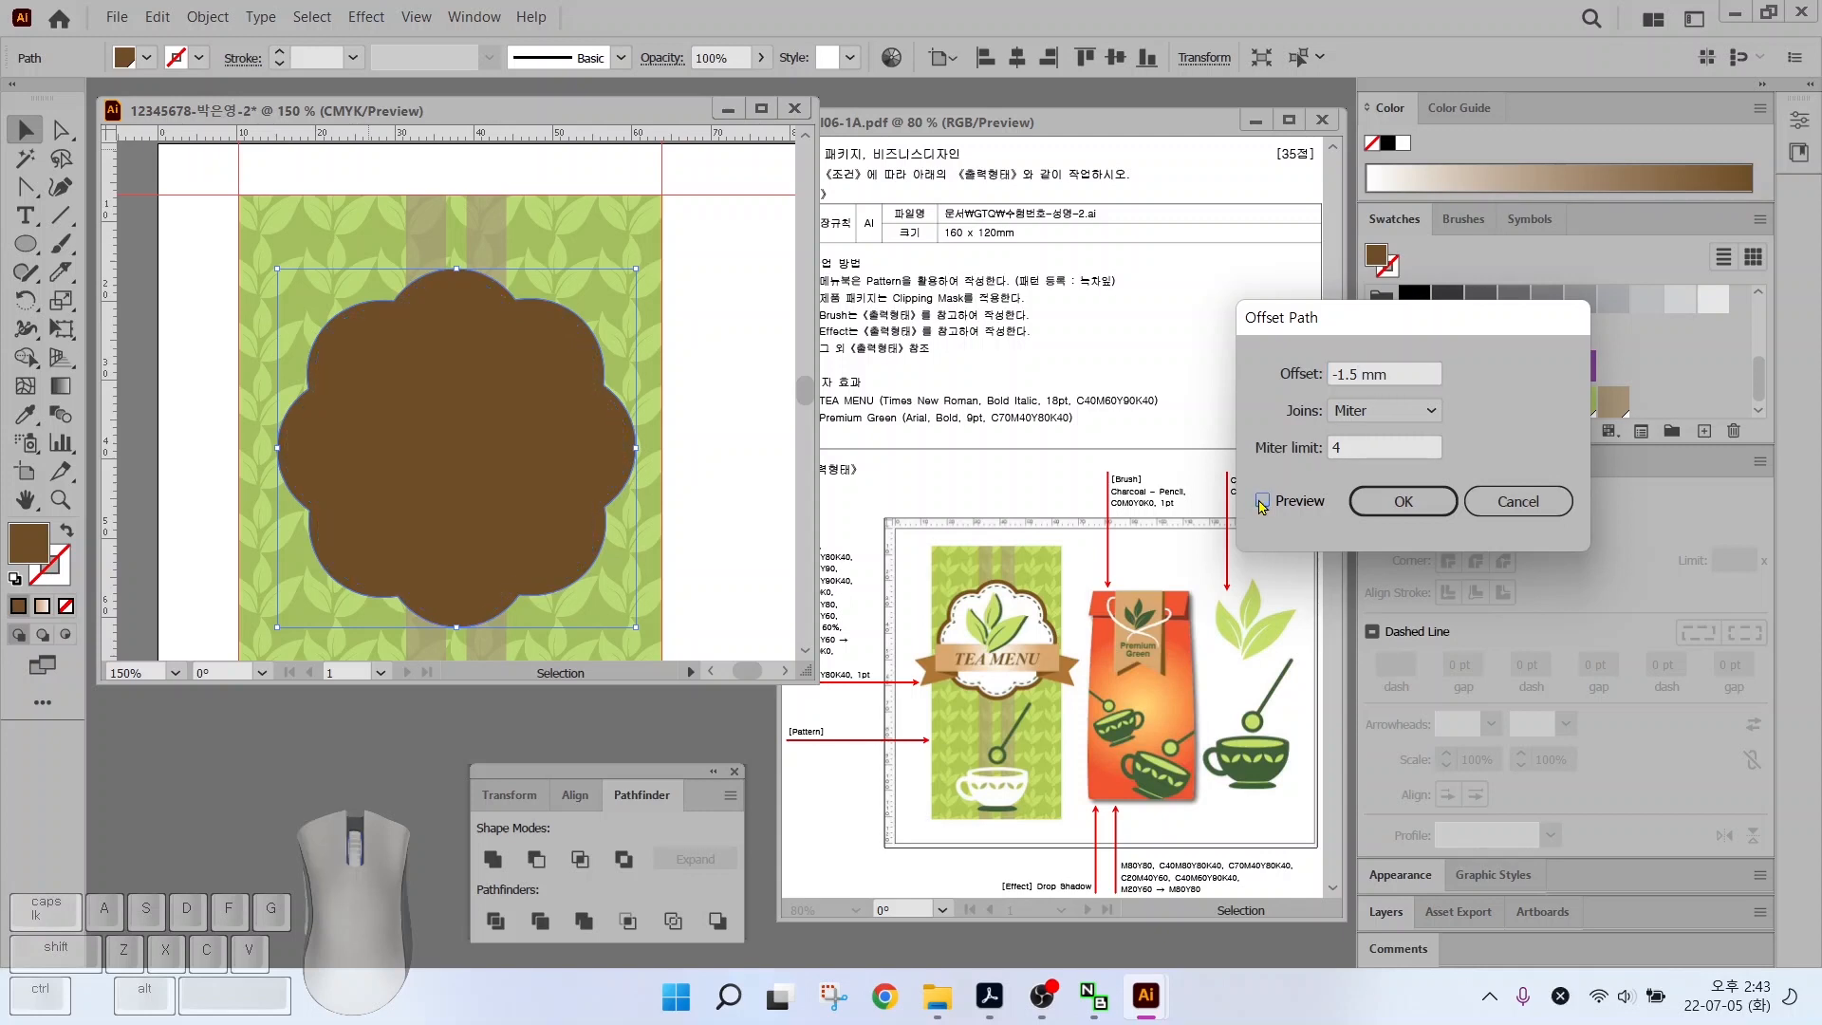
click(1262, 500)
click(1403, 501)
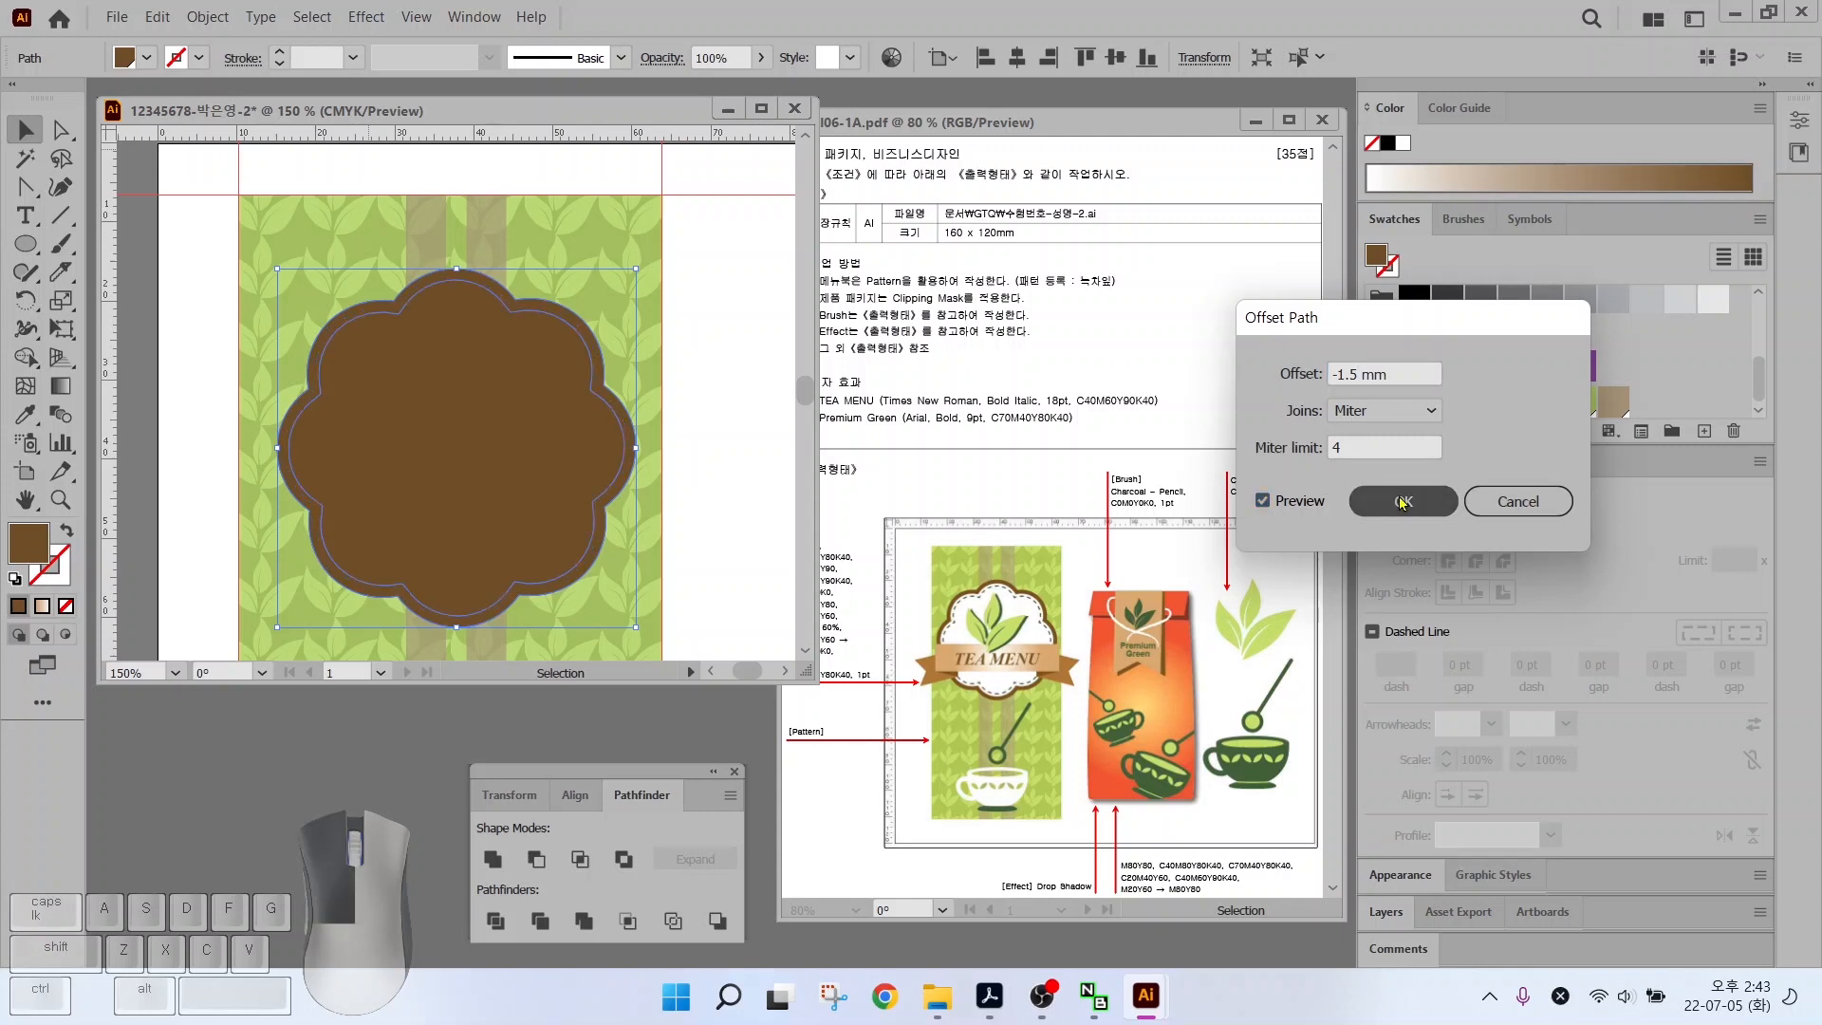
click(1412, 402)
Offset again by -1 mm and make the new path a dark green outline
click(208, 17)
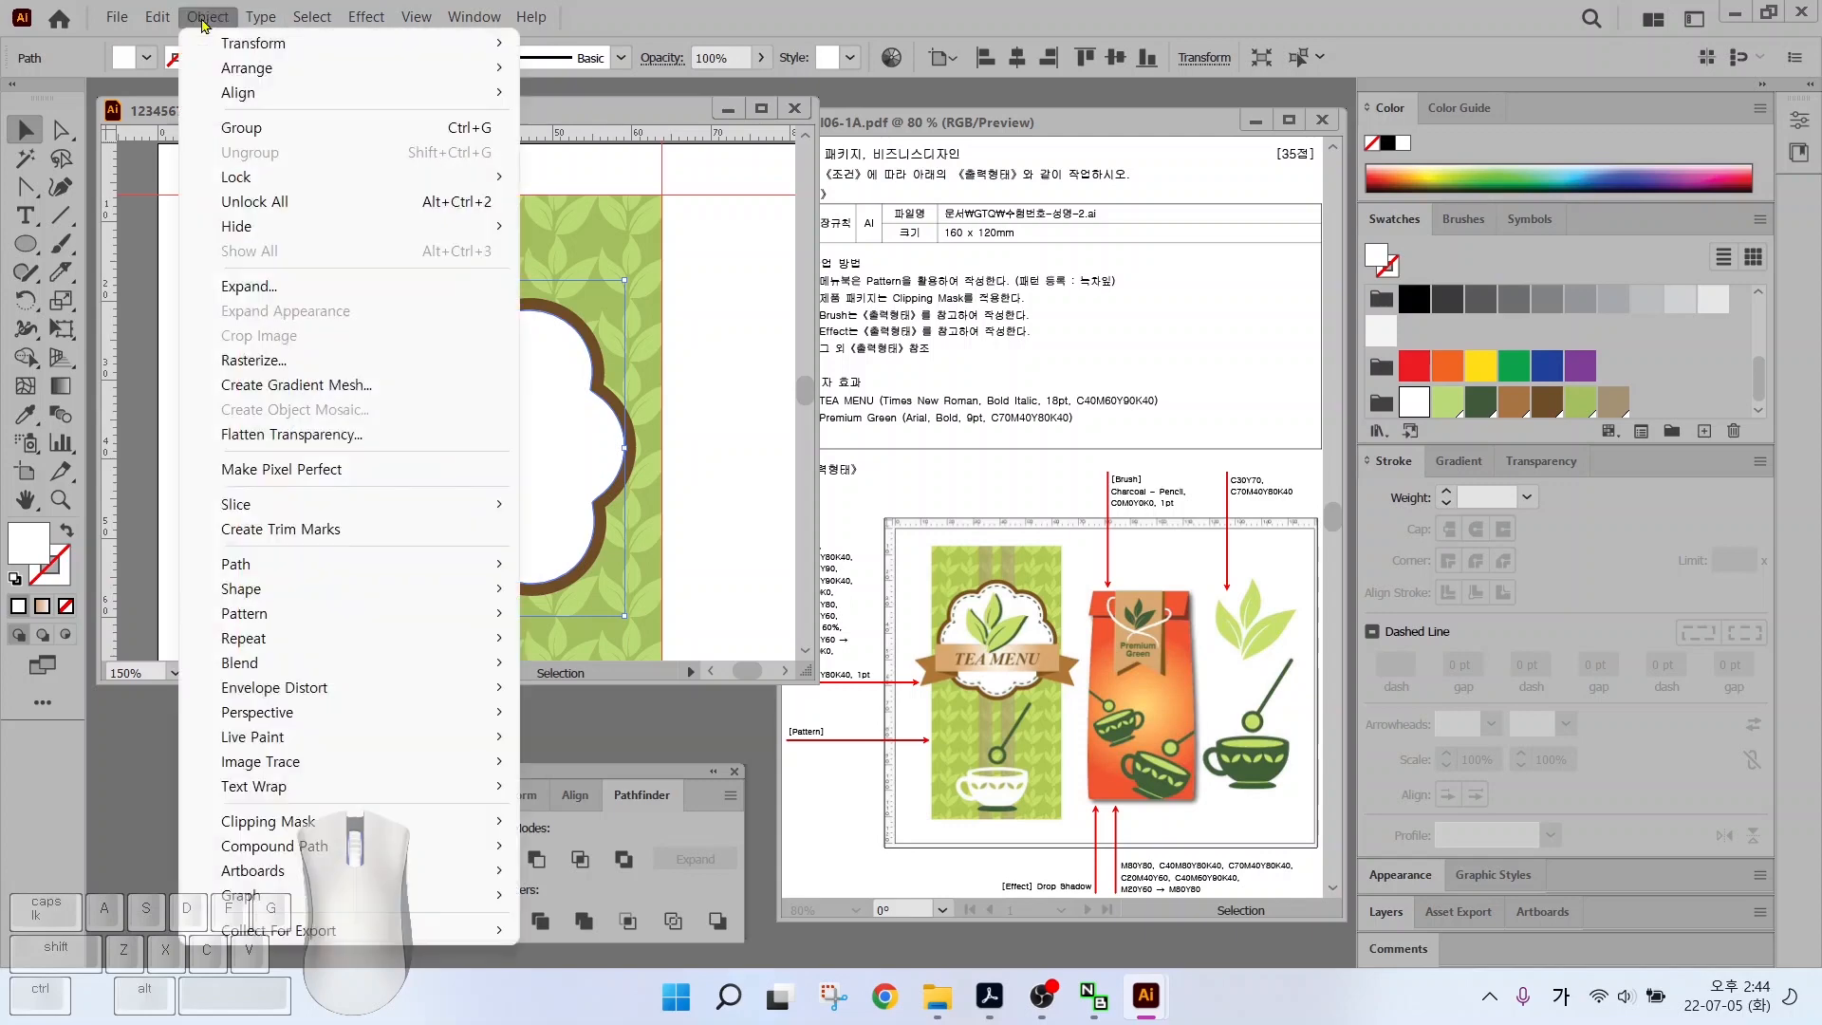
mouse_move(455, 588)
click(822, 648)
text(-1)
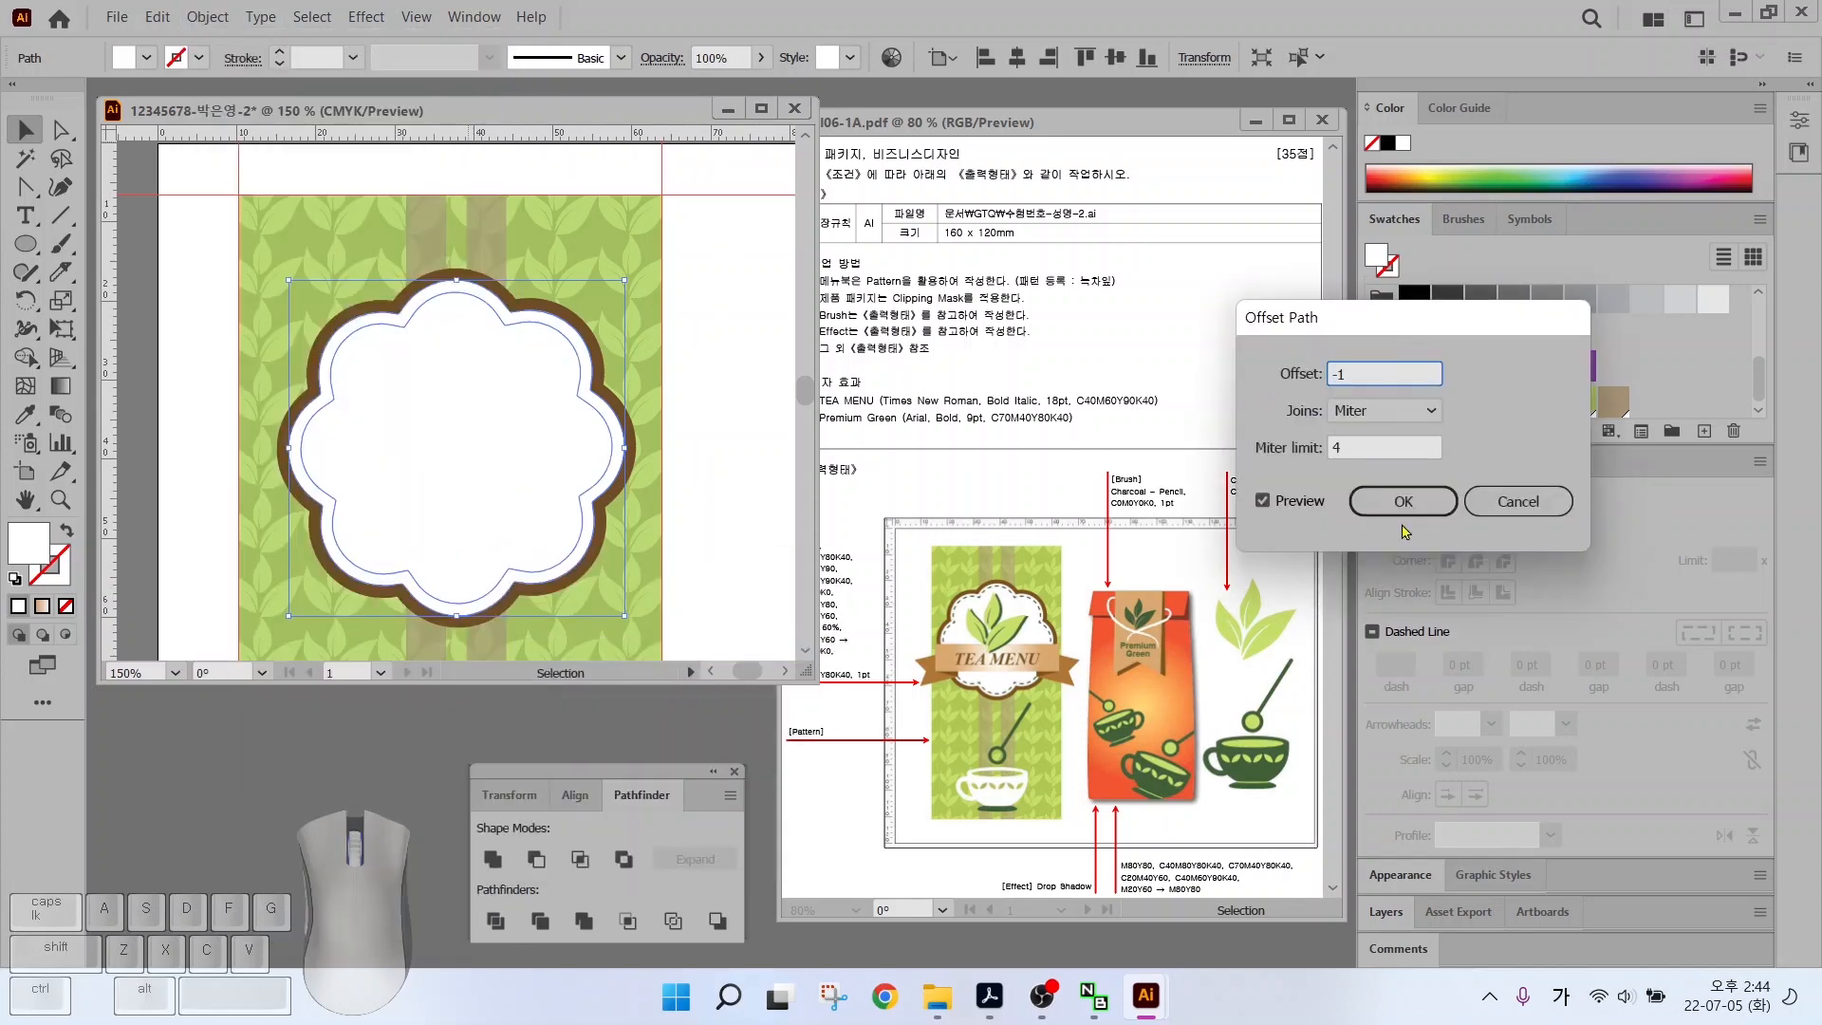
key(Return)
click(64, 531)
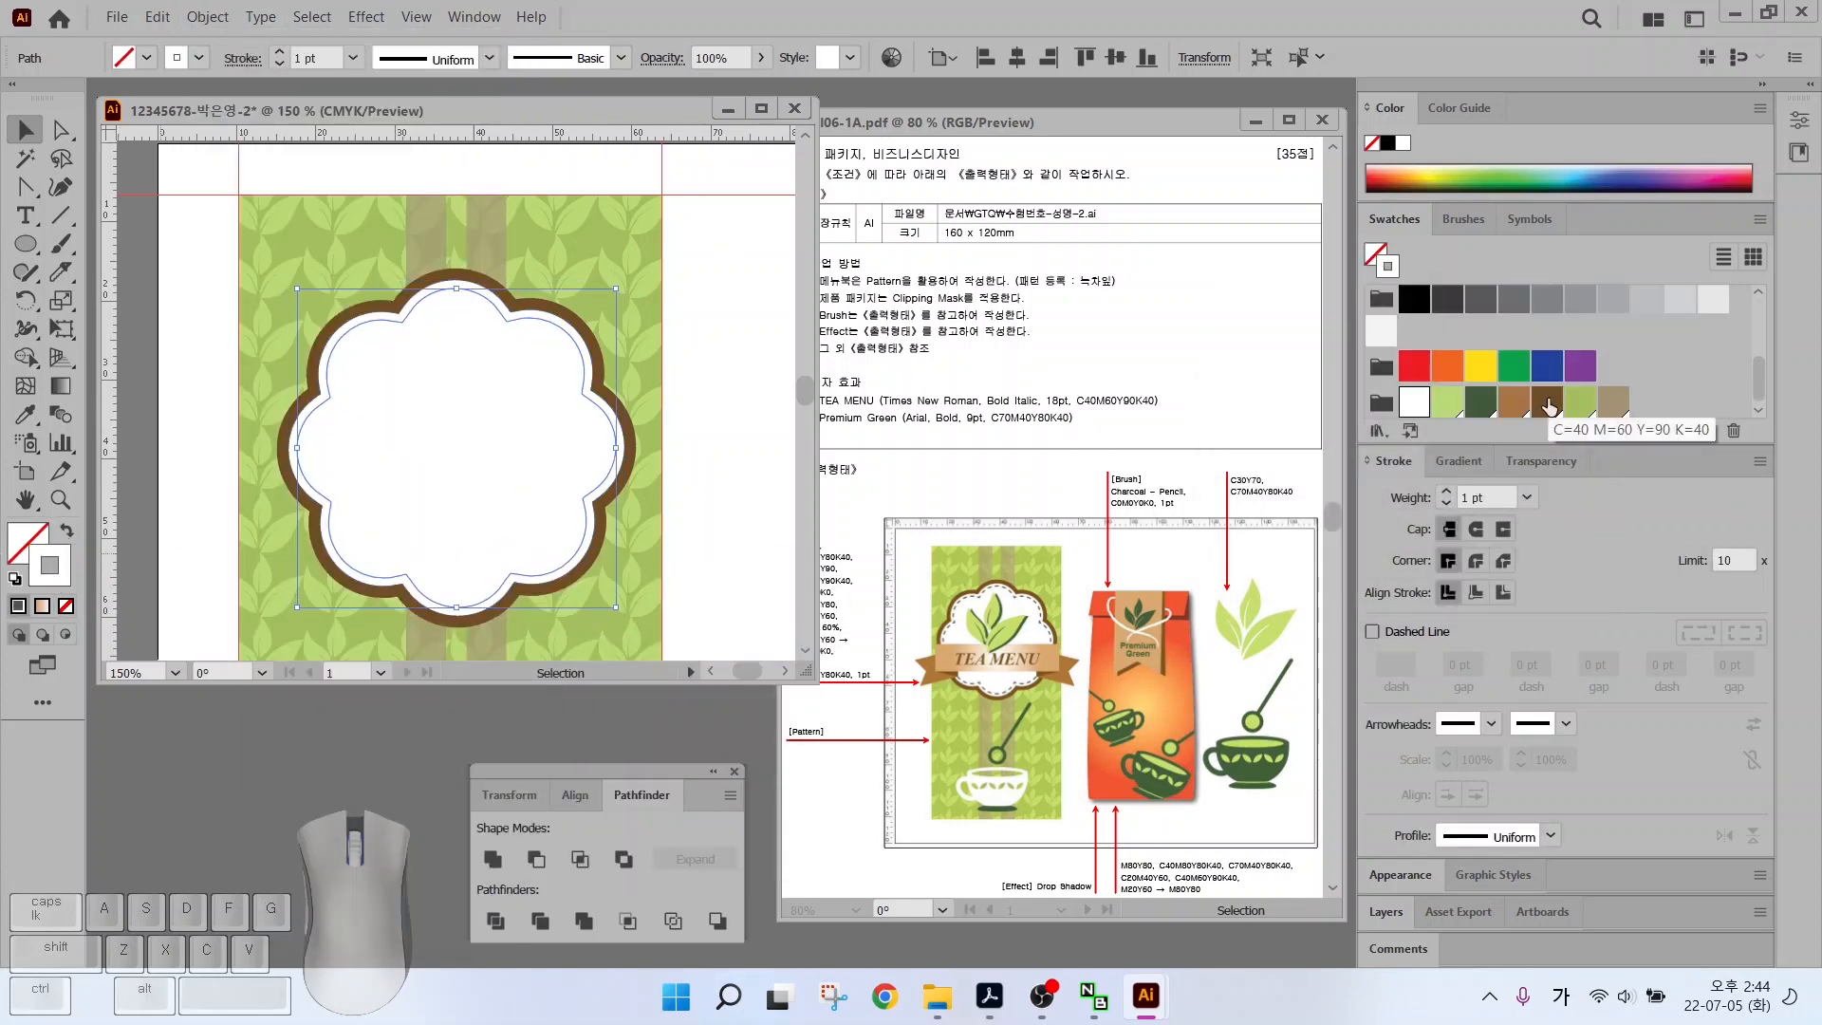
click(1480, 404)
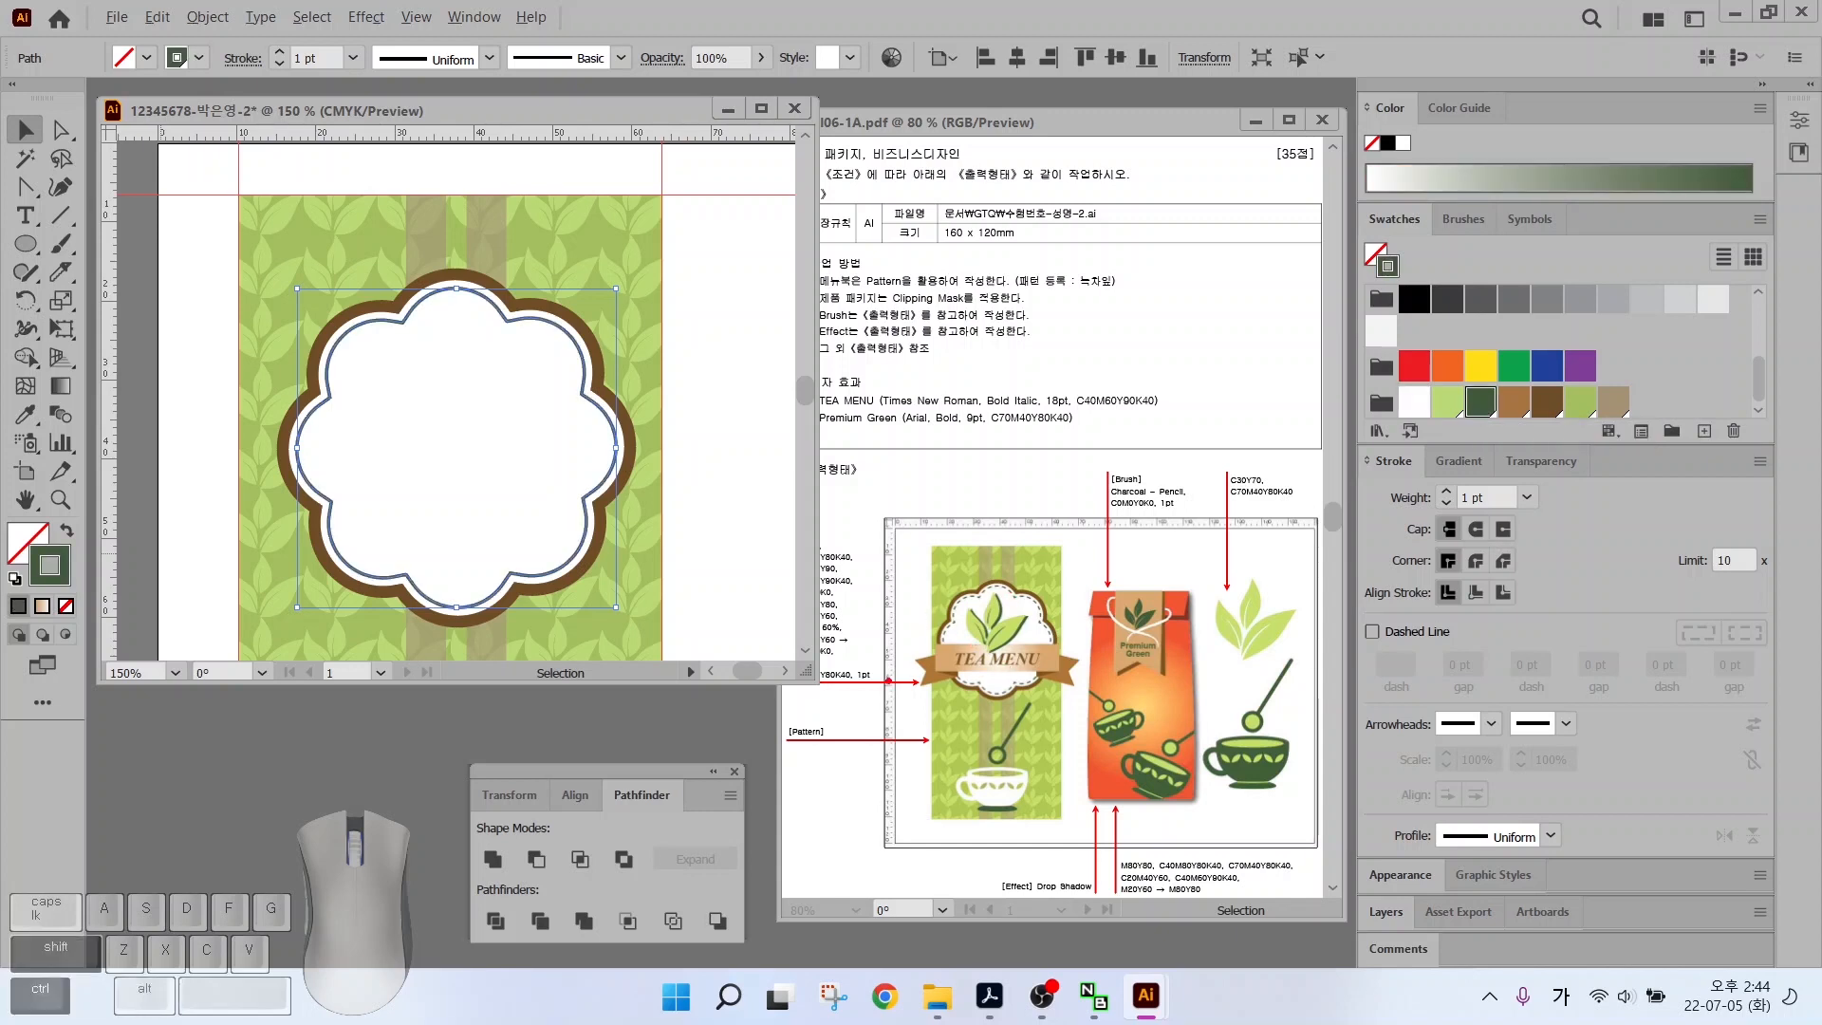
Make the dark green outline dashed with a 2 pt gap, then pan to the leaf sprig
drag(963, 685, 918, 739)
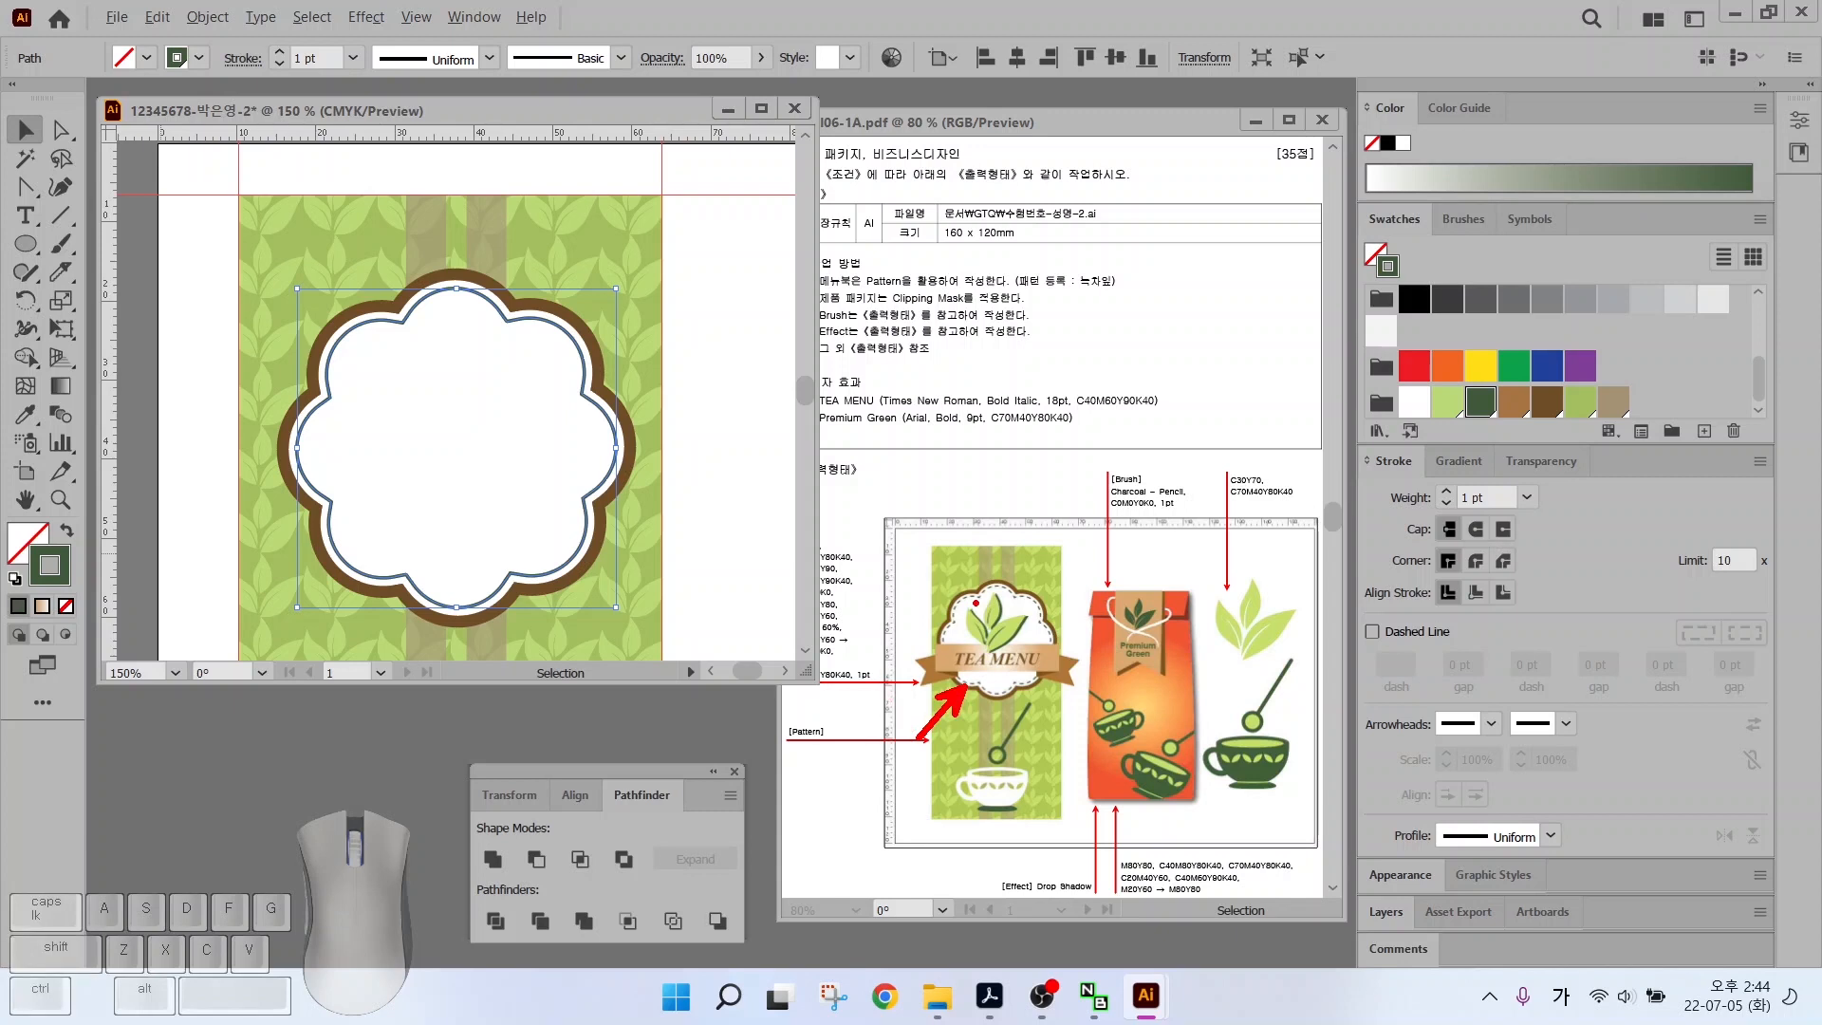
drag(1321, 439, 1791, 731)
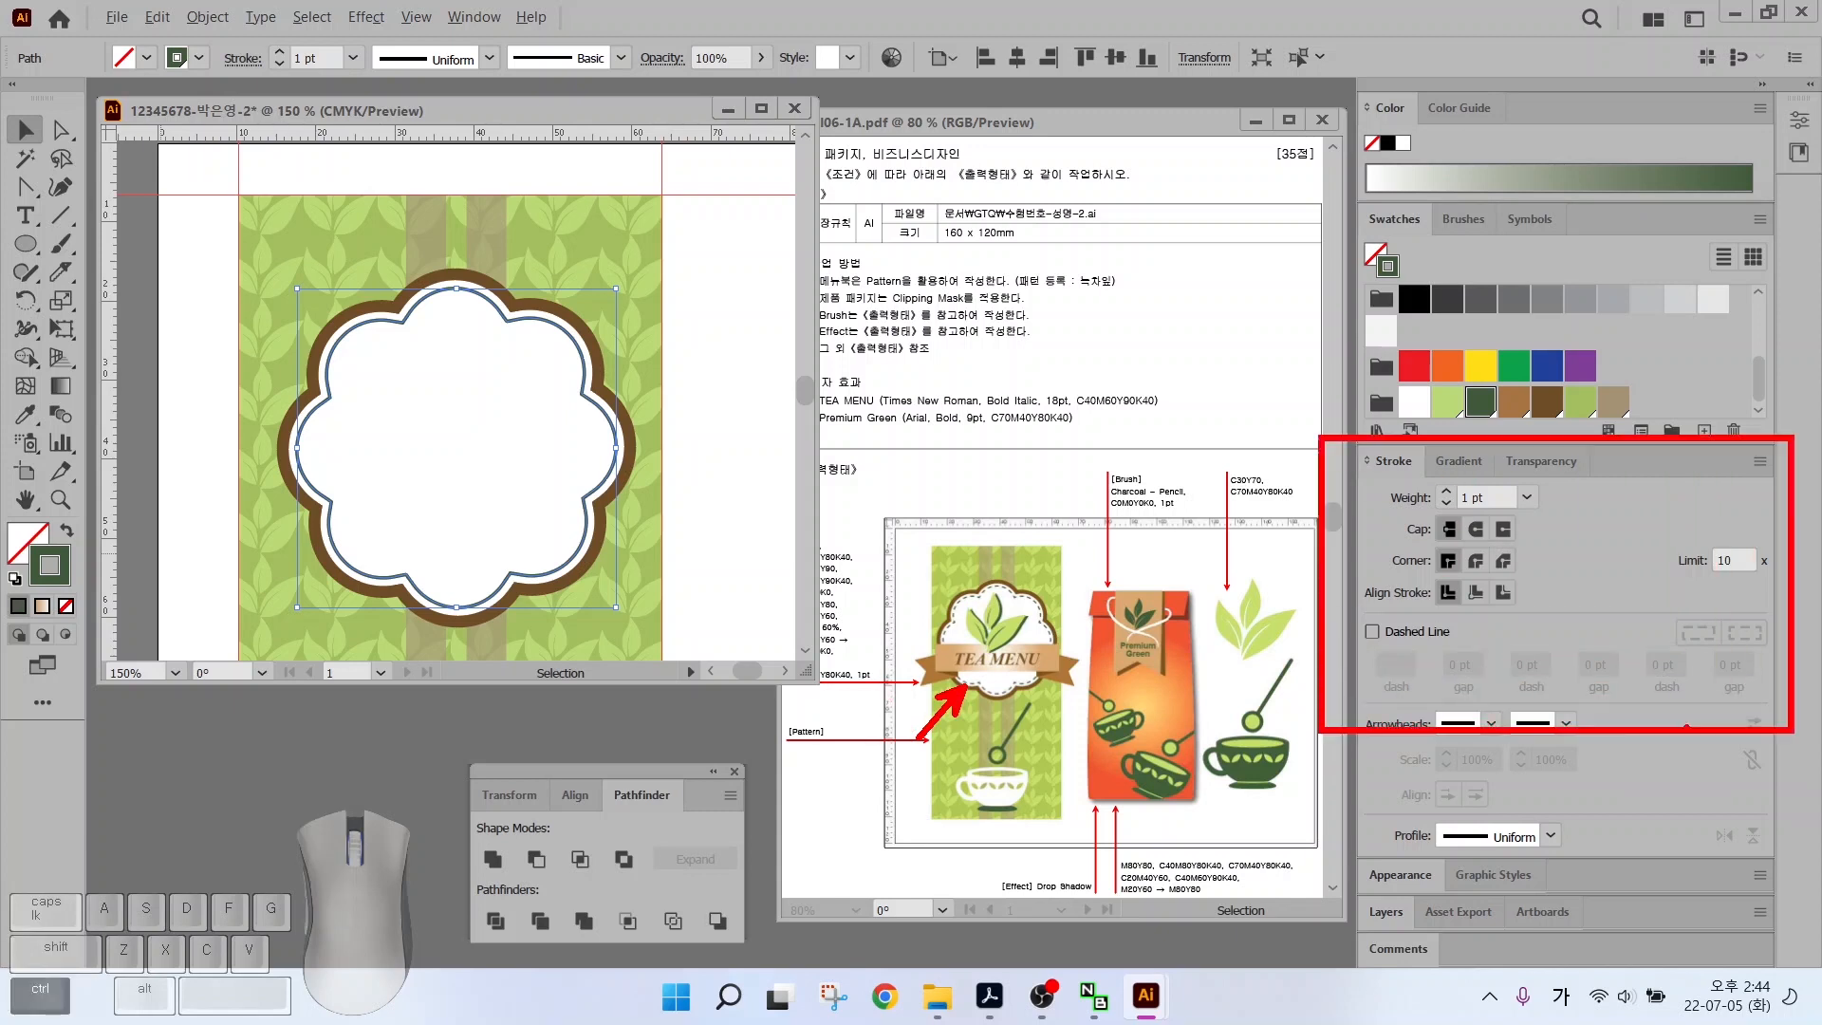
drag(1323, 615, 1497, 654)
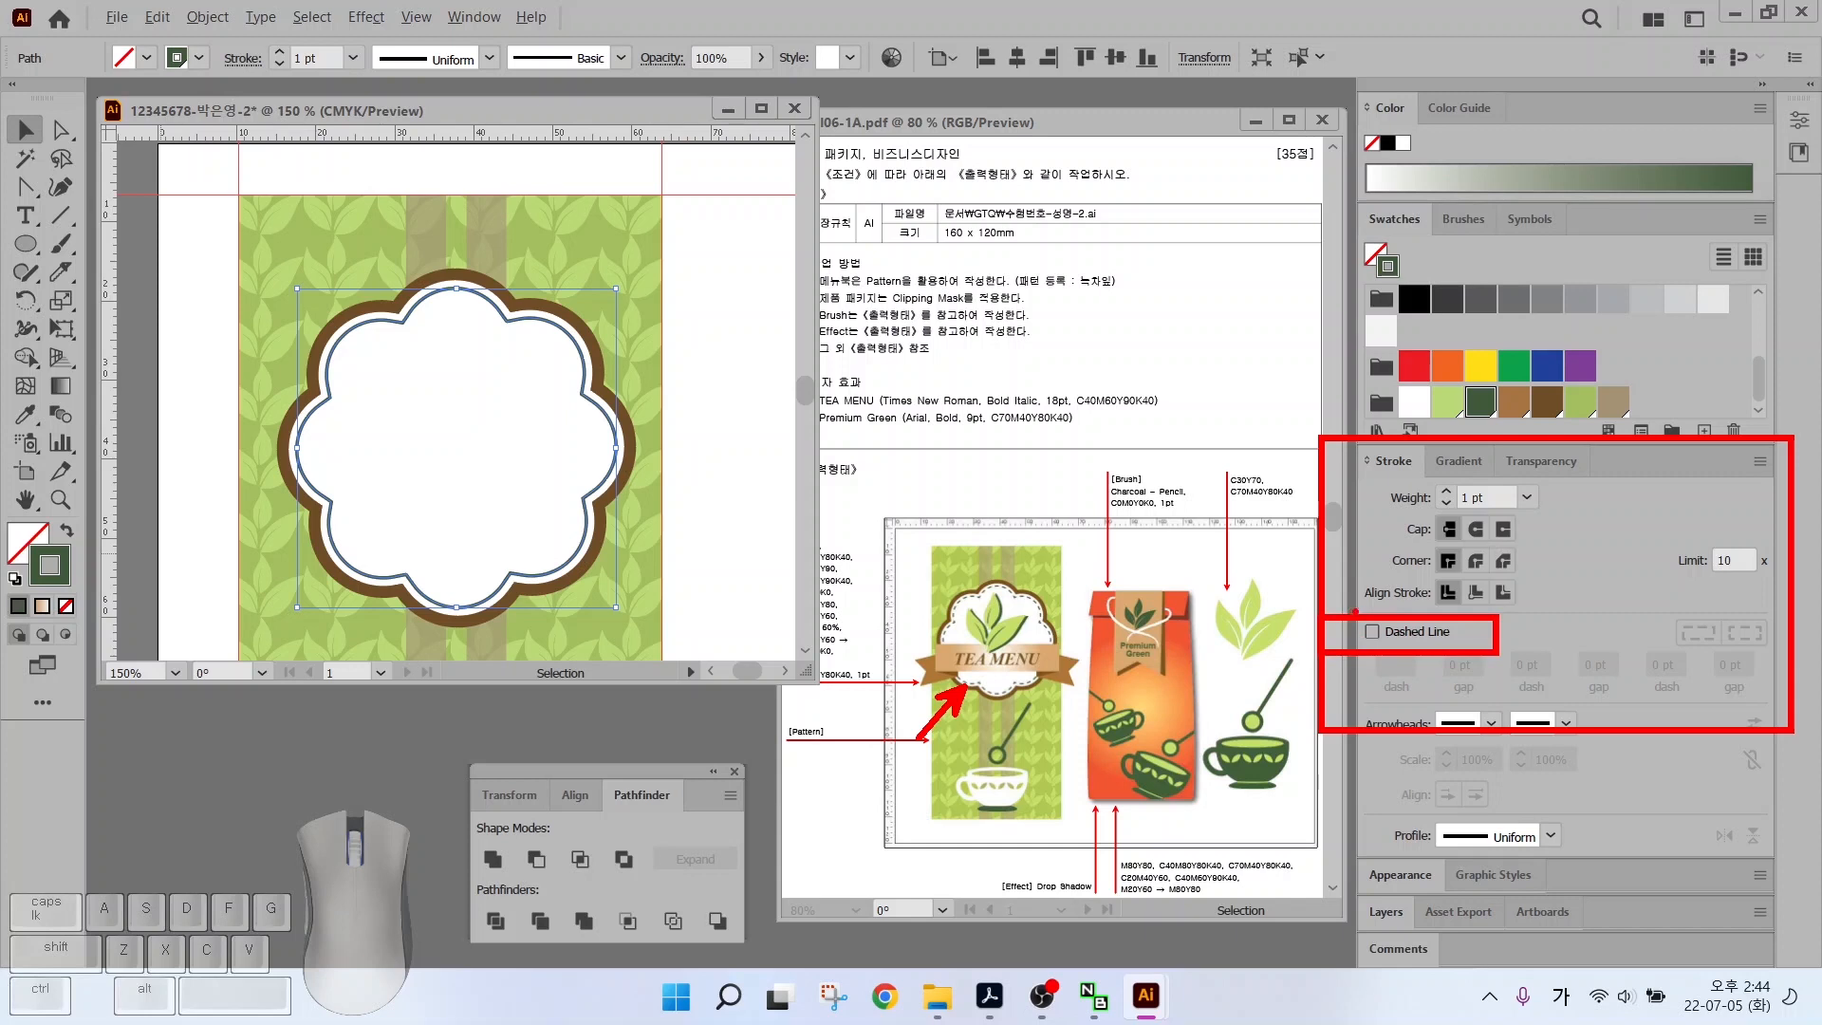
key(Escape)
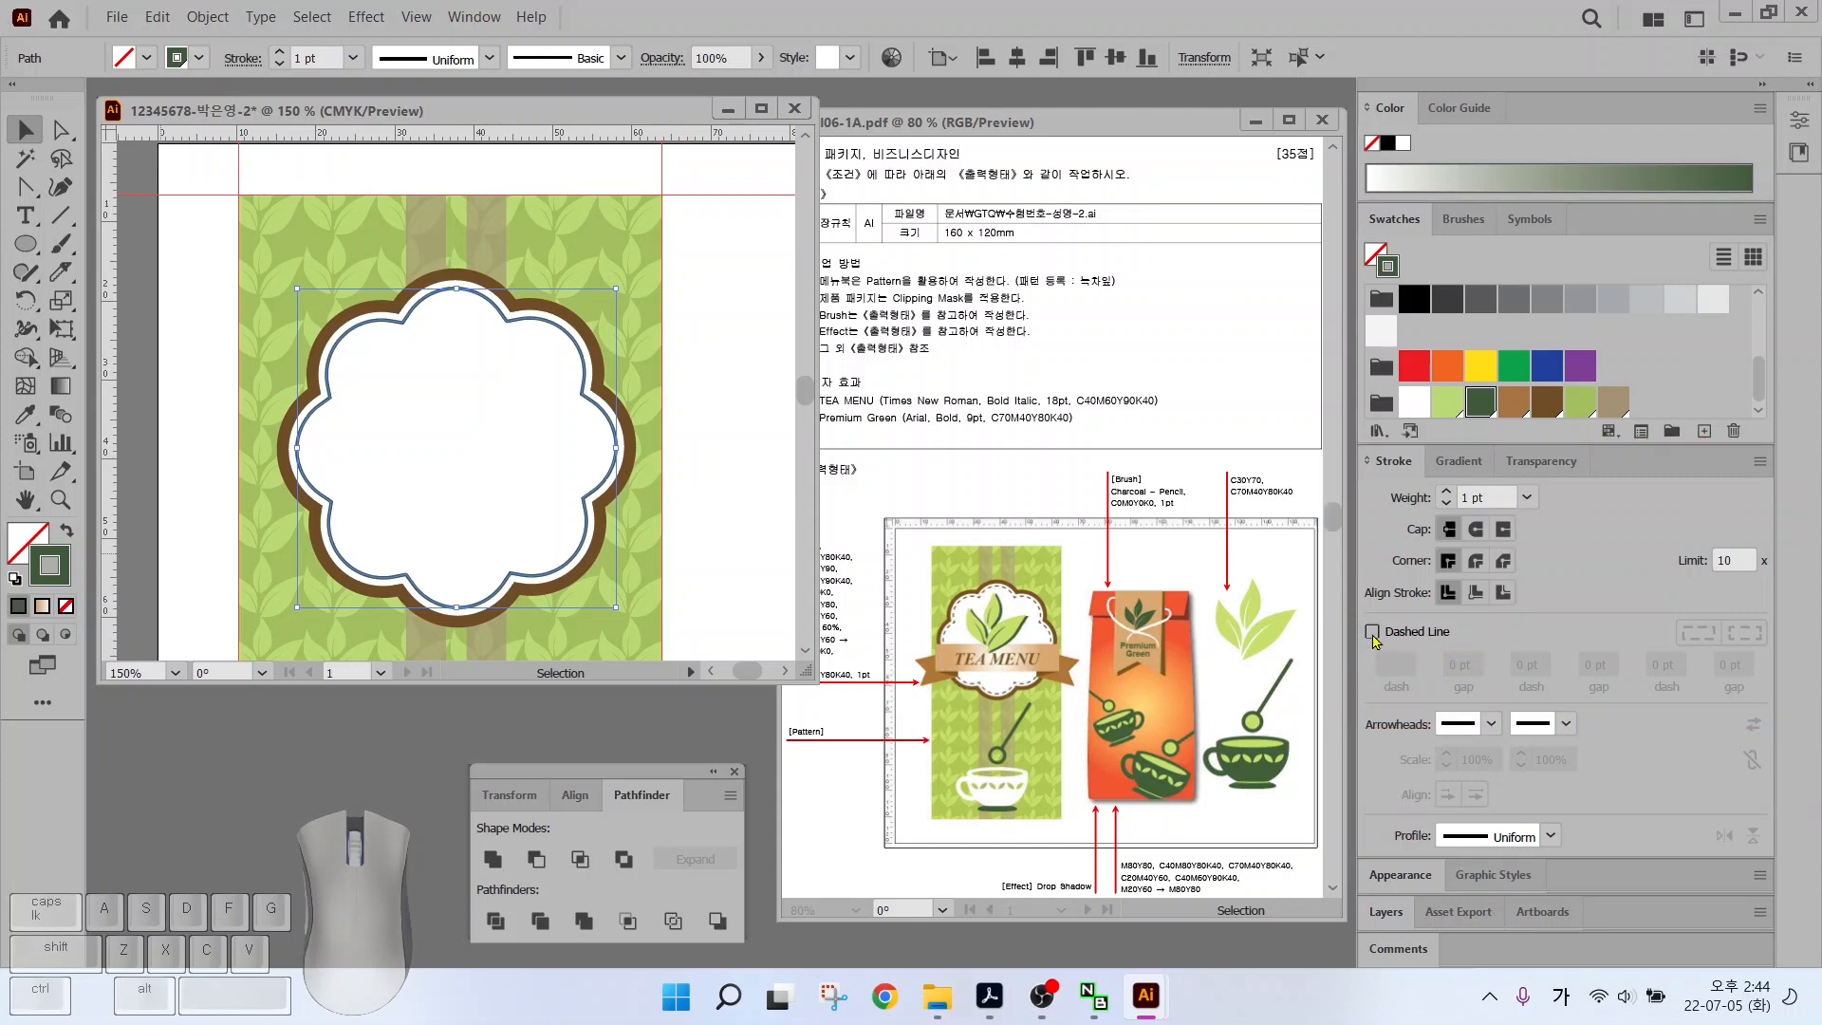
click(1372, 630)
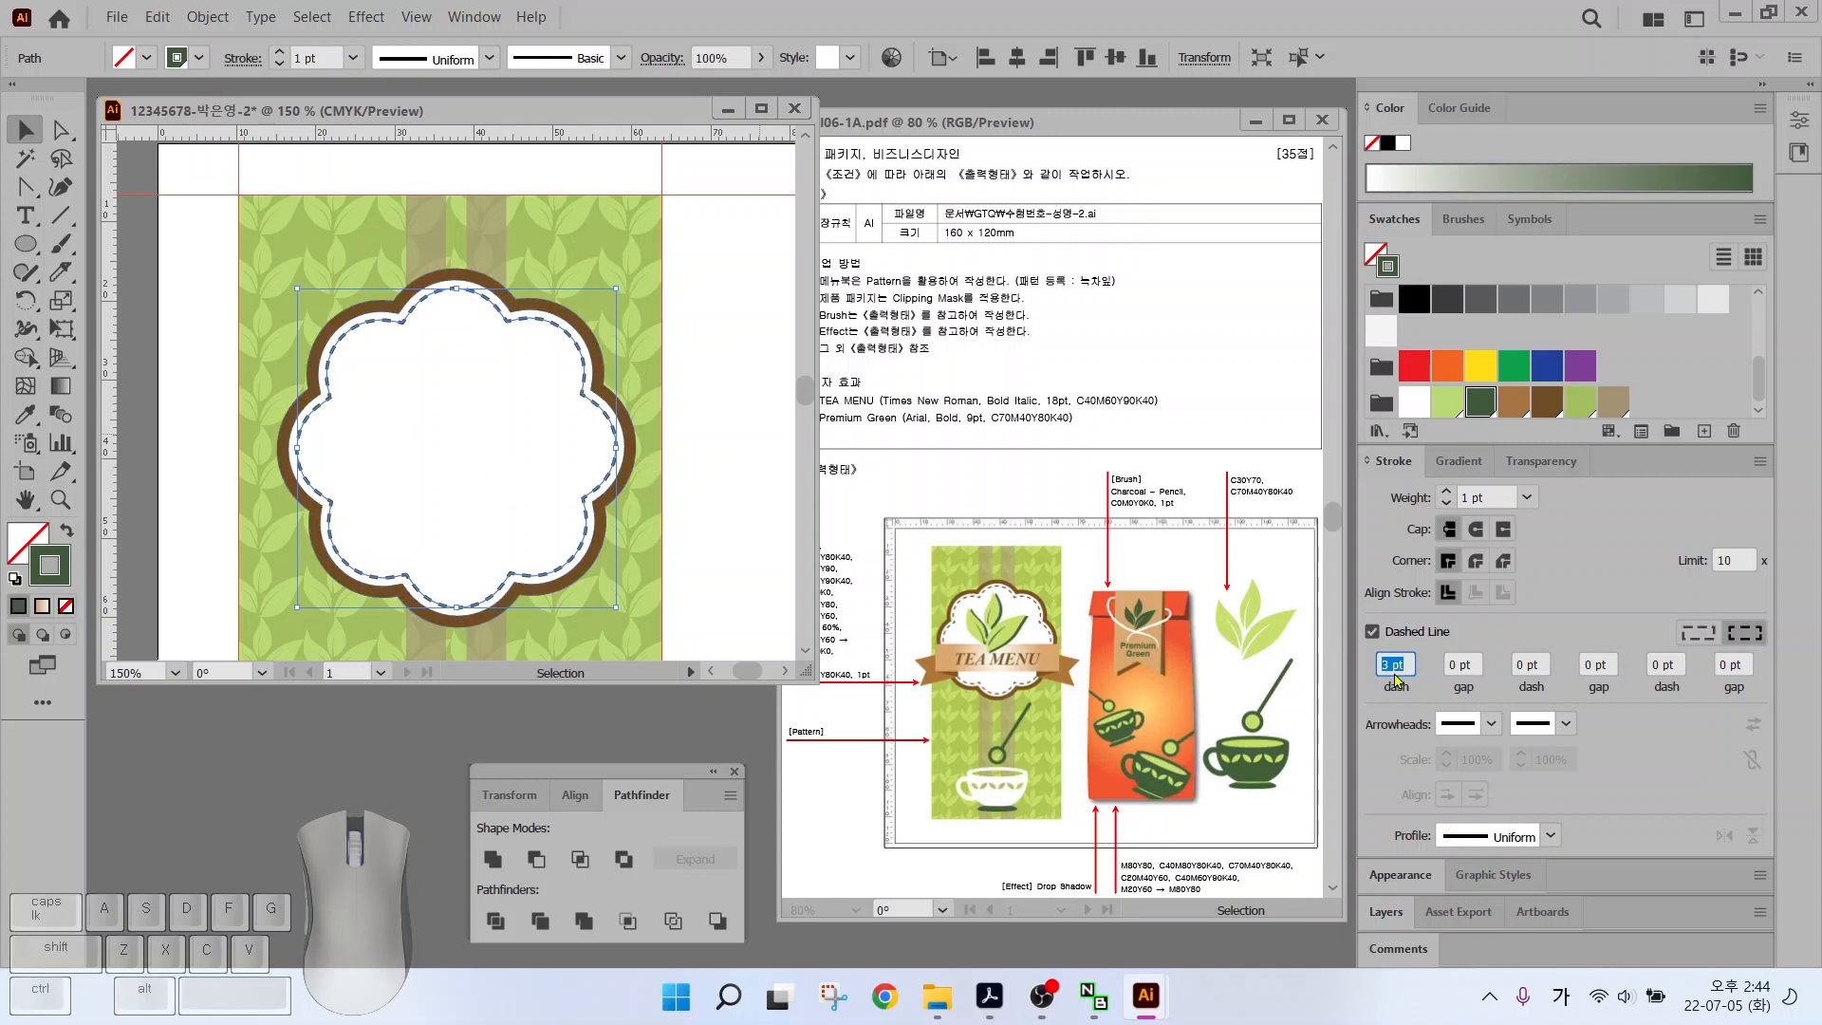
key(ctrl)
click(1448, 665)
text(2)
click(721, 456)
key(space)
drag(642, 418, 118, 384)
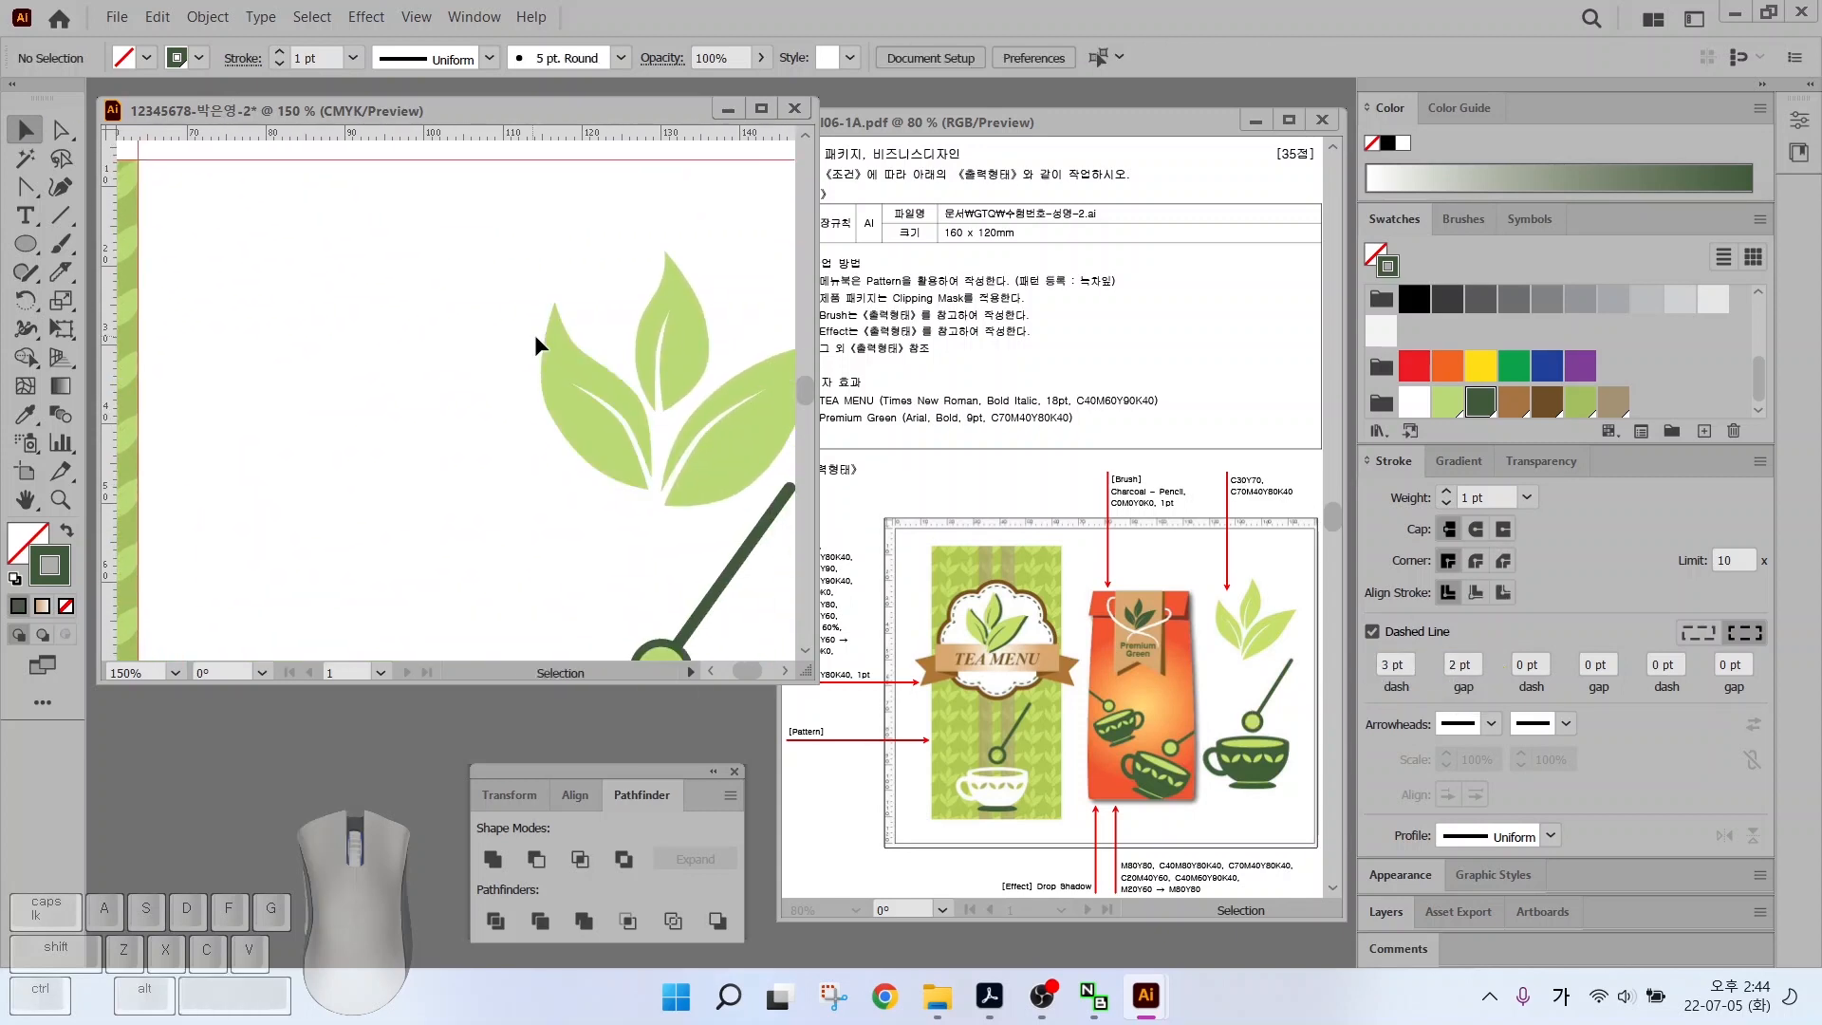
Alt-drag a copy of the leaf sprig and bring it to the front
click(698, 464)
drag(698, 464, 296, 458)
key(space)
drag(237, 398, 566, 334)
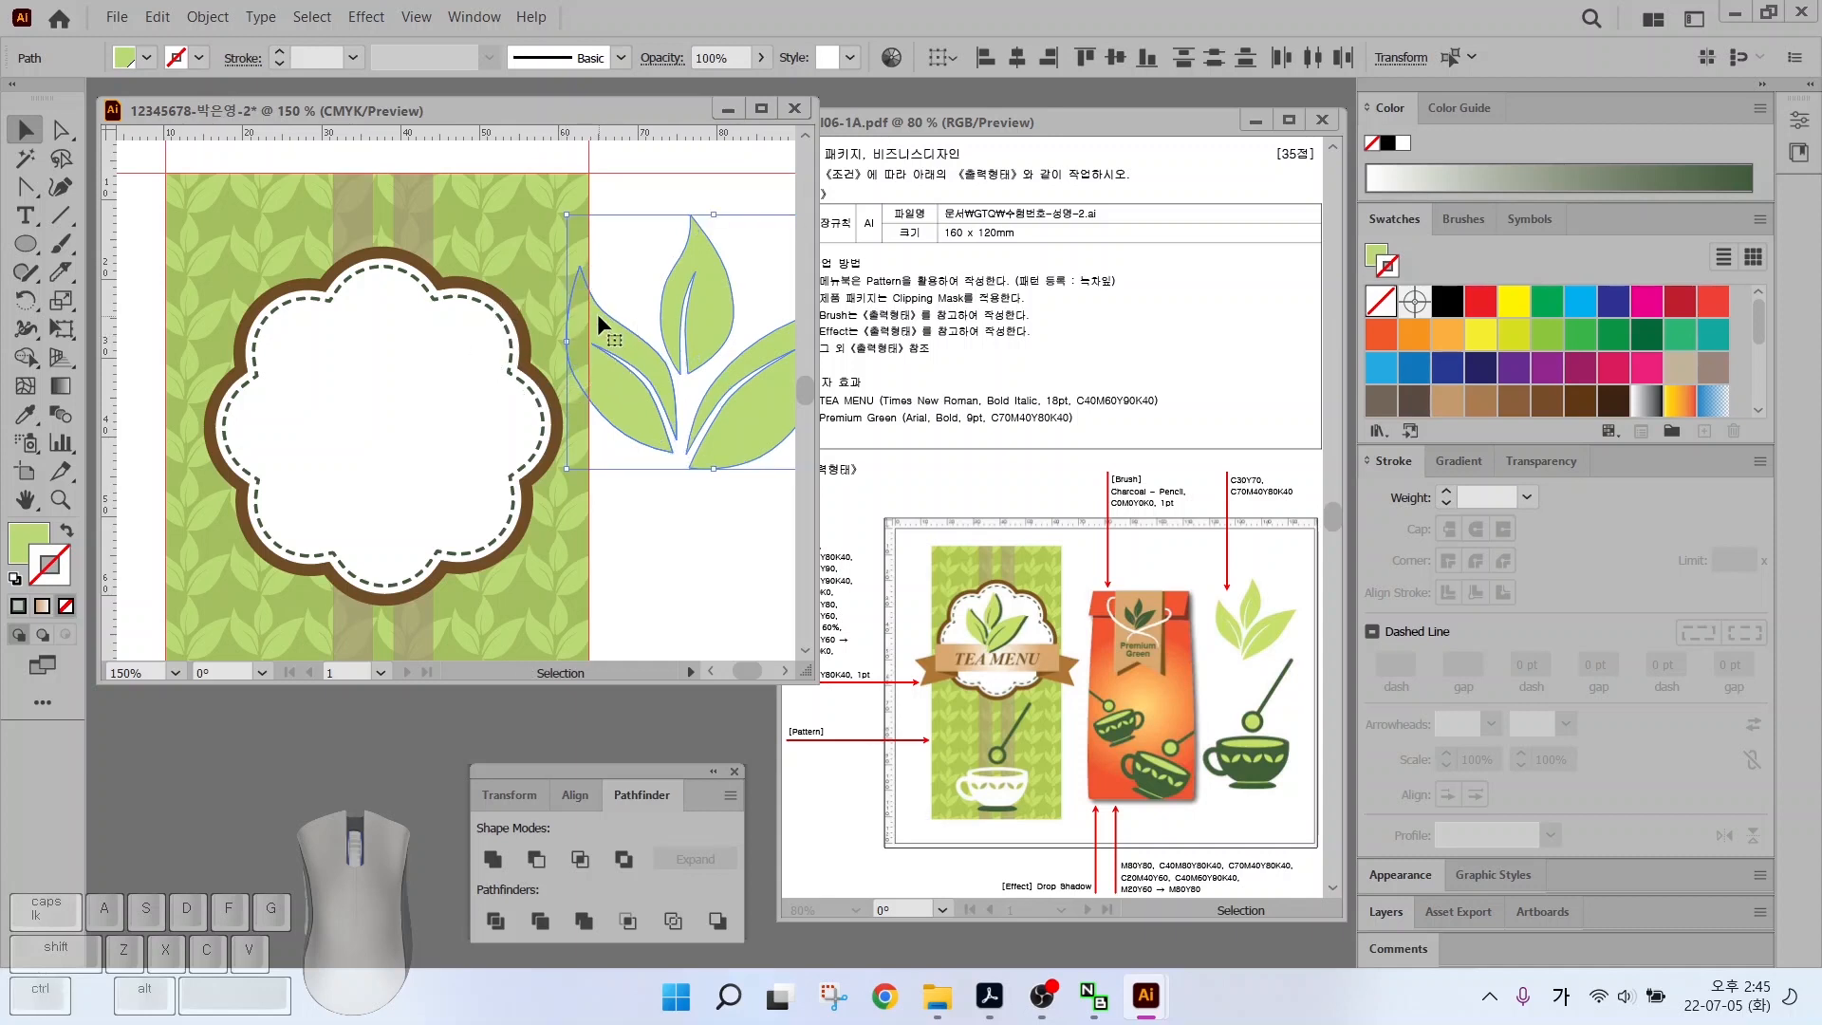
right_click(616, 337)
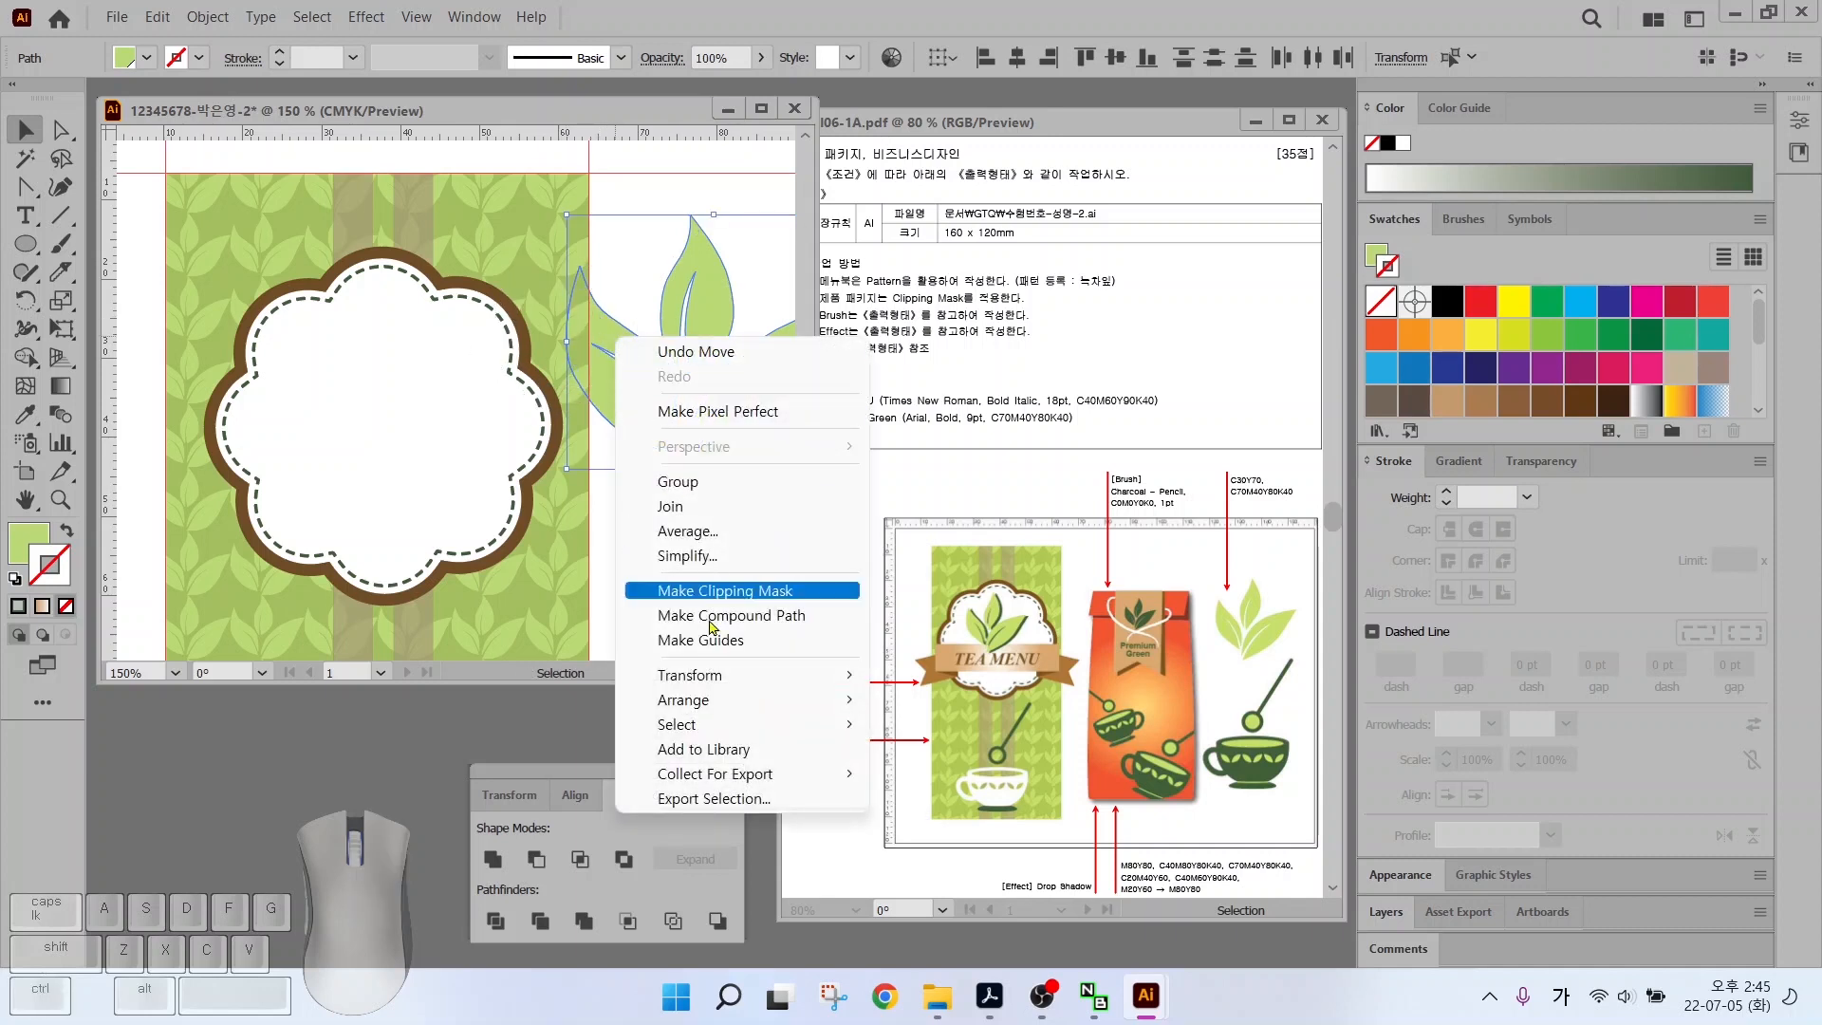
mouse_move(707, 709)
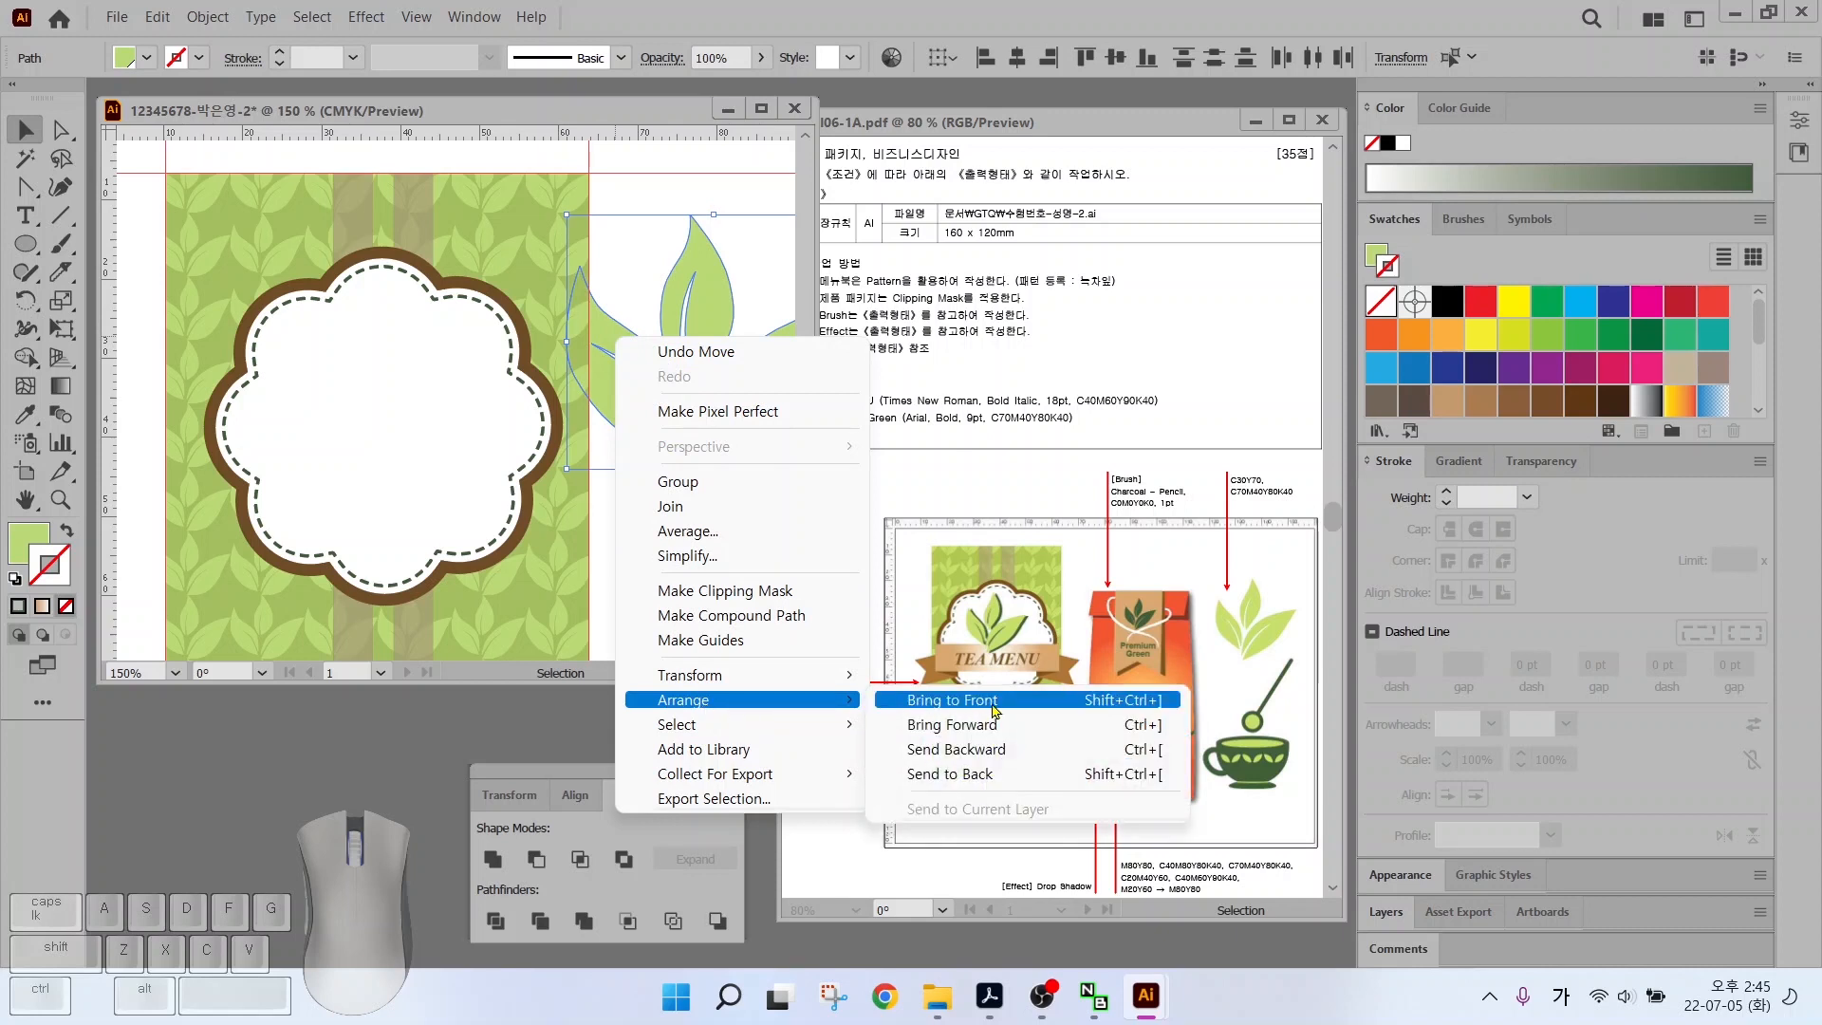
key(ctrl)
key(ctrl)
click(993, 709)
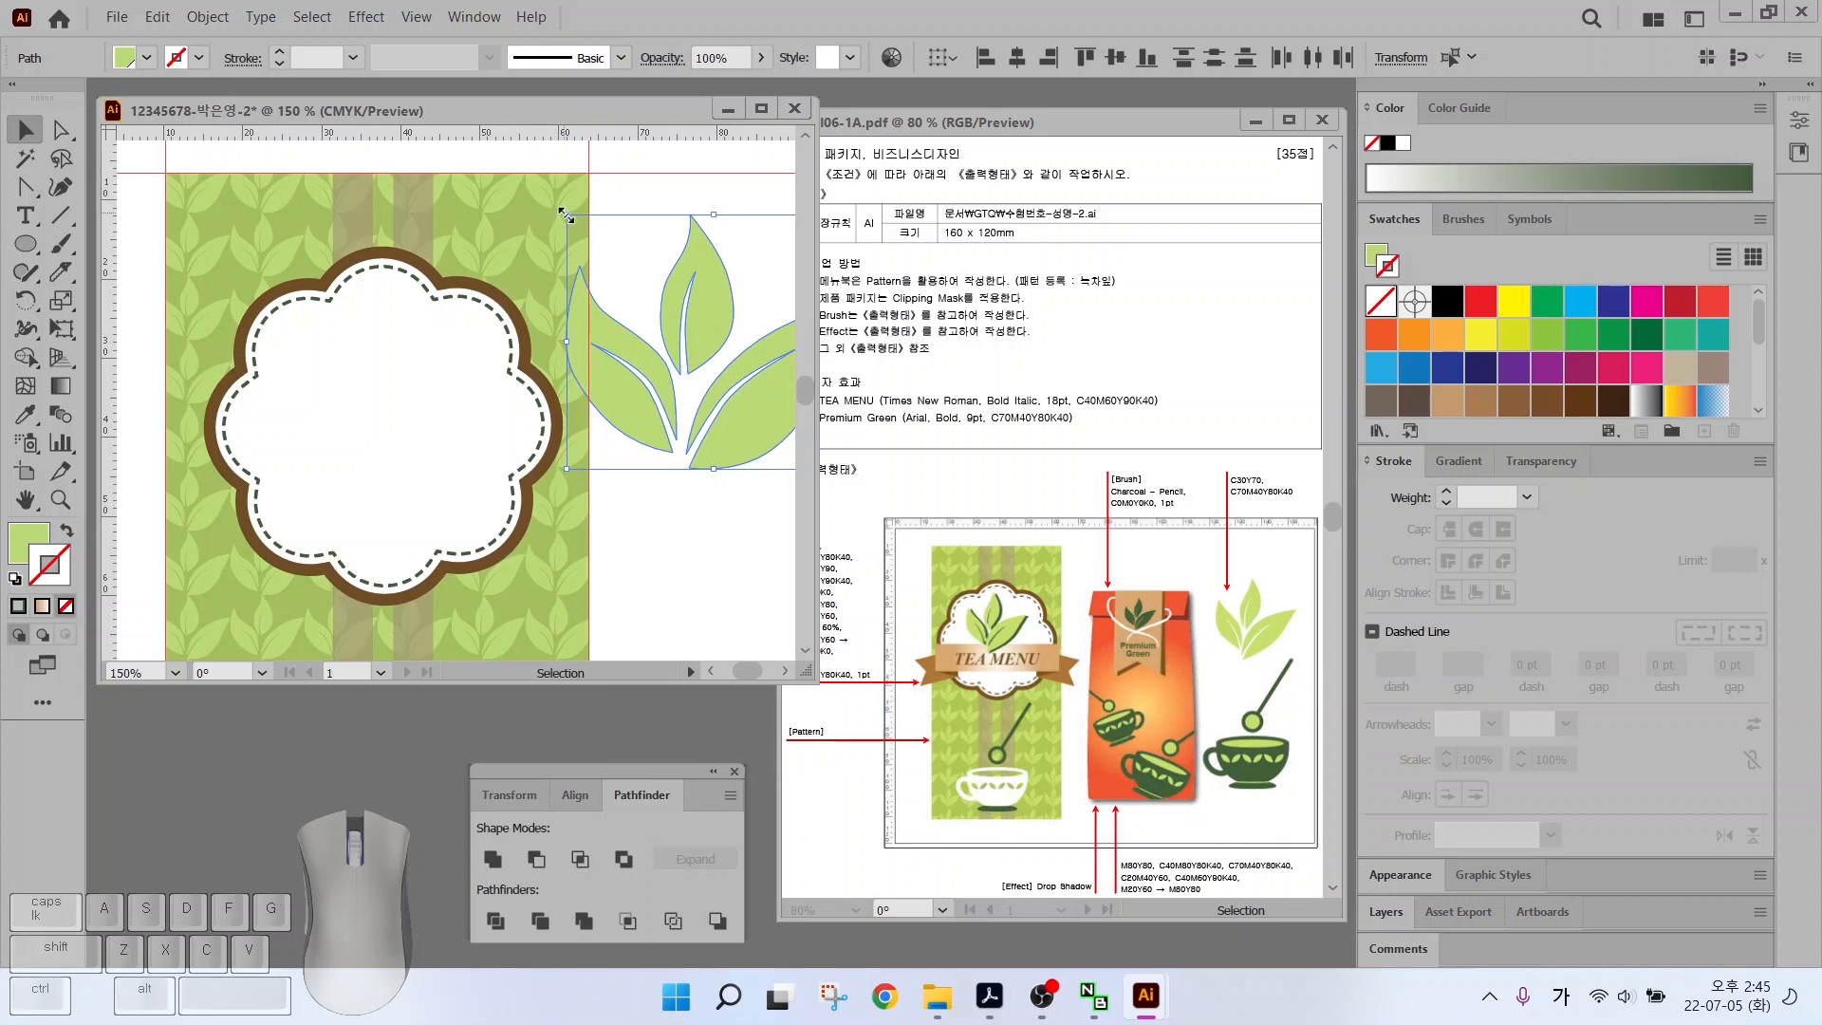
Shrink the leaf copy, centre it inside the flower frame and fill it dark green
drag(566, 217, 327, 363)
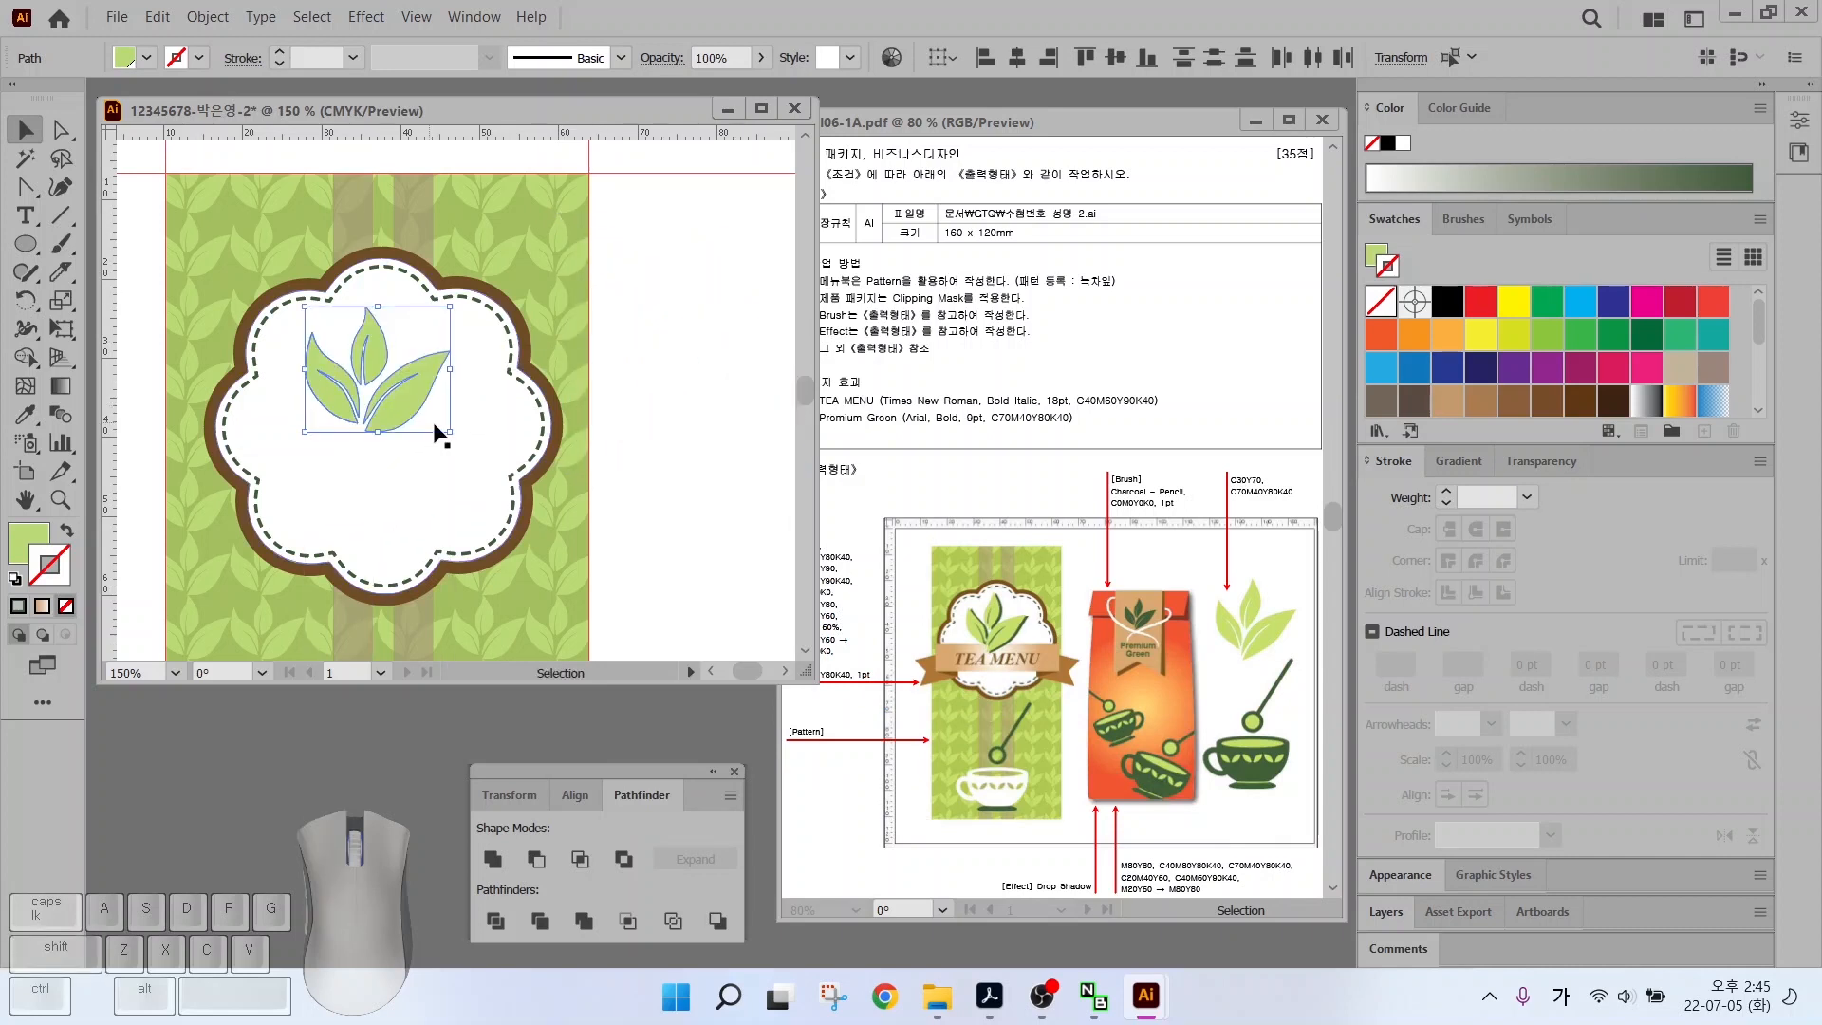
mouse_move(437, 429)
mouse_down()
mouse_move(484, 452)
mouse_move(432, 398)
mouse_up()
scroll(1506, 400, down, 5)
click(1482, 401)
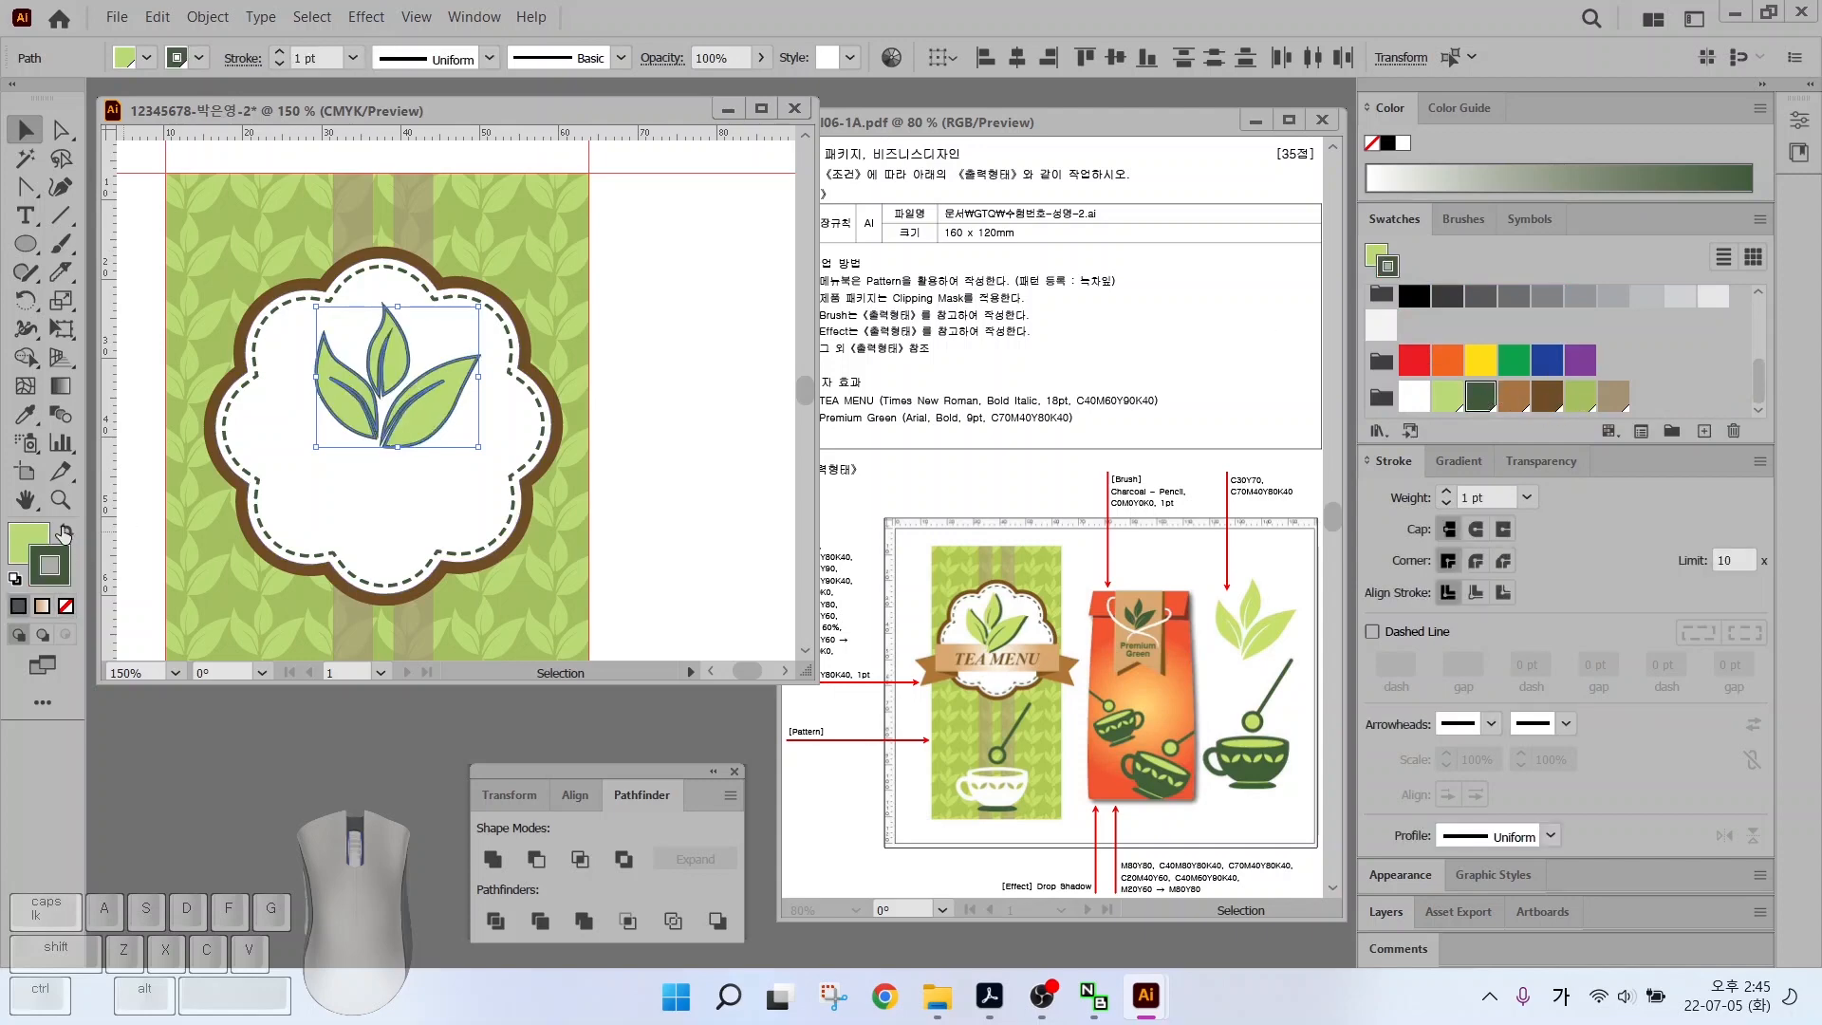
Duplicate the leaves slightly up-left and make the front copy light green
scroll(414, 395, up, 2)
drag(451, 432, 443, 426)
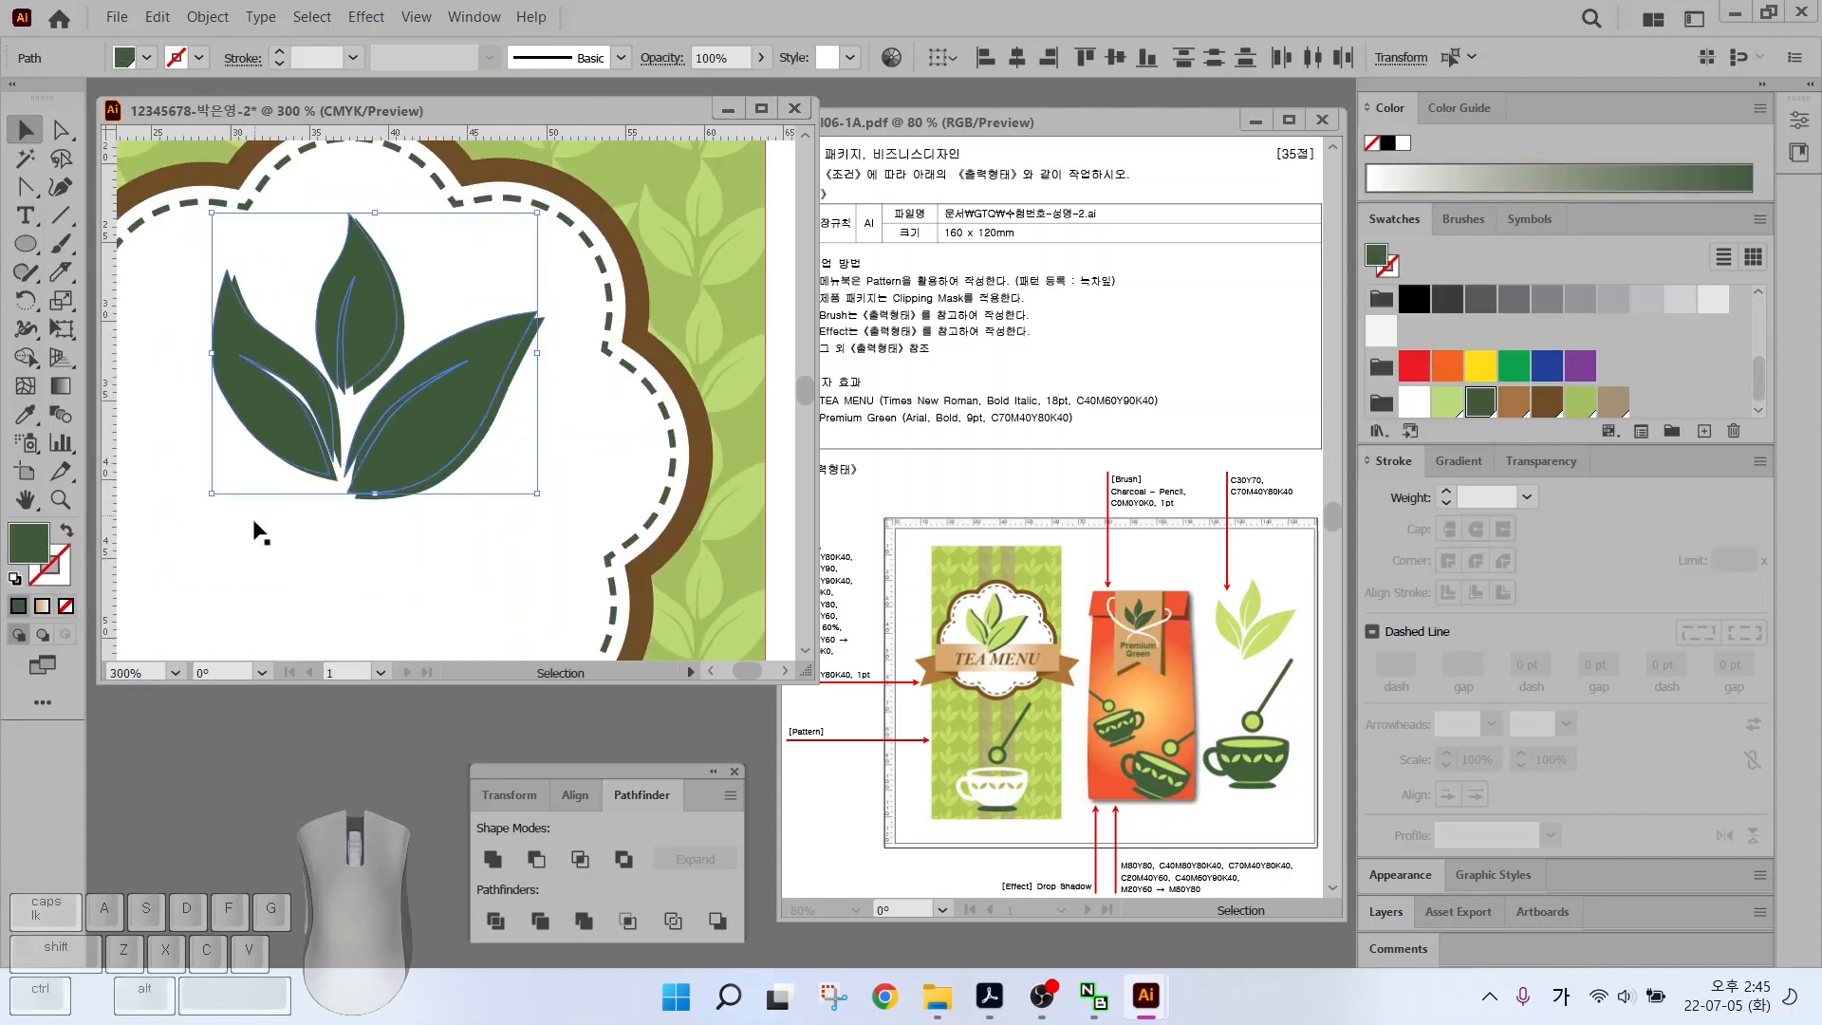
click(1444, 402)
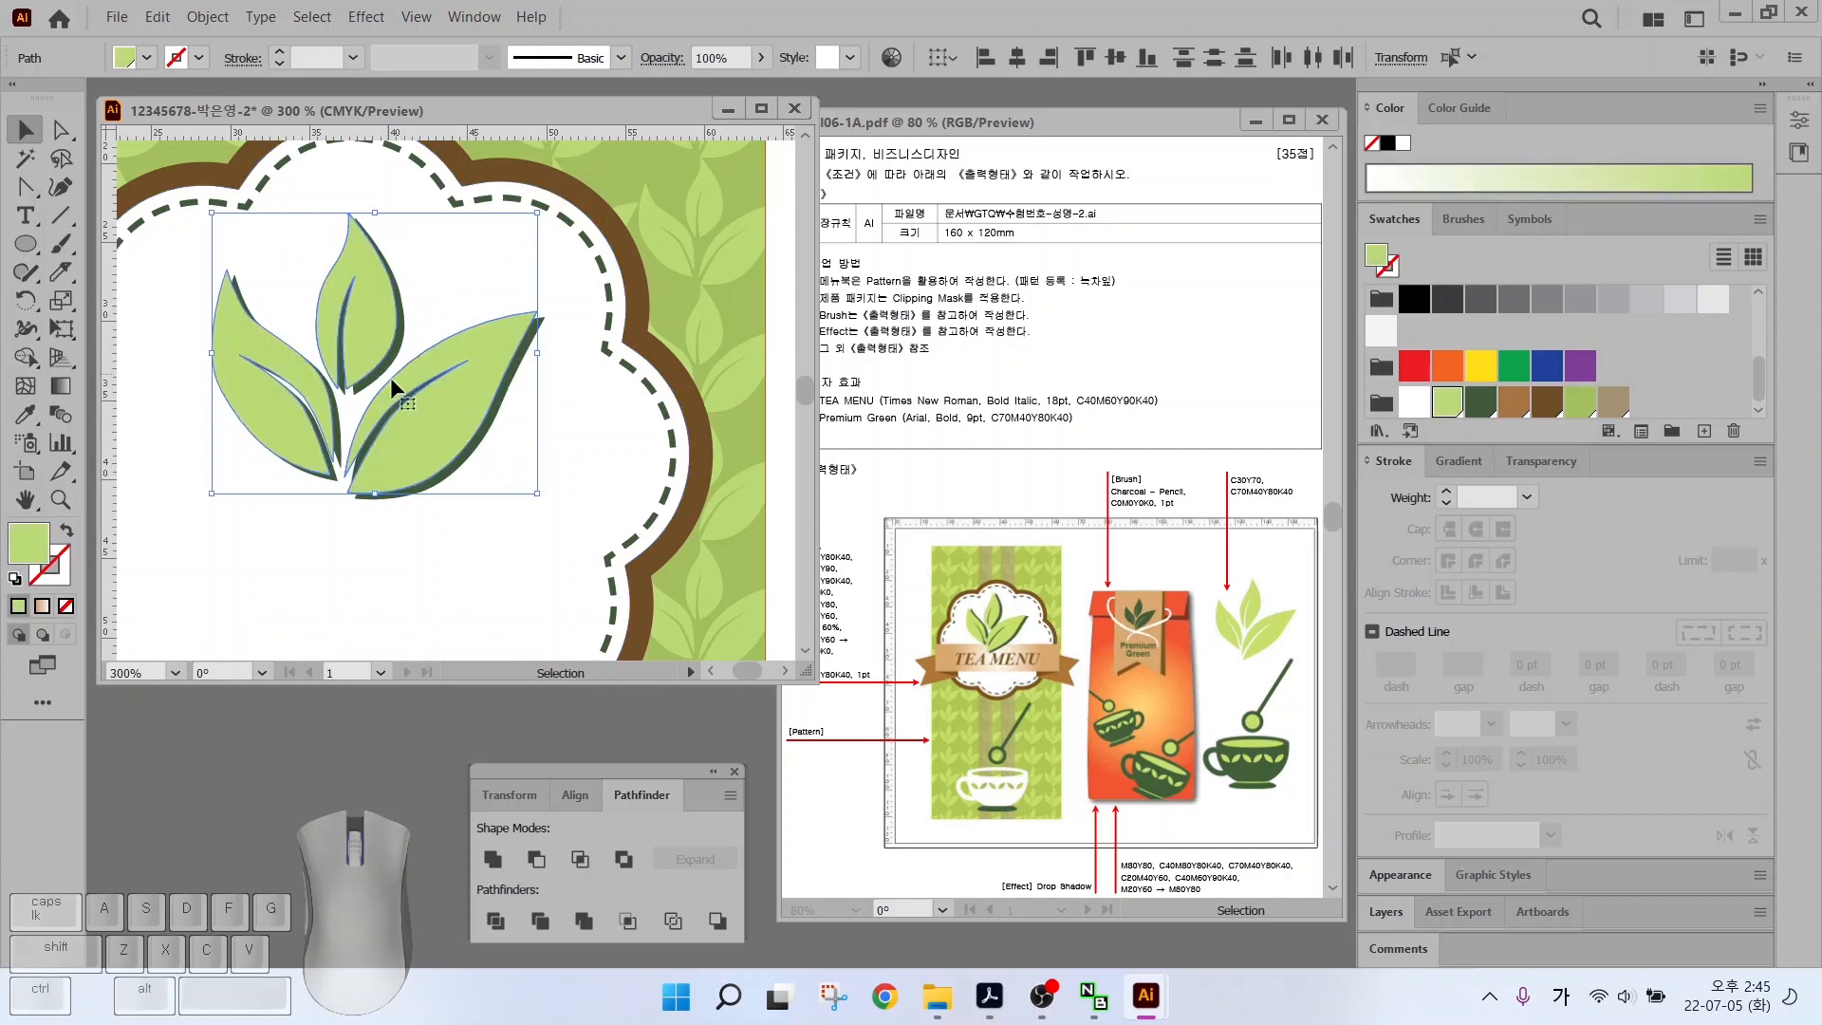
scroll(418, 423, down, 2)
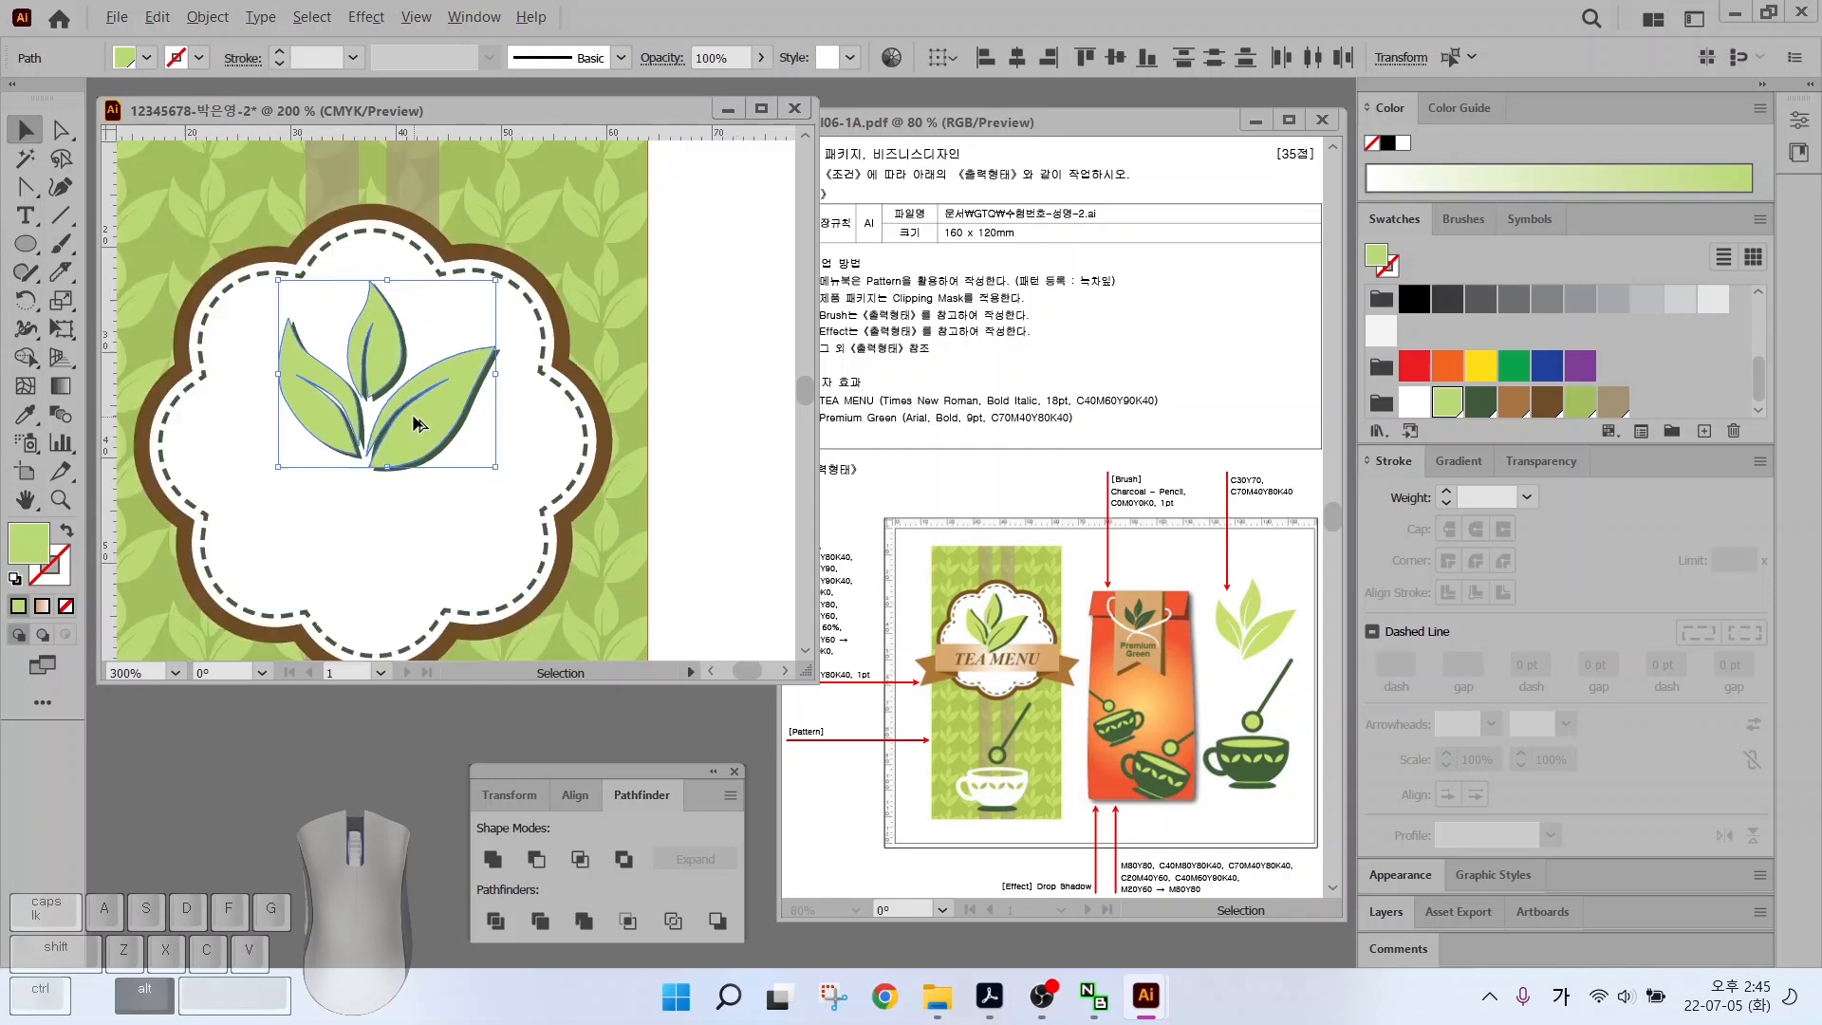
scroll(233, 298, up, 1)
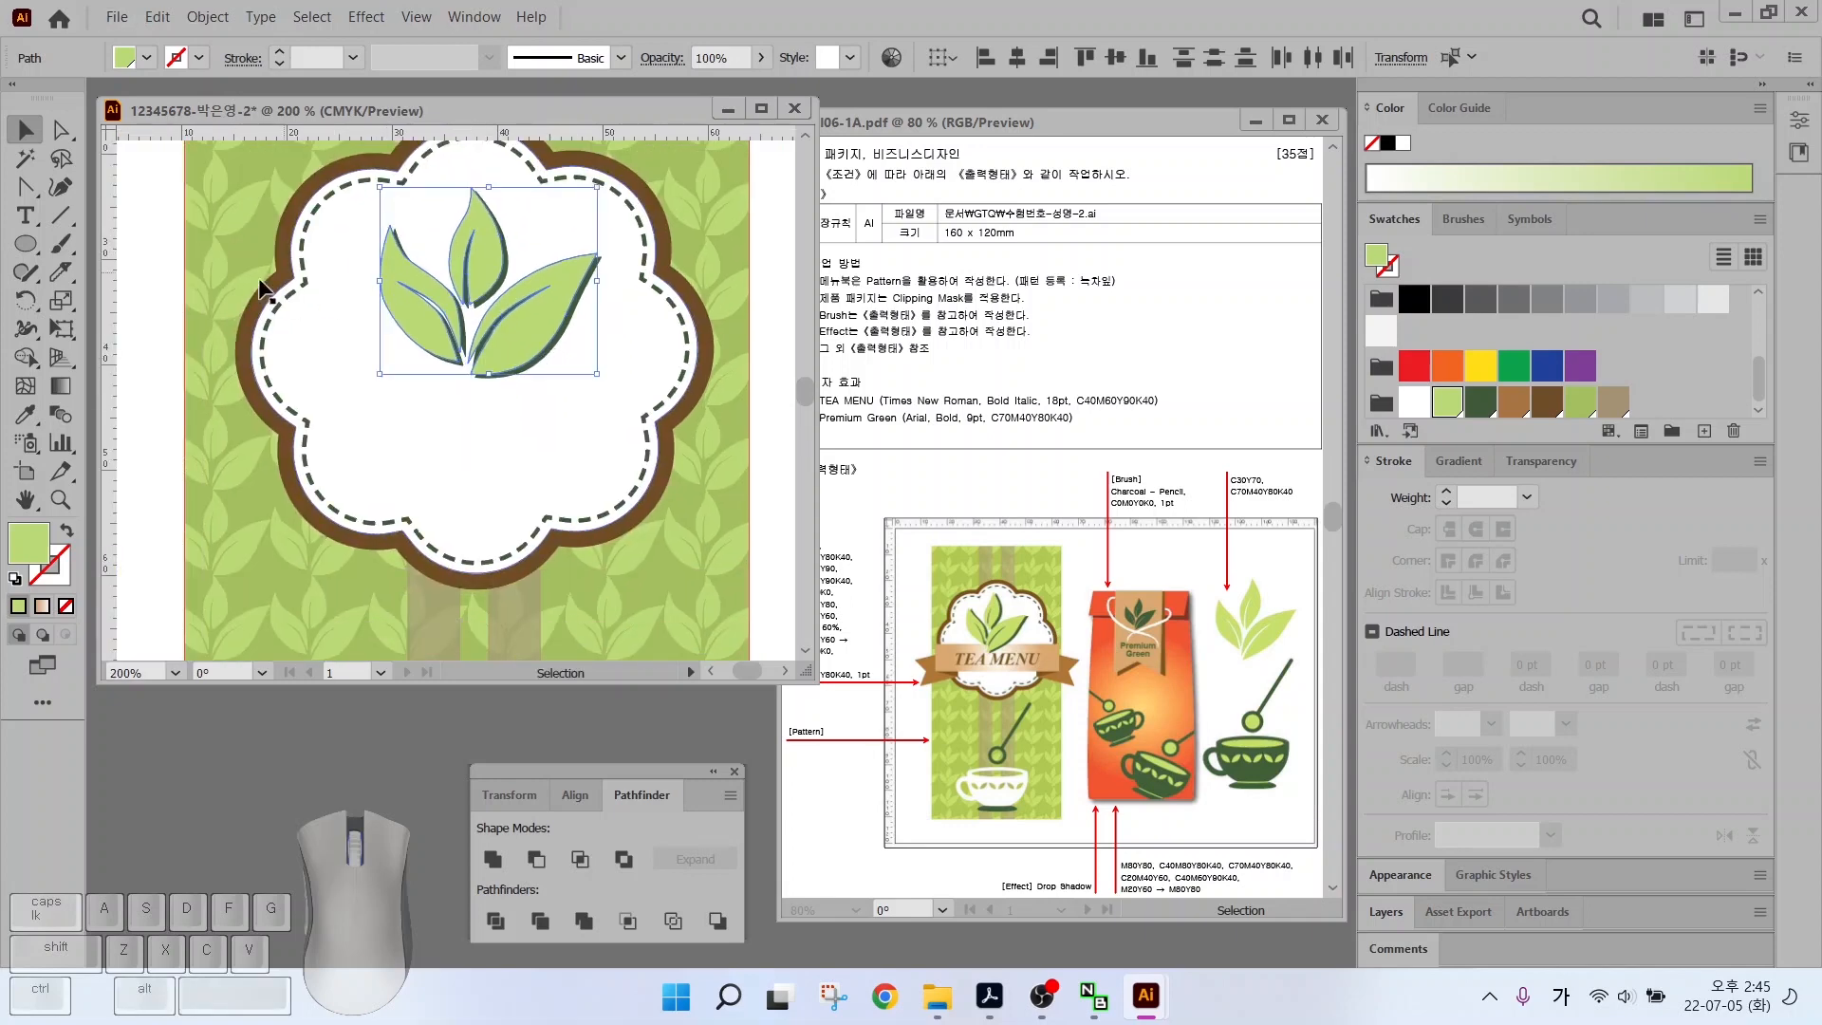
scroll(309, 318, down, 1)
Enlarge the cloud frame group around its centre
click(607, 280)
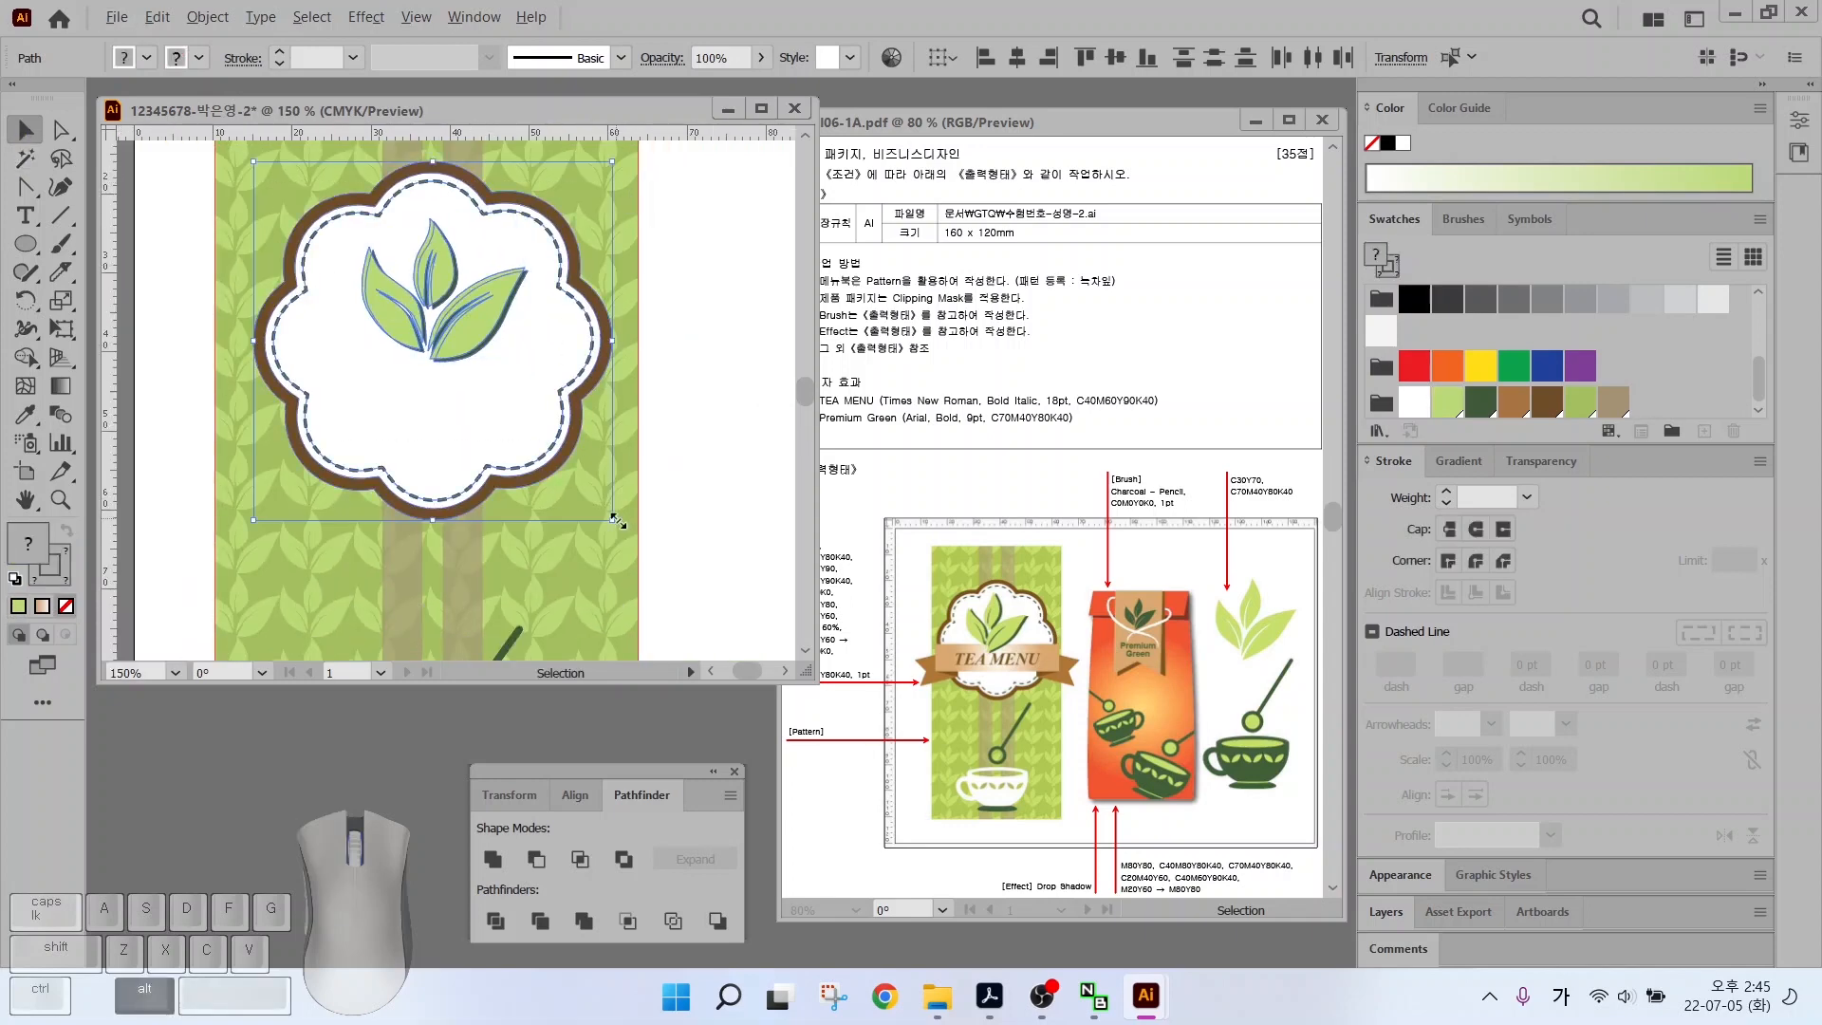
drag(612, 519, 634, 543)
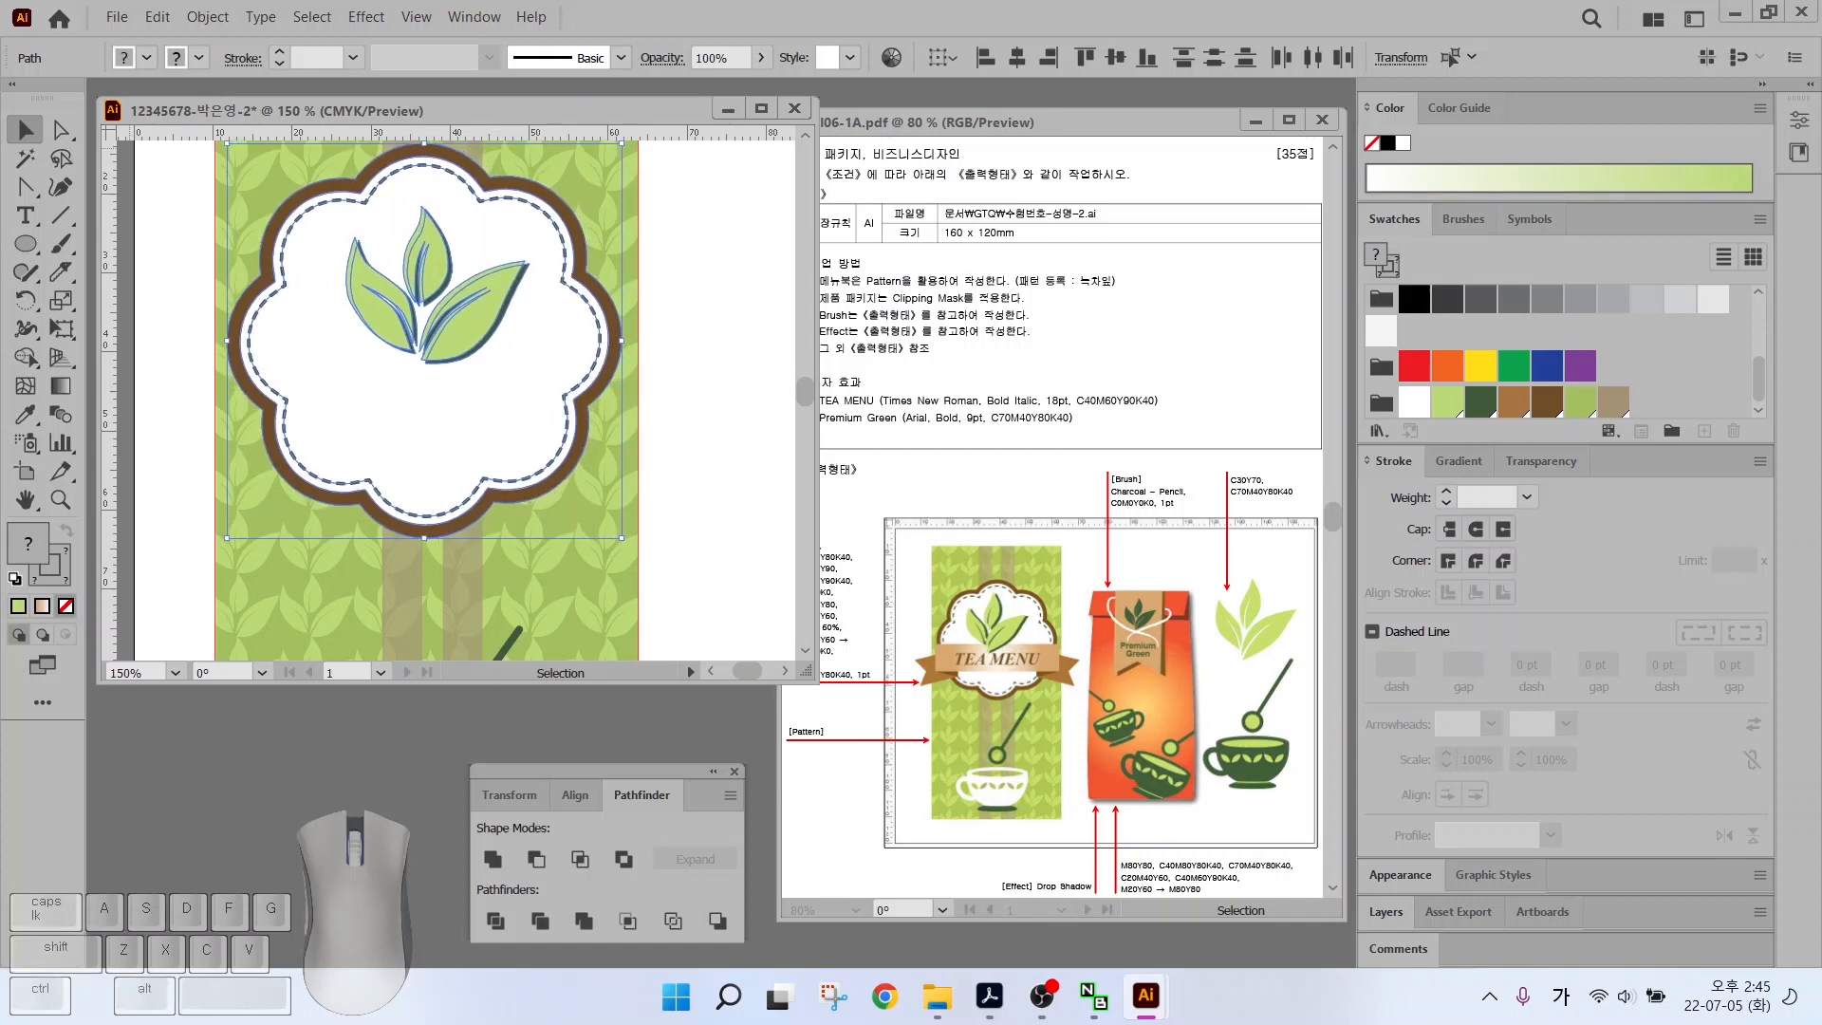
drag(25, 243, 104, 236)
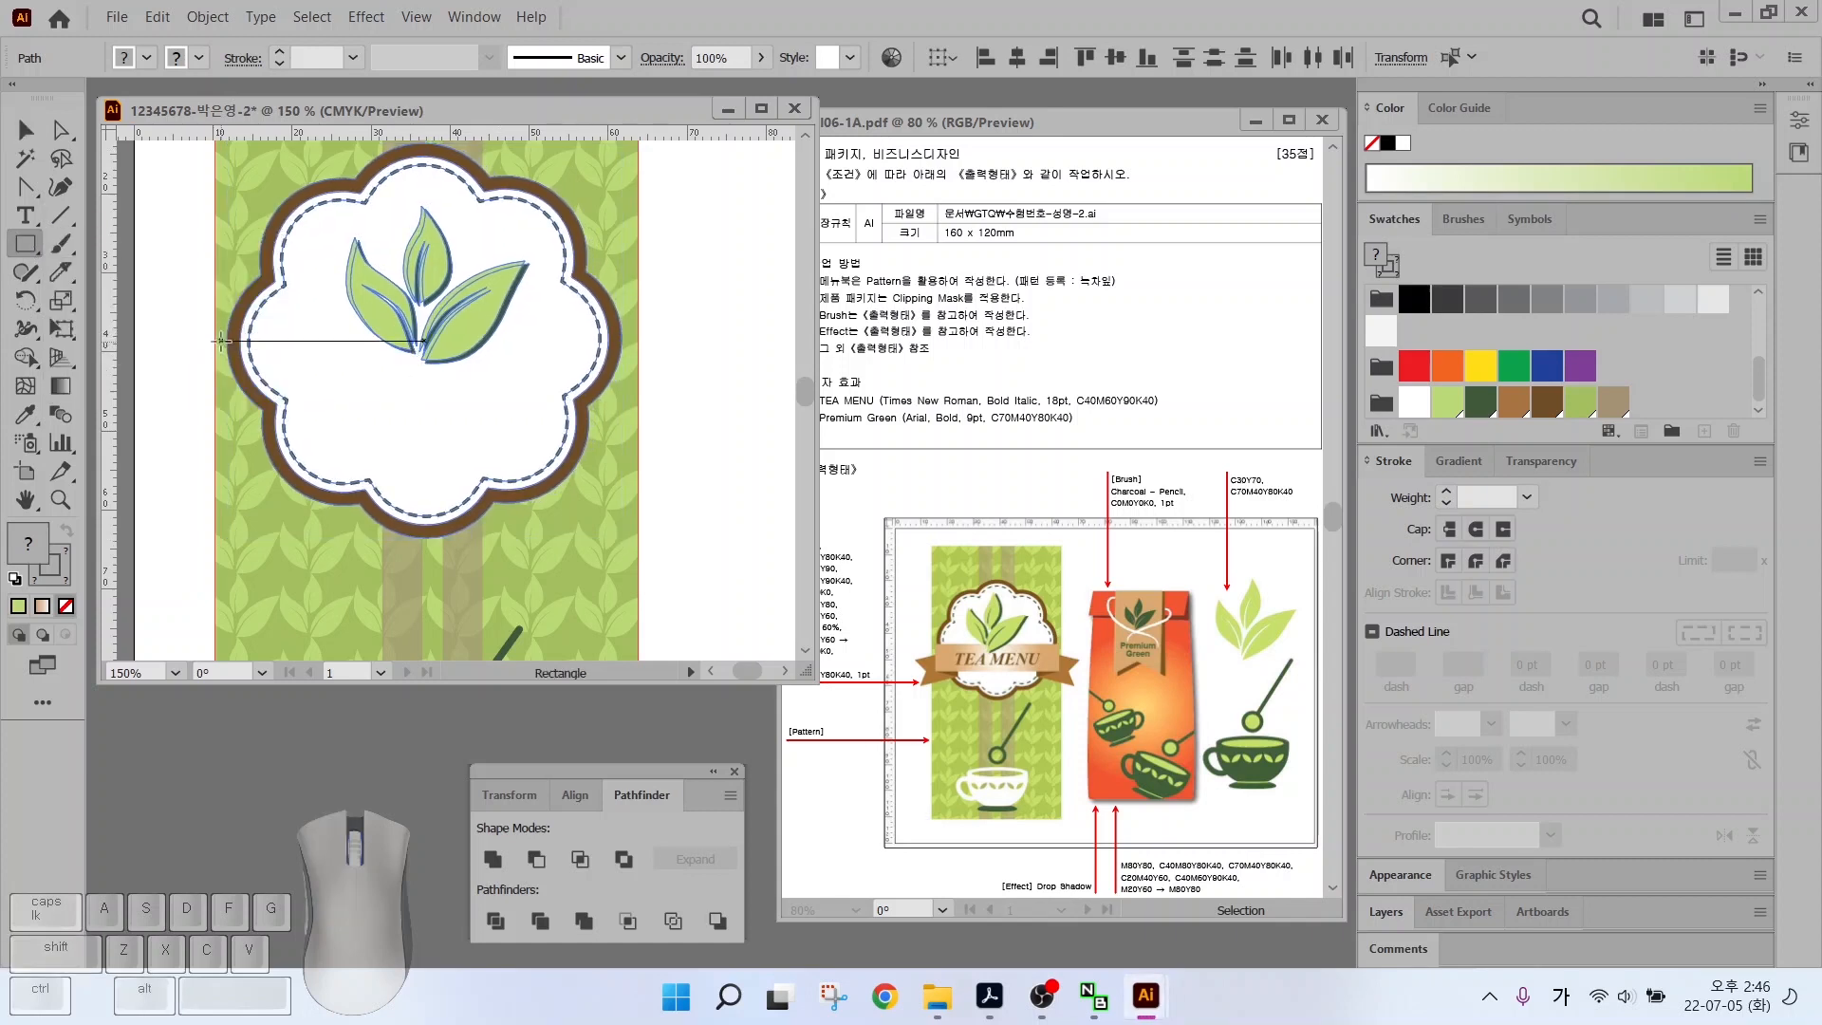
Draw a banner rectangle across the cloud and fill it with the tan-to-white gradient
mouse_move(218, 344)
mouse_down()
mouse_move(427, 351)
mouse_move(626, 427)
mouse_up()
key(v)
scroll(1518, 360, up, 1)
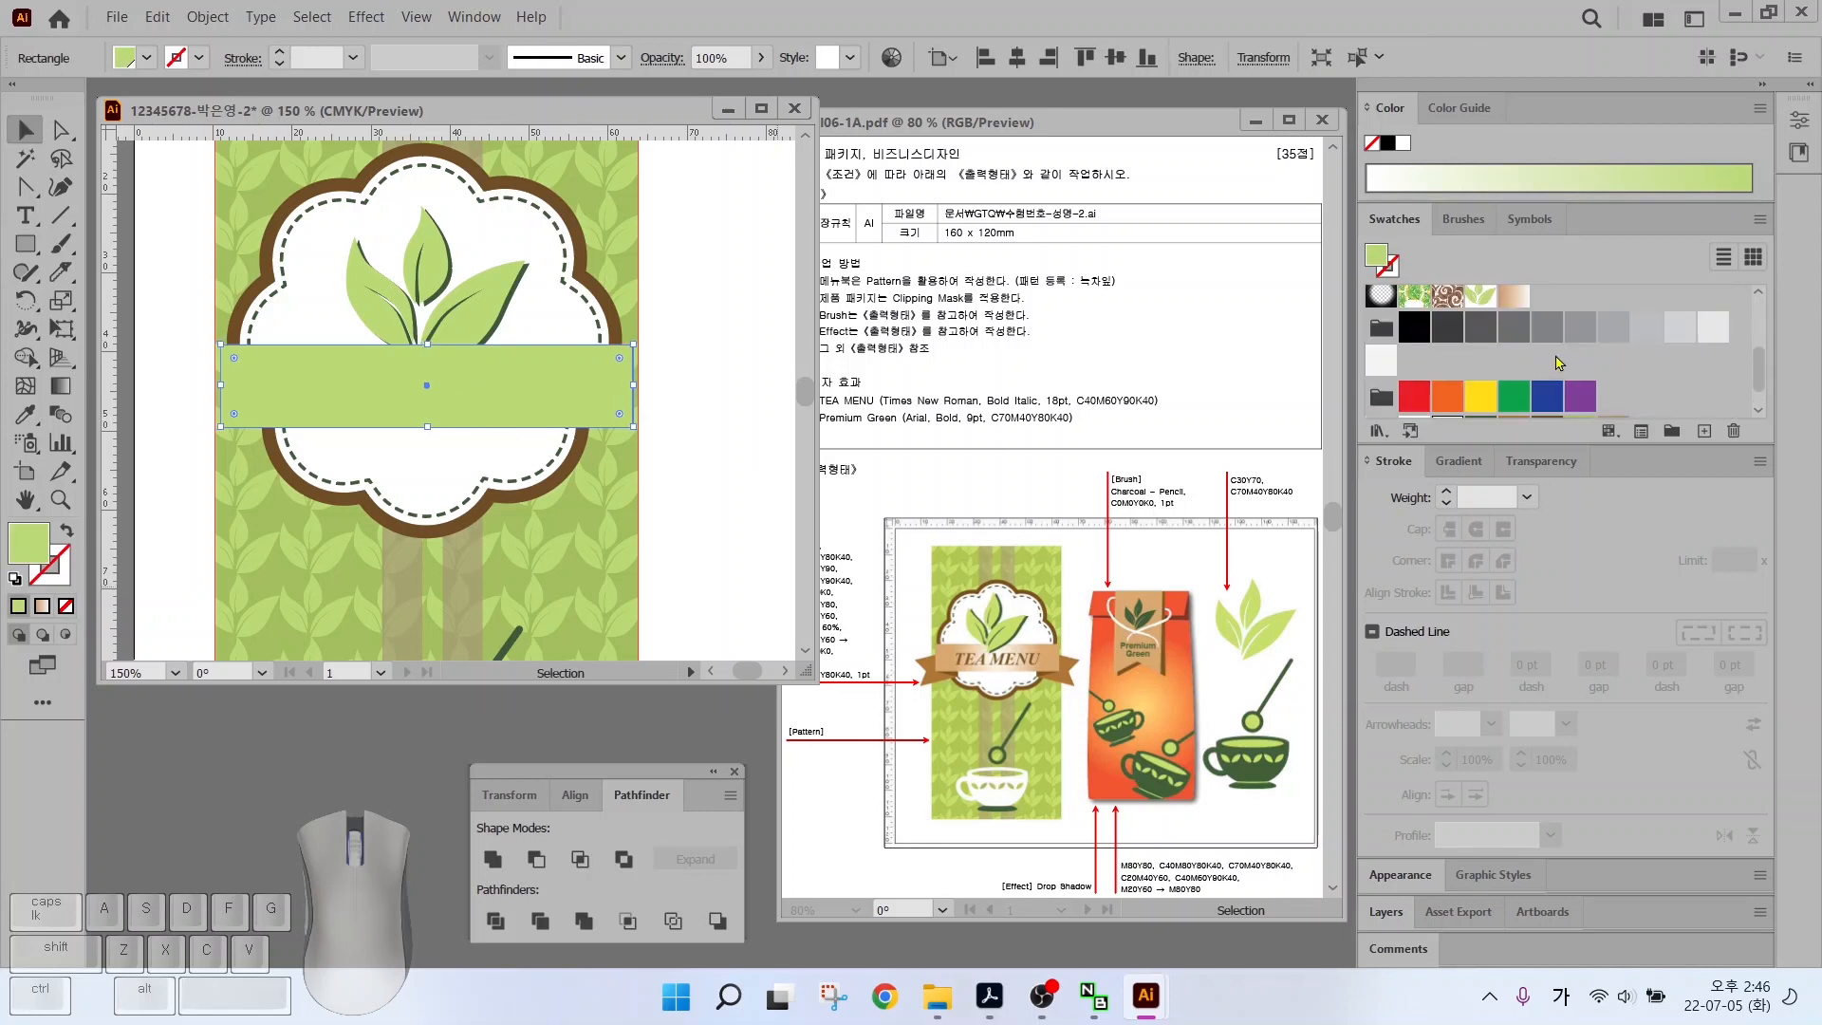
click(1513, 295)
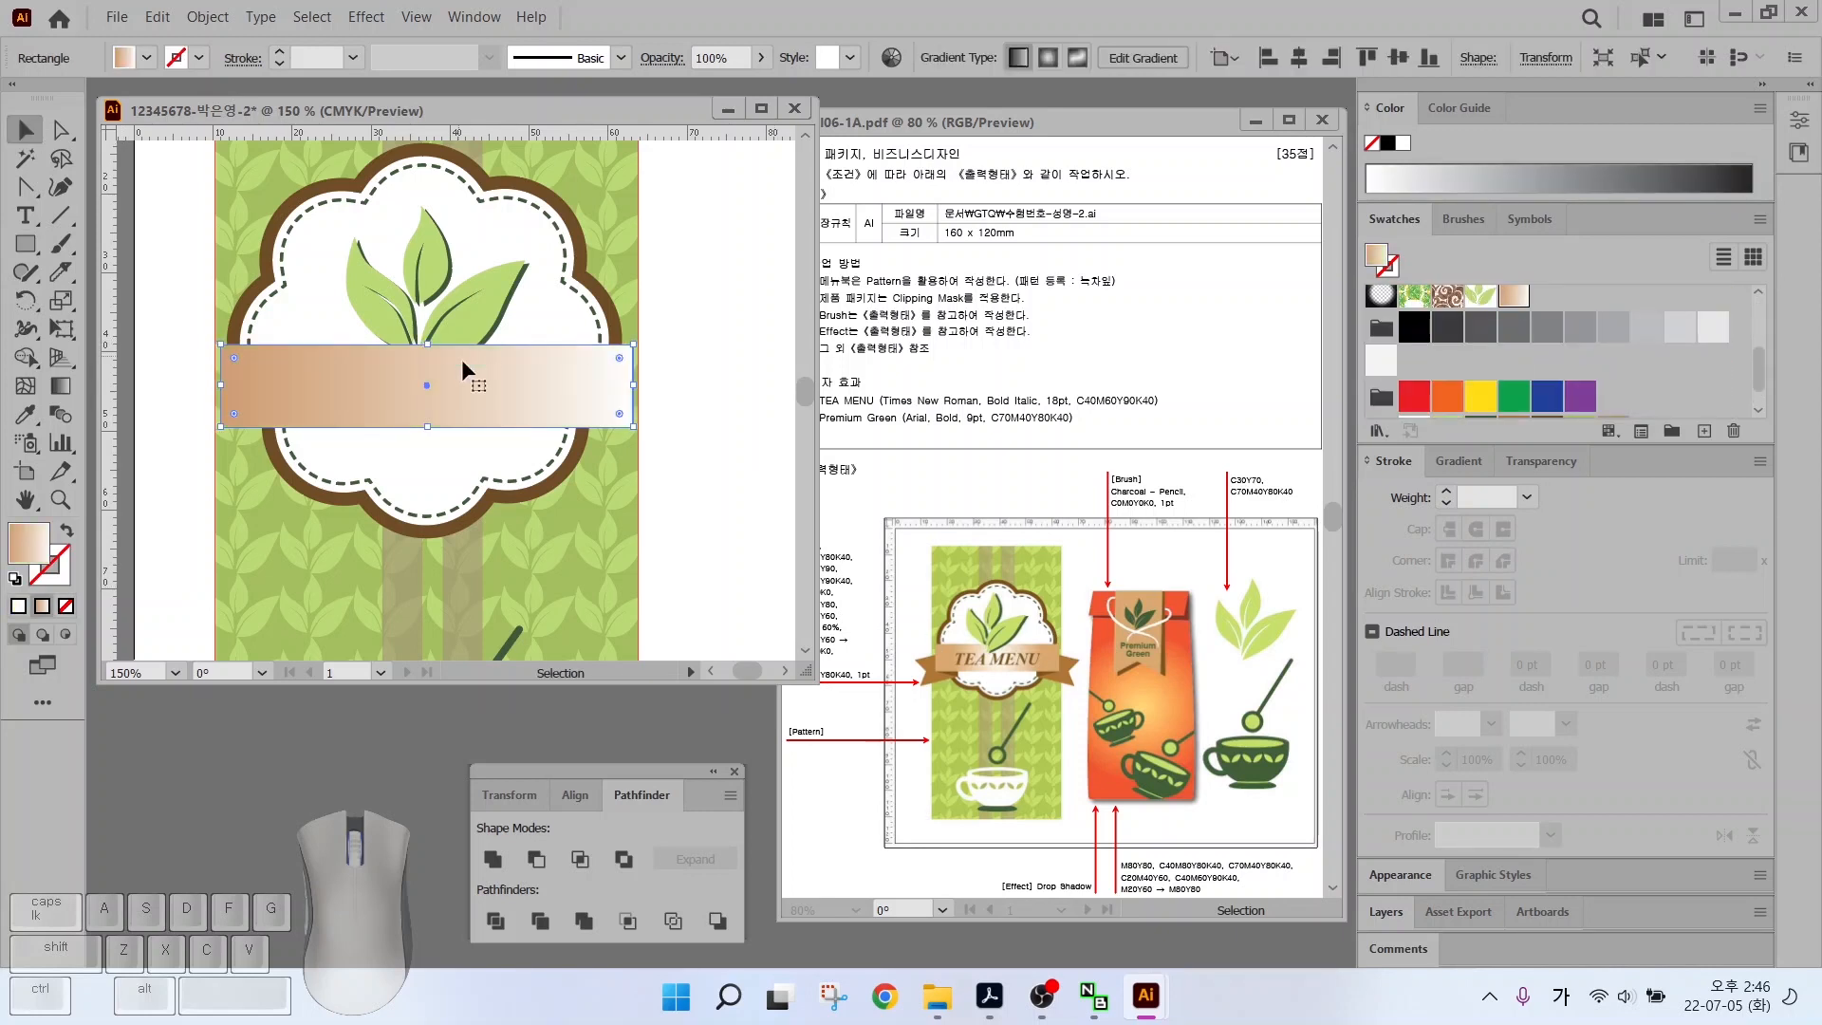
Set the banner gradient to Radial and reverse it so the centre is white
click(1444, 462)
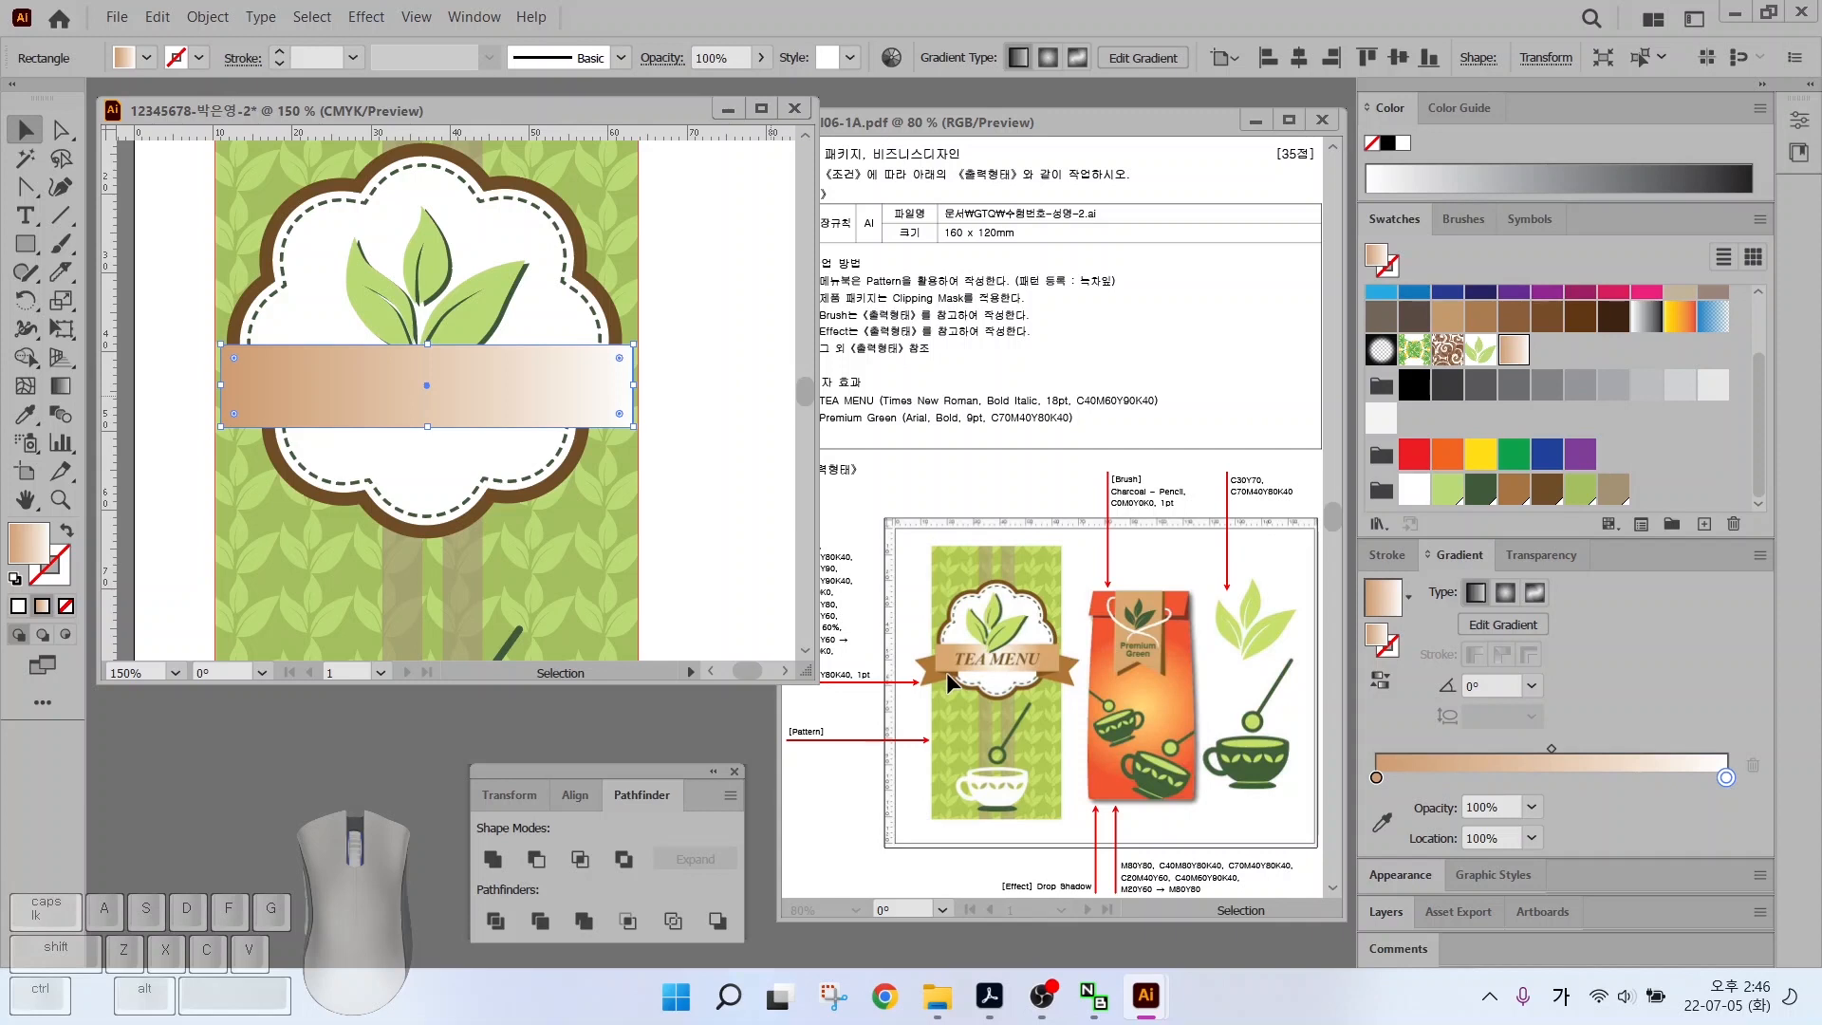
drag(989, 670, 1048, 738)
drag(1355, 528, 1739, 802)
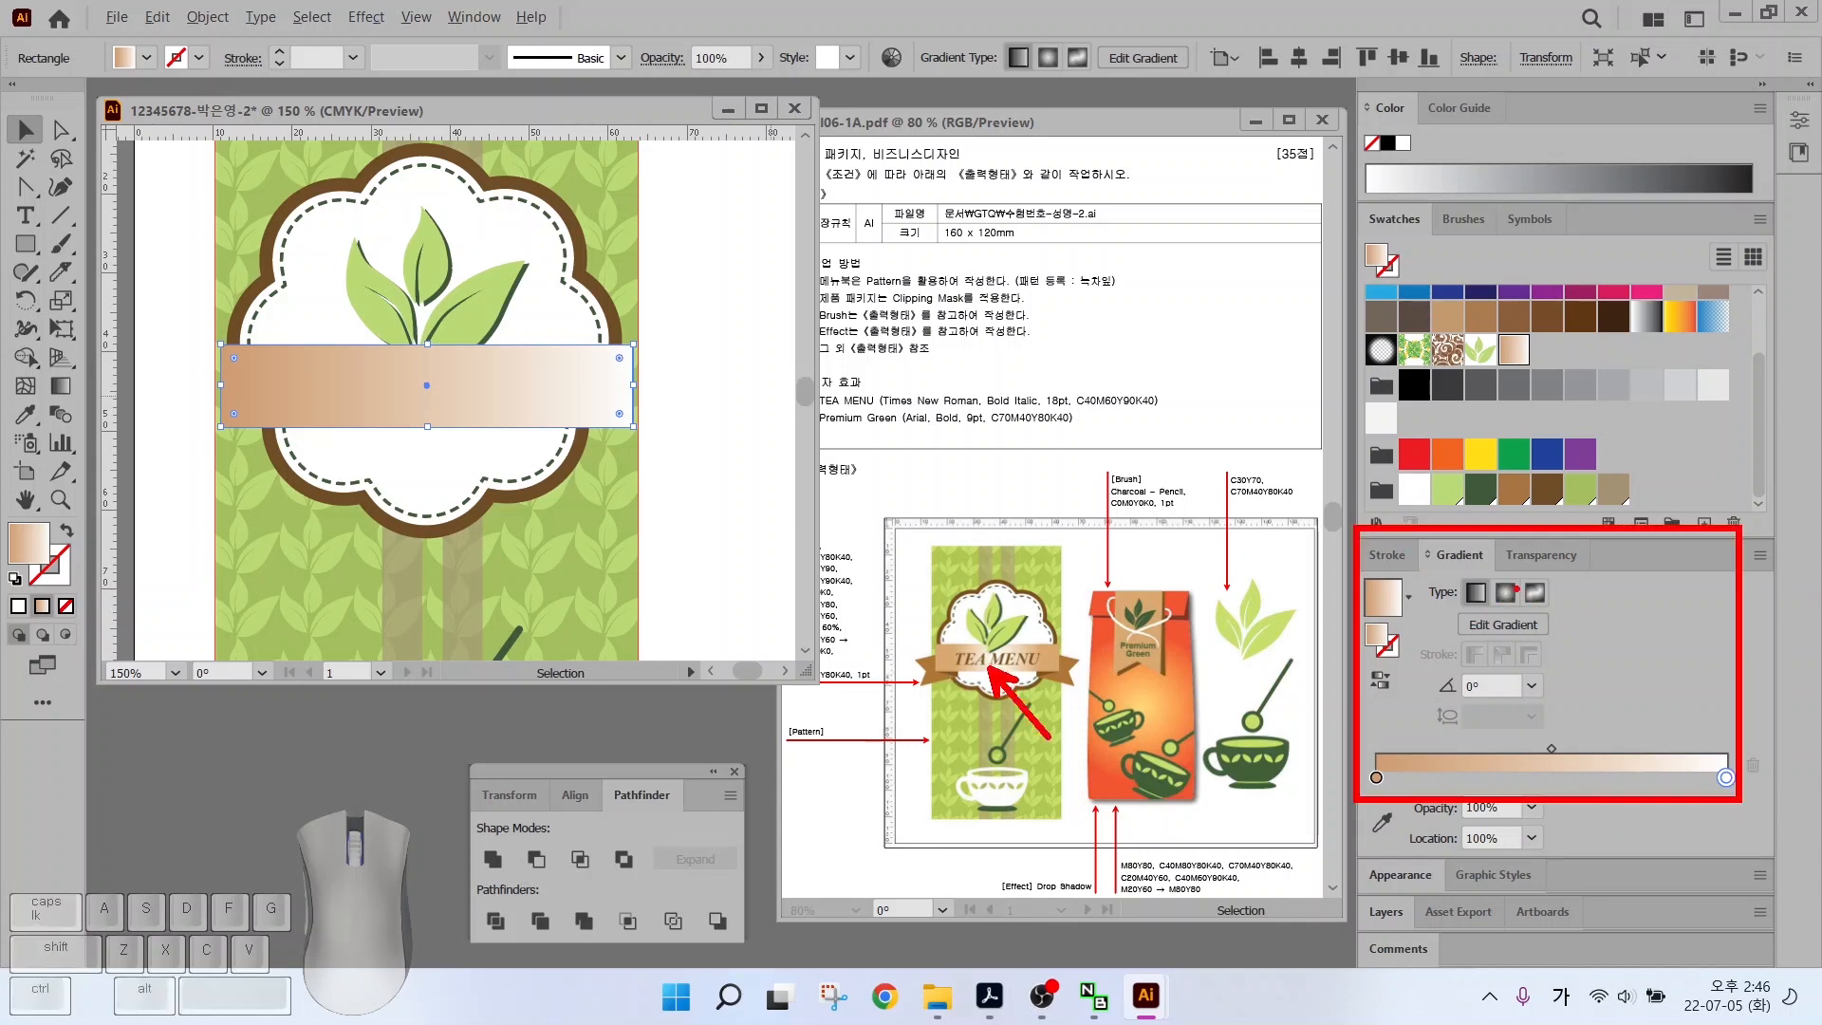
drag(1517, 588, 1596, 508)
key(Escape)
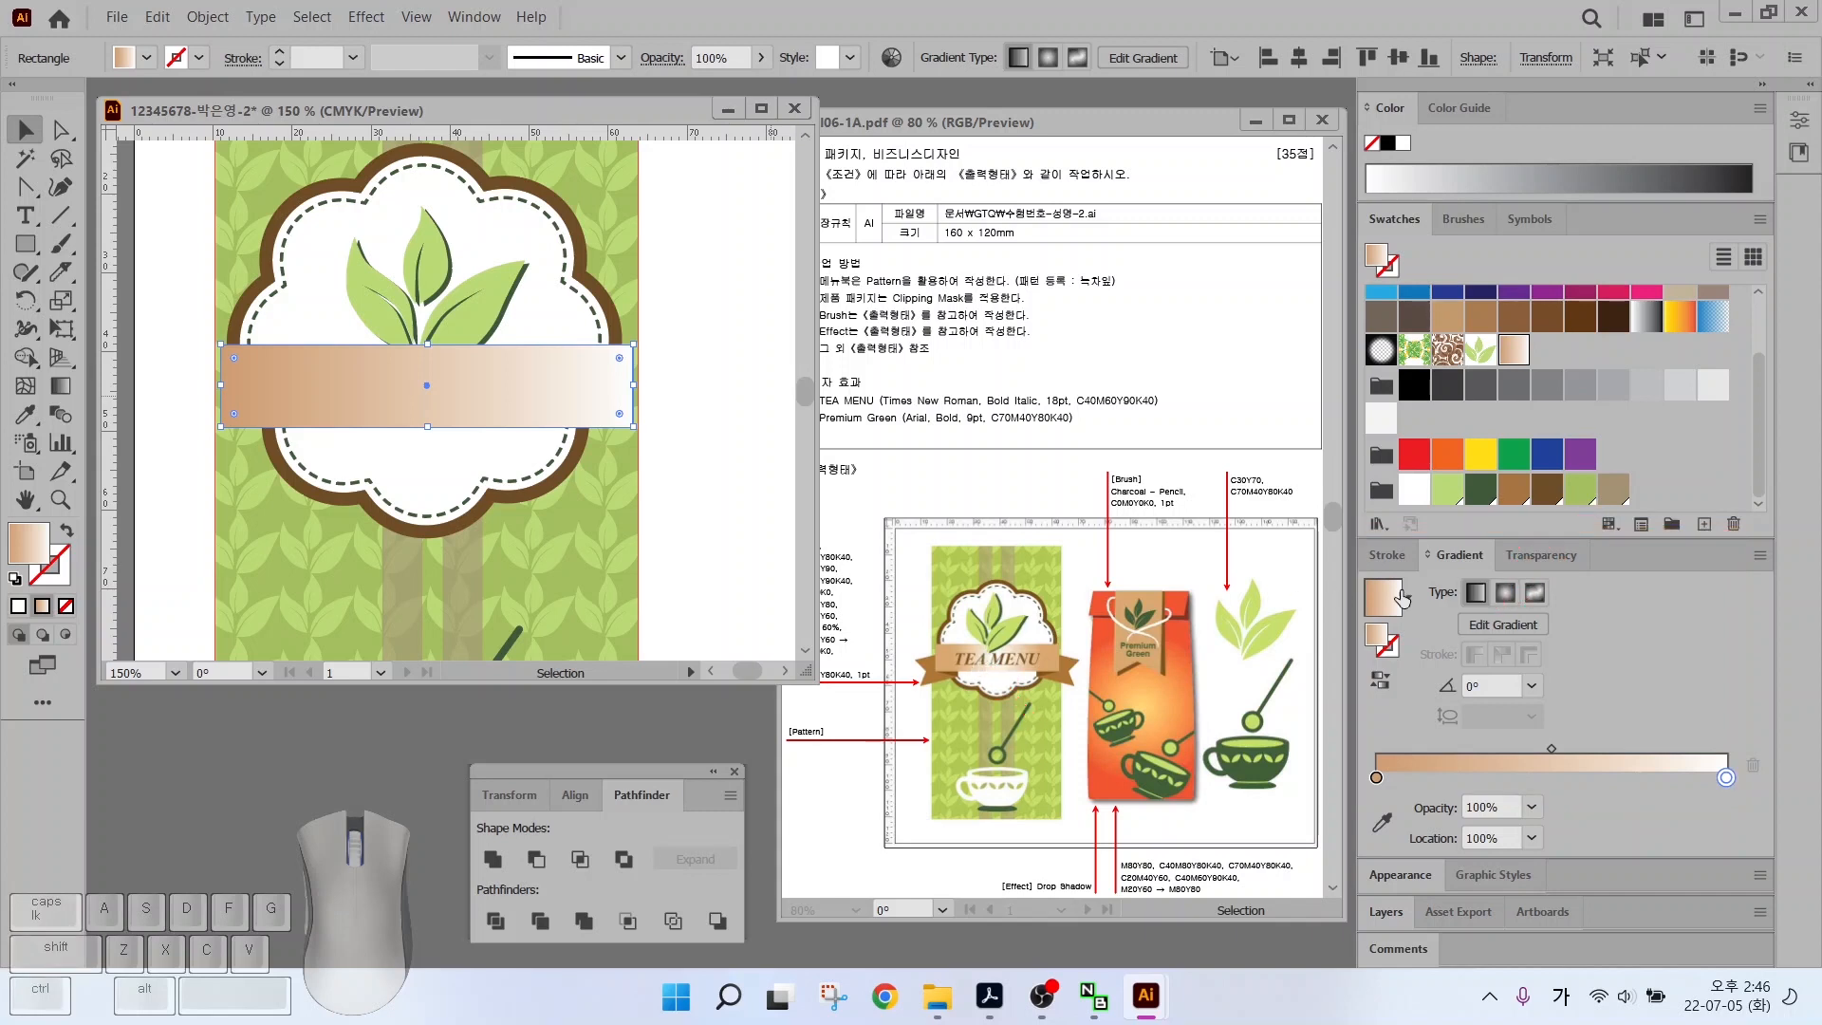
click(1505, 592)
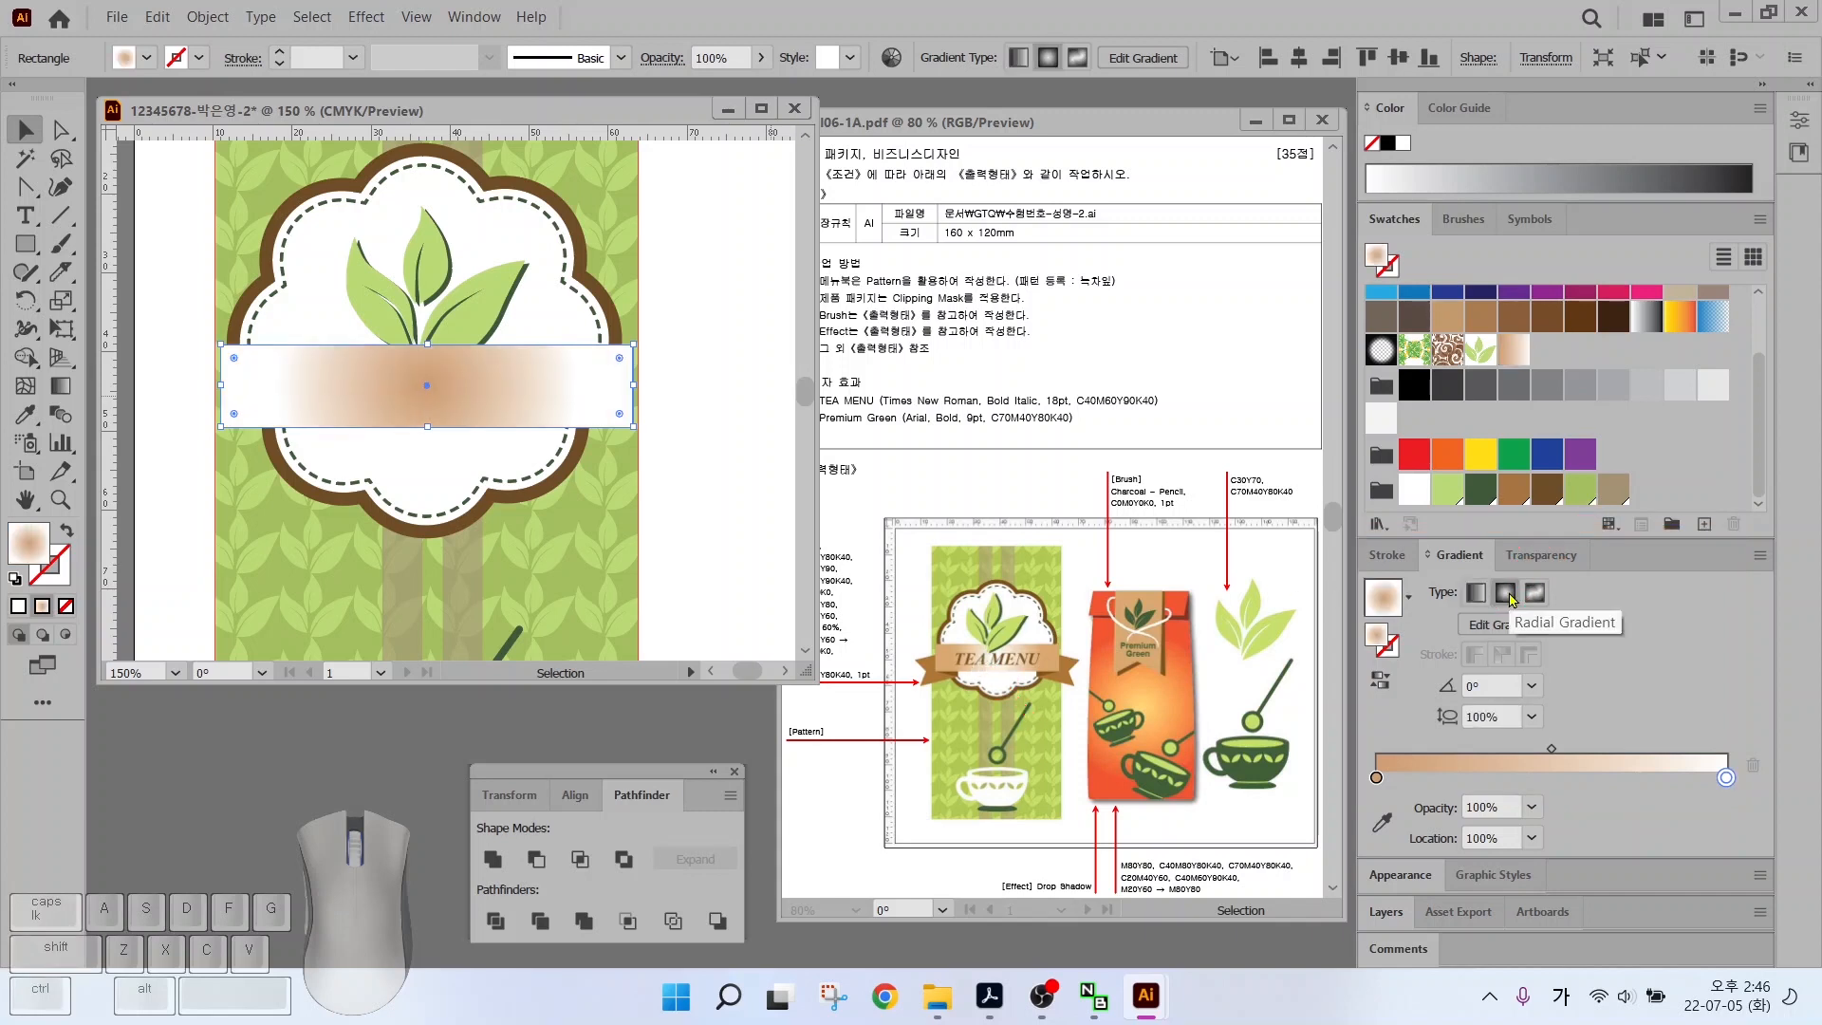
click(1378, 682)
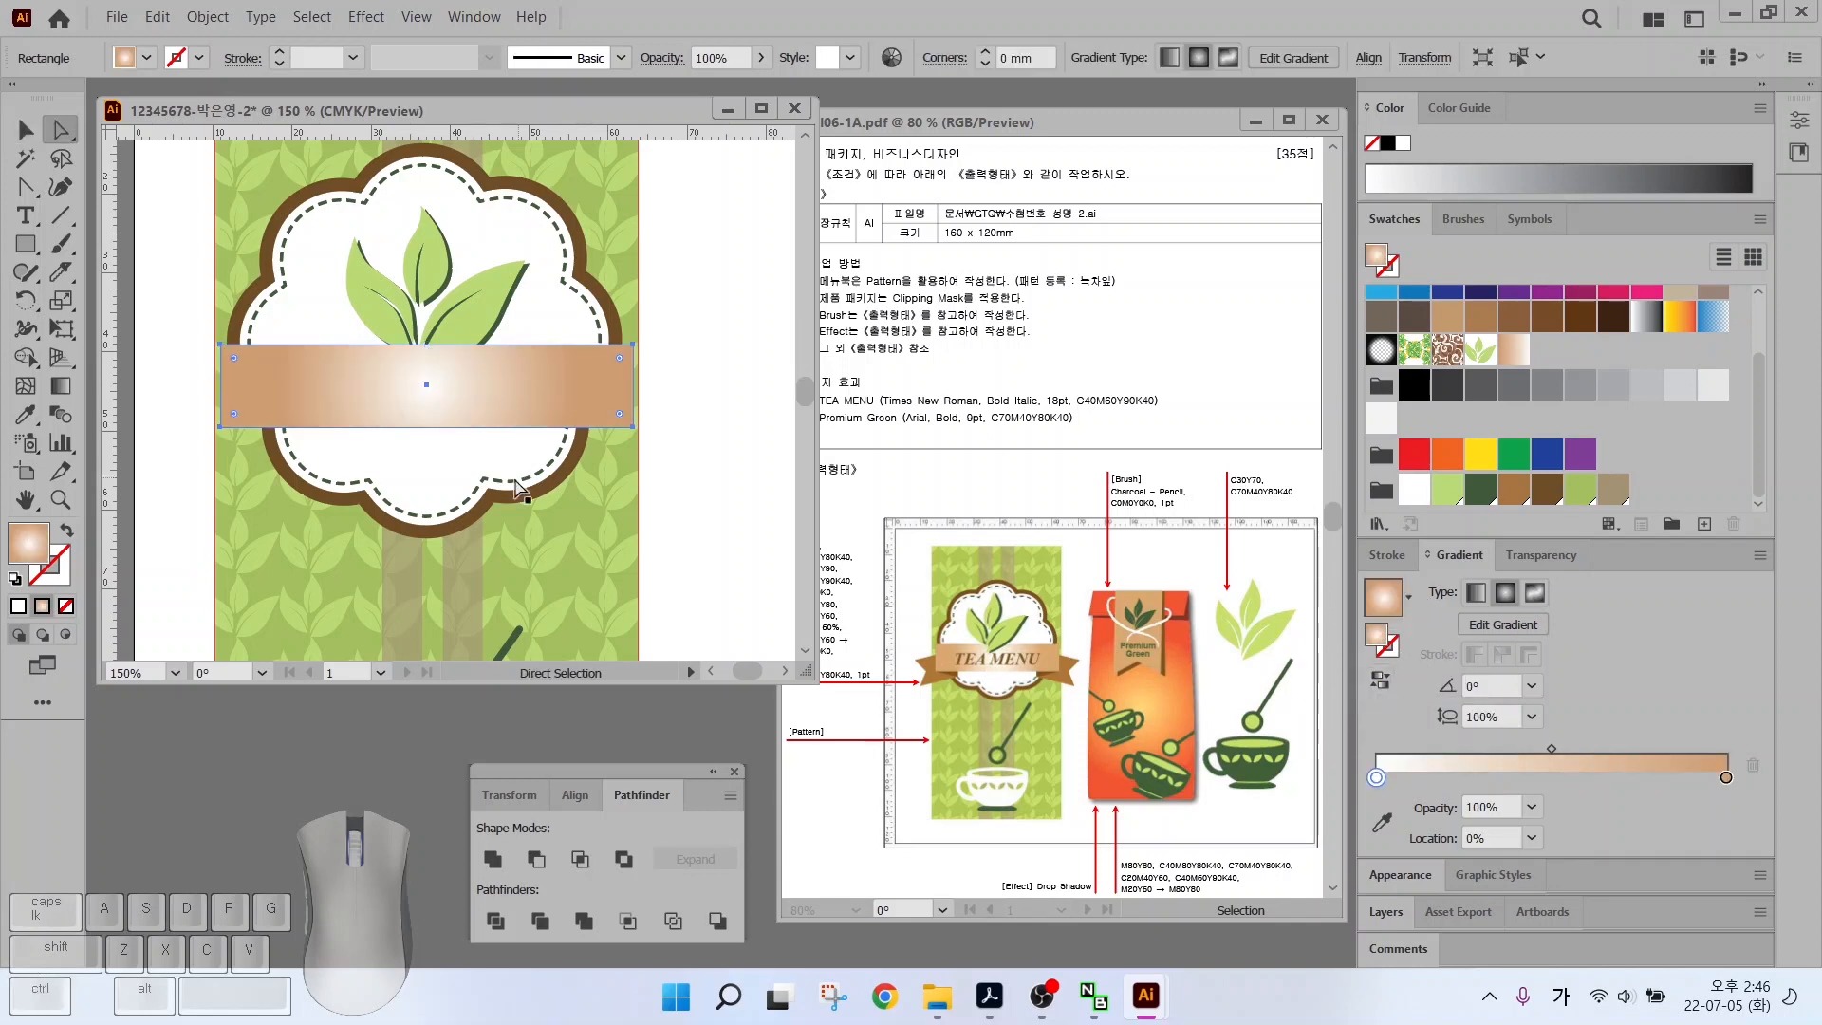
Drag the banner's corner points outward to slant its ends, then draw a rectangle at its left end
click(220, 428)
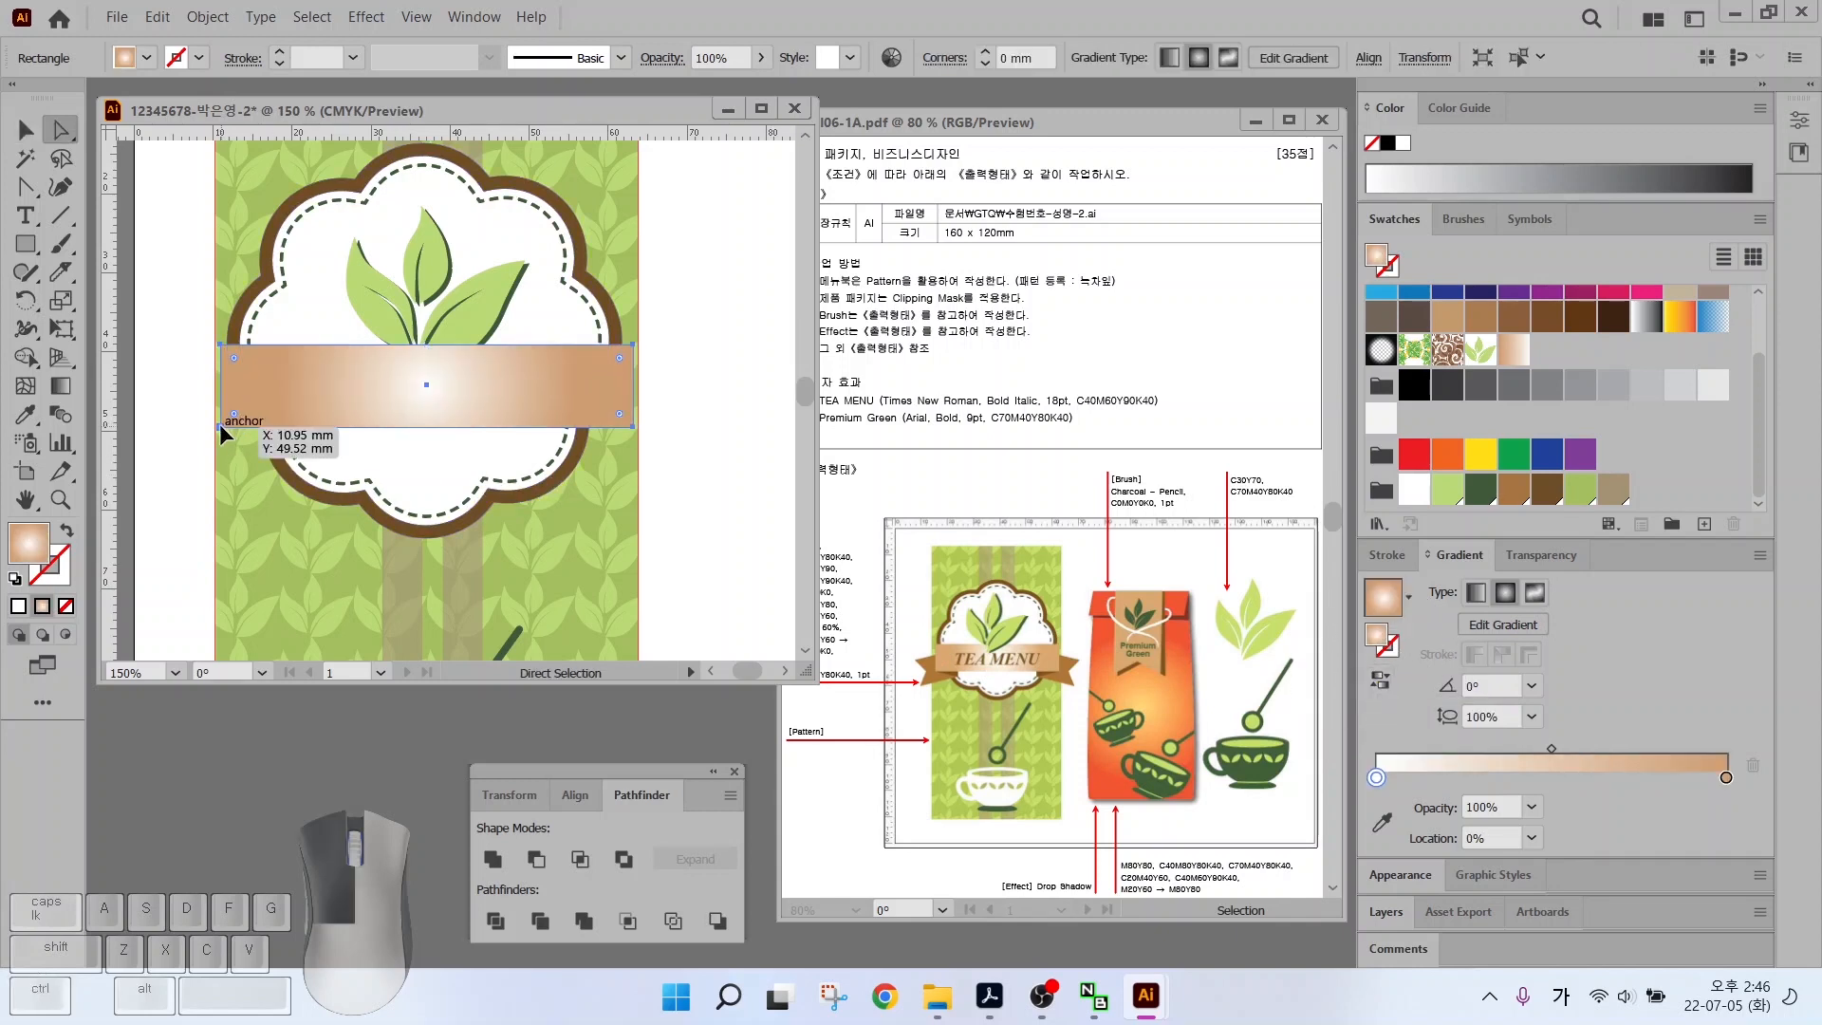
drag(220, 439, 214, 438)
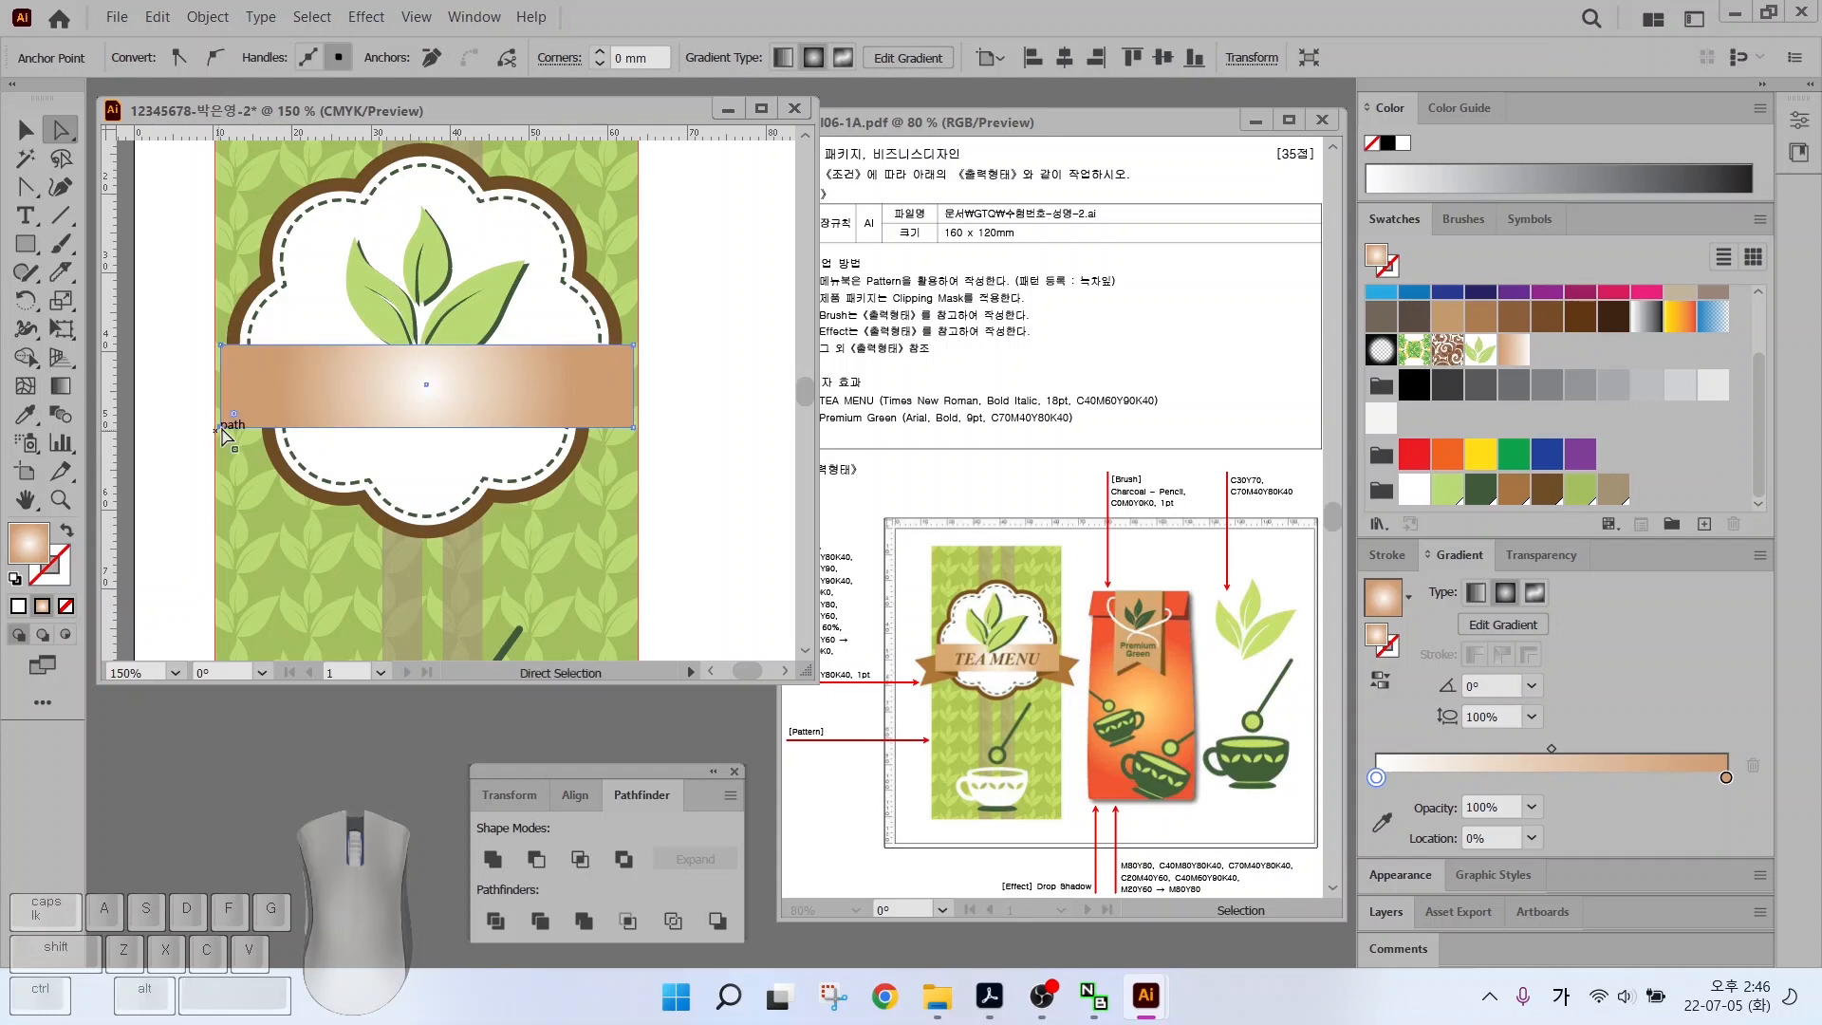
scroll(216, 436, up, 2)
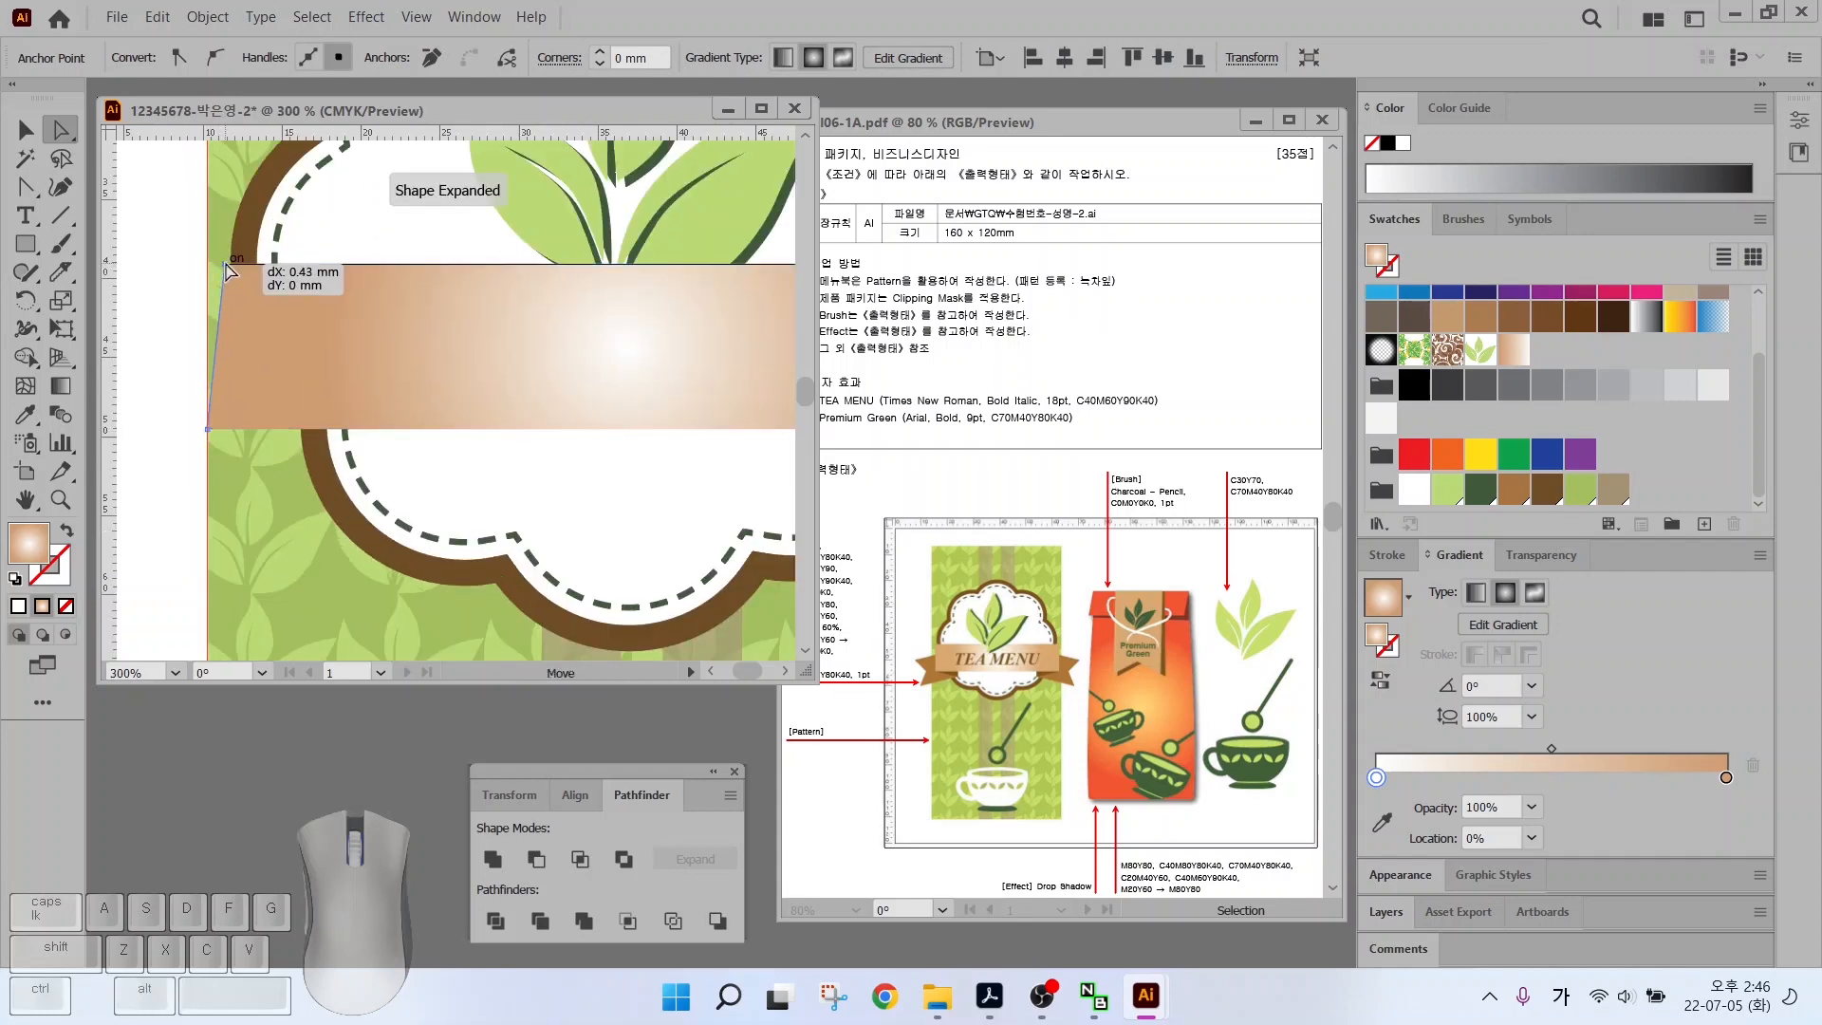
scroll(699, 455, right, 4)
drag(666, 434, 670, 435)
drag(661, 276, 670, 273)
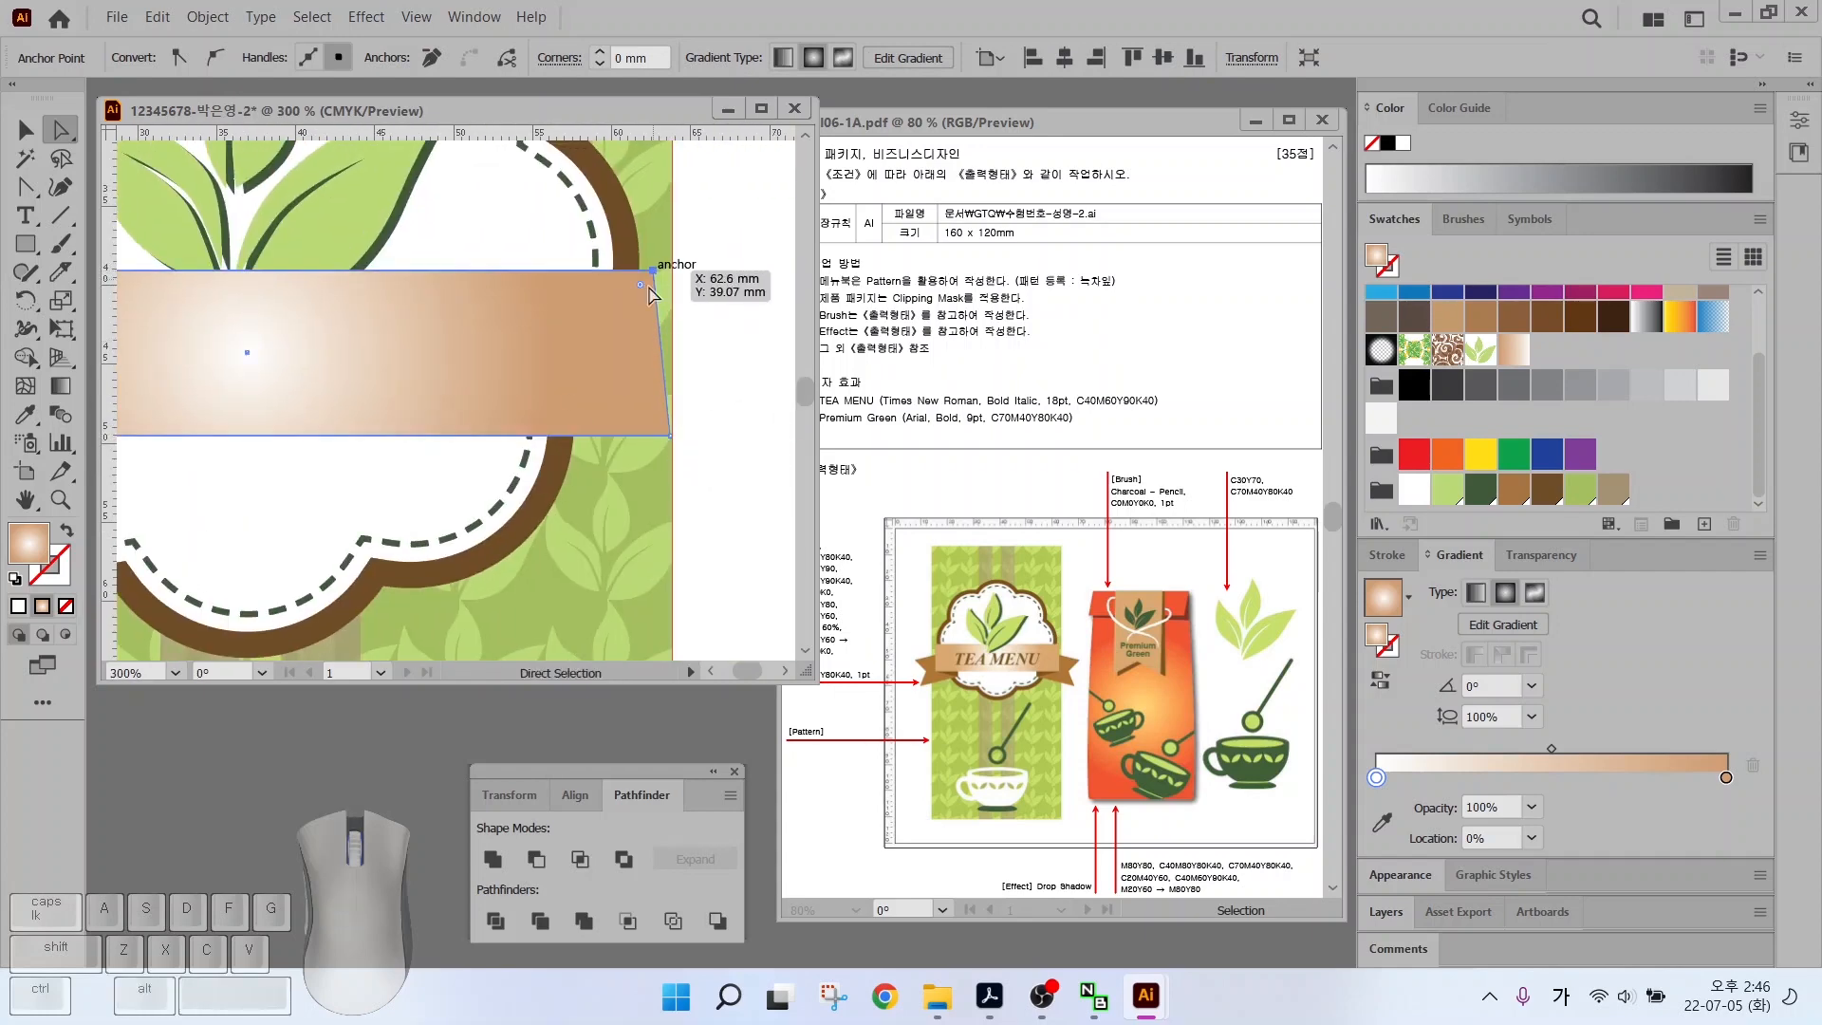
drag(237, 313, 720, 270)
click(26, 244)
drag(189, 346, 530, 501)
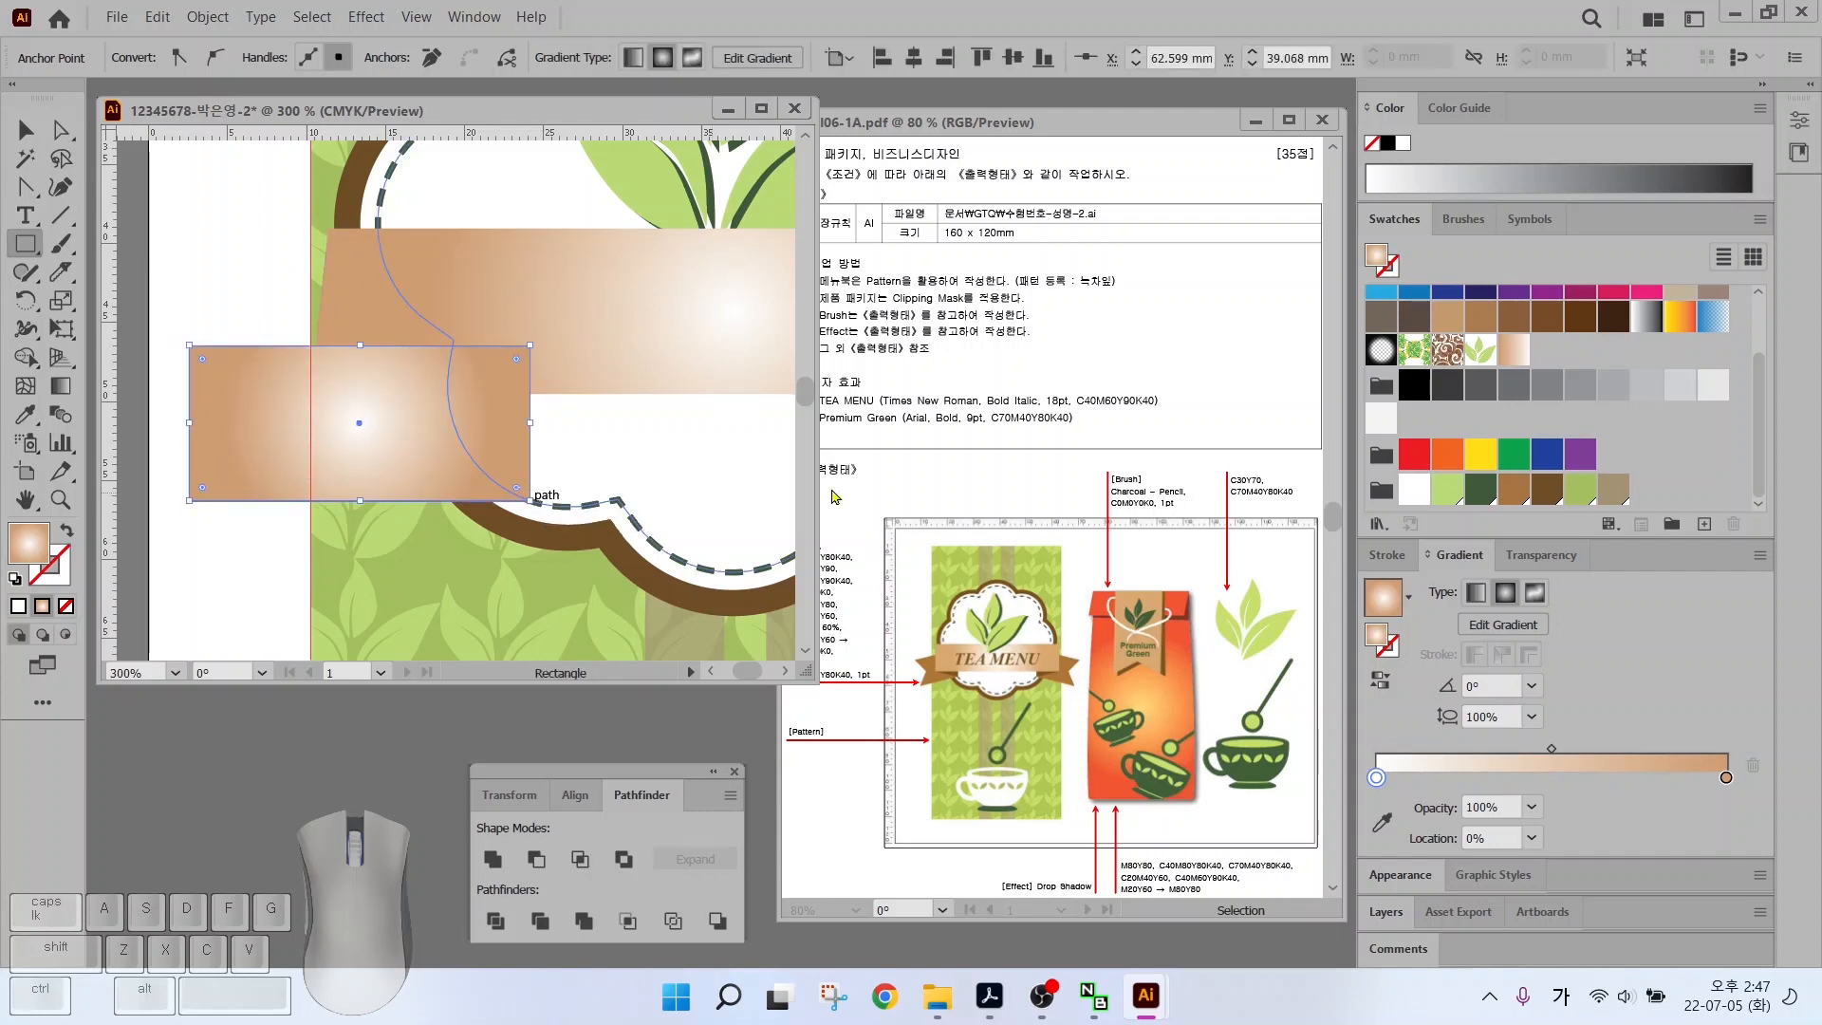
Fill the new rectangle brown, notch its left end, then tilt and move it
key(comma)
key(plus)
click(190, 423)
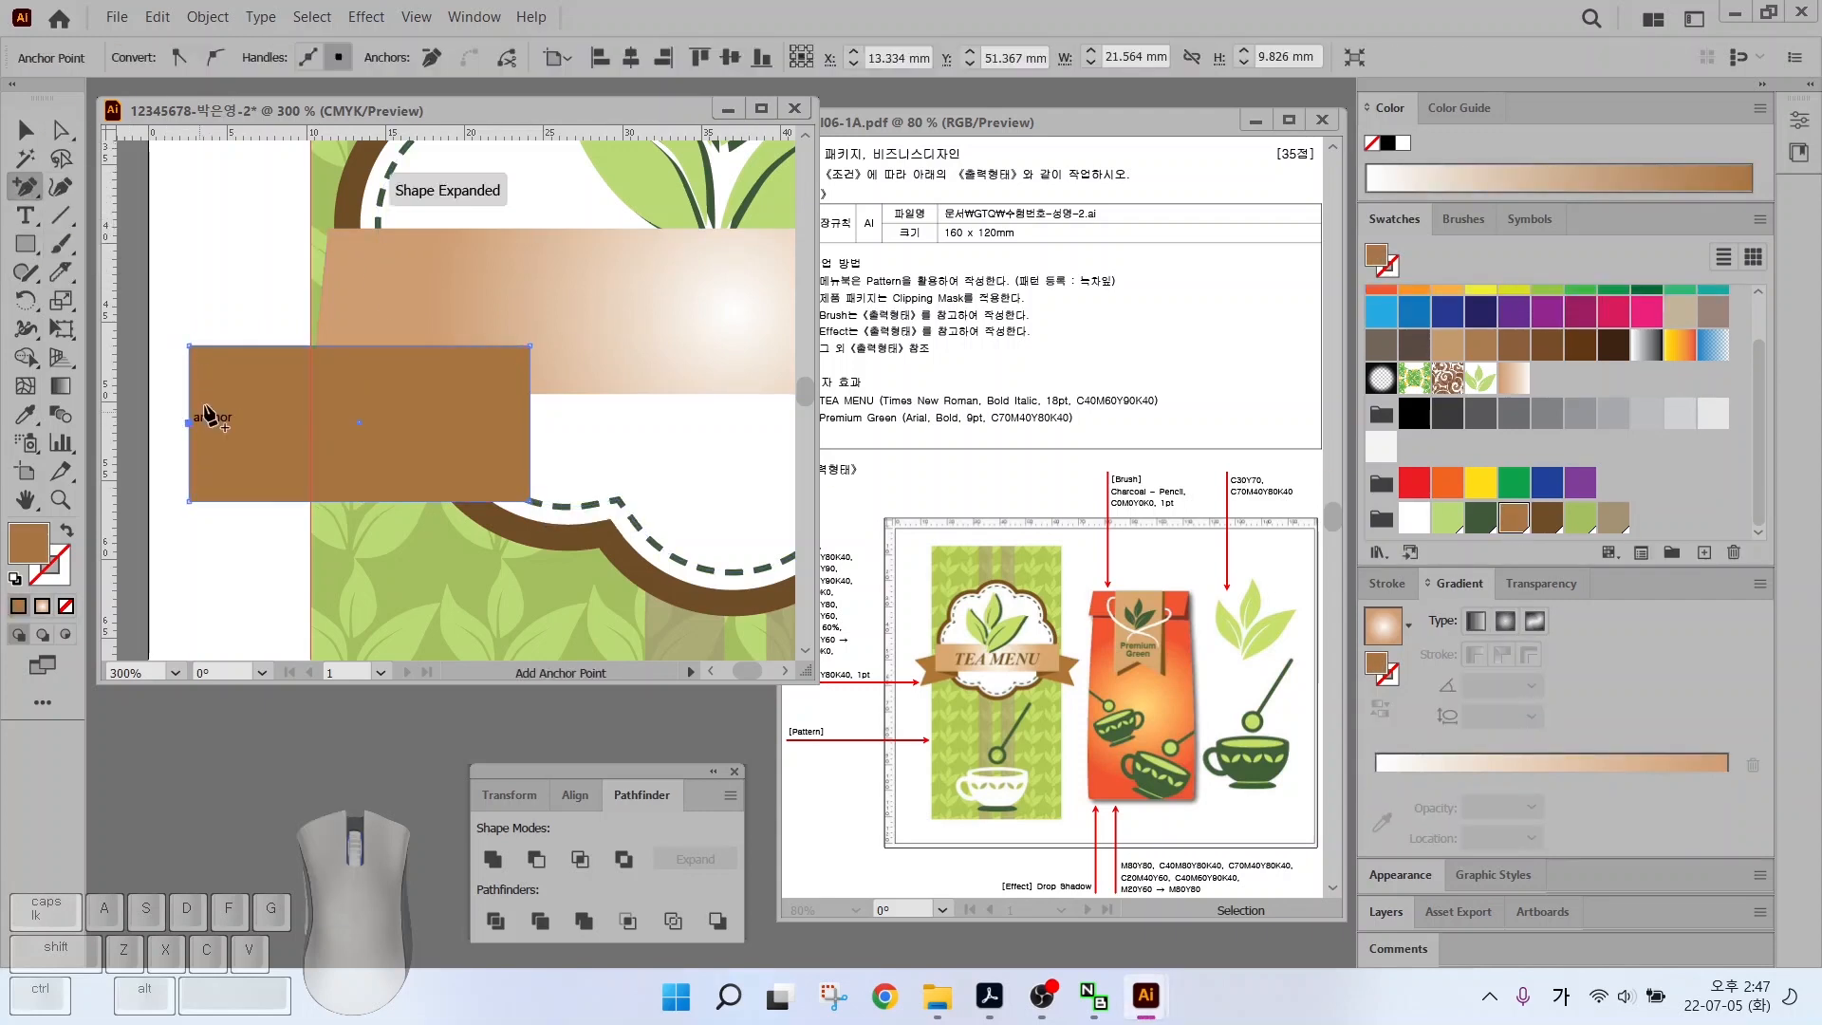
key(a)
drag(190, 423, 258, 430)
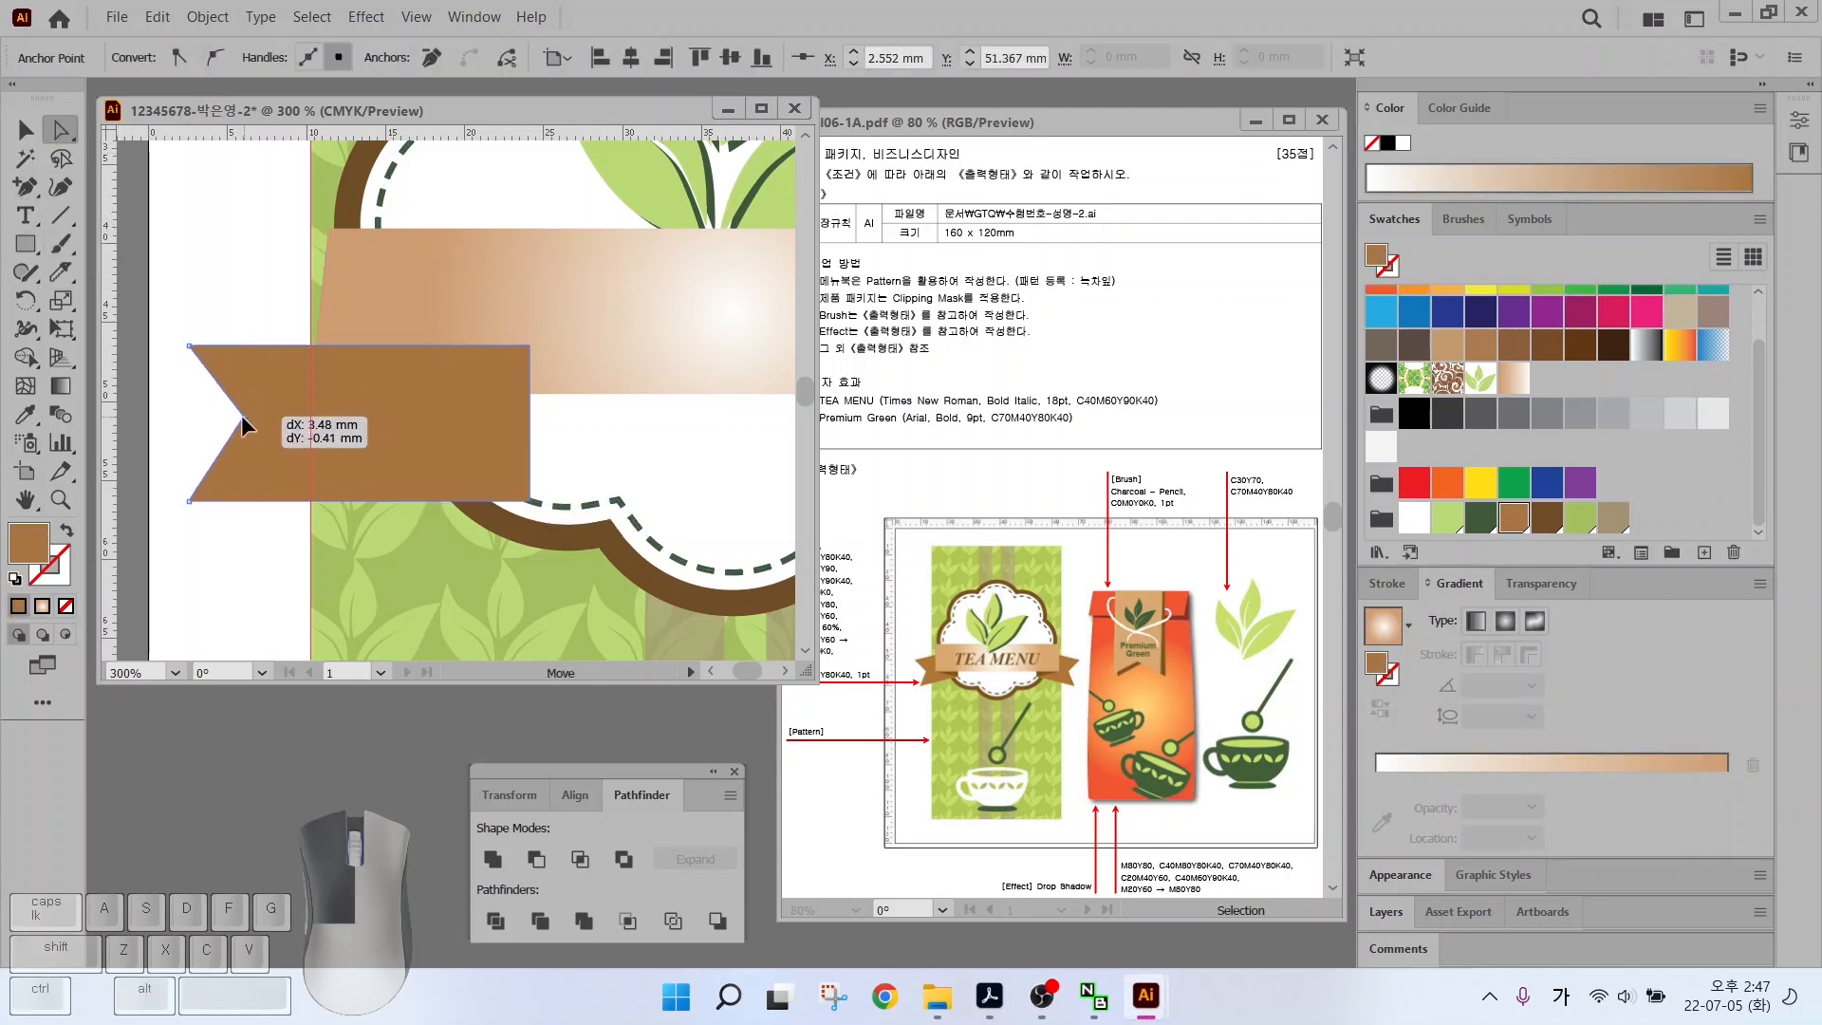
key(v)
drag(539, 342, 511, 285)
drag(455, 410, 501, 393)
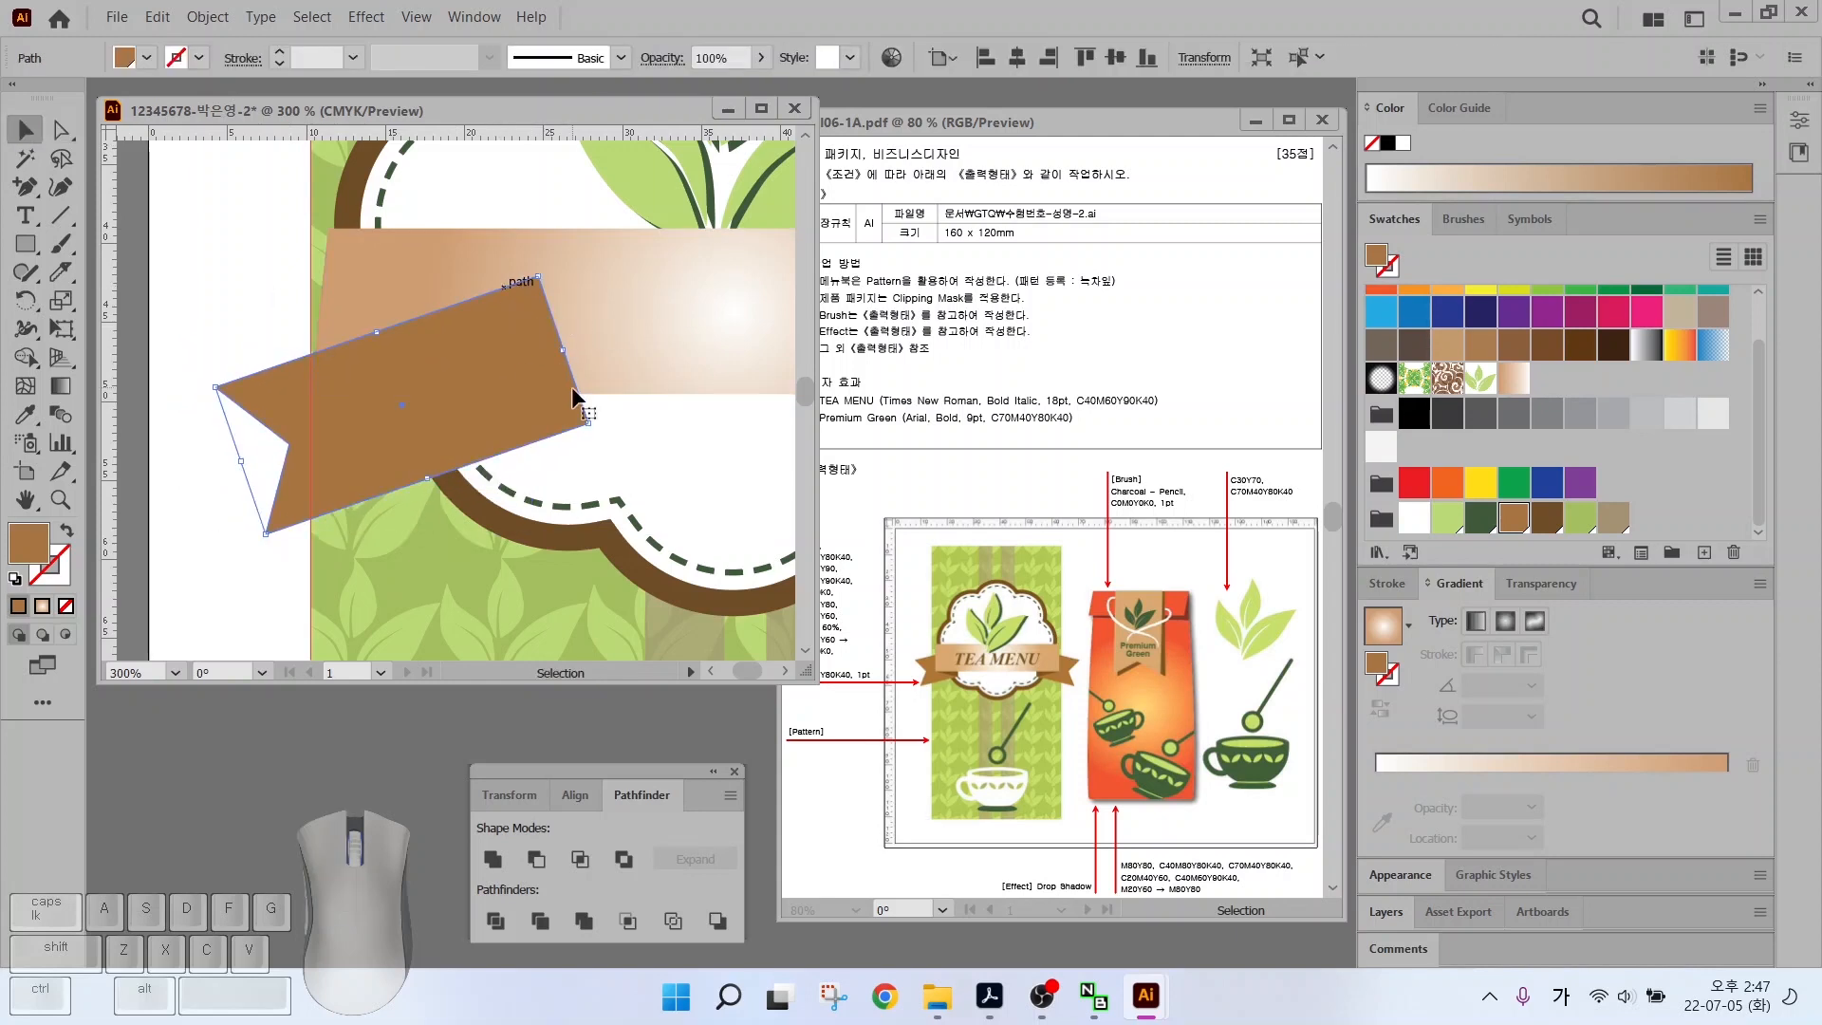
Bring the gradient banner in front of the brown tail and reposition the tail lower-left
click(424, 282)
key(ctrl+shift+bracketright)
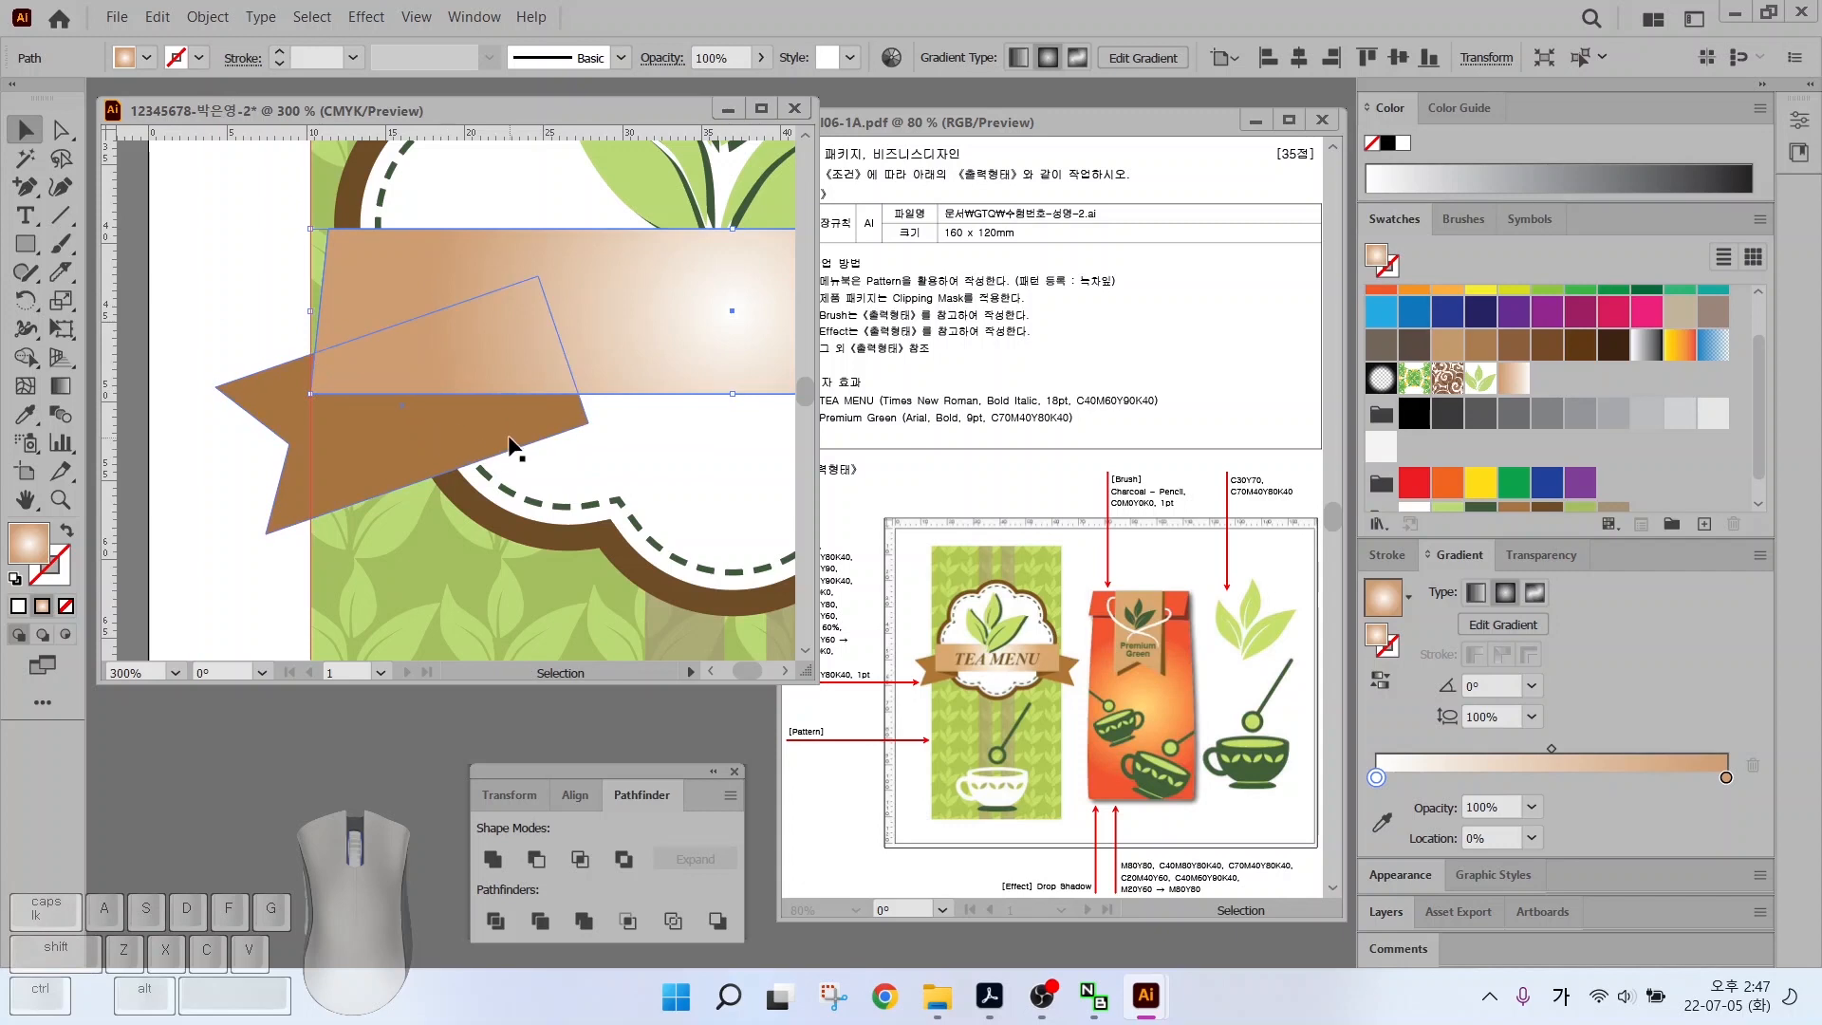
click(512, 446)
drag(562, 349, 399, 420)
key(ctrl+z)
drag(26, 187, 95, 186)
Draw a triangular fold under the banner's left end and fill it dark brown
click(310, 392)
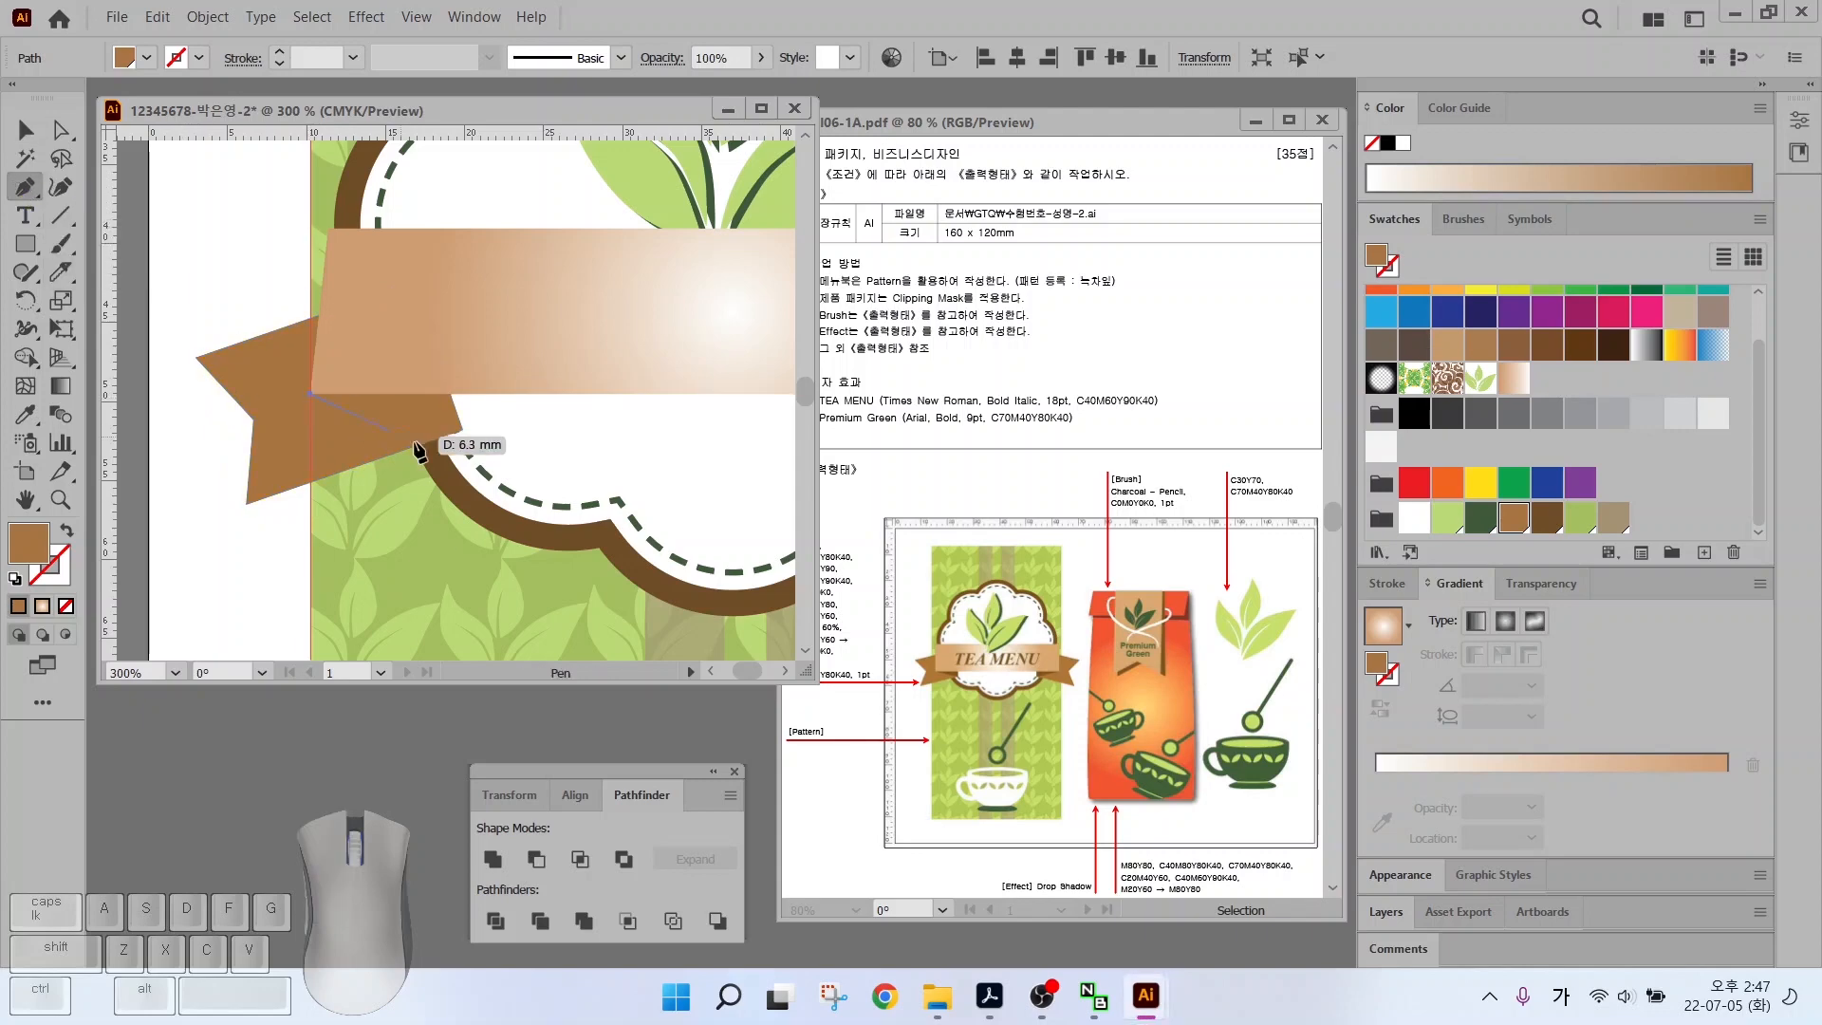
click(449, 392)
click(463, 430)
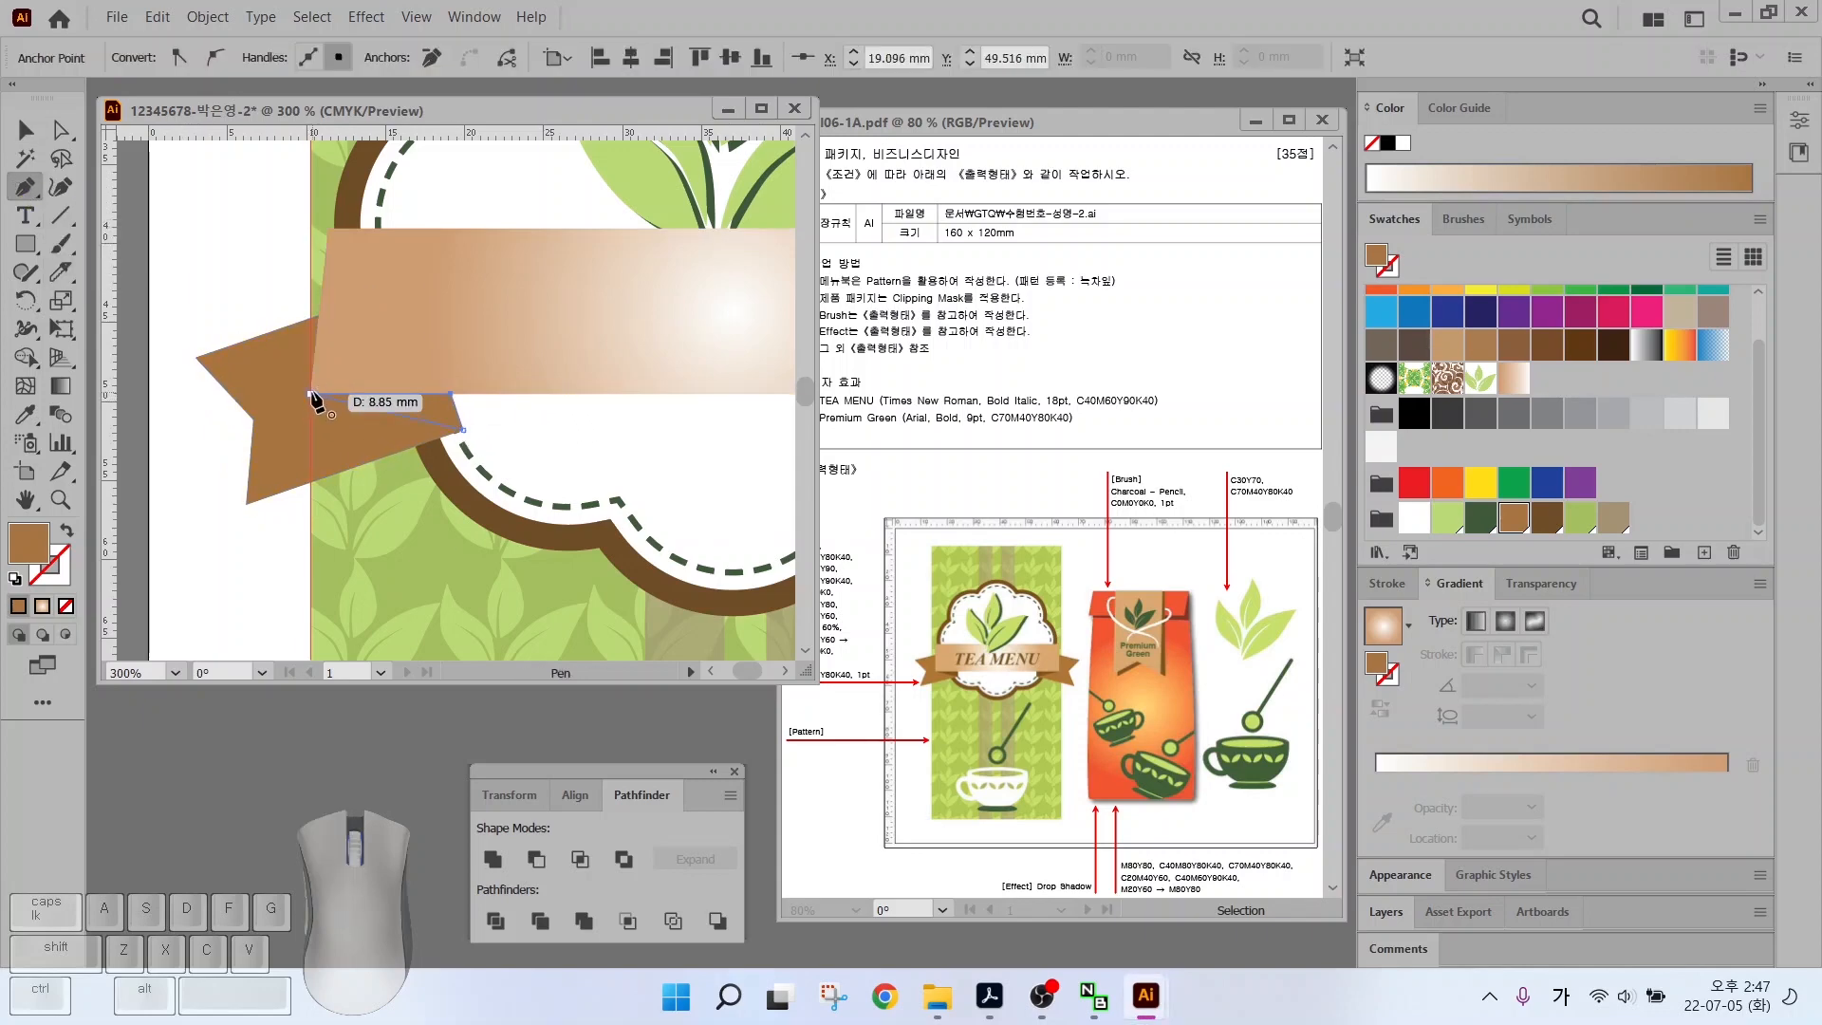
click(1548, 521)
key(ctrl+minus)
ctrl+click(326, 422)
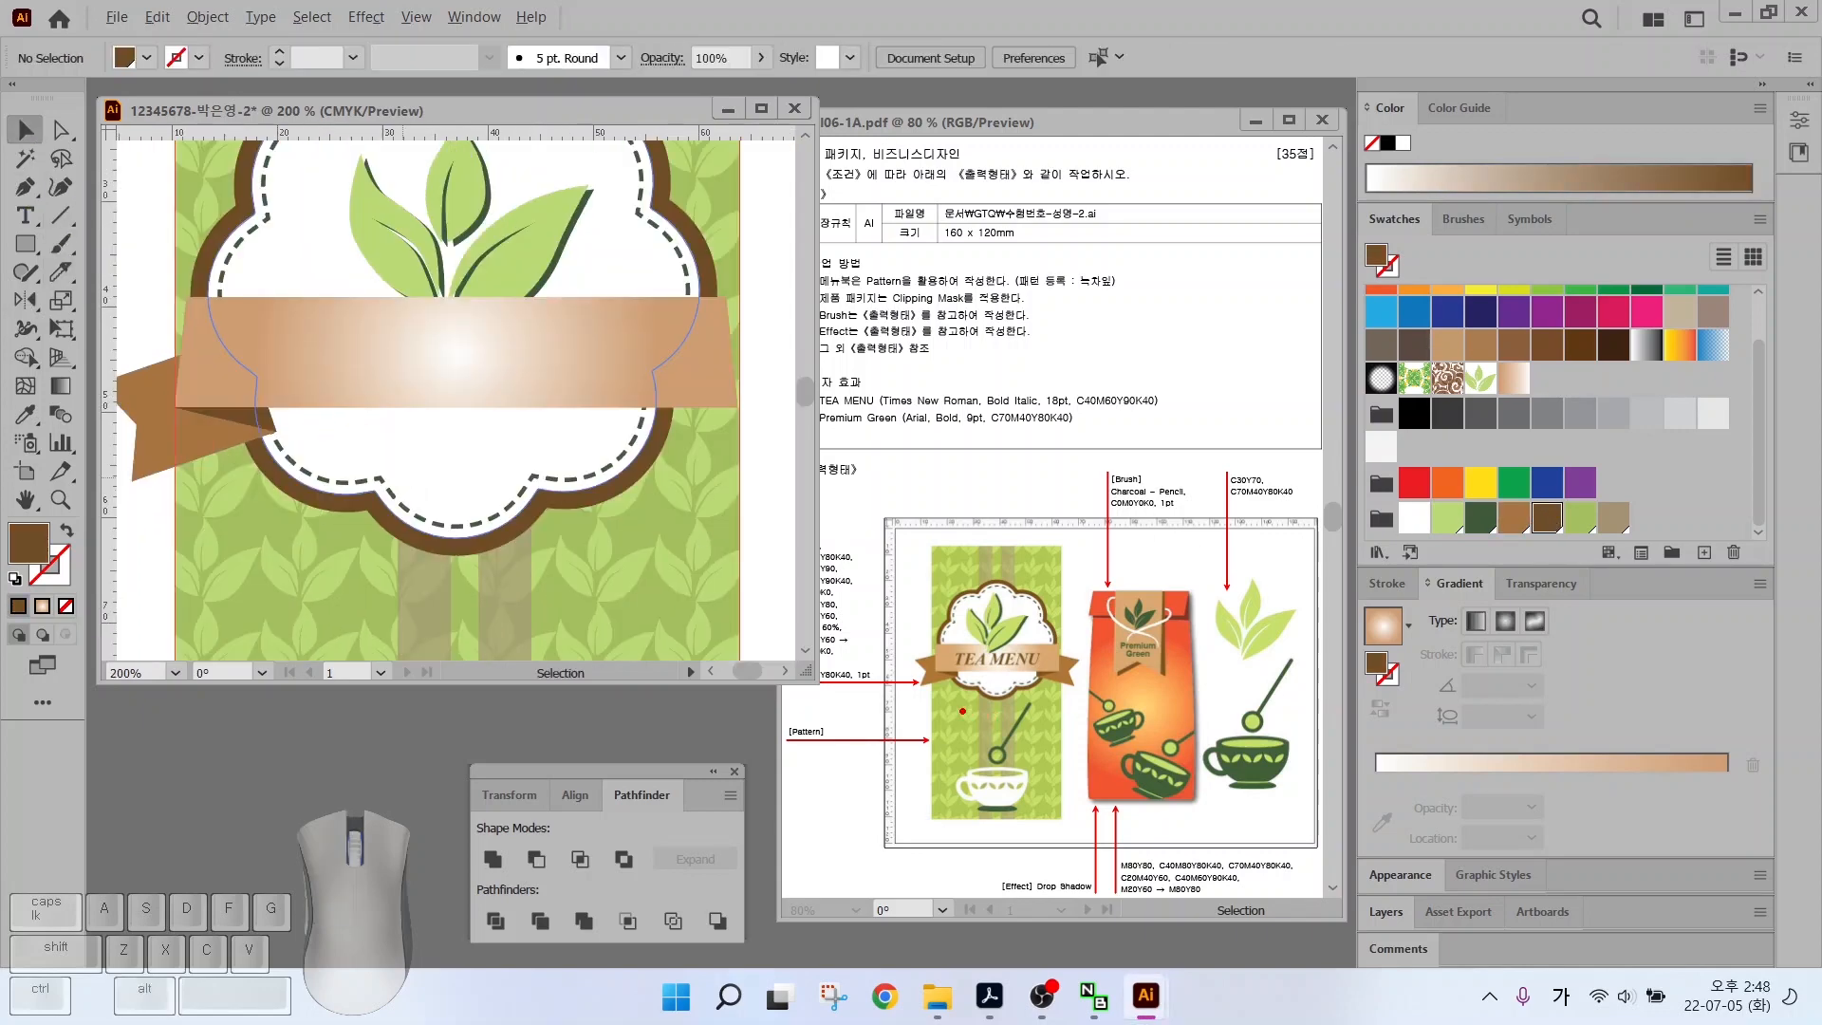
mouse_move(962, 711)
mouse_down()
mouse_move(906, 707)
mouse_move(1039, 581)
mouse_up()
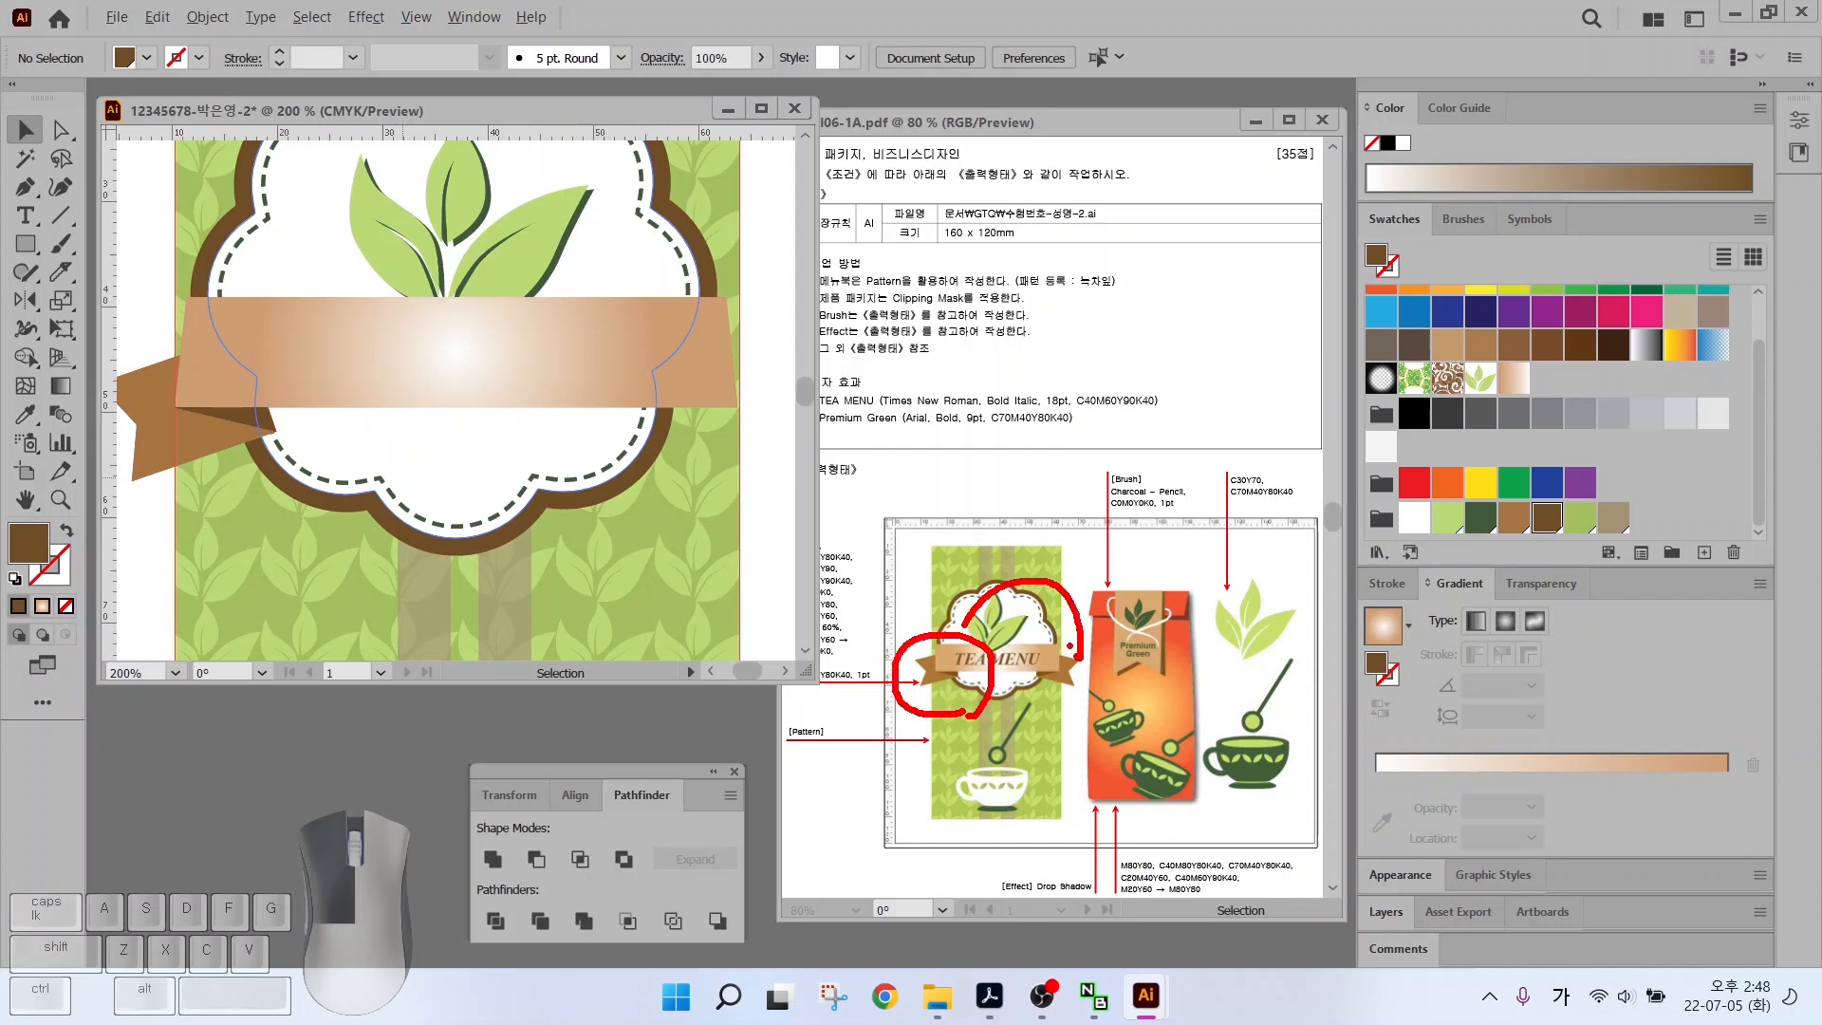
drag(1071, 647, 1097, 634)
drag(990, 539, 991, 814)
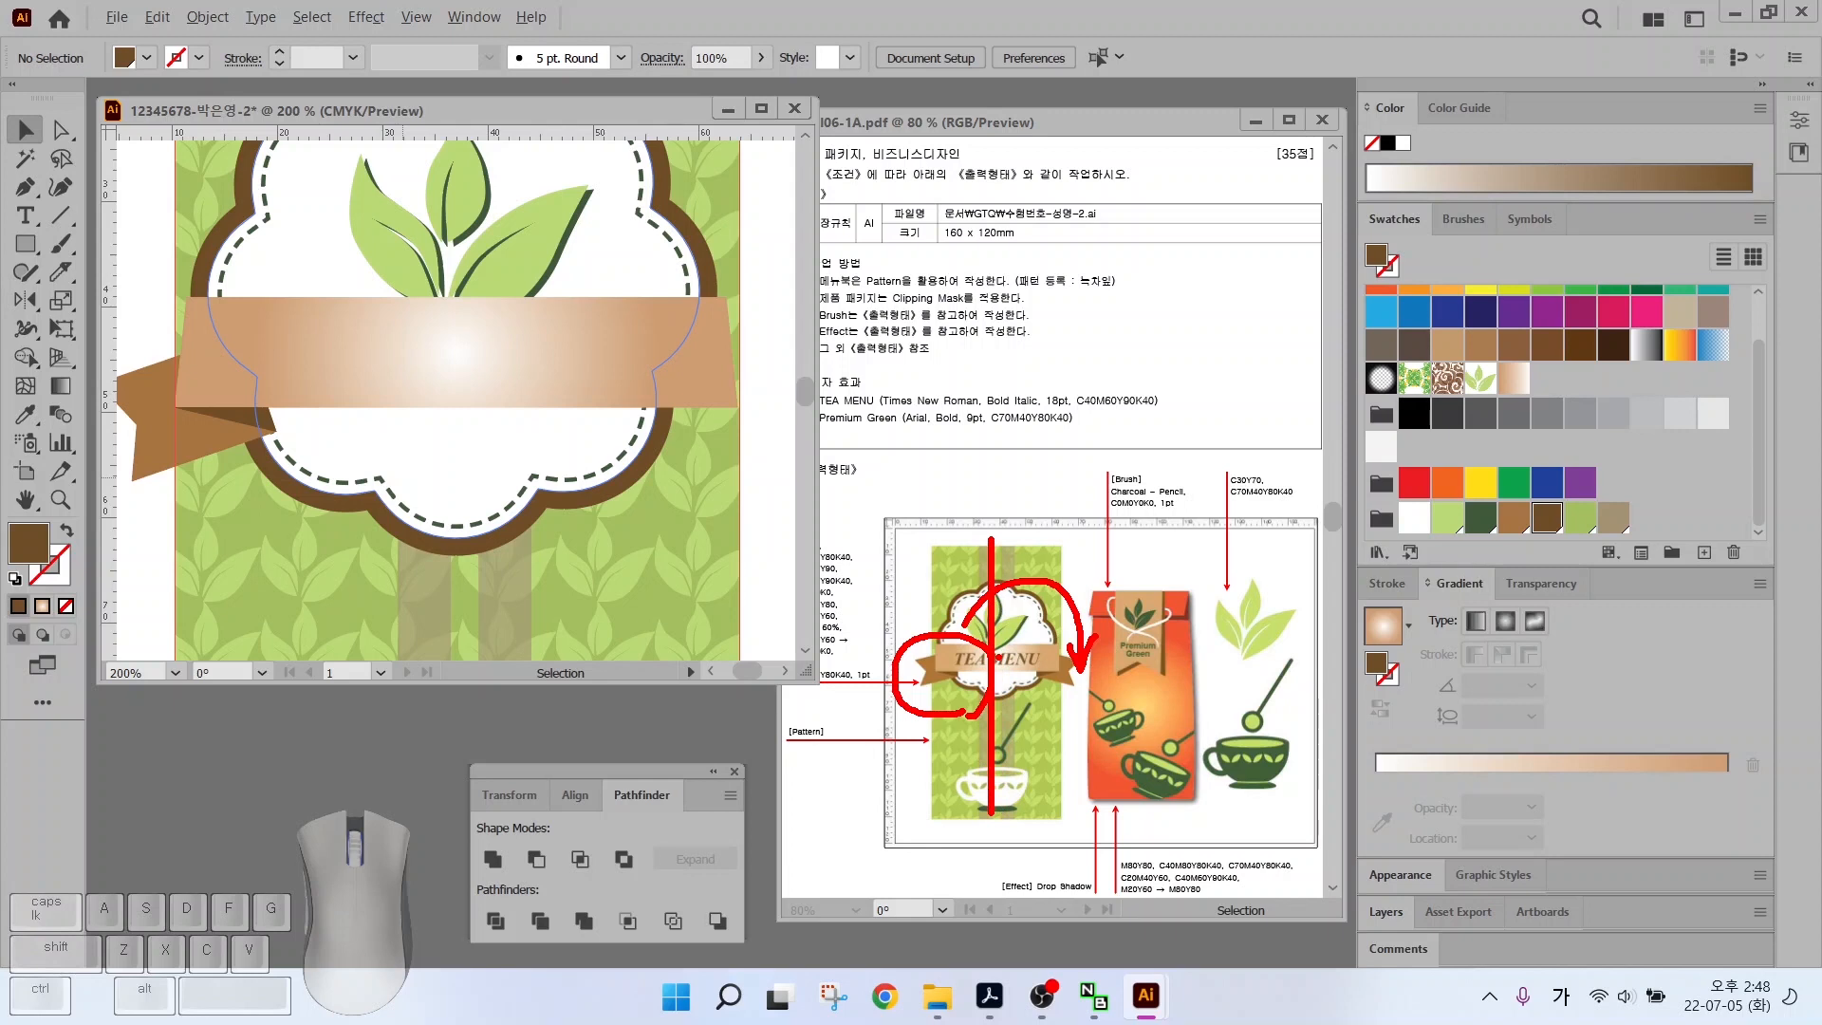
key(Escape)
click(28, 139)
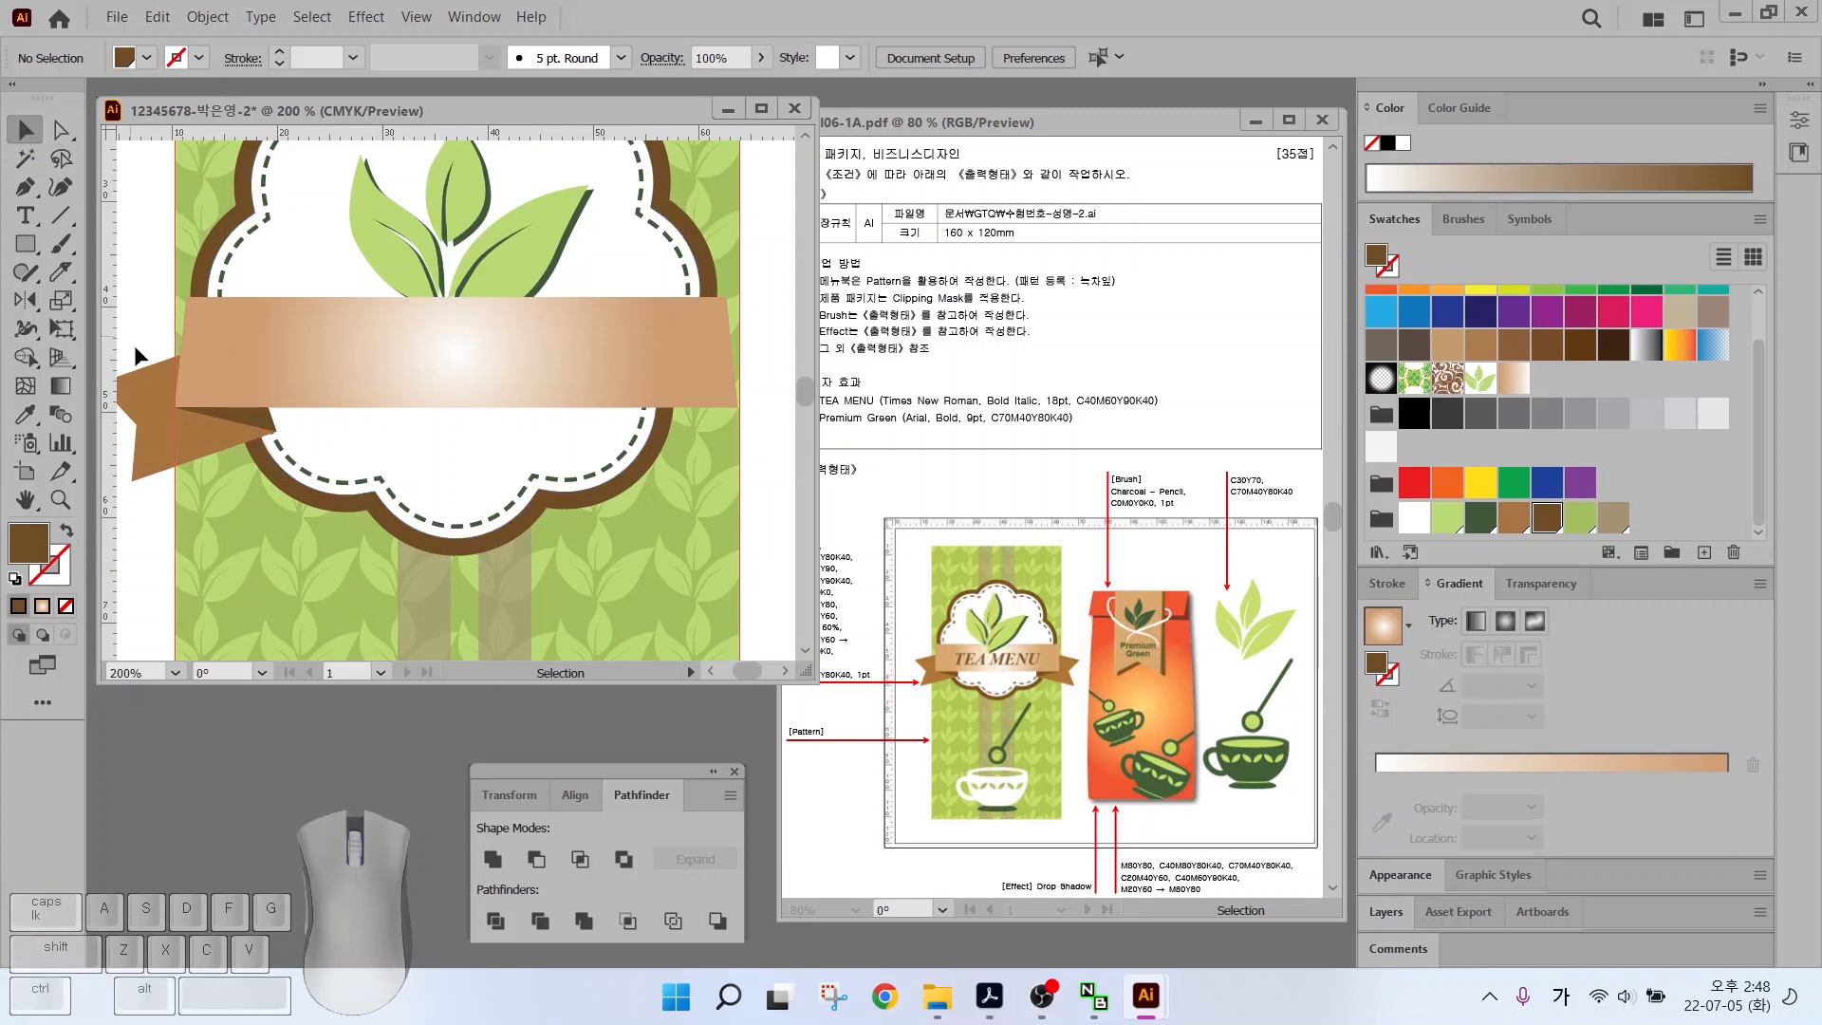
click(173, 431)
shift+click(242, 413)
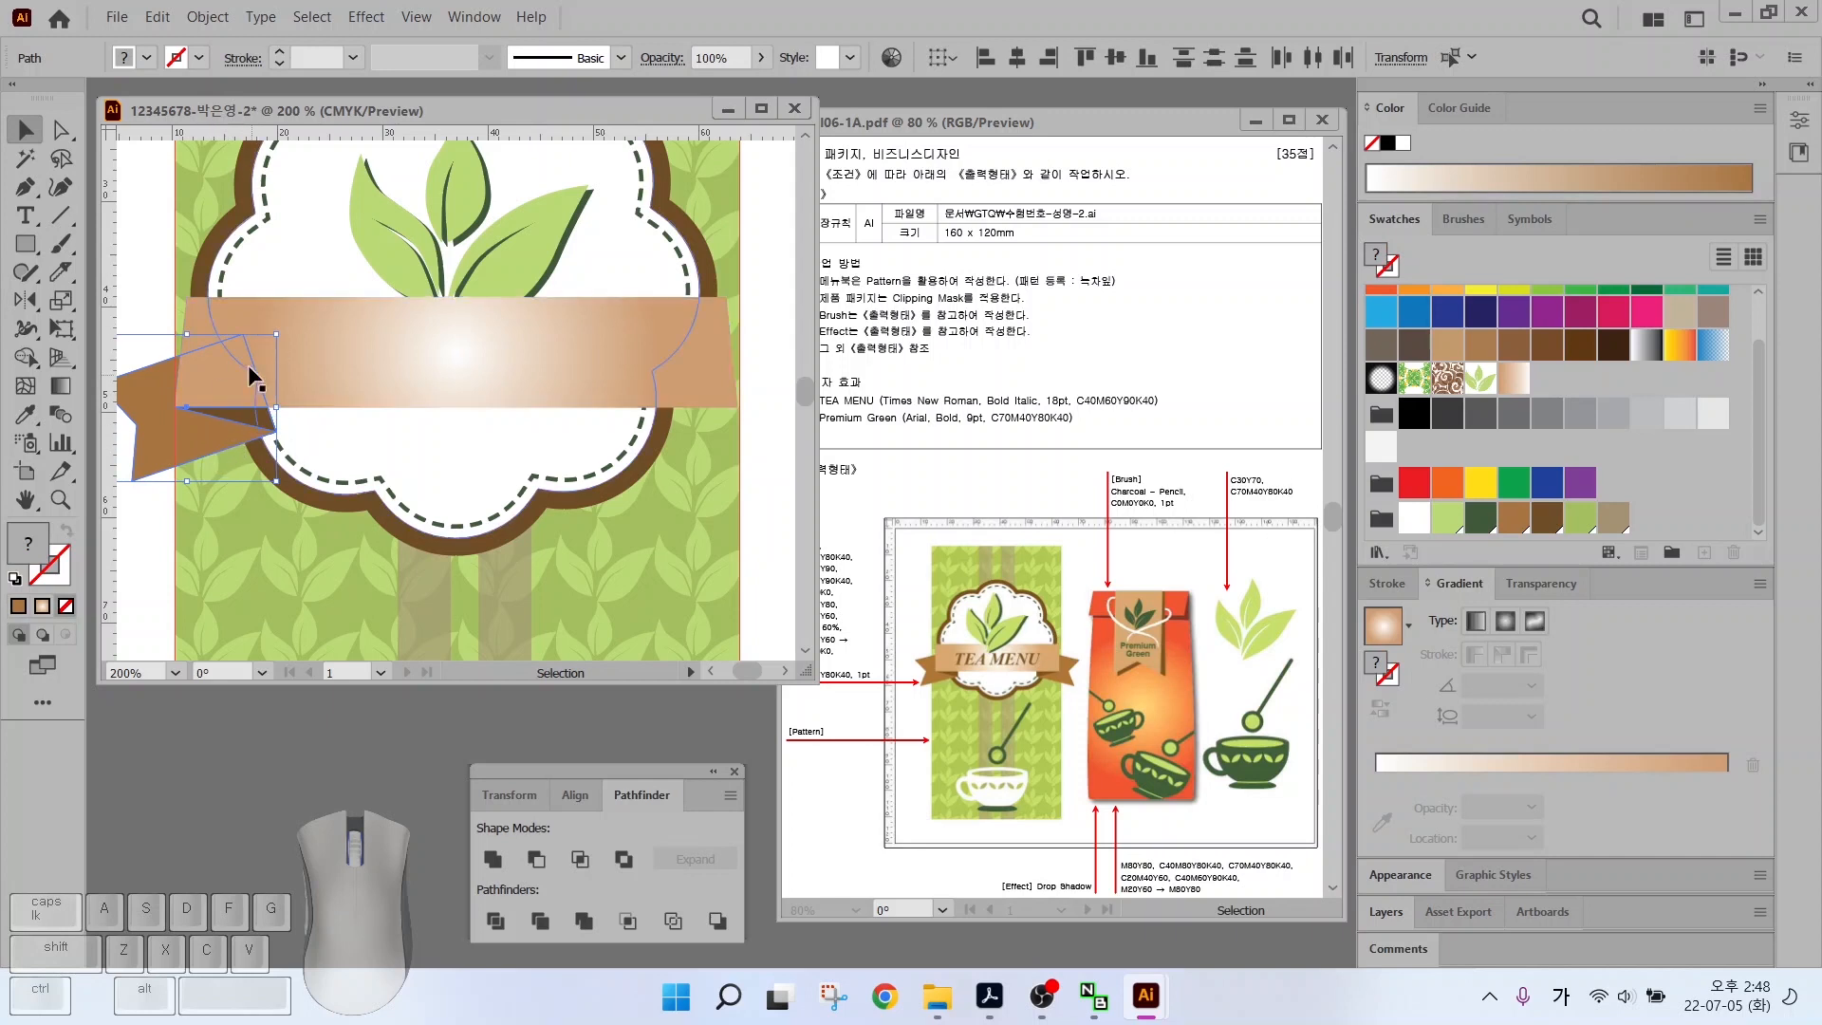
Reflect a vertical copy of the tail and fold across the cloud's centre, then Show All
click(23, 301)
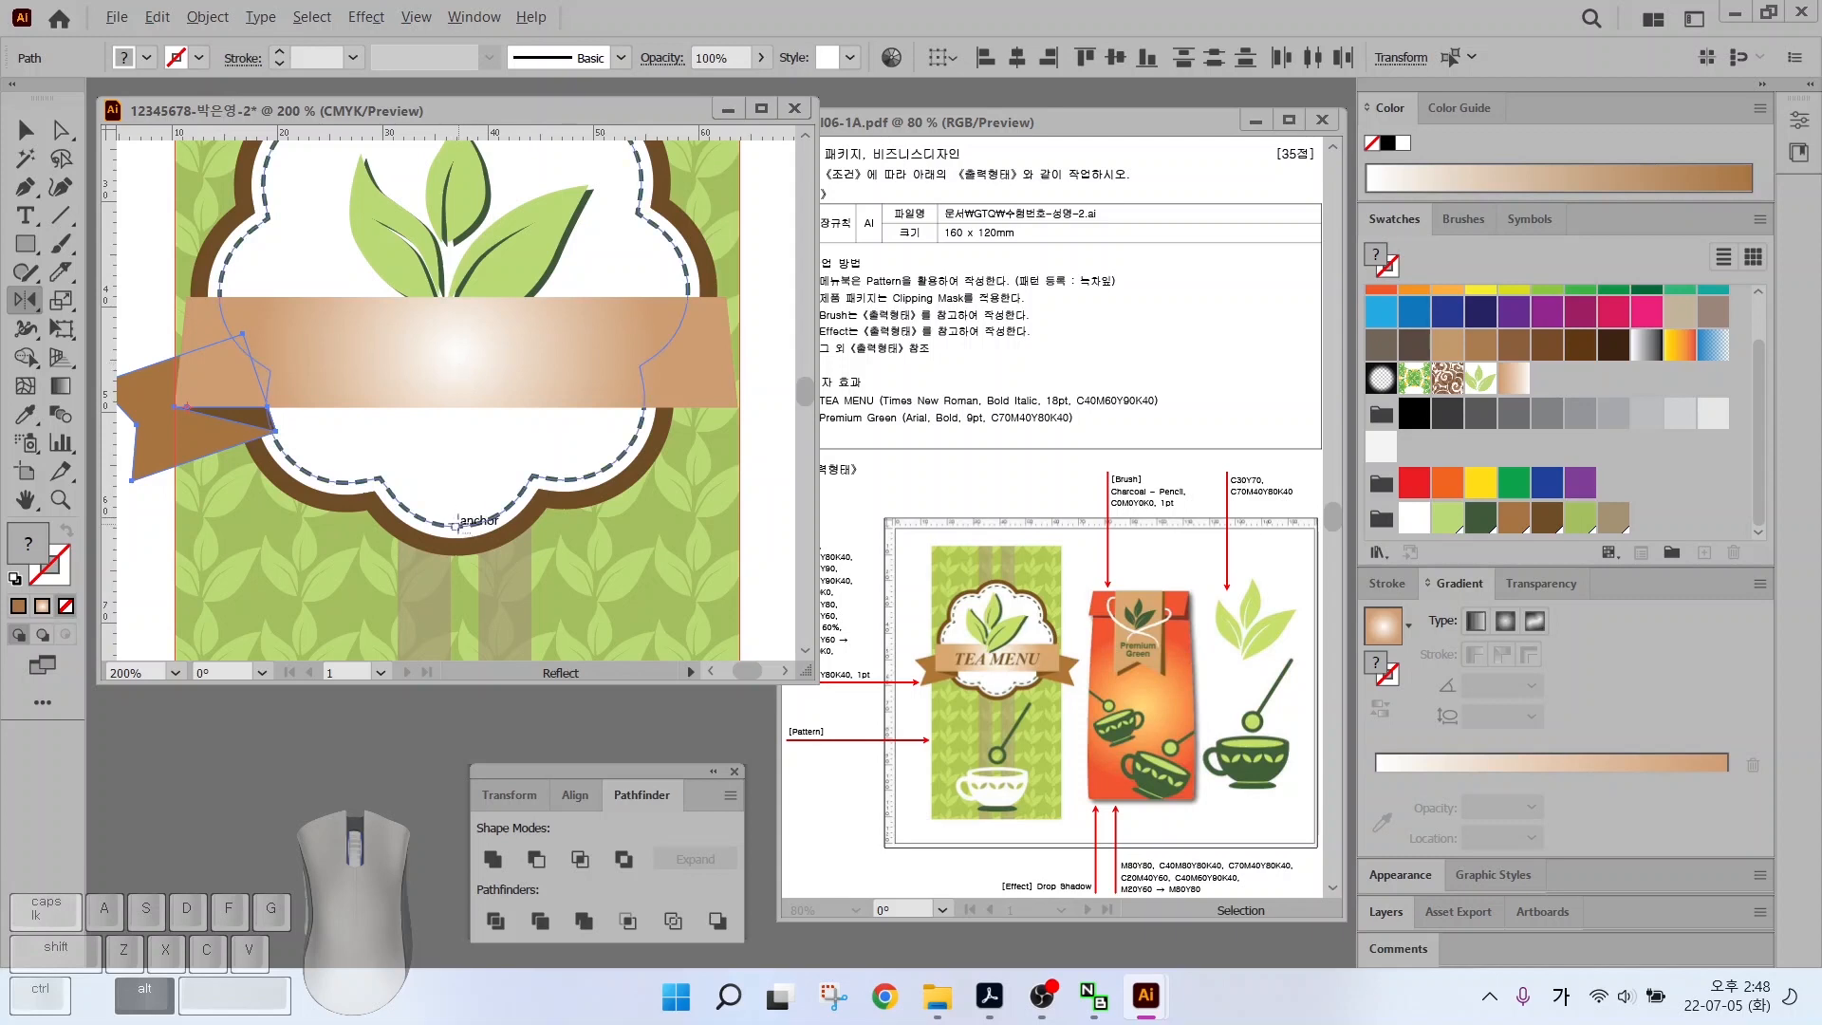
alt+click(457, 529)
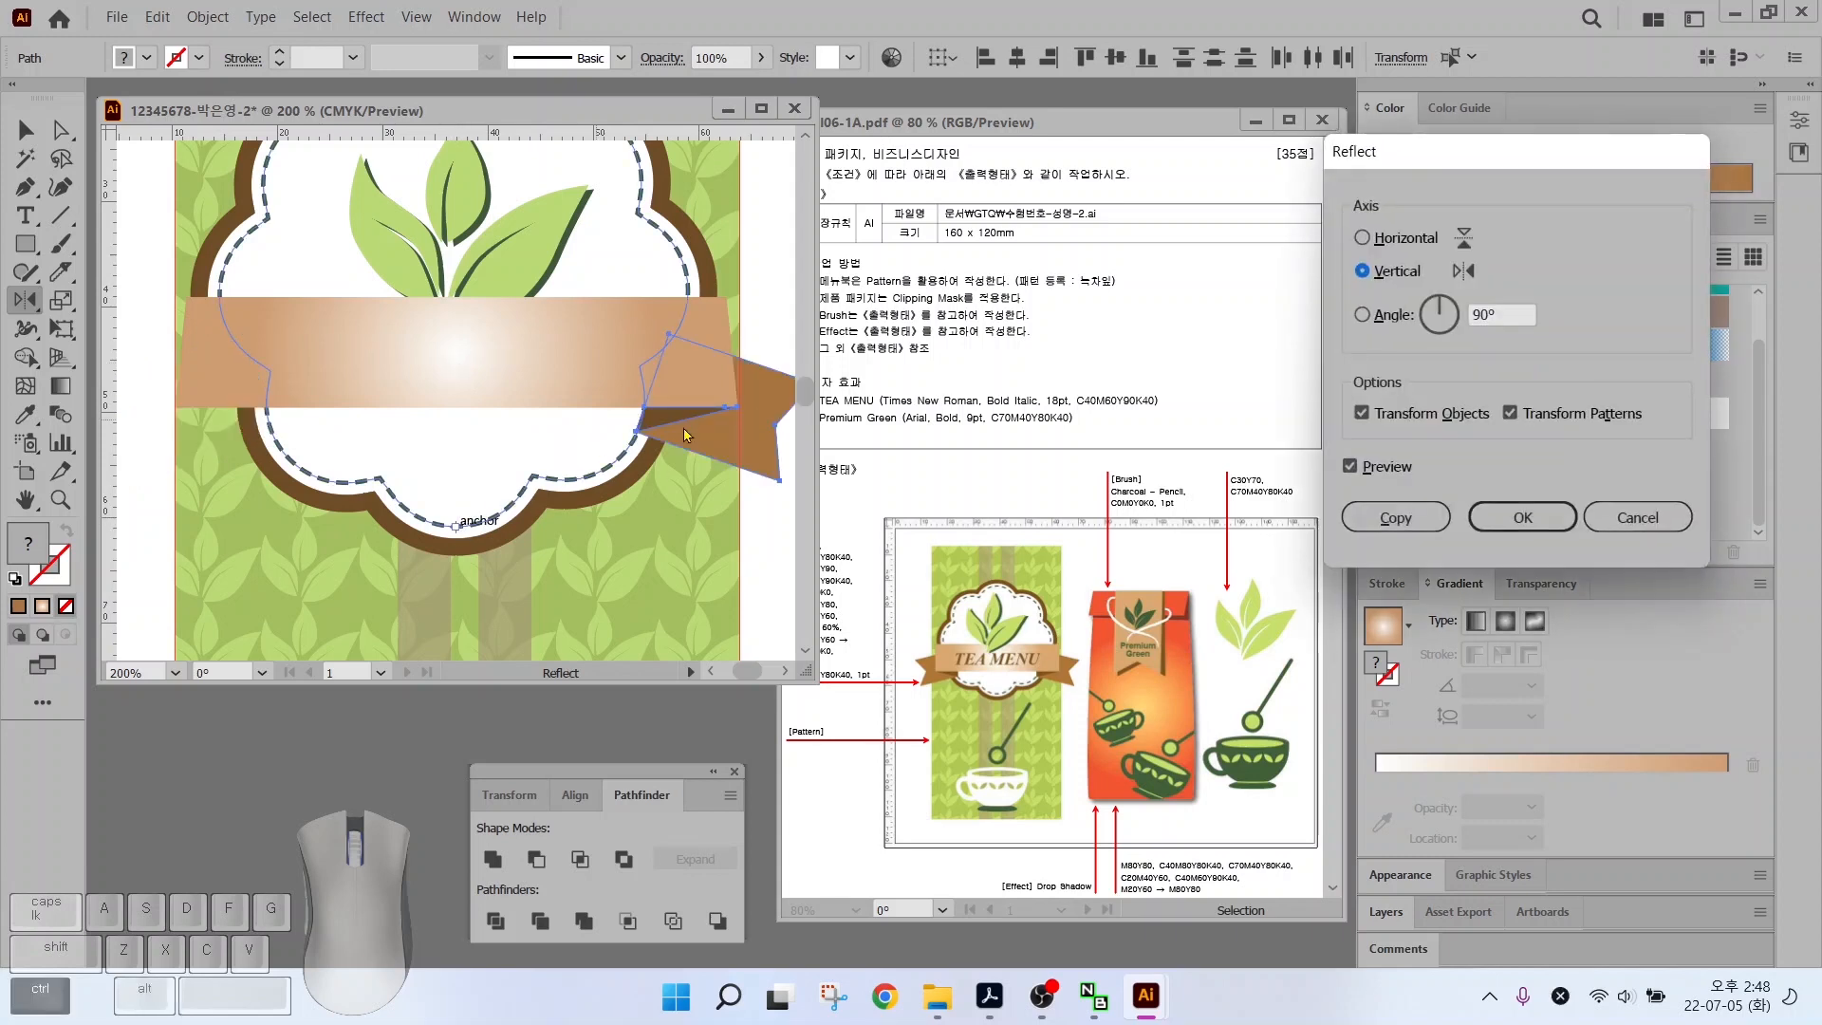
click(1396, 517)
click(26, 129)
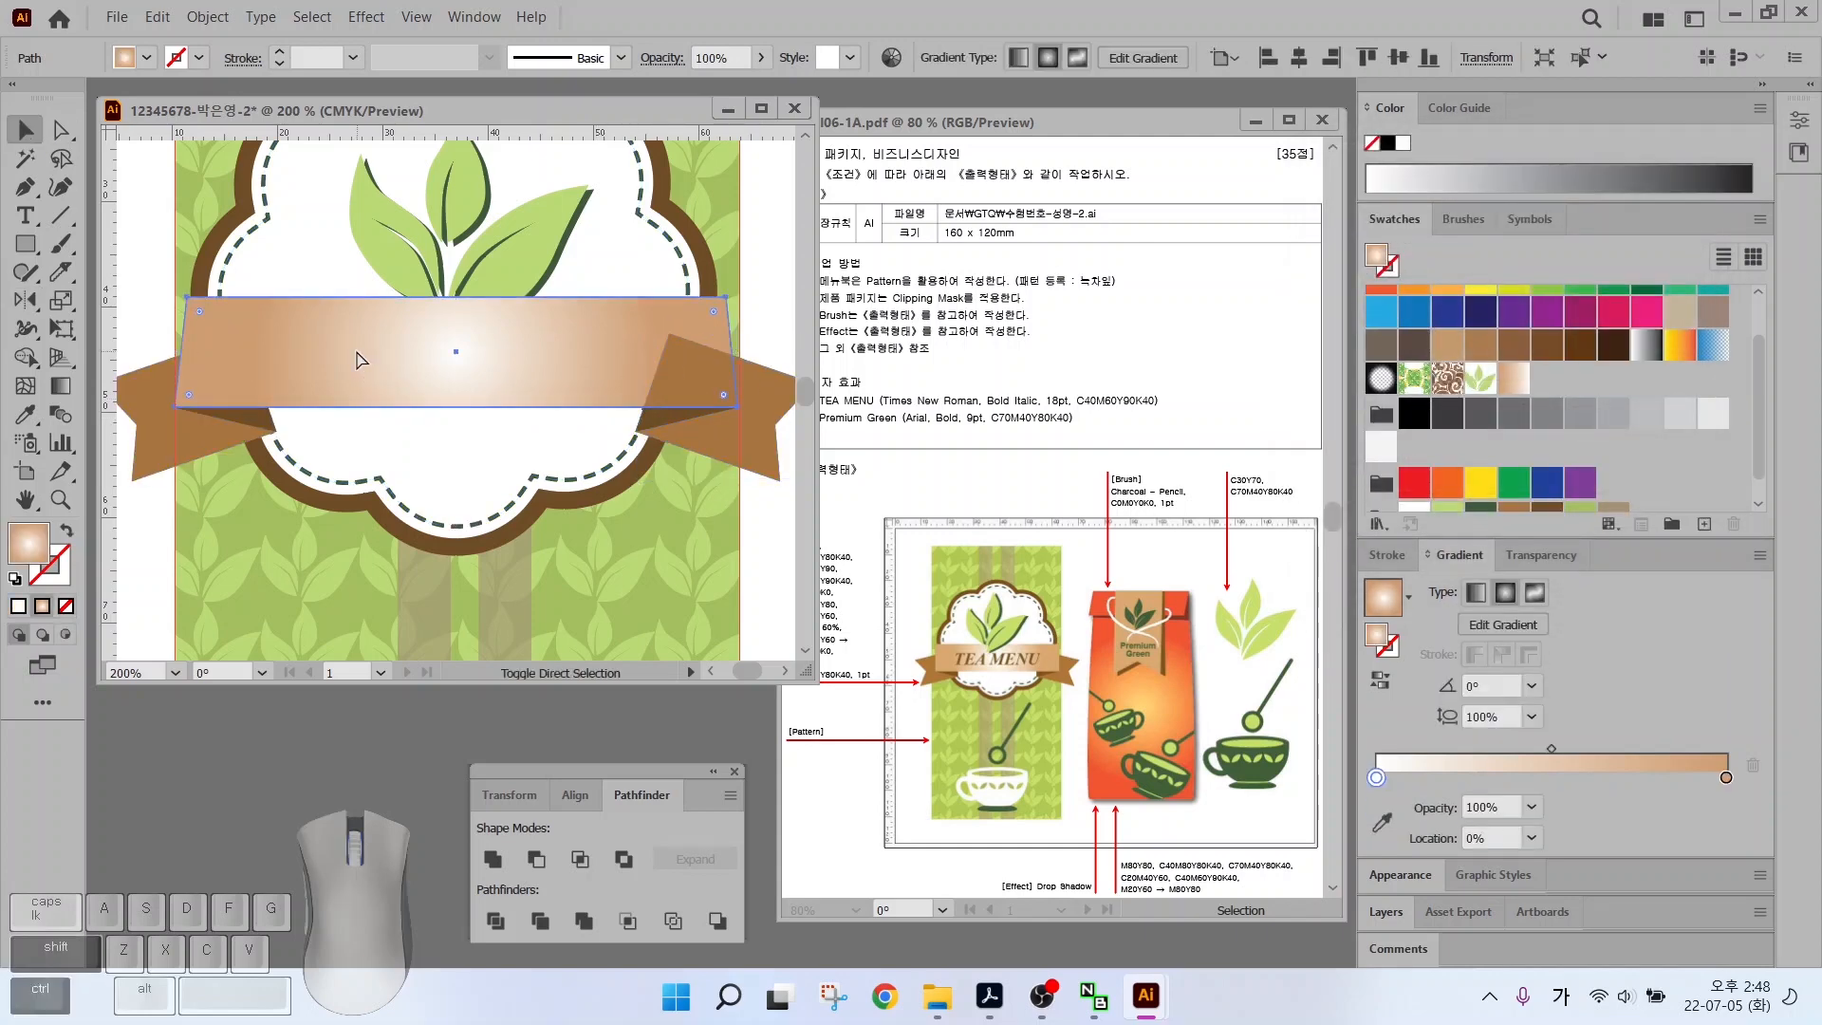
click(622, 554)
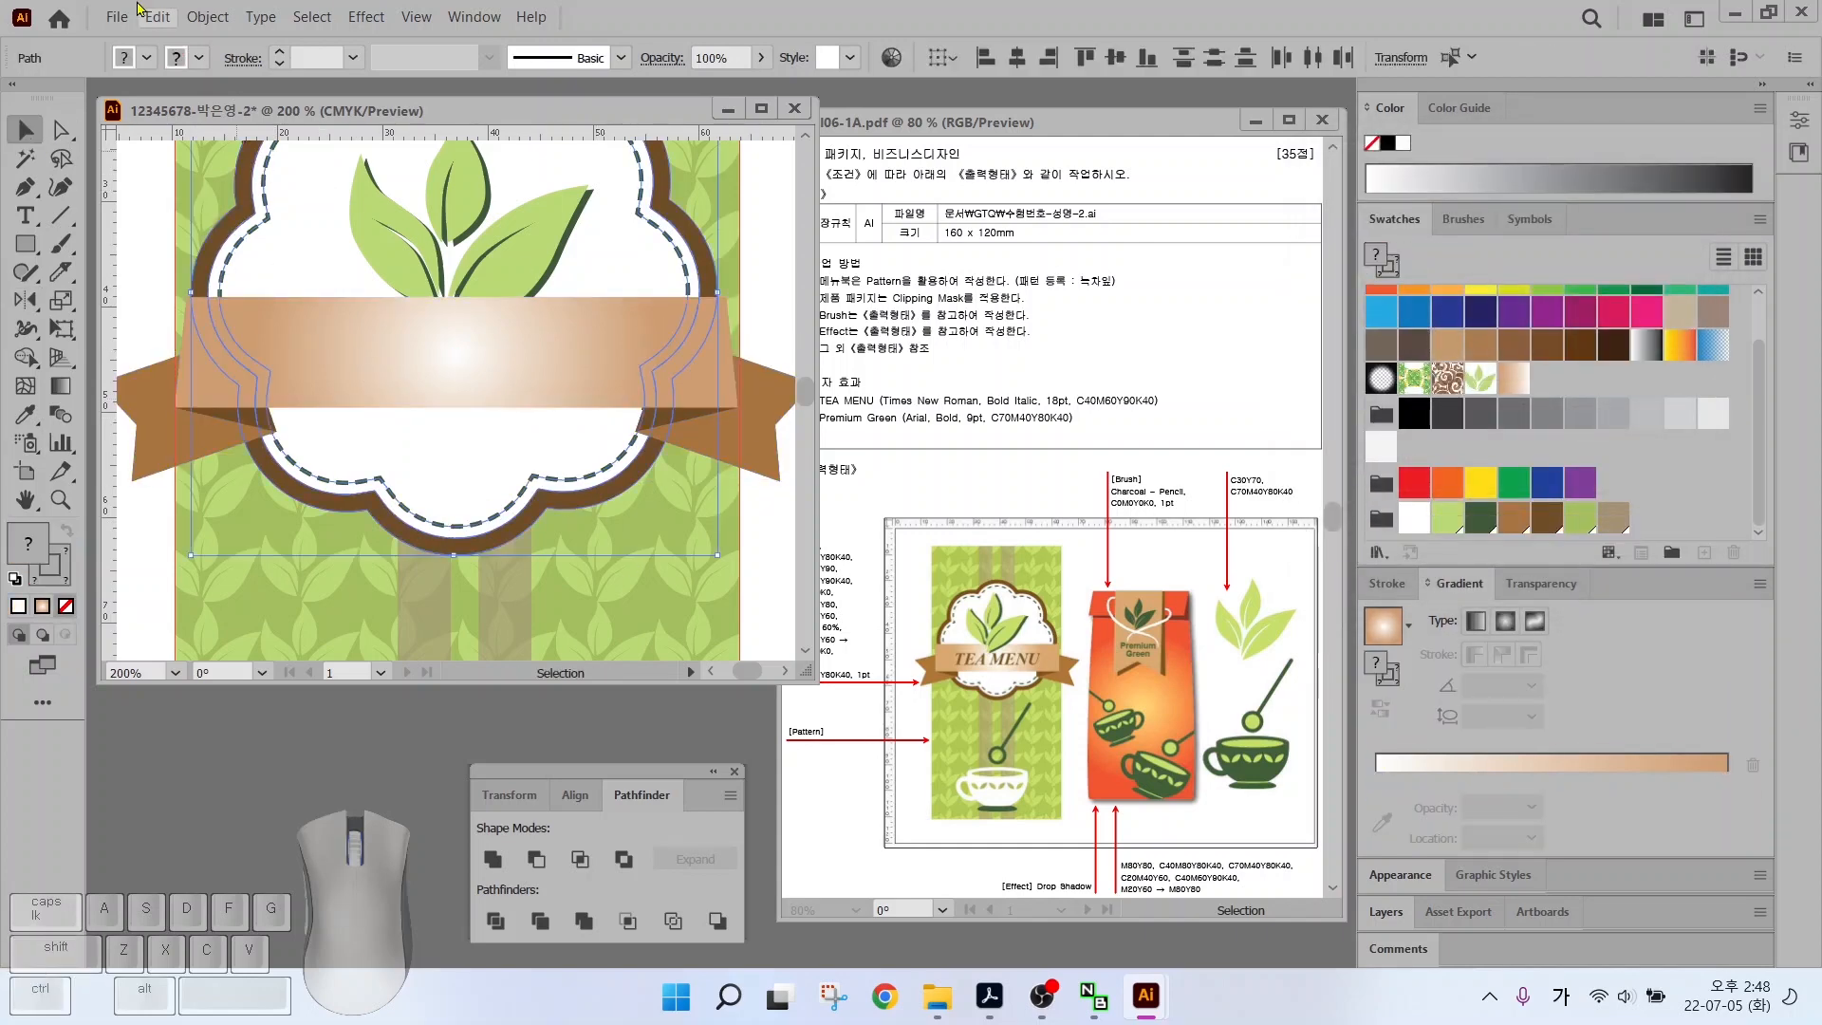
click(187, 16)
click(237, 232)
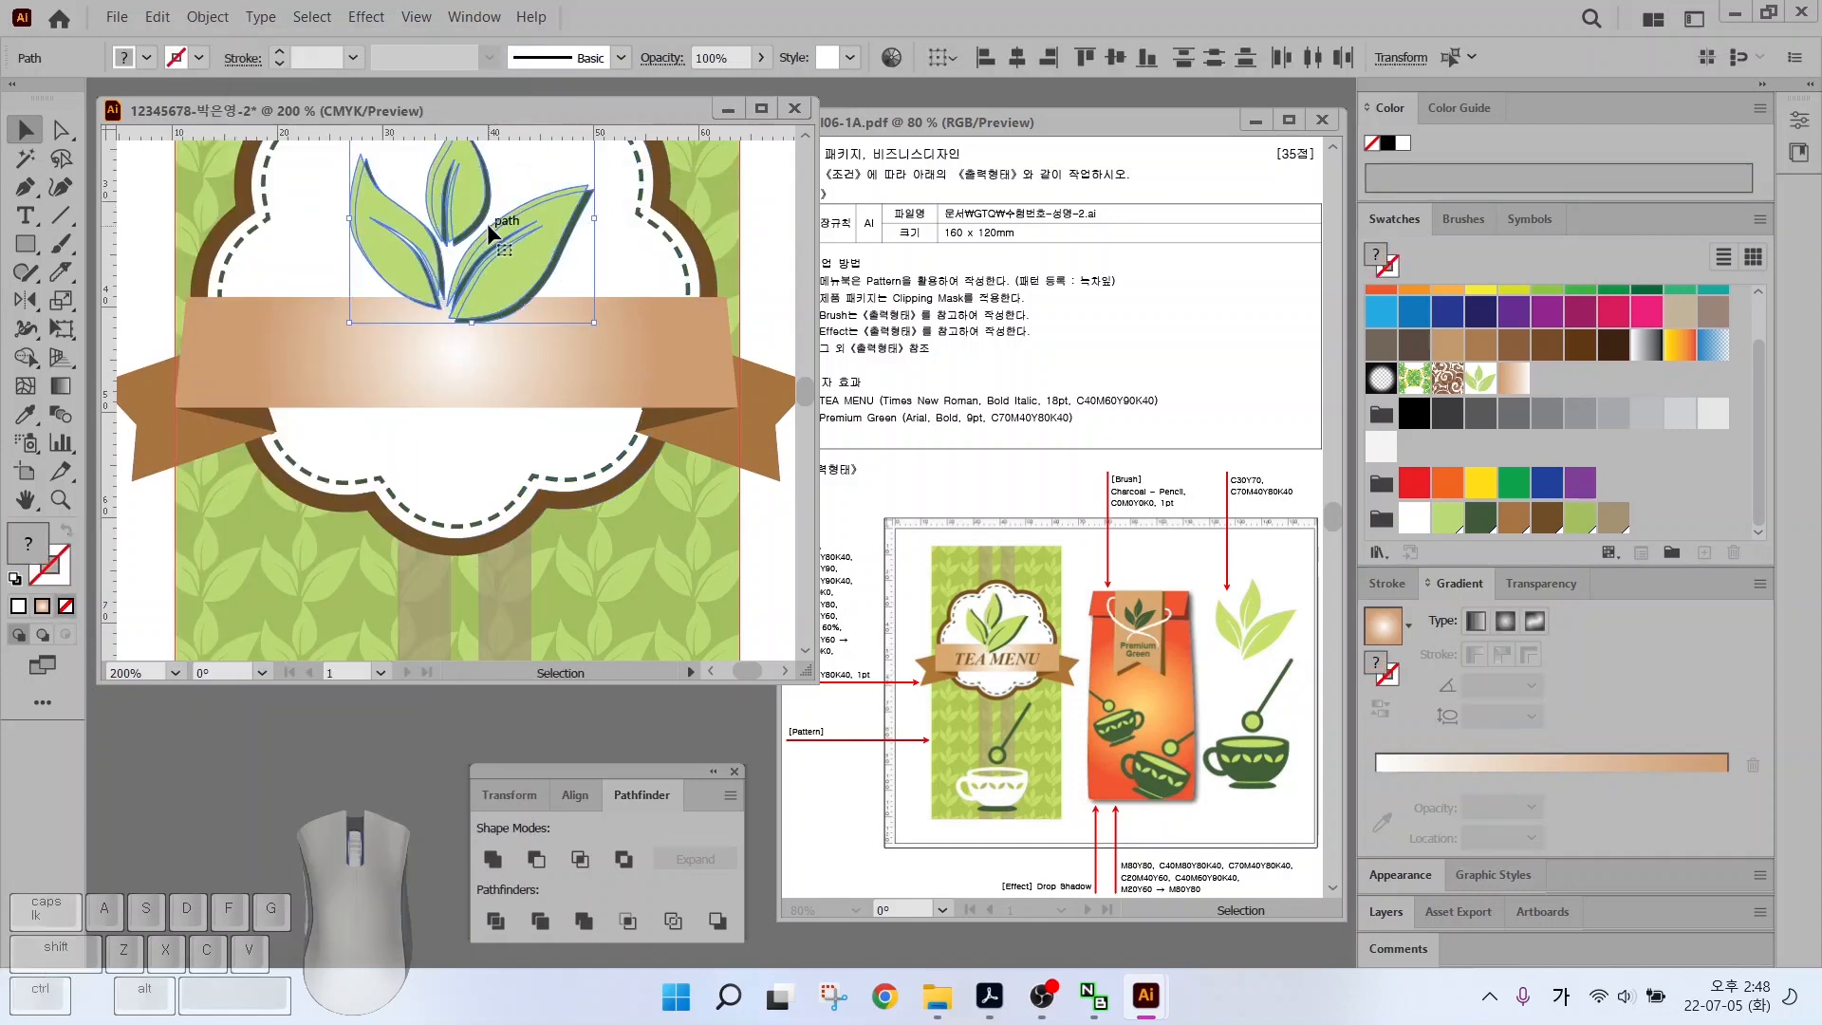
Type the title TEA MENU in capitals on the ribbon
click(38, 224)
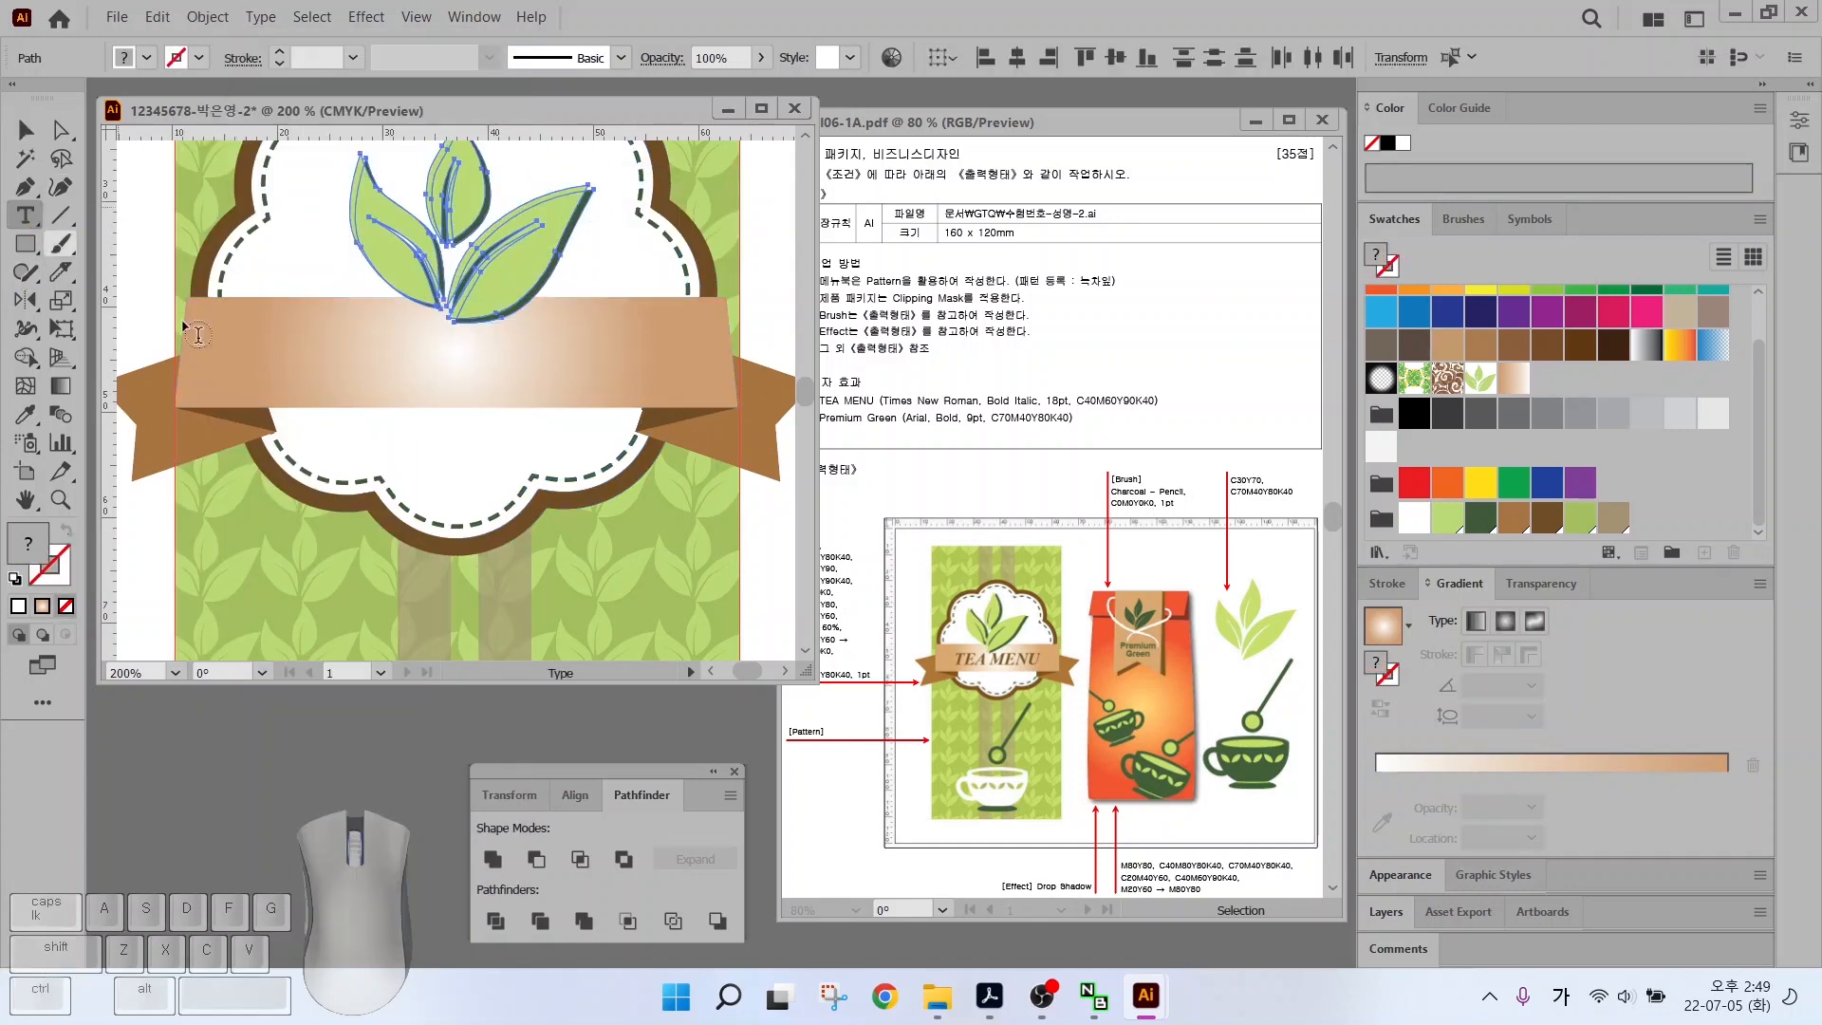
click(314, 386)
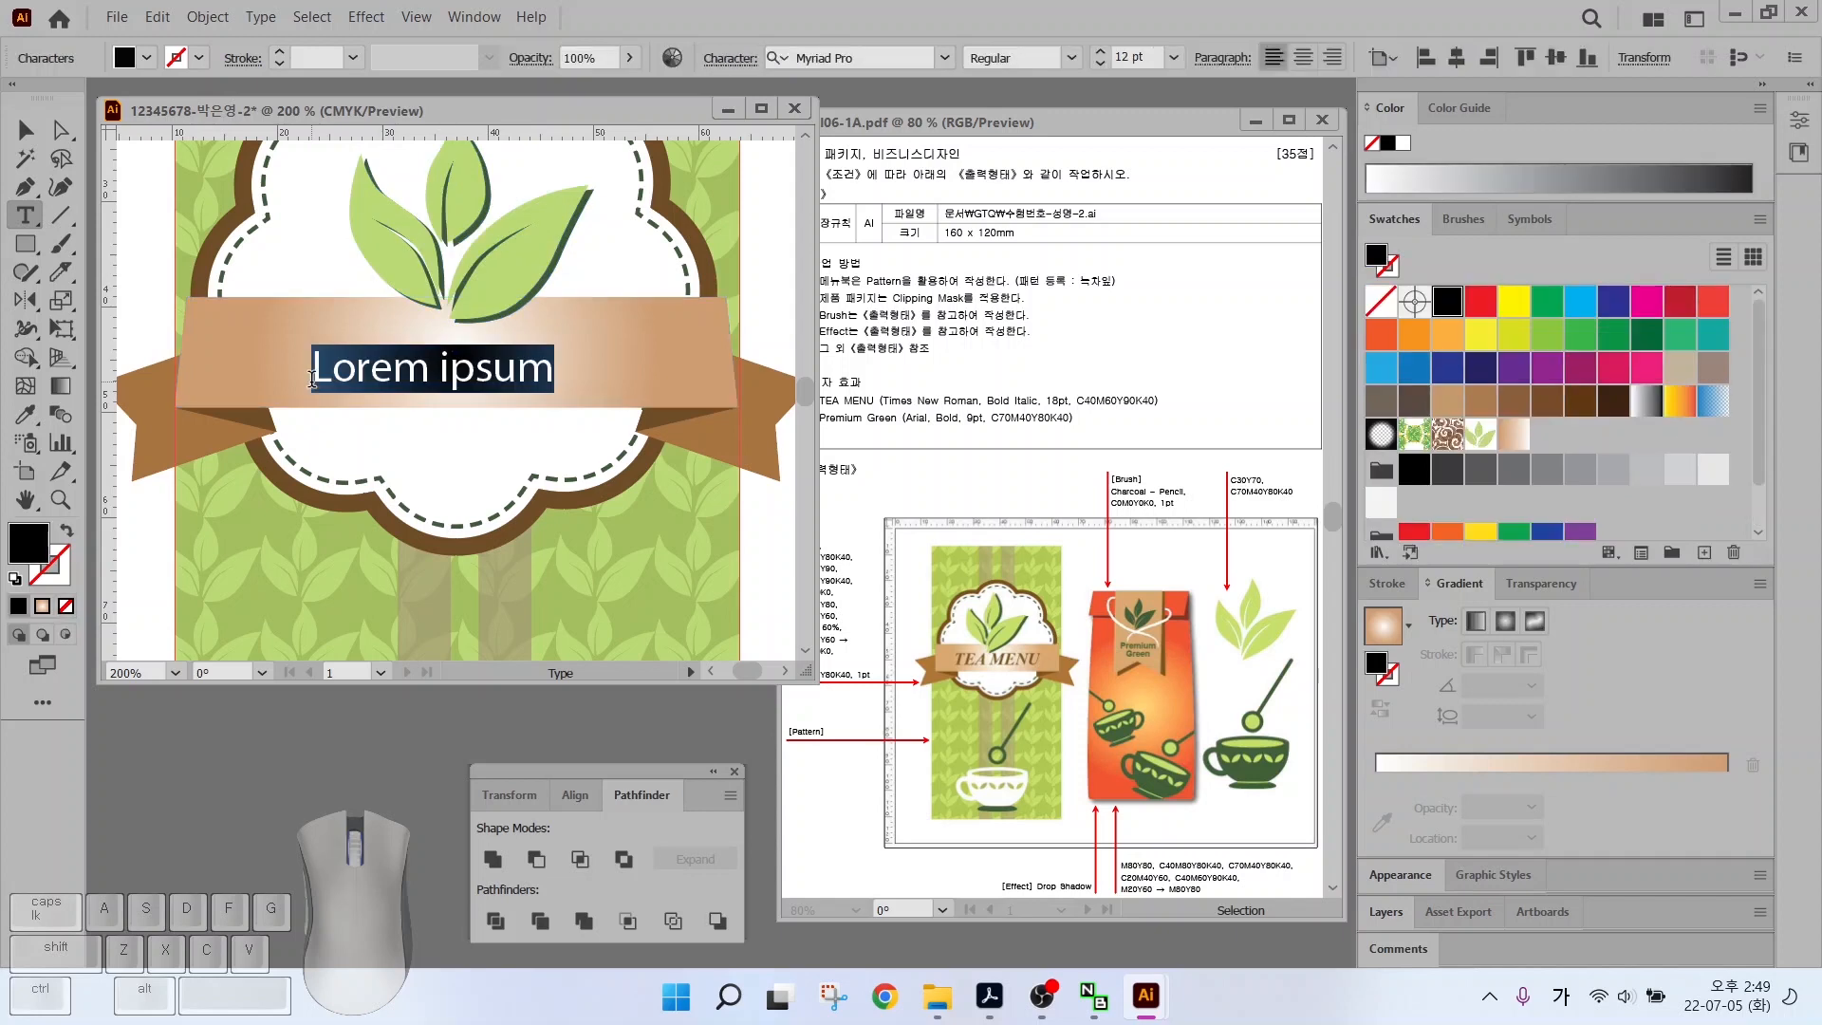
key(Caps_Lock)
text(TEA MENU)
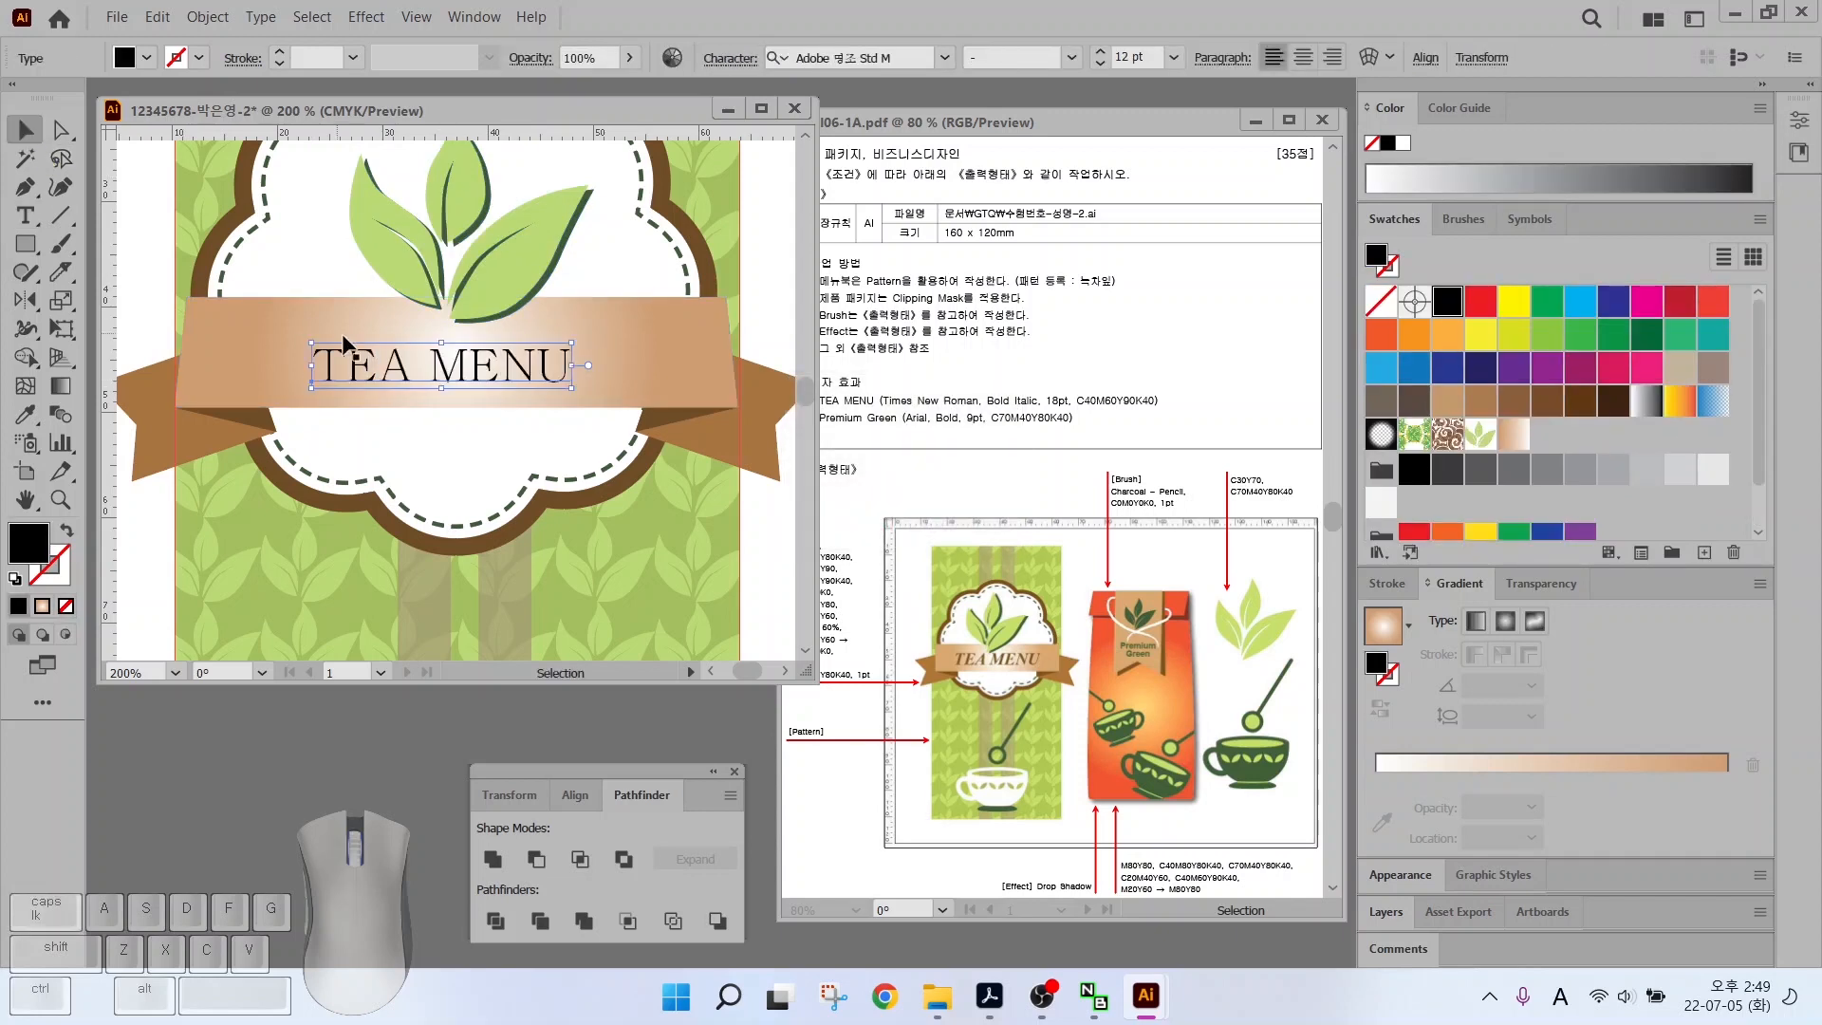
drag(311, 379, 325, 372)
Set TEA MENU to Times New Roman Bold Italic
click(944, 57)
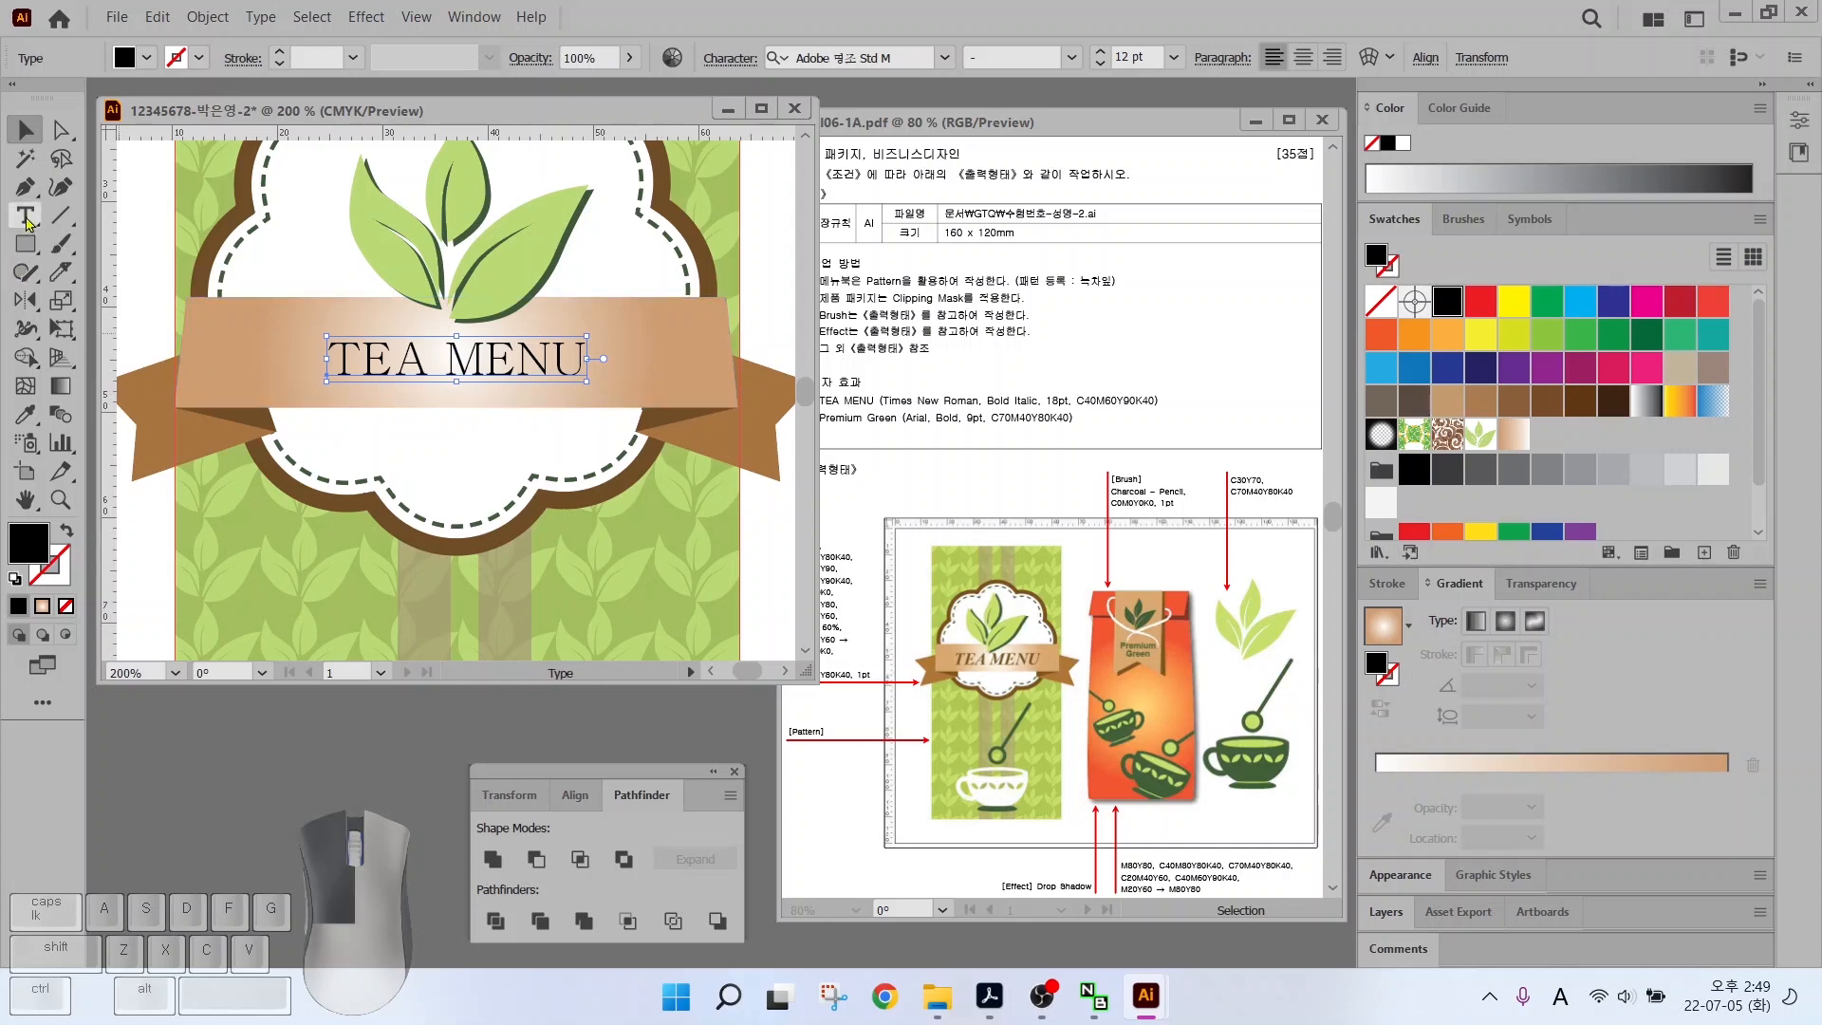
click(945, 57)
drag(1342, 247, 1343, 171)
click(854, 240)
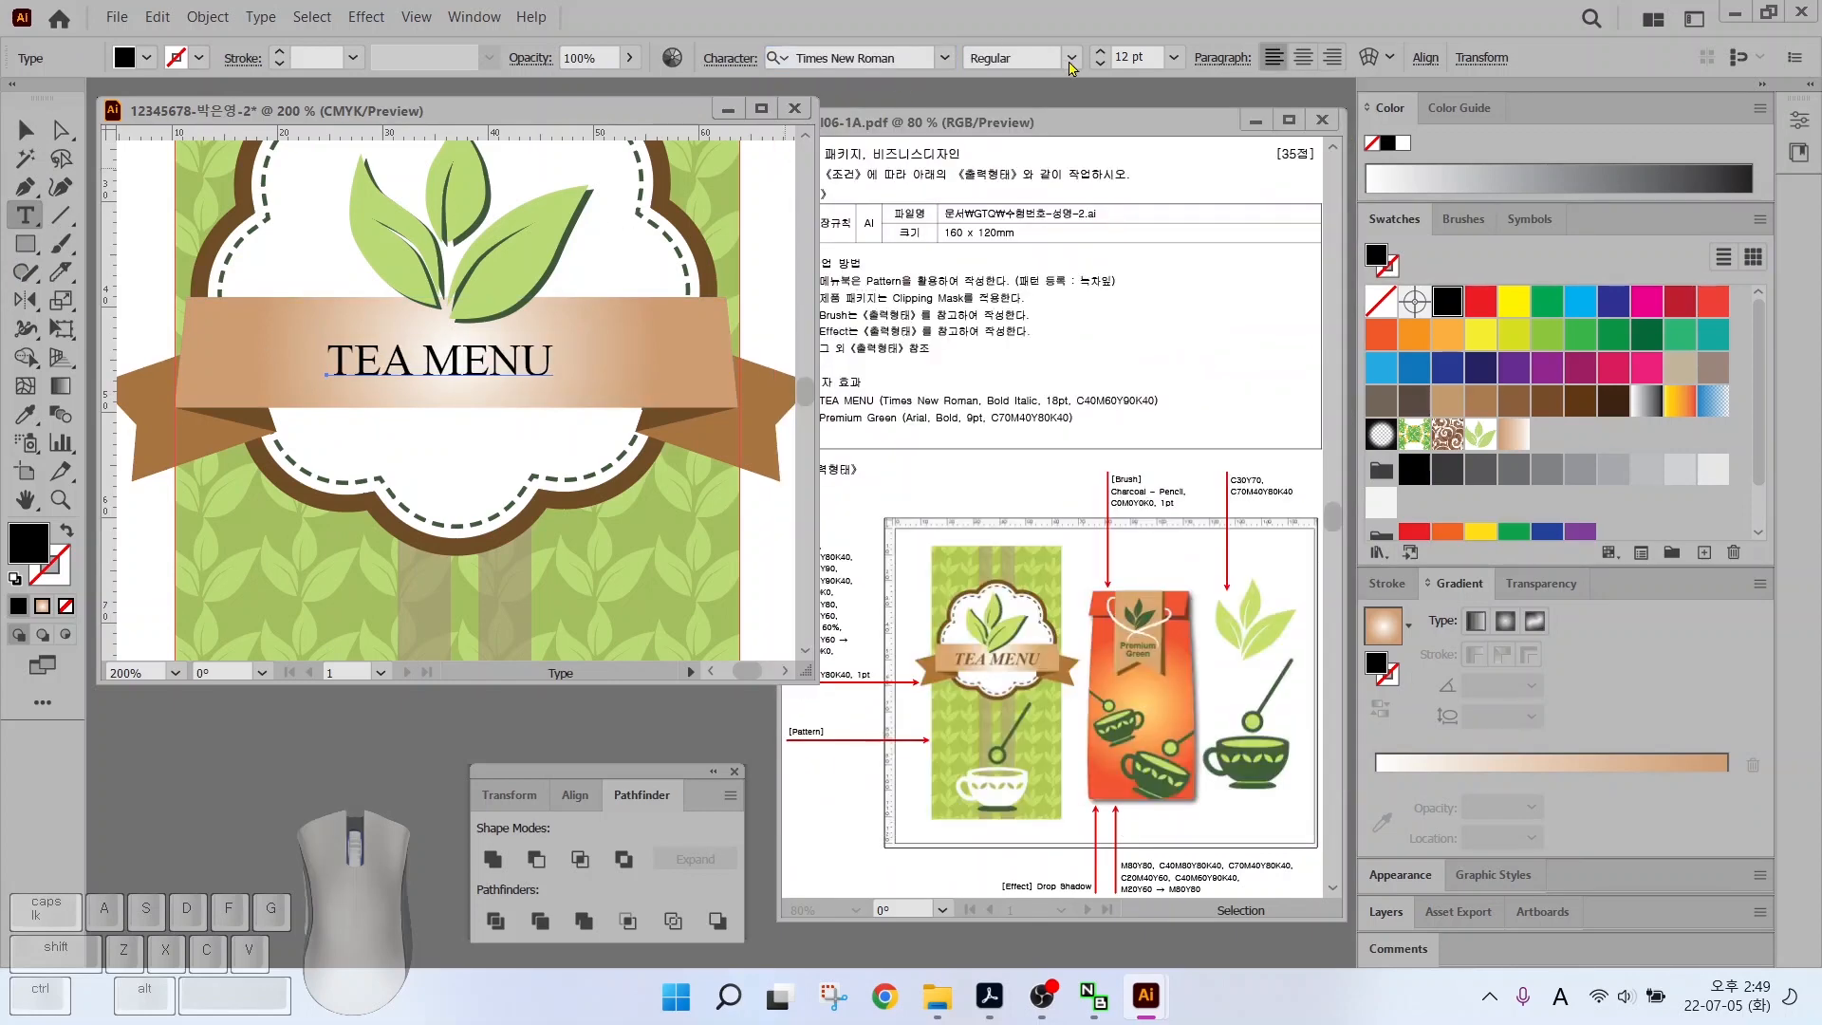
click(1071, 58)
click(1006, 163)
scroll(1129, 56, up, 6)
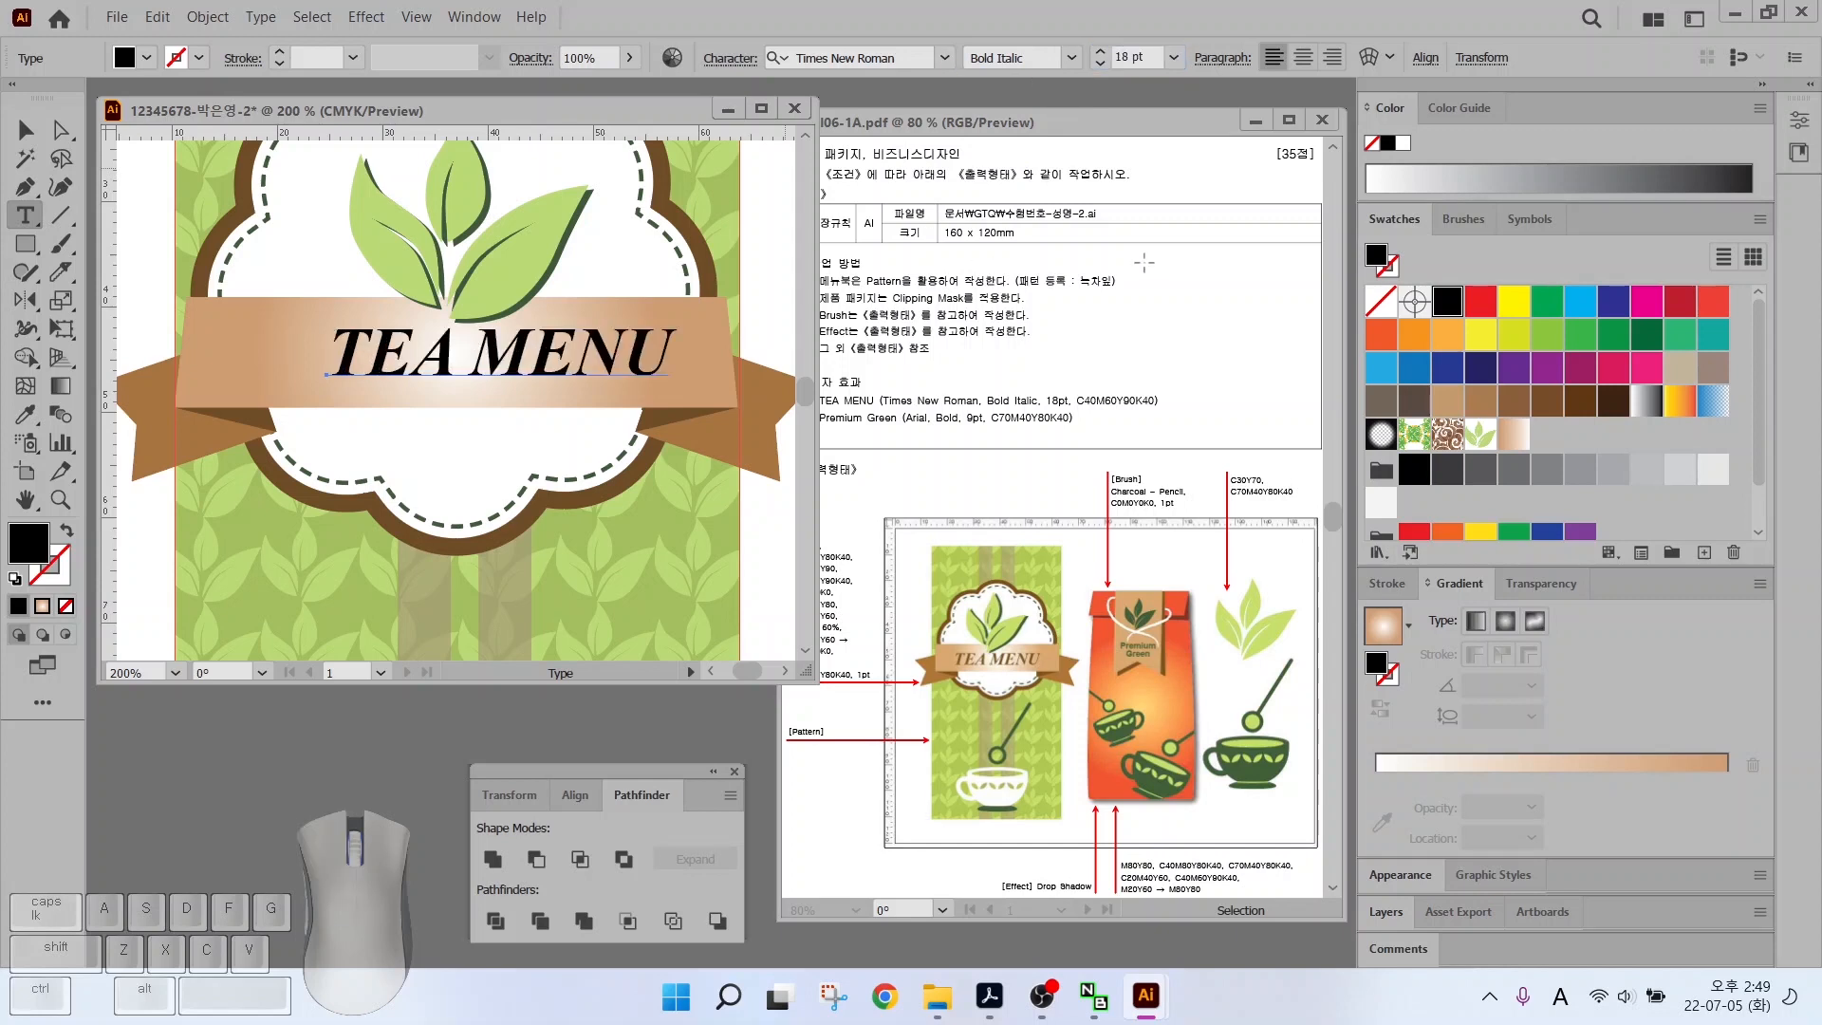
scroll(1561, 526, down, 2)
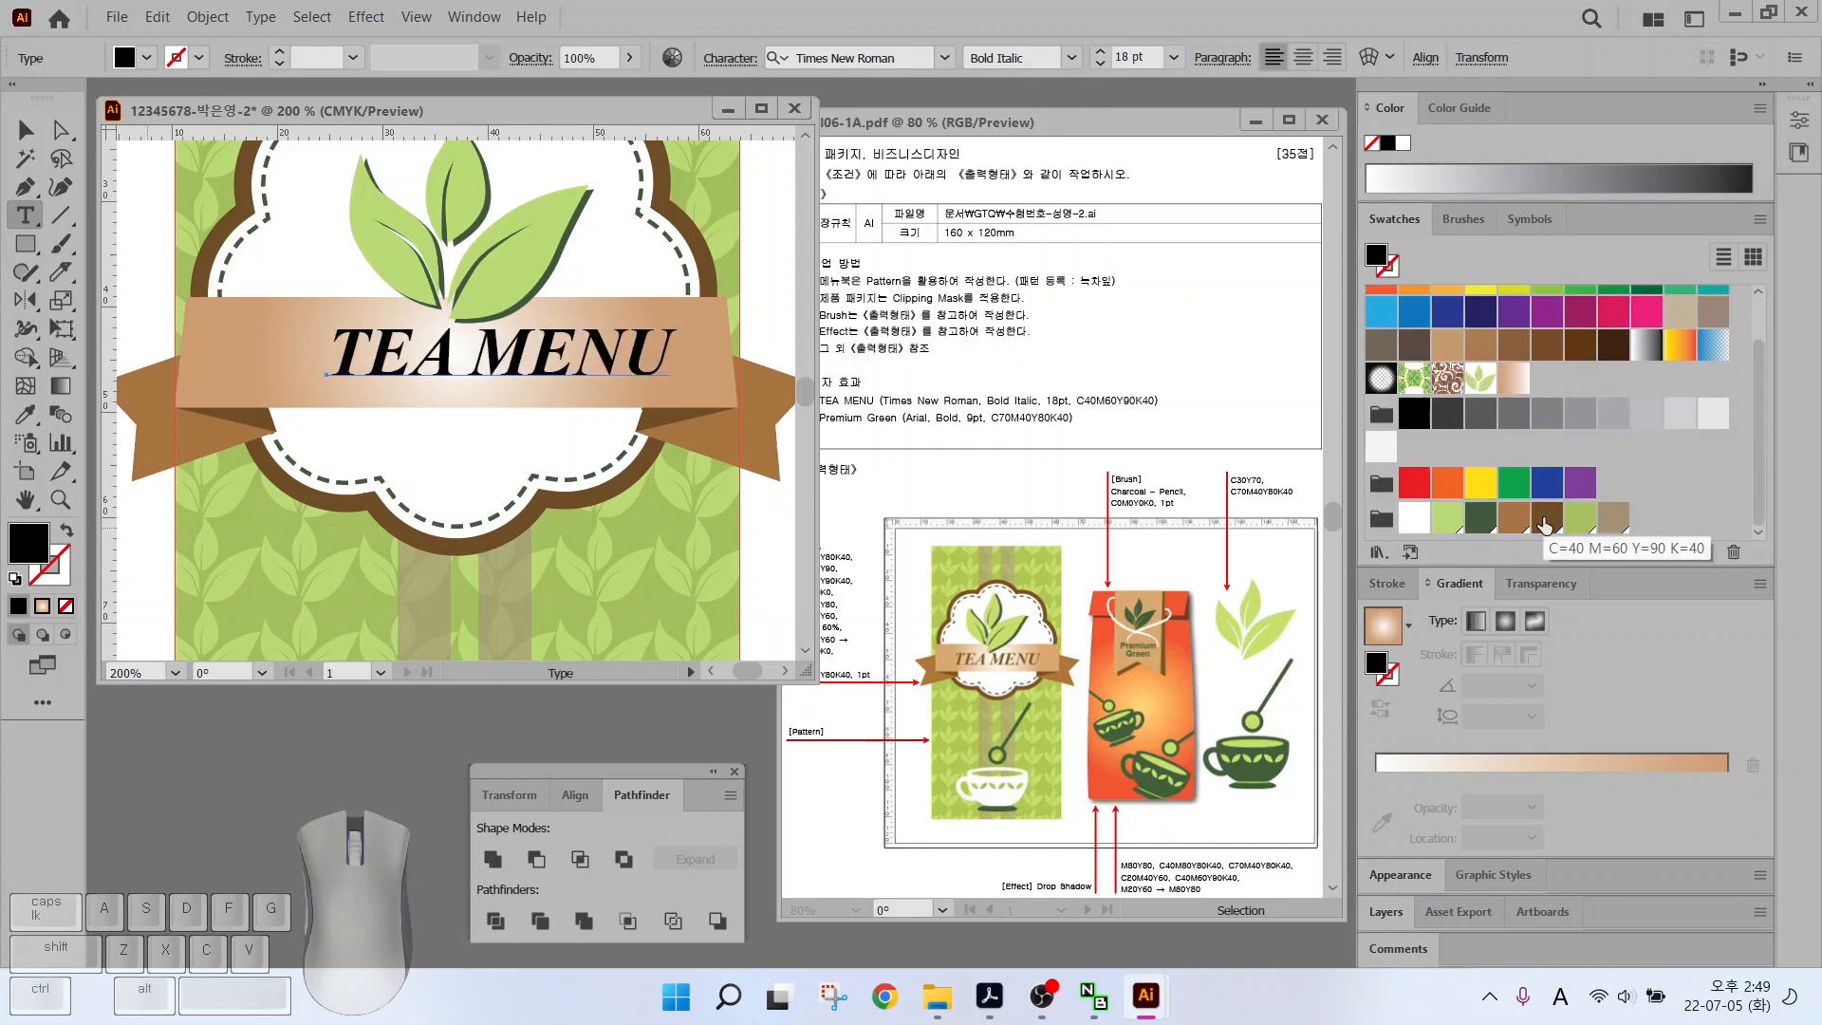
Colour the title brown C=40 M=60 Y=90 K=40 and nudge it into place
click(1547, 517)
key(v)
drag(372, 365, 353, 377)
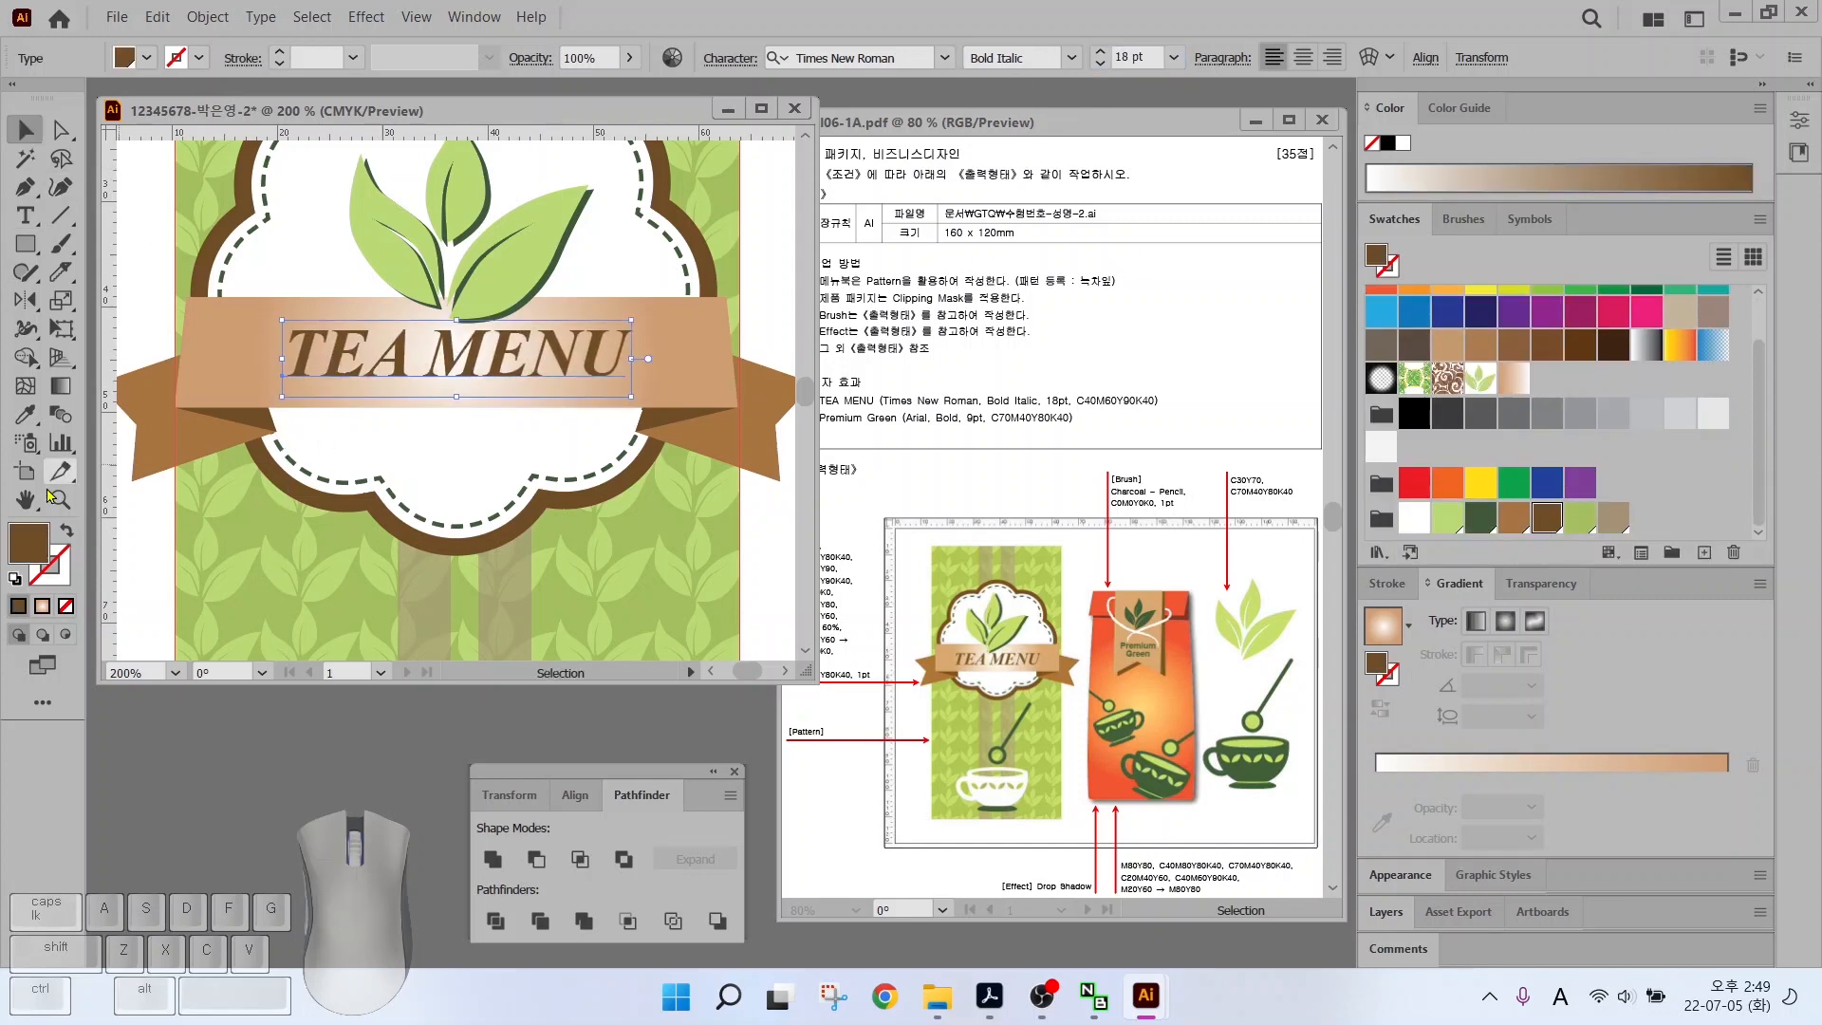
key(ctrl+0)
click(330, 460)
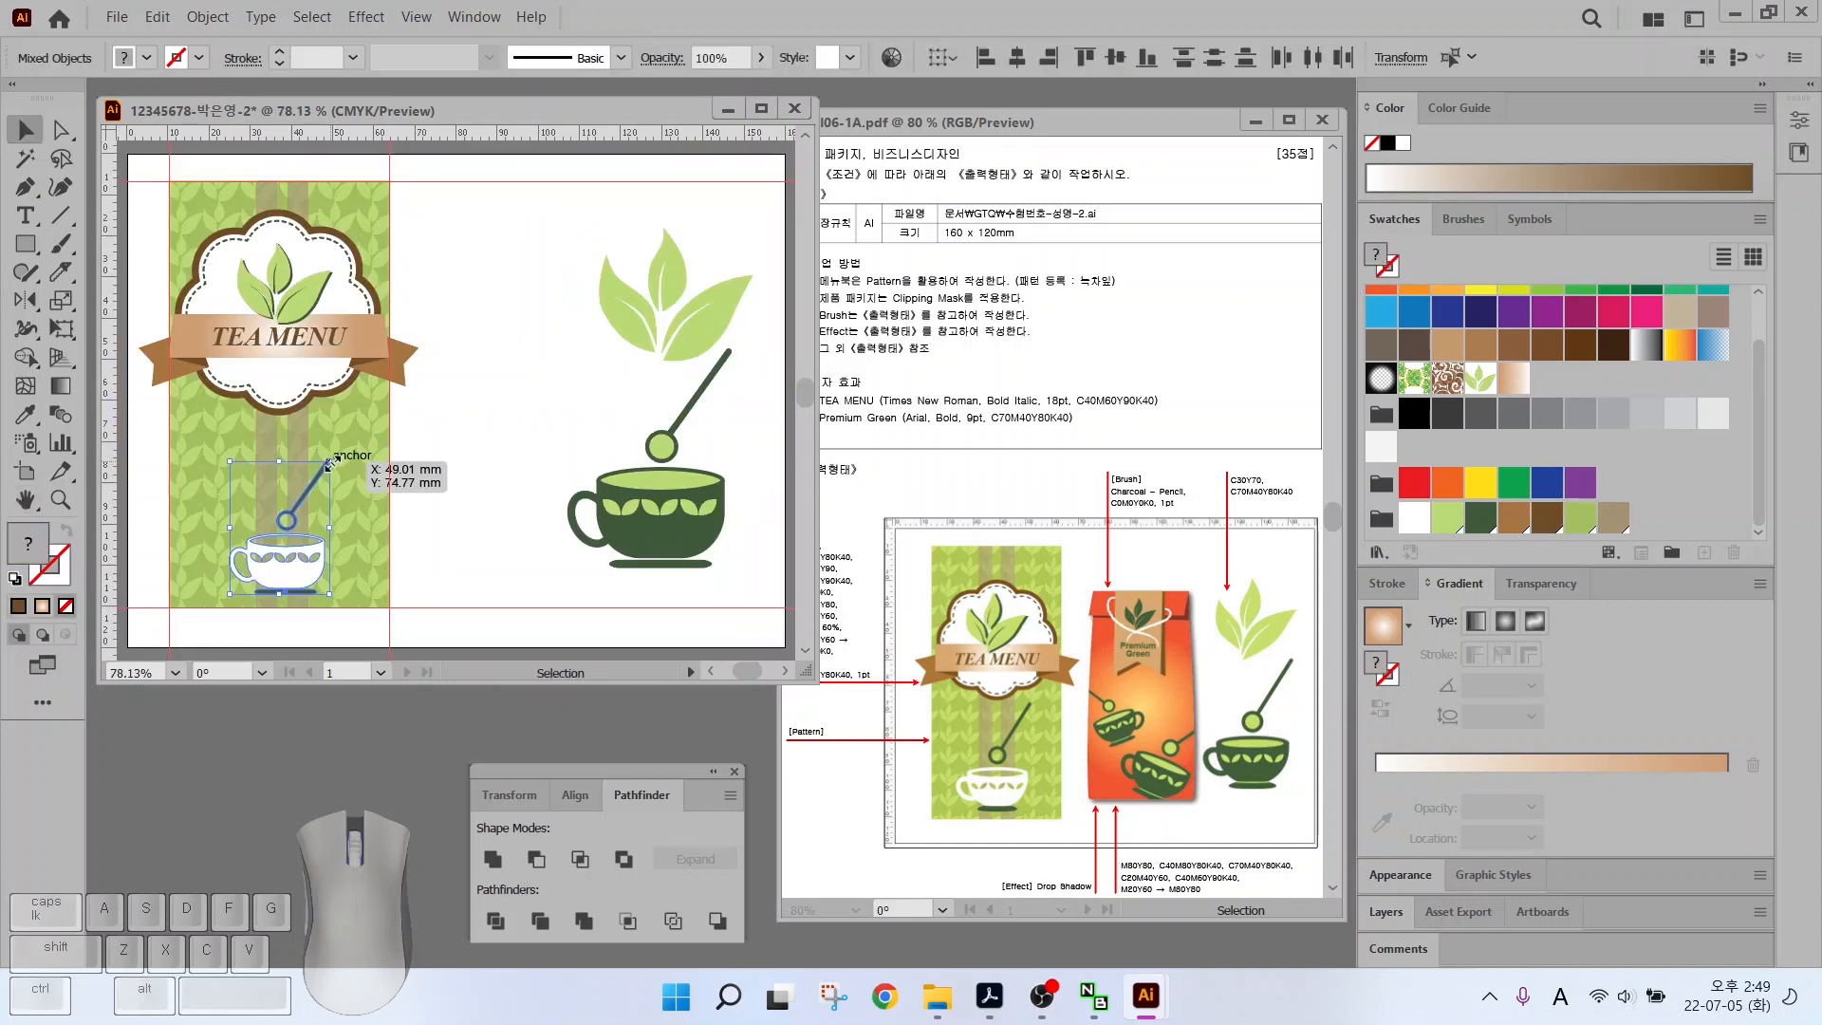
Resize and reposition the small teacup and spoon on the menu panel
drag(330, 464, 347, 440)
drag(335, 551, 327, 520)
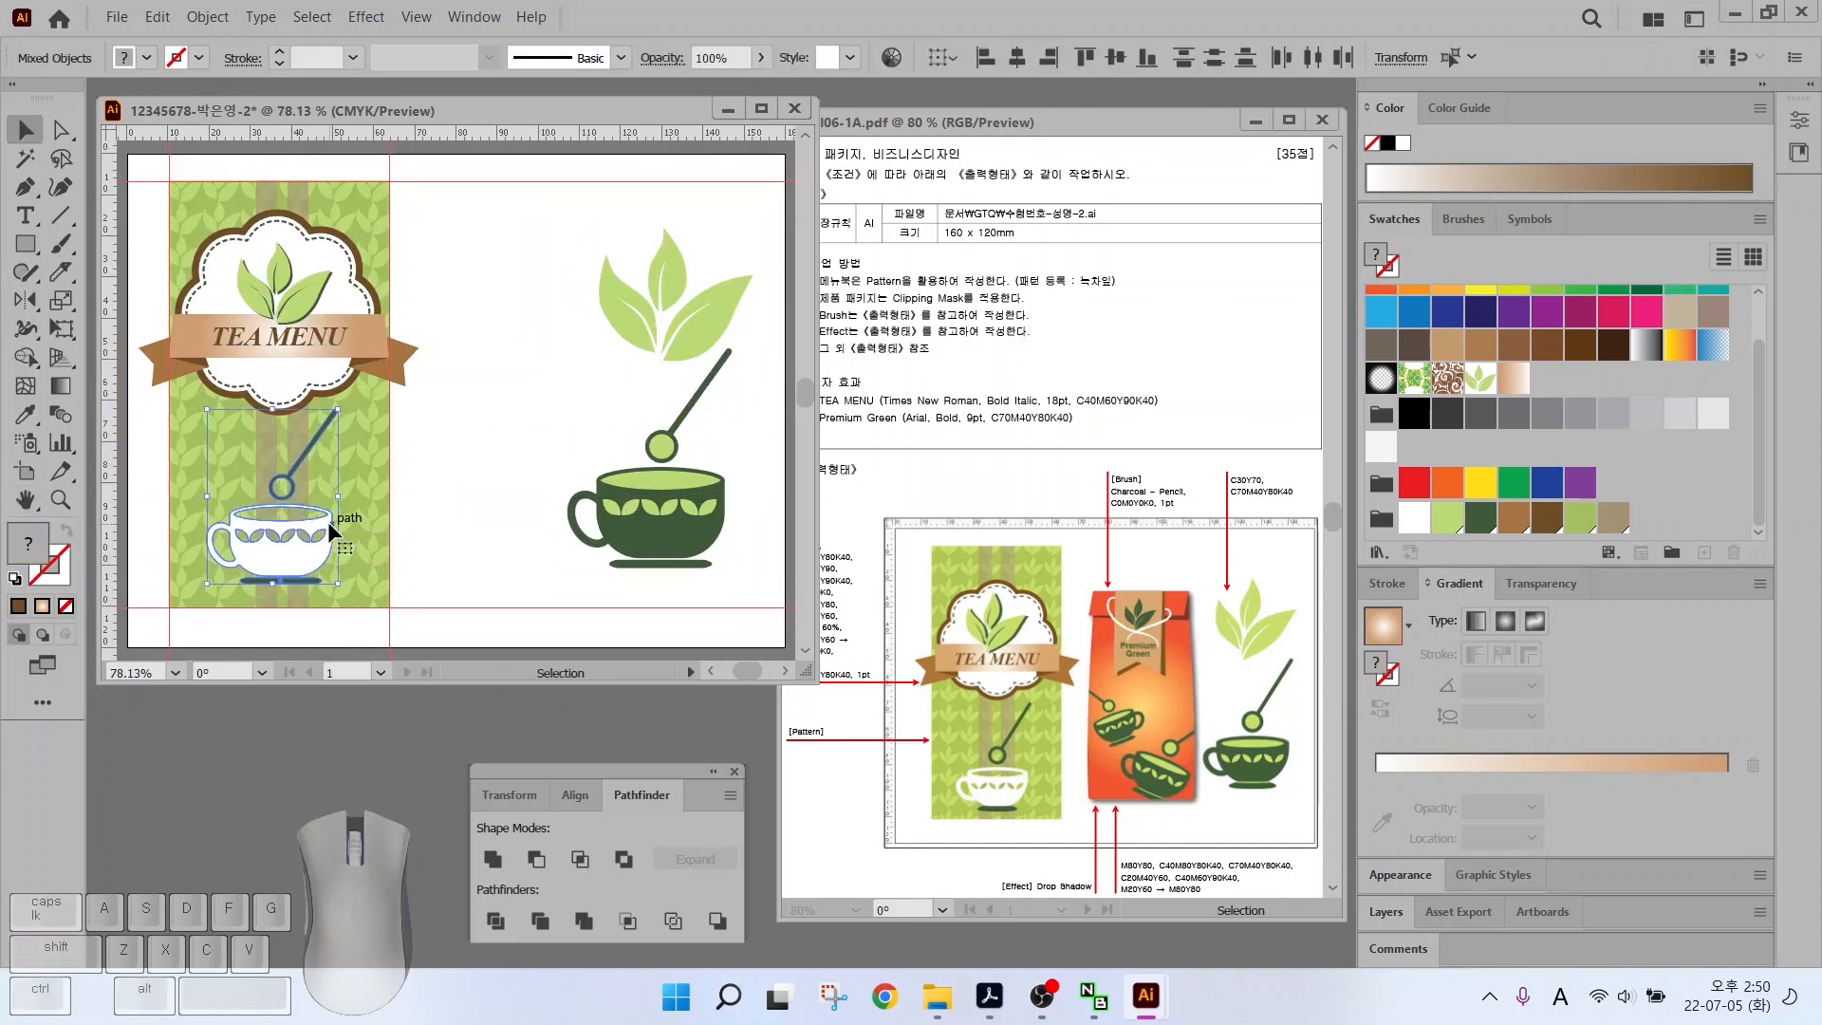
drag(334, 416, 328, 431)
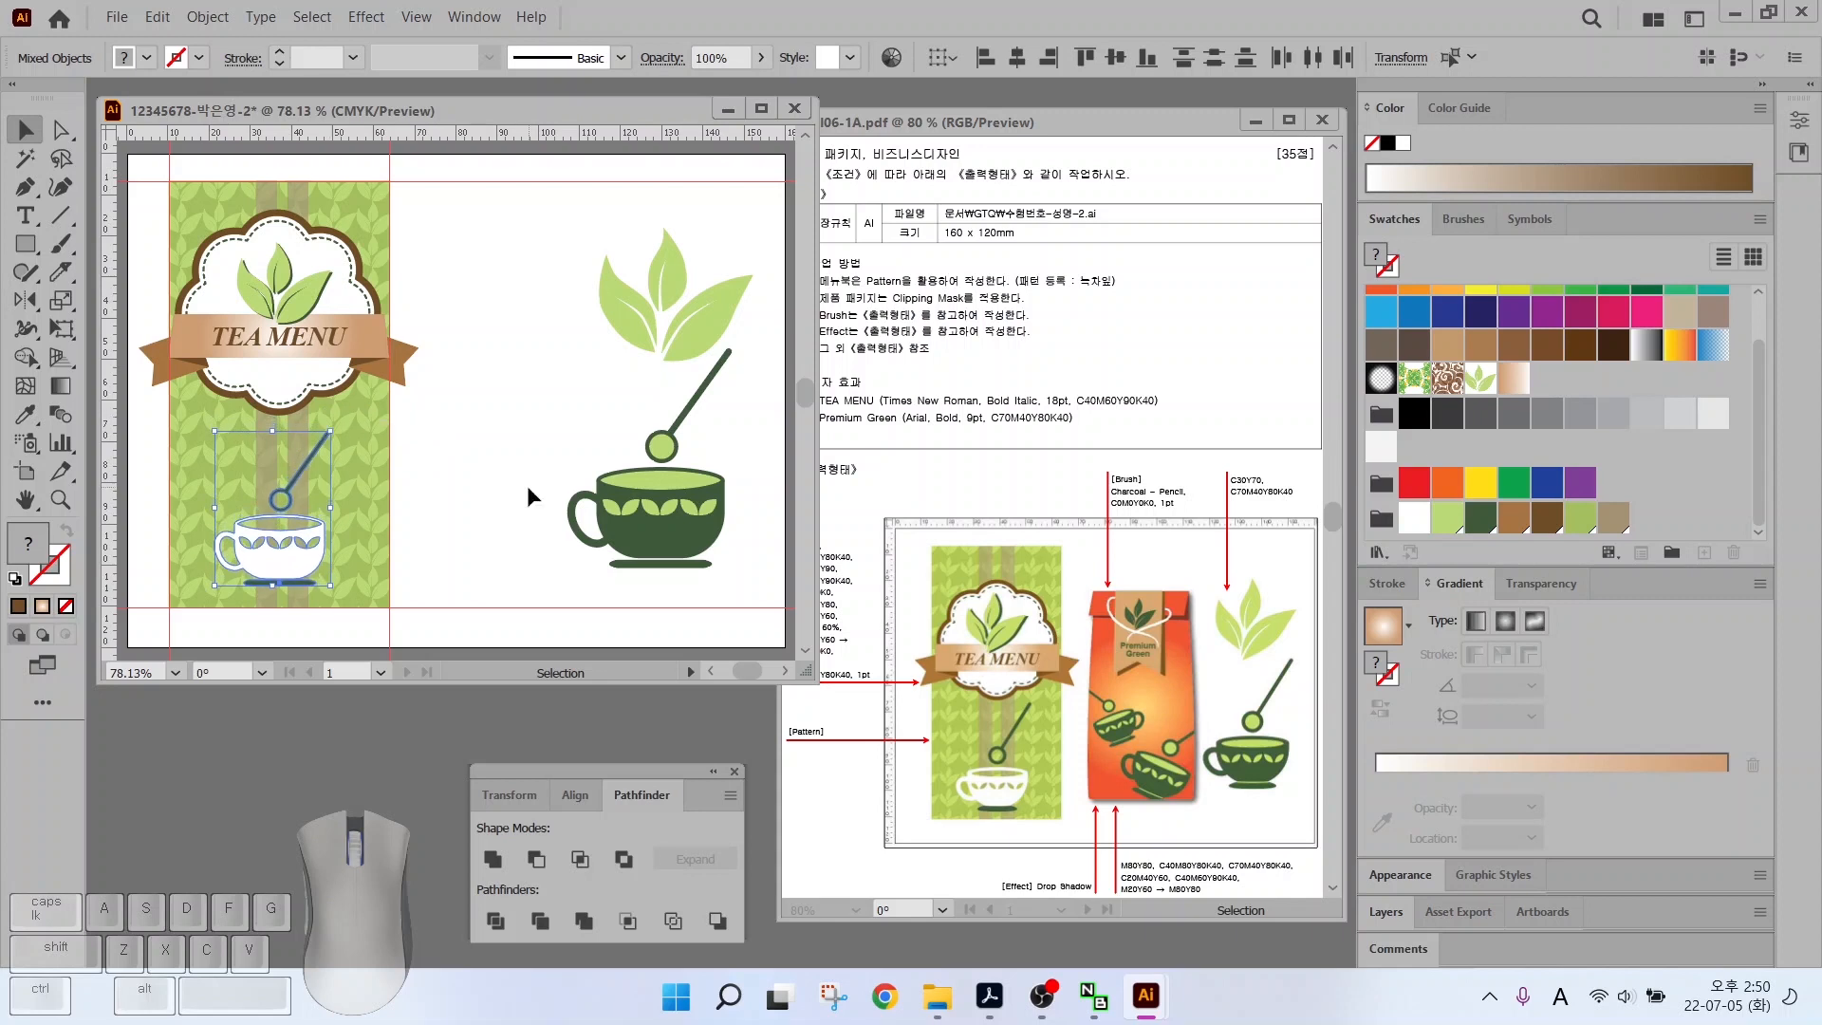
key(ctrl+shift+a)
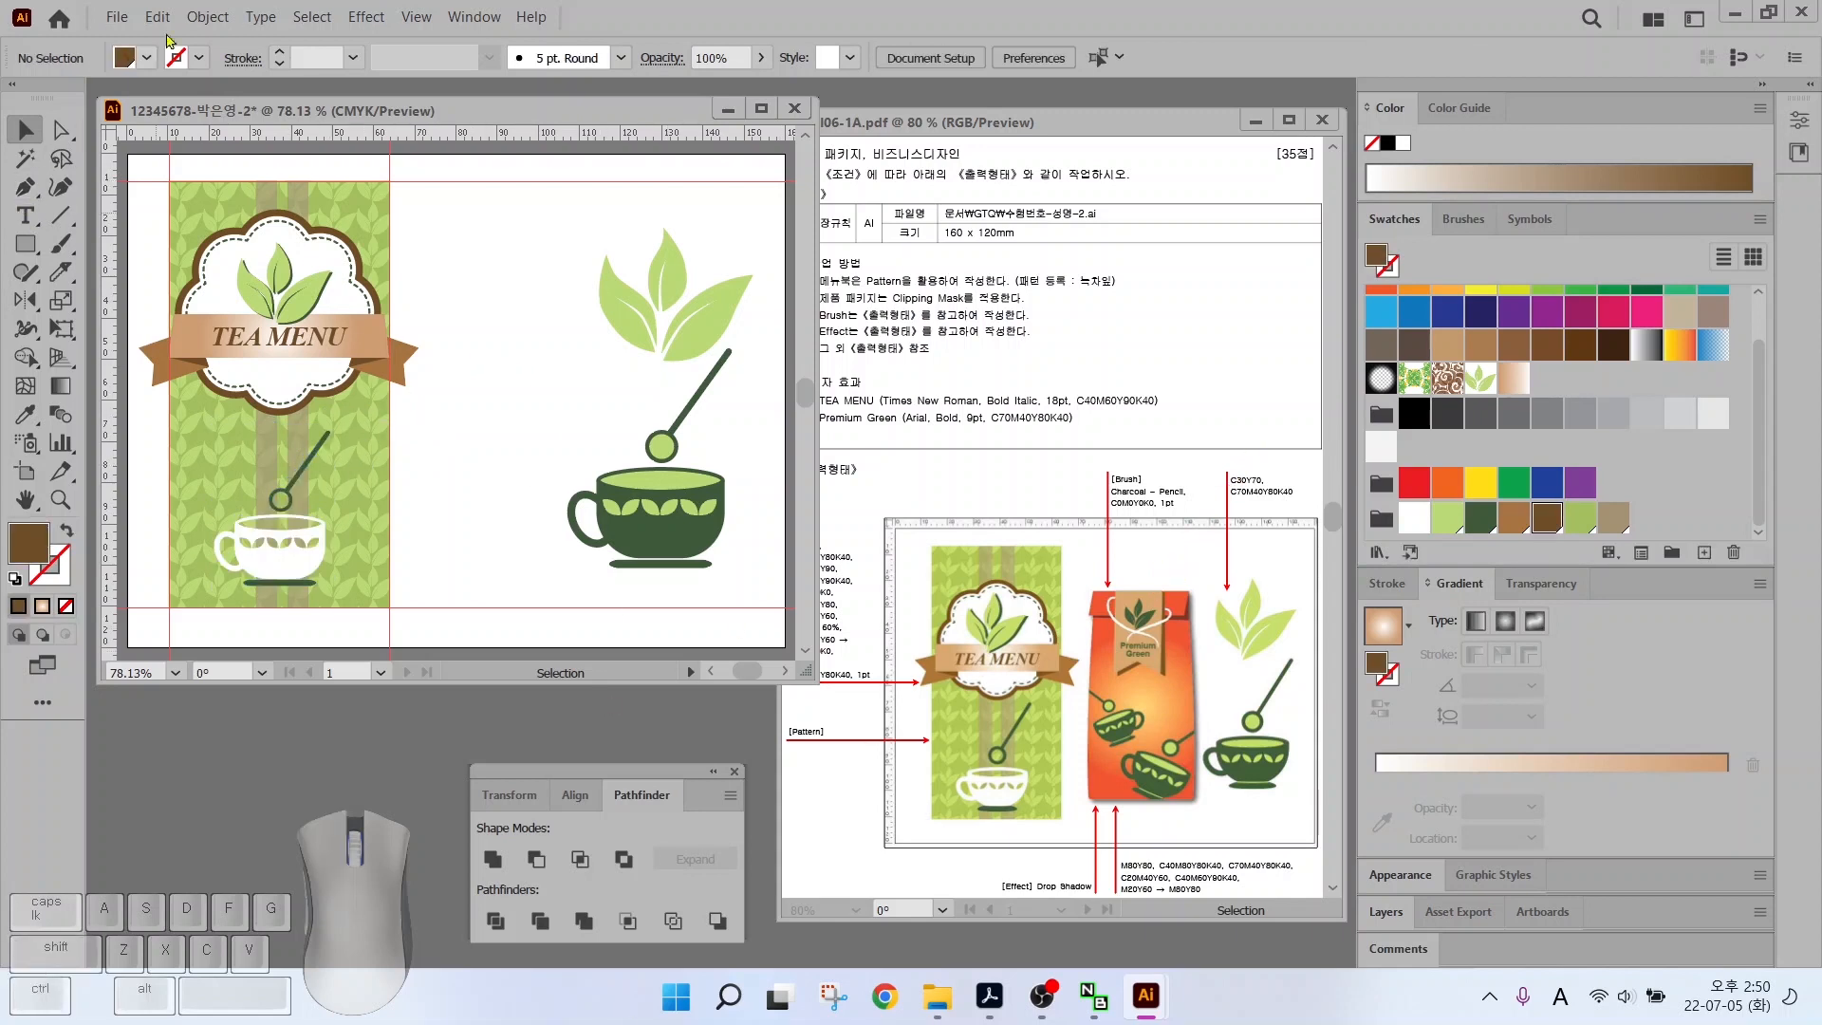
Clear the existing guides and drag new vertical guides for the tea-bag area
click(418, 18)
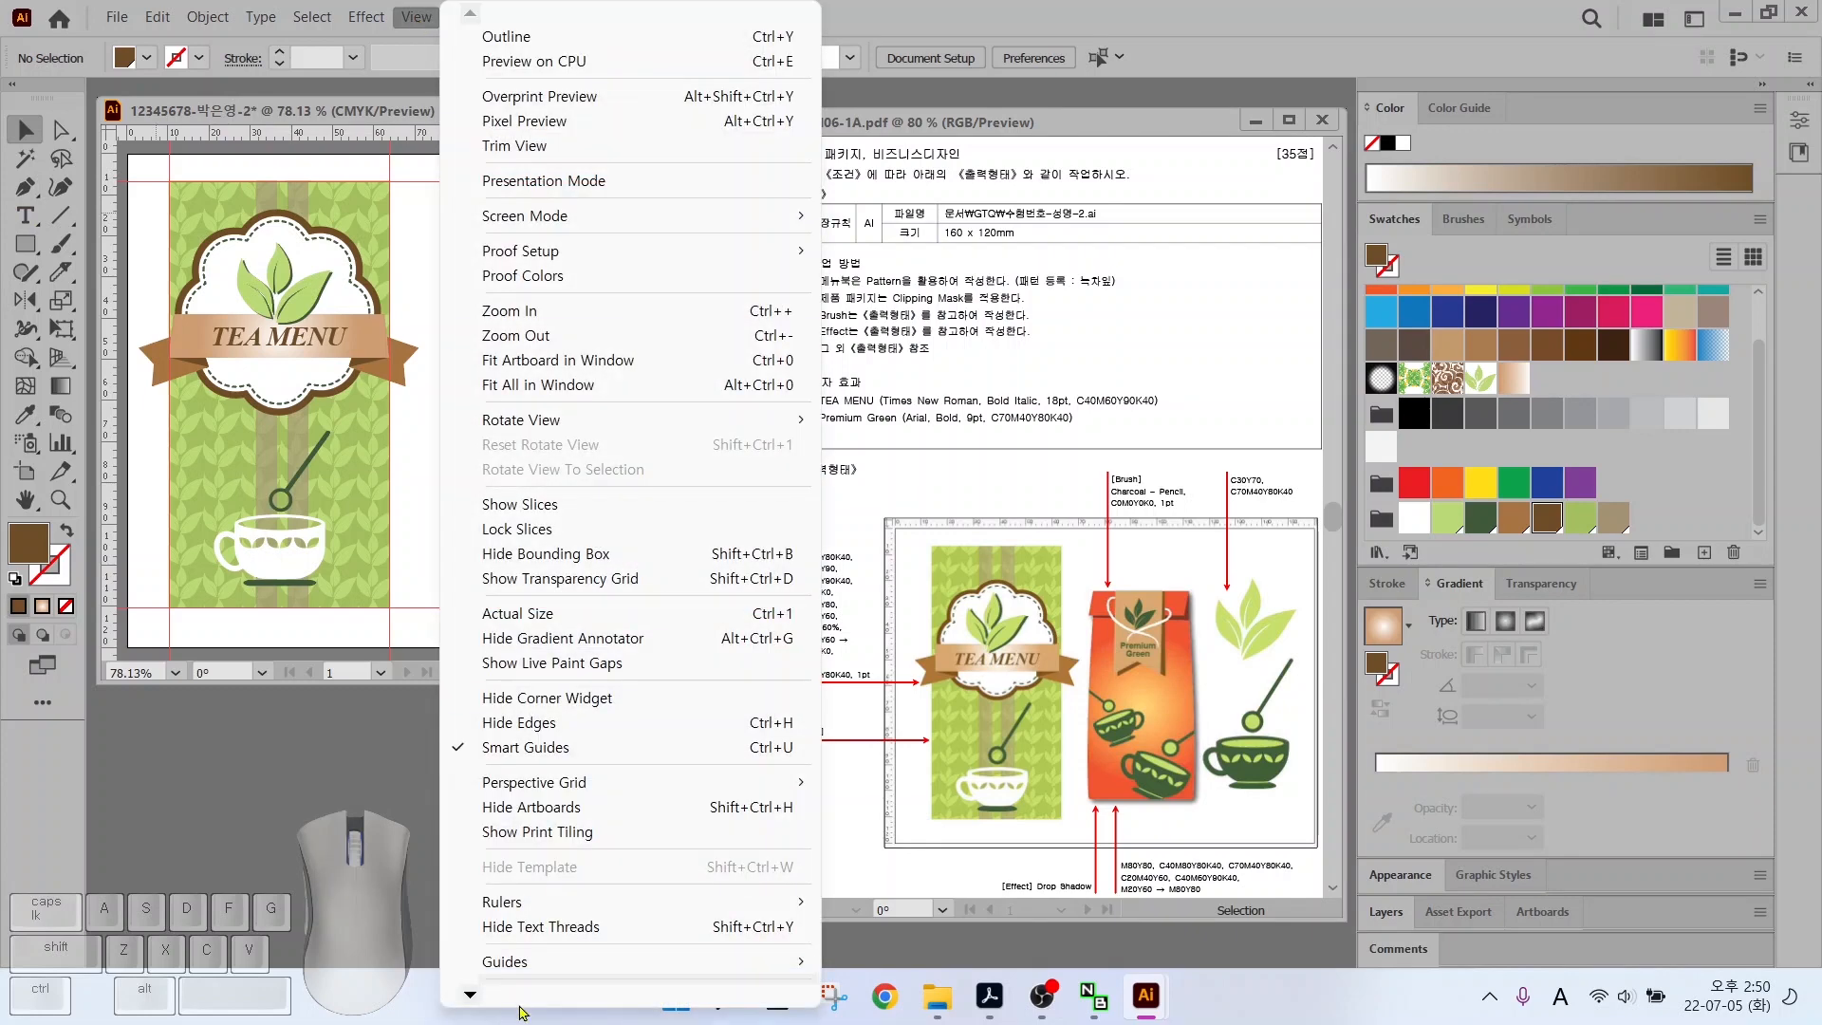
click(901, 977)
drag(111, 295, 152, 276)
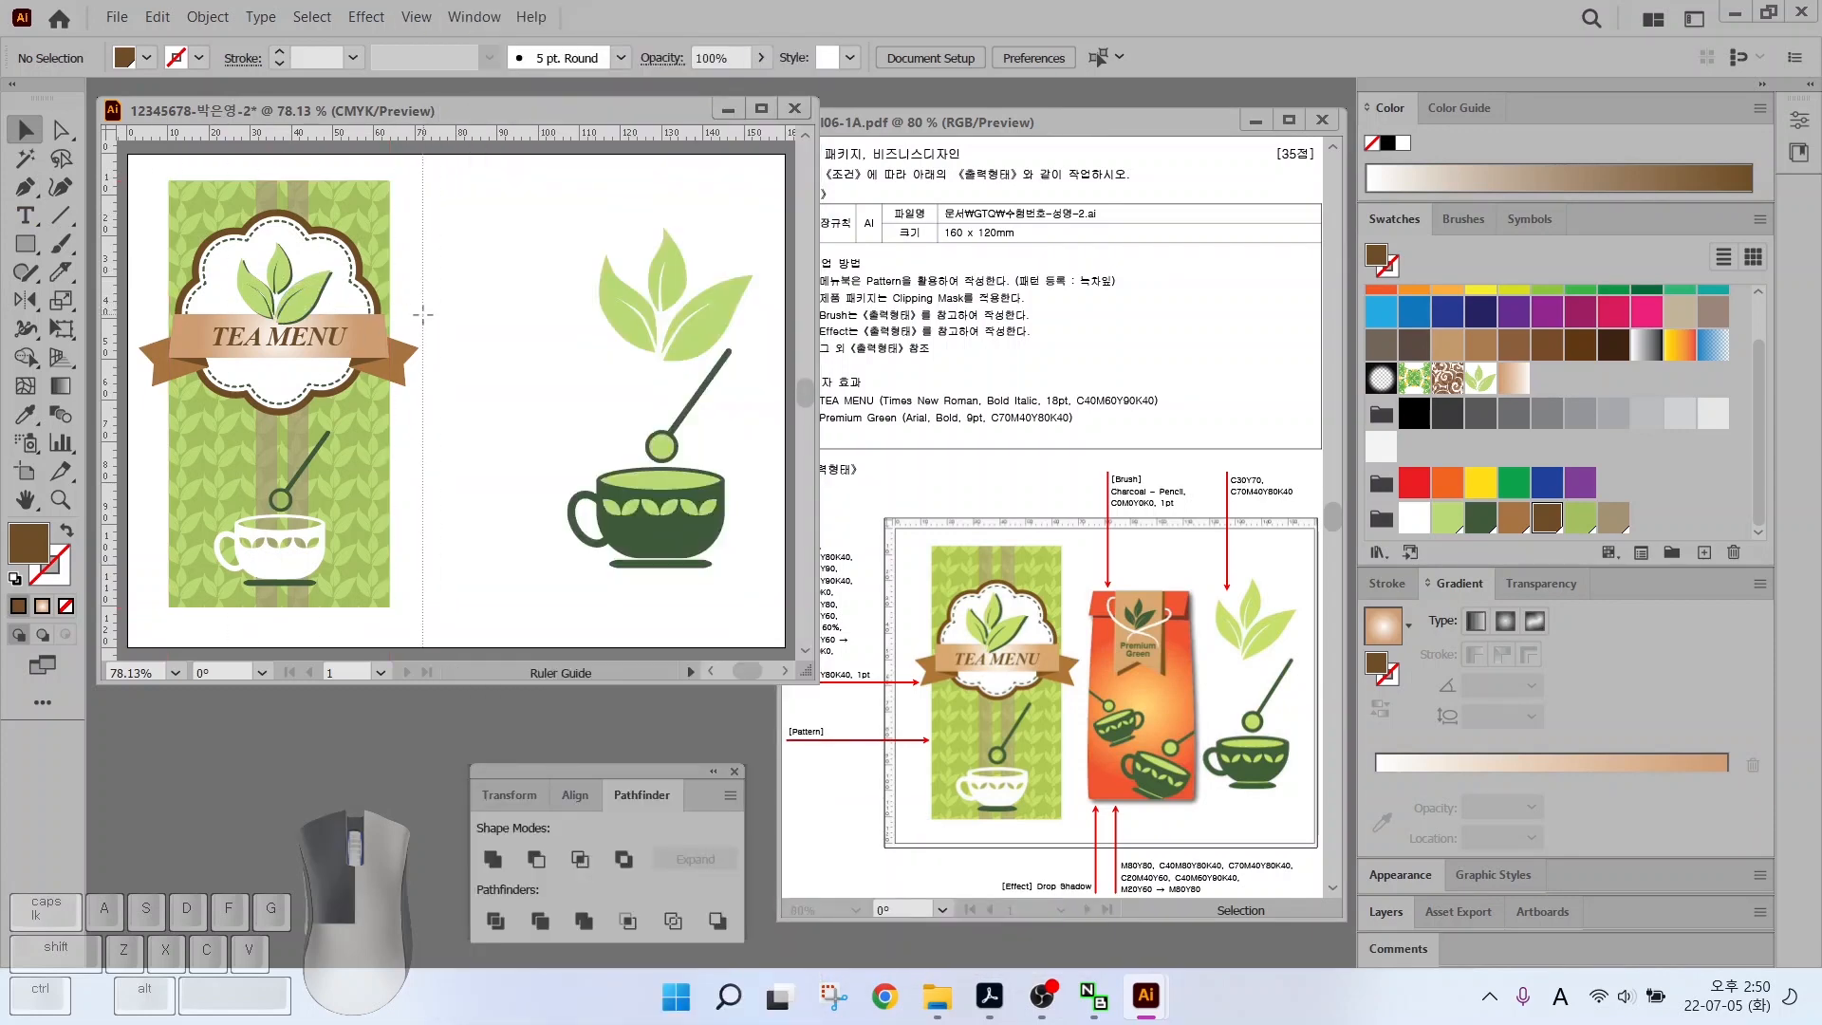
drag(424, 314, 423, 315)
drag(111, 337, 577, 377)
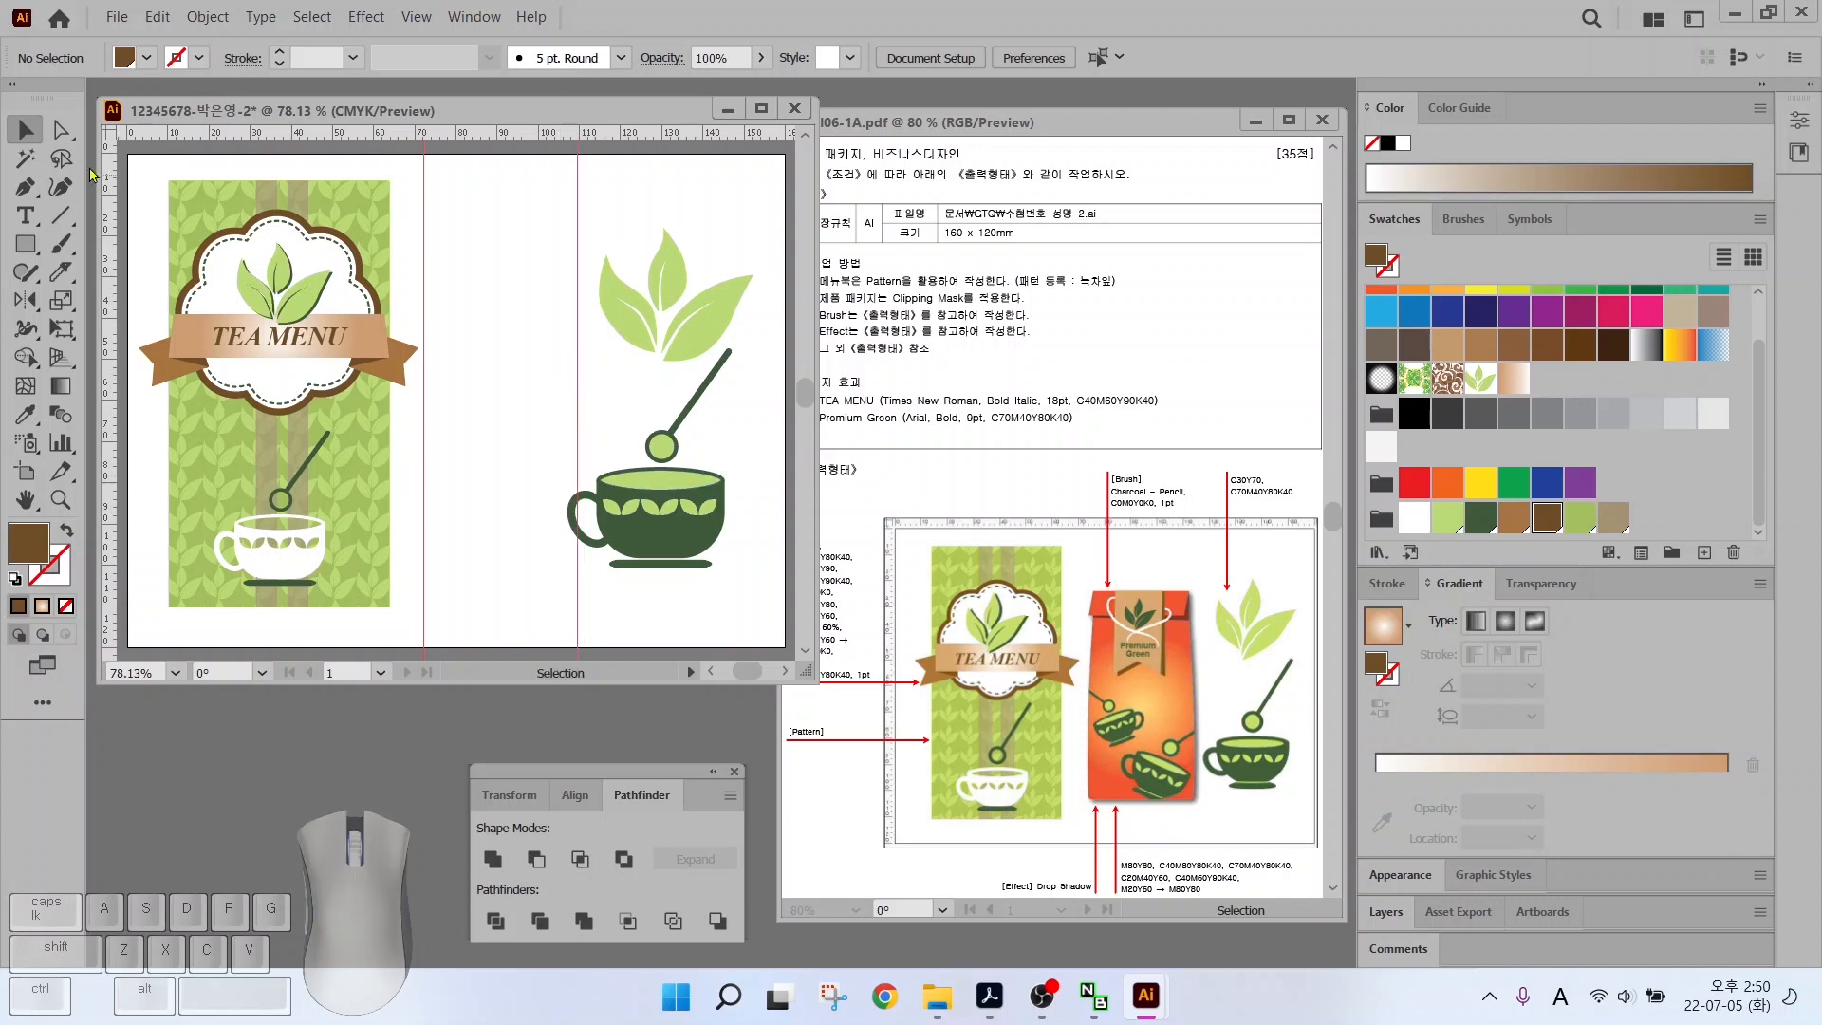
Nudge the large teacup right and add horizontal guides near the artboard's top and bottom
drag(544, 550, 700, 510)
click(443, 143)
drag(443, 142, 406, 585)
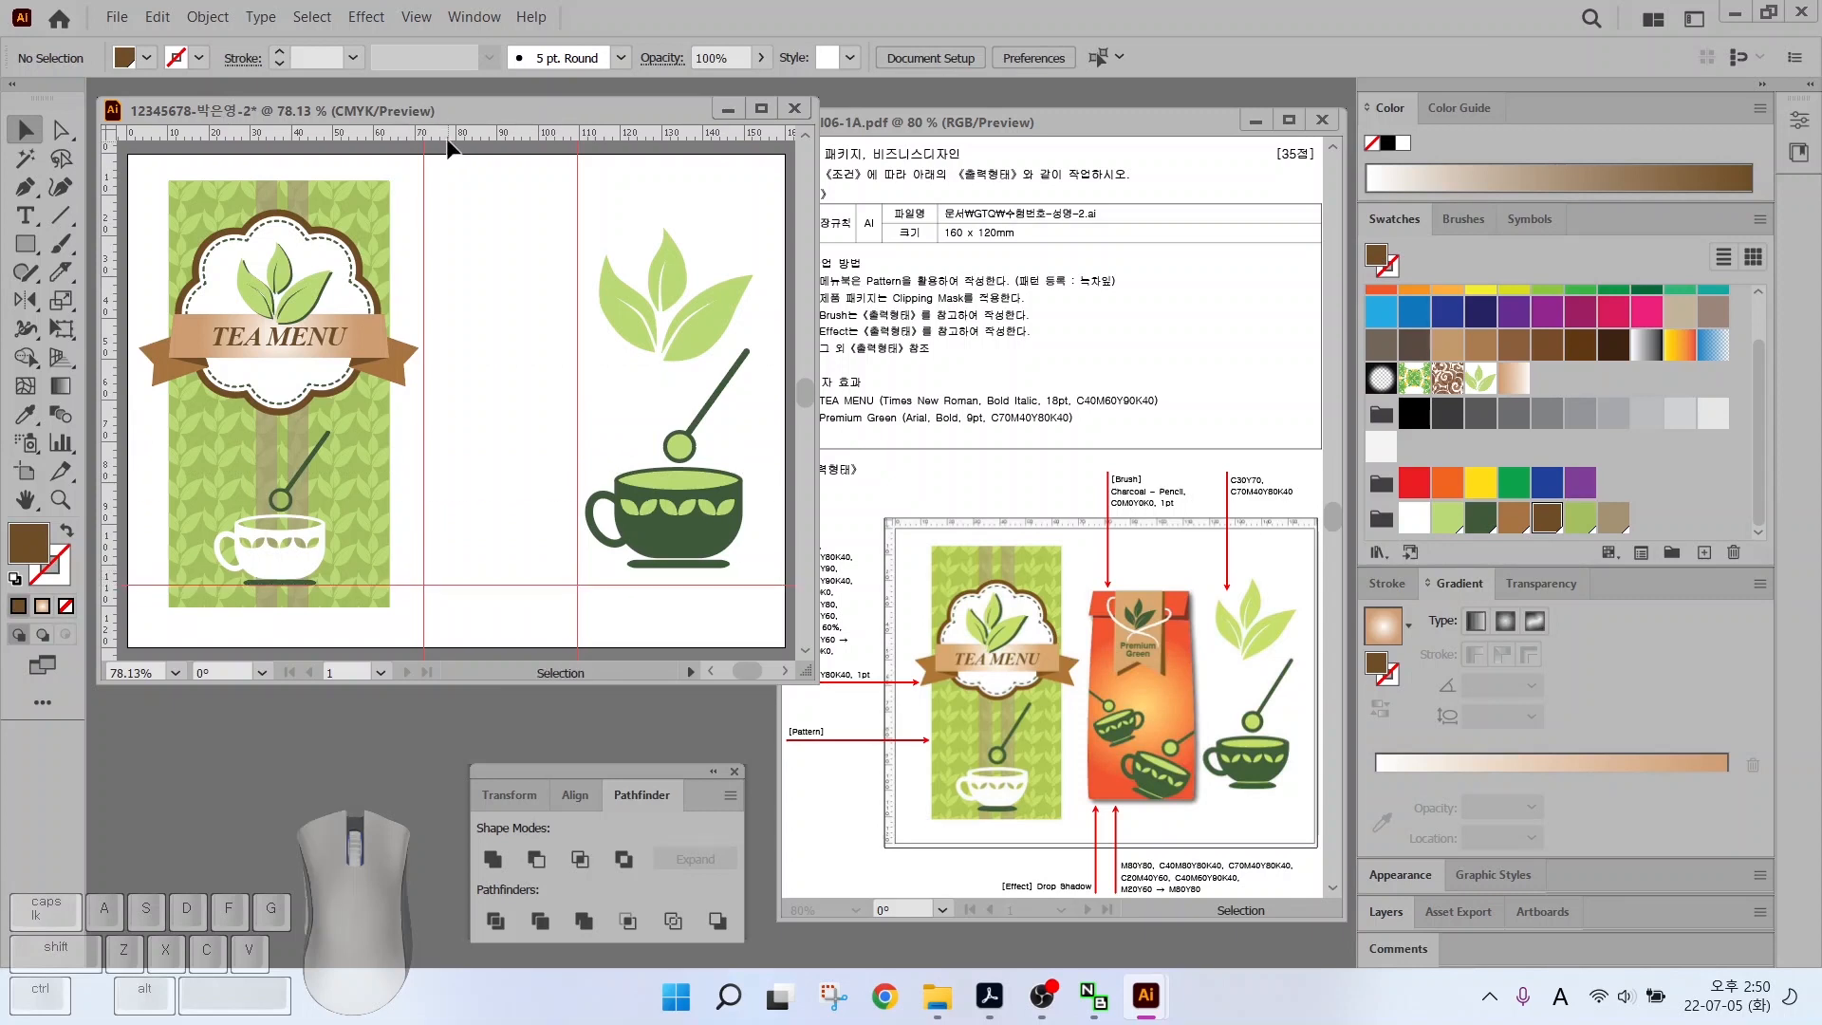
drag(448, 147, 429, 254)
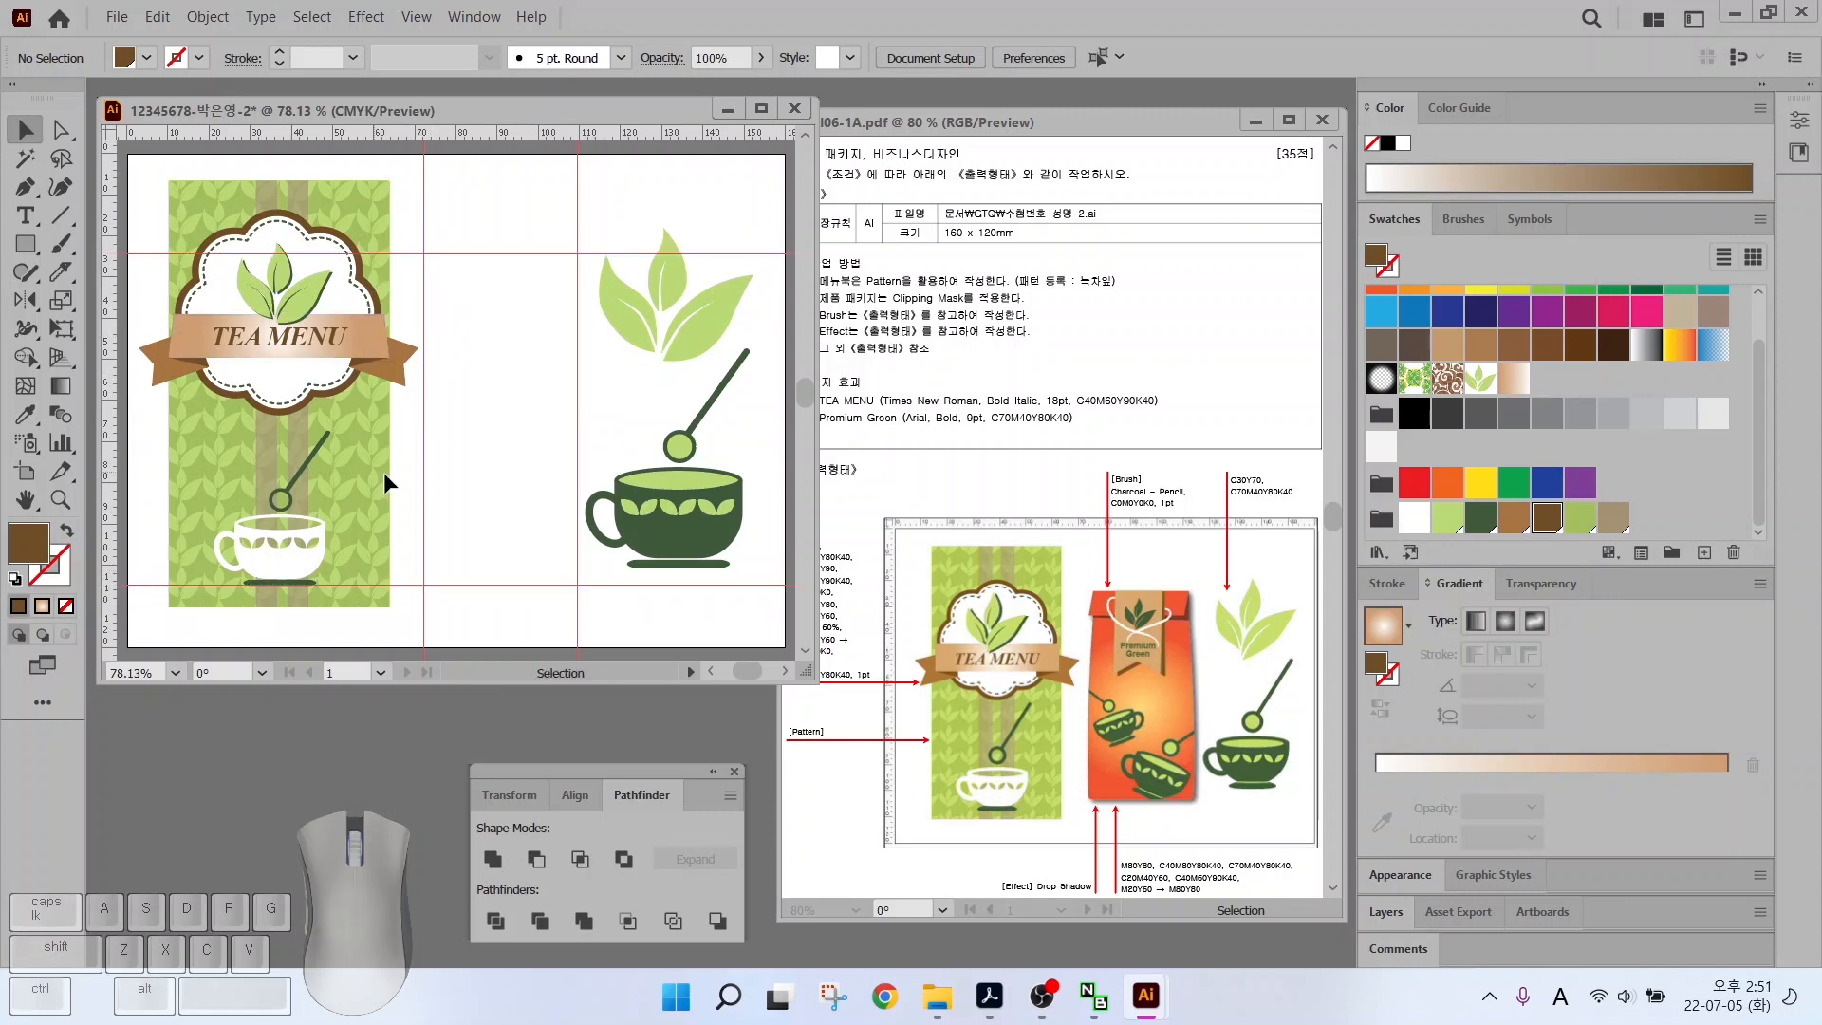
mouse_move(1090, 849)
mouse_down()
mouse_move(1236, 833)
mouse_move(1218, 908)
mouse_up()
Add a new CMYK swatch C0 M80 Y80
key(Escape)
click(1613, 517)
click(1704, 553)
key(Tab)
text(0)
key(Tab)
text(80)
key(Tab)
text(80)
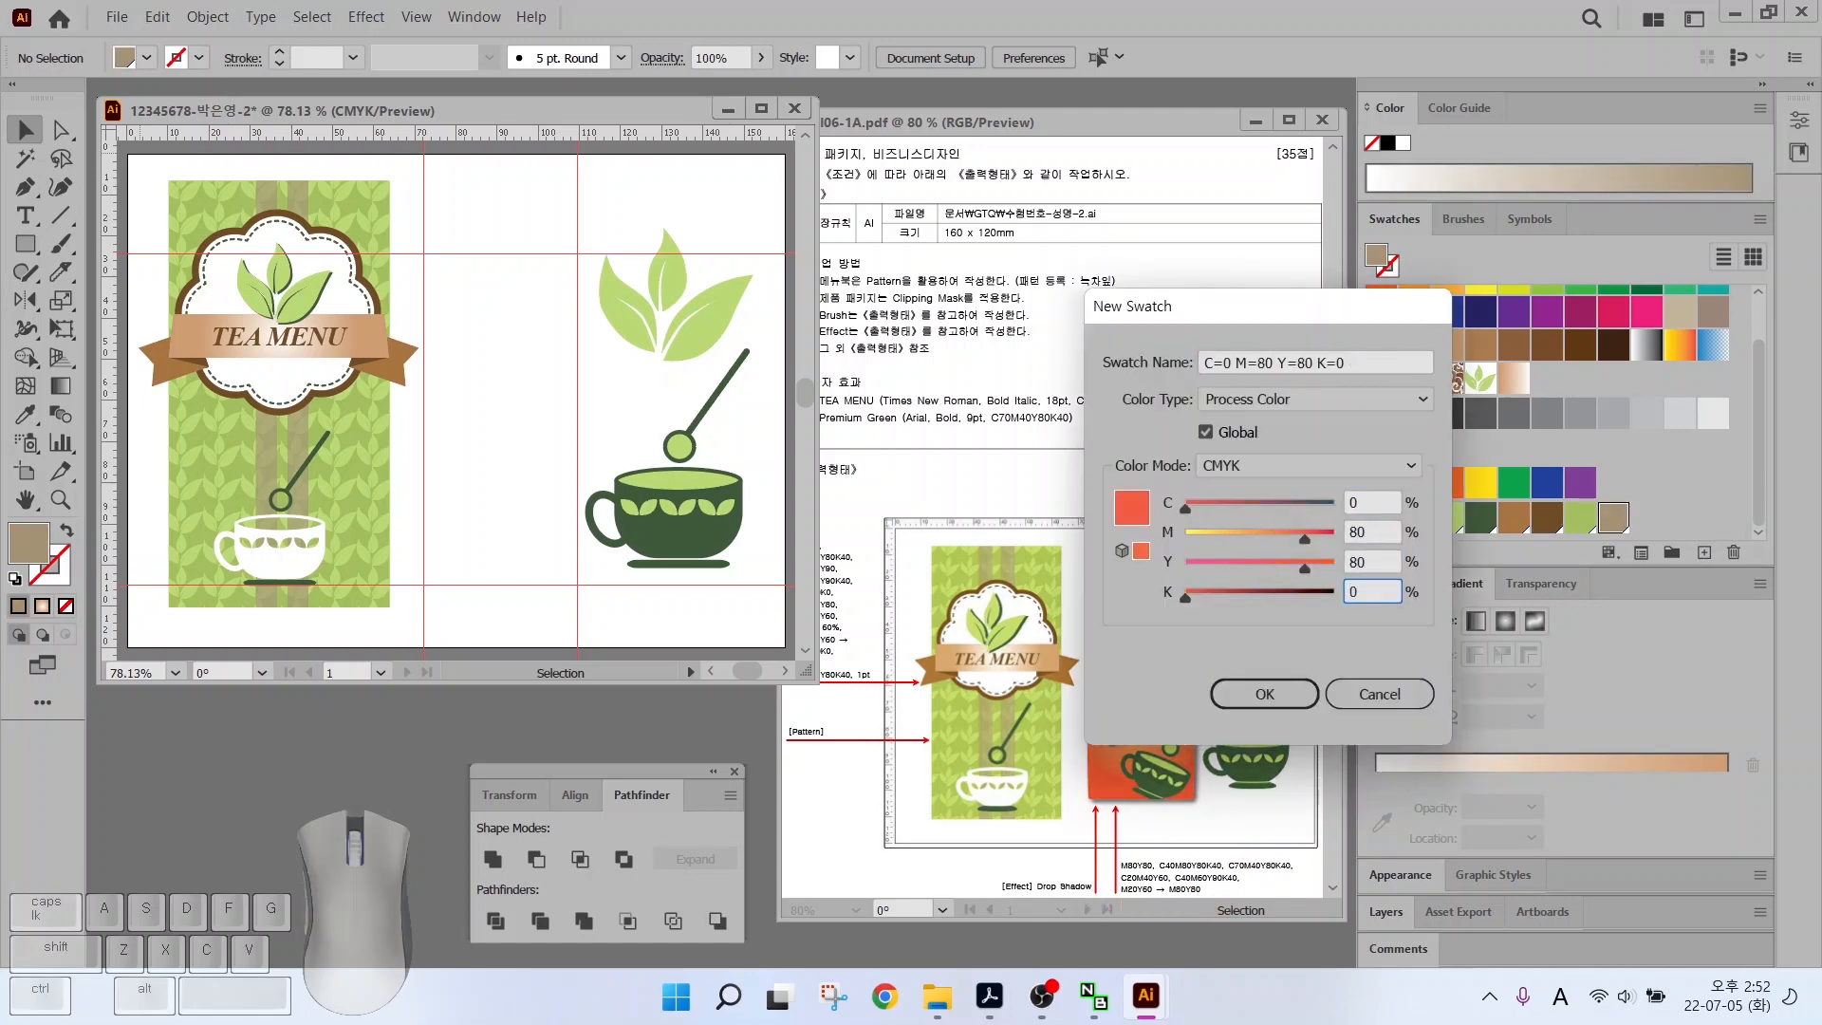
key(Return)
Add the C40 M80 Y80 and C70 M40 Y80 K40 swatches
key(Tab)
text(40)
key(Tab)
text(8)
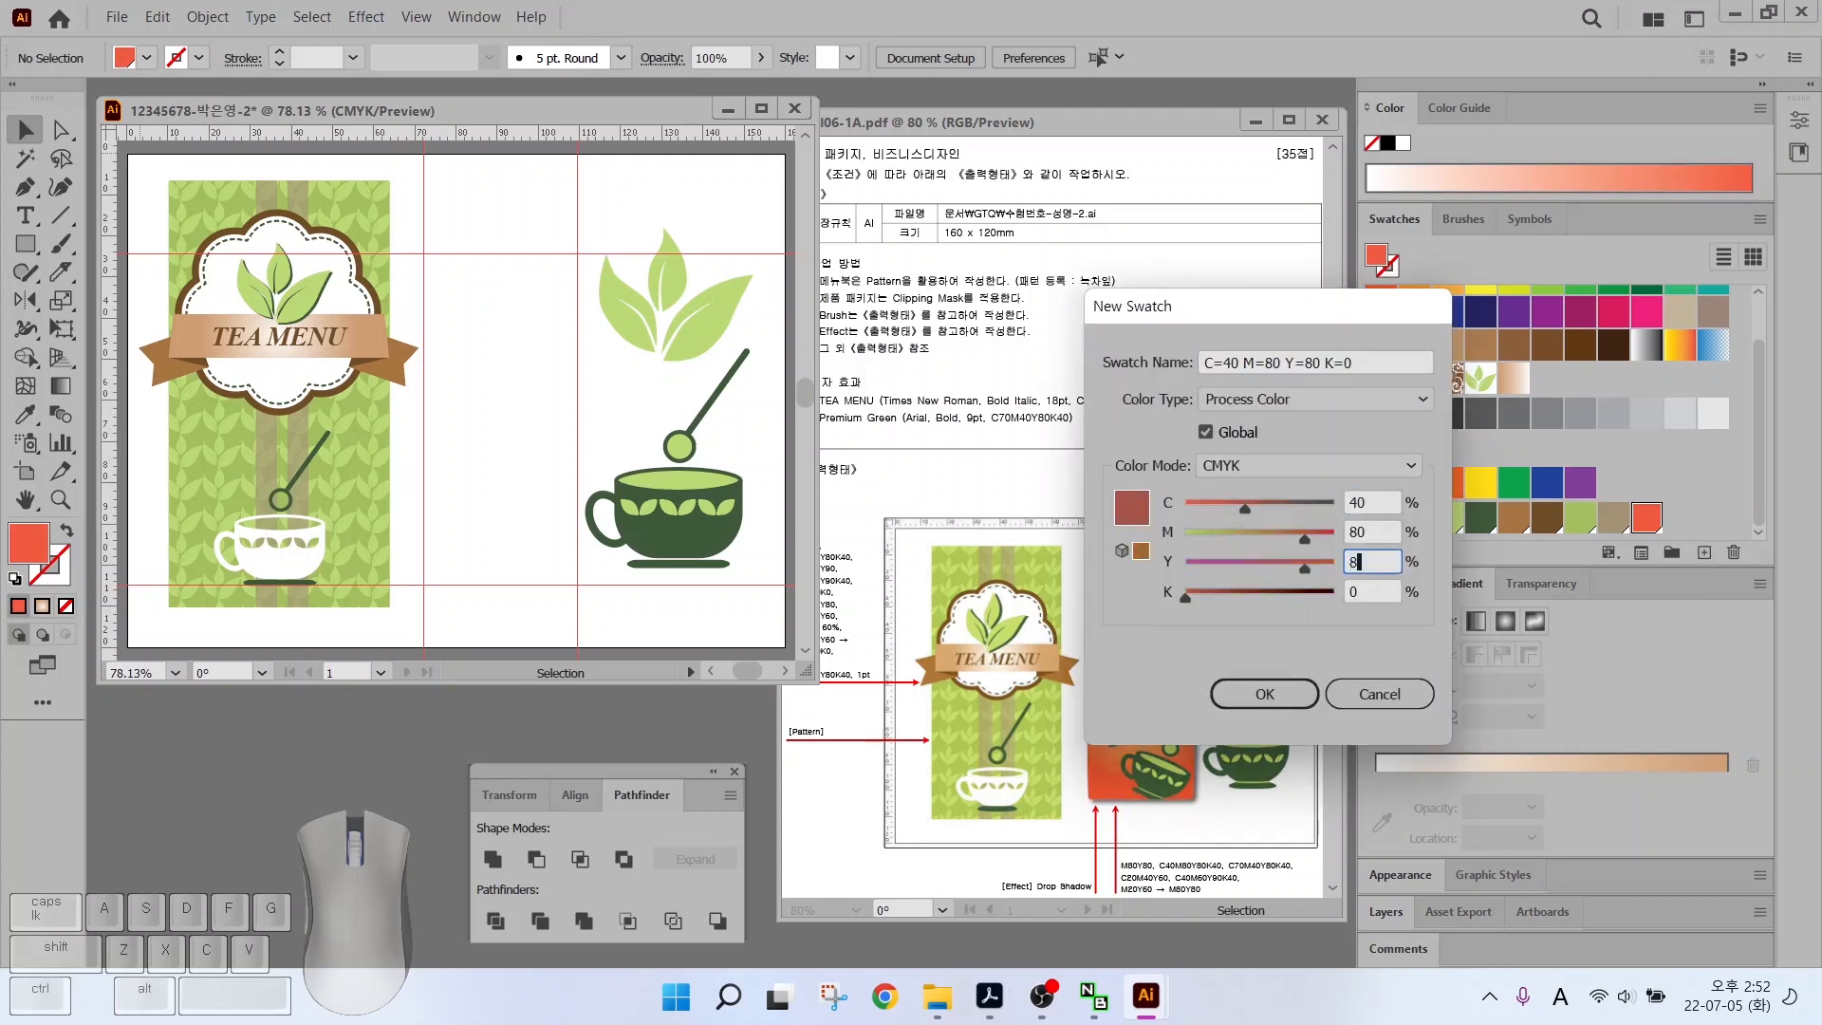
text(0)
key(Return)
key(Tab)
text(70)
key(Tab)
text(40)
key(Tab)
key(Tab)
text(40)
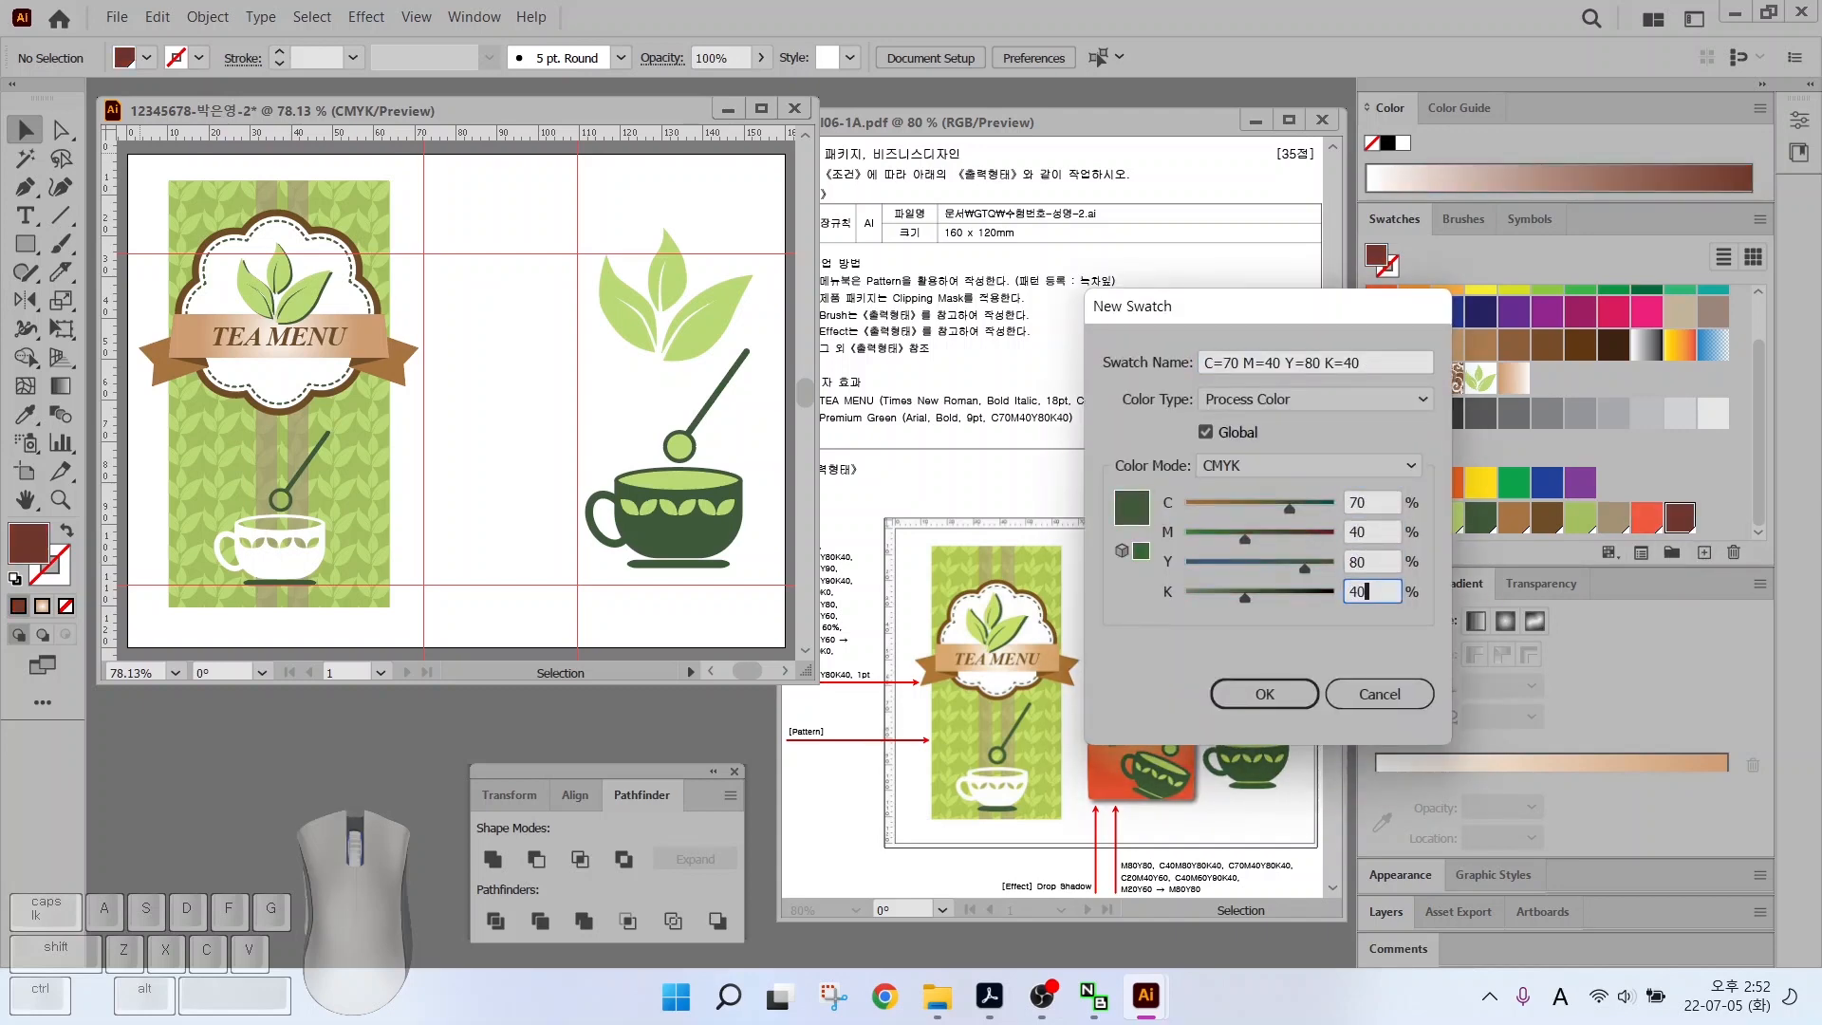
key(Return)
Create two more new swatches, including a dark brown one
click(1704, 552)
key(Return)
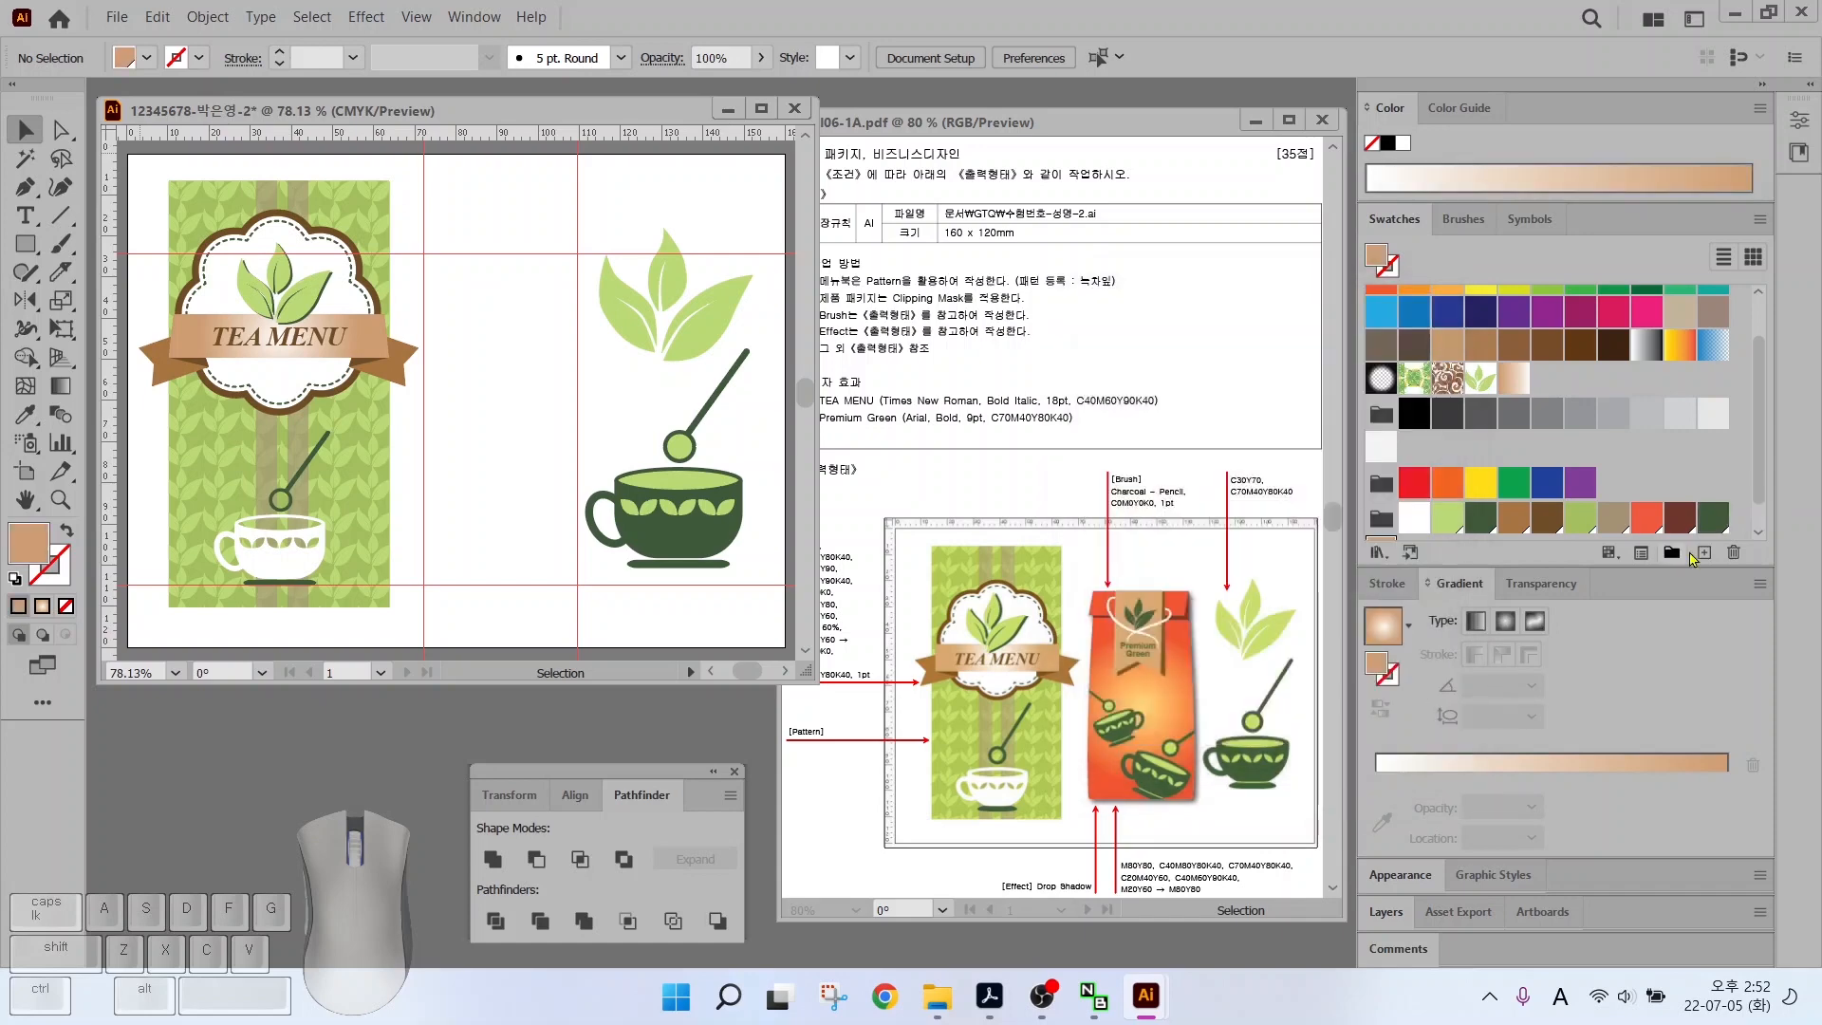
click(1702, 552)
key(Tab)
key(Tab)
key(Tab)
key(Tab)
text(40)
key(Return)
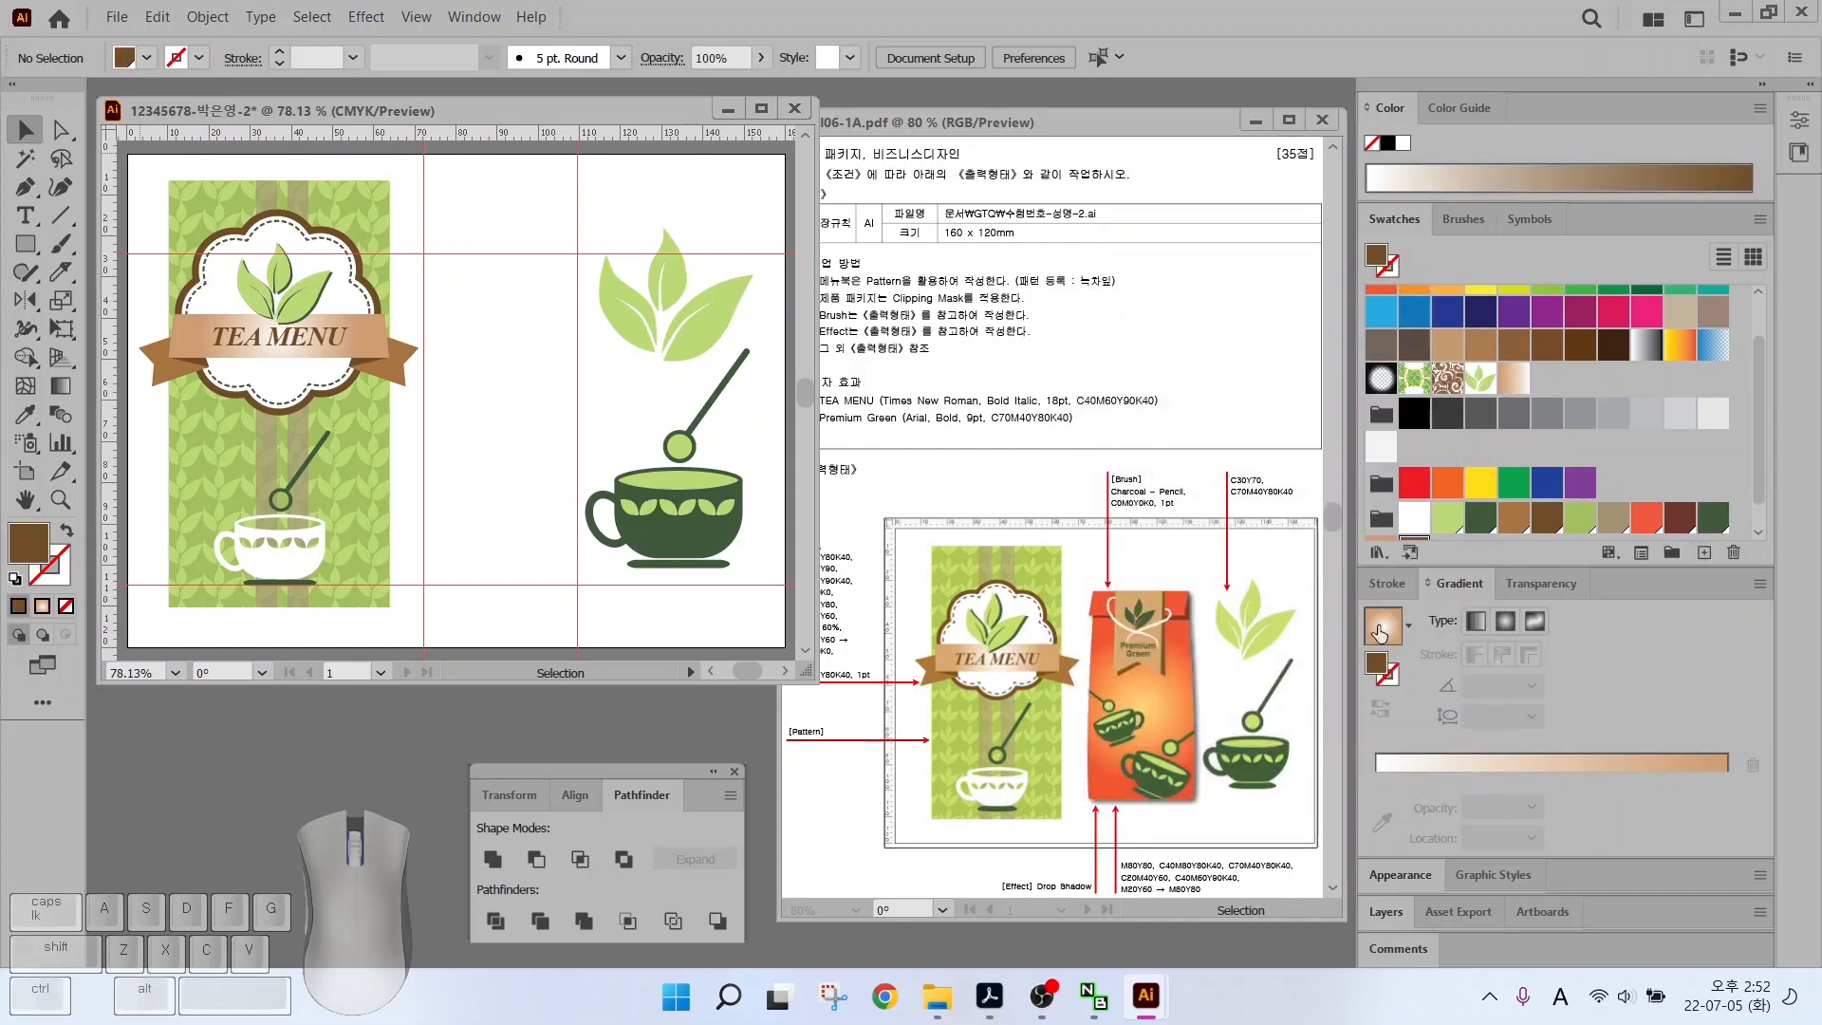
Apply a gradient fill and set the left stop's CMYK values
click(1380, 634)
double_click(1375, 777)
click(1724, 465)
click(1518, 556)
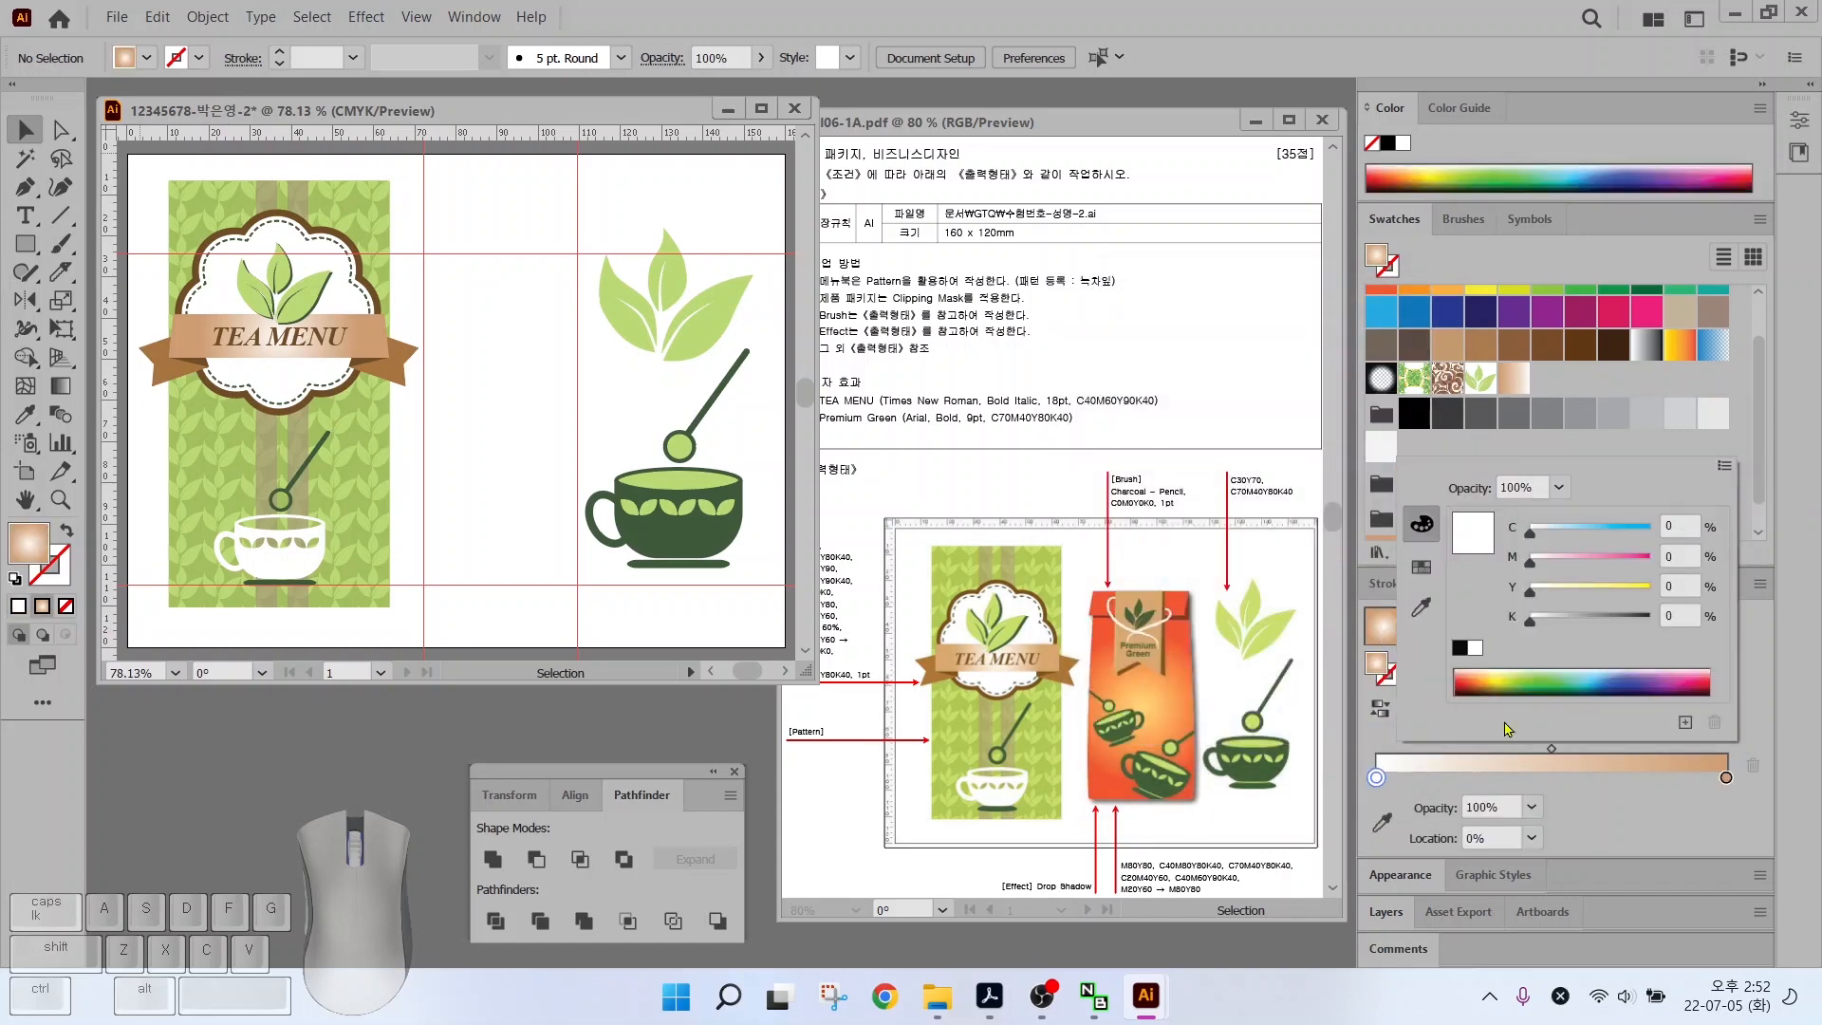
text(40)
key(Tab)
text(60)
key(Return)
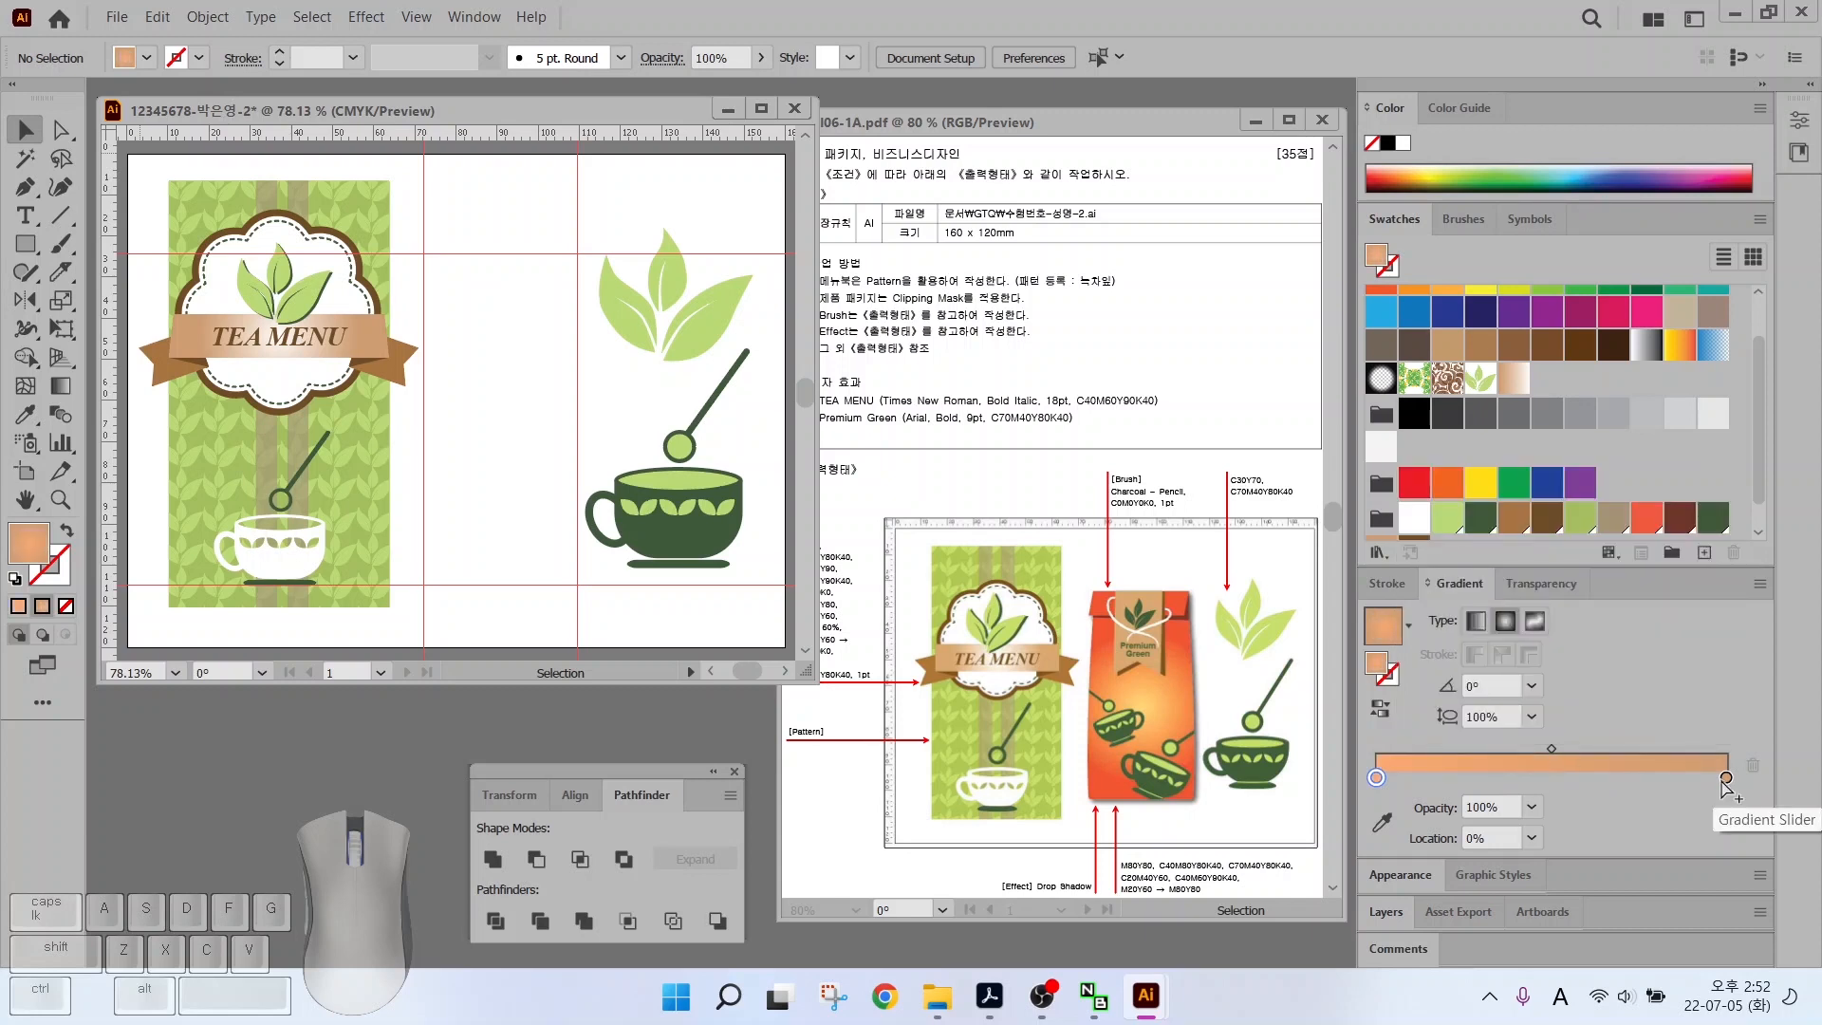
Make the right stop red-orange (M80 Y80) and save the gradient as a swatch
double_click(1726, 777)
click(1679, 556)
text(80)
key(Tab)
text(80)
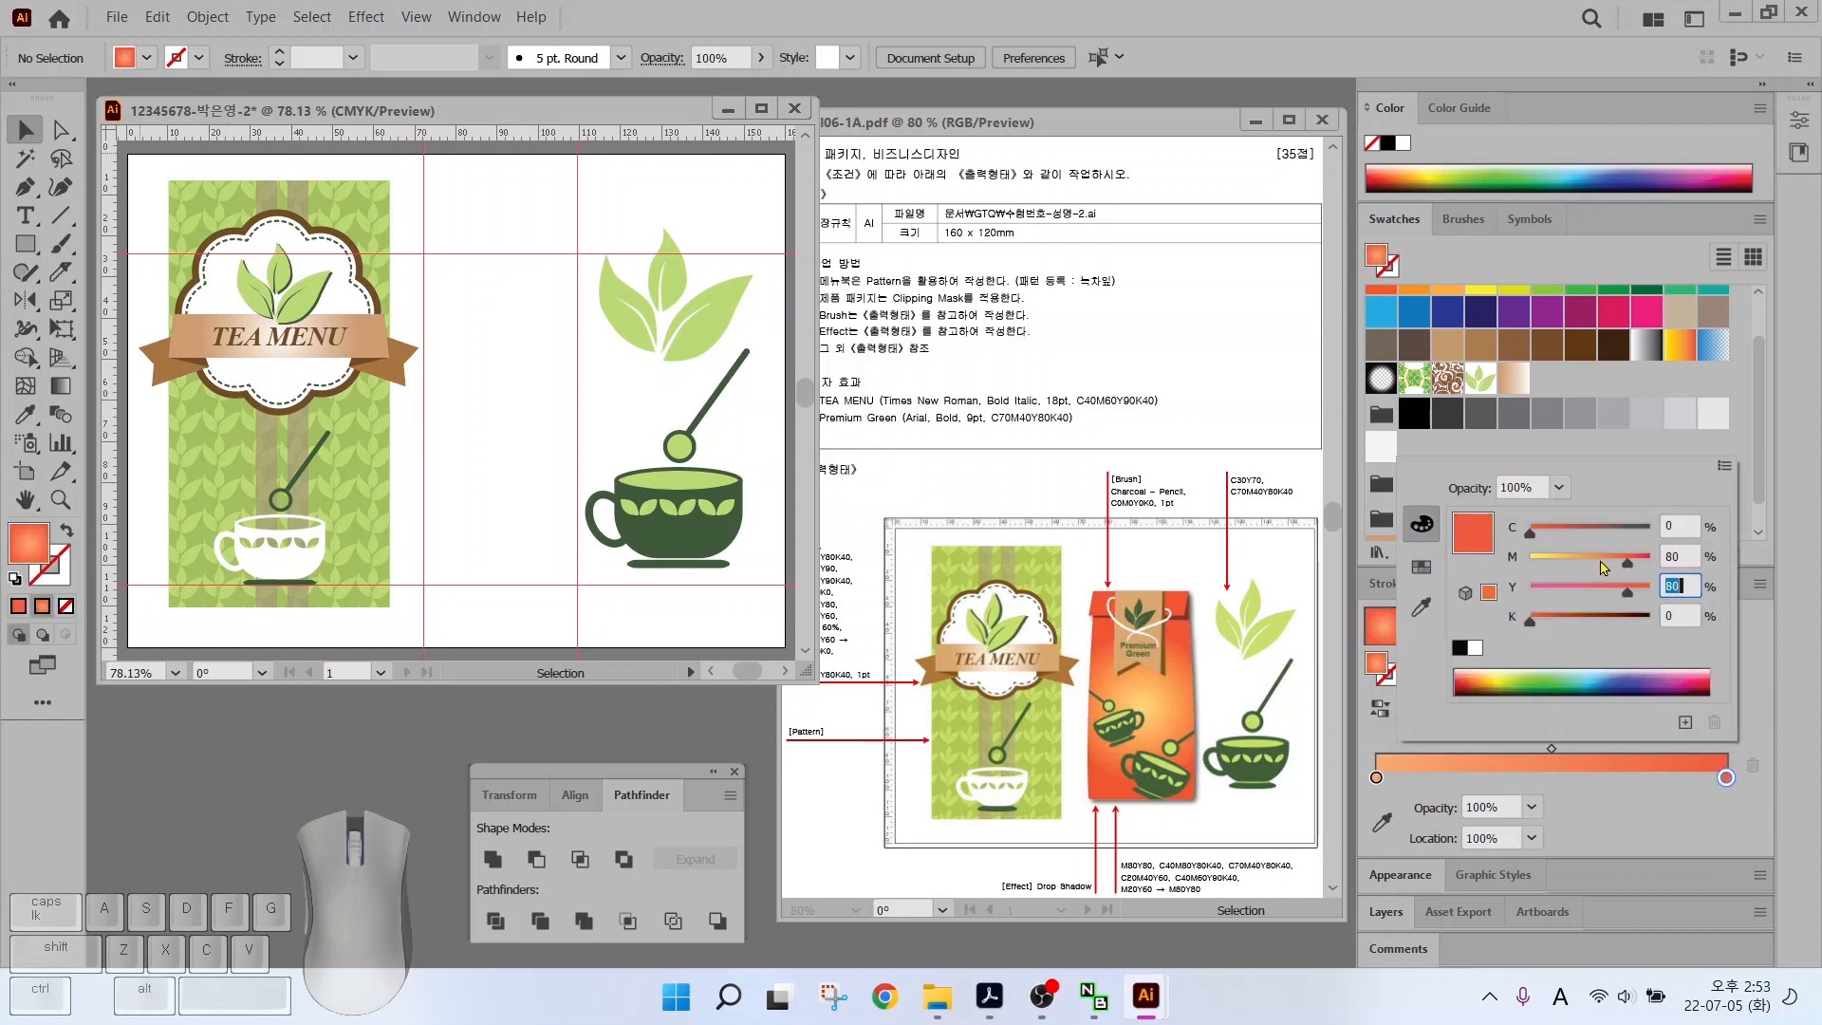
key(Return)
drag(1385, 629, 1545, 354)
drag(1103, 625, 1009, 533)
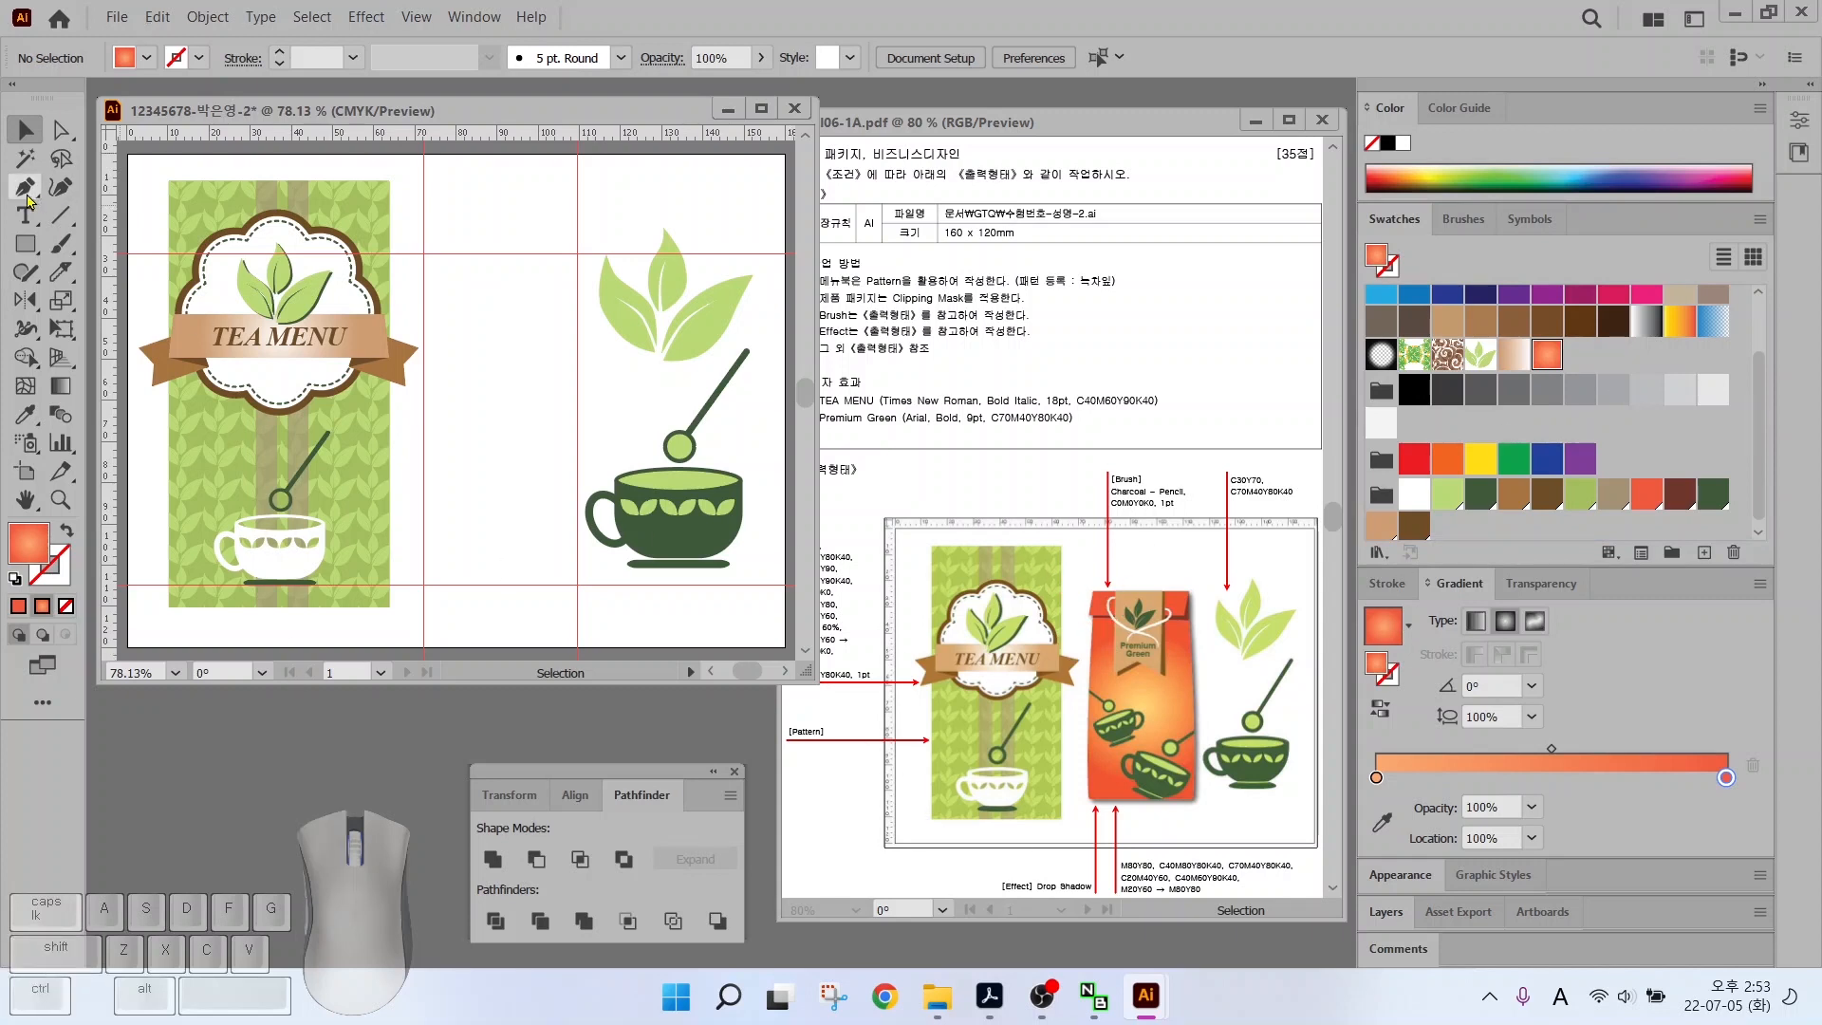
Place the bag's bottom corners and top-right corner at the guides
scroll(438, 269, up, 2)
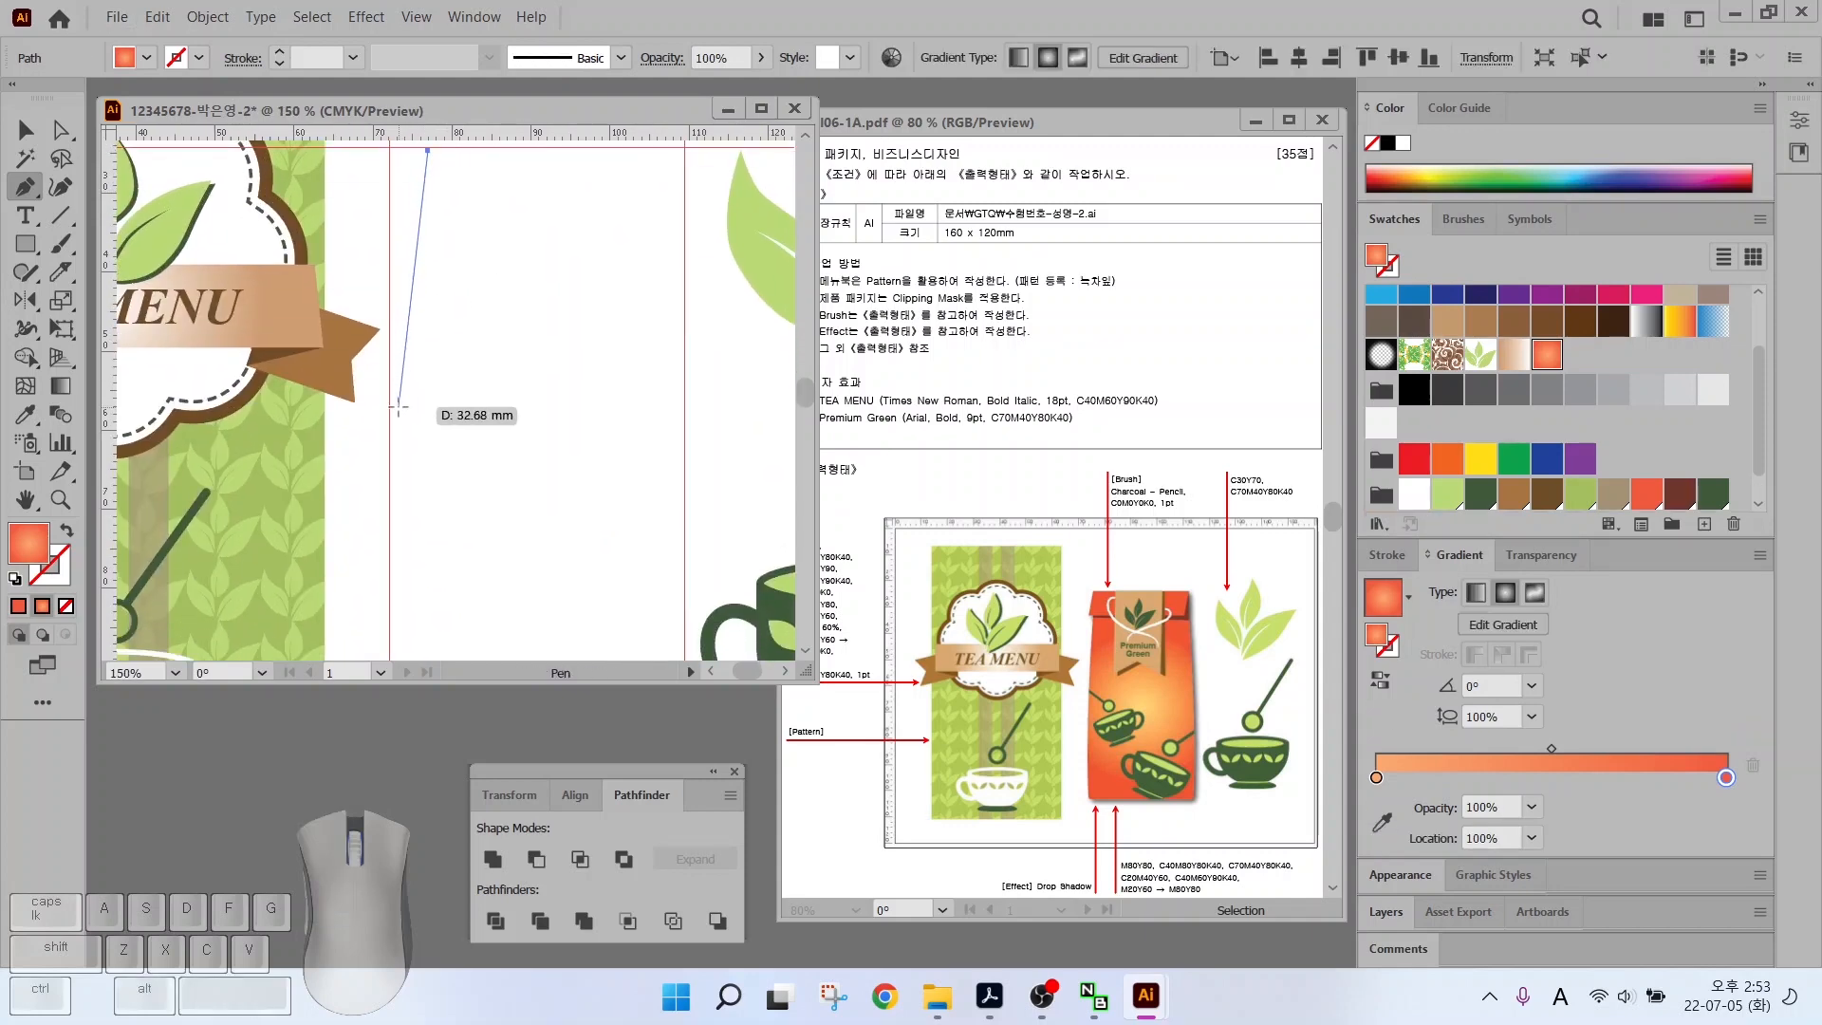
drag(397, 402, 394, 454)
scroll(394, 455, down, 3)
click(390, 582)
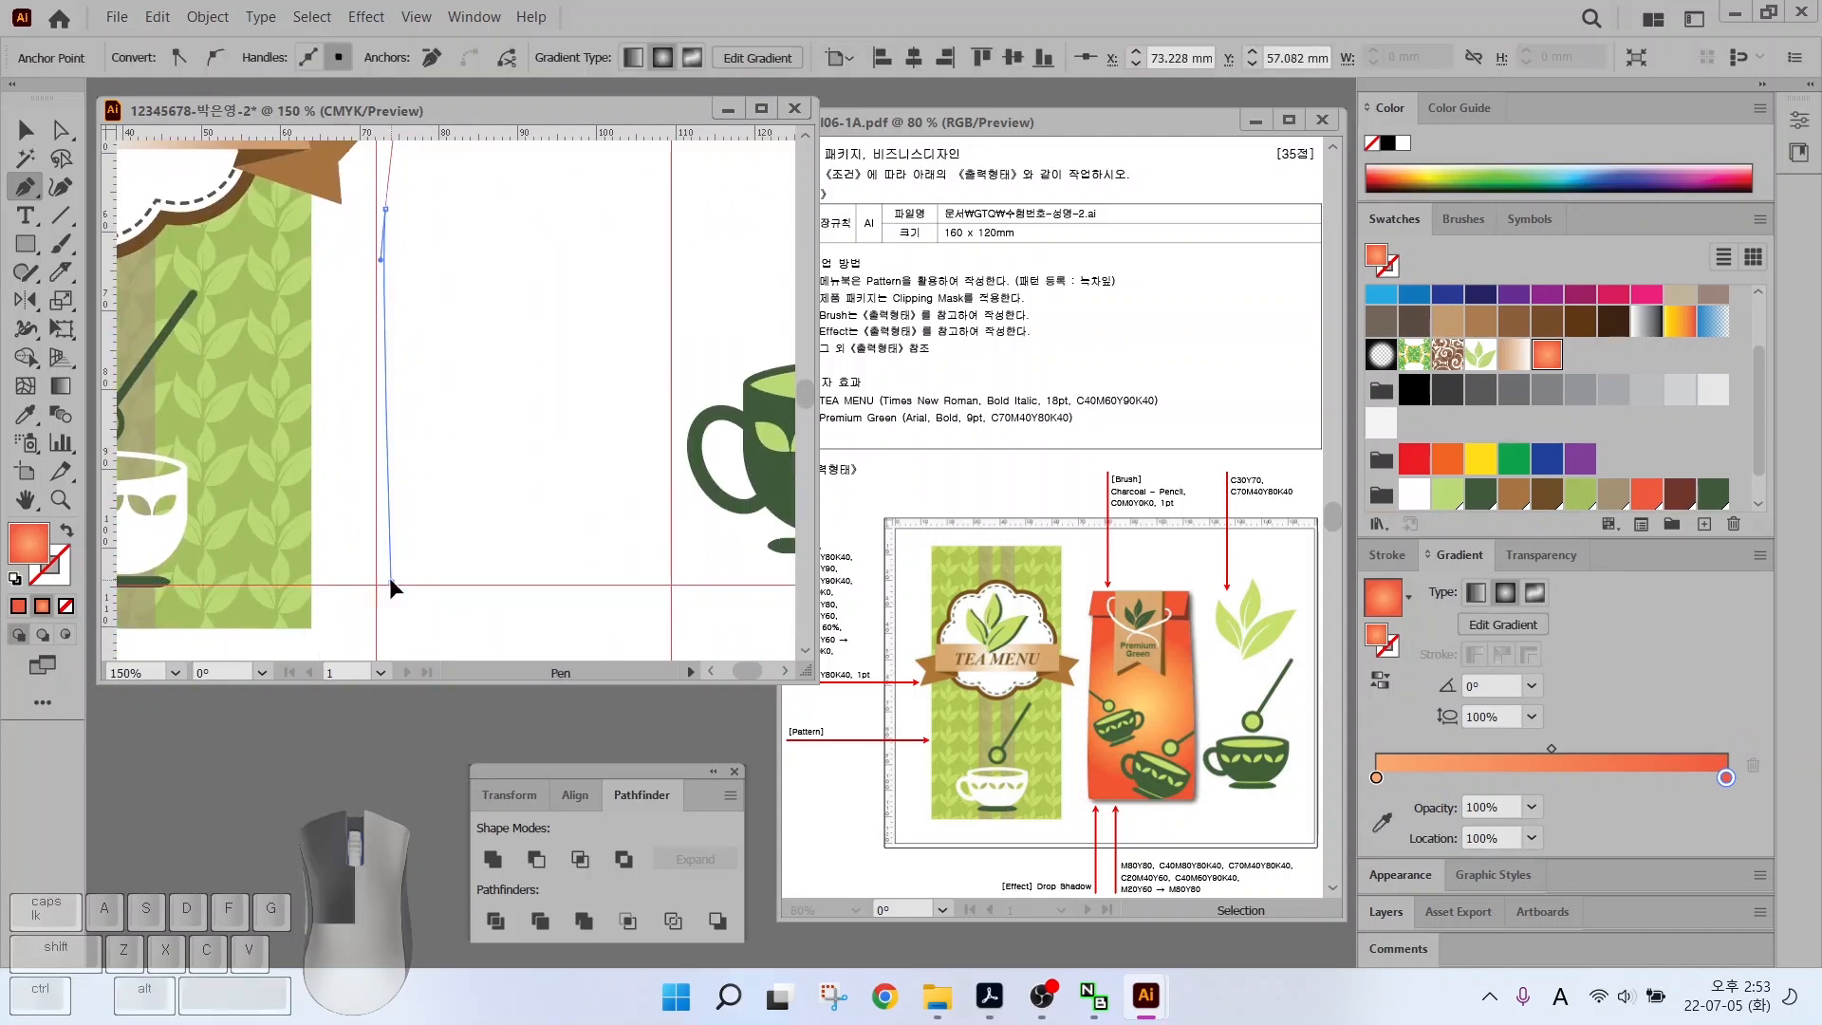
click(658, 588)
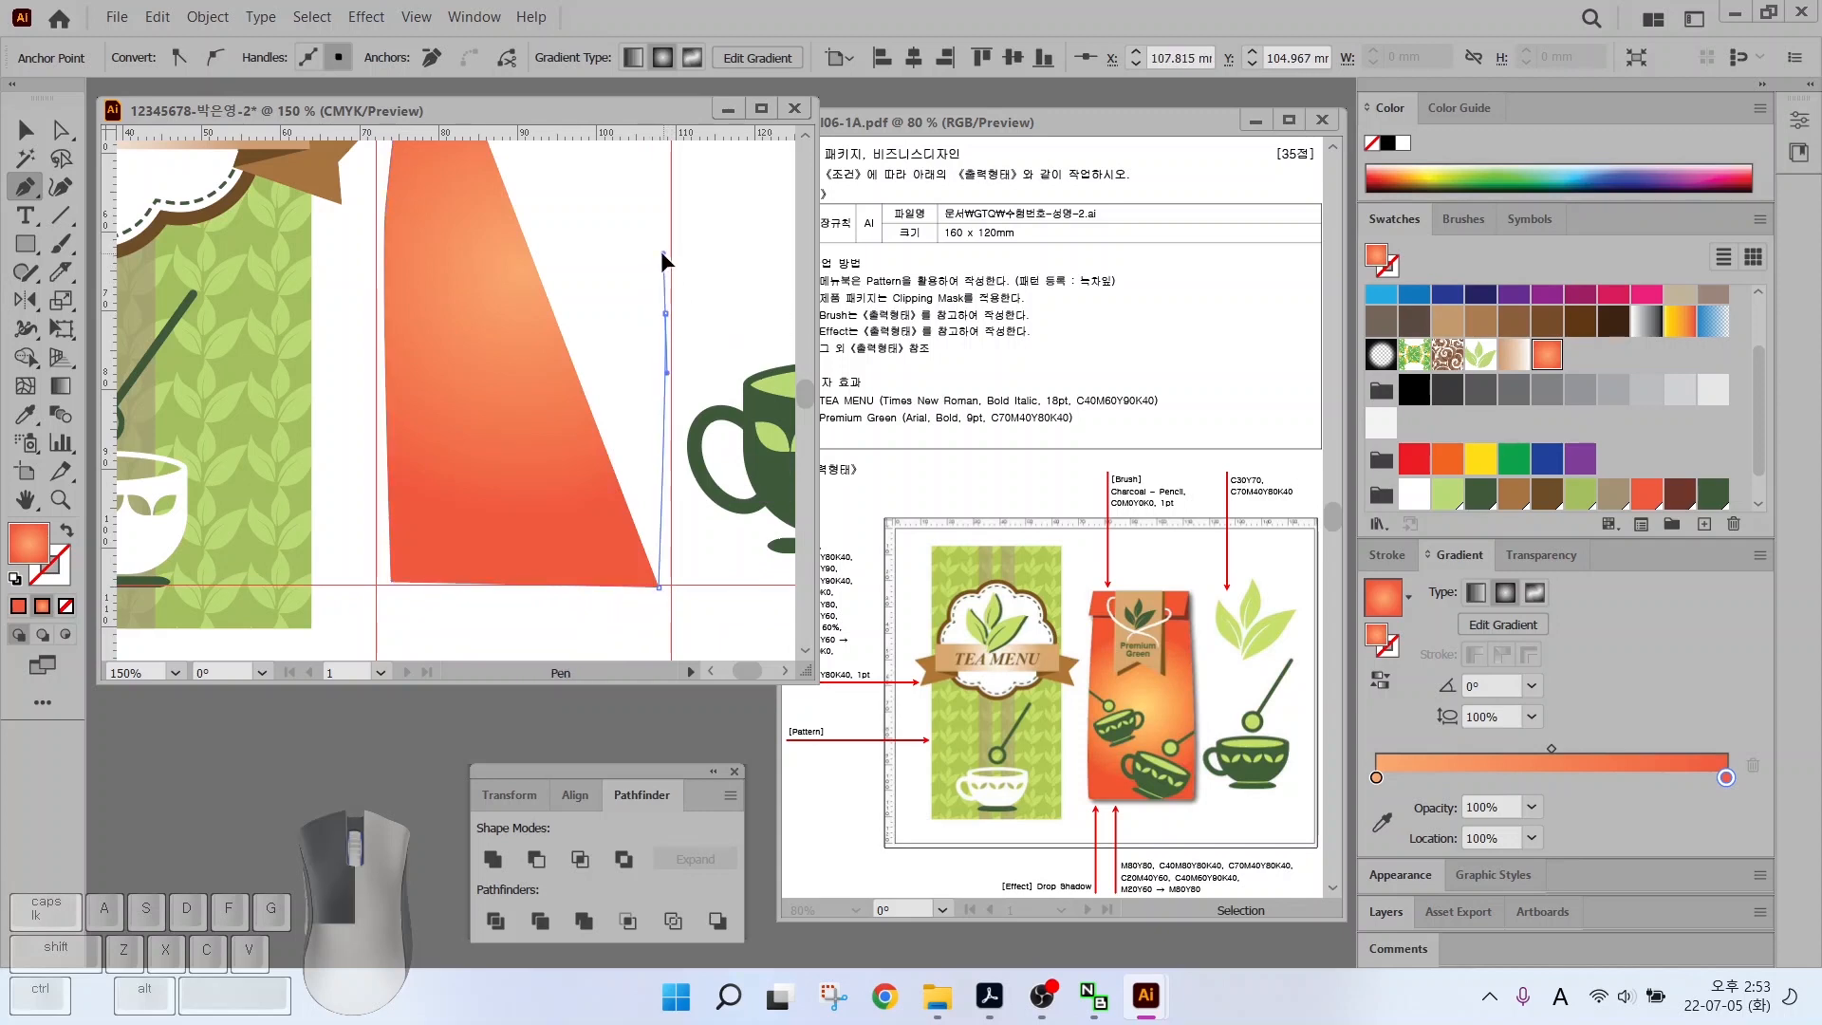
scroll(660, 251, up, 3)
click(634, 229)
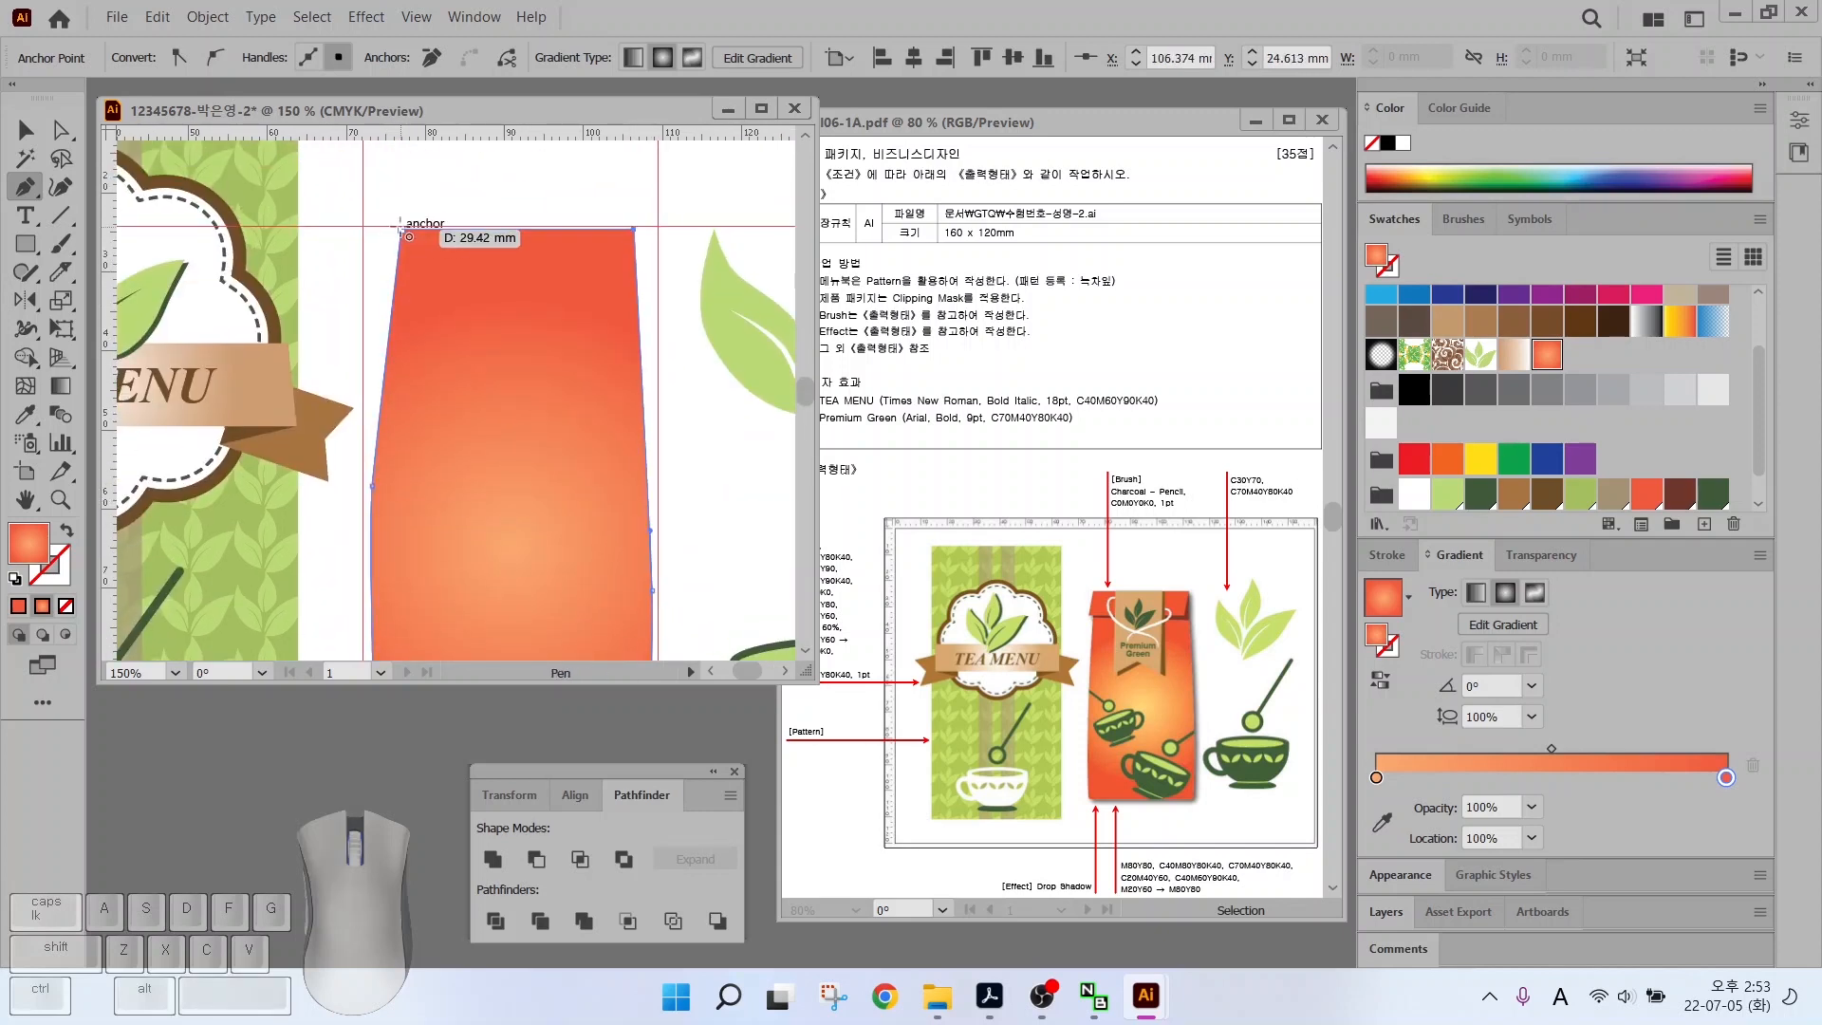
Snap the bag's side and bottom-left anchors to the guides with Direct Selection
click(60, 129)
scroll(427, 488, down, 2)
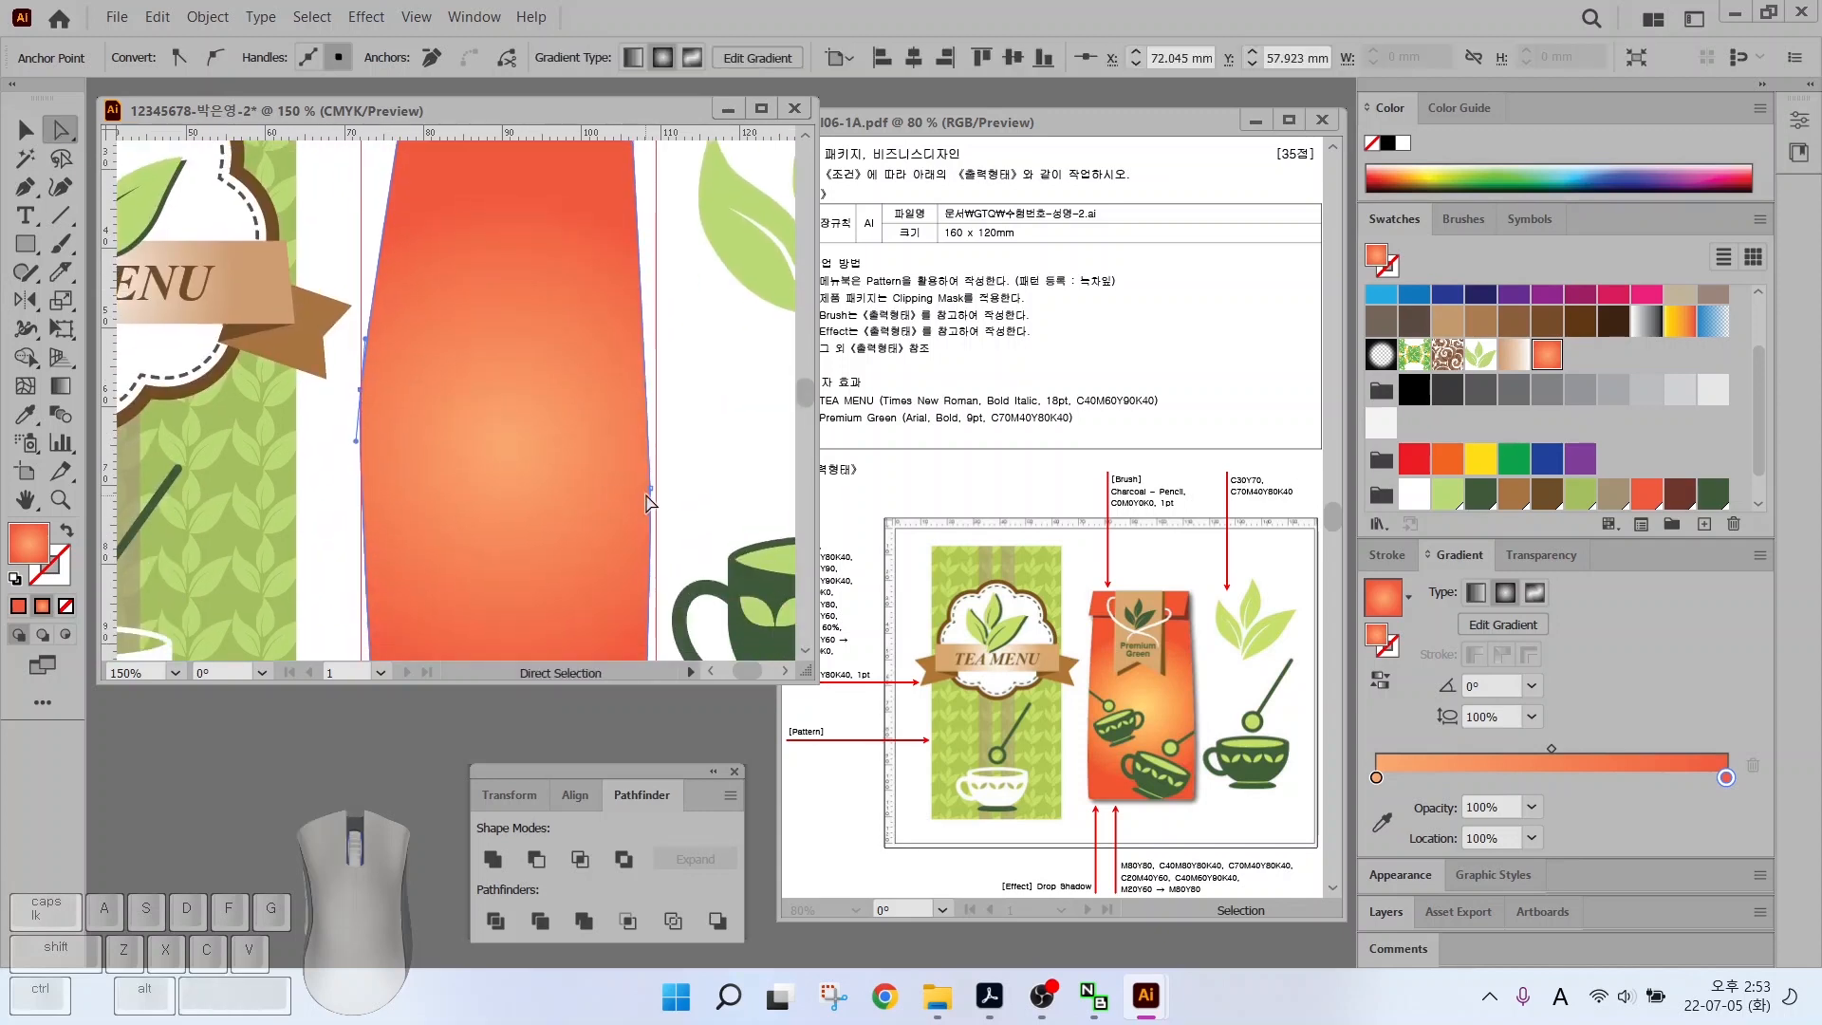
drag(651, 486, 656, 479)
drag(361, 390, 360, 435)
key(space)
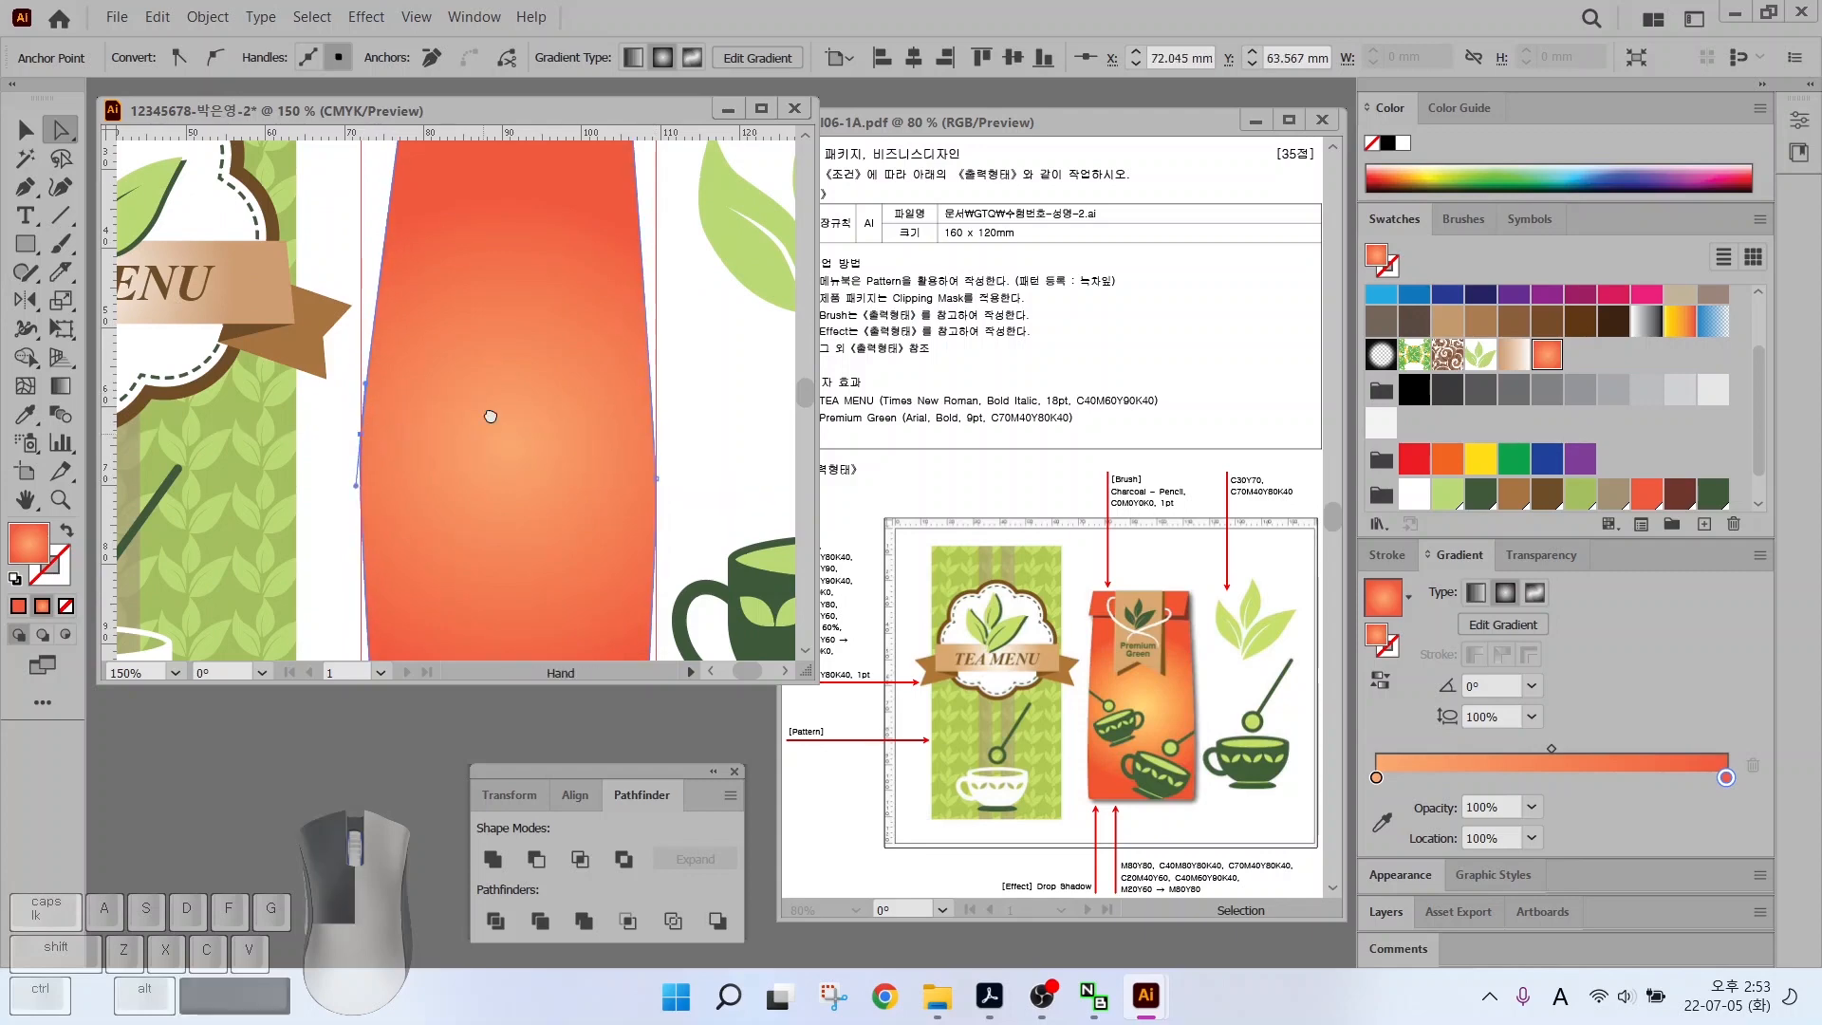
drag(488, 415, 516, 245)
drag(389, 265, 389, 296)
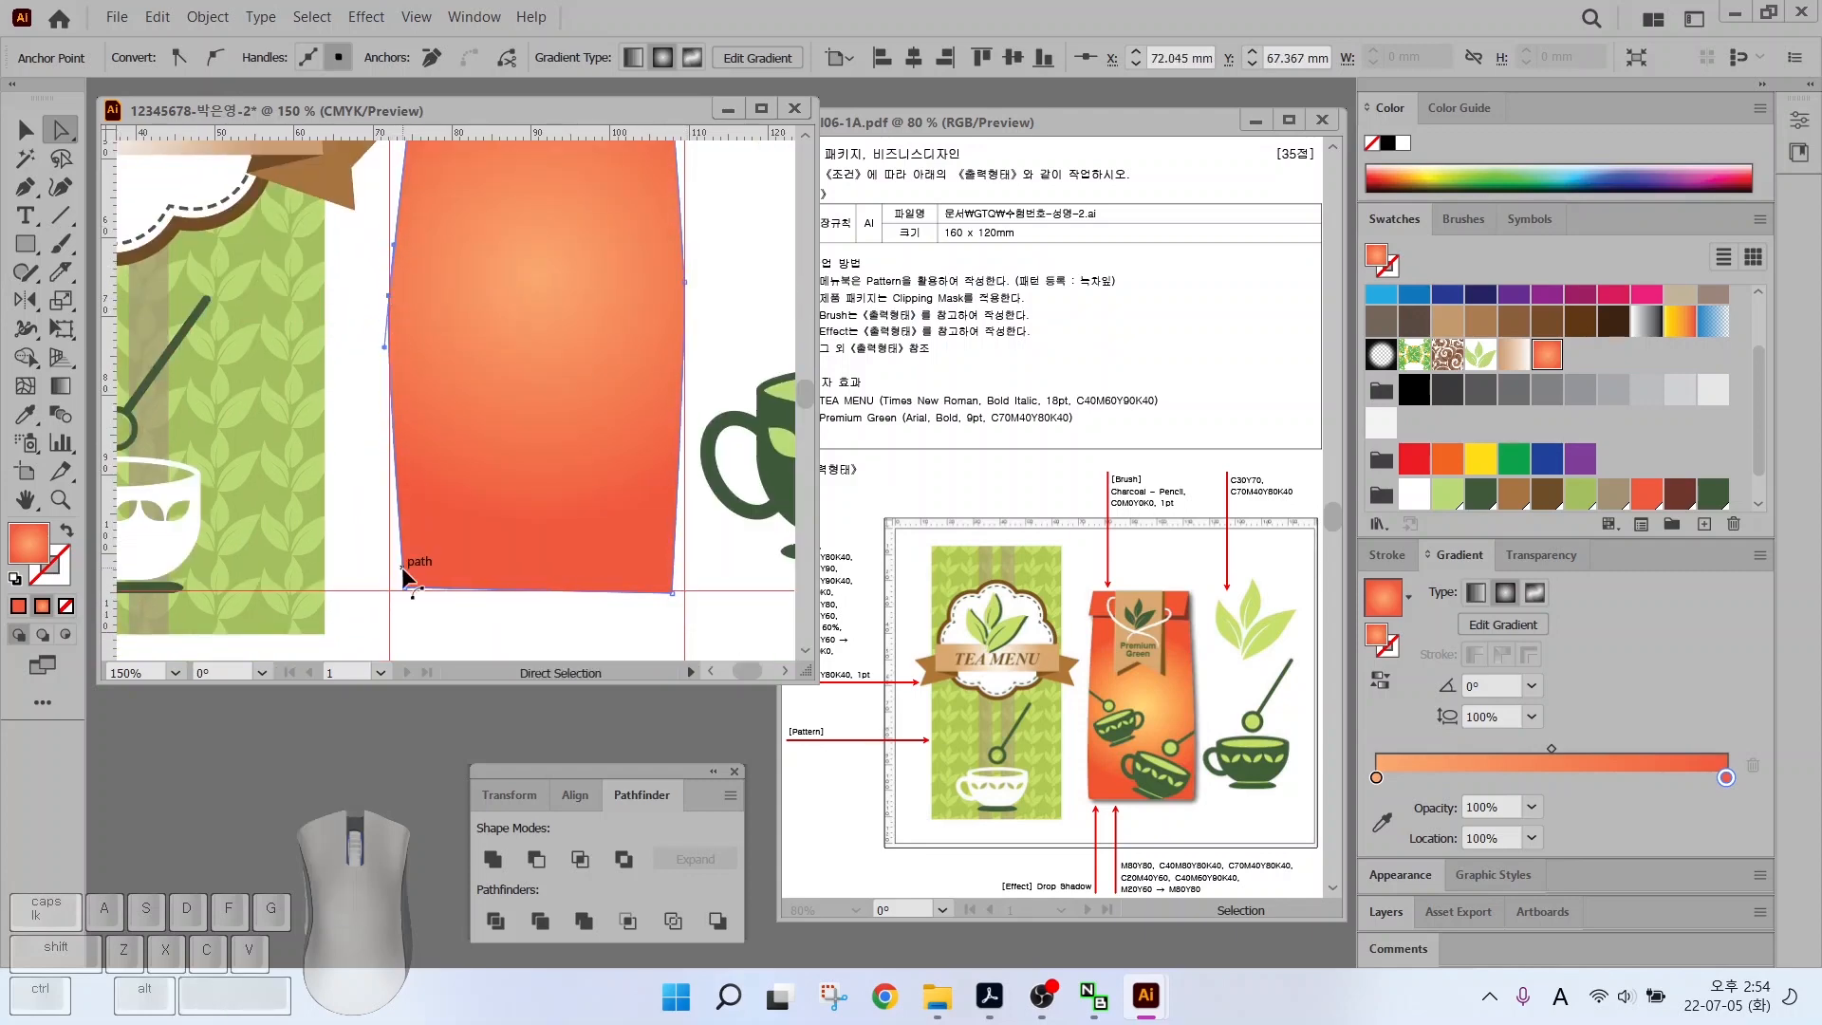
drag(408, 600, 406, 603)
scroll(610, 439, up, 4)
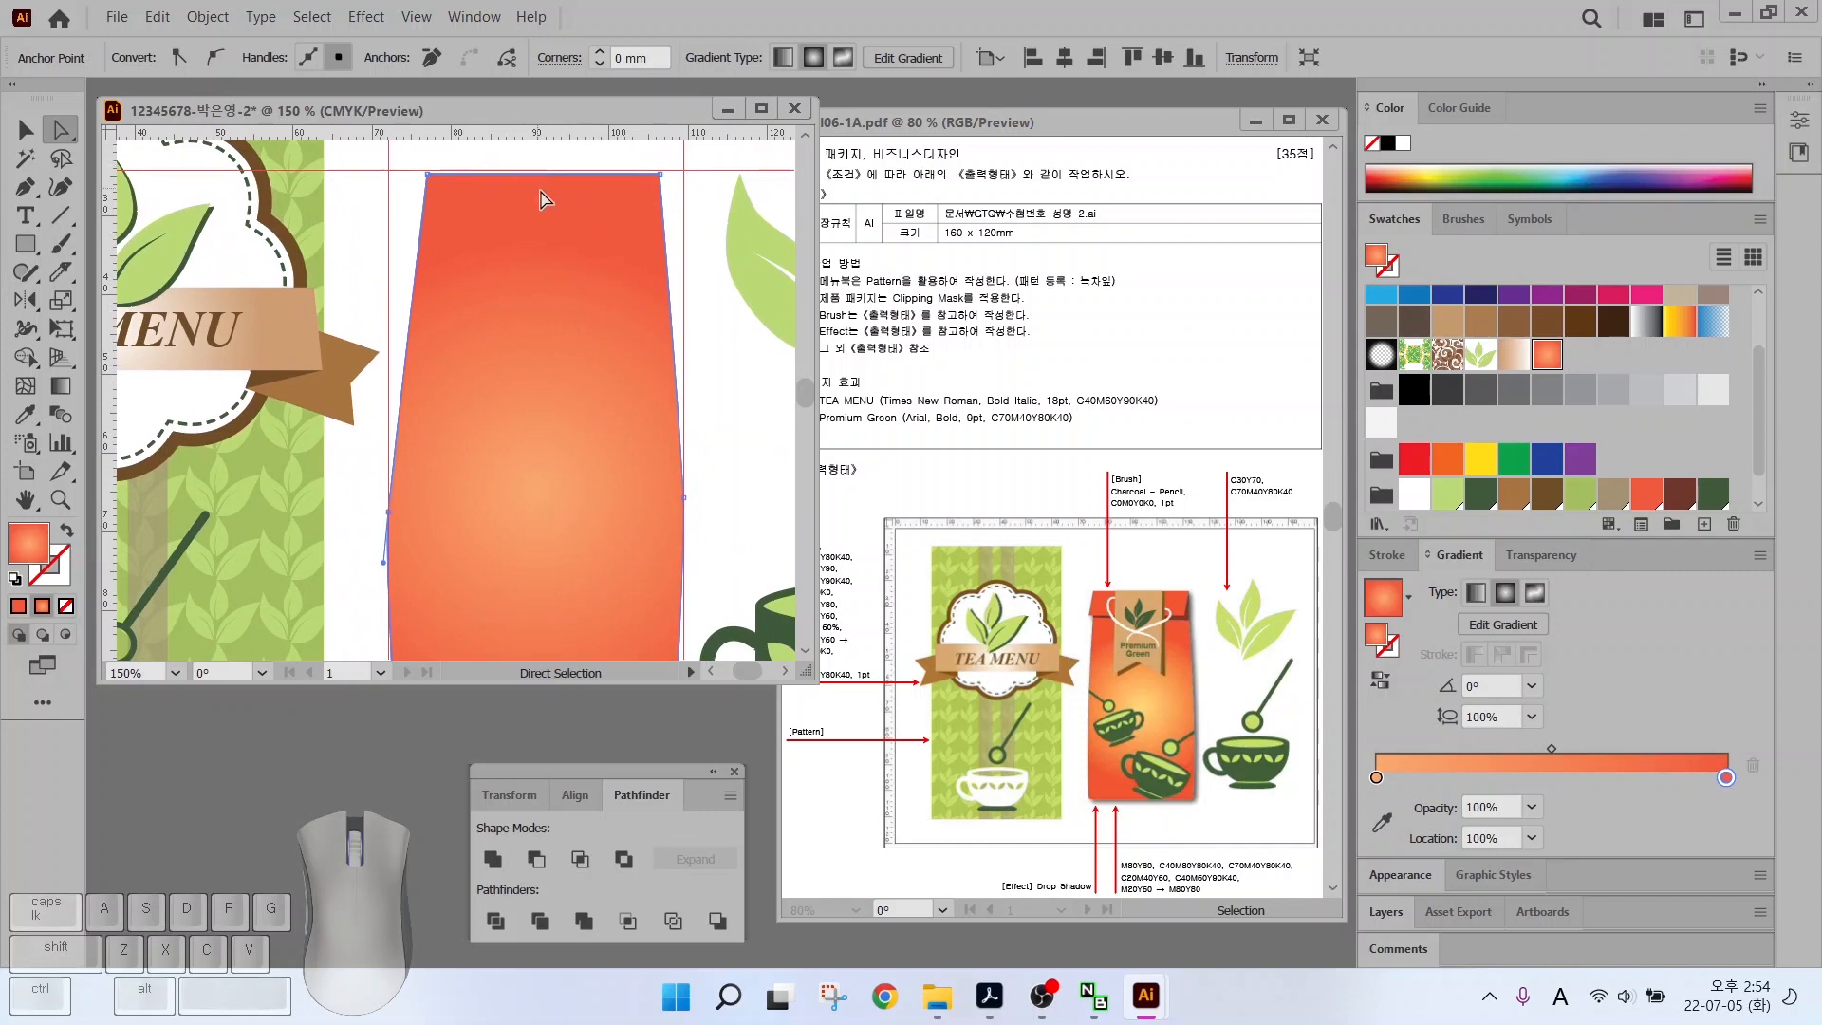
scroll(543, 198, up, 1)
Pen-draw a closed four-corner flap at the bag's top and a horizontal line across it
key(p)
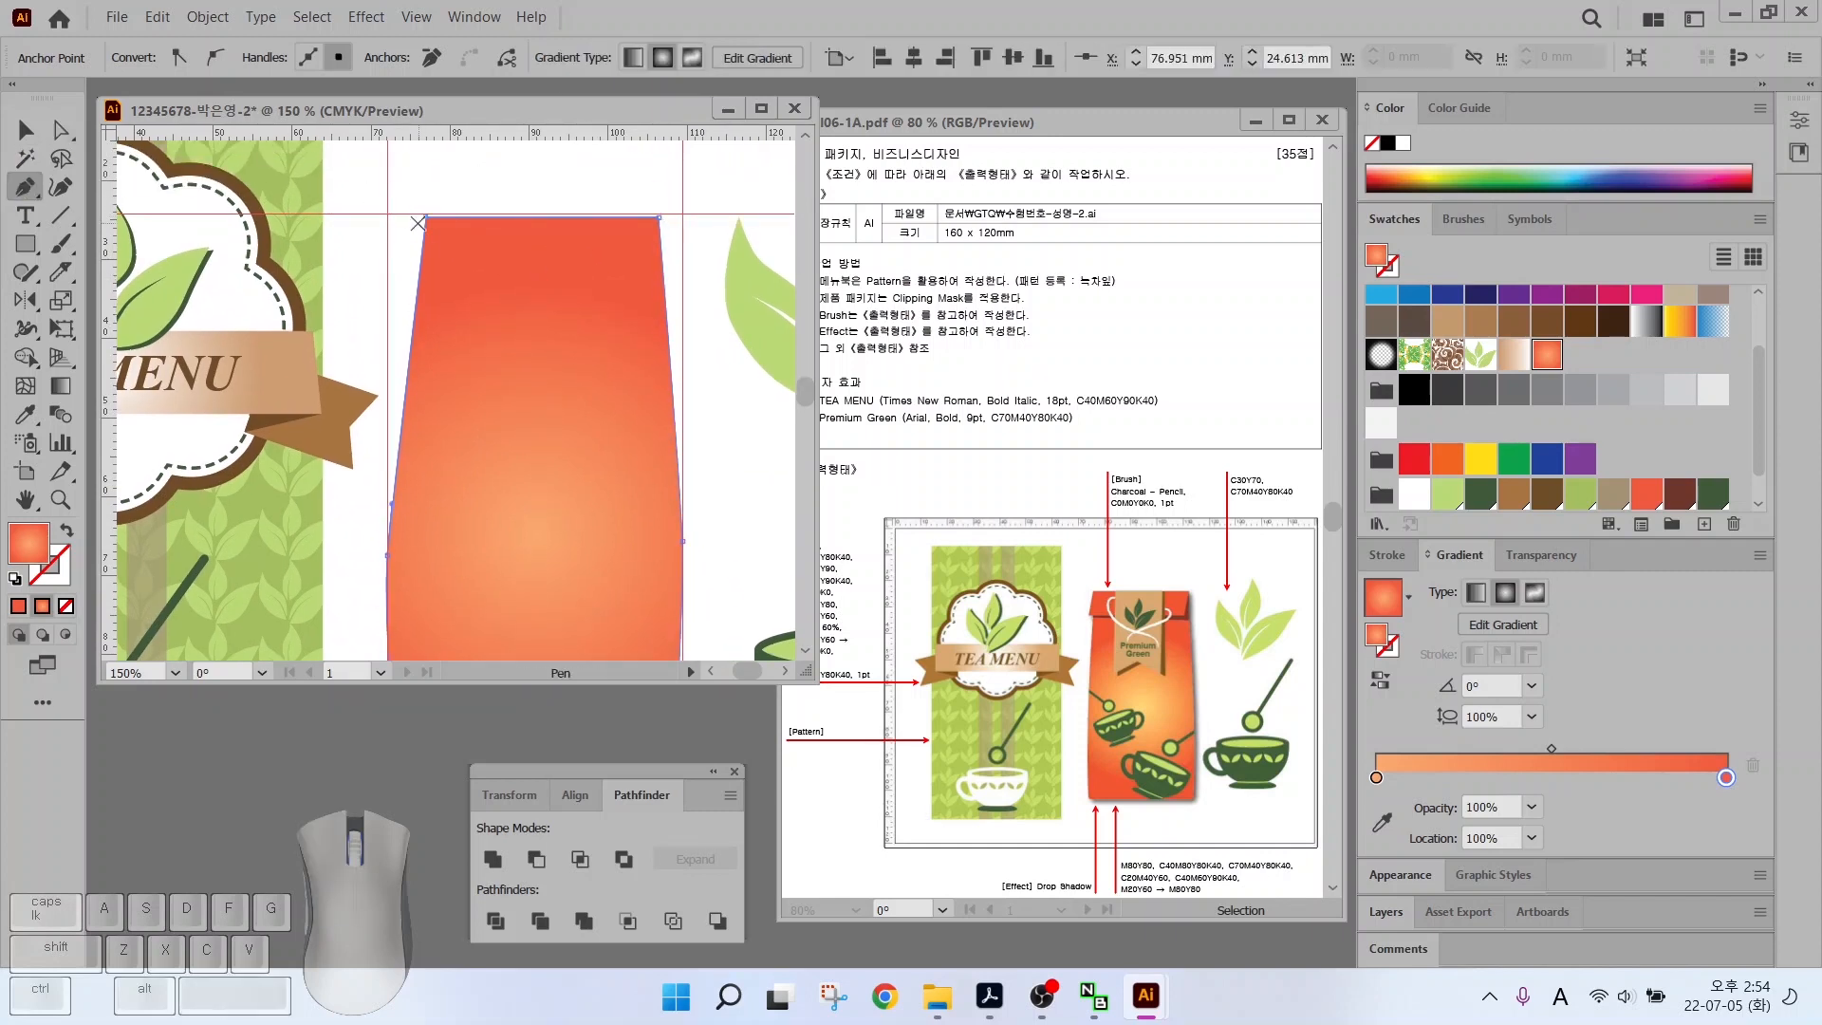
click(403, 212)
click(387, 309)
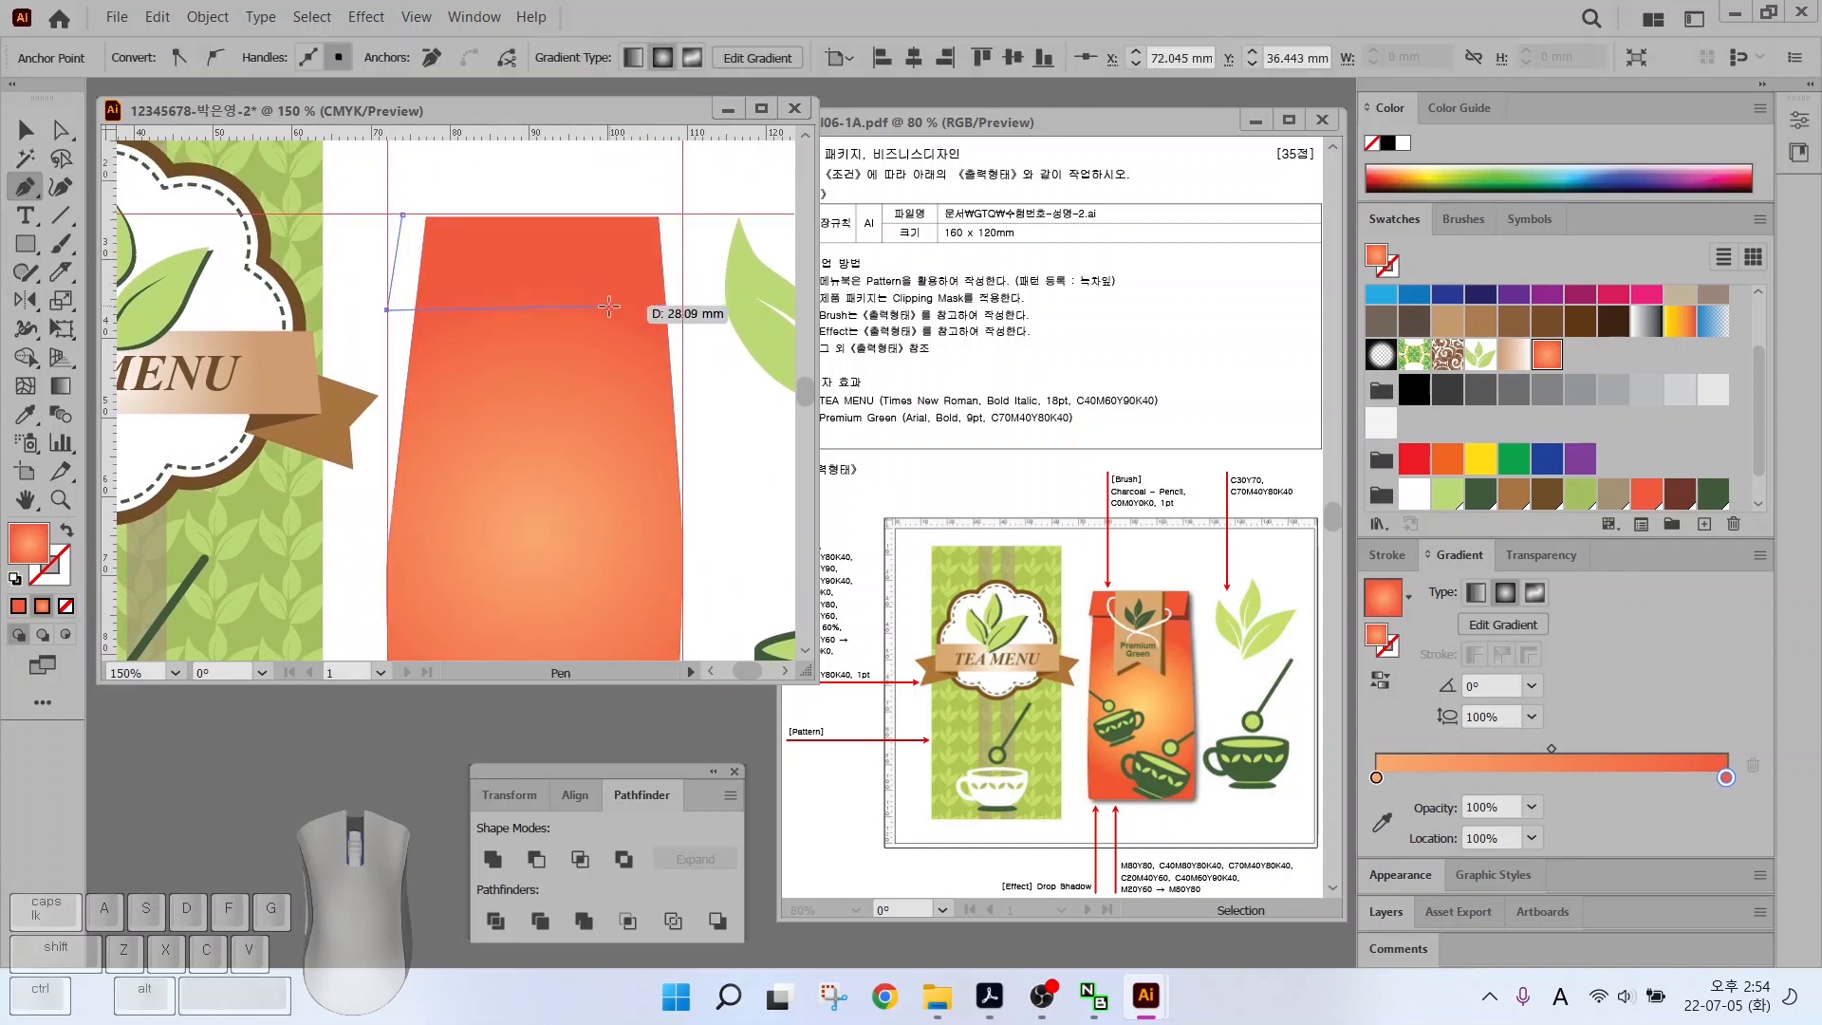
click(645, 309)
click(658, 216)
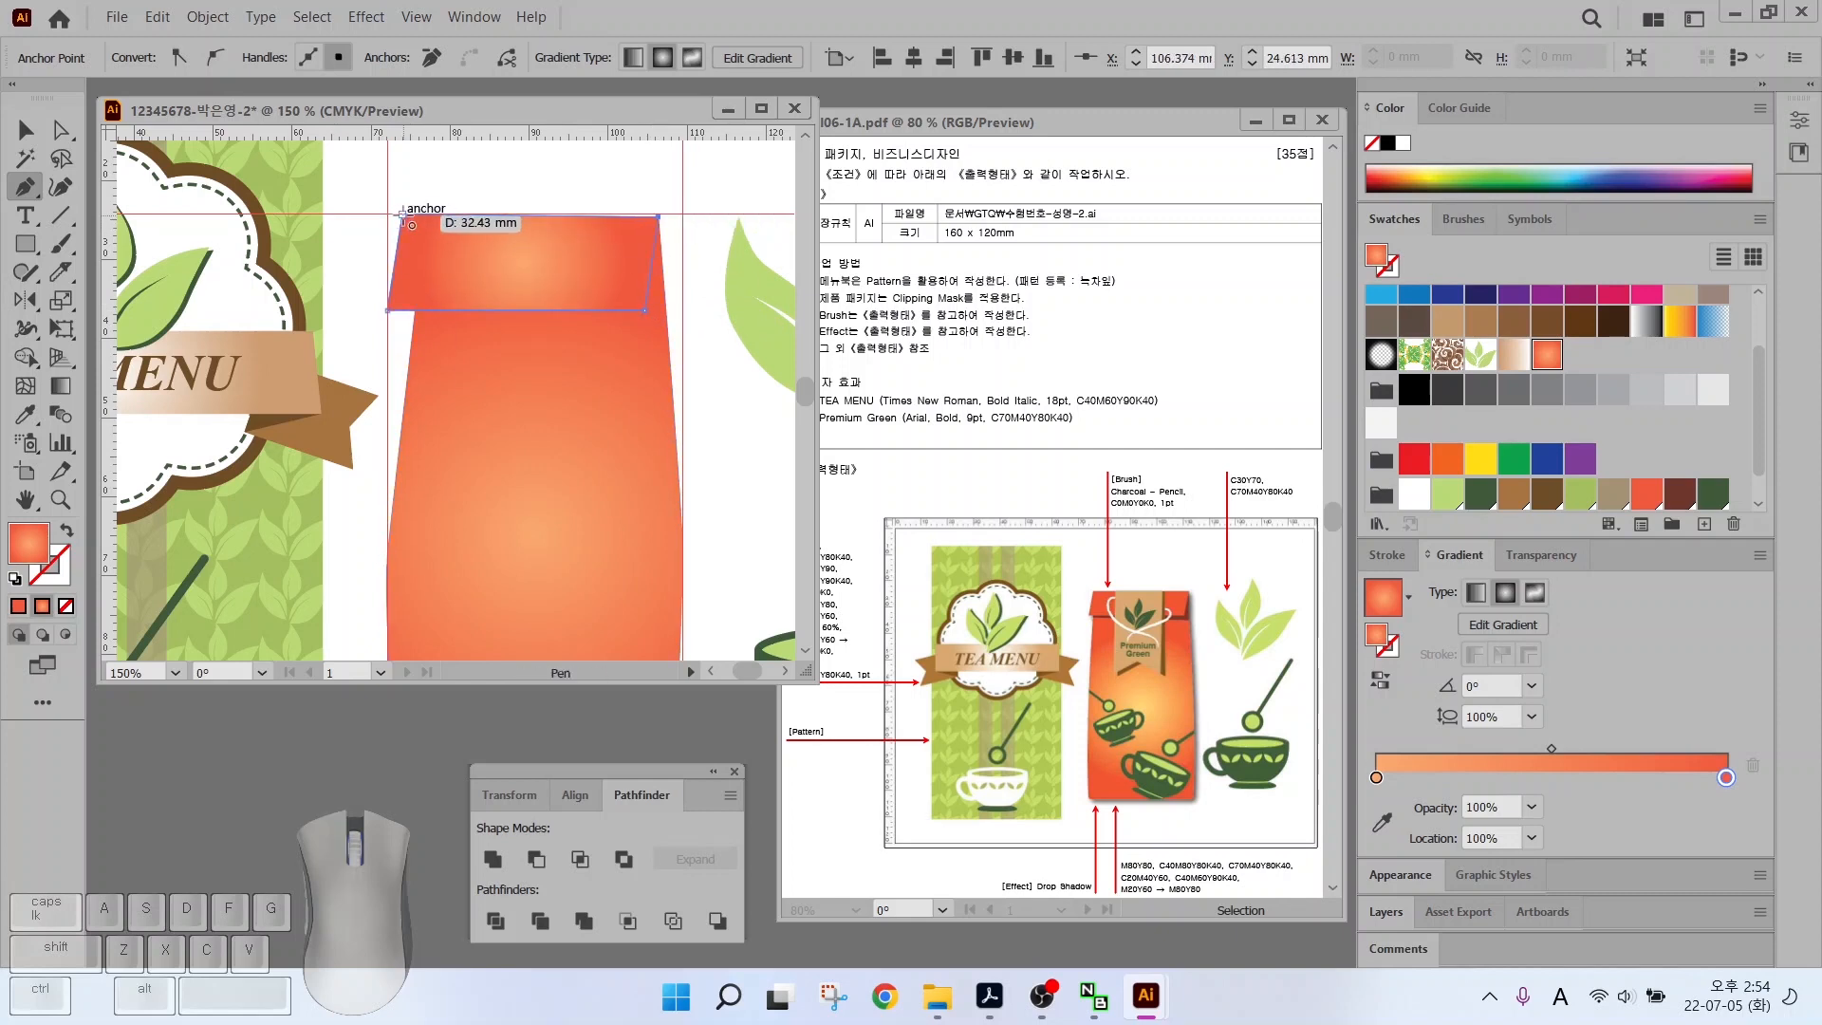
click(1647, 495)
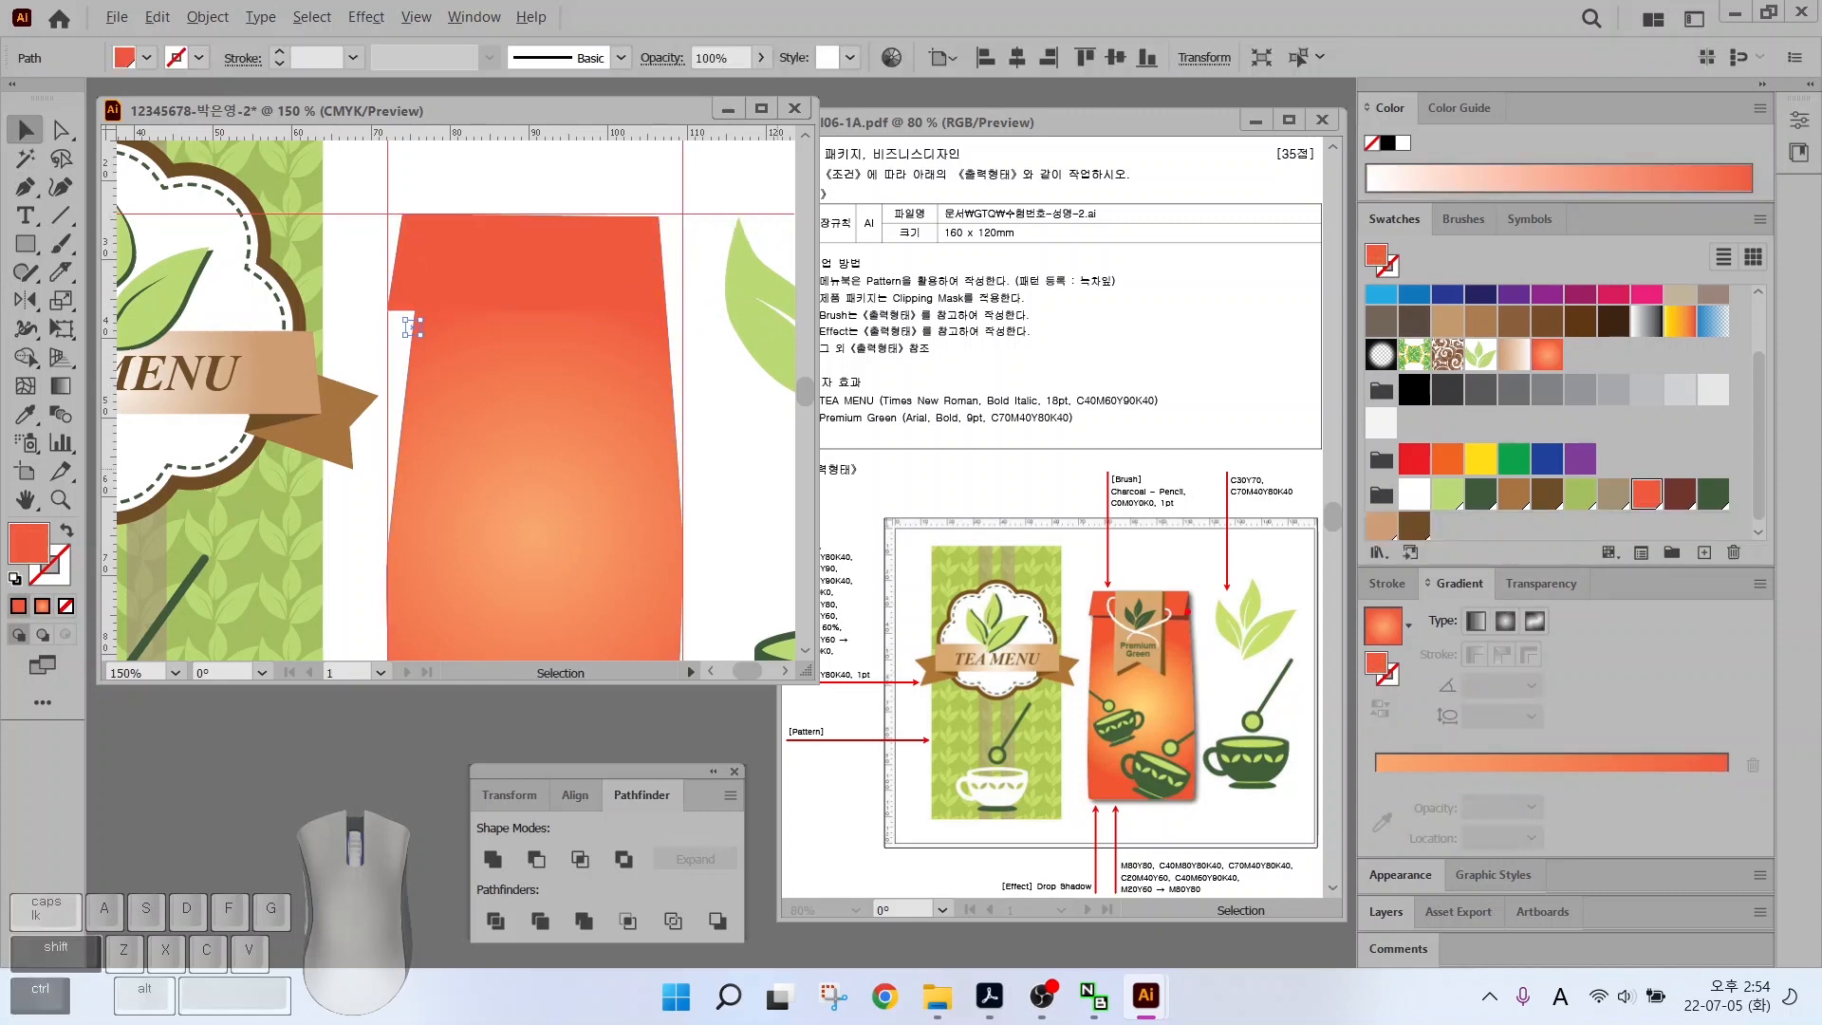
drag(1185, 612, 1236, 607)
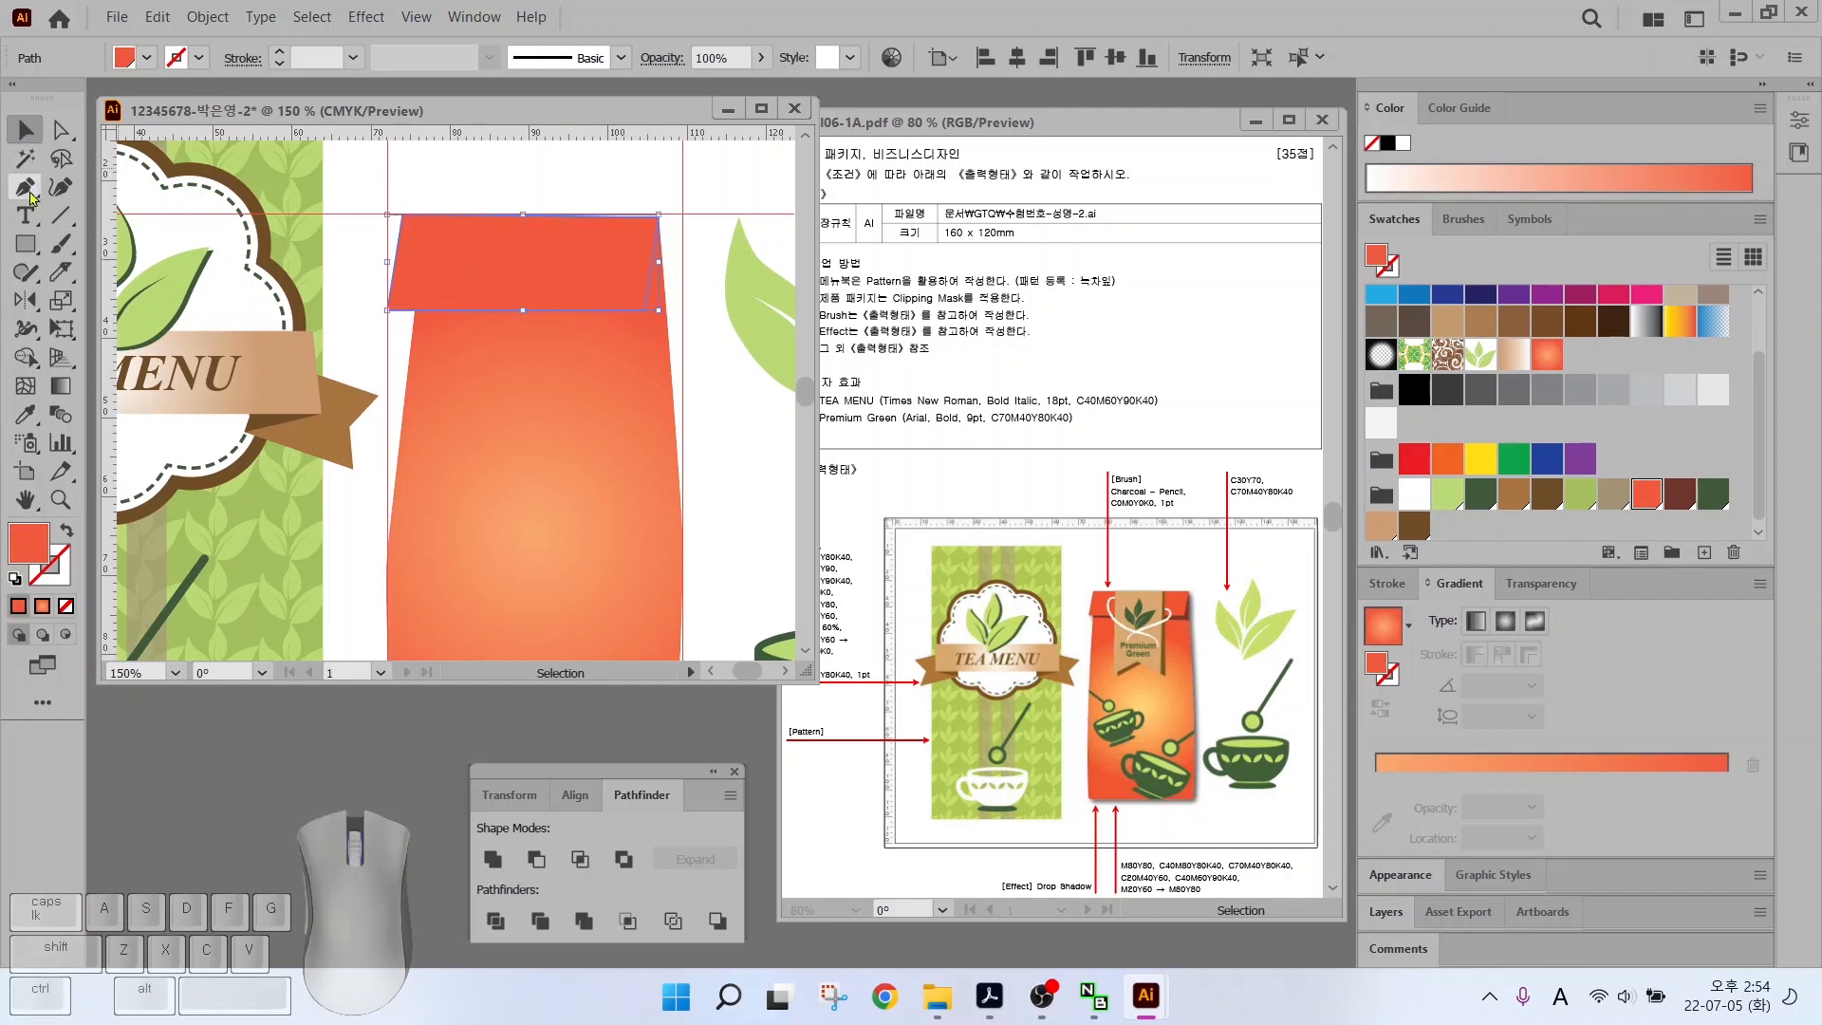
drag(379, 330, 706, 330)
Divide the orange bag along the horizontal line with Pathfinder Divide
click(26, 129)
click(696, 344)
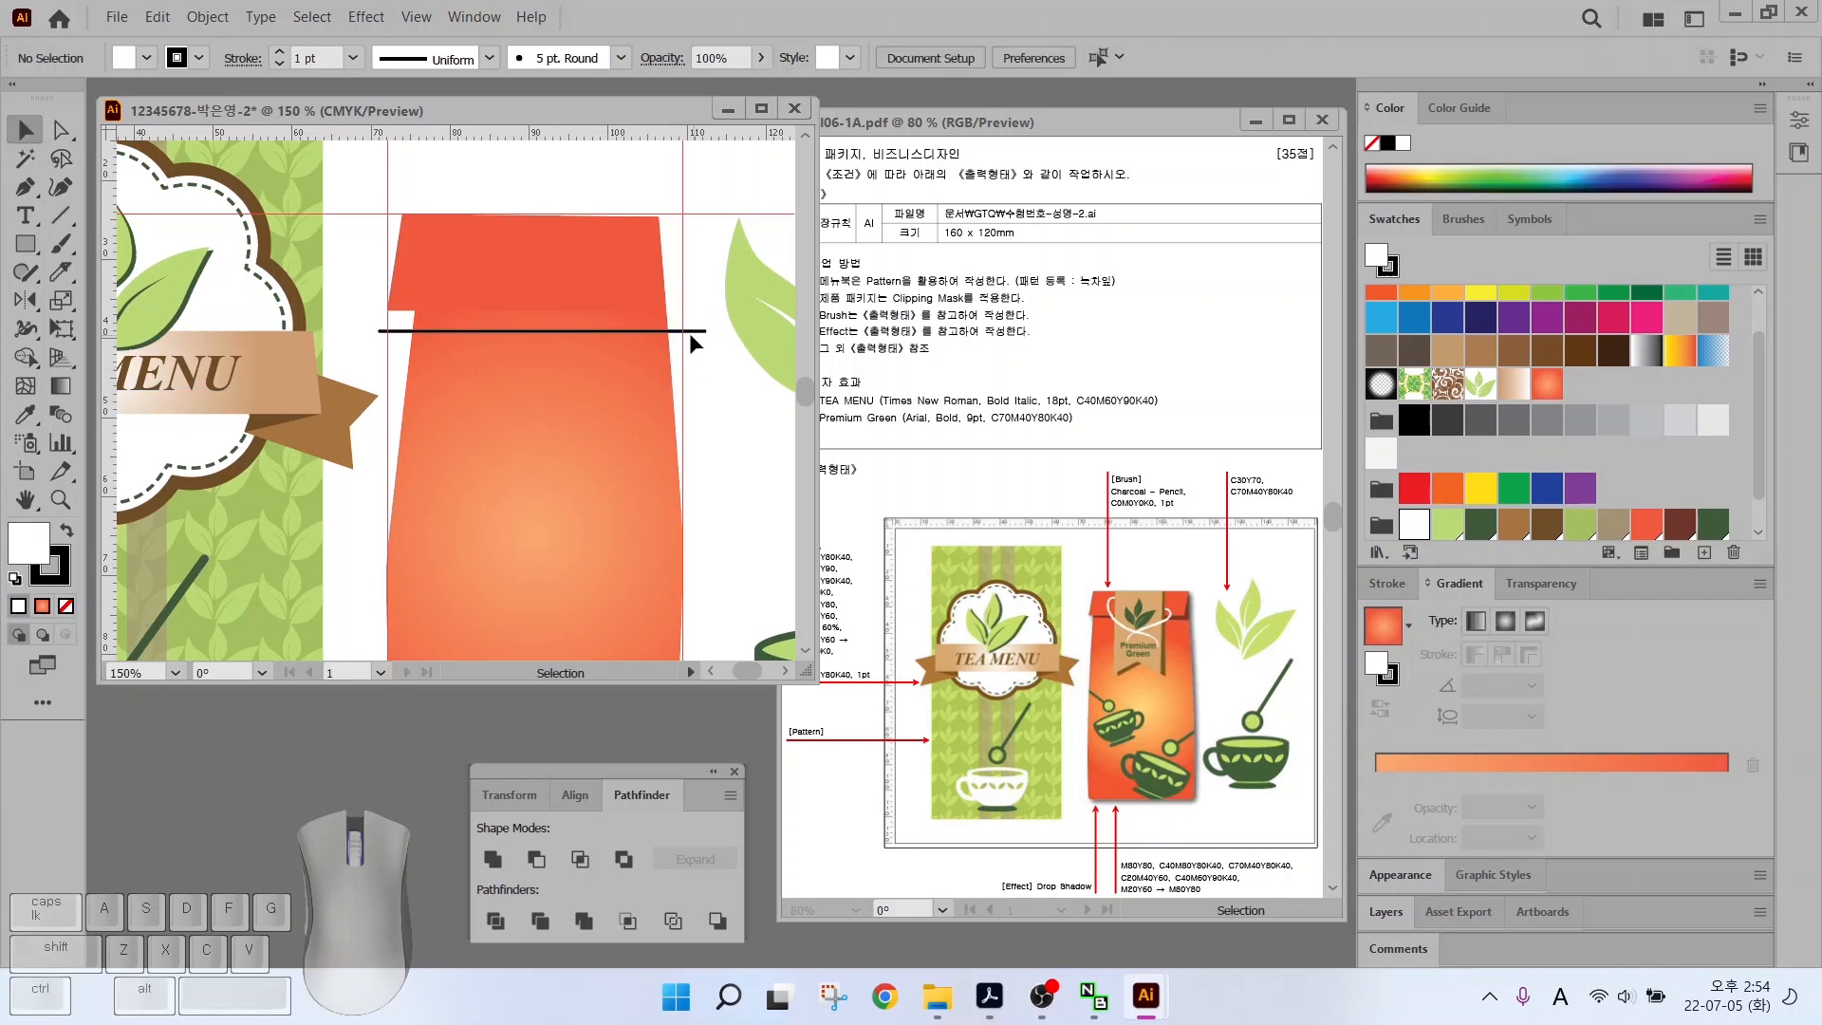
click(690, 340)
shift+click(663, 378)
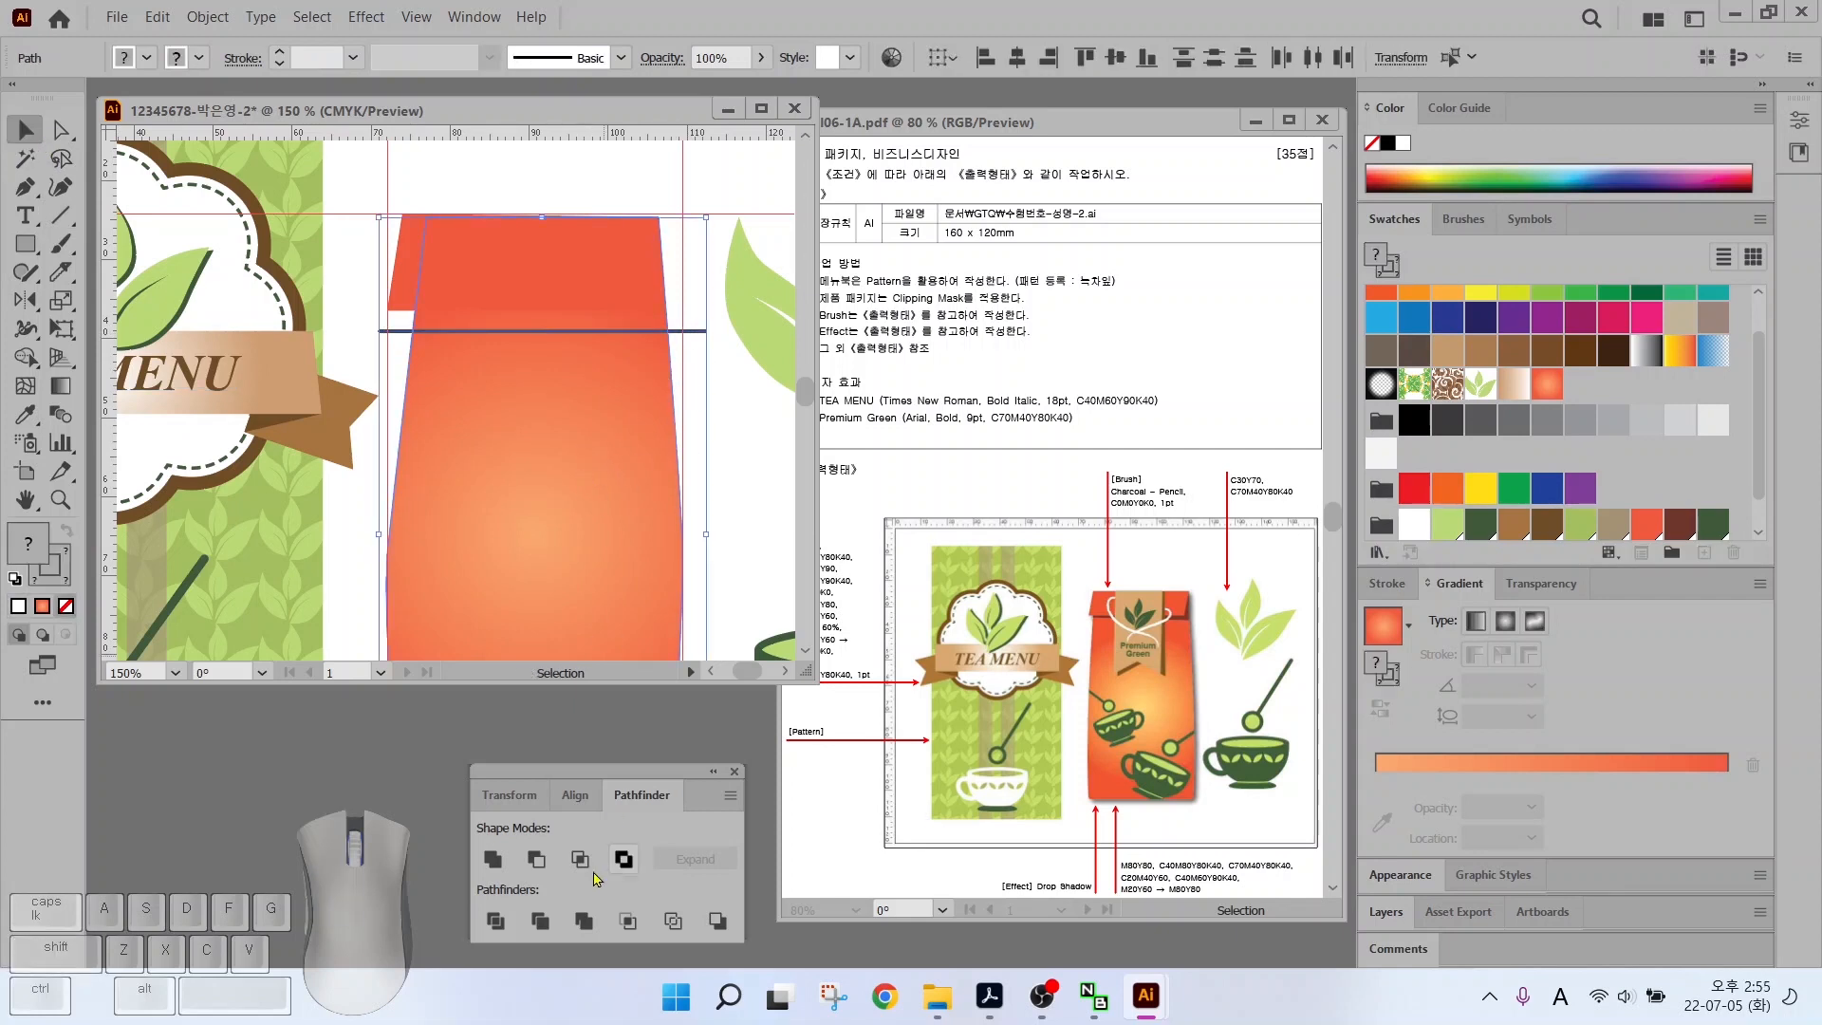
click(494, 921)
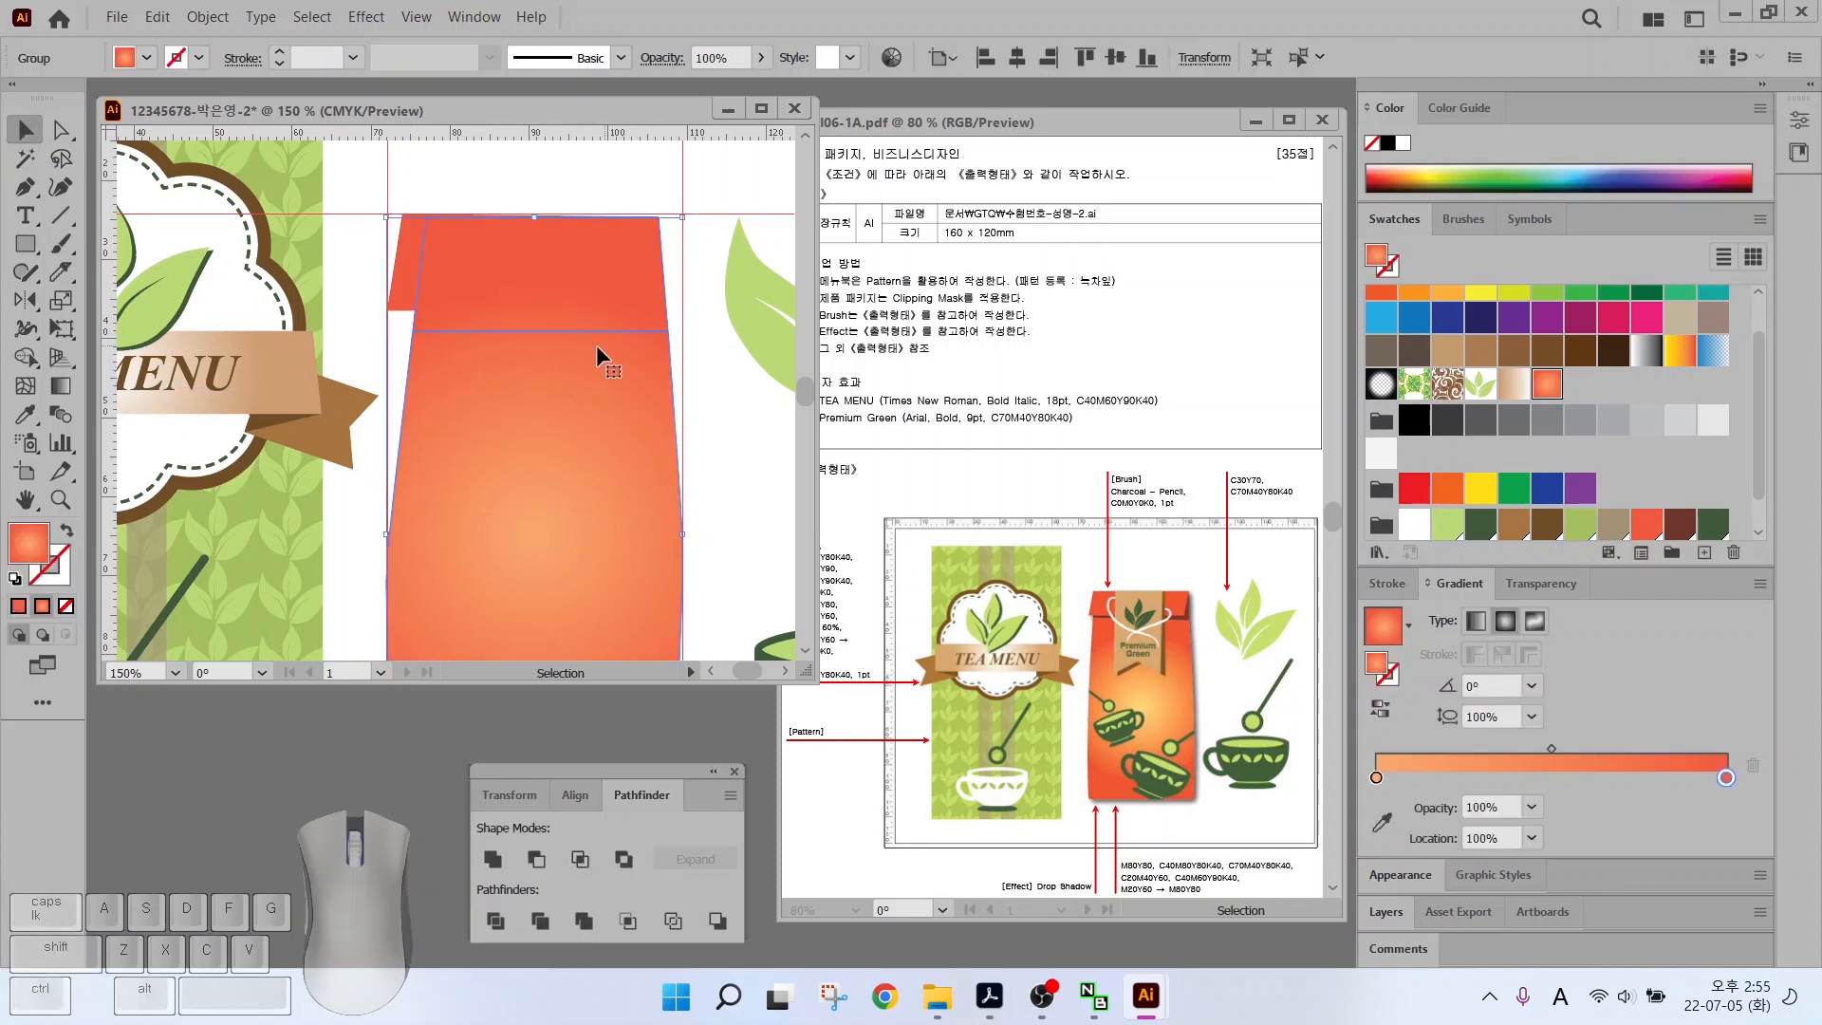
click(737, 400)
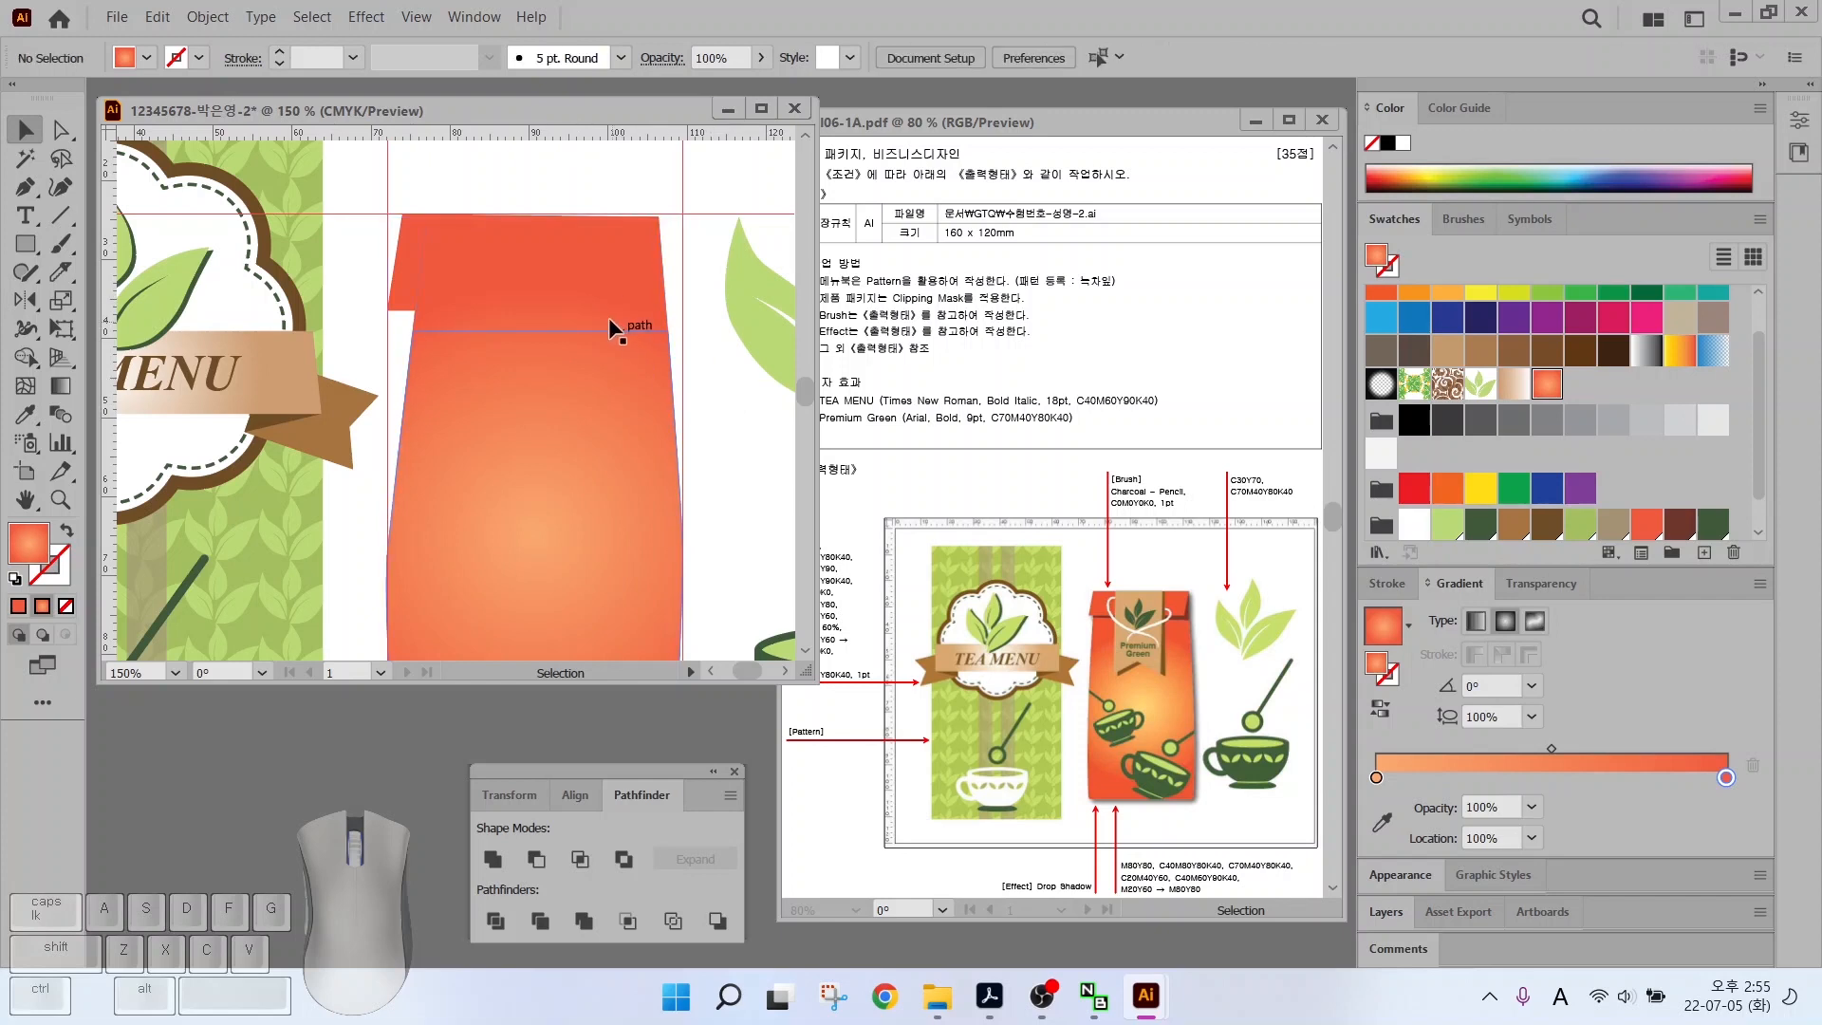
click(597, 384)
key(ctrl+shift+a)
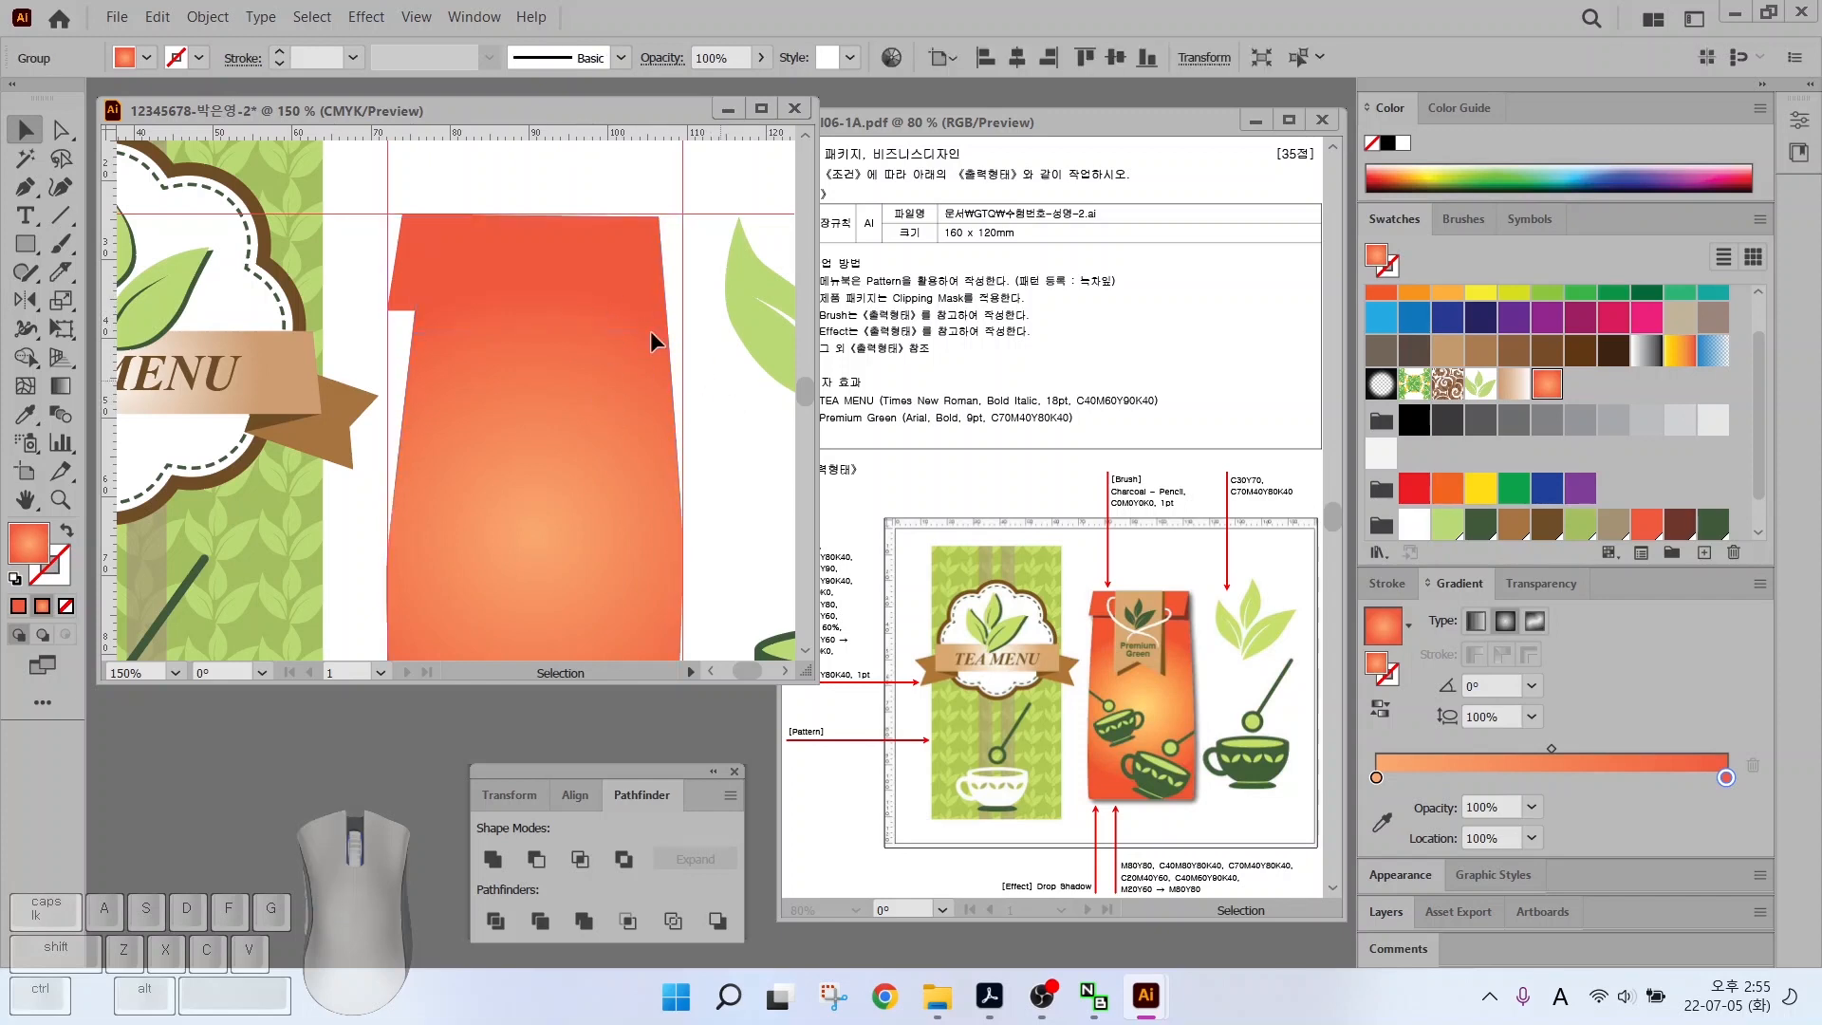
Fill the top band dark brown, bring the red-orange flap to front and nudge its corner
click(59, 134)
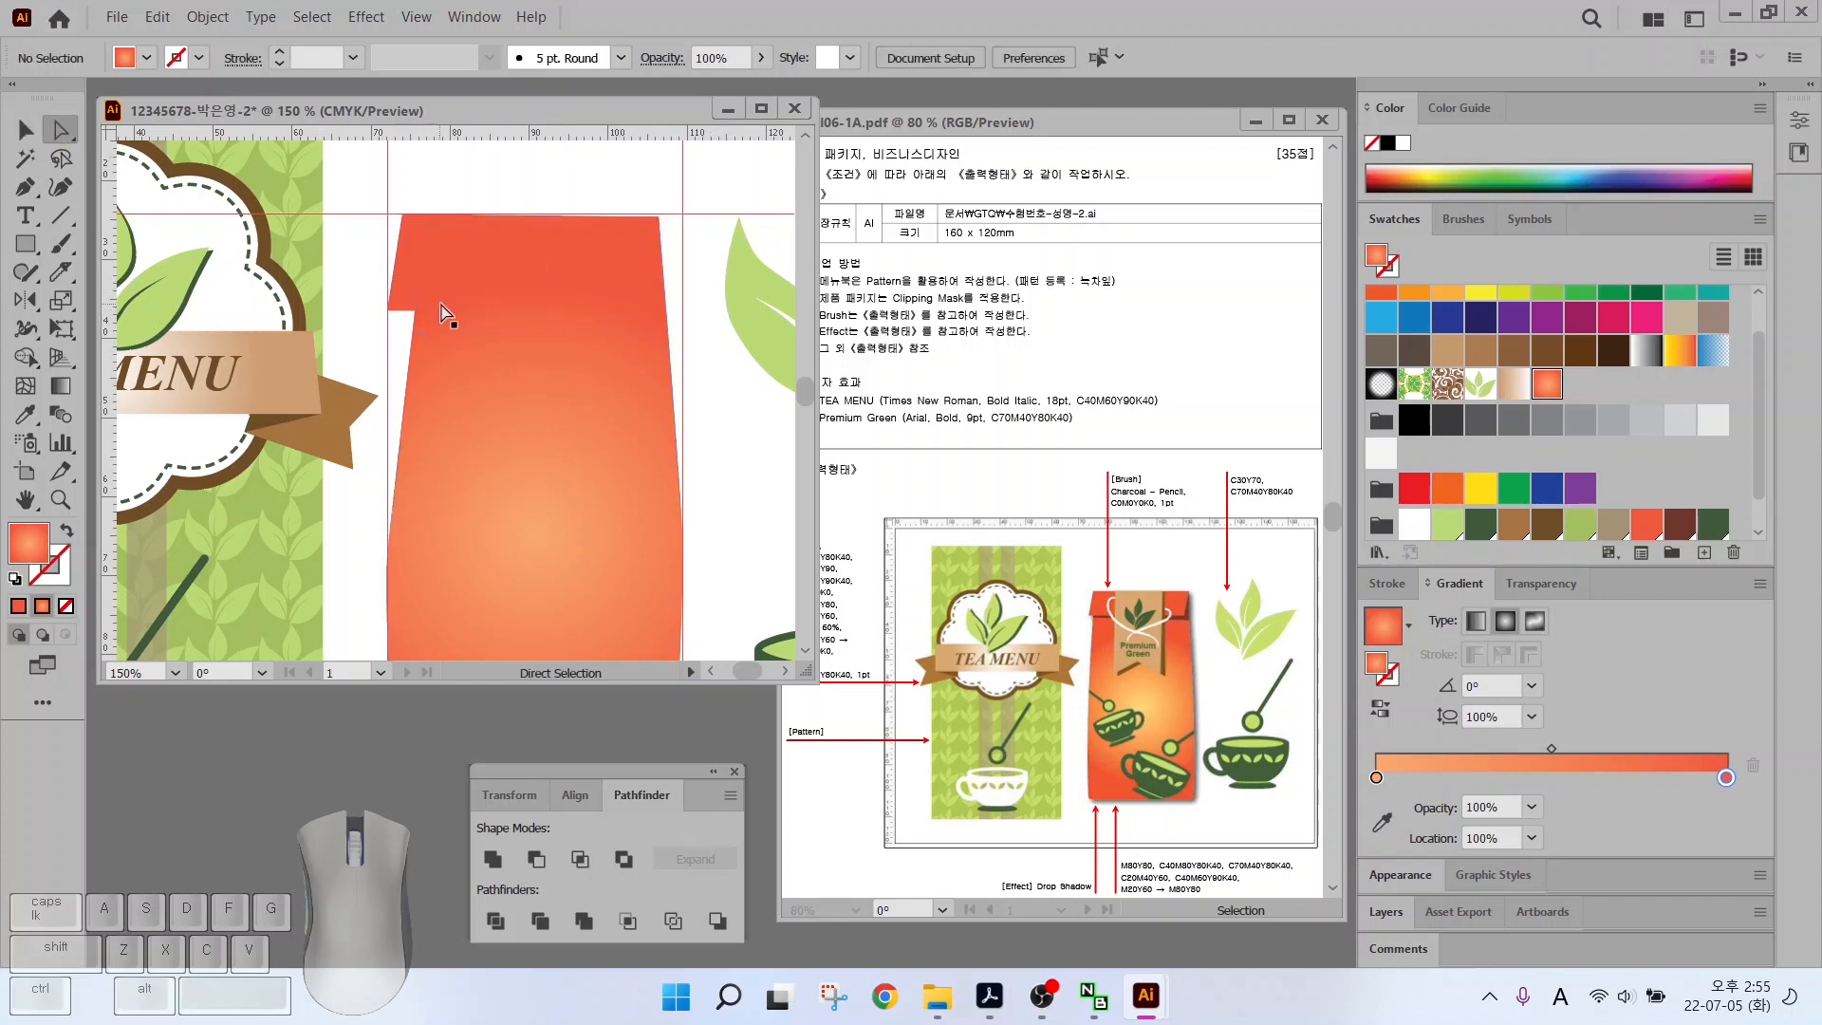
click(469, 319)
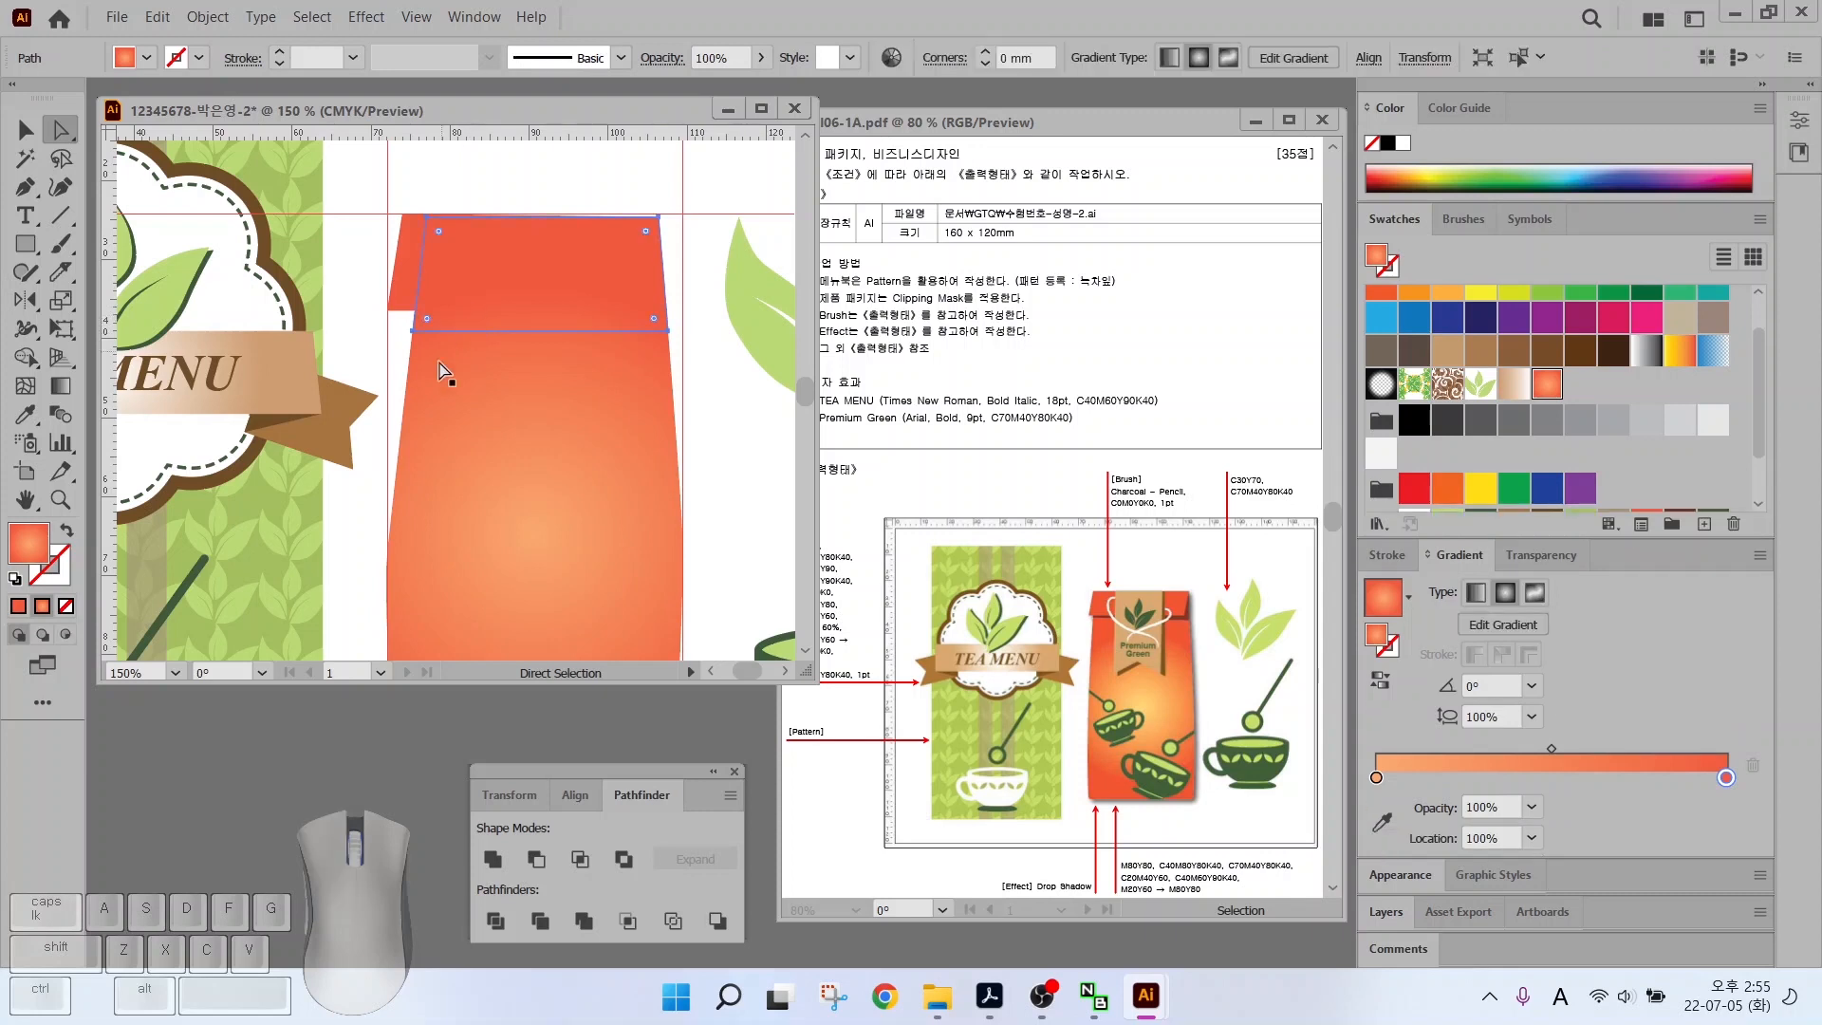
scroll(1497, 429, down, 2)
click(1680, 457)
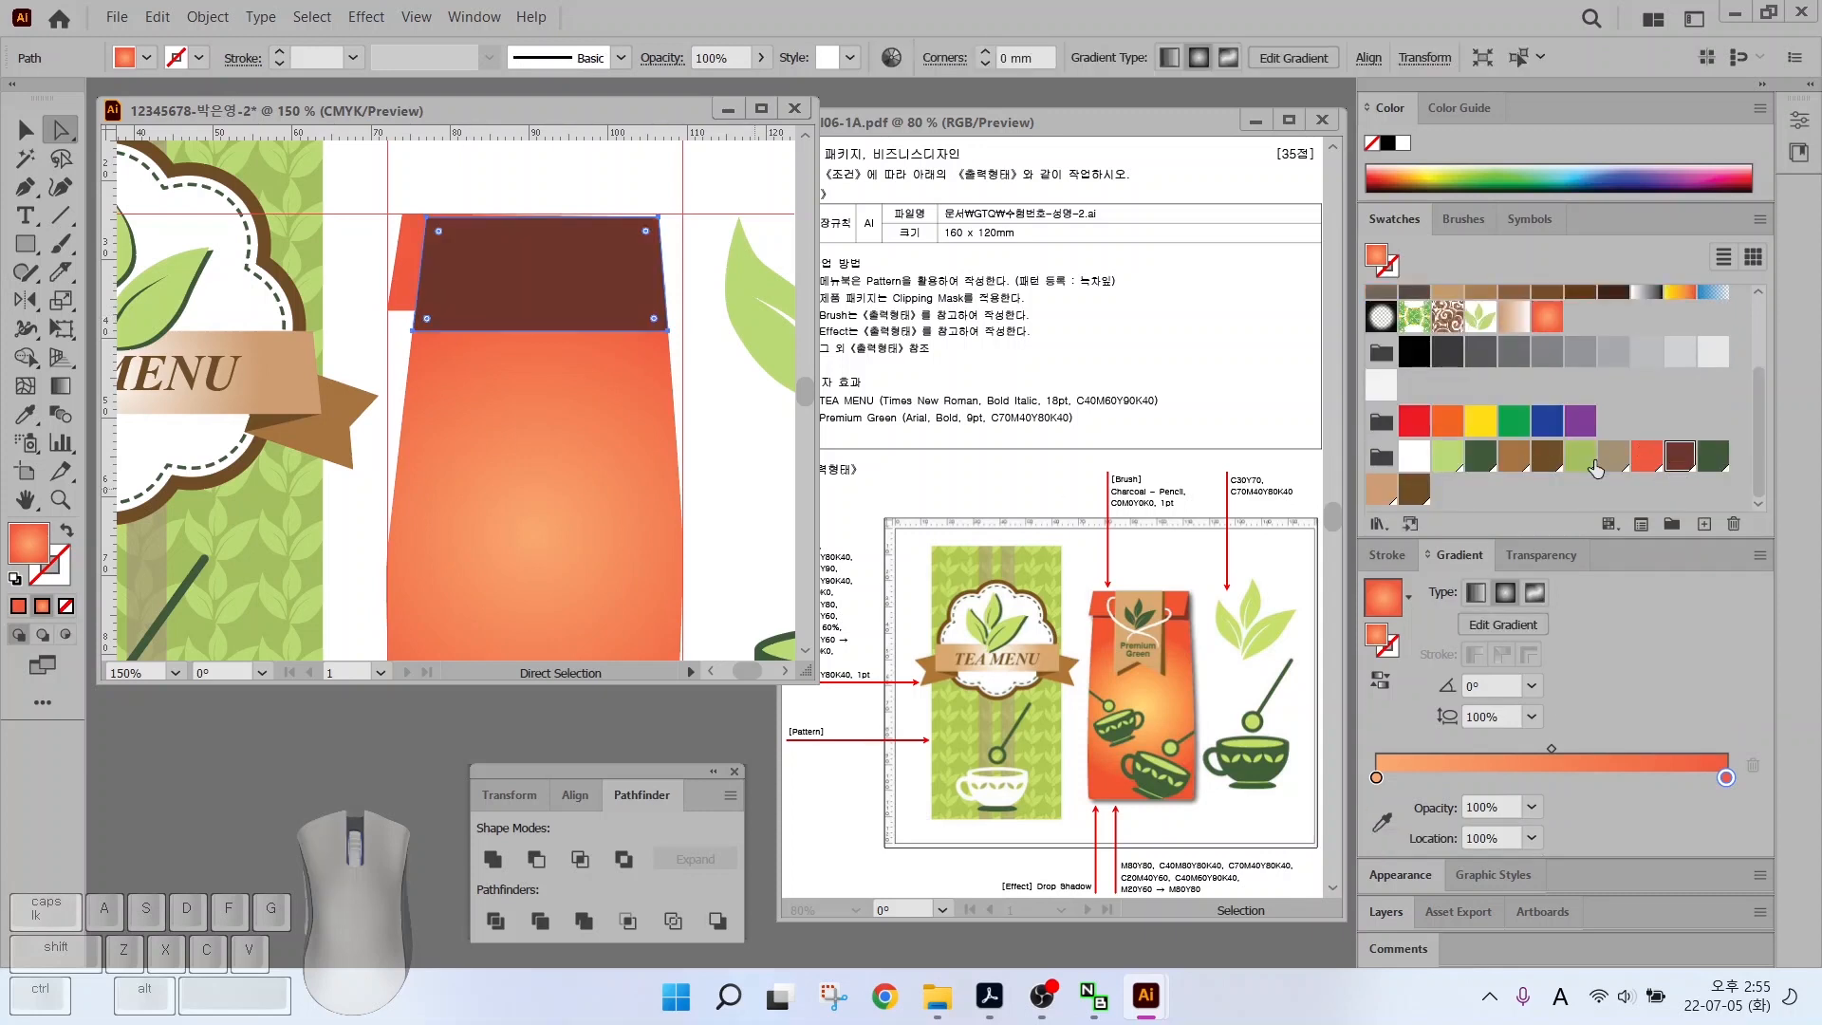
click(404, 270)
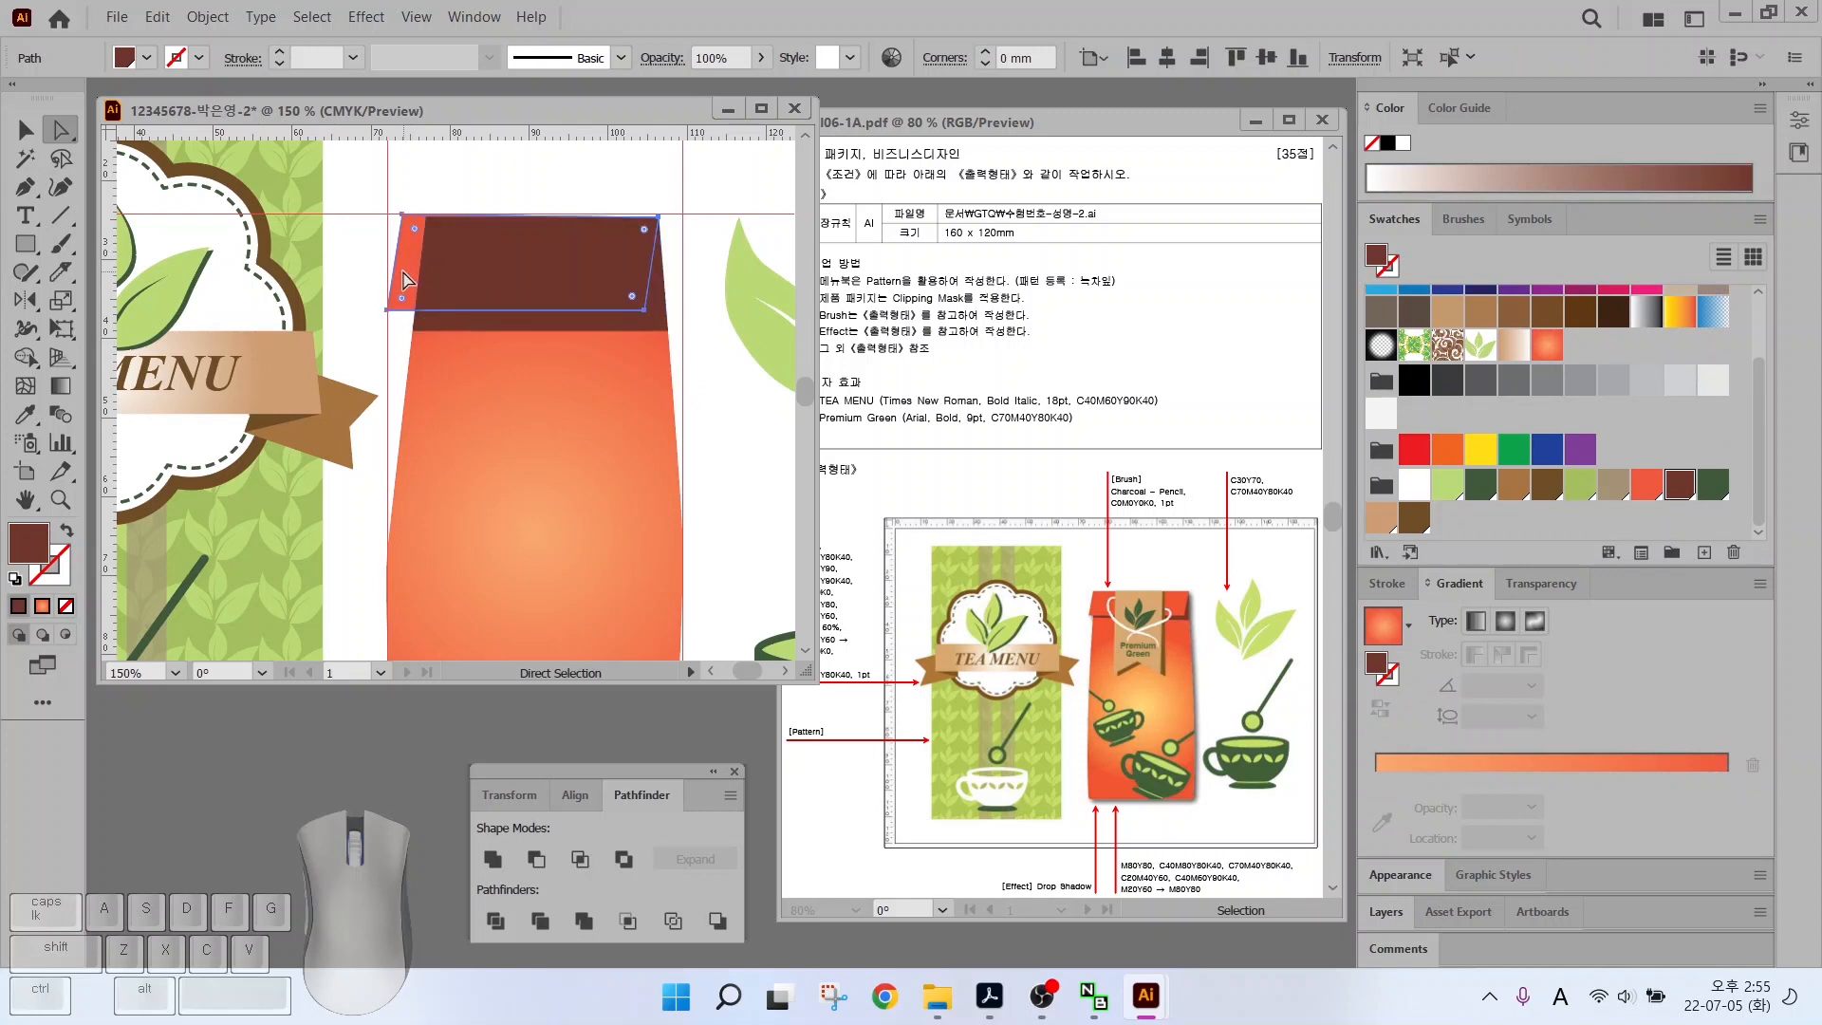
key(ctrl+shift+bracketright)
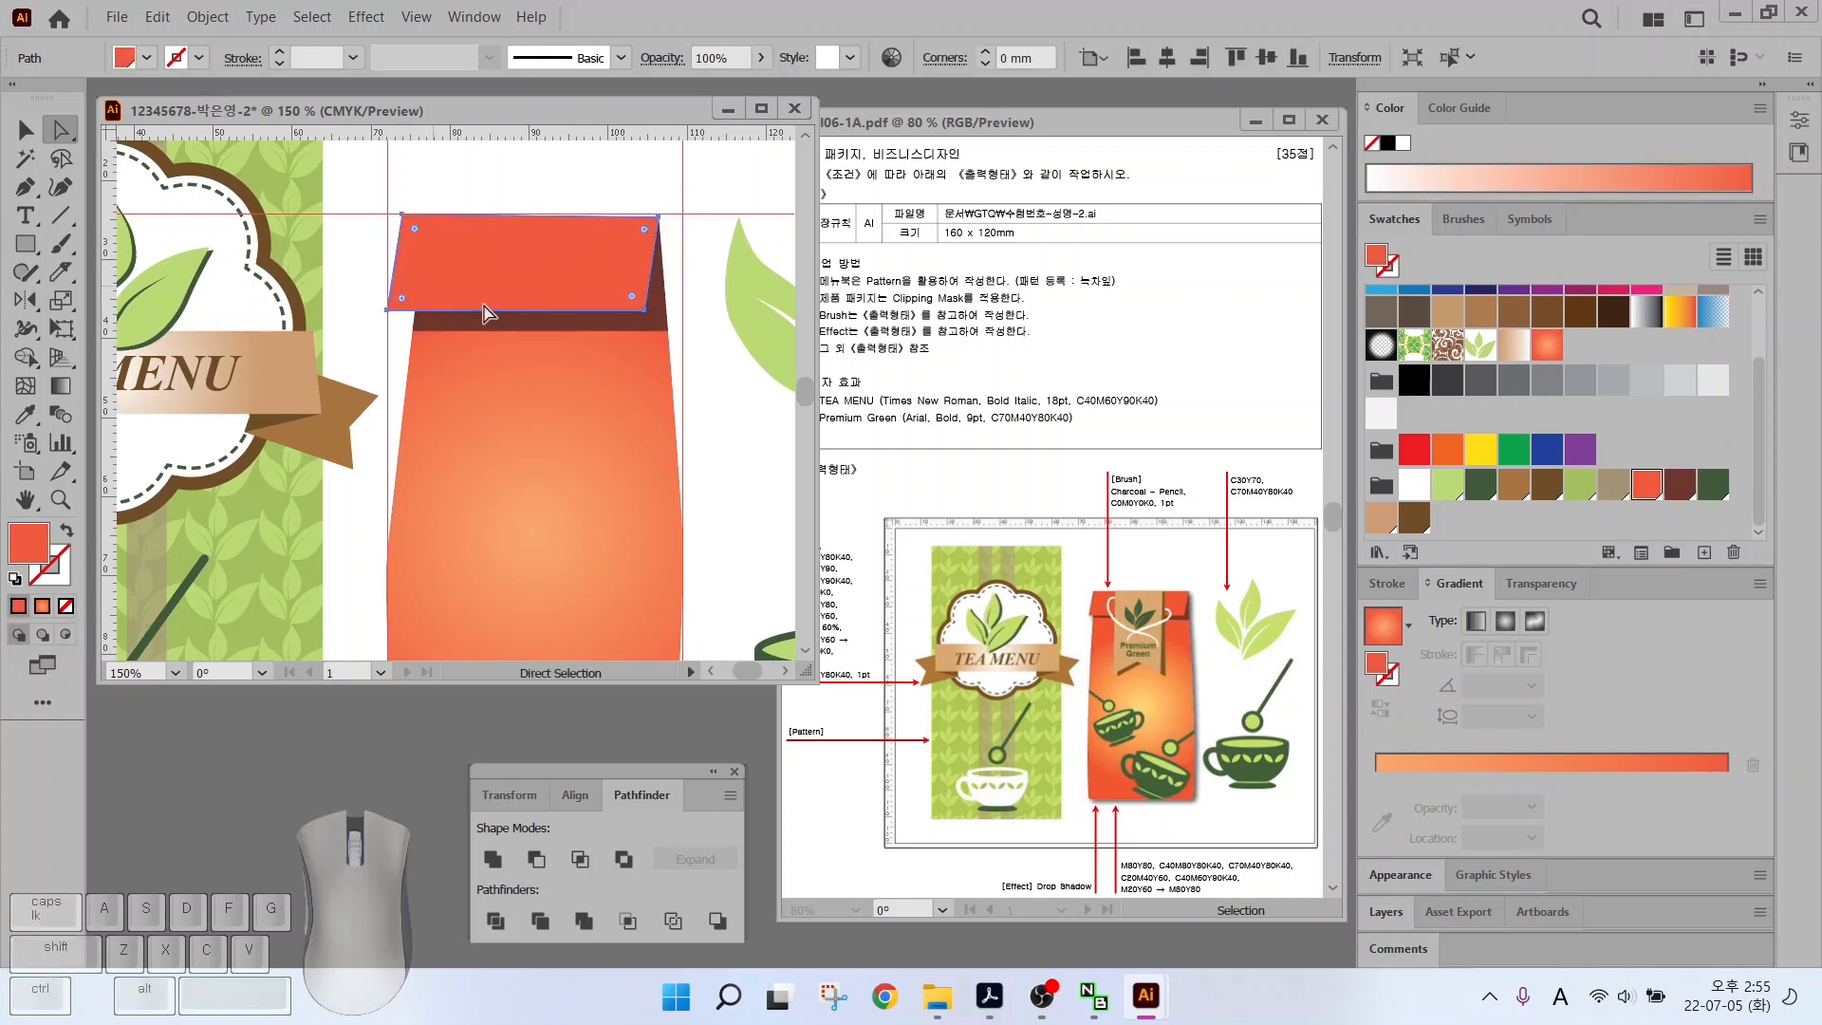
click(731, 465)
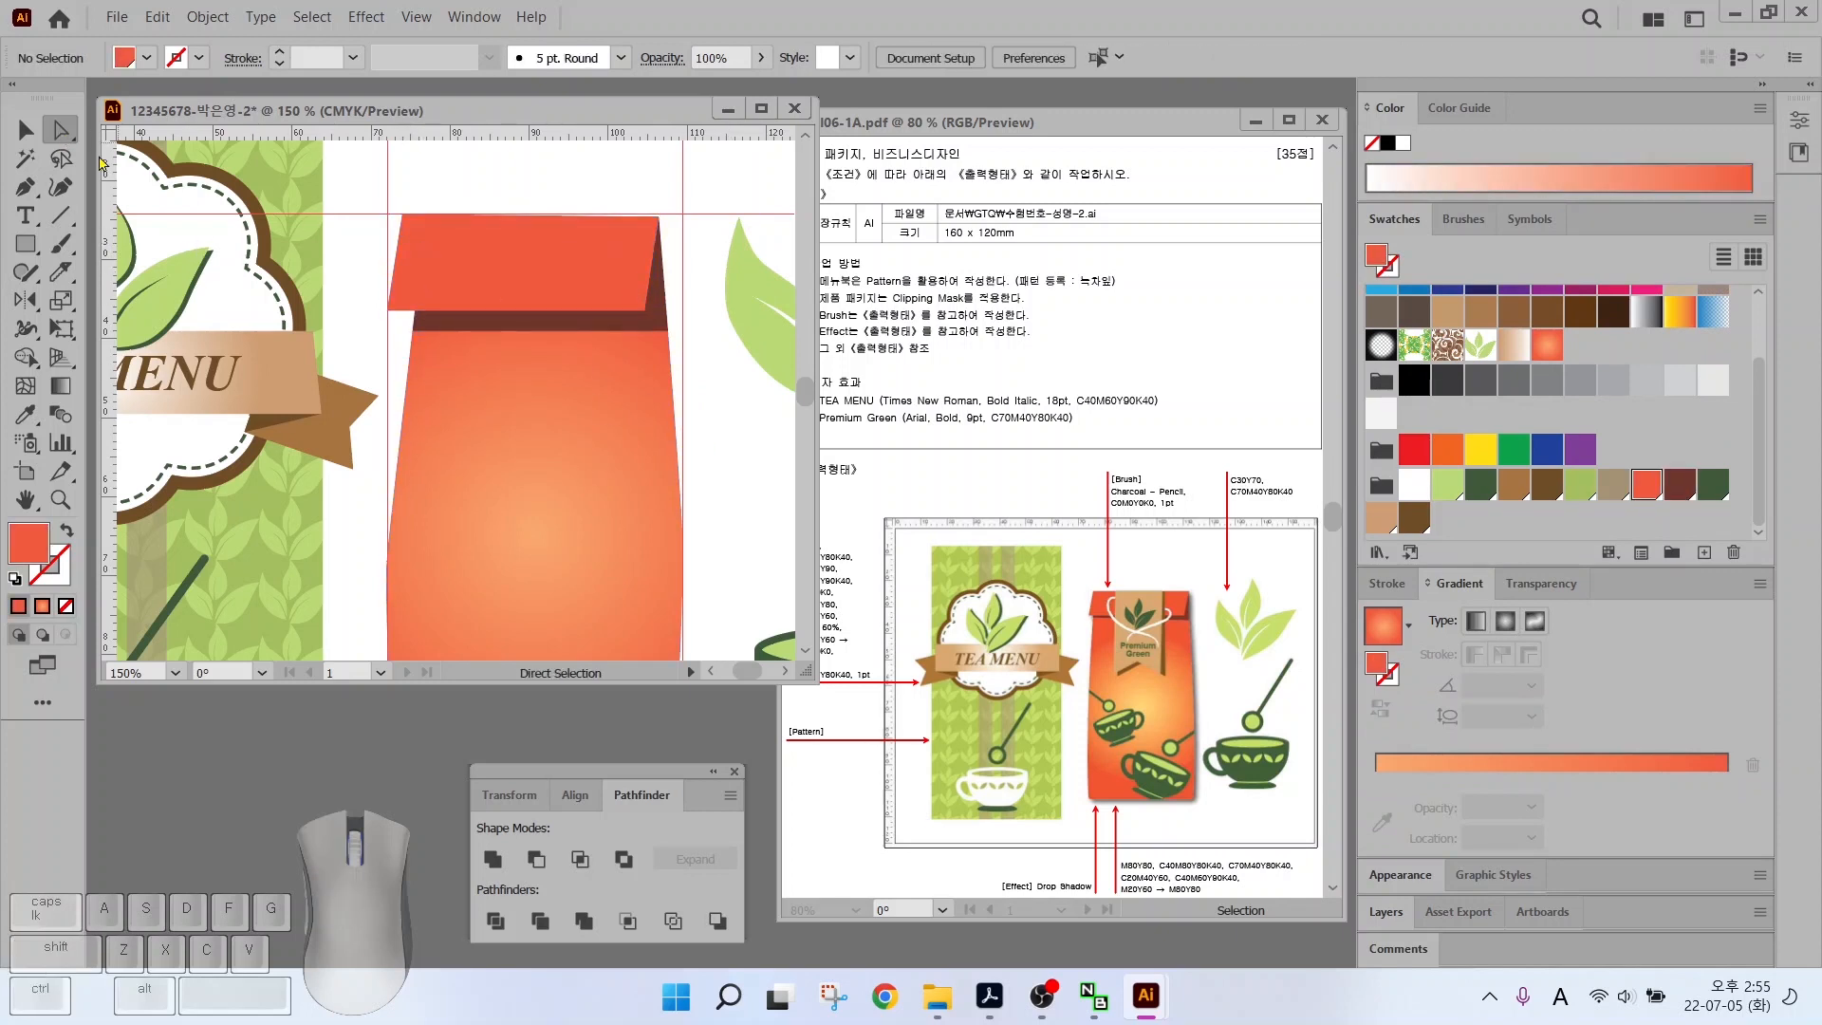
drag(410, 329, 333, 316)
key(ctrl+shift+a)
Pen-draw a notch-bottomed ribbon tag on the bag and tweak its notch point
key(p)
click(436, 185)
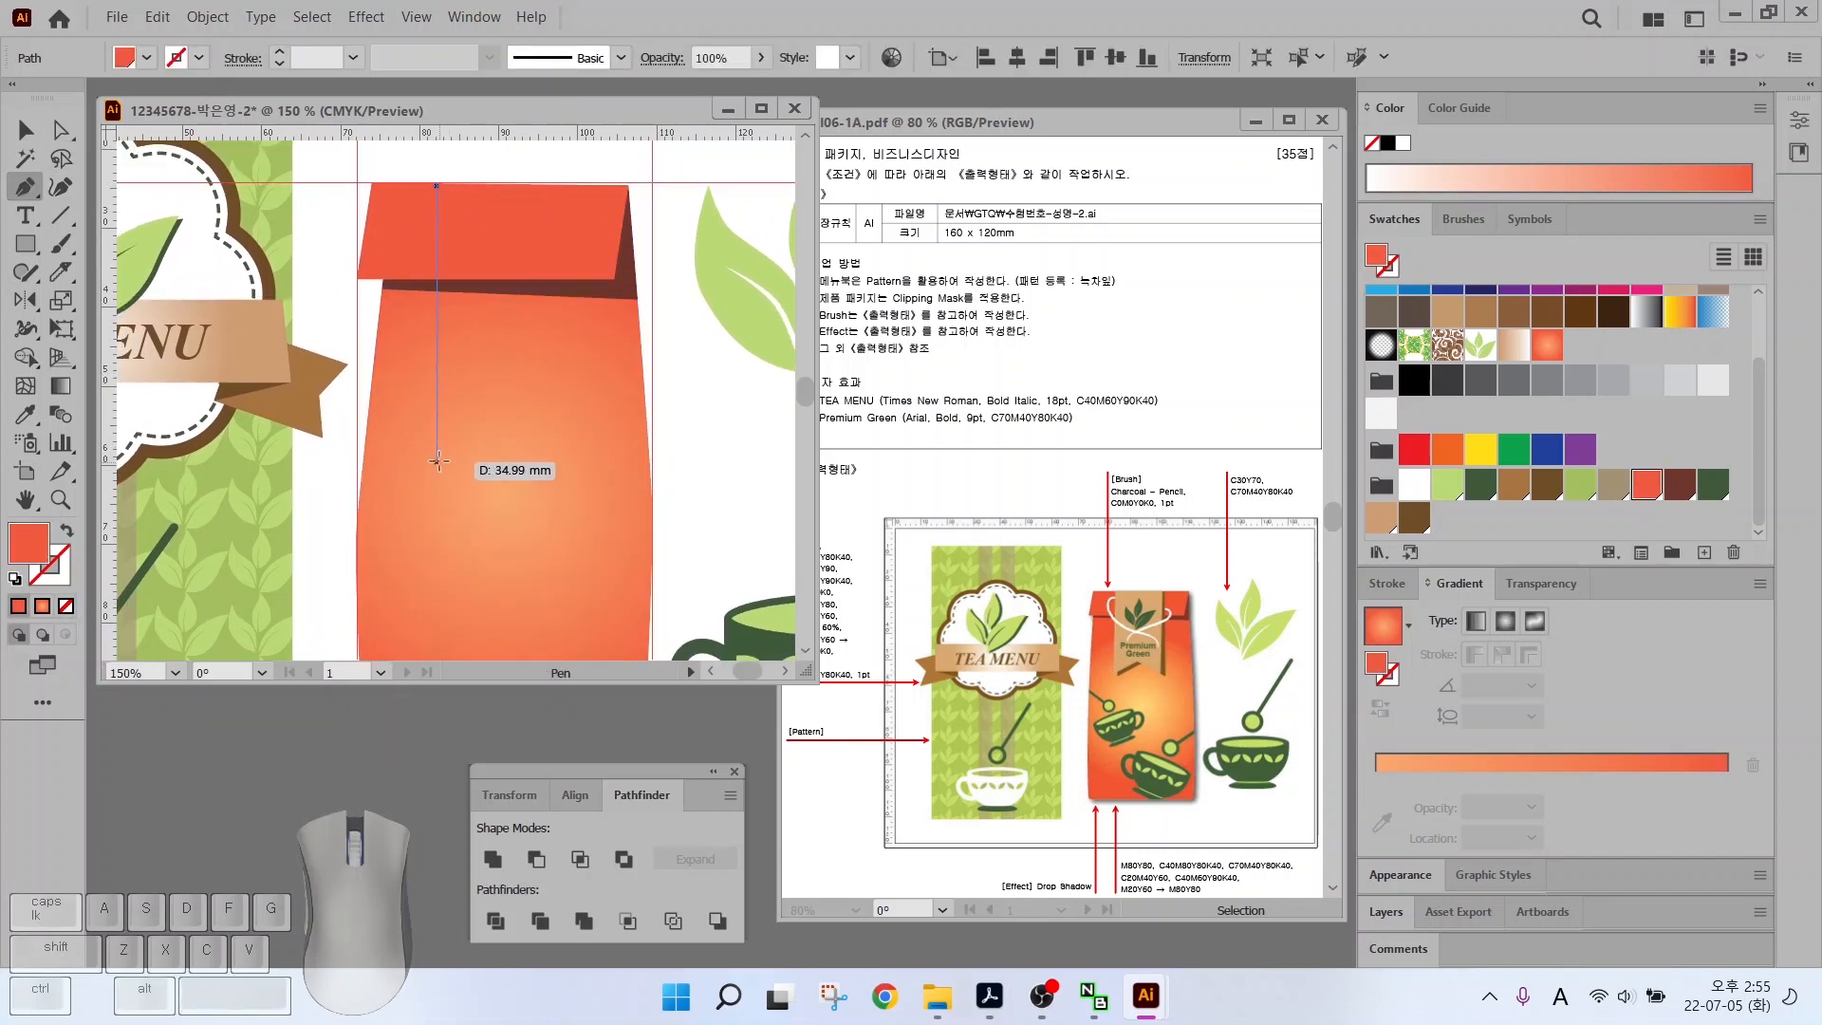
click(436, 458)
click(505, 433)
click(587, 464)
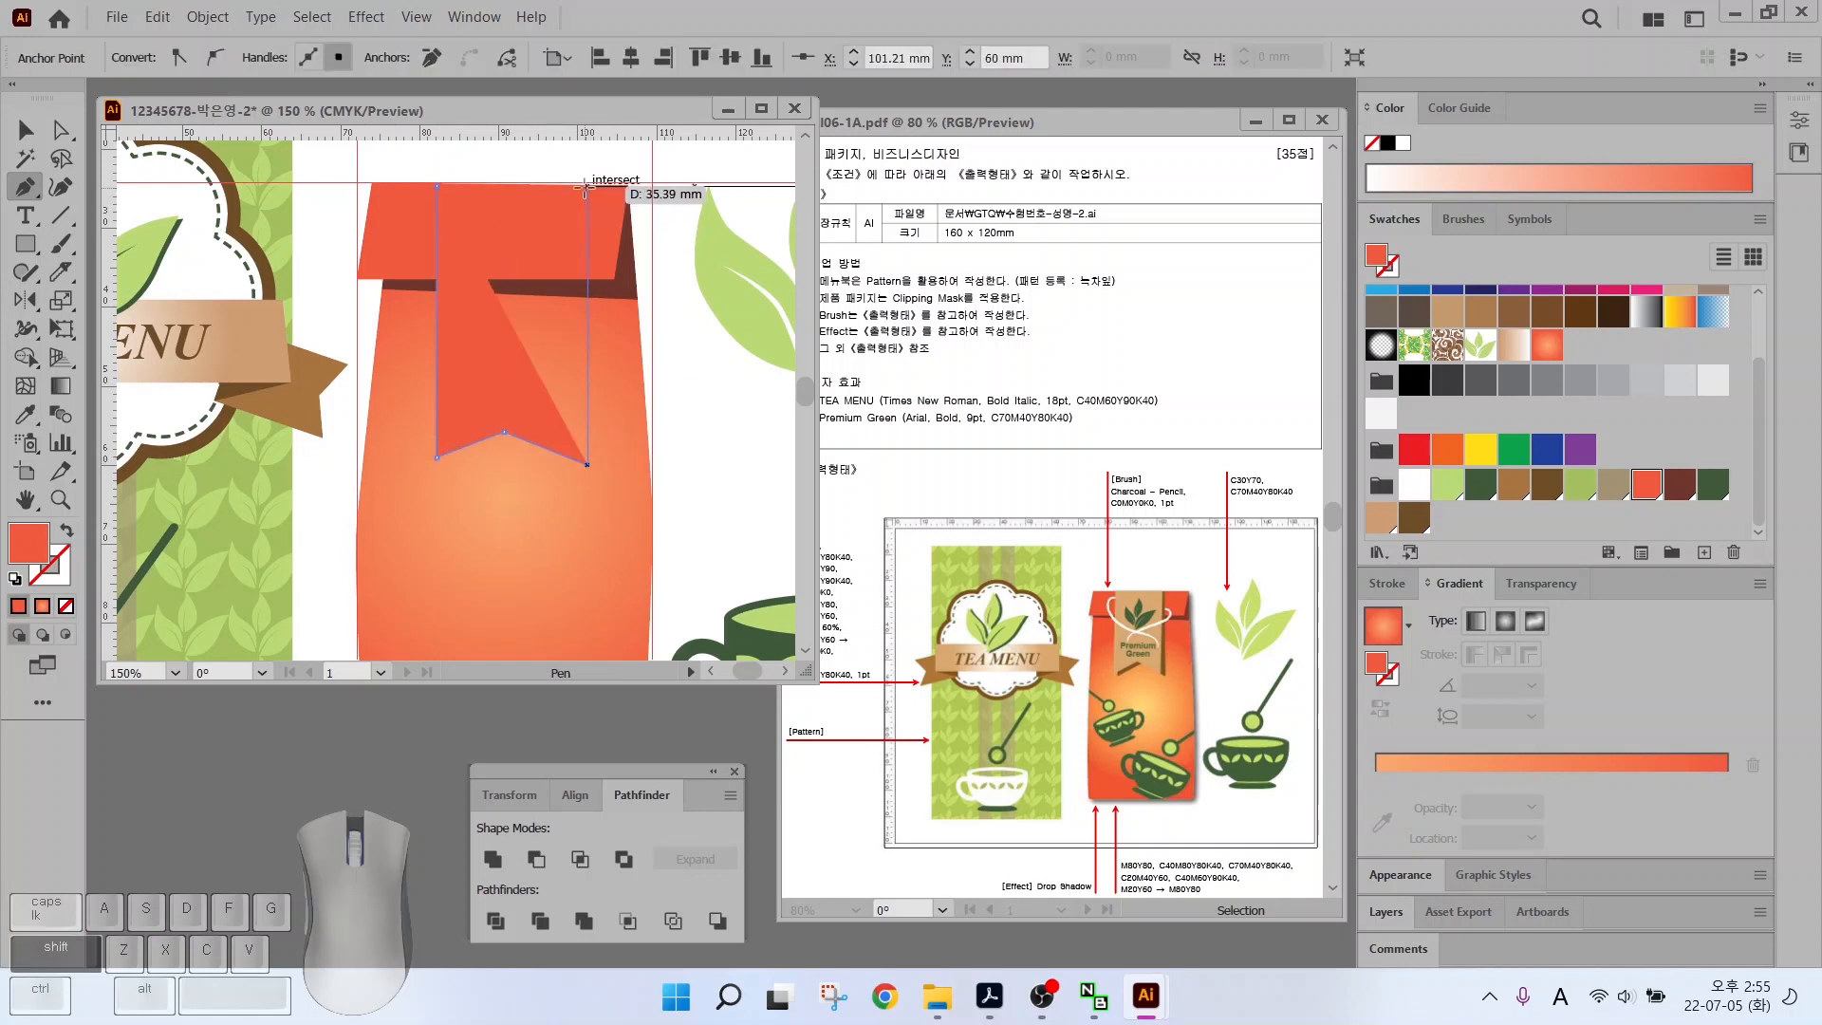
click(585, 187)
click(436, 185)
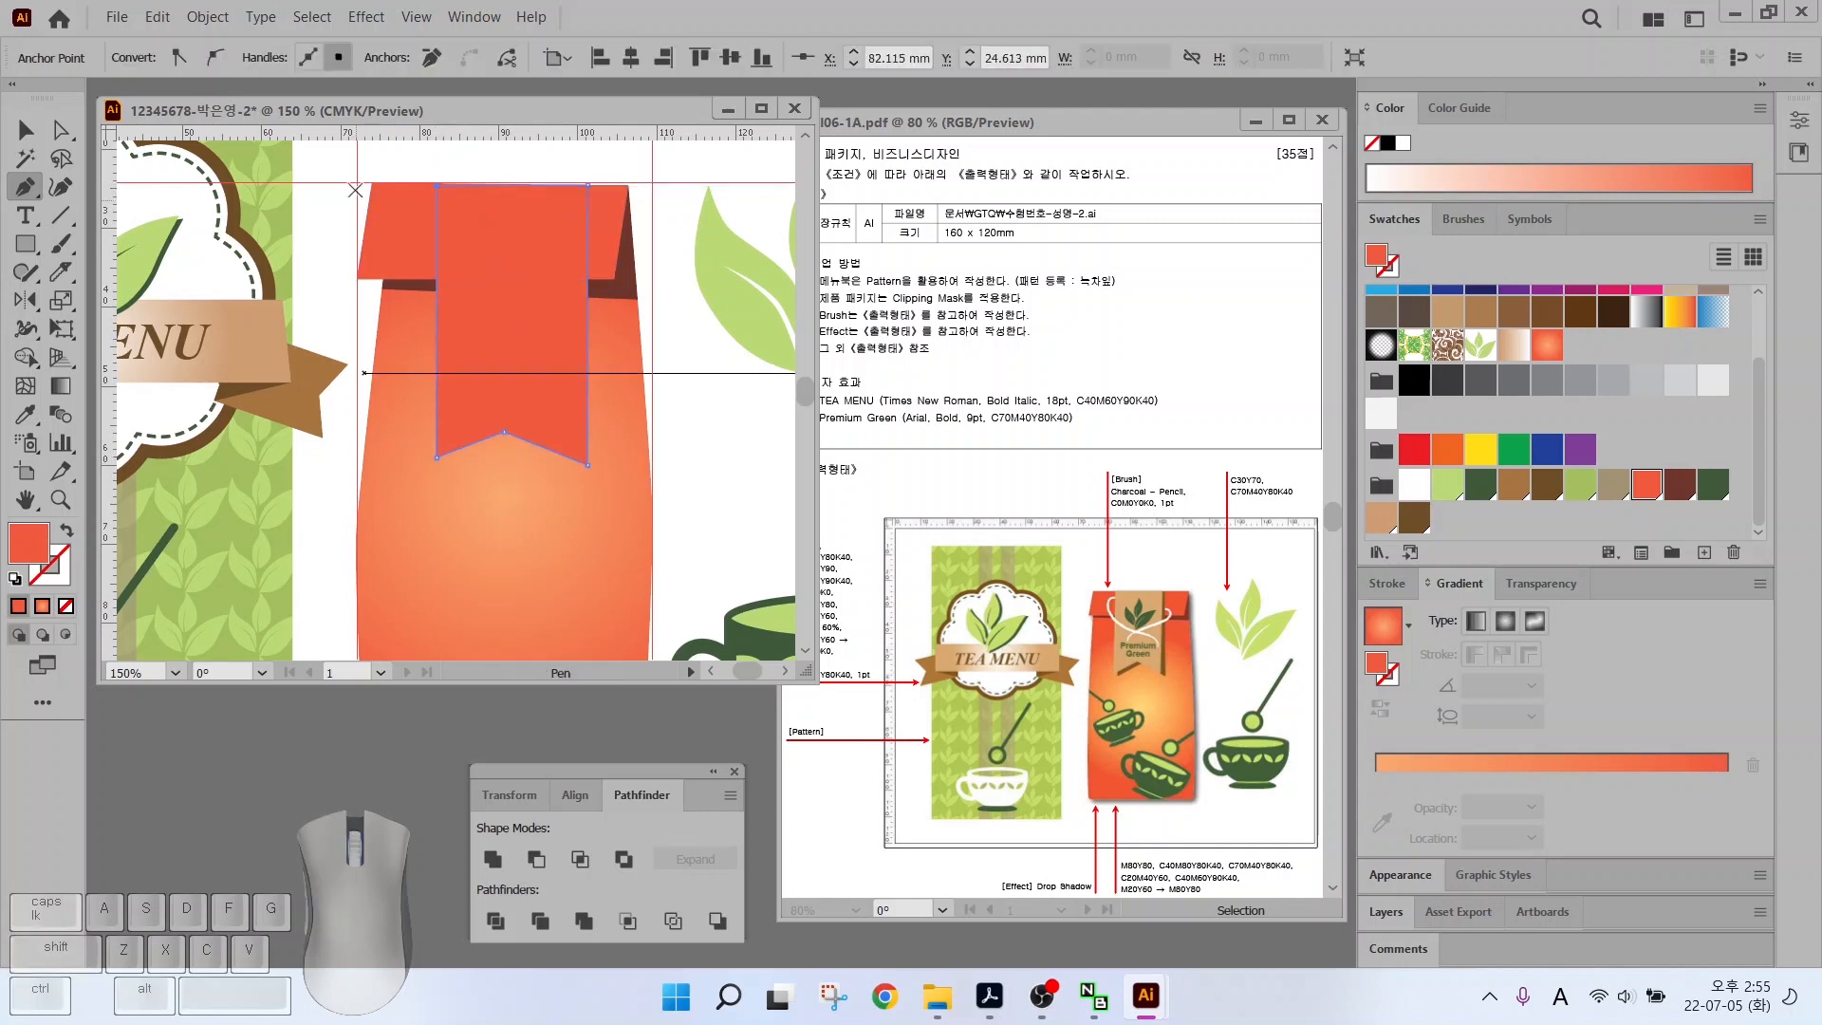
click(72, 141)
drag(505, 432, 512, 428)
Fill the ribbon dark brown, then Alt-drag a copy slightly left and fill it light tan
click(1413, 518)
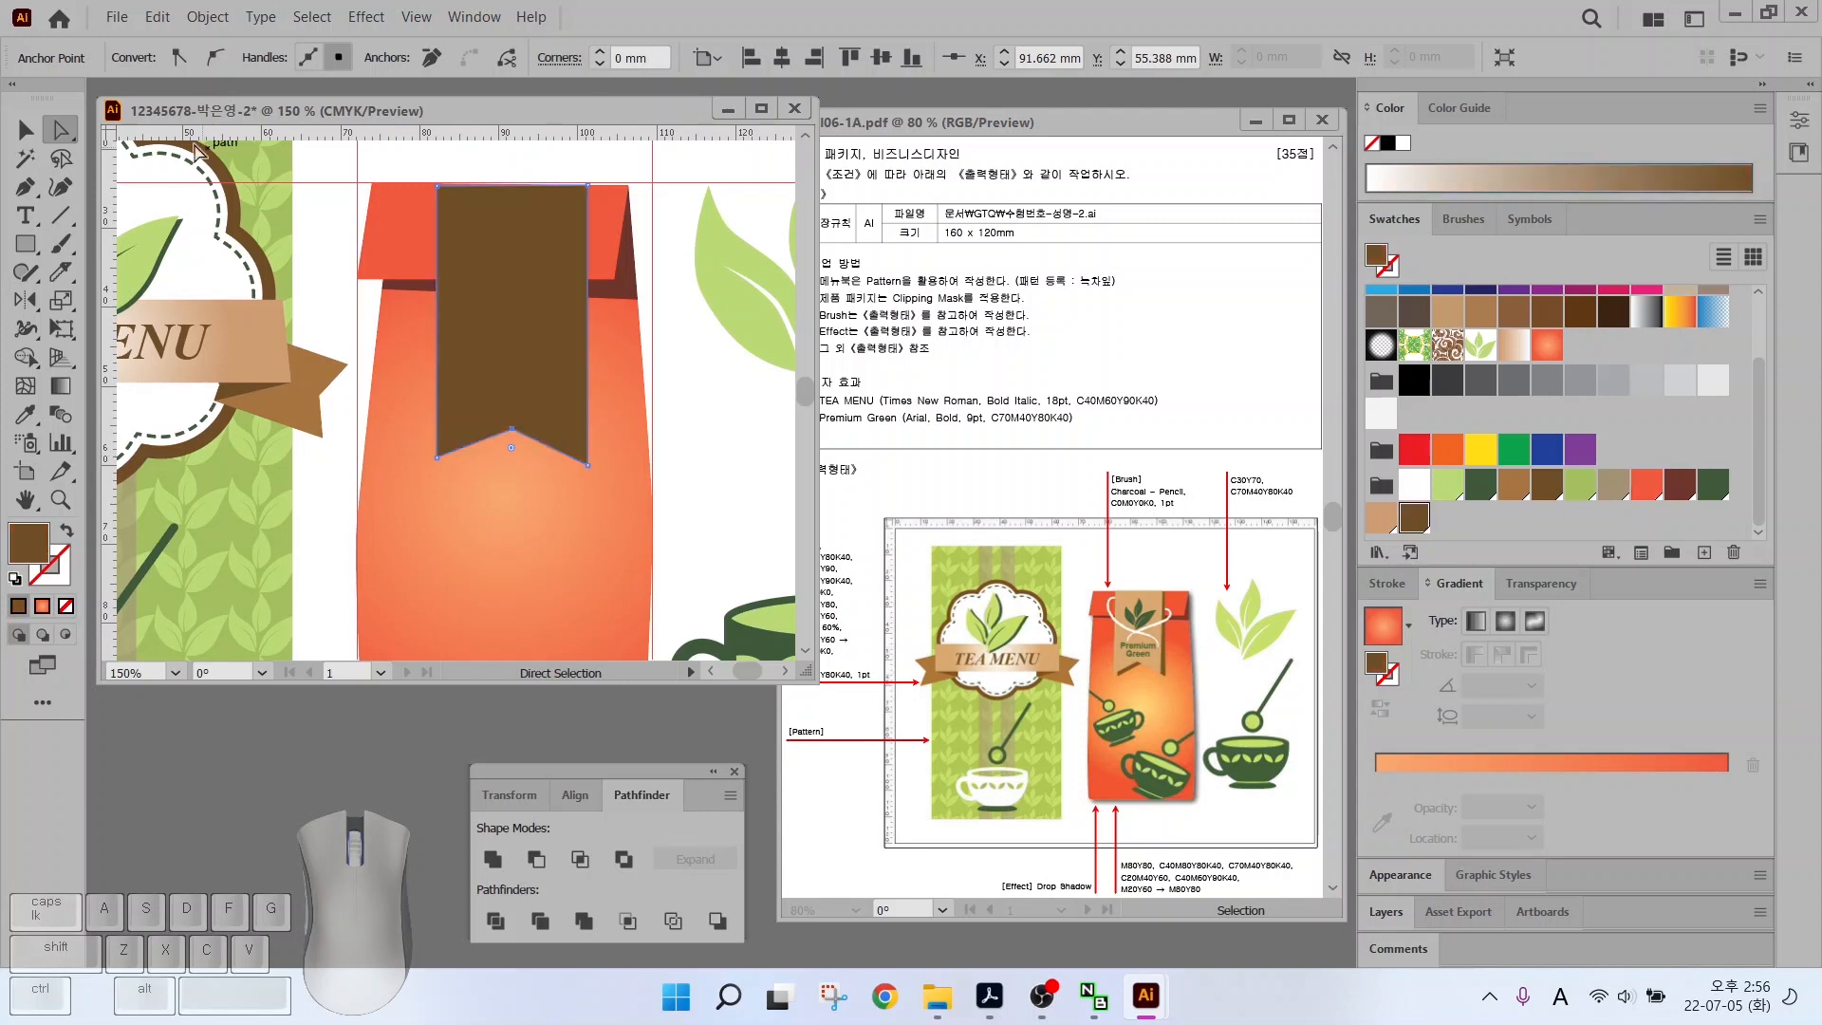
click(25, 131)
drag(518, 297, 510, 297)
click(1380, 518)
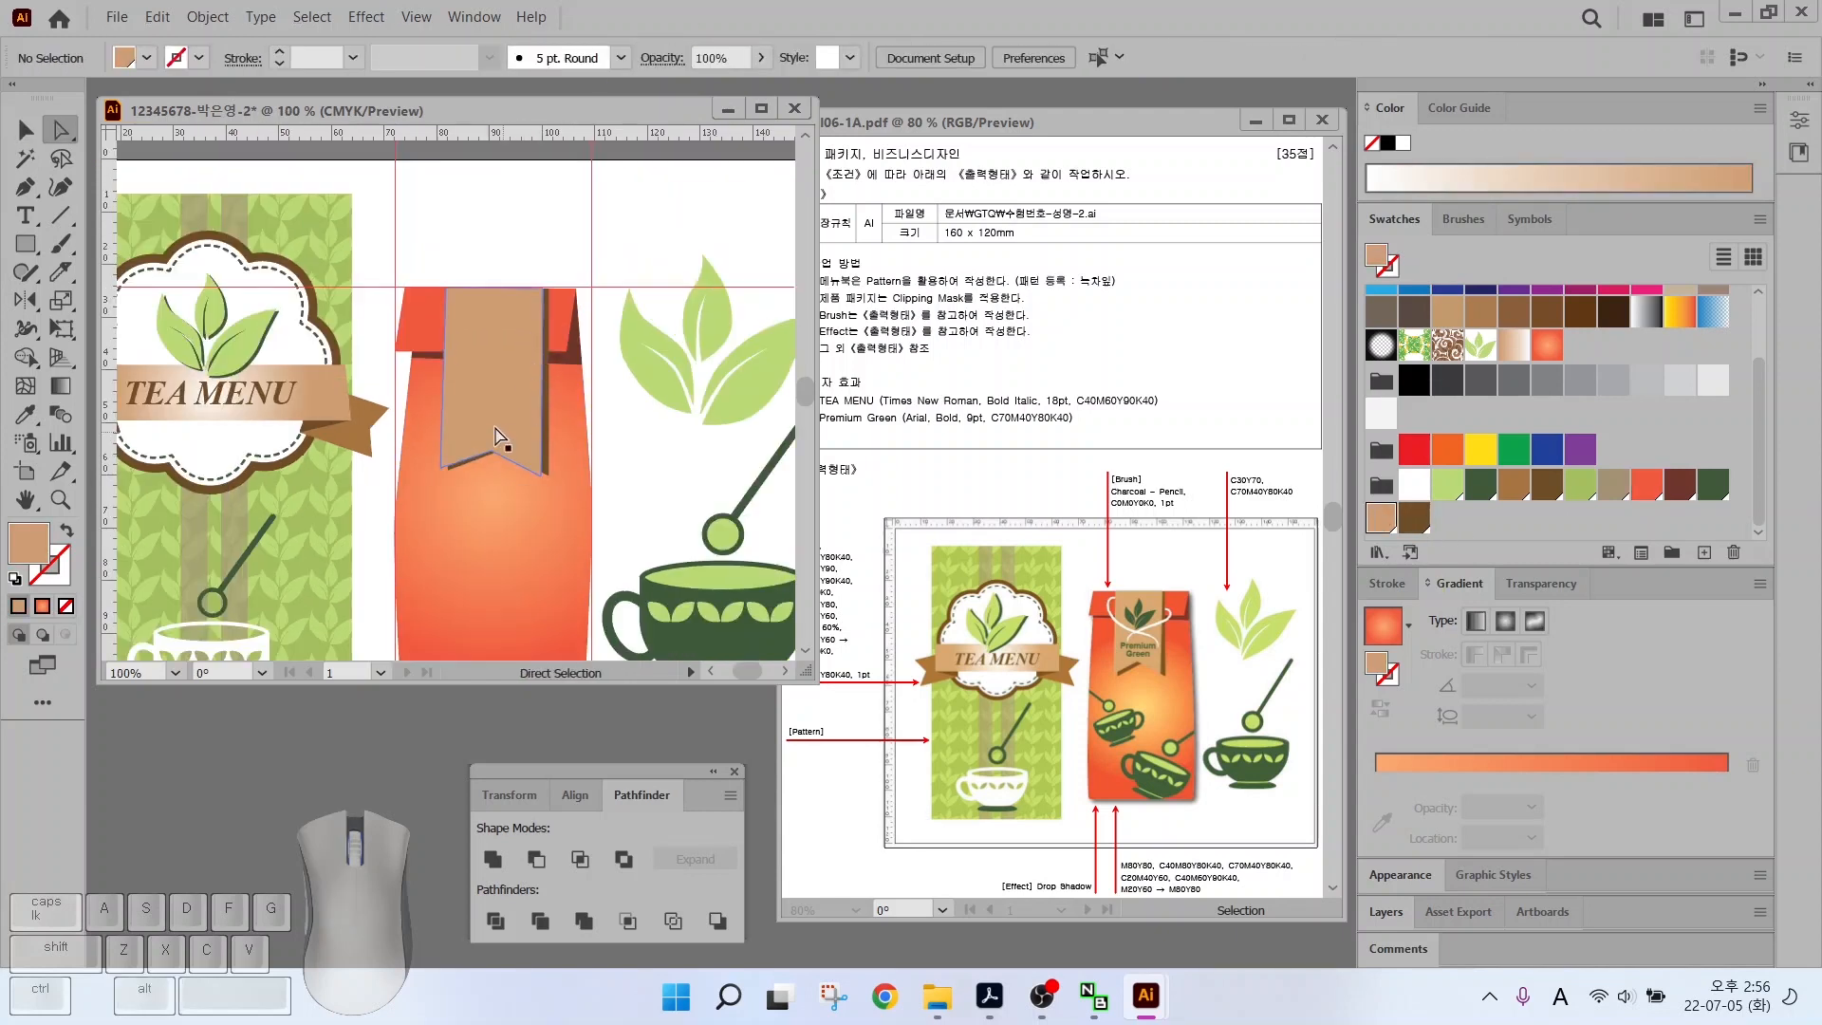
Copy the green leaf onto the tag, fill it dark green and raise it slightly
drag(504, 444, 553, 373)
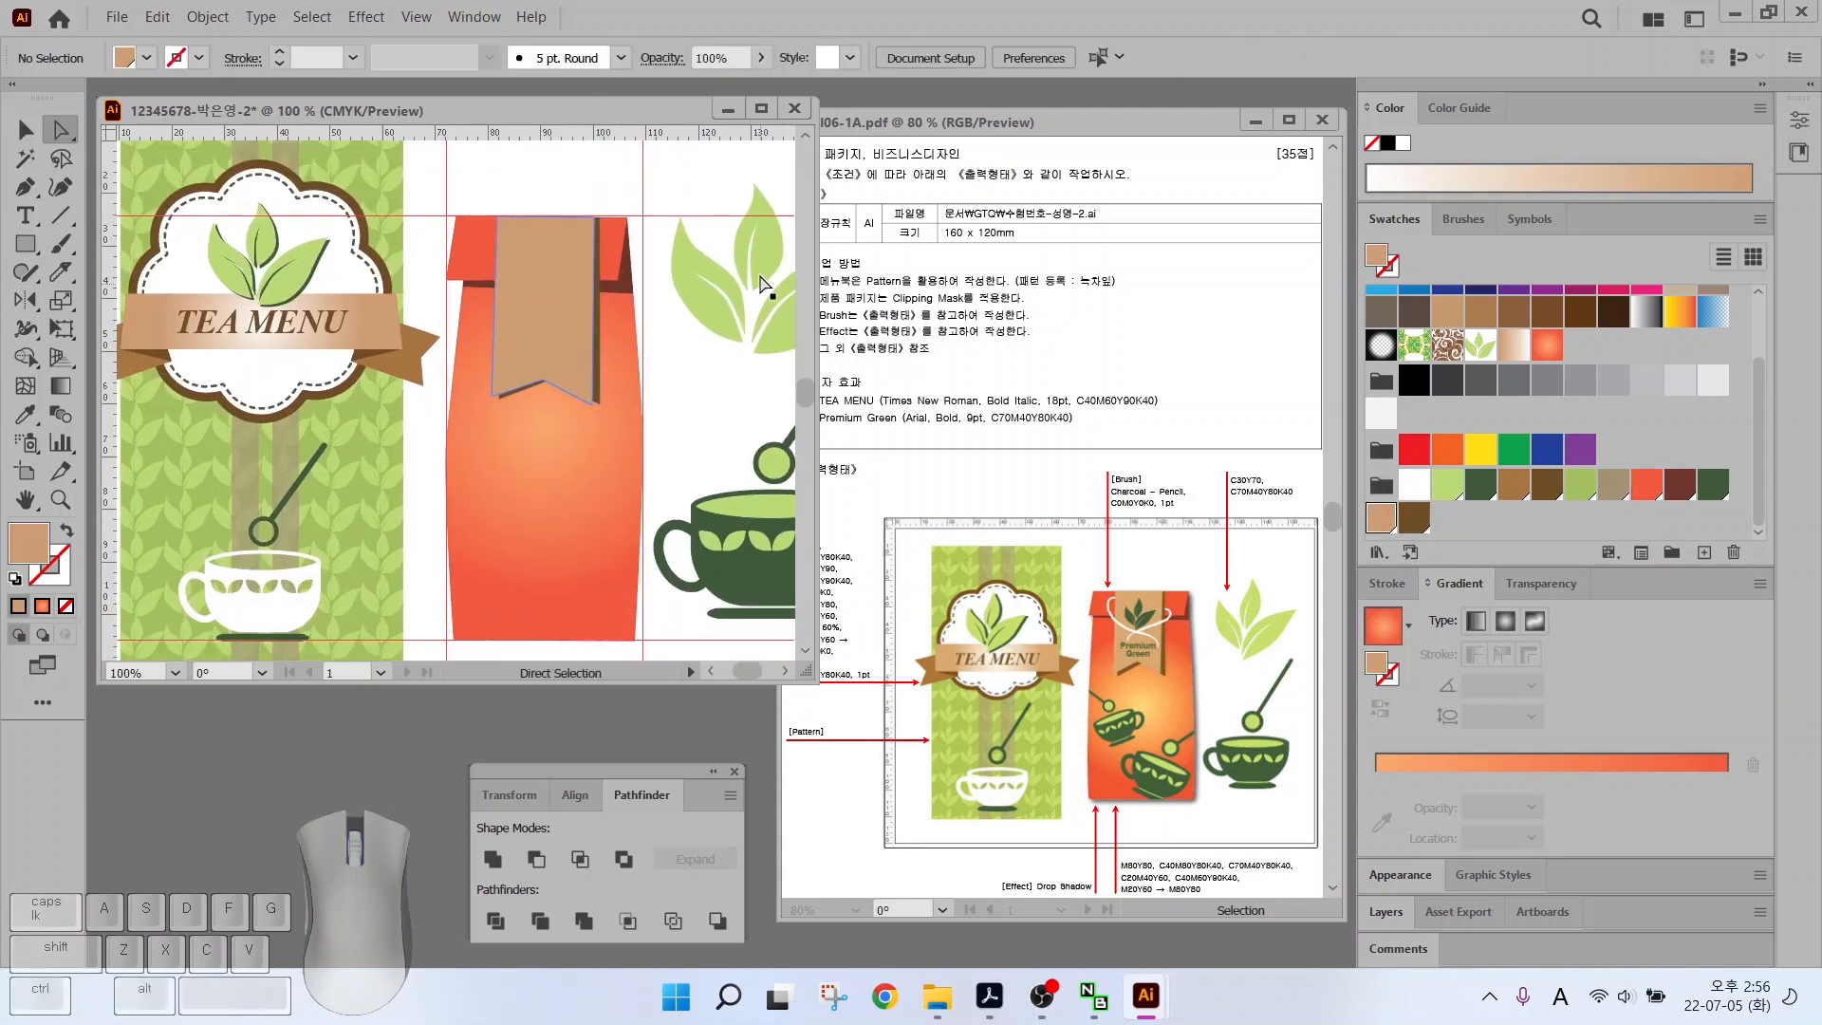
drag(761, 282, 475, 282)
key(v)
click(1712, 484)
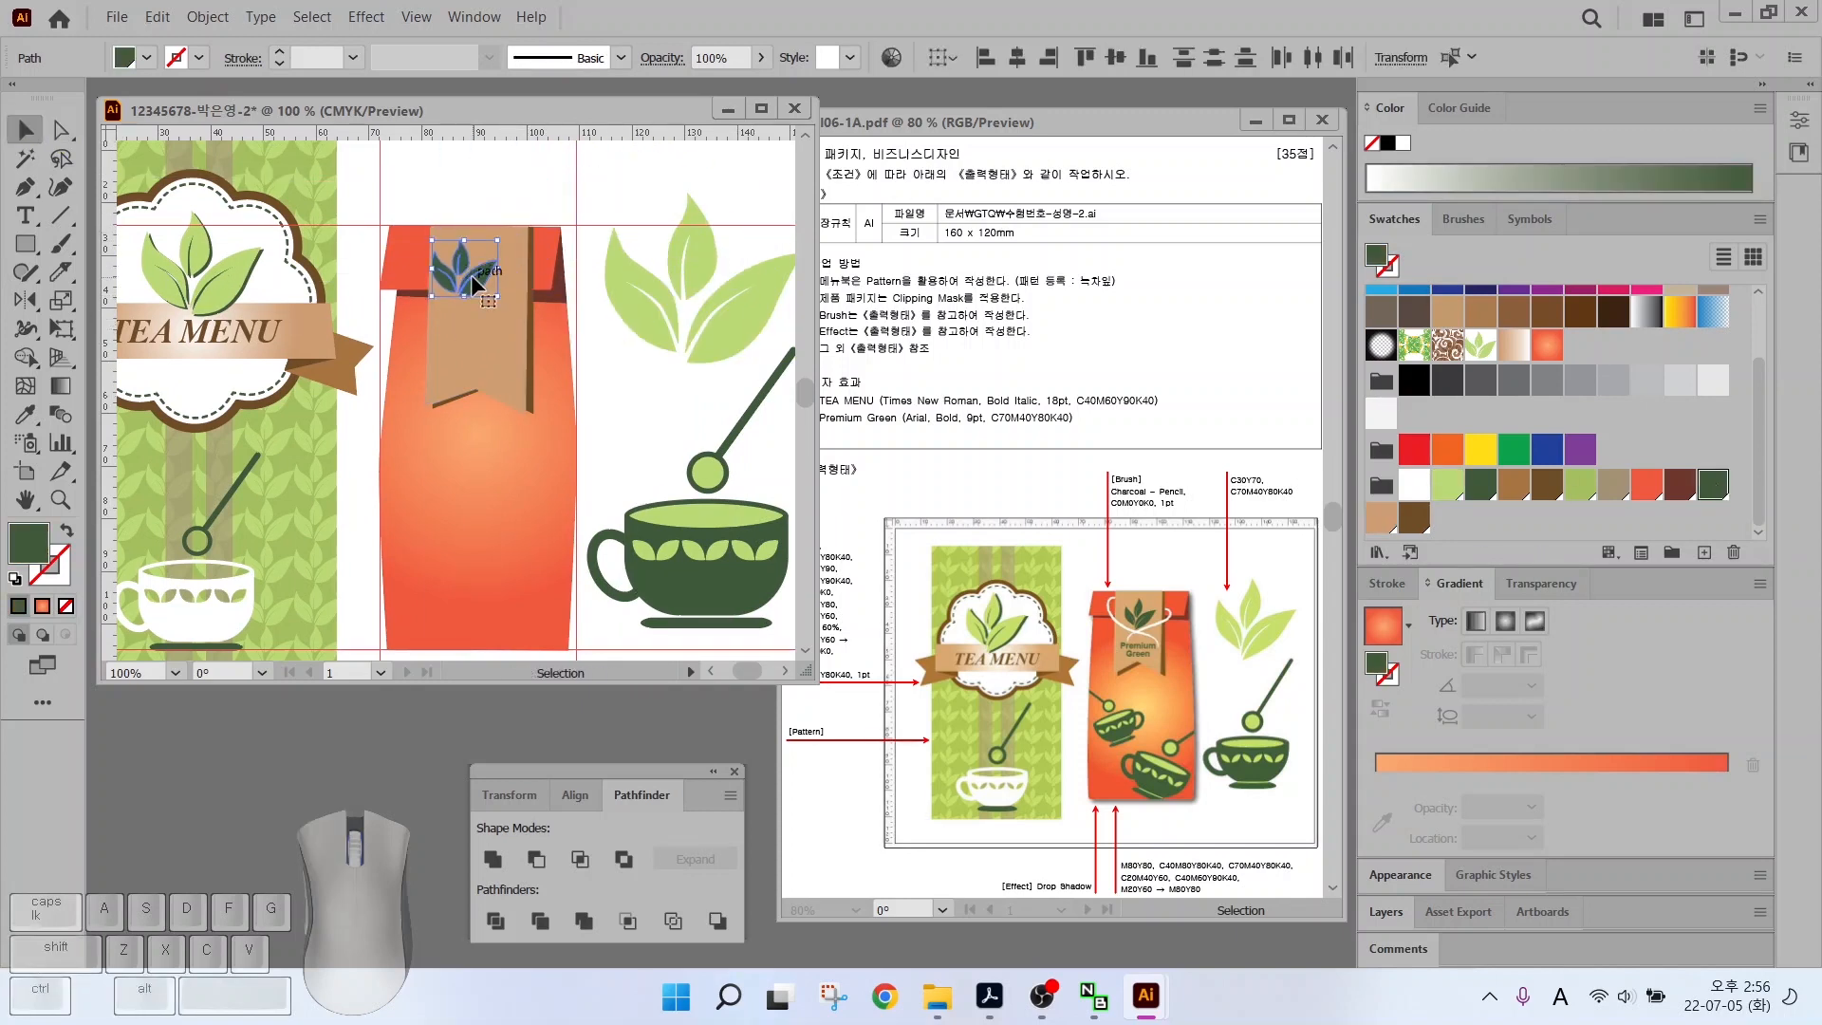
scroll(474, 282, up, 2)
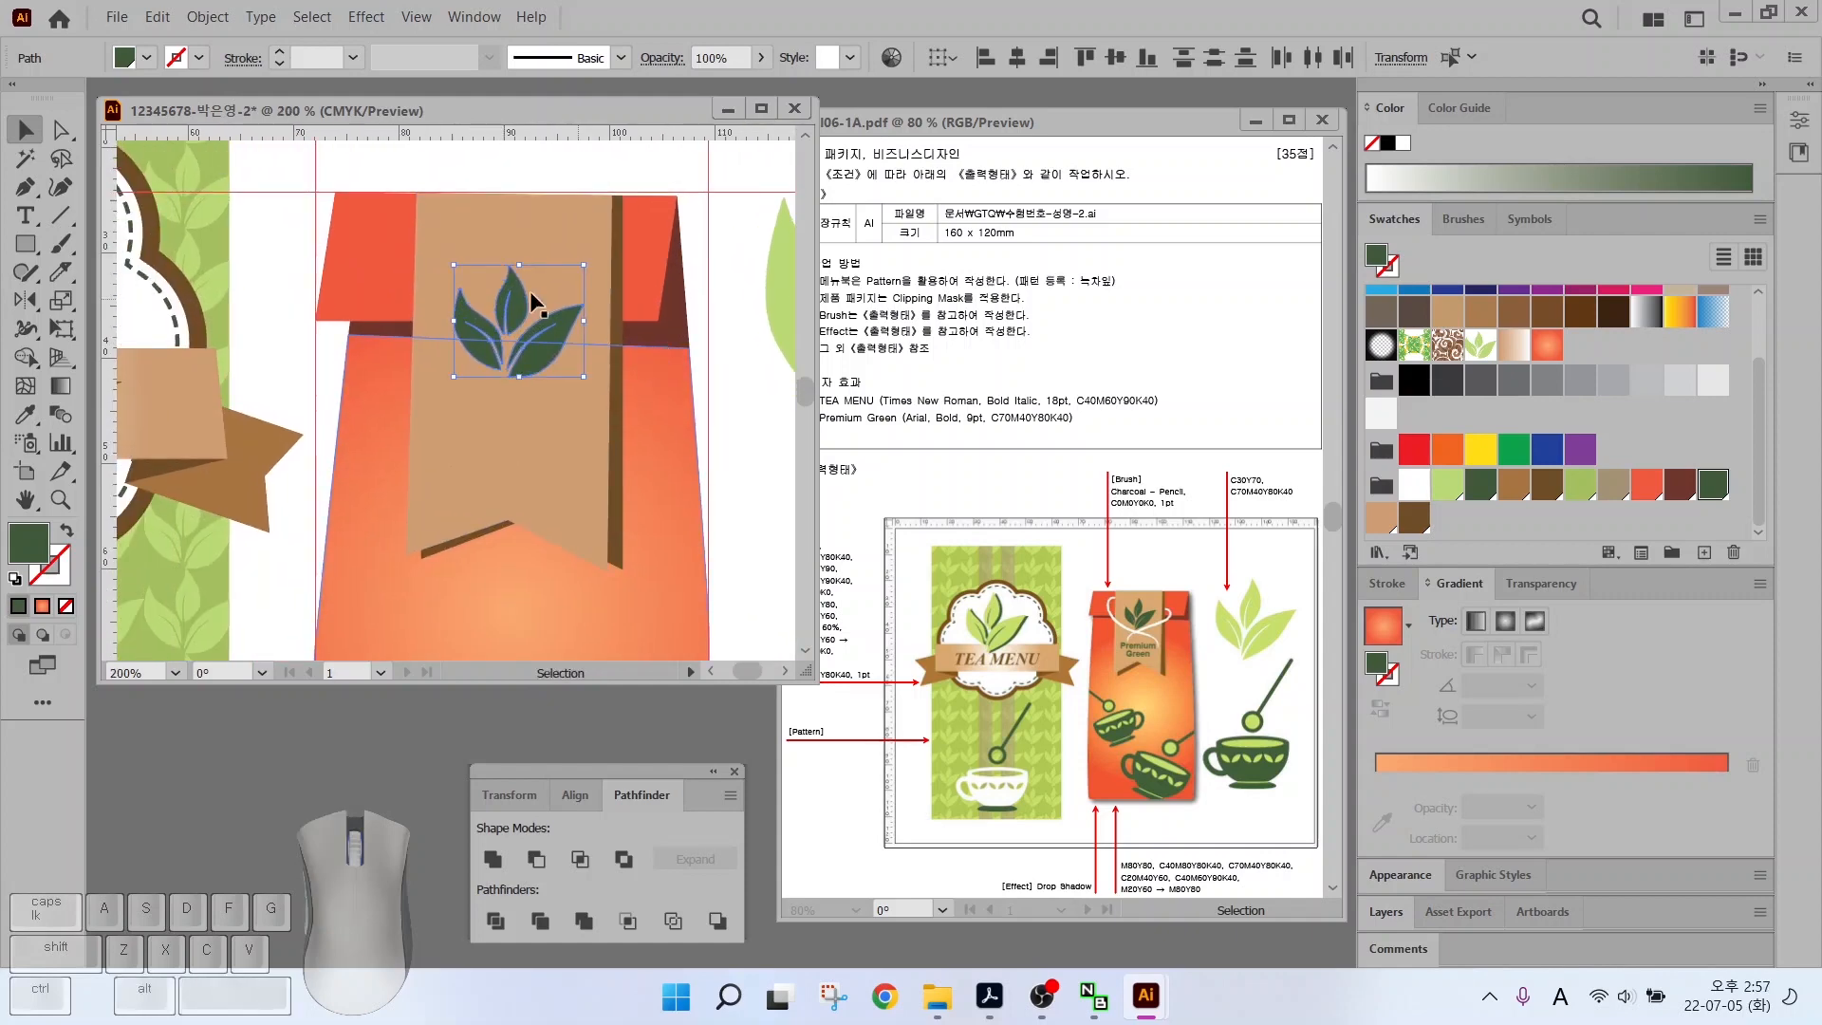
drag(529, 290, 522, 258)
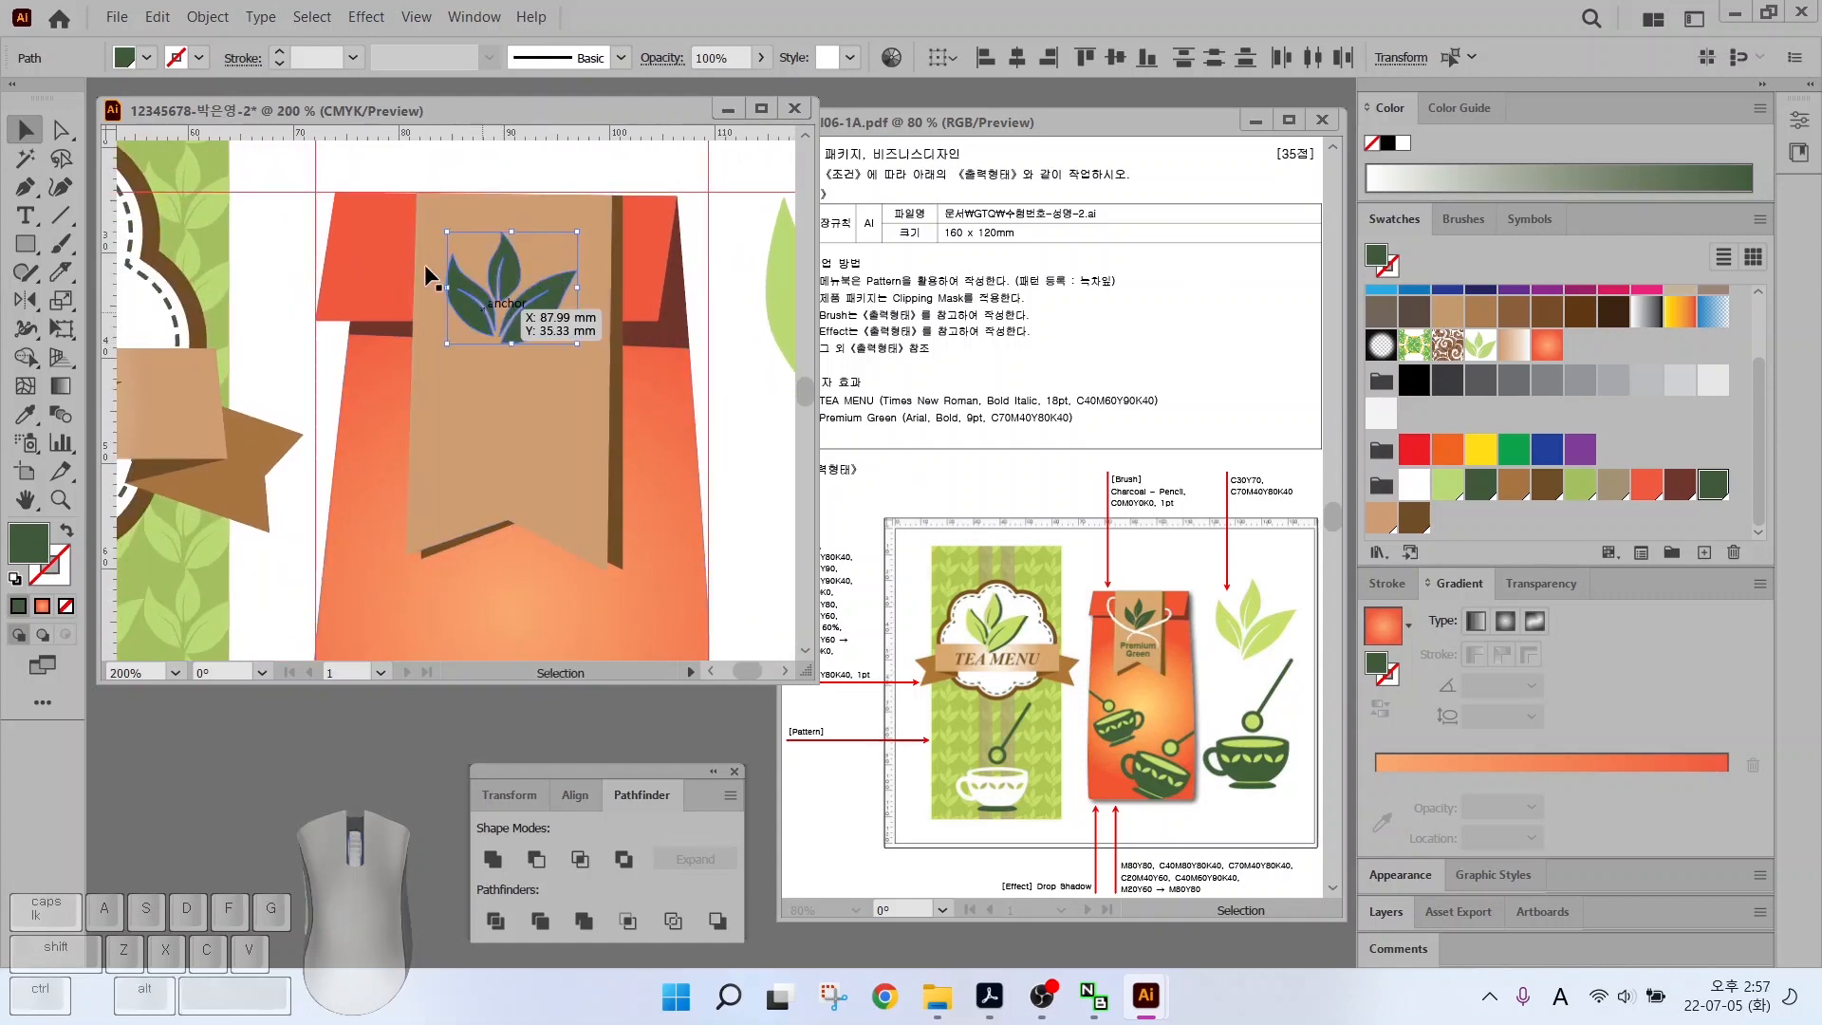
Type 'Premium Green' on two lines on the ribbon tag
key(t)
click(433, 413)
text(P)
key(Caps_Lock)
text(remi)
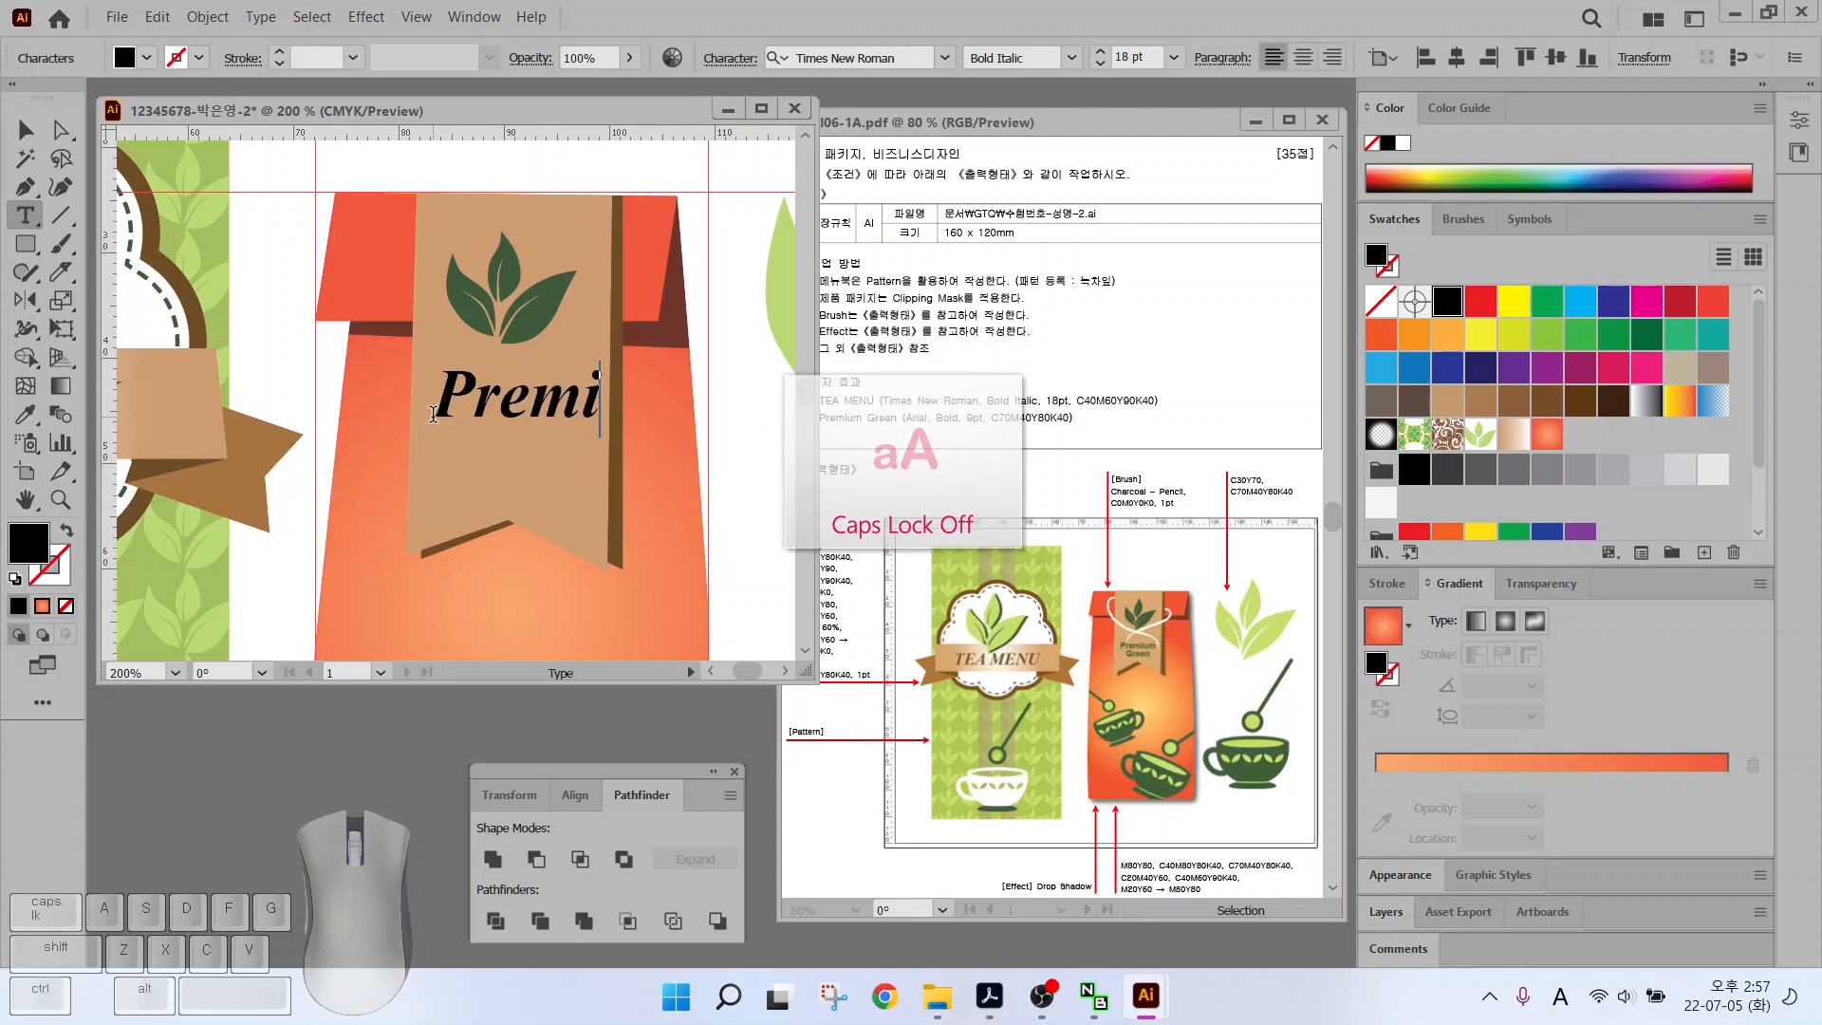
text(um)
key(Return)
text(Green)
key(Escape)
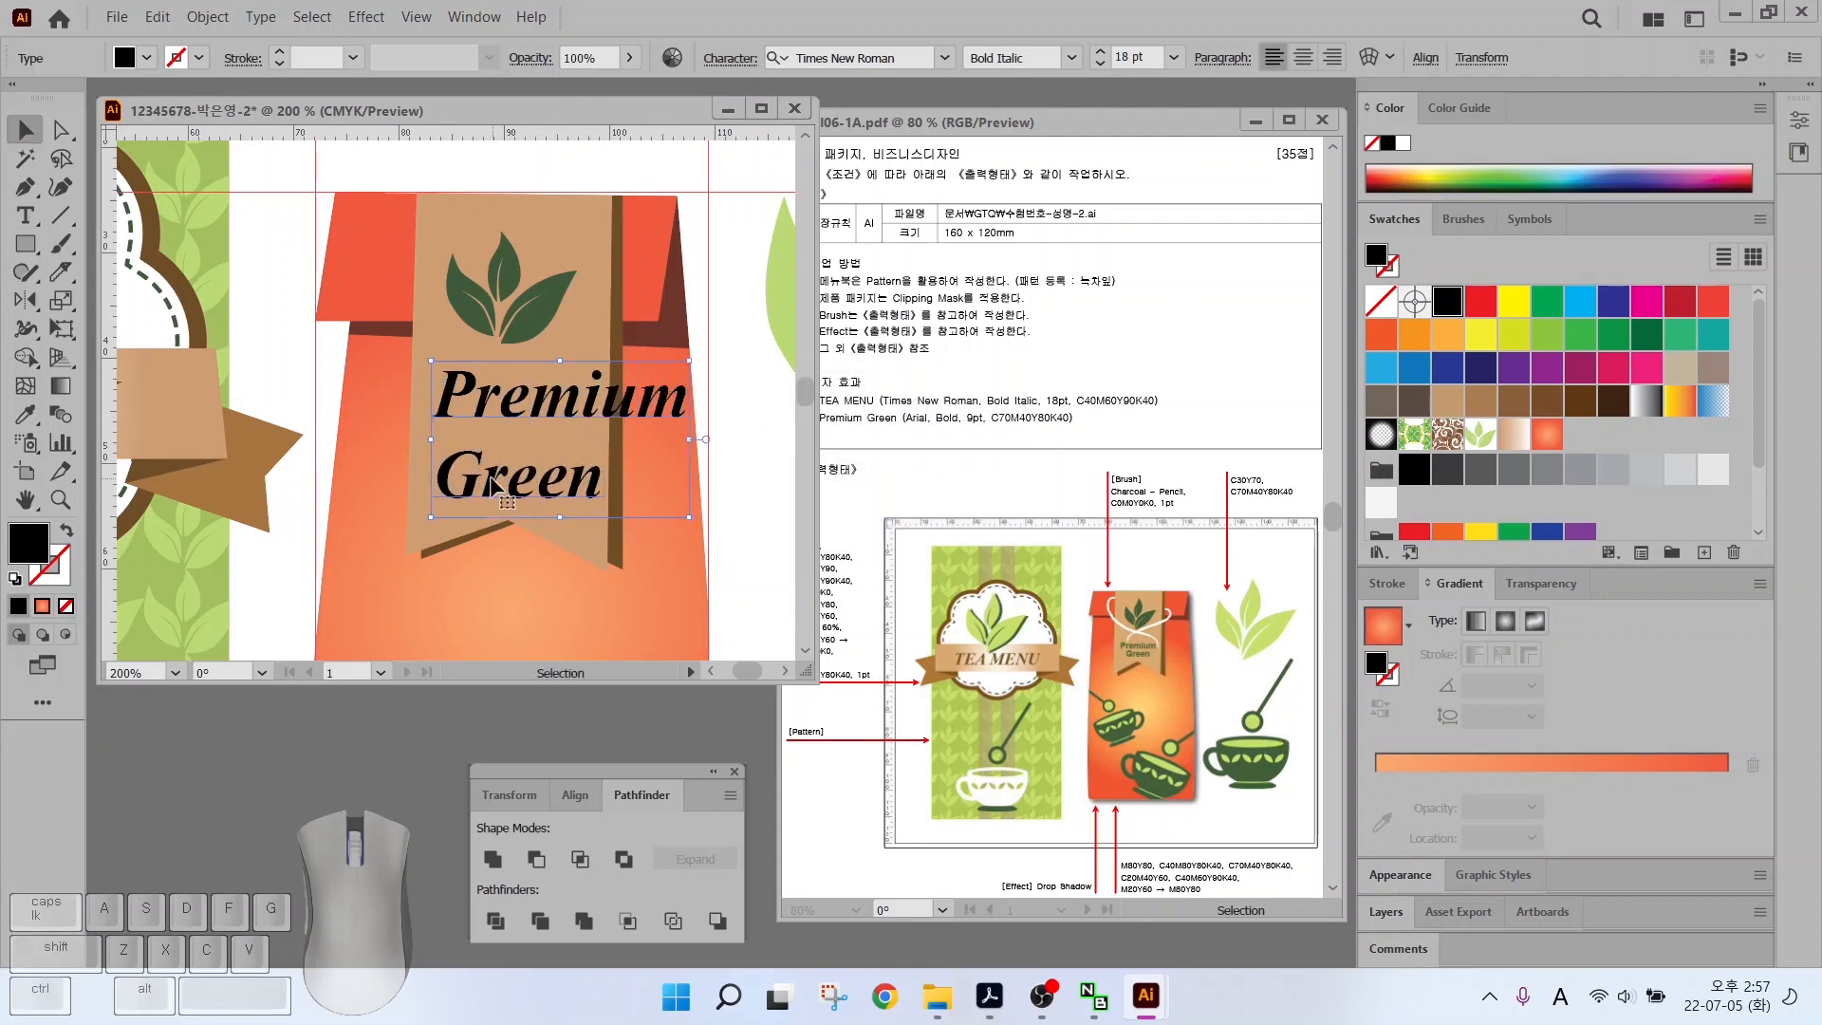
drag(493, 485, 467, 482)
Set the label to Arial Bold 9 pt, centre-aligned
key(t)
click(945, 59)
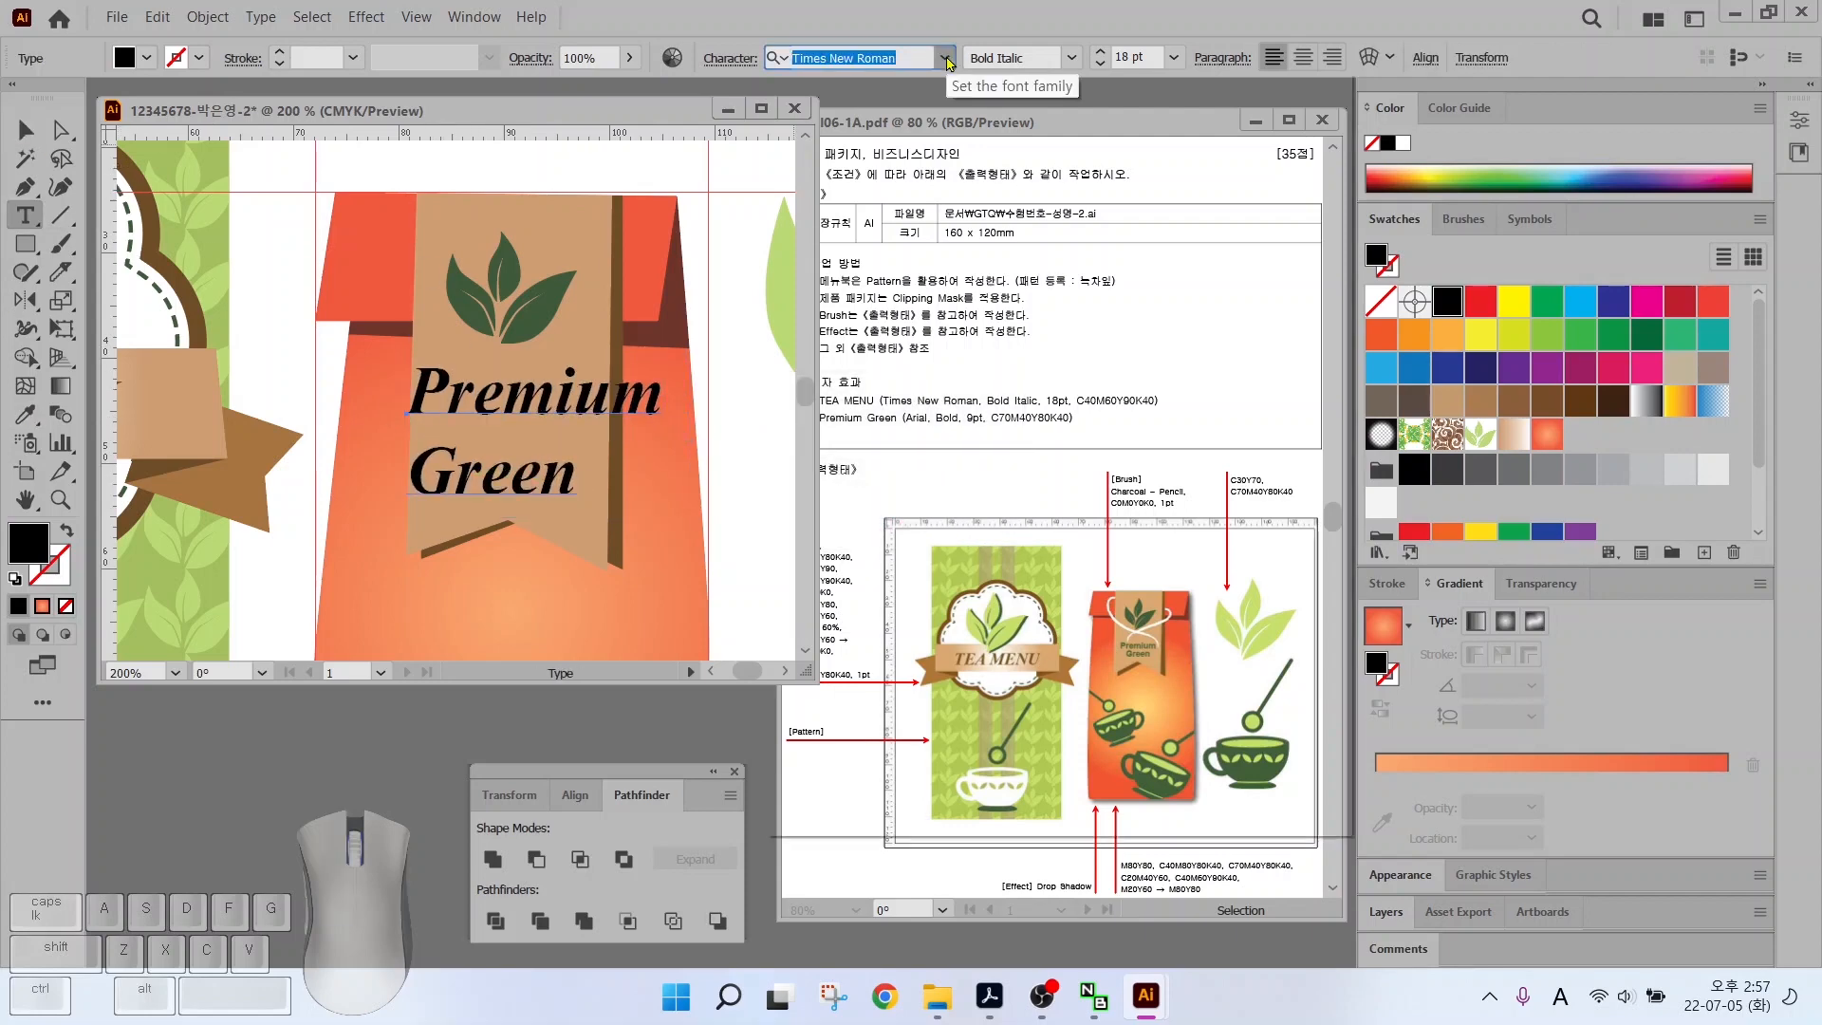
click(854, 204)
click(1070, 58)
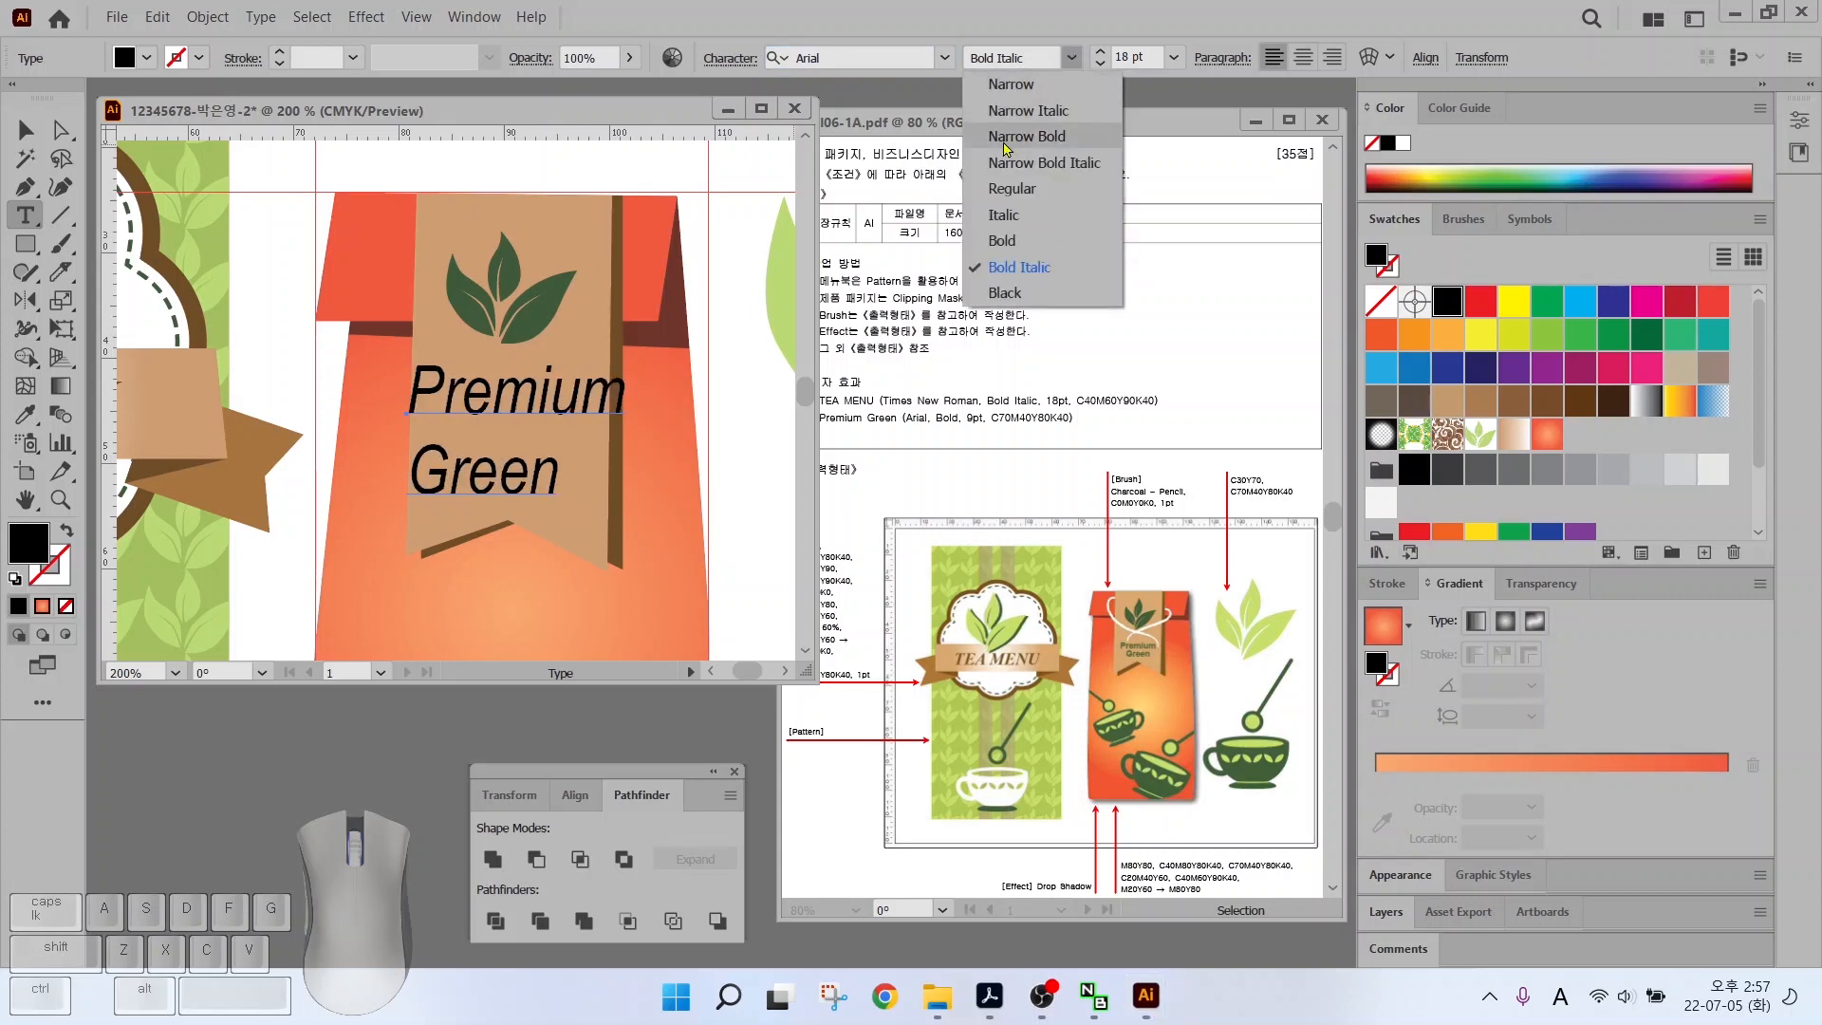
click(1013, 242)
click(1133, 57)
text(9)
key(Return)
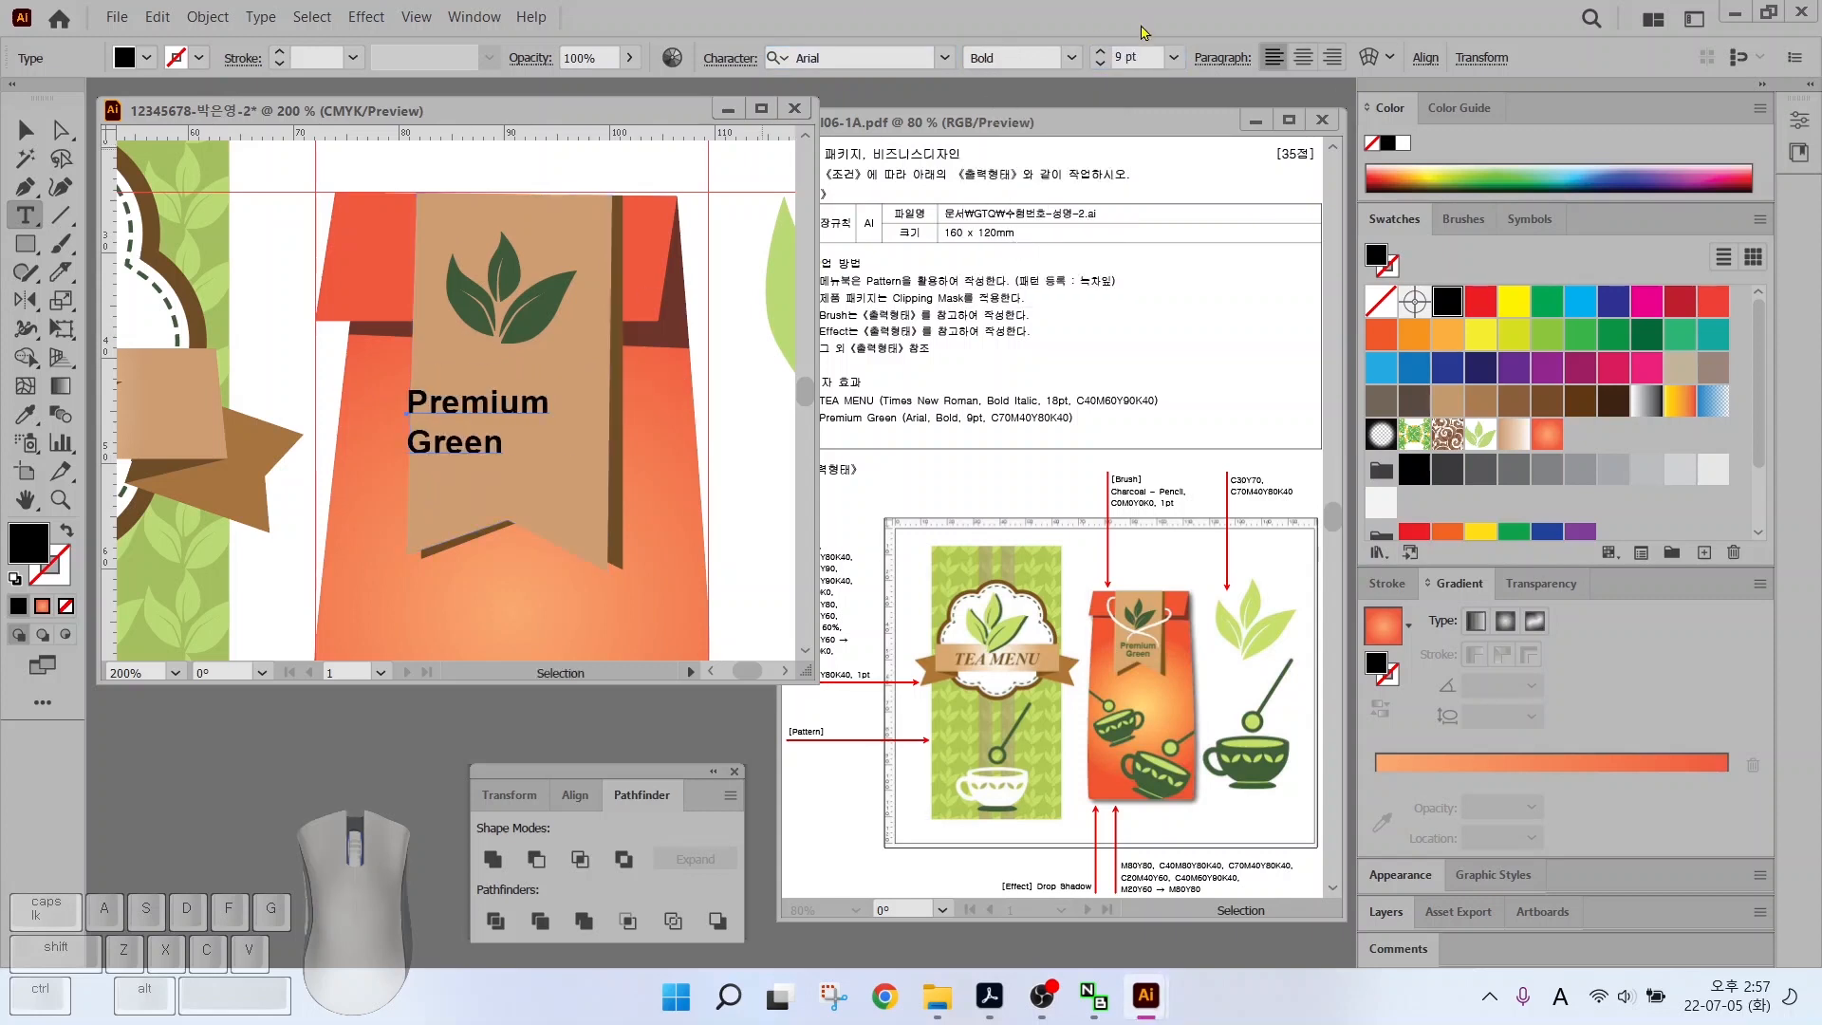
click(1303, 57)
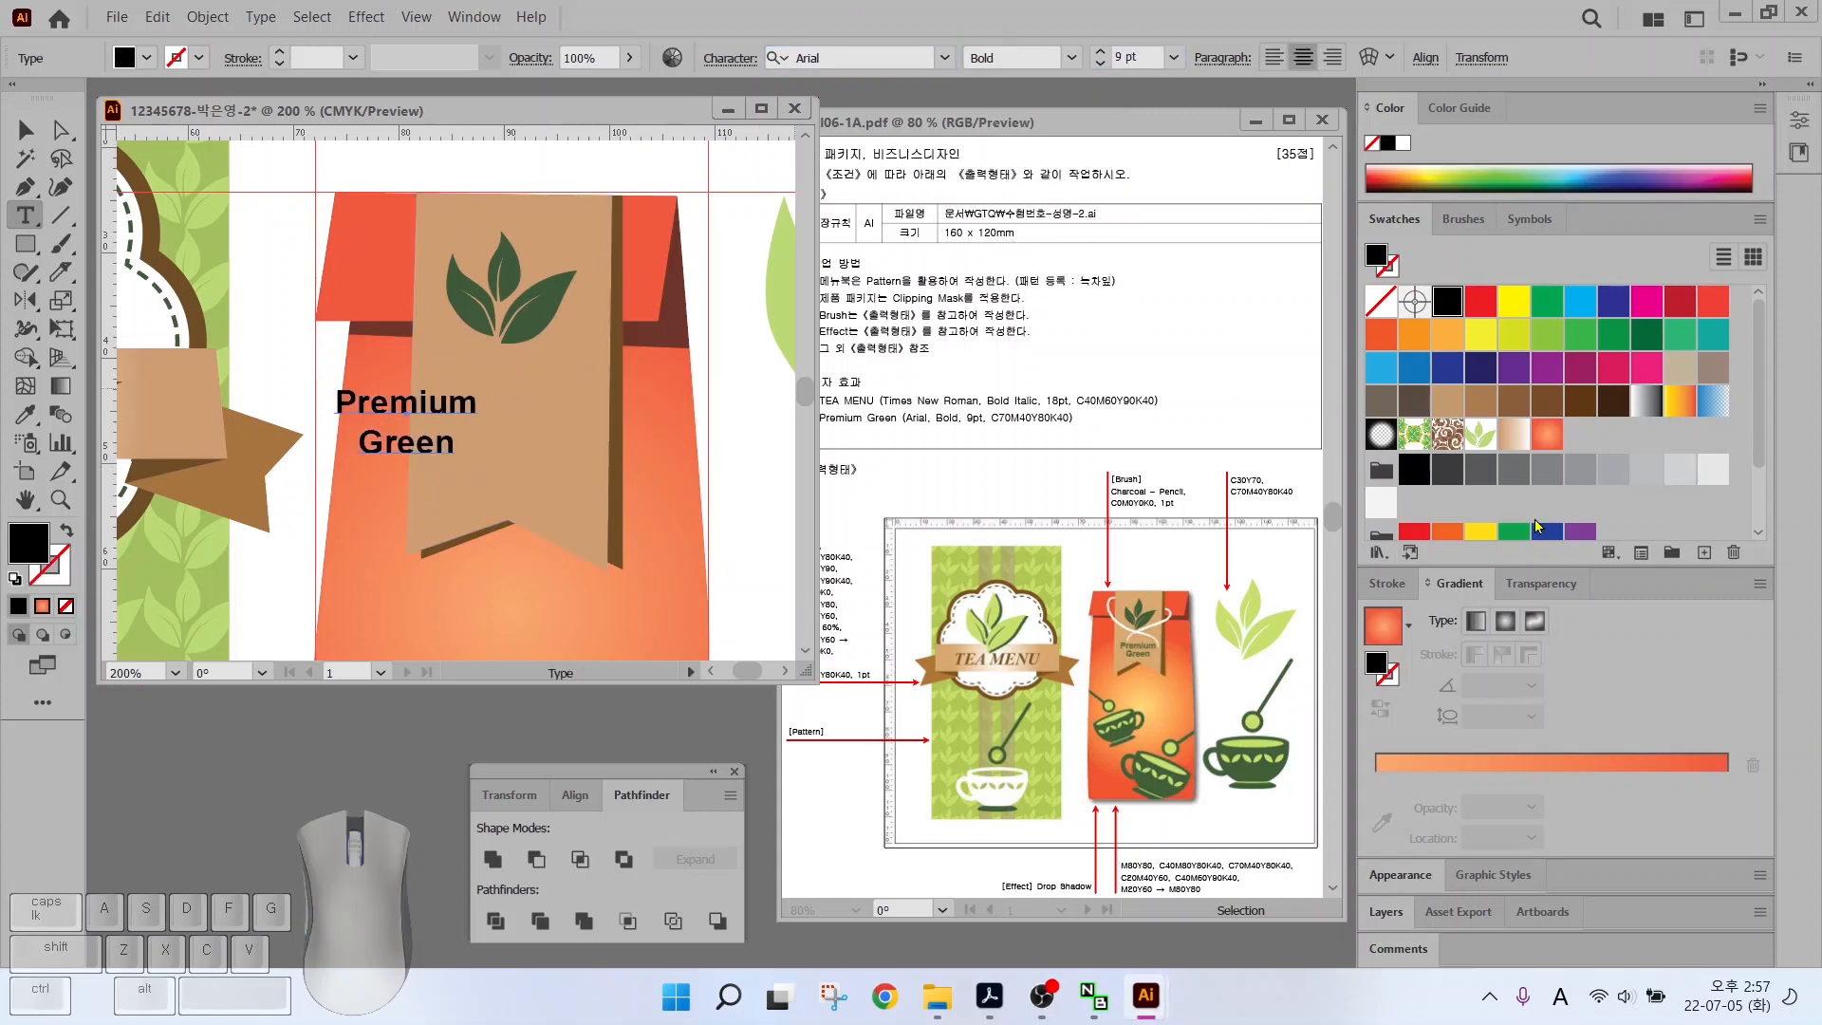
Colour the label dark green and move it onto the tag below the leaf
scroll(1710, 489, down, 3)
click(1711, 489)
key(Escape)
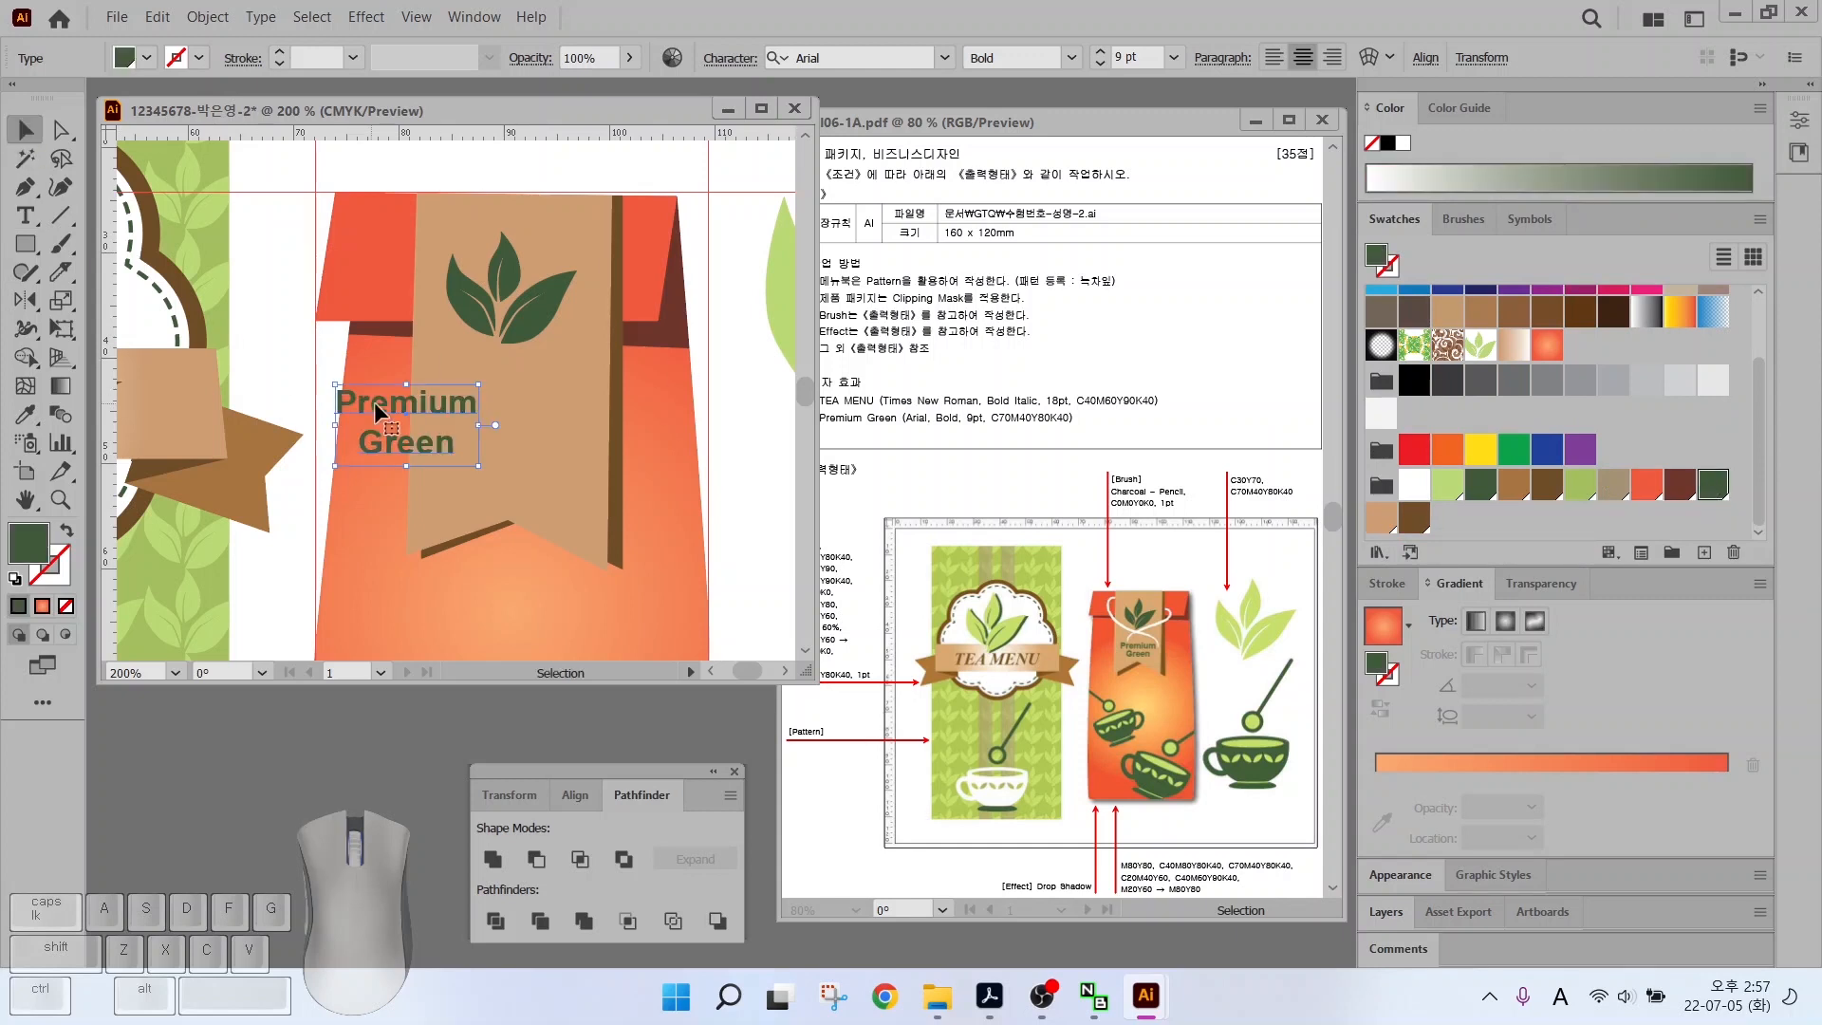
drag(399, 397, 505, 422)
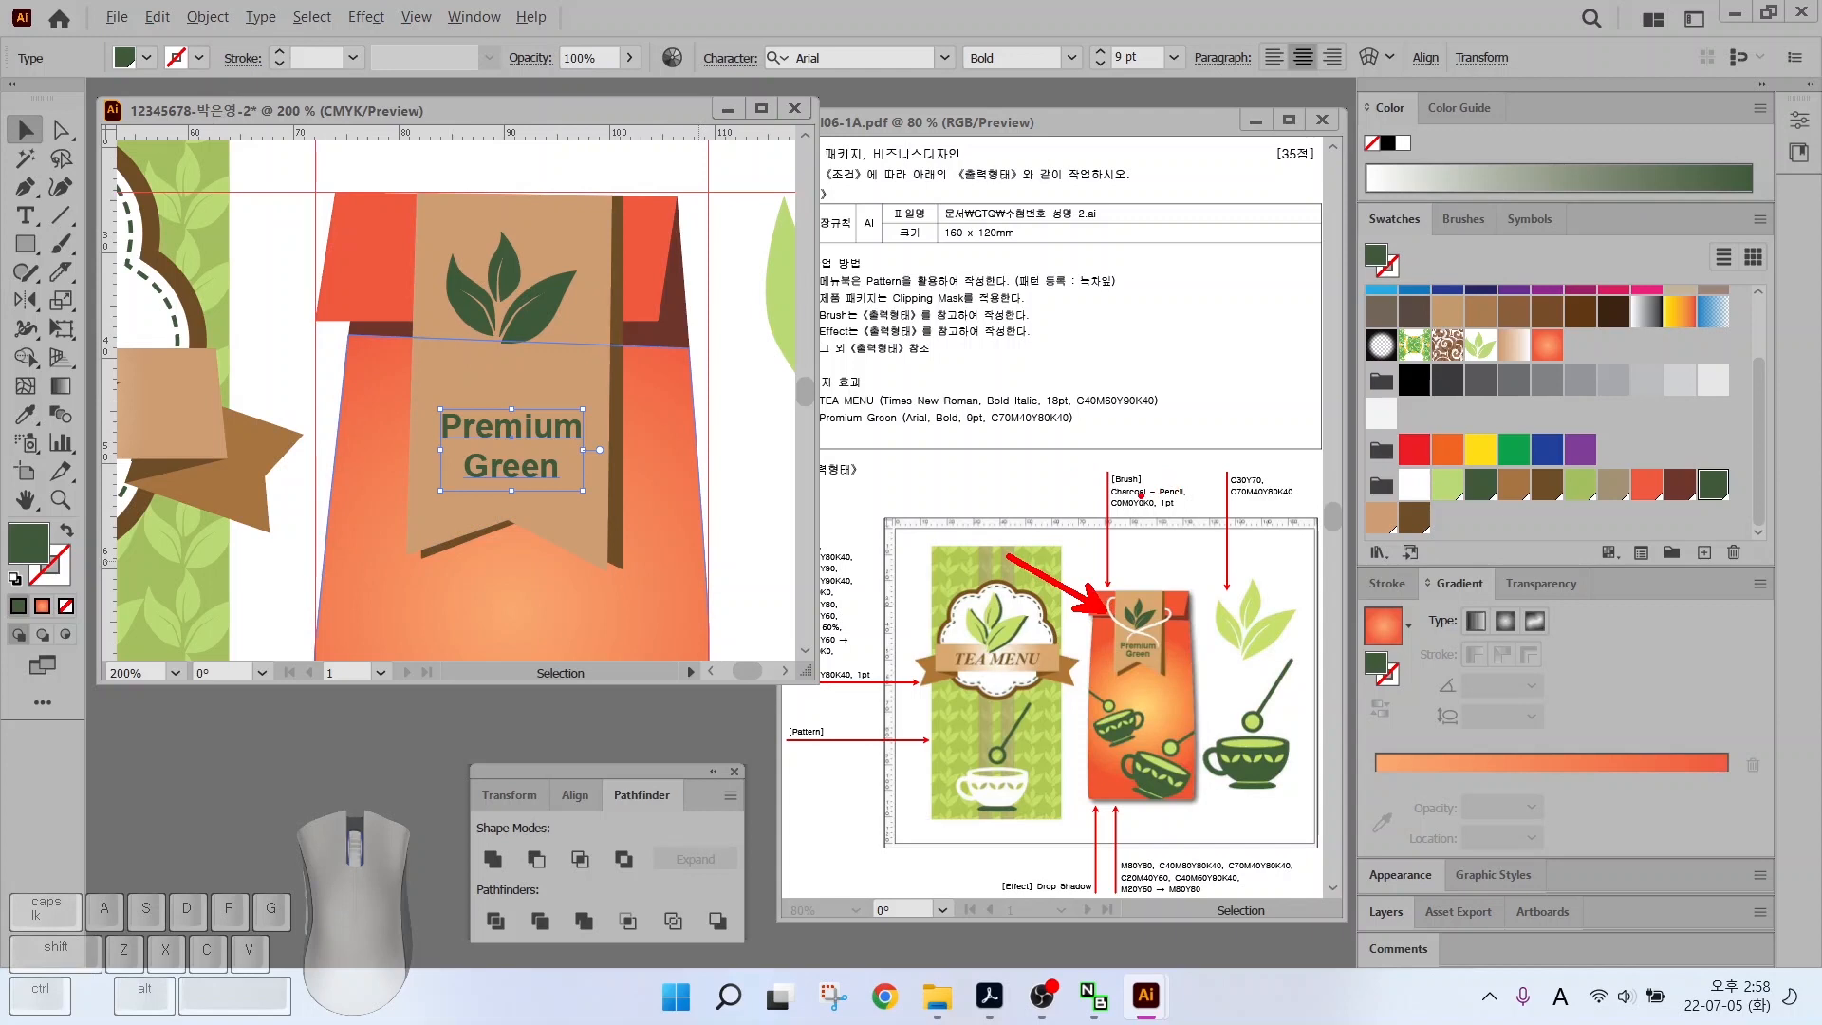
drag(1160, 480, 1221, 431)
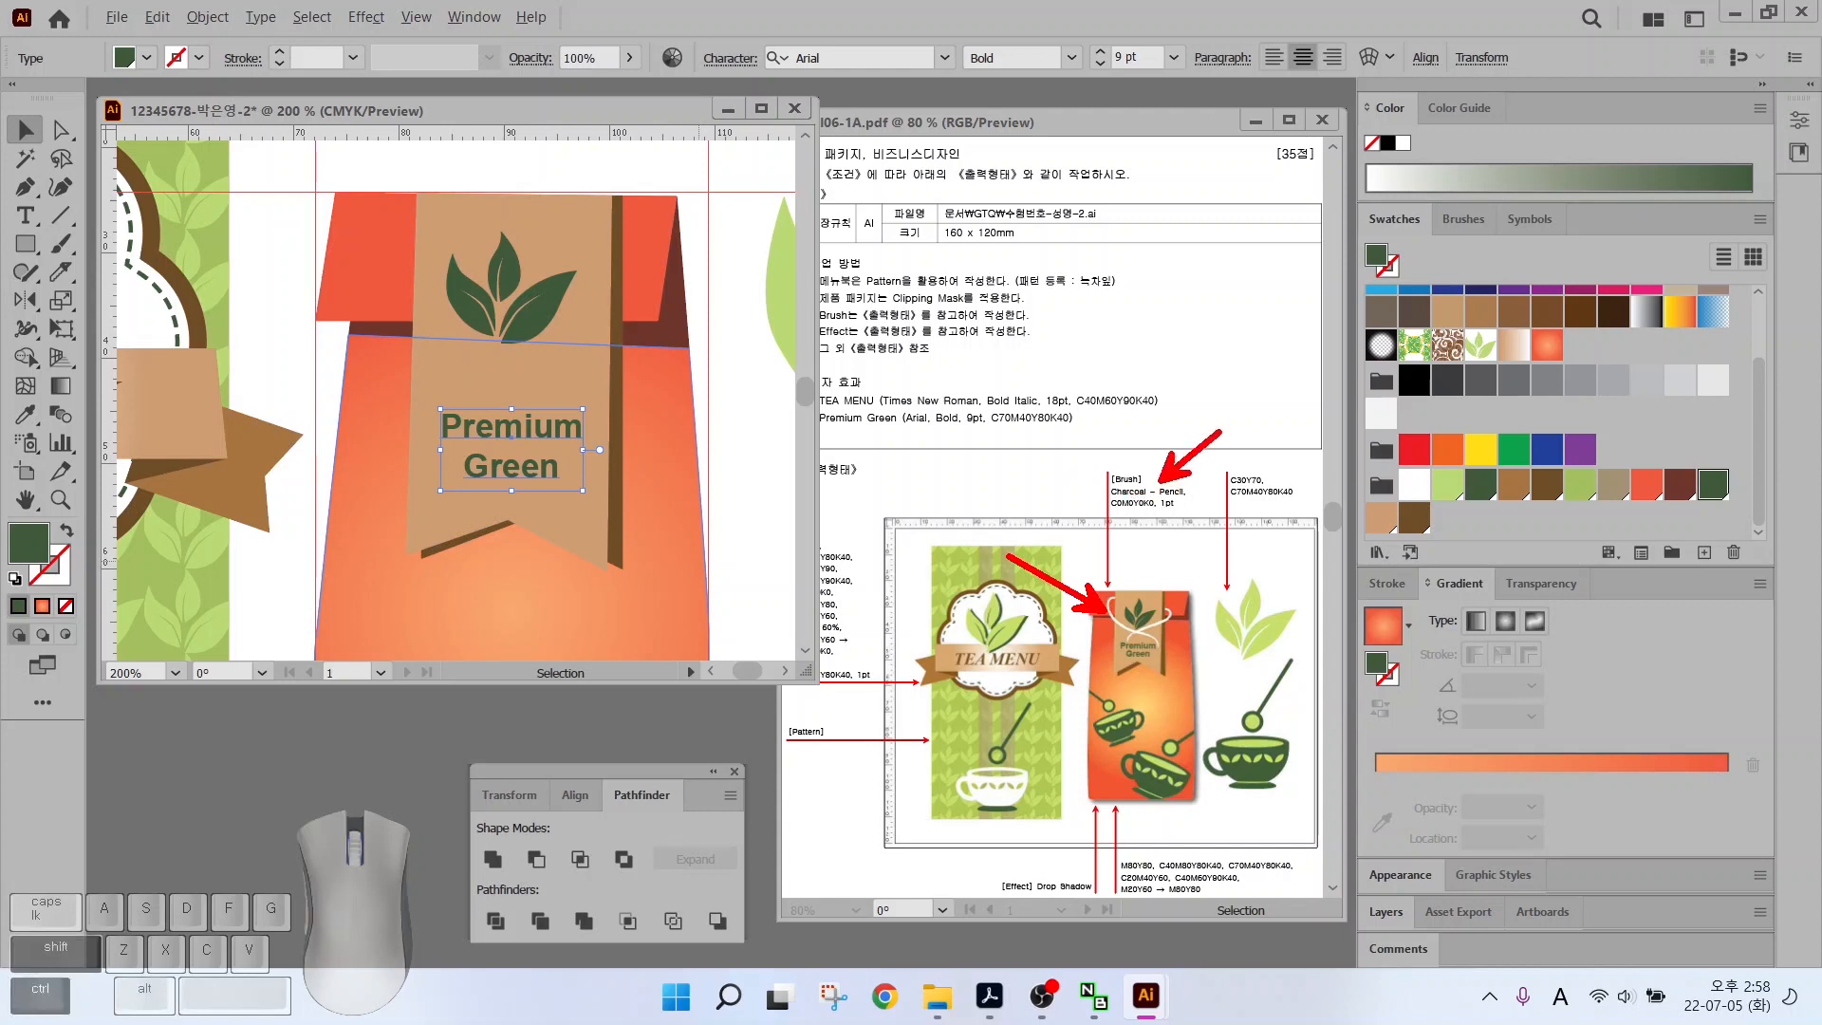
key(Escape)
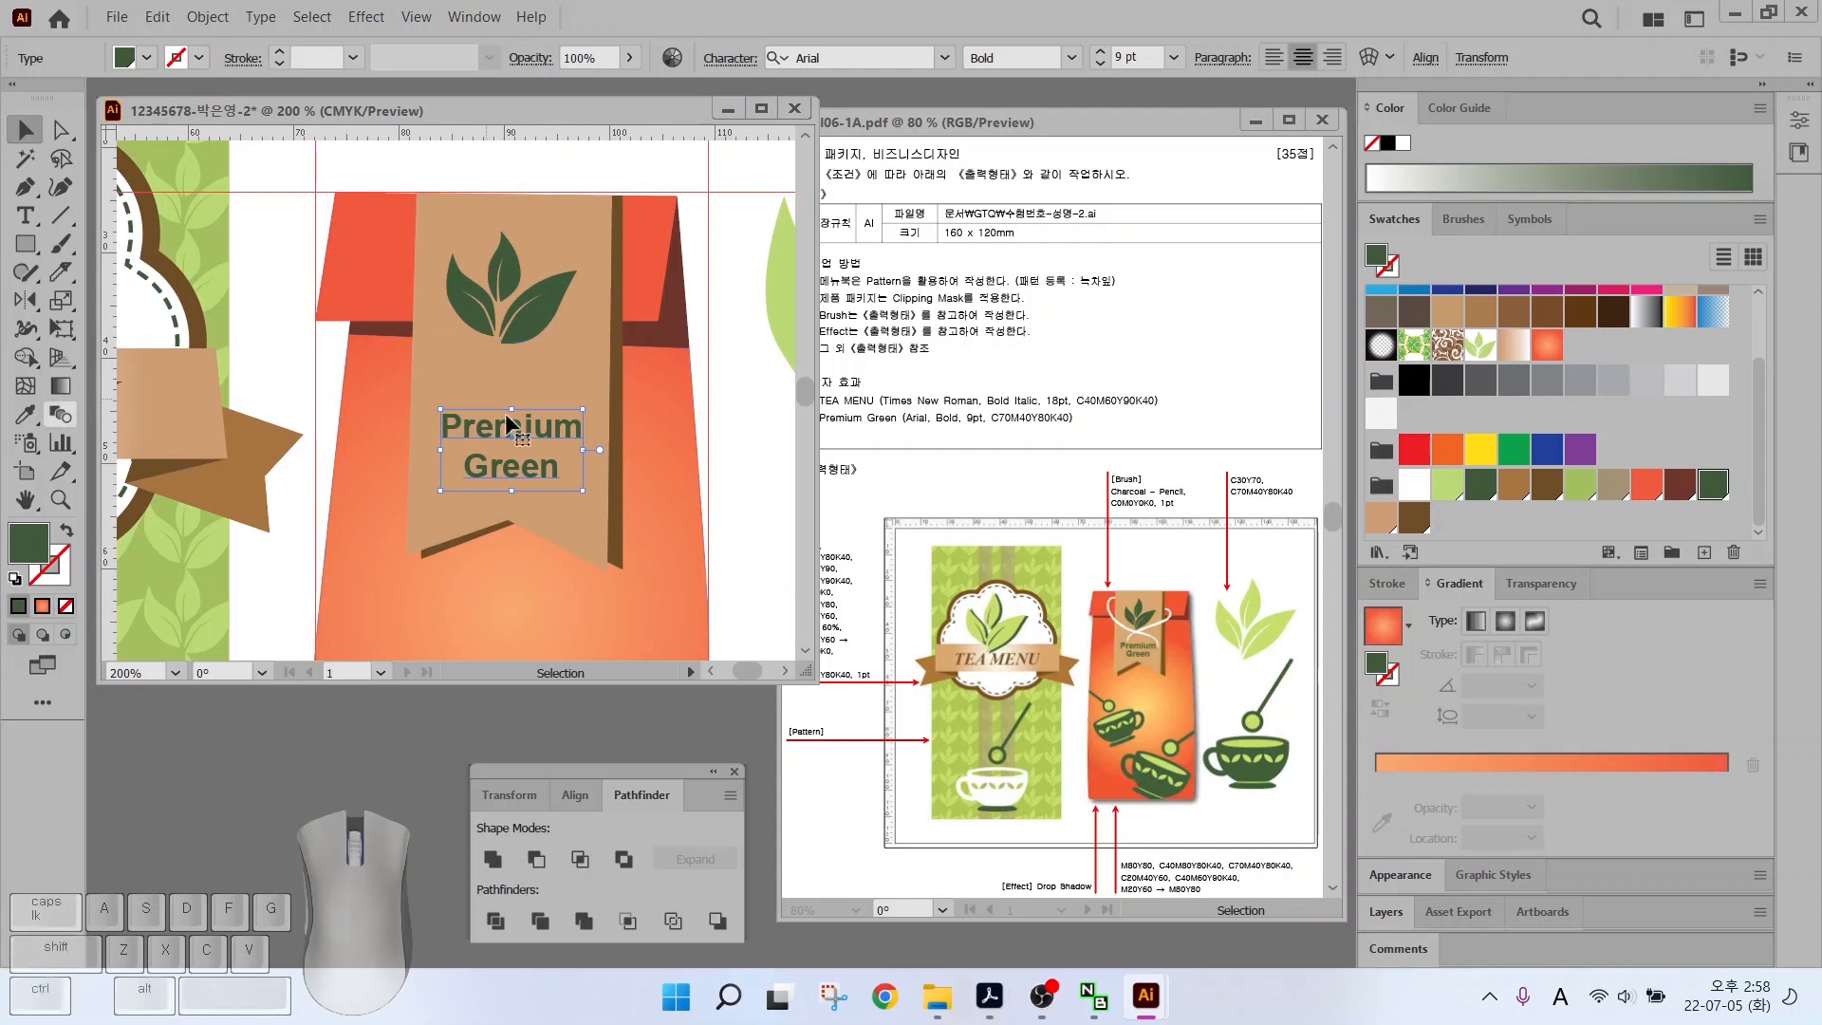
click(390, 167)
key(b)
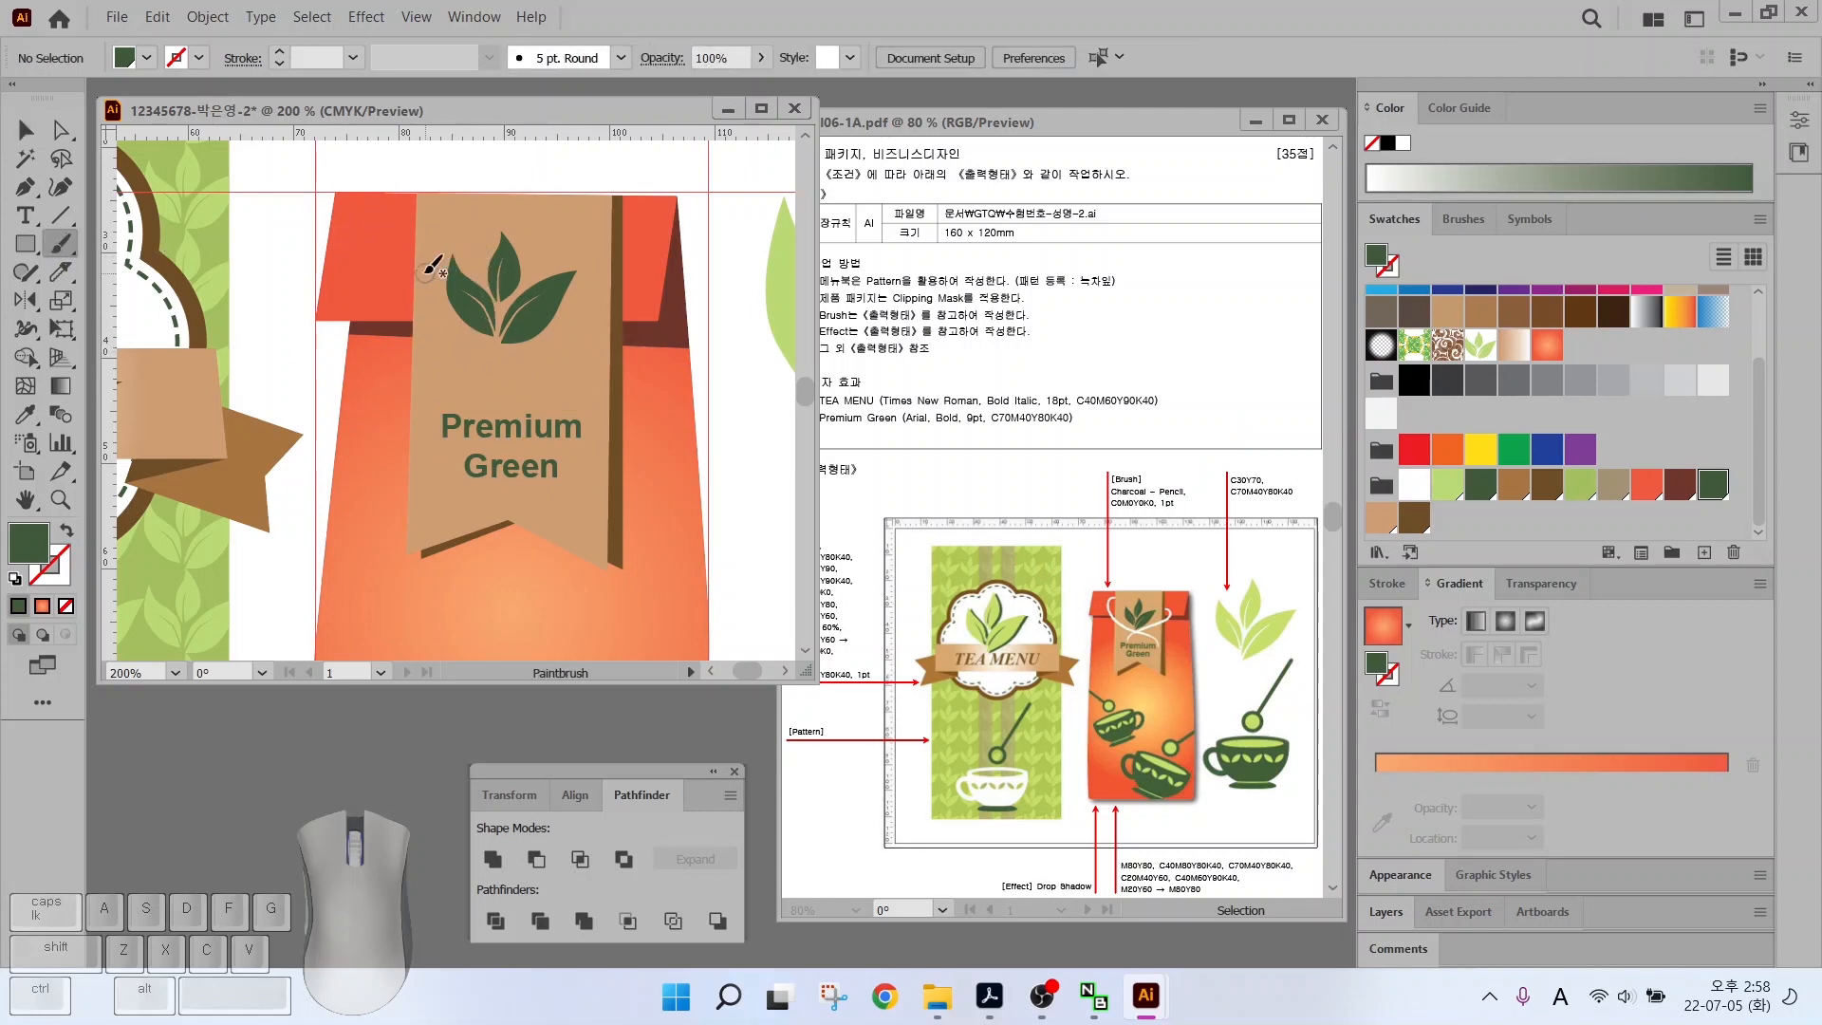
Paint a string stroke curving across the top of the tag and select it
mouse_move(424, 223)
mouse_down()
mouse_move(349, 238)
mouse_move(347, 280)
mouse_move(377, 311)
mouse_move(593, 422)
mouse_up()
key(v)
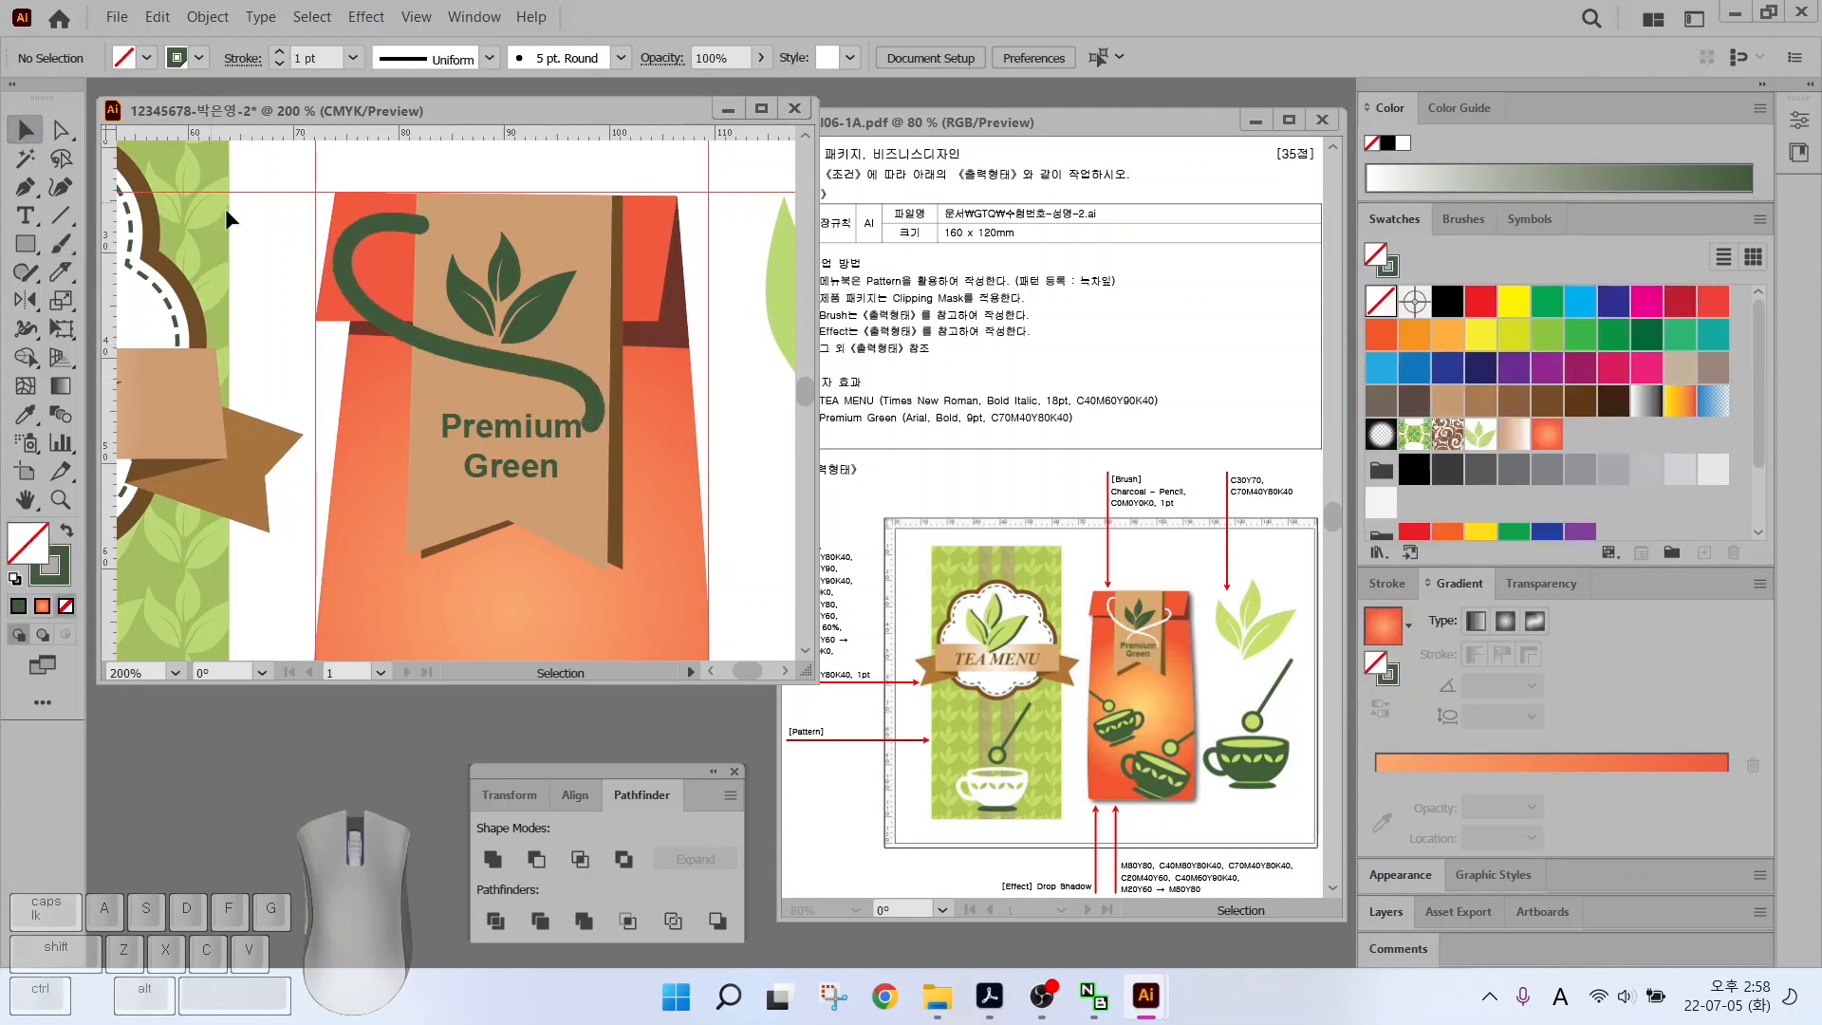
click(397, 328)
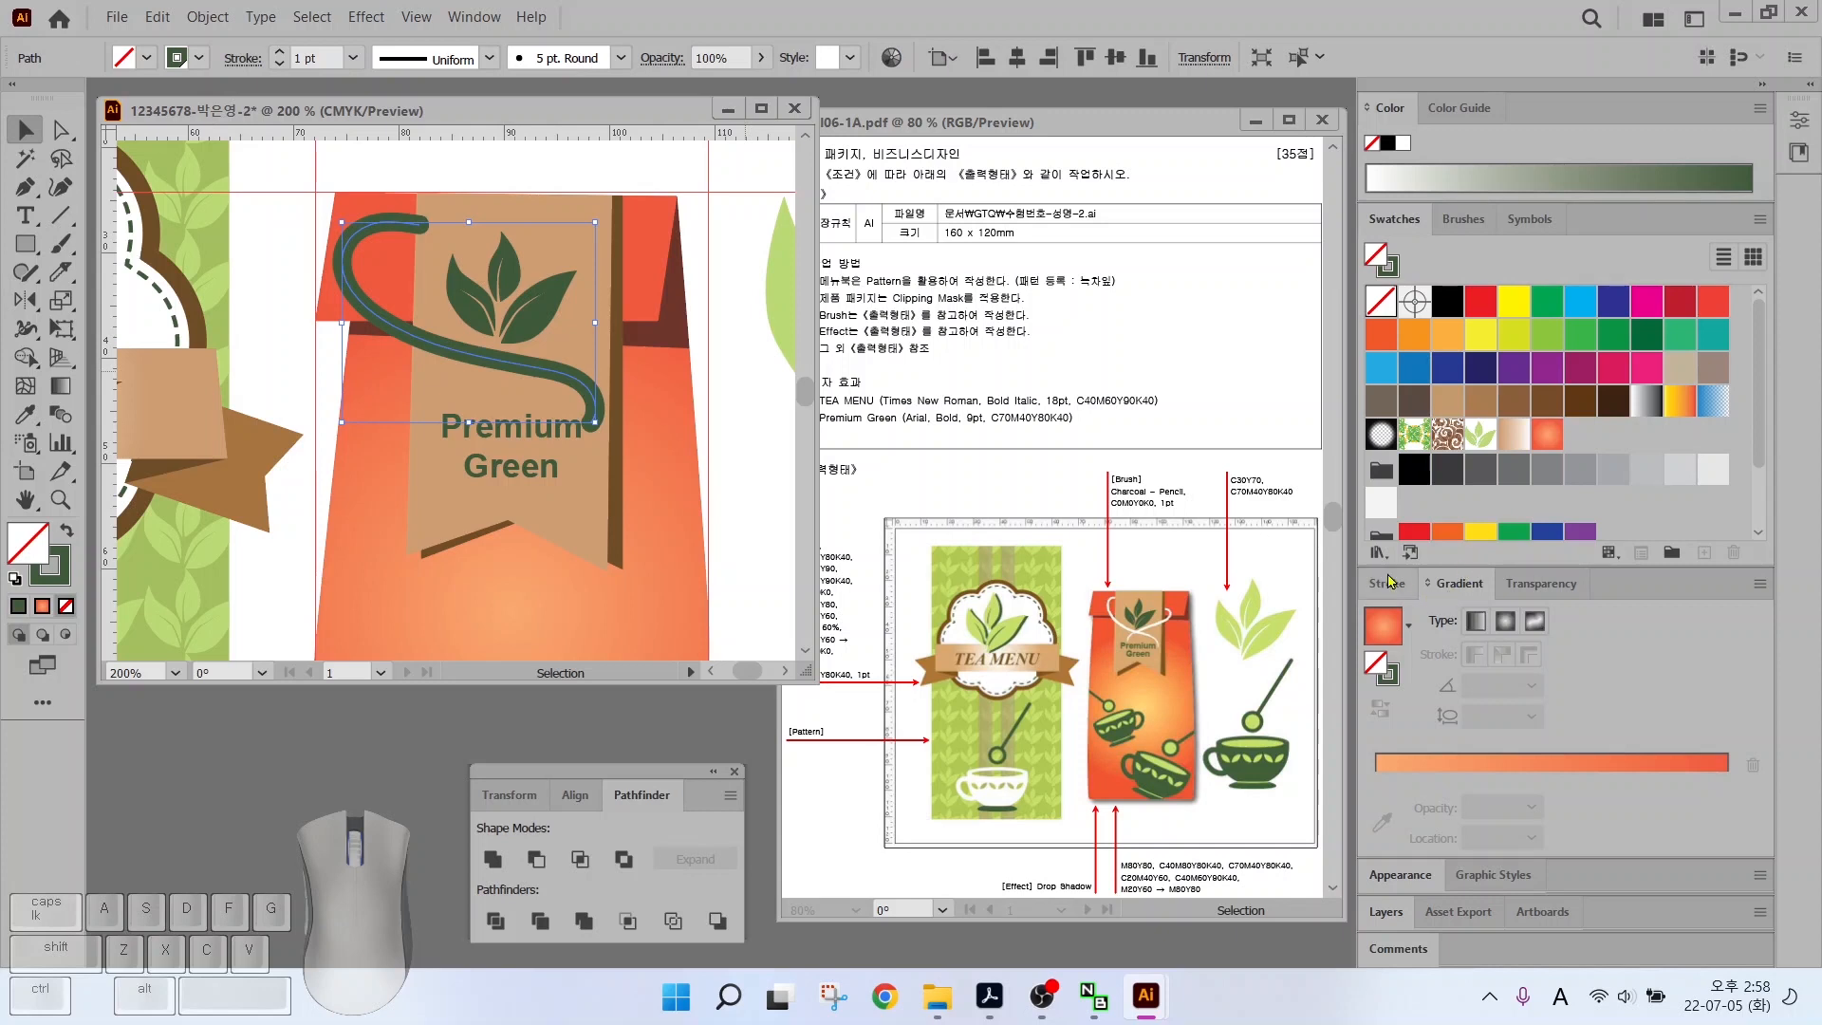
Bring up the Brushes panel list for the string stroke
click(1466, 226)
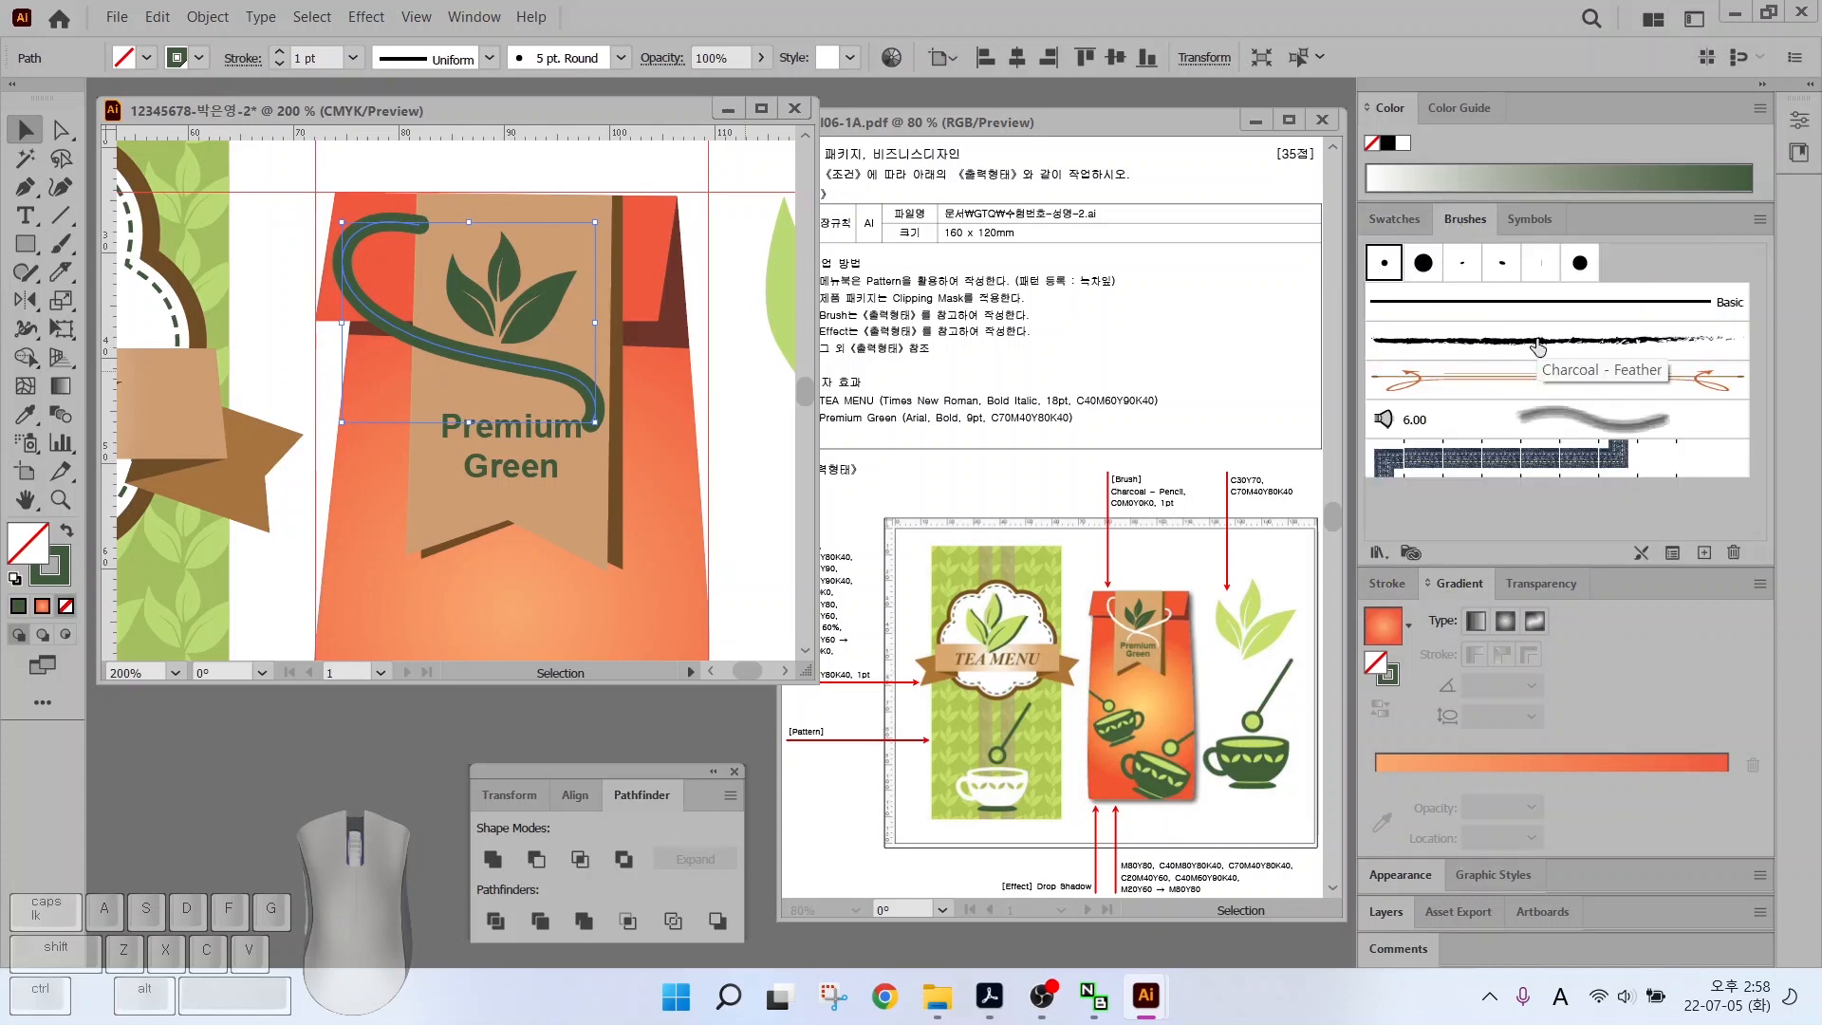
key(ctrl)
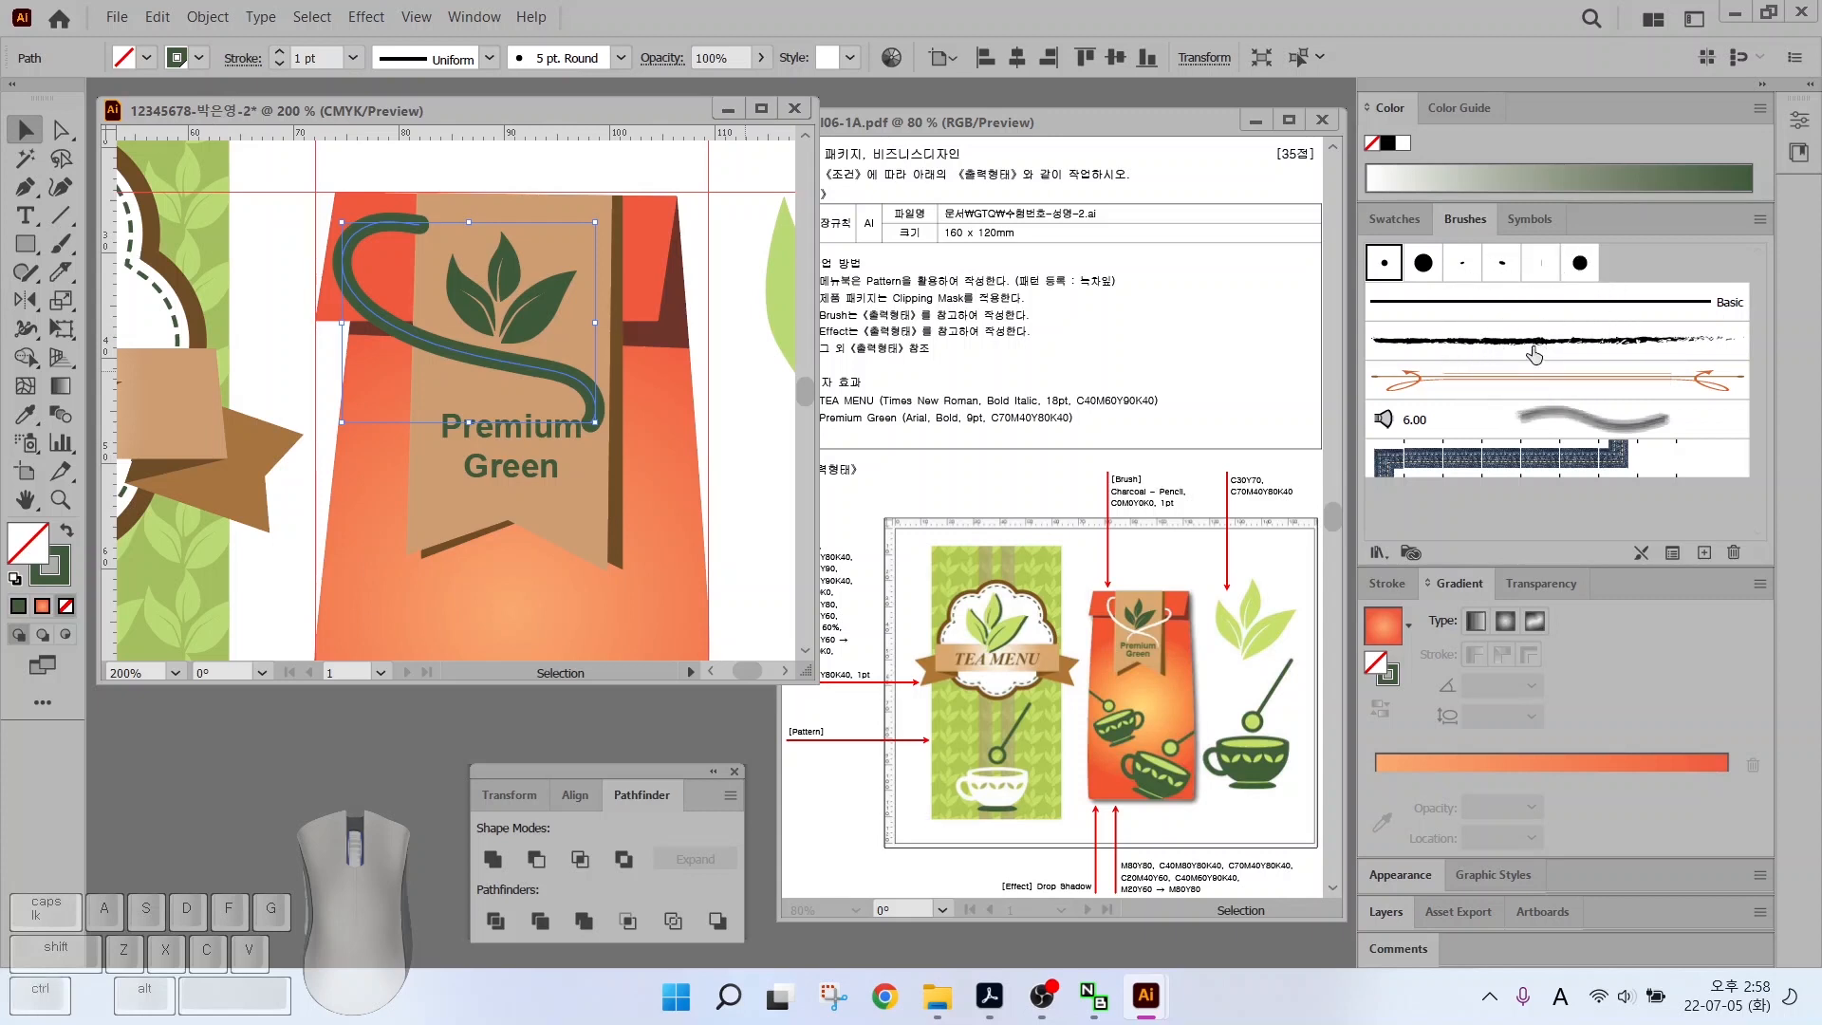
key(alt+2)
mouse_move(1391, 570)
mouse_down()
mouse_move(1353, 537)
mouse_move(1391, 580)
mouse_move(1466, 489)
mouse_up()
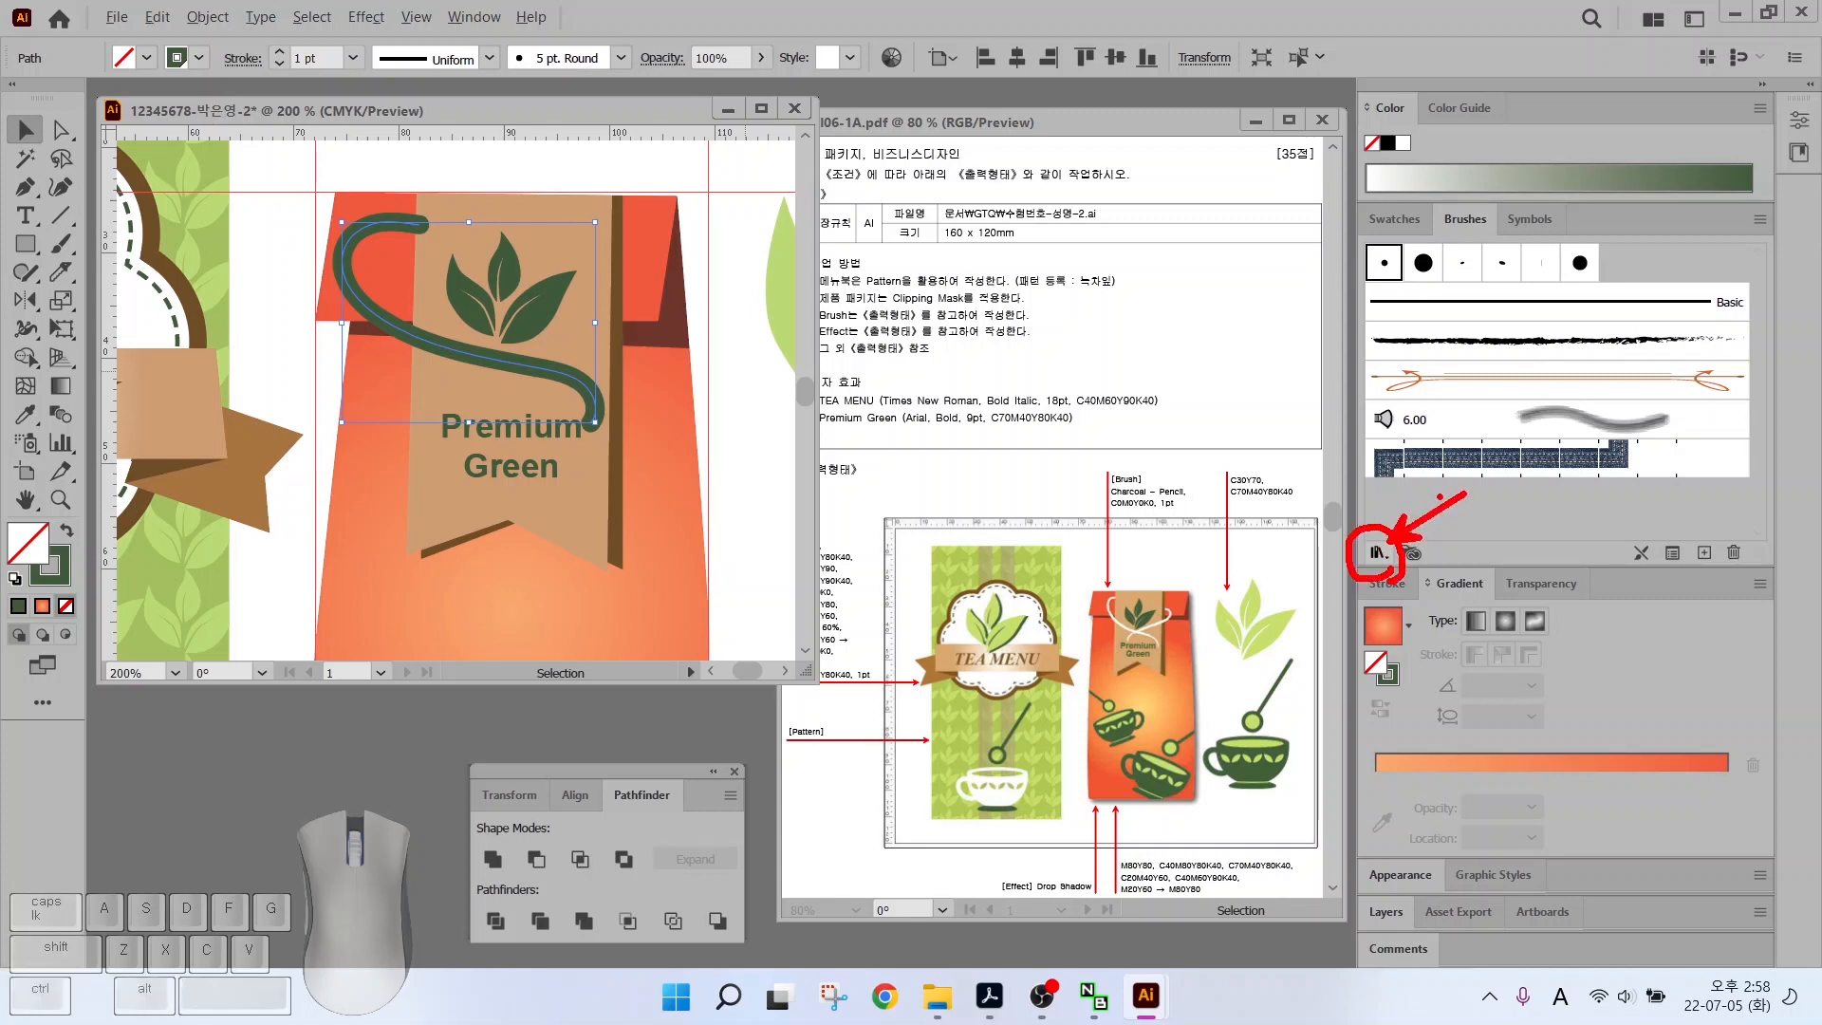
key(Escape)
Load the Artistic ChalkCharcoalPencil brush library in an enlarged floating panel
click(1378, 552)
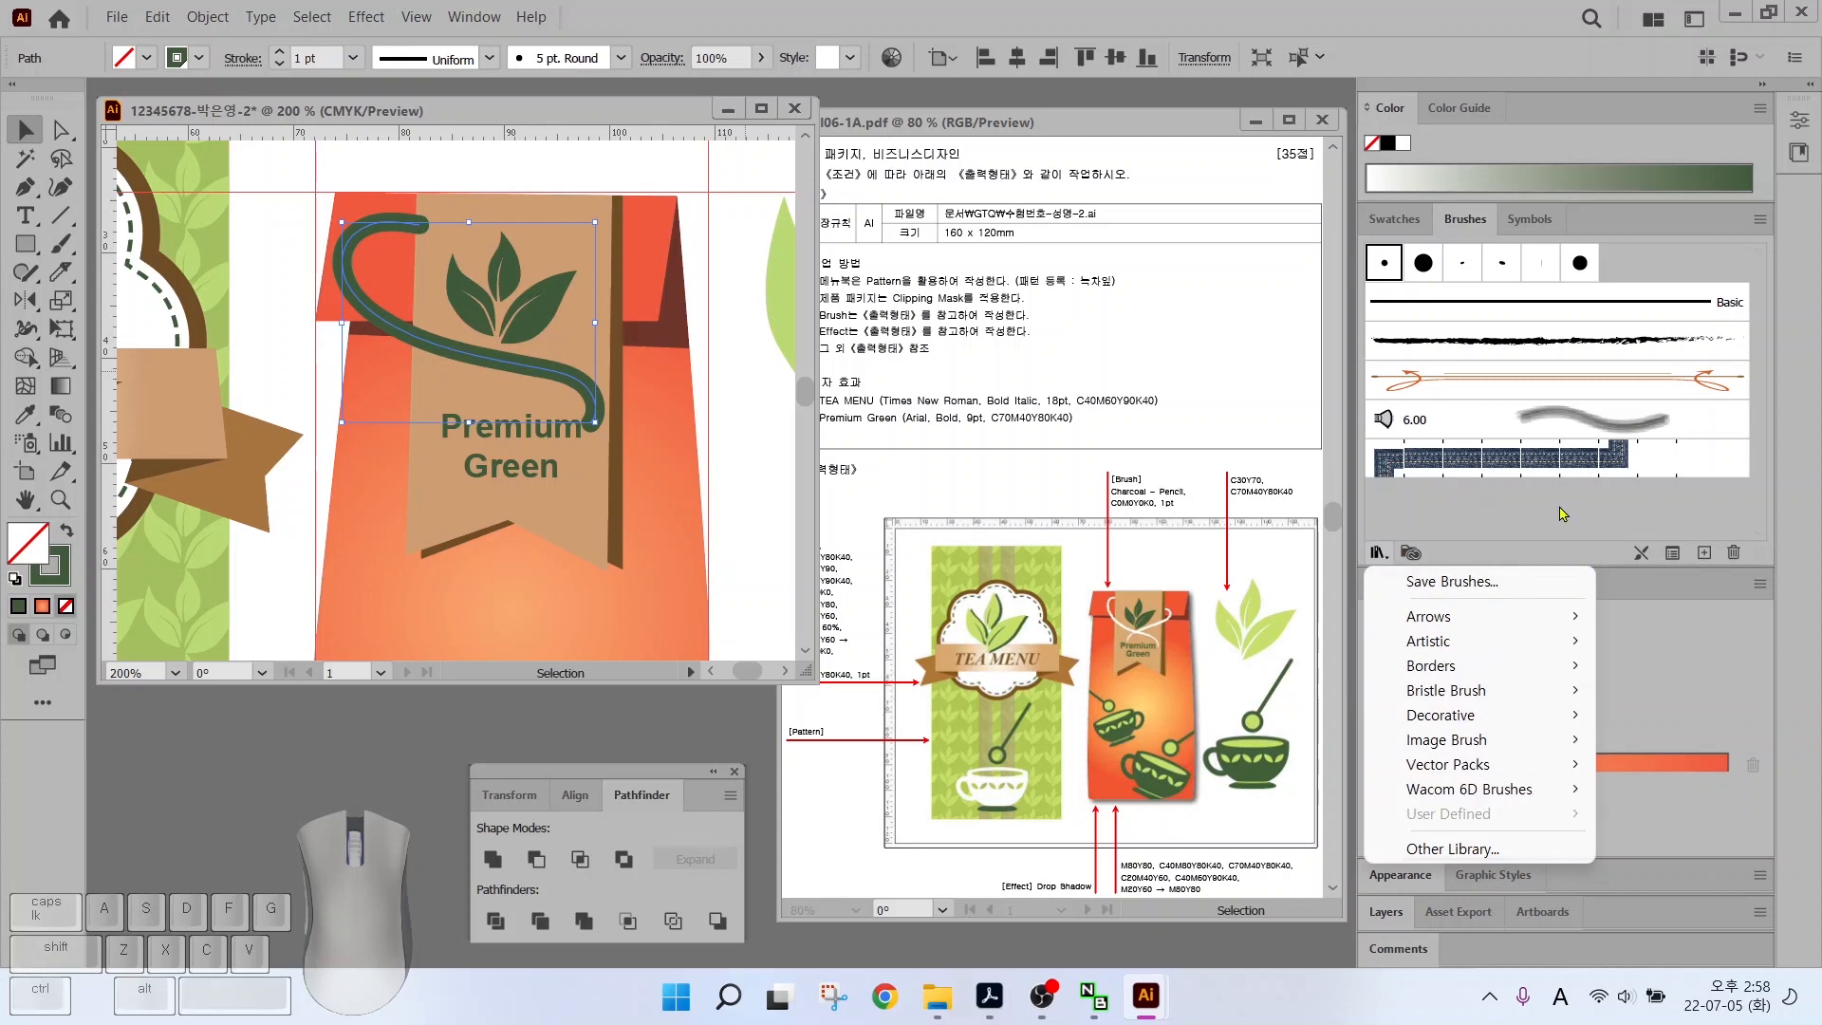
mouse_move(1411, 617)
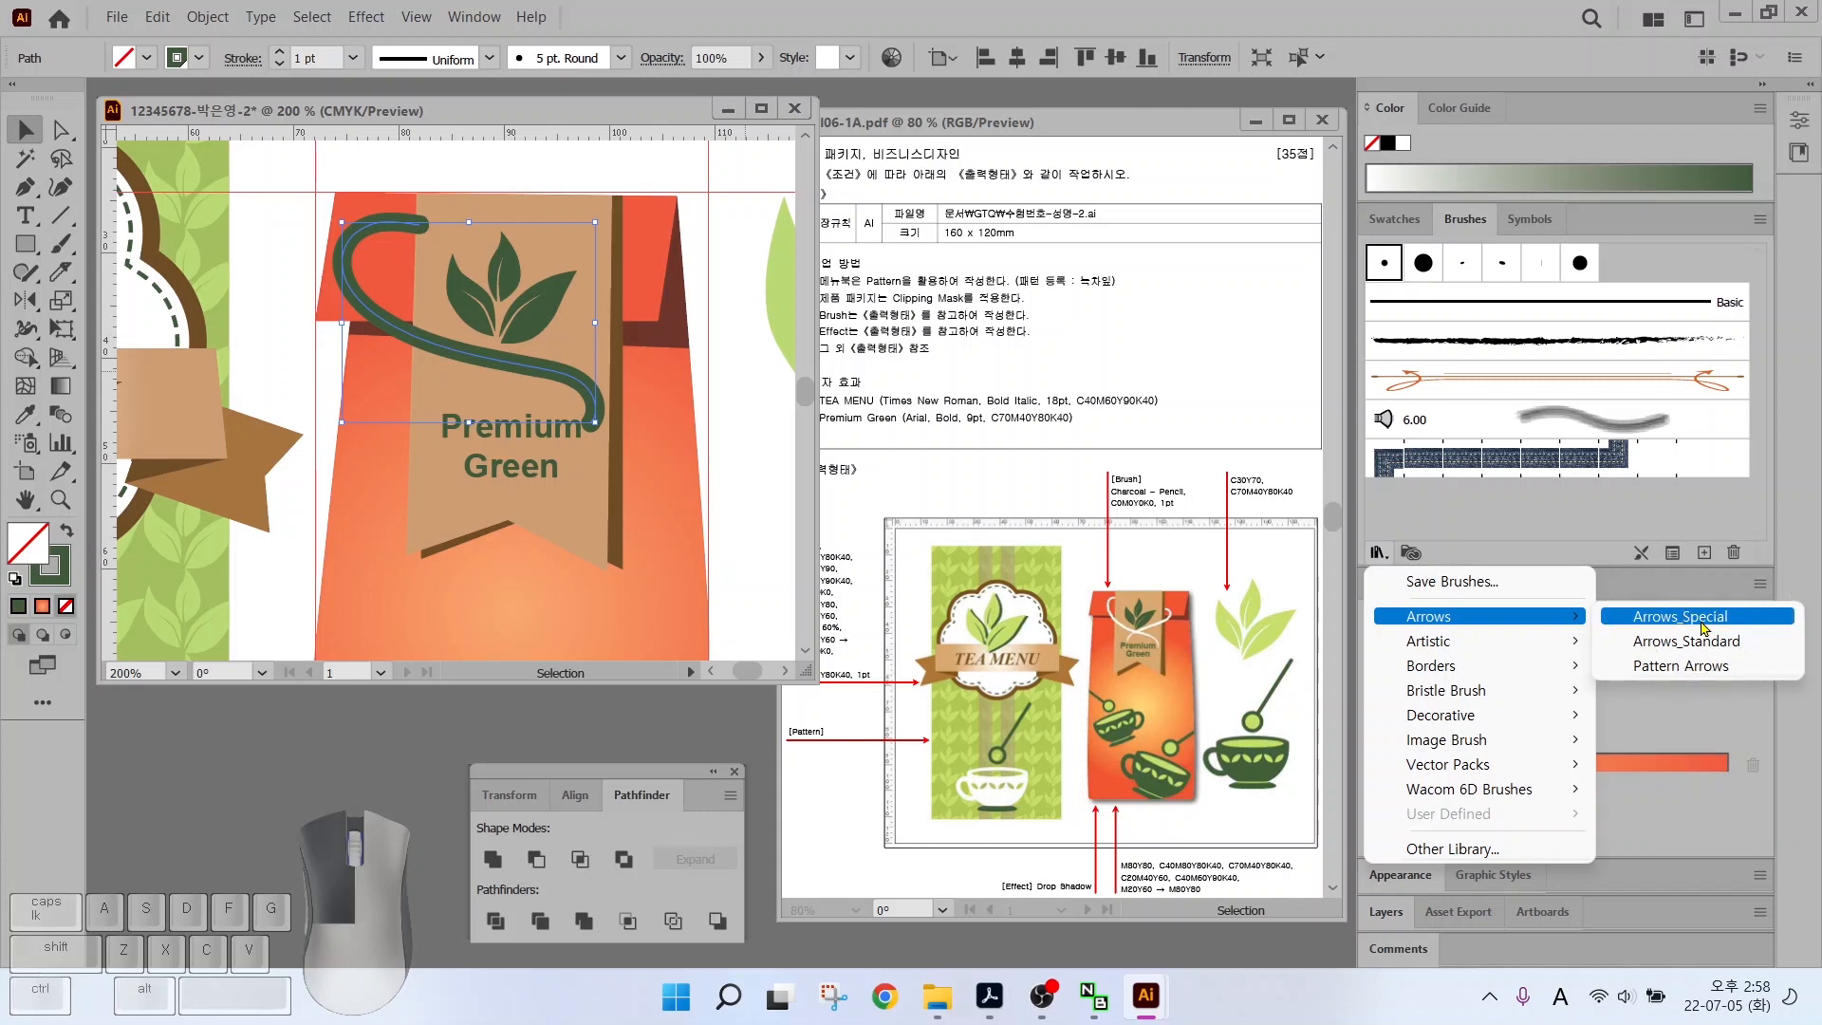
click(1682, 617)
drag(955, 444, 1302, 276)
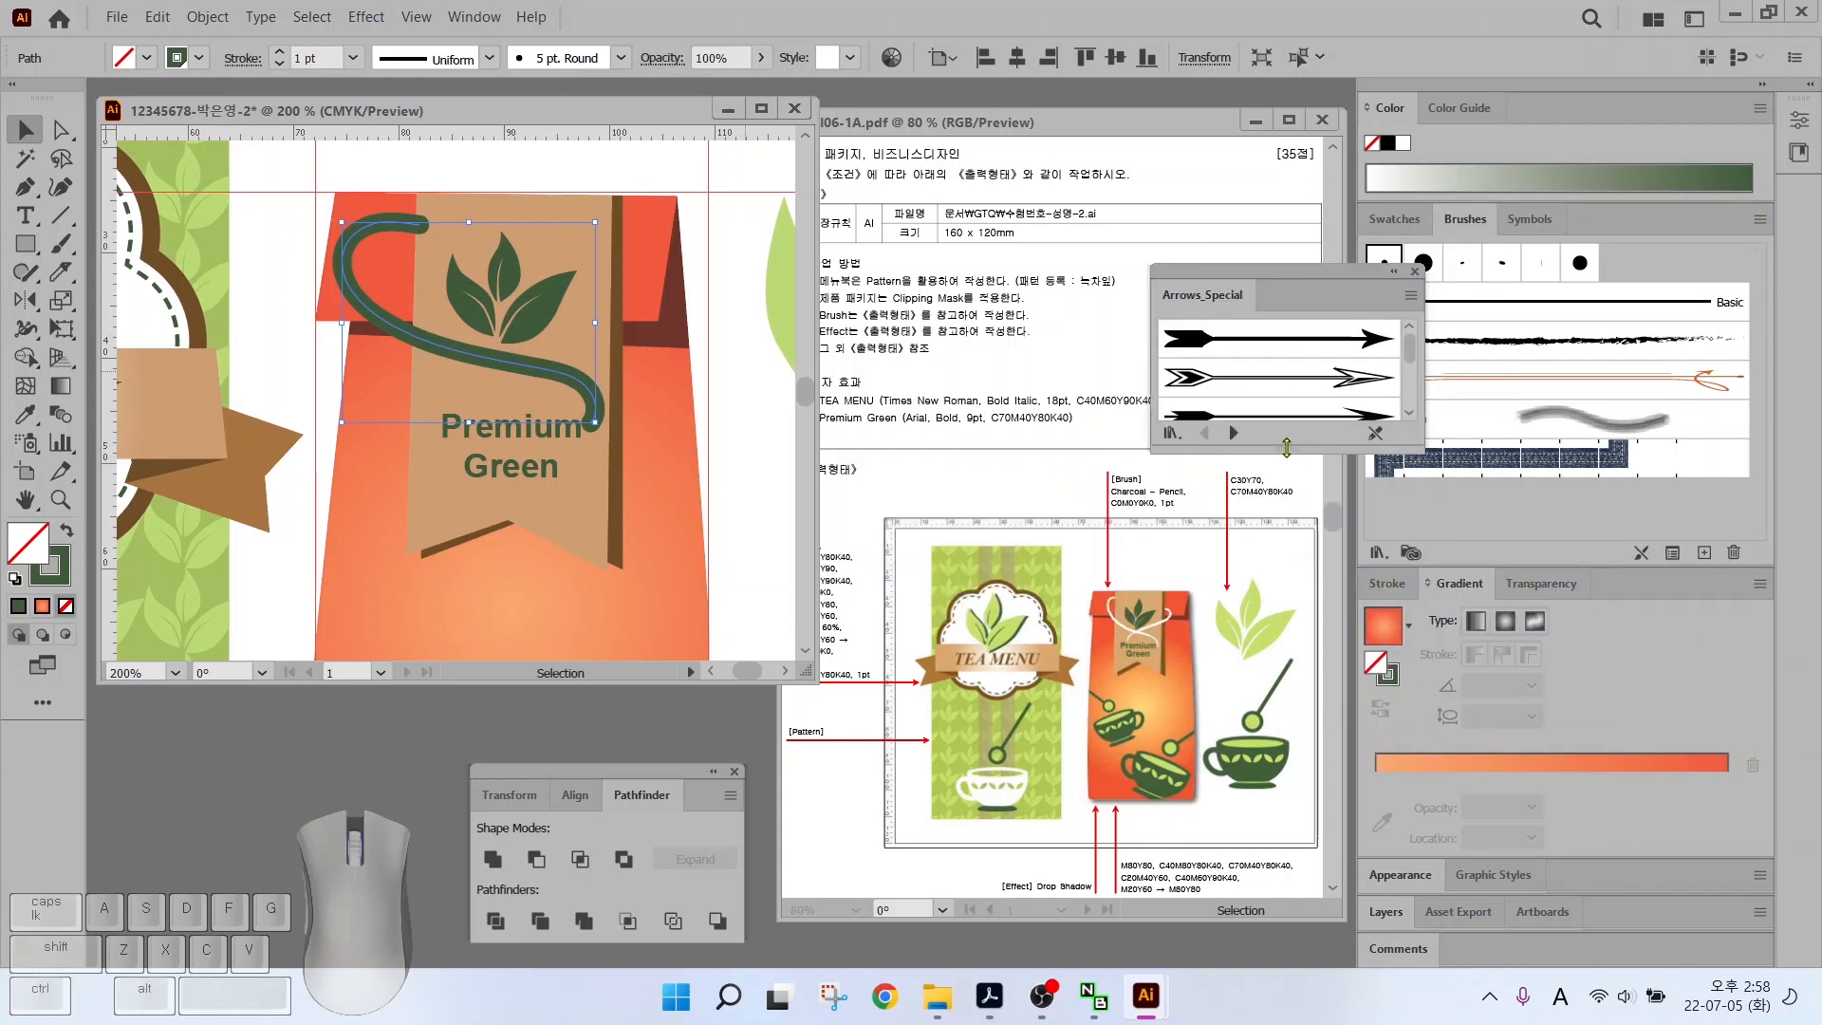
drag(1286, 447, 1287, 896)
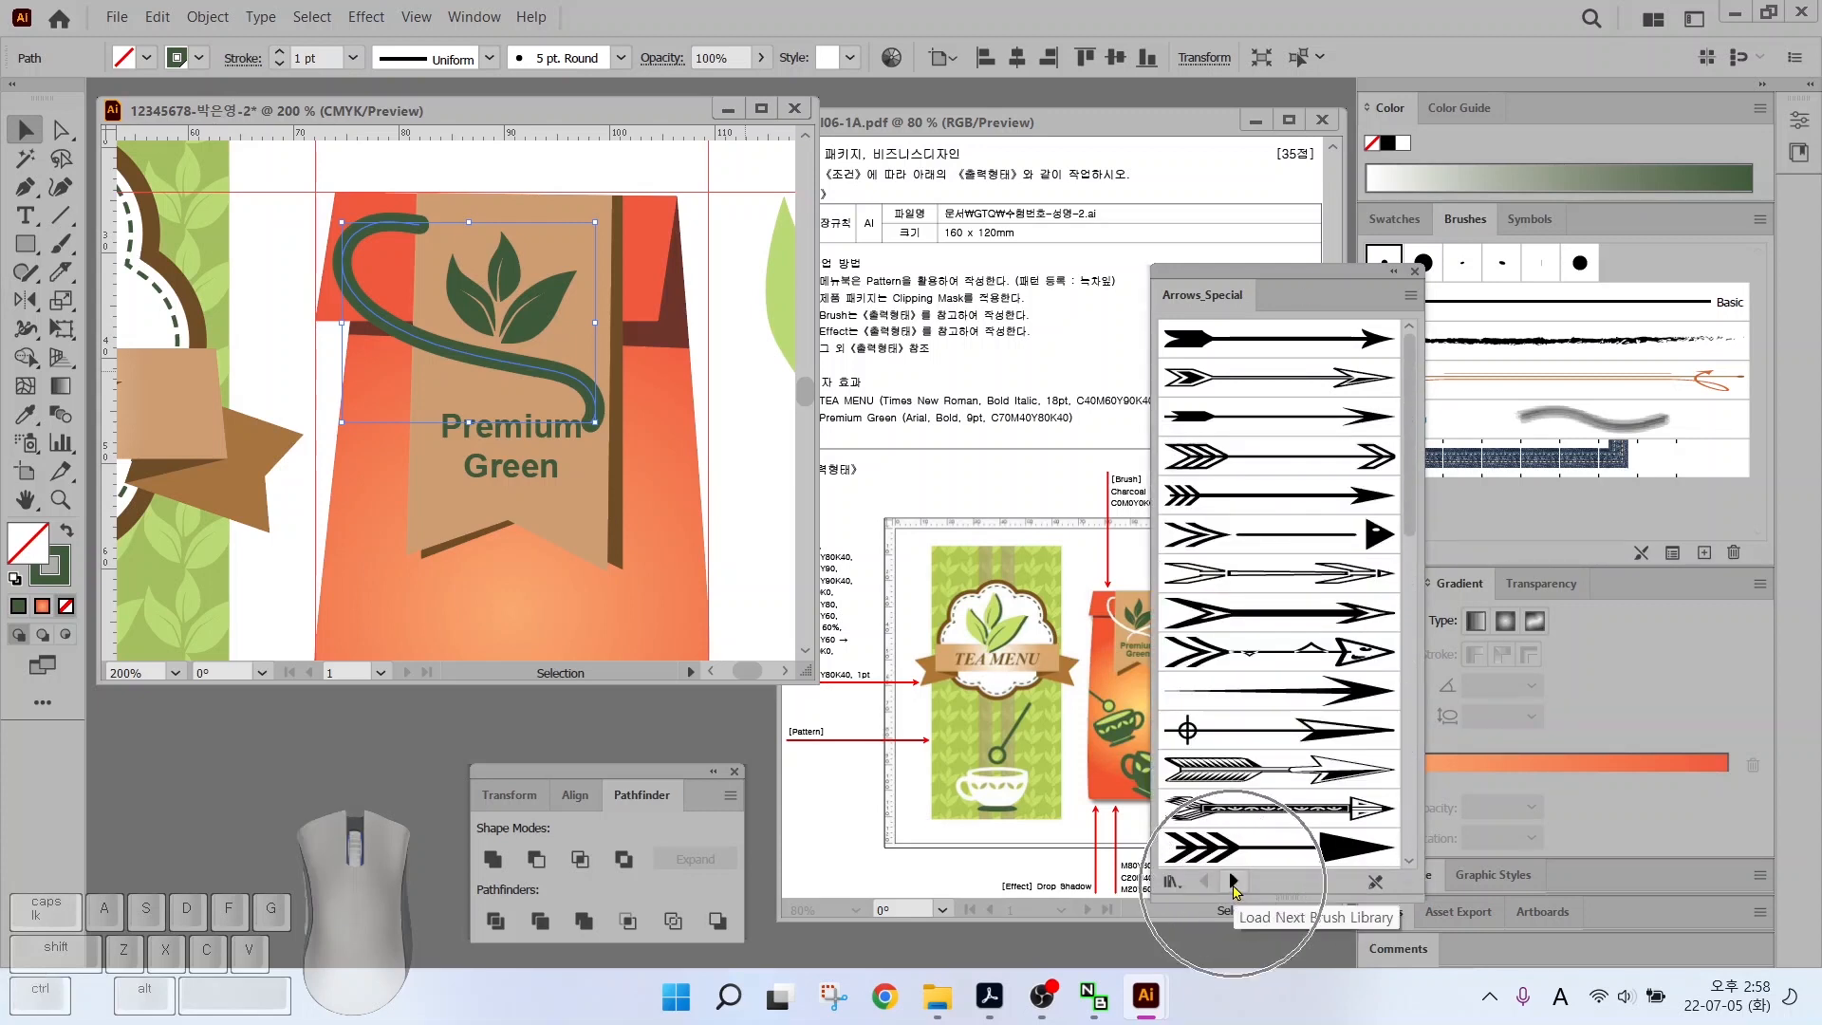
click(1234, 882)
click(1233, 882)
click(1233, 882)
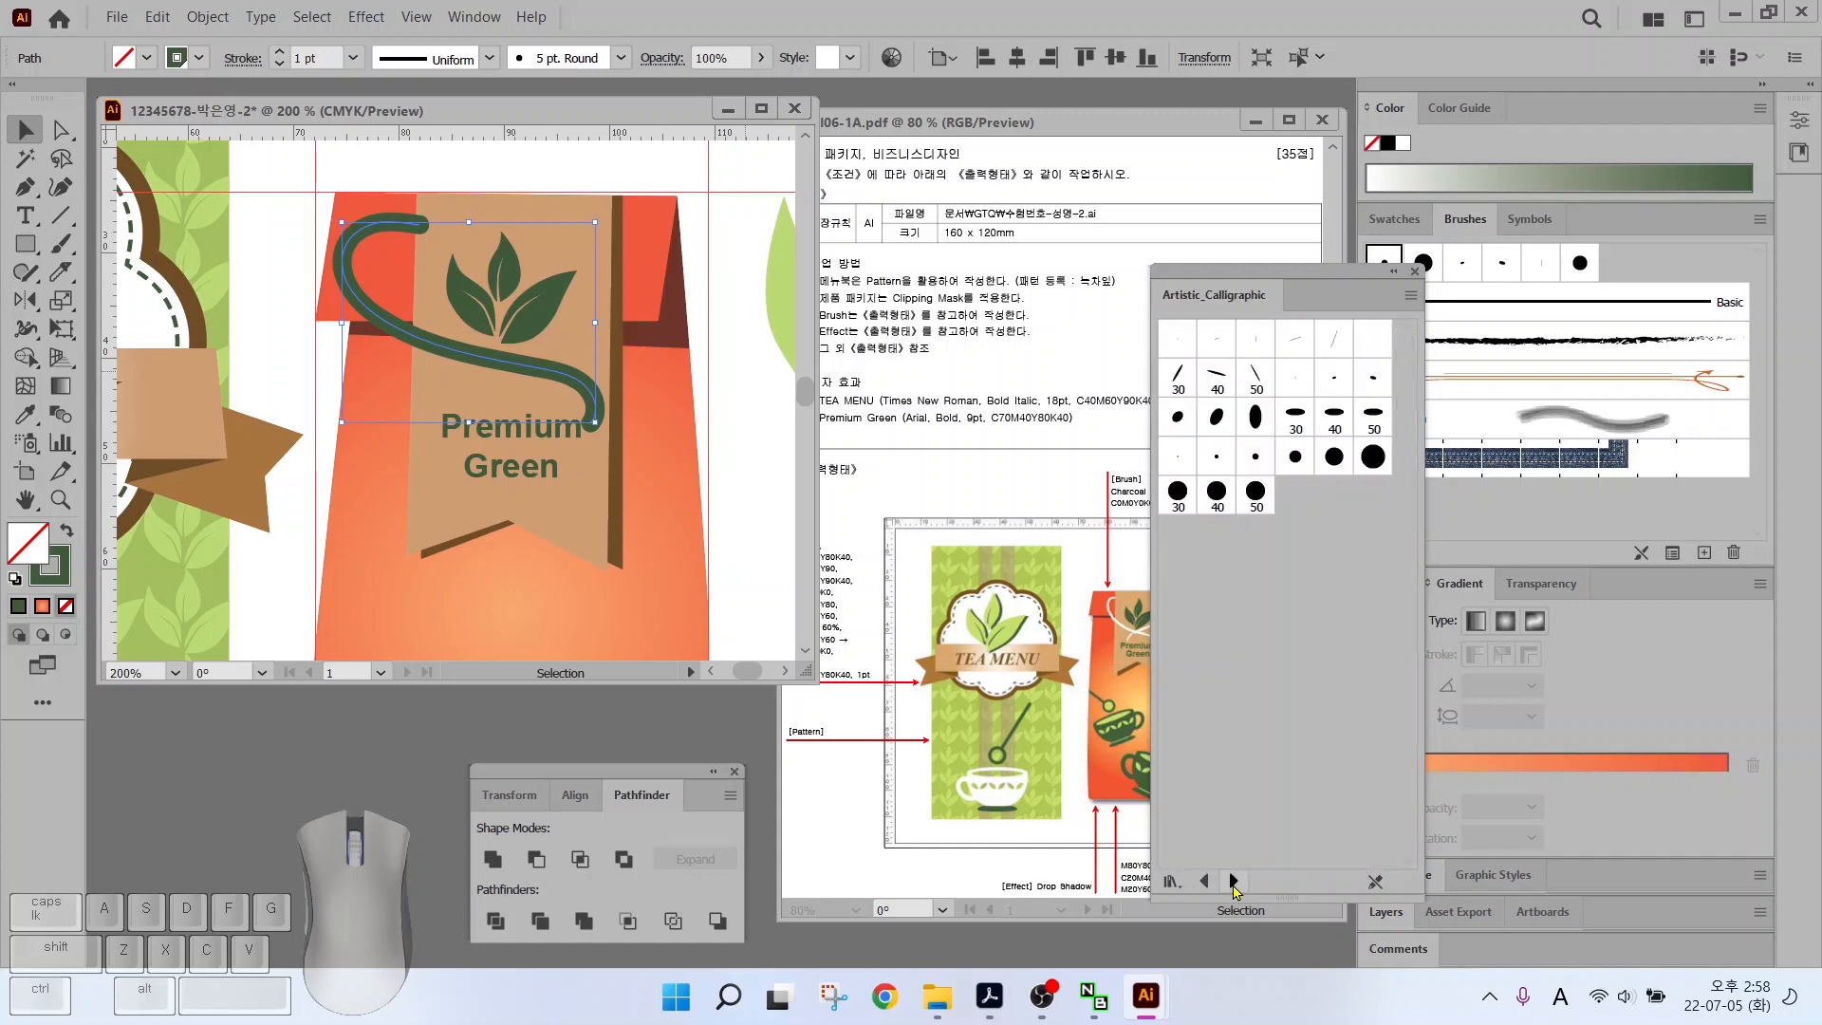
click(1234, 882)
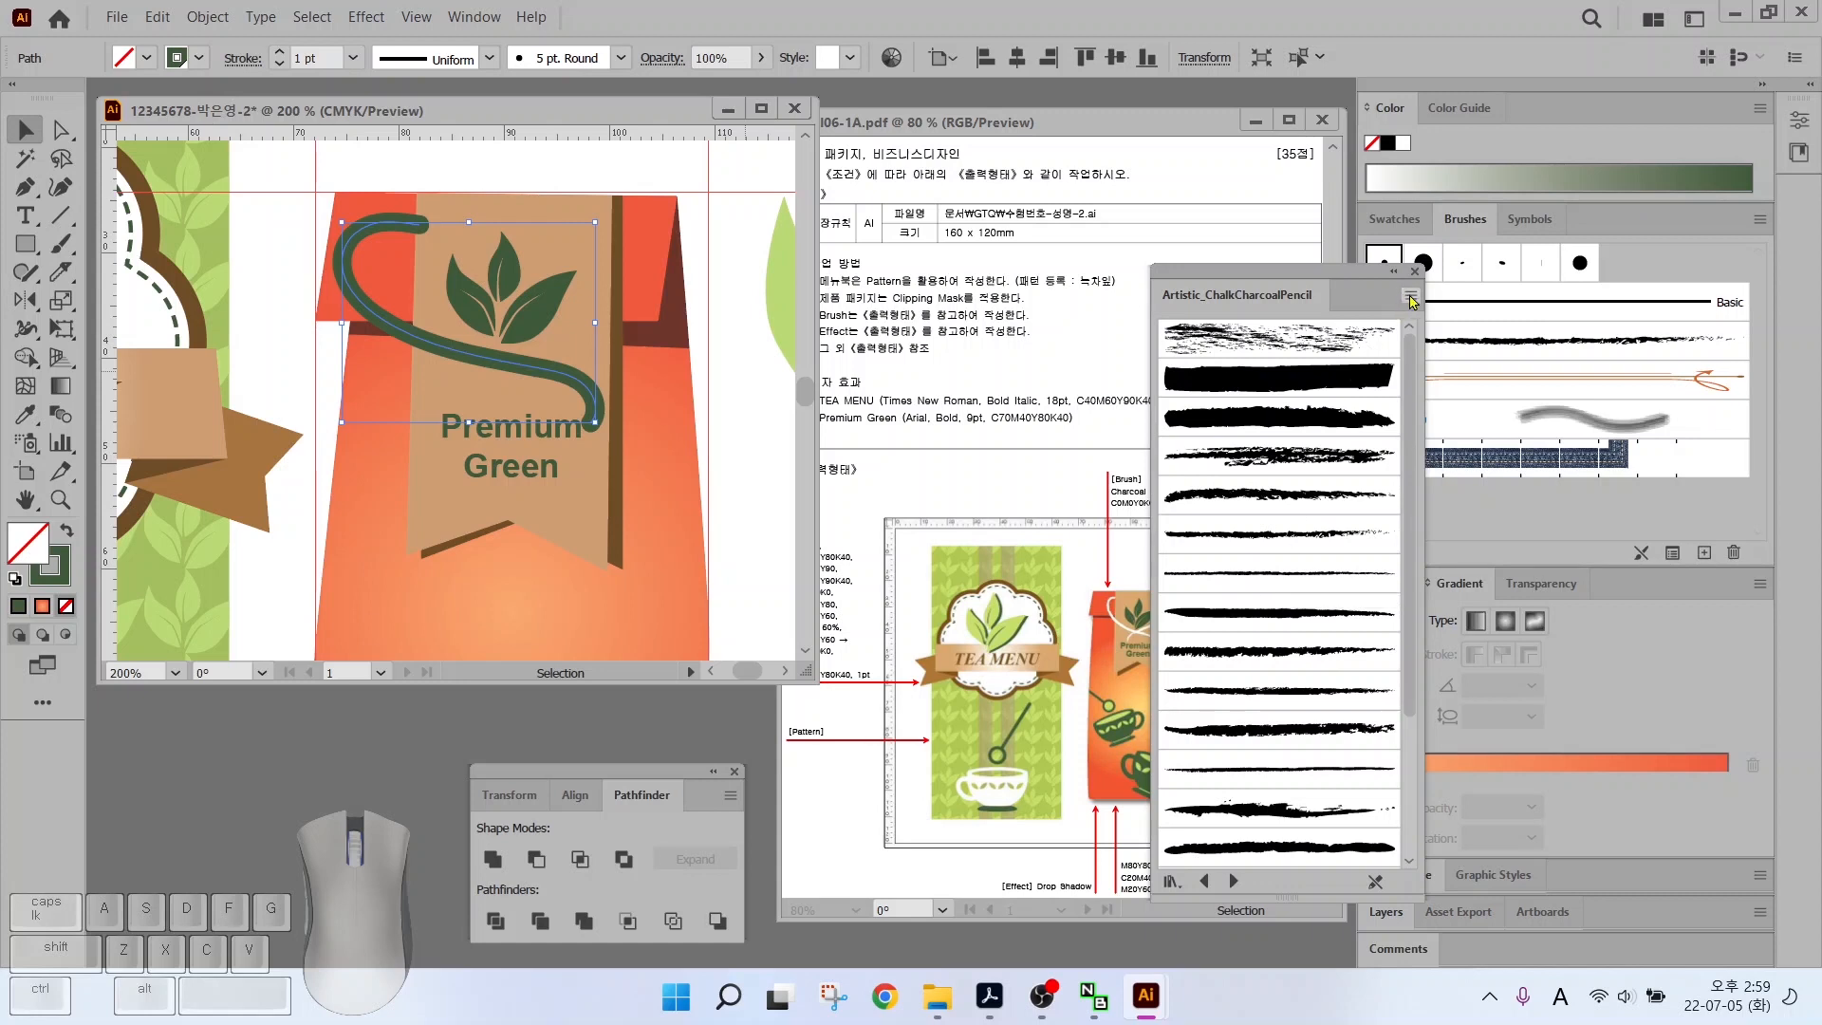
Show the library as a list and apply Charcoal - Pencil to the tag string
click(1410, 297)
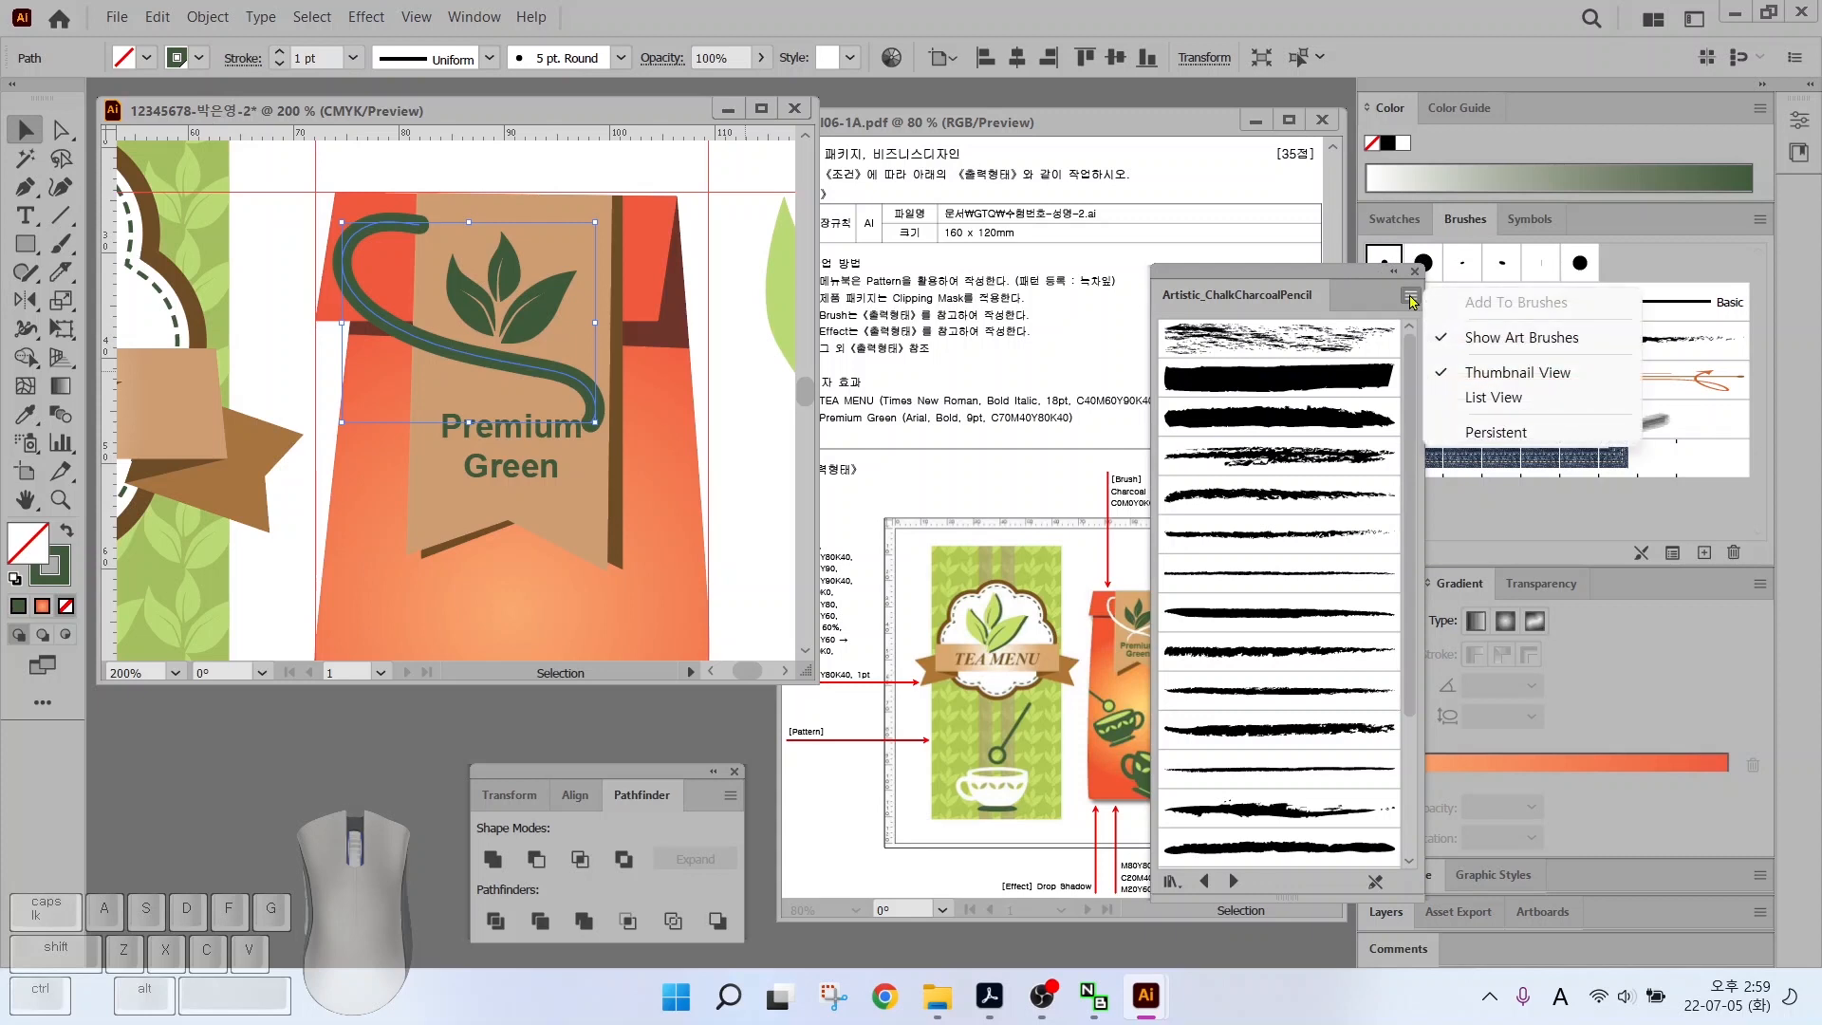
key(ctrl)
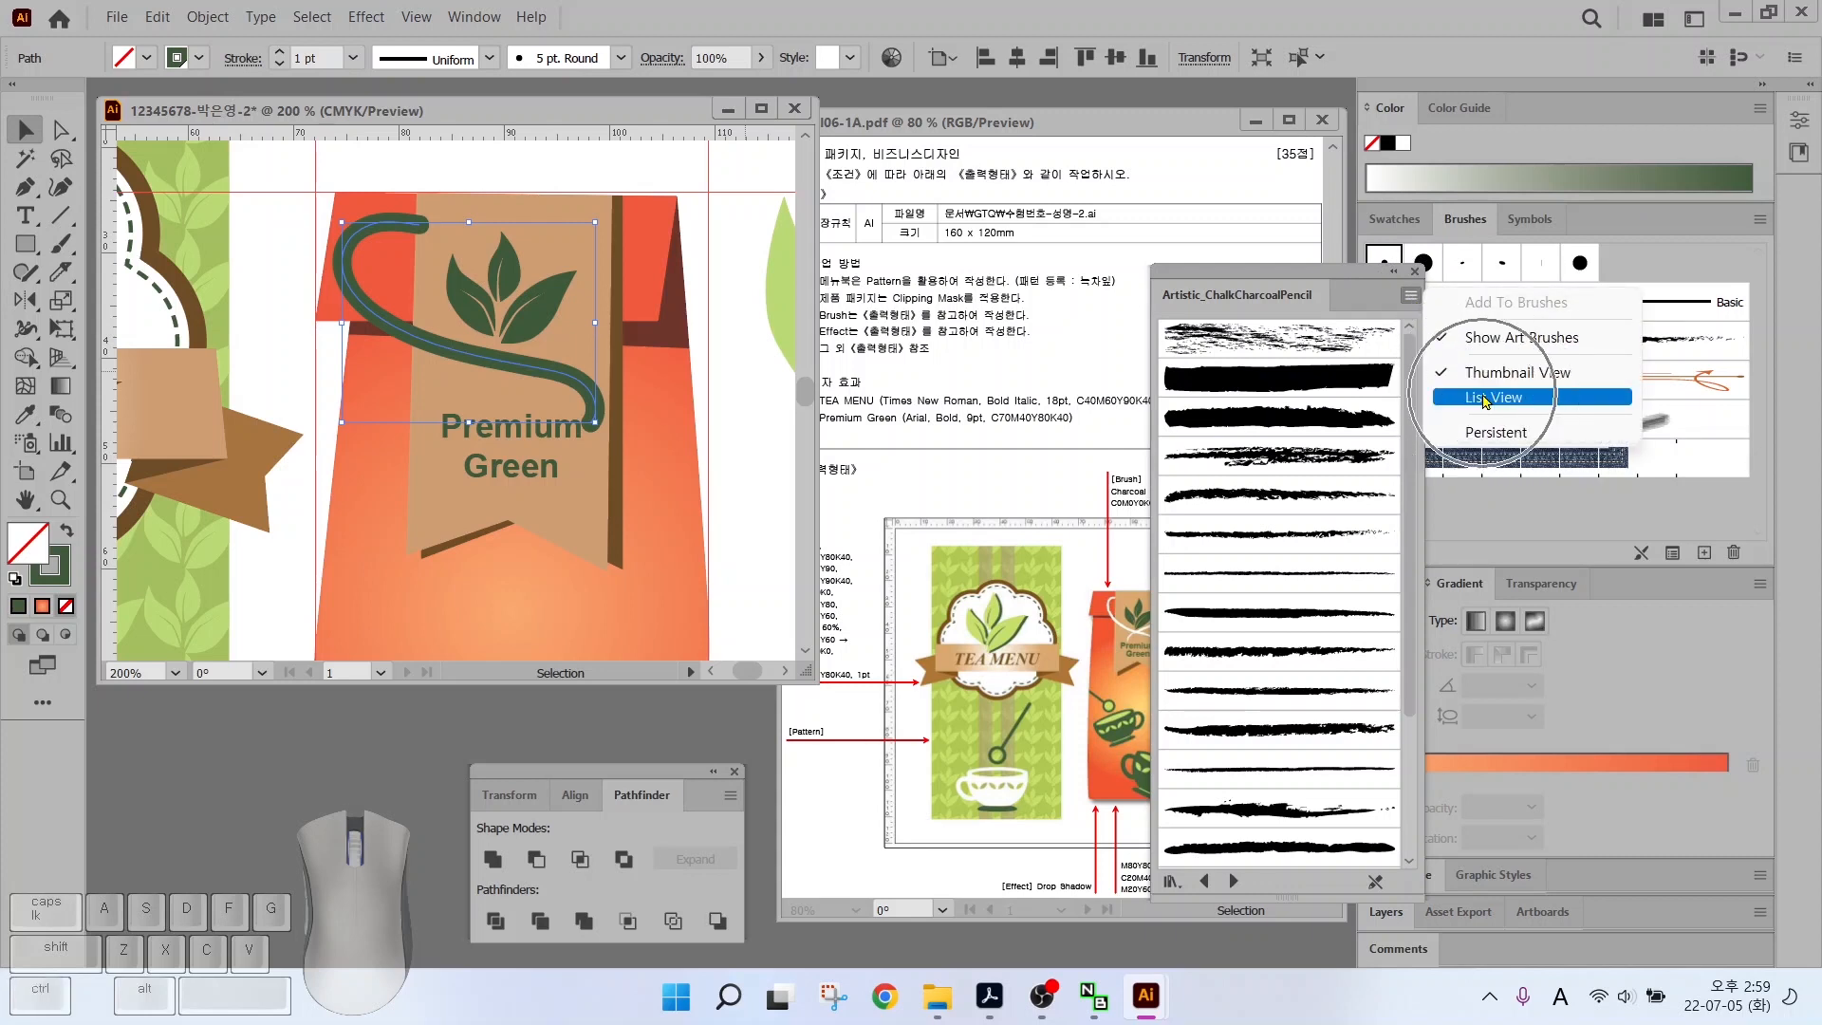
click(1486, 399)
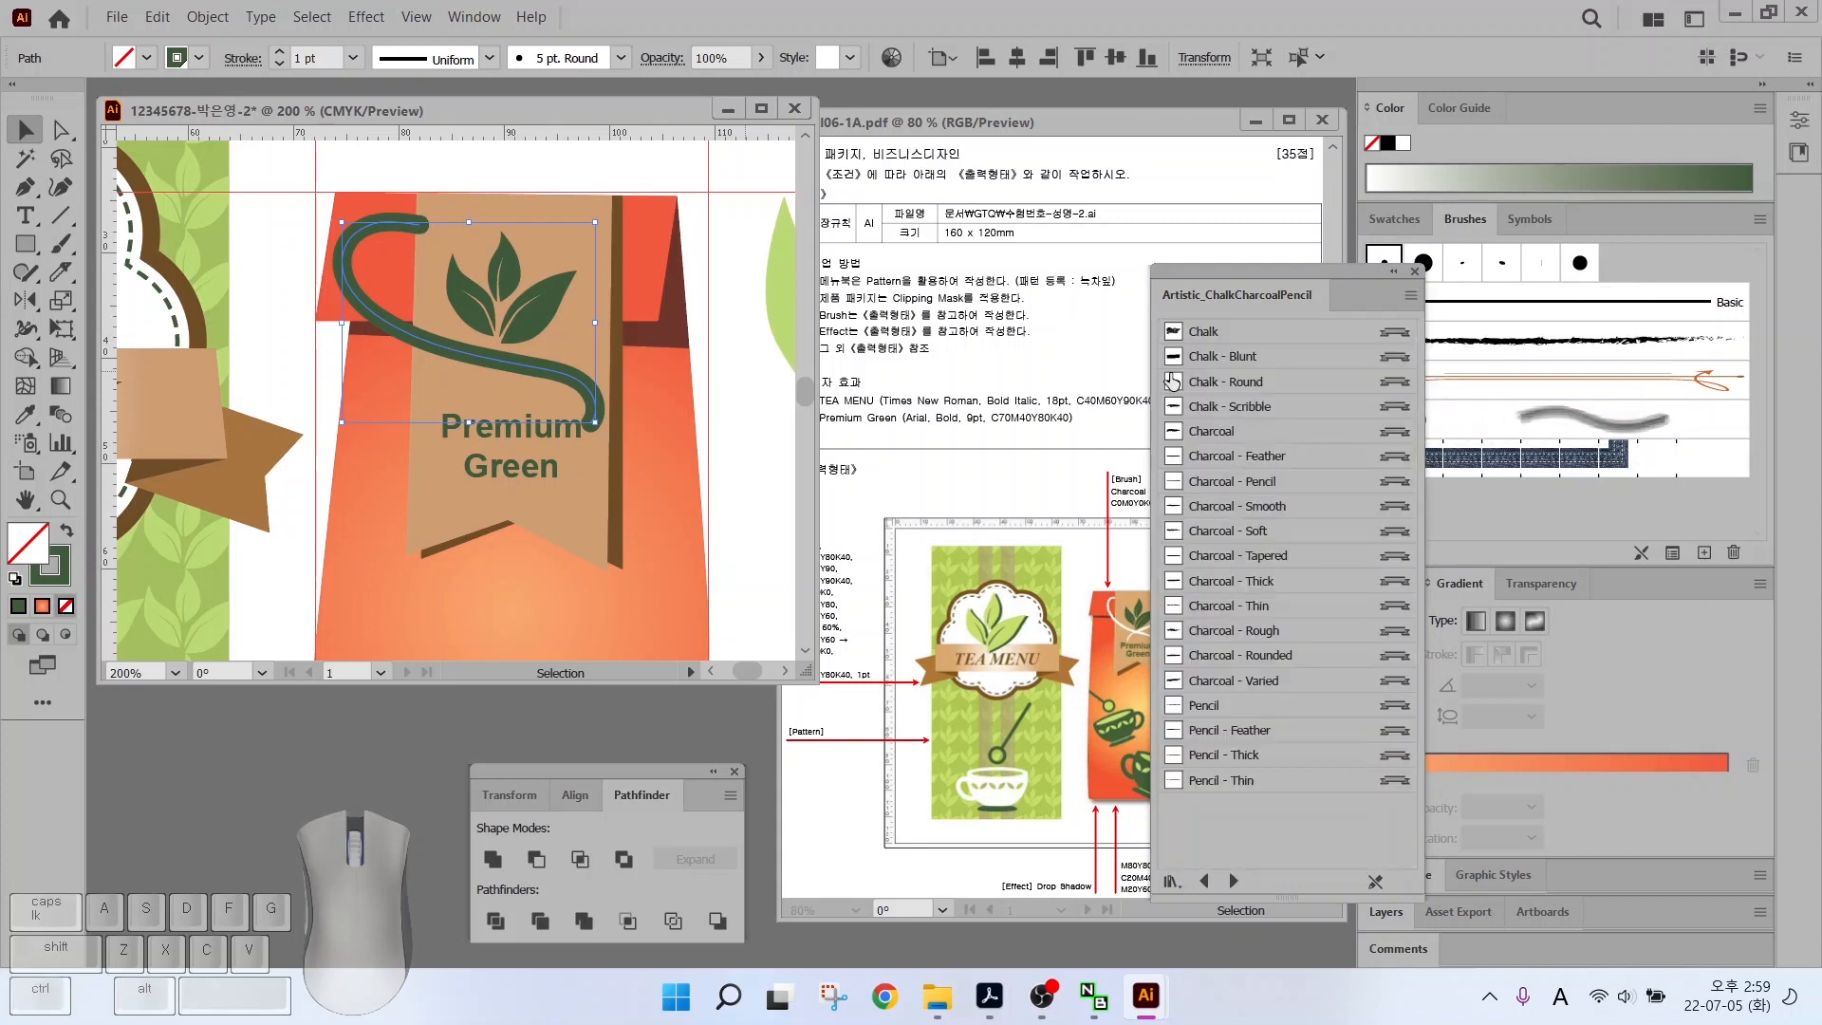
click(1250, 483)
key(ctrl)
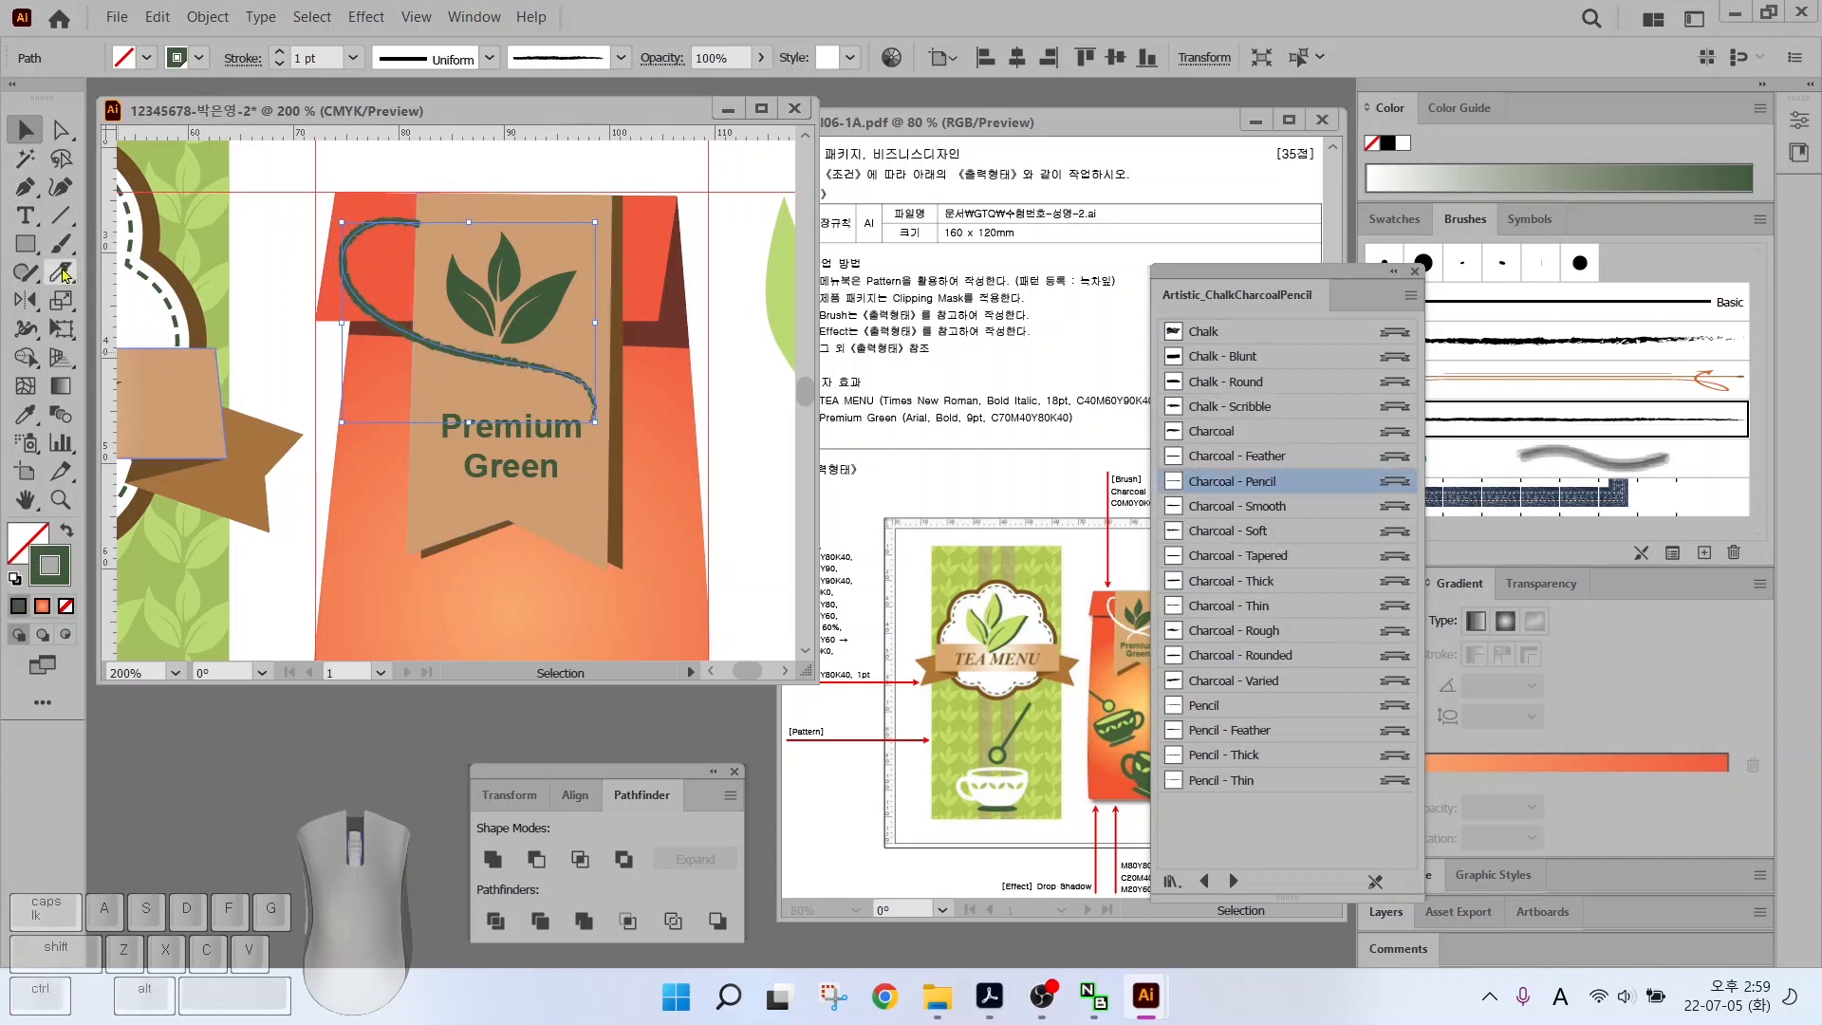
Paint a second looping charcoal string stroke across the tag and select both strings
click(61, 243)
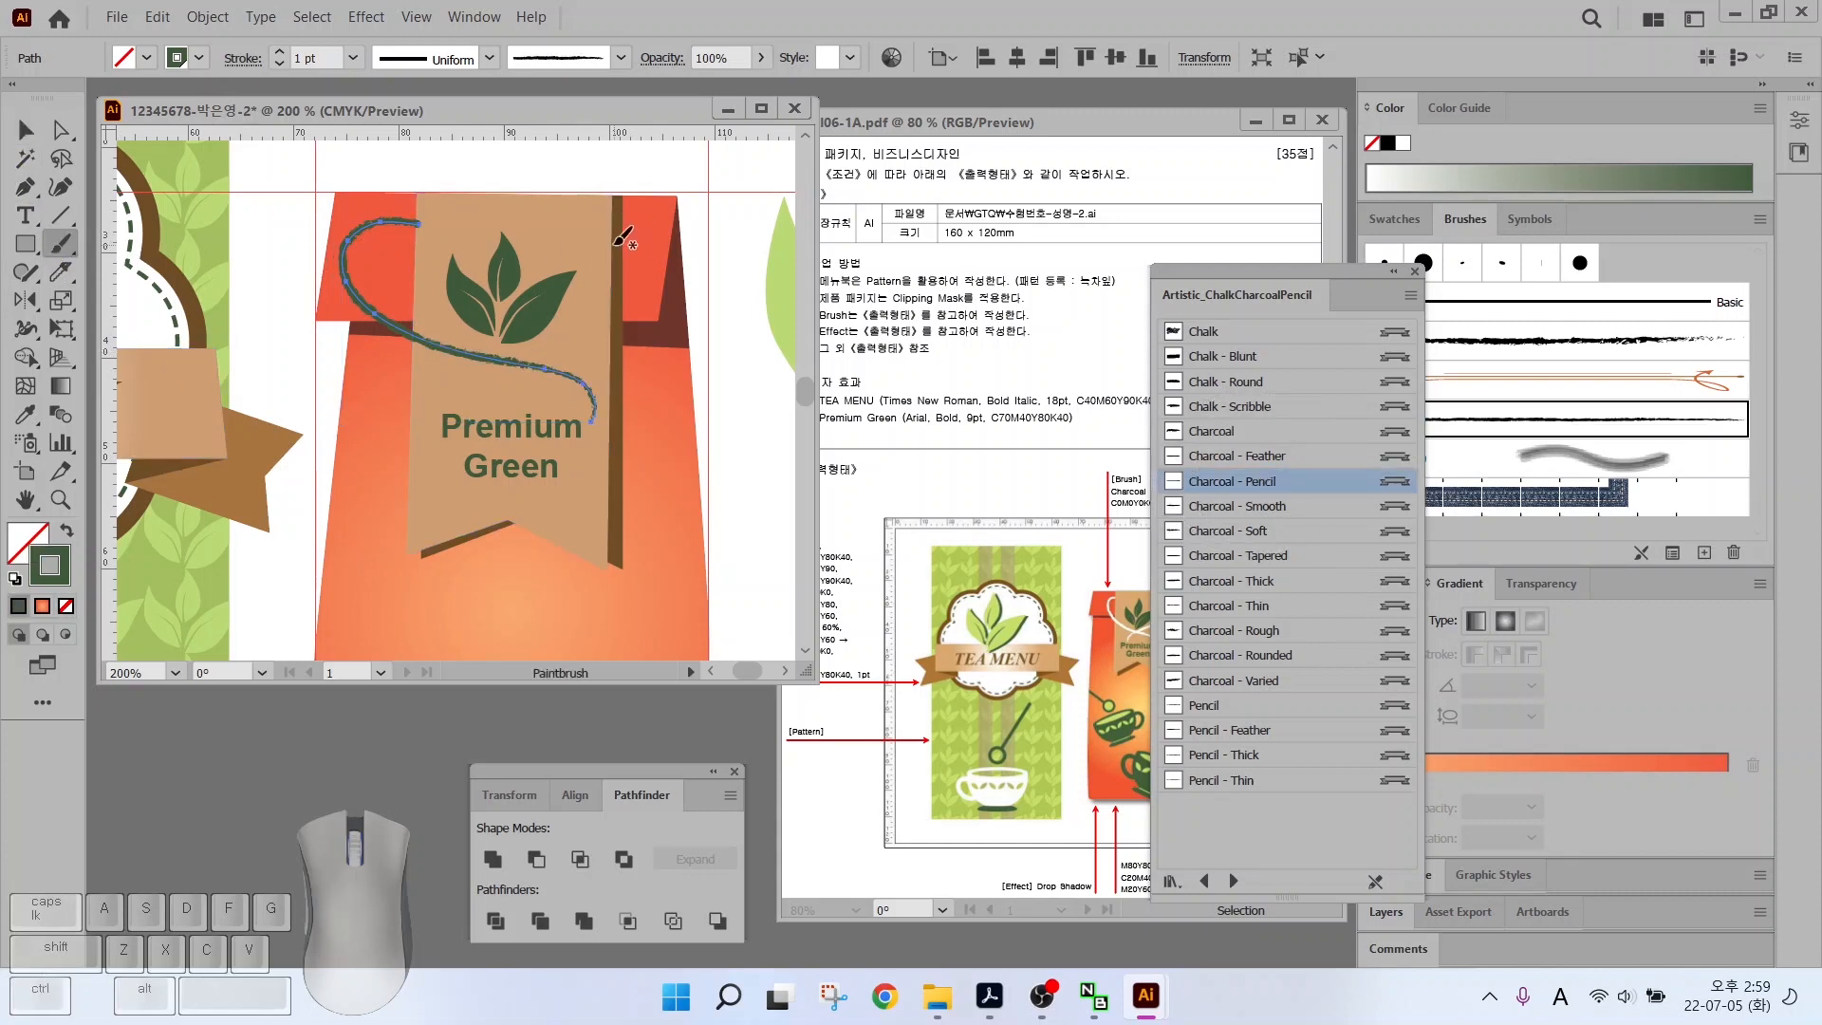
mouse_move(623, 255)
mouse_down()
mouse_move(560, 346)
mouse_move(406, 403)
mouse_up()
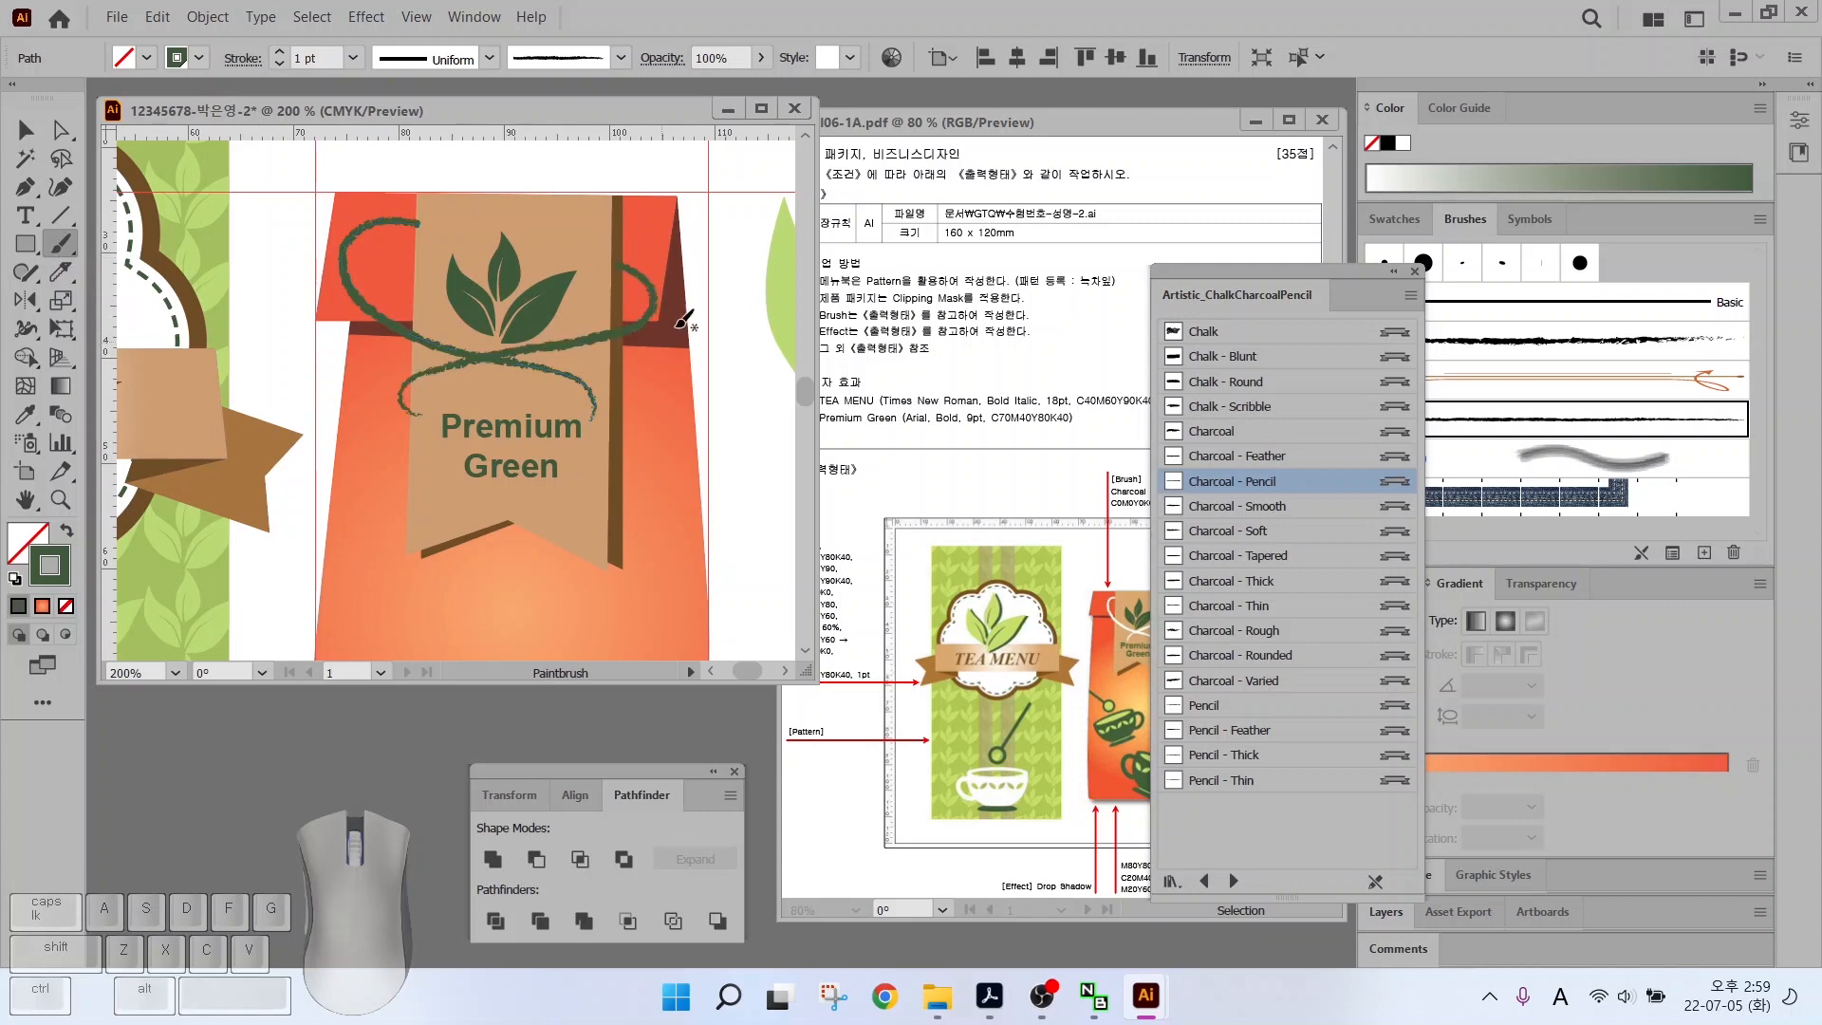
key(v)
click(419, 334)
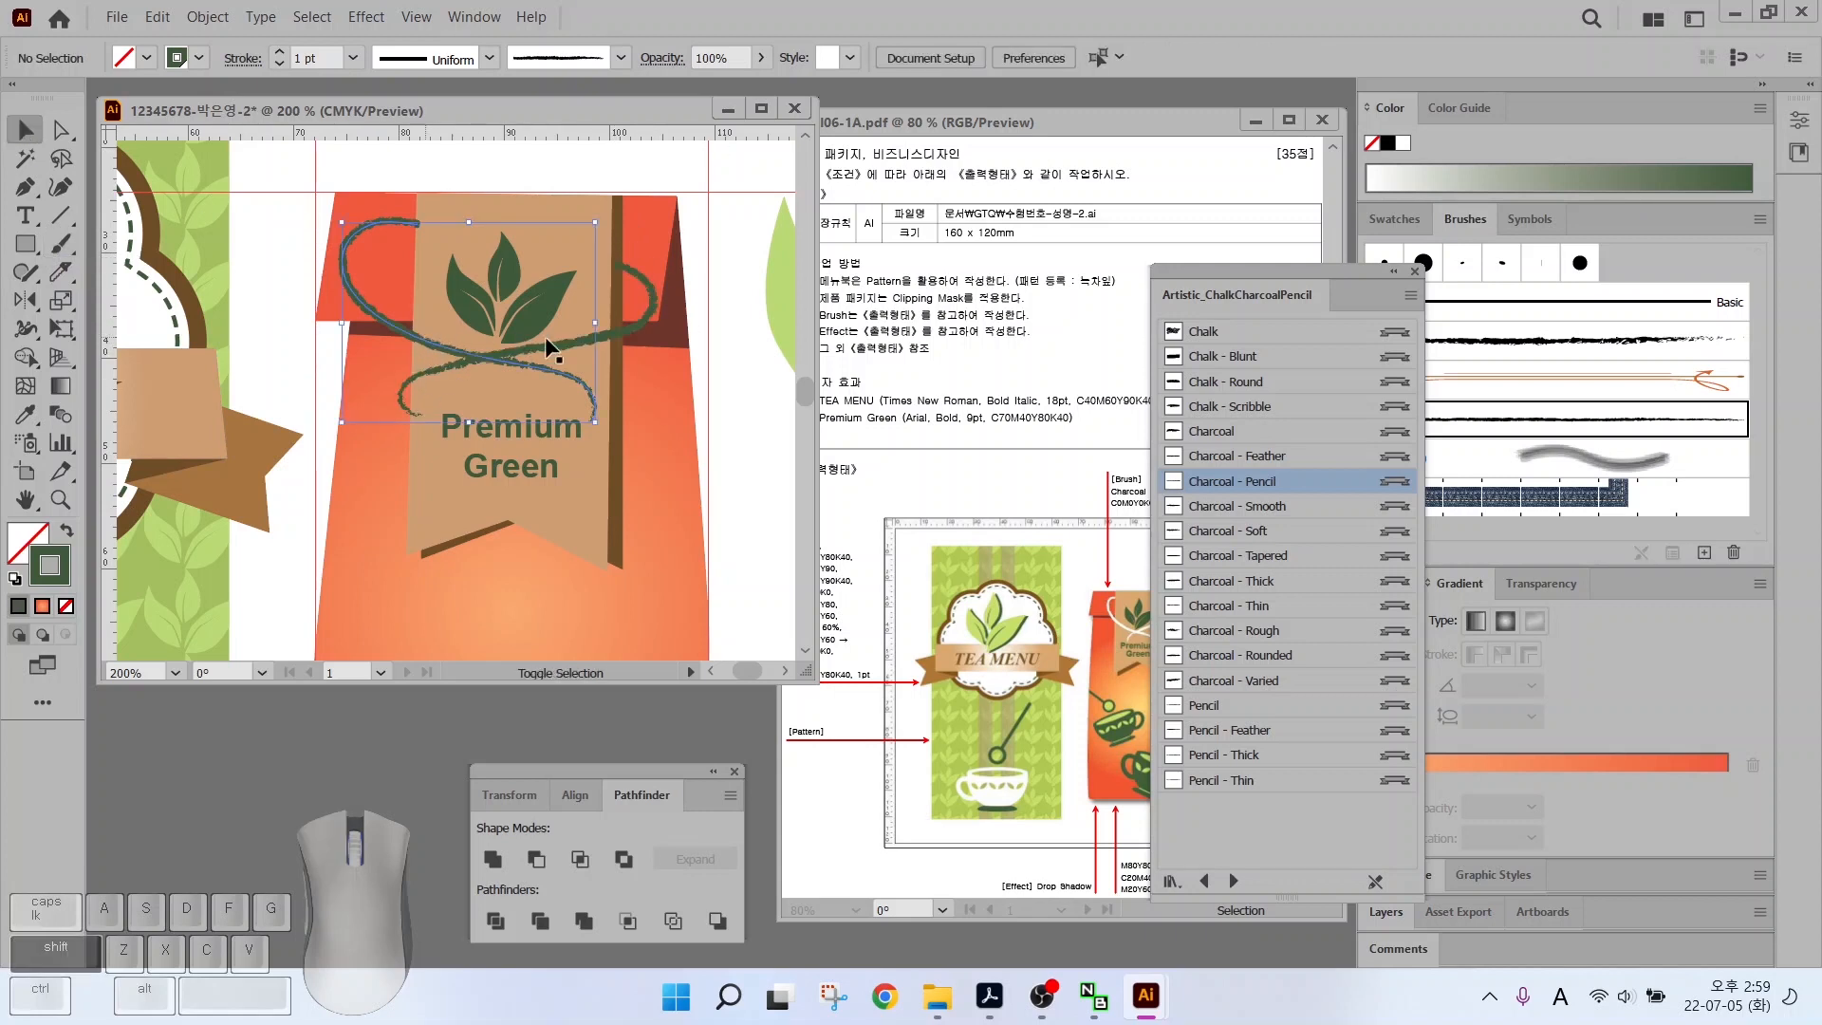
click(622, 327)
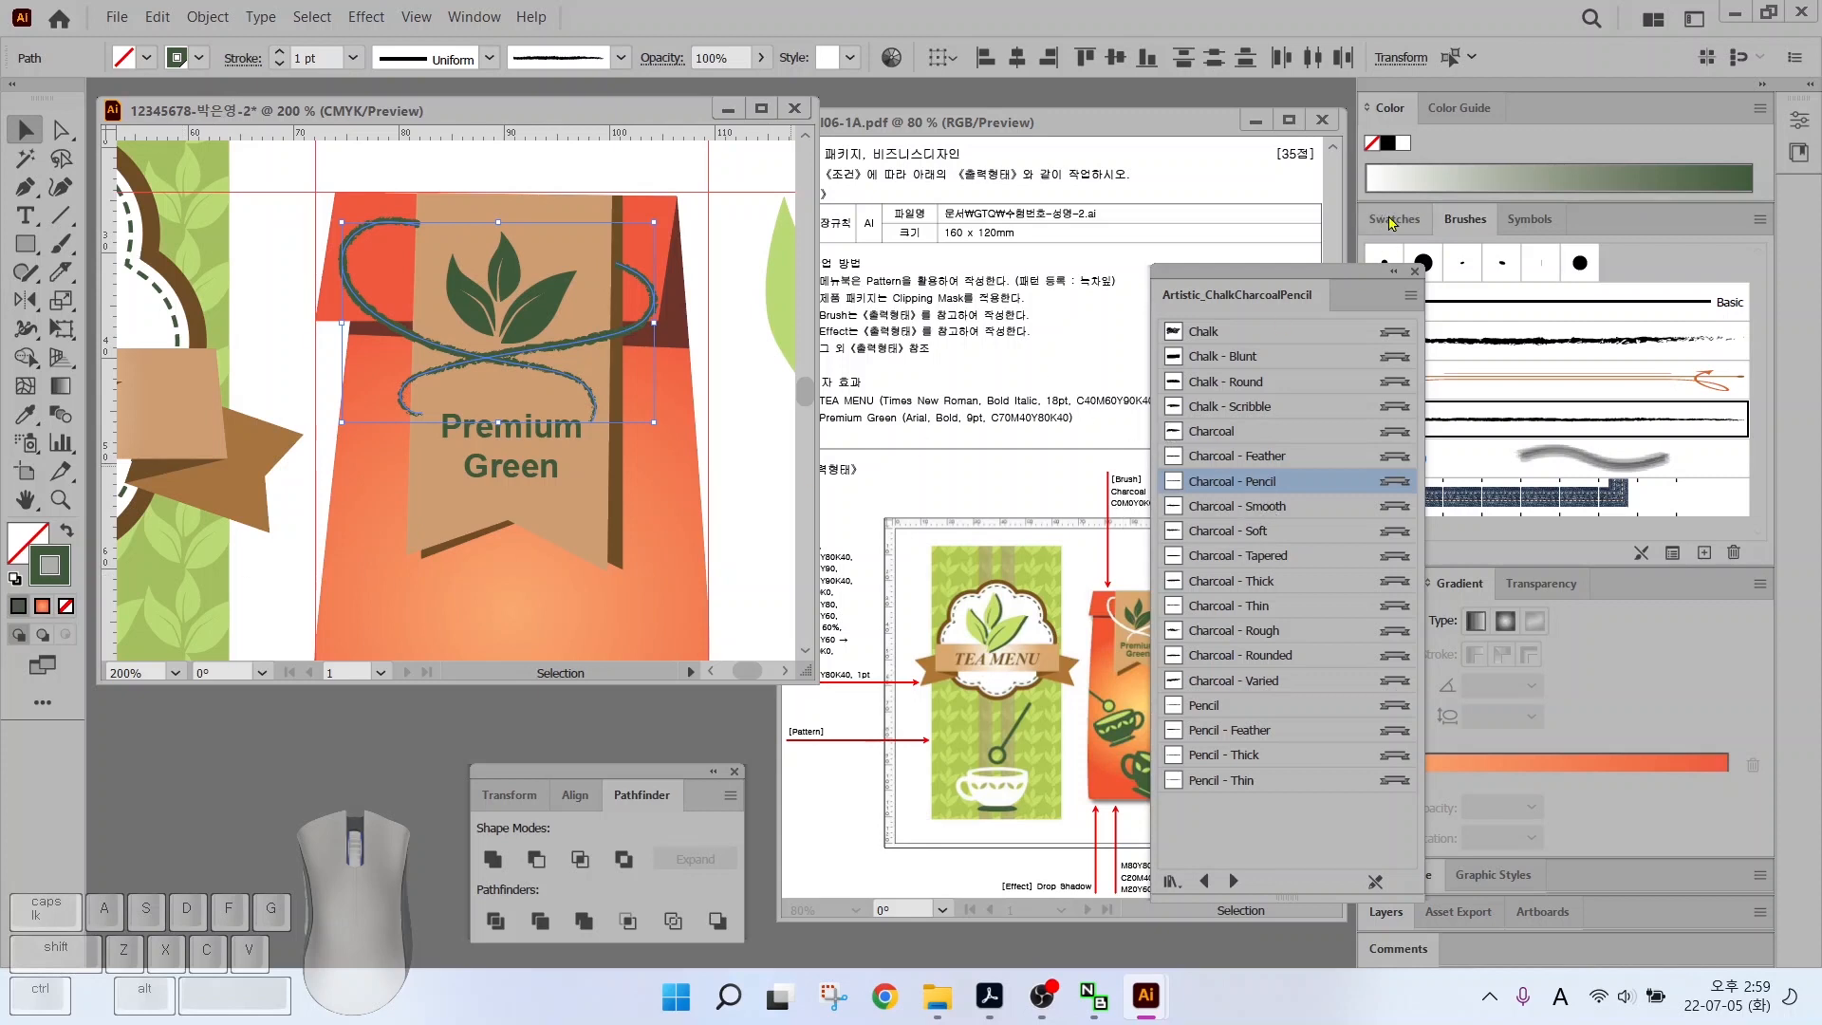
Close the brush library and give both string strokes a colour from Swatches
click(1415, 273)
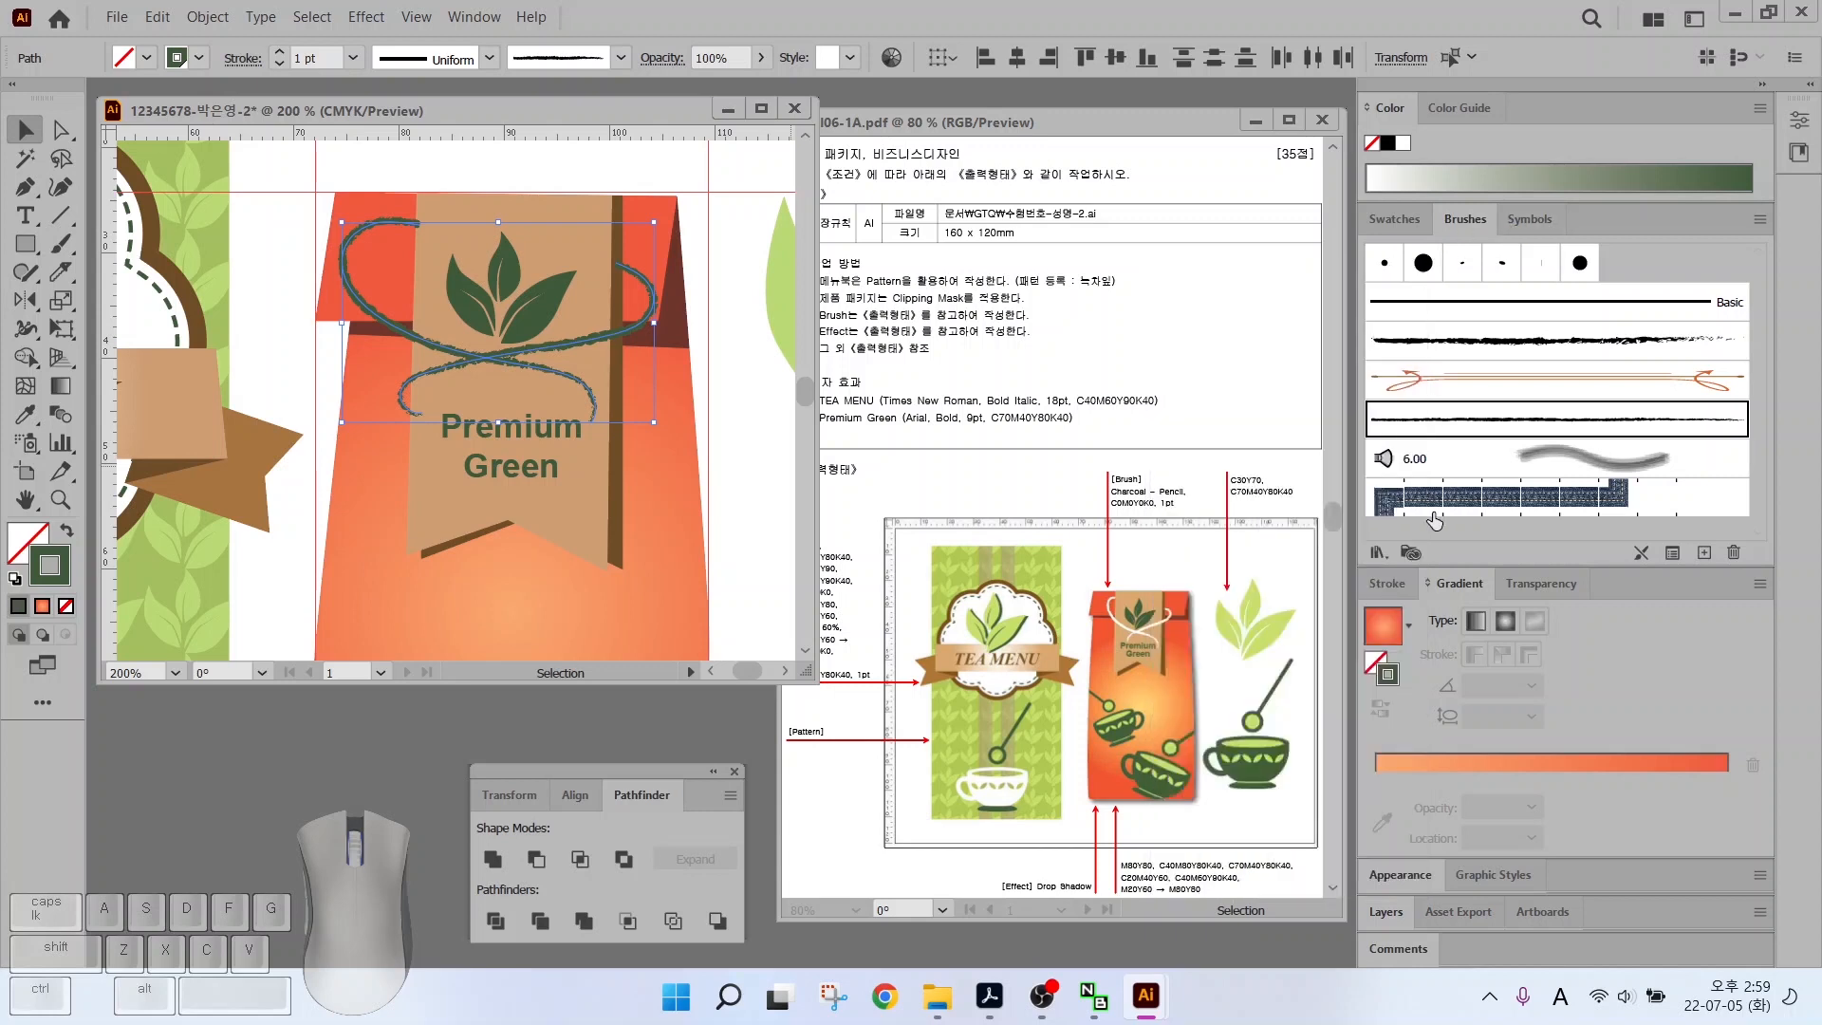
click(1387, 582)
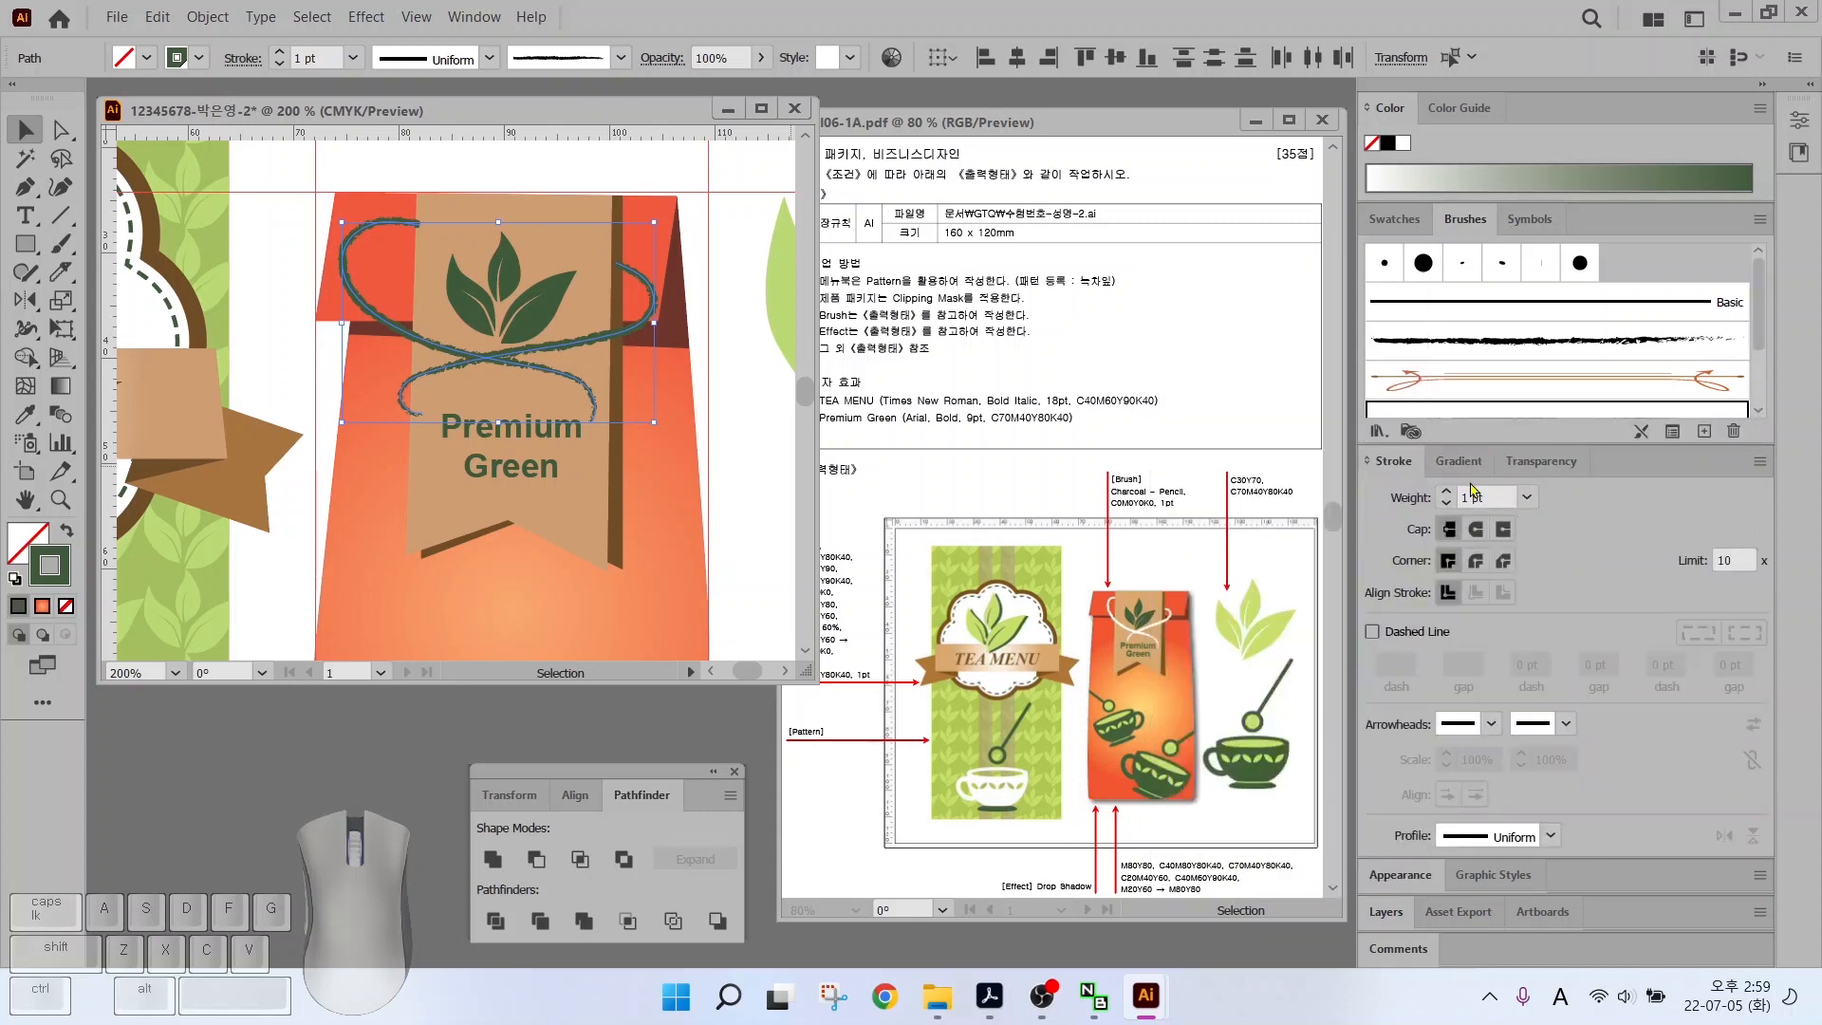
key(ctrl)
click(1394, 219)
click(1414, 401)
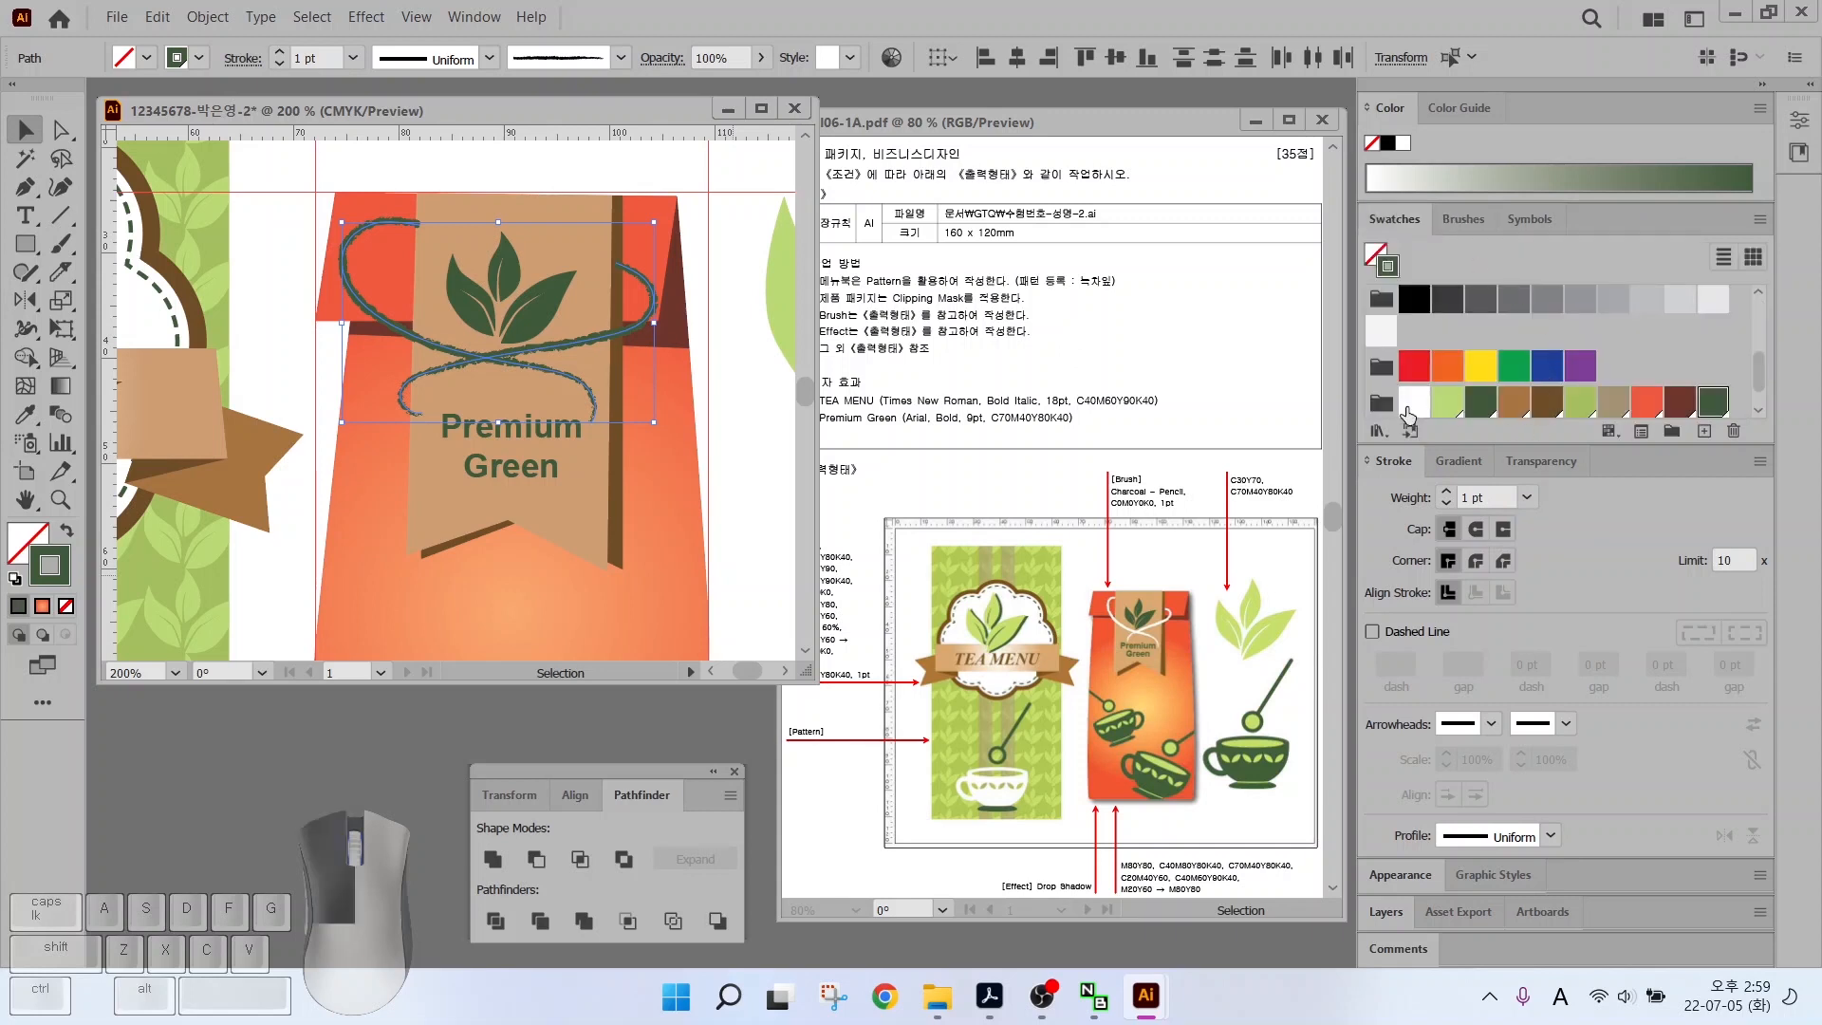
Place a copy of the teacup graphic on the orange bag and group its pieces
scroll(496, 472, down, 5)
scroll(435, 480, right, 4)
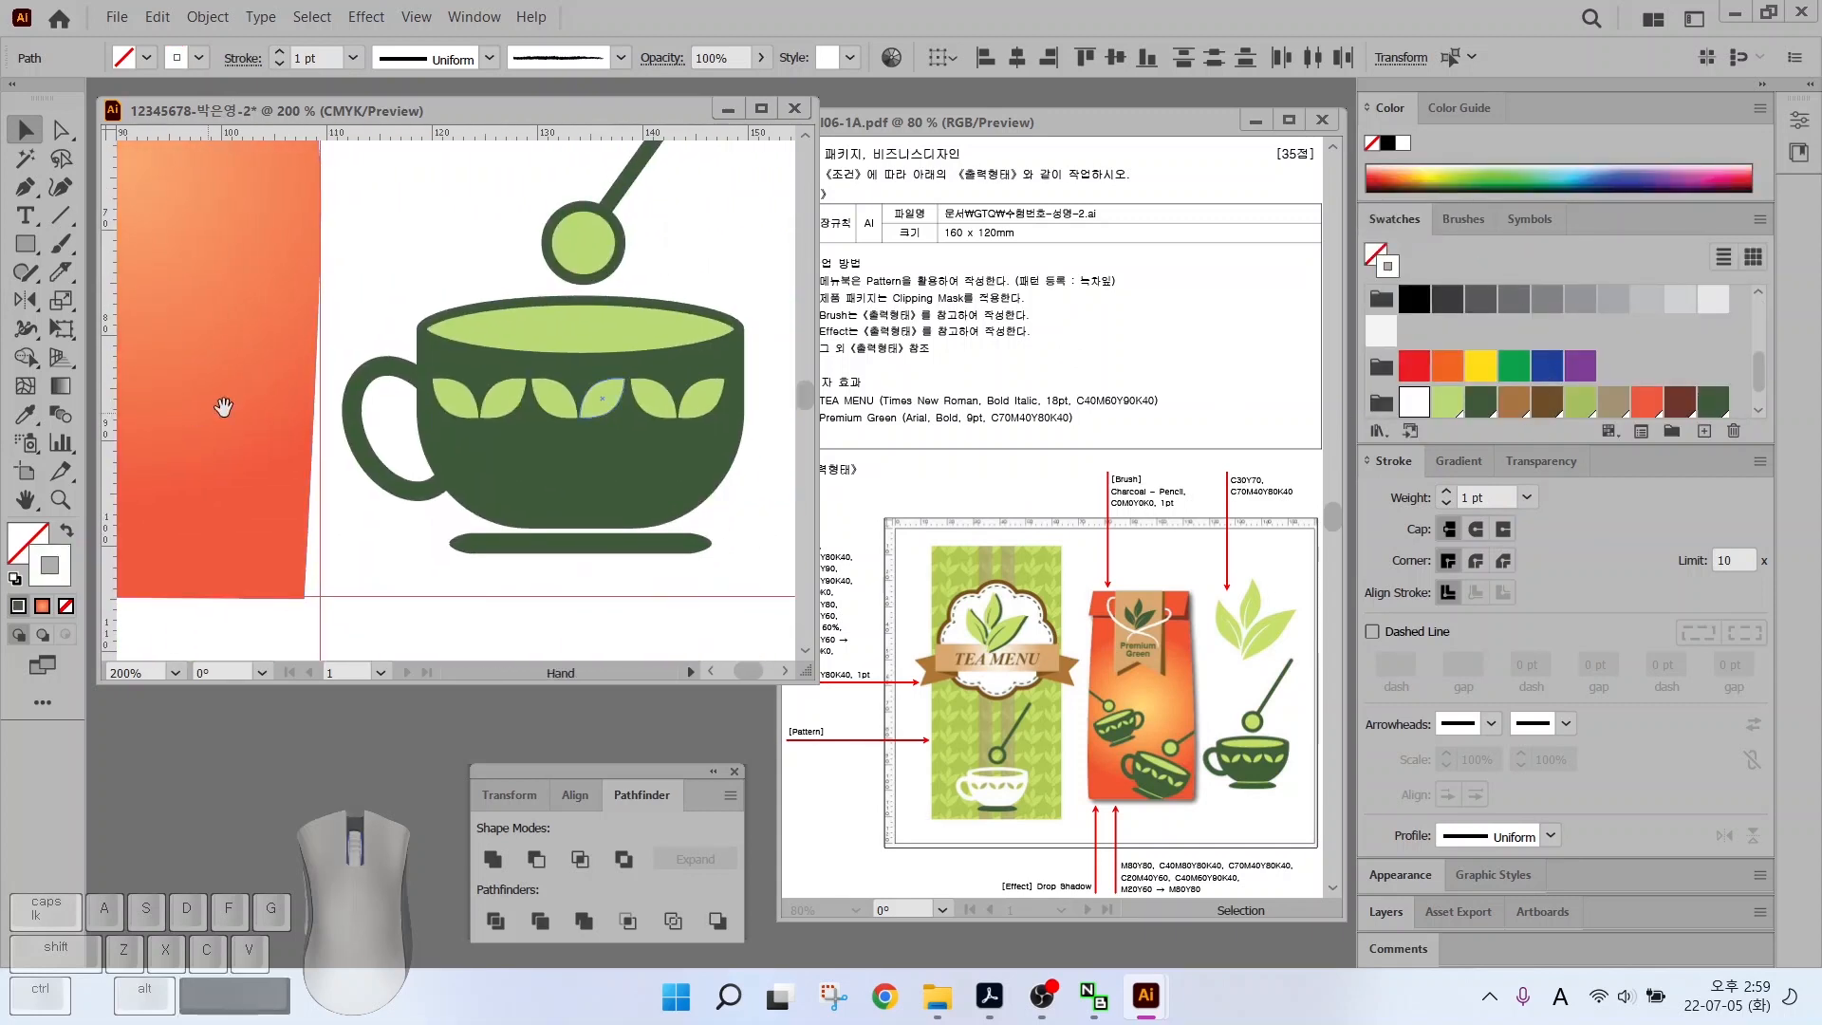
drag(332, 161, 748, 577)
drag(594, 455, 275, 518)
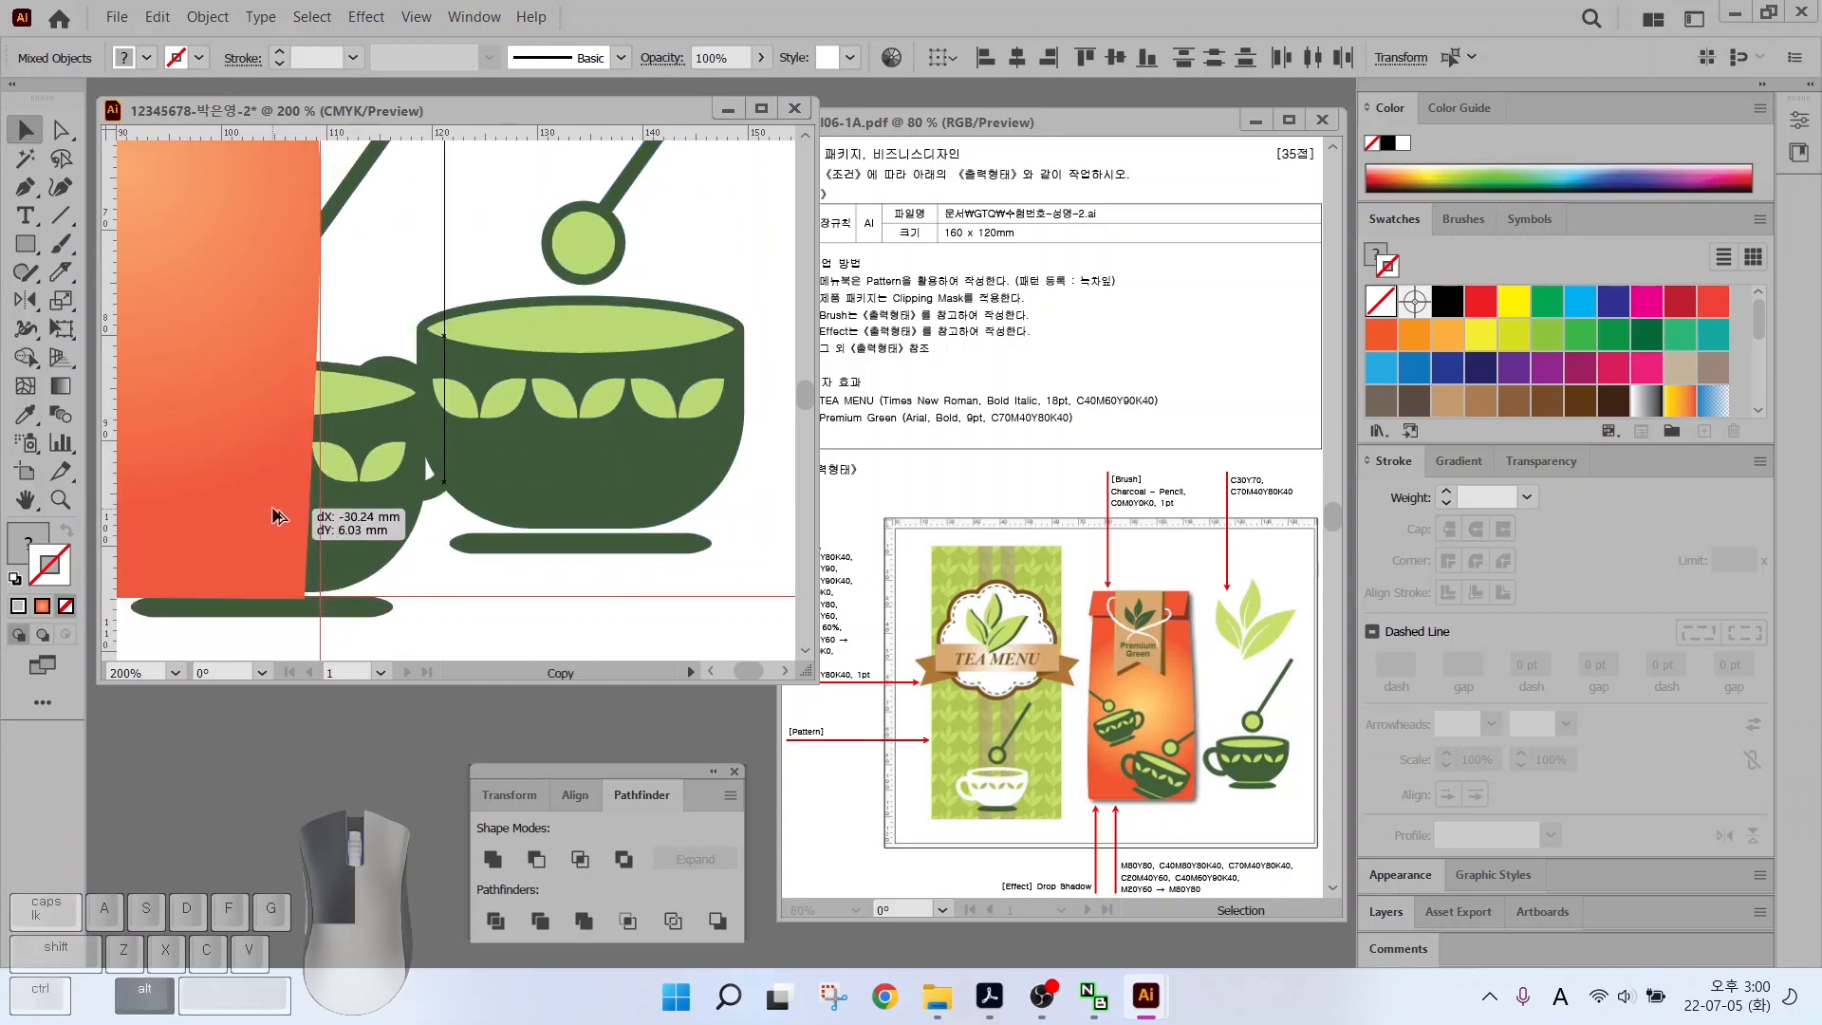
scroll(275, 519, down, 2)
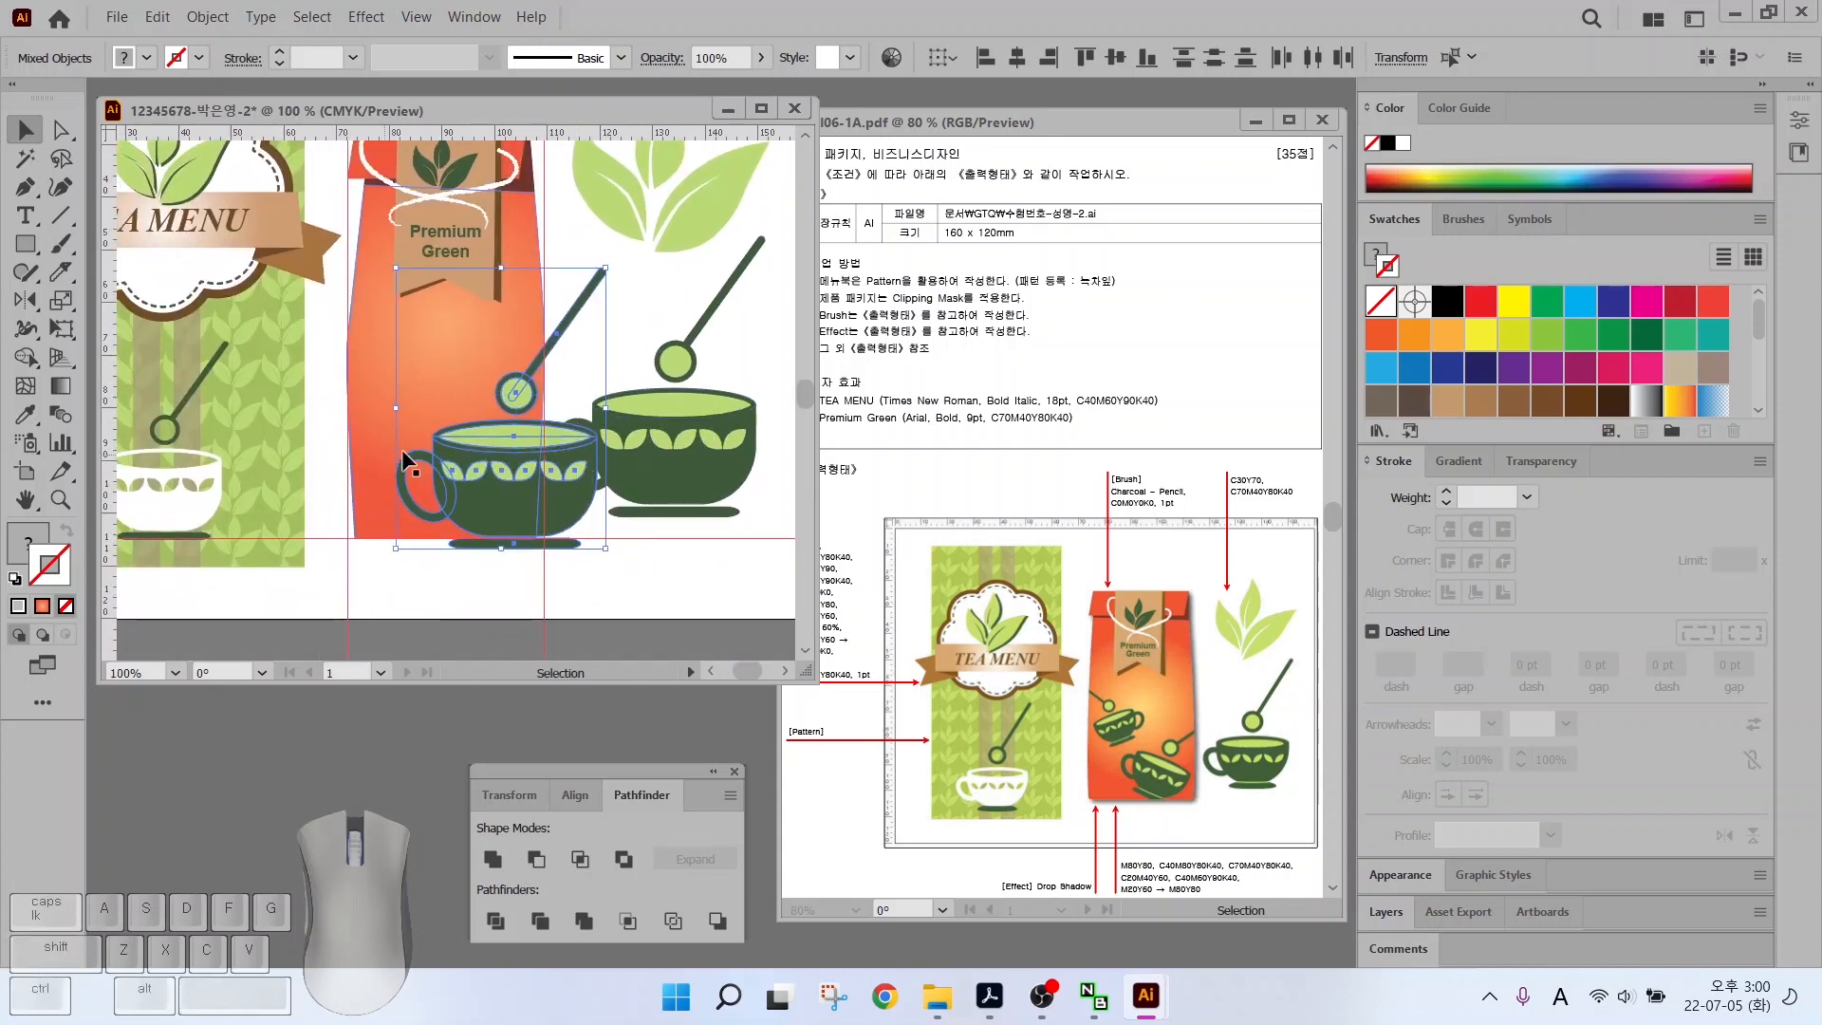
right_click(509, 492)
click(570, 671)
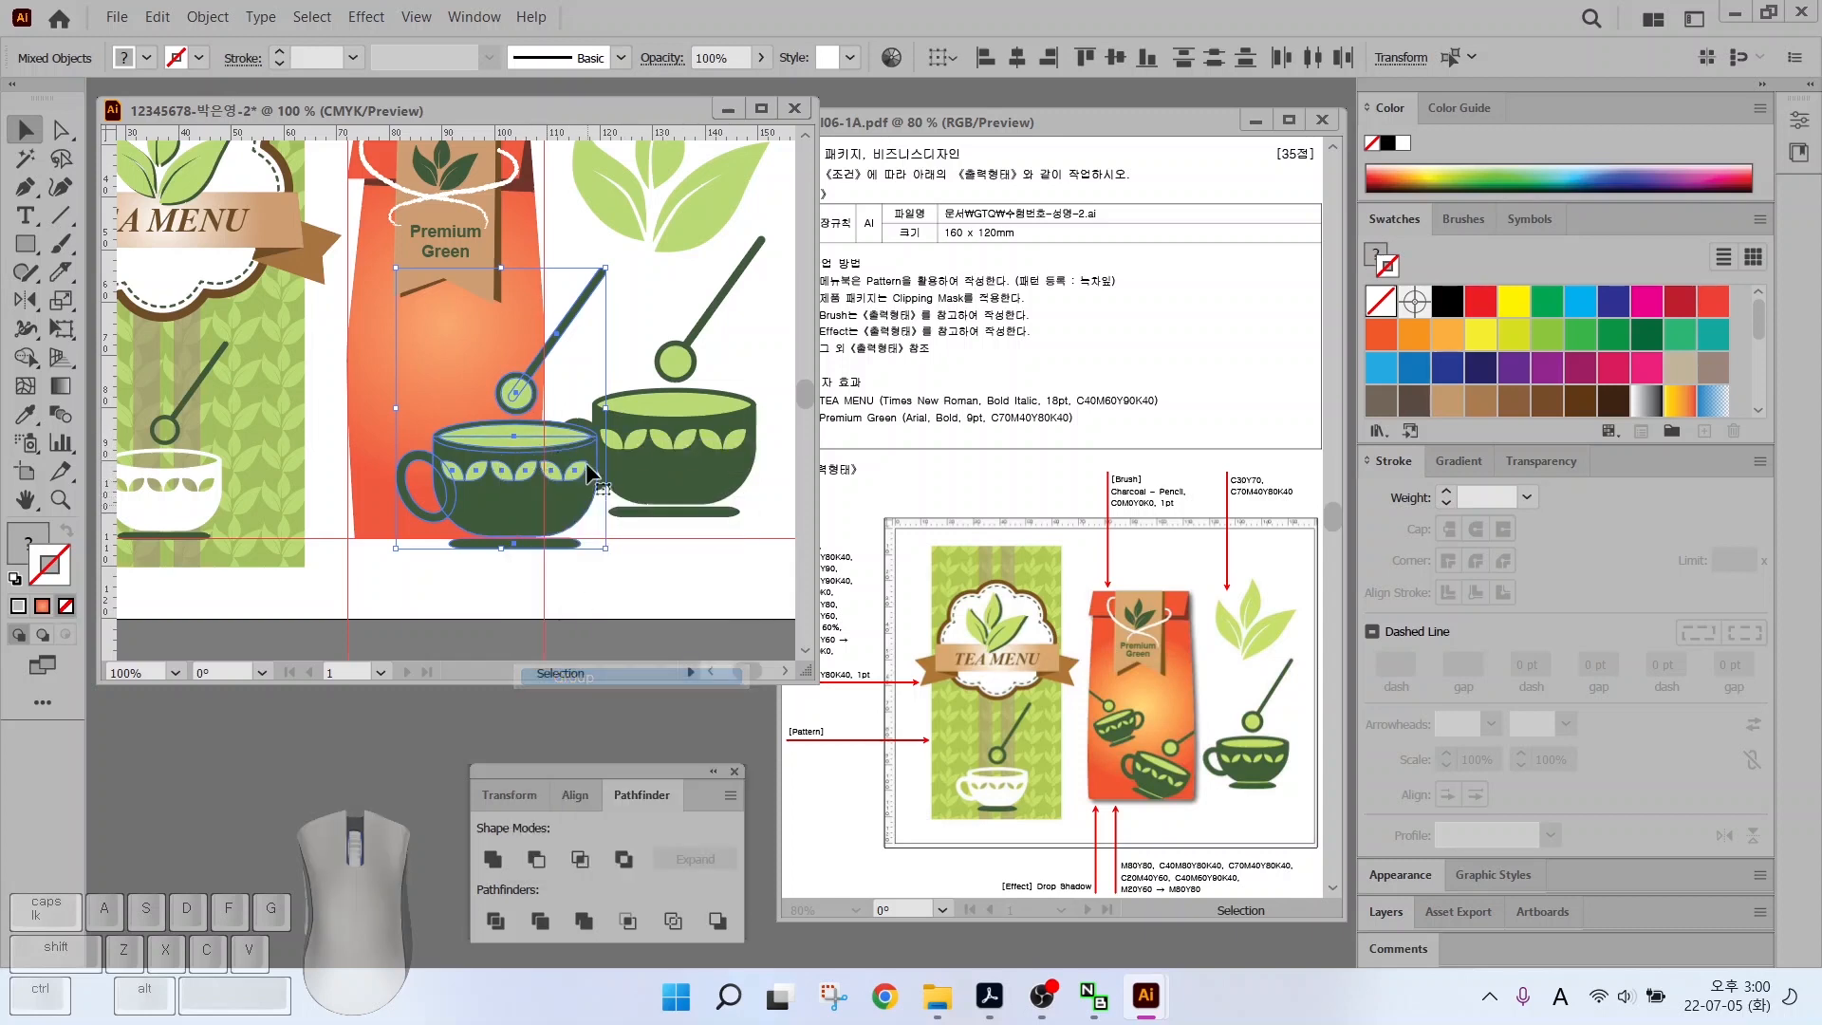
Tilt and enlarge the grouped teacup so it sits on the bag's lower edge
click(641, 529)
drag(514, 487, 425, 525)
drag(518, 273, 581, 366)
drag(342, 512, 495, 497)
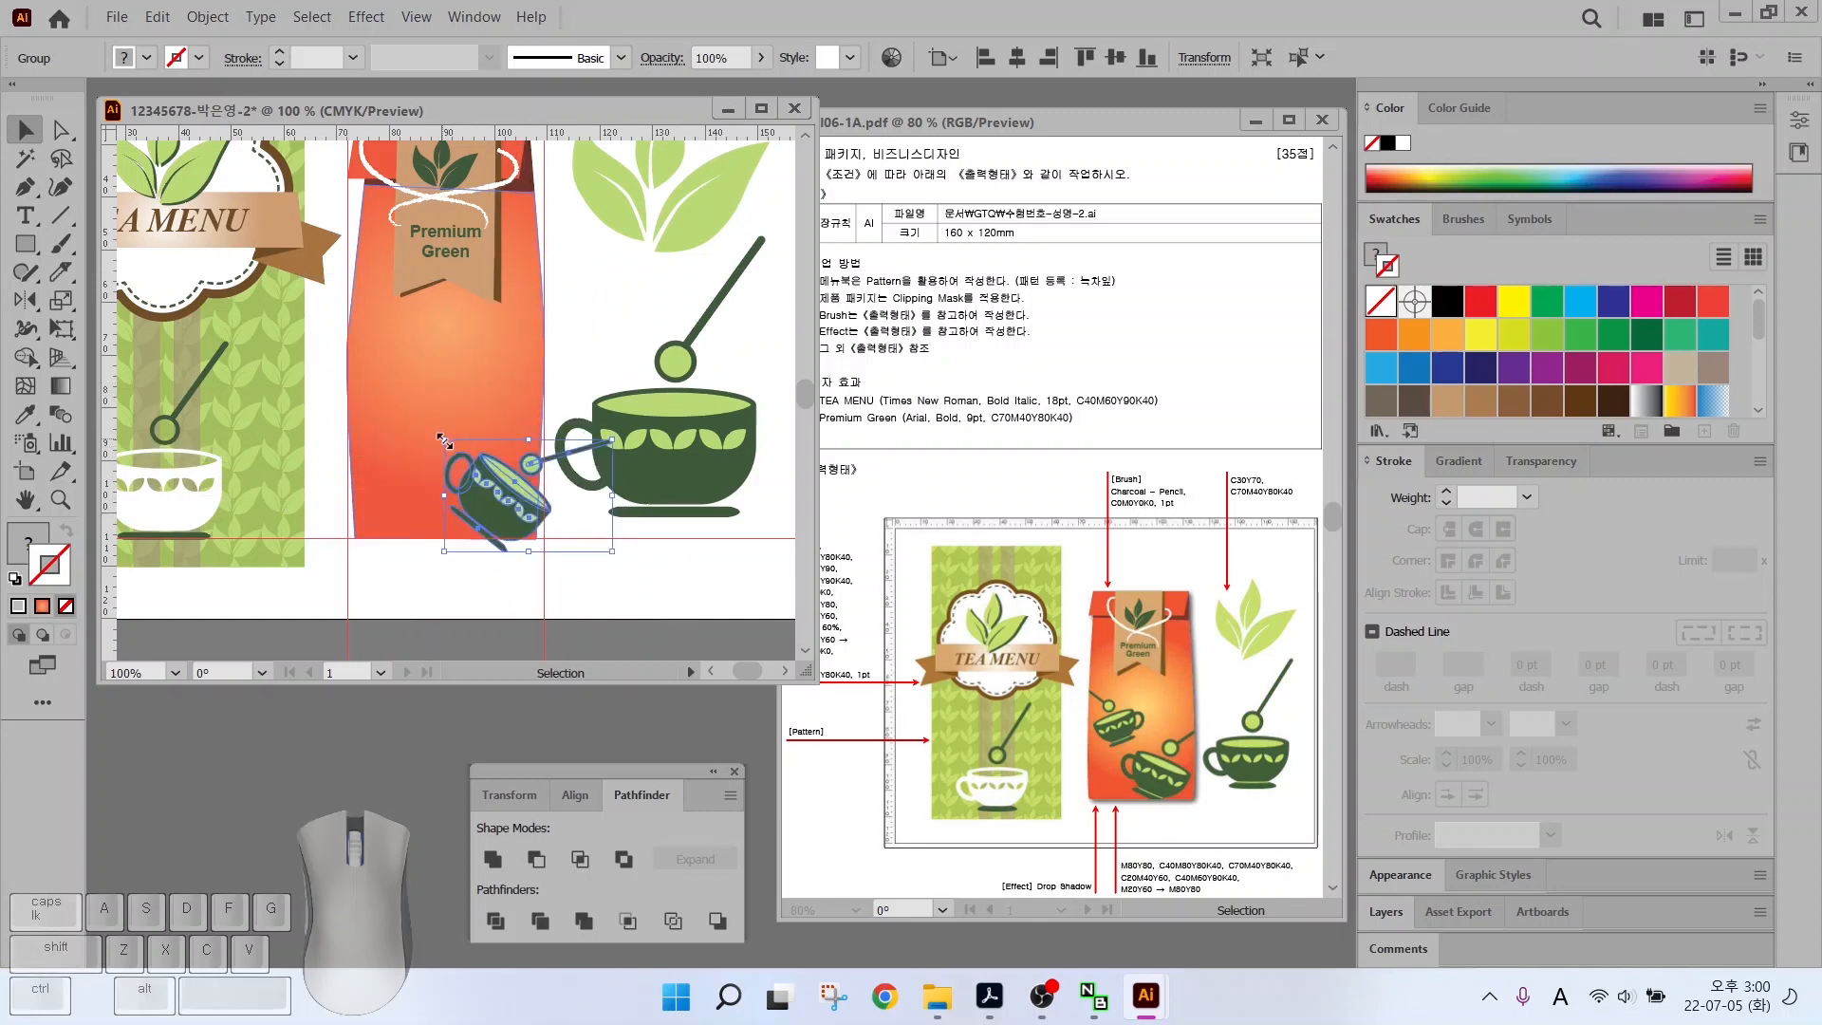
drag(442, 439, 382, 392)
drag(622, 387, 590, 360)
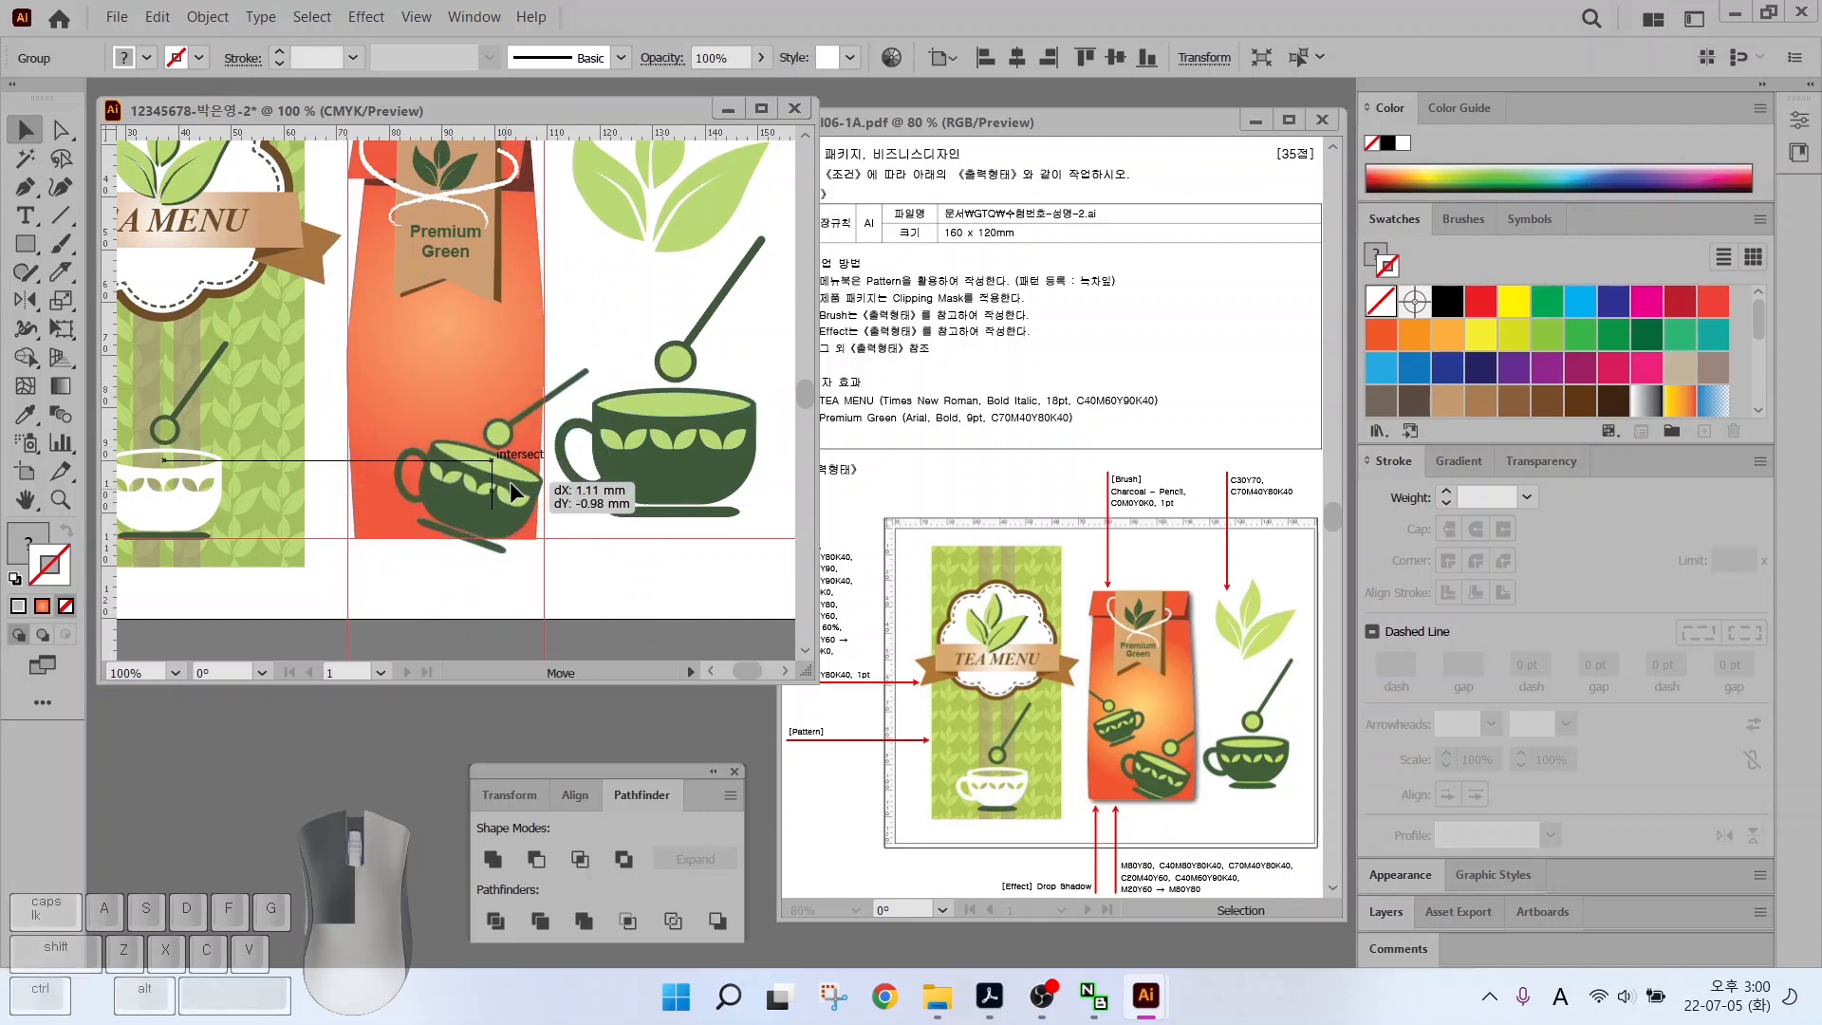
Alt-drag a teacup copy higher on the bag and scale it down proportionally
drag(510, 478, 414, 382)
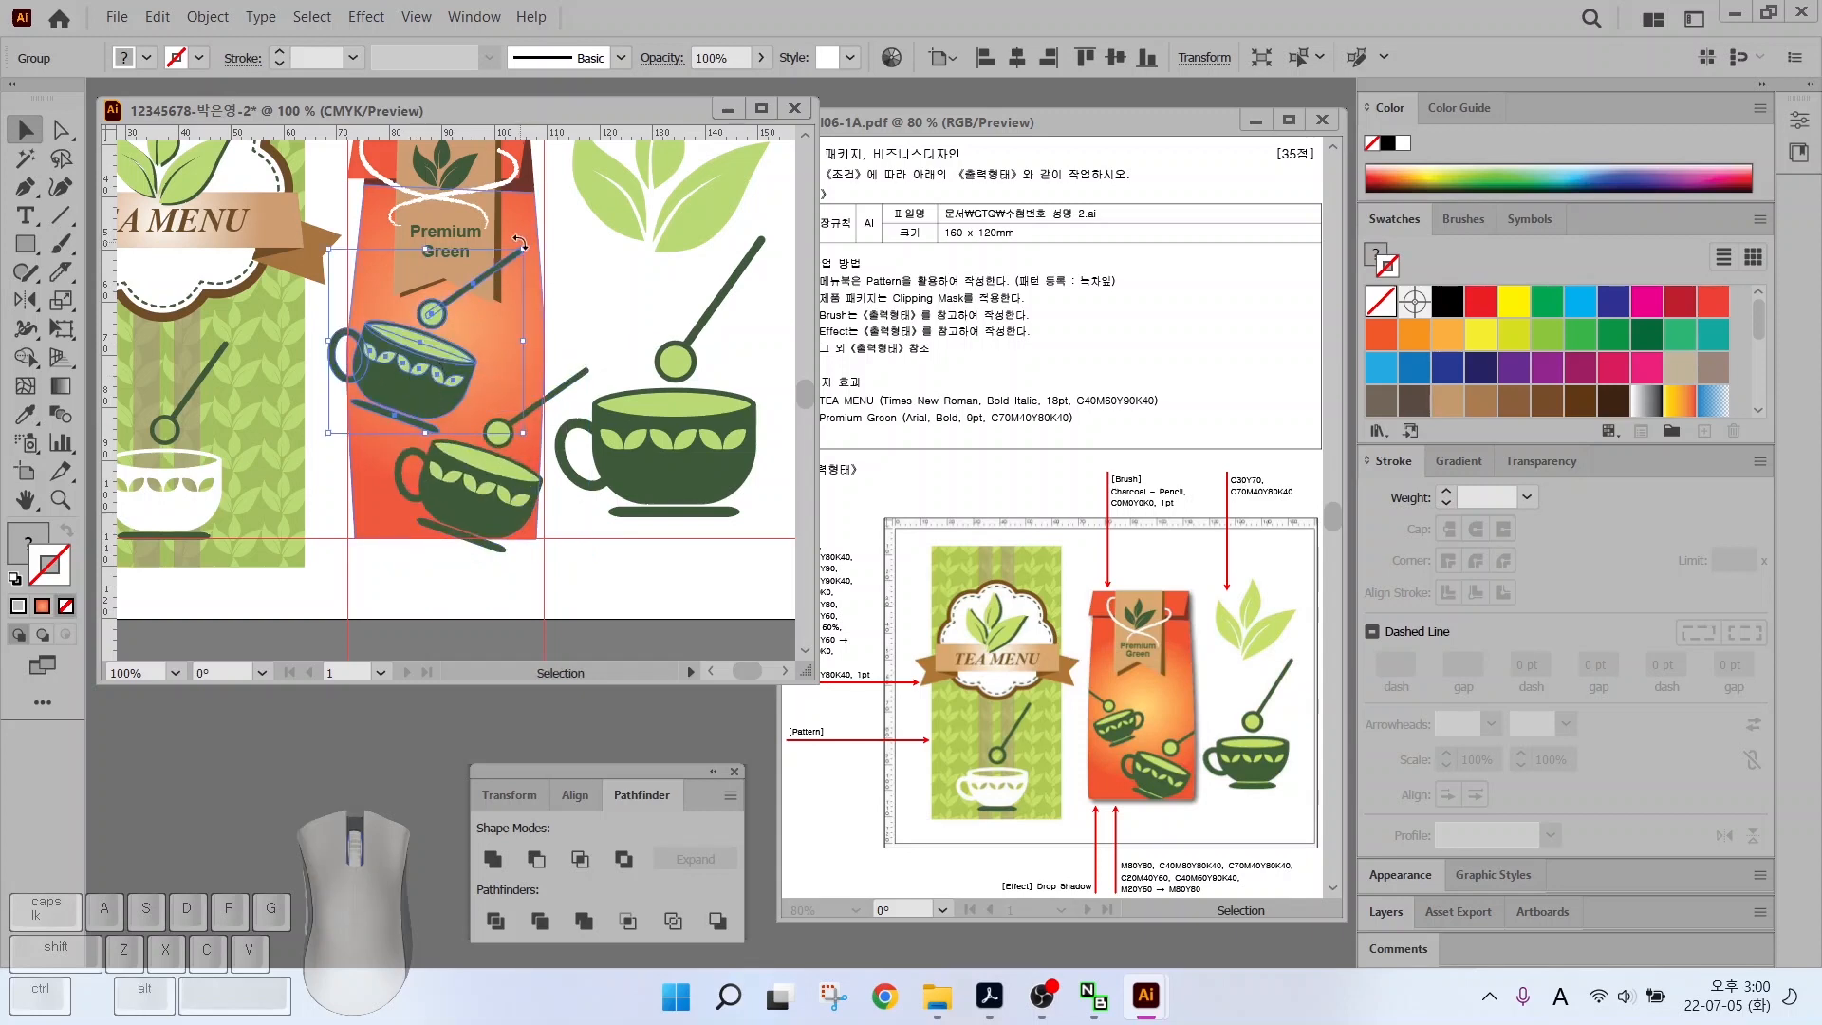
drag(521, 247, 481, 288)
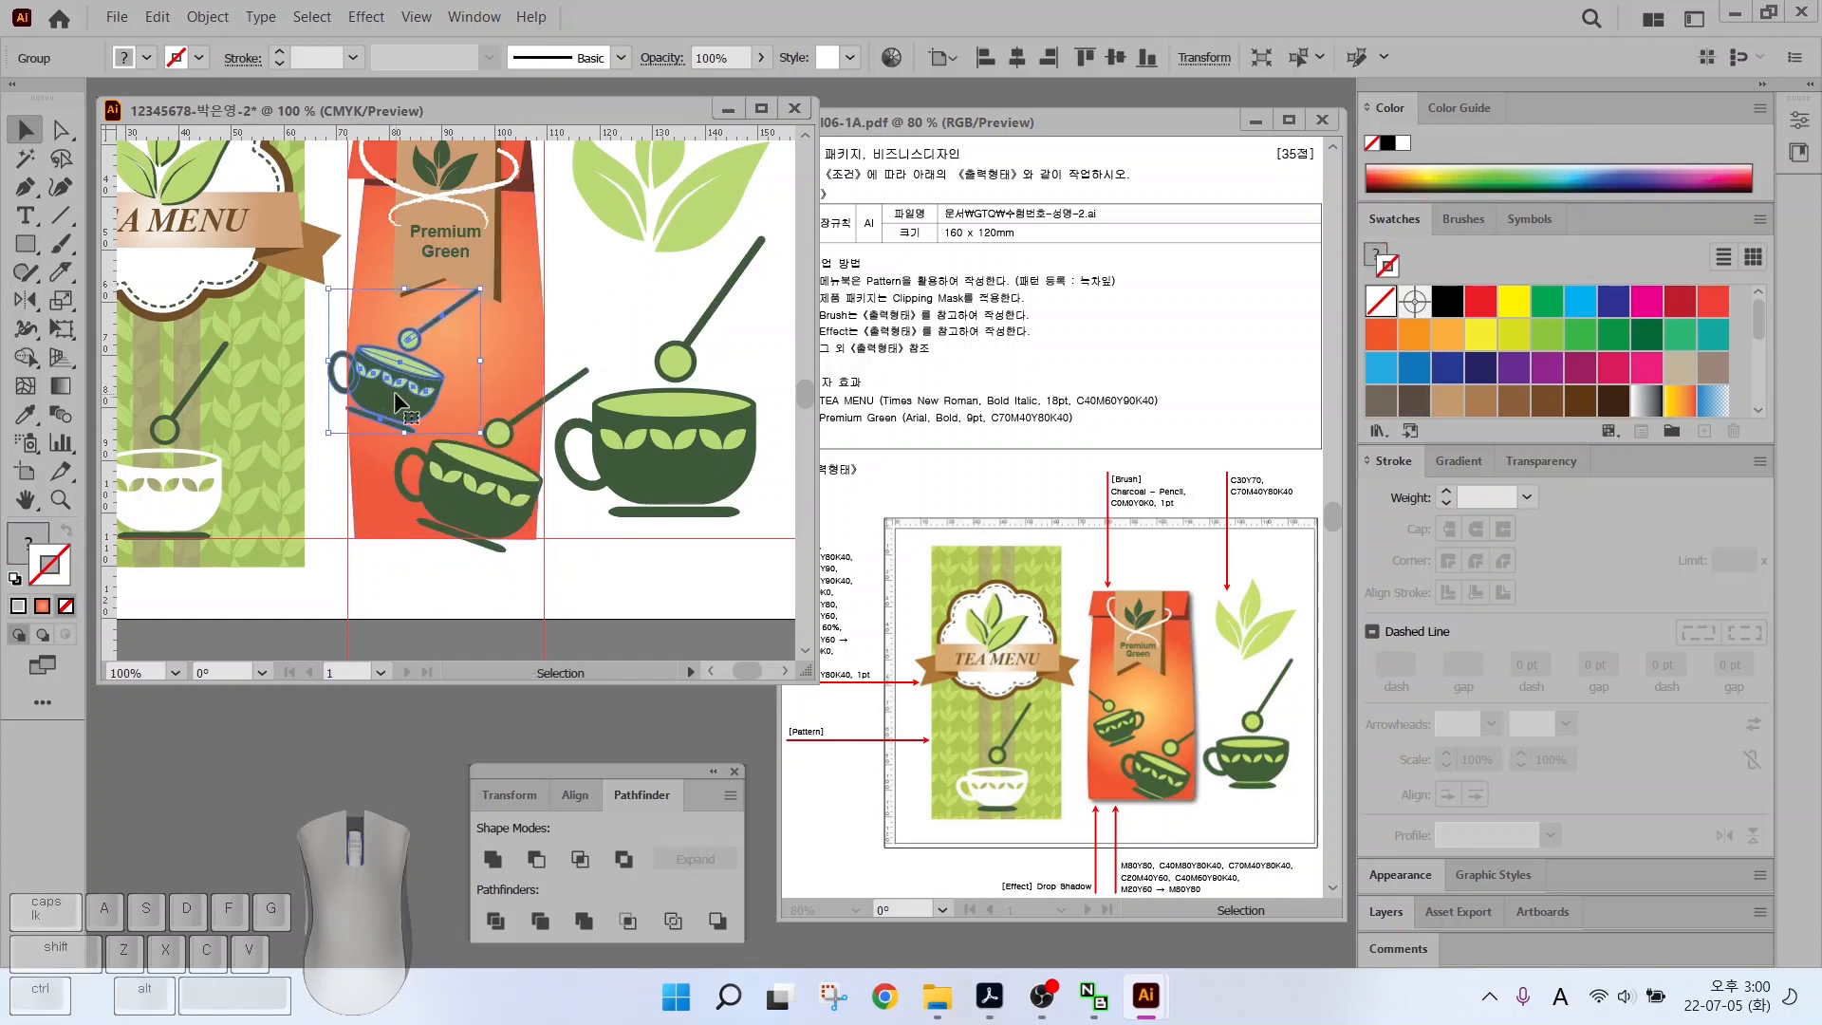
key(ctrl)
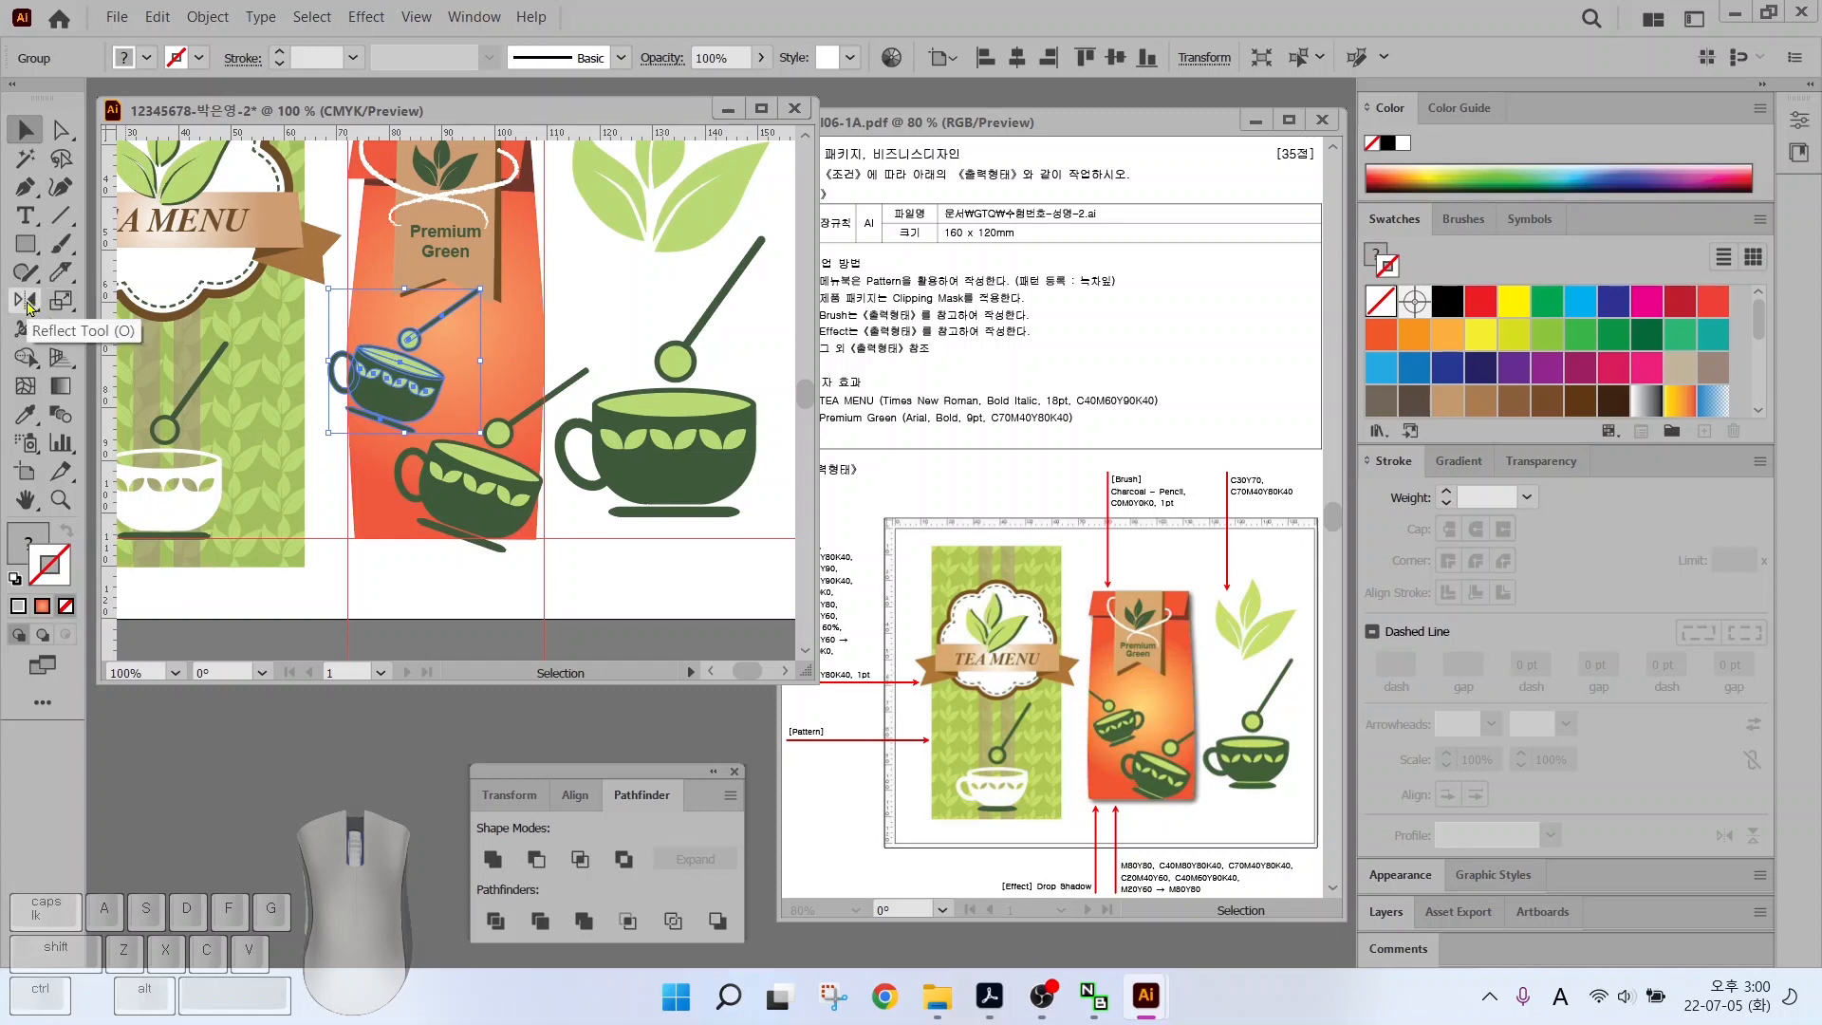
Reflect the upper teacup across the vertical axis and make it slightly smaller
right_click(379, 391)
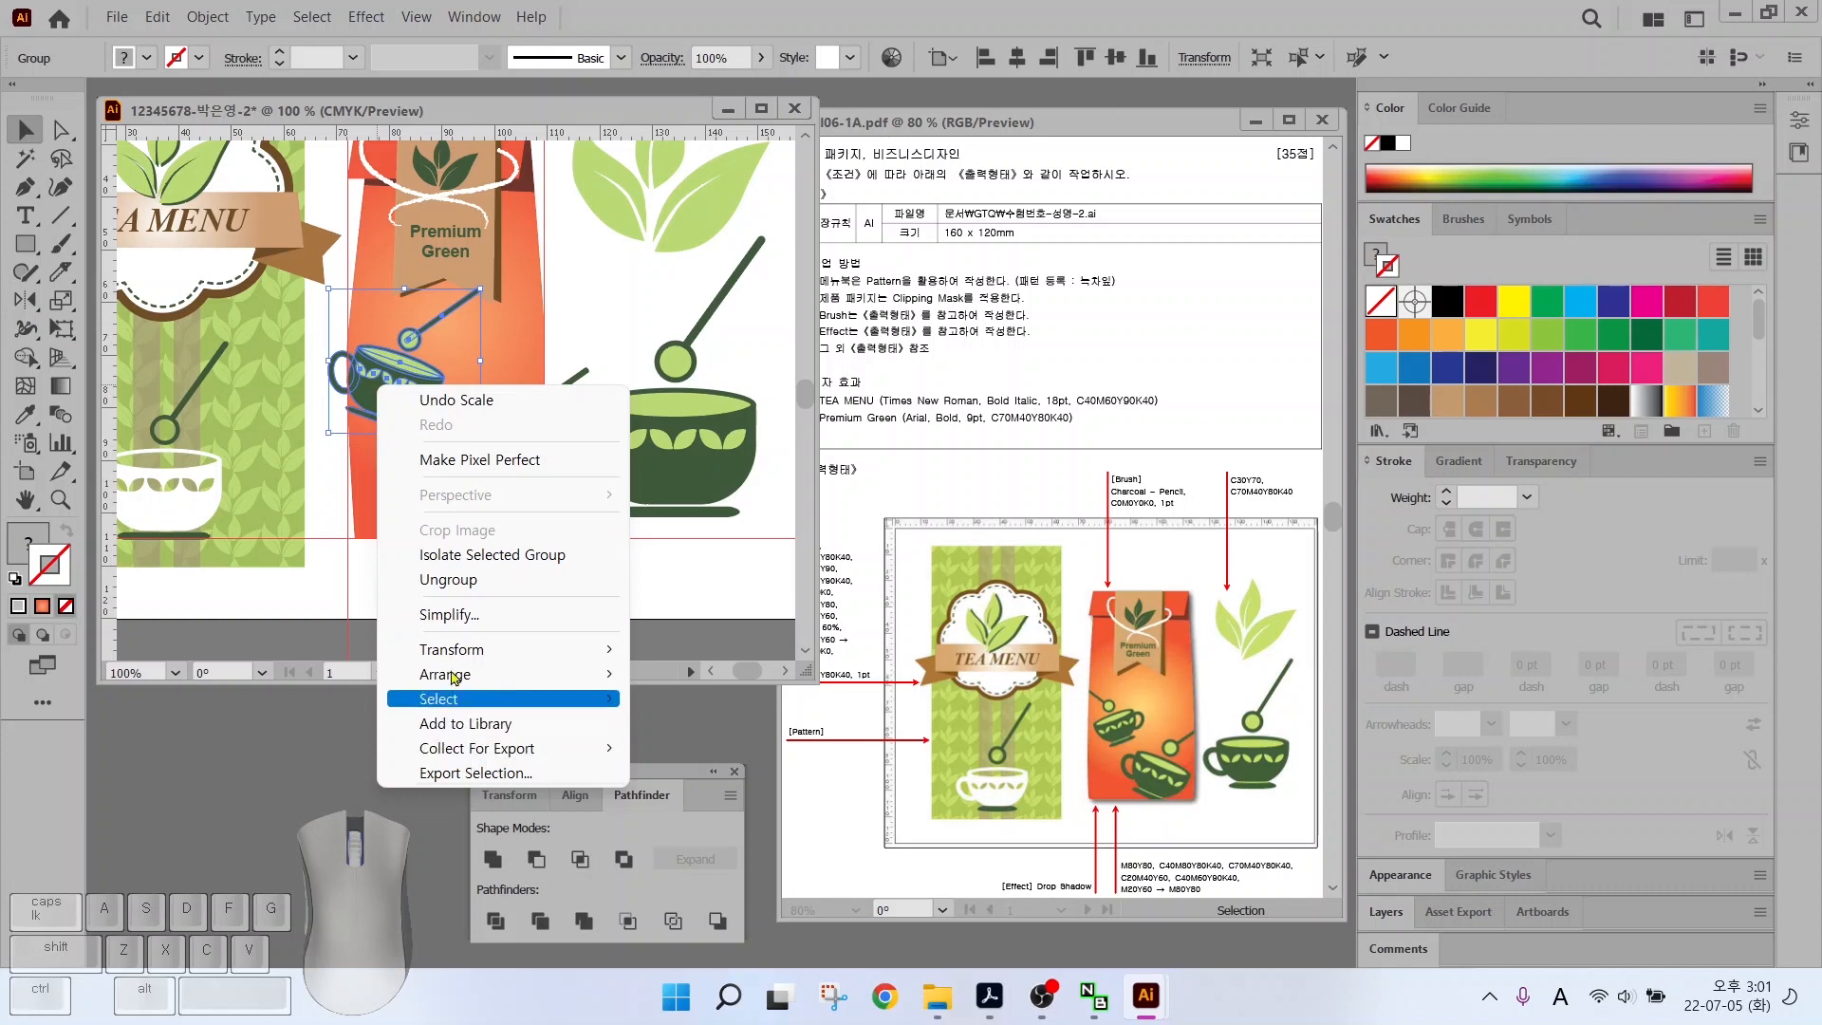
mouse_move(467, 651)
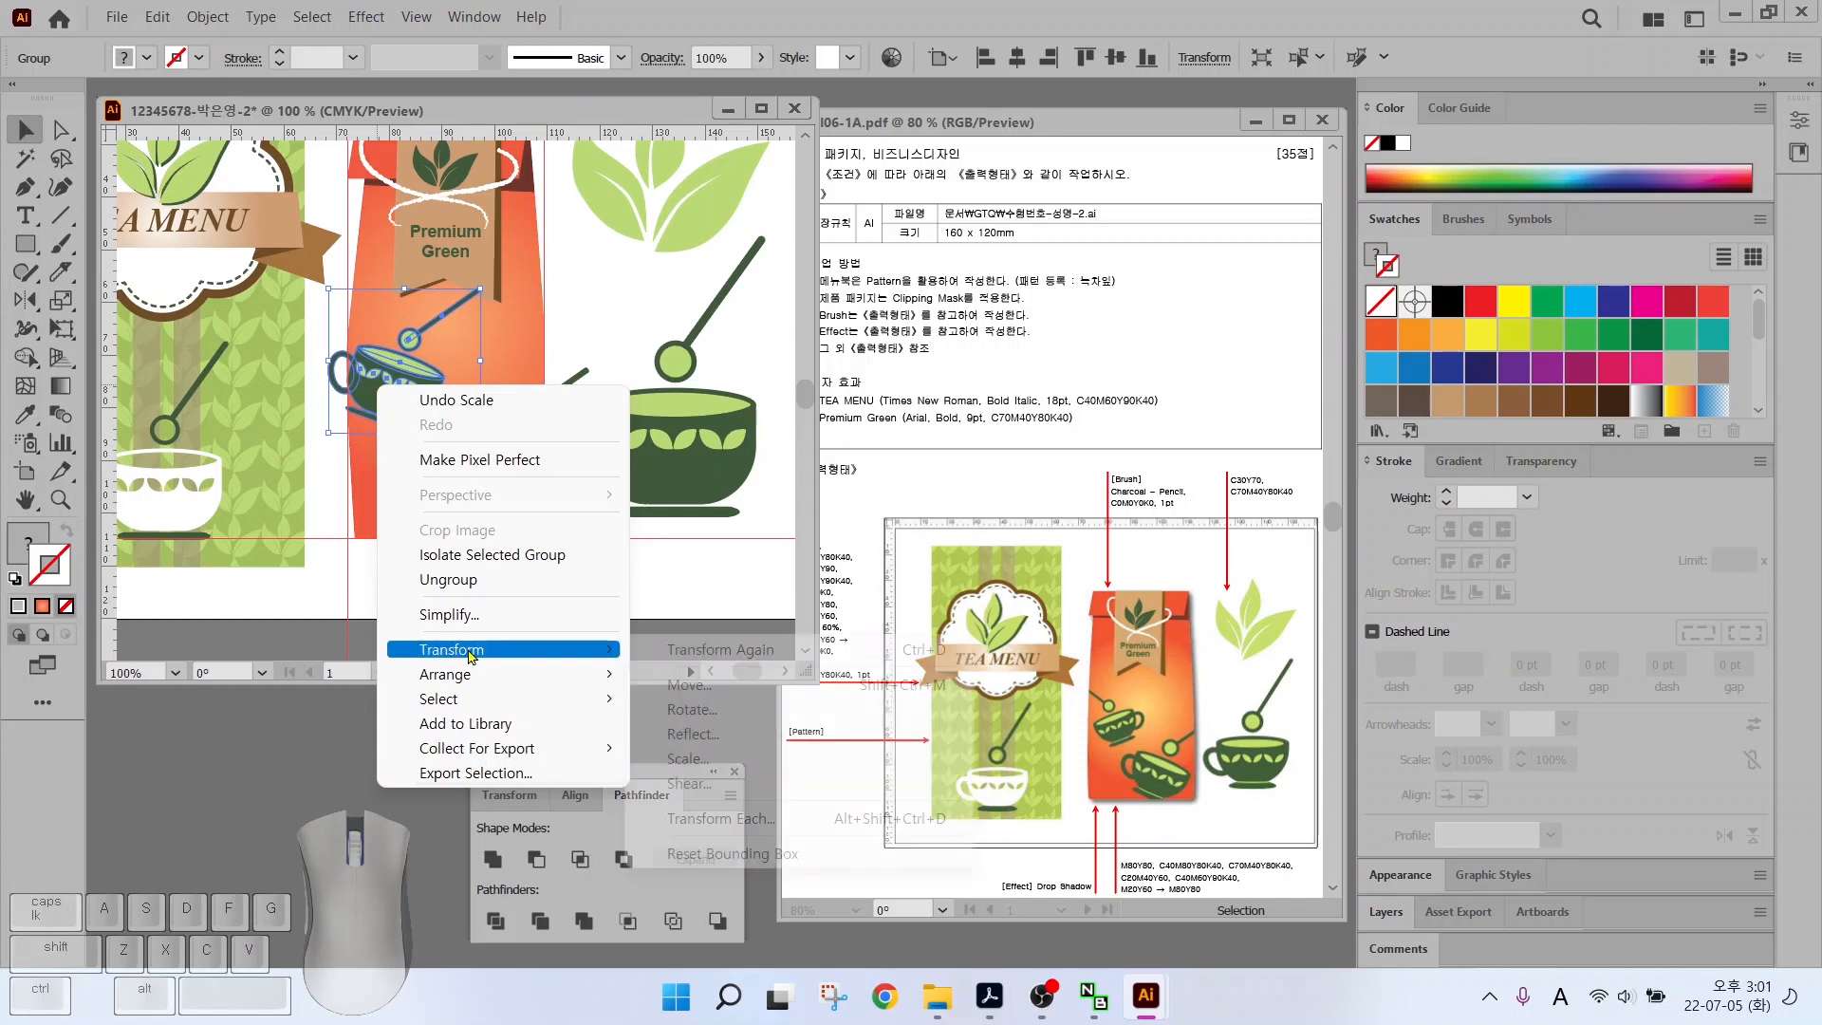
click(707, 735)
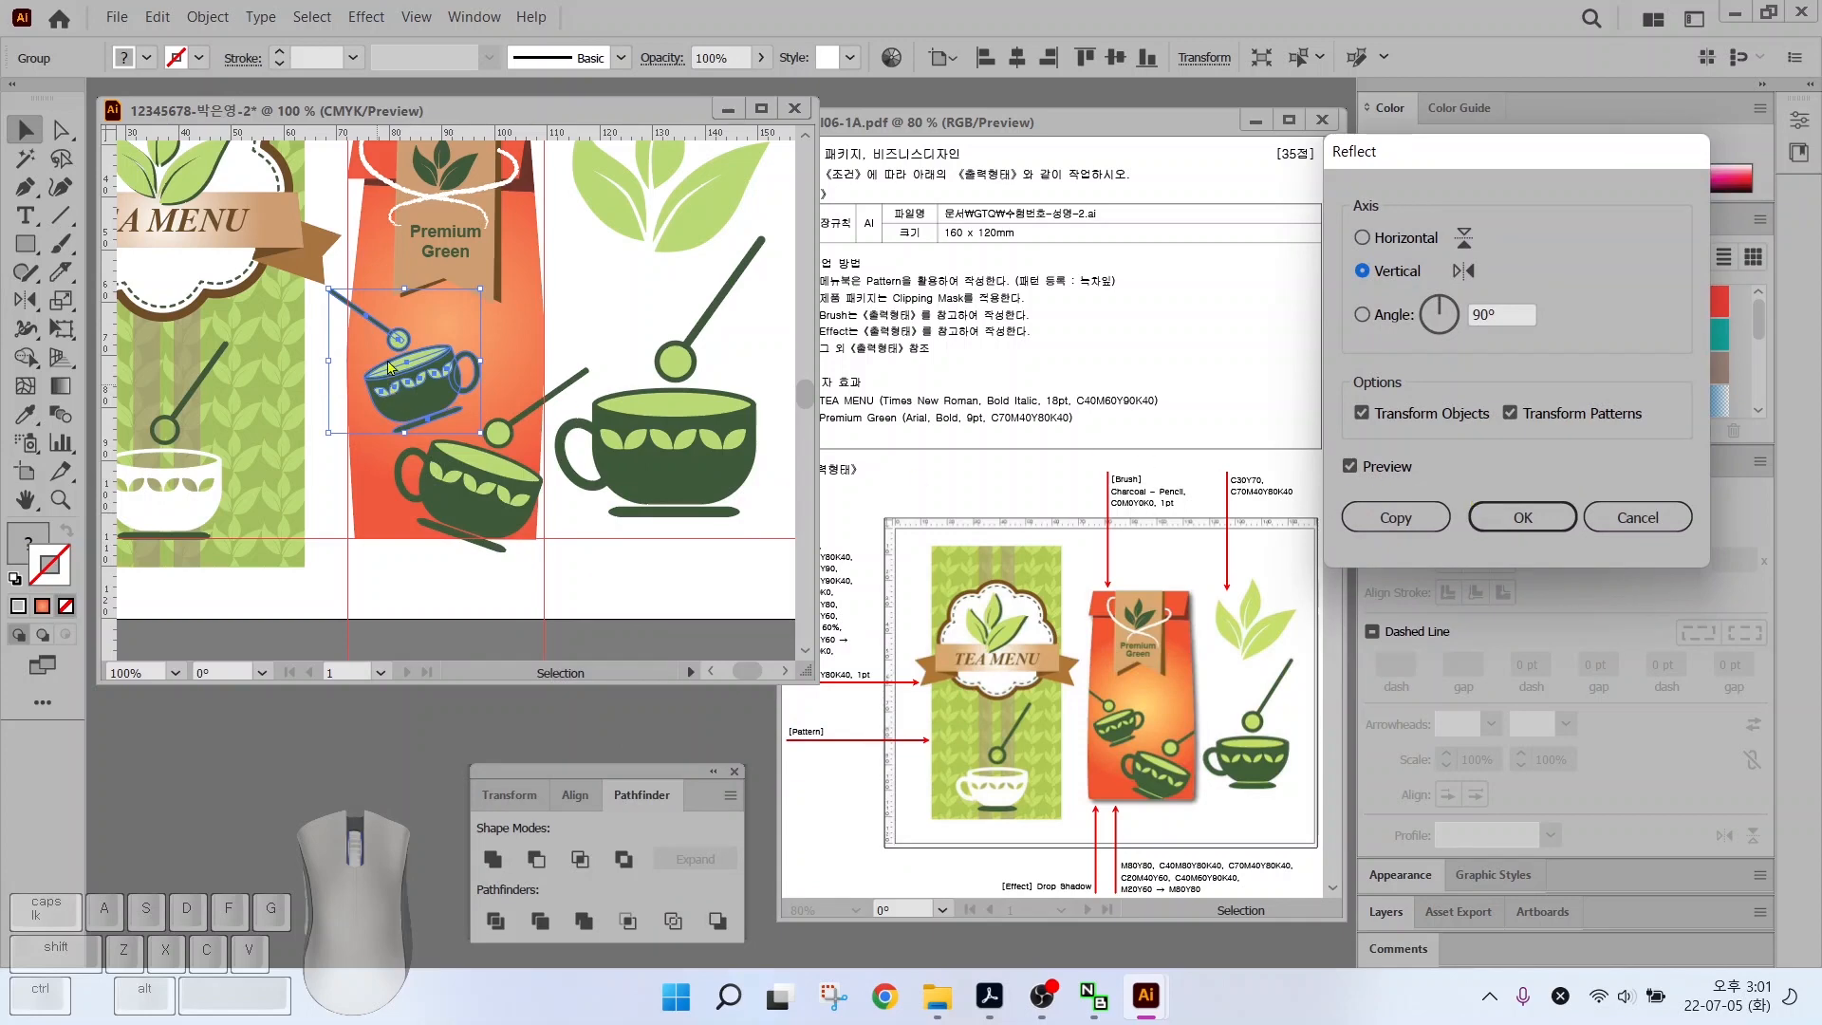
click(1516, 515)
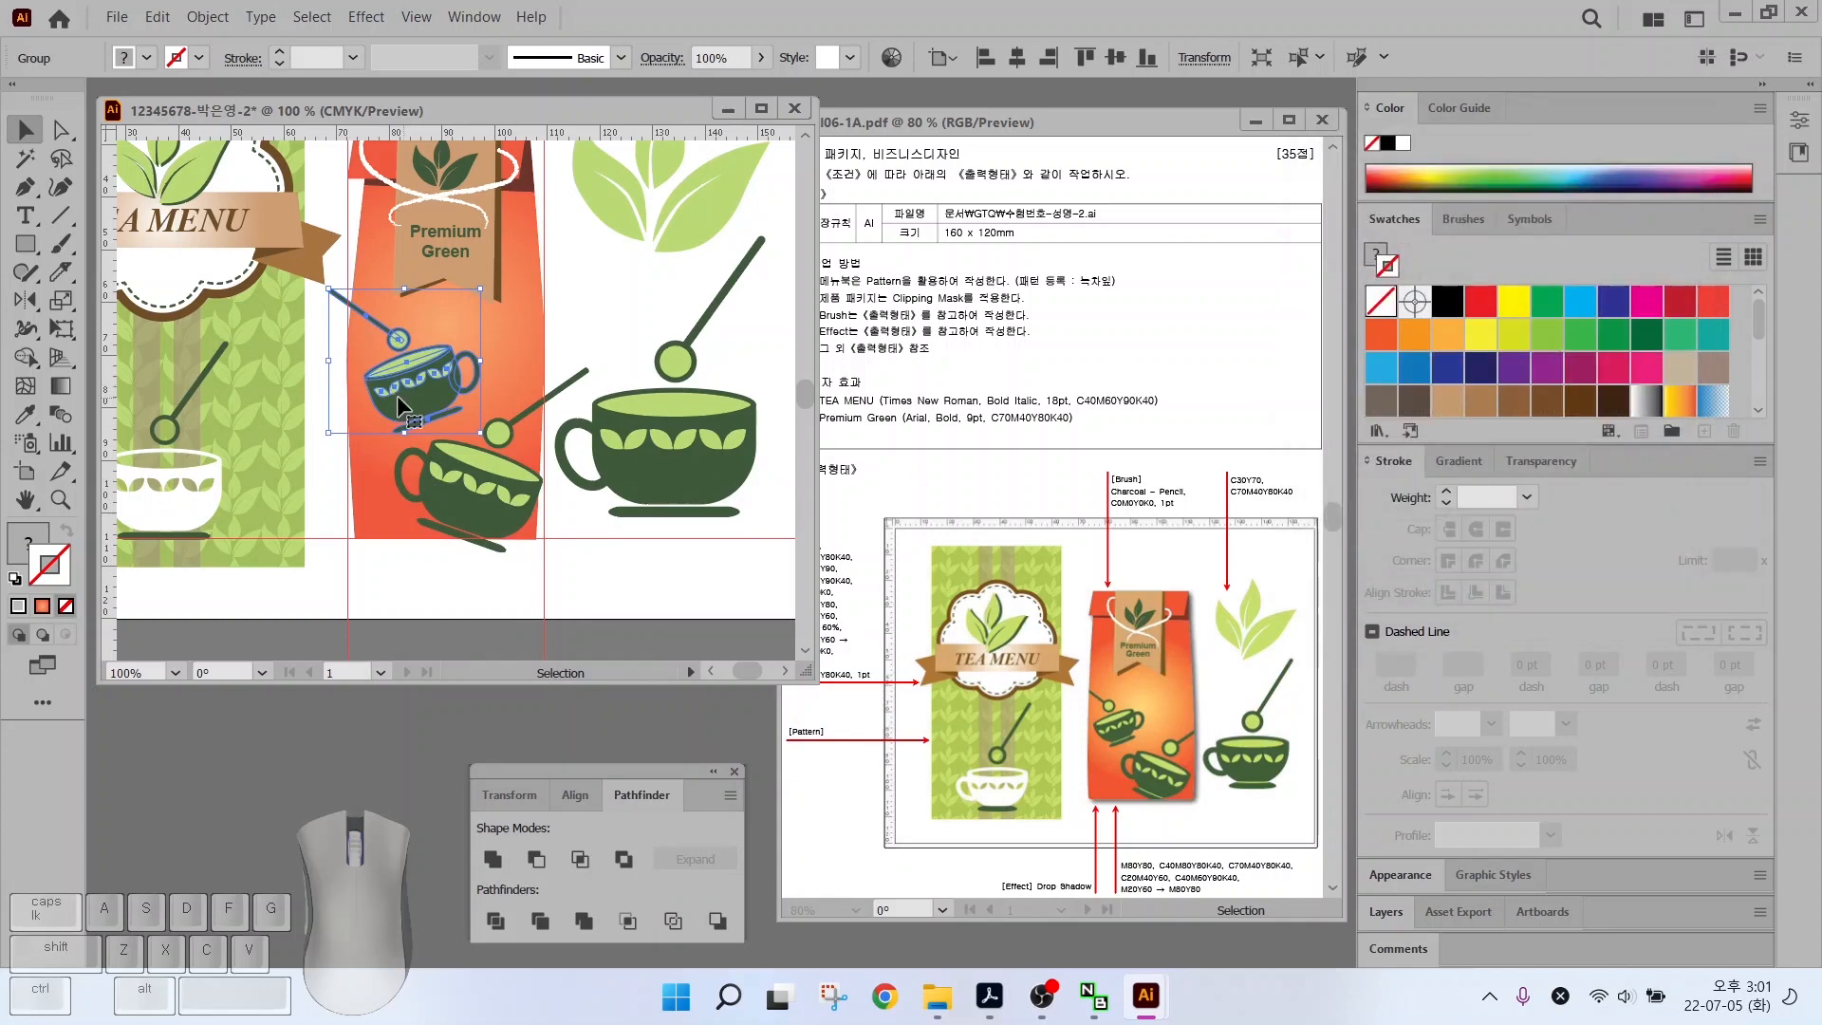
drag(480, 433, 423, 392)
click(580, 298)
drag(832, 310, 1084, 310)
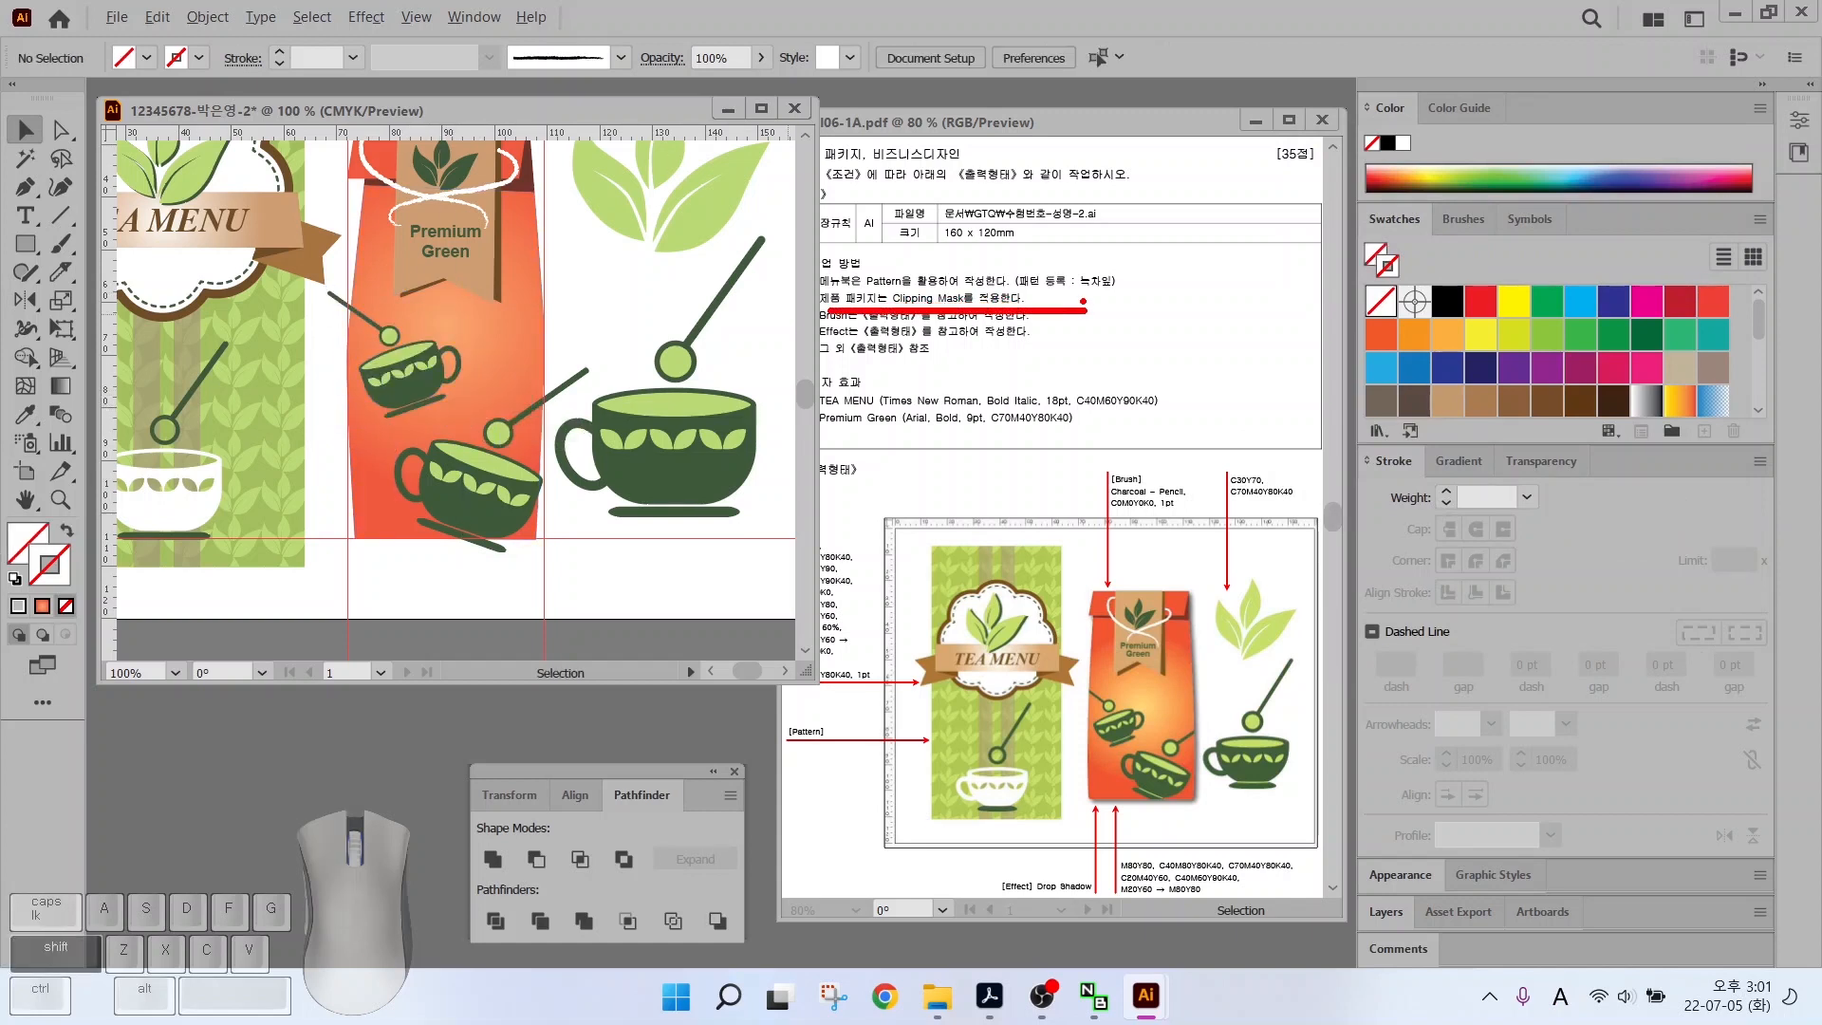
Duplicate the orange bag shape in front of the two teacups and label
drag(935, 290, 1004, 235)
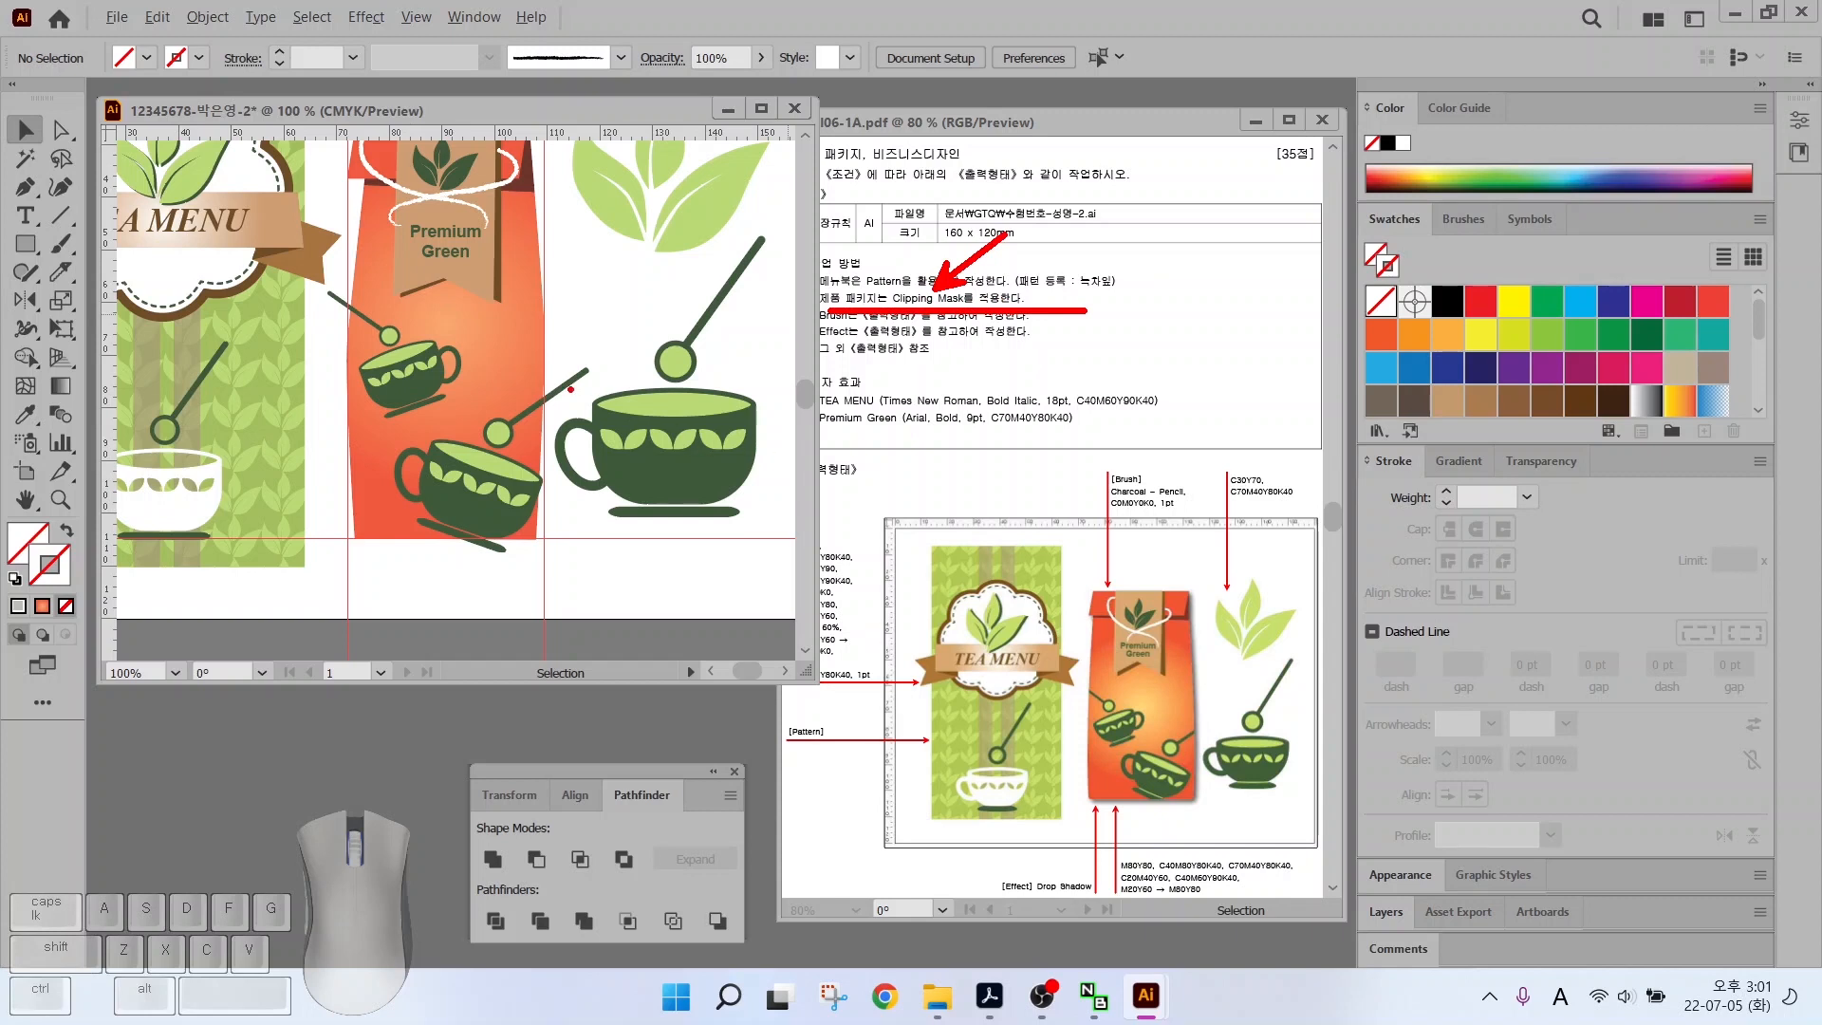
drag(554, 373, 591, 416)
drag(583, 359, 552, 409)
mouse_move(316, 281)
mouse_down()
mouse_move(346, 321)
mouse_move(317, 324)
mouse_up()
key(Escape)
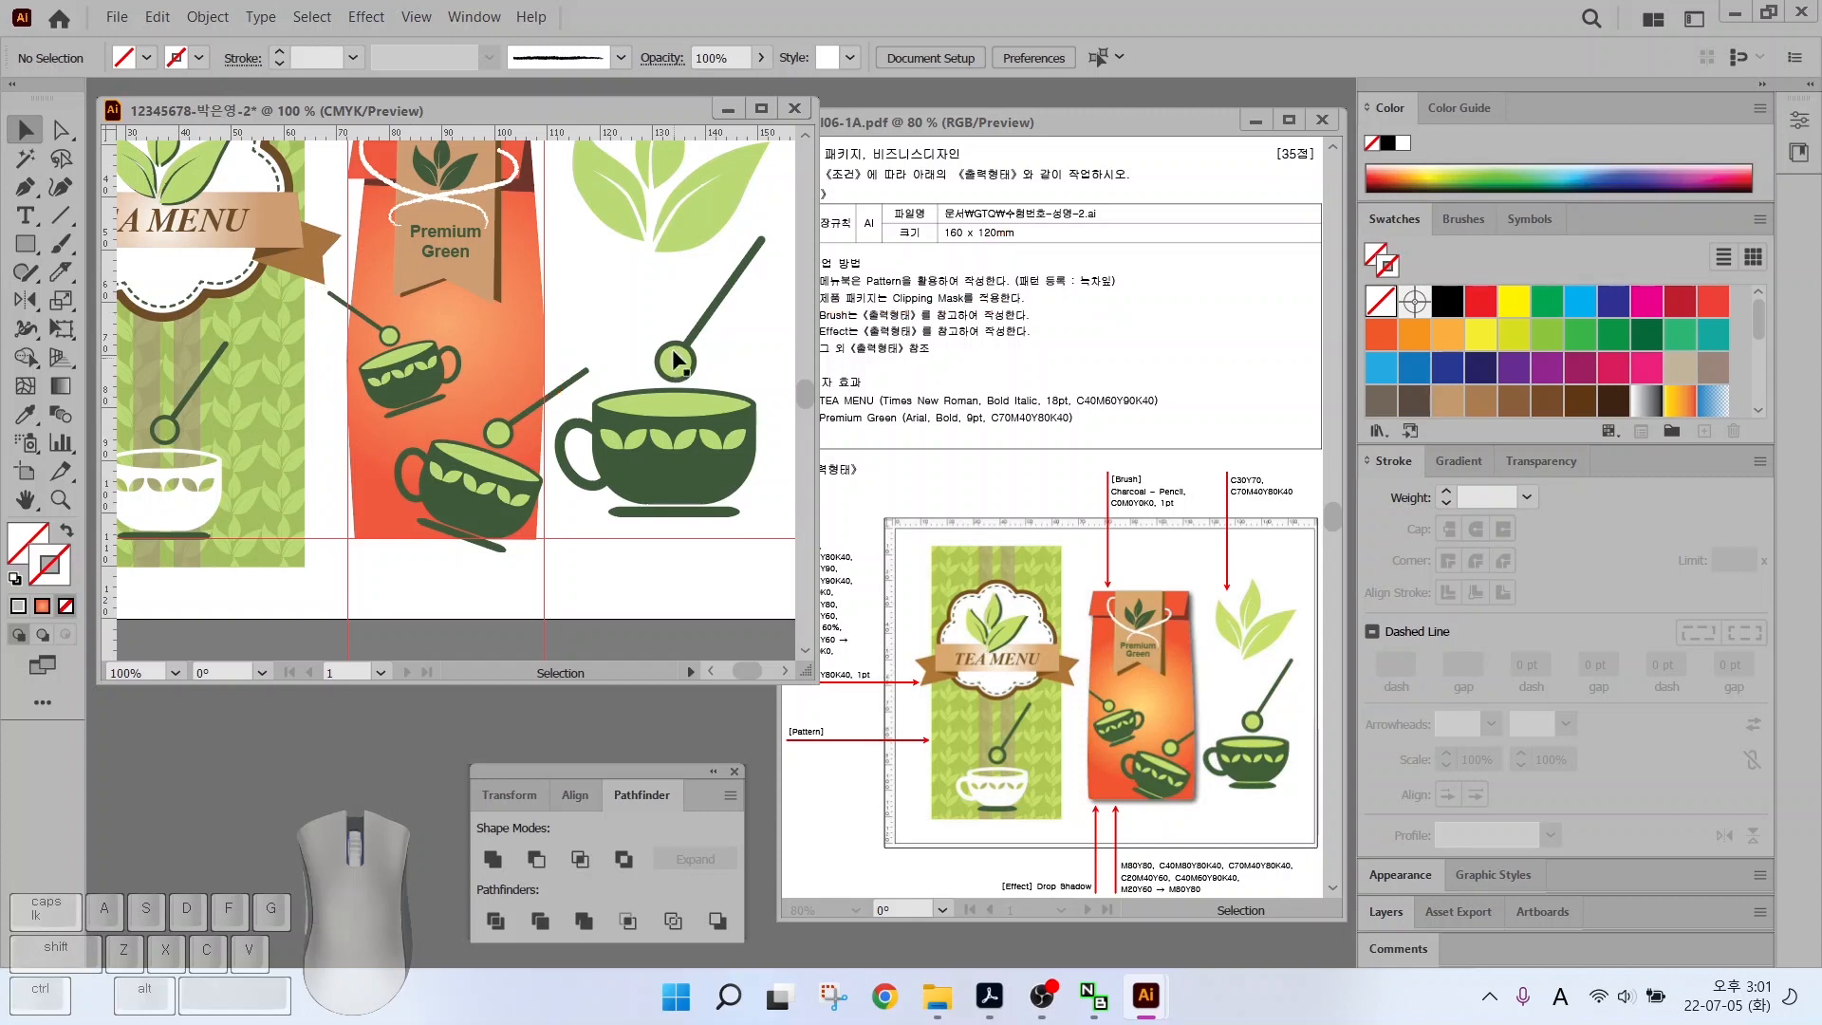
click(510, 332)
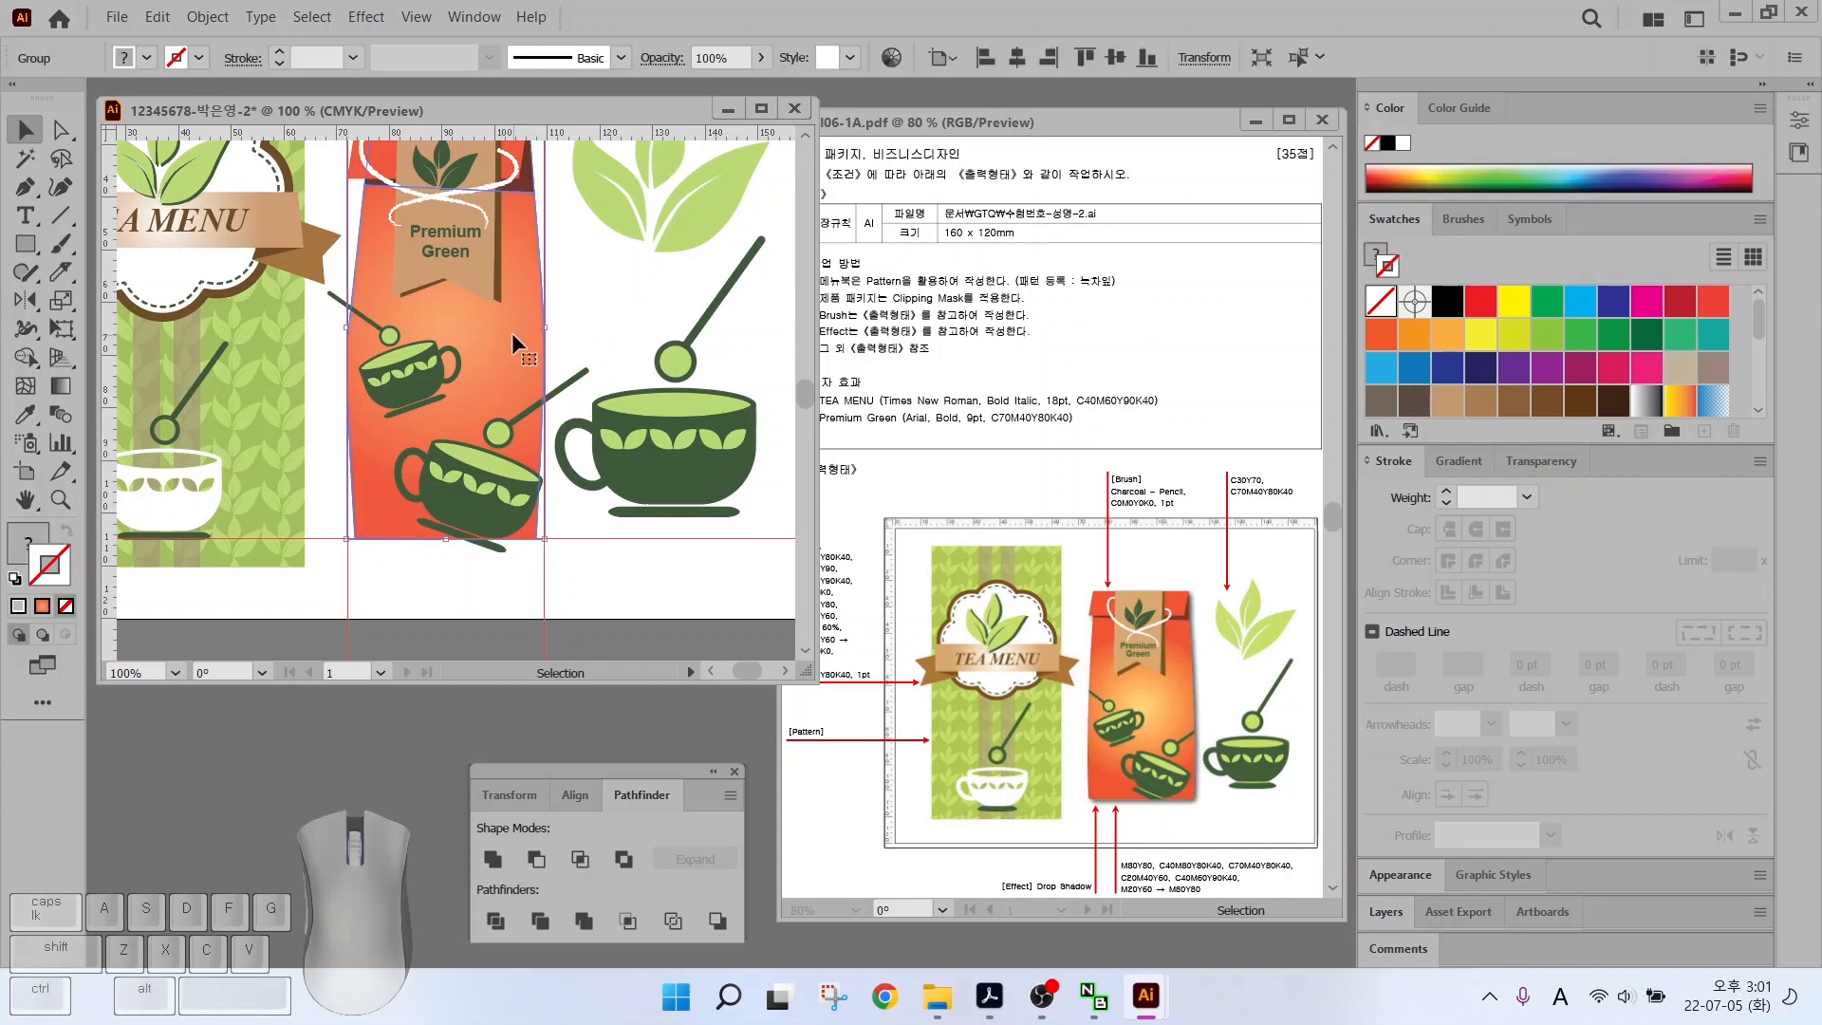
key(ctrl)
drag(515, 343, 471, 304)
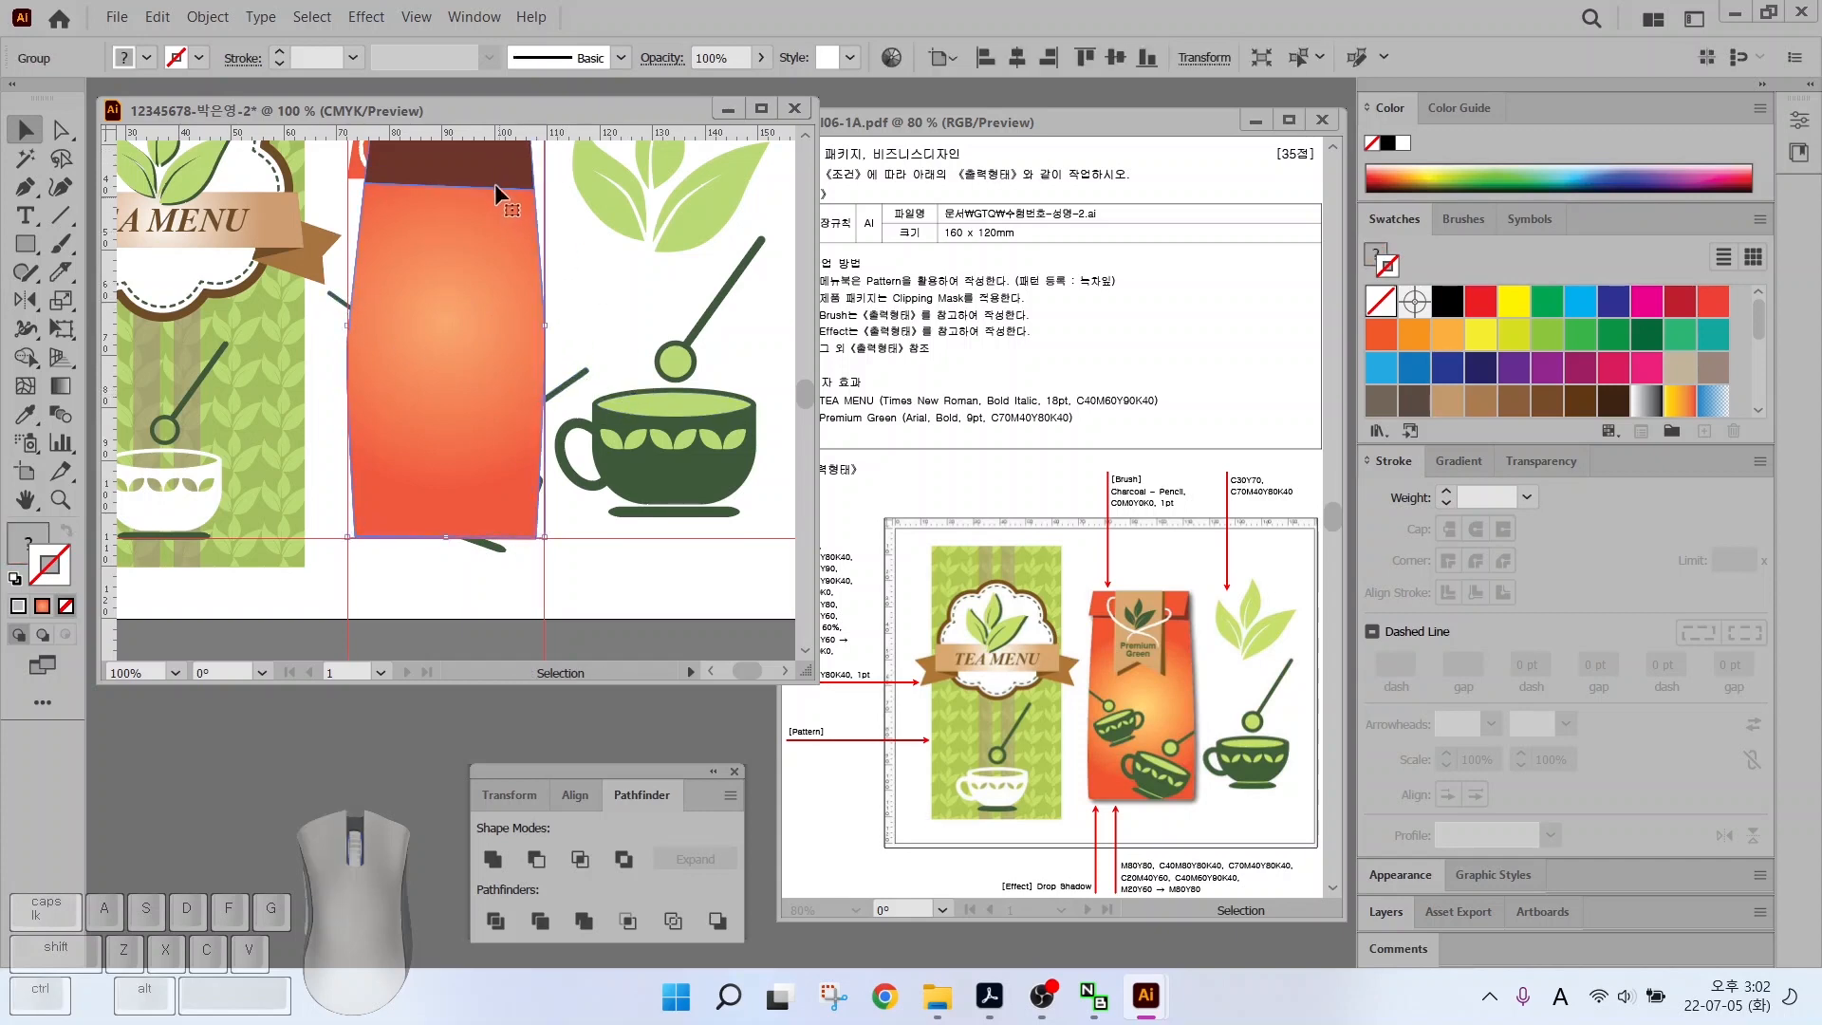
key(alt)
Unite the bag-shape copy into a single path with Pathfinder
click(590, 281)
click(501, 285)
key(ctrl+c)
click(492, 858)
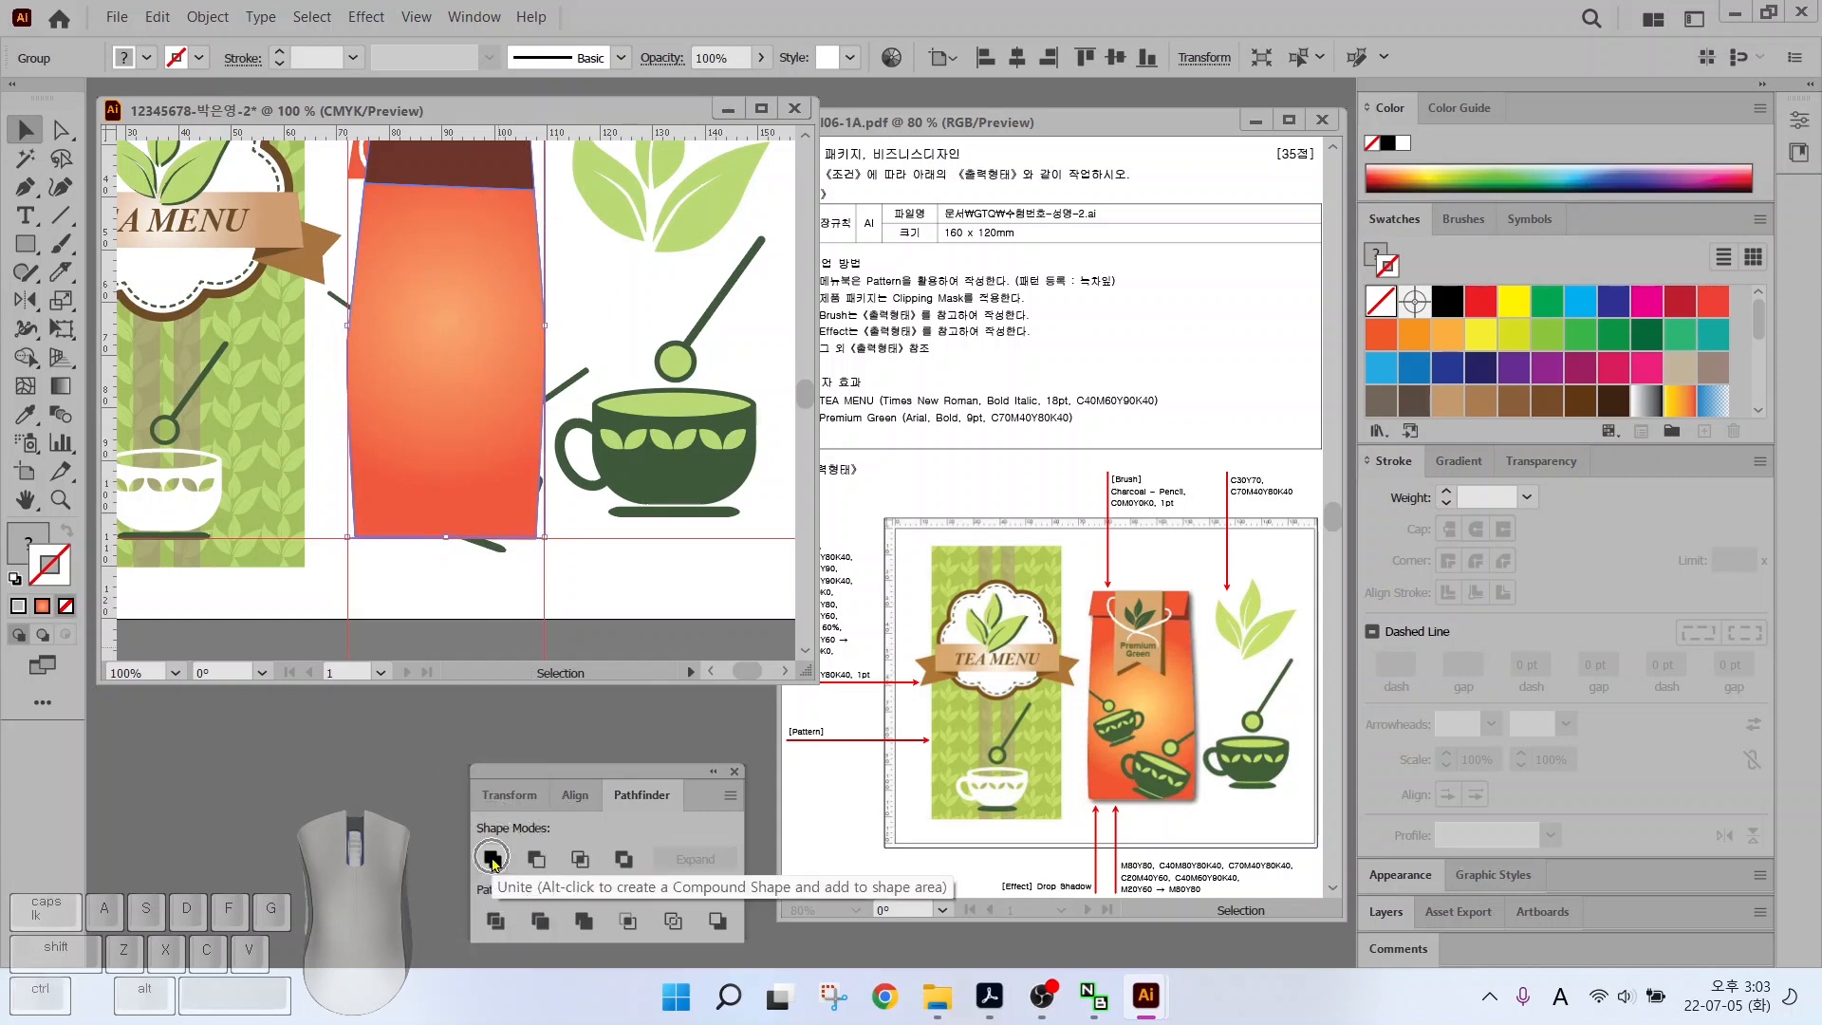
click(492, 859)
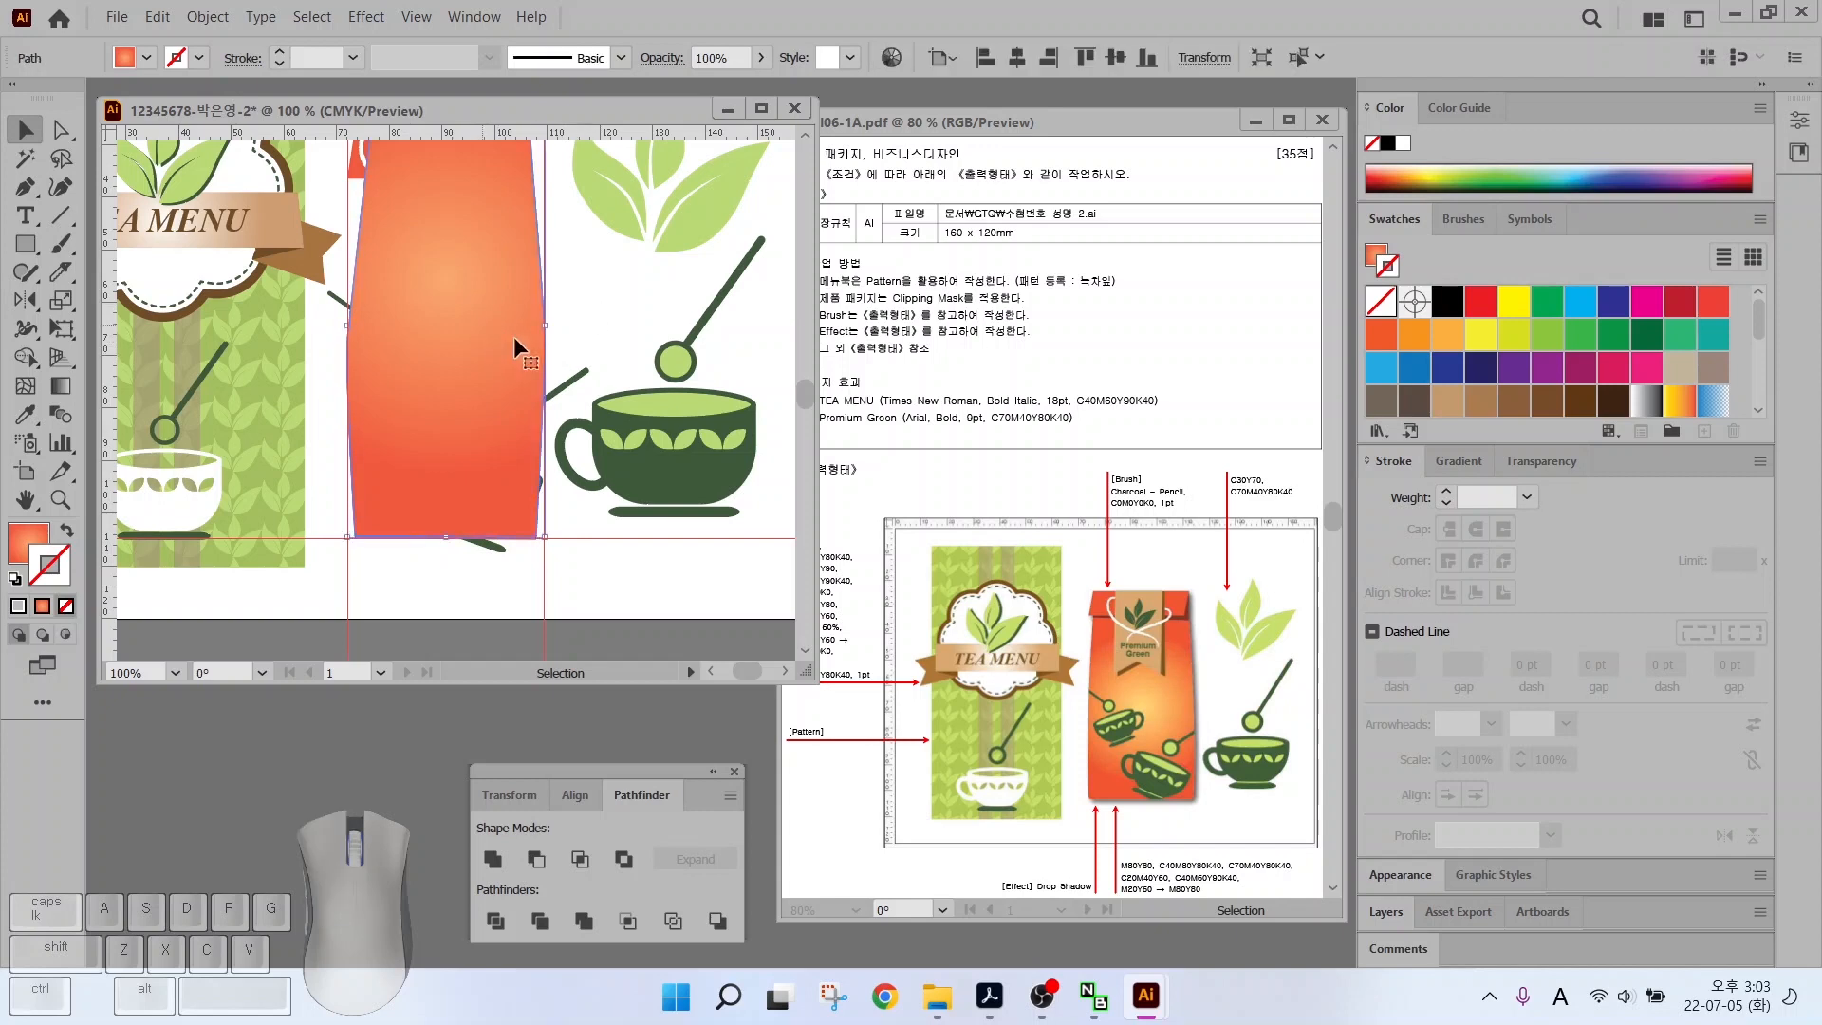
Add the teacup artwork to the selection and apply Make Clipping Mask
key(shift)
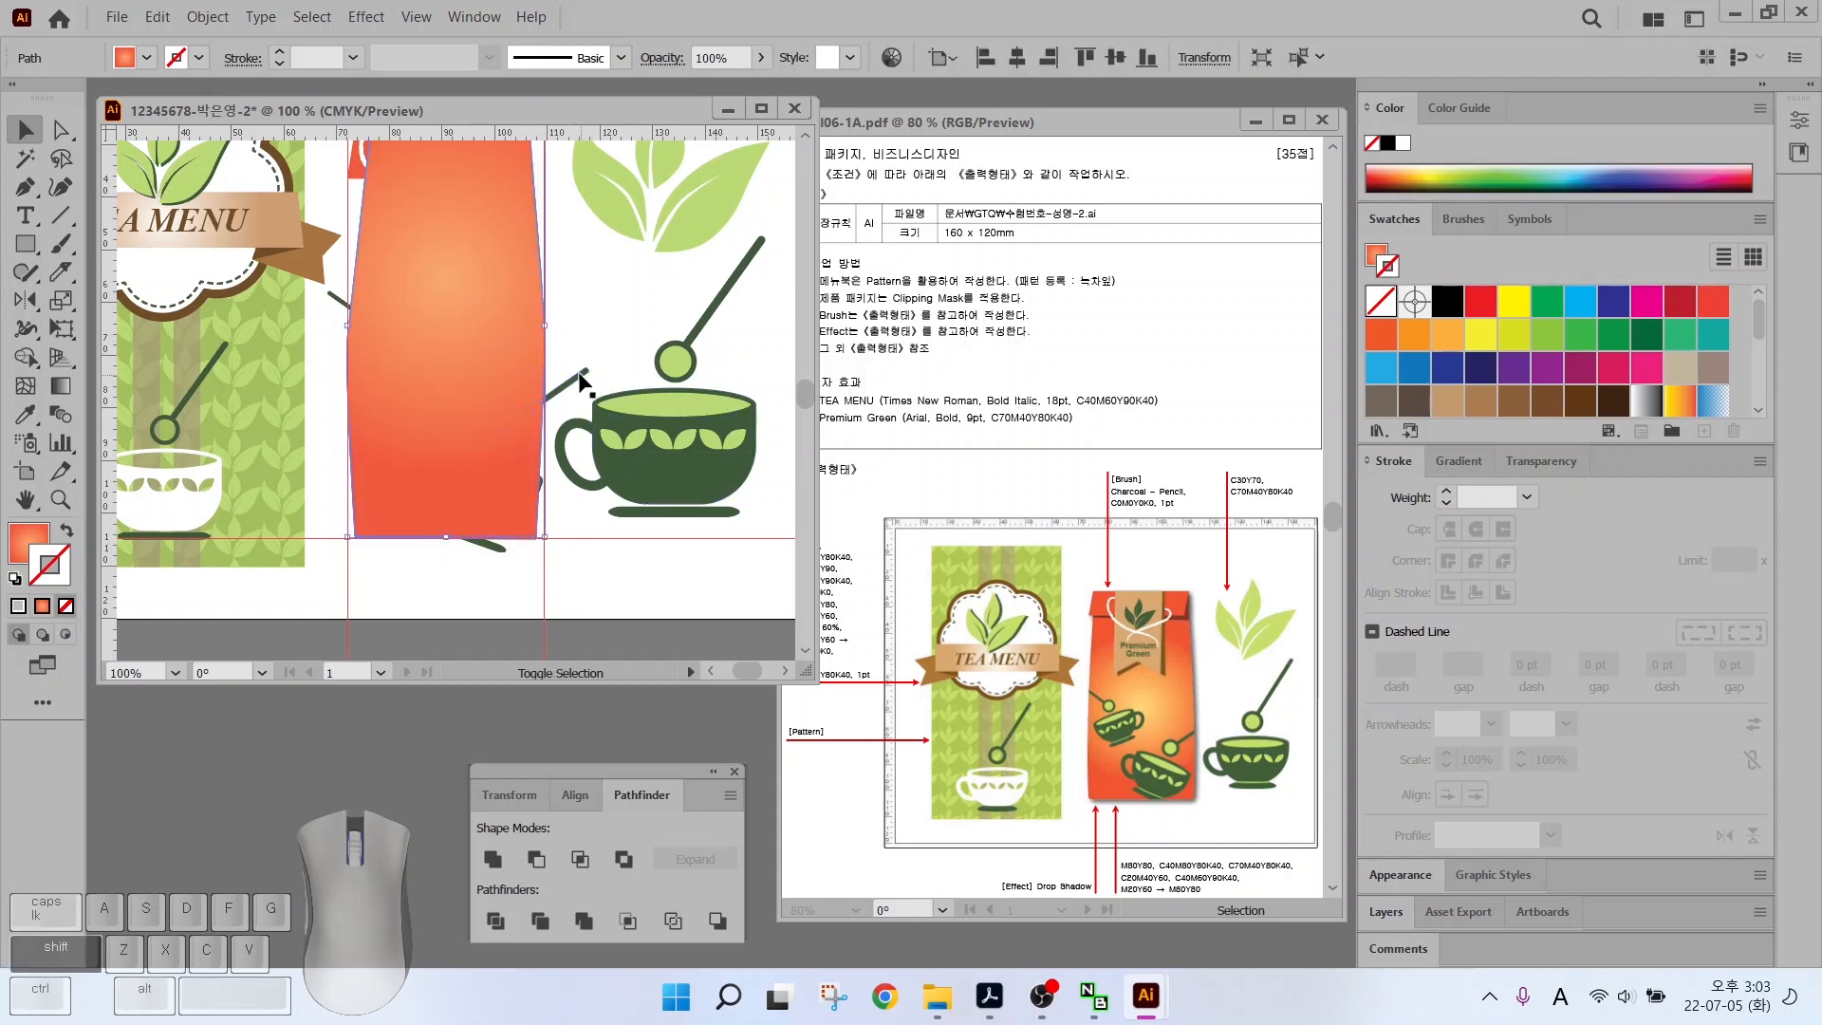
shift+click(570, 384)
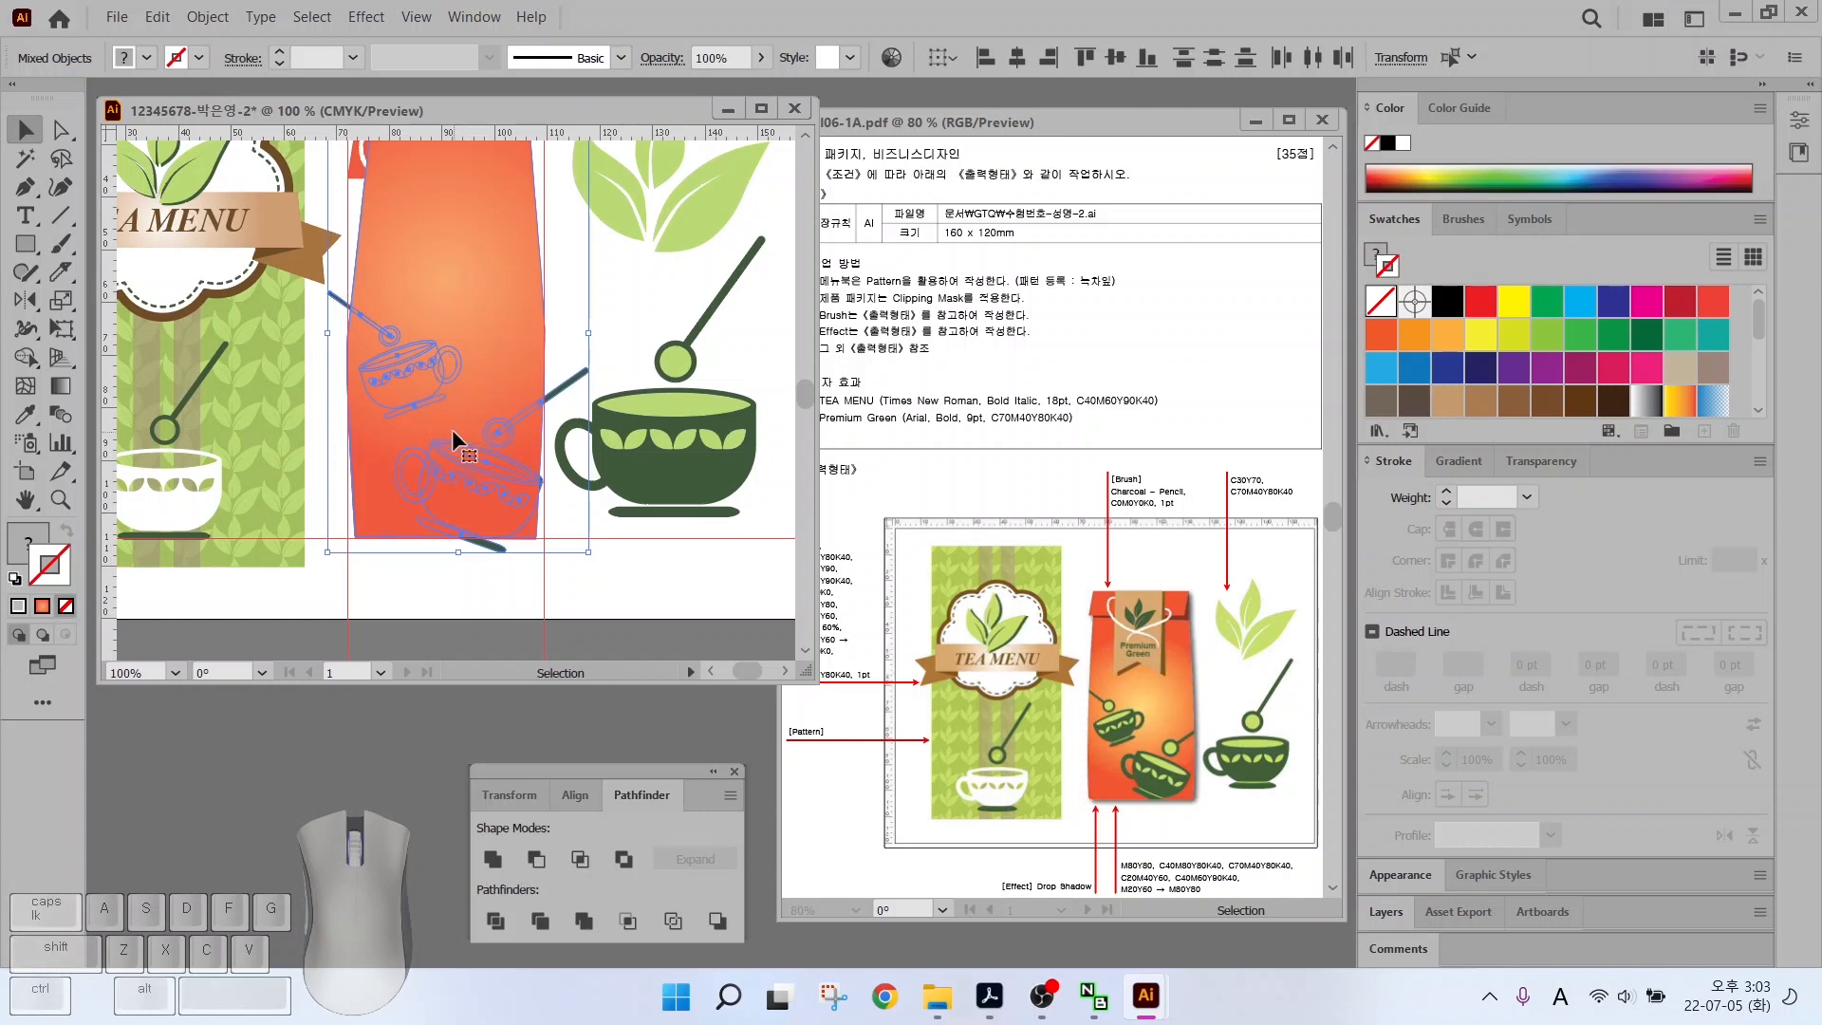
right_click(465, 301)
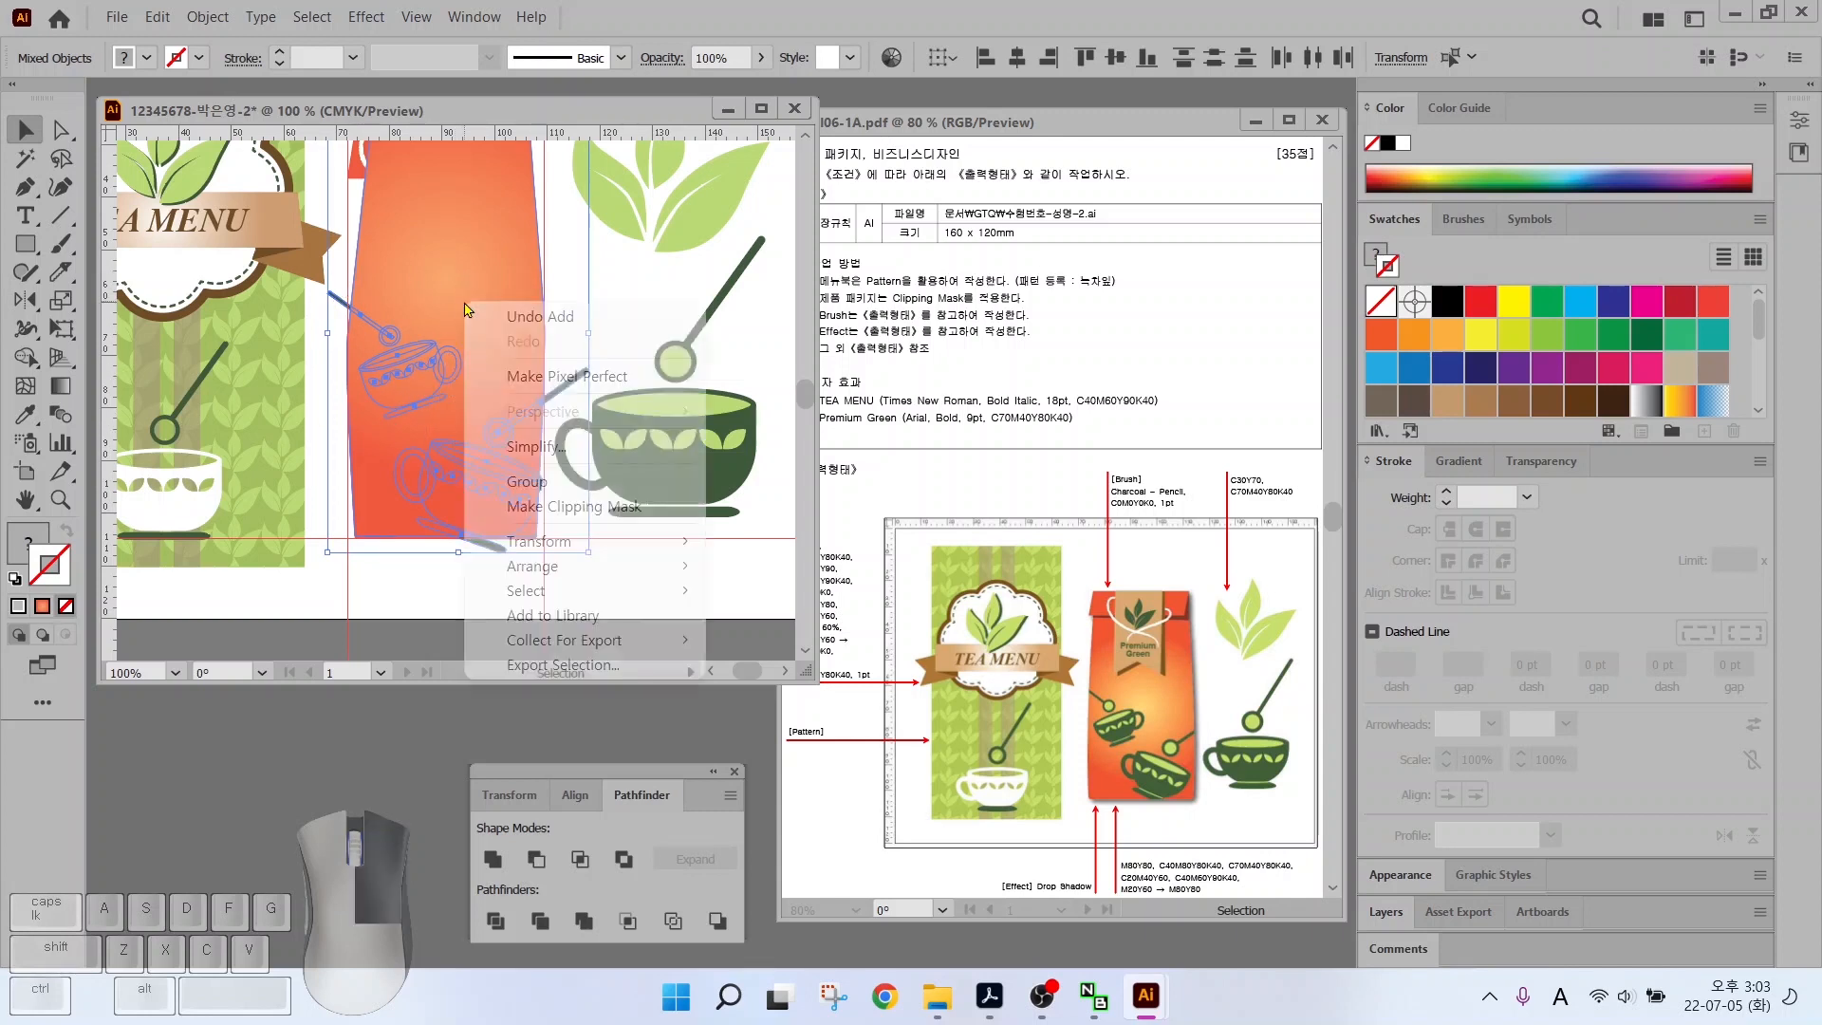
click(543, 508)
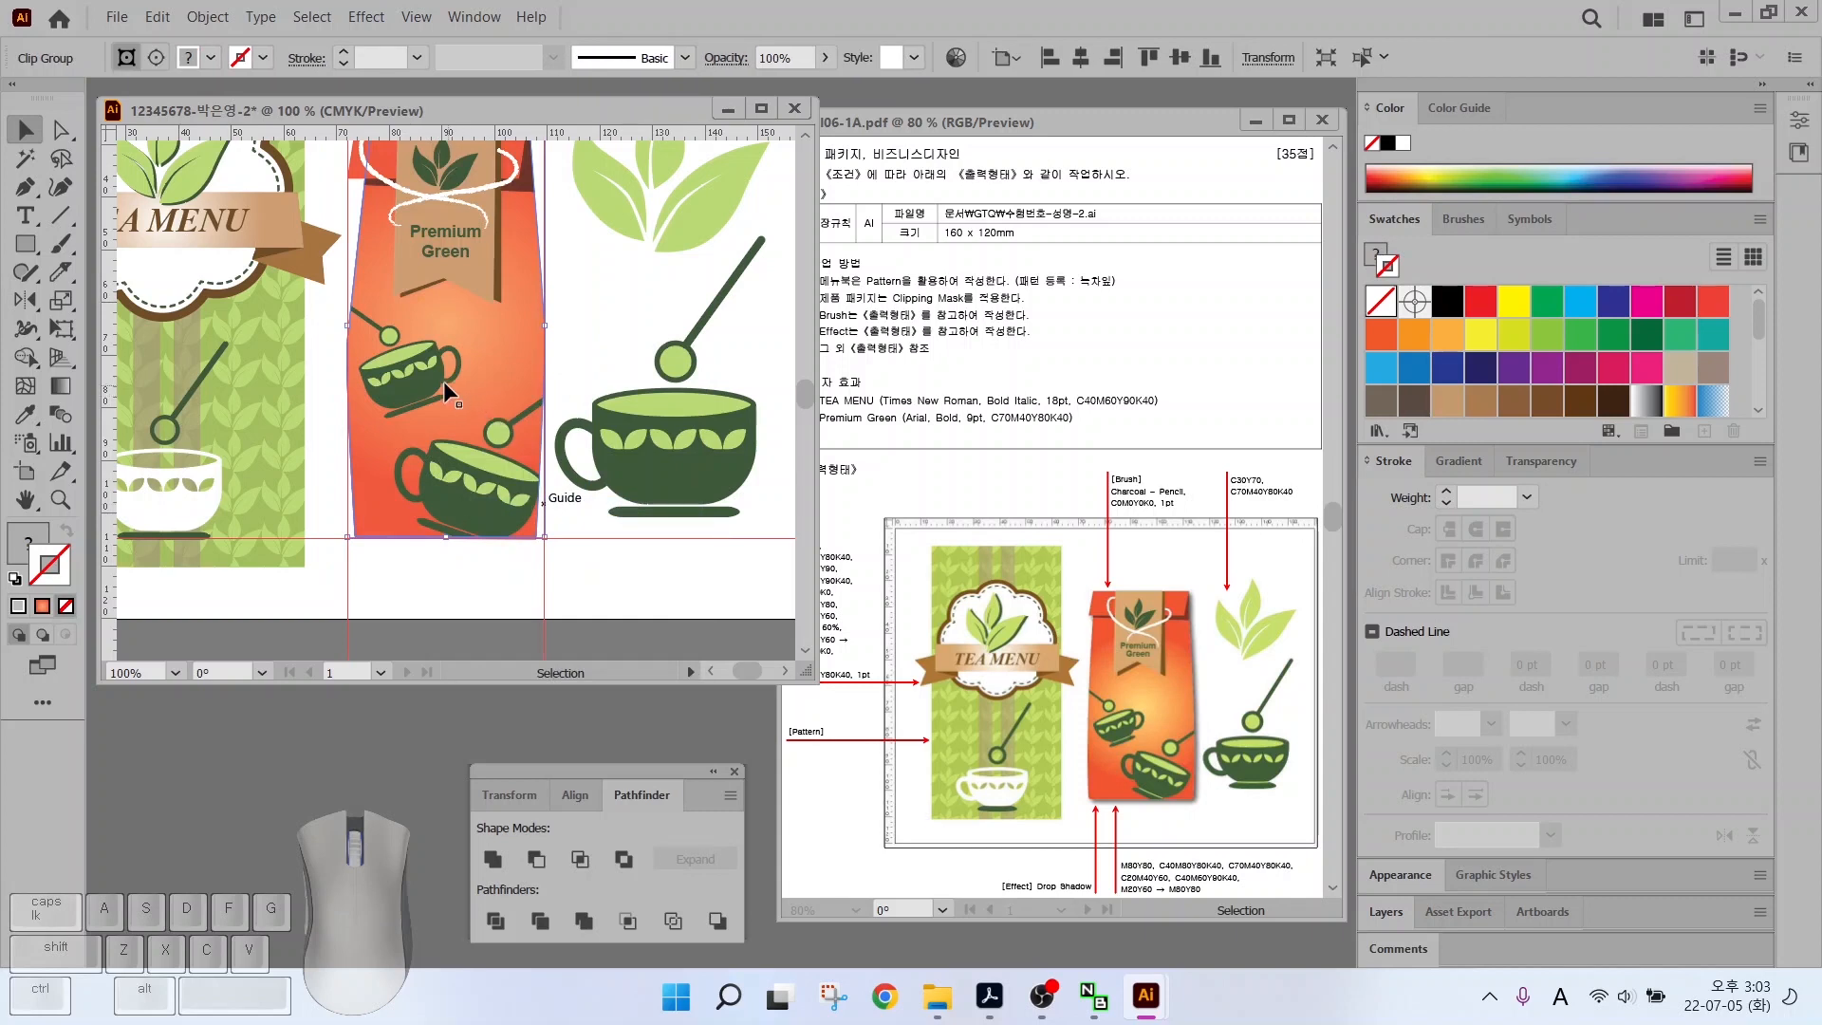
click(551, 372)
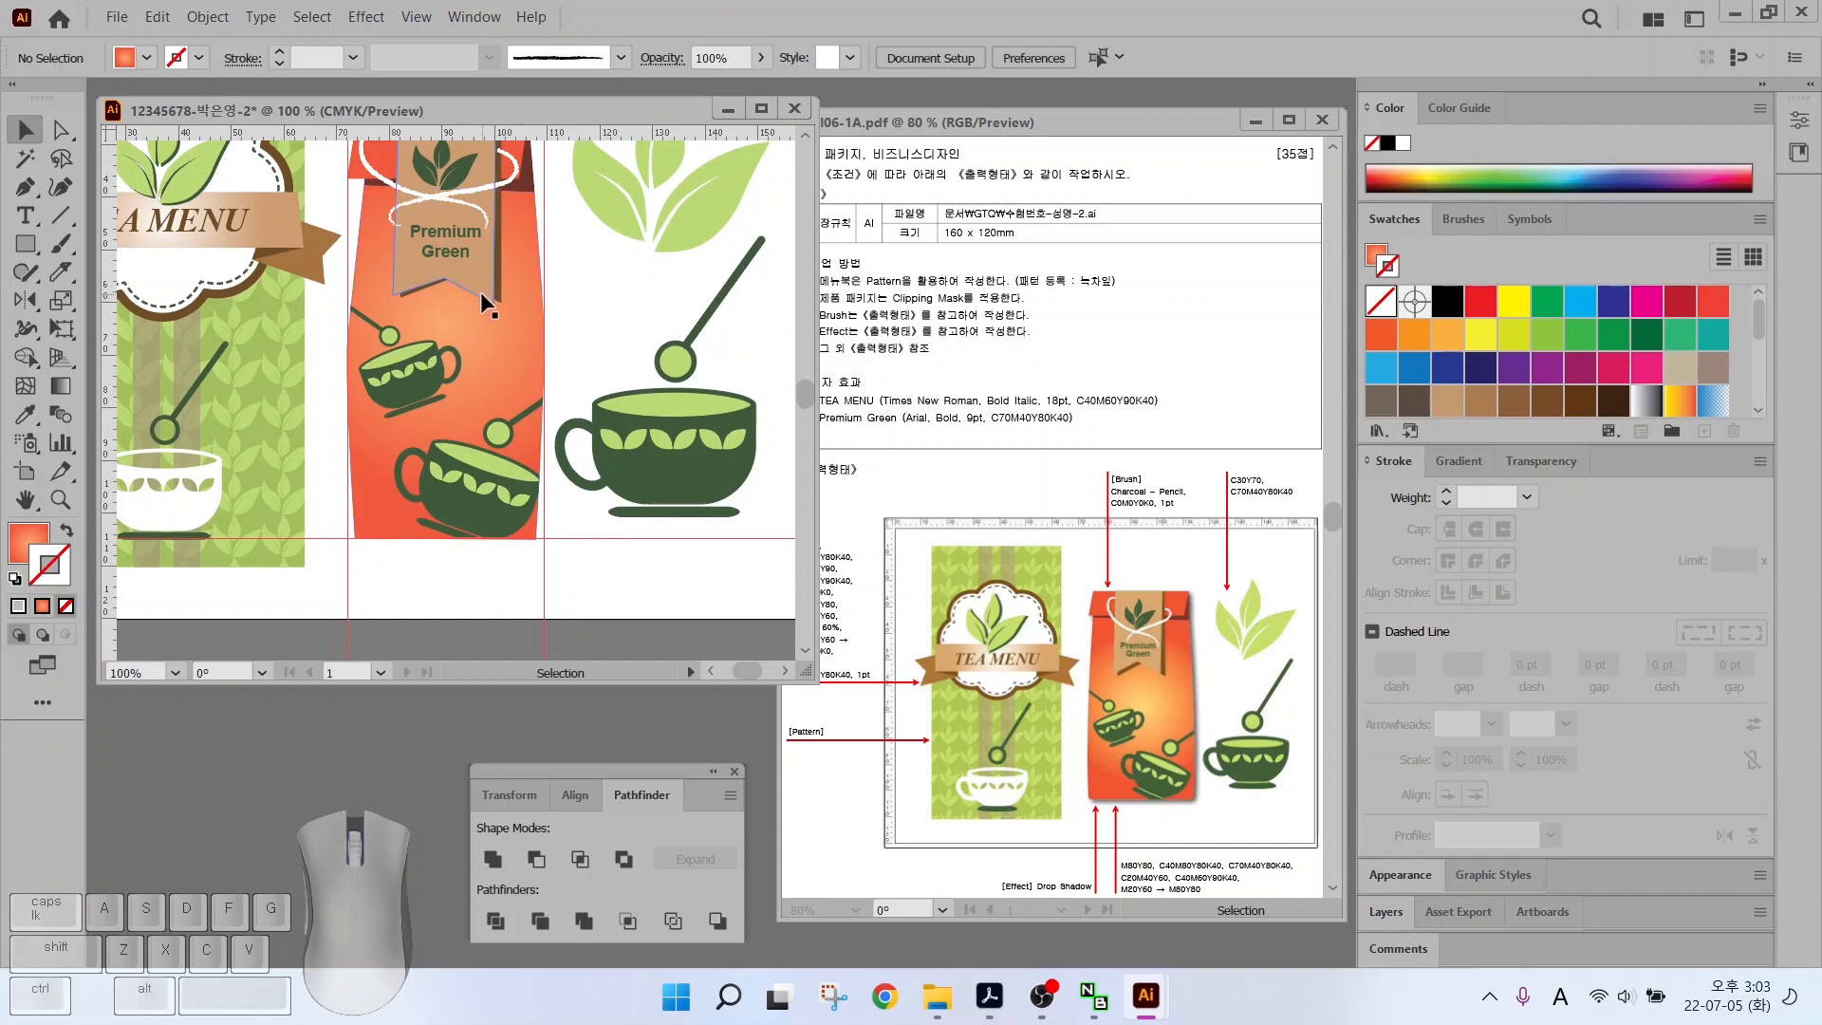
Marquee-select the bag, clipped teacups and label, and group them
click(518, 334)
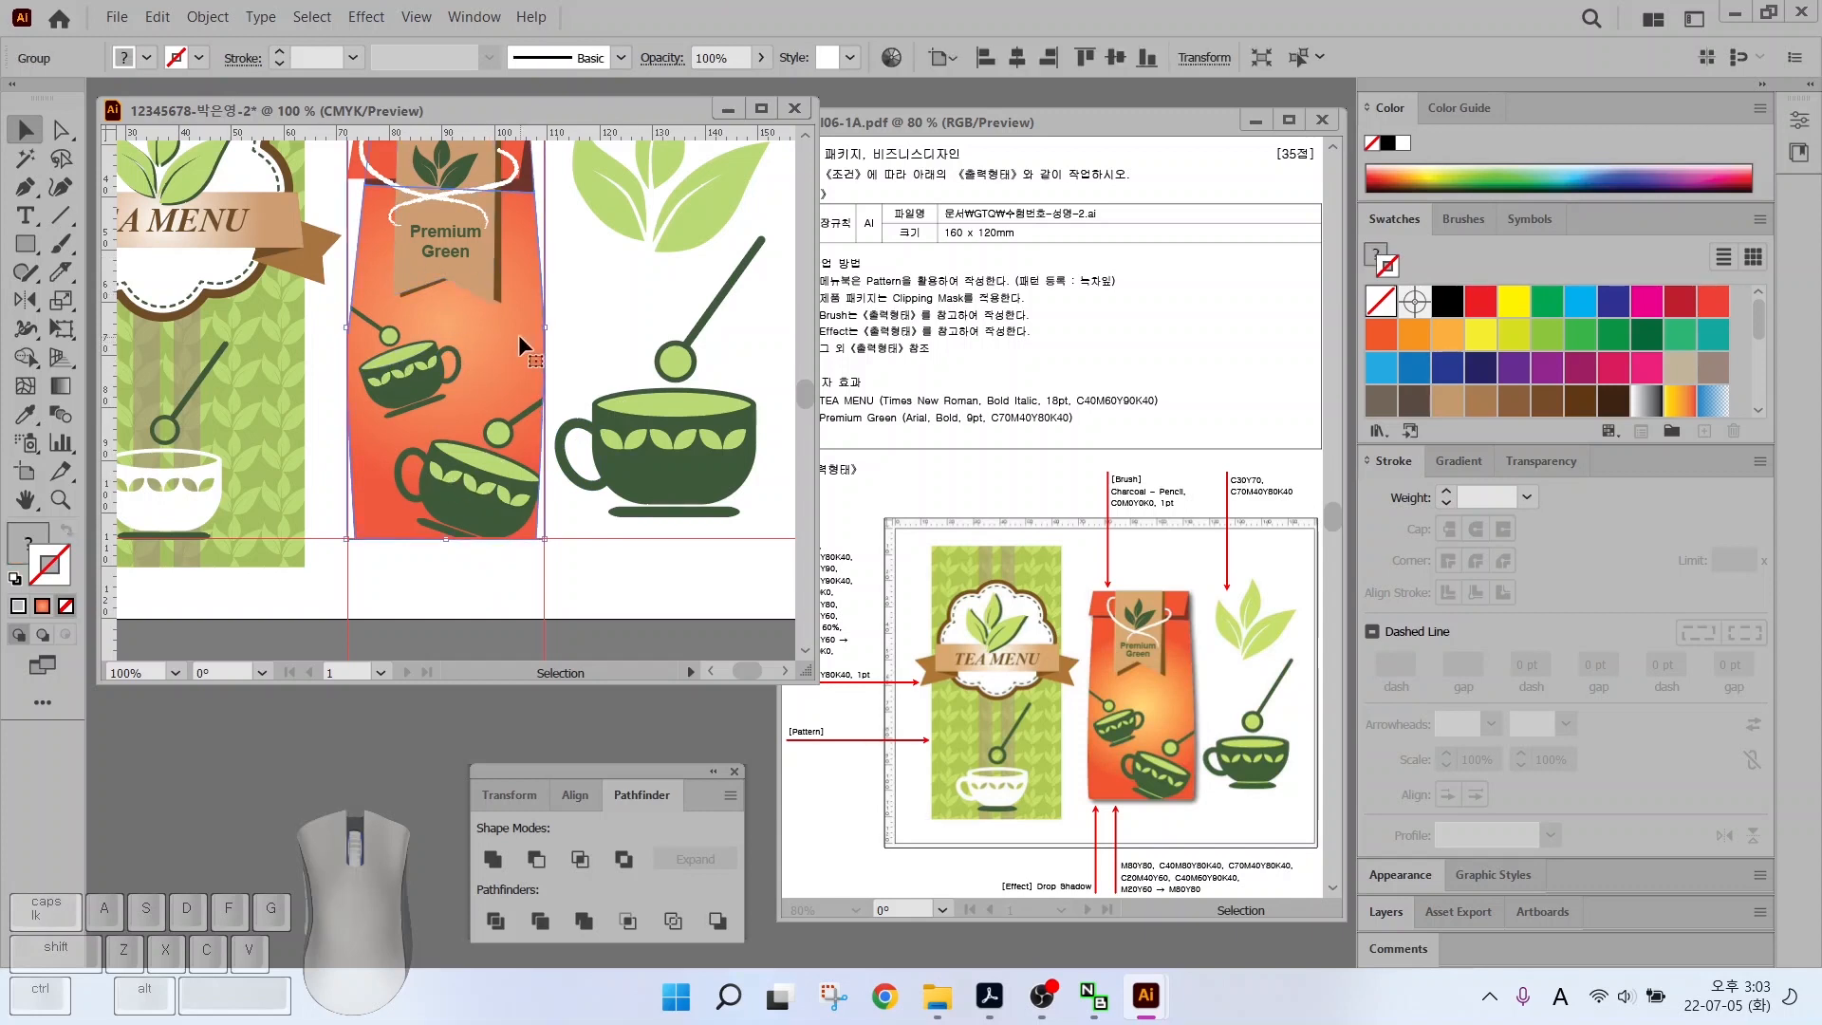
alt+scroll(518, 334, down, 1)
drag(523, 344, 549, 432)
click(489, 259)
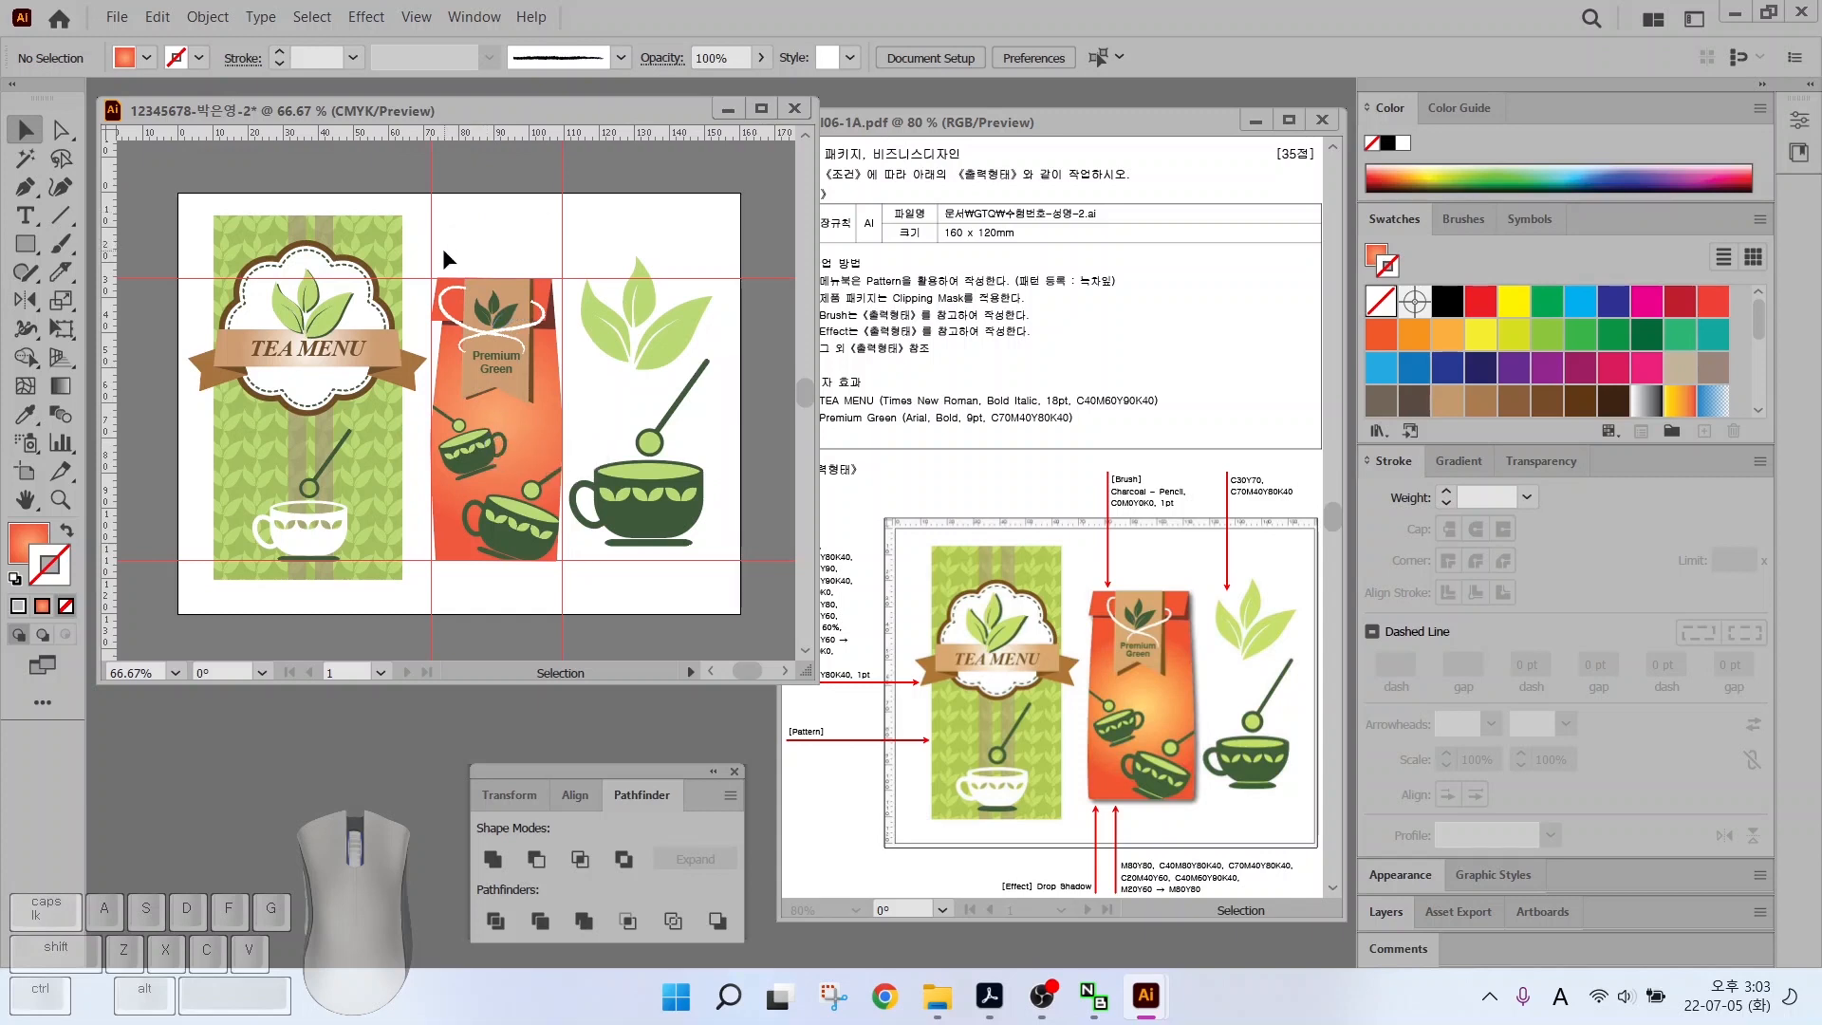
drag(438, 256, 525, 454)
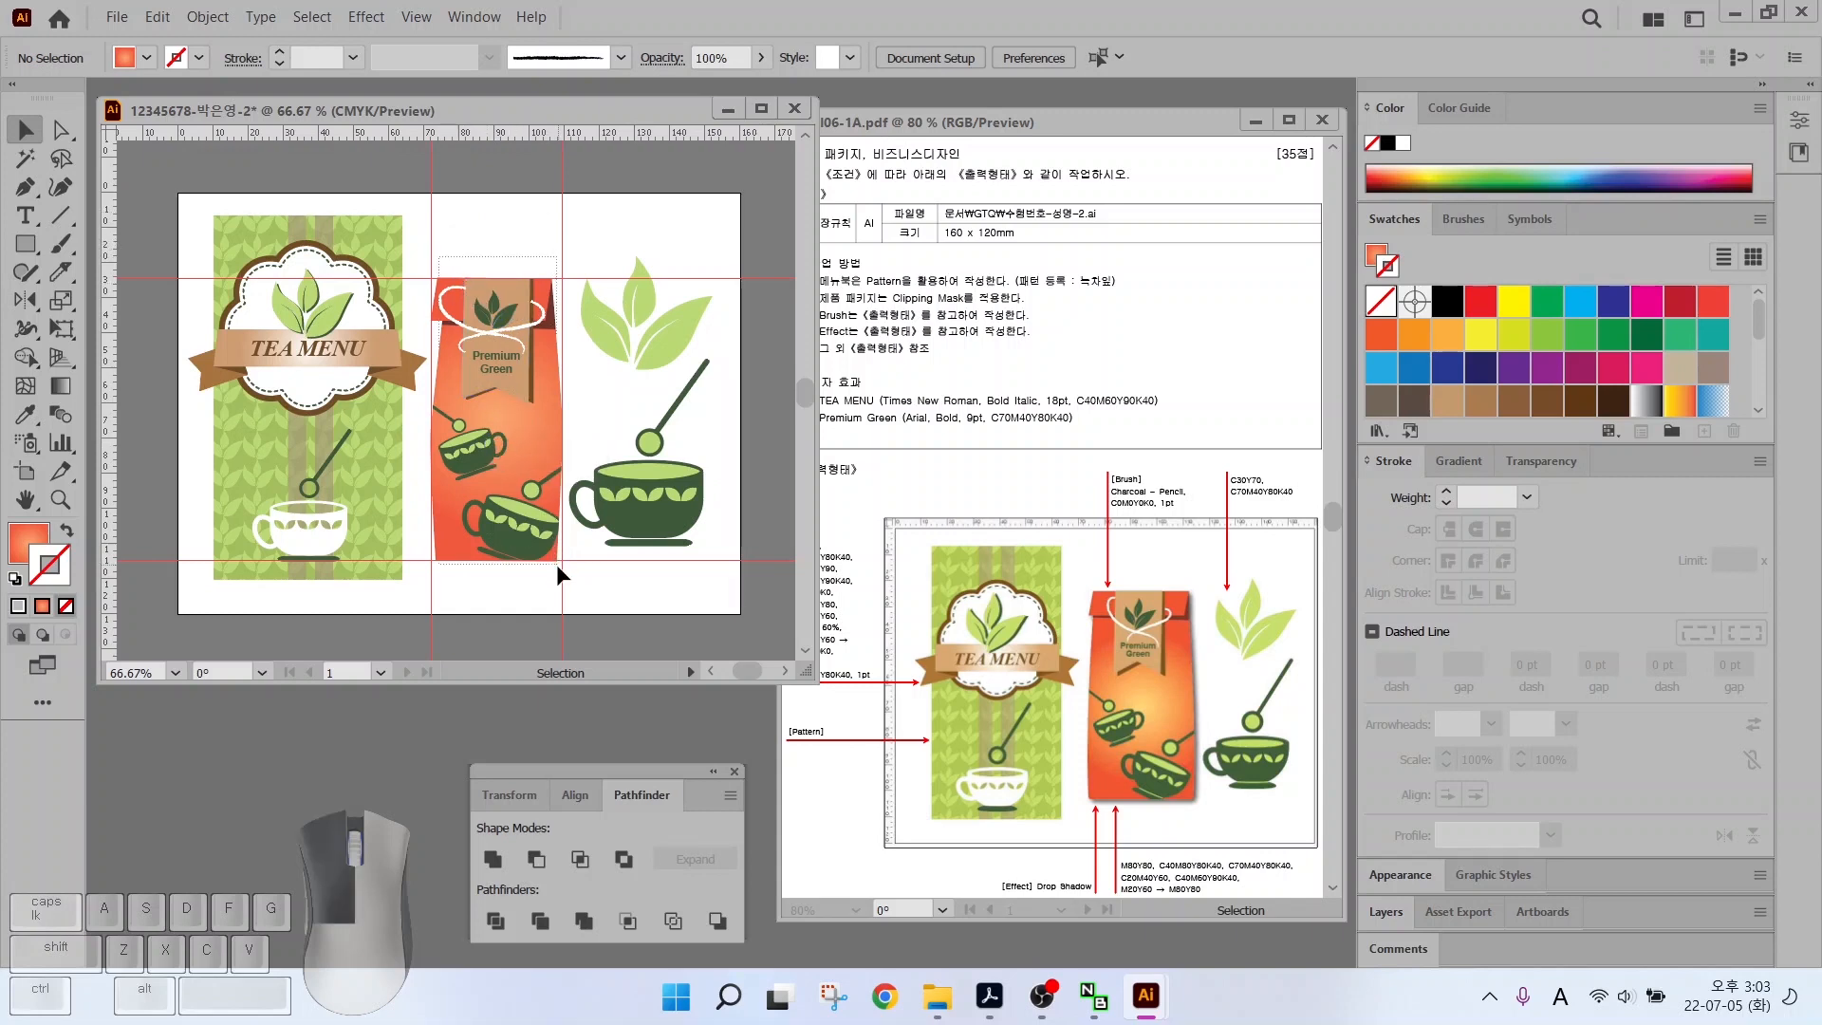
drag(555, 563, 556, 573)
drag(476, 364, 515, 373)
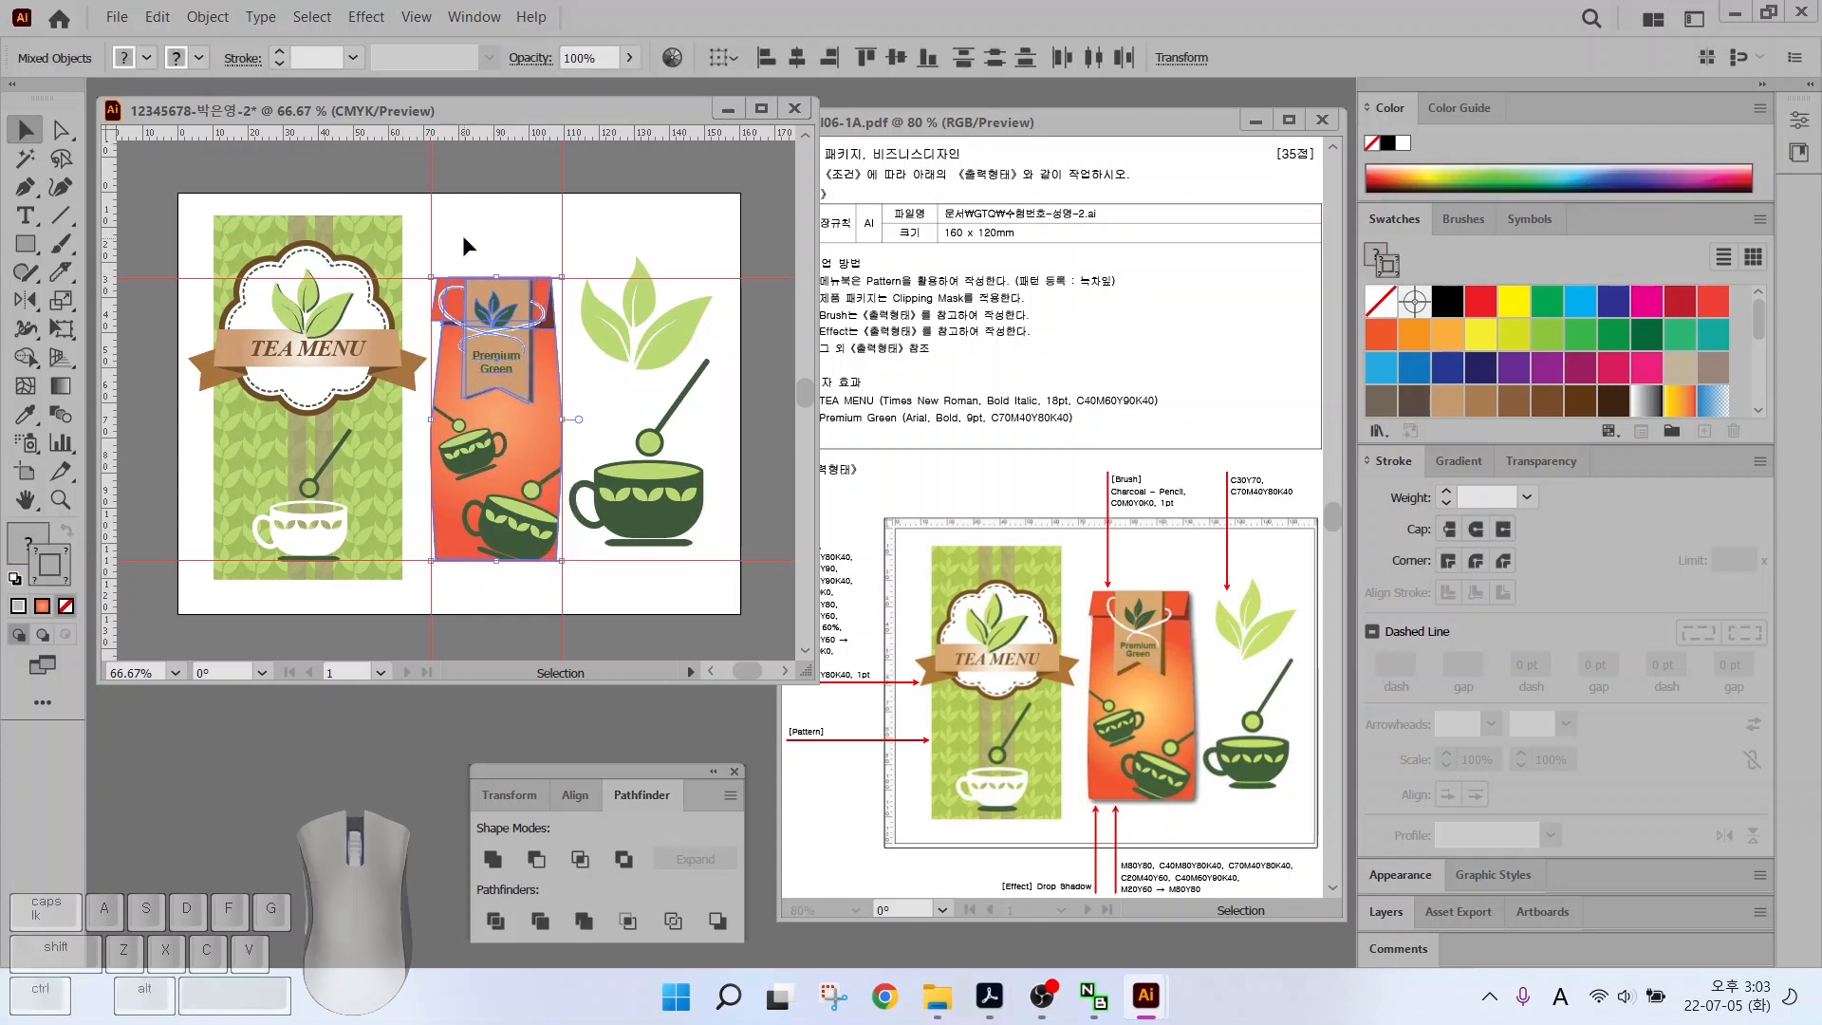
right_click(504, 432)
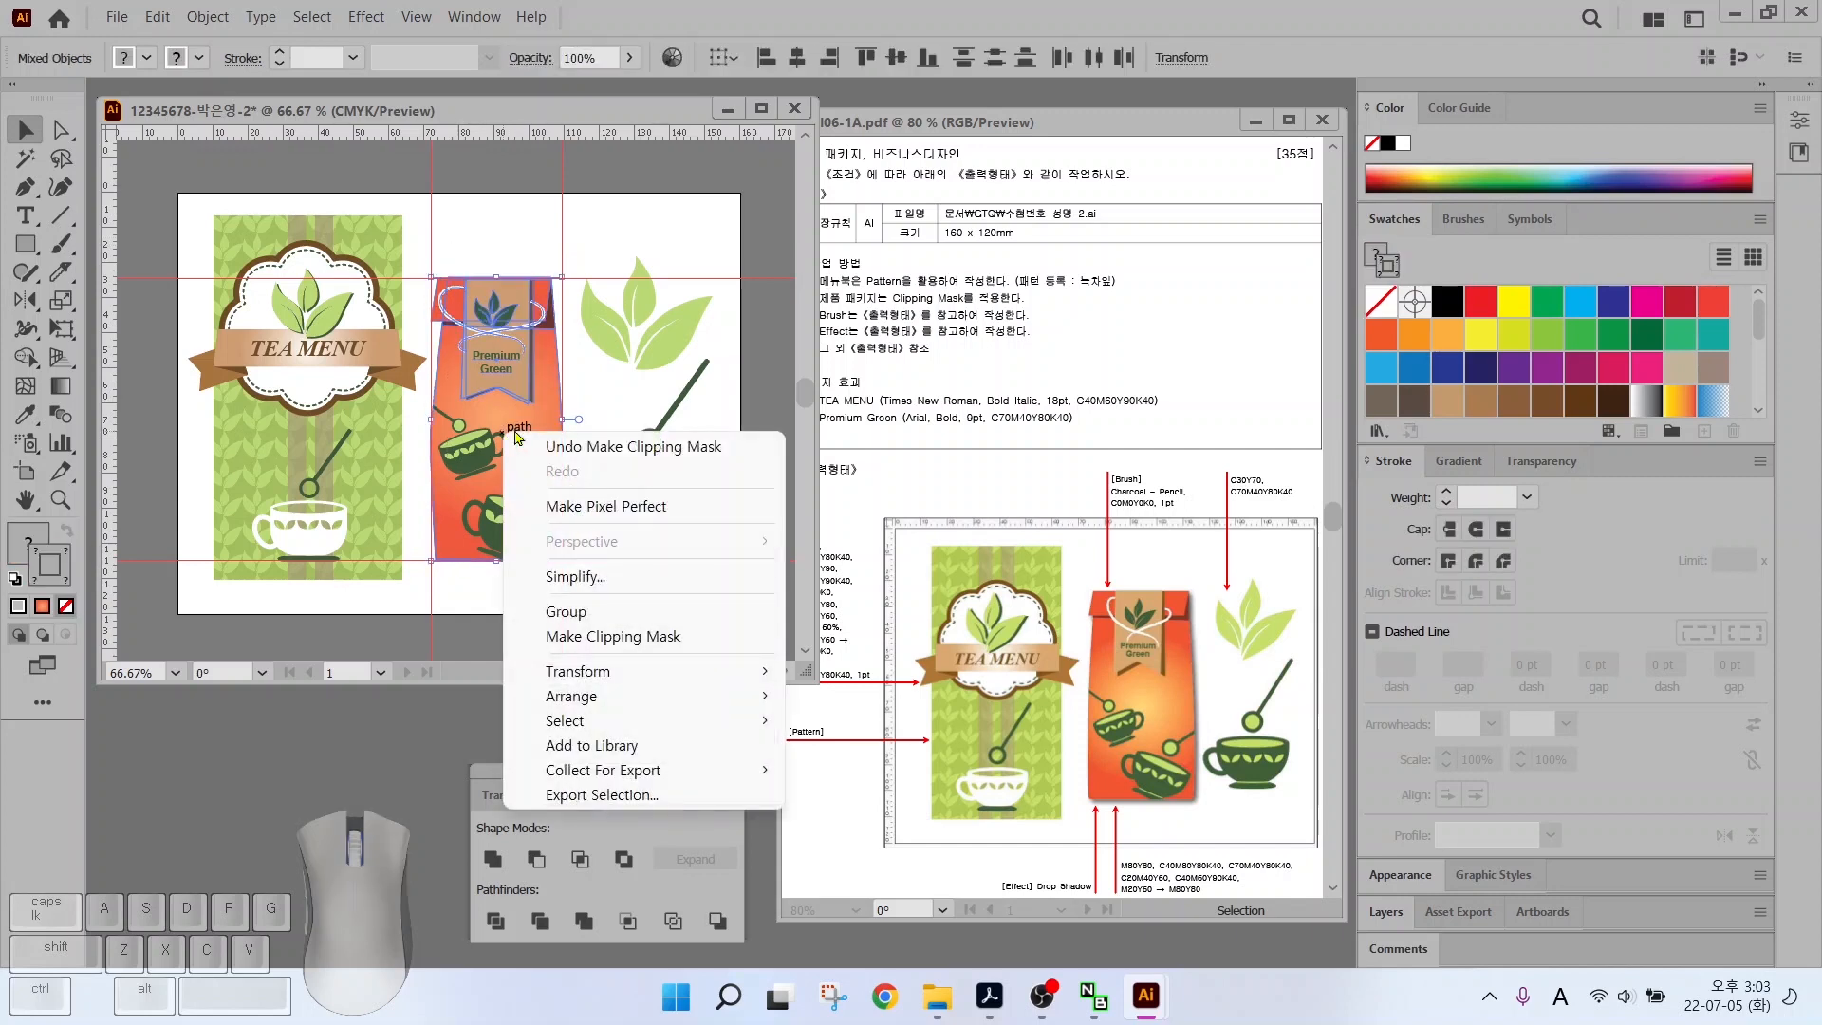
click(561, 610)
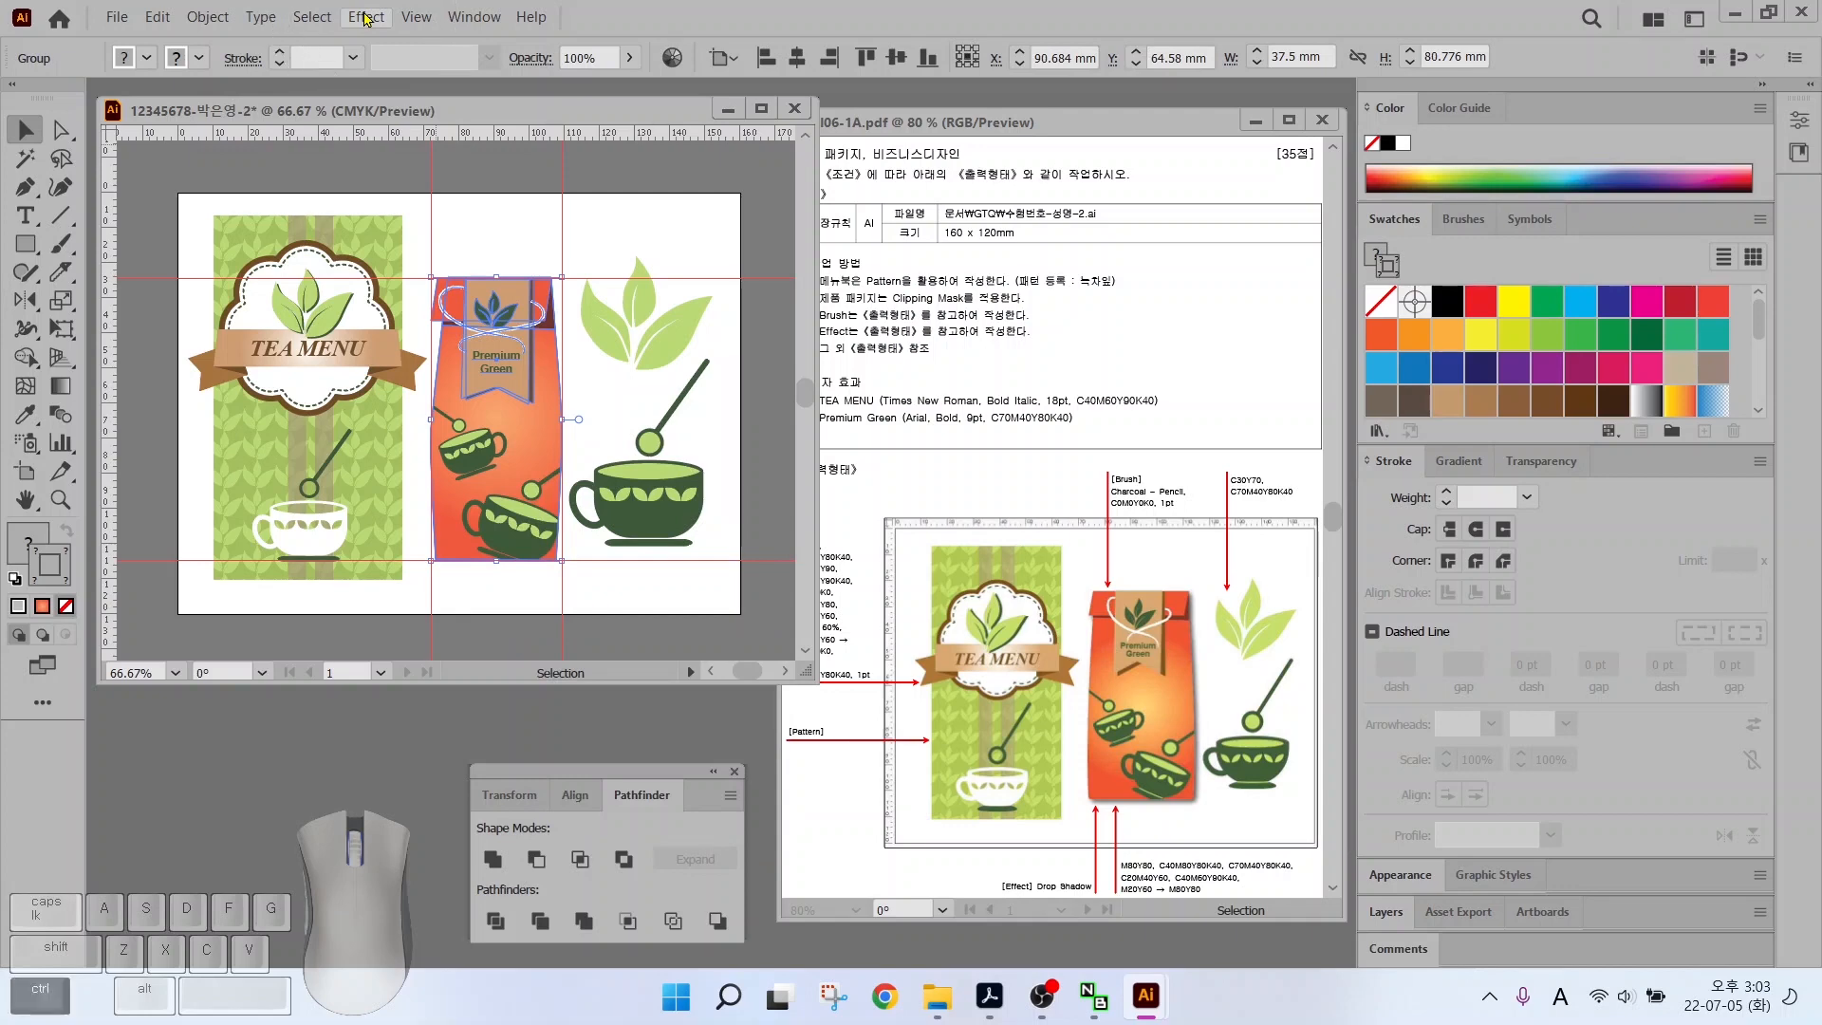
Open the Effect > Stylize > Drop Shadow settings for the package
click(366, 17)
mouse_move(432, 334)
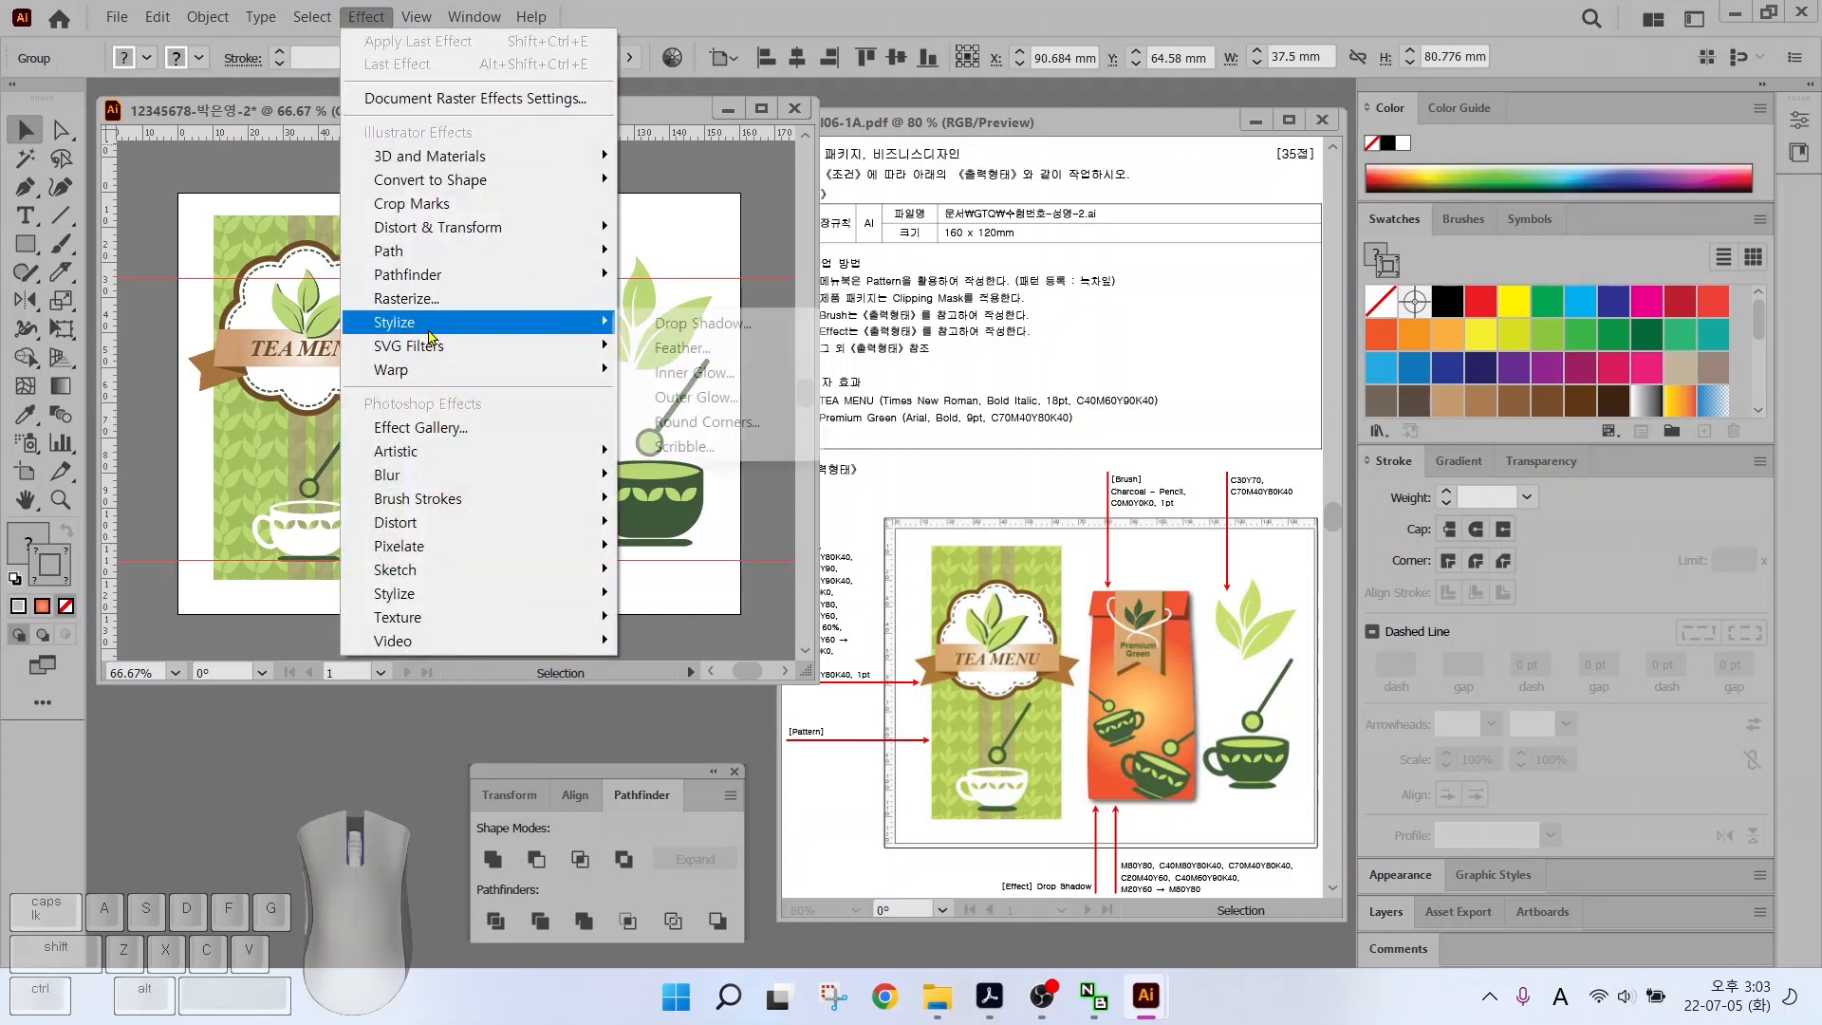
click(711, 327)
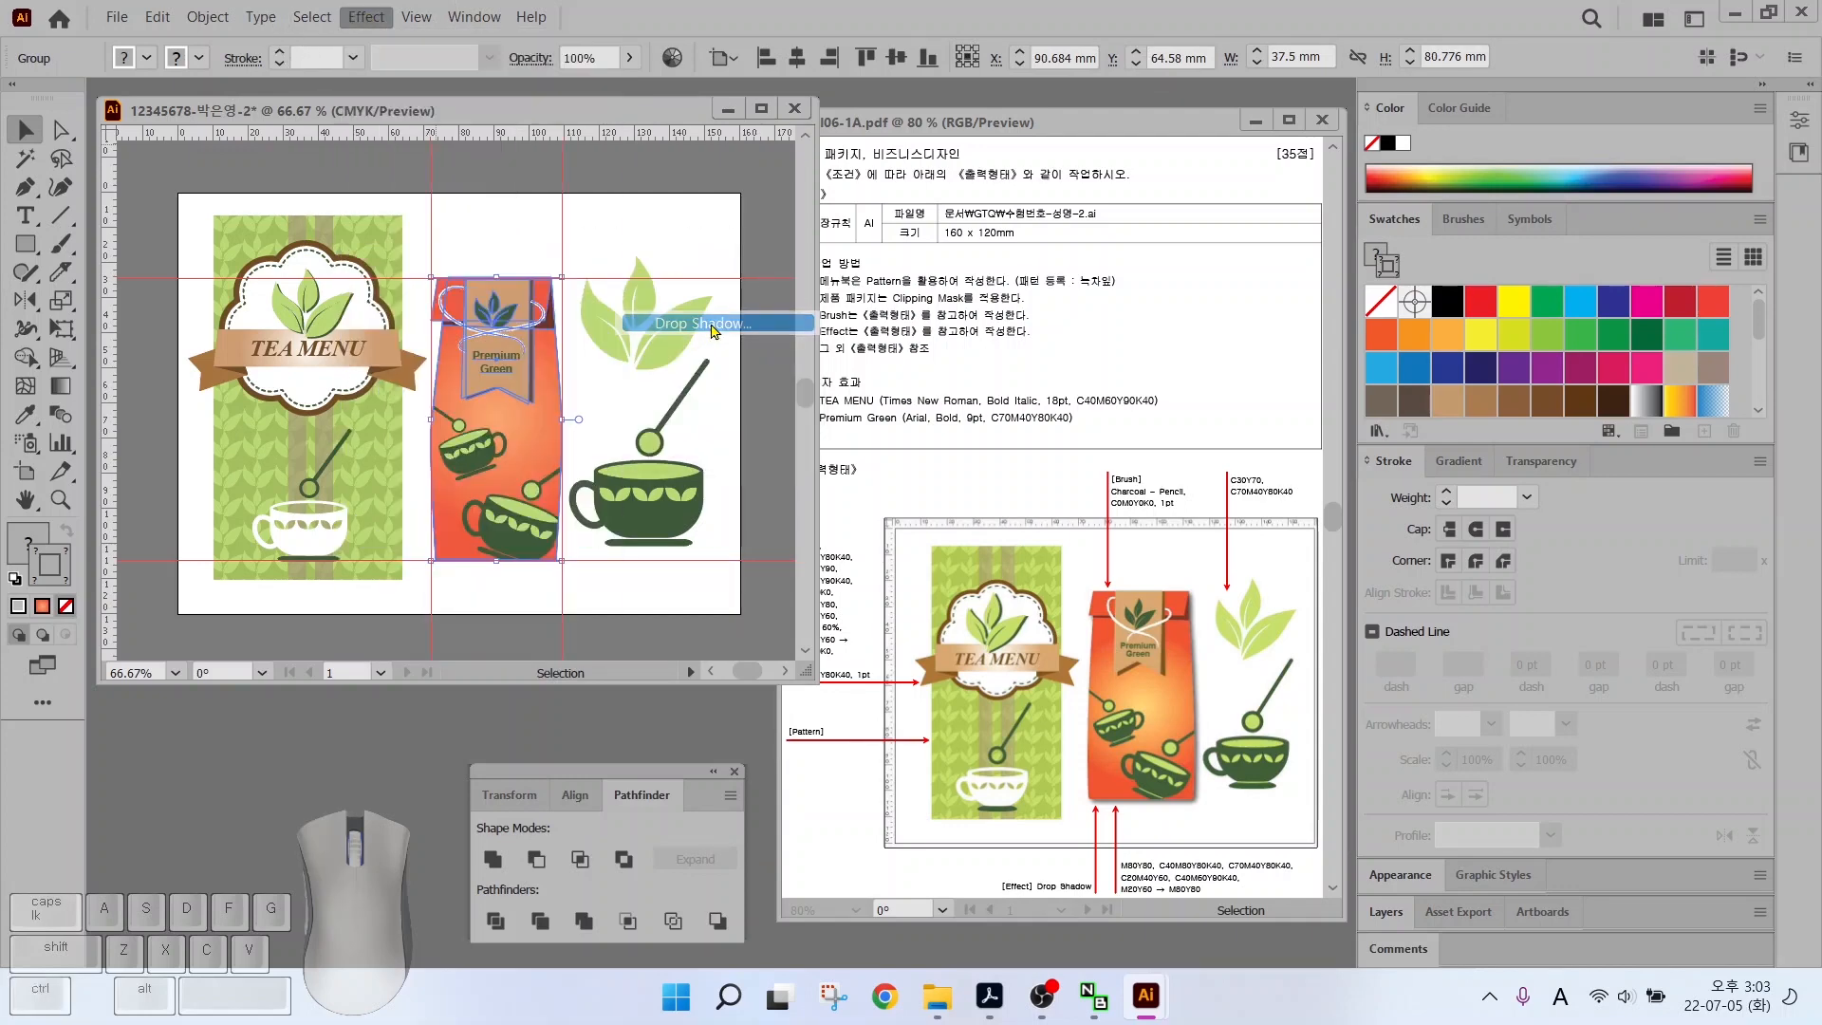
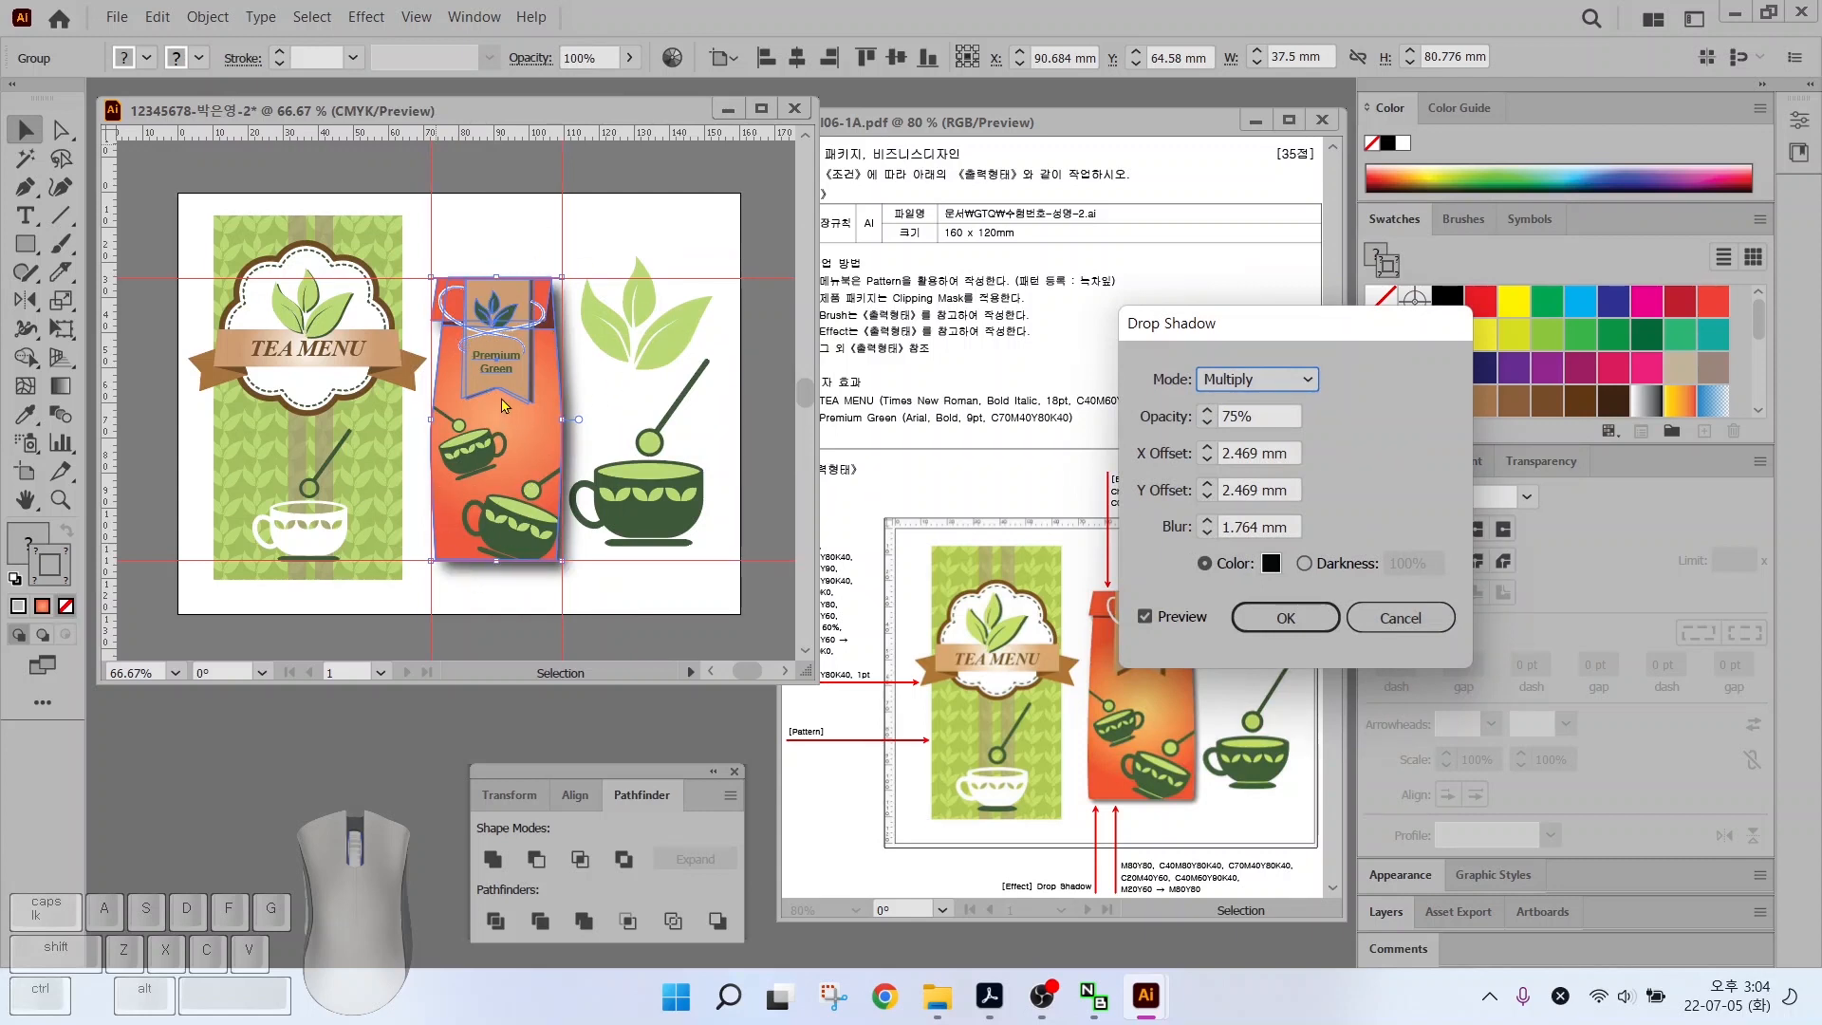
Apply a drop shadow to the package with 1 mm X and Y offsets and 1 mm blur
click(474, 386)
key(ctrl)
click(1204, 534)
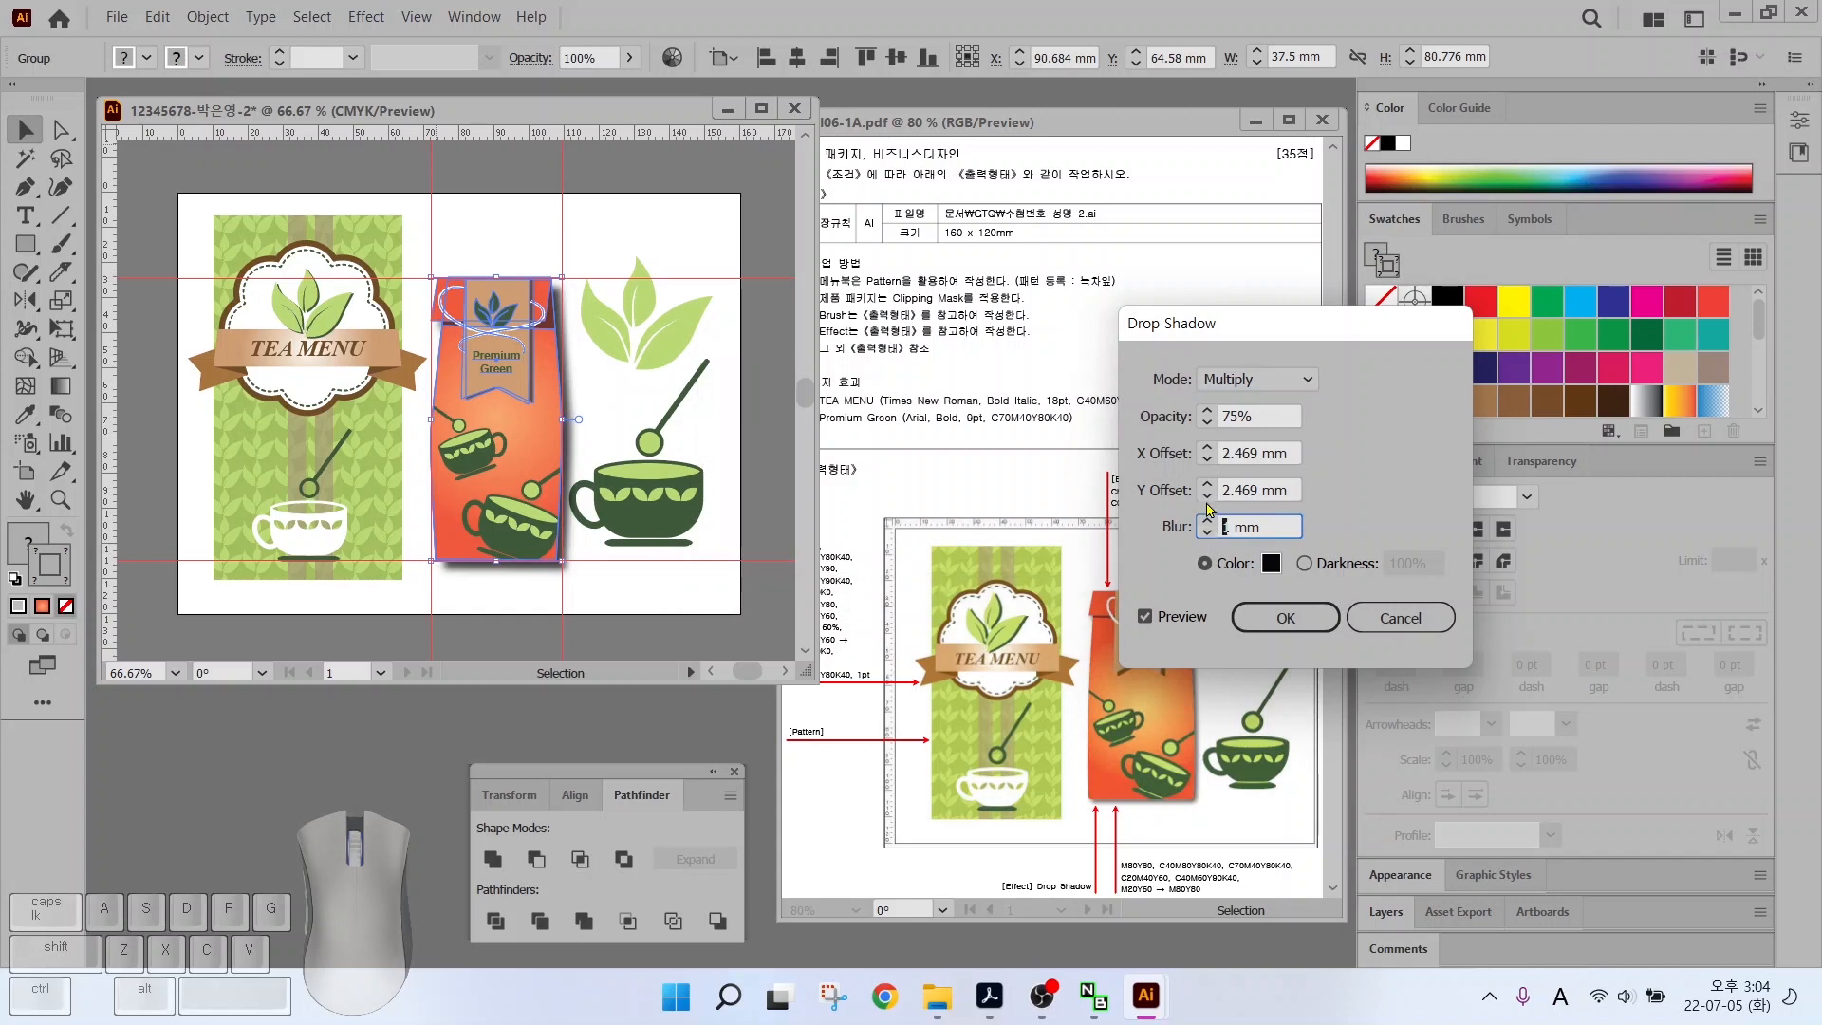
click(1206, 497)
click(1205, 460)
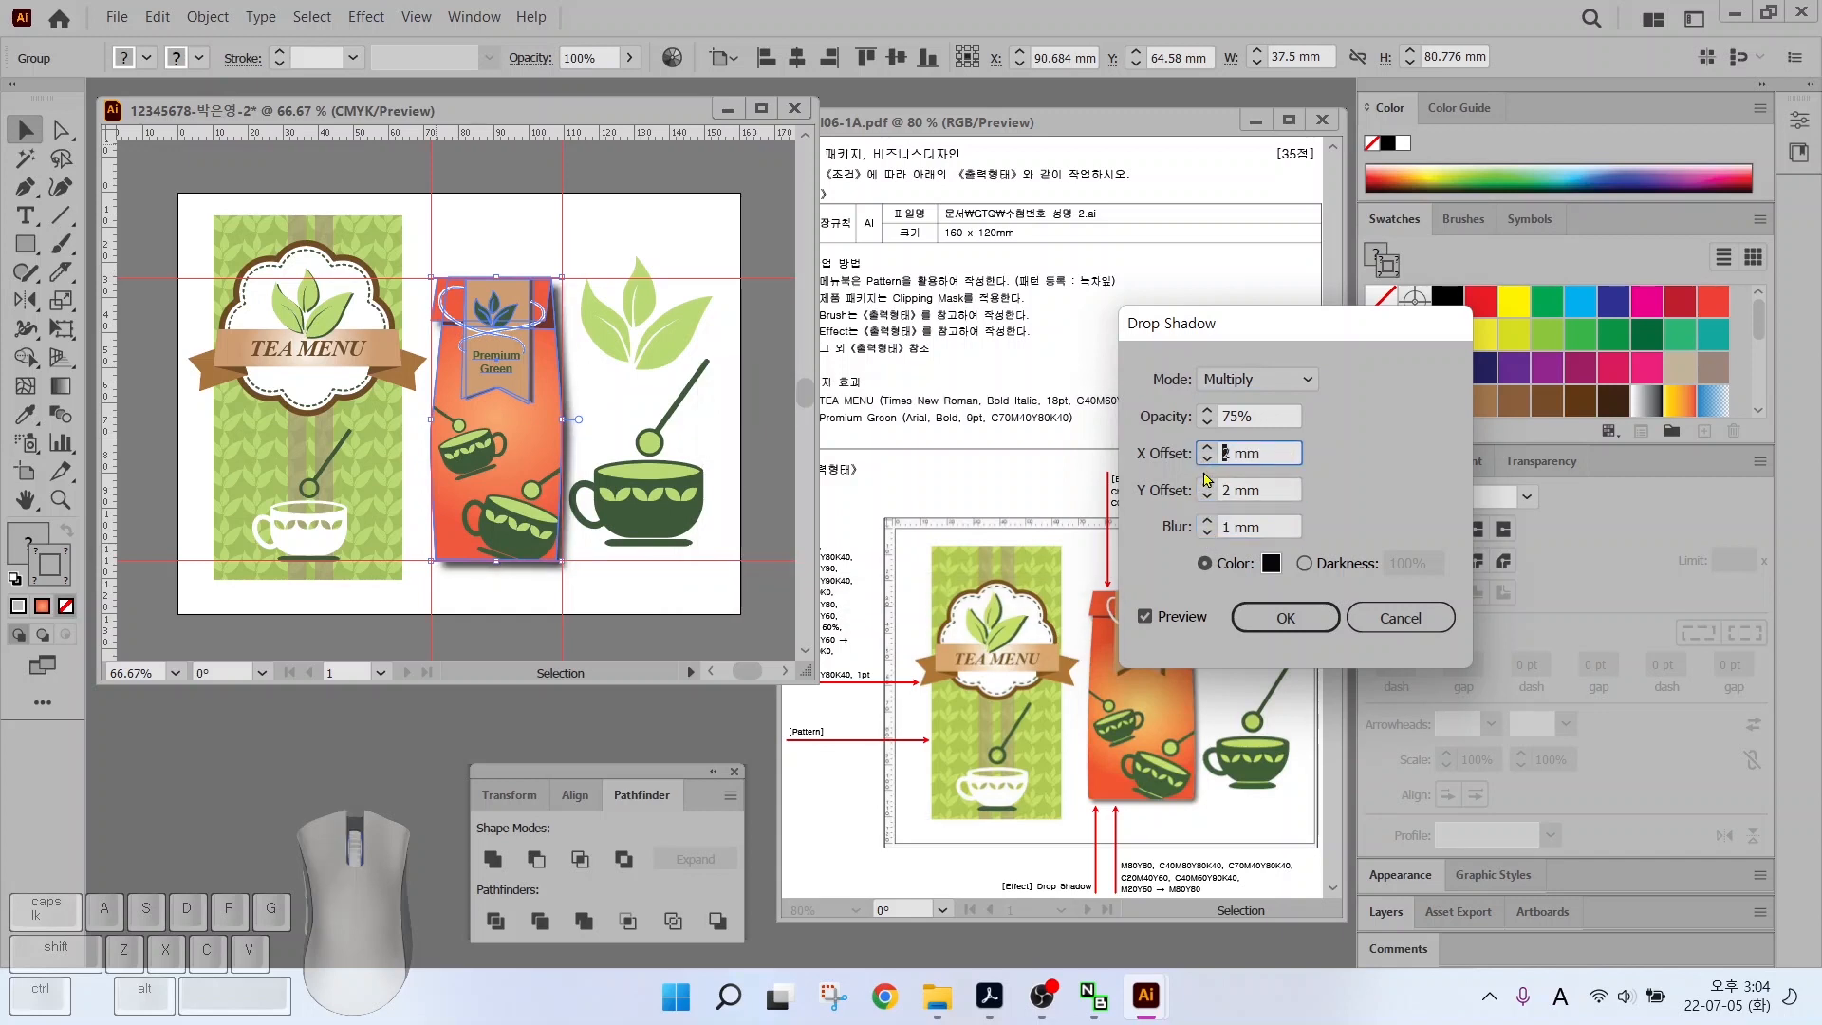
click(1205, 462)
click(1209, 496)
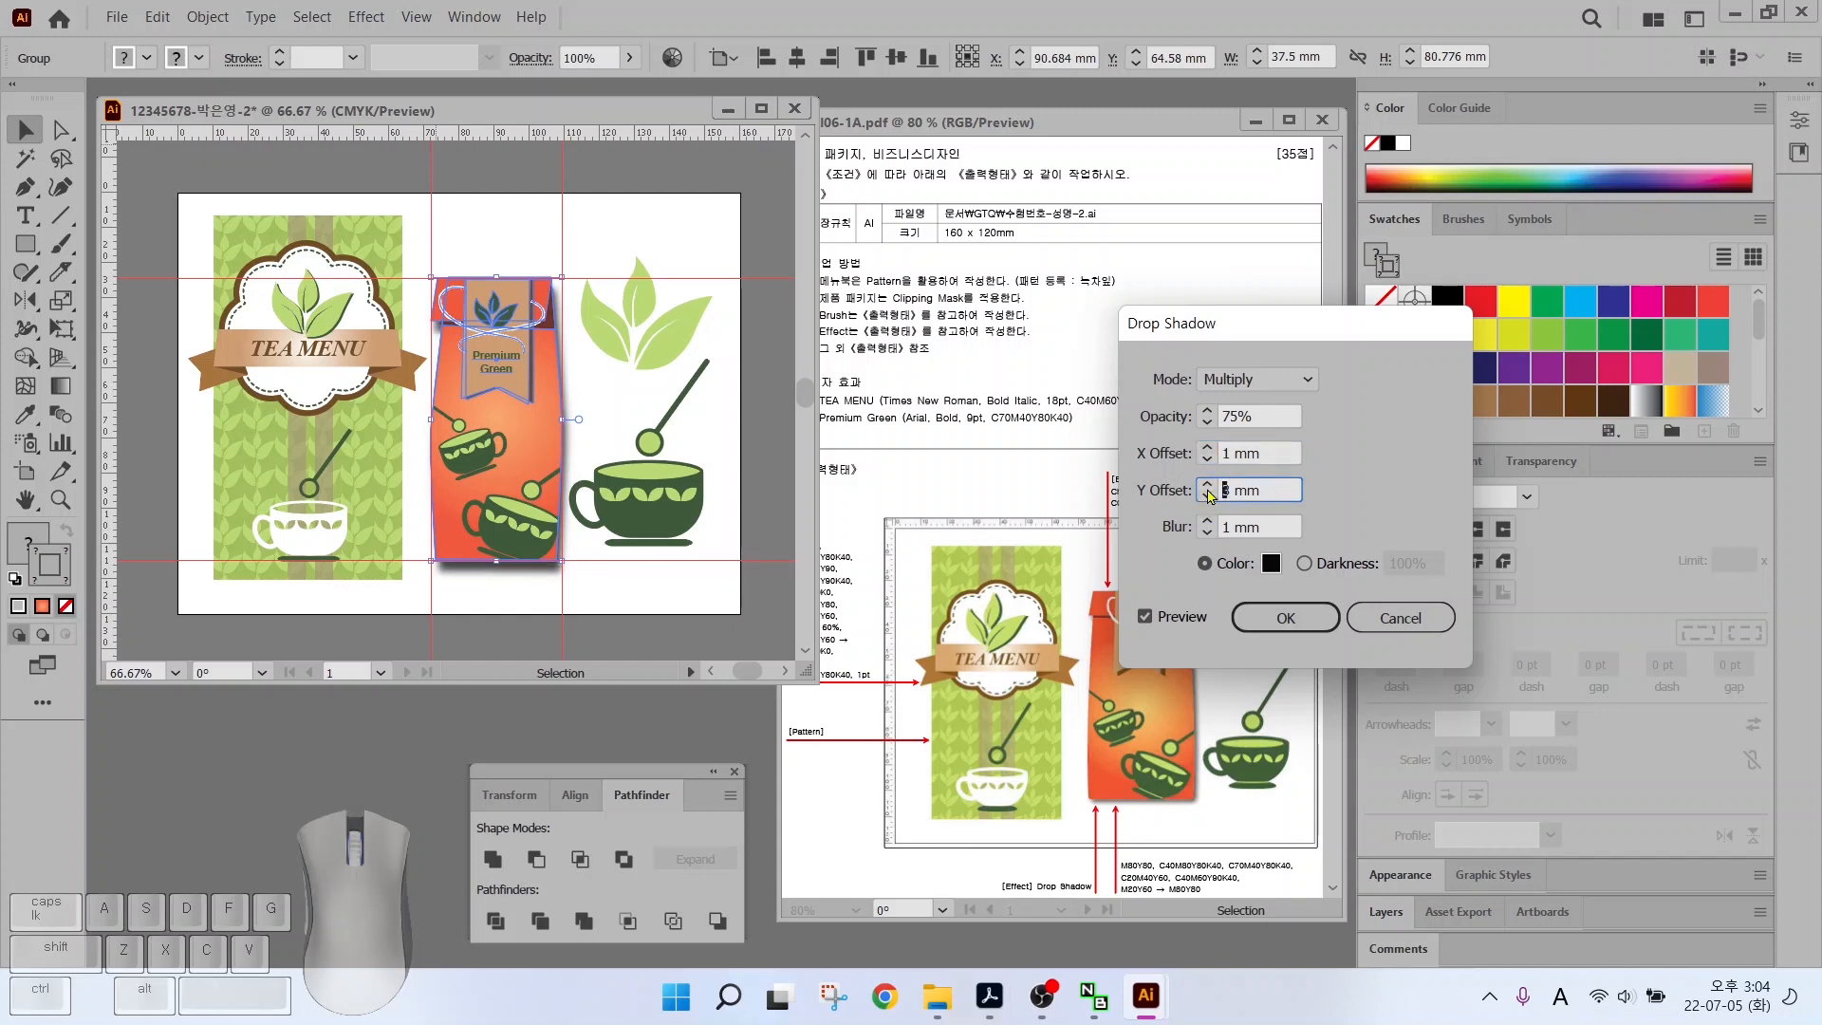
click(1207, 498)
click(1285, 617)
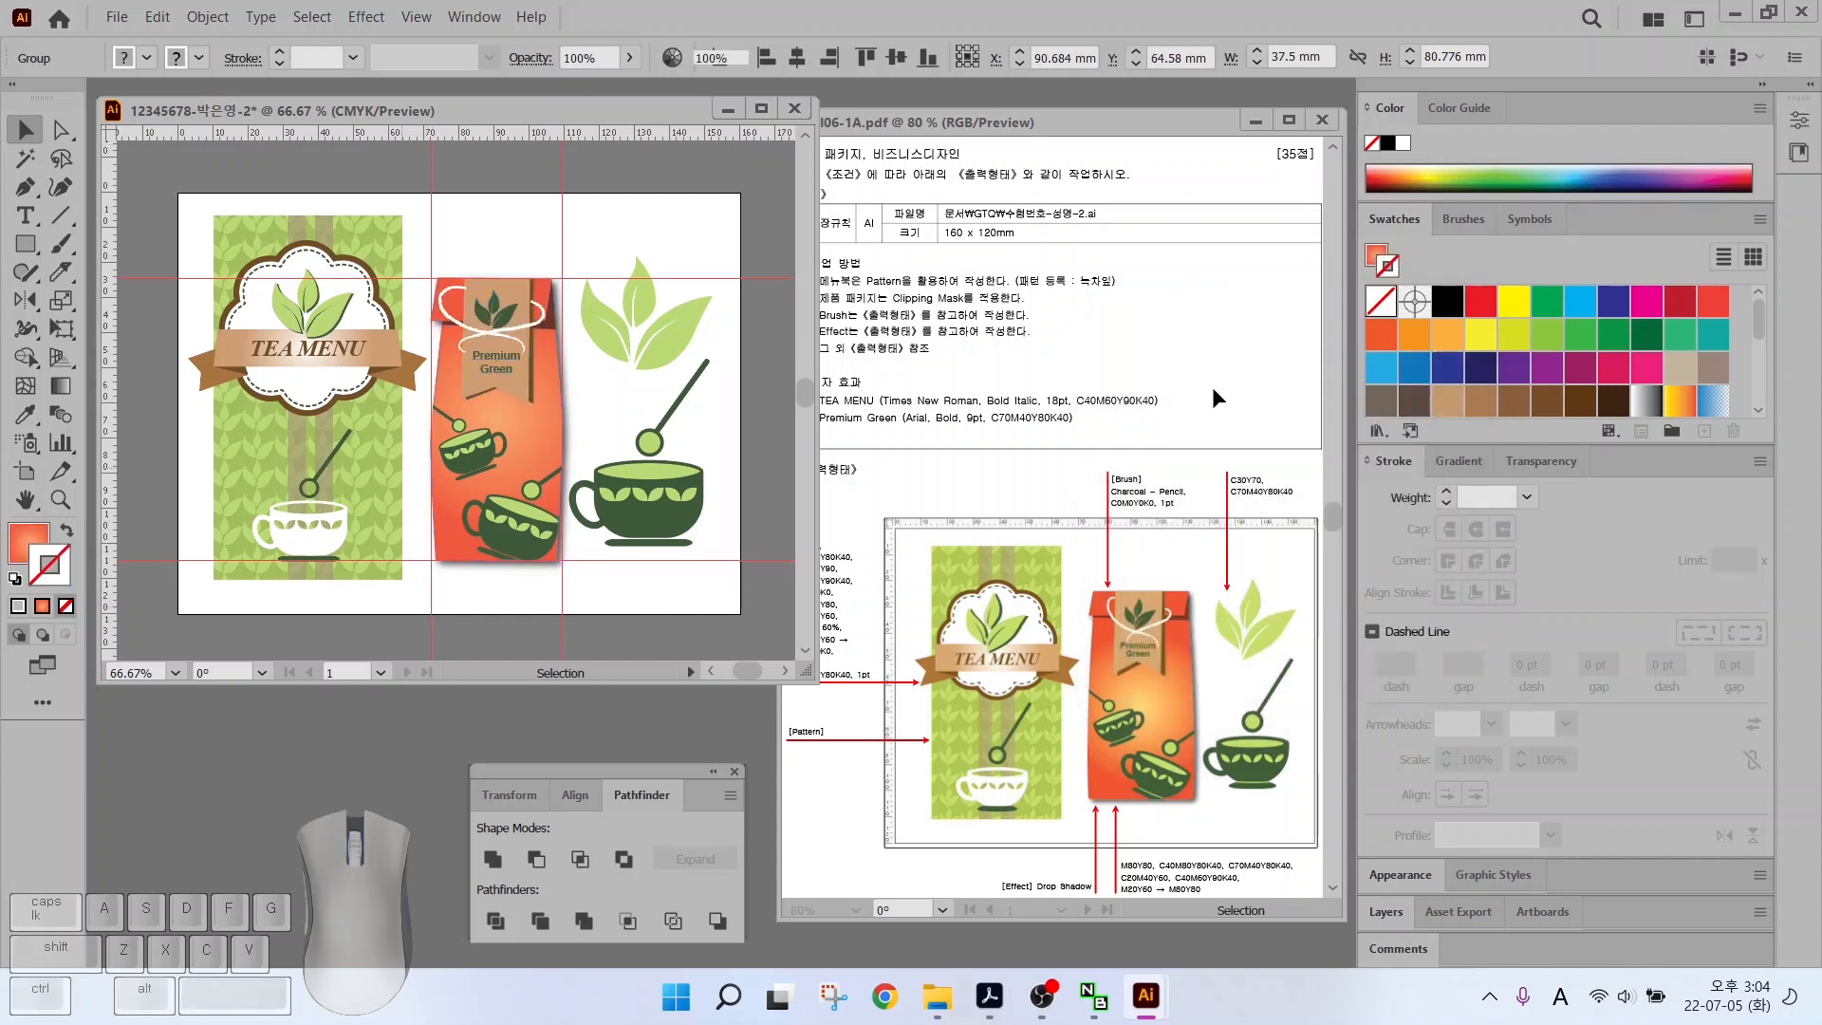
double_click(21, 501)
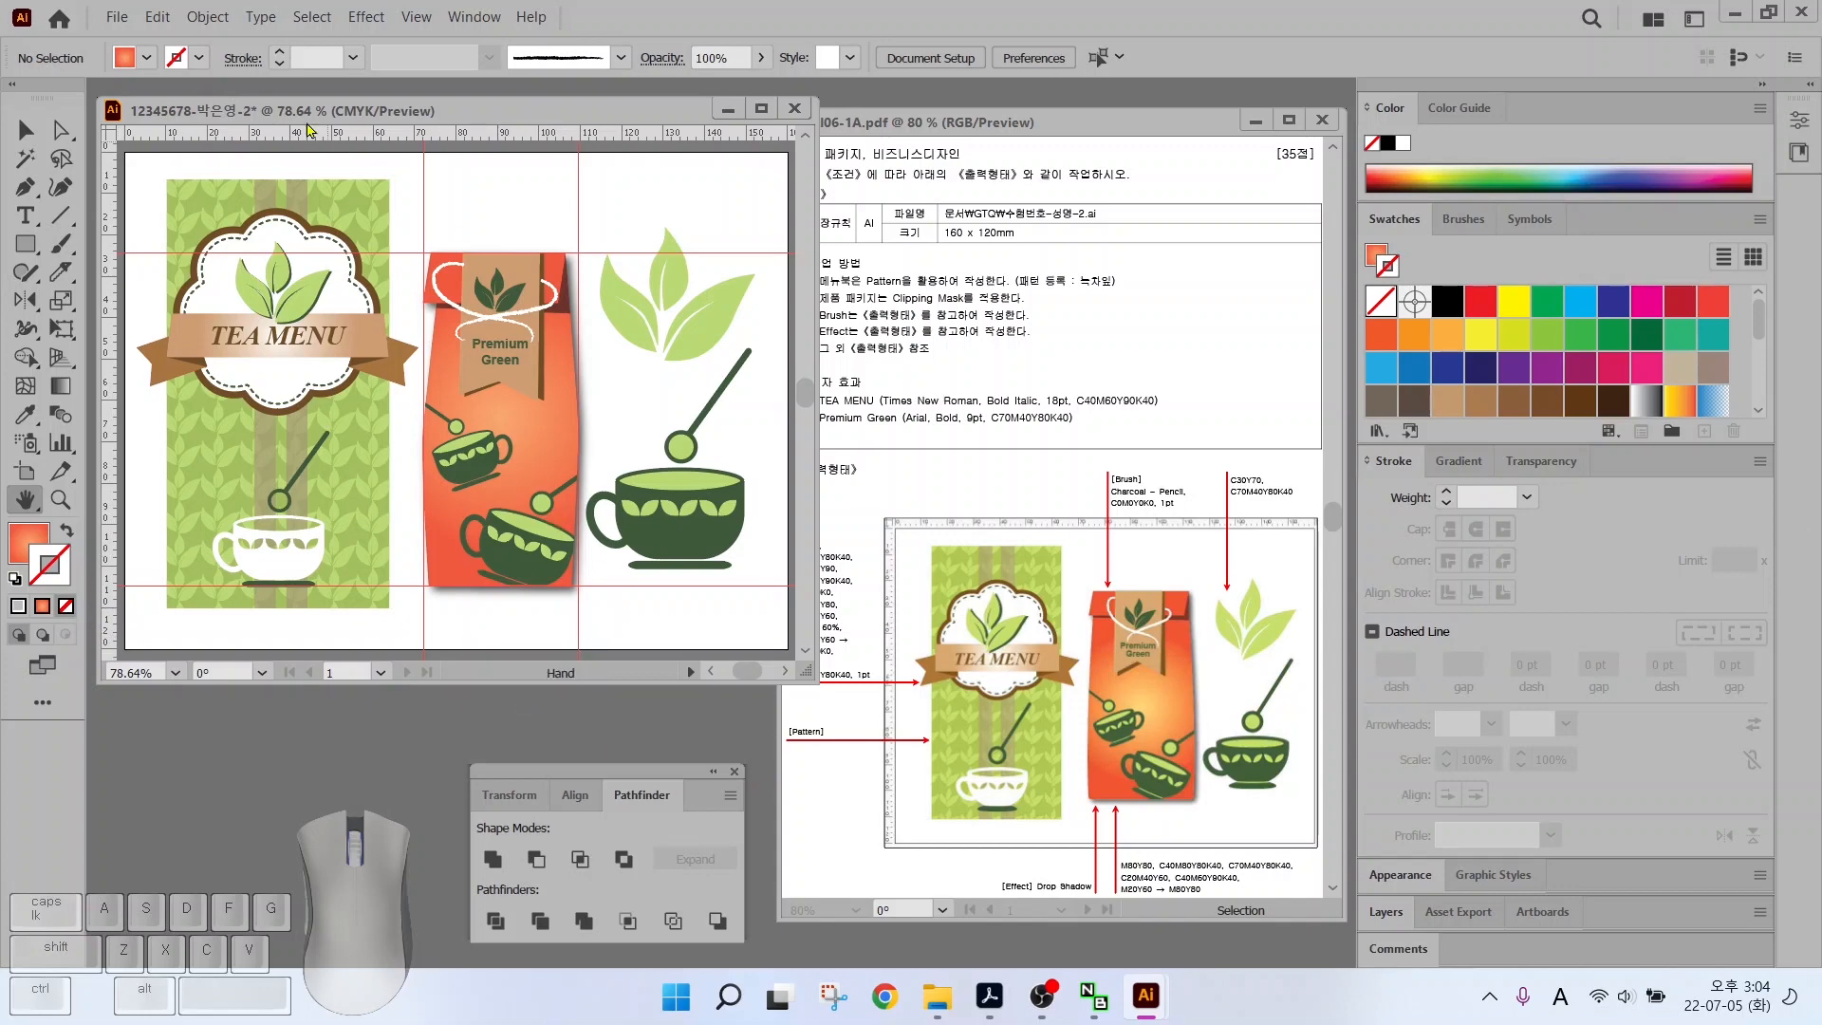
Clear all guides from the artwork and hide the rulers
click(416, 16)
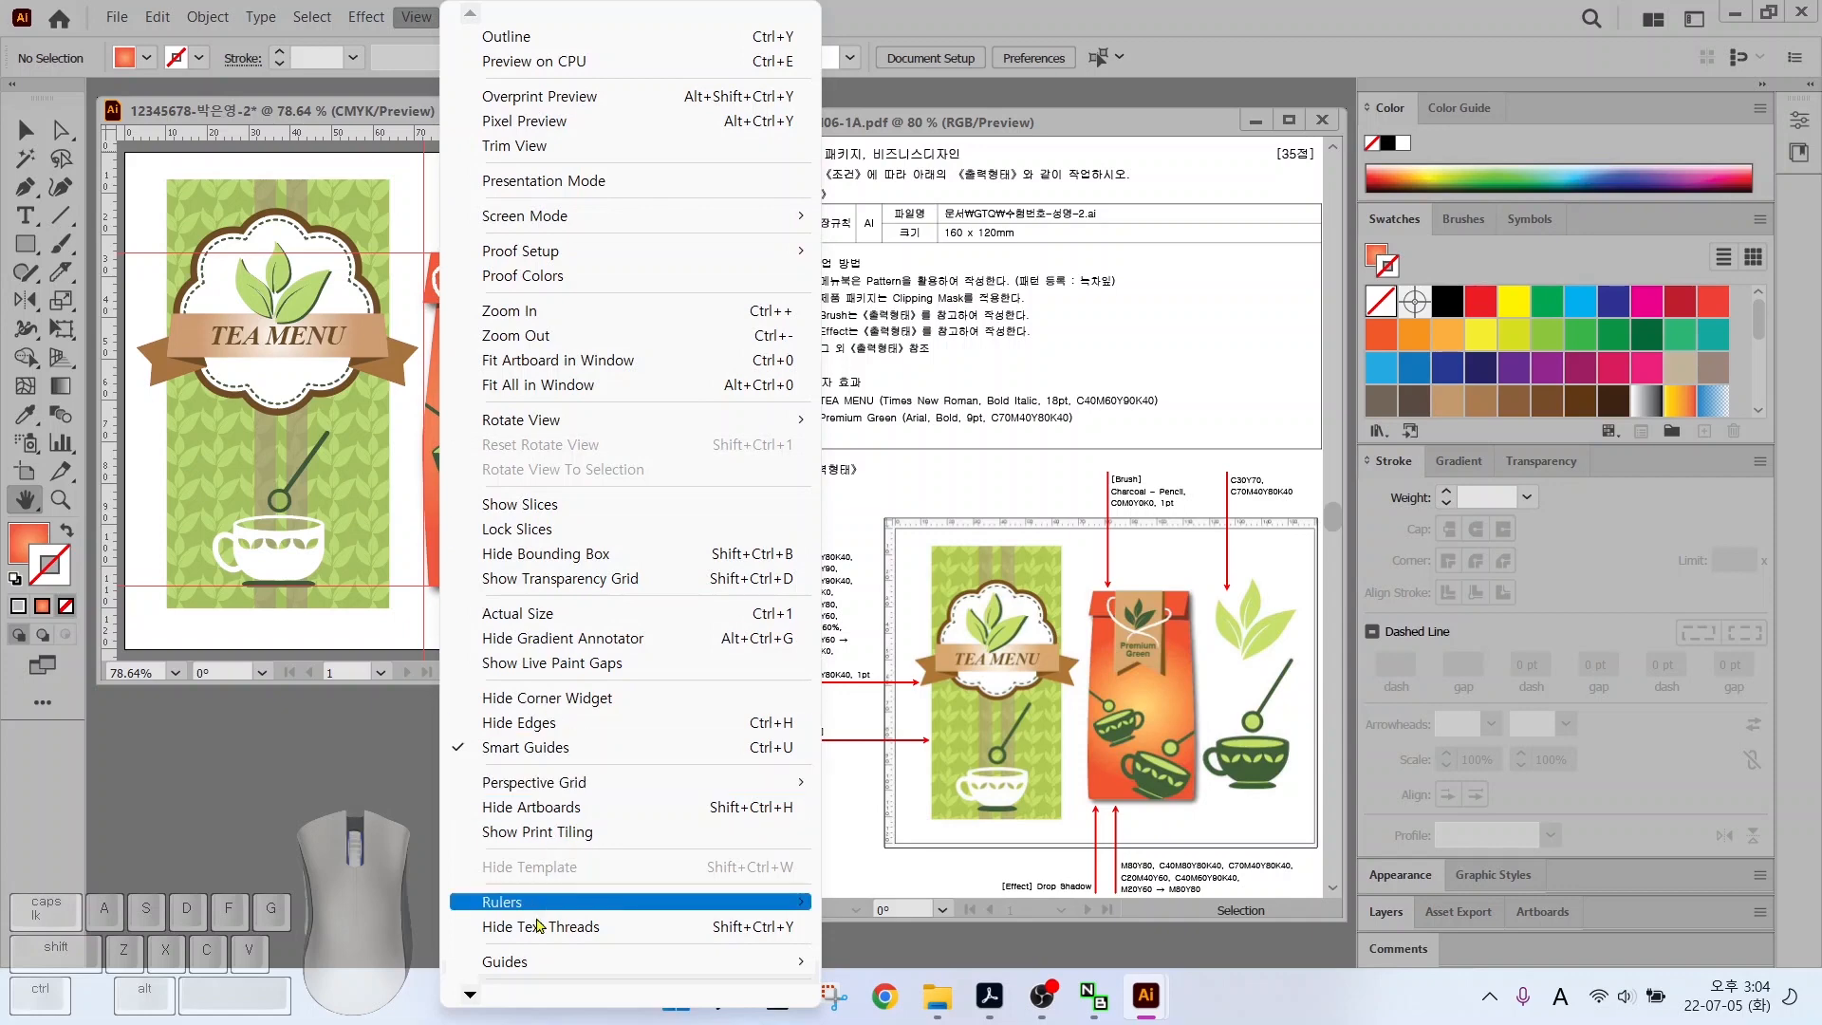
mouse_move(664, 961)
click(871, 961)
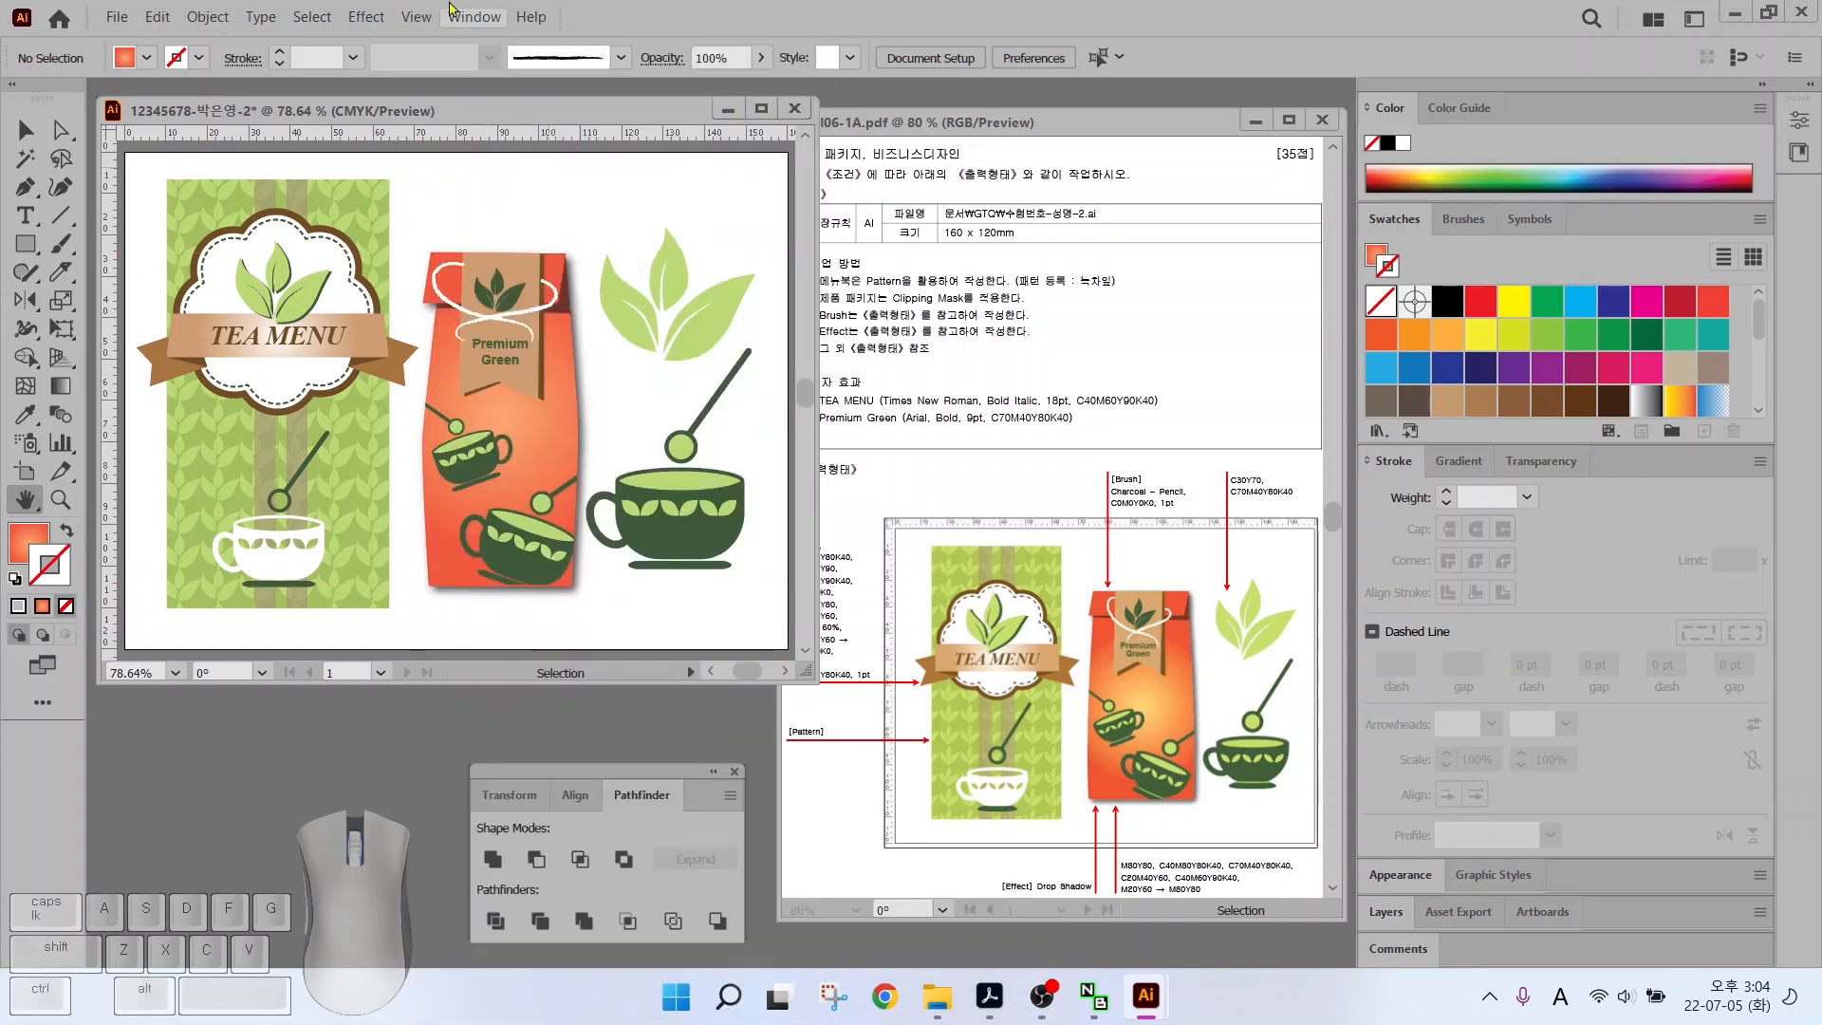
click(416, 16)
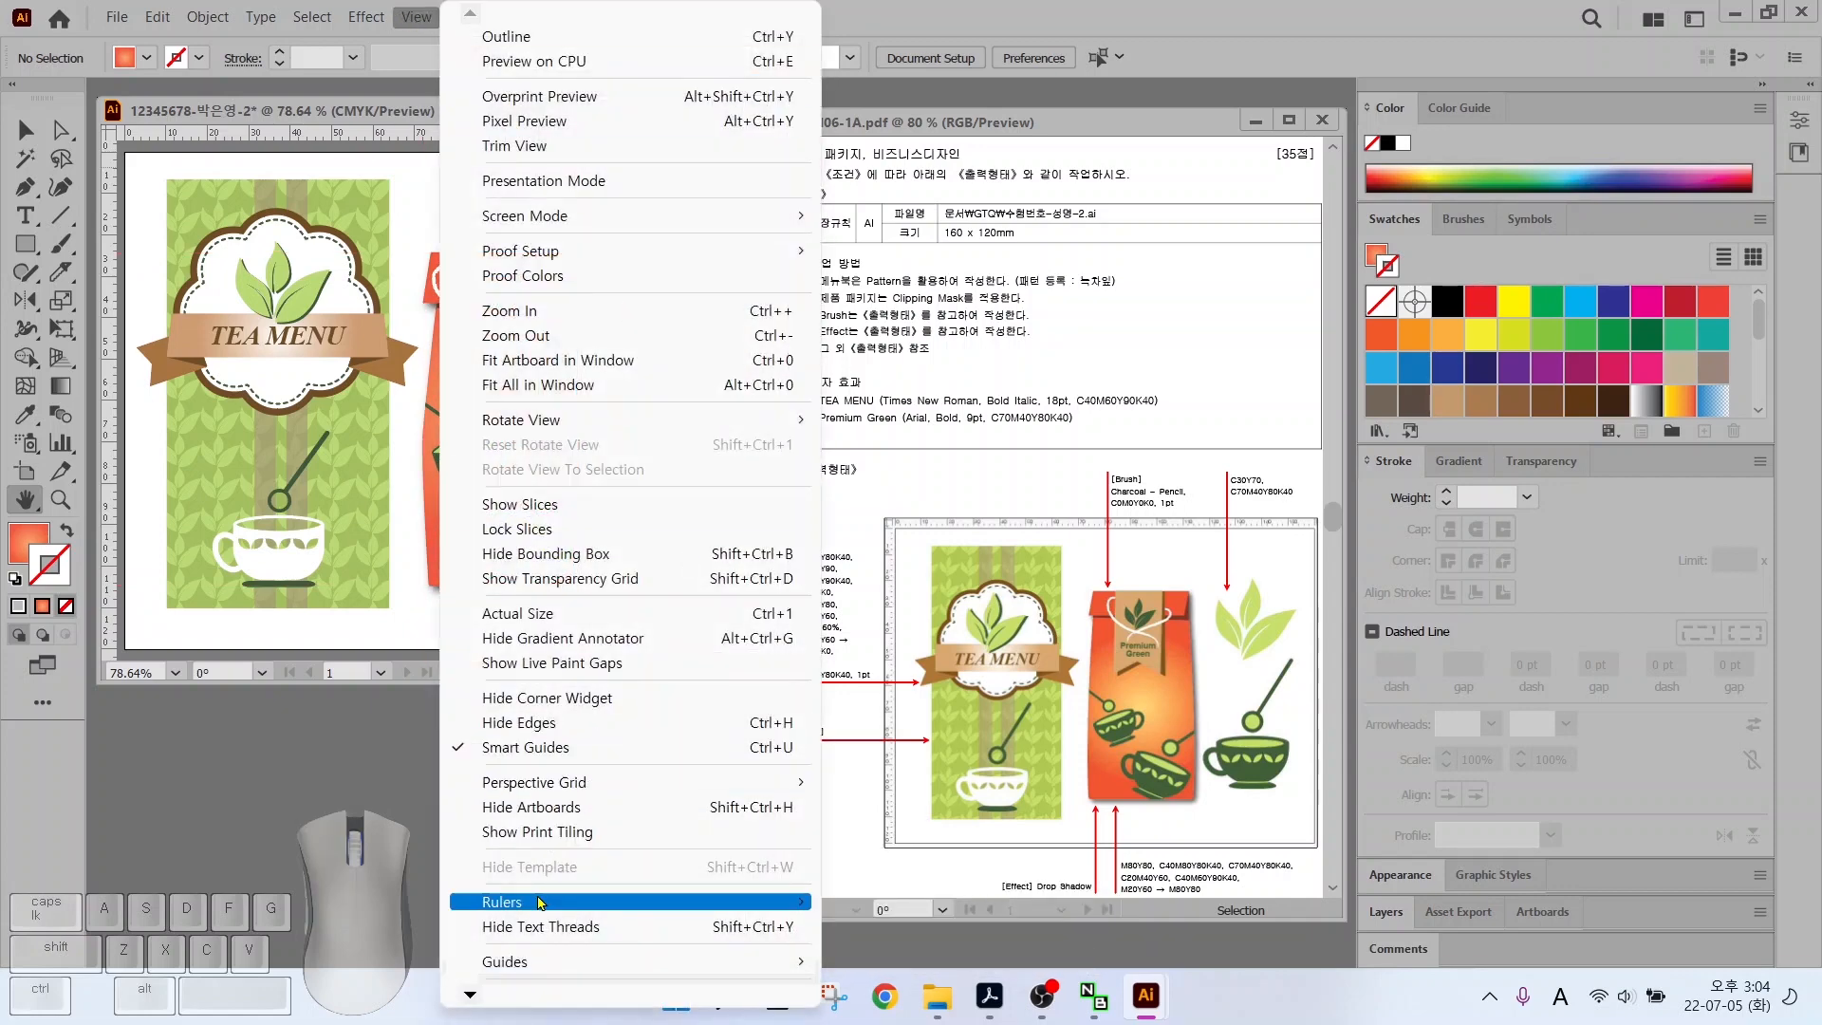
mouse_move(531, 901)
click(896, 901)
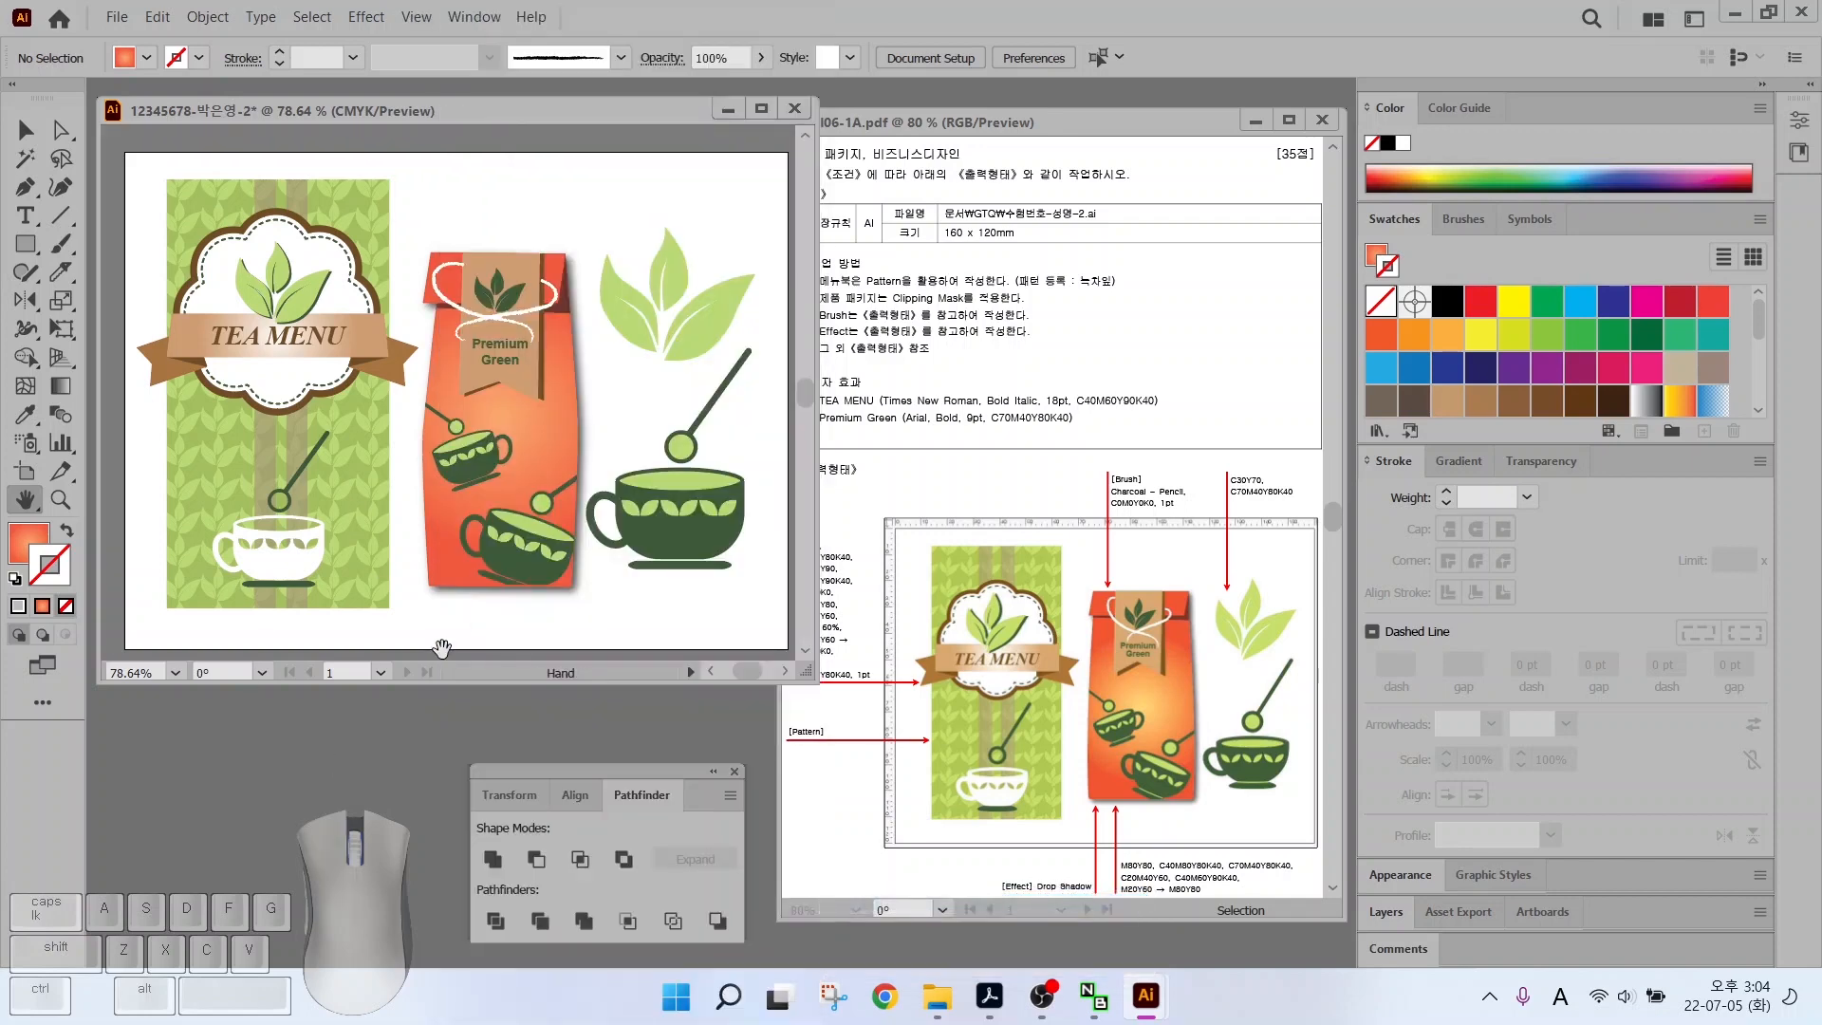
Save the tea menu file into the Documents\GTQ folder
click(115, 17)
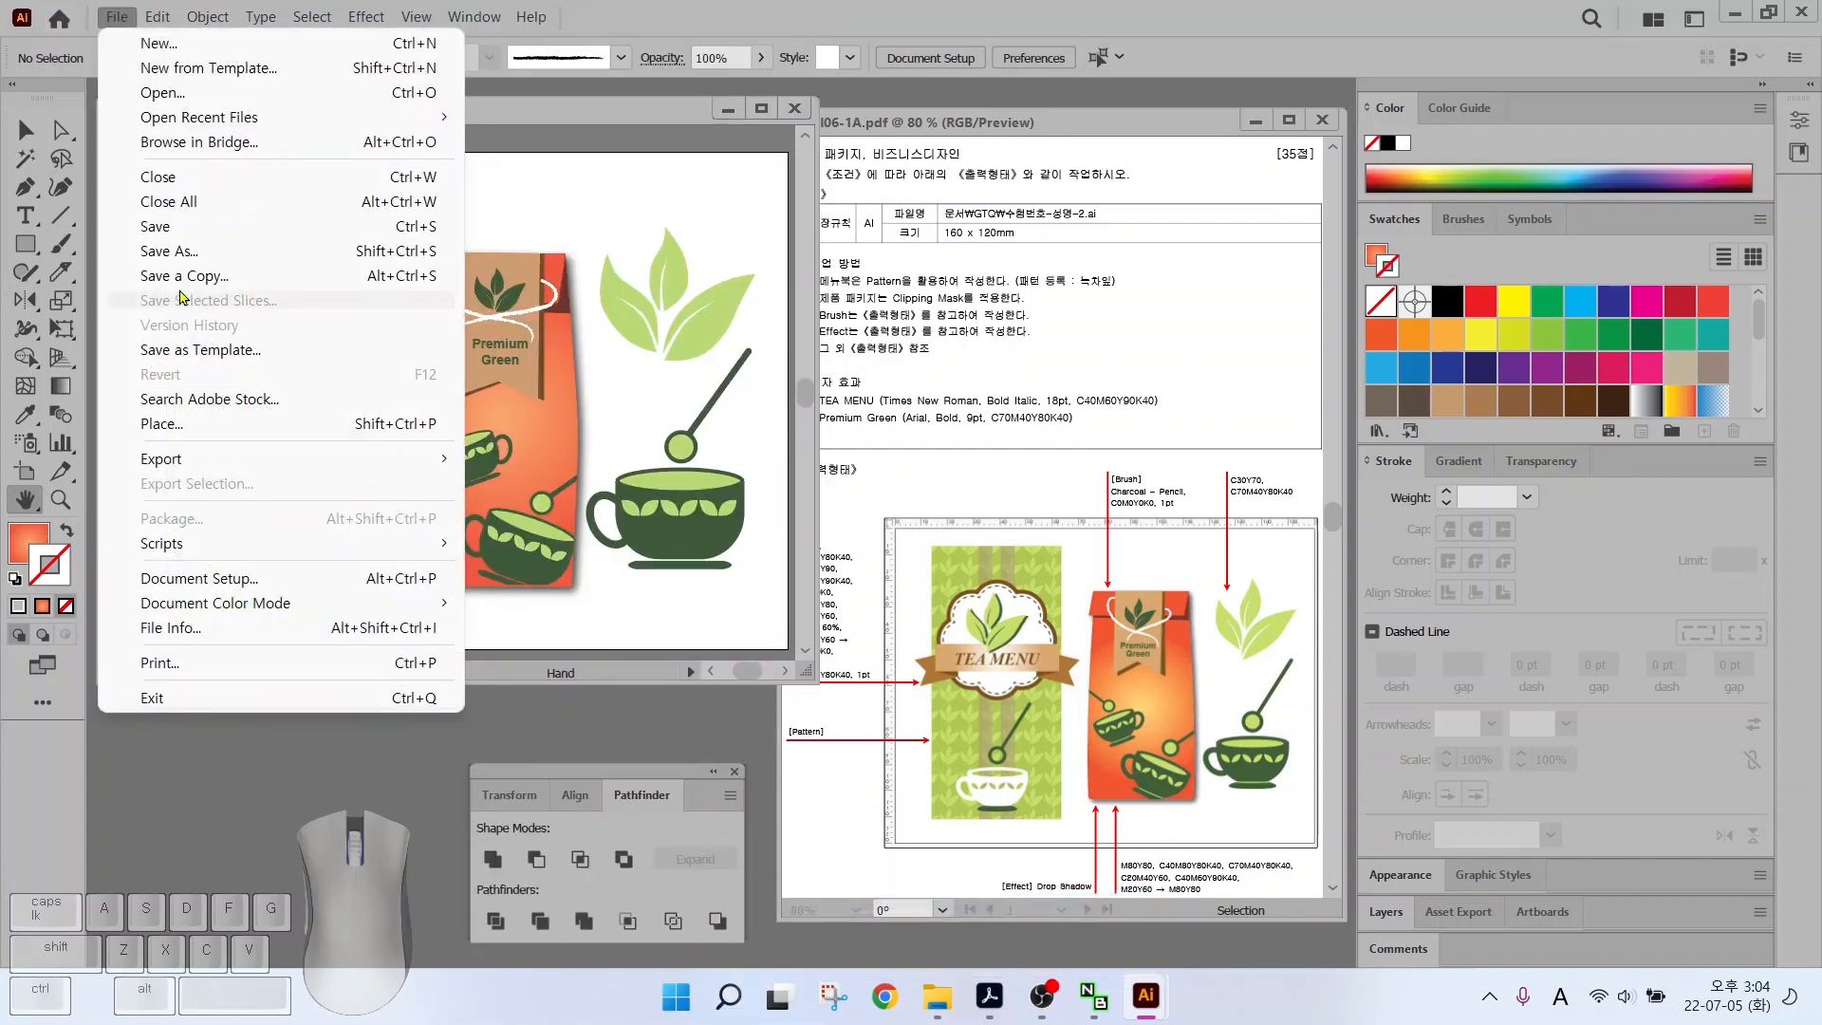
click(160, 226)
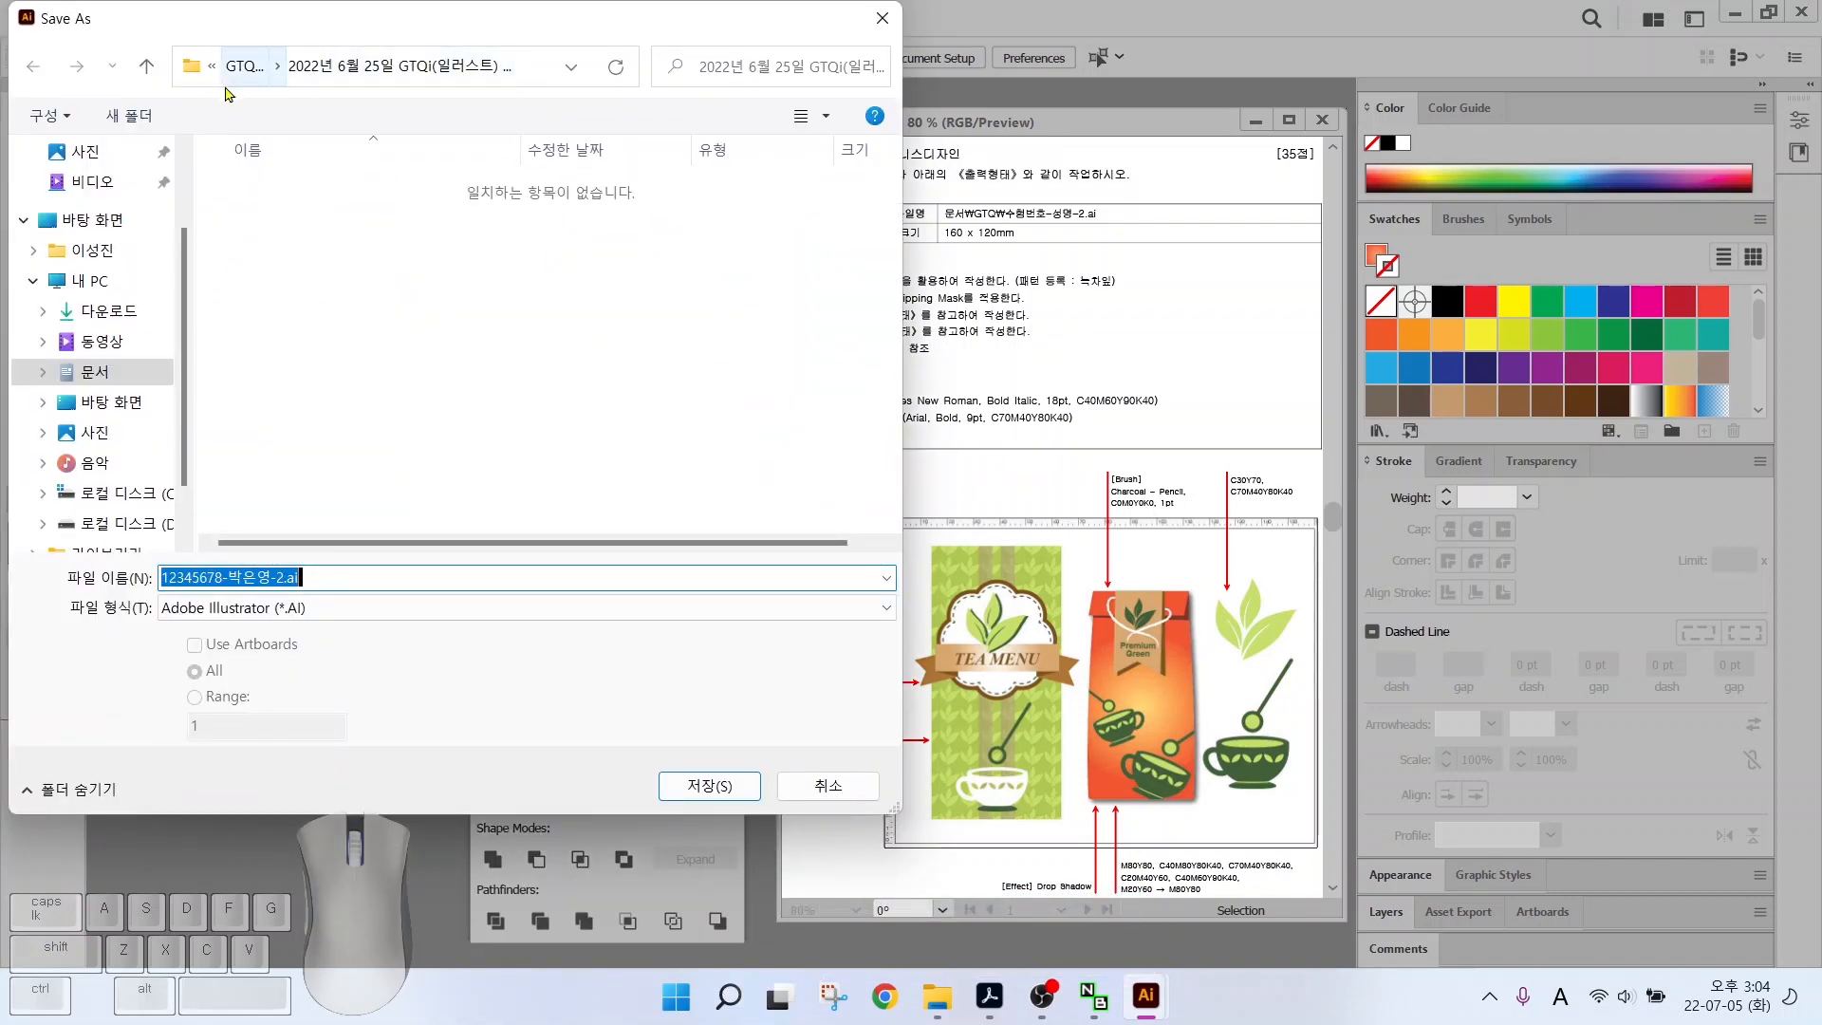
click(184, 364)
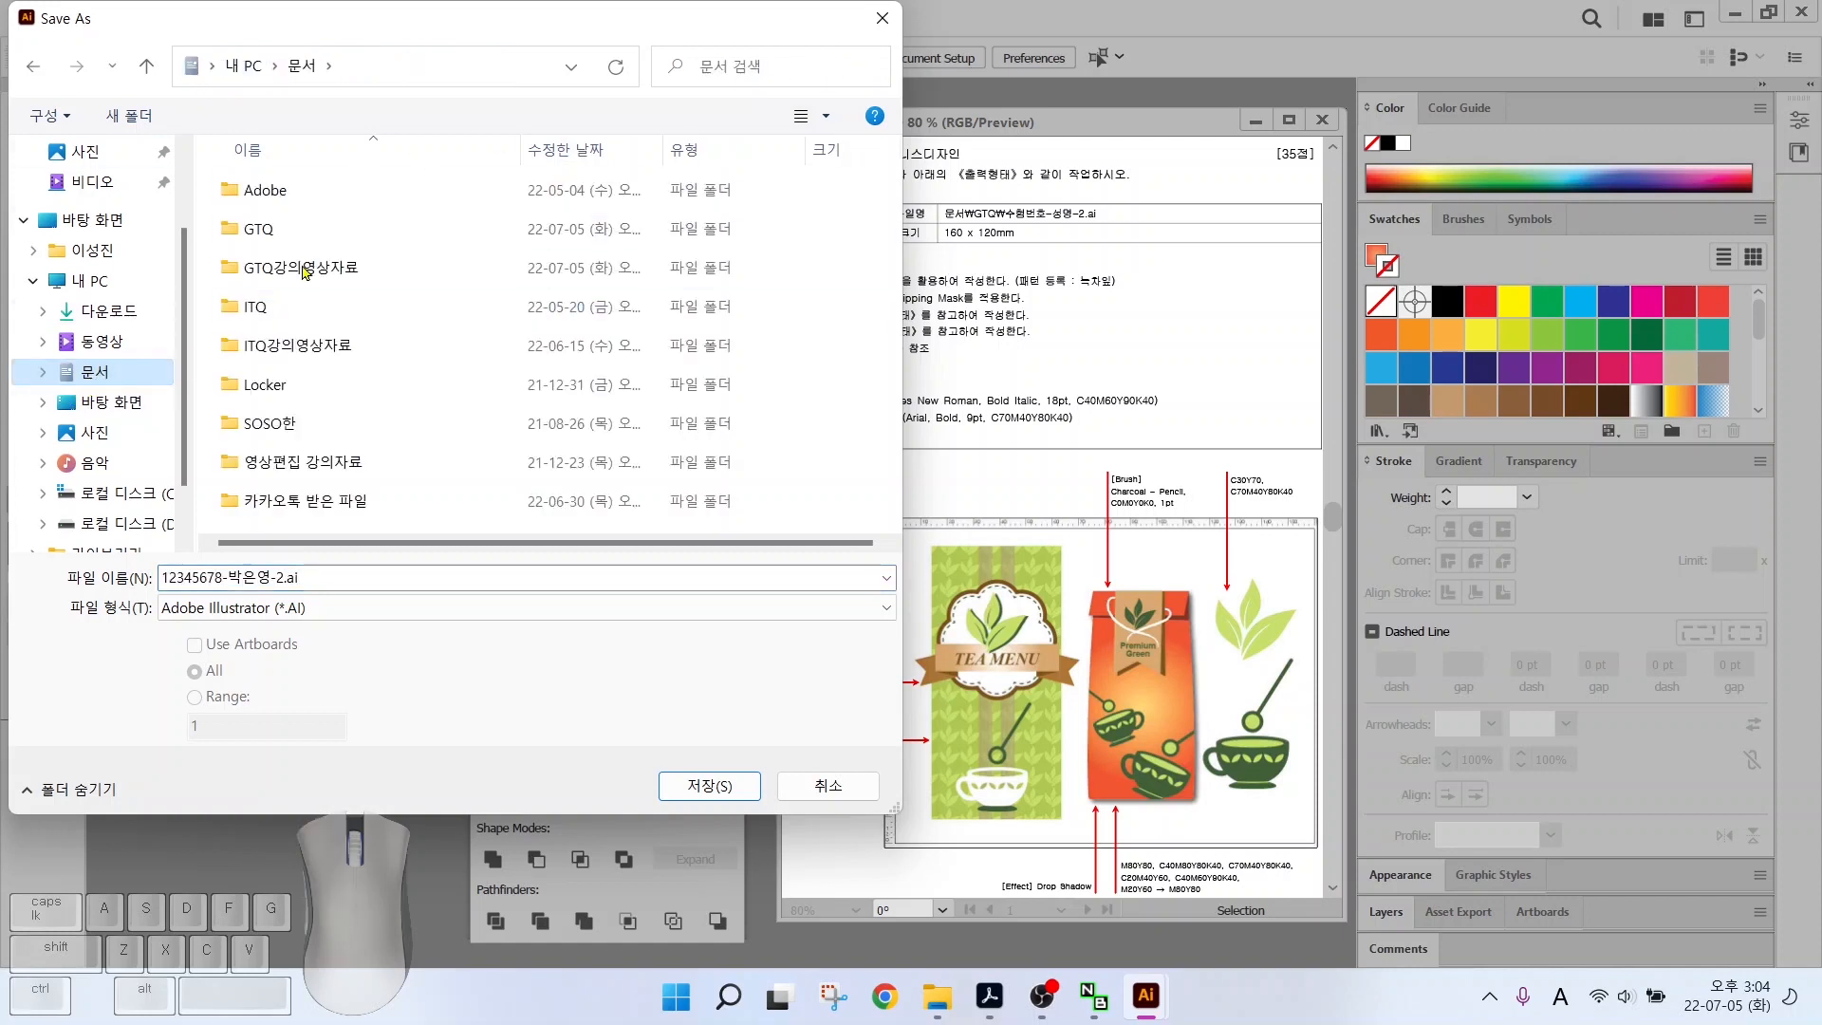
double_click(303, 228)
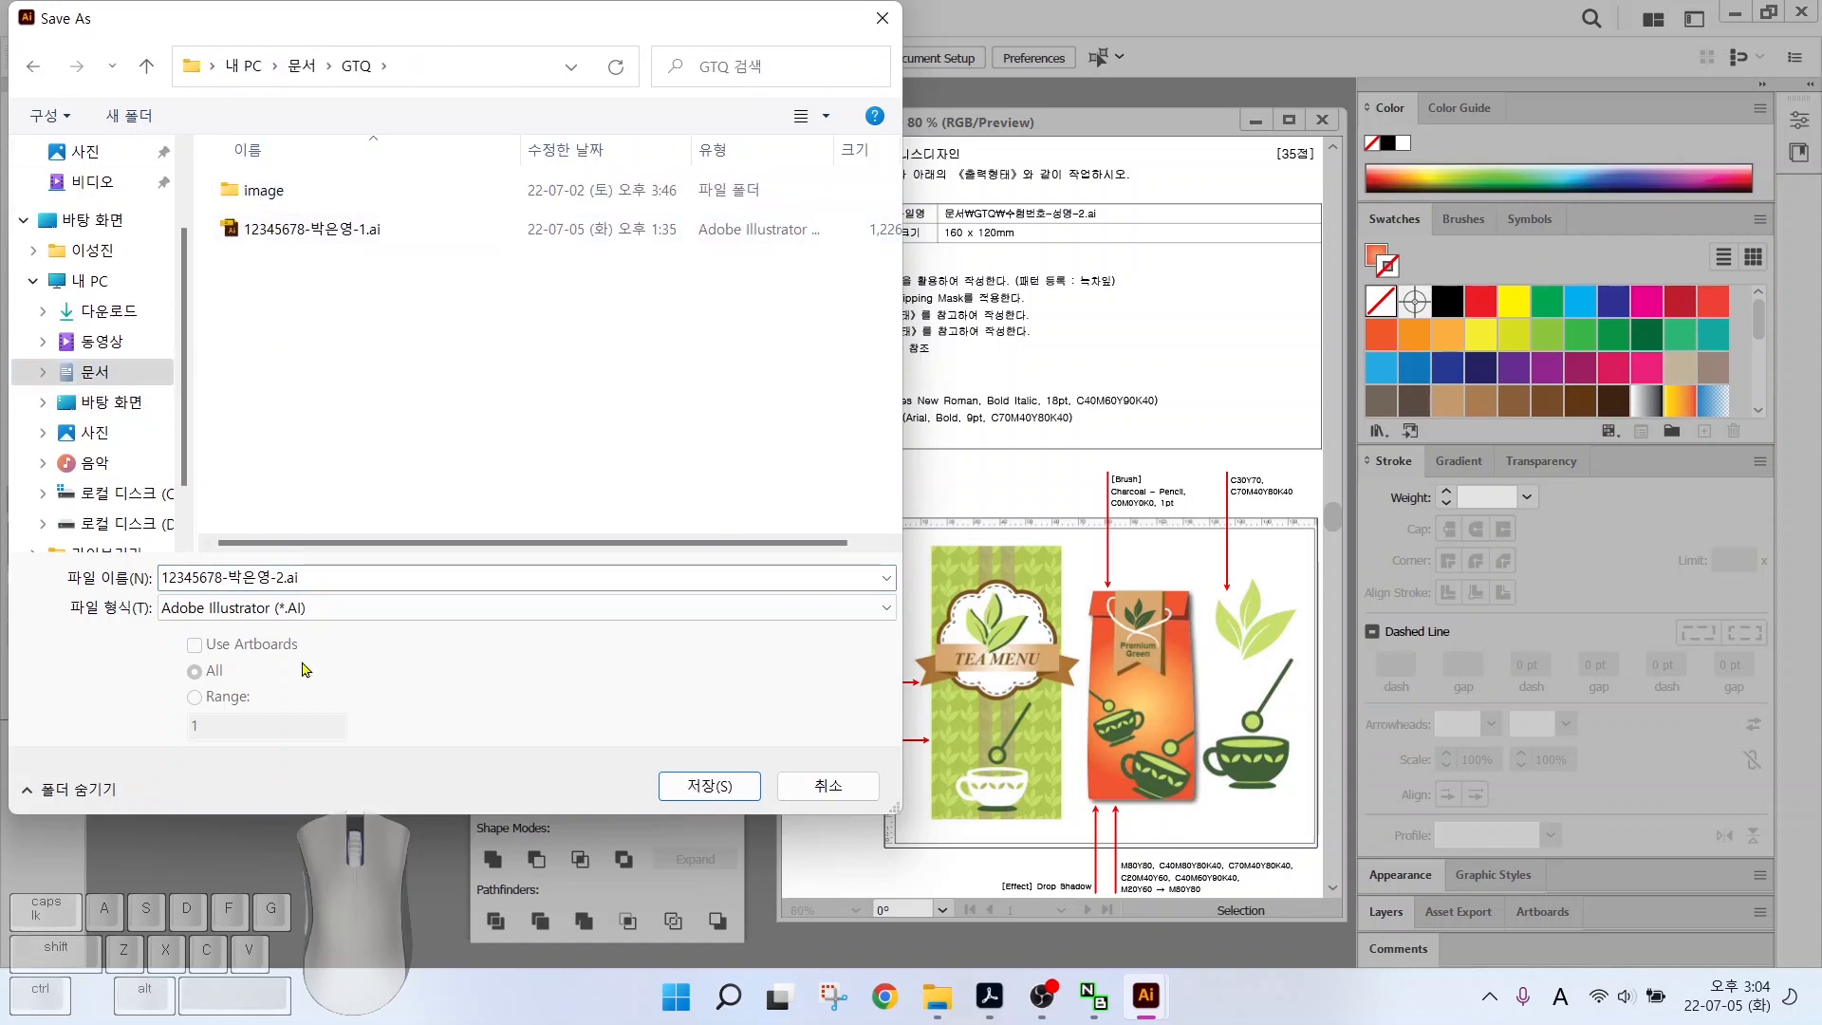
click(256, 578)
click(691, 789)
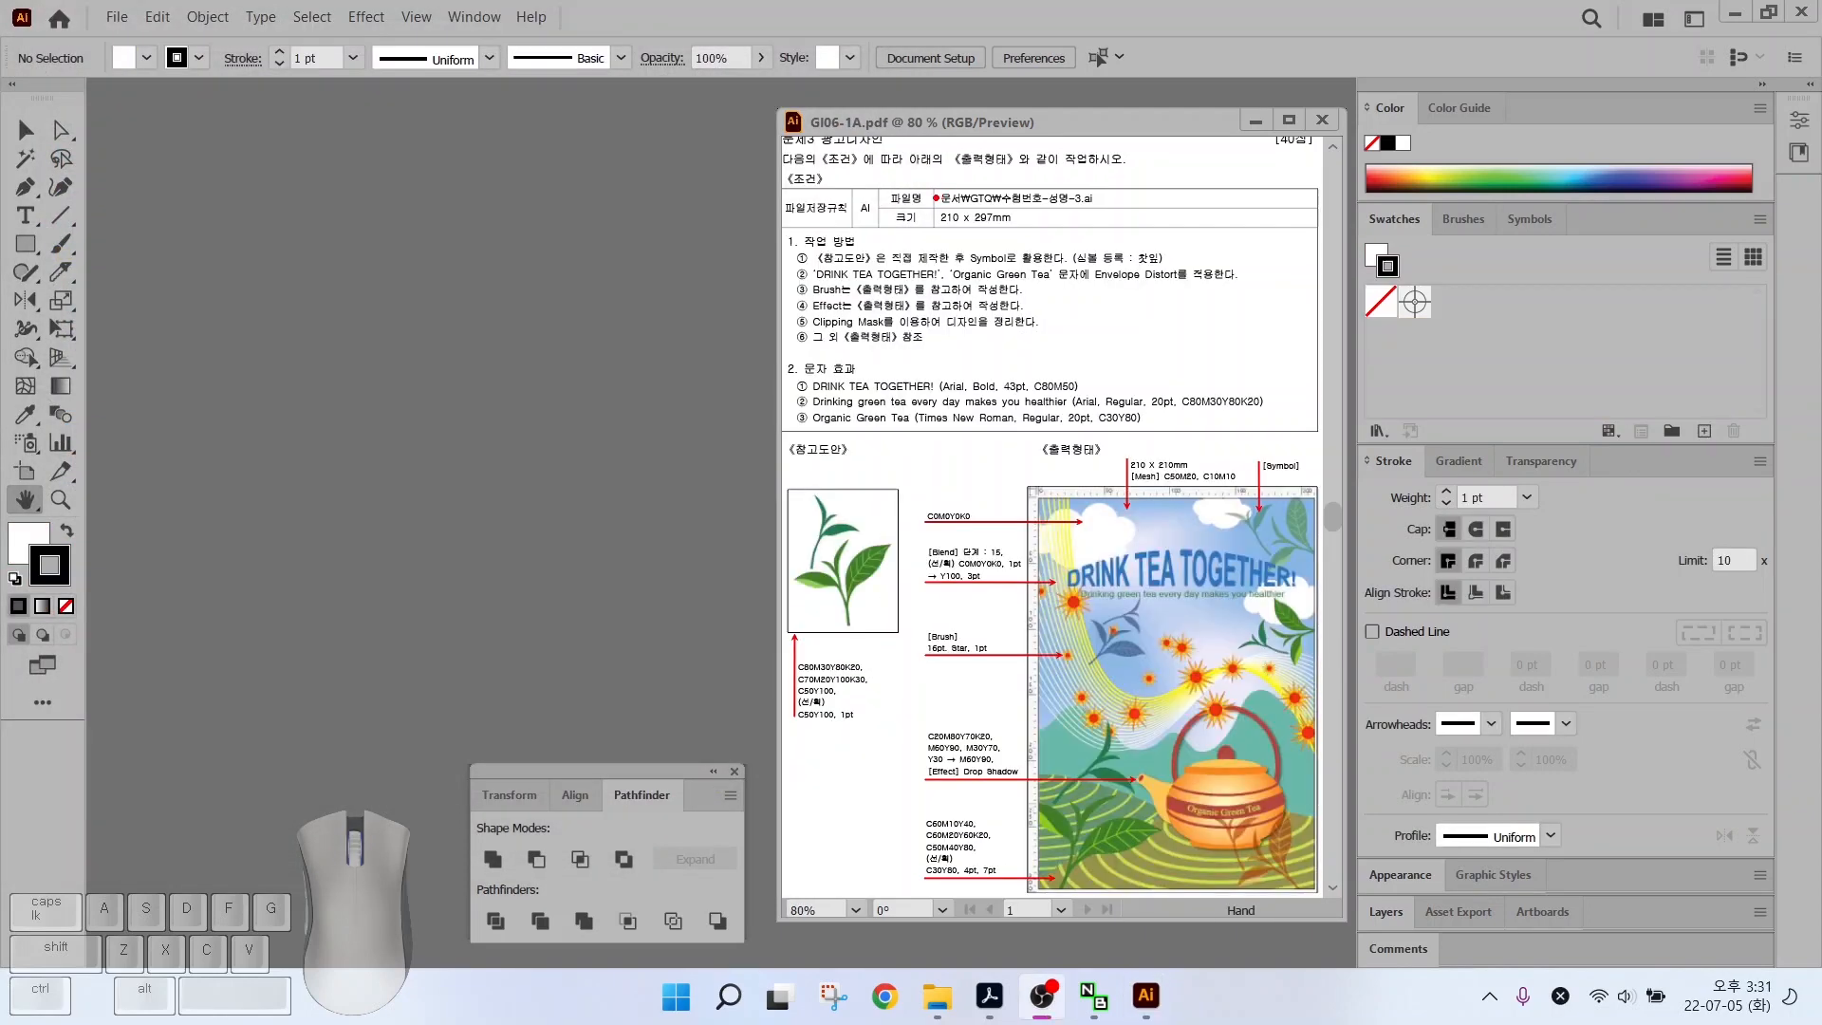
Create a 210 × 297 mm CMYK document named with the candidate number and name, ending in -3
mouse_move(916, 173)
ctrl+mouse_down()
mouse_move(1102, 238)
mouse_move(1057, 256)
mouse_move(1097, 286)
ctrl+mouse_up()
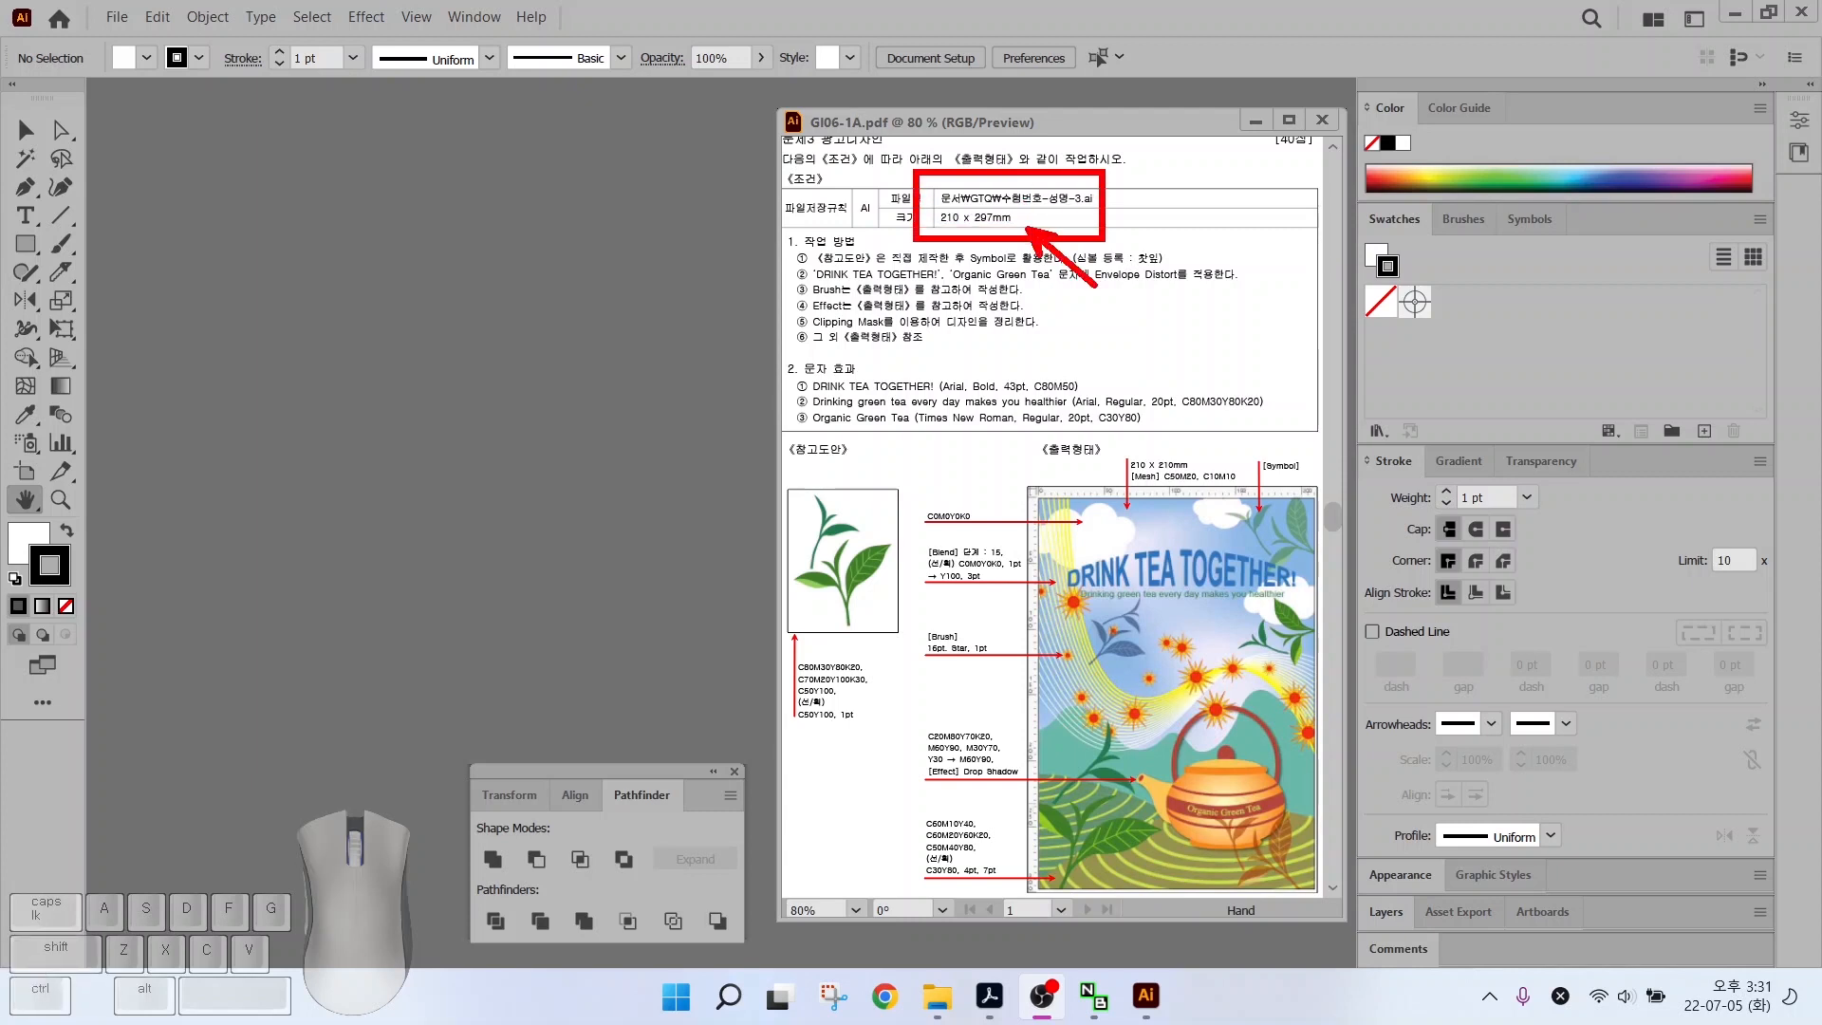
click(116, 19)
click(132, 45)
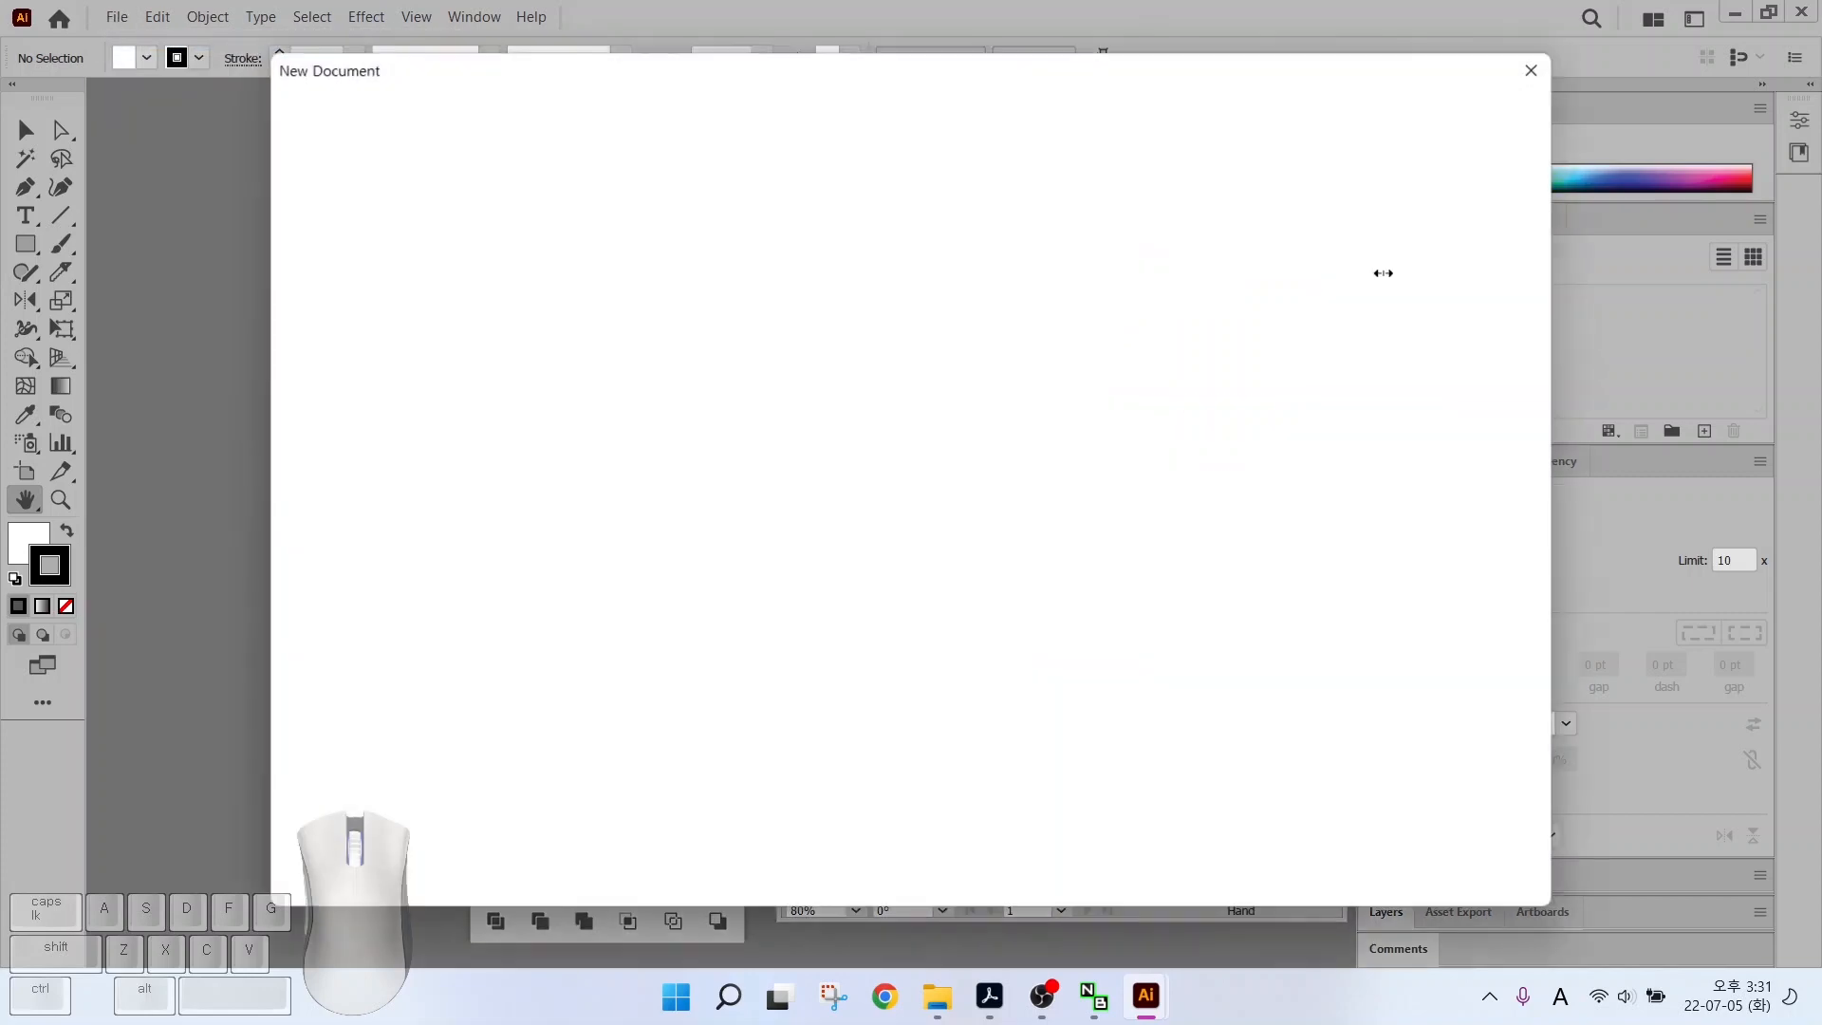
text(12)
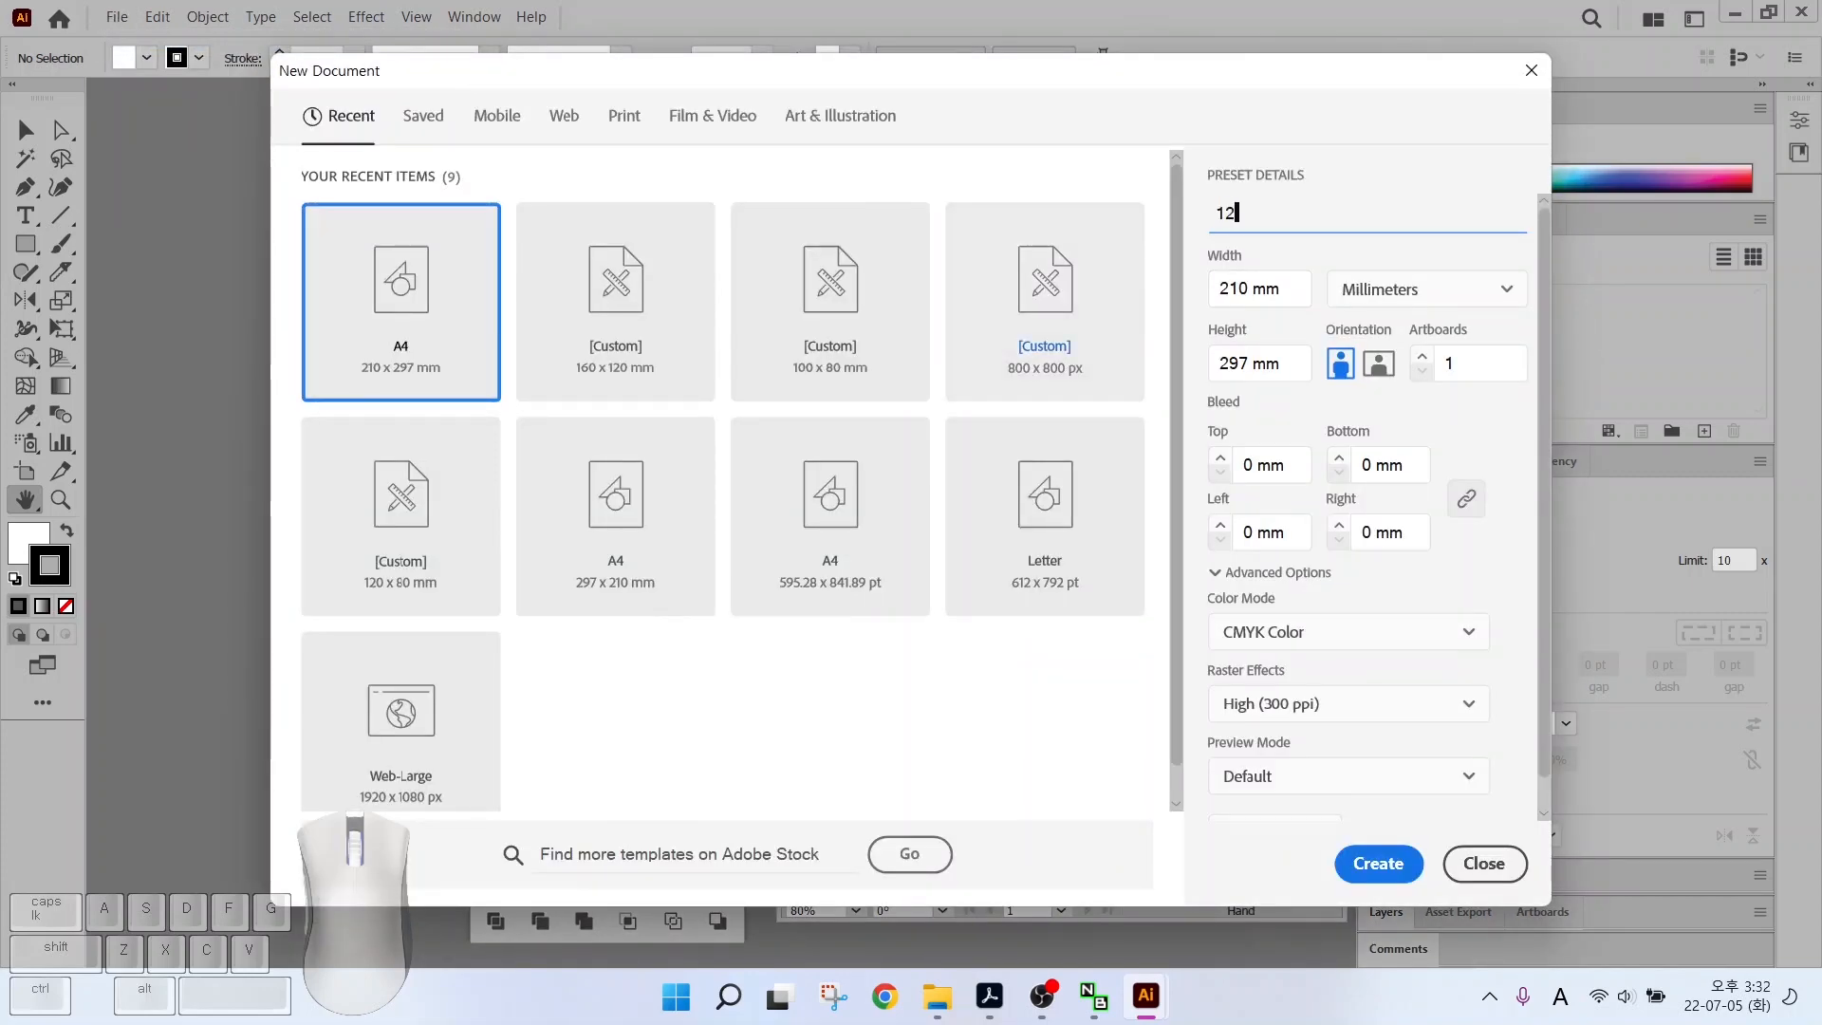
text(345678-)
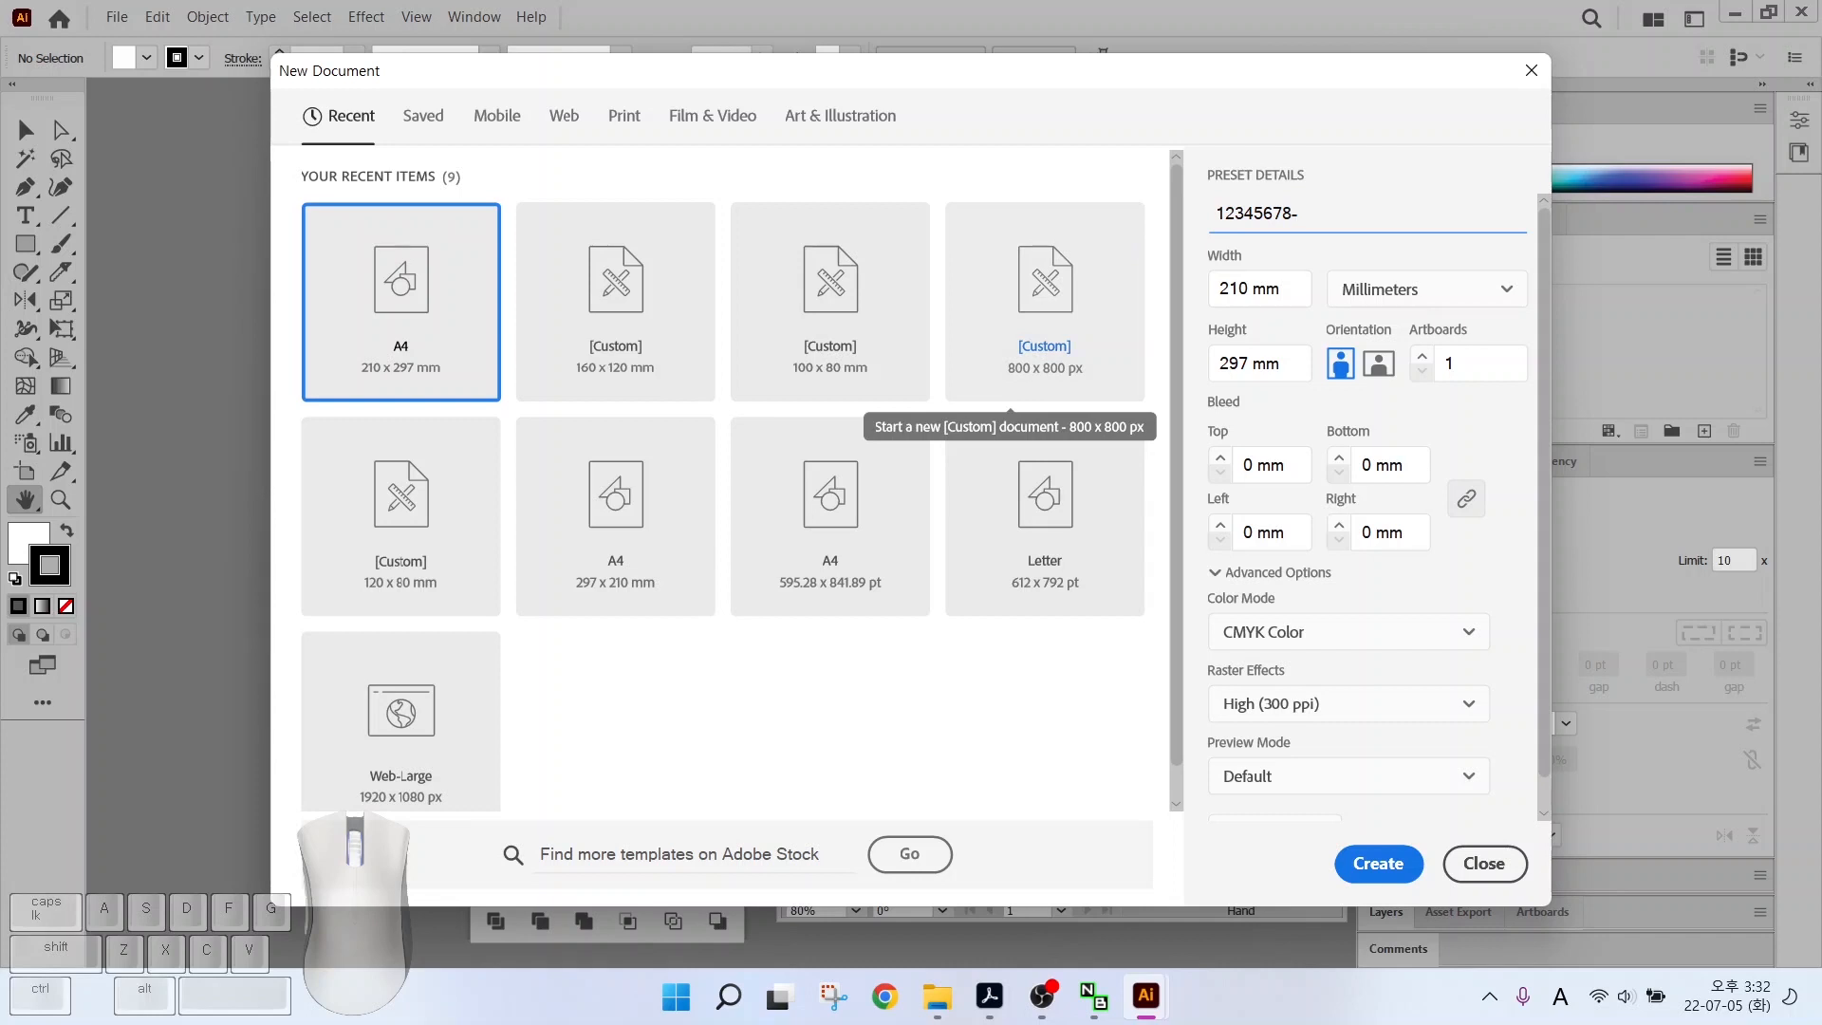
key(Tab)
key(alt)
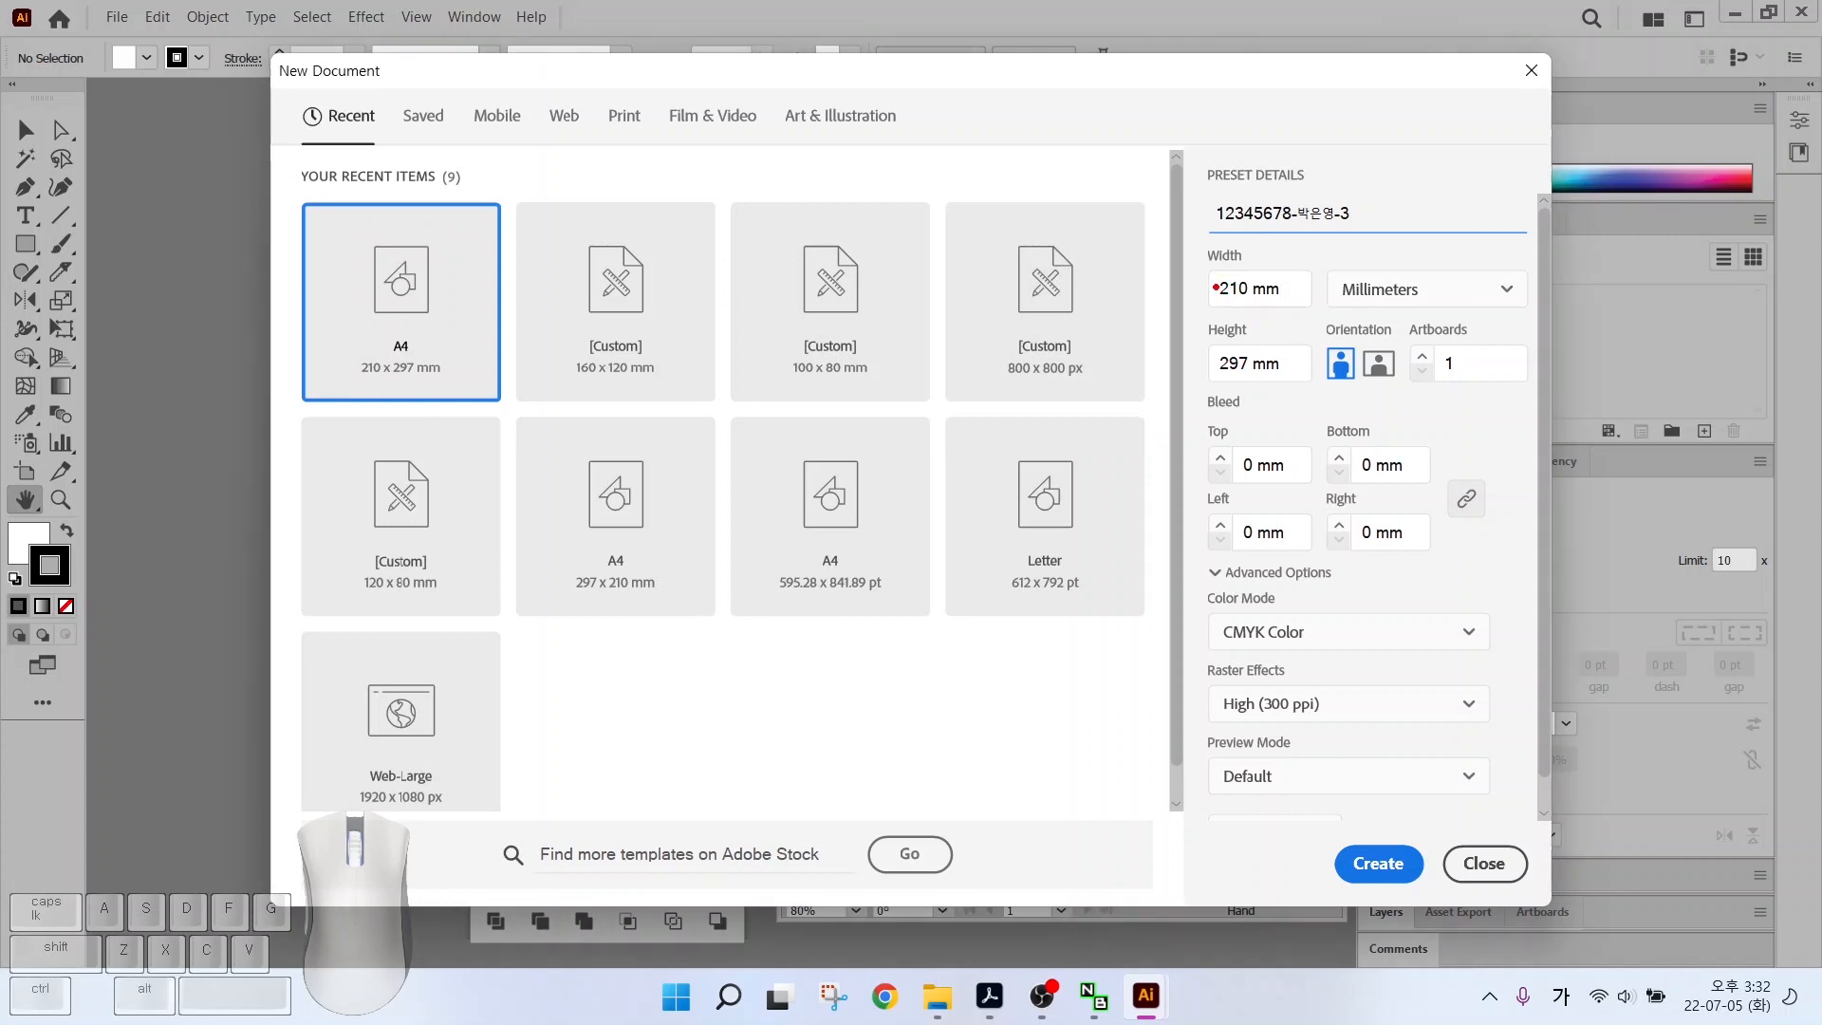
drag(1209, 278, 1141, 231)
drag(1210, 364, 1137, 397)
drag(1325, 266, 1445, 310)
drag(1197, 614, 1331, 667)
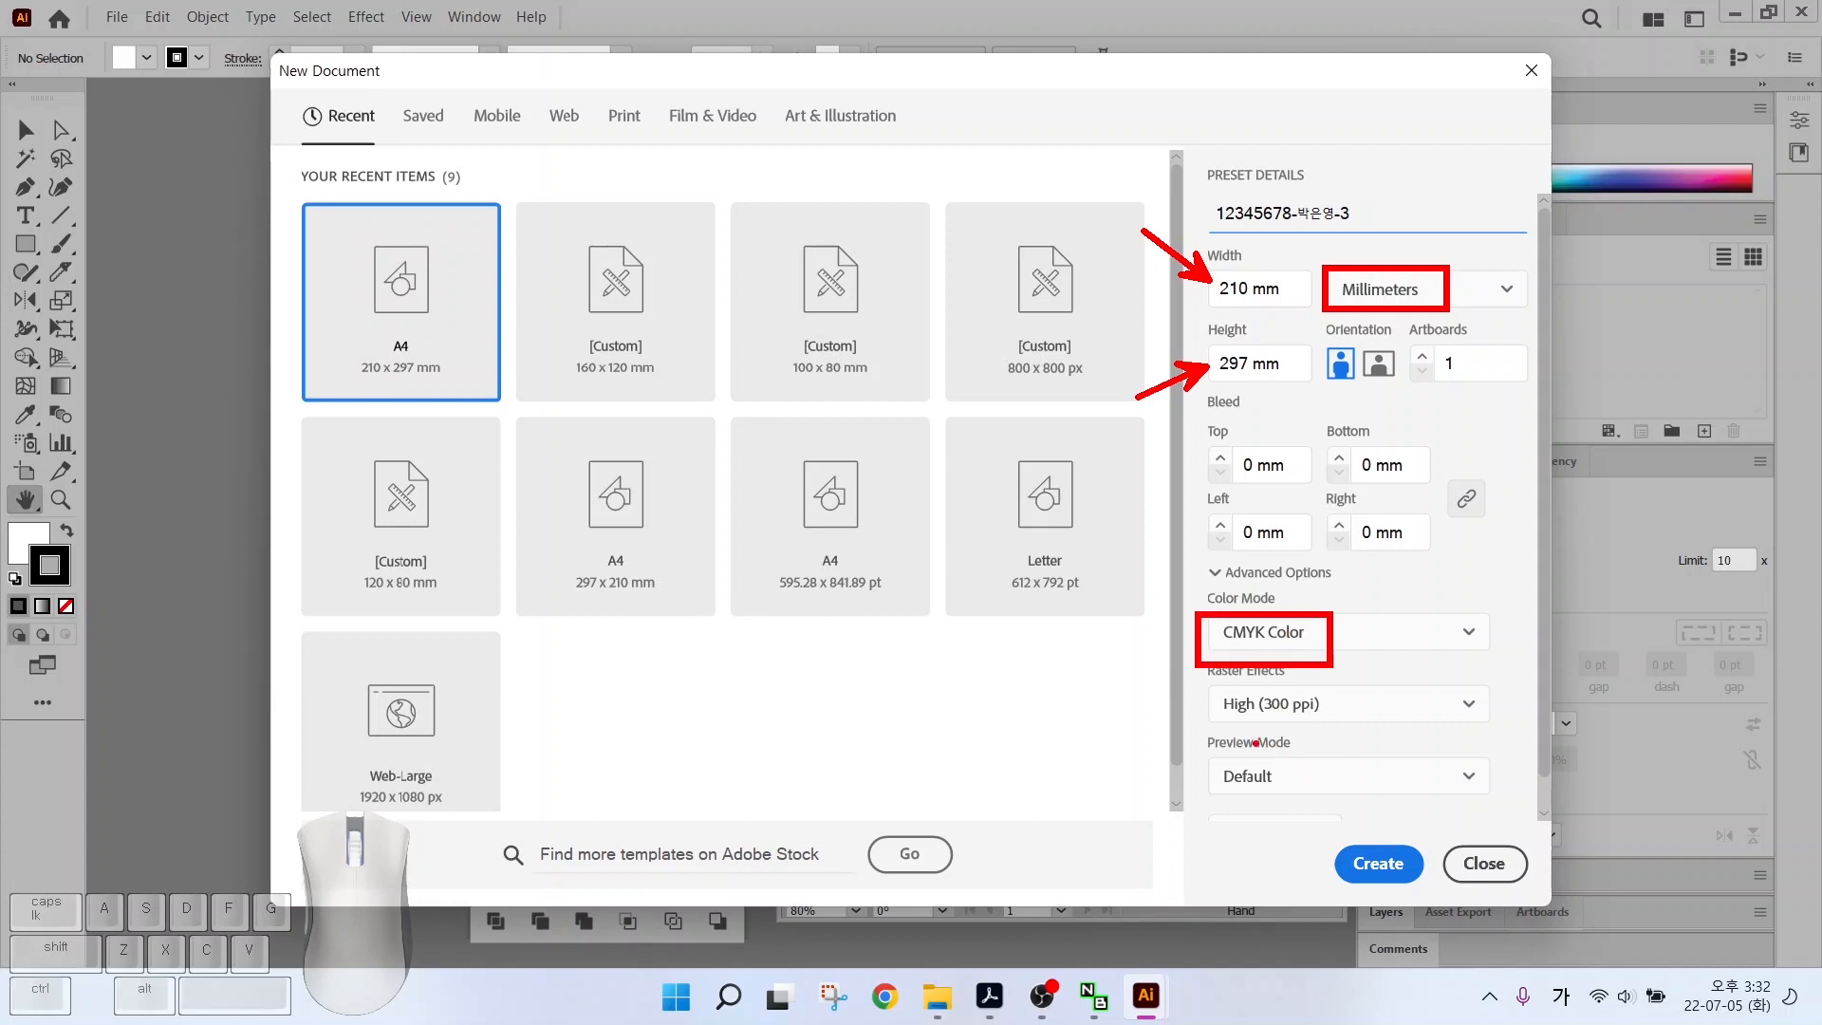
click(1377, 864)
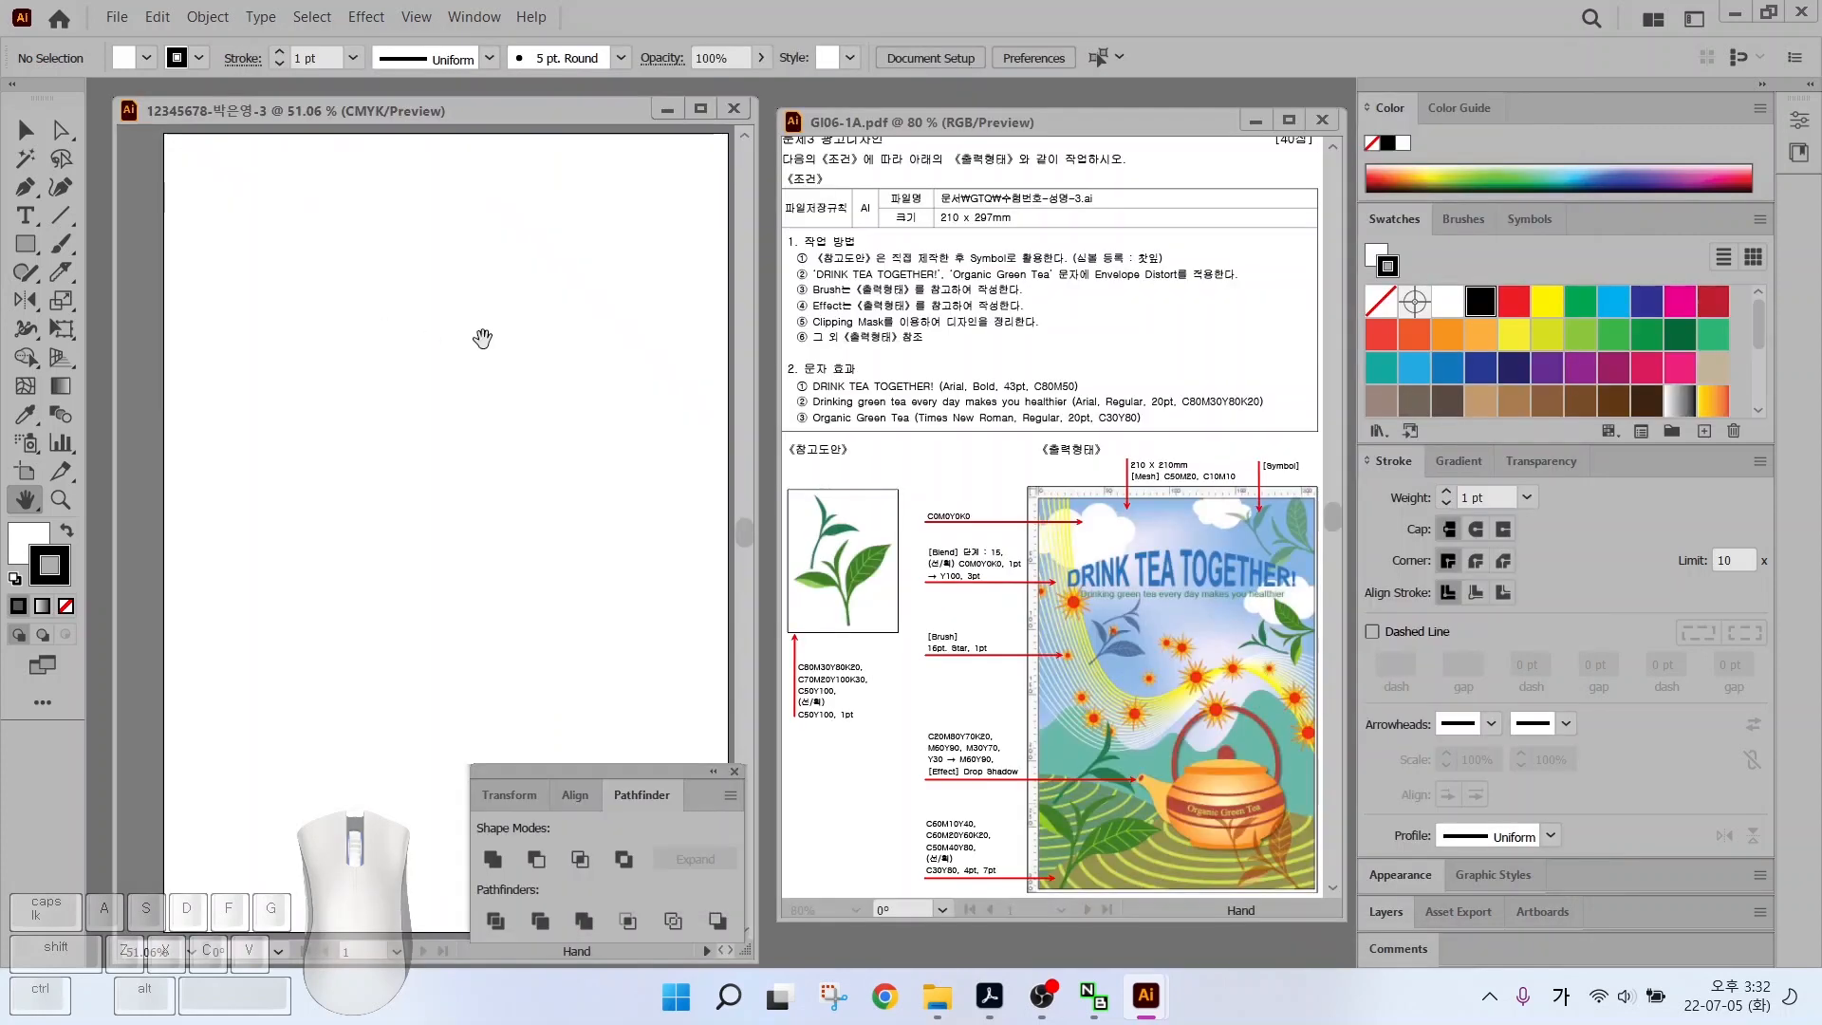
Show rulers around the new artboard with Ctrl+R
key(ctrl)
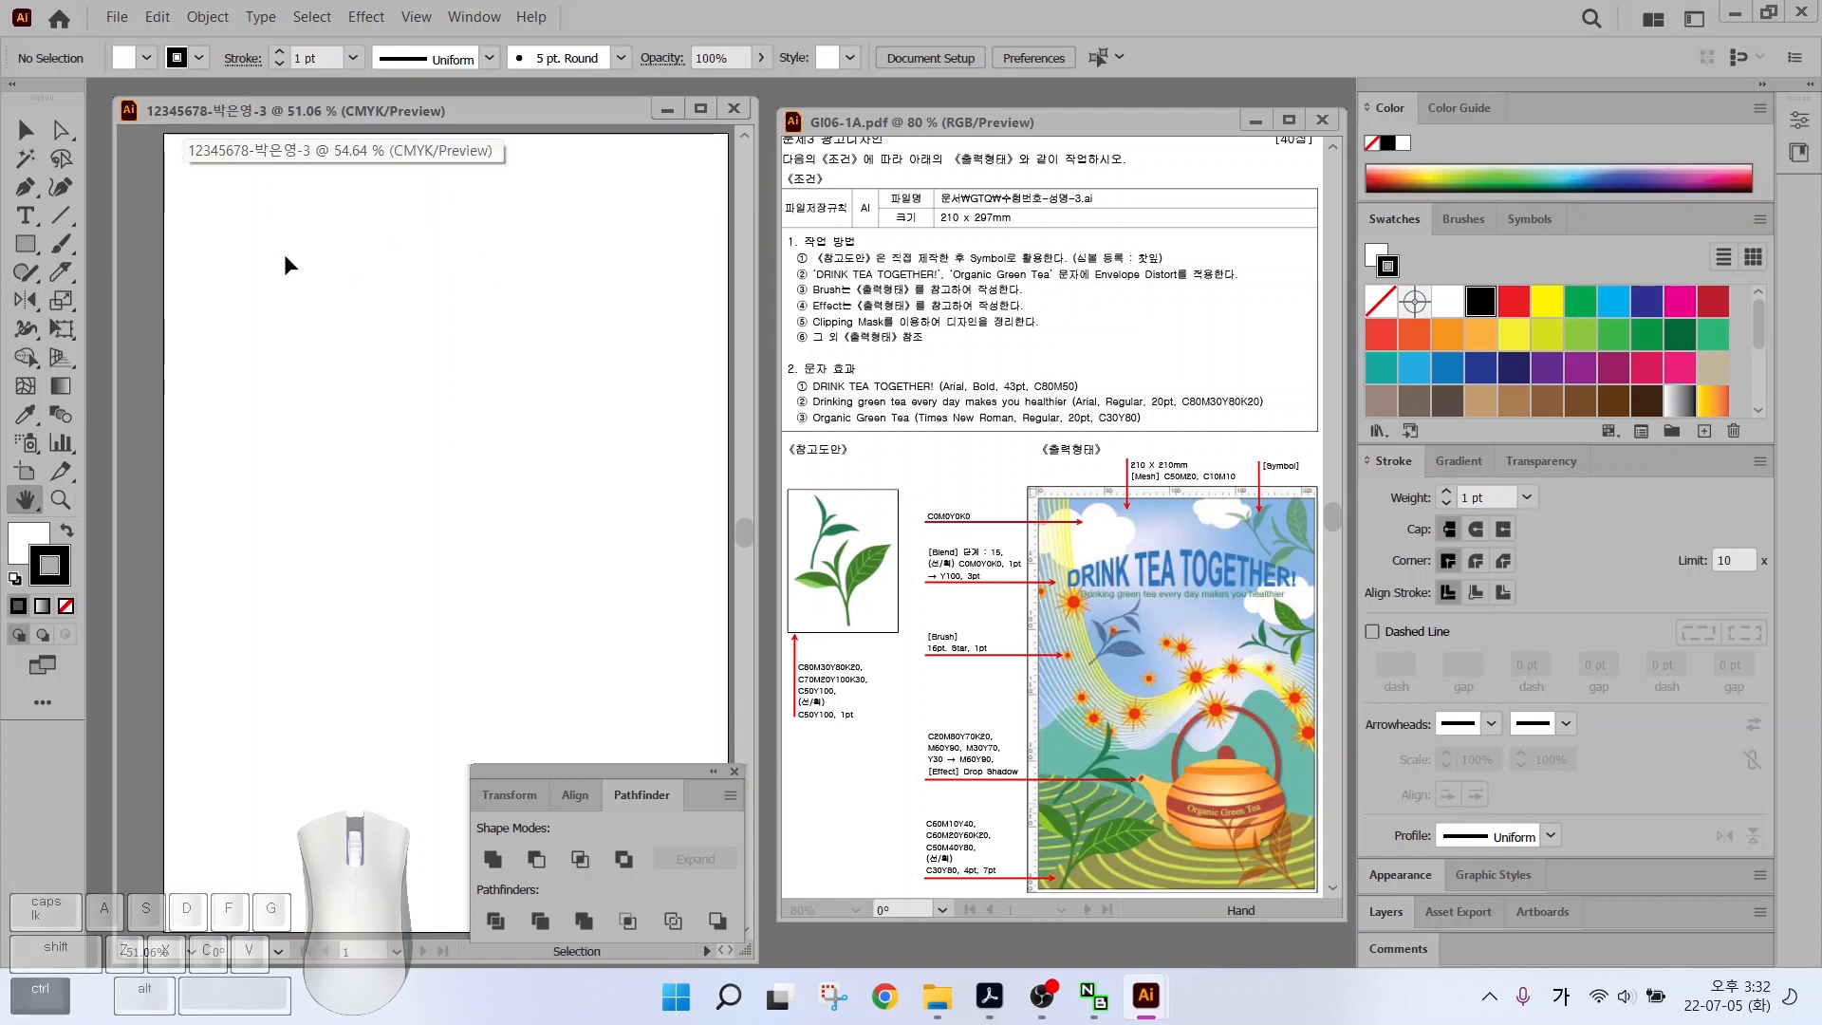
key(ctrl+r)
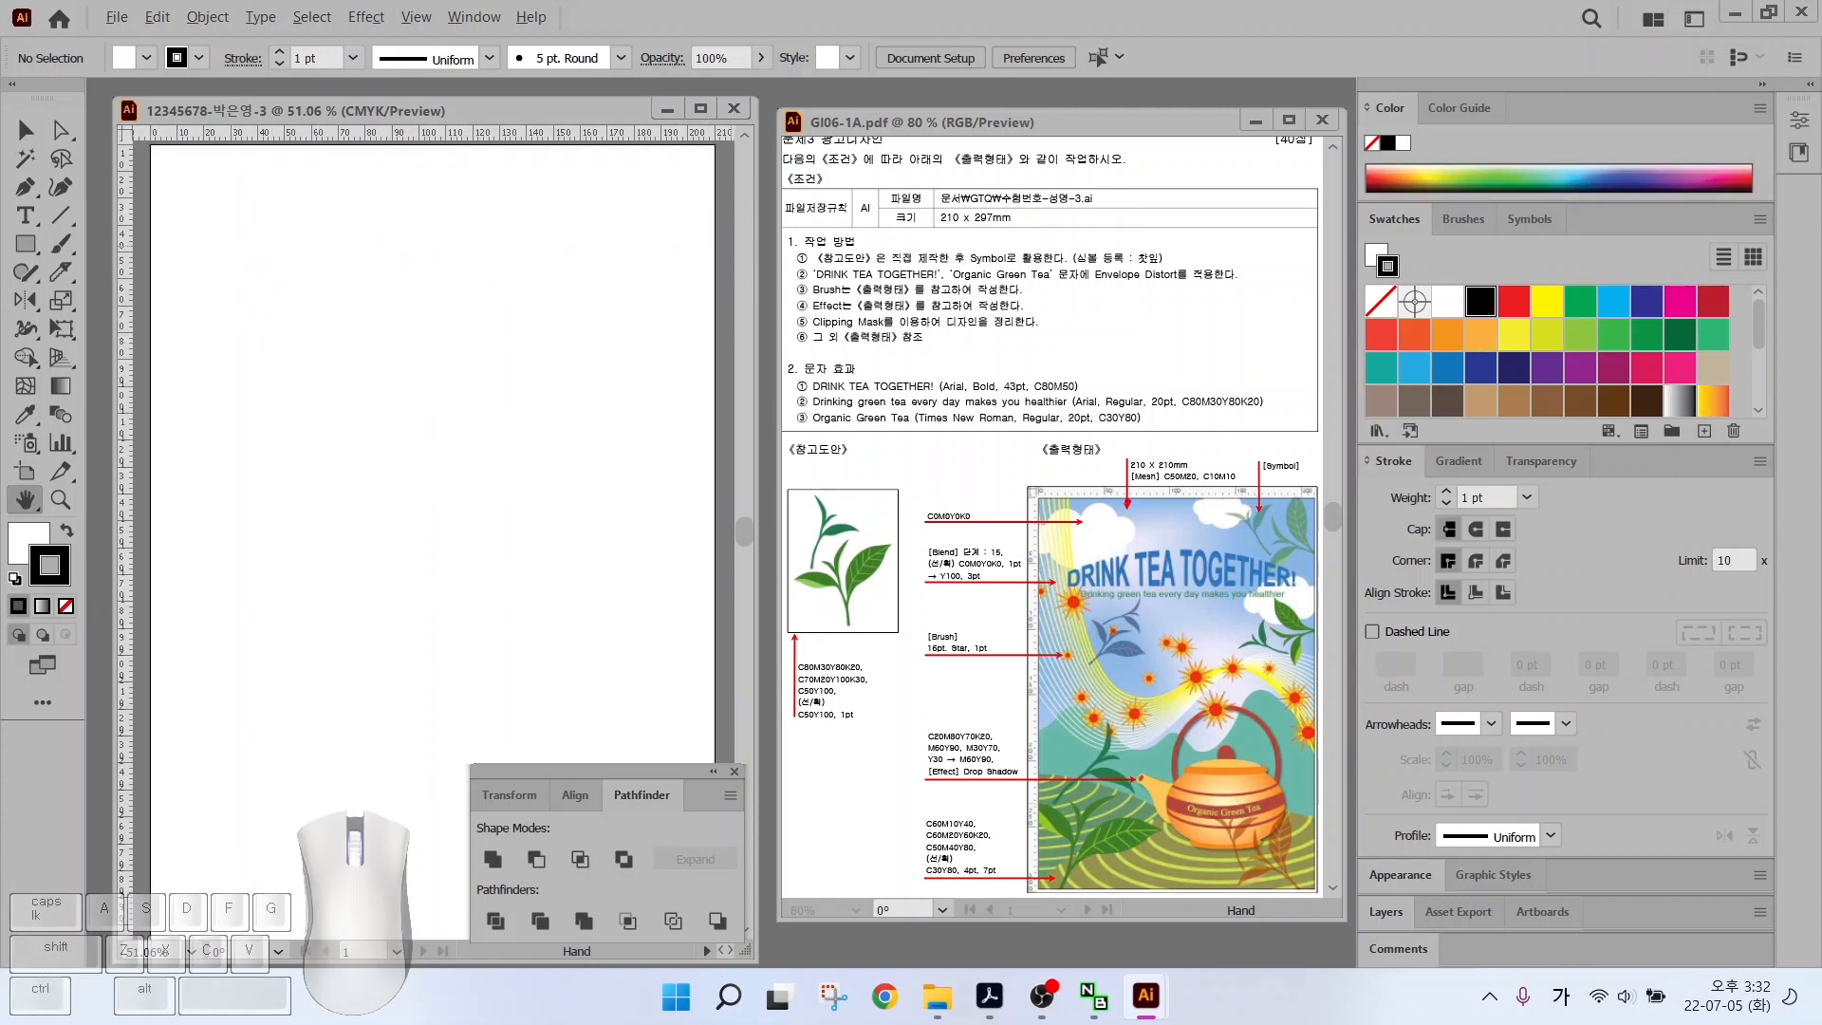
drag(1105, 437, 1238, 501)
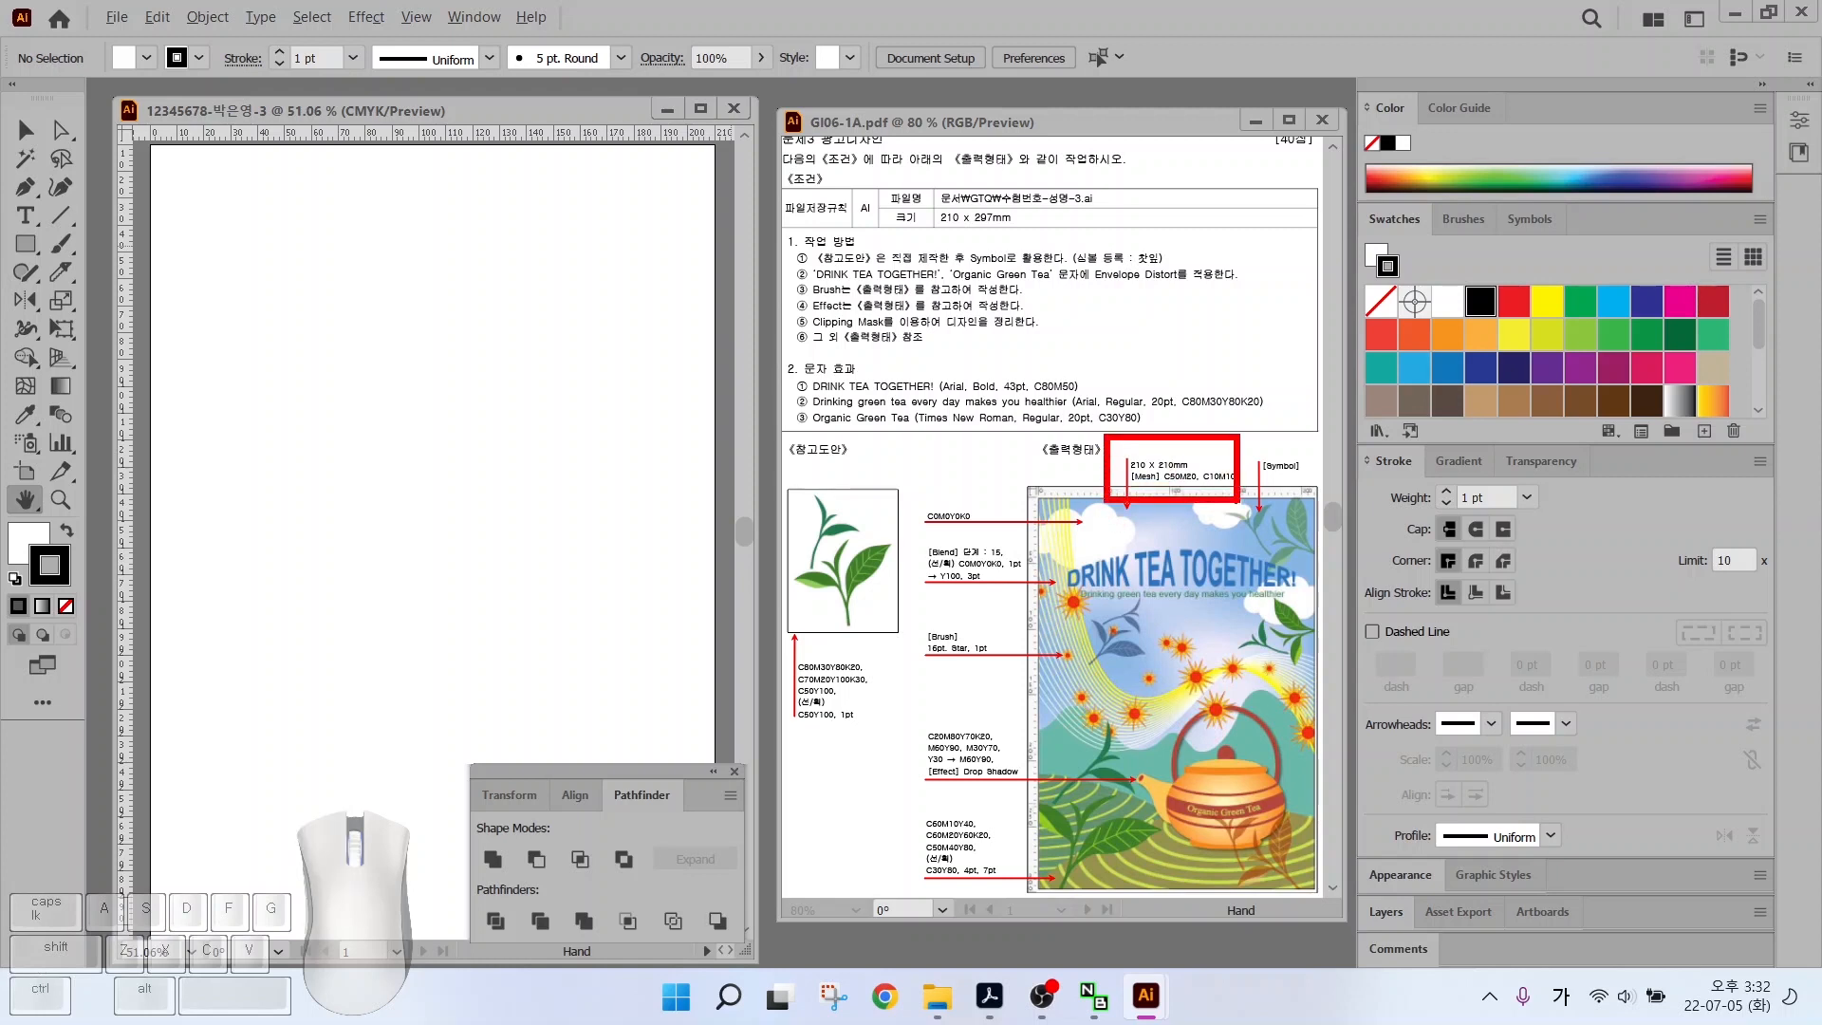
key(alt)
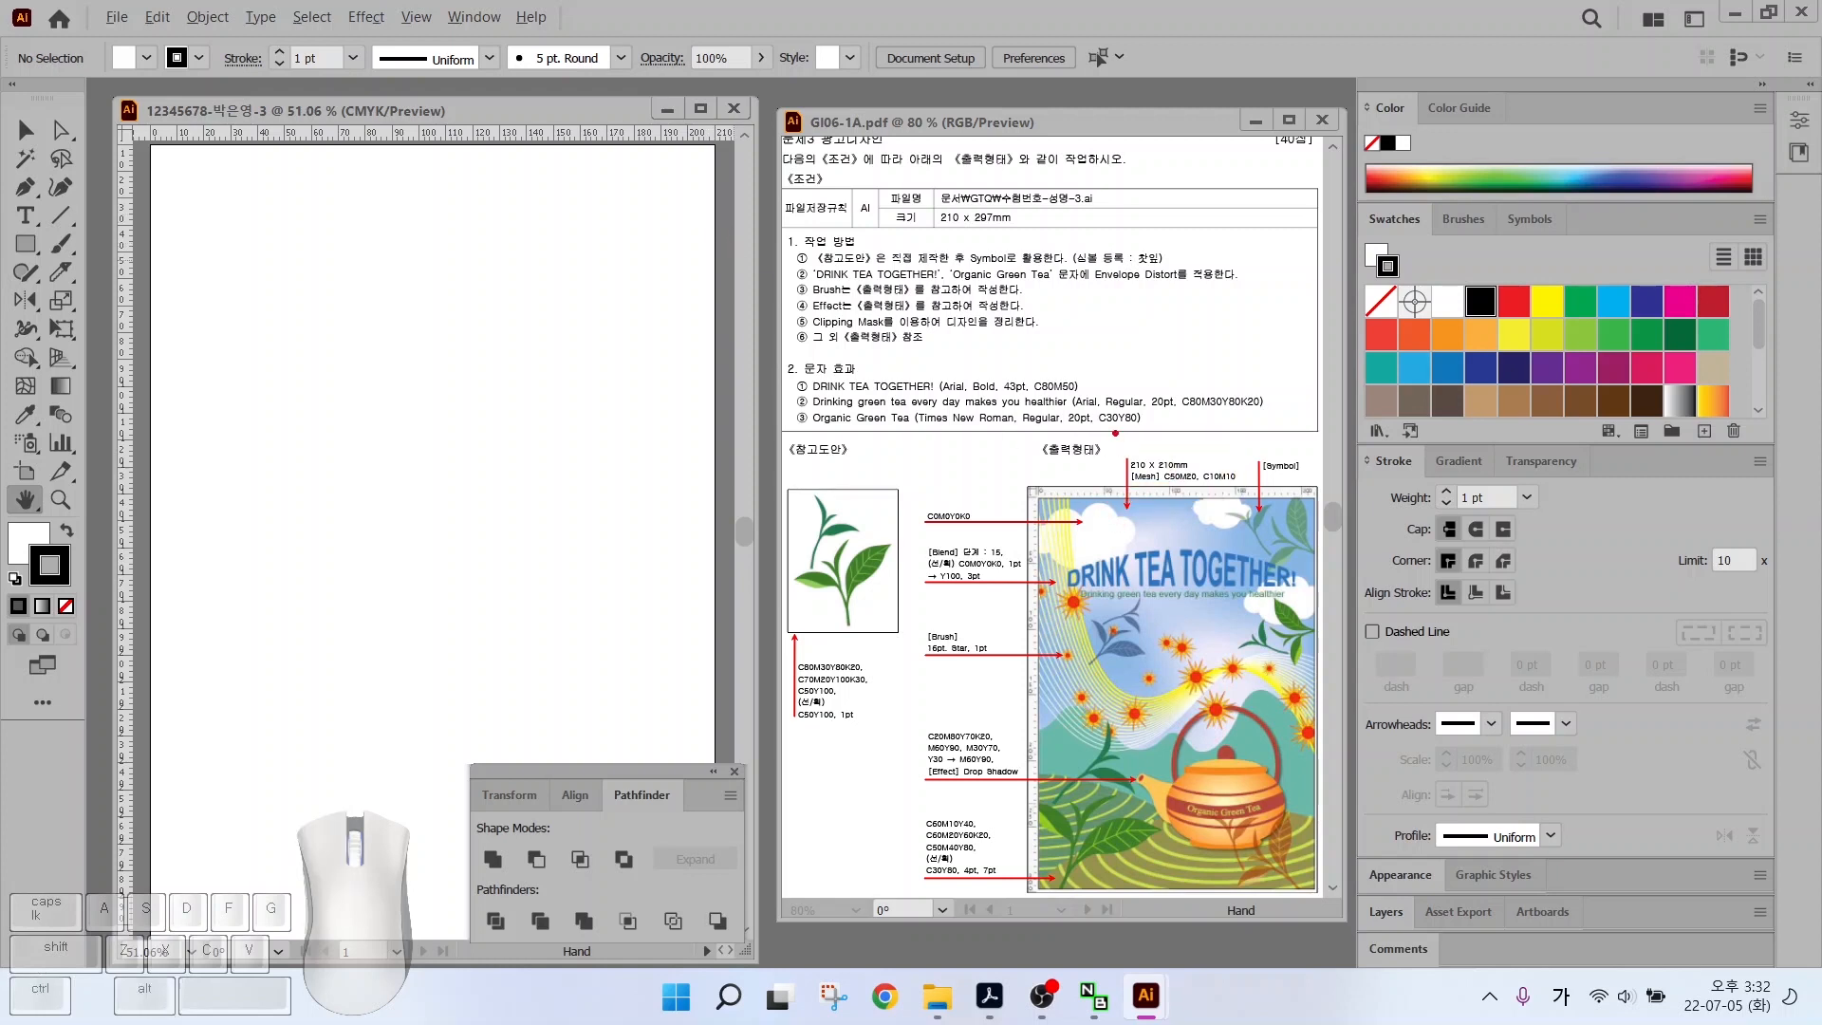
drag(1117, 452, 1241, 495)
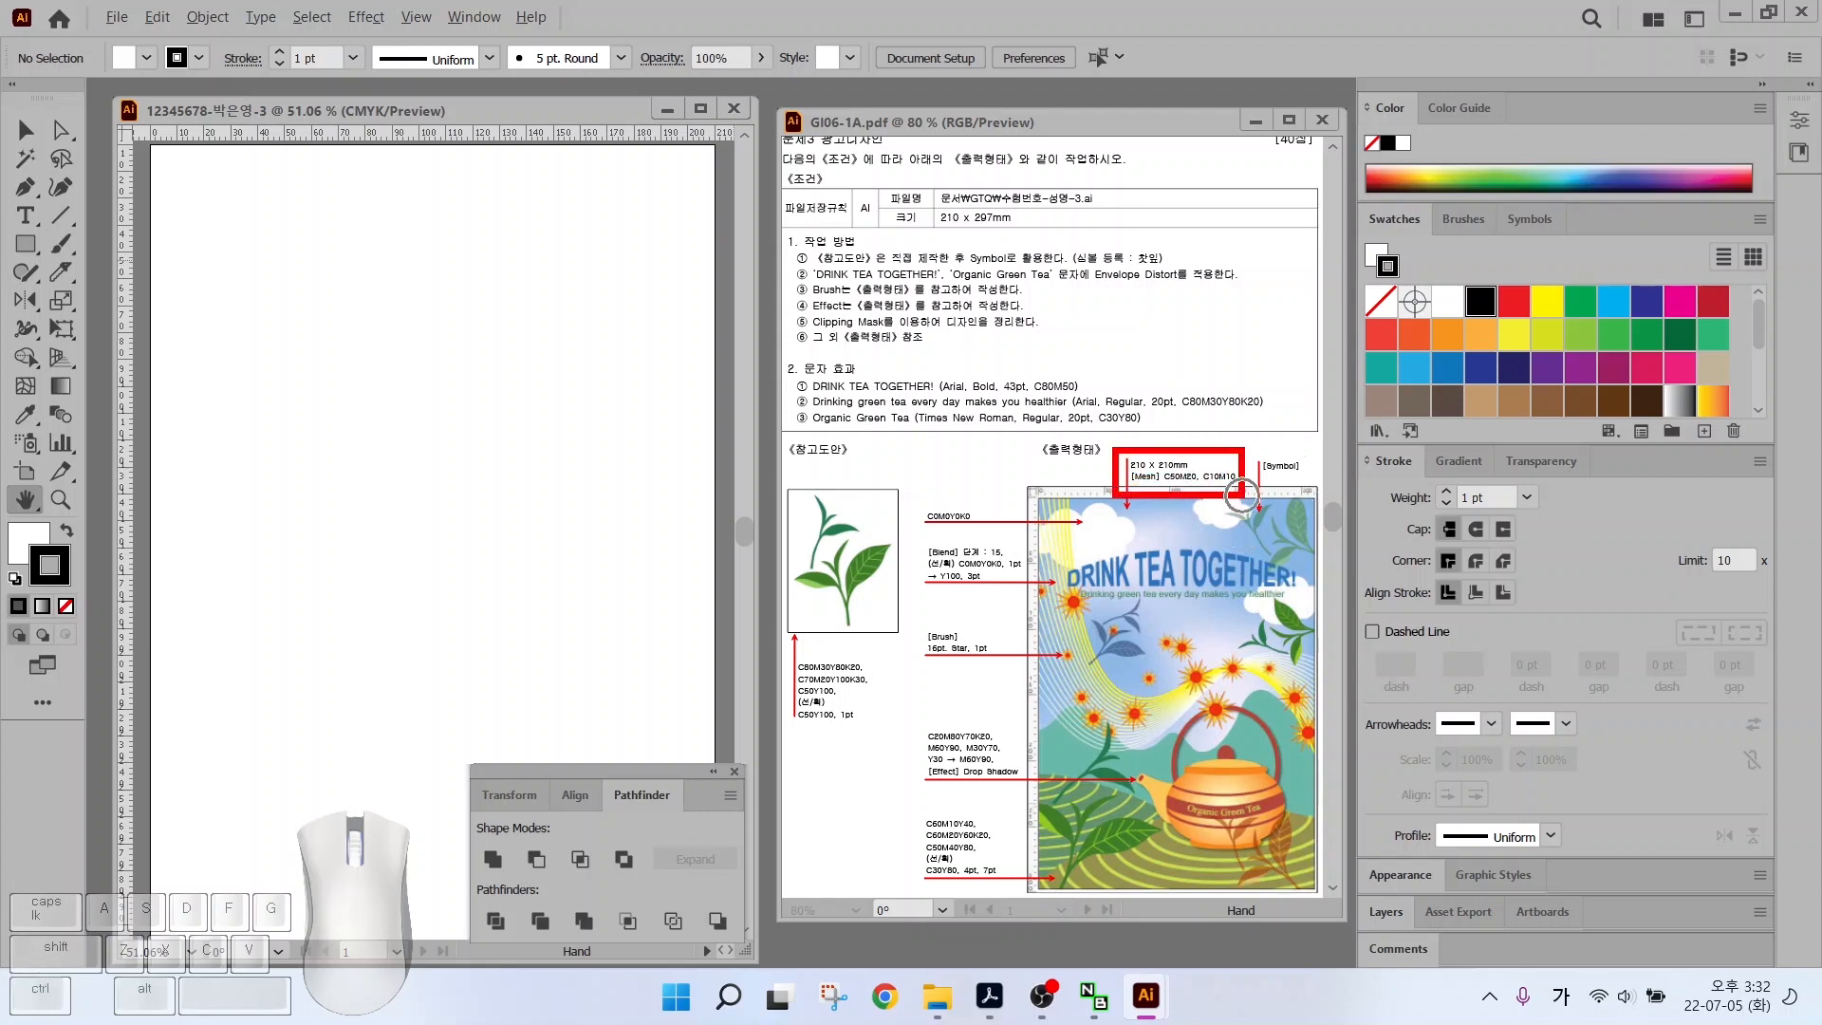
Draw a 210 × 210 mm square, snap it to the top-left corner and remove its stroke
click(26, 244)
click(263, 337)
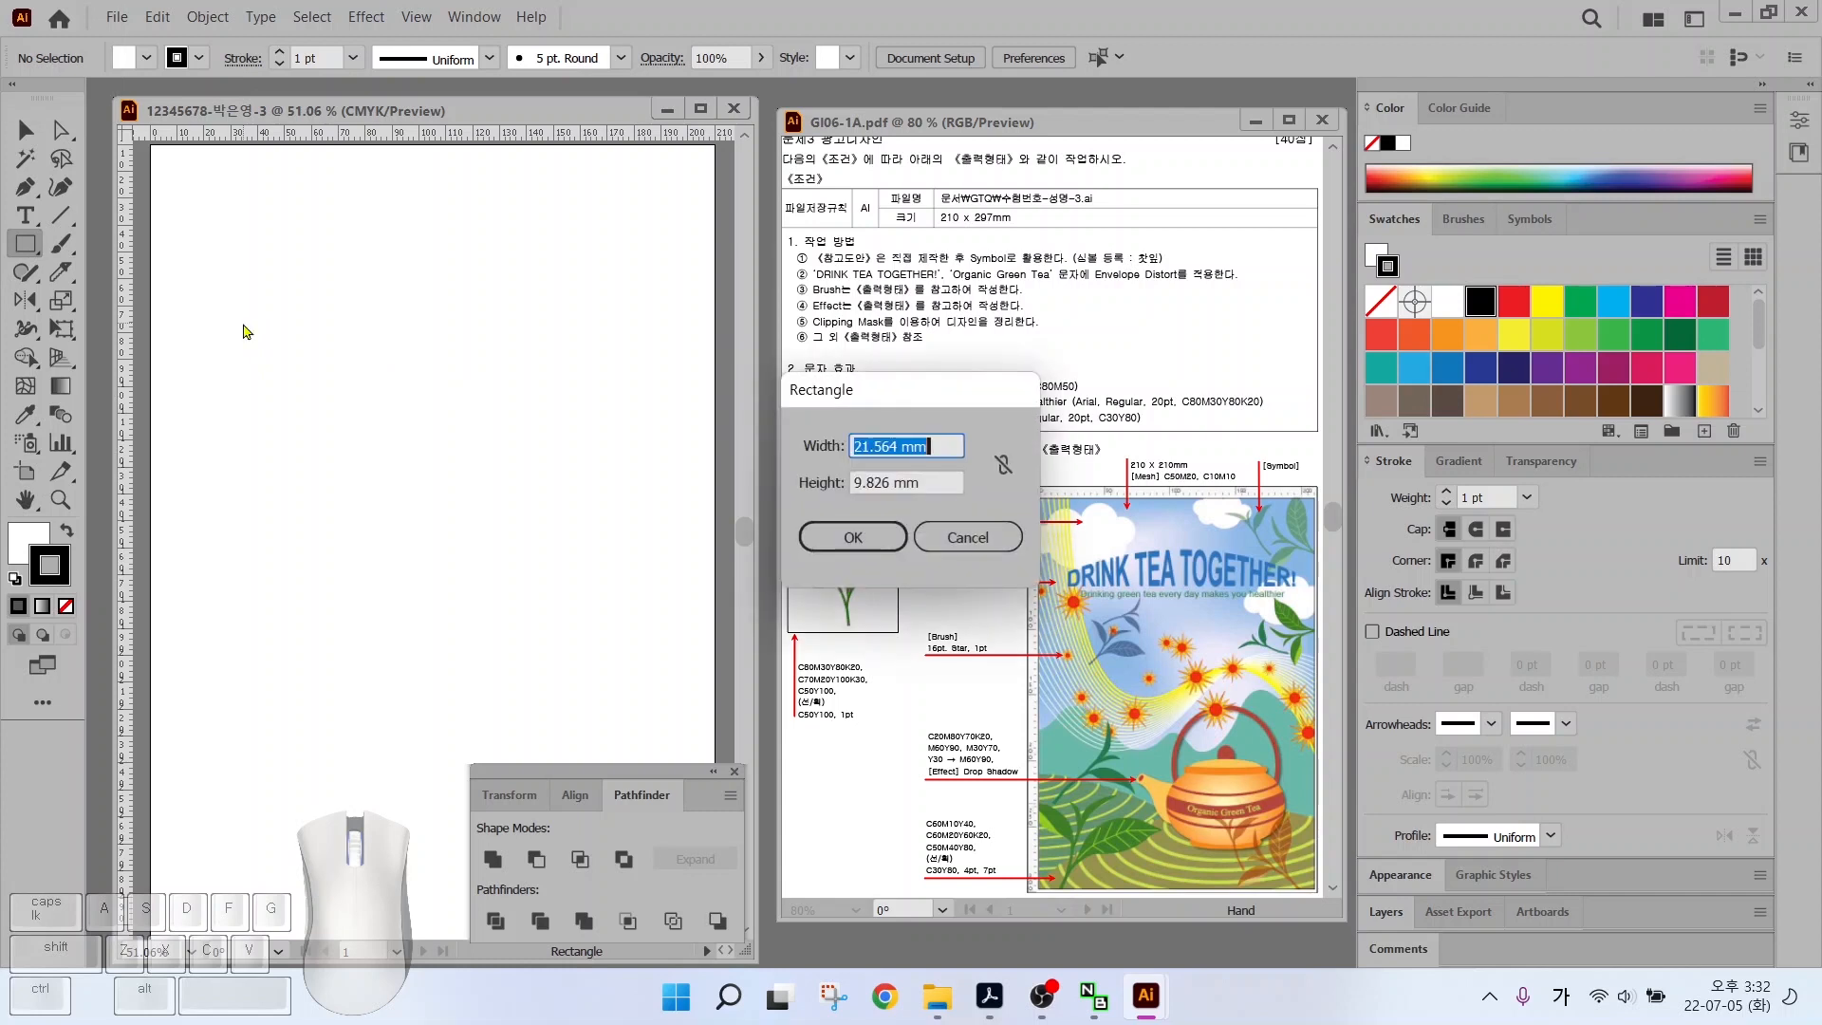
text(210)
key(Tab)
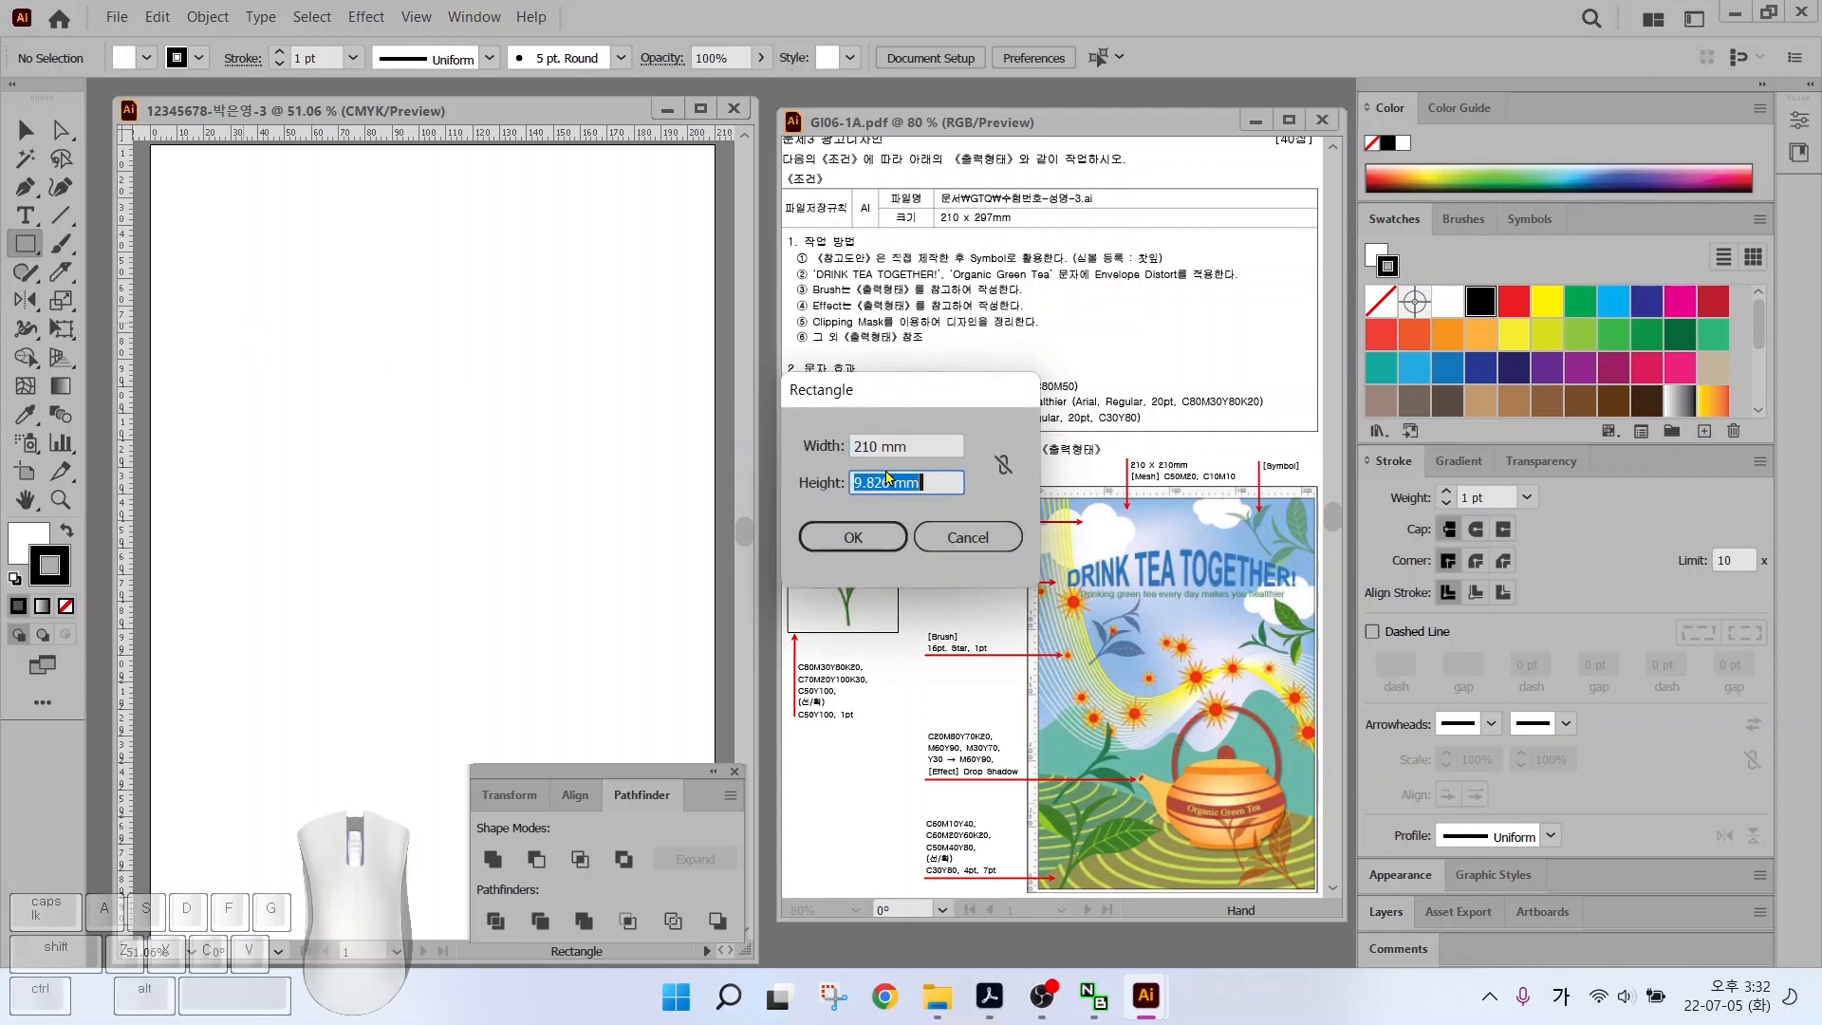
text(210)
key(Return)
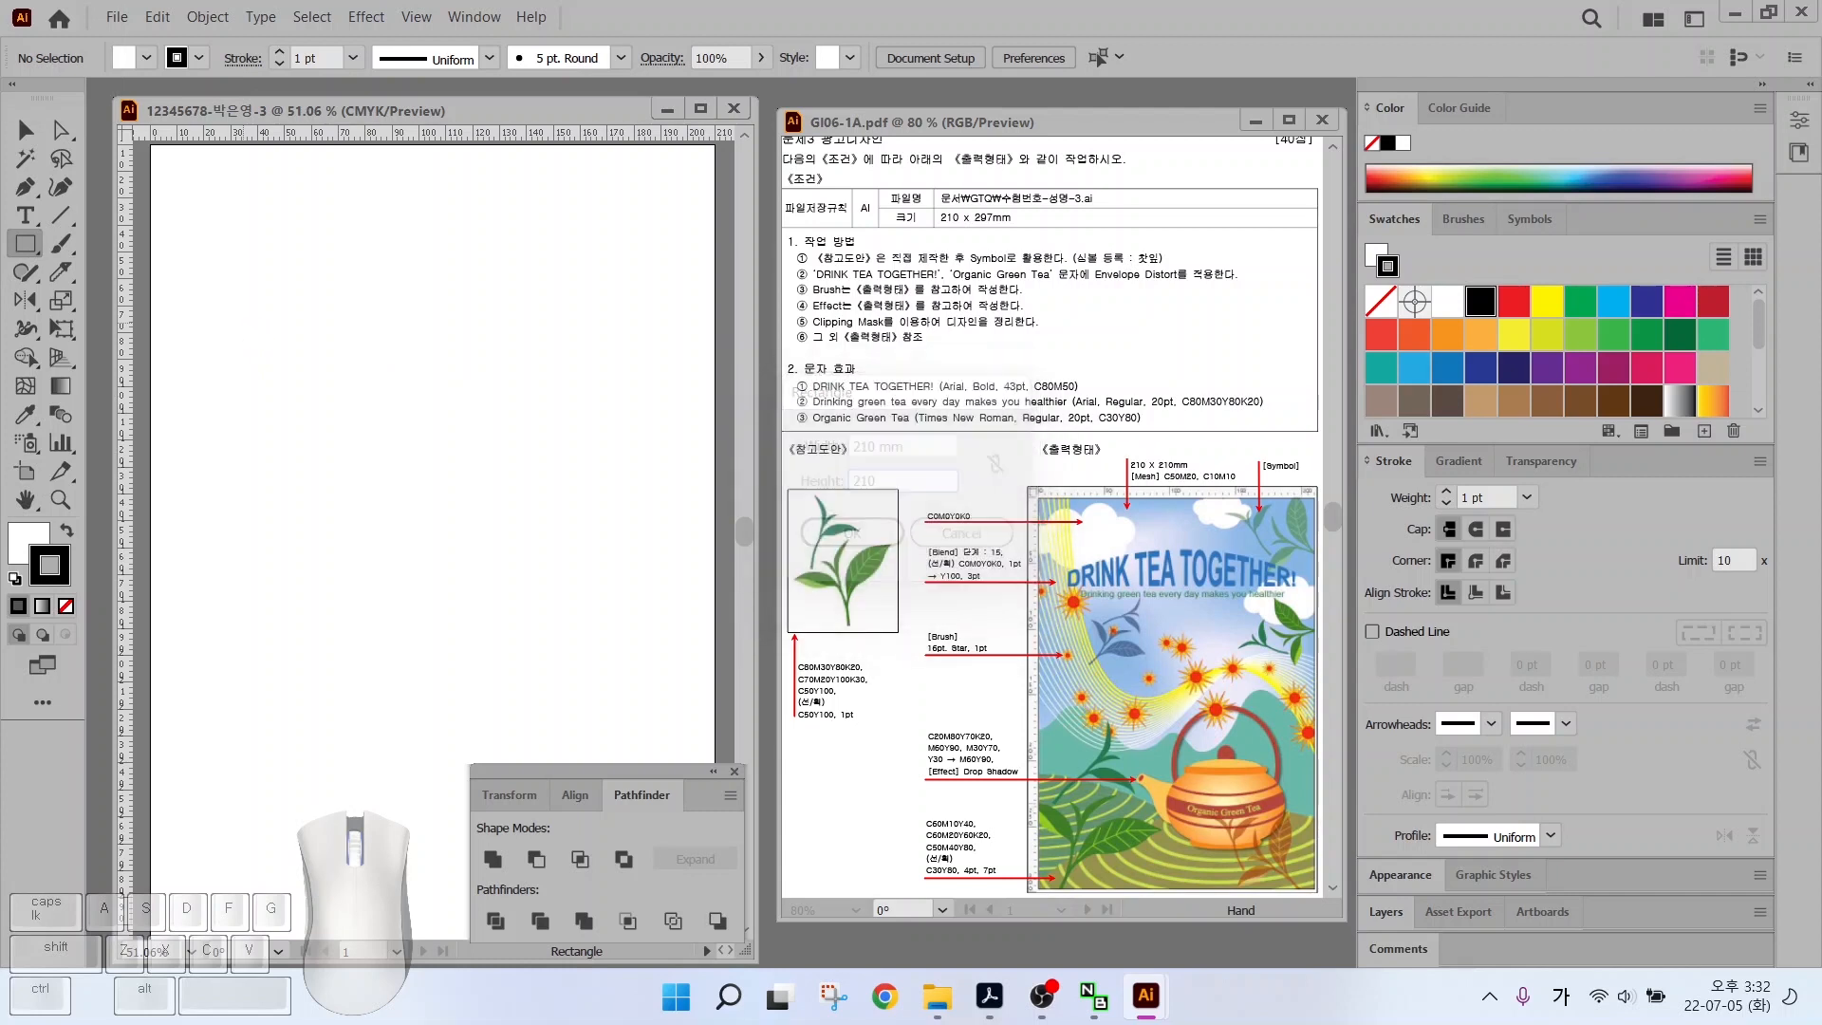
click(24, 133)
drag(446, 440, 353, 260)
key(/)
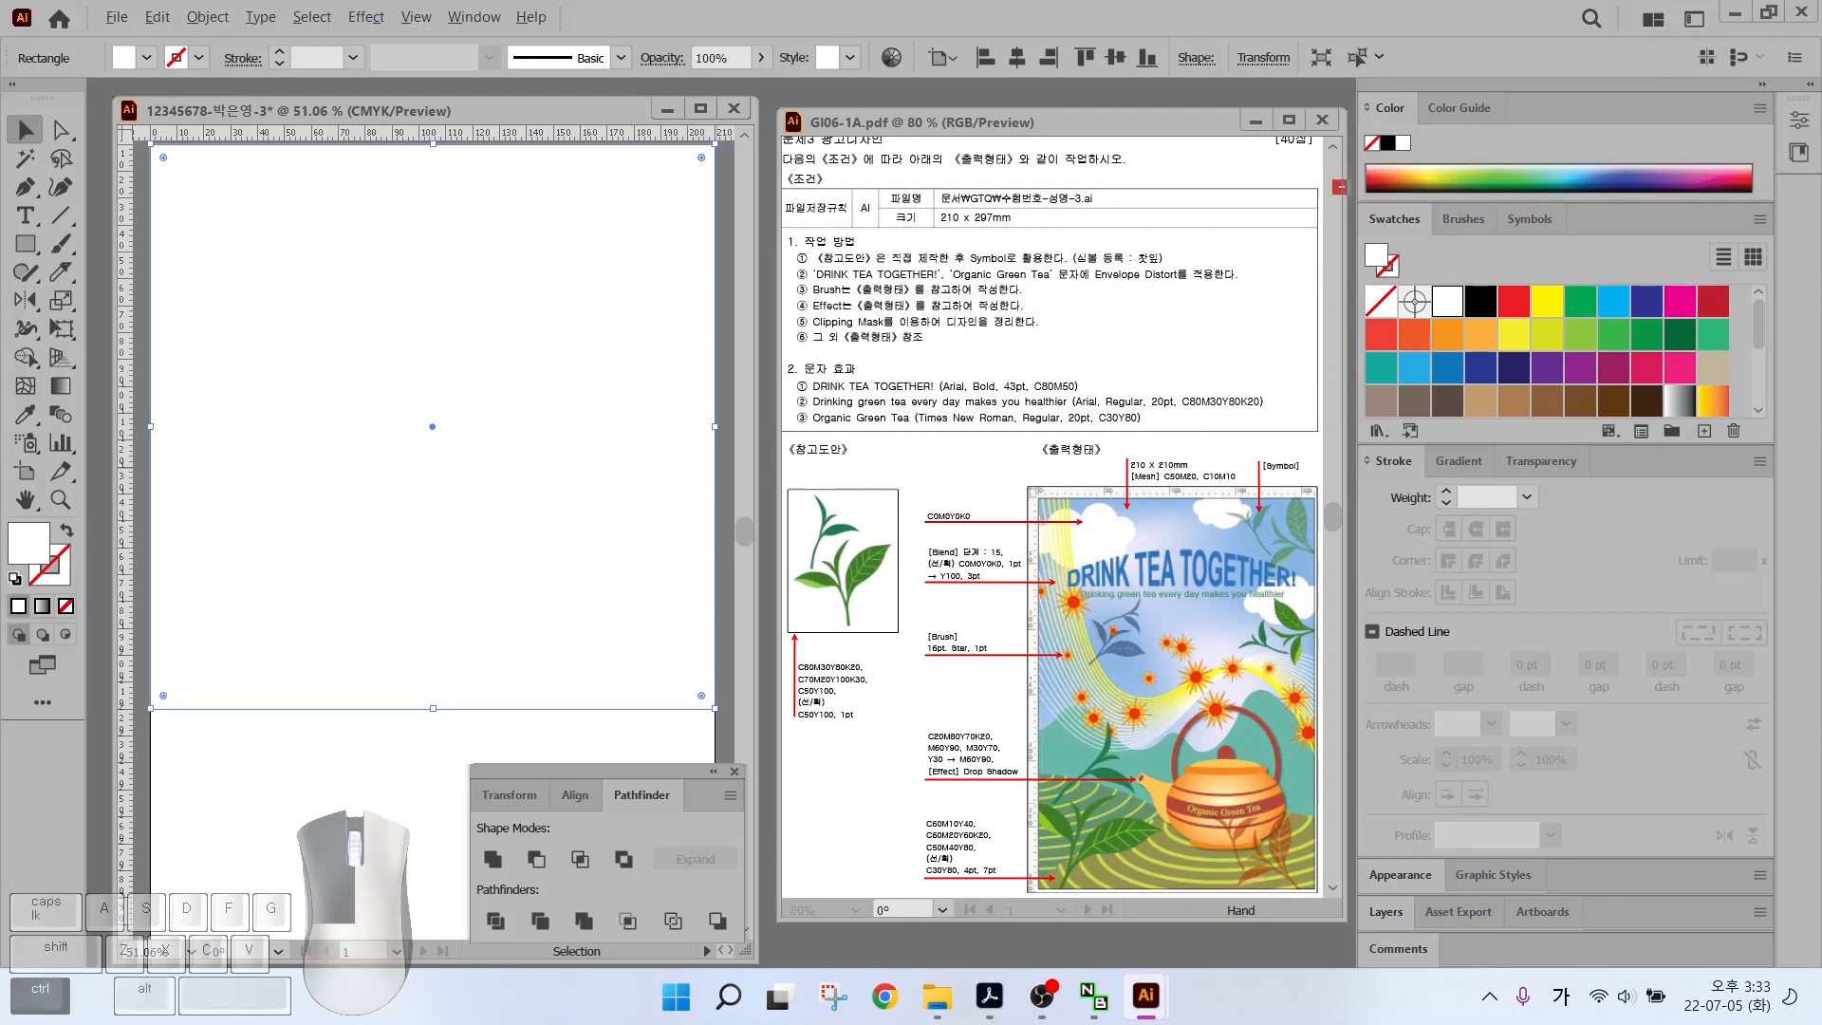
Create a new colour group named 'gt' in the Swatches panel
drag(1334, 181, 1756, 439)
drag(1567, 240, 1522, 300)
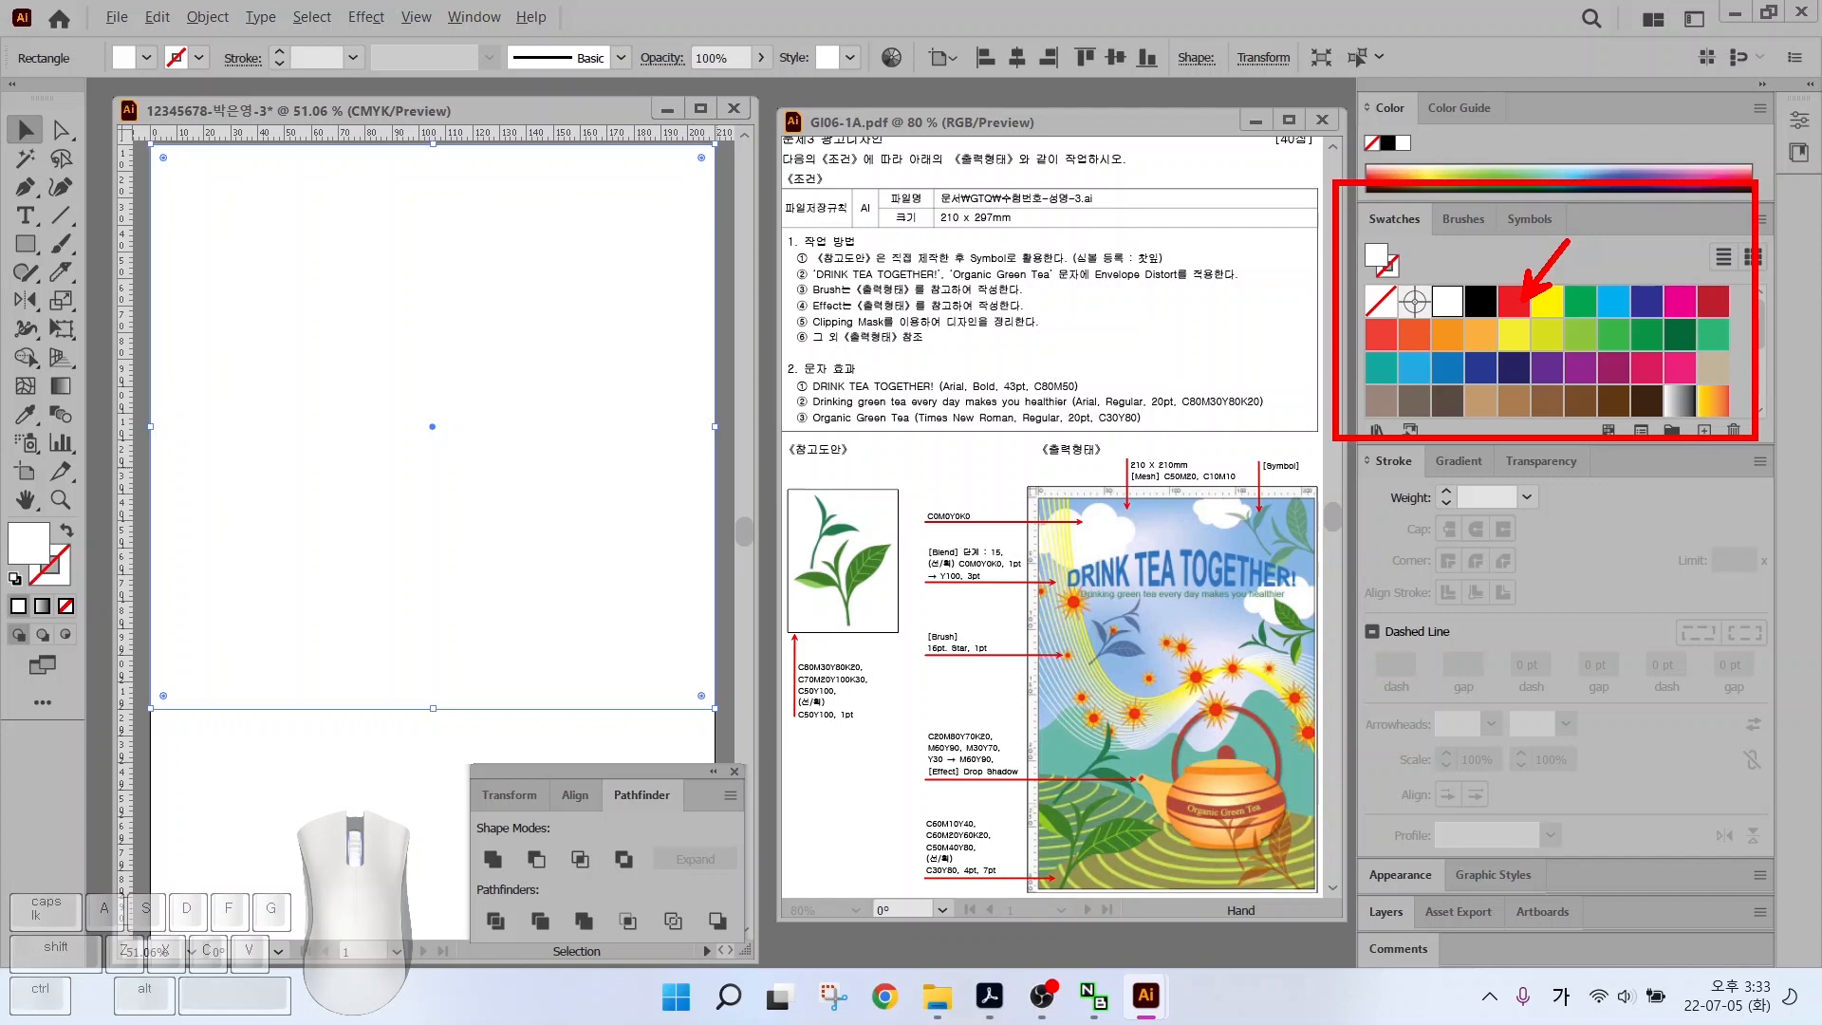
key(Escape)
click(1670, 432)
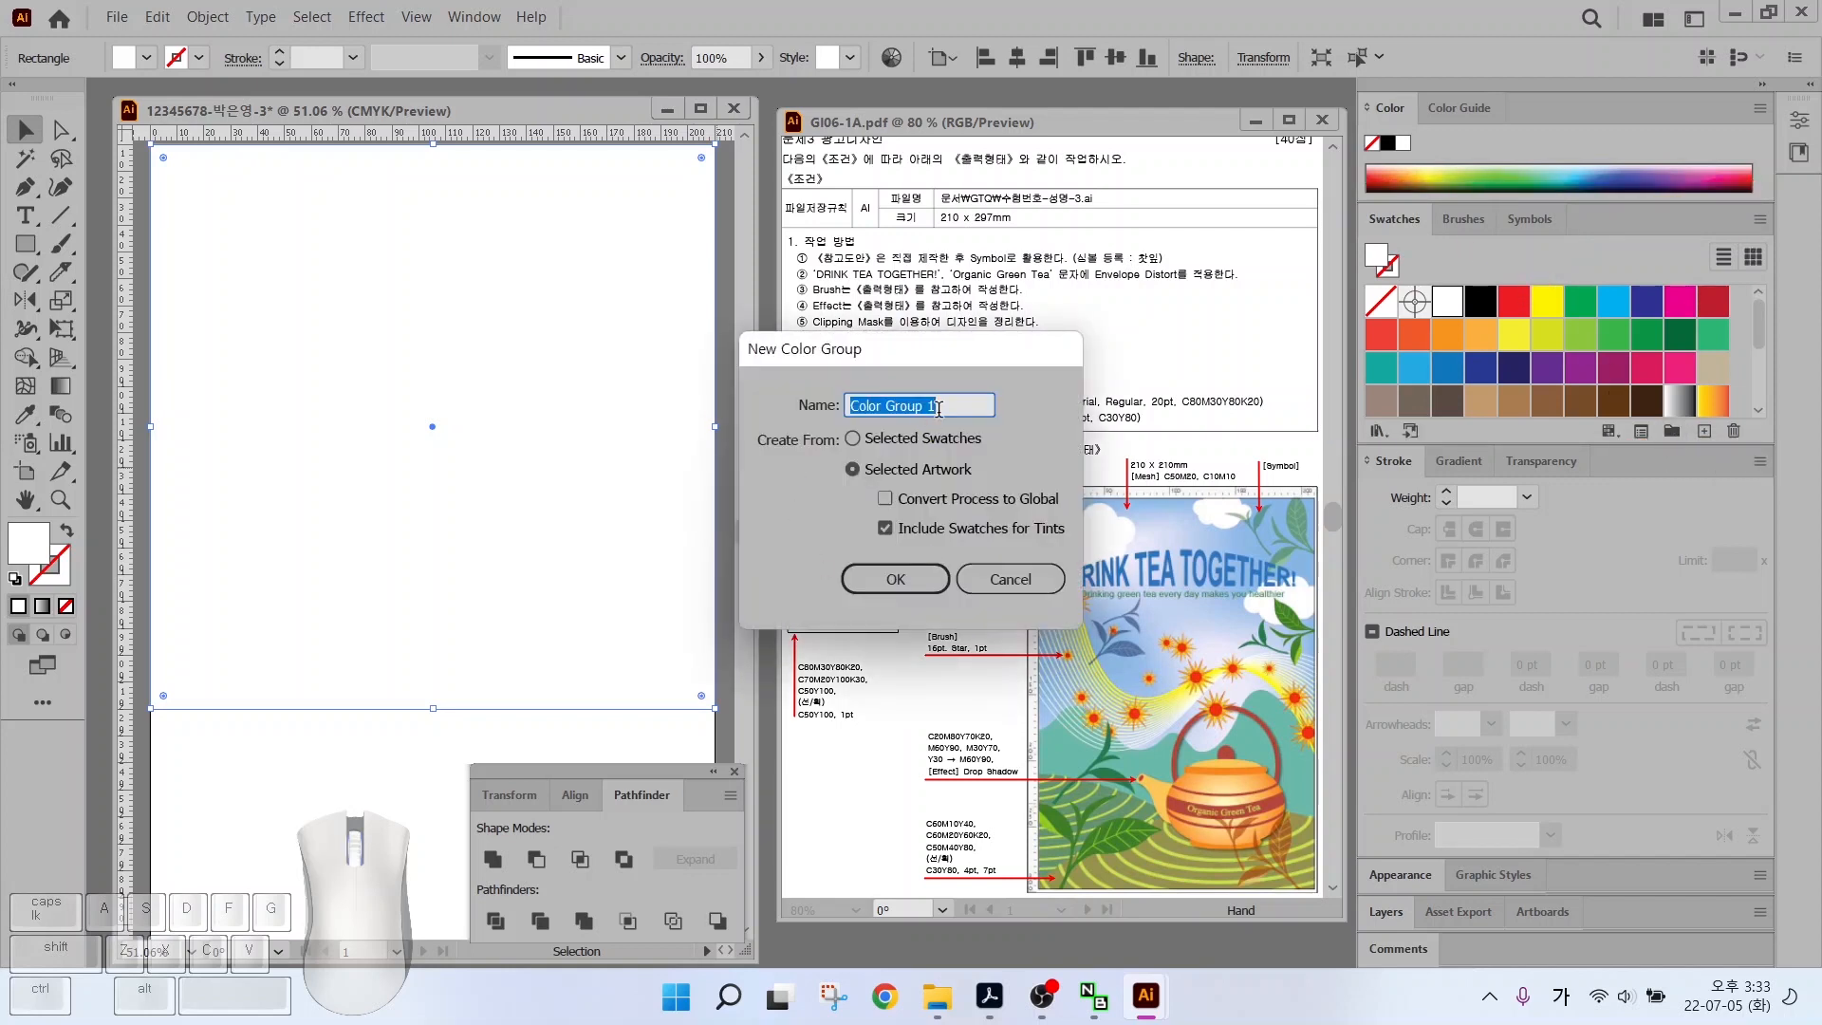
text(gtq)
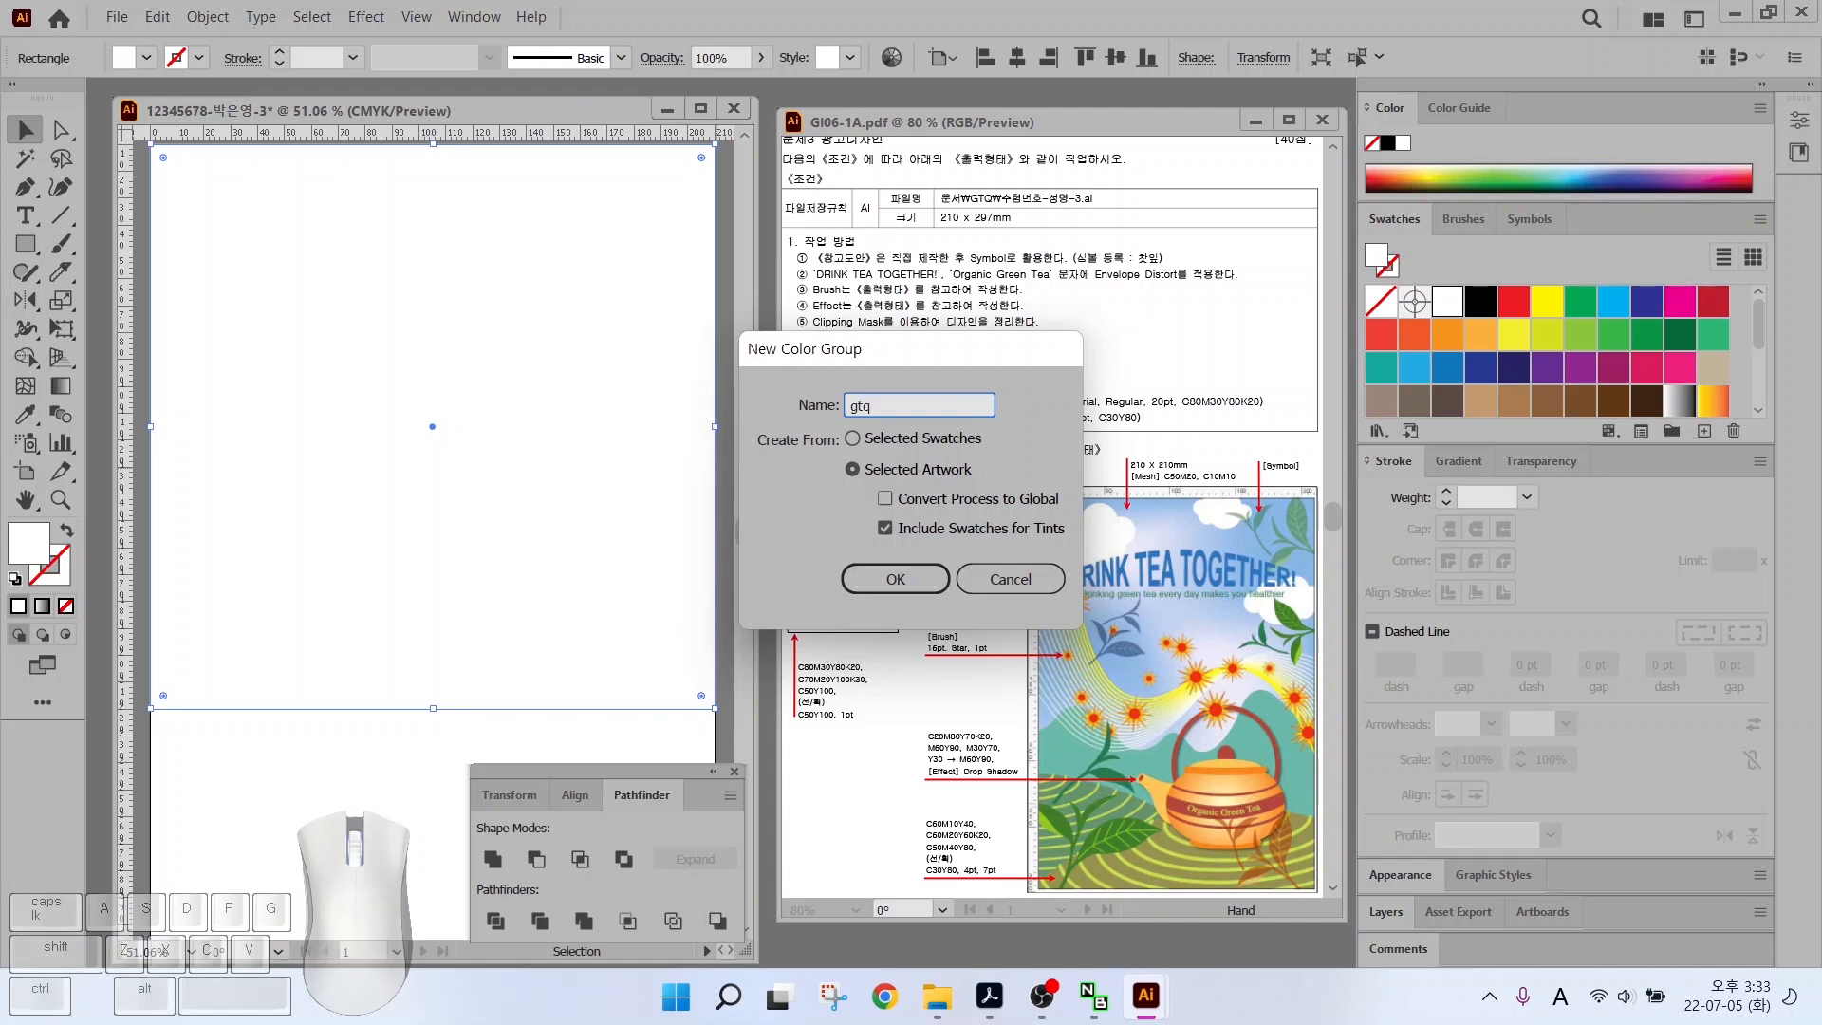
key(Return)
Add a blue C50 M20 swatch and a lavender C10 M10 swatch
click(1343, 502)
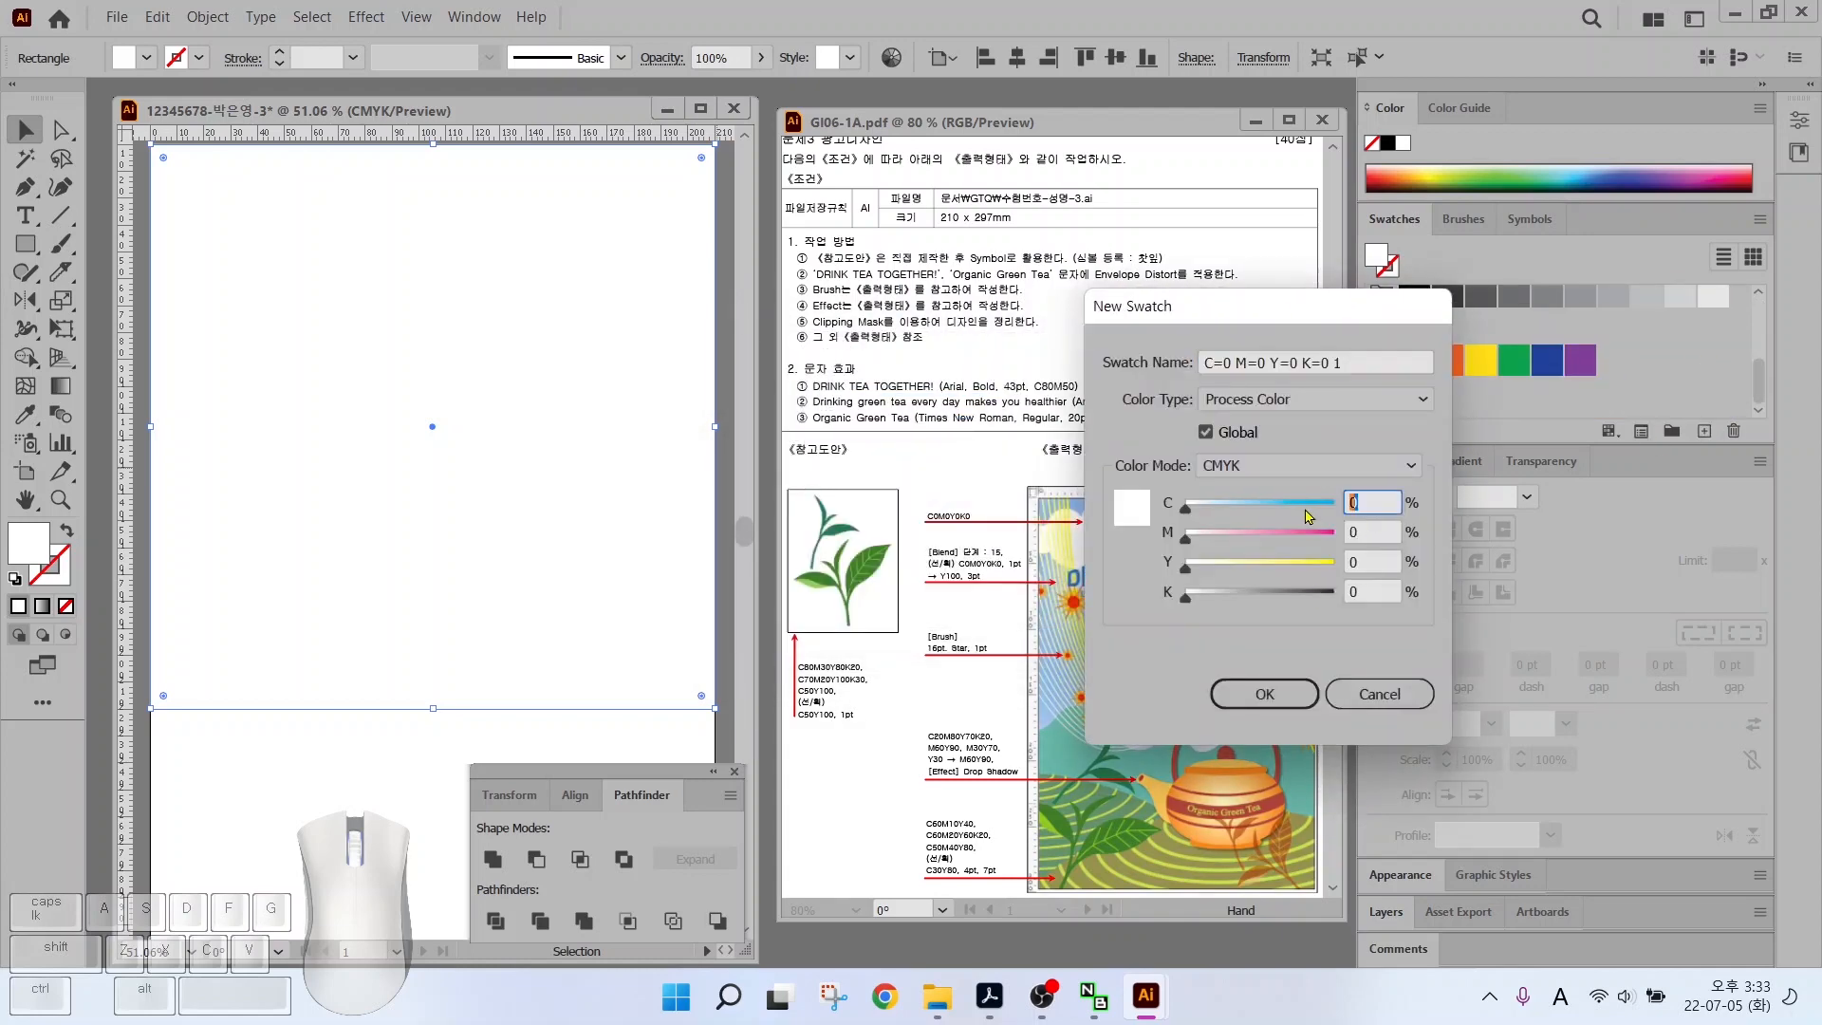
text(50)
key(Tab)
text(20)
key(Tab)
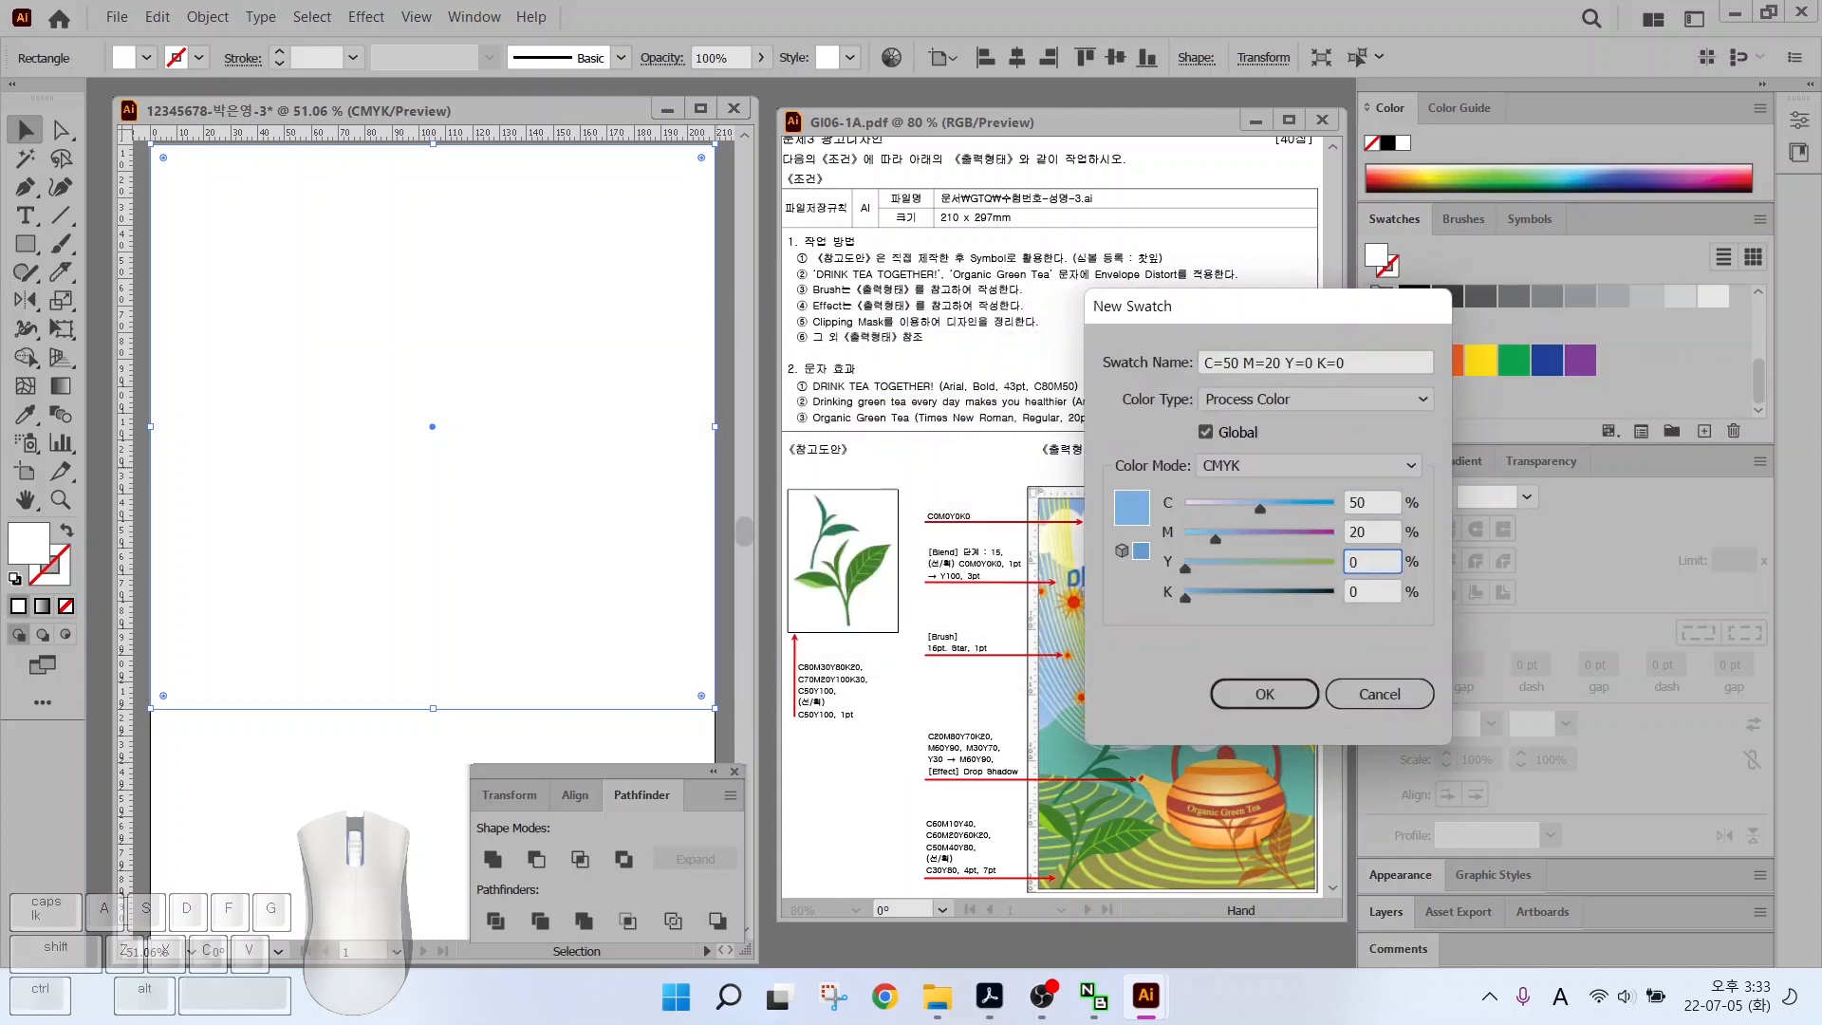
key(Return)
click(1704, 431)
click(1358, 502)
text(10)
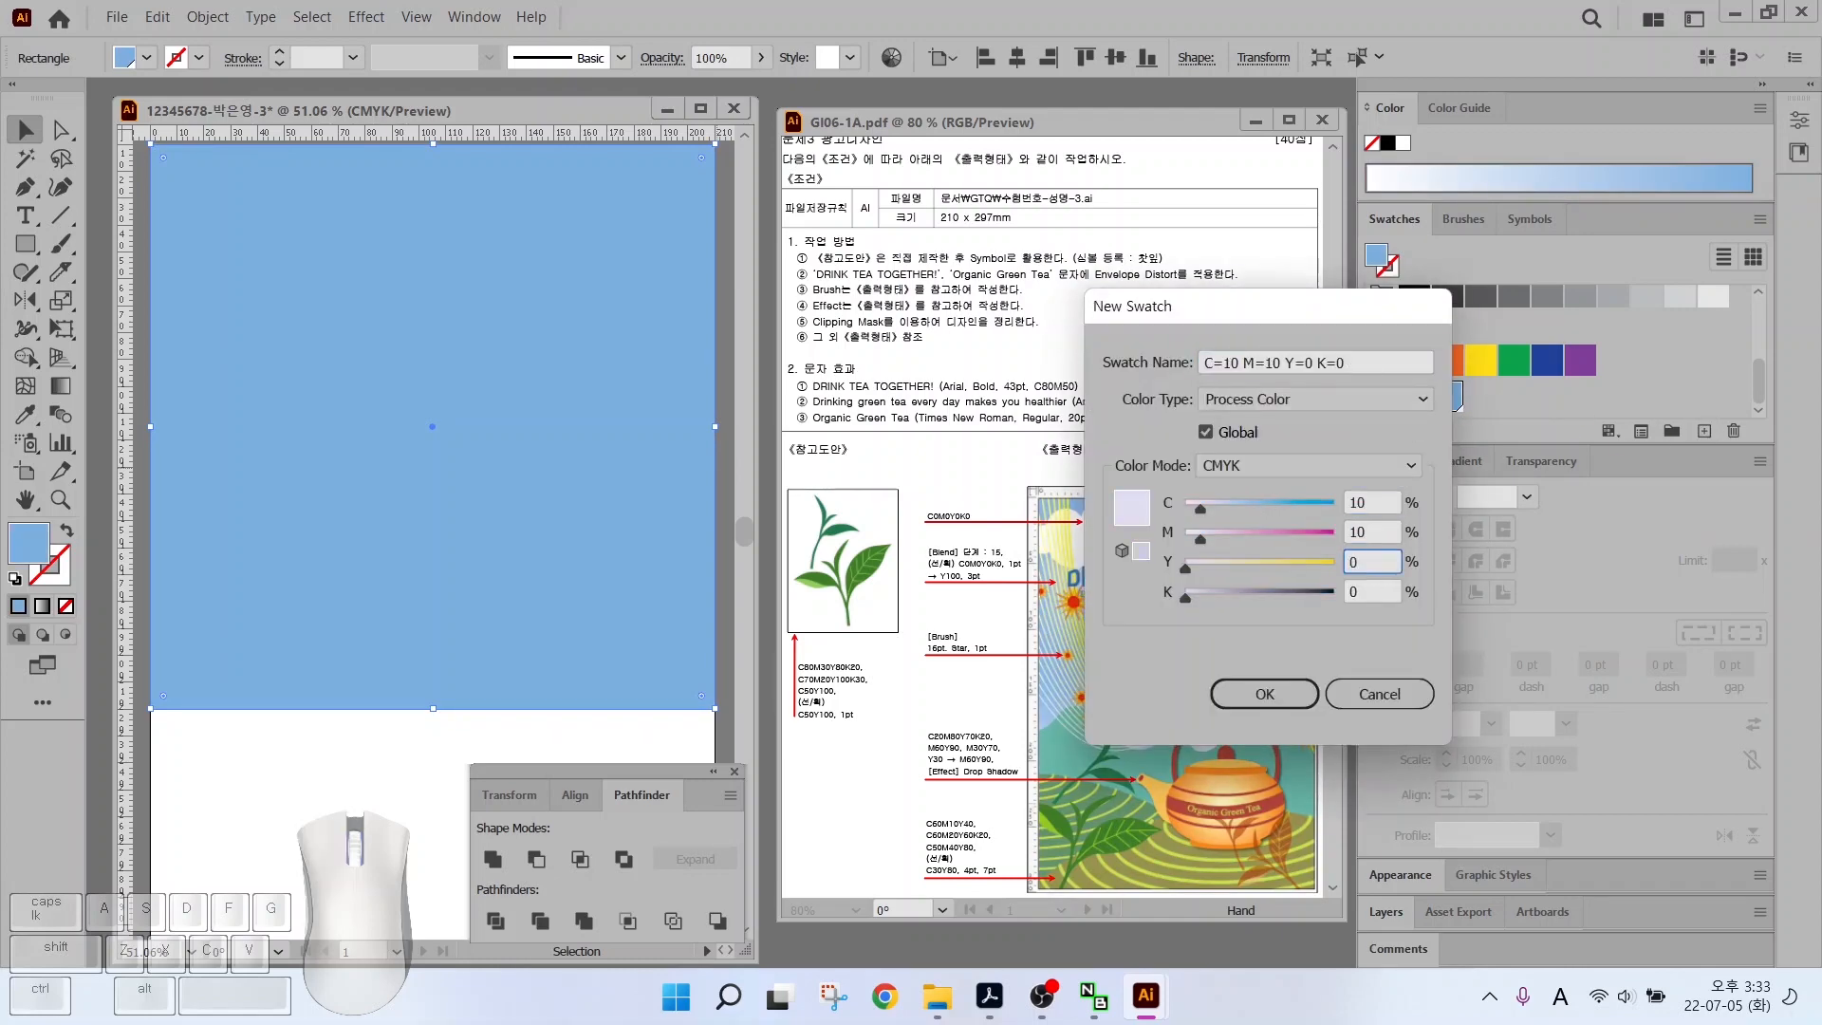
key(Tab)
text(10)
key(Return)
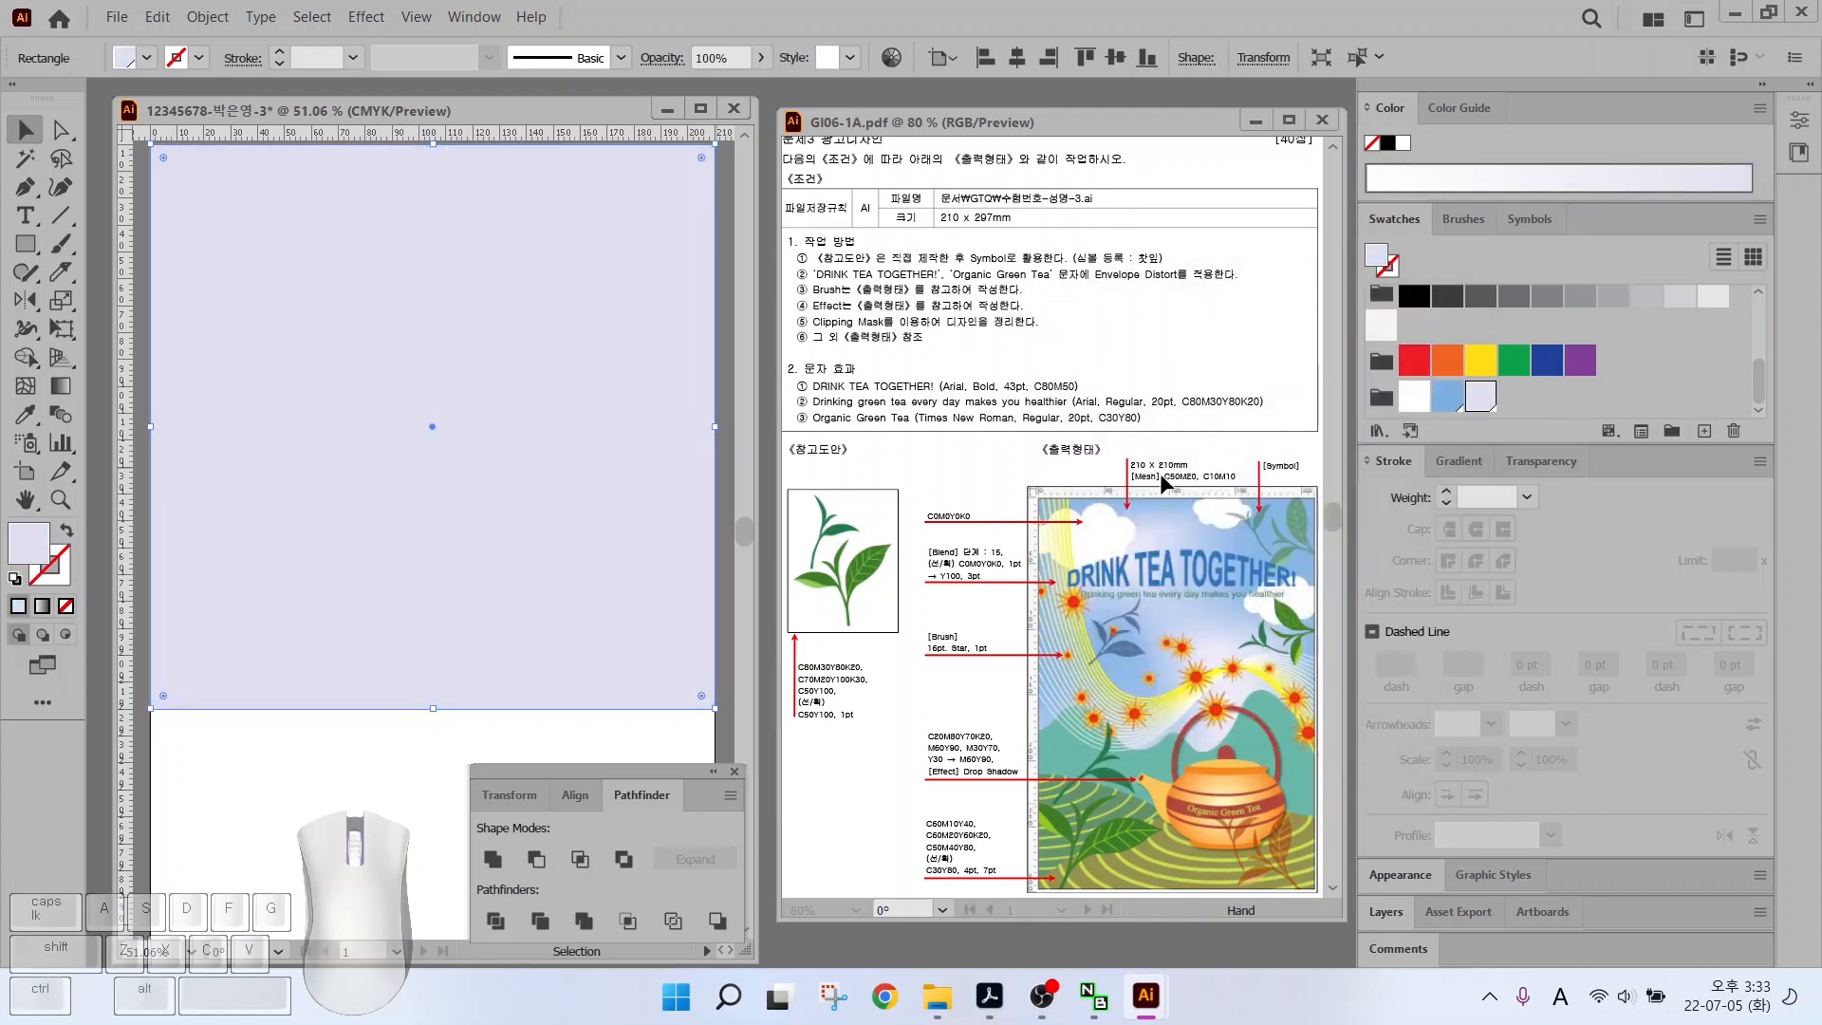
Fill the square with the C50 M20 blue swatch
click(1449, 399)
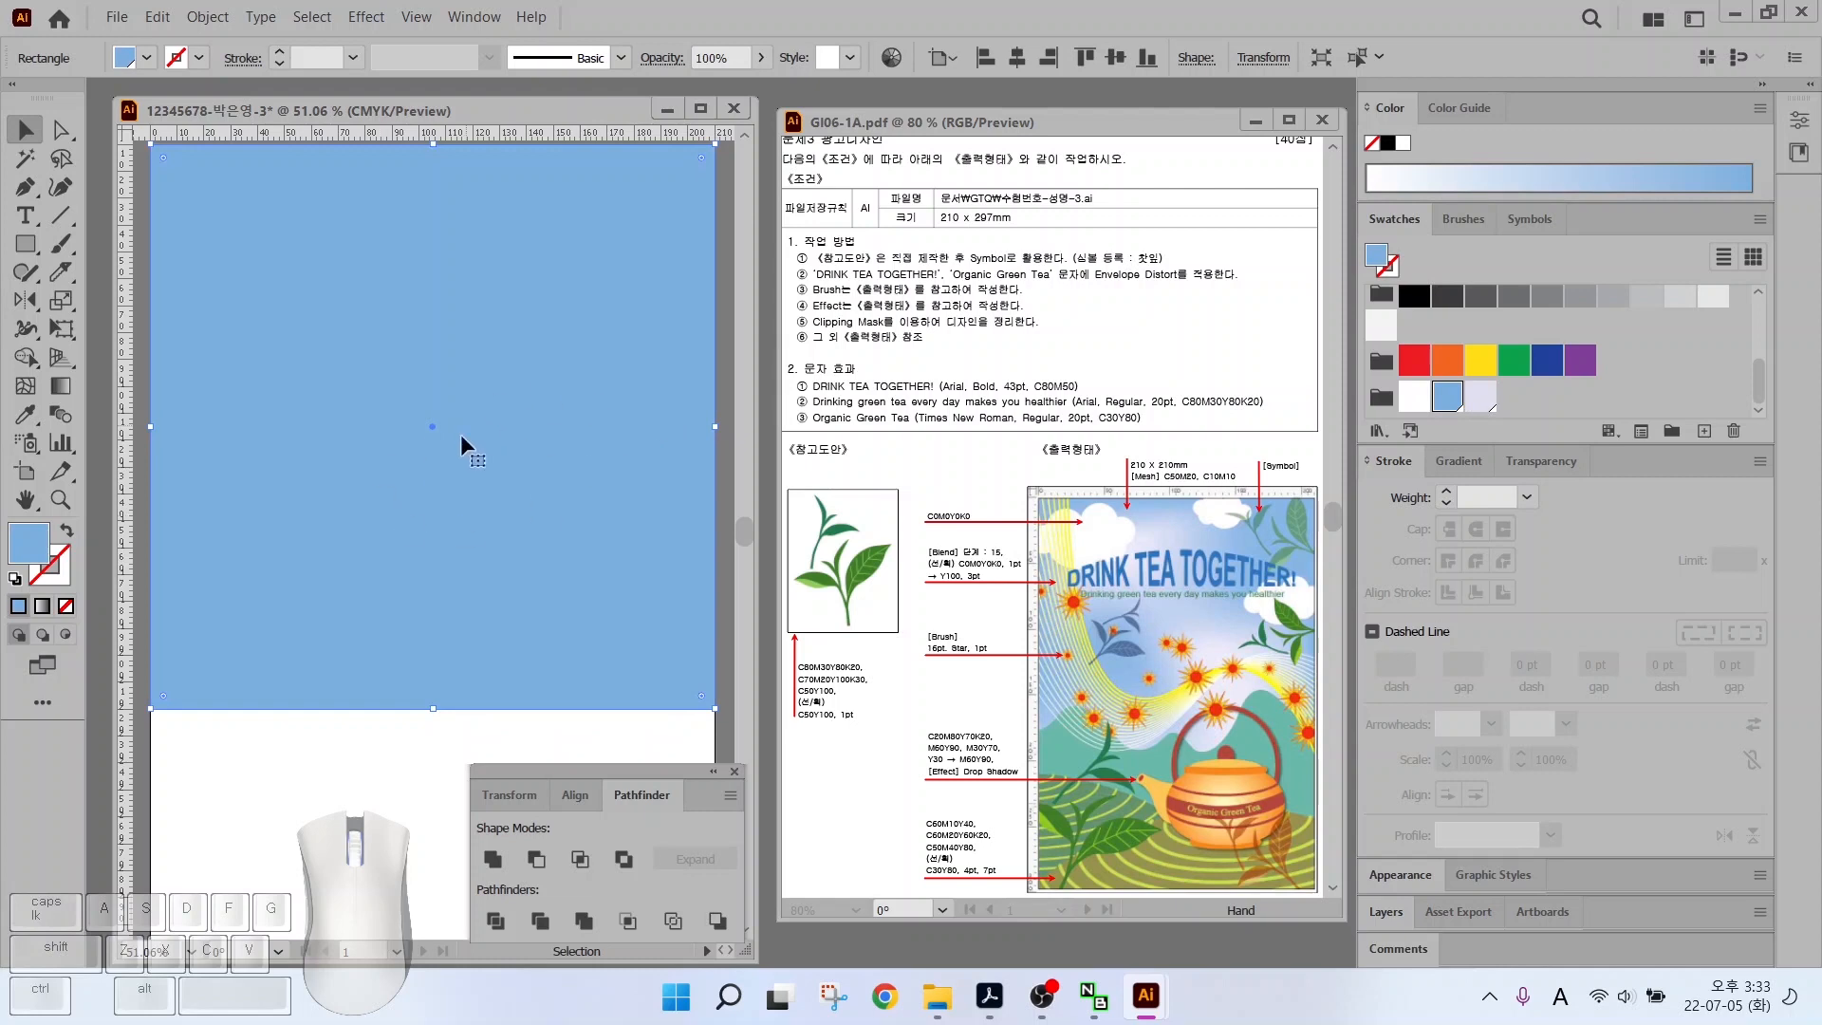
key(alt)
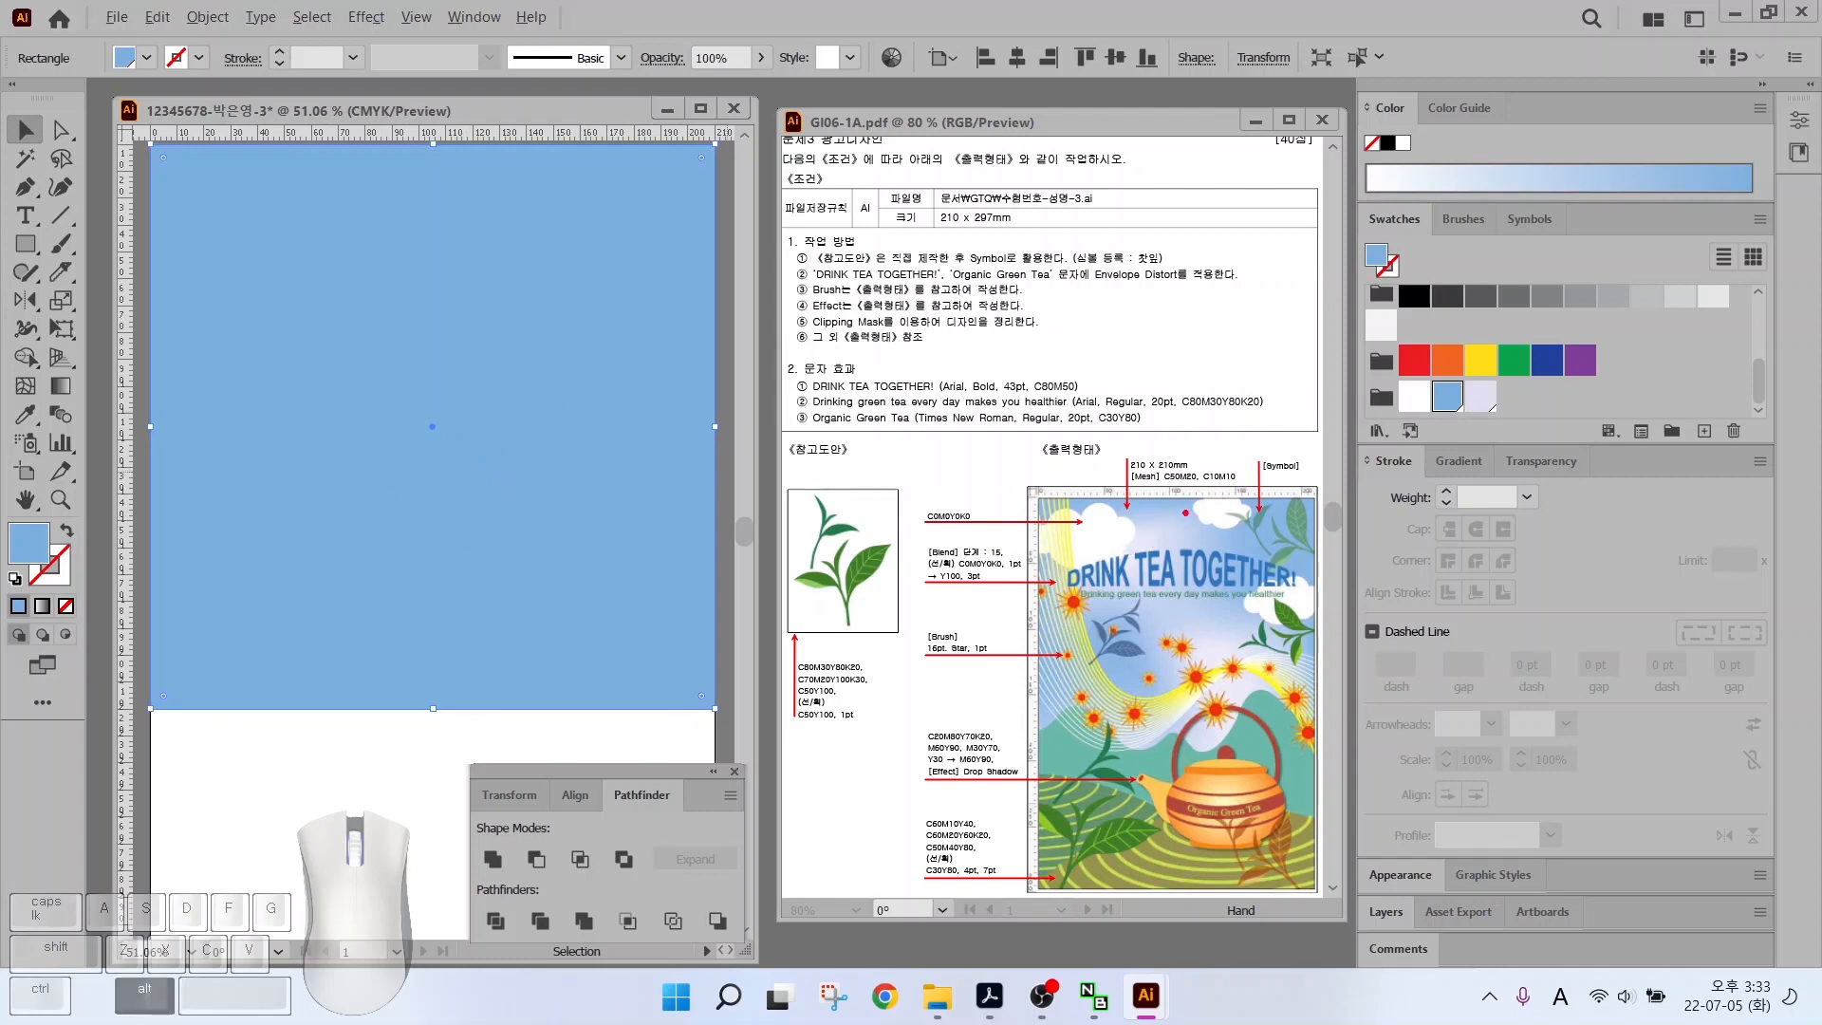
mouse_move(1079, 561)
mouse_down()
mouse_move(1163, 557)
mouse_move(1129, 588)
mouse_up()
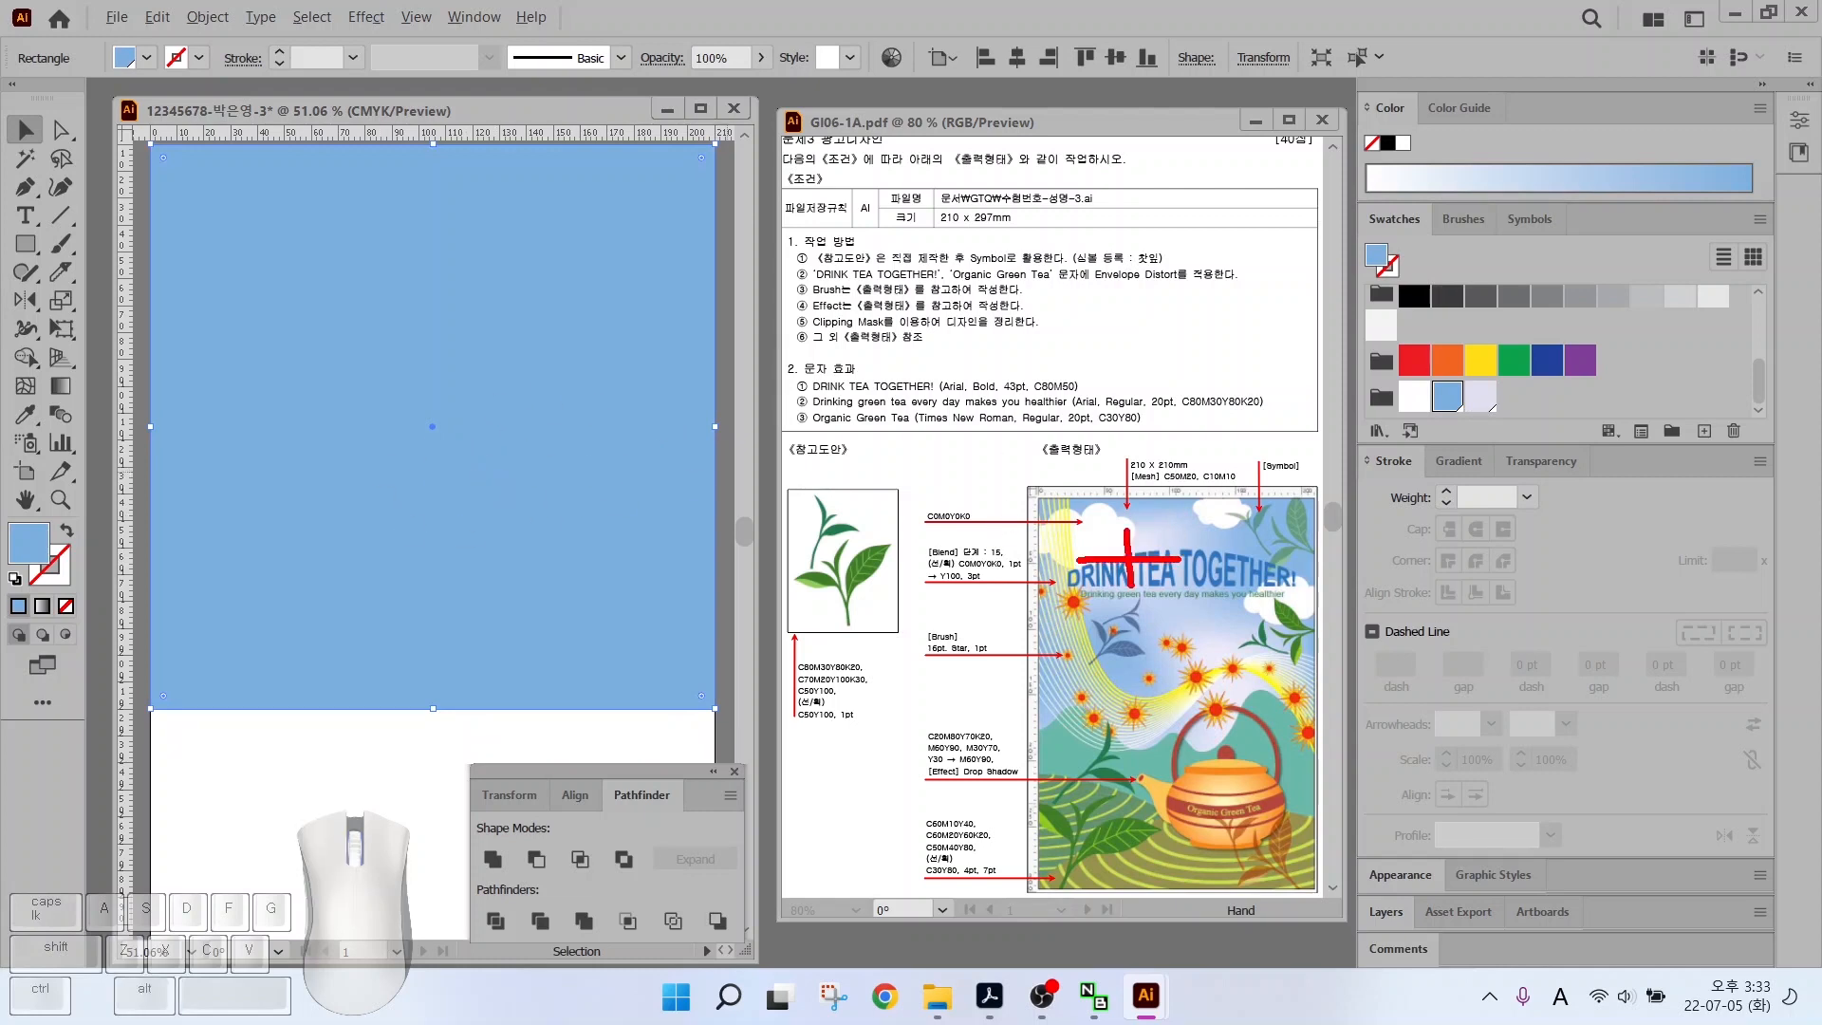
drag(1221, 638, 1221, 699)
Add mesh points to the blue square and colour them lavender
click(25, 388)
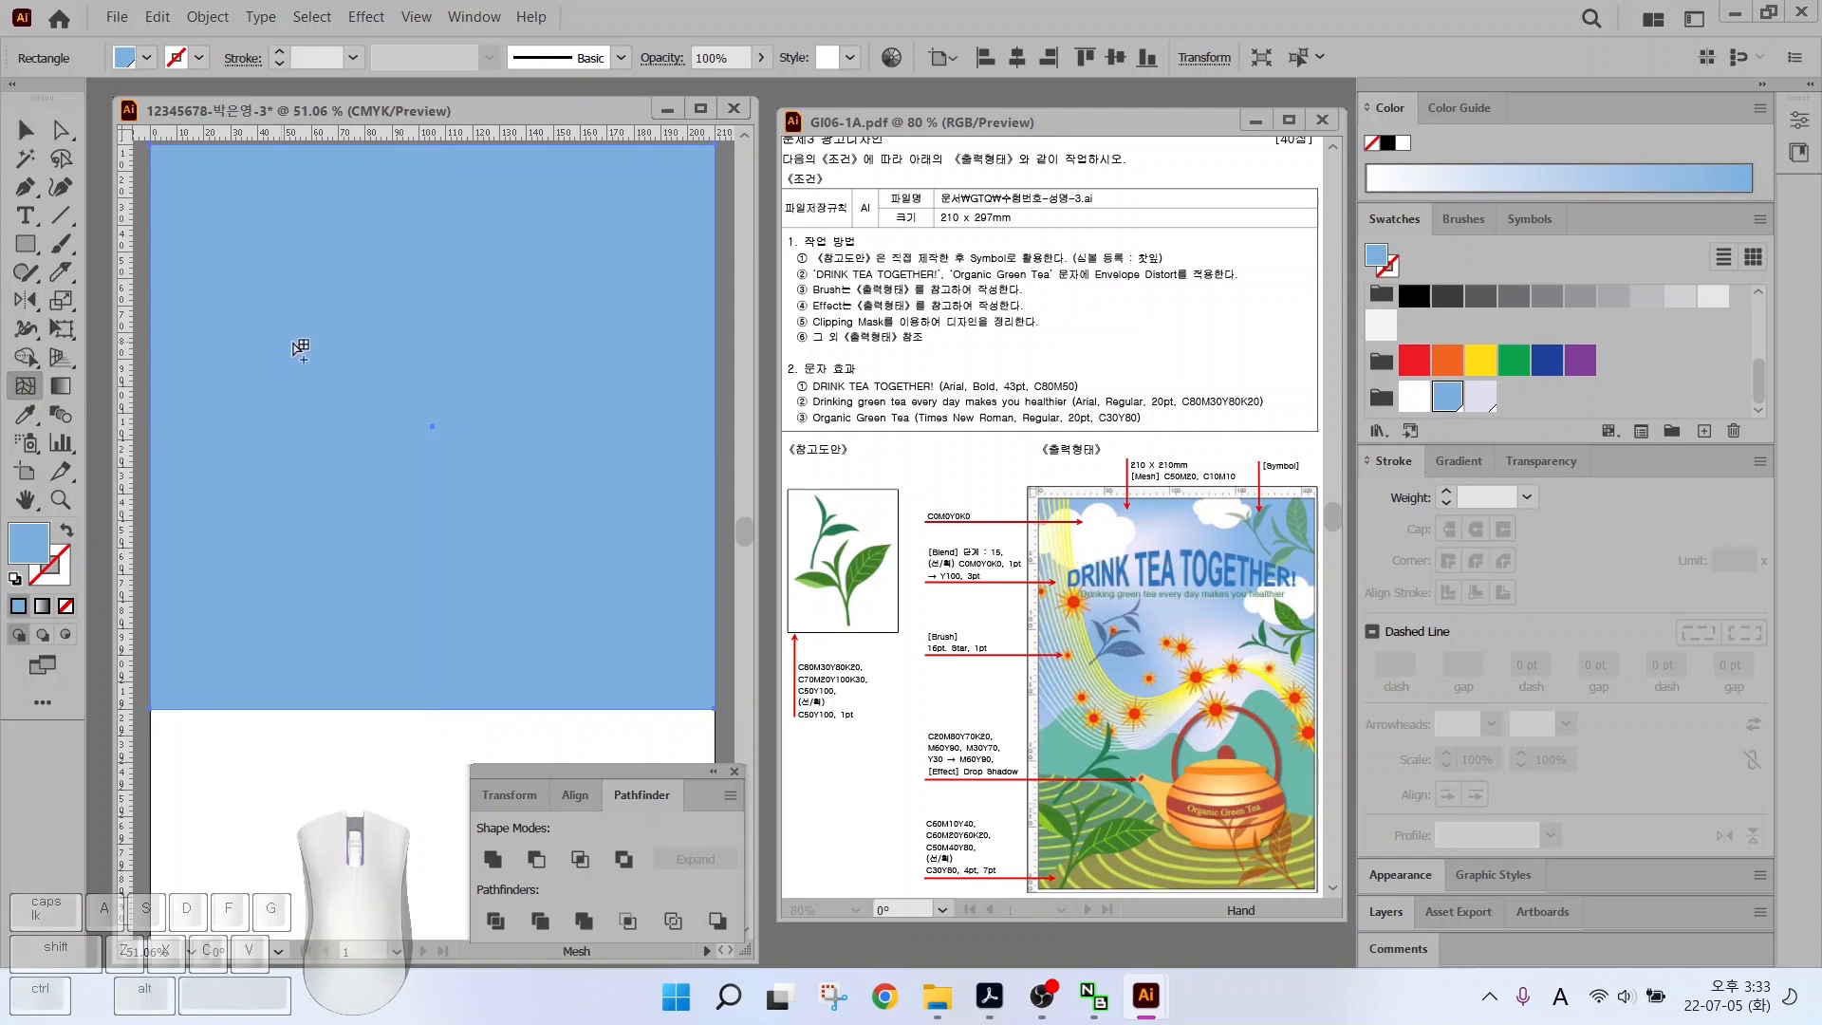
click(362, 307)
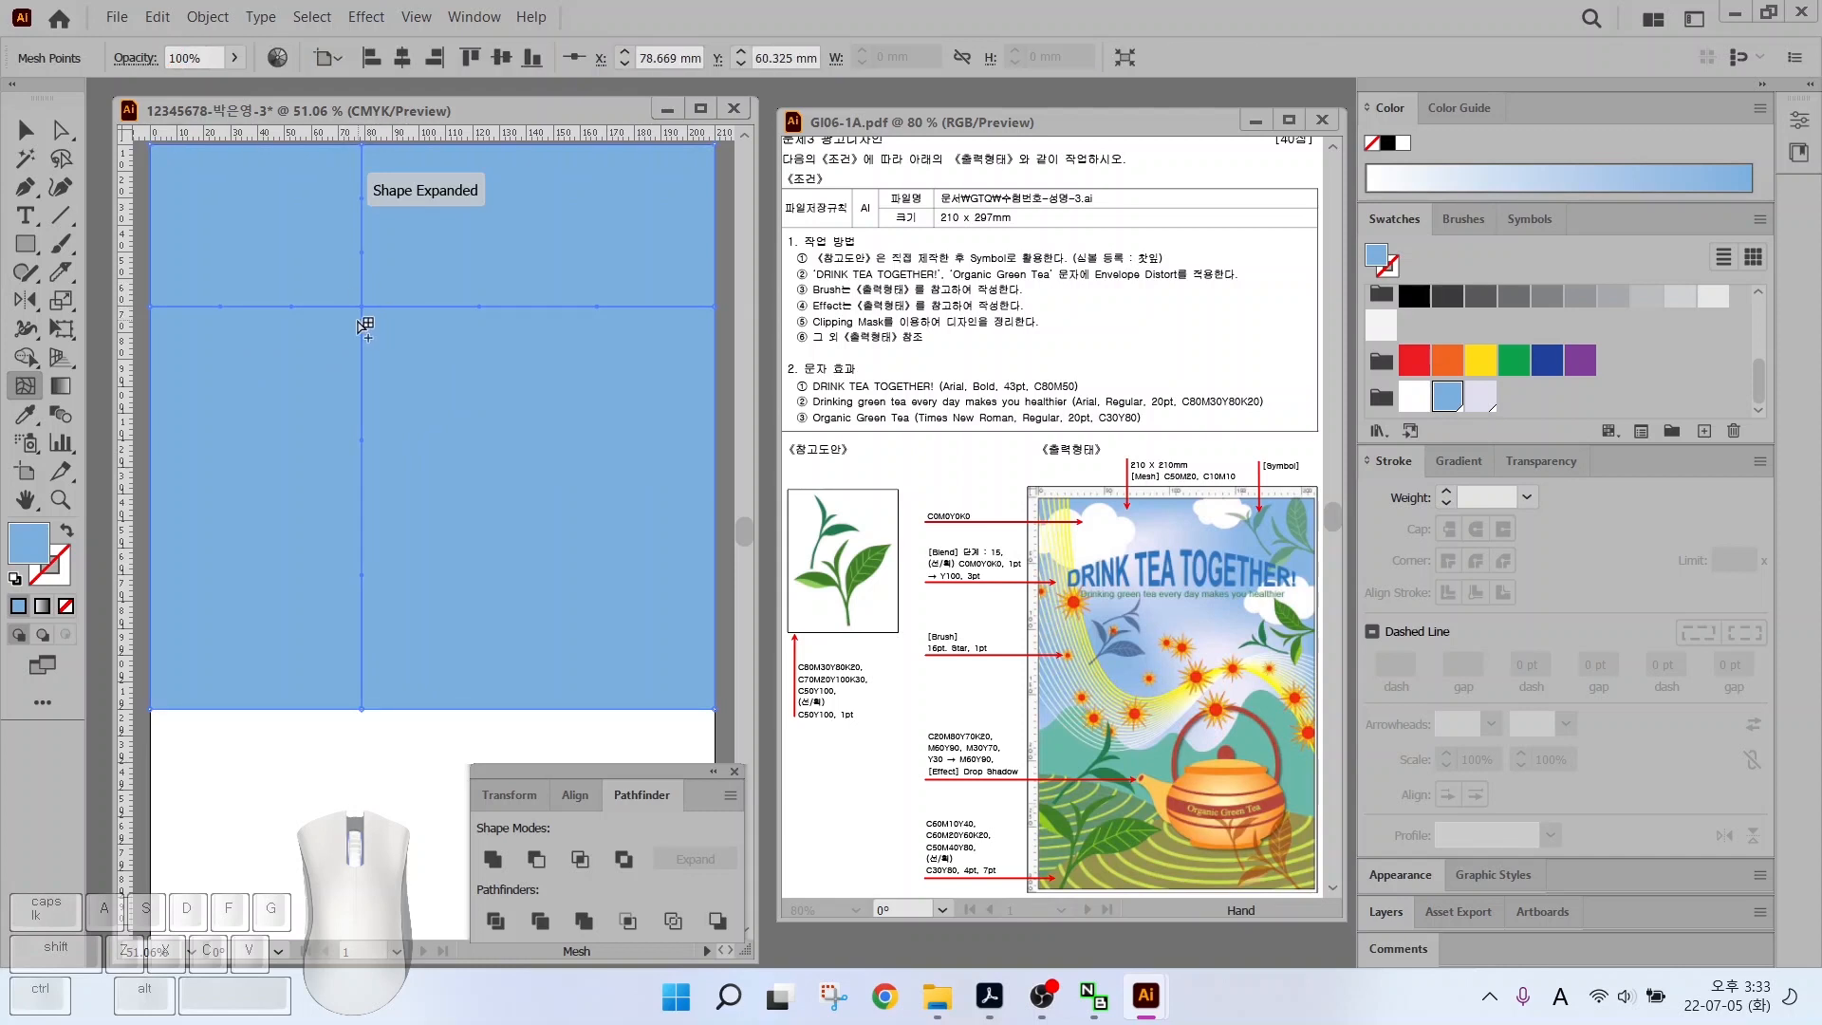
click(1481, 400)
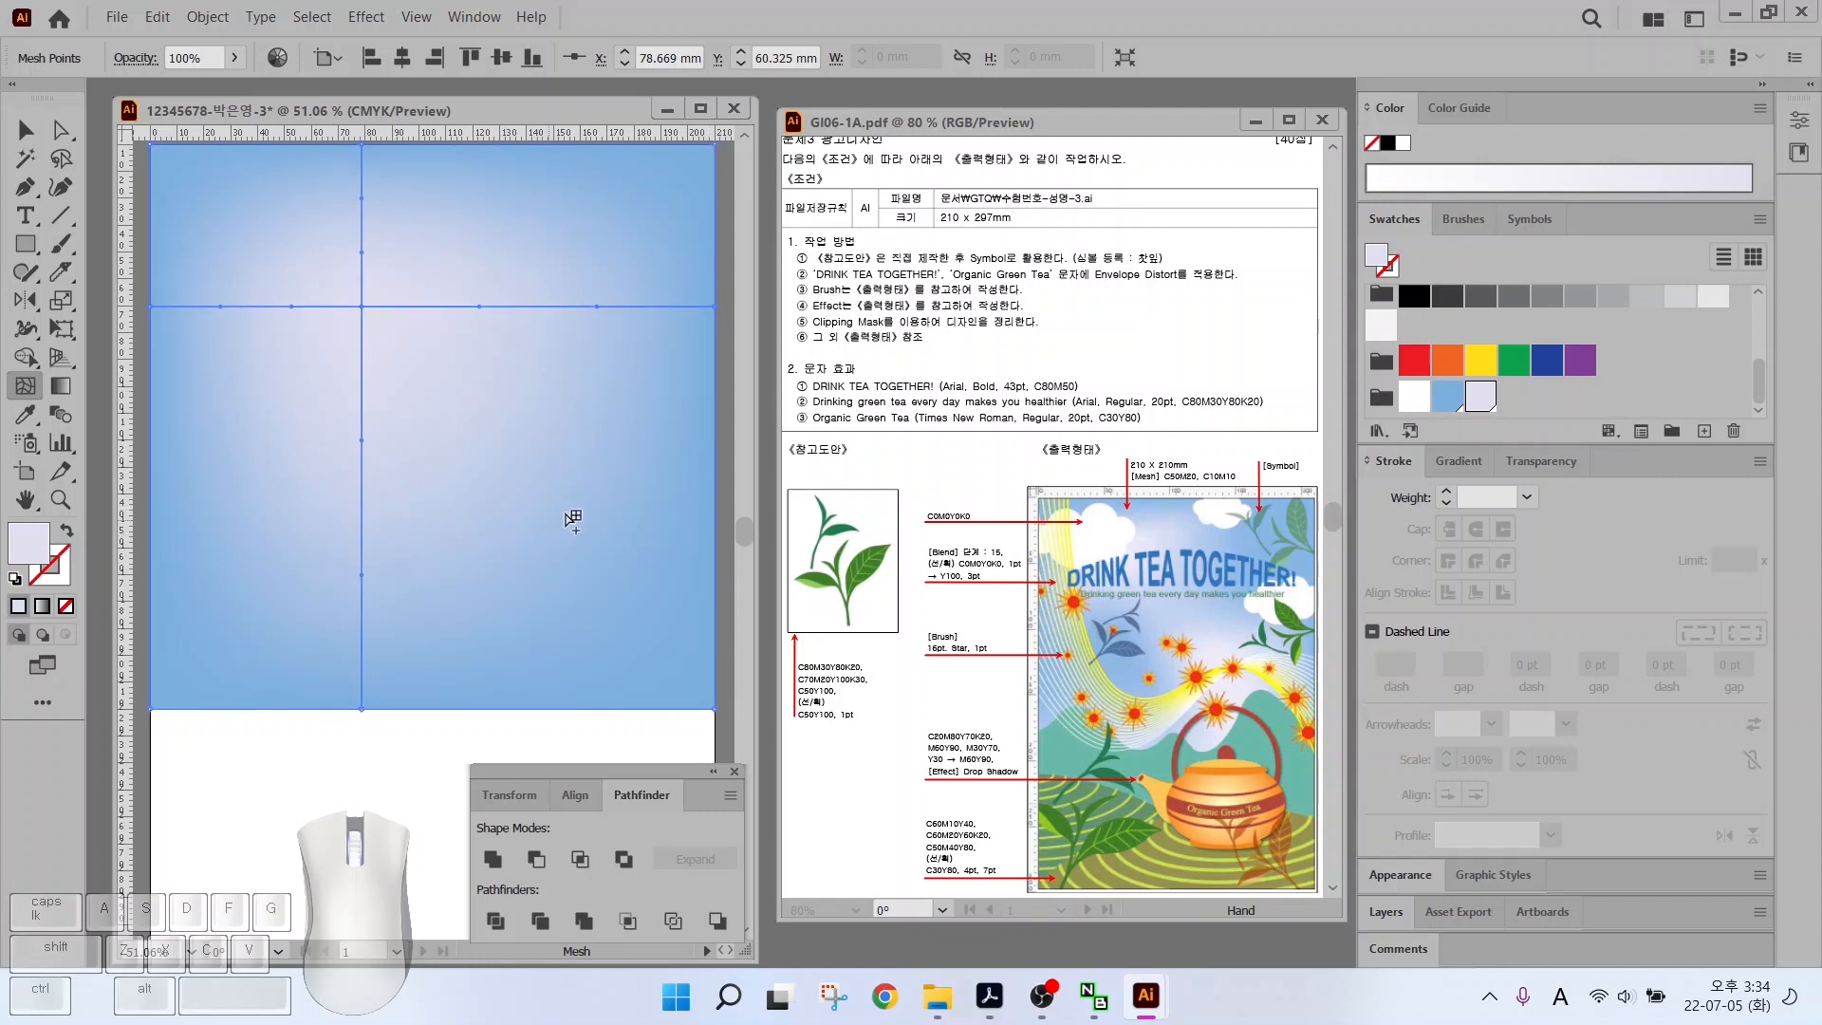
key(ctrl)
click(546, 492)
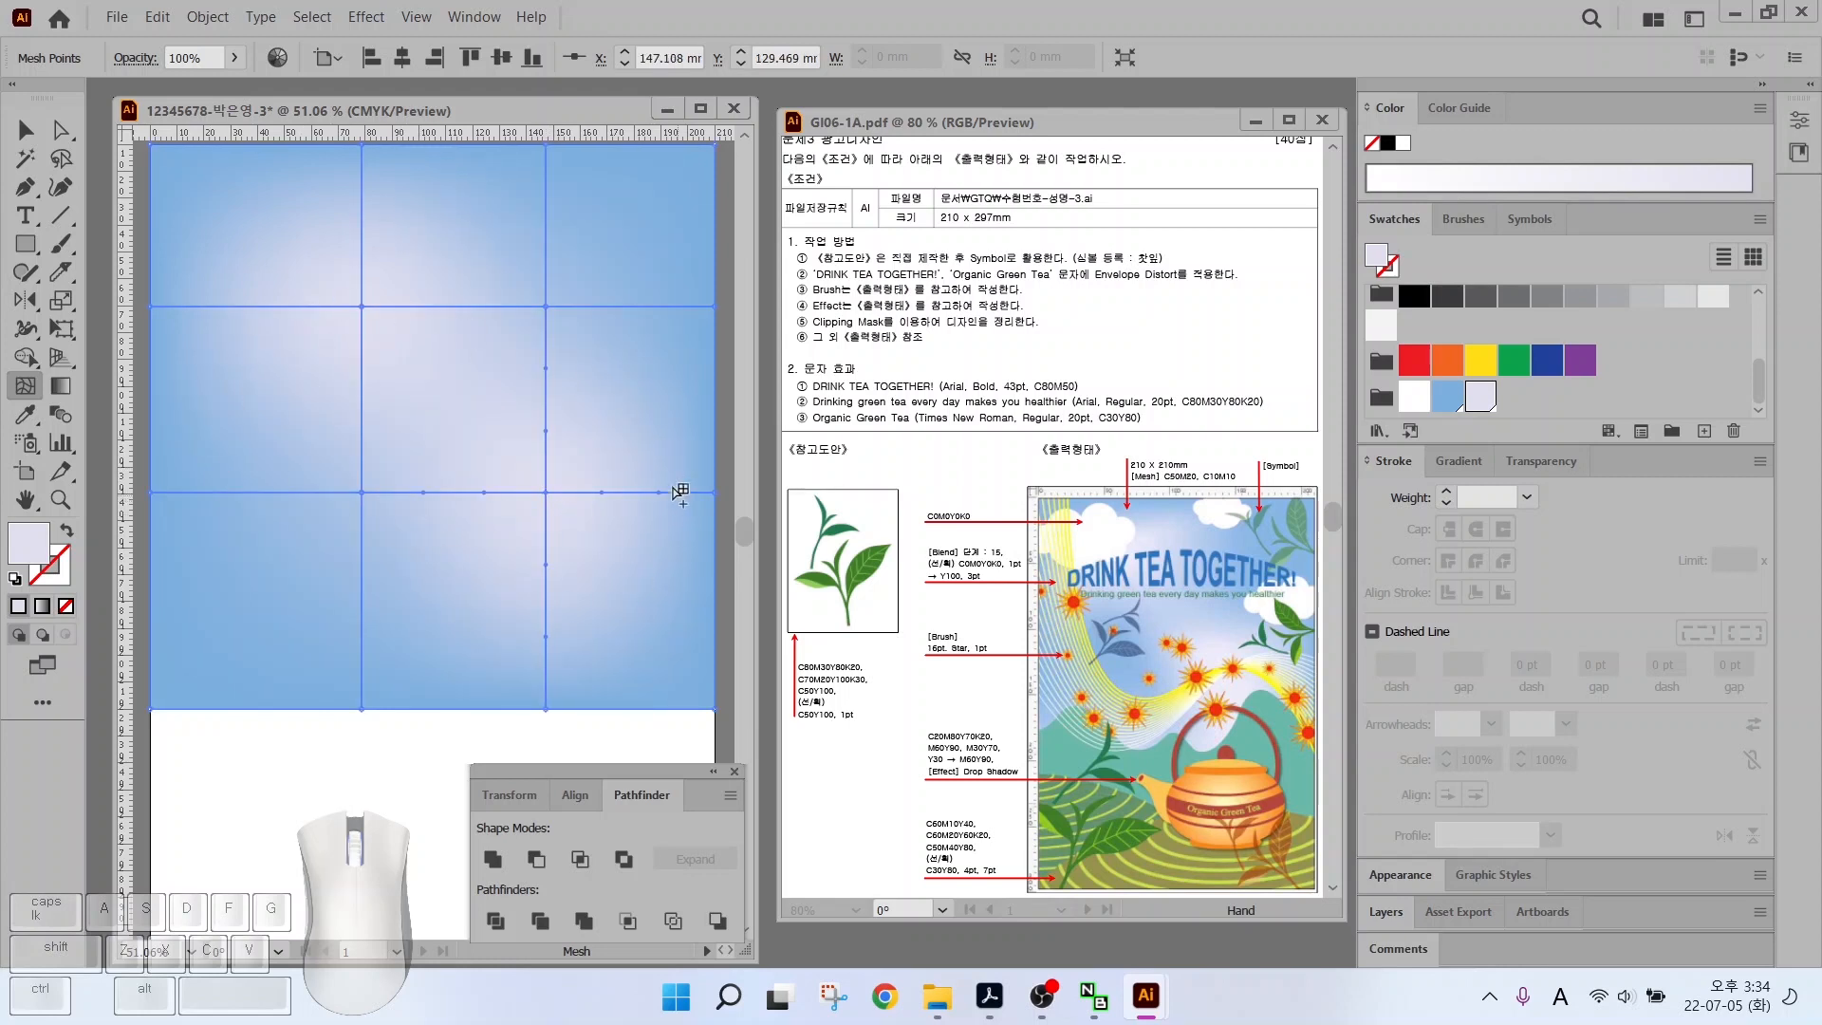
key(ctrl)
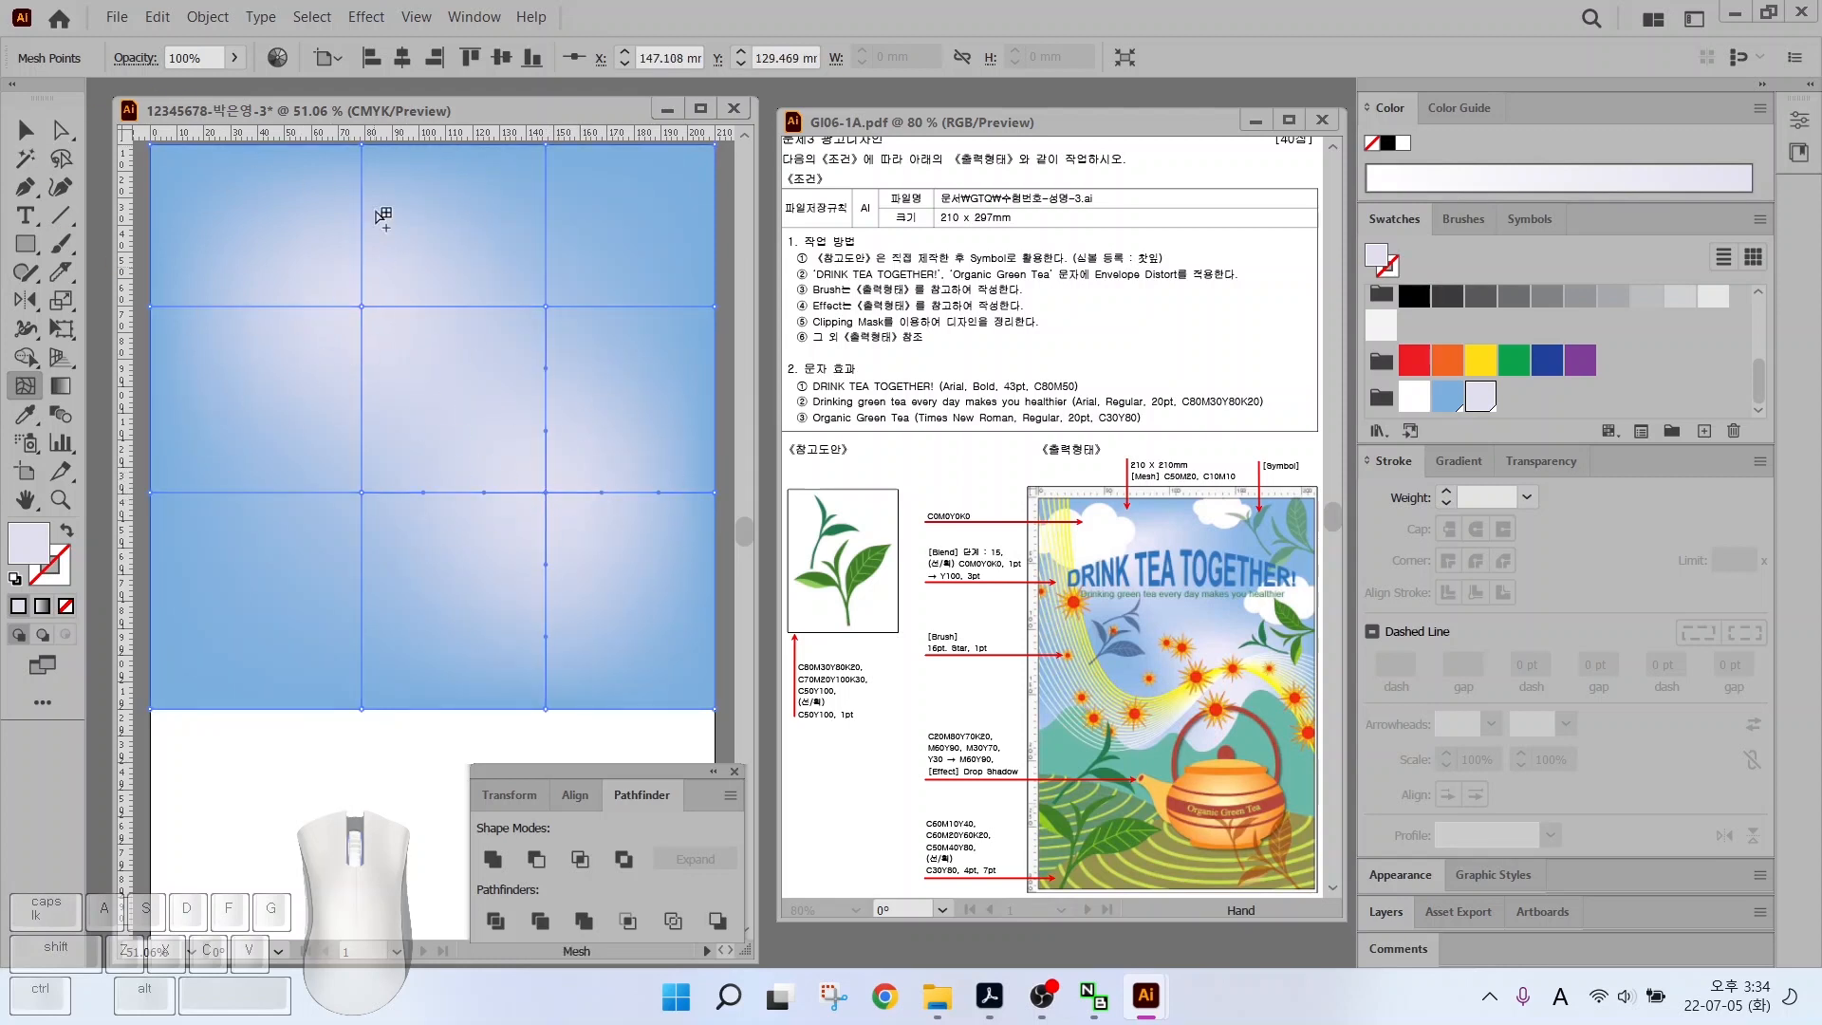
Select the mesh sky object and lock it in place
click(26, 129)
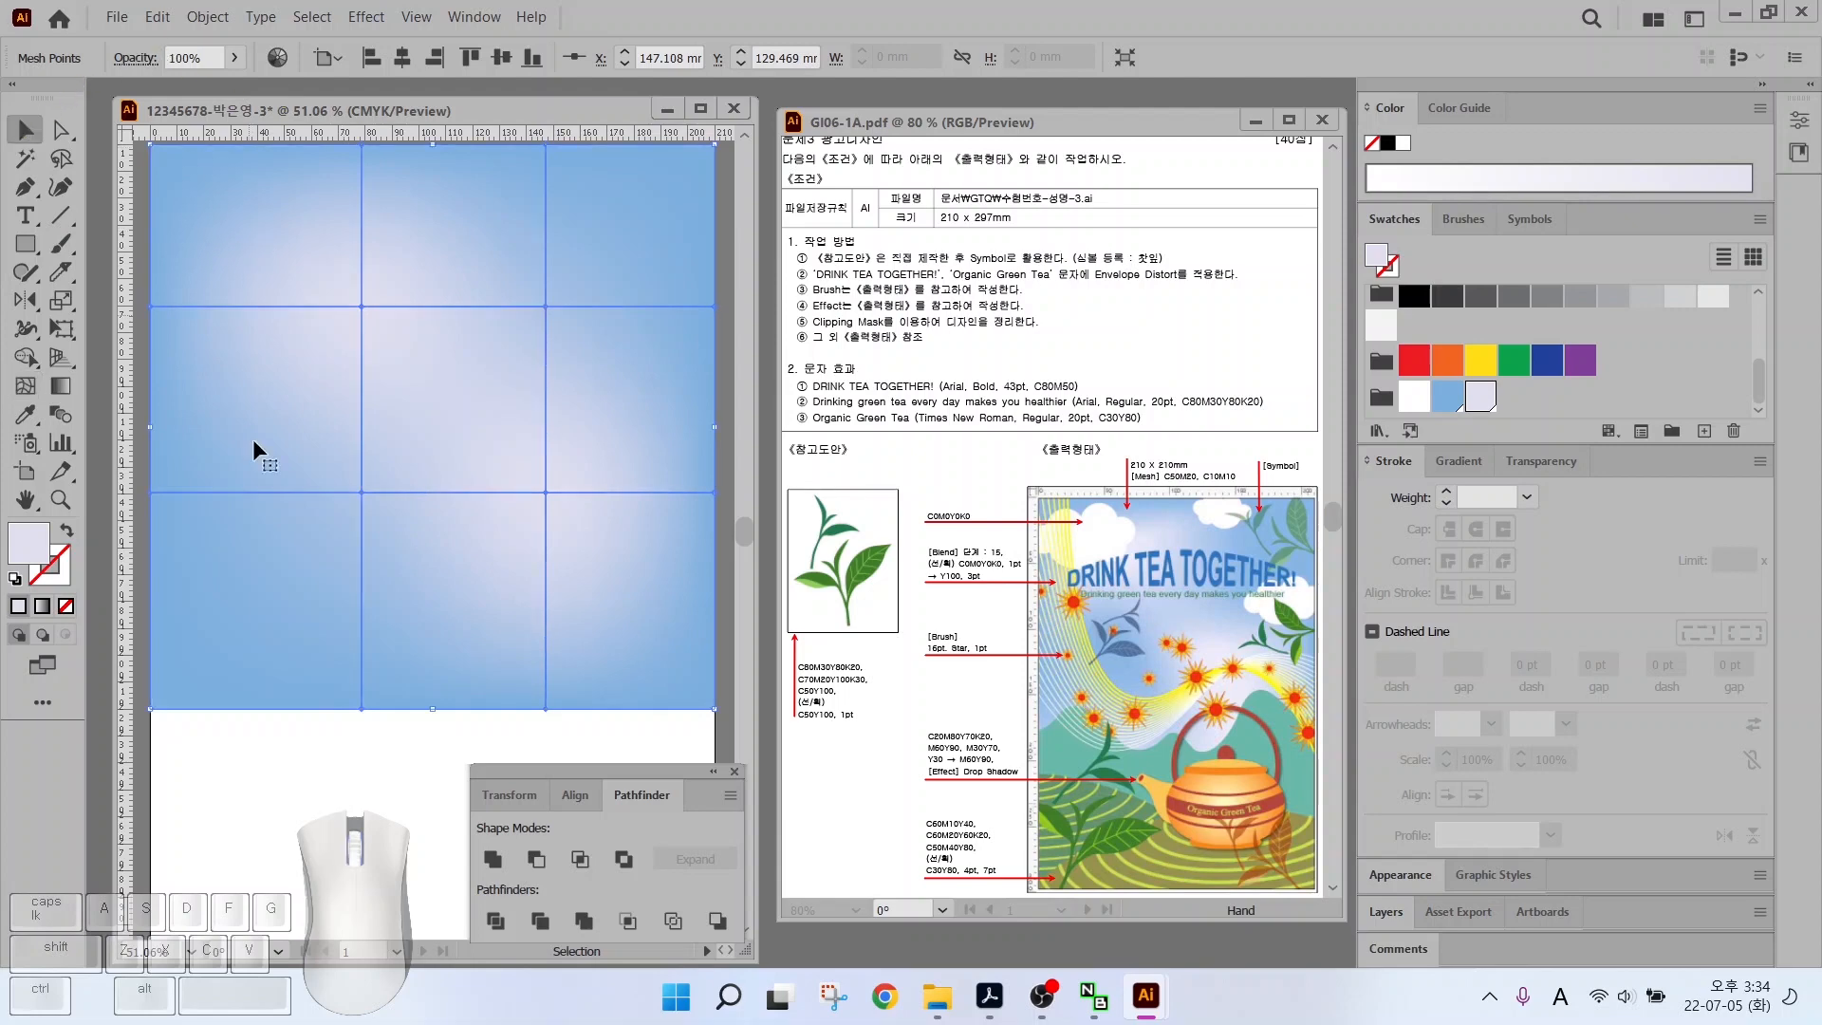
click(248, 716)
click(282, 579)
click(229, 467)
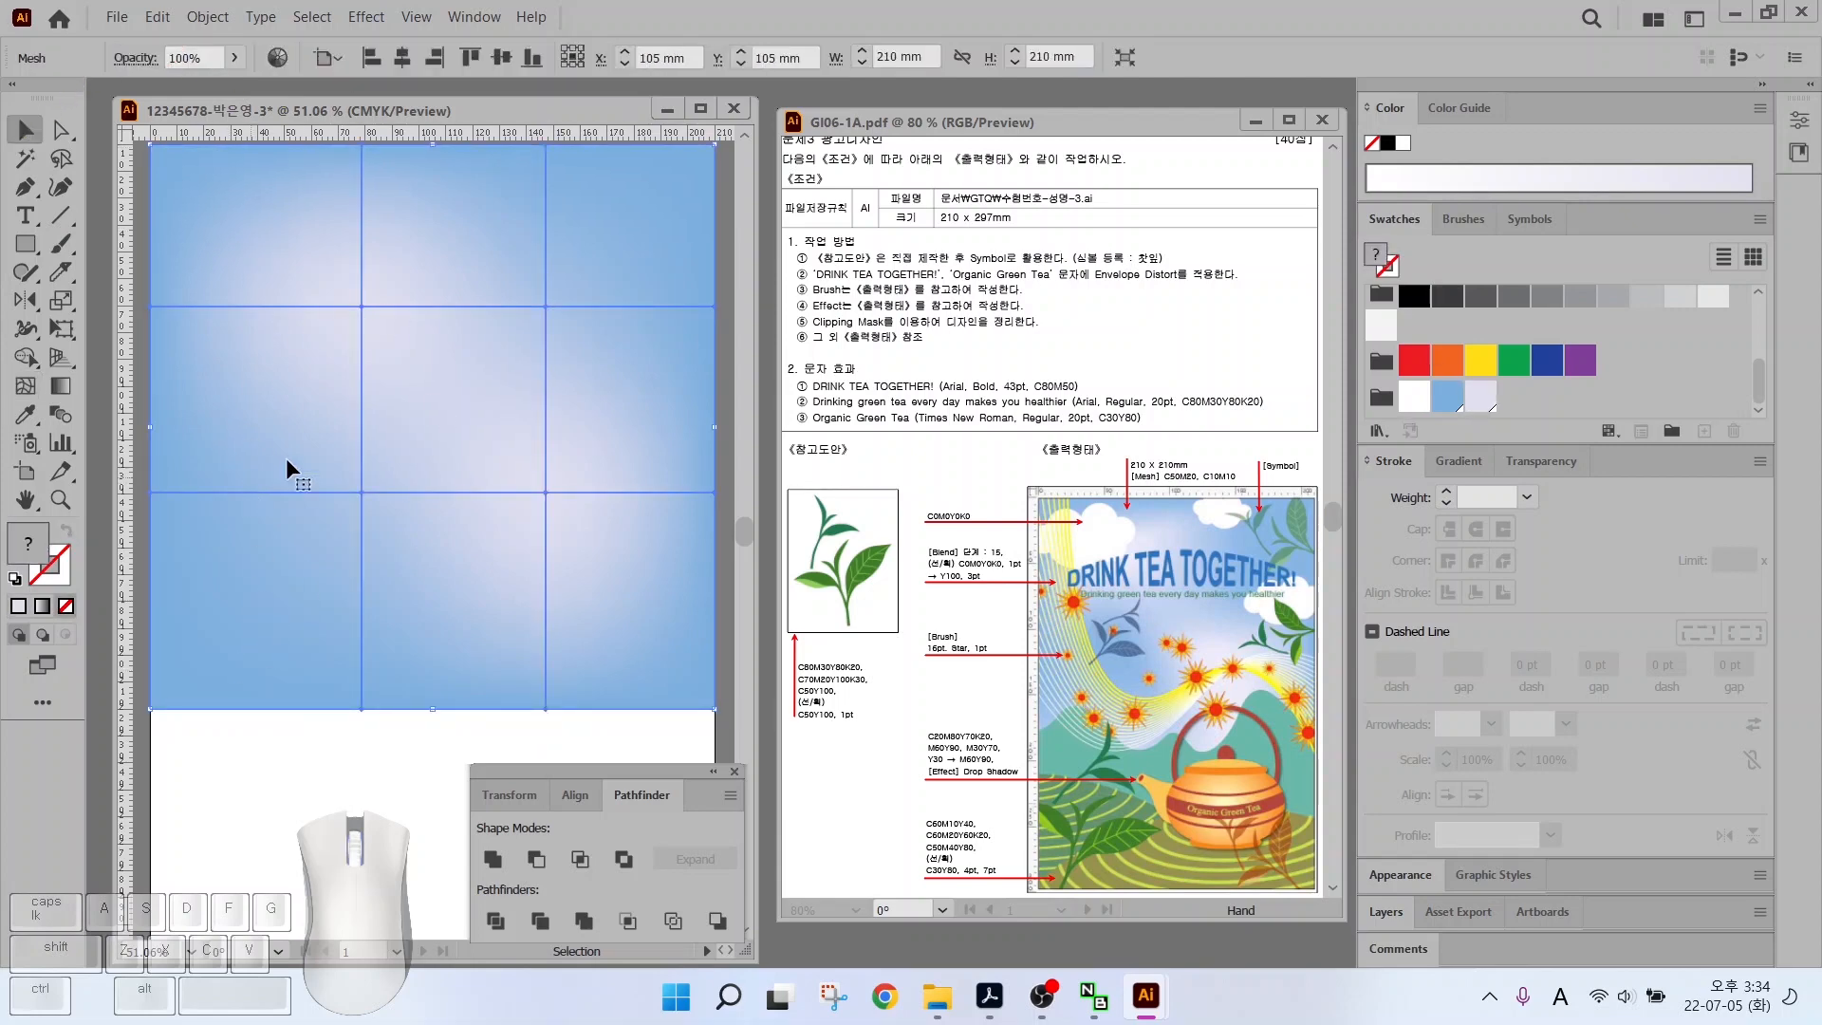
click(207, 18)
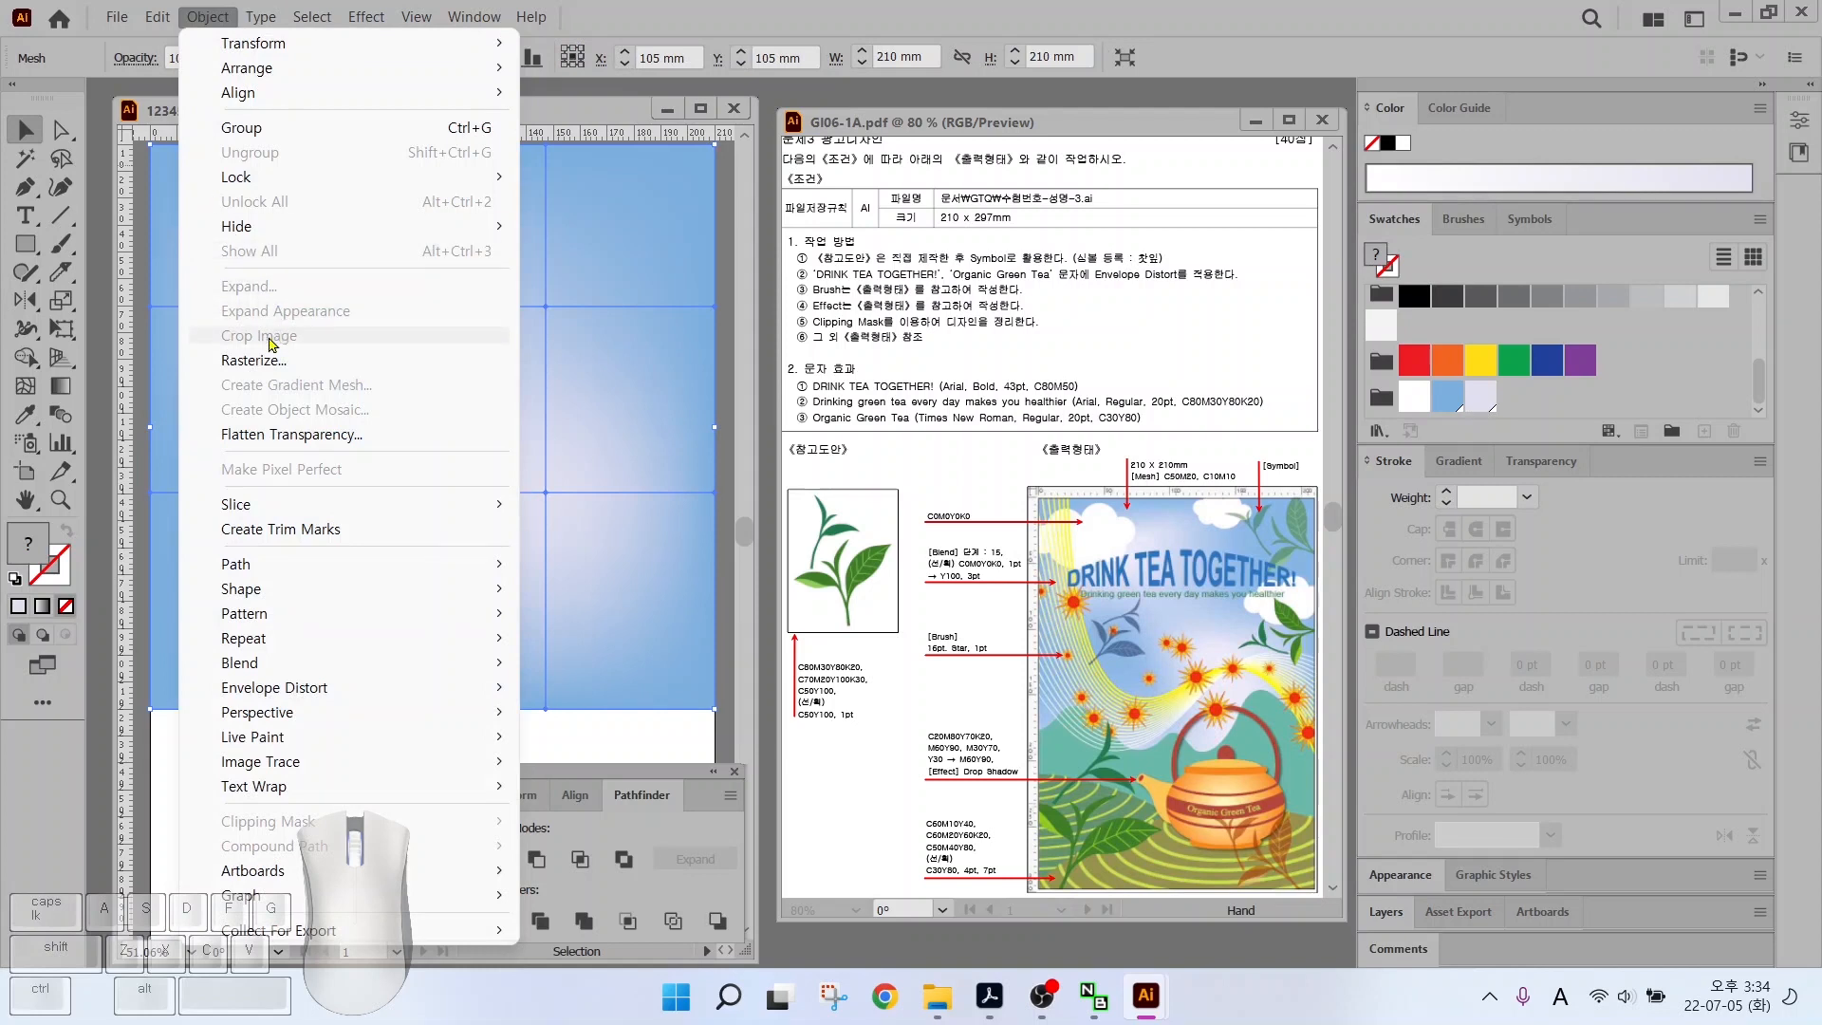
mouse_move(257, 178)
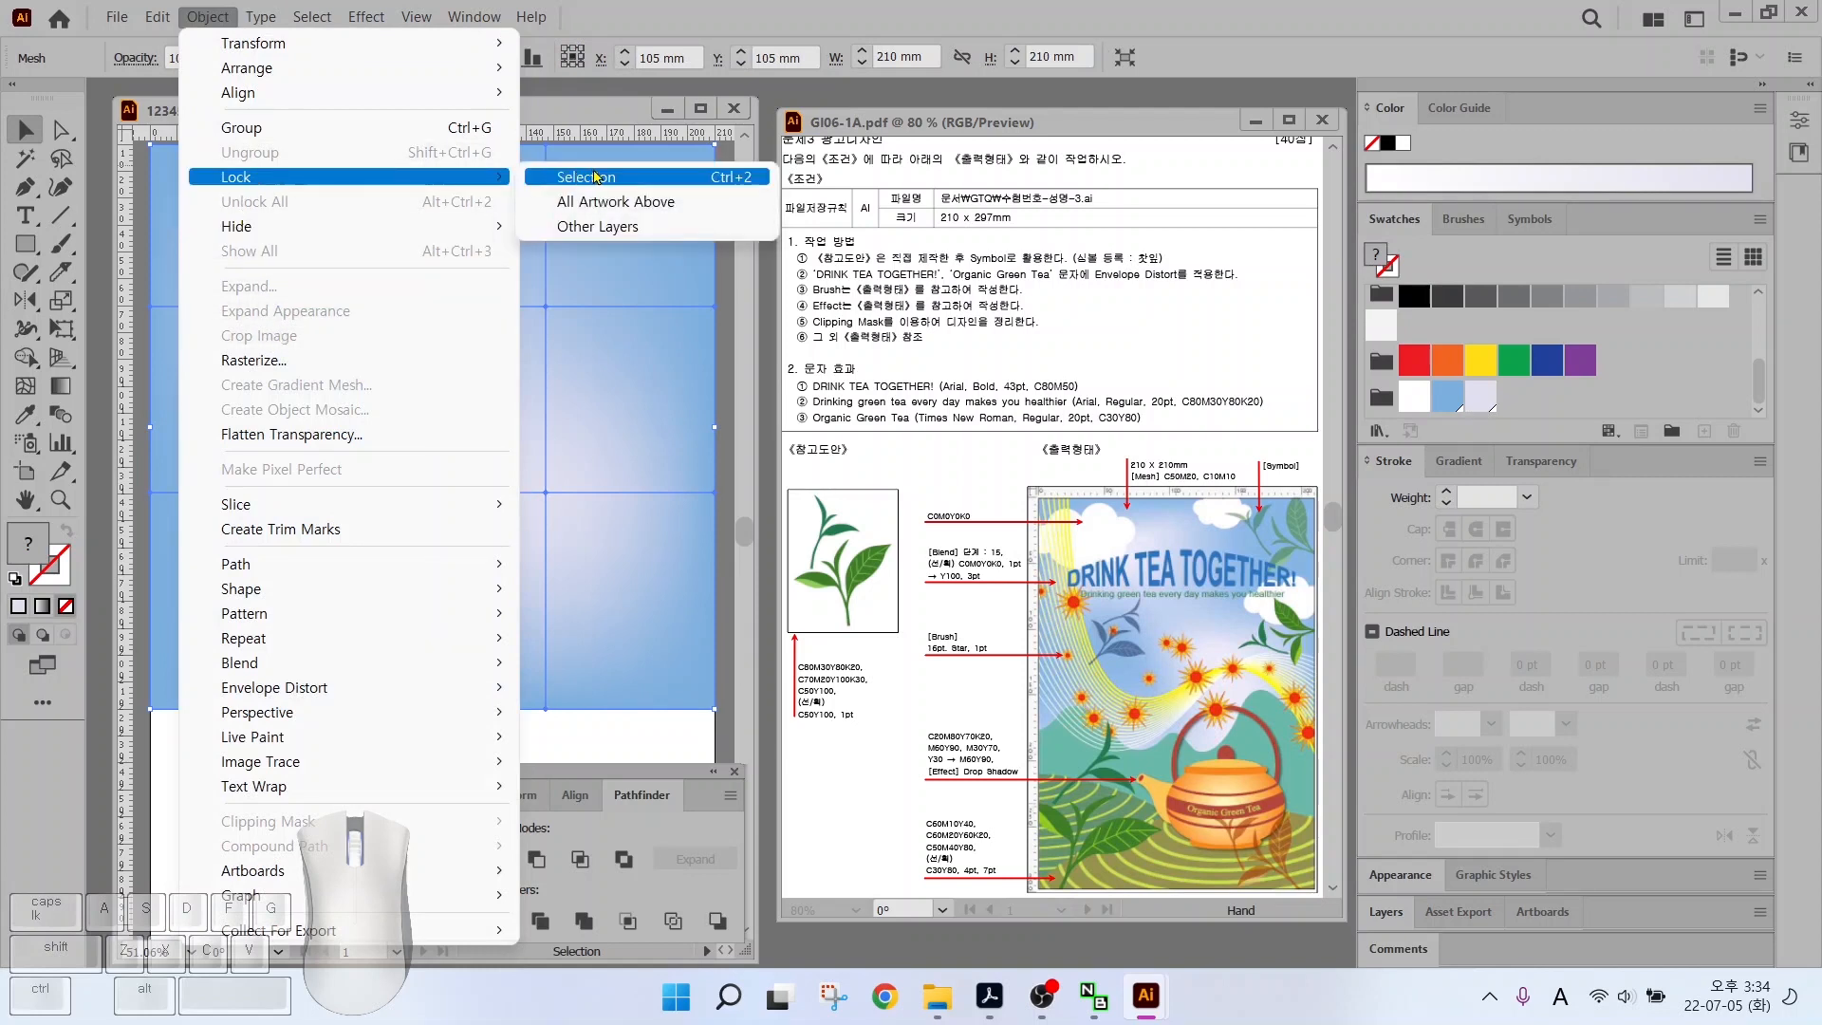
click(569, 177)
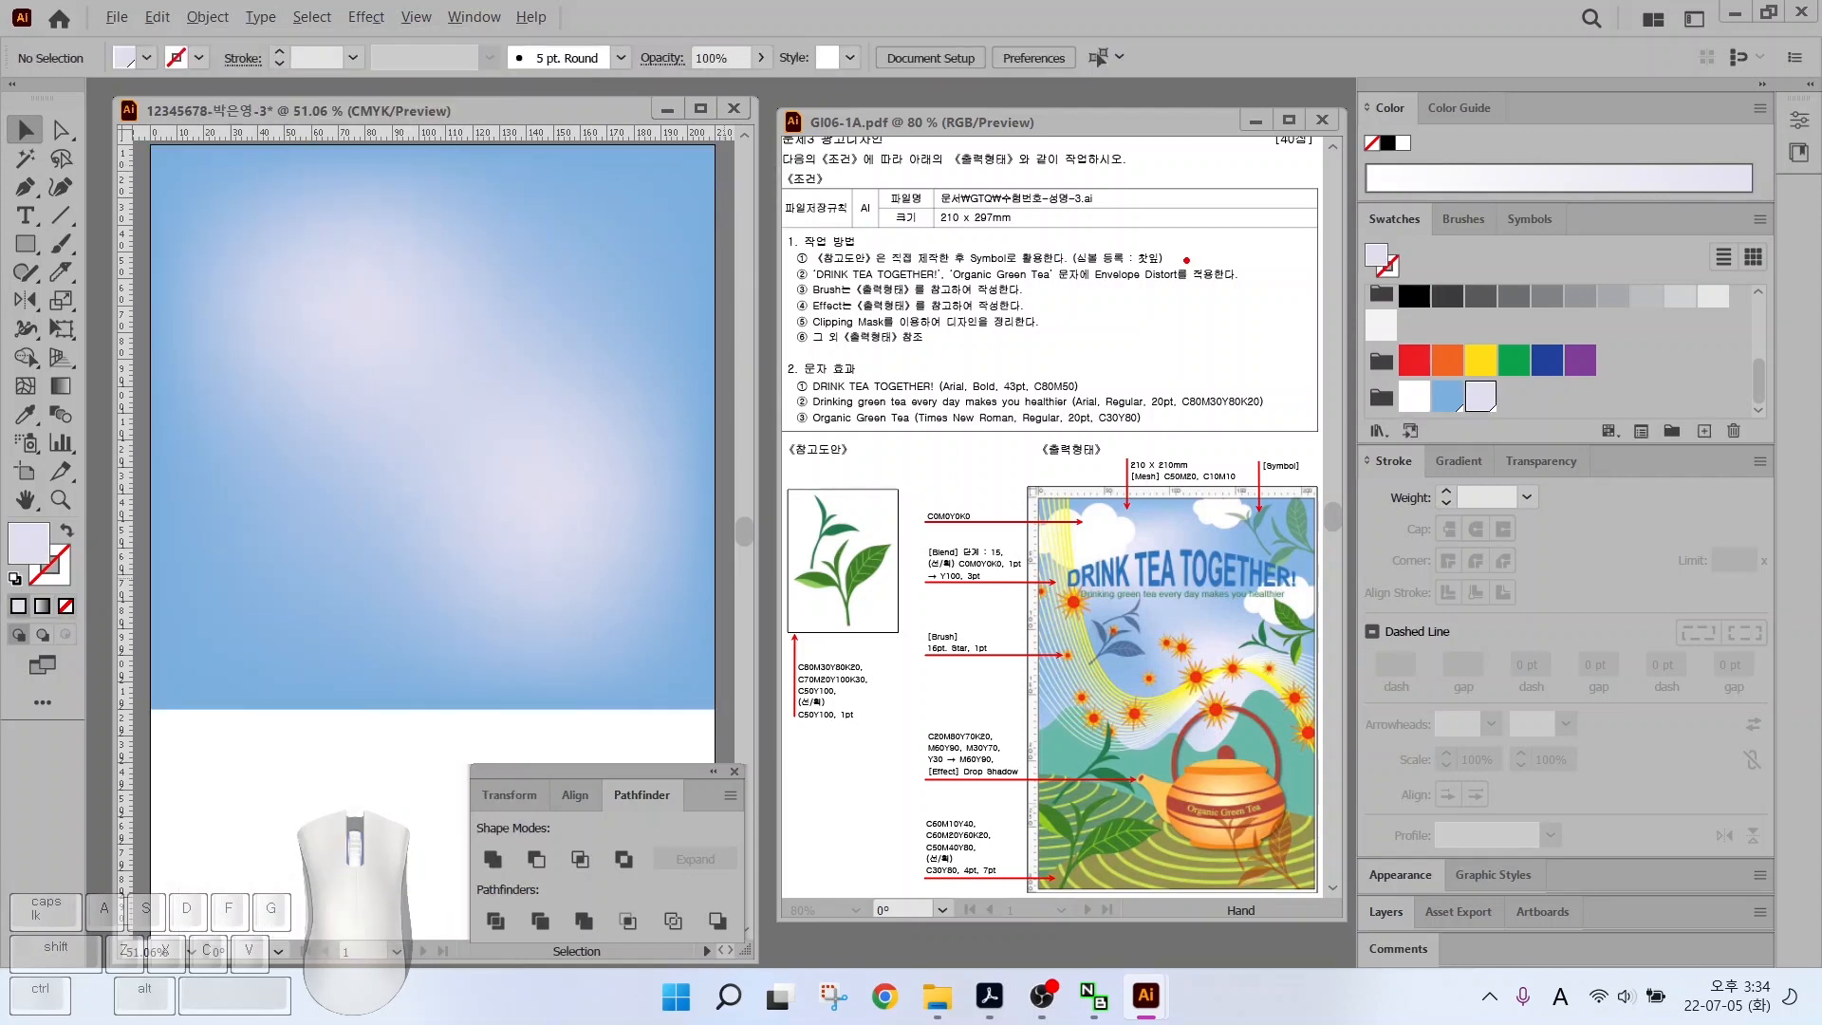
mouse_move(1184, 266)
mouse_down()
mouse_move(1143, 271)
mouse_move(1139, 235)
mouse_move(1179, 277)
mouse_up()
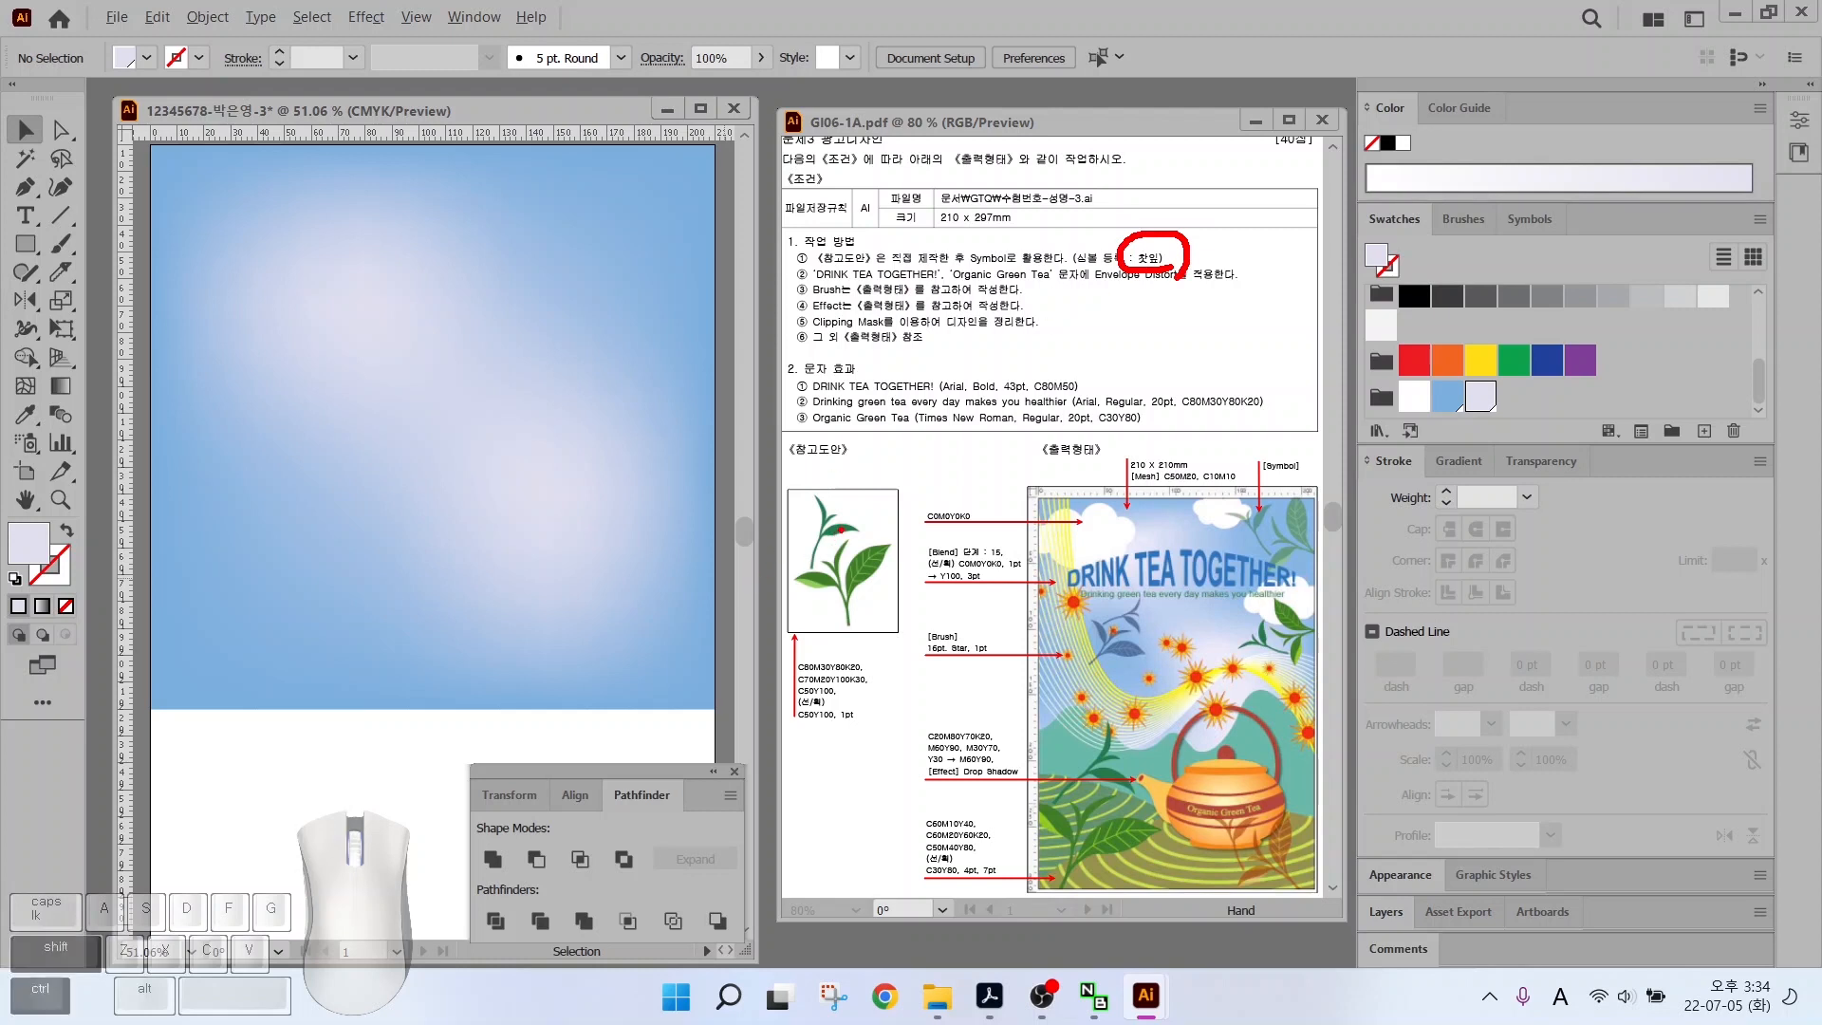
drag(902, 443, 841, 527)
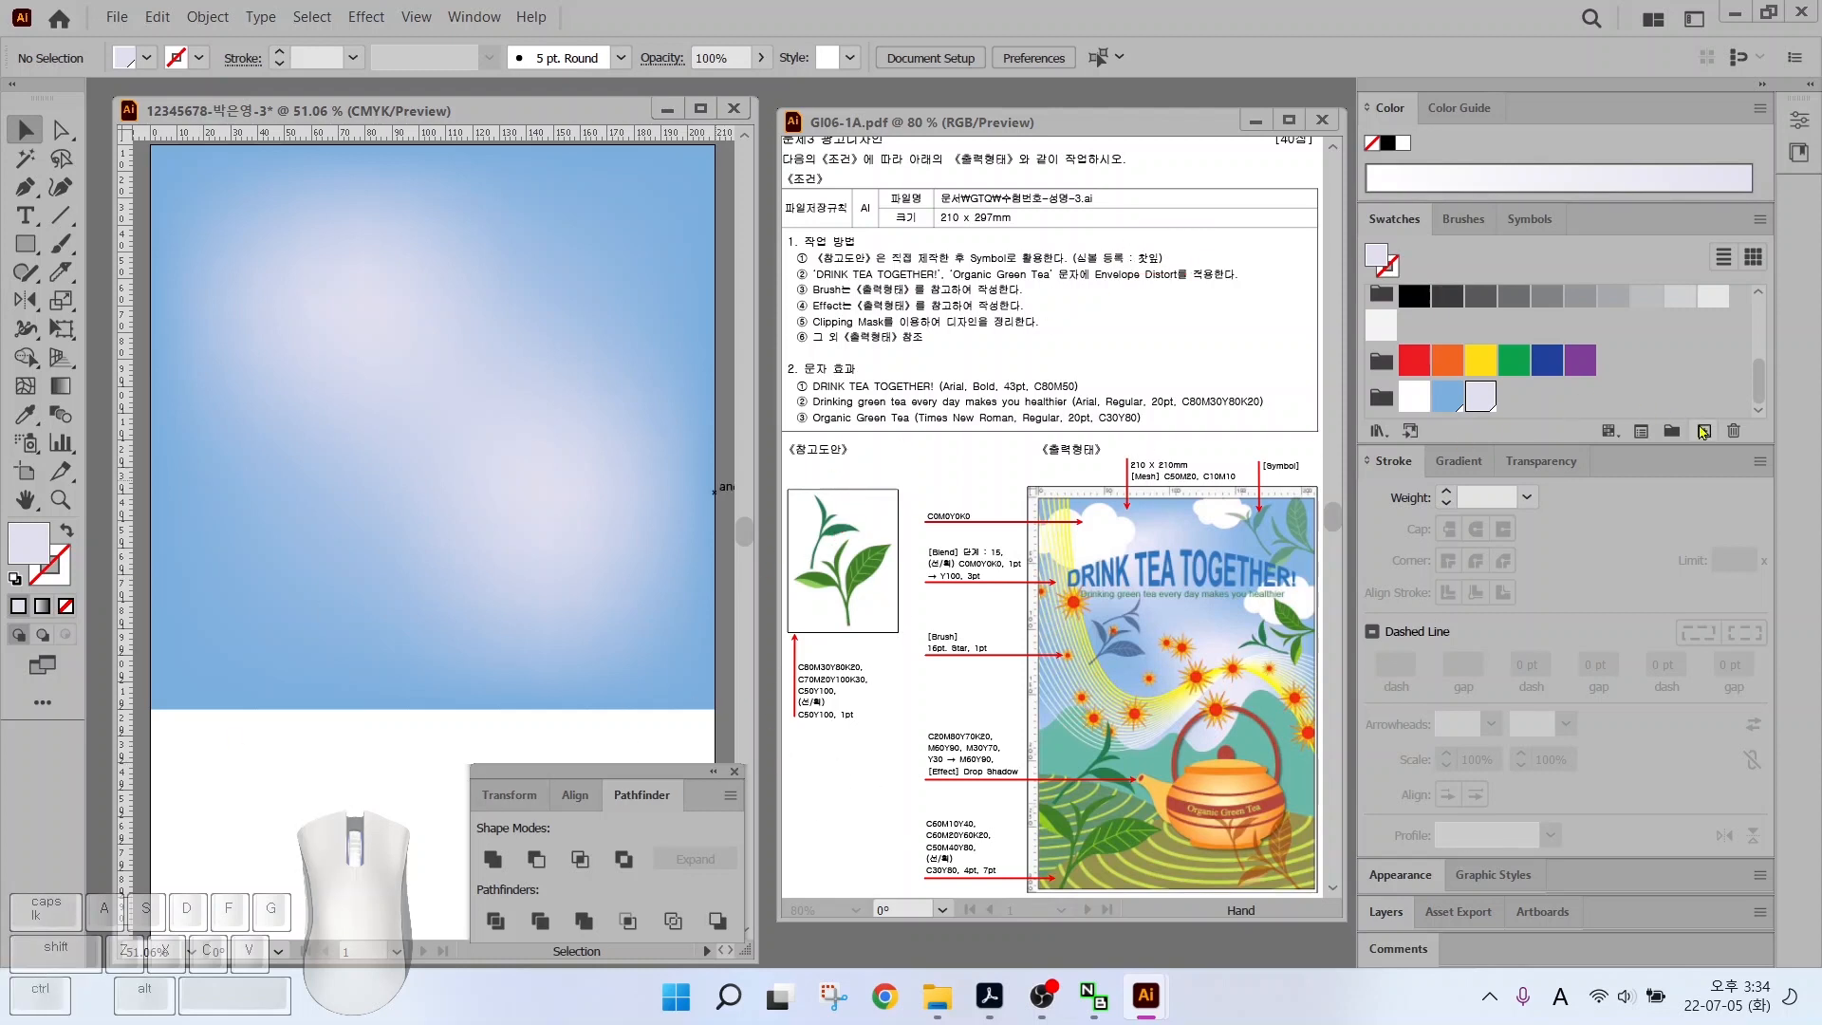
Add green swatches with CMYK 80/30/80/20, 70/20/100/30 and 50/0/100/0
click(1704, 432)
text(8)
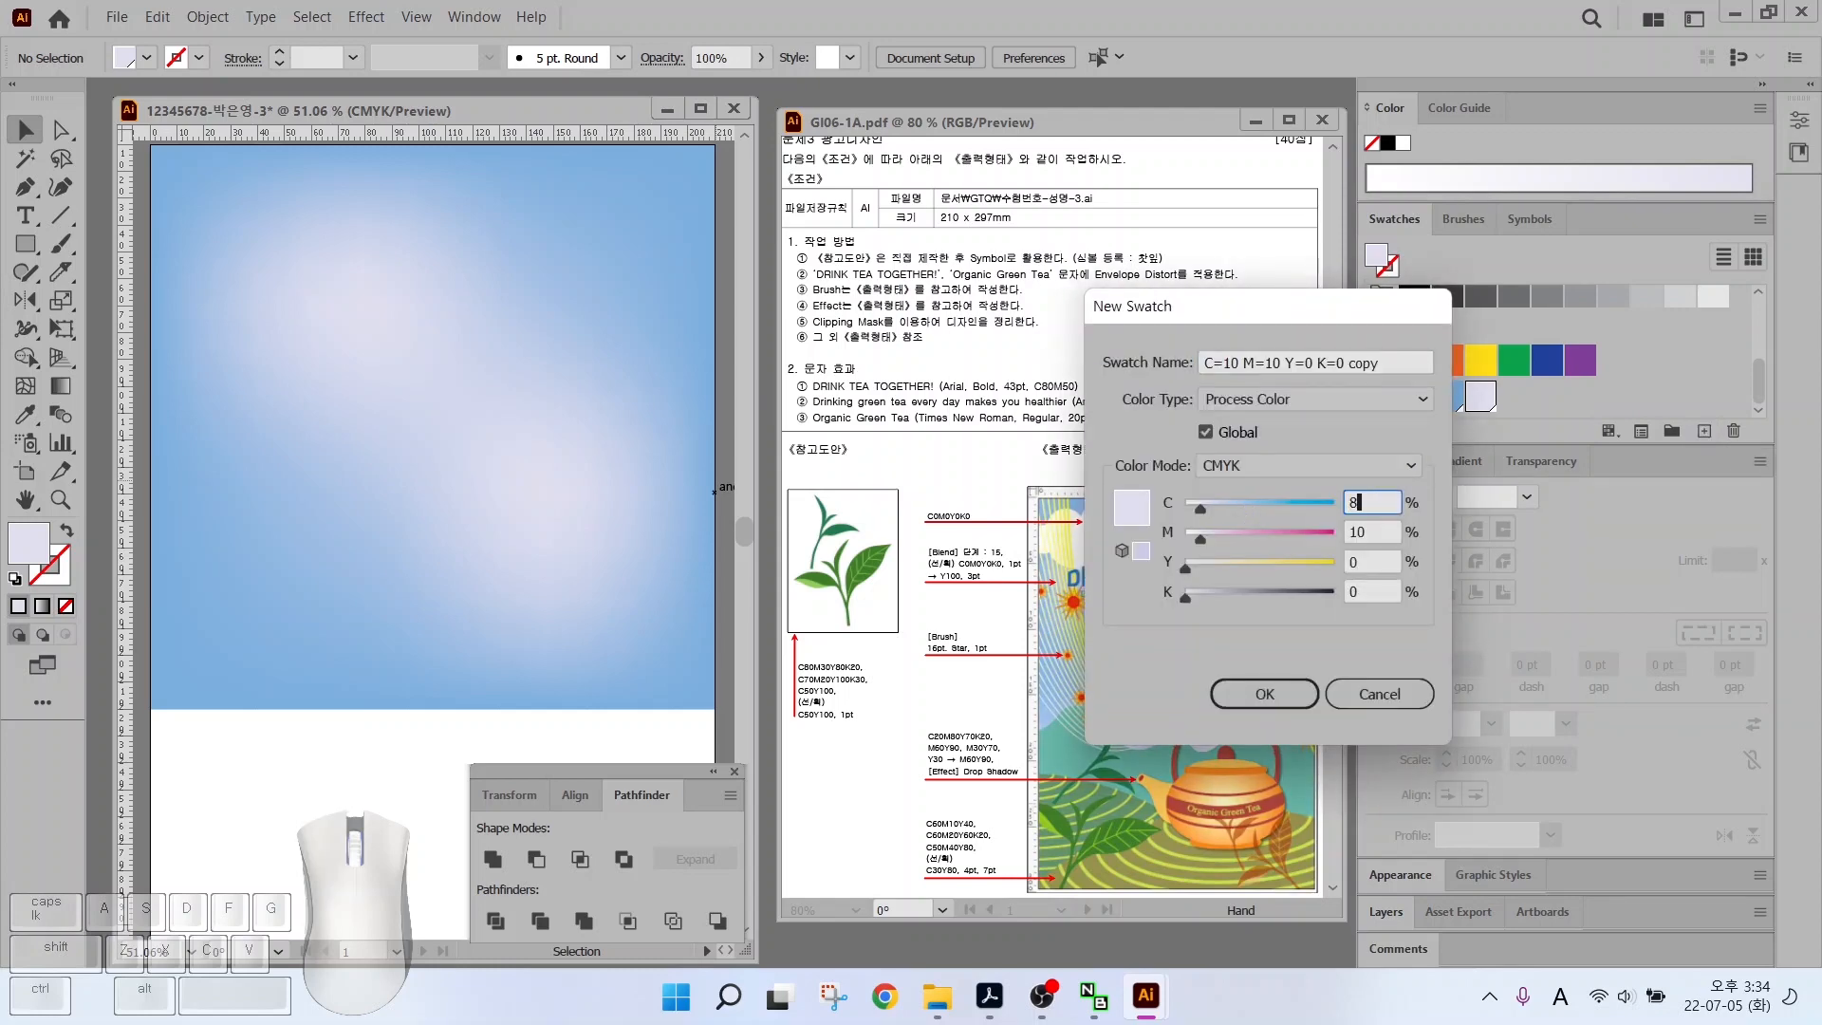
text(0	30	80	20)
key(Return)
click(1704, 431)
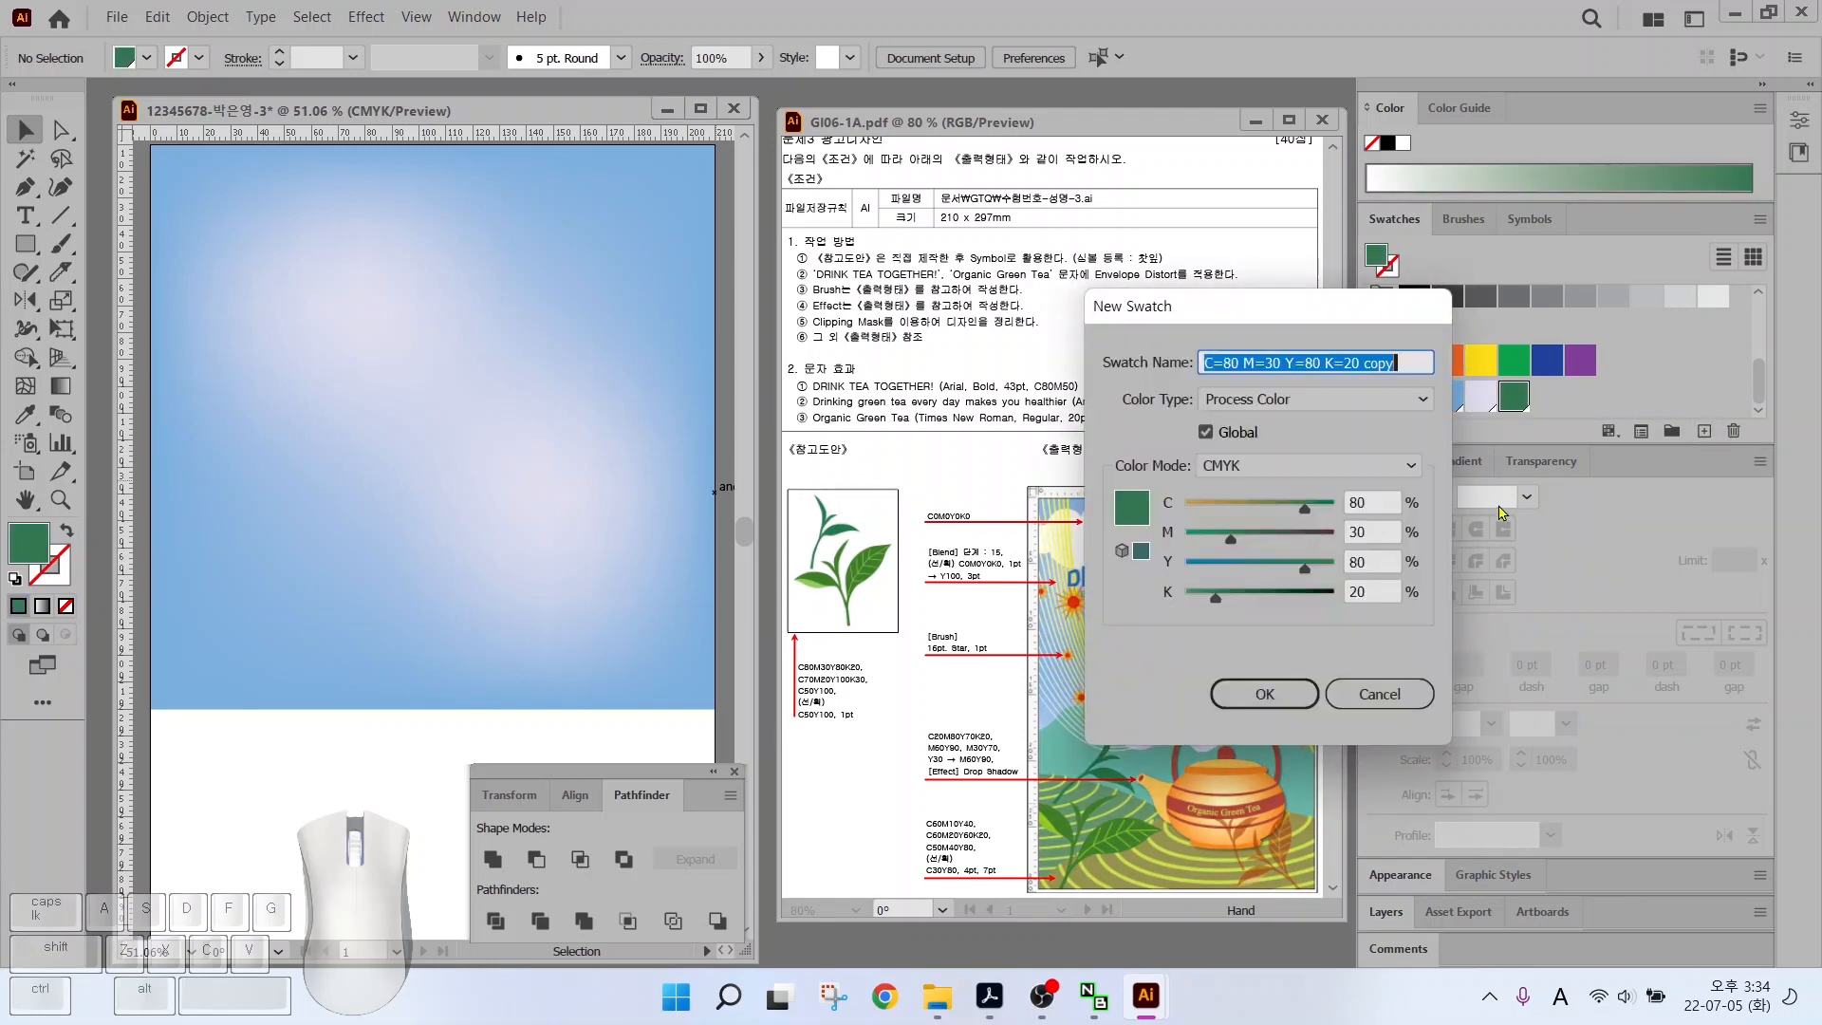
key(Tab)
text(70	20	100	30)
key(Return)
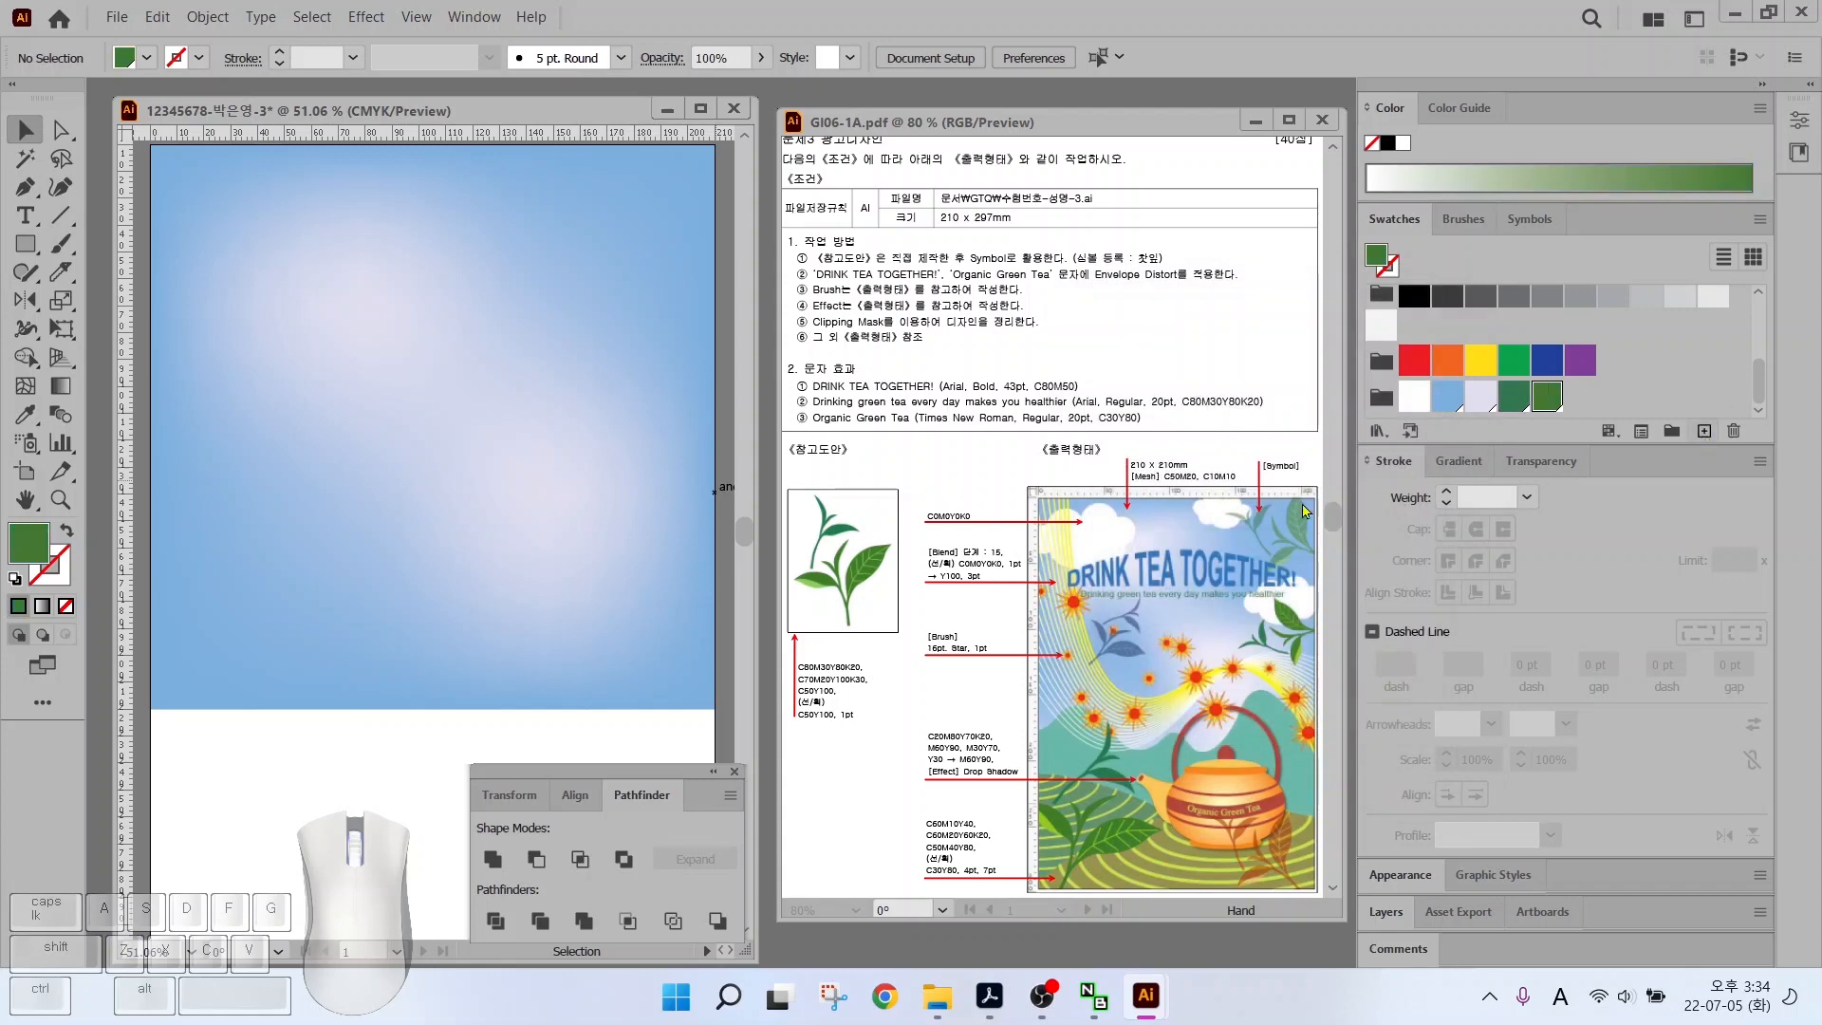
click(1704, 432)
key(Tab)
text(50	0	100	0)
key(Return)
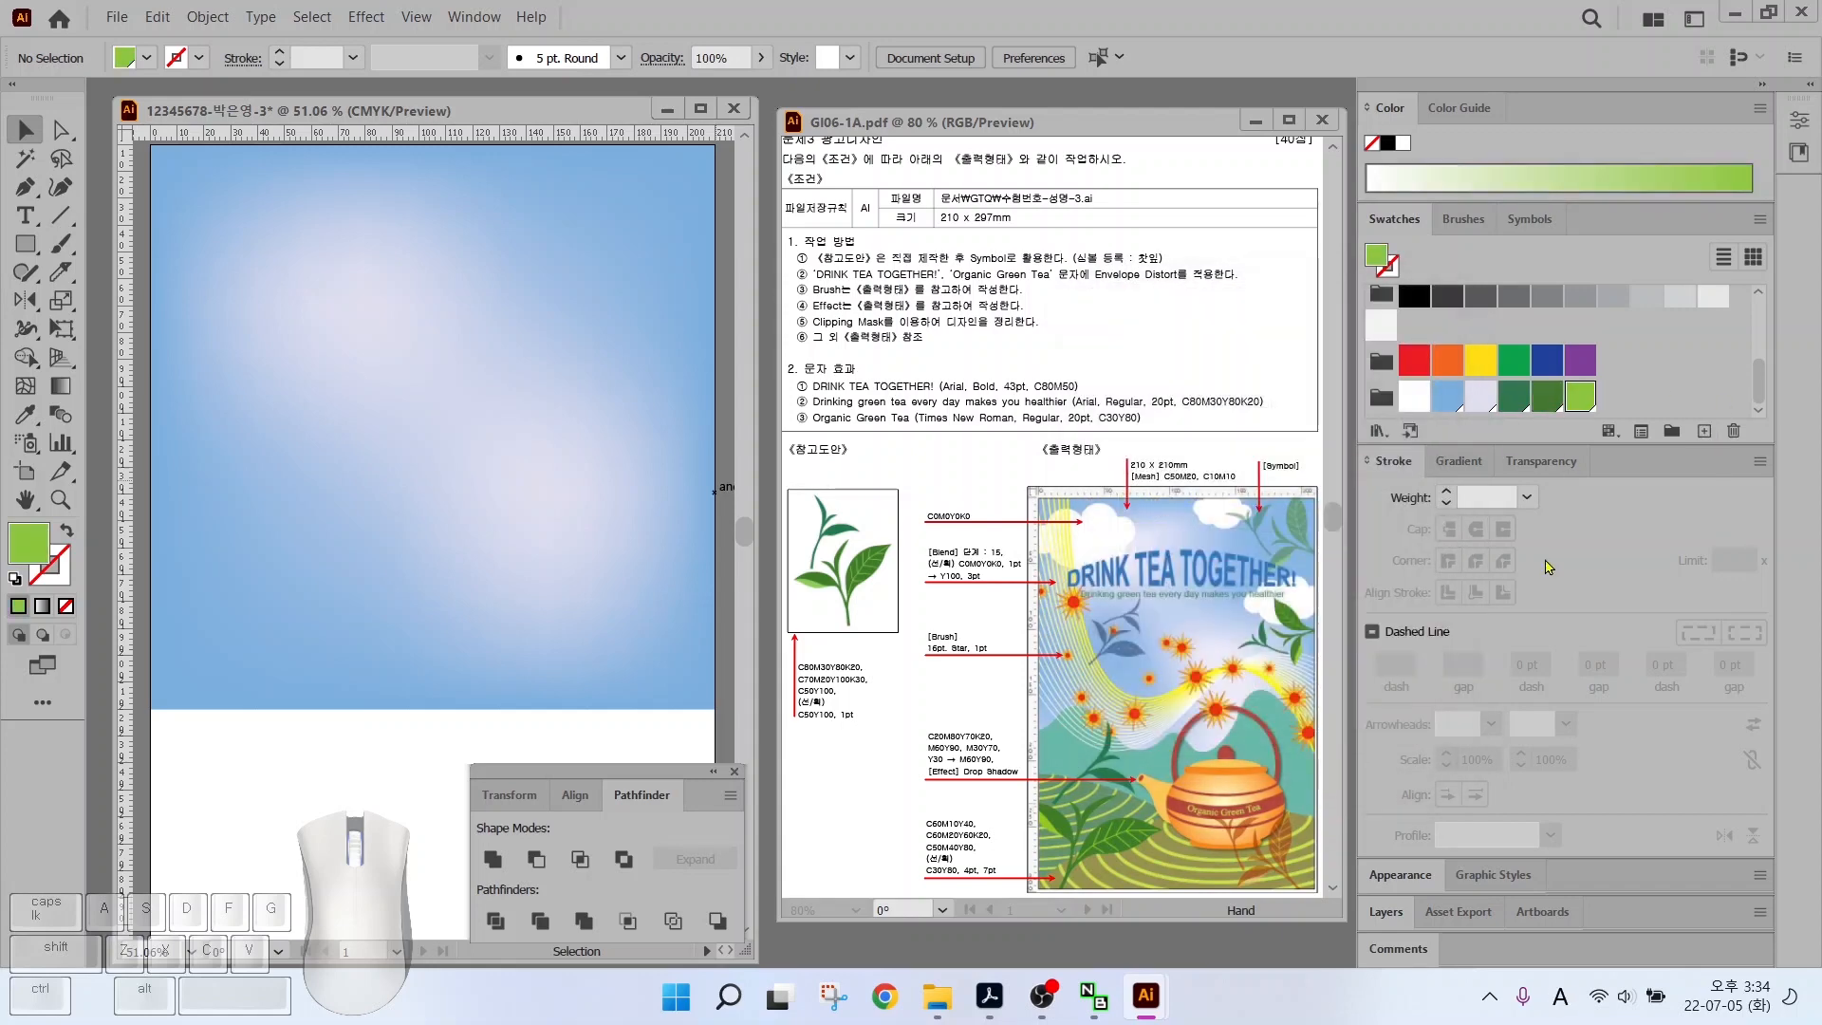
key(alt)
mouse_move(878, 624)
mouse_down()
mouse_move(829, 625)
mouse_move(781, 547)
mouse_move(824, 499)
mouse_move(889, 584)
mouse_move(860, 616)
mouse_up()
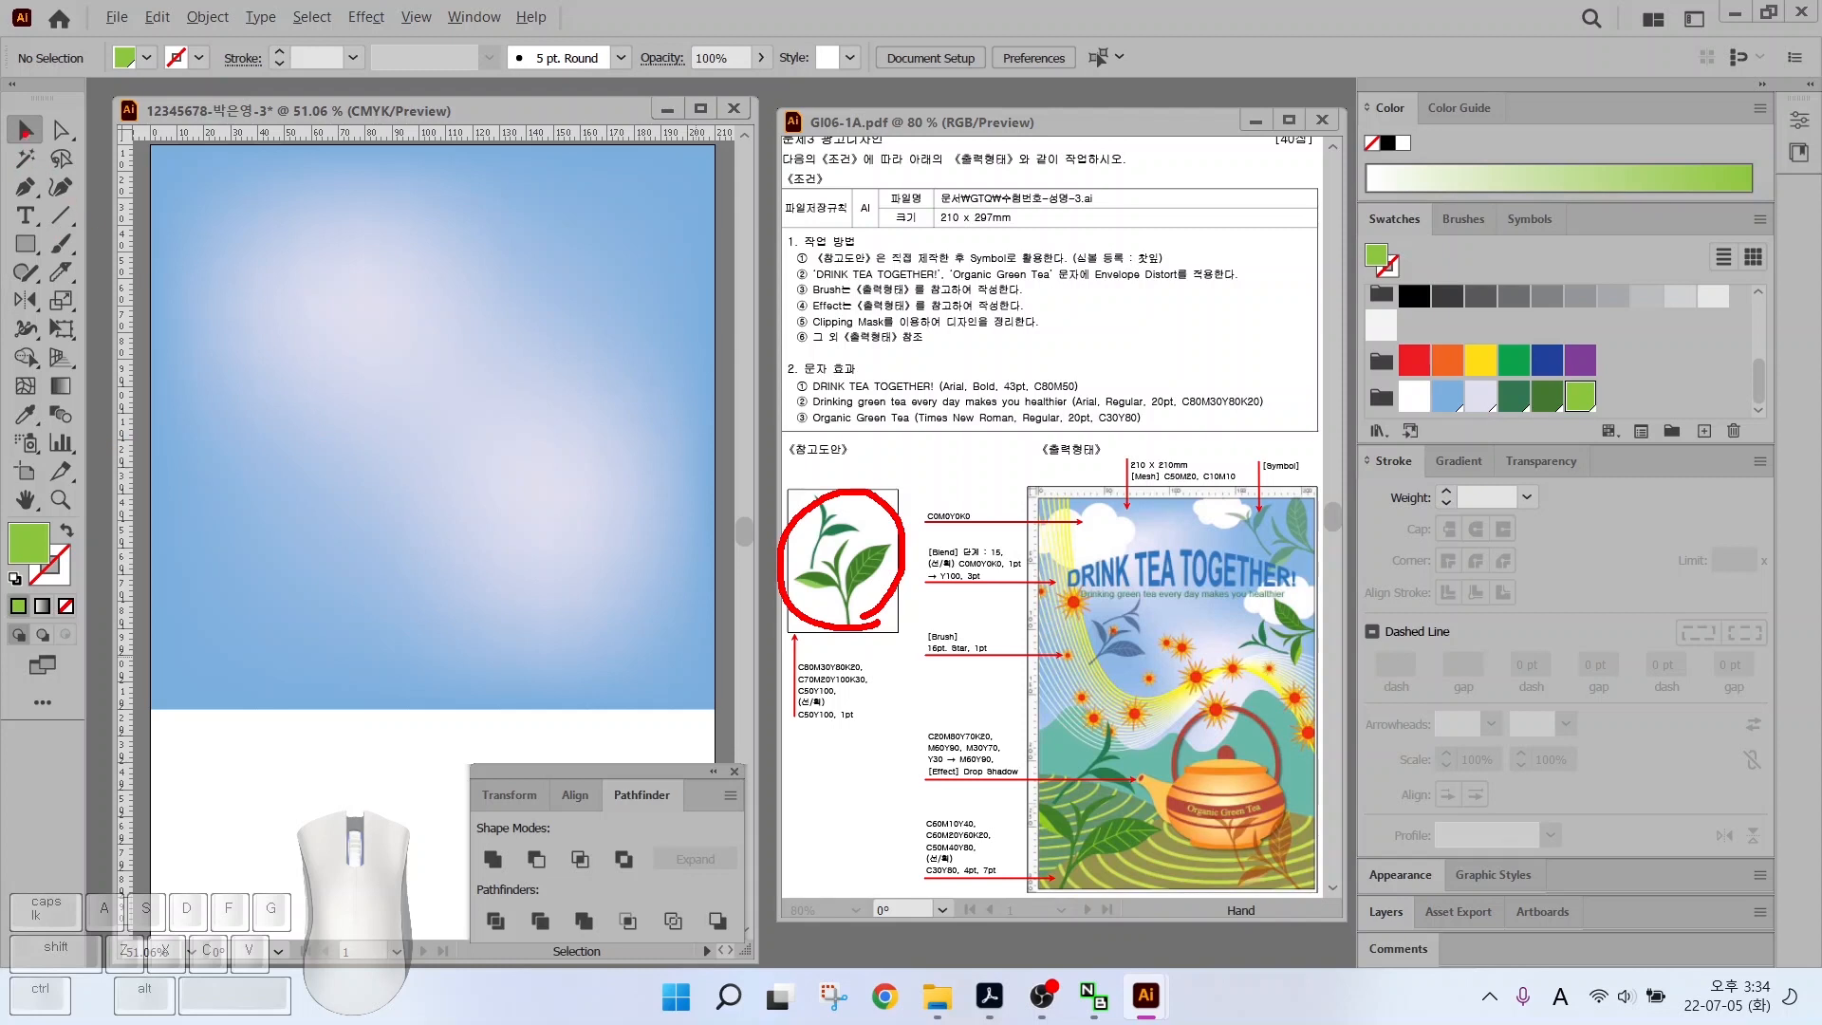
Draw the first sprout leaf with its stem using the Pen tool and close the shape
key(Escape)
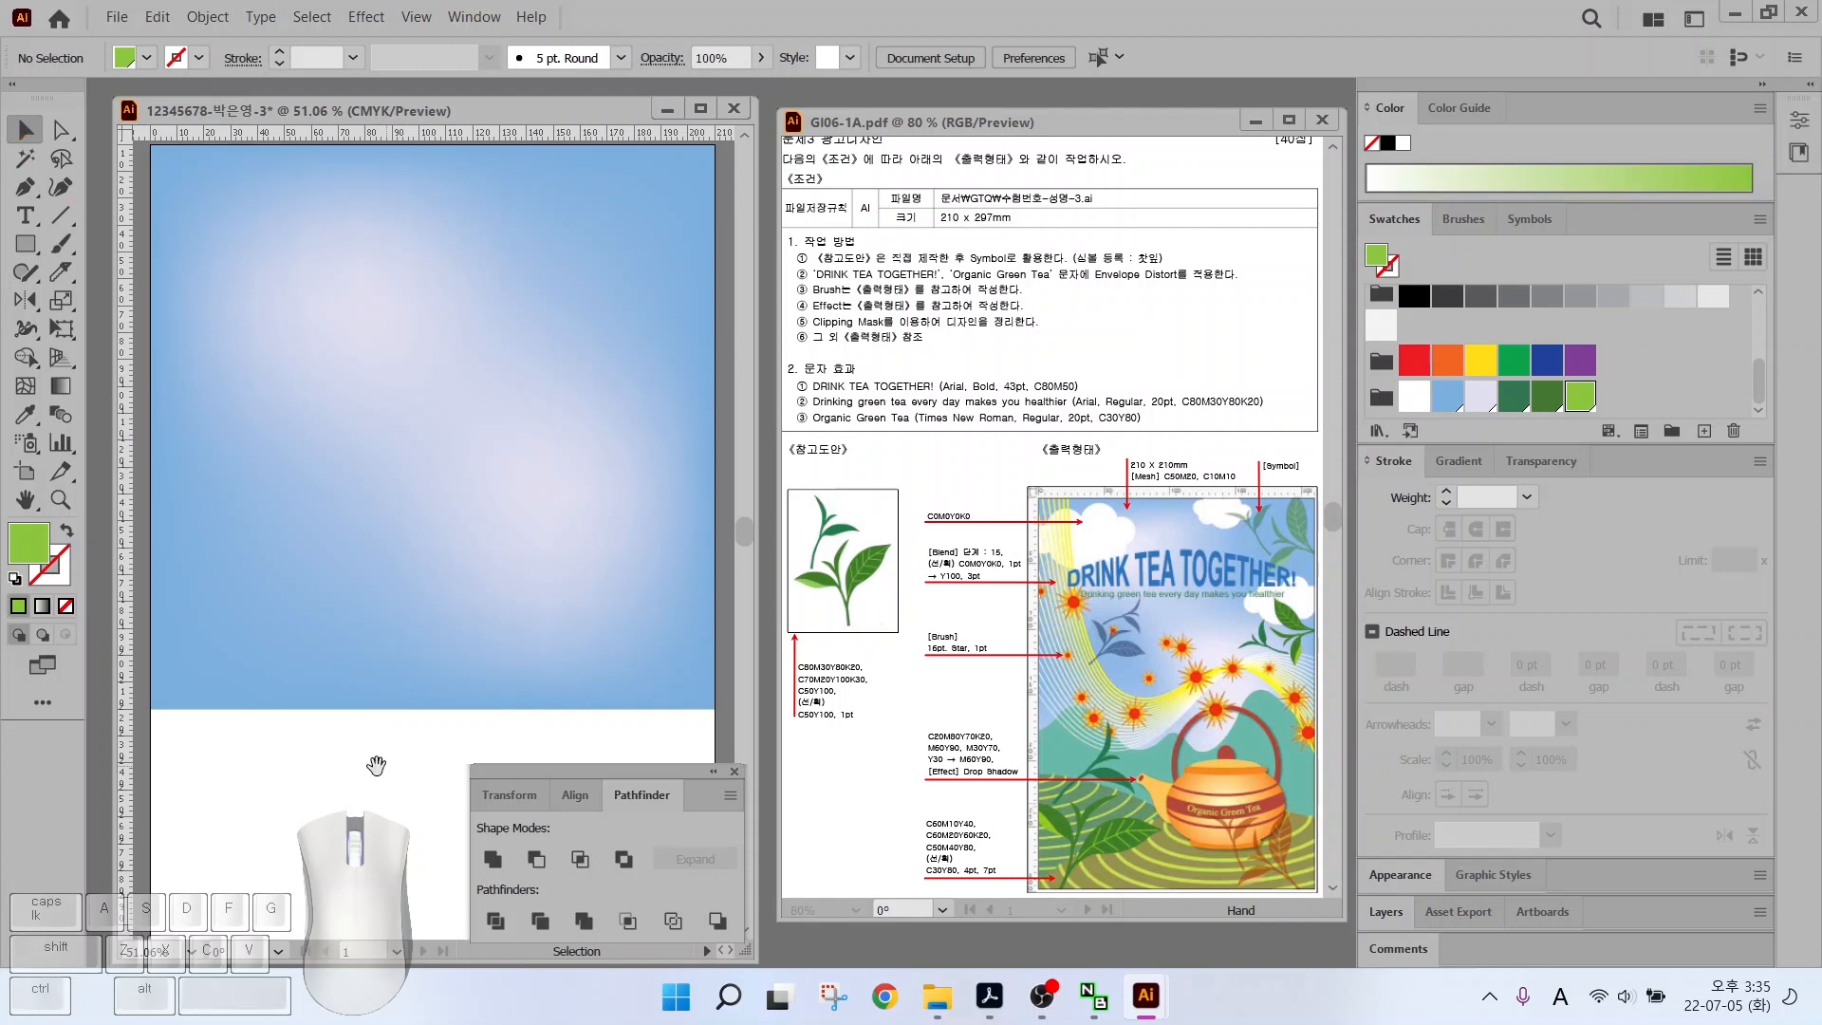
scroll(471, 467, up, 3)
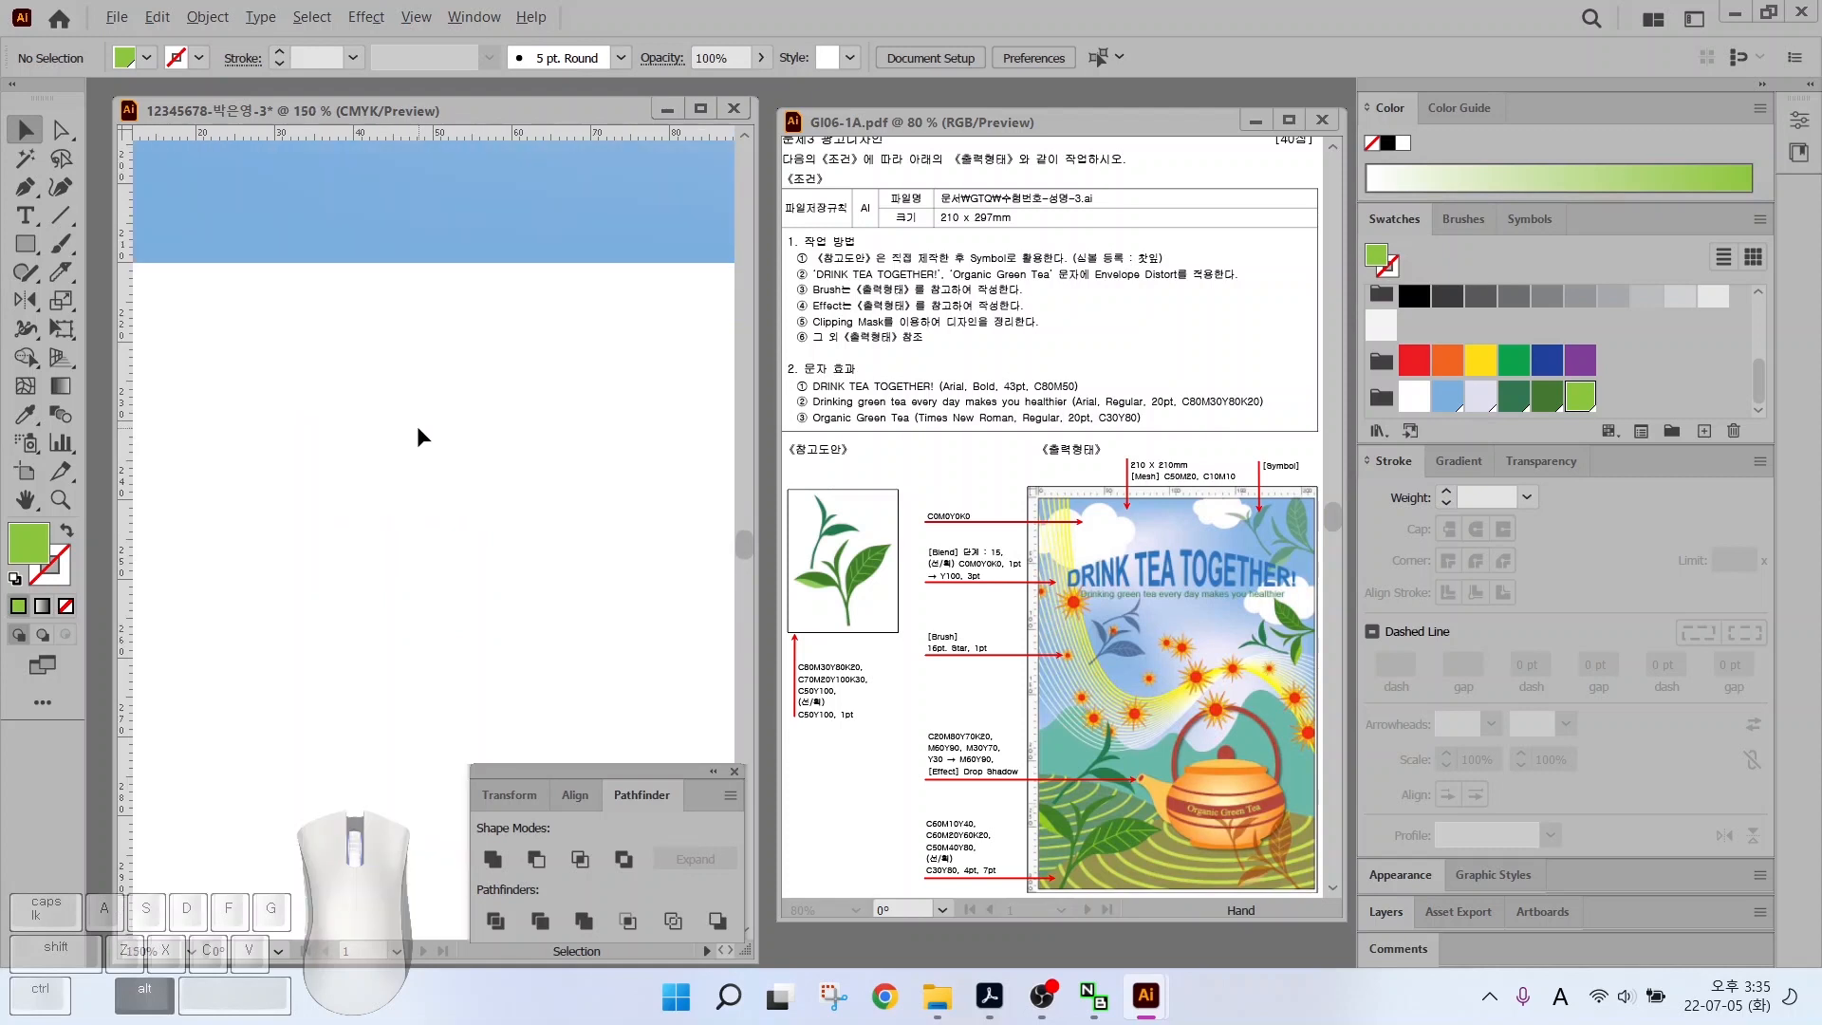
scroll(416, 425, down, 2)
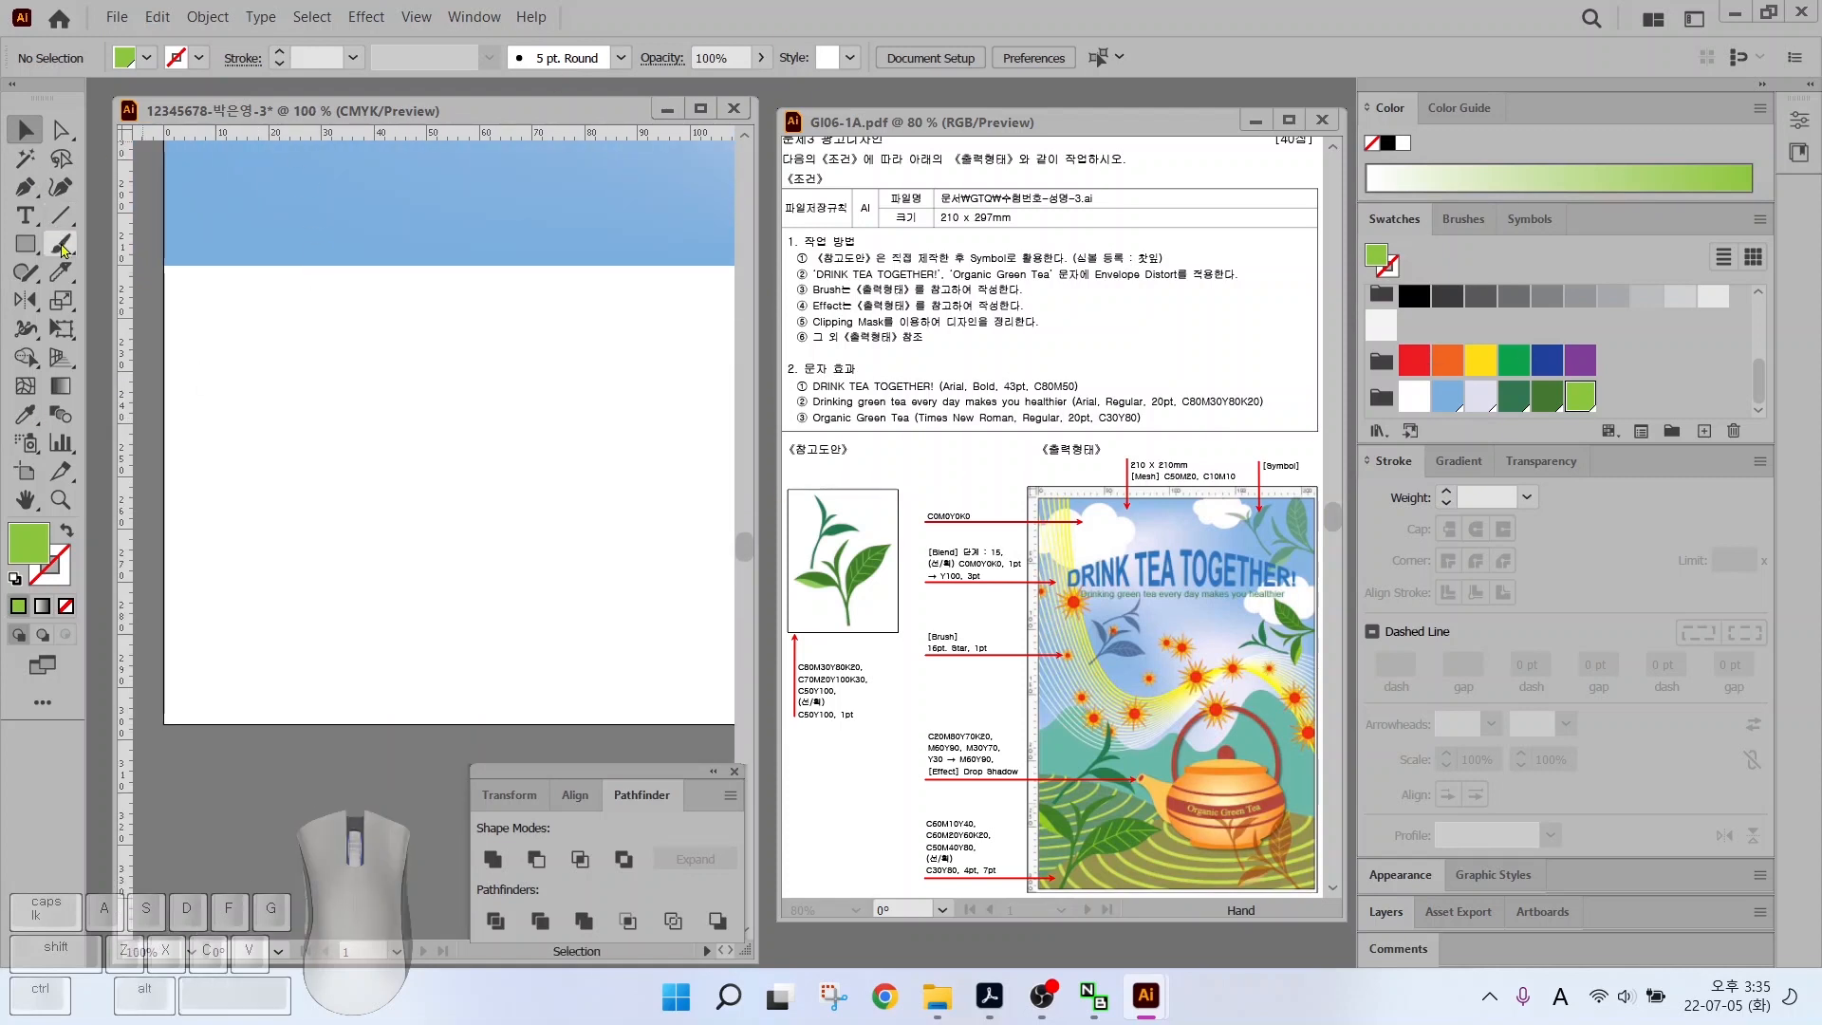
click(25, 187)
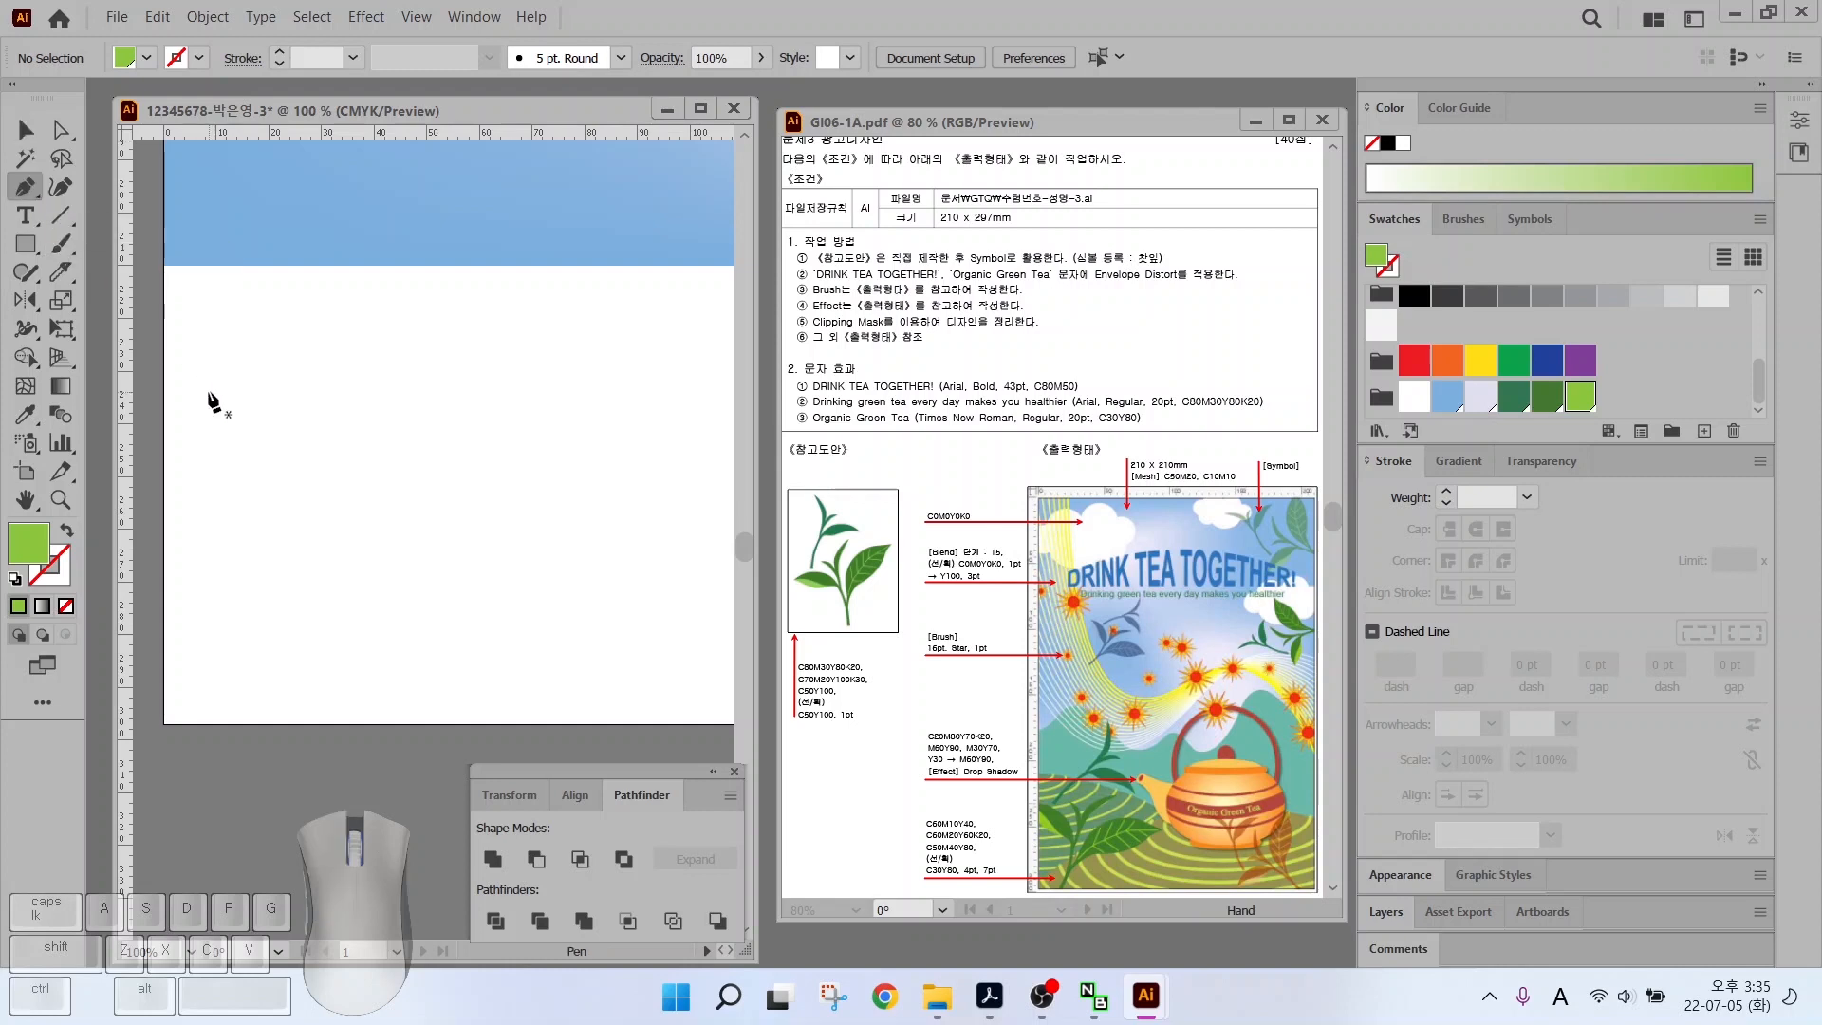
click(219, 305)
click(251, 362)
mouse_move(248, 440)
mouse_down()
mouse_move(247, 478)
mouse_move(248, 454)
mouse_up()
key(ctrl+z)
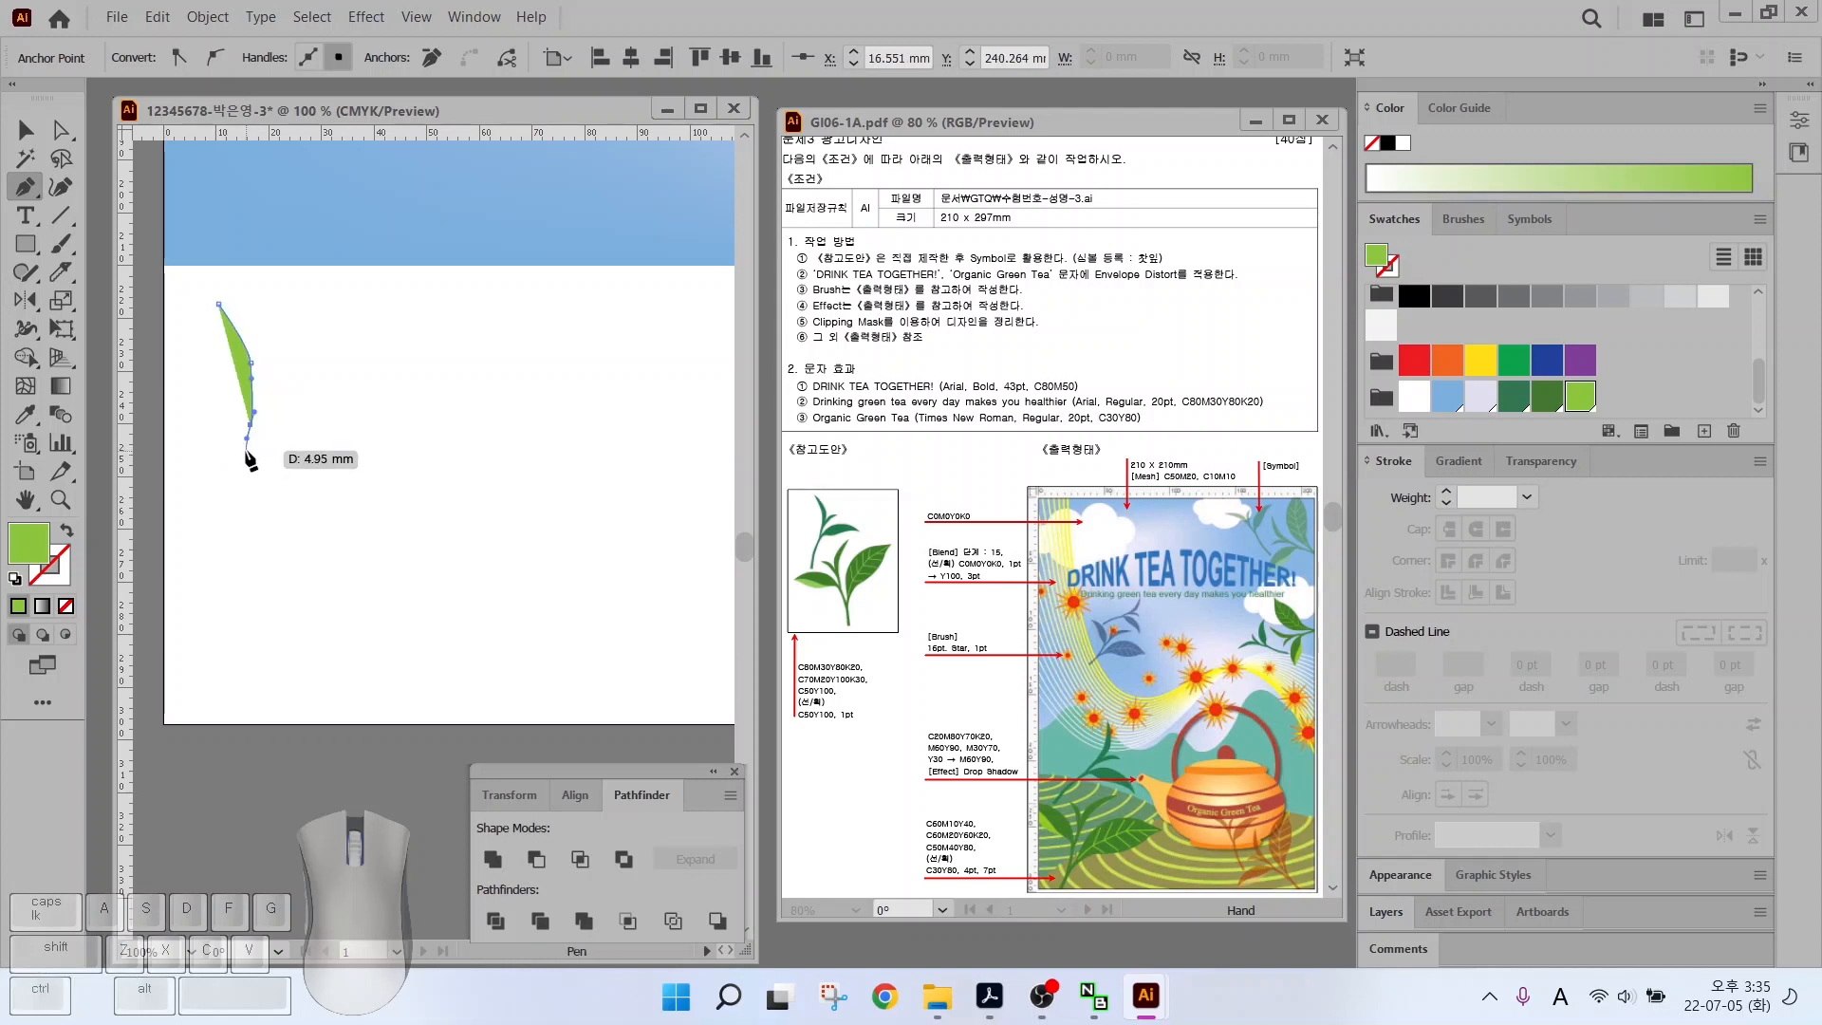
click(246, 451)
click(252, 451)
drag(261, 388, 240, 306)
click(219, 304)
Draw a top leaf with a curved stem, closing it at its start point
click(382, 411)
drag(322, 390, 249, 452)
click(239, 471)
drag(232, 535, 342, 418)
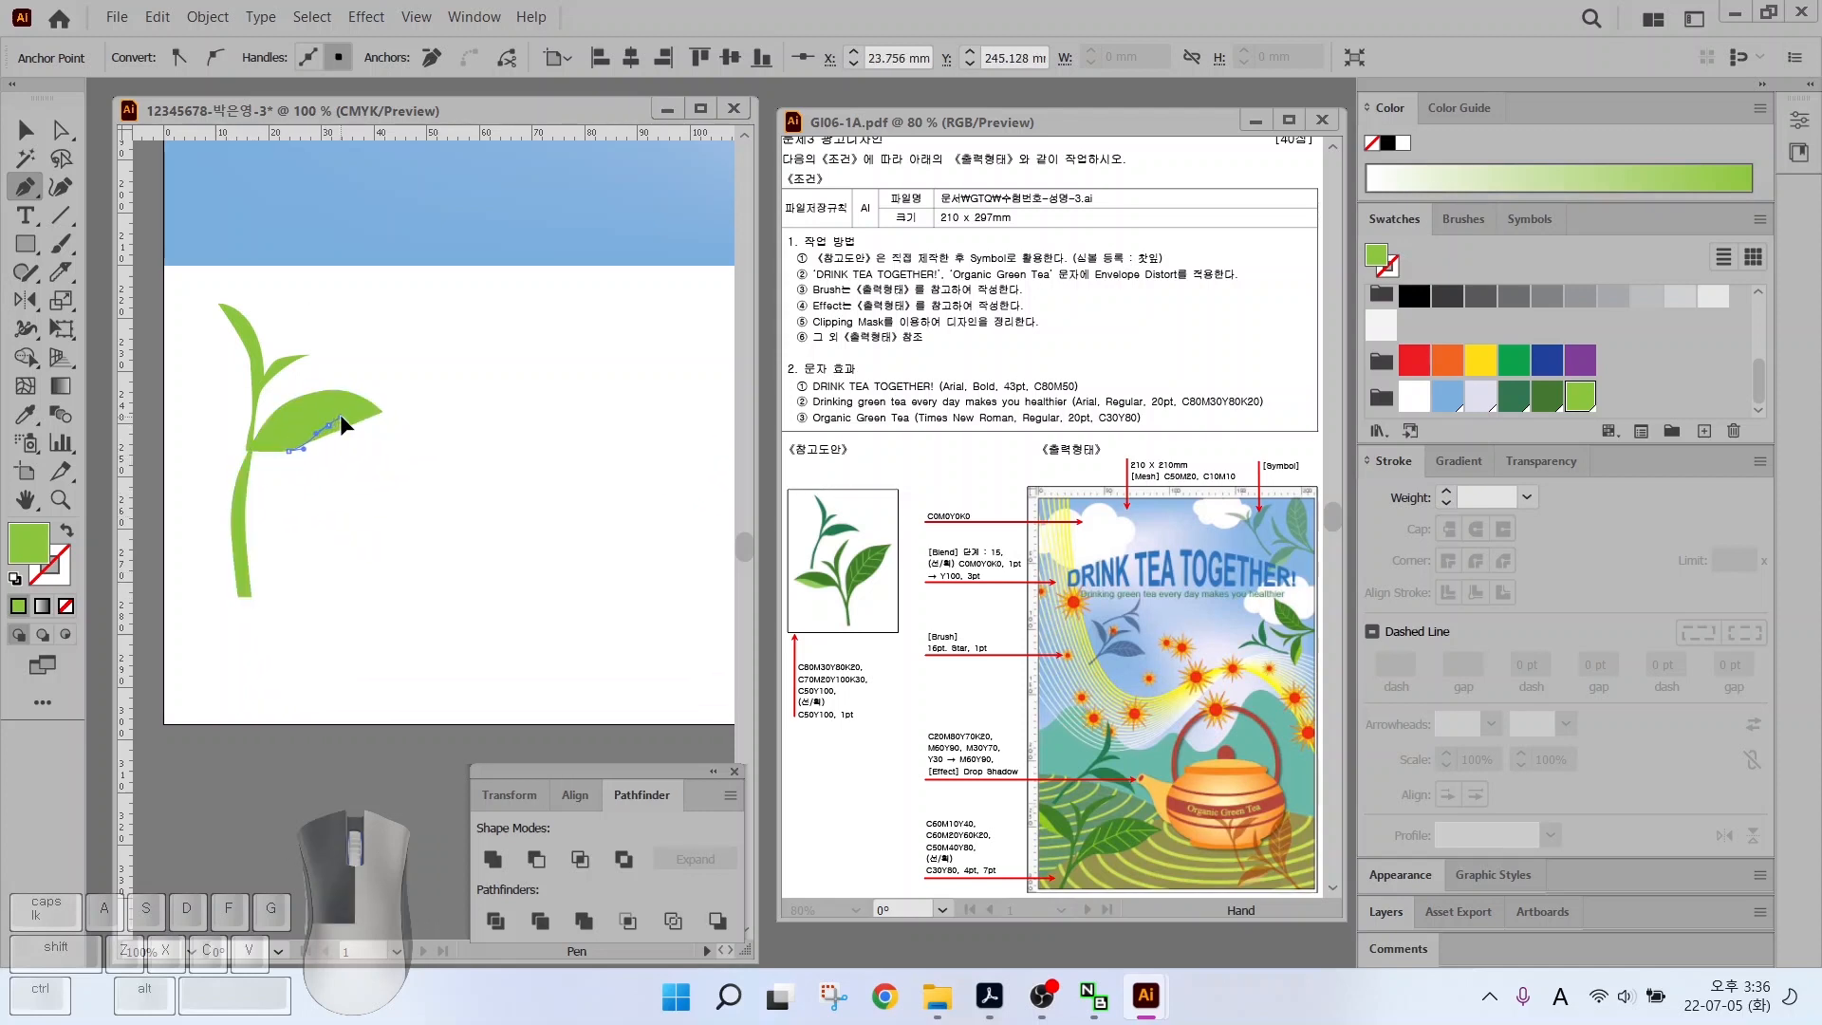
click(384, 414)
Shorten and narrow the stem by moving its bottom anchors
key(v)
click(247, 346)
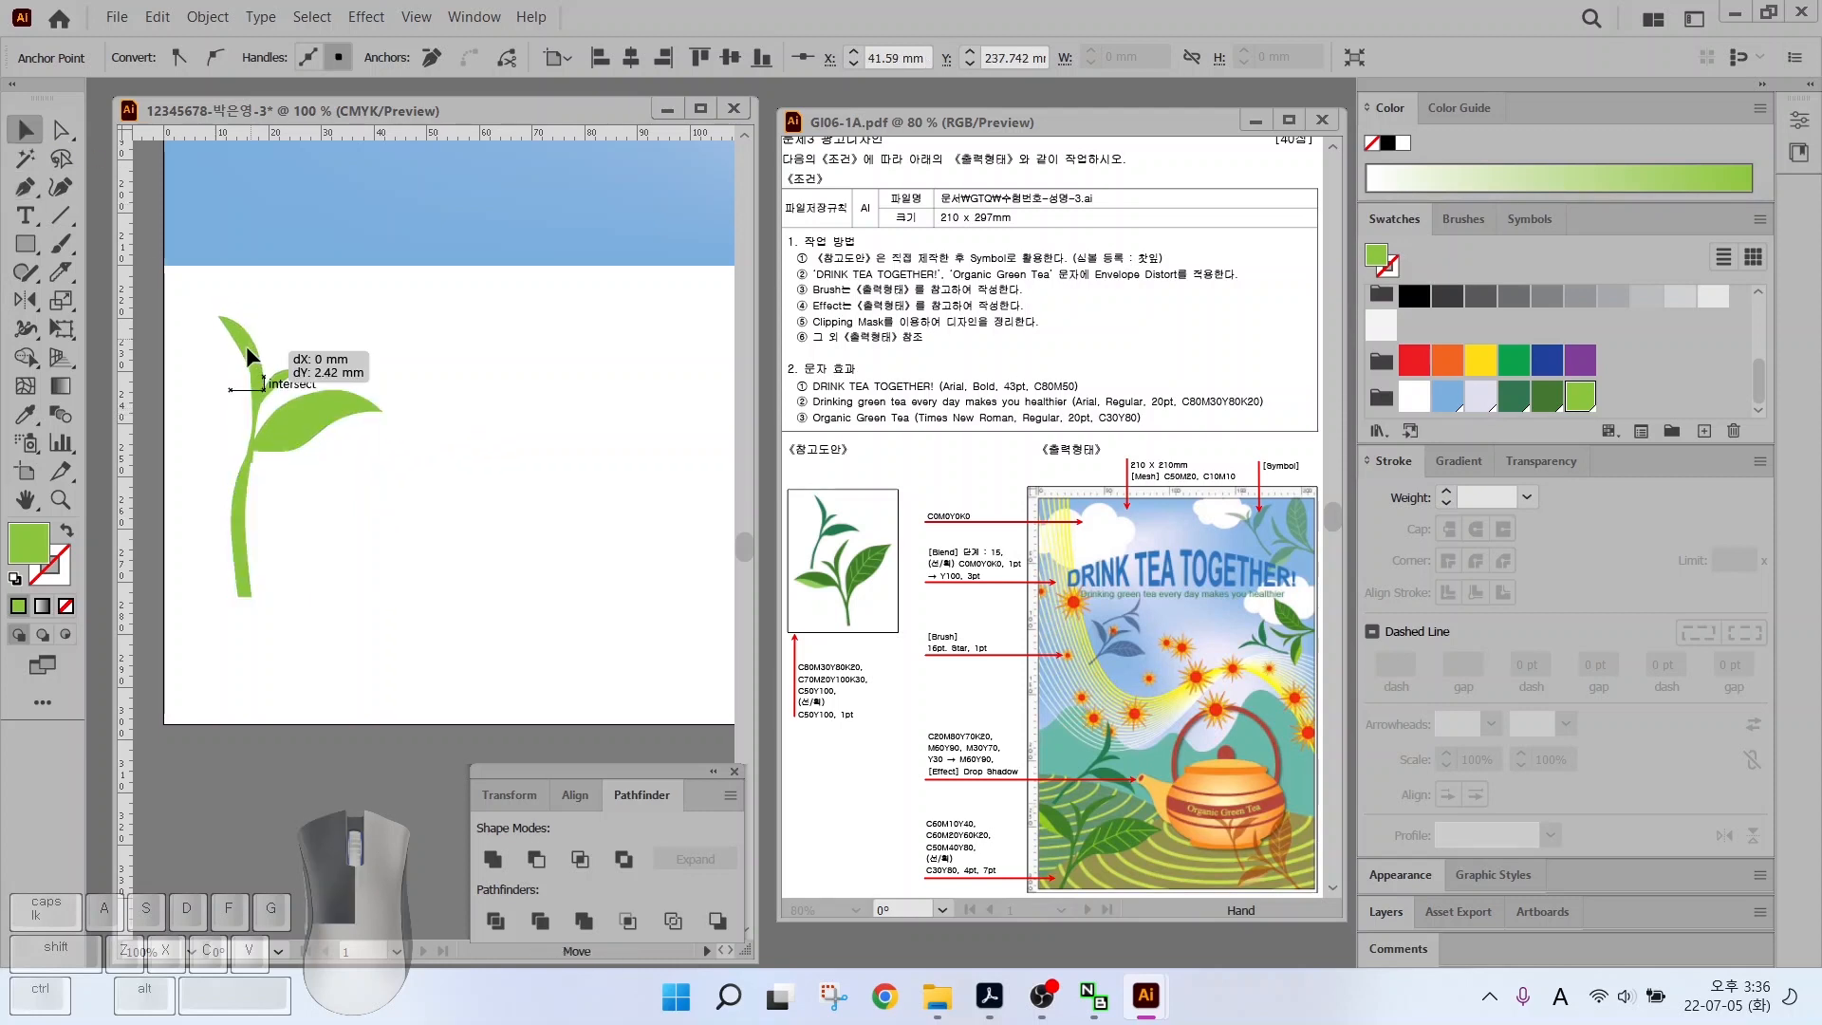
click(322, 317)
key(a)
drag(251, 598, 248, 576)
drag(238, 597, 236, 532)
click(321, 513)
Alt-drag a copy of the sprout right, flip it horizontally, enlarge it and tilt it about 11°
click(26, 131)
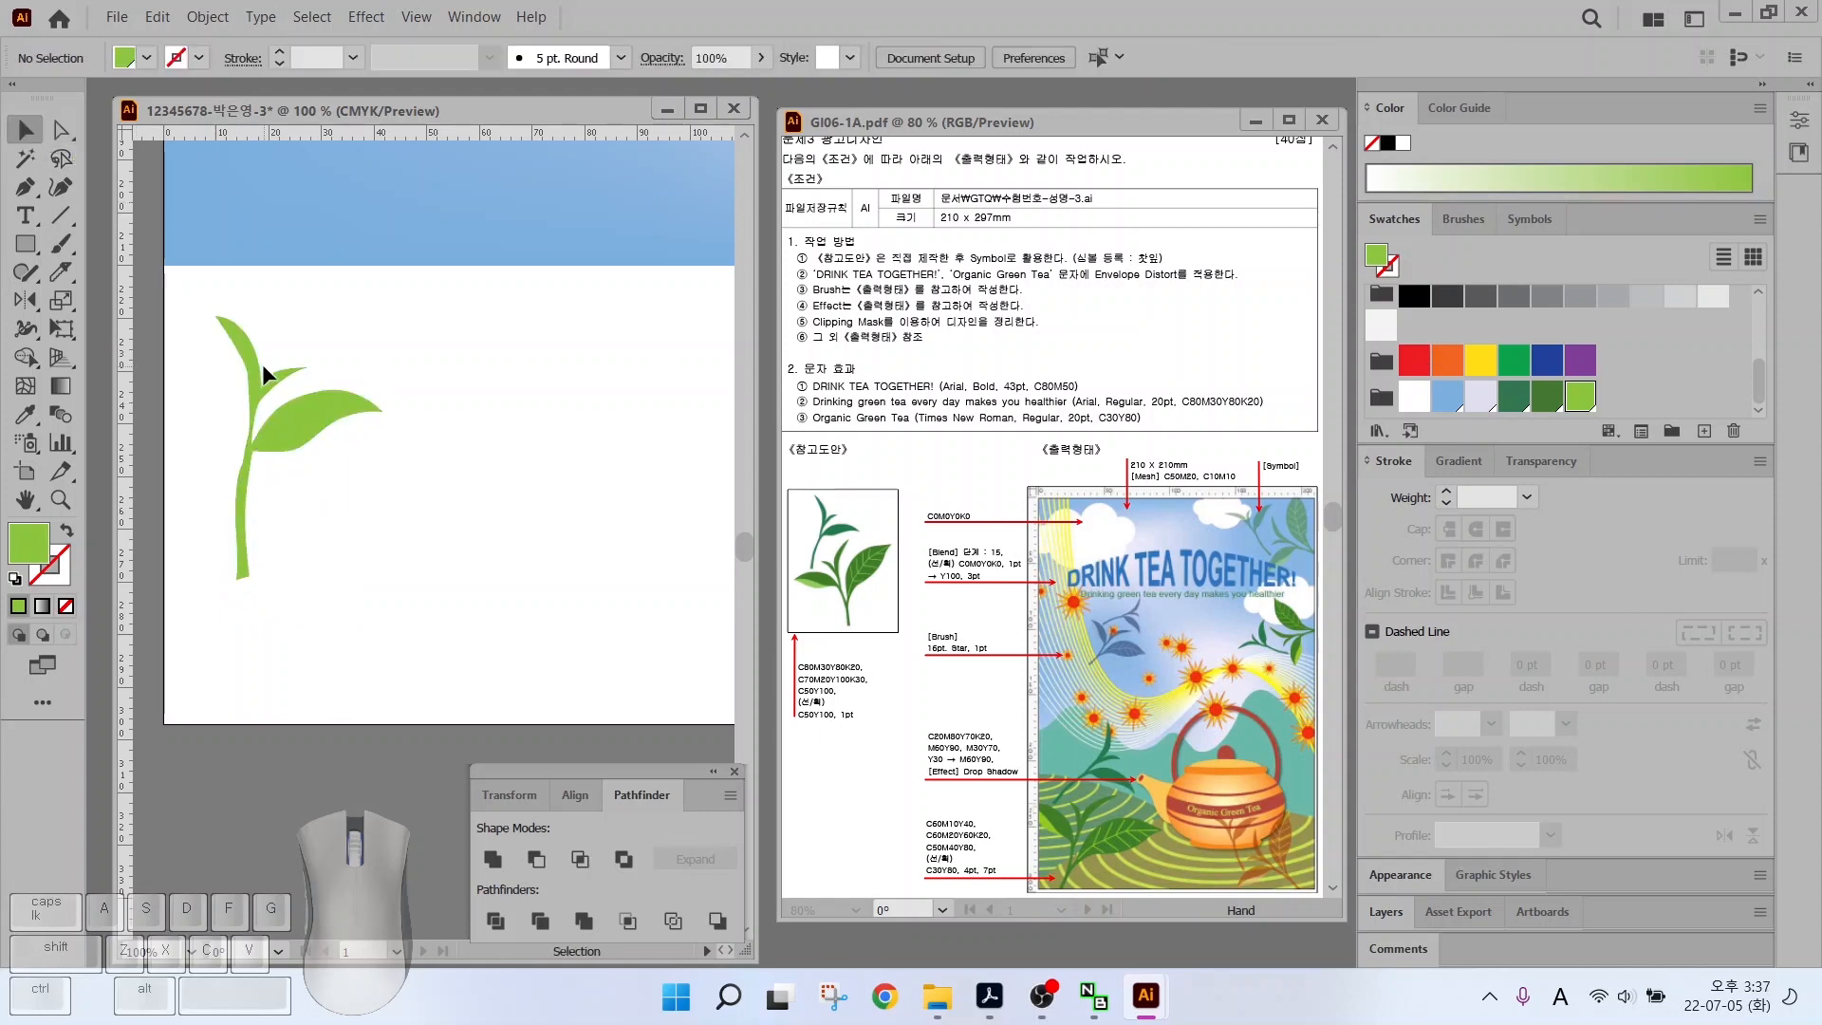
drag(260, 365, 364, 504)
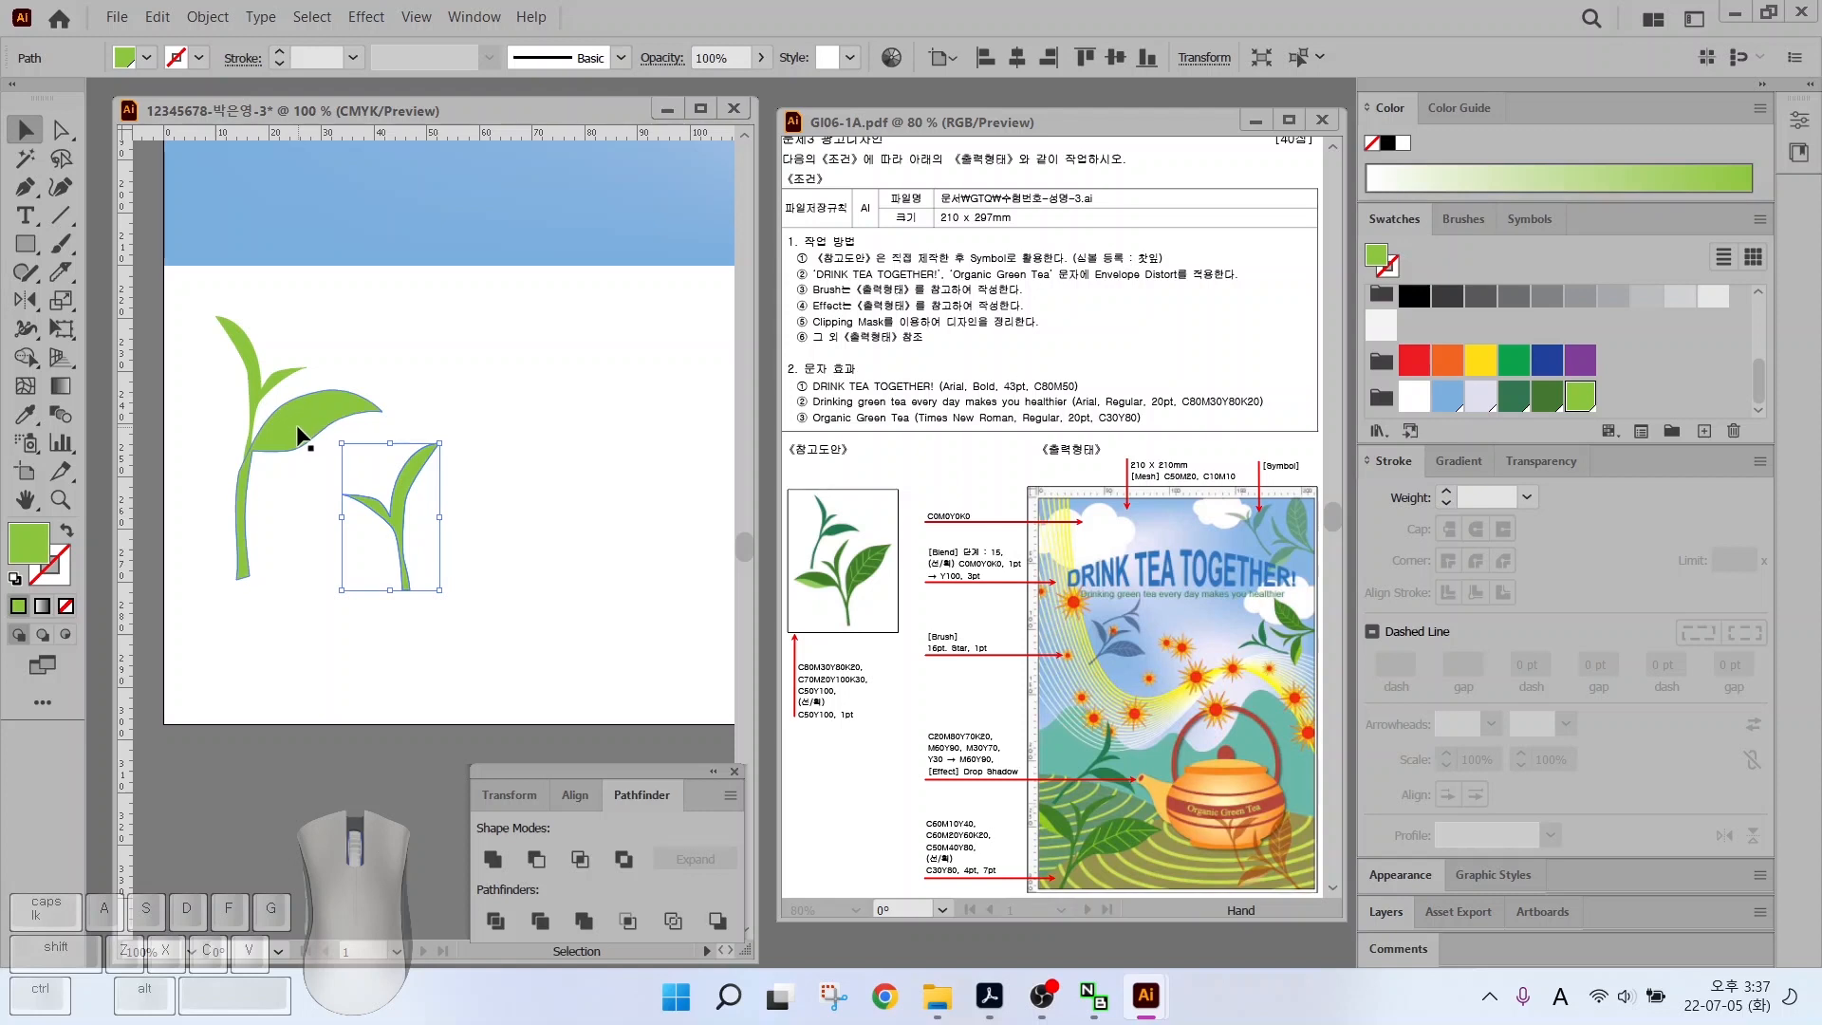
drag(298, 434, 541, 515)
drag(627, 564, 390, 589)
drag(429, 492, 449, 474)
drag(385, 531, 376, 542)
click(487, 566)
Draw an extra pointed leaf on the copied sprout with the Pen tool
key(p)
mouse_move(576, 443)
mouse_down()
mouse_move(589, 460)
mouse_move(515, 465)
mouse_move(461, 518)
mouse_up()
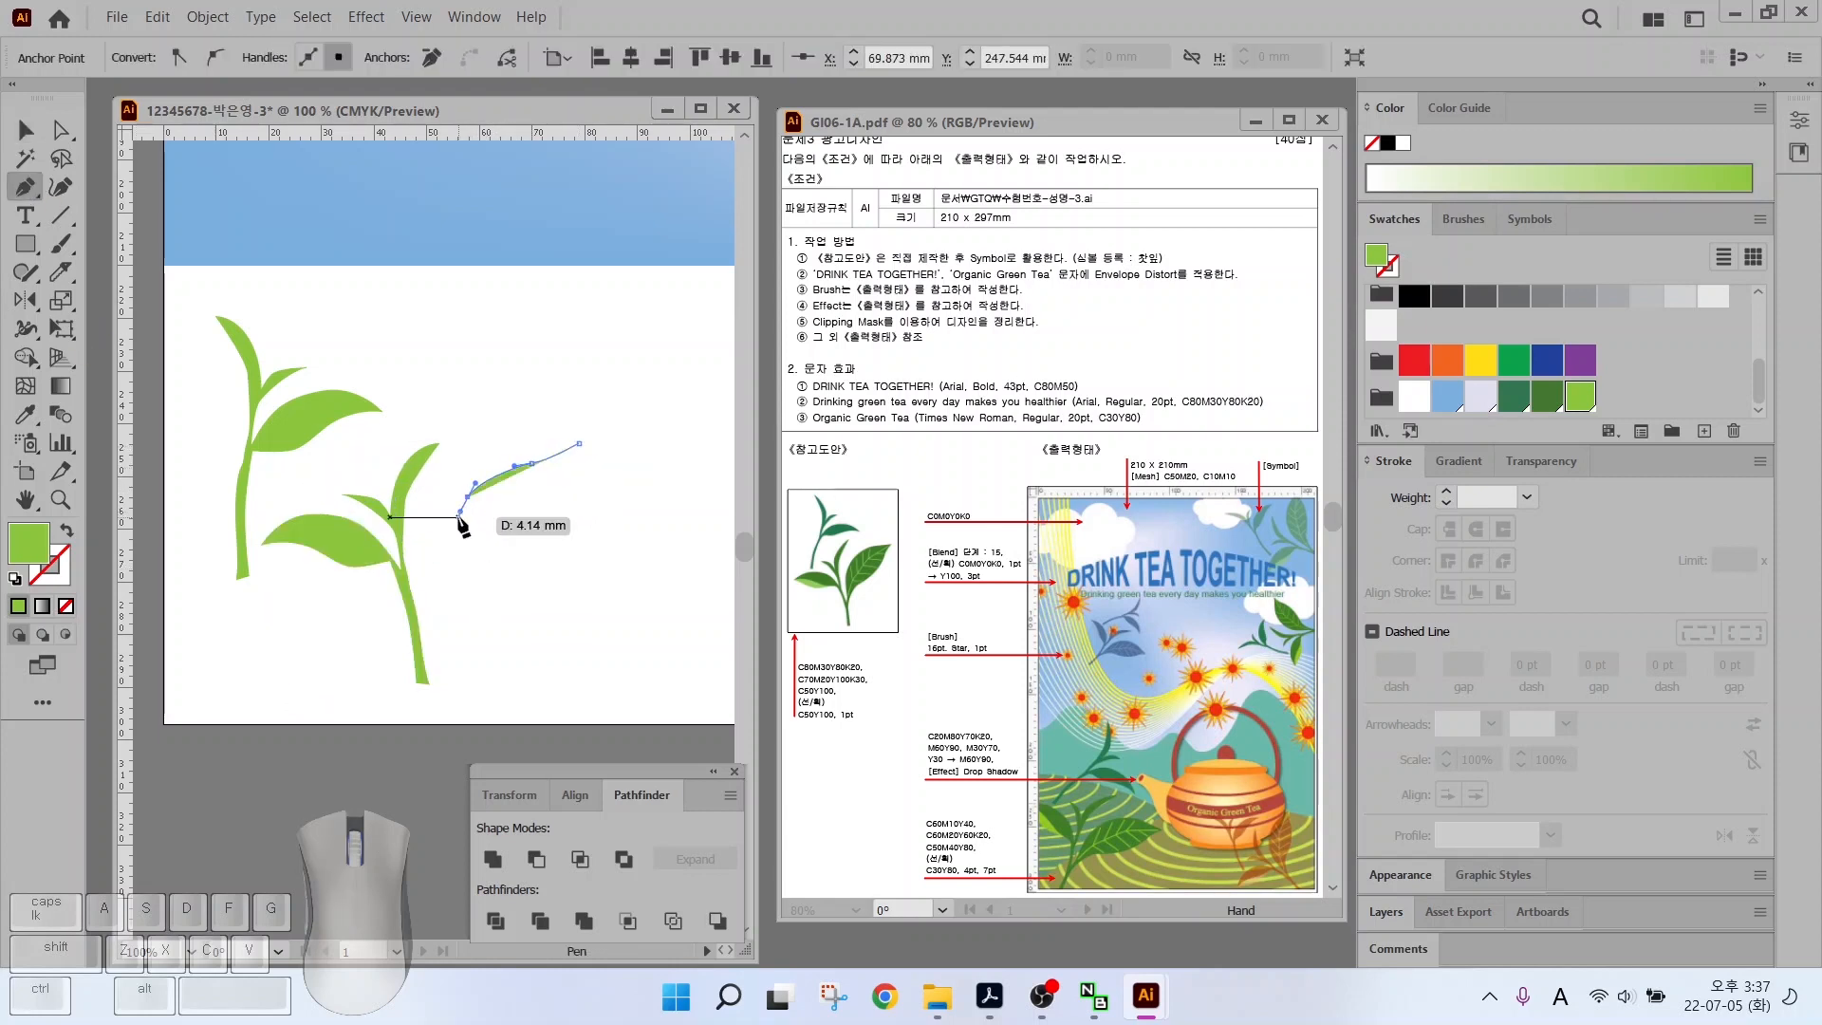
drag(444, 590, 445, 613)
drag(430, 654, 458, 605)
click(430, 654)
click(439, 665)
drag(526, 570, 567, 485)
drag(578, 444, 463, 508)
Reshape the new leaf's right edge by adjusting its anchors
key(a)
click(531, 463)
drag(523, 571, 459, 492)
click(560, 512)
click(435, 660)
key(v)
click(574, 583)
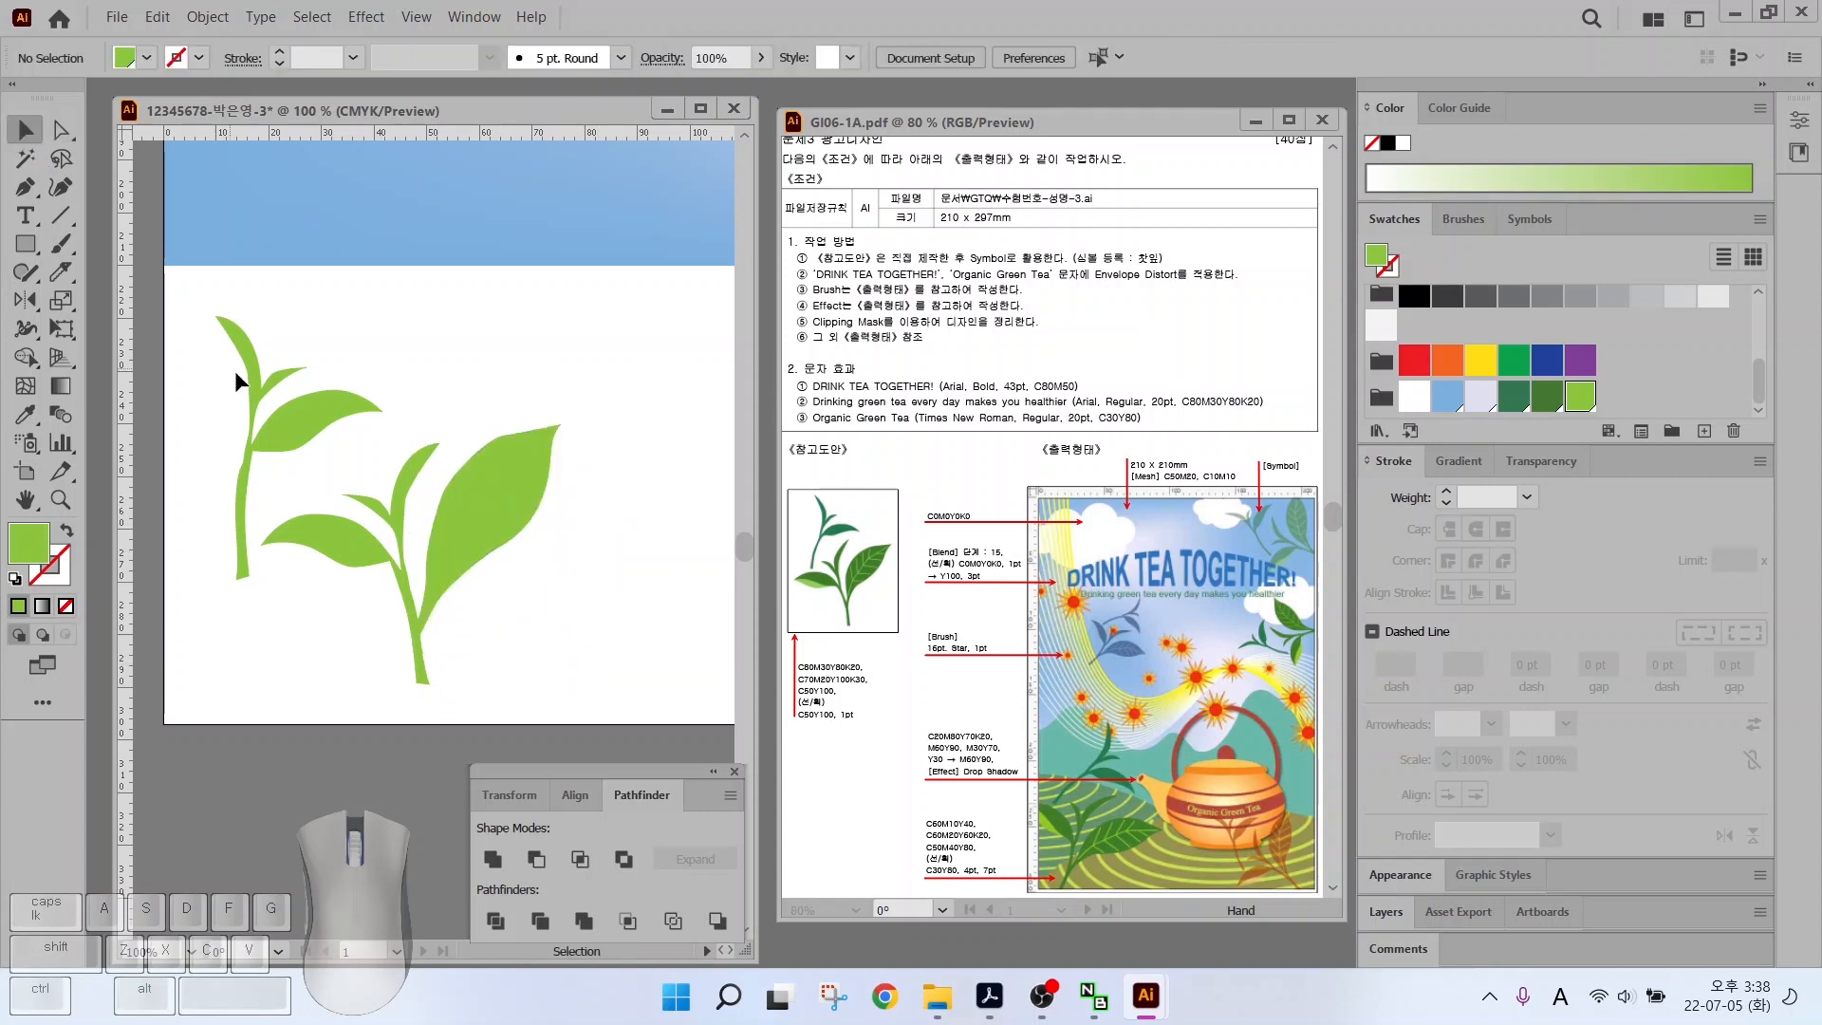
Fill both sprouts with C70 M20 Y100 K30 dark green, giving the right one a darker green
drag(237, 378, 418, 531)
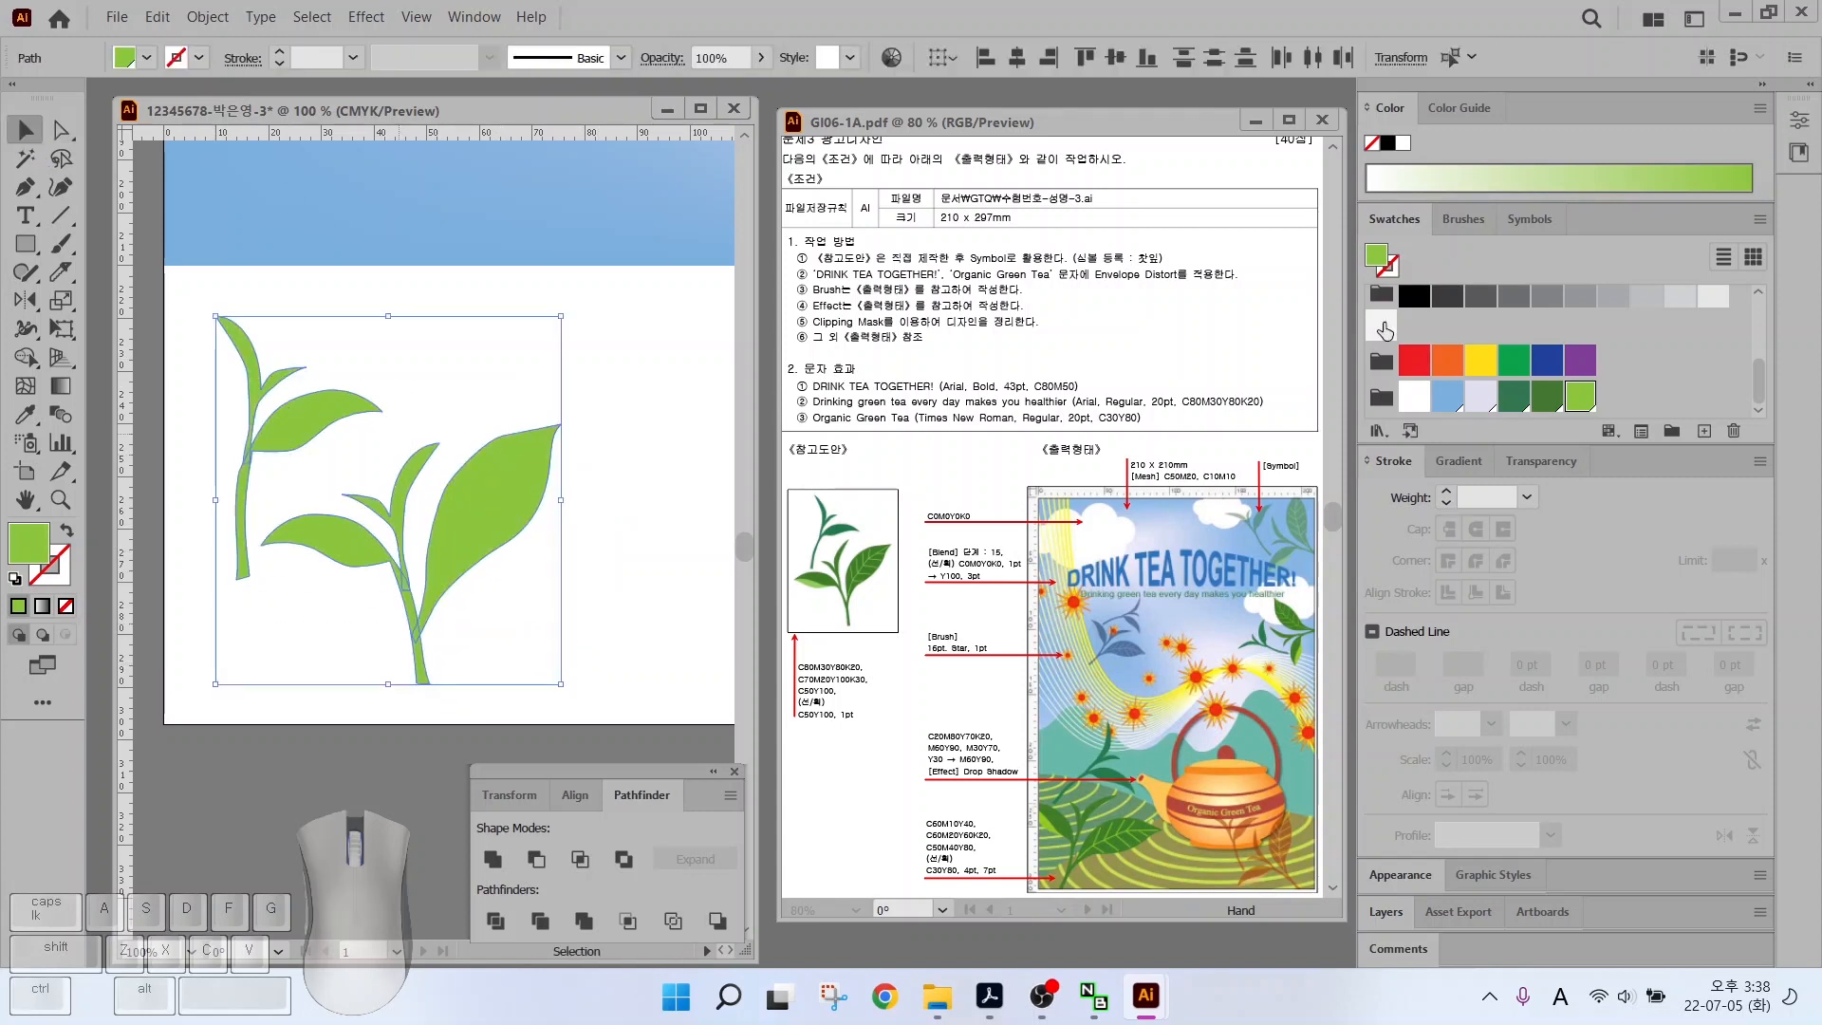
click(1552, 399)
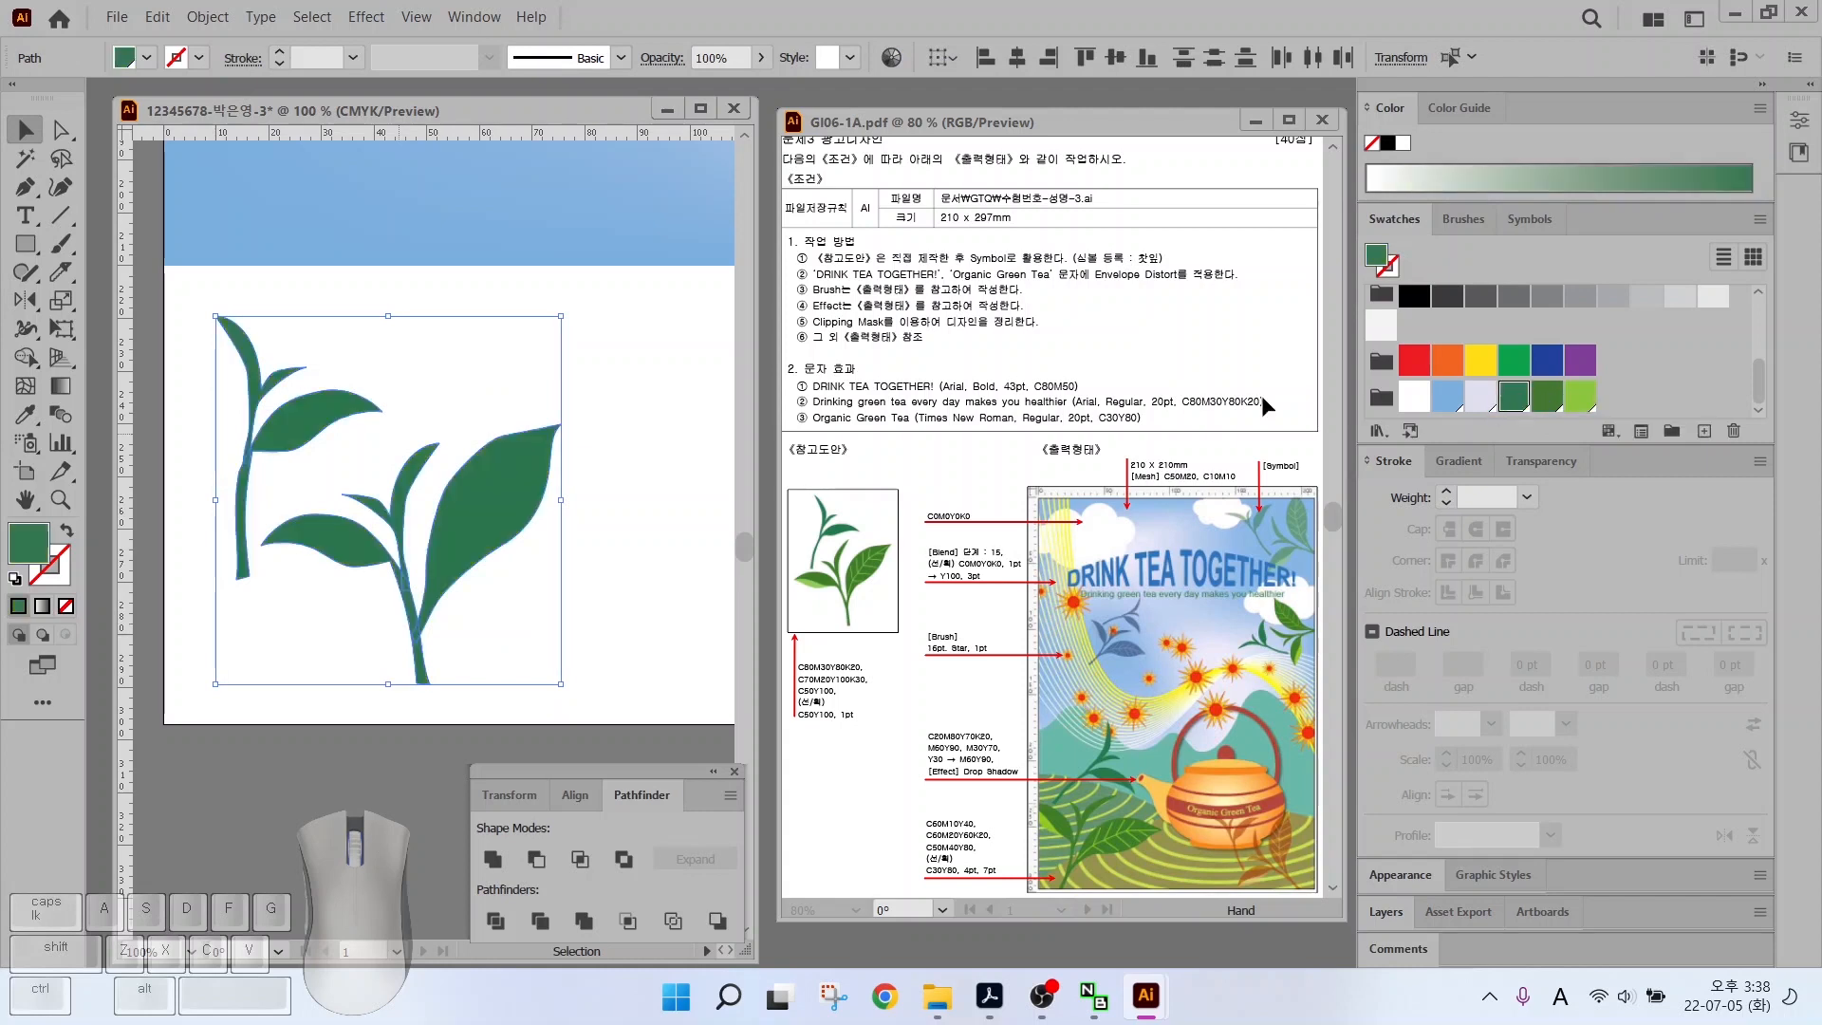
drag(608, 549, 357, 618)
click(1546, 396)
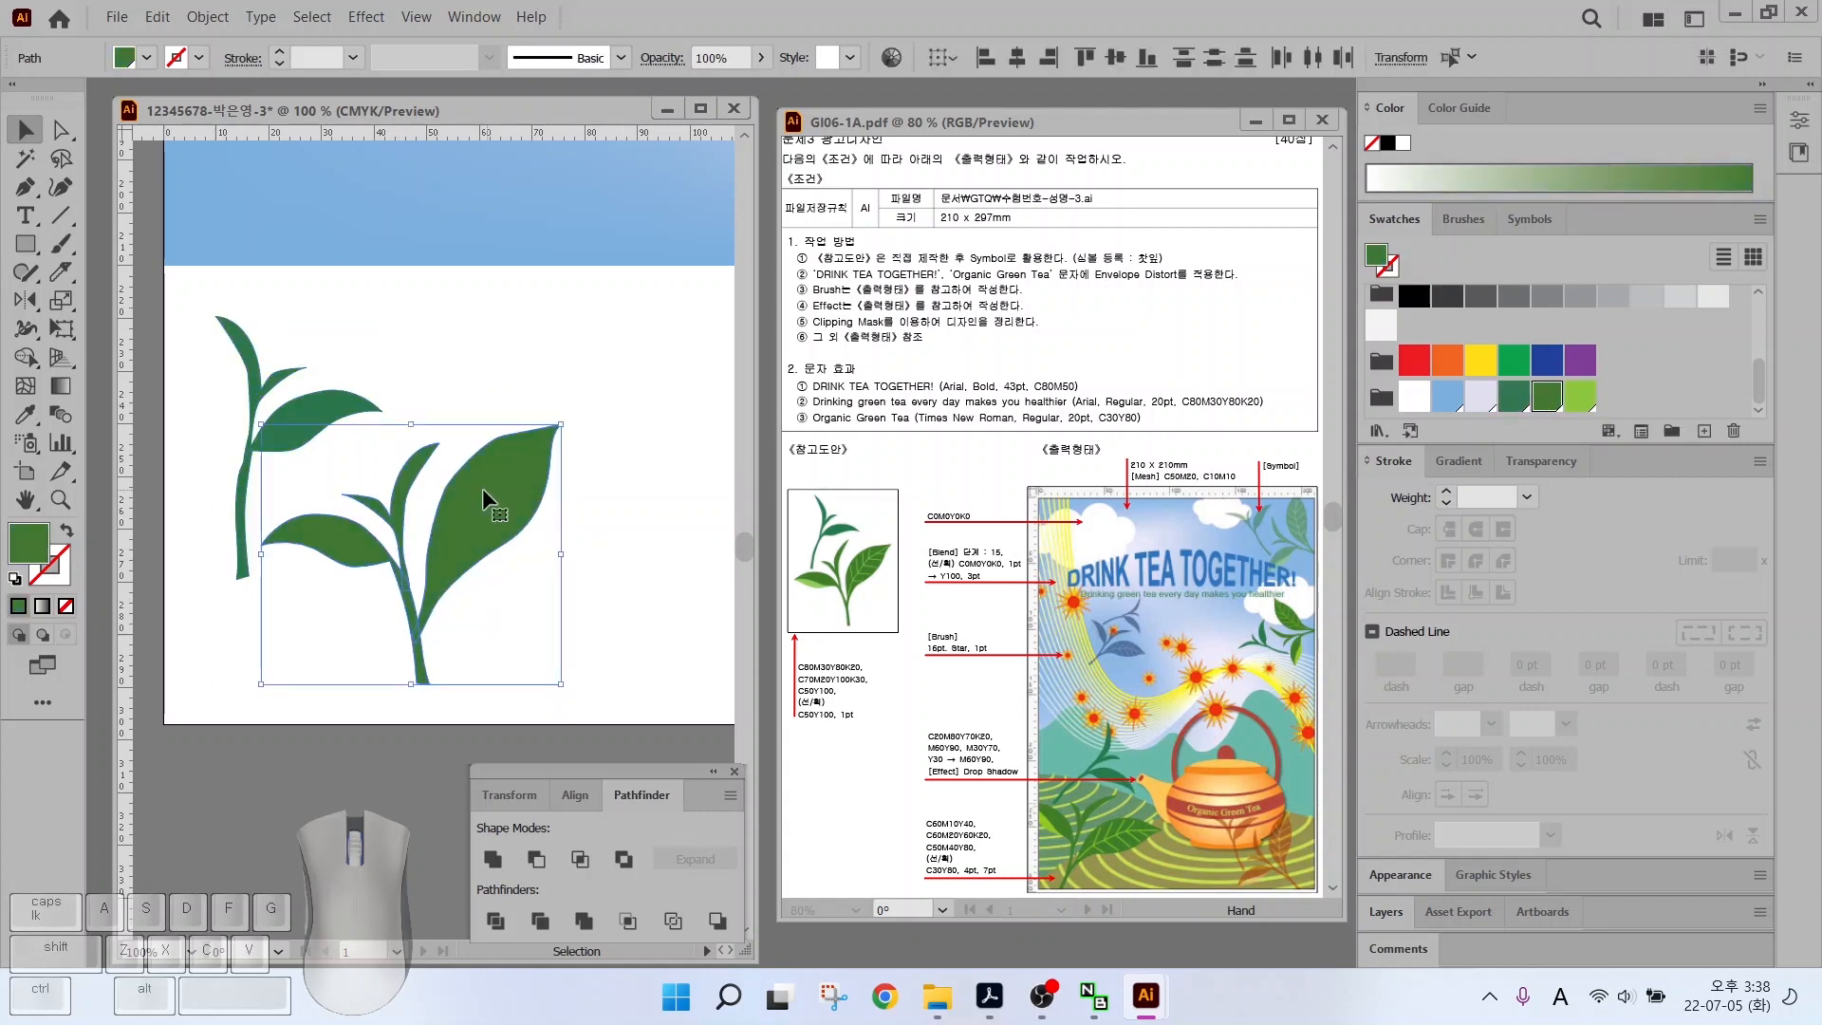
click(608, 531)
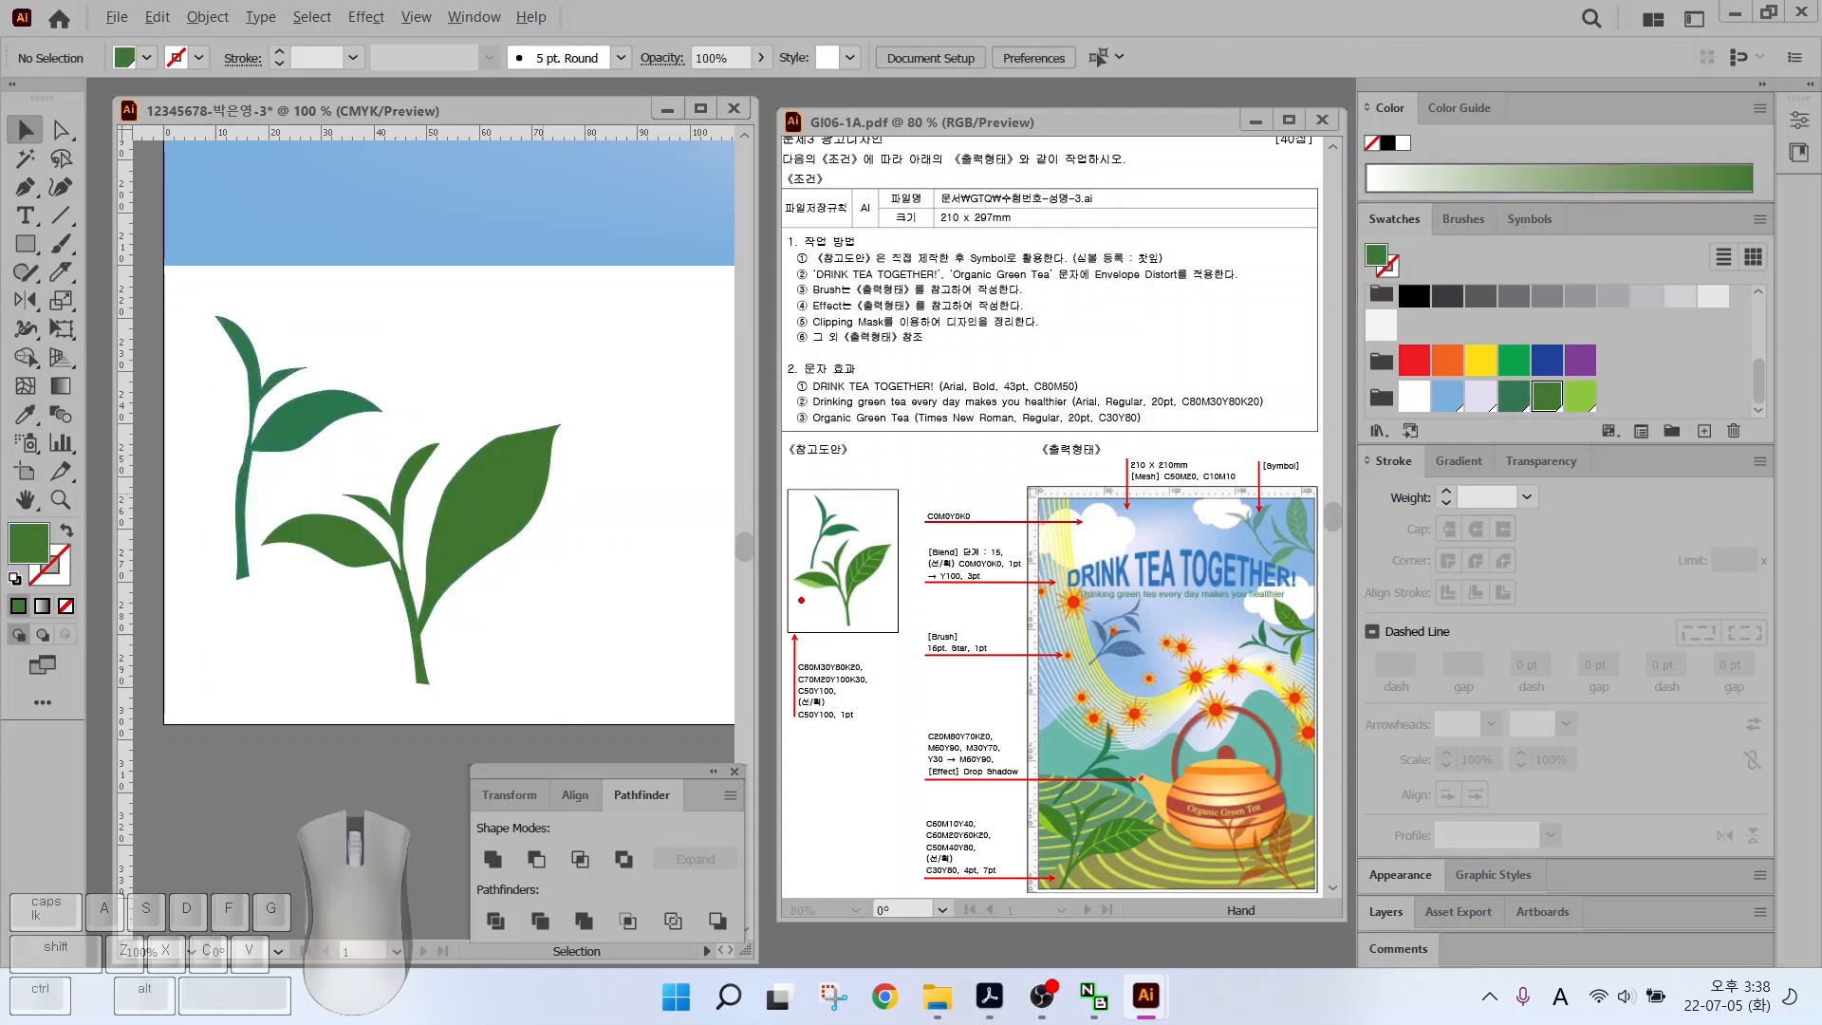
Slice the lower leaf lengthwise with a straight Alt-drag Knife cut
ctrl+shift+click(806, 589)
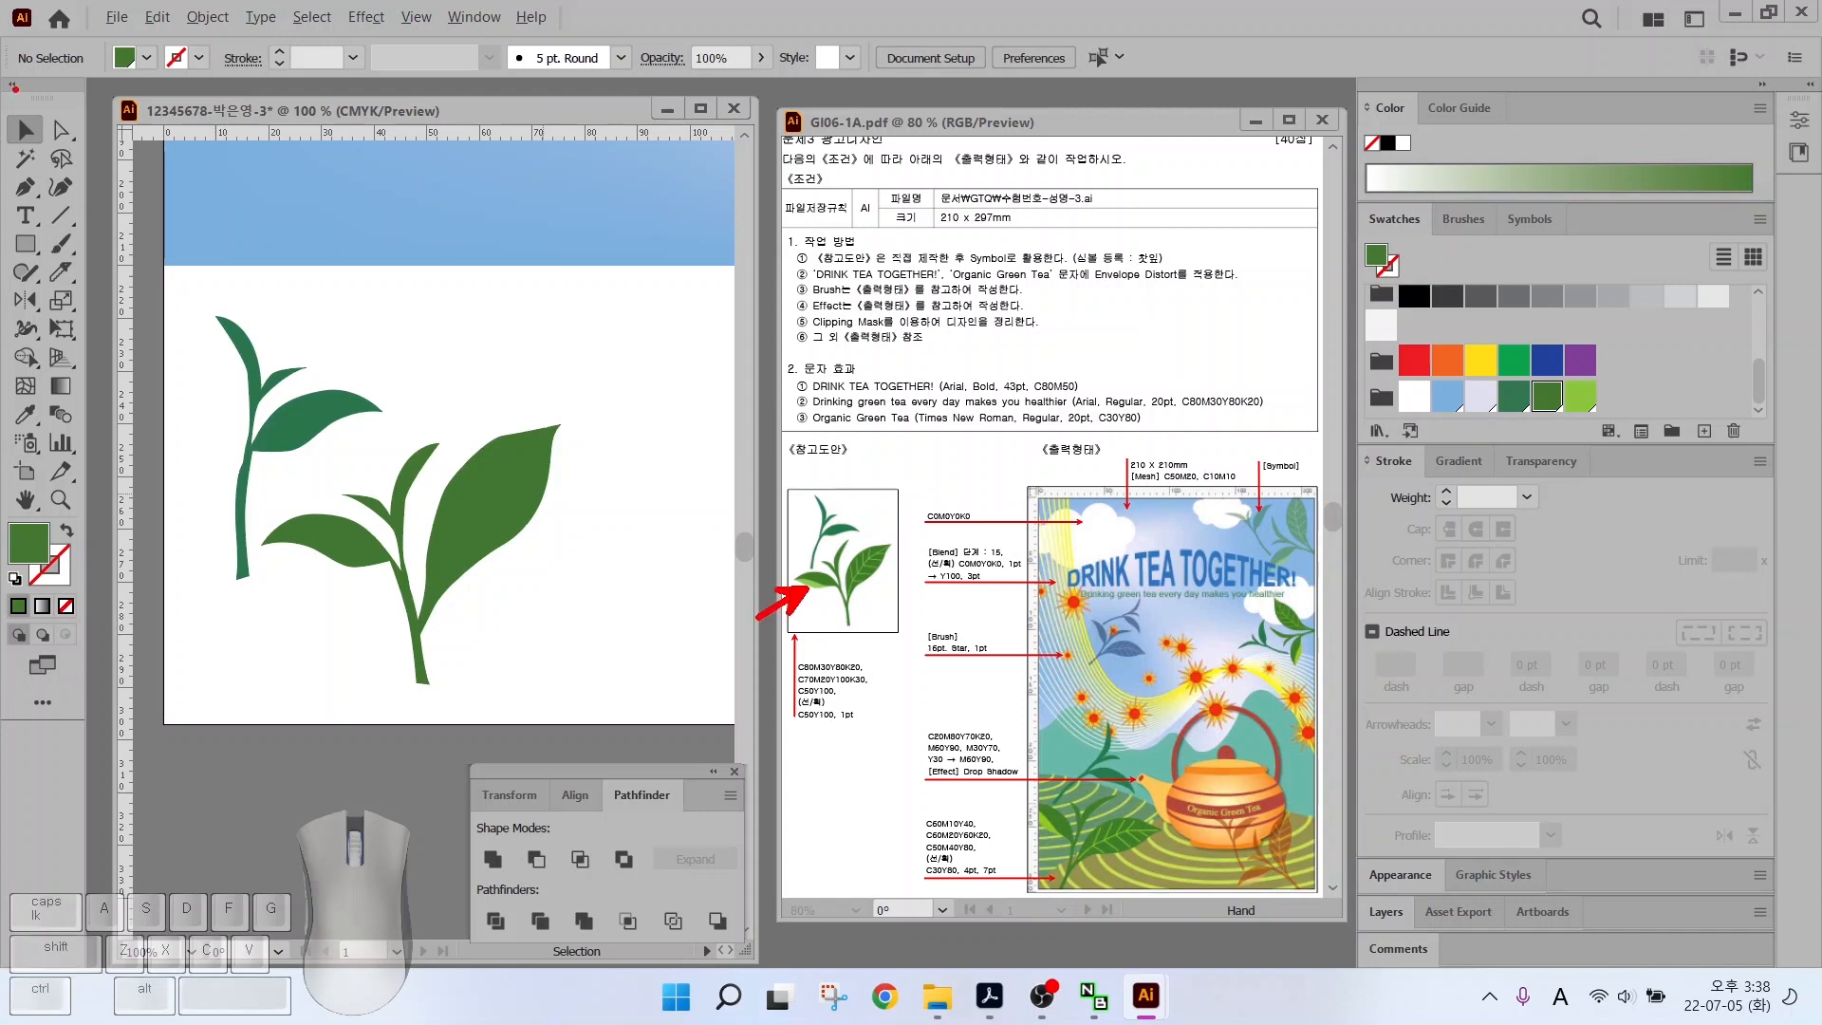
key(i)
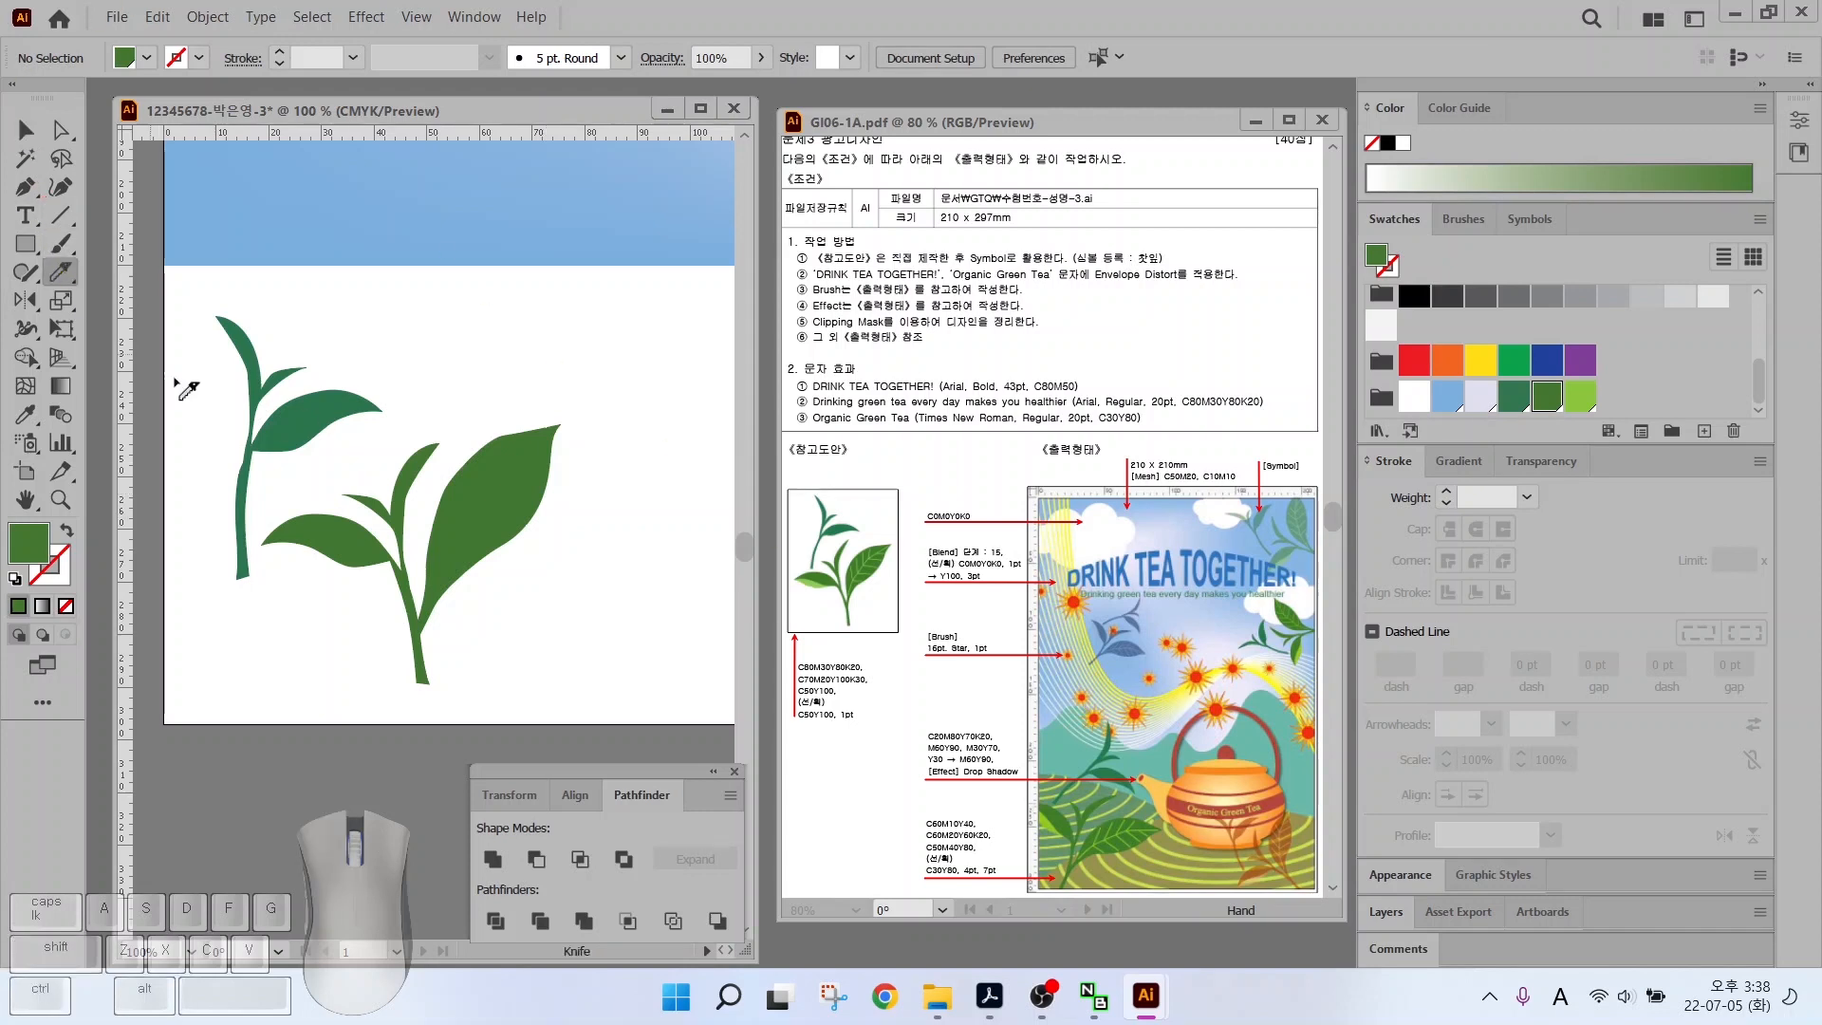
click(26, 132)
click(344, 568)
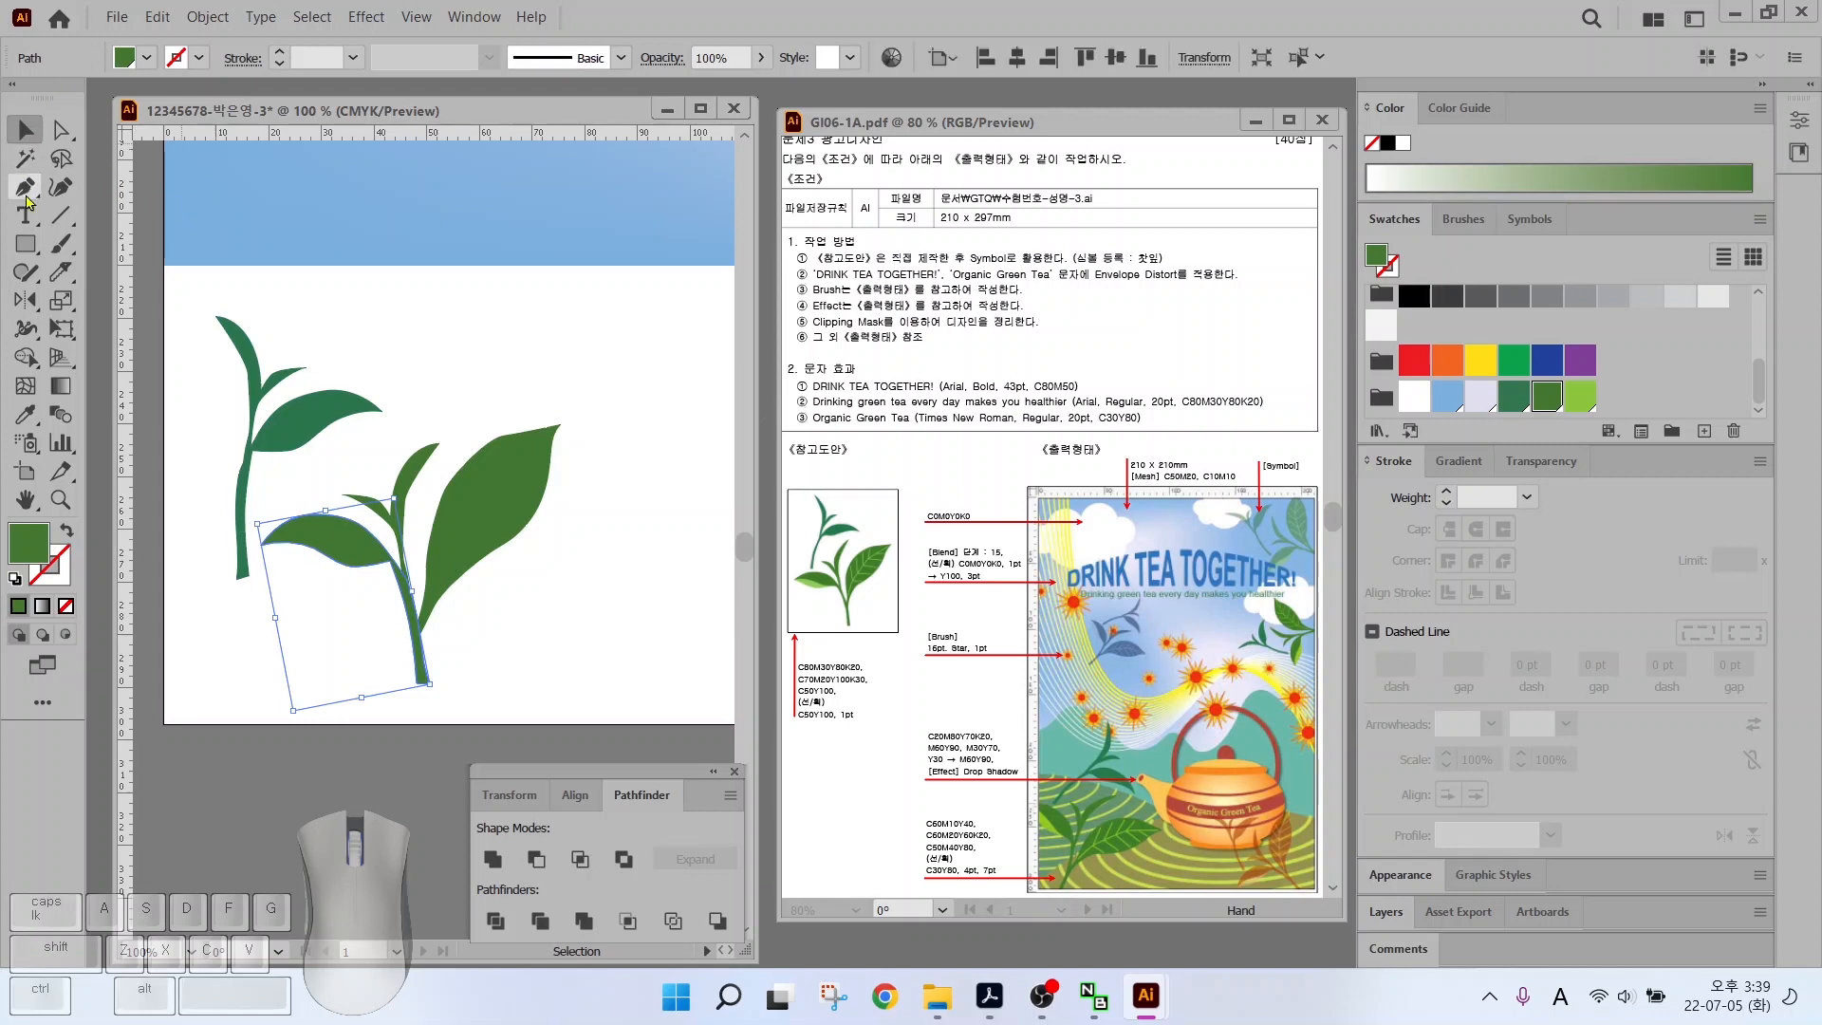
click(59, 272)
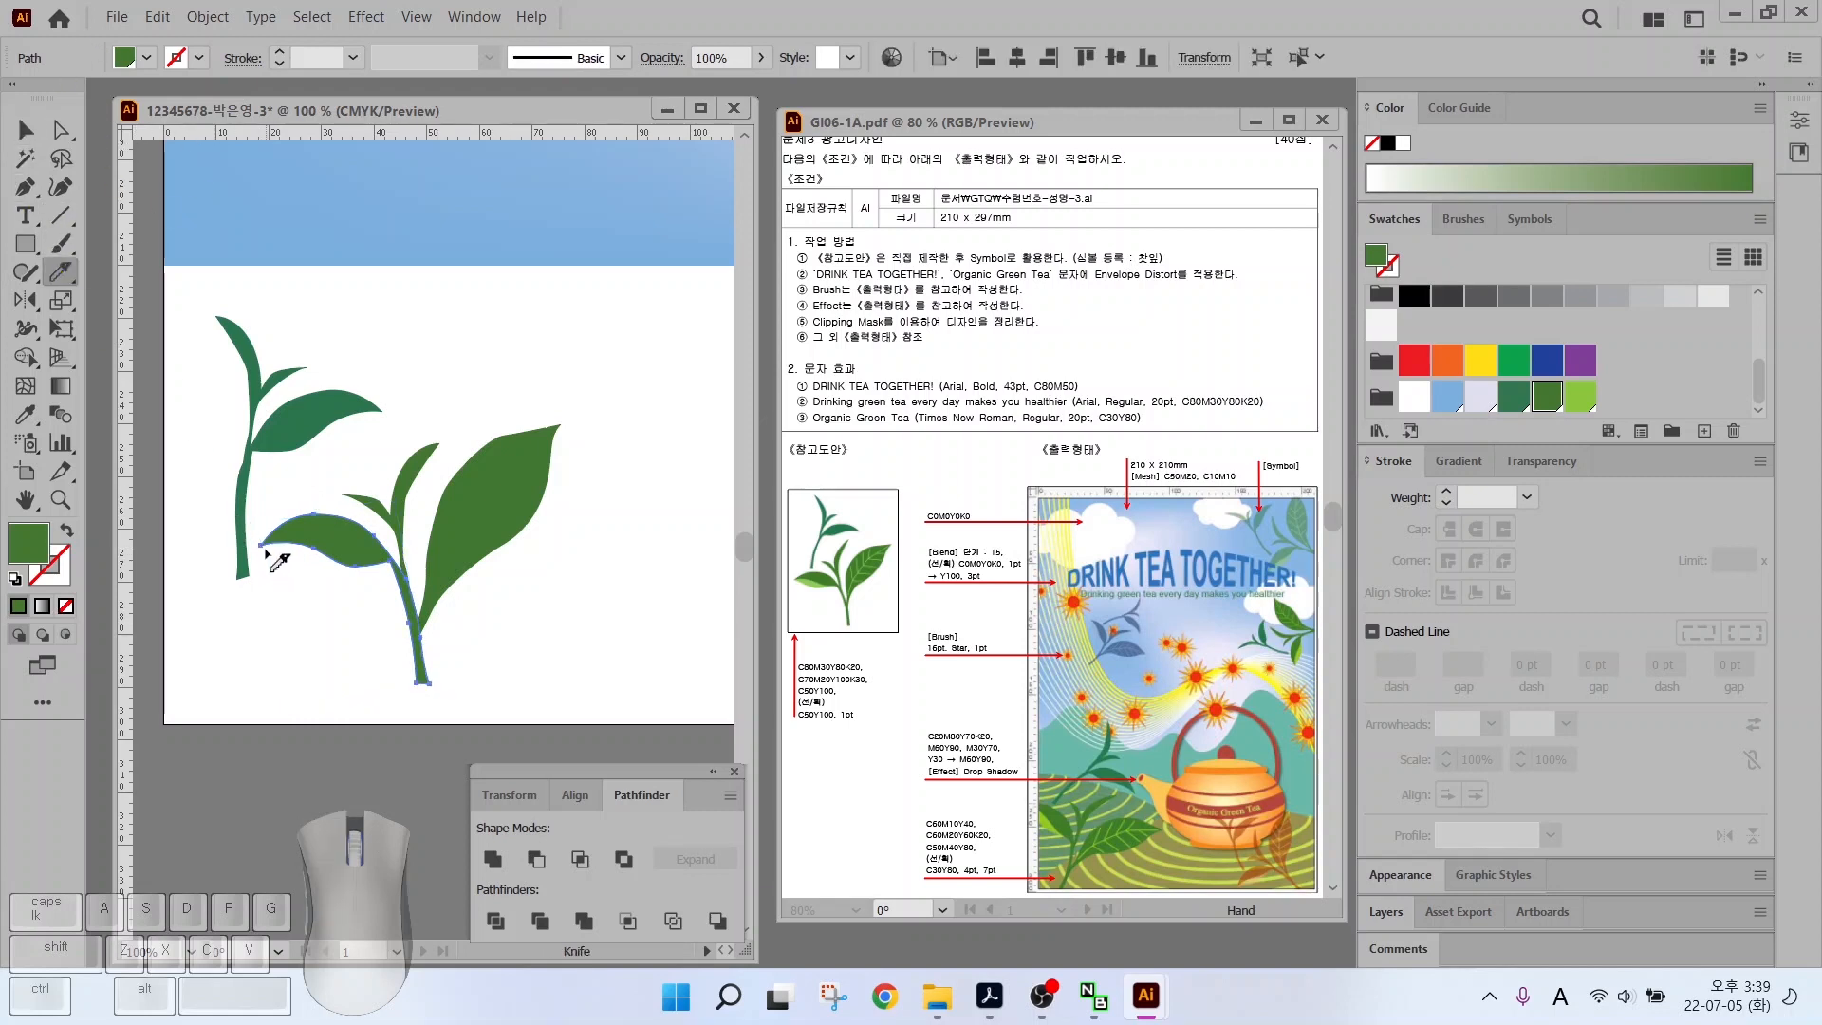
key(alt)
mouse_move(257, 552)
mouse_down()
mouse_move(360, 543)
mouse_move(378, 604)
mouse_up()
drag(264, 564, 294, 537)
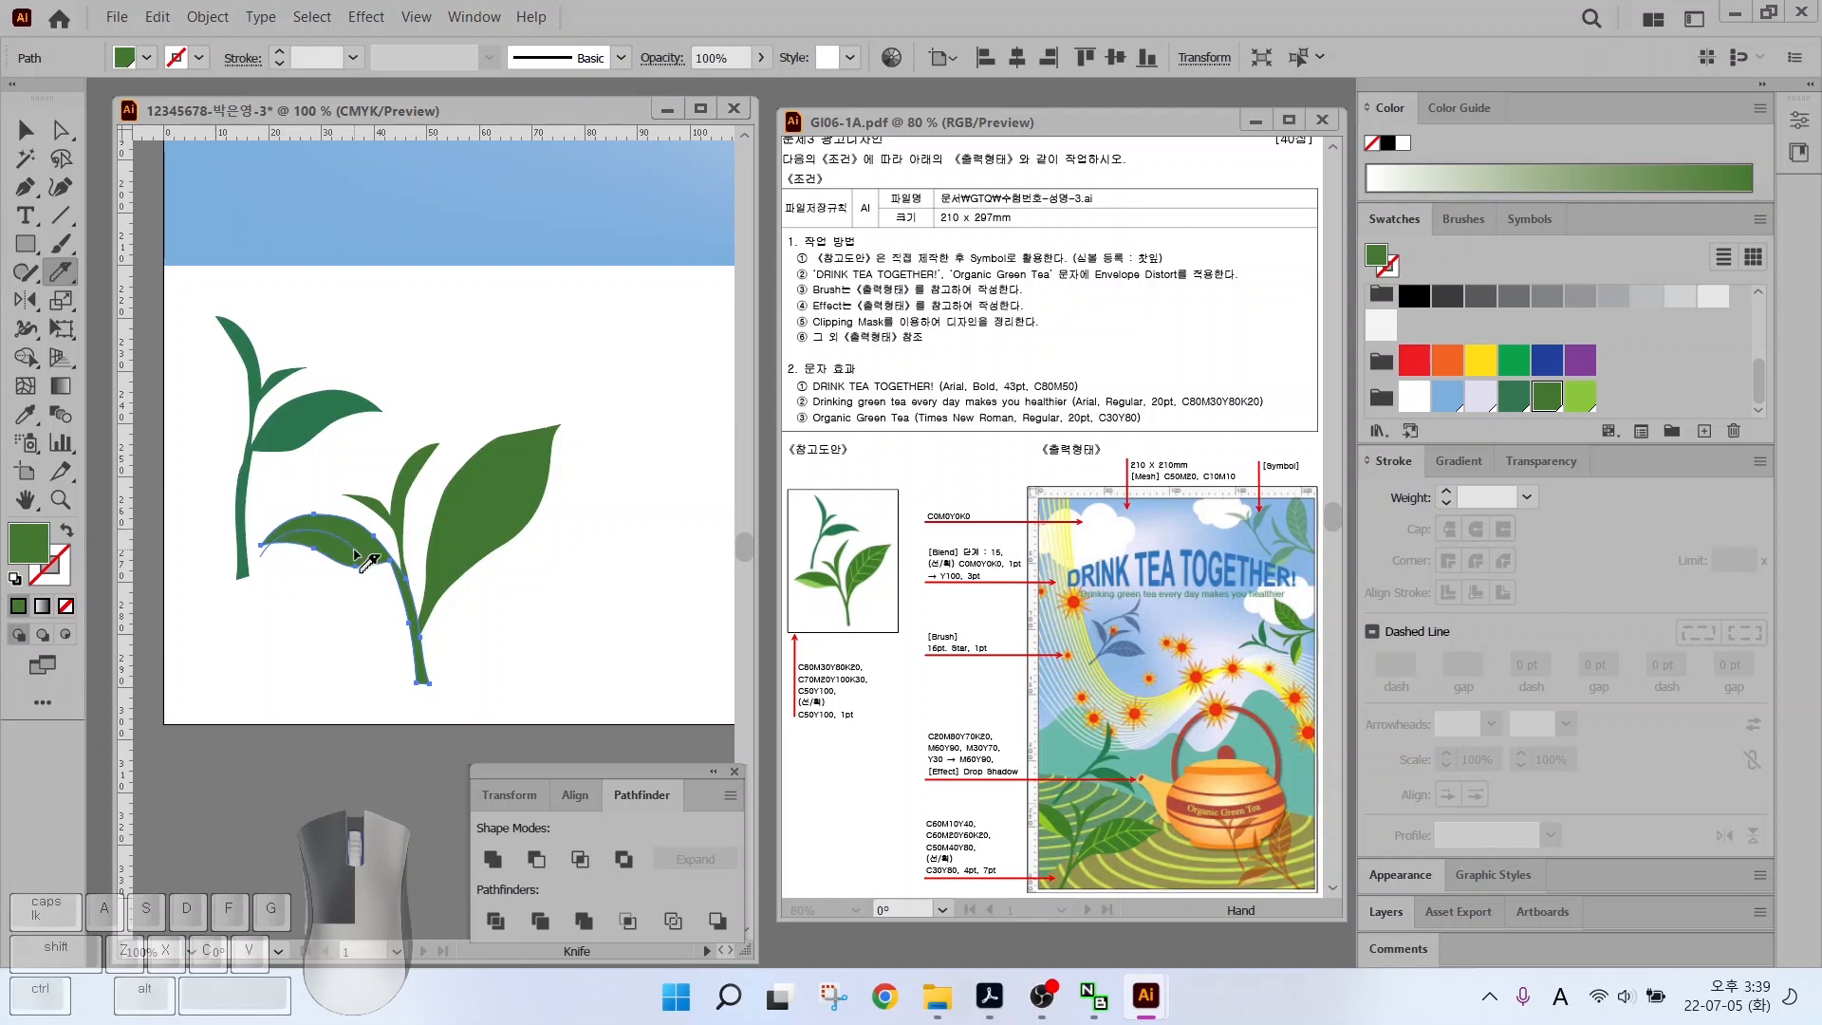
Fill the cut-off leaf piece with light green
key(v)
click(313, 548)
click(1580, 395)
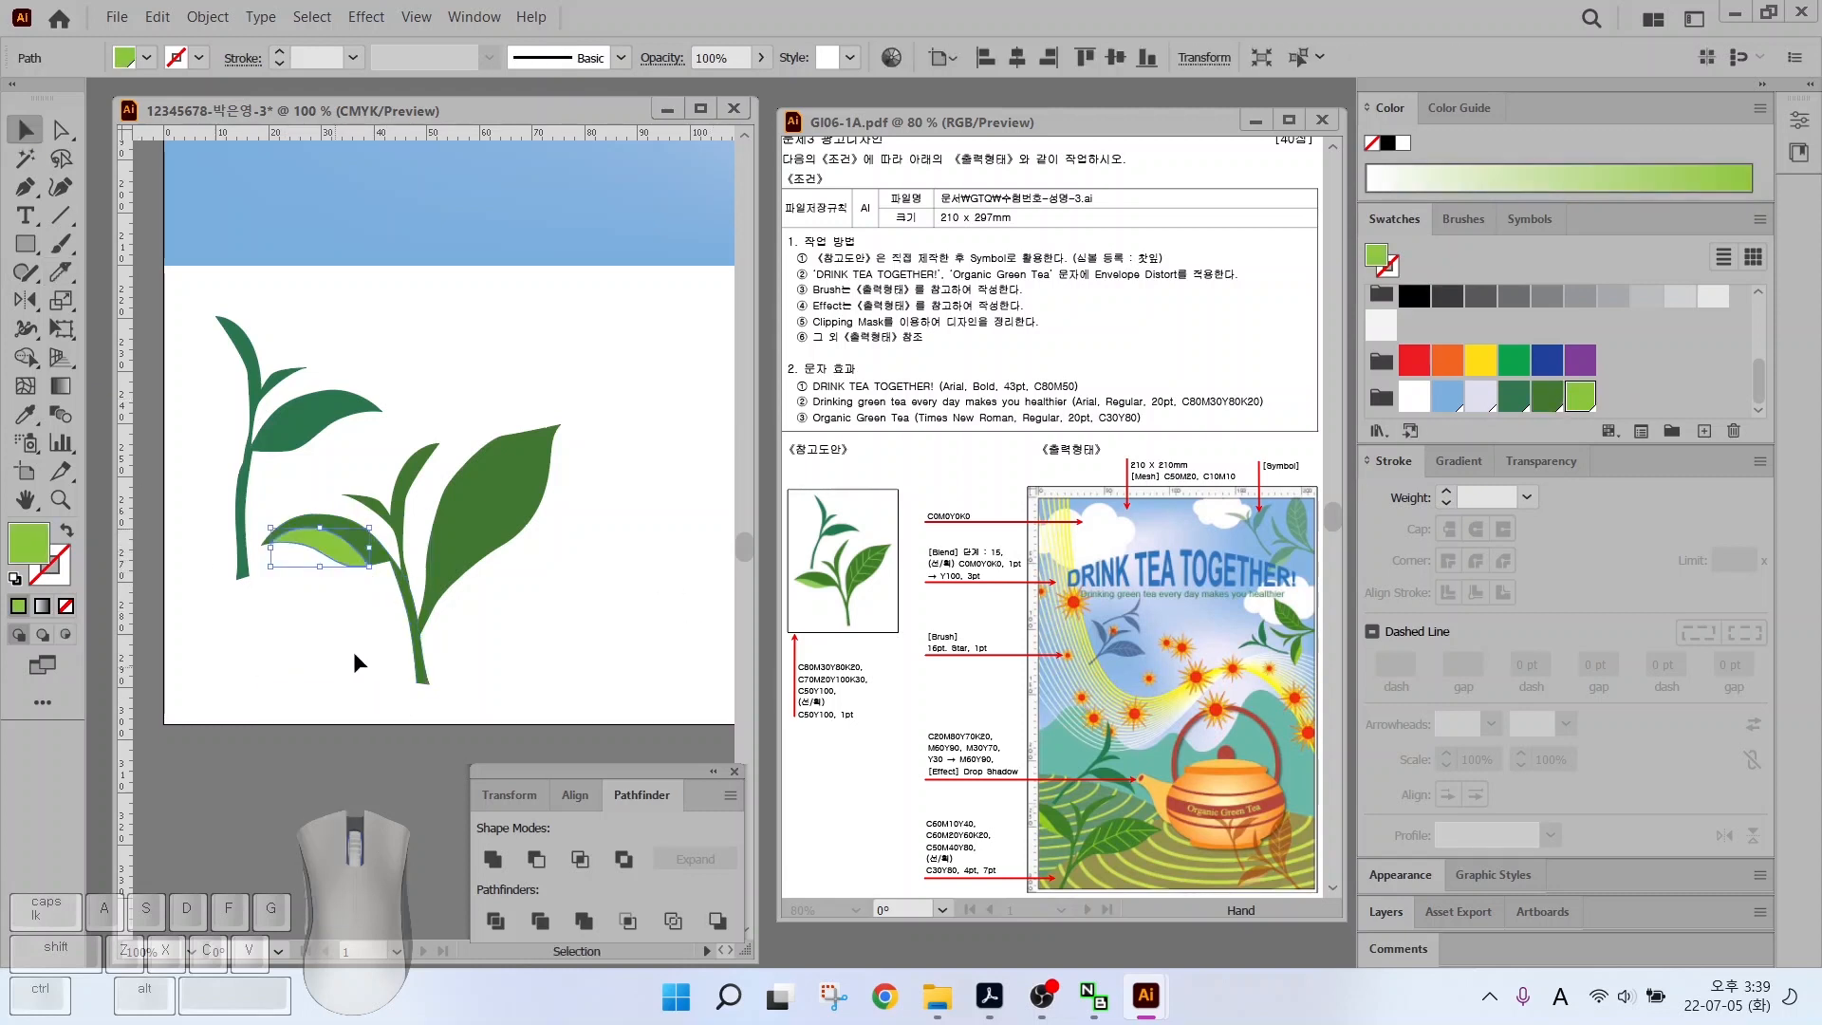
click(353, 651)
scroll(481, 550, up, 2)
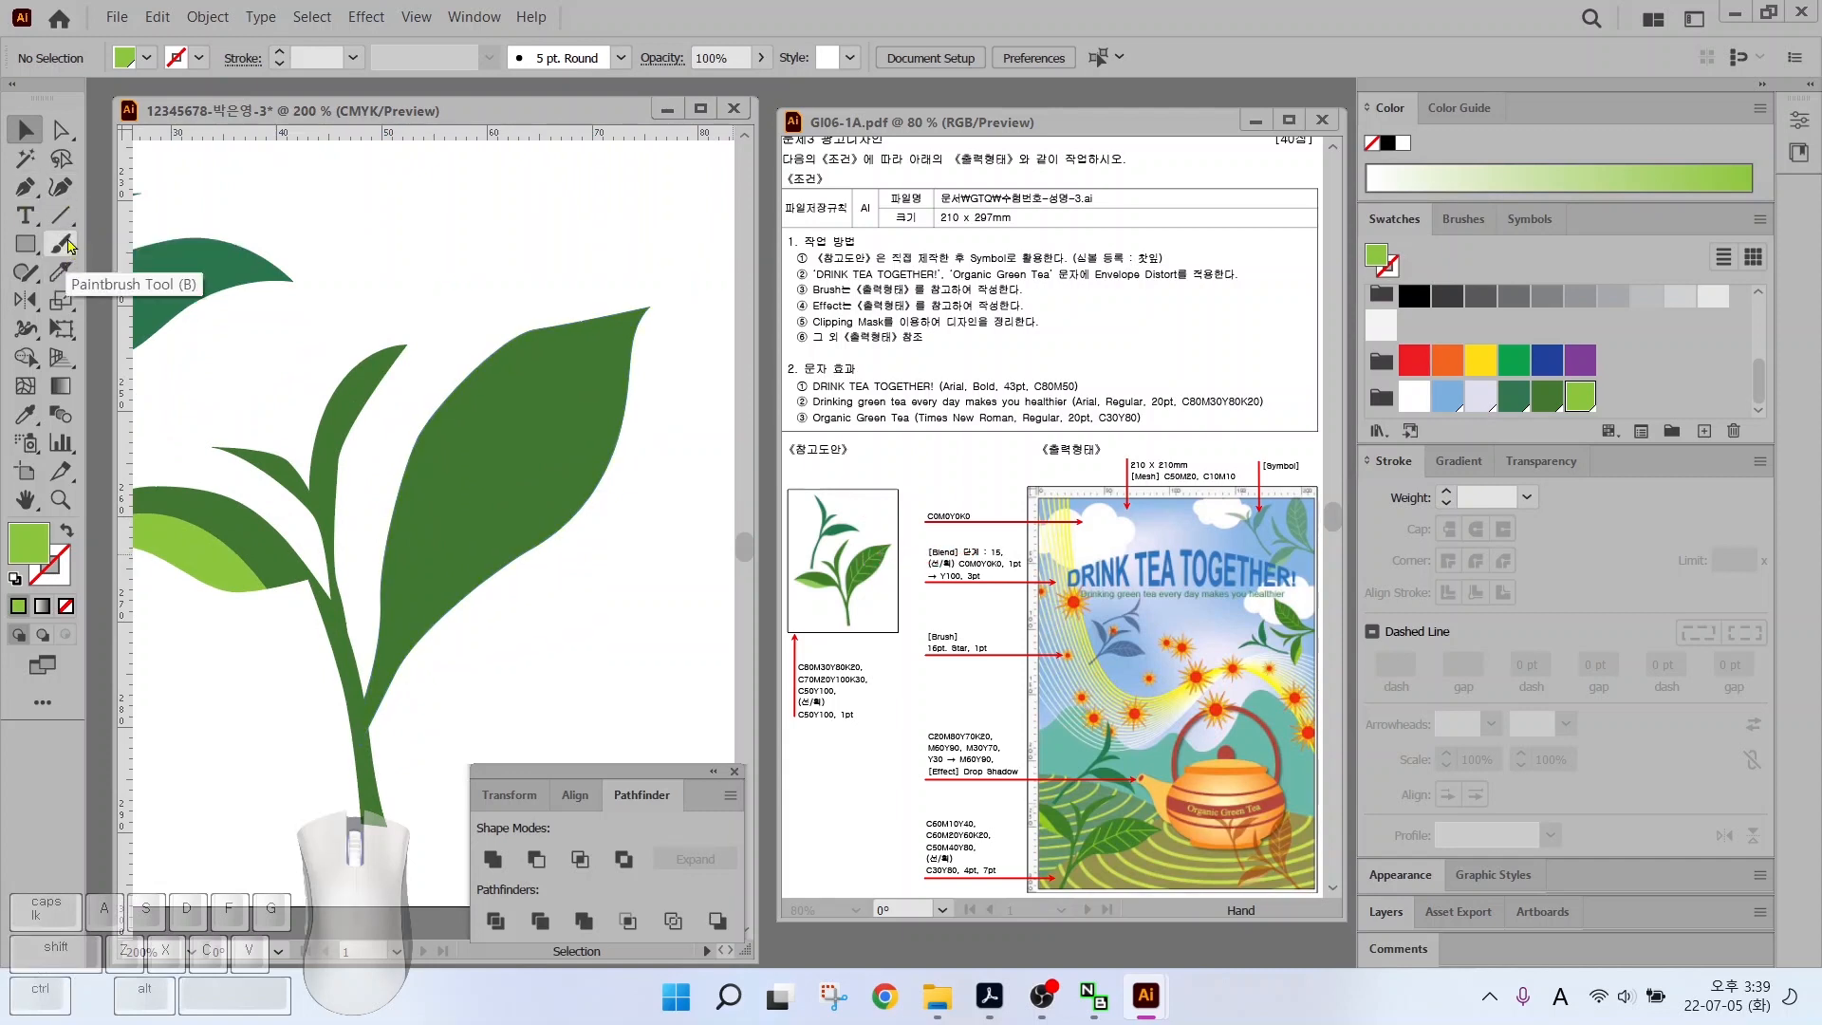
Draw a main vein down the big leaf with the Pencil and give it a light-green stroke
click(25, 274)
drag(26, 274, 95, 299)
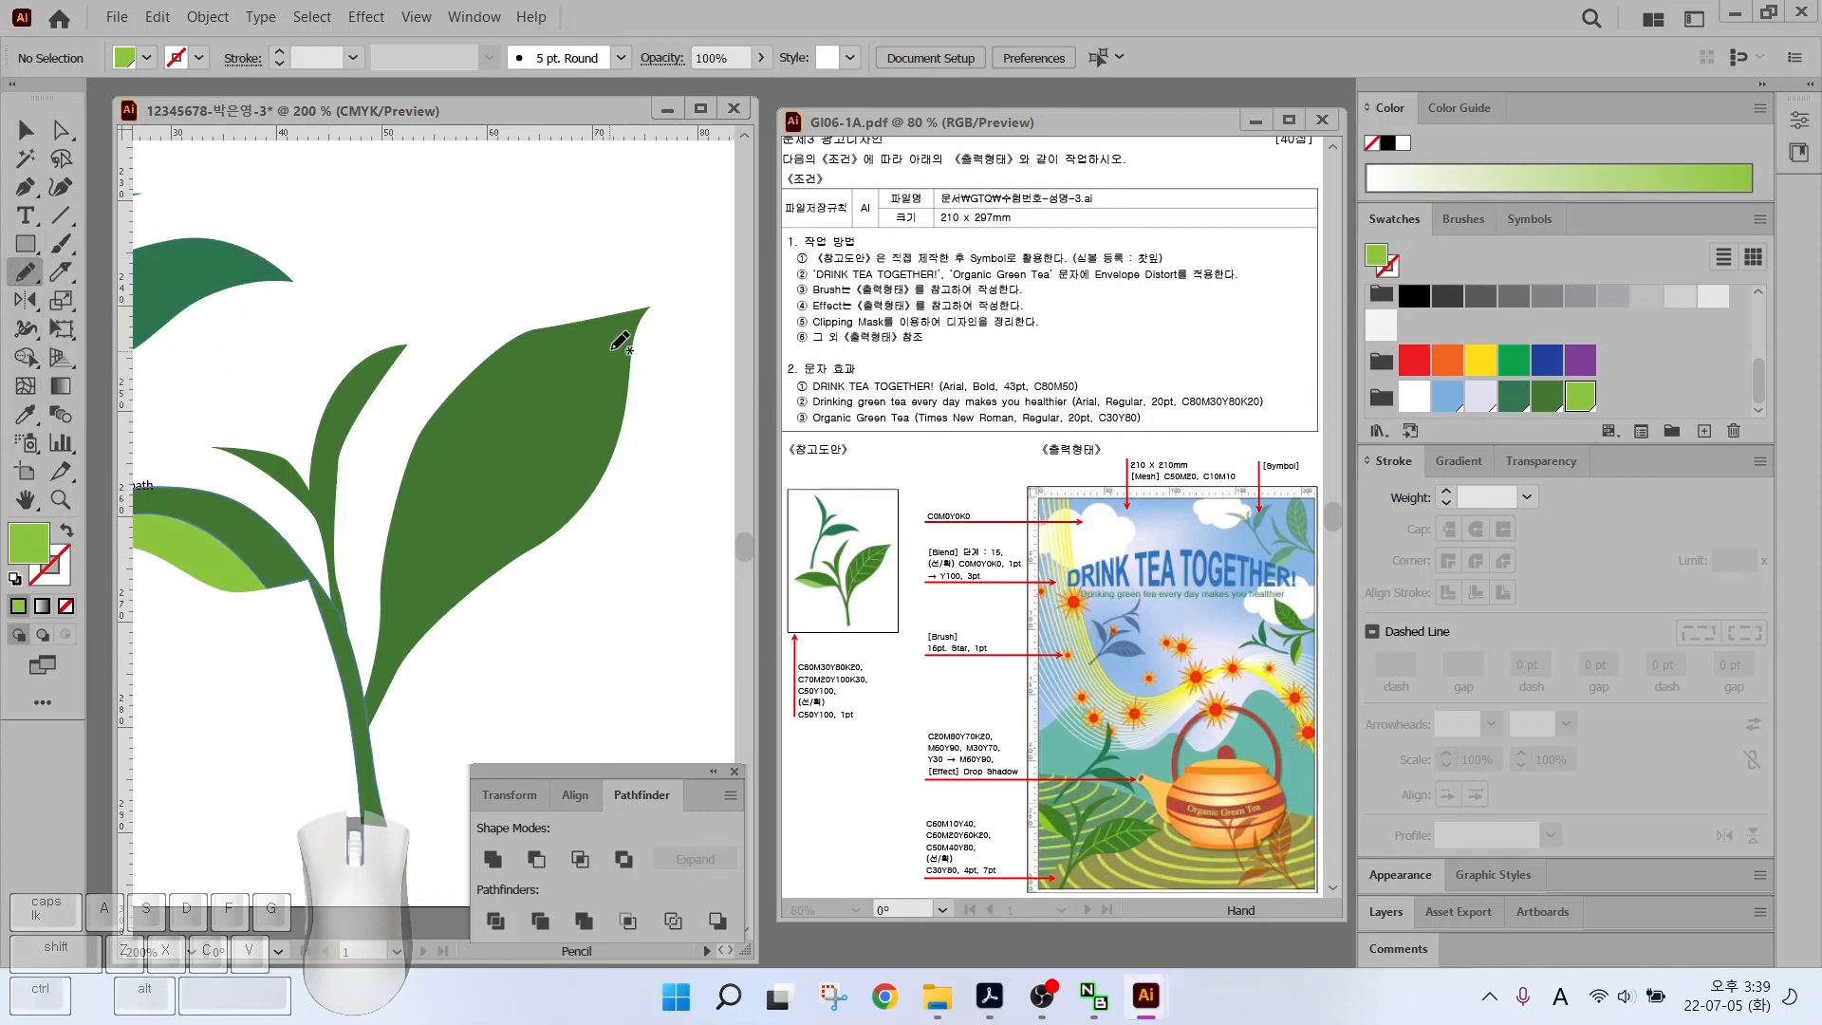
drag(612, 348, 542, 387)
drag(410, 615, 399, 638)
click(64, 559)
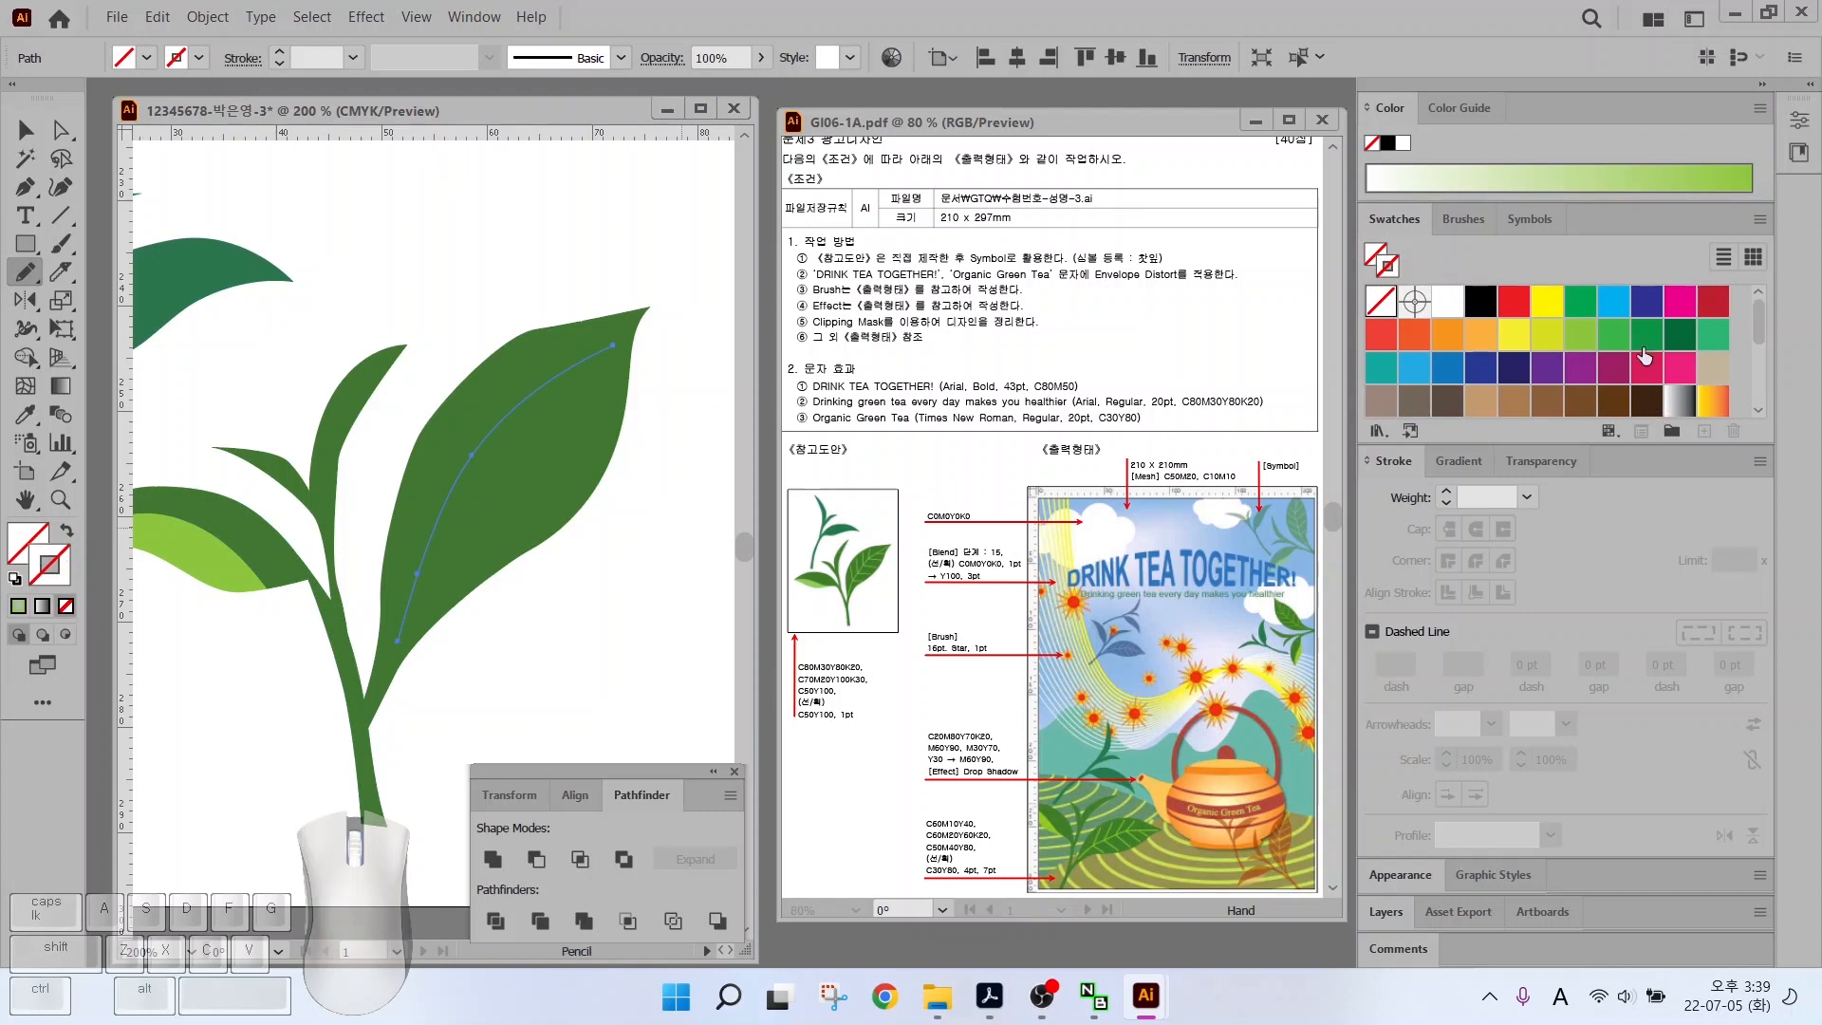
scroll(1644, 356, down, 5)
click(1577, 396)
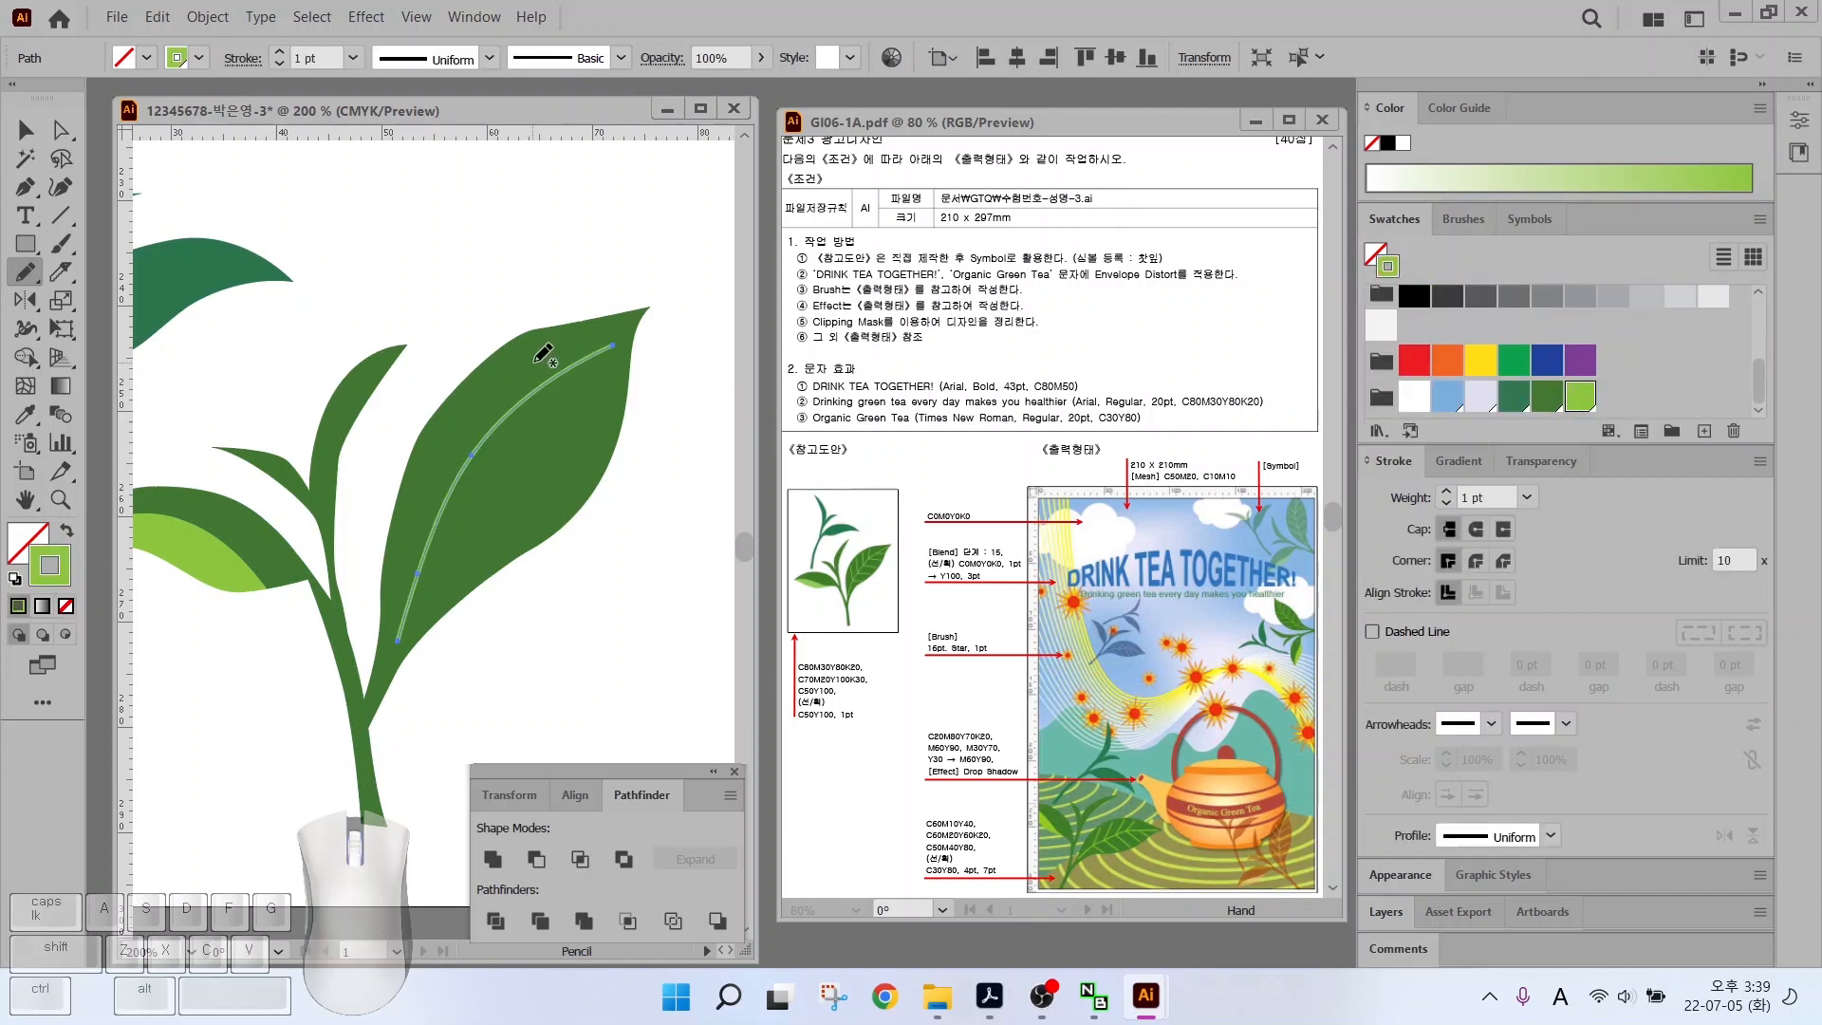
Move the vein inside the leaf and stretch it to reach the tip
key(v)
drag(466, 459, 454, 477)
drag(599, 368, 637, 328)
key(a)
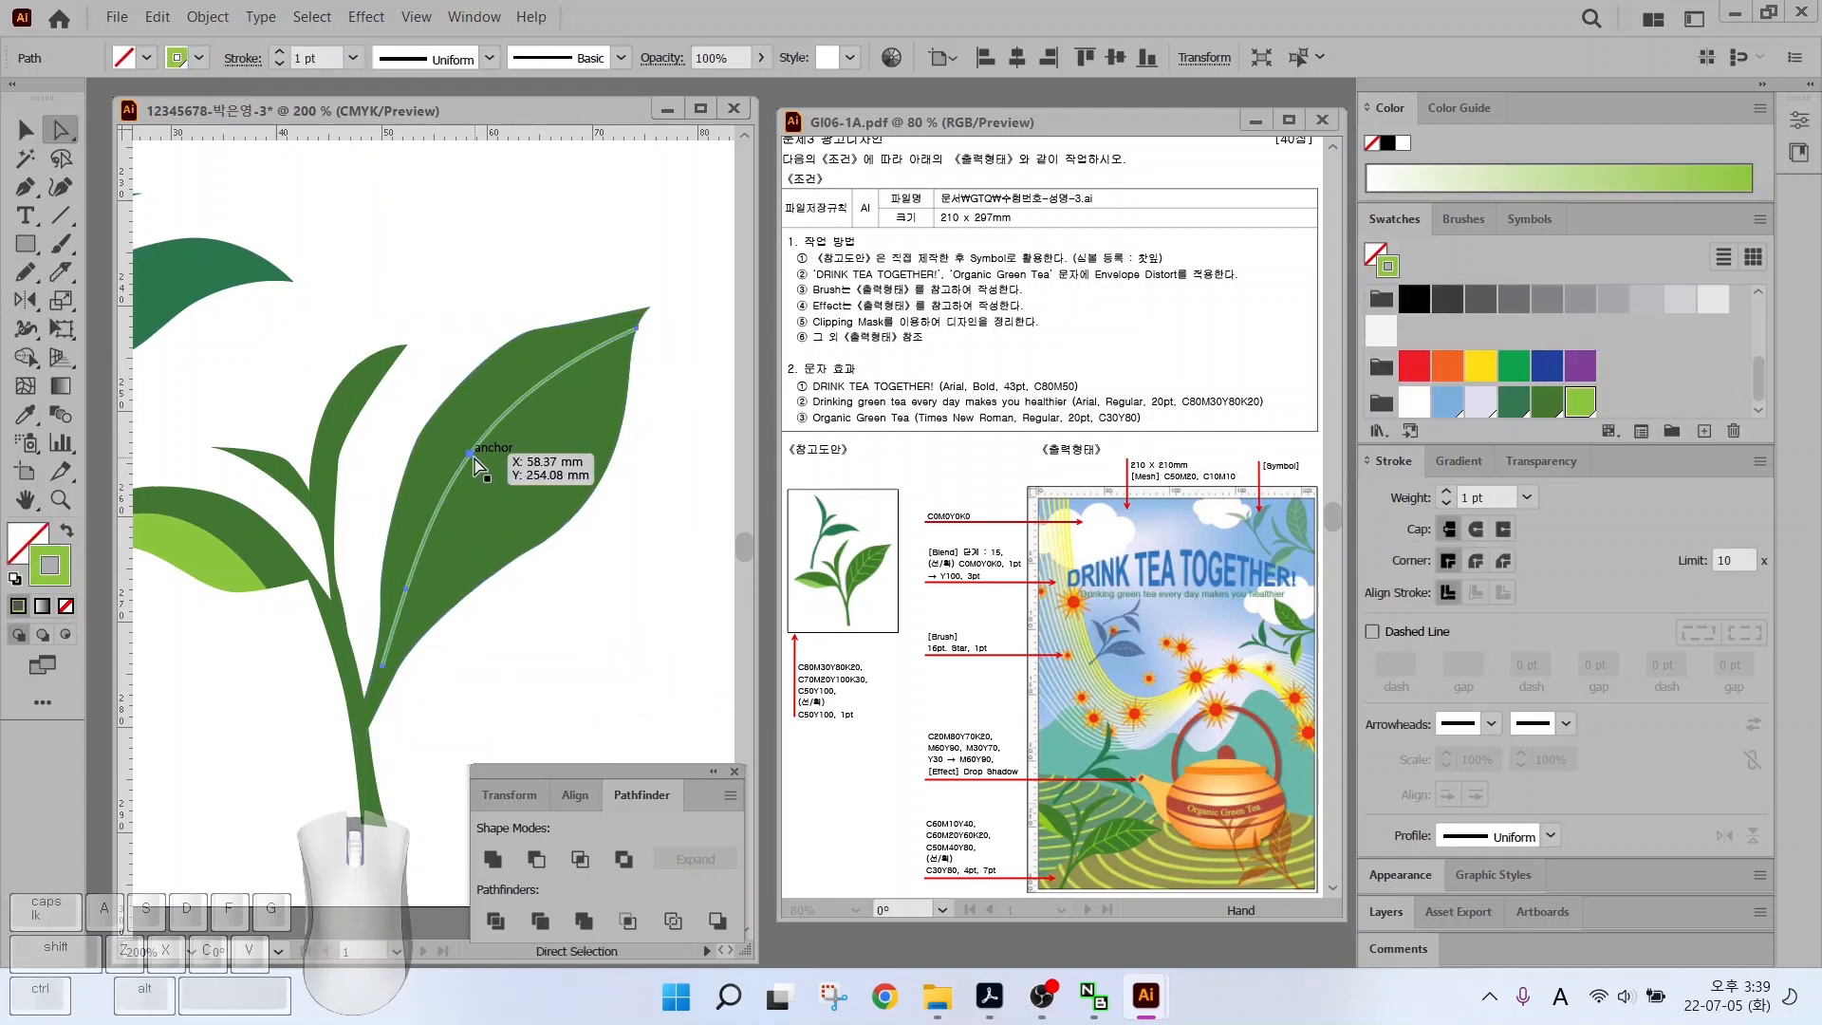
click(474, 457)
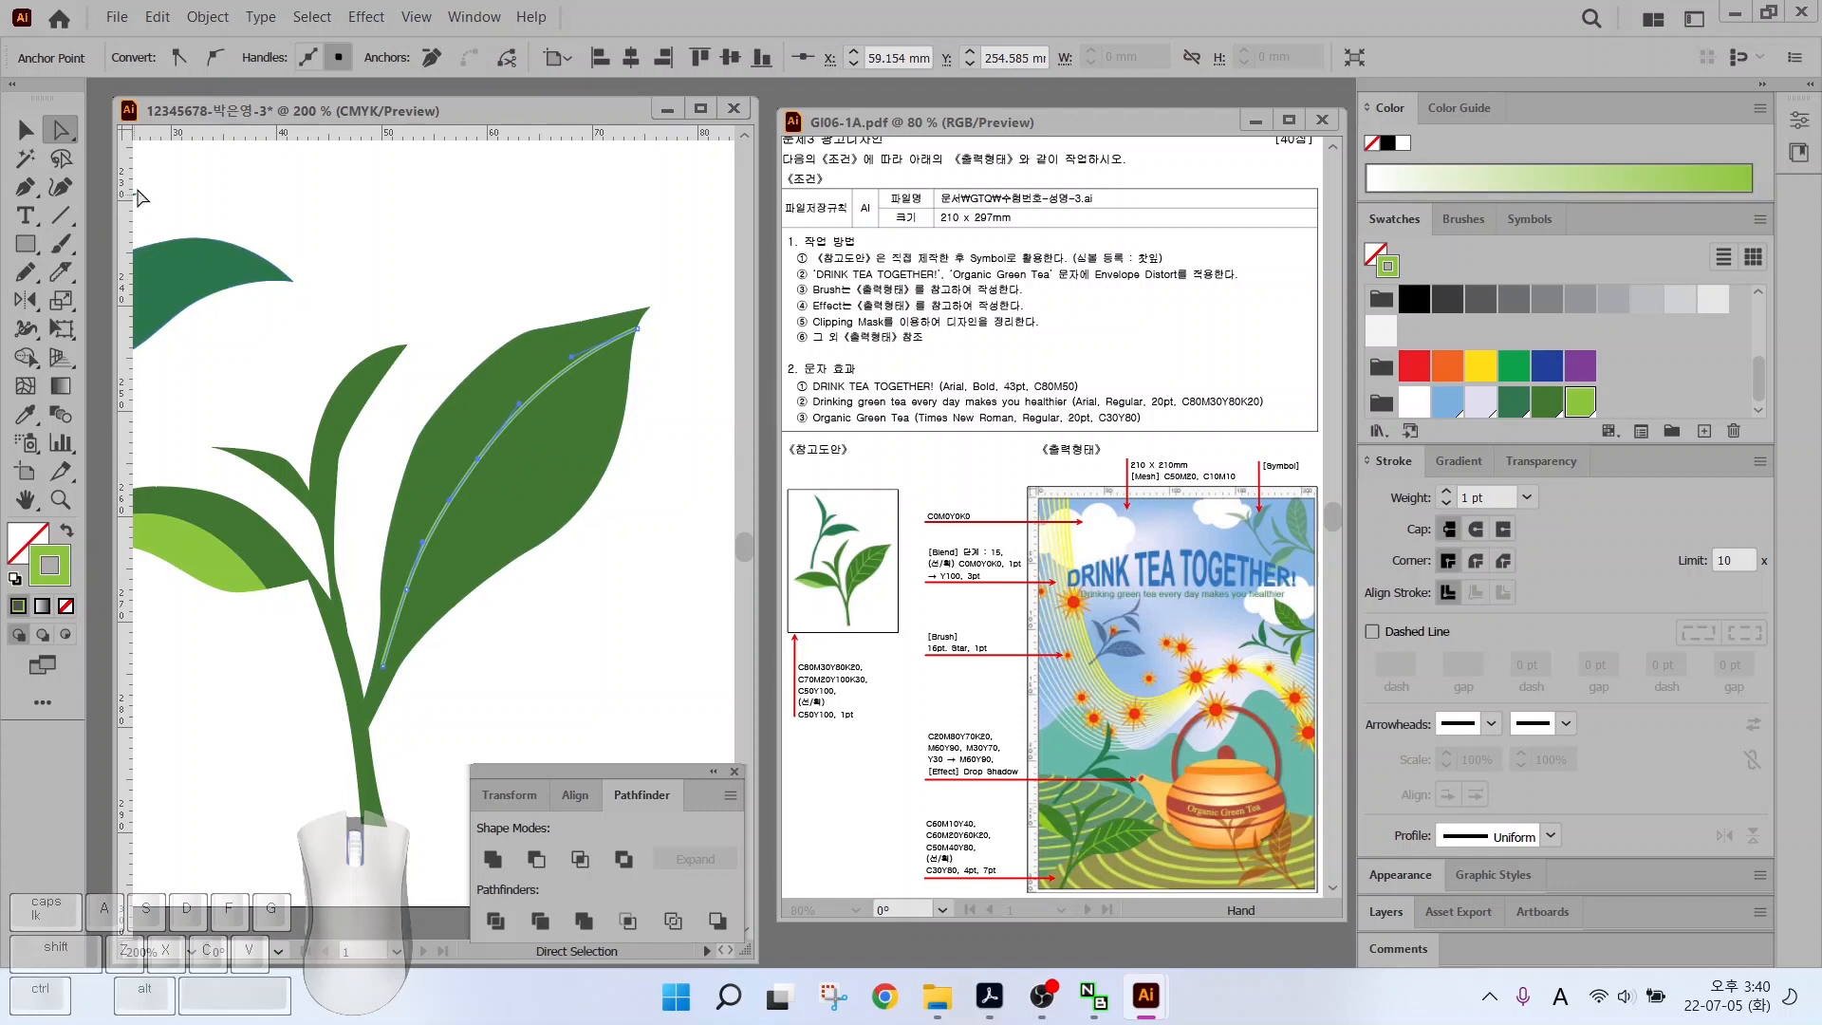
Add nine short side veins across the big leaf with the Line Segment tool
click(59, 217)
drag(407, 496, 417, 547)
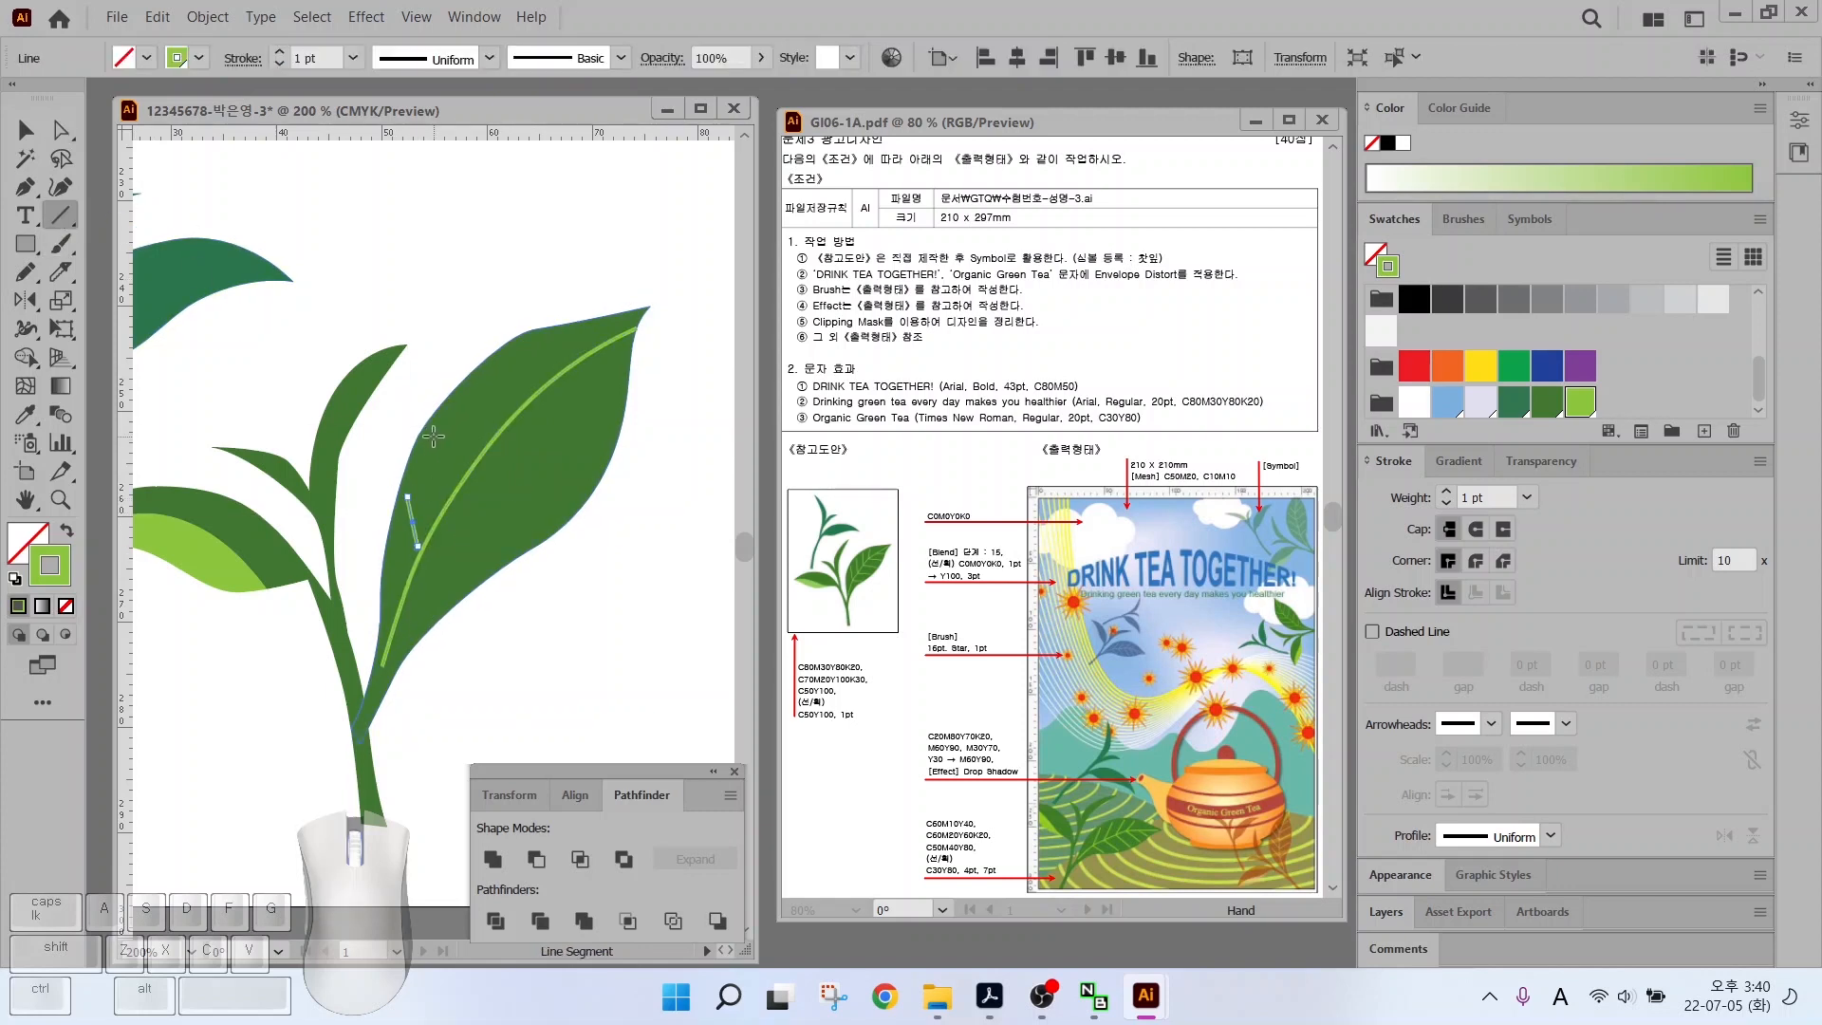
drag(434, 439, 442, 493)
drag(467, 392, 477, 442)
drag(517, 360, 524, 397)
drag(425, 559, 513, 553)
drag(458, 509, 541, 509)
drag(476, 459, 581, 458)
drag(524, 405, 615, 405)
drag(569, 365, 616, 366)
Move the small sprout up and to the right, beside the larger sprig
key(v)
click(438, 481)
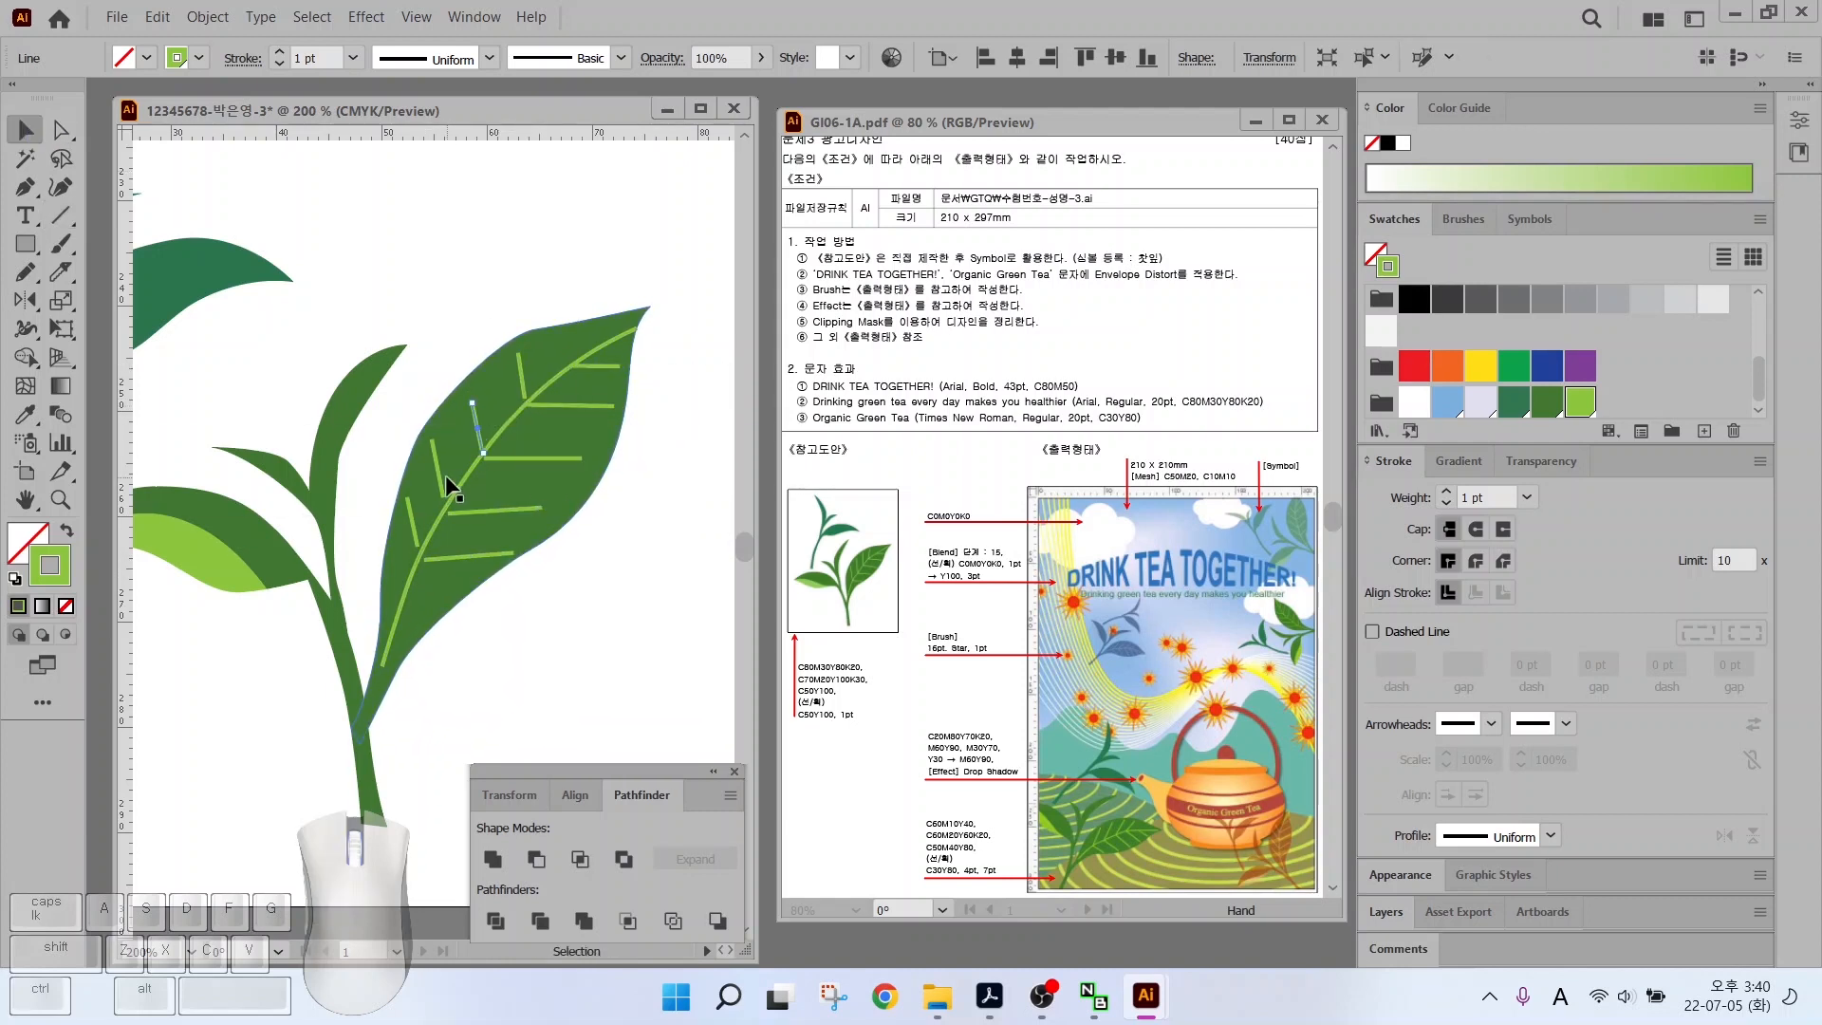
click(436, 557)
scroll(302, 530, down, 2)
drag(301, 531, 418, 532)
click(564, 531)
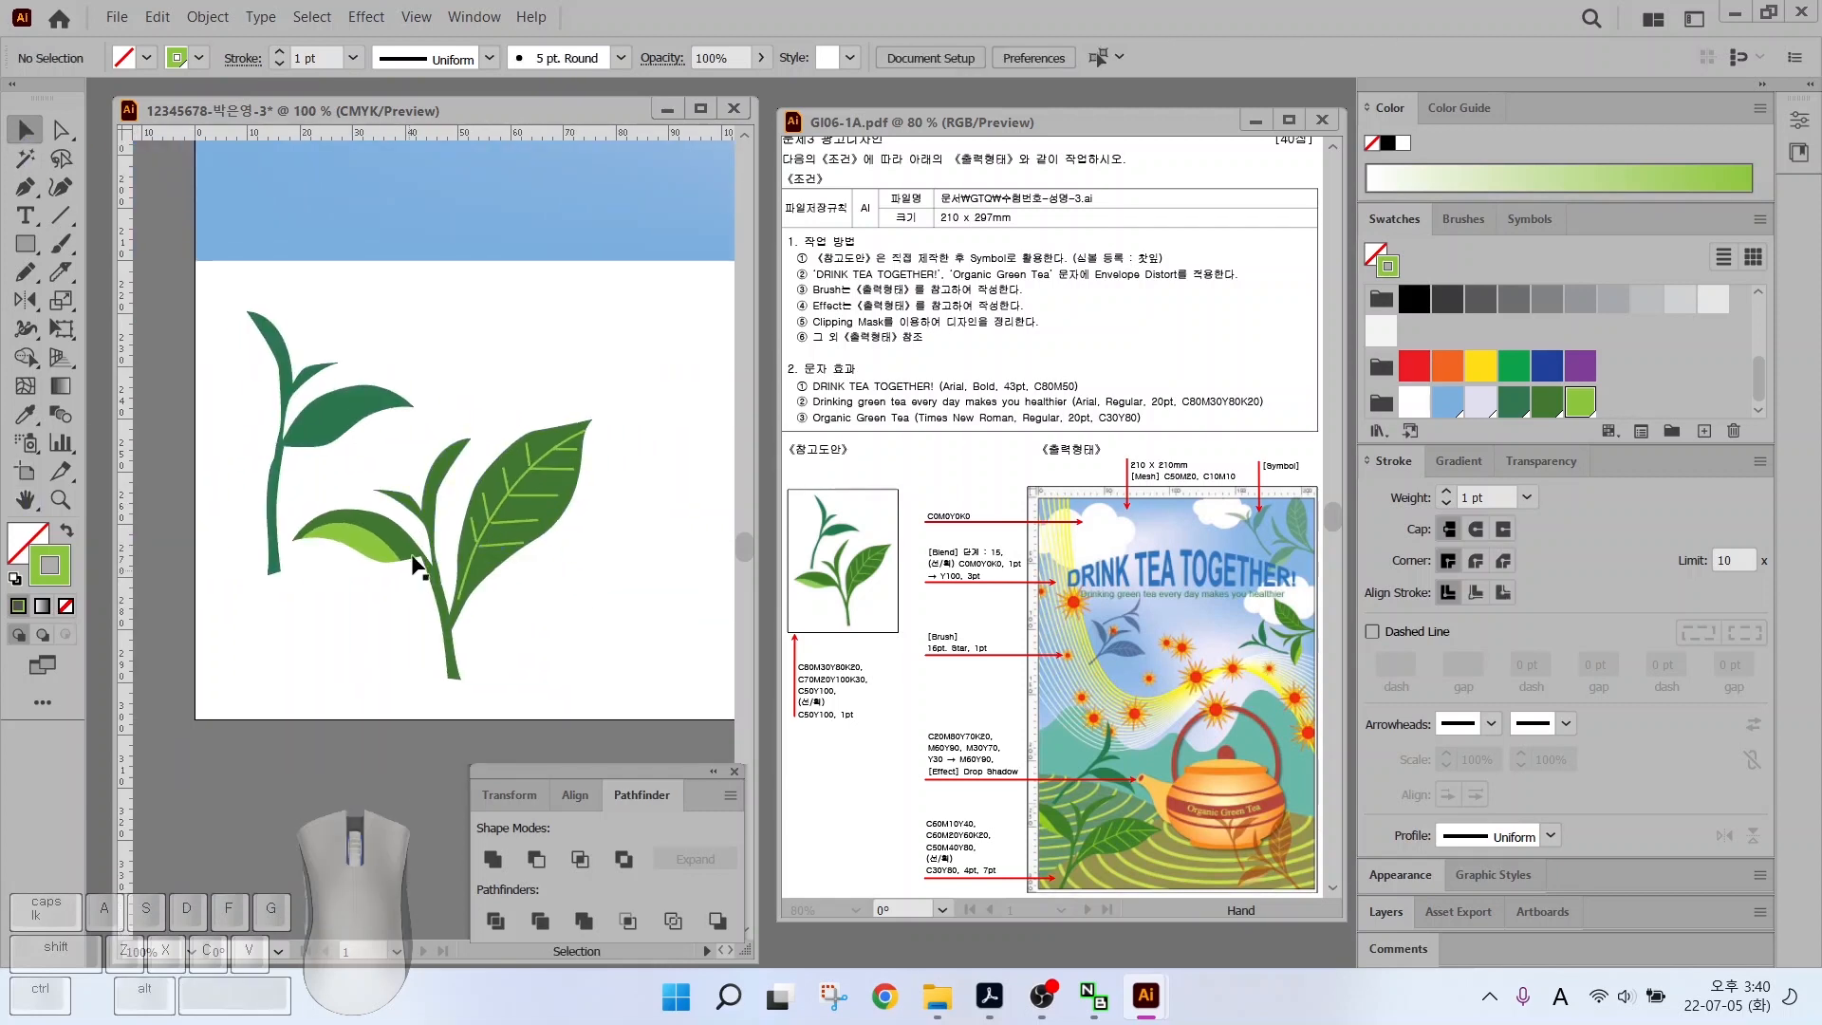
drag(295, 442, 355, 363)
Shrink the small sprout, then select all the tea-leaf artwork
drag(308, 232, 547, 386)
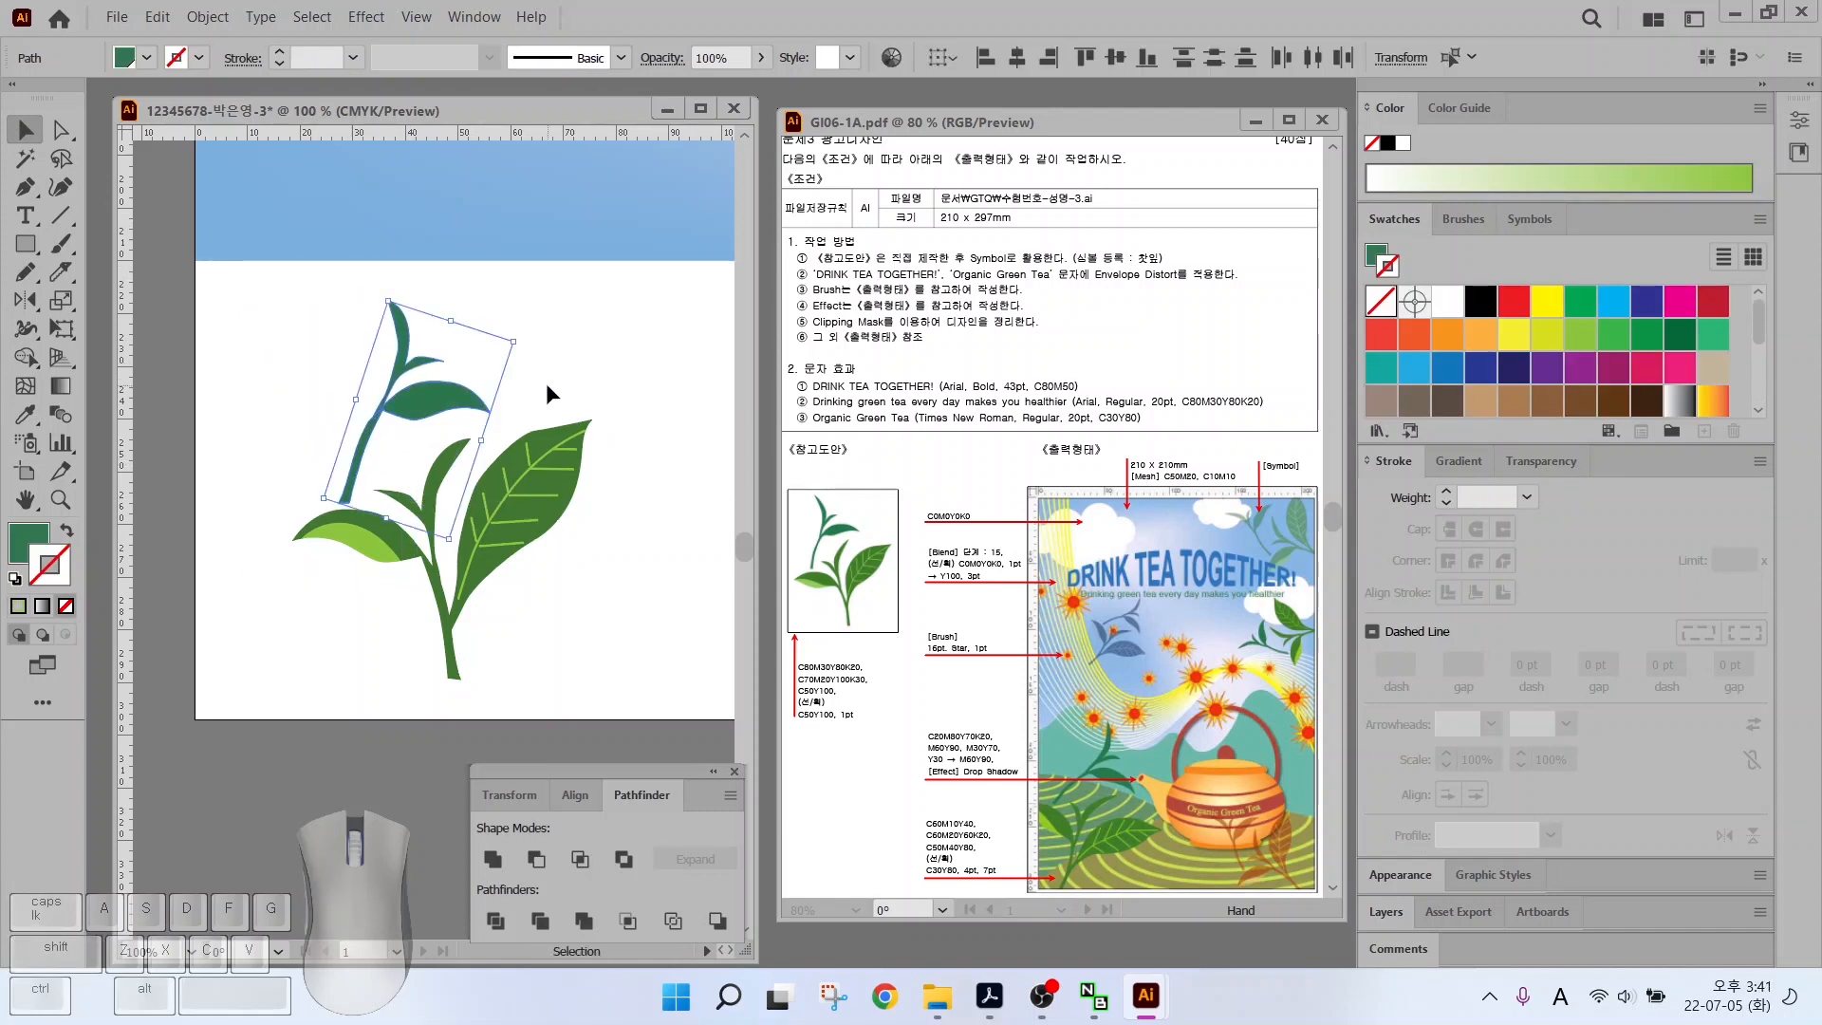
click(402, 651)
drag(258, 292, 618, 670)
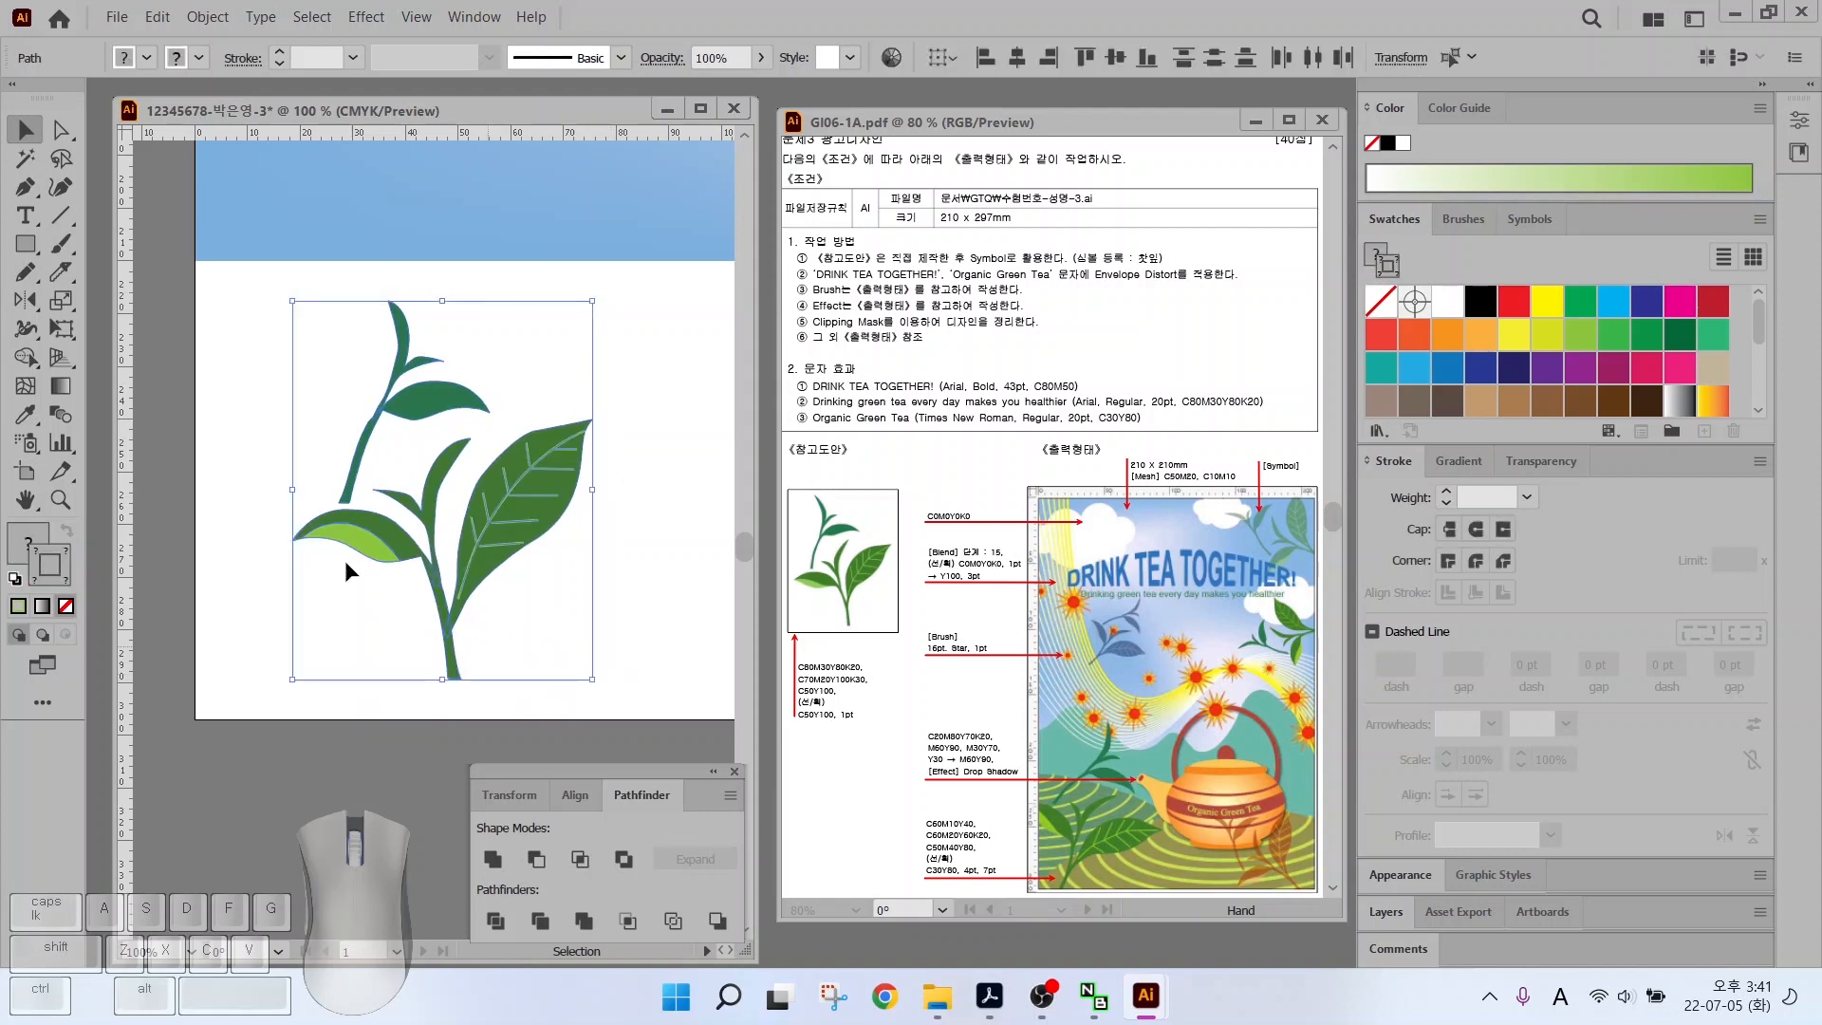
click(1112, 268)
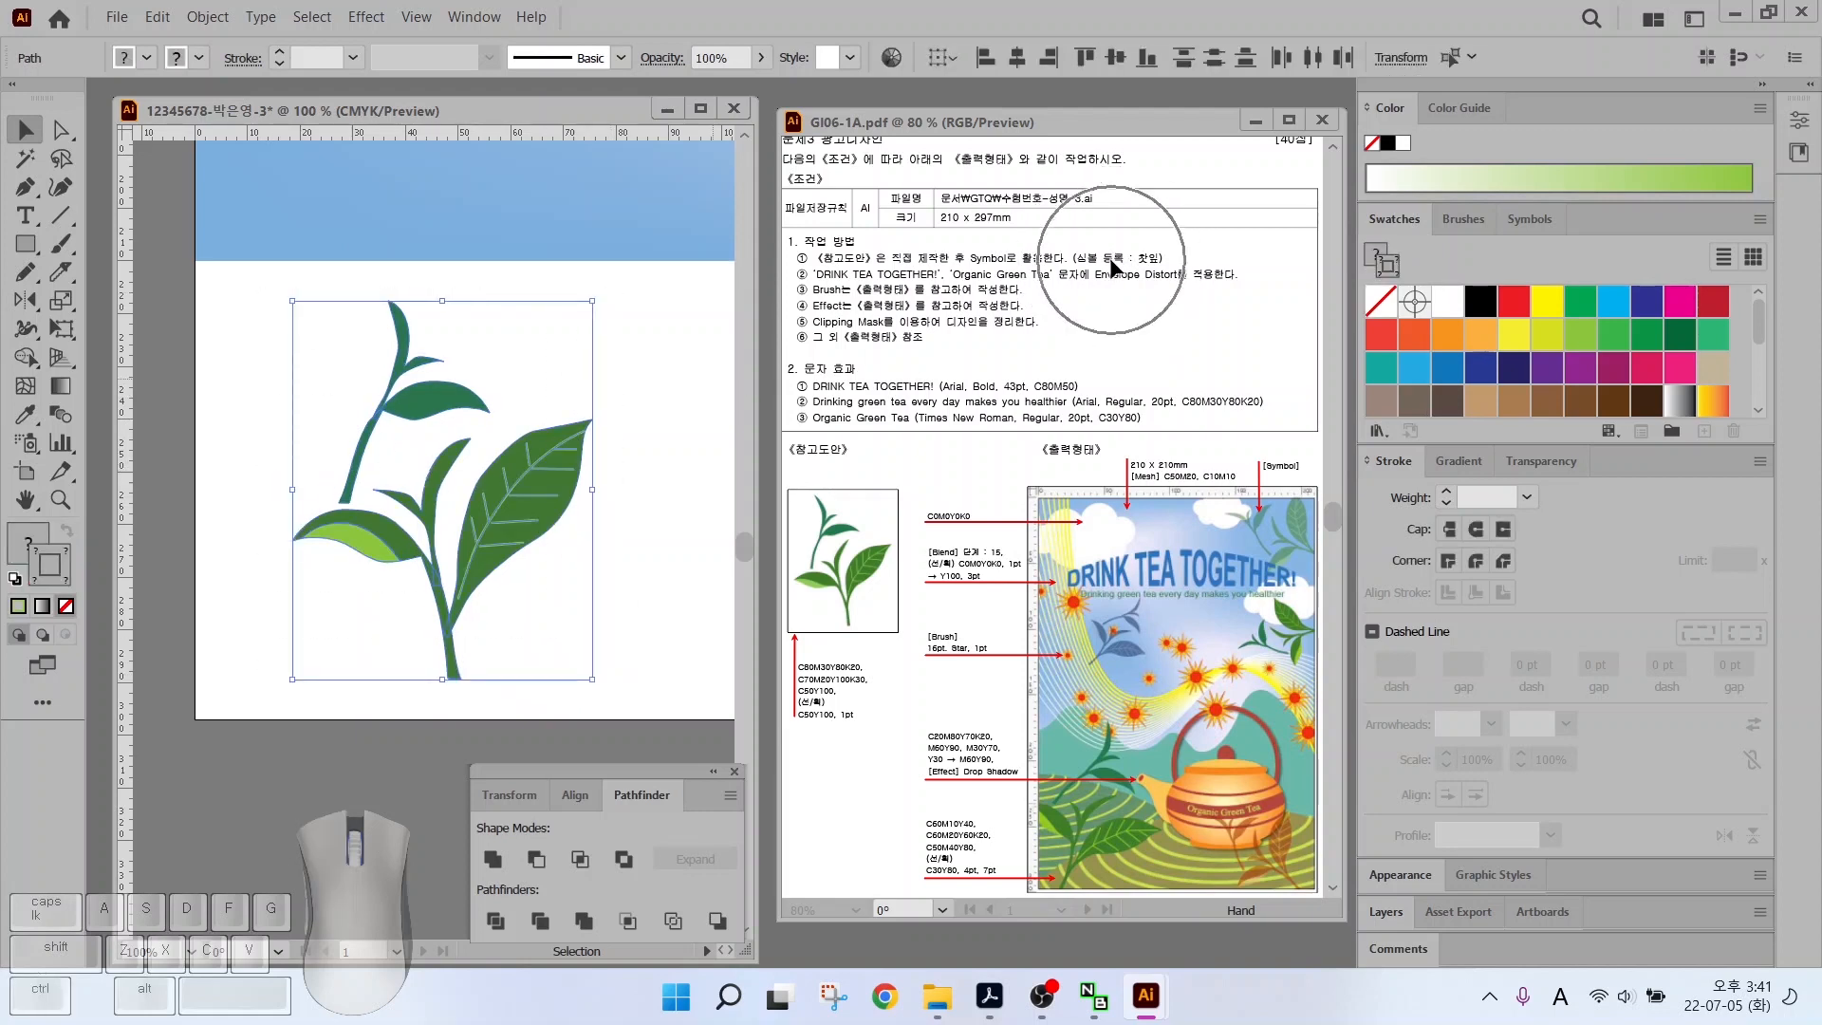
Drag the artwork into the Symbols panel and name the new symbol 찻잎
click(1516, 223)
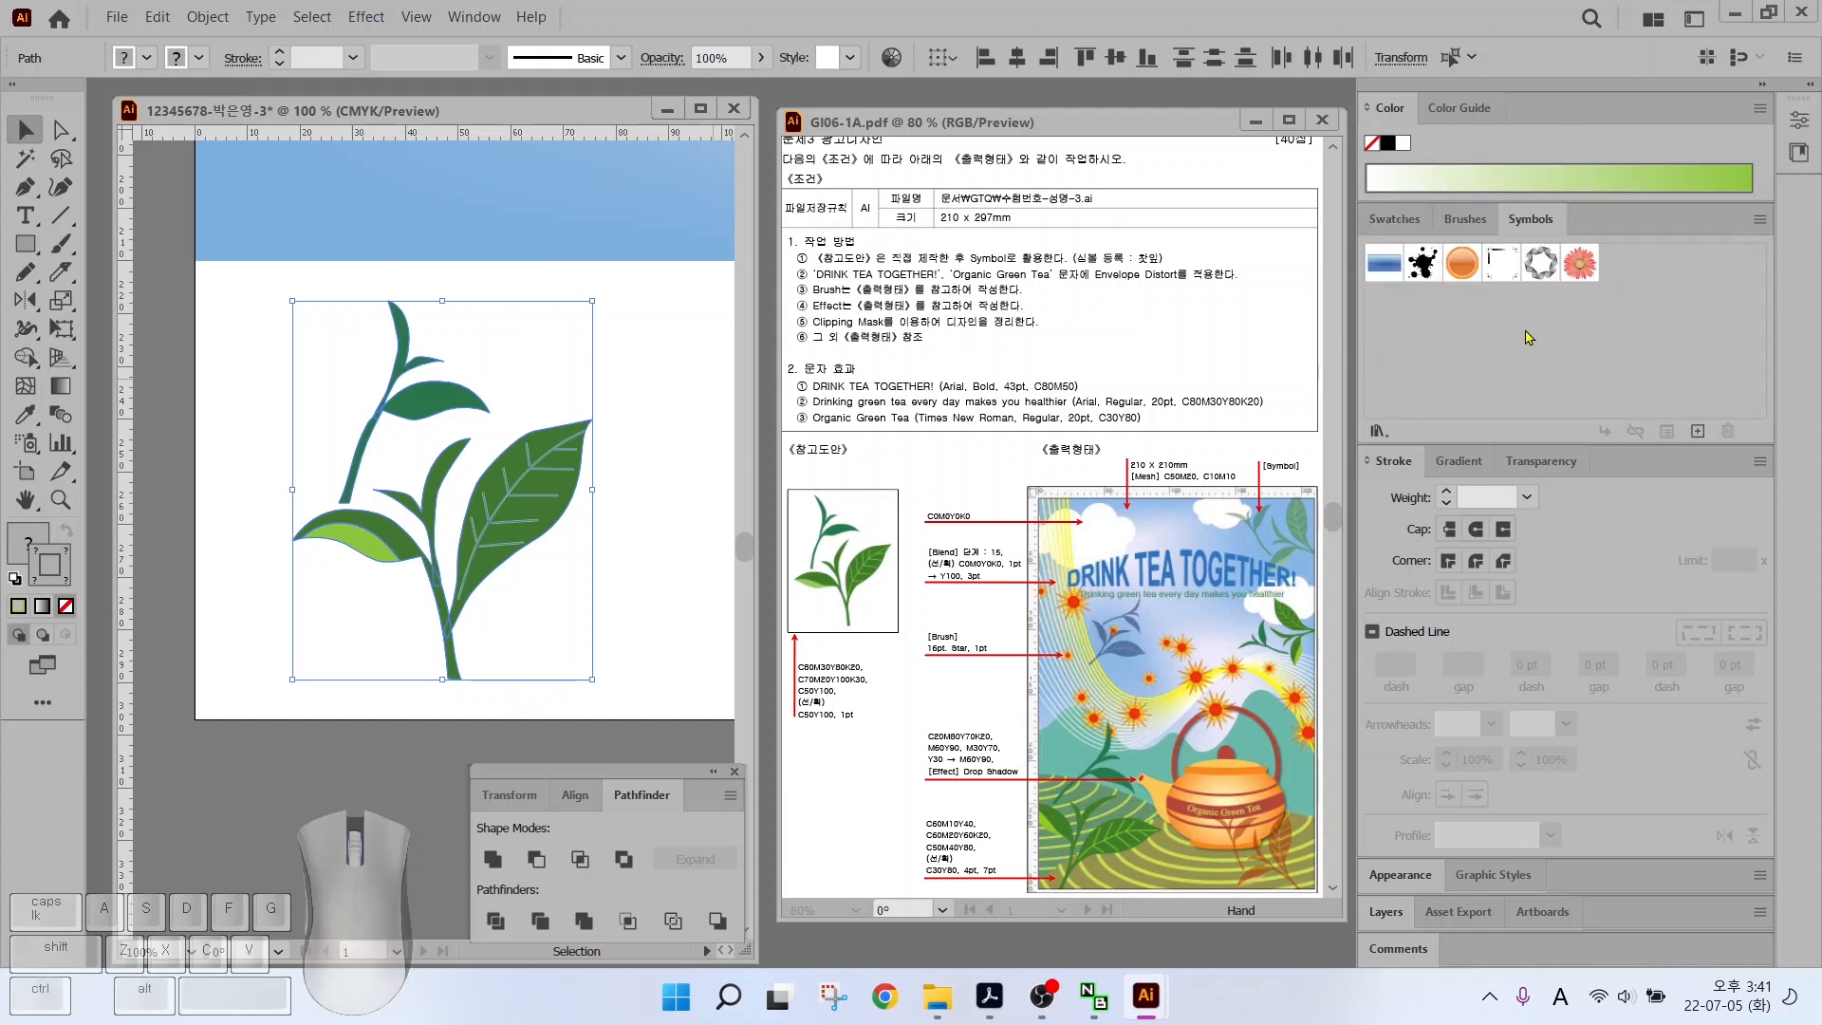
click(531, 476)
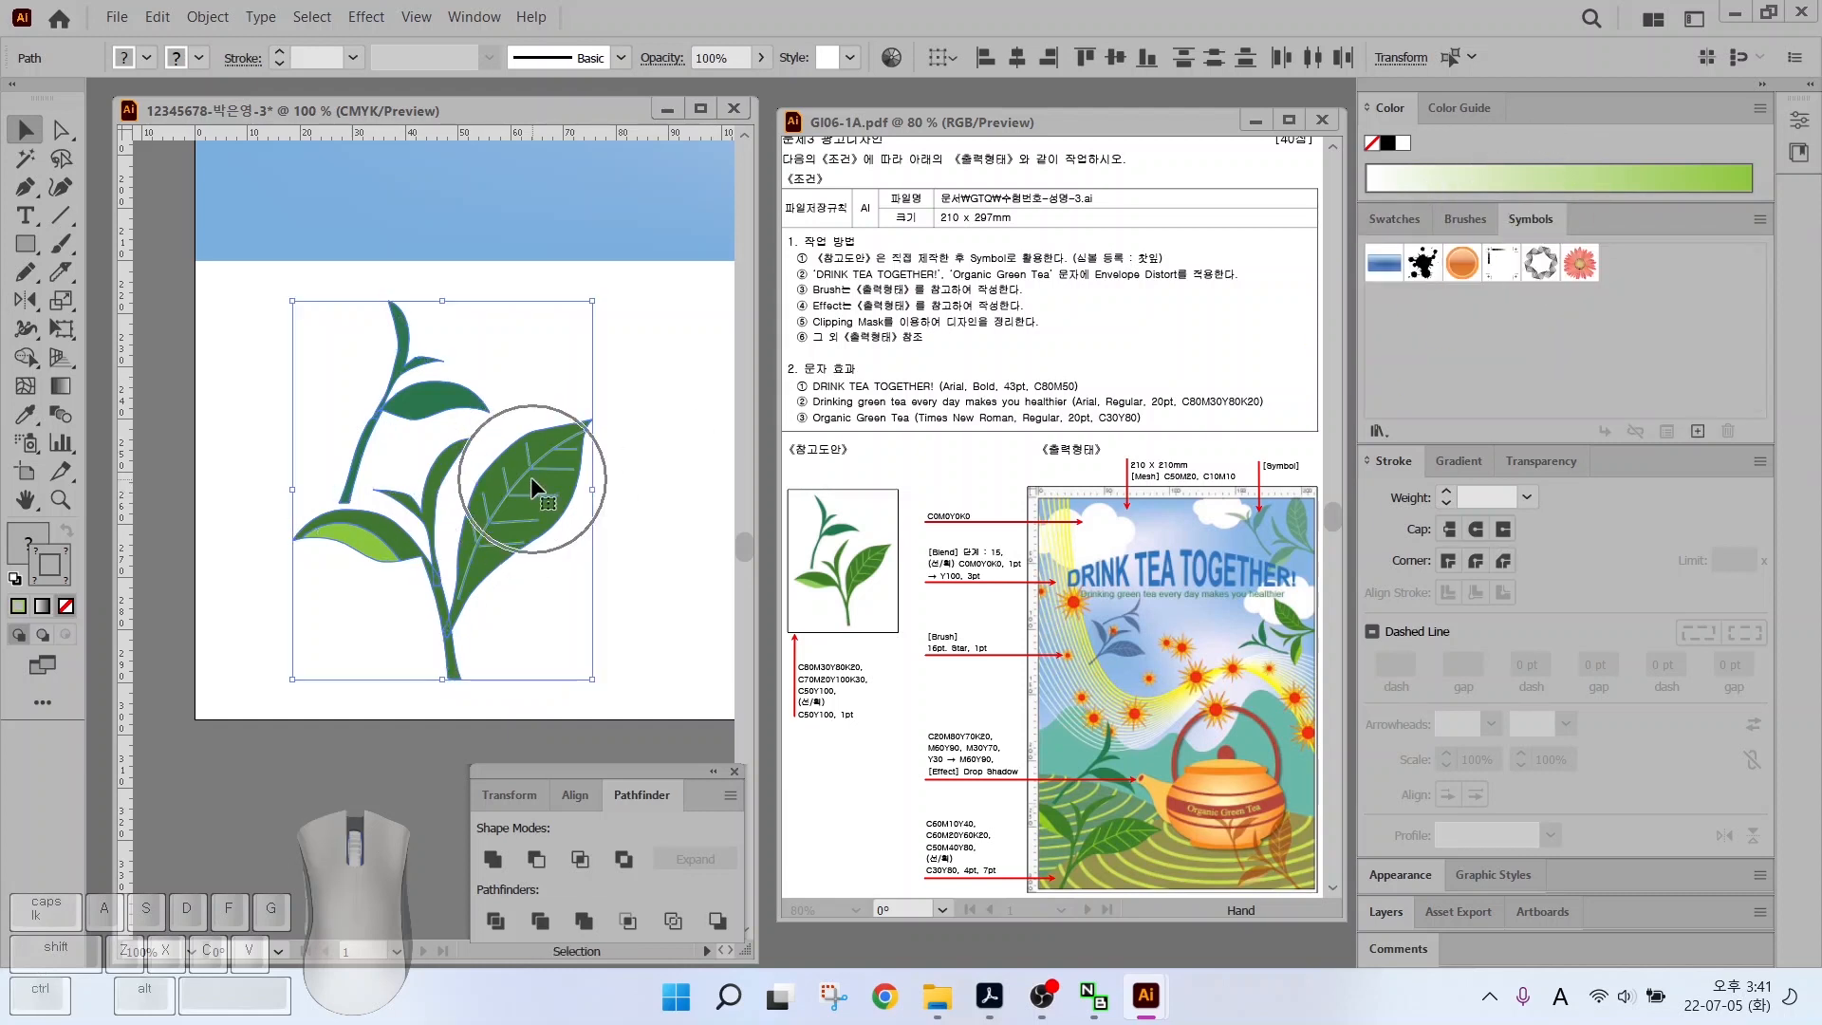
drag(527, 478, 1631, 282)
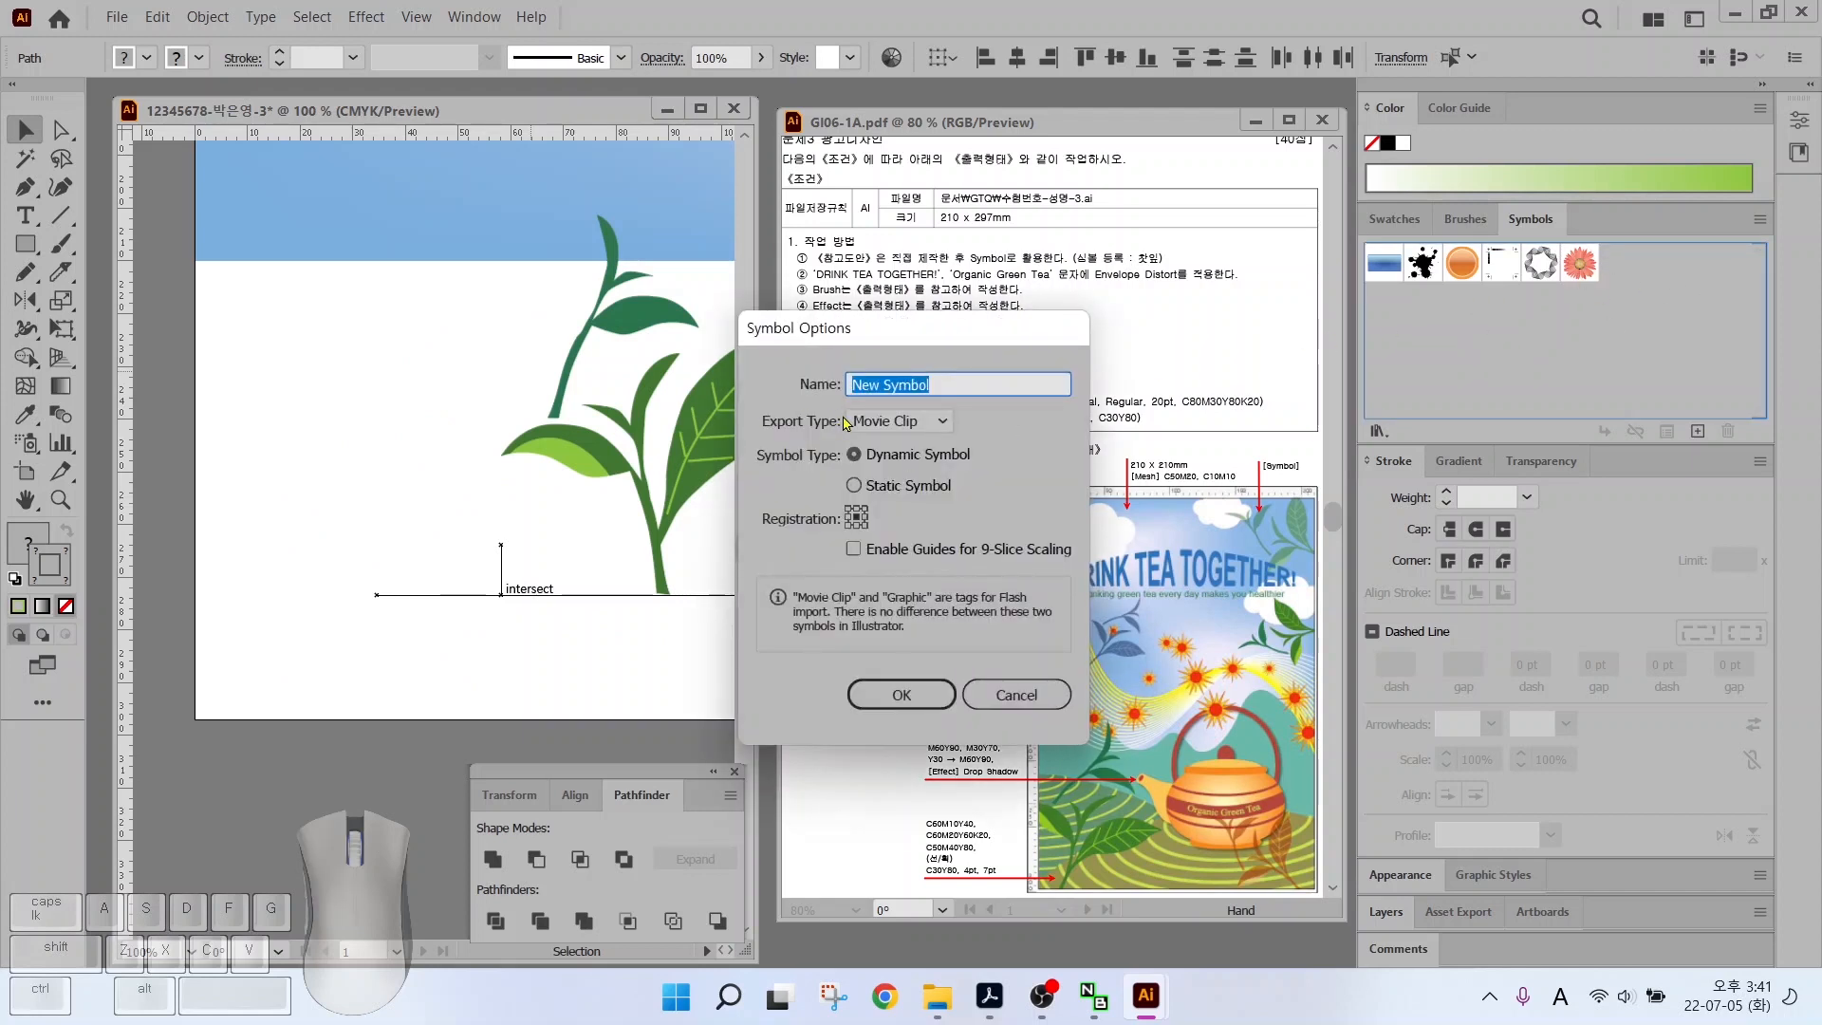
text(c)
key(Hangul)
text(찻잎)
key(Return)
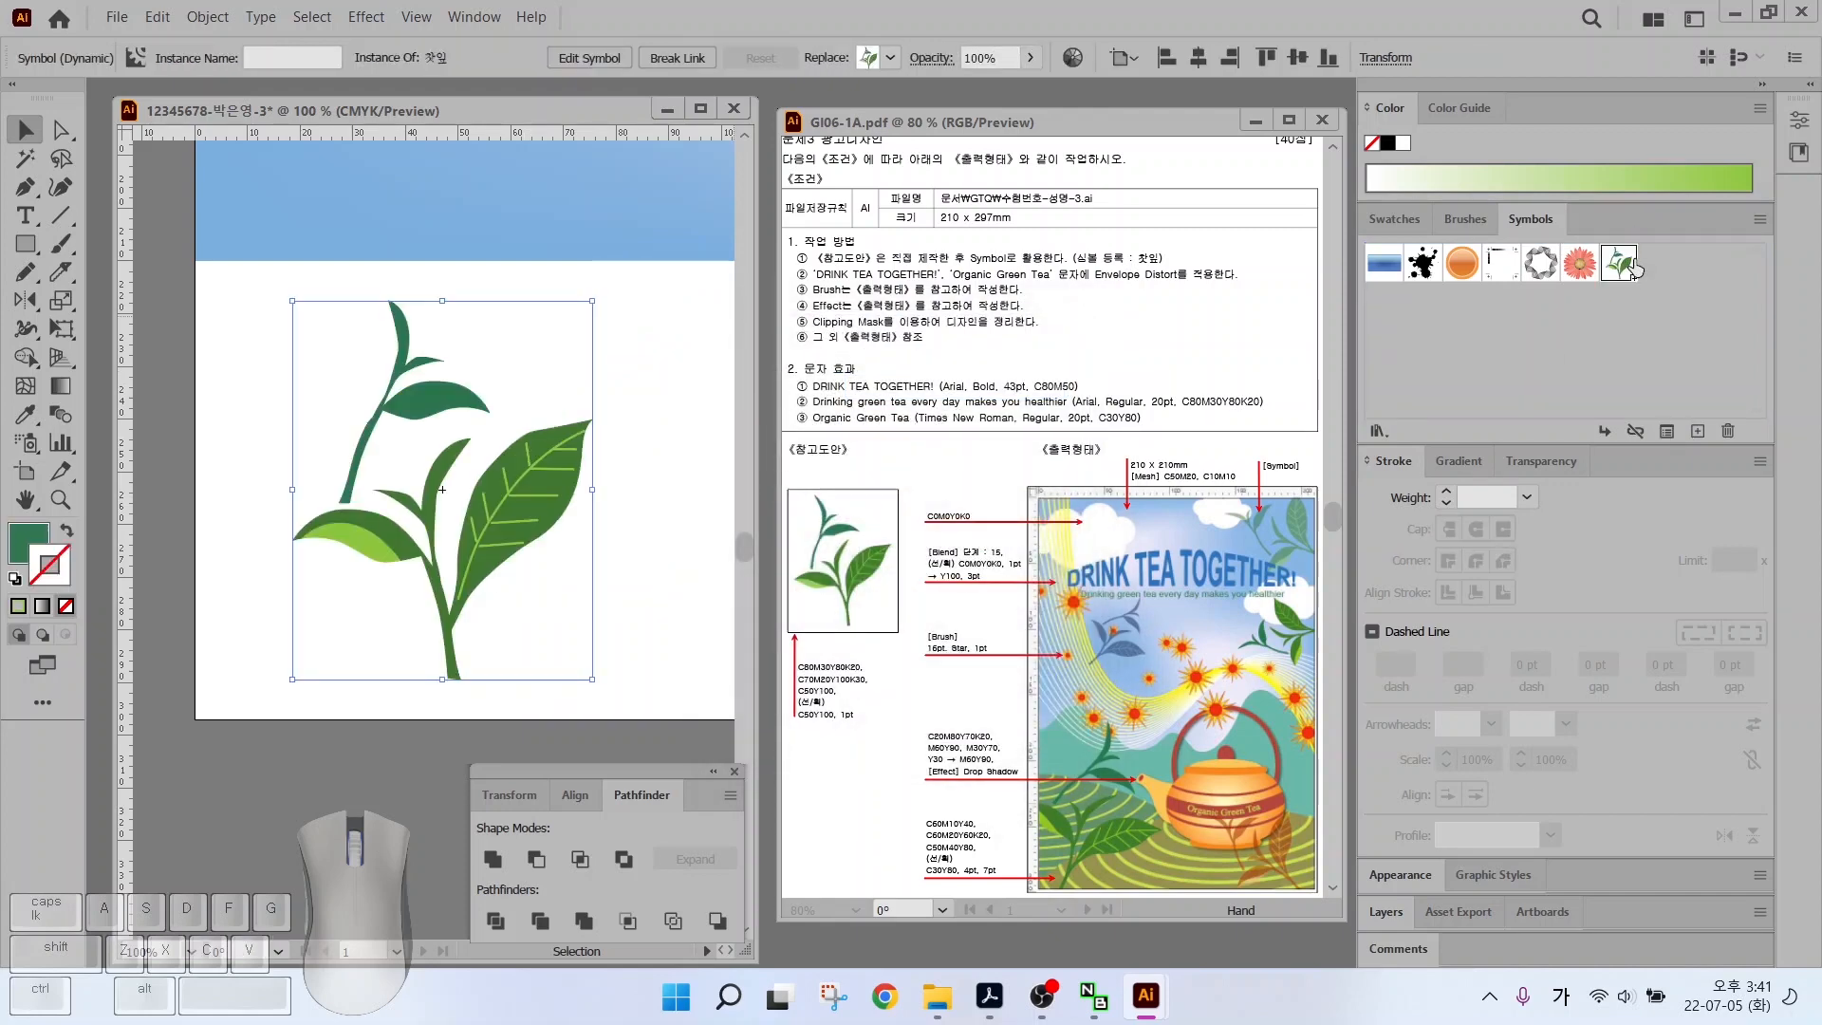
Drag the 찻잎 symbol instance off the artboard onto the pasteboard
click(635, 516)
click(527, 508)
click(636, 502)
click(537, 520)
scroll(554, 492, down, 3)
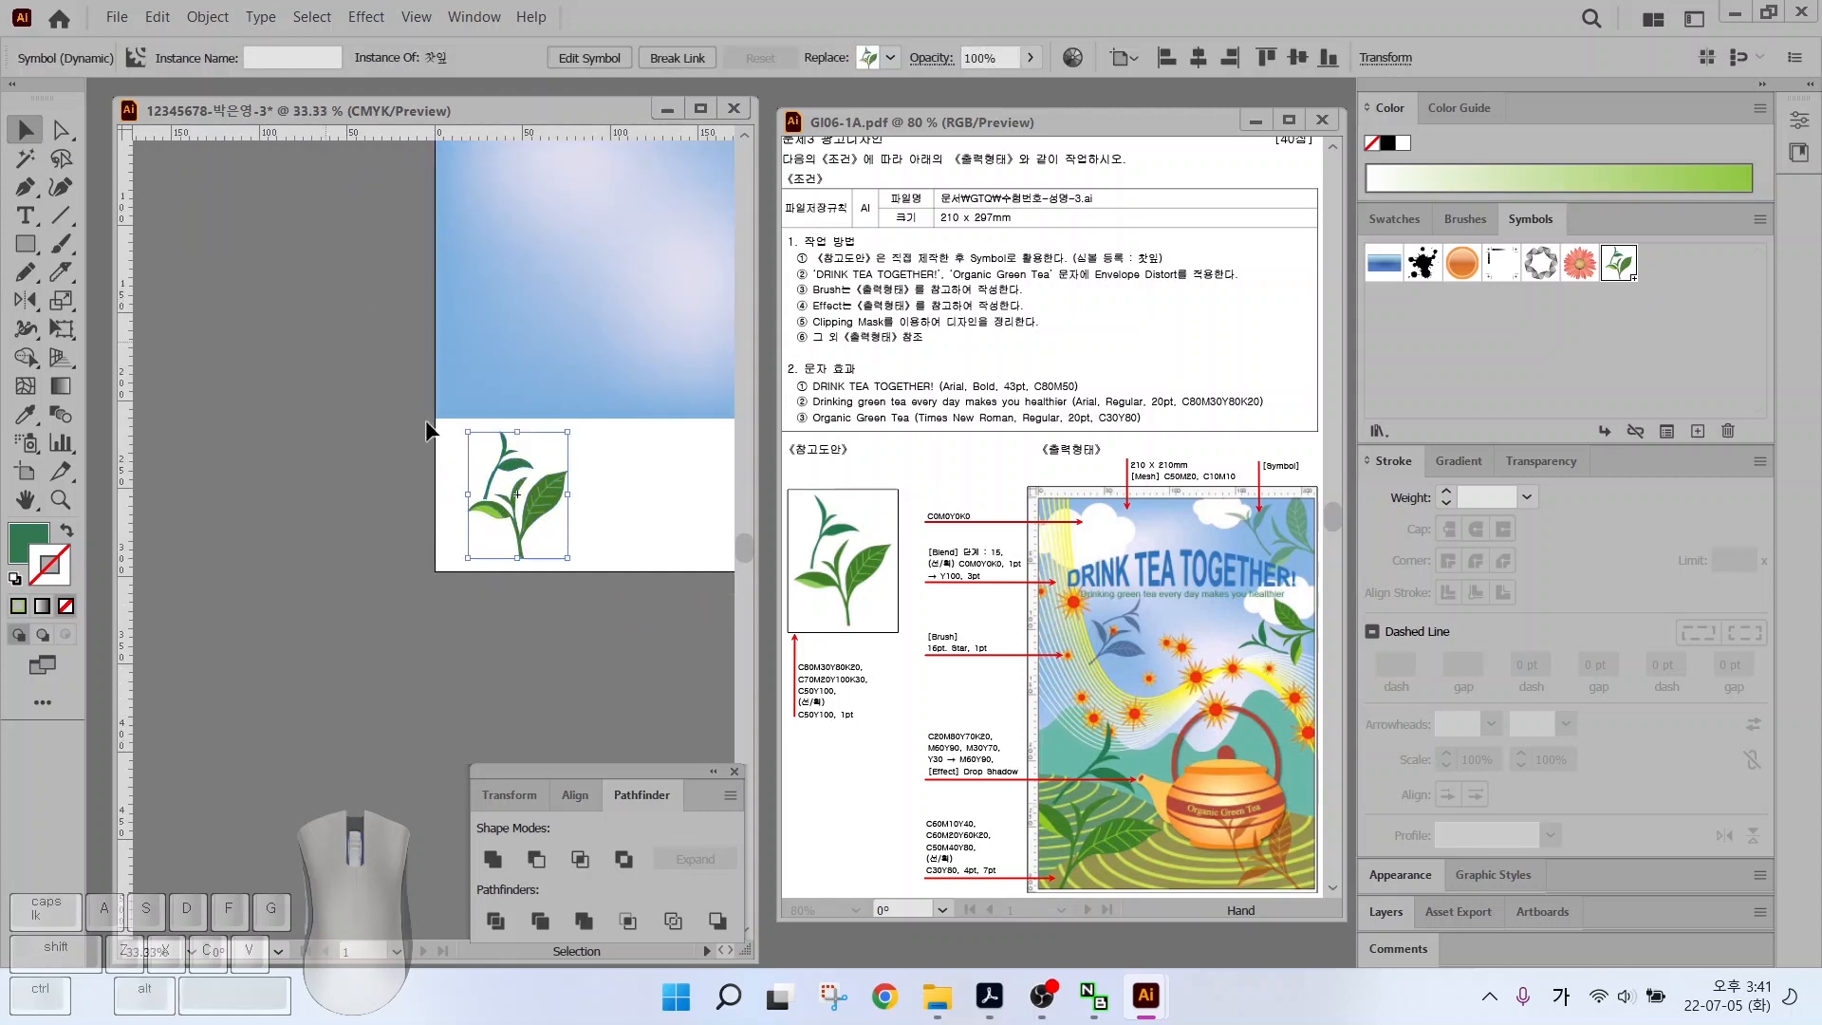
drag(531, 507, 310, 446)
scroll(357, 540, up, 3)
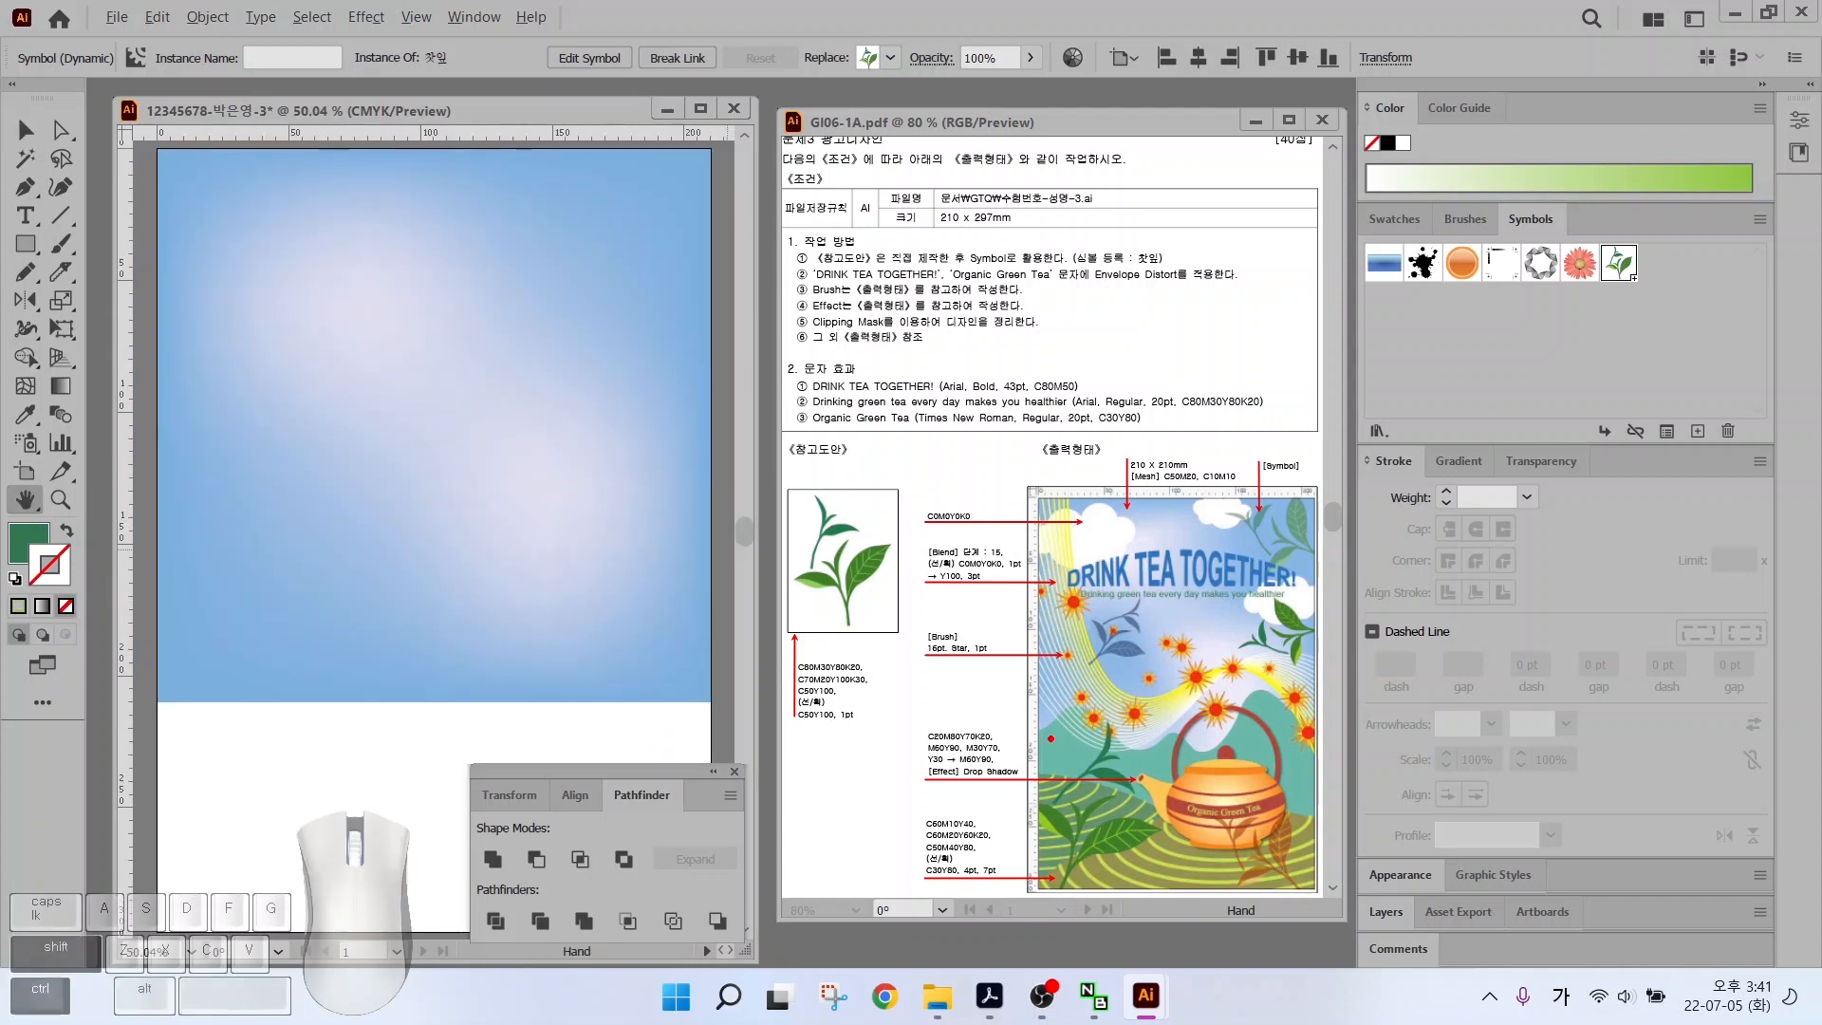
mouse_move(1050, 738)
mouse_down()
mouse_move(970, 704)
mouse_move(1082, 710)
mouse_up()
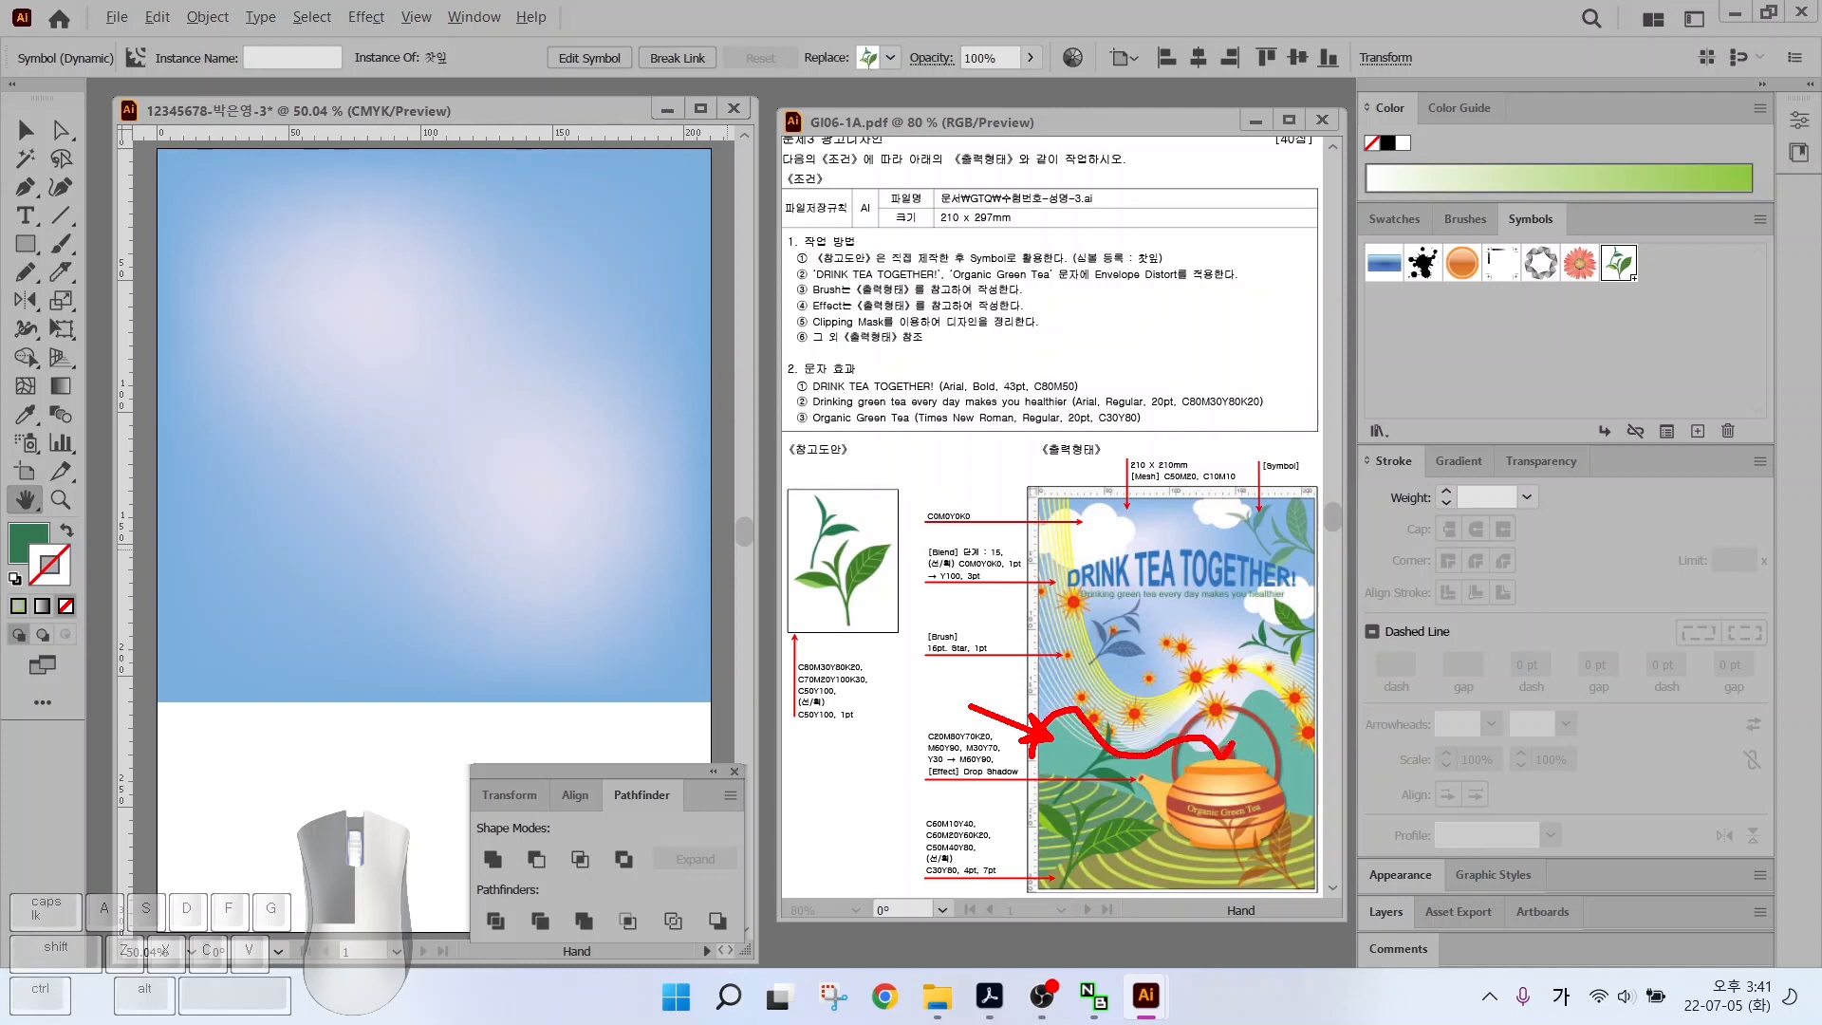
drag(1323, 741, 1338, 778)
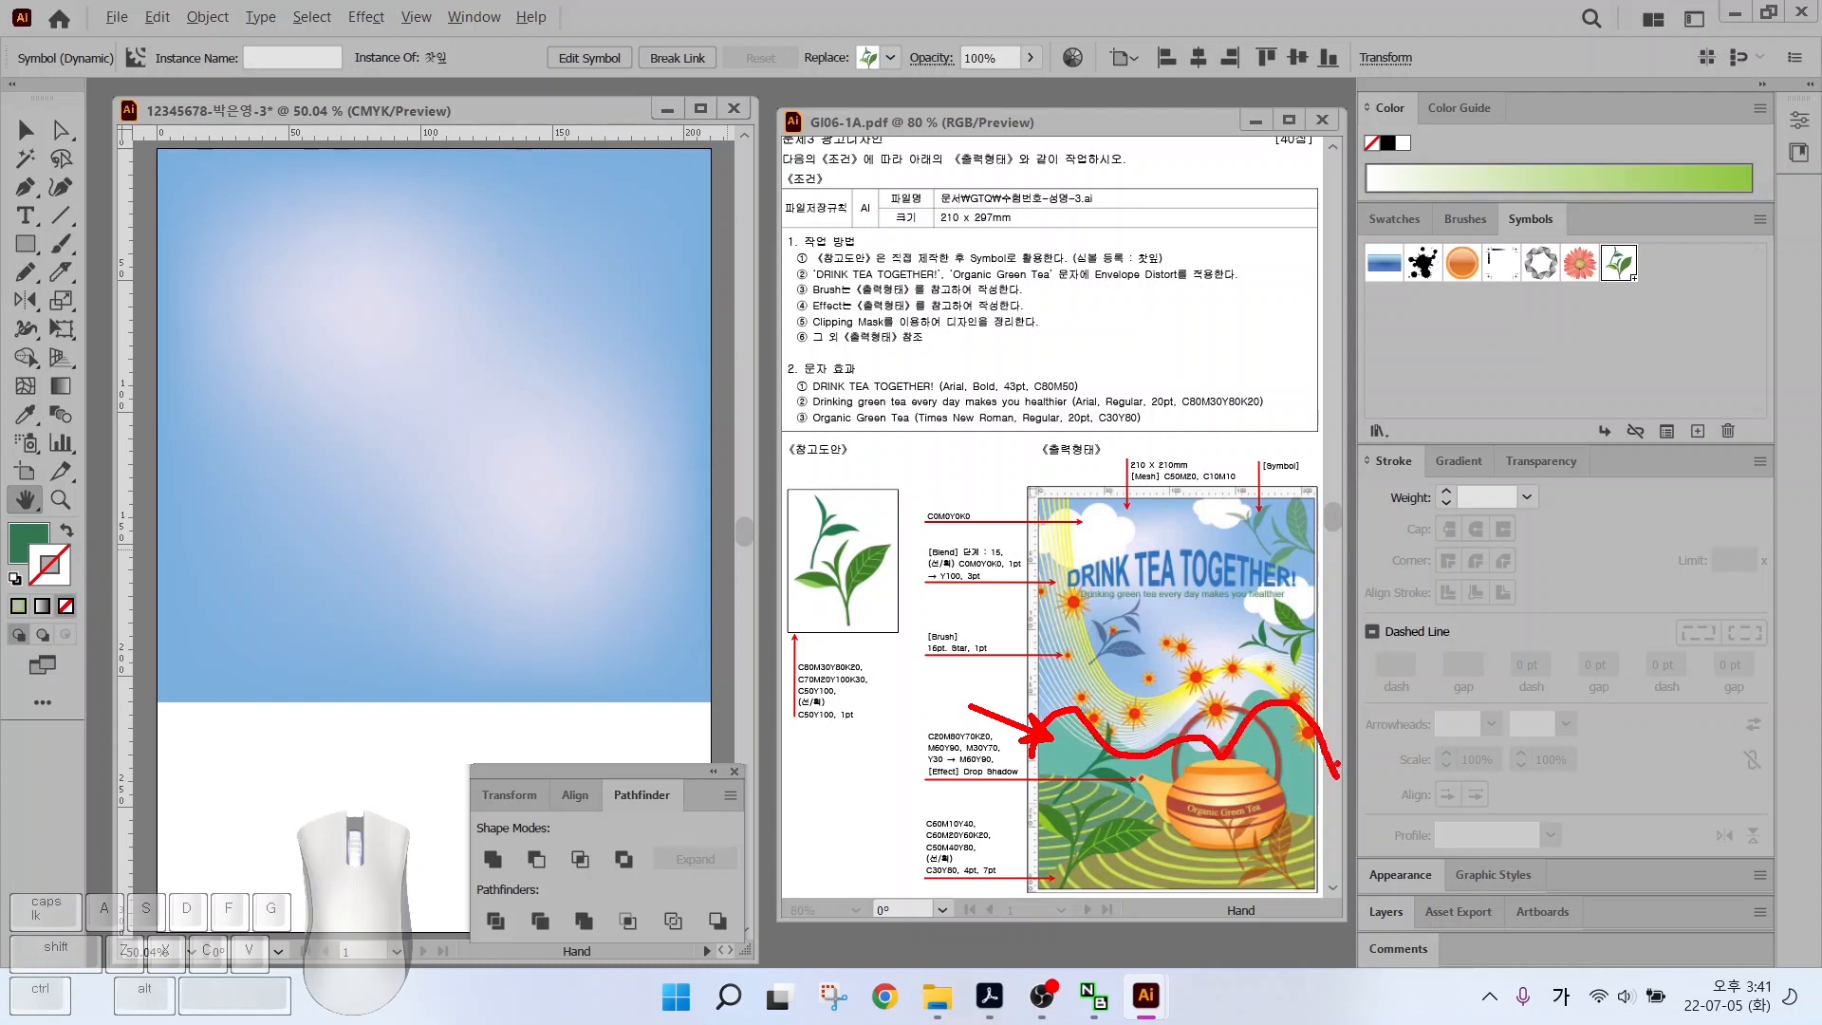
key(Escape)
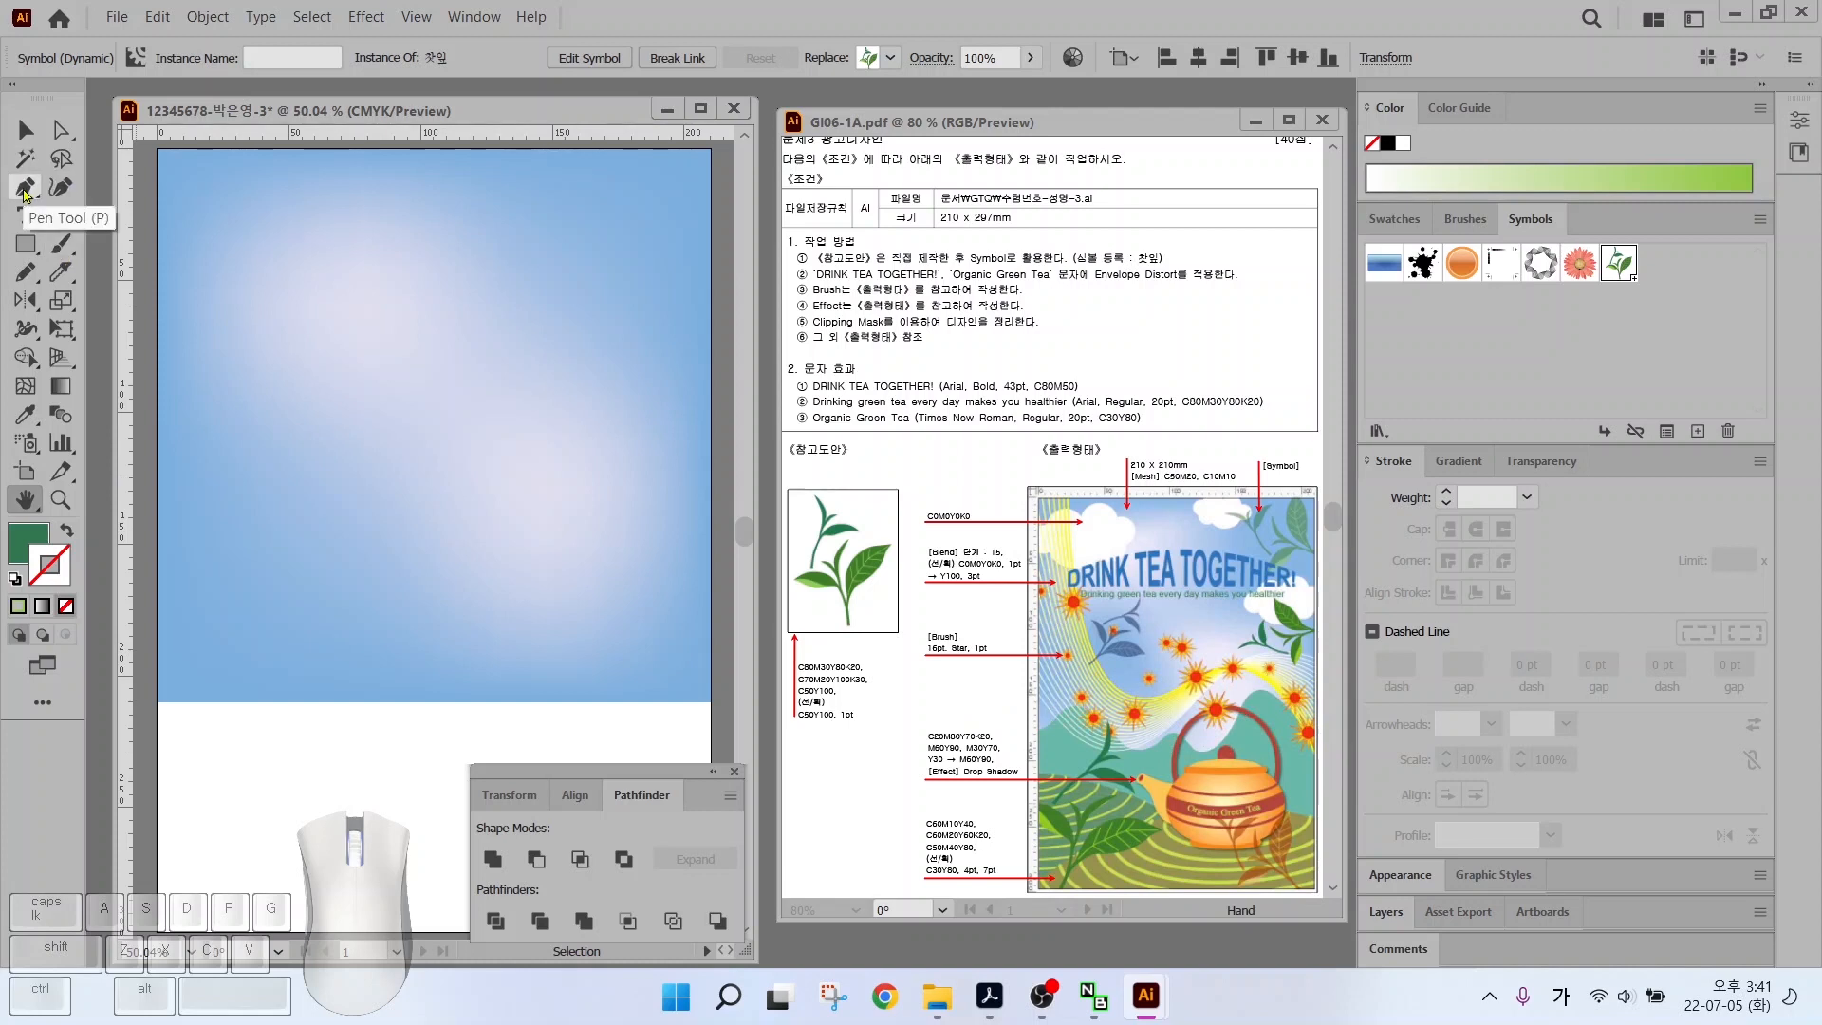
scroll(311, 486, down, 1)
scroll(152, 242, down, 1)
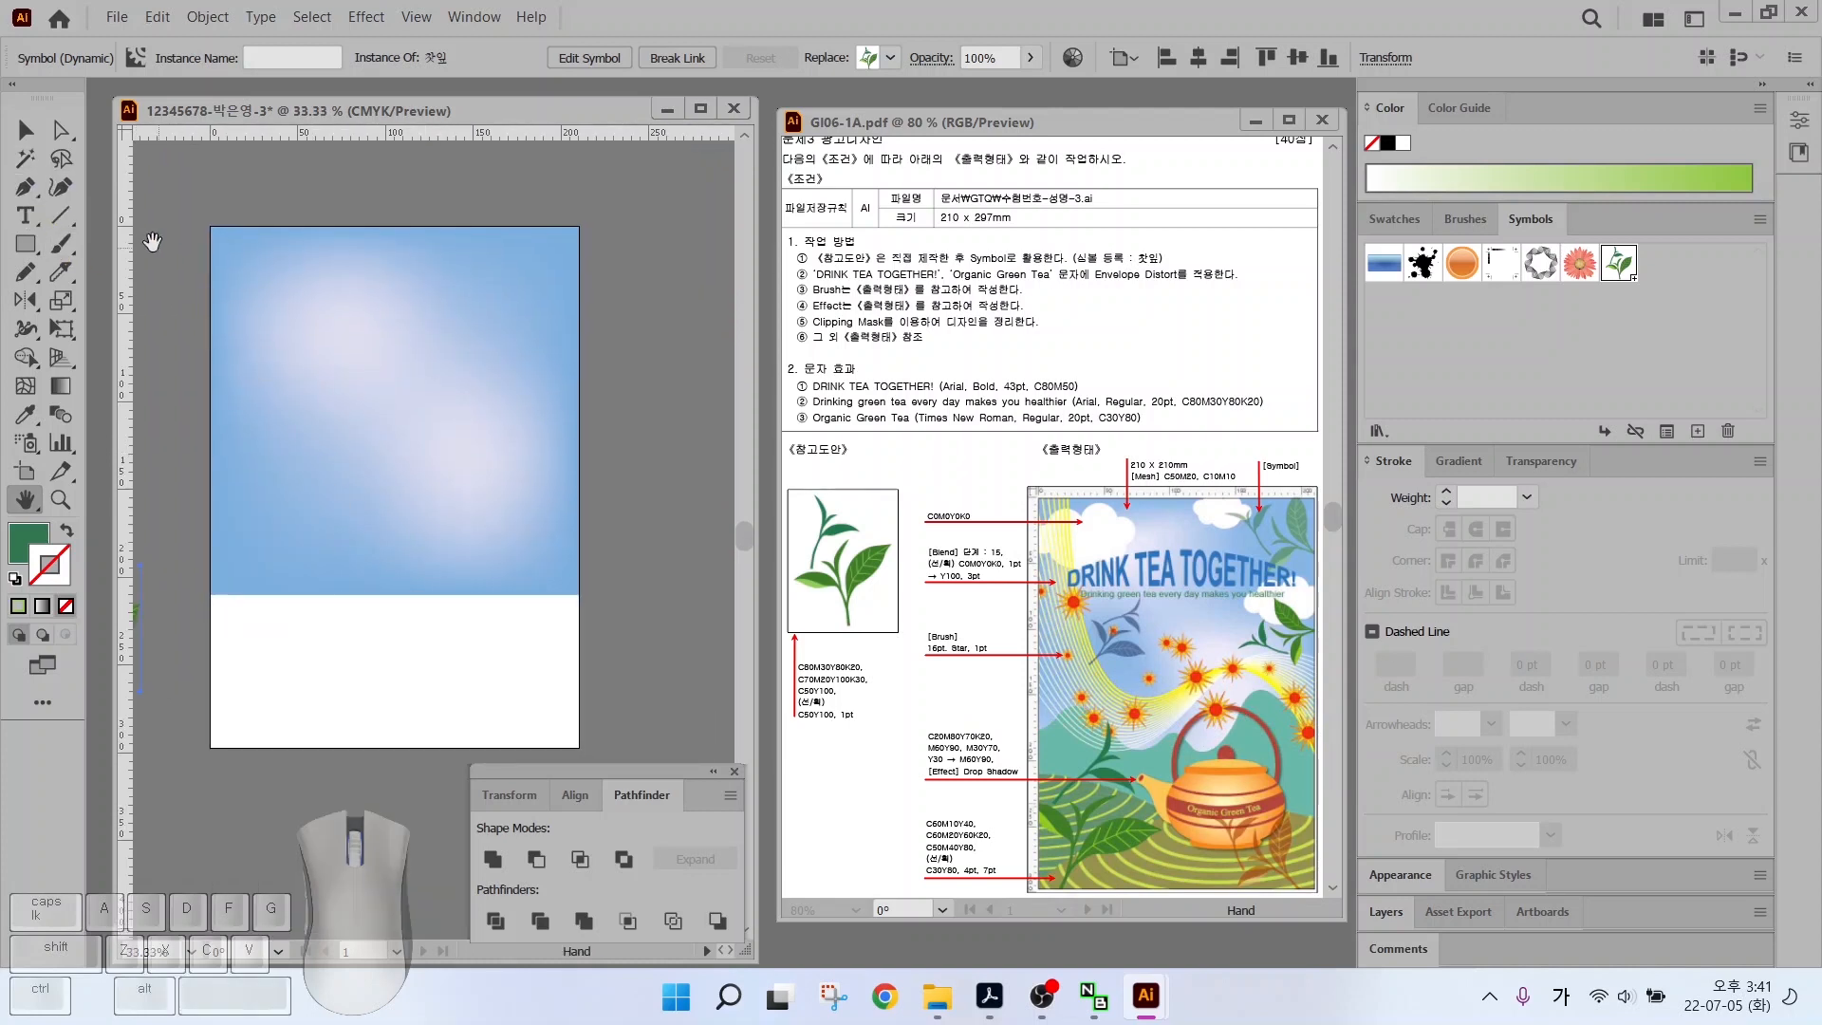
Pencil-draw a closed wavy hill path across the lower artboard
click(26, 271)
drag(198, 550, 253, 507)
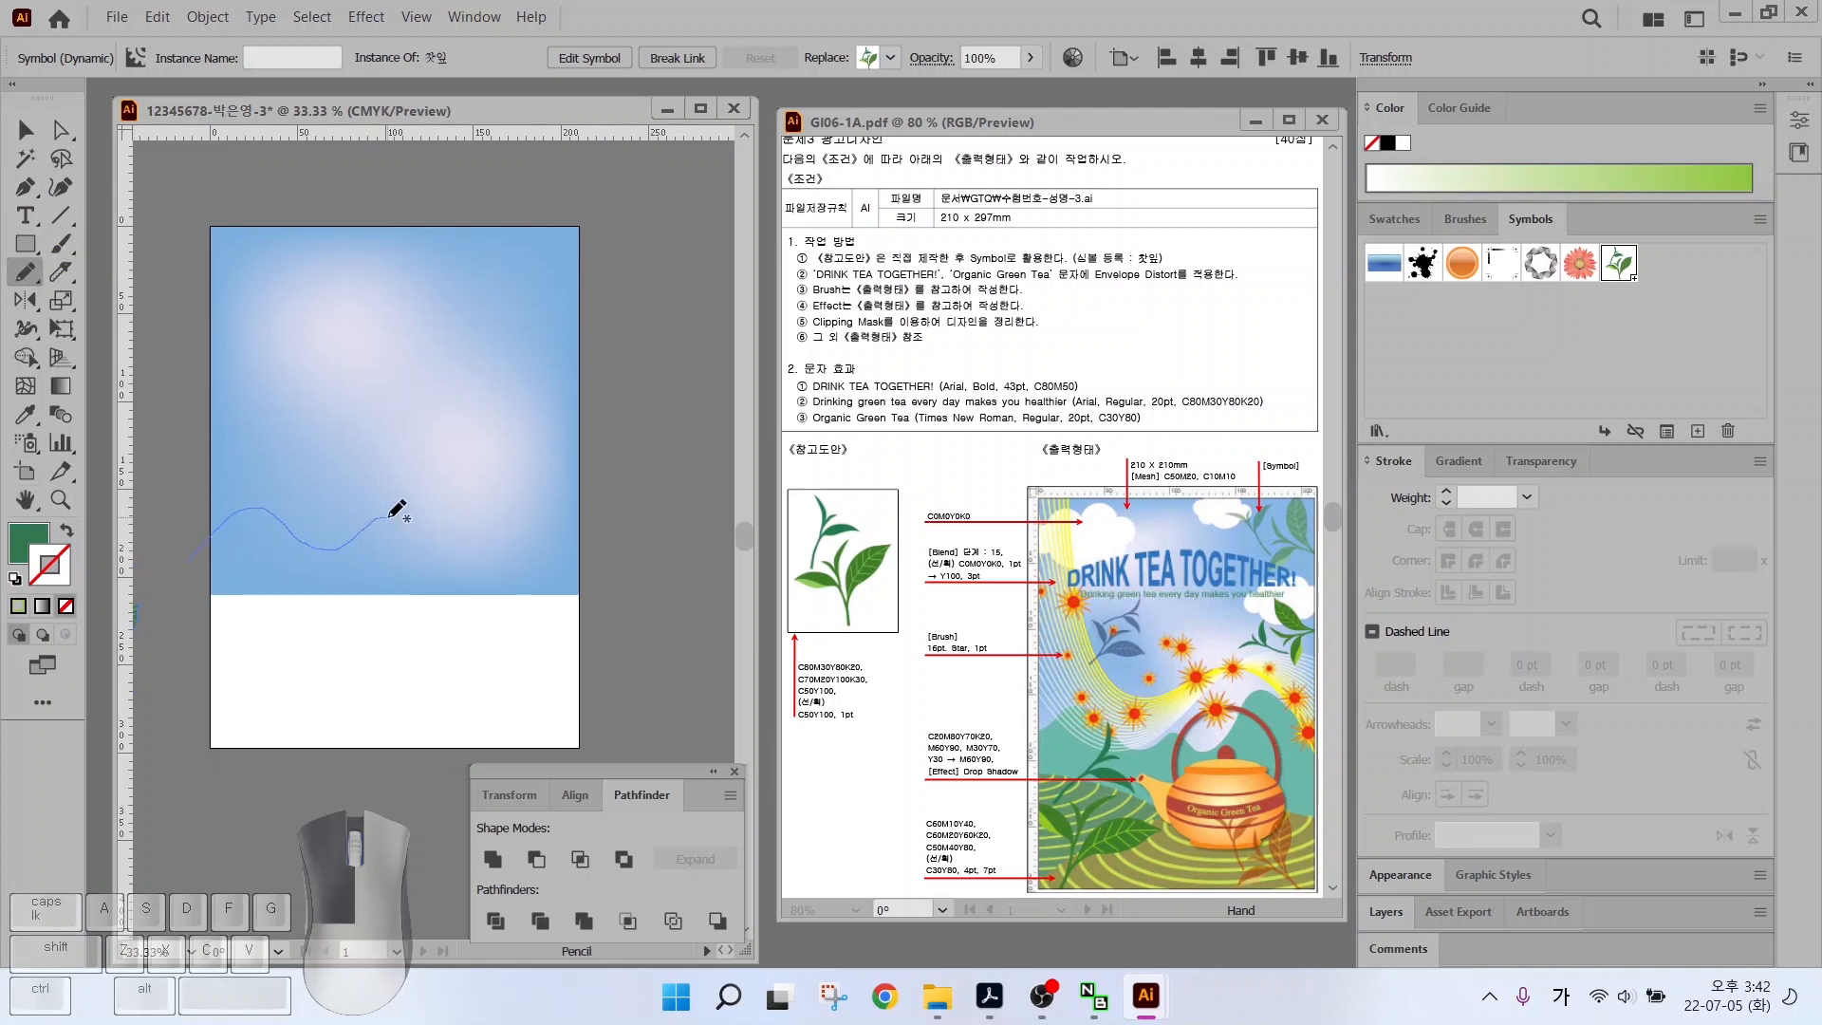
mouse_move(388, 517)
mouse_down()
mouse_move(436, 557)
mouse_move(518, 470)
mouse_up()
drag(198, 567, 199, 565)
key(alt)
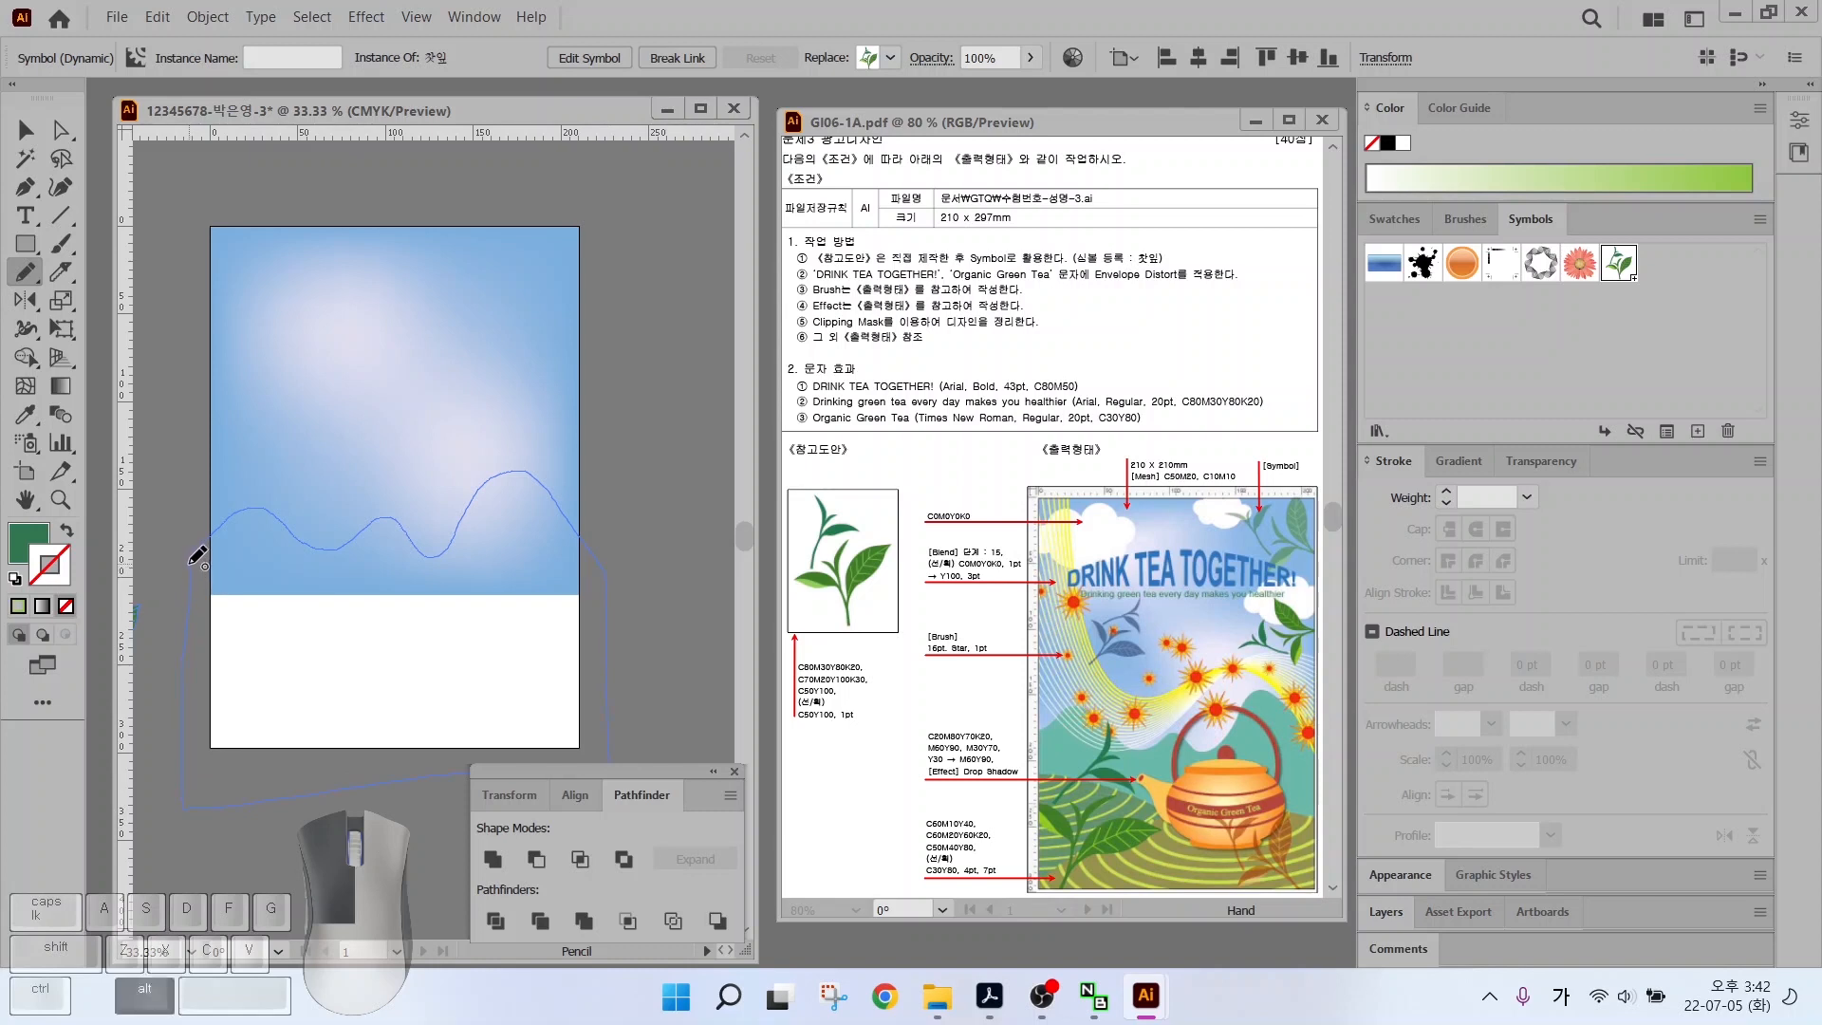
drag(199, 556, 199, 557)
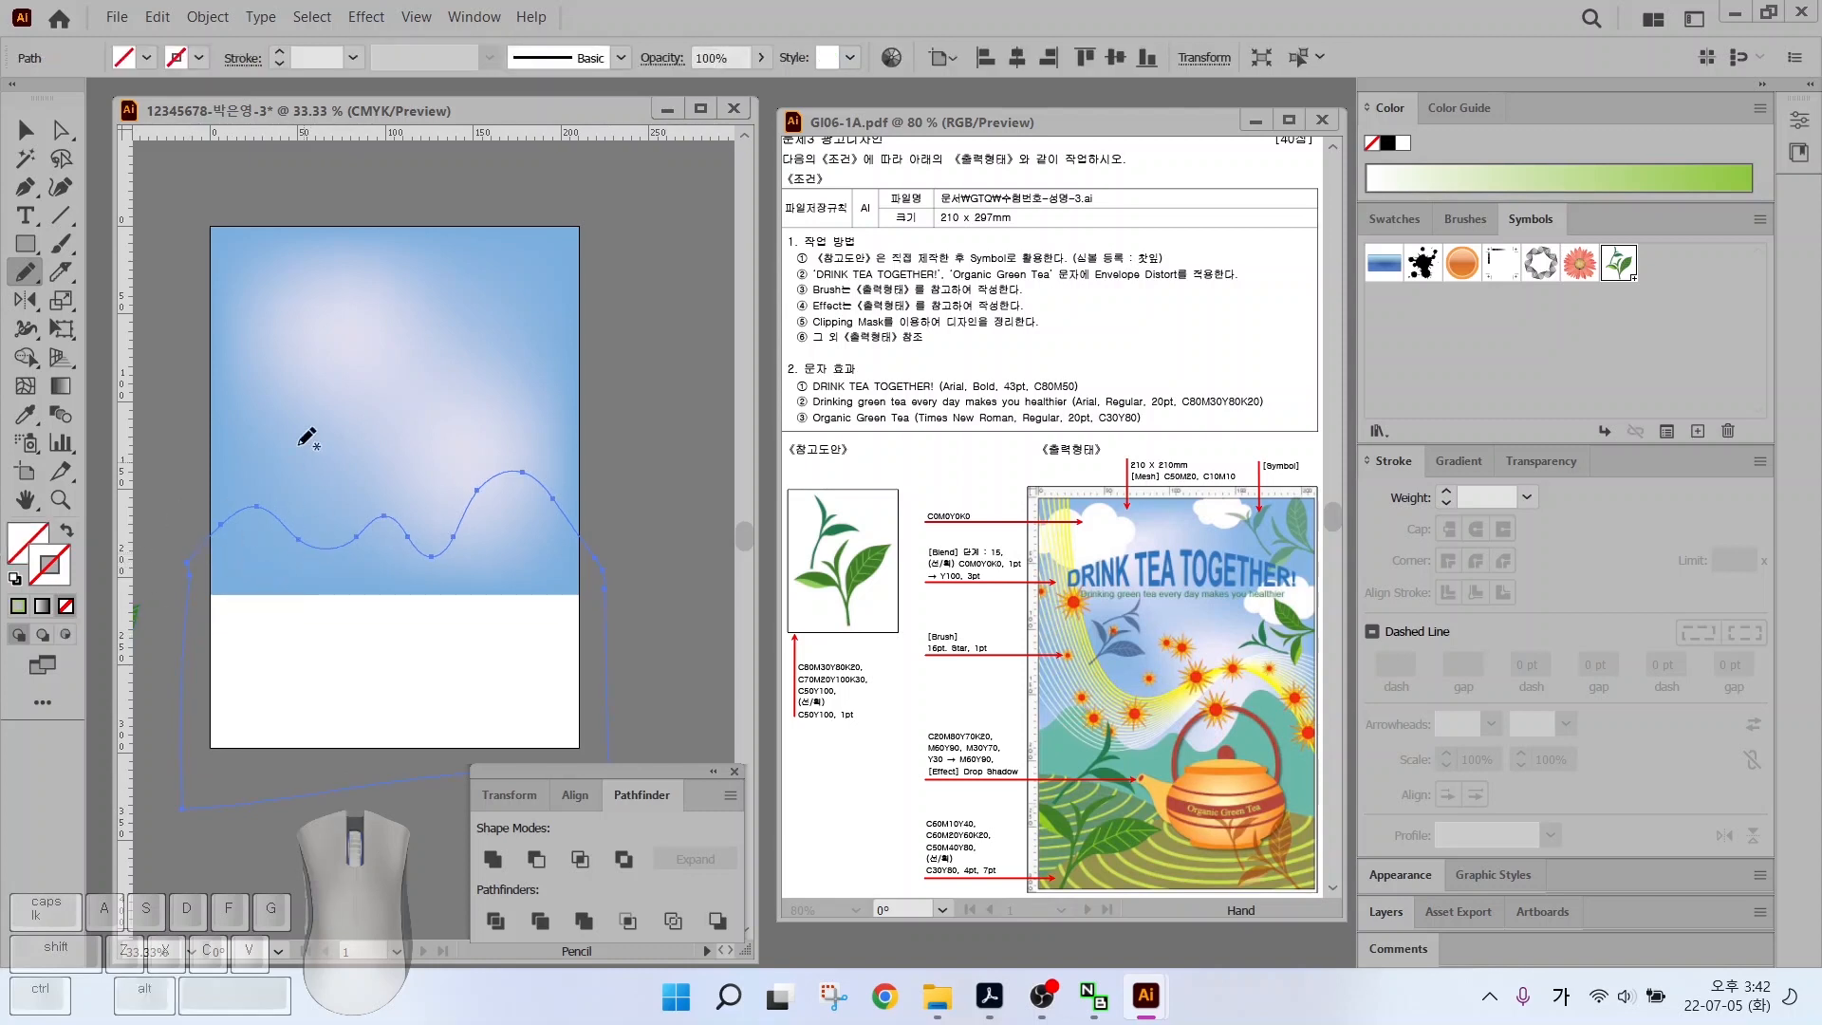
Swap fill and stroke and fill the hill shape with green from Swatches
click(69, 531)
click(27, 541)
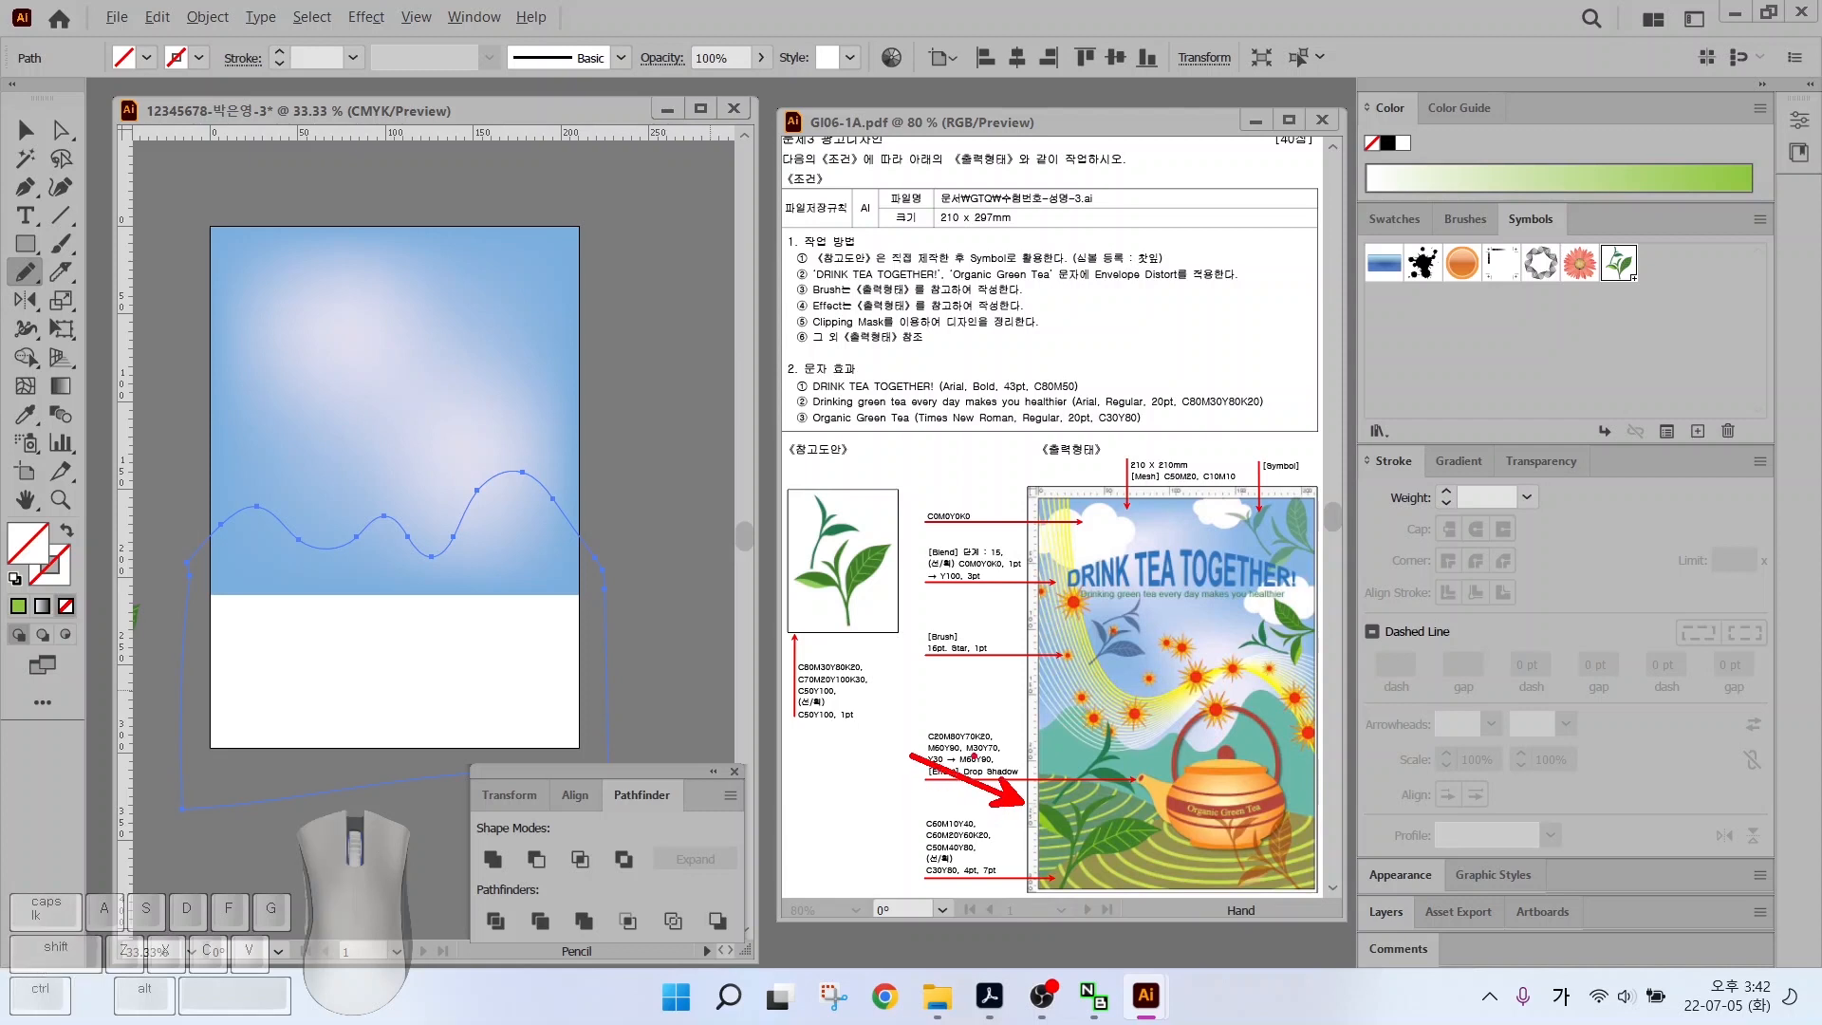
click(1394, 219)
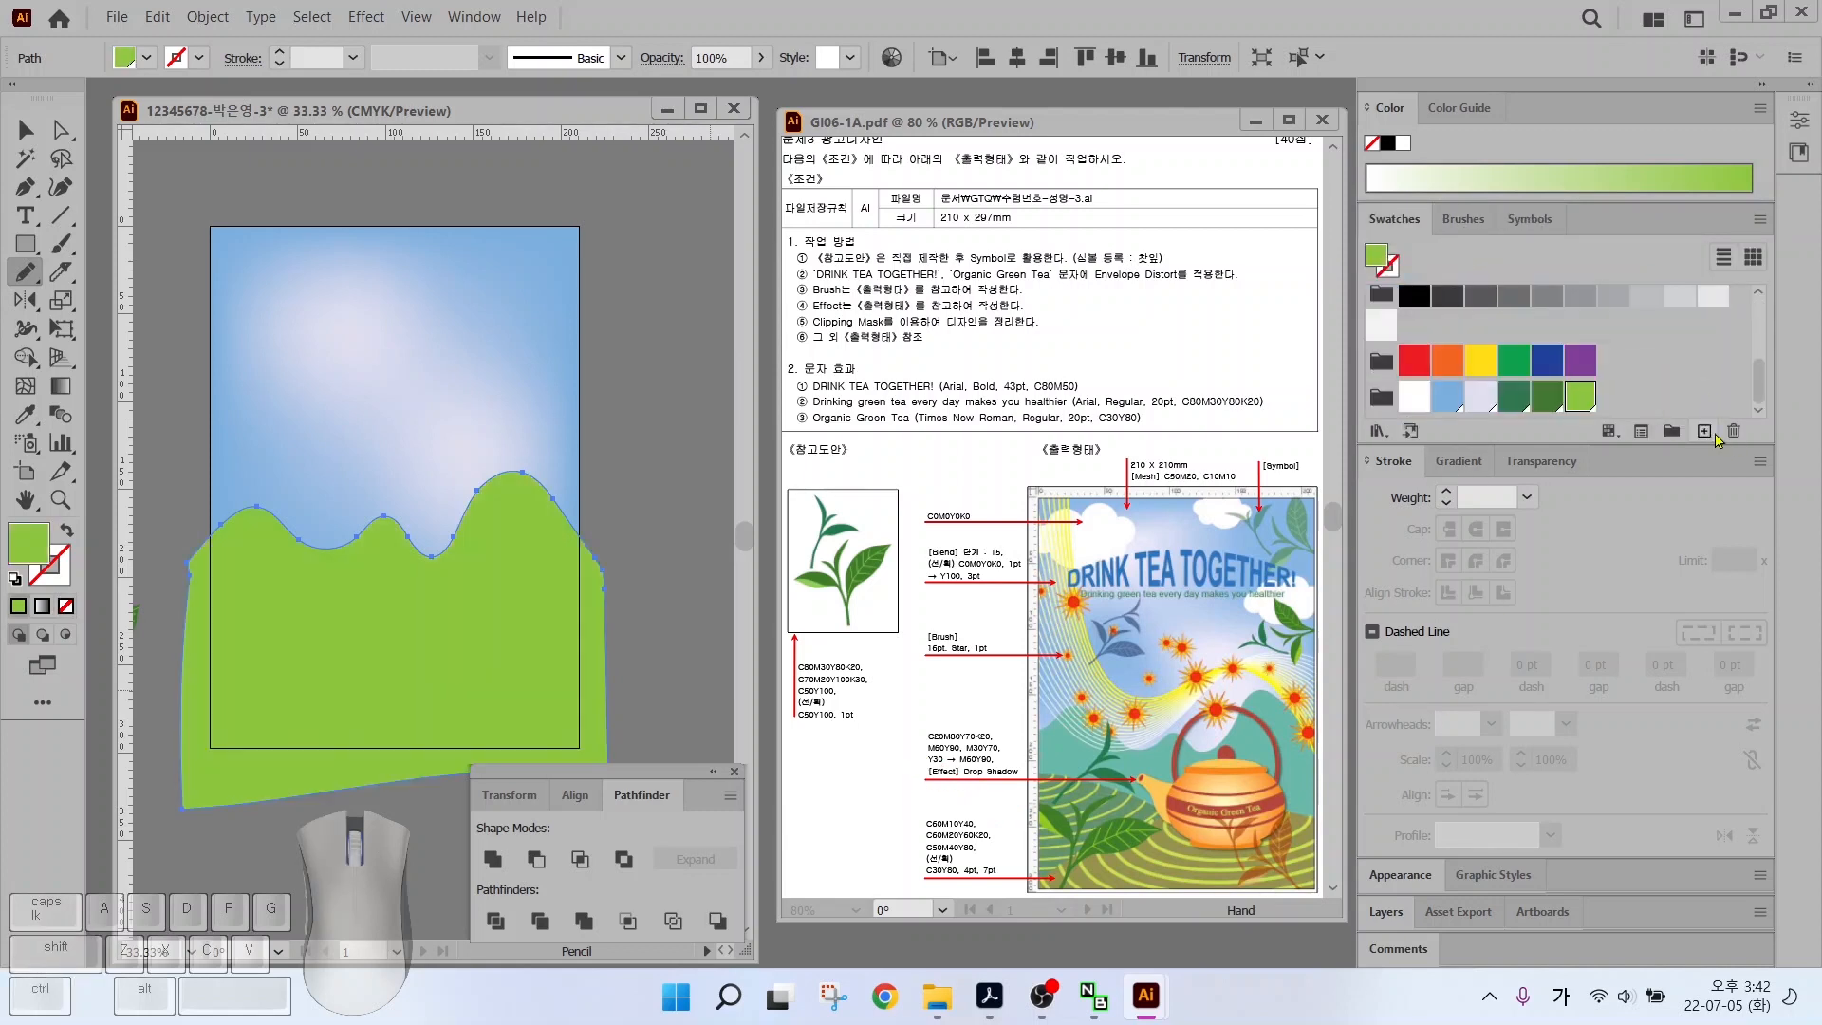
click(1703, 431)
Save a teal swatch C60 M10 Y40
click(1170, 503)
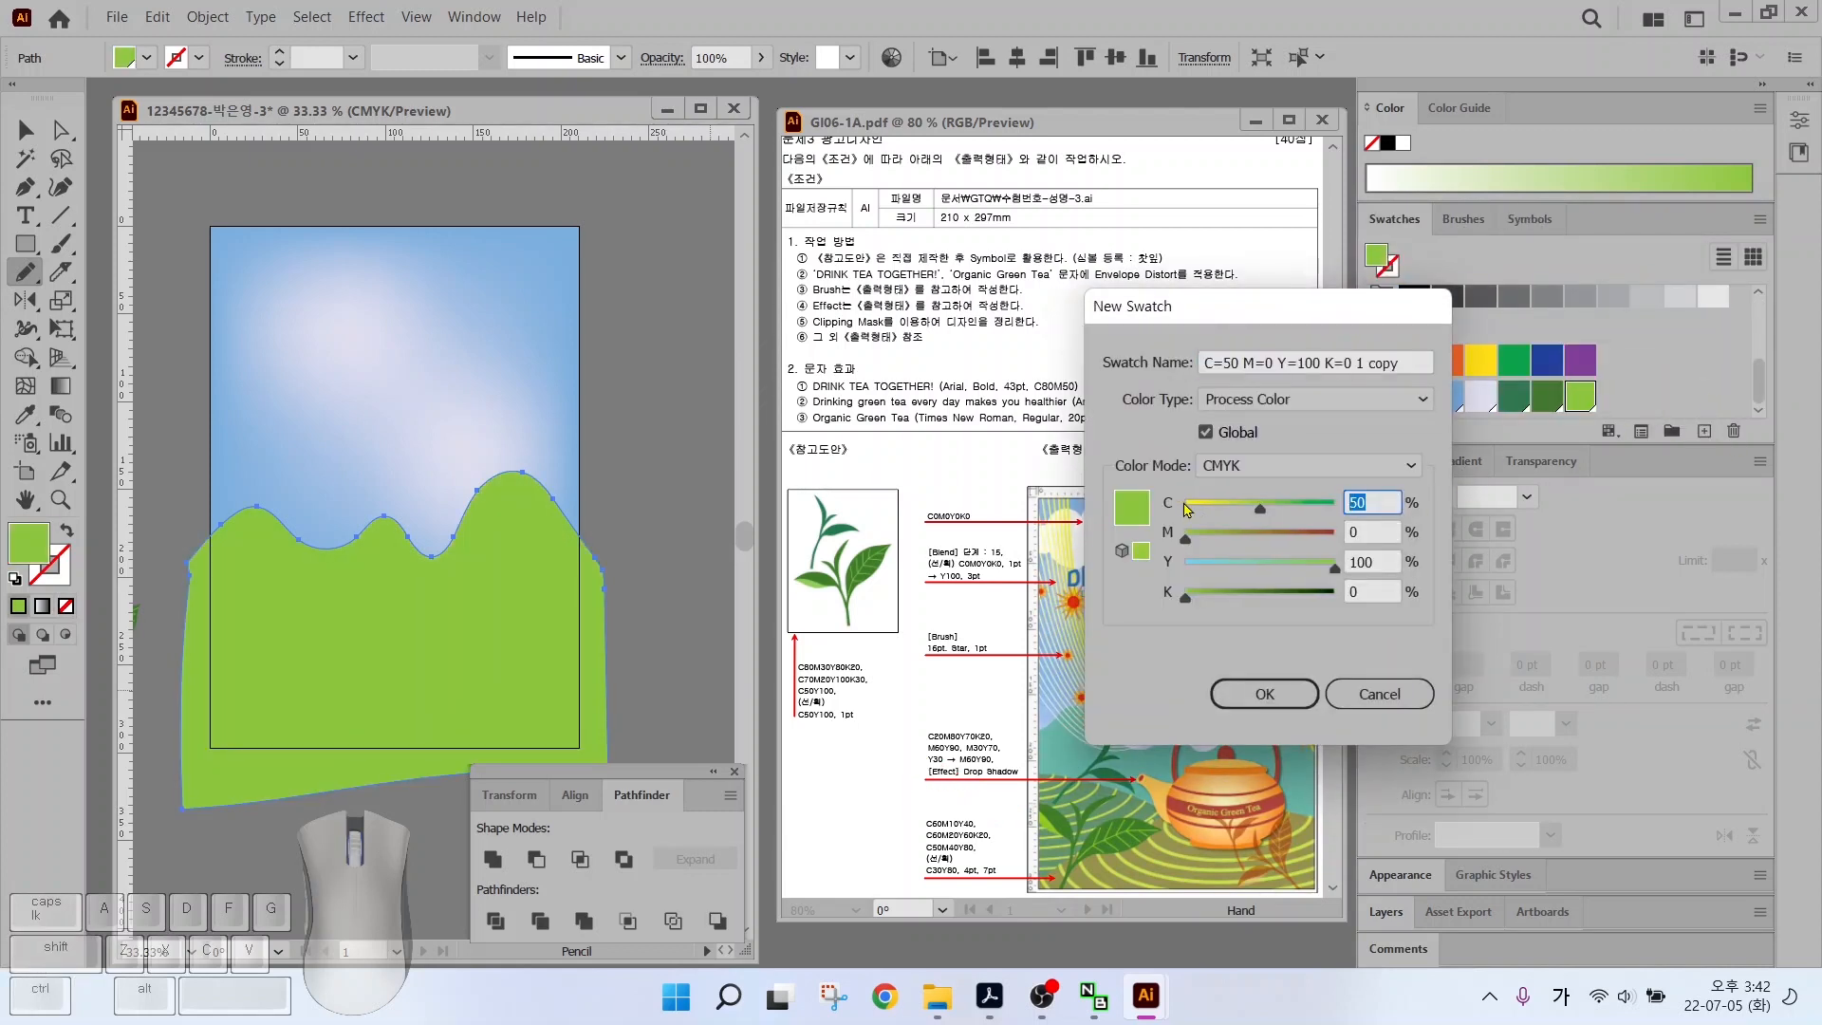
key(Tab)
text(10)
key(Tab)
text(40)
key(Return)
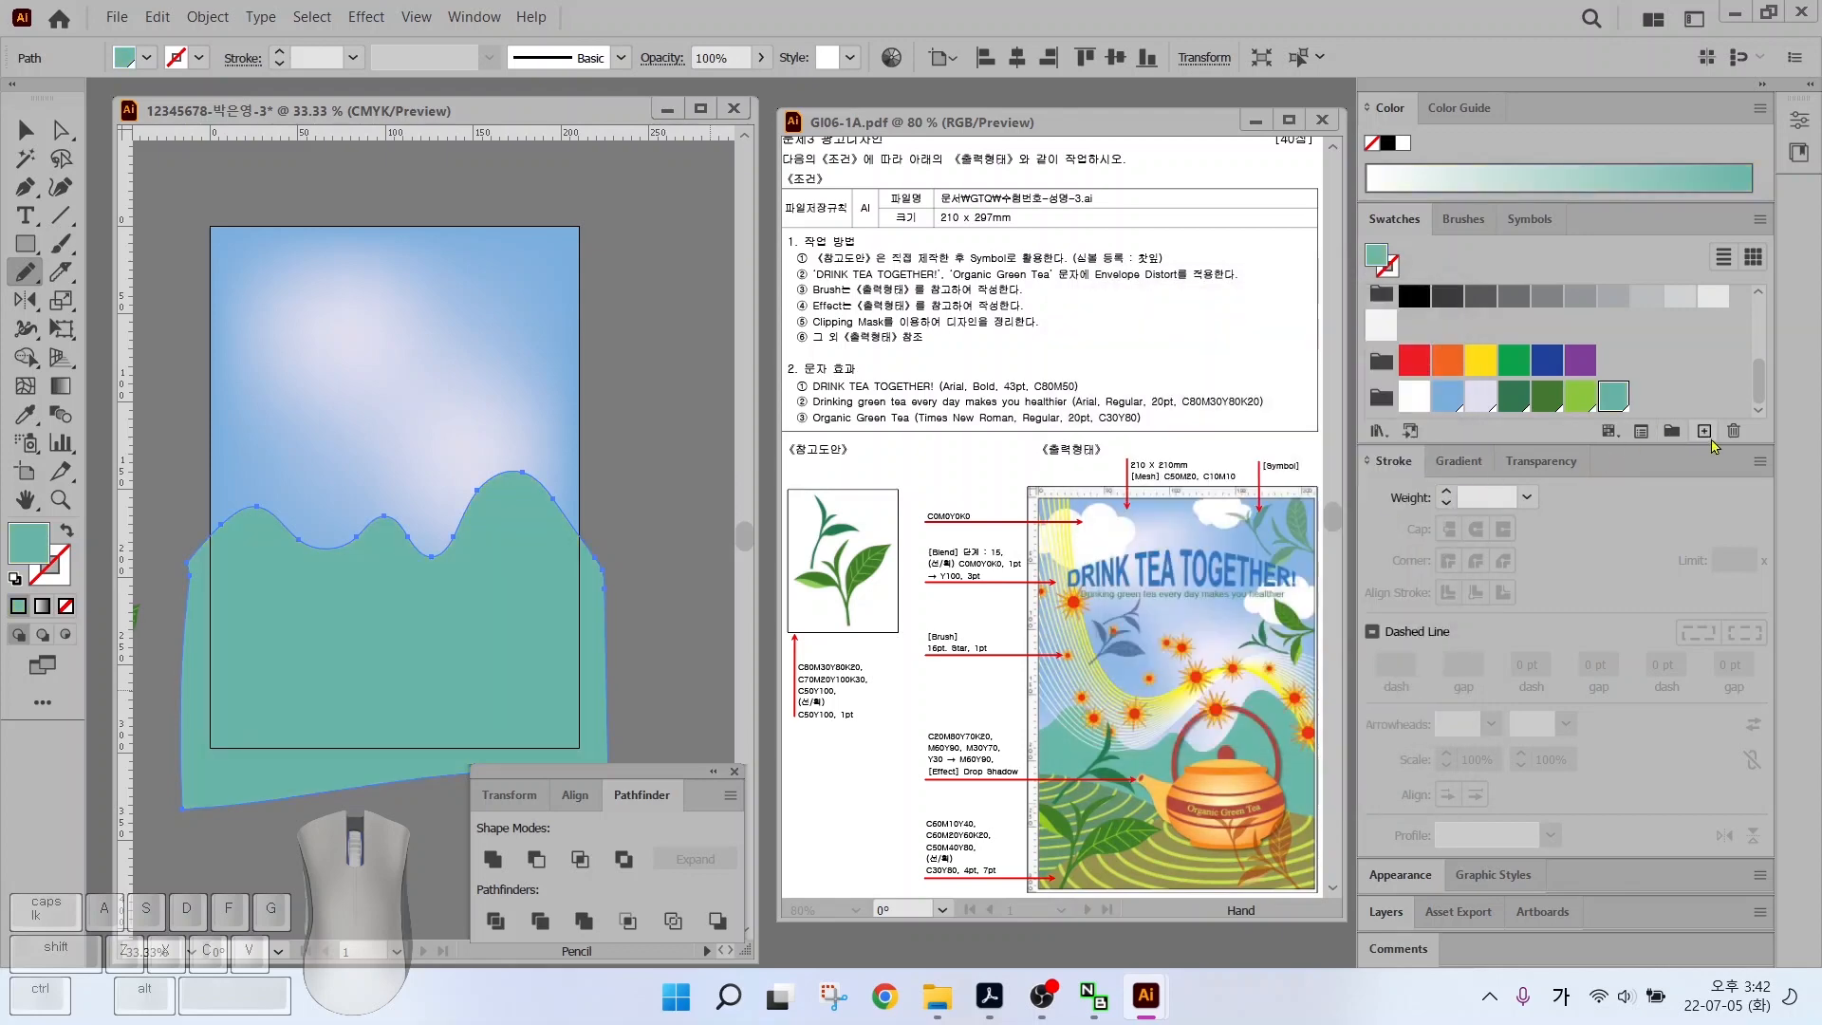
click(1703, 430)
Save a dark green swatch C60 M20 Y60 K20
key(Tab)
text(20)
key(Tab)
text(60)
Save an olive swatch C50 M40 Y80
key(Tab)
text(20)
key(Return)
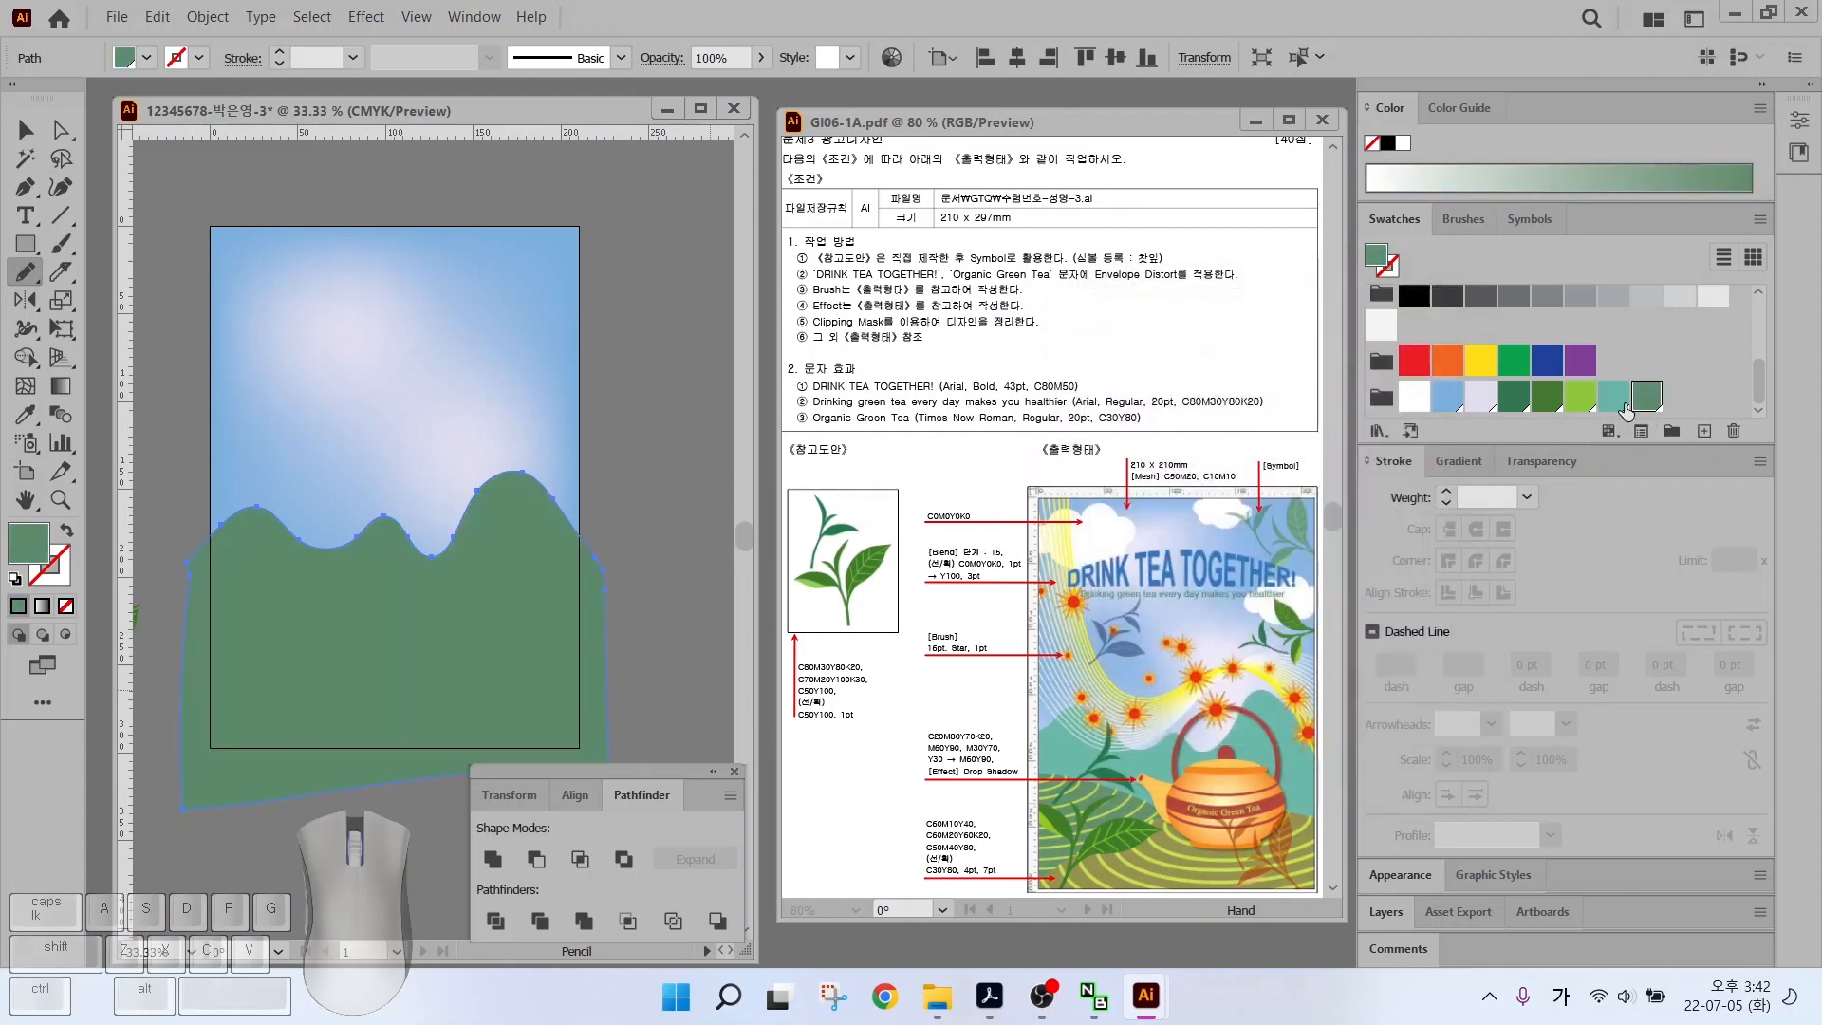
click(1703, 431)
click(1197, 493)
text(50)
key(Tab)
text(40)
Save a lime yellow-green swatch
key(Tab)
text(80)
key(Tab)
text(0)
key(Return)
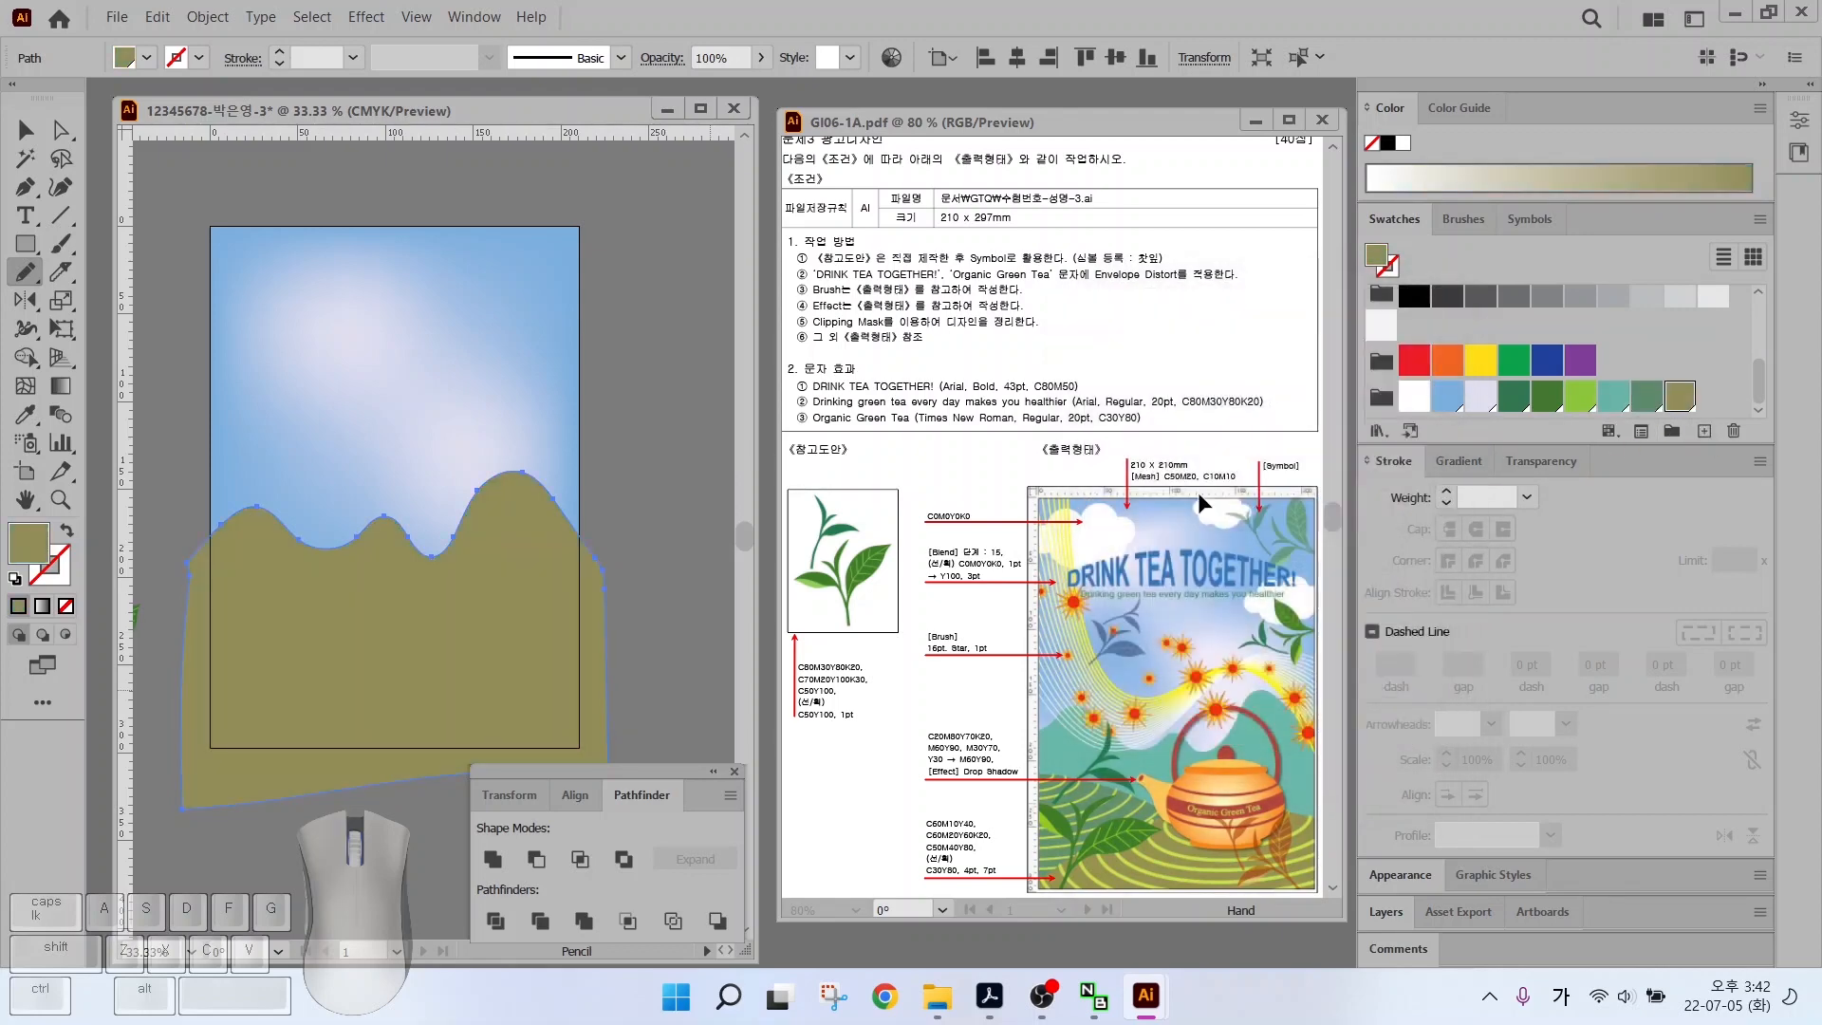
click(1703, 431)
click(1165, 500)
text(30)
key(Tab)
text(0)
key(Return)
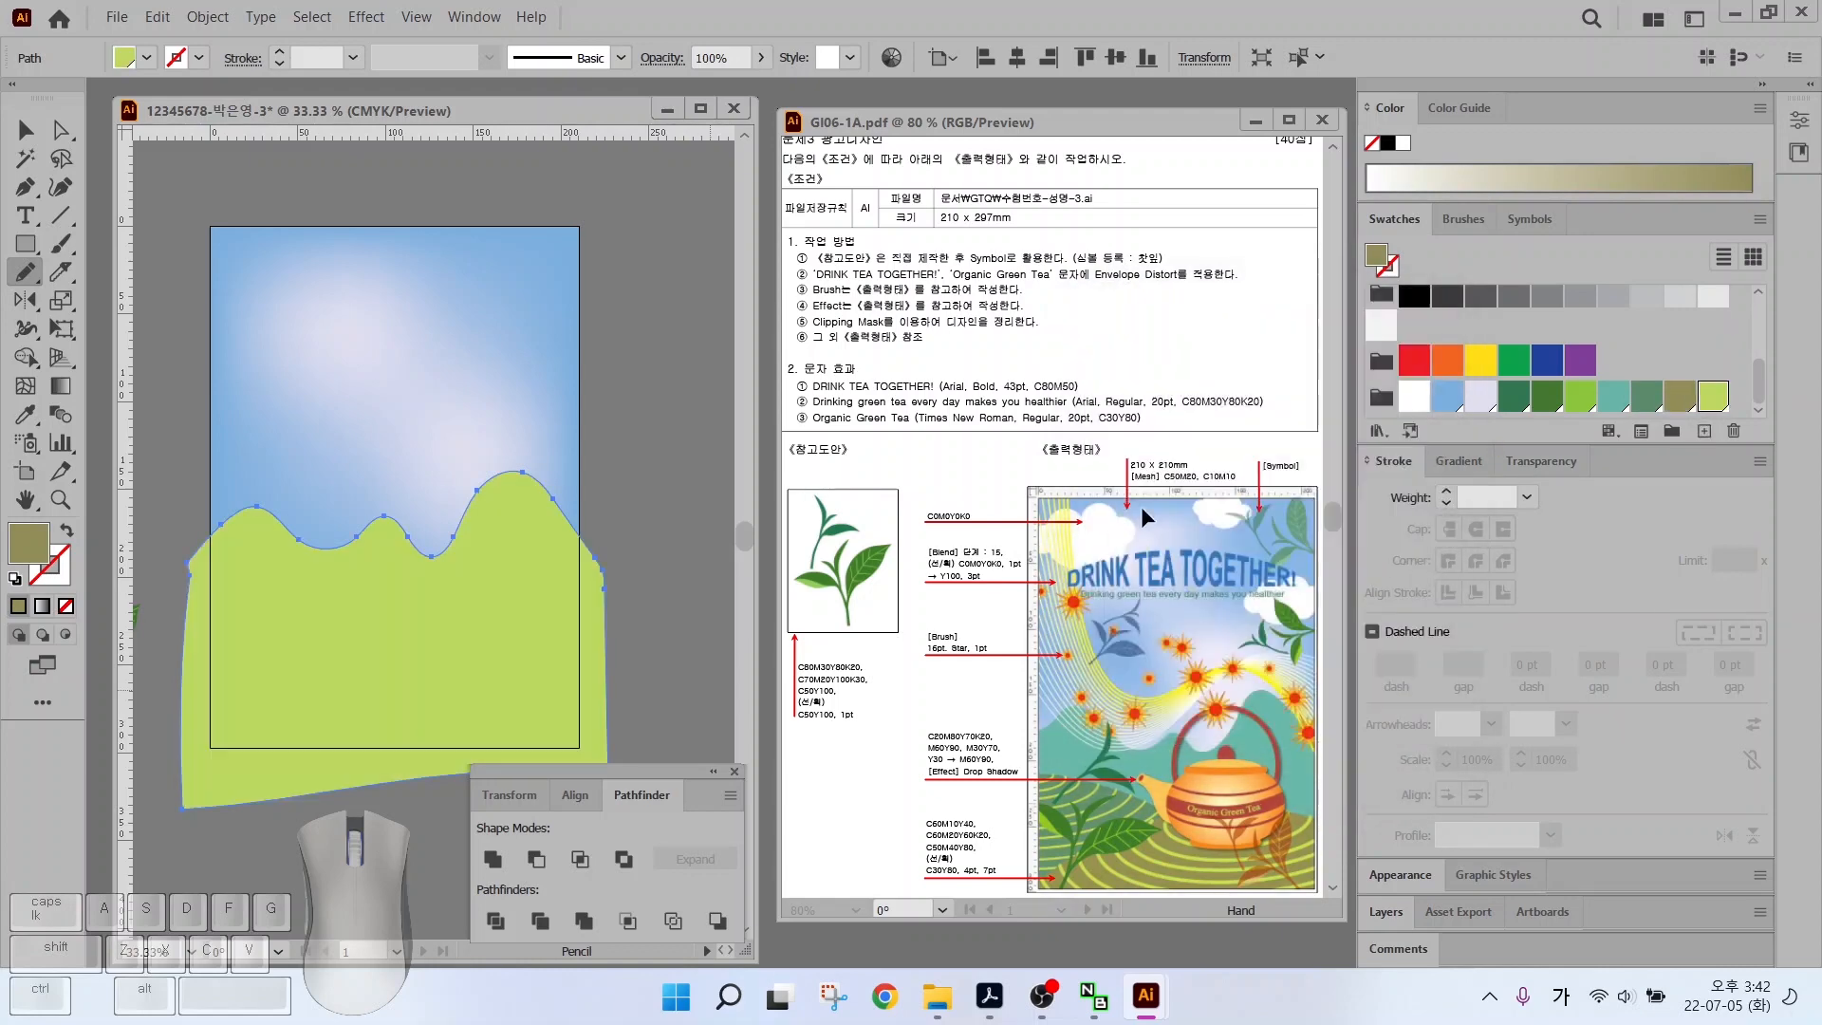
click(1613, 396)
Fill the hill with the teal swatch and deselect it
click(26, 130)
click(171, 323)
key(alt+2)
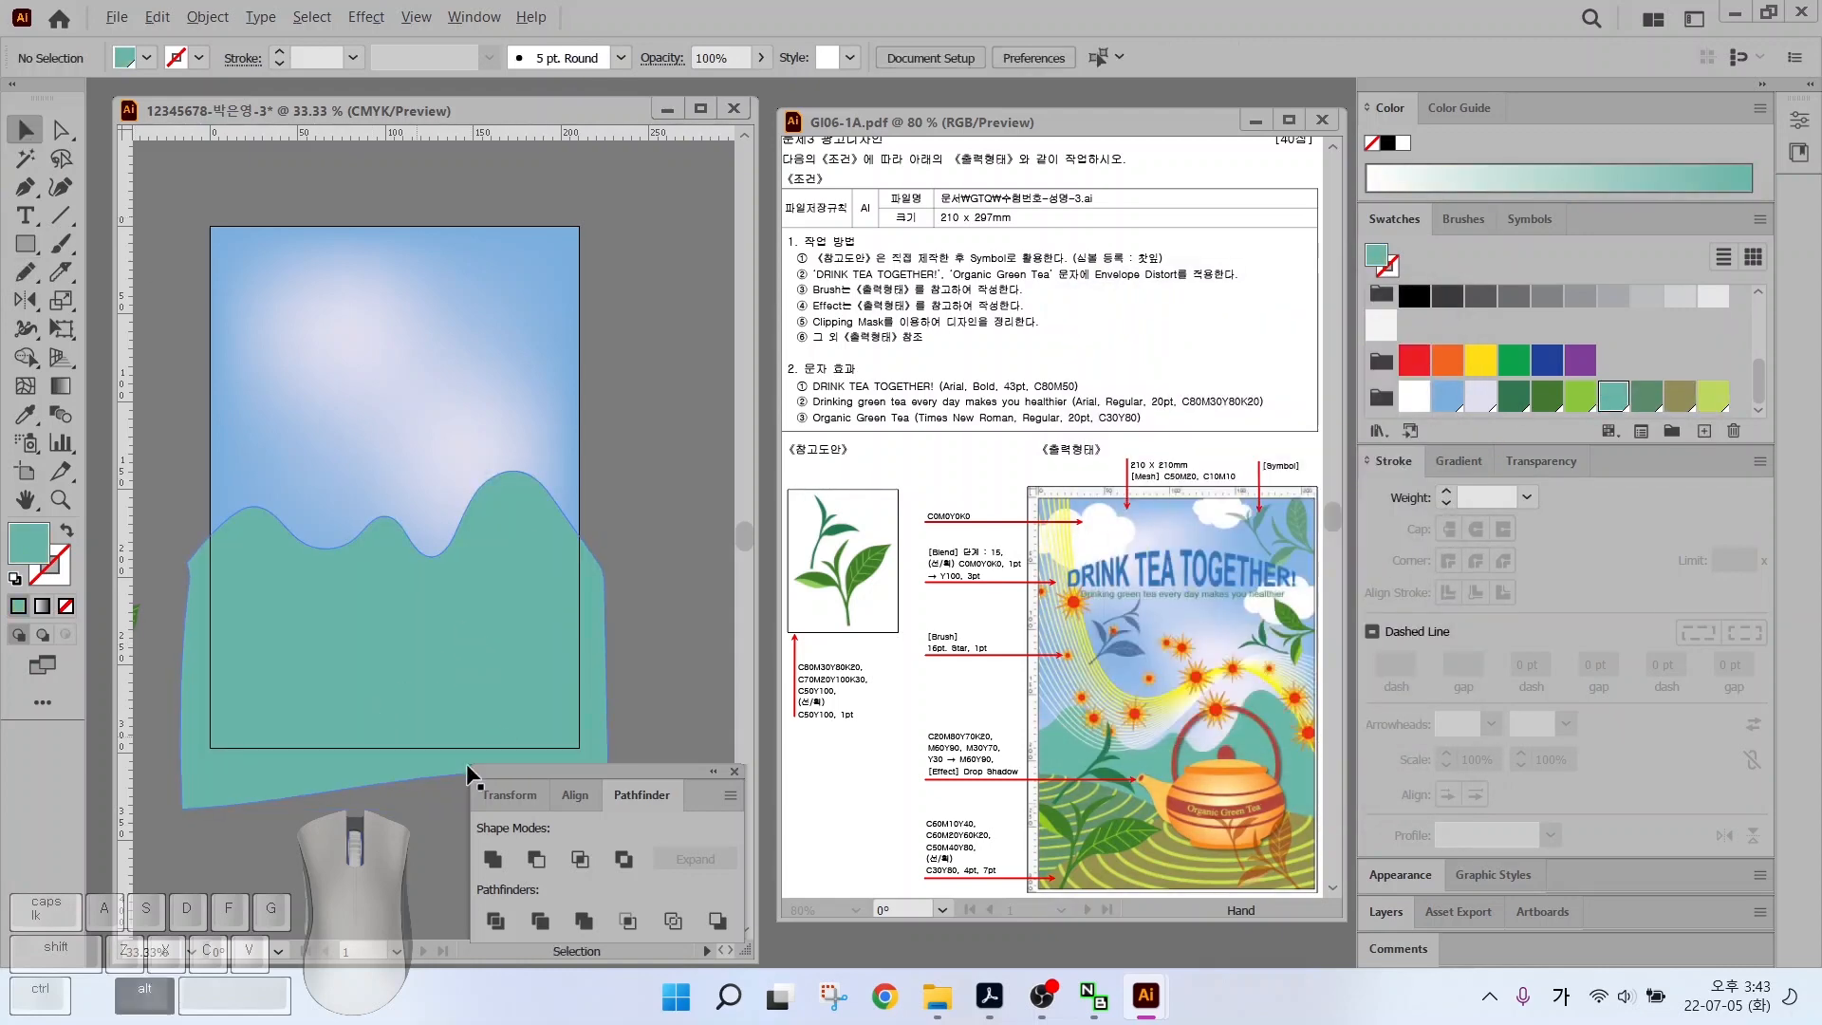
Pencil-draw a closed hill at lower left and fill it dark green
drag(1066, 796, 962, 742)
drag(1232, 883, 1339, 938)
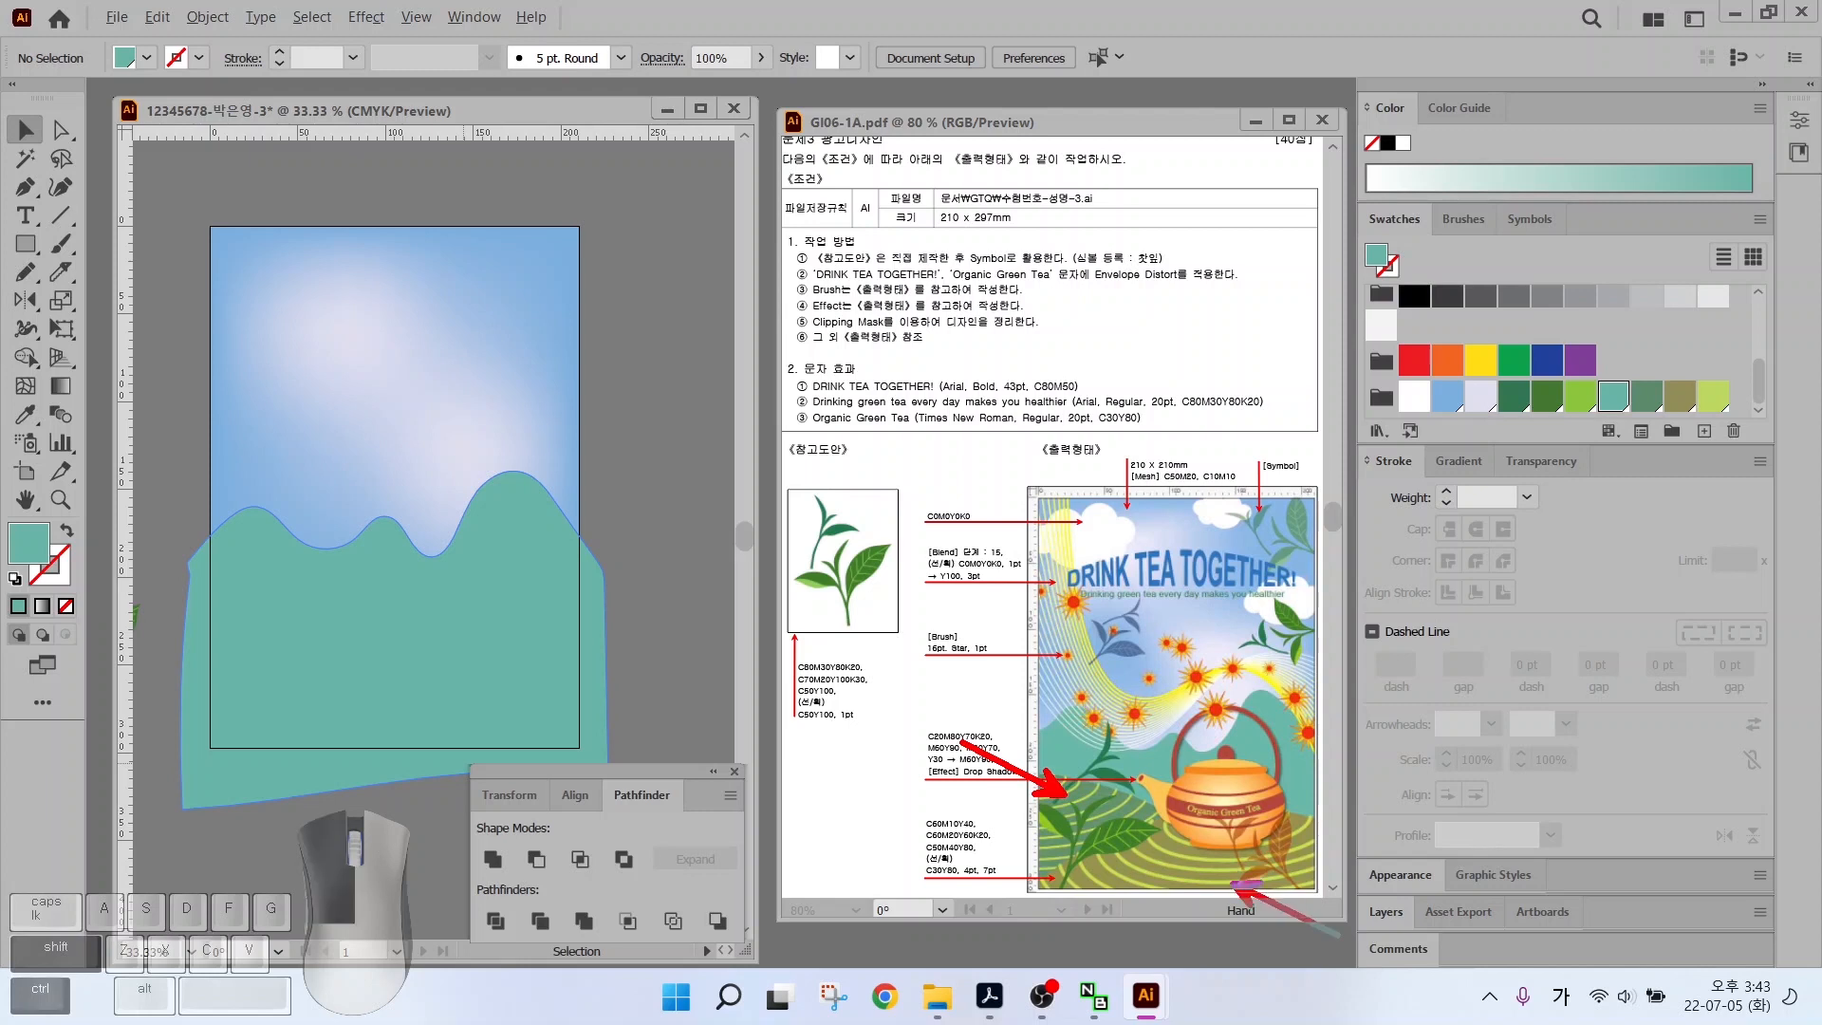
key(Escape)
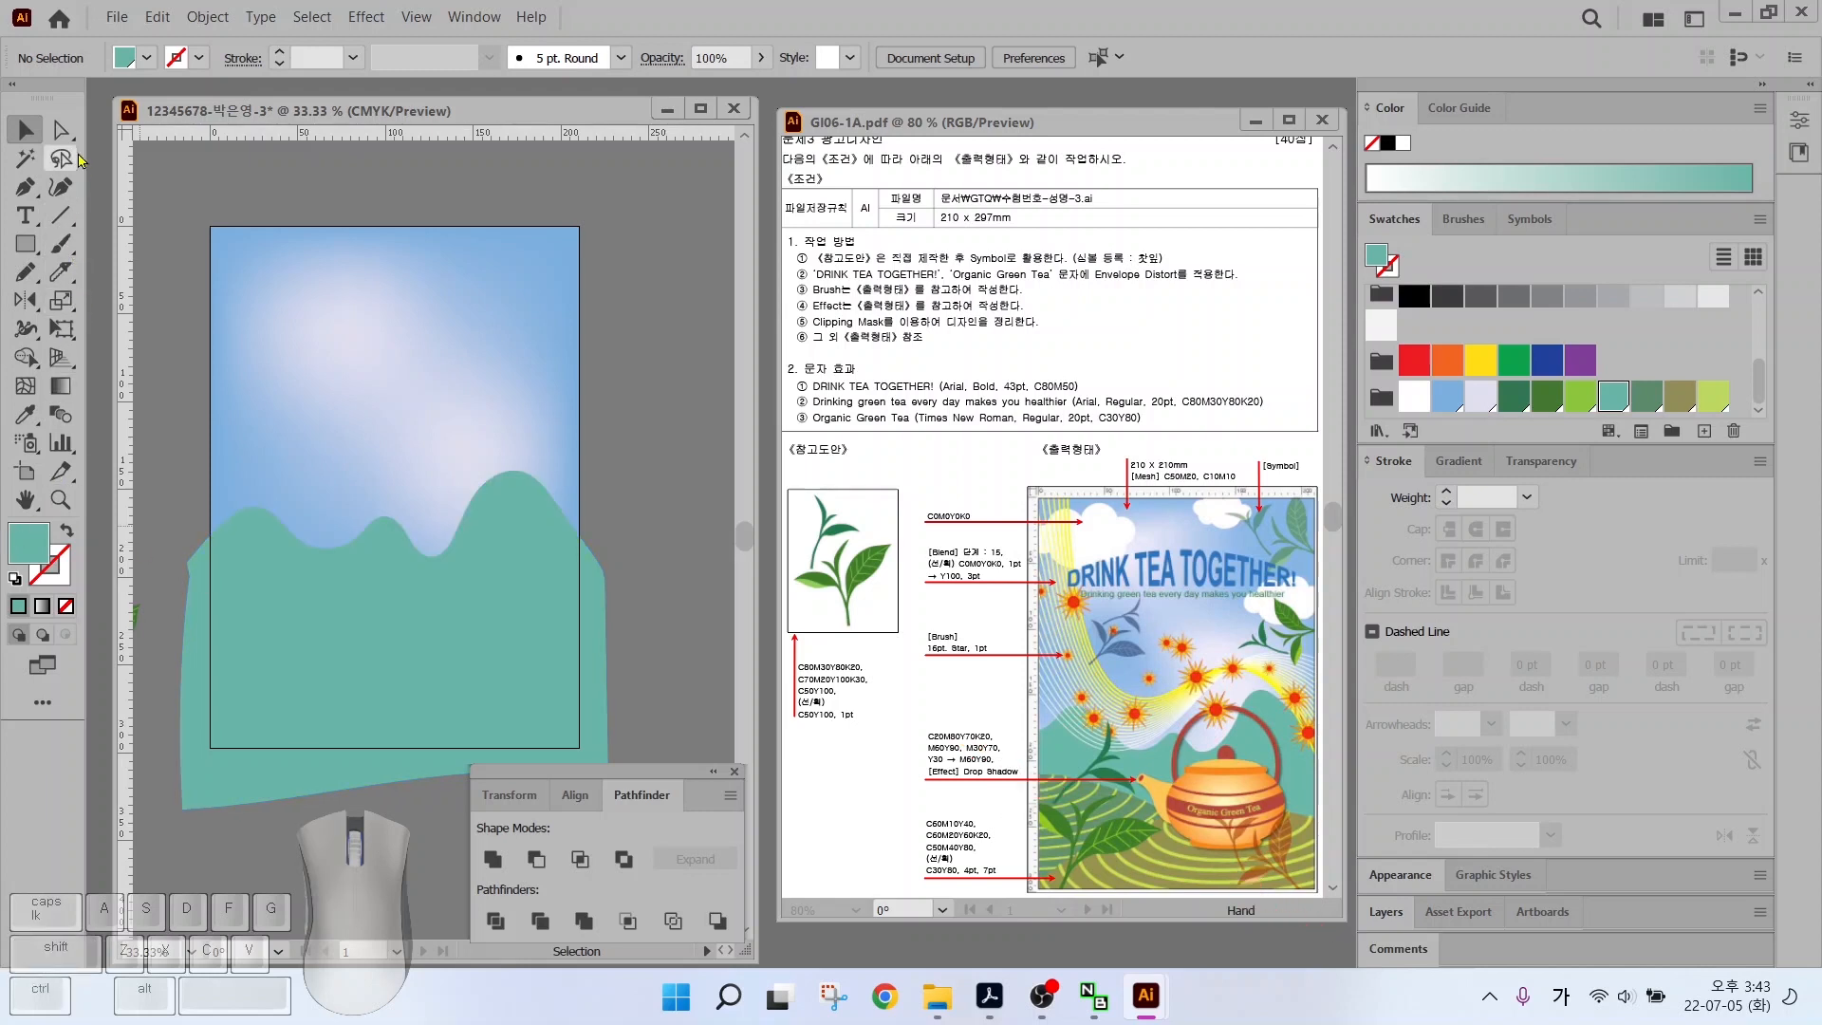
click(25, 272)
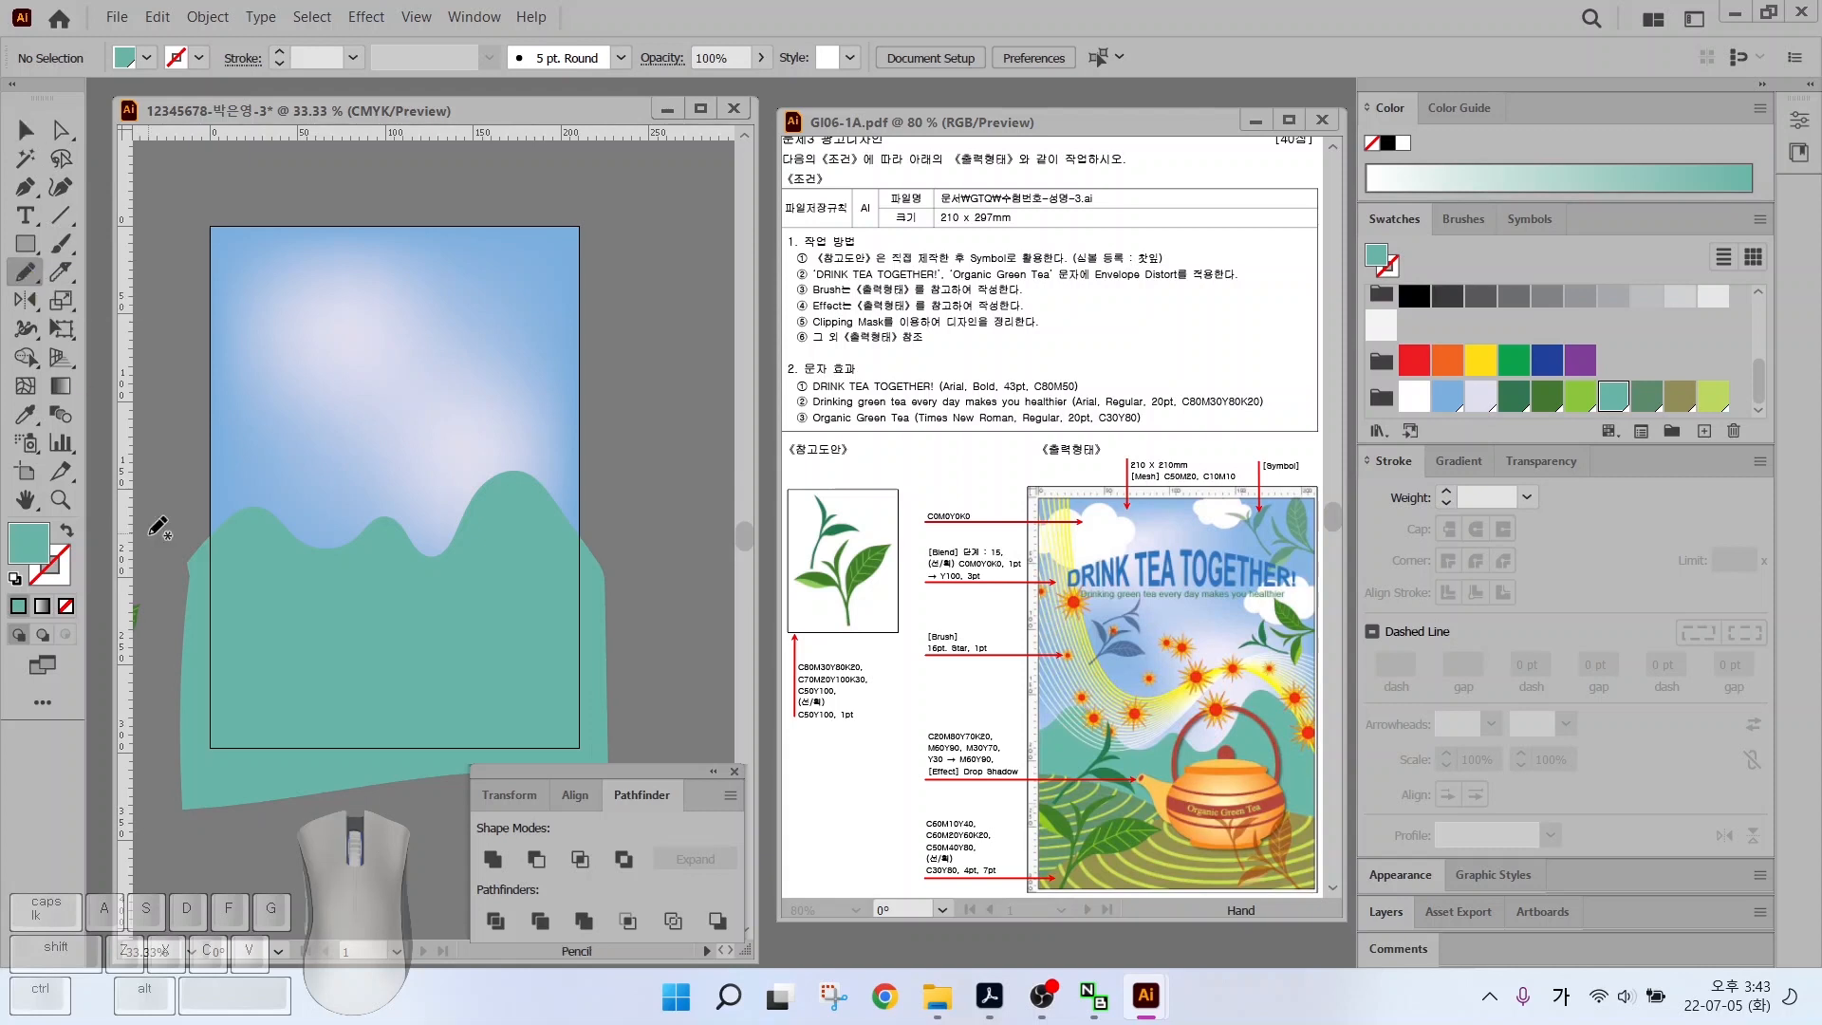
mouse_move(156, 591)
mouse_down()
mouse_move(223, 589)
mouse_move(409, 658)
mouse_move(518, 771)
mouse_up()
drag(158, 797, 157, 590)
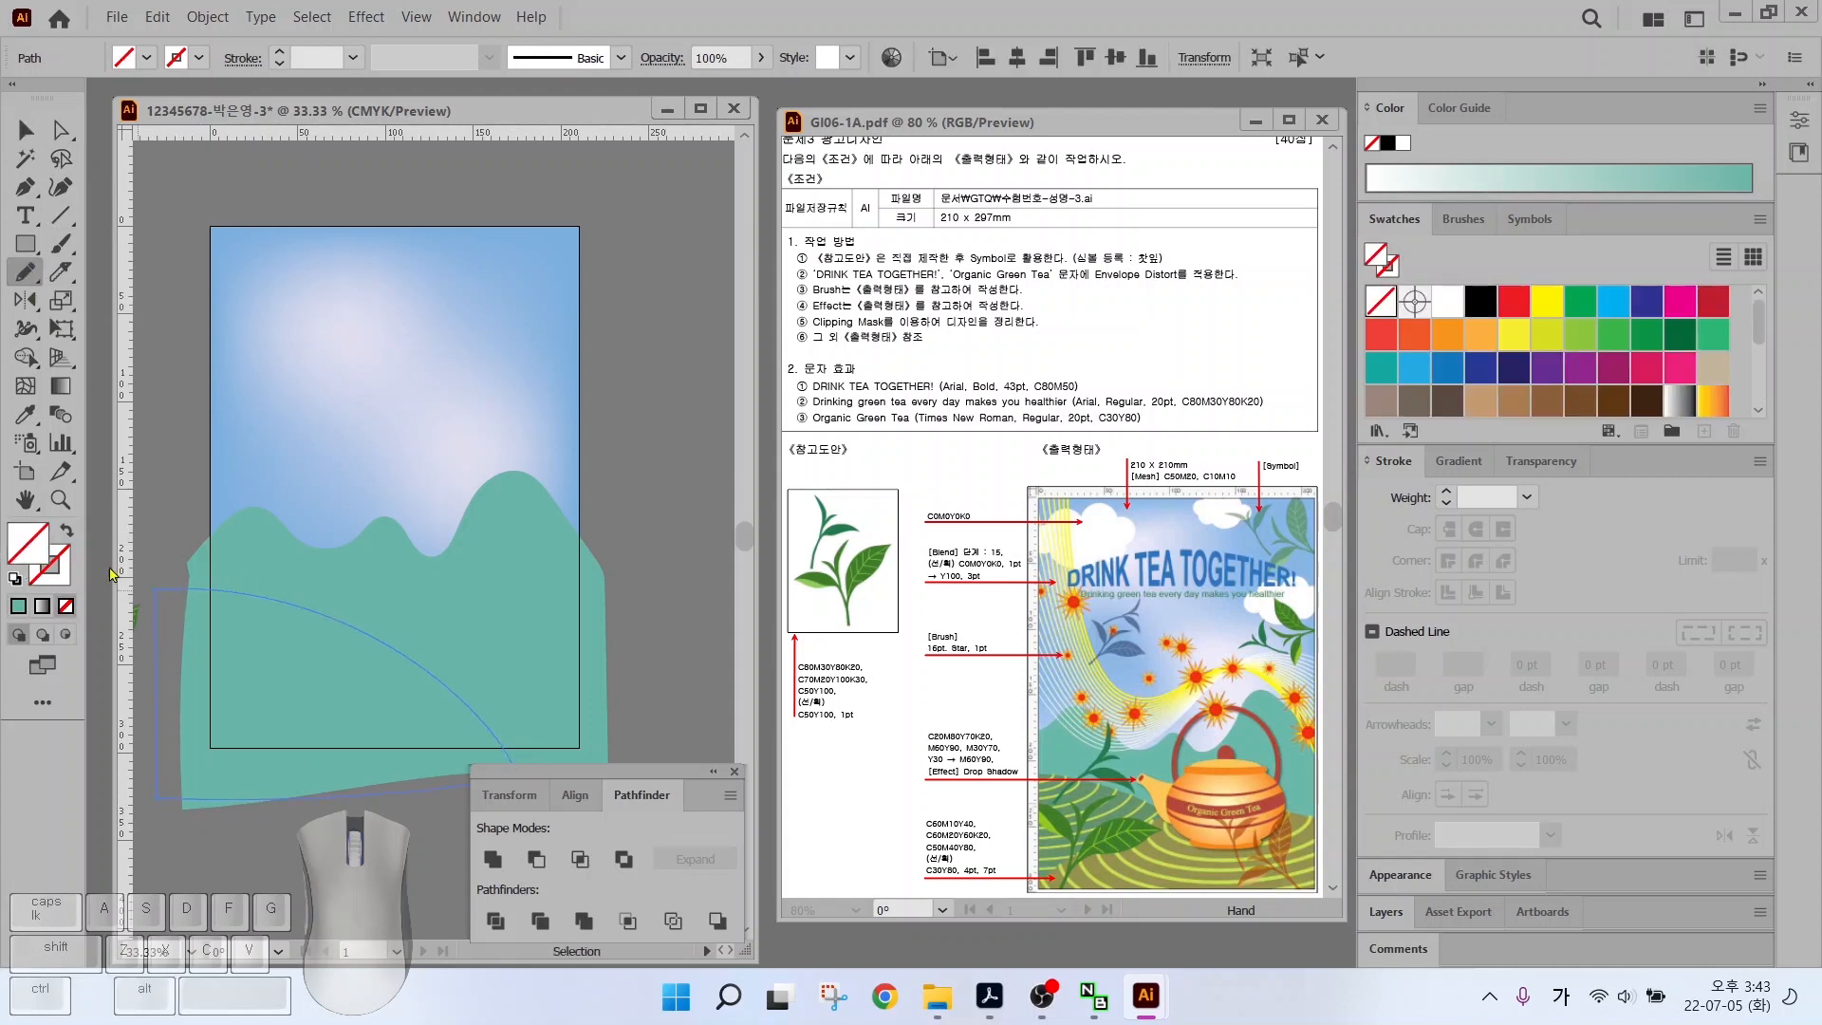
click(1647, 397)
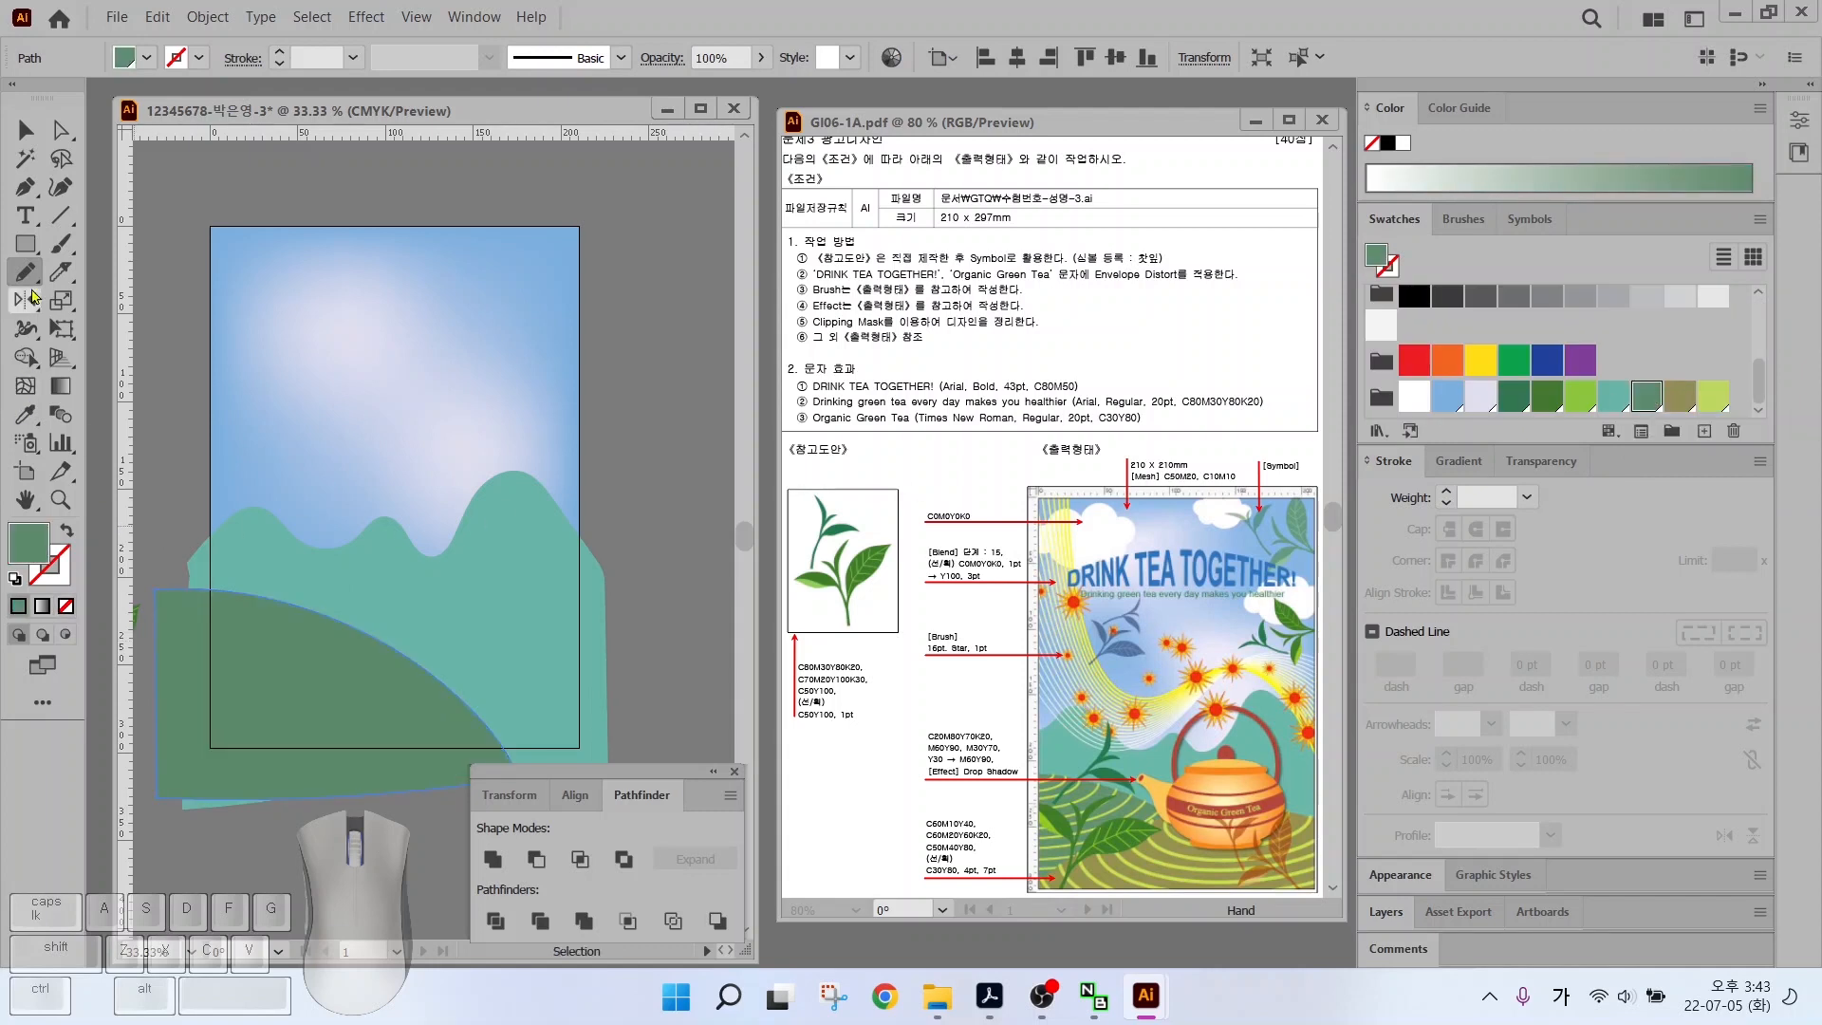
Draw an overlapping olive hill, raise it about 17 mm, then deselect all
drag(186, 750, 298, 690)
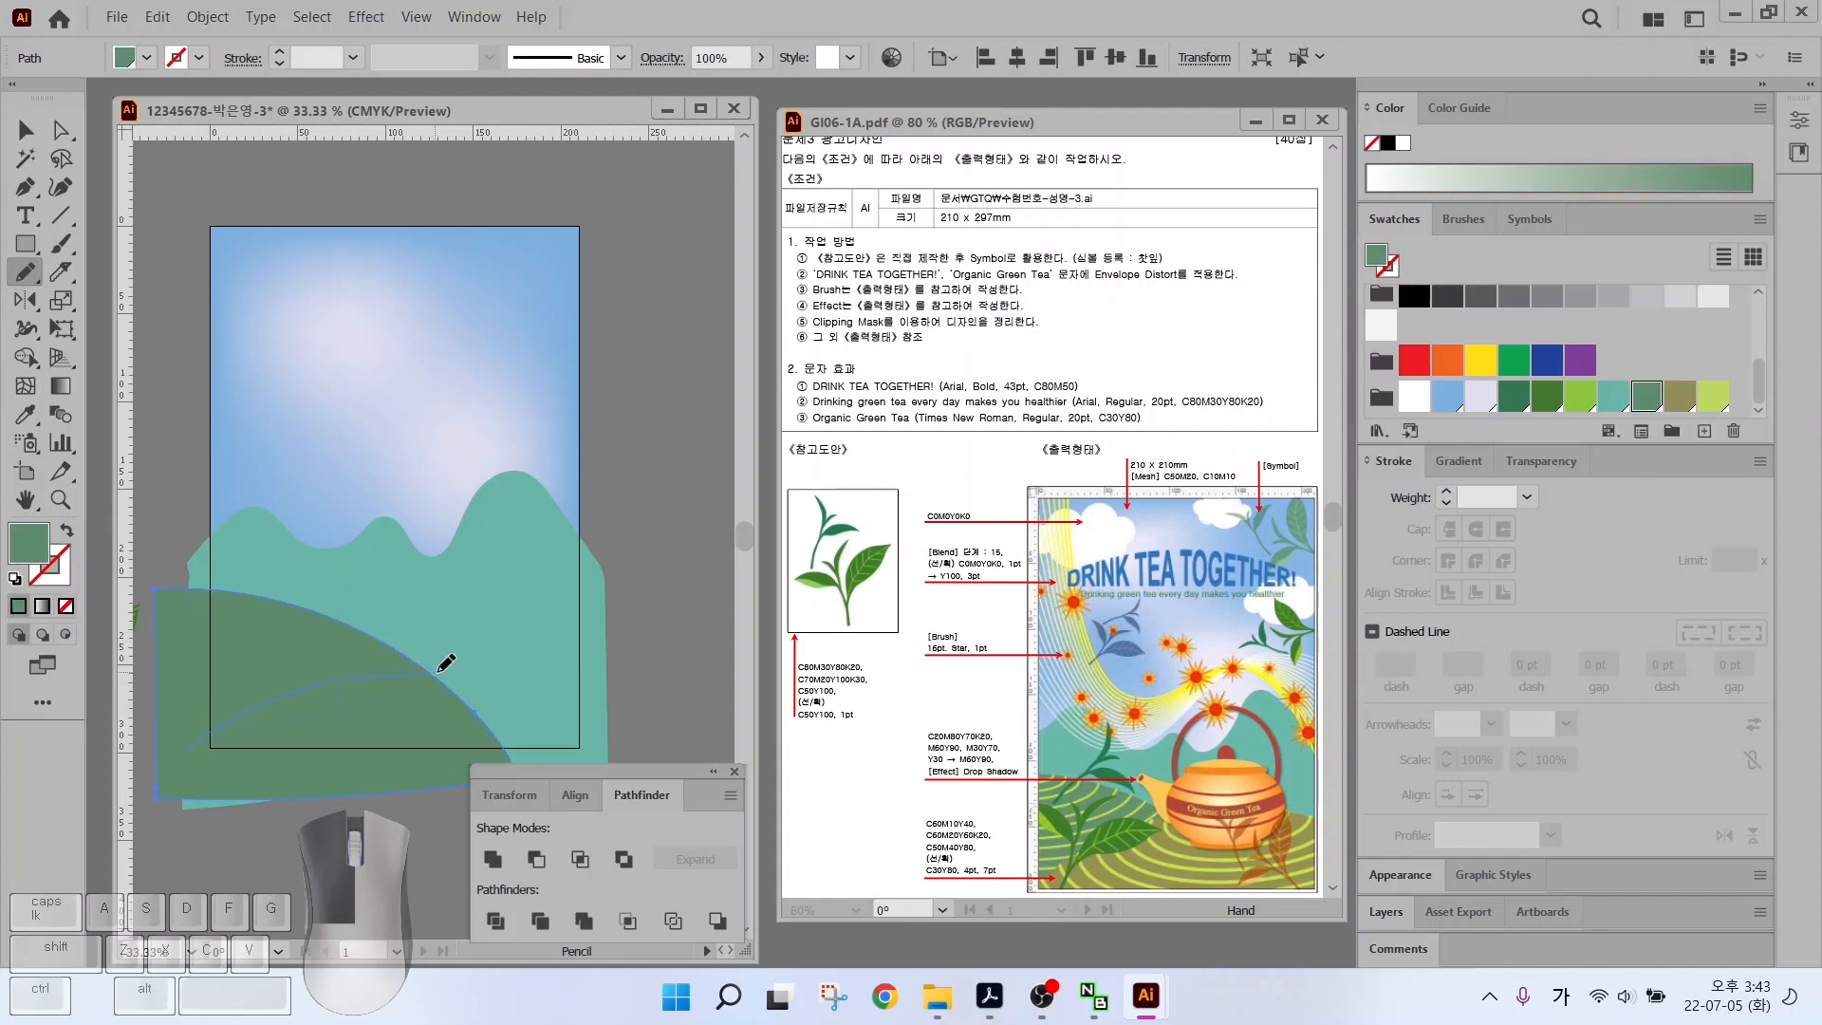
mouse_move(254, 800)
mouse_down()
mouse_move(198, 801)
mouse_move(190, 746)
mouse_up()
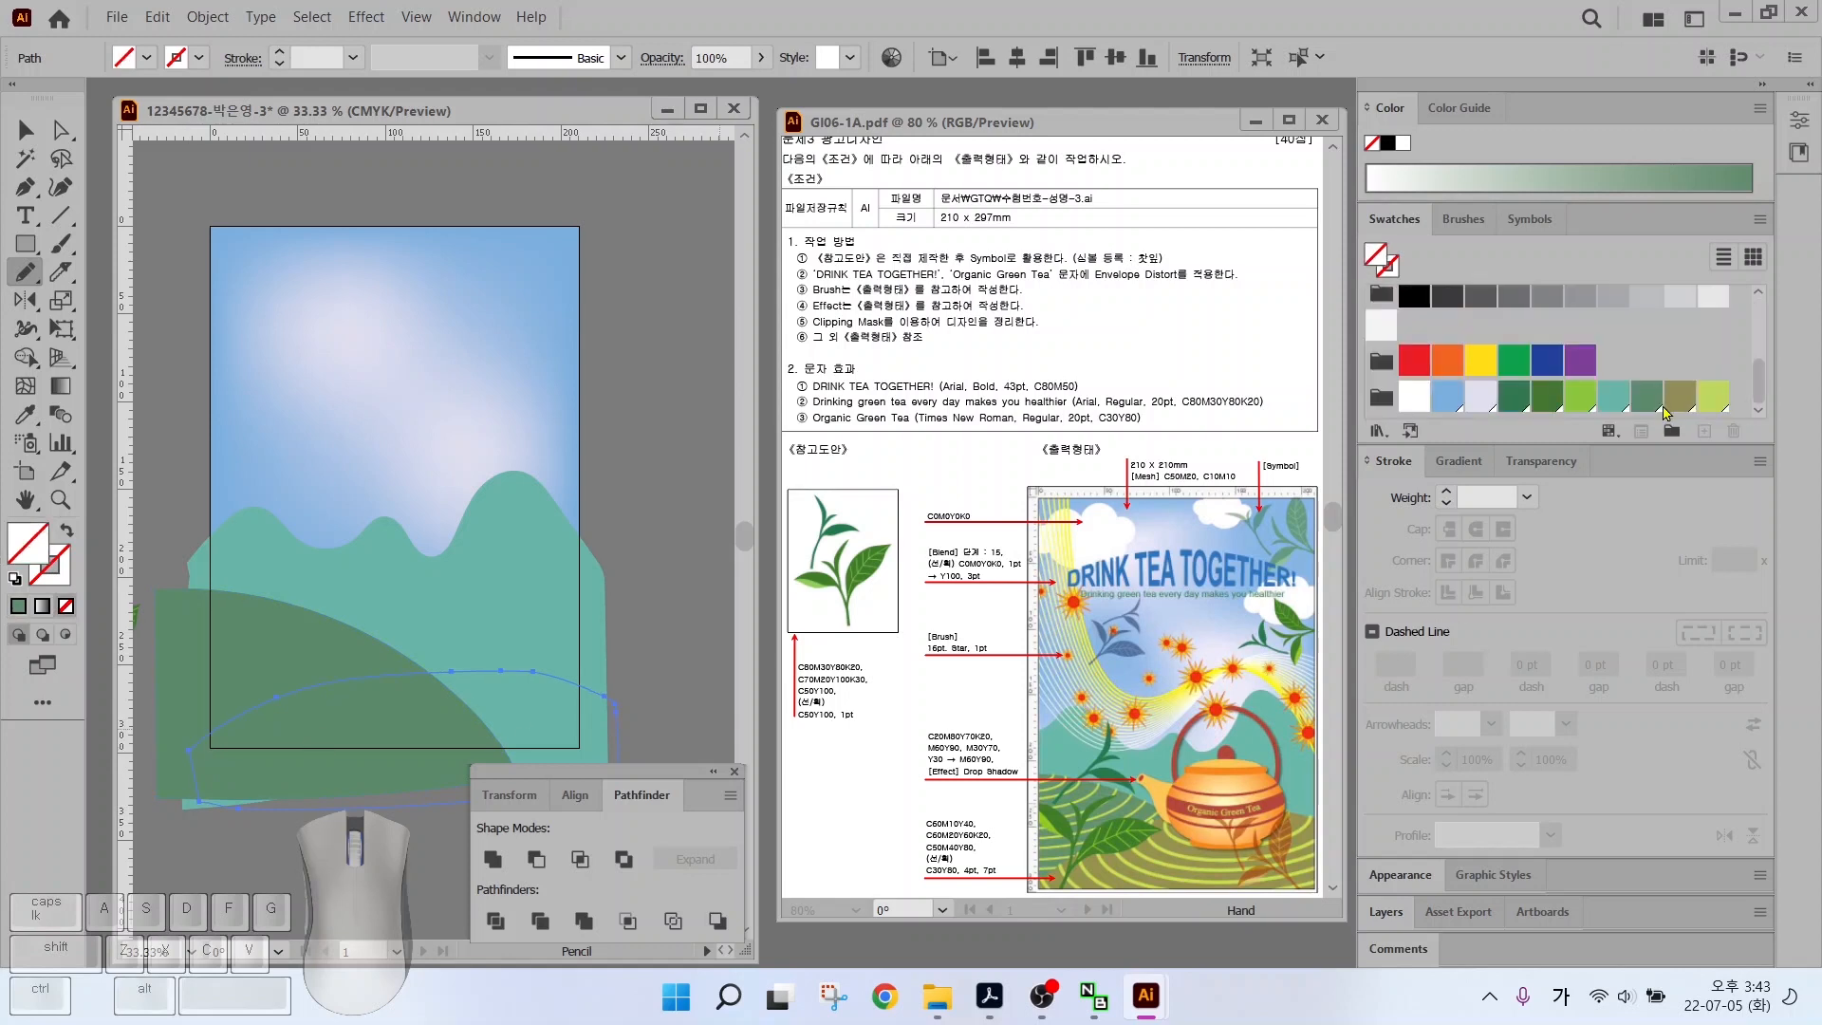
click(1681, 401)
key(v)
click(195, 634)
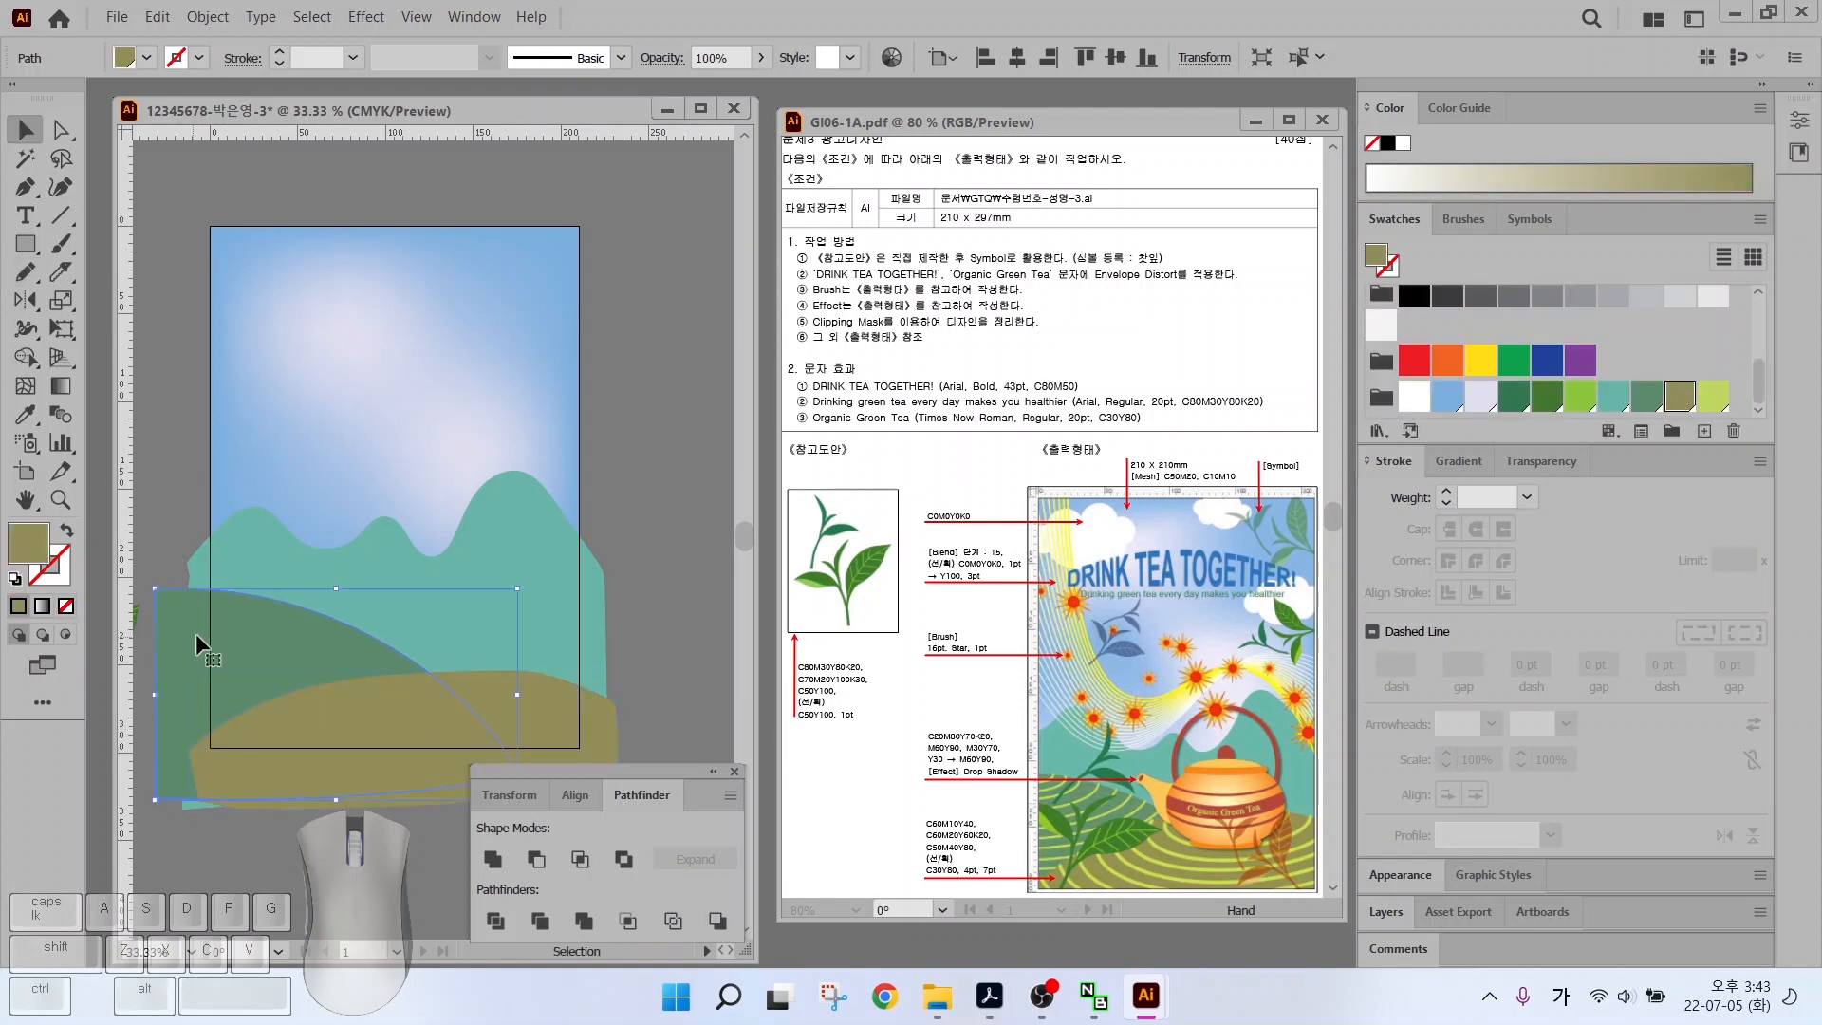
drag(465, 696, 466, 670)
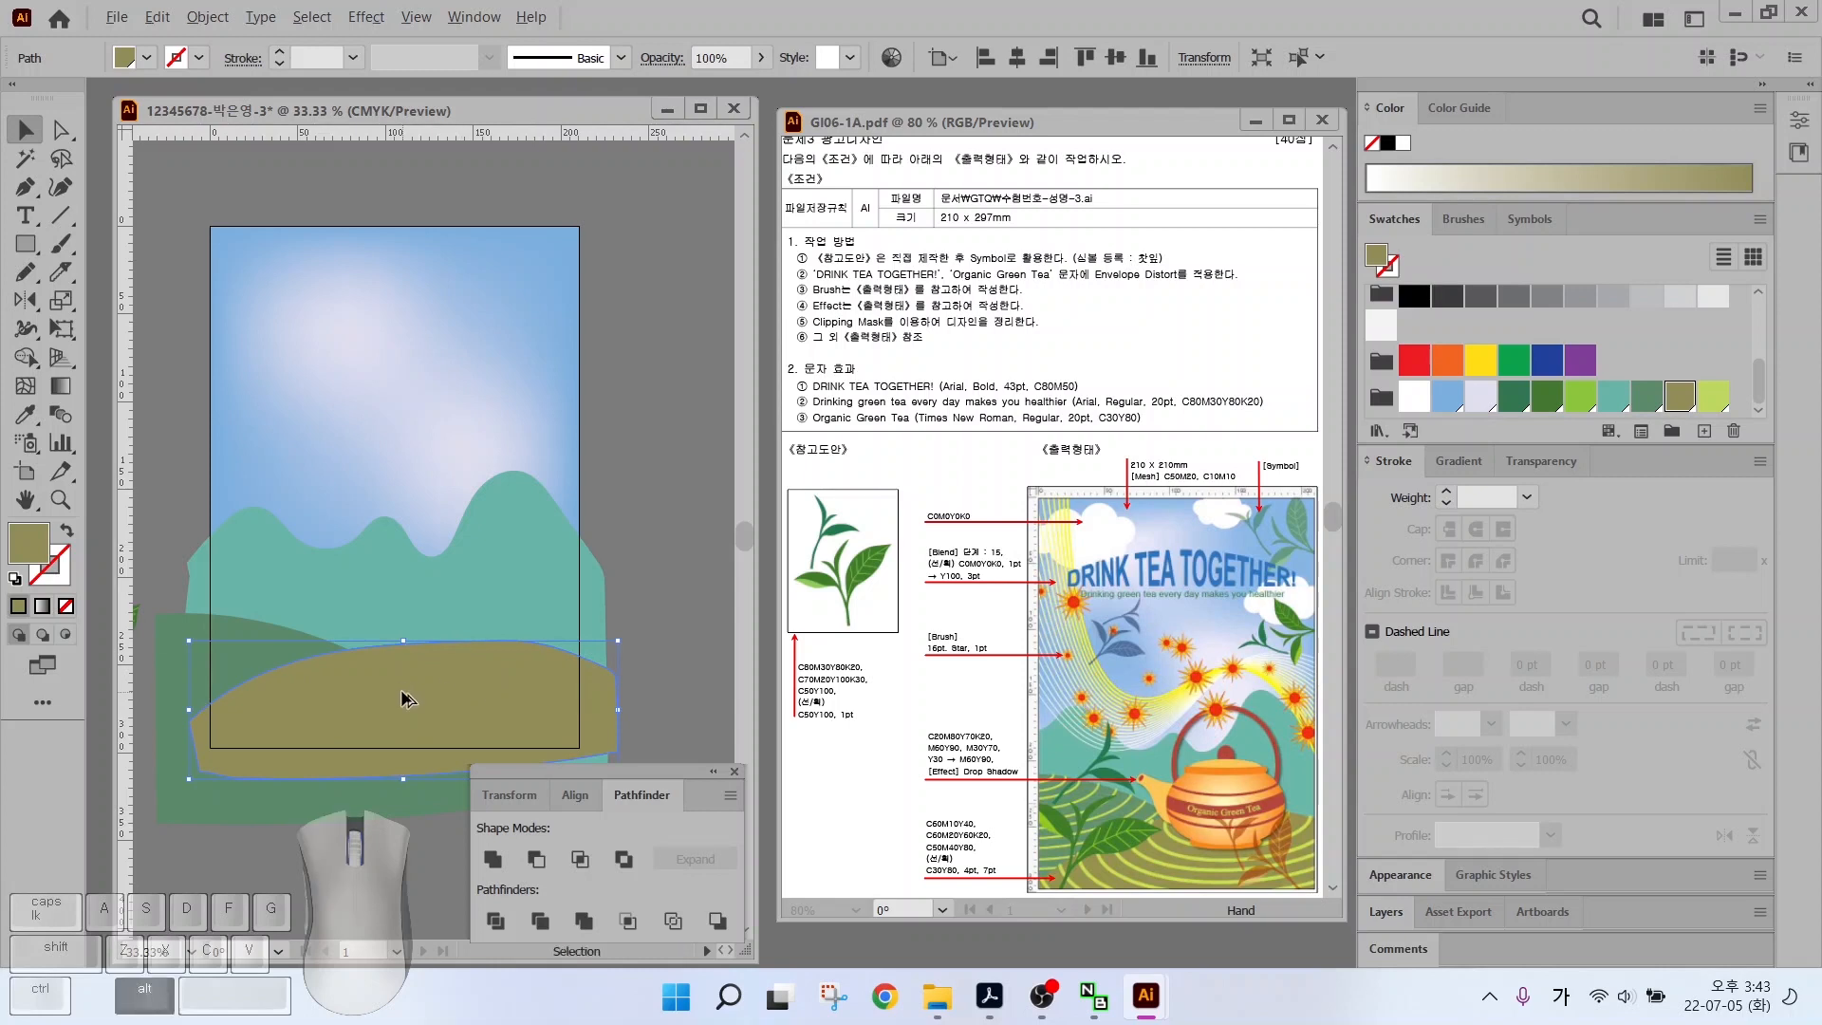
scroll(379, 645, up, 2)
drag(366, 615, 638, 515)
key(ctrl+shift+a)
drag(1059, 780, 1129, 711)
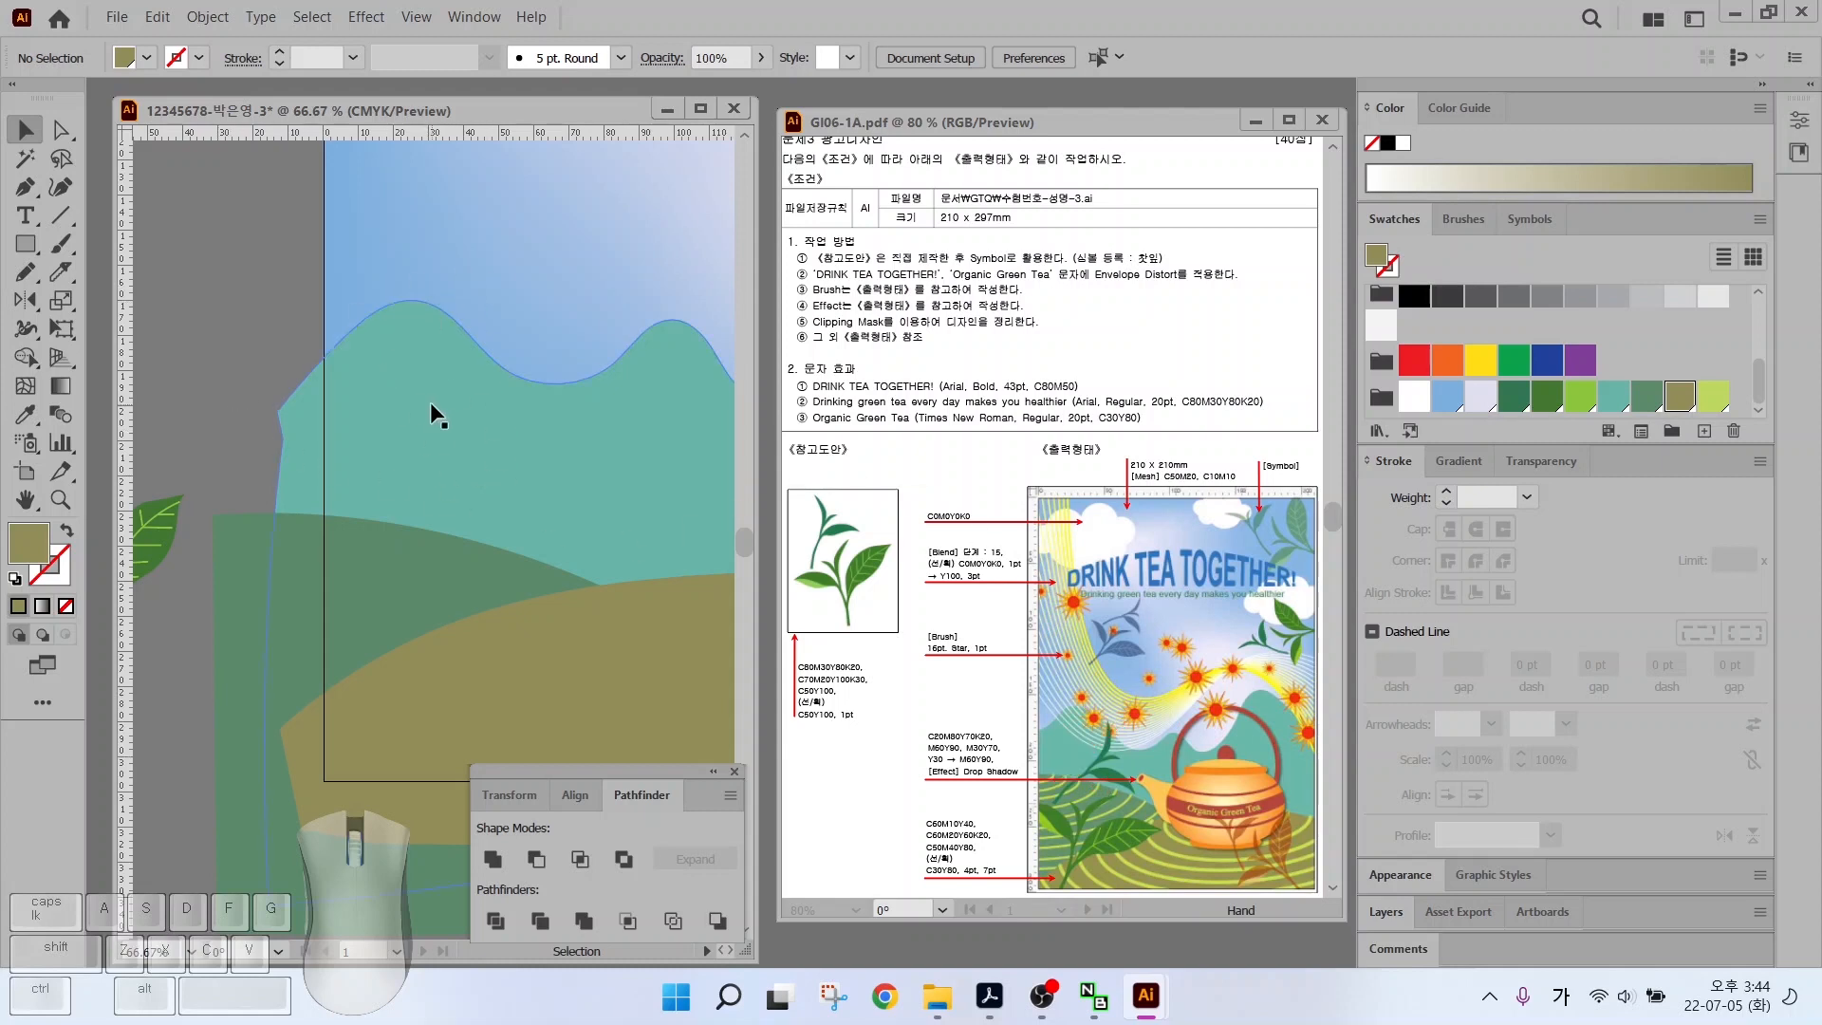
Pencil-draw lime 4 pt tea-row arcs on the green hill
click(1713, 396)
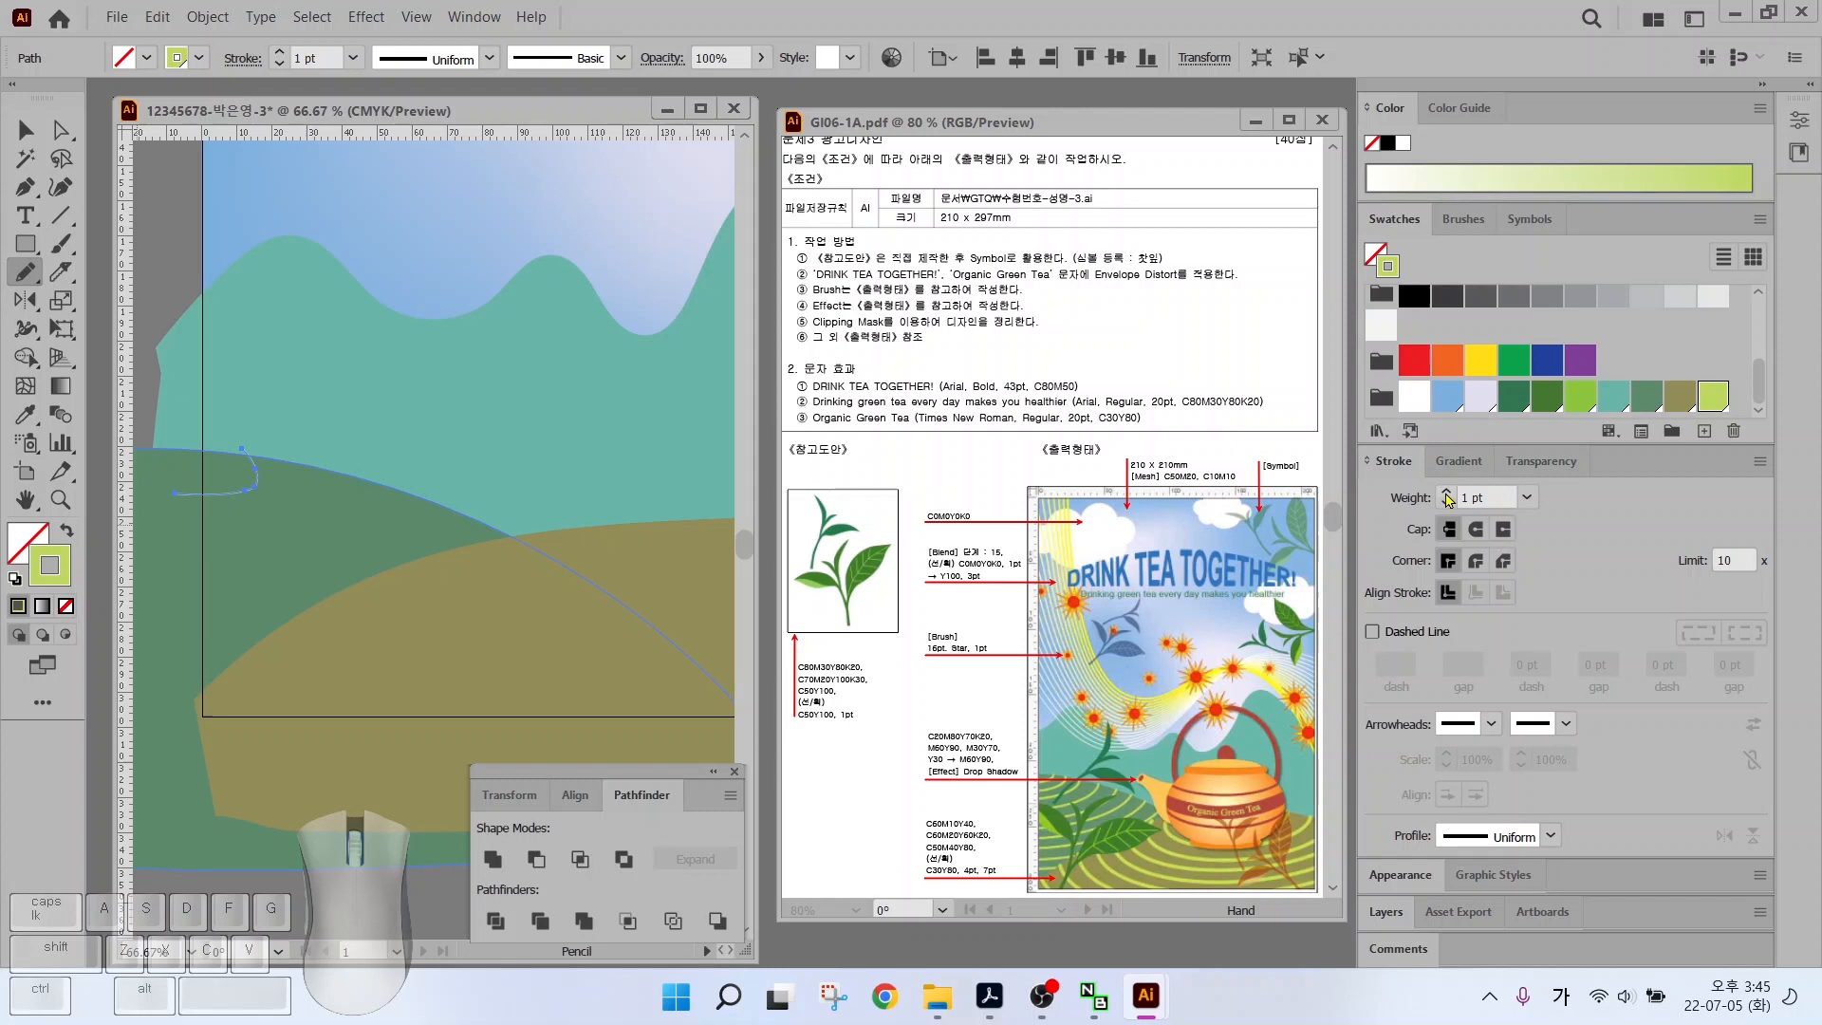
click(1445, 492)
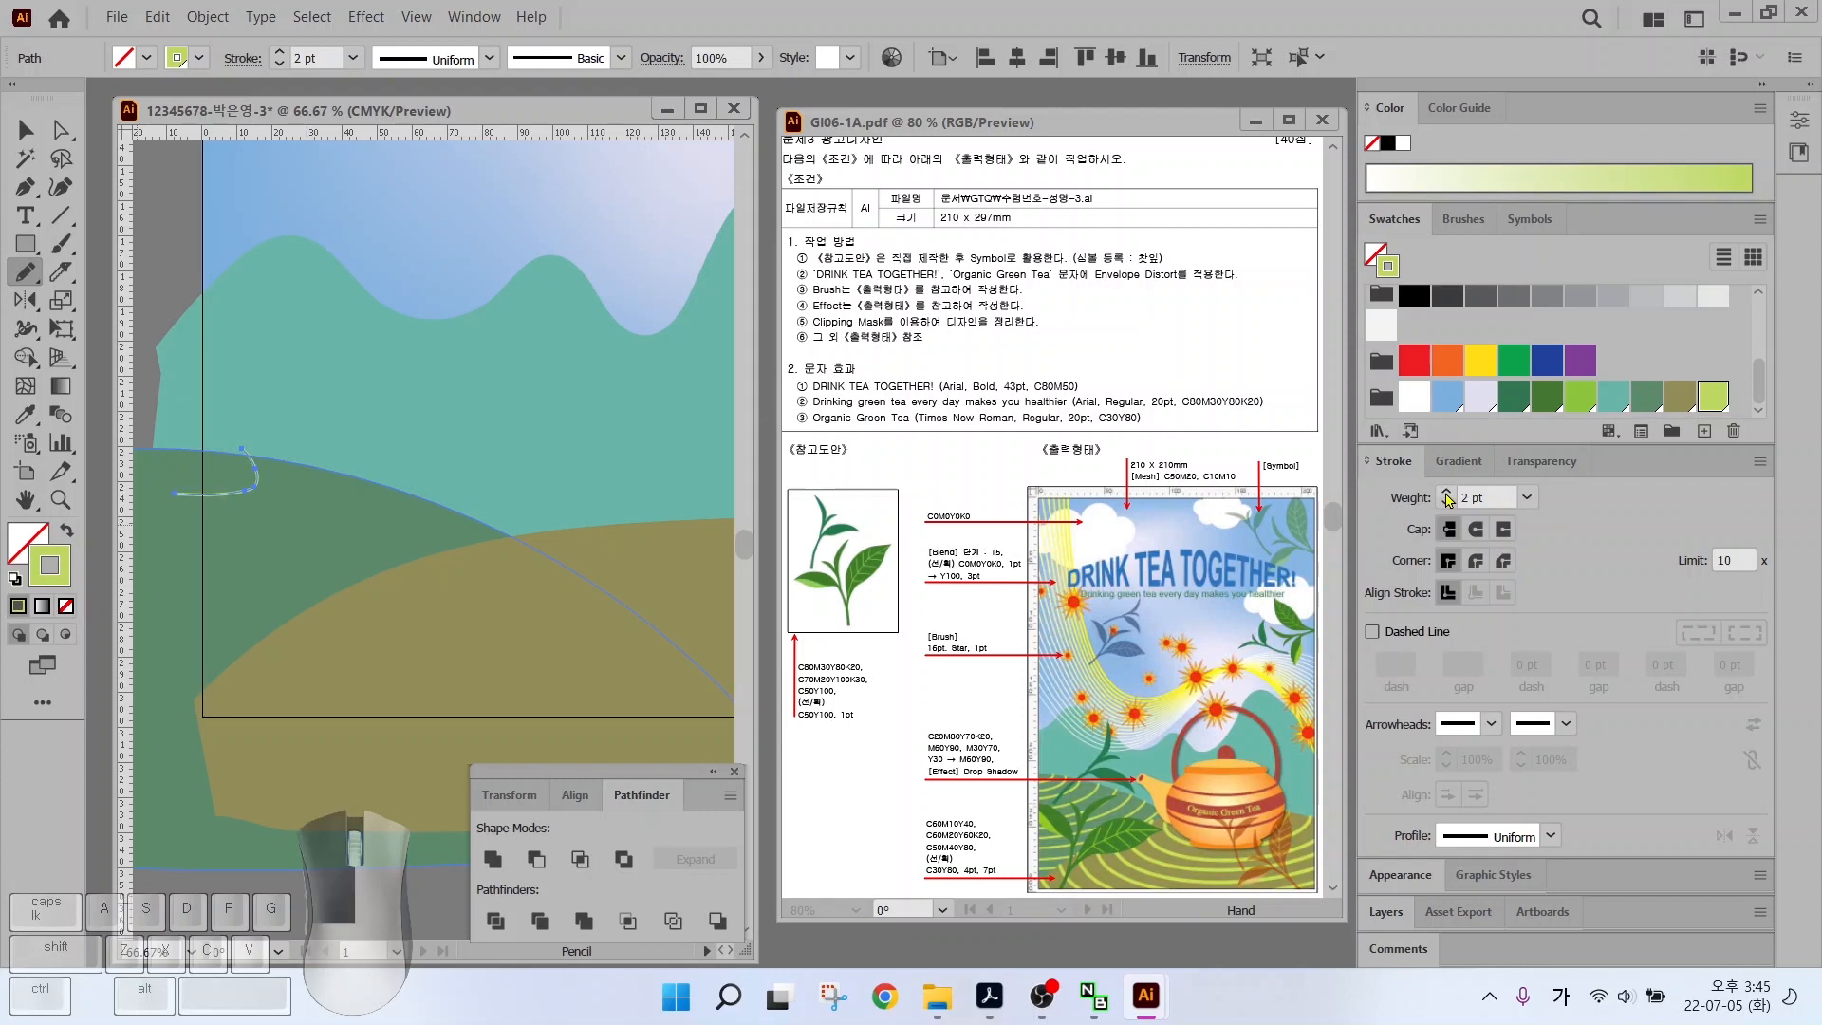
click(1445, 492)
click(1445, 493)
click(26, 129)
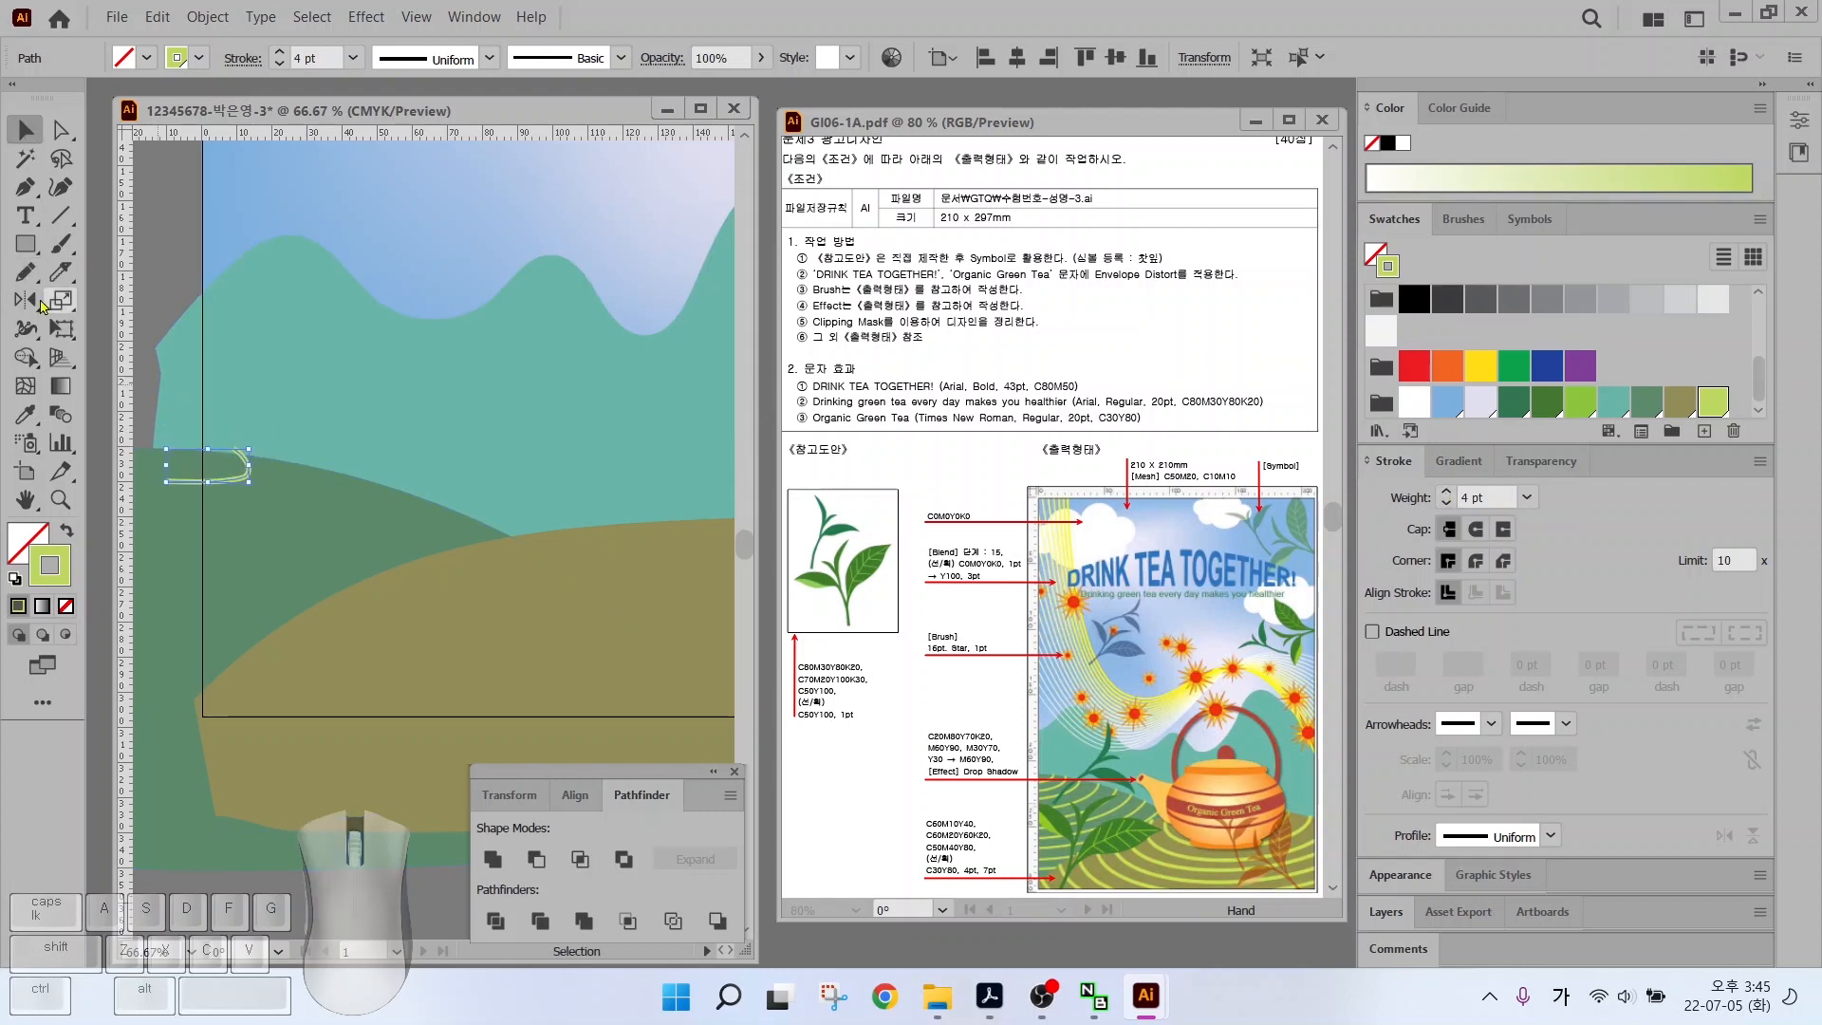
click(25, 272)
drag(175, 500, 163, 503)
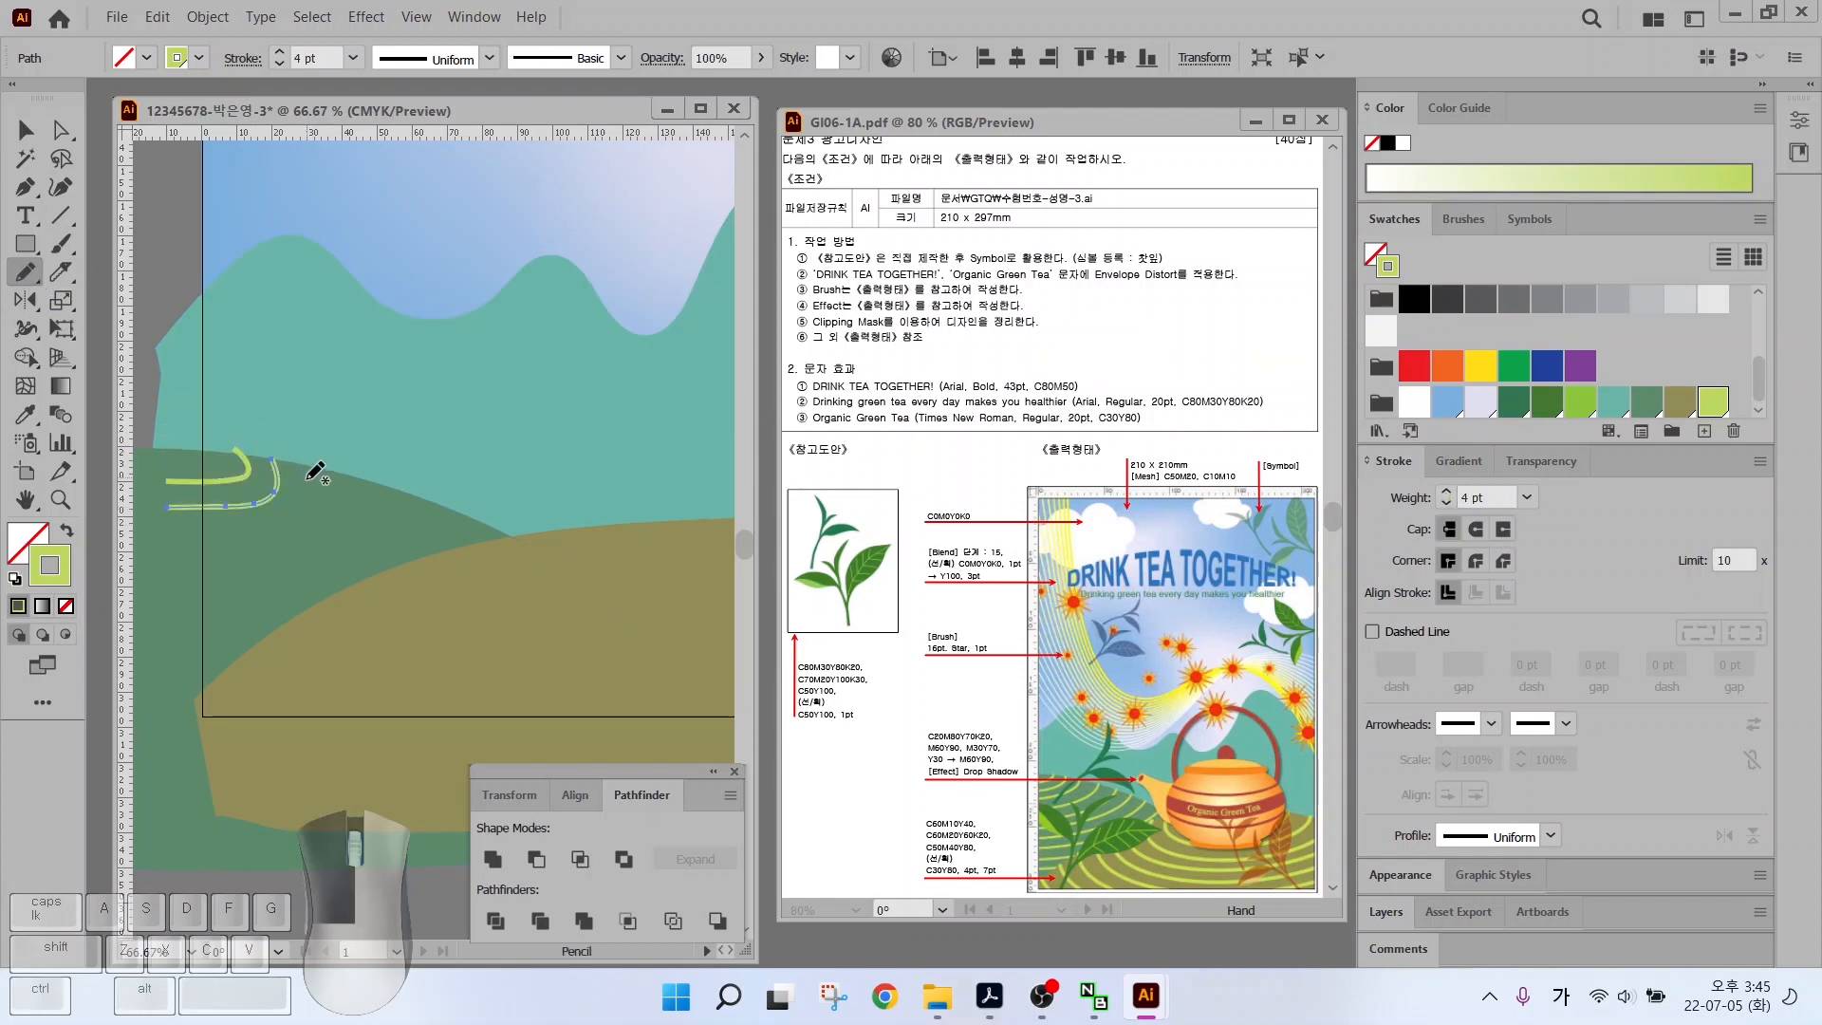
mouse_move(318, 467)
mouse_down()
mouse_move(149, 528)
mouse_move(345, 508)
mouse_move(142, 555)
mouse_up()
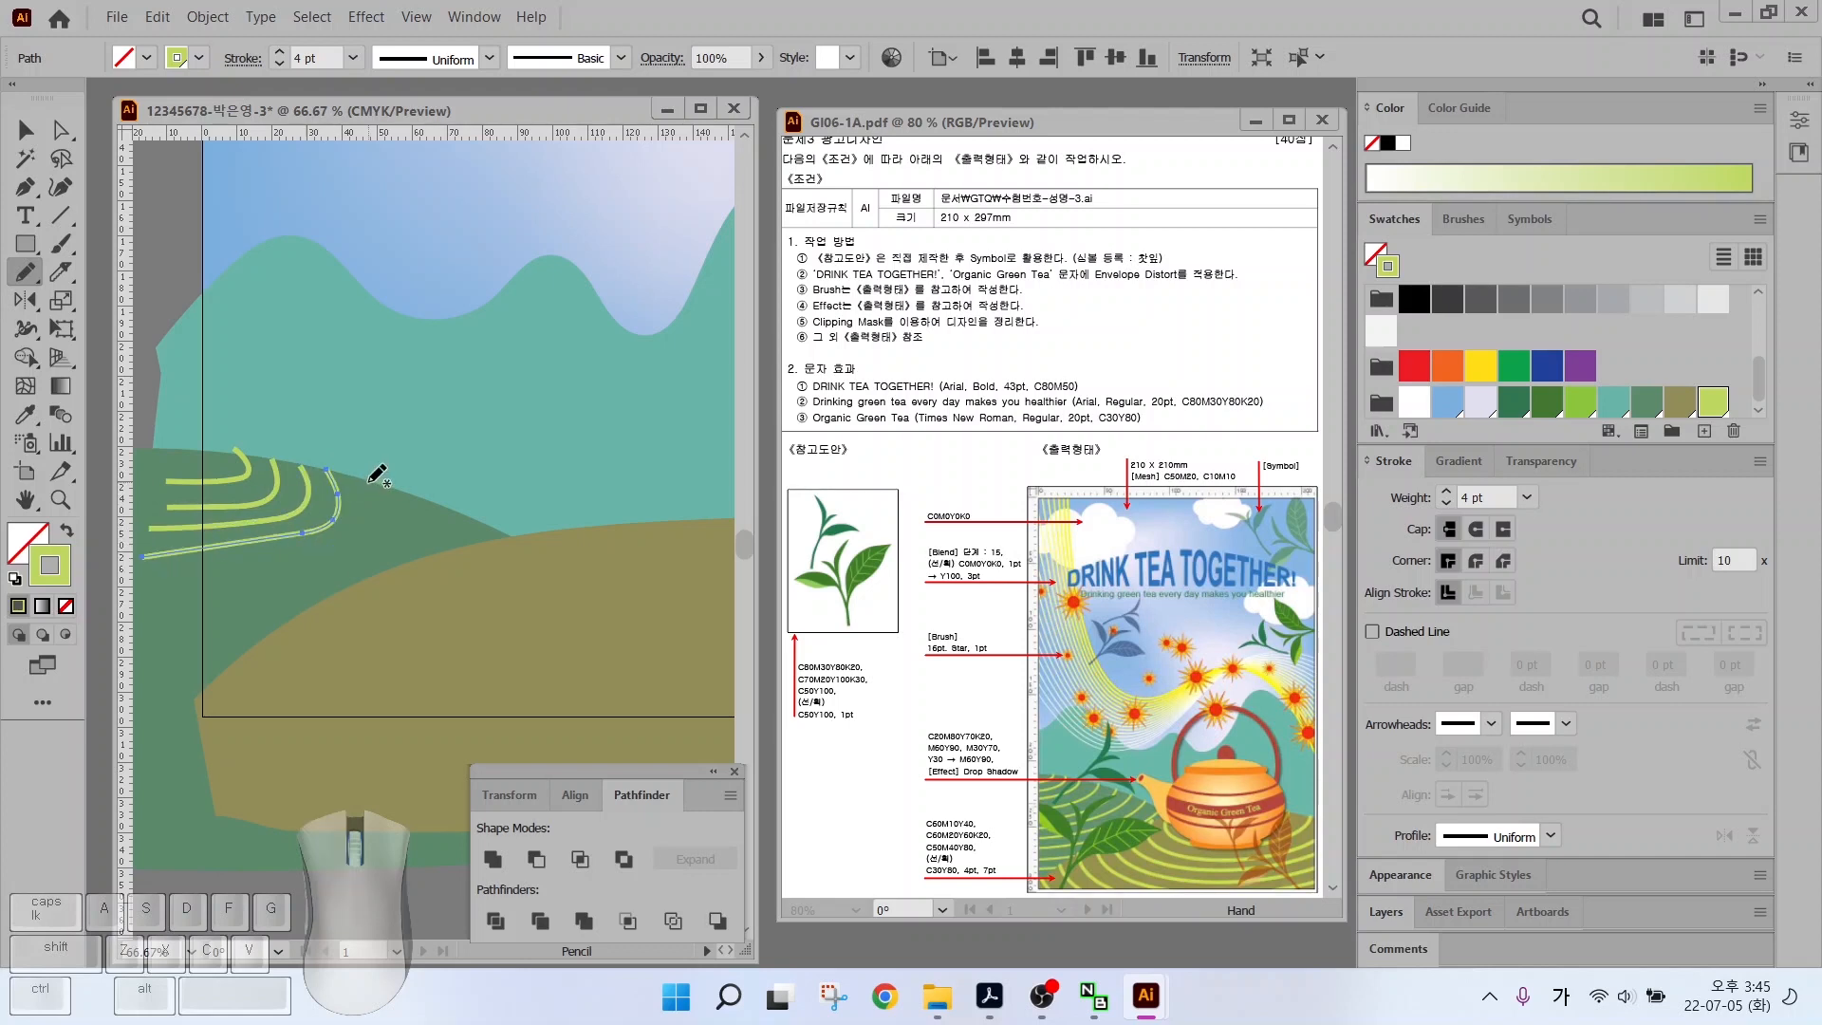
mouse_move(340, 474)
mouse_down()
mouse_move(224, 552)
mouse_move(151, 568)
mouse_move(222, 587)
mouse_move(156, 584)
mouse_up()
mouse_move(374, 479)
mouse_down()
mouse_move(358, 545)
mouse_move(189, 585)
mouse_move(362, 573)
mouse_up()
drag(151, 623, 150, 622)
mouse_move(454, 503)
mouse_down()
mouse_move(270, 634)
mouse_move(135, 655)
mouse_up()
Send the outer lime arc backward behind the hill via Arrange
key(v)
right_click(517, 617)
mouse_move(651, 492)
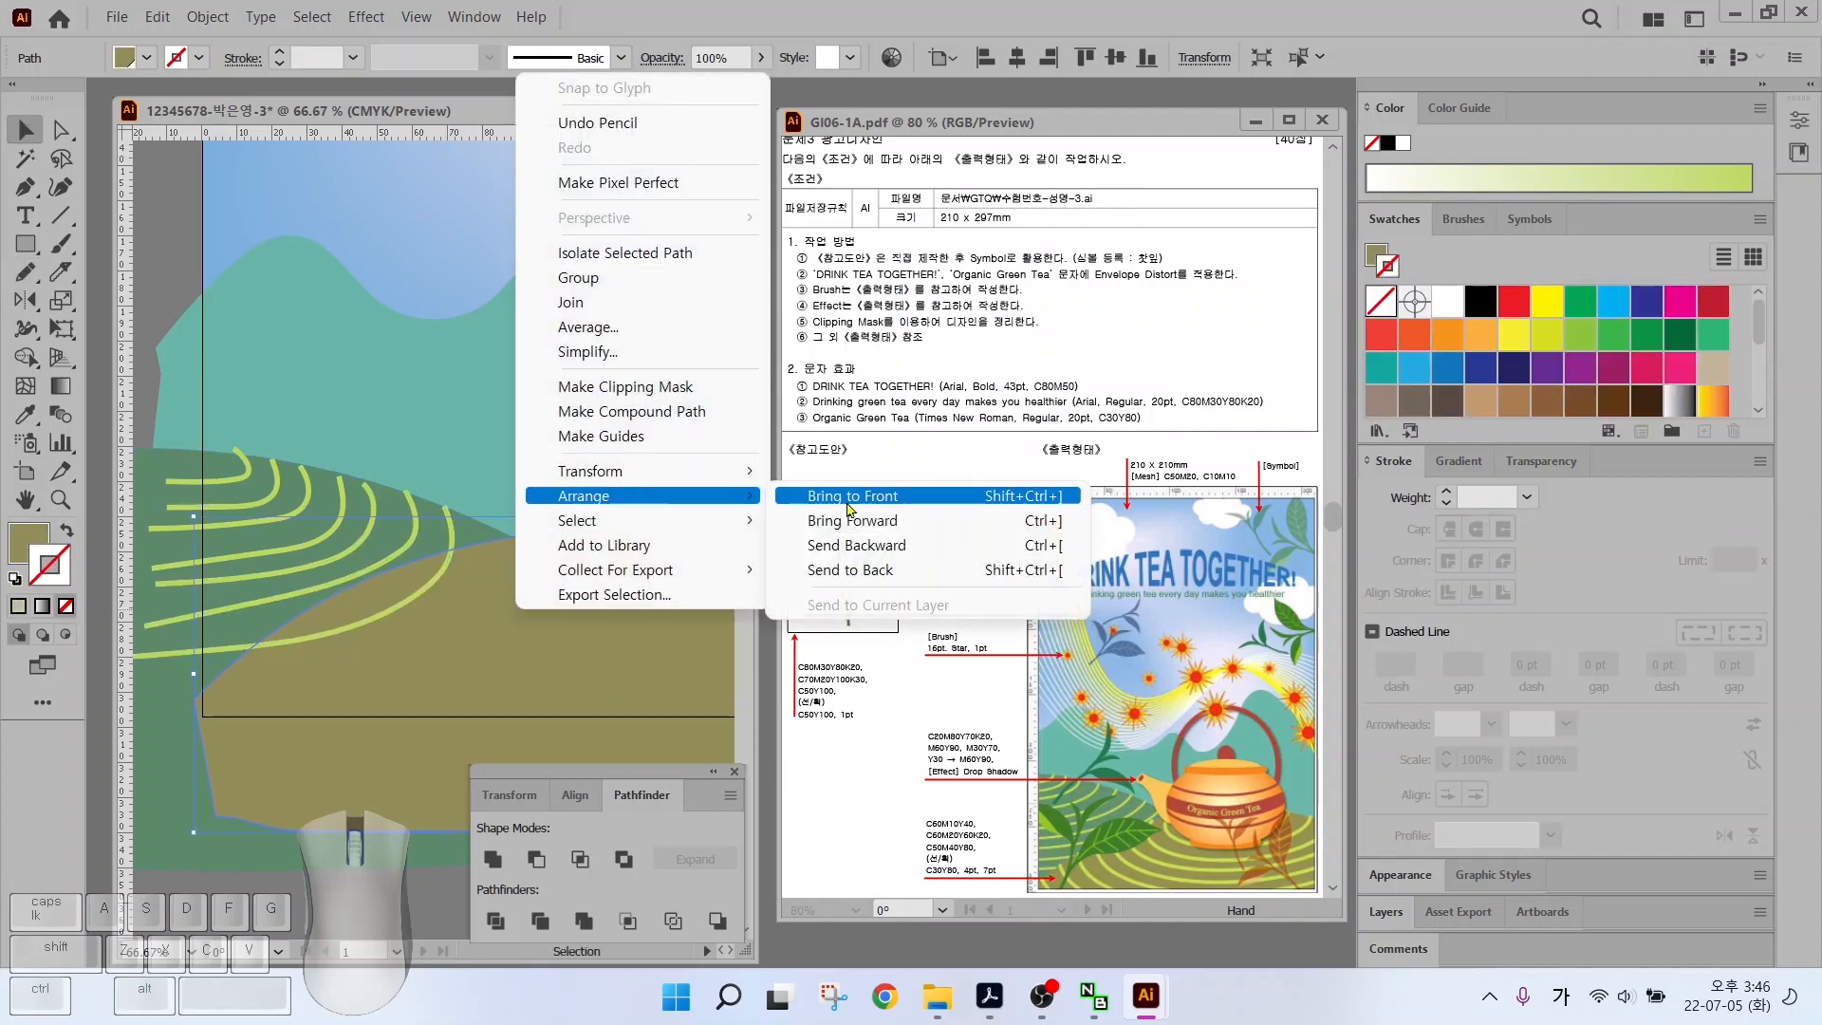
click(858, 544)
click(263, 615)
click(366, 576)
drag(466, 525, 317, 463)
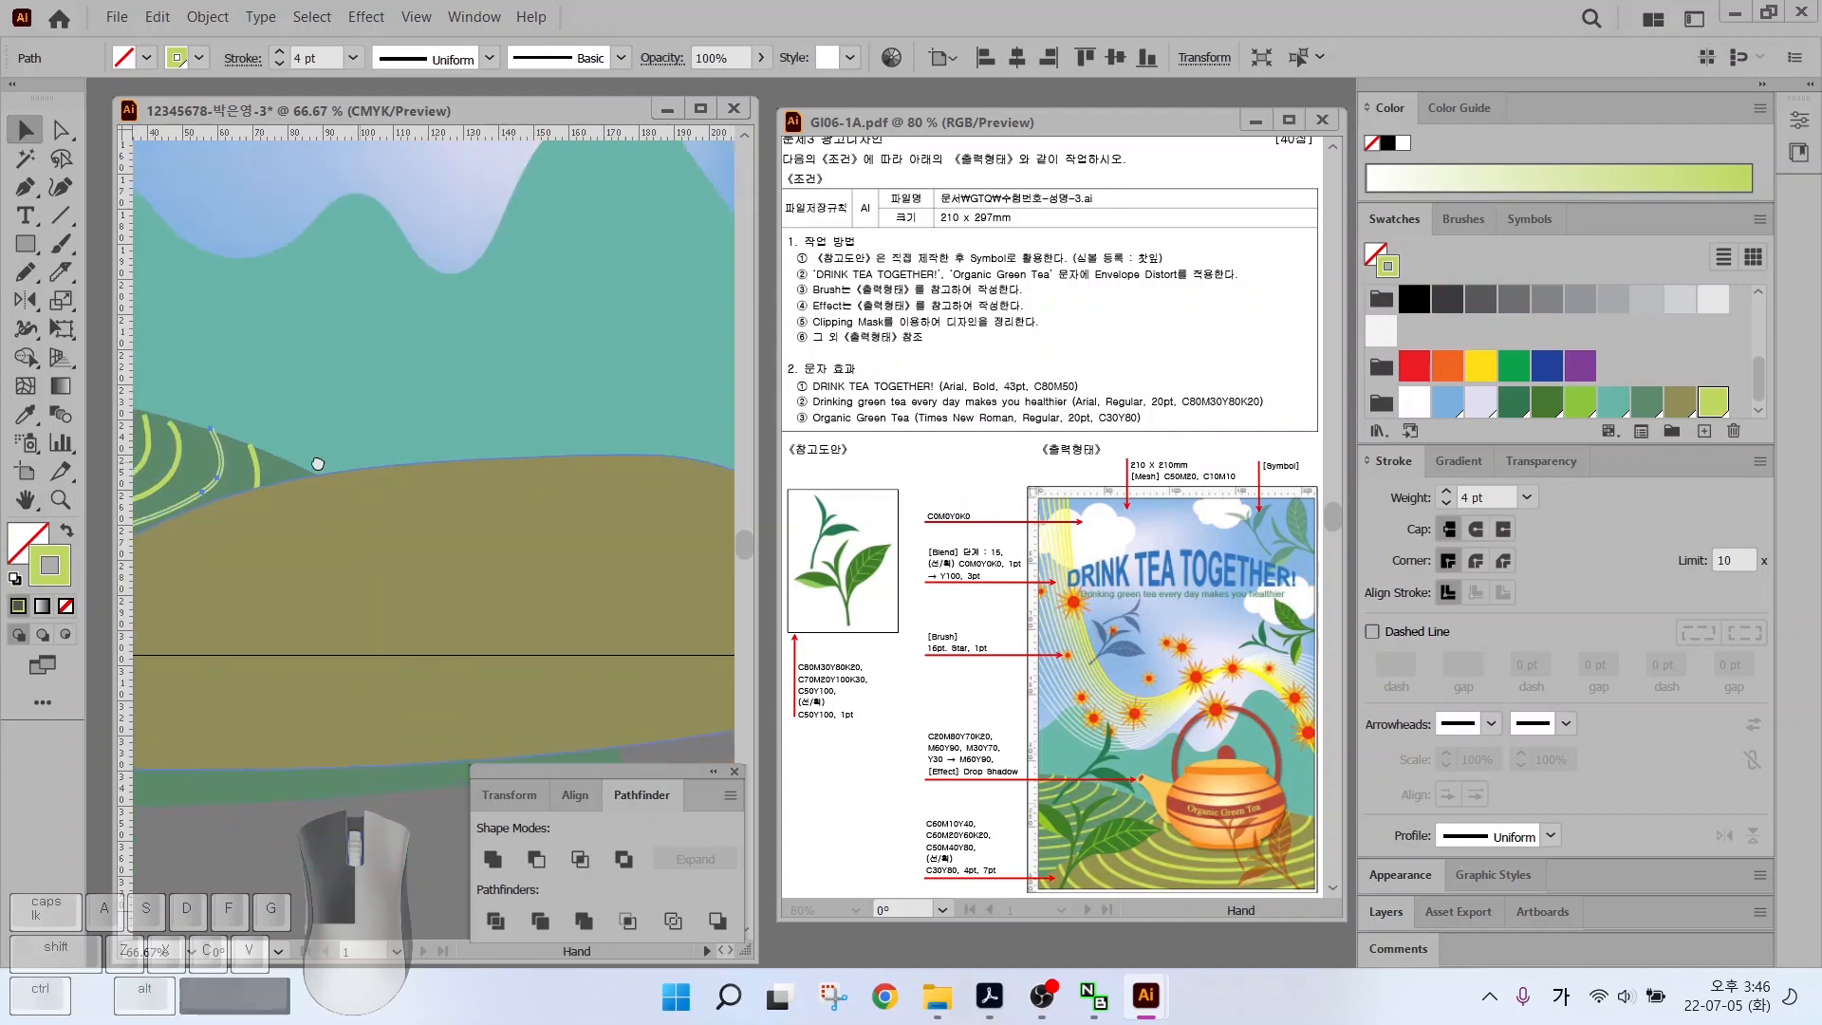
drag(543, 554, 435, 537)
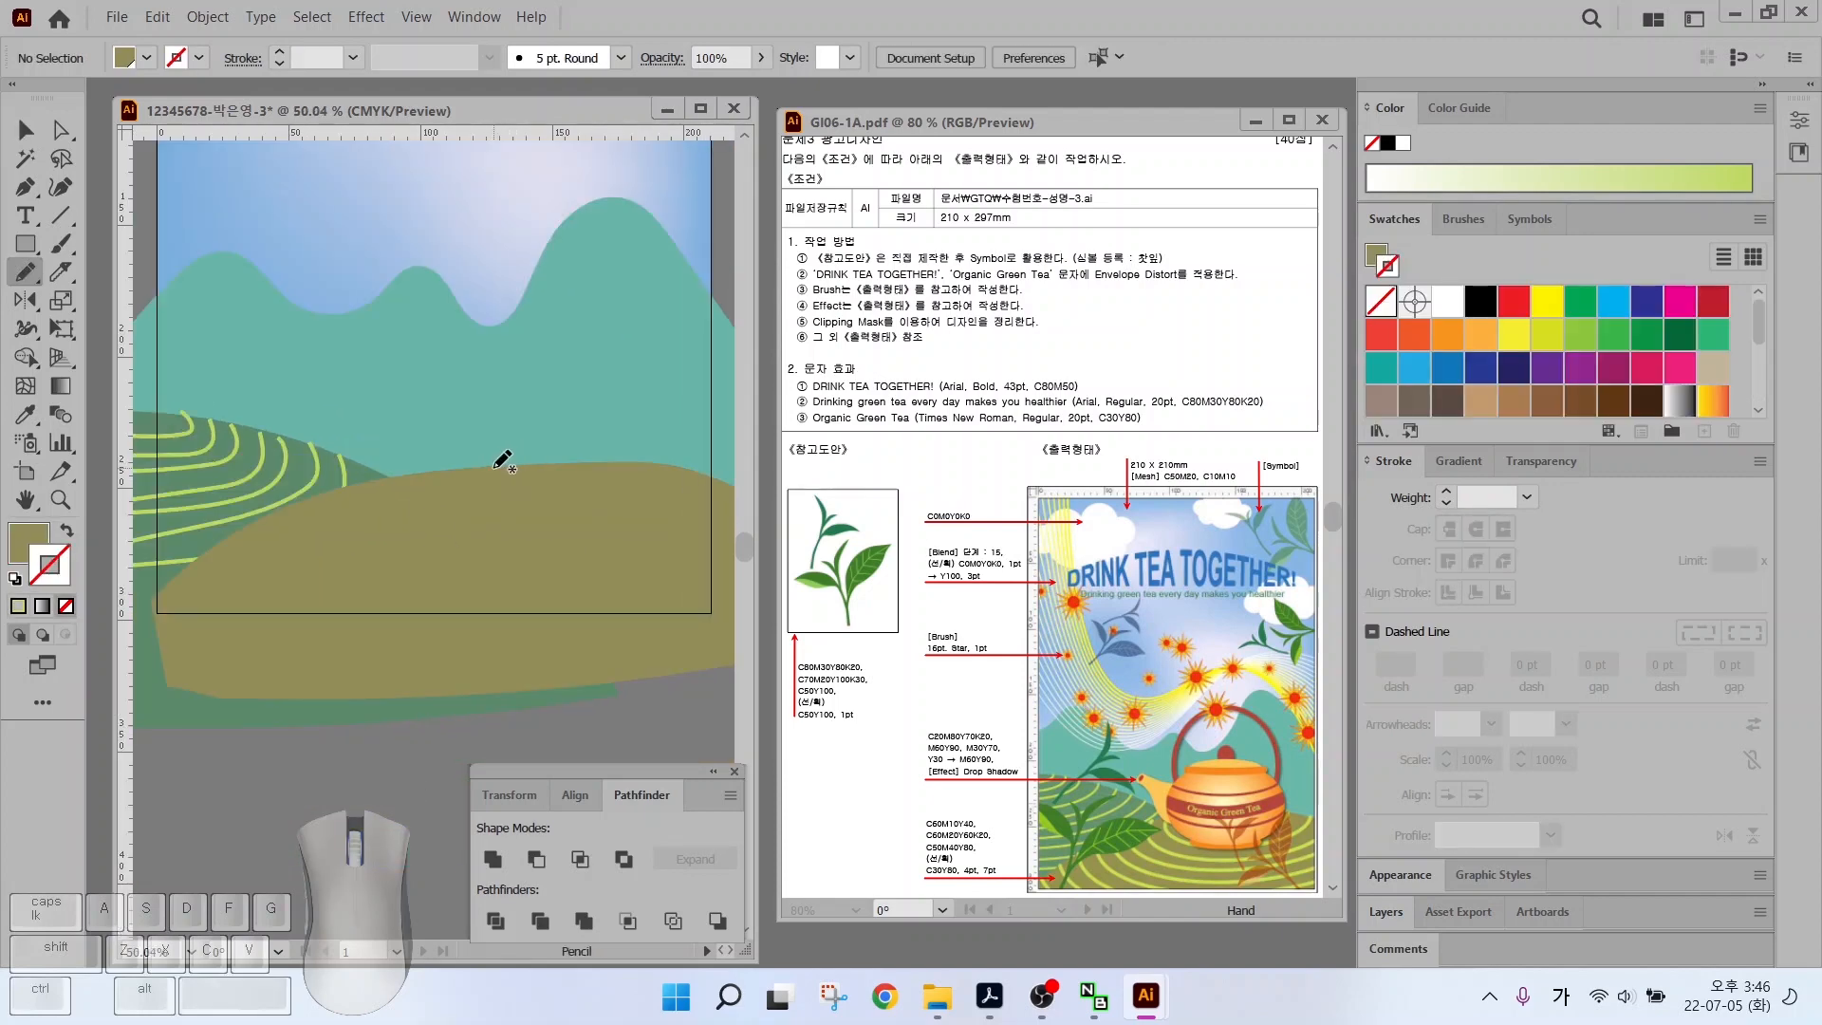
mouse_move(495, 468)
mouse_down()
mouse_move(563, 495)
mouse_move(672, 463)
mouse_up()
scroll(1712, 399, down, 3)
Draw more lime 7 pt tea-row contour lines curving down the hill
click(1713, 398)
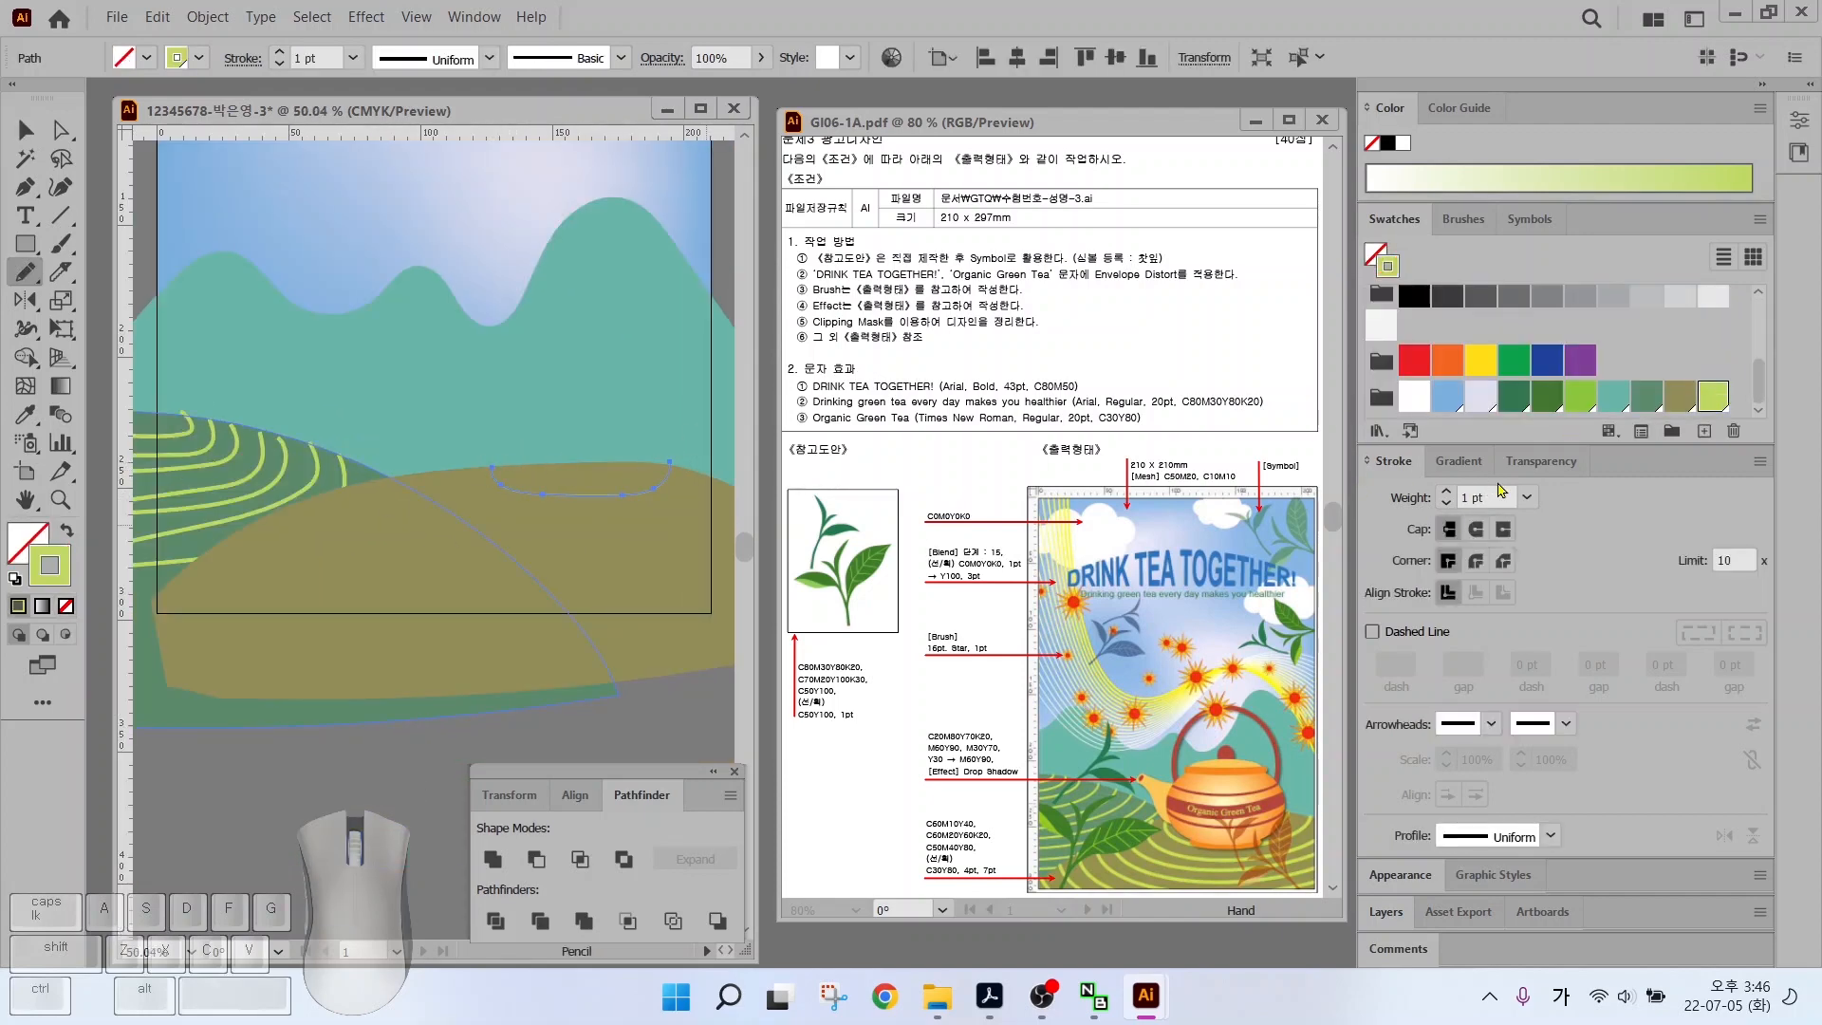
click(1446, 492)
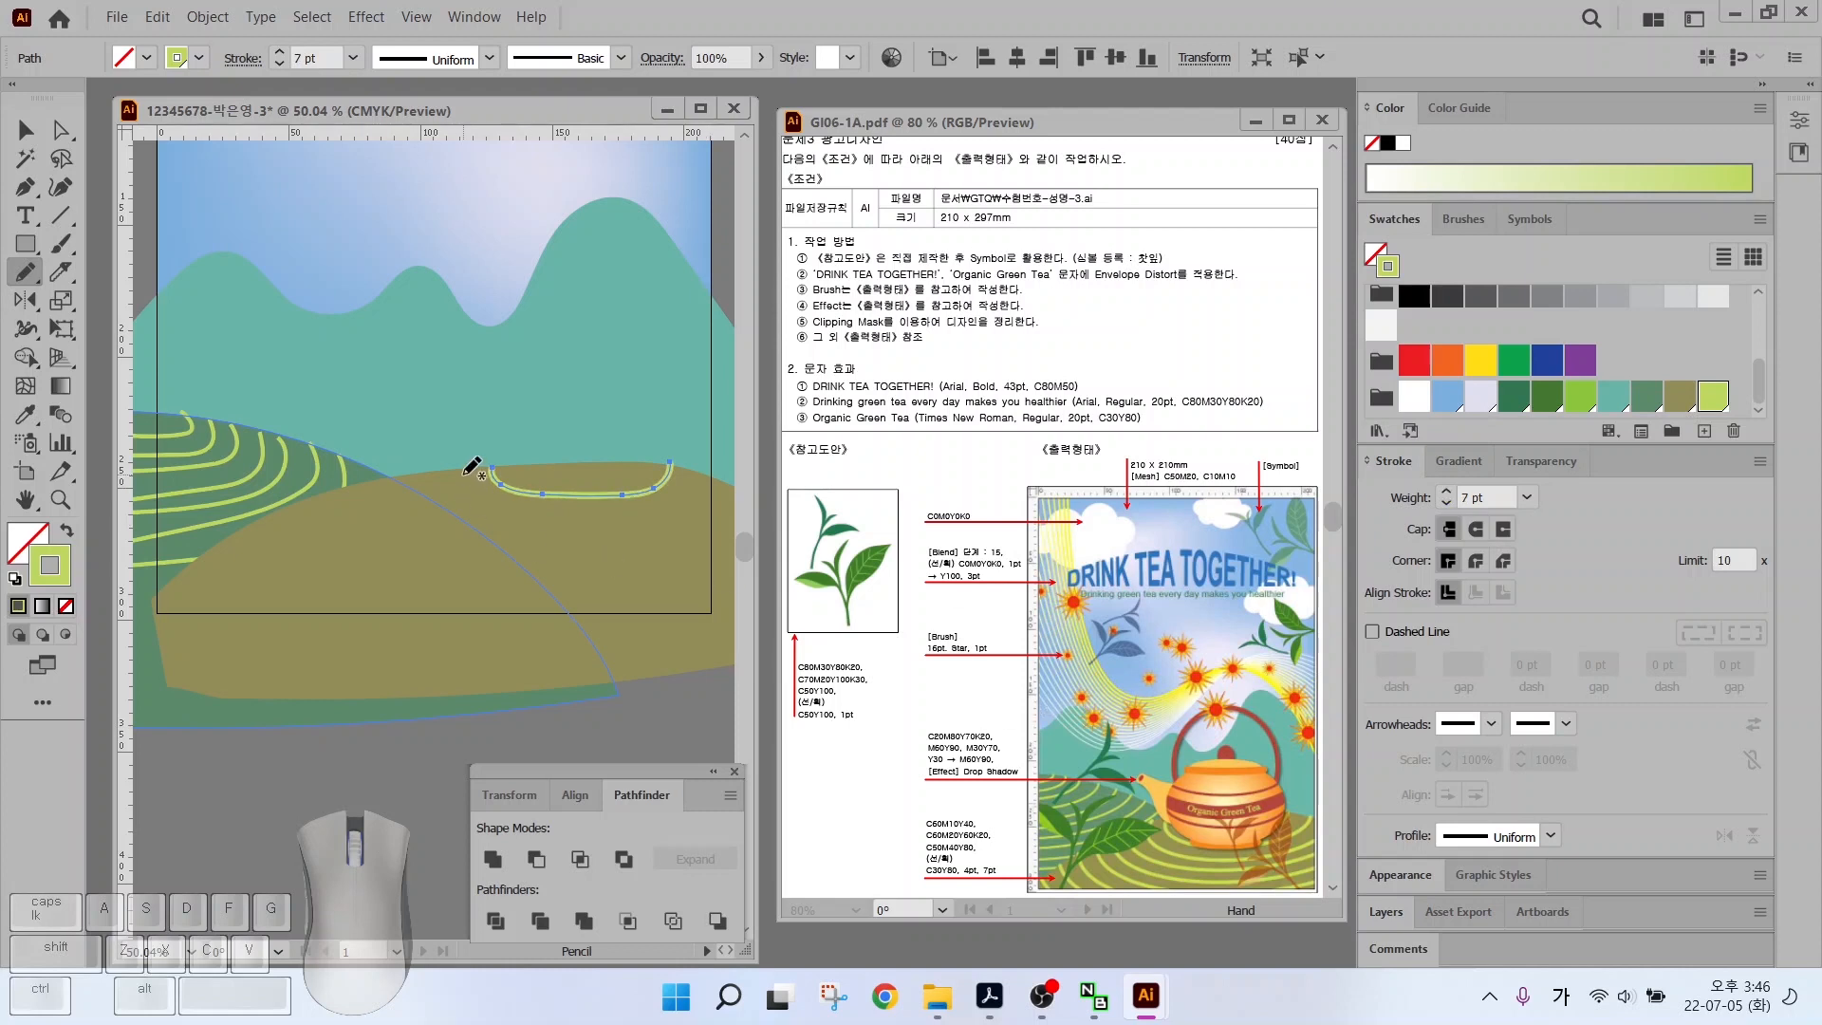
drag(465, 482, 467, 487)
drag(706, 460, 706, 460)
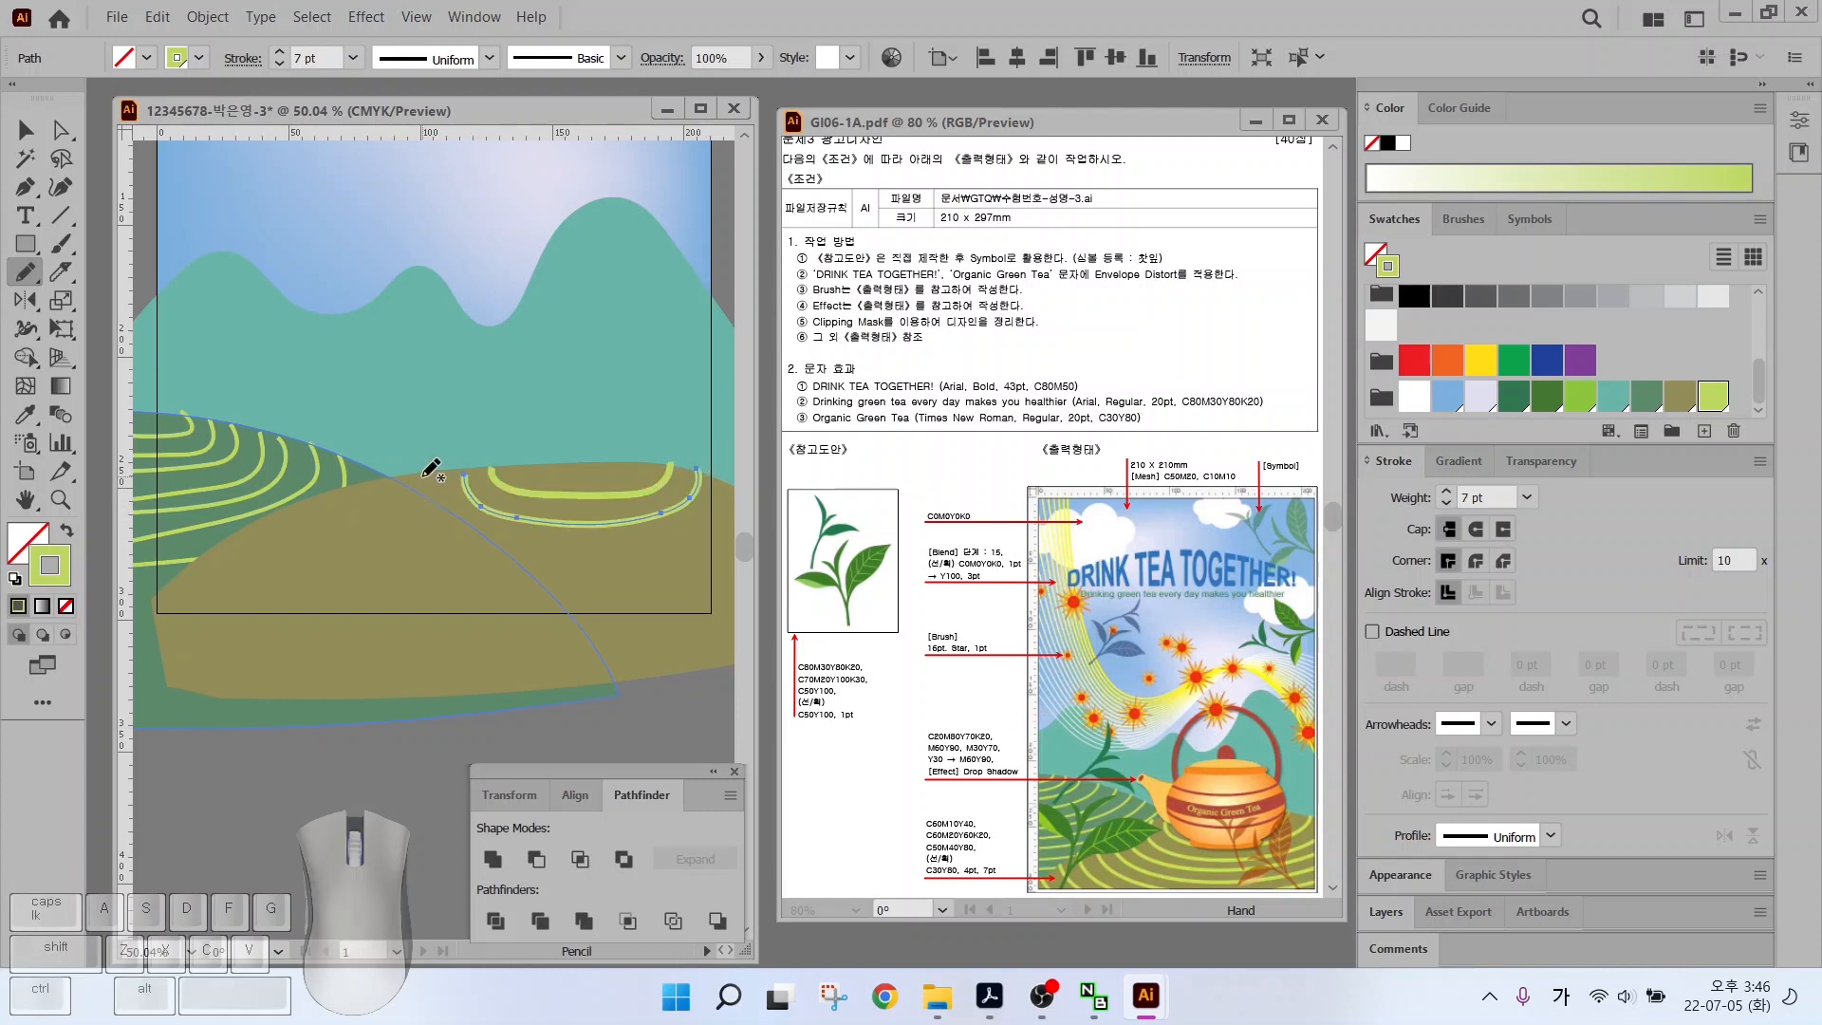
mouse_move(420, 474)
mouse_down()
mouse_move(481, 534)
mouse_move(715, 515)
mouse_up()
drag(392, 470, 429, 537)
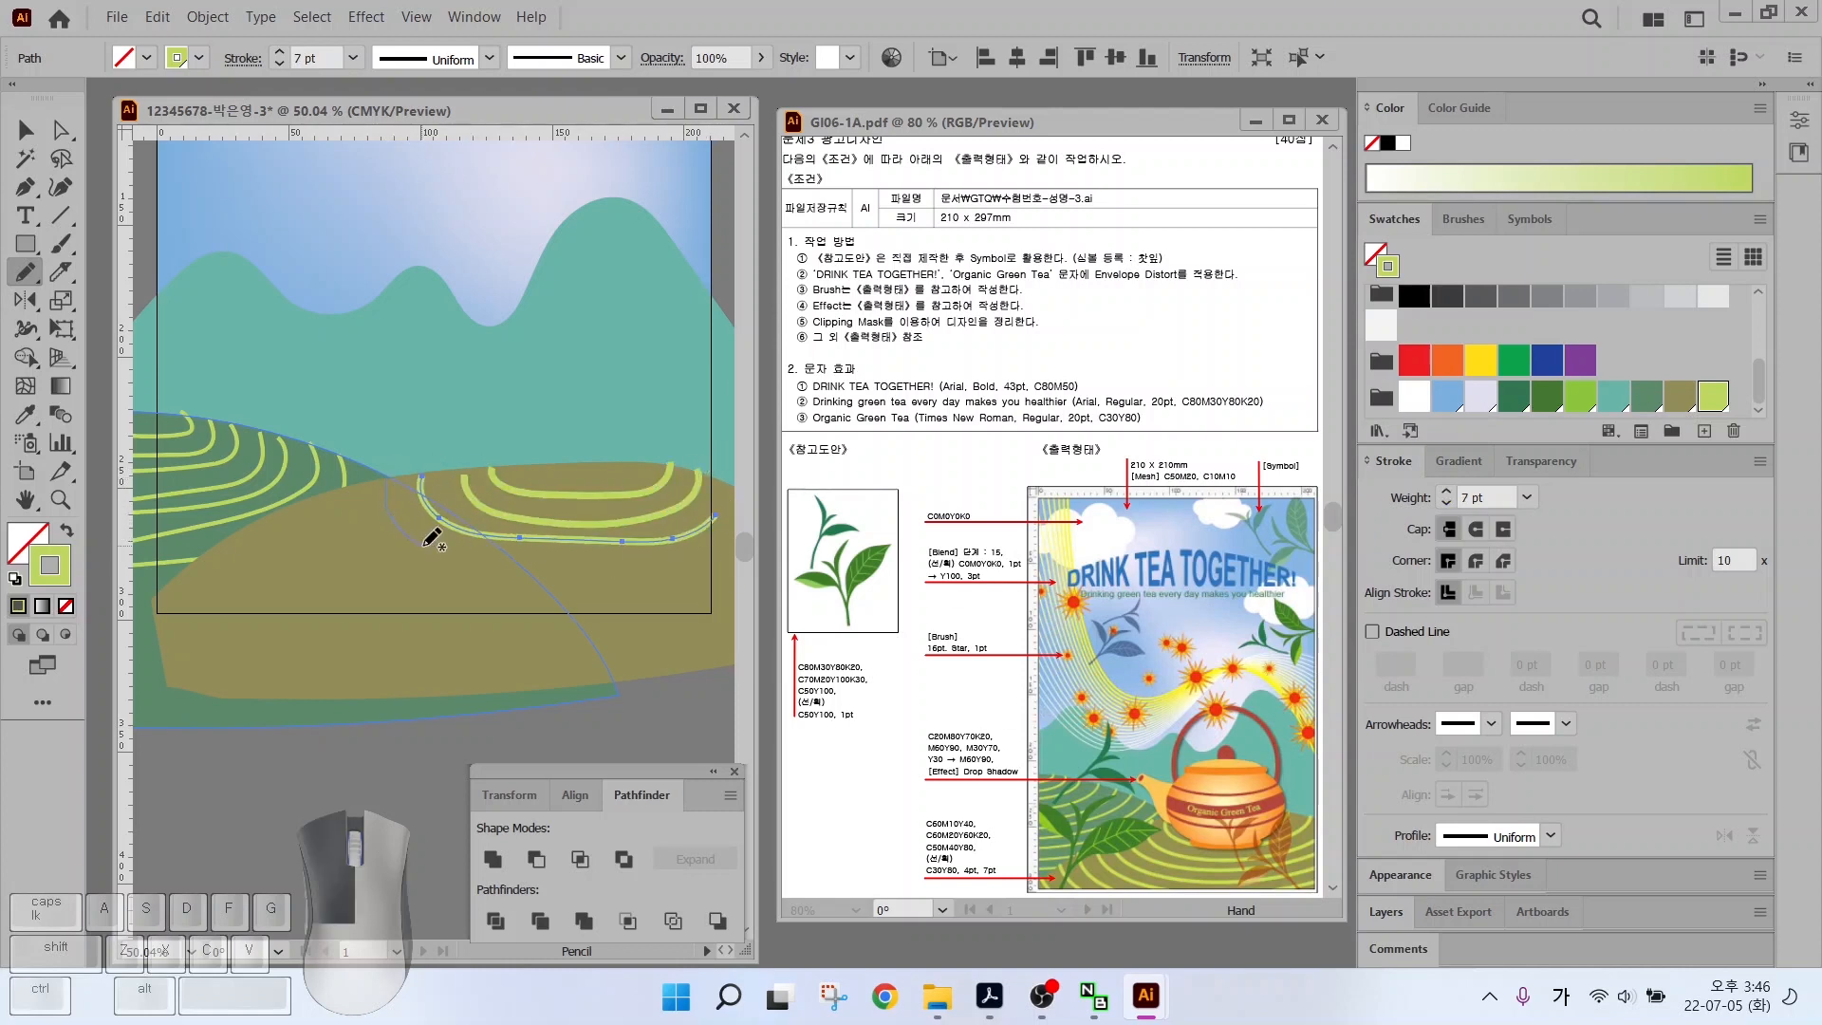
drag(645, 555, 655, 550)
drag(366, 479, 366, 518)
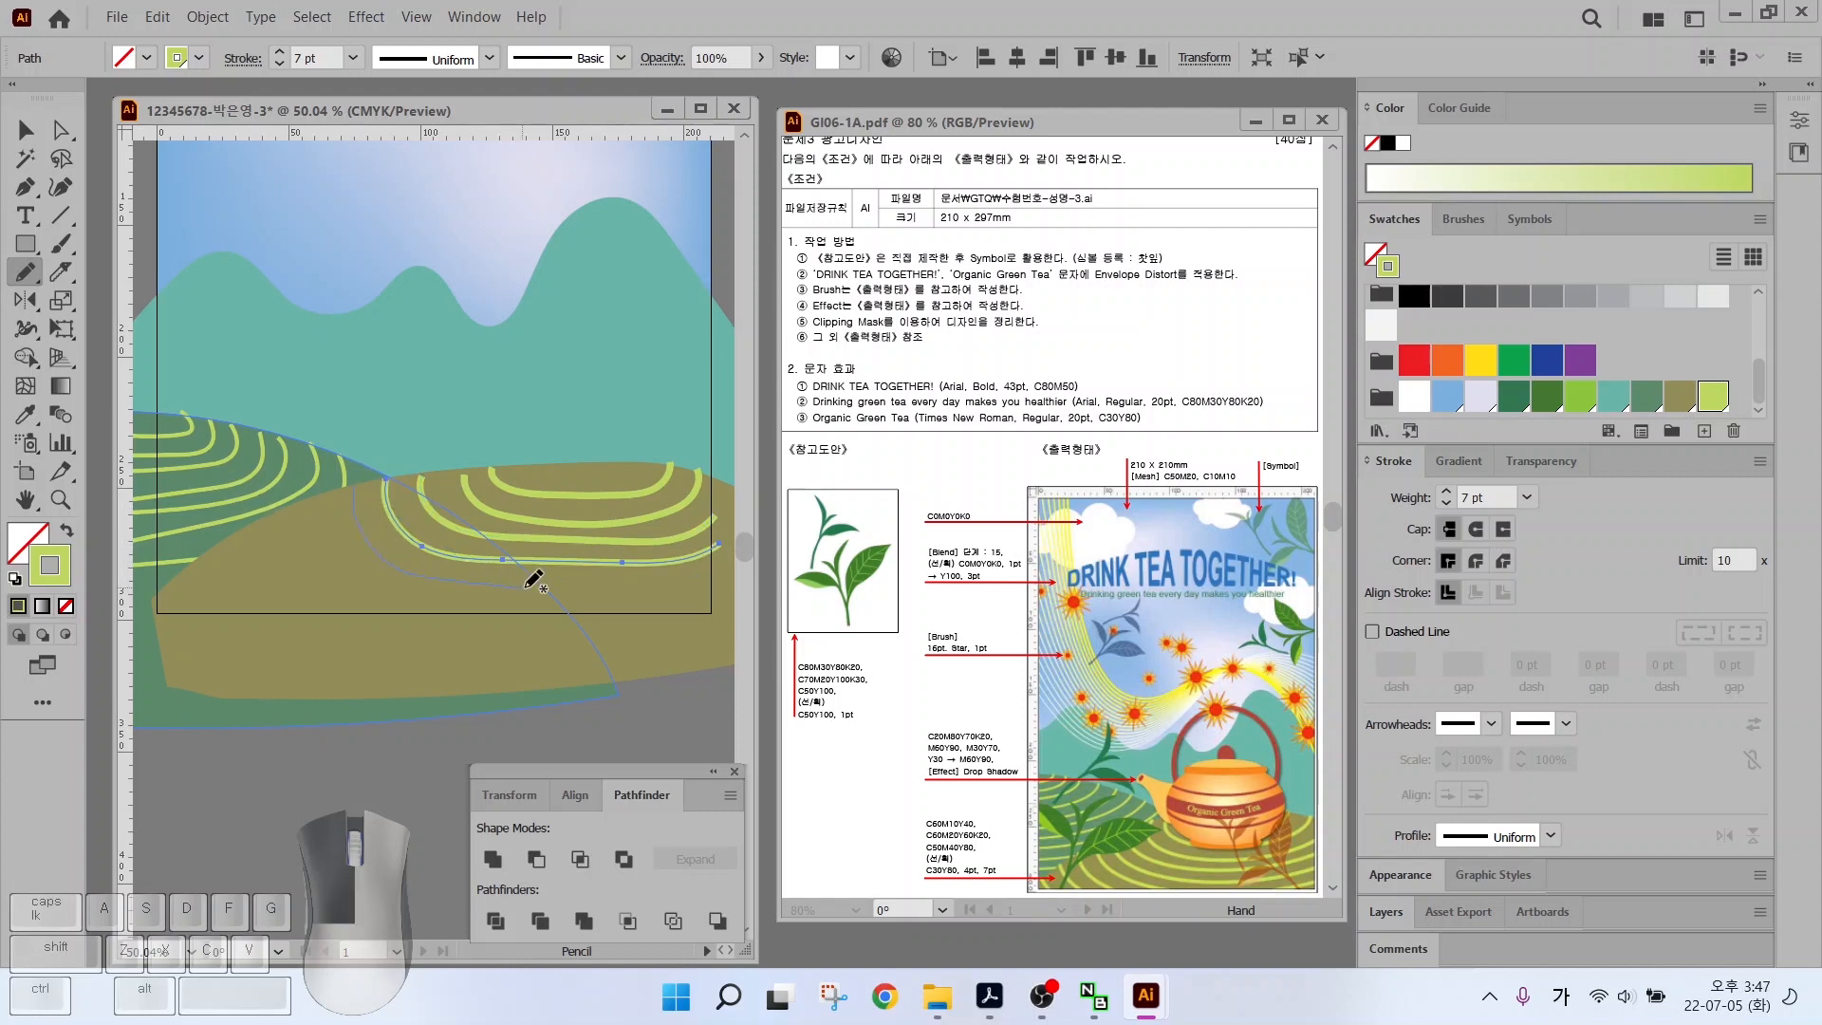
drag(693, 579, 697, 577)
mouse_move(313, 489)
mouse_down()
mouse_move(370, 591)
mouse_move(443, 607)
mouse_up()
drag(276, 520, 362, 621)
mouse_move(220, 533)
mouse_down()
mouse_move(289, 623)
mouse_move(237, 630)
mouse_up()
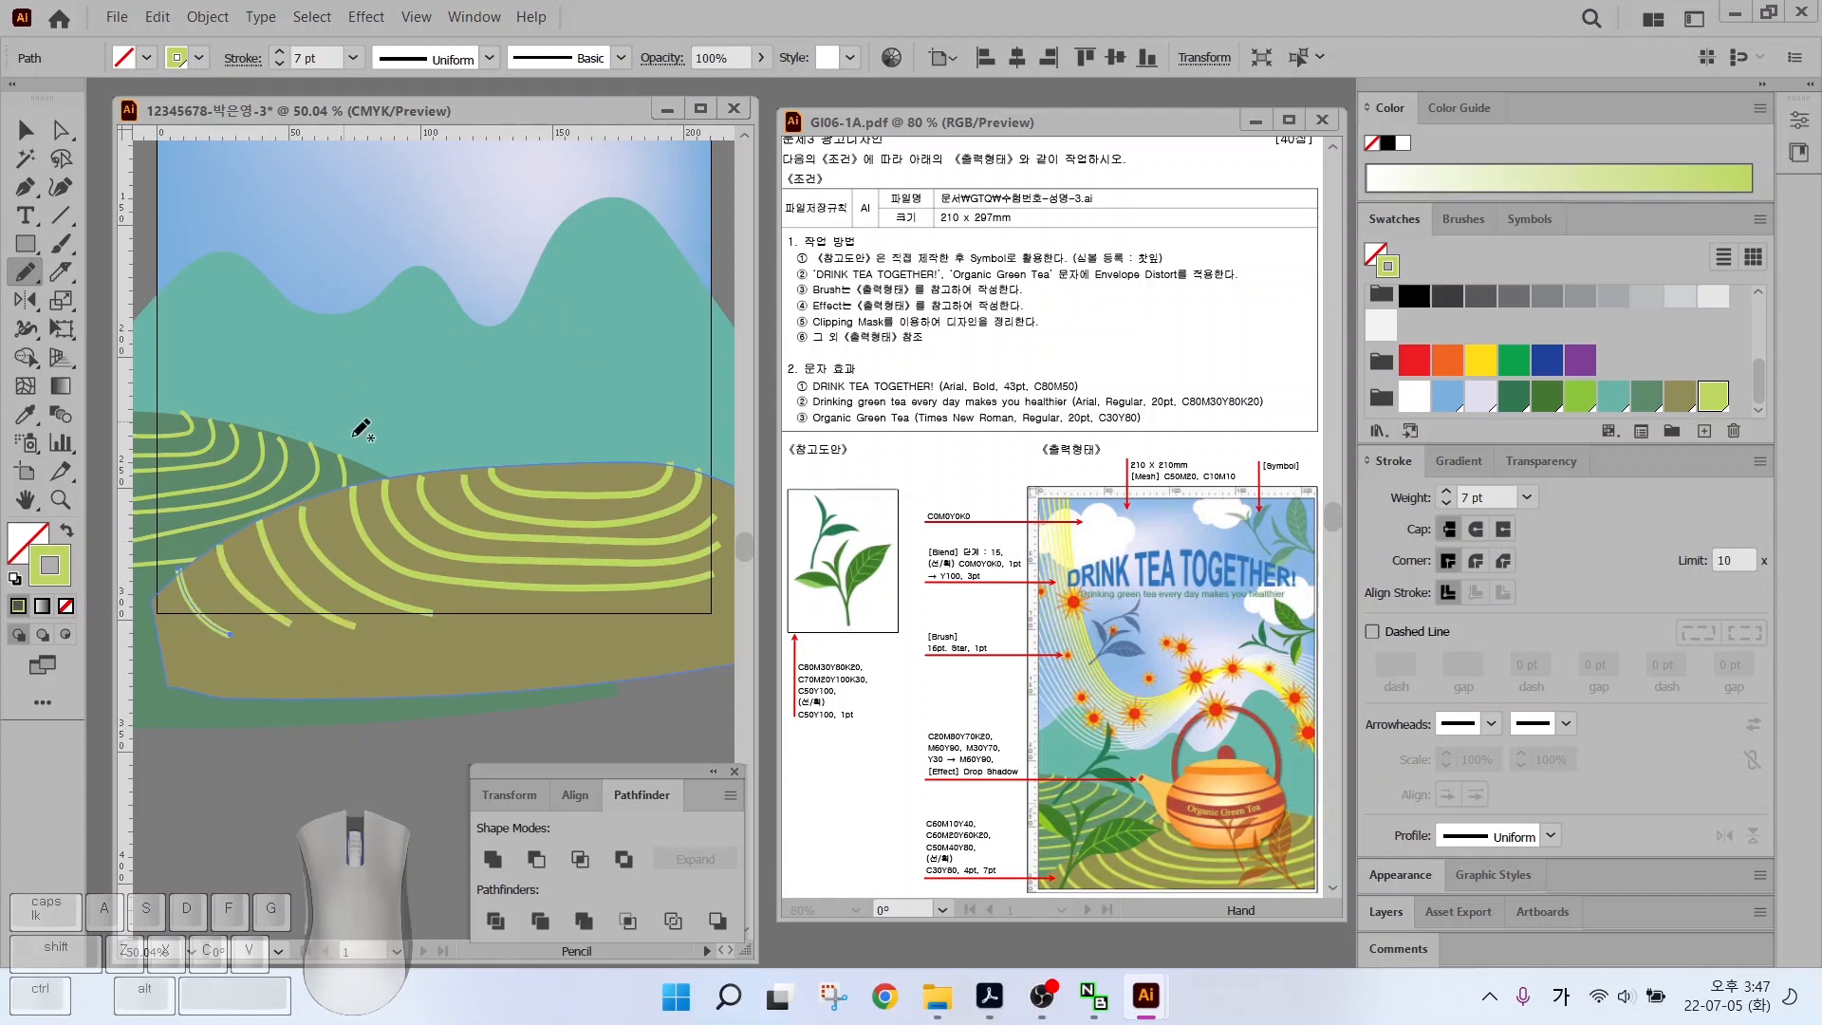
Nudge the innermost contour up and resize the lower-left lime curve
key(v)
drag(479, 506, 476, 495)
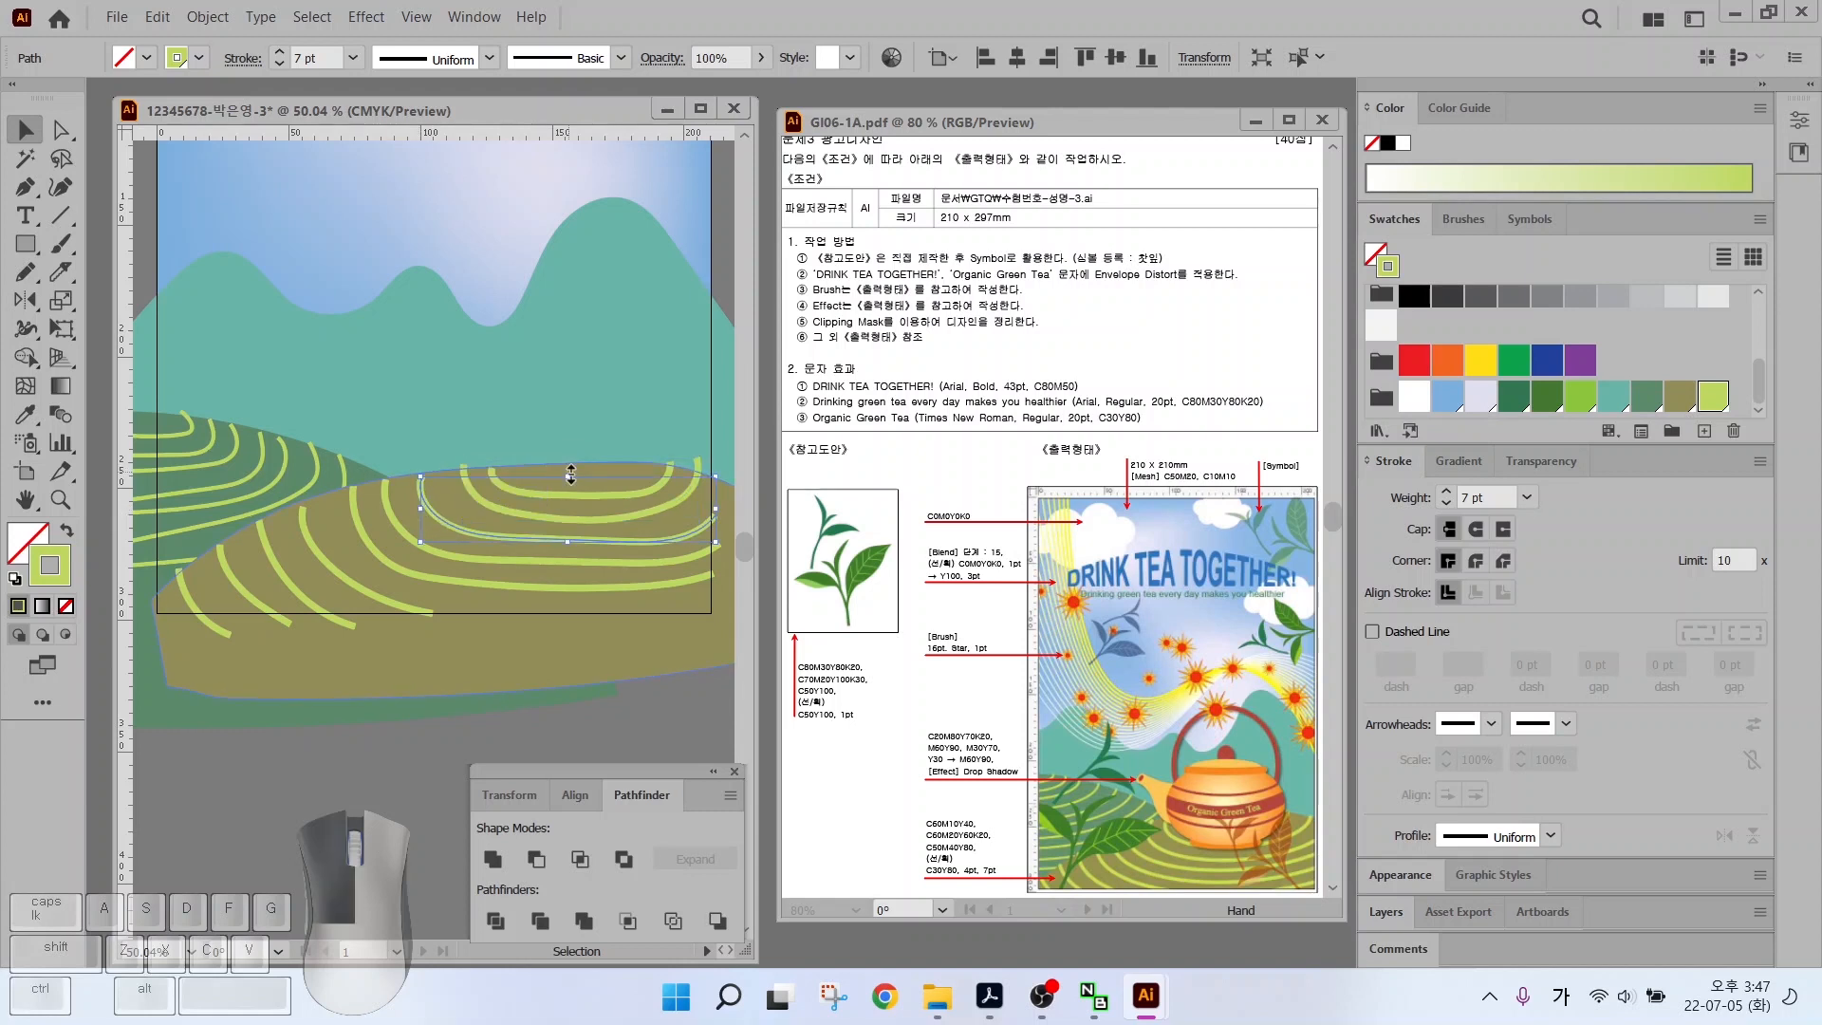
click(326, 560)
drag(434, 606, 457, 611)
Draw a white ellipse in the upper-left sky
click(346, 759)
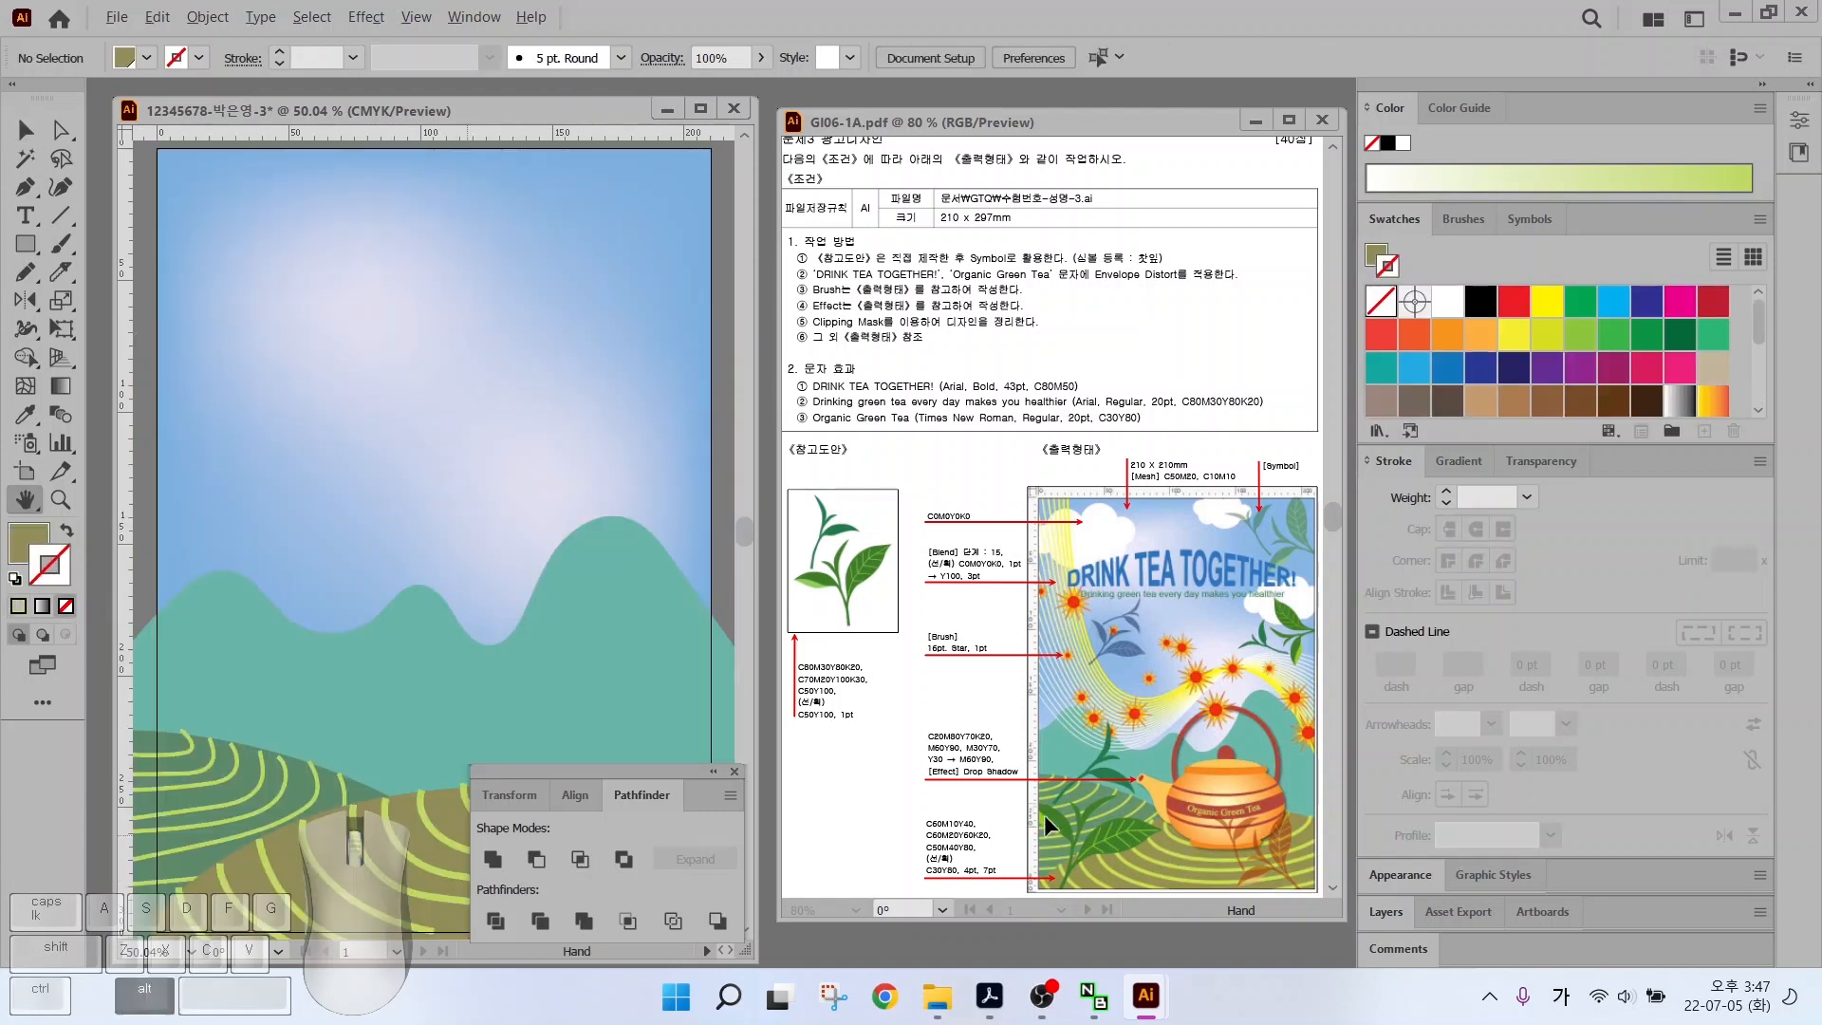
key(alt+2)
mouse_move(970, 863)
mouse_down()
mouse_move(937, 832)
mouse_move(1026, 828)
mouse_up()
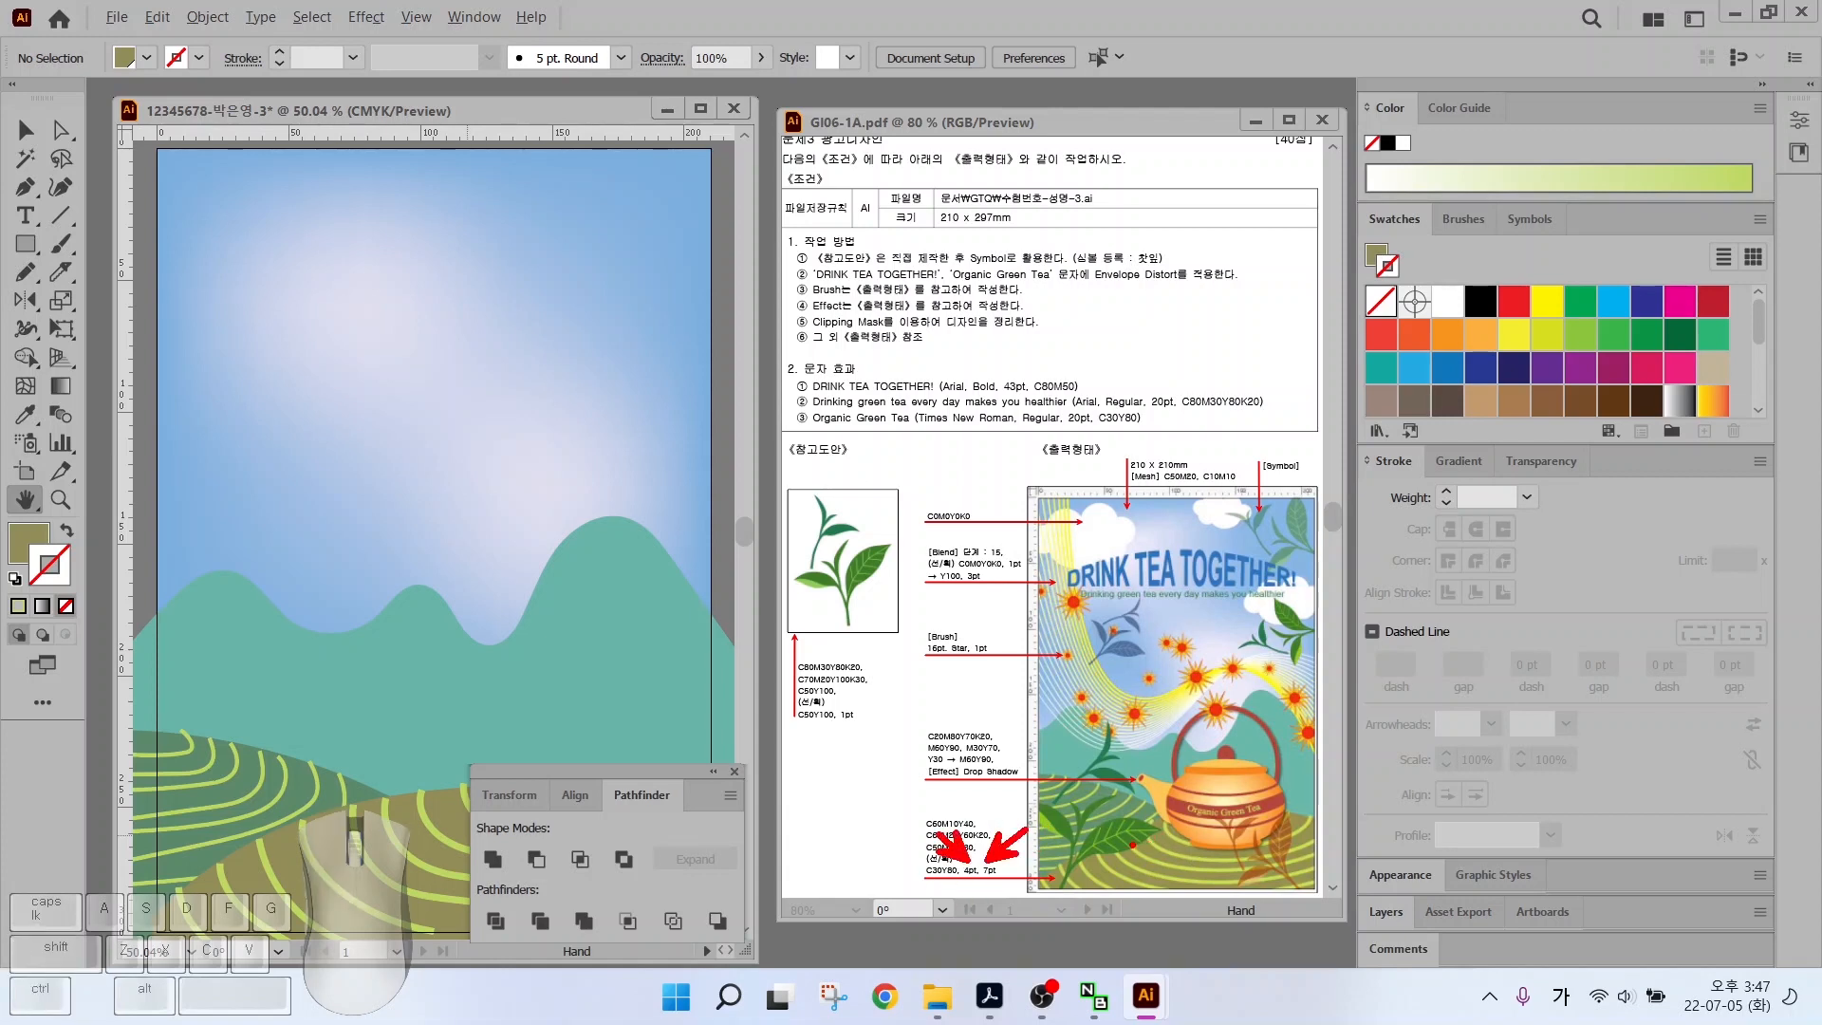
key(Escape)
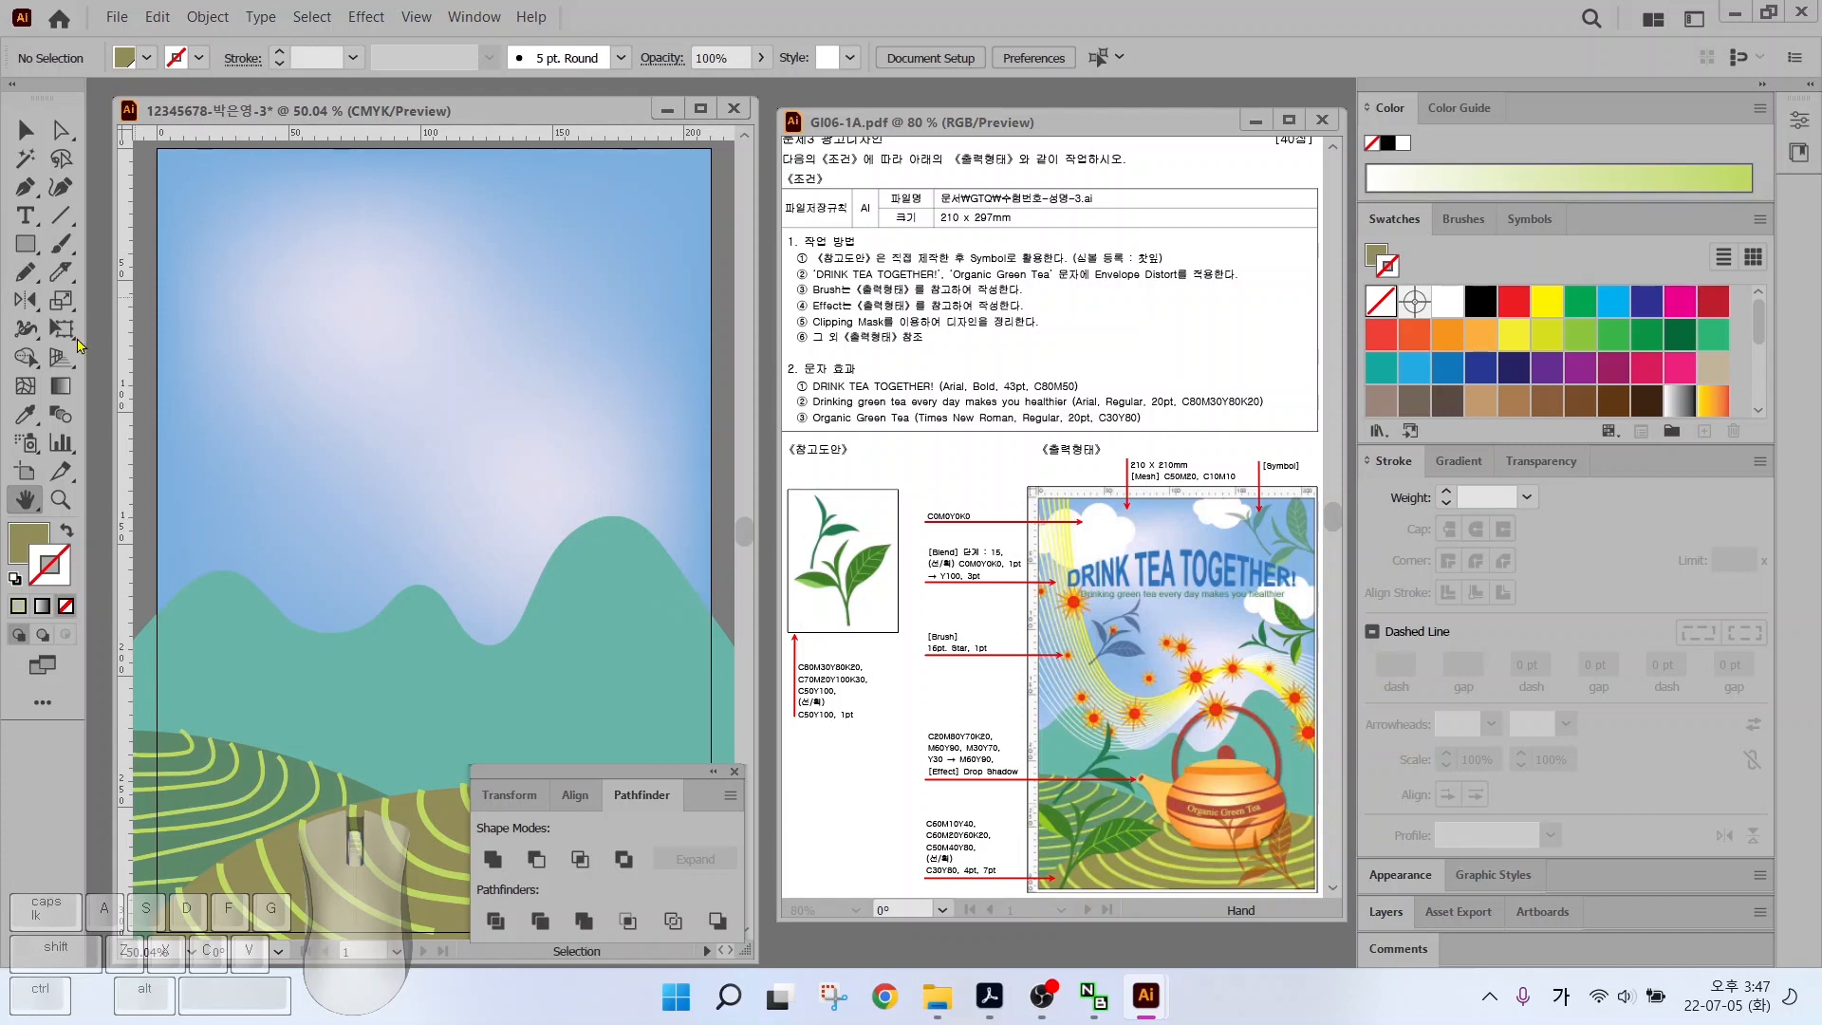
drag(26, 244, 116, 302)
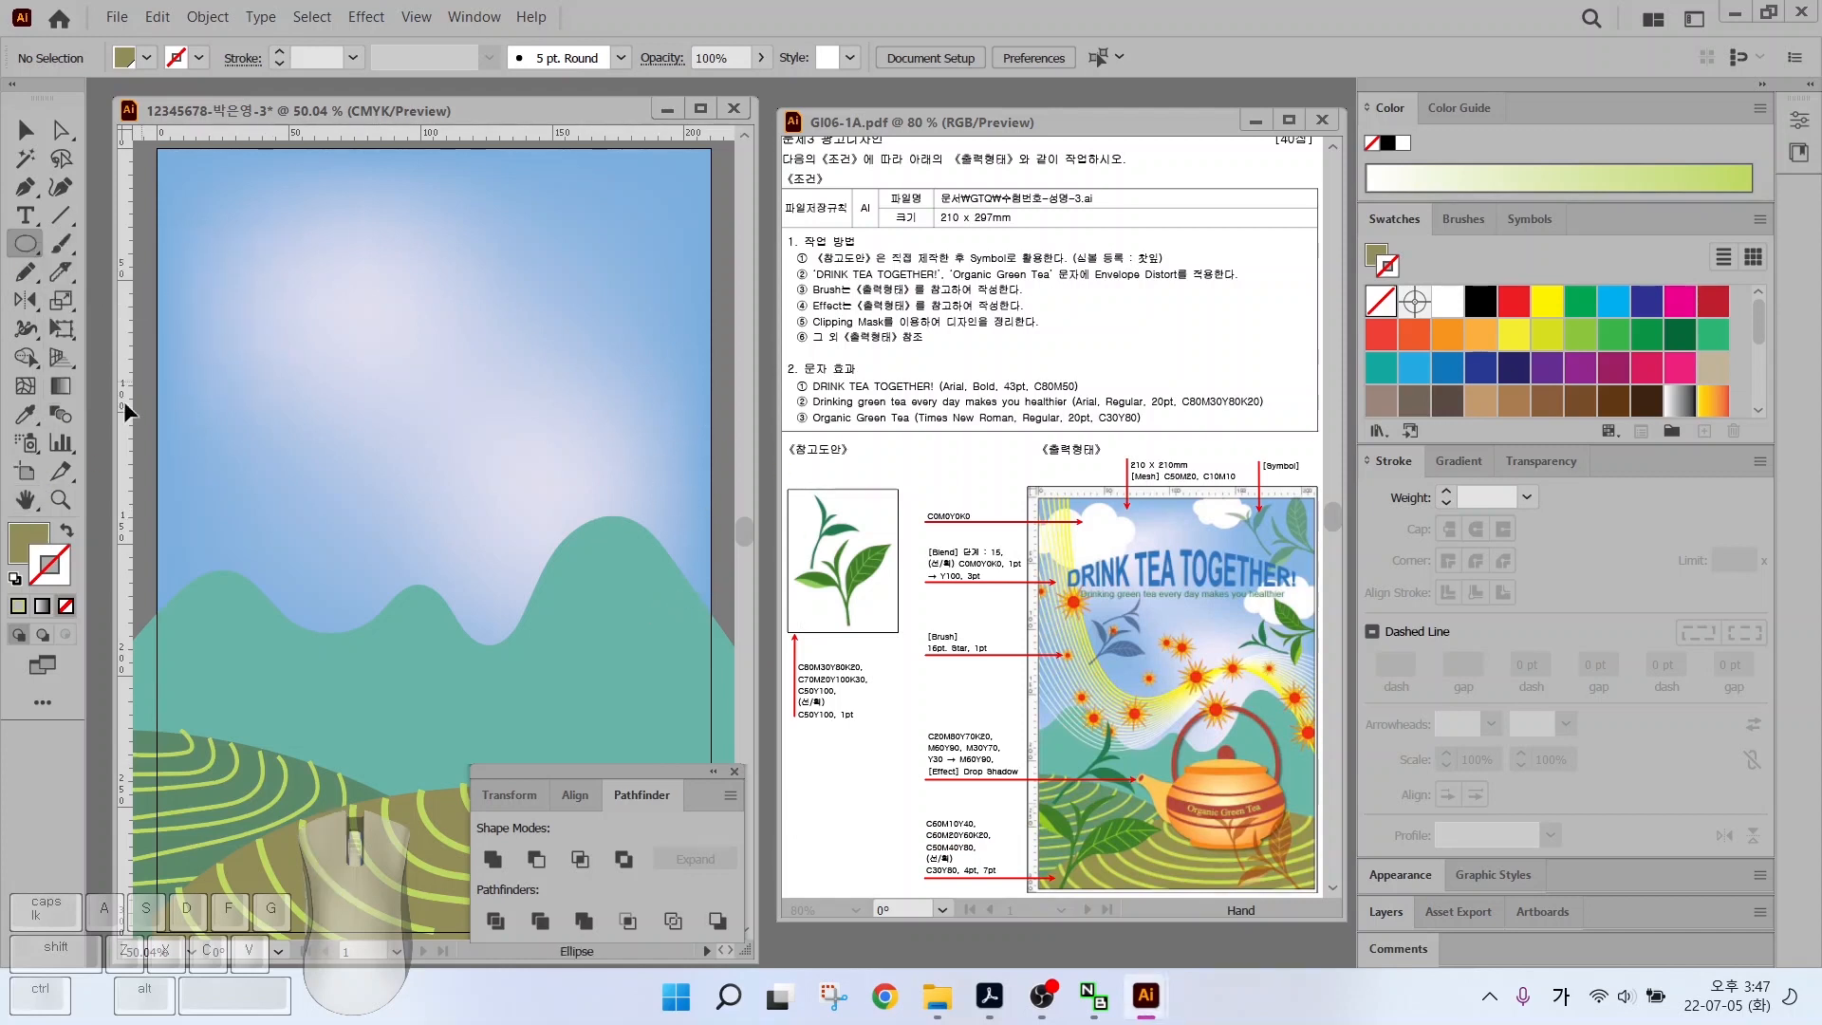
click(29, 543)
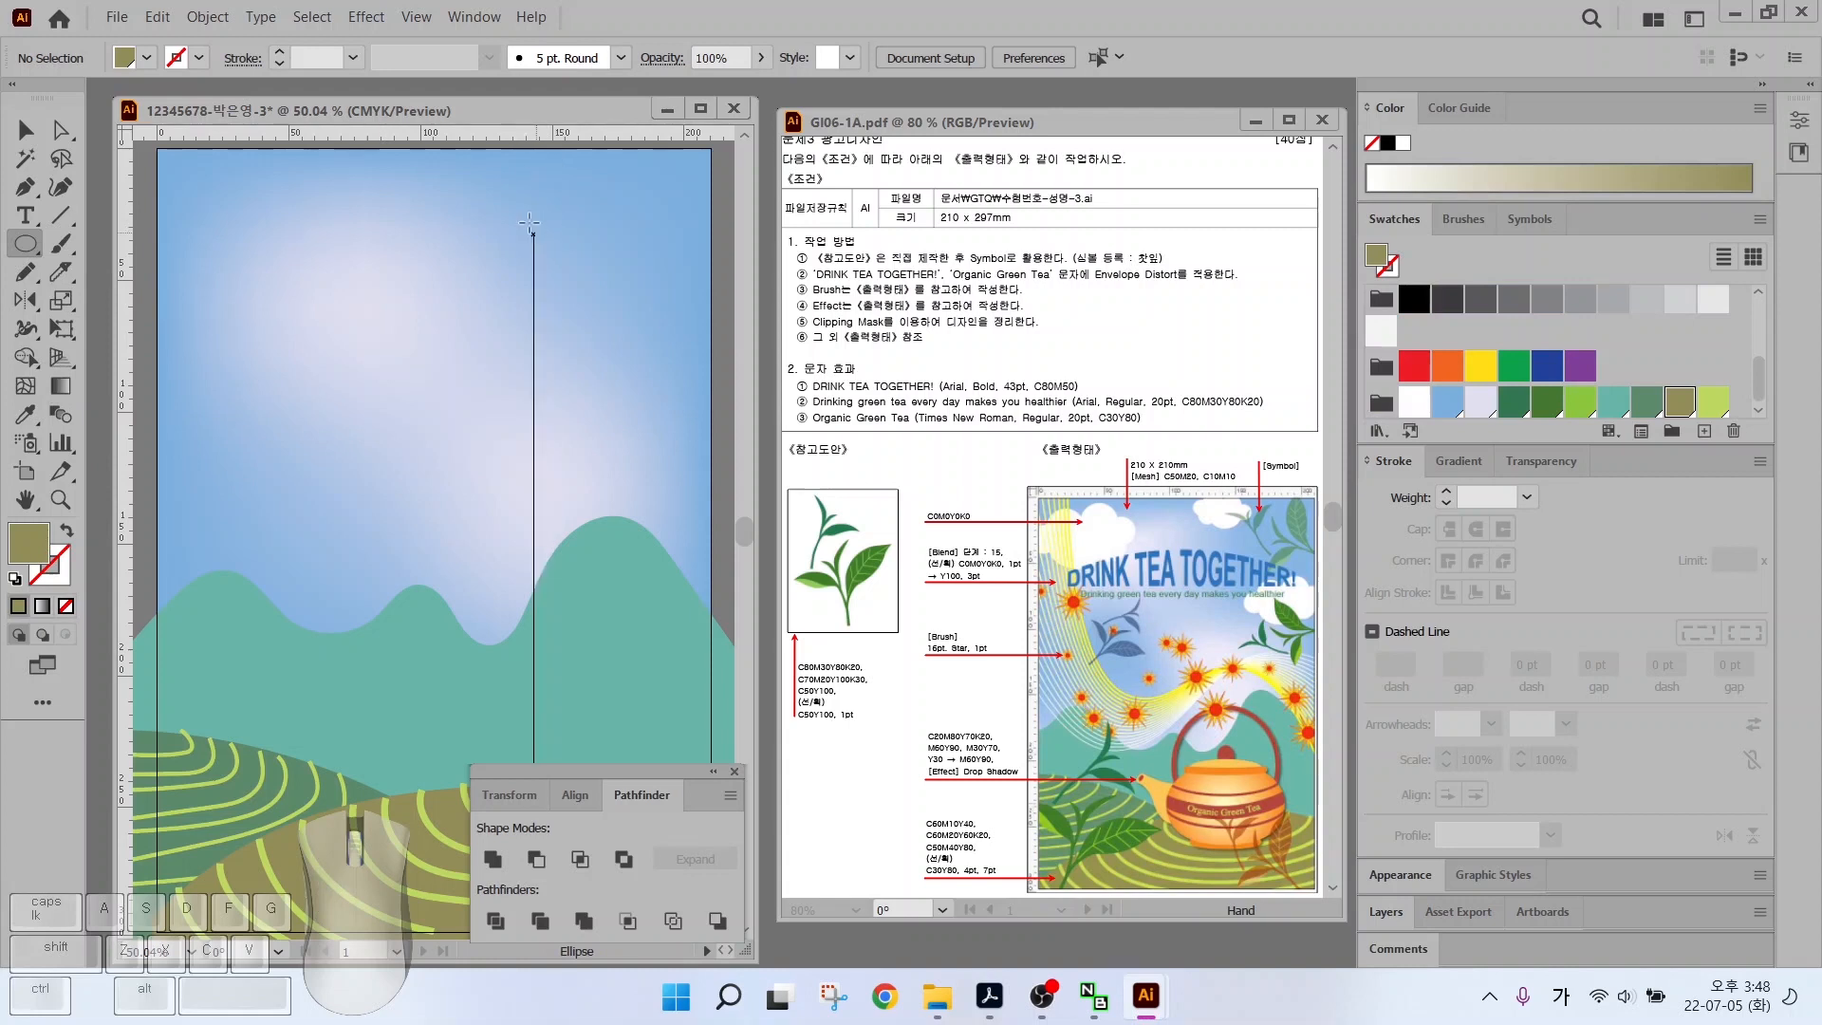
drag(197, 198, 339, 231)
Build up the cloud from duplicated, resized and nudged ellipse copies
key(v)
click(237, 244)
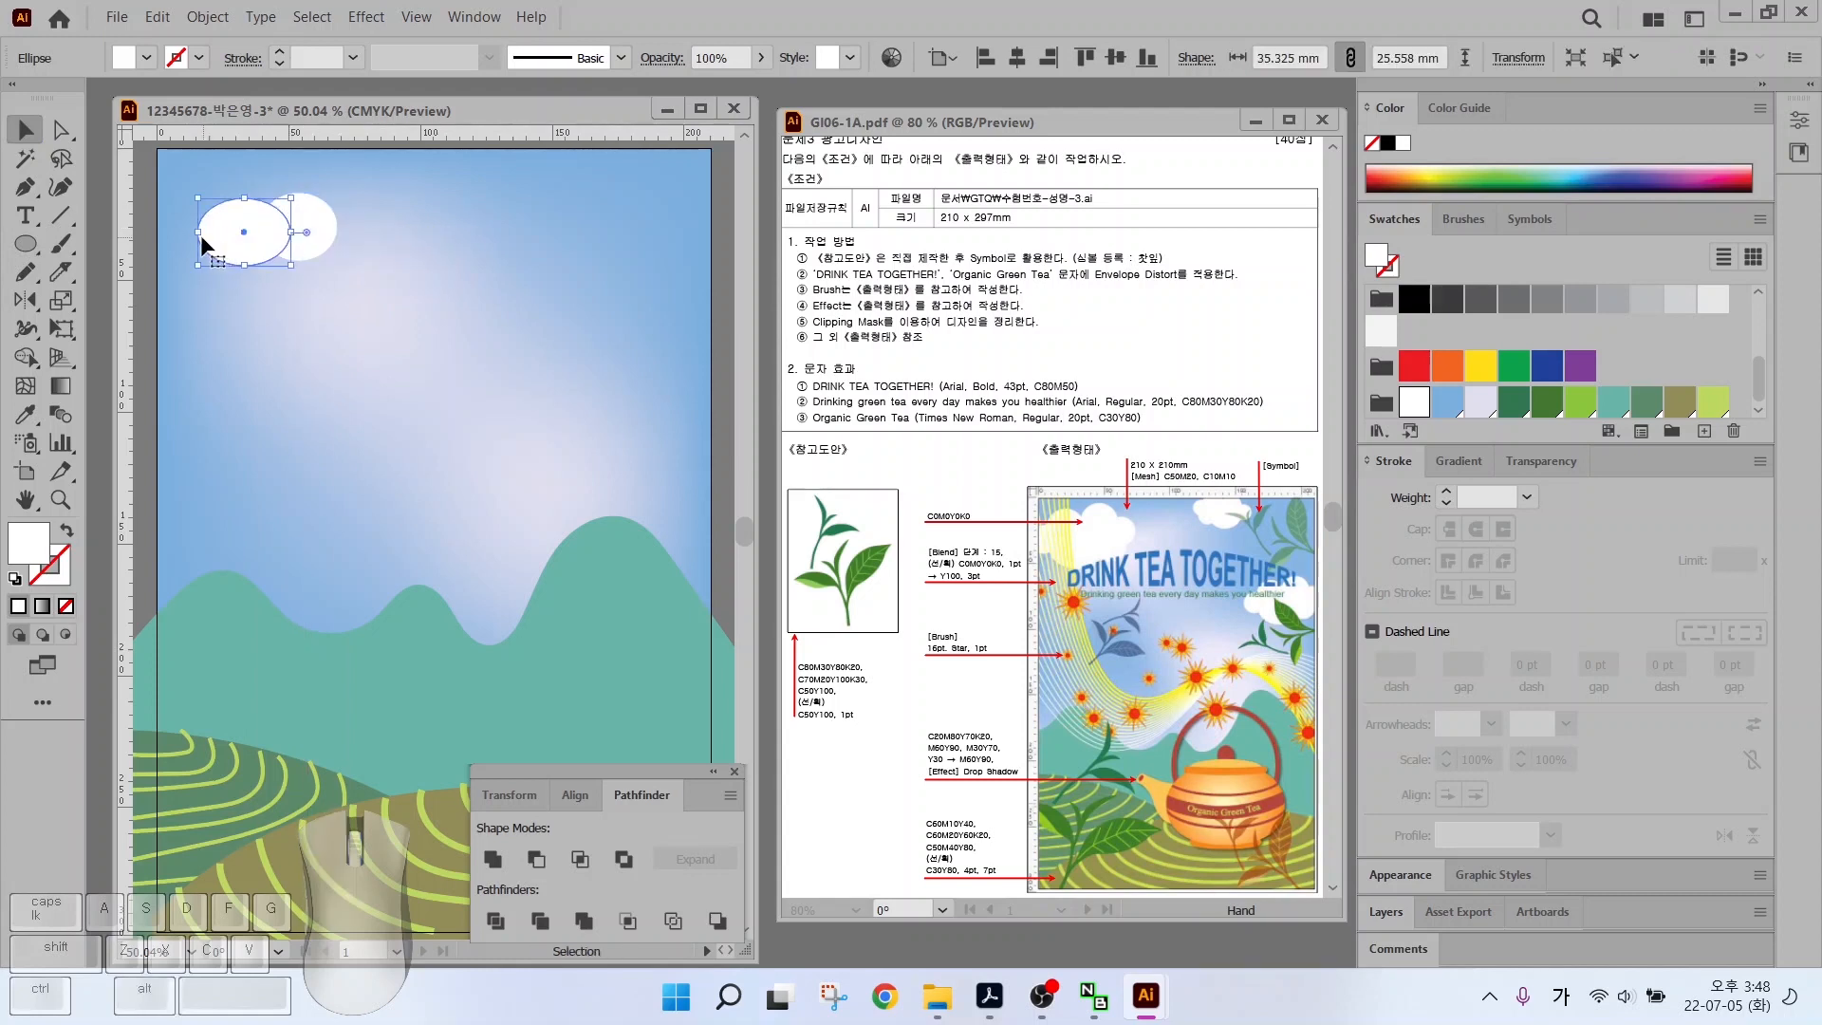
drag(199, 238, 188, 266)
drag(201, 266, 316, 275)
drag(303, 268, 368, 219)
drag(346, 234, 355, 226)
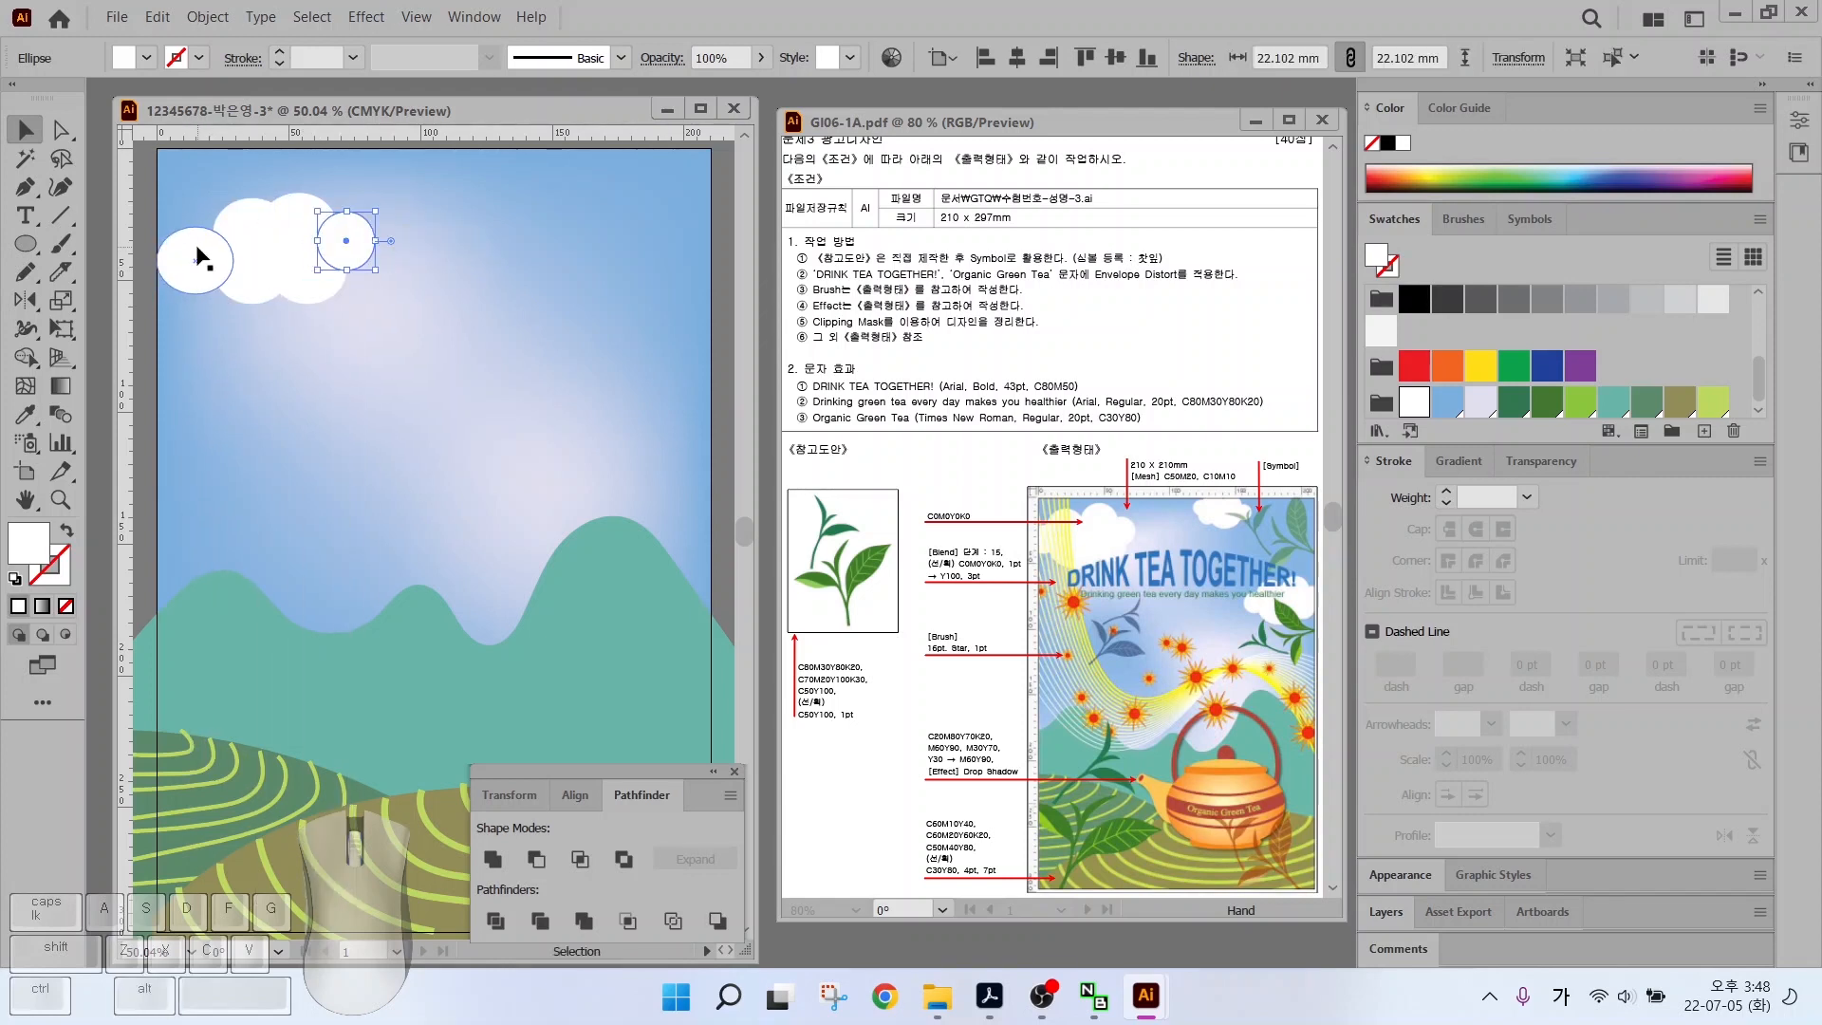
drag(196, 251, 205, 244)
click(351, 242)
click(316, 275)
click(357, 242)
drag(346, 244, 339, 243)
Unite the six ellipses into one cloud and move it toward the top left
drag(389, 317, 159, 186)
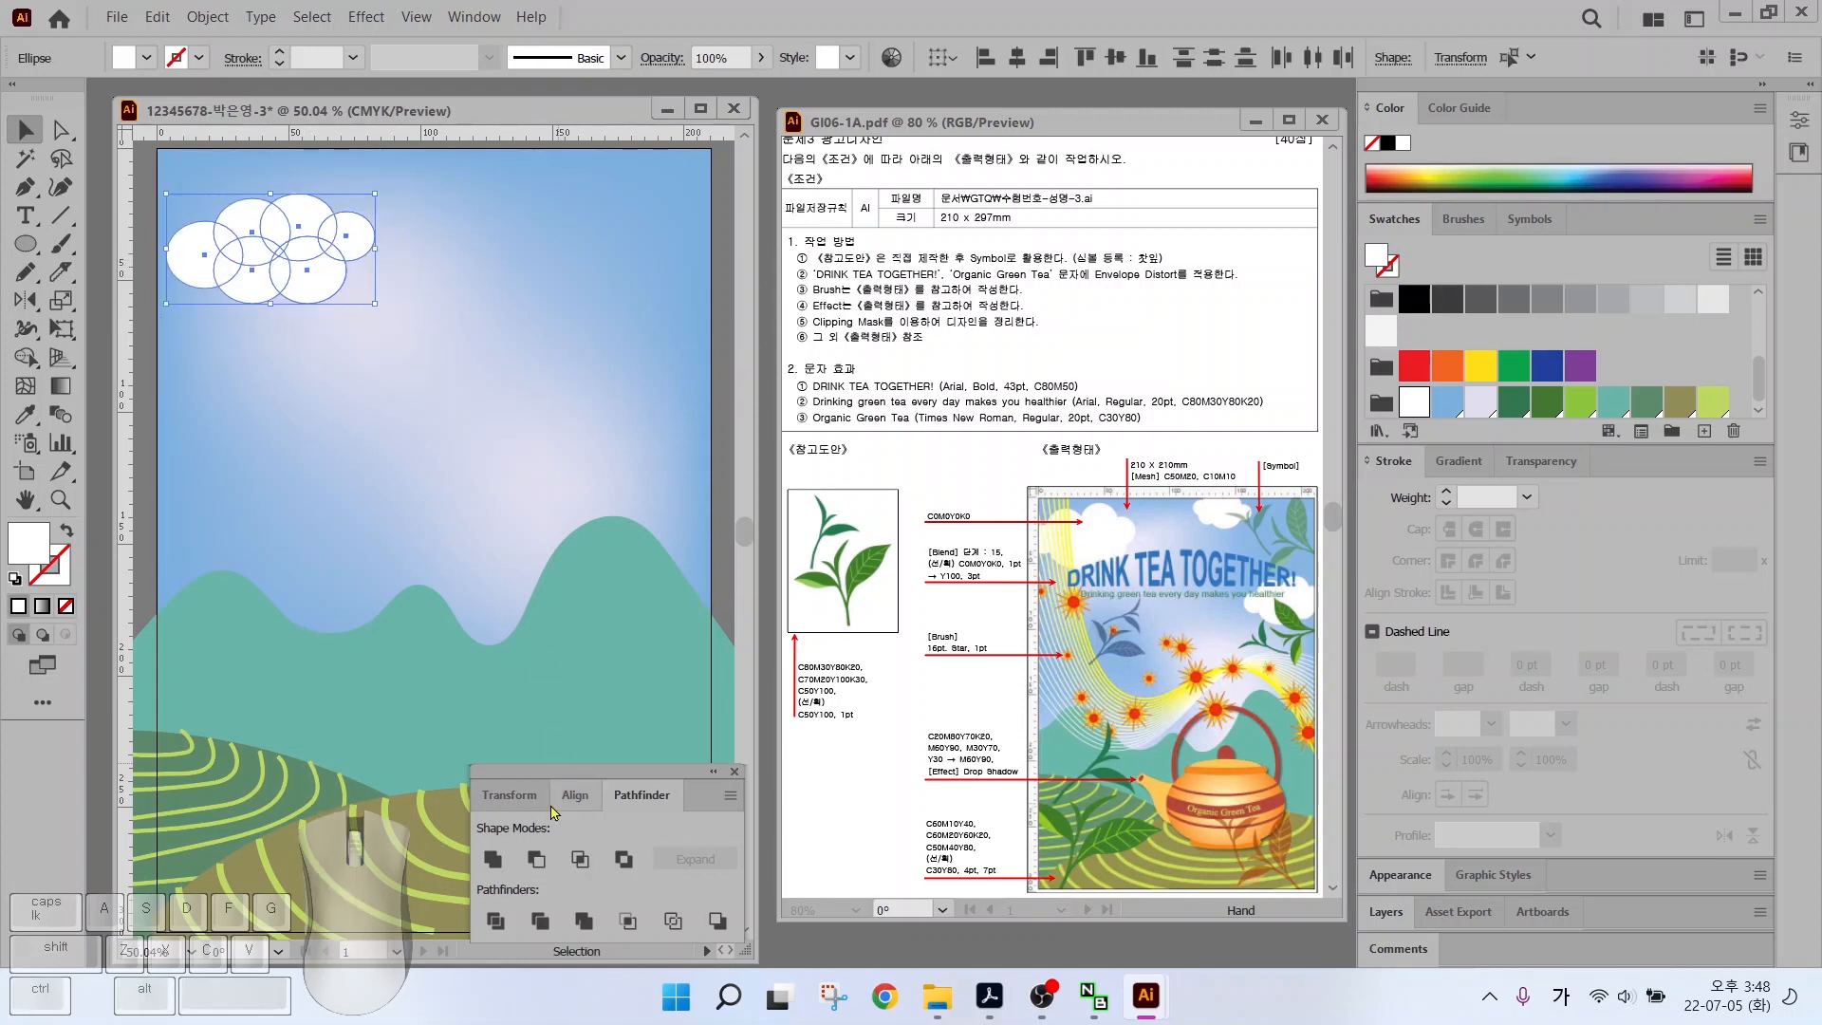
click(492, 858)
drag(260, 211, 480, 249)
Copy the cloud, reflect it, and place it rotated and enlarged at the right
drag(584, 293, 533, 263)
right_click(422, 216)
mouse_move(455, 678)
click(749, 736)
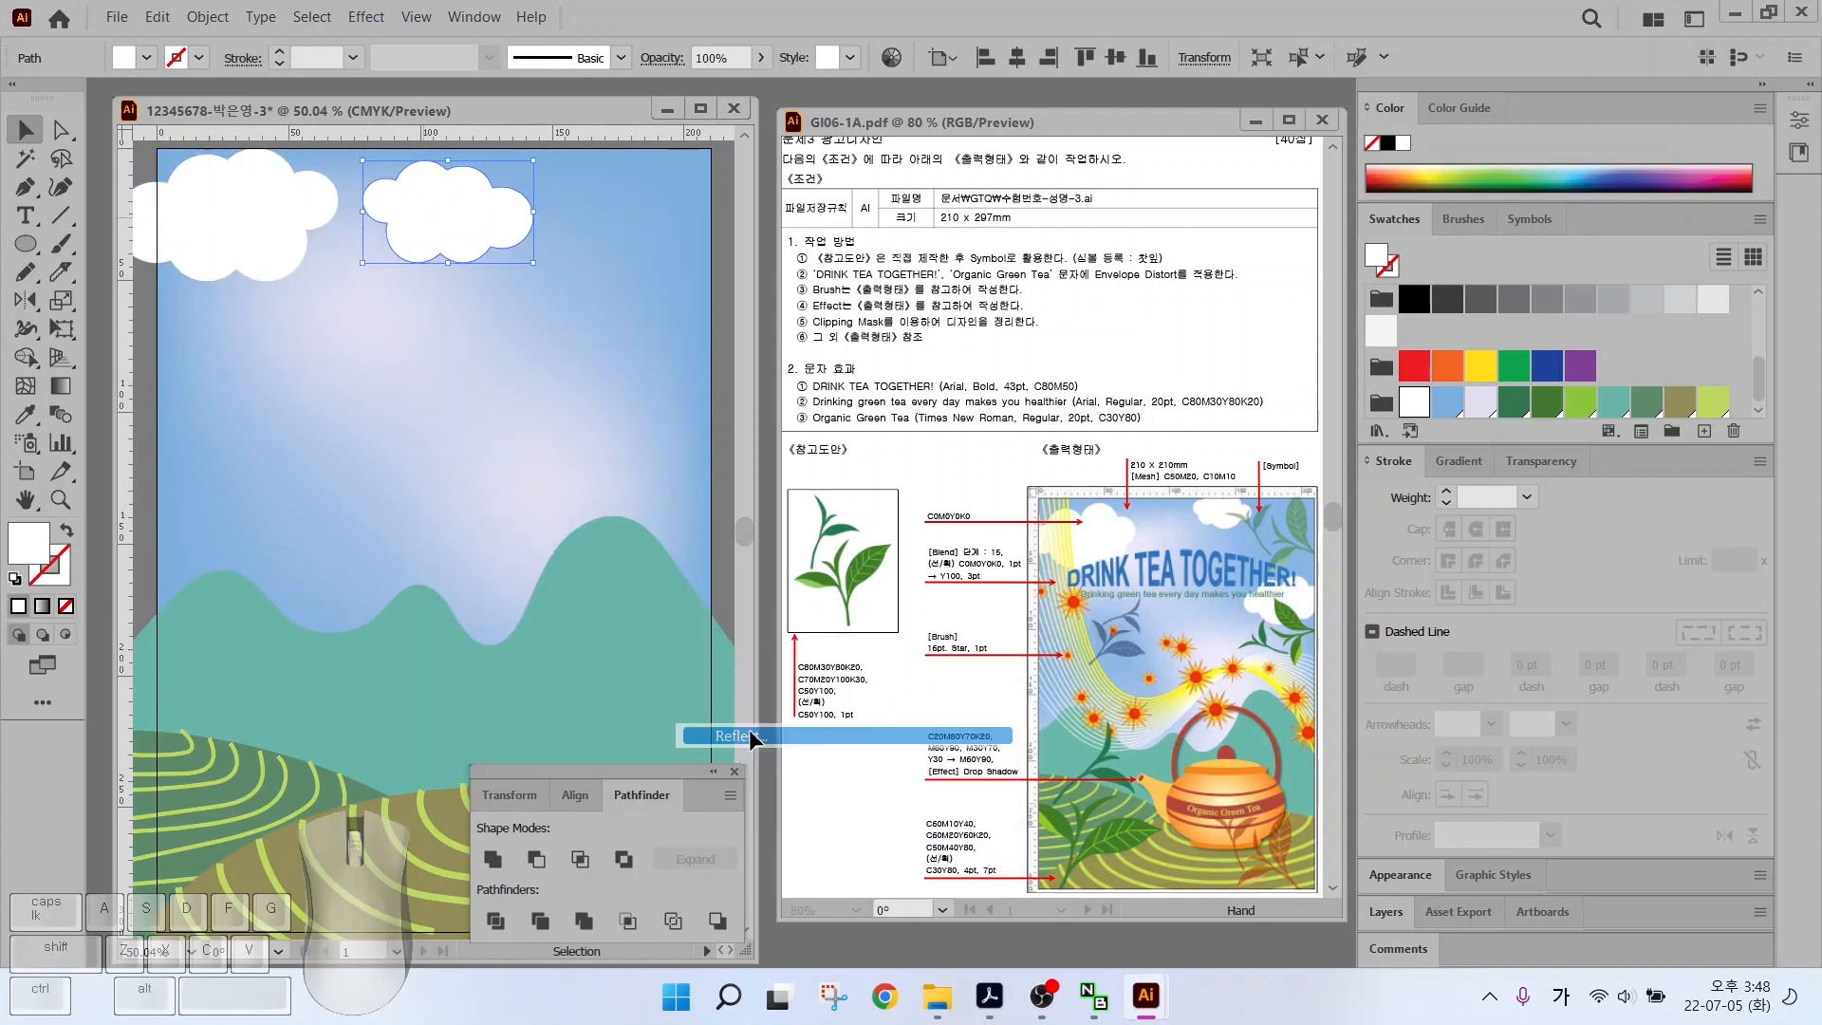
key(Return)
drag(432, 204, 659, 387)
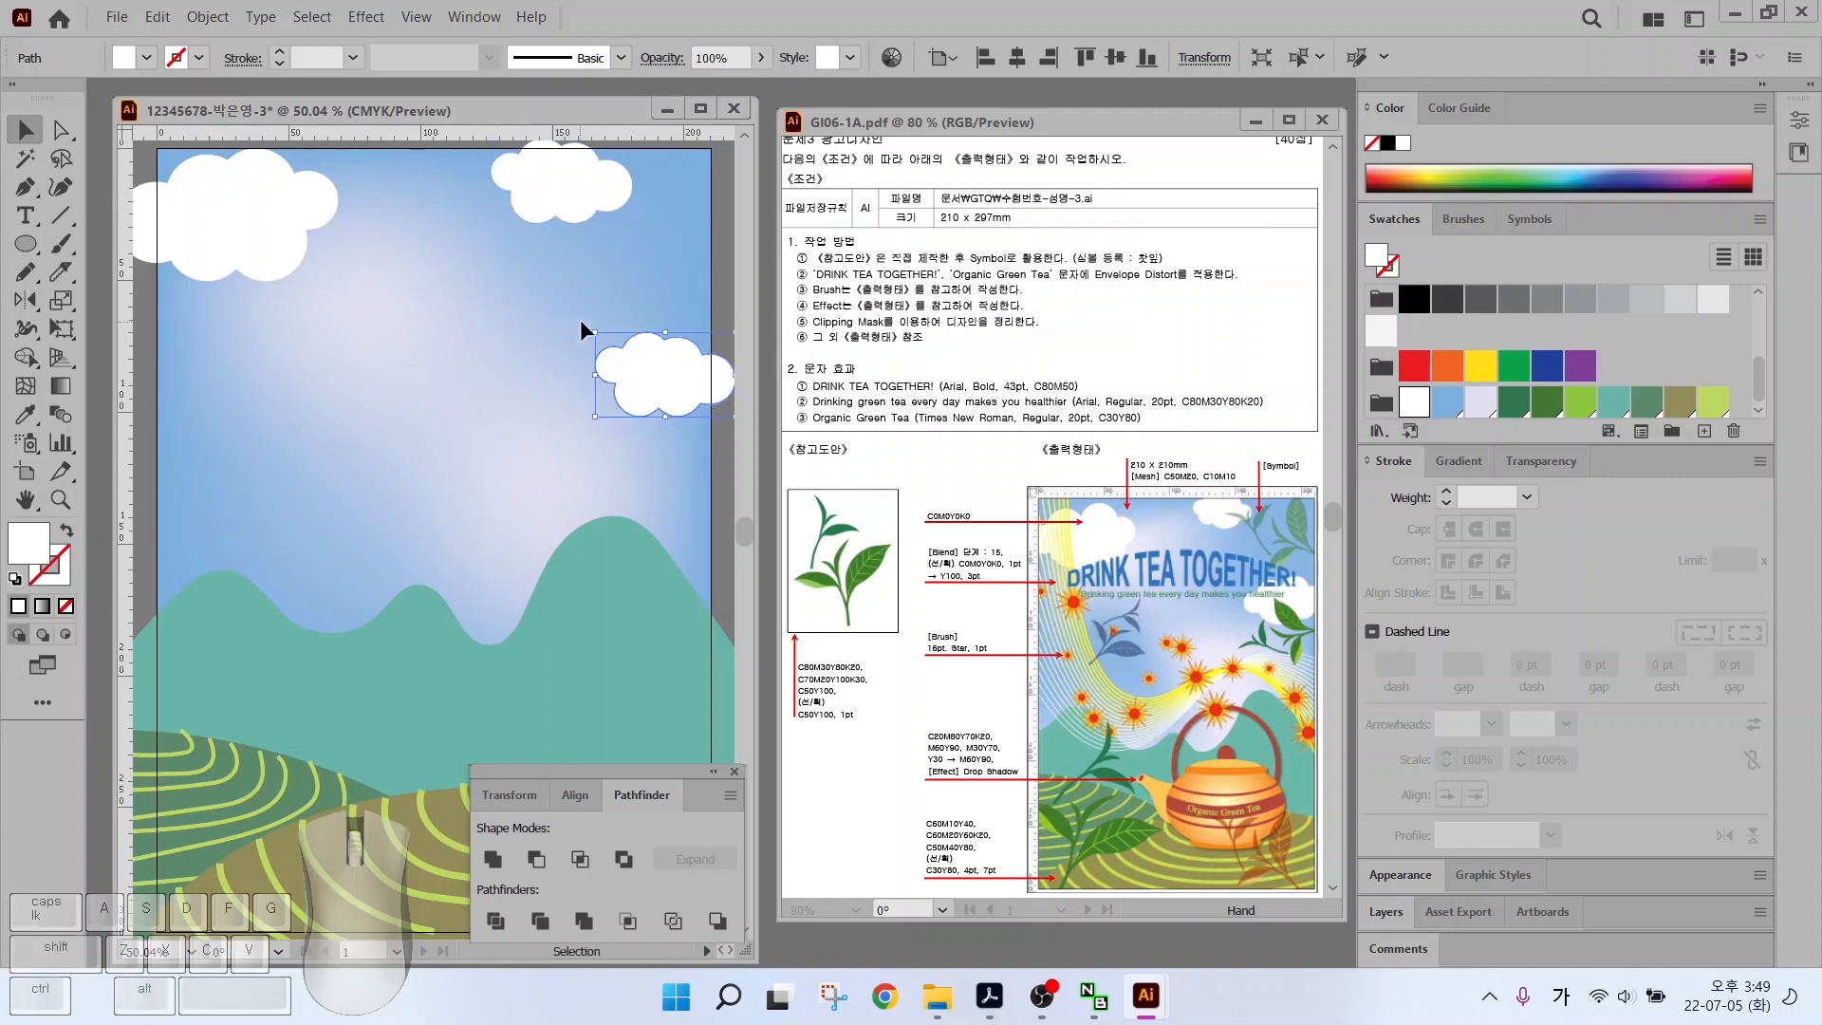
drag(582, 324, 567, 349)
drag(651, 395, 633, 379)
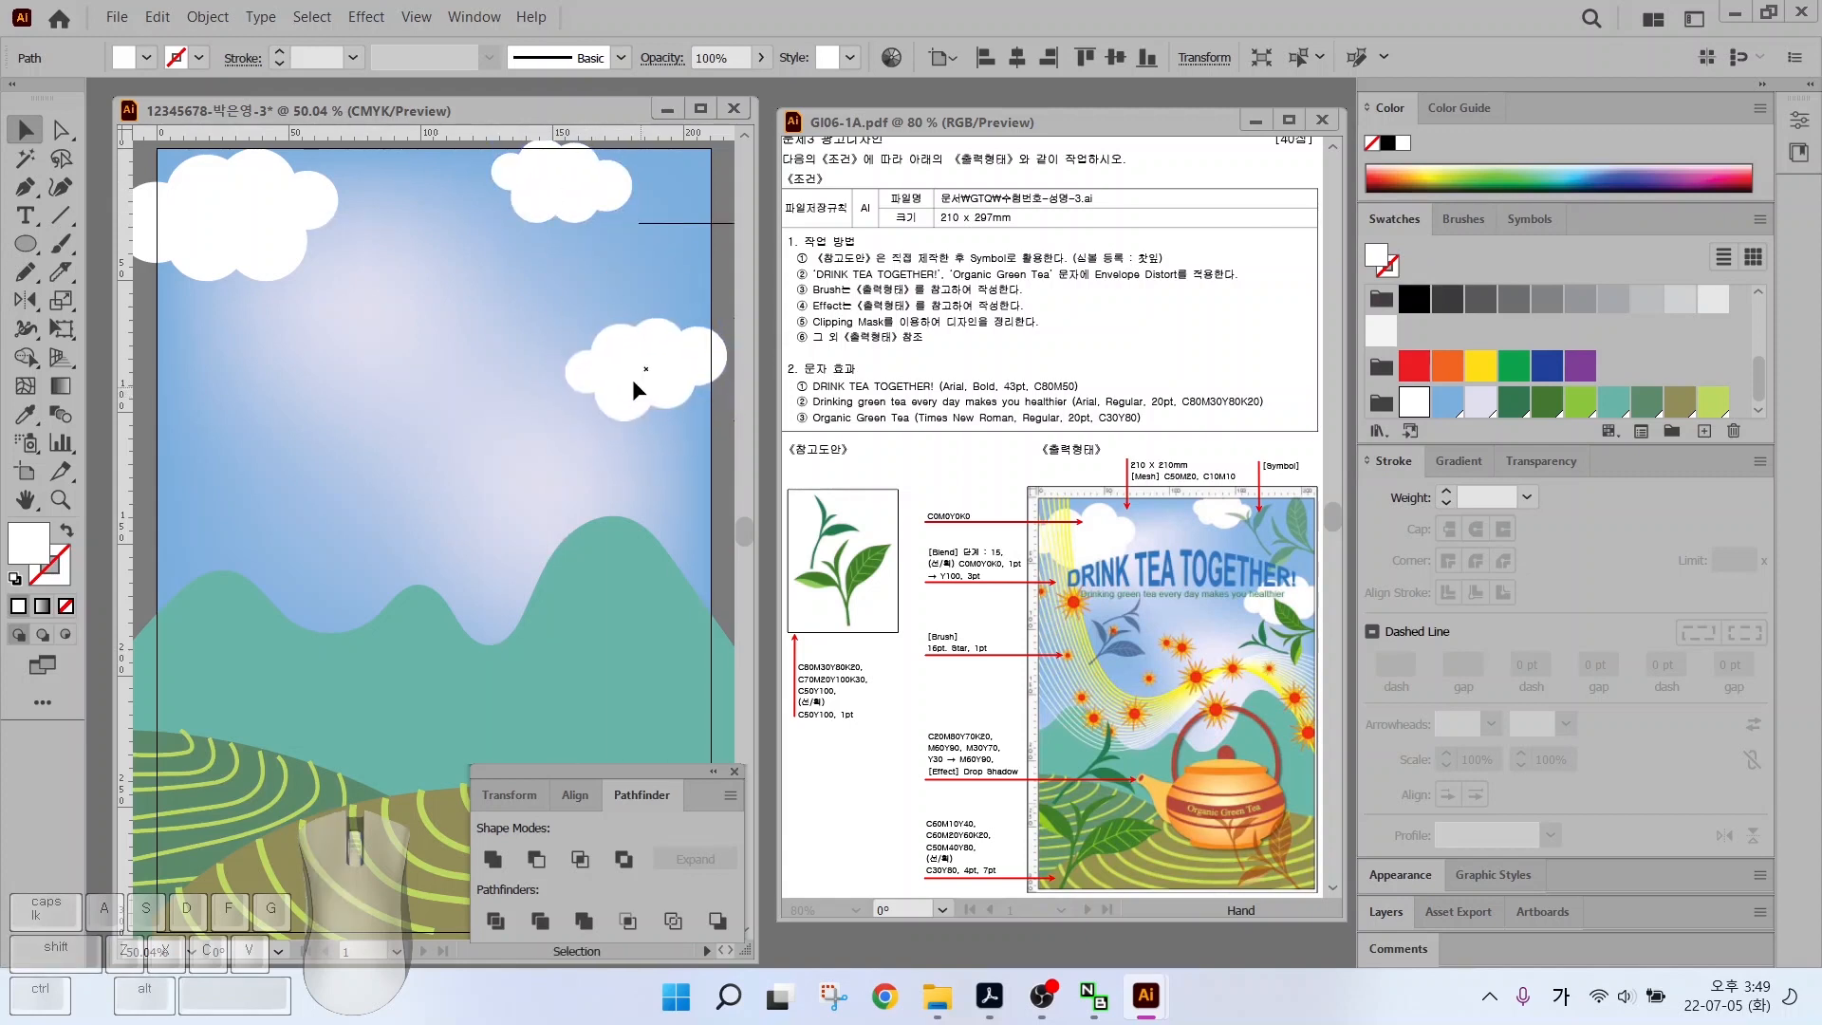
Nudge the green mountain shape slightly down
click(590, 622)
drag(438, 531, 617, 394)
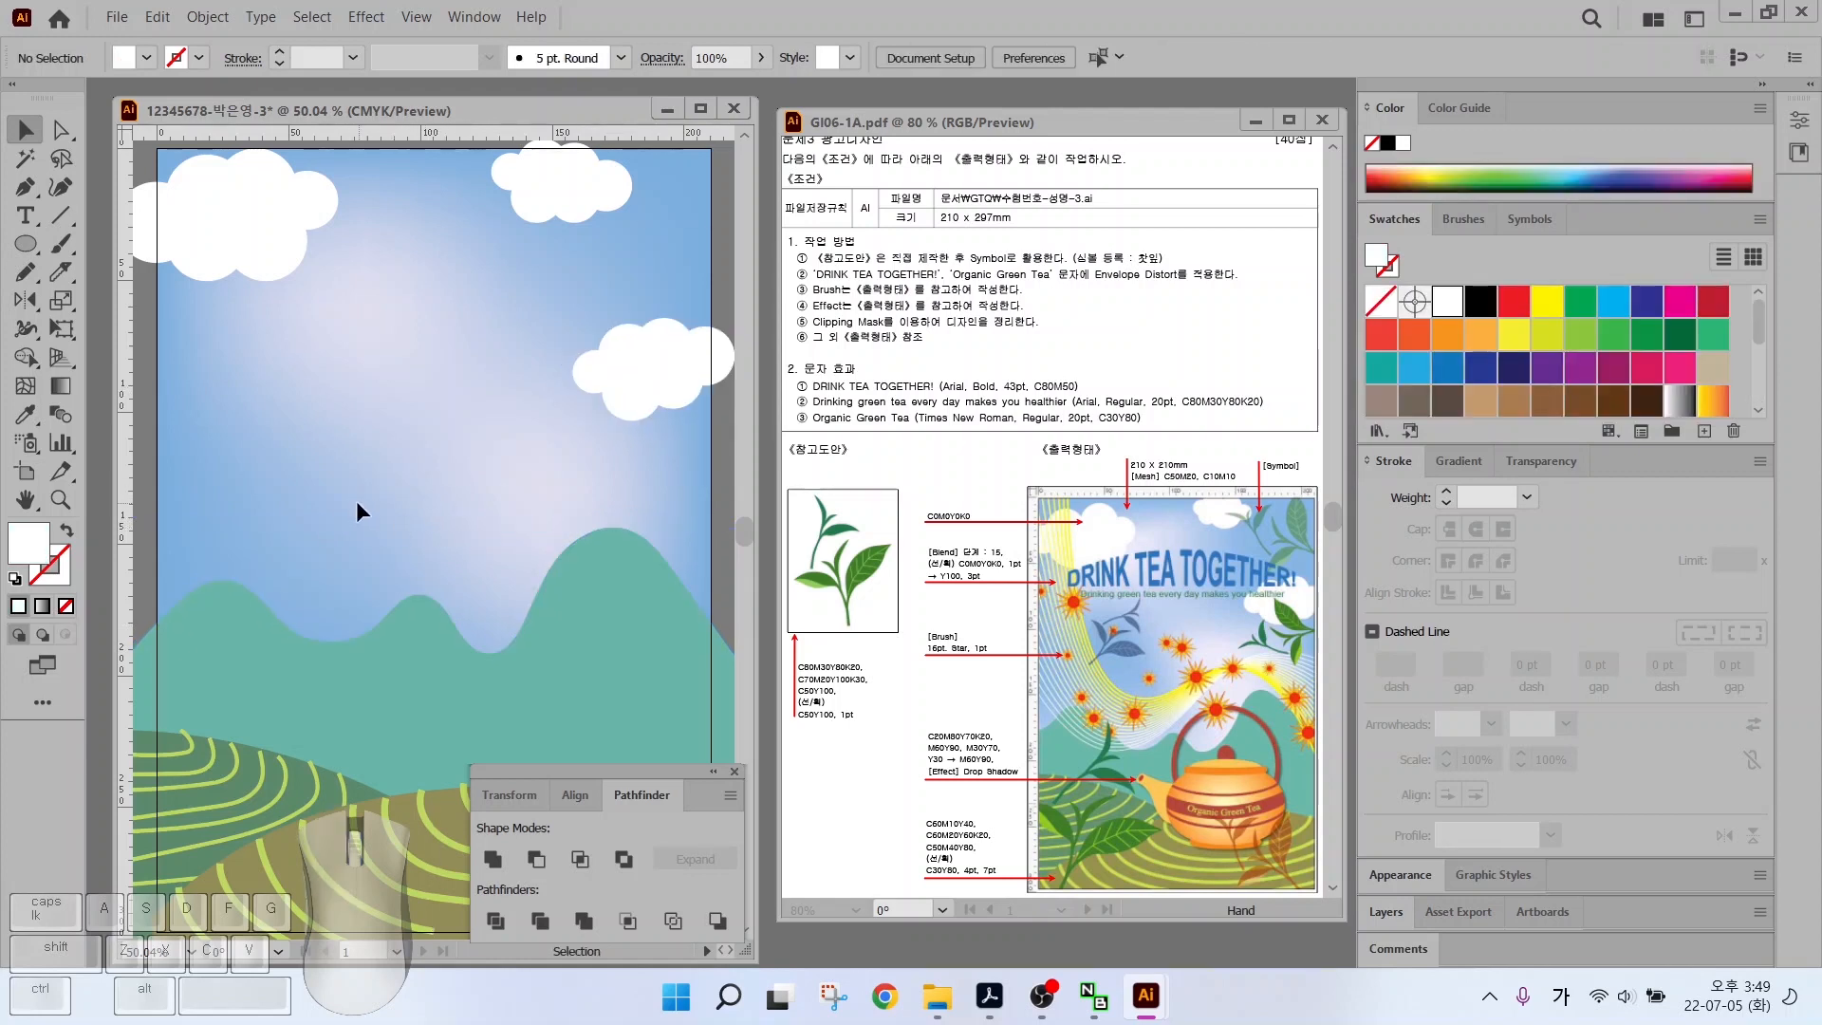
alt+scroll(362, 436, down, 1)
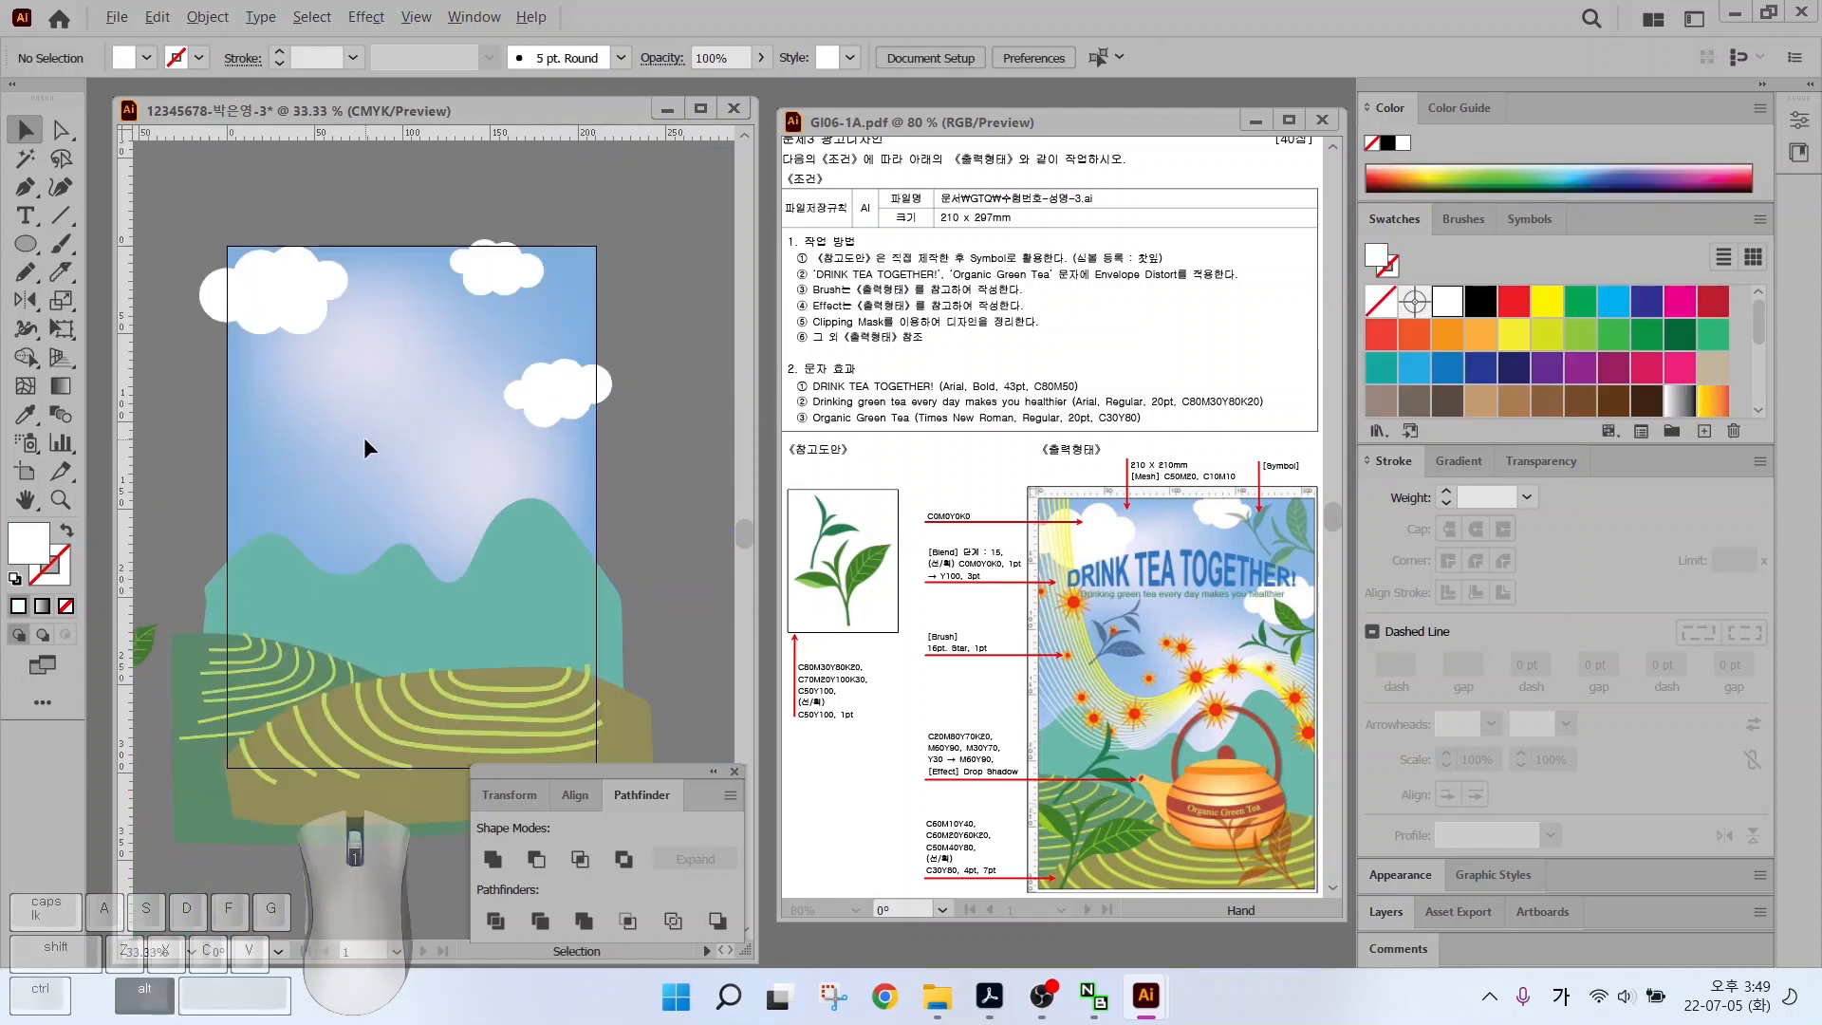
Marquee-select all the poster artwork and lock it with Object > Lock > Selection
drag(207, 209, 410, 564)
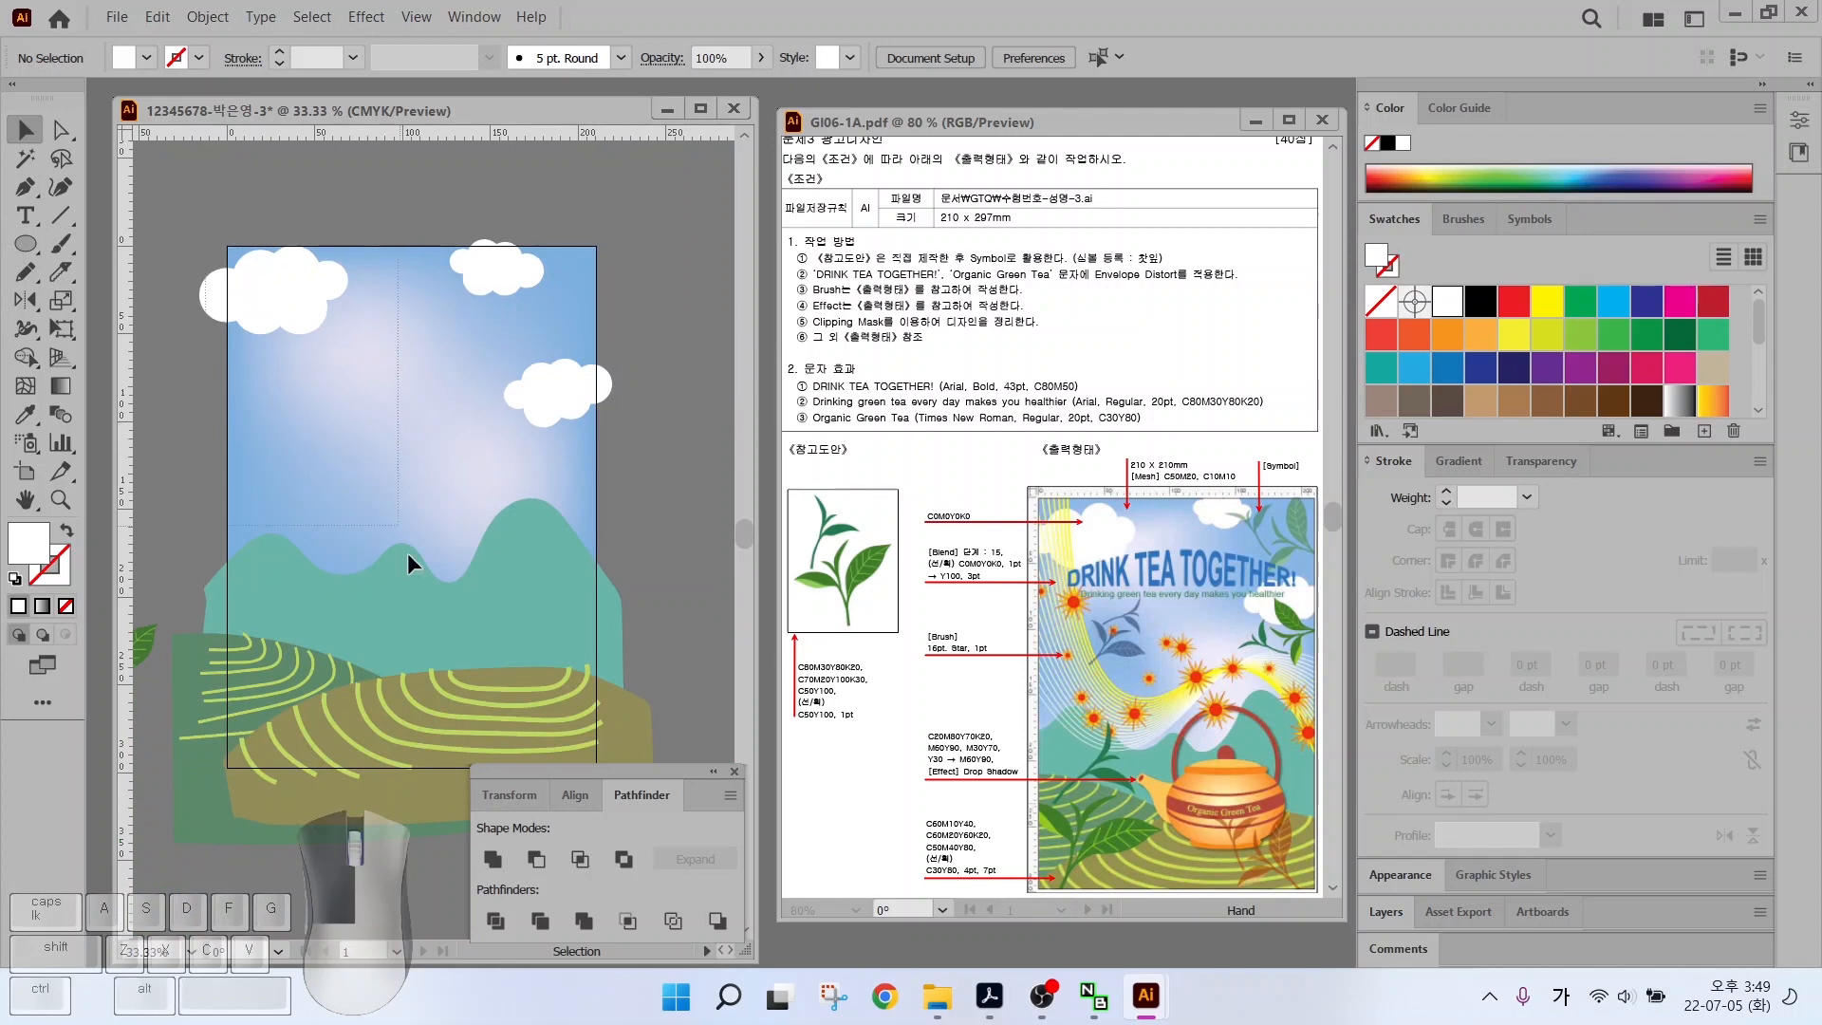
drag(588, 748, 645, 777)
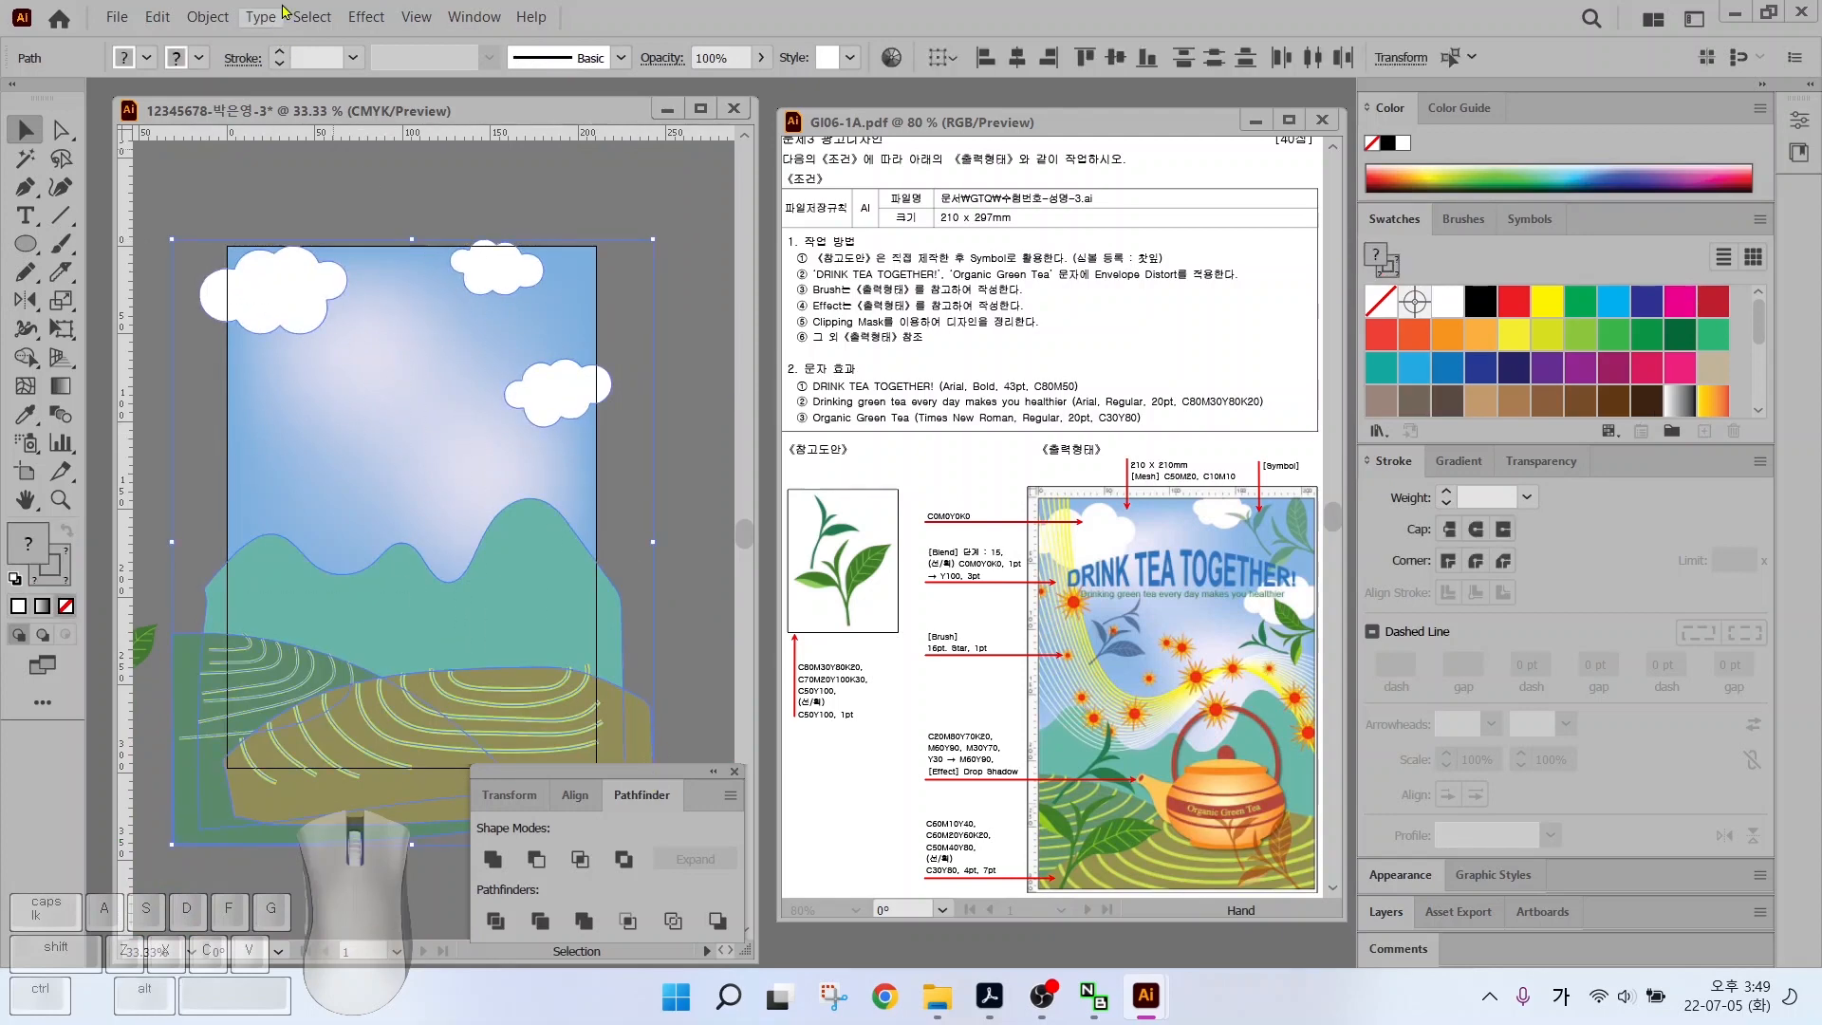
click(207, 17)
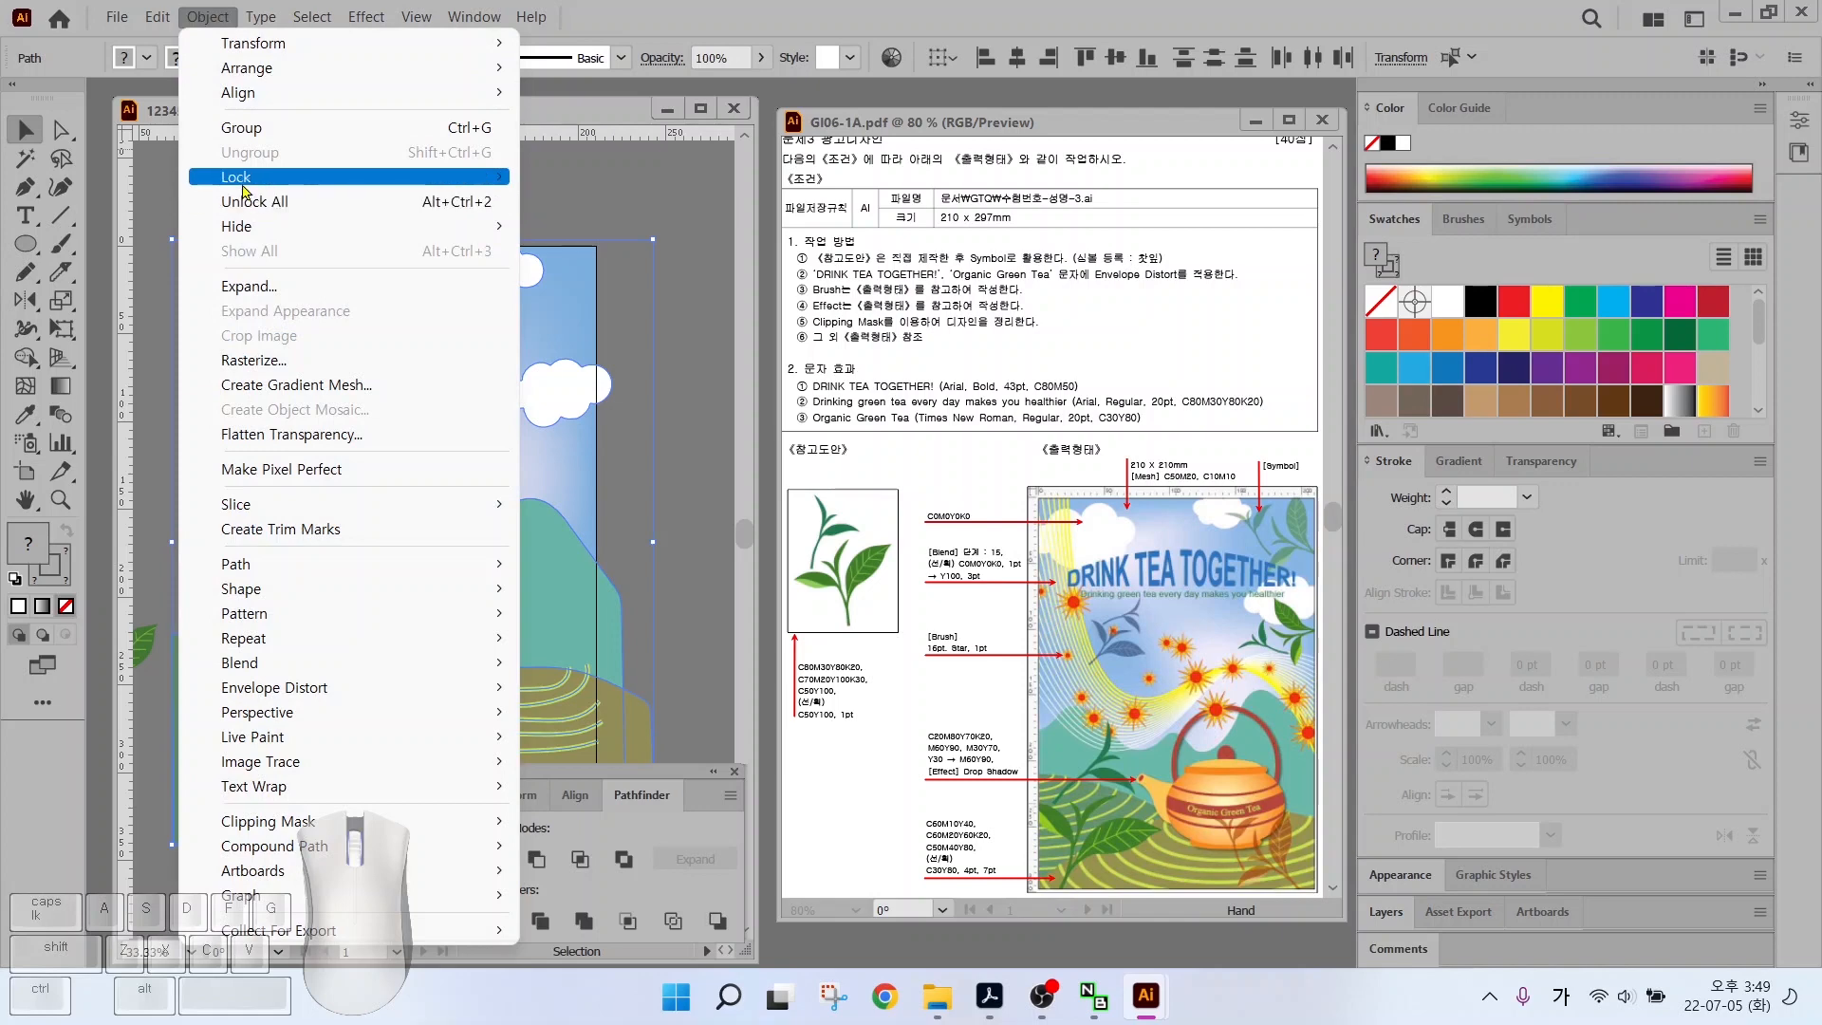
mouse_move(390, 190)
click(583, 179)
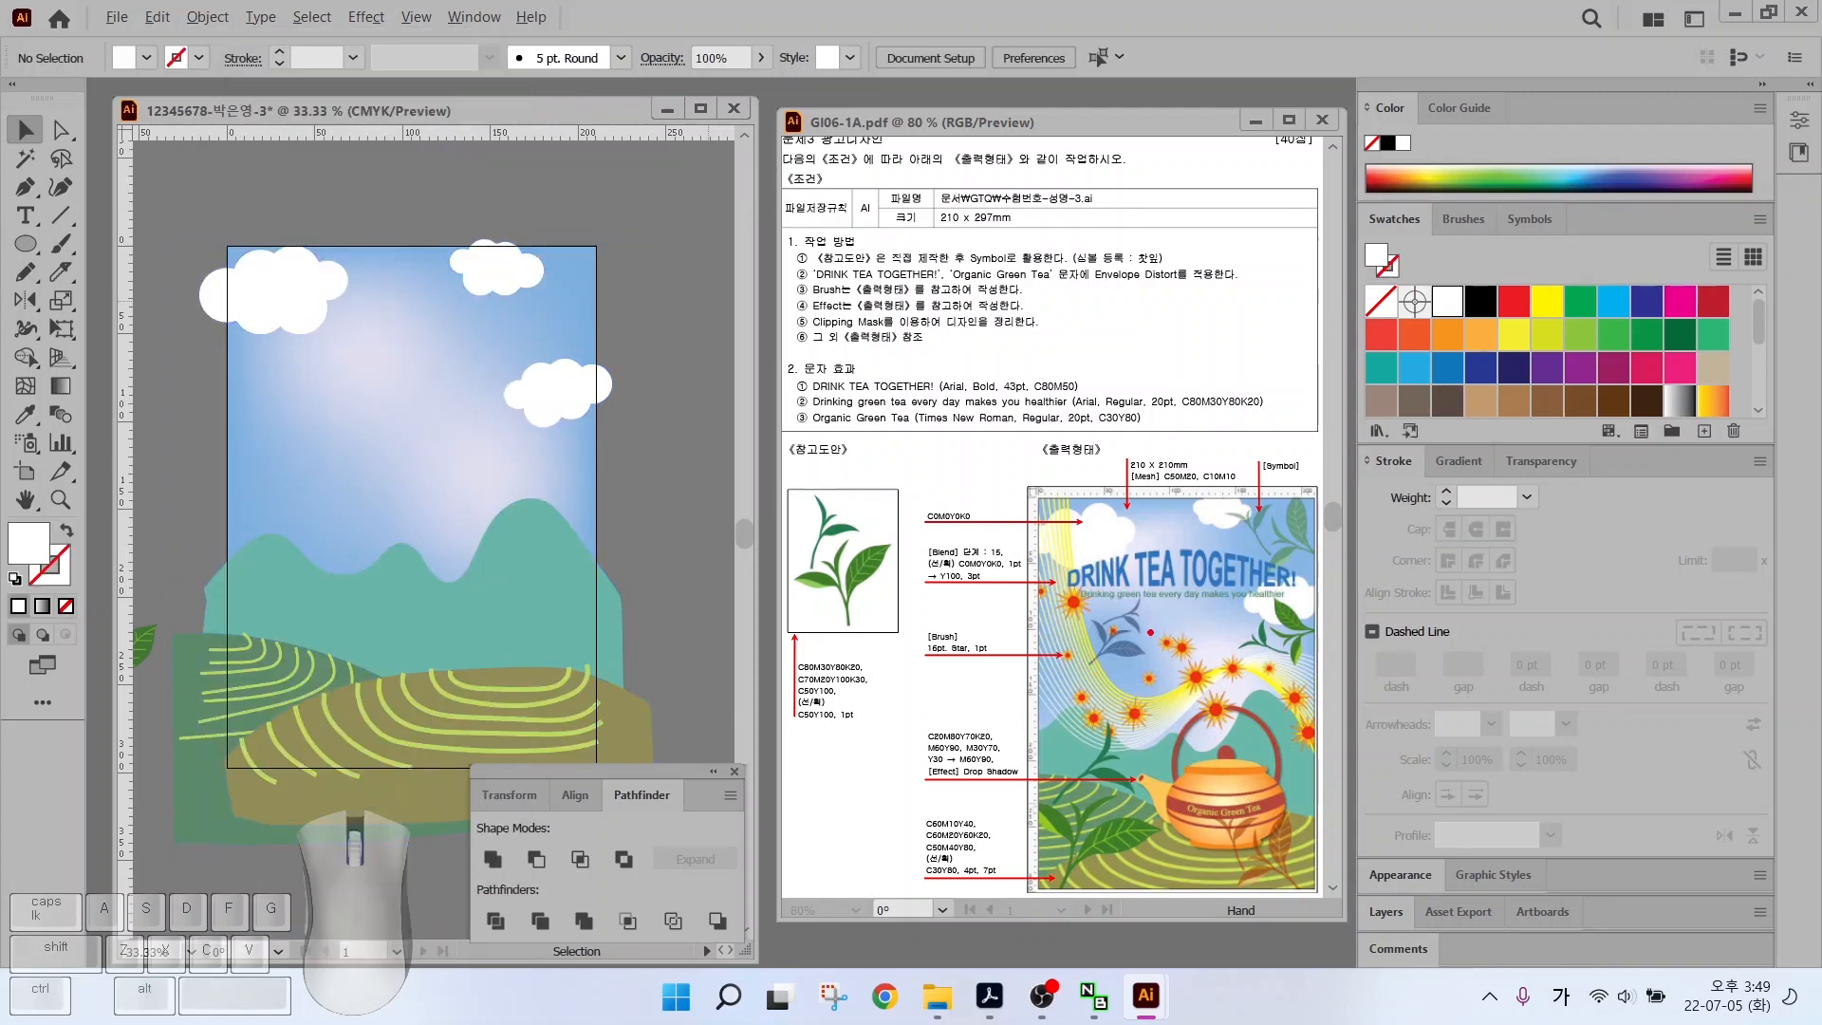
drag(1052, 512, 1002, 449)
click(26, 186)
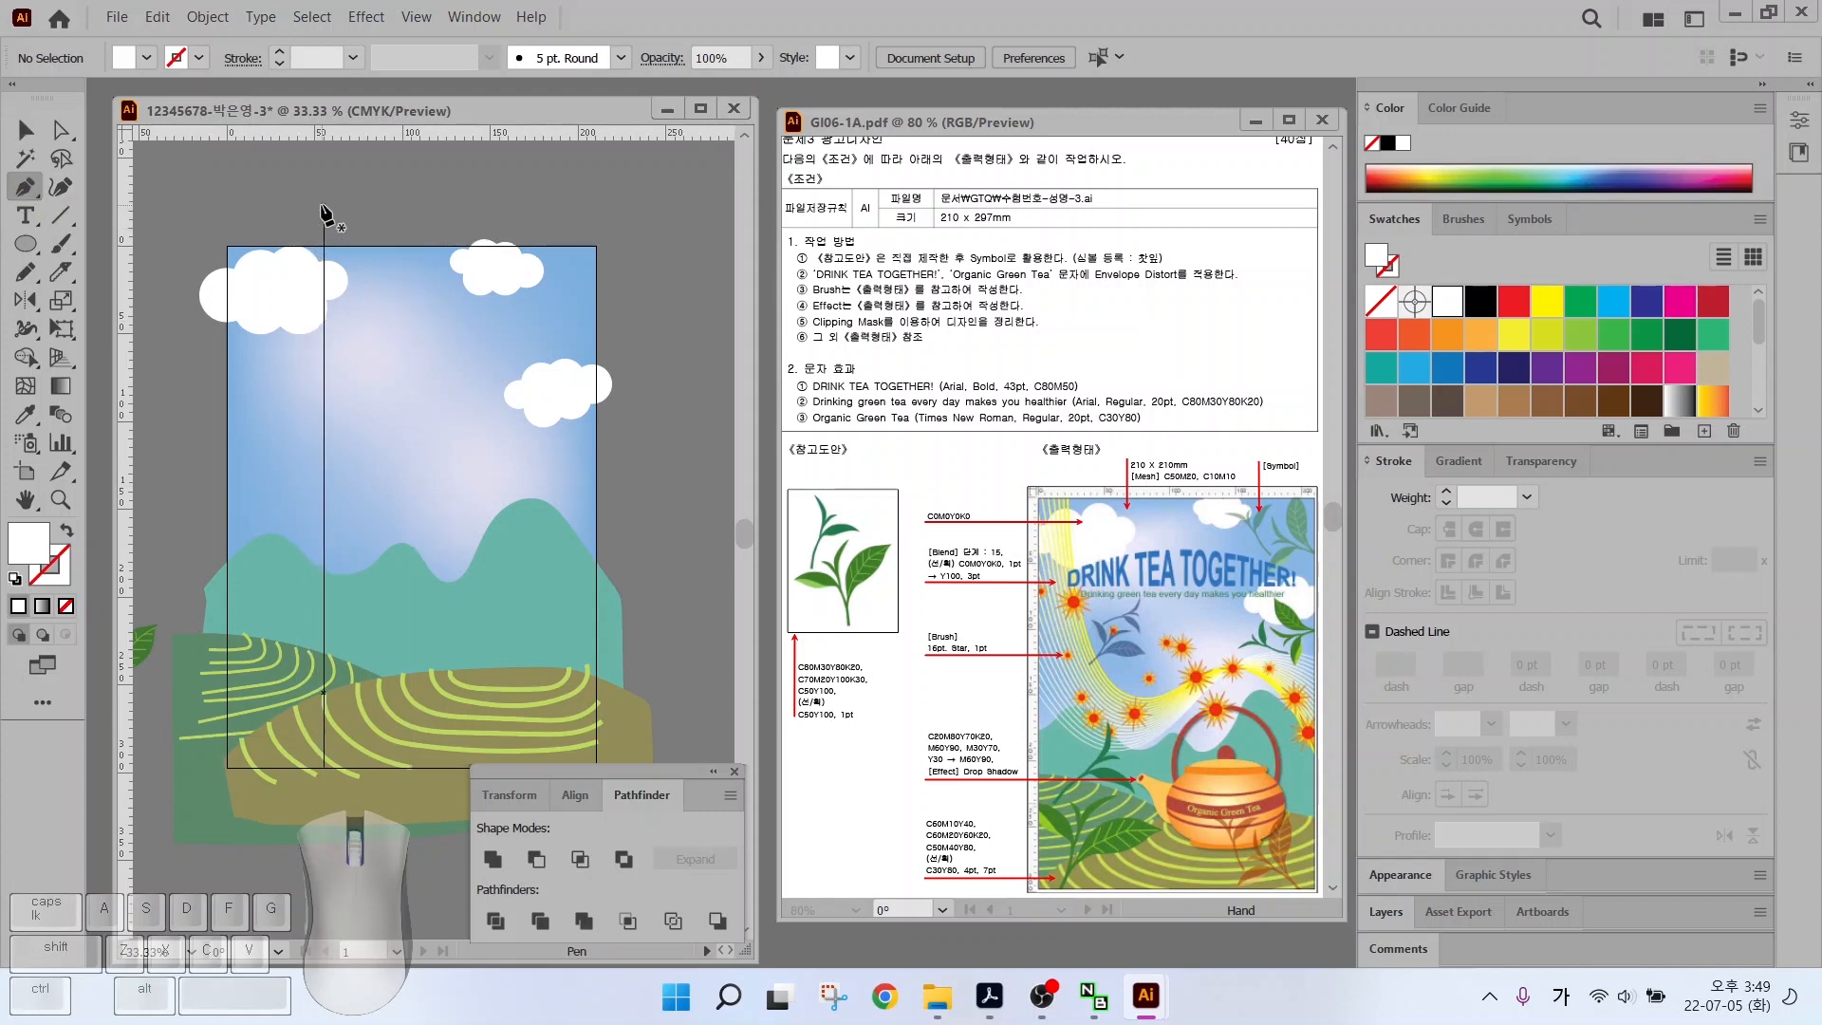
Draw a long smooth curved path from the poster's top down toward the hills
mouse_move(1060, 454)
mouse_down()
mouse_move(1073, 632)
mouse_move(1129, 684)
mouse_up()
mouse_move(1250, 669)
mouse_down()
mouse_move(1300, 705)
mouse_move(1337, 788)
mouse_up()
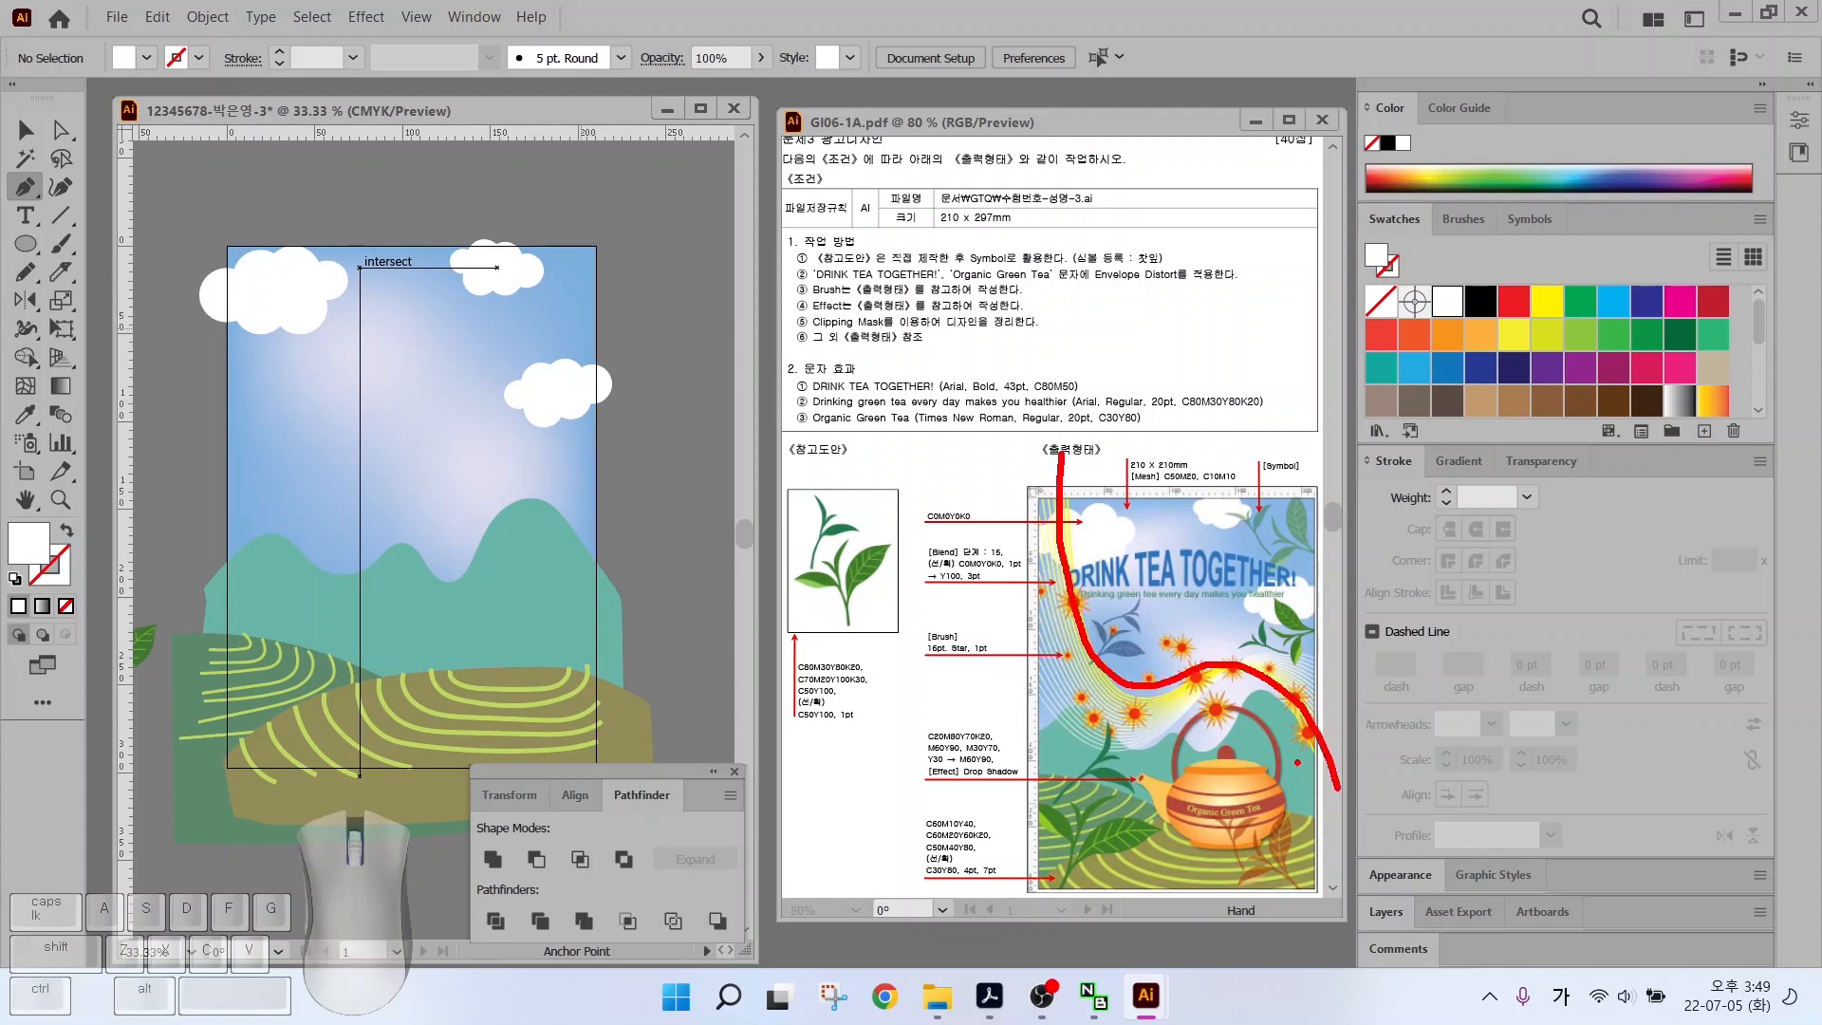
mouse_move(981, 589)
mouse_down()
mouse_move(1018, 703)
mouse_move(1086, 759)
mouse_move(1174, 728)
mouse_move(1218, 663)
mouse_move(1284, 636)
mouse_move(1362, 672)
mouse_up()
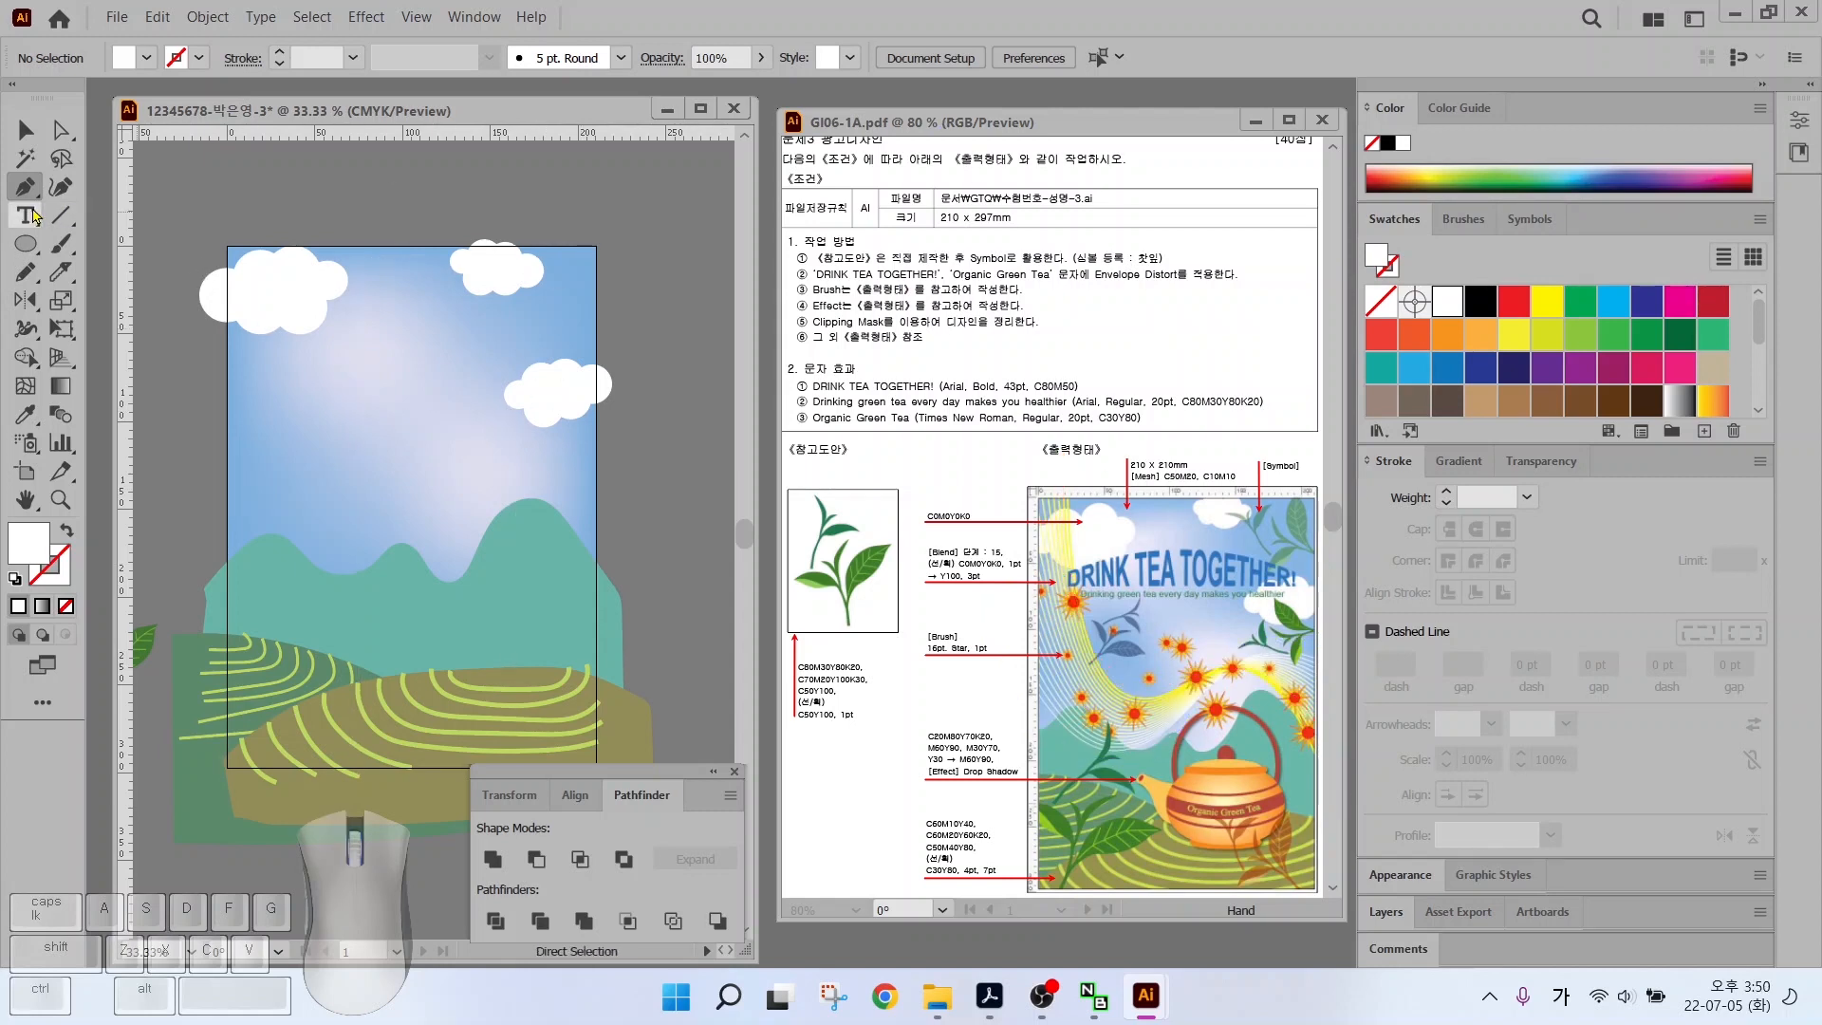
click(303, 190)
drag(322, 493, 357, 539)
drag(465, 476, 499, 452)
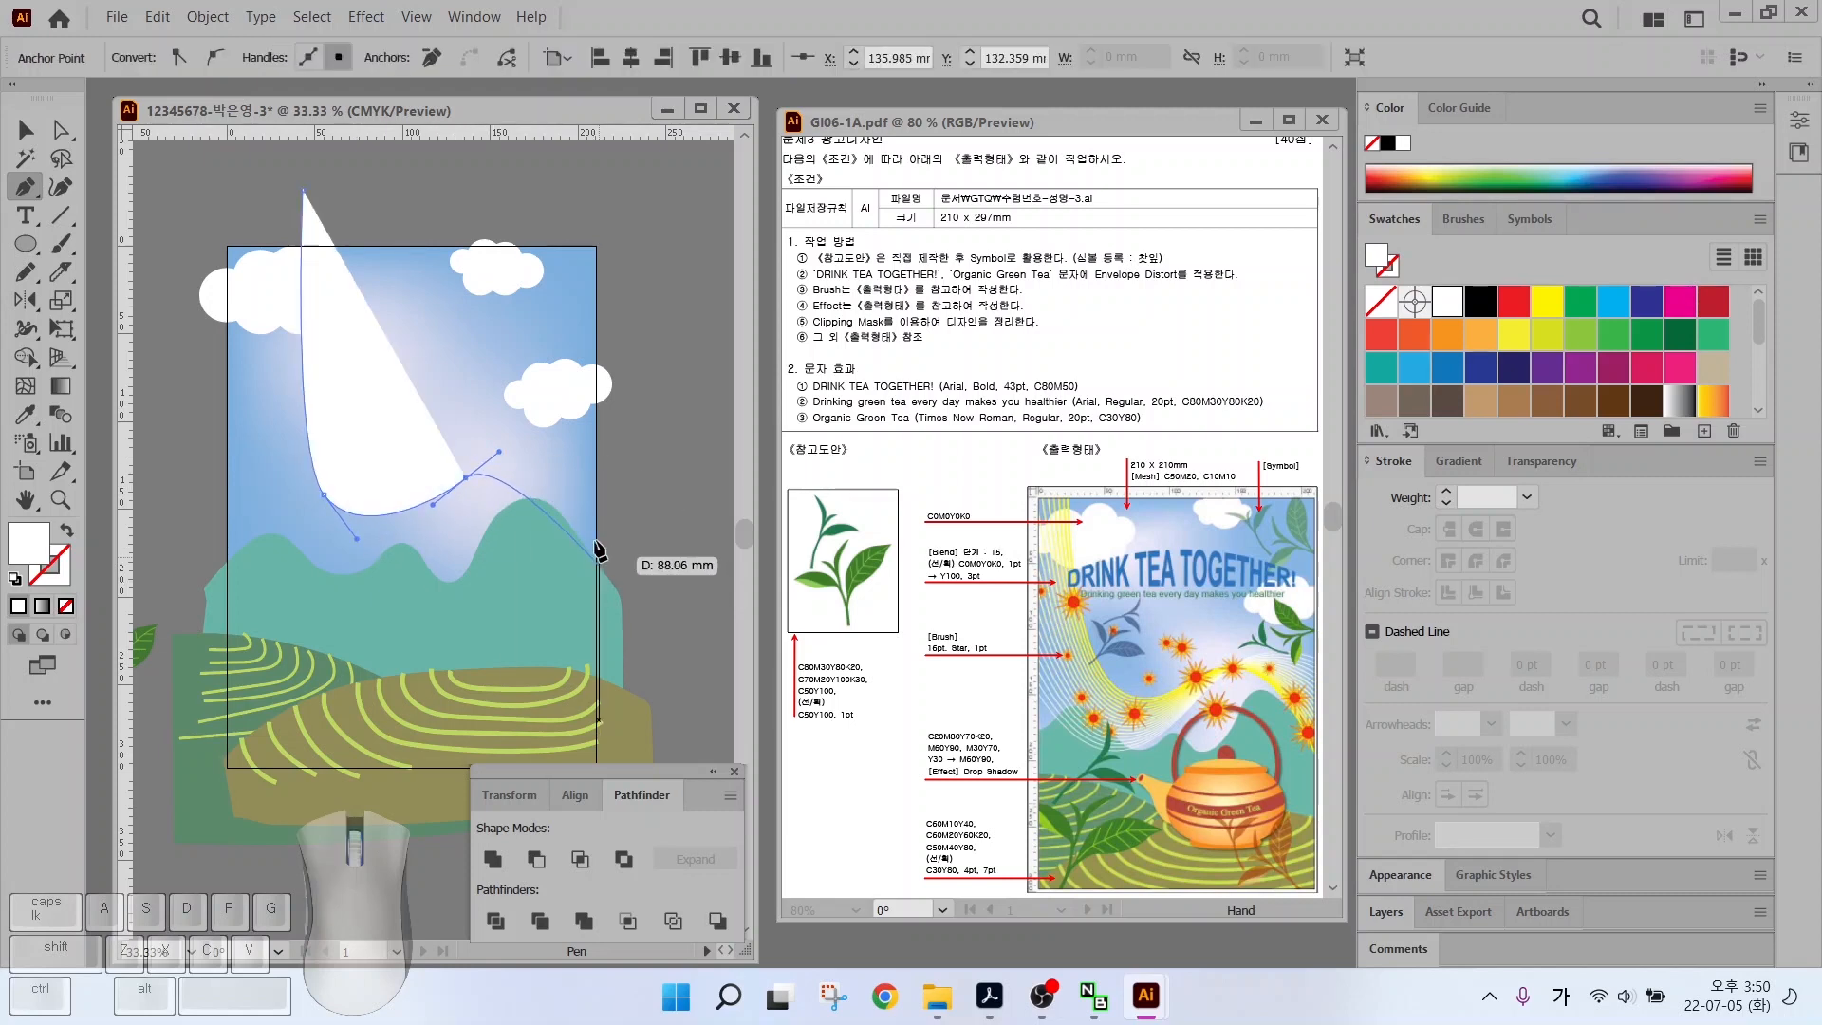
drag(569, 536, 590, 572)
click(611, 645)
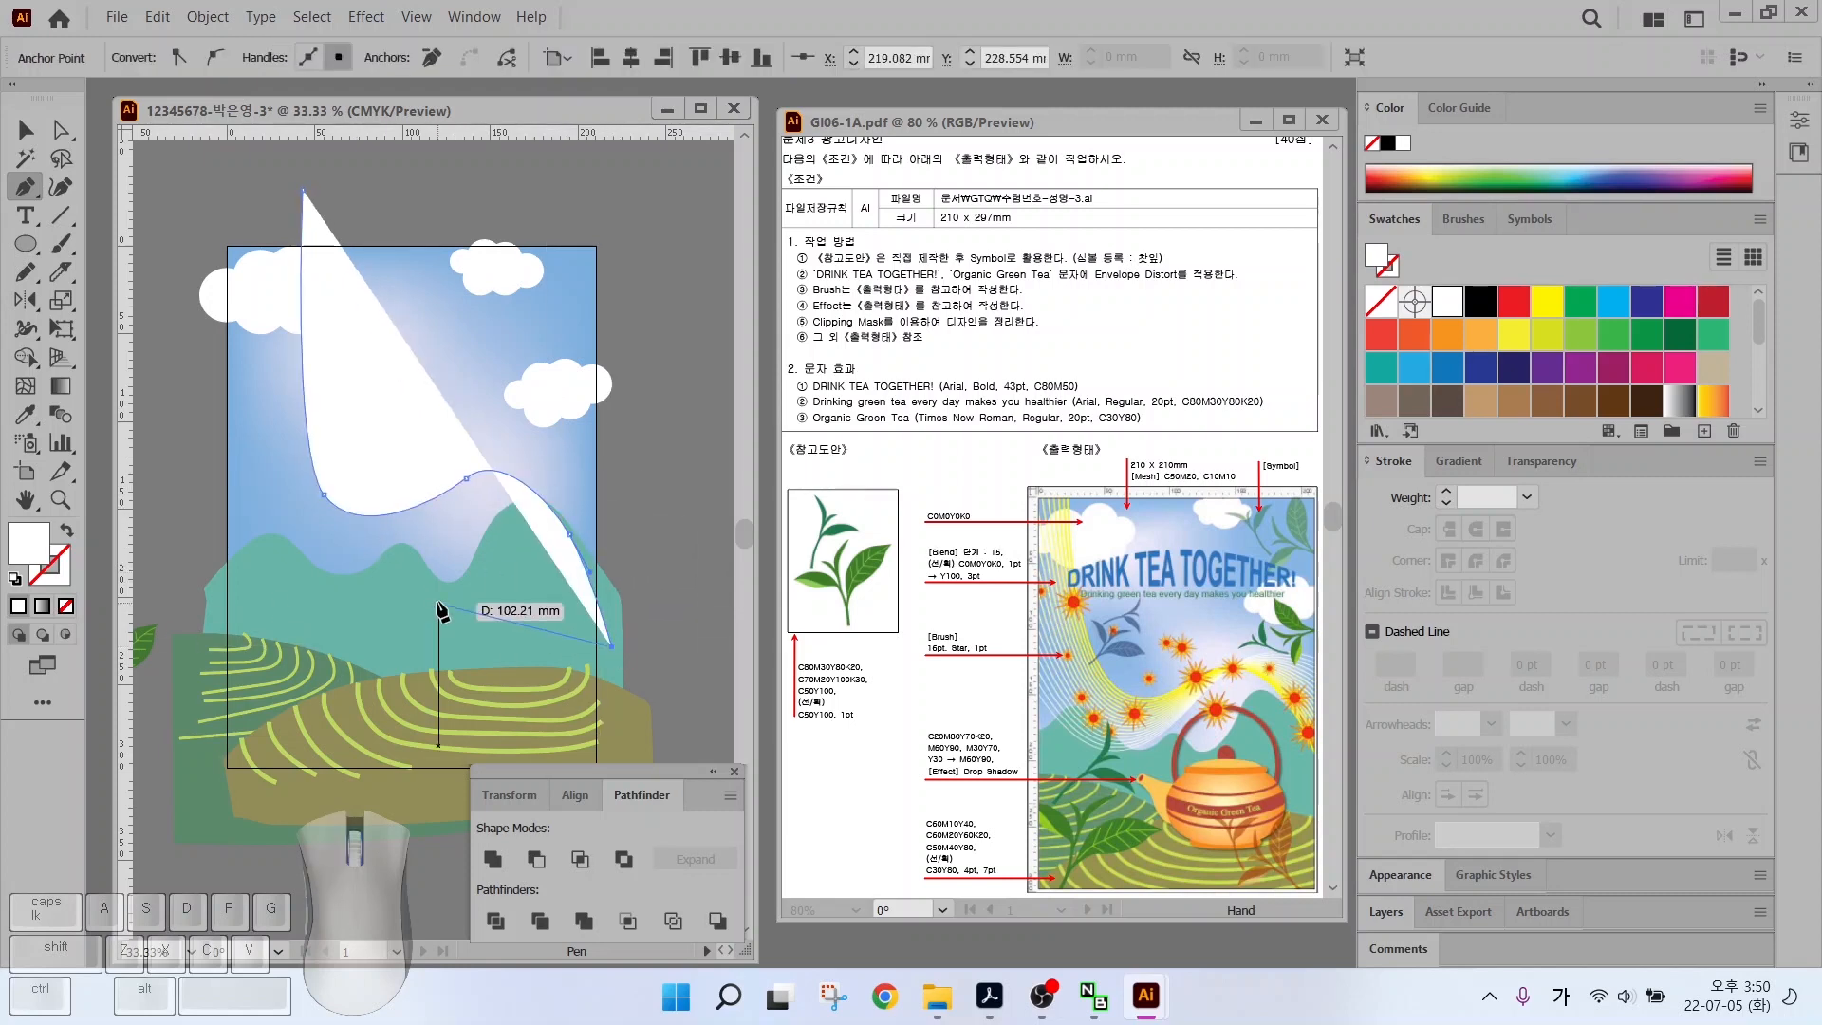
Give the curve a 3 pt stroke in a new C0 M0 Y100 K0 yellow swatch
click(66, 531)
scroll(1689, 370, down, 3)
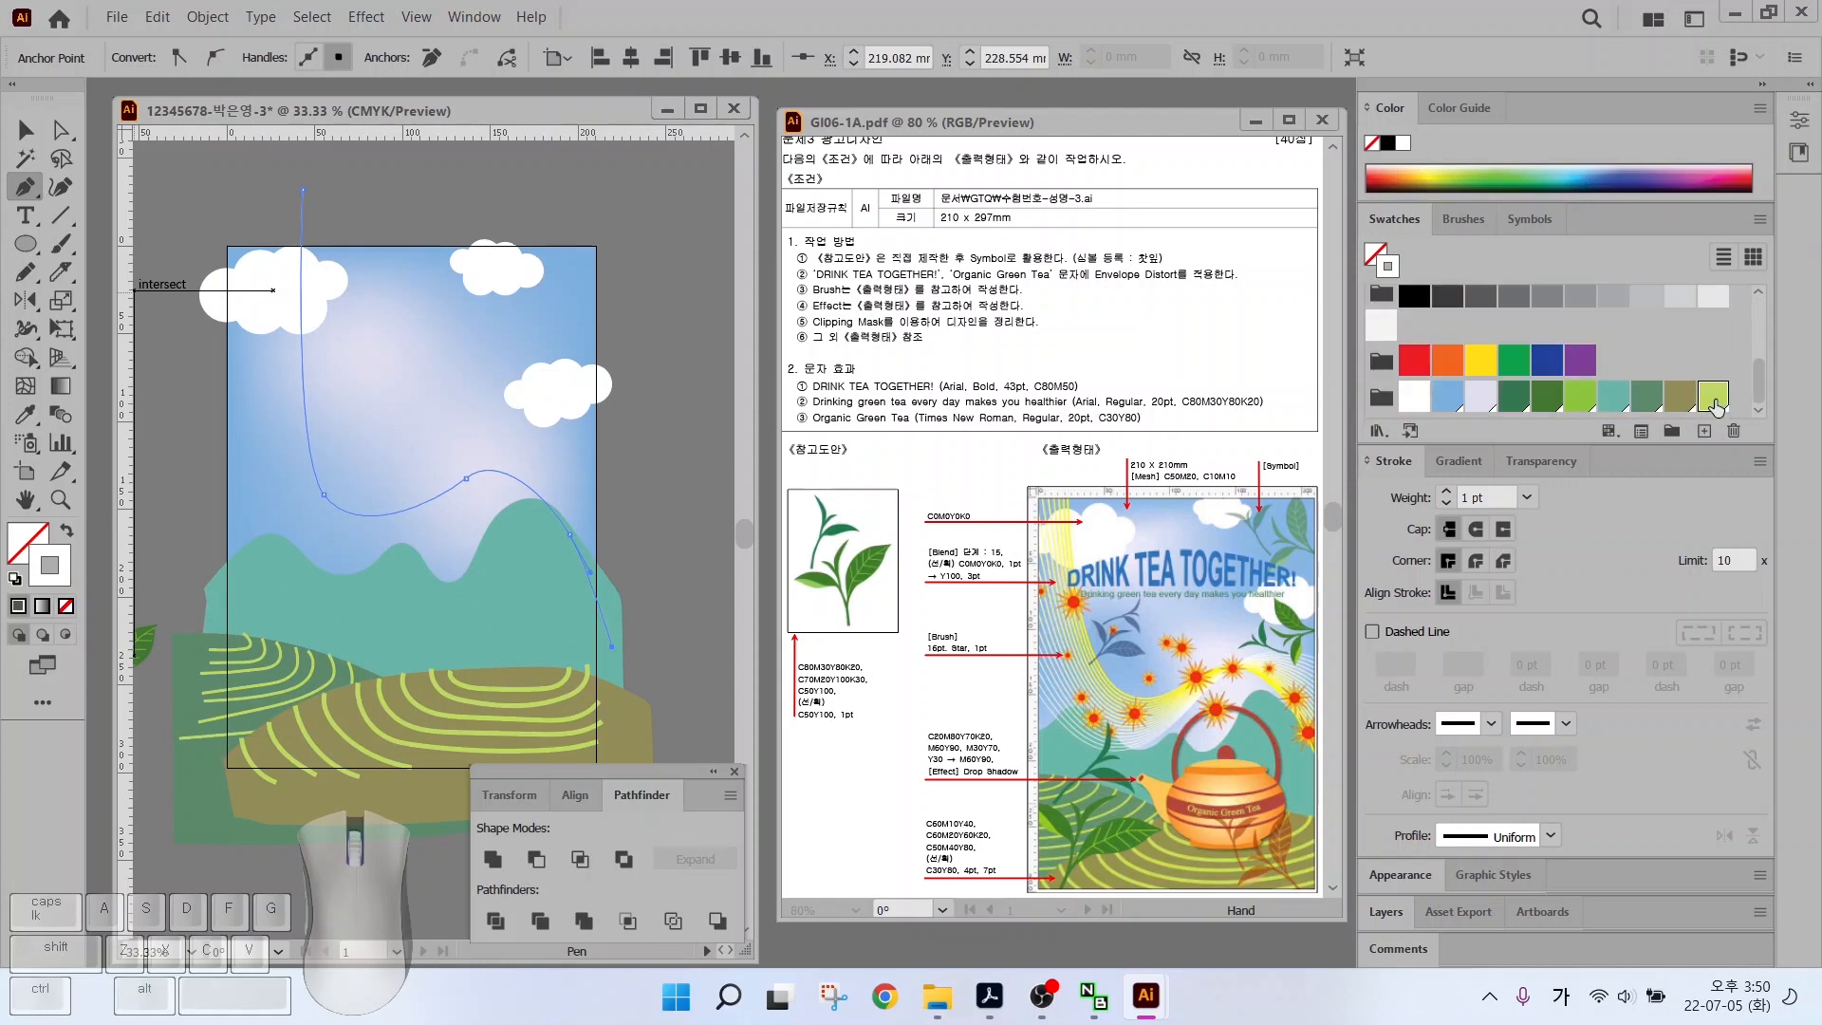
click(1713, 395)
click(1703, 432)
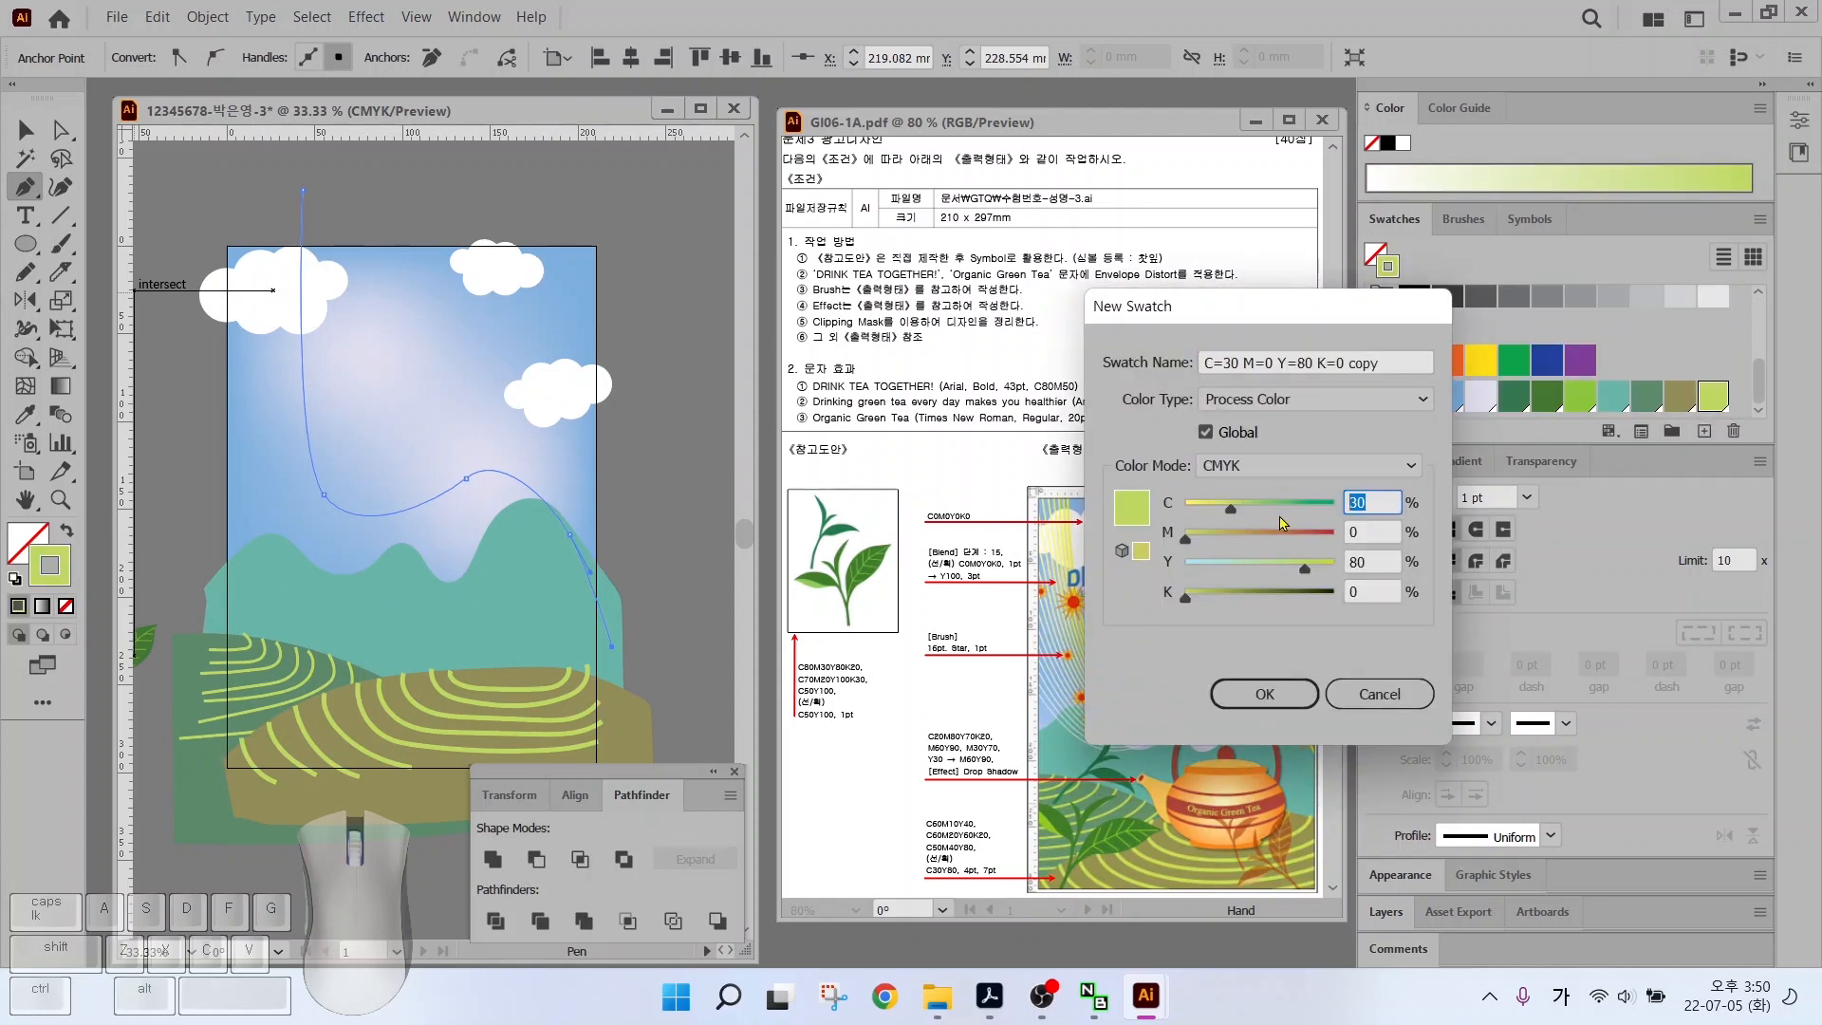
text(0)
key(Tab)
key(Tab)
text(100)
key(Tab)
key(Return)
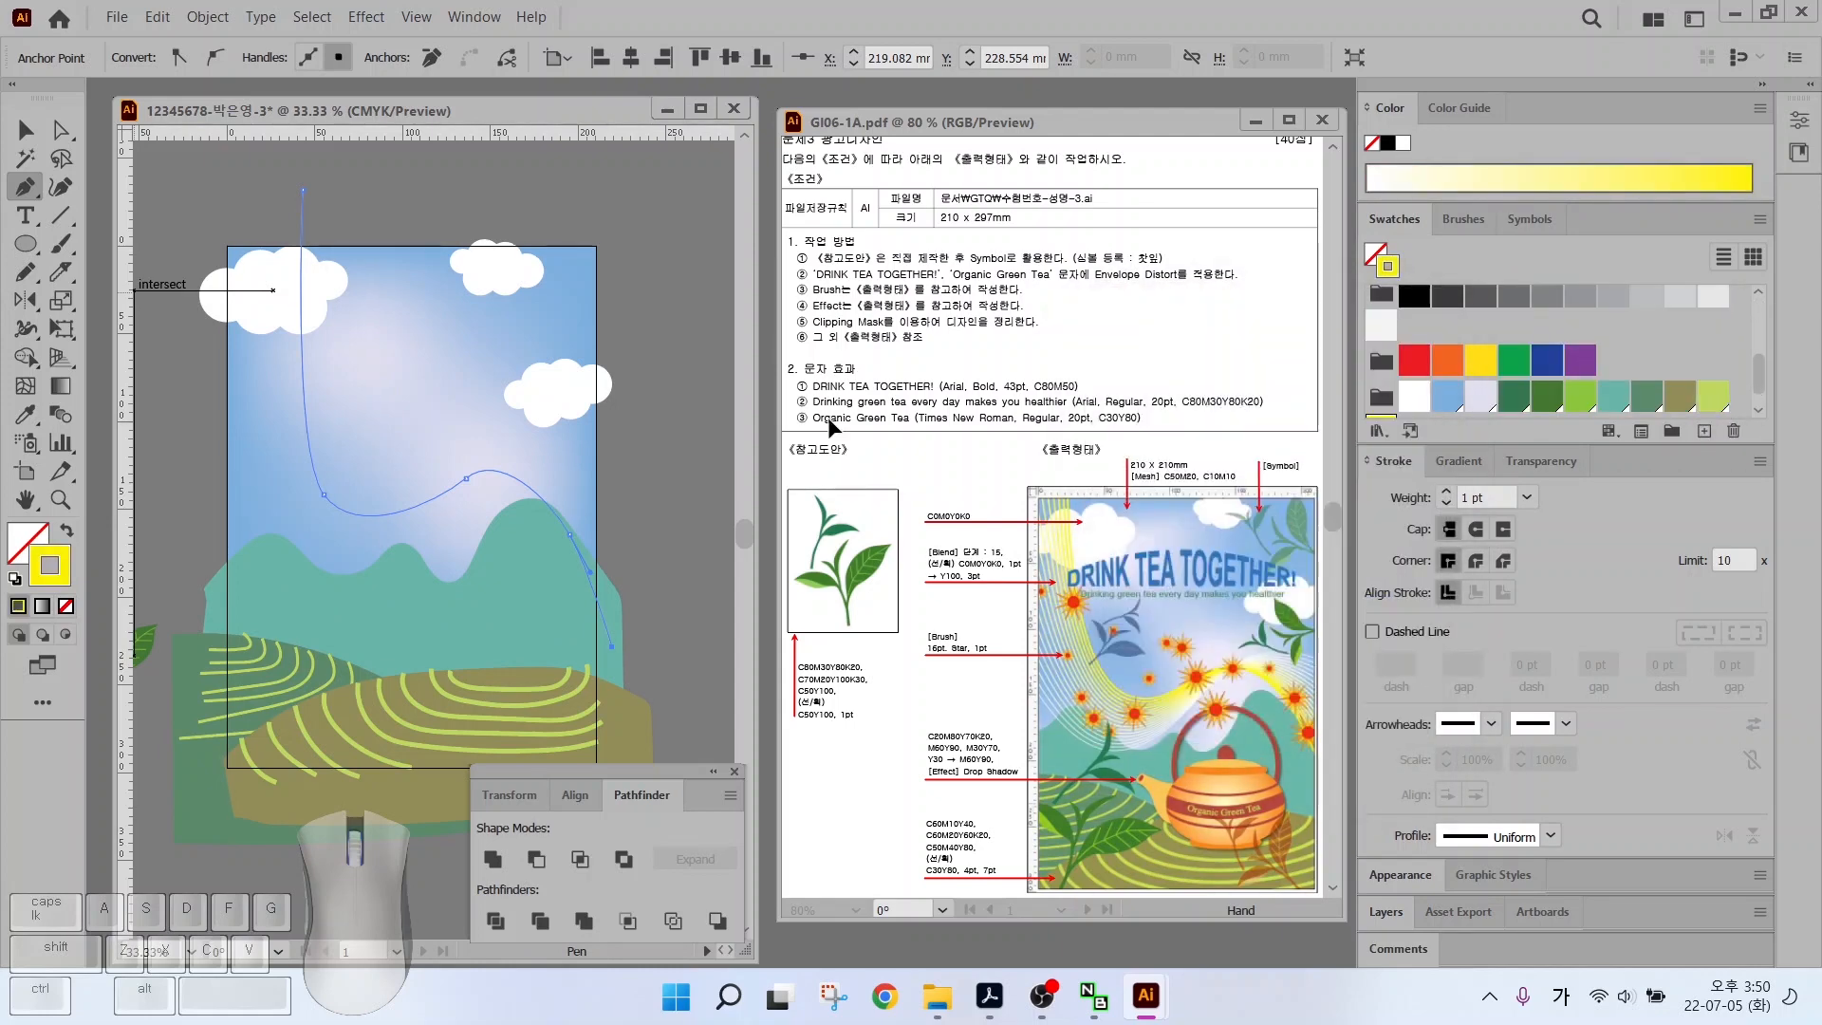
click(1446, 494)
ctrl+click(214, 408)
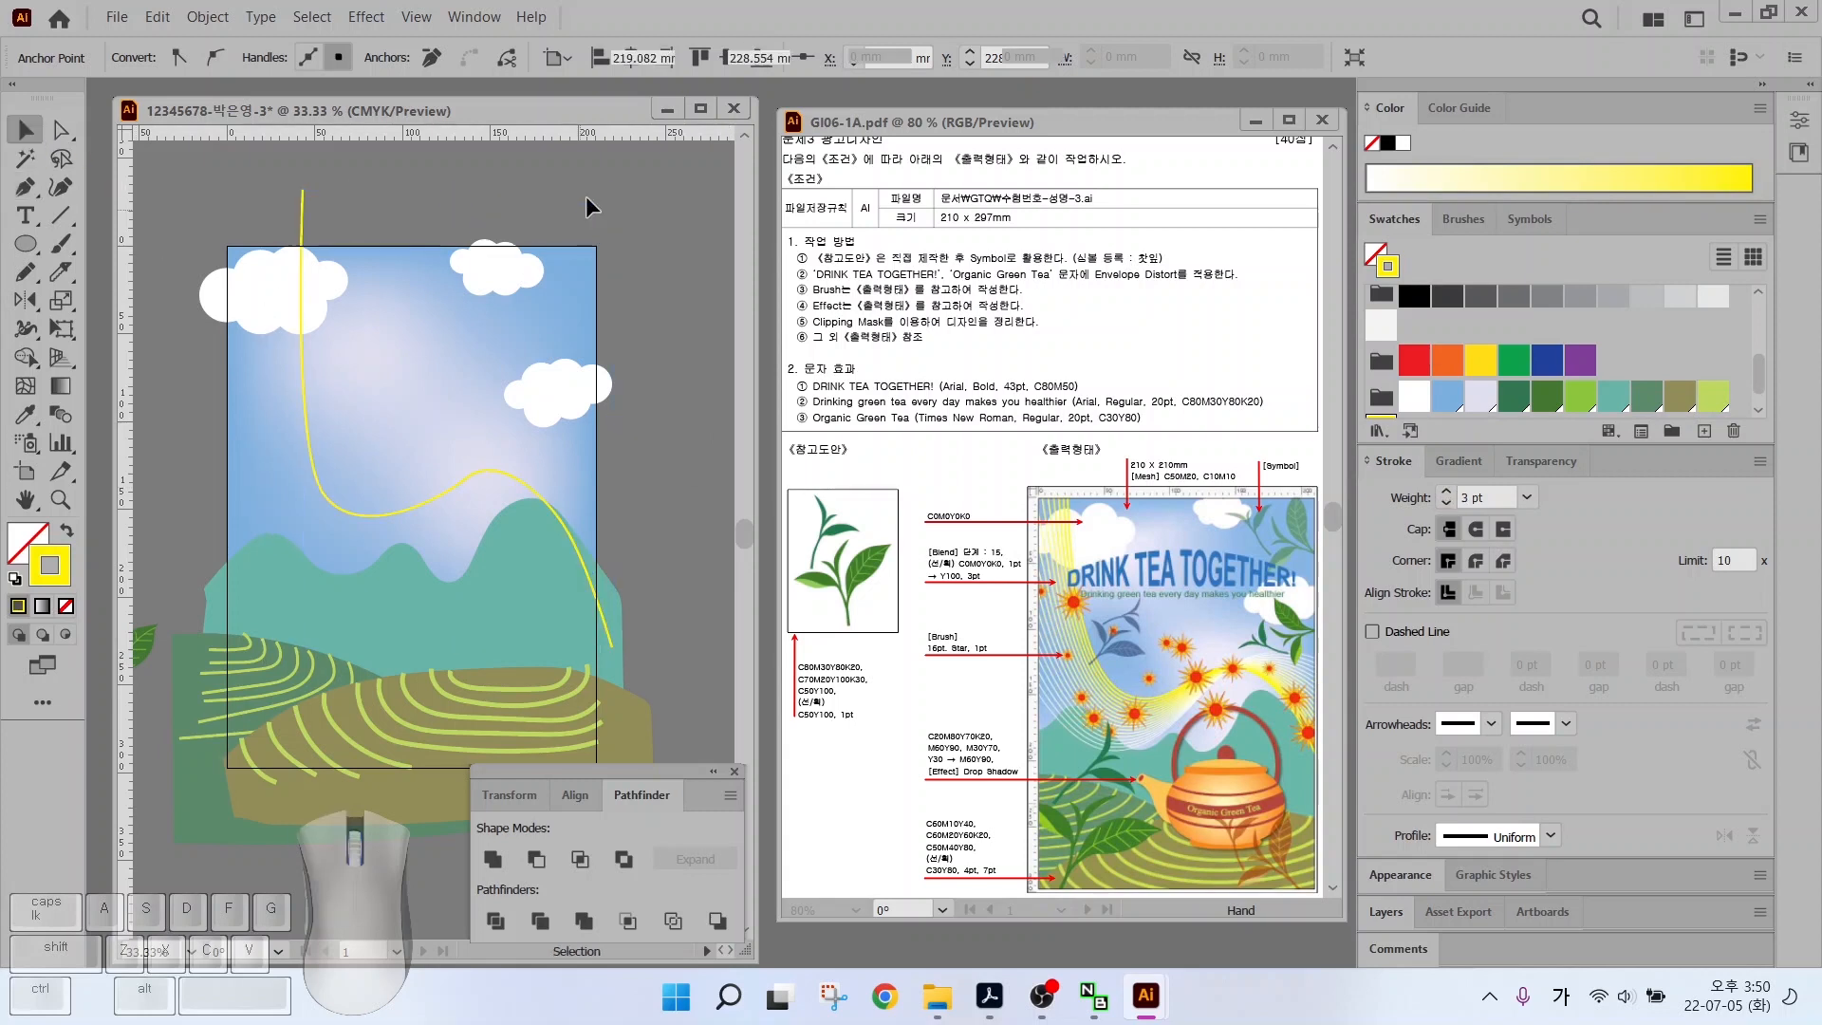
Draw a second wavy line from the left across the sky with a white stroke
click(197, 430)
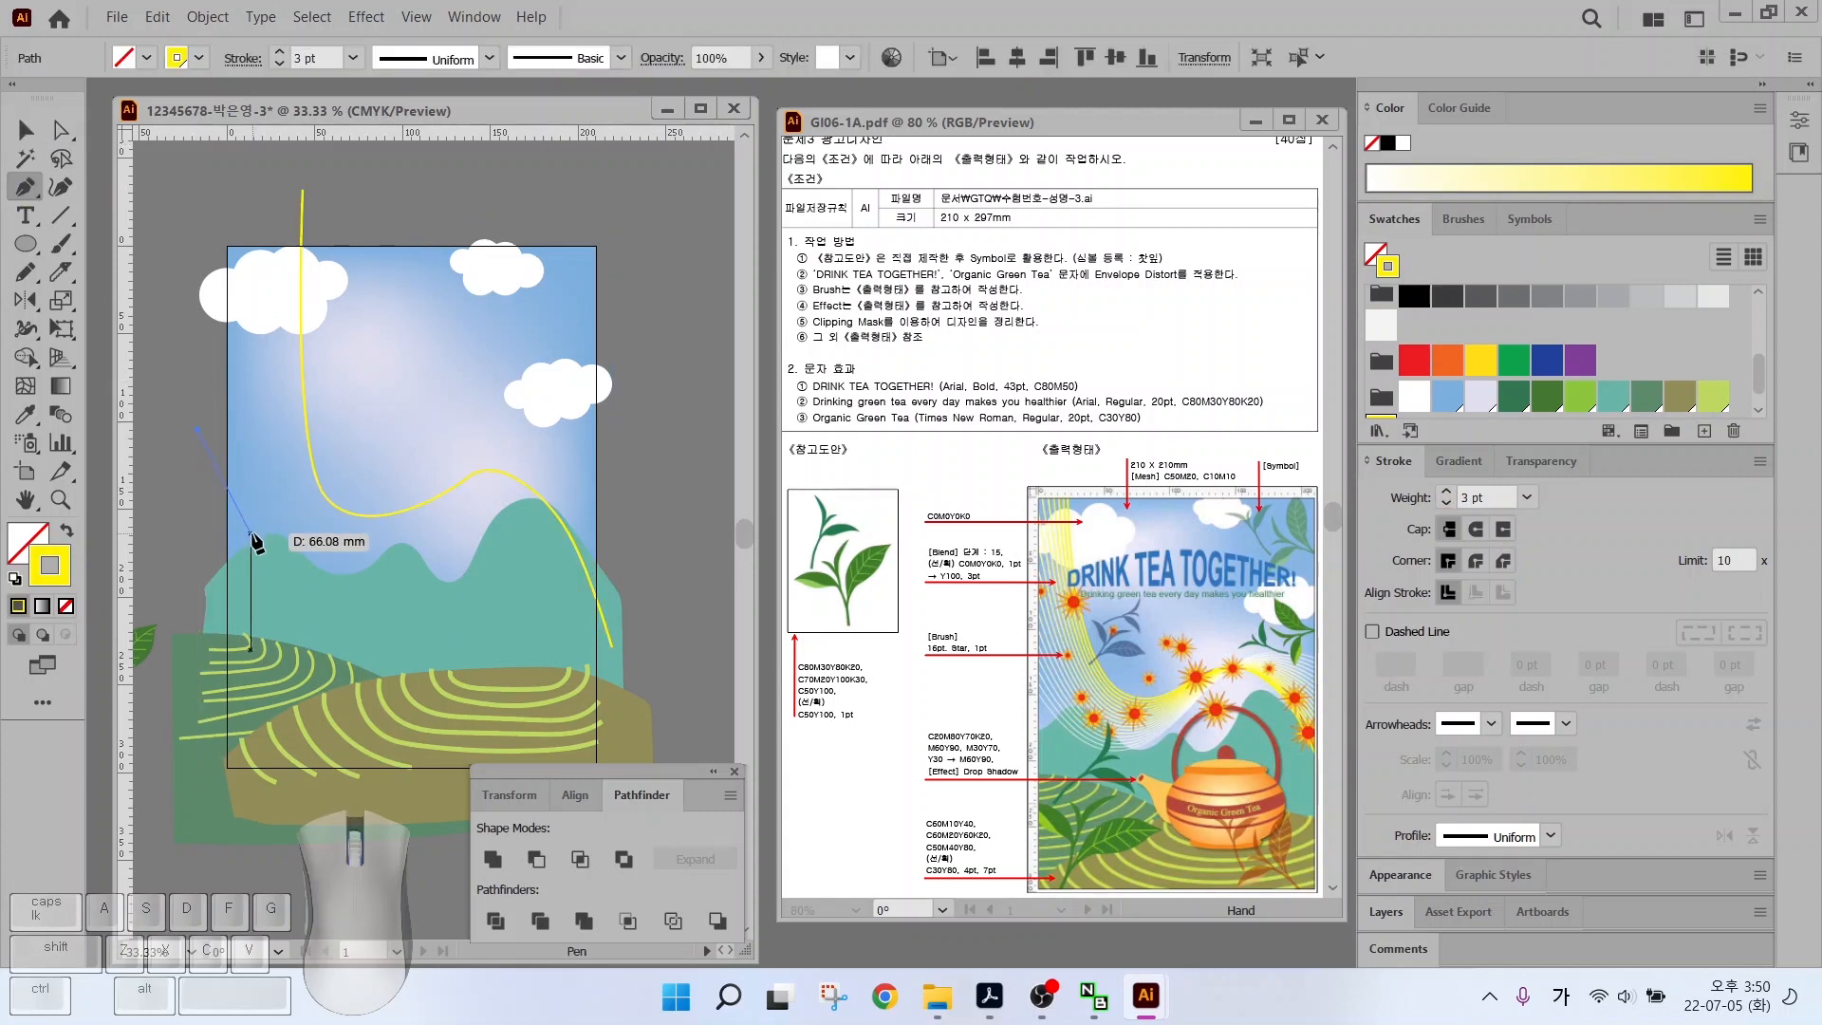
drag(287, 559, 306, 573)
drag(402, 546, 427, 515)
drag(515, 444, 517, 446)
drag(523, 454, 567, 447)
click(651, 520)
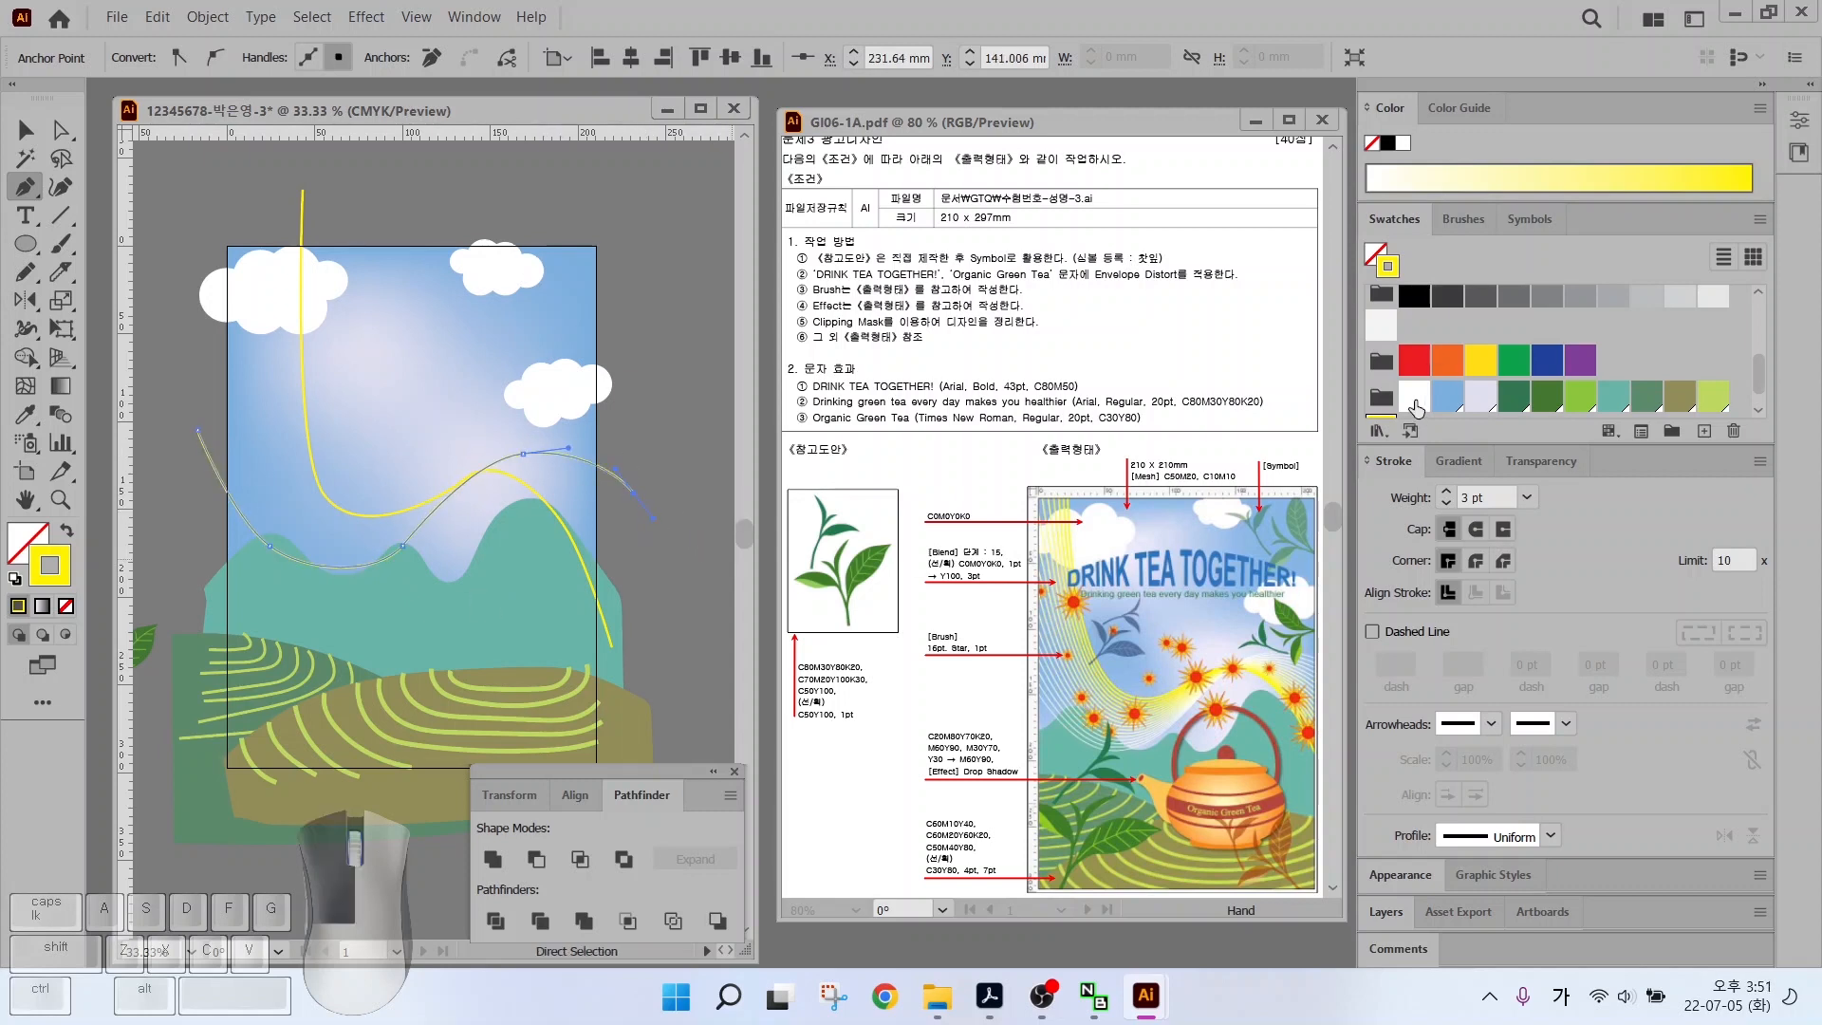
click(1413, 396)
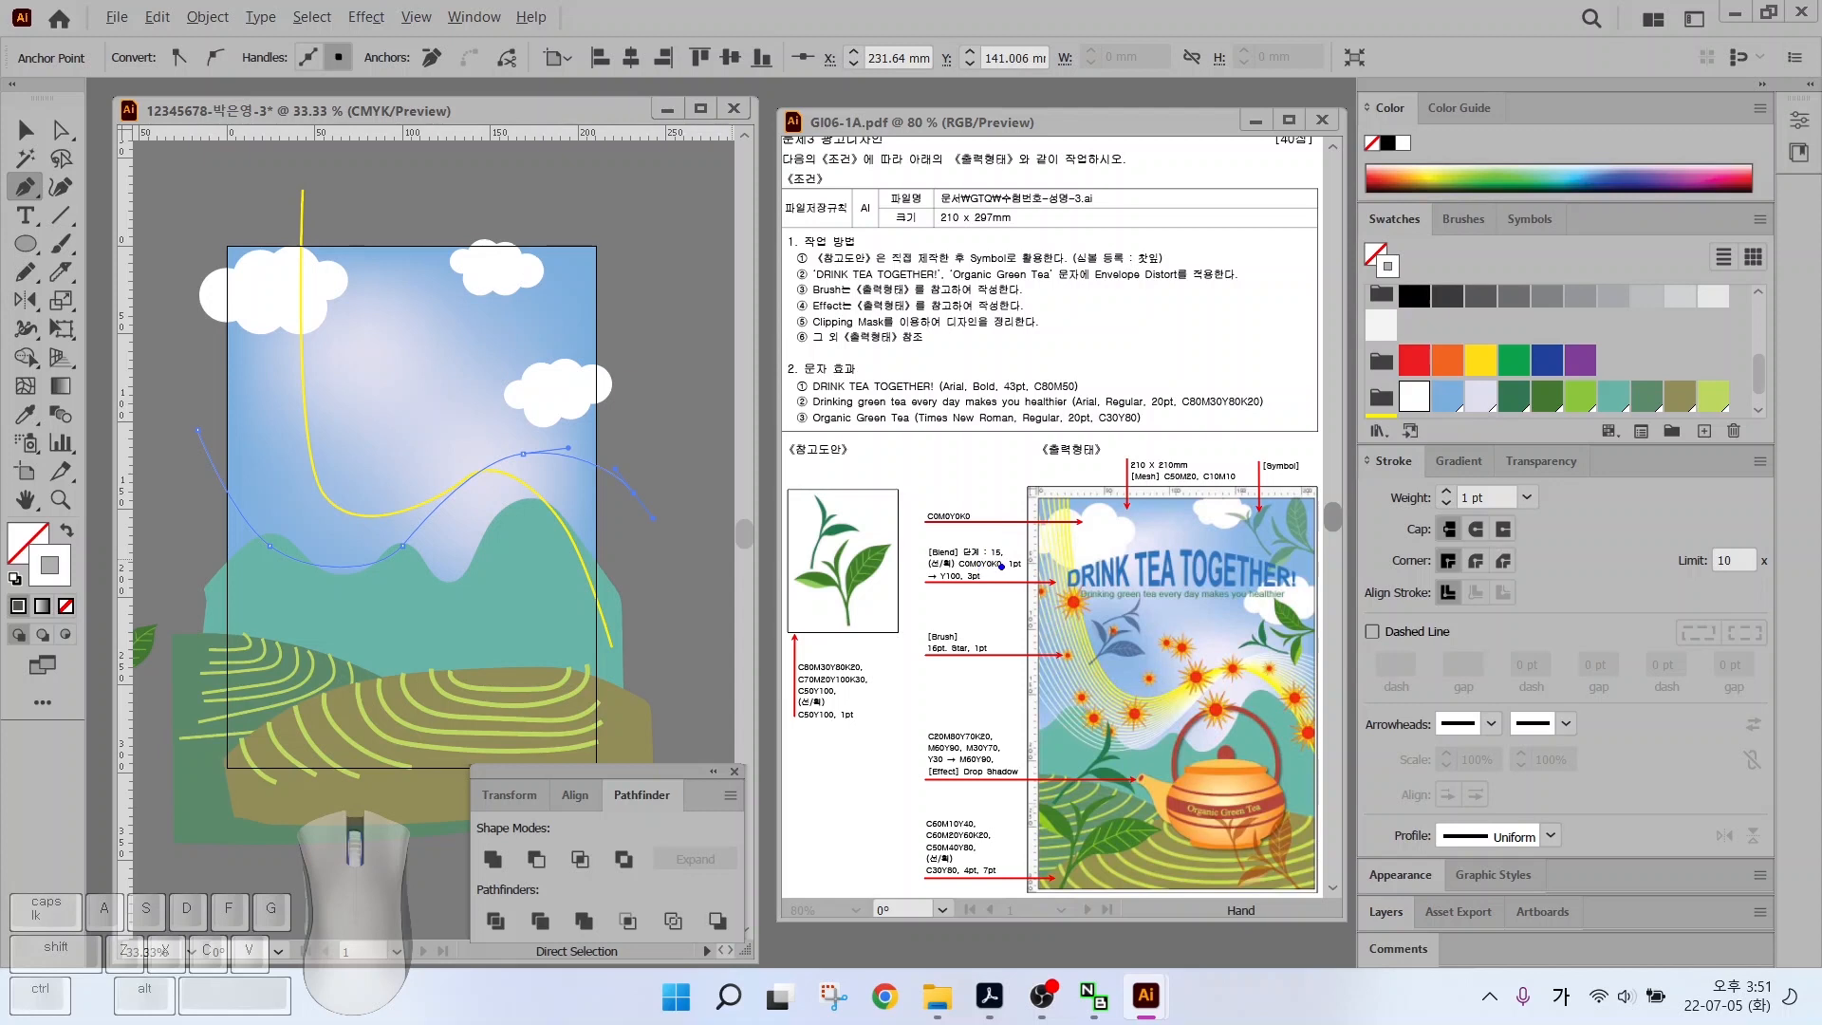
Blend the white curve with the yellow curve to form a ribbon
ctrl+shift+click(1013, 550)
drag(987, 589, 1029, 626)
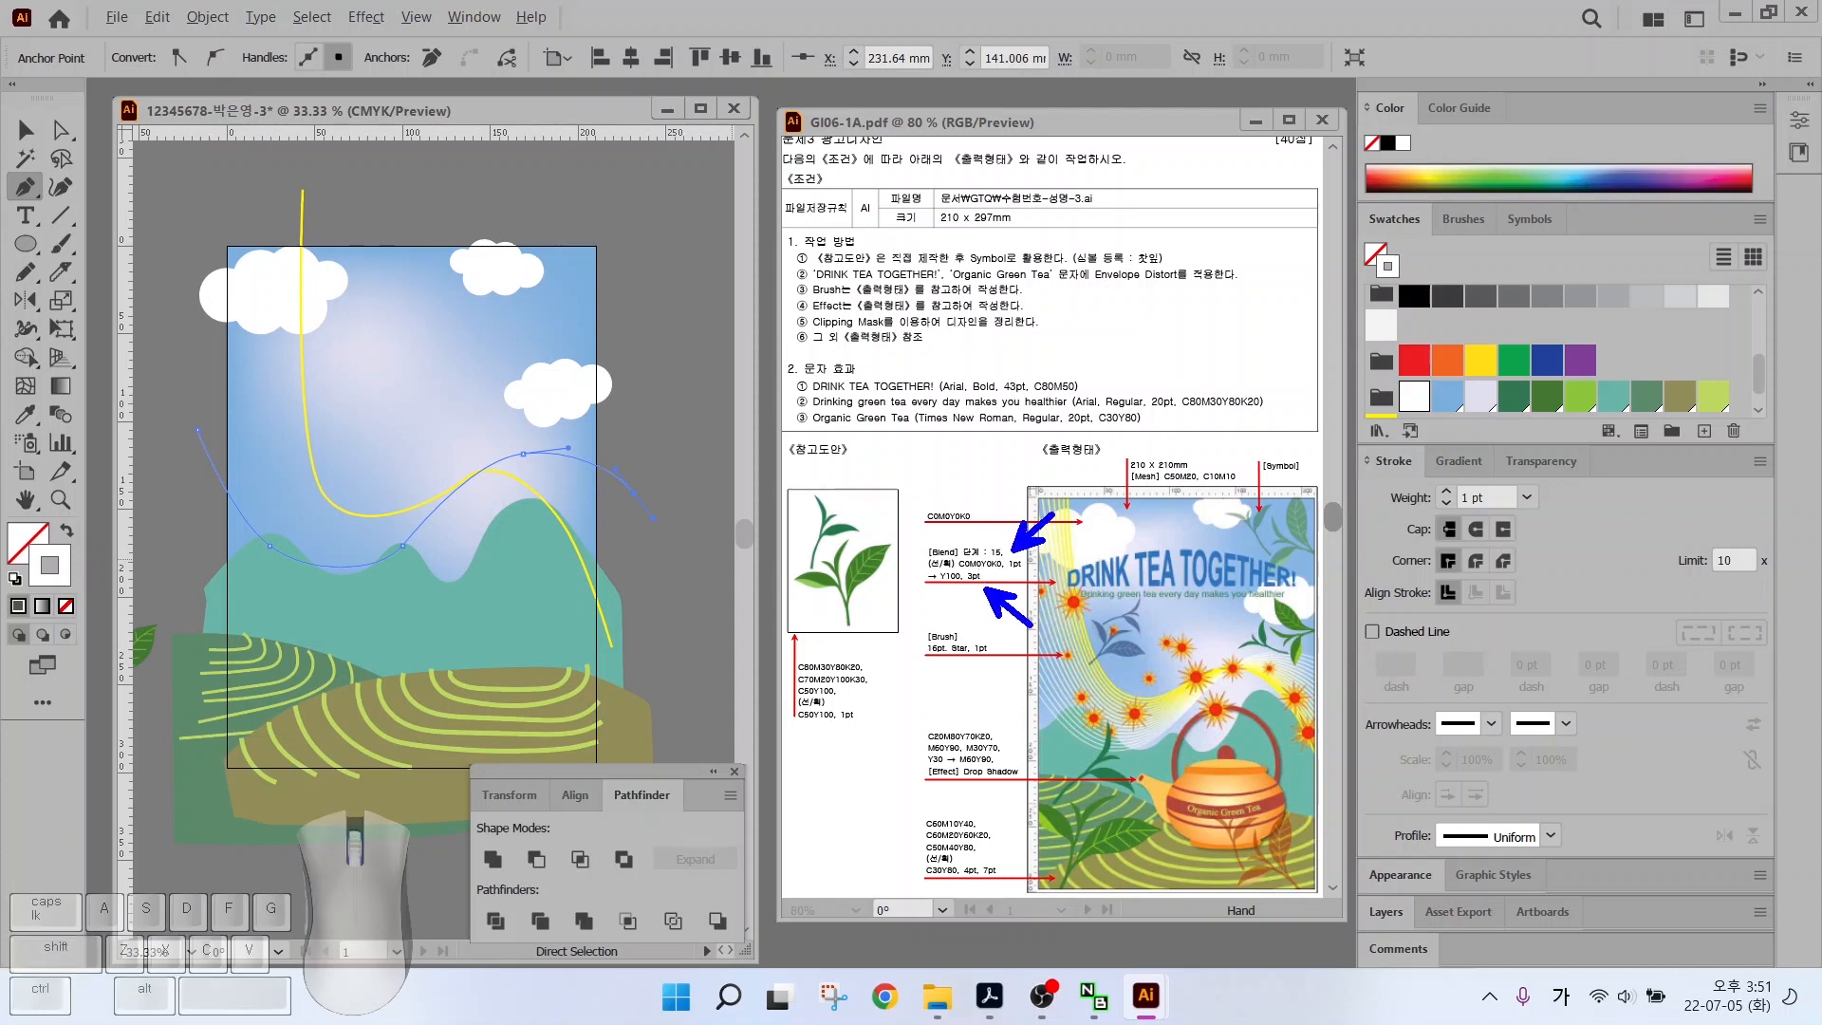
mouse_move(933, 591)
mouse_down()
mouse_move(1042, 576)
mouse_move(990, 539)
mouse_up()
click(999, 552)
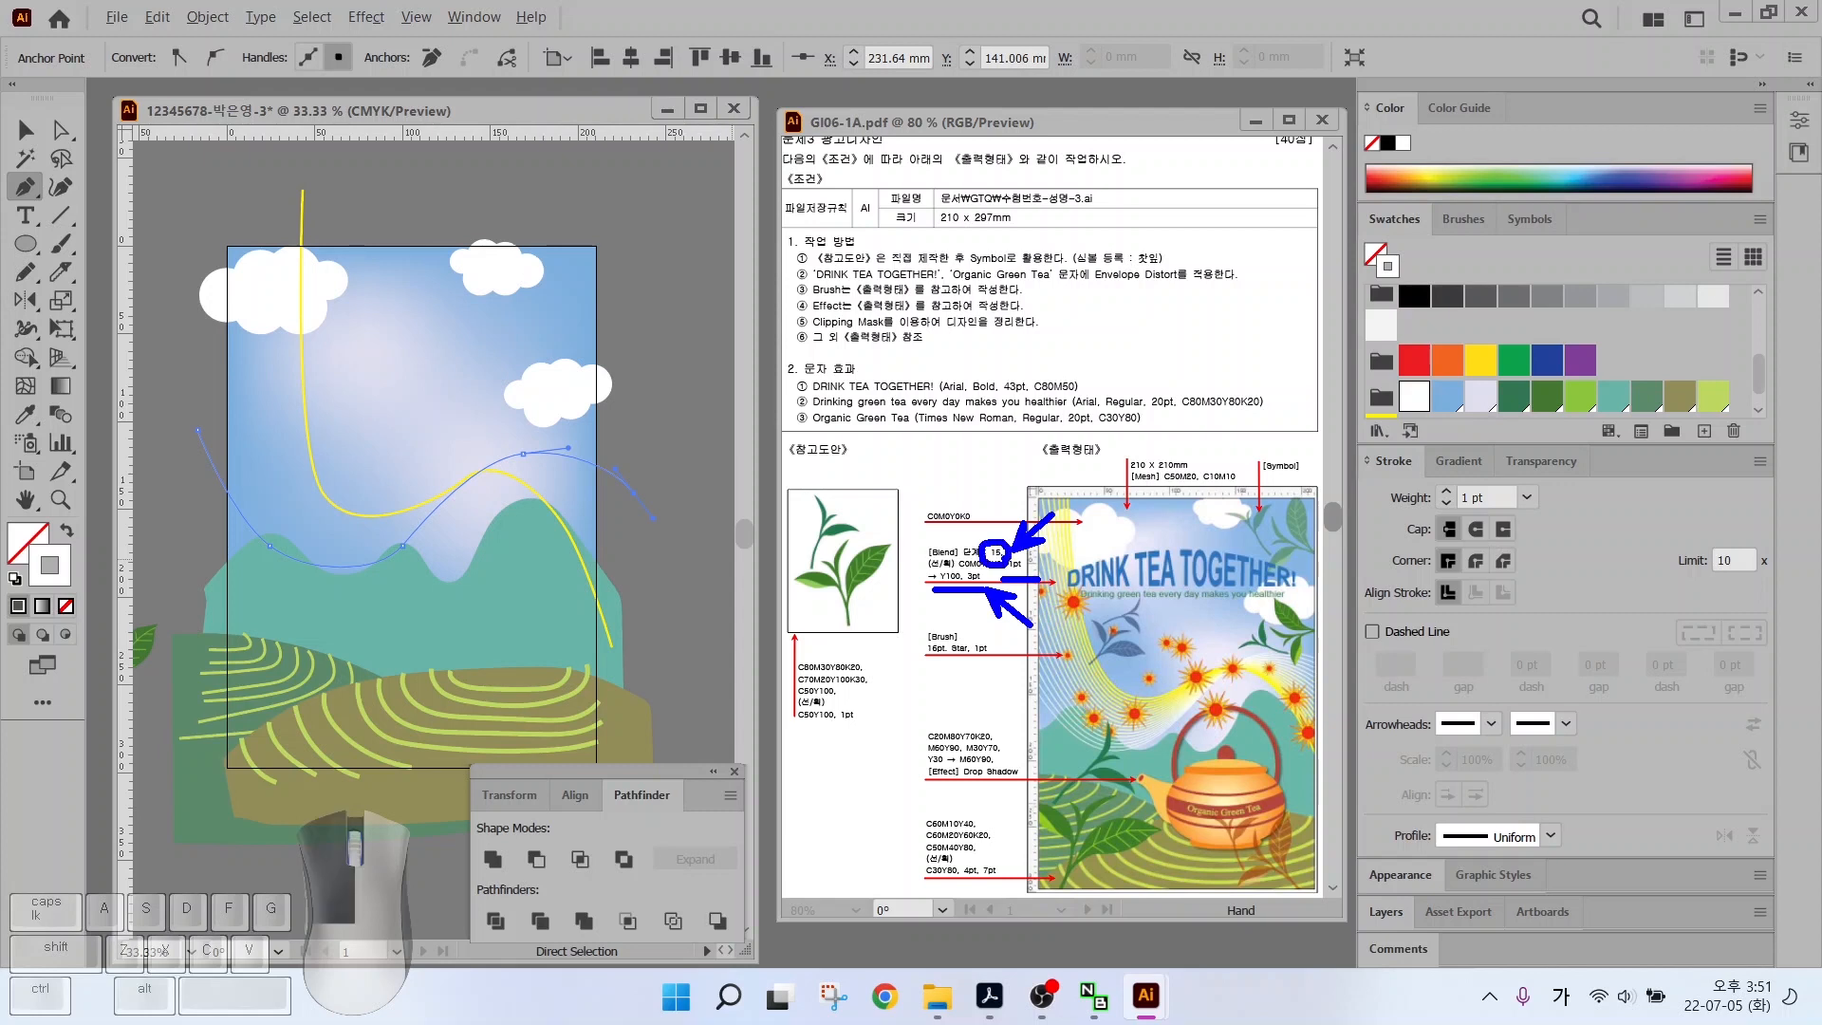
click(25, 130)
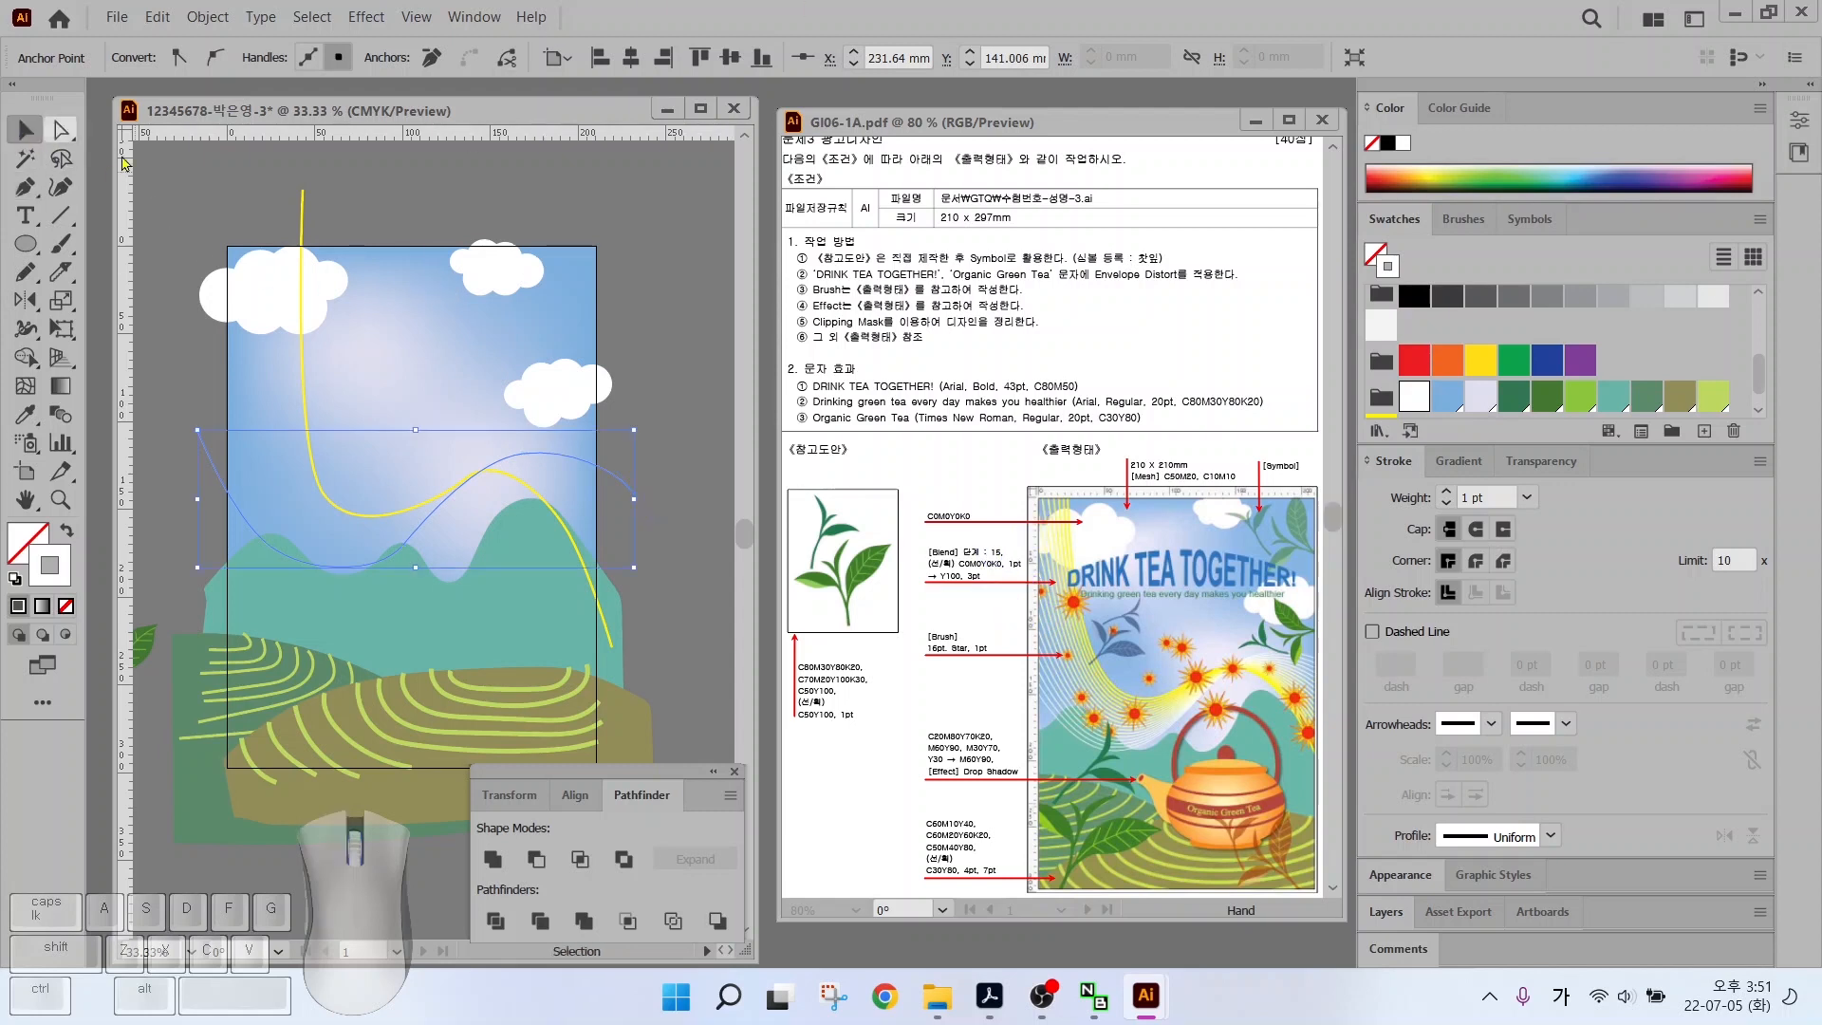
click(143, 171)
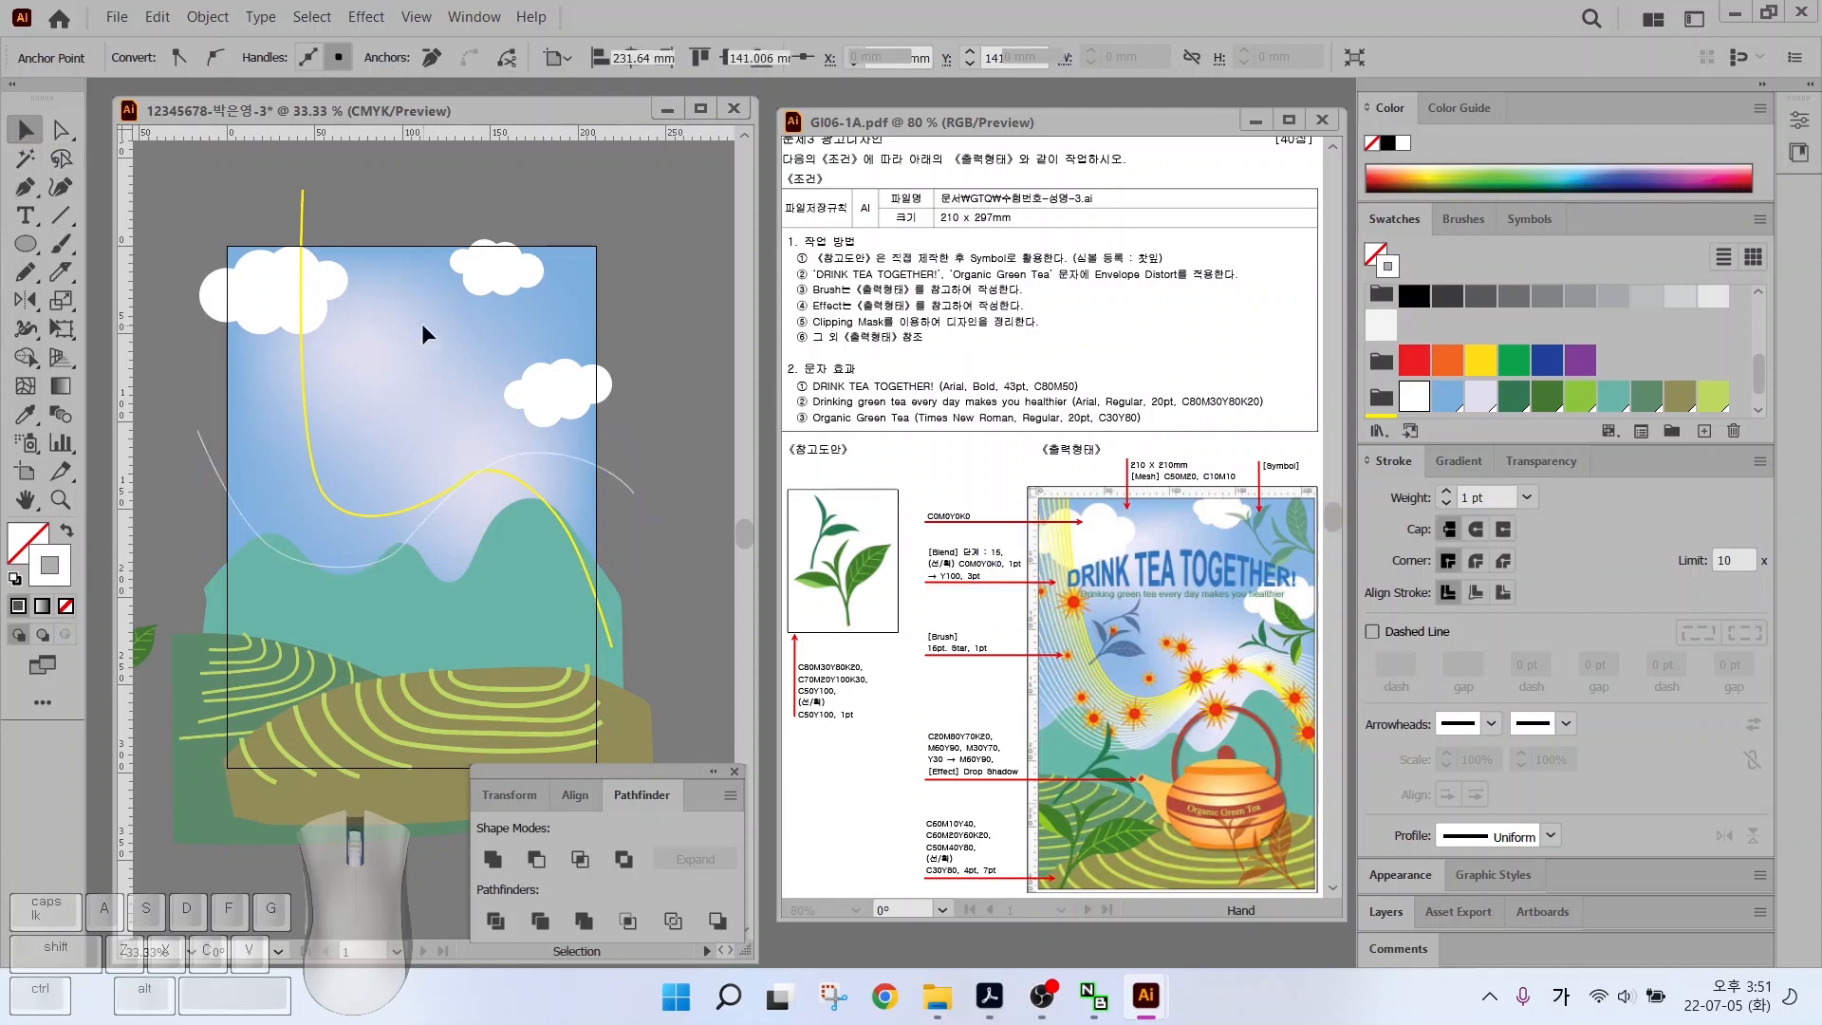
click(59, 416)
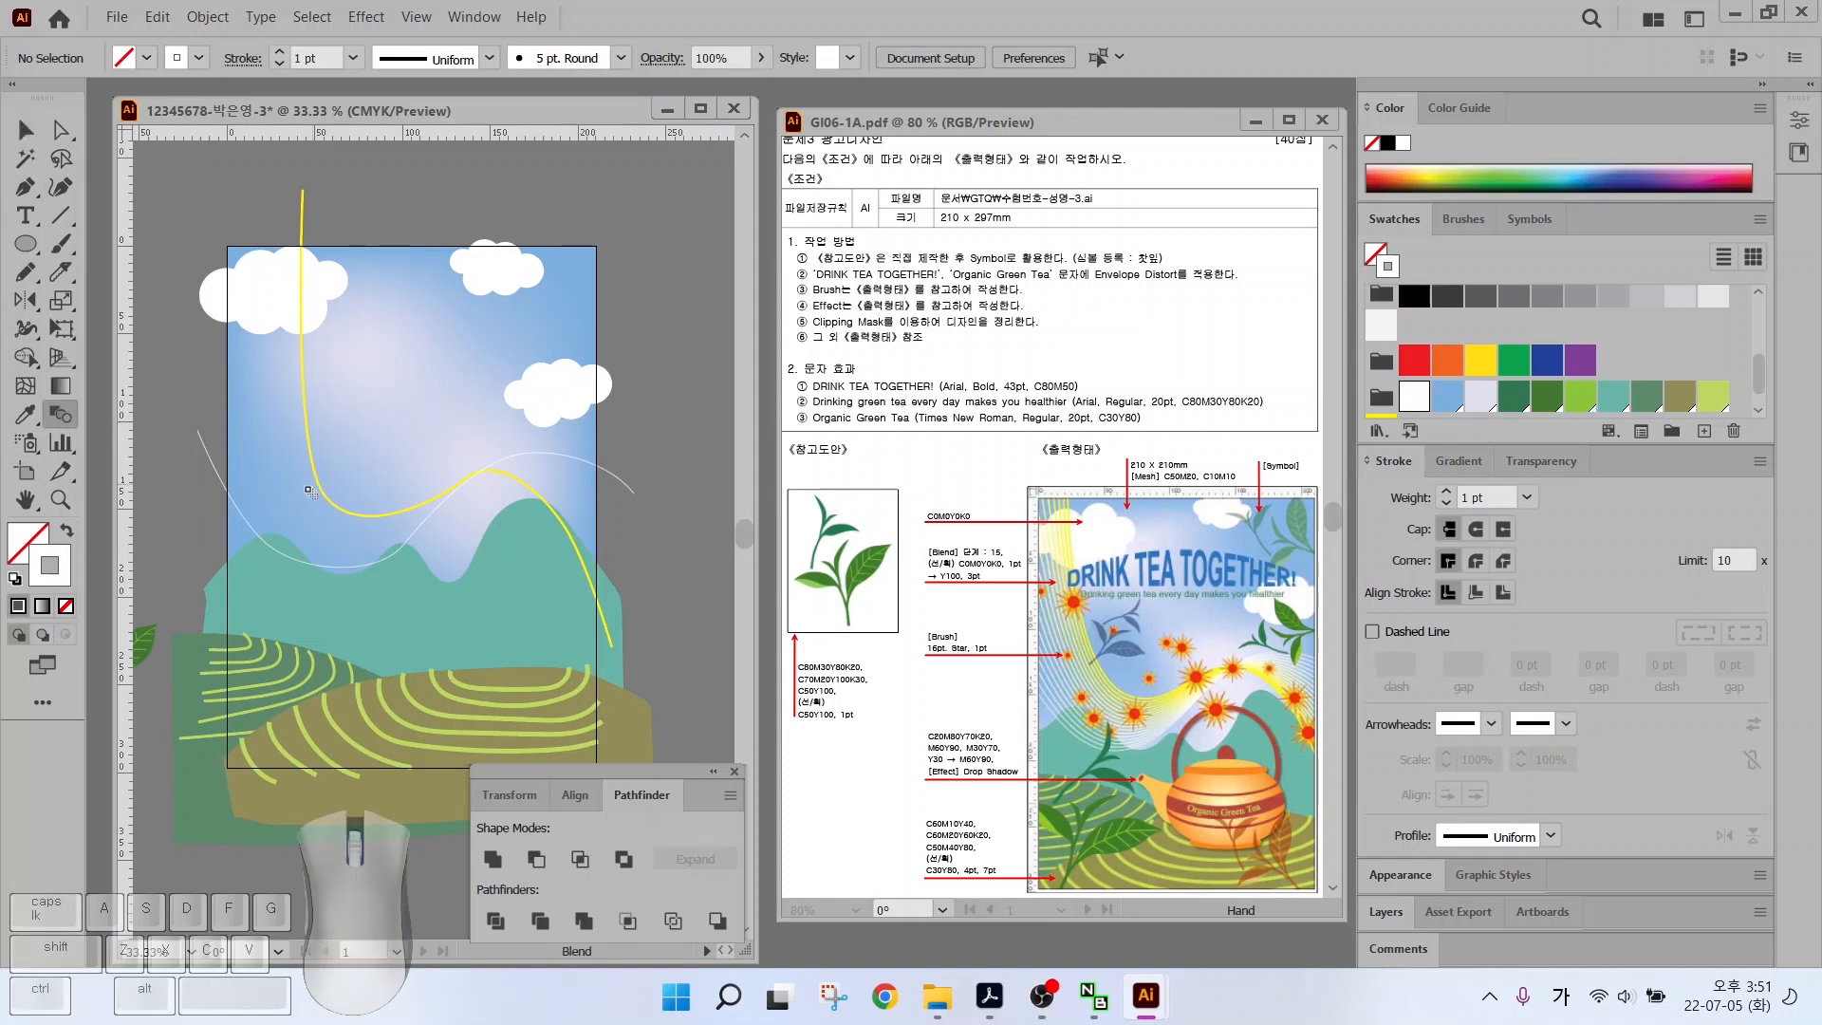
click(220, 455)
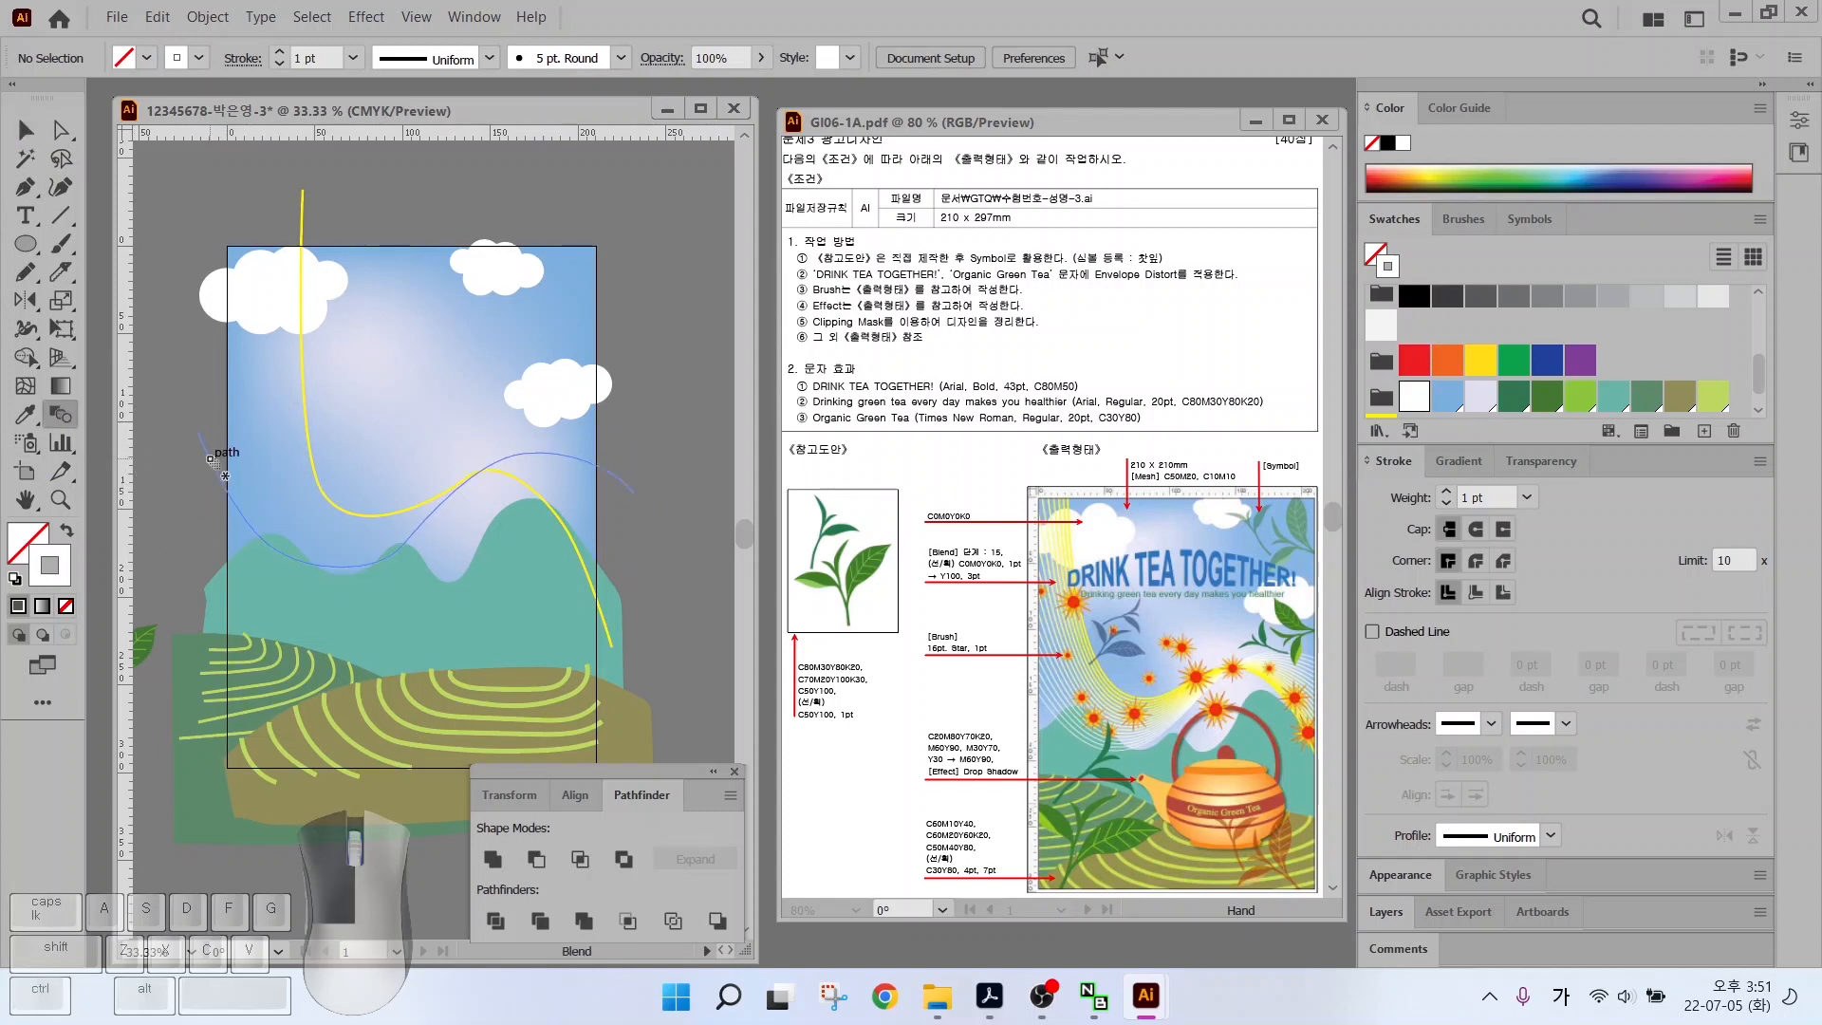
click(300, 230)
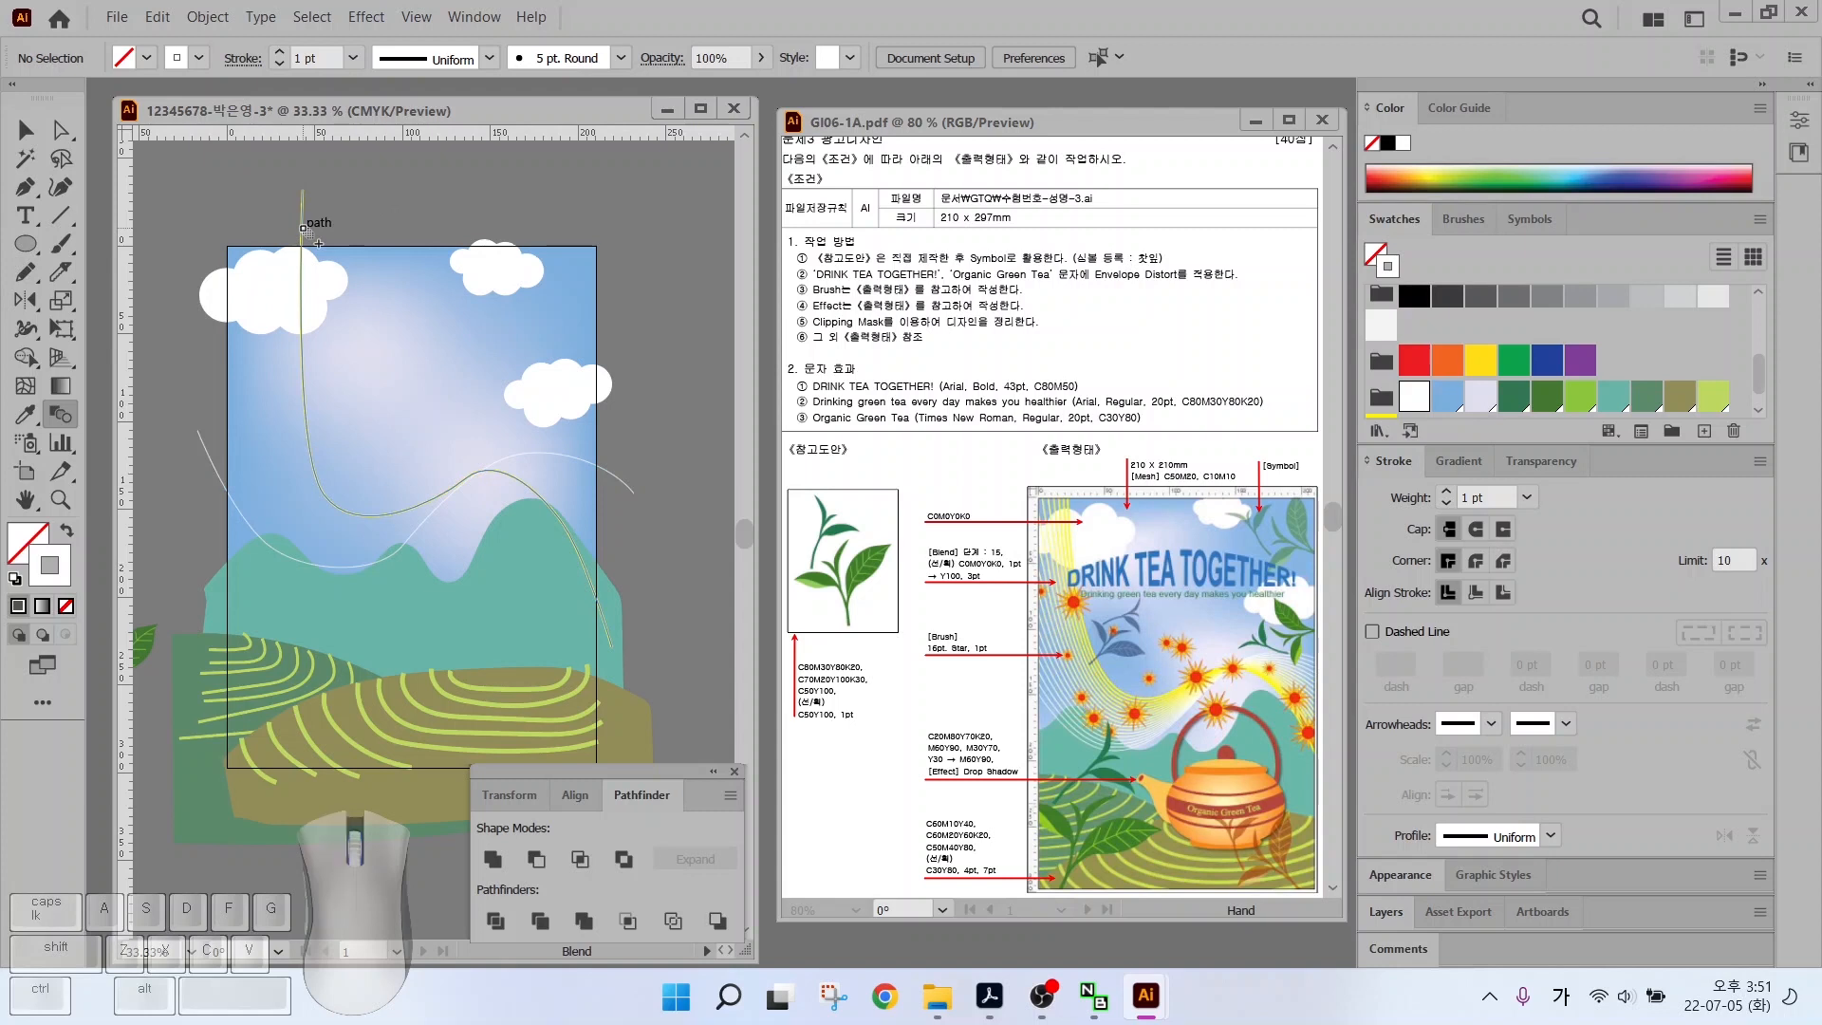
click(303, 228)
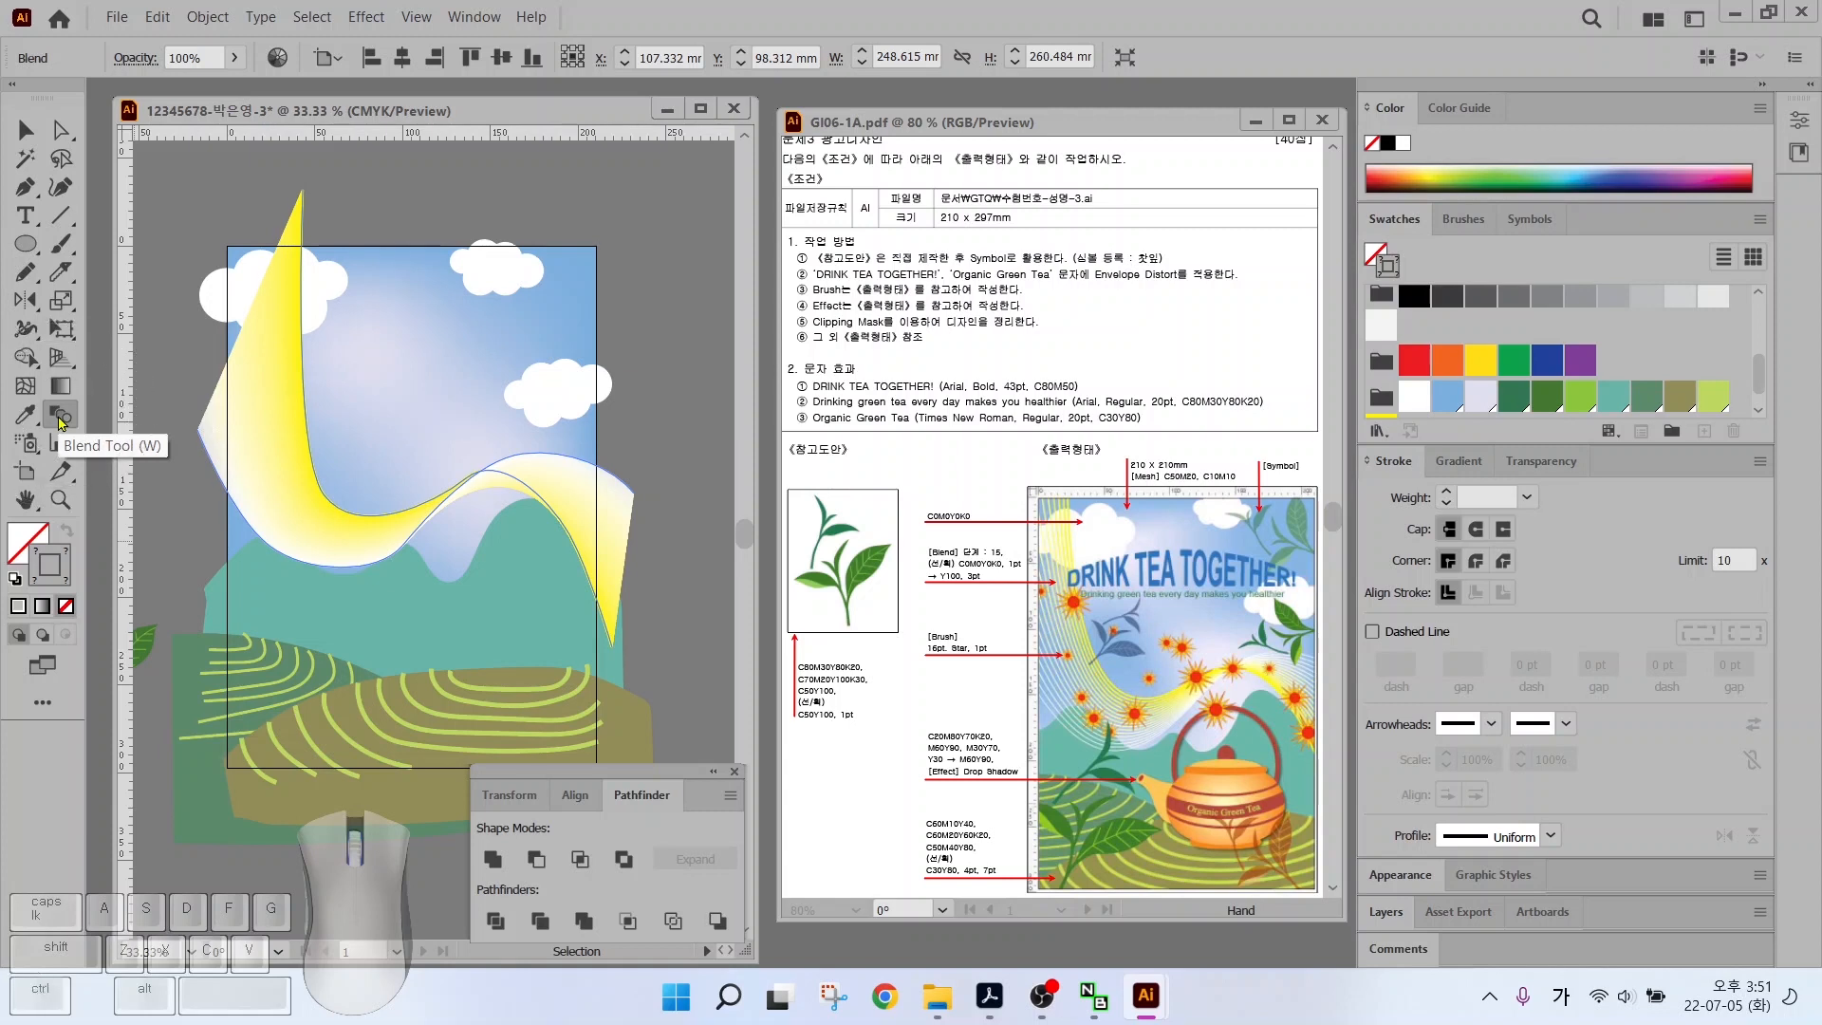
Set the blend options to Specified Steps with 15 steps
double_click(59, 418)
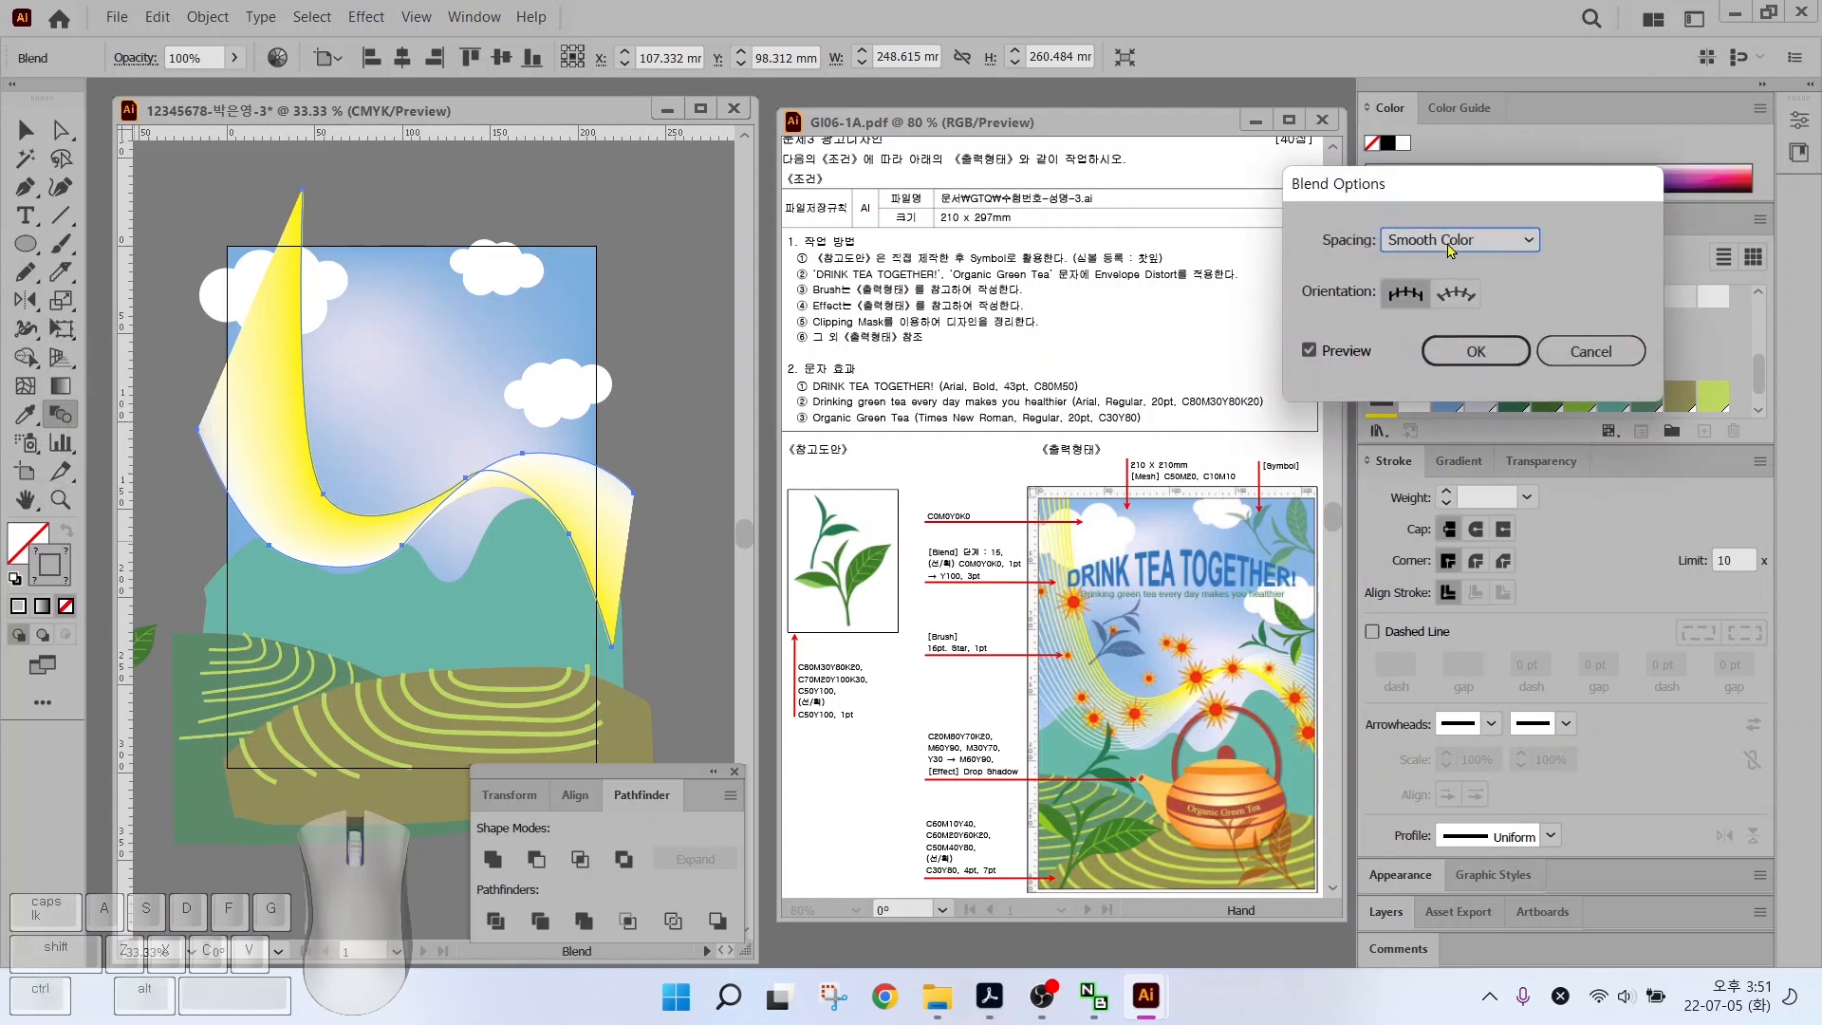
click(1449, 240)
click(1454, 294)
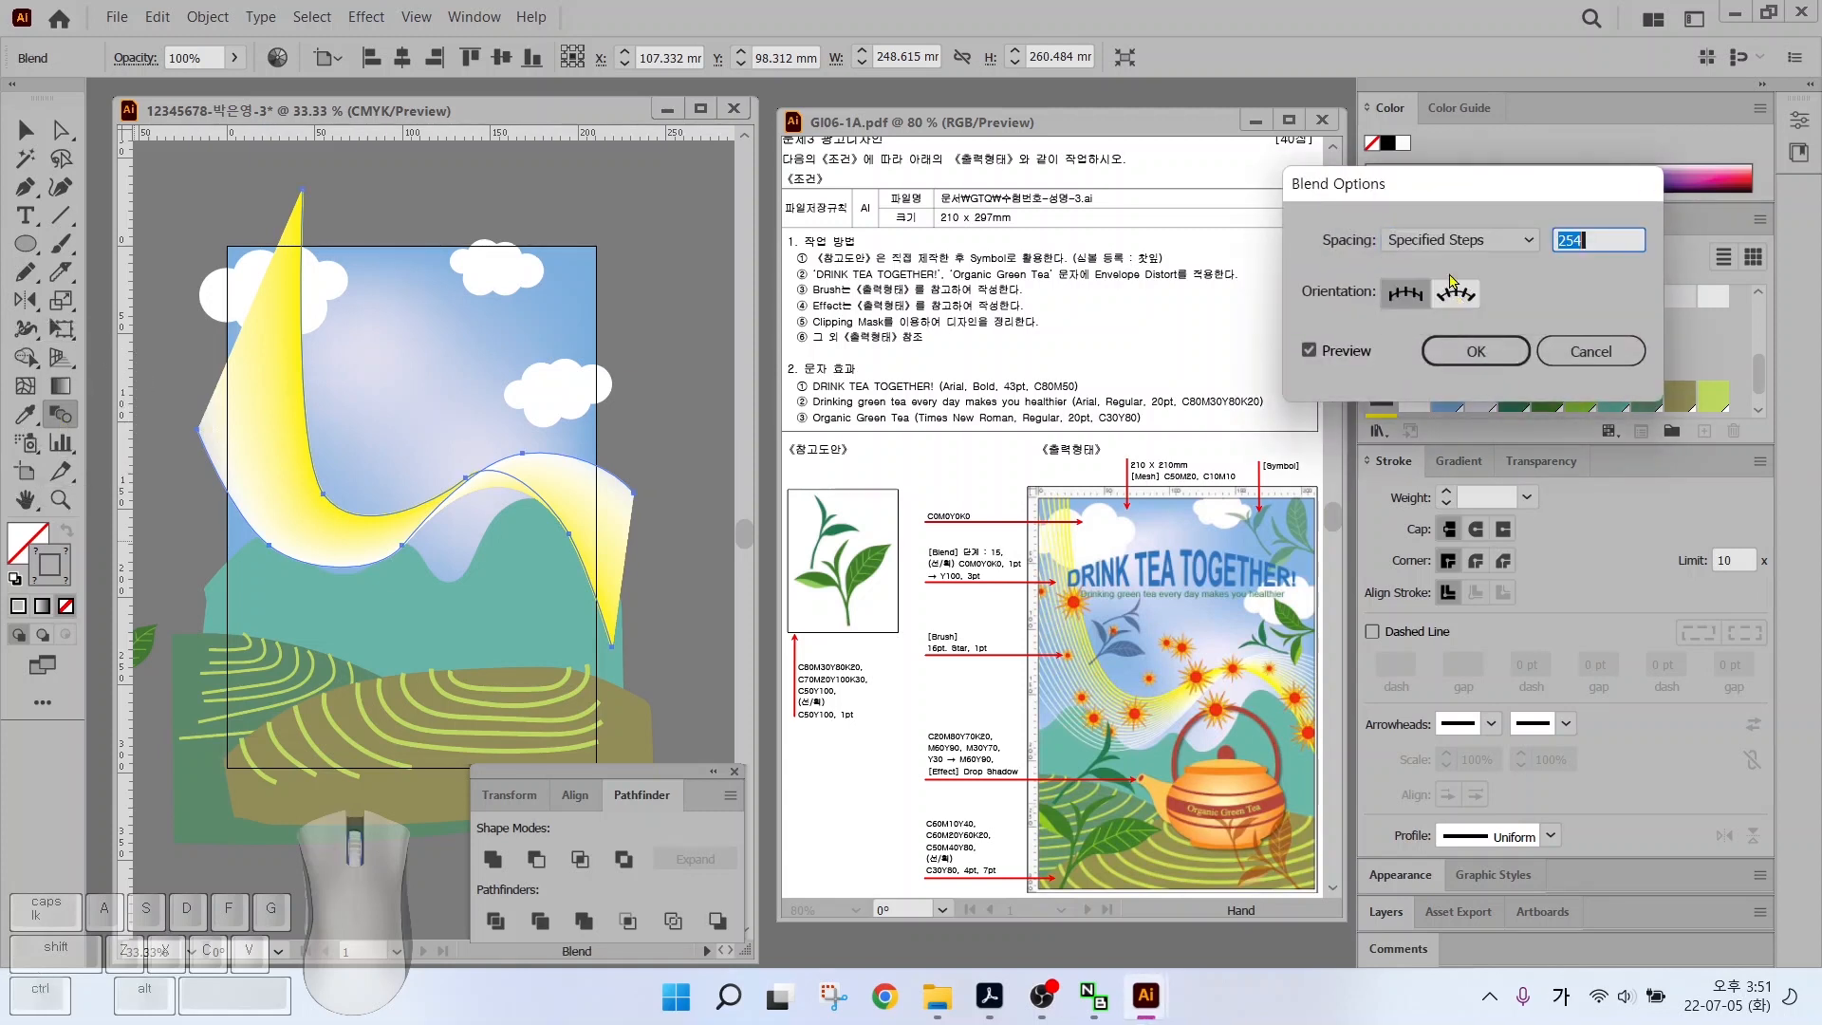
text(1)
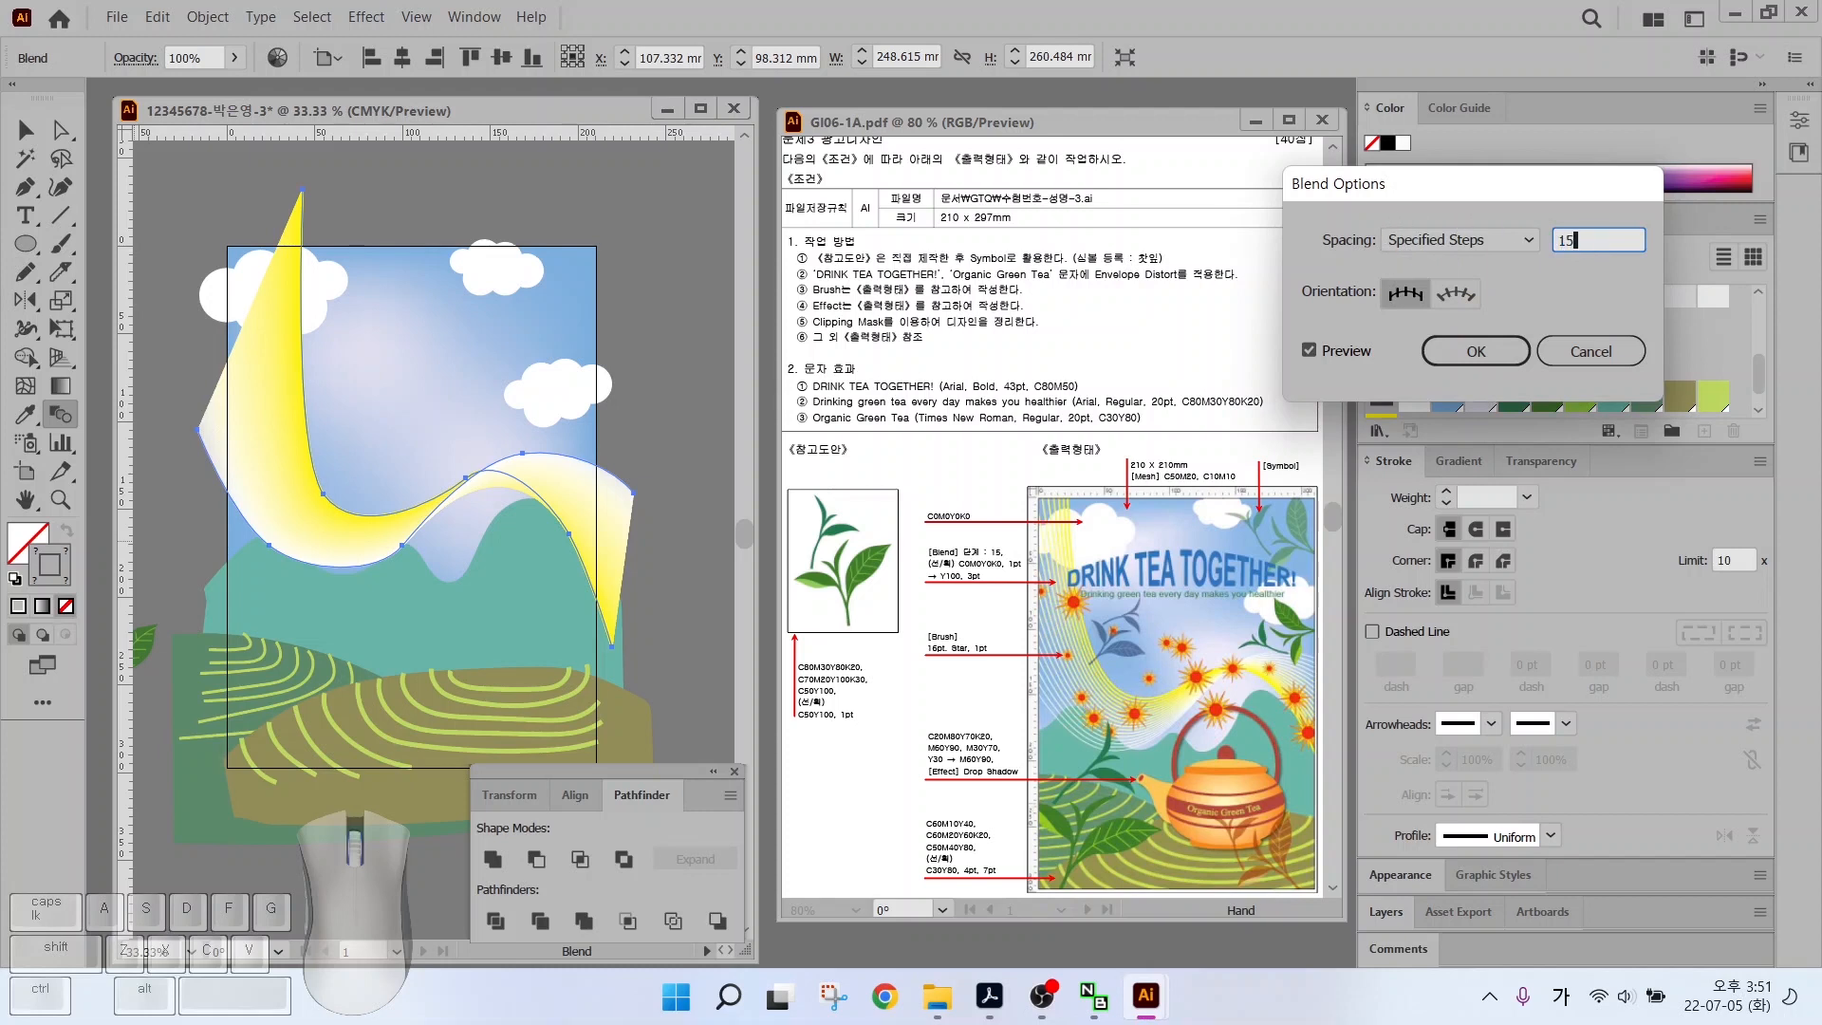
text(5)
click(1475, 351)
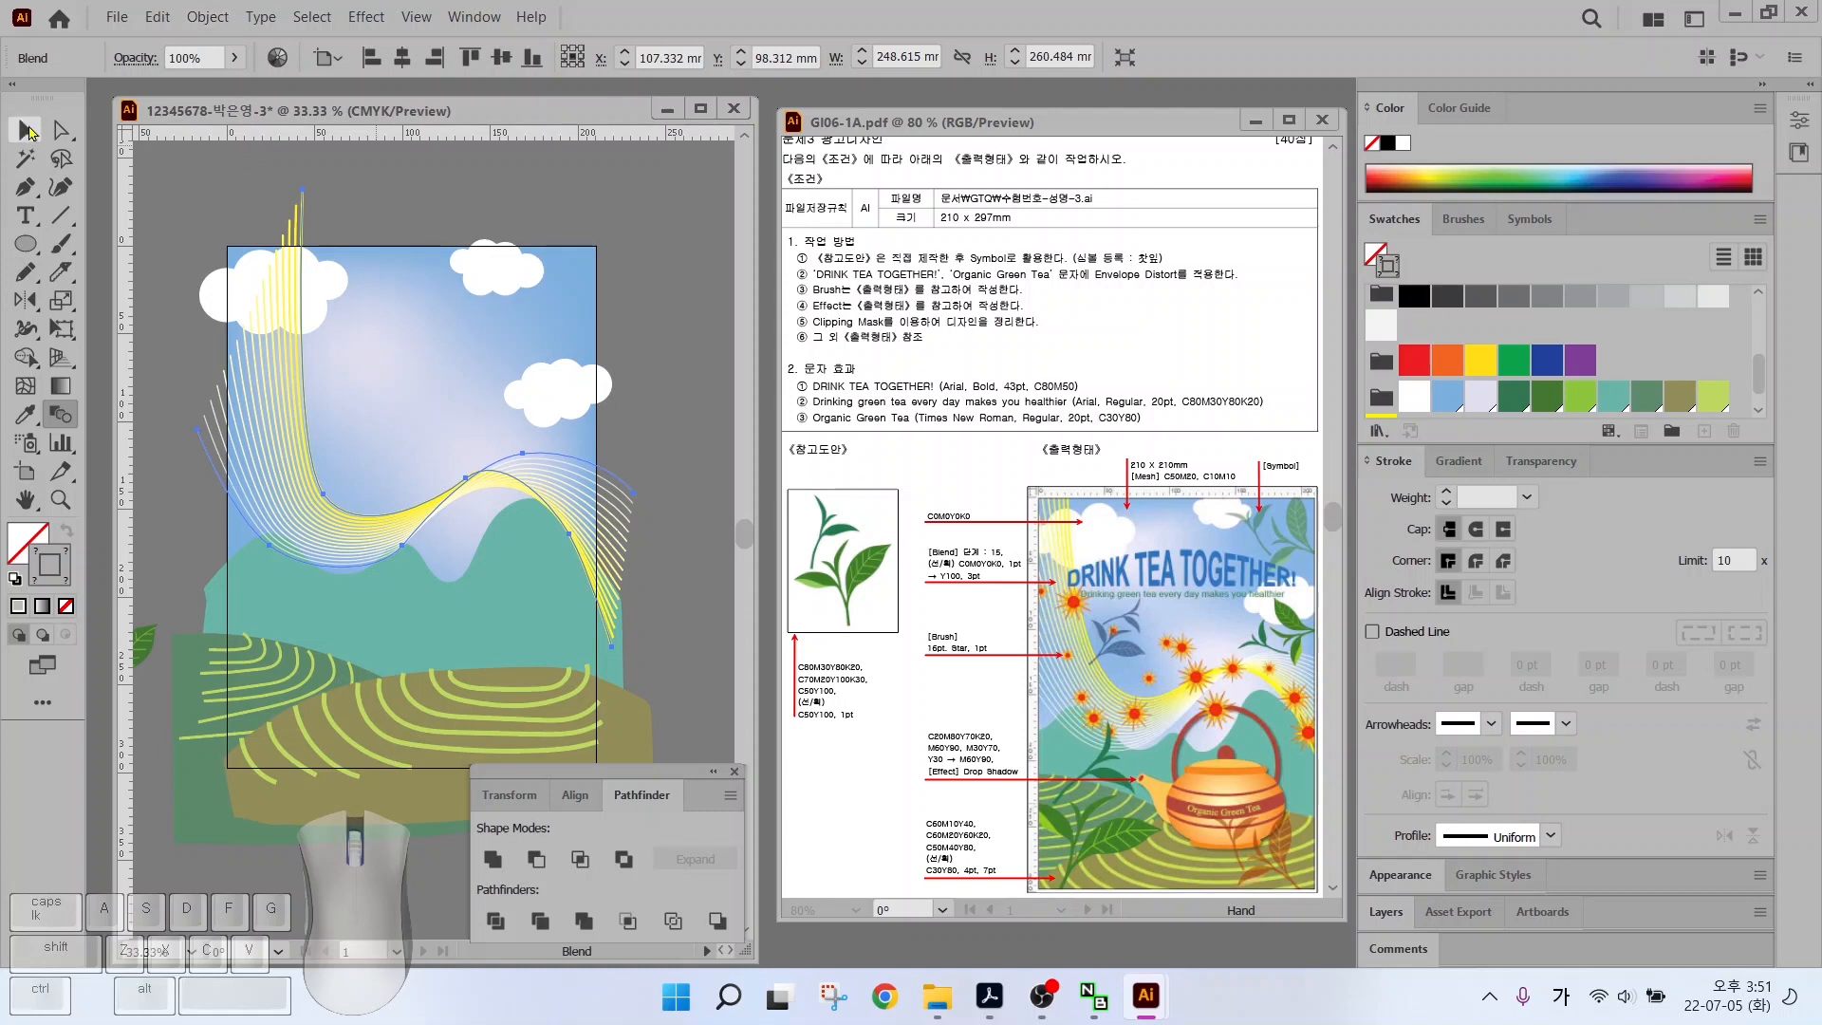
Drag the white line's left end anchor up and left beyond the artboard edge
click(26, 129)
click(628, 384)
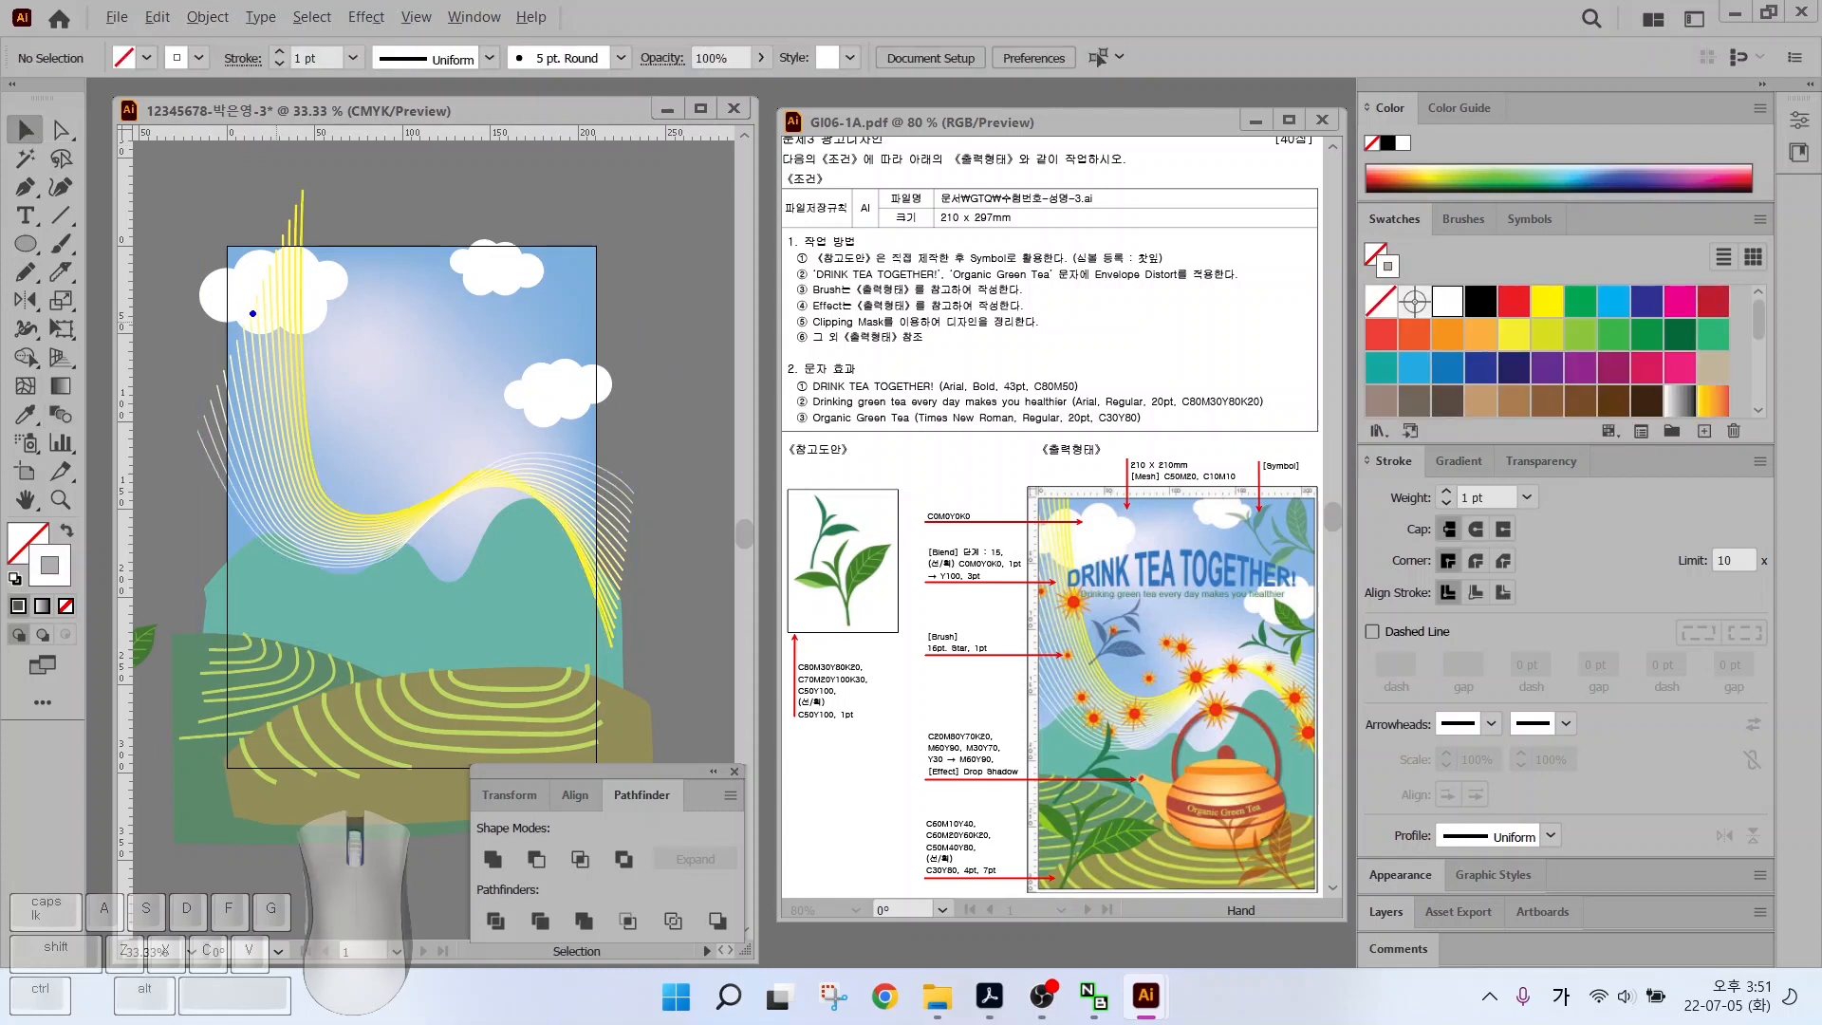
mouse_move(253, 313)
mouse_down()
mouse_move(302, 185)
mouse_move(178, 469)
mouse_up()
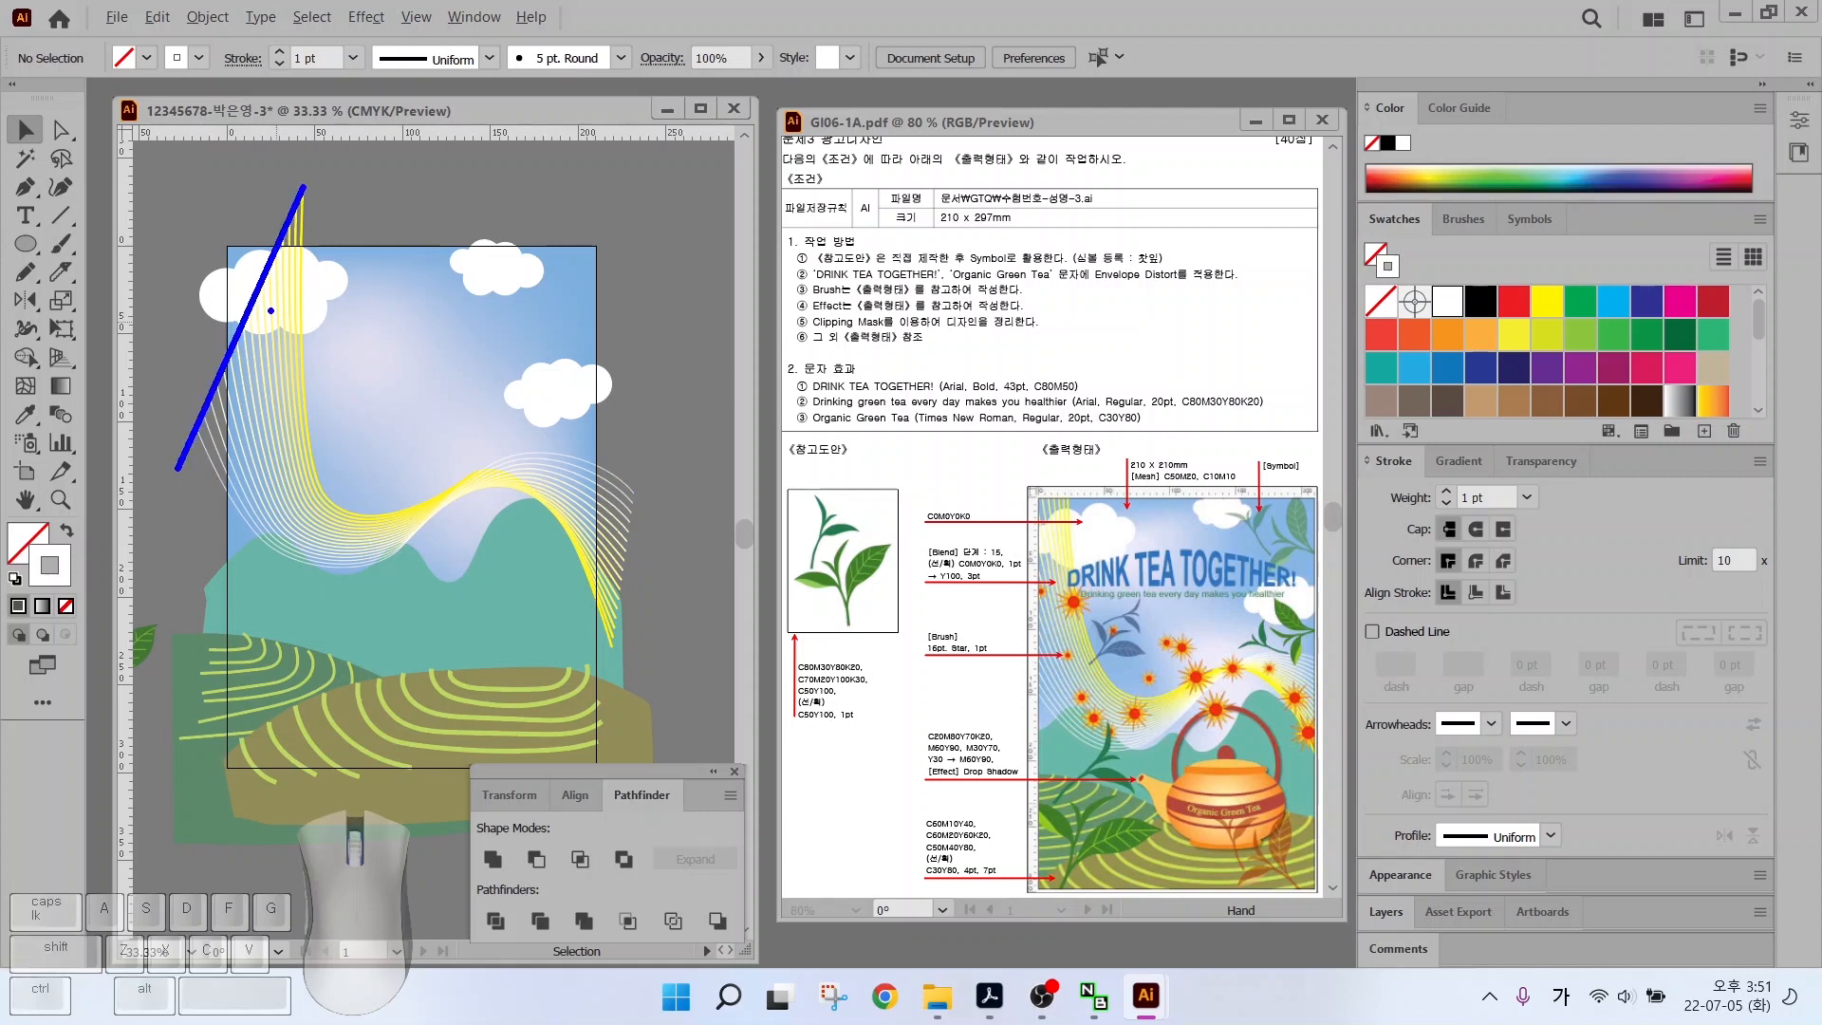
click(60, 130)
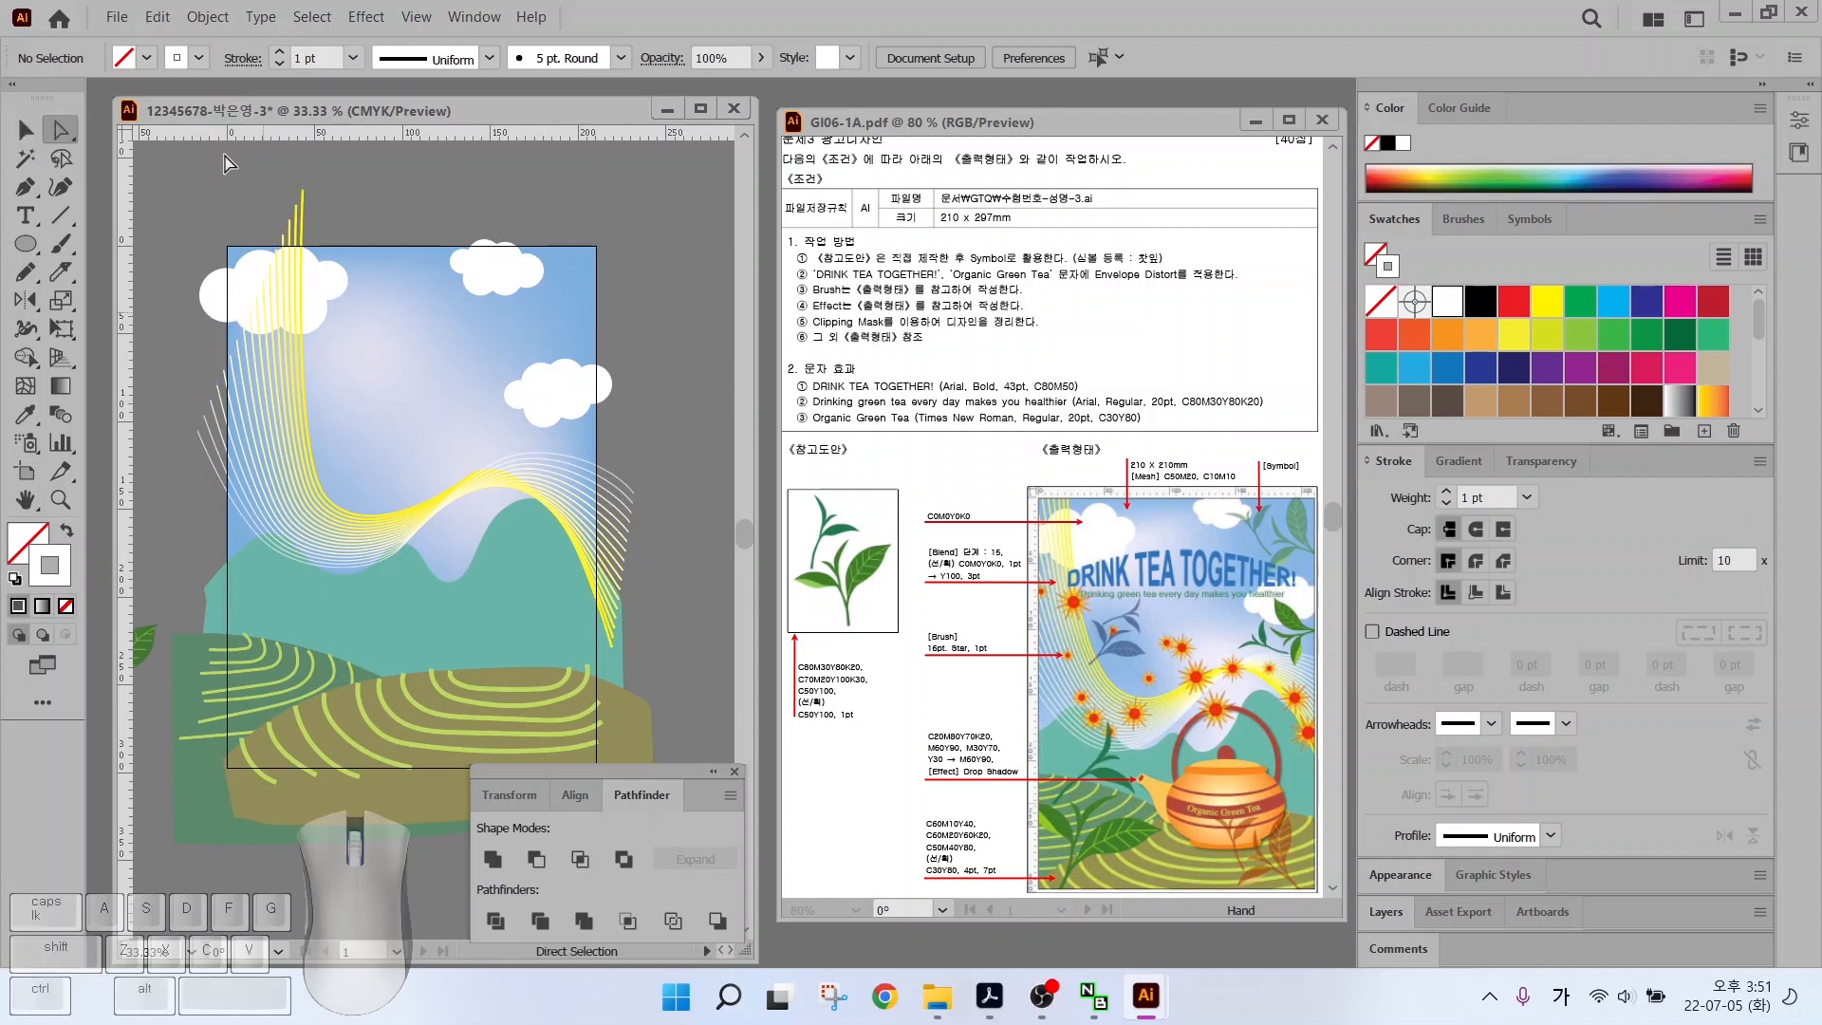
click(197, 431)
drag(197, 432, 136, 287)
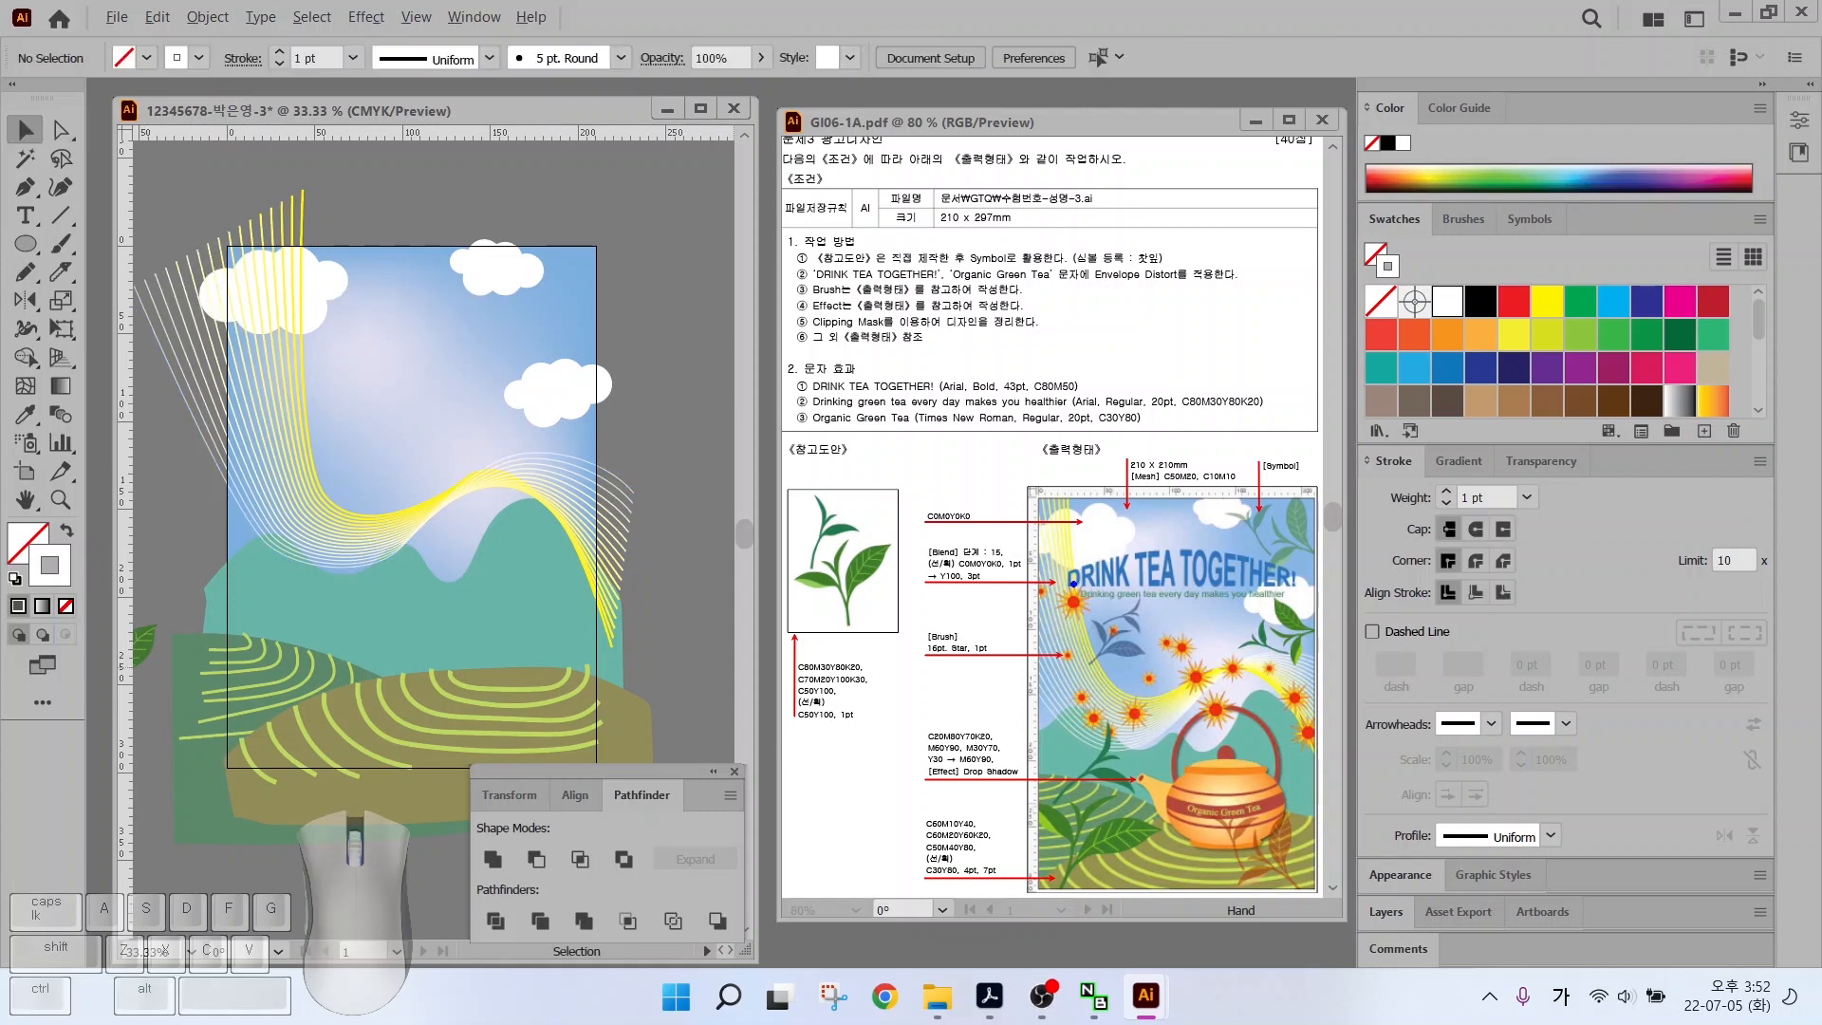
mouse_move(1080, 569)
mouse_down()
mouse_move(1120, 729)
mouse_move(1188, 653)
mouse_move(1307, 730)
mouse_move(1317, 799)
mouse_up()
Paint a freehand wavy stroke down across the sky with the Paintbrush
click(59, 250)
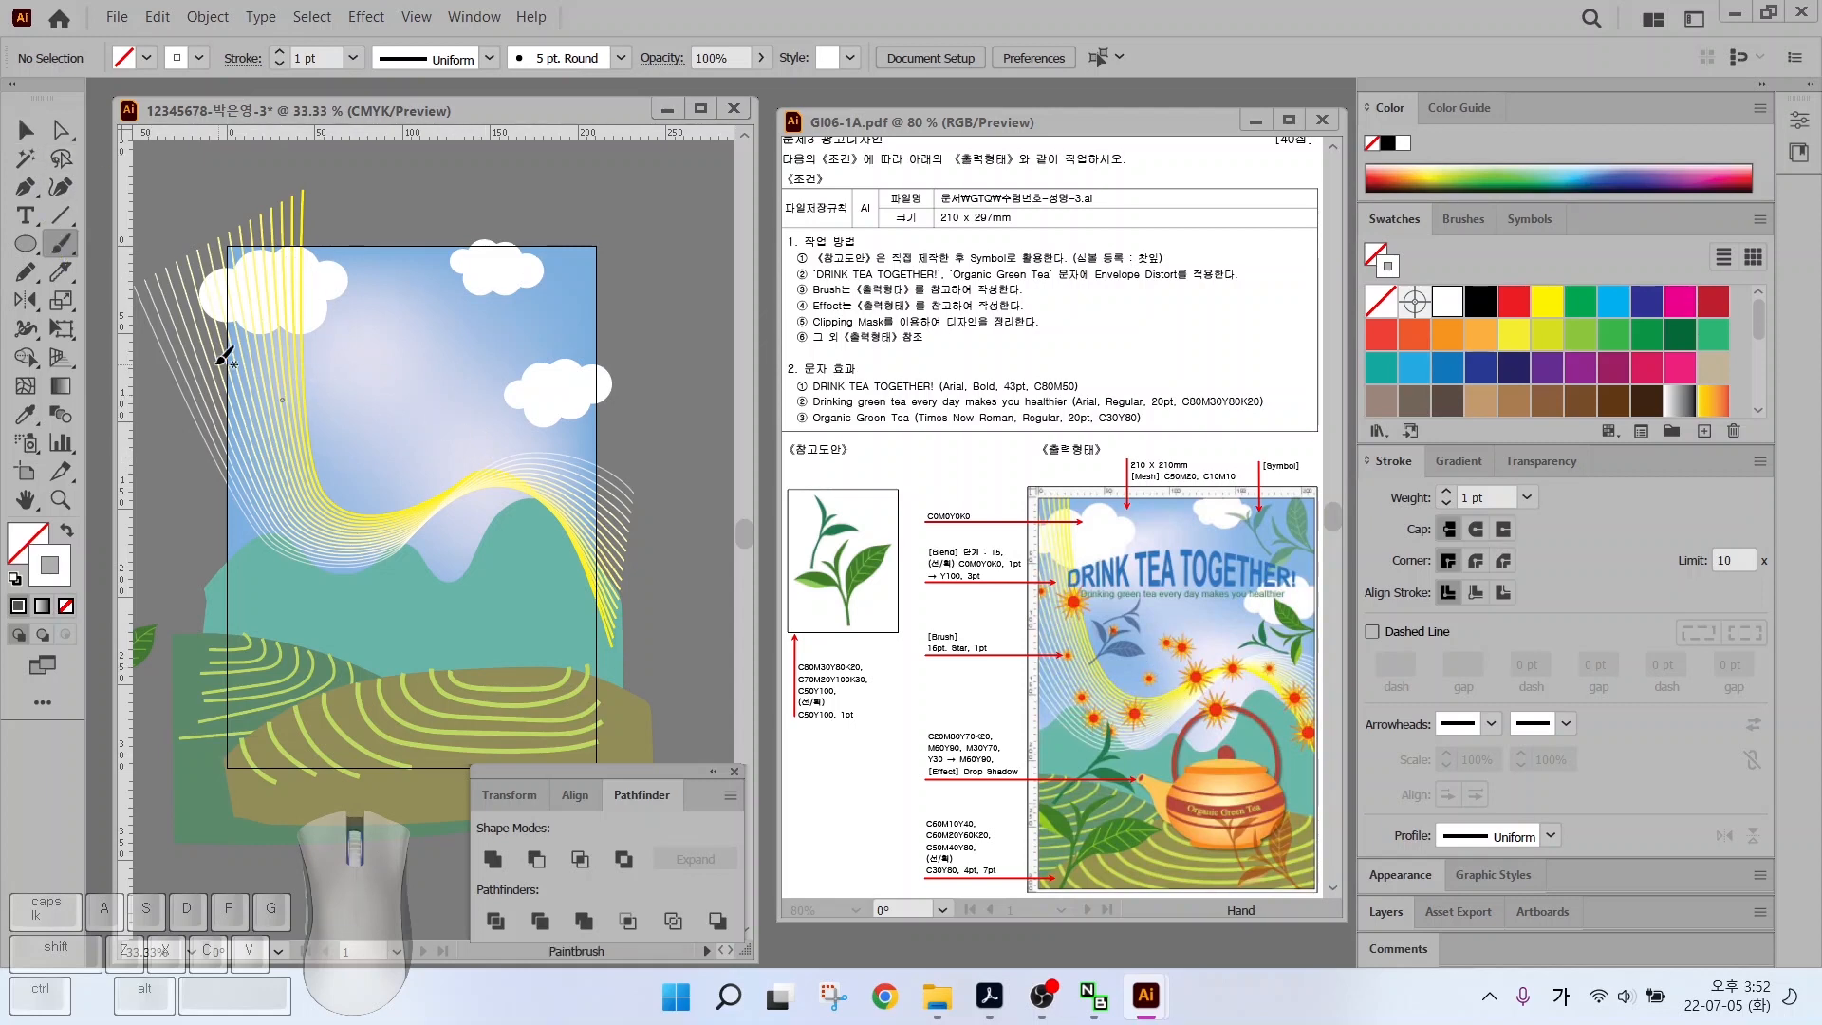
drag(208, 324, 207, 325)
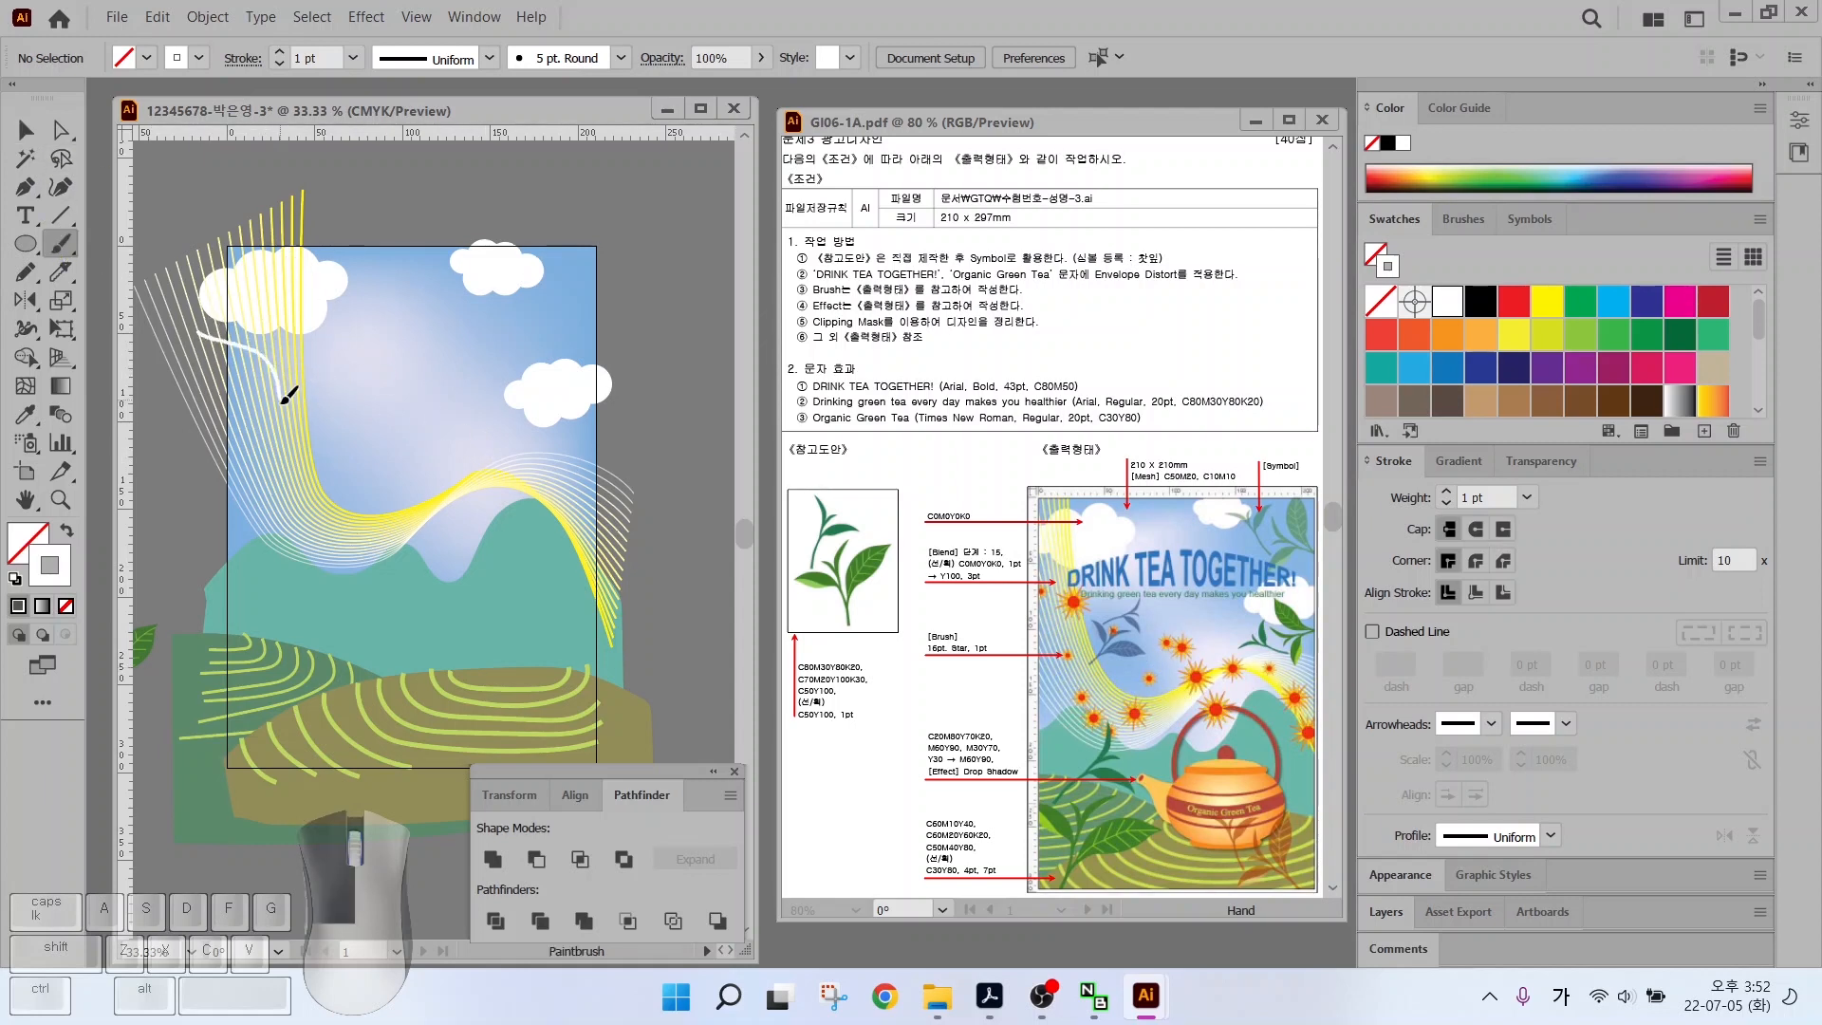
mouse_move(282, 401)
mouse_down()
mouse_move(297, 557)
mouse_move(329, 567)
mouse_move(421, 432)
mouse_move(473, 570)
mouse_move(512, 463)
mouse_move(587, 480)
mouse_move(651, 580)
mouse_up()
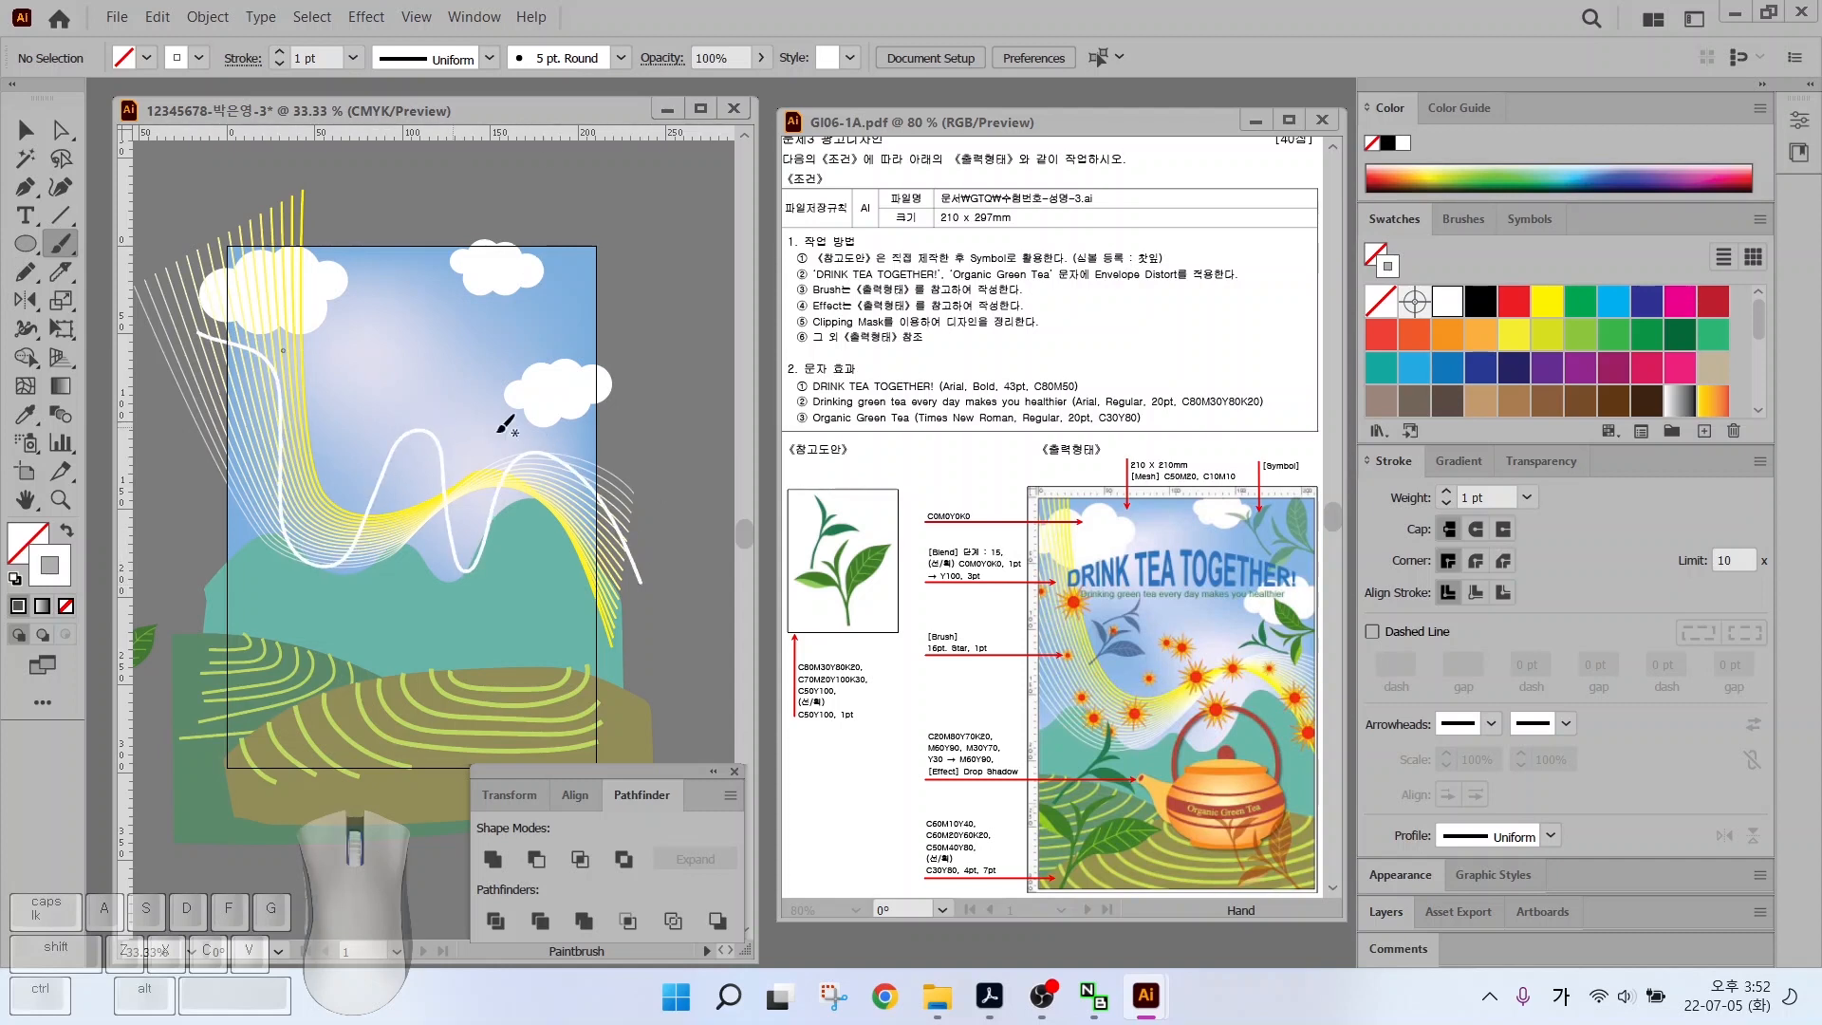
key(alt)
drag(952, 683, 983, 673)
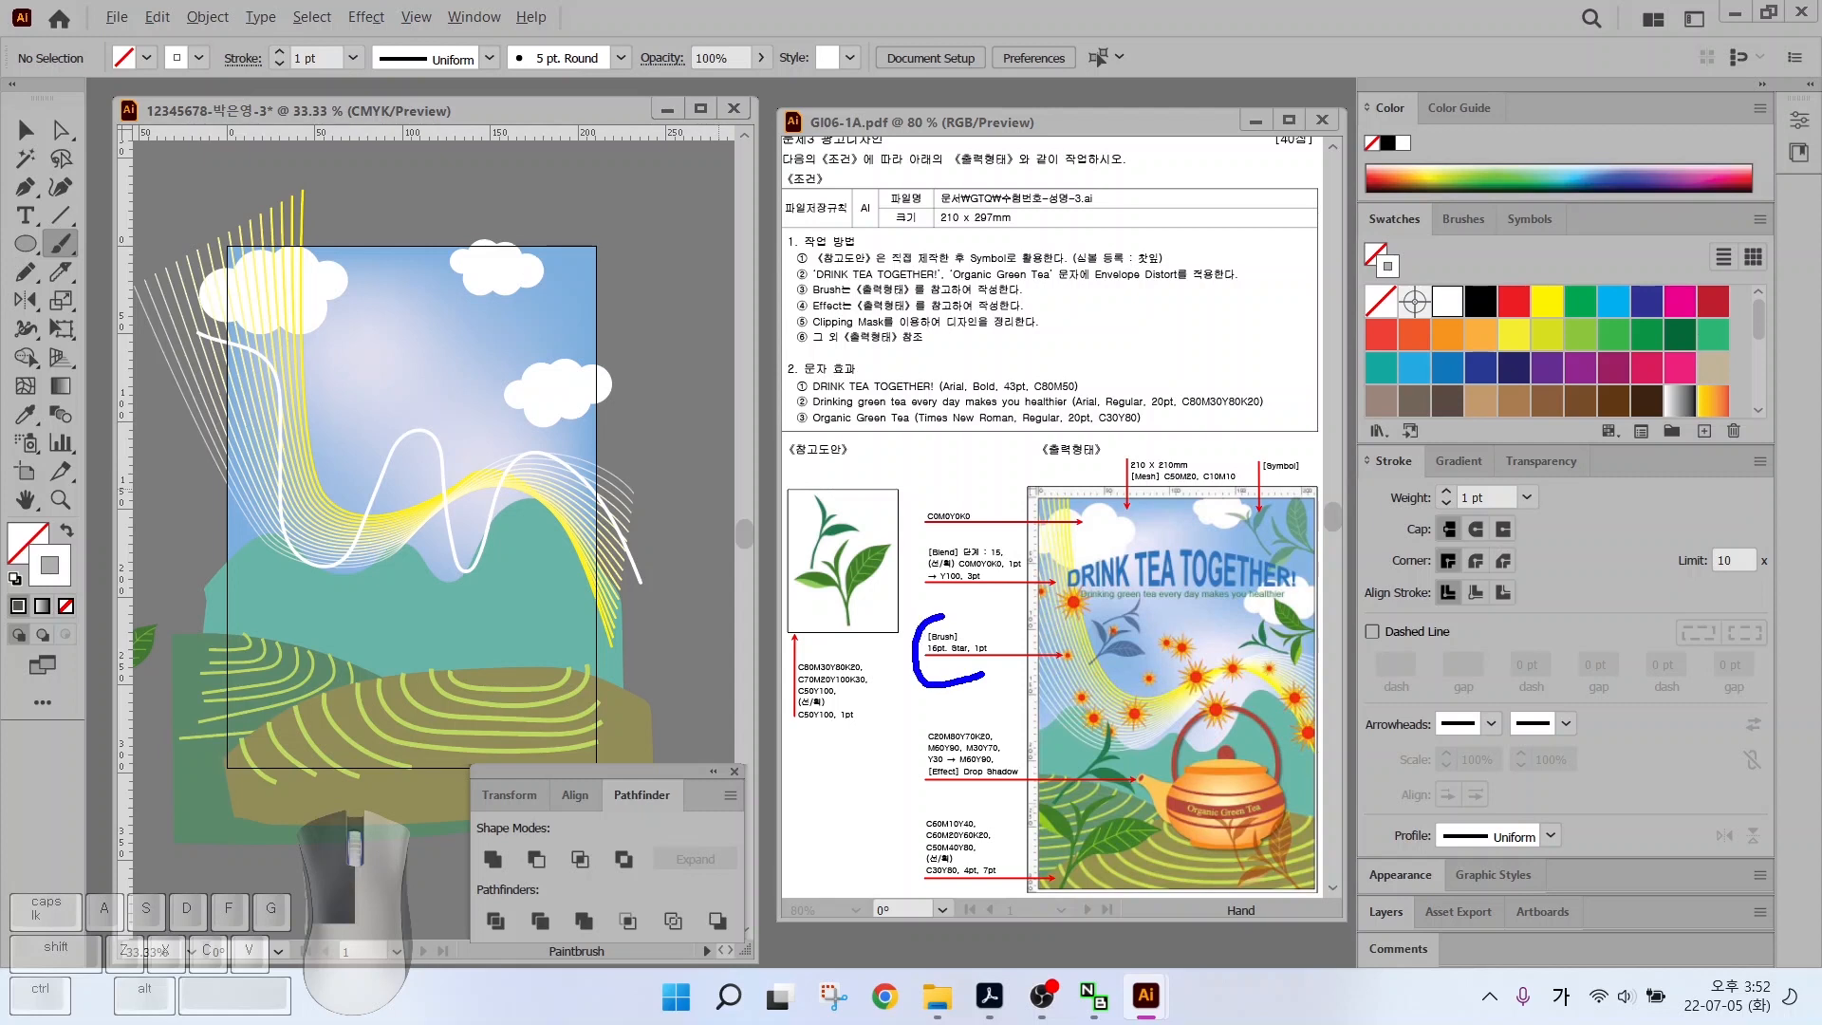
mouse_move(942, 615)
mouse_down()
mouse_move(993, 633)
mouse_move(974, 683)
mouse_up()
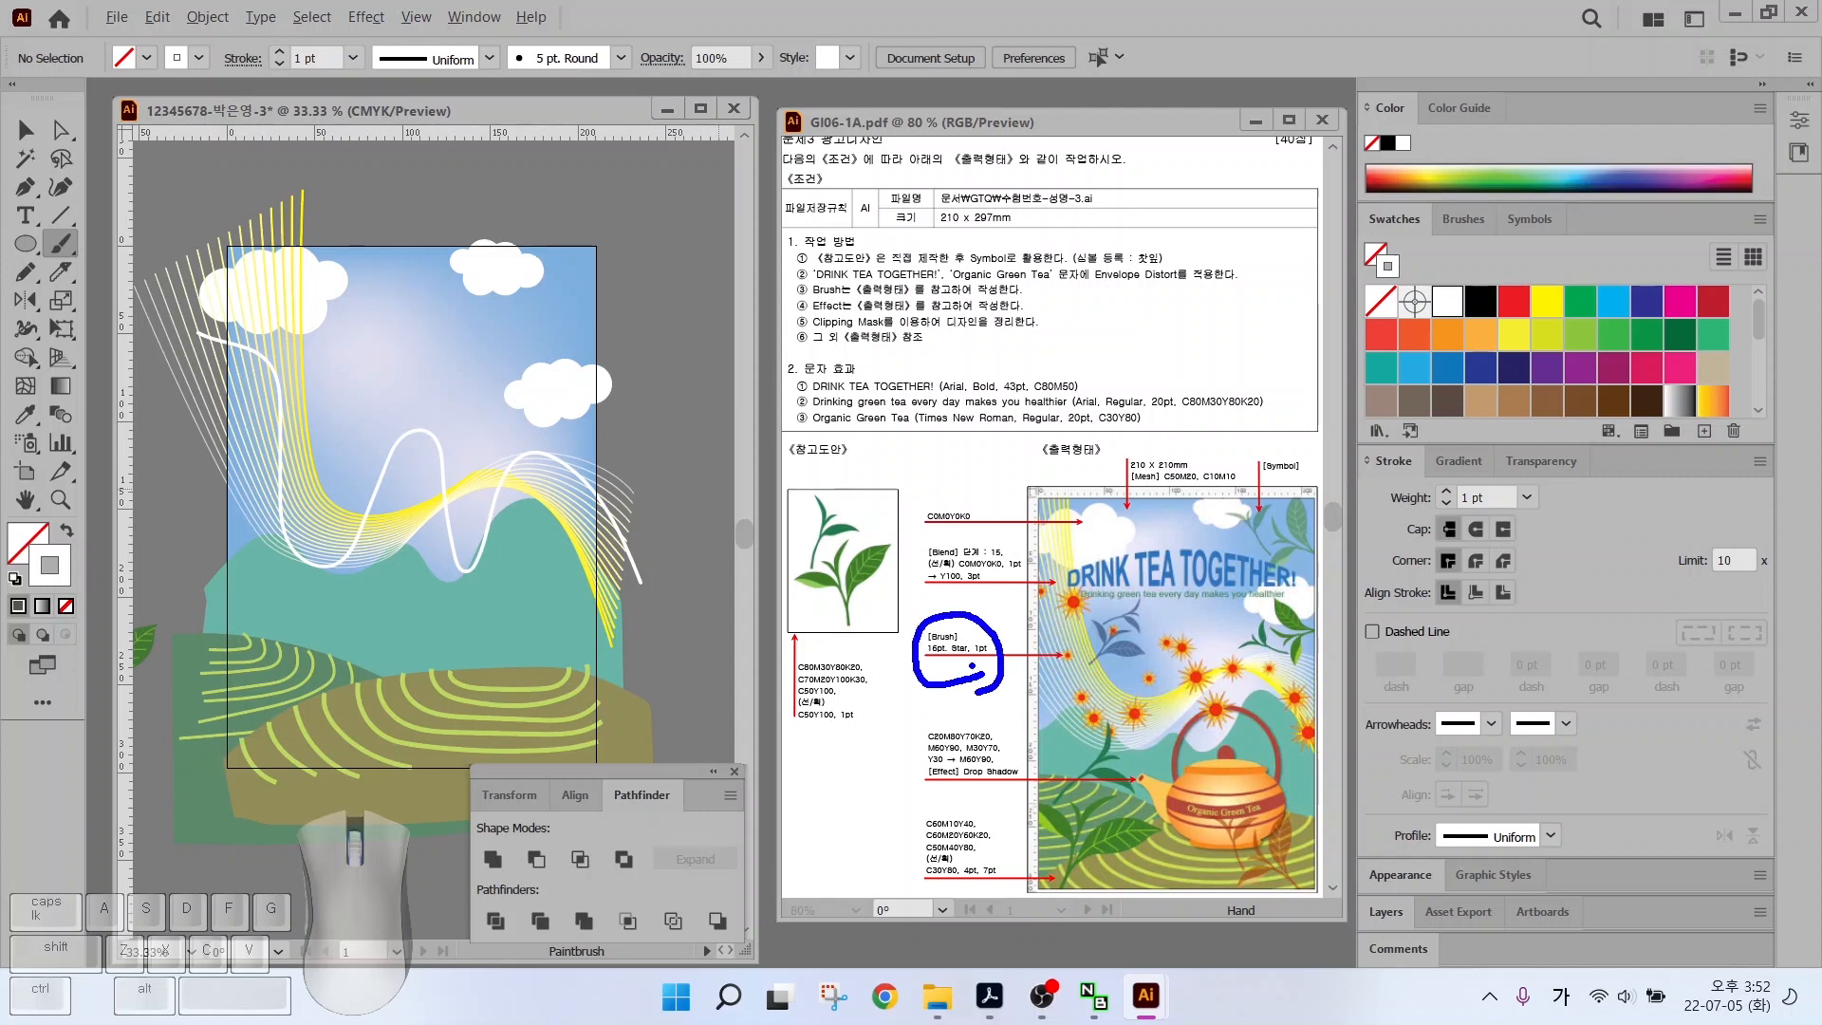
key(ctrl+z)
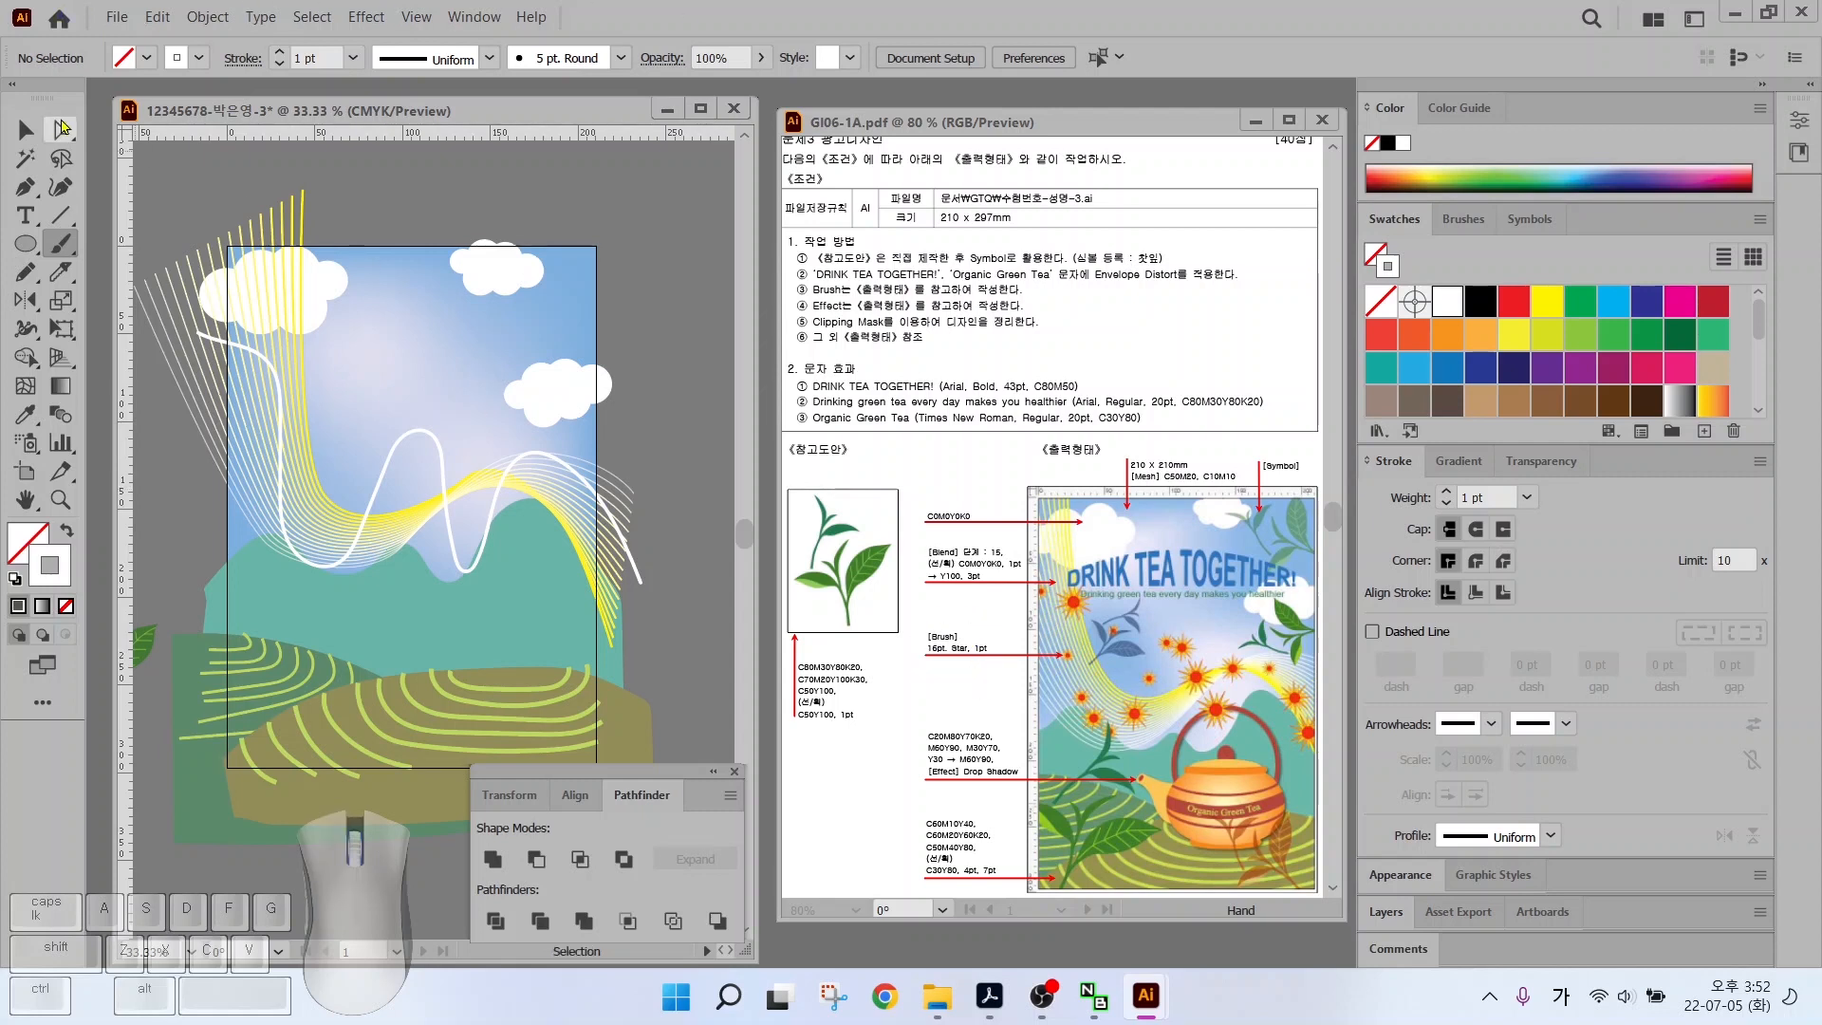
Select the wavy line and open the Arrows_Special brush library, enlarged
key(v)
click(434, 429)
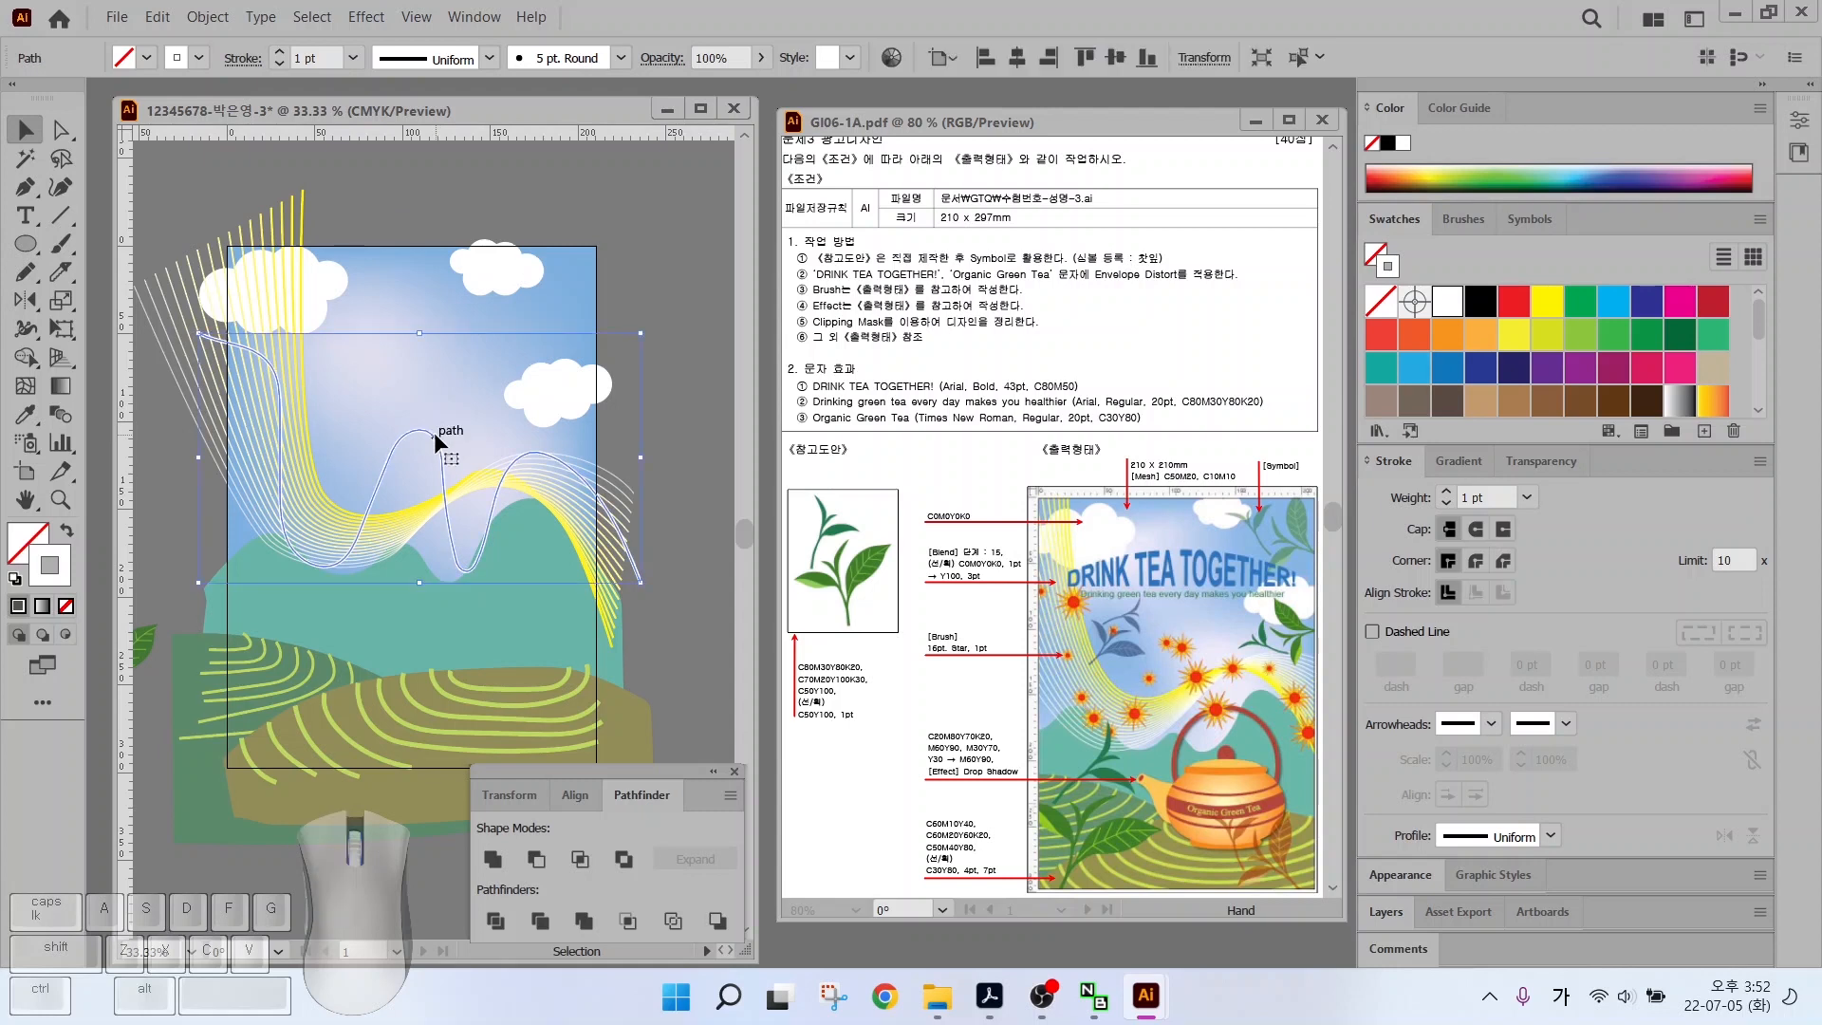
click(1470, 223)
scroll(1651, 318, down, 2)
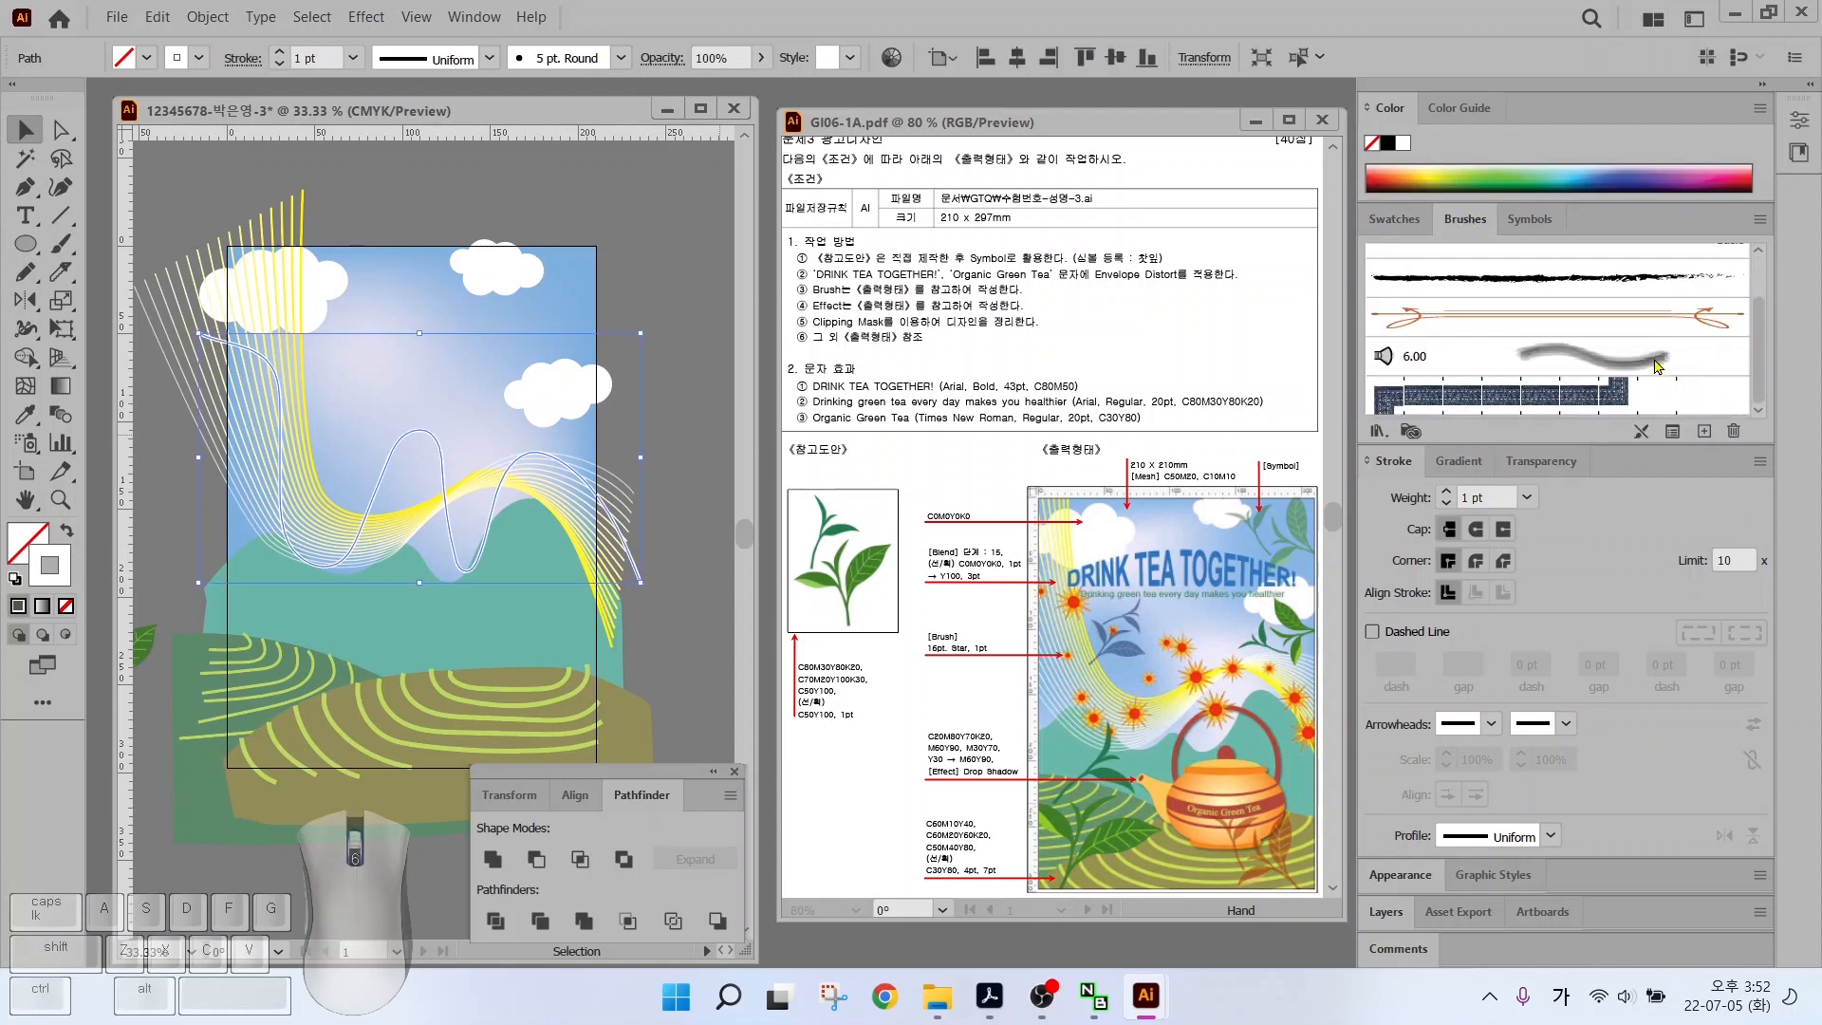
scroll(1625, 338, up, 2)
scroll(1618, 335, down, 2)
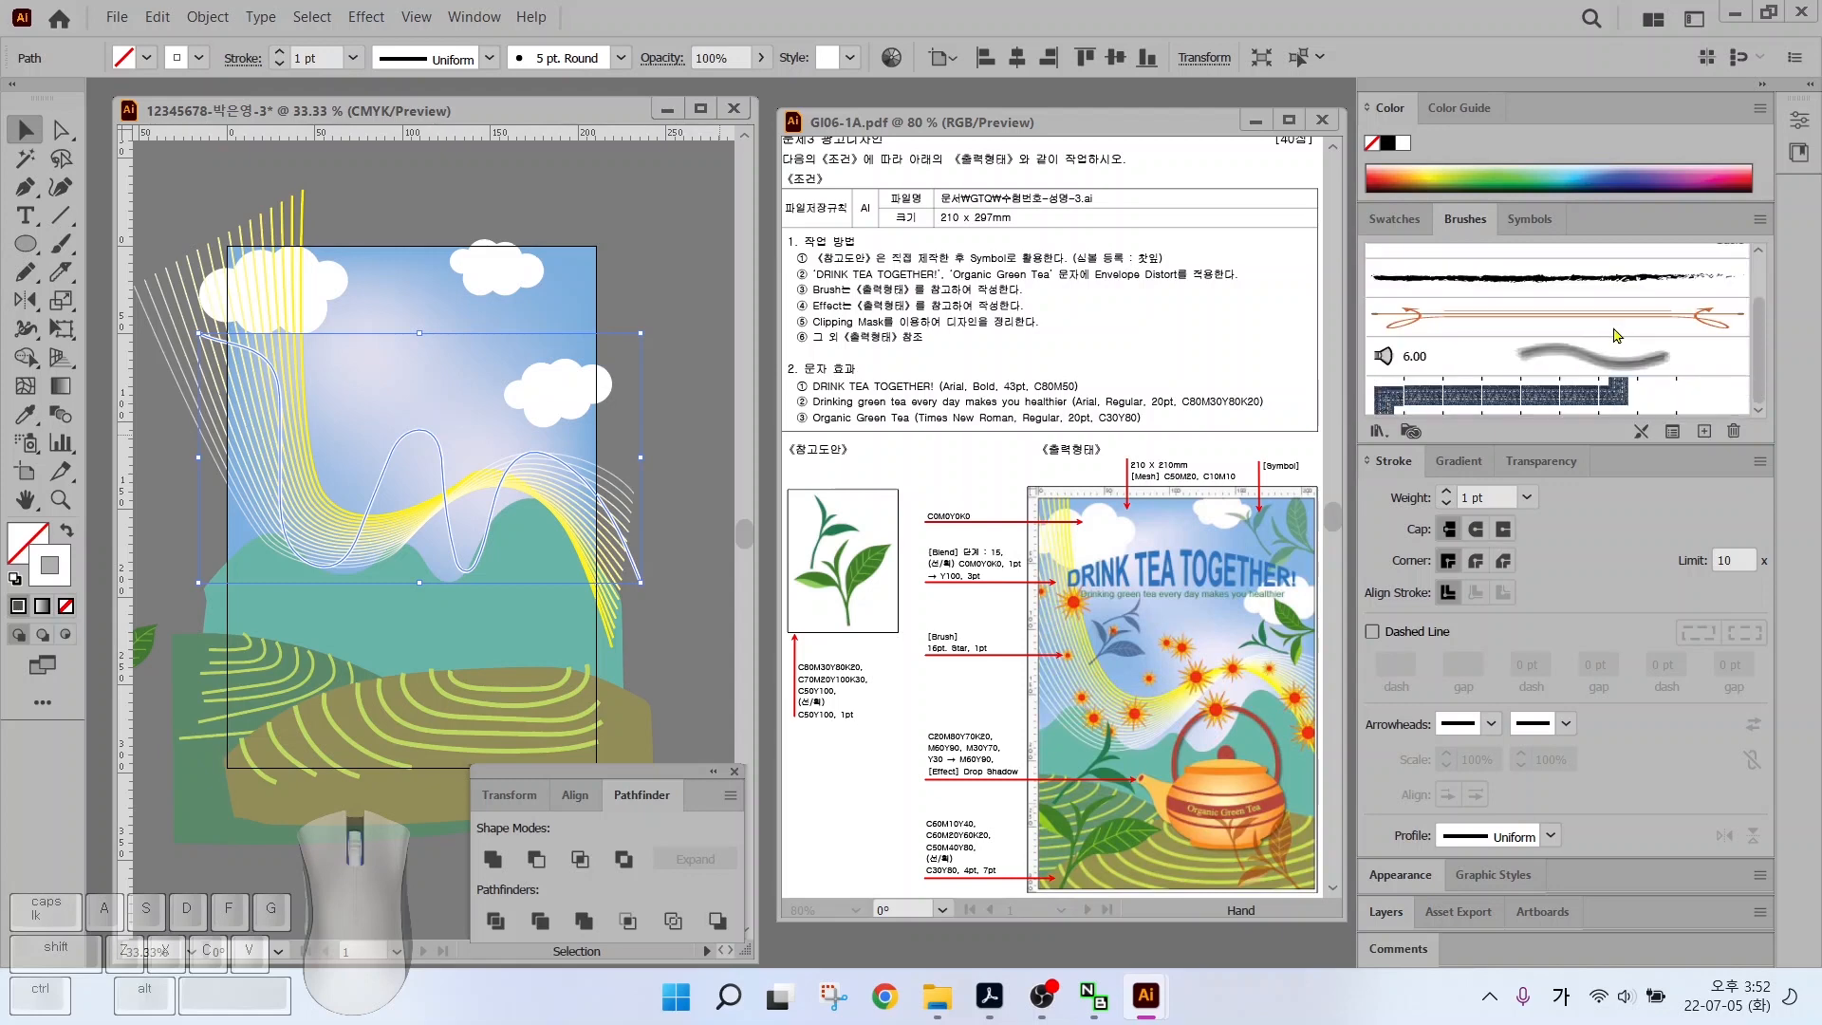
click(1377, 432)
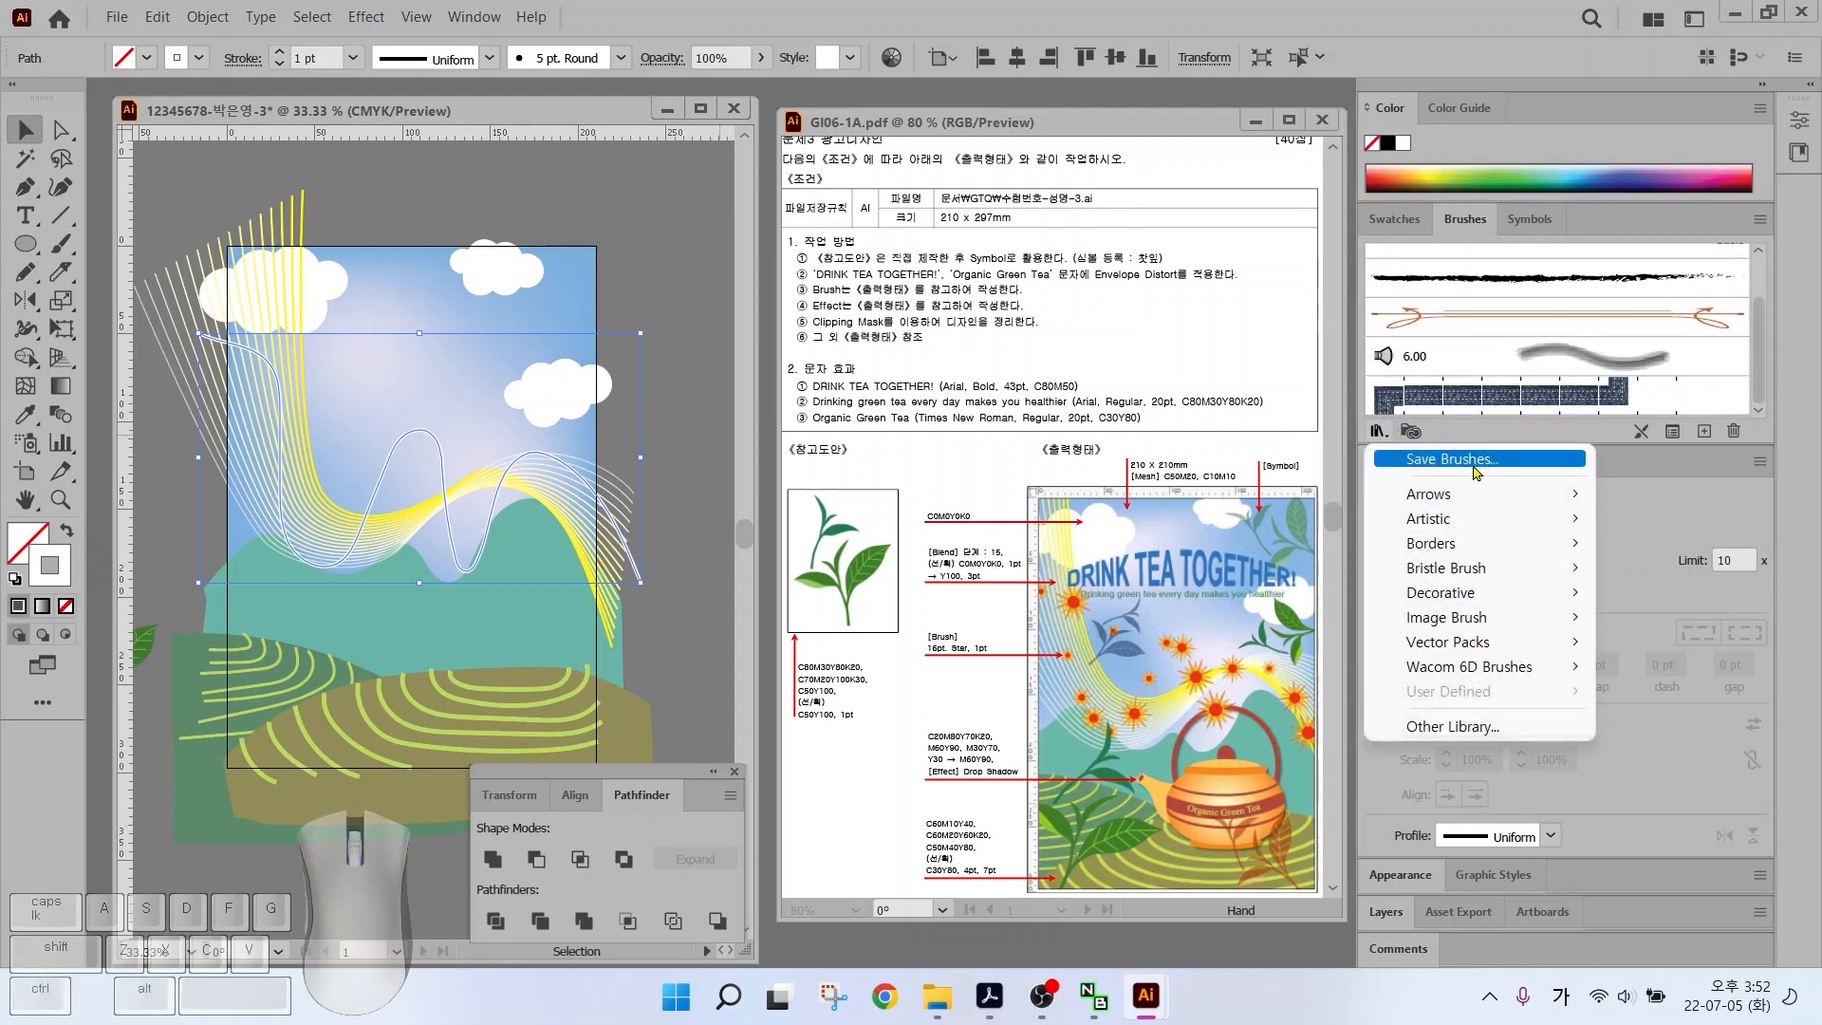
mouse_move(1454, 521)
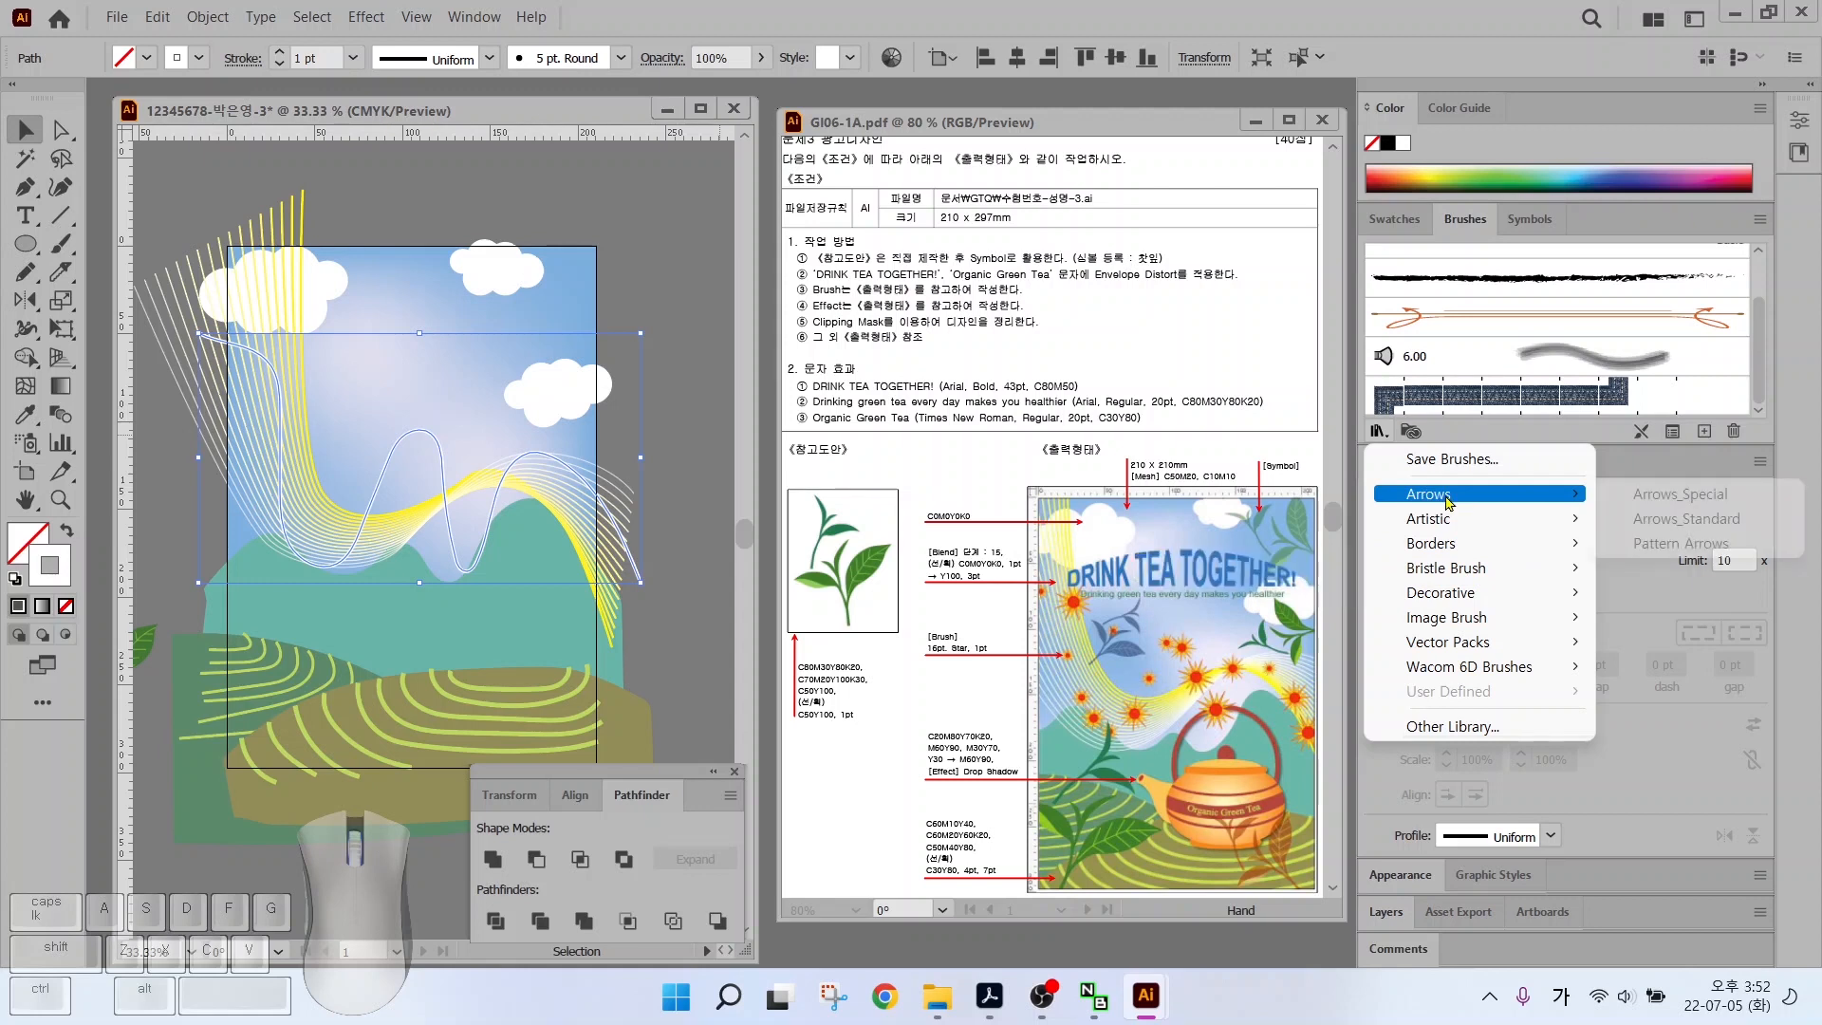
click(1631, 494)
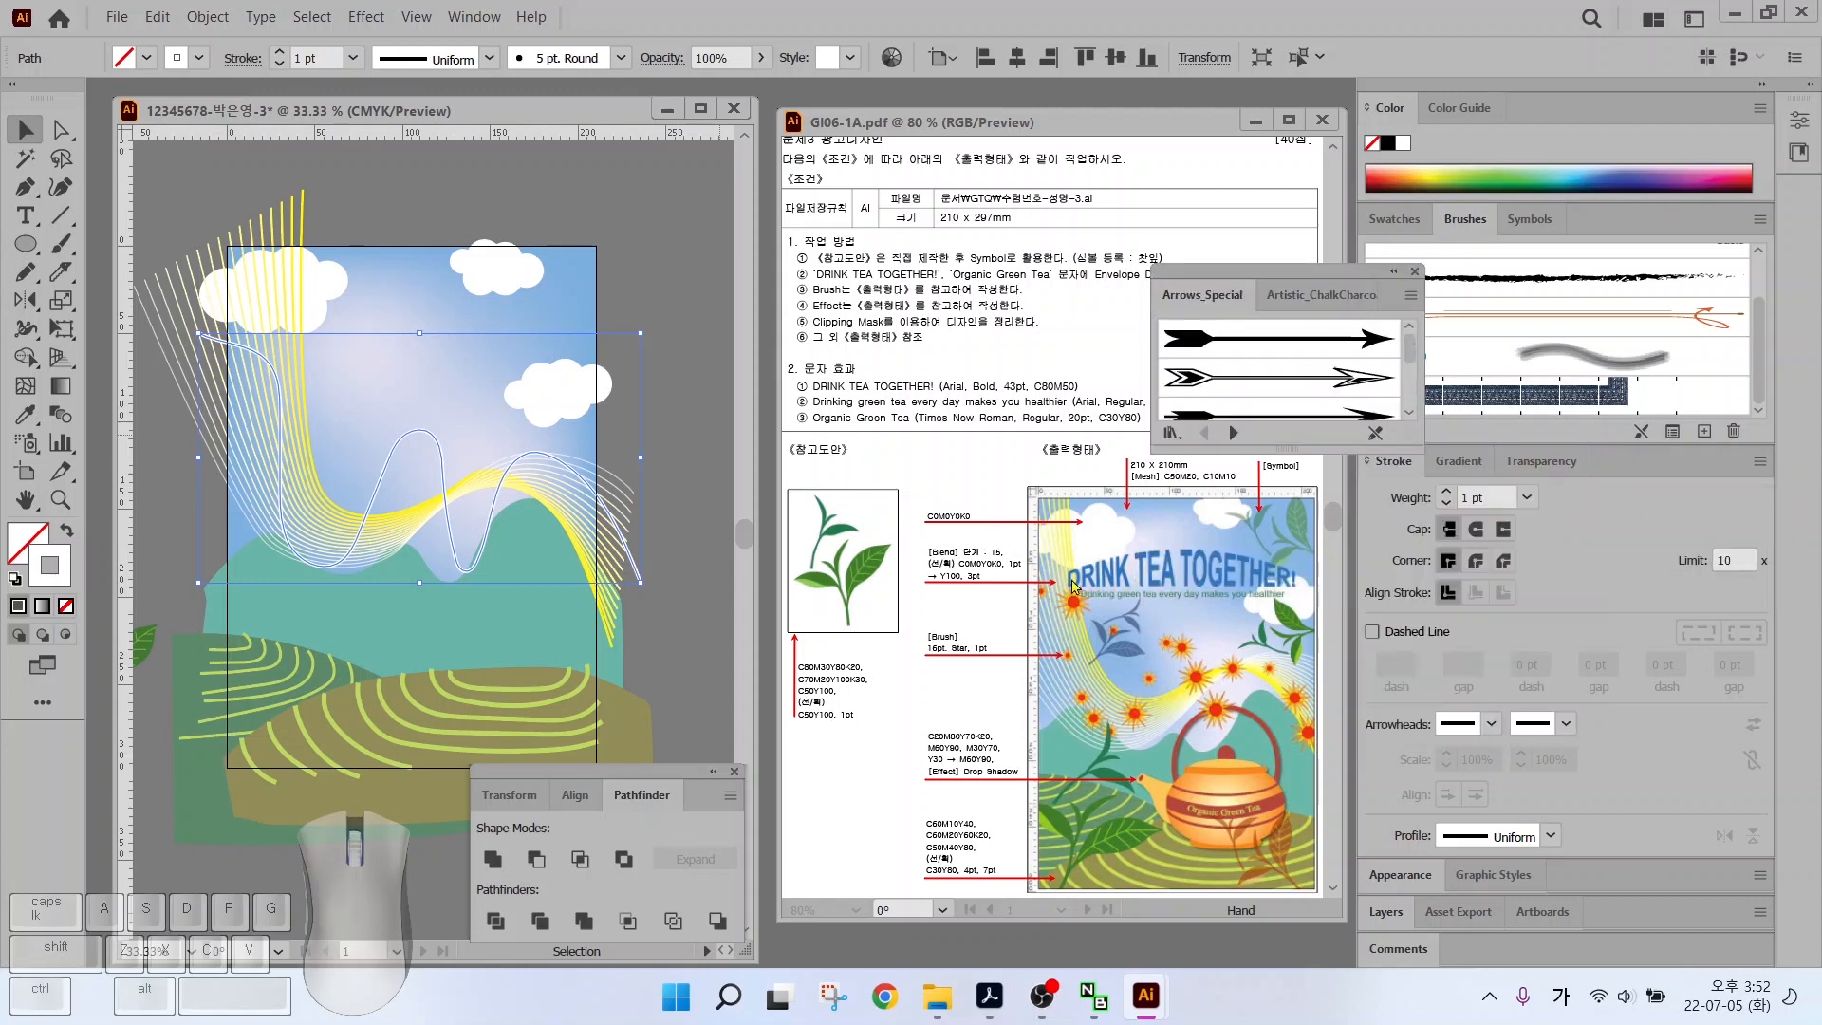
drag(1286, 447, 1287, 790)
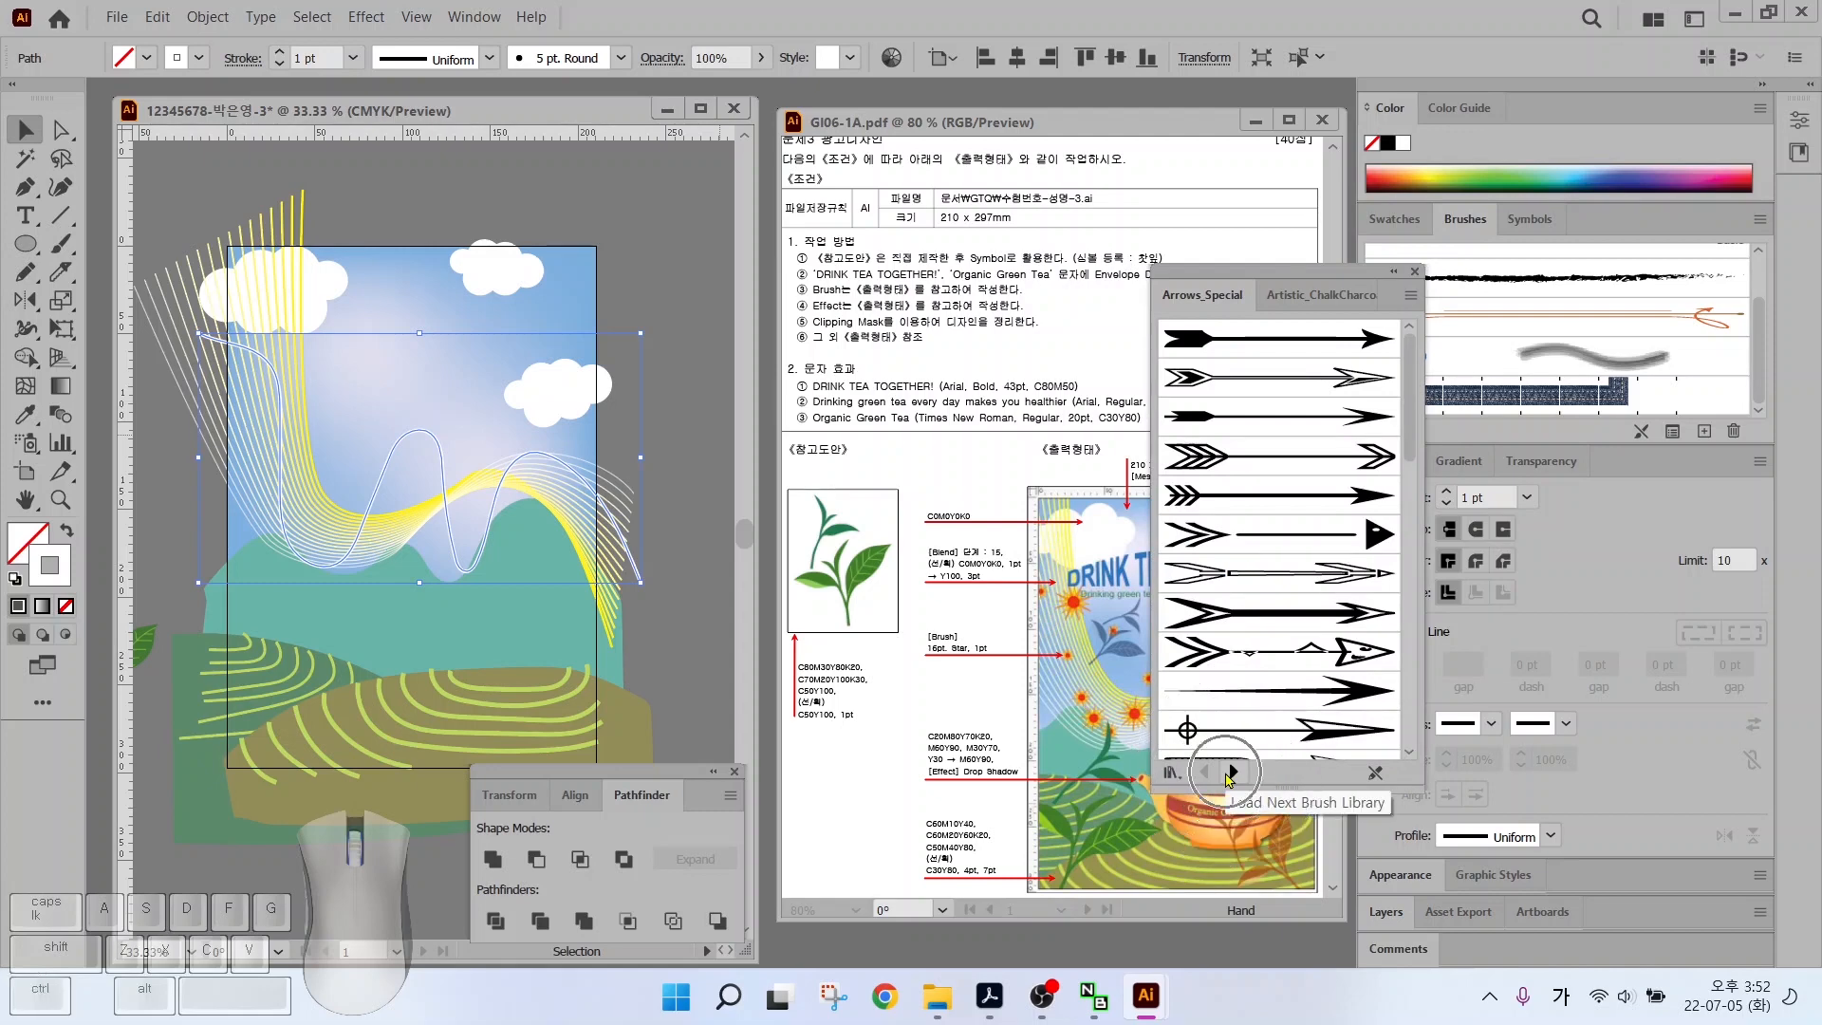
Browse the brush libraries to Artistic_Paintbrush and show brushes as thumbnails
click(1232, 772)
click(1232, 772)
click(1203, 772)
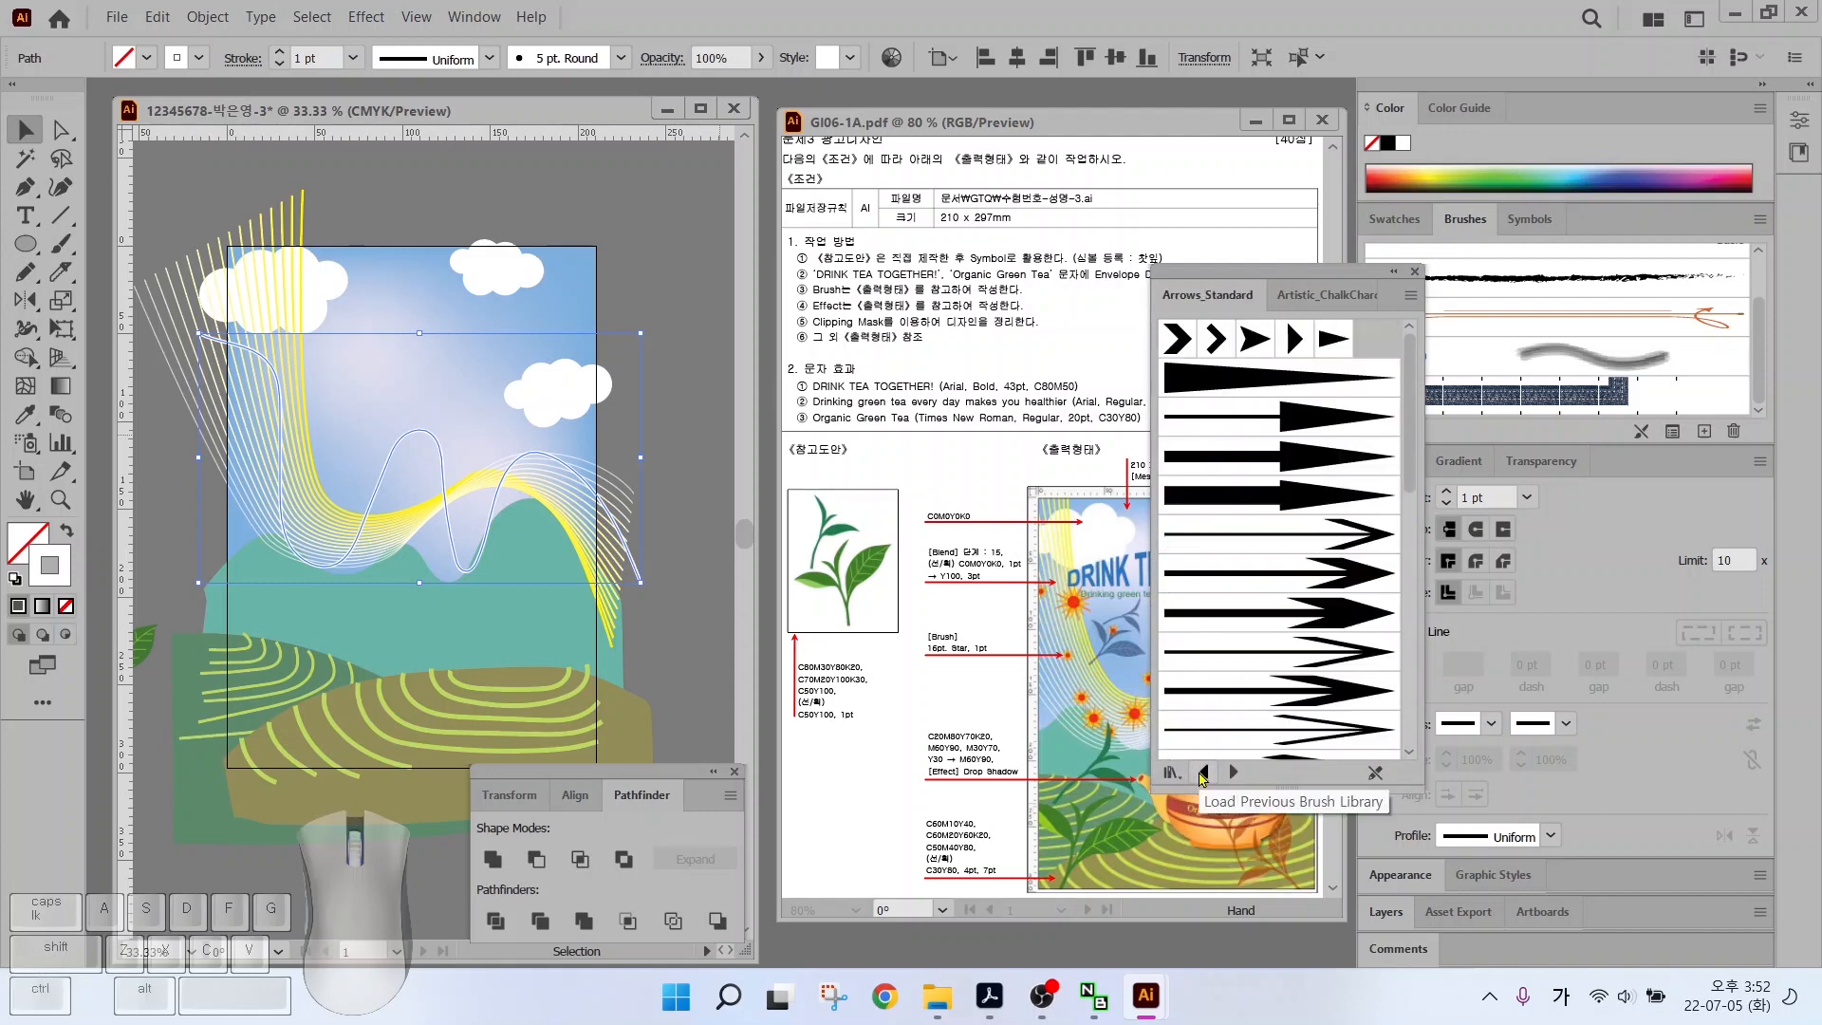
click(1203, 772)
click(1231, 772)
click(1231, 772)
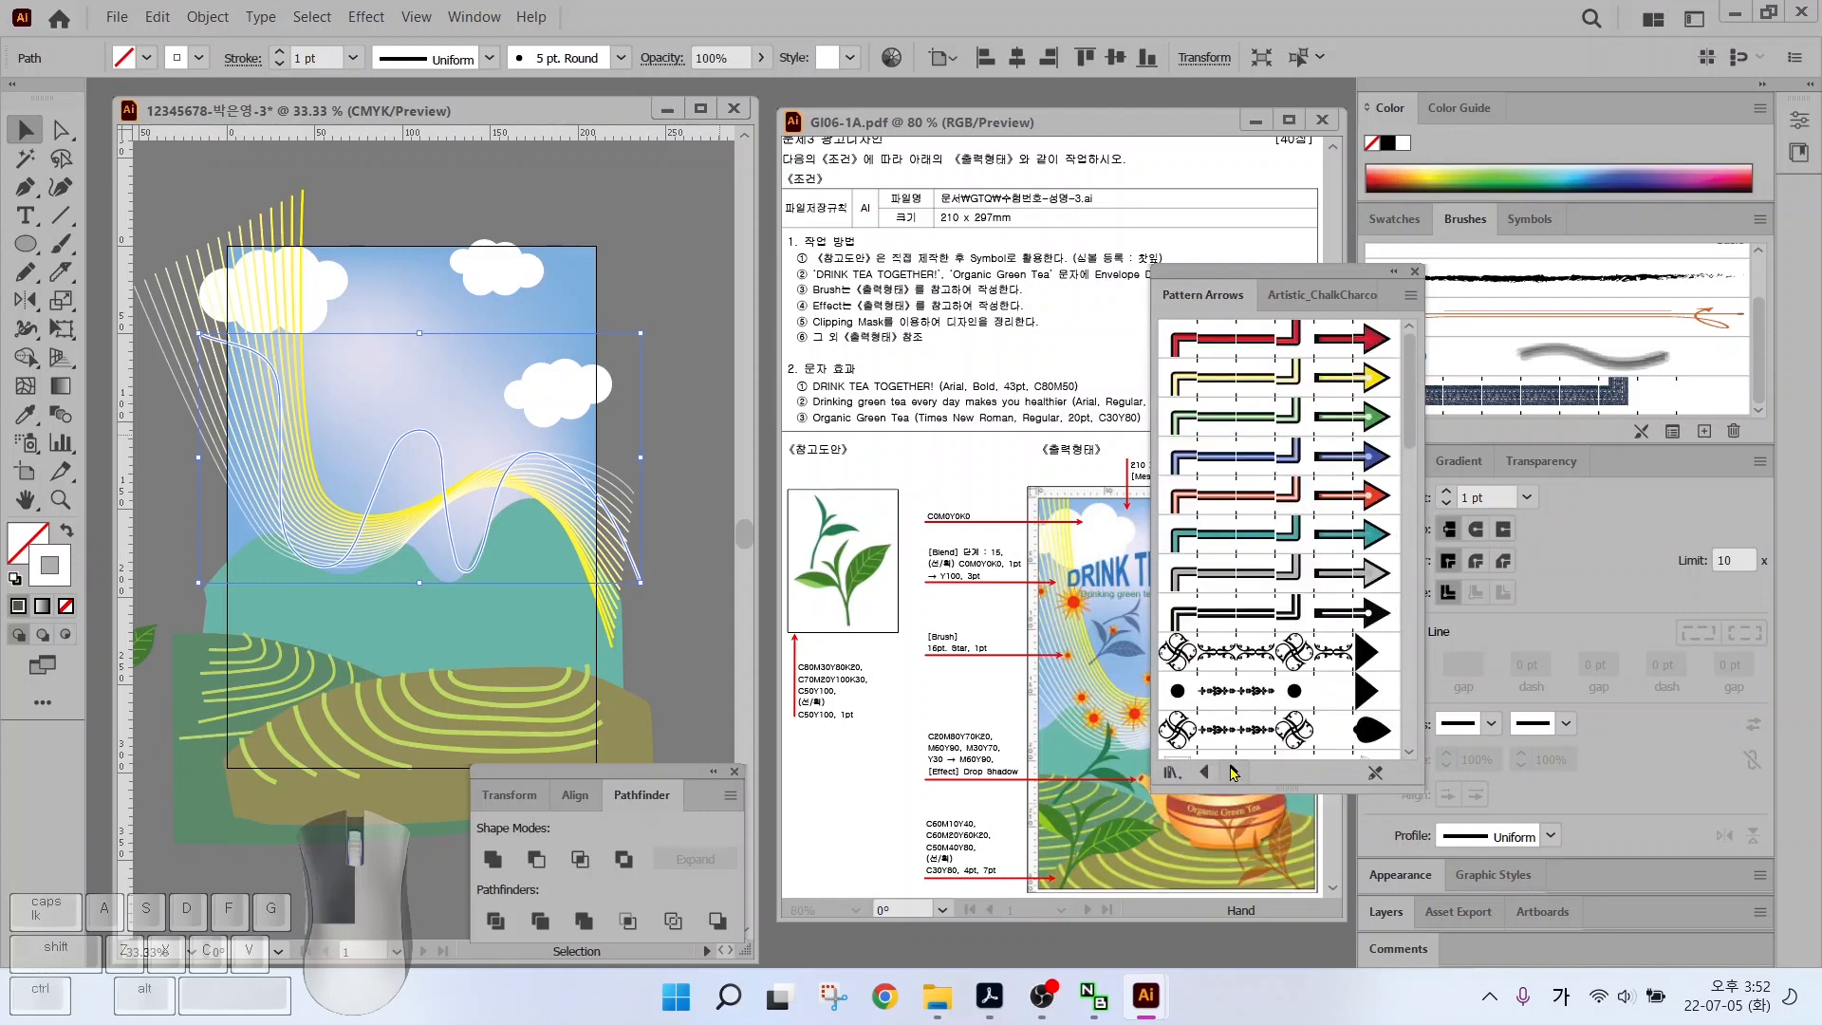
click(1232, 773)
click(1231, 772)
click(1231, 772)
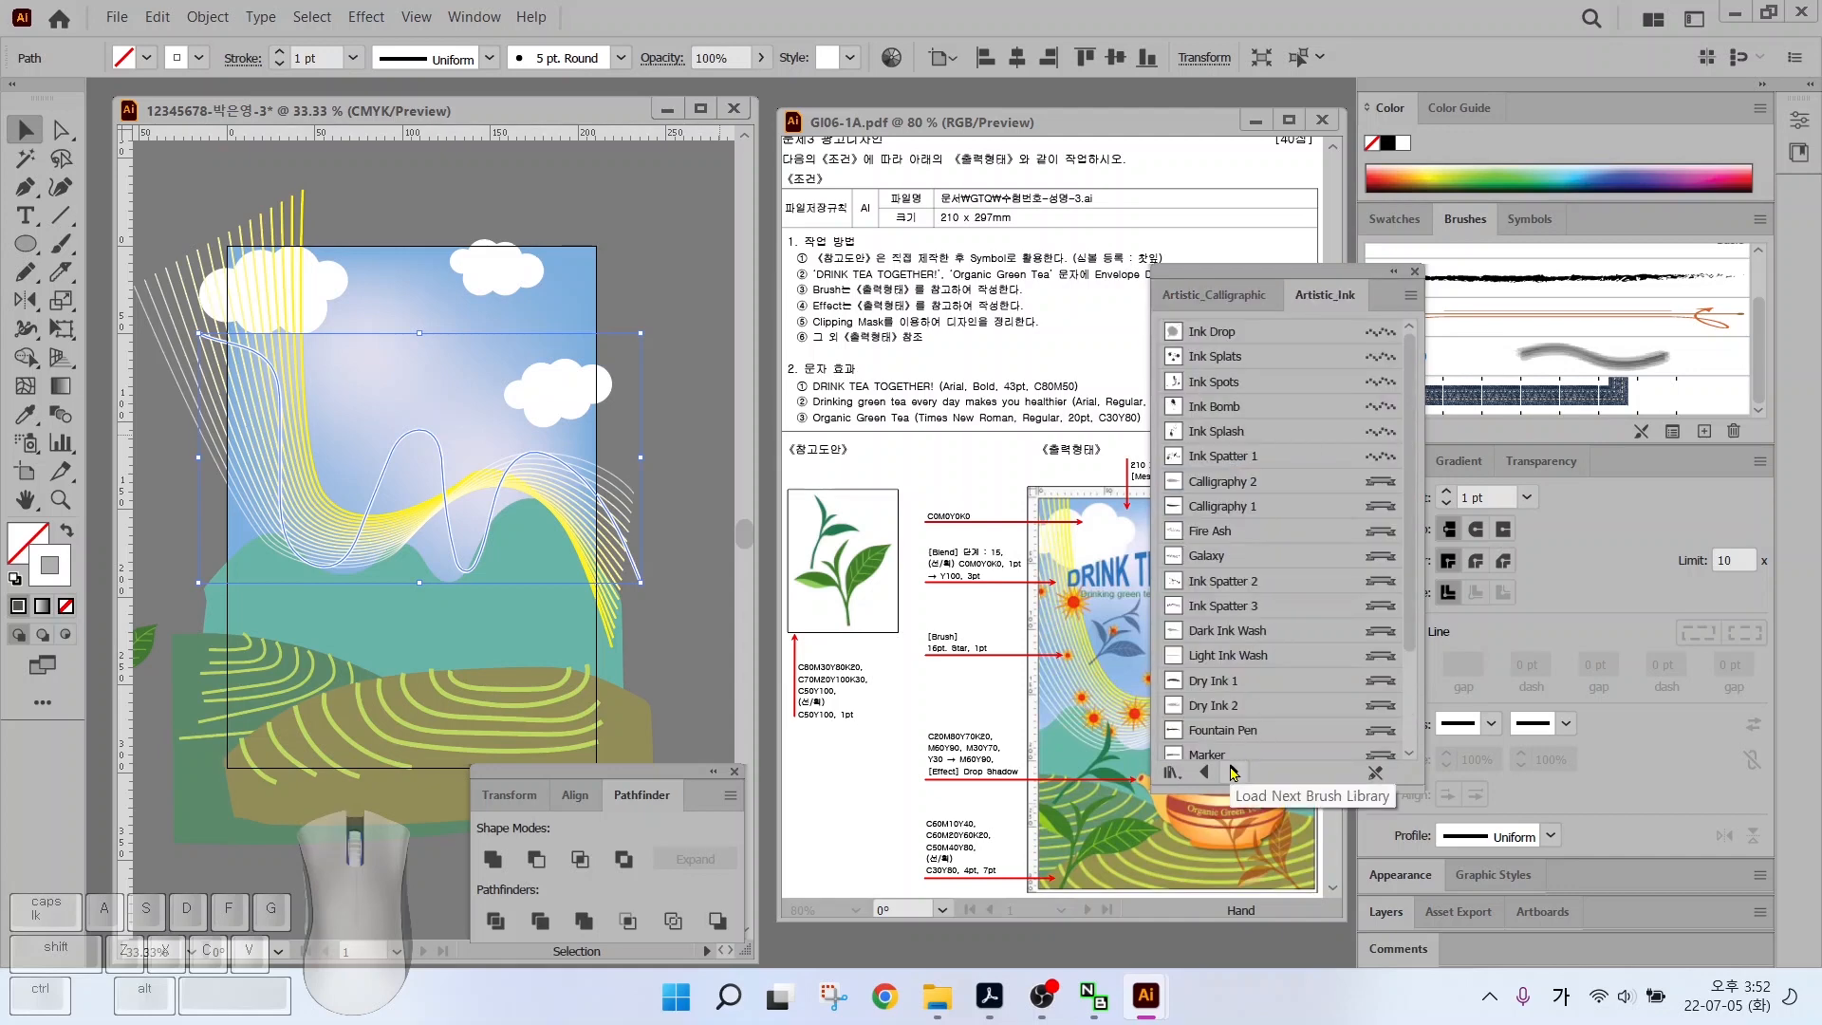
click(1231, 772)
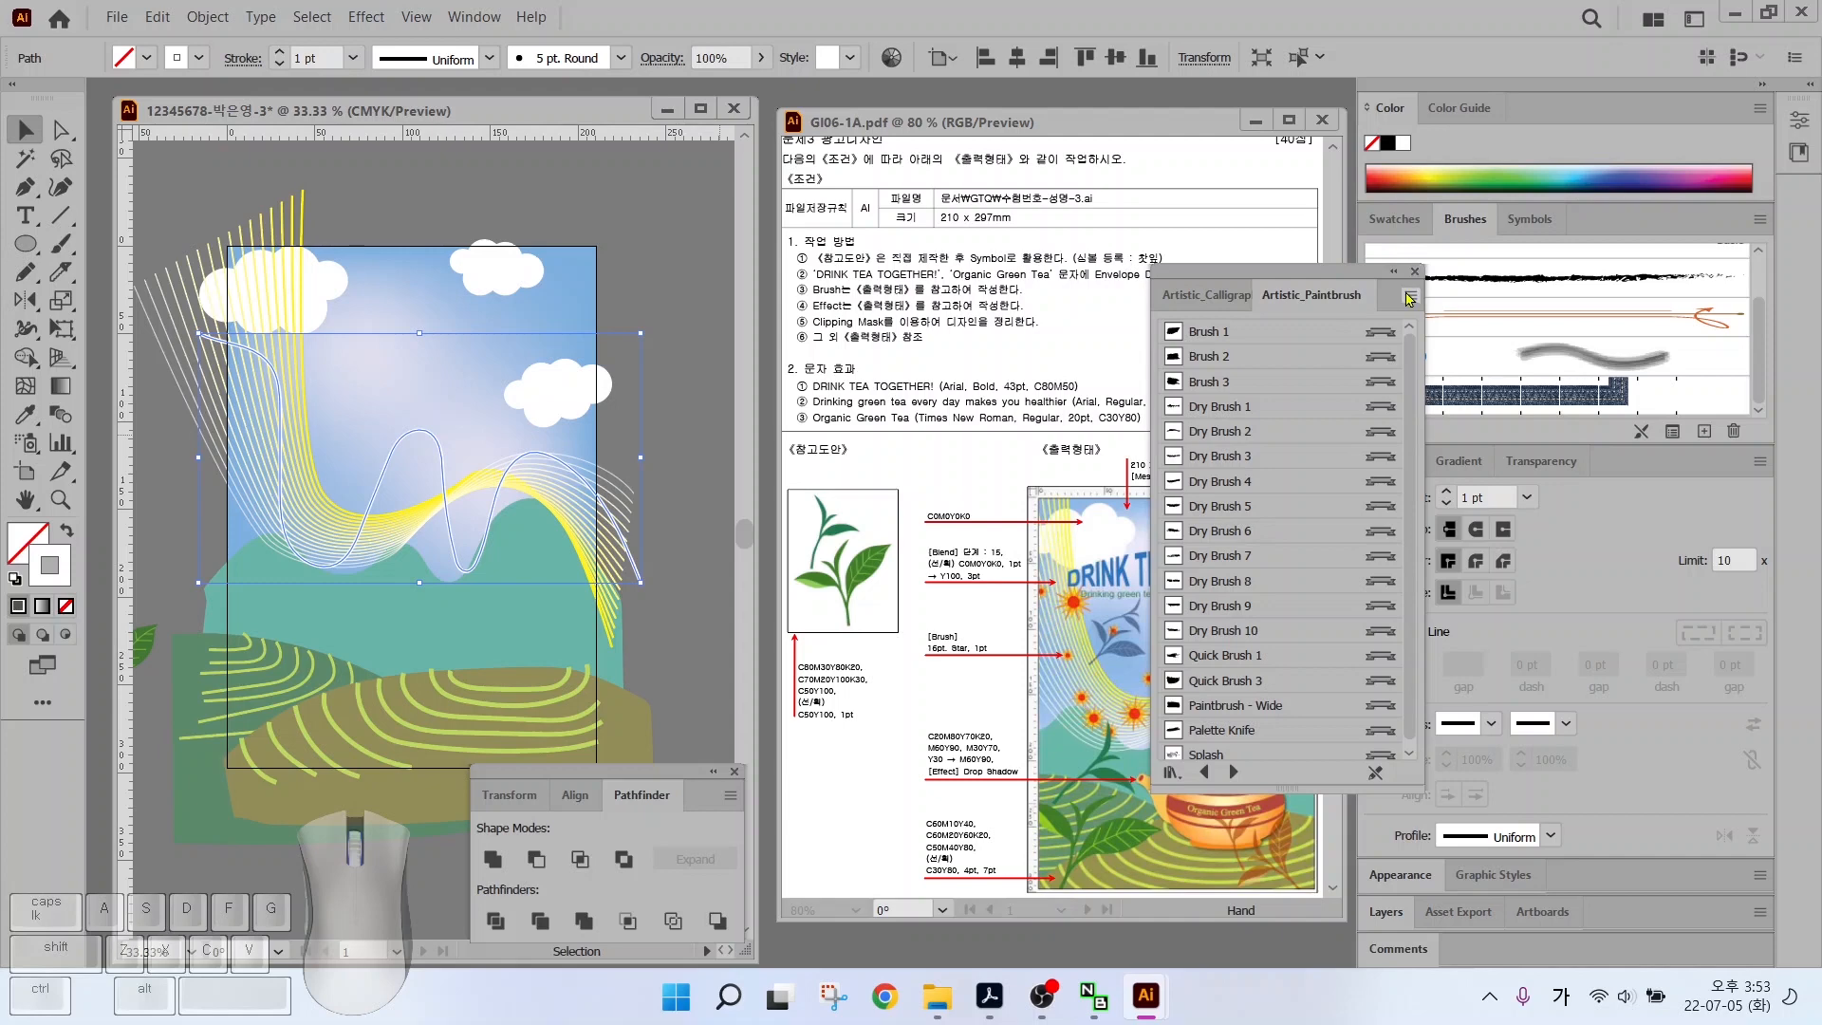
click(1408, 298)
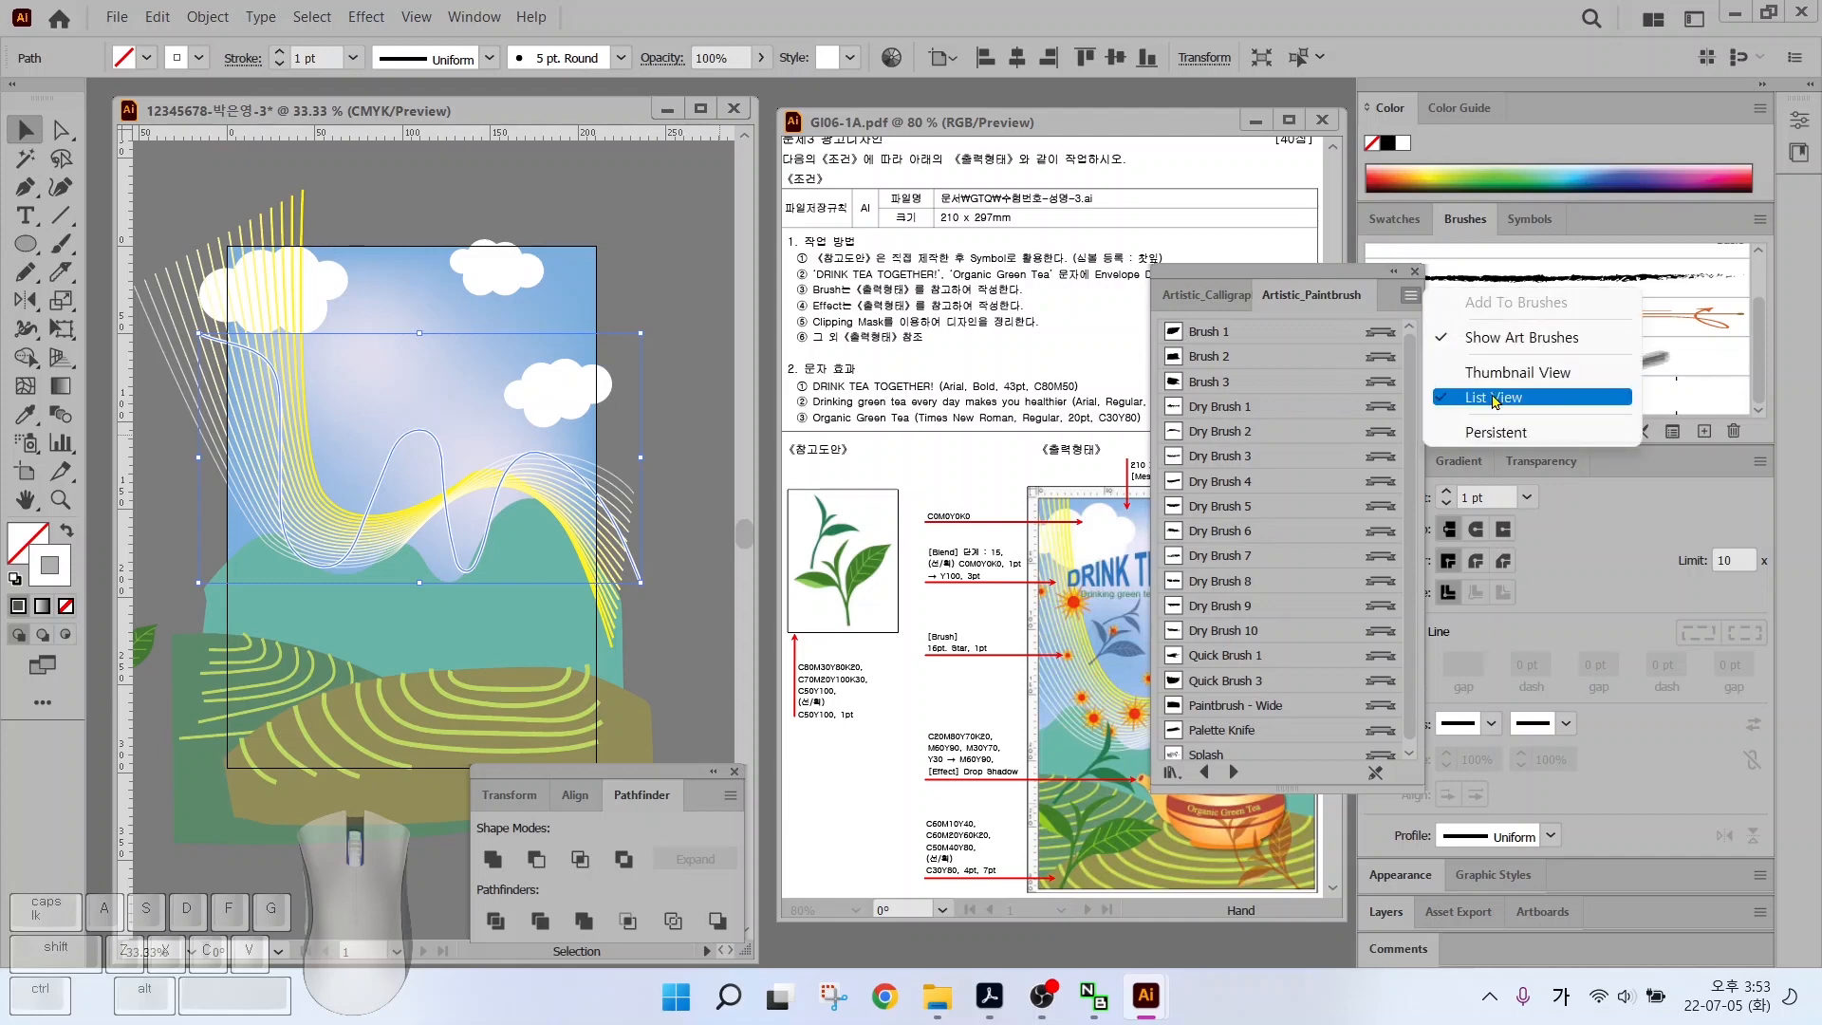
click(1494, 384)
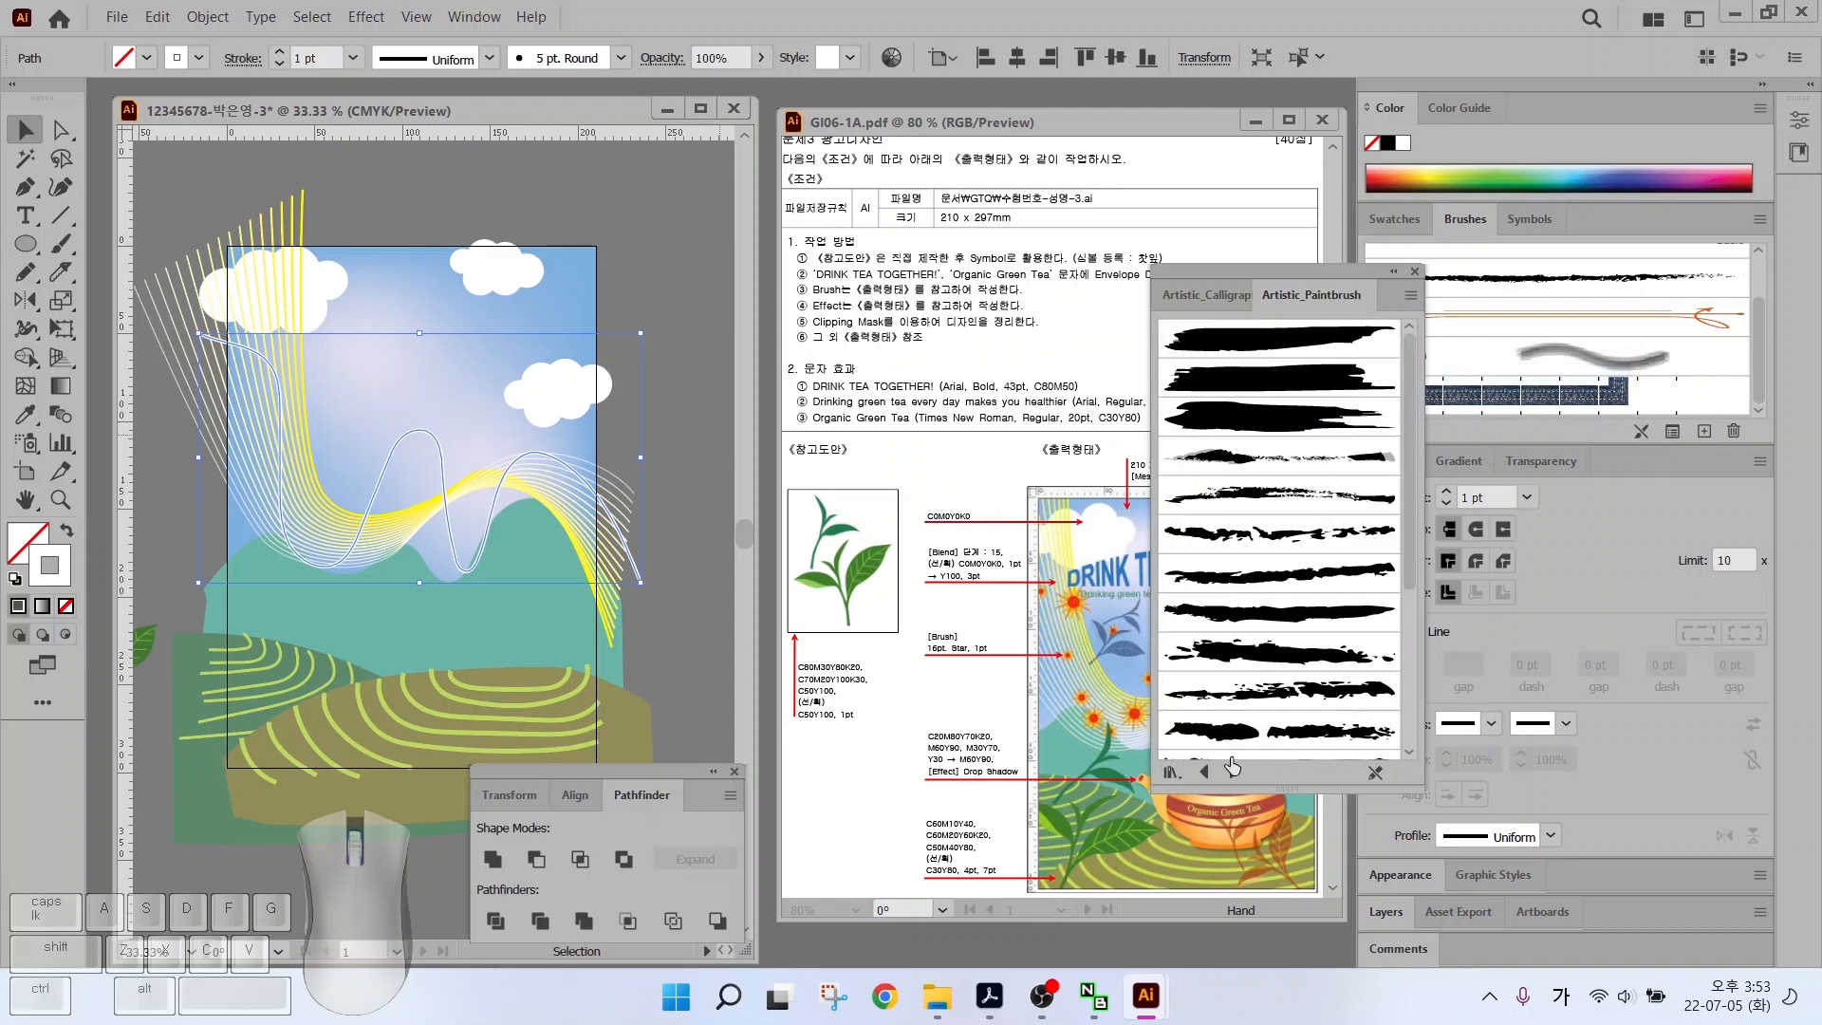
Browse on to Decorative_Scatter and apply the 16pt. Star brush to the path
click(1233, 770)
click(1232, 770)
click(1233, 770)
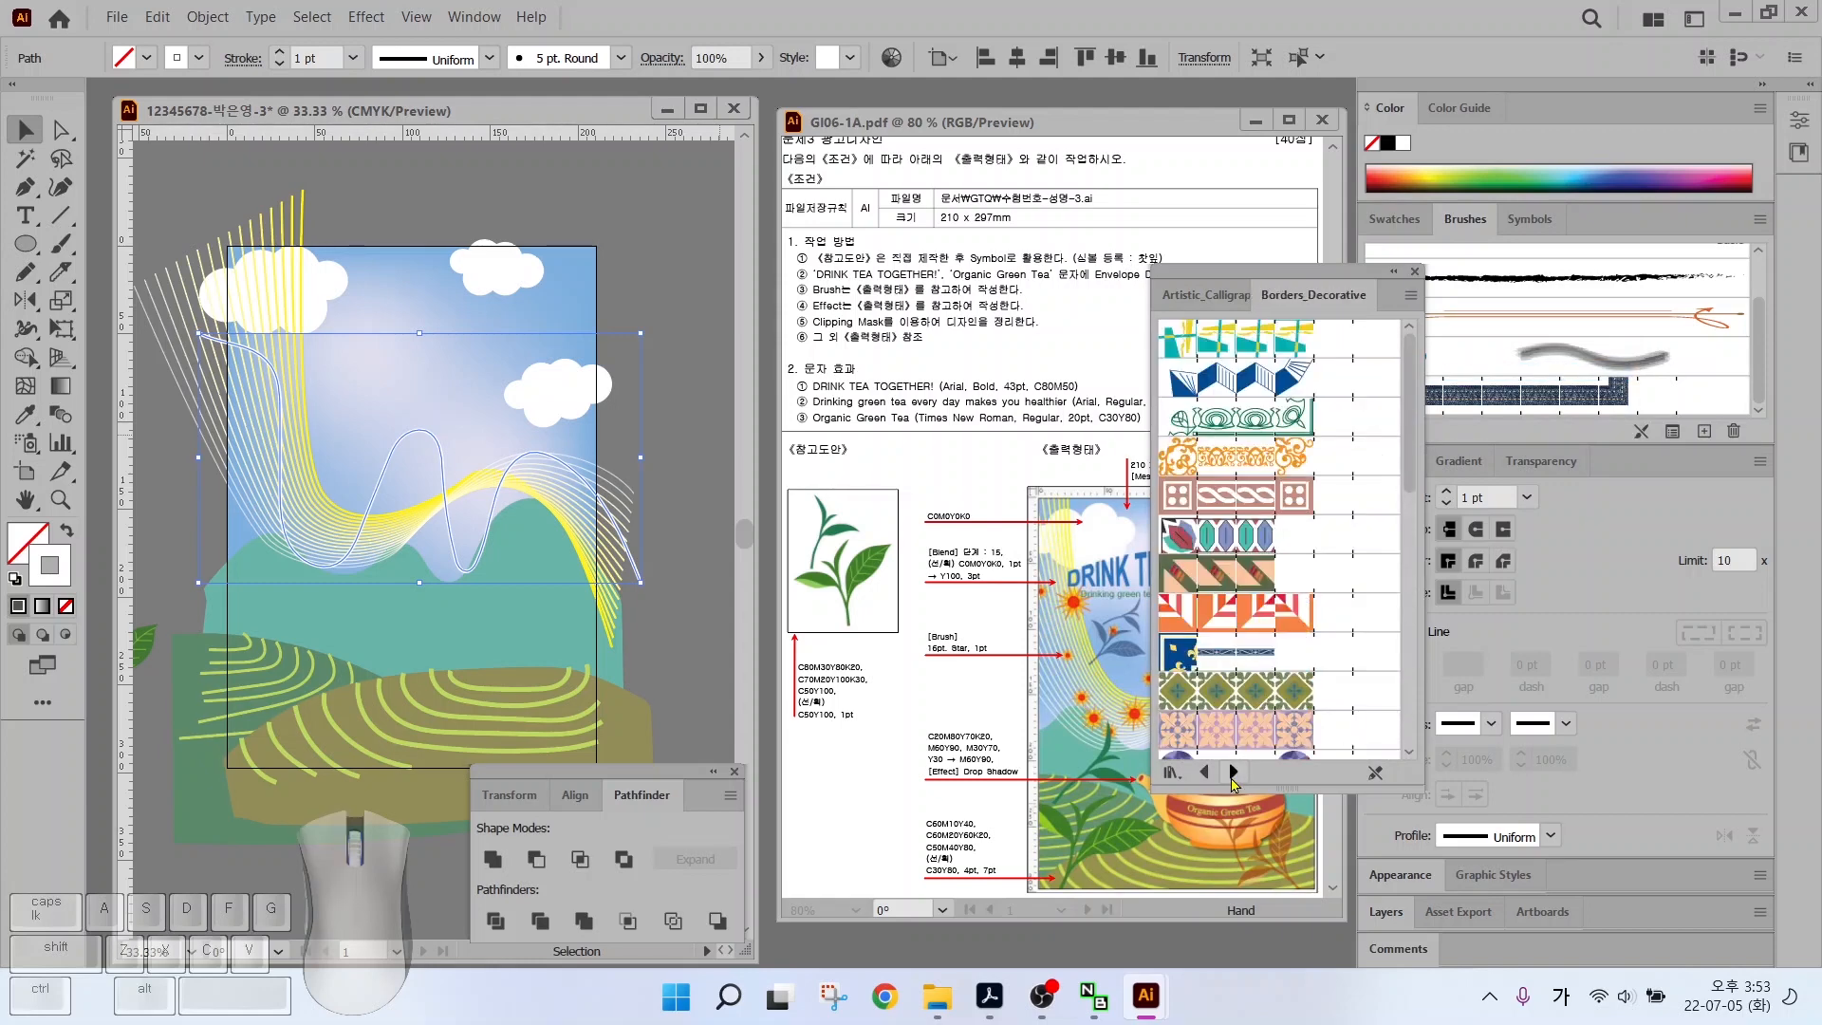
click(1233, 770)
click(1232, 770)
click(1233, 770)
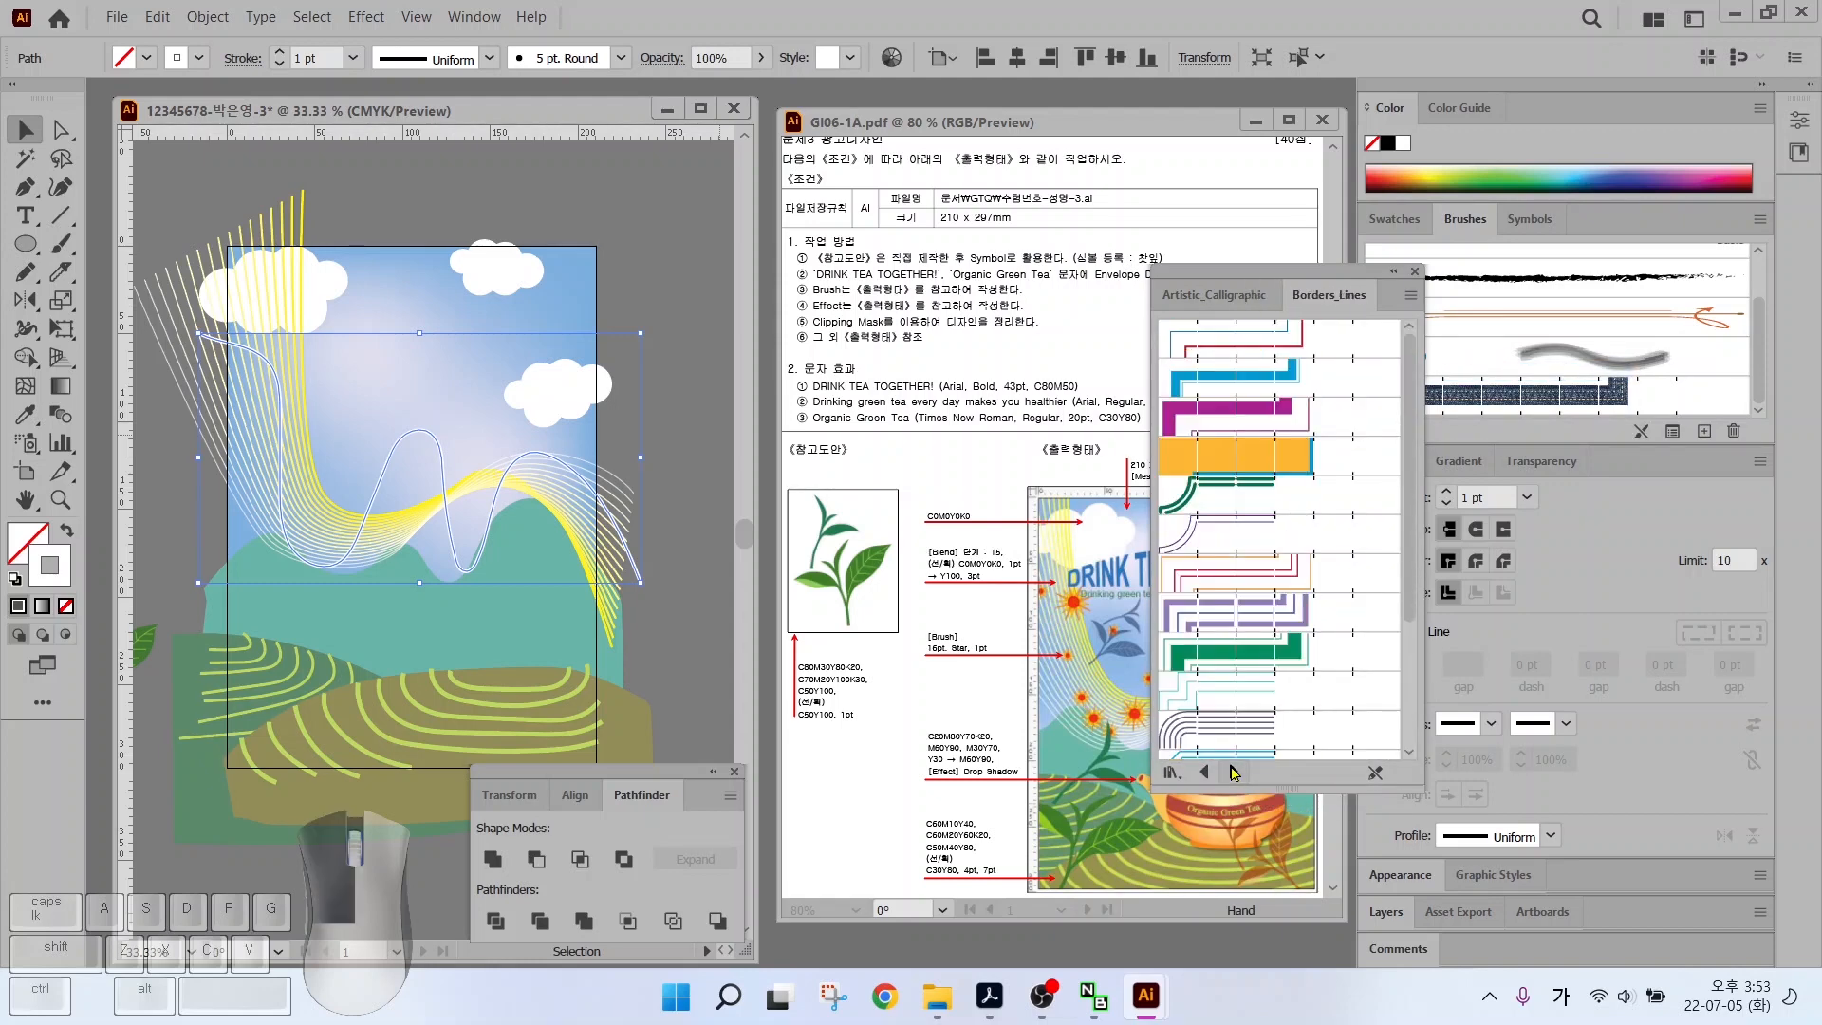
click(1232, 770)
click(1232, 770)
click(1232, 770)
click(1232, 770)
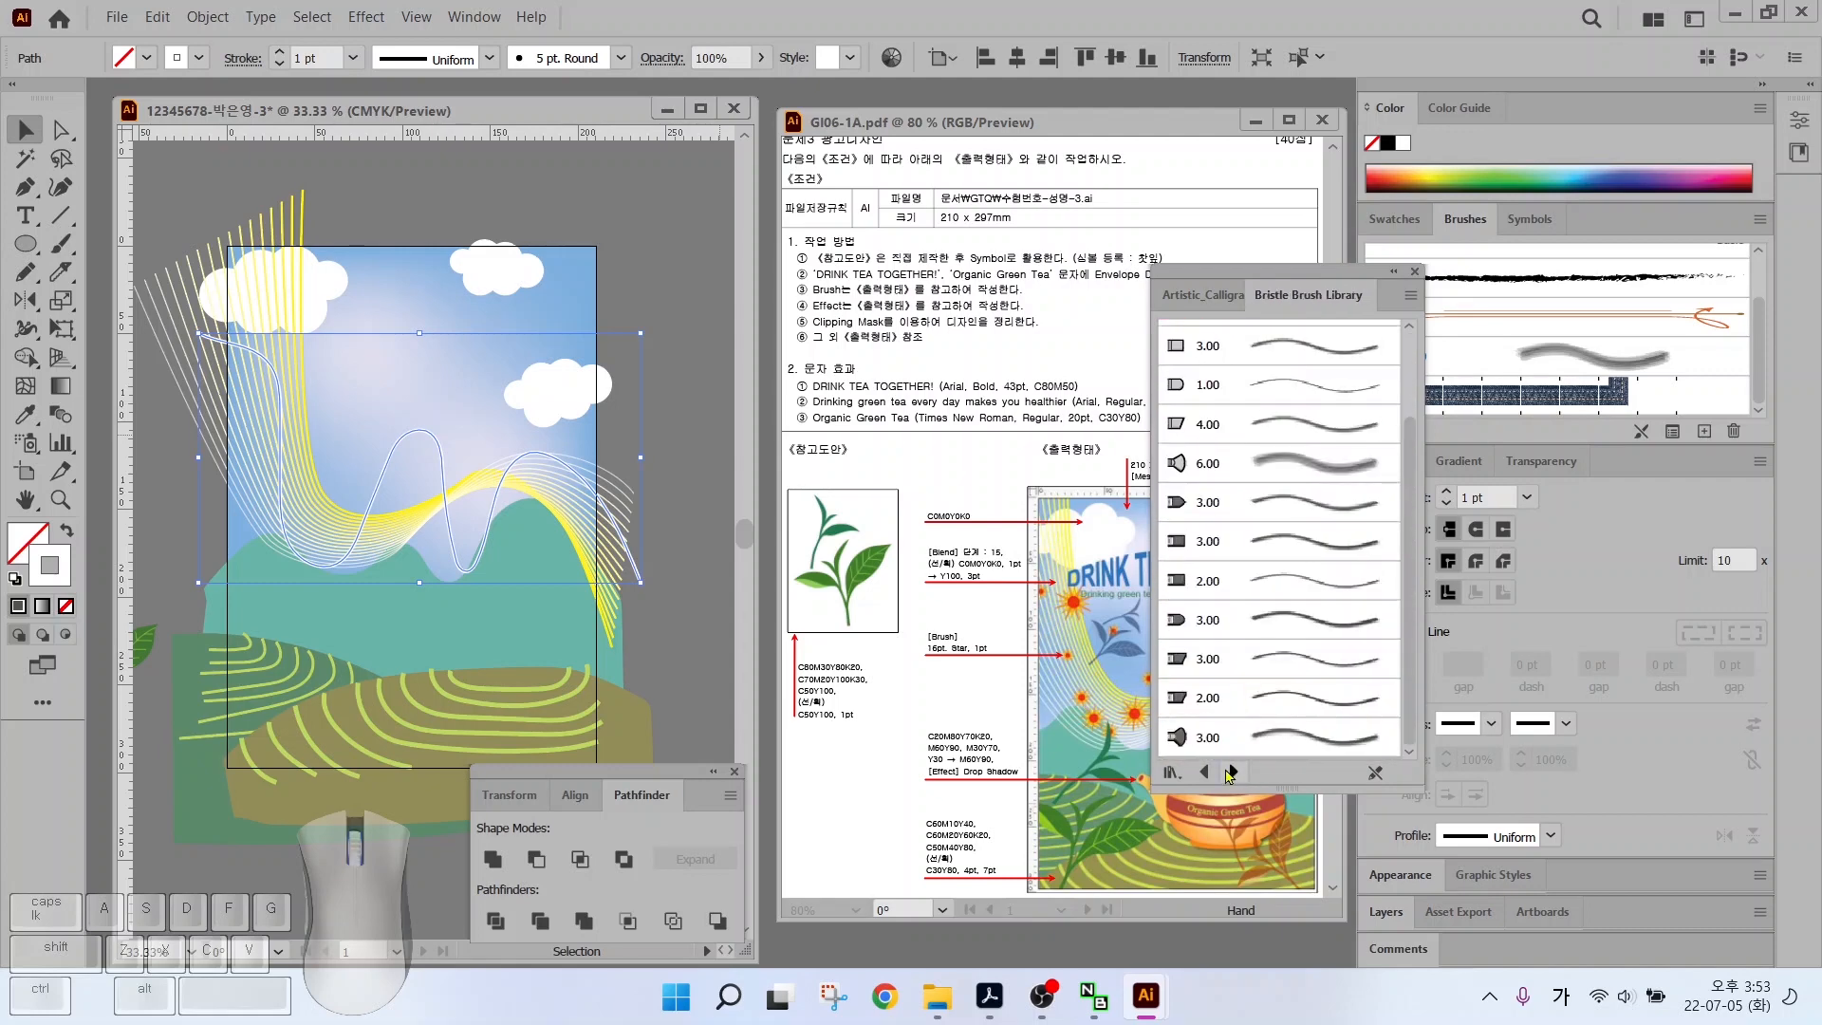
click(1232, 770)
click(1233, 770)
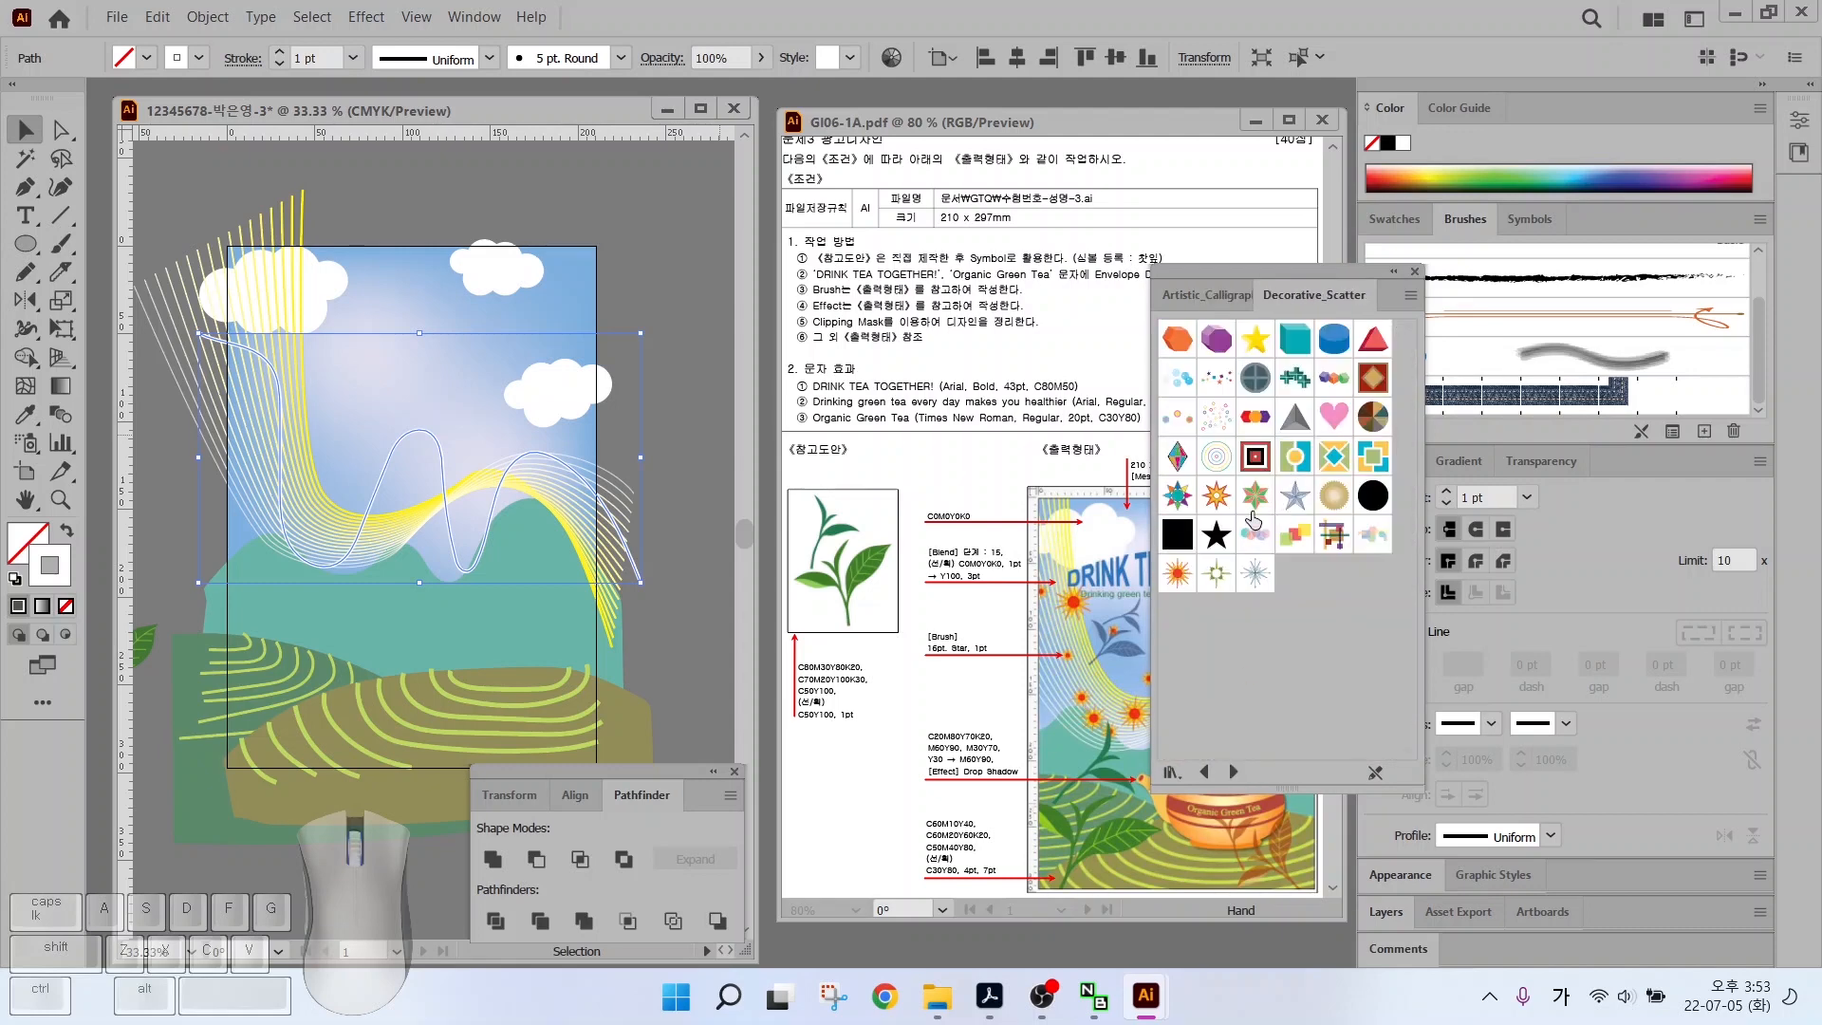
click(1177, 573)
click(1415, 271)
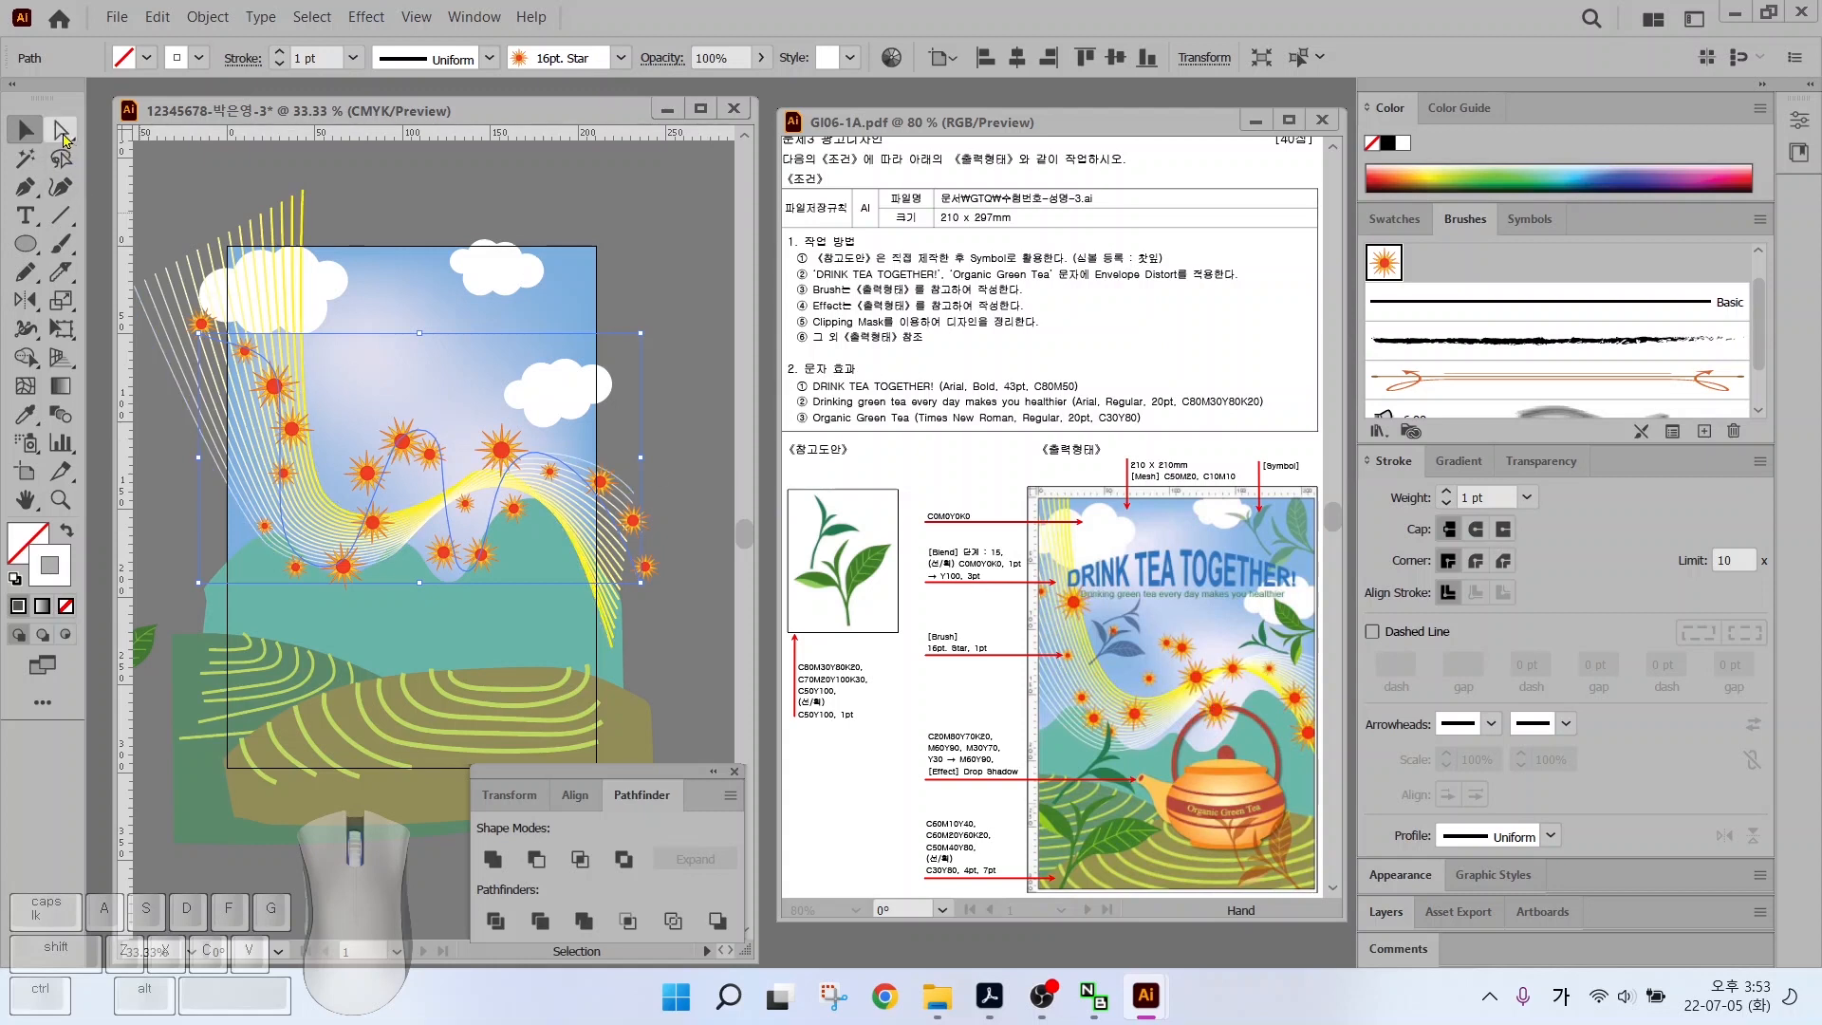
Nudge one anchor of the star path slightly up and right, then deselect
key(a)
click(389, 470)
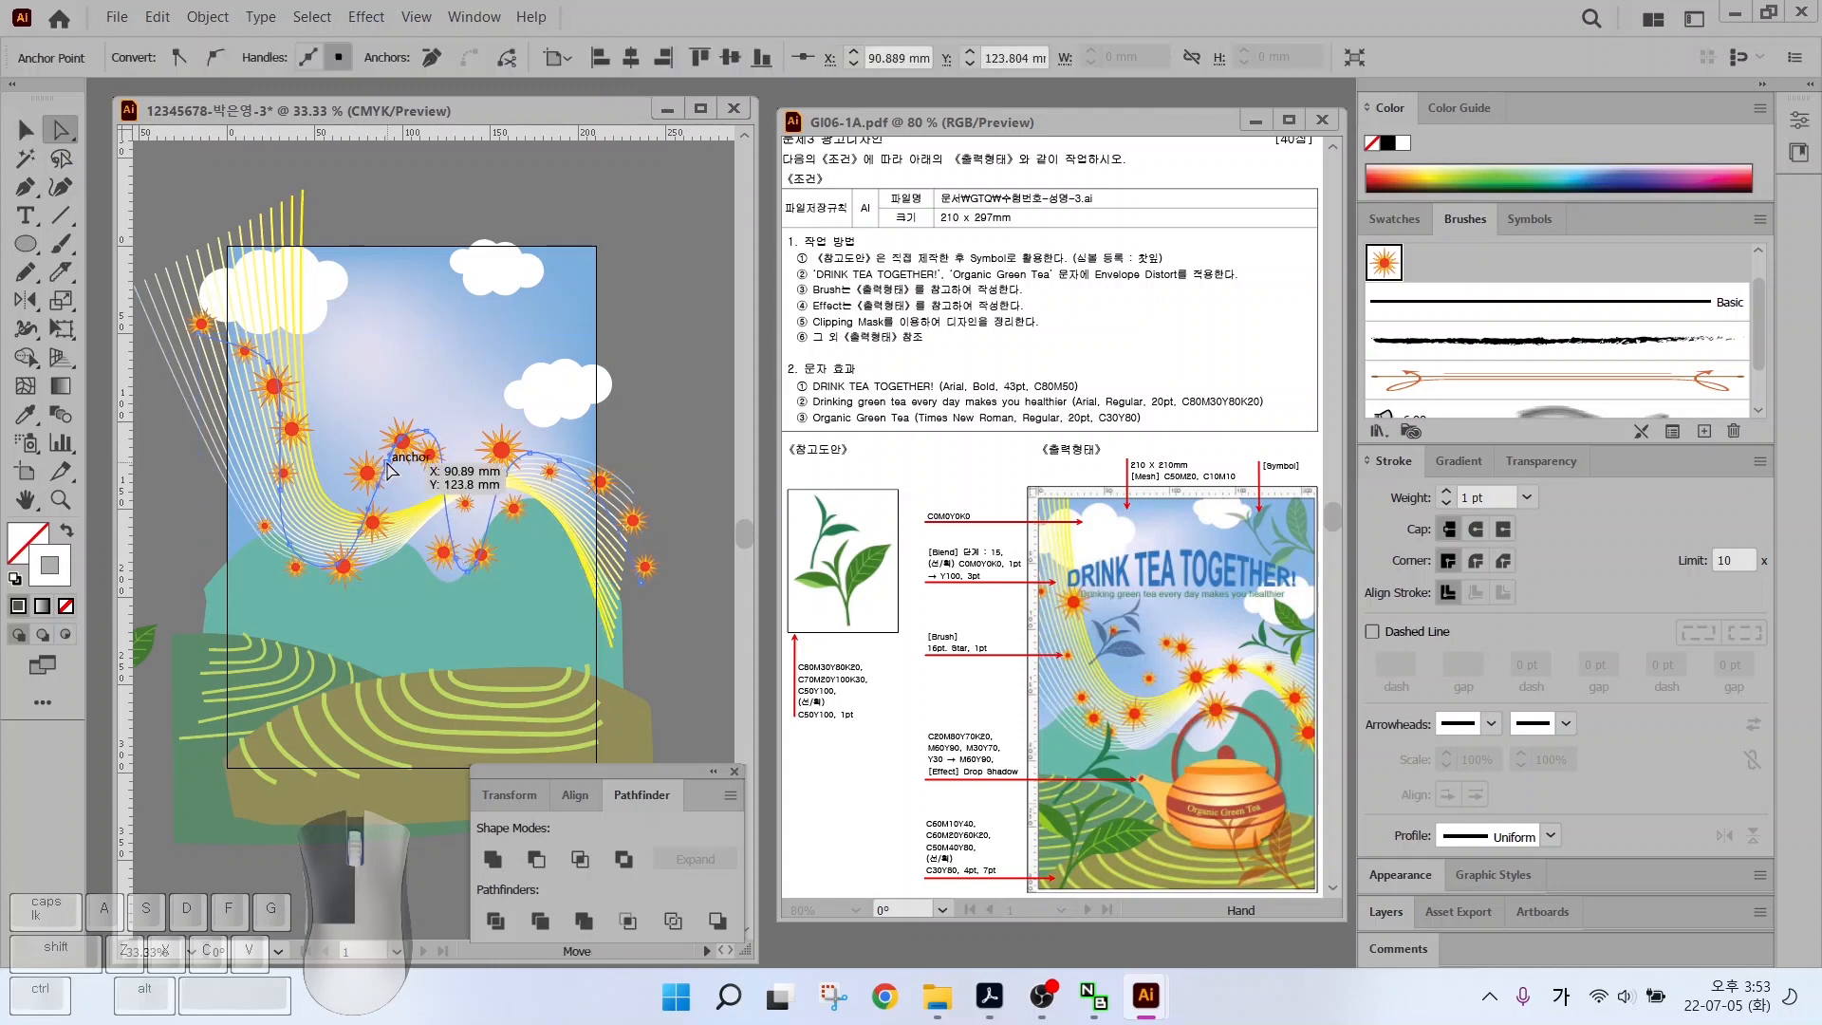
drag(389, 470, 410, 448)
key(v)
key(ctrl+shift+a)
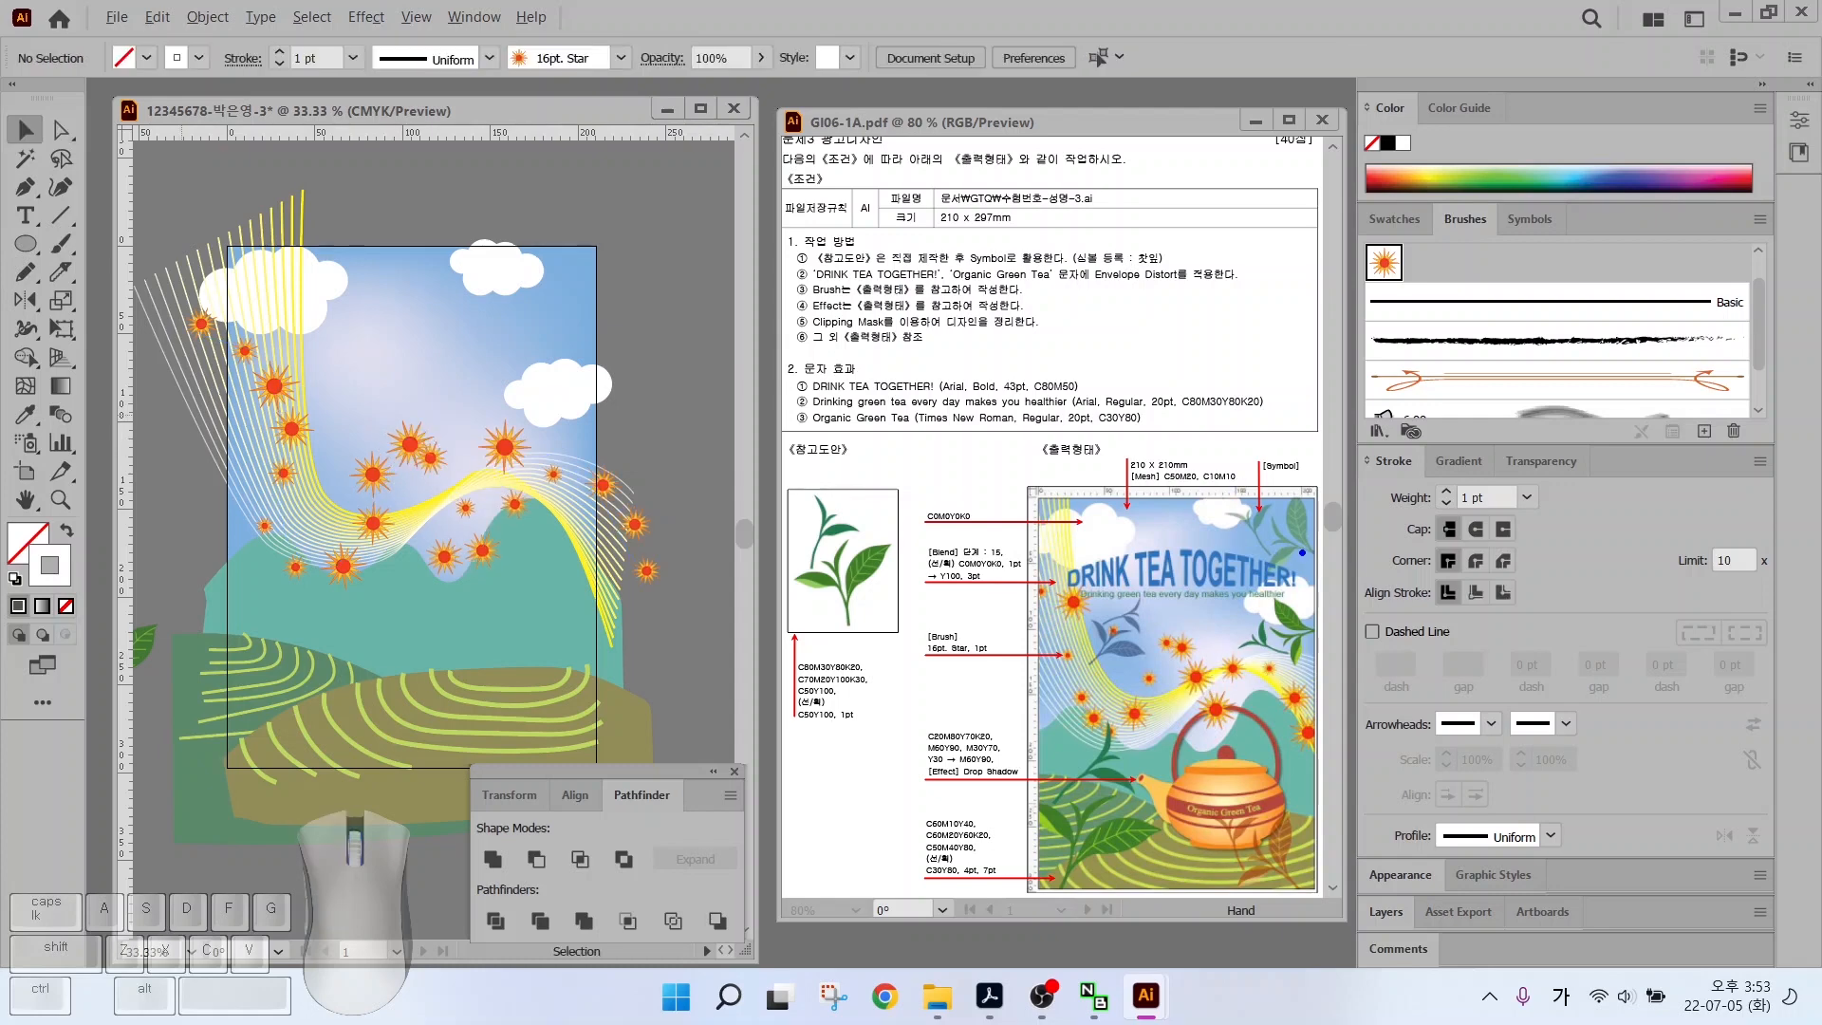
mouse_move(1302, 552)
mouse_down()
mouse_move(1262, 569)
mouse_move(1290, 497)
mouse_move(1317, 555)
mouse_up()
mouse_move(1302, 700)
mouse_down()
mouse_move(1268, 694)
mouse_move(1296, 672)
mouse_up()
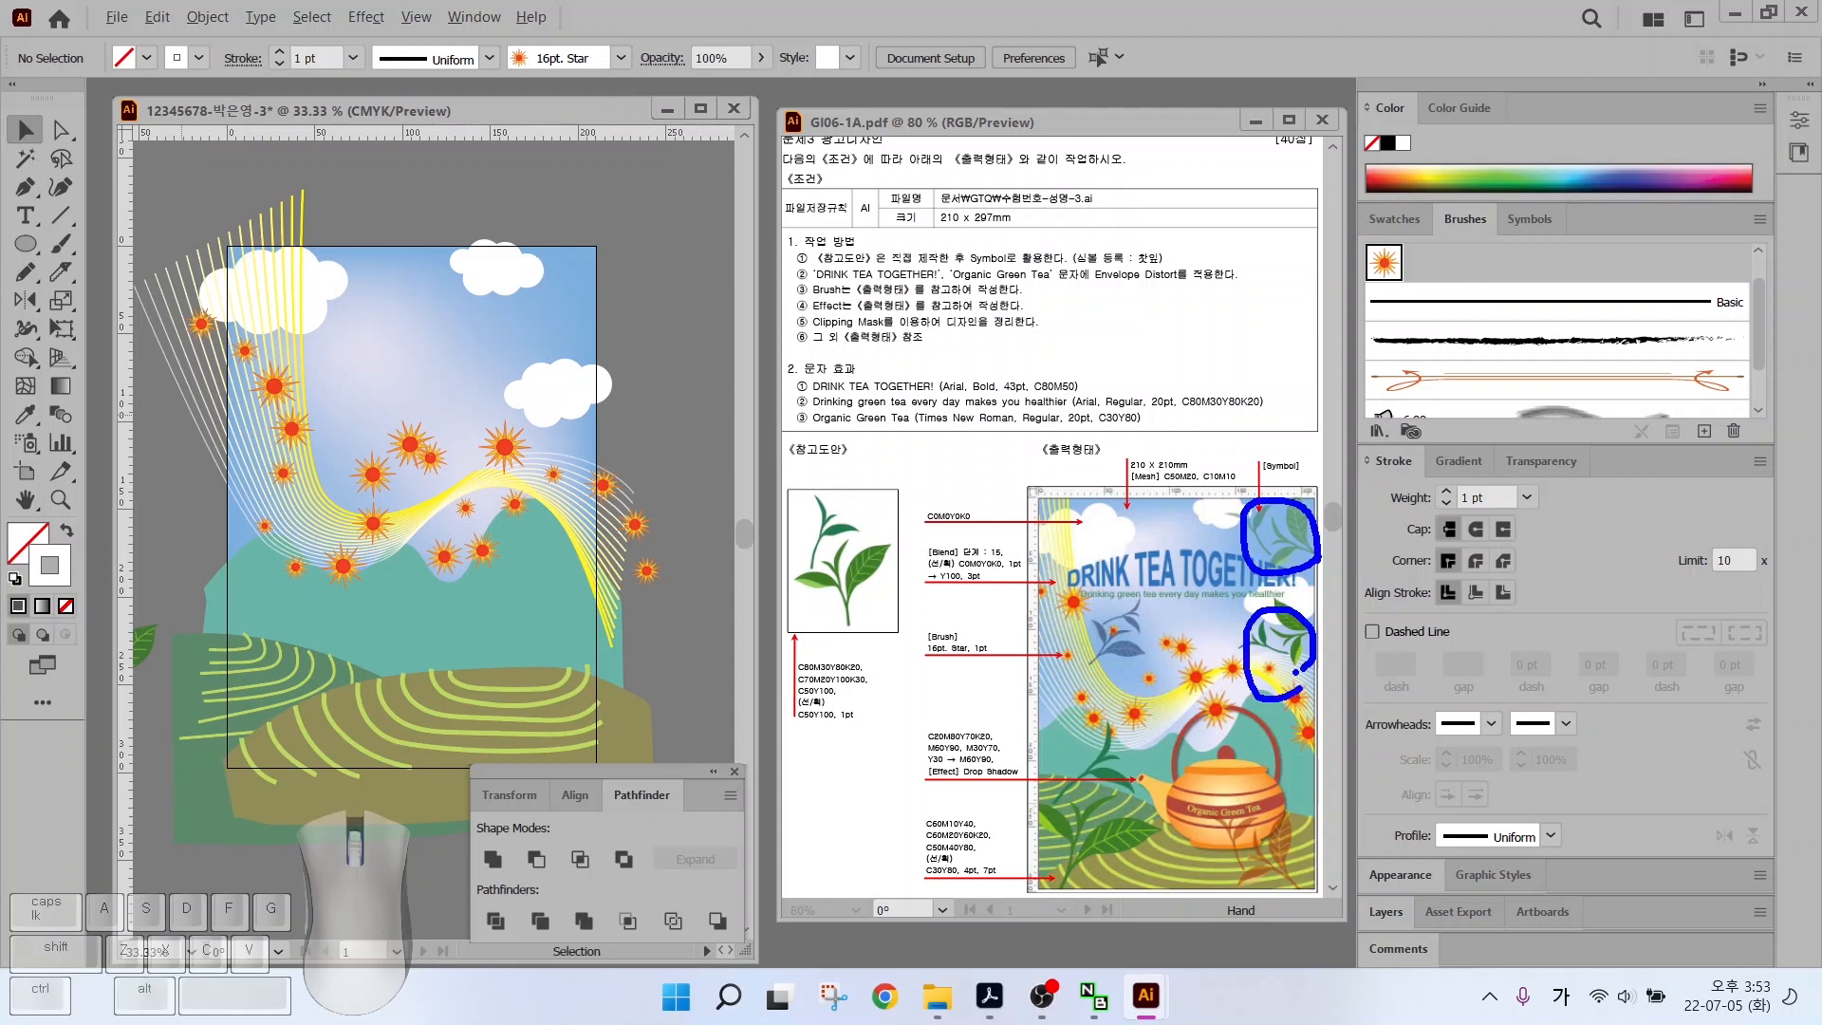
mouse_move(1156, 669)
mouse_down()
mouse_move(1120, 605)
mouse_move(1134, 693)
mouse_up()
mouse_move(1295, 880)
mouse_down()
mouse_move(1236, 858)
mouse_move(1291, 887)
mouse_up()
mouse_move(1129, 868)
mouse_down()
mouse_move(1029, 810)
mouse_move(1116, 803)
mouse_move(1122, 861)
mouse_up()
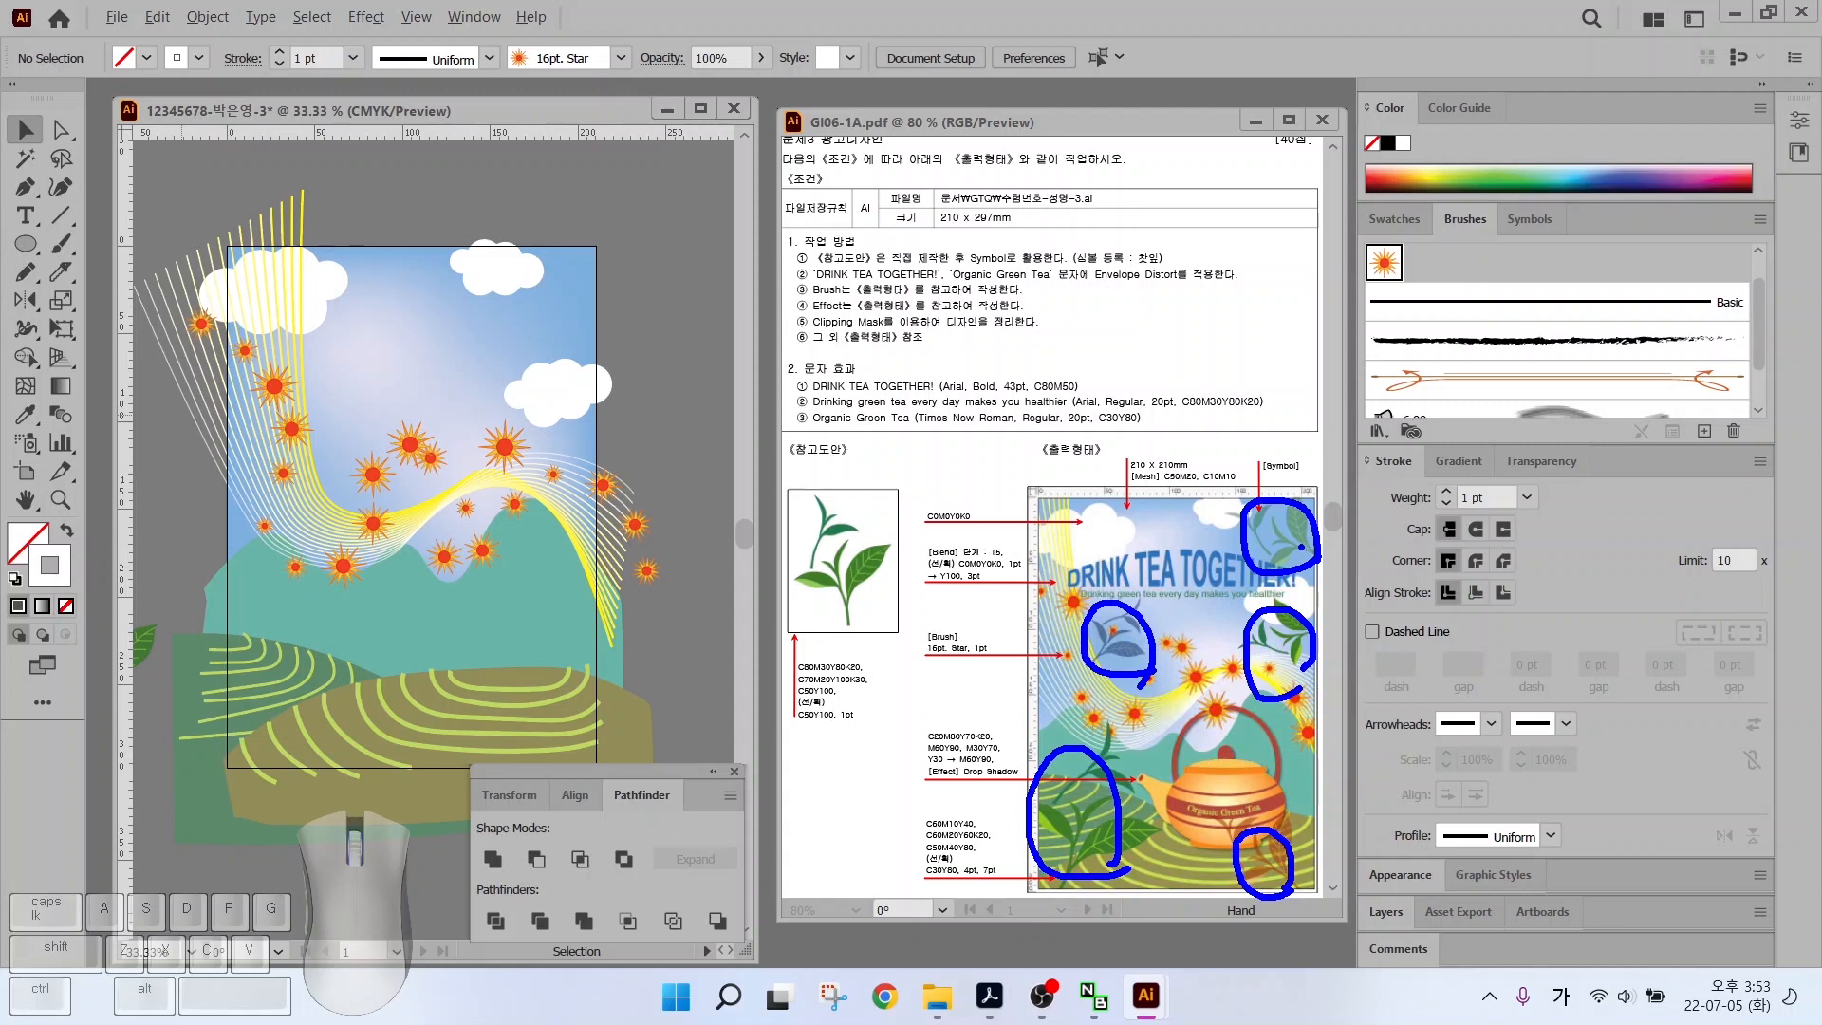
Spray tea-leaf symbols across the sky, beside the top-right cloud and lower poster
click(25, 444)
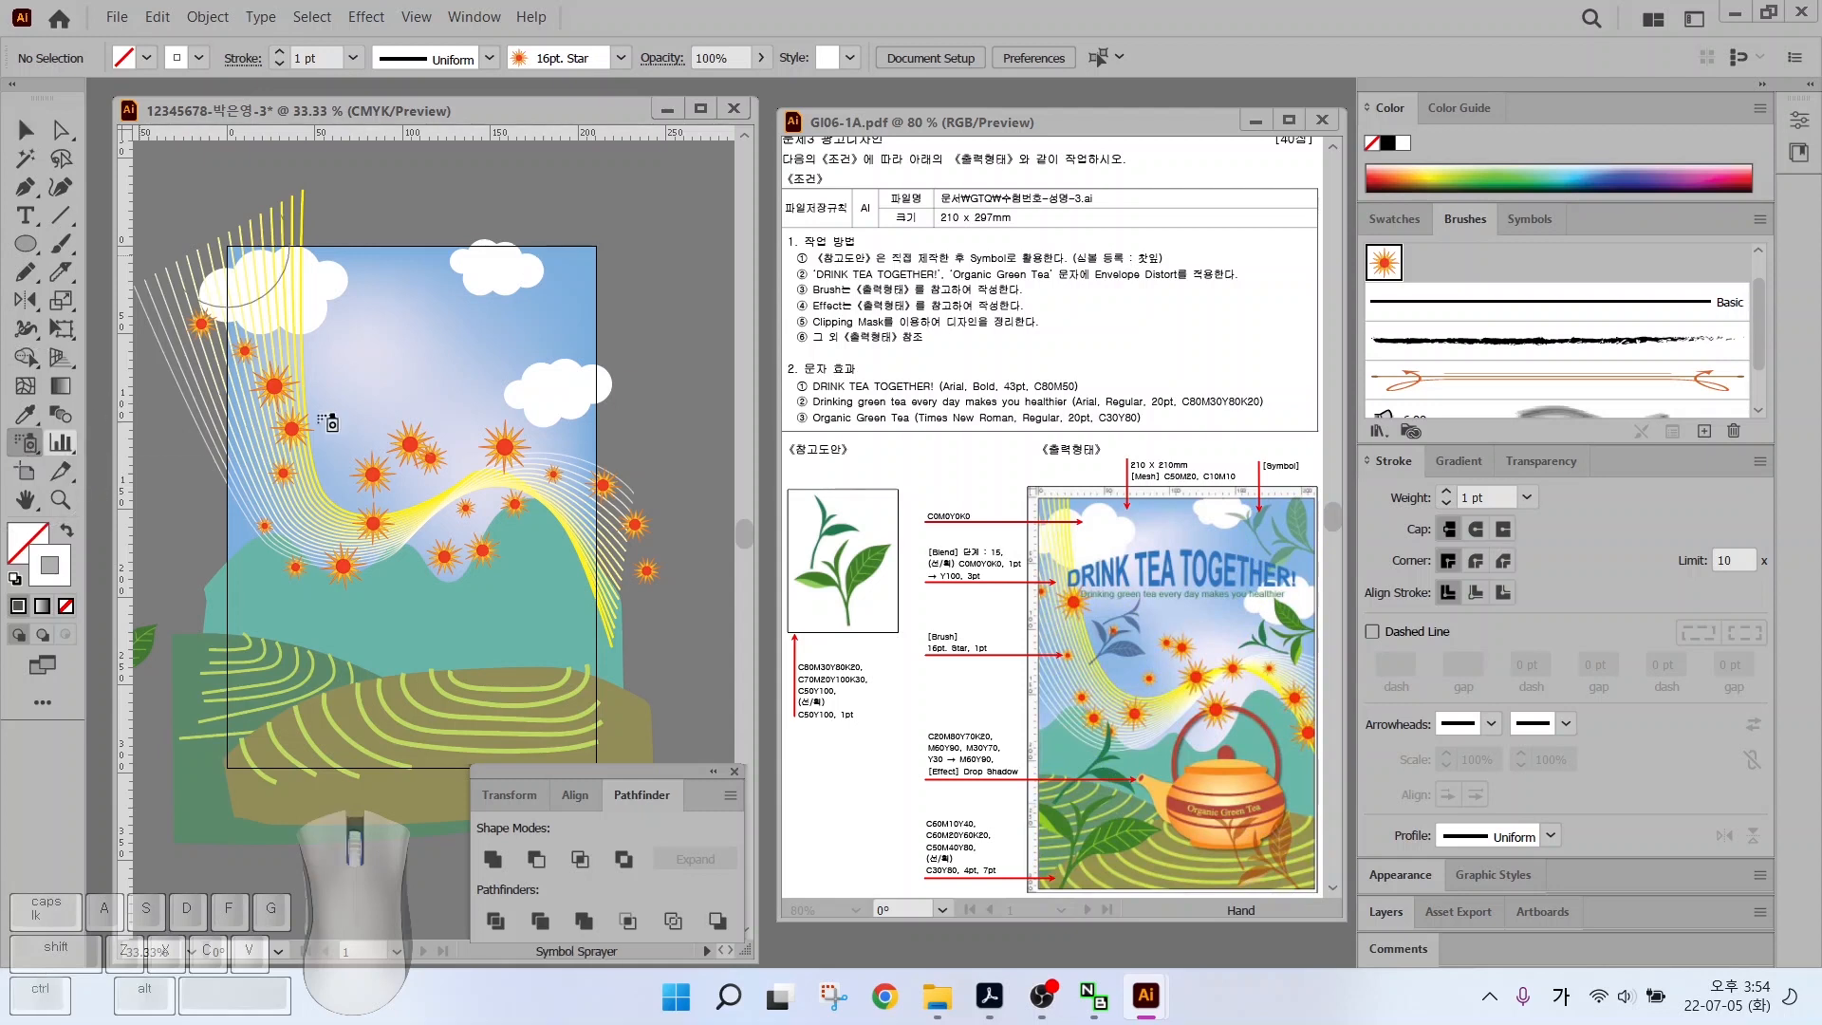
click(1527, 221)
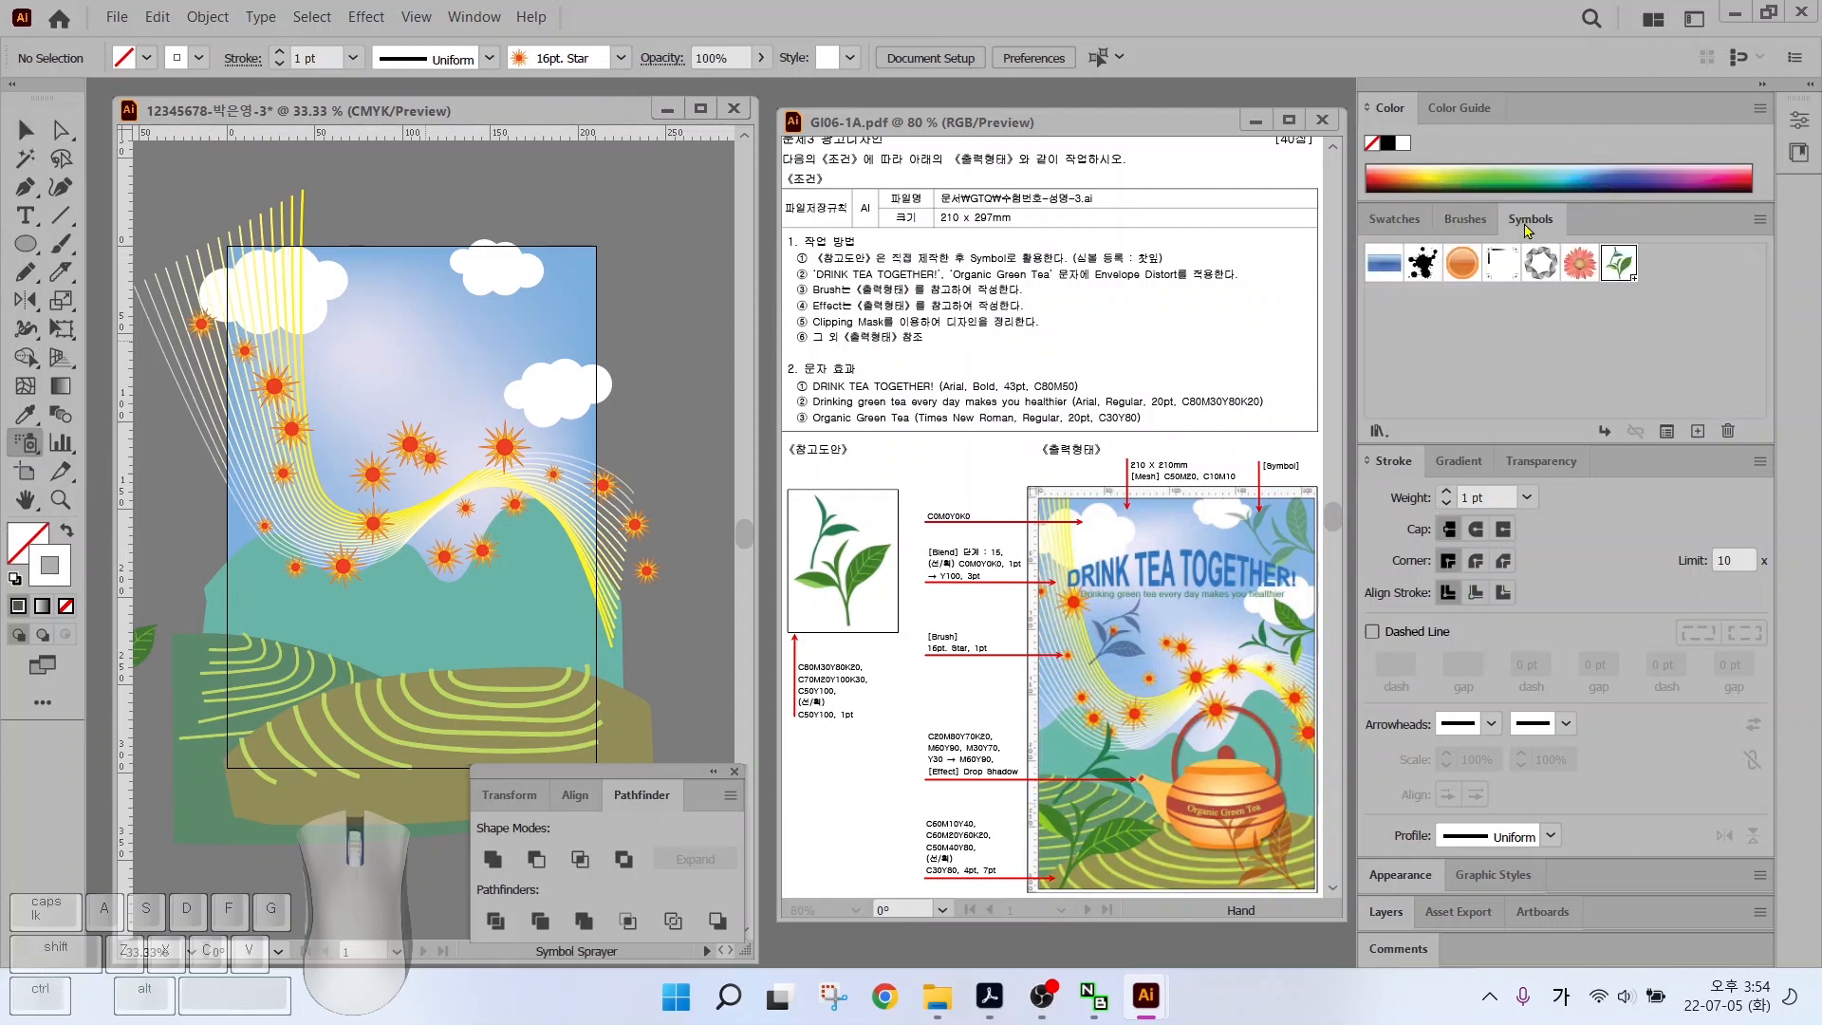
click(1621, 265)
click(302, 424)
click(529, 282)
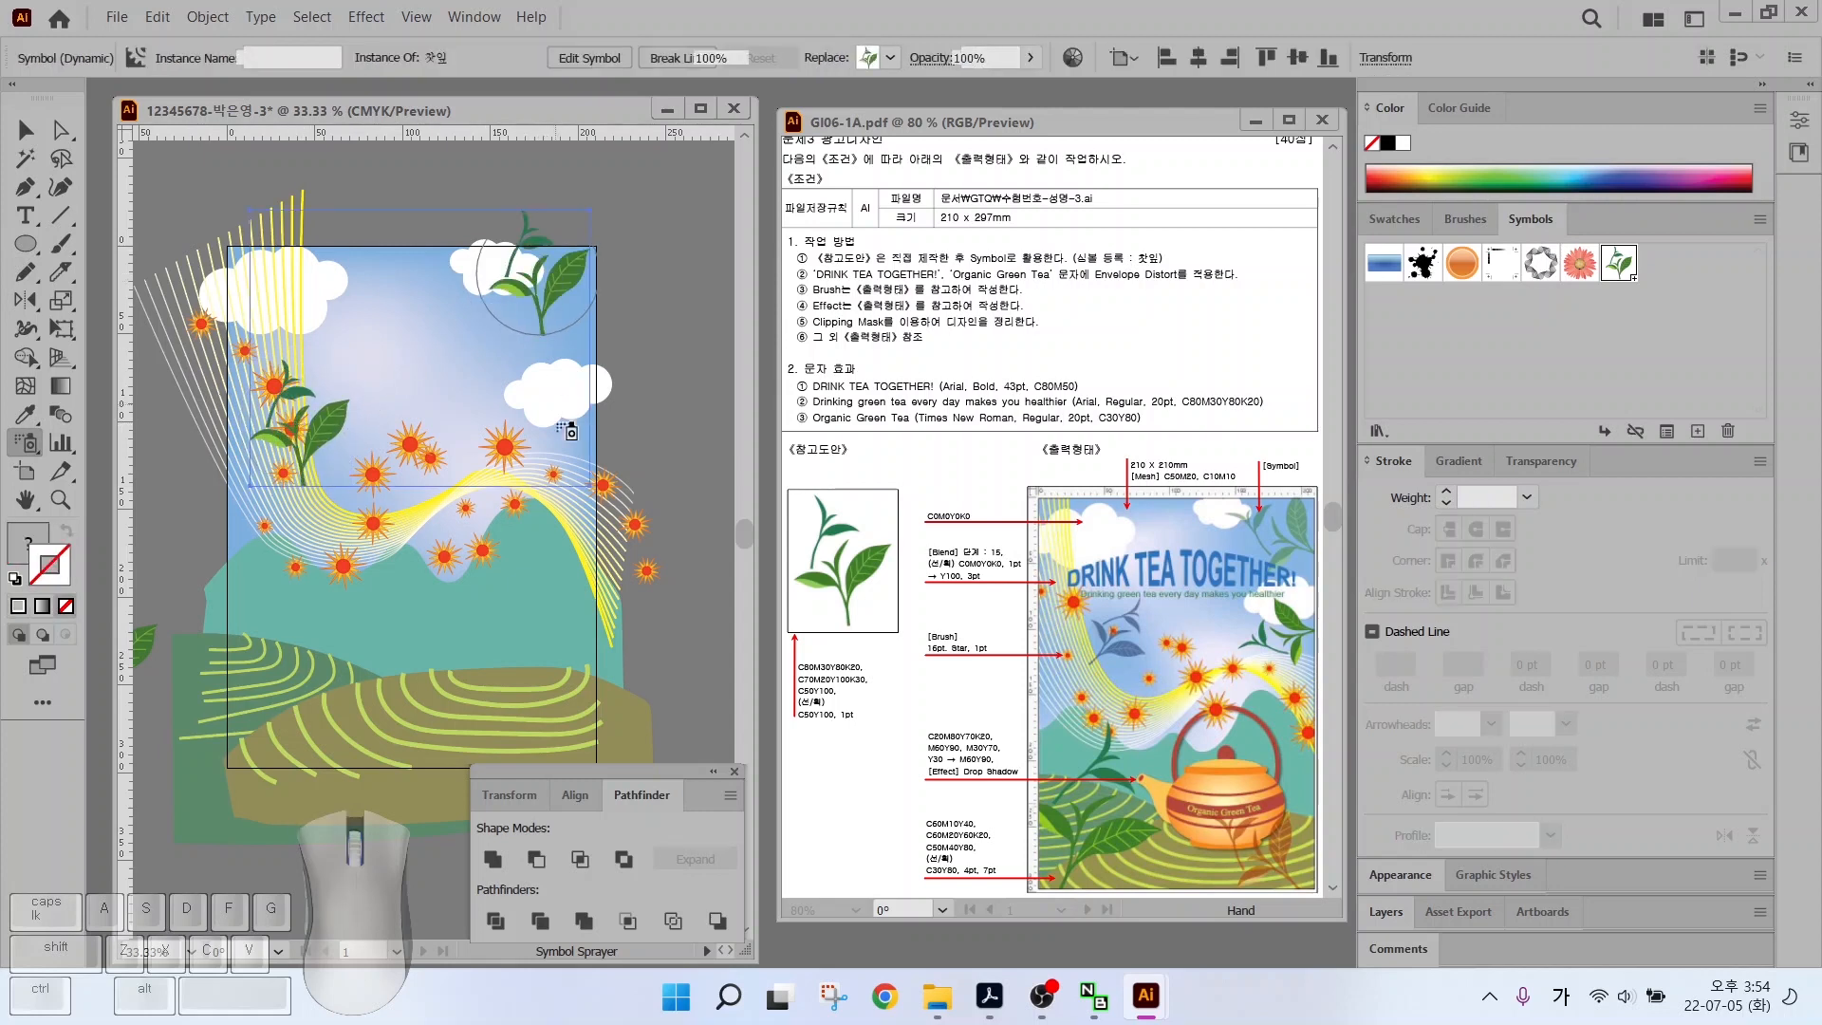
click(575, 463)
click(555, 732)
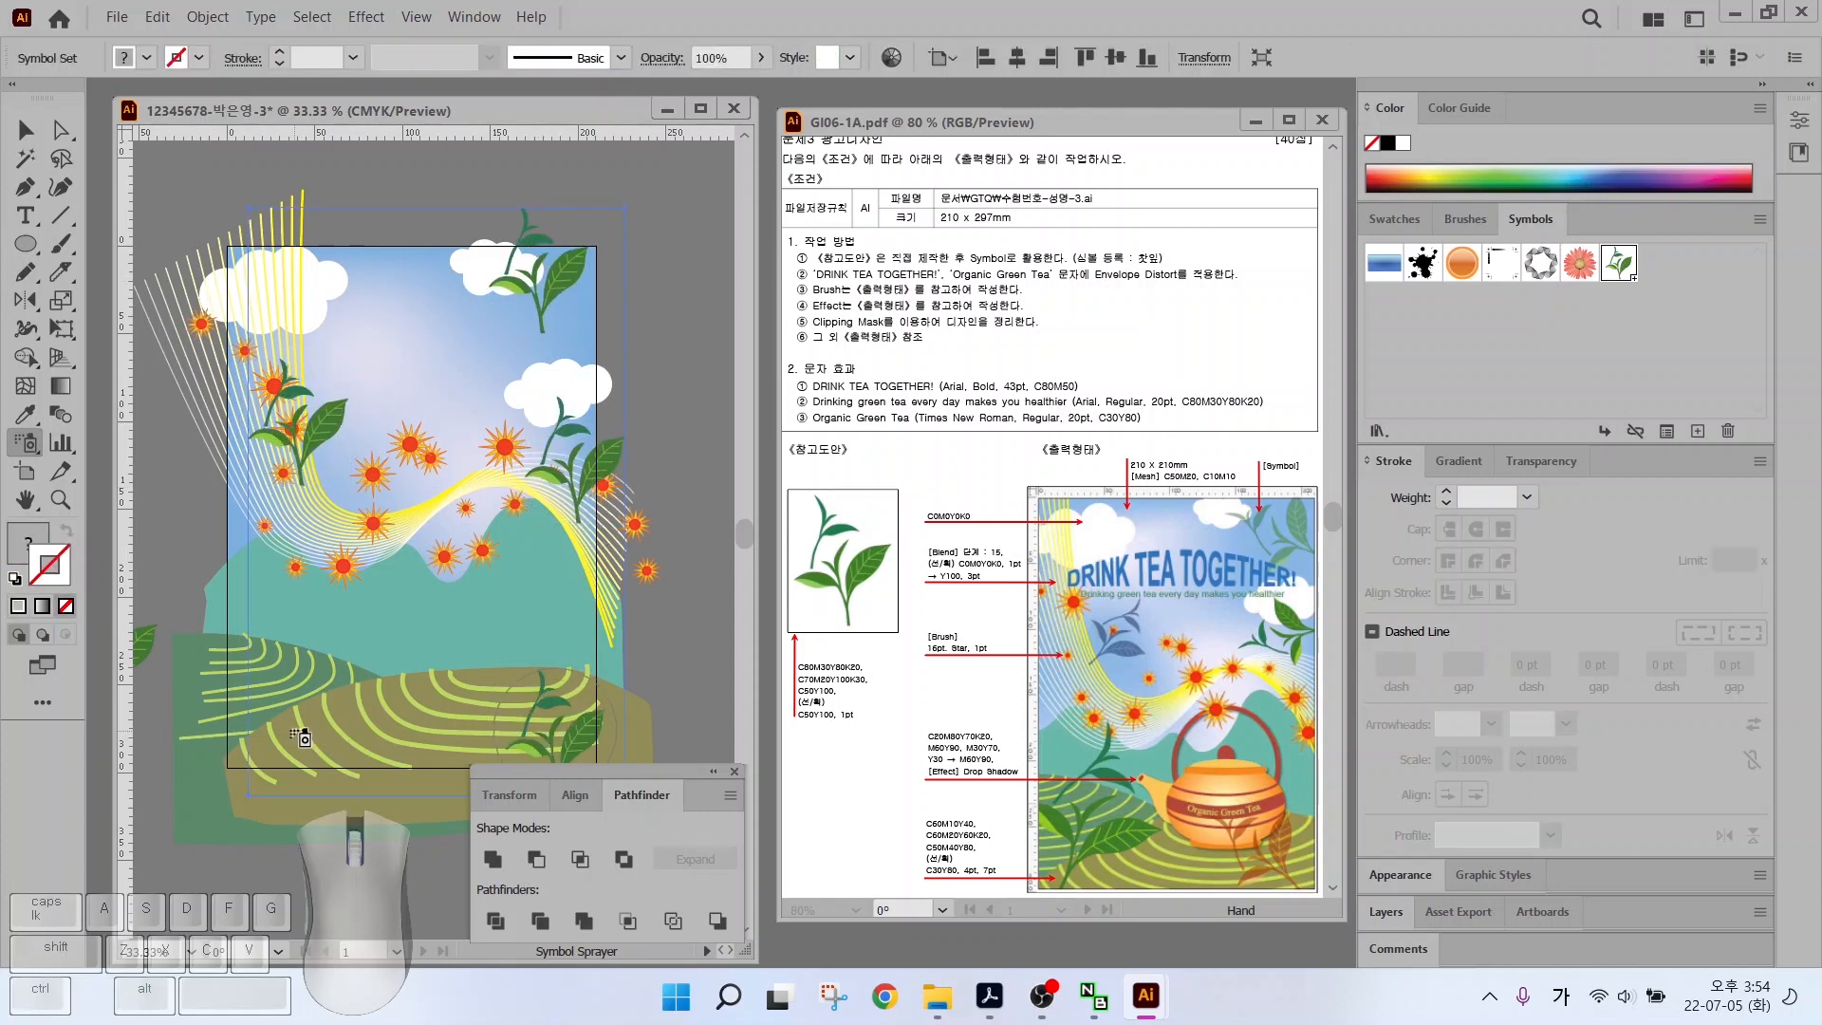
Add tea leaves on the lower-left hill, removing extras and re-spraying one
click(287, 713)
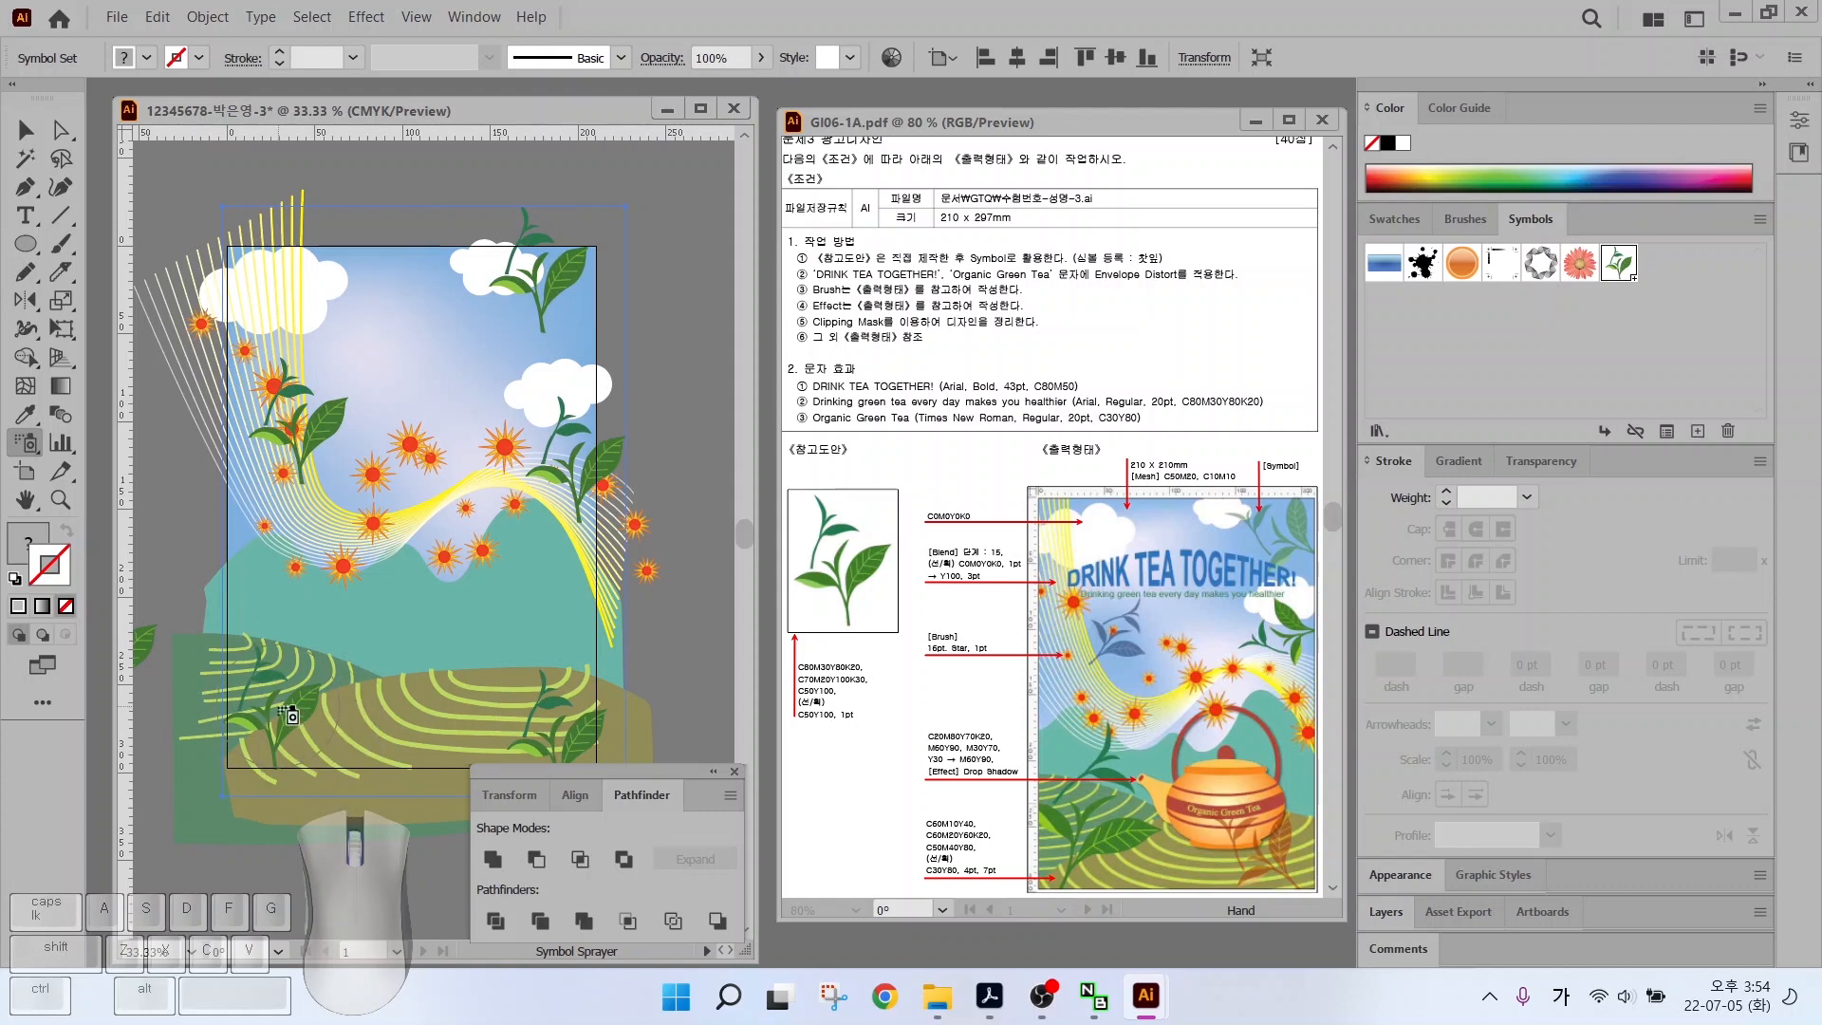
click(294, 693)
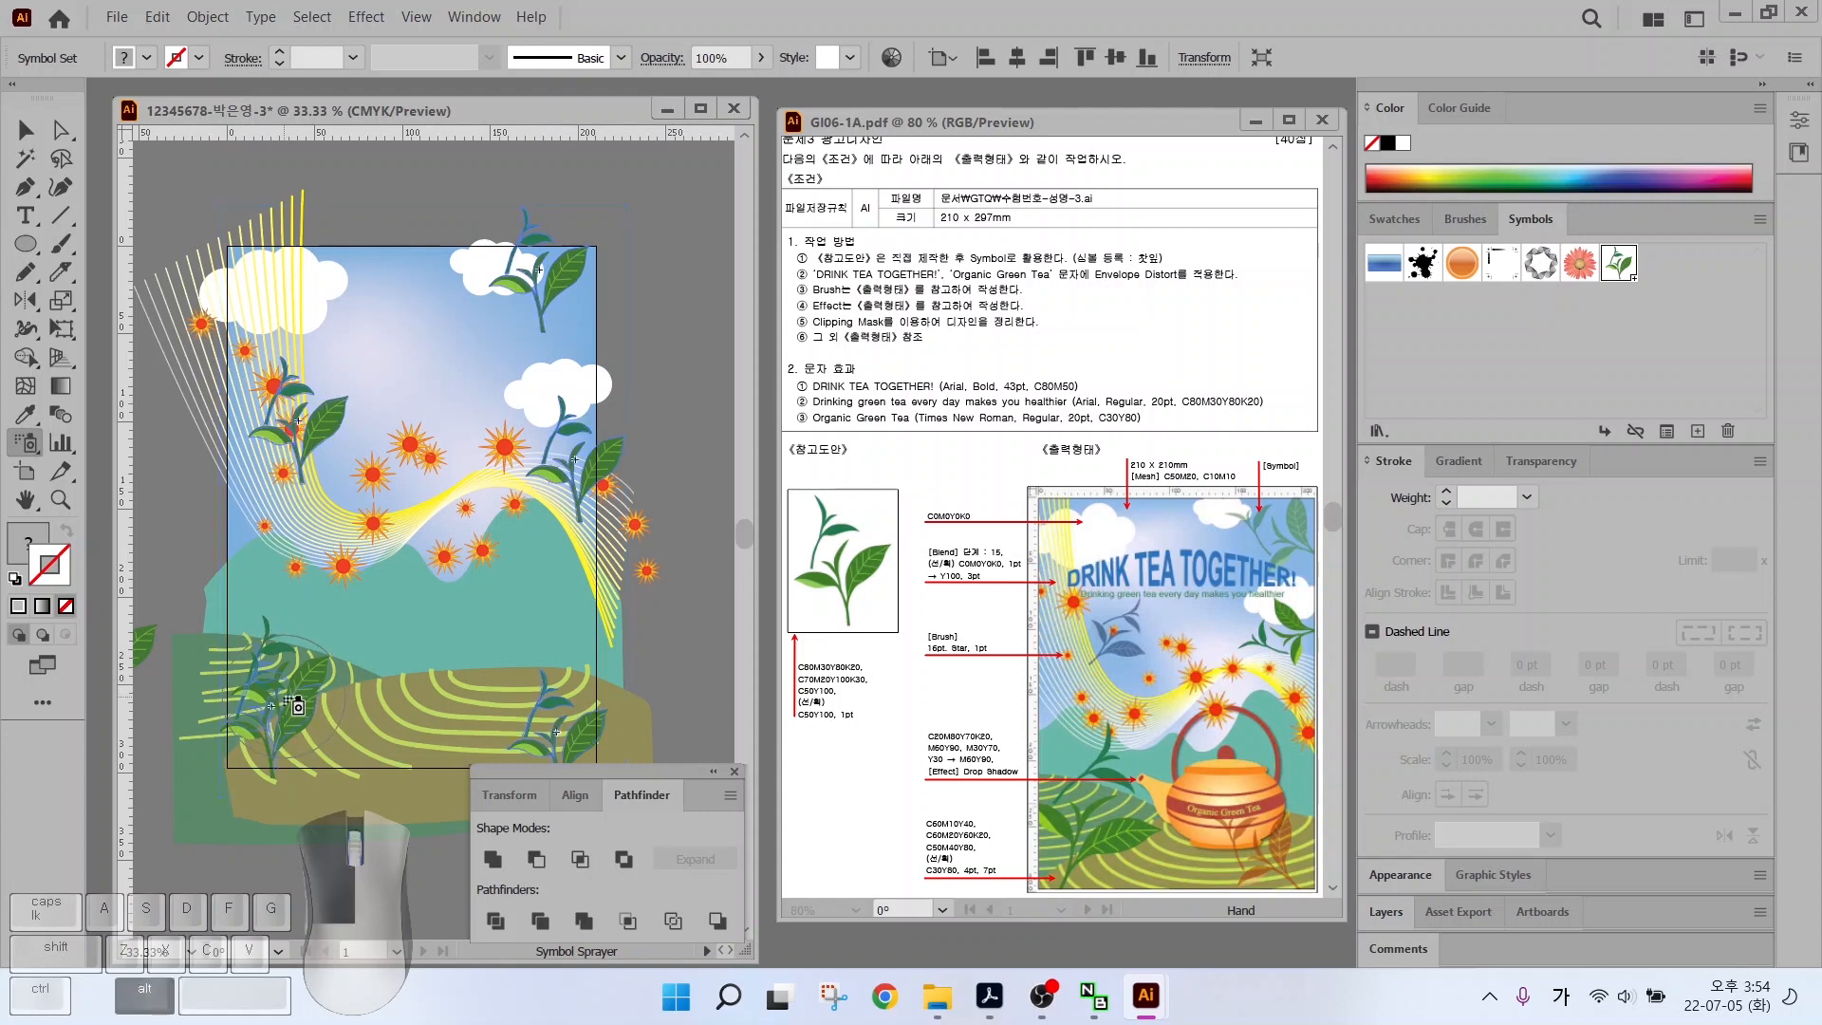
alt+click(293, 705)
click(281, 704)
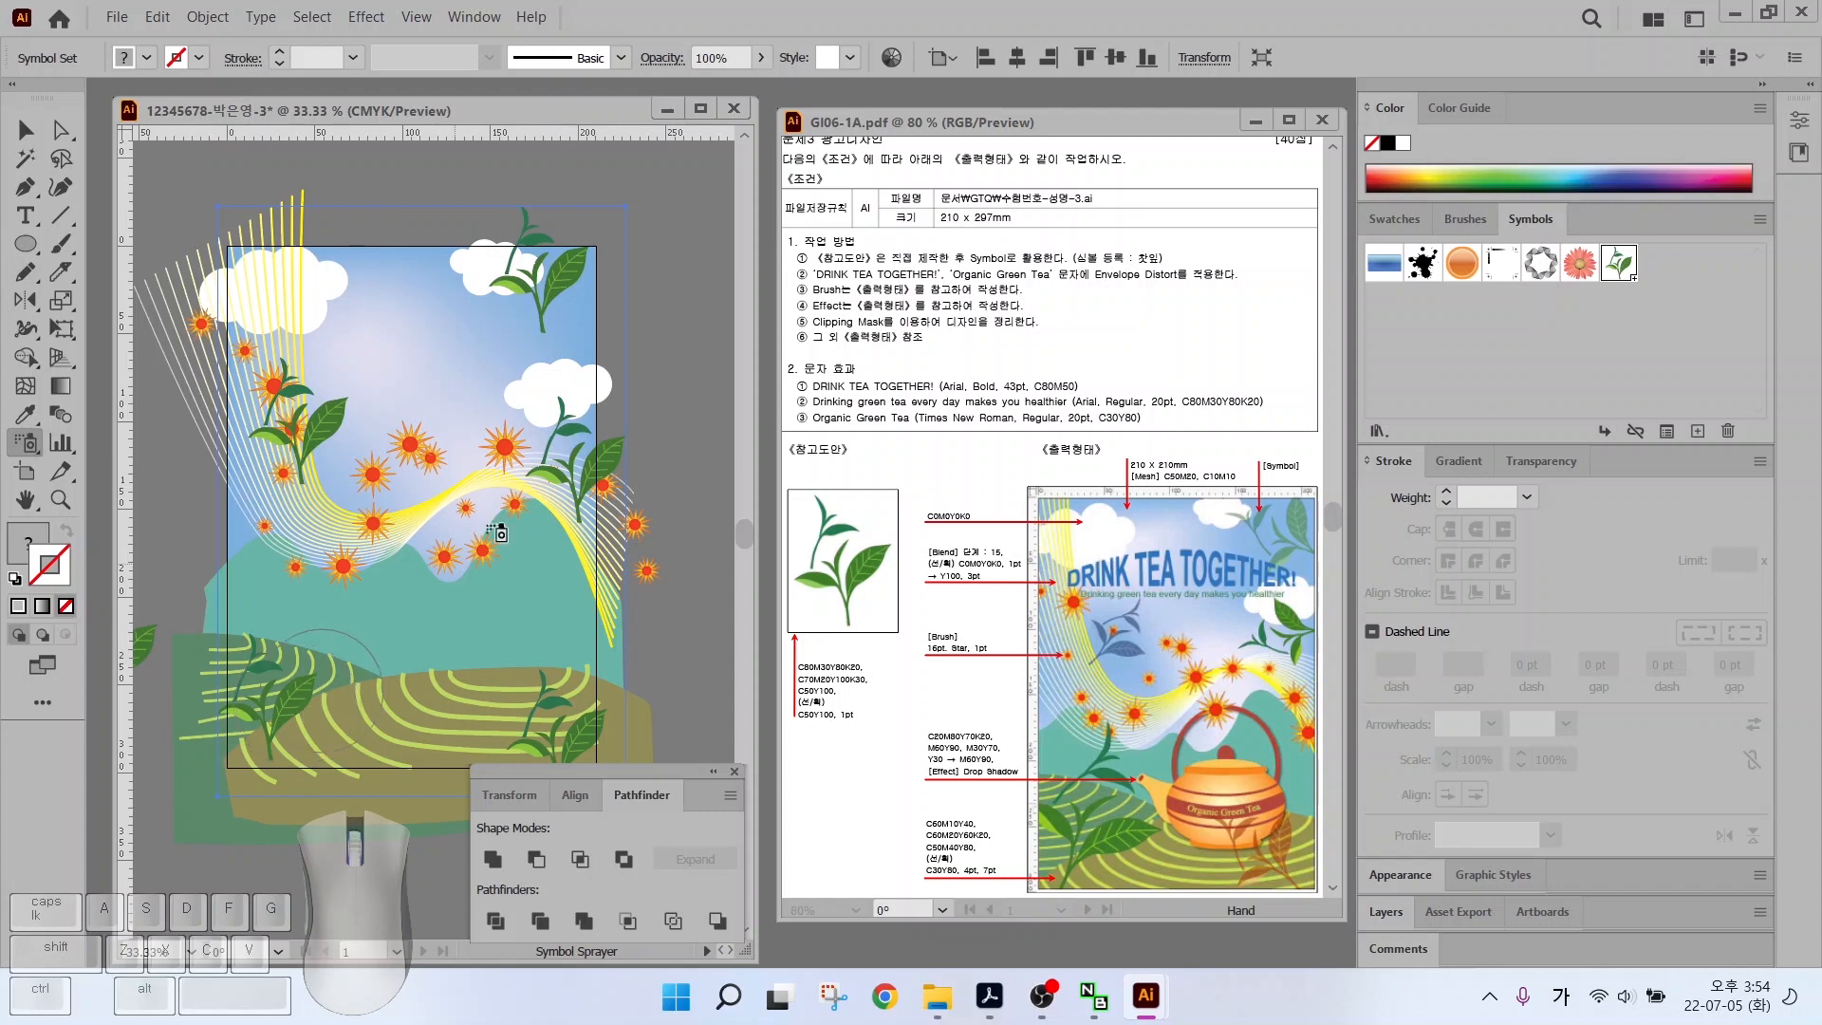
click(34, 444)
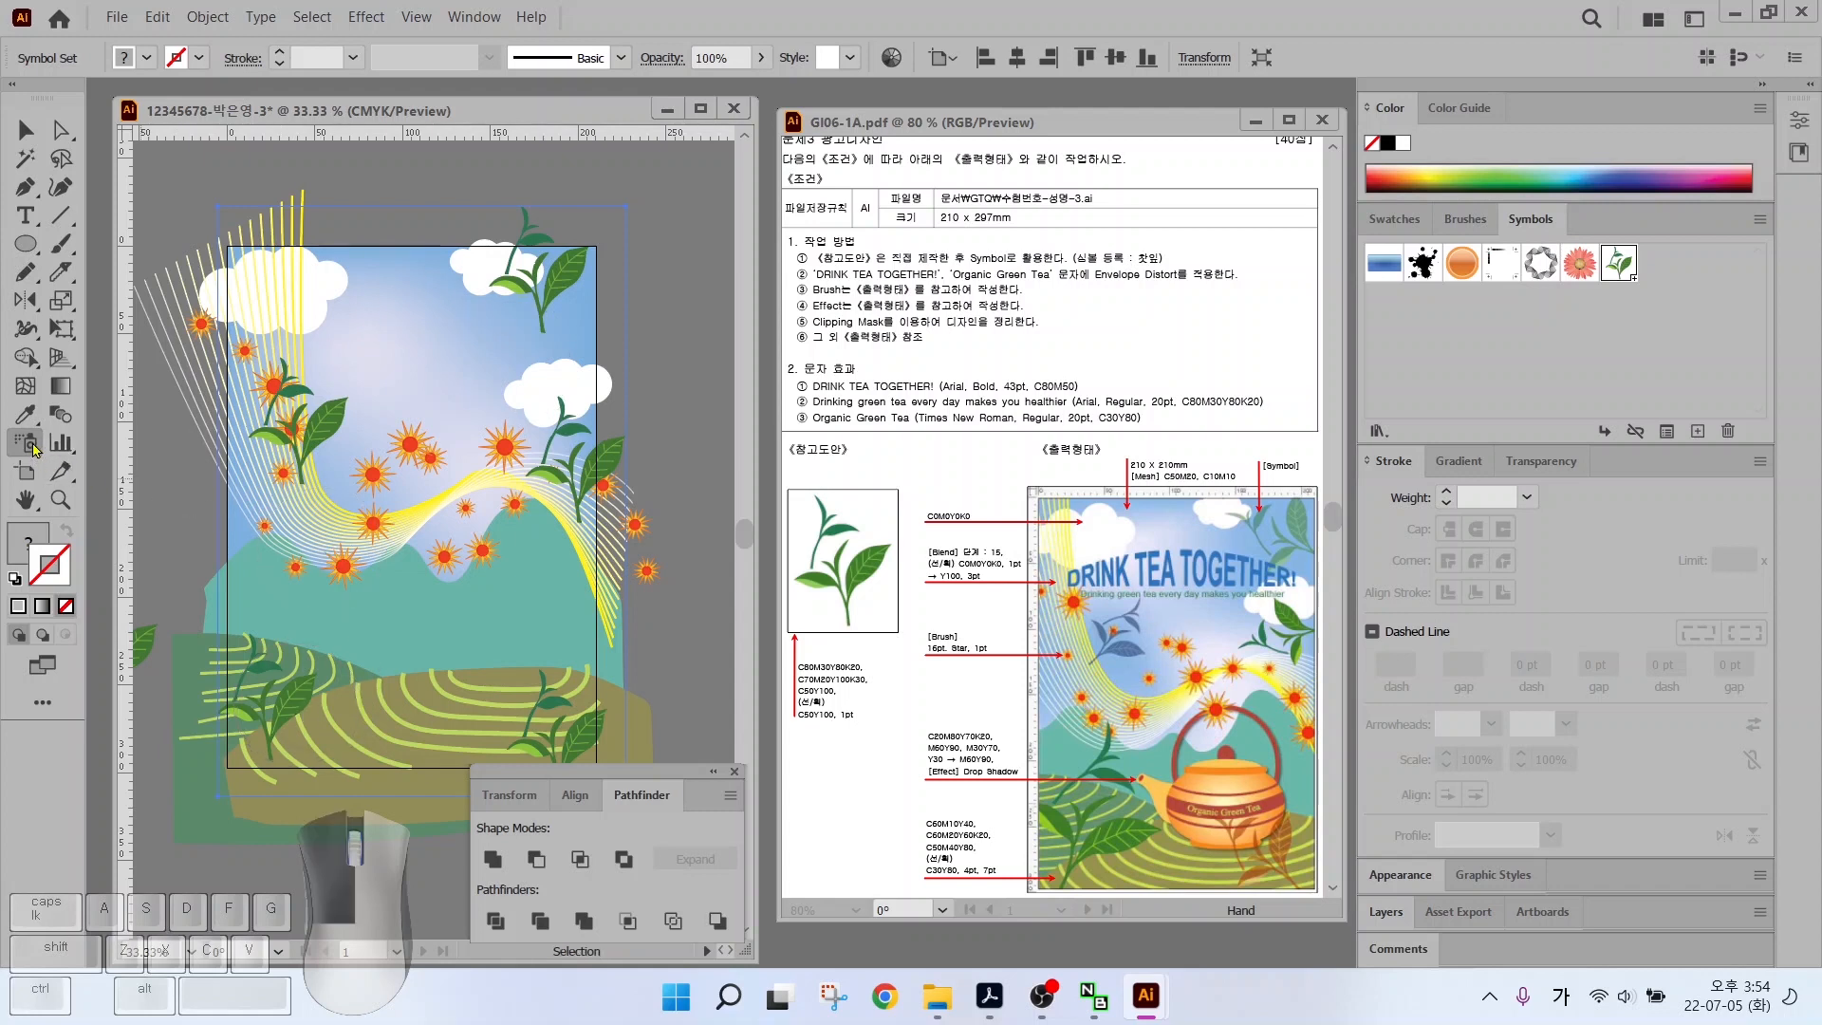
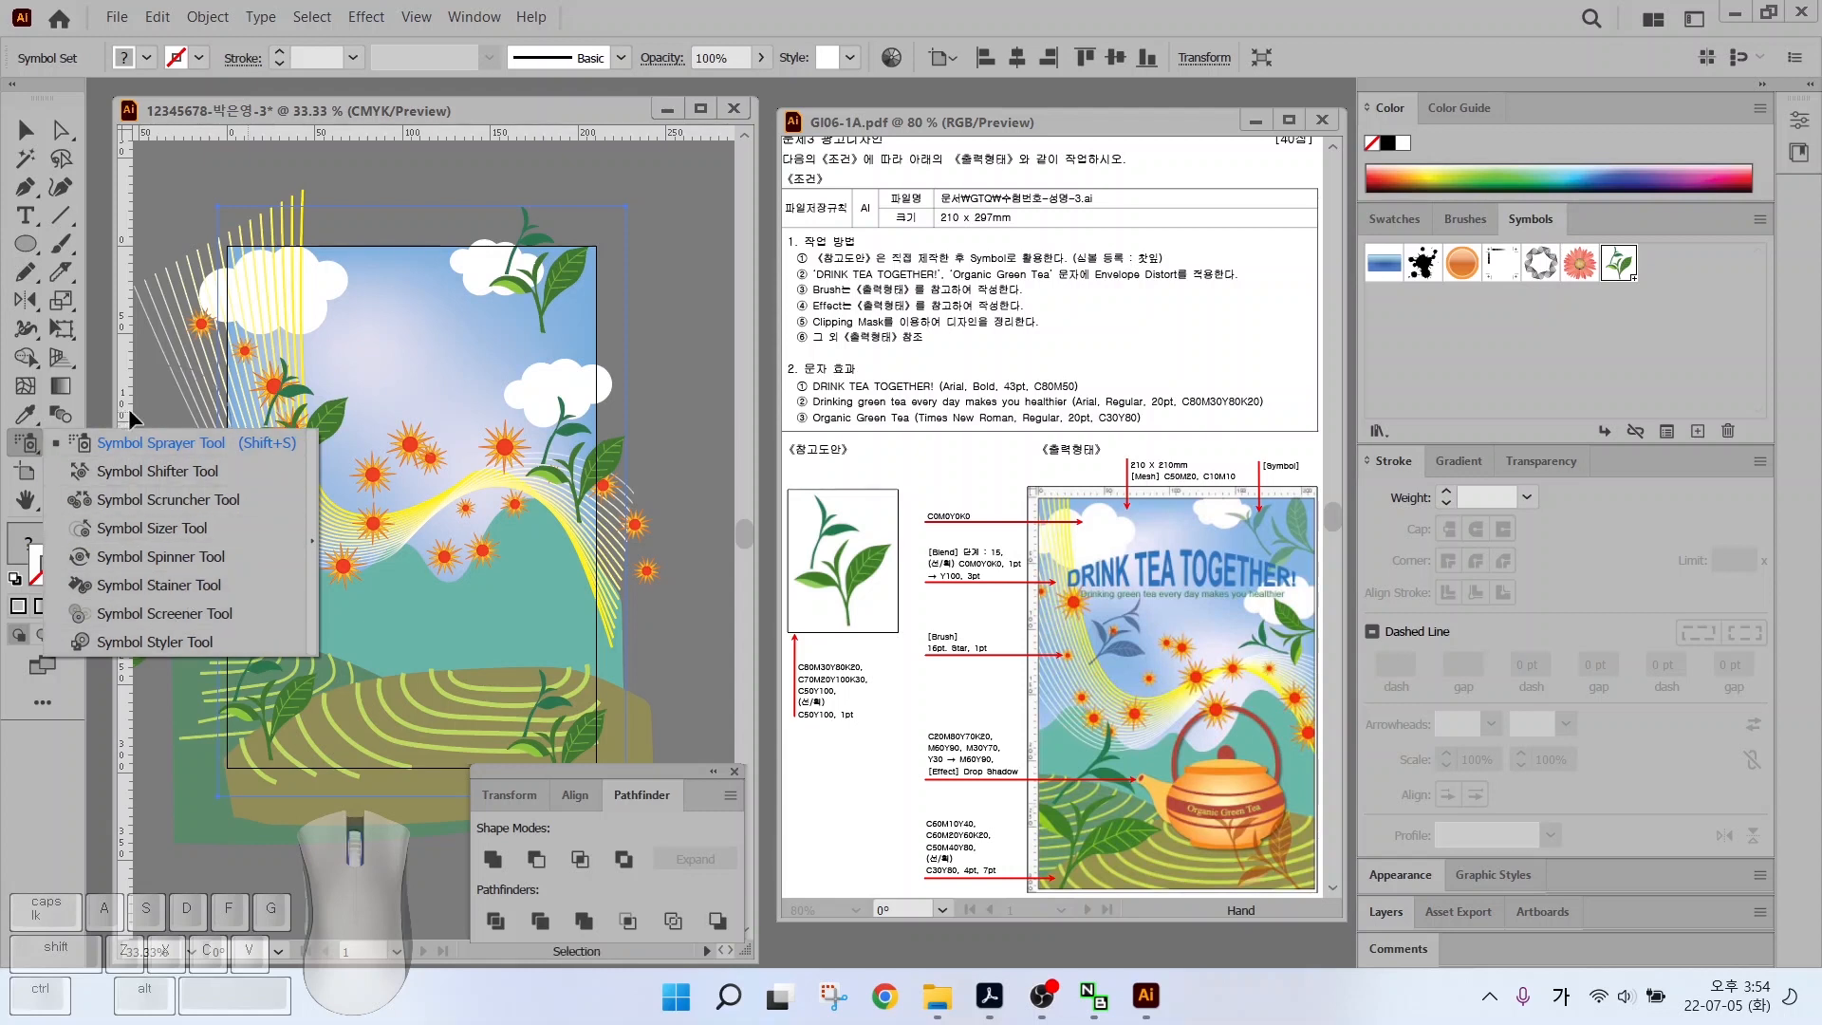
Tear off the Symbolism tools as a floating strip above the artwork
key(ctrl)
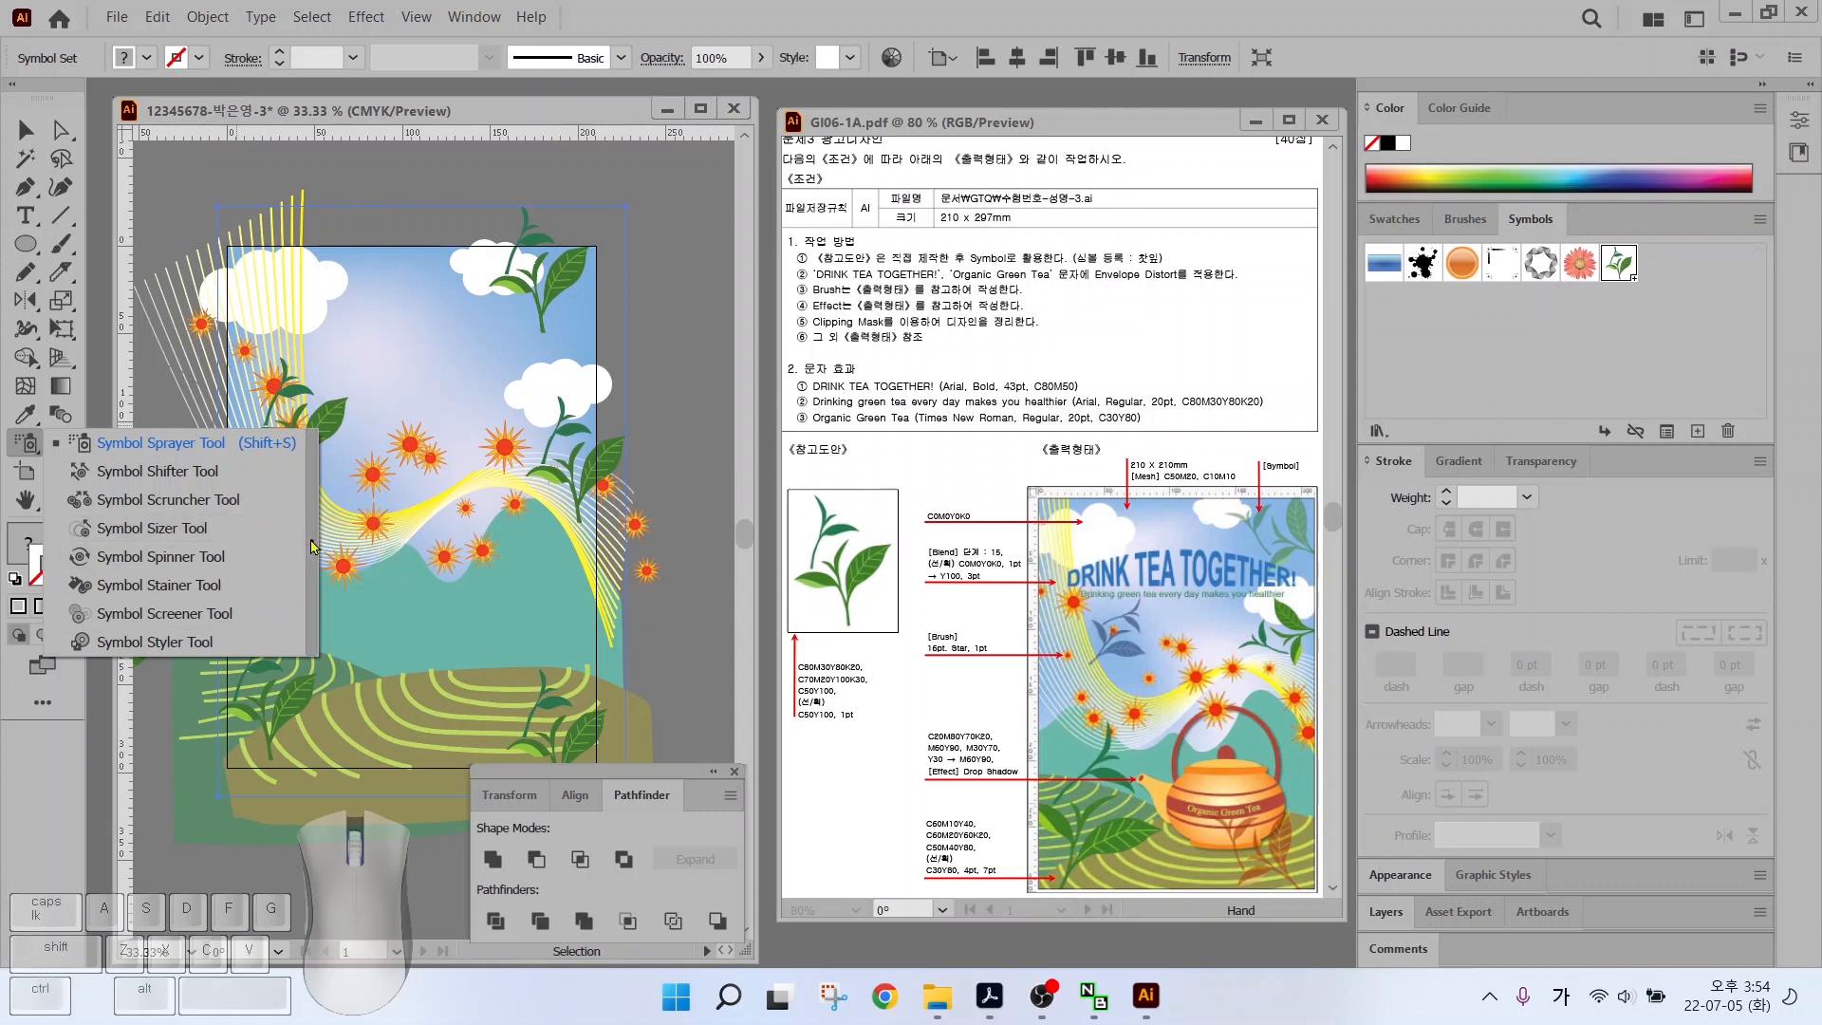
click(313, 546)
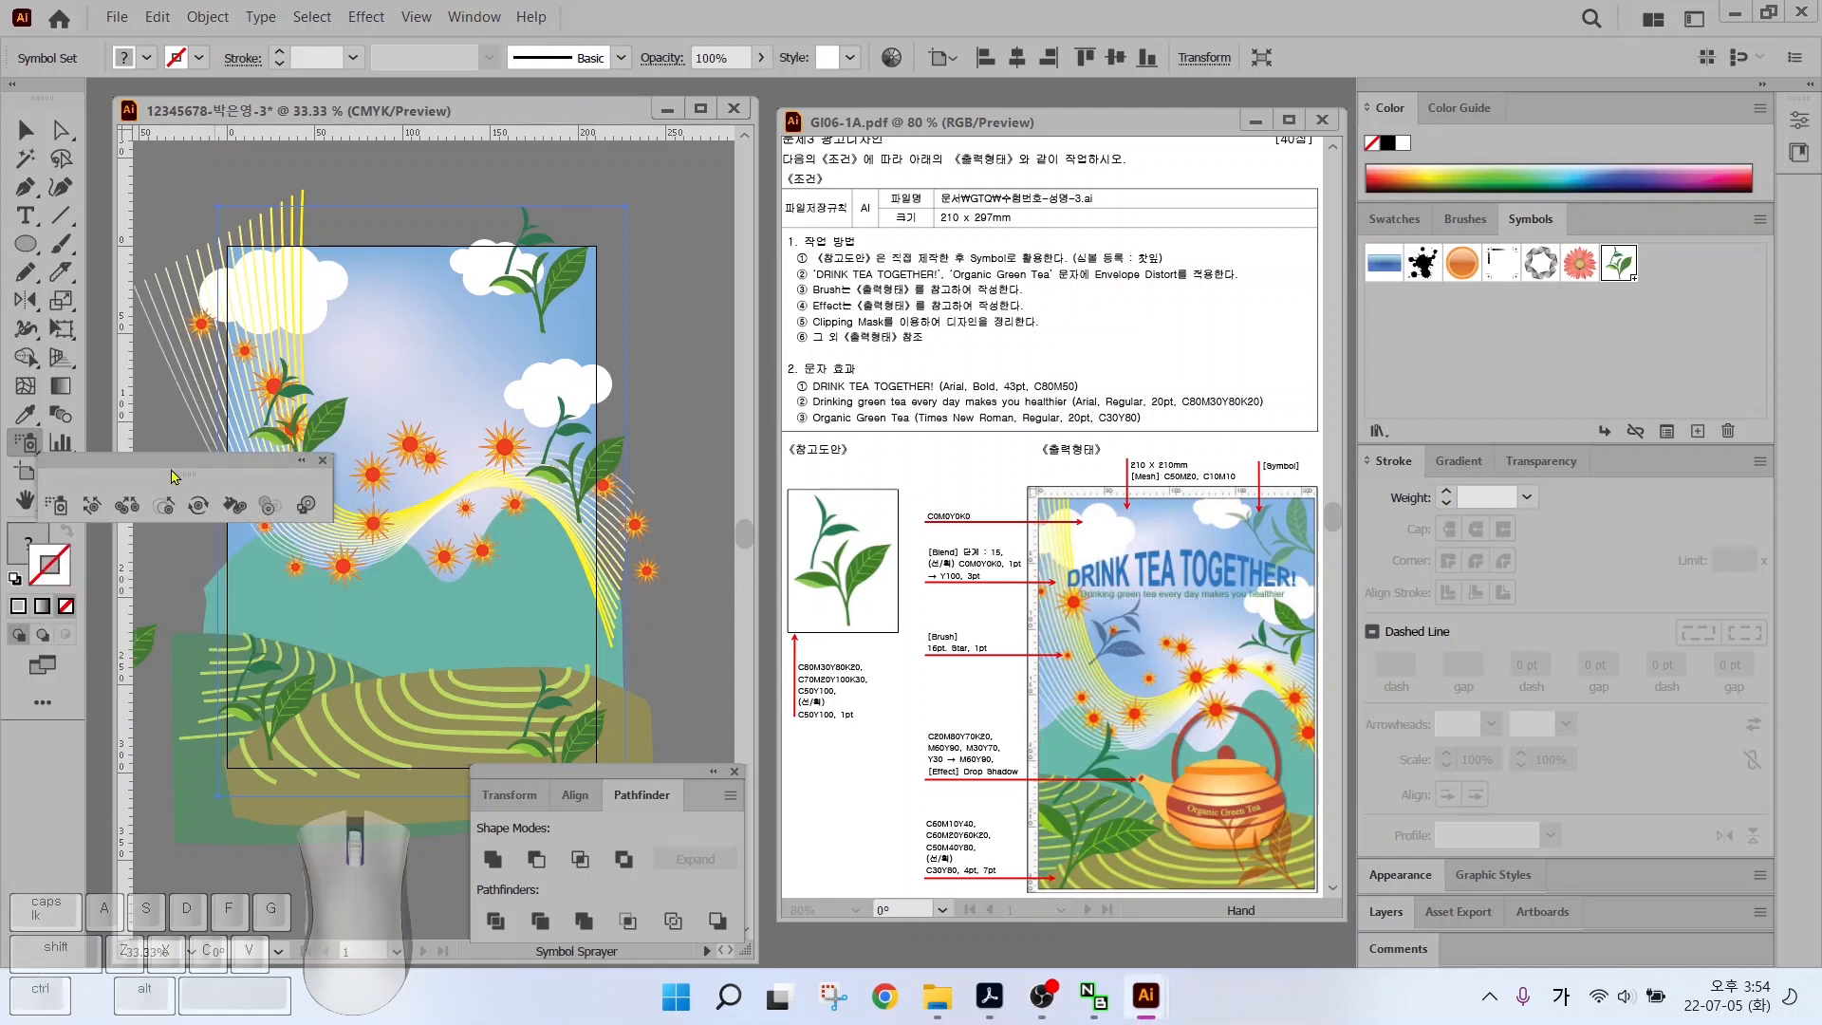
drag(173, 476, 534, 174)
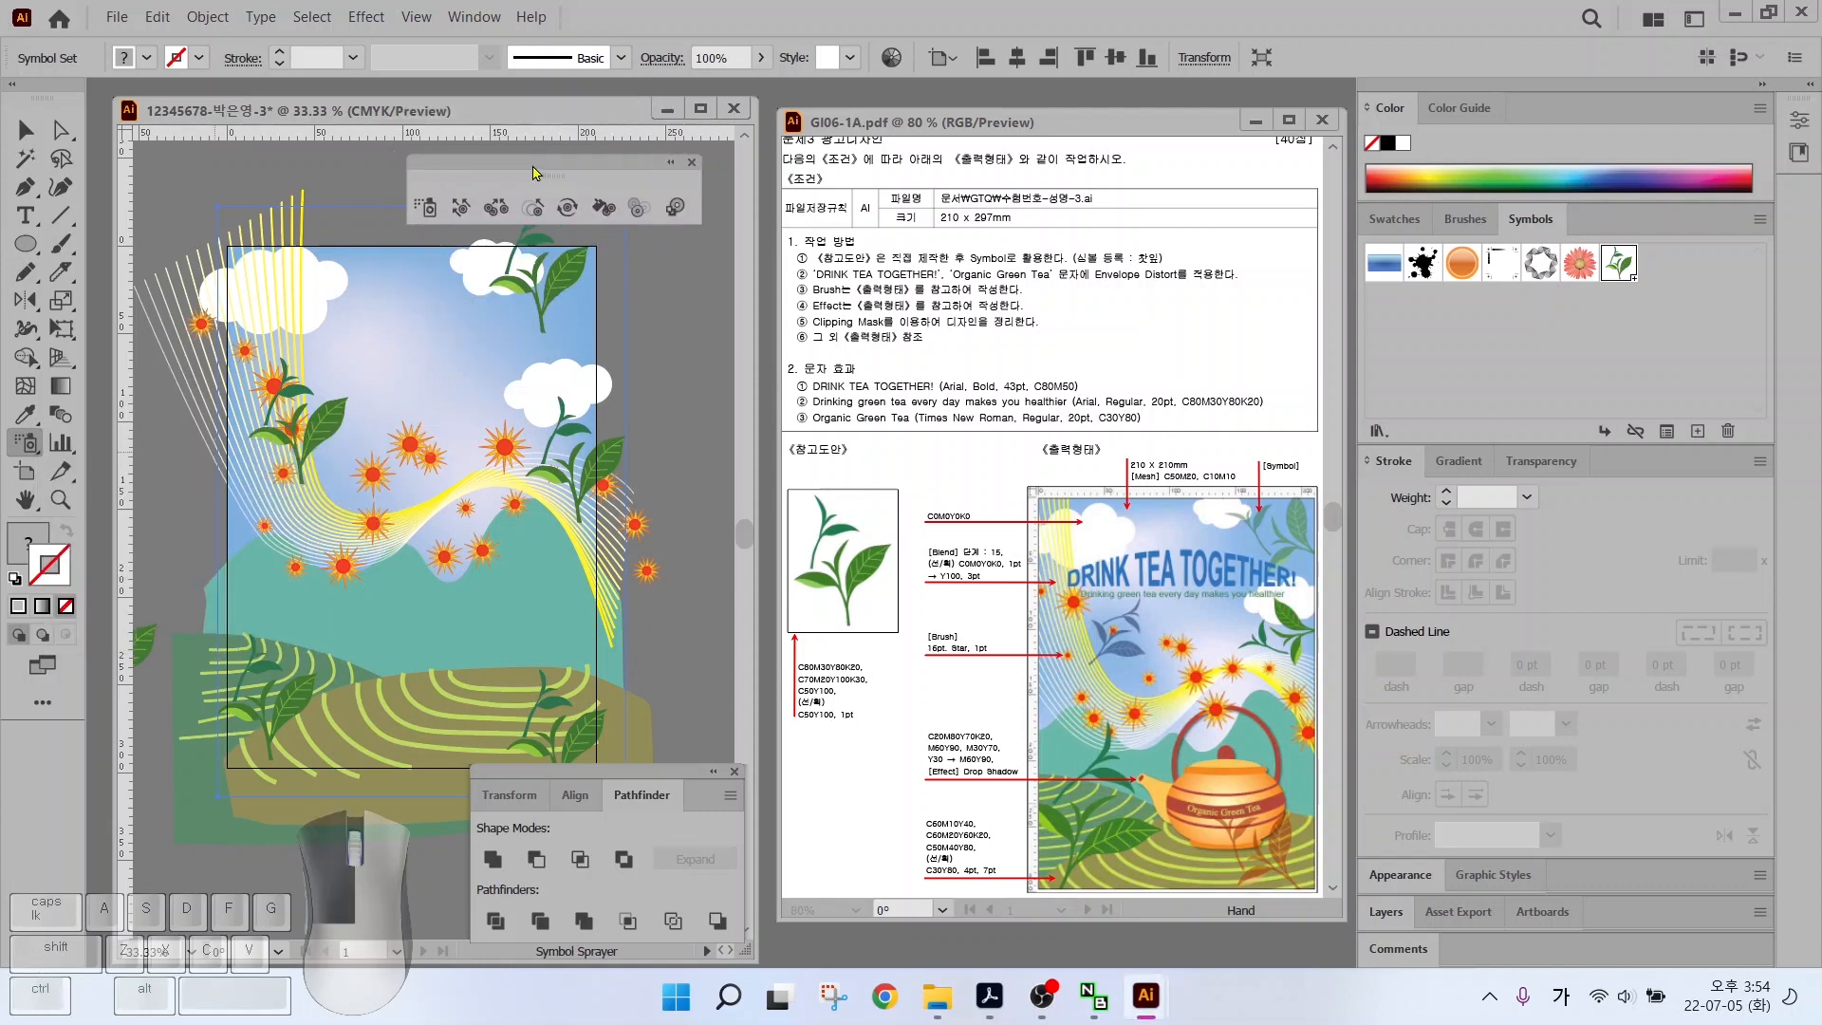
Shift the left, top-right, middle-right and bottom-left leaf symbols with the Symbol Shifter
click(459, 211)
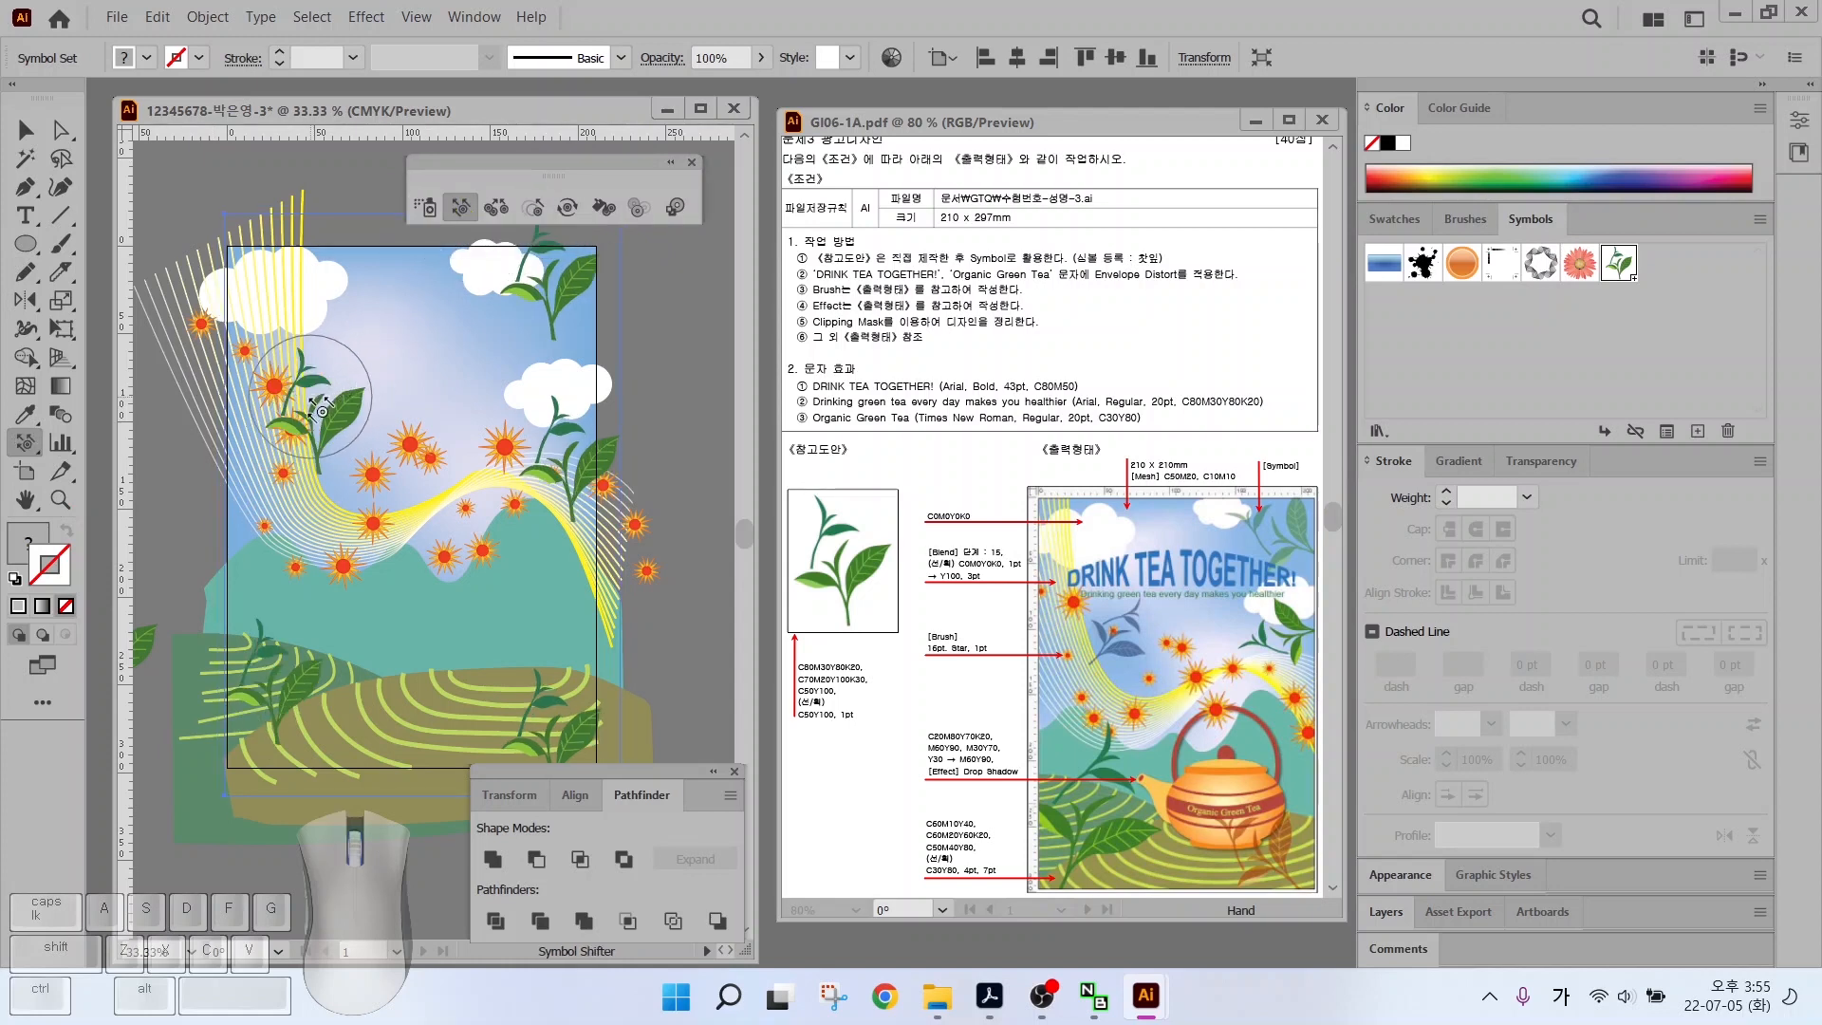
drag(301, 392, 299, 391)
drag(549, 300, 560, 300)
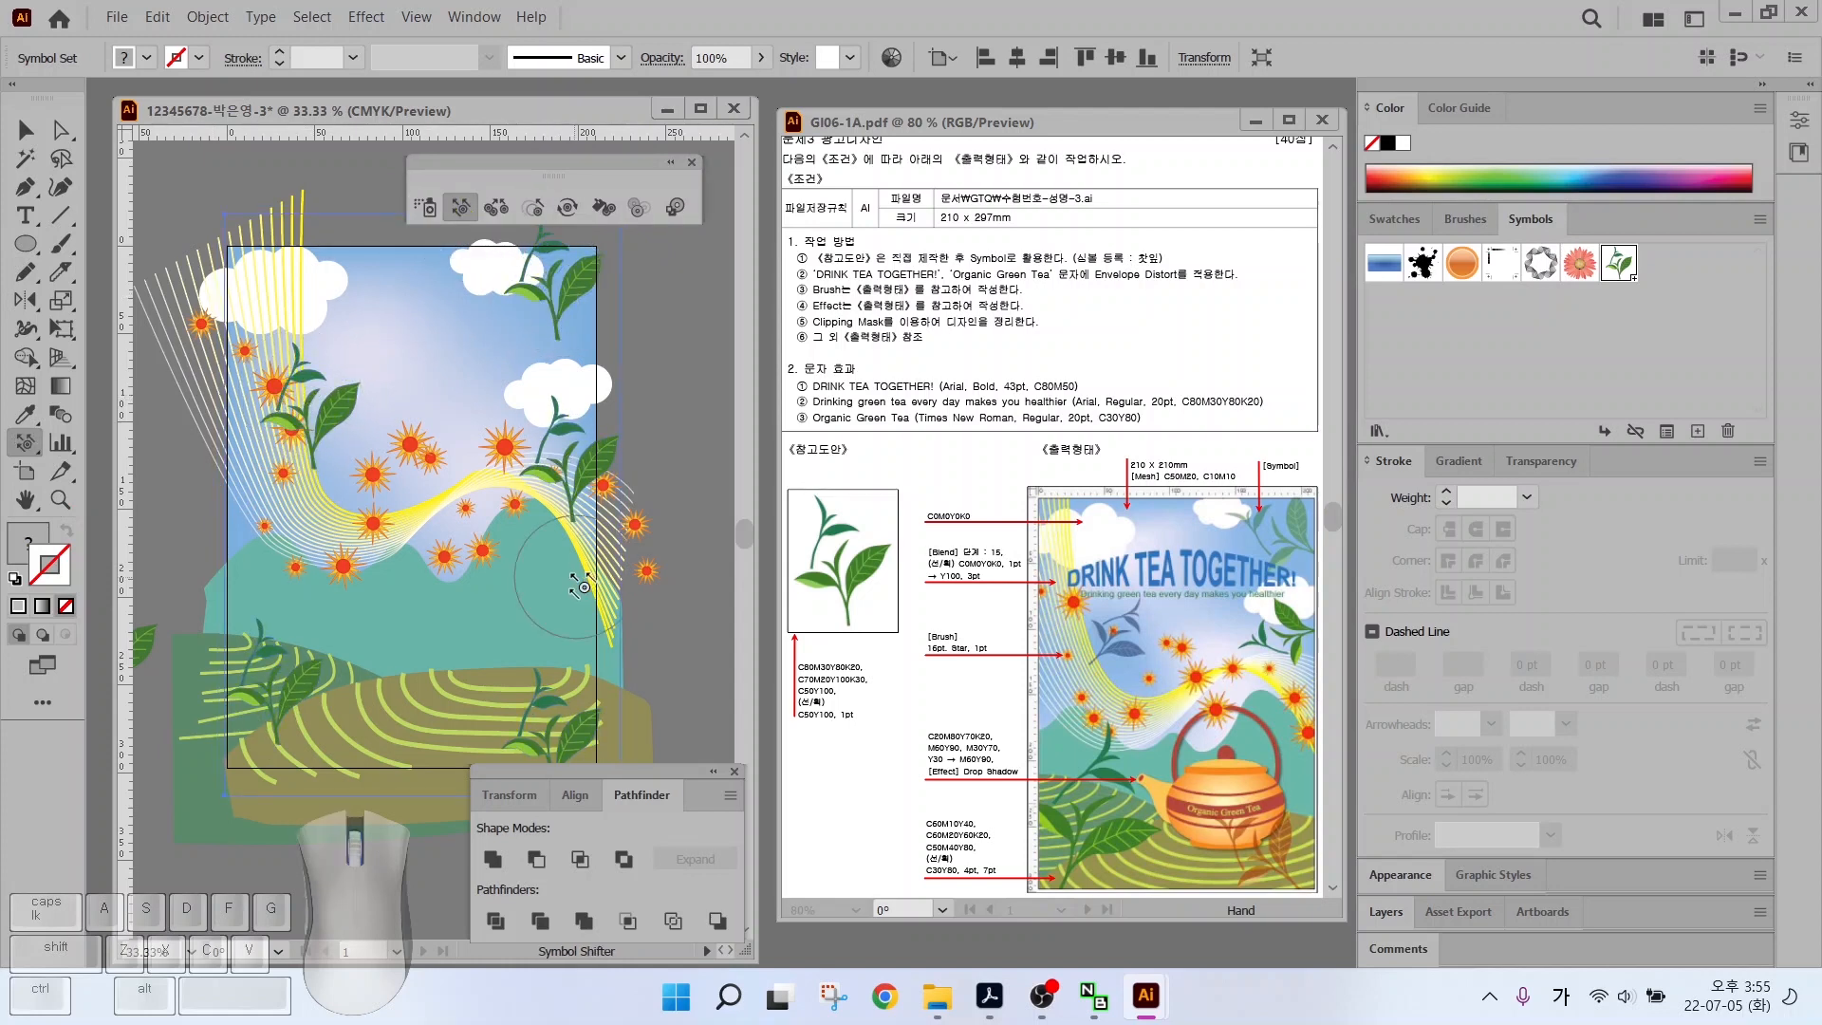
drag(560, 447, 588, 459)
drag(289, 685, 268, 683)
key(v)
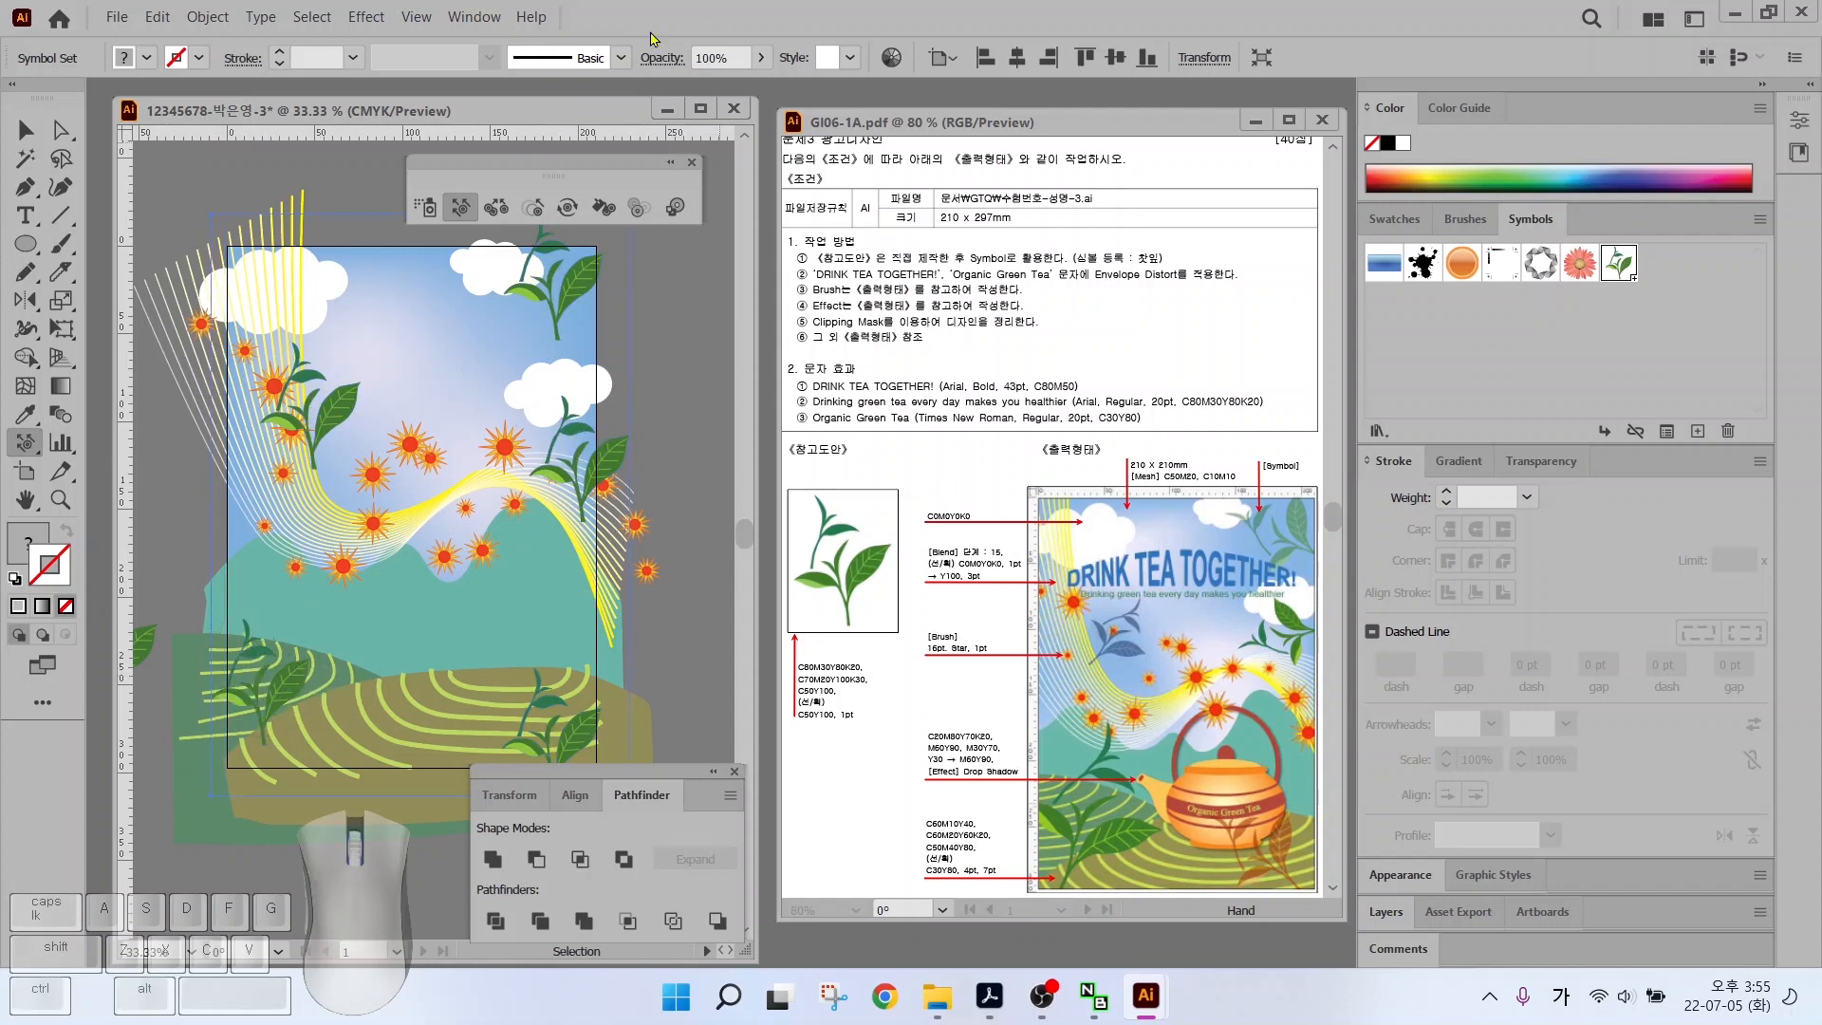
Resize leaf symbols with the Symbol Sizer, enlarging some and Alt-shrinking others
click(533, 208)
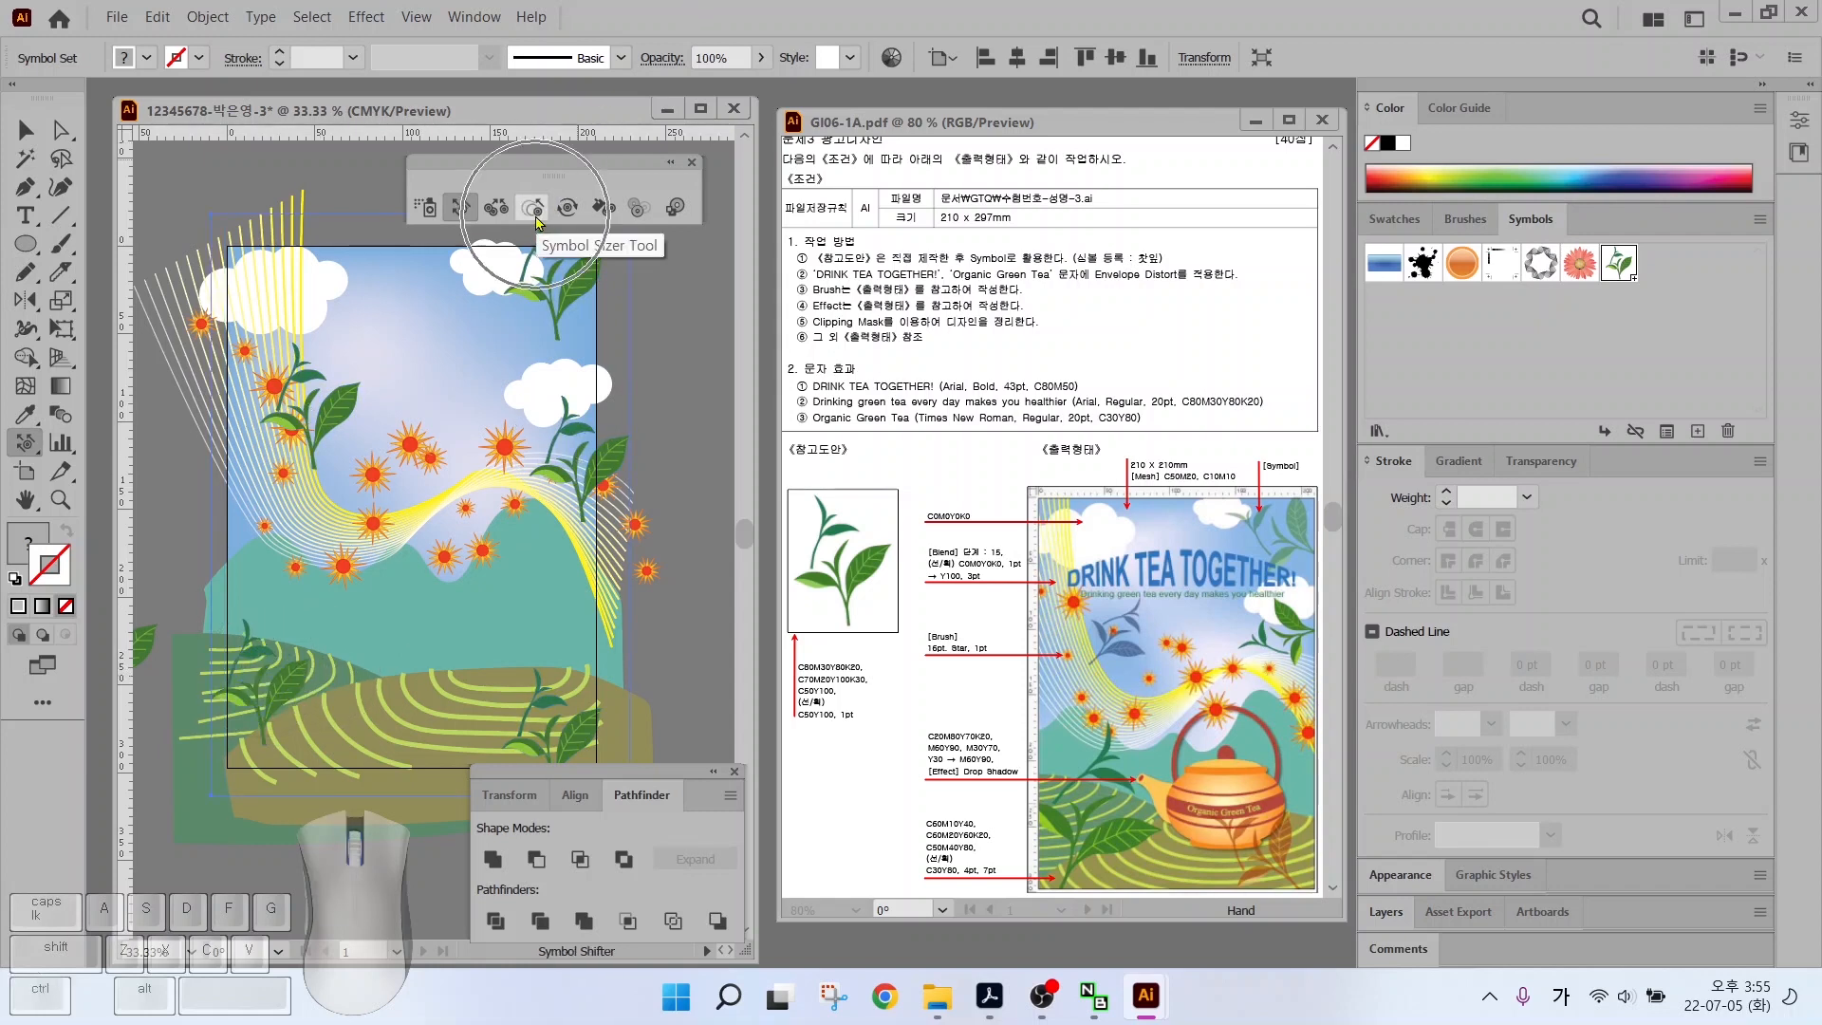
click(332, 399)
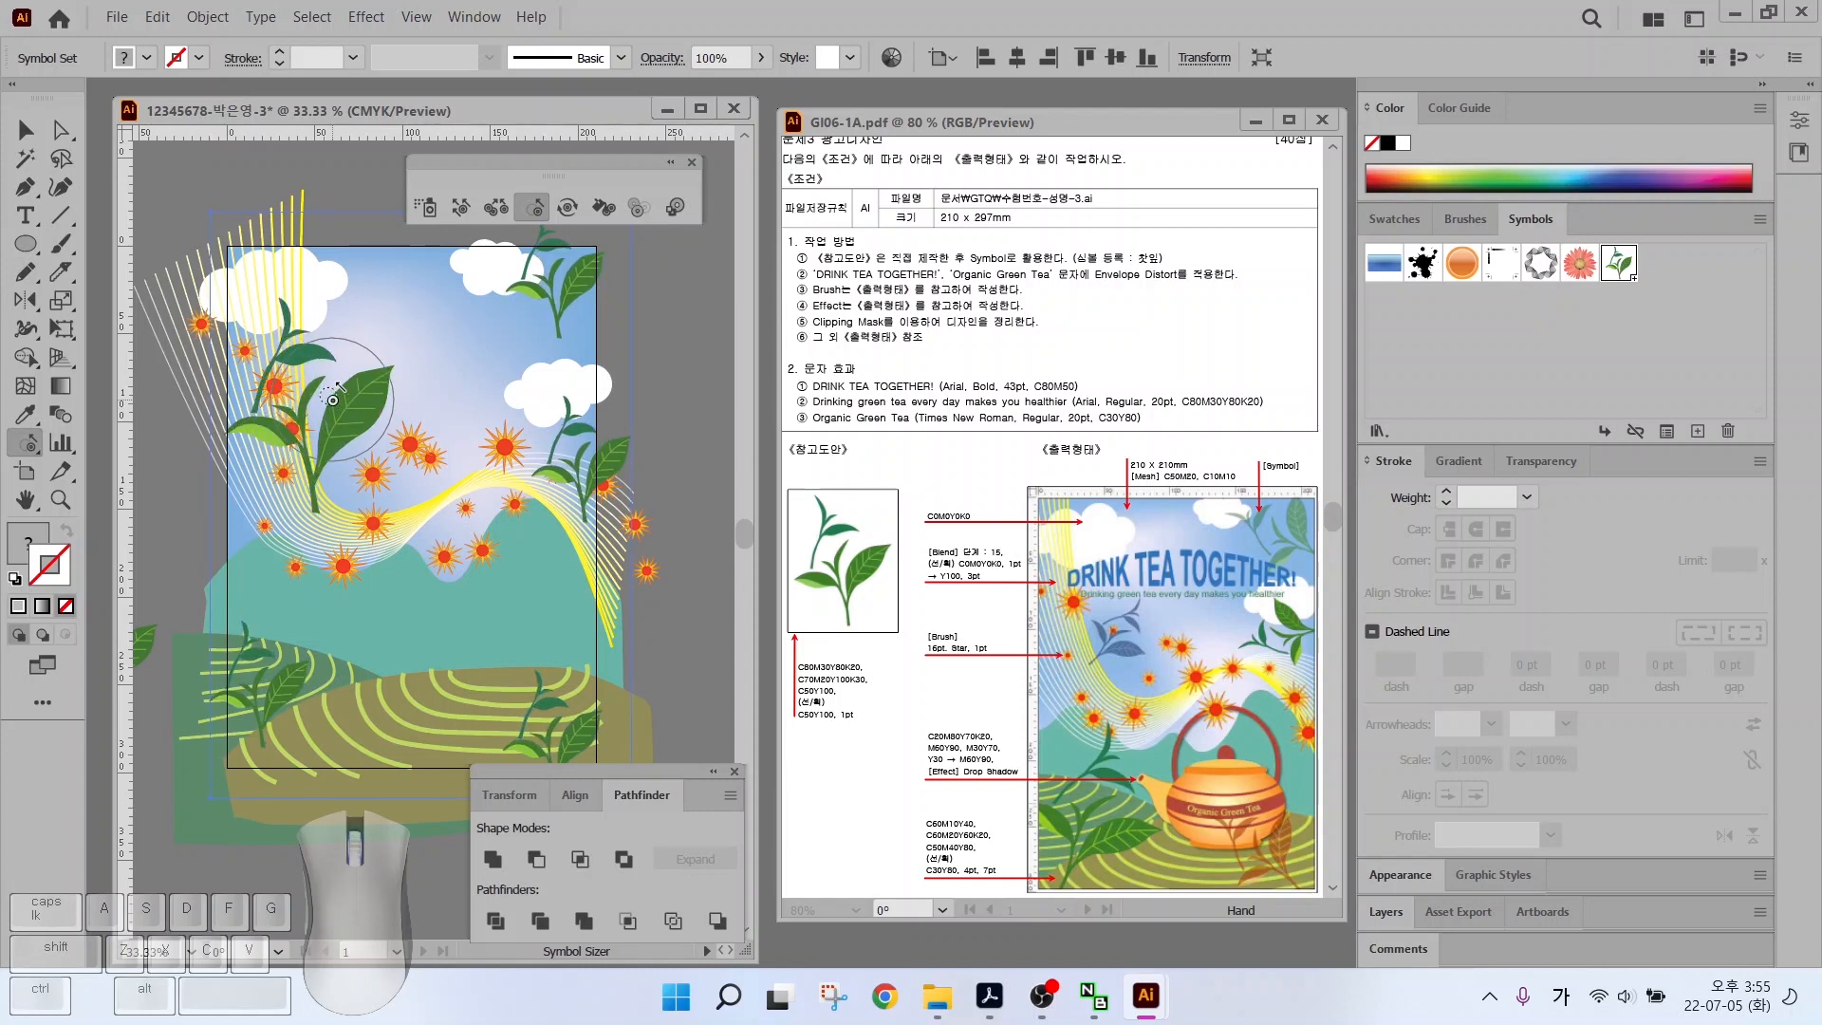
key(alt)
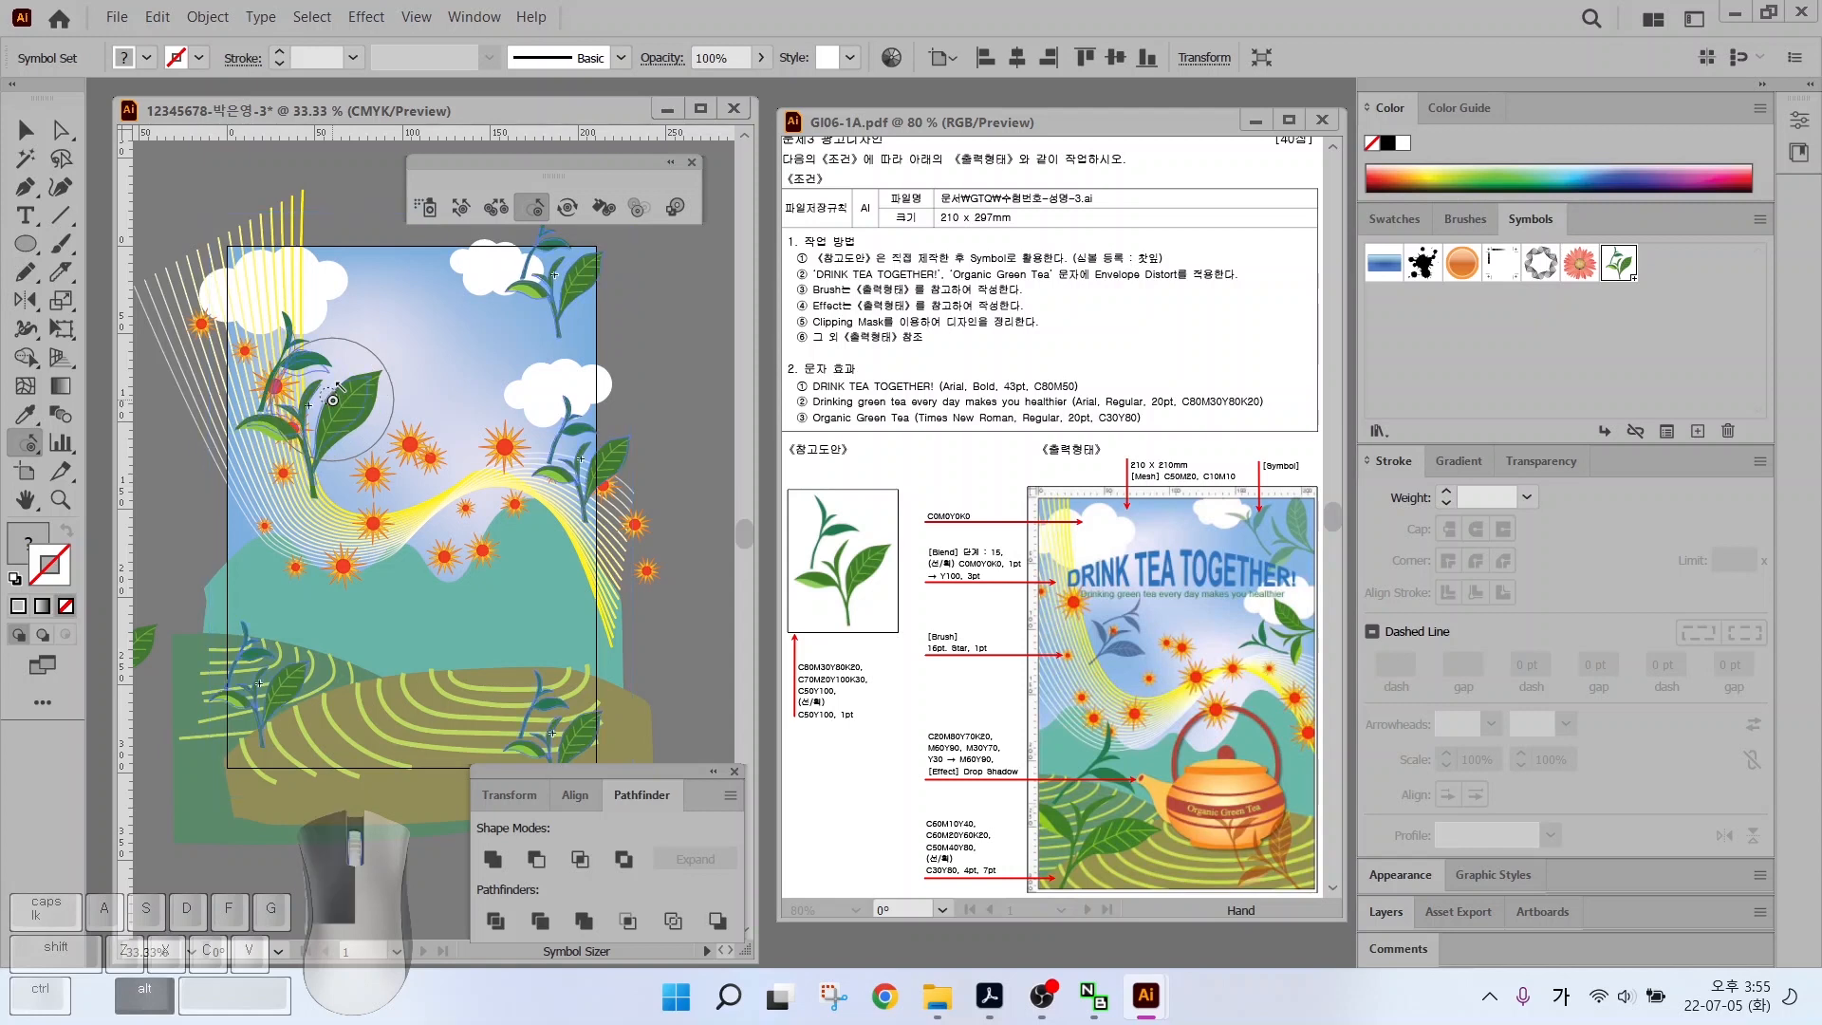
alt+click(332, 400)
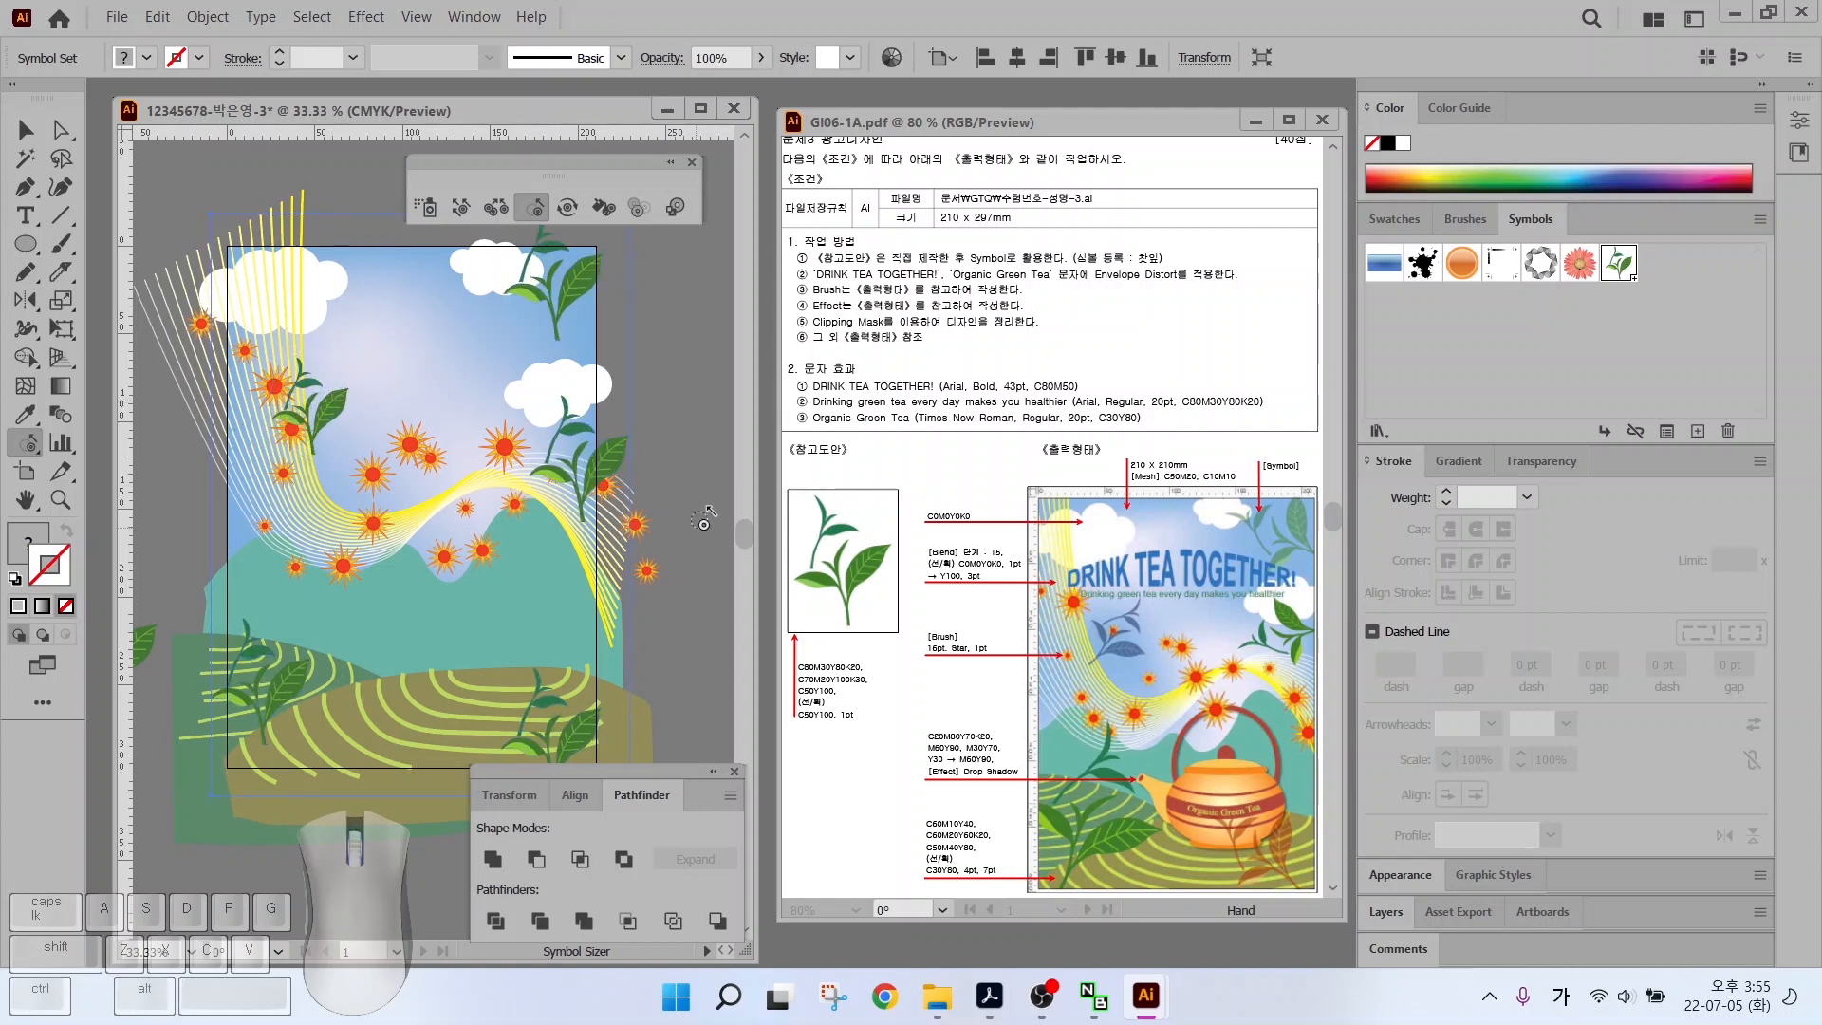
click(270, 707)
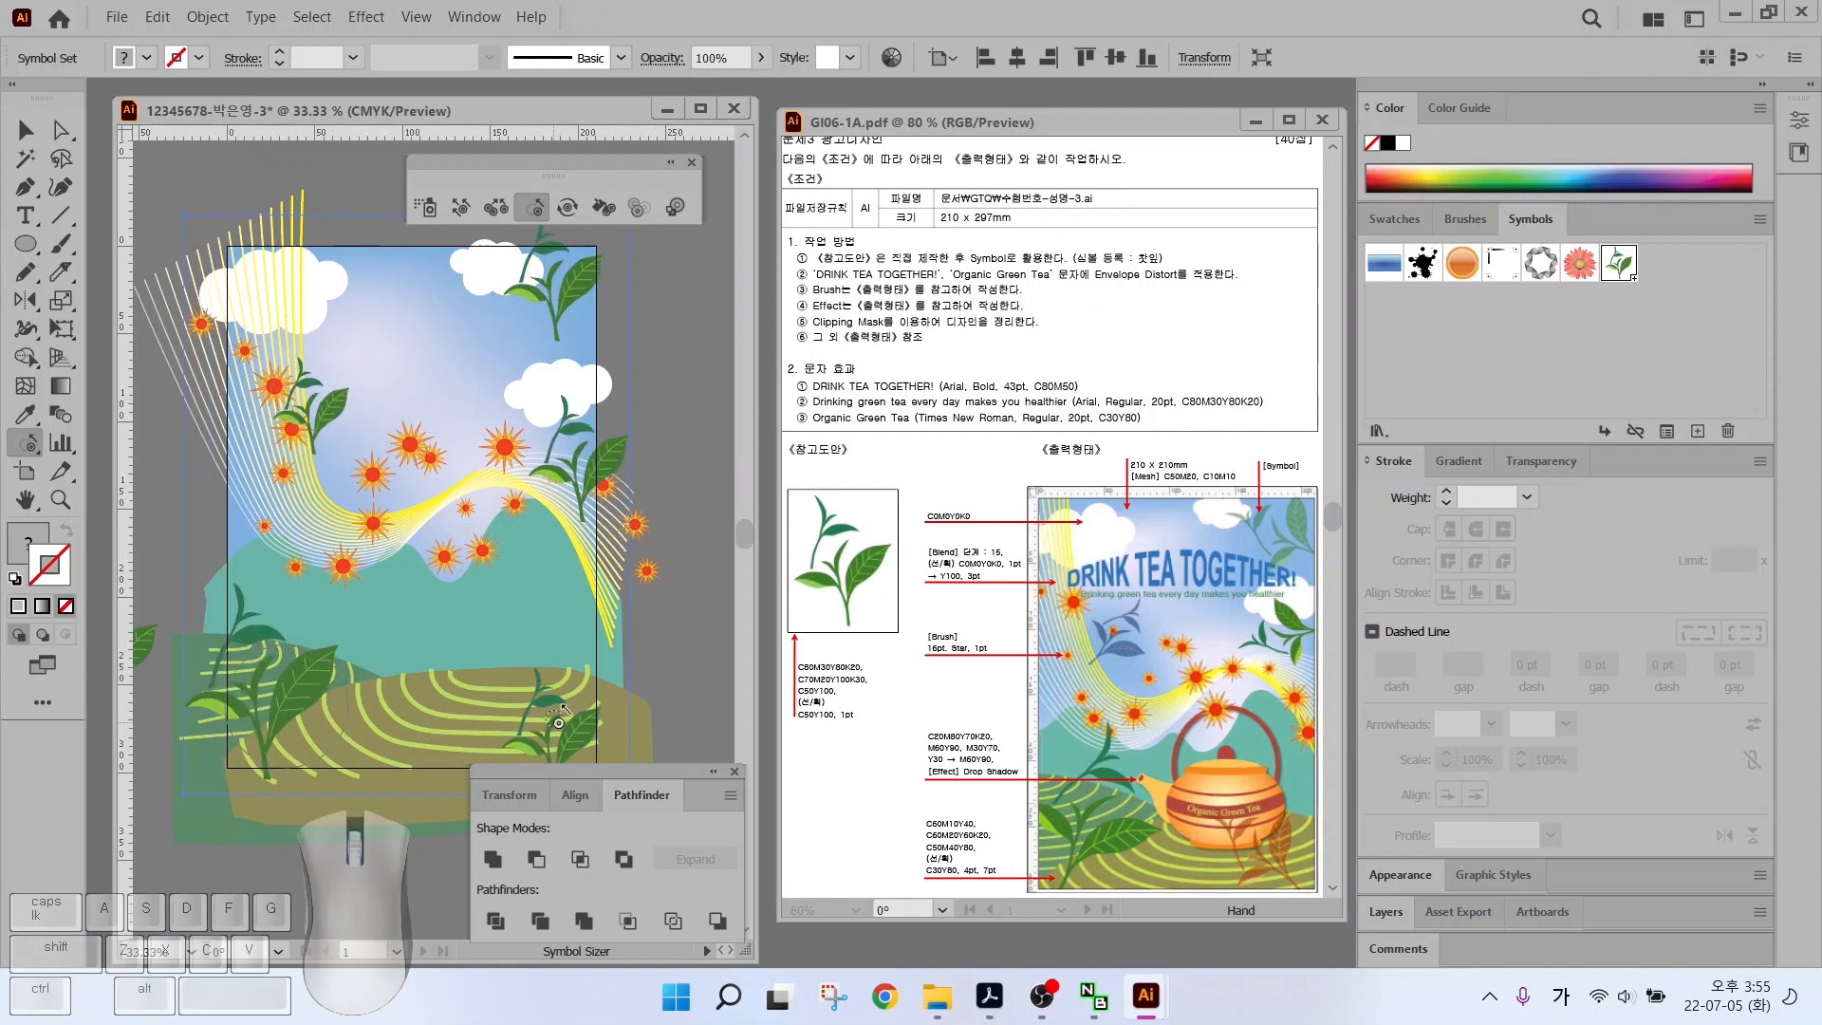
click(555, 285)
alt+click(574, 456)
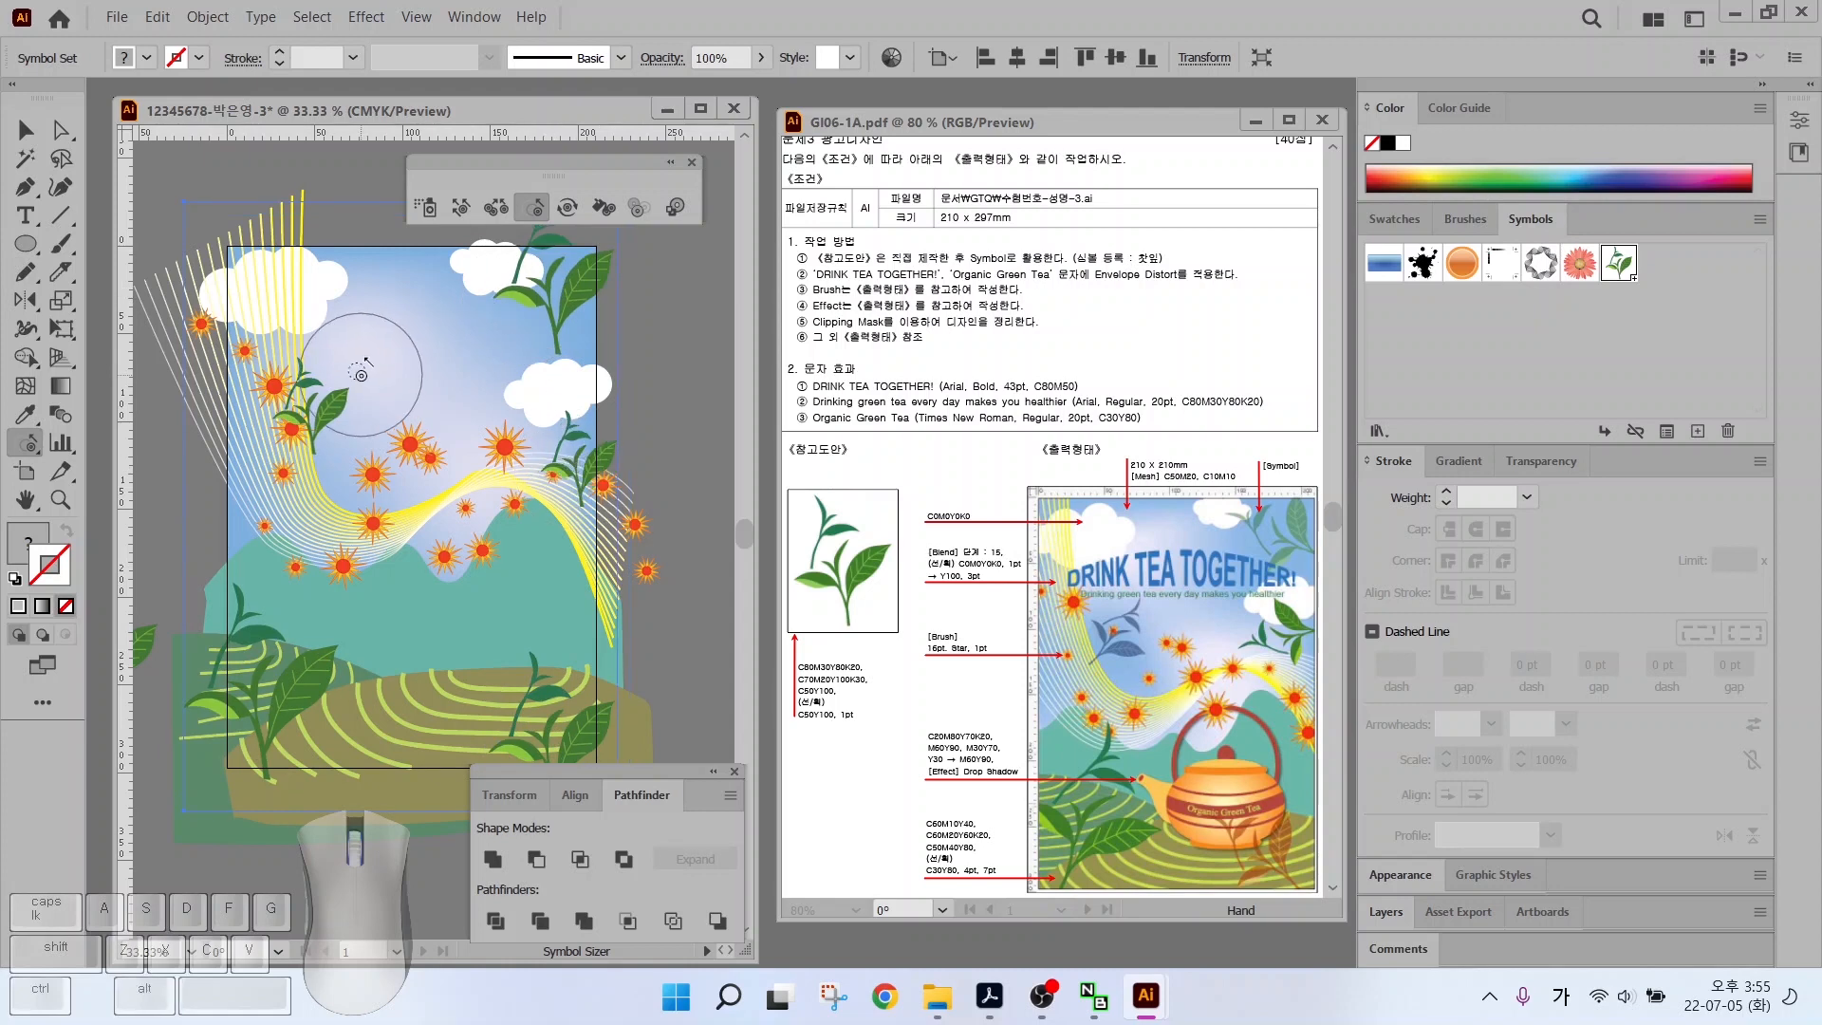
Shift the lower-left leaves right, then rotate the leaf groups around the poster with the Symbol Spinner
click(461, 207)
drag(237, 664, 275, 664)
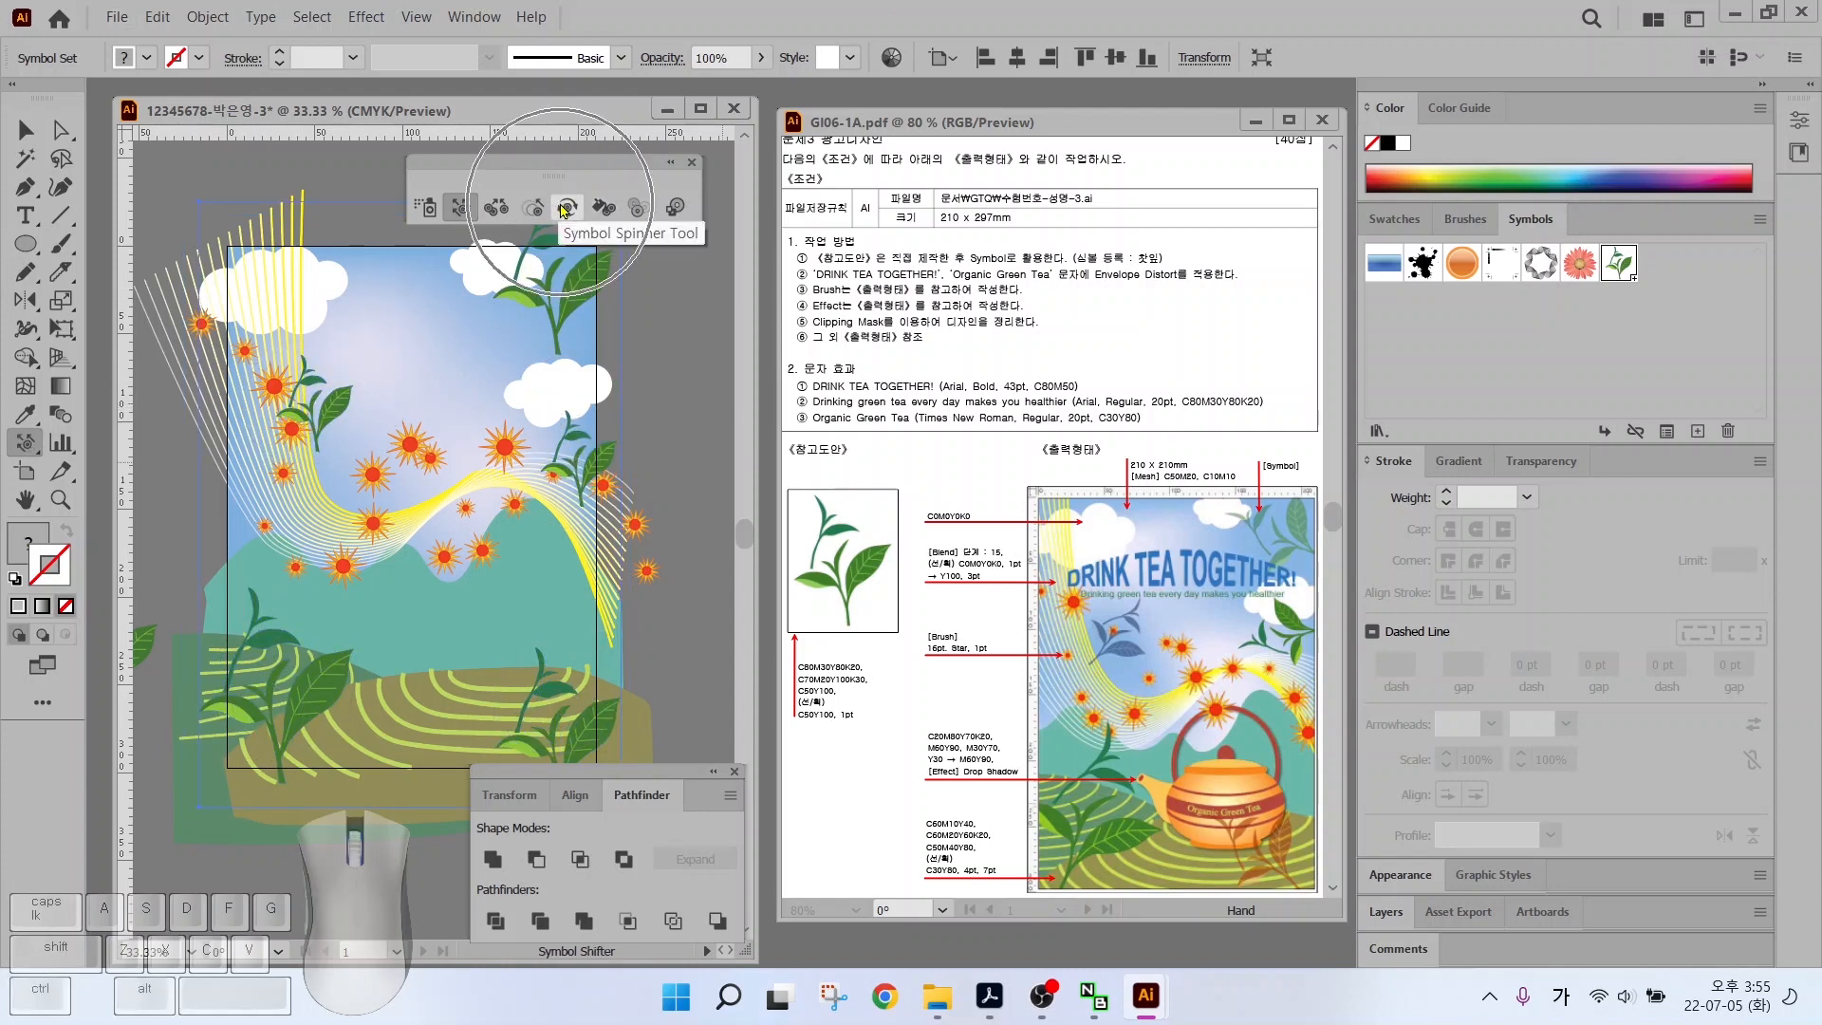
click(565, 207)
mouse_move(313, 403)
mouse_down()
mouse_move(313, 378)
mouse_move(356, 365)
mouse_move(328, 359)
mouse_up()
drag(524, 273, 526, 284)
drag(565, 454, 579, 457)
drag(301, 654, 298, 653)
drag(546, 719, 537, 696)
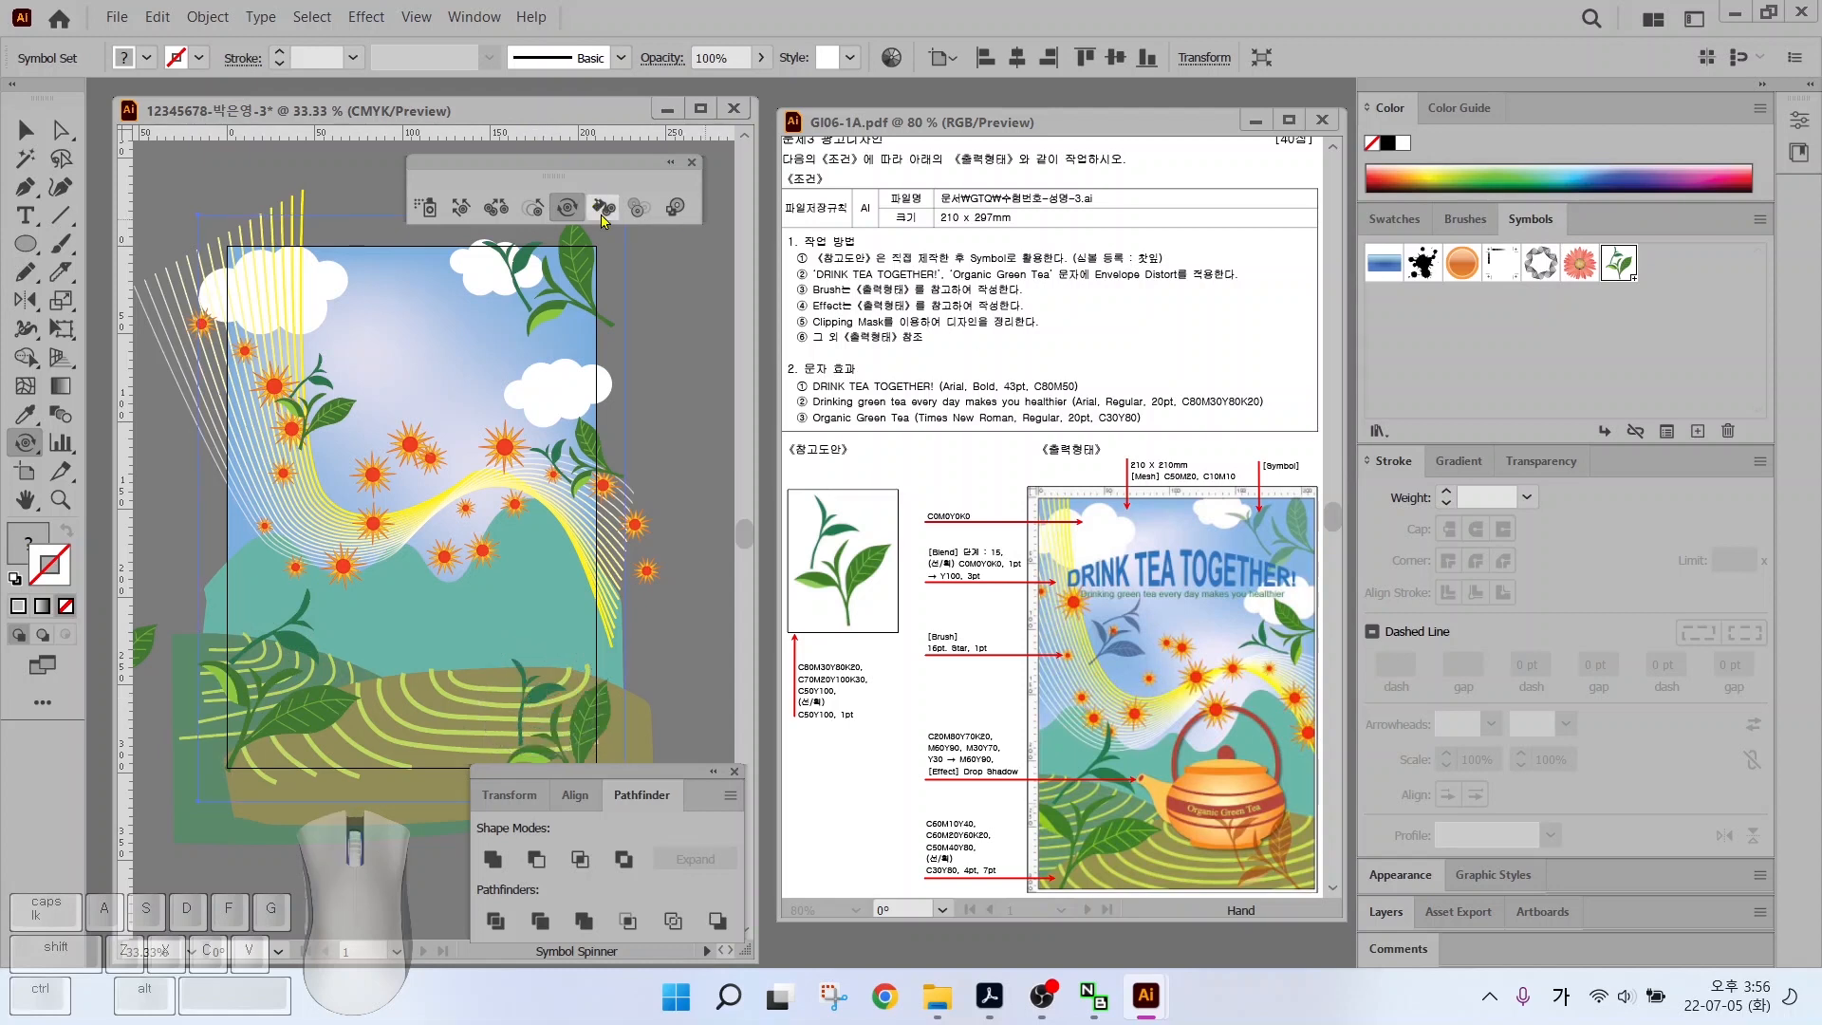
Adjust controls in the right-side panels
key(alt+2)
drag(1279, 845, 1378, 823)
drag(1120, 631, 1196, 669)
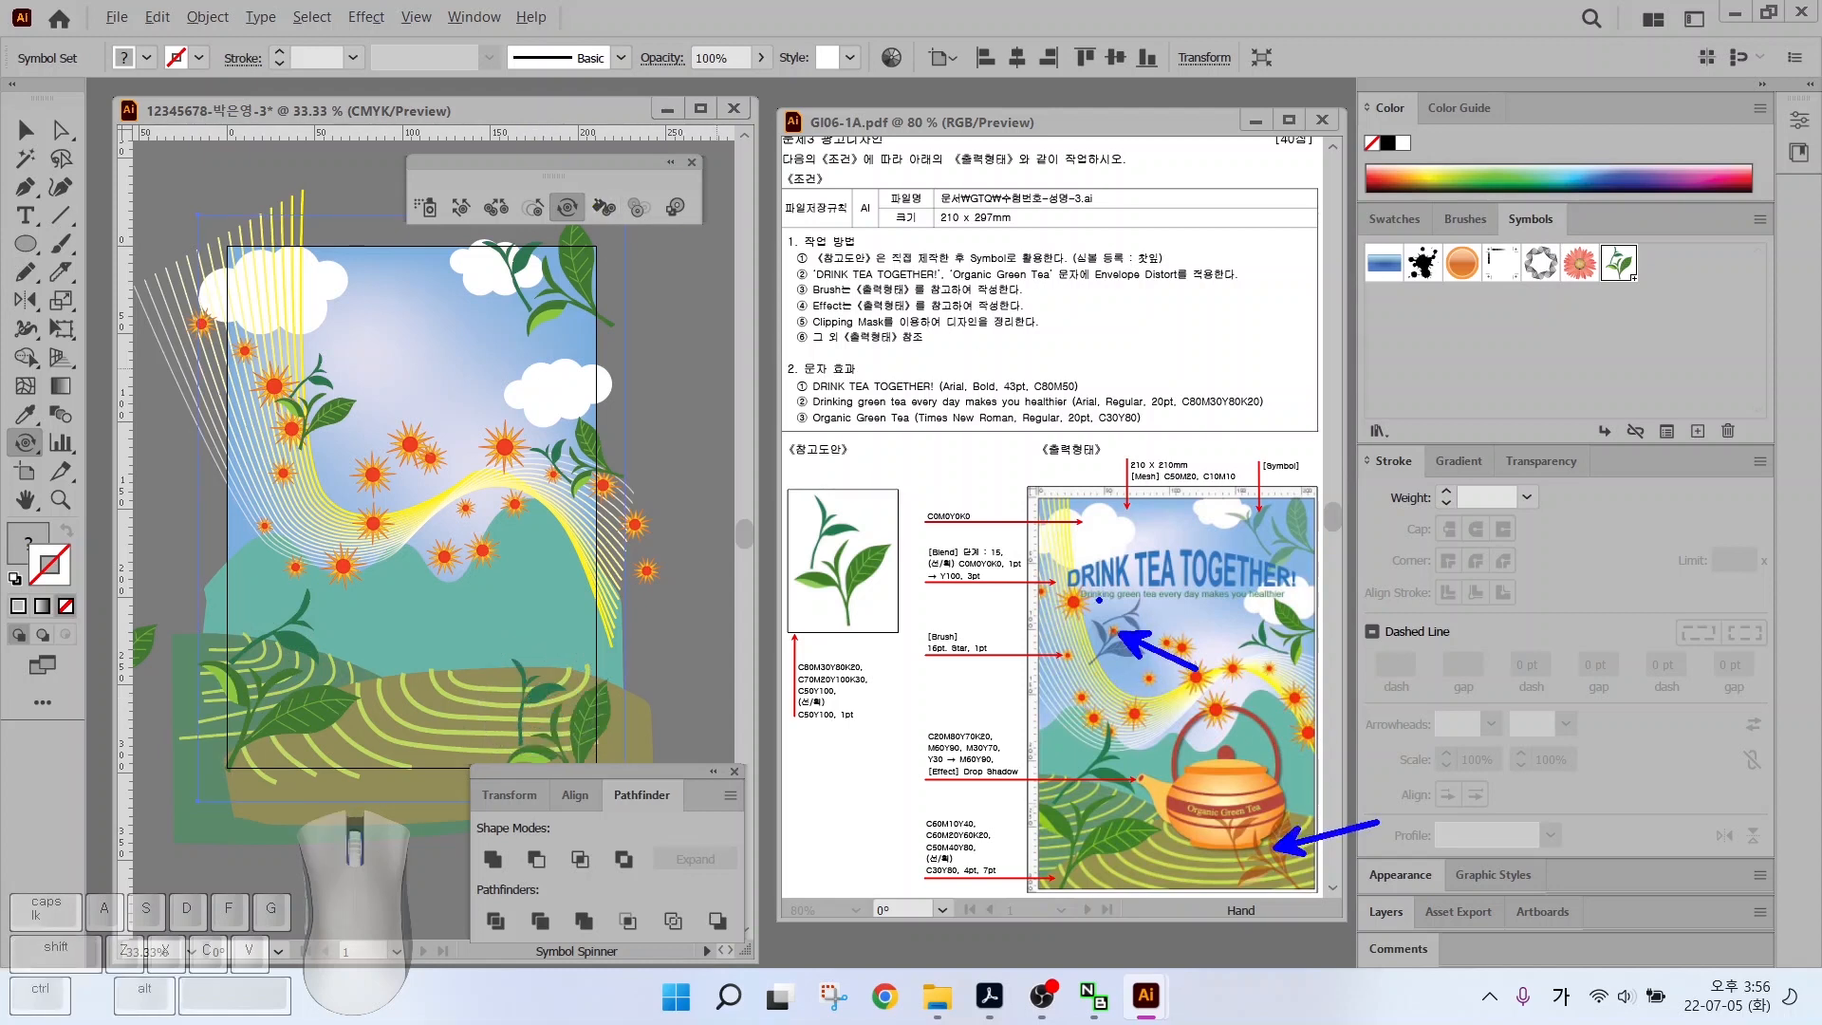
key(Escape)
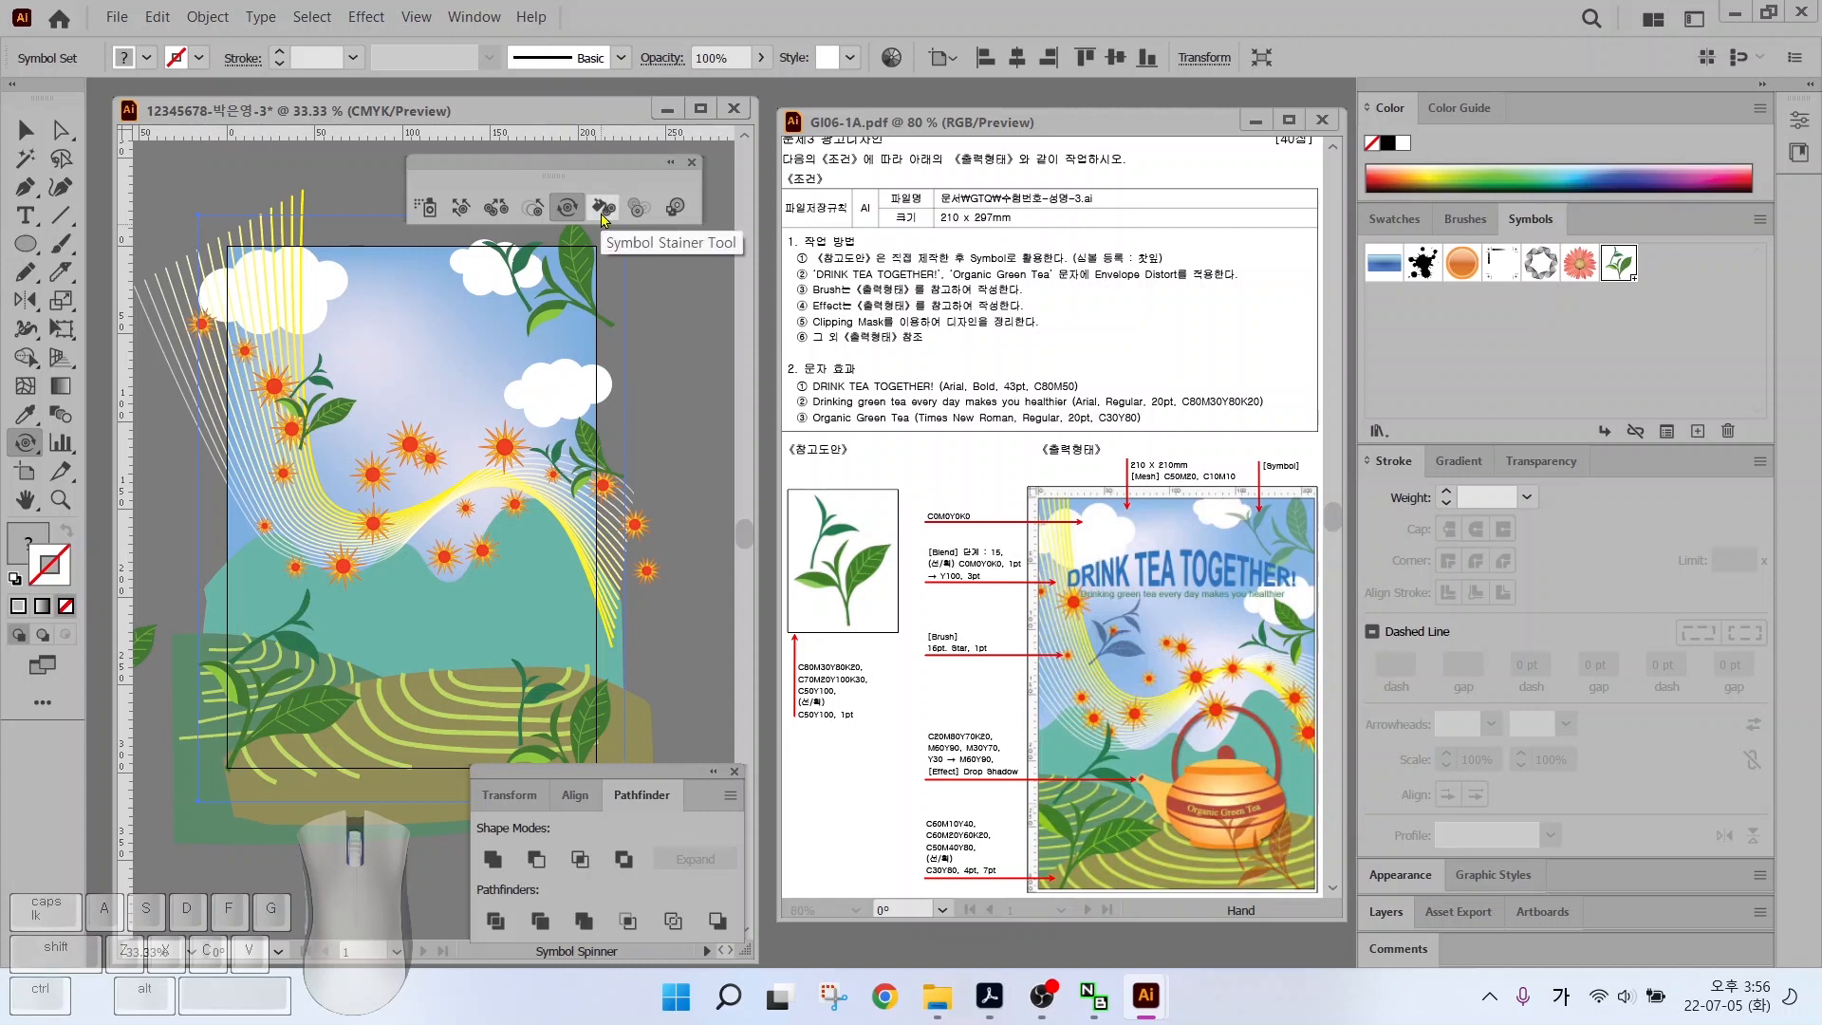
click(603, 209)
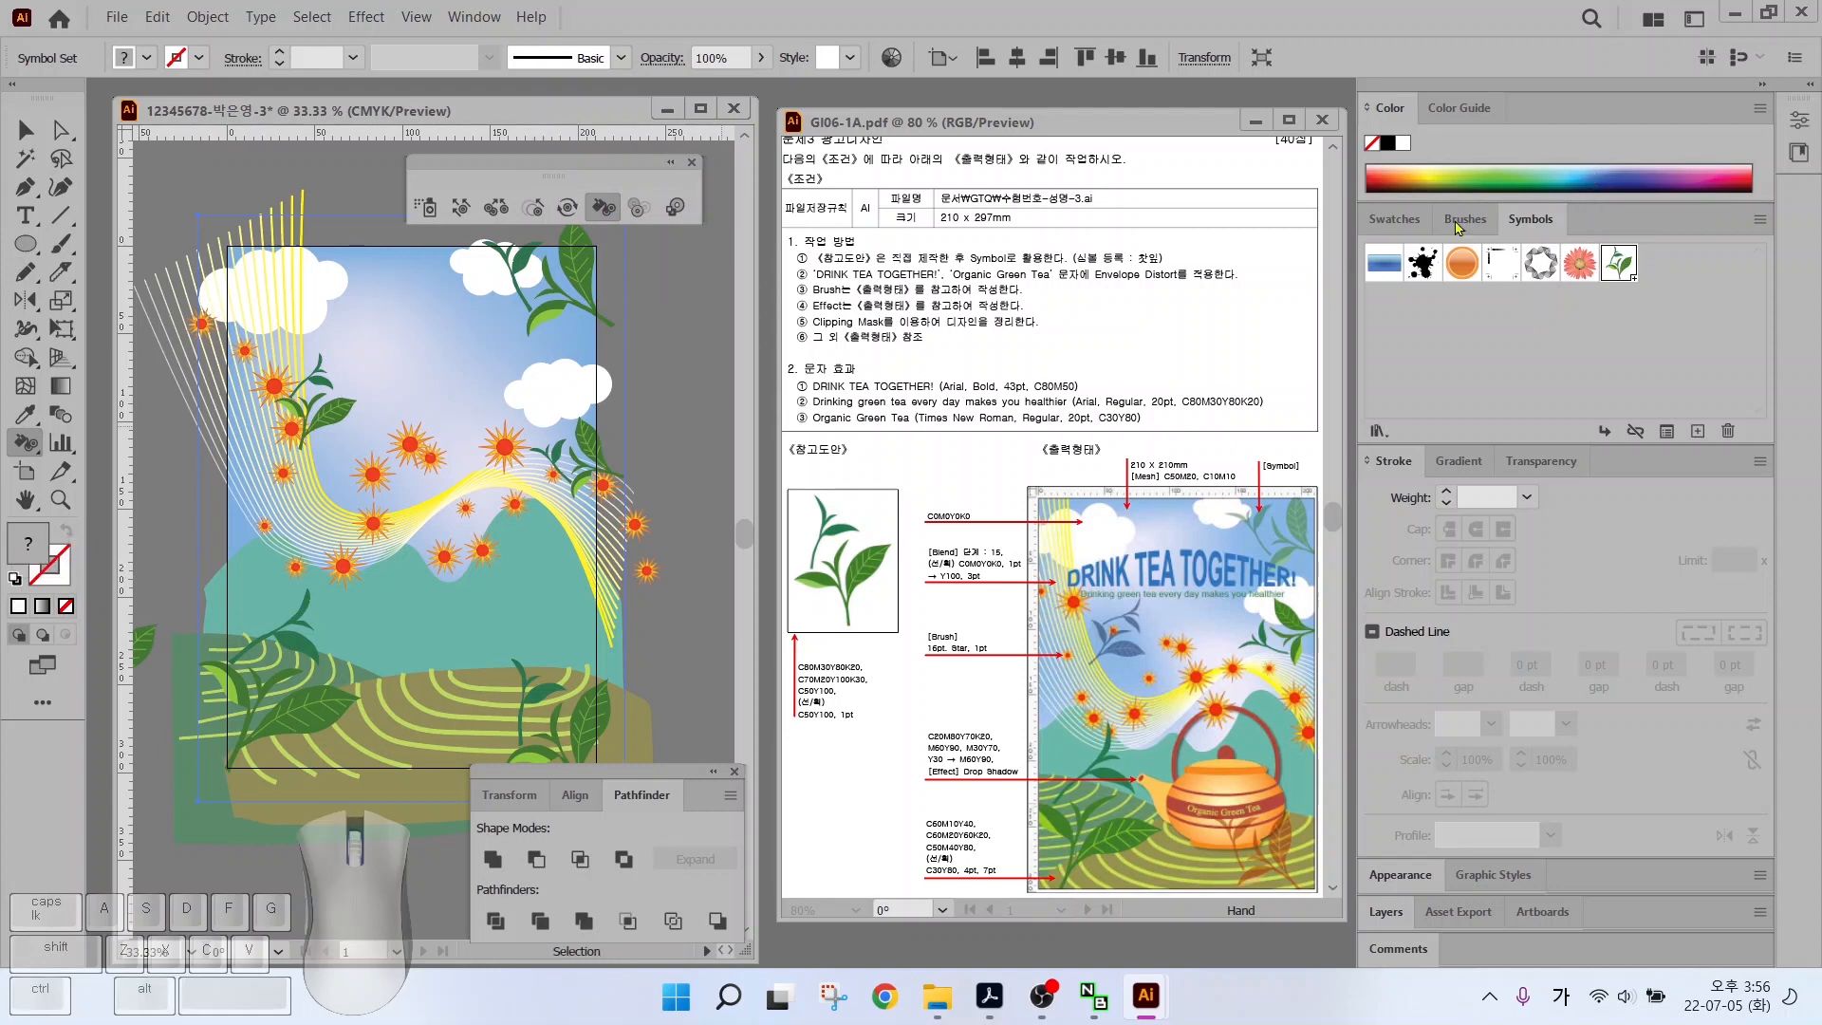
Stain the lower-right leaves brown, then tan, and the upper-left leaves blue
click(1393, 219)
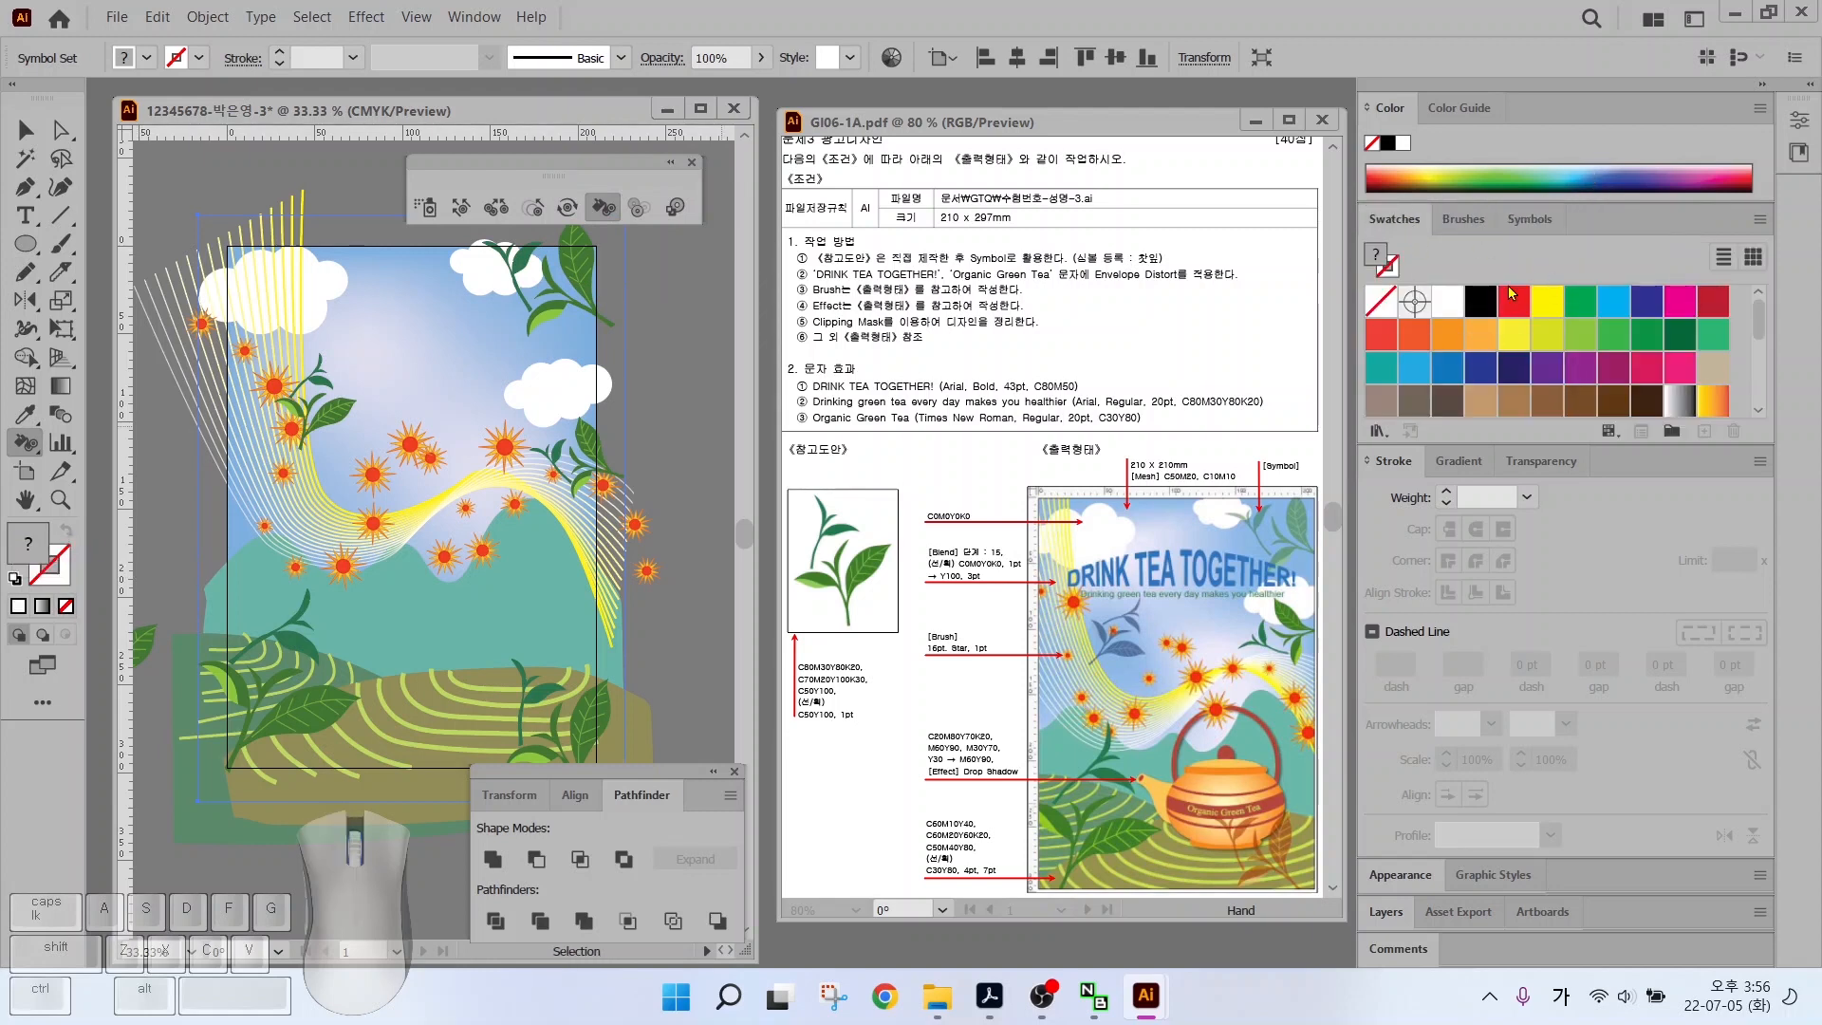
click(1414, 370)
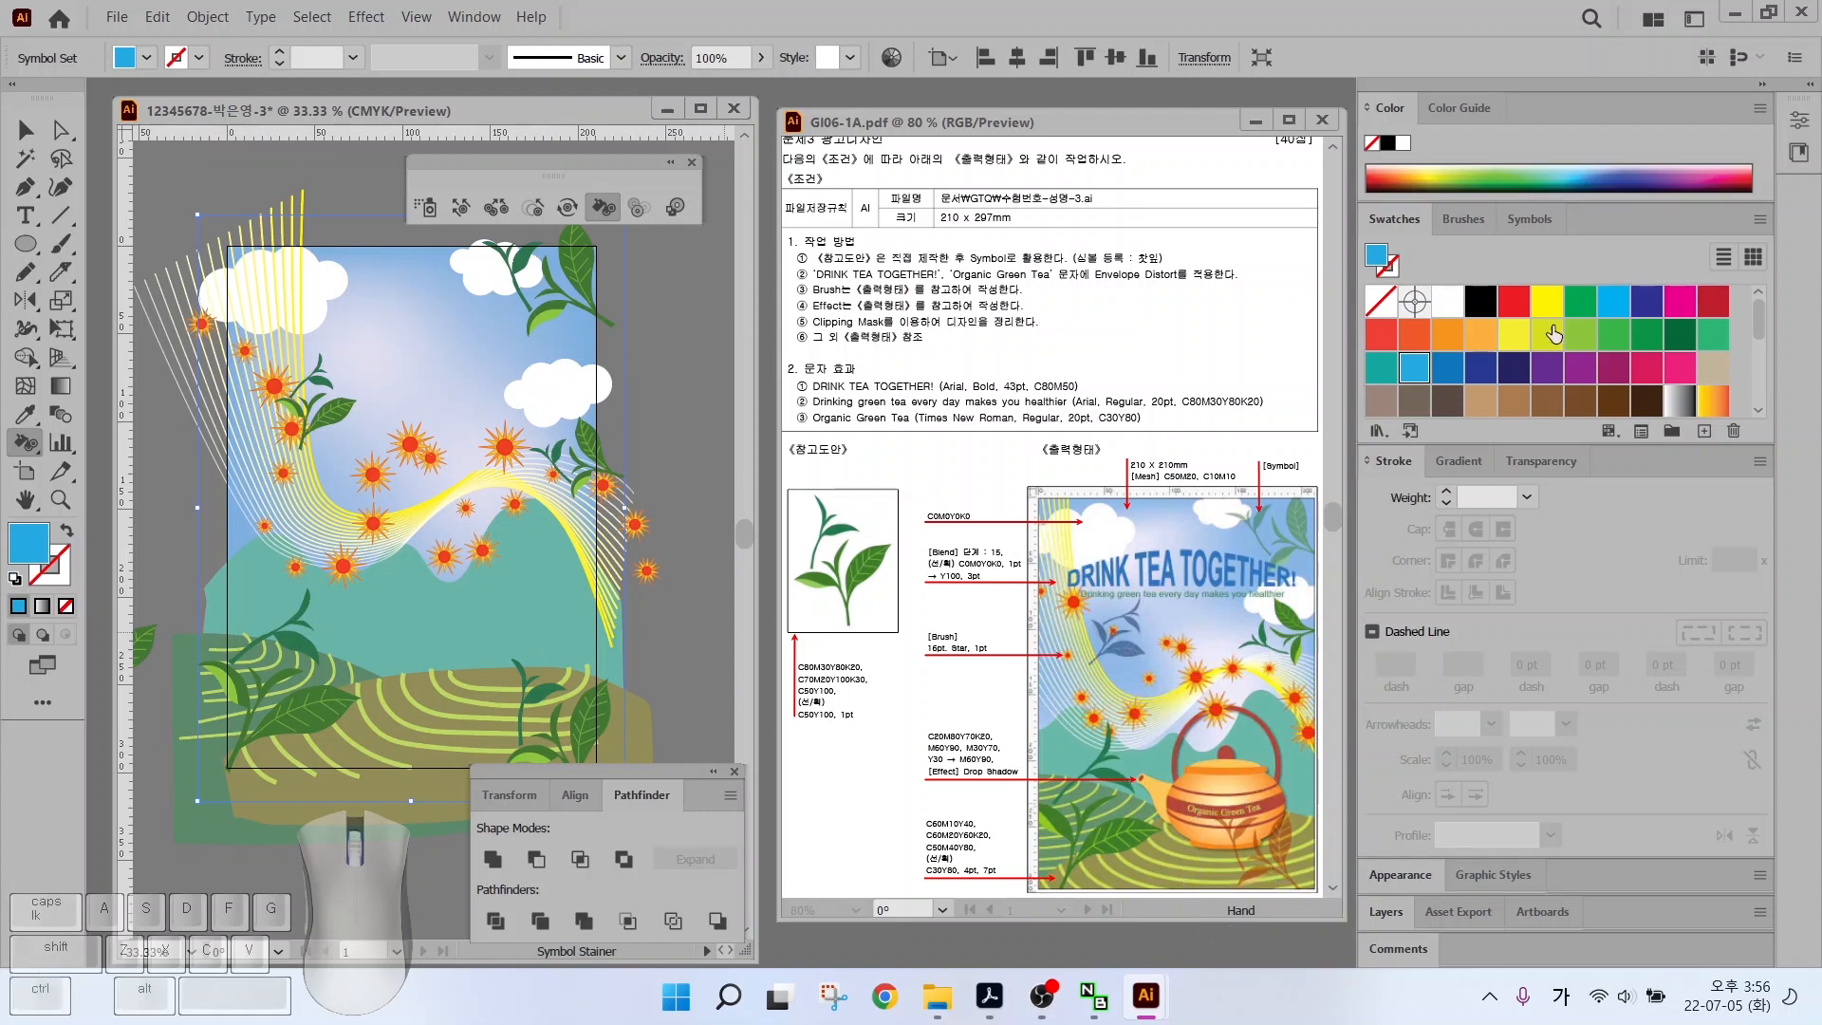
click(1577, 403)
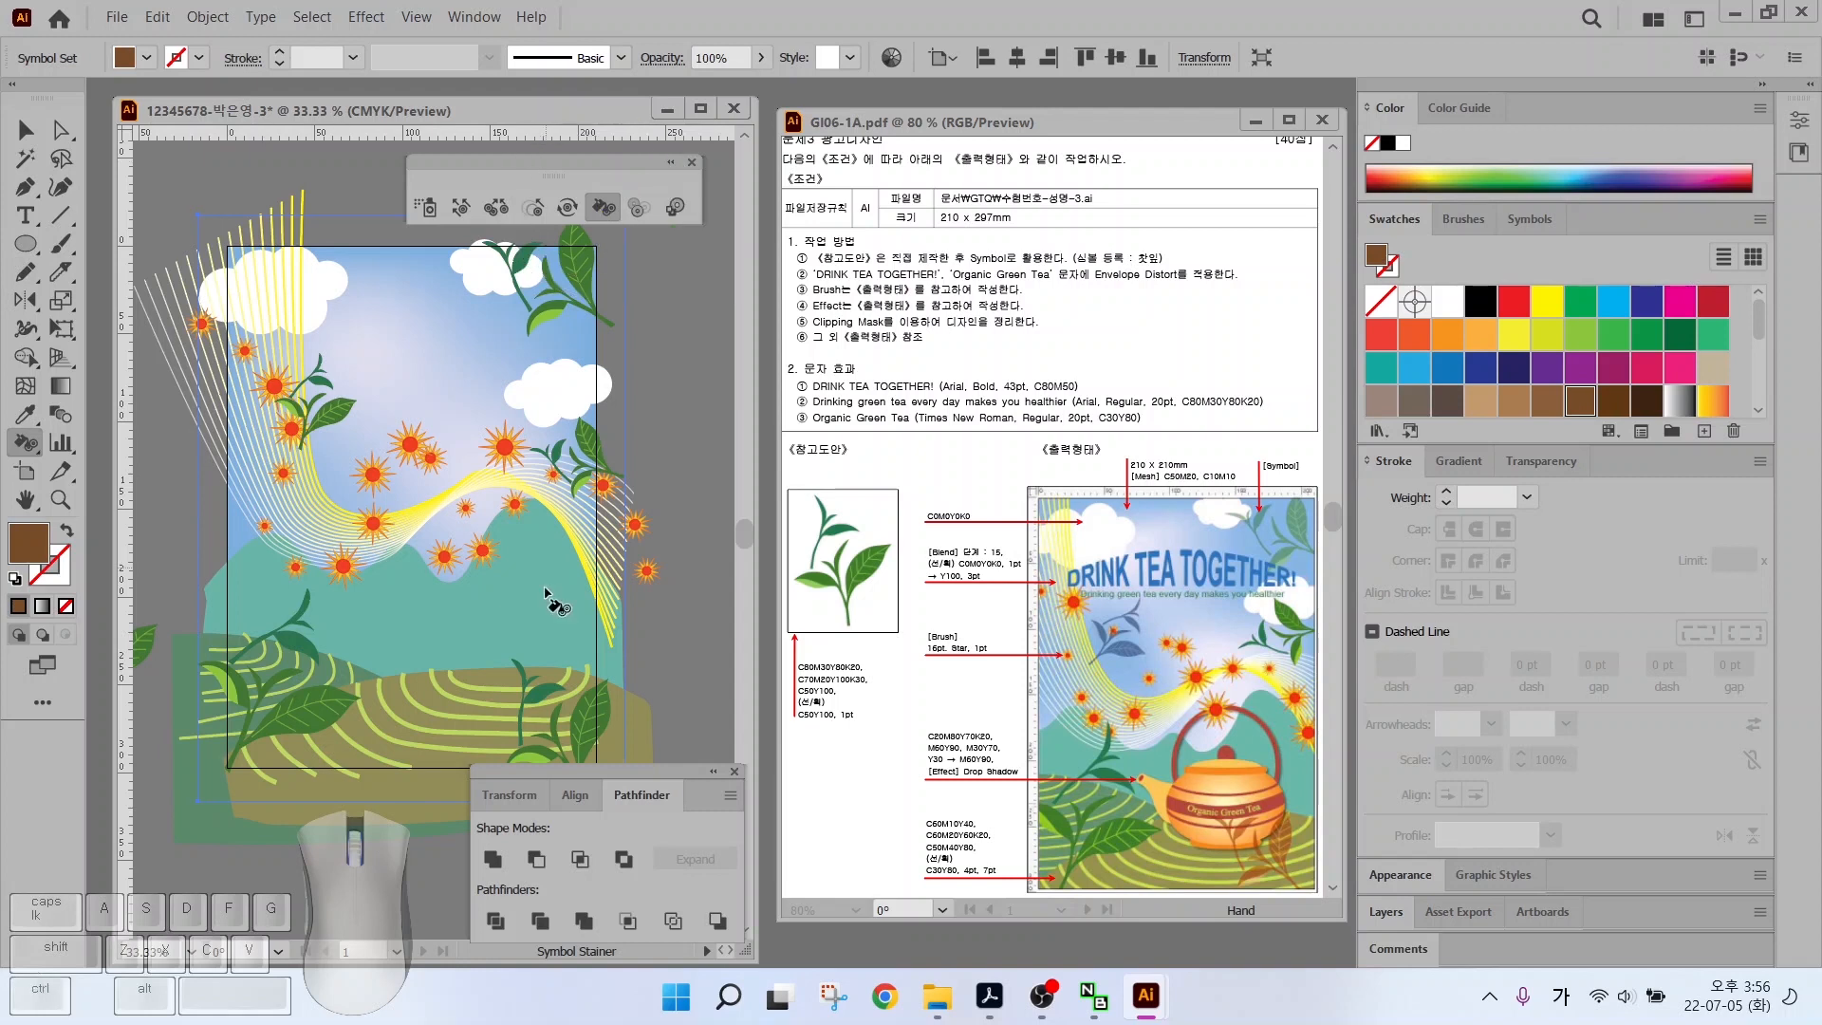
click(565, 719)
click(564, 716)
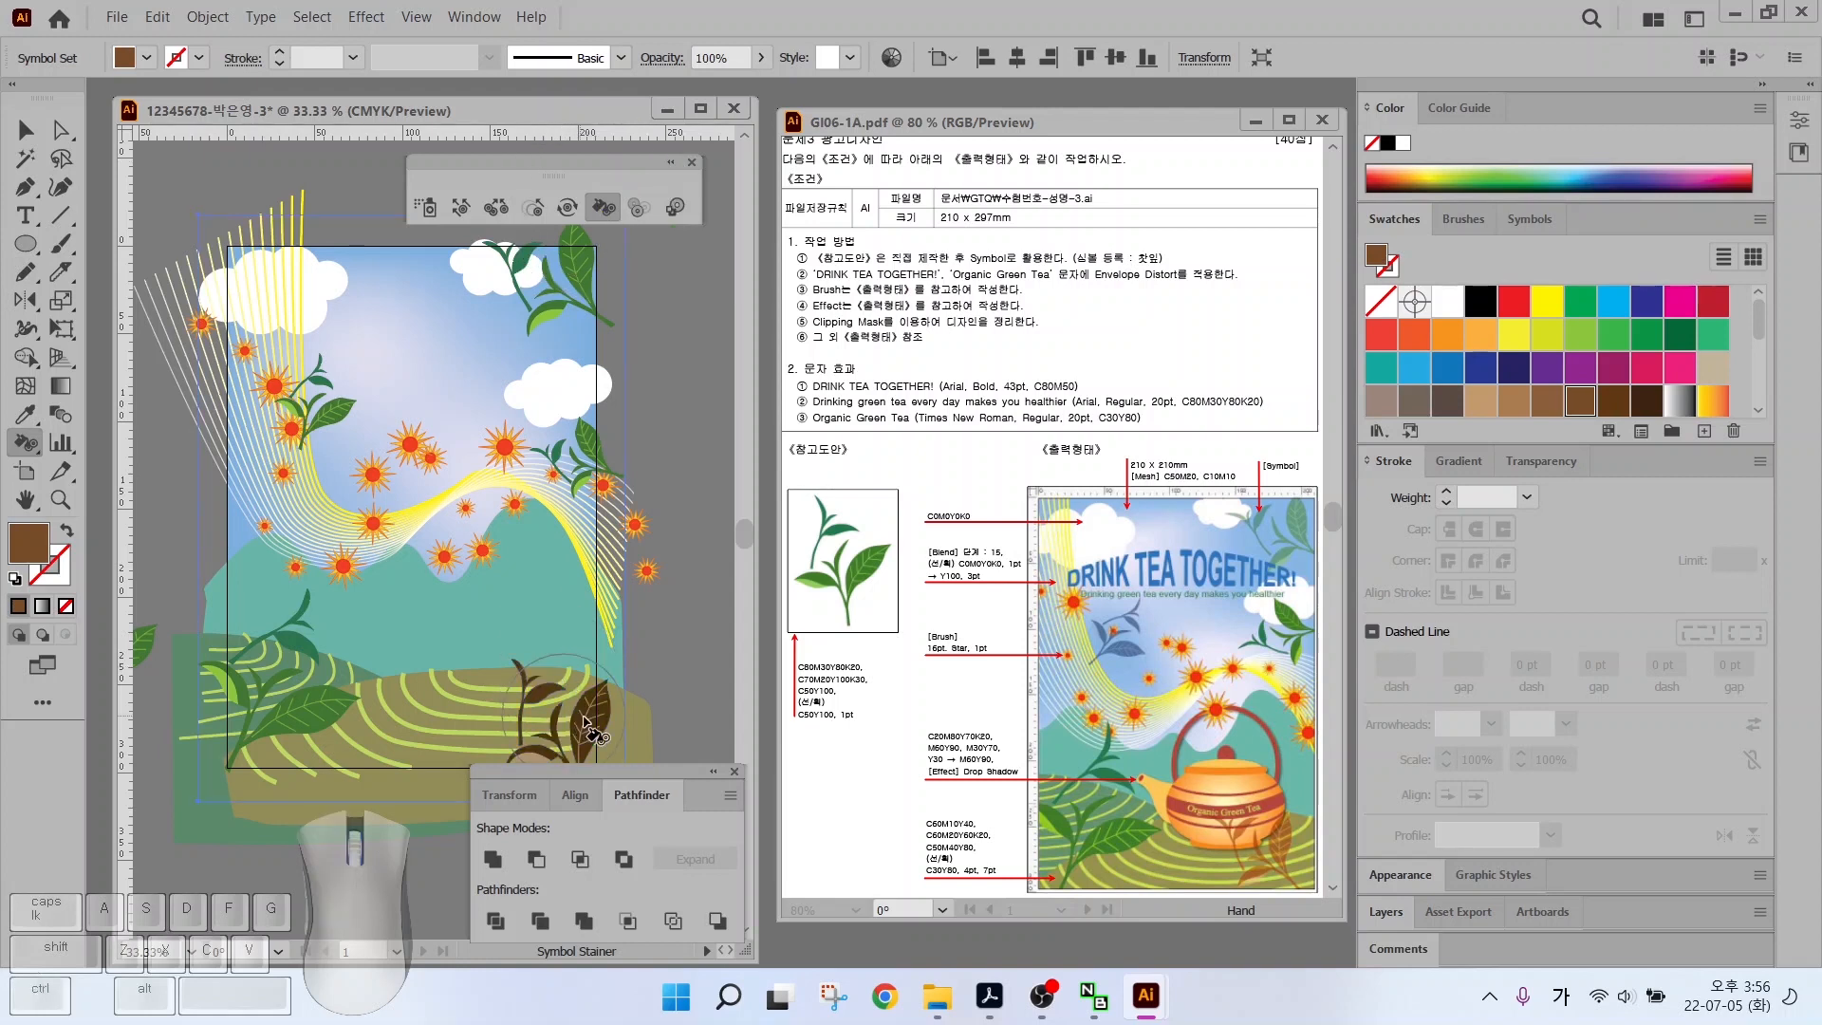
click(566, 712)
click(1481, 410)
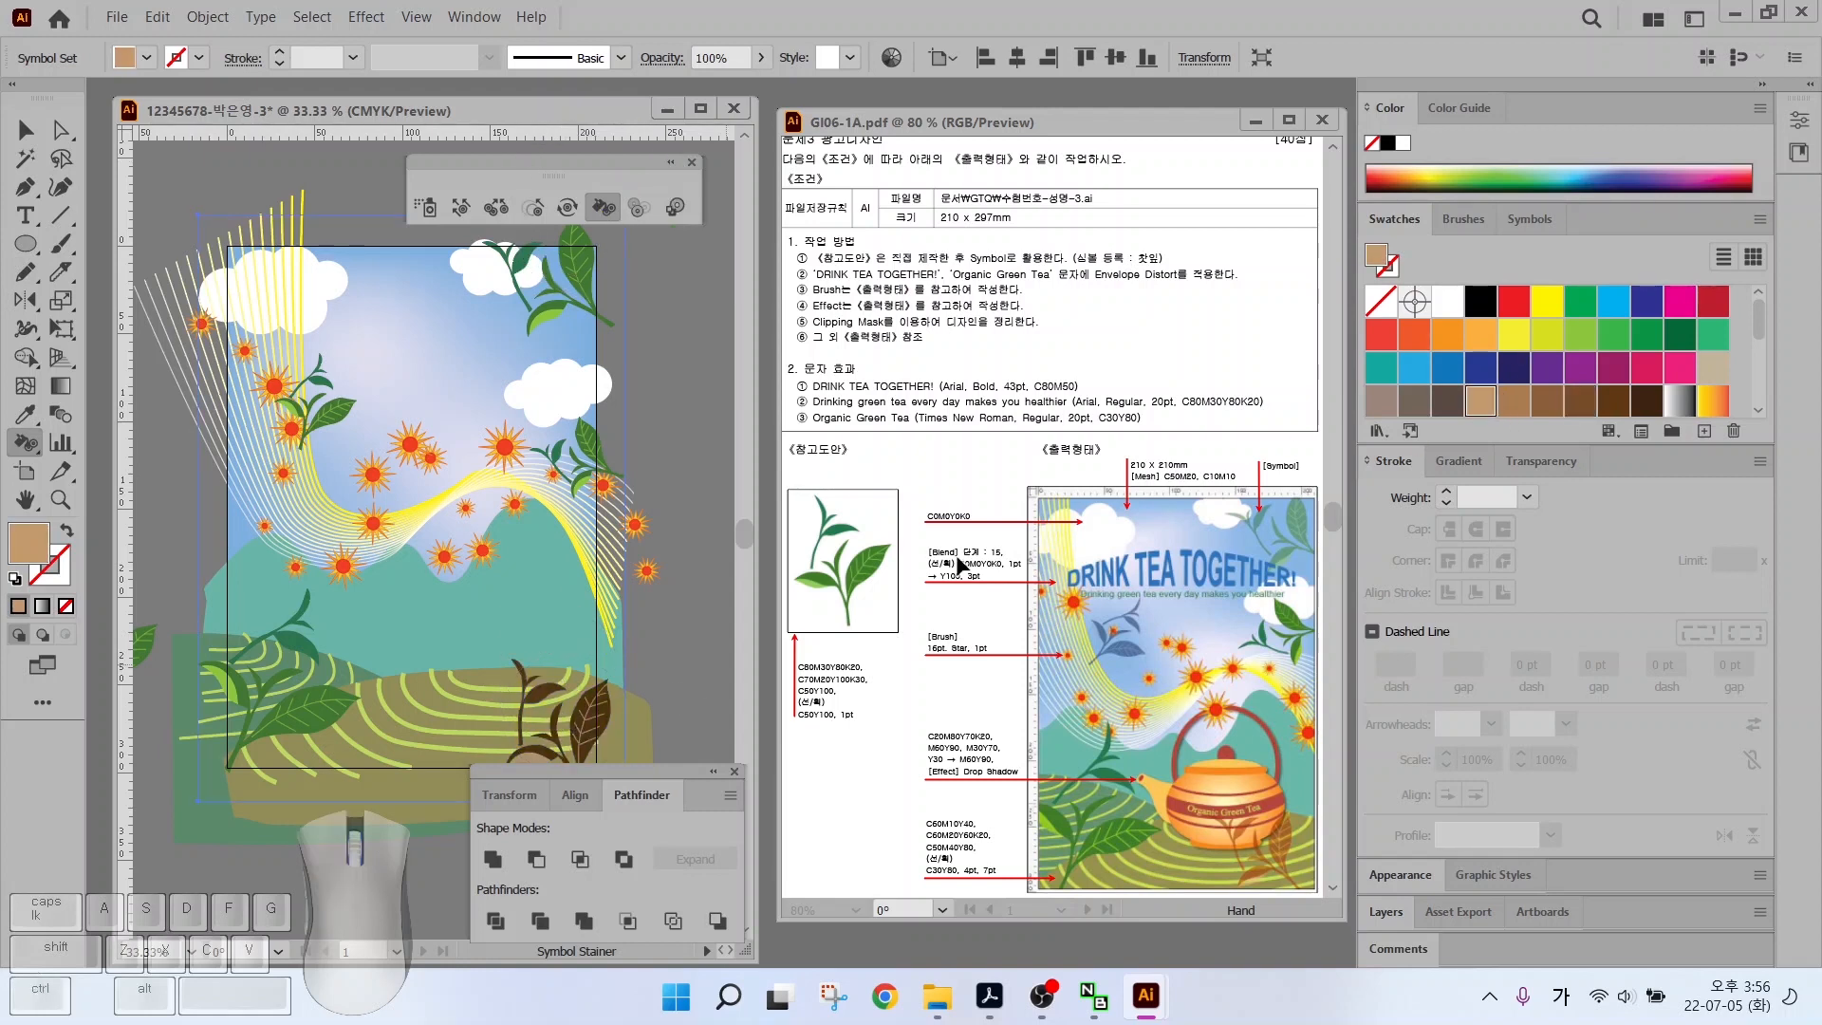
click(564, 708)
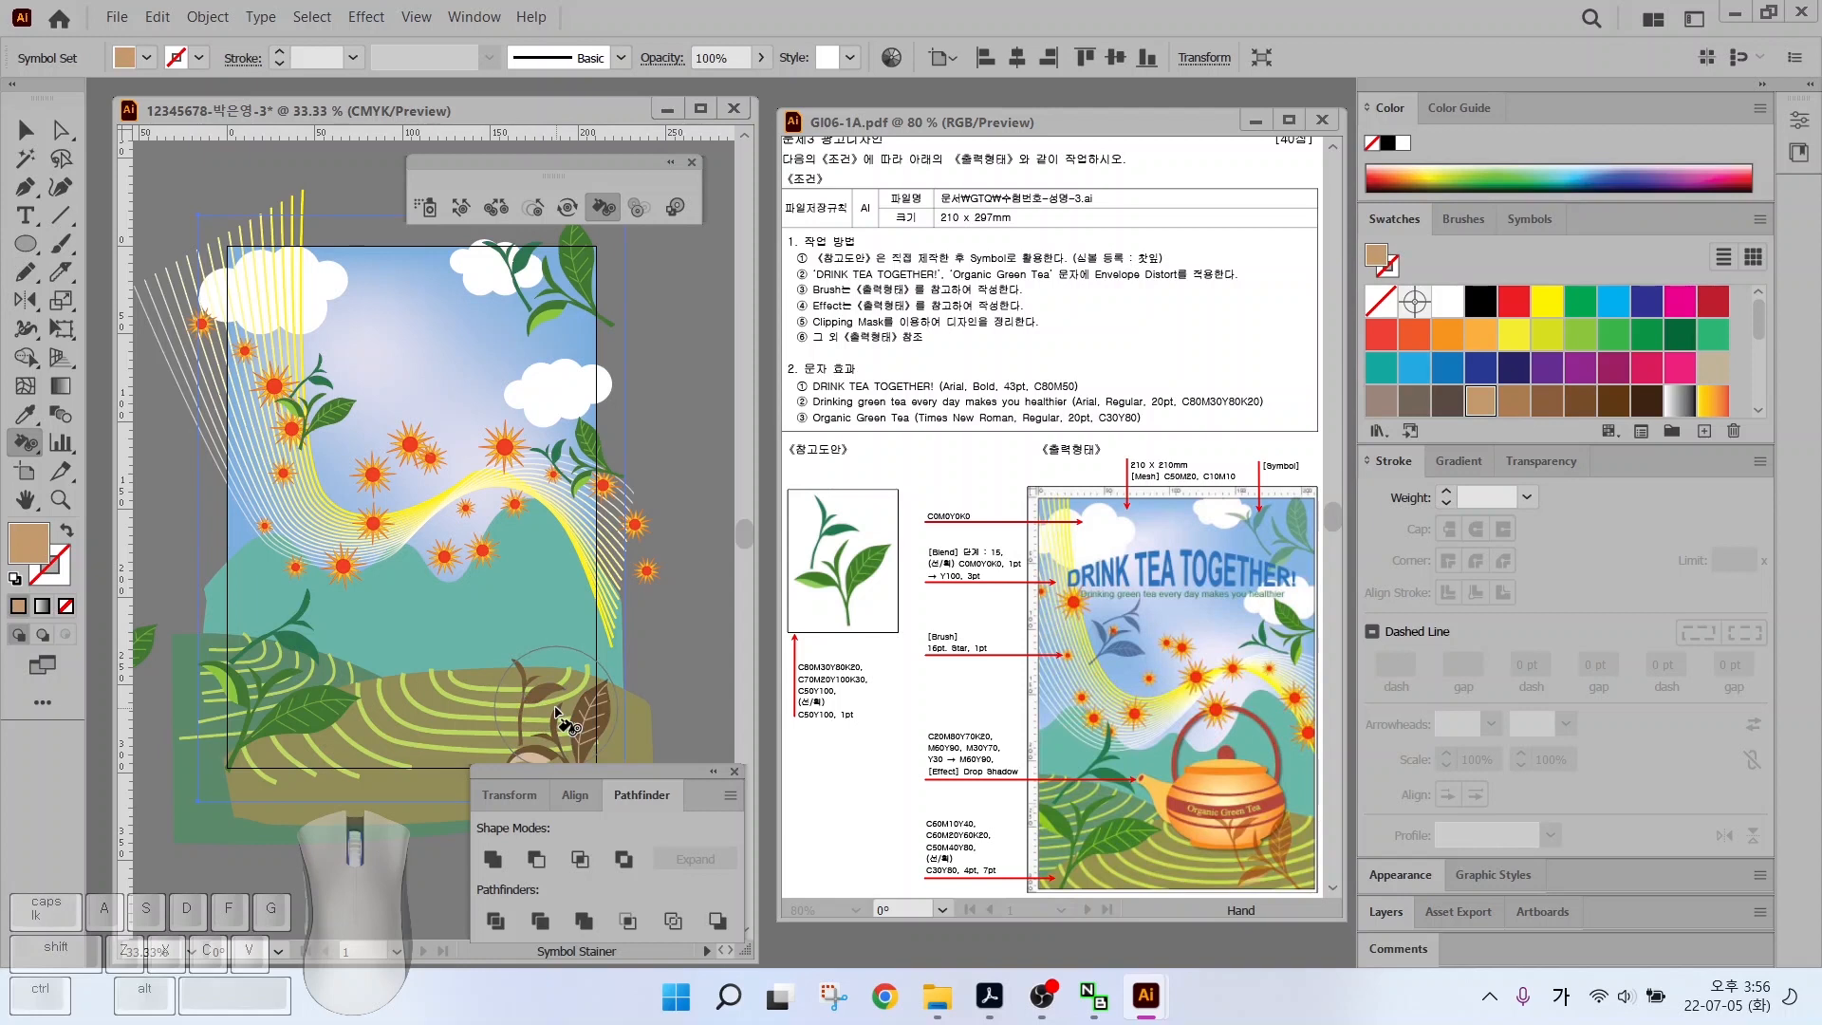
click(1434, 374)
click(313, 398)
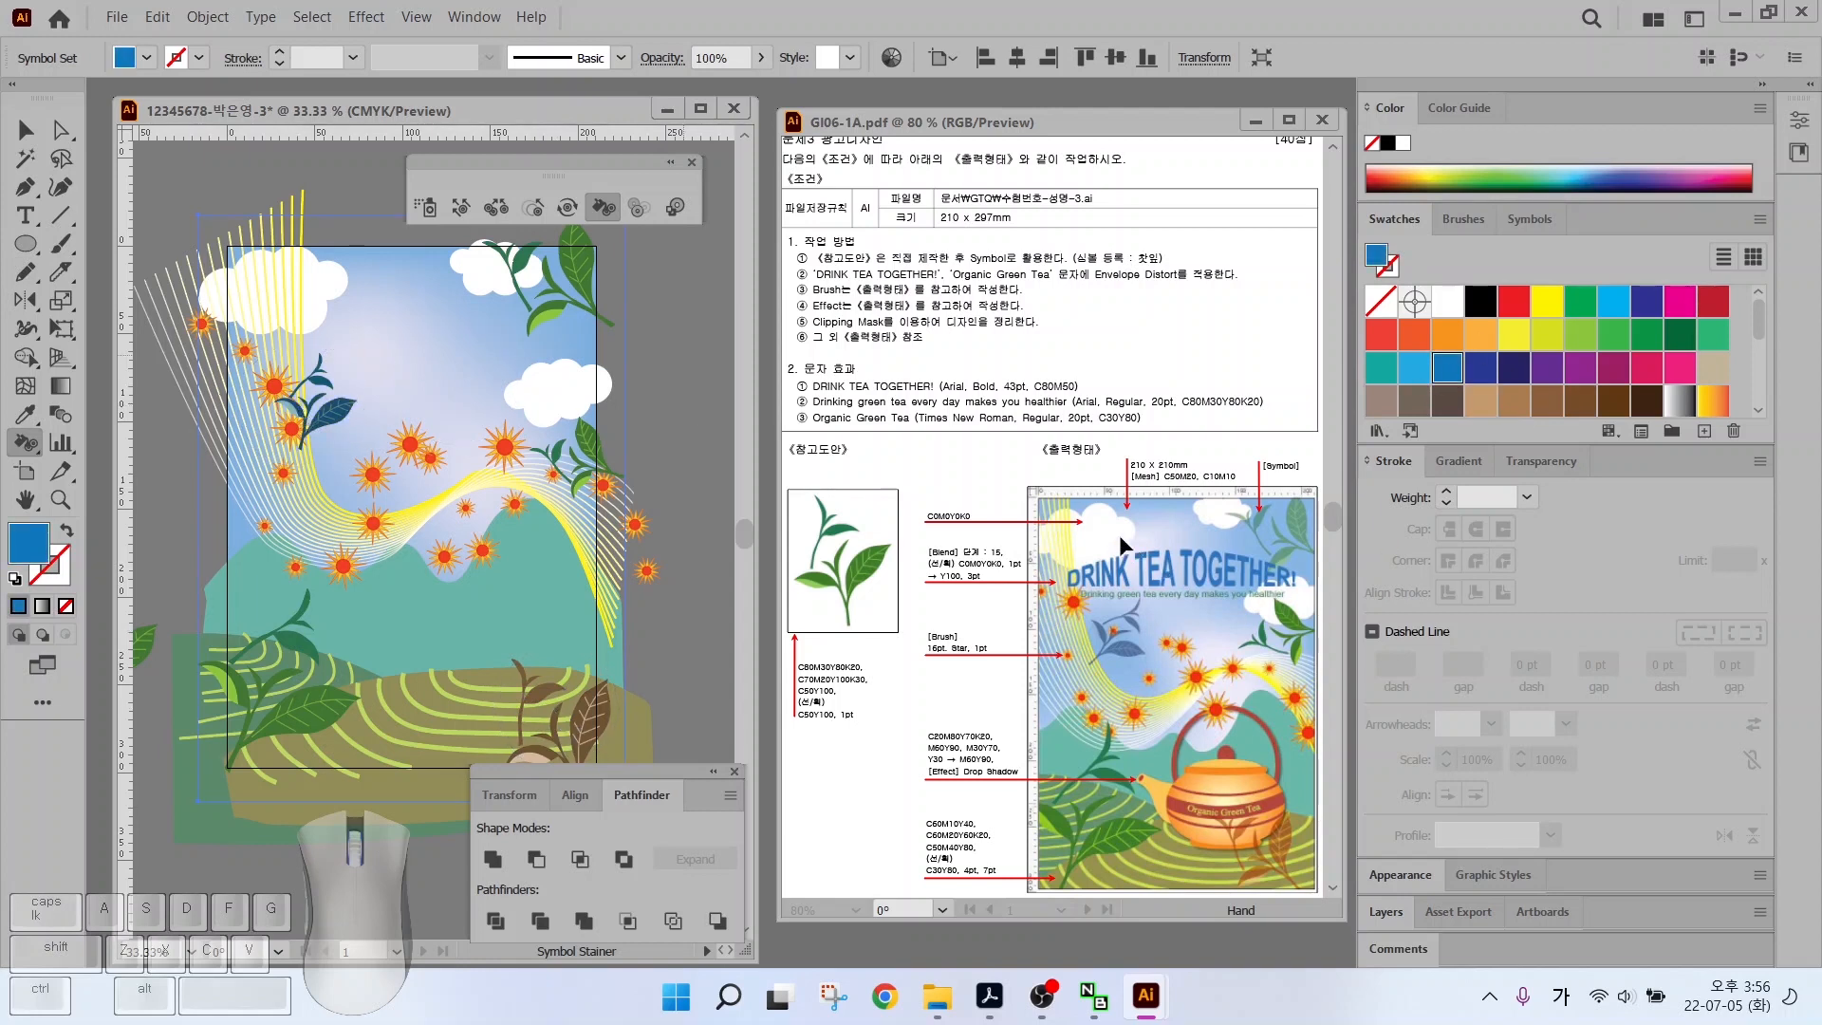
Fade the top-right and brown lower-right leaves with the Symbol Screener, restoring the blue leaf's opacity
click(641, 207)
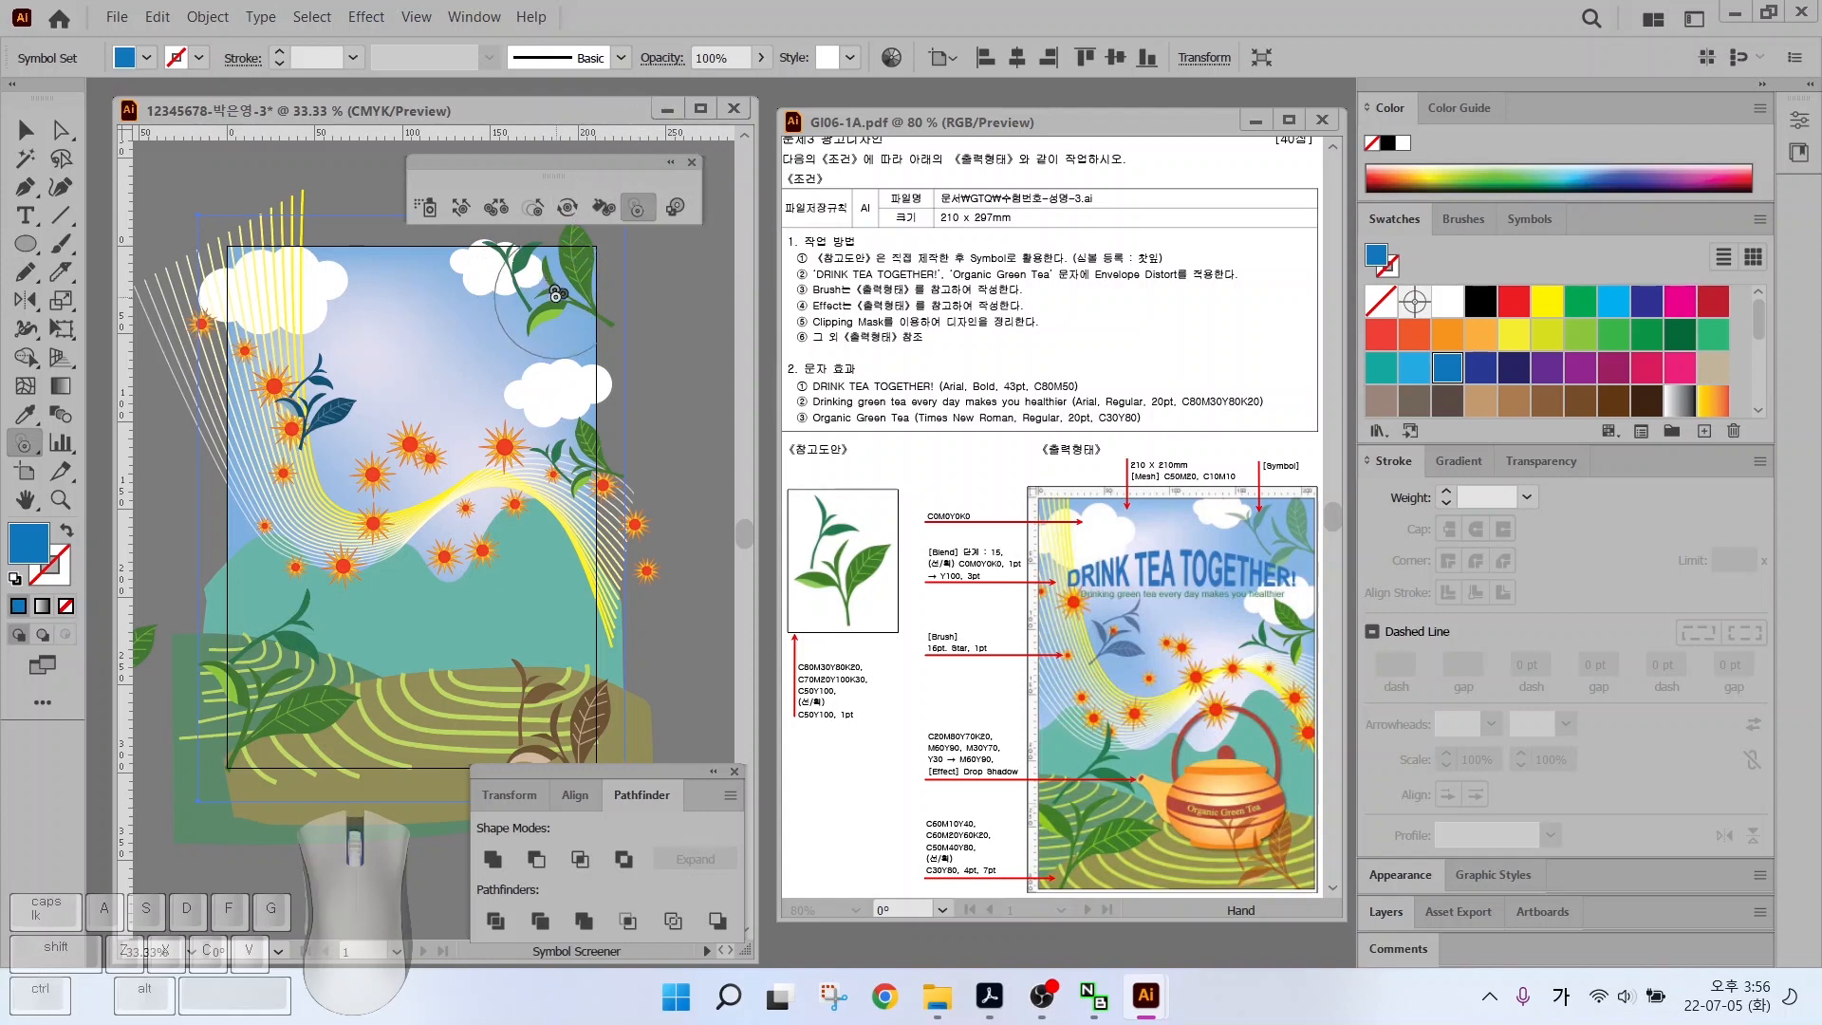
key(ctrl)
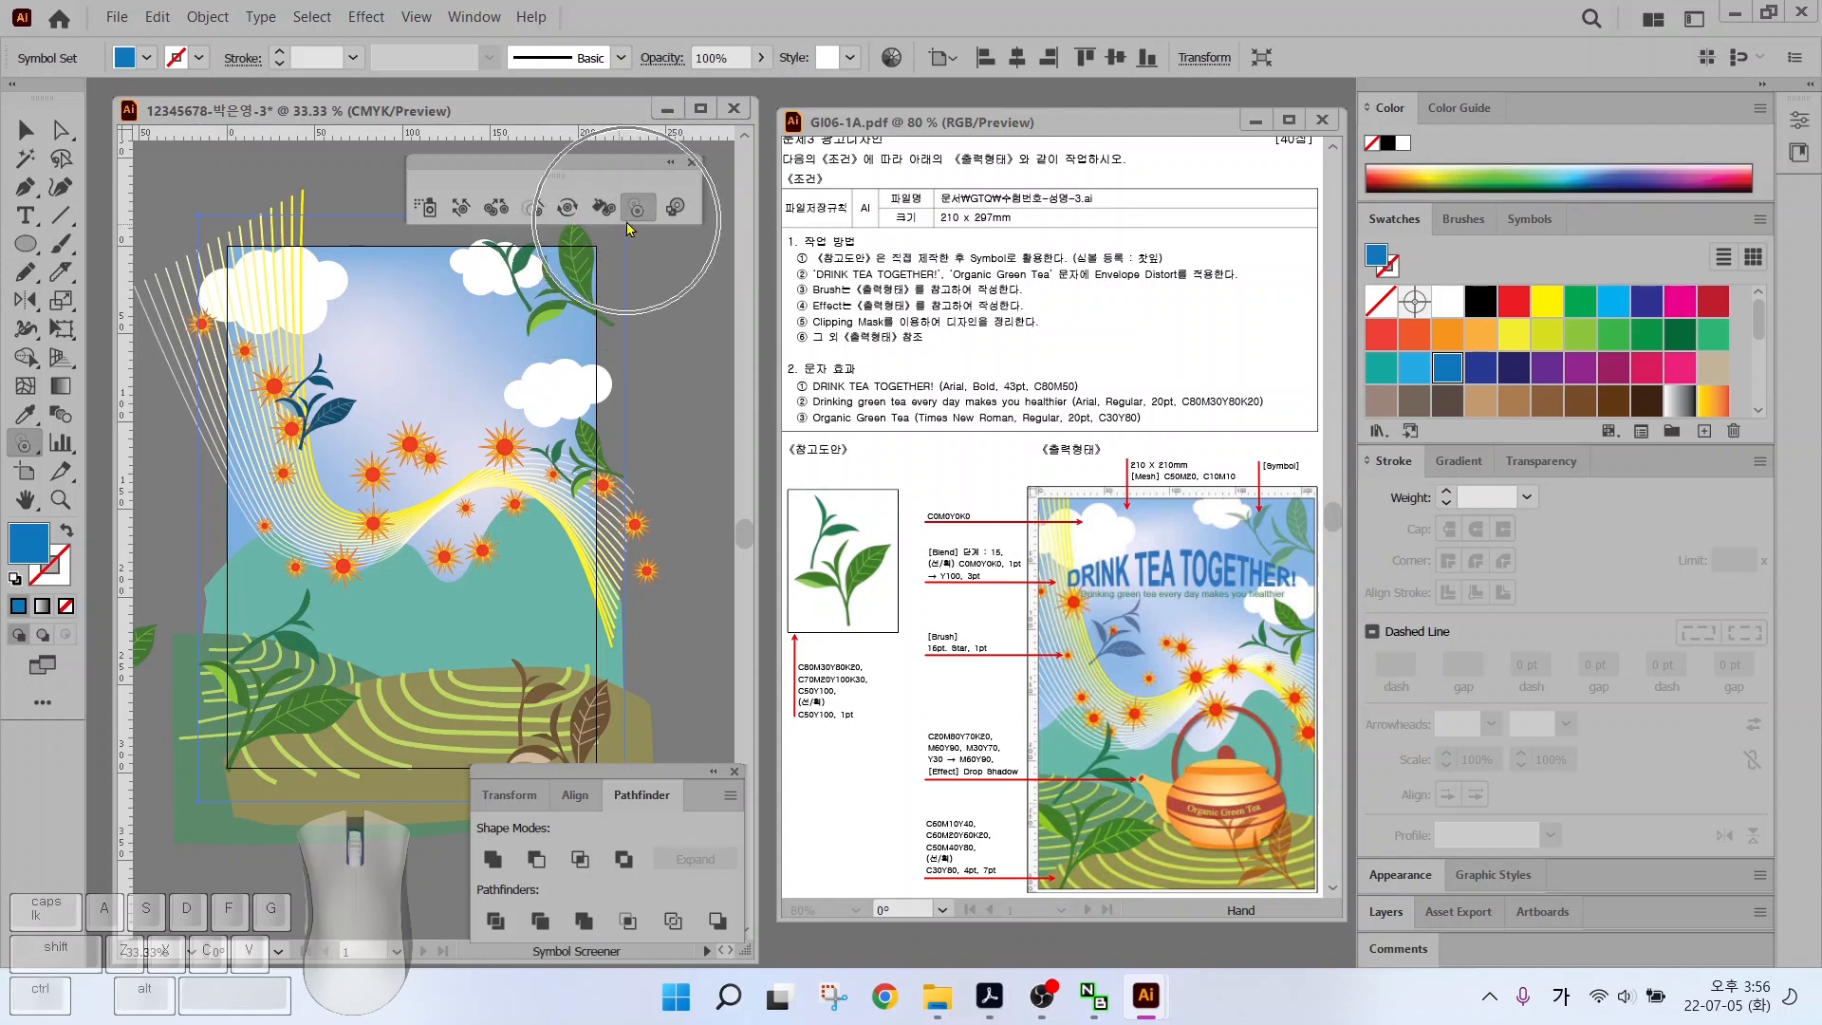
drag(585, 272, 562, 295)
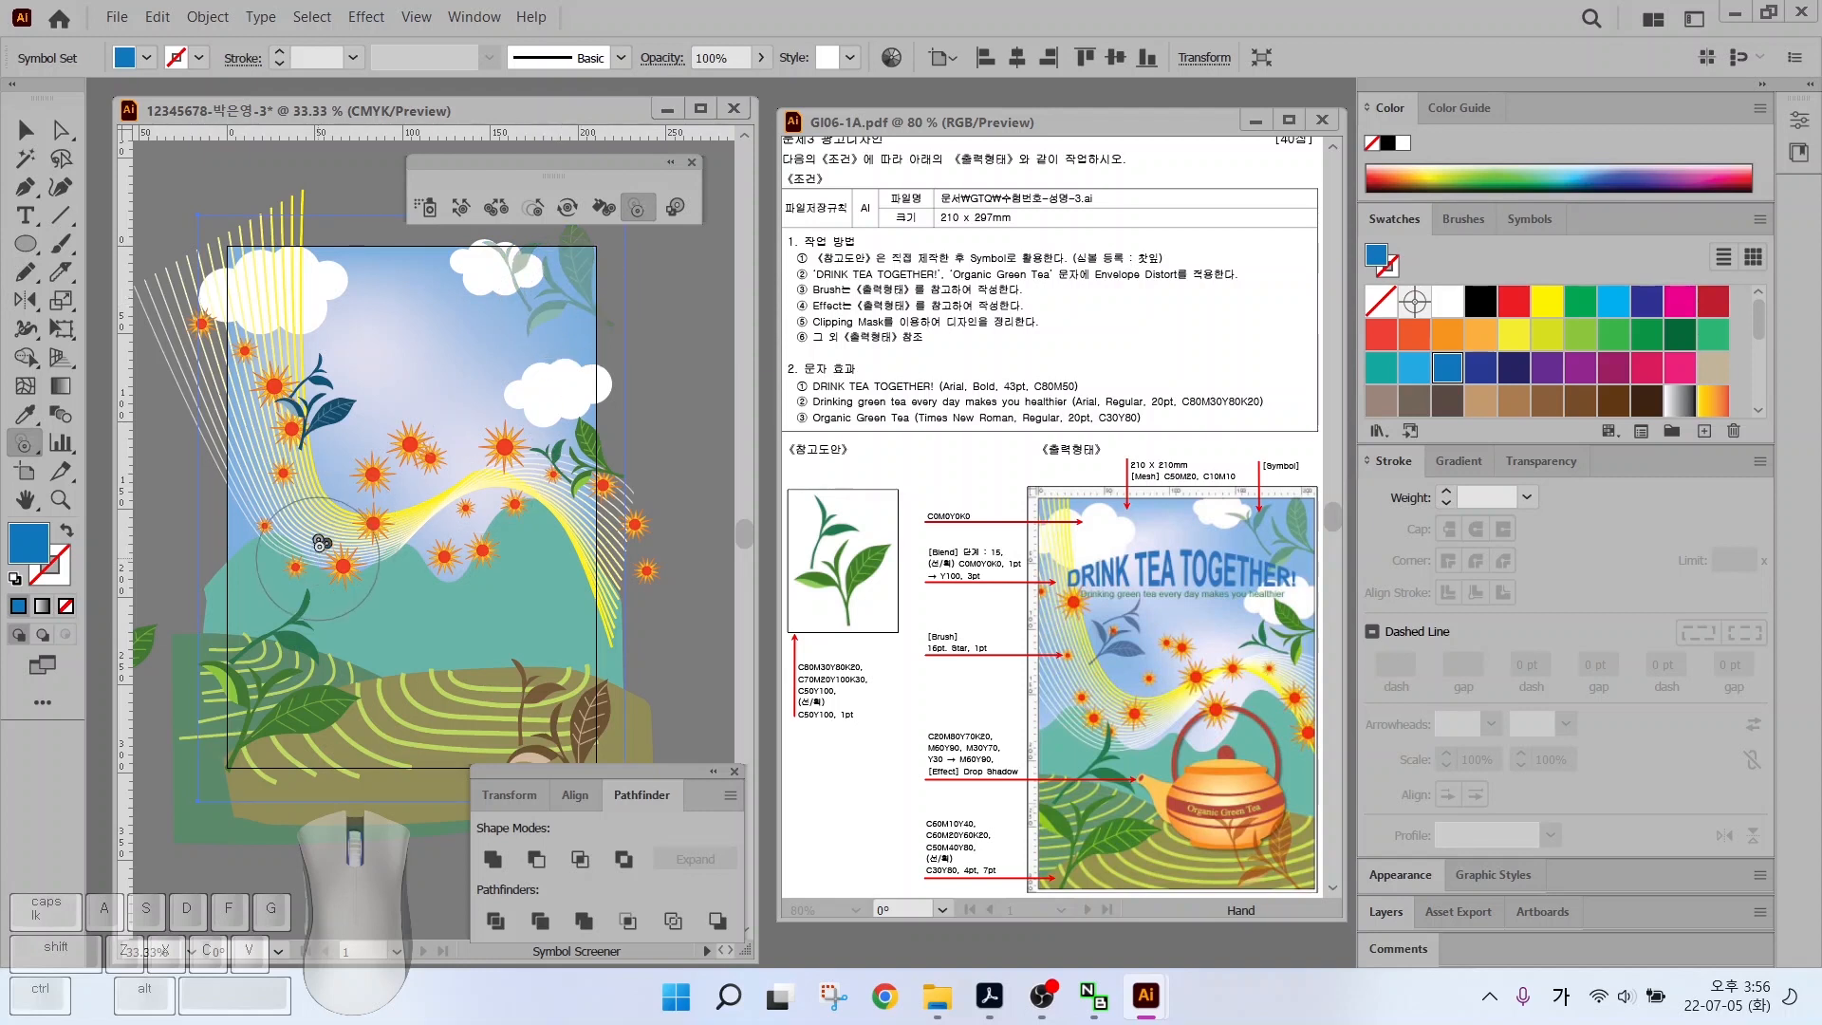
click(316, 414)
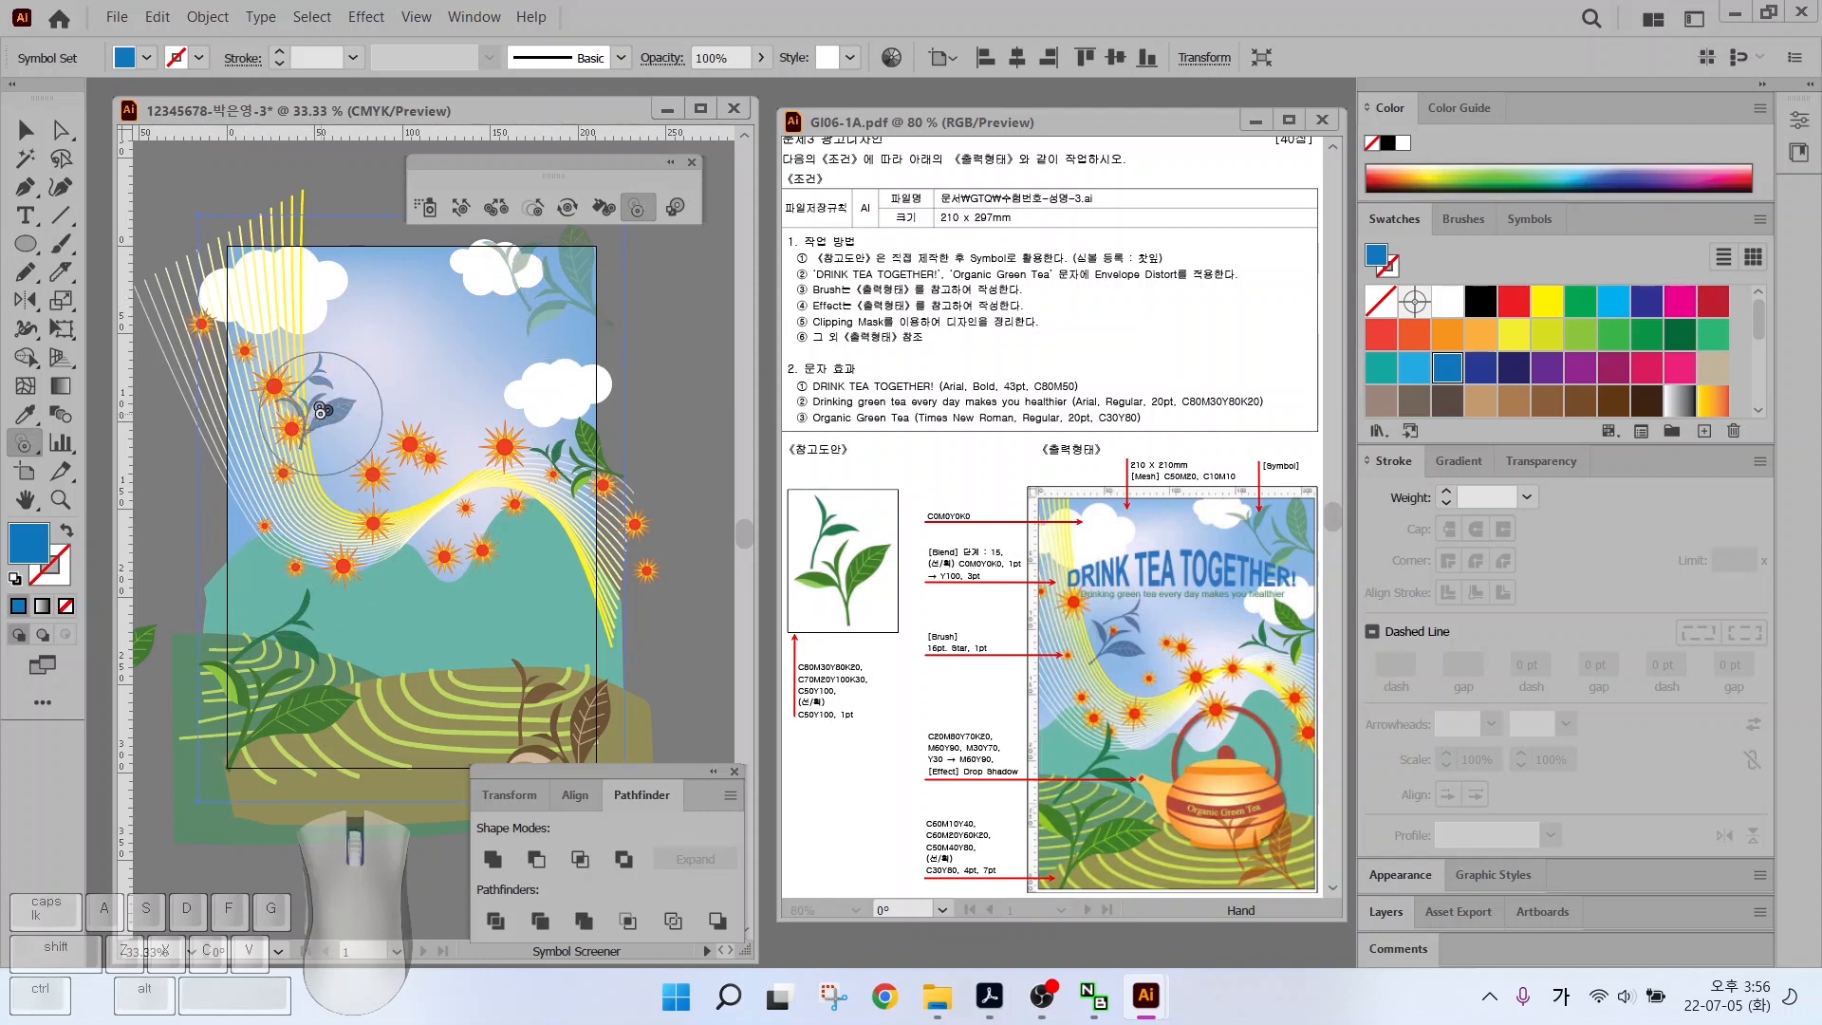
alt+click(313, 411)
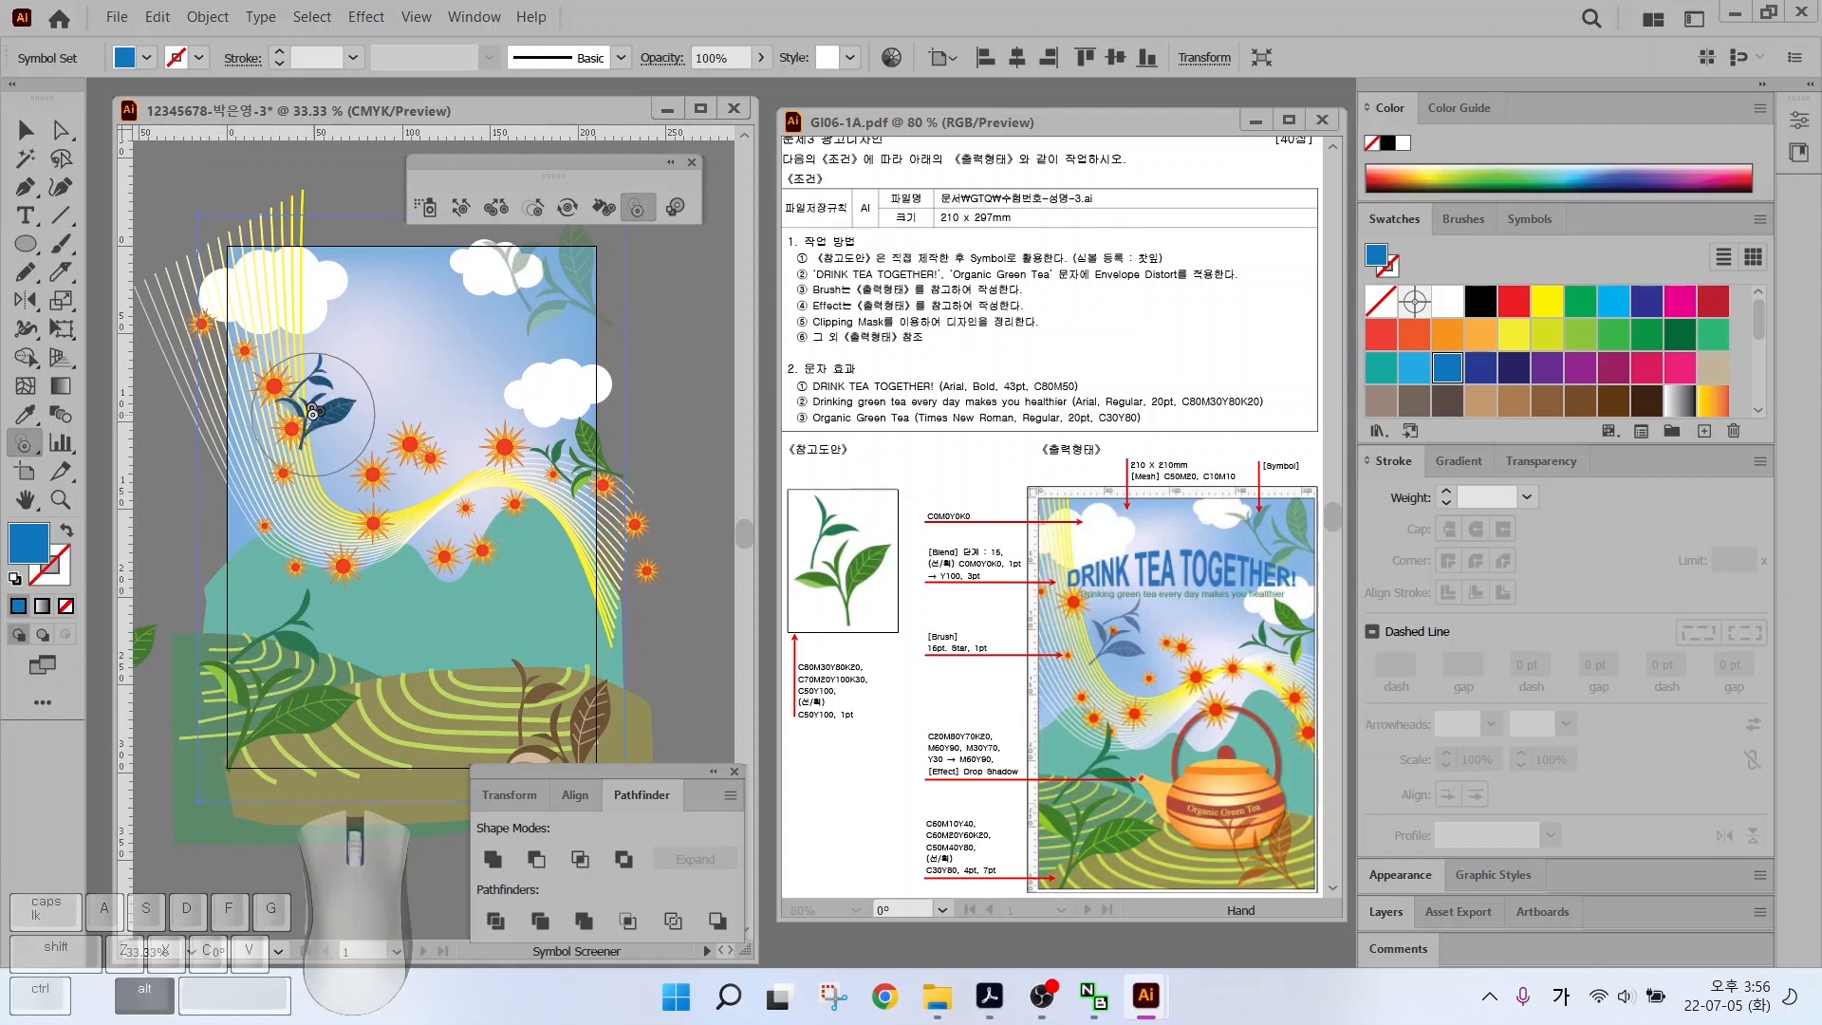
click(593, 728)
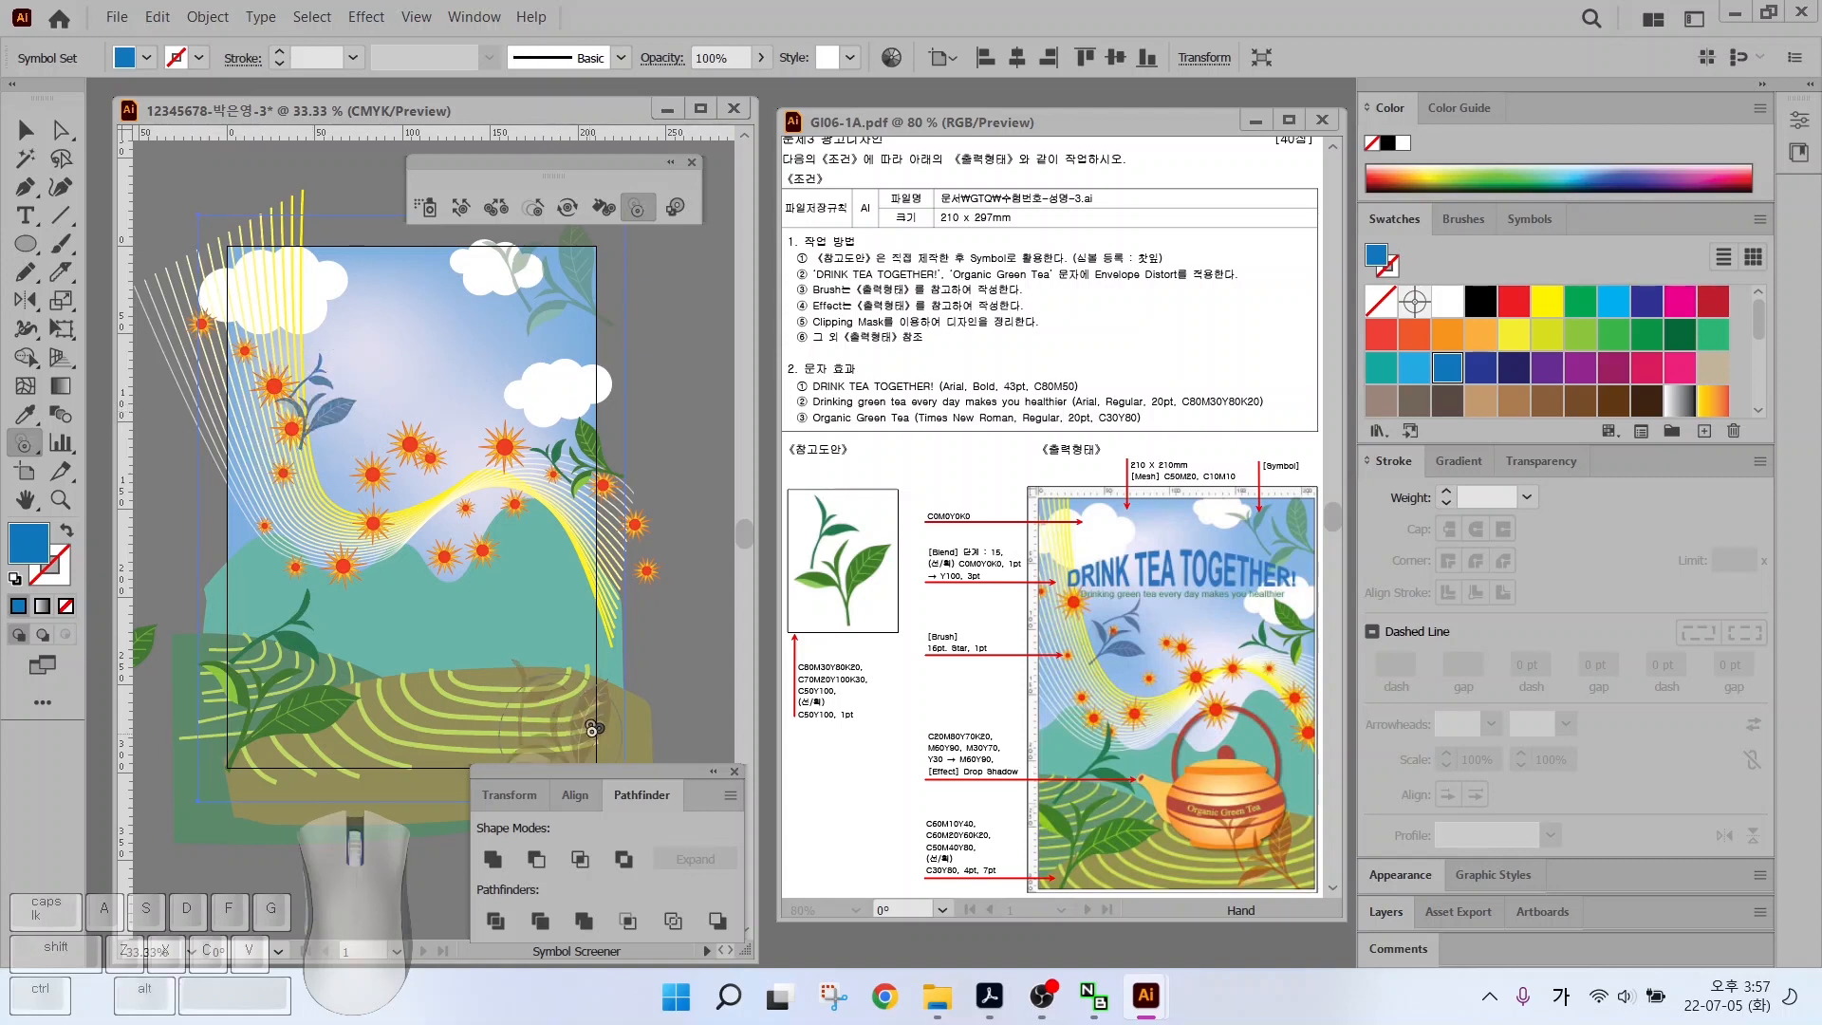
Type the title 'DRINK TEA TOGETHER!' on the poster
key(v)
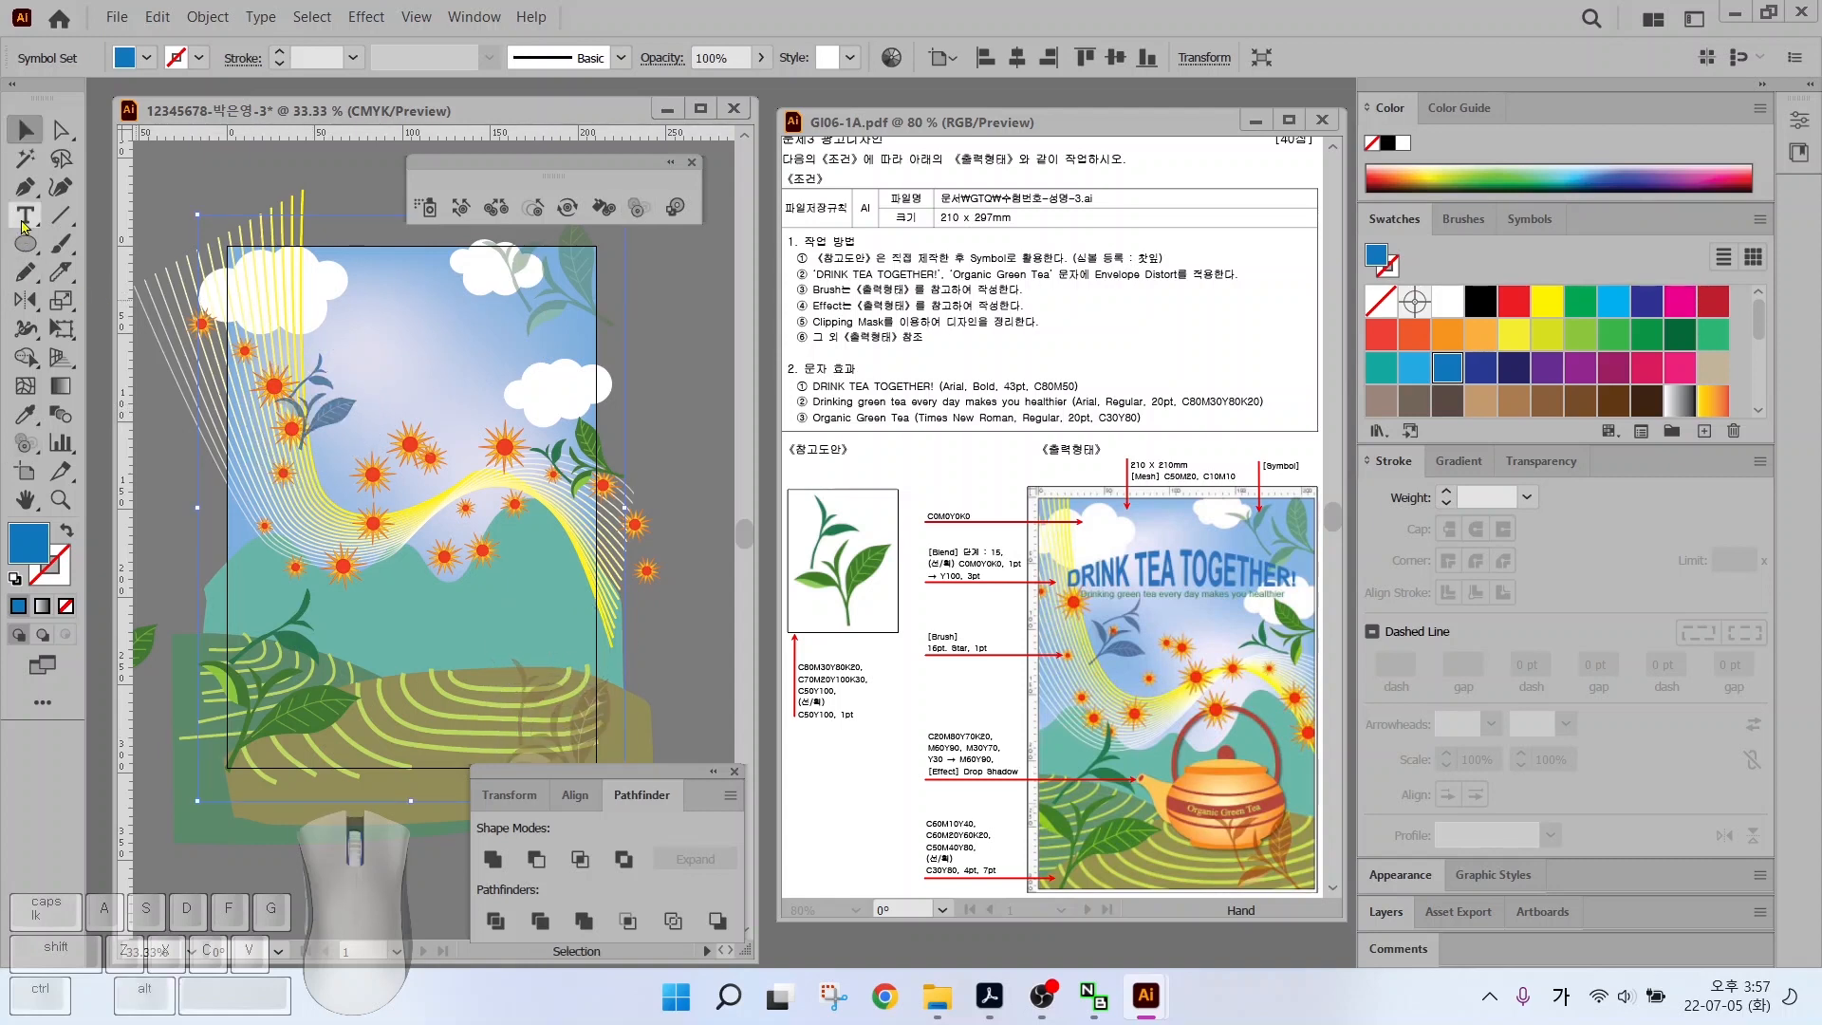
click(23, 221)
click(357, 368)
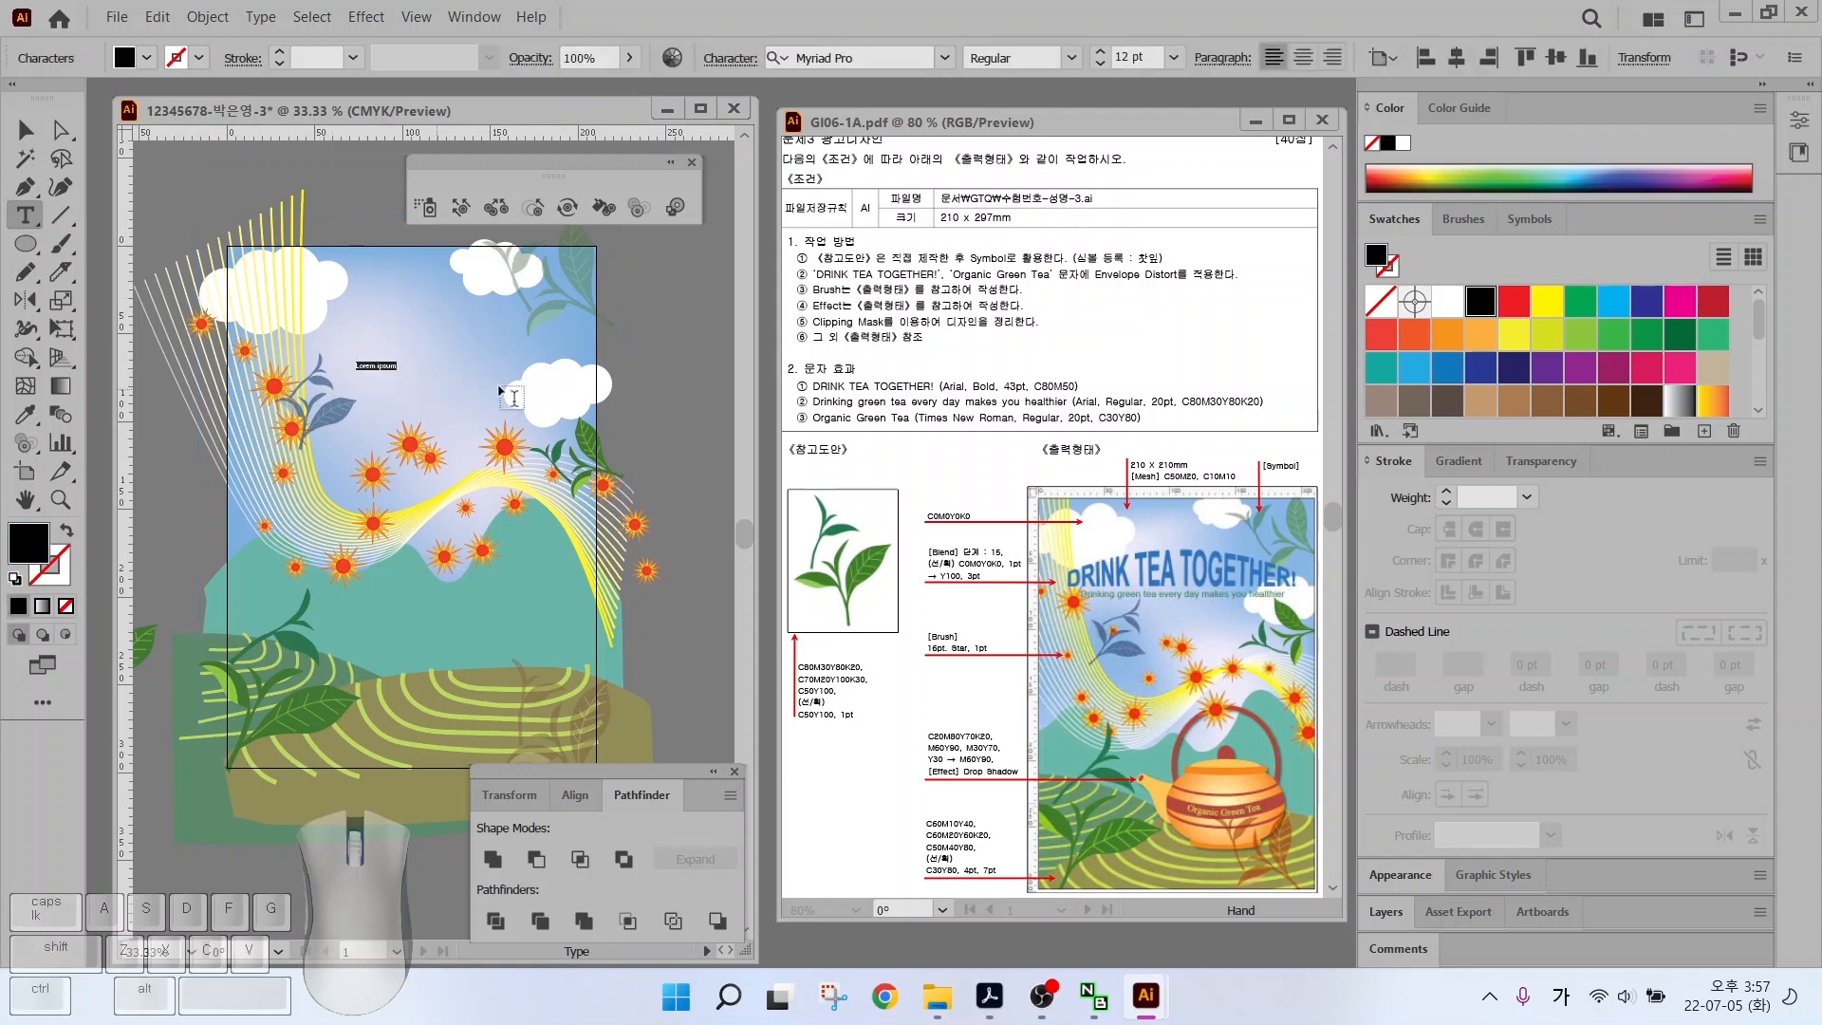
key(alt)
drag(796, 387, 1157, 389)
mouse_move(986, 334)
mouse_down()
mouse_move(962, 378)
mouse_move(1022, 372)
mouse_up()
drag(1116, 333, 1059, 370)
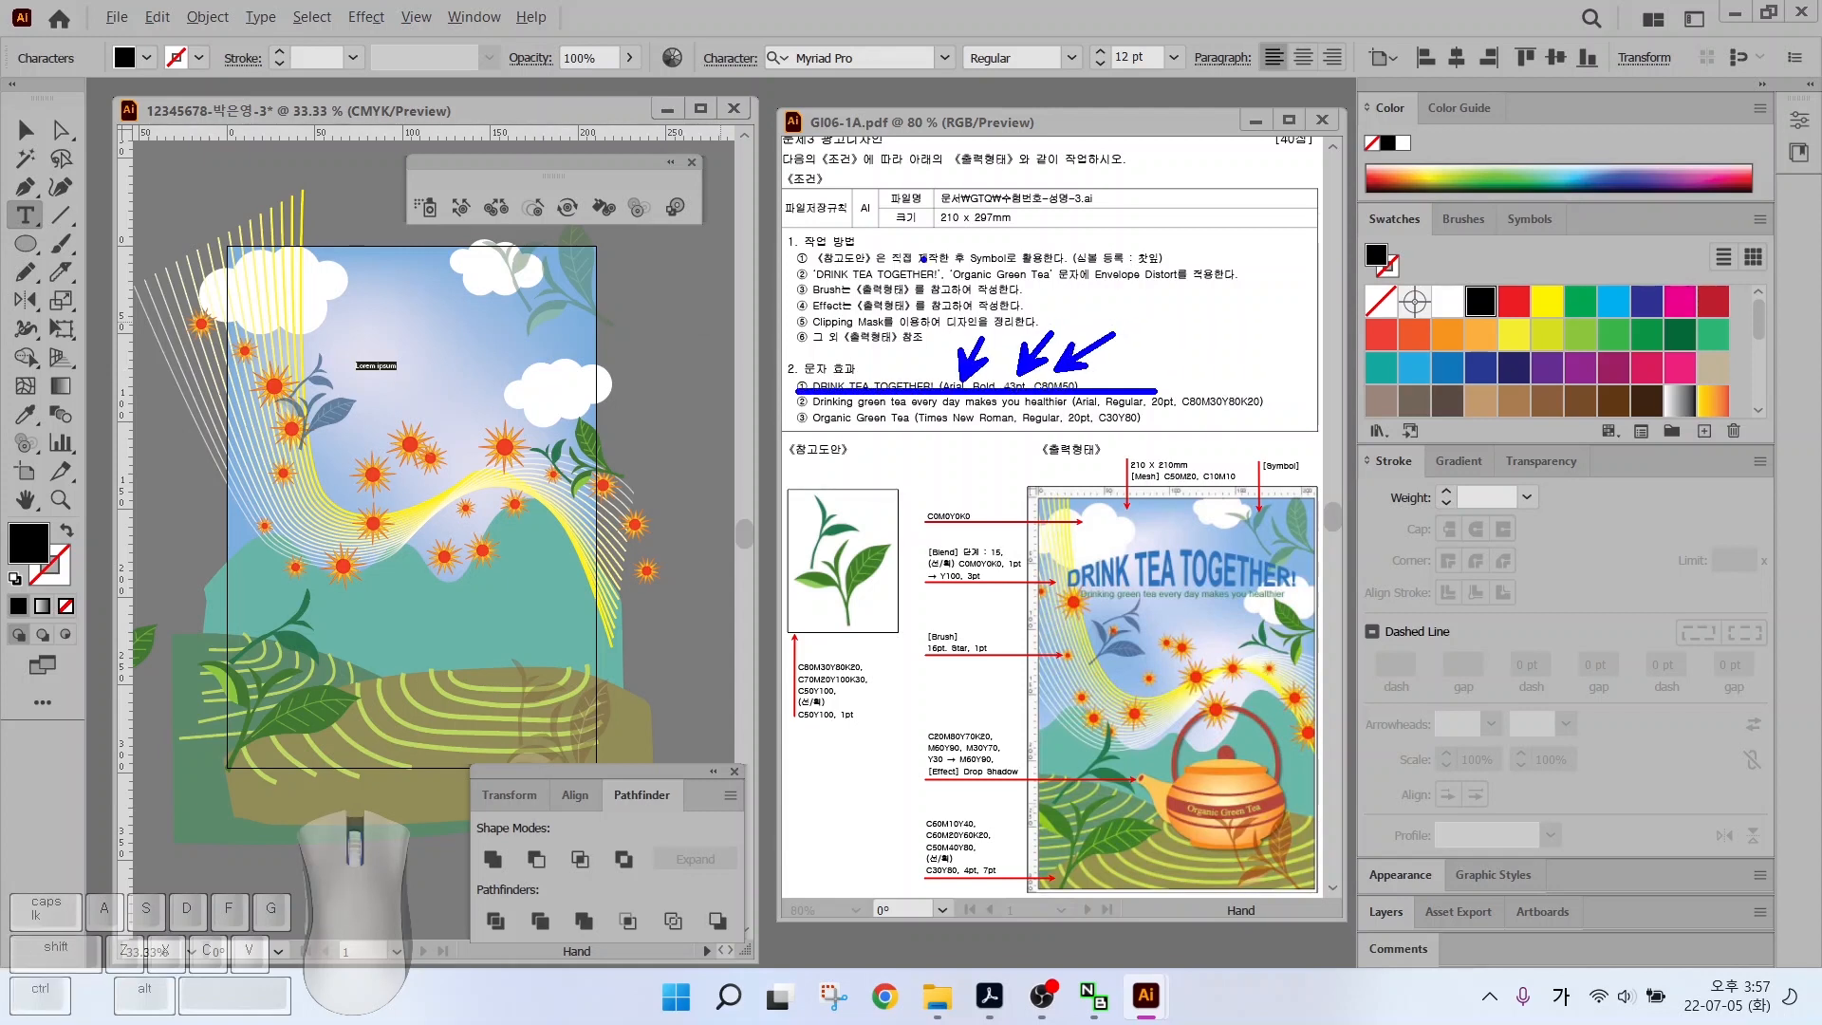
key(Escape)
key(BackSpace)
text(DRINK TEA)
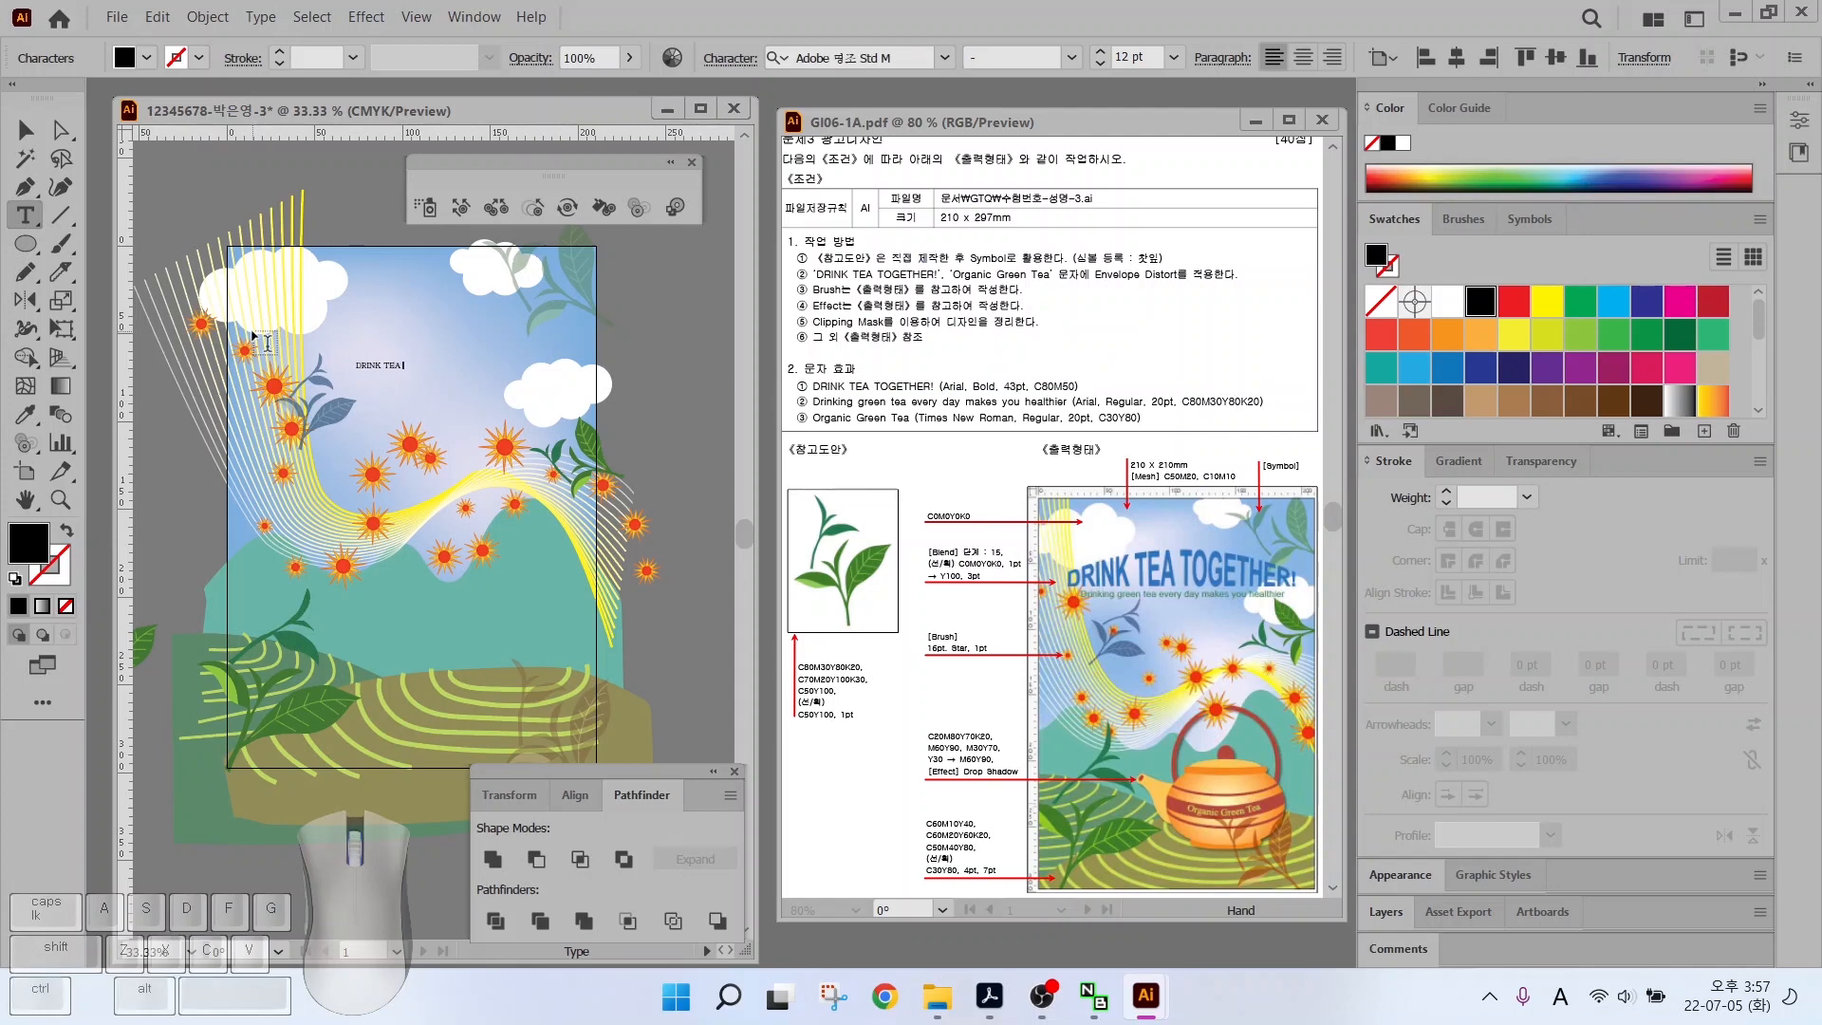
text( TOGETHER!)
key(Escape)
Set the title to Arial Bold at 43 pt
key(ctrl+equal)
key(ctrl+equal)
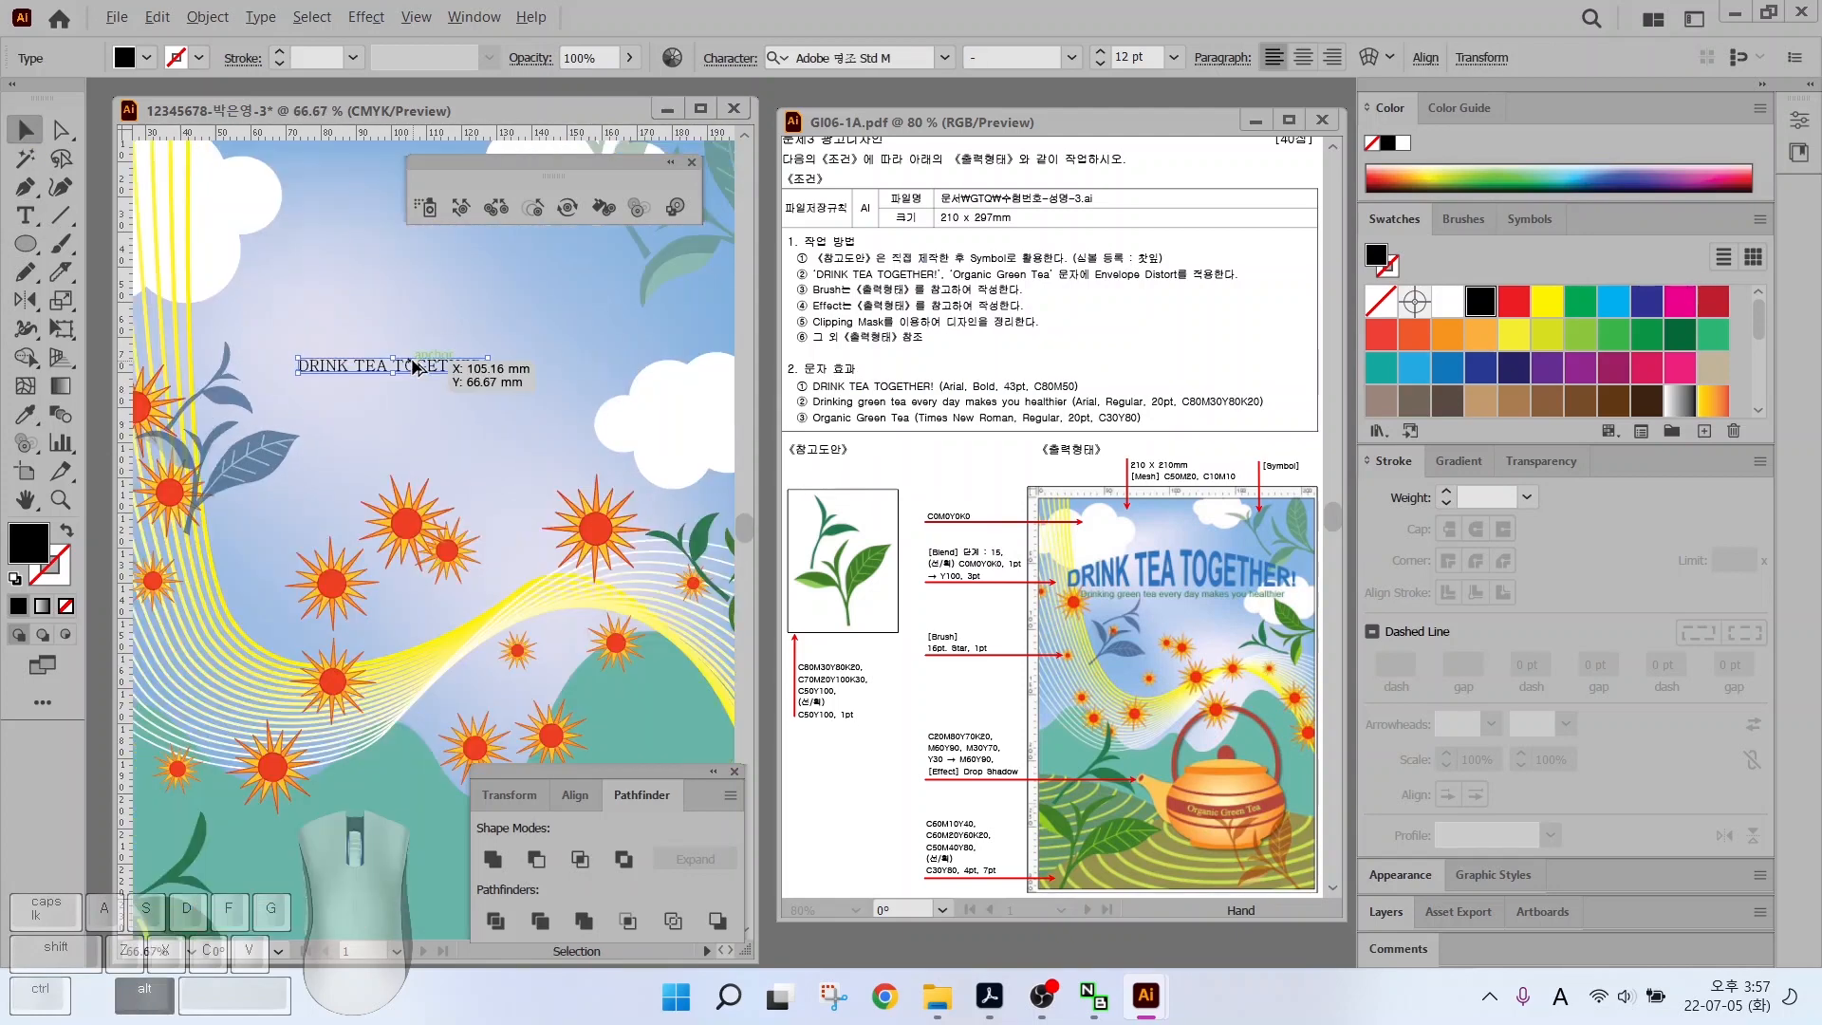
click(945, 59)
scroll(953, 281, up, 15)
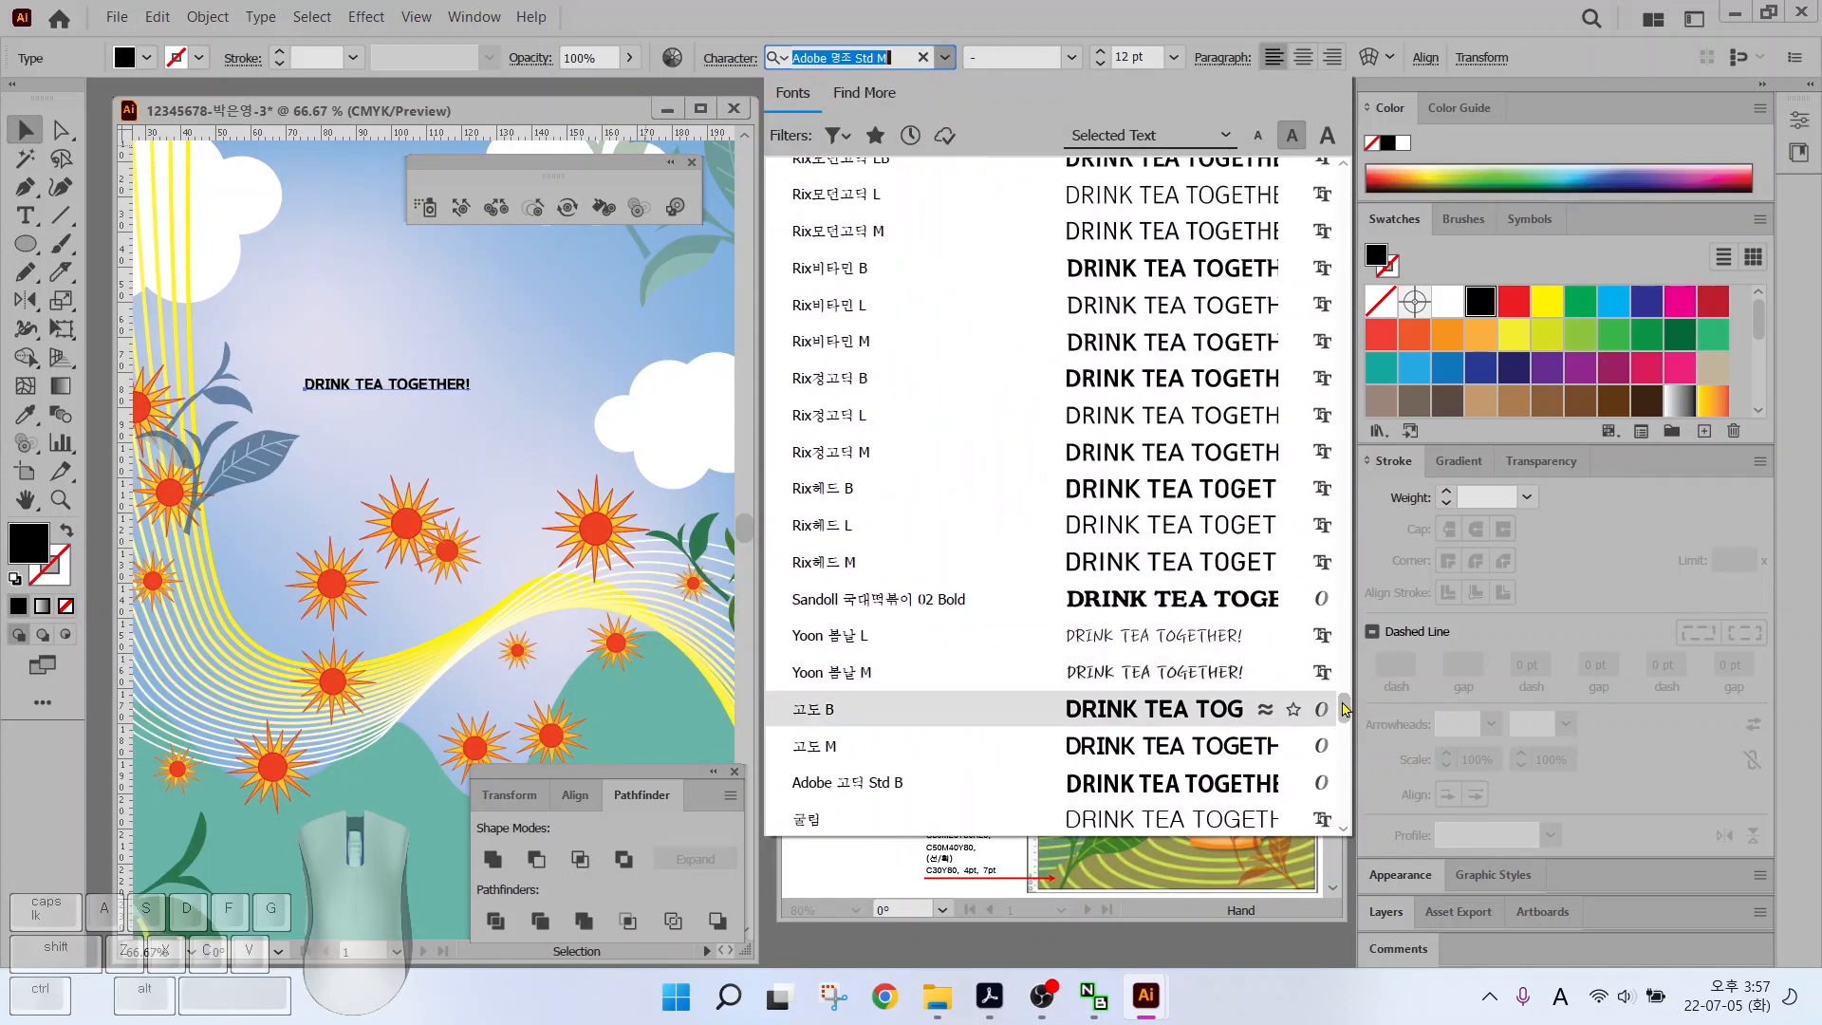
click(816, 175)
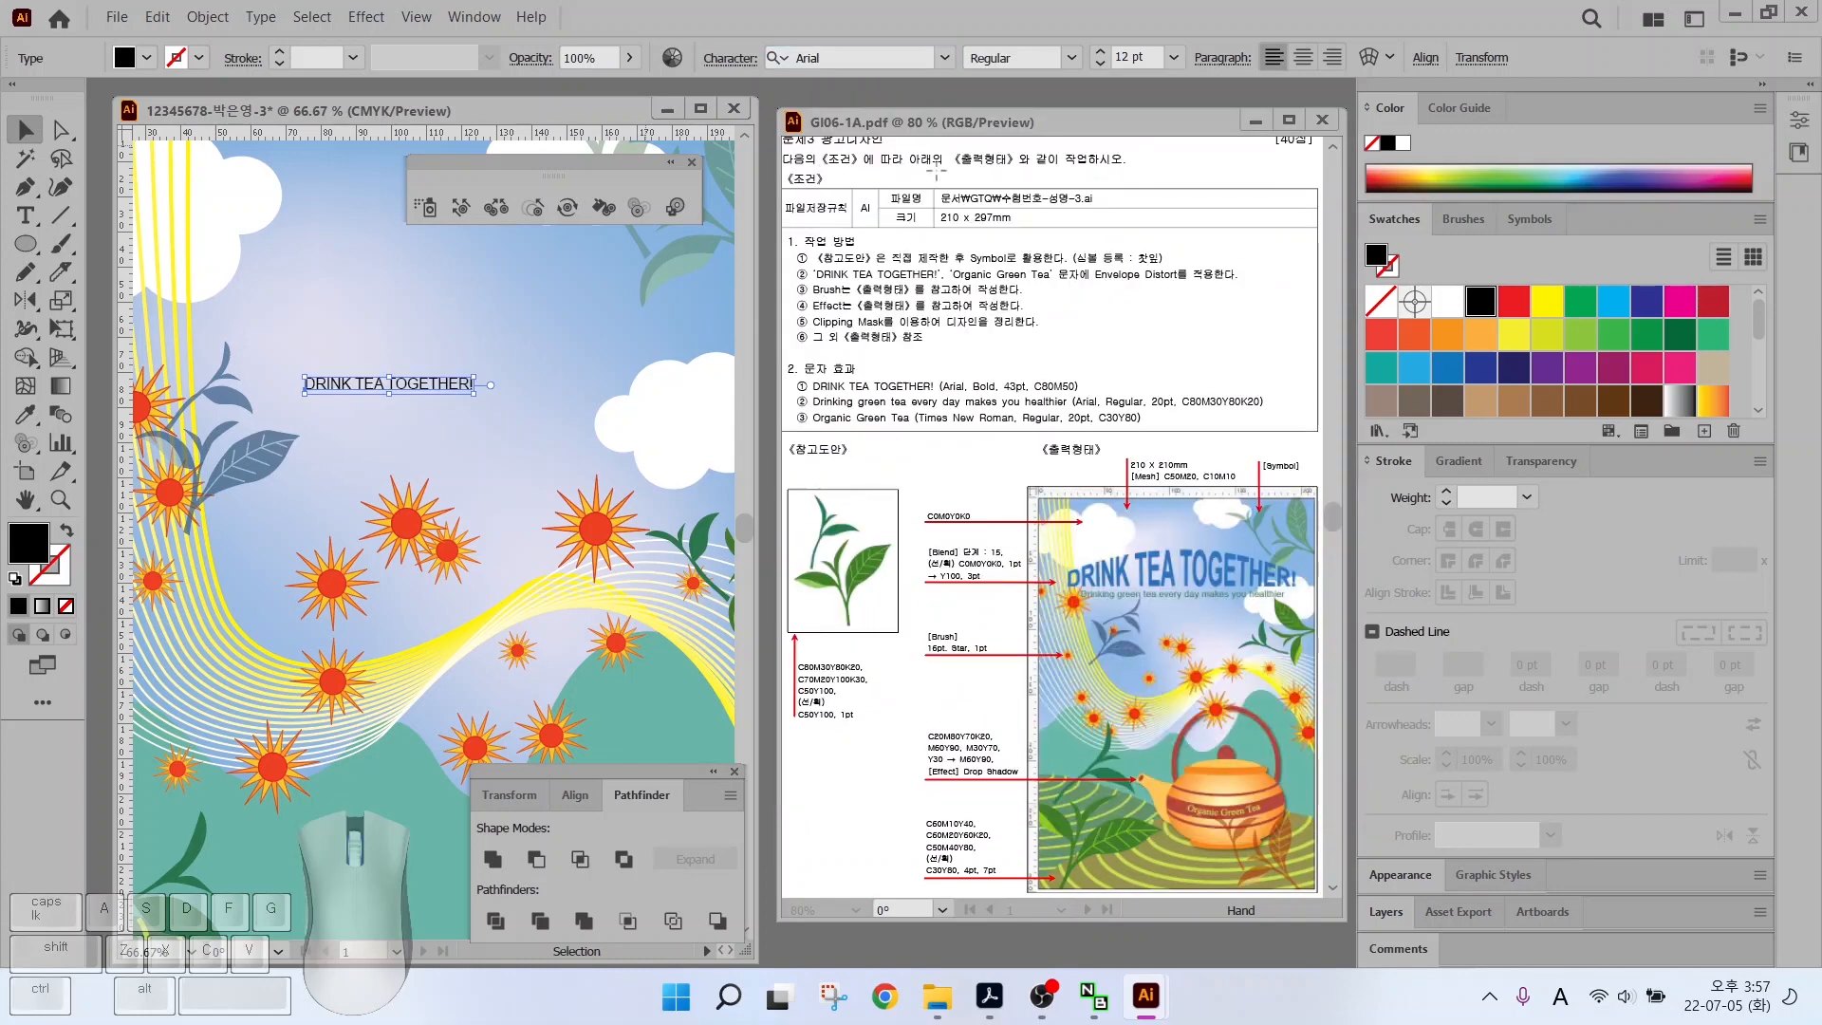
click(1072, 58)
click(1008, 241)
drag(1148, 57, 1072, 59)
text(43)
key(Return)
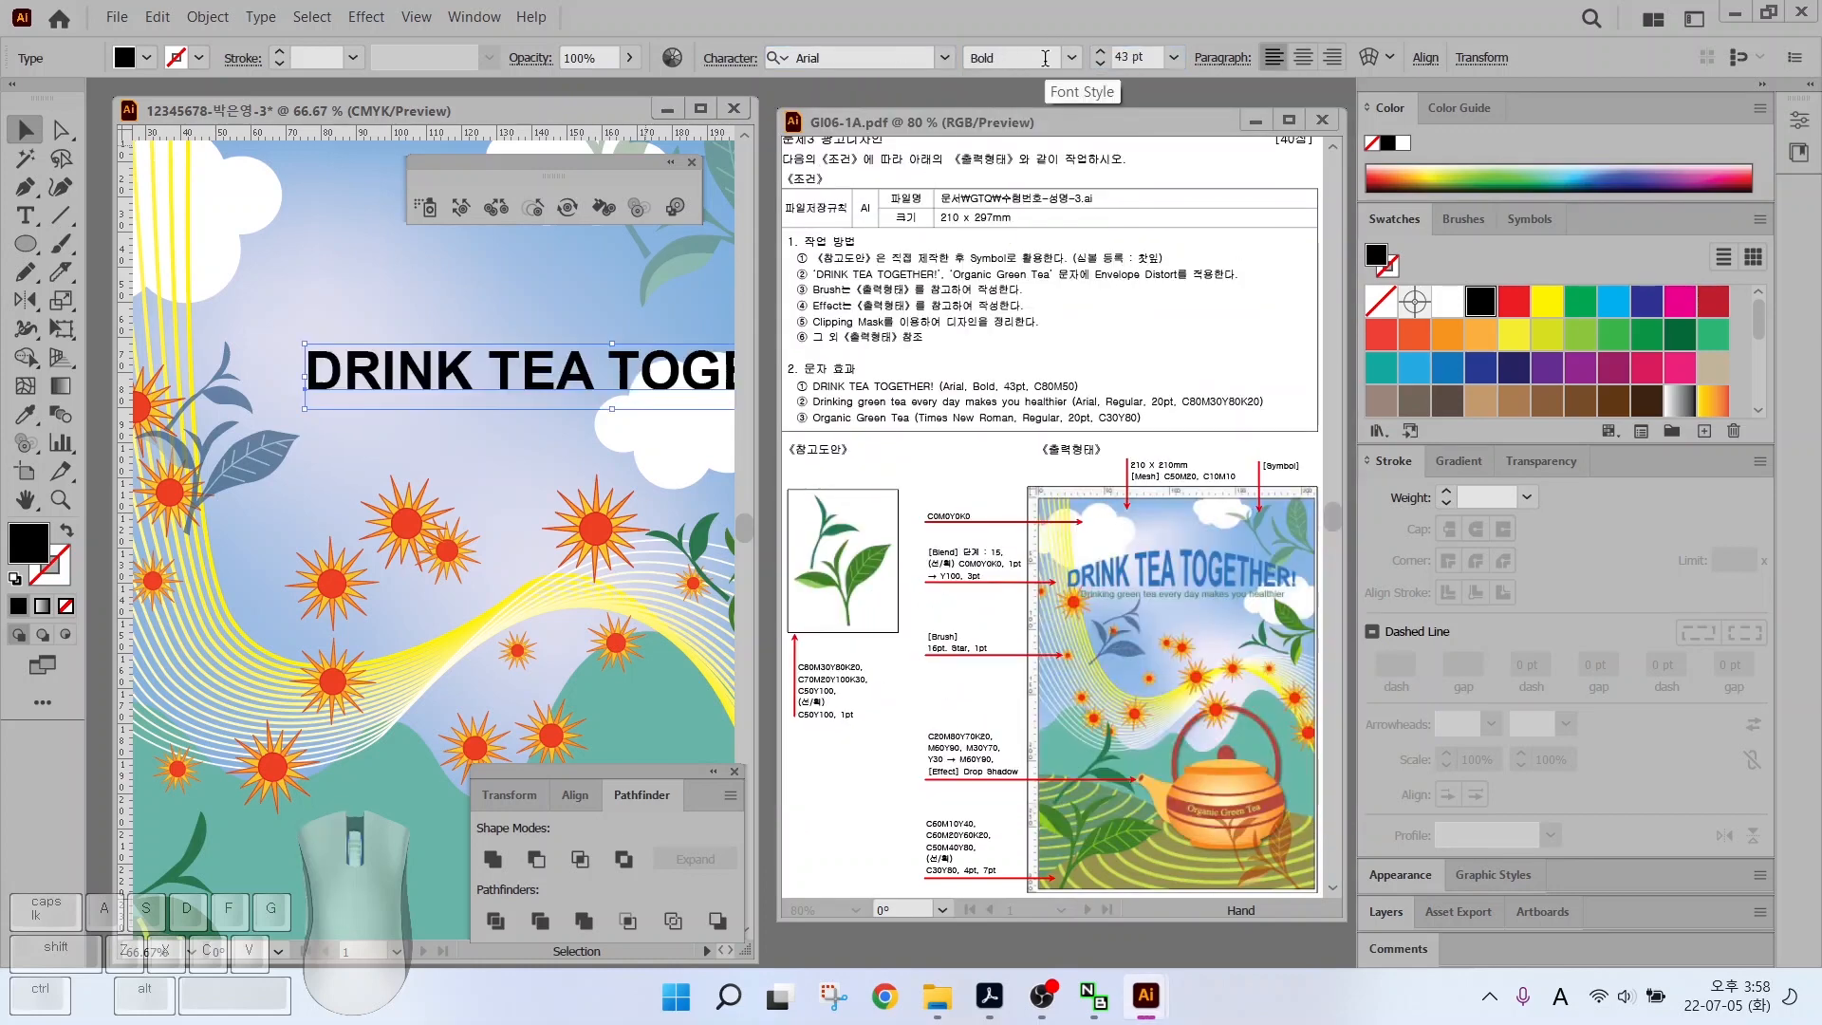
Fill the title with a new C80 M50 blue swatch
scroll(1555, 351, down, 3)
click(1480, 327)
click(1704, 431)
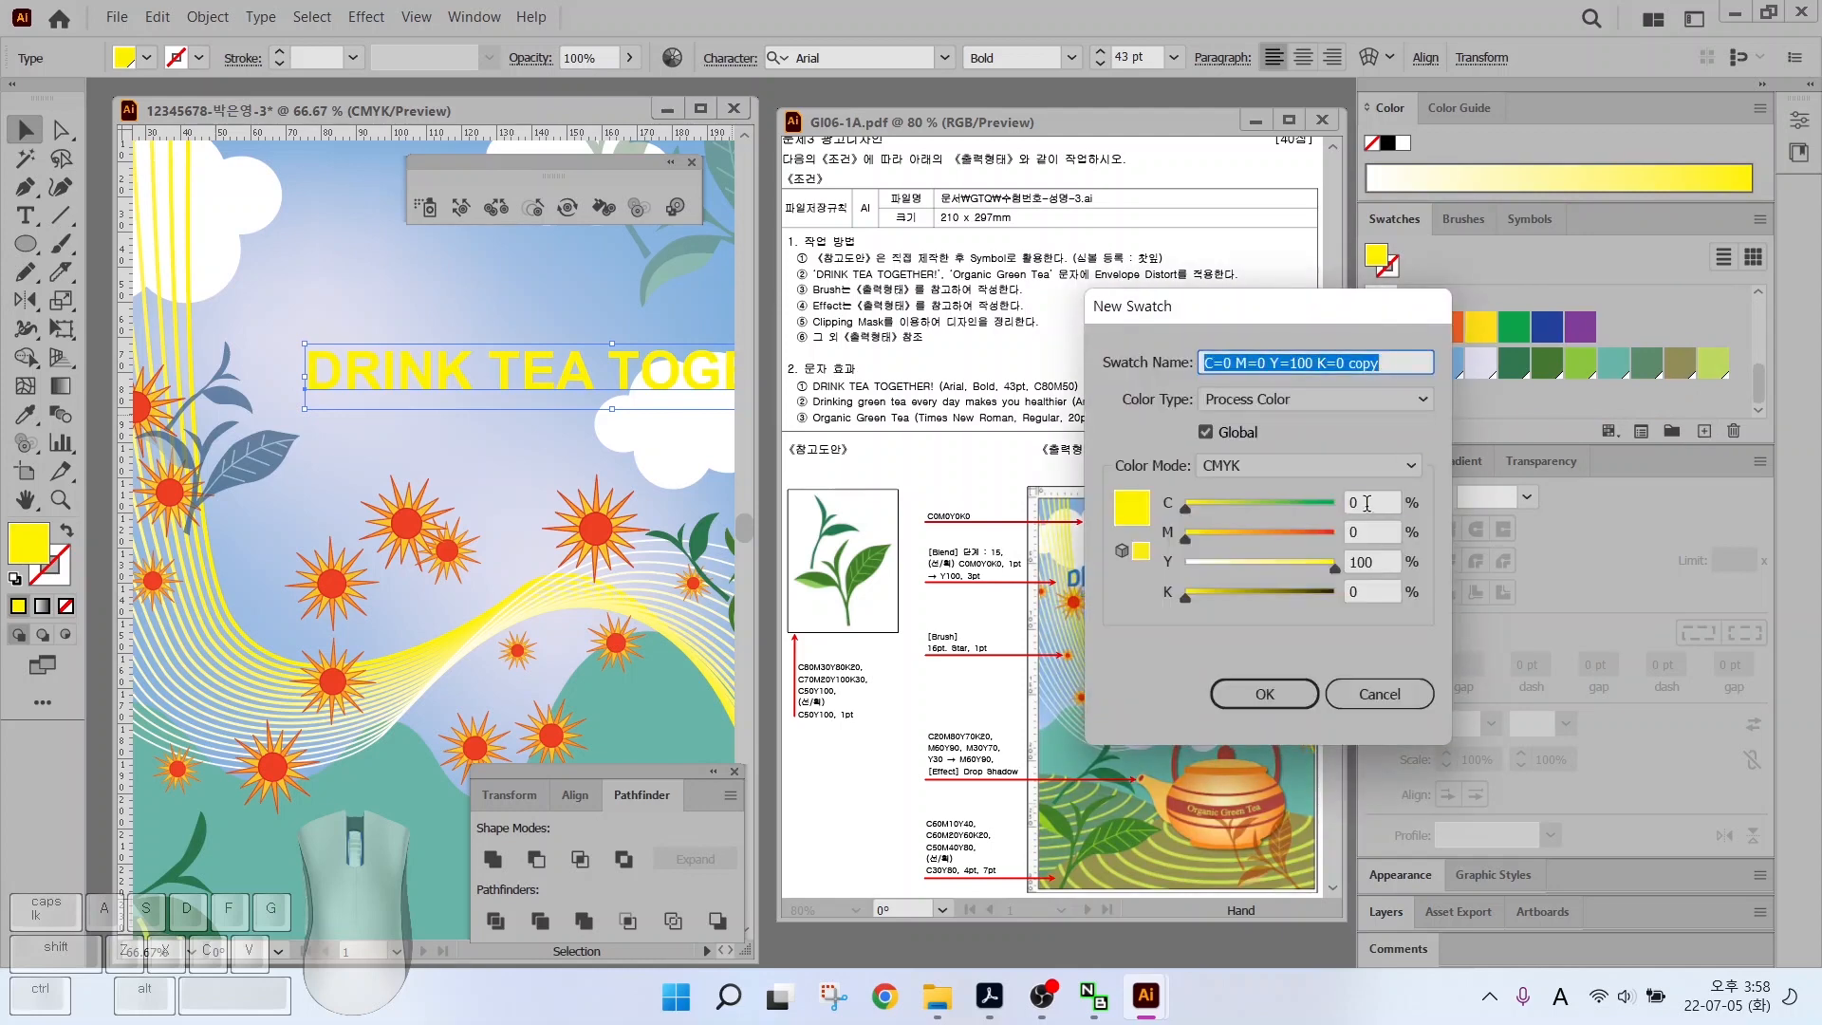
double_click(1371, 501)
text(80)
key(Tab)
text(50)
key(Return)
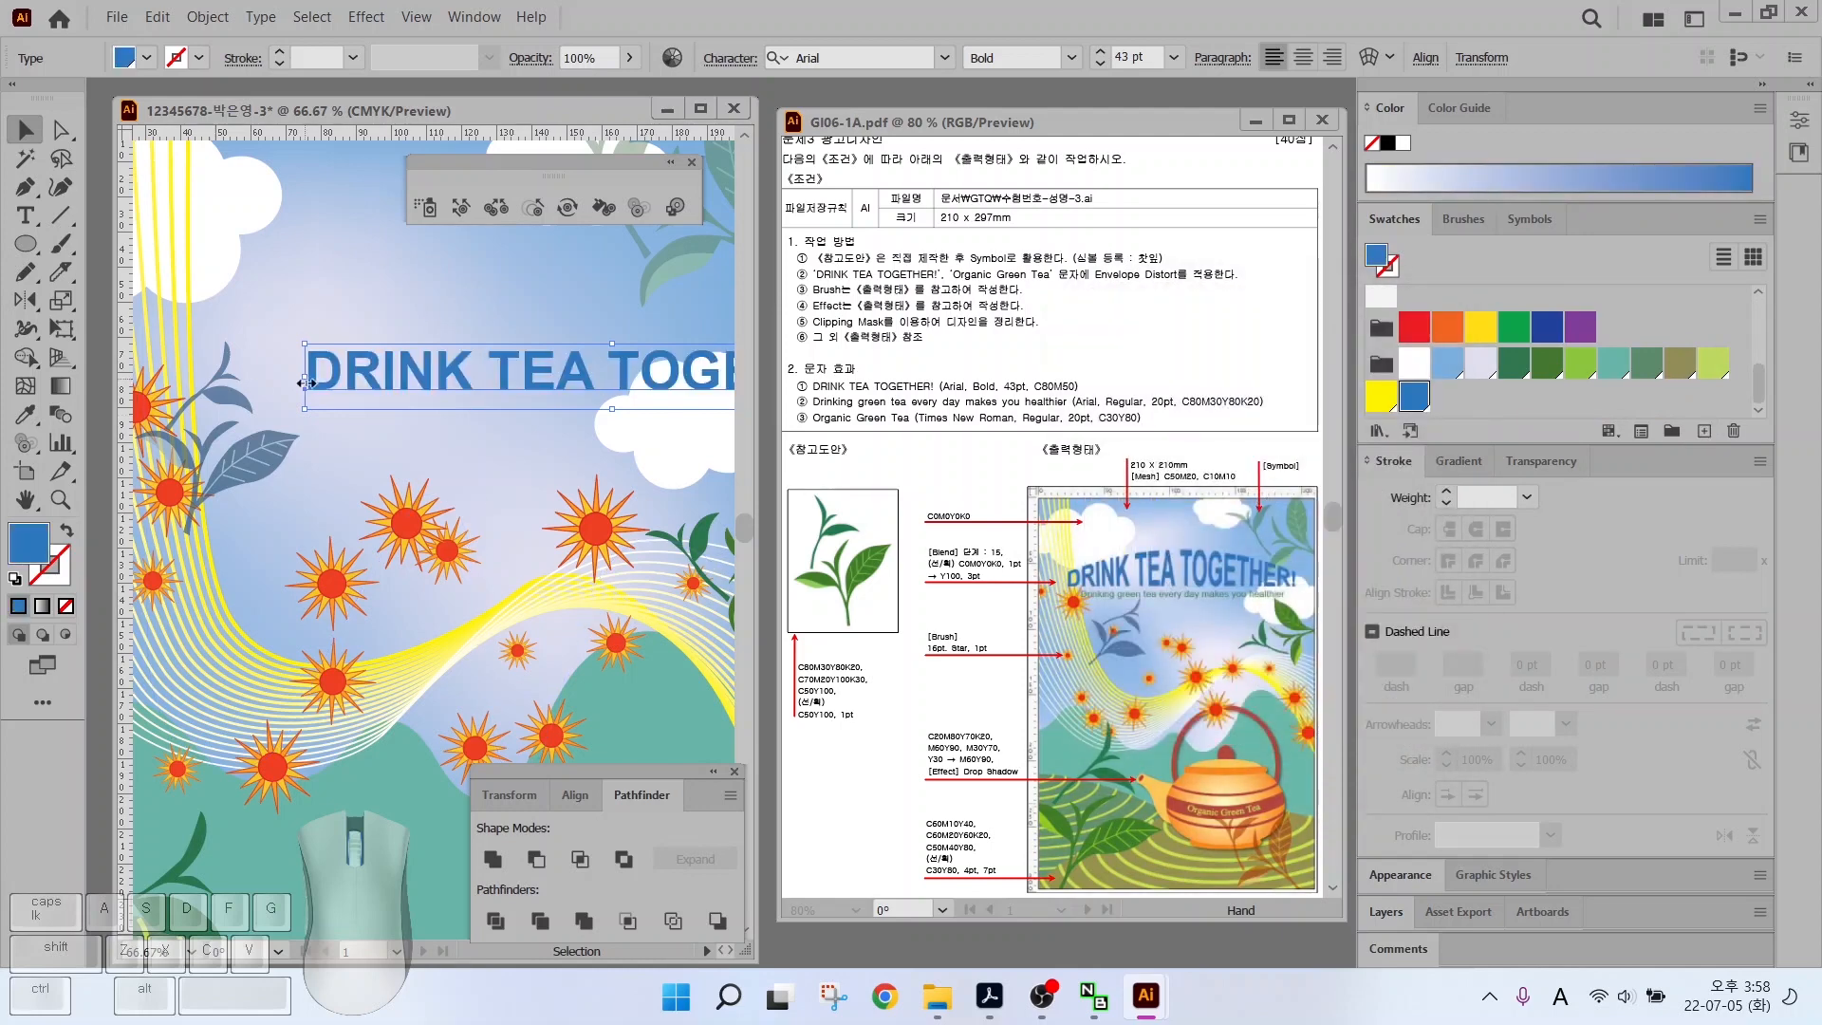
scroll(363, 292, down, 2)
Move the title into place across the top of the poster
key(v)
drag(505, 332, 348, 321)
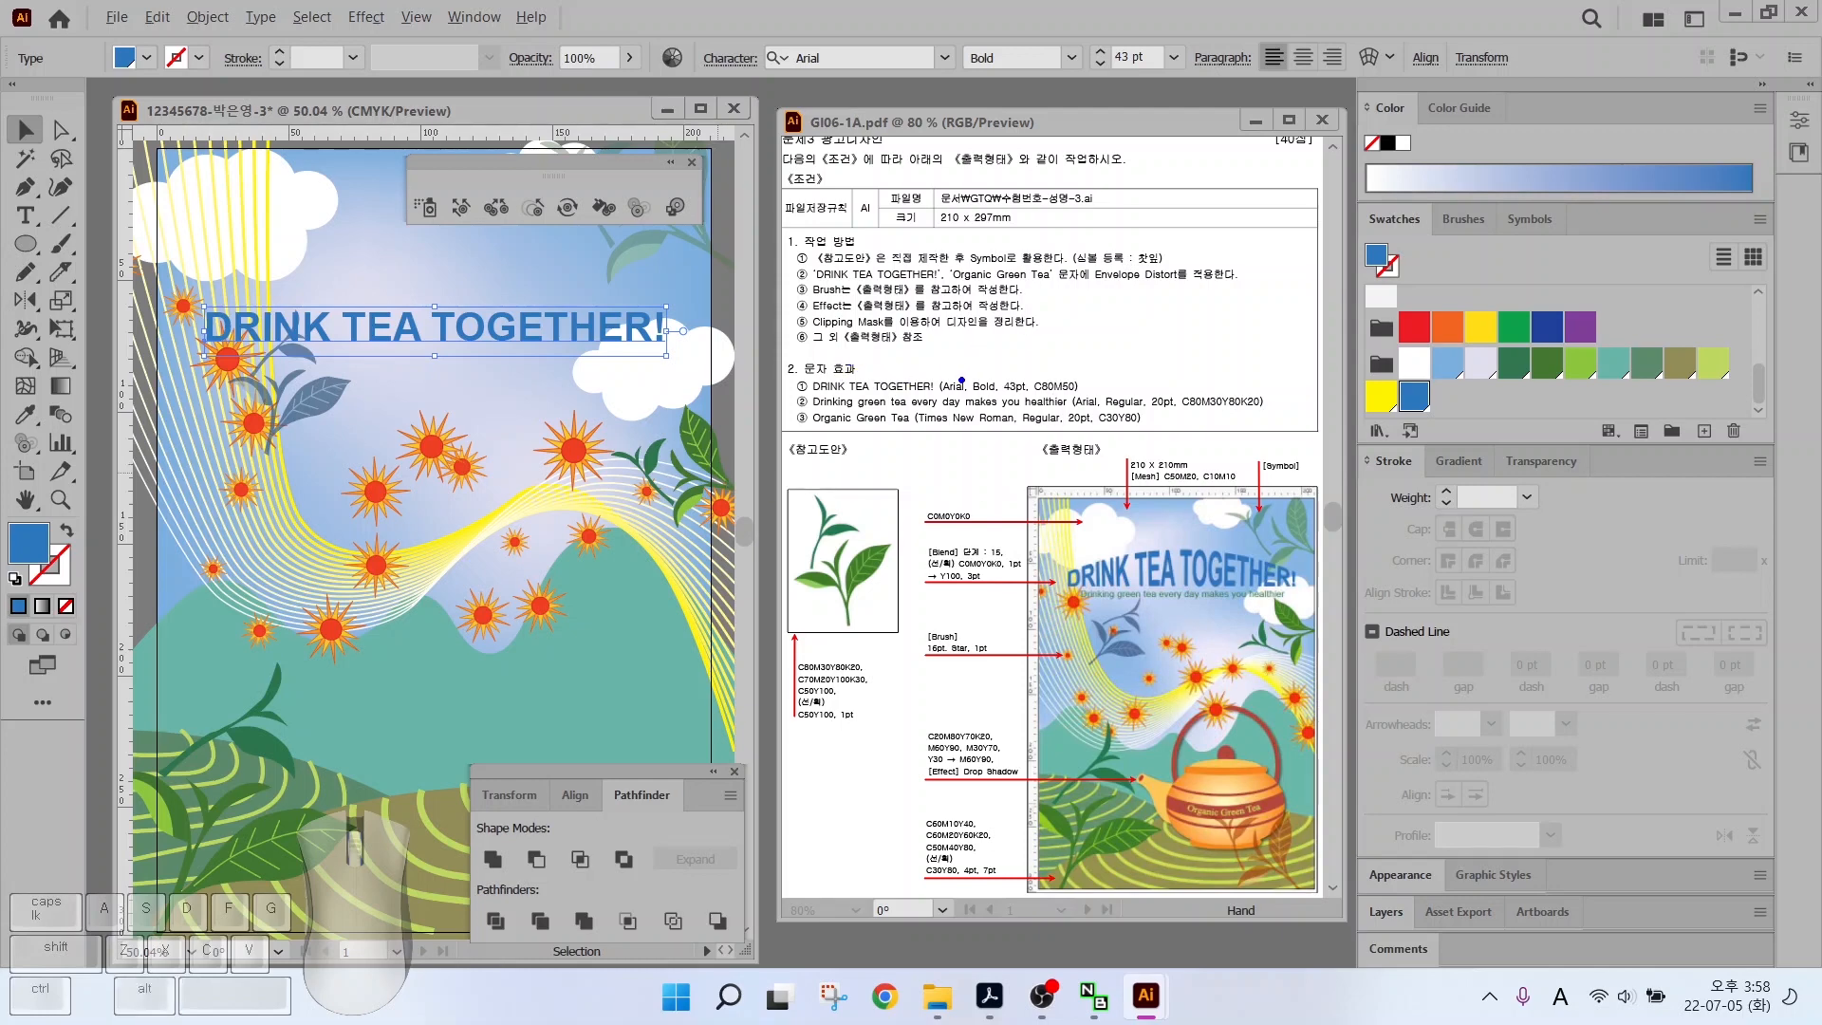
drag(818, 395, 1112, 394)
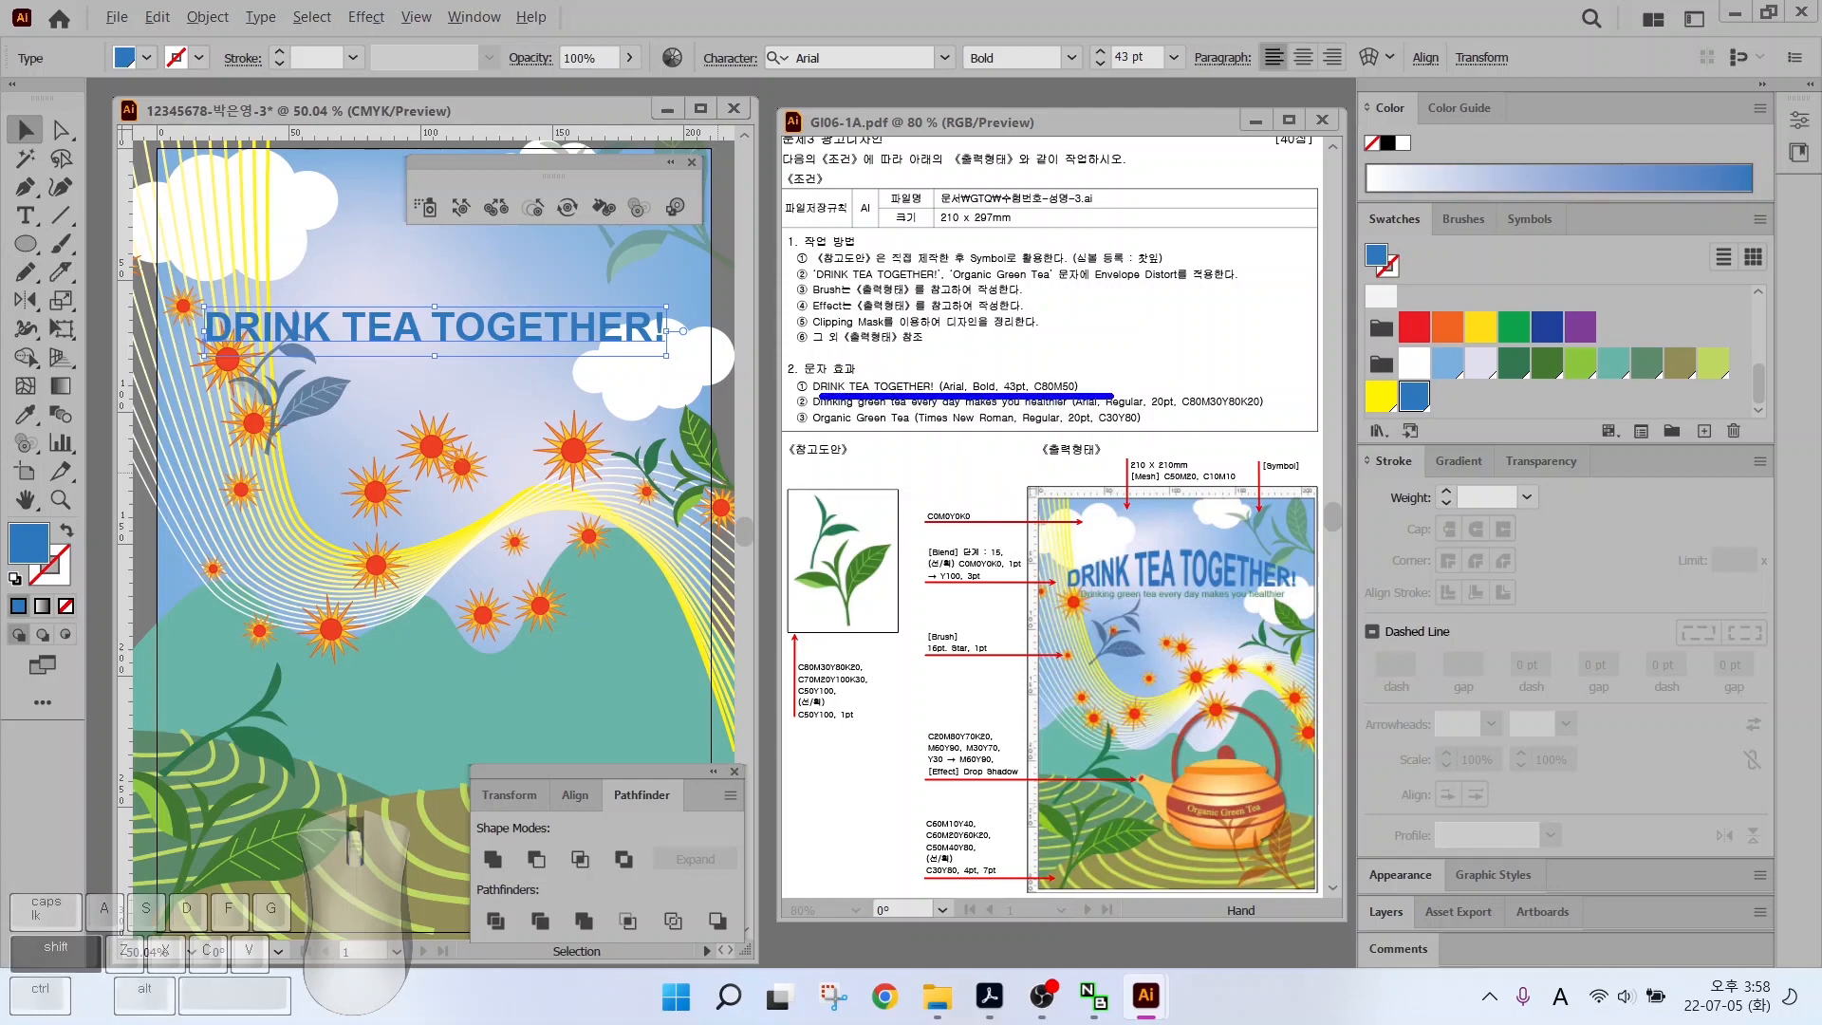
drag(1065, 572, 1080, 560)
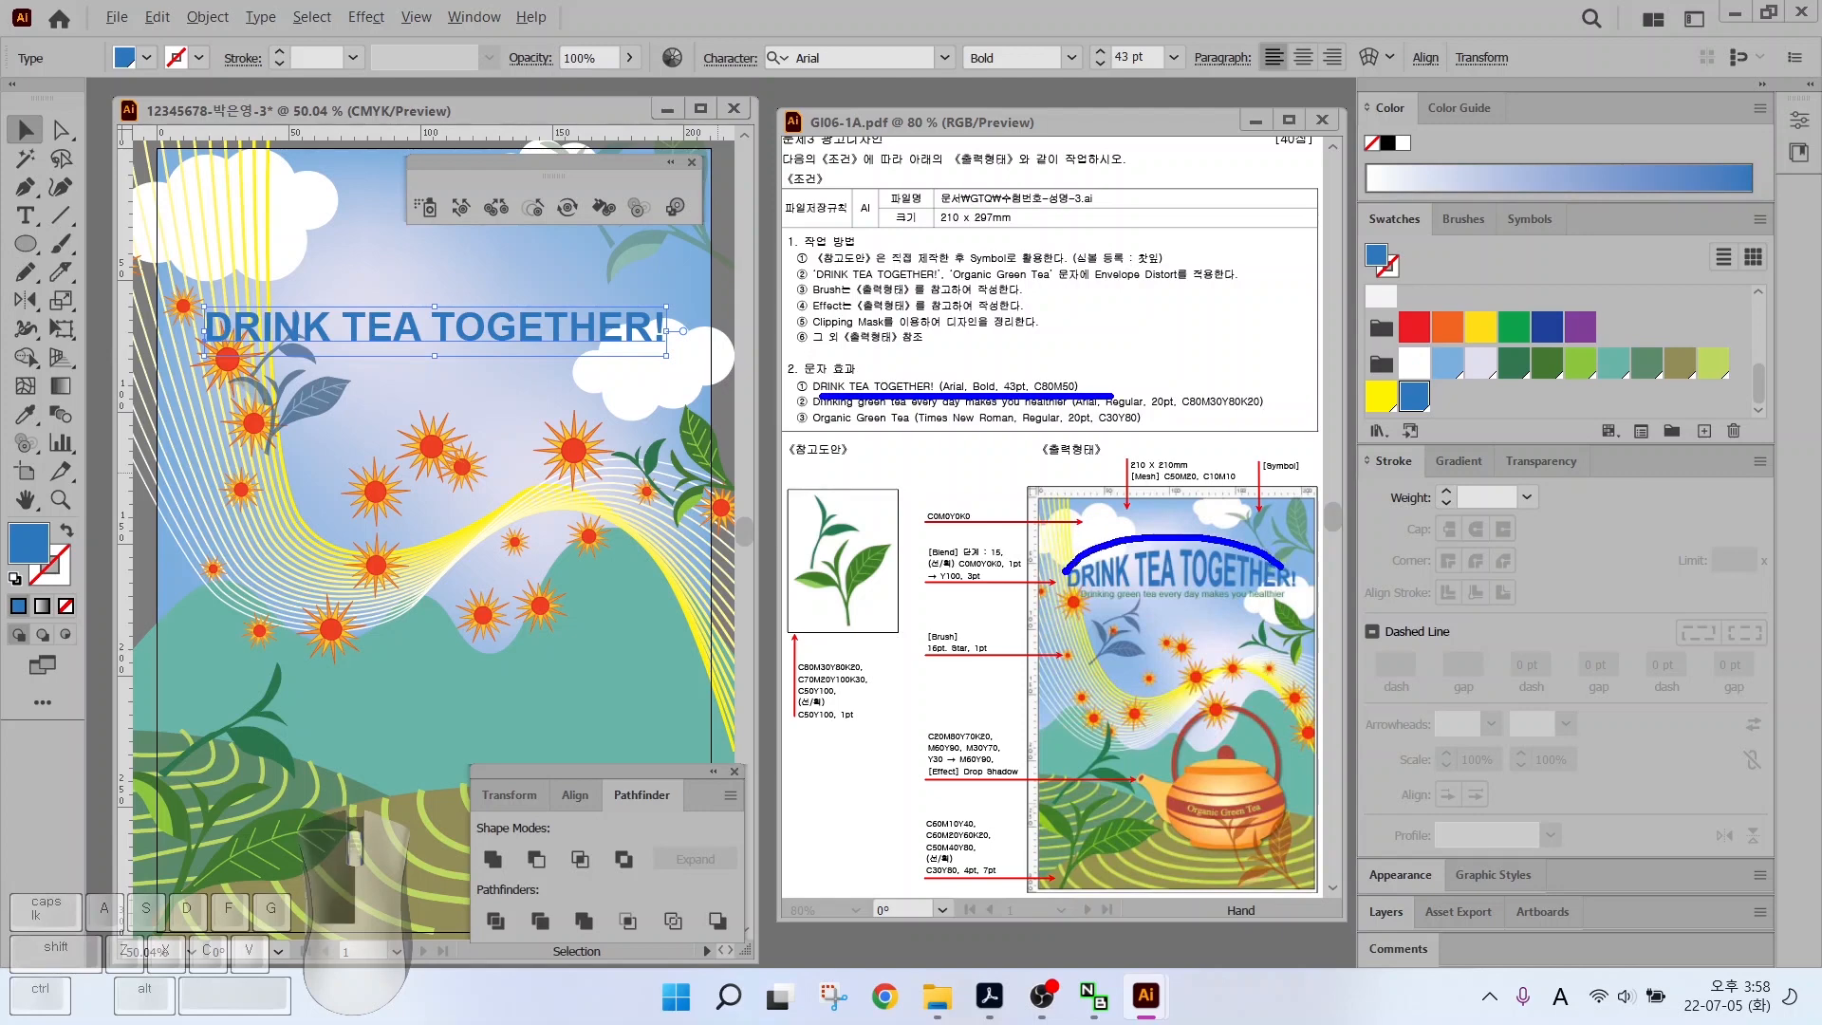
drag(1284, 568, 1284, 569)
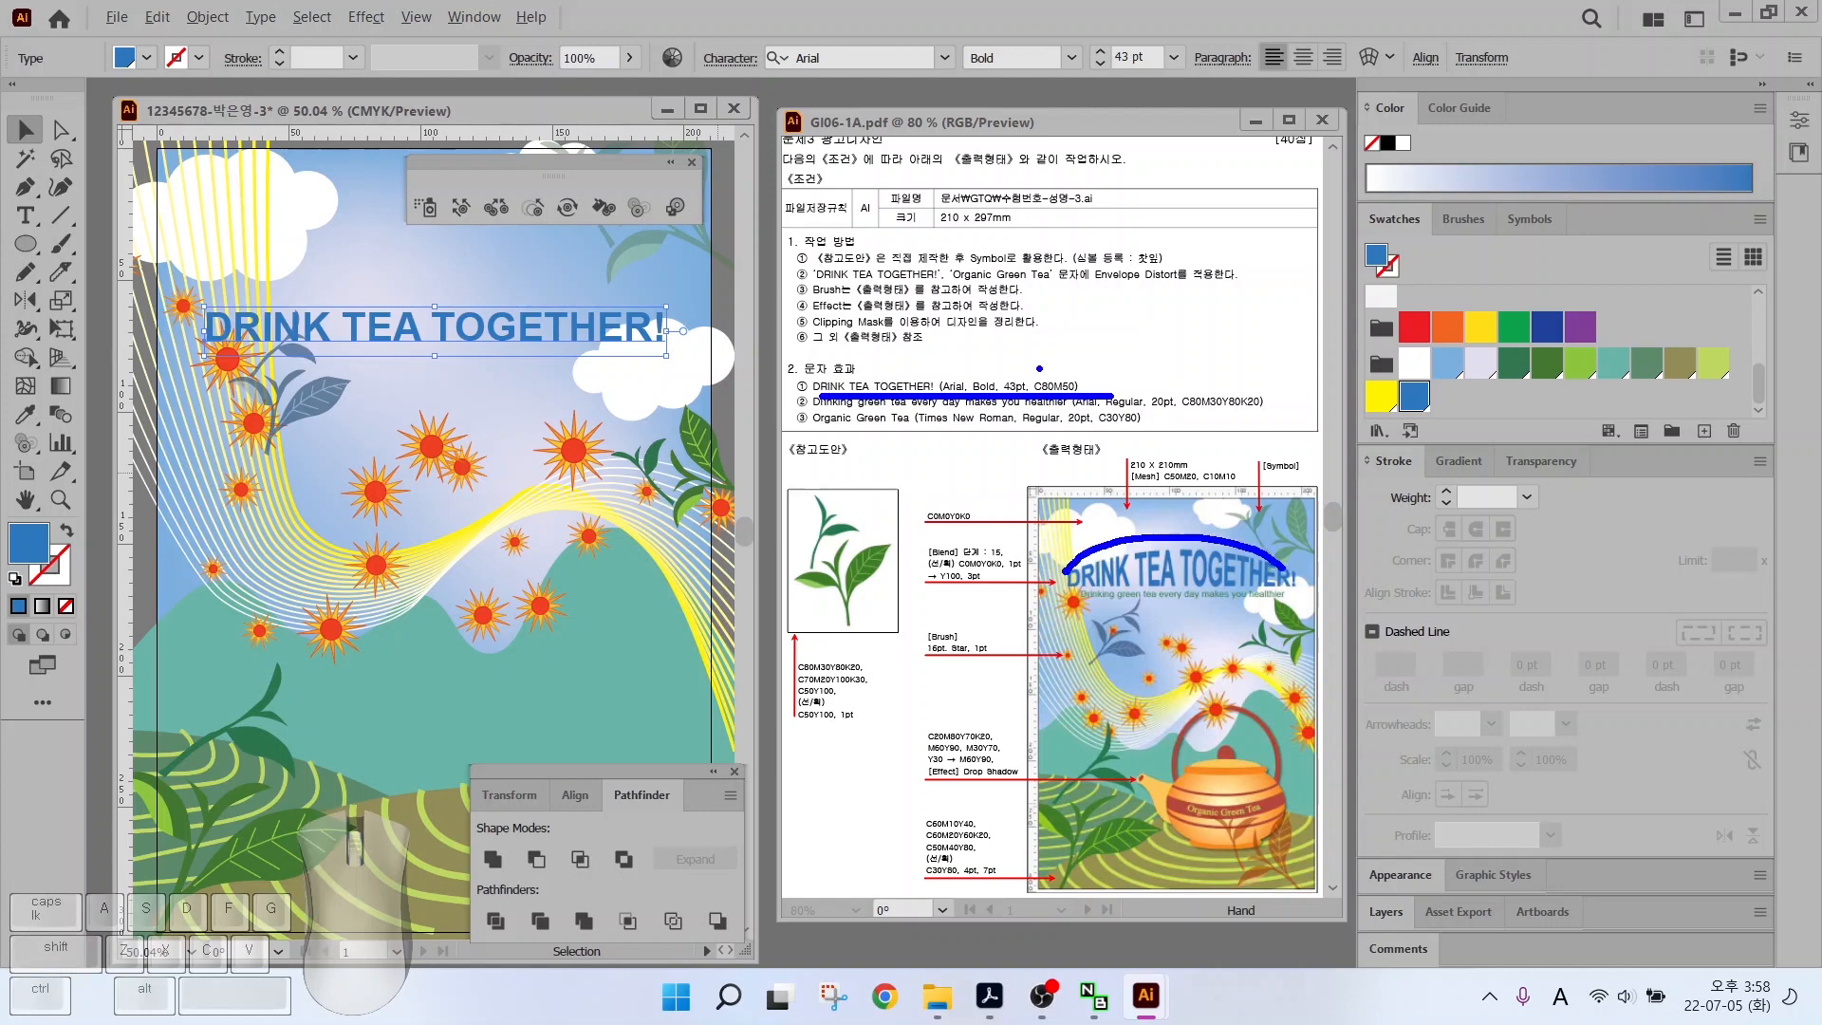
mouse_move(1404, 65)
mouse_down()
mouse_move(1350, 75)
mouse_move(1380, 31)
mouse_move(1478, 144)
mouse_up()
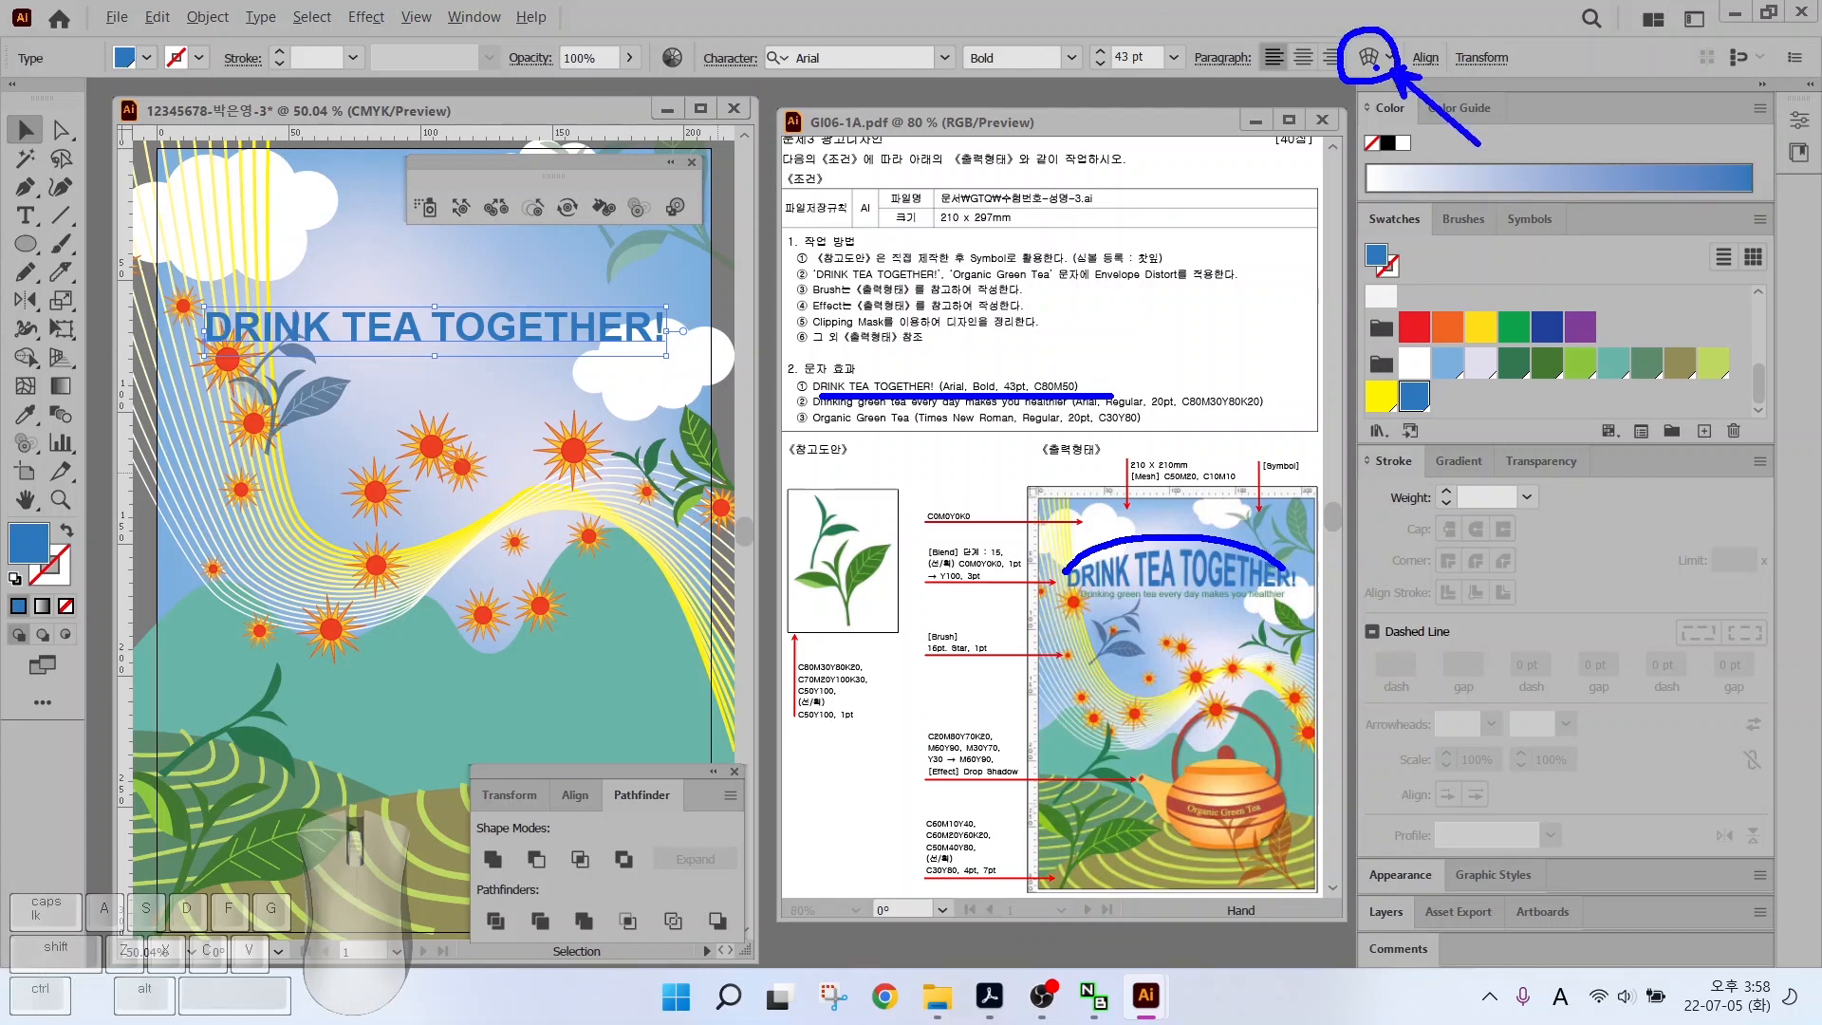
Warp the title with an Arc Upper envelope, bend reduced to 22%
key(Escape)
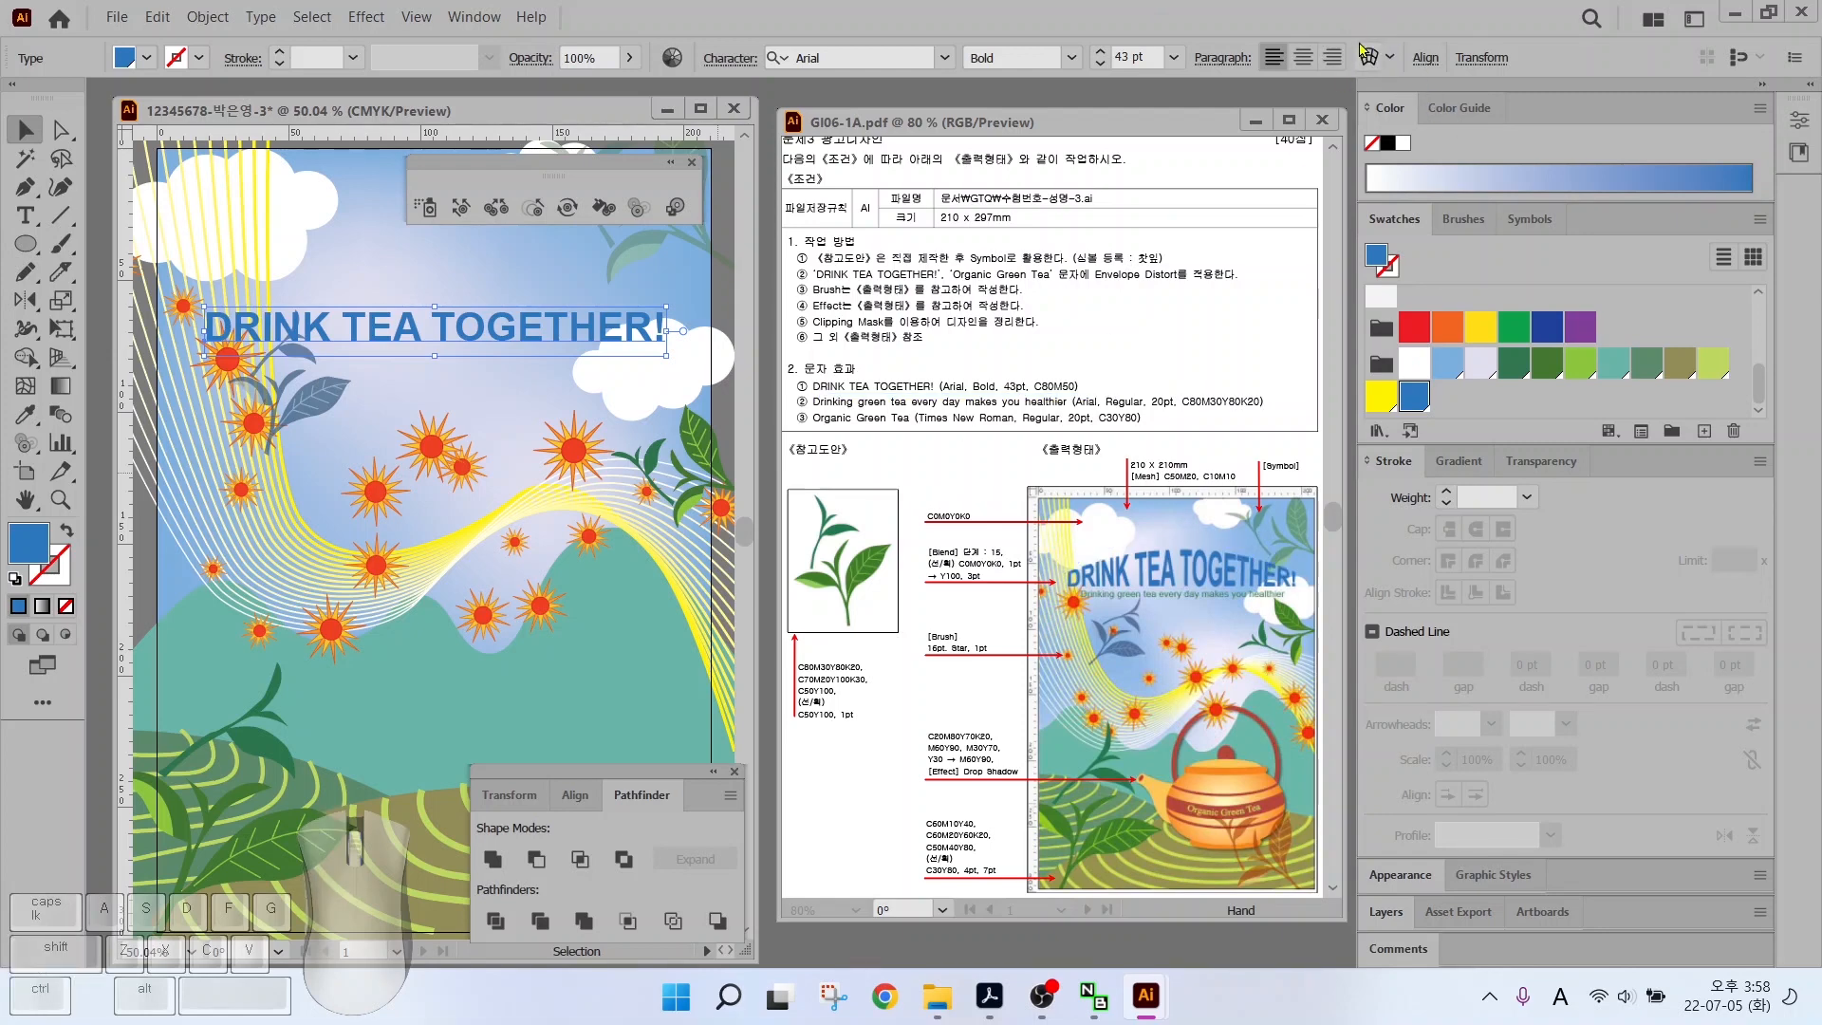
click(1367, 59)
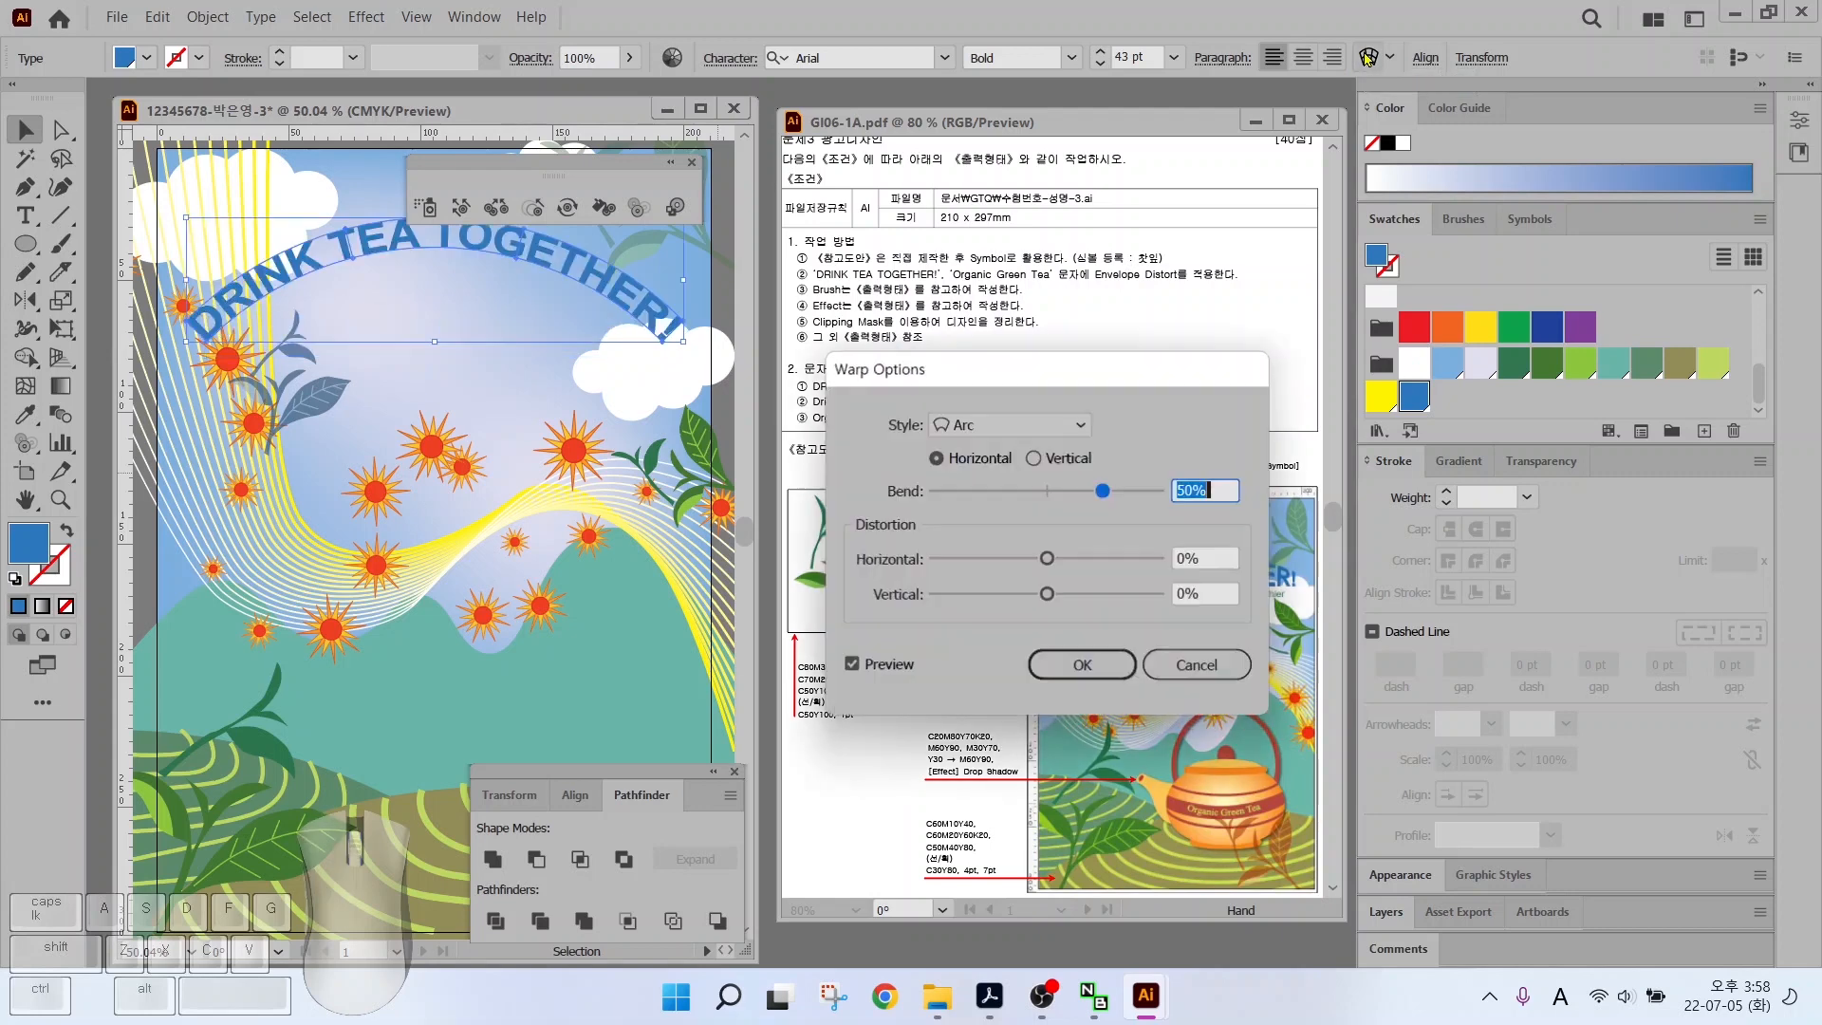
click(978, 424)
click(977, 495)
drag(988, 370, 1151, 171)
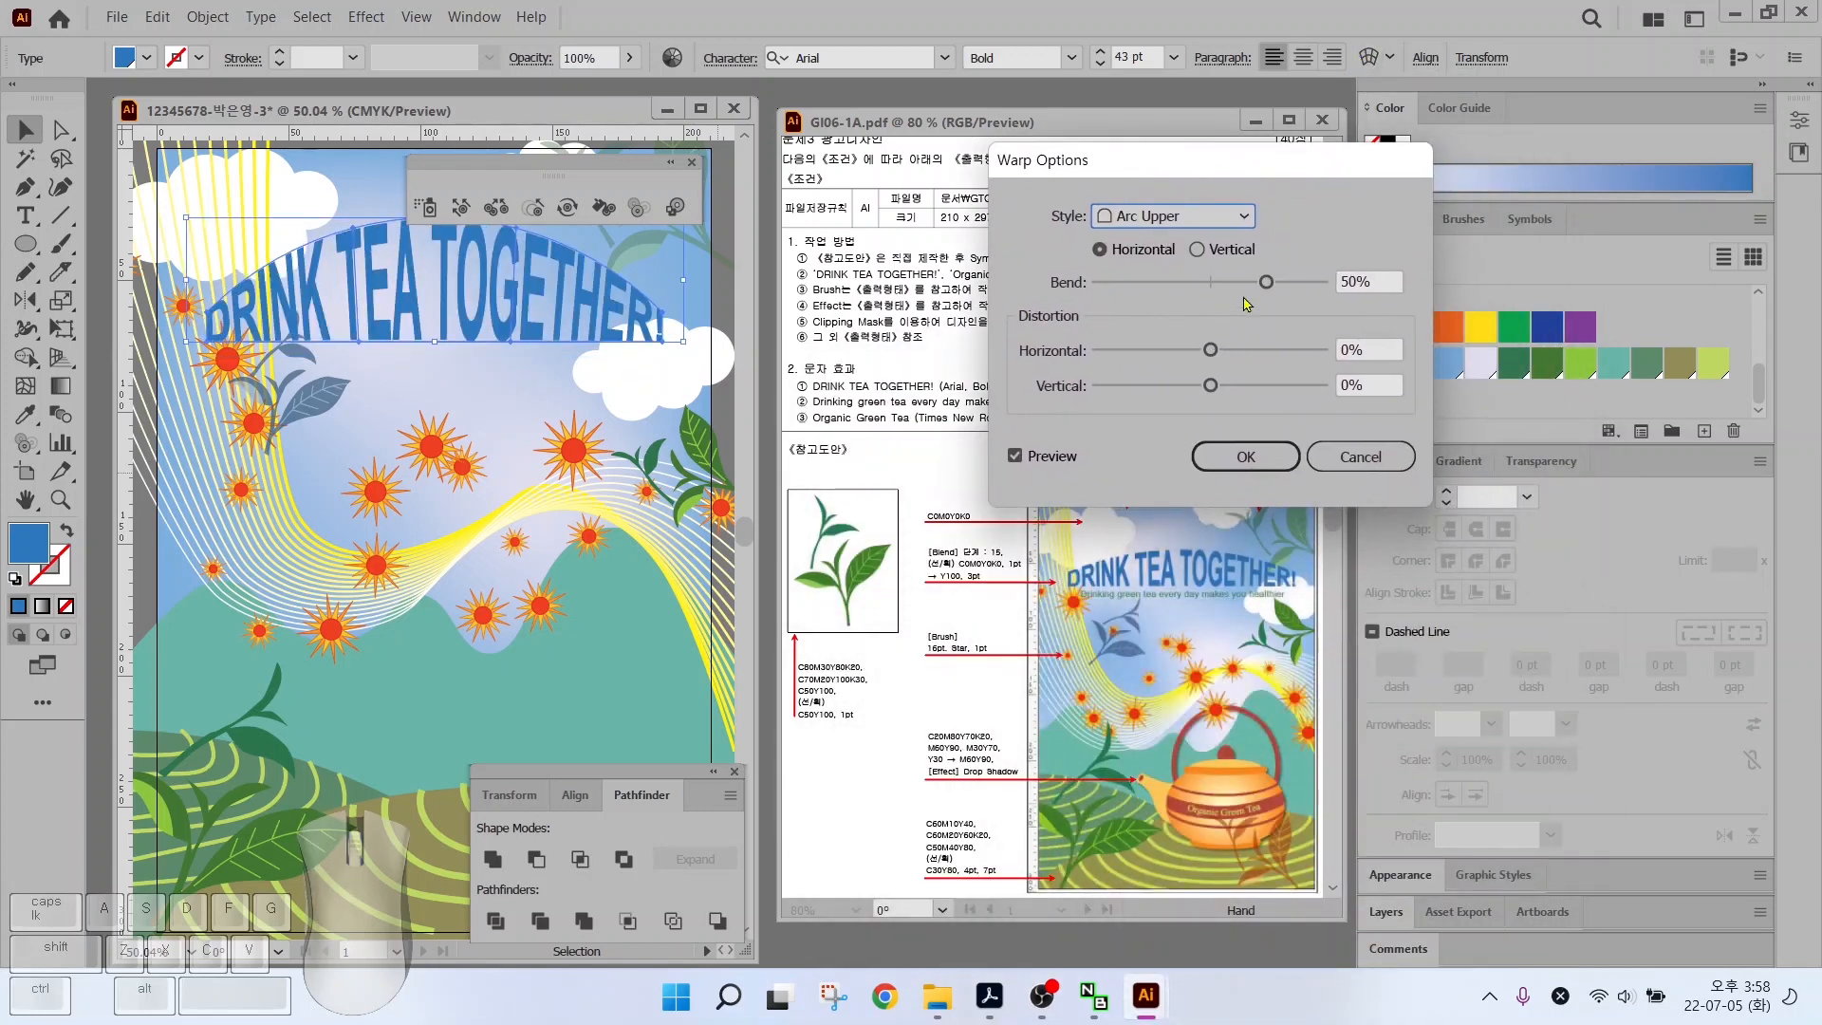
drag(1265, 282, 1241, 291)
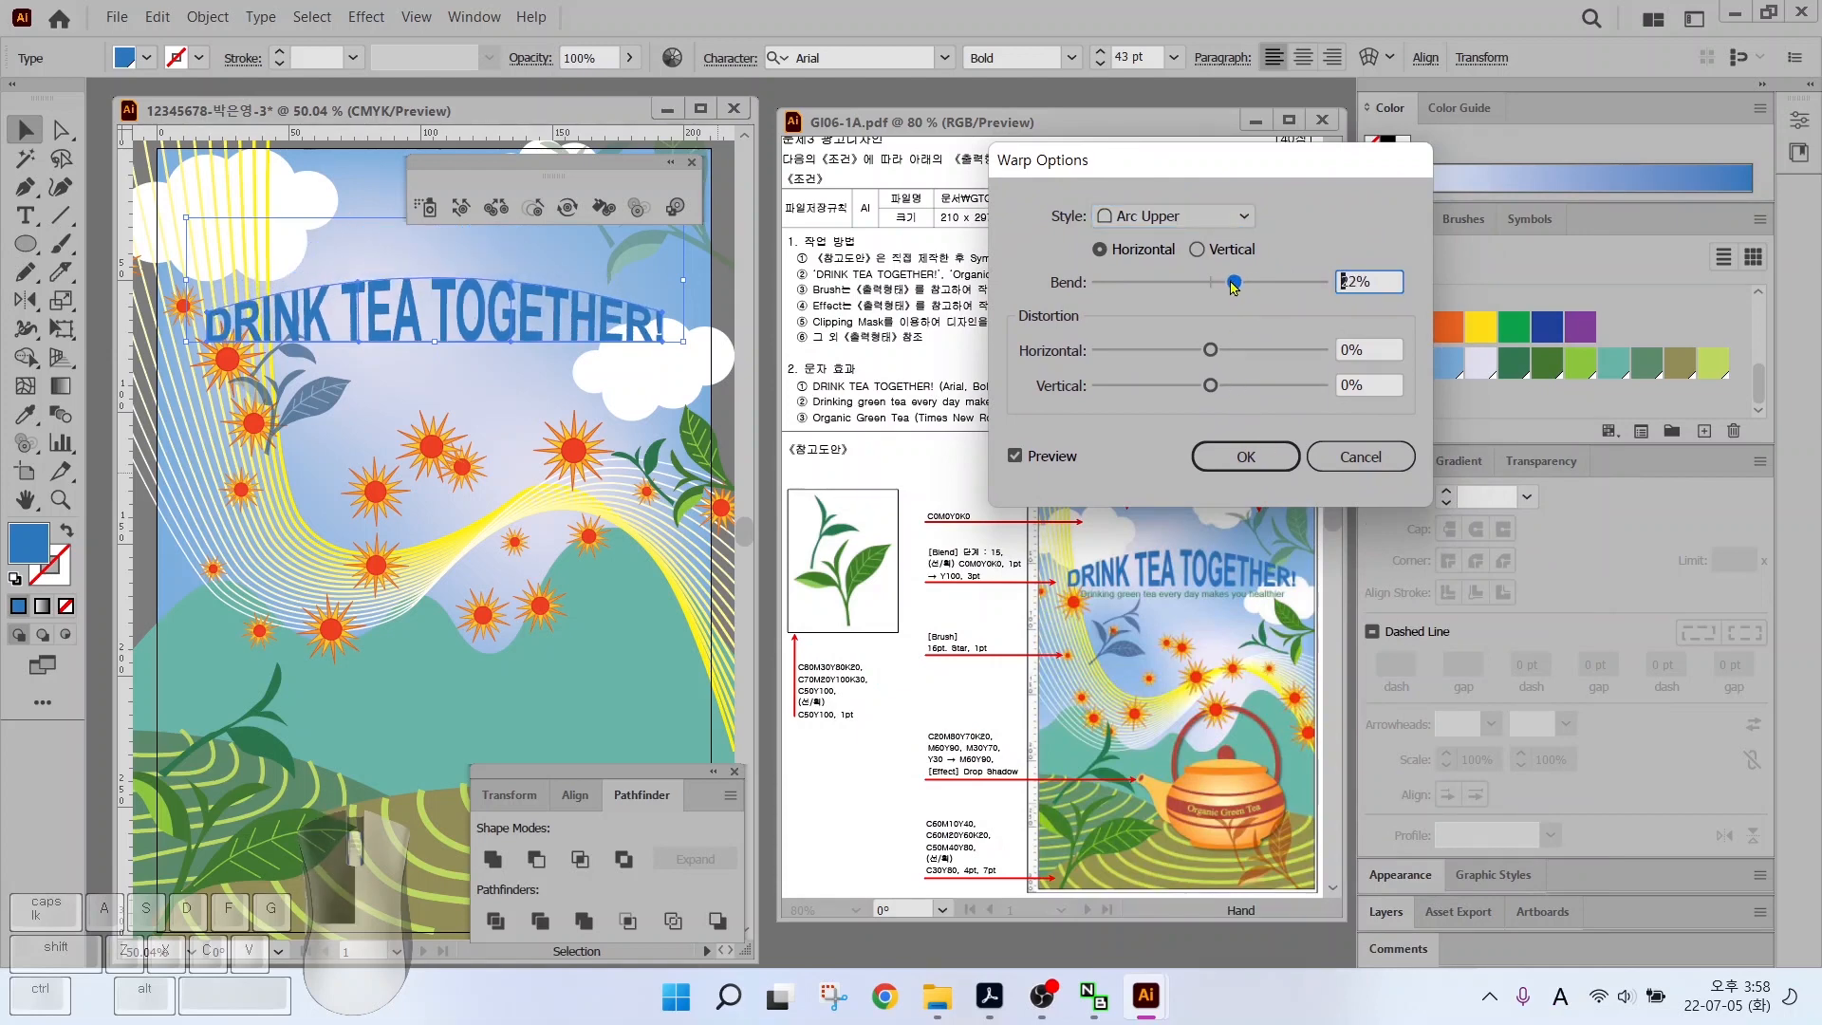
key(Return)
key(t)
click(308, 426)
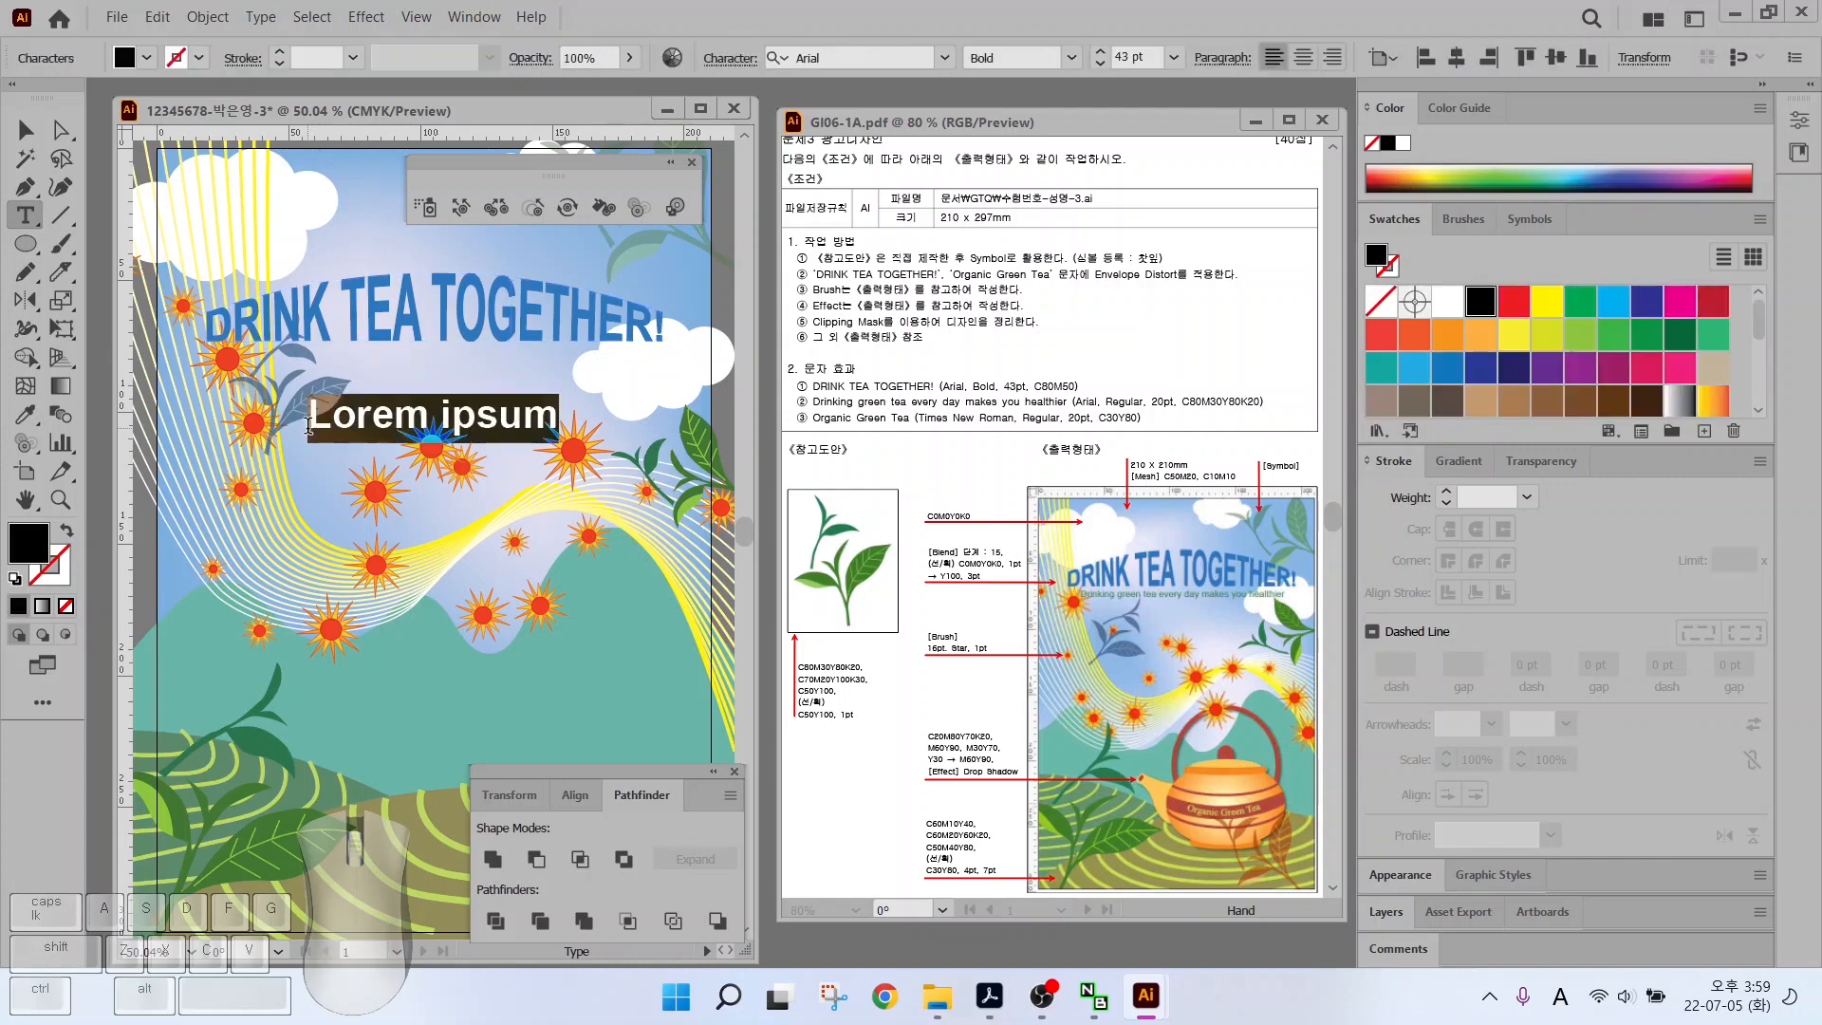
Add the subtitle 'Drinking green tea every day' under the title in Arial 20 pt
text(Drinking gree)
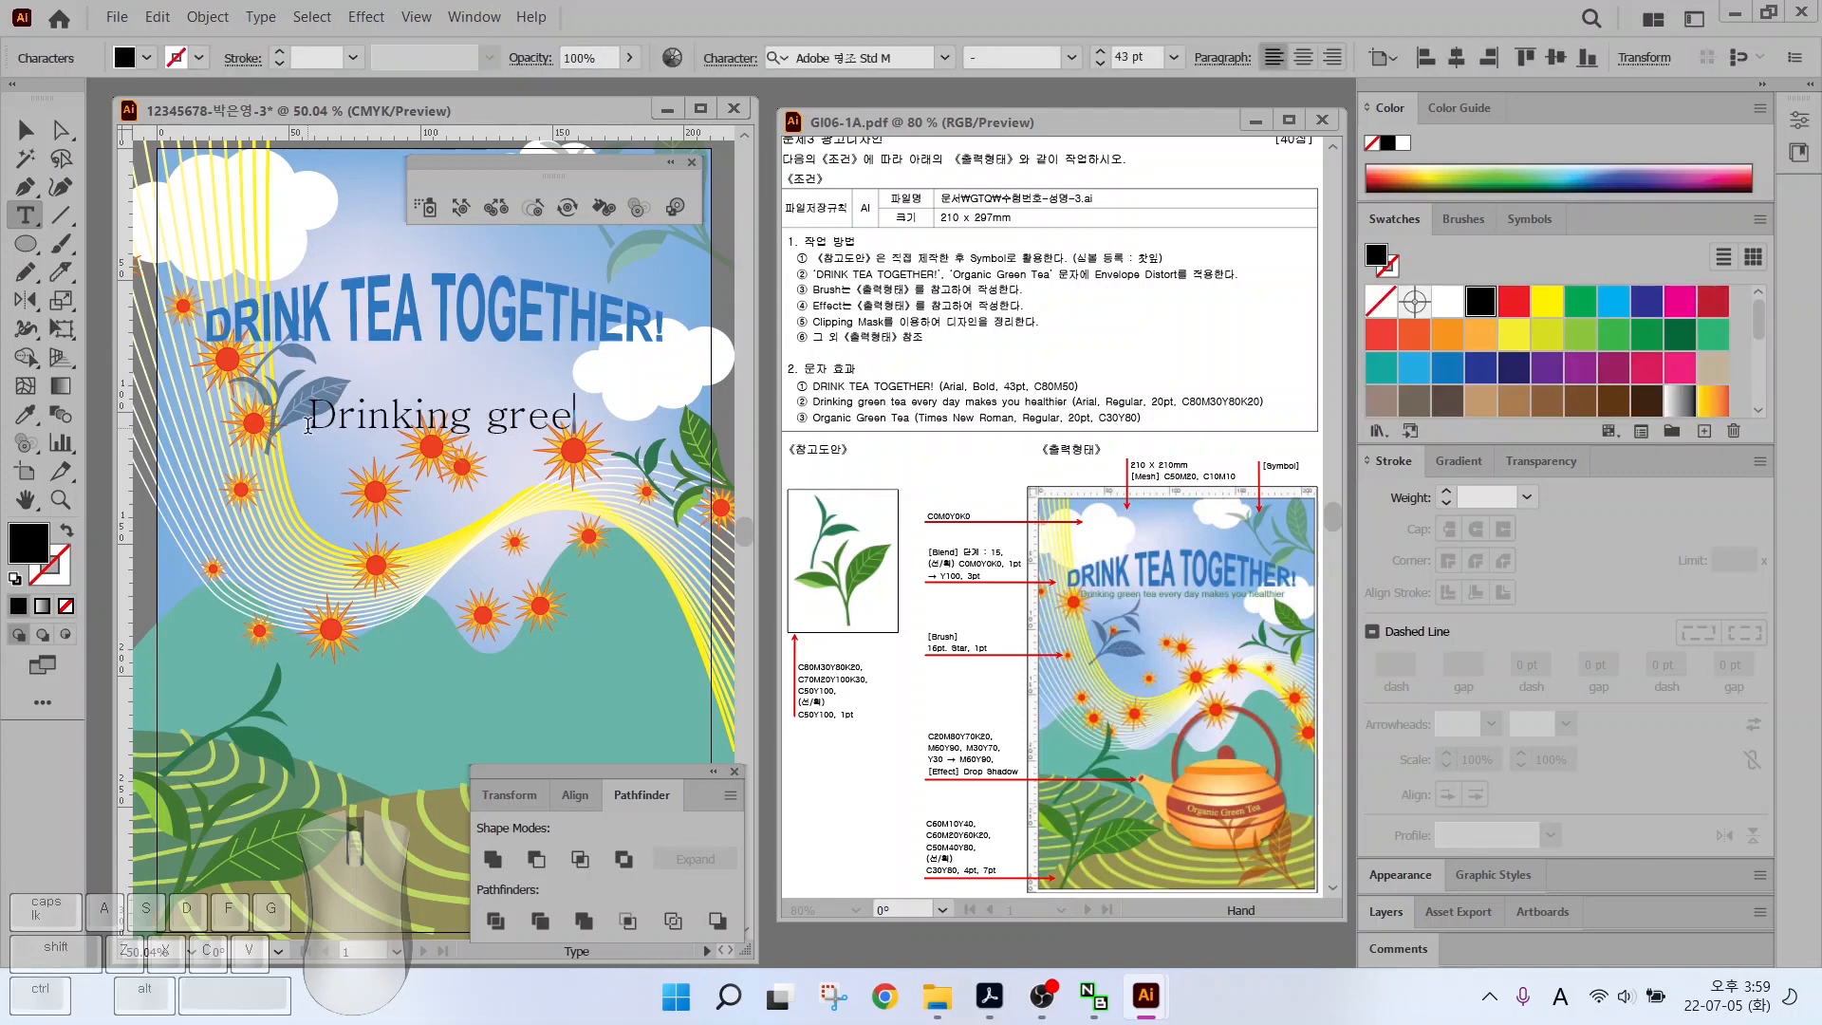
text(n tea every day)
drag(307, 426, 194, 389)
click(944, 60)
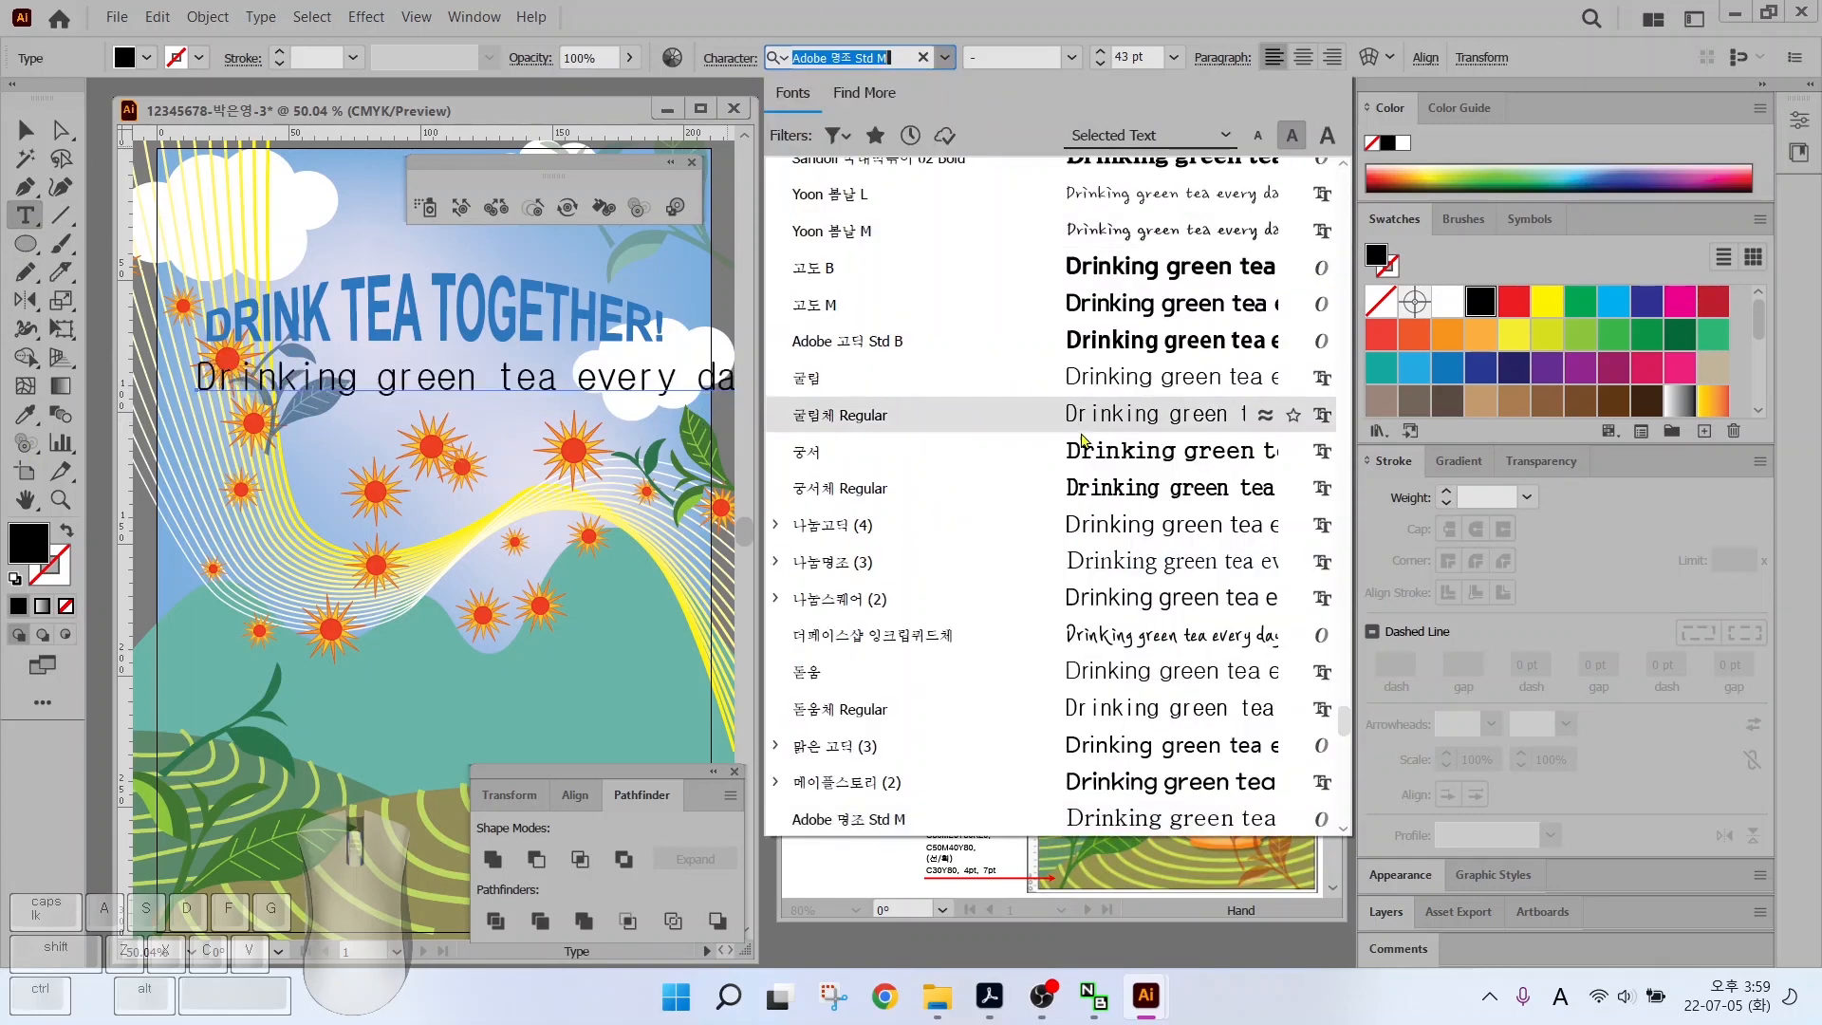
scroll(853, 474, up, 10)
click(805, 183)
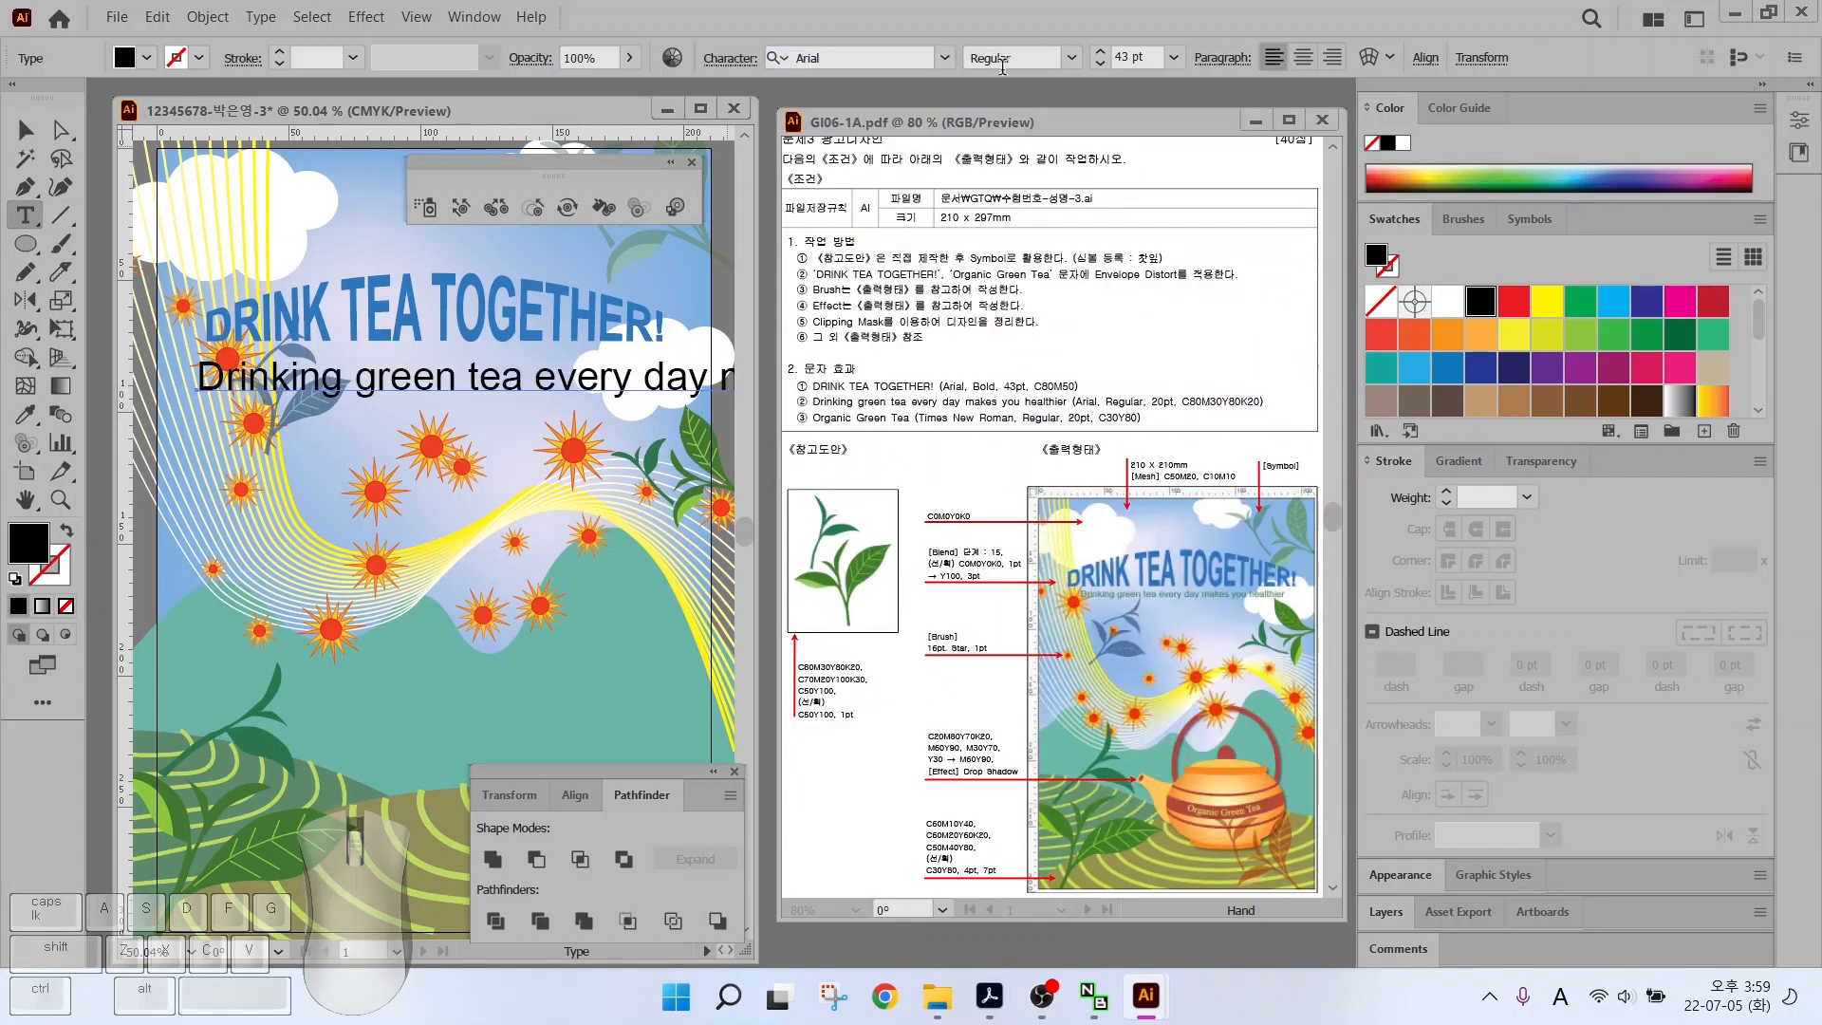
click(1120, 57)
text(20)
key(Return)
key(Escape)
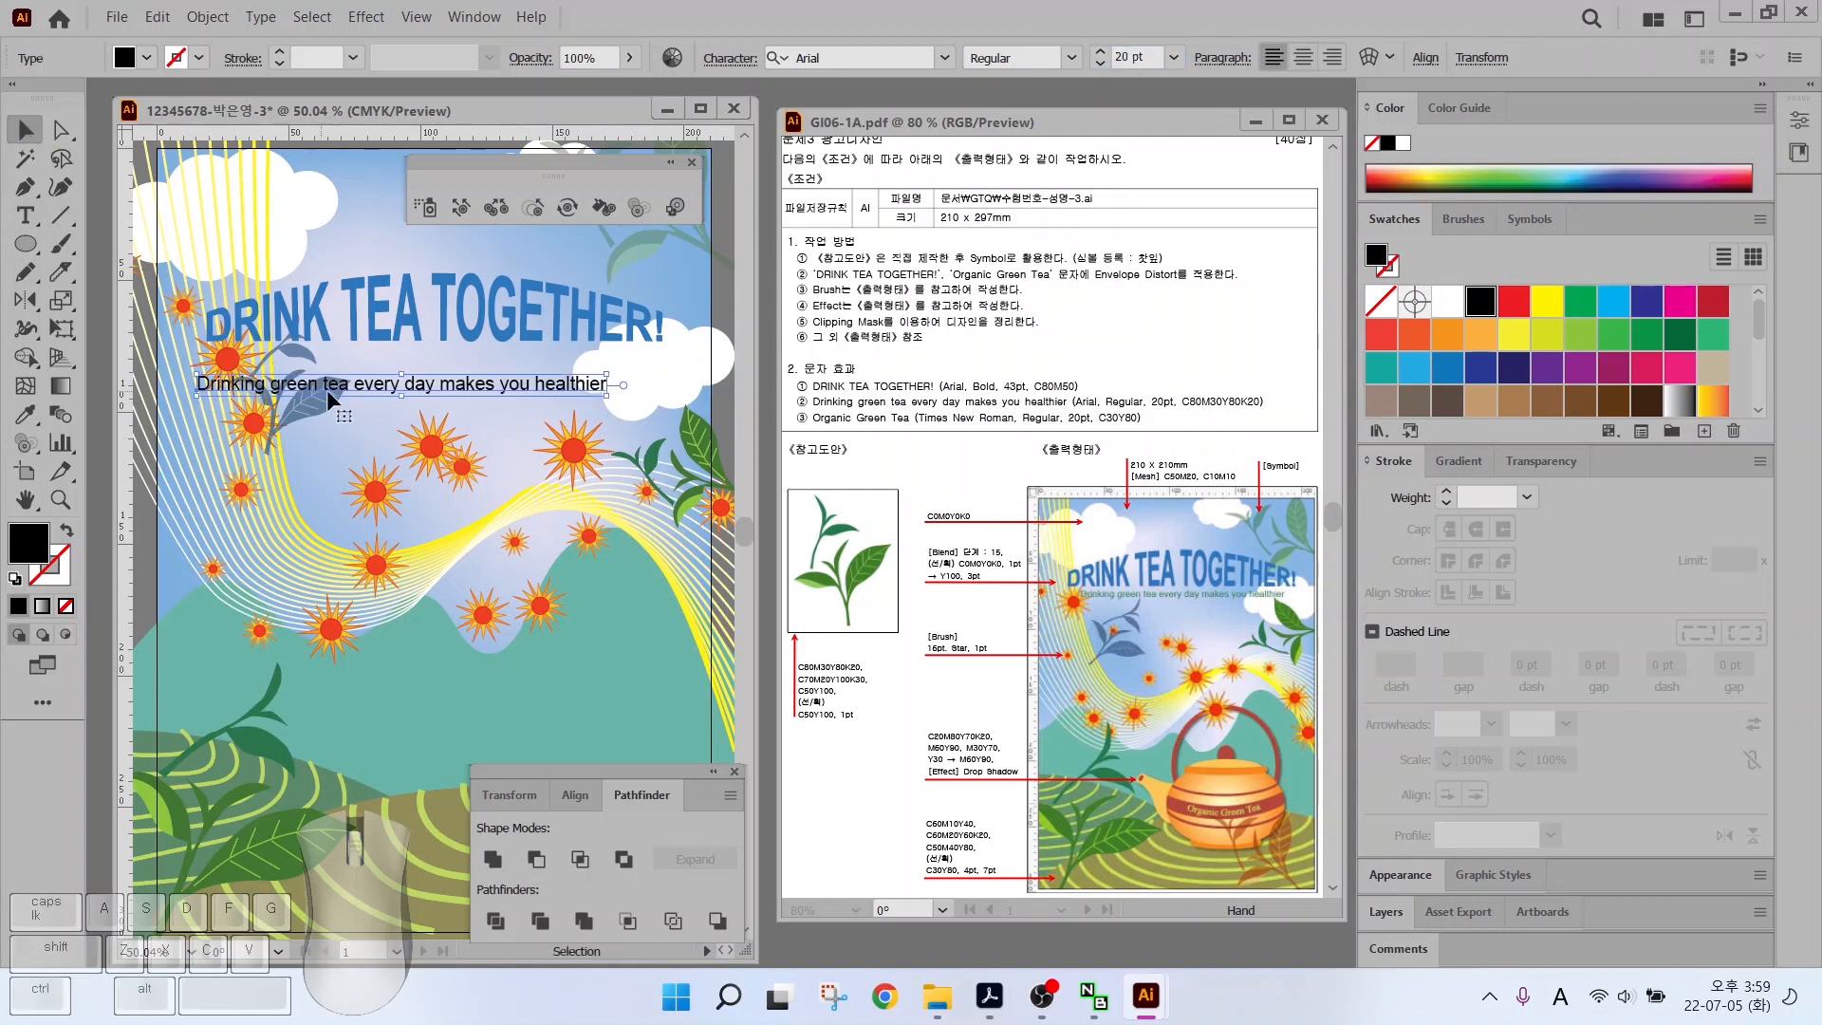
Create the global green swatch C80 M30 Y80 K20 from the blue for the subtitle
drag(398, 384, 429, 358)
scroll(1660, 381, down, 3)
click(1414, 394)
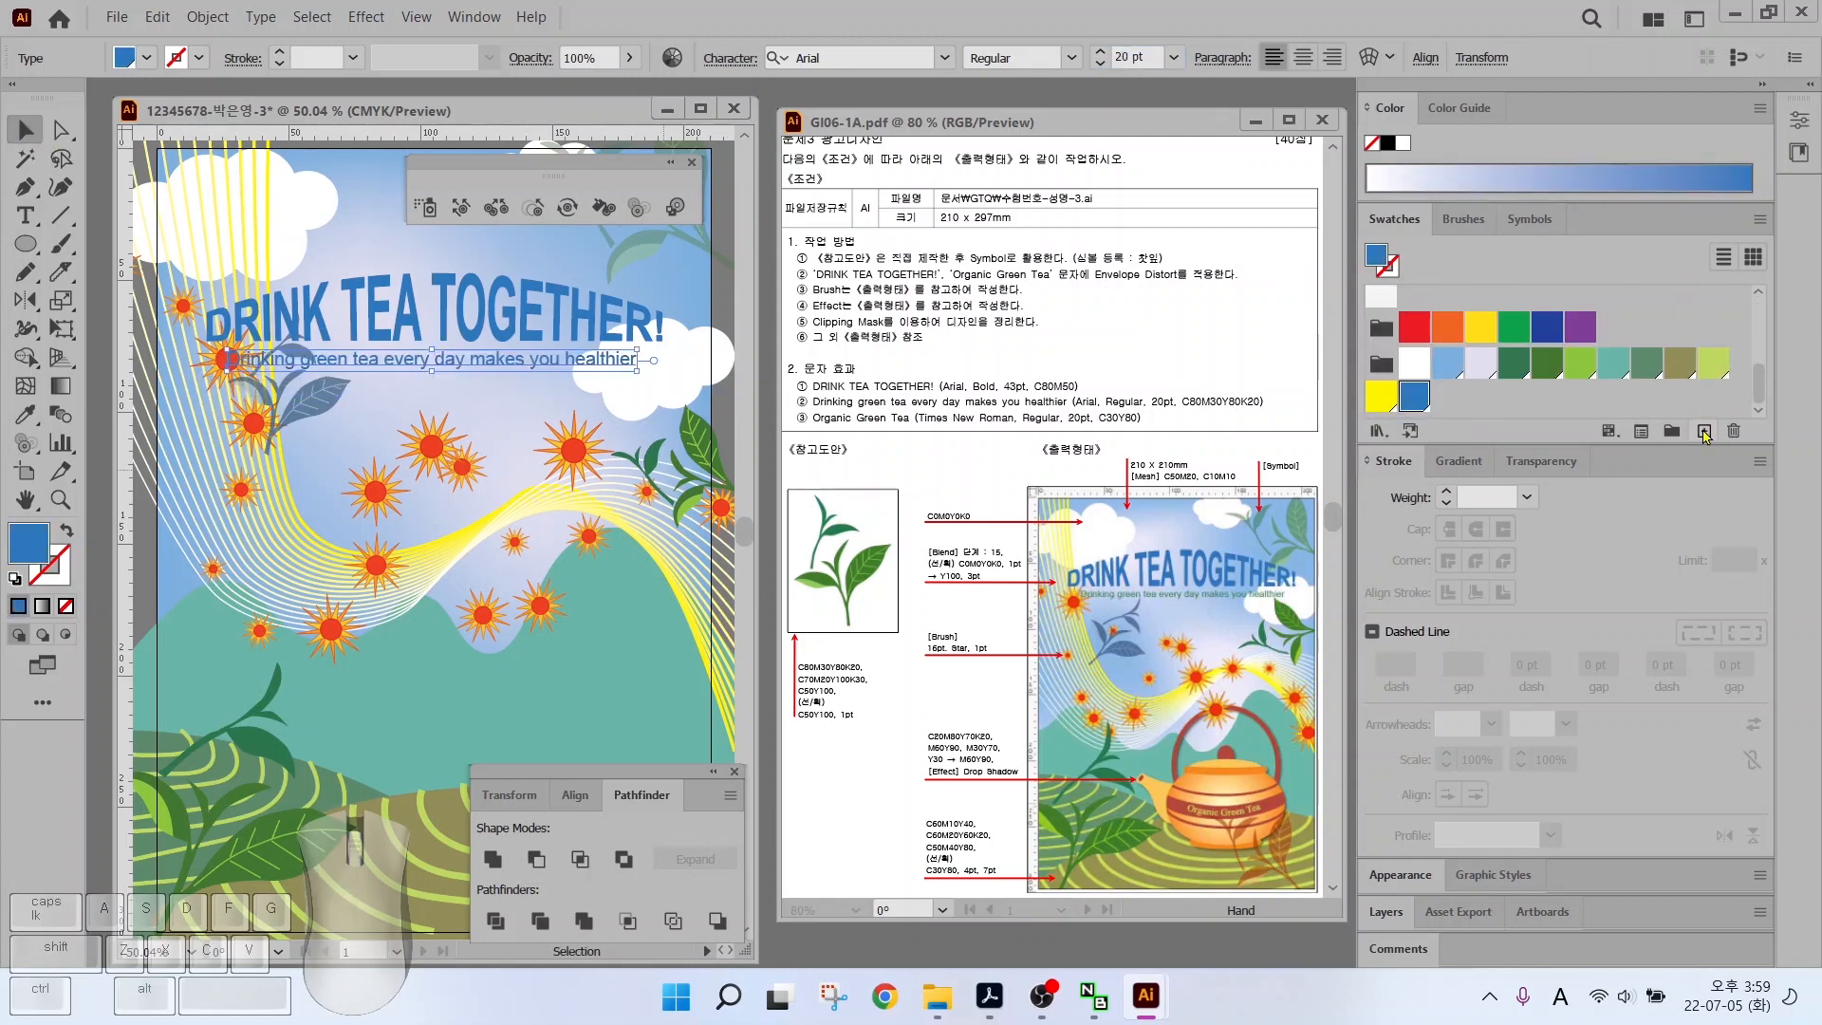
click(1704, 431)
click(1371, 502)
key(Tab)
text(30)
key(Tab)
key(Tab)
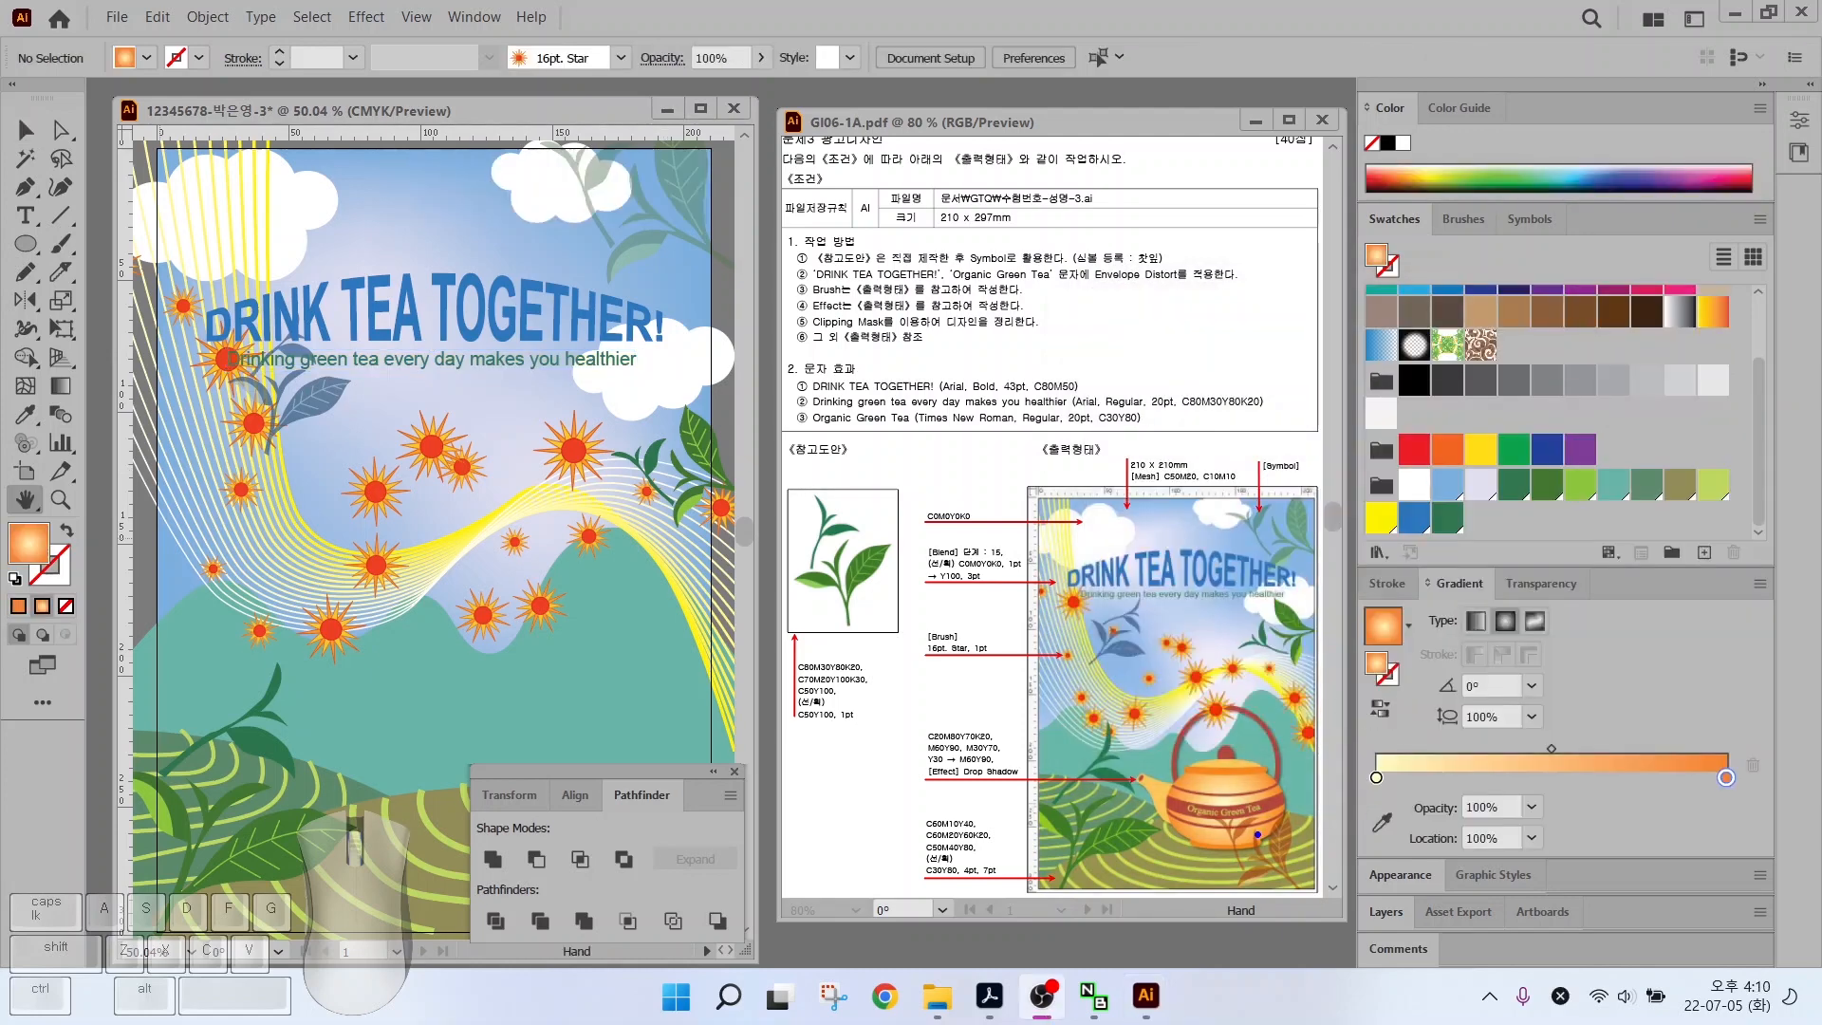
mouse_move(1257, 835)
mouse_down()
mouse_move(1153, 858)
mouse_move(1118, 726)
mouse_move(1300, 714)
mouse_move(1252, 865)
mouse_up()
key(Escape)
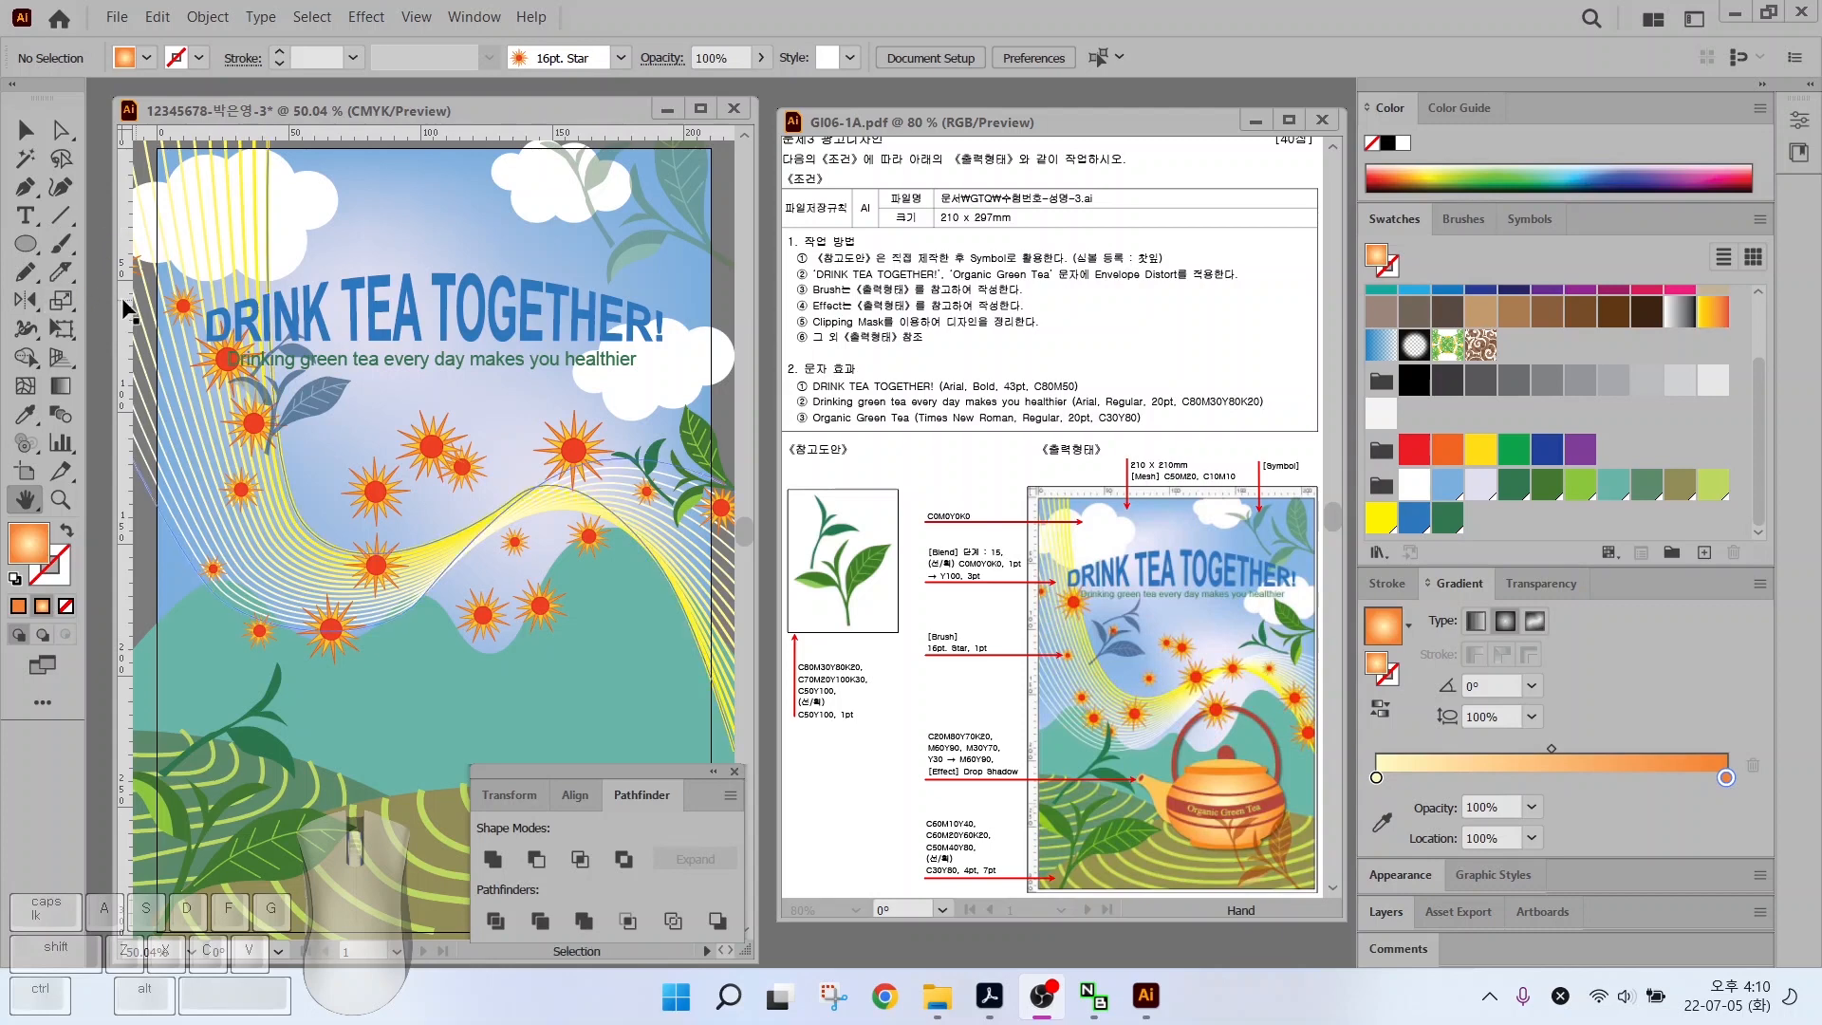
Drag three vertical and two horizontal guides onto the poster, then pan to its lower part
drag(125, 313, 395, 330)
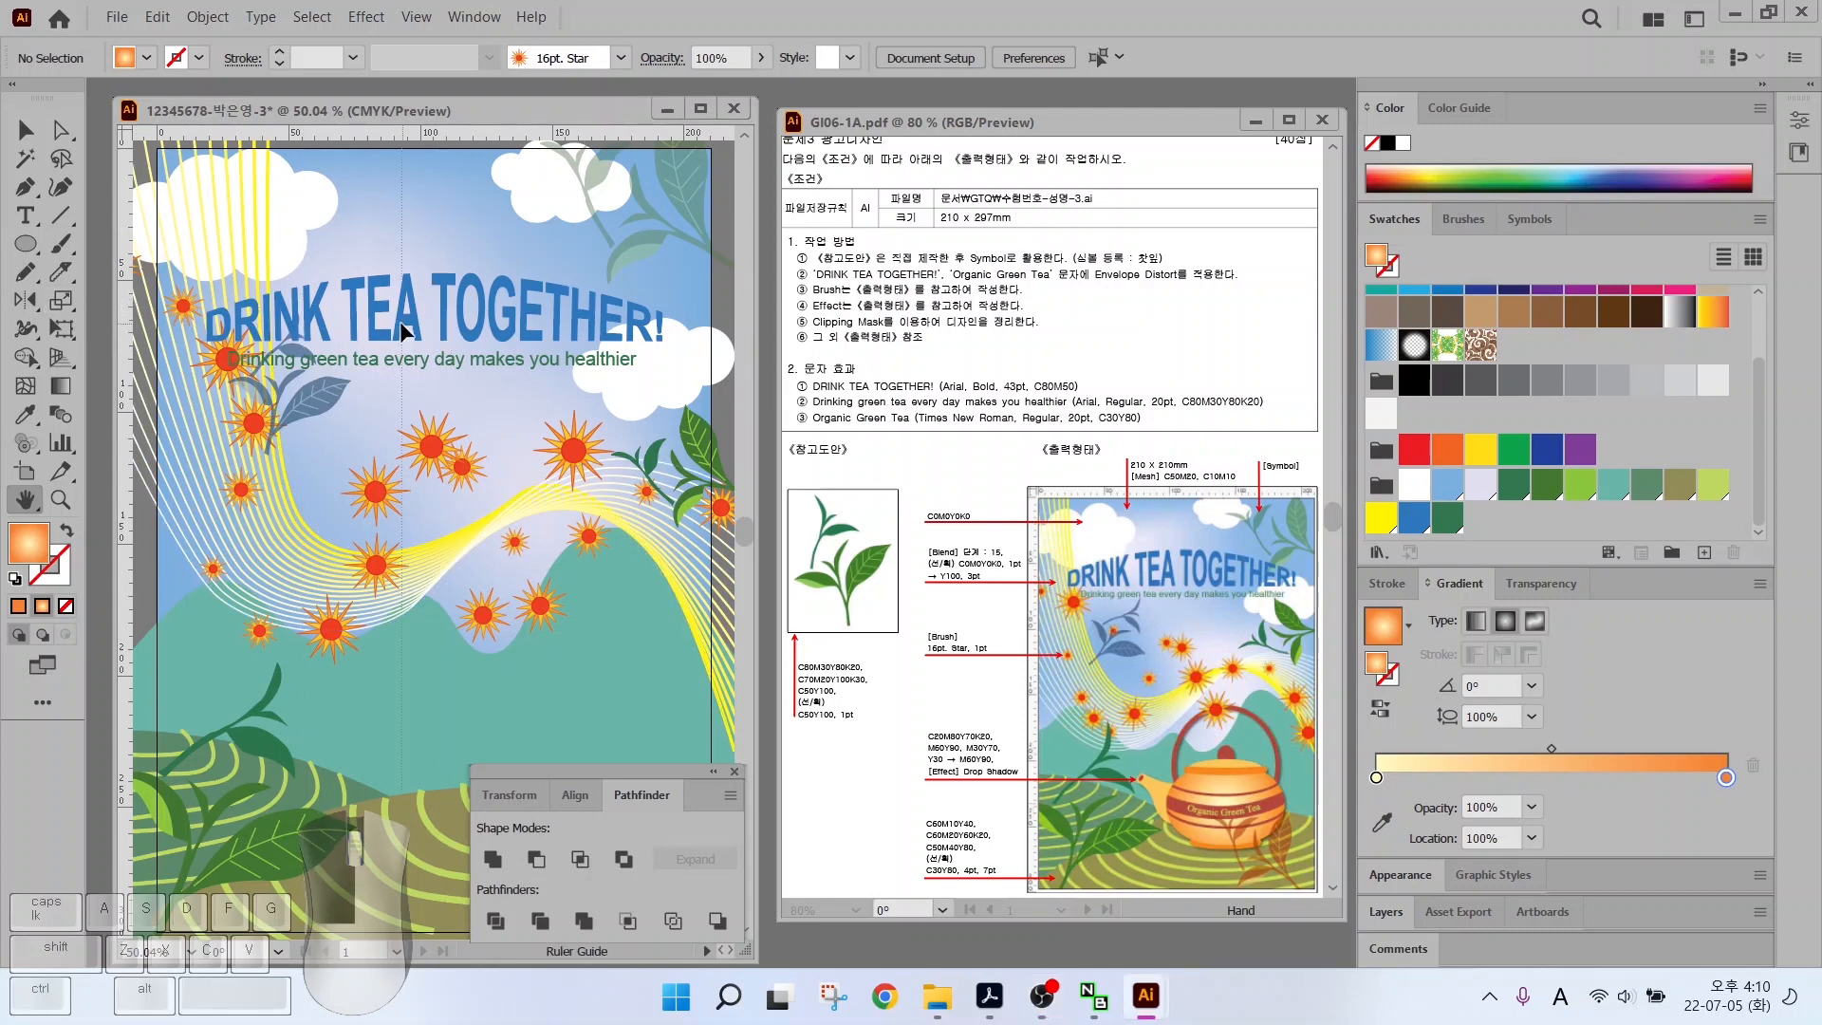
drag(401, 323, 402, 324)
drag(124, 342, 665, 347)
drag(357, 135, 355, 668)
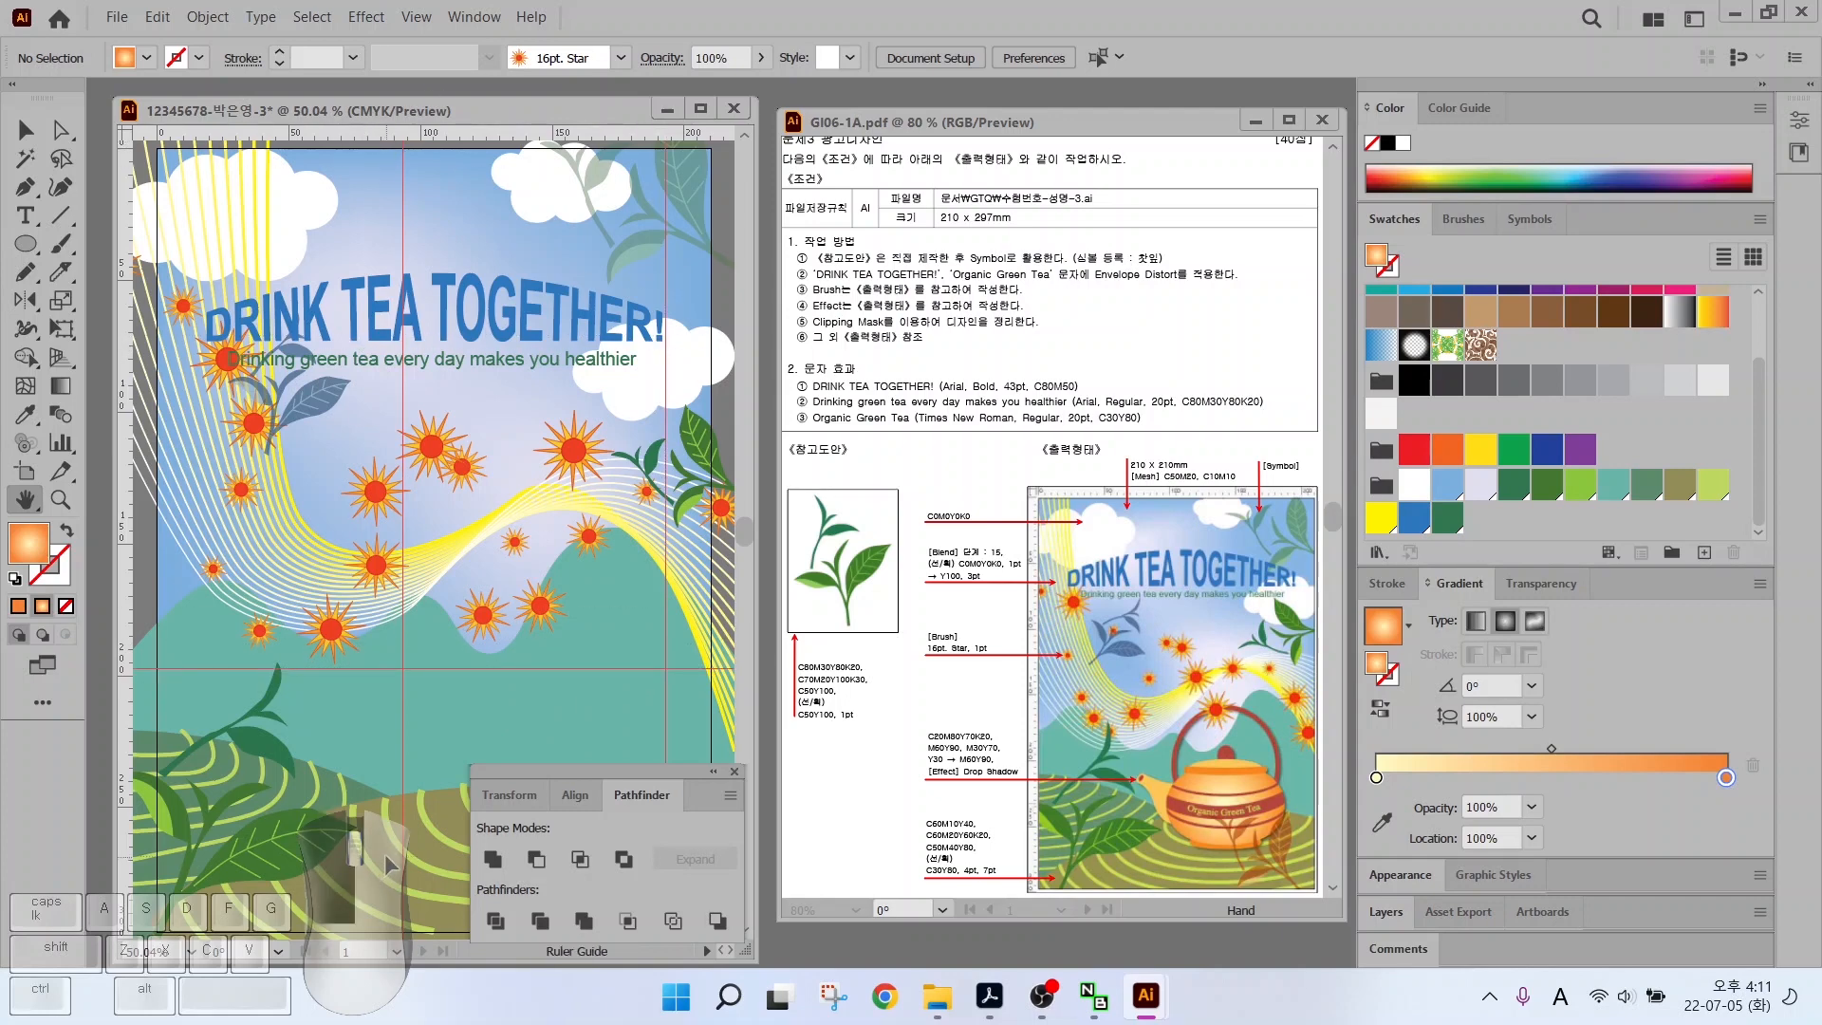
drag(370, 131, 362, 550)
scroll(553, 694, up, 3)
scroll(554, 687, down, 1)
drag(503, 595, 422, 396)
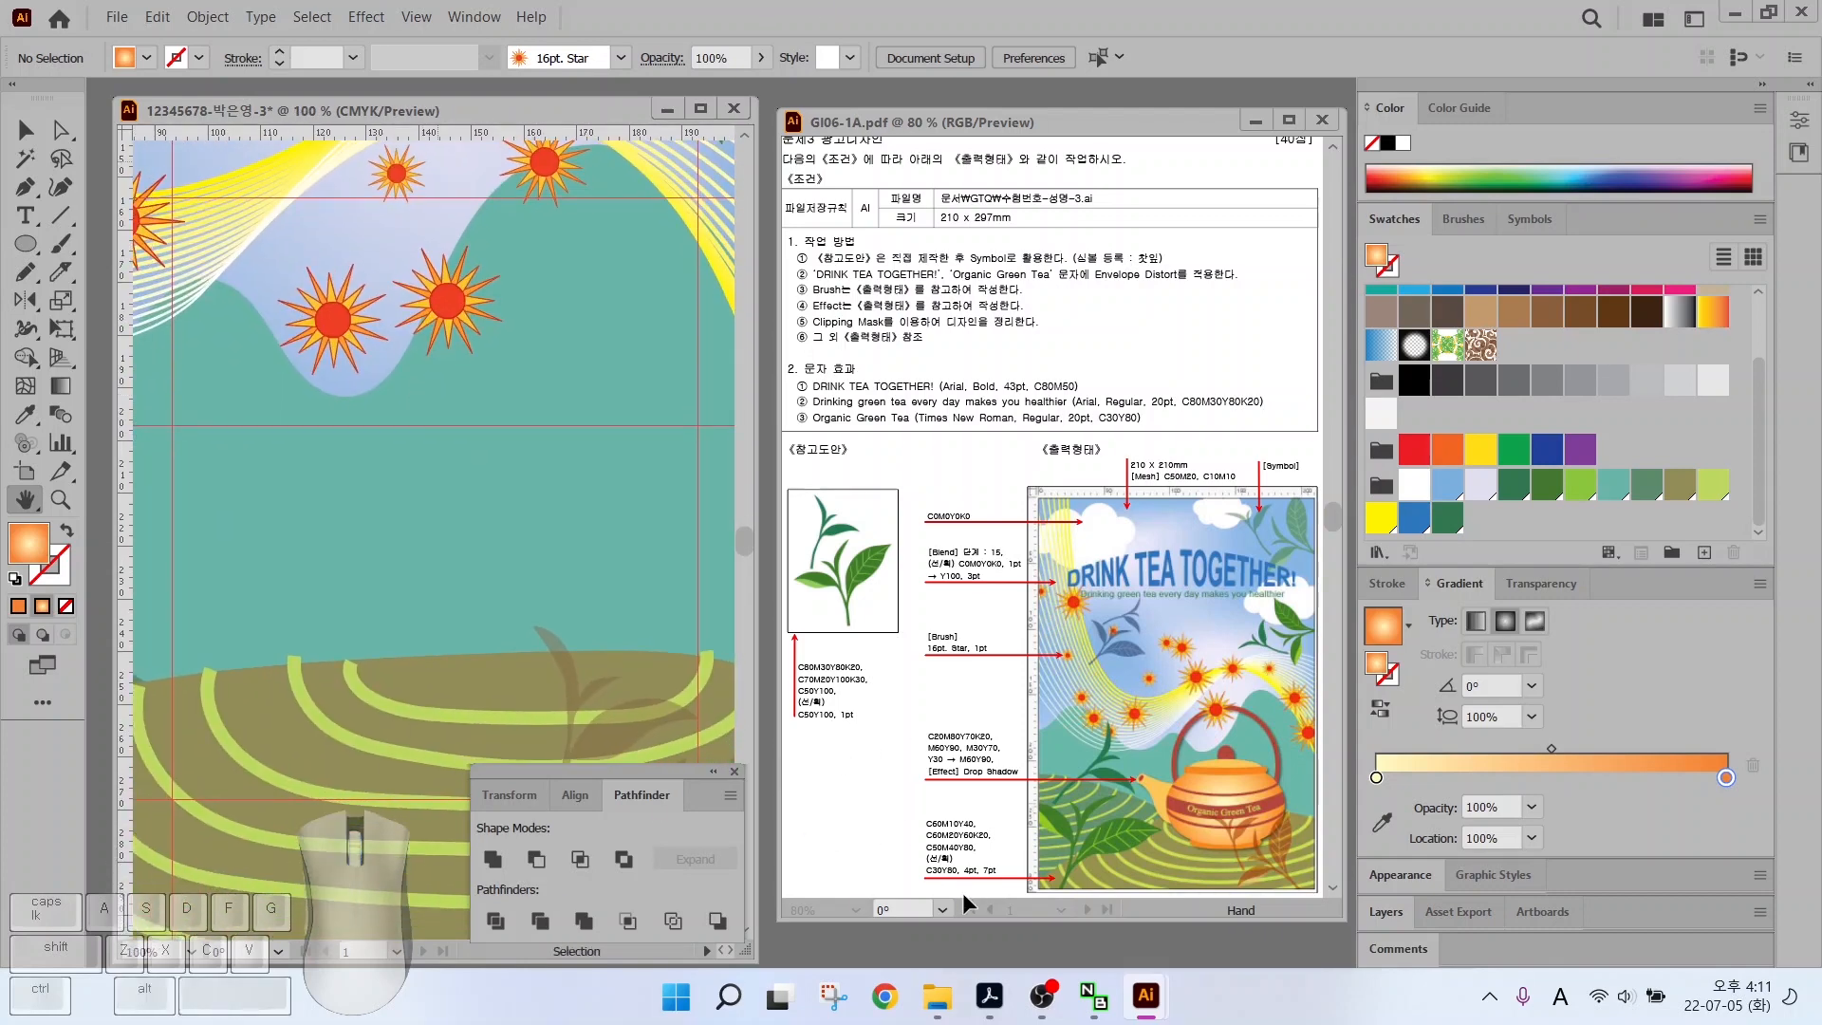
drag(992, 788, 992, 788)
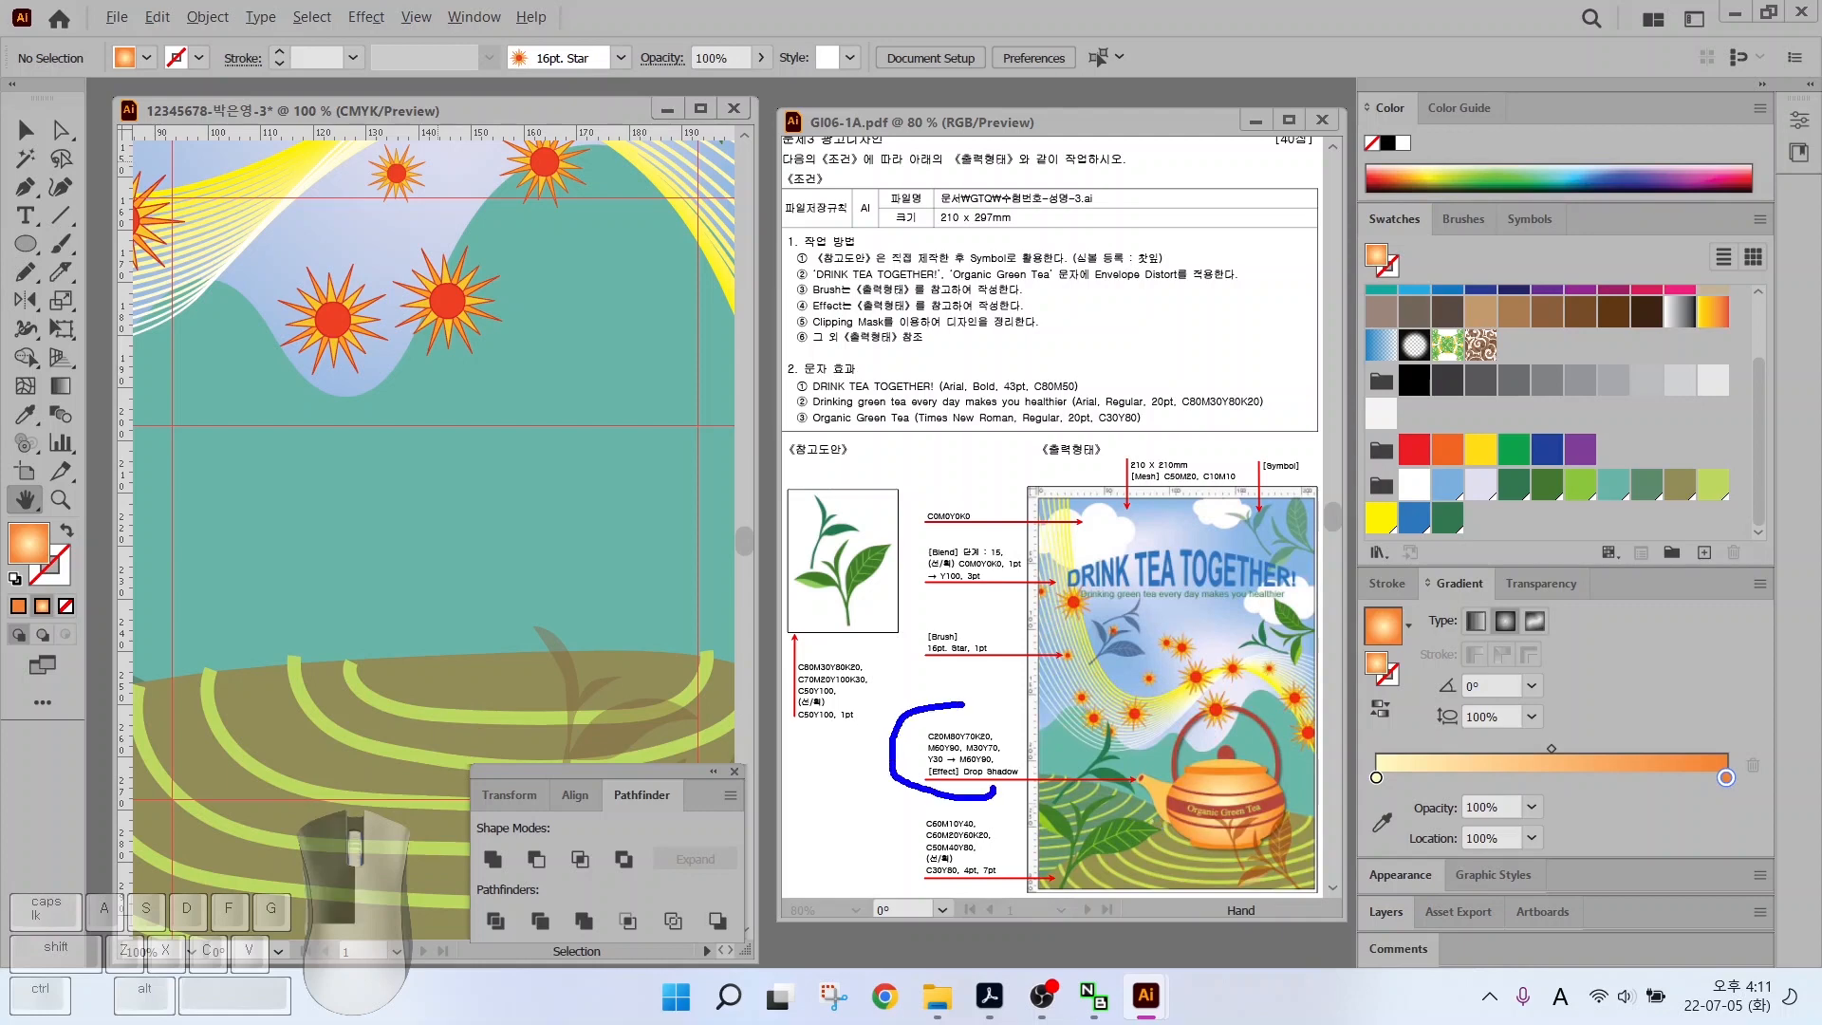
Add a dark red CMYK swatch with values 20/80/70/20
key(Escape)
click(1449, 519)
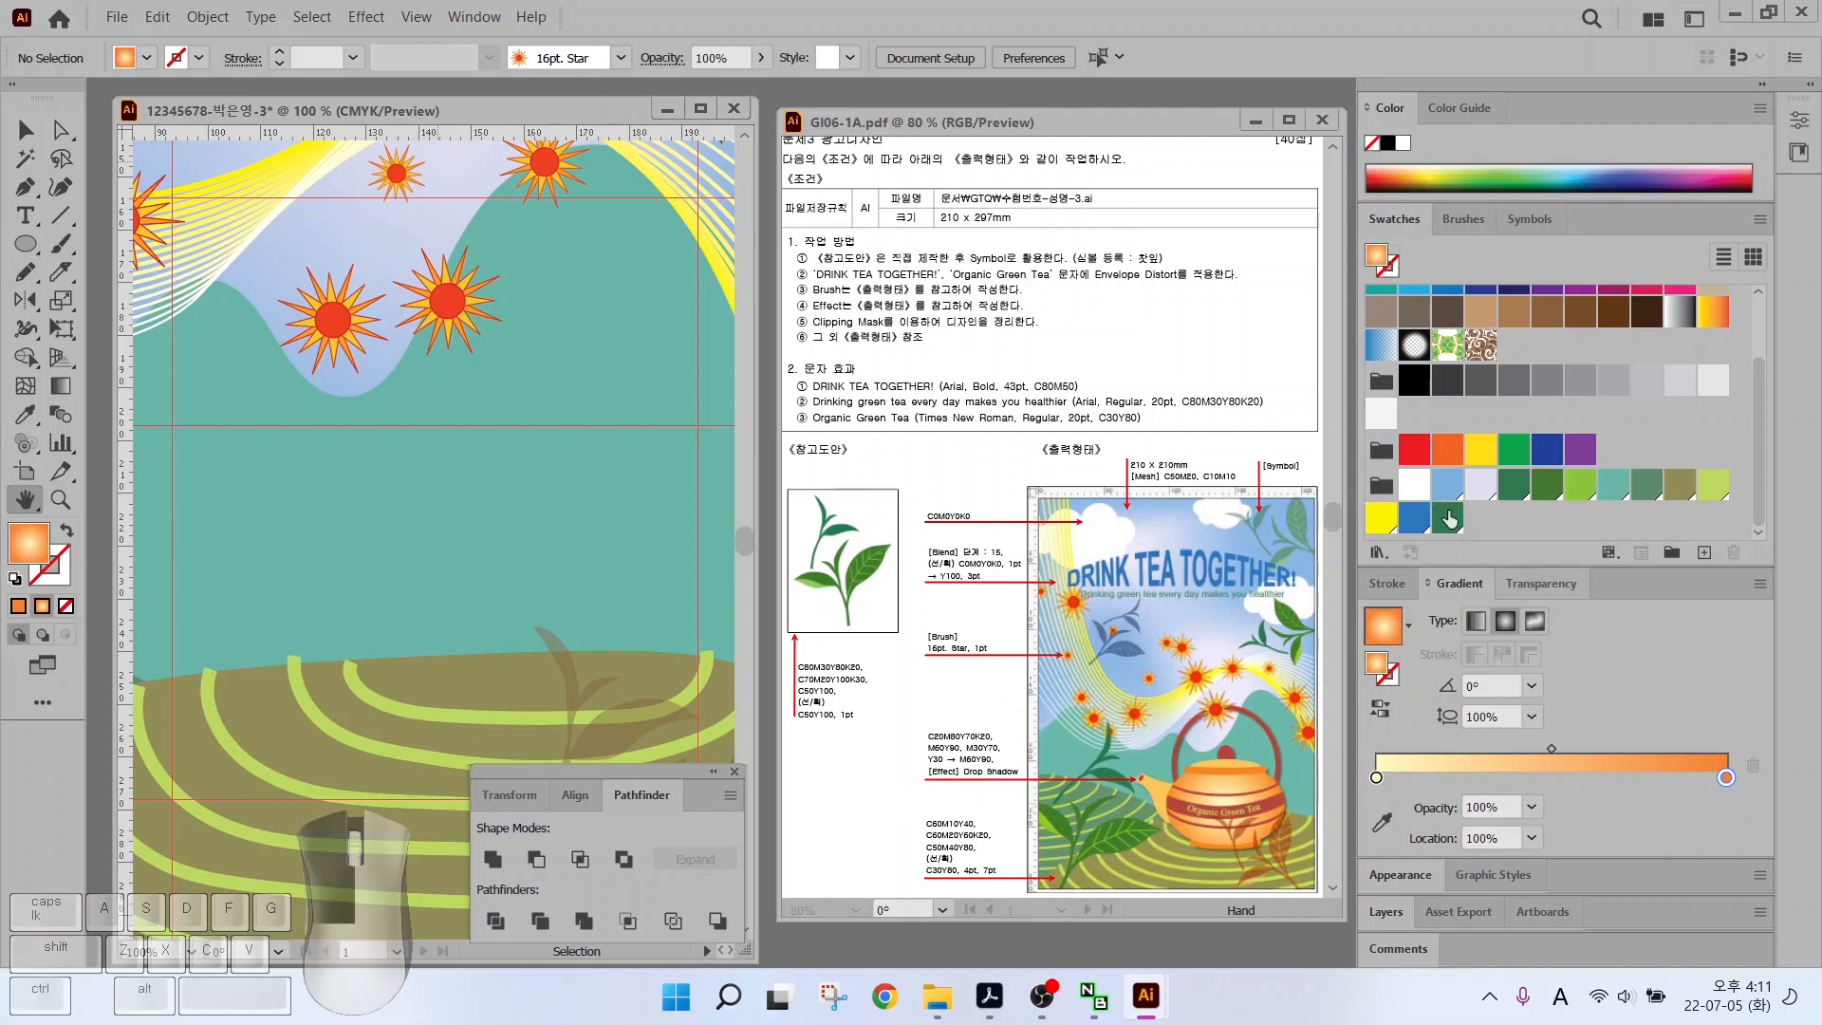
click(1704, 552)
text(20)
key(Tab)
text(80)
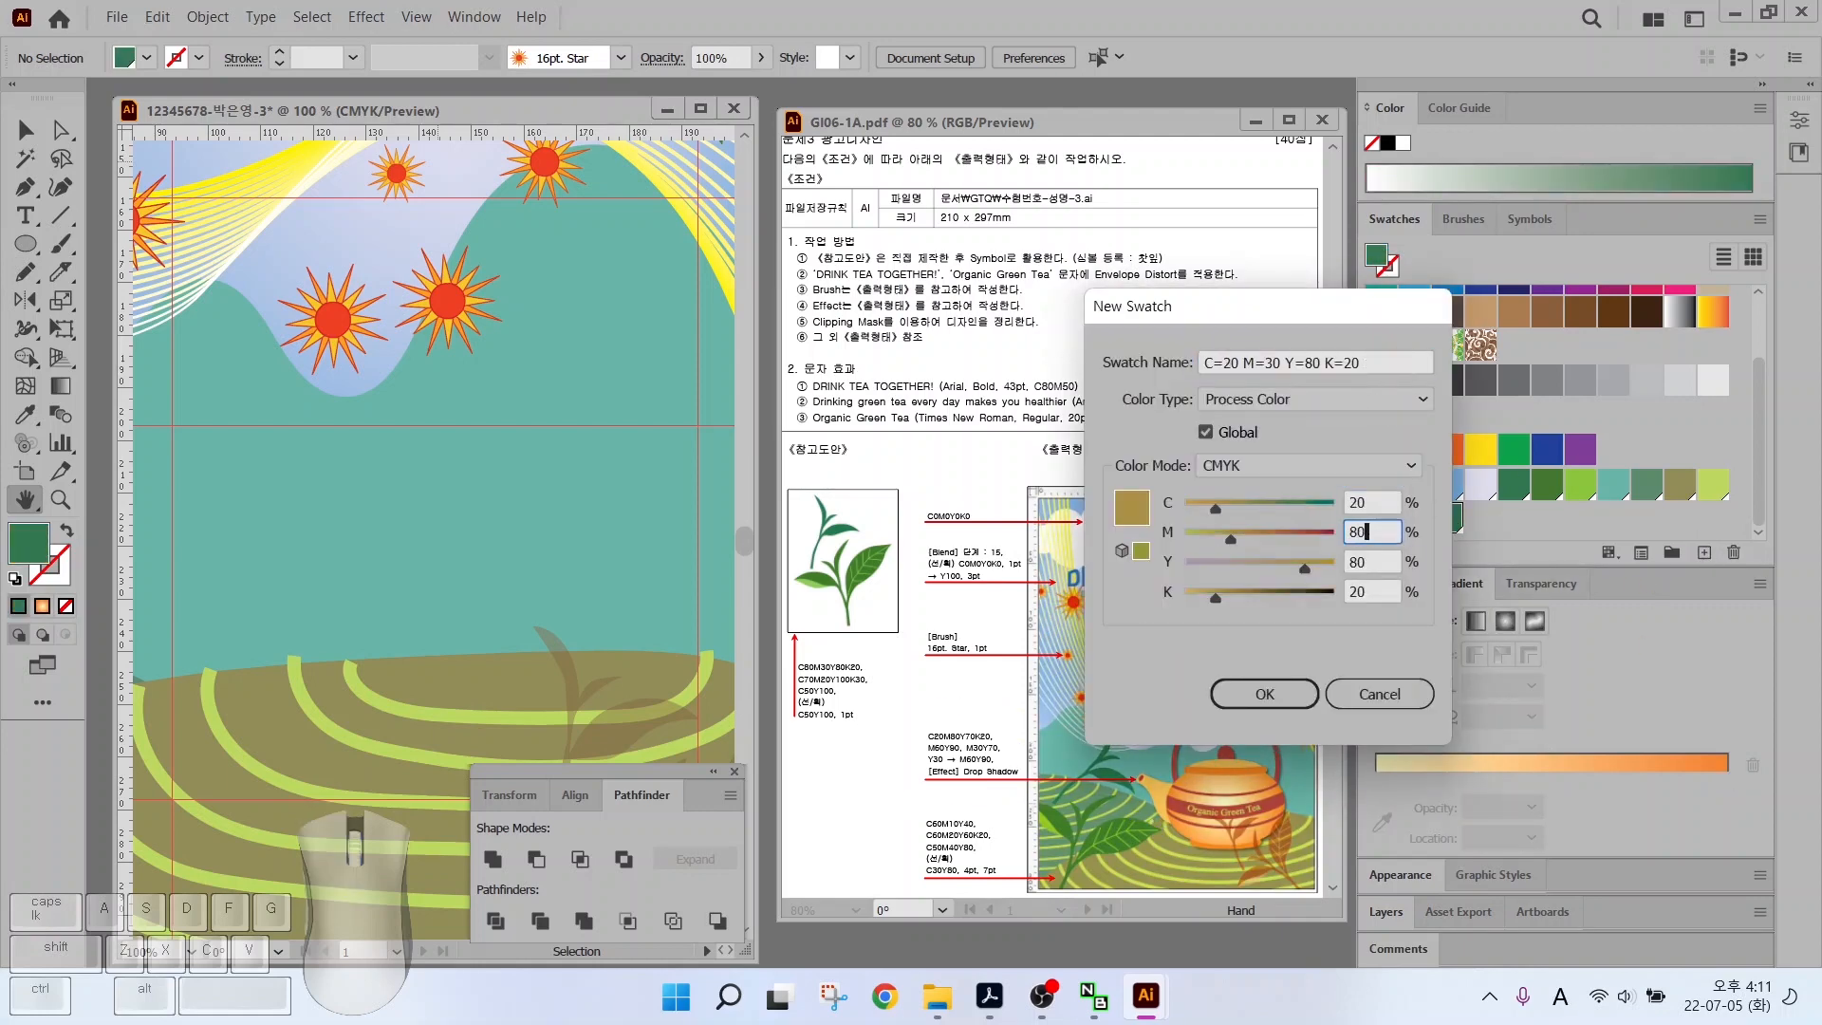
key(Tab)
text(70)
key(Return)
Add an orange CMYK swatch with values 0/60/90/0
click(1704, 552)
text(0)
key(Tab)
text(60)
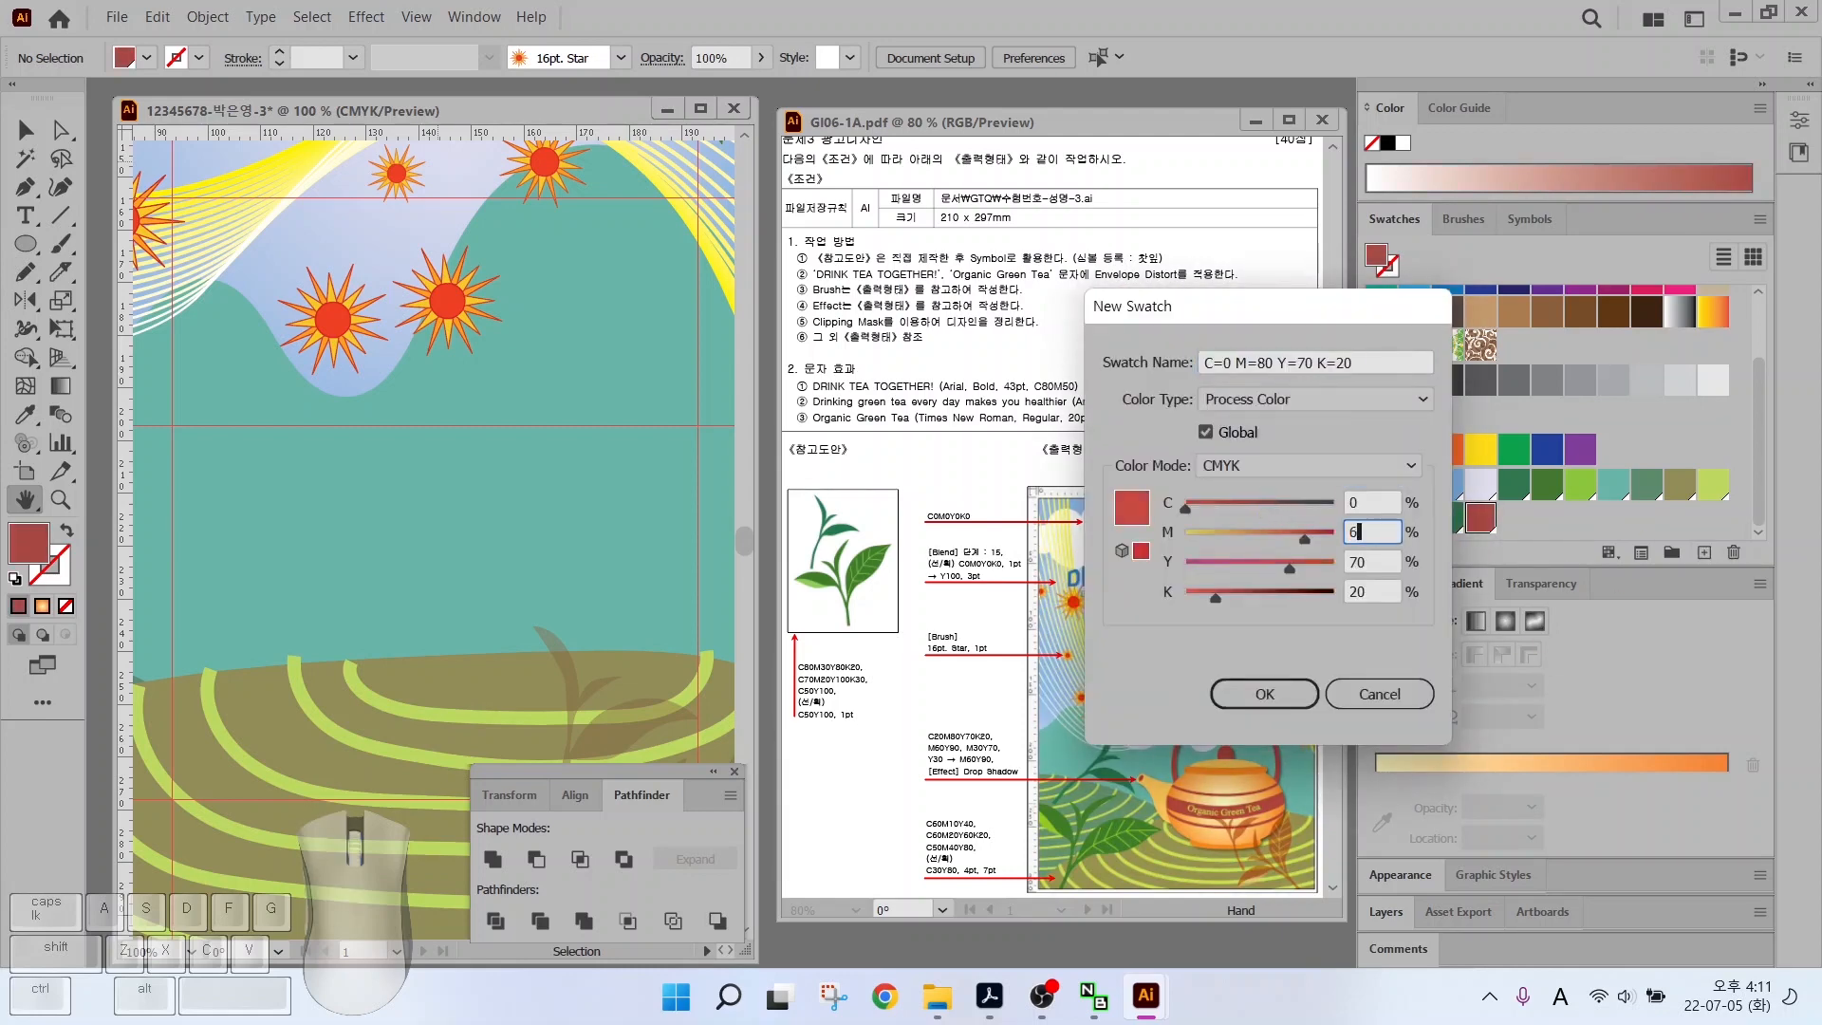
key(Tab)
text(90)
key(Return)
double_click(1513, 518)
text(0)
key(Return)
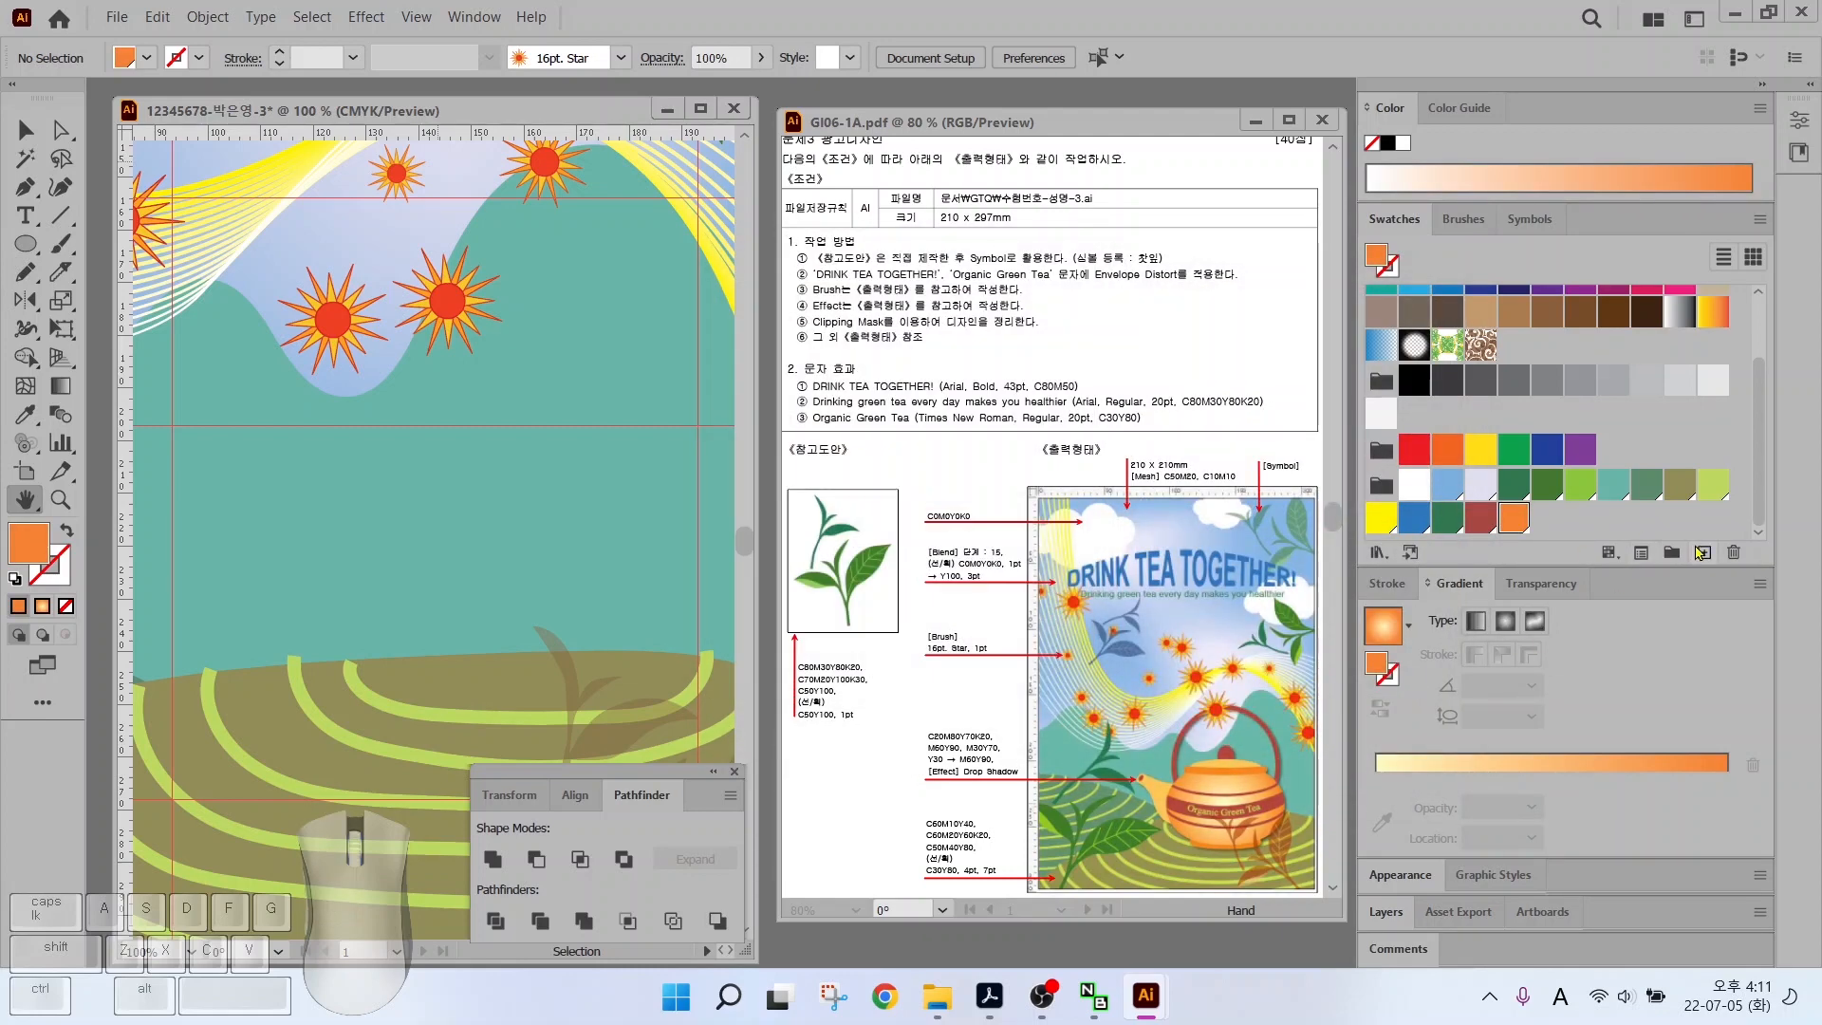
Add a light orange CMYK swatch with values 0/30/70/0
click(1704, 552)
text(0)
key(Tab)
text(30)
key(Tab)
text(70)
key(Tab)
key(Return)
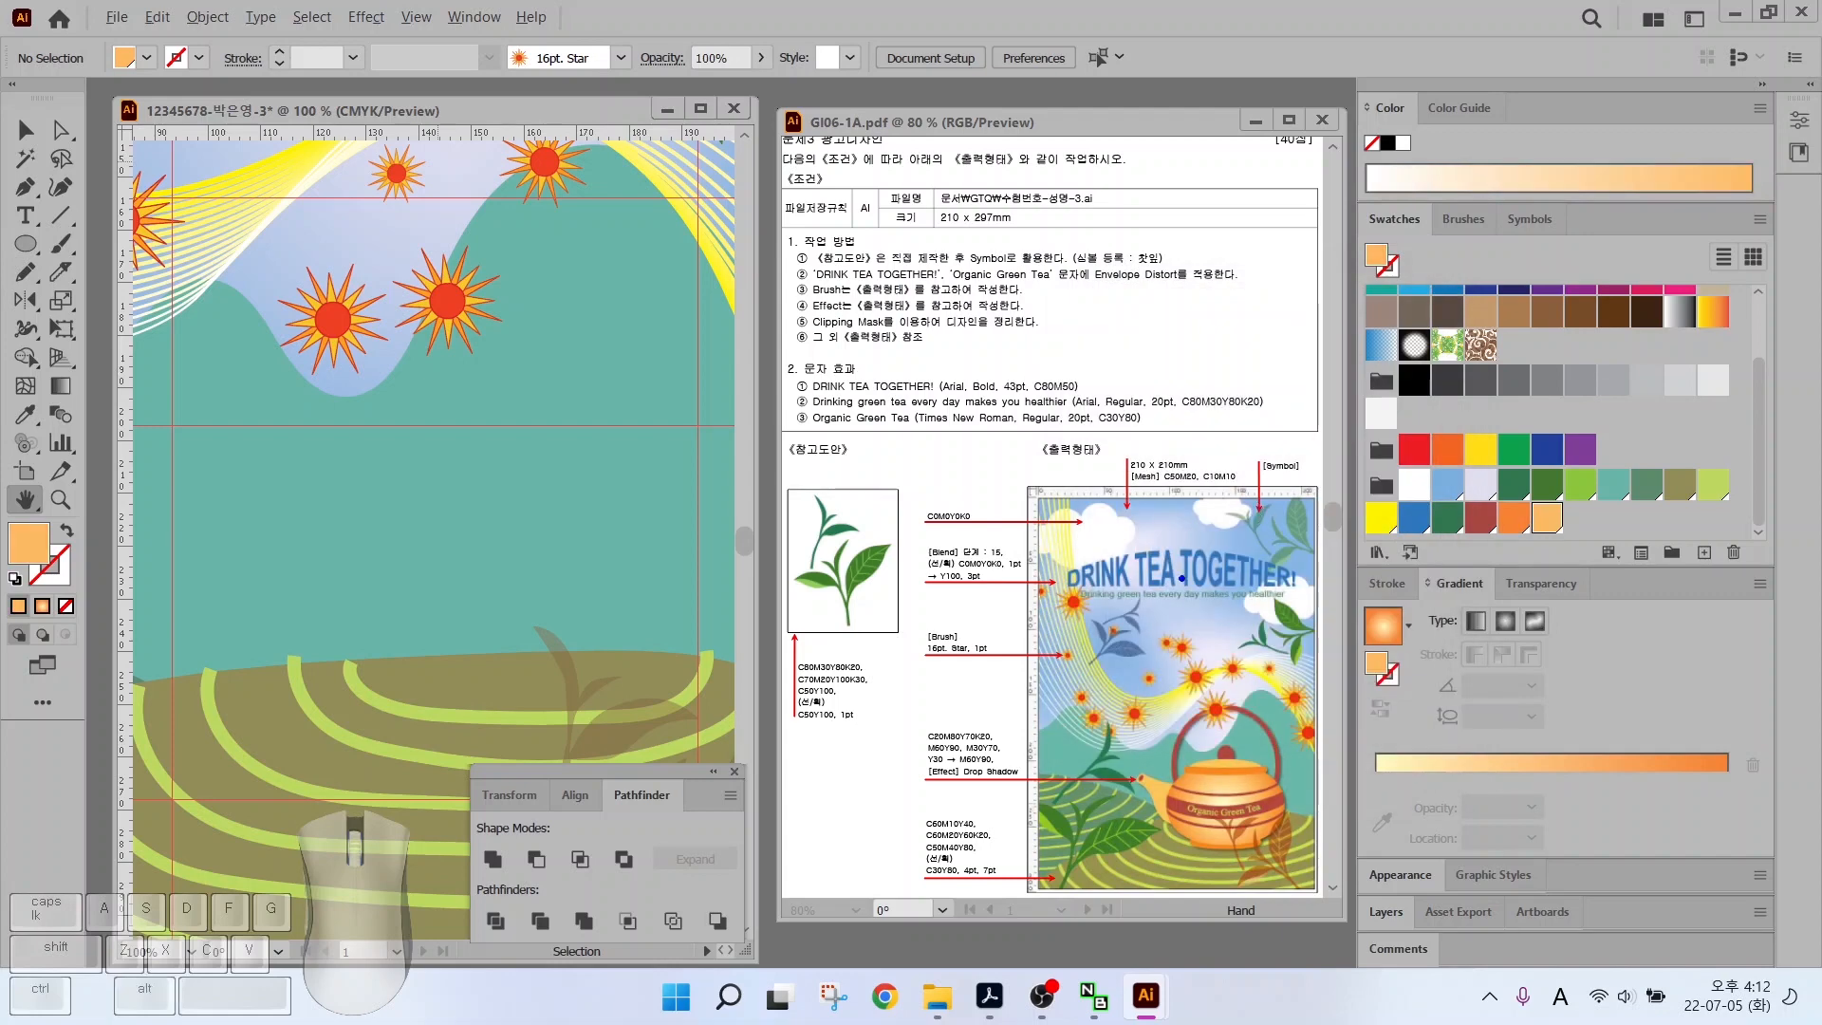
Make a gradient fill from C0M0Y30K0 to C0M60Y90K0 and save it as a swatch
drag(906, 674, 937, 749)
mouse_move(1029, 705)
mouse_down()
mouse_move(984, 777)
mouse_move(1028, 772)
mouse_up()
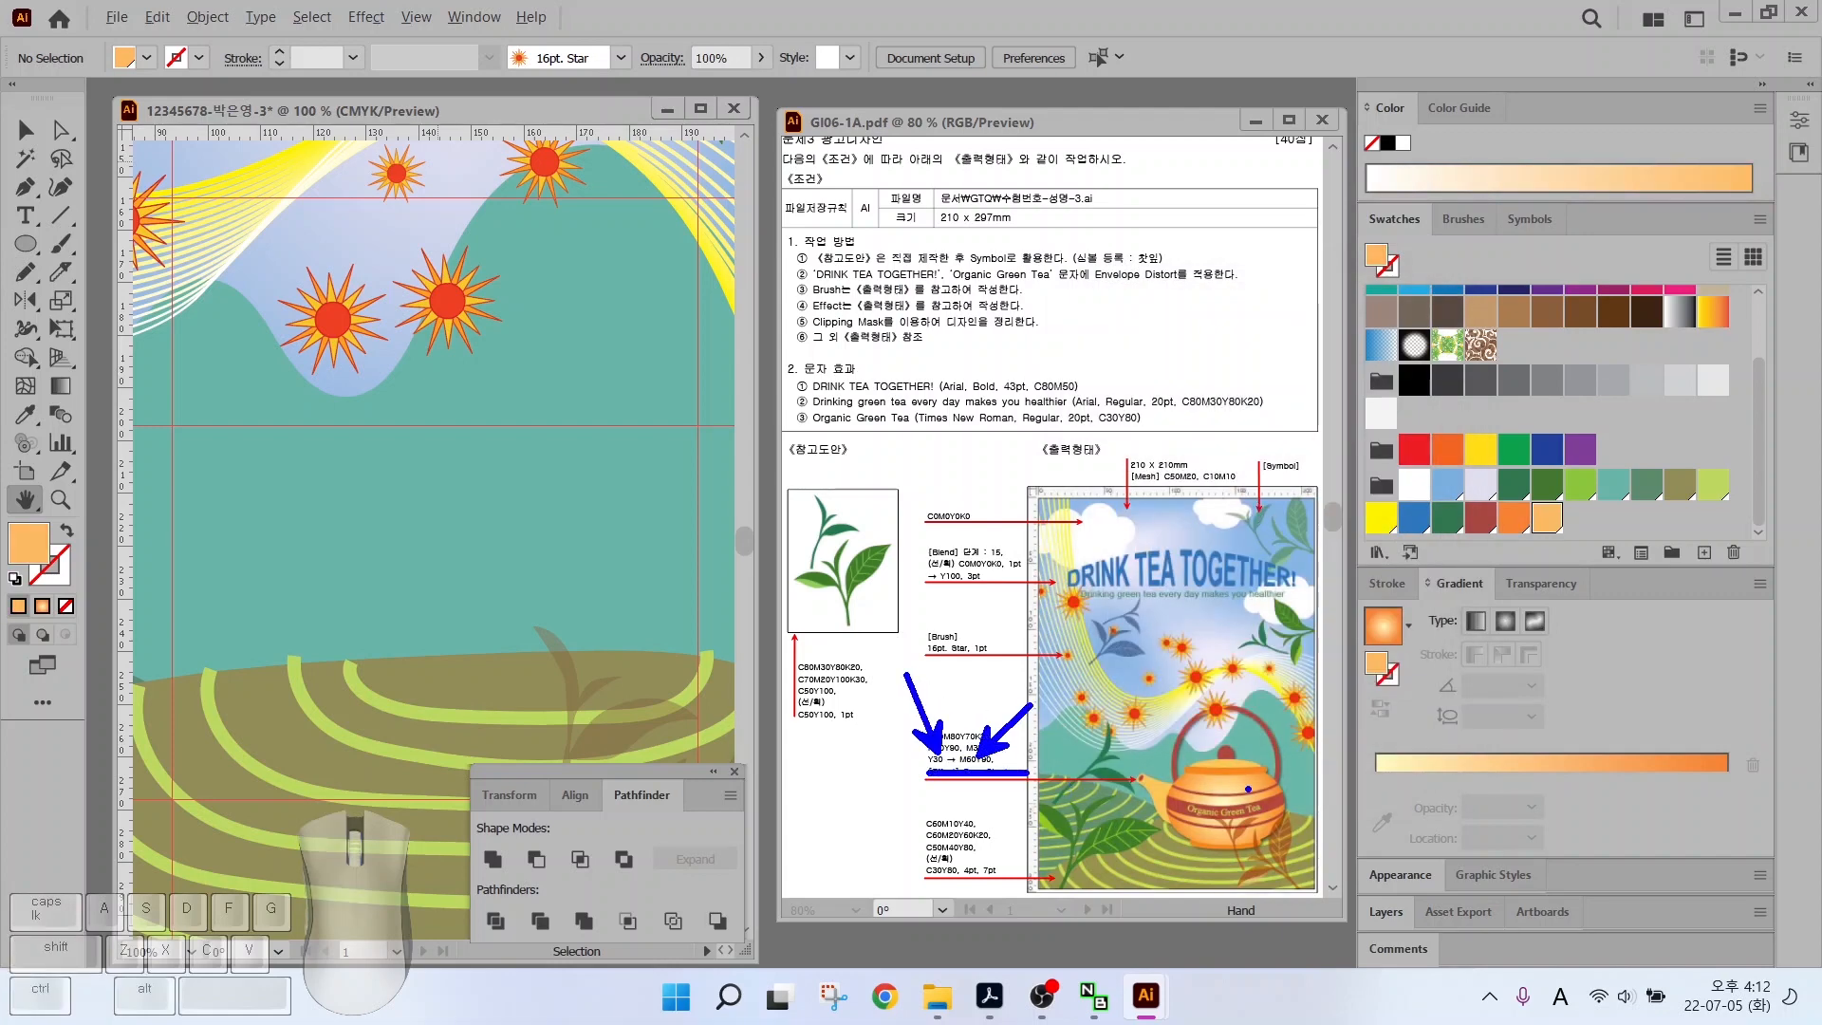
drag(1309, 750, 1255, 784)
drag(1181, 859, 1221, 809)
key(Escape)
click(1375, 632)
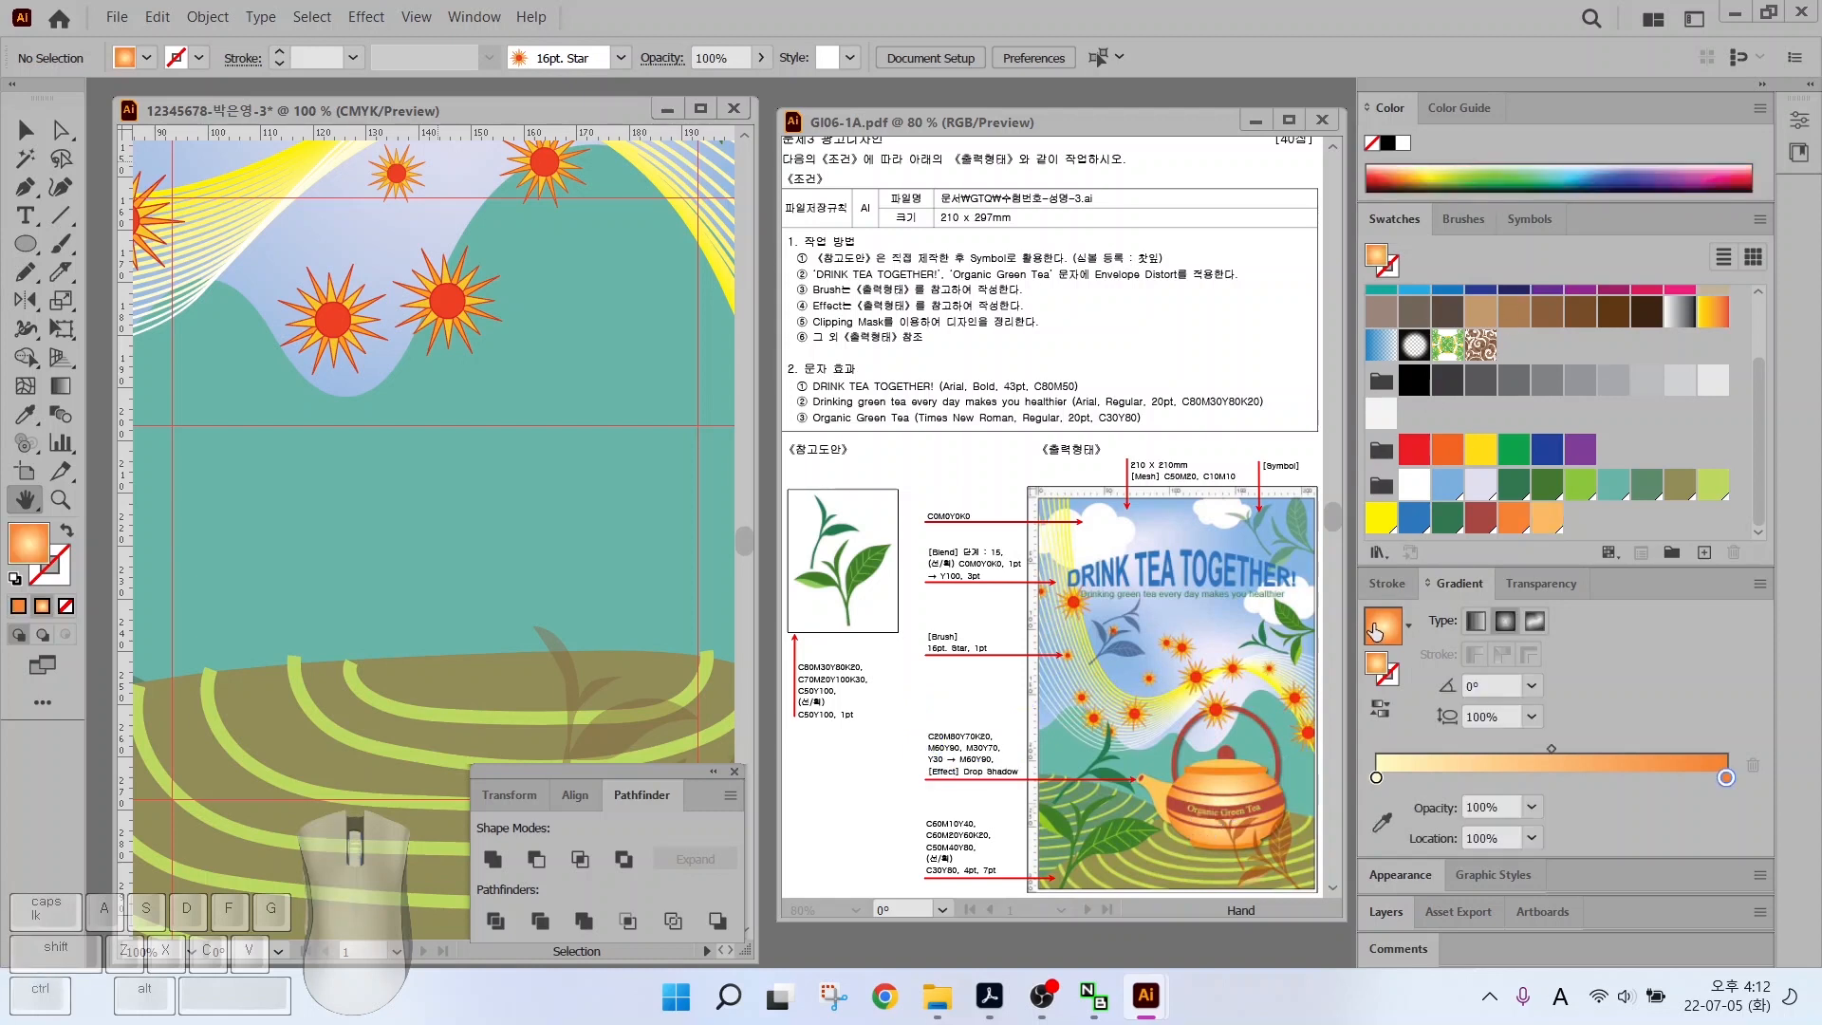
double_click(1375, 777)
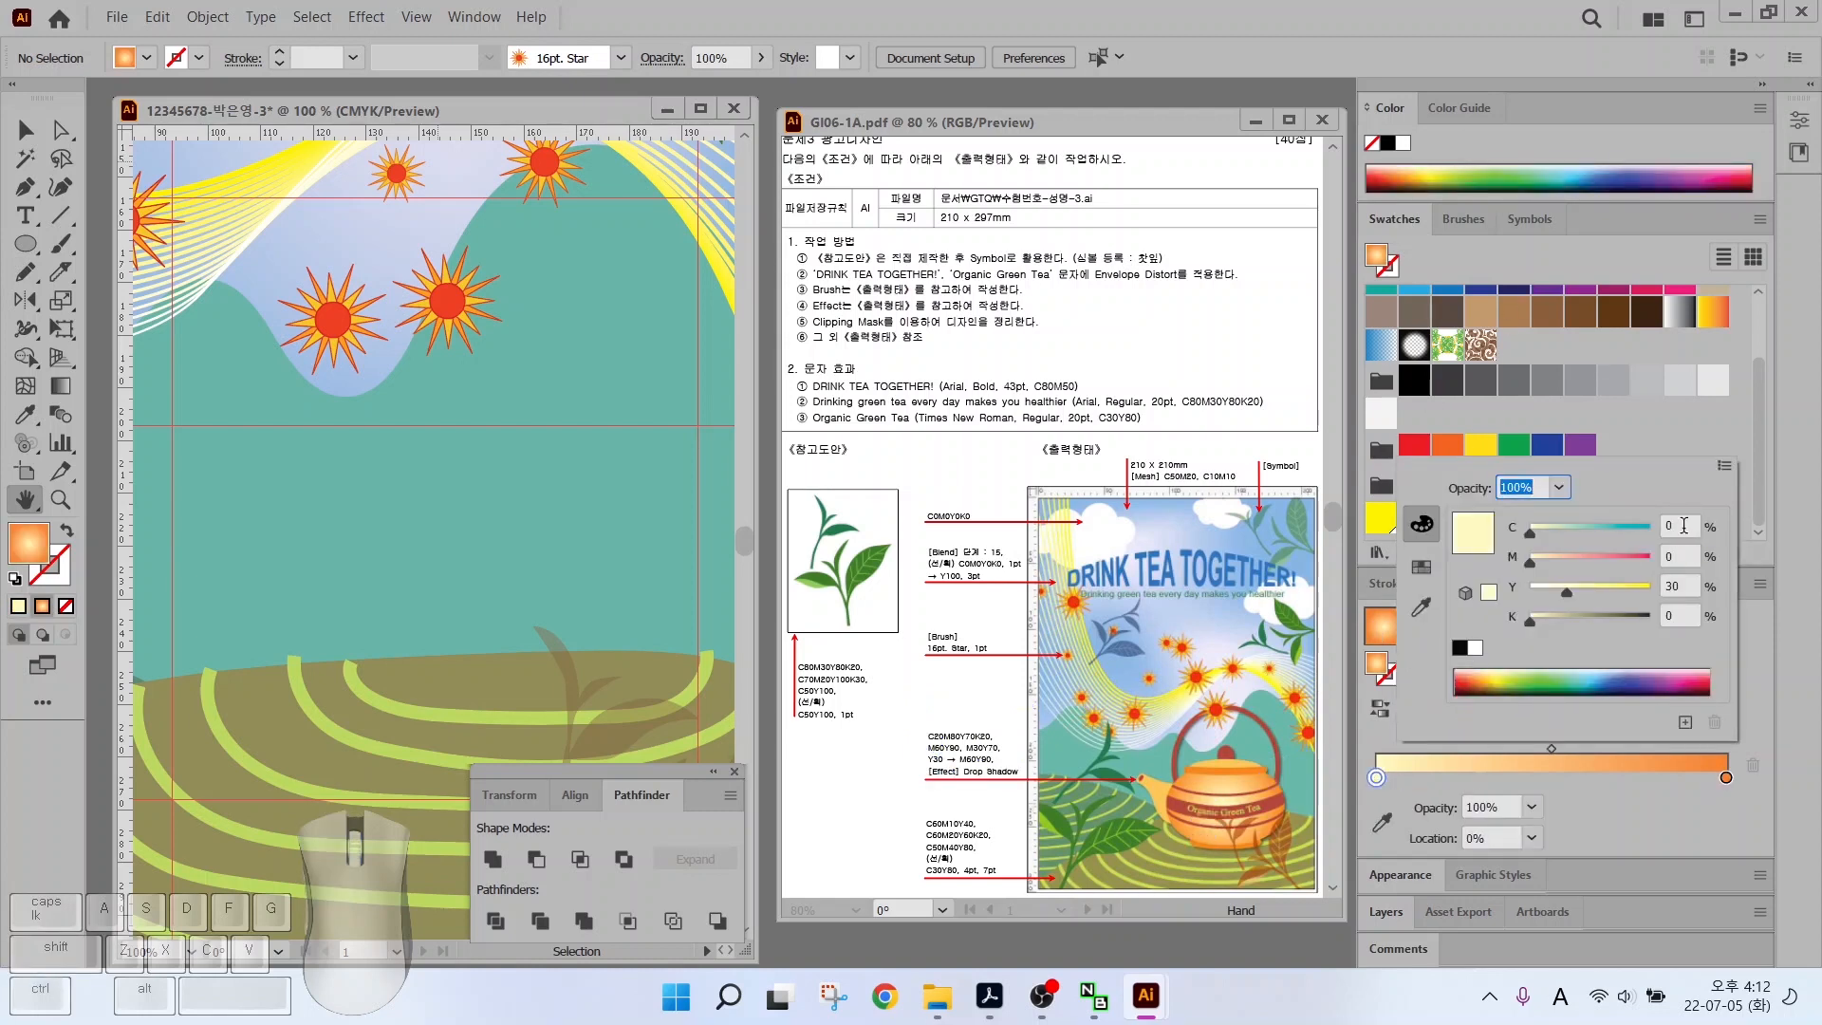
click(1726, 777)
double_click(1725, 777)
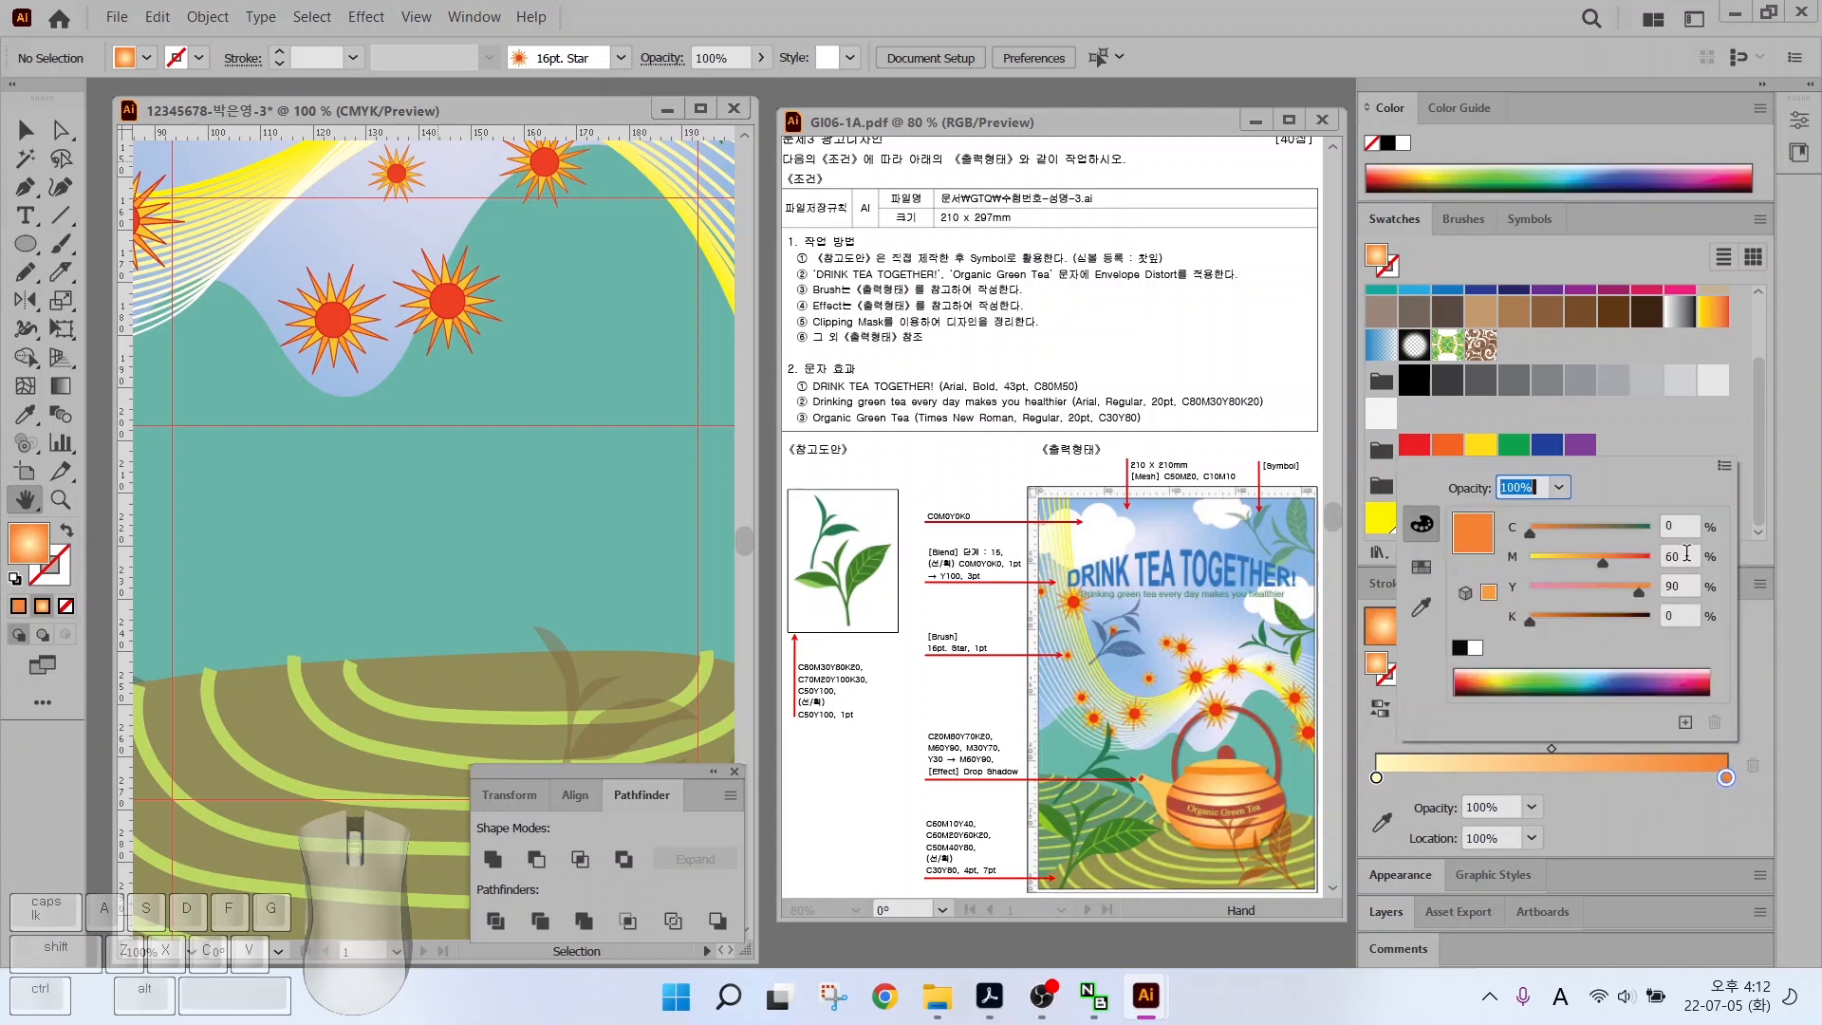
key(Return)
drag(1383, 621, 1498, 532)
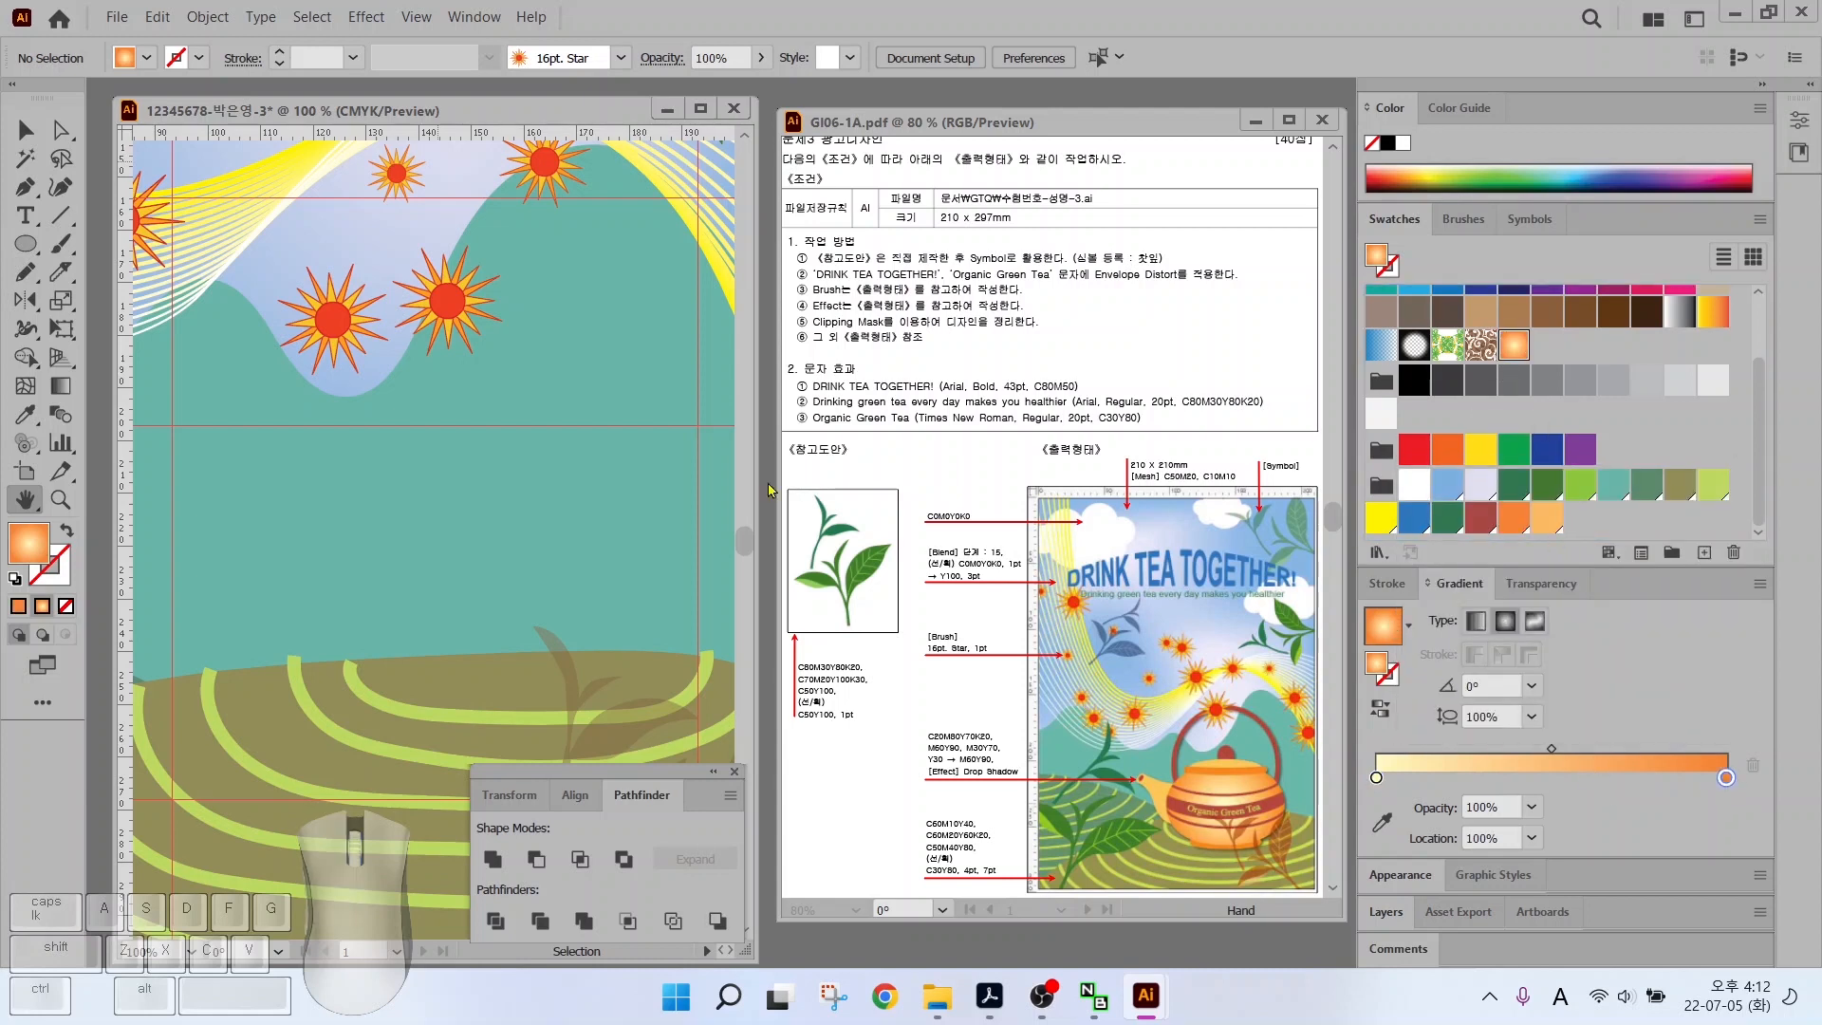
key(l)
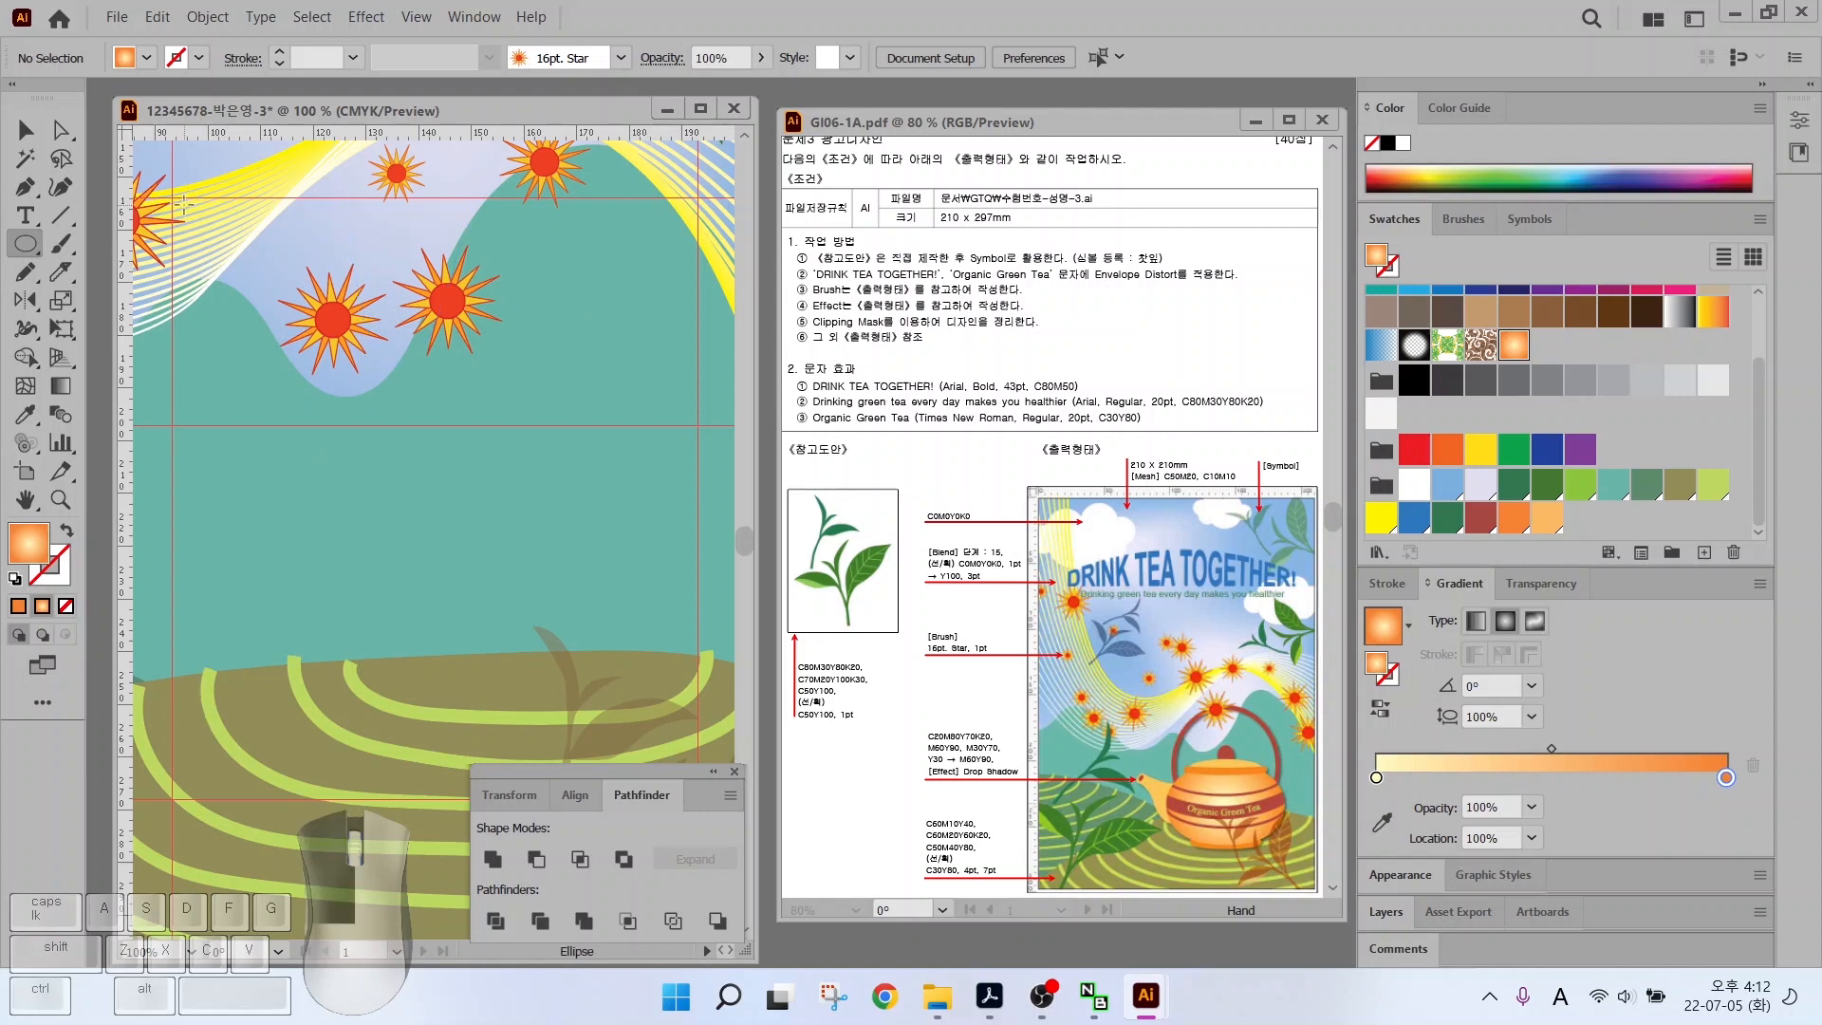
Draw a large dark red circle and offset its path -3 mm inward
drag(184, 199, 692, 712)
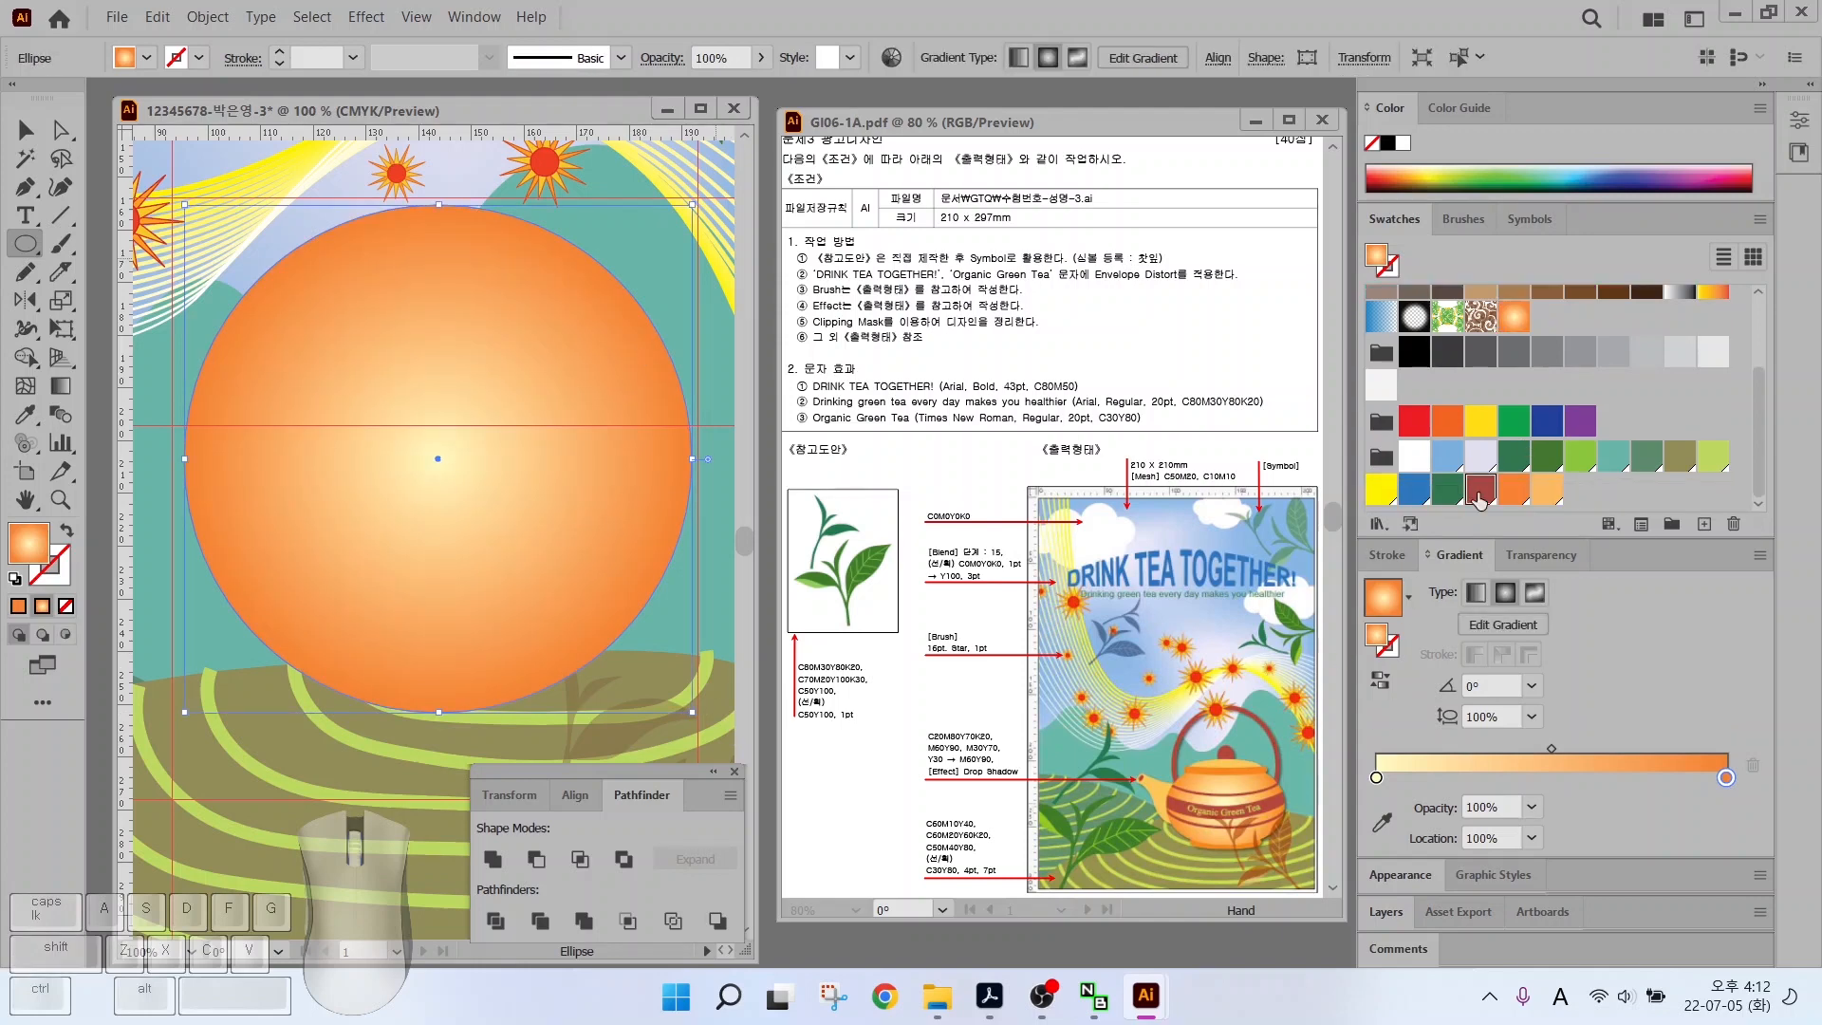
click(1480, 517)
click(207, 18)
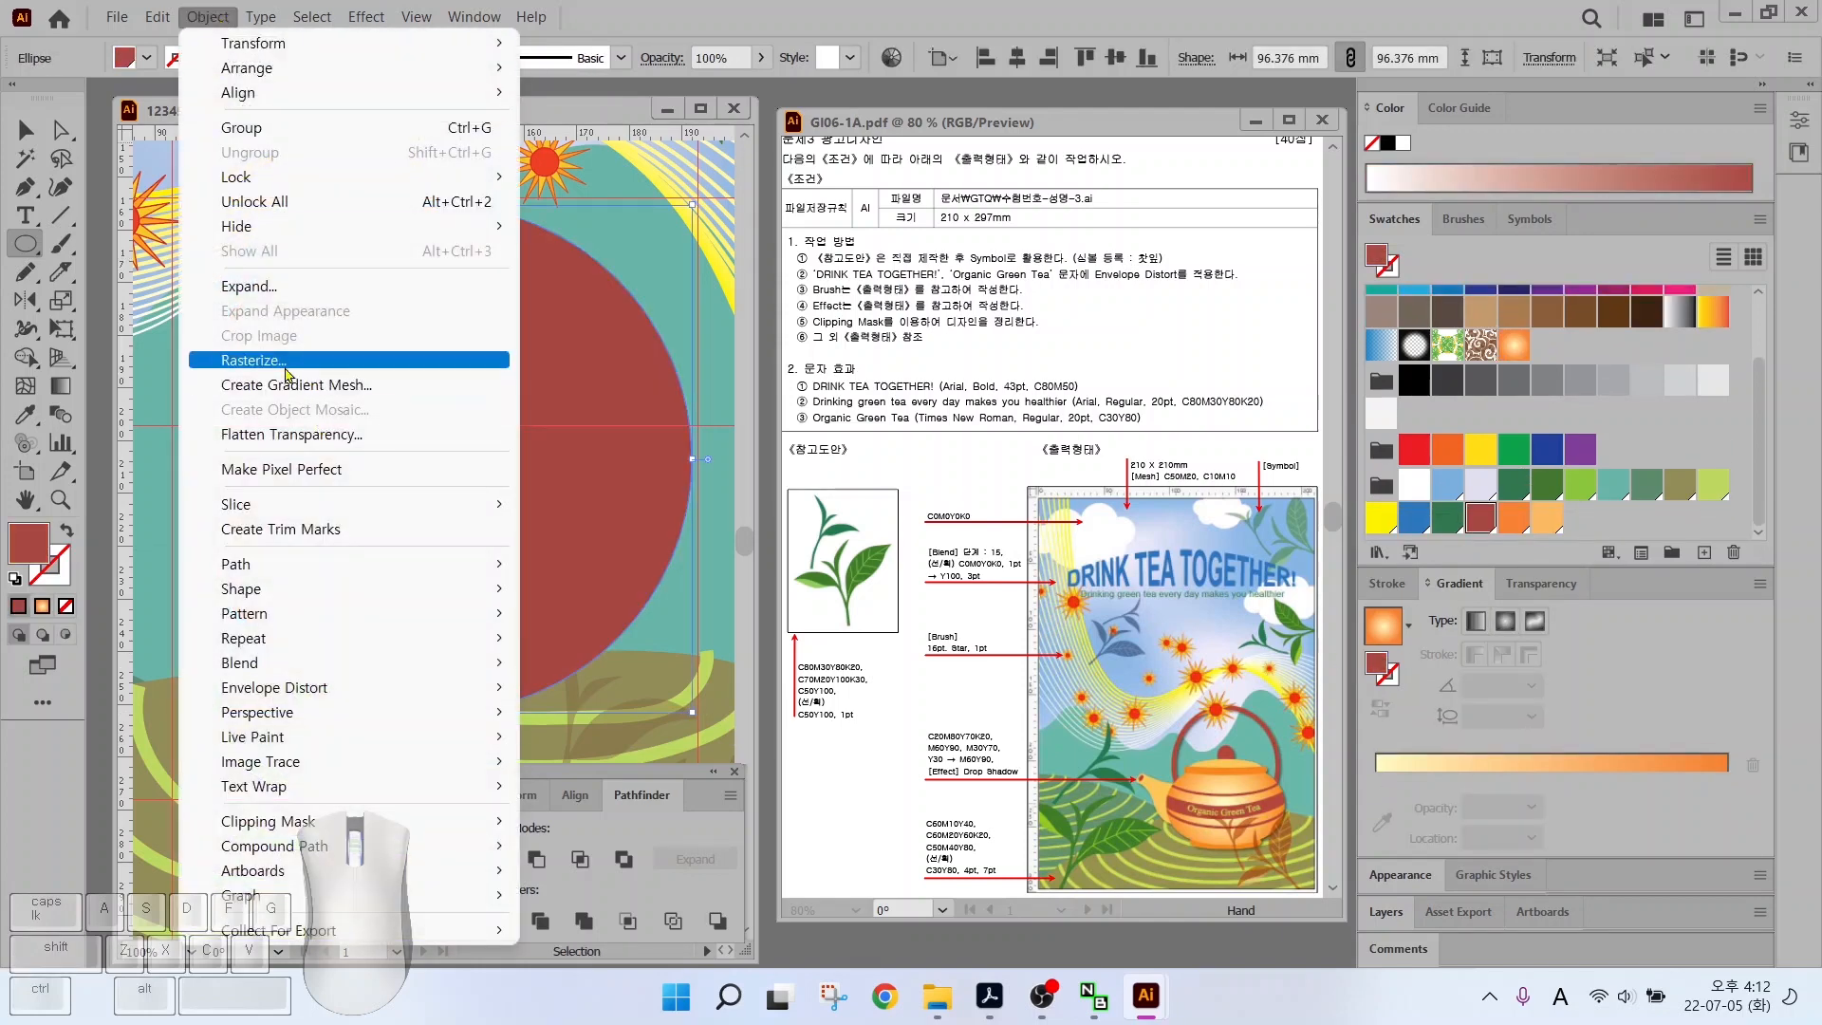
mouse_move(439, 565)
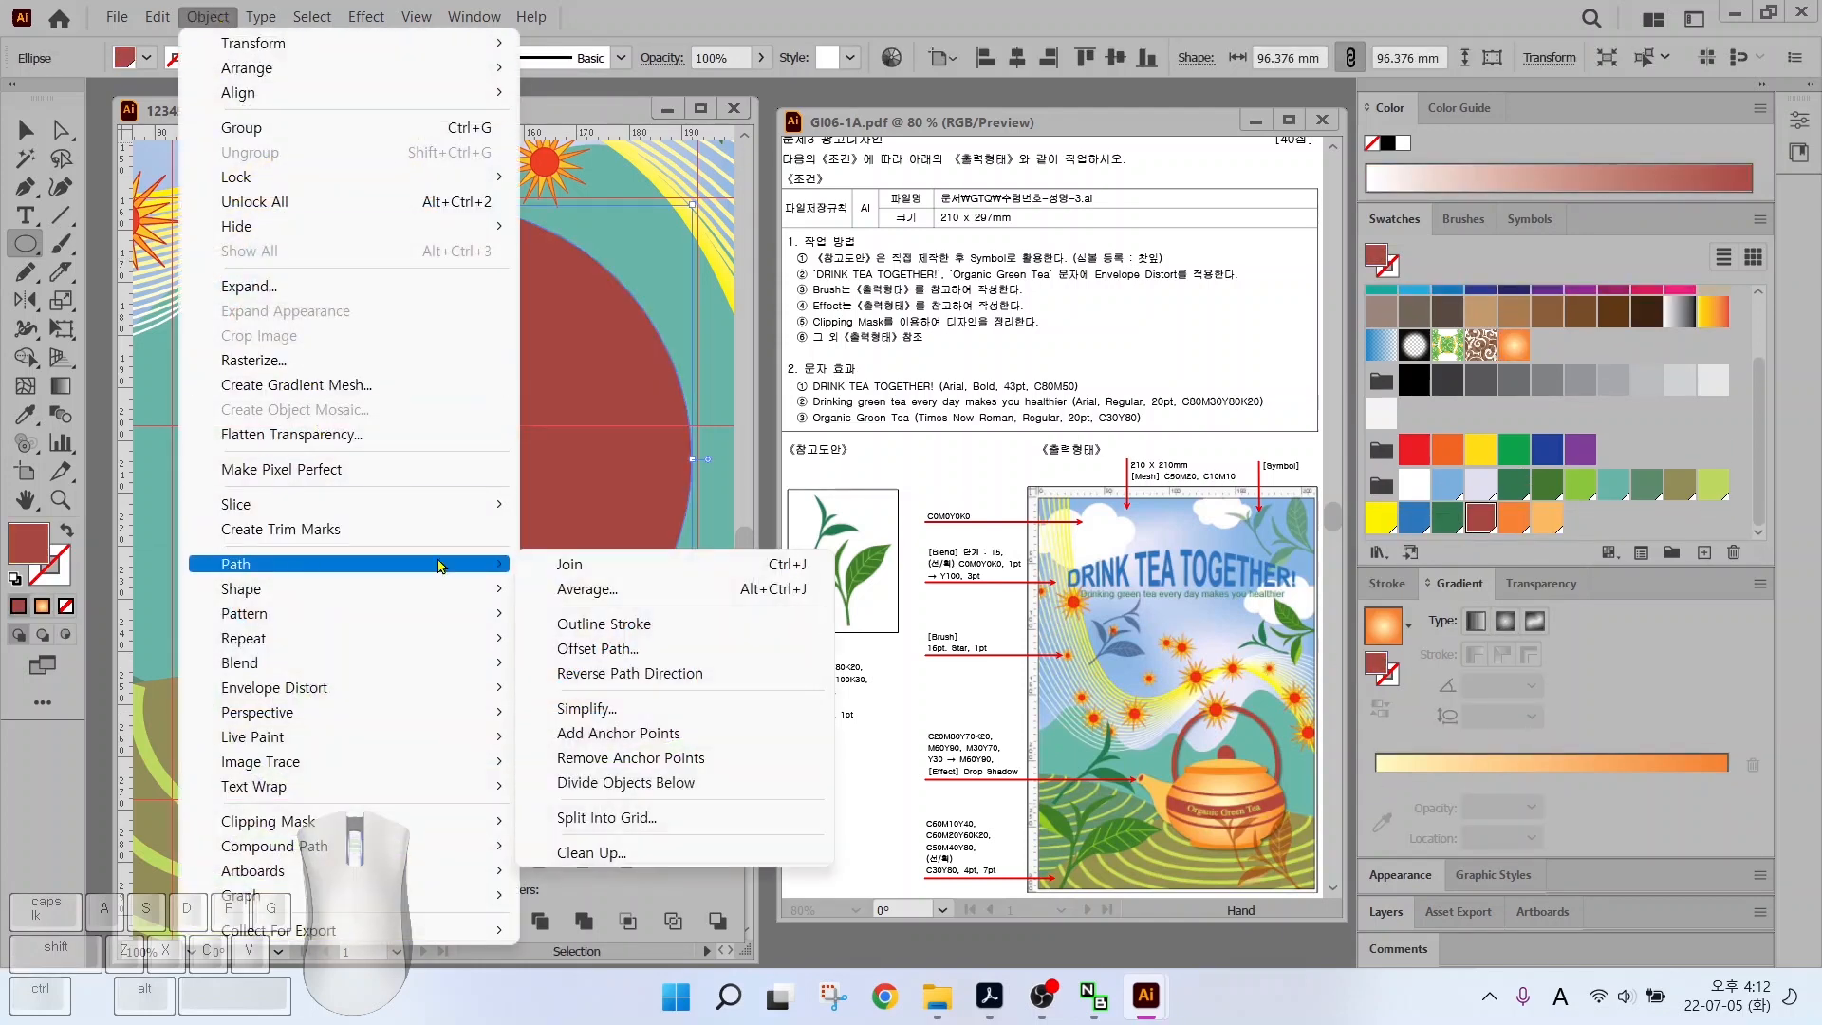
click(578, 649)
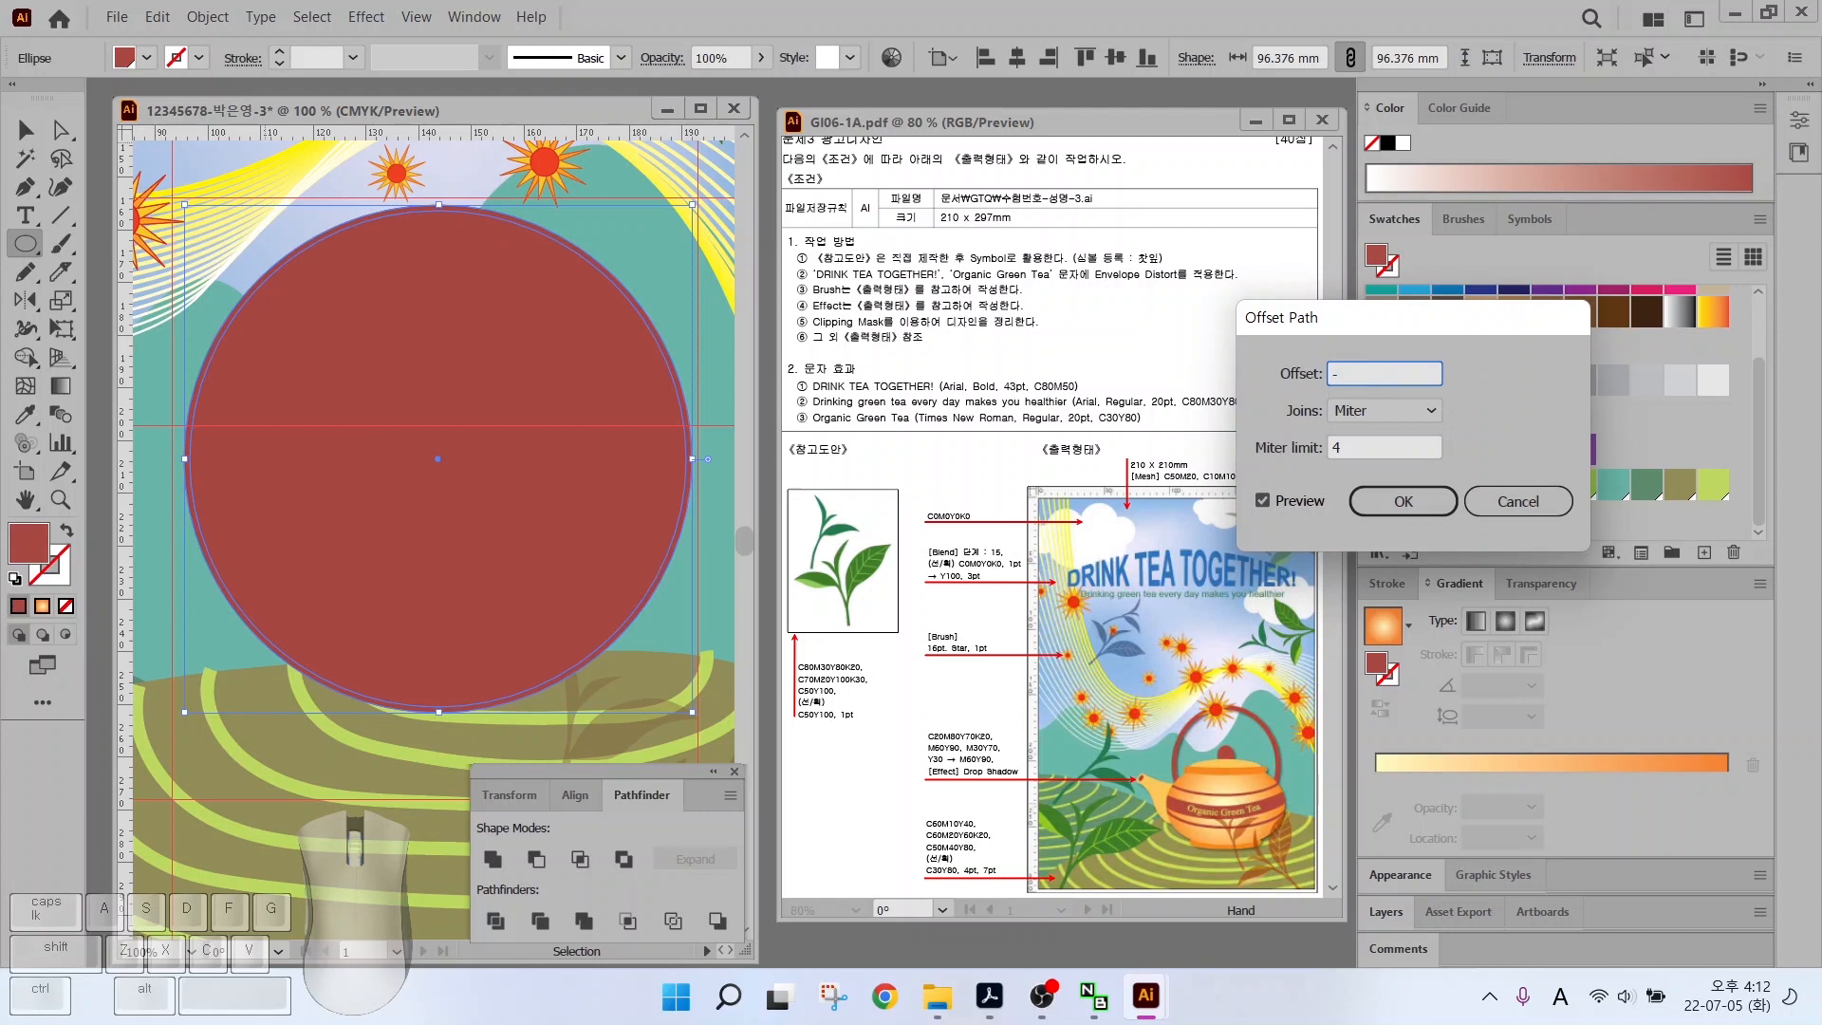
key(Tab)
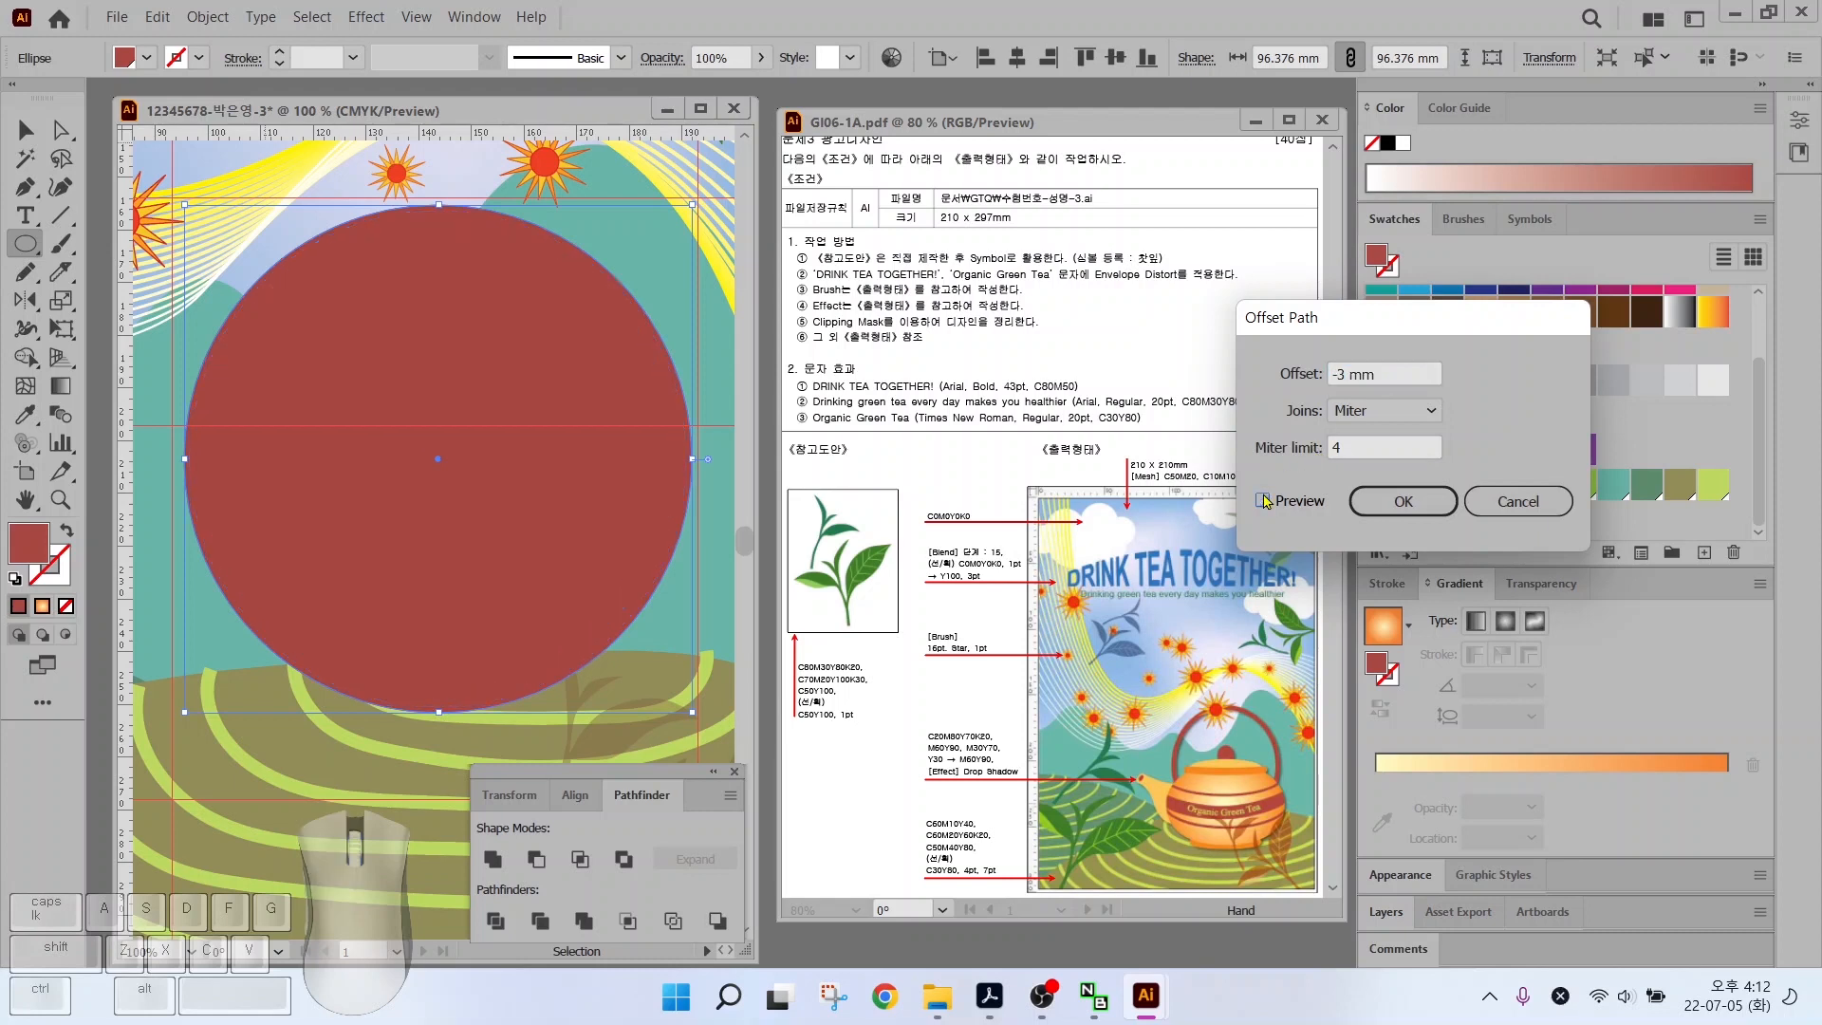
click(1263, 500)
click(1262, 500)
key(Return)
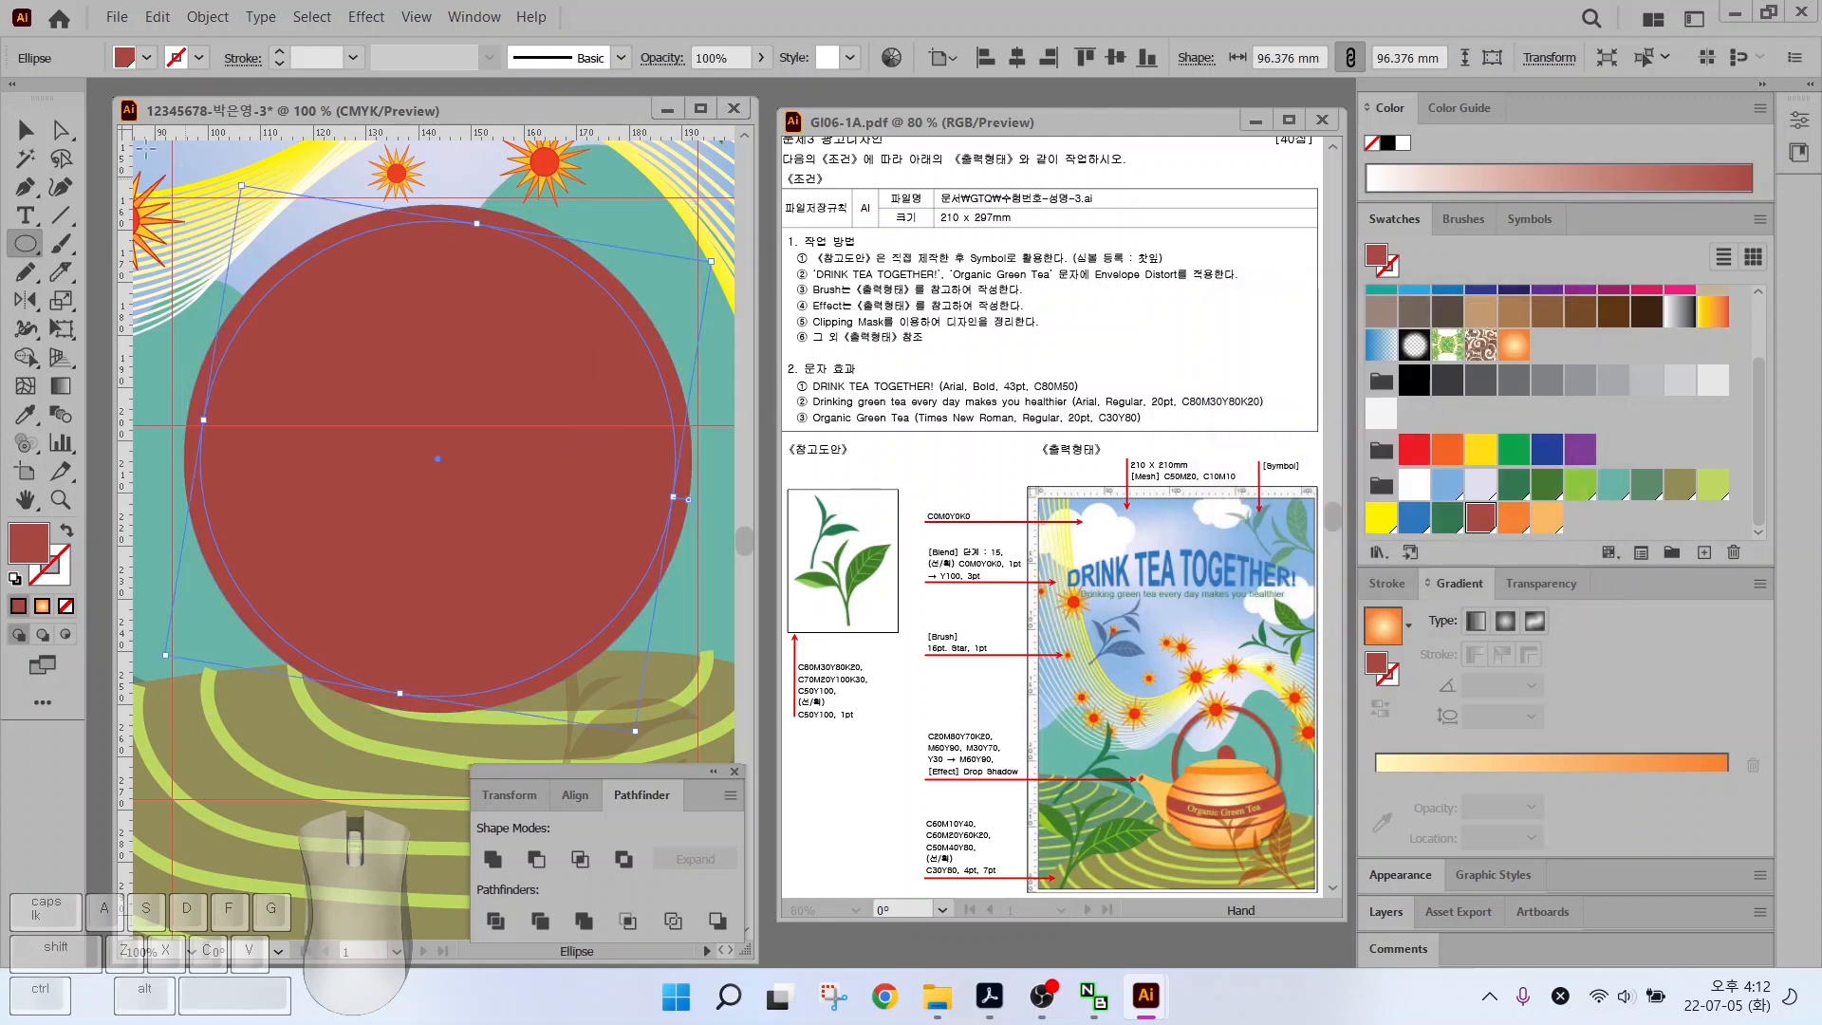
Combine both circles into a compound-path ring with Ctrl+8
click(24, 115)
click(167, 372)
key(ctrl+a)
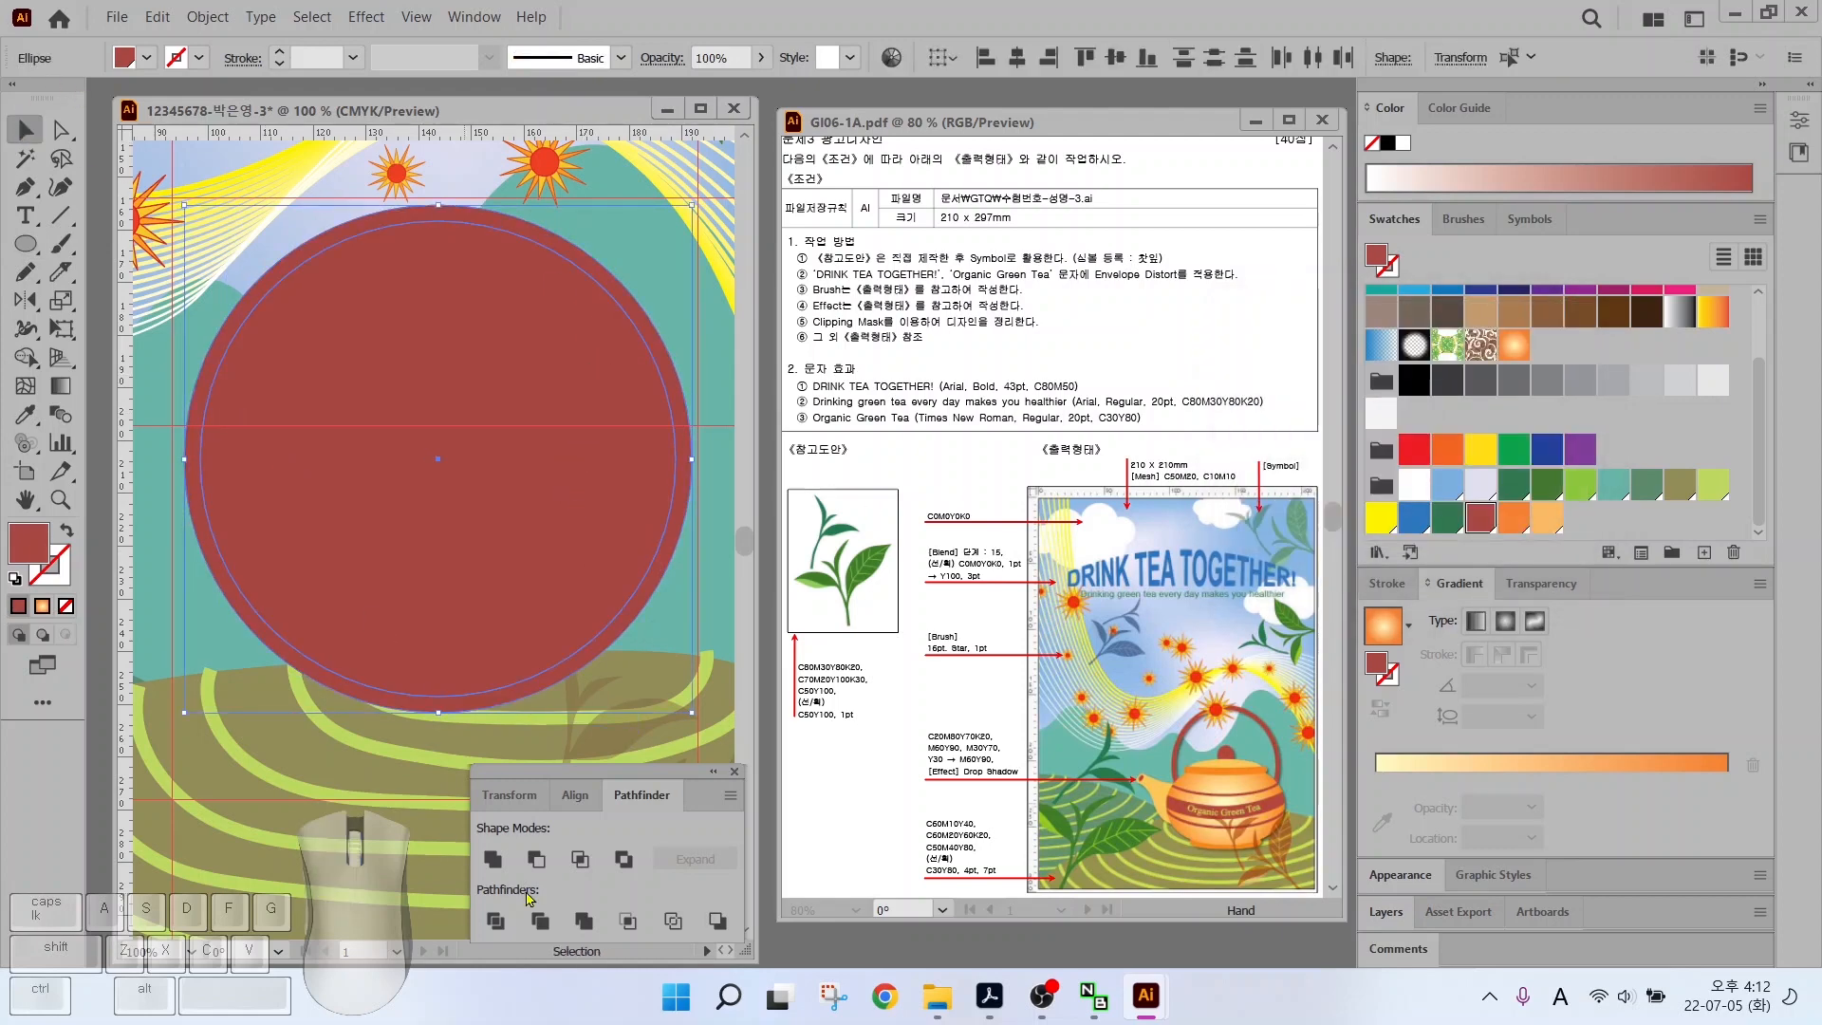
key(ctrl+8)
Shrink the ring slightly and draw a large ellipse over the lower poster
key(l)
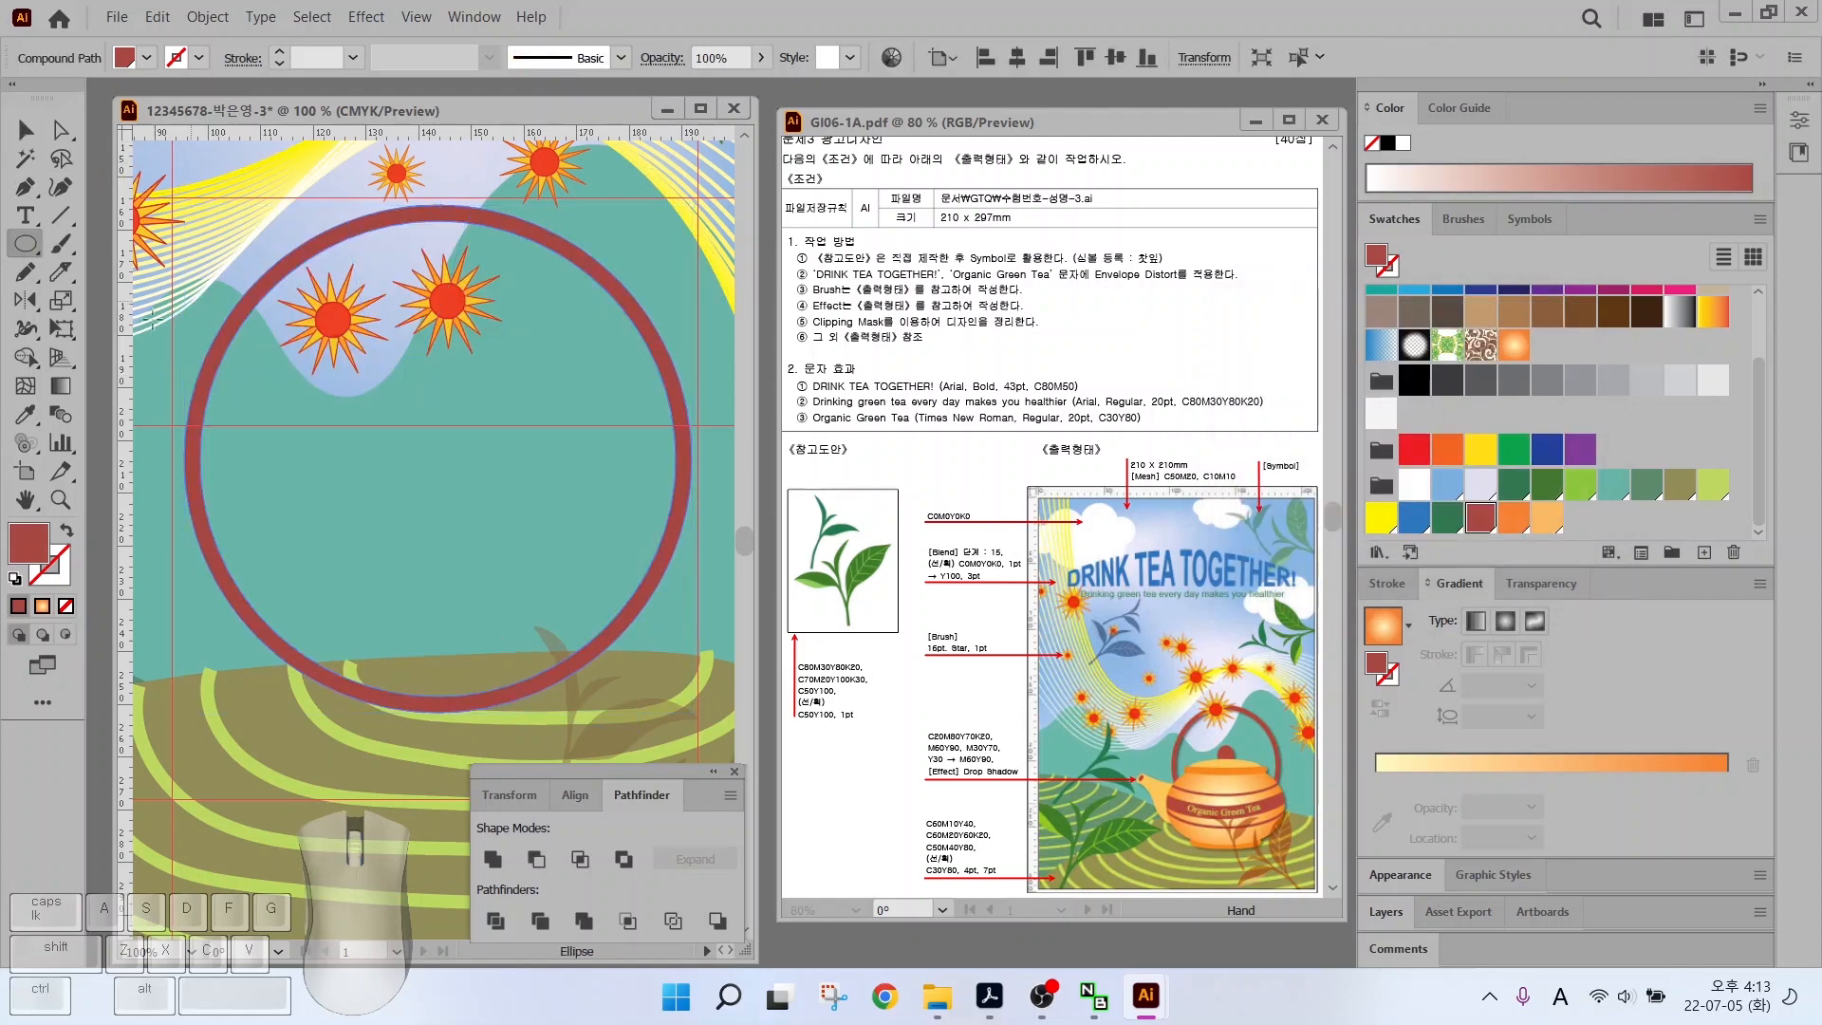
click(24, 129)
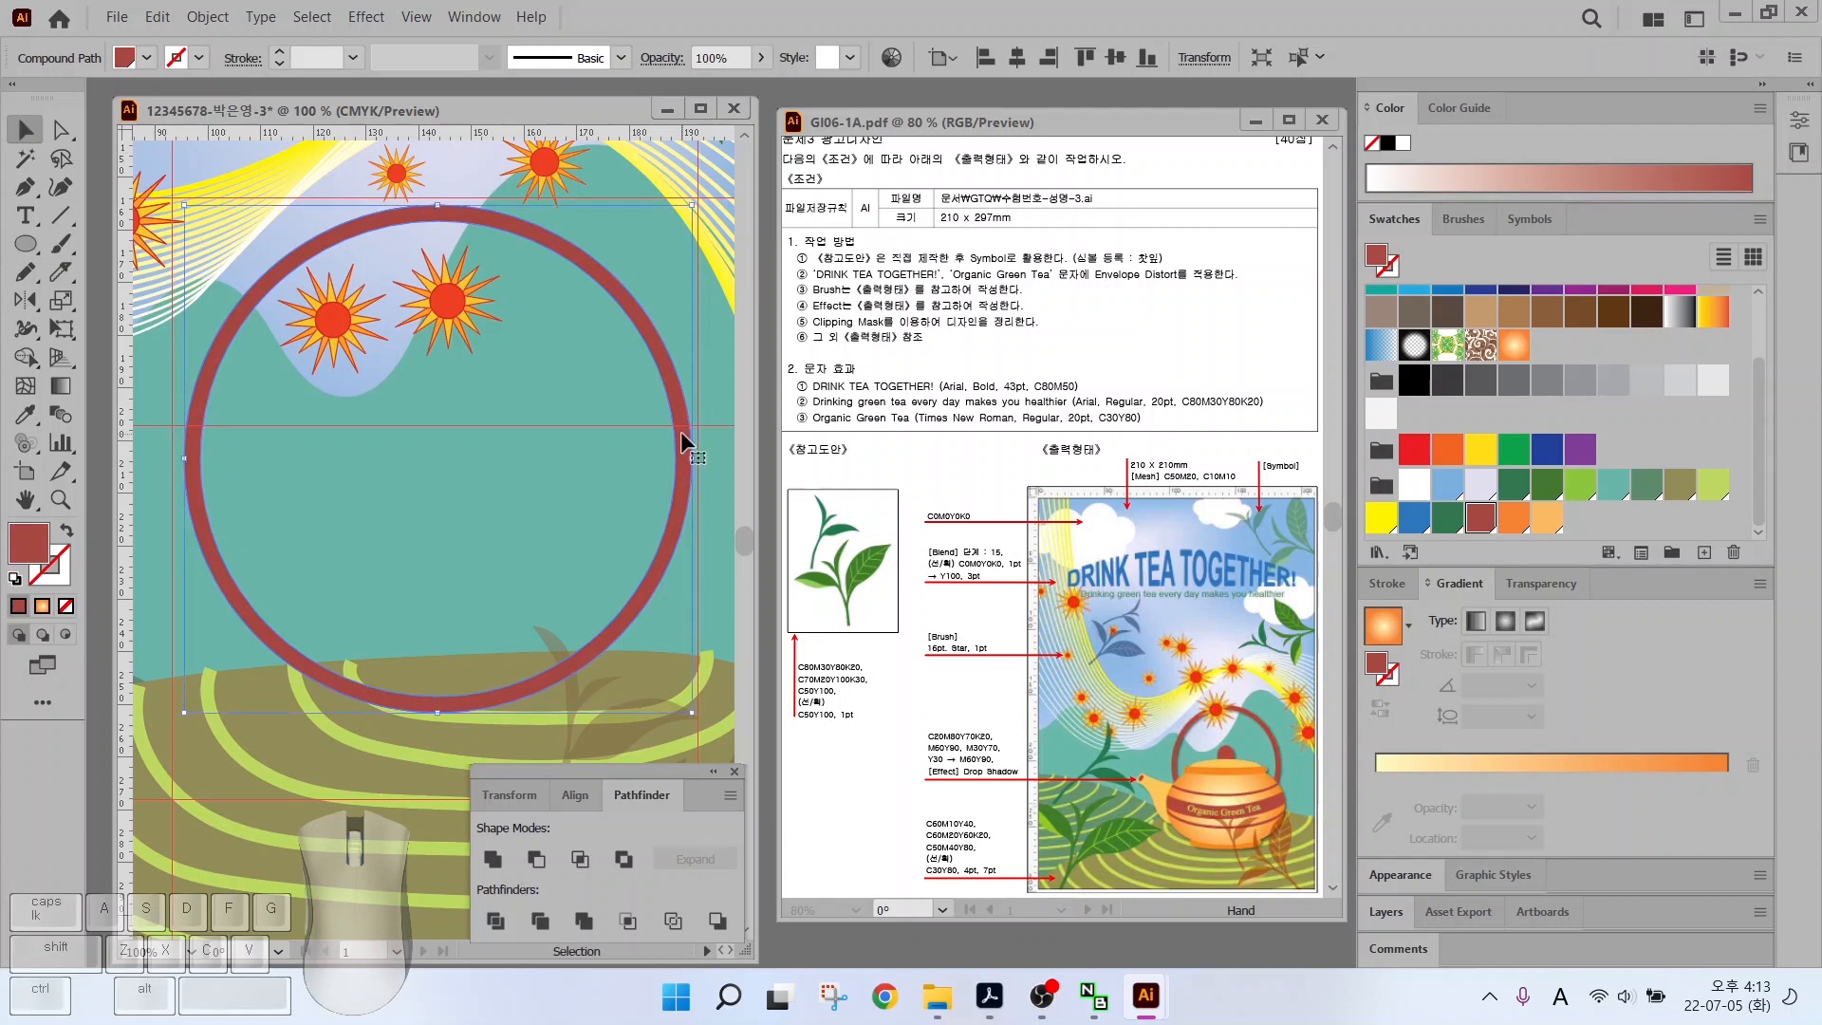
drag(691, 458, 628, 301)
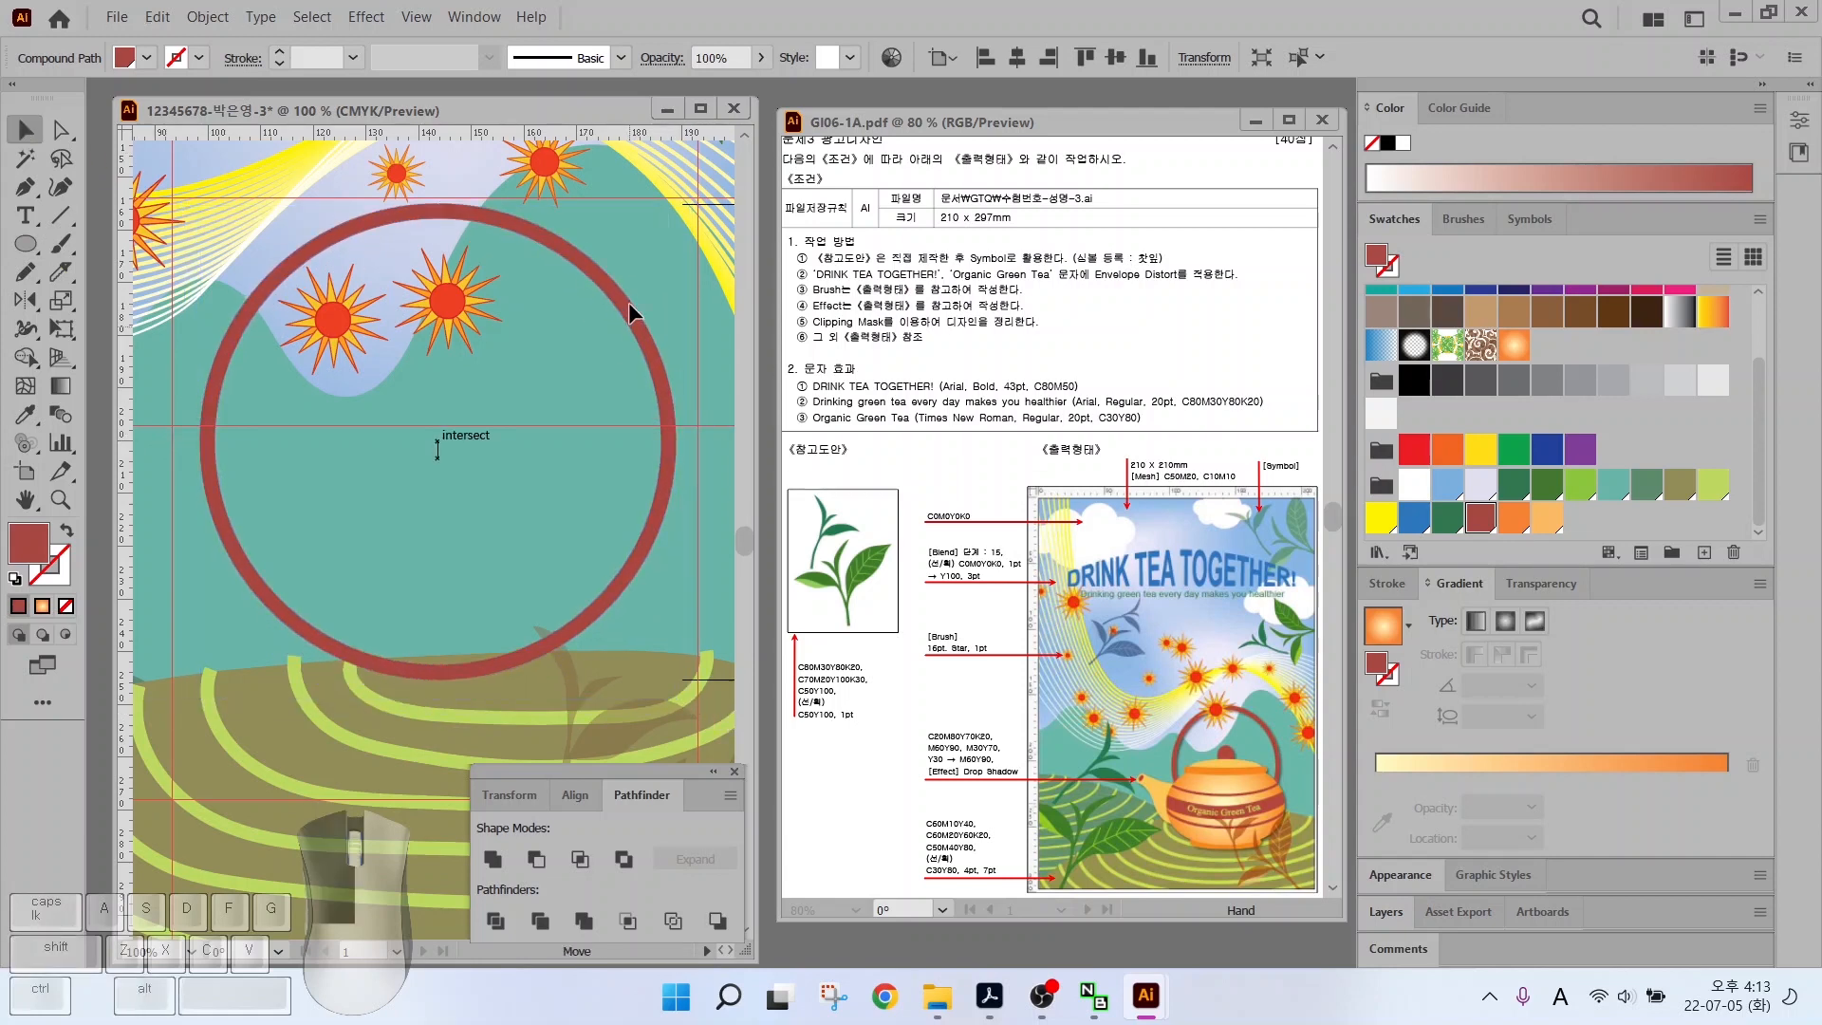
click(19, 244)
drag(171, 434, 697, 790)
Give the ellipse the orange gradient and draw a solid orange rounded bar across its top
click(1513, 344)
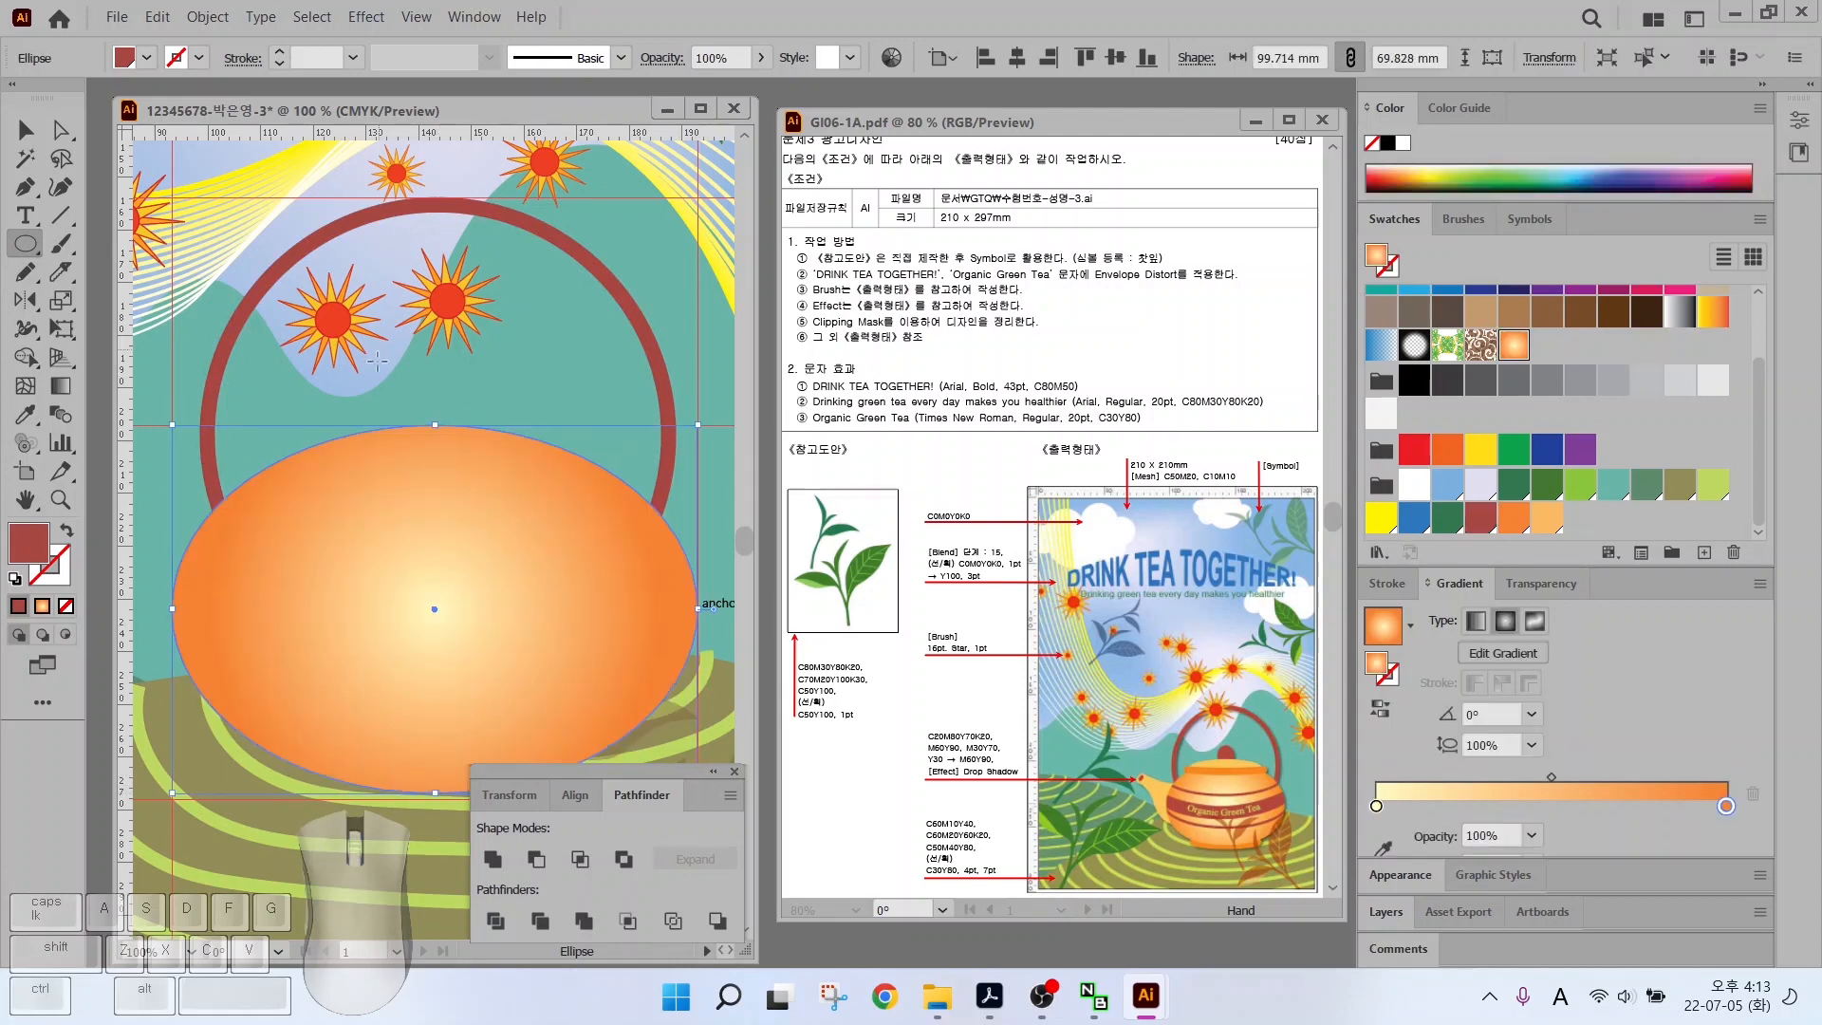
key(v)
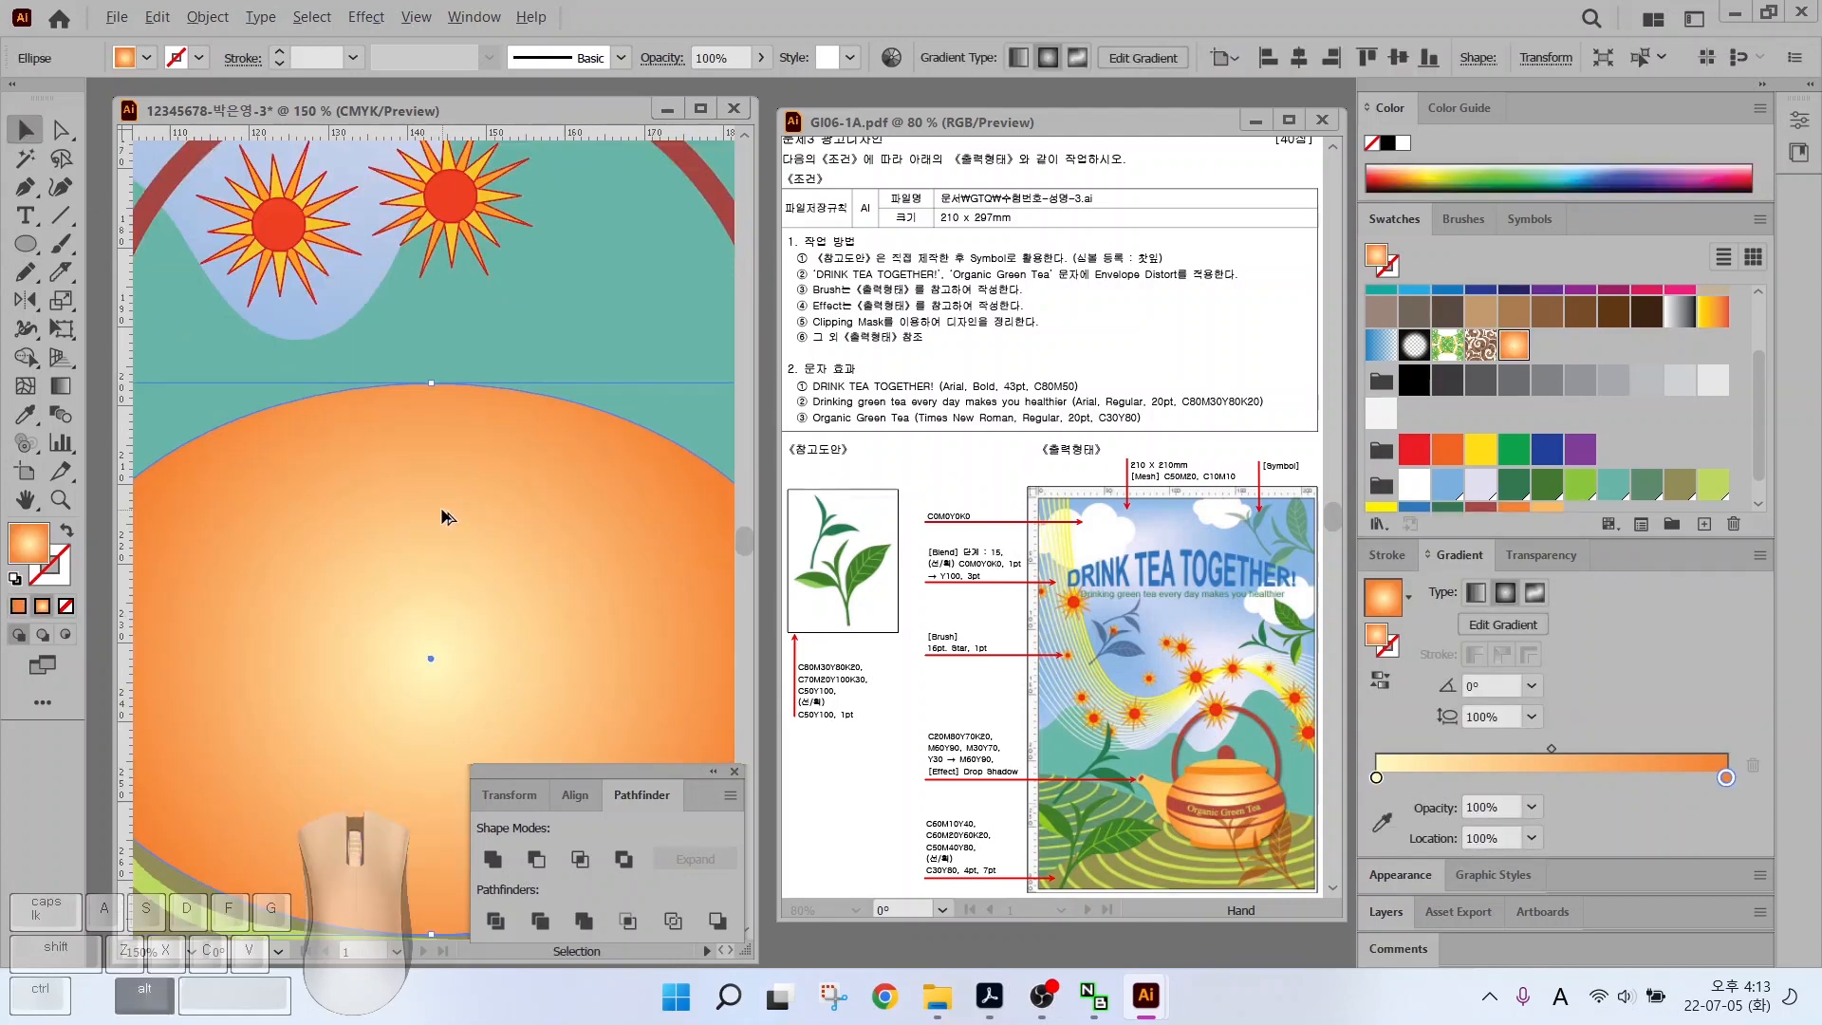
drag(26, 244, 94, 277)
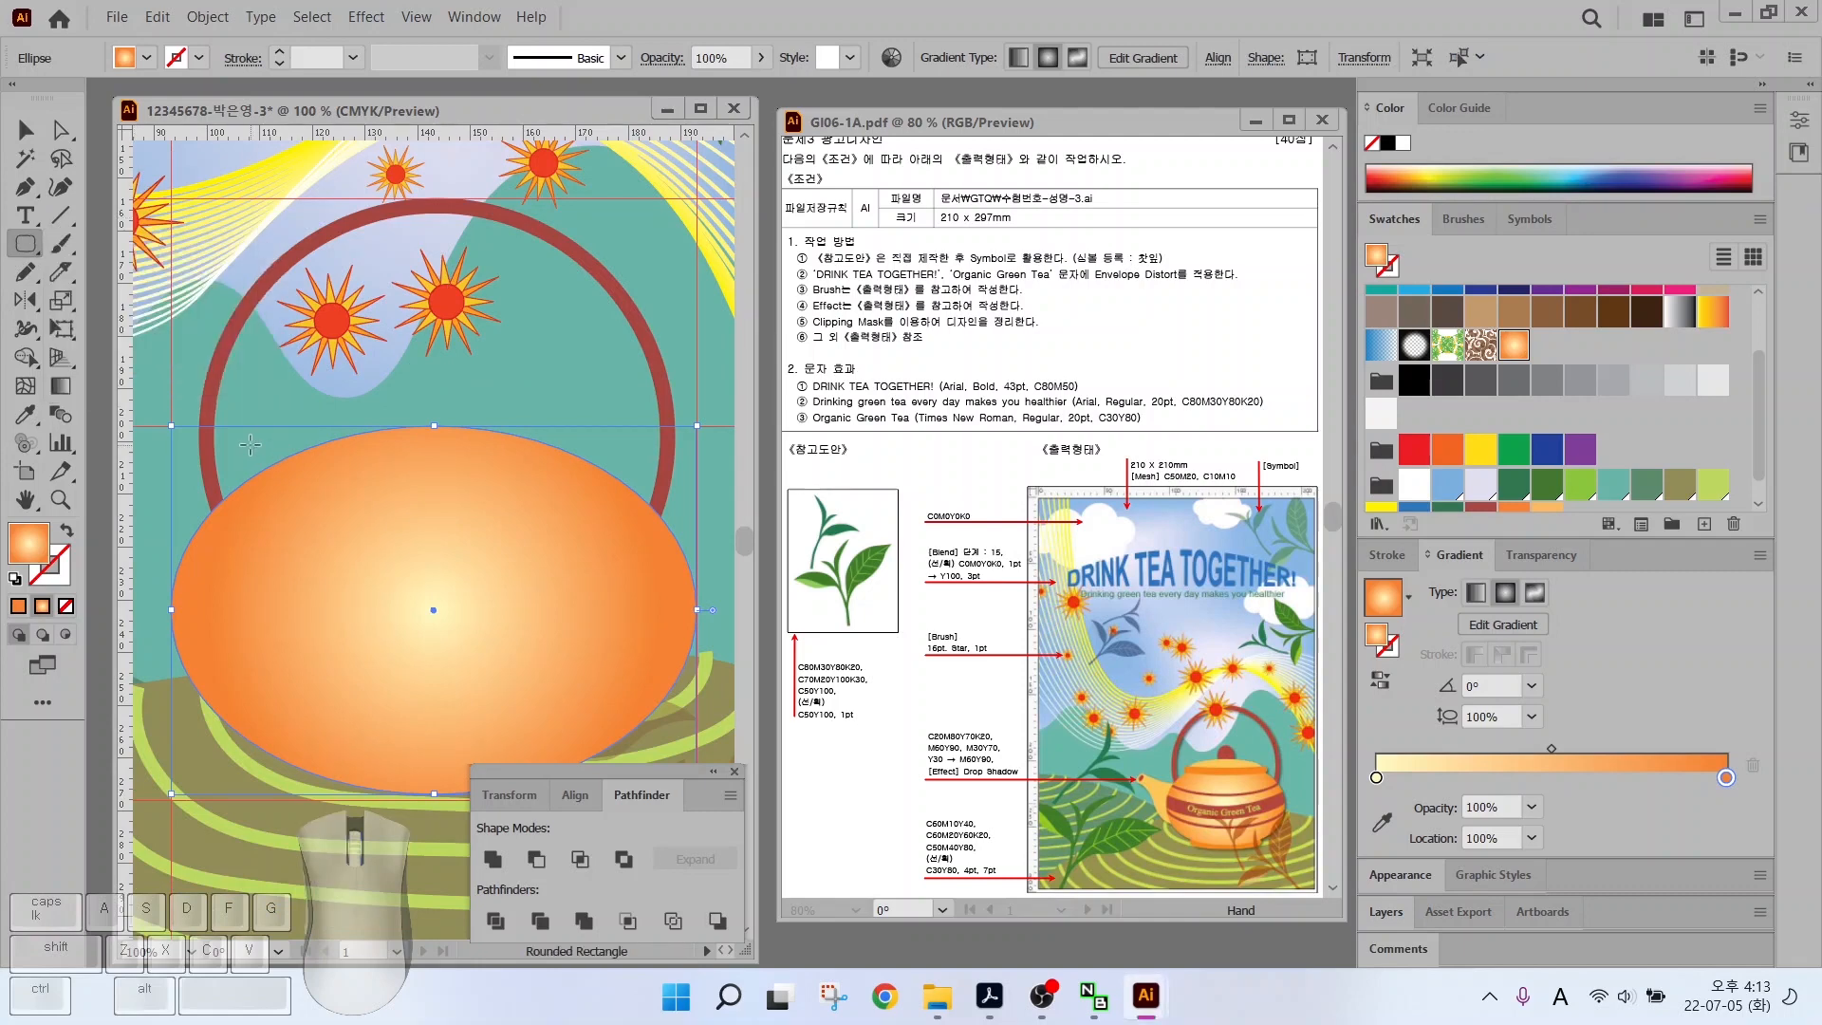
drag(249, 444, 625, 474)
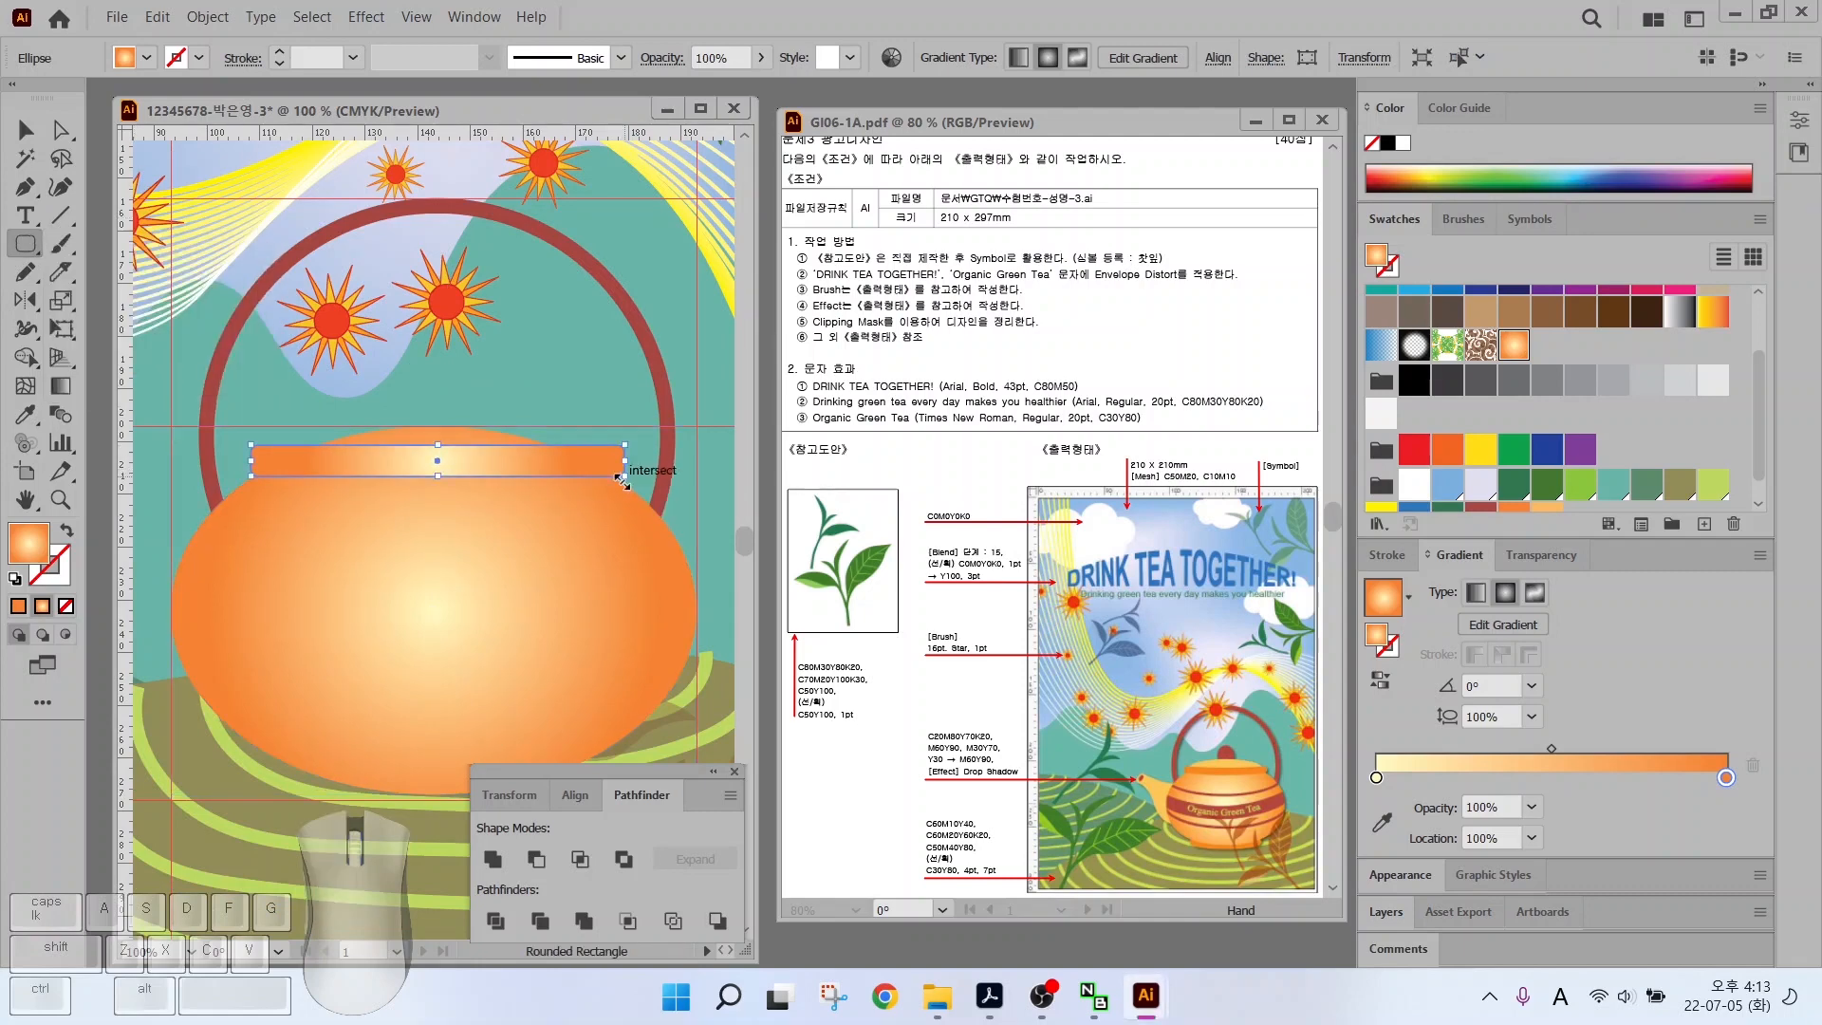
scroll(277, 456, up, 4)
drag(228, 432, 294, 469)
scroll(1485, 474, down, 1)
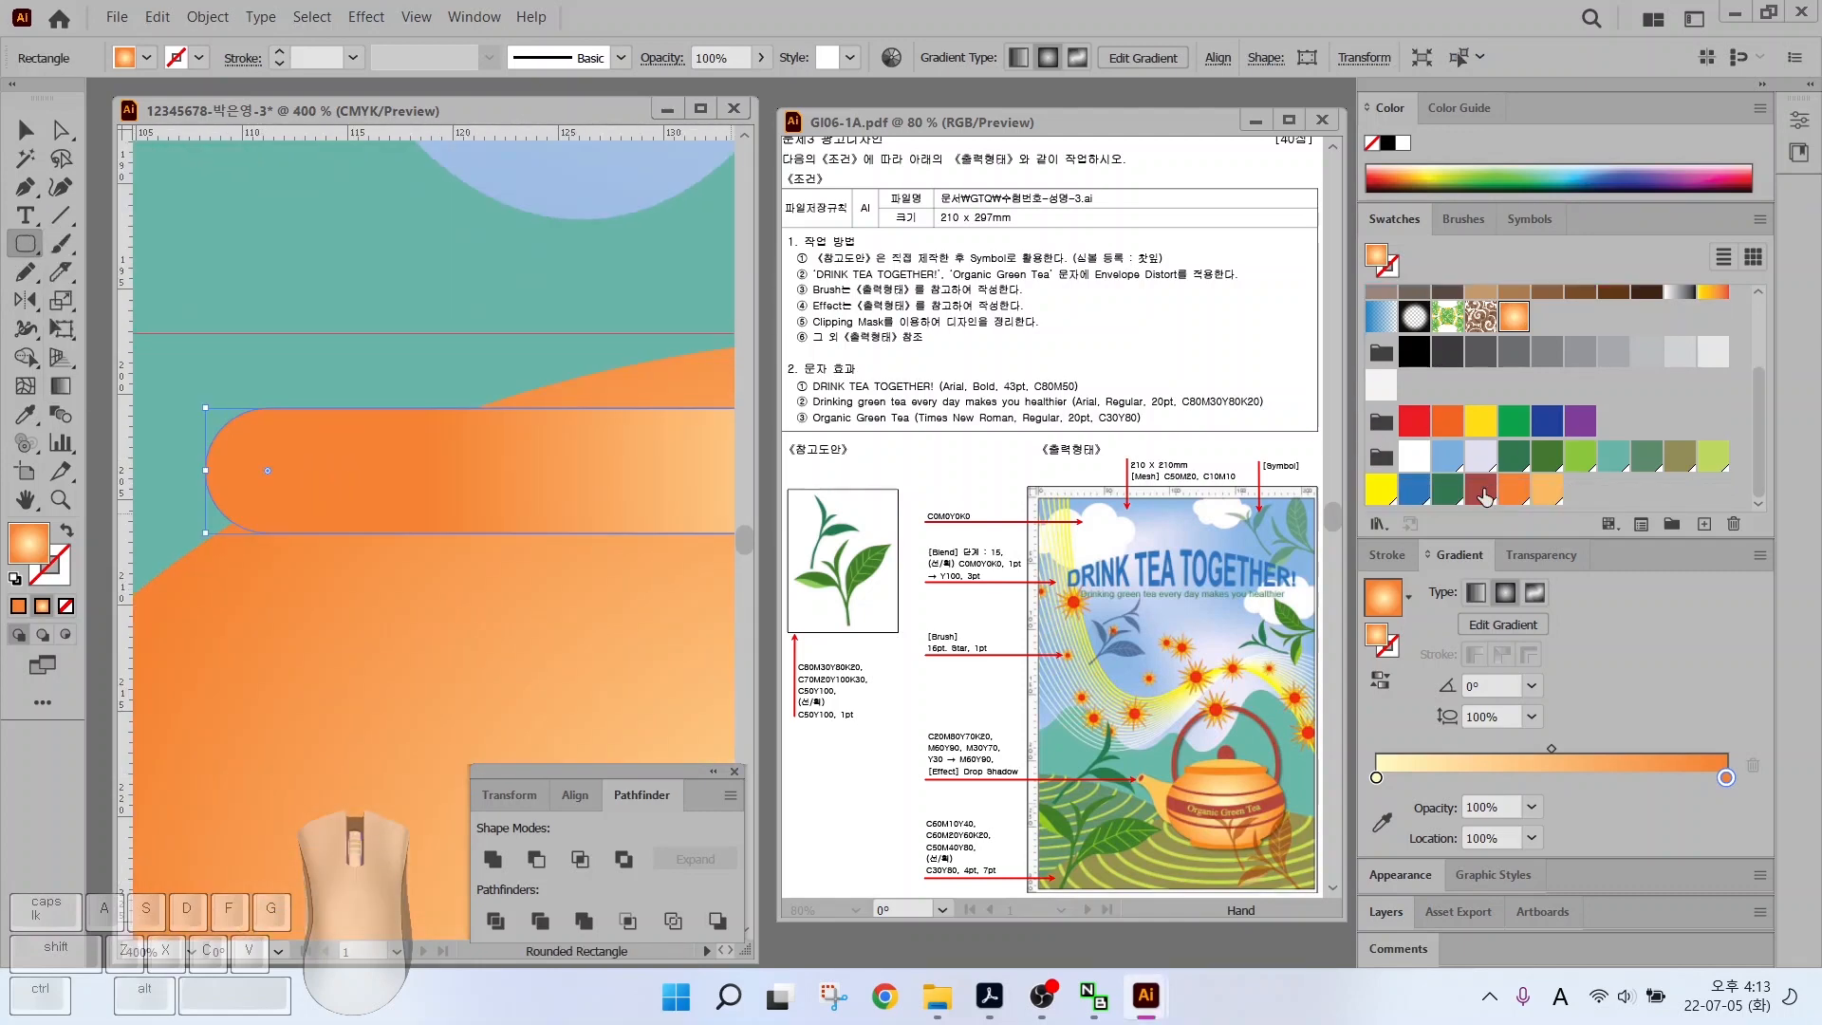
click(1513, 488)
scroll(351, 444, down, 4)
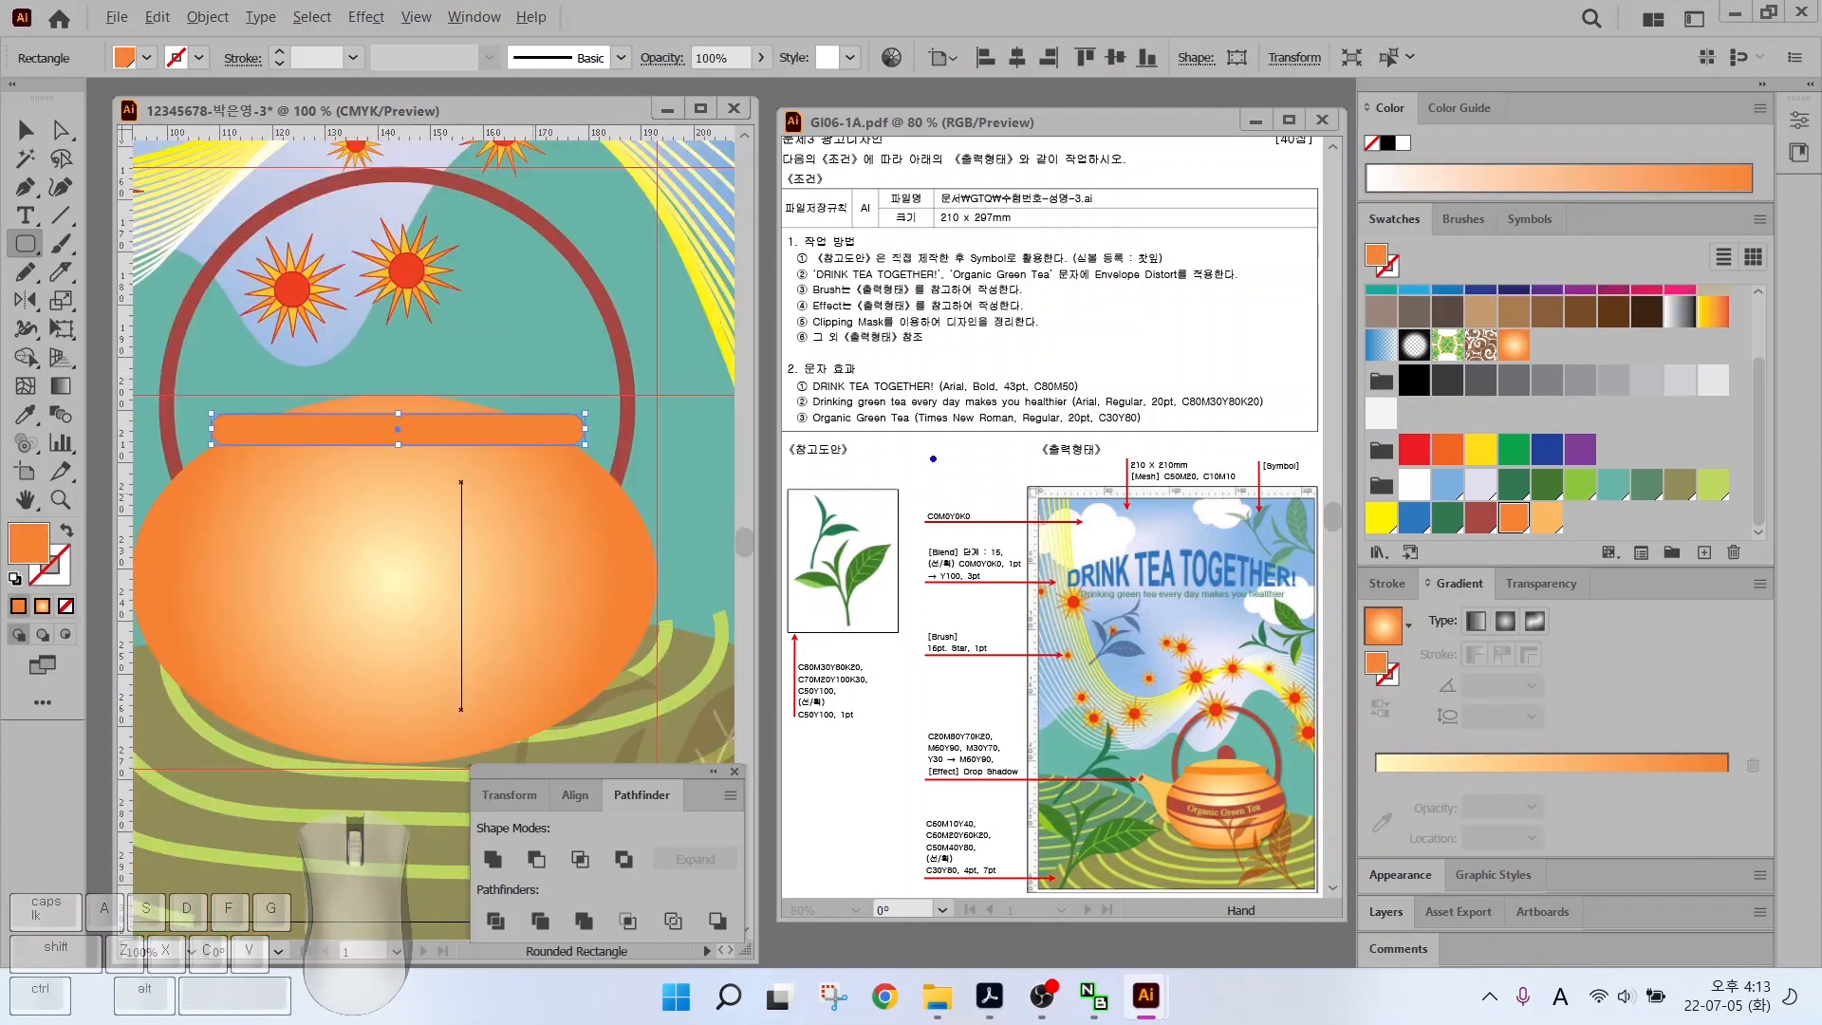
drag(1219, 771, 1217, 702)
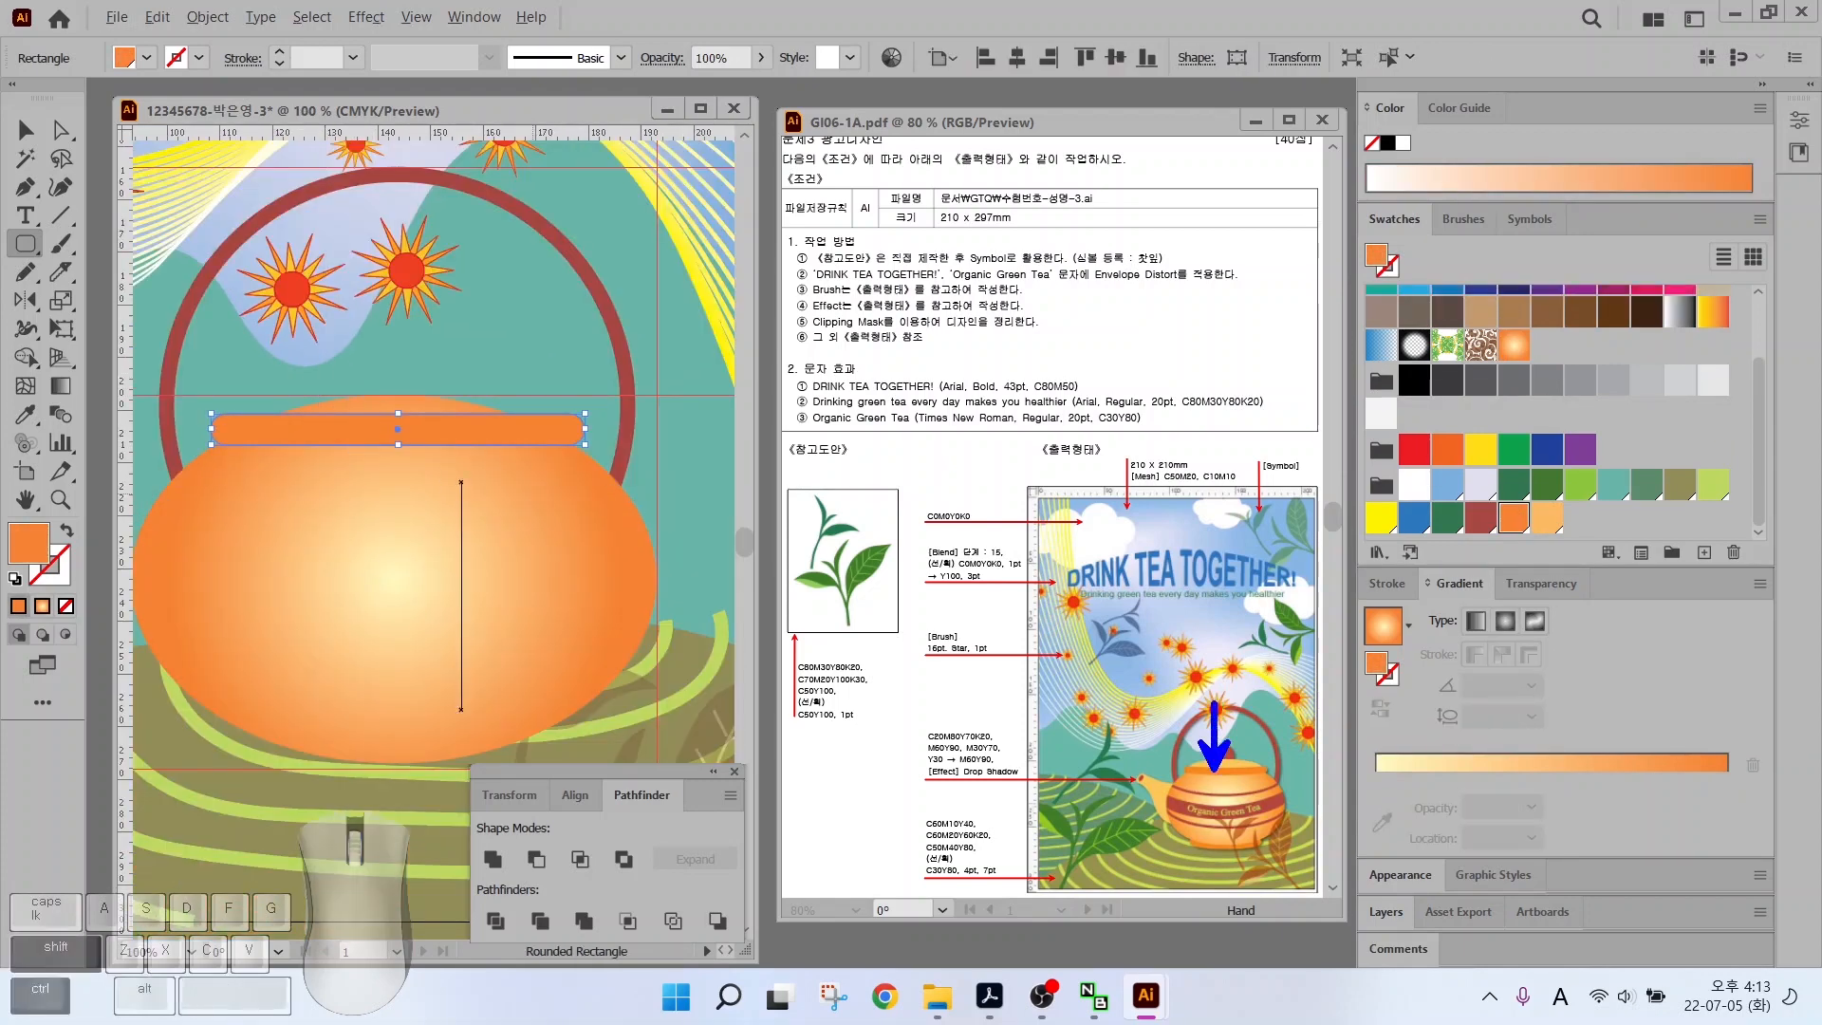
key(Escape)
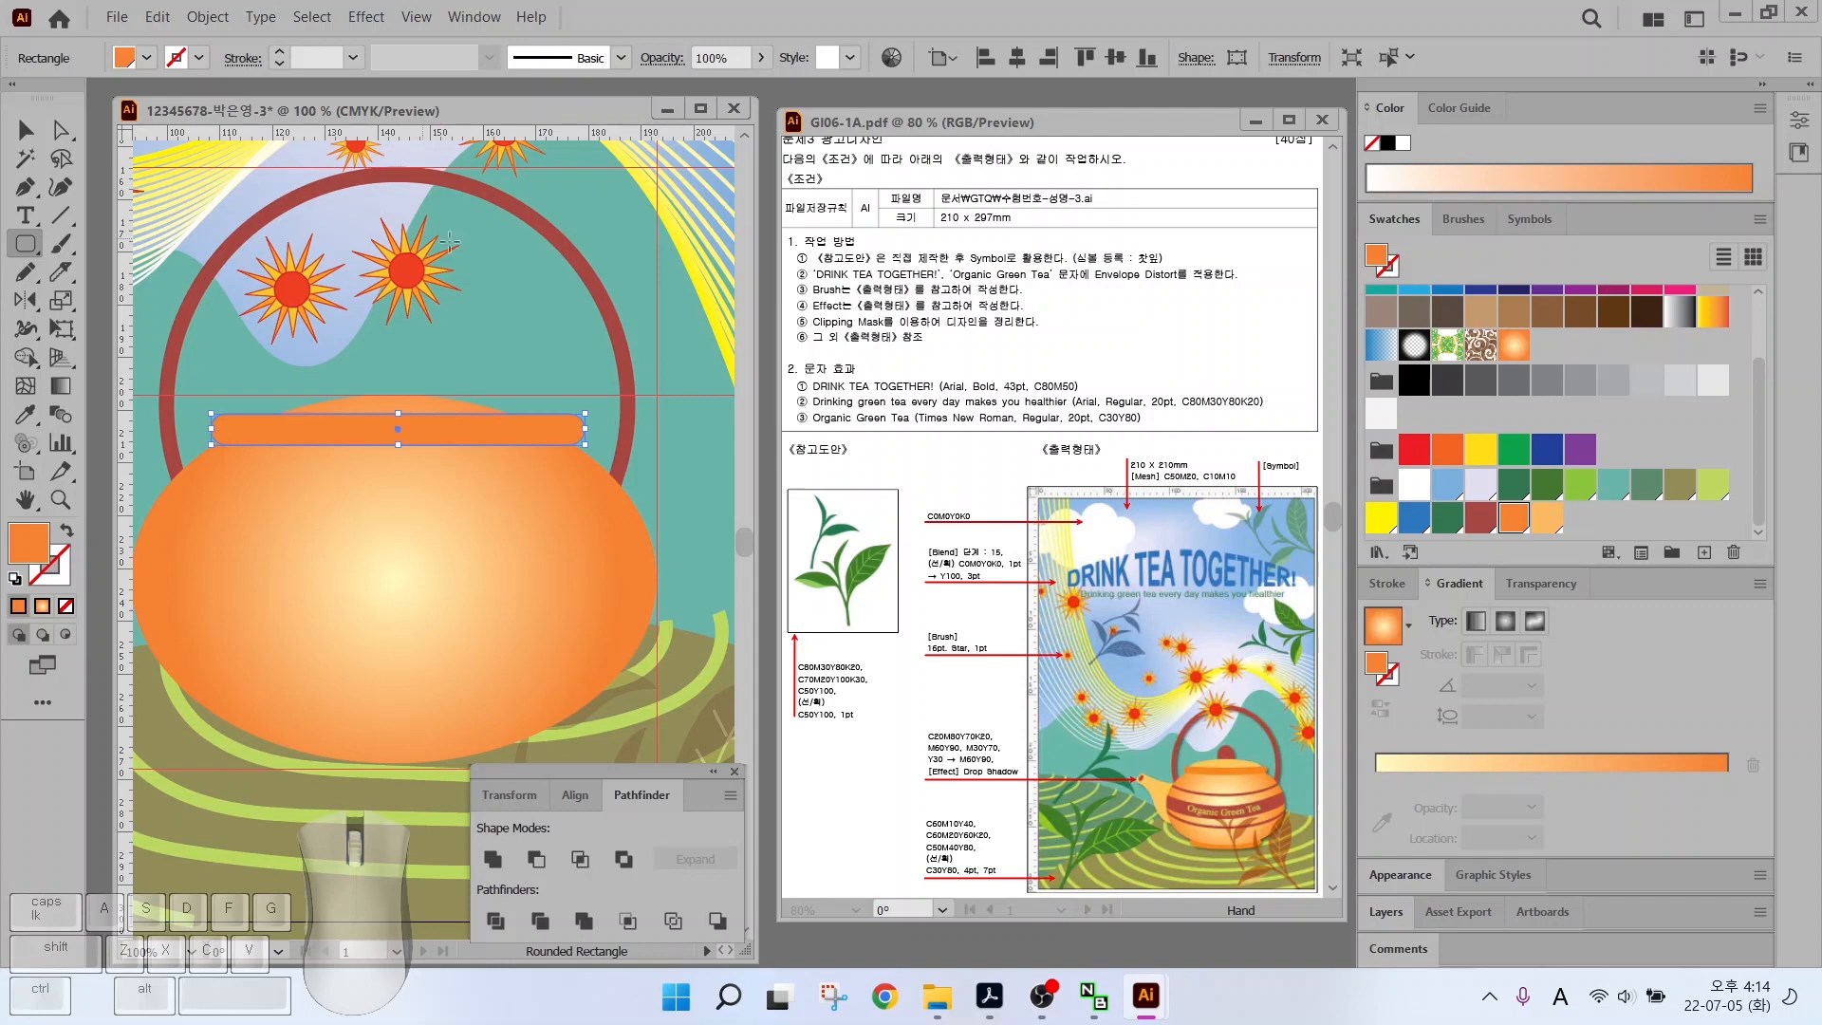
Arc-warp the bar at -5% bend, expand its appearance, and copy it down to the pot's base
click(364, 16)
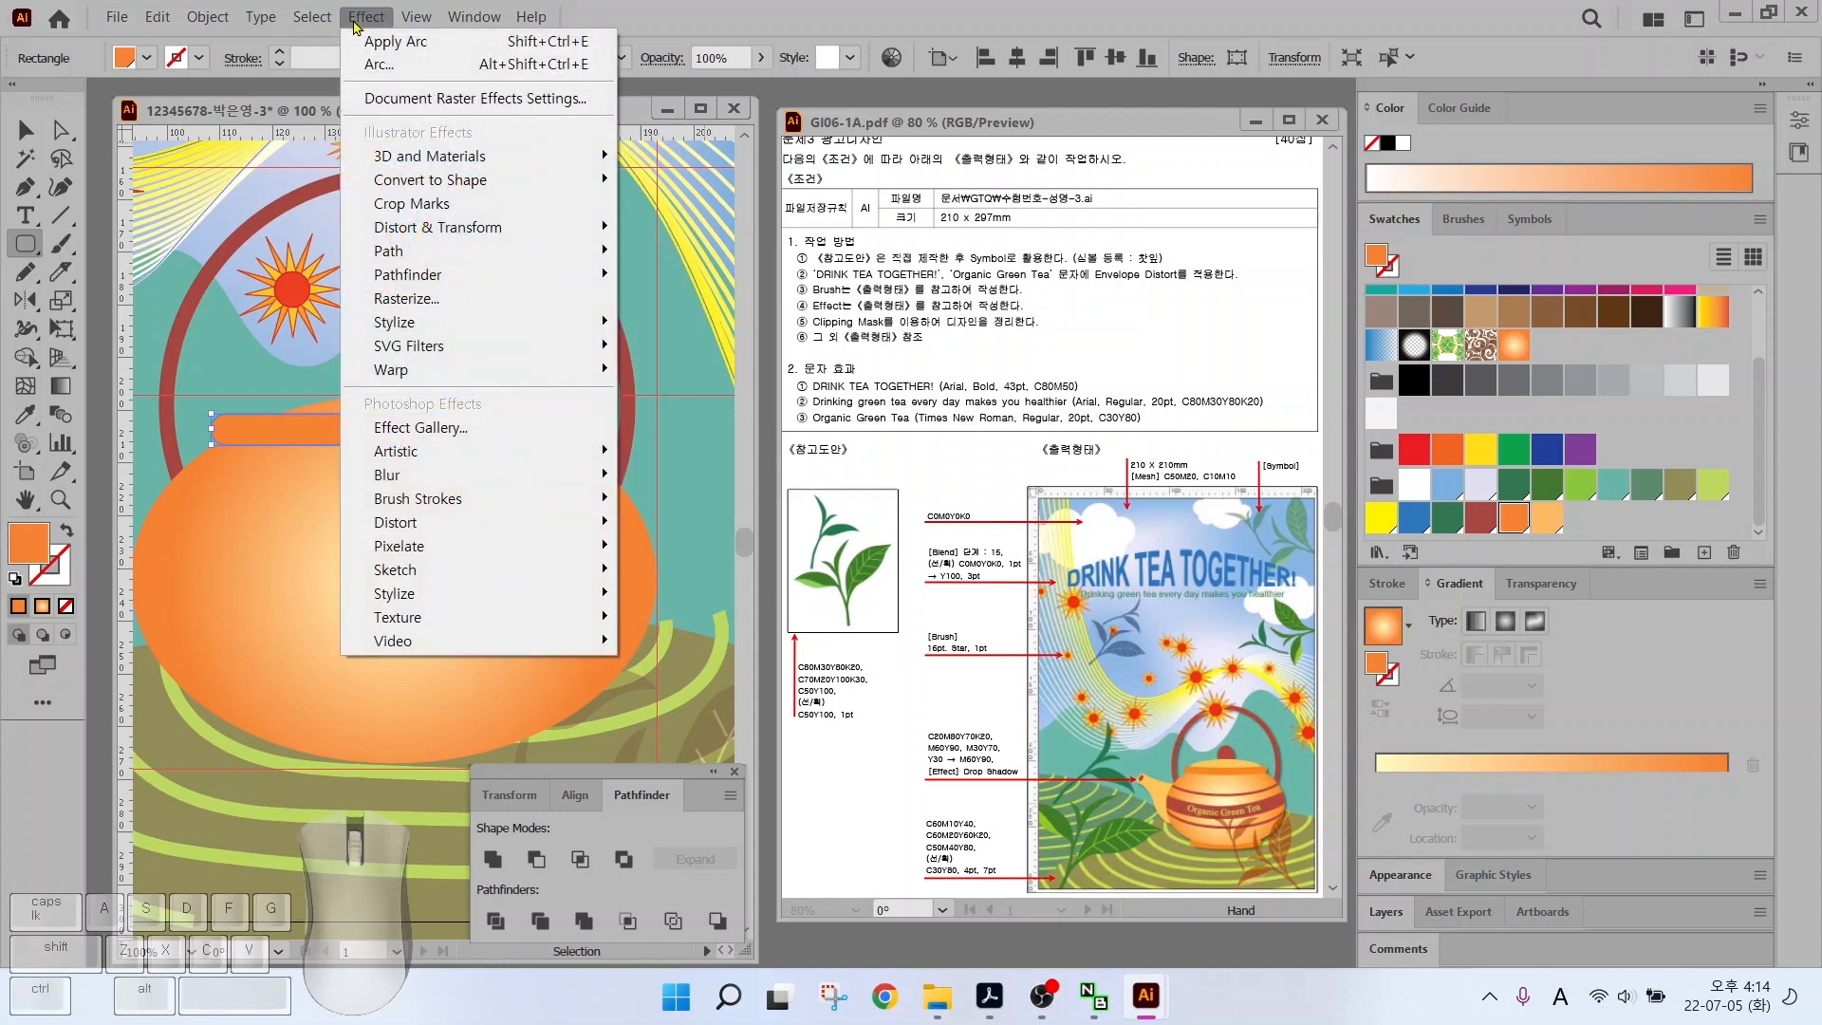
mouse_move(427, 370)
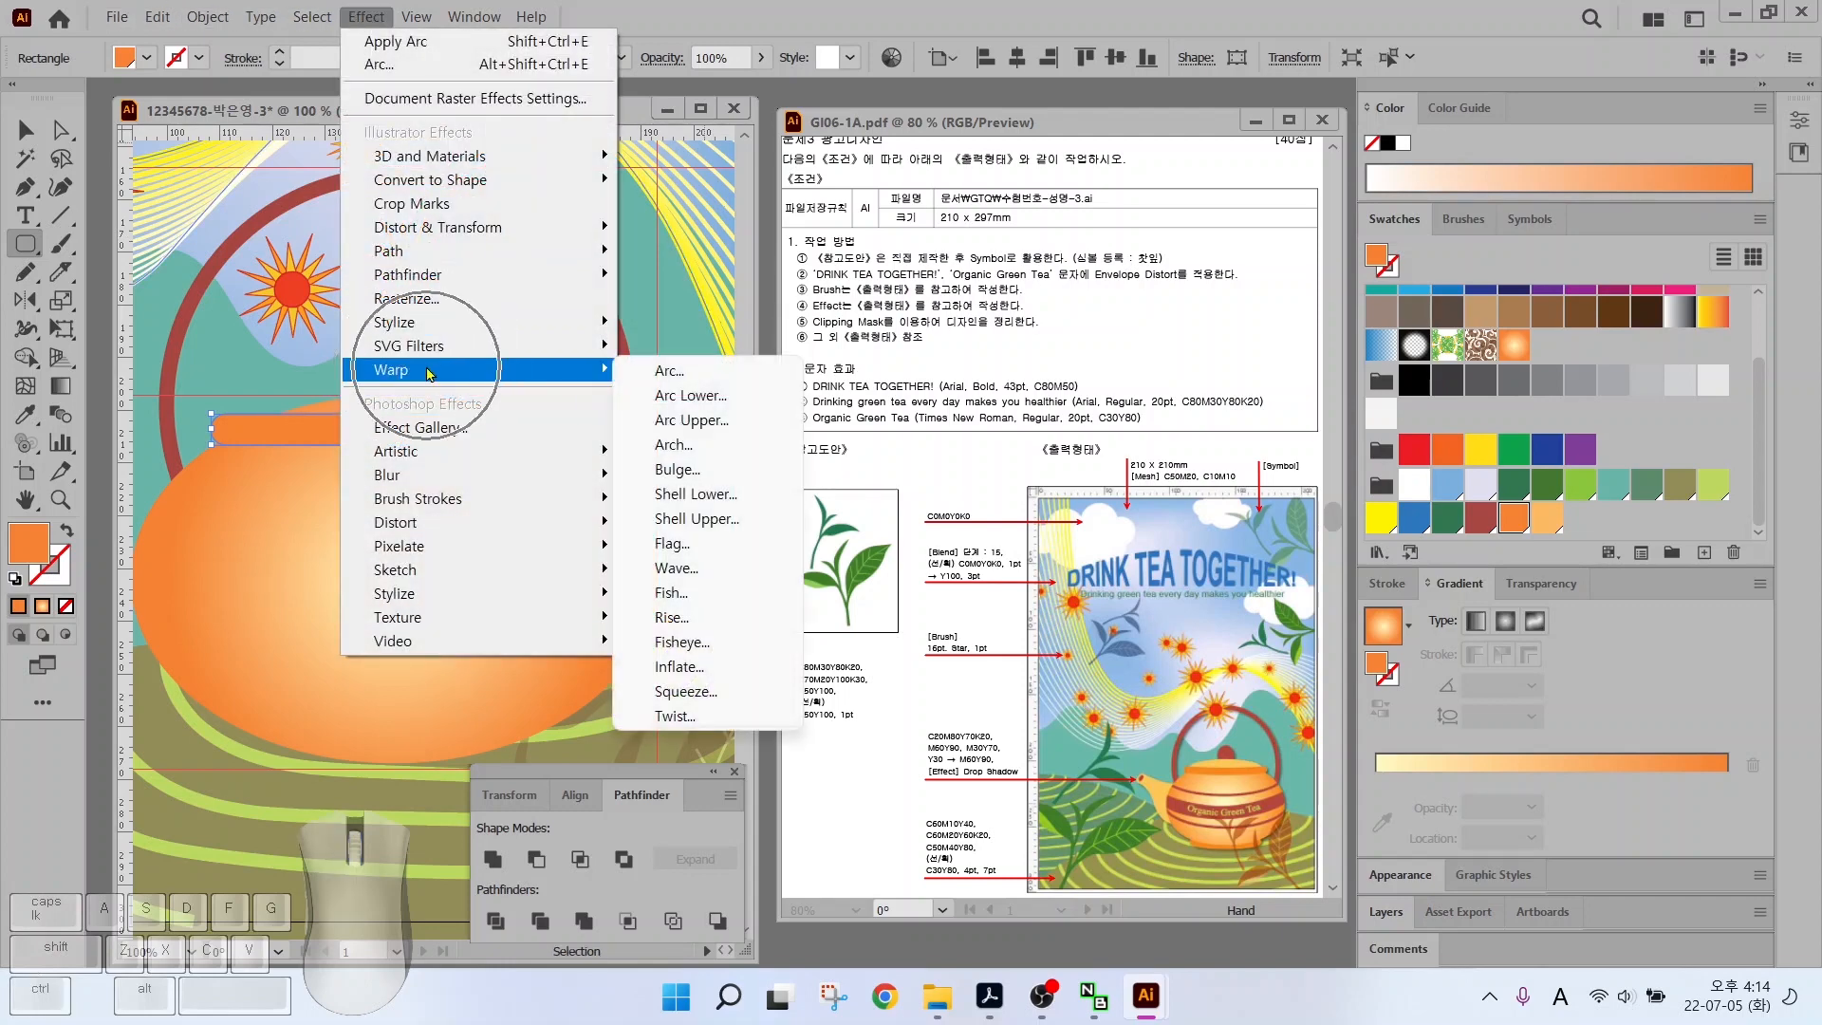
click(664, 370)
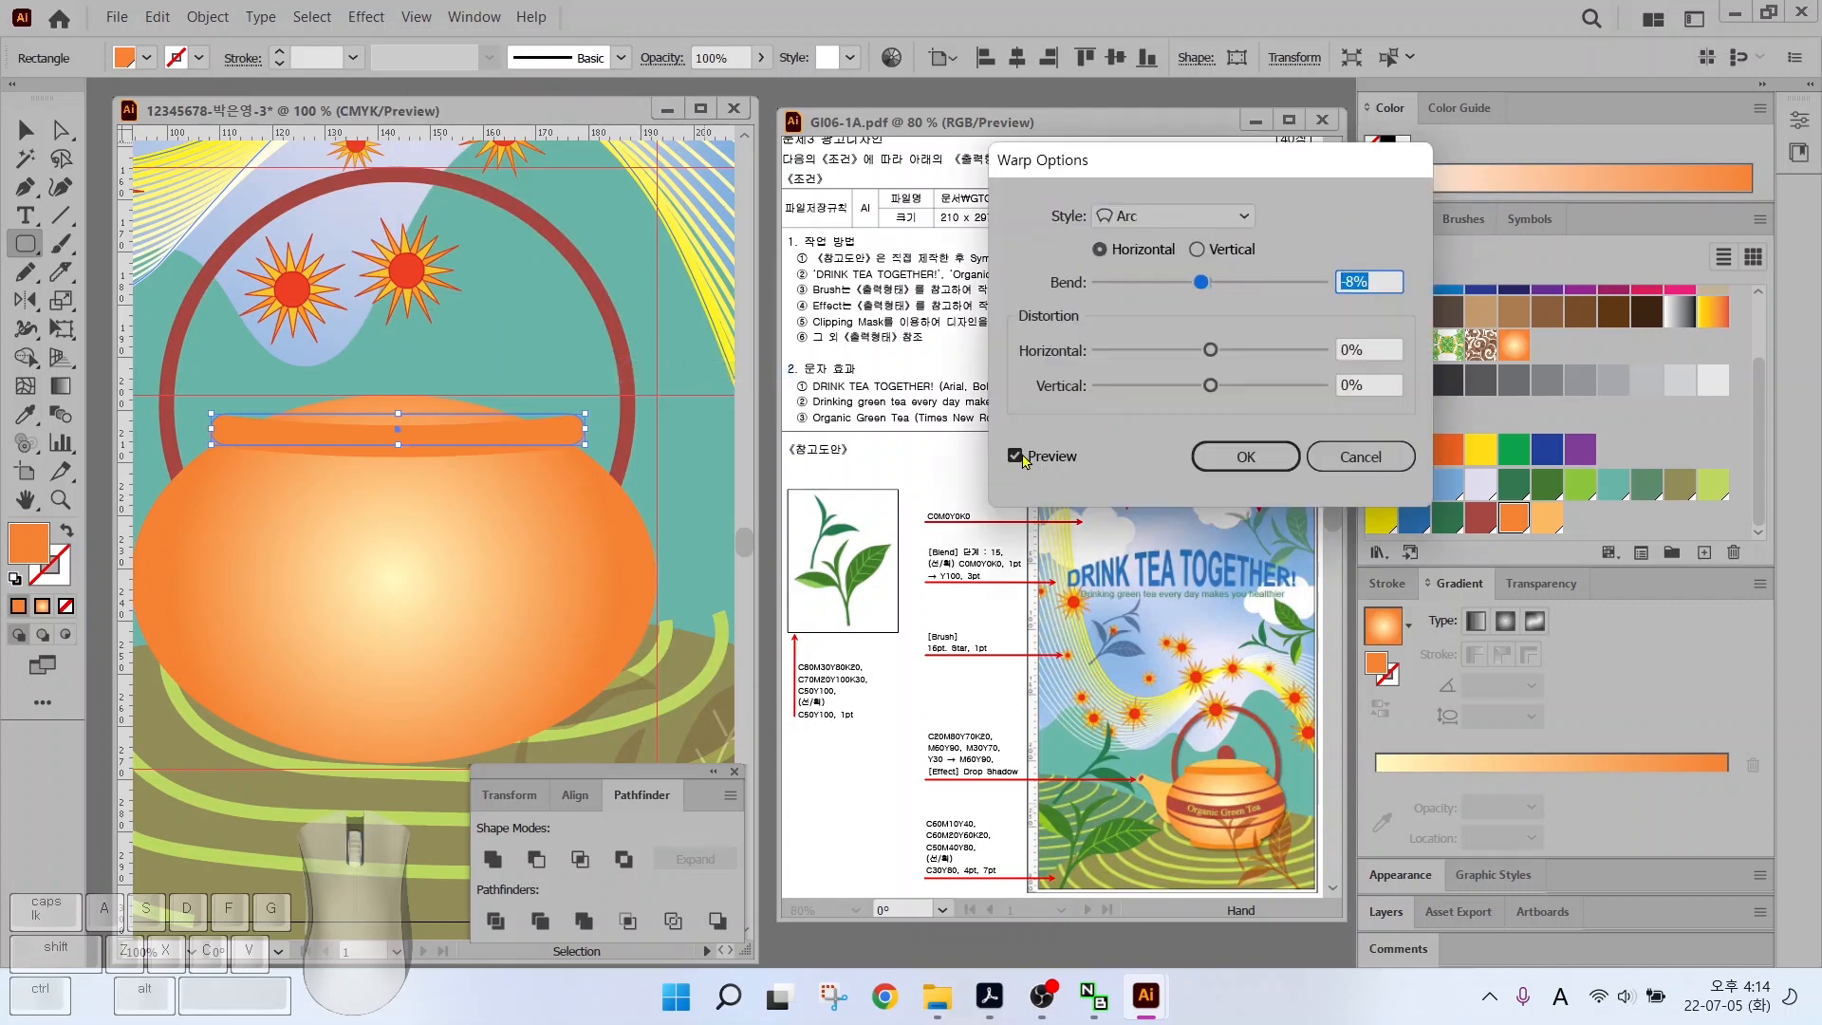
drag(1200, 283, 1207, 289)
key(Return)
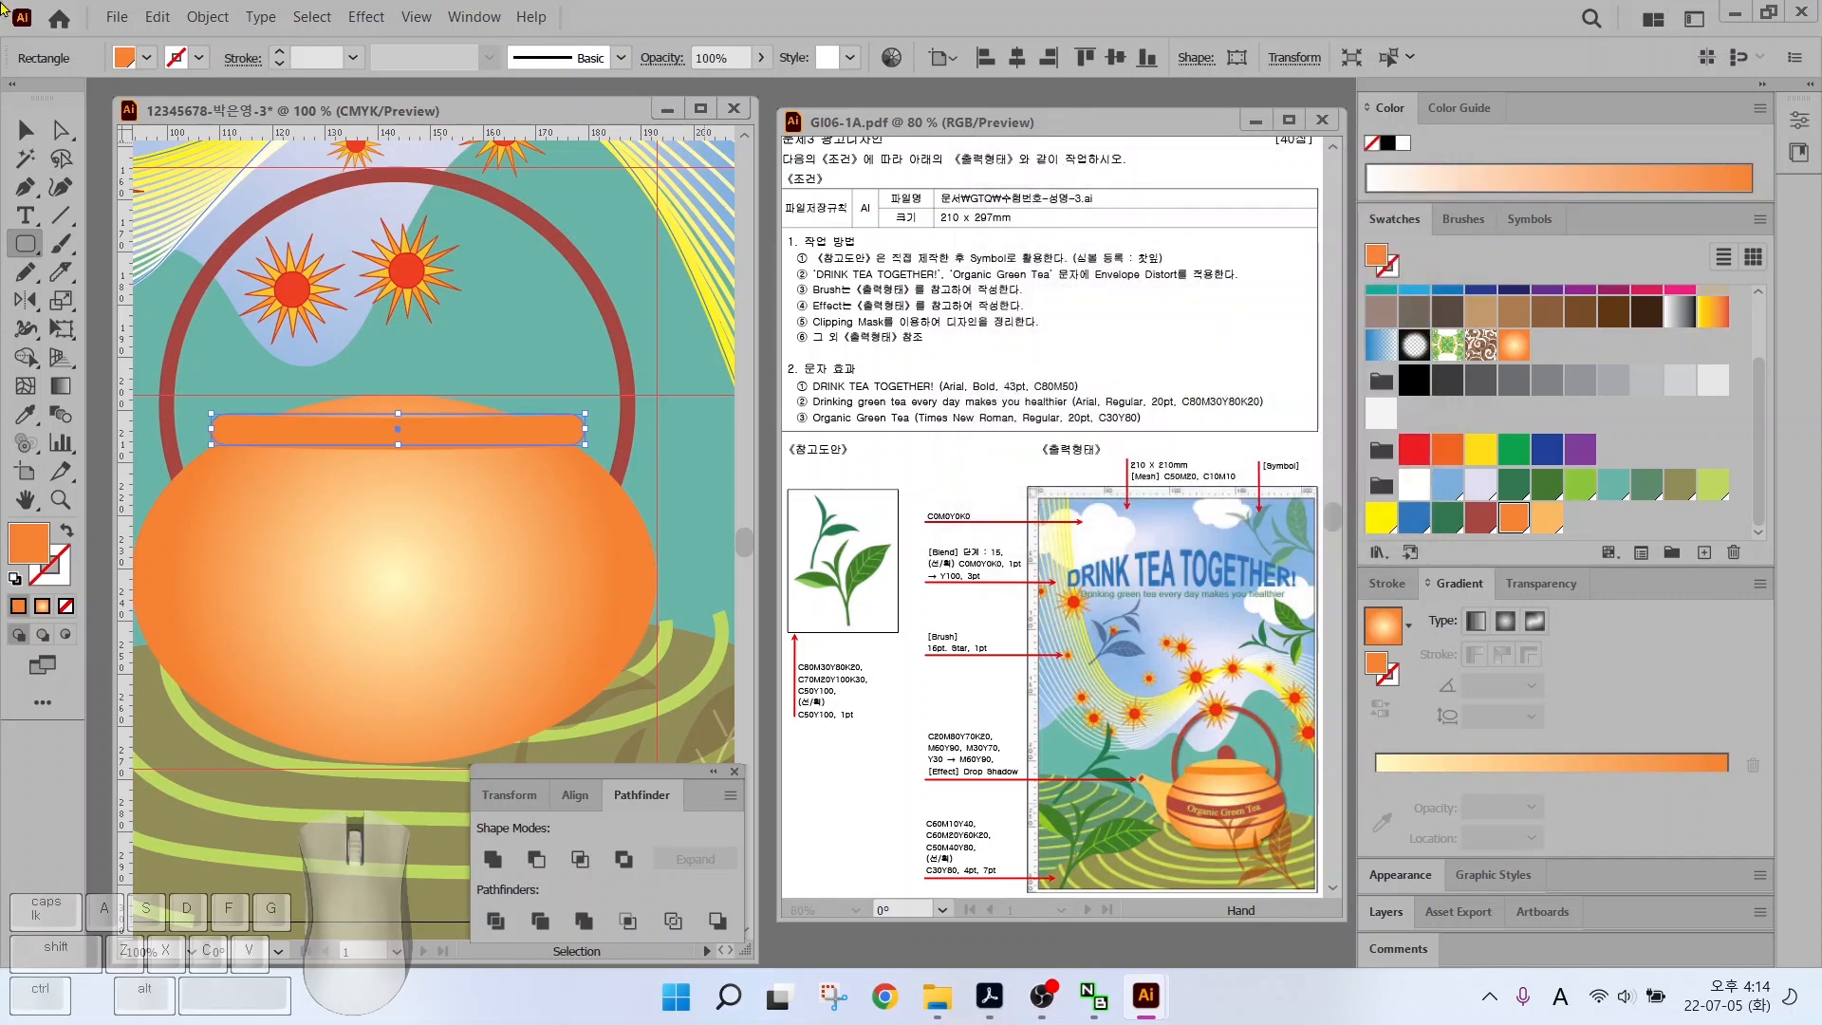
click(193, 18)
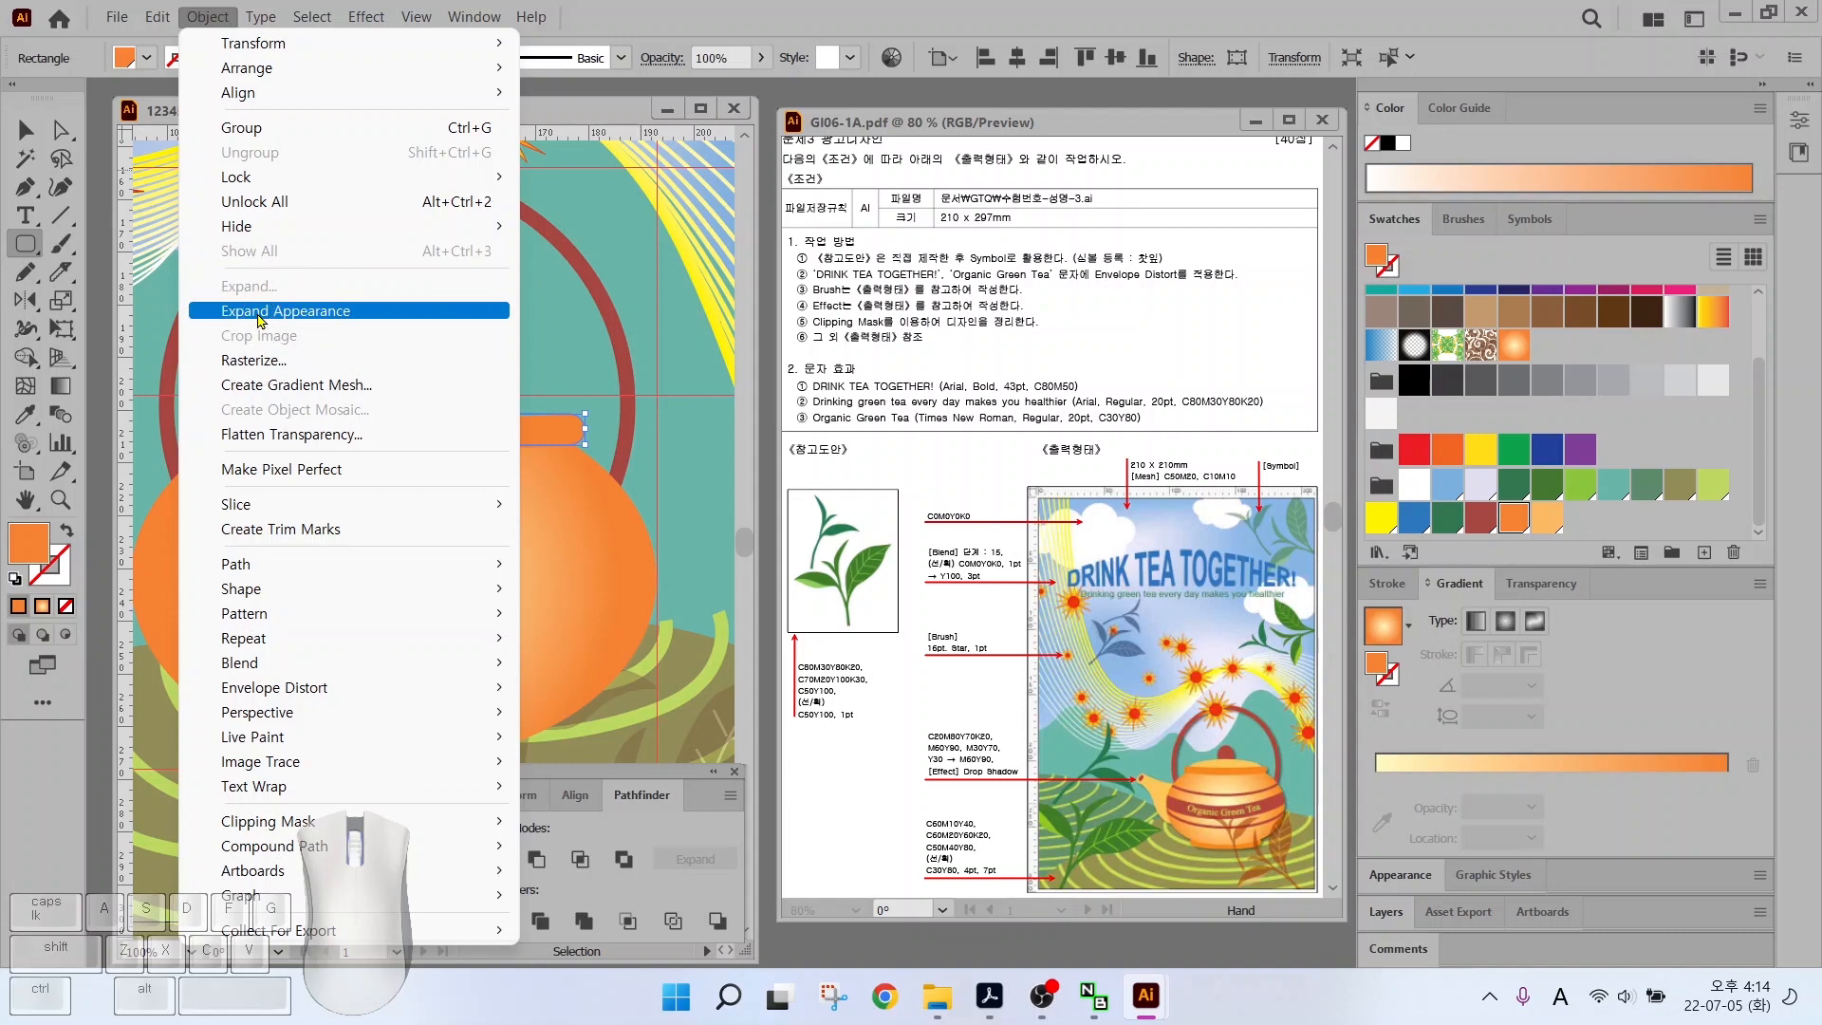
click(258, 313)
key(v)
drag(332, 437, 351, 753)
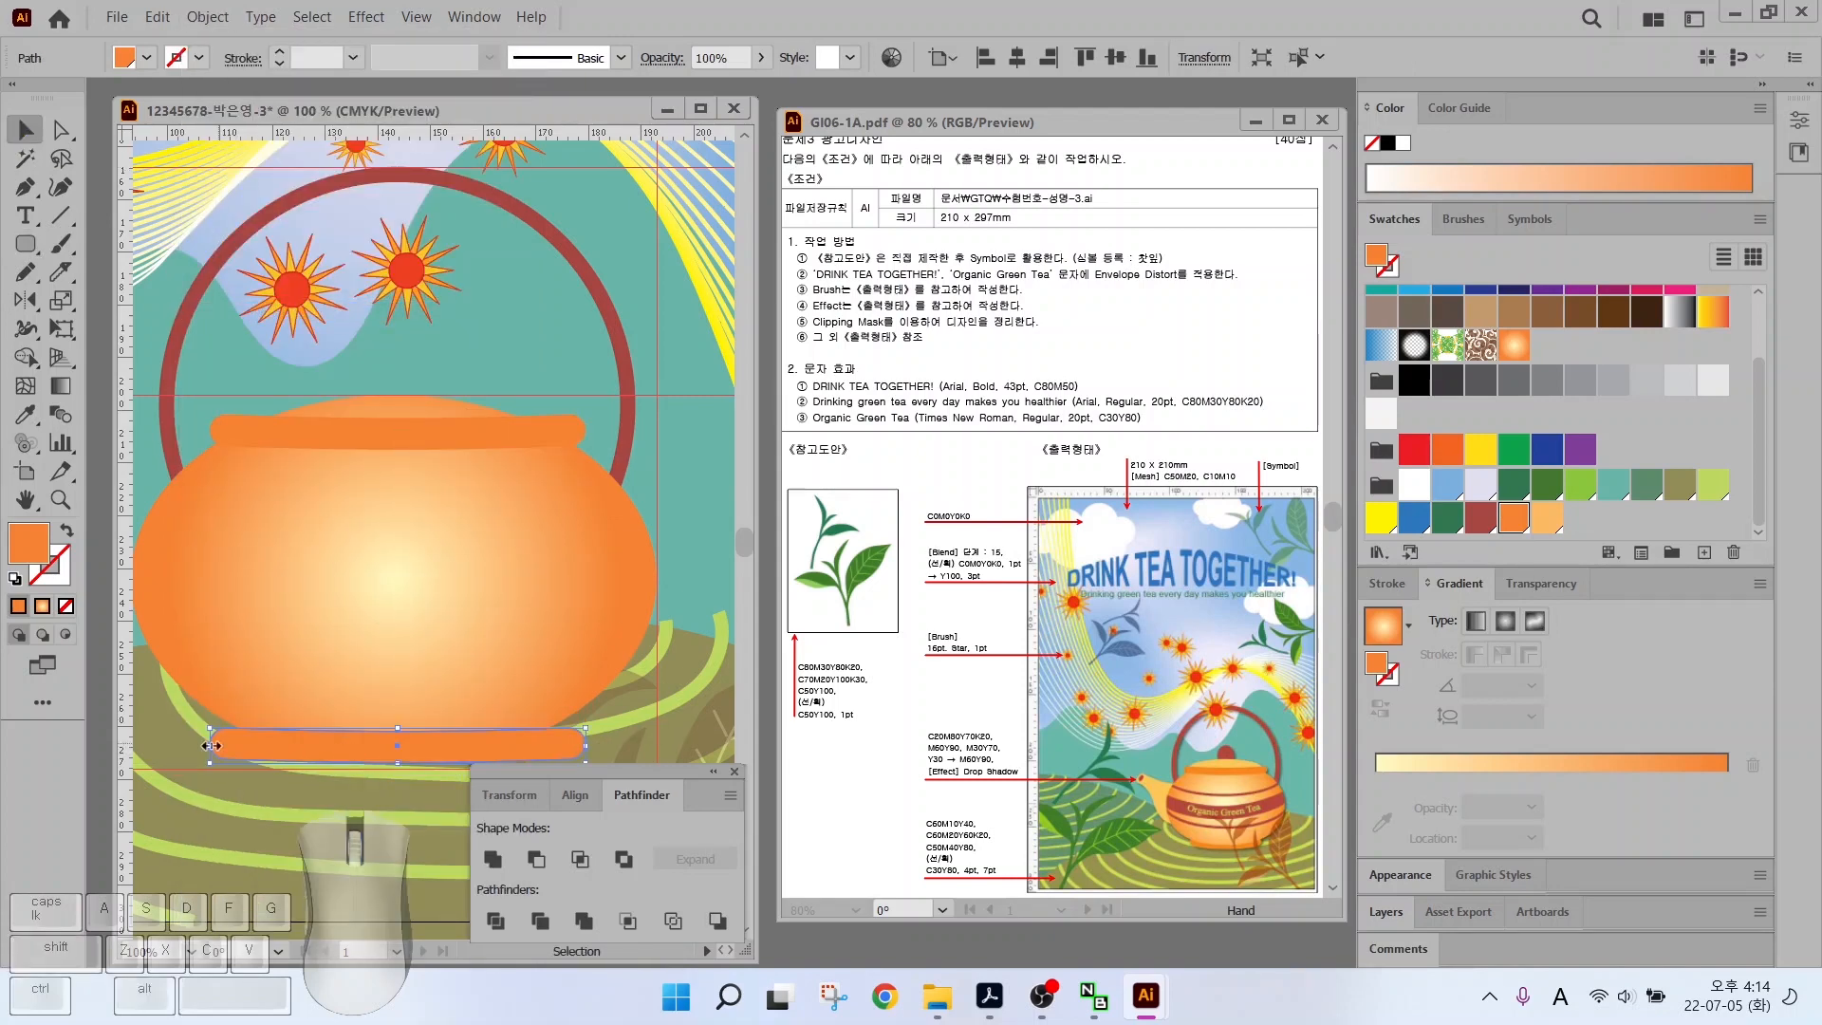
Narrow the bottom bar into the teapot's foot
drag(212, 745, 310, 747)
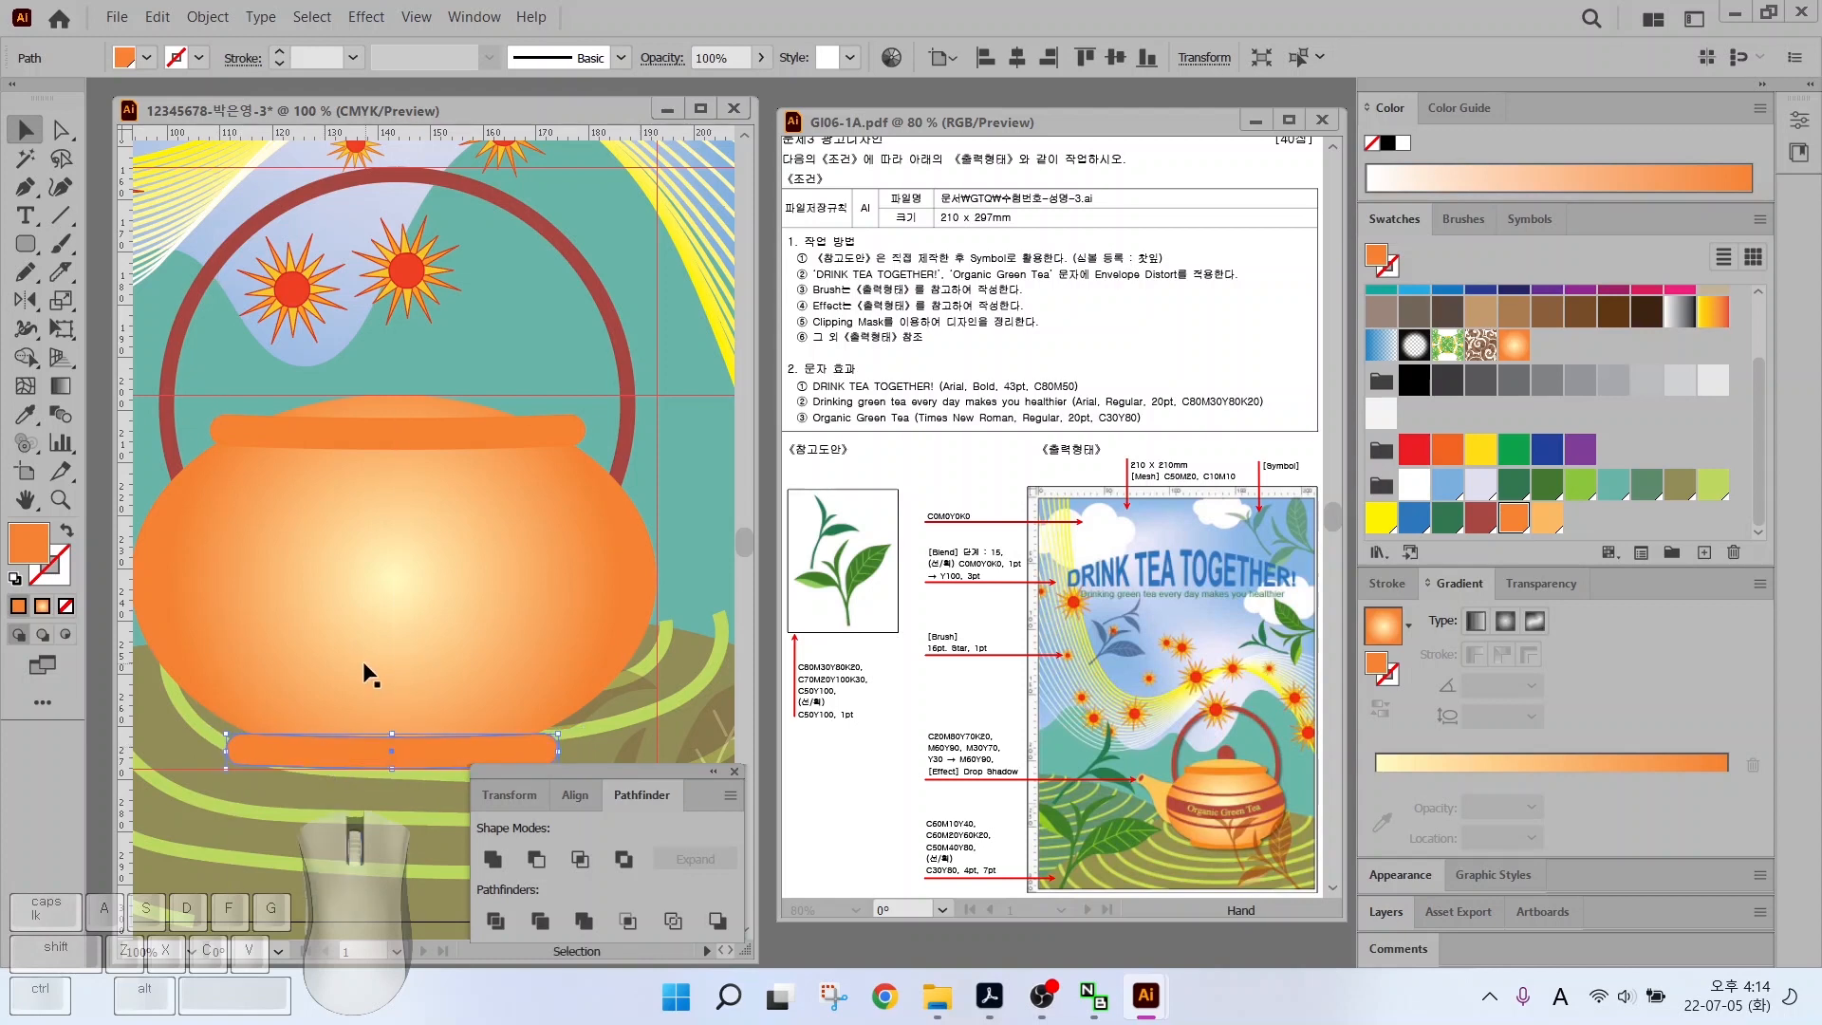
click(226, 402)
drag(187, 400, 304, 444)
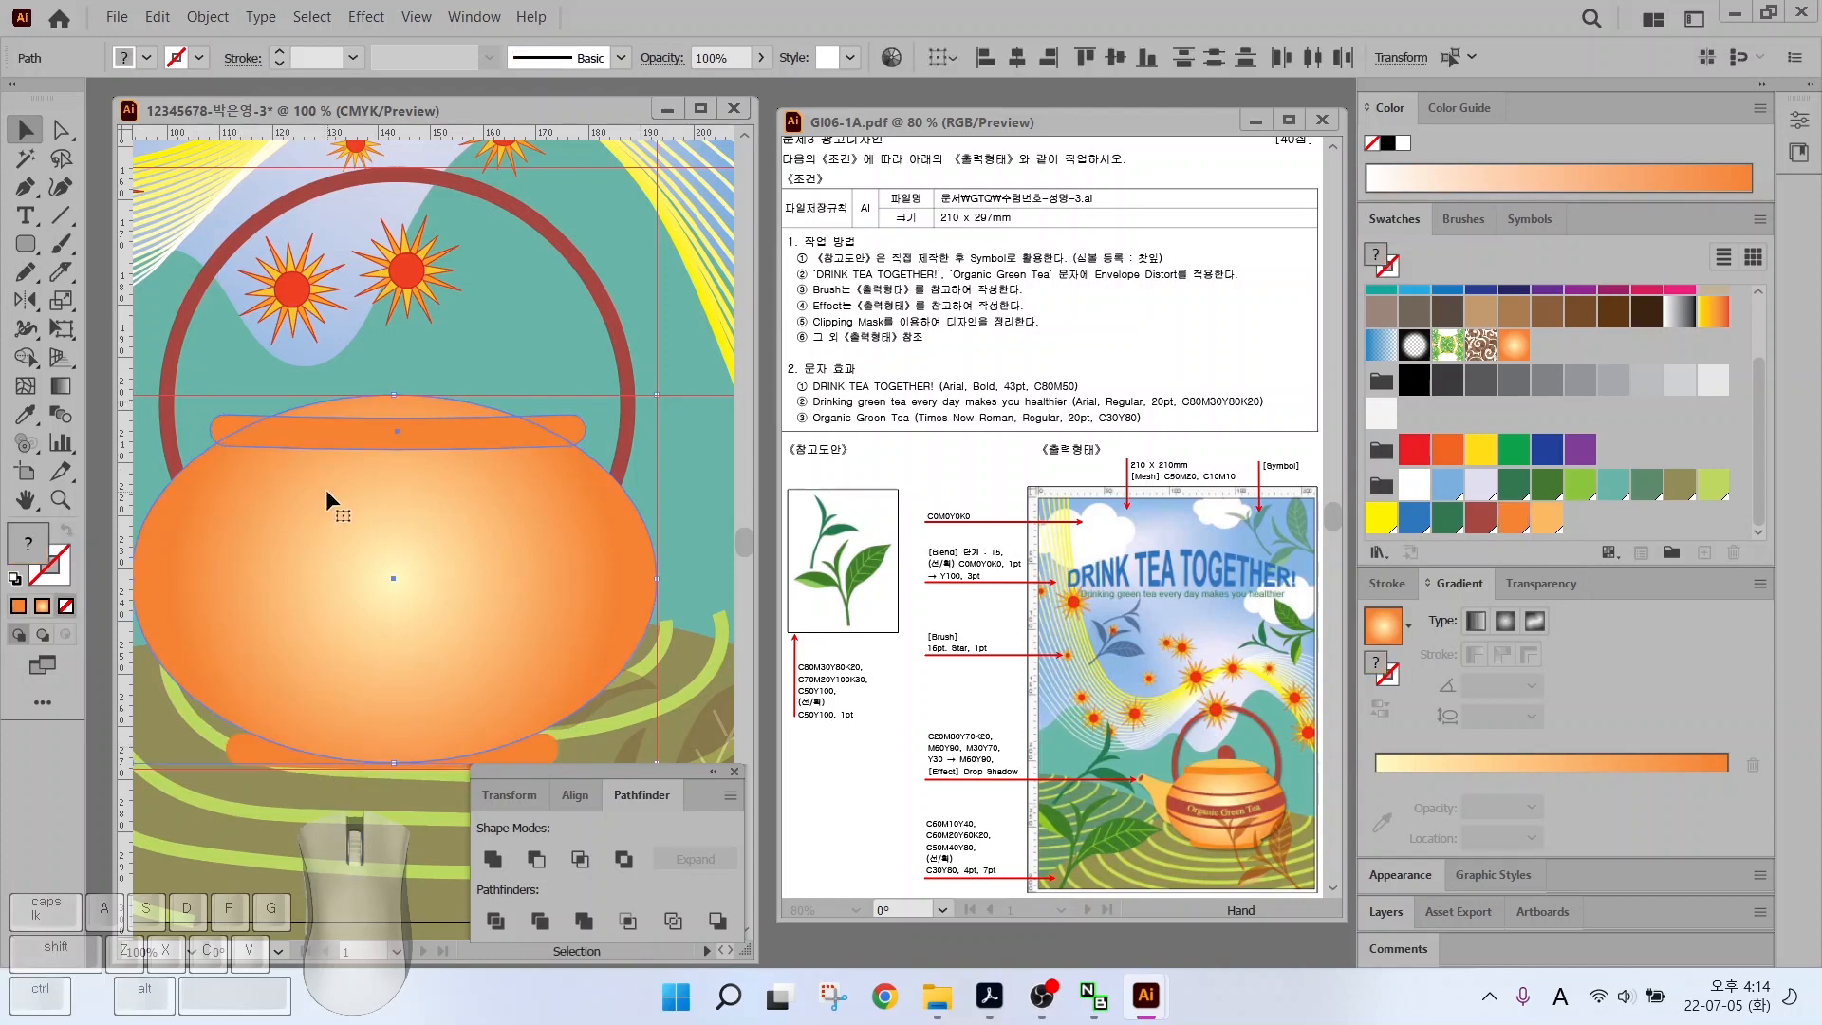
click(284, 753)
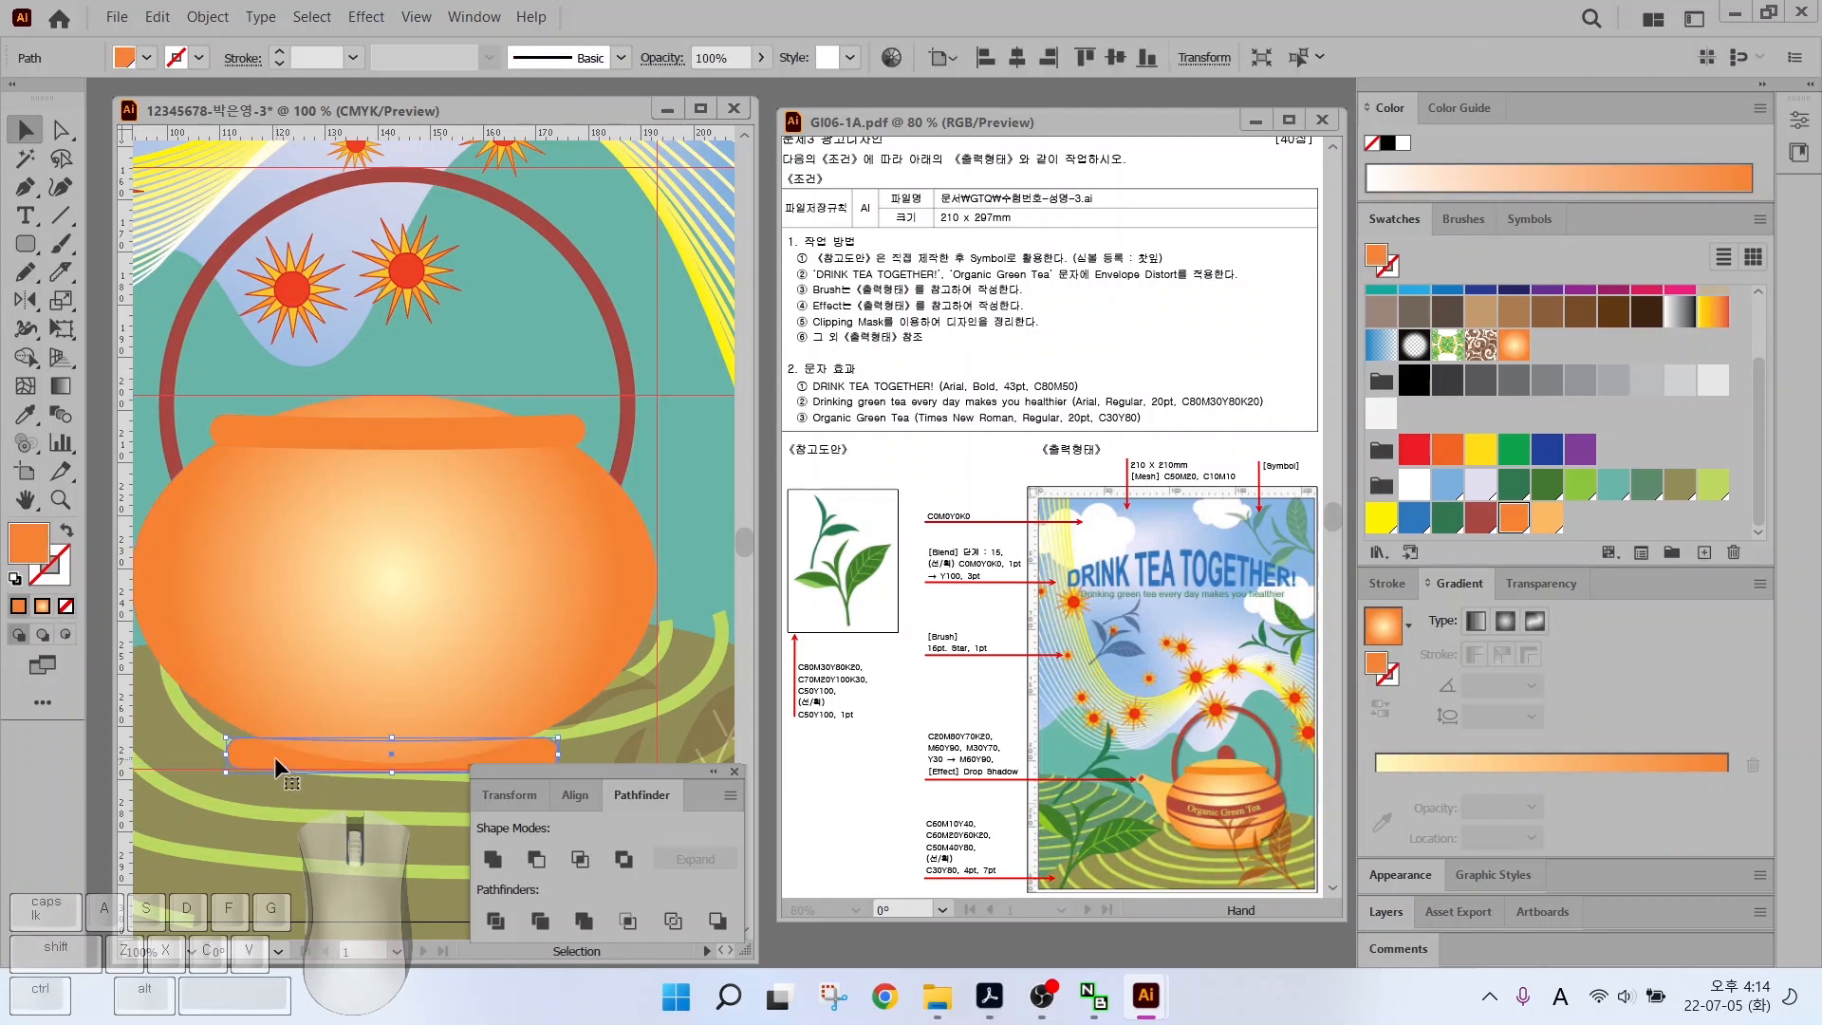
Draw a large light-orange ellipse over the top of the pot
drag(26, 244, 104, 313)
drag(225, 383, 604, 570)
key(v)
drag(352, 461, 341, 440)
click(1547, 518)
Rearrange stacking so the lid bar and body sit around the light ellipse
click(22, 133)
key(ctrl+shift+a)
click(577, 427)
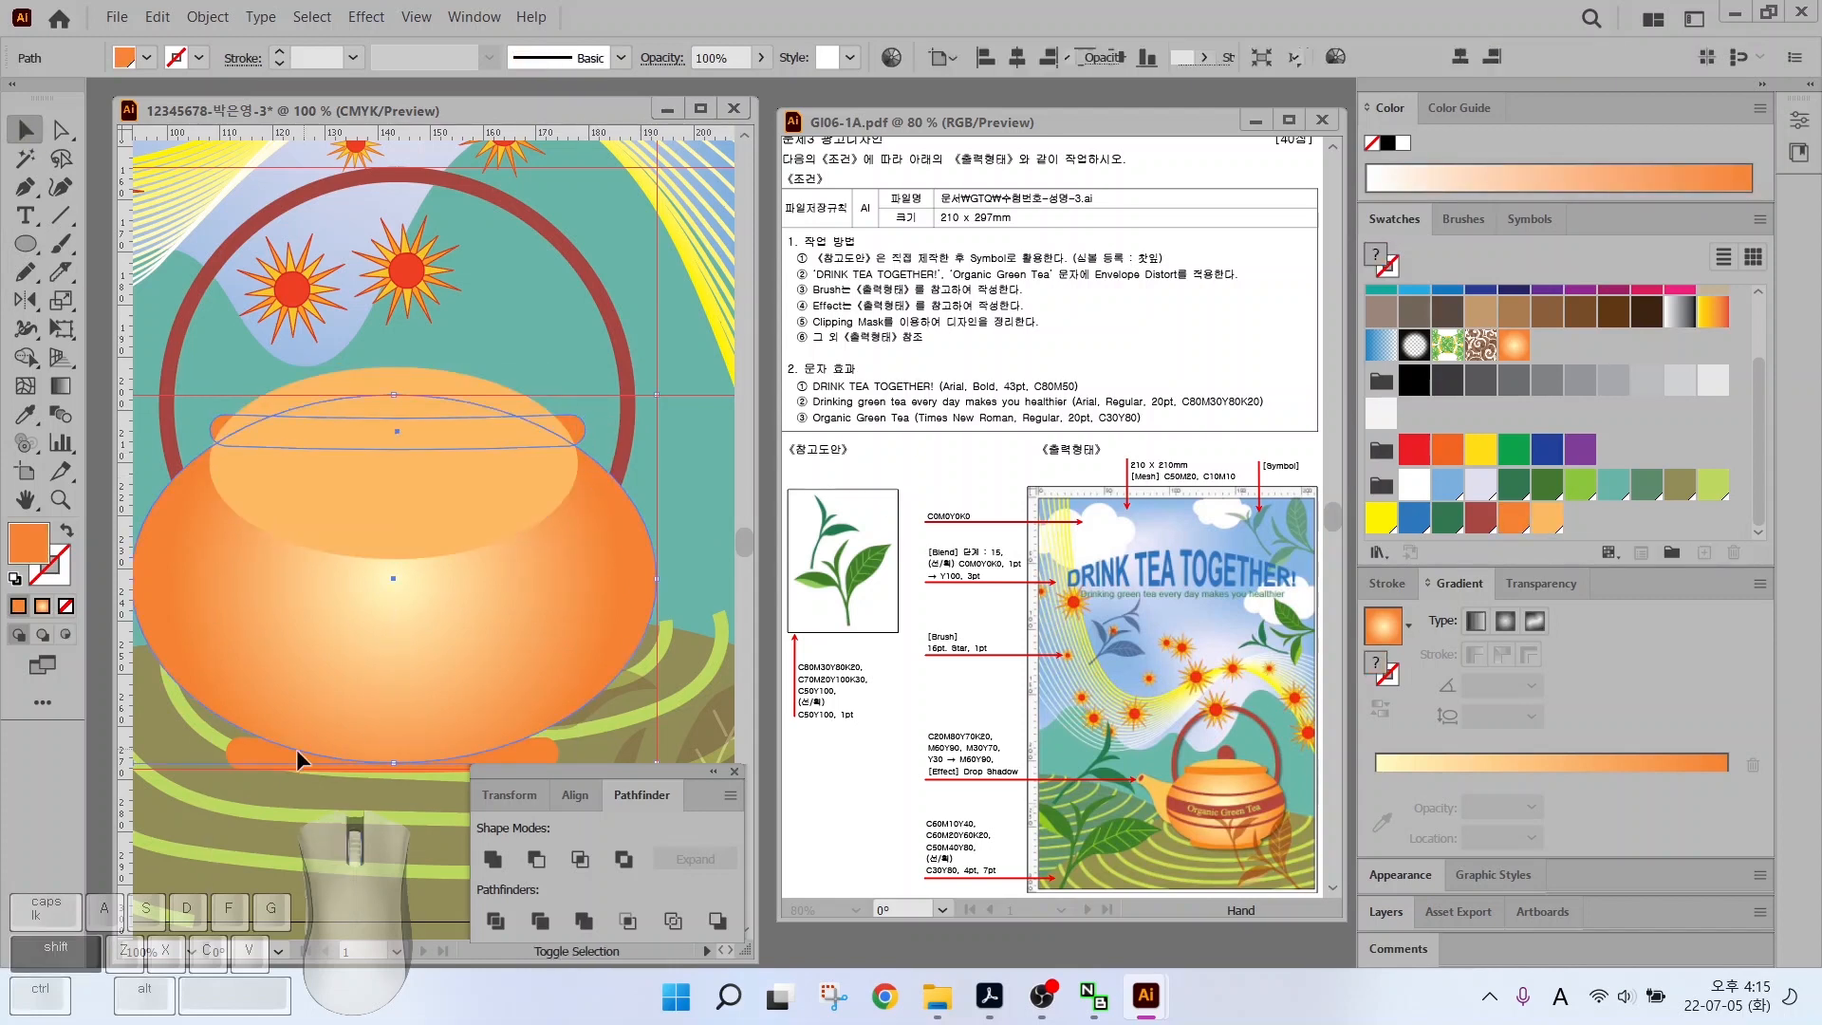
shift+click(296, 748)
key(ctrl+shift+])
click(444, 321)
click(376, 401)
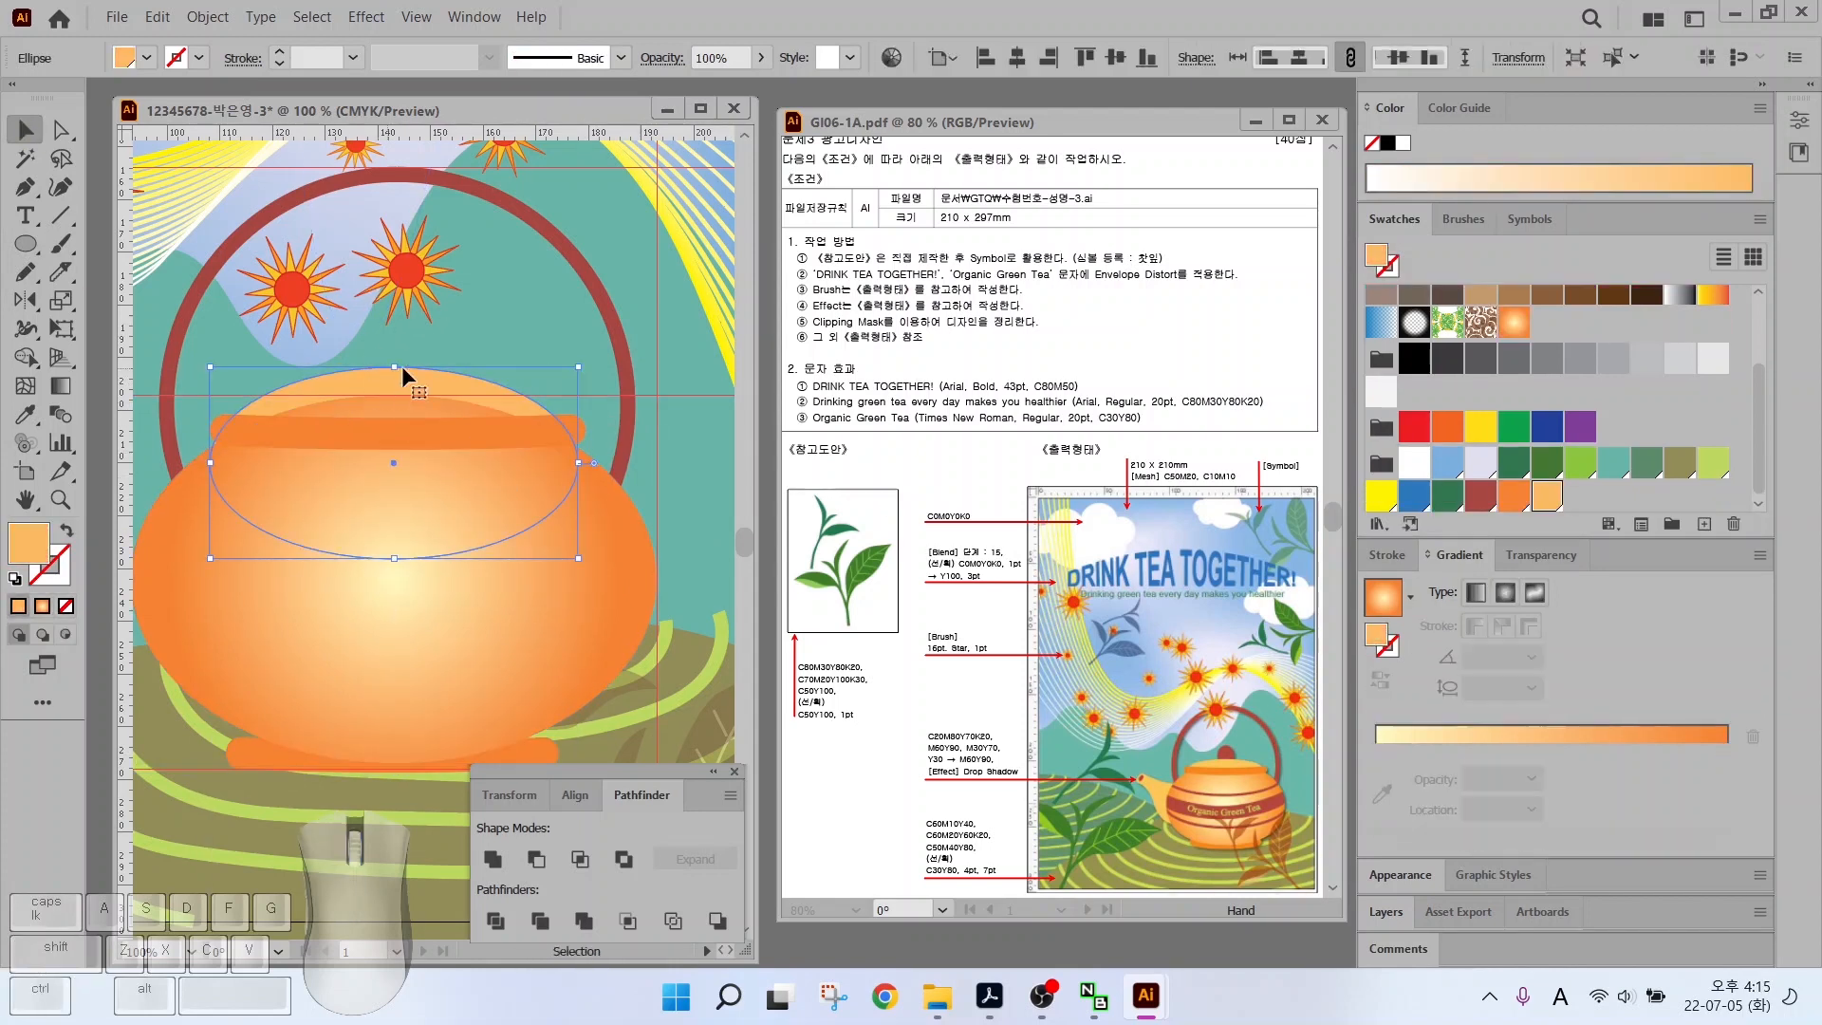
click(577, 350)
click(448, 401)
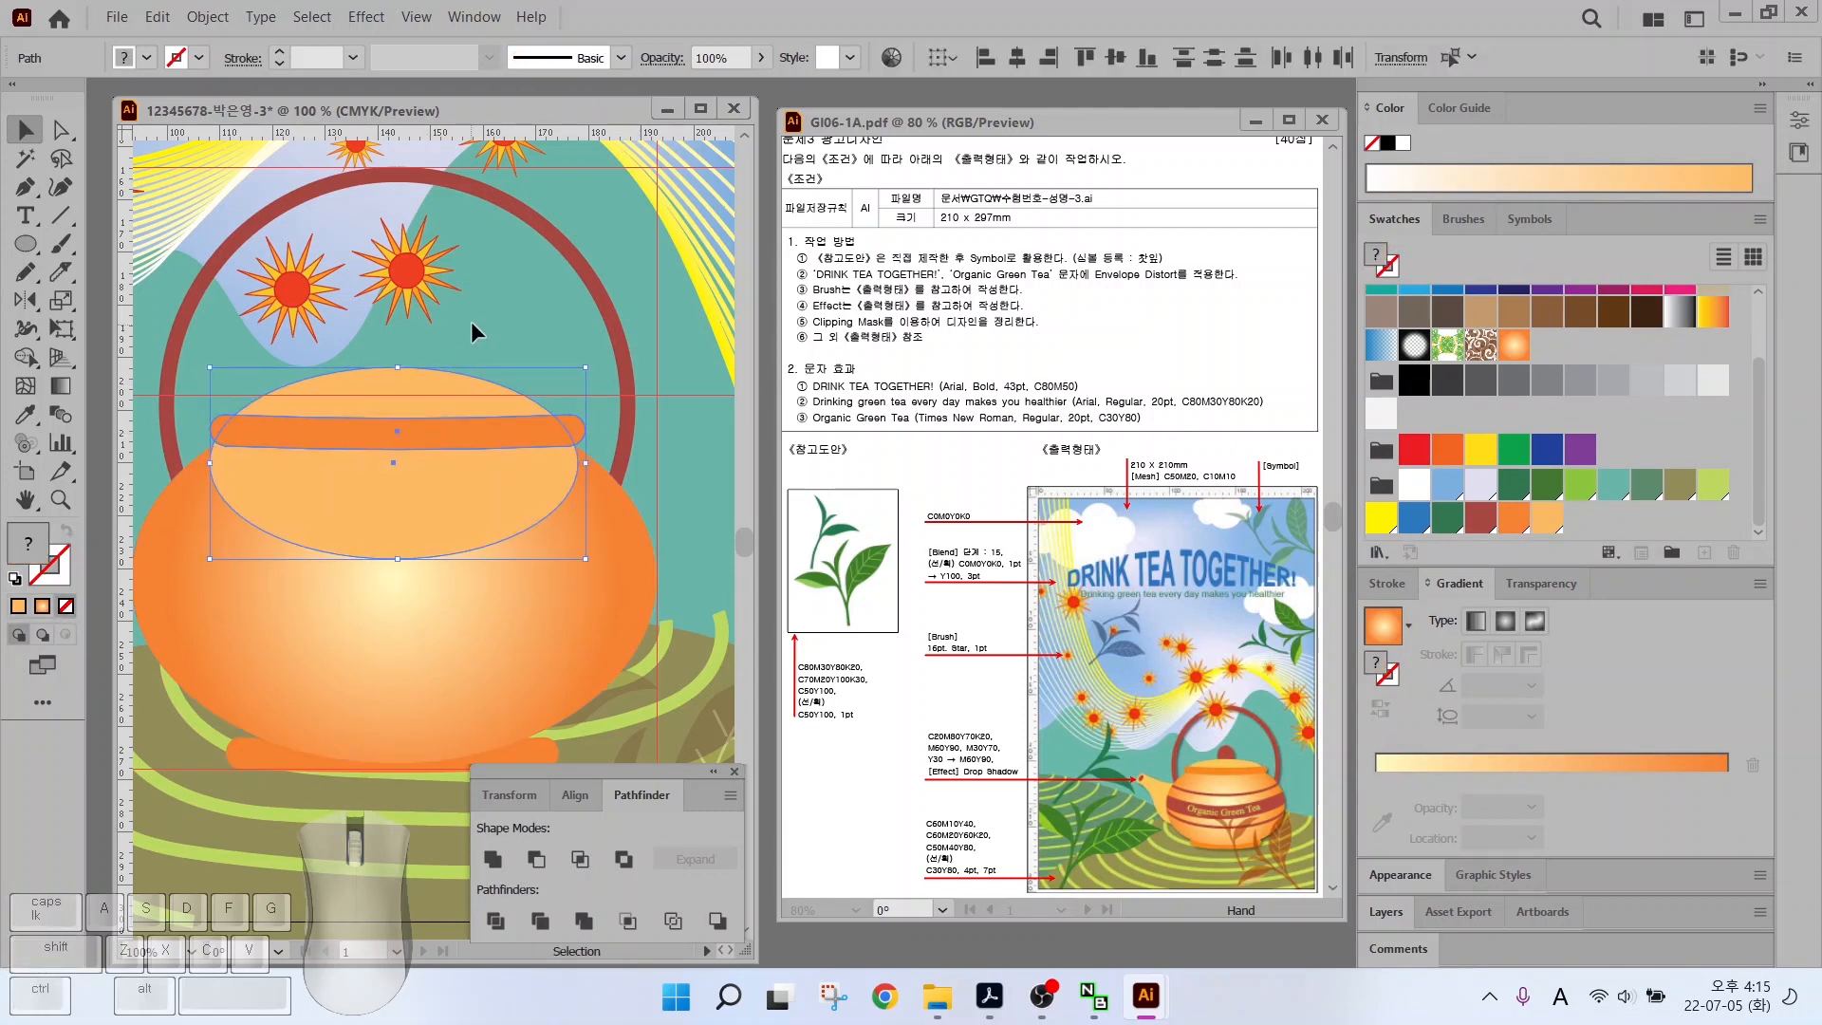
key(ctrl+])
mouse_move(312, 588)
mouse_down()
mouse_move(256, 550)
mouse_move(289, 461)
mouse_move(506, 484)
mouse_up()
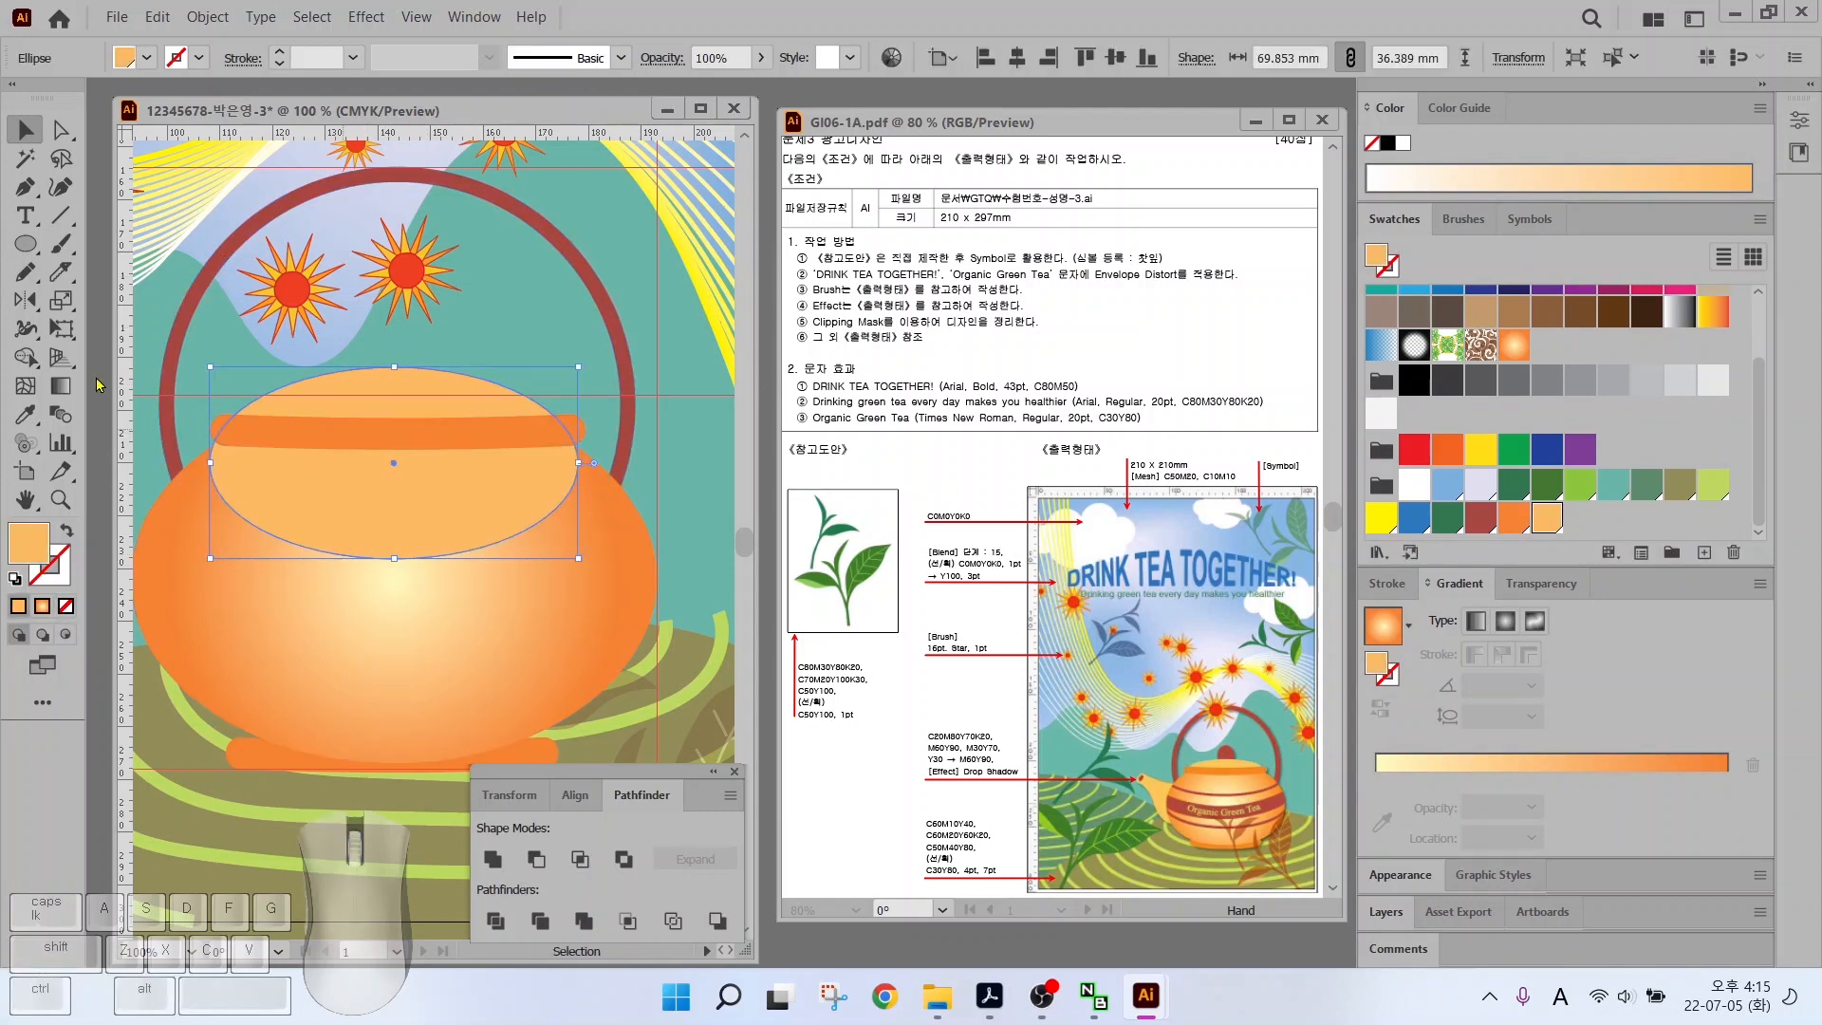
Divide the ellipse with a horizontal line, delete its lower half, and tuck the dome behind the rim
click(60, 214)
drag(186, 431, 600, 427)
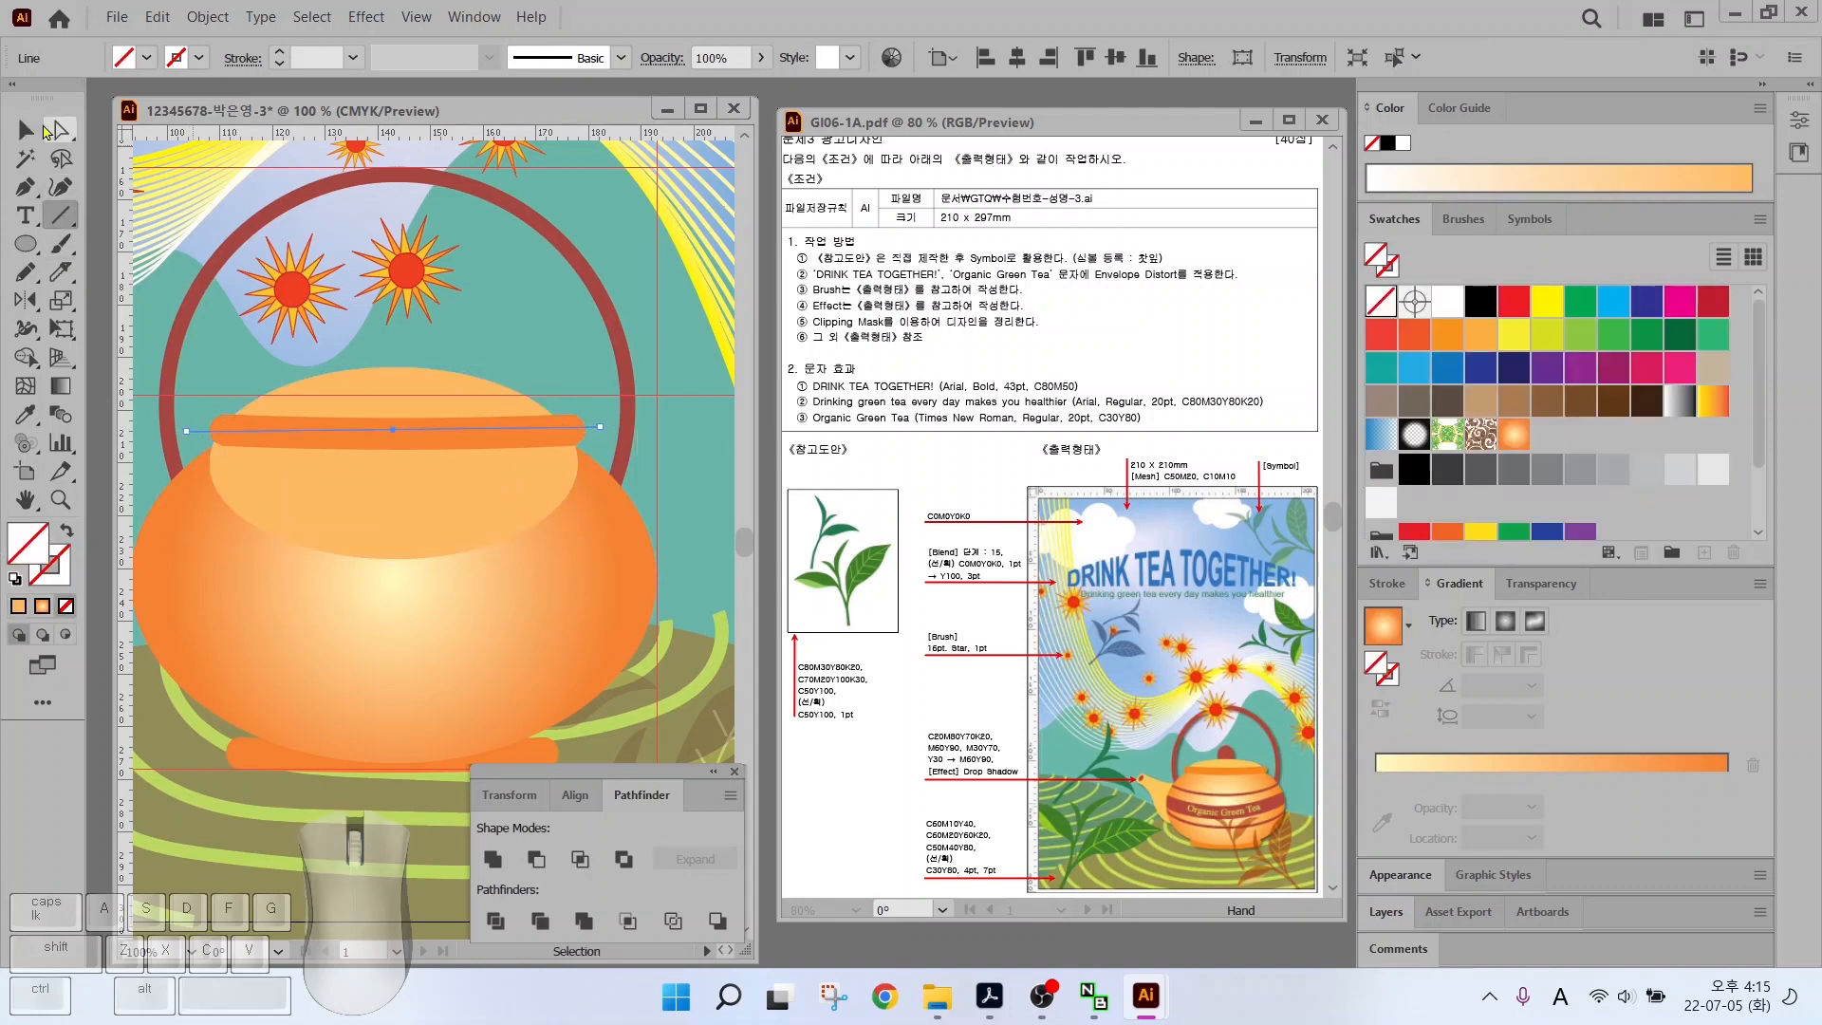
key(v)
shift+click(446, 389)
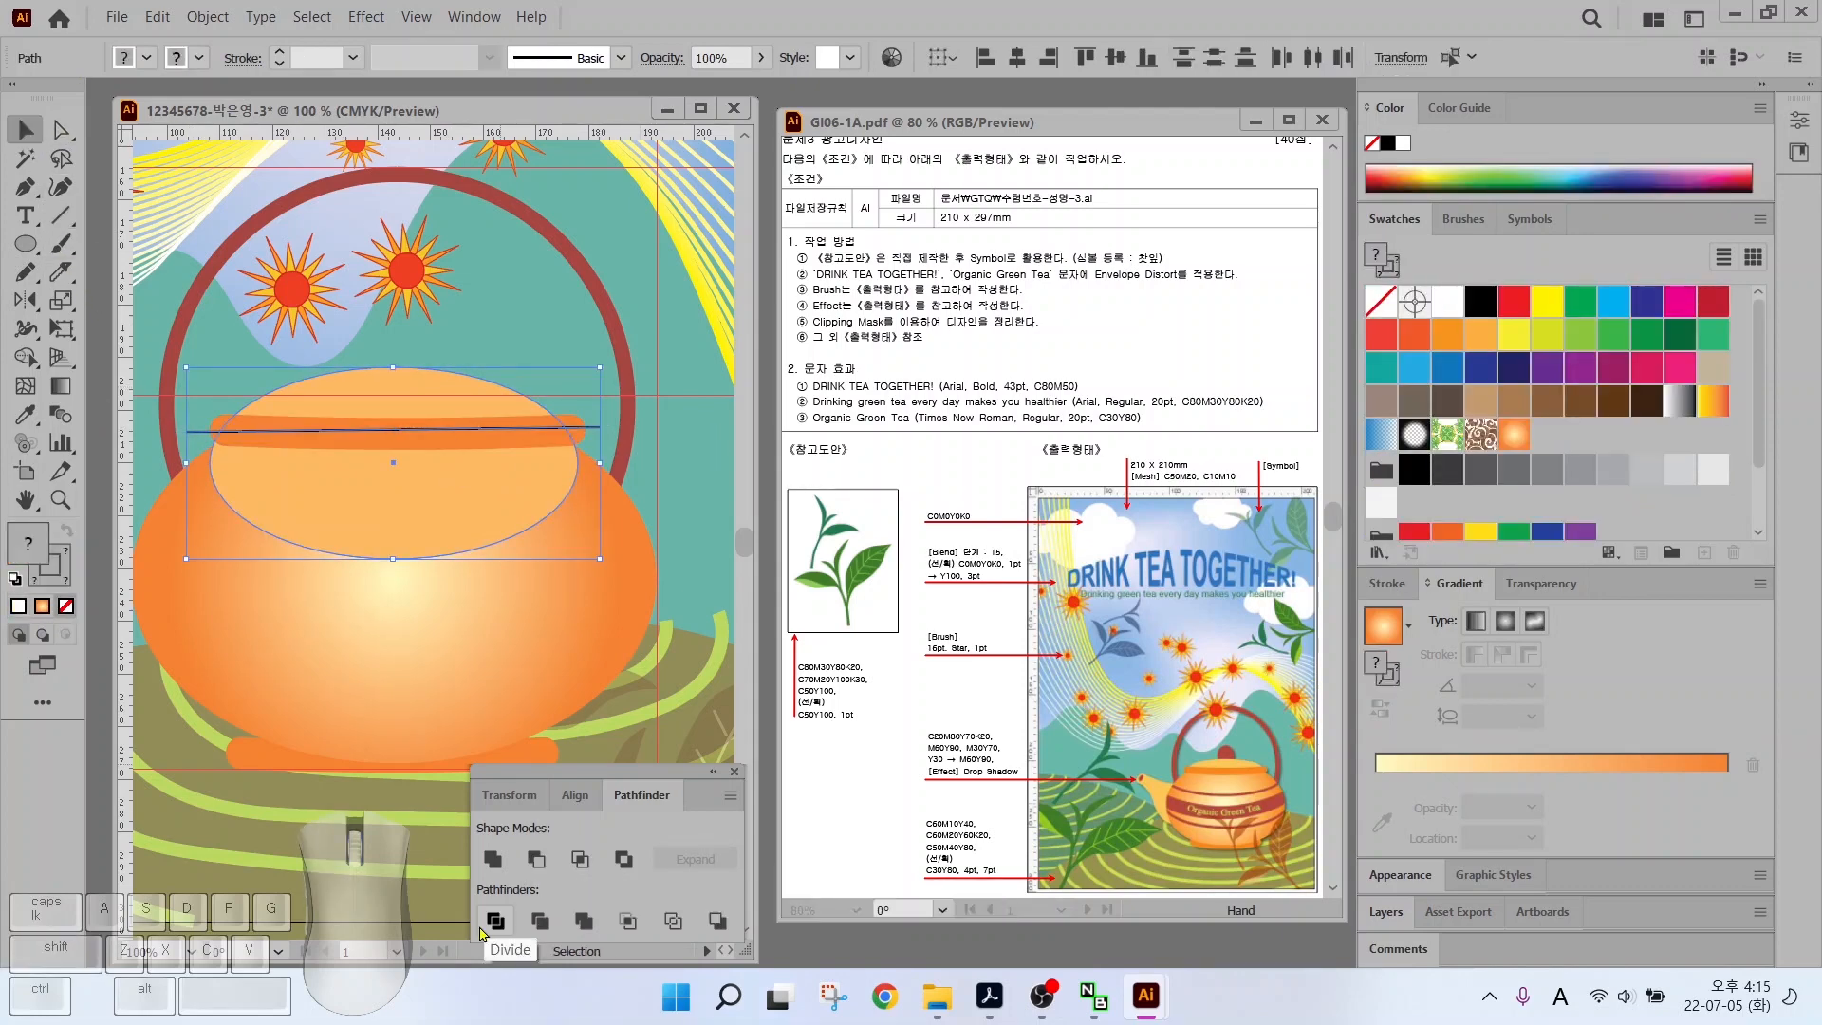
click(495, 920)
click(69, 133)
click(500, 494)
key(Delete)
key(v)
click(568, 434)
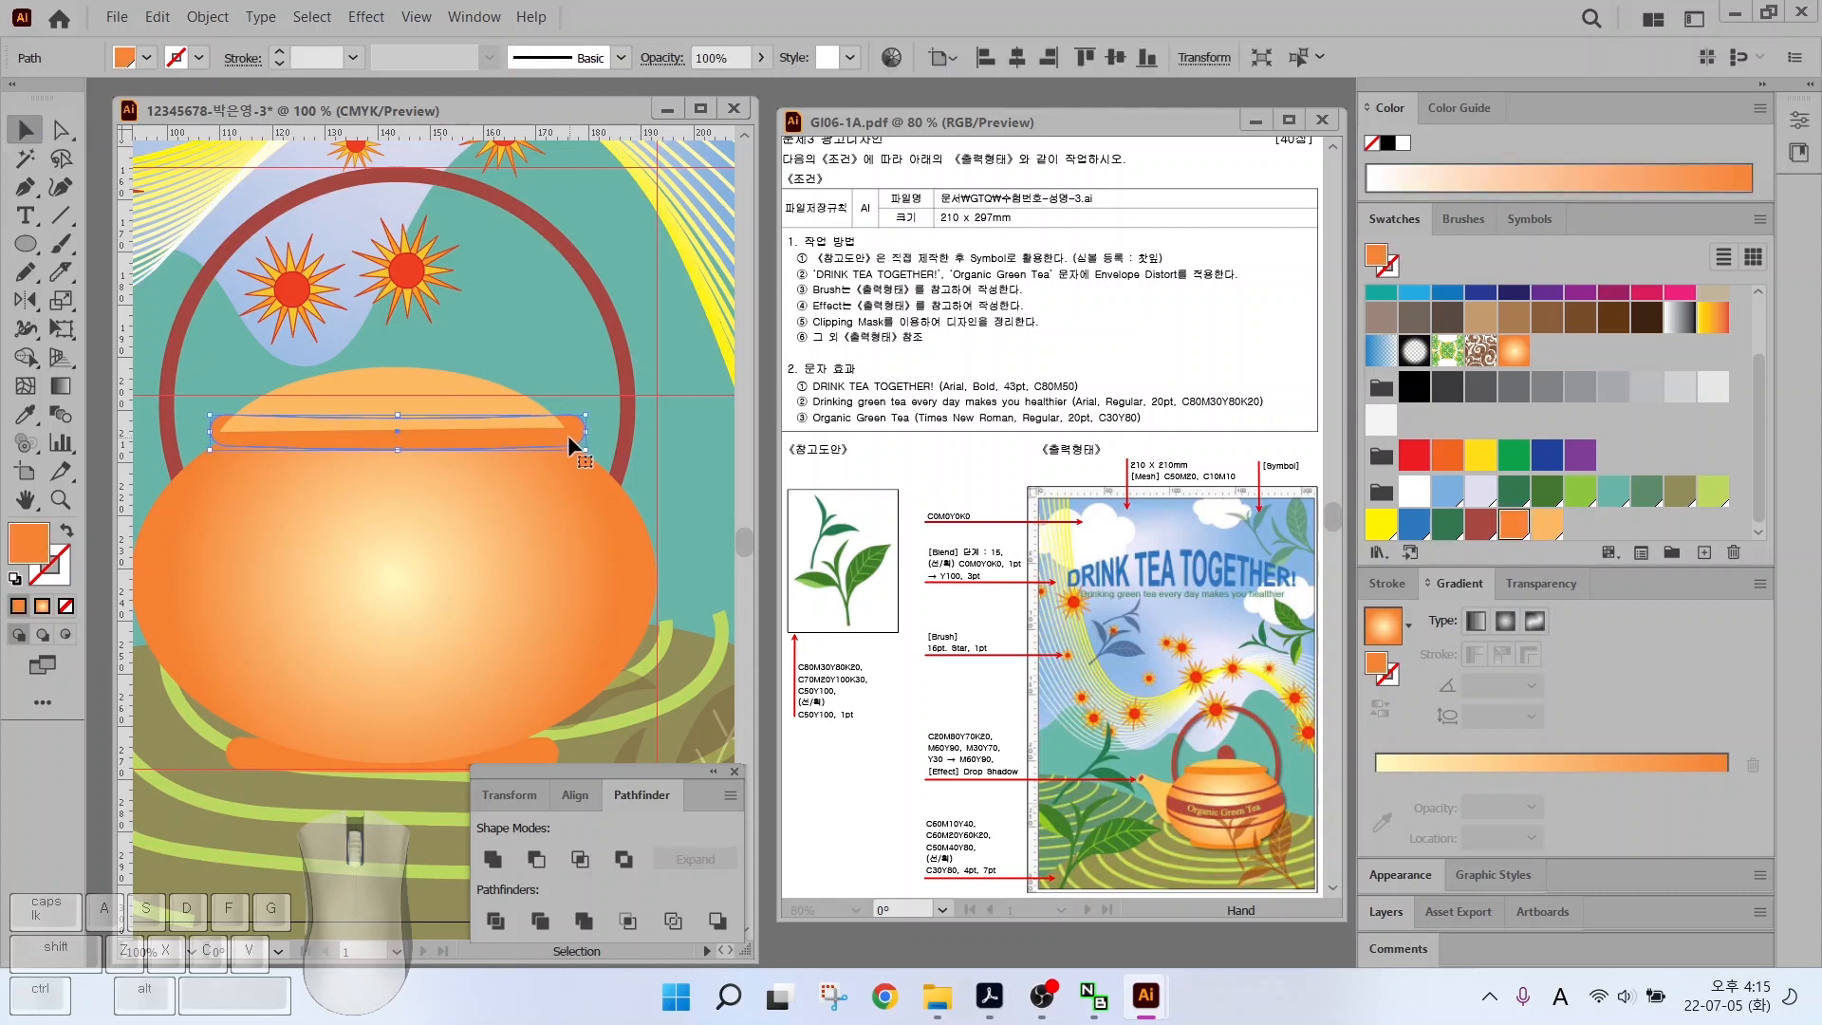
key(ctrl+shift+bracketright)
drag(390, 384, 390, 398)
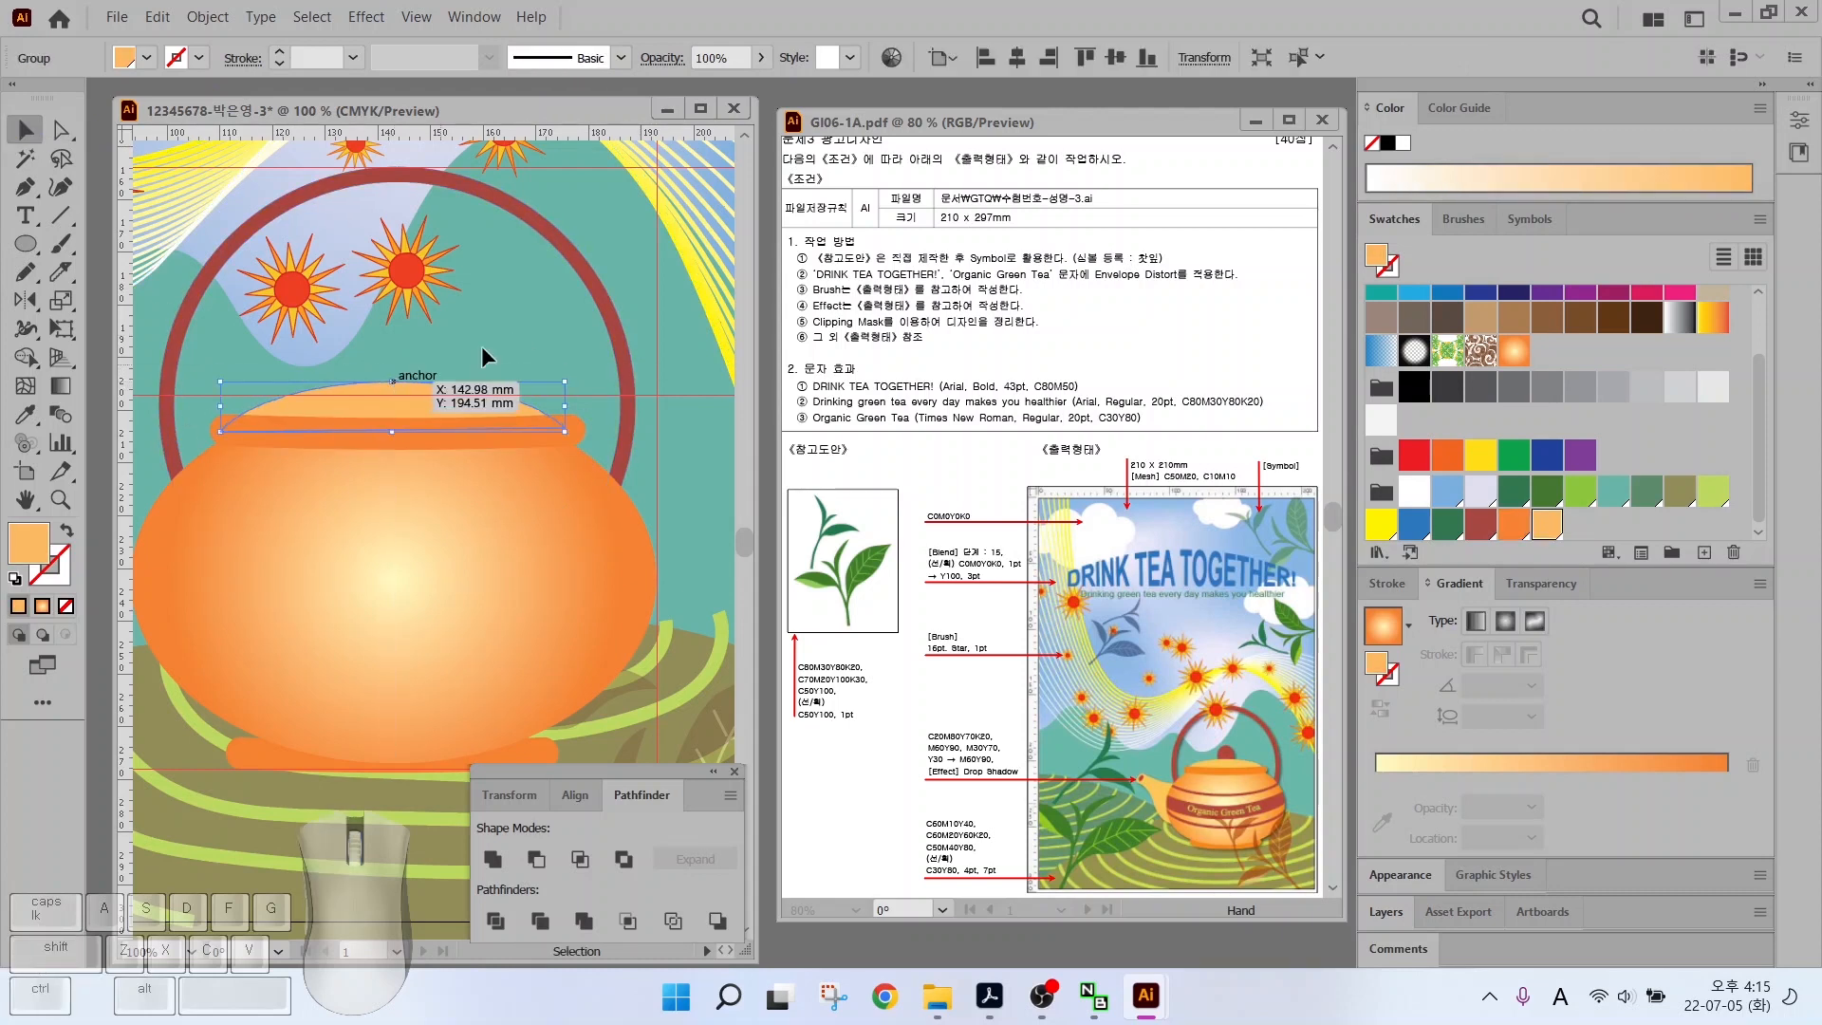
Add a small dark red knob ellipse on top of the lid, sent behind the rim
key(l)
mouse_move(362, 328)
mouse_down()
mouse_move(435, 414)
mouse_move(426, 380)
mouse_up()
click(1480, 524)
key(v)
key(ctrl+bracketleft)
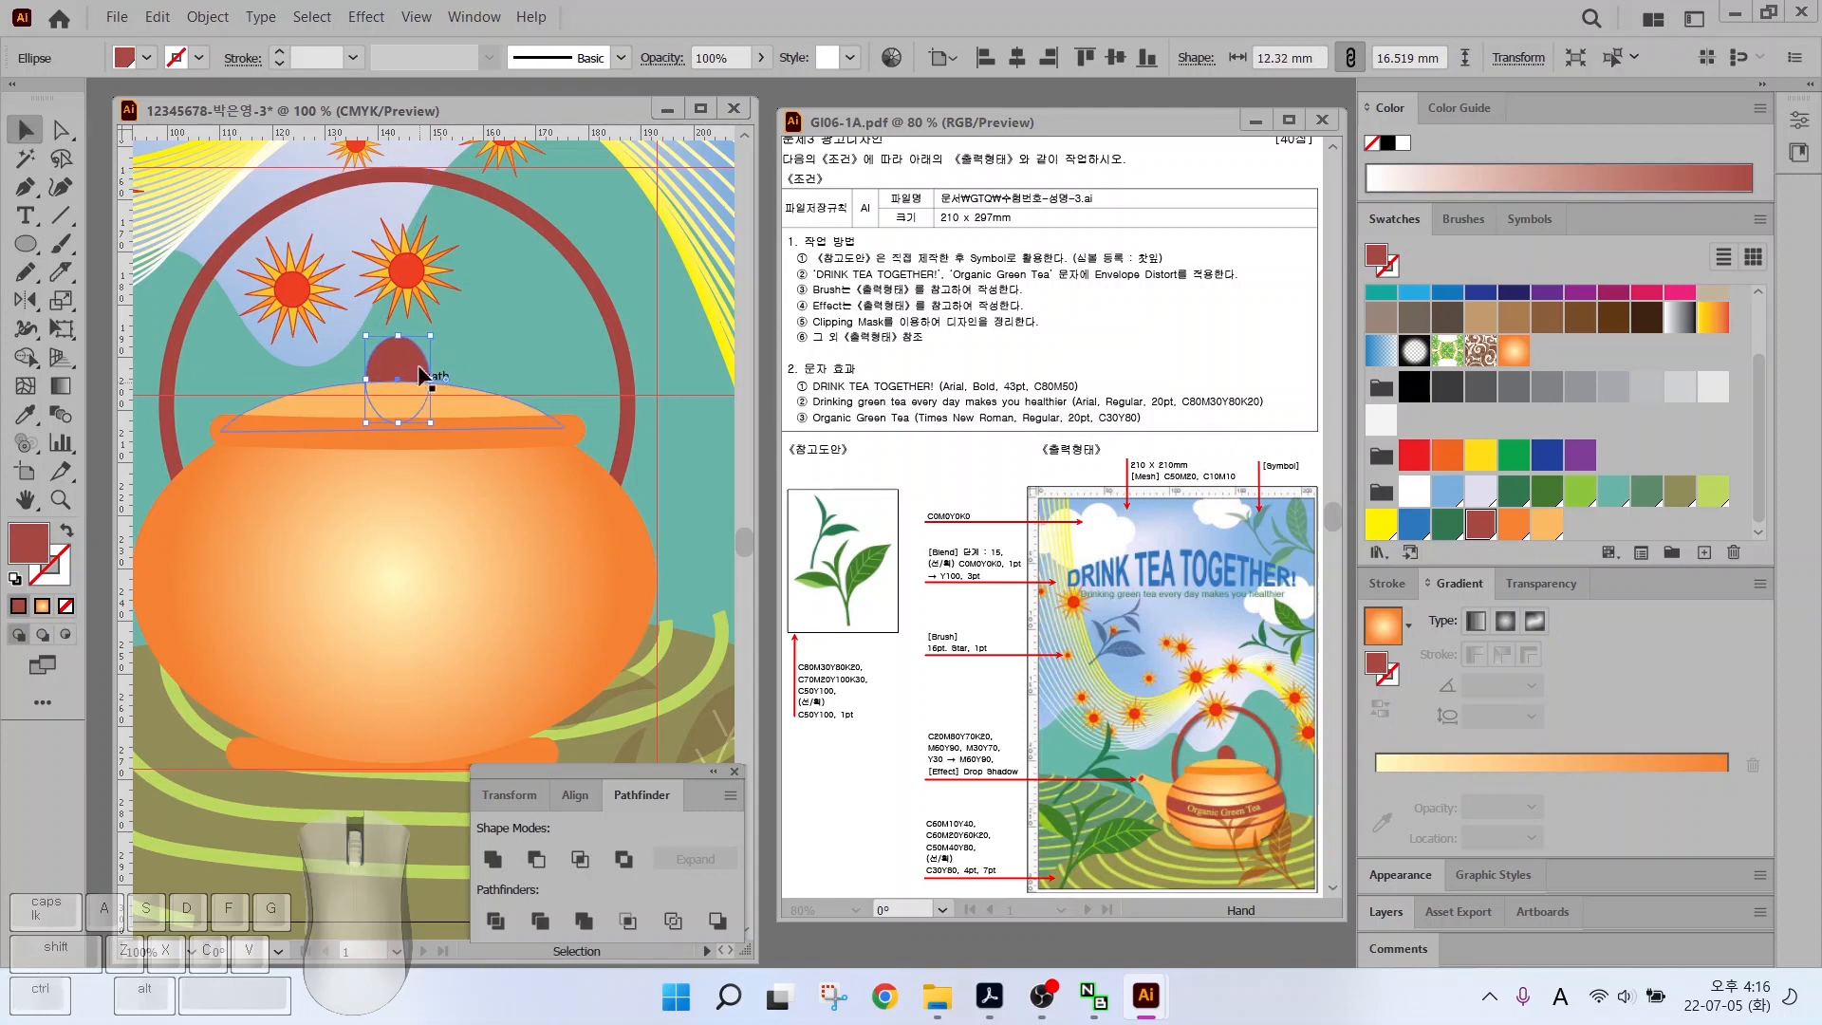
key(ctrl+shift+a)
drag(237, 531, 302, 529)
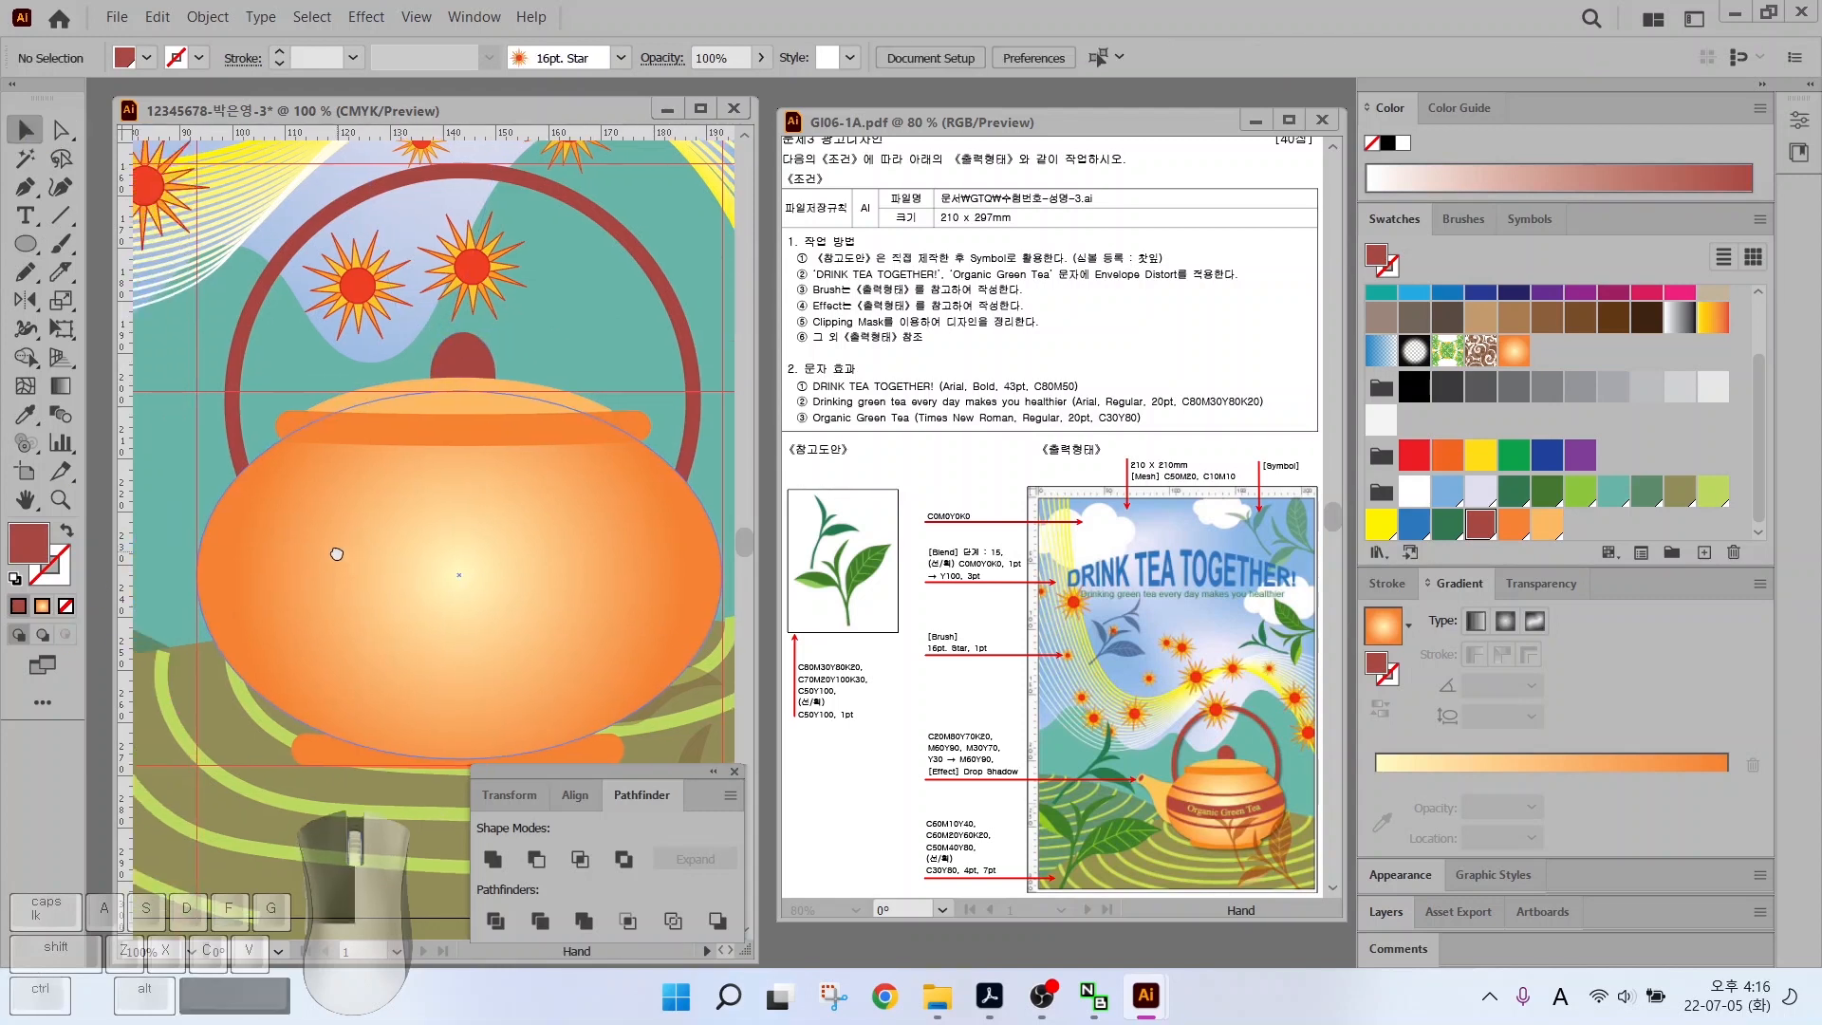
Pen-draw a curve across the pot as an unfilled dark red stroke
key(p)
click(196, 468)
click(282, 503)
click(421, 508)
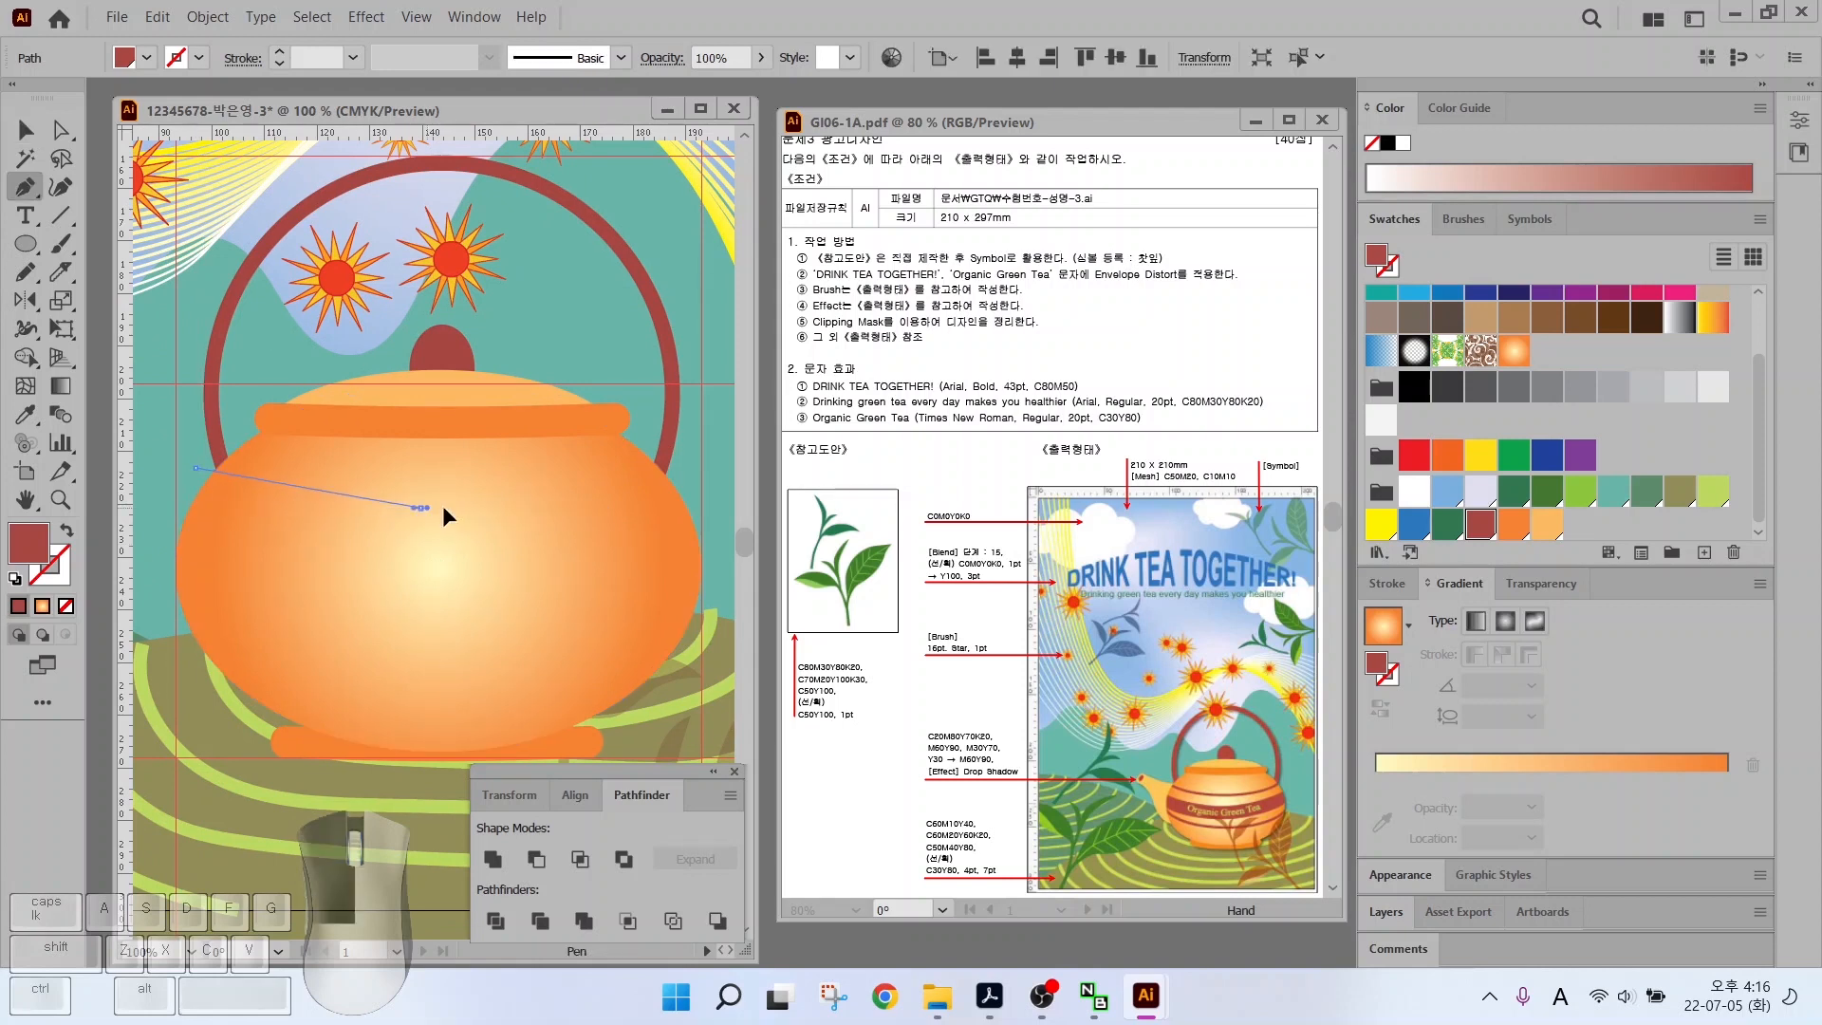
drag(688, 466, 711, 458)
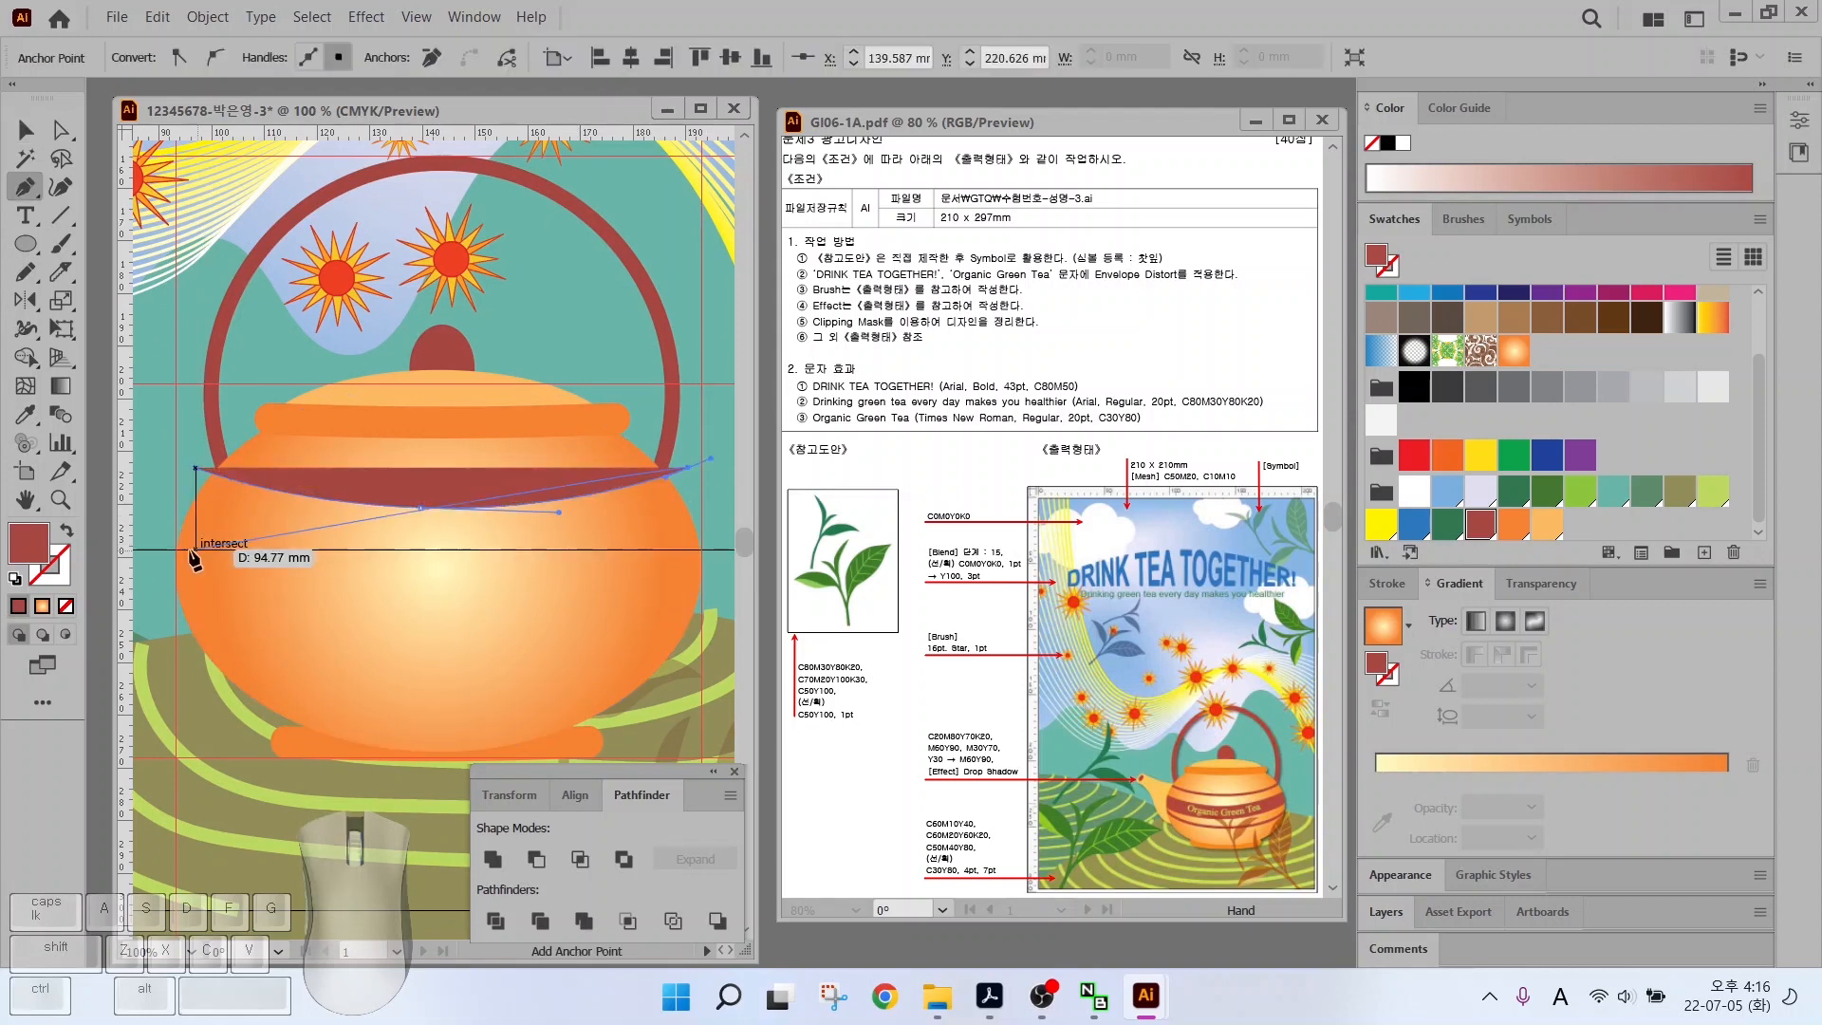
click(67, 531)
Duplicate the curve down the pot, widen the copies, and select all five curves
click(26, 130)
drag(368, 511, 370, 670)
drag(690, 652, 704, 652)
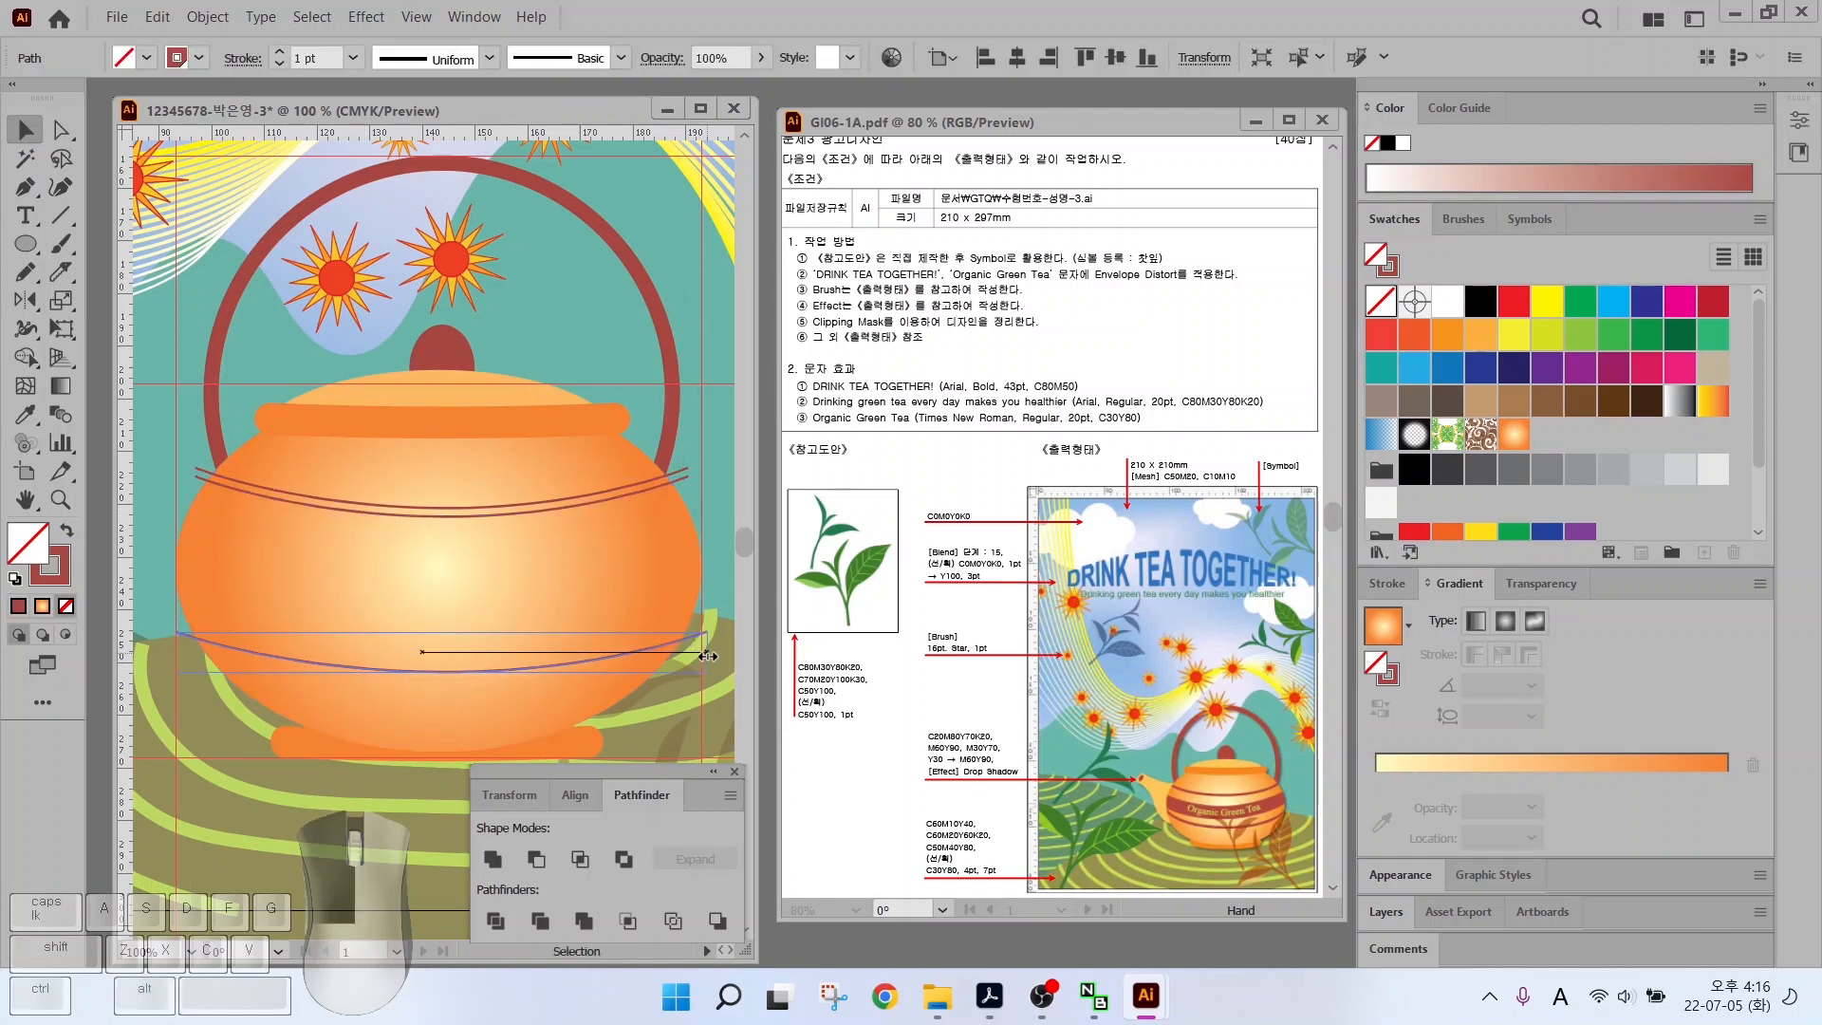
drag(445, 675, 478, 565)
mouse_move(683, 547)
mouse_down()
mouse_move(727, 547)
mouse_move(679, 541)
mouse_up()
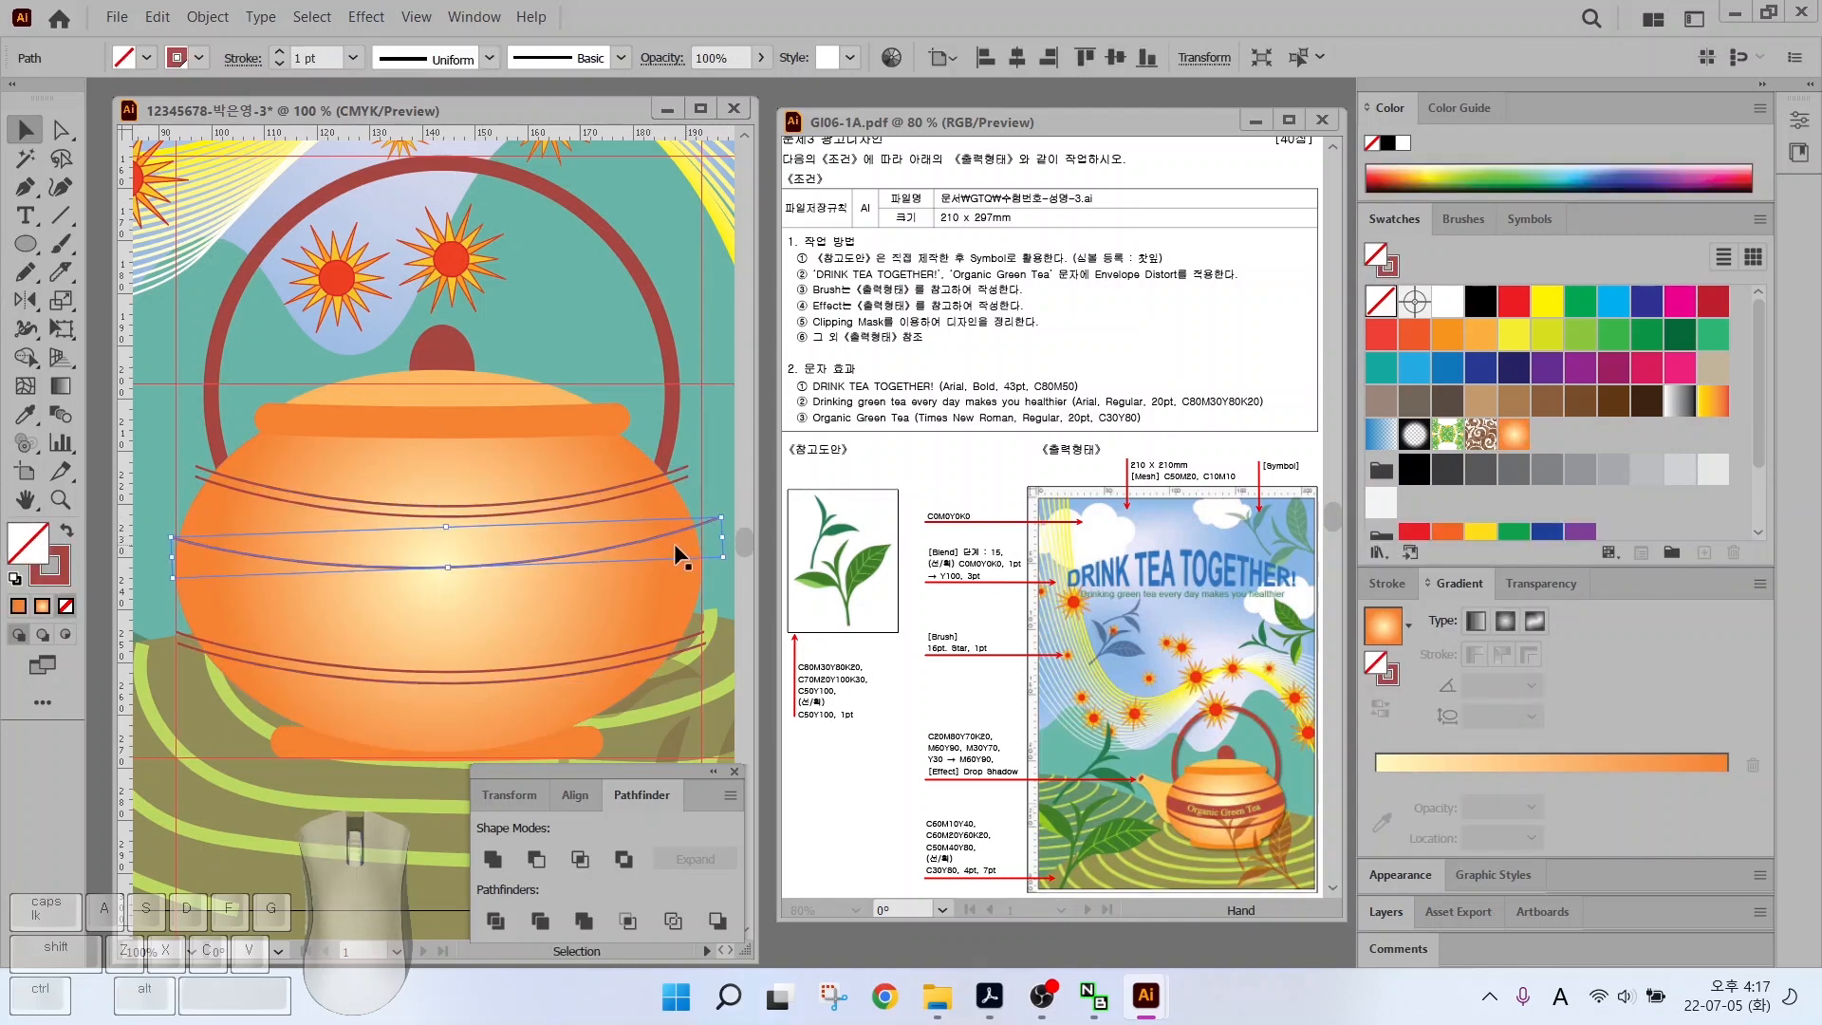
drag(172, 560, 155, 559)
drag(376, 566, 367, 624)
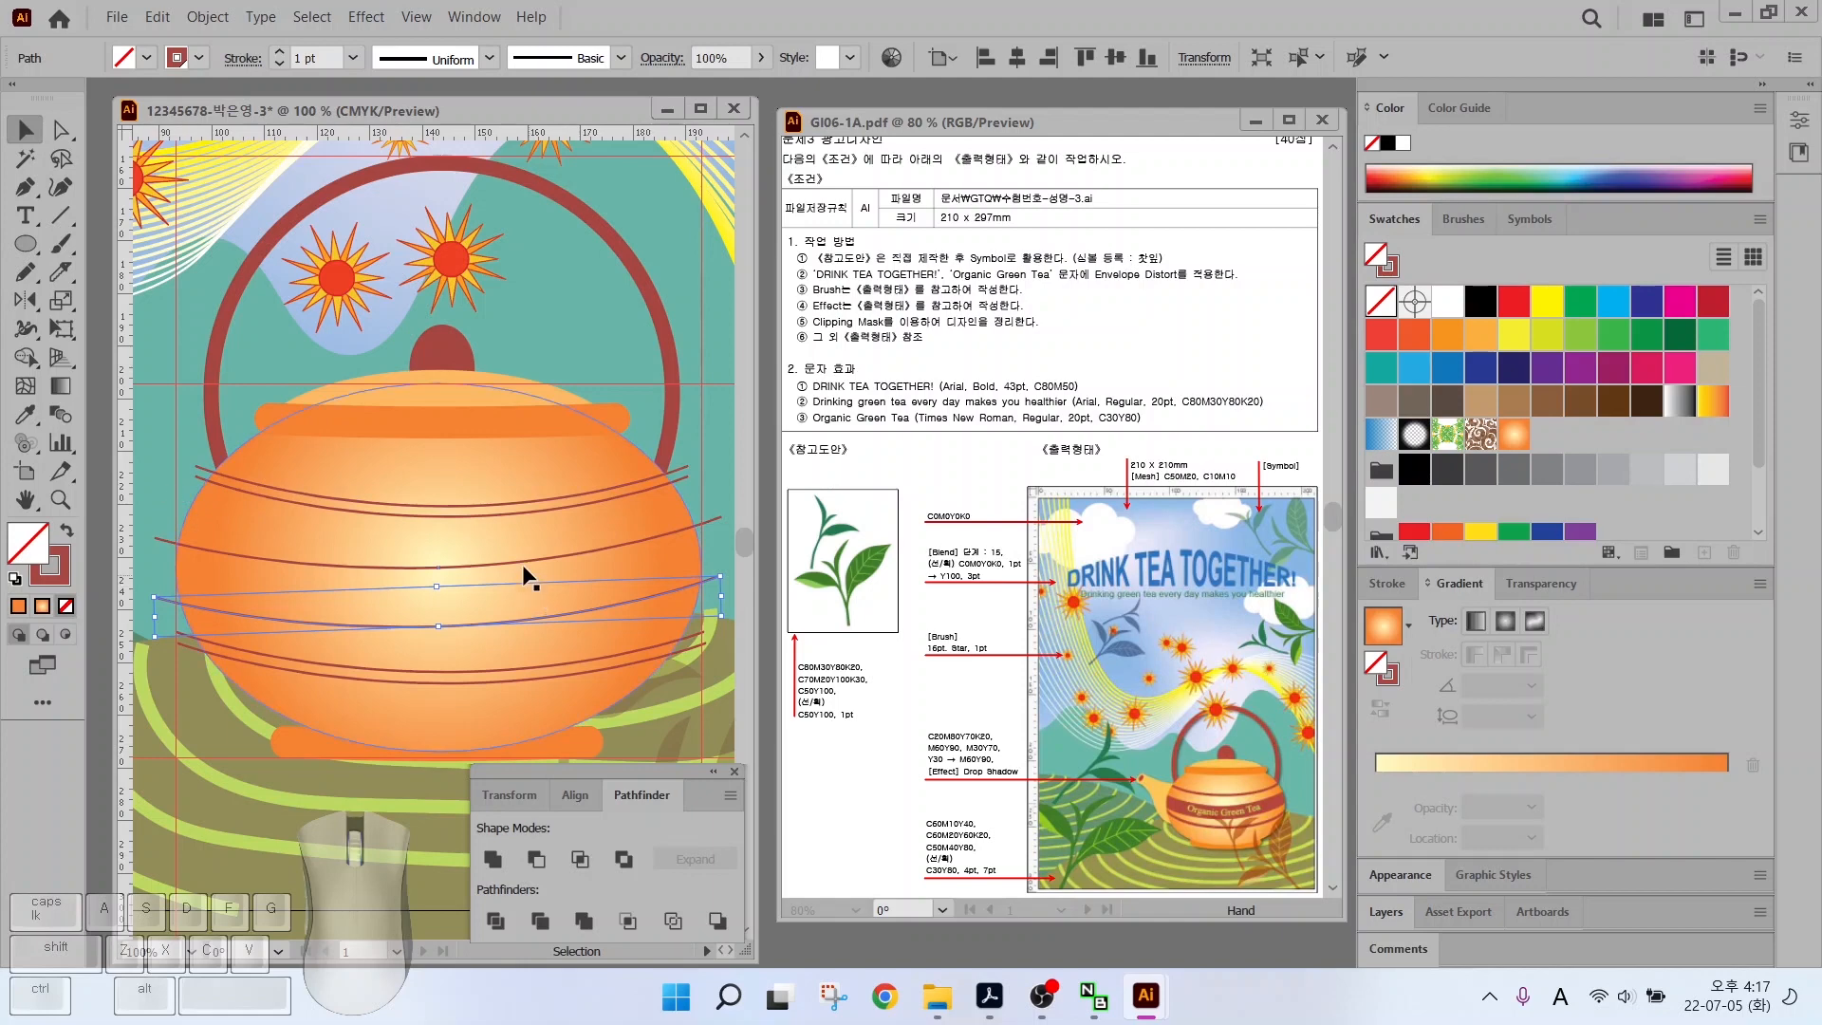
click(144, 411)
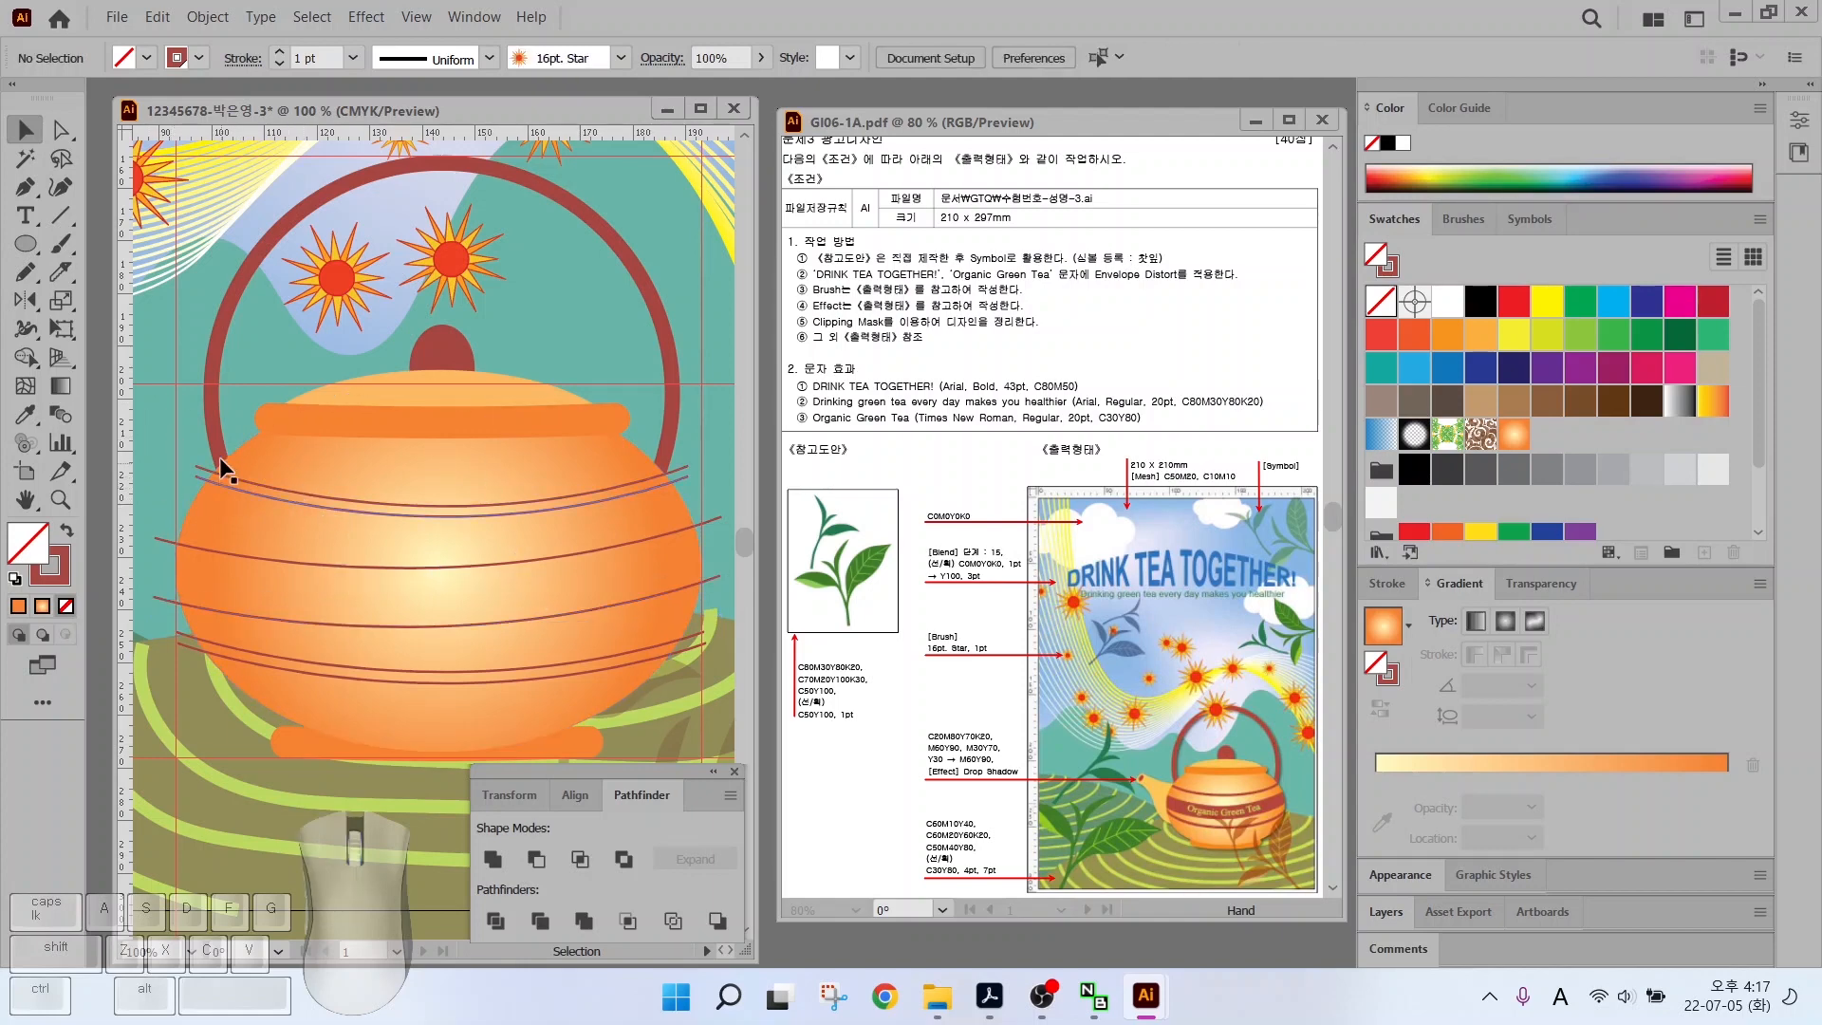
drag(452, 474, 363, 629)
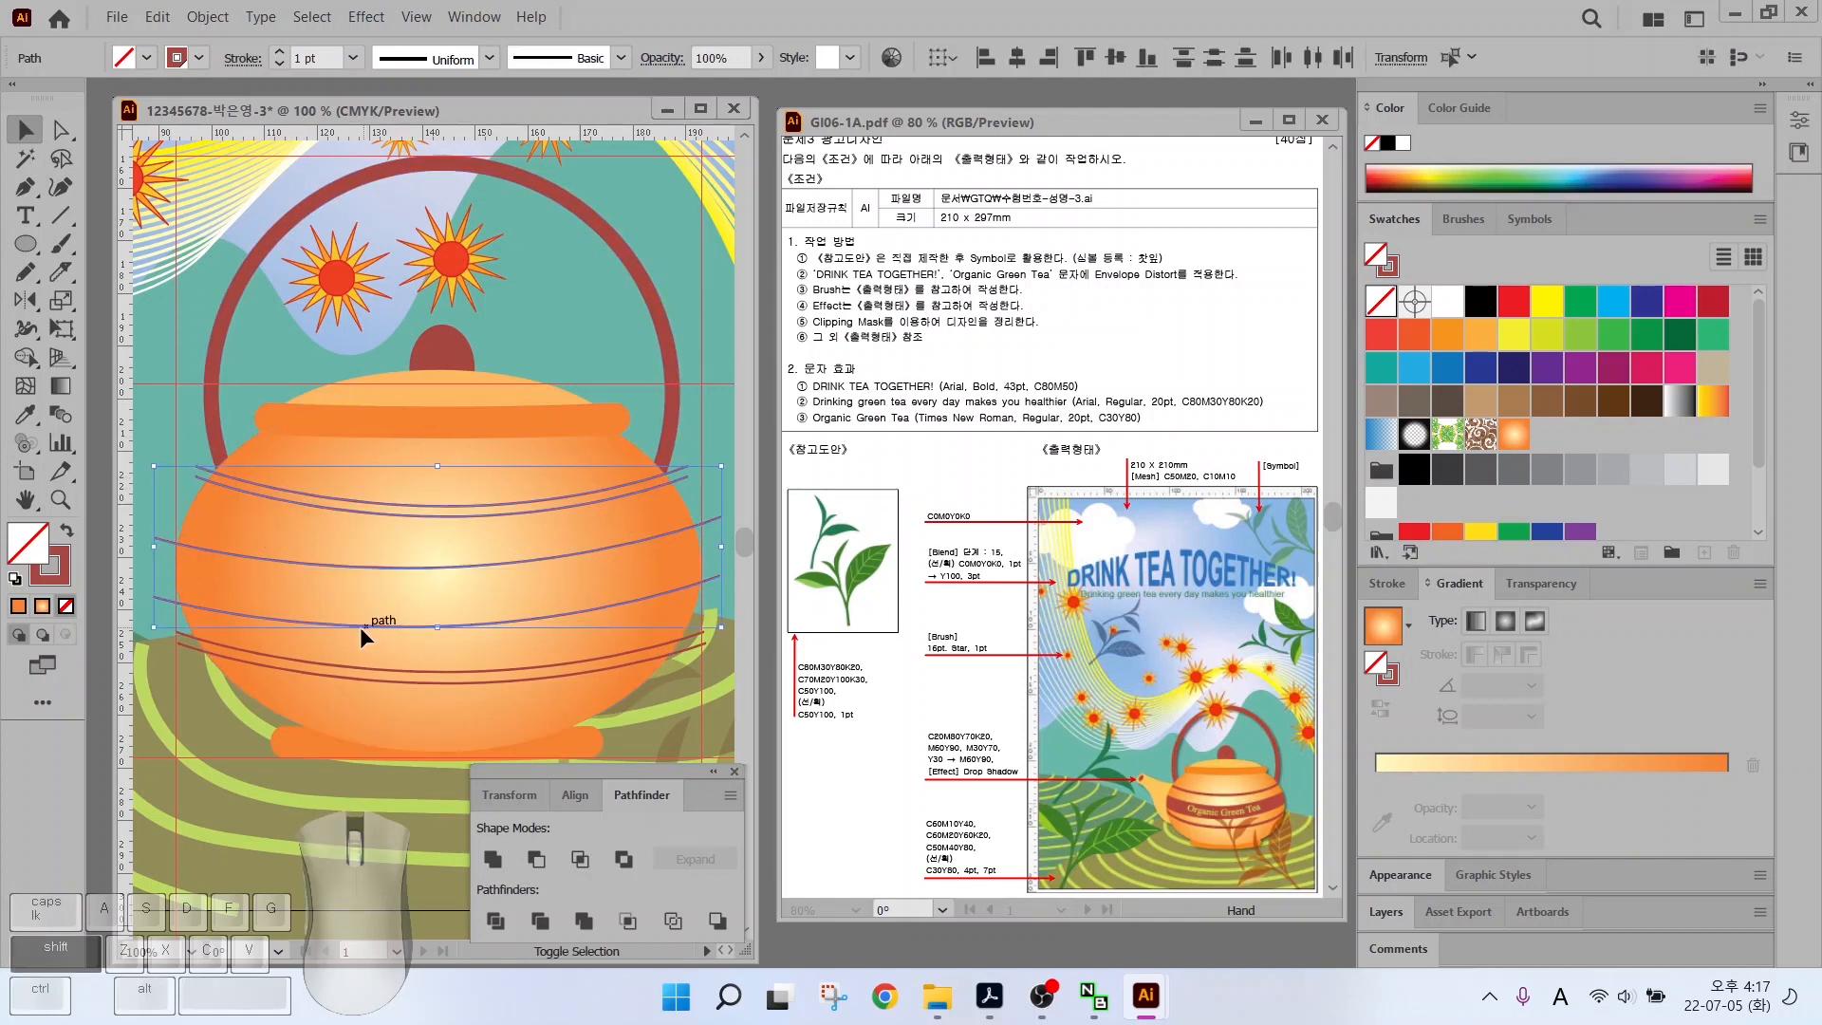
Divide the pot body along the red curves with Pathfinder Divide, then ungroup the pieces
shift+click(339, 674)
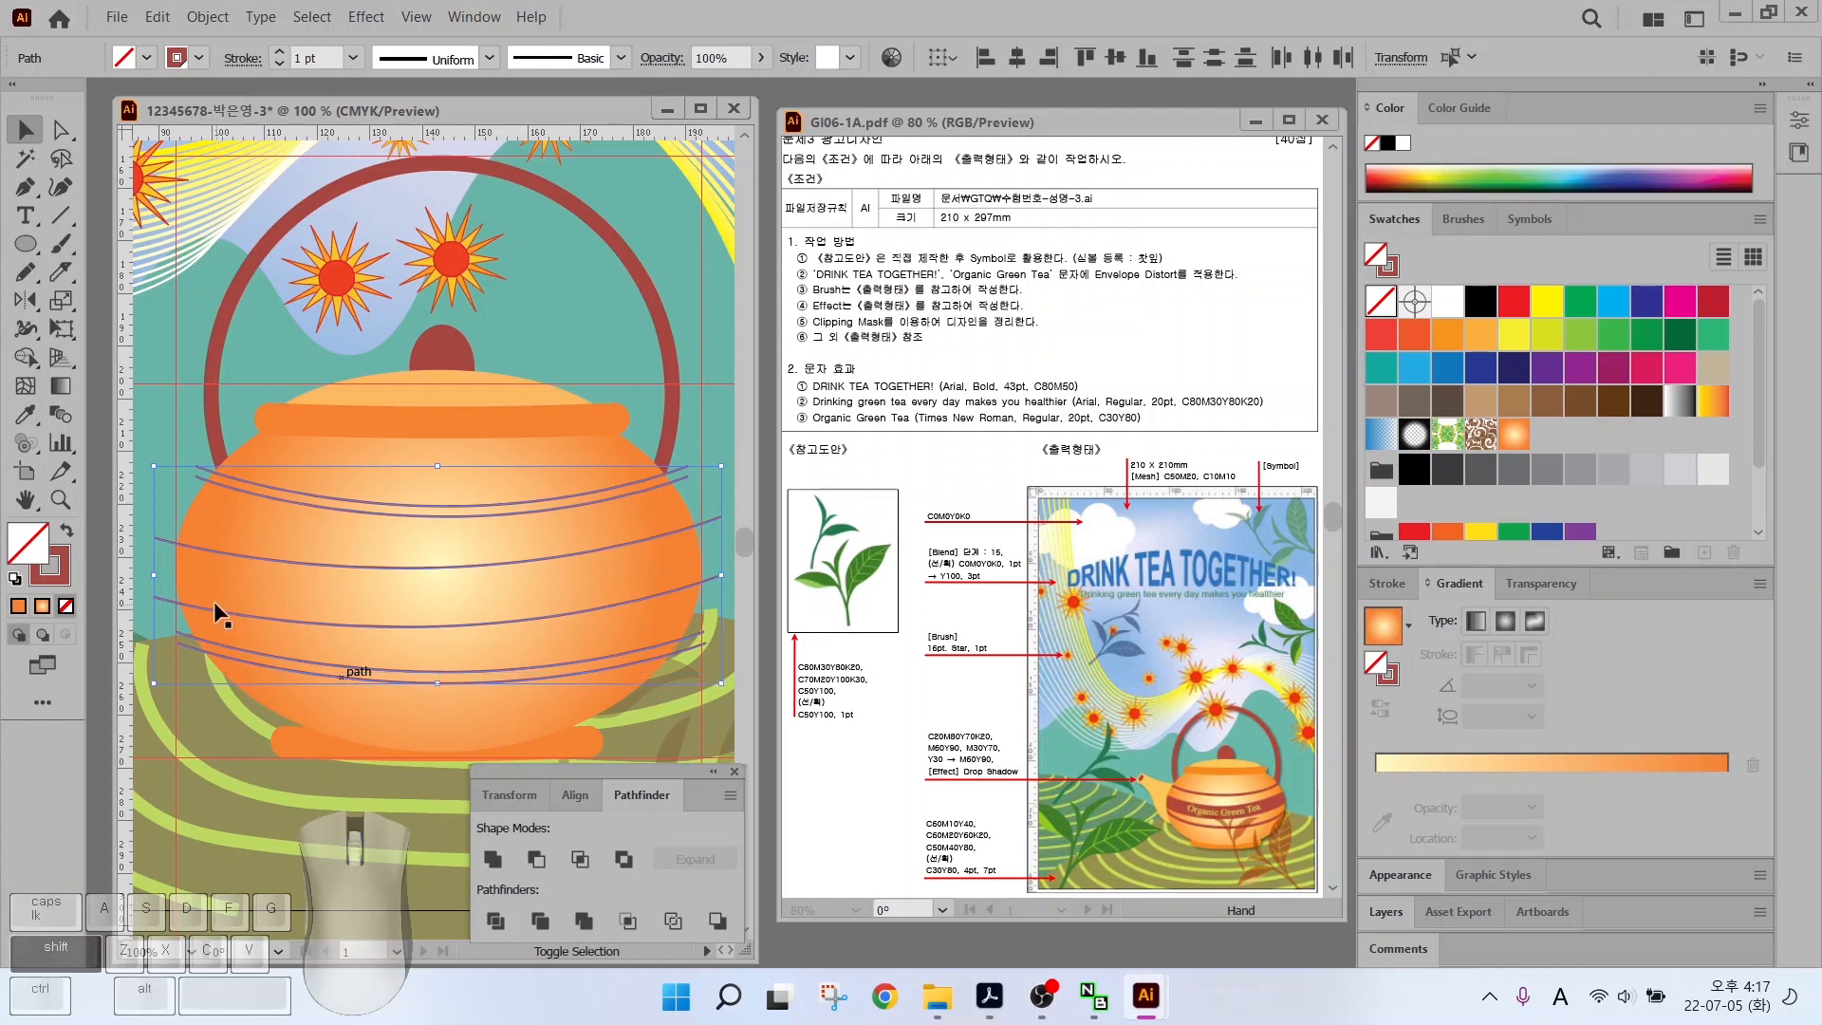
shift+click(225, 504)
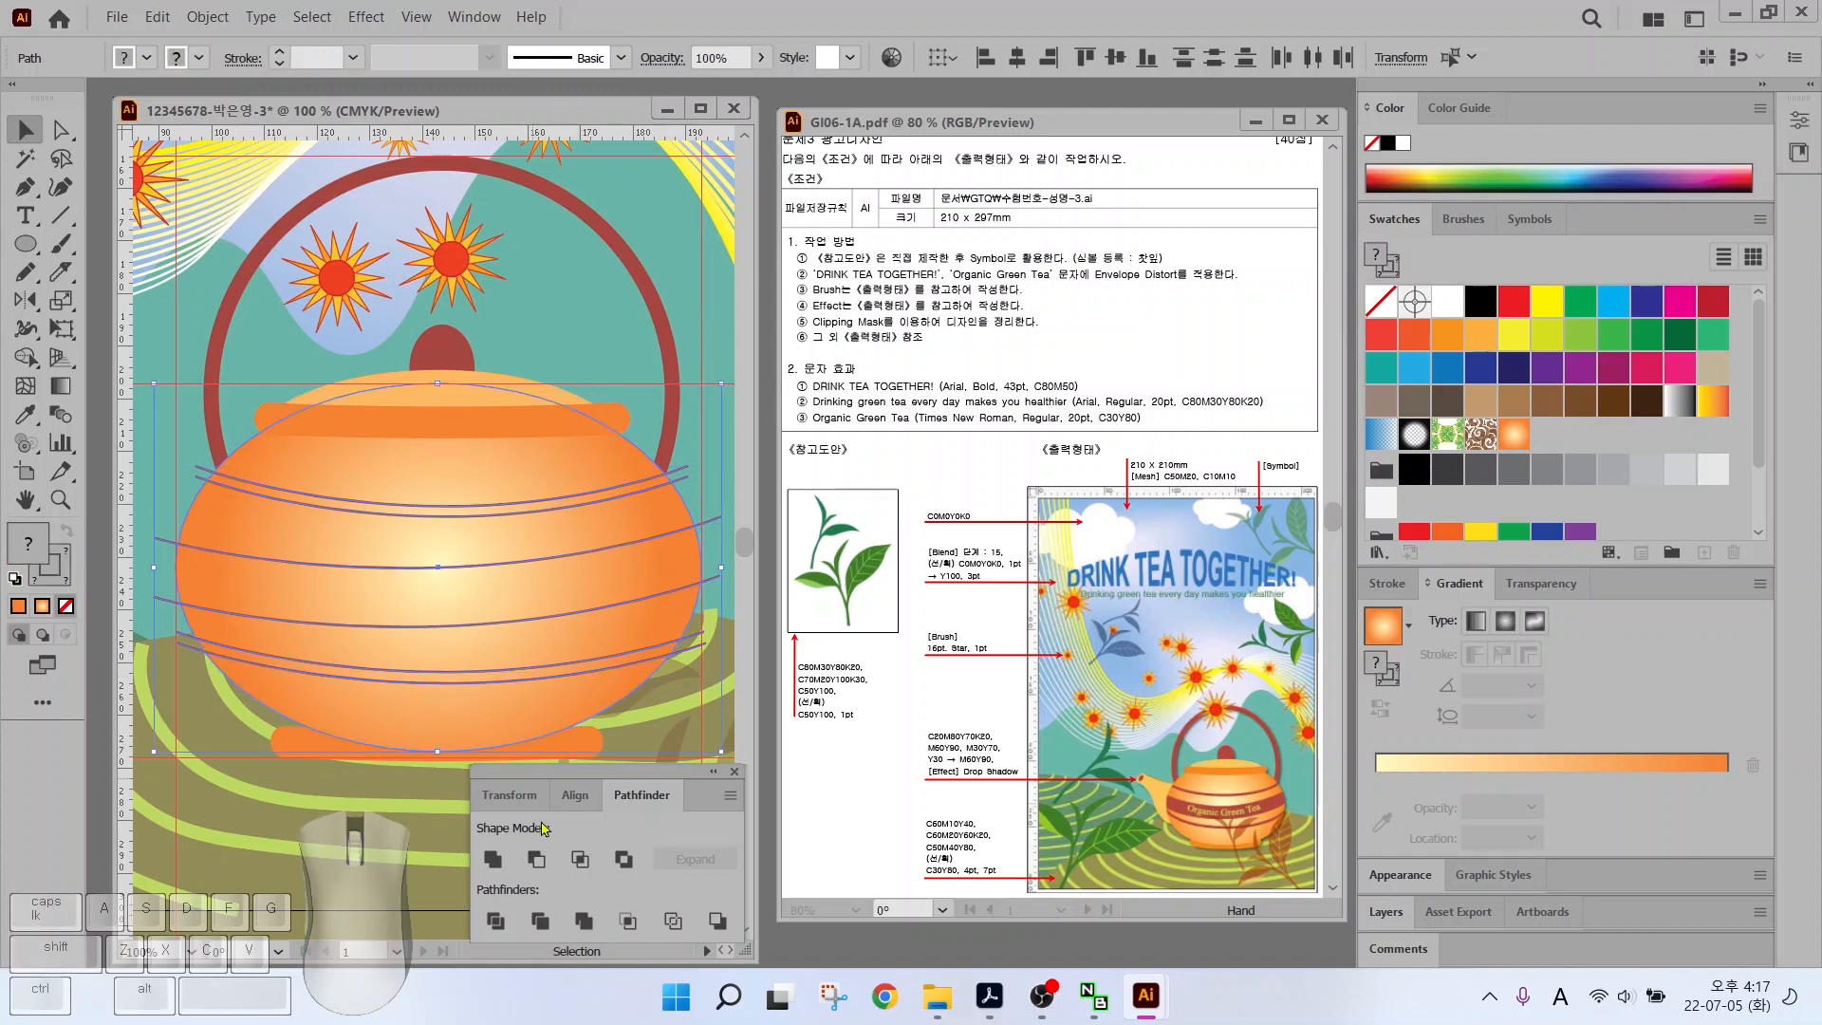
click(500, 918)
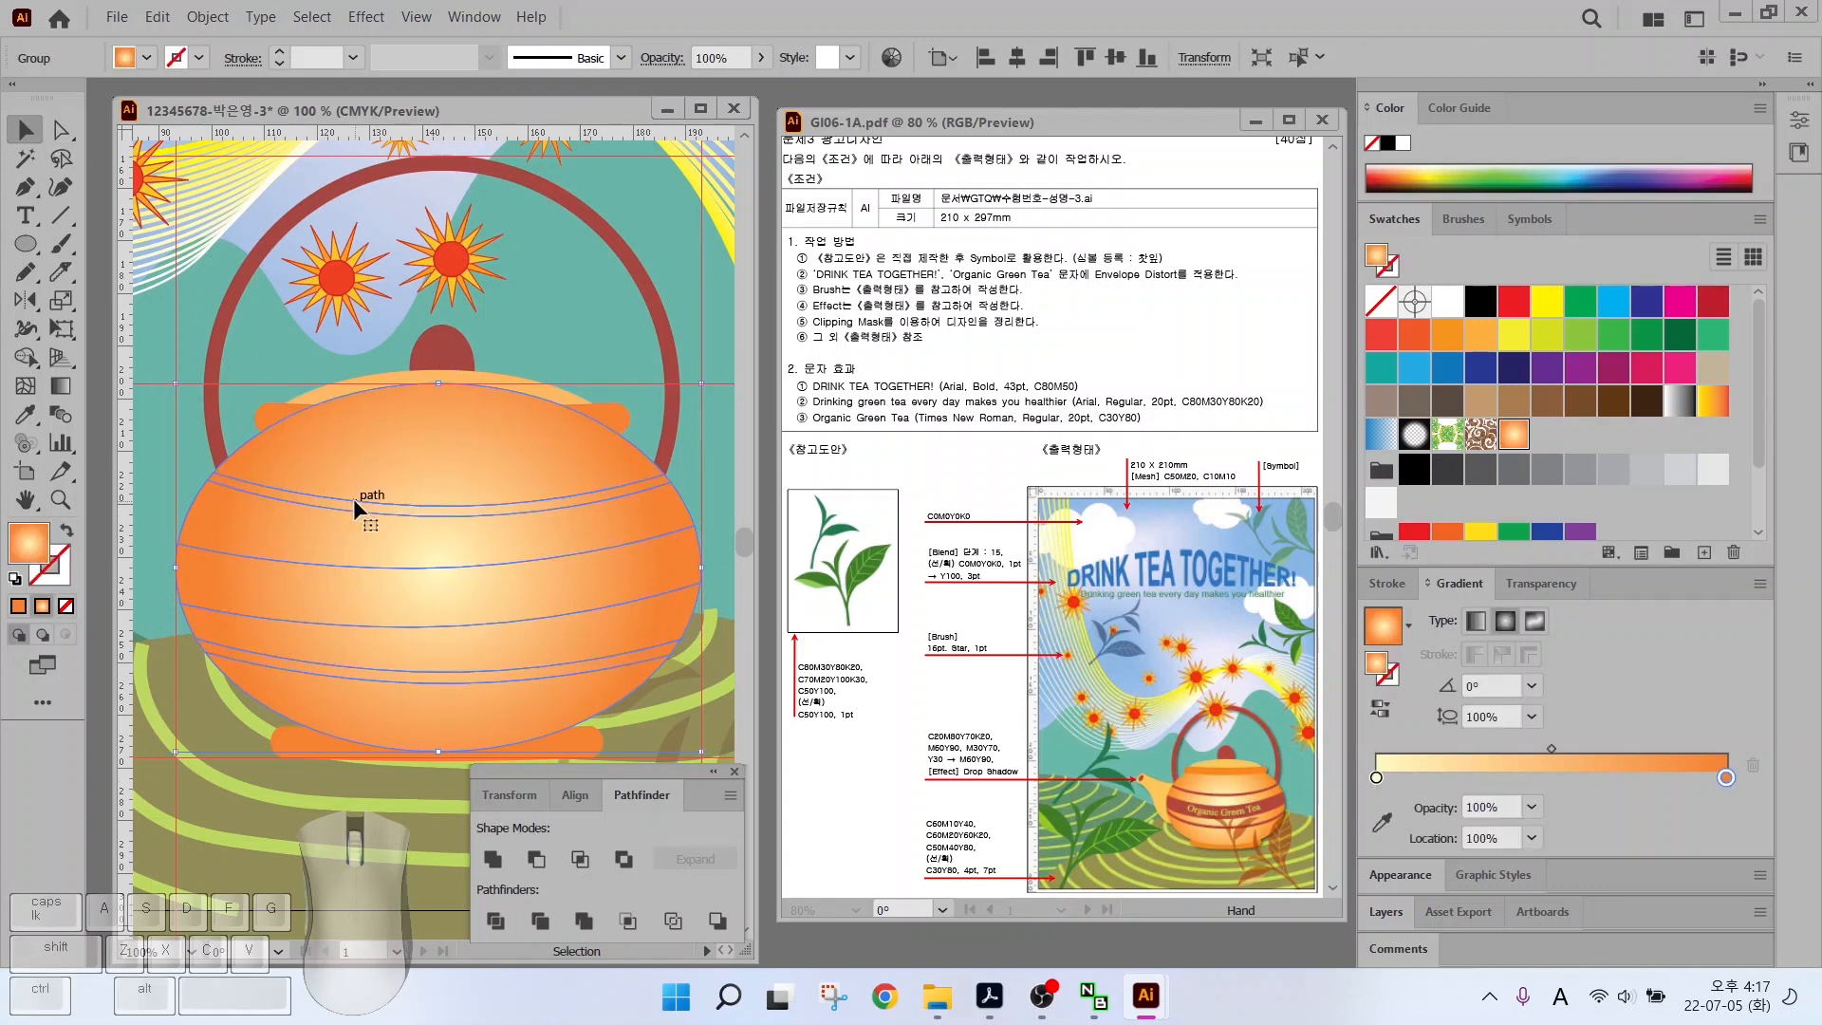
right_click(384, 454)
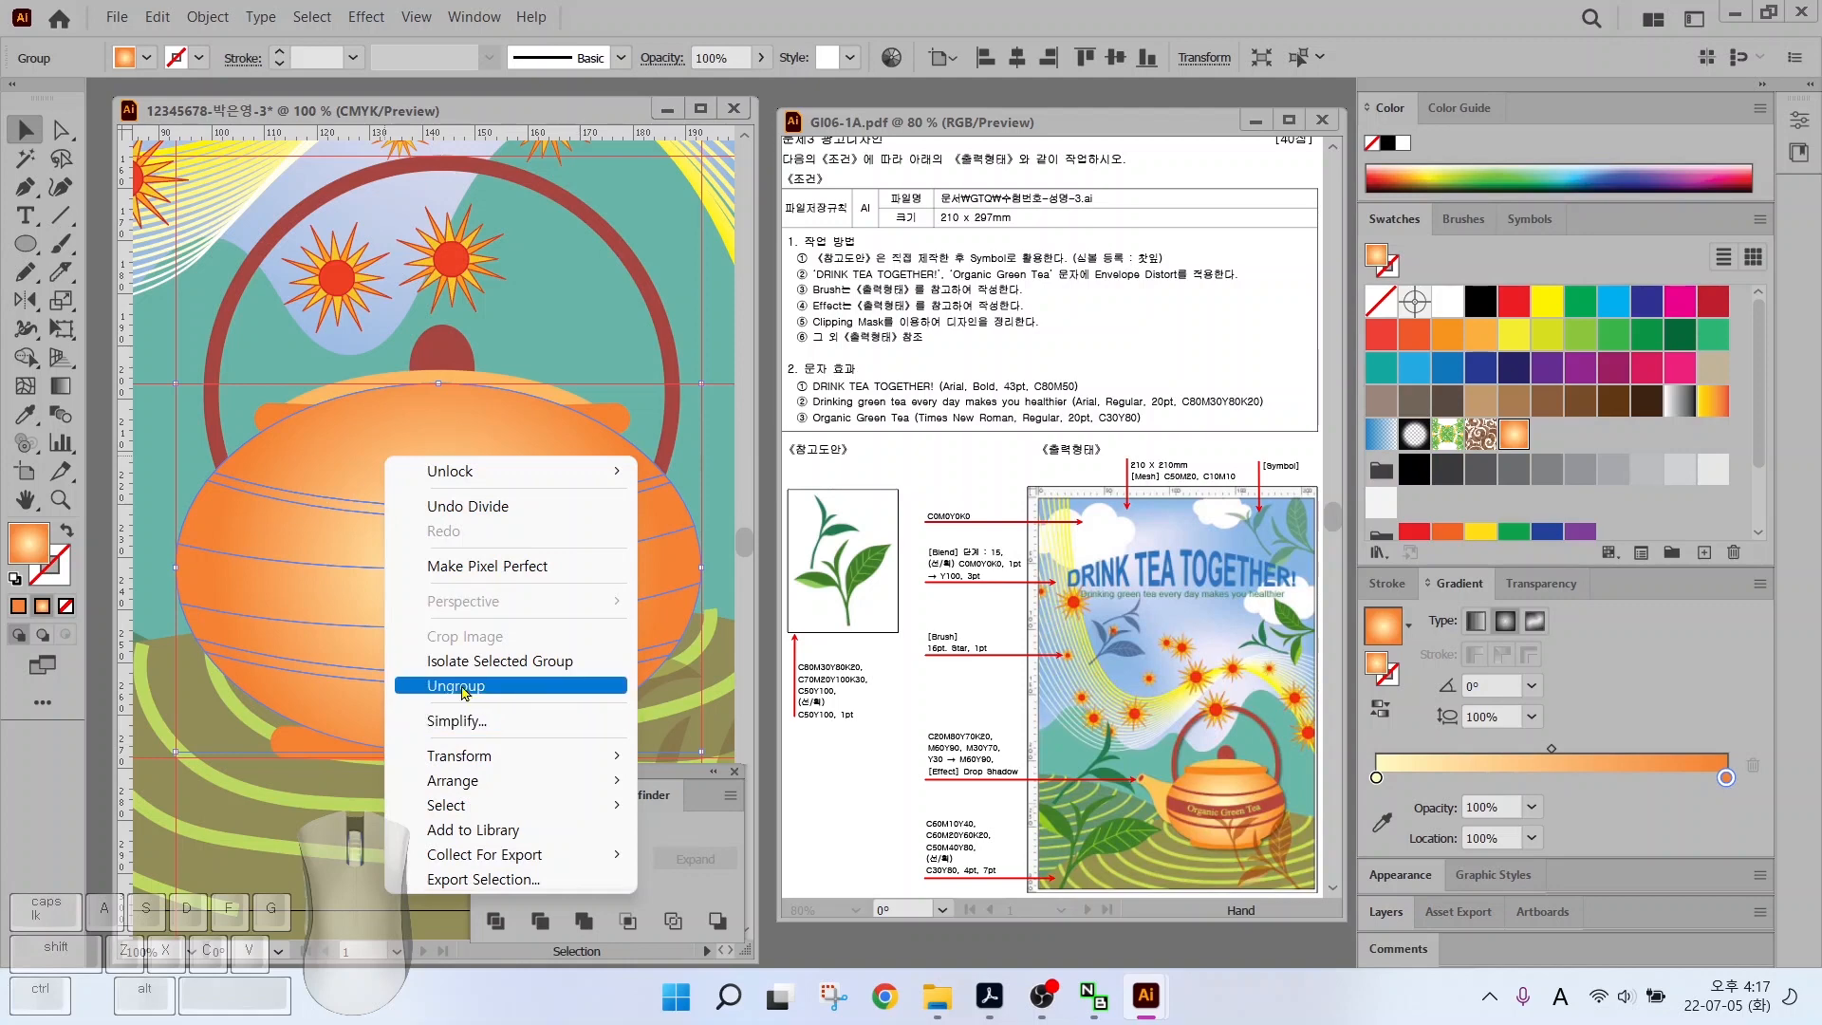
click(455, 680)
click(135, 436)
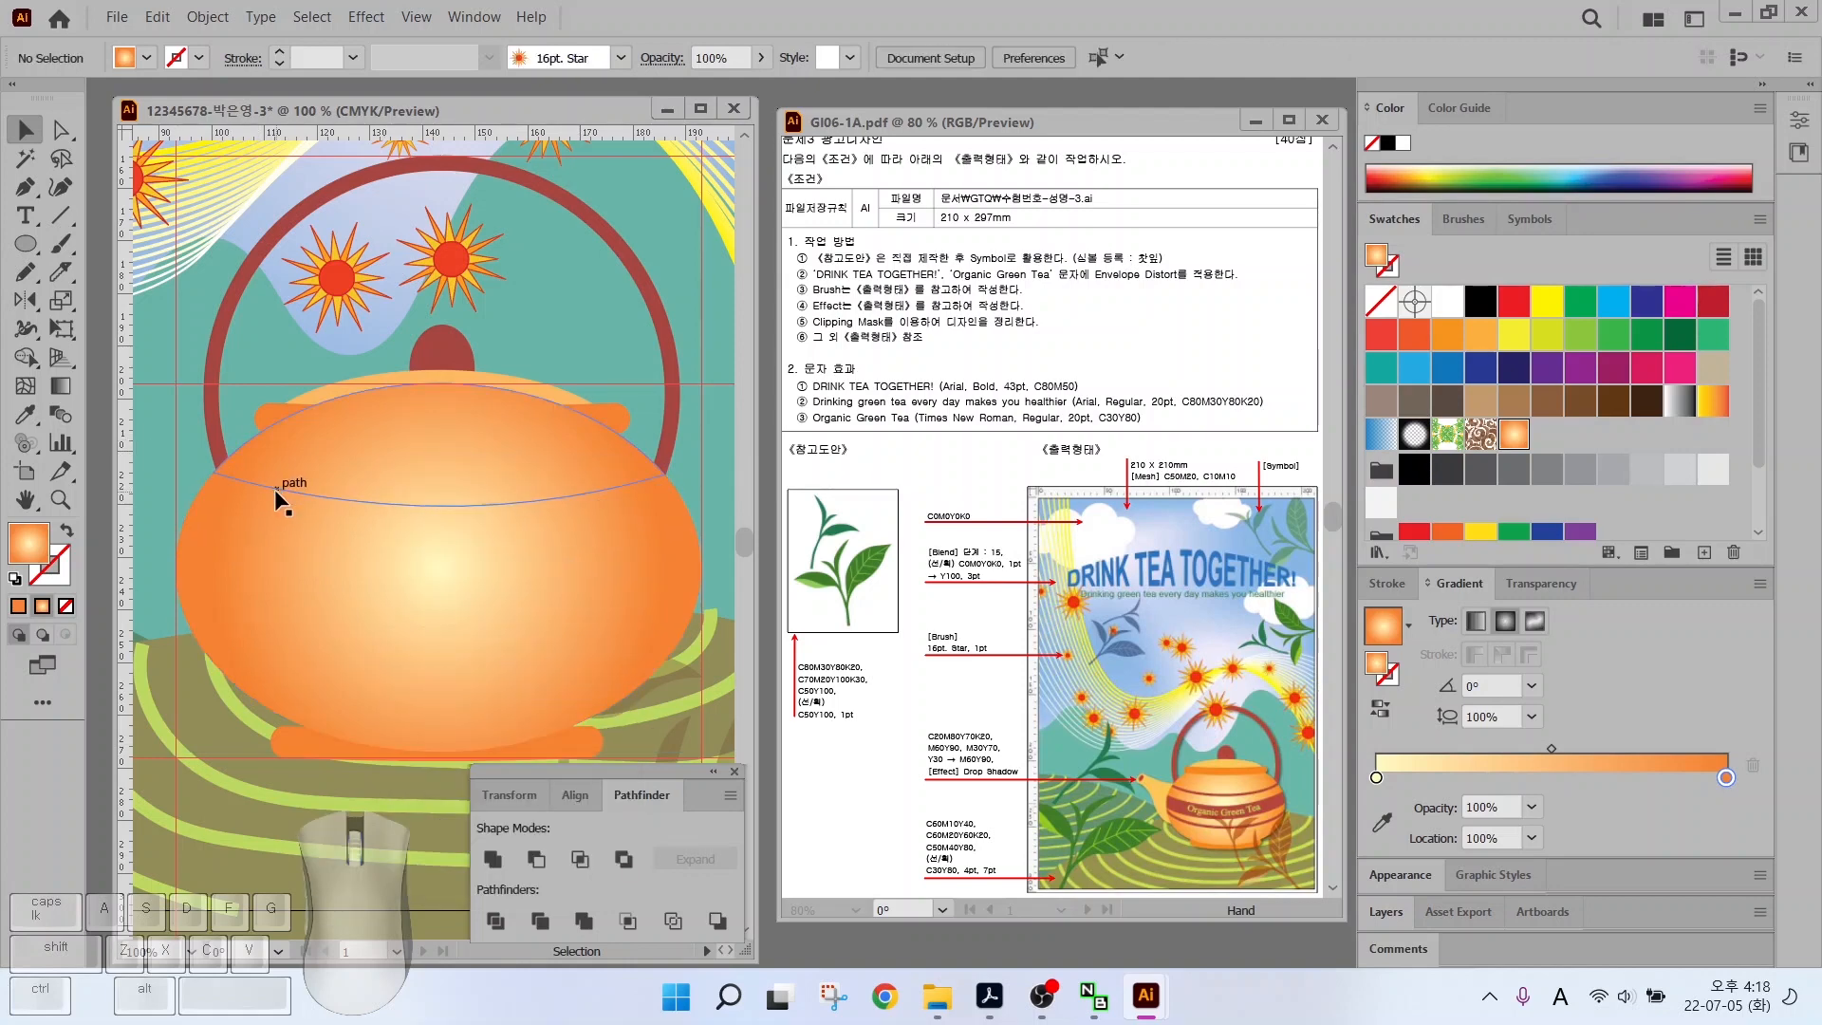
Fill the upper and lower curved bands with the red-brown swatch
click(276, 492)
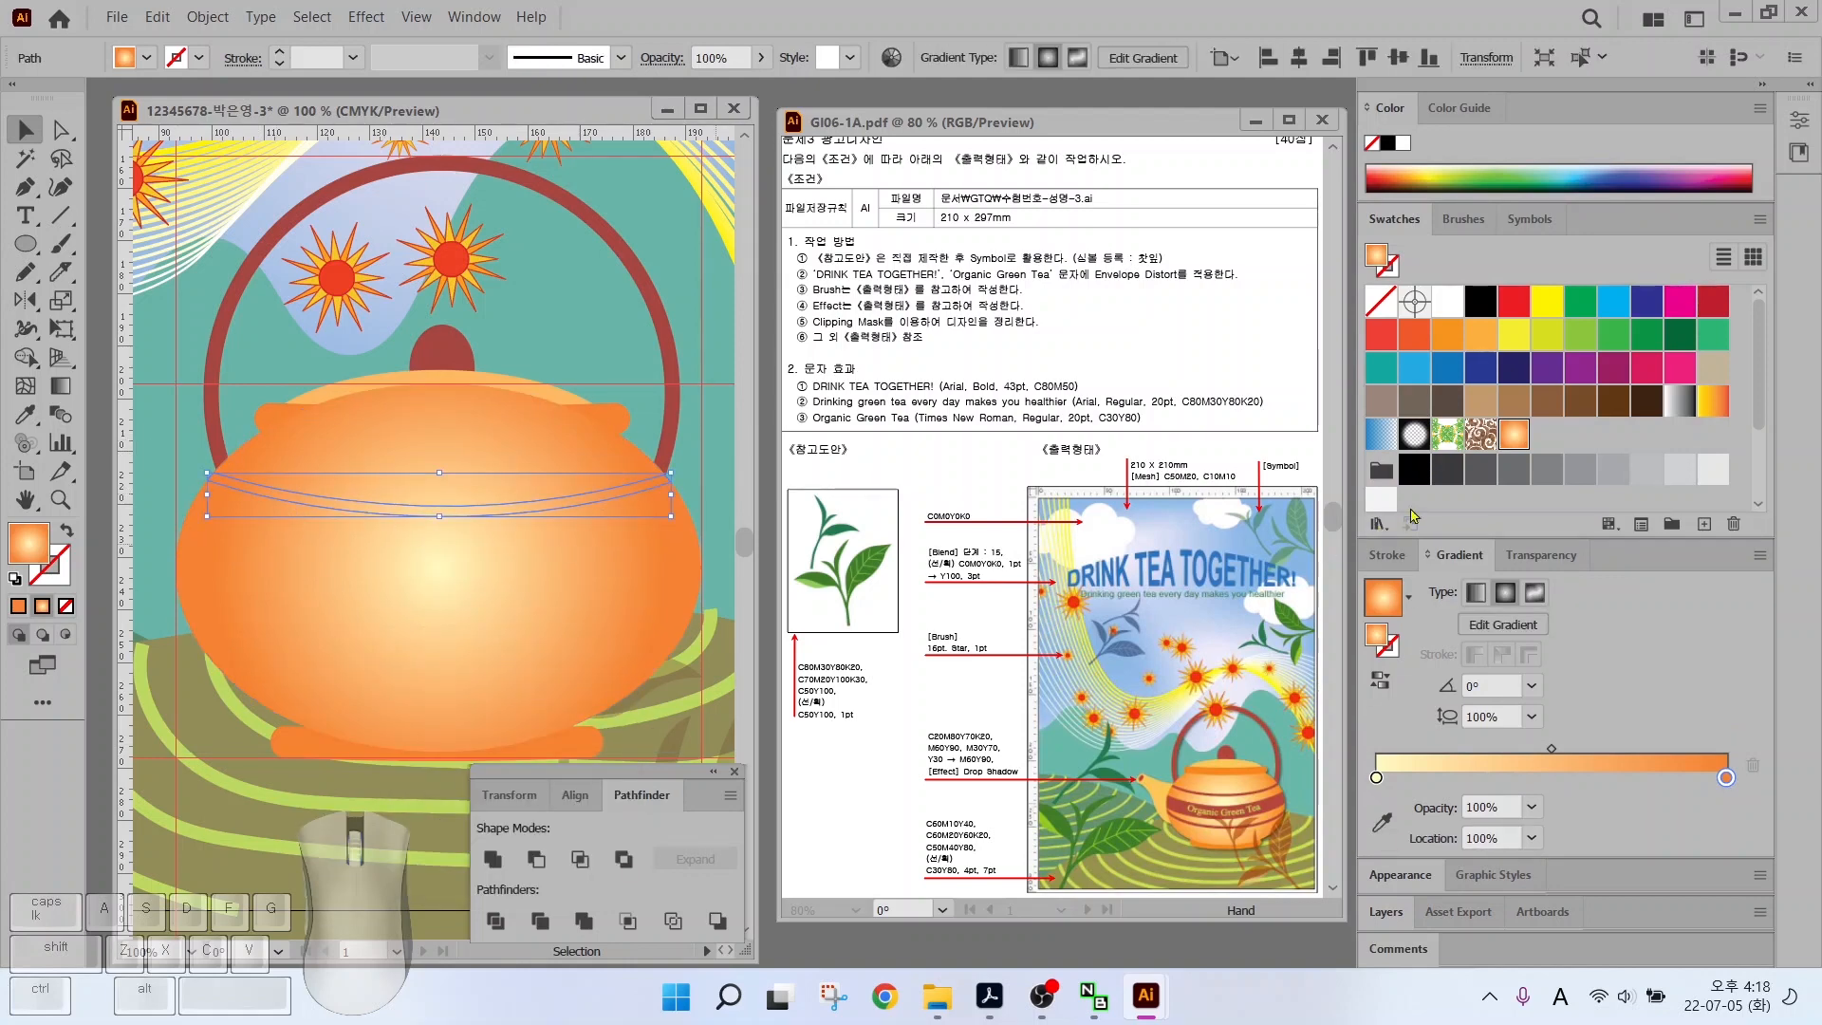
scroll(1613, 455, down, 3)
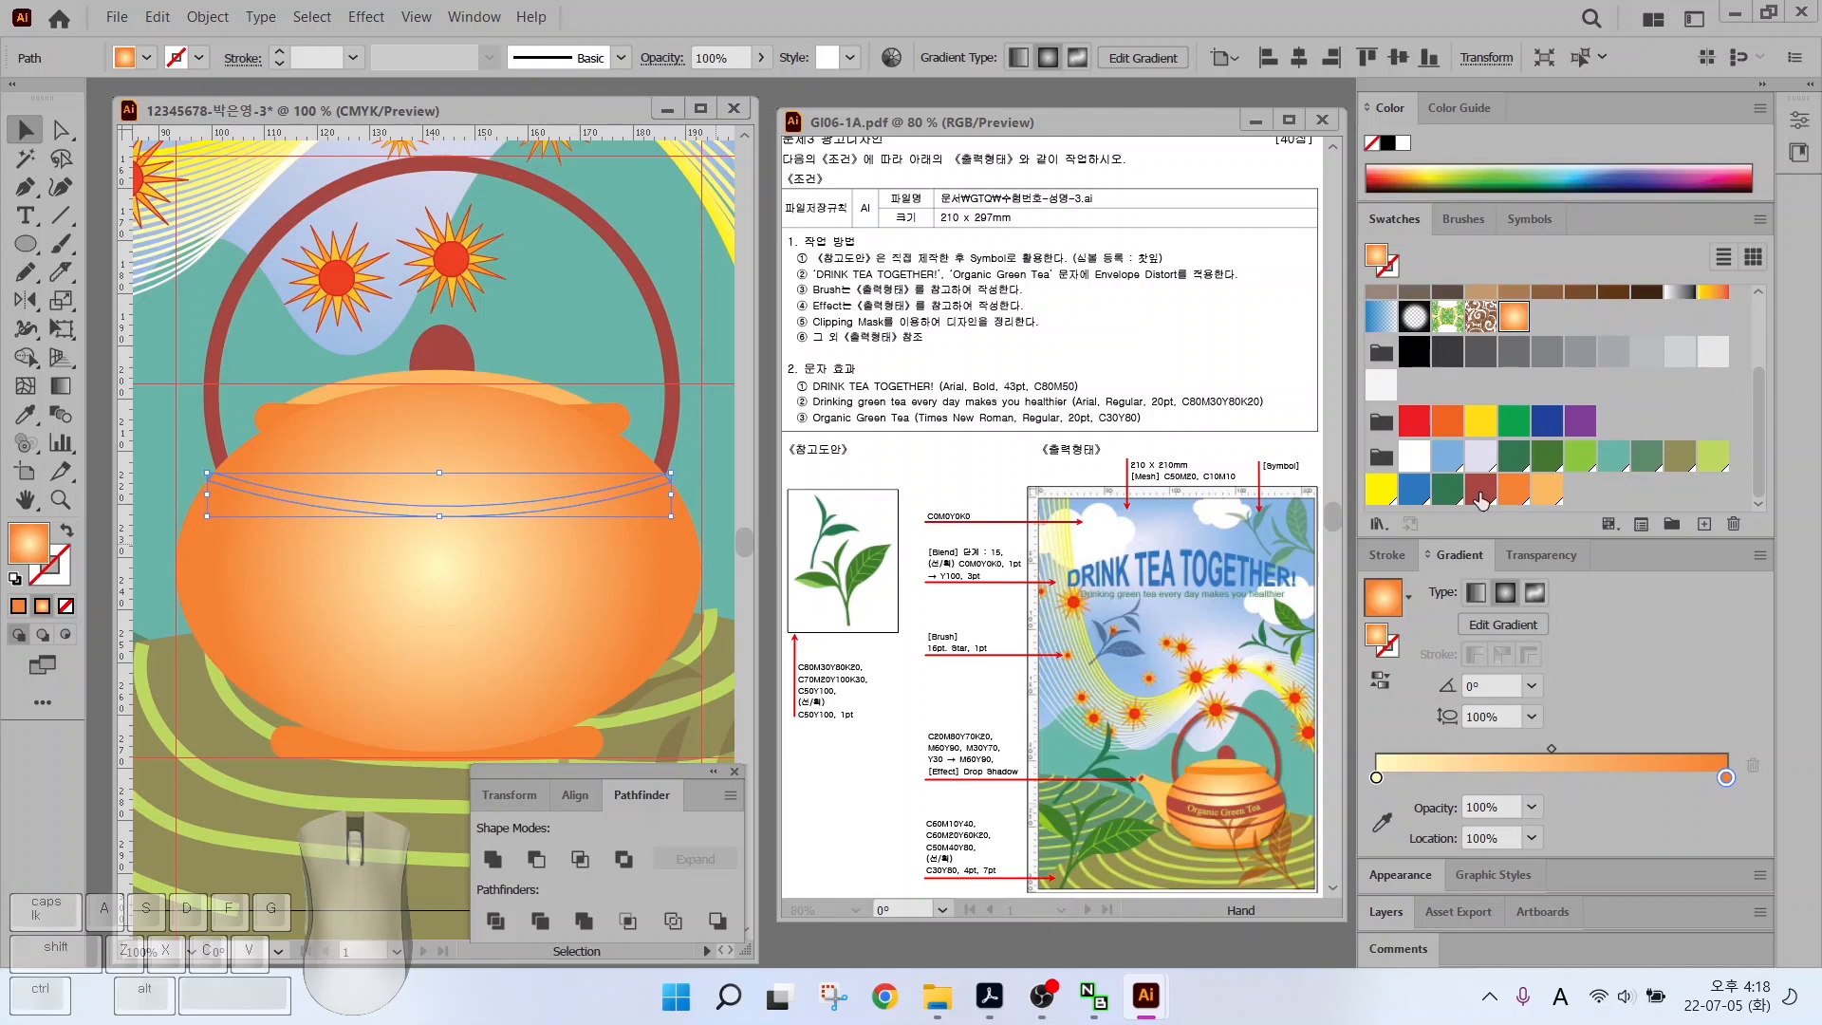
click(1480, 492)
click(480, 682)
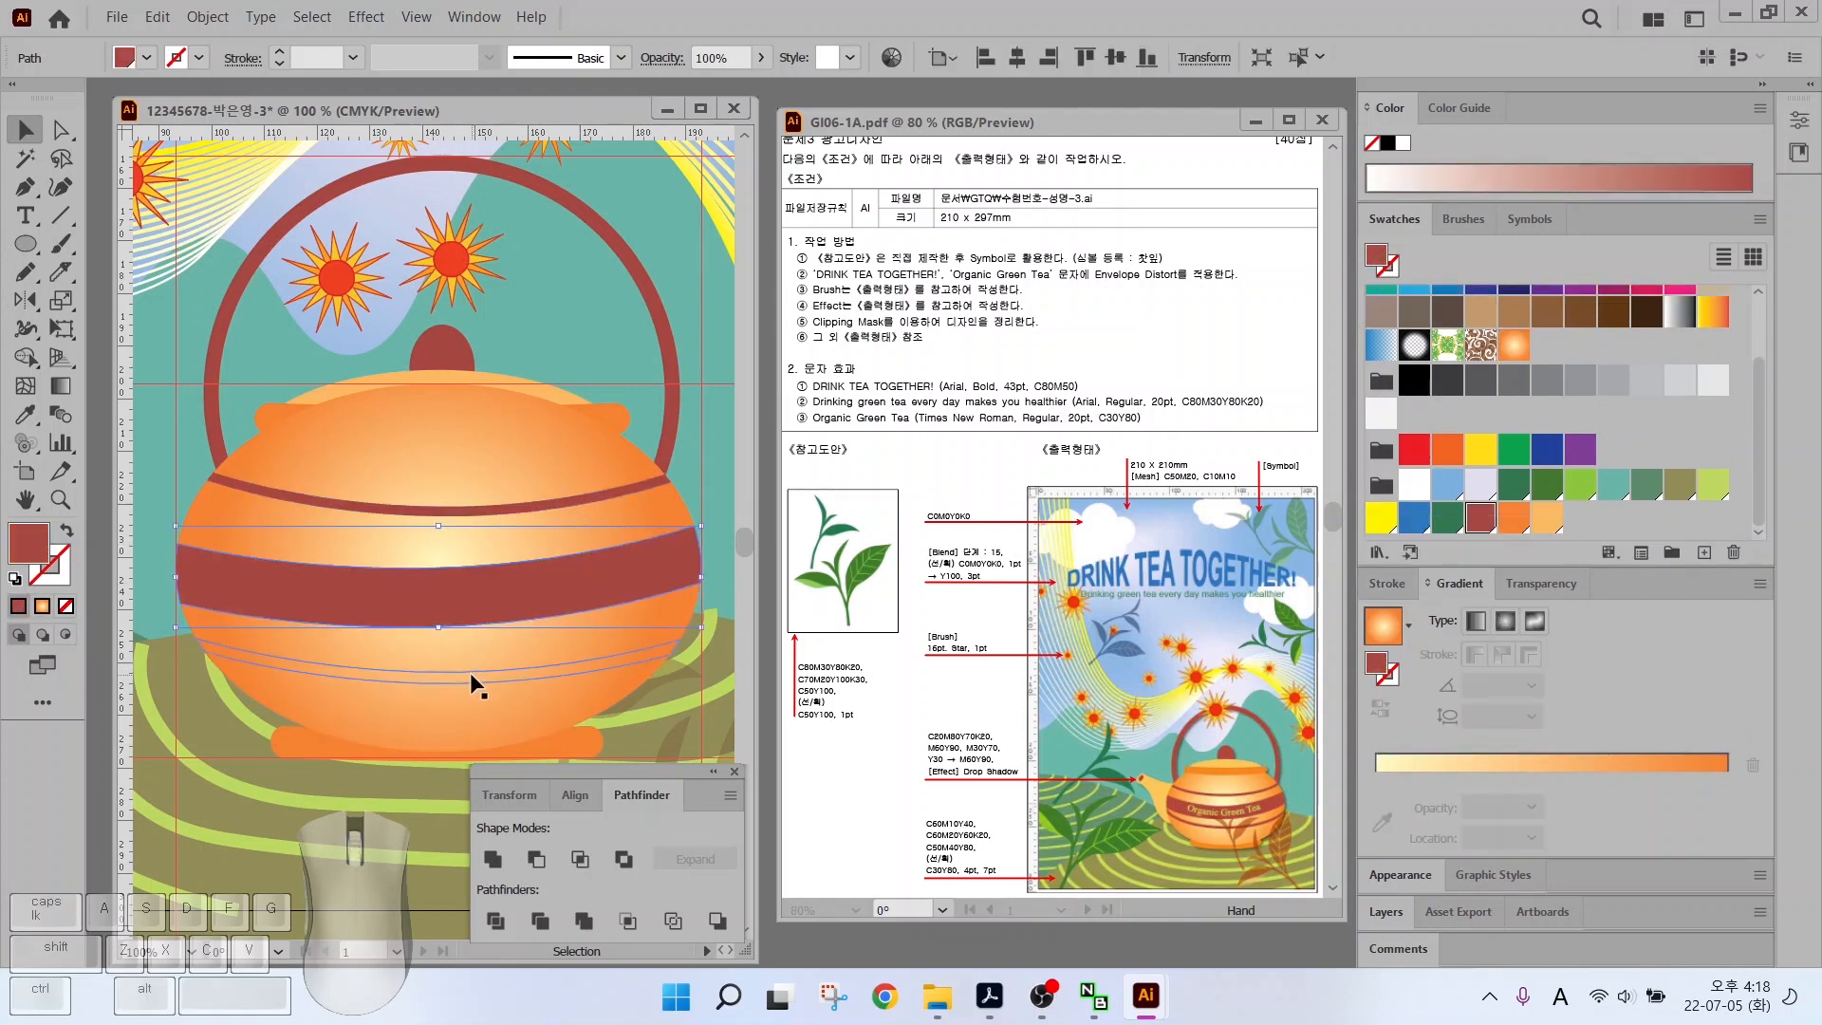
click(1480, 518)
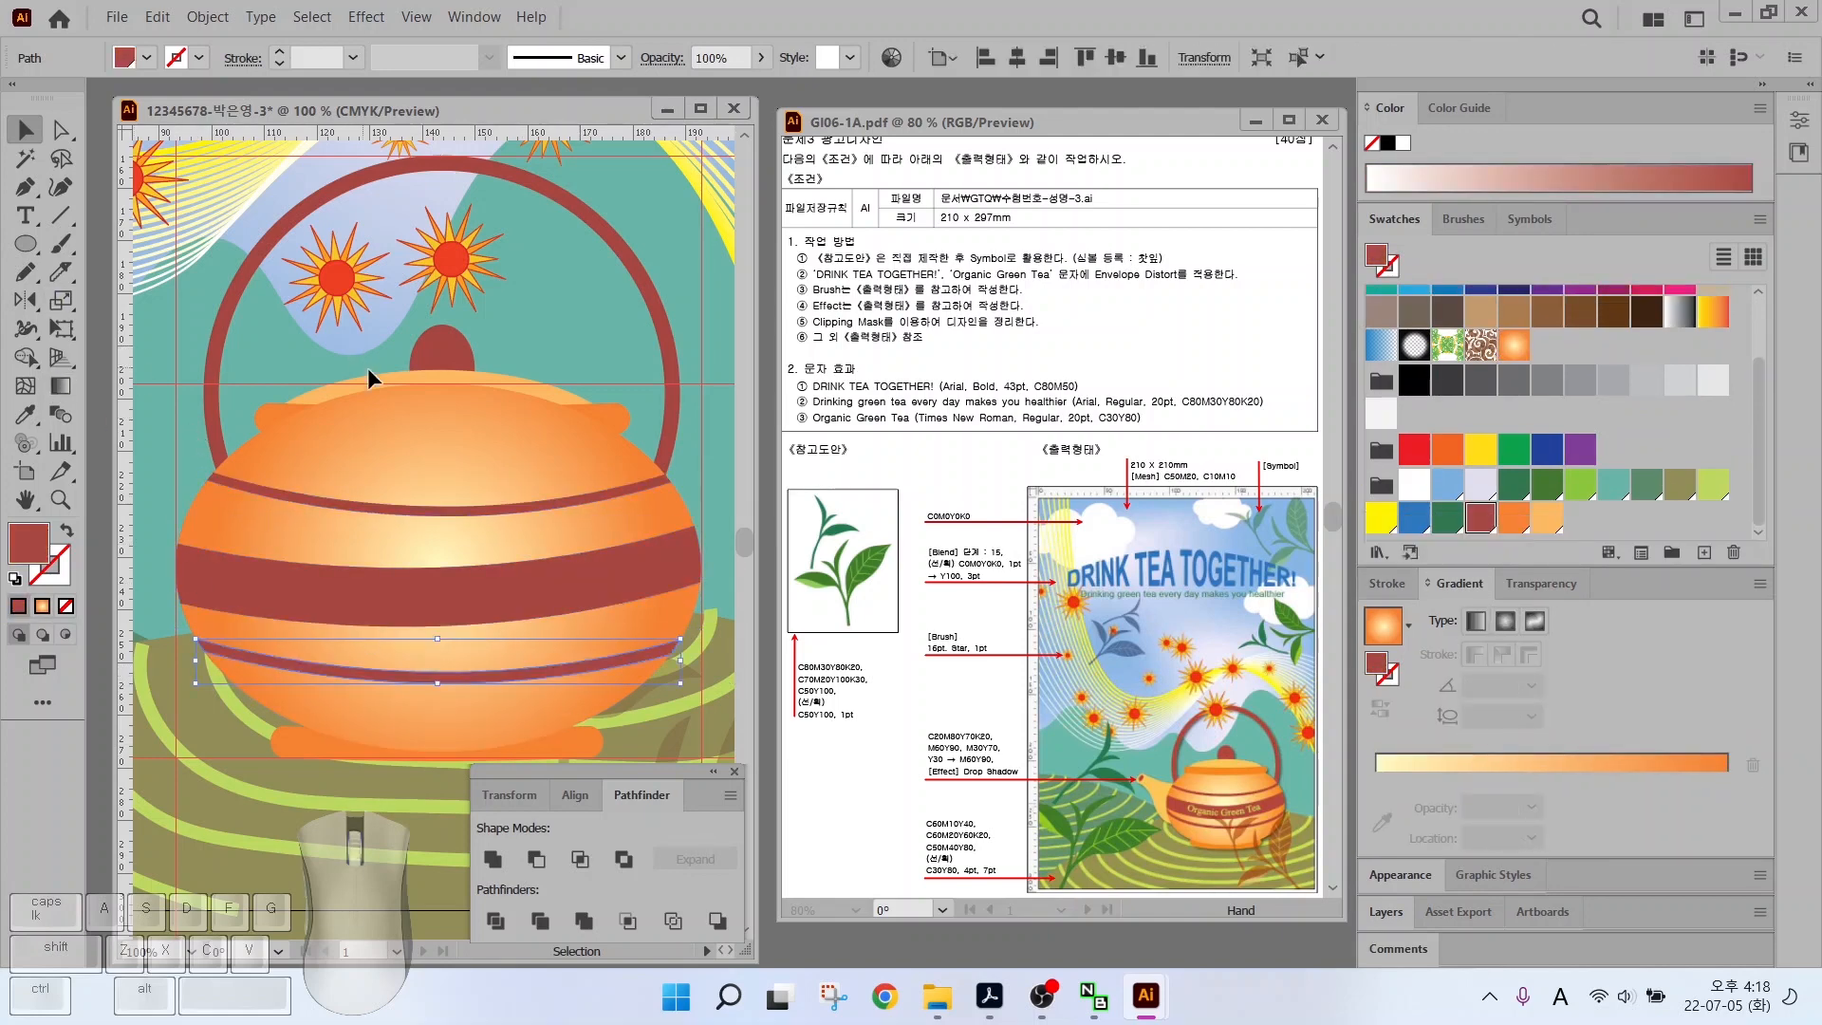
Bring the pot rim and lid in front of the banded body
click(441, 357)
click(283, 408)
shift+click(382, 382)
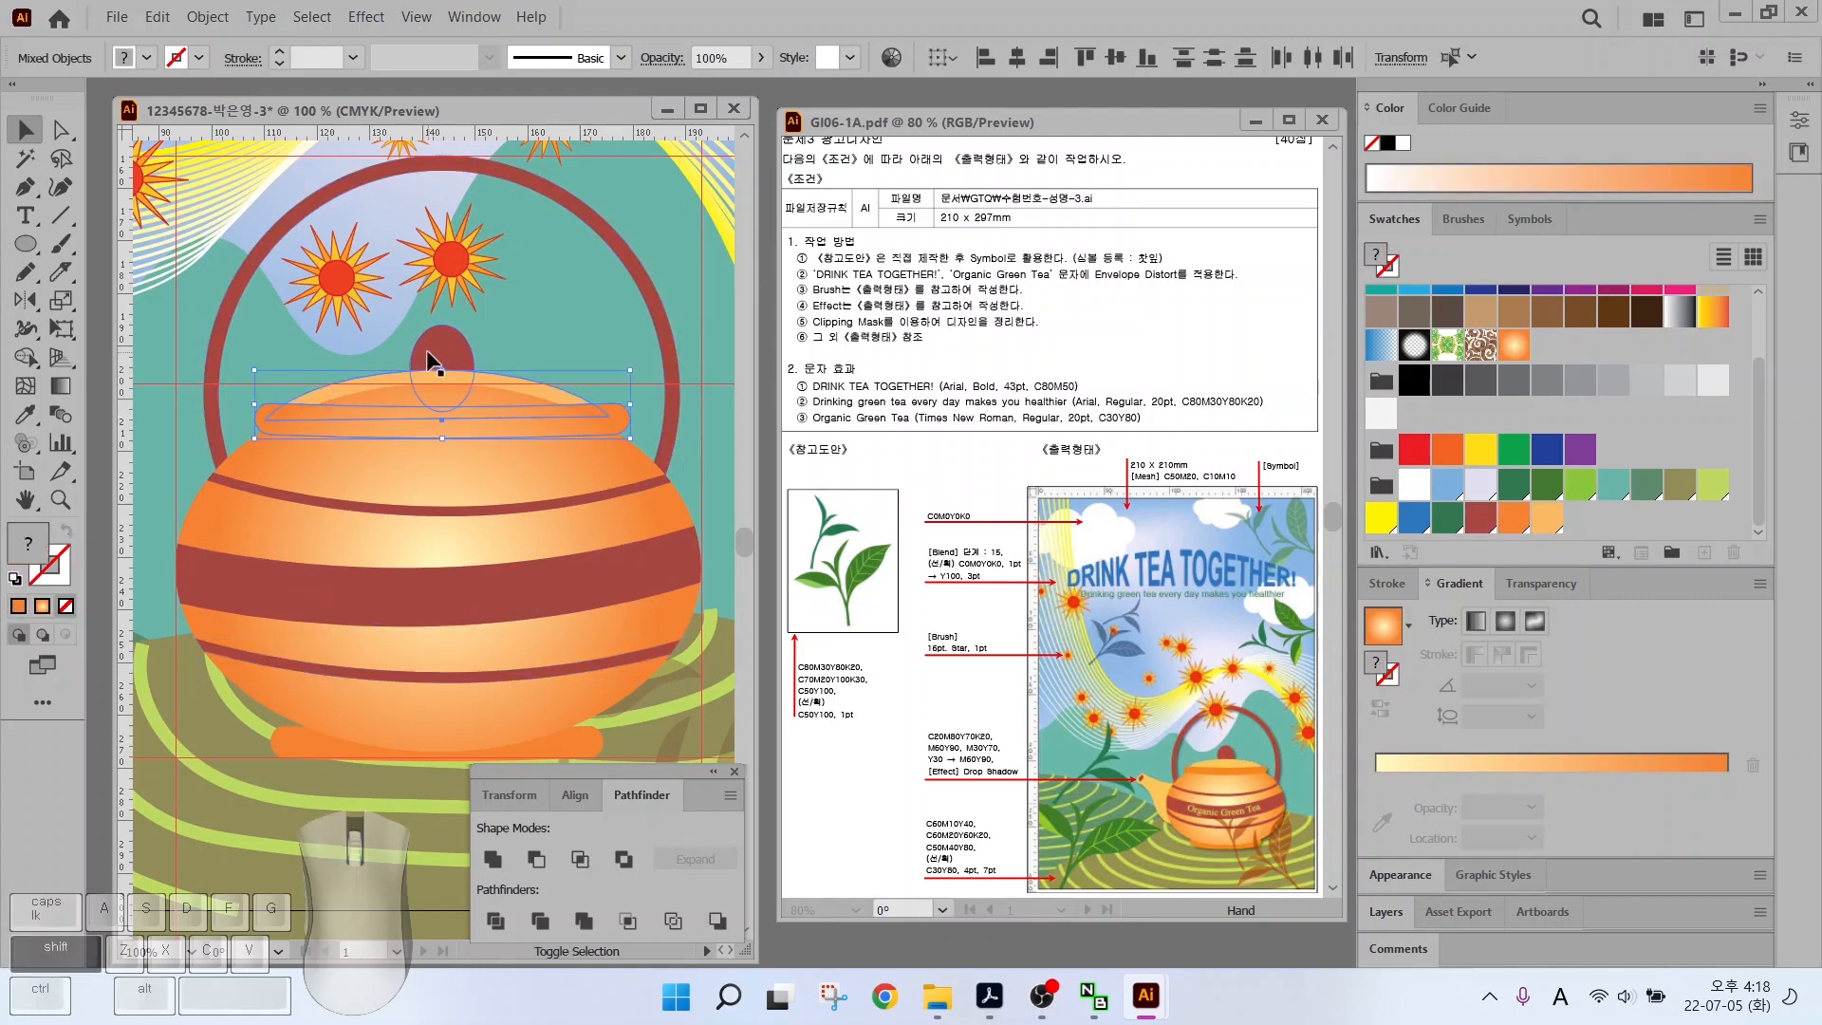
key(ctrl+shift+])
click(358, 363)
scroll(346, 541, left, 6)
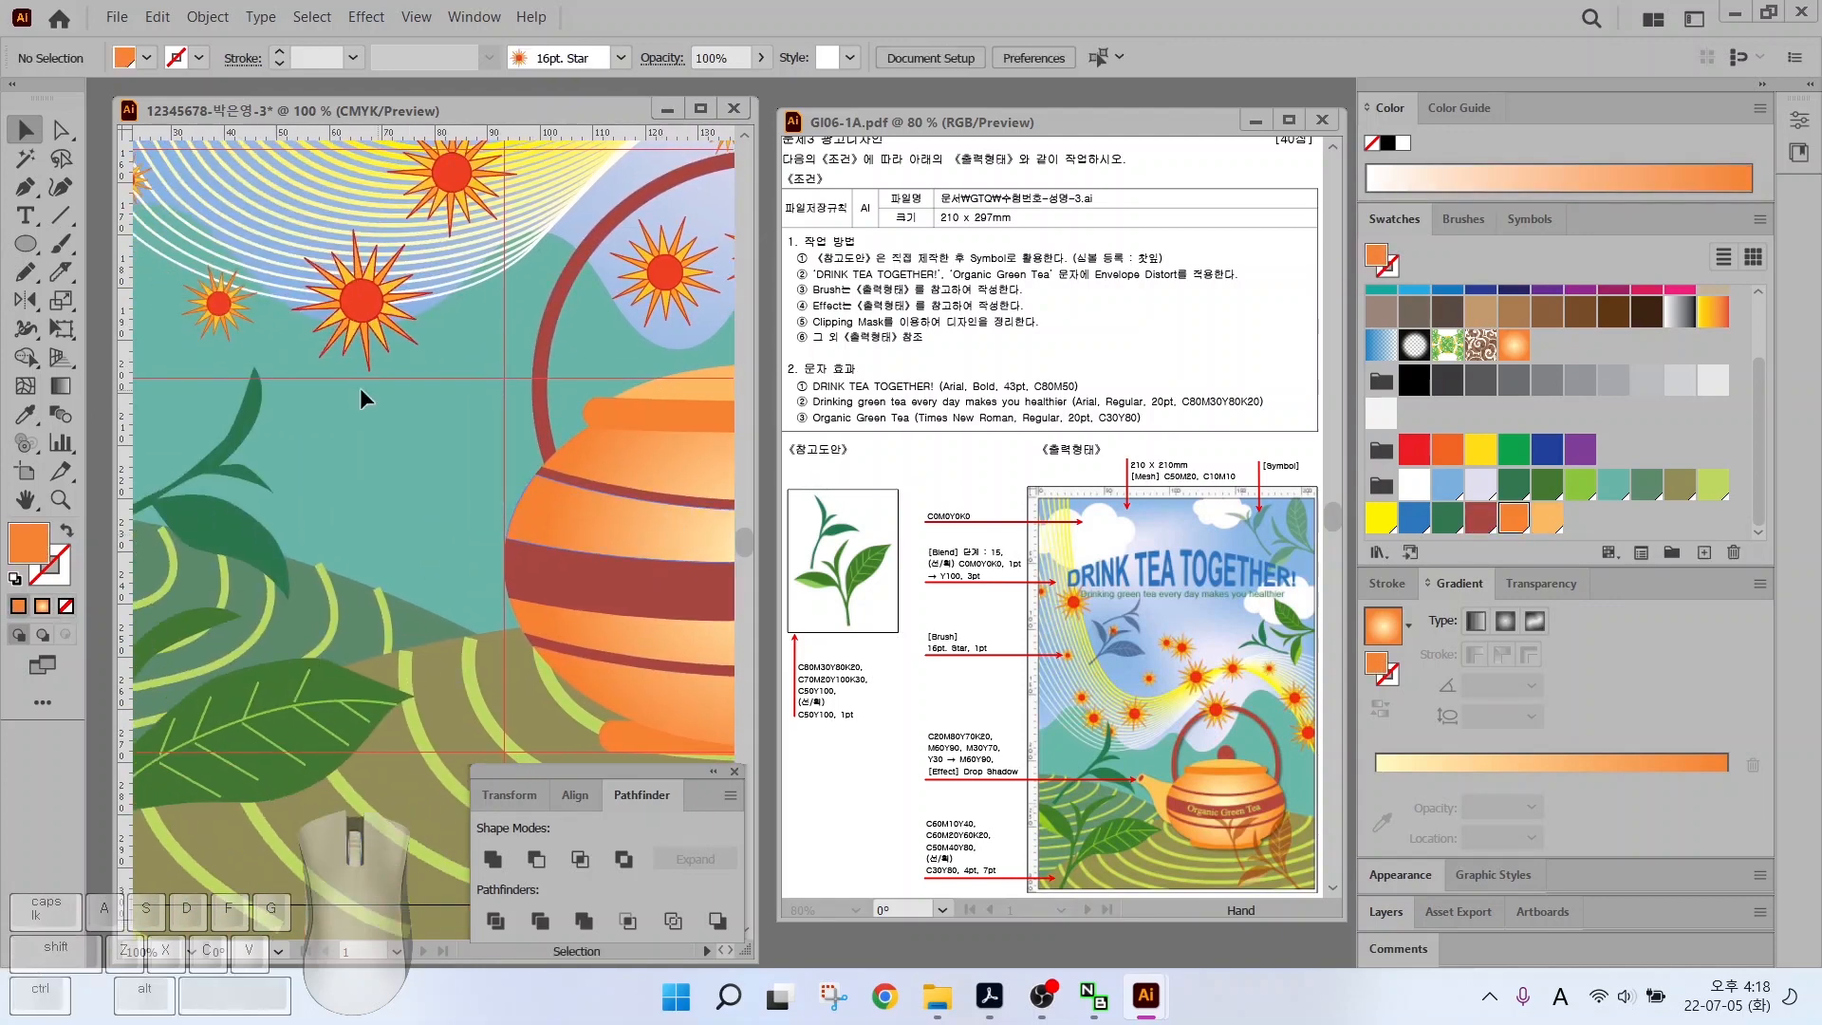
Draw a curved spout outline left of the pot with the Pen tool and fill it light orange
key(p)
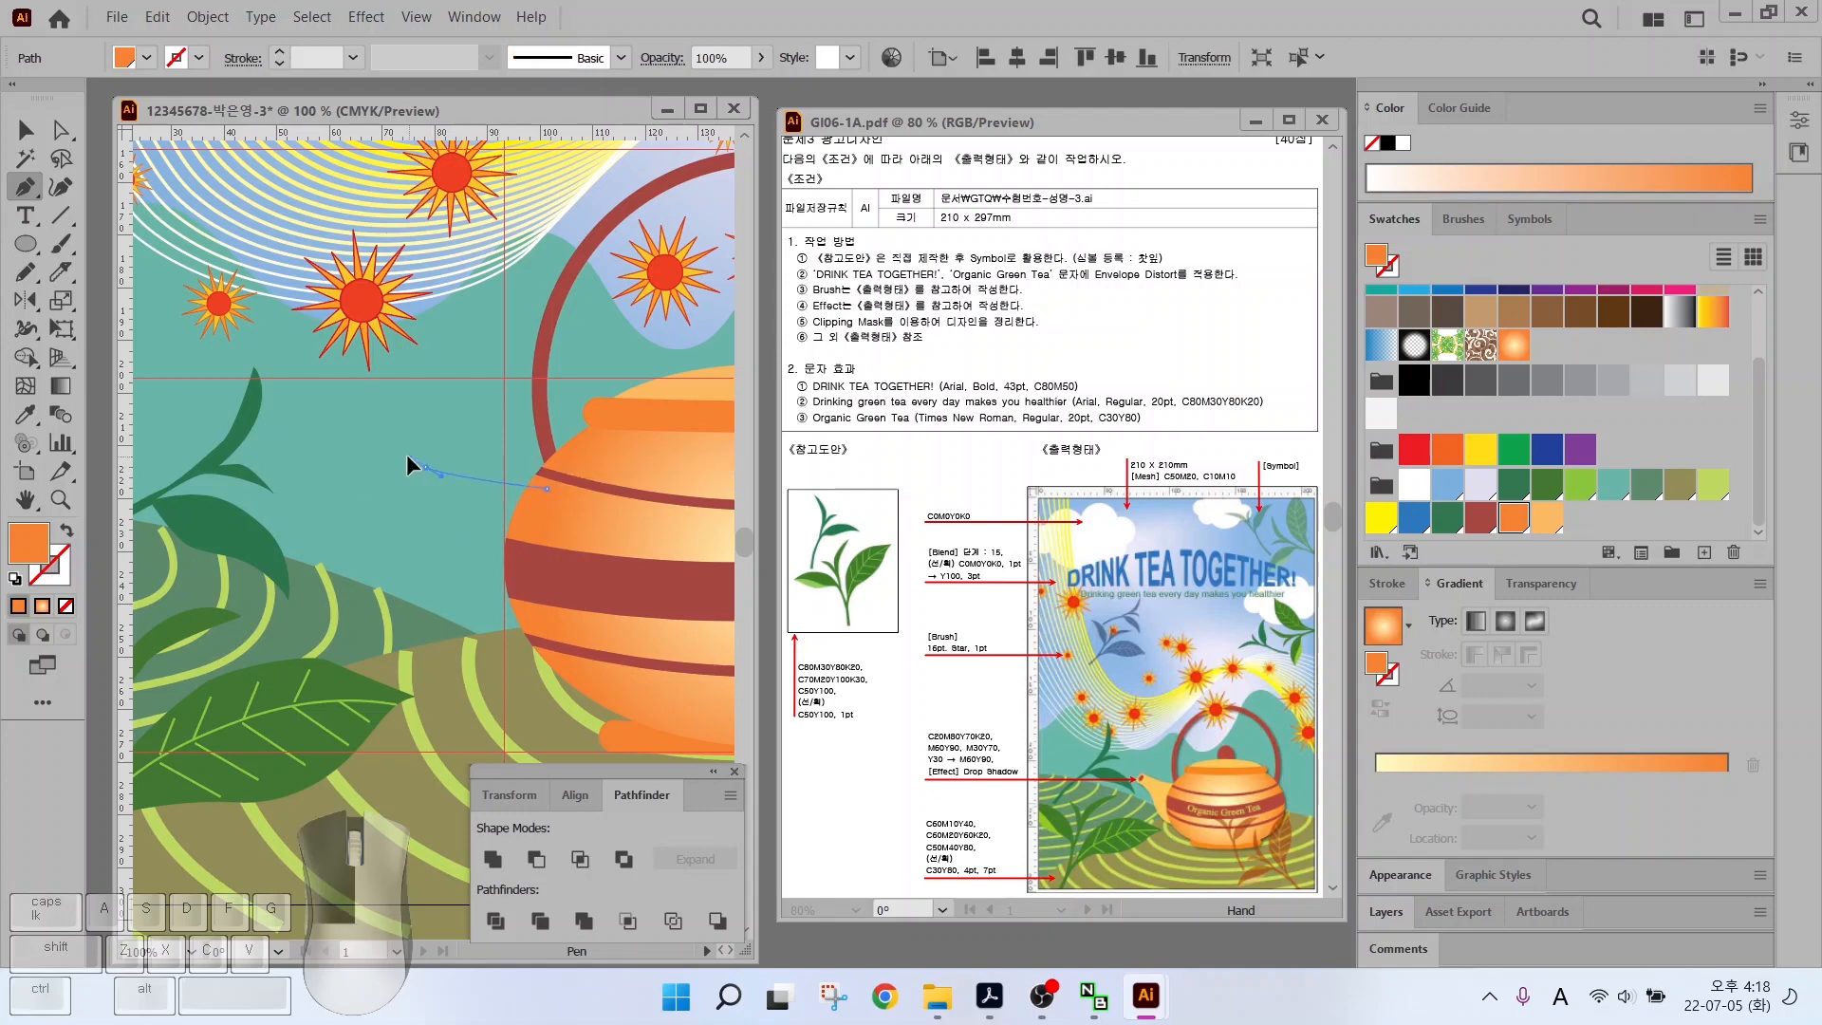
click(354, 427)
drag(326, 465, 342, 509)
drag(379, 517, 400, 529)
click(432, 628)
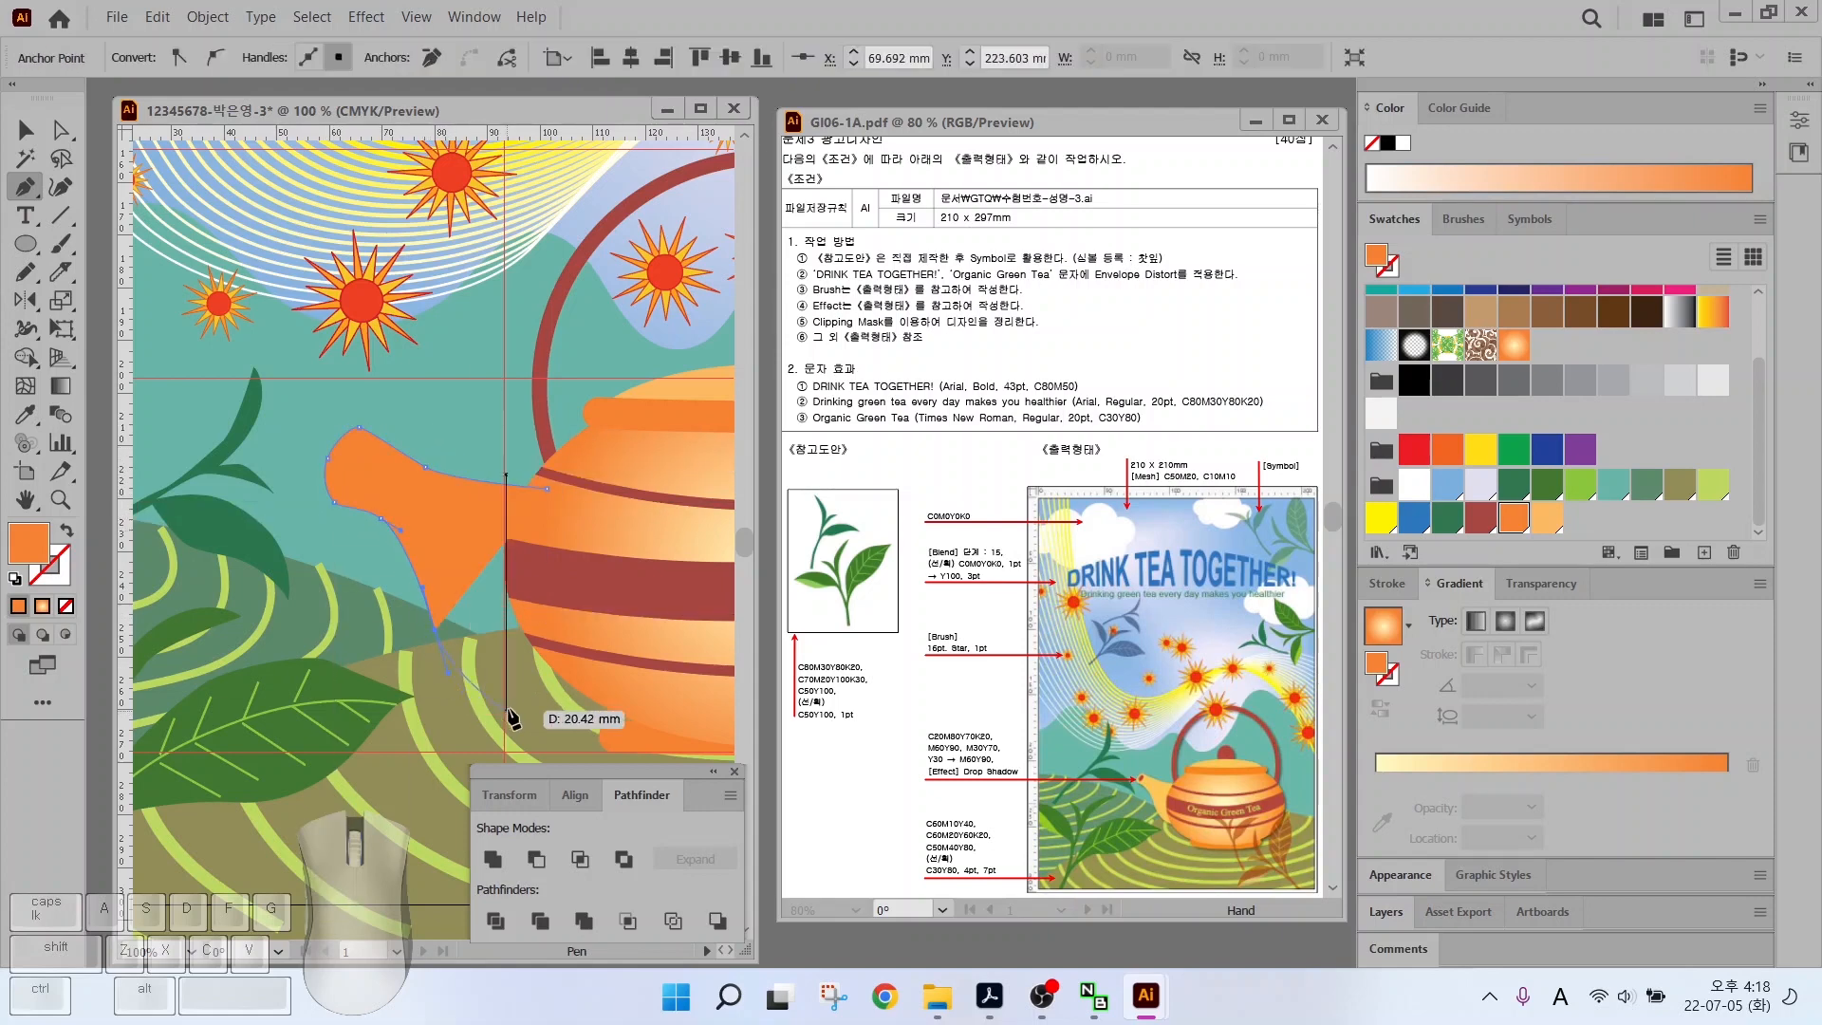
drag(539, 702, 580, 691)
click(599, 666)
click(546, 489)
click(1547, 517)
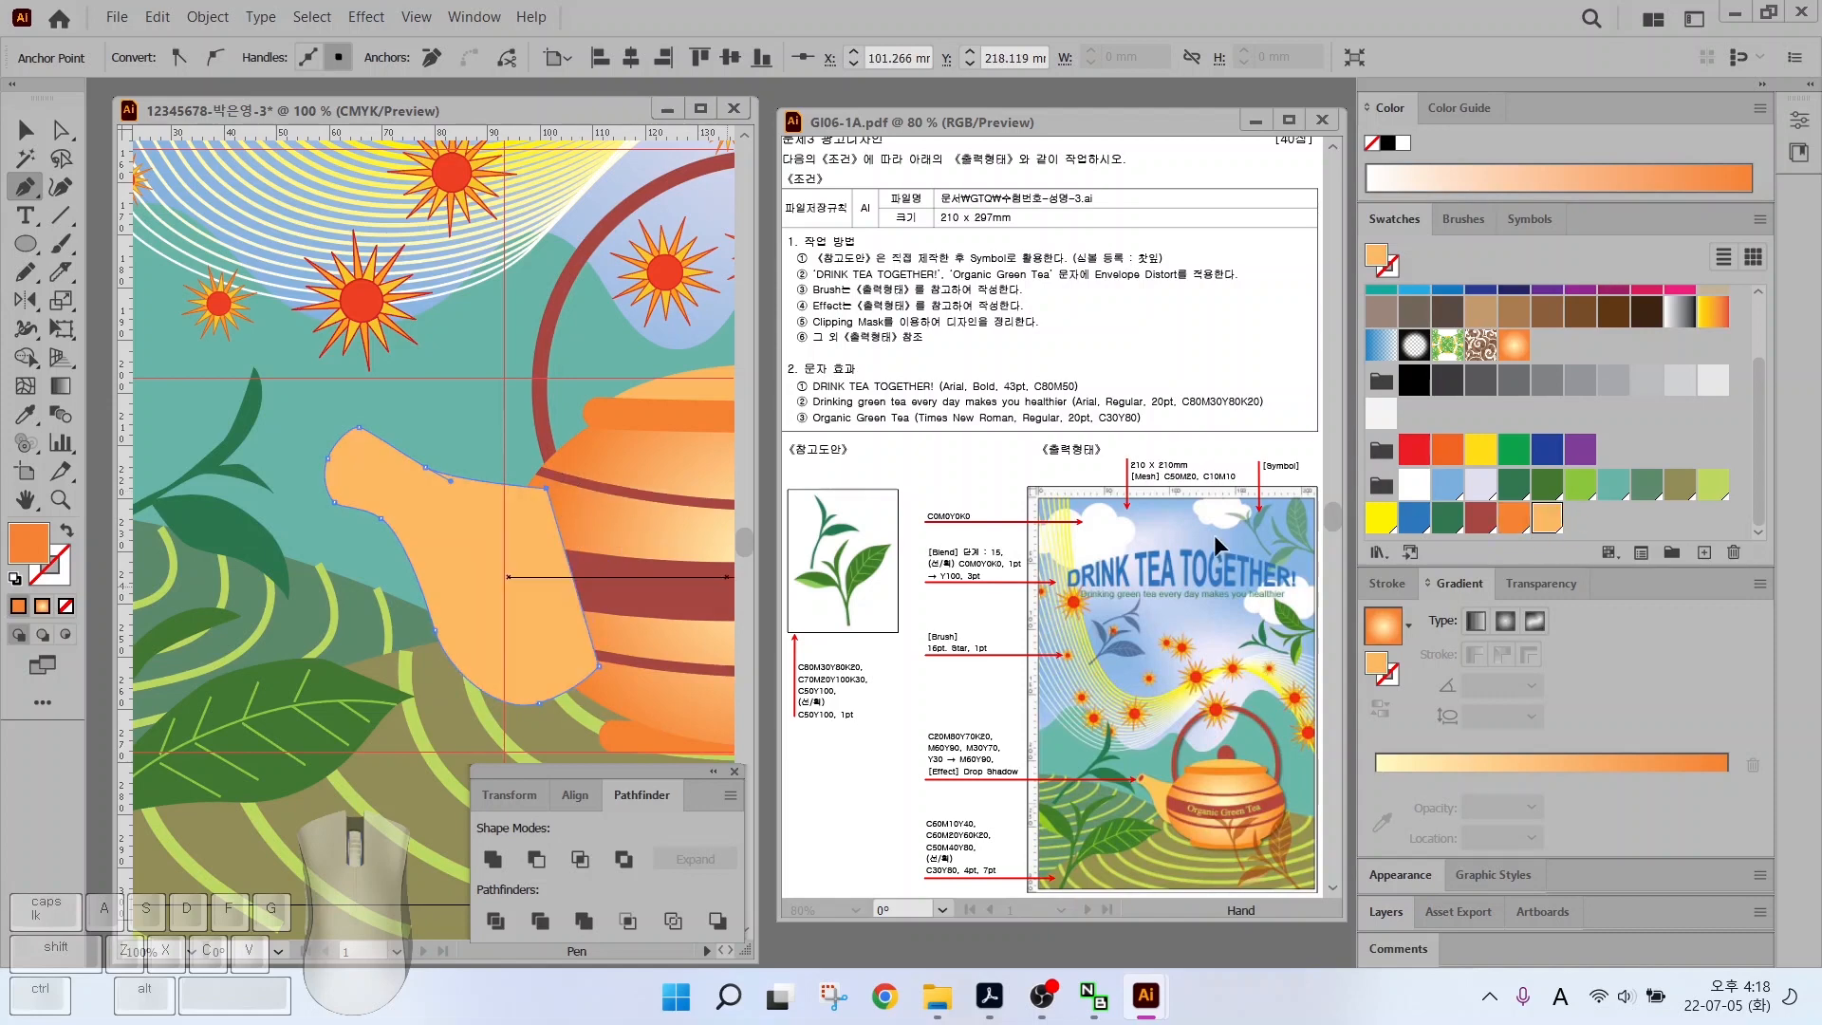
Add a dark red oval opening at the spout tip
click(25, 244)
scroll(357, 455, up, 3)
drag(343, 437, 411, 539)
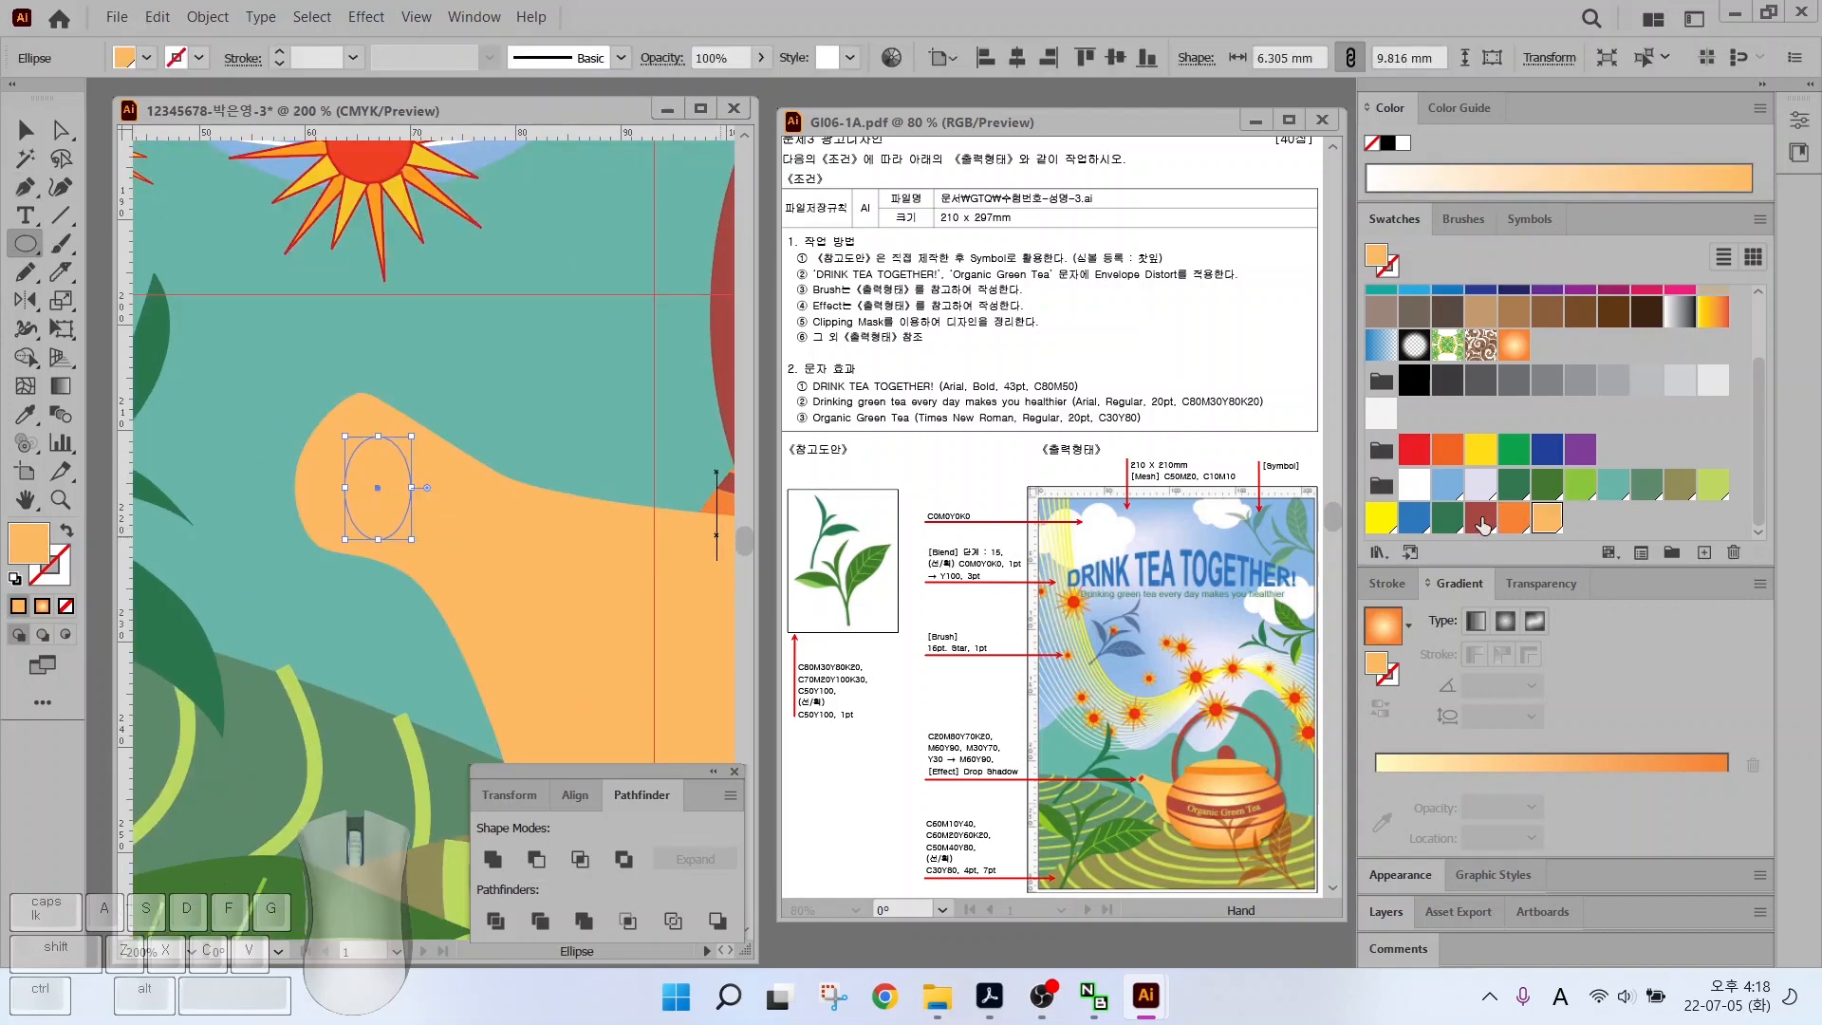
click(1480, 517)
key(v)
drag(388, 471, 370, 456)
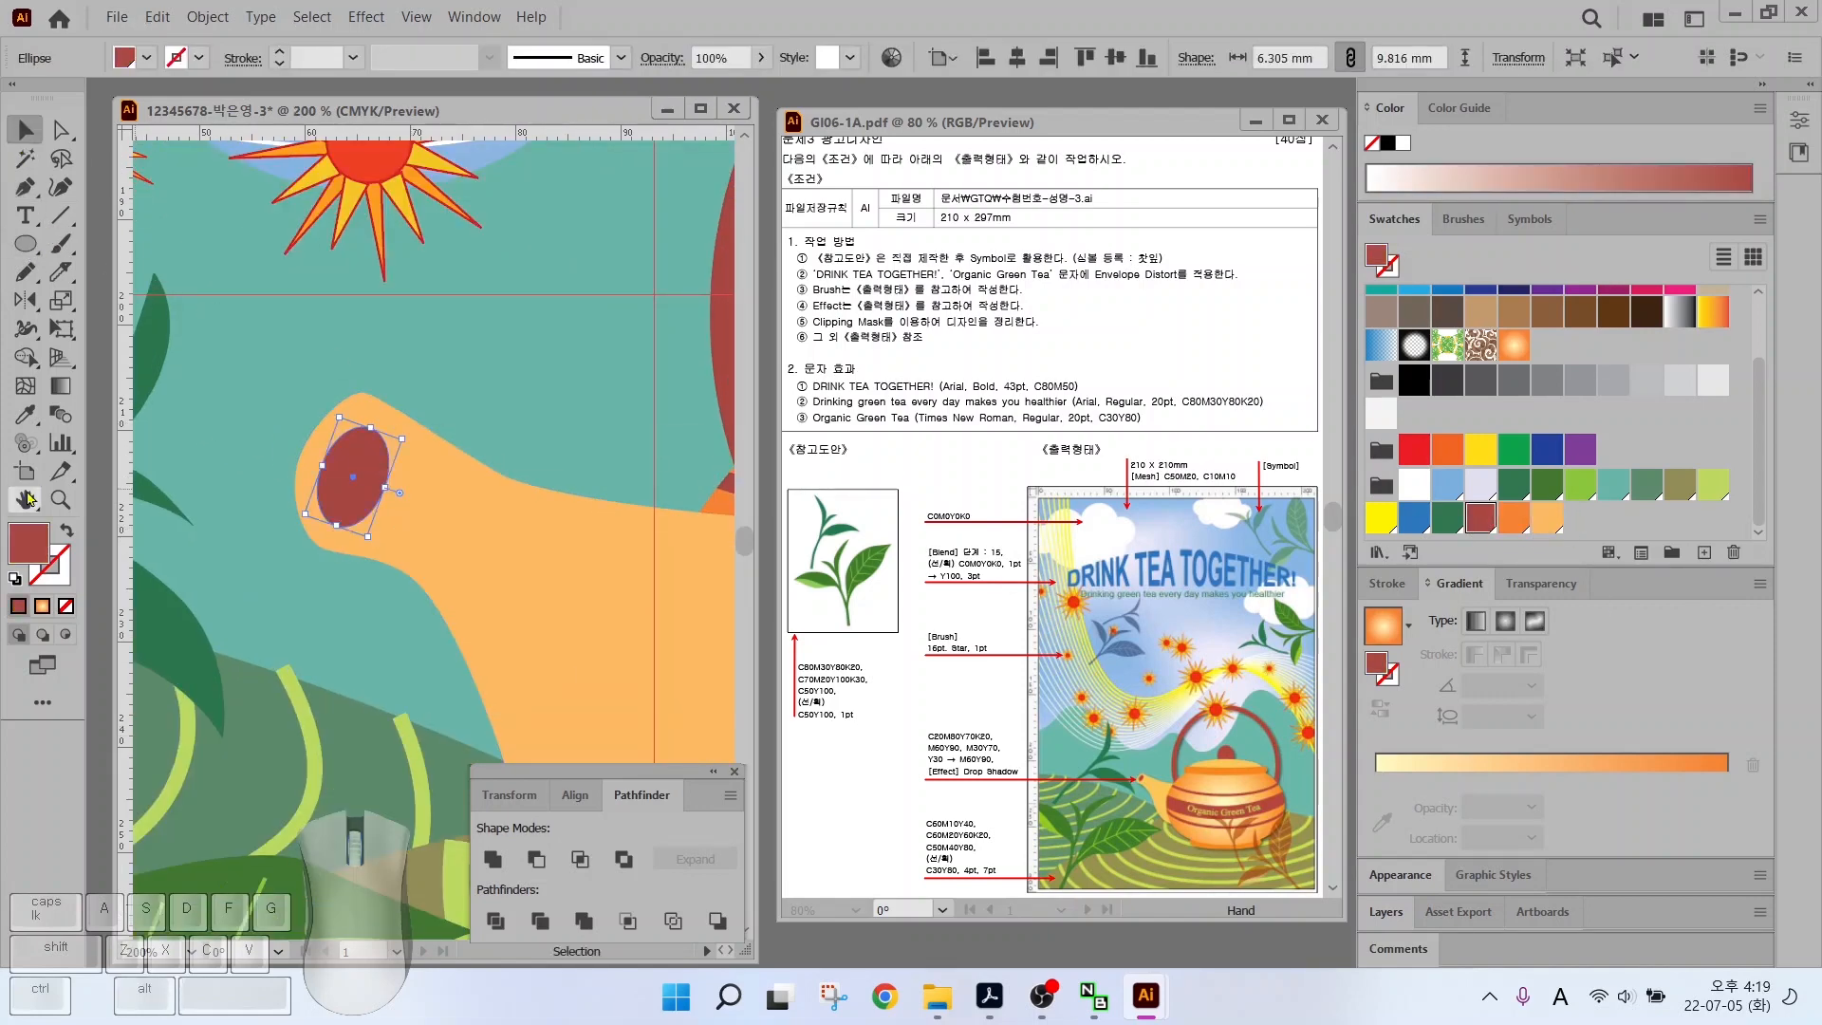
Send the spout and oval behind the pot body and tweak the spout's bottom anchor
key(ctrl+0)
click(332, 713)
key(ctrl+[)
key(ctrl+[)
key(ctrl+[)
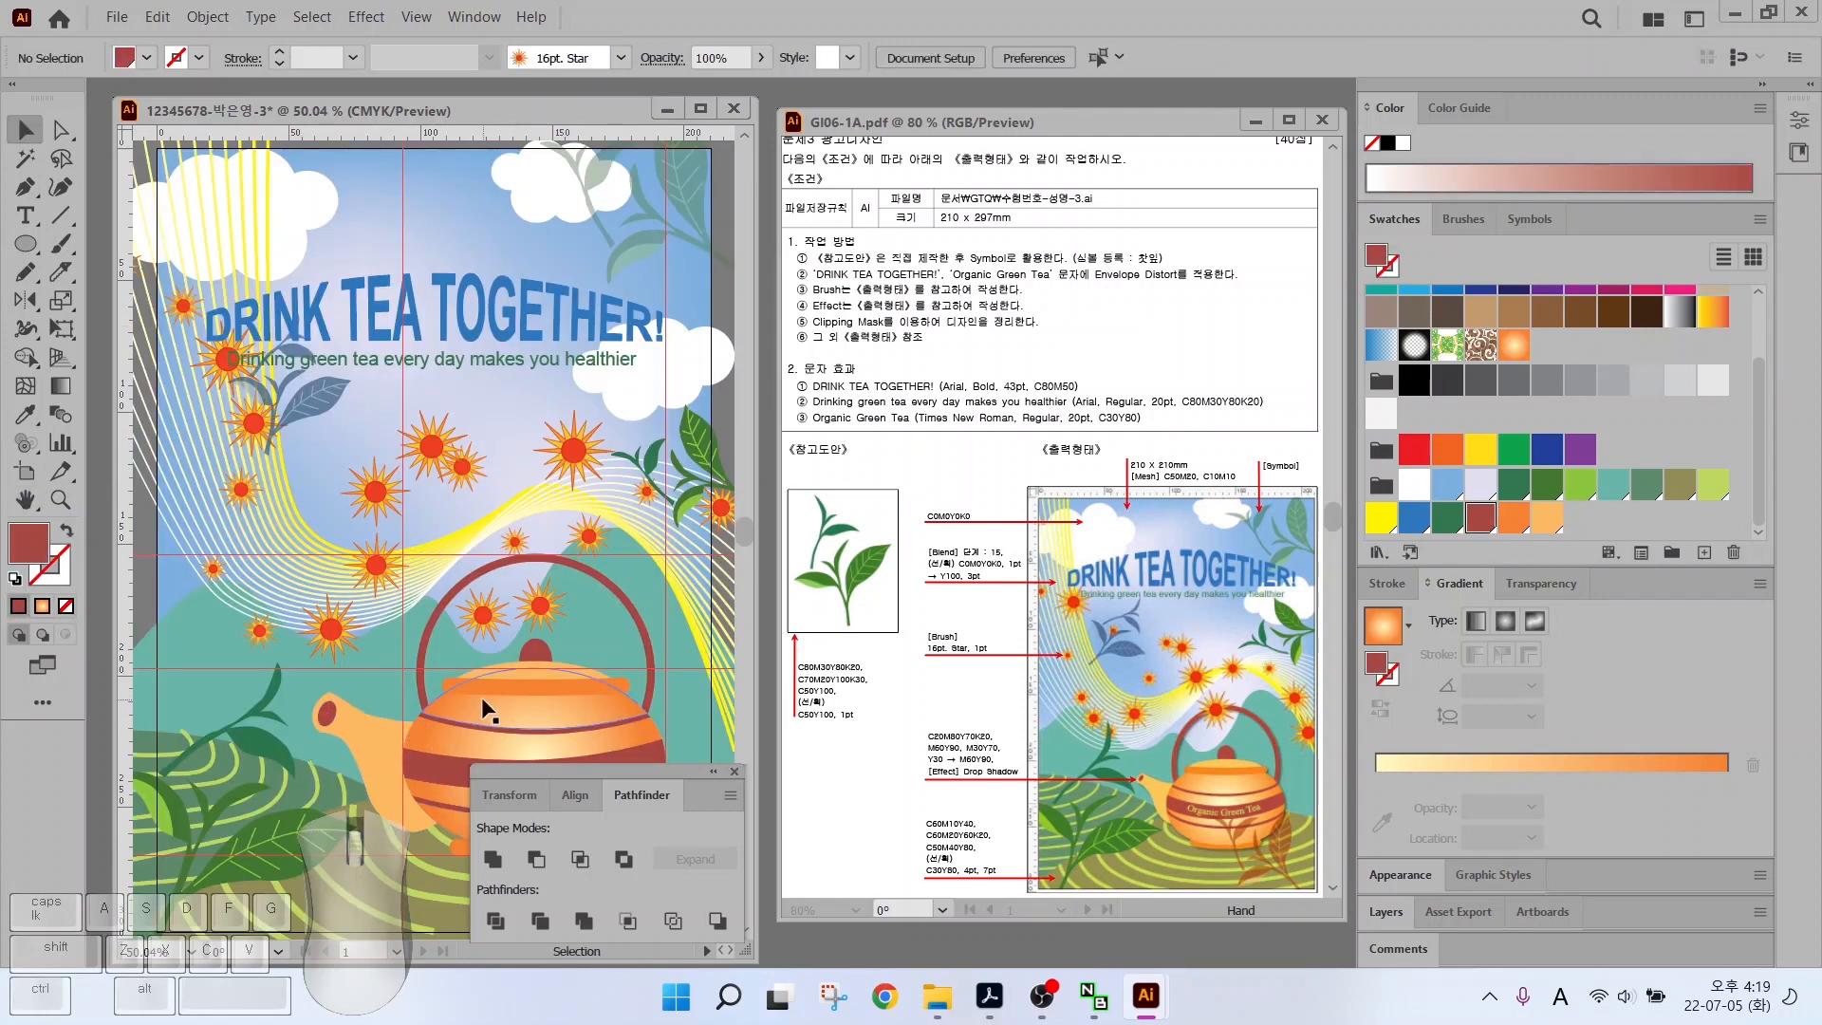
drag(314, 686, 294, 603)
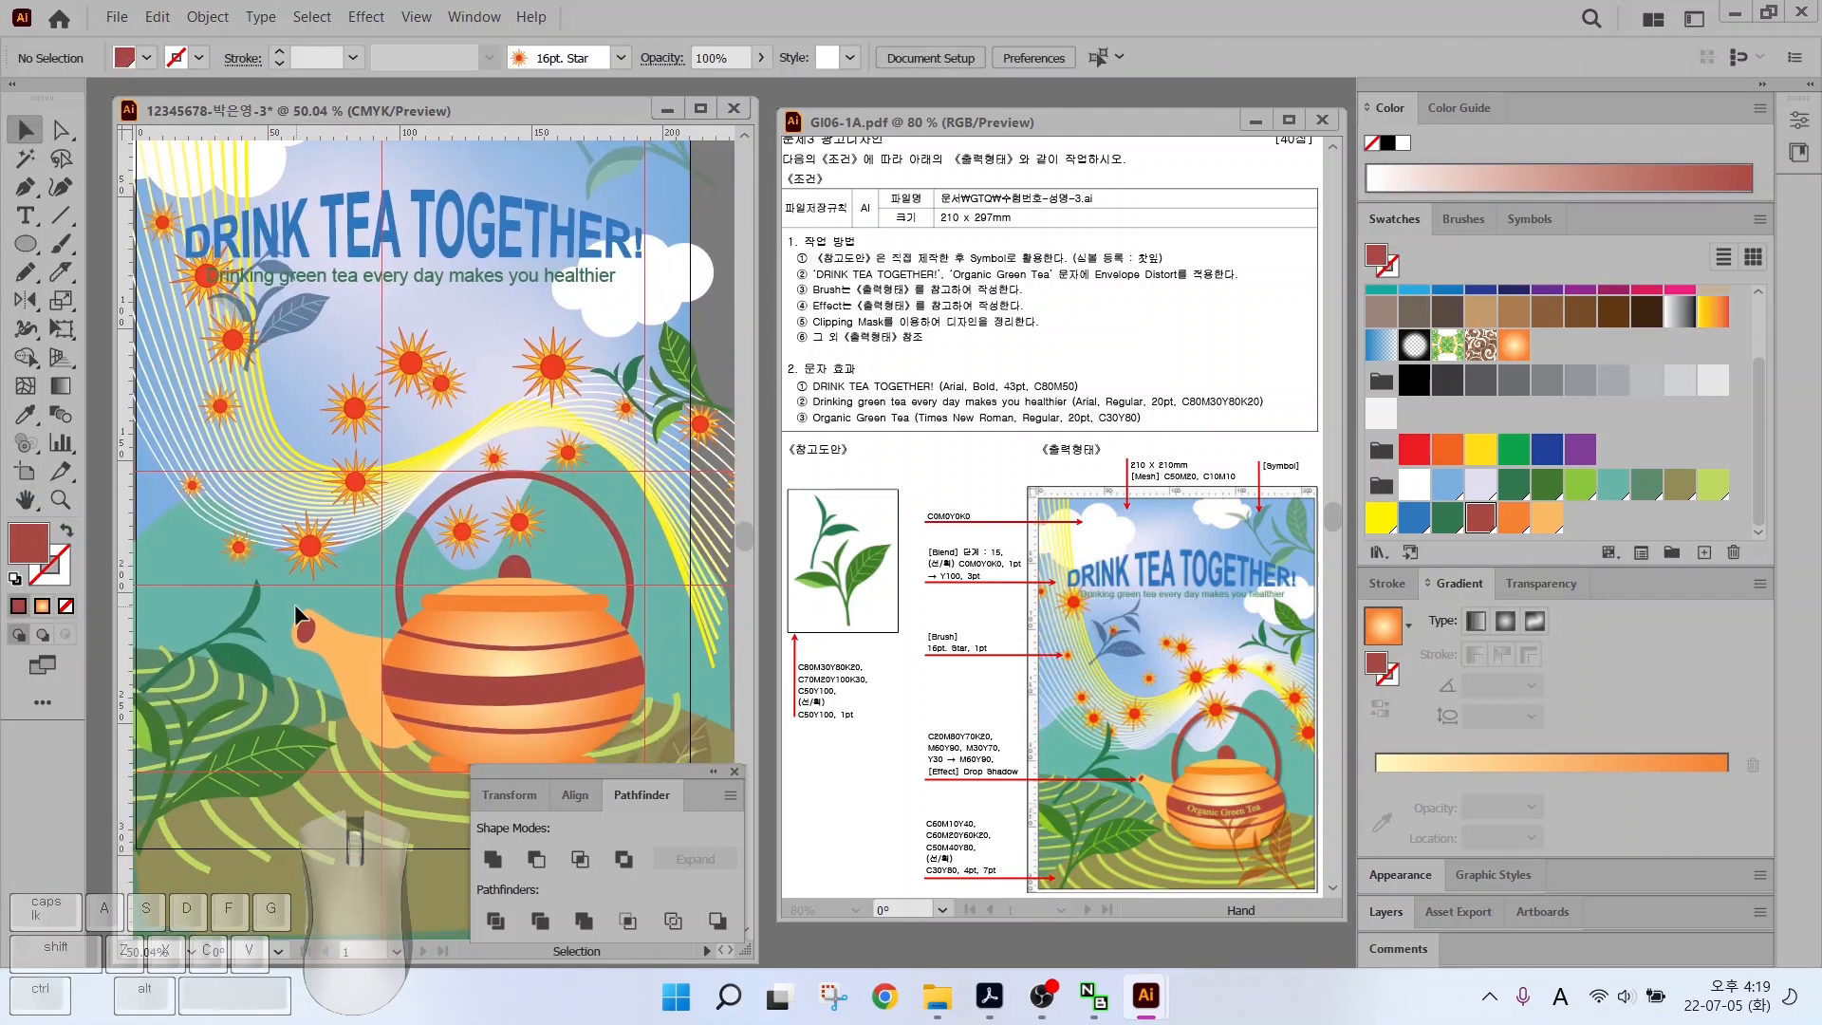
ctrl+click(338, 645)
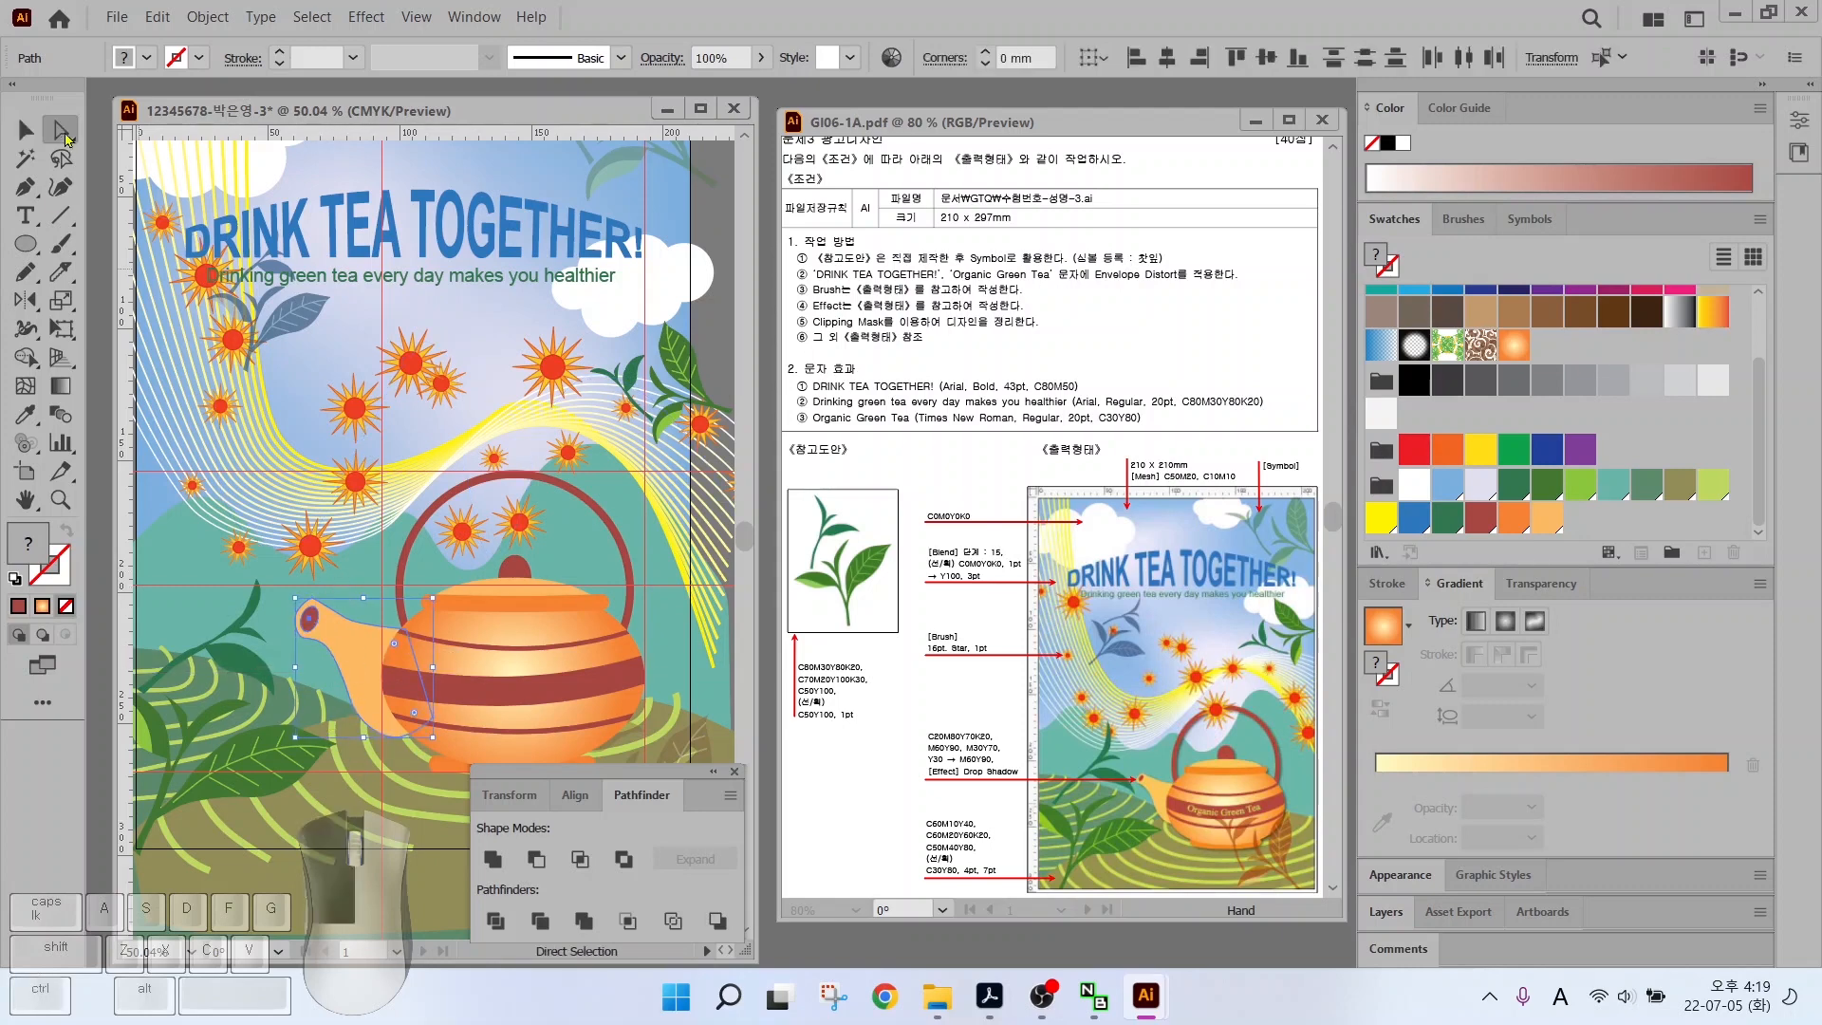
drag(402, 733, 403, 725)
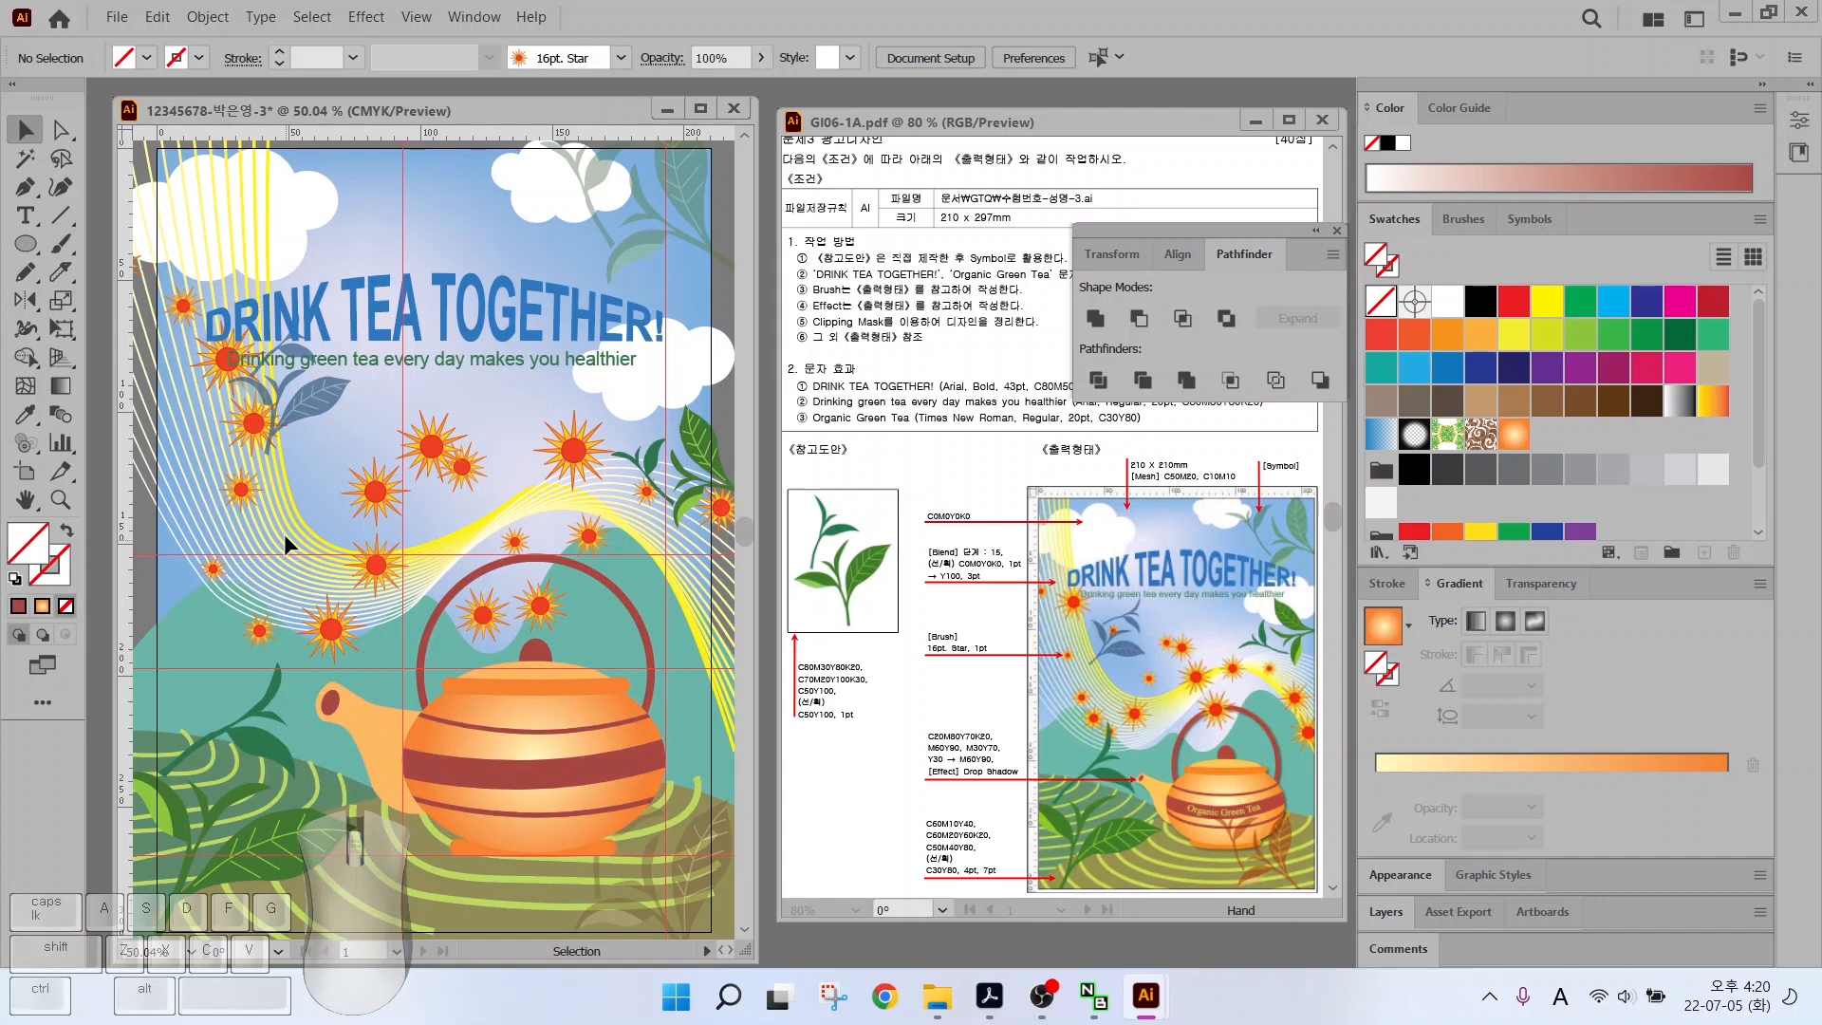
drag(290, 507, 592, 795)
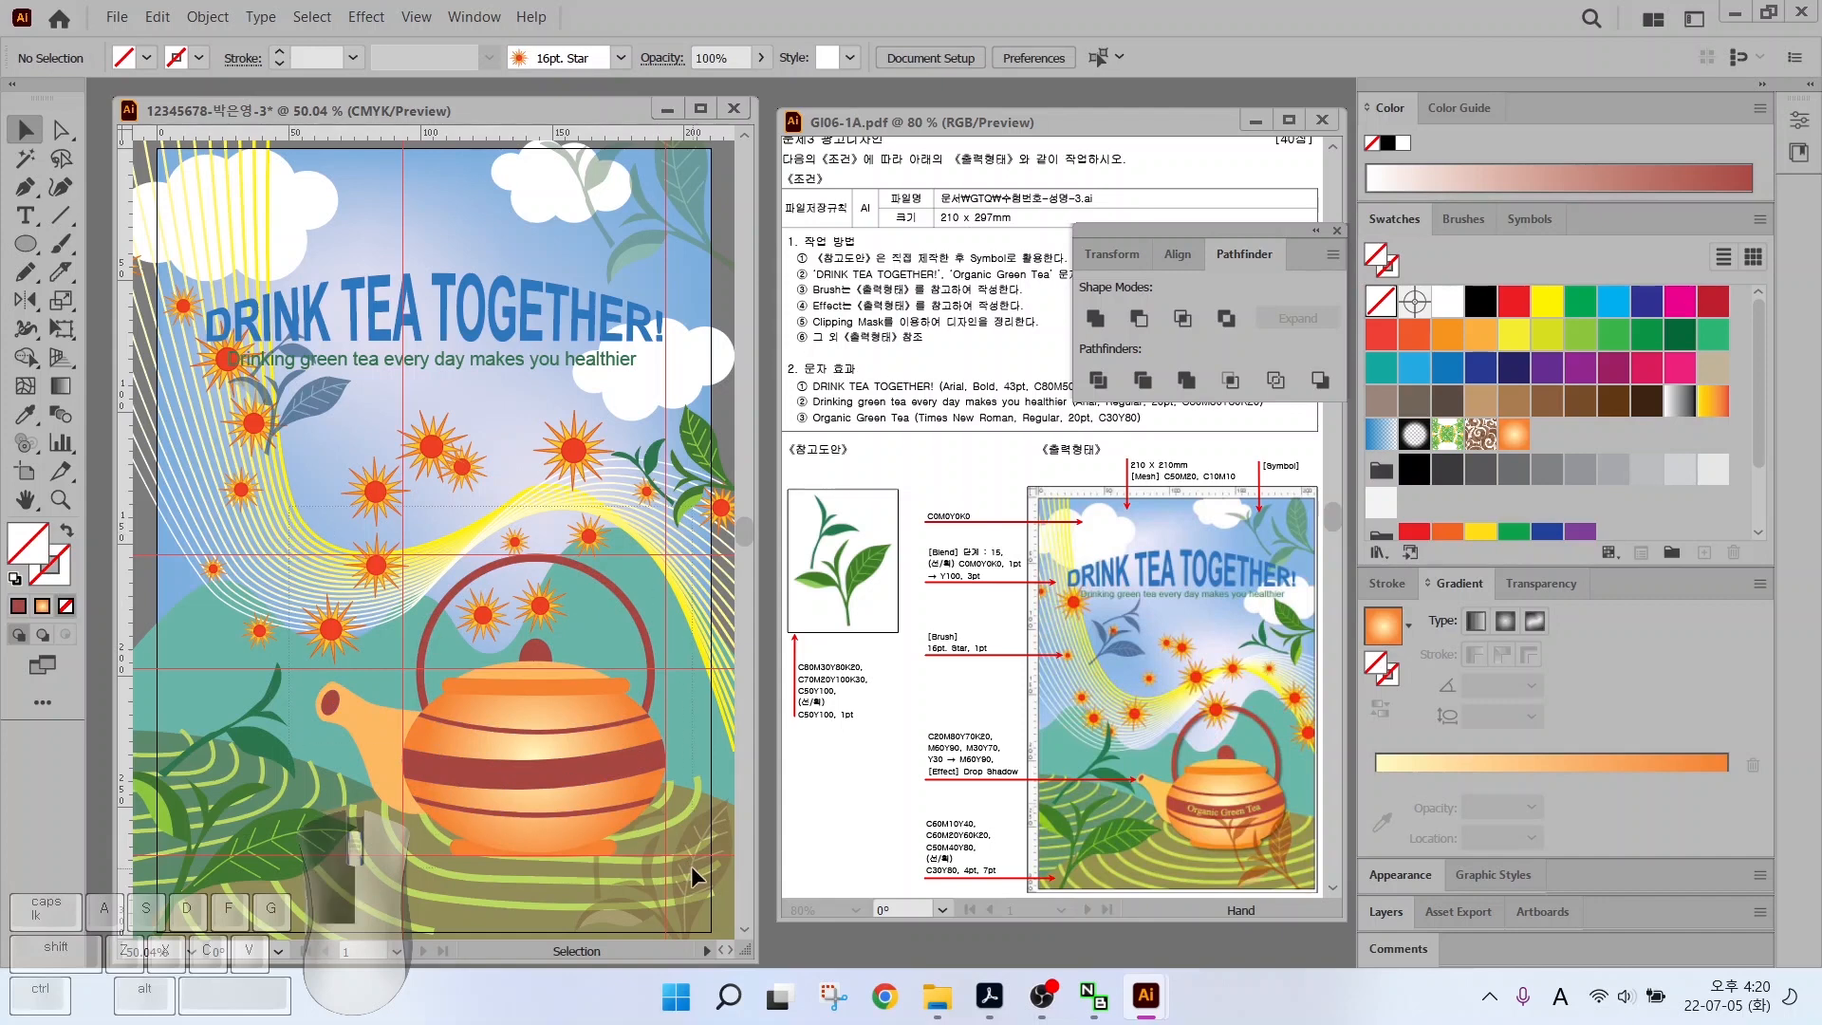
Group all the teapot pieces and nudge the group slightly into place
drag(691, 865, 691, 866)
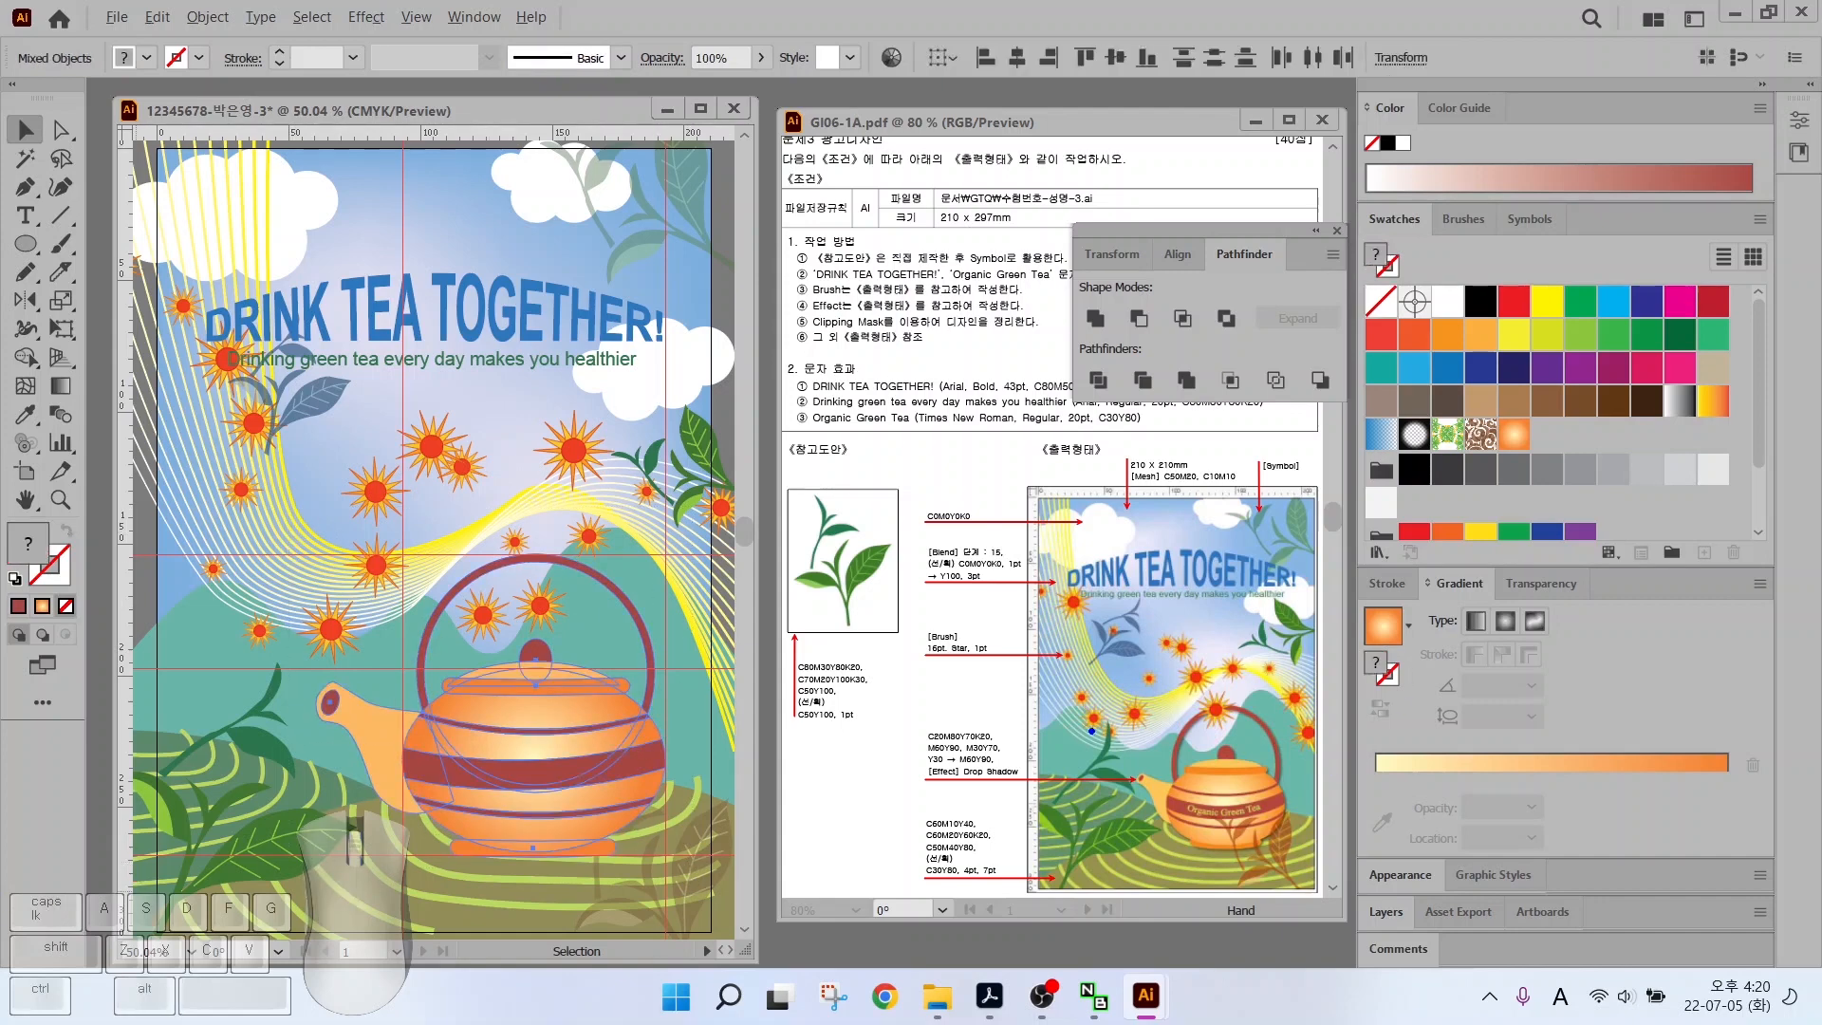
drag(994, 764, 1053, 700)
click(347, 655)
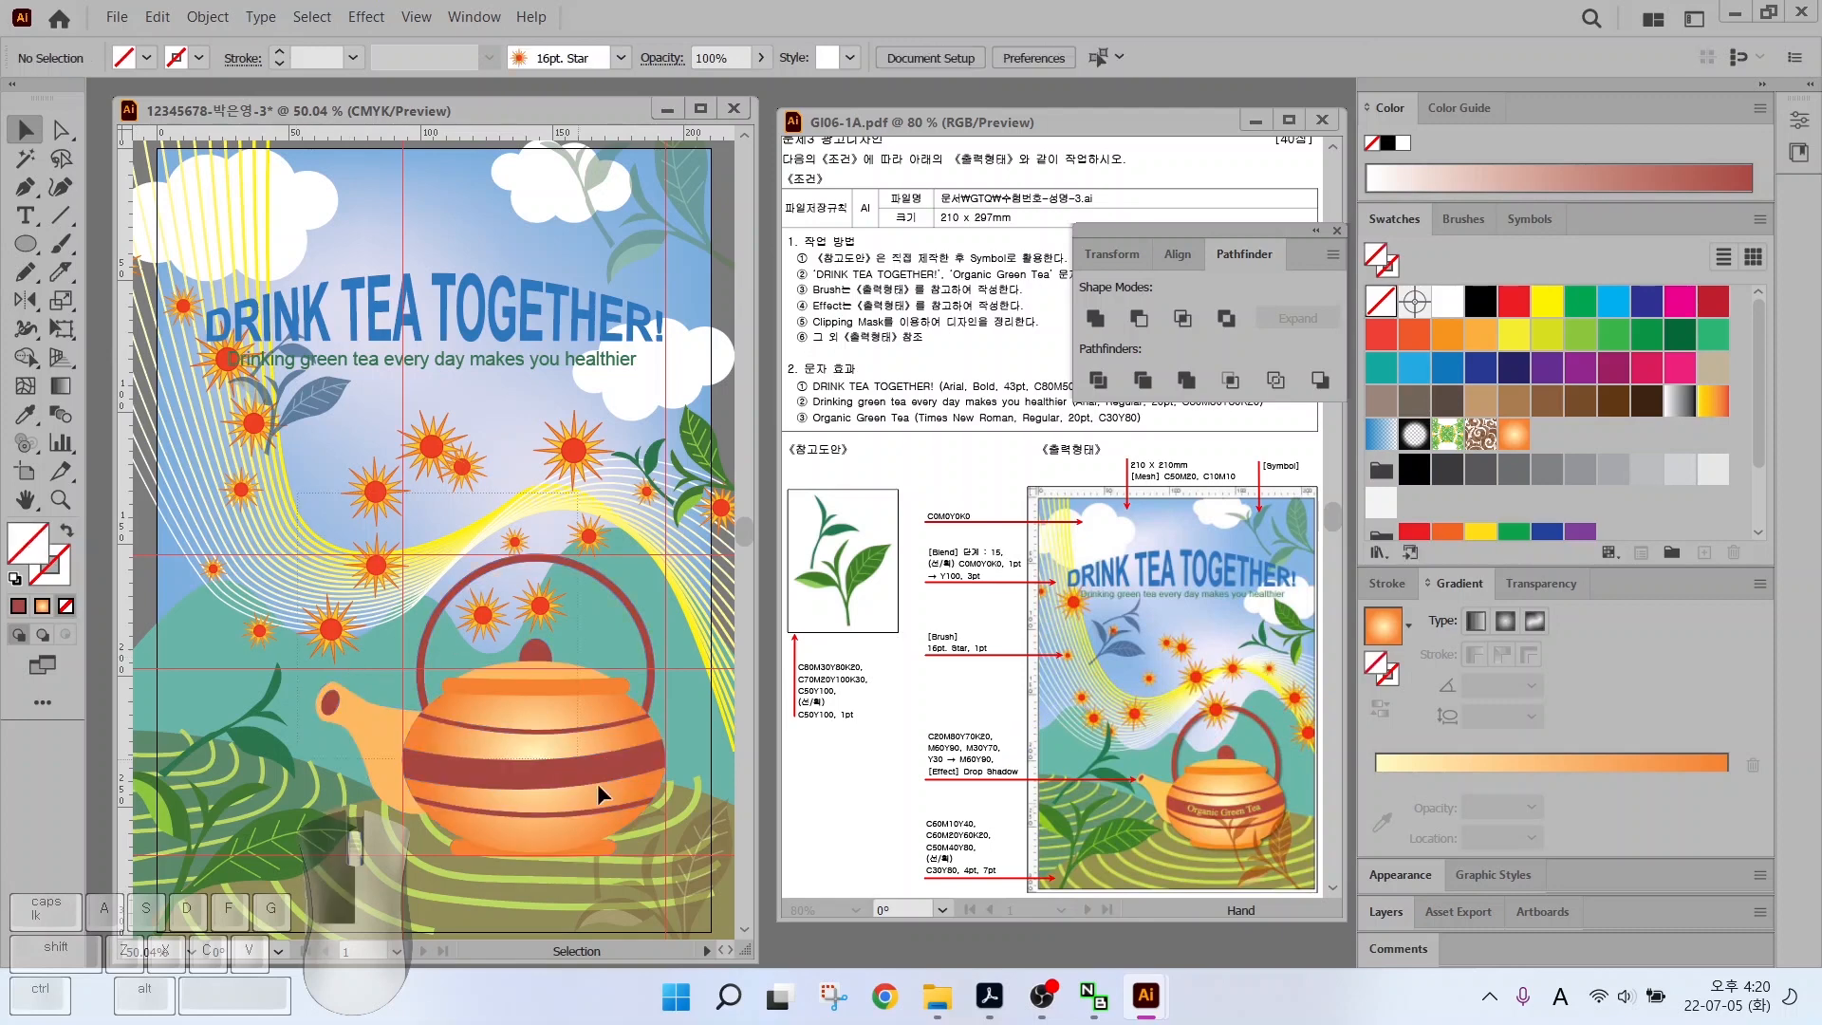
click(521, 744)
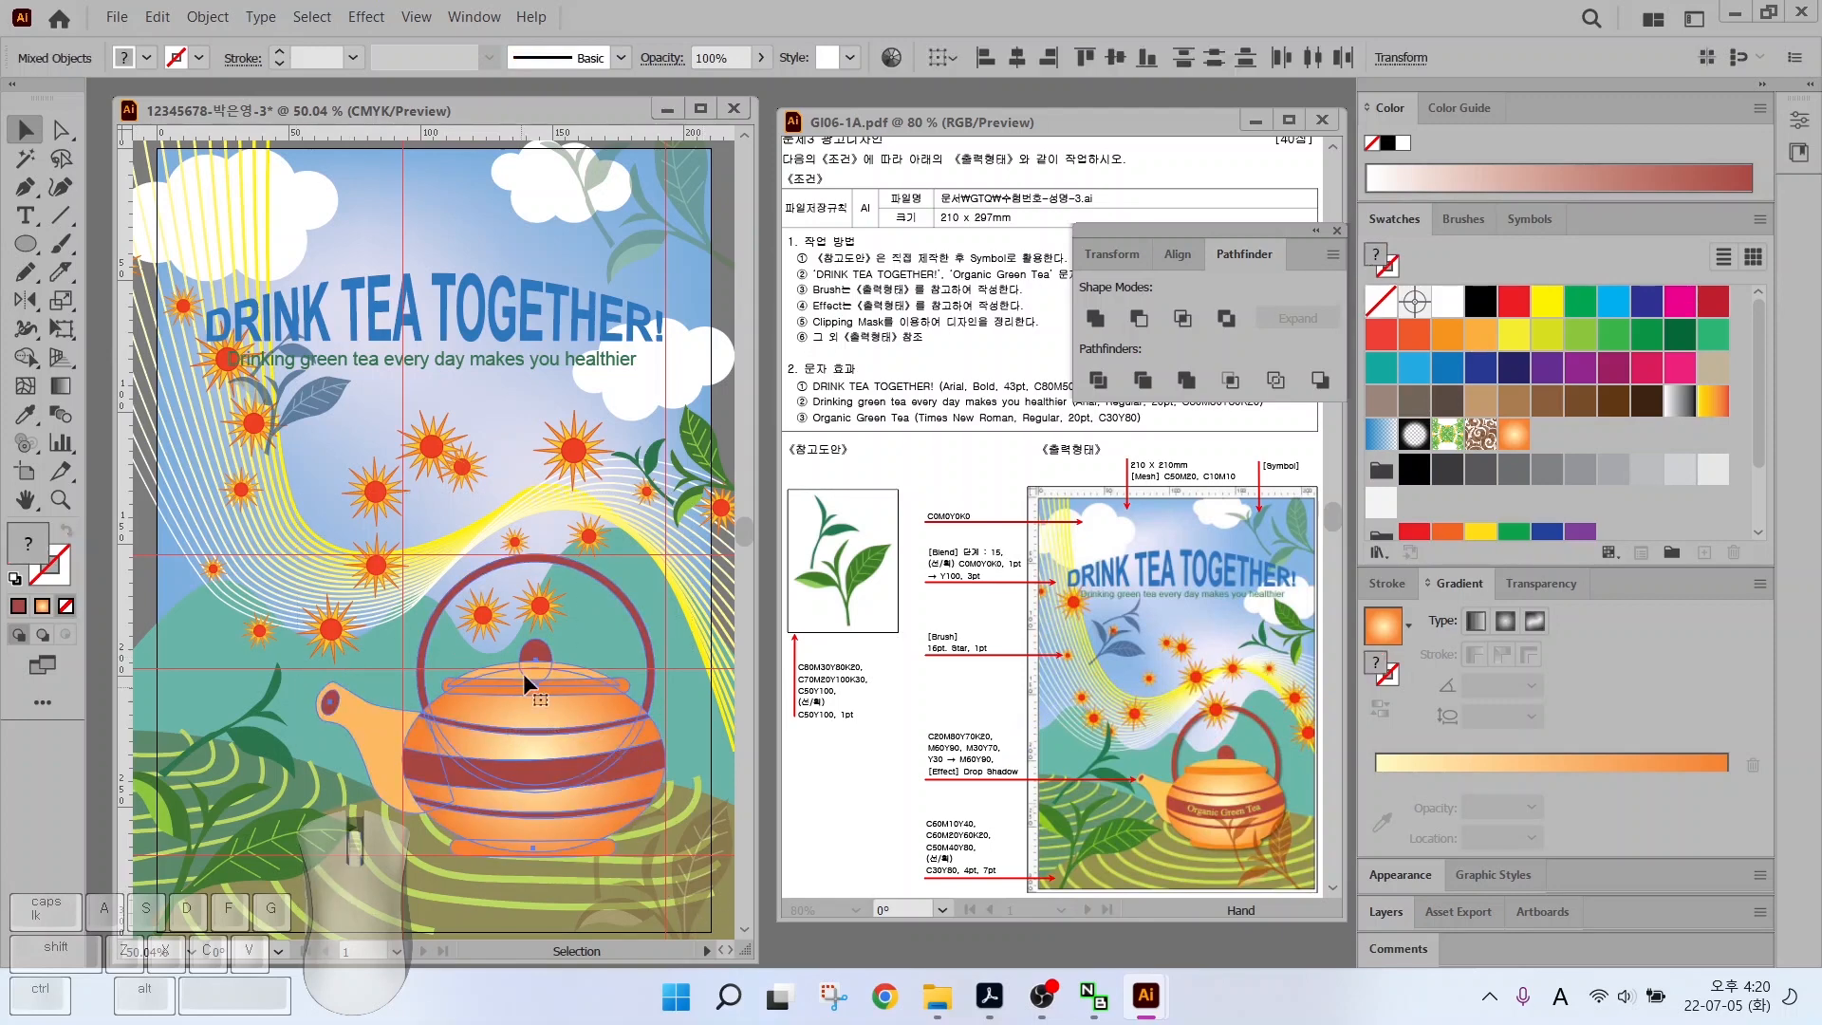
right_click(526, 715)
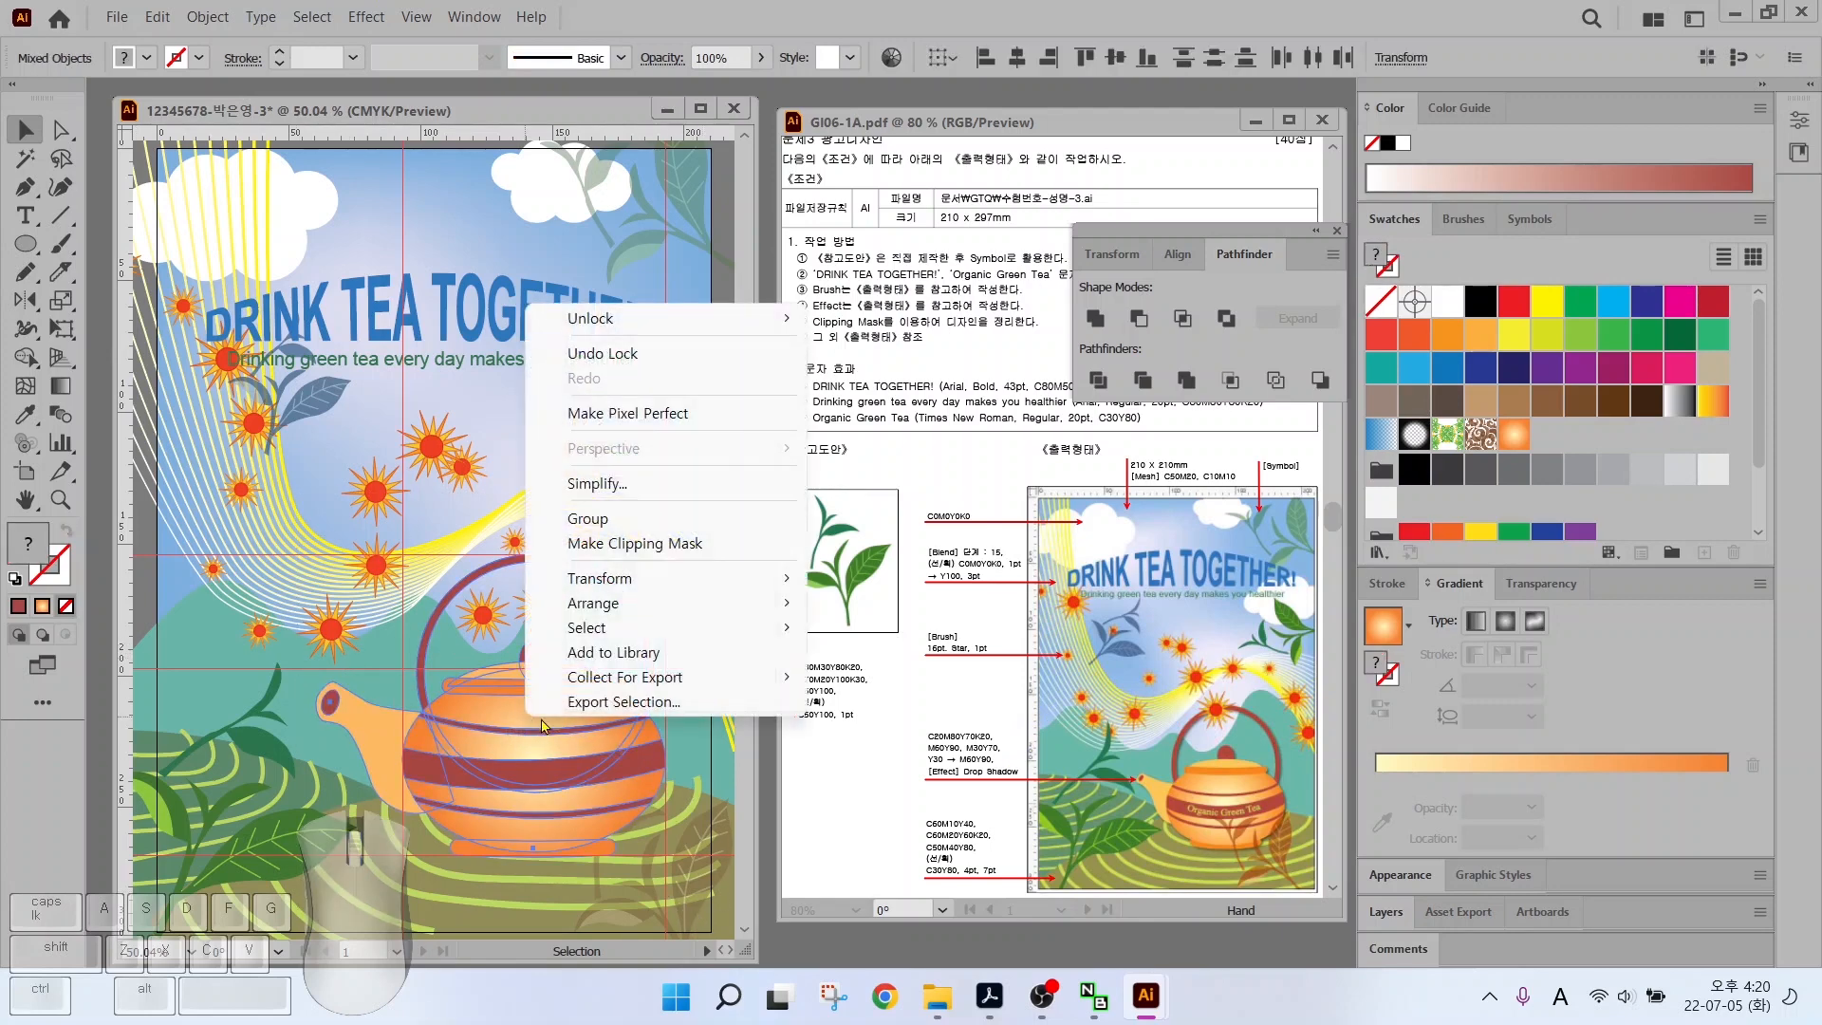
click(578, 515)
drag(526, 746, 527, 760)
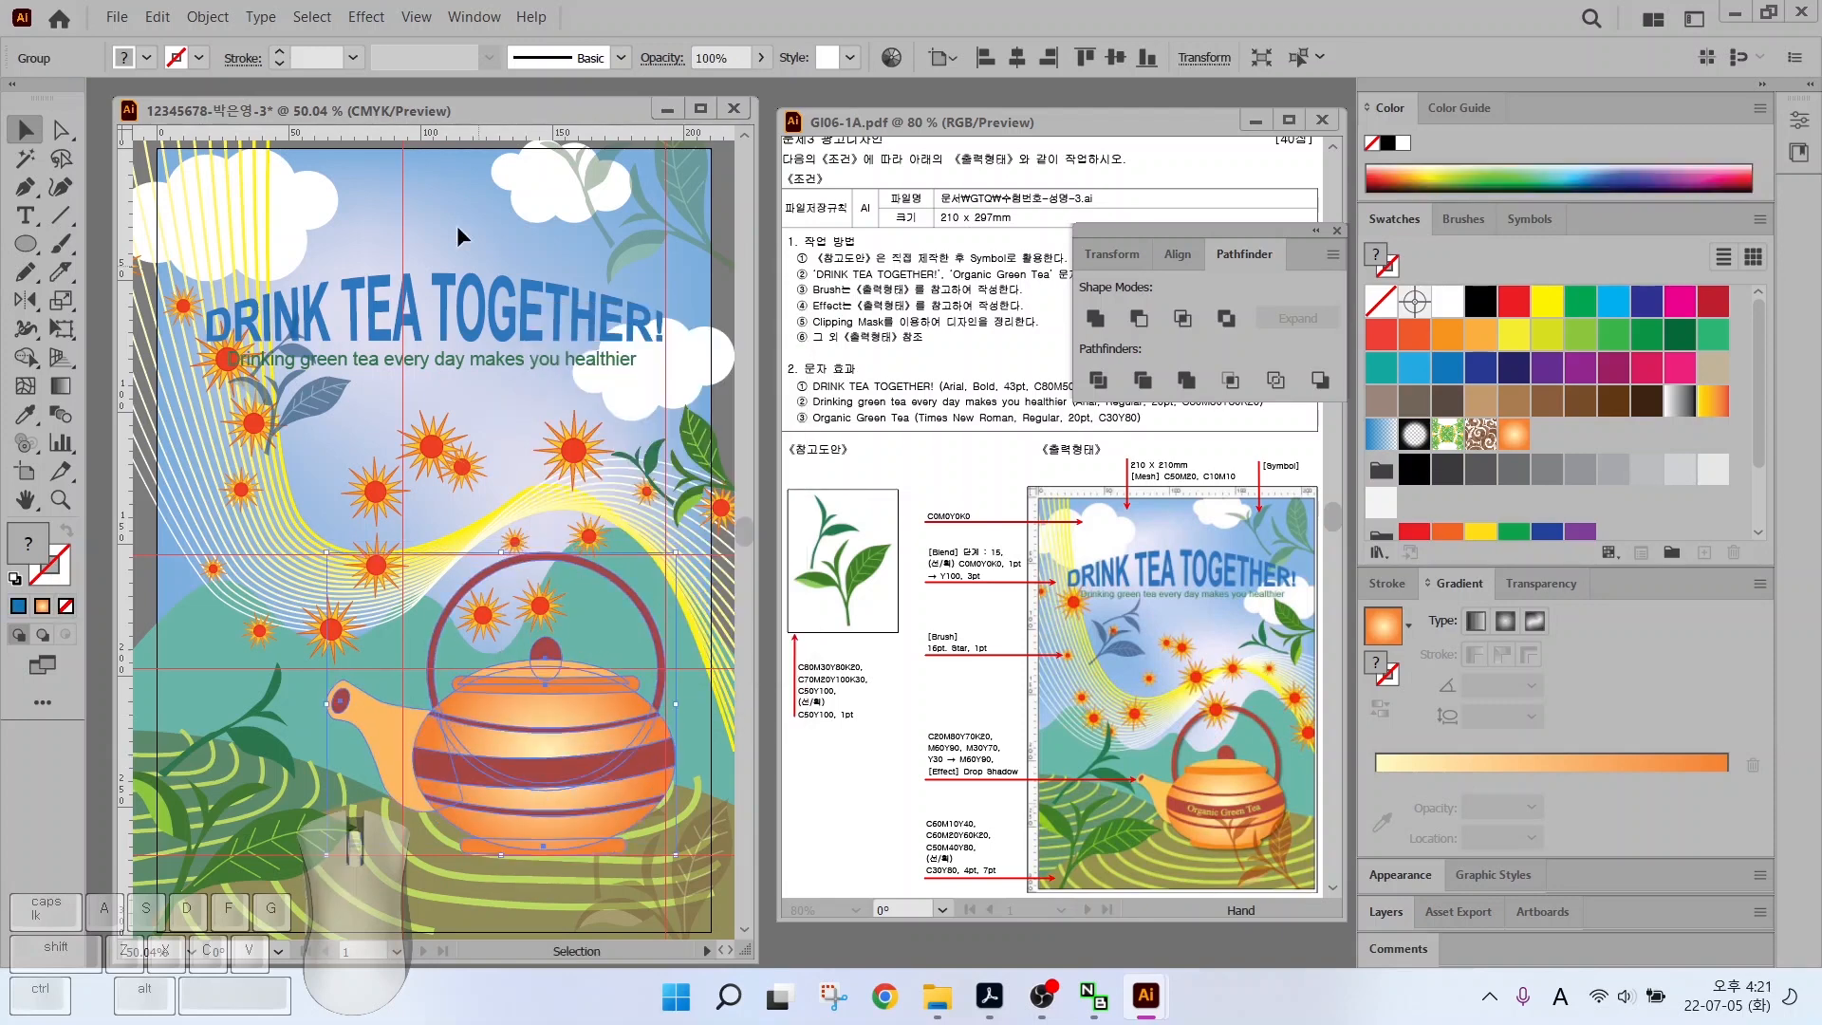
drag(605, 708, 590, 710)
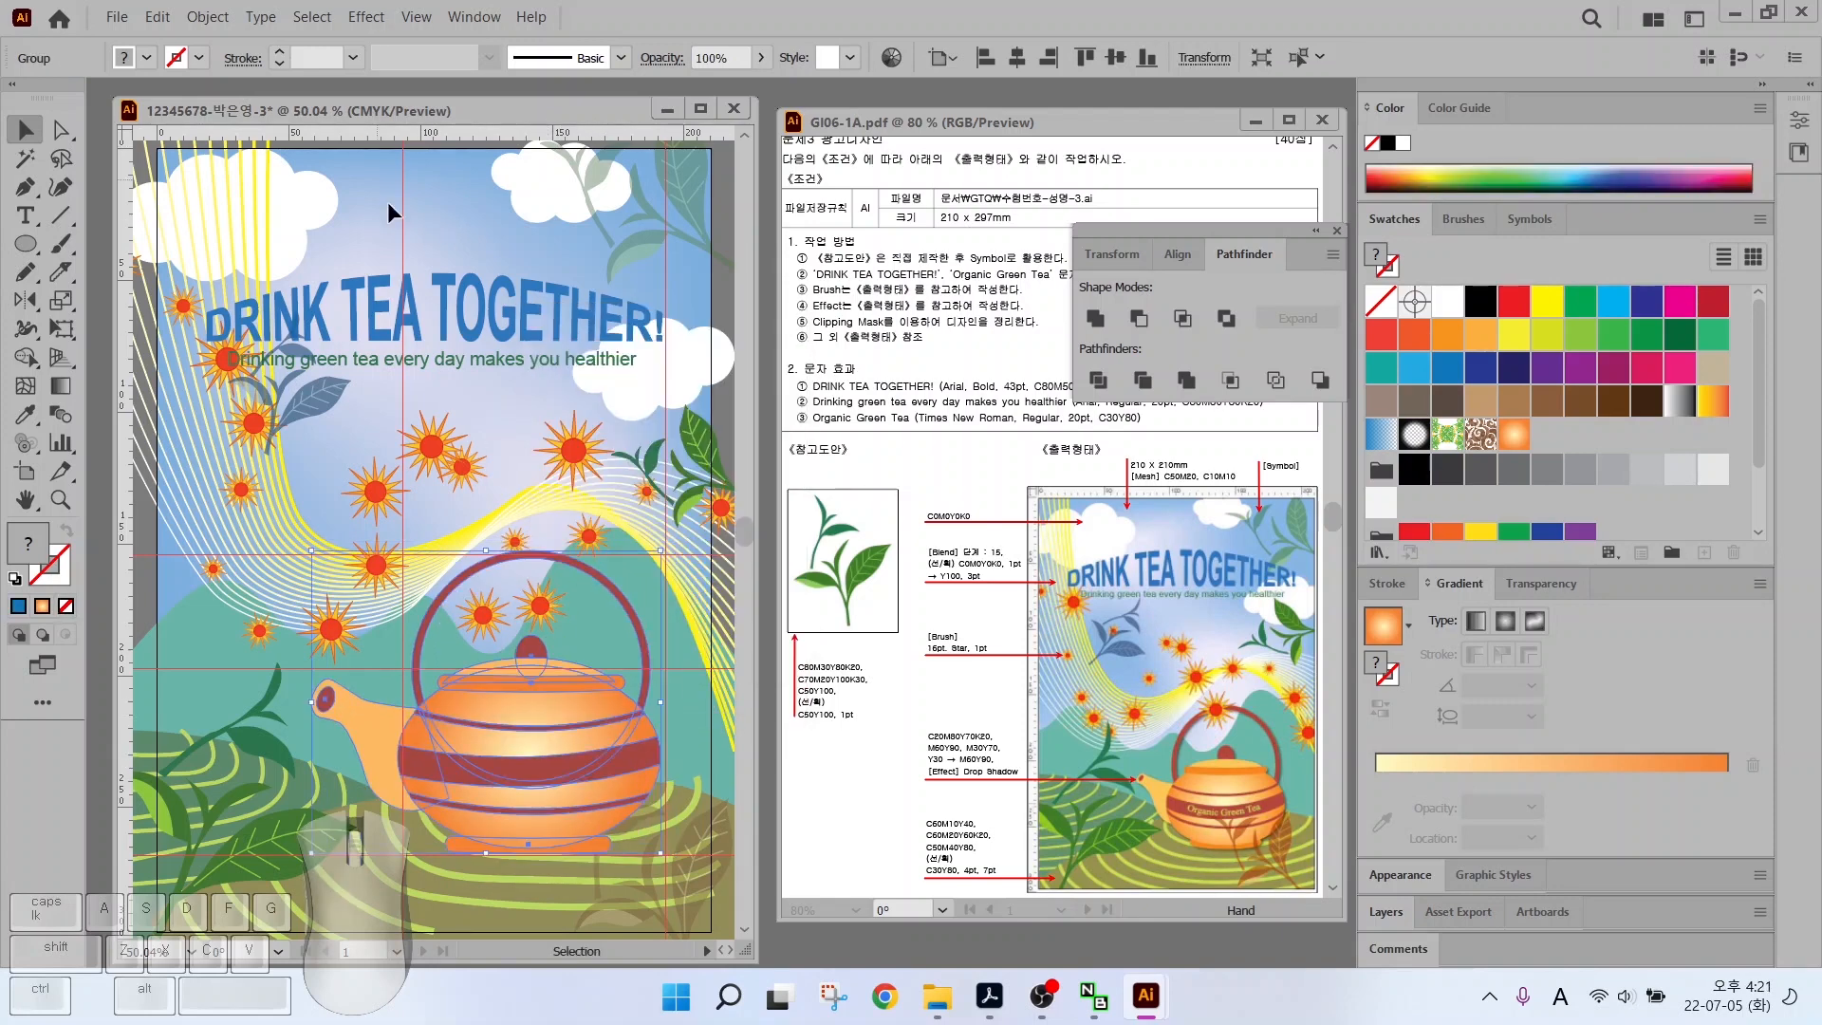
Apply a Stylize Drop Shadow: Multiply, 75% opacity, 1 mm X/Y offset, 1 mm blur
click(366, 17)
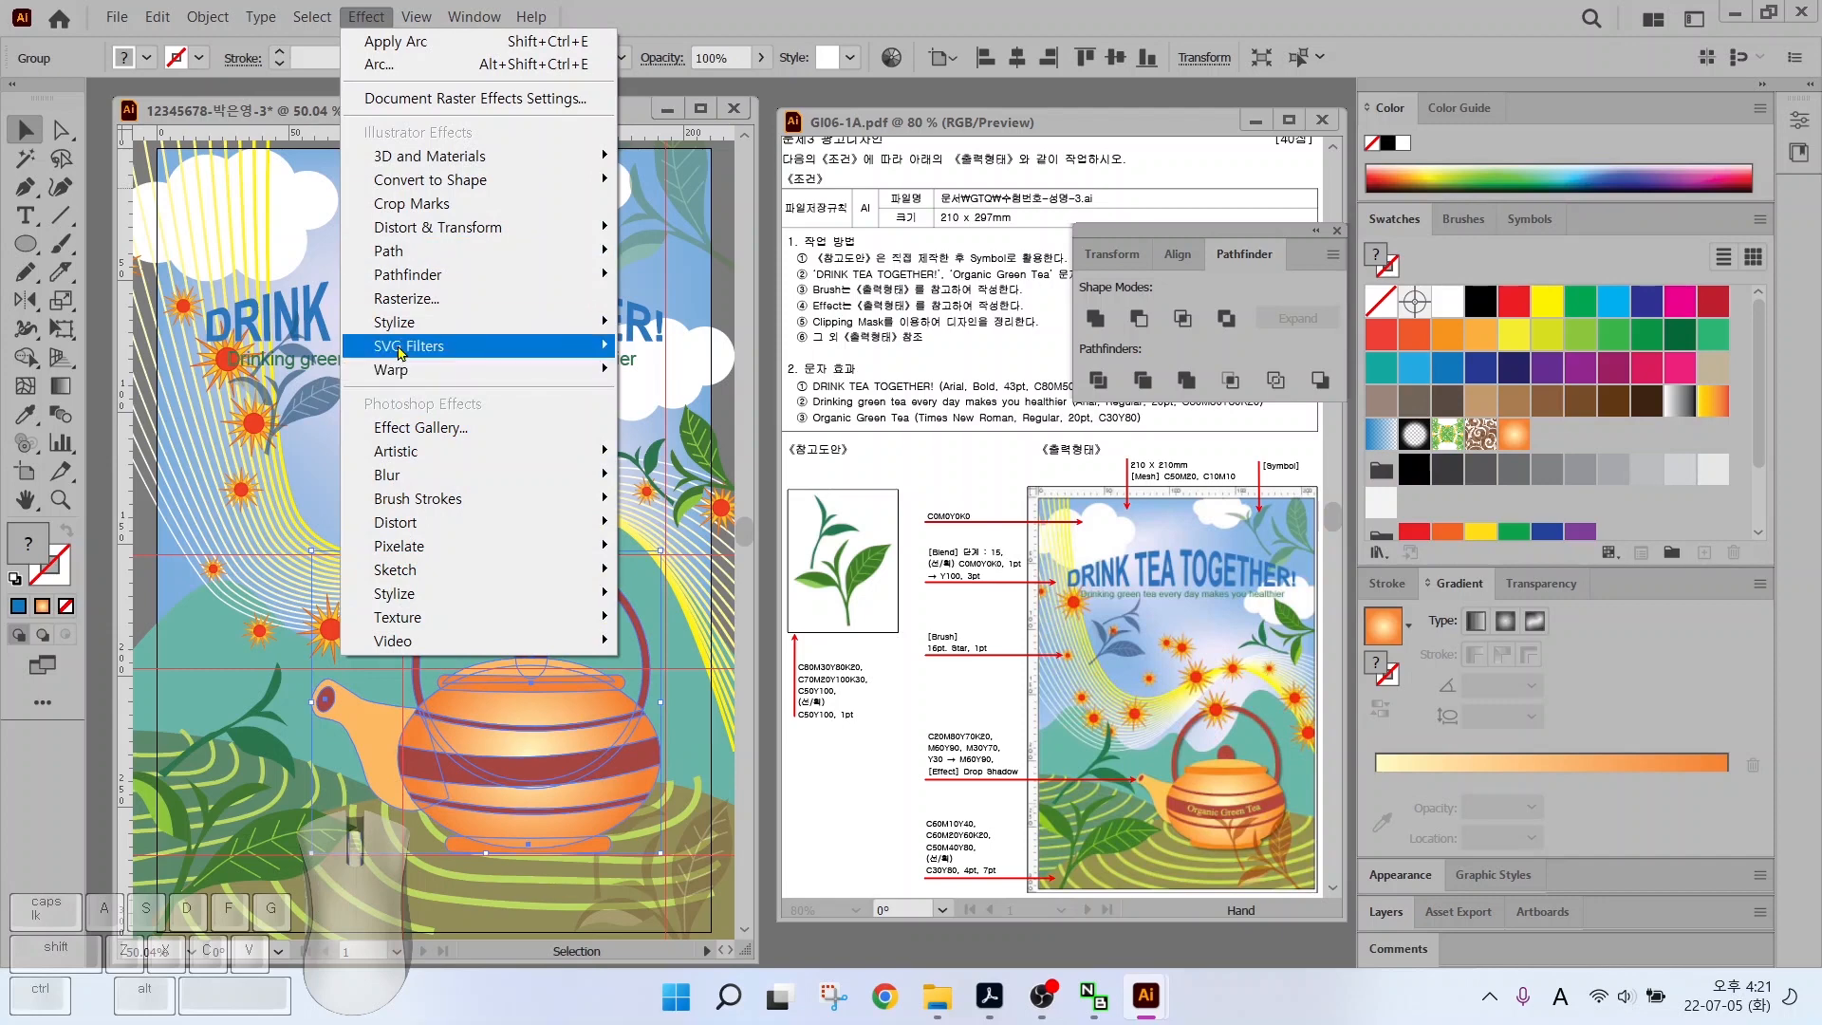
mouse_move(394, 334)
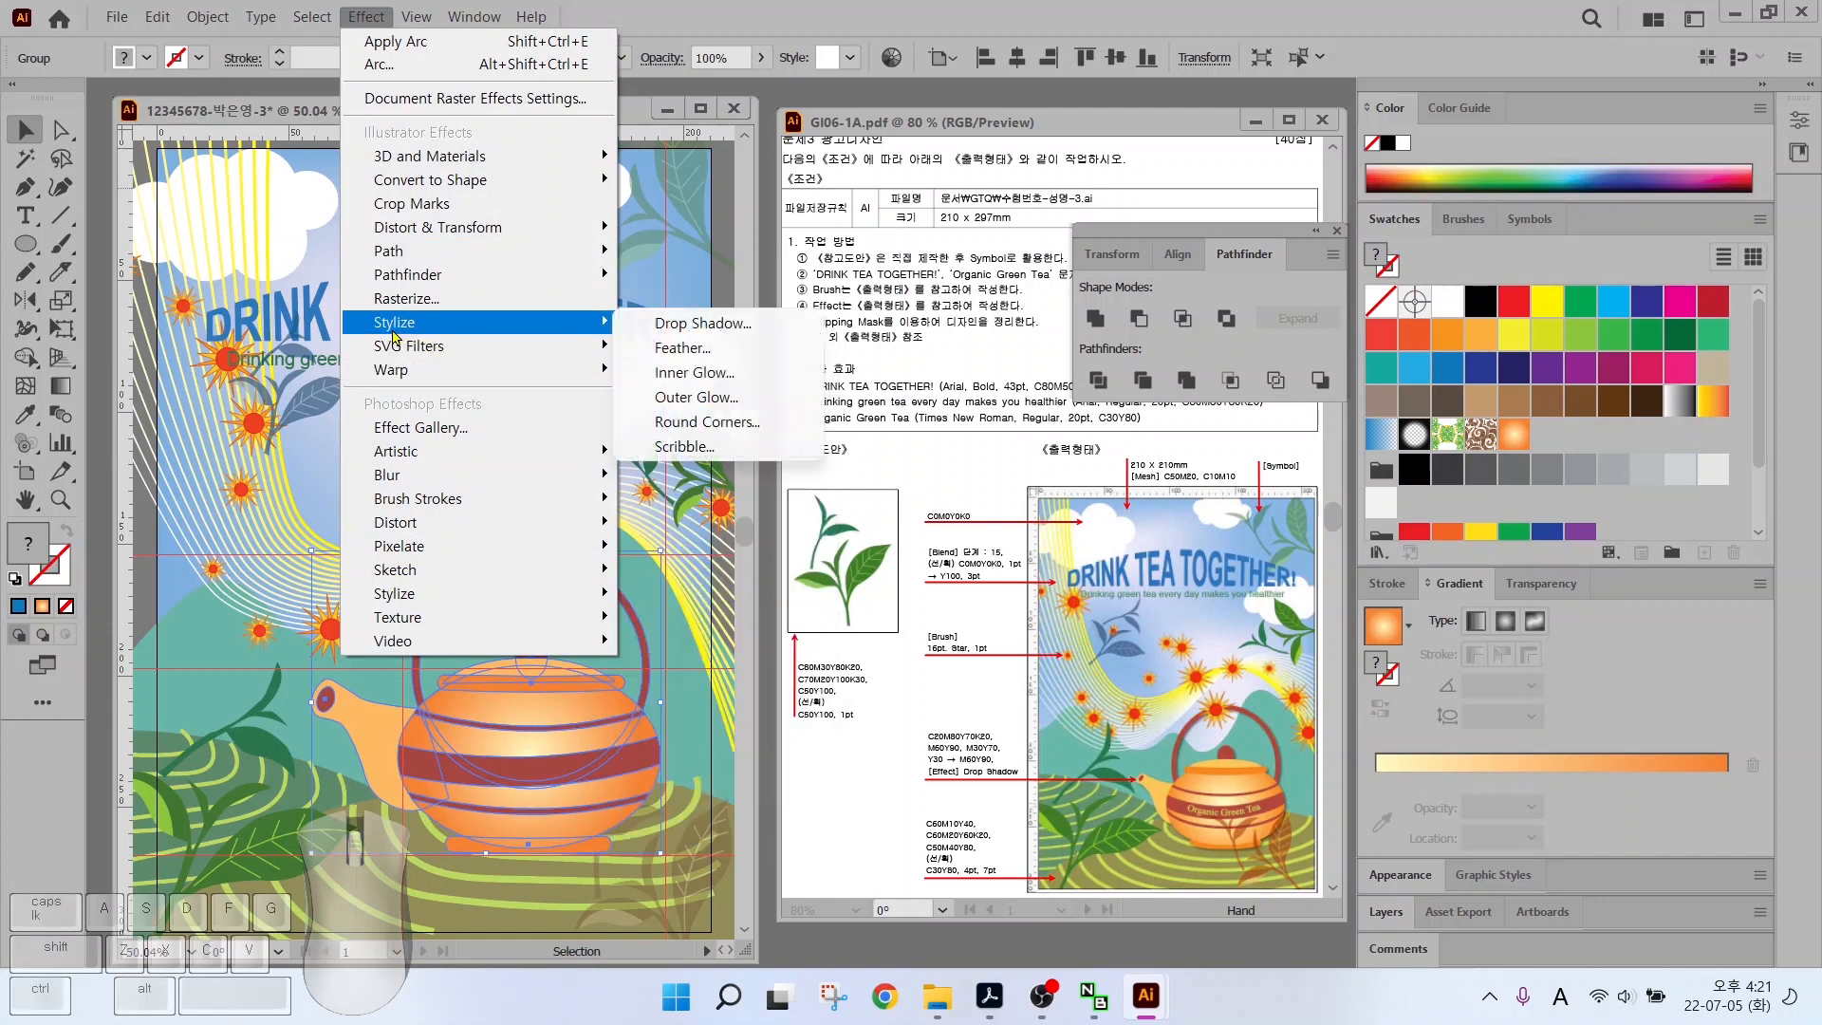
click(697, 324)
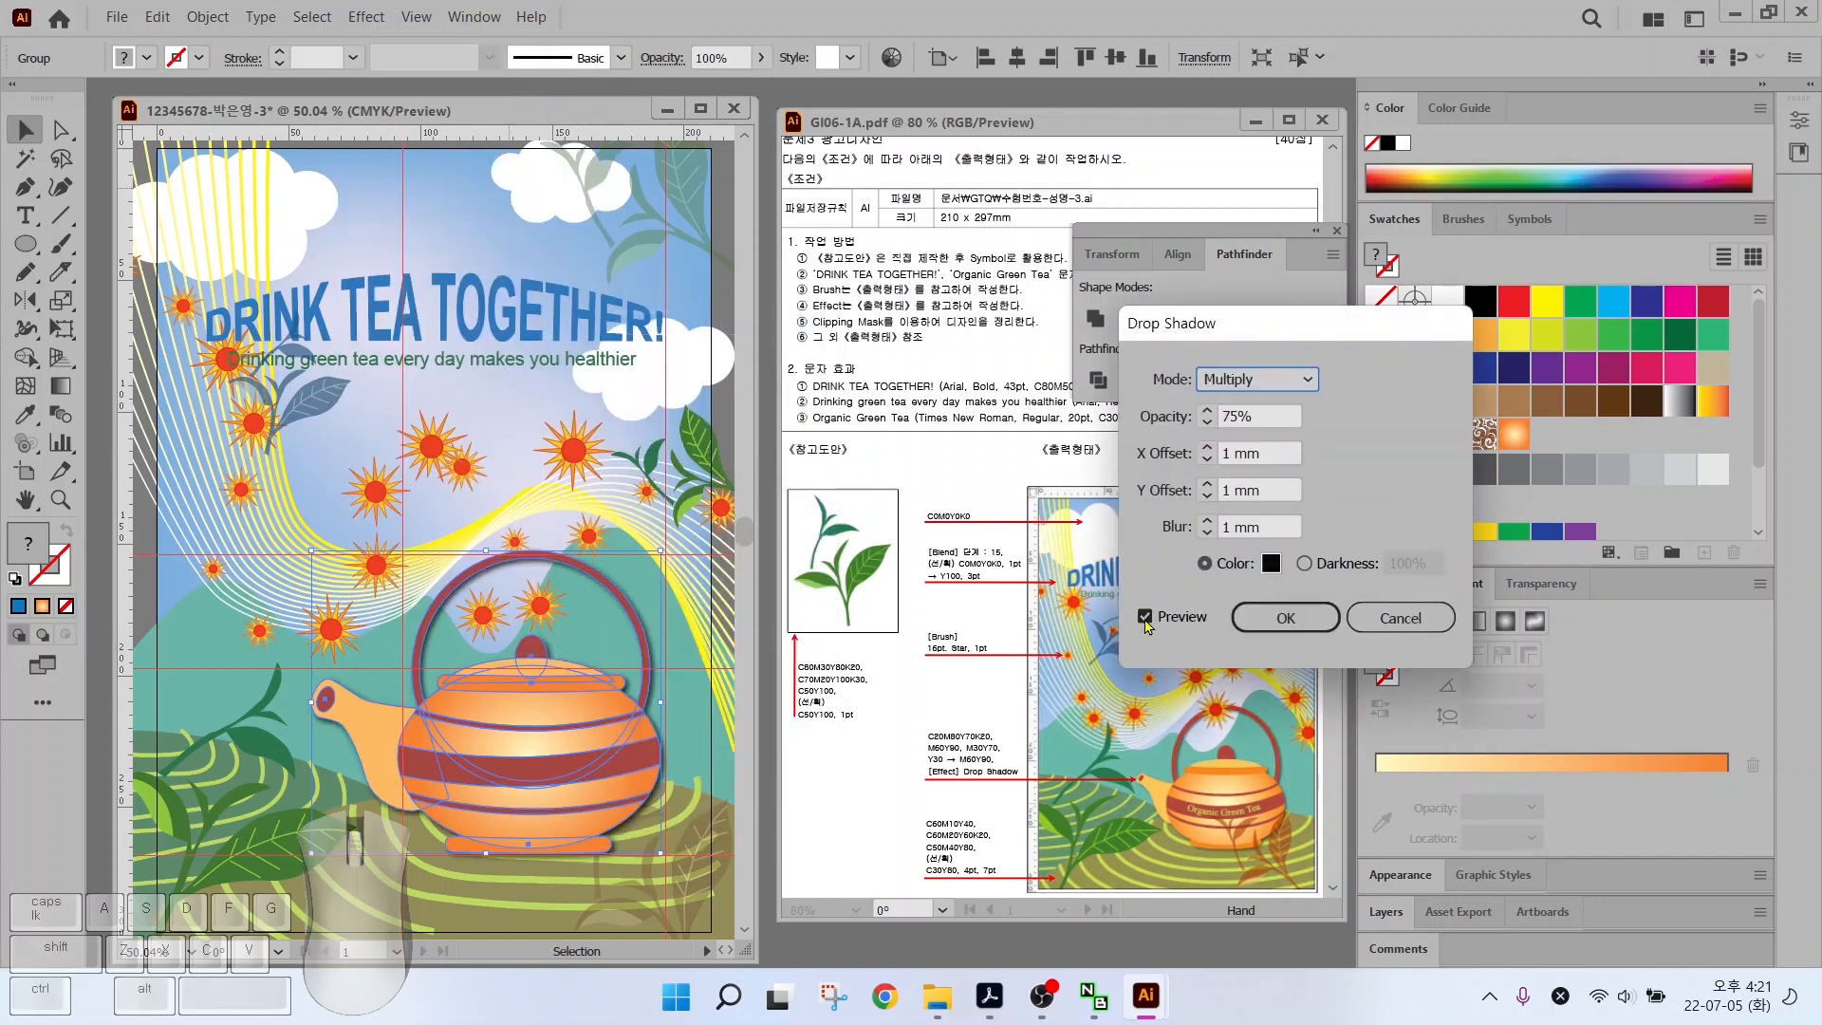
click(1147, 620)
click(1146, 619)
click(1145, 619)
click(1145, 619)
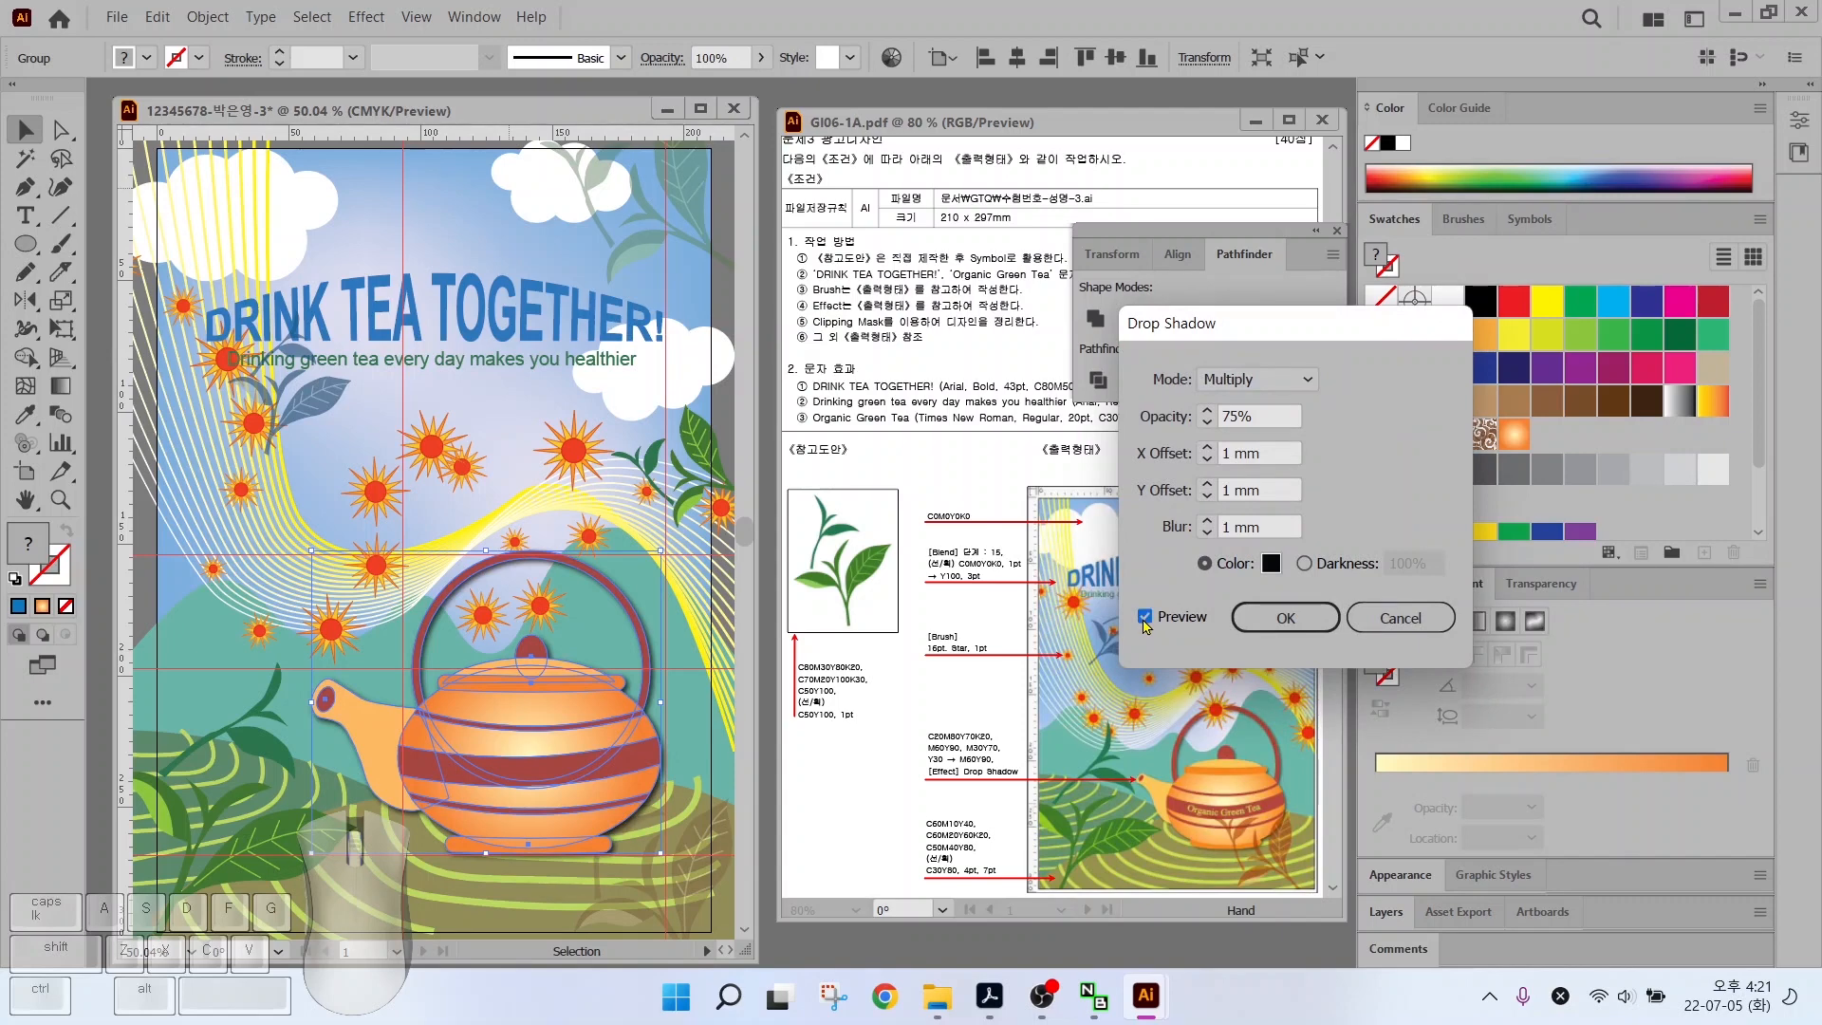
click(1286, 617)
click(426, 677)
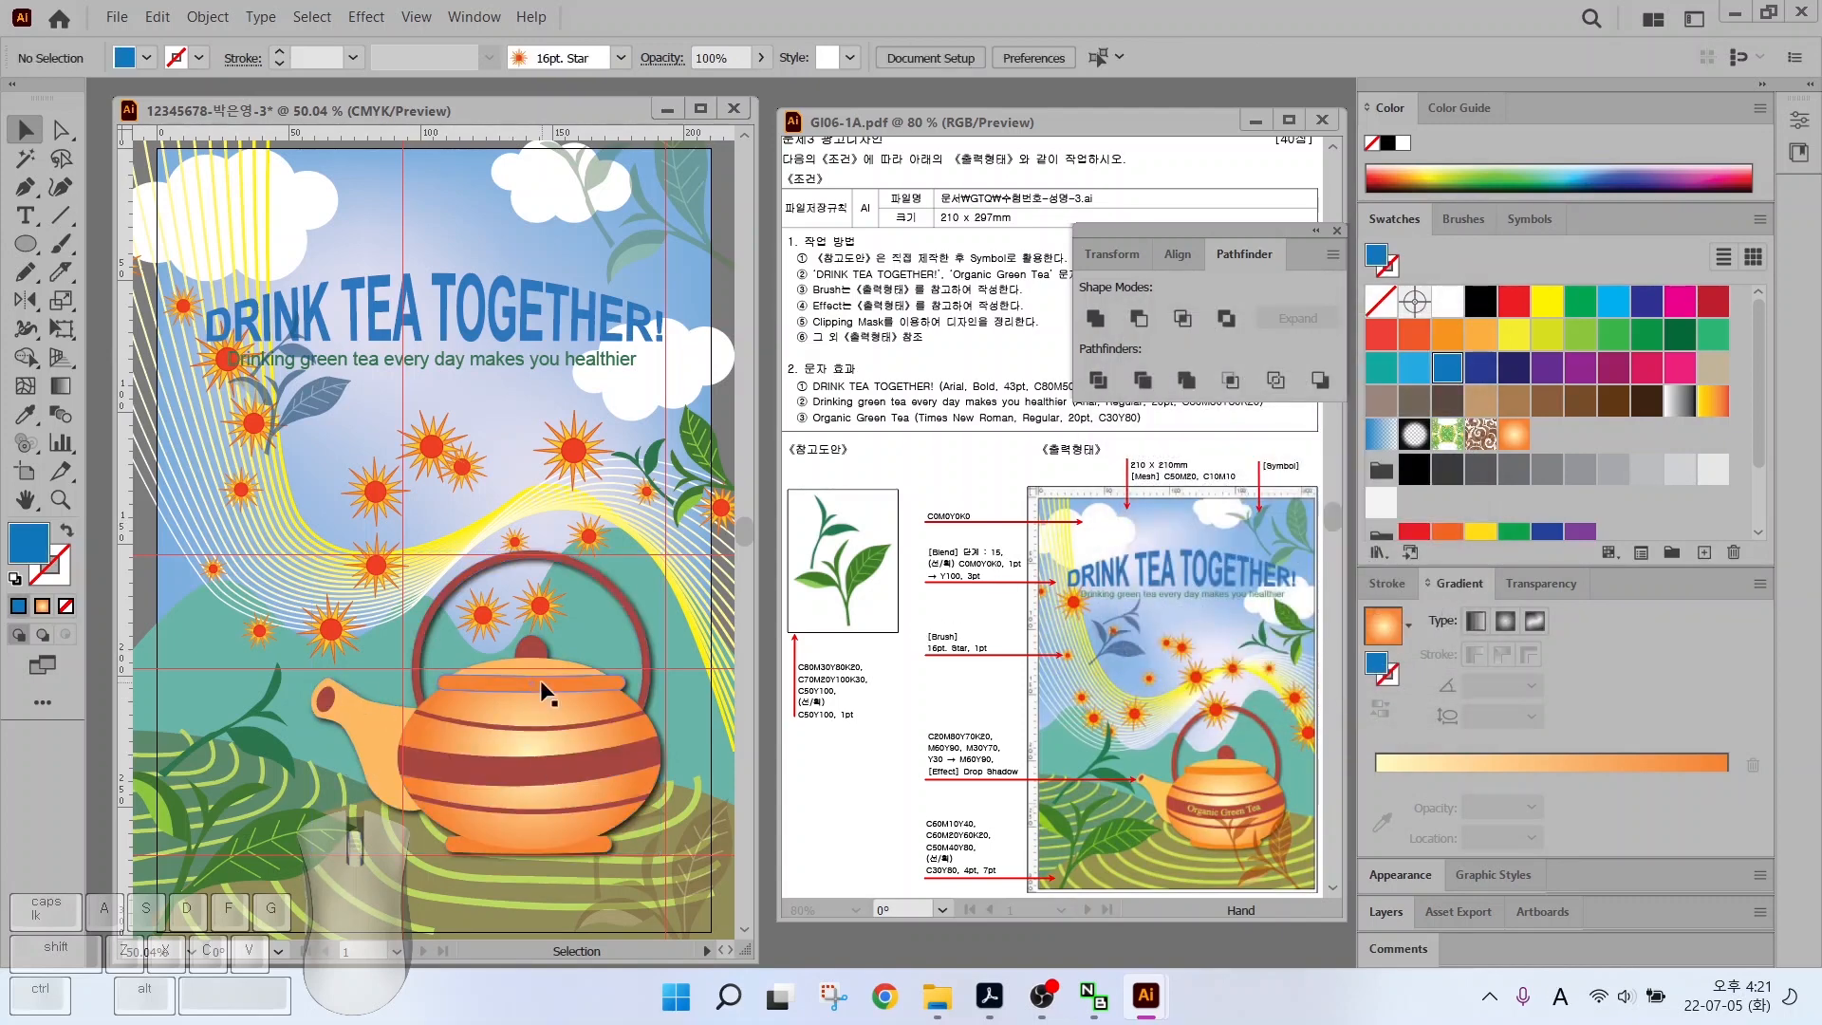
Unlock all the locked artwork with Object > Unlock All
click(202, 19)
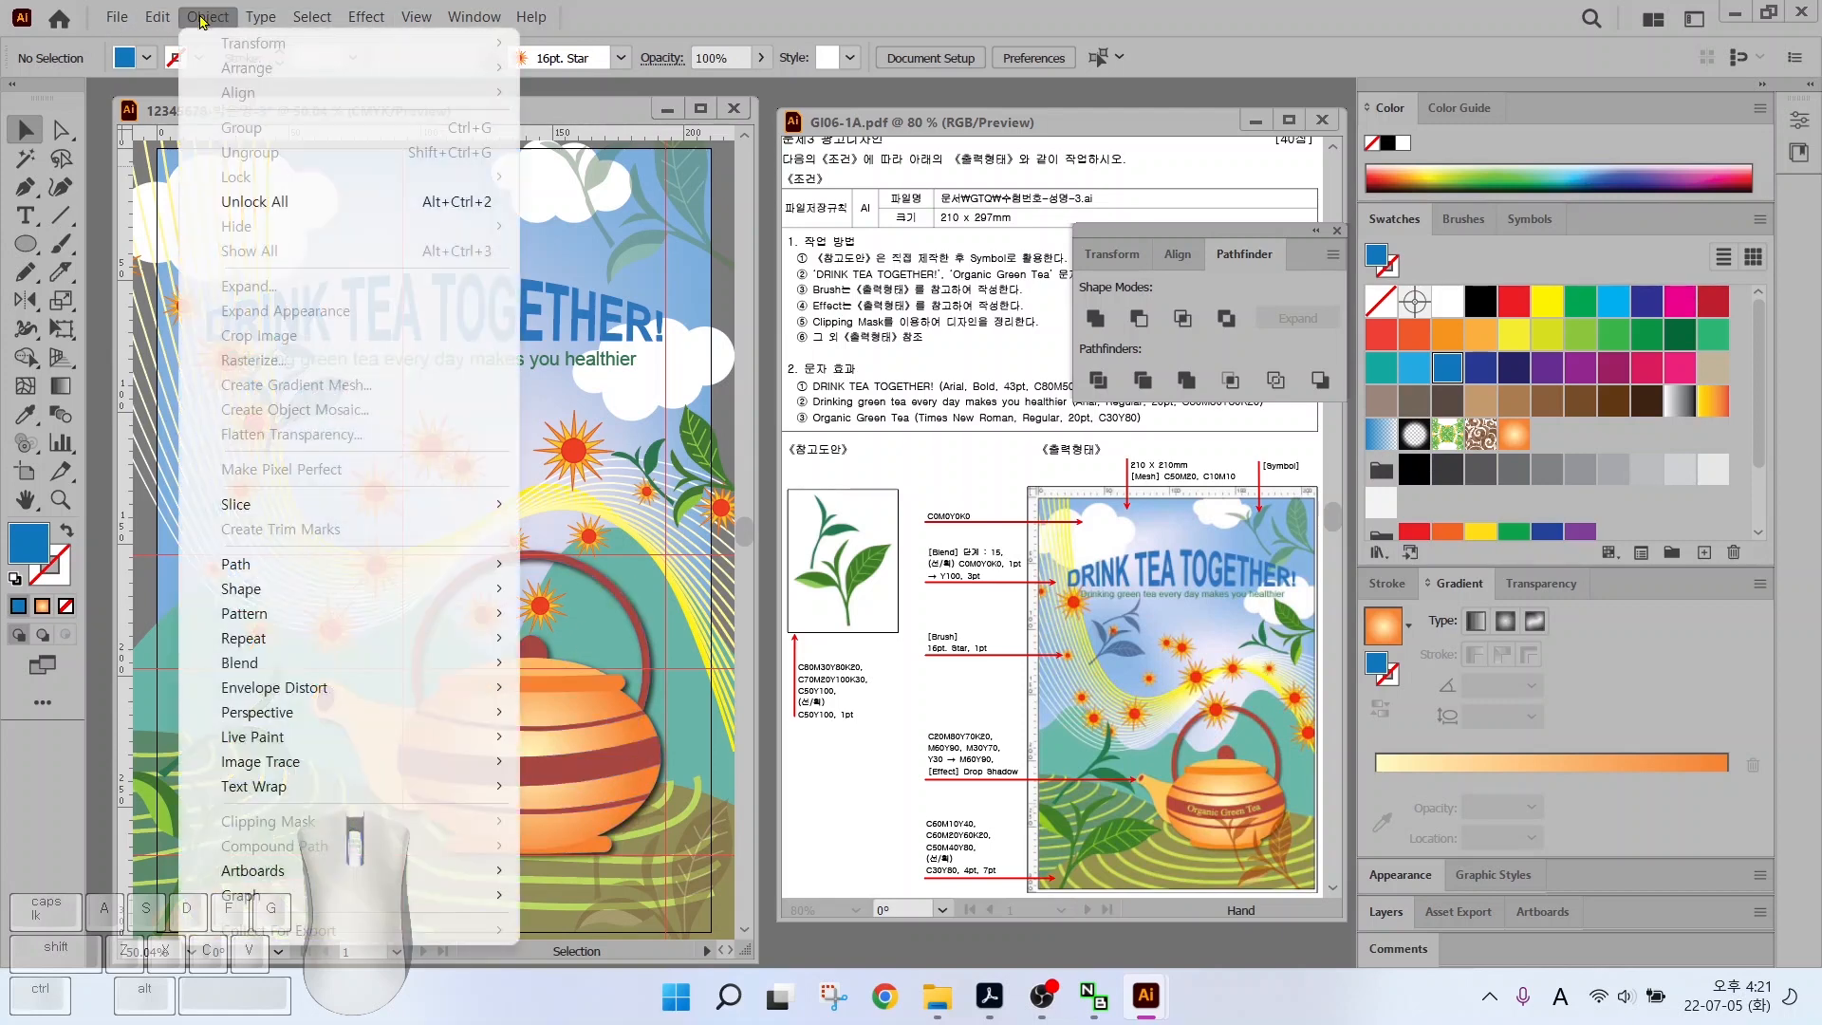
click(249, 202)
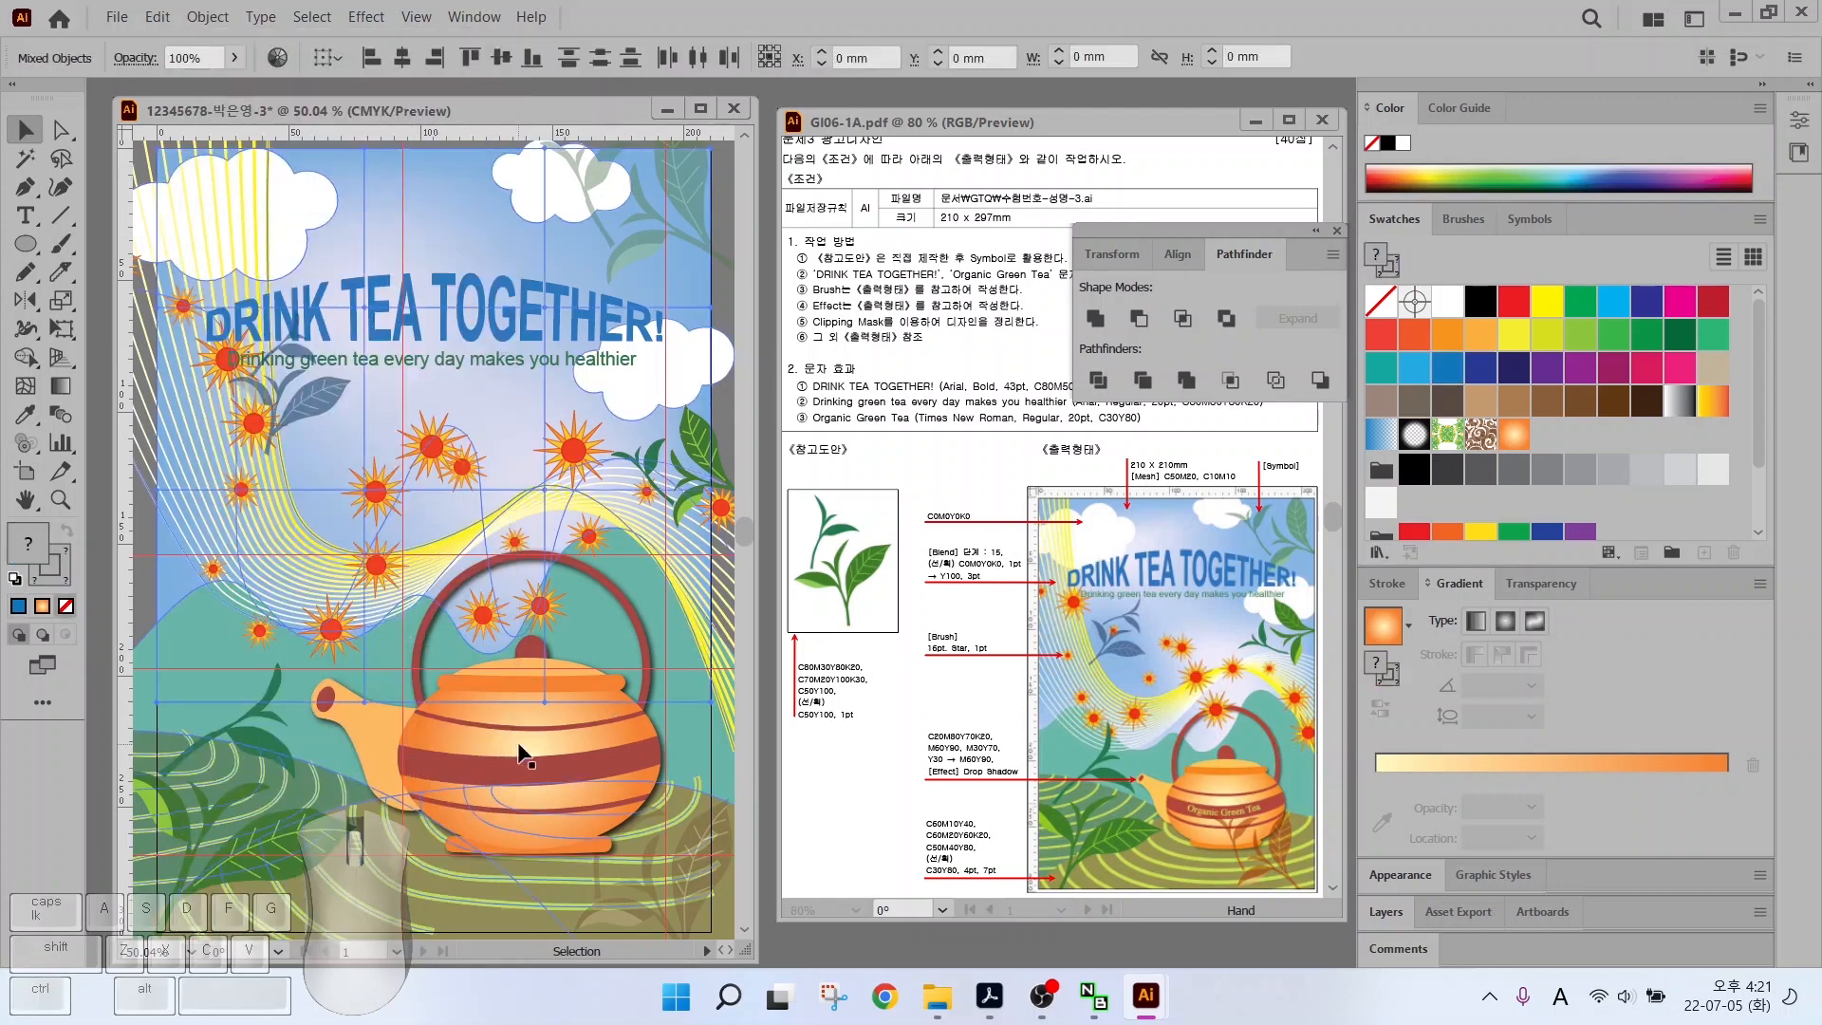
scroll(387, 770, down, 1)
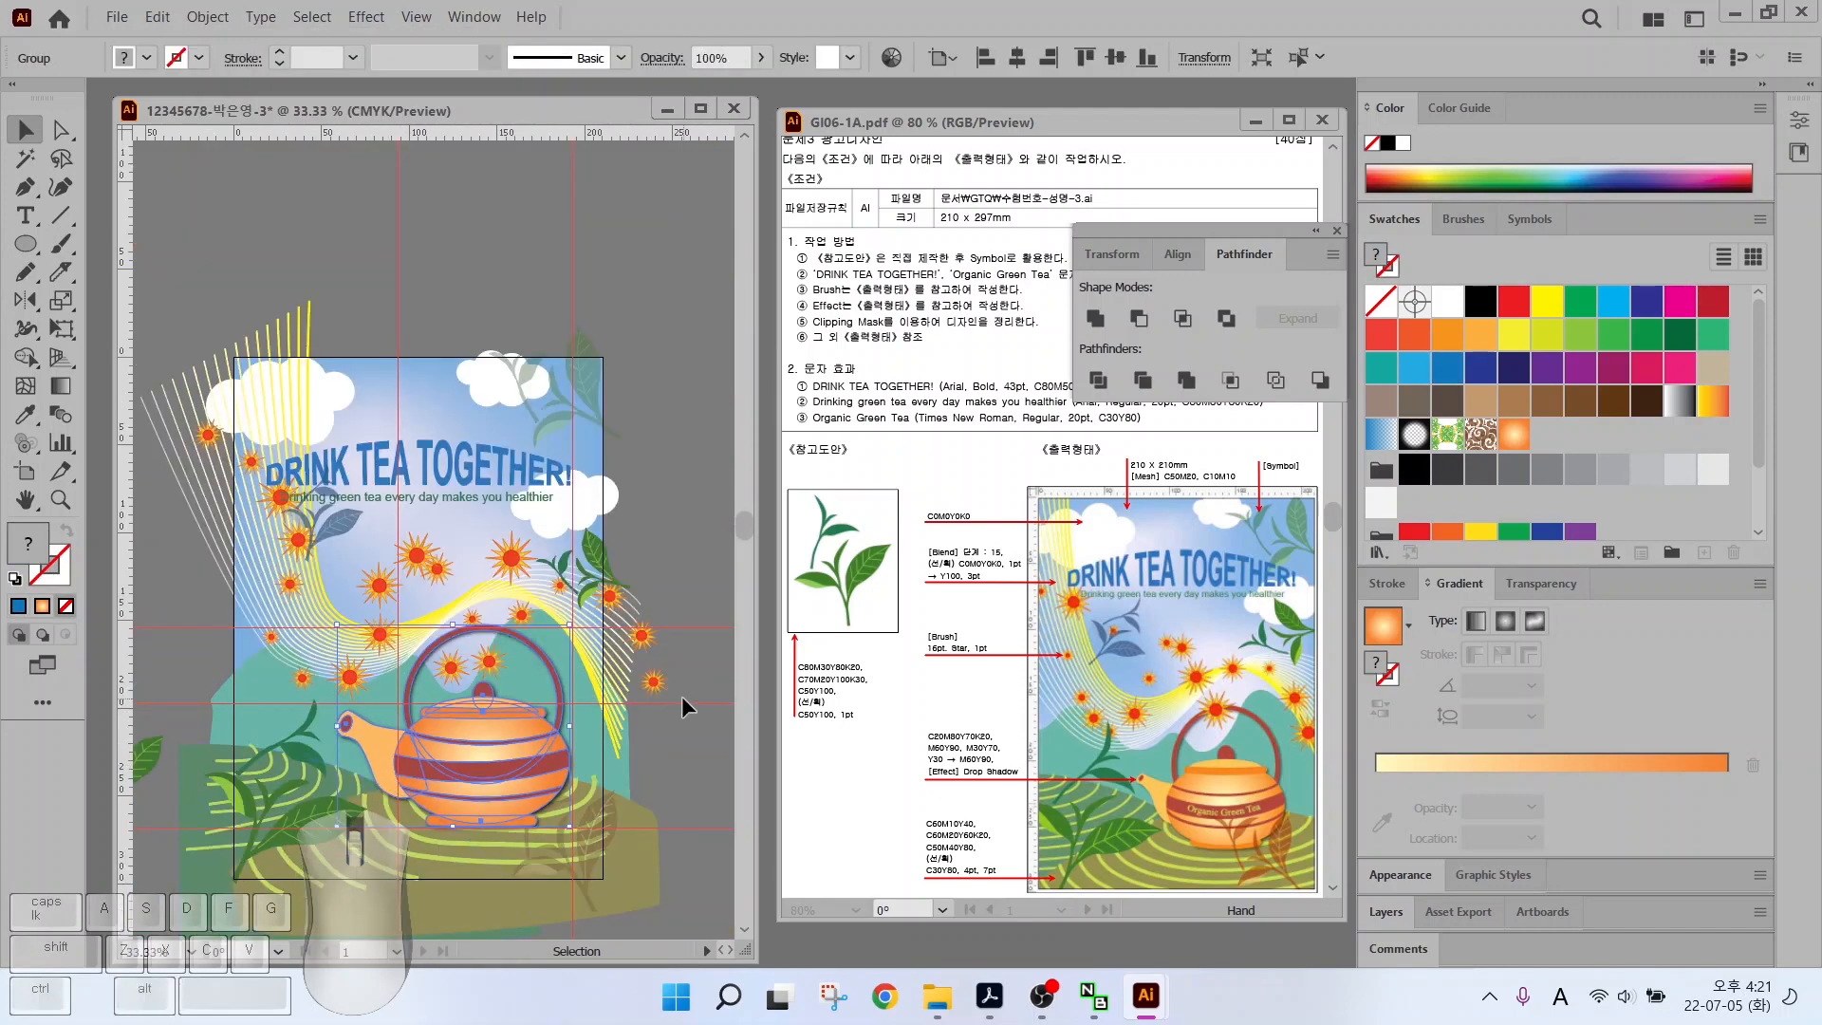
Bring the tea-leaf symbol set to the front with Arrange > Bring to Front
click(601, 564)
click(583, 343)
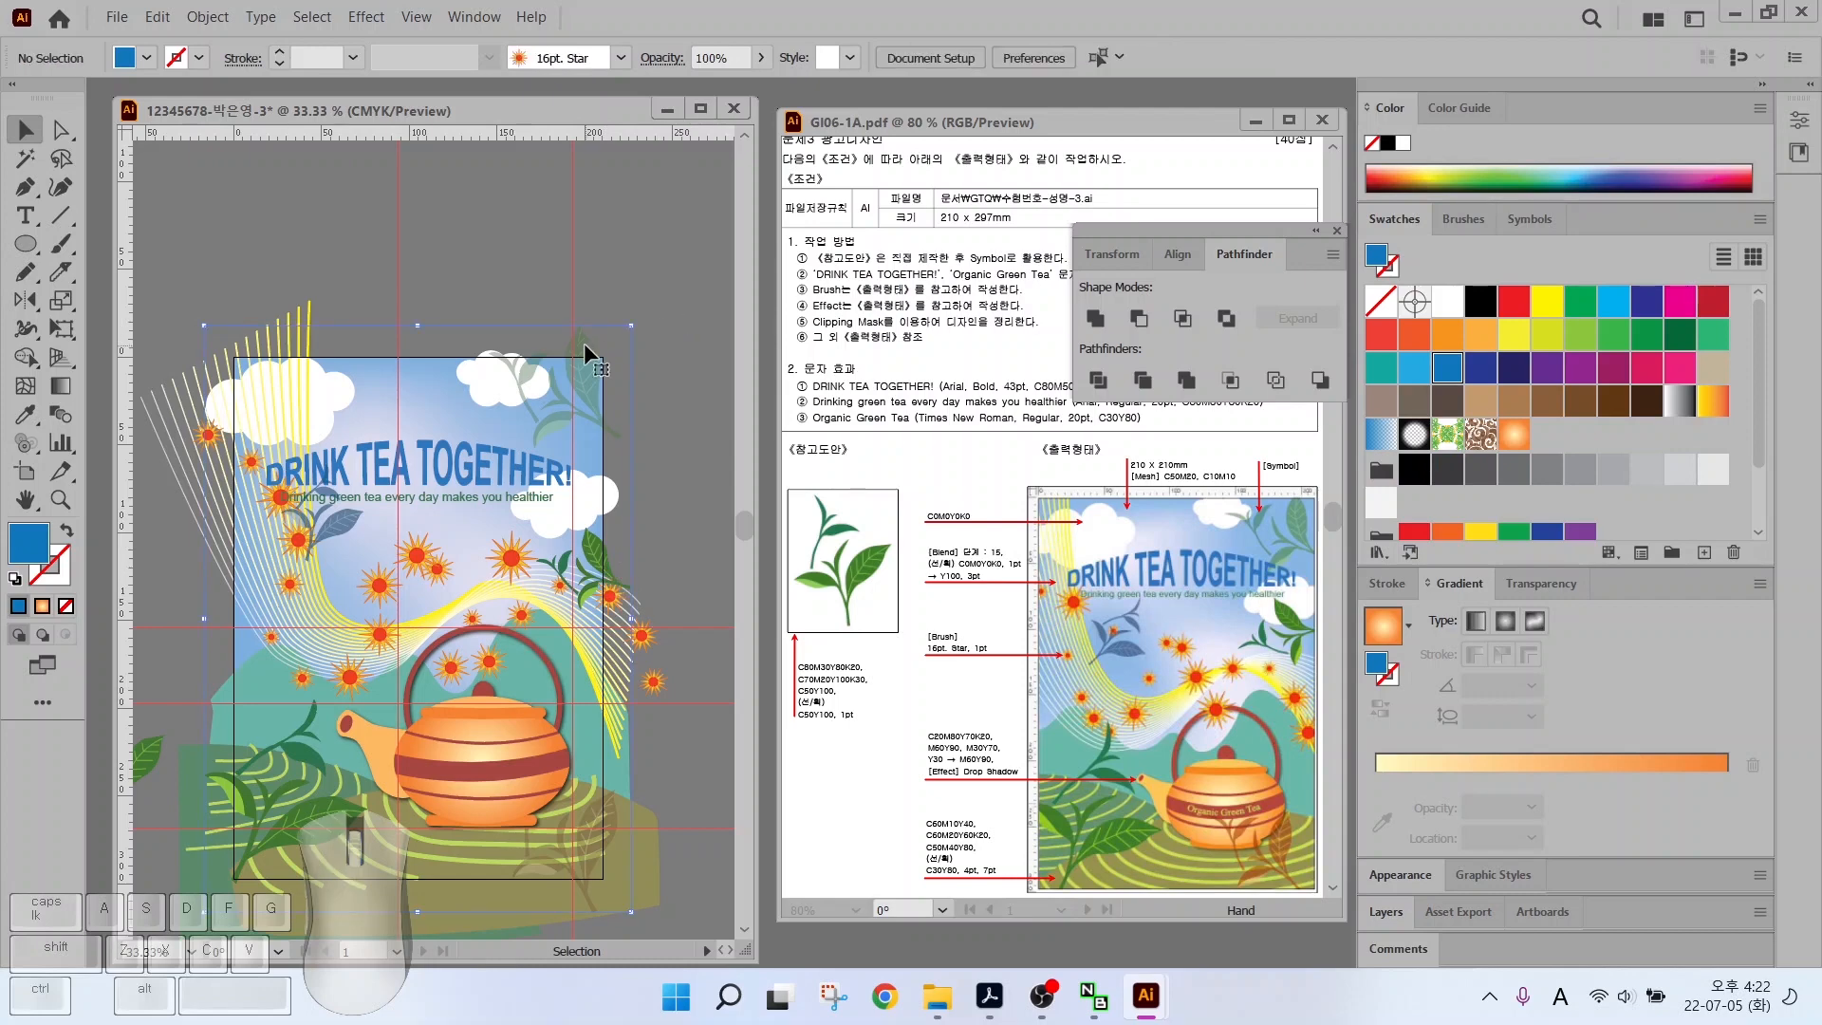
right_click(584, 343)
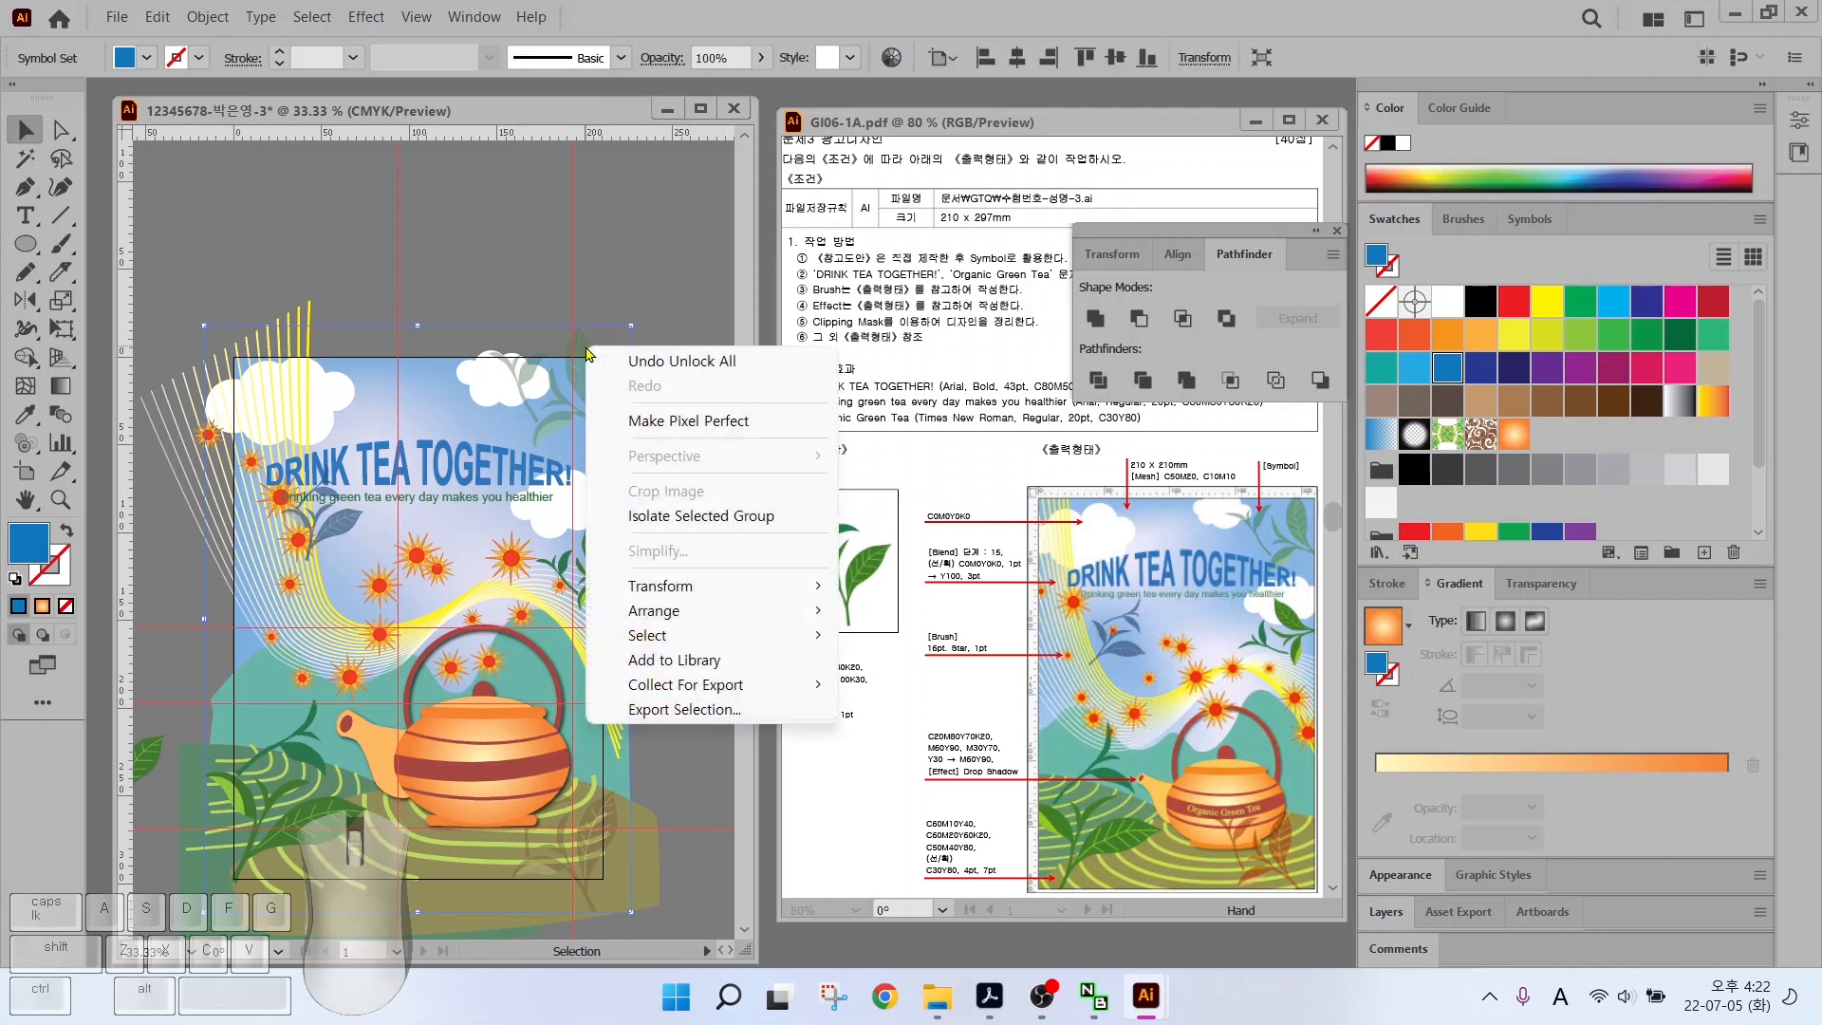
mouse_move(689, 610)
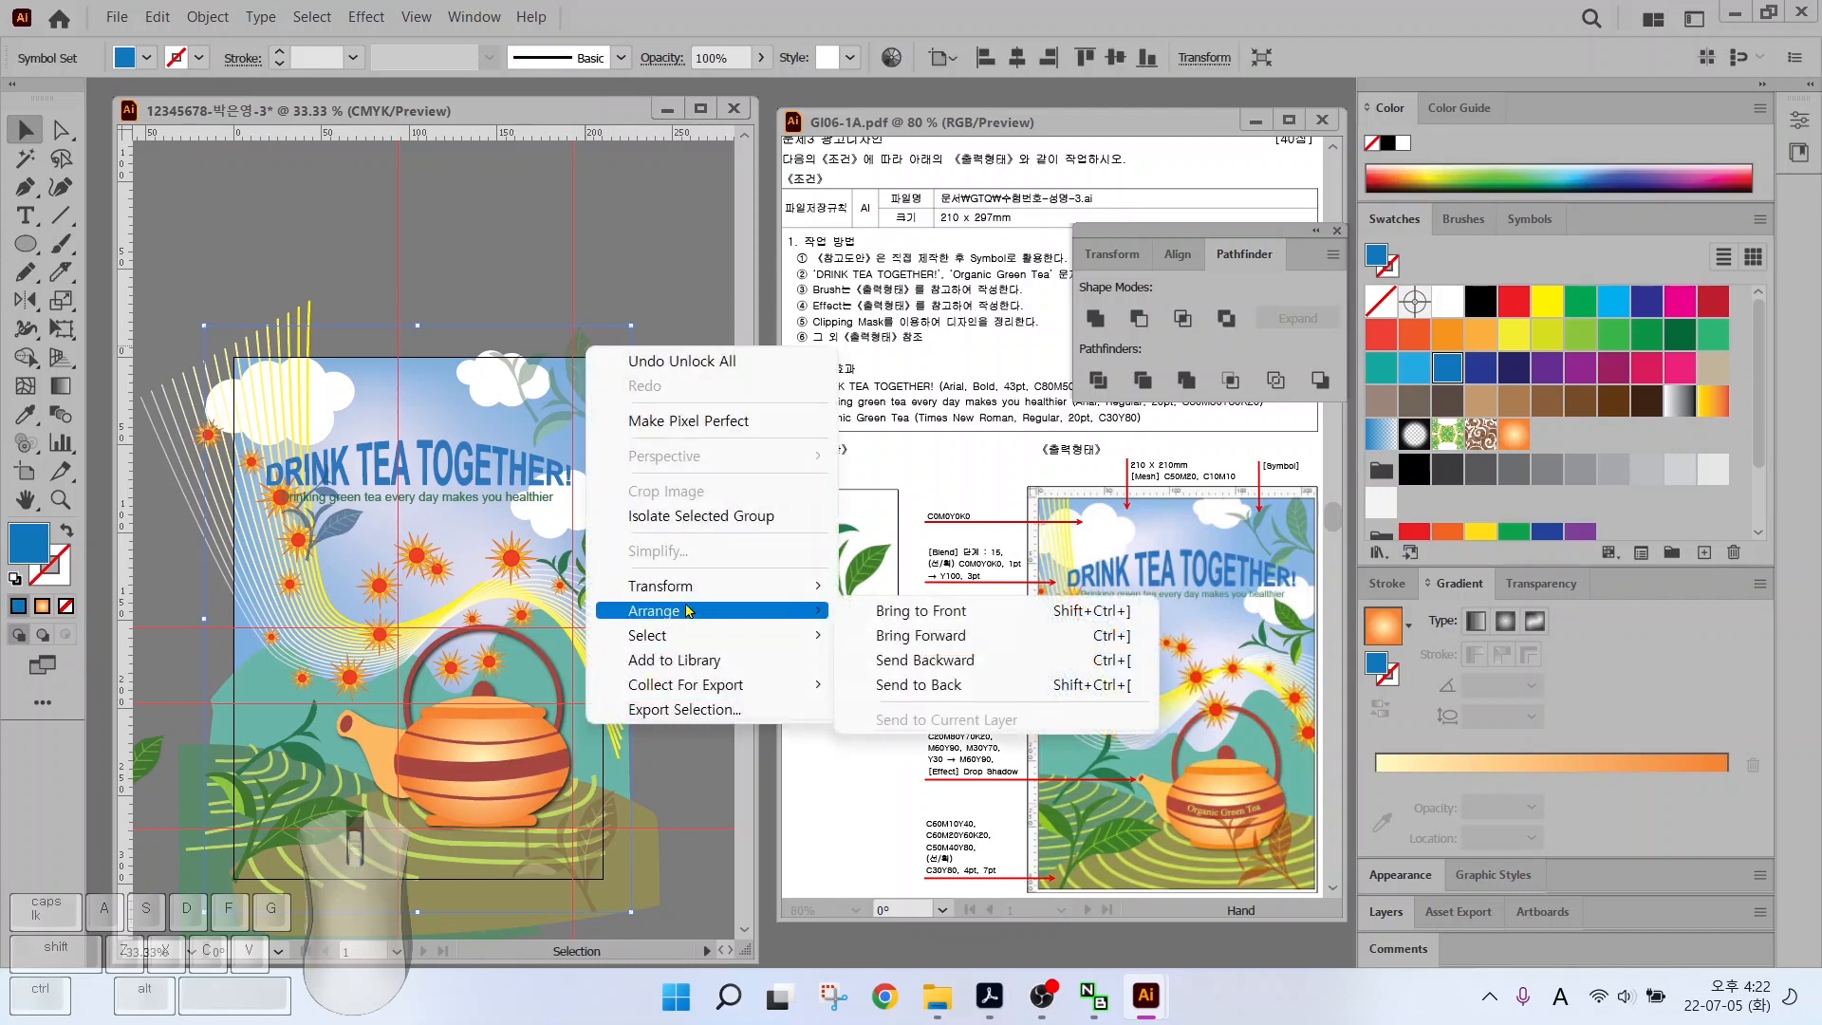
click(968, 612)
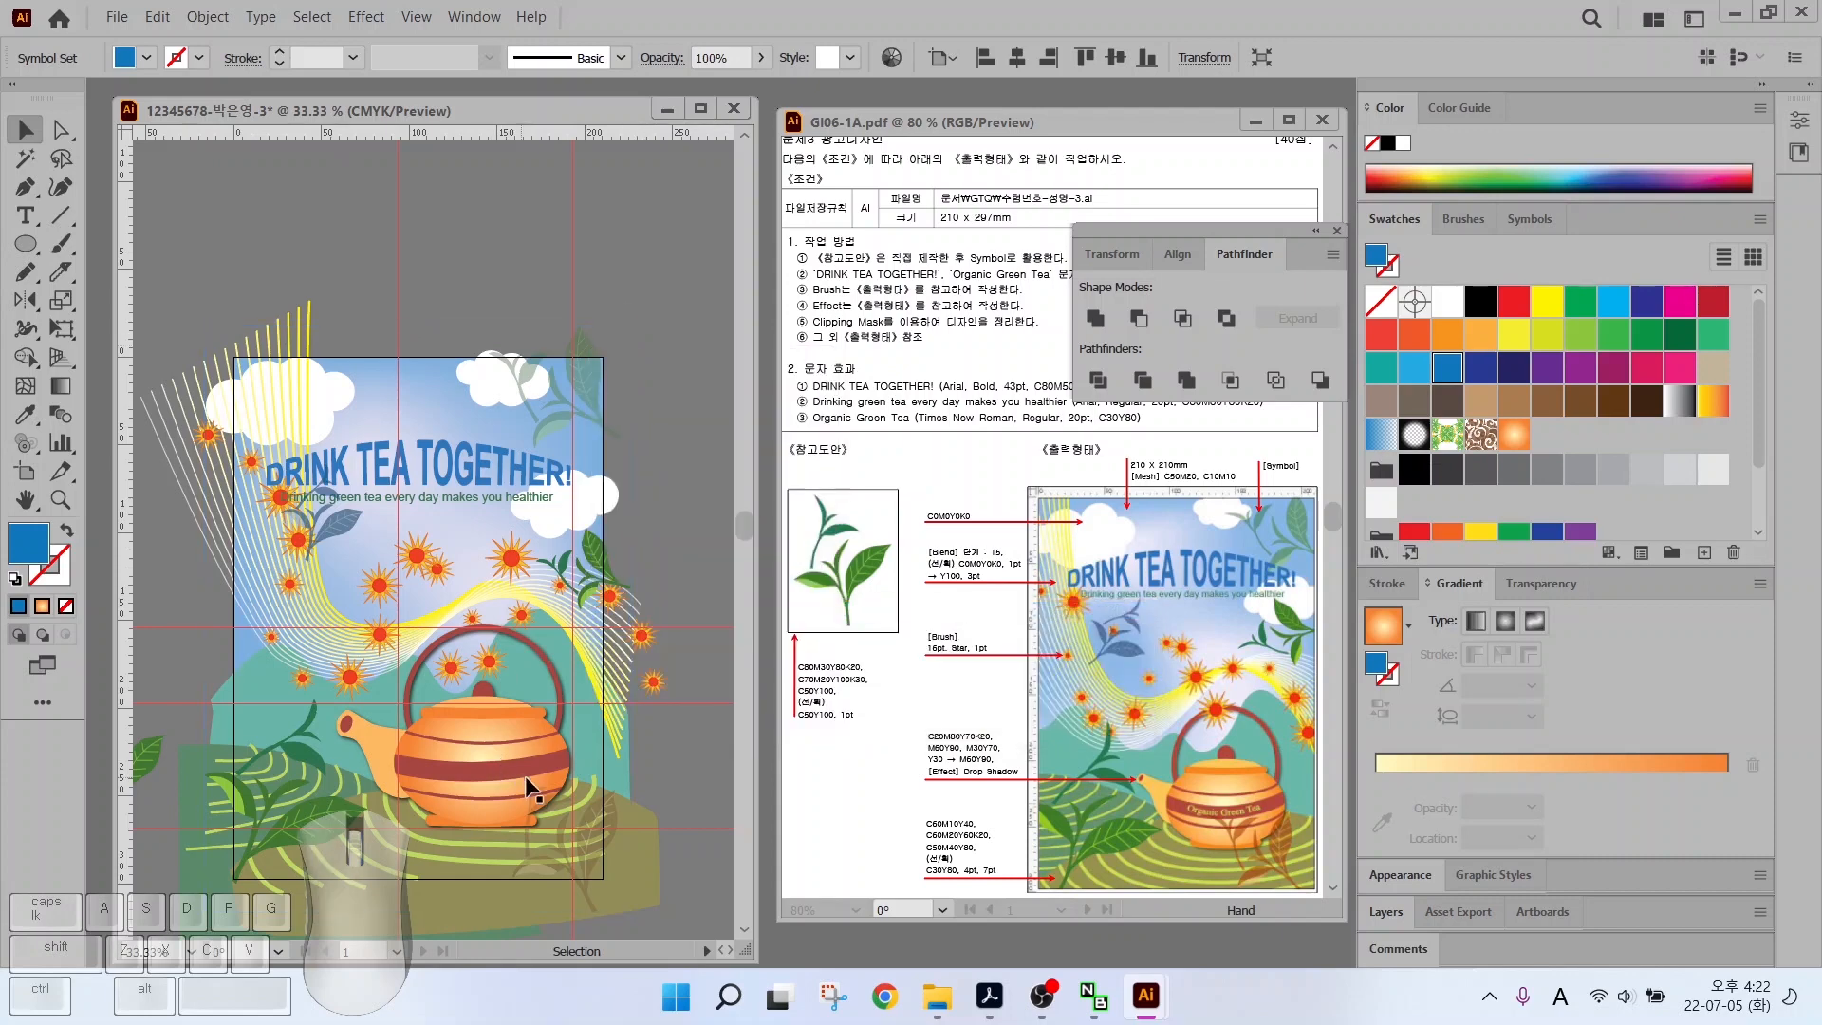
key(ctrl+shift+a)
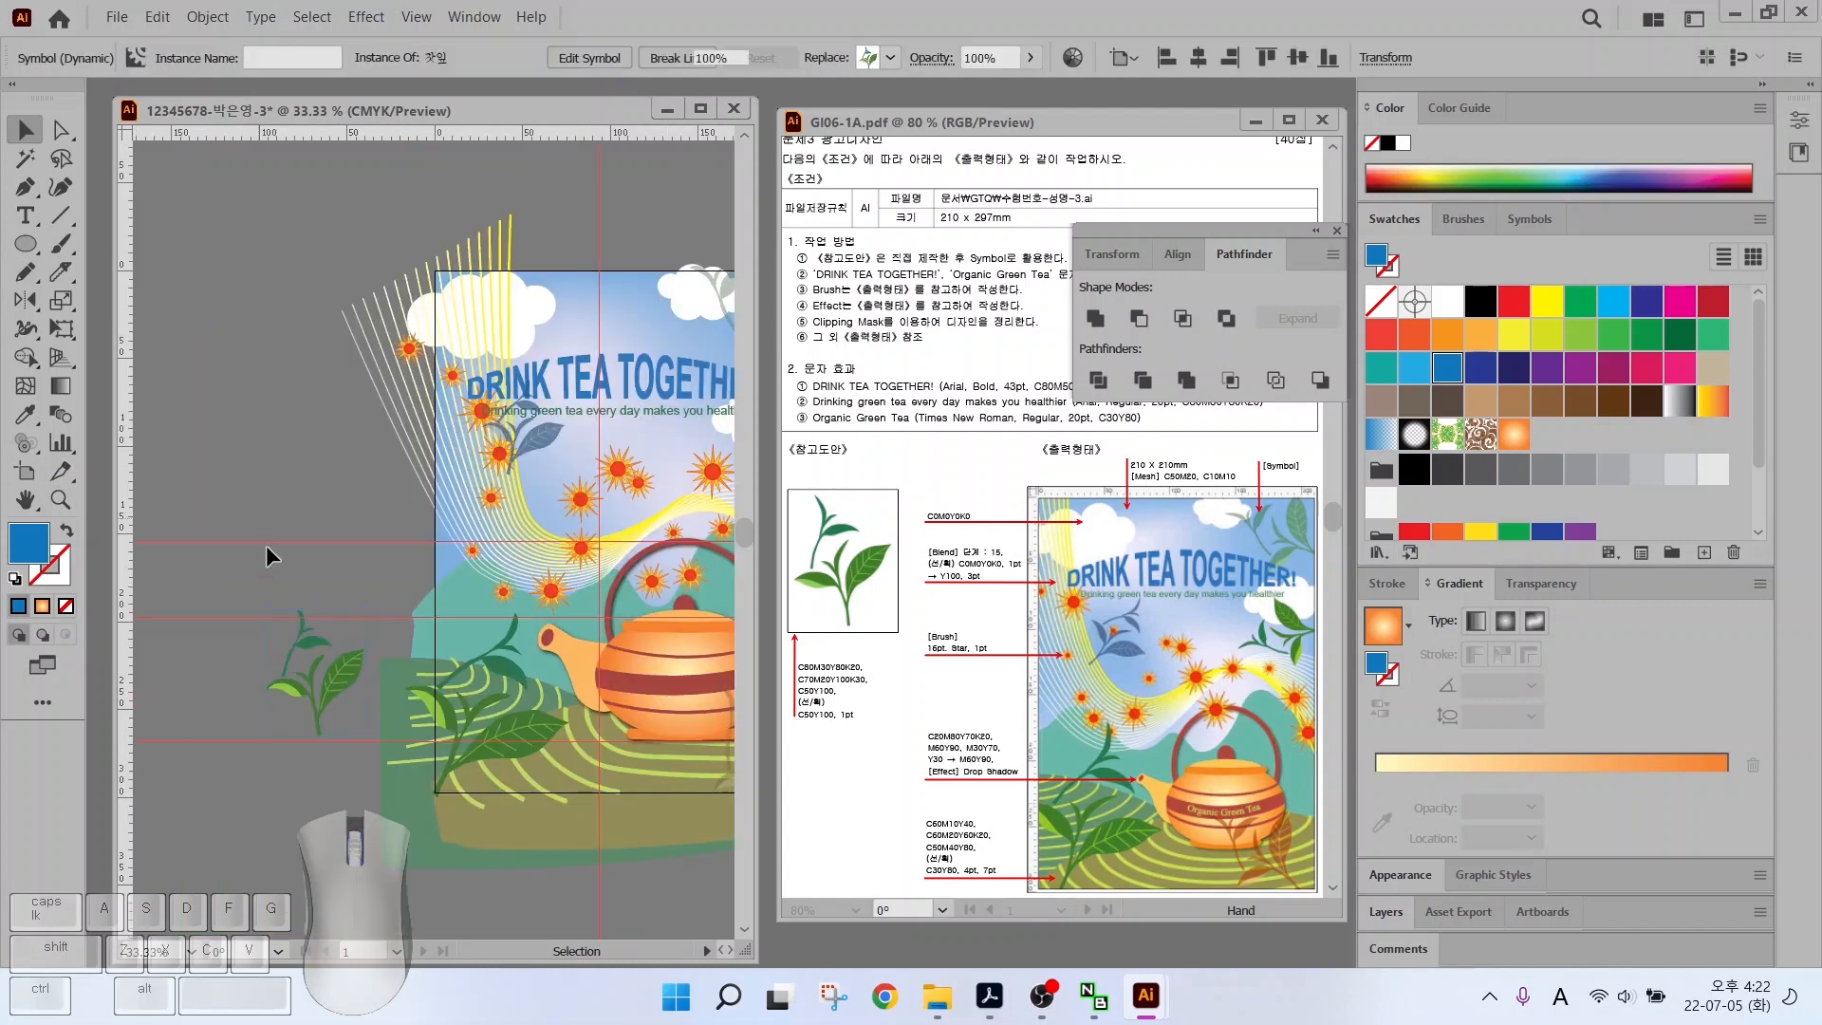
Check the left leaf symbol, then pan to recentre the whole poster
click(266, 544)
click(321, 689)
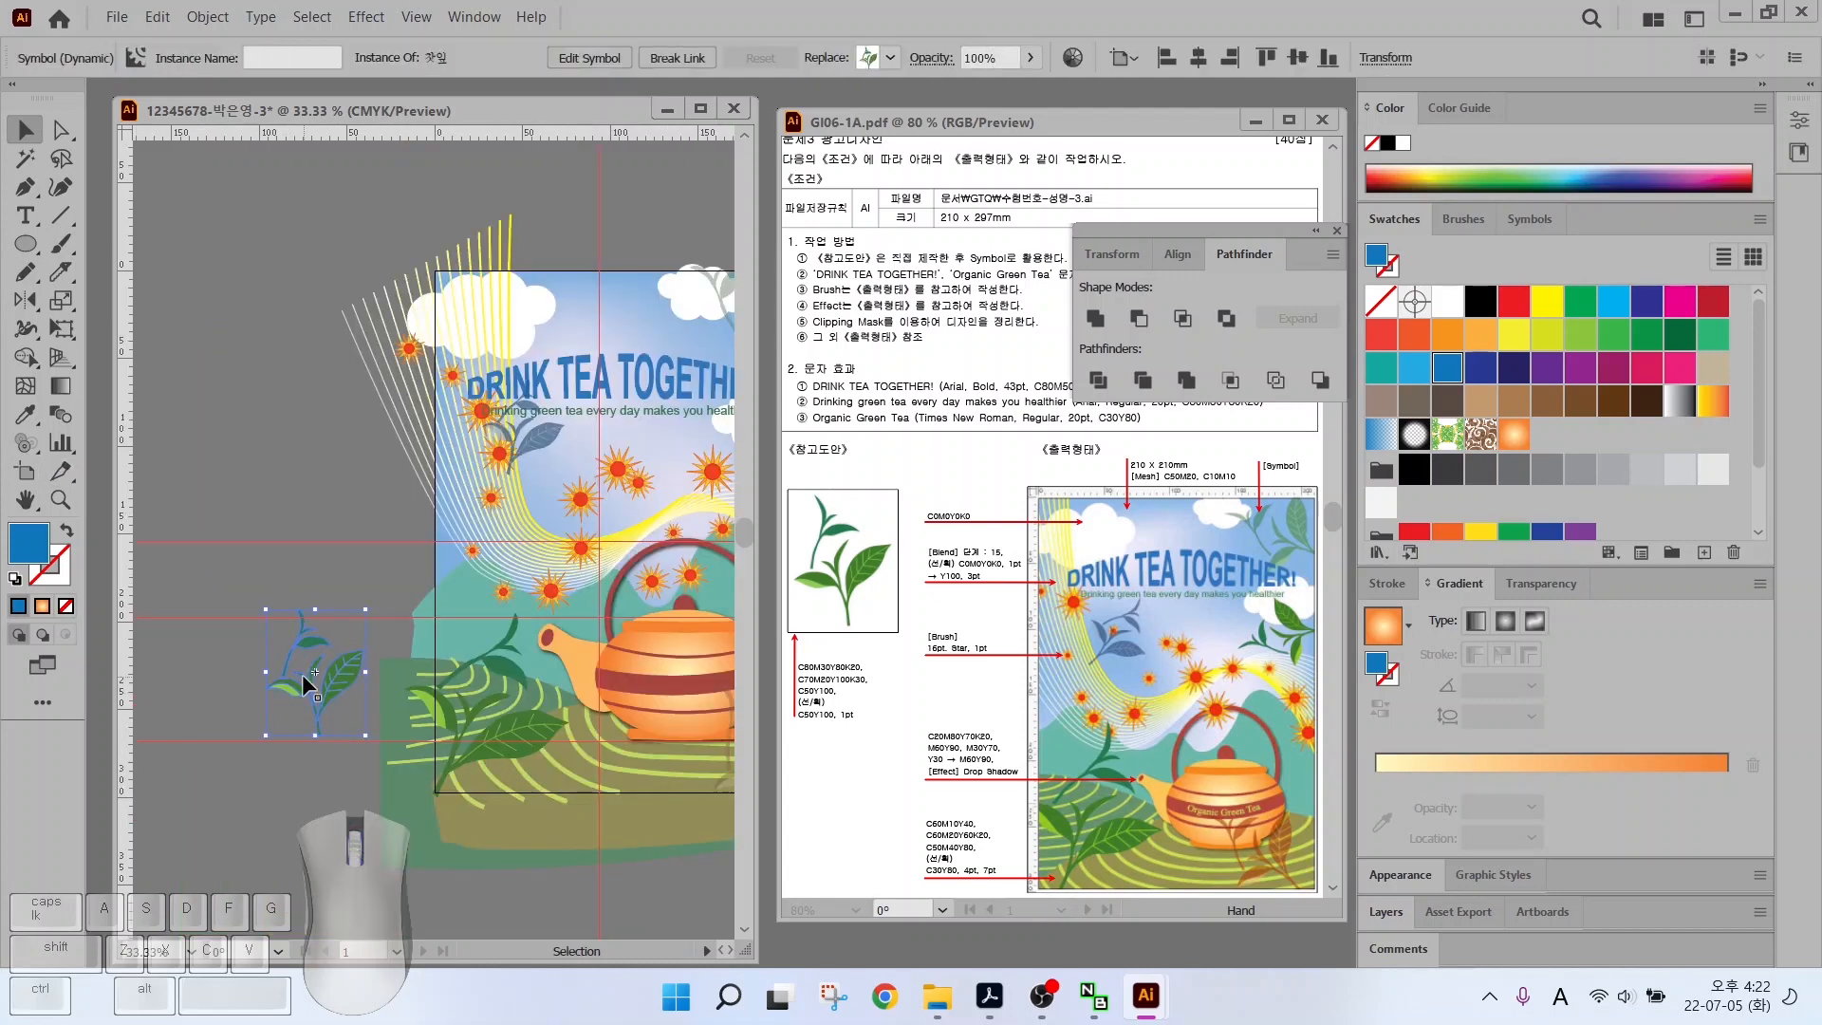
key(ctrl+shift+a)
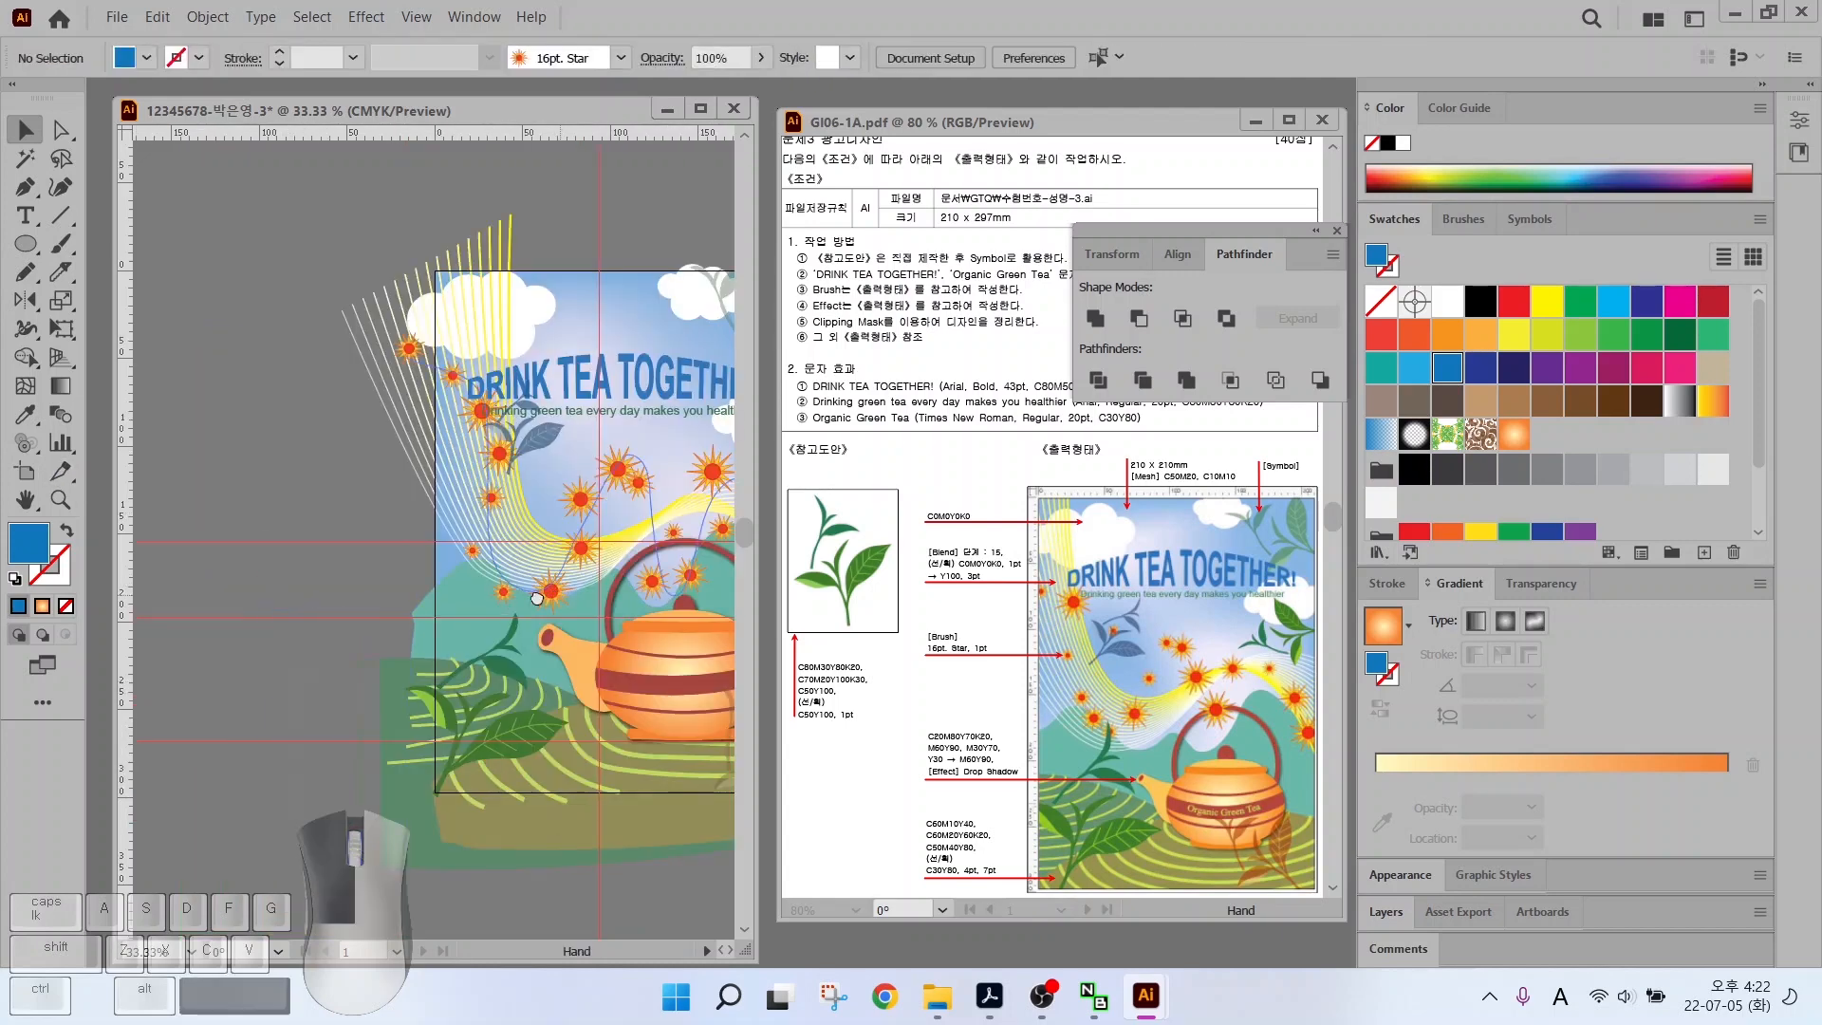
drag(458, 629, 256, 632)
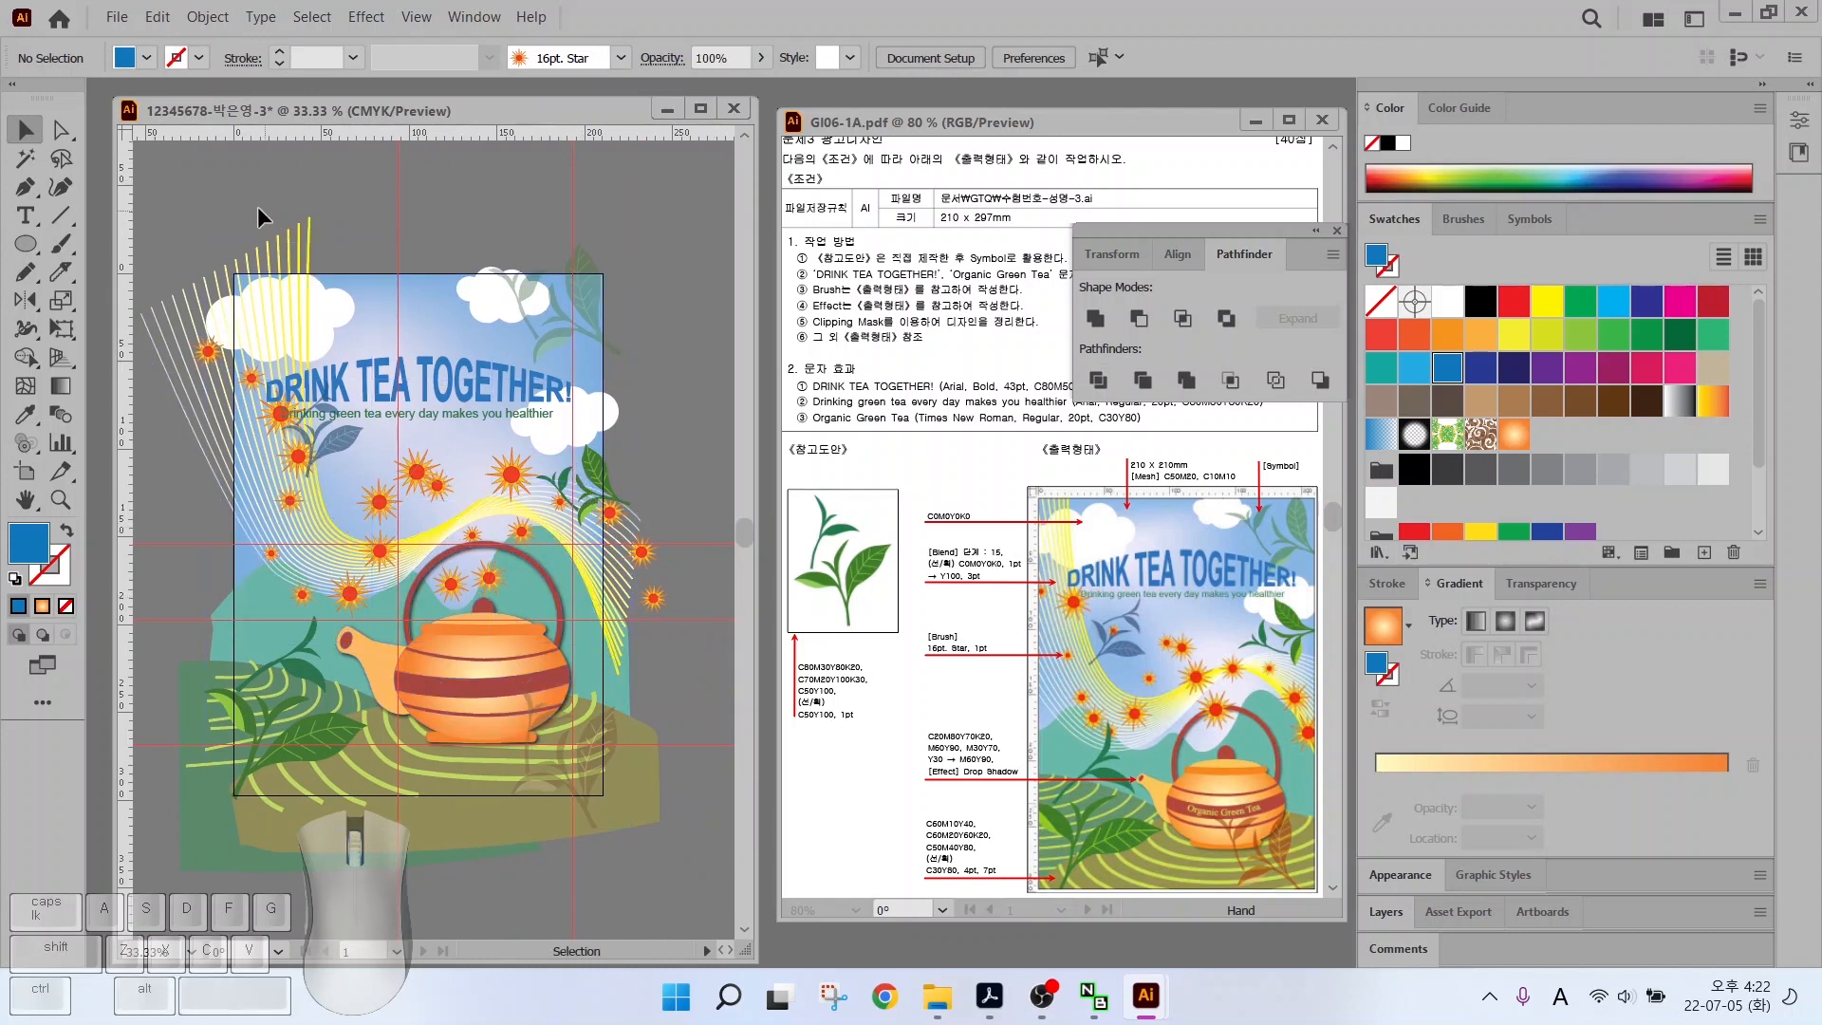
drag(371, 520, 385, 494)
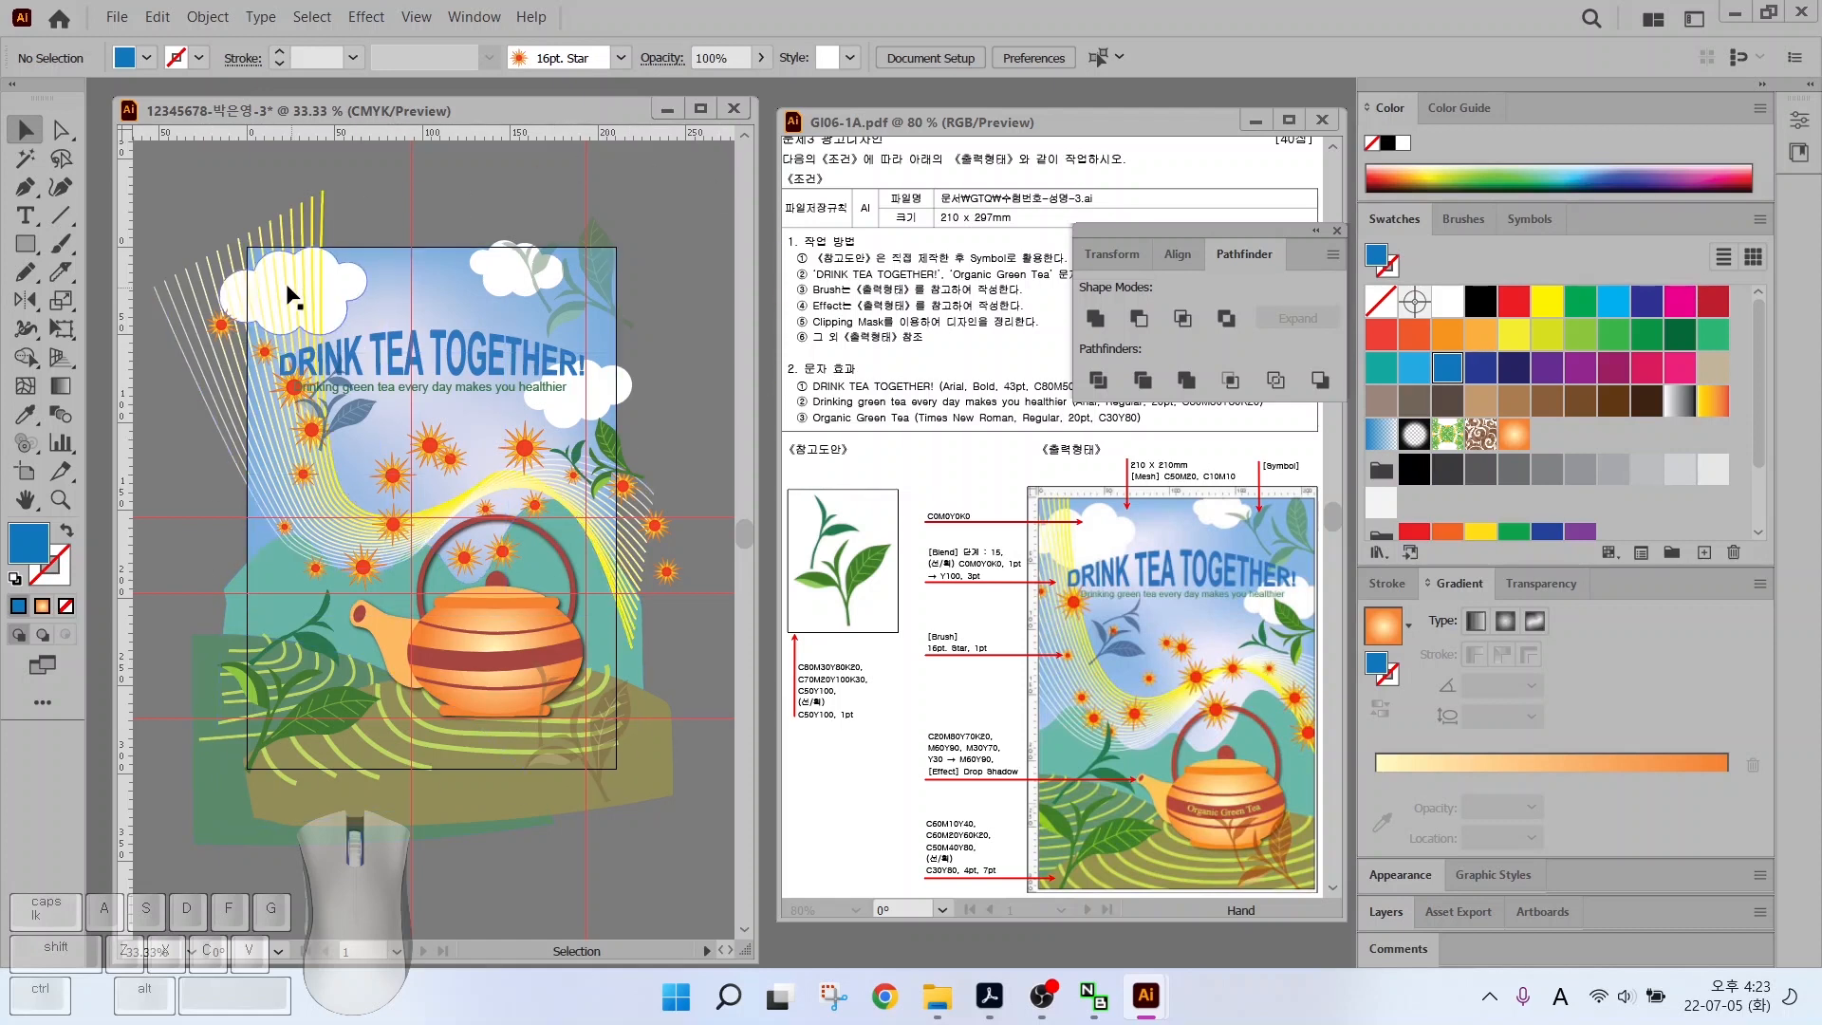
Create a 210 × 297 mm rectangle and position it over the artboard
click(25, 244)
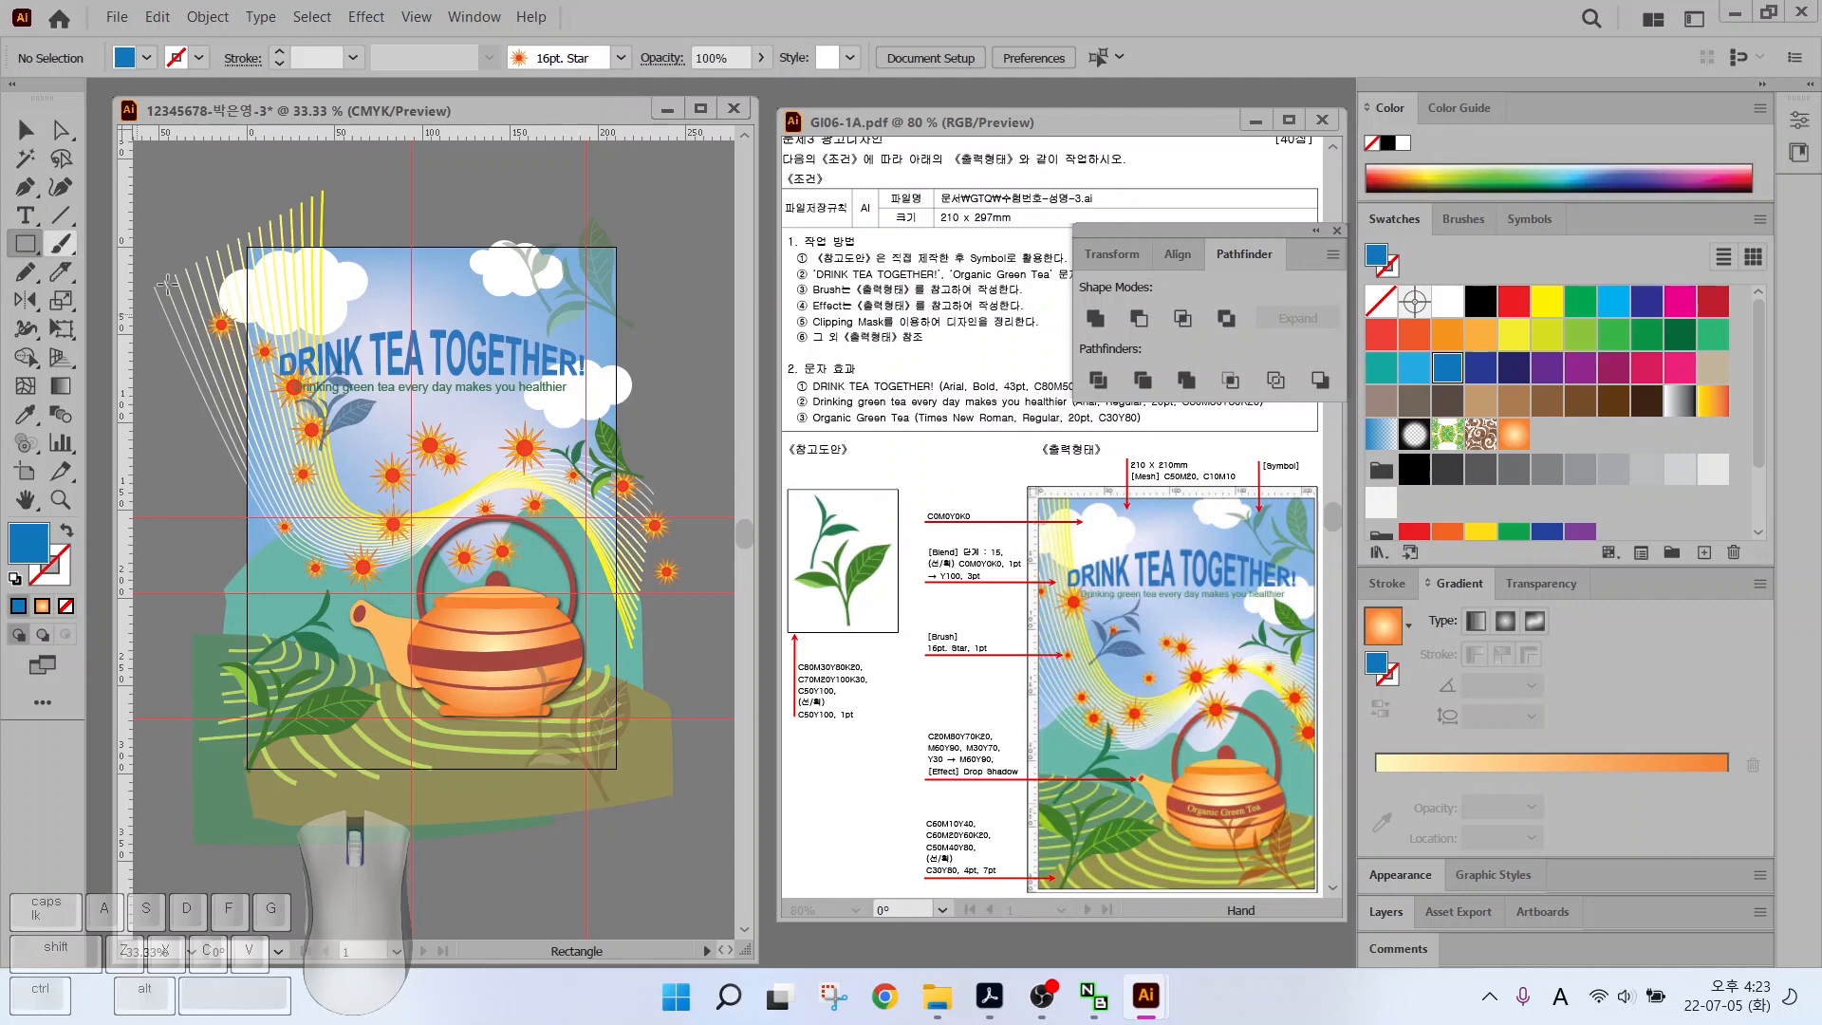
click(342, 307)
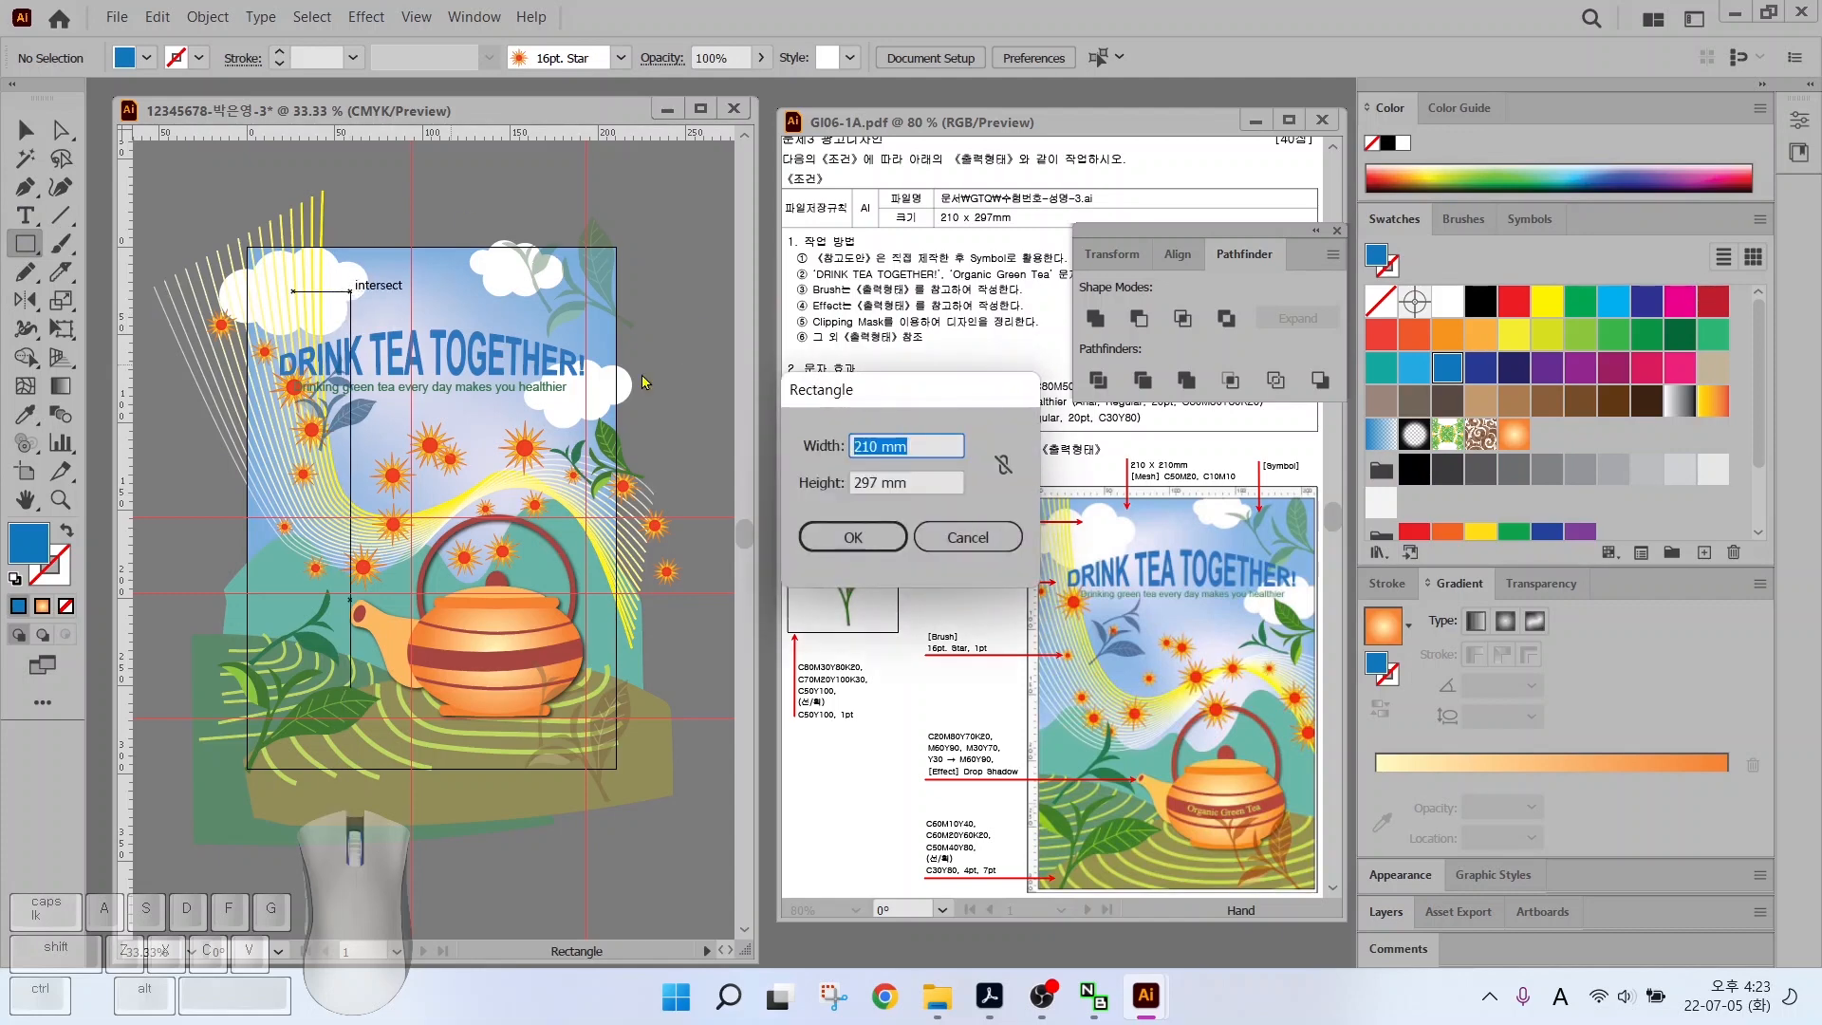
text(2)
key(Tab)
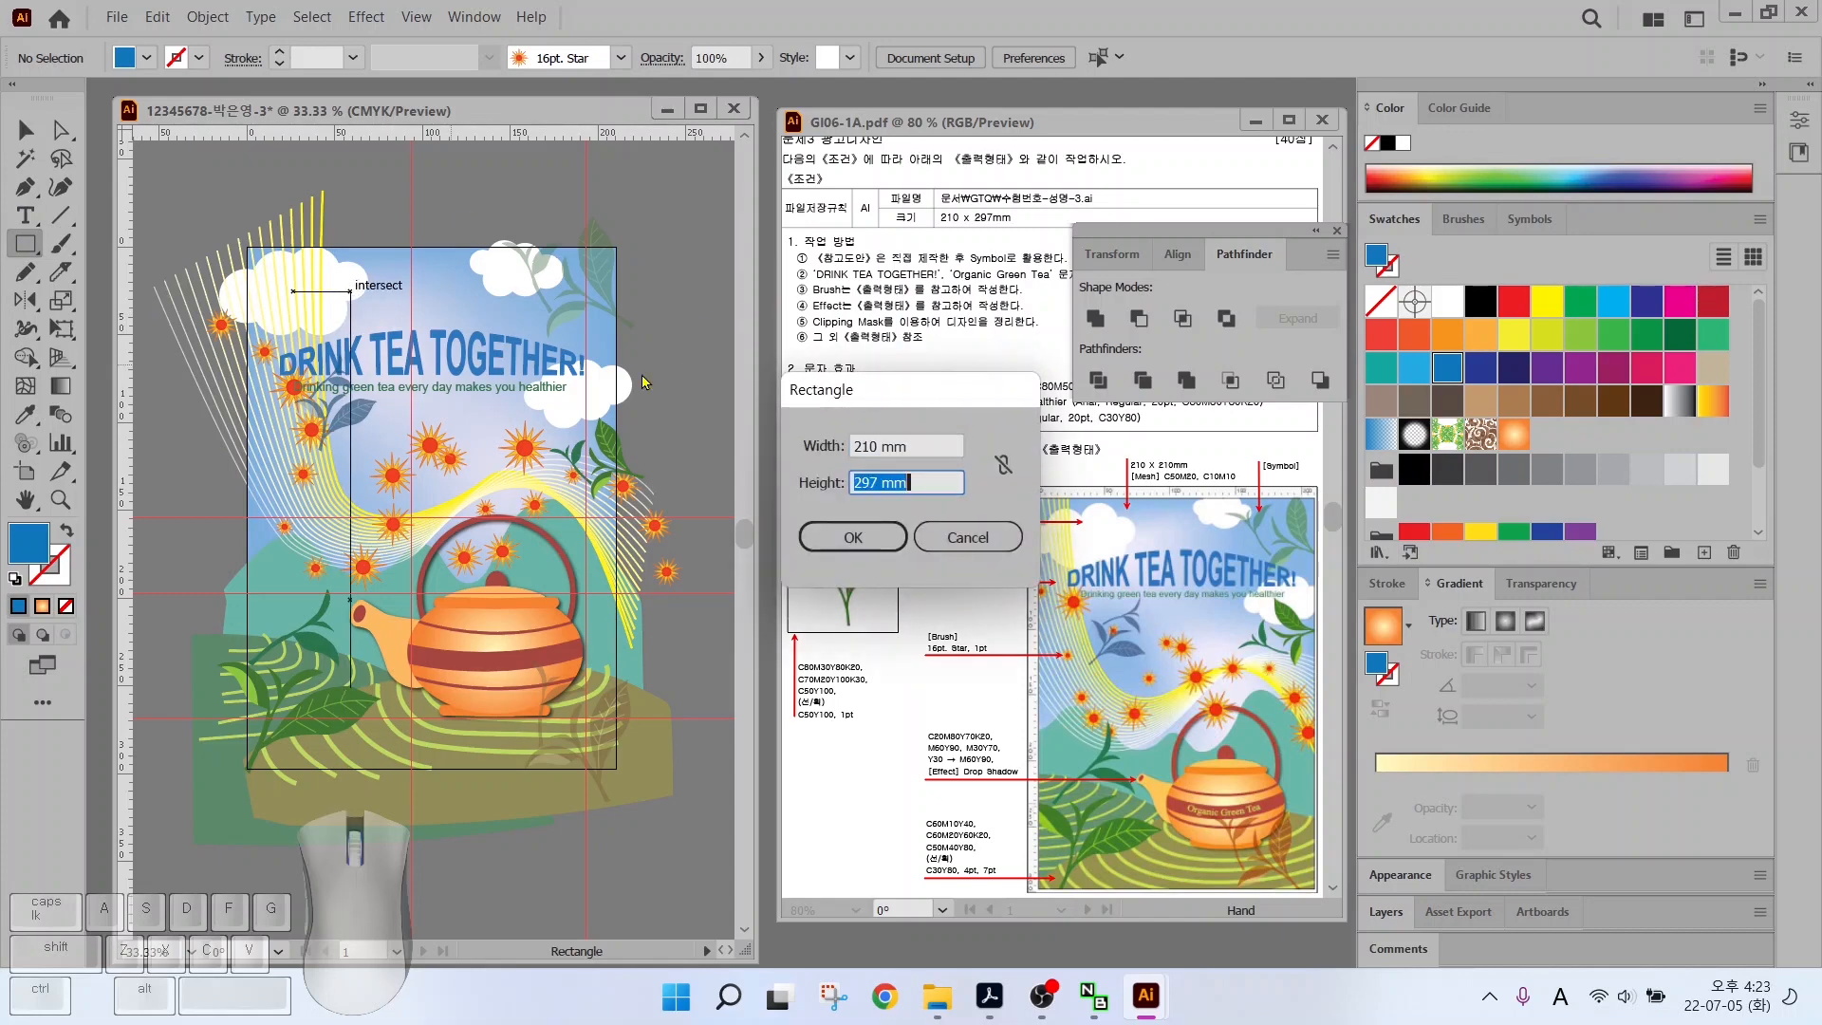
text(2)
key(Return)
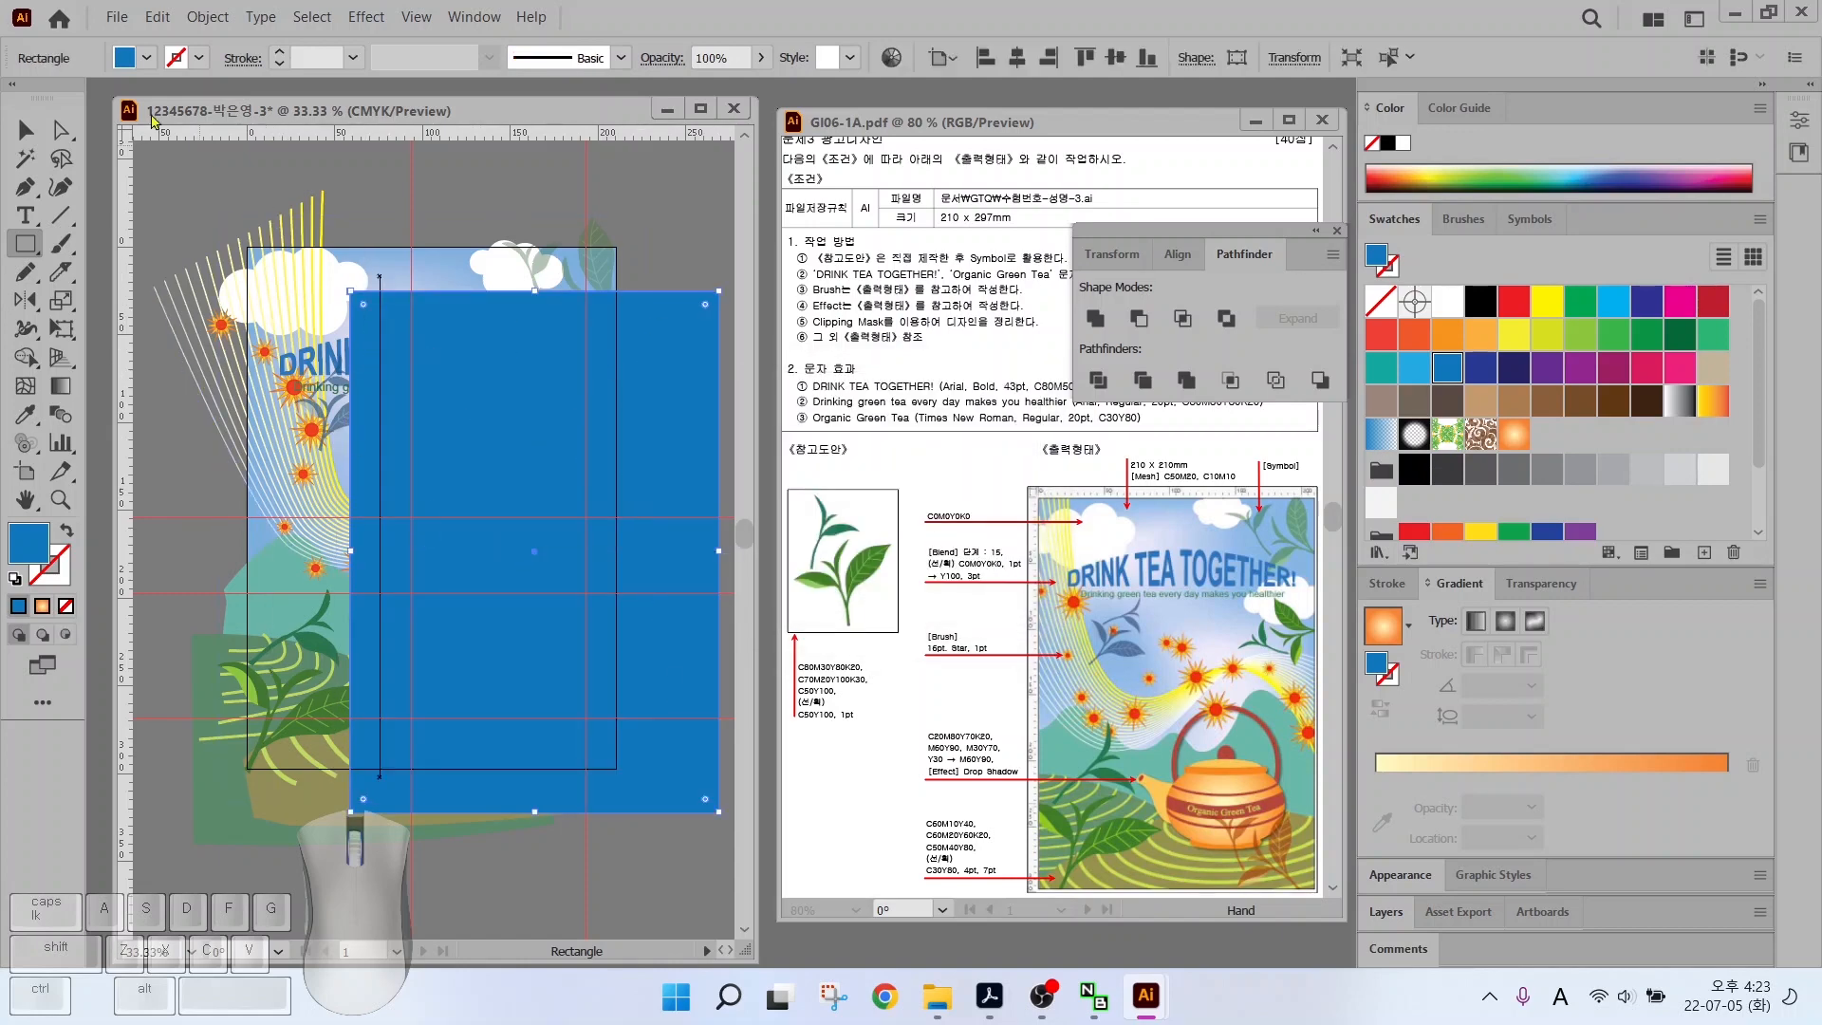
key(v)
drag(536, 409, 434, 355)
click(191, 185)
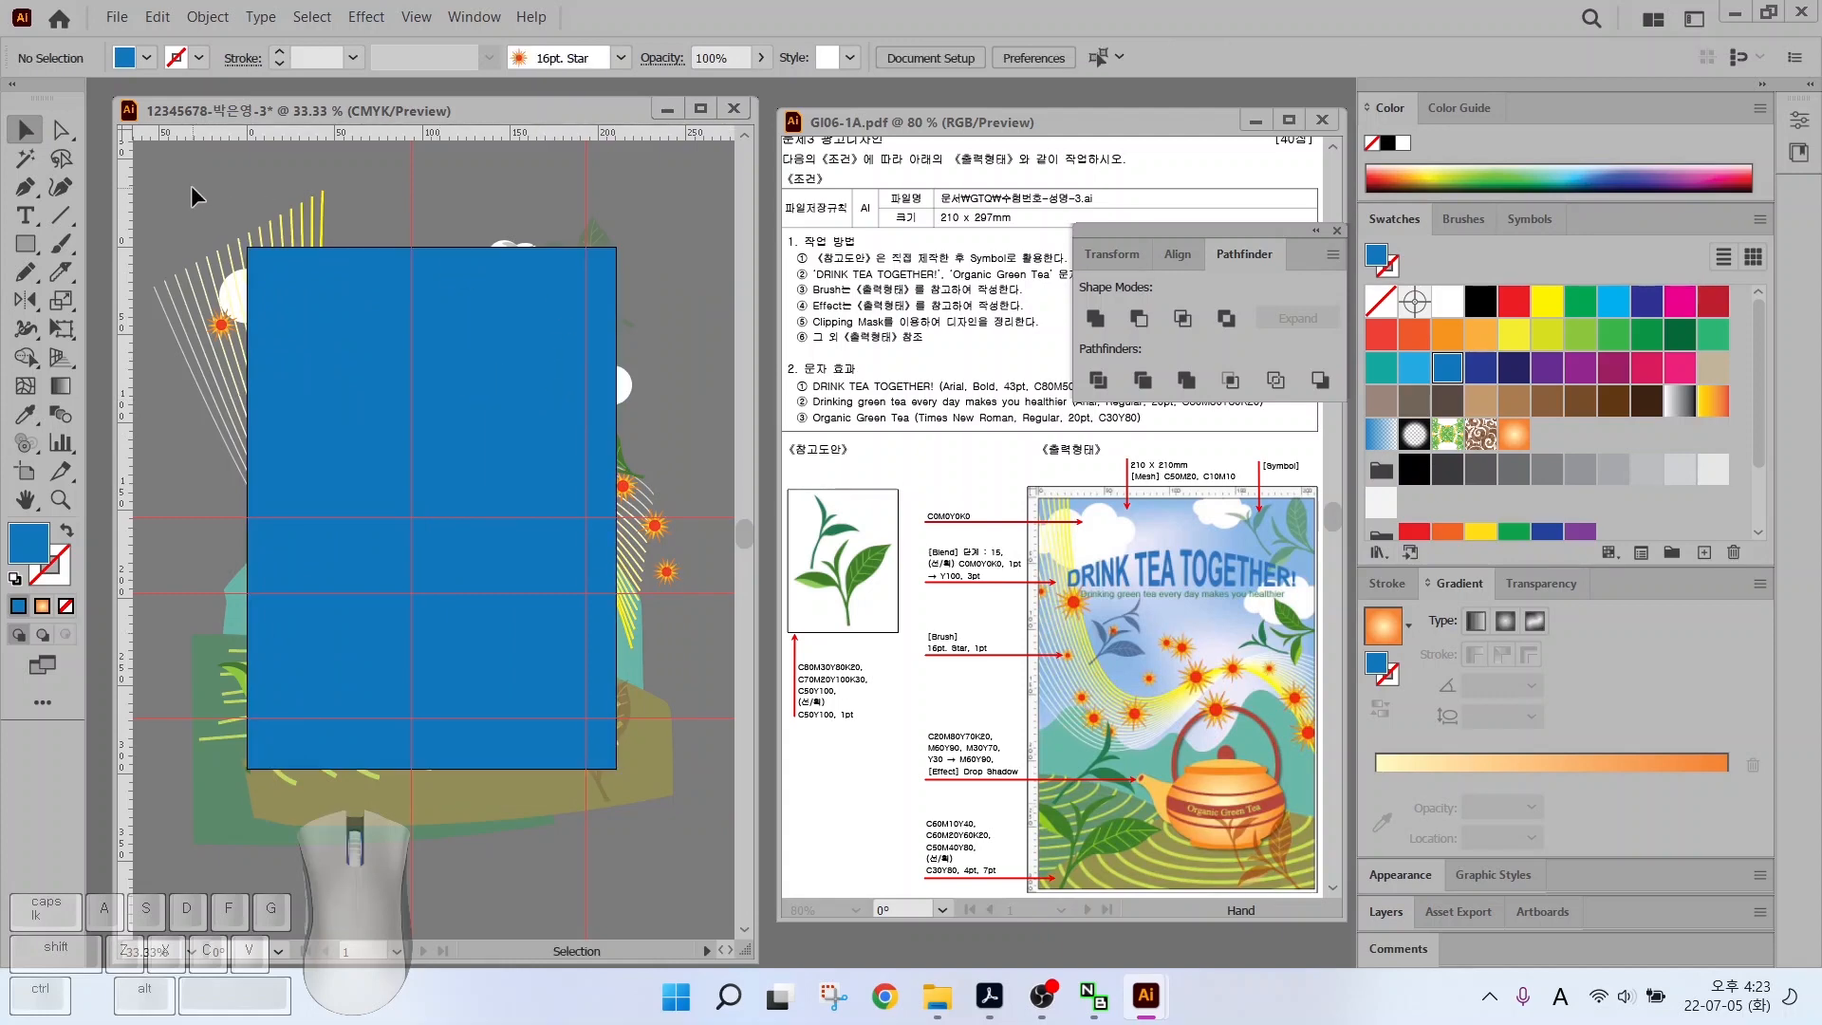
Select all the artwork with the rectangle and make a clipping mask
click(207, 16)
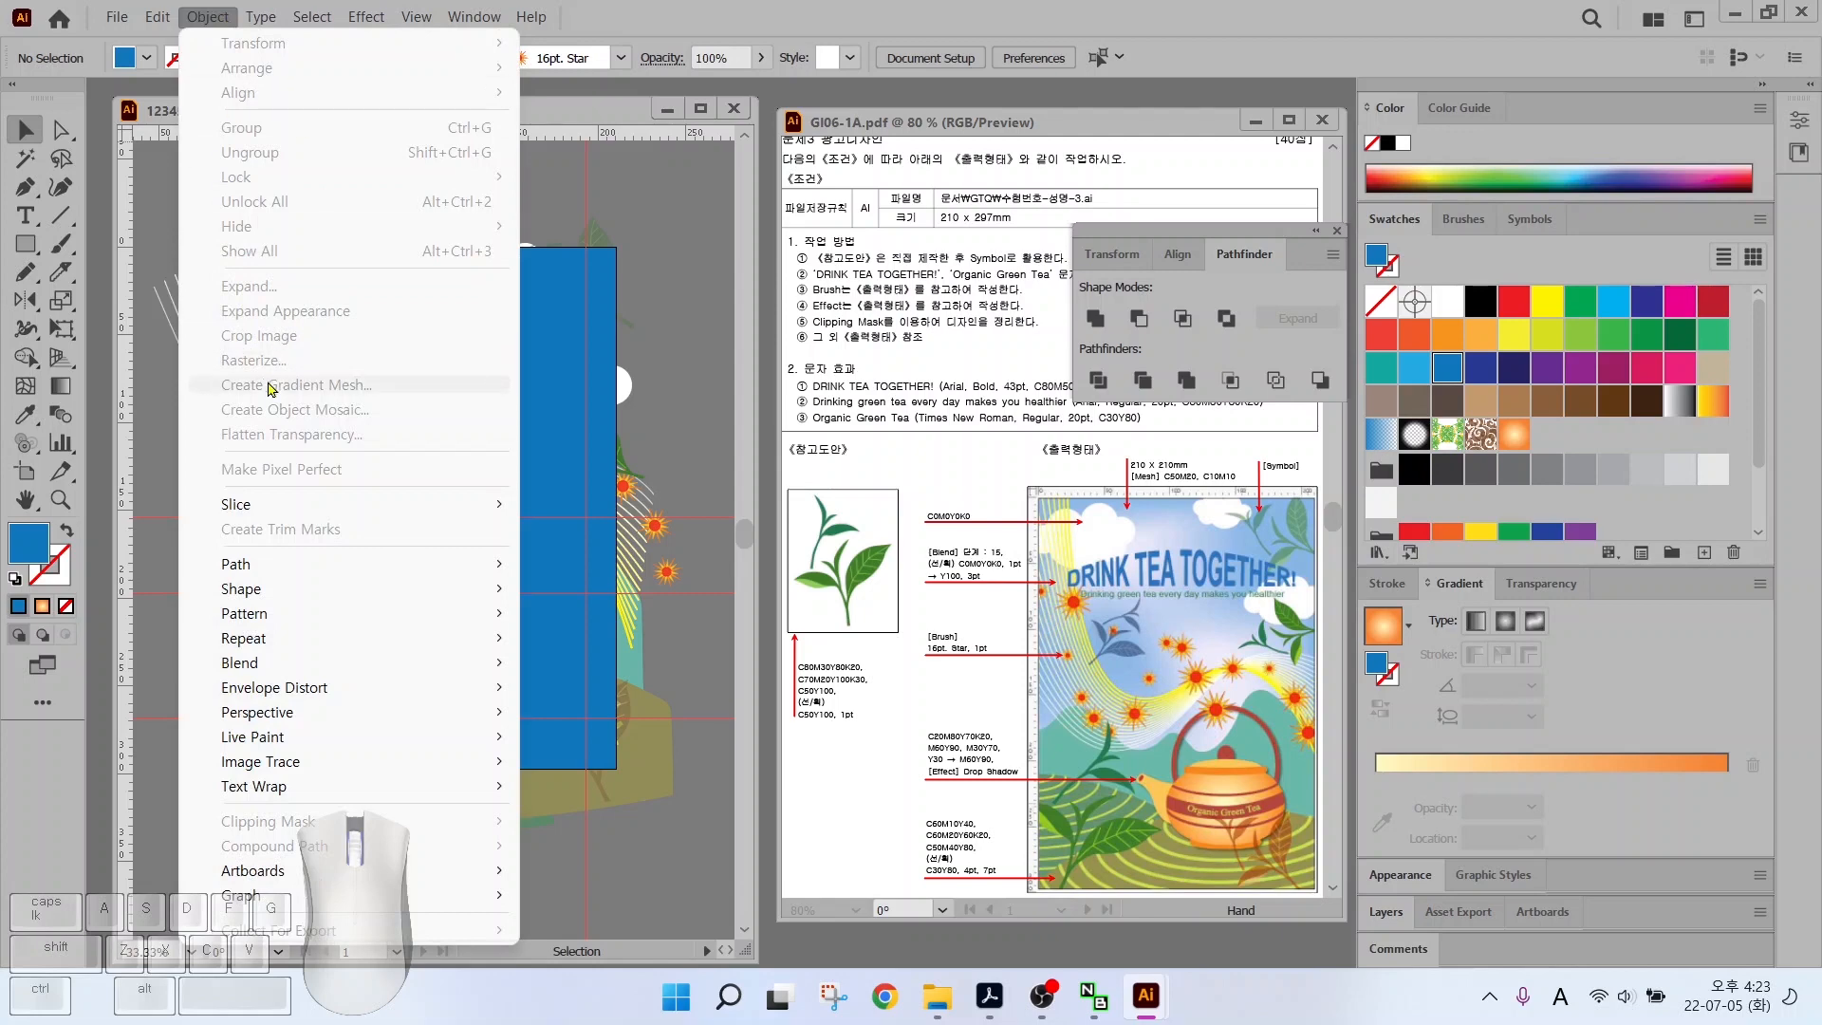
click(651, 201)
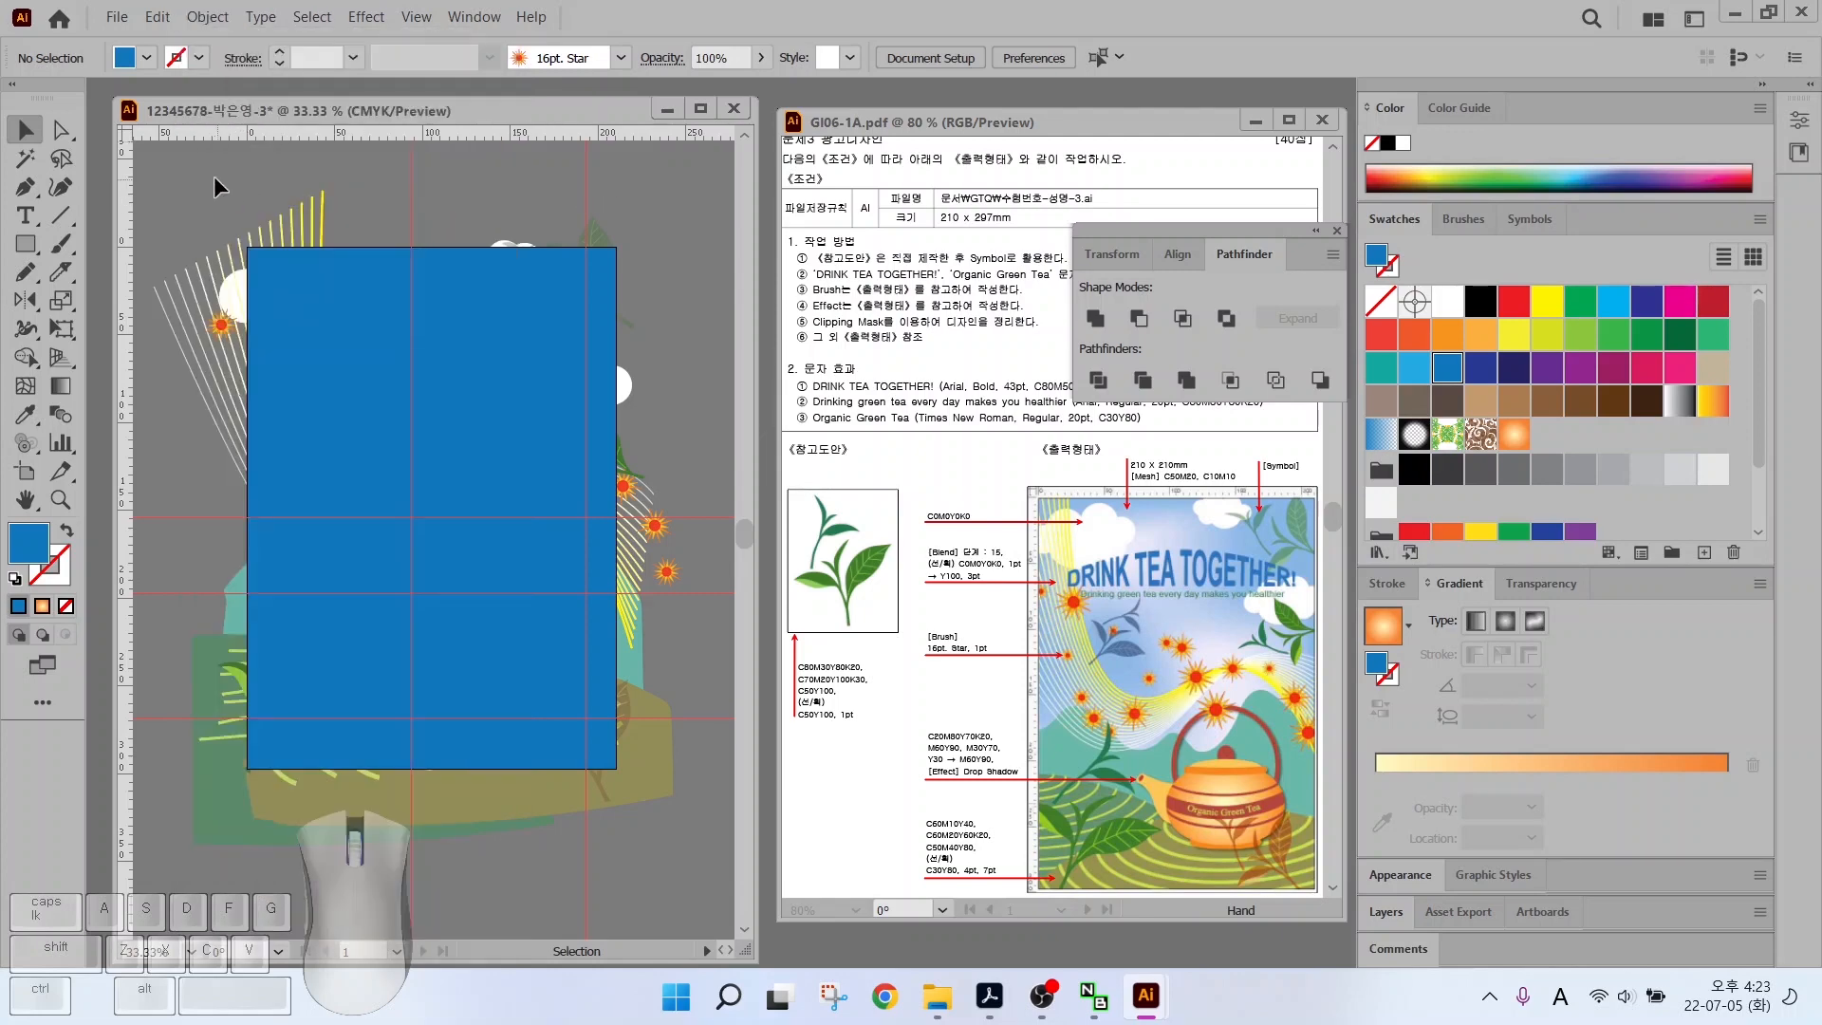
drag(213, 174, 670, 901)
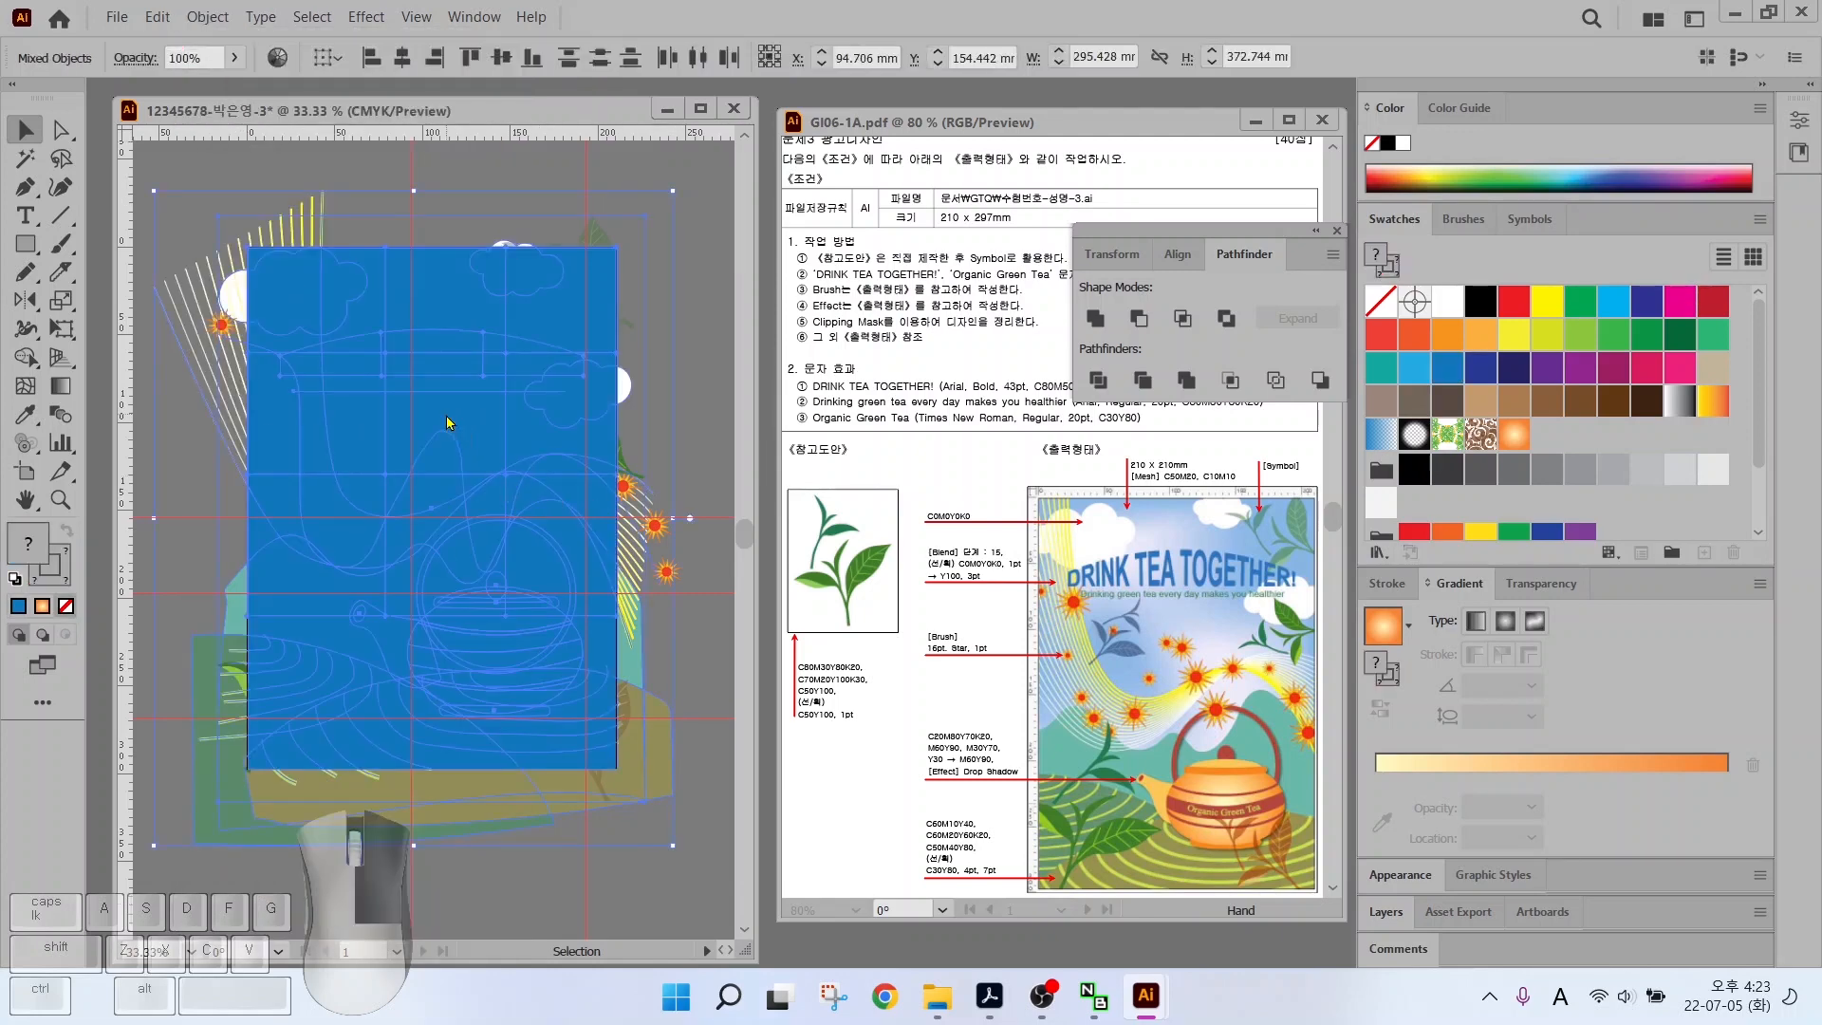
right_click(448, 422)
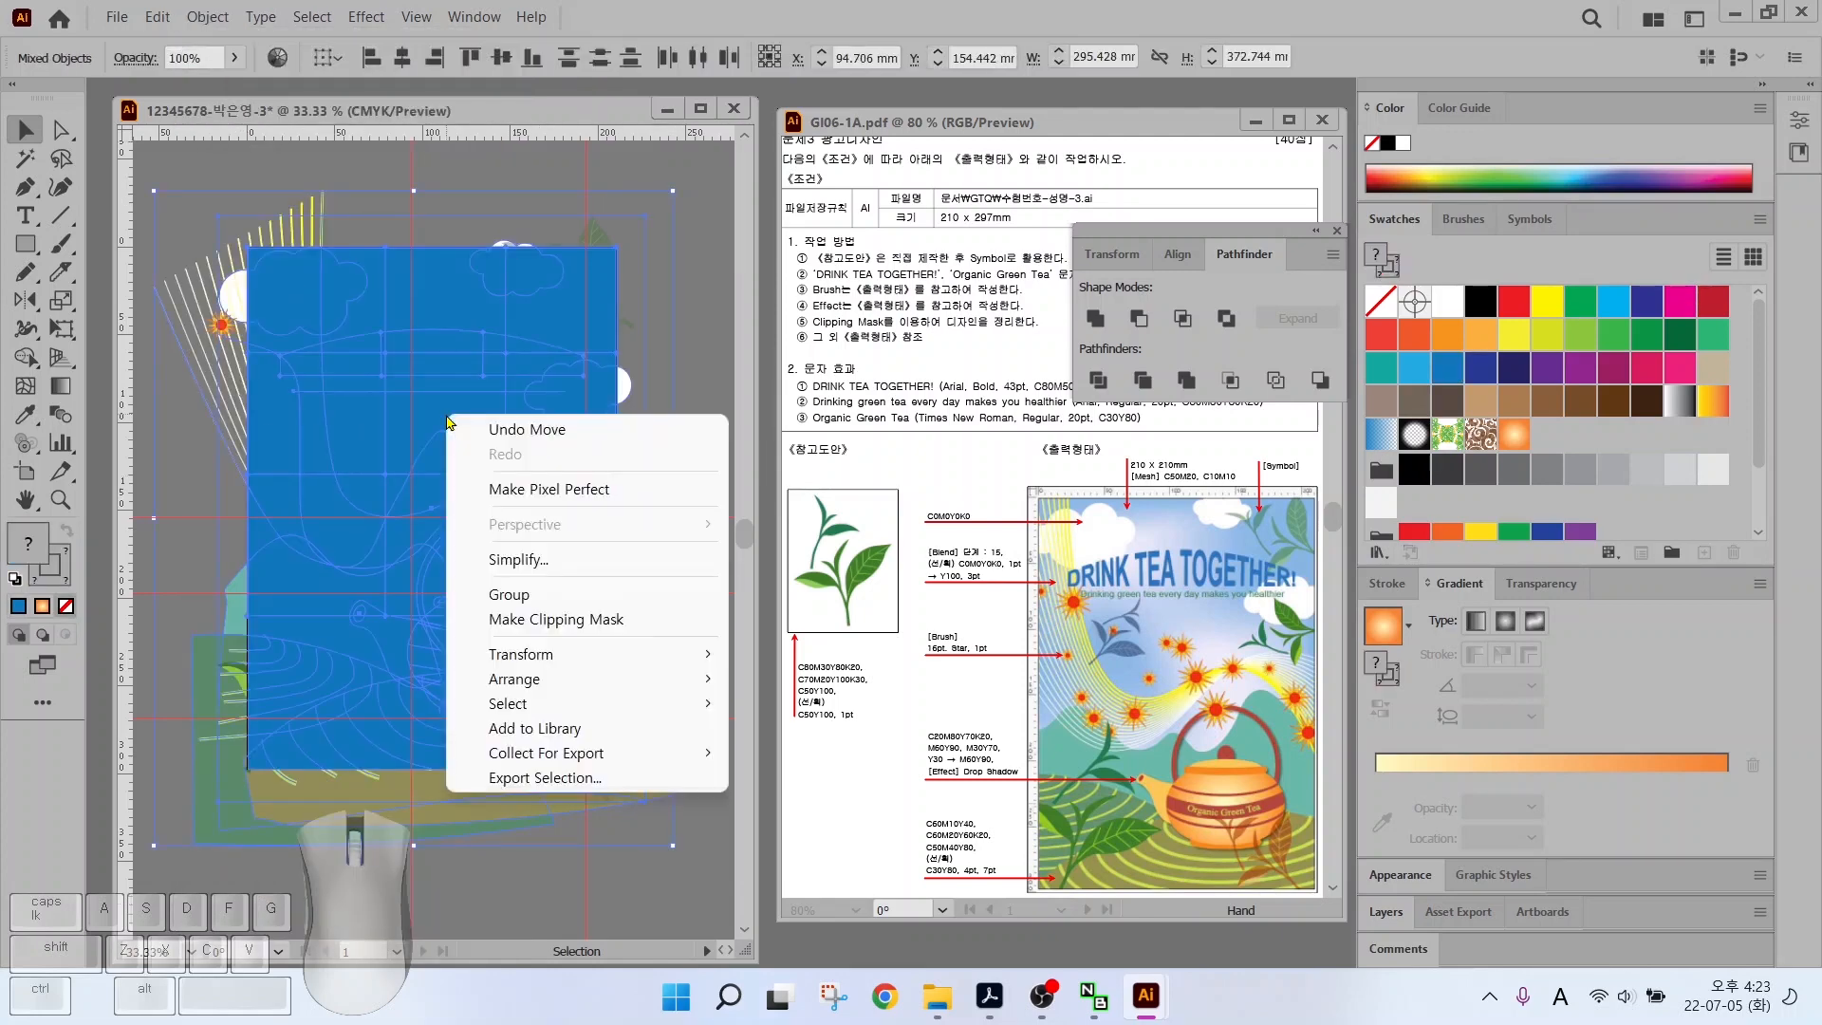
click(533, 620)
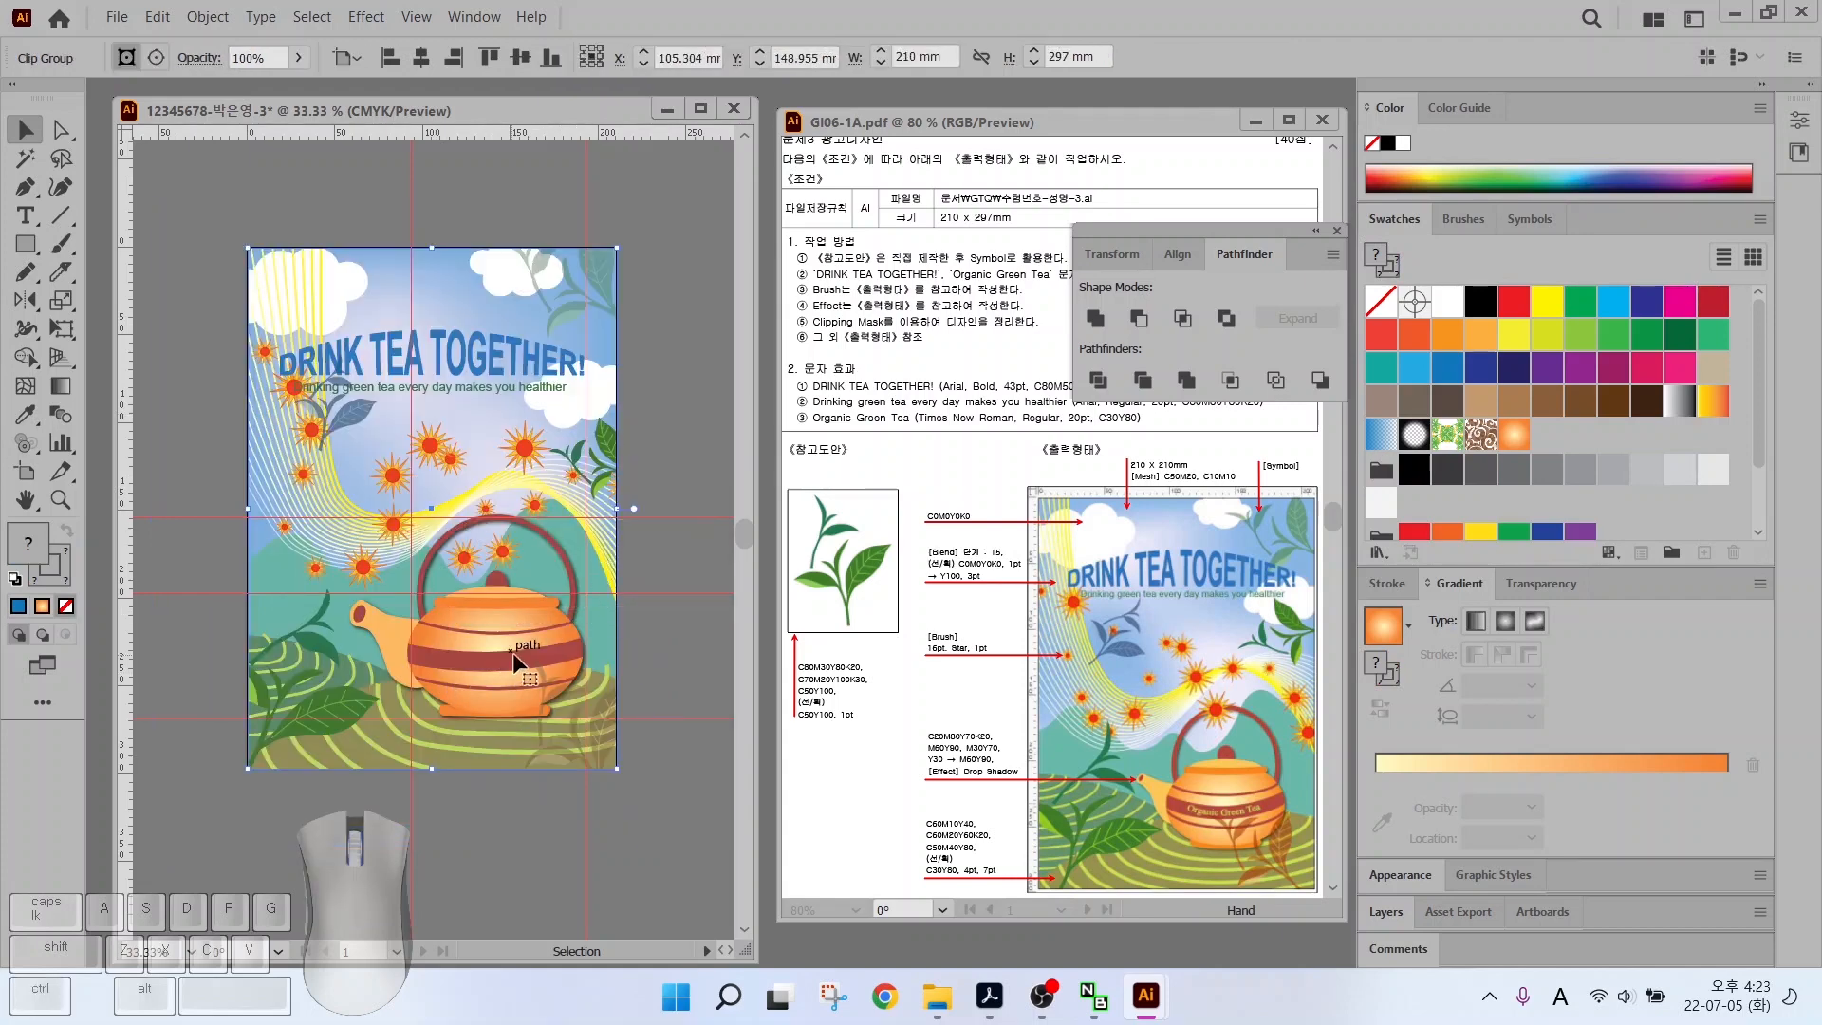
scroll(513, 651, up, 3)
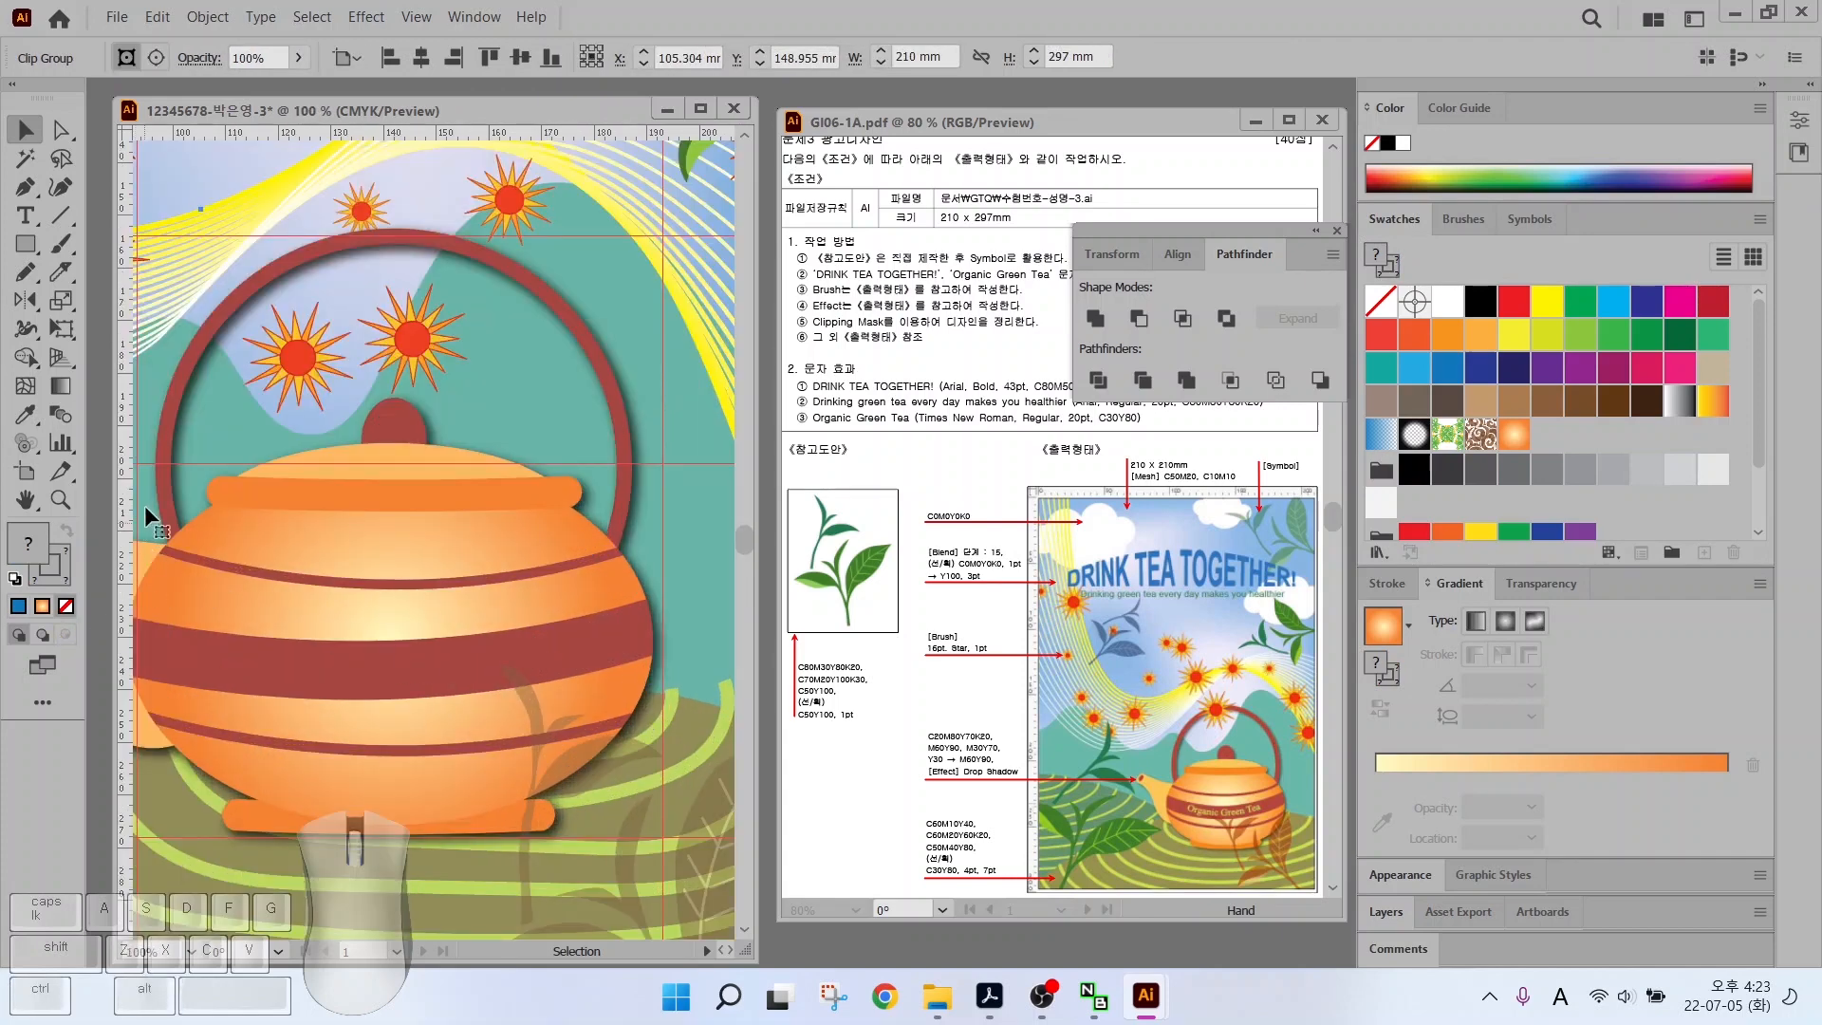
Type the label 'Organic Grren Tea' on the teapot body and shift it left
click(26, 216)
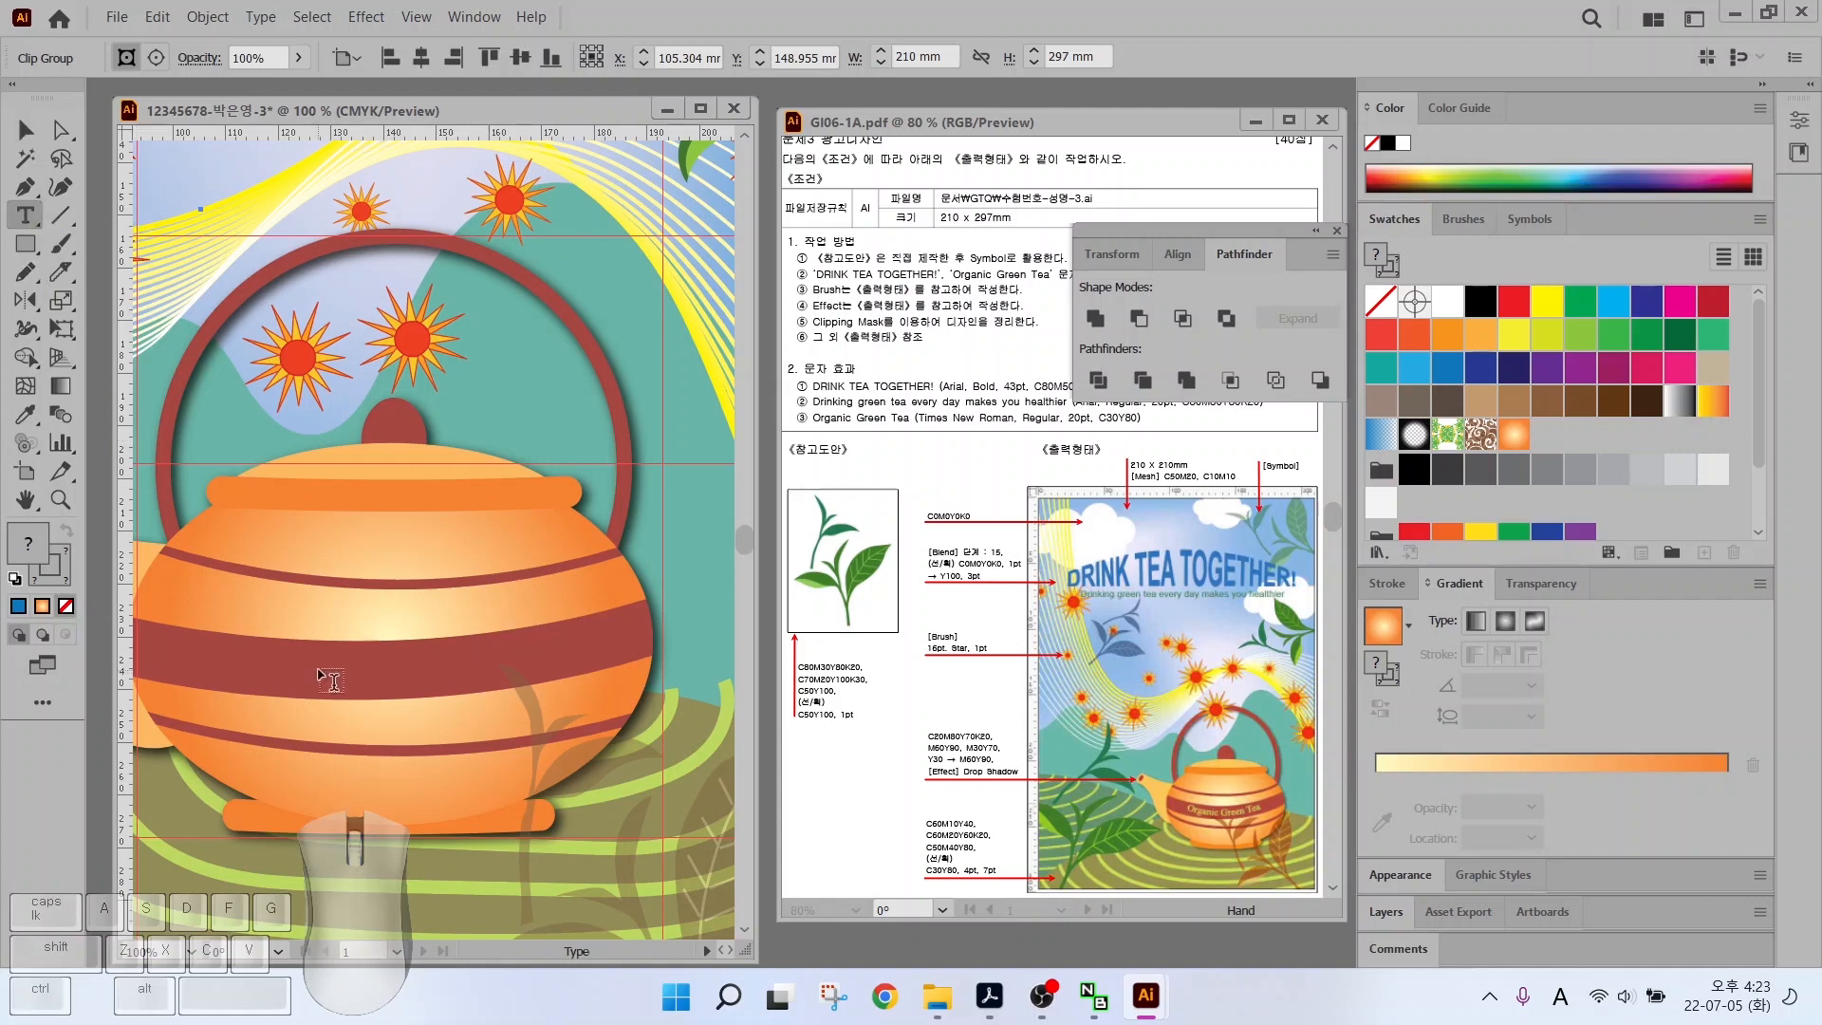
click(291, 669)
text(Organ)
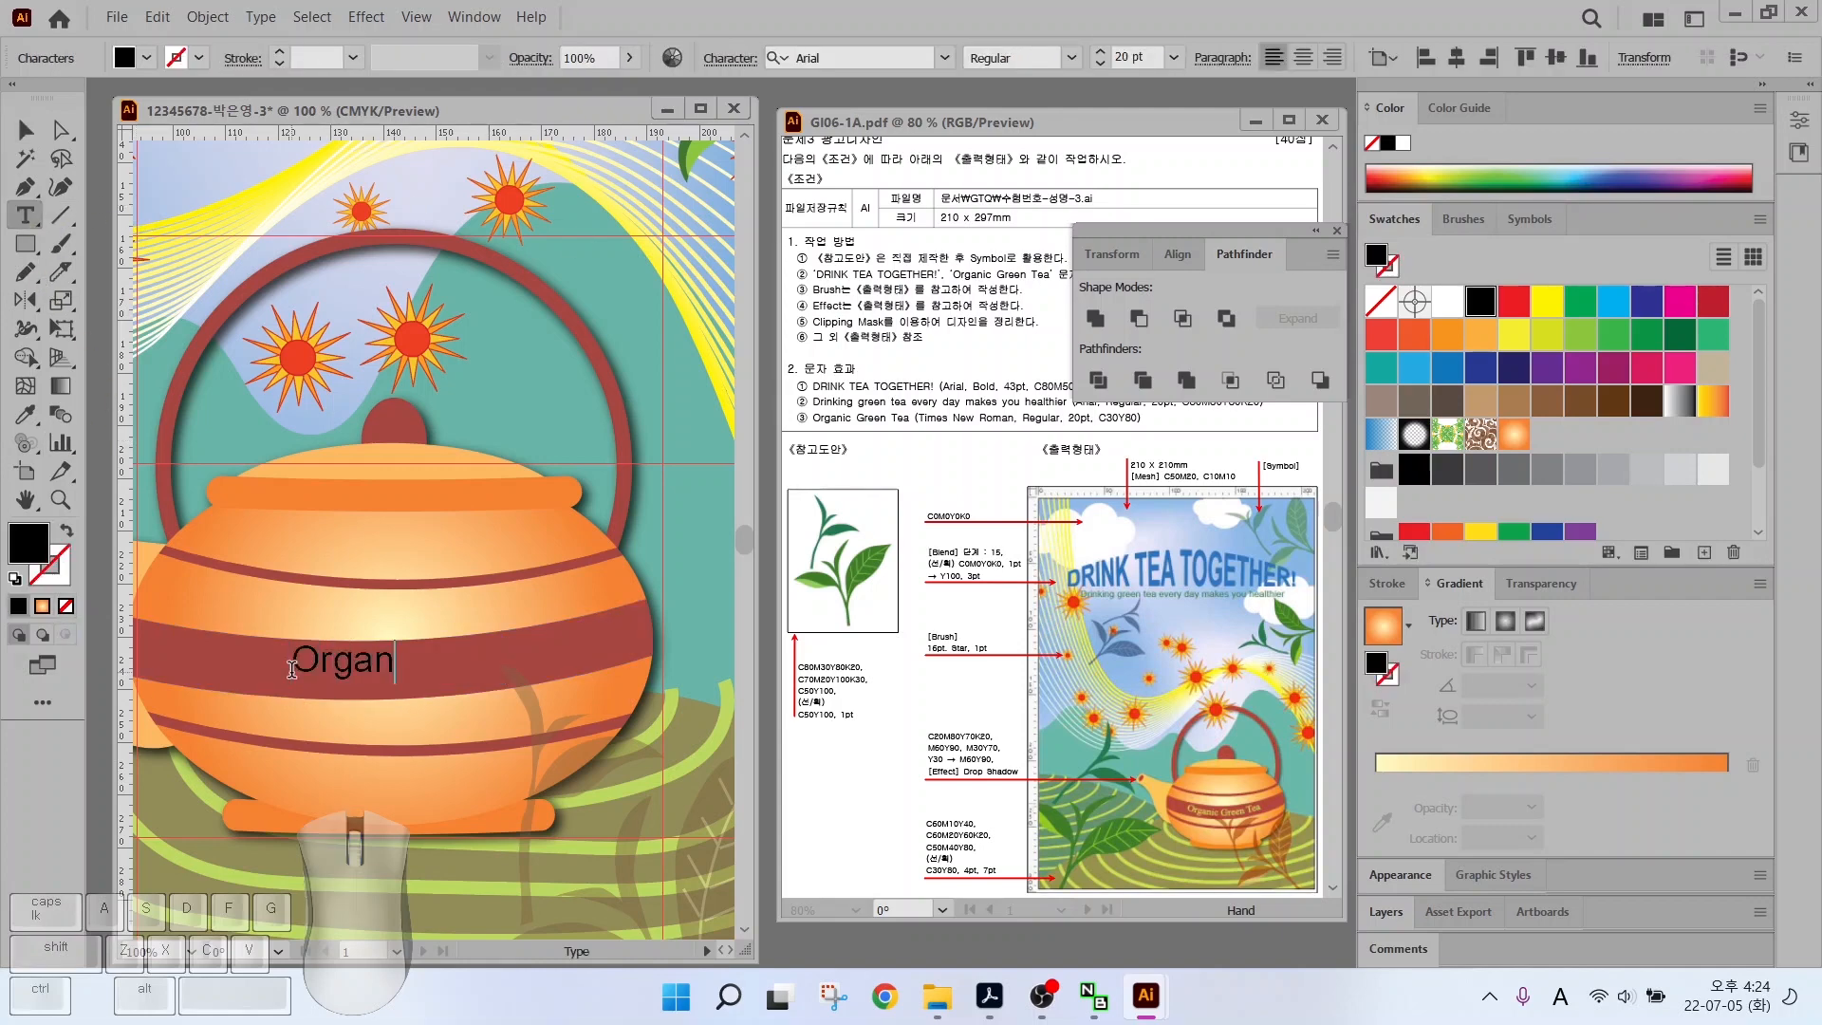
text(ic Grren Tea)
key(Escape)
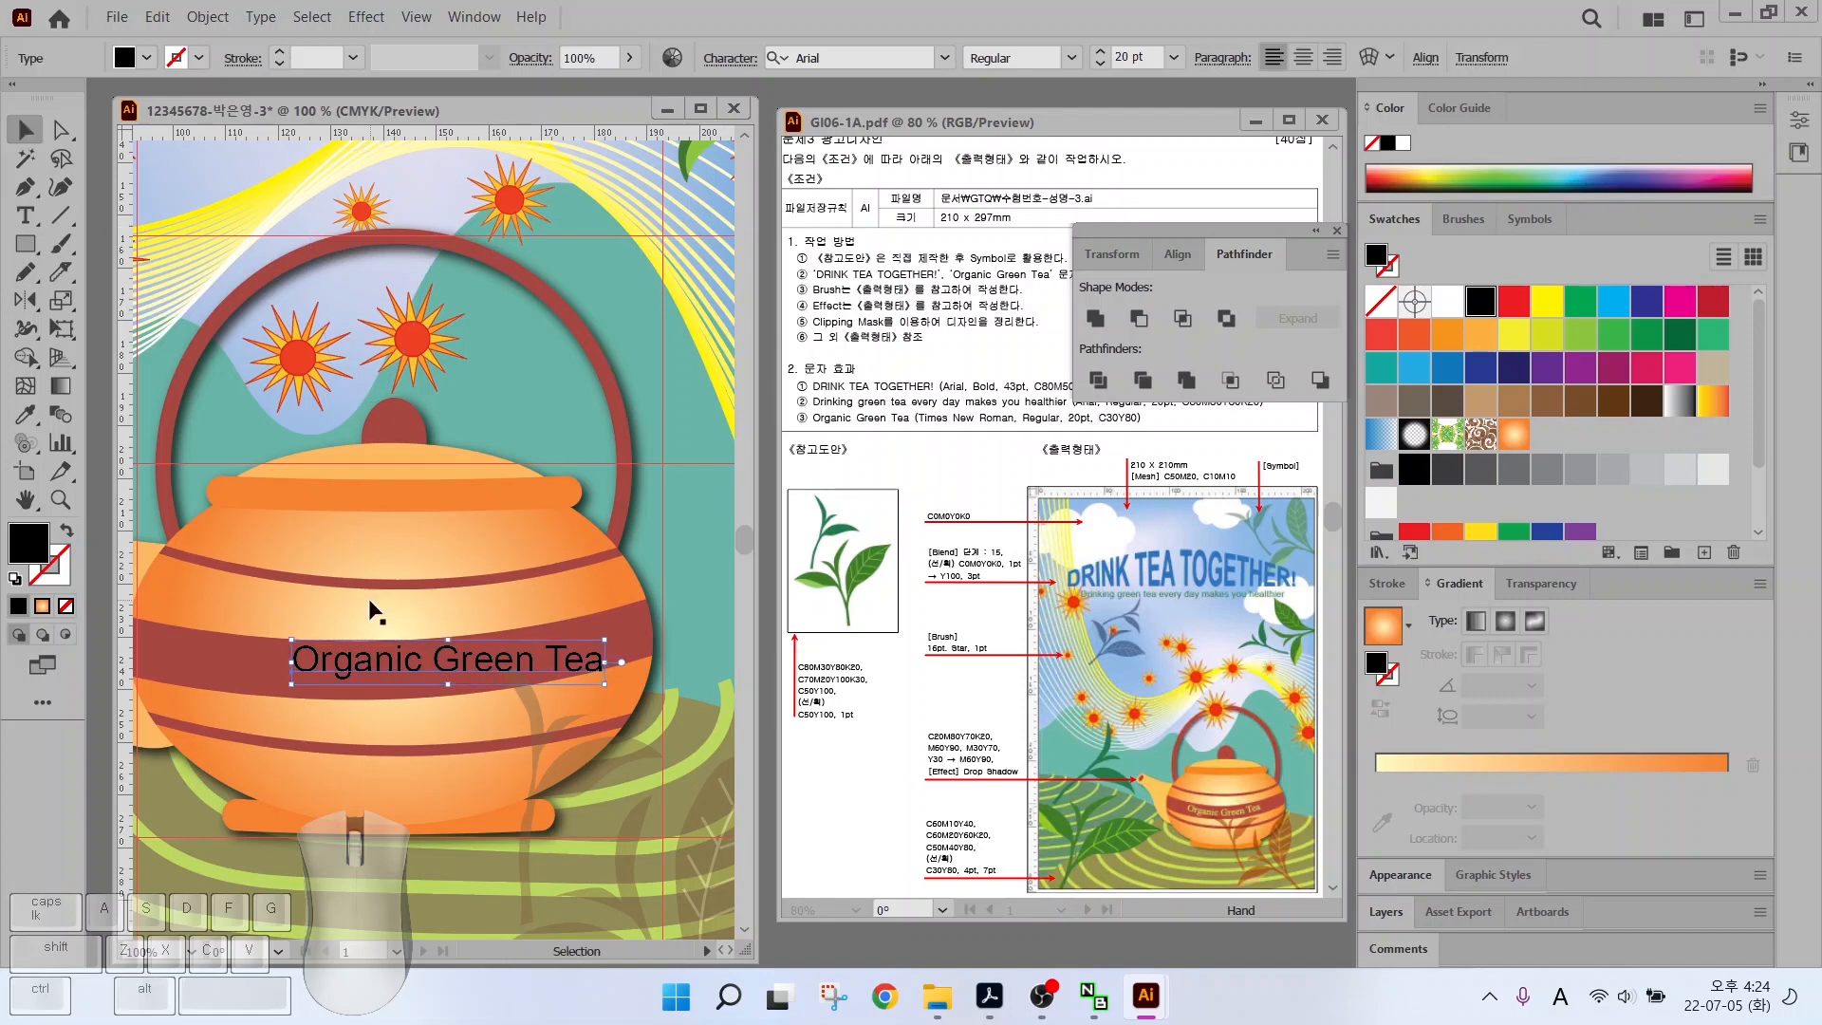
drag(382, 664, 316, 664)
Set the label to Times New Roman 20 pt and fill it with a new light-orange swatch
click(26, 216)
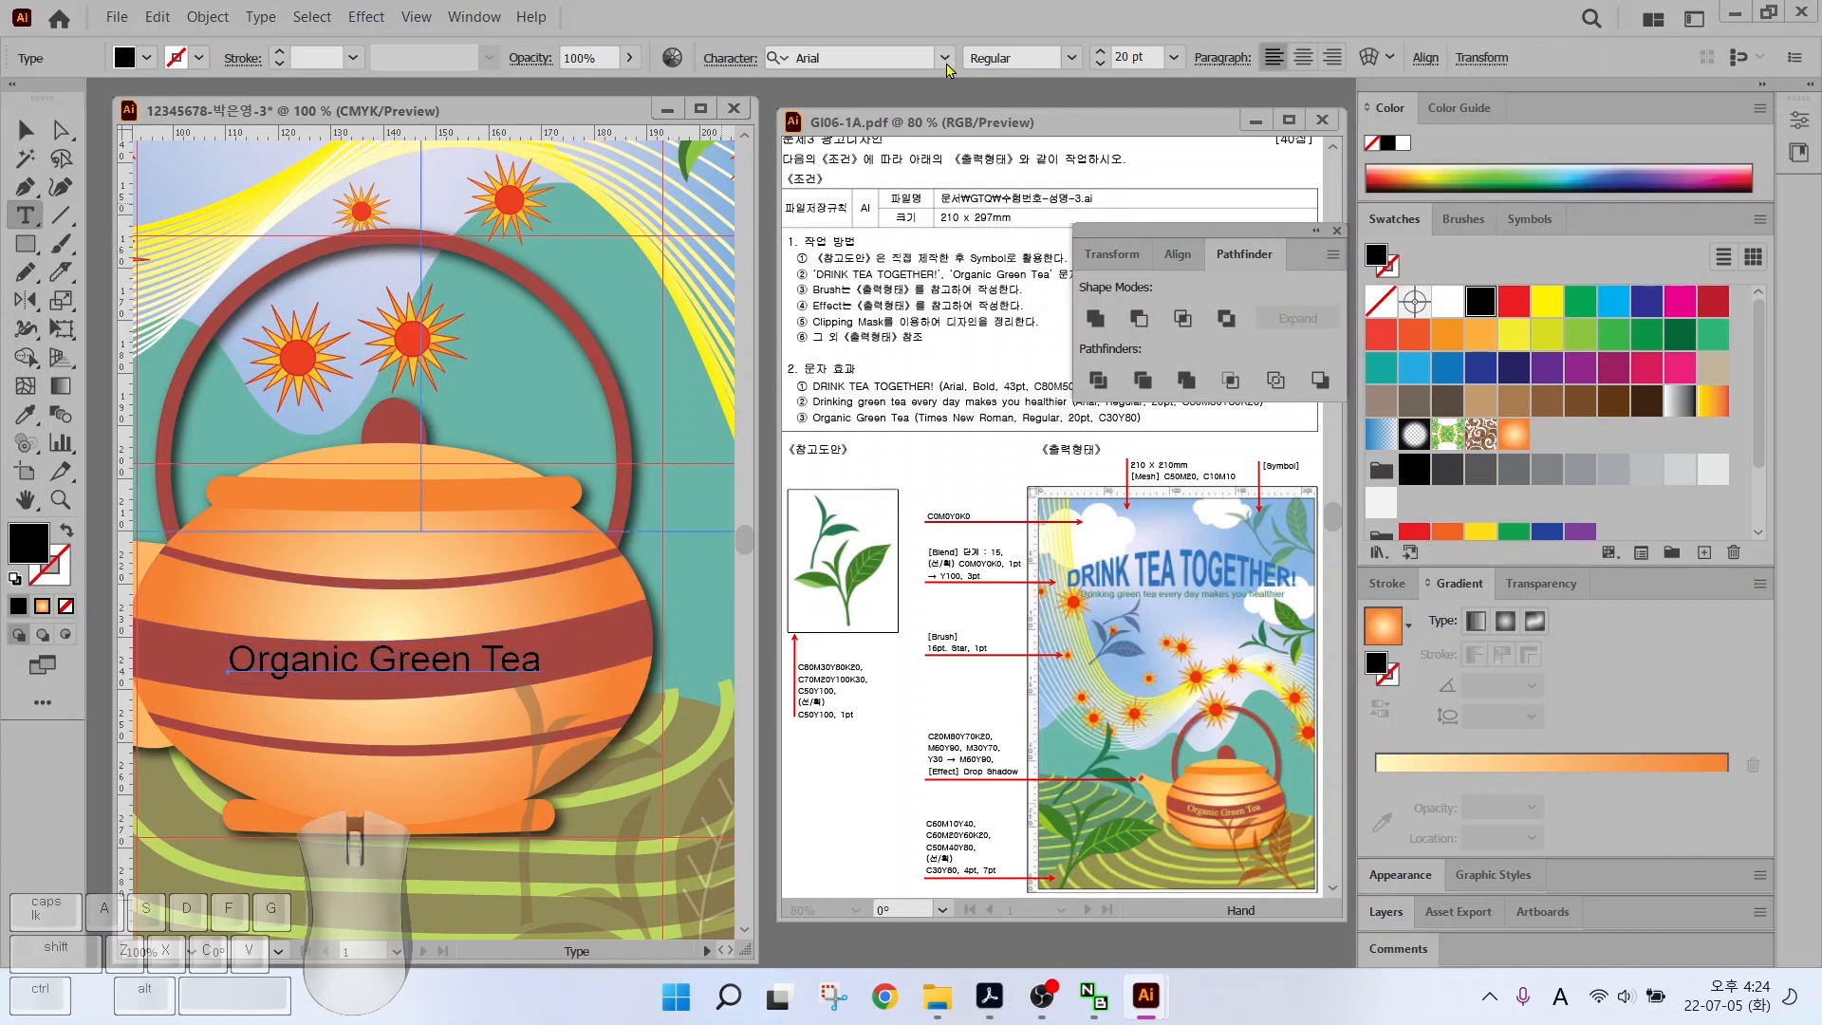
click(945, 58)
click(868, 212)
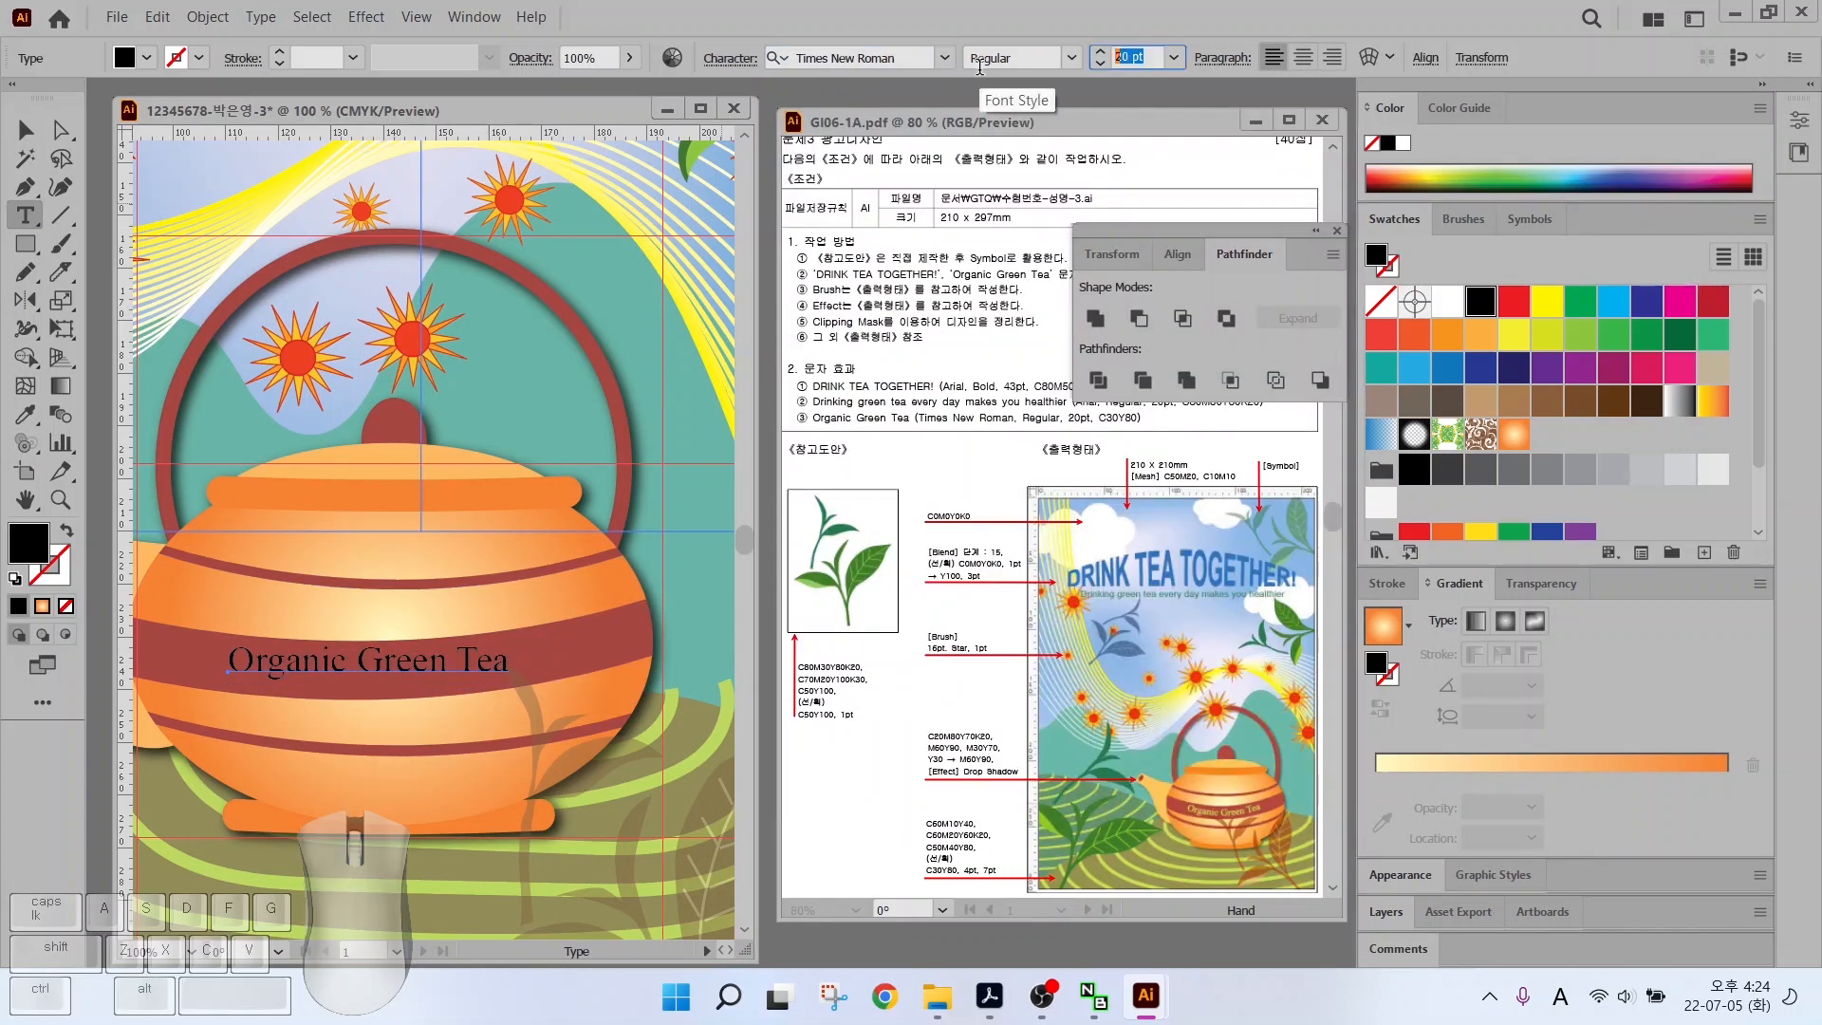
key(Return)
scroll(1549, 528, down, 2)
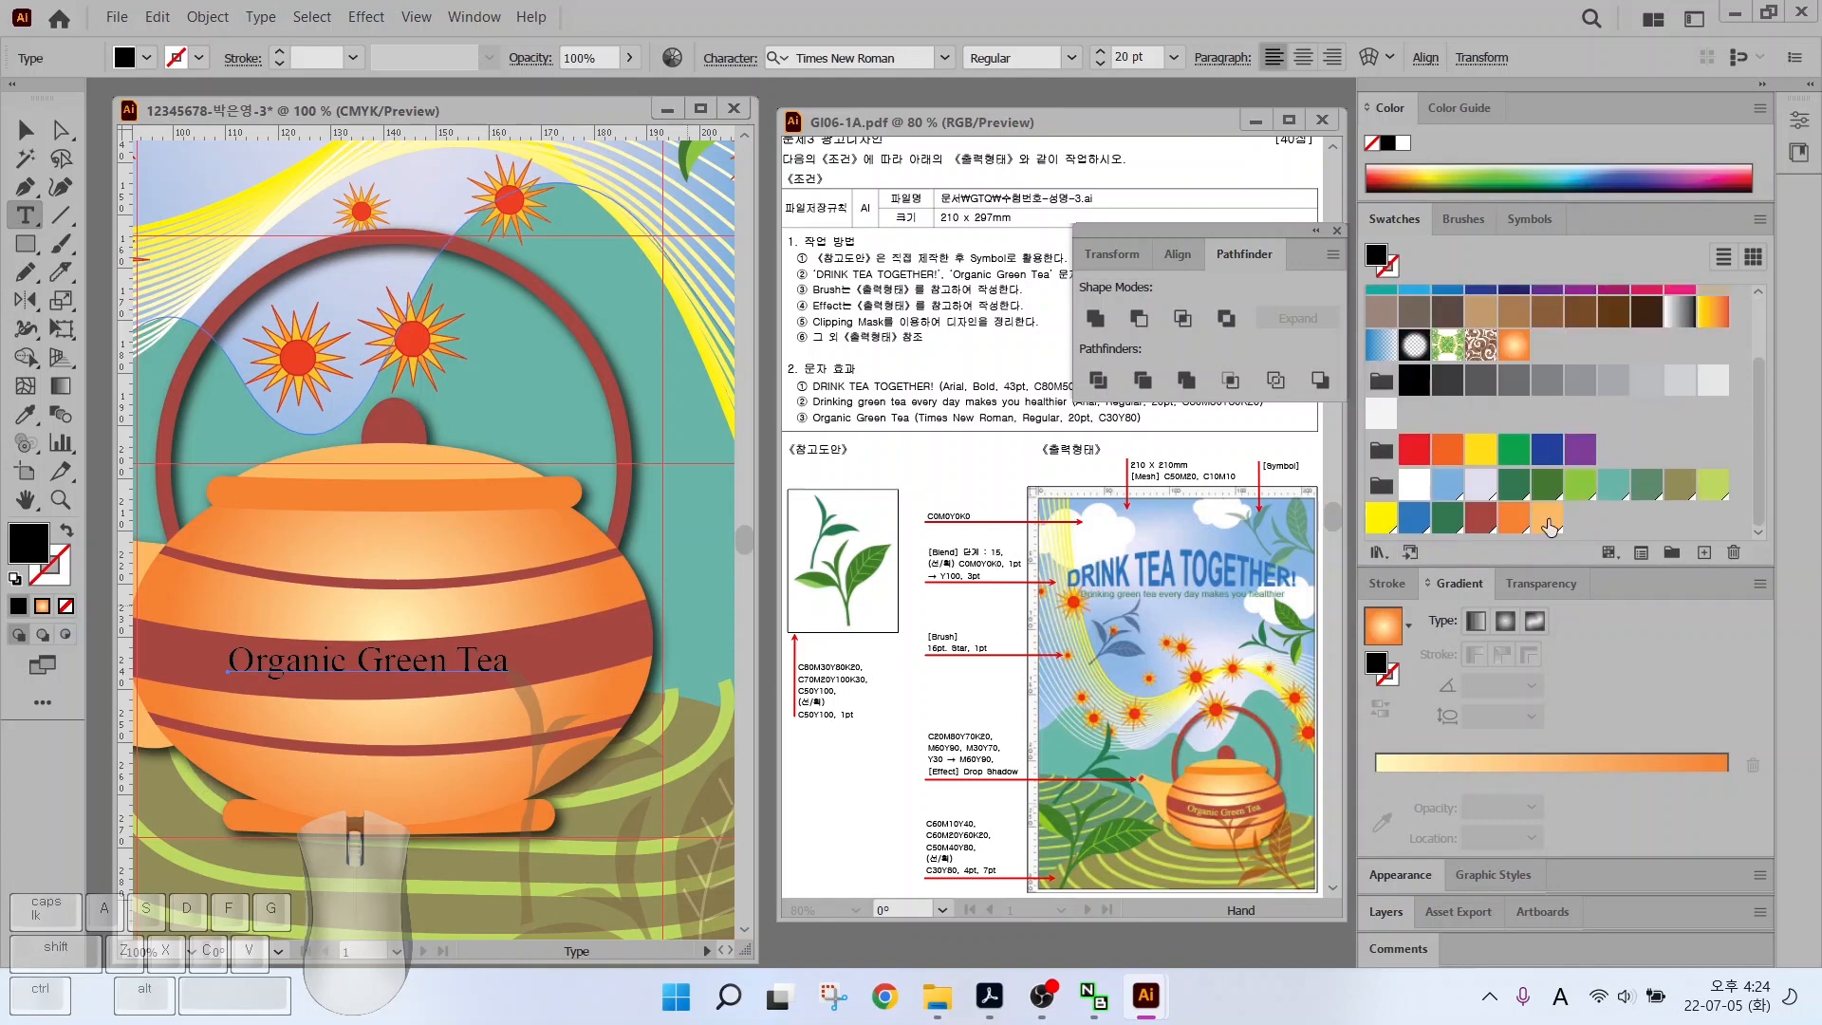
click(1549, 520)
click(1704, 552)
click(1264, 691)
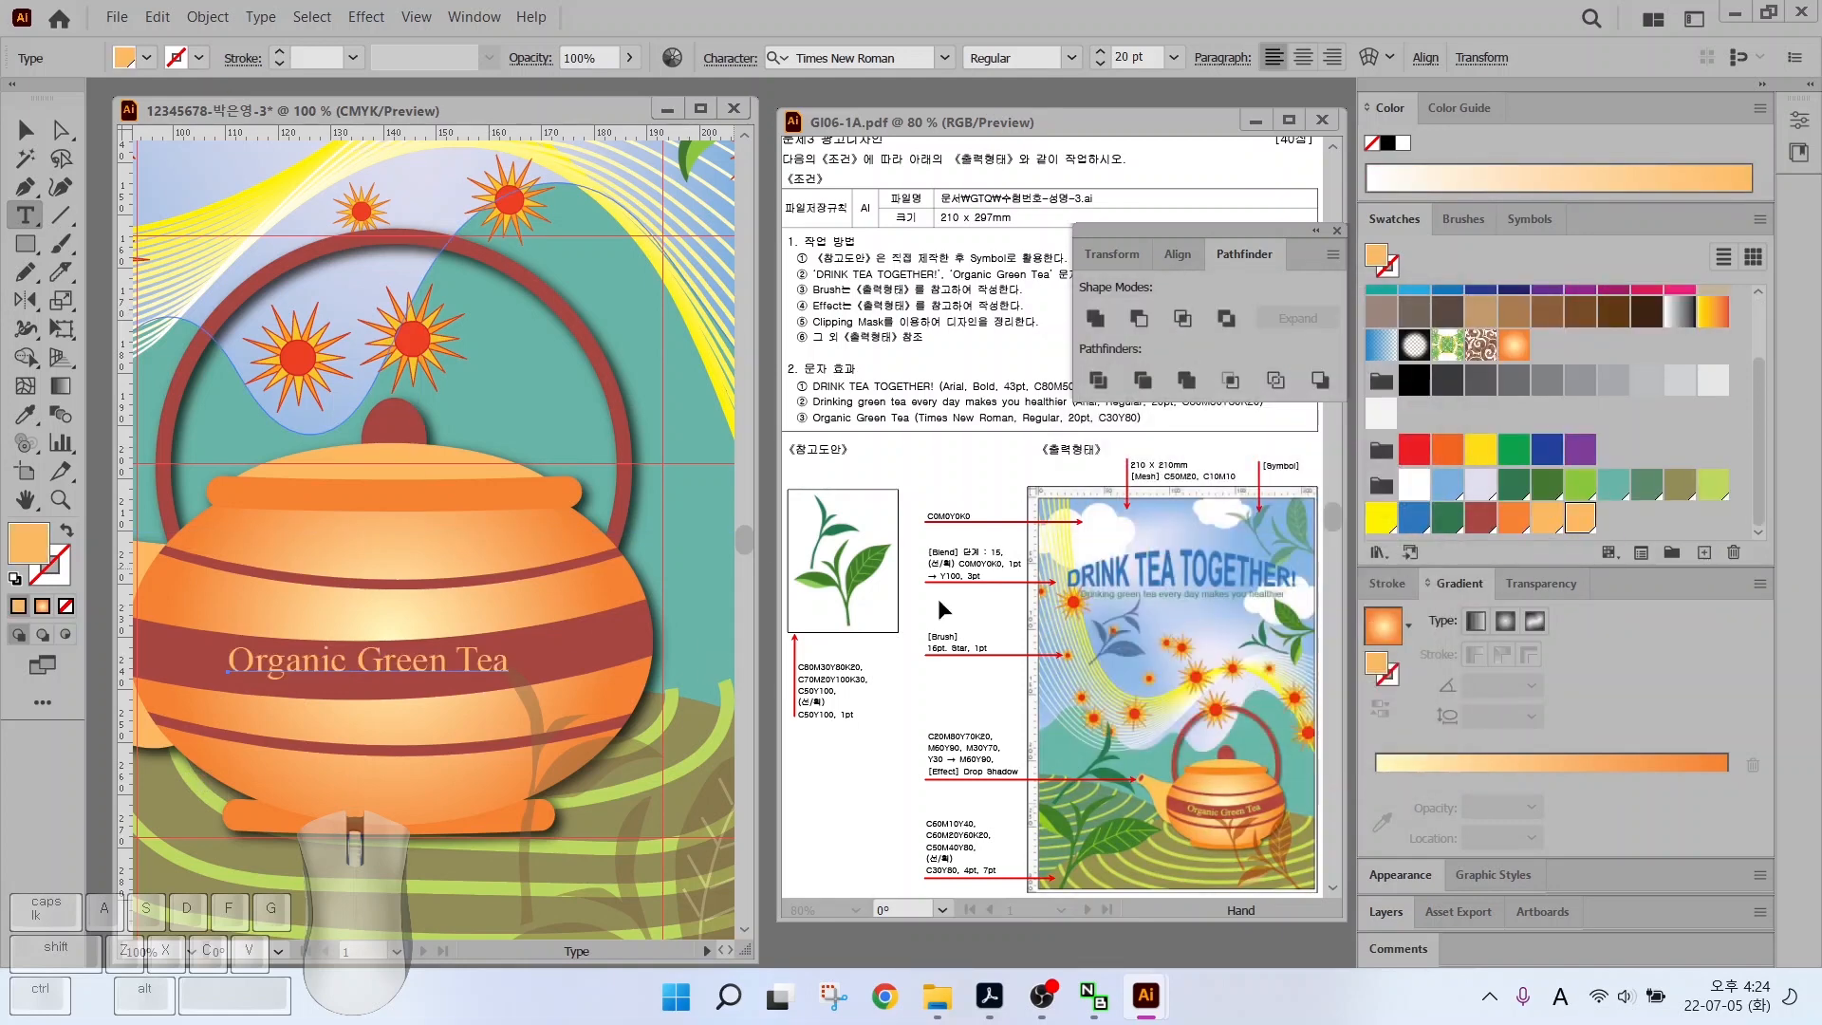
Warp the label with an Arc style at -13% bend and nudge it upward
key(alt)
mouse_move(1224, 773)
mouse_down()
mouse_move(1219, 803)
mouse_move(1276, 738)
mouse_up()
drag(1177, 811, 1216, 822)
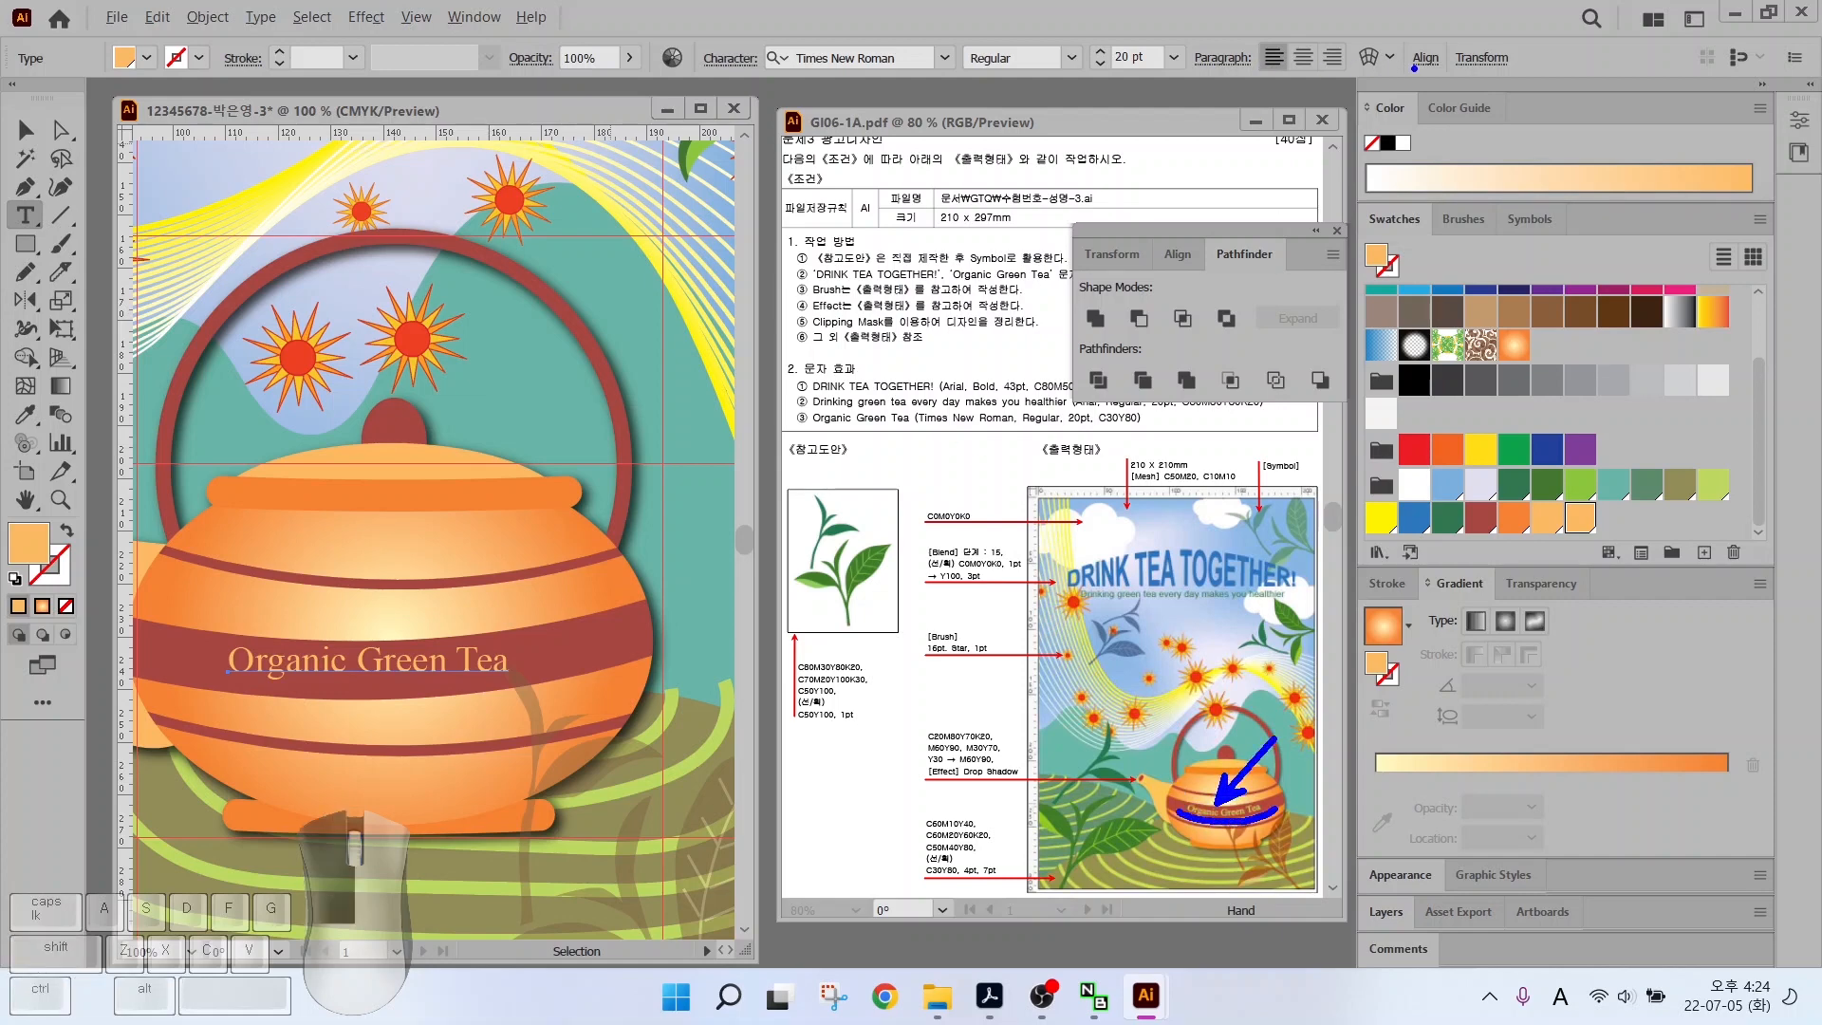
mouse_move(1415, 78)
mouse_down()
mouse_move(1335, 66)
mouse_move(1373, 17)
mouse_move(1398, 57)
mouse_up()
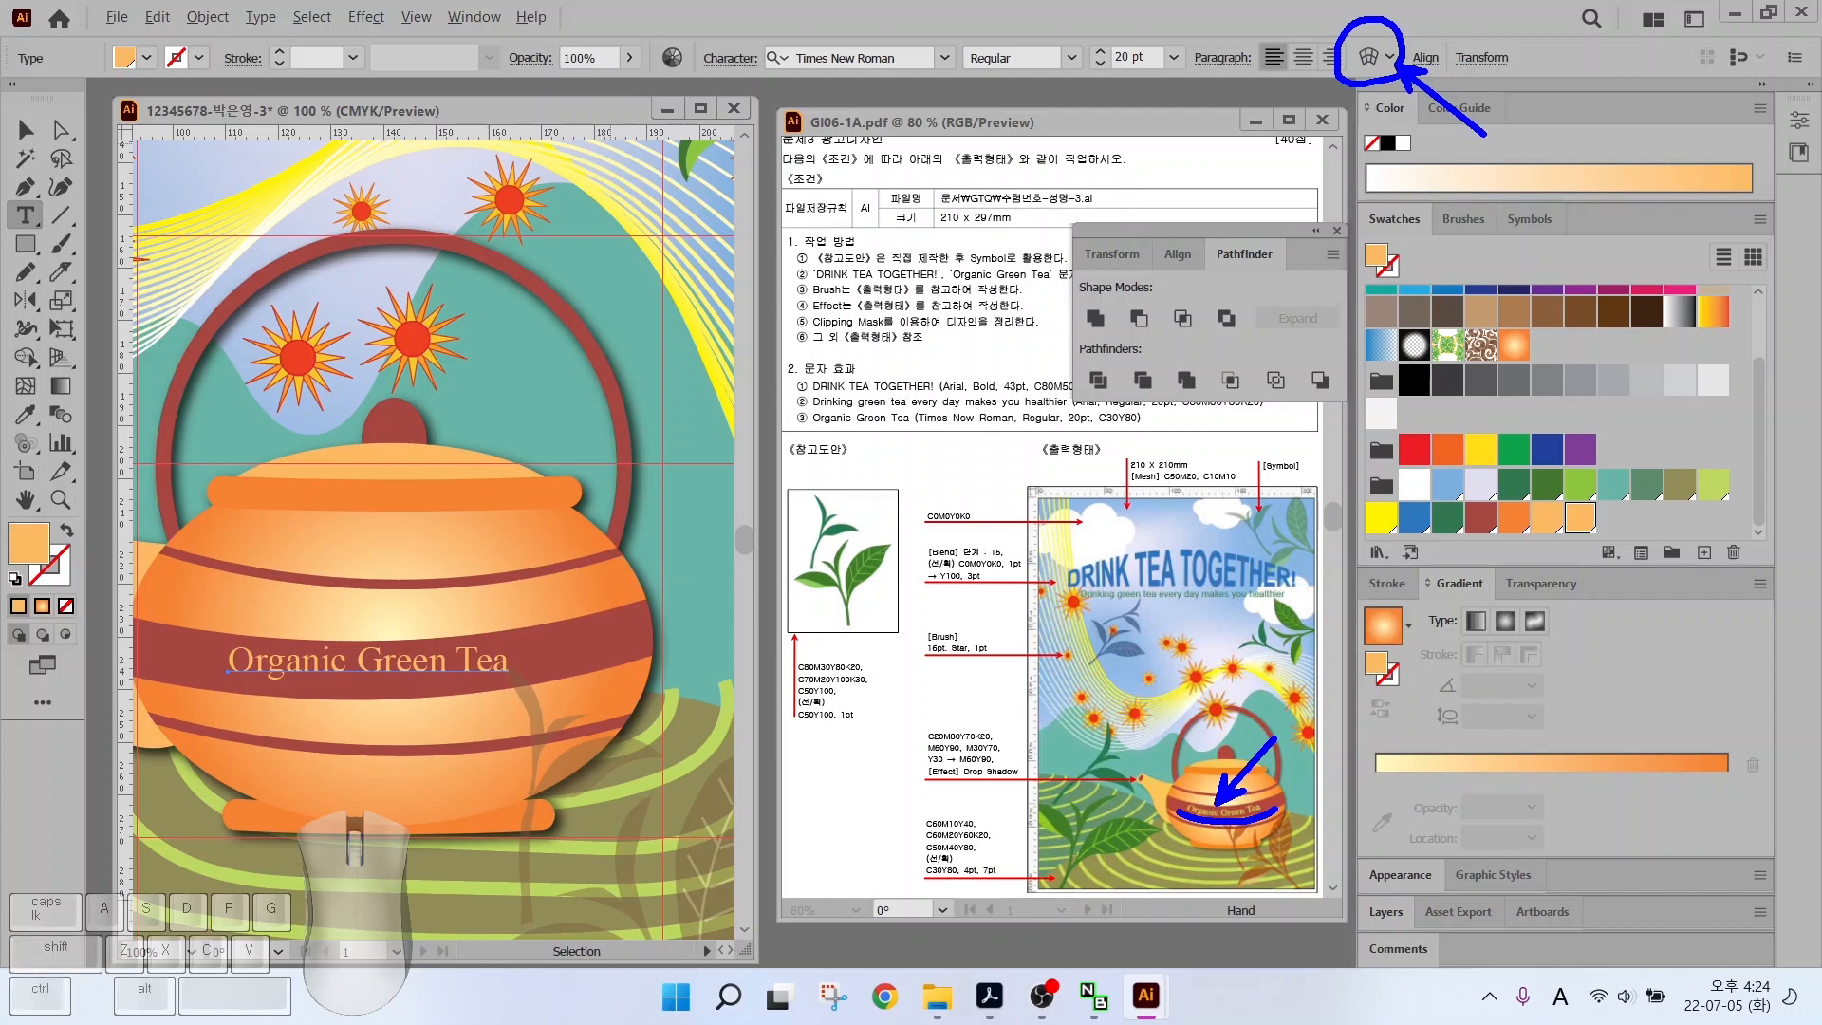
click(1372, 59)
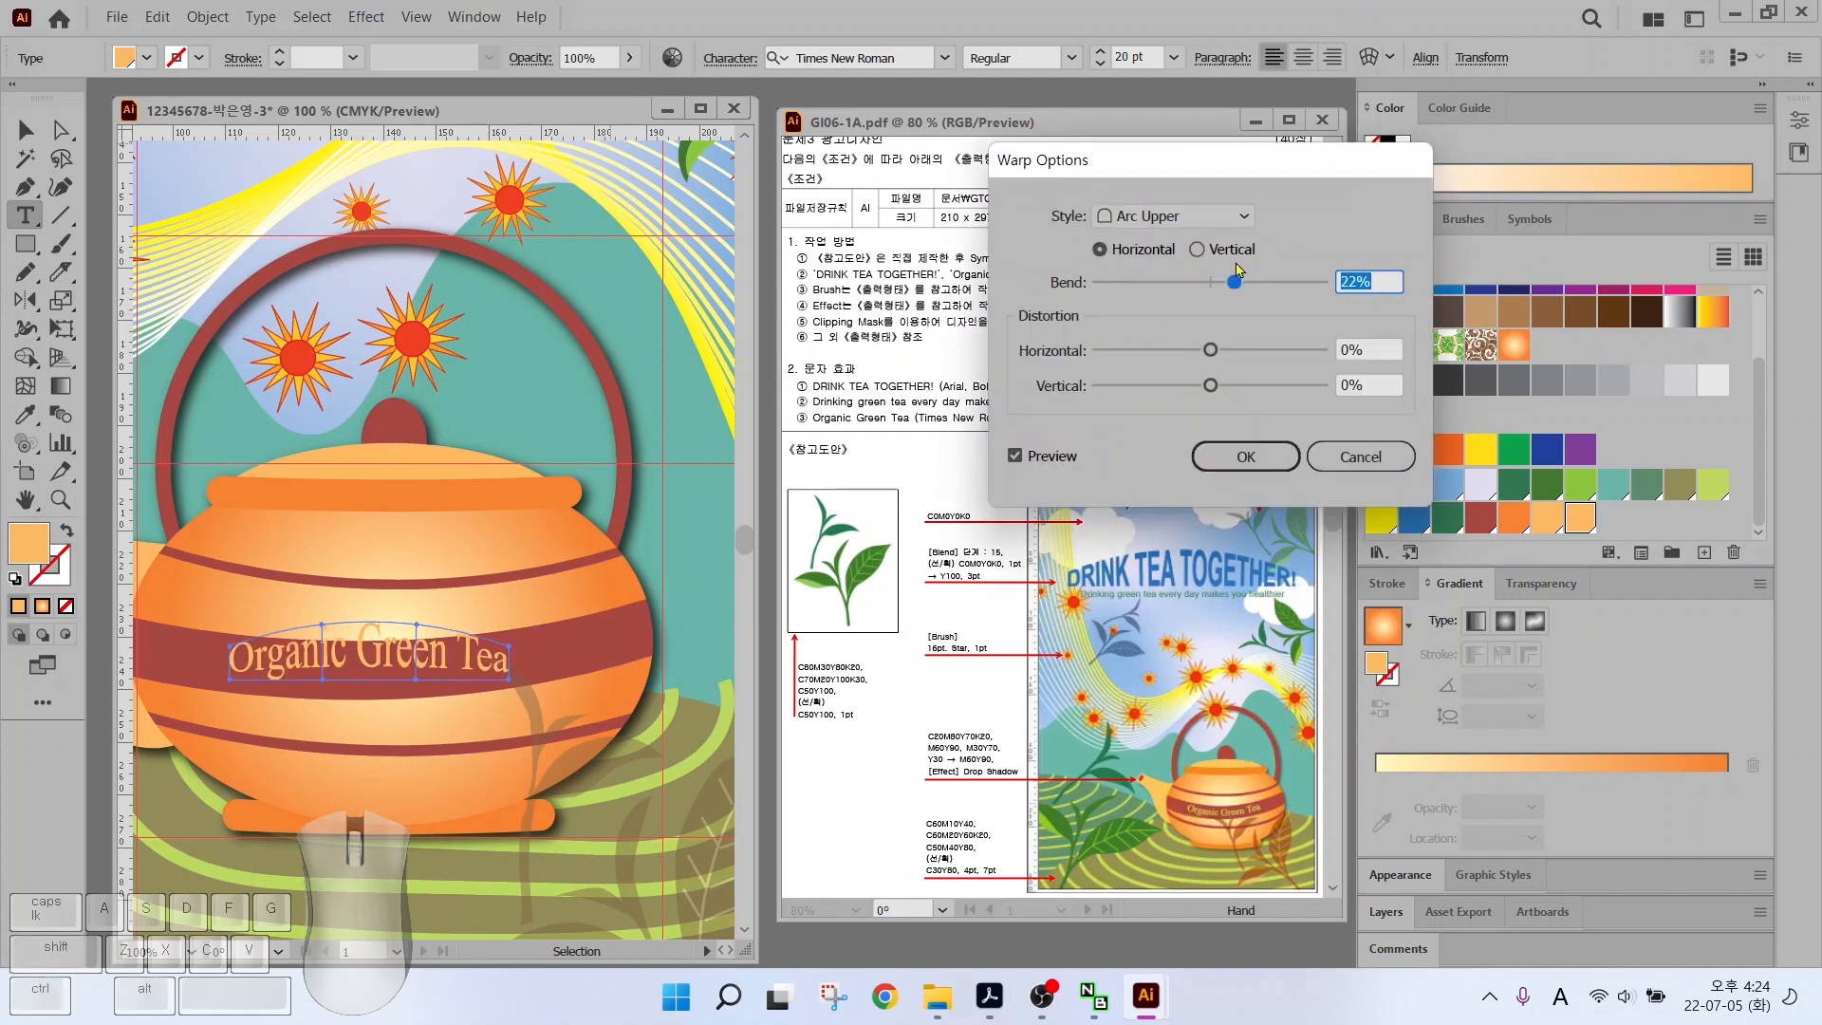
click(1153, 216)
click(1139, 249)
drag(1207, 281, 1194, 282)
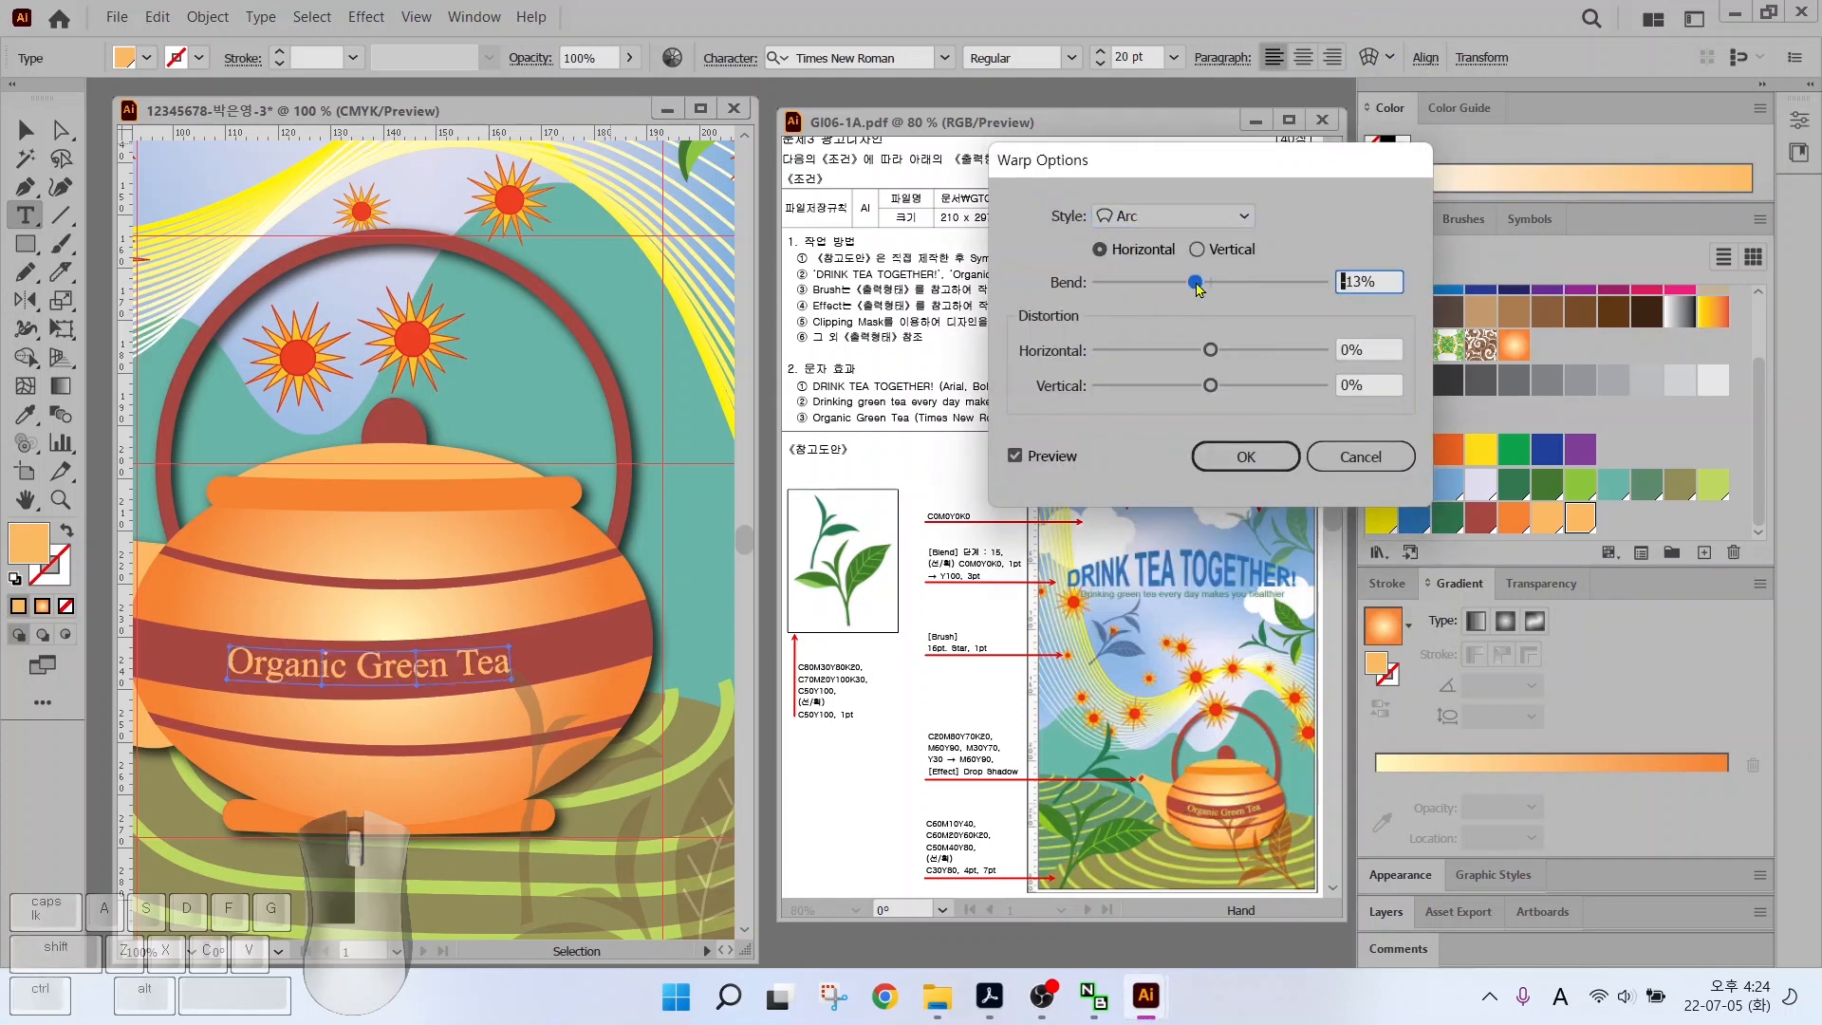
click(1246, 457)
drag(458, 675, 459, 672)
double_click(25, 499)
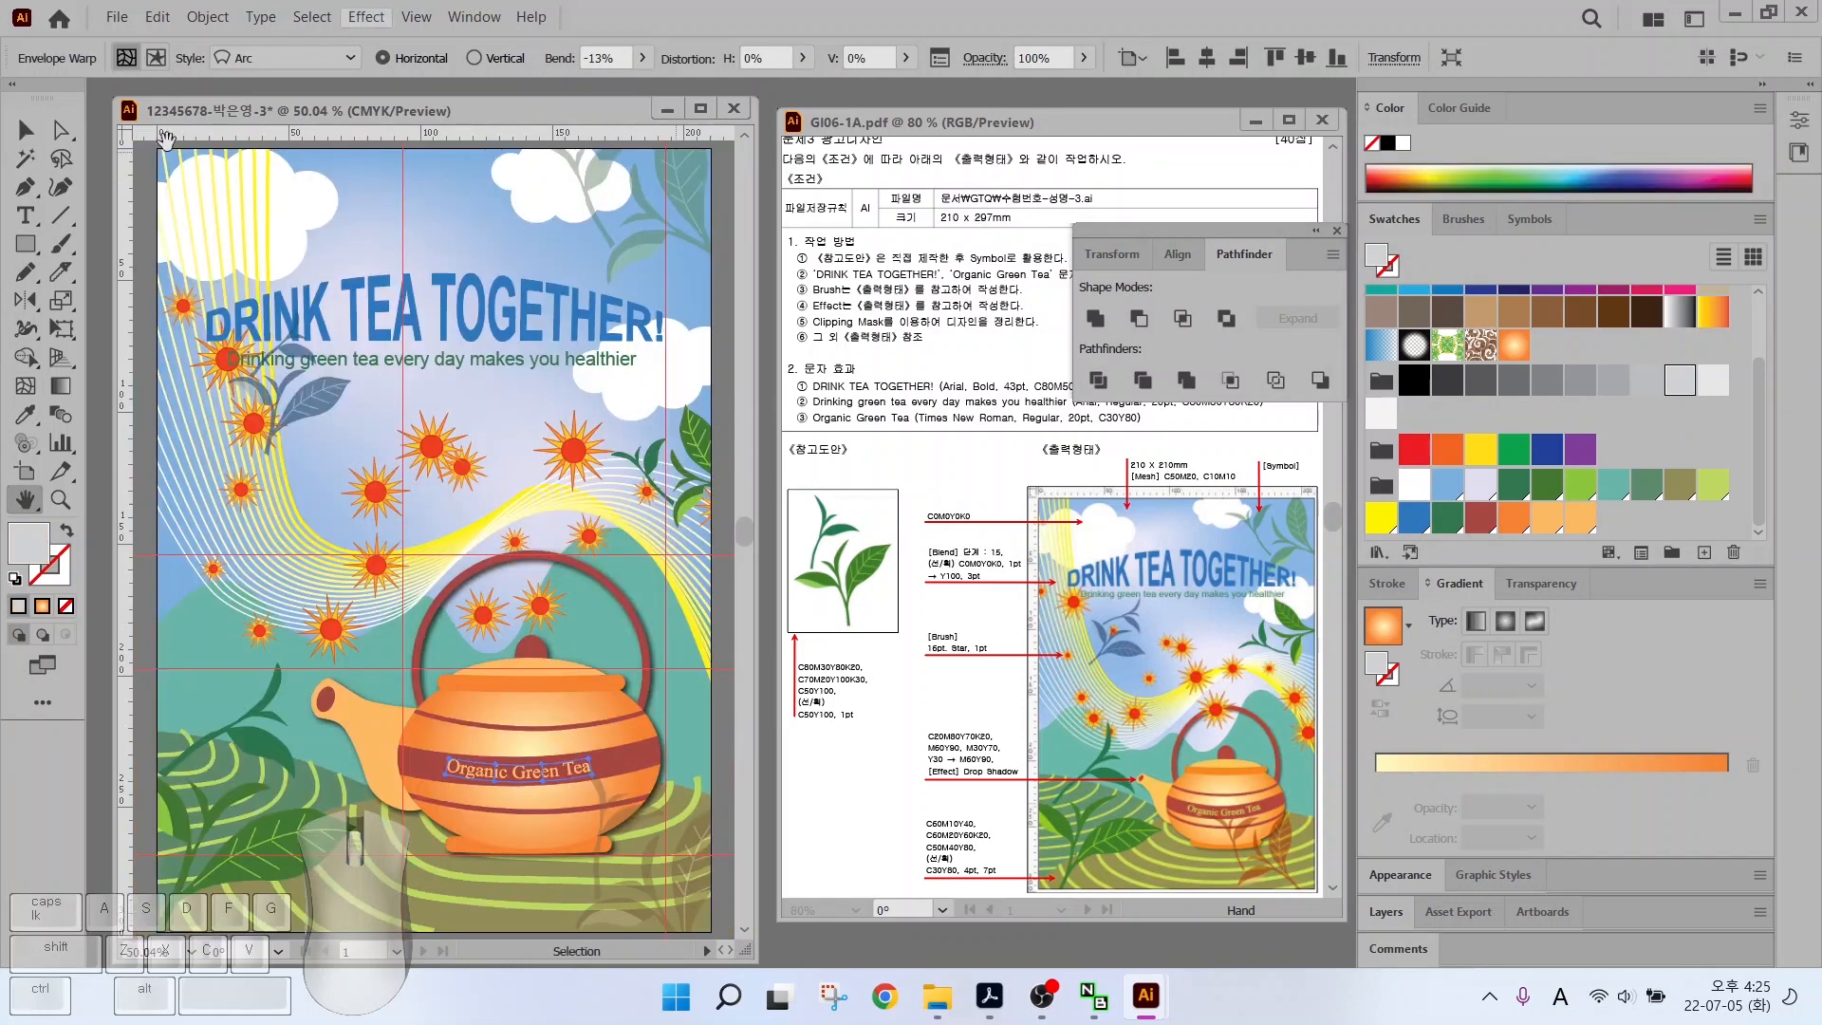
Use View > Guides > Clear Guides, then View > Rulers > Hide Rulers
click(421, 18)
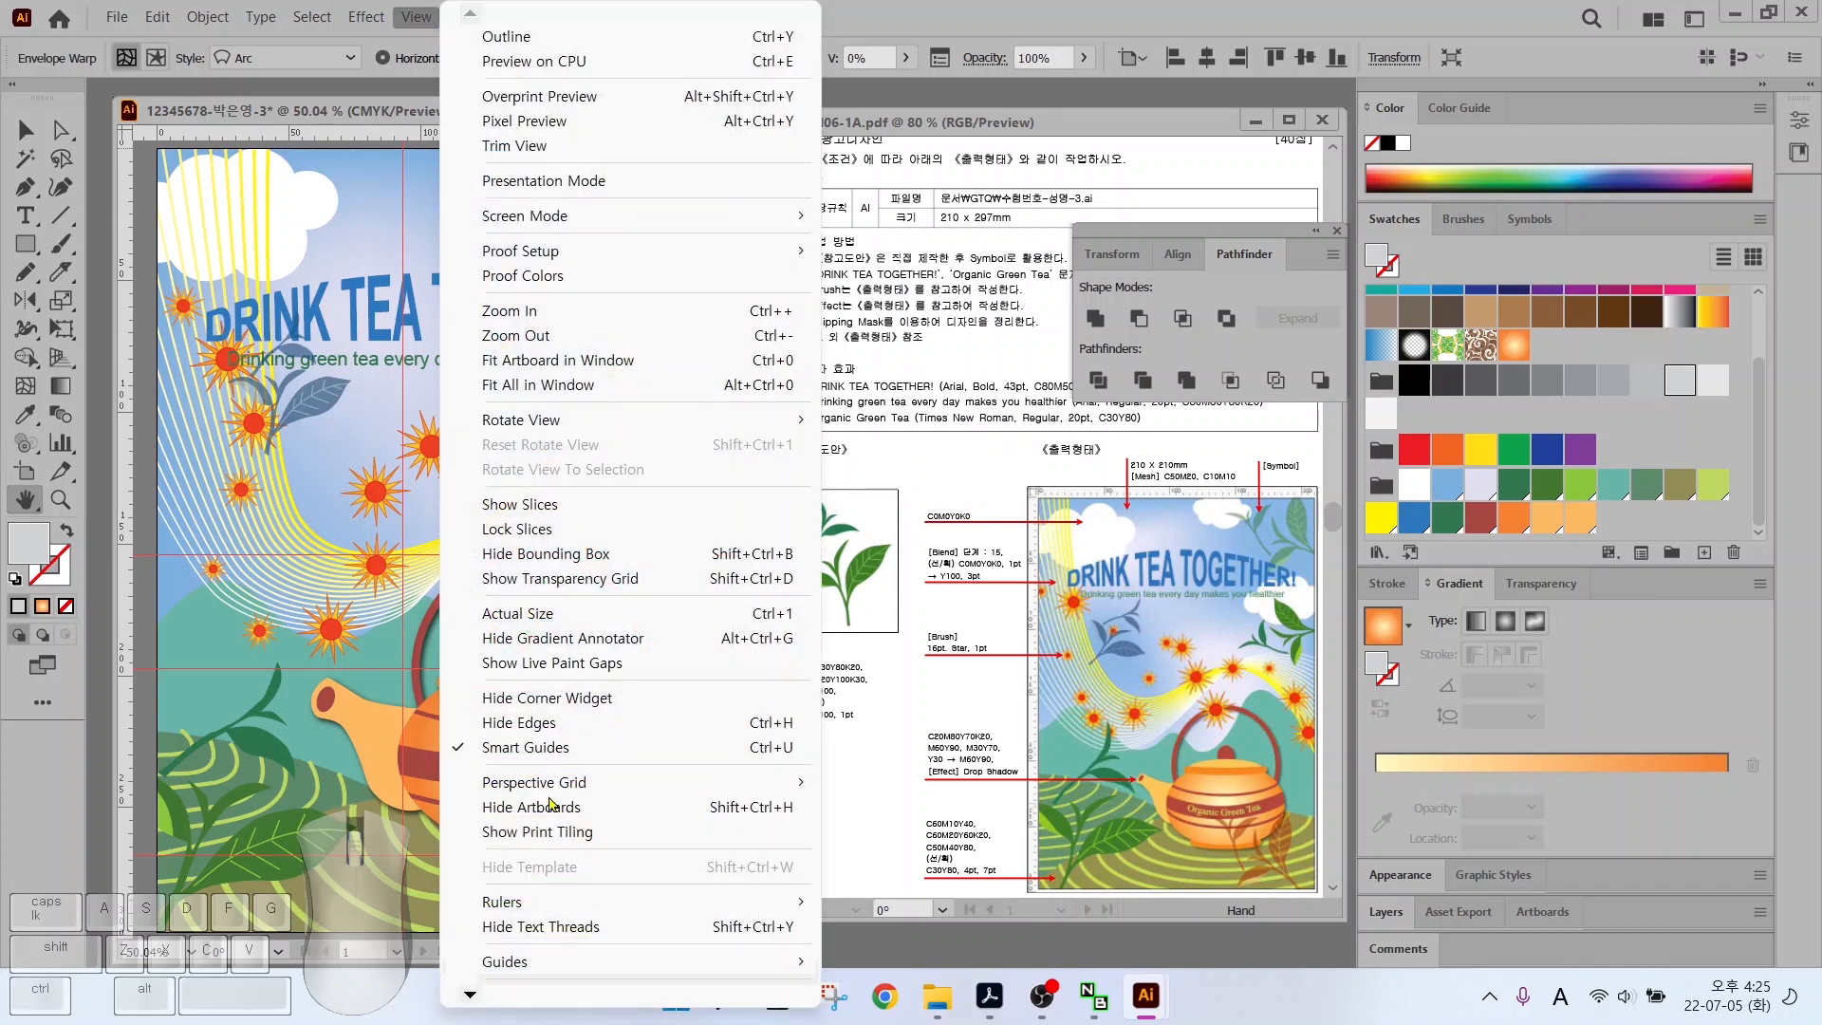
mouse_move(574, 963)
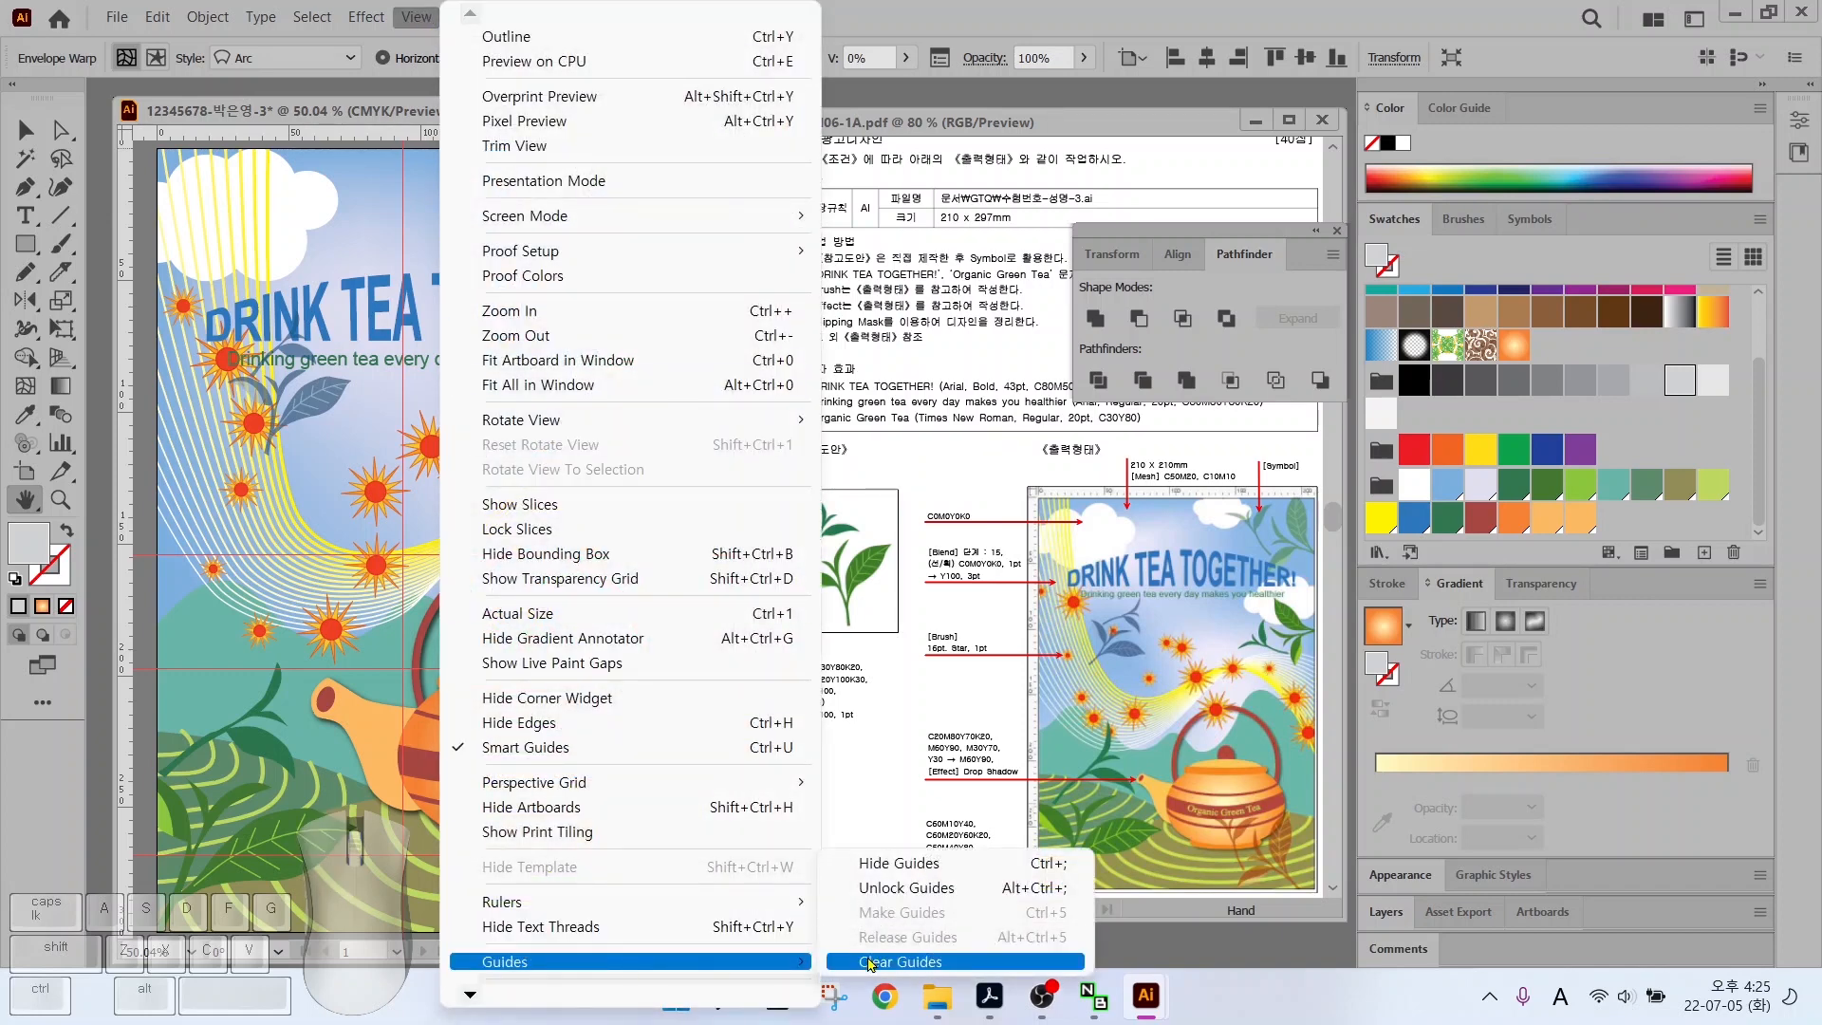
click(899, 961)
click(423, 23)
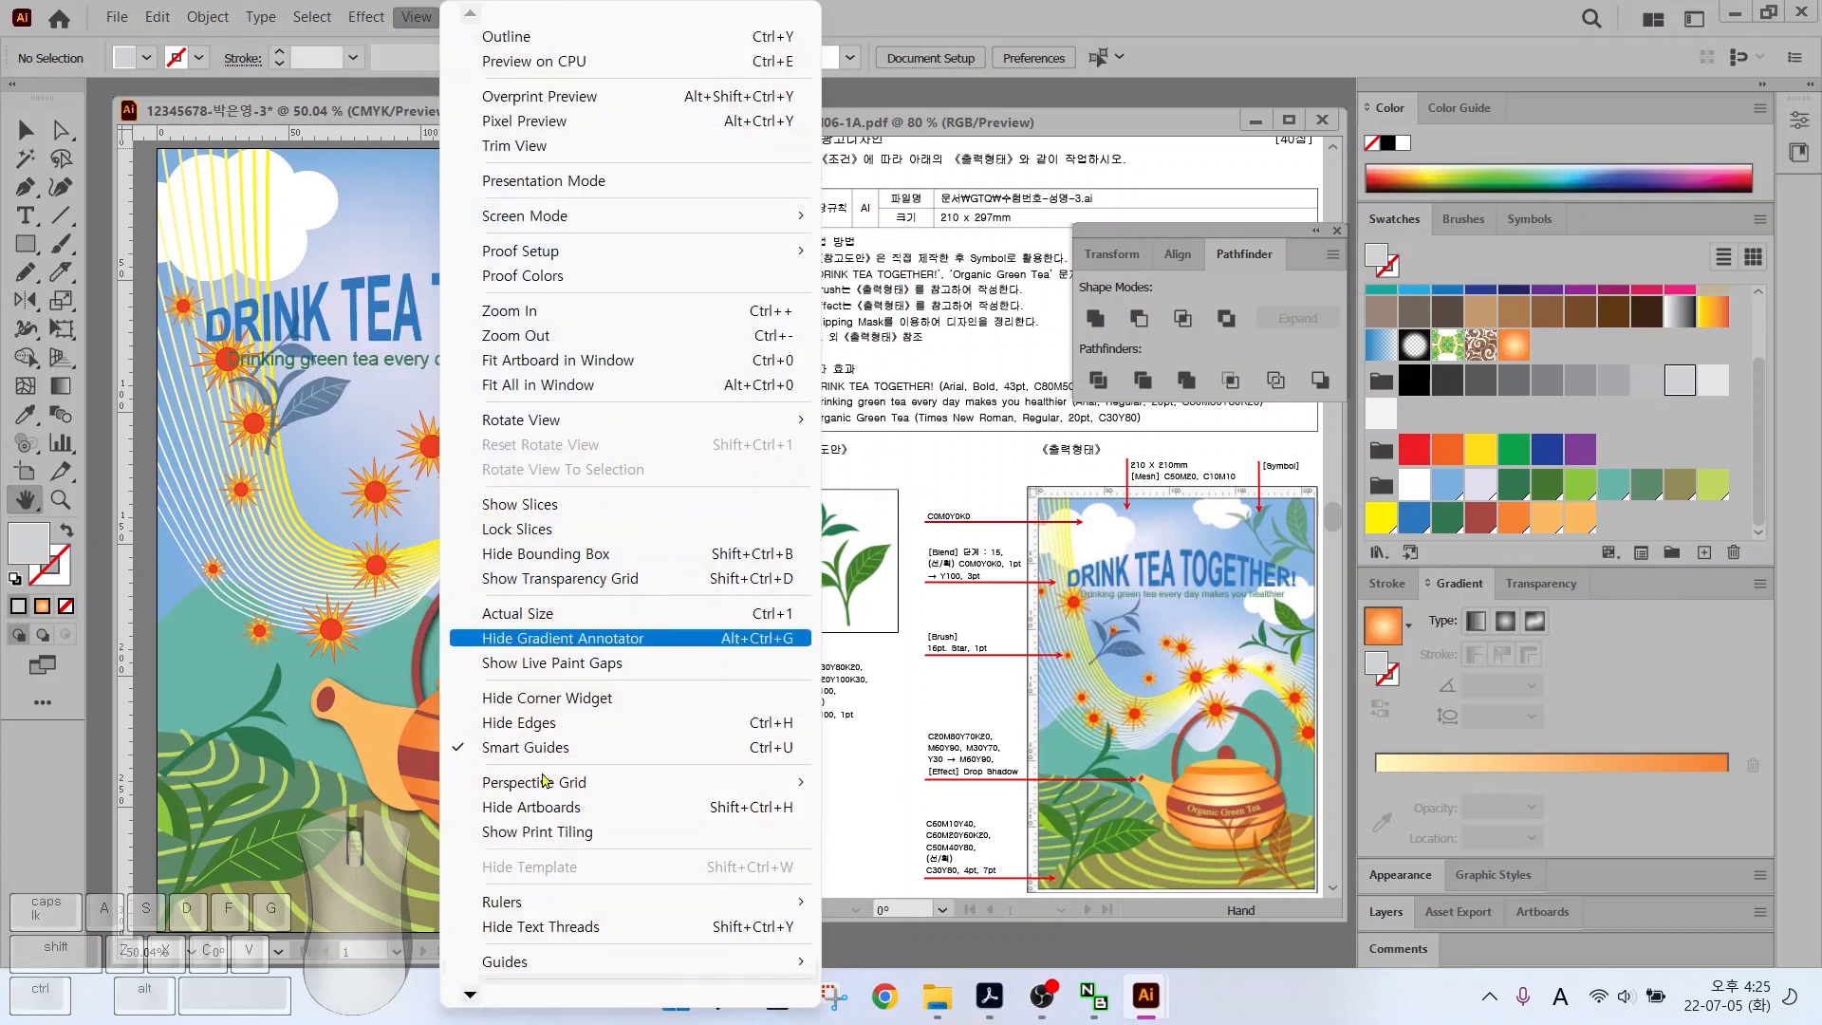
mouse_move(544, 906)
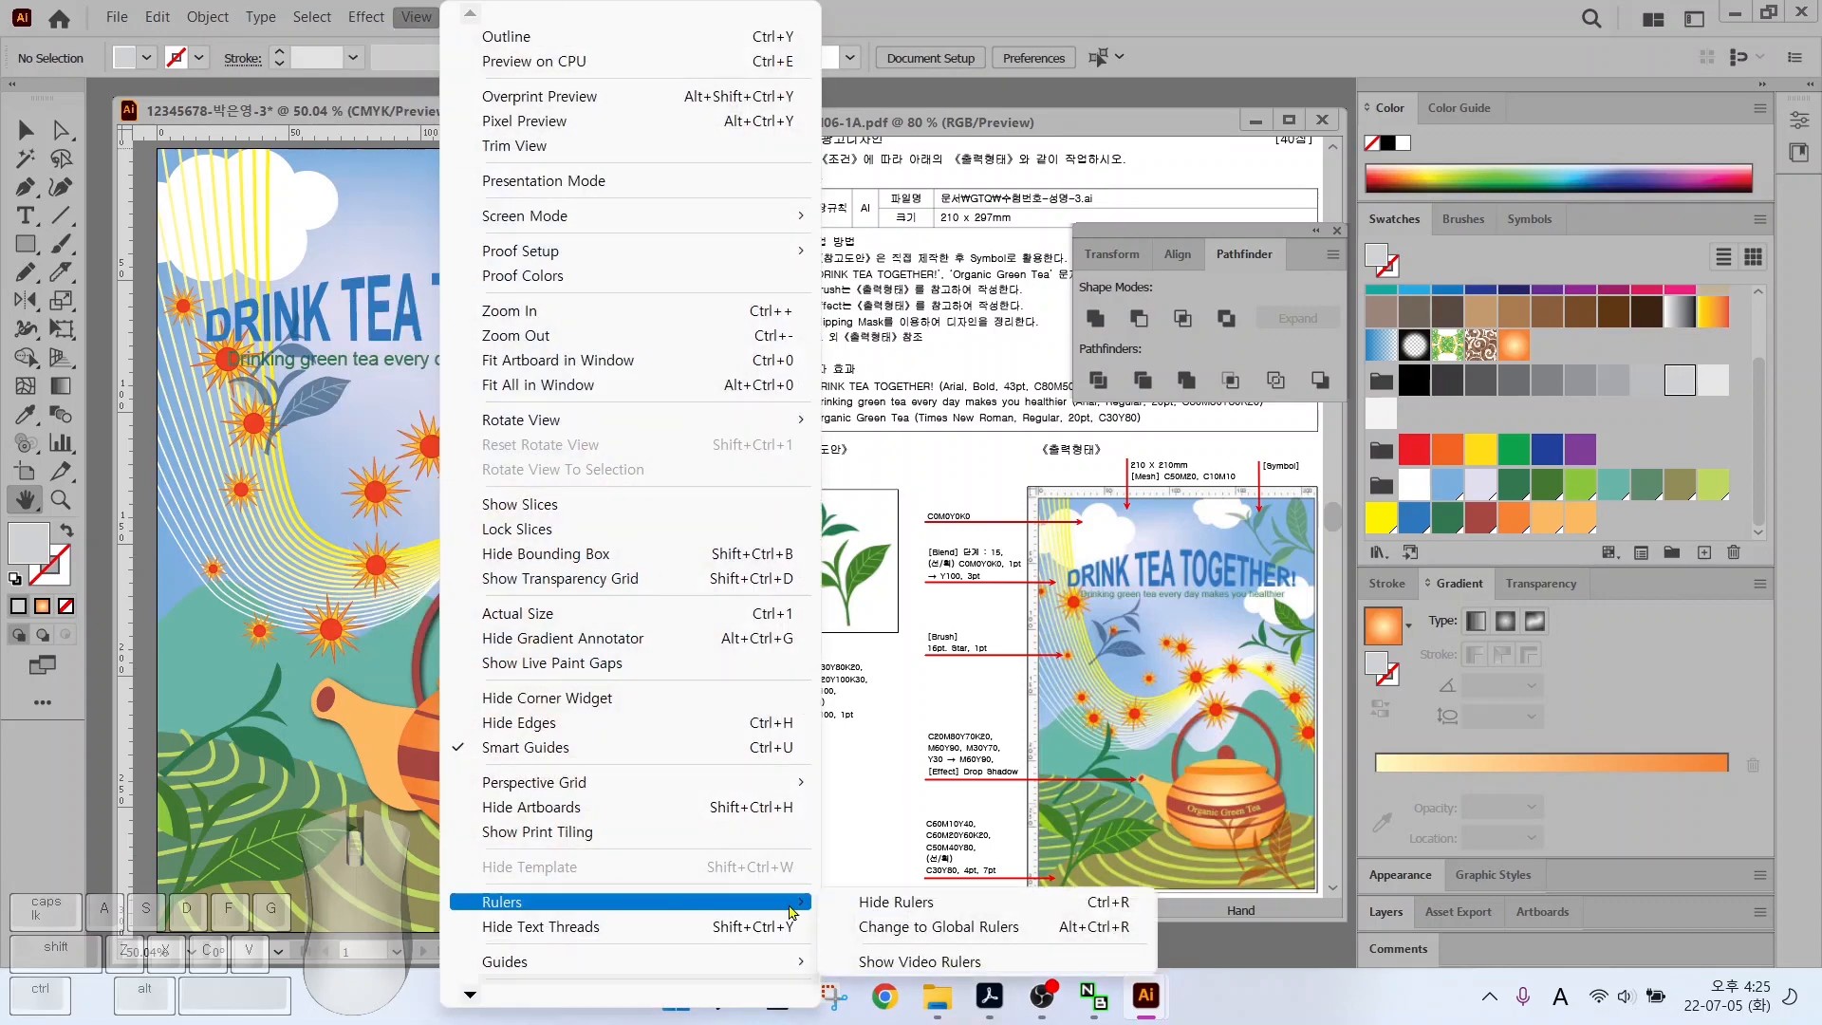
click(897, 902)
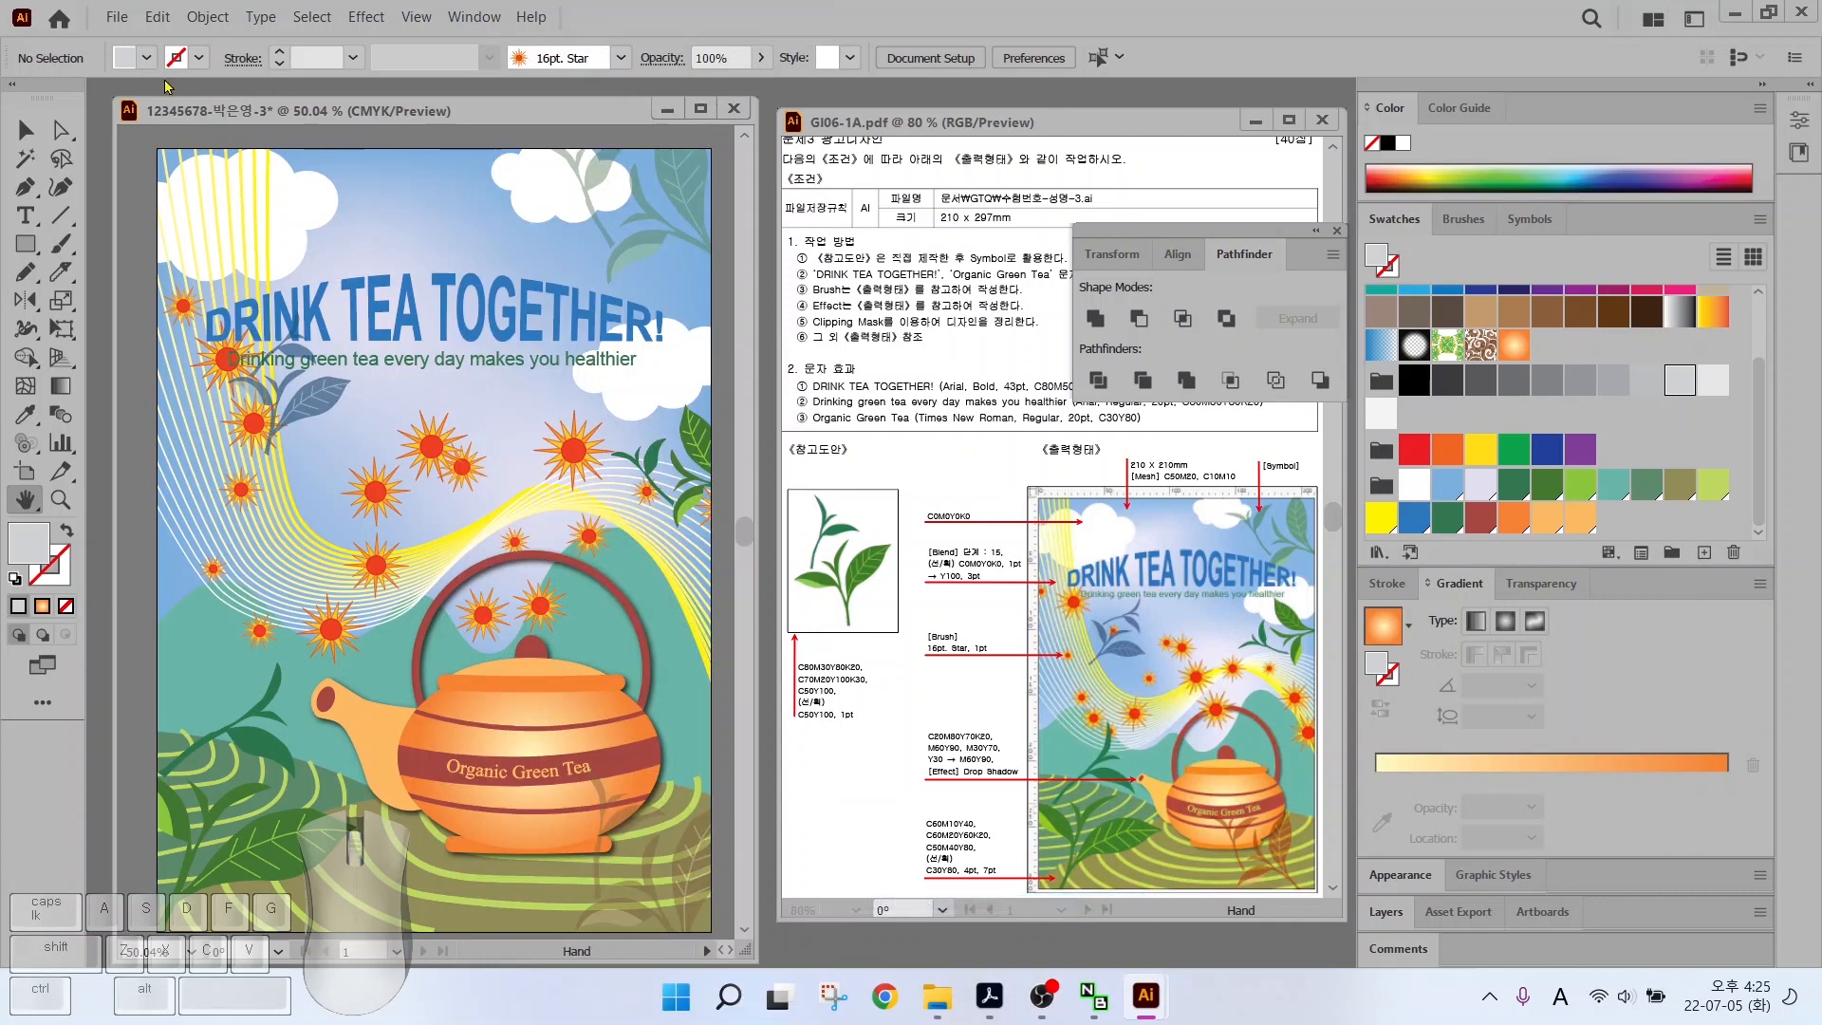
Save As an Adobe Illustrator (.ai) file, accepting the Illustrator 2020 options
click(118, 19)
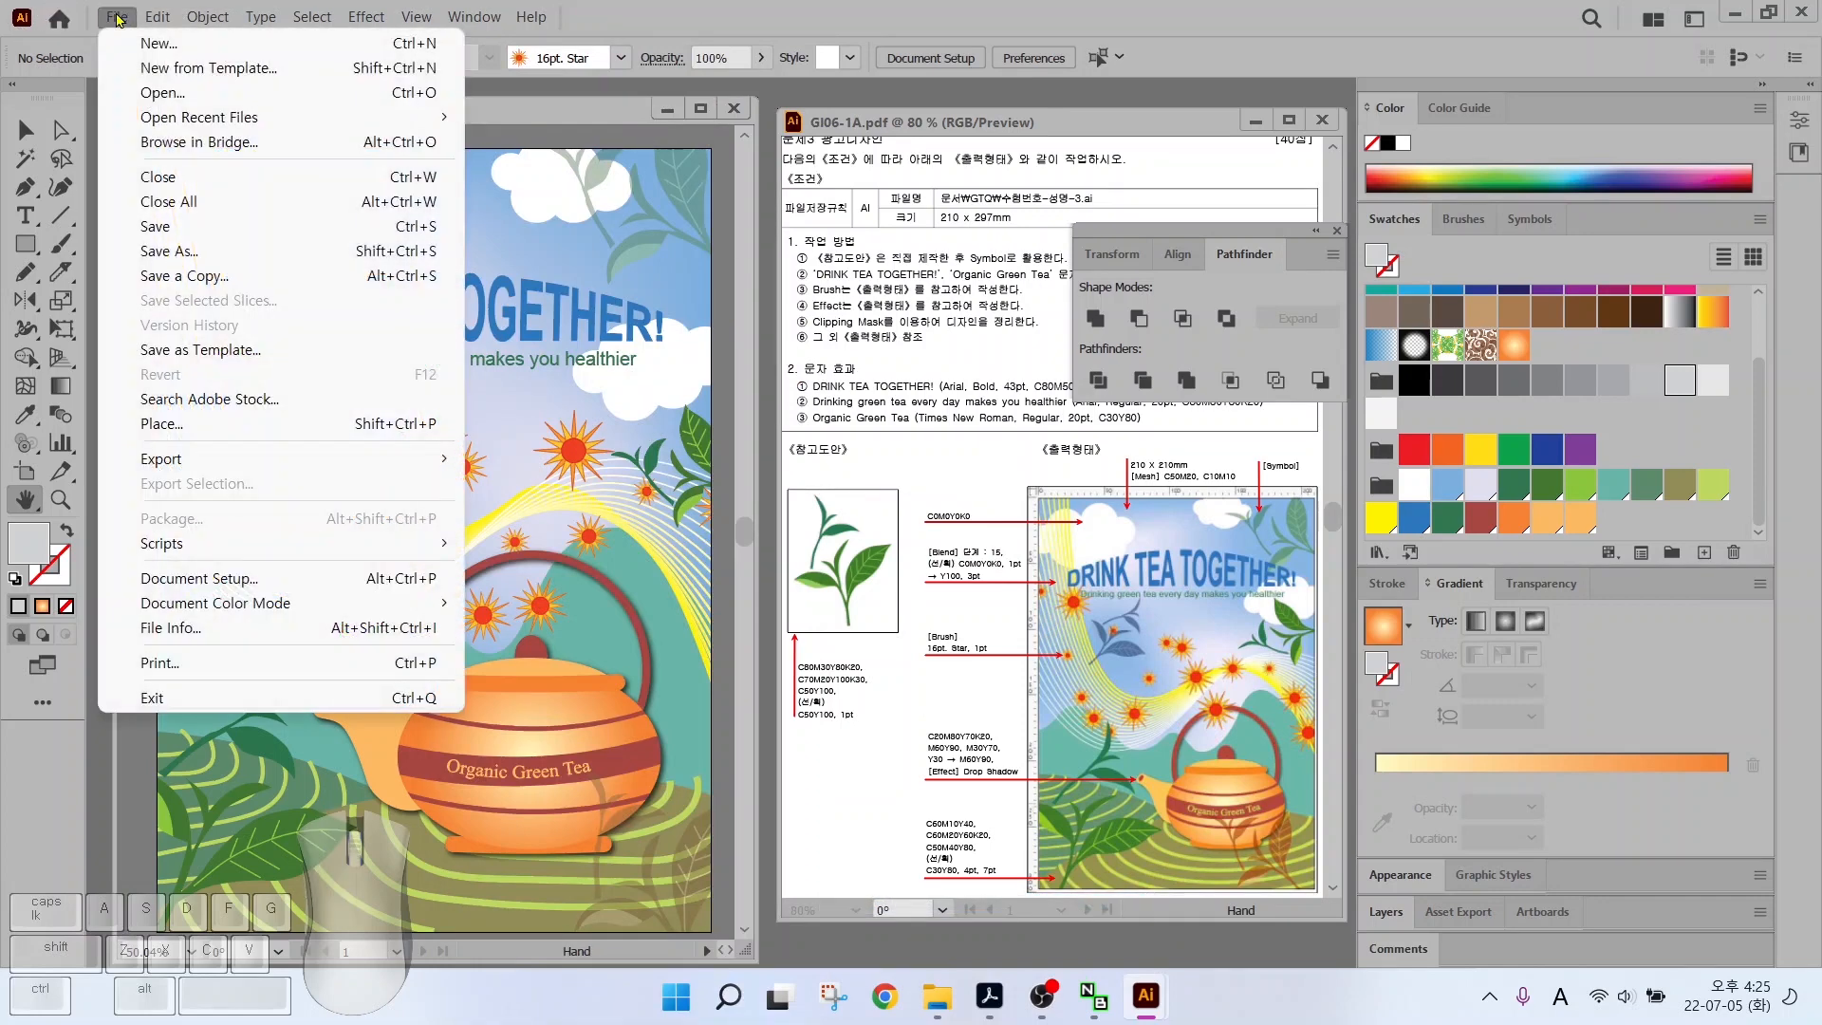
click(143, 223)
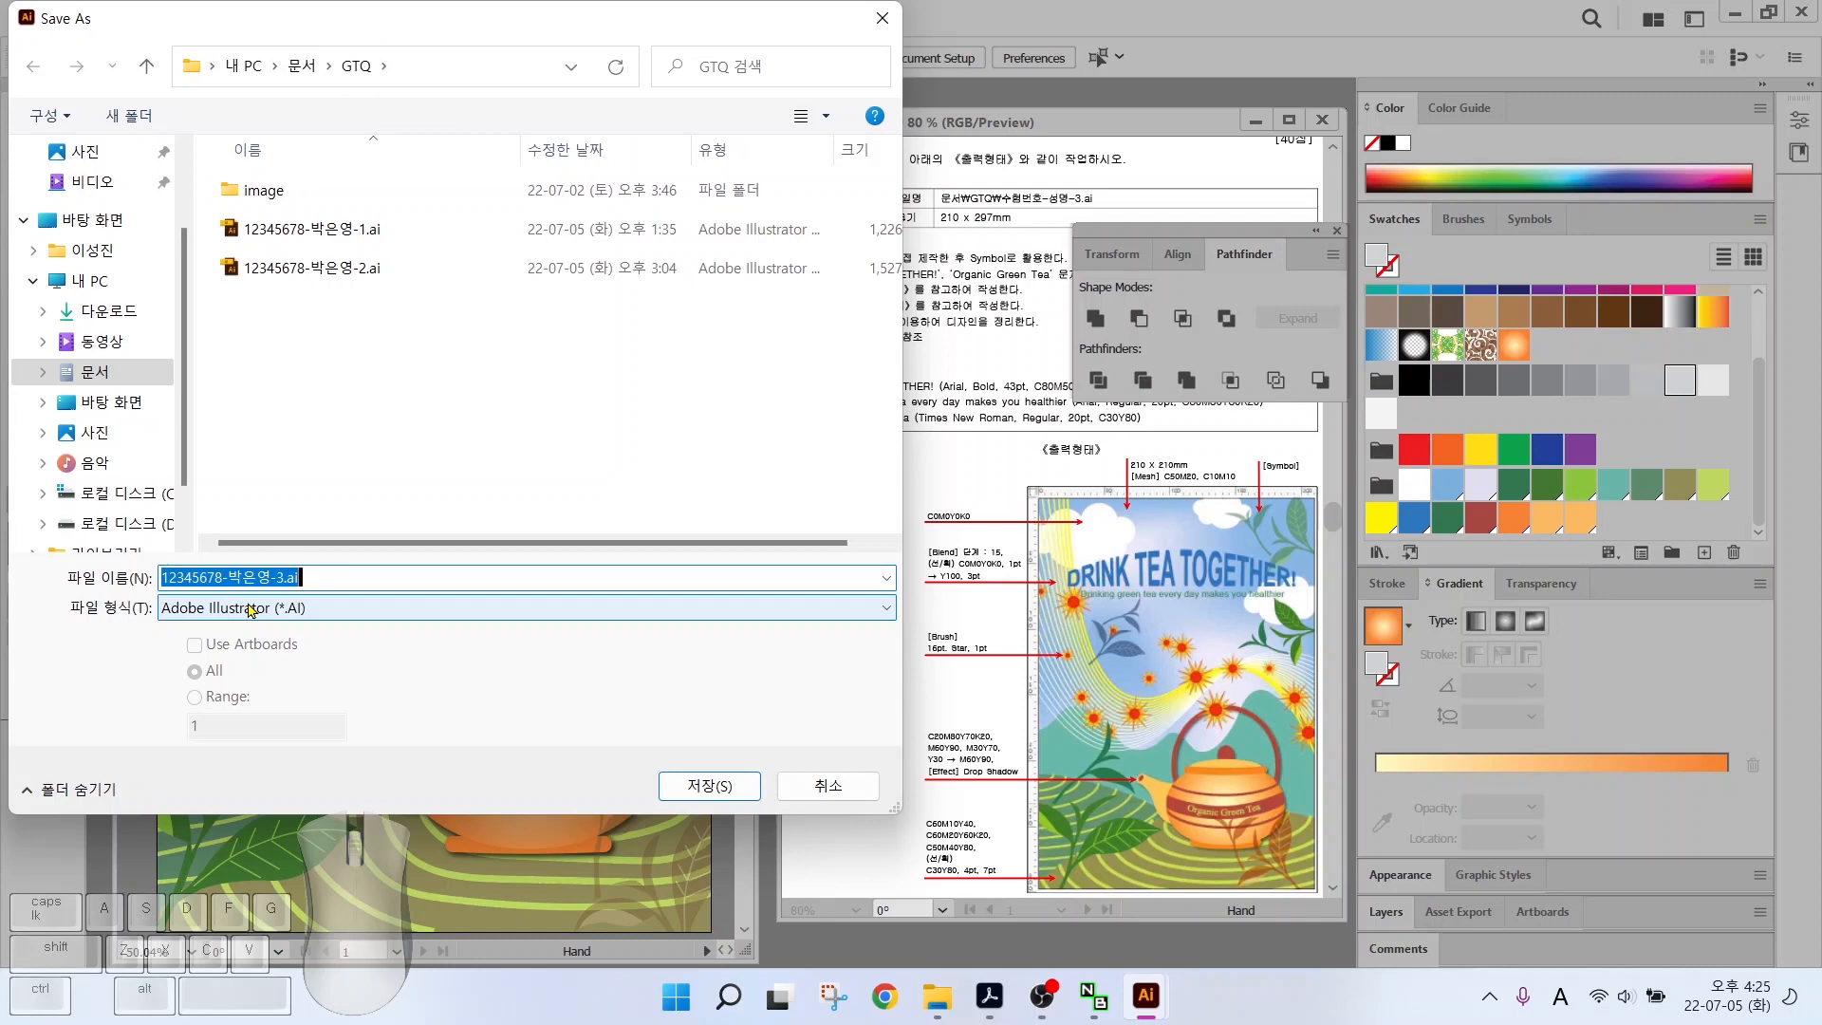
click(709, 785)
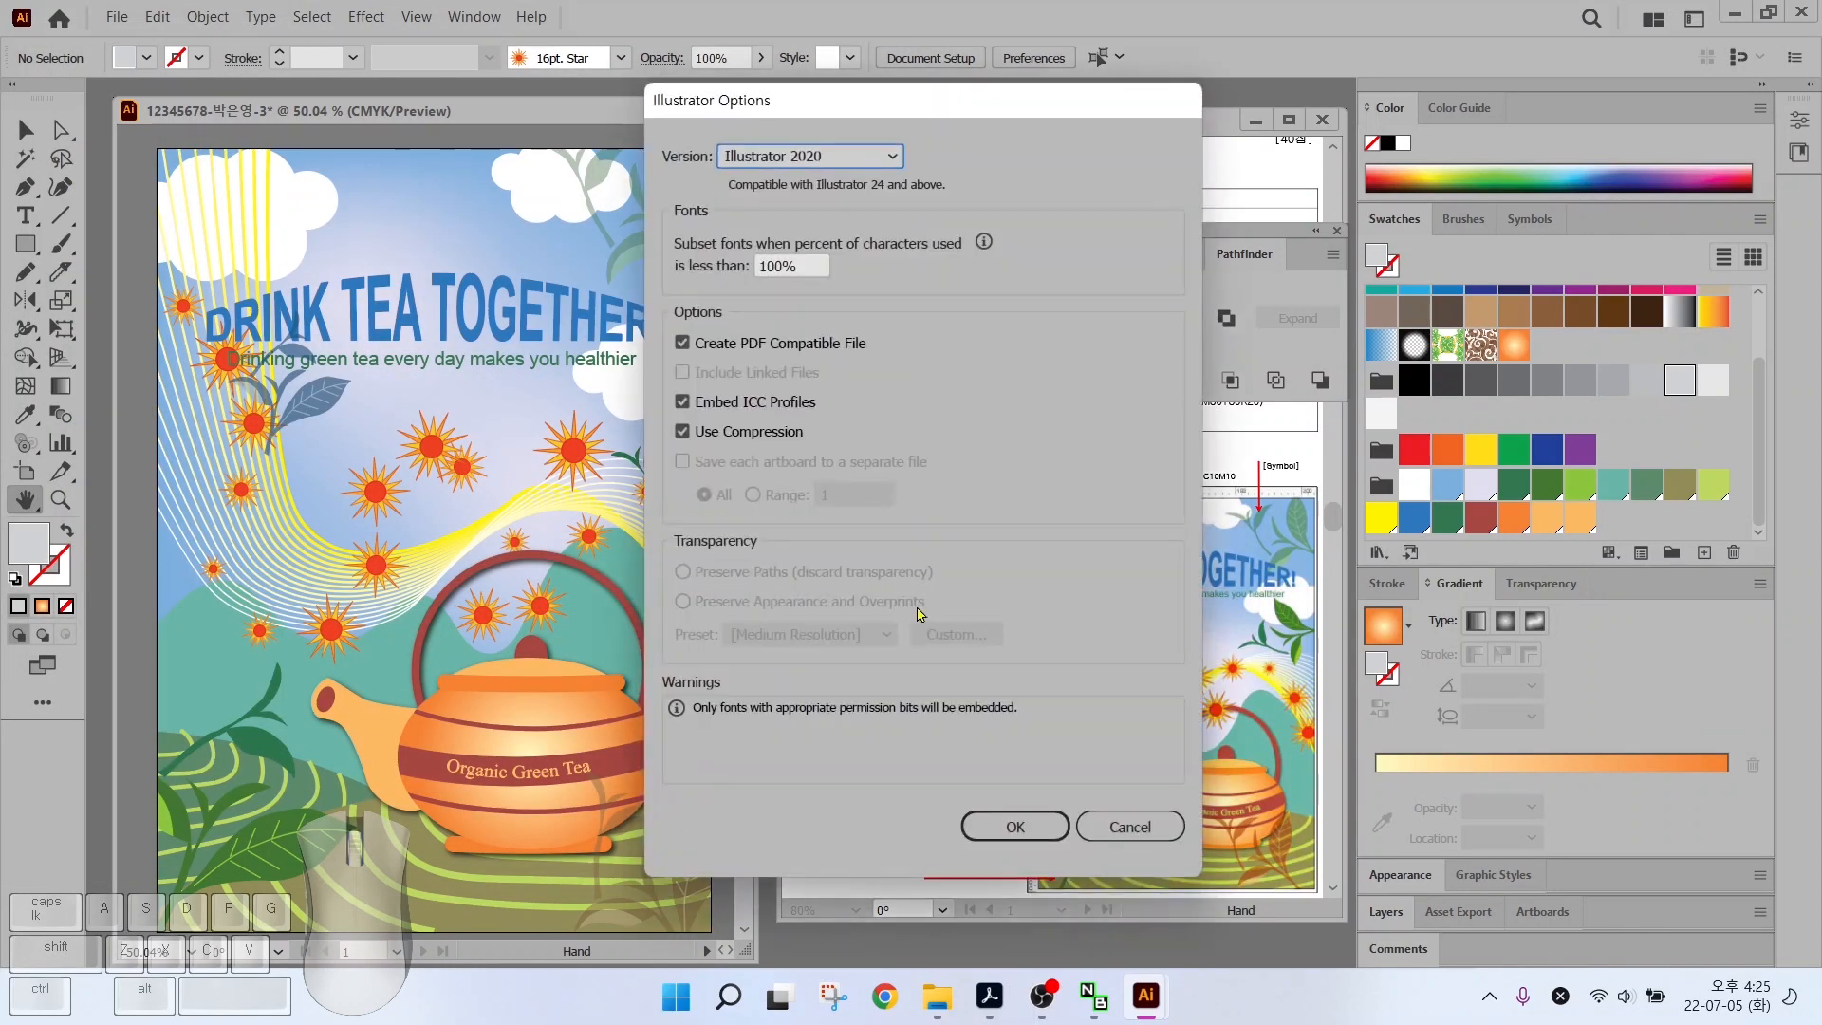
click(1013, 825)
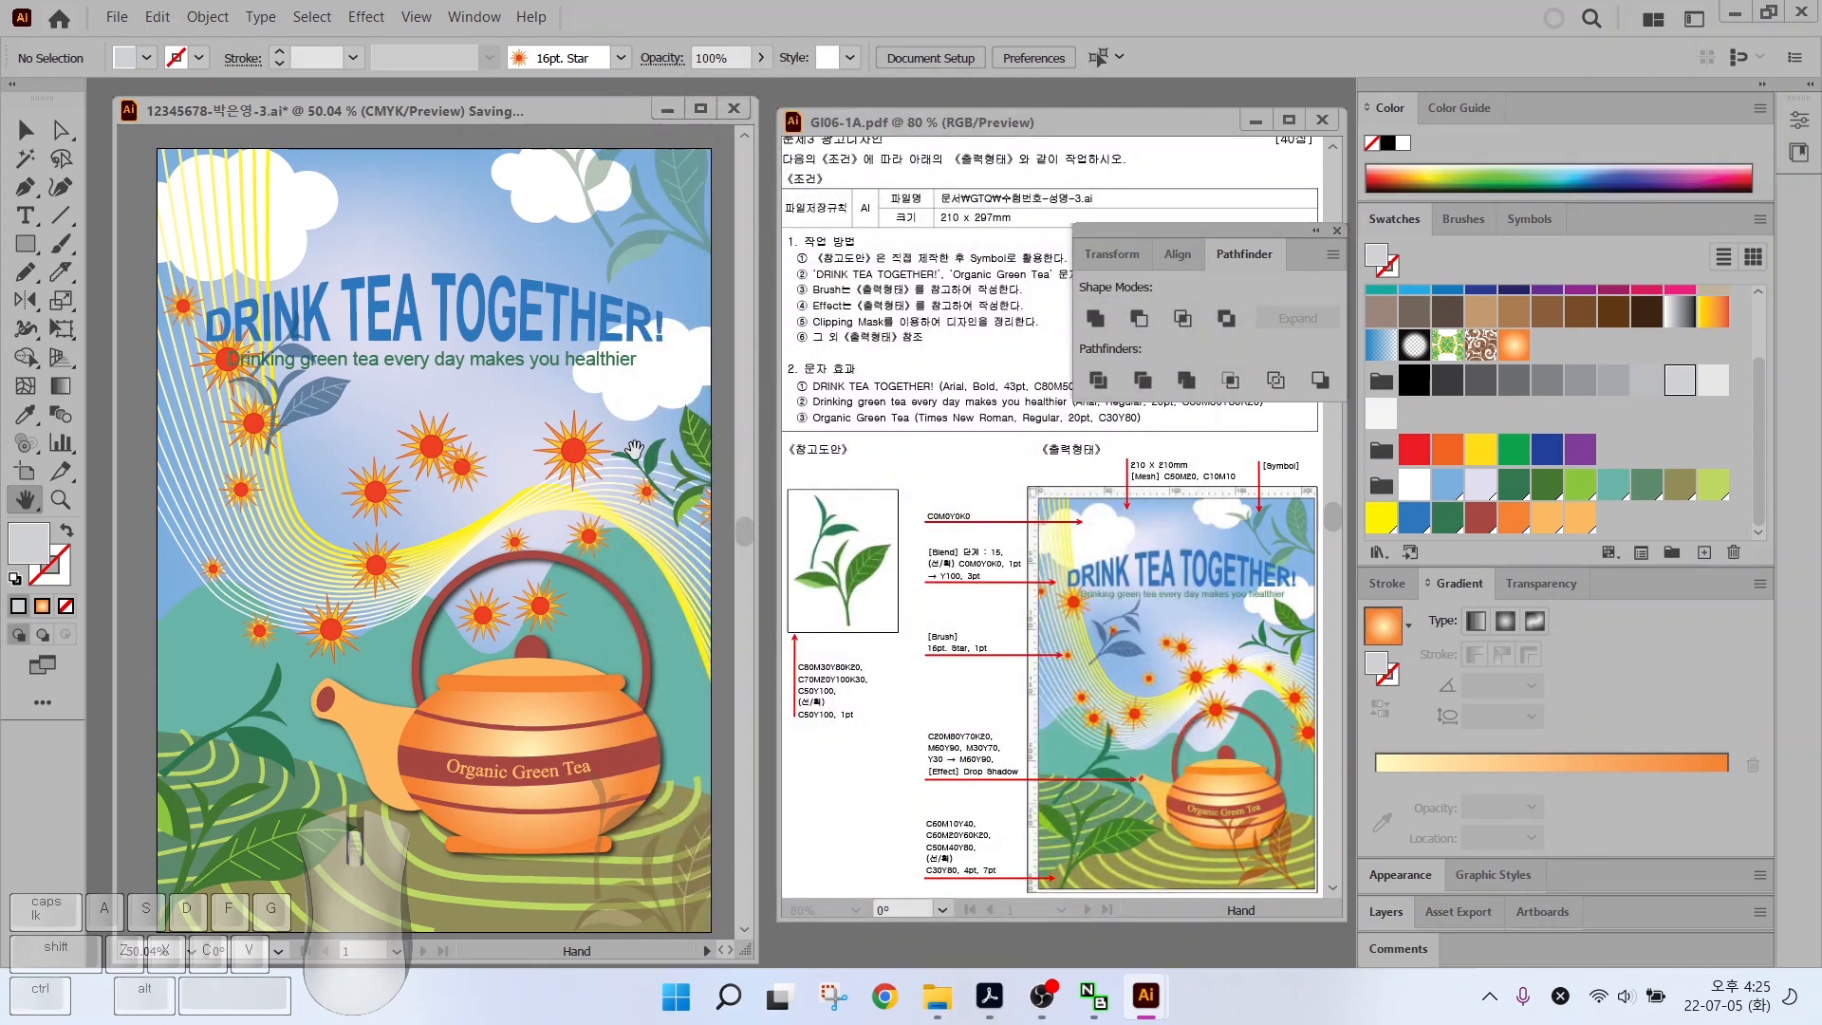